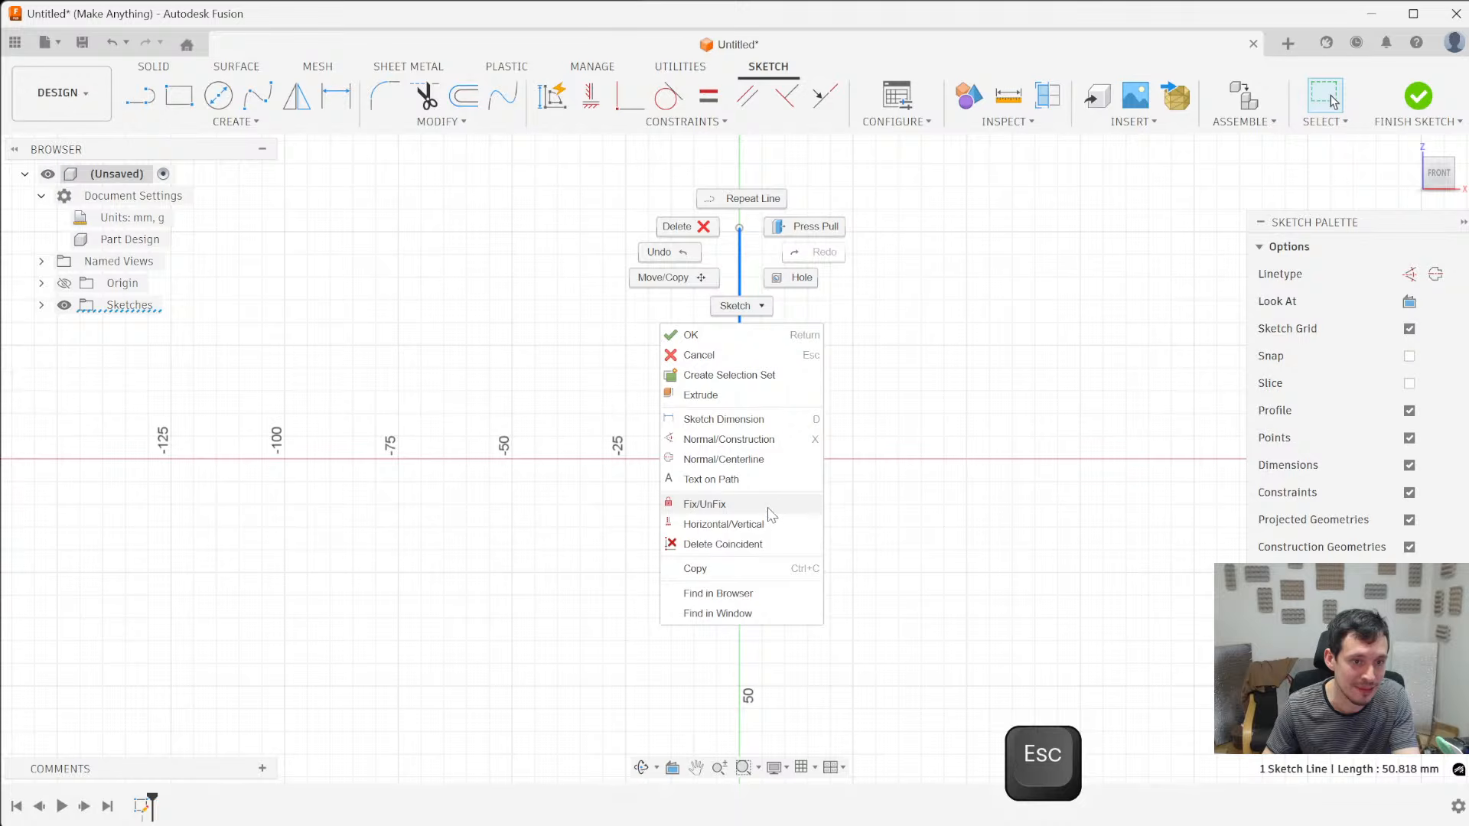
- Turn the vertical line into a centerline and extend its upper end to about 67 mm above the origin
left_click(769, 459)
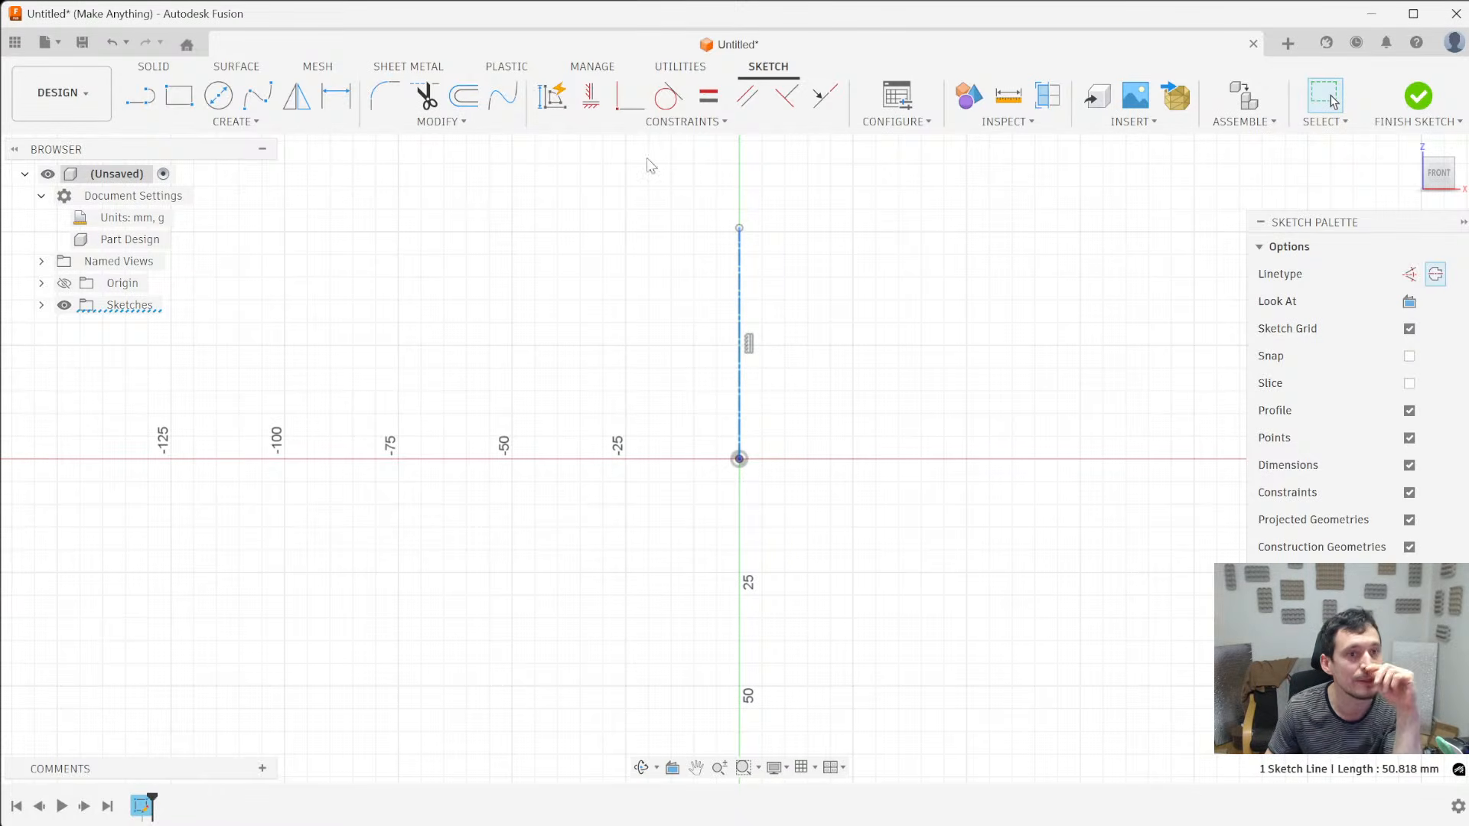
left_click_drag(740, 228, 818, 155)
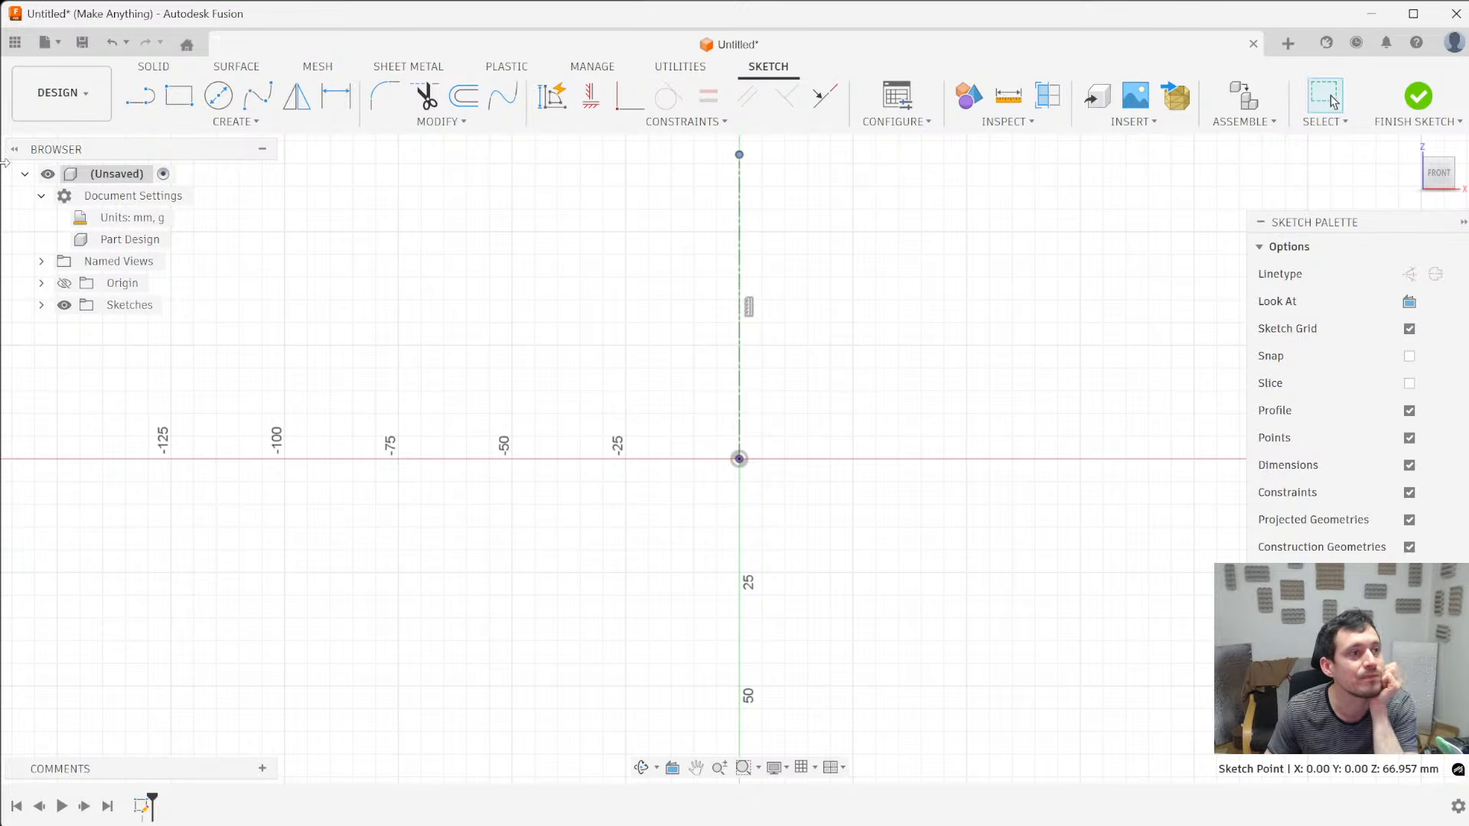
- Sketch an L-shaped half profile from the origin: base about 81 mm long and 7 mm thick, upright about 23 mm tall ending at the centerline
left_click(141, 95)
left_click(739, 459)
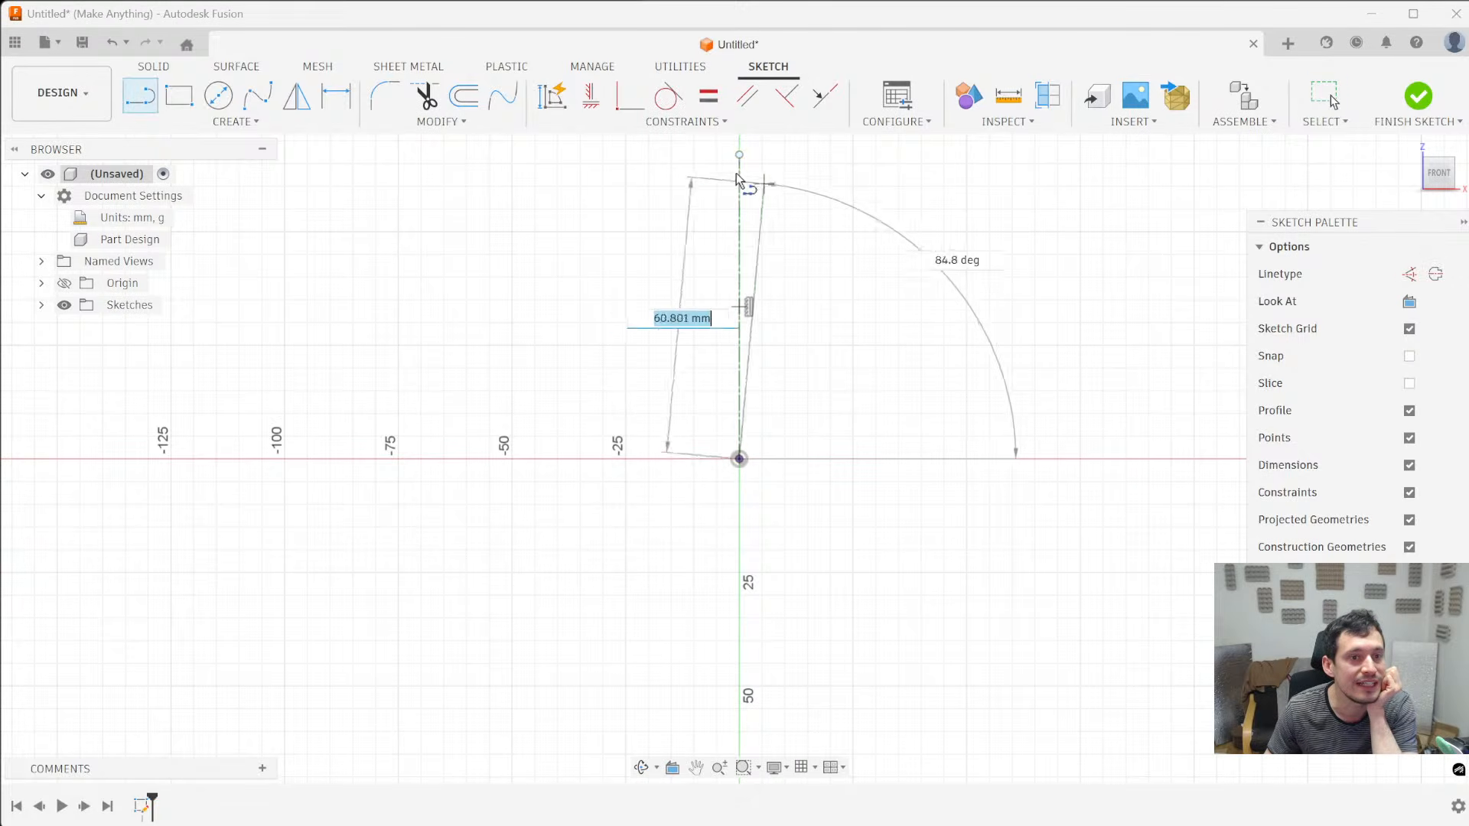
left_click(373, 459)
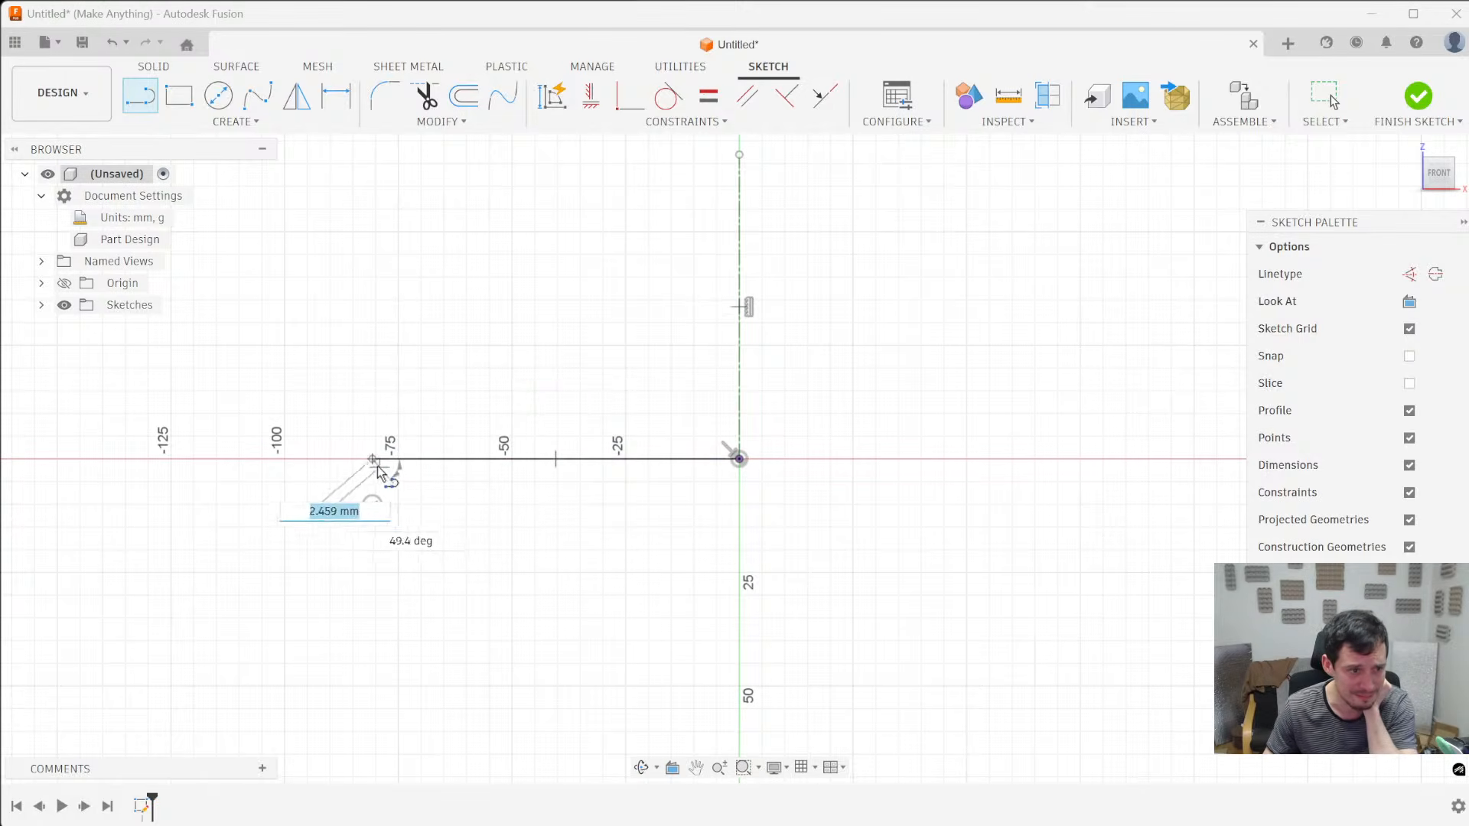
left_click(372, 429)
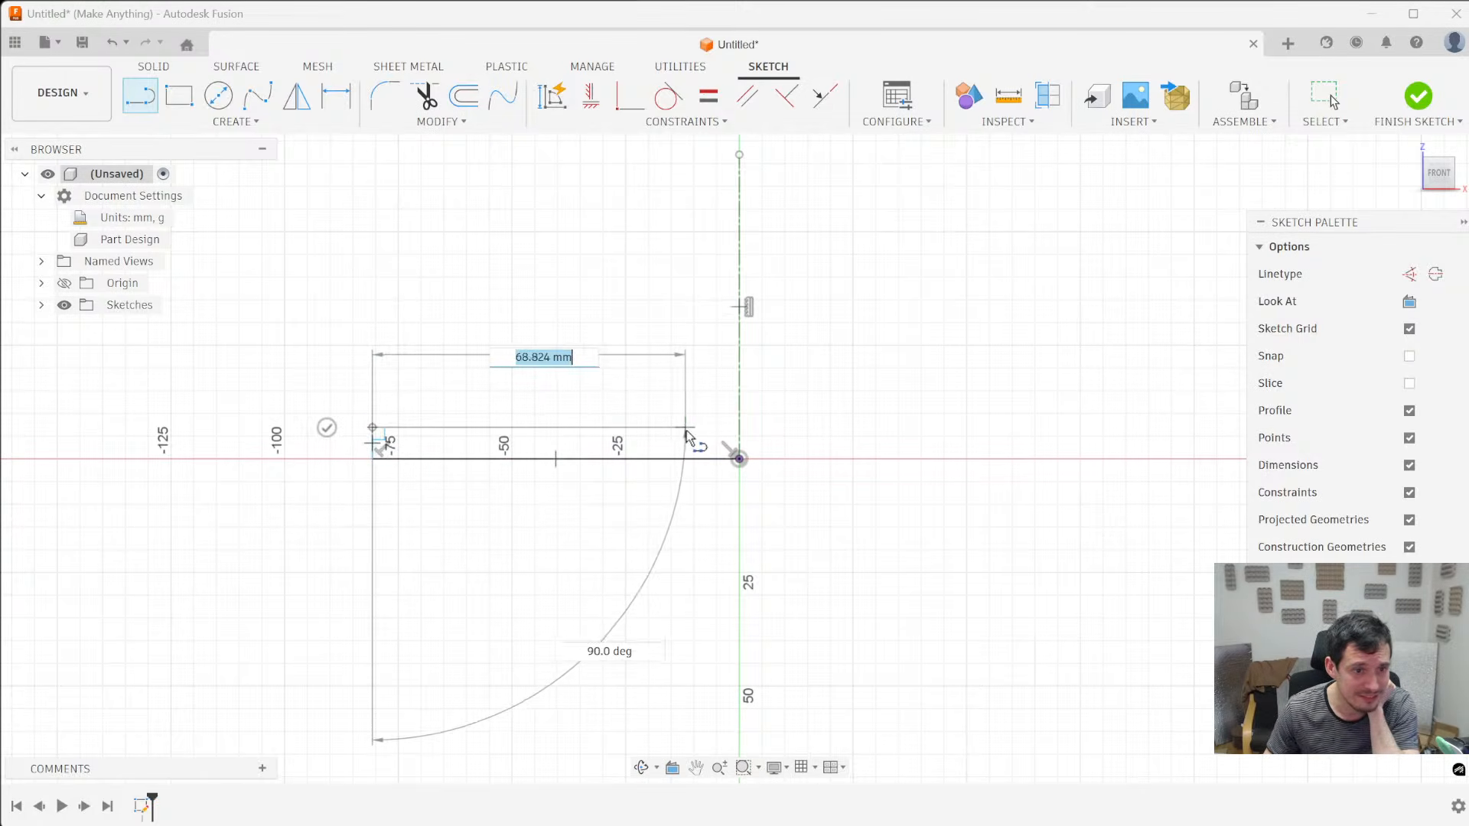
left_click(710, 428)
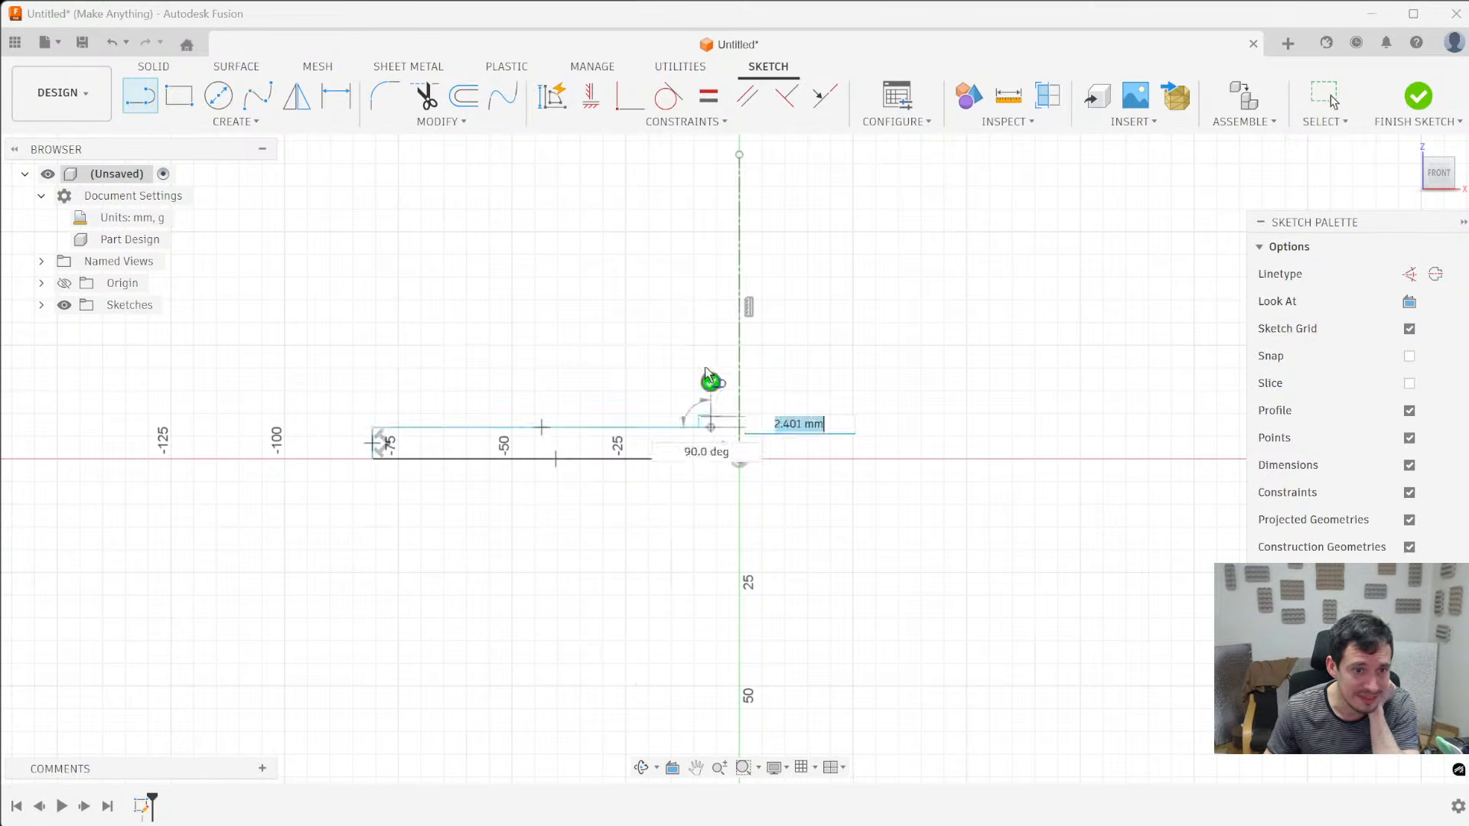
left_click(712, 321)
double_click(739, 320)
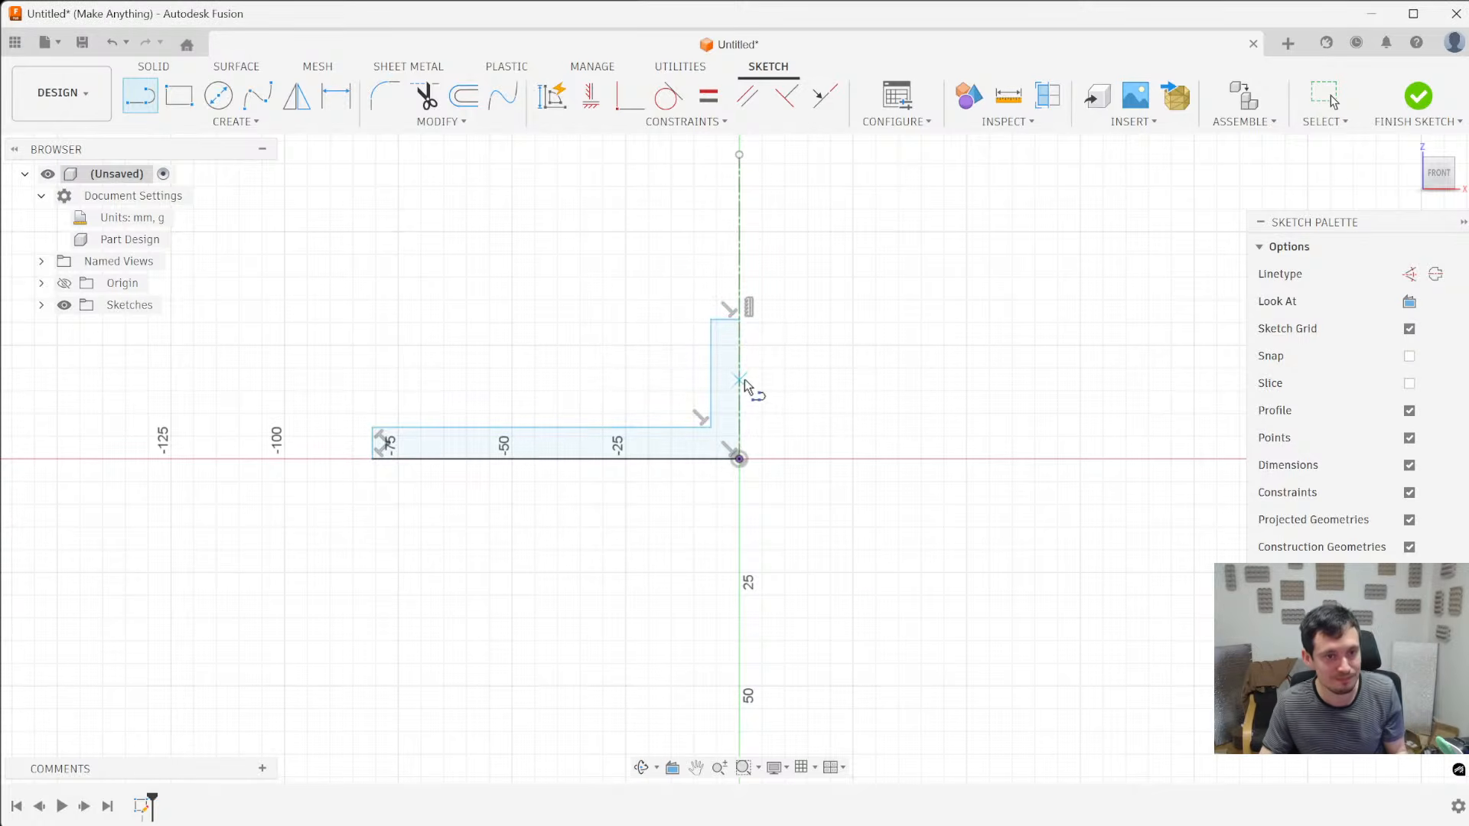
- Draw two horizontal lines about 14 mm apart across the upright, from its outer edge to the centerline
scroll(746, 378, "up", 1)
left_click(703, 334)
left_click(741, 334)
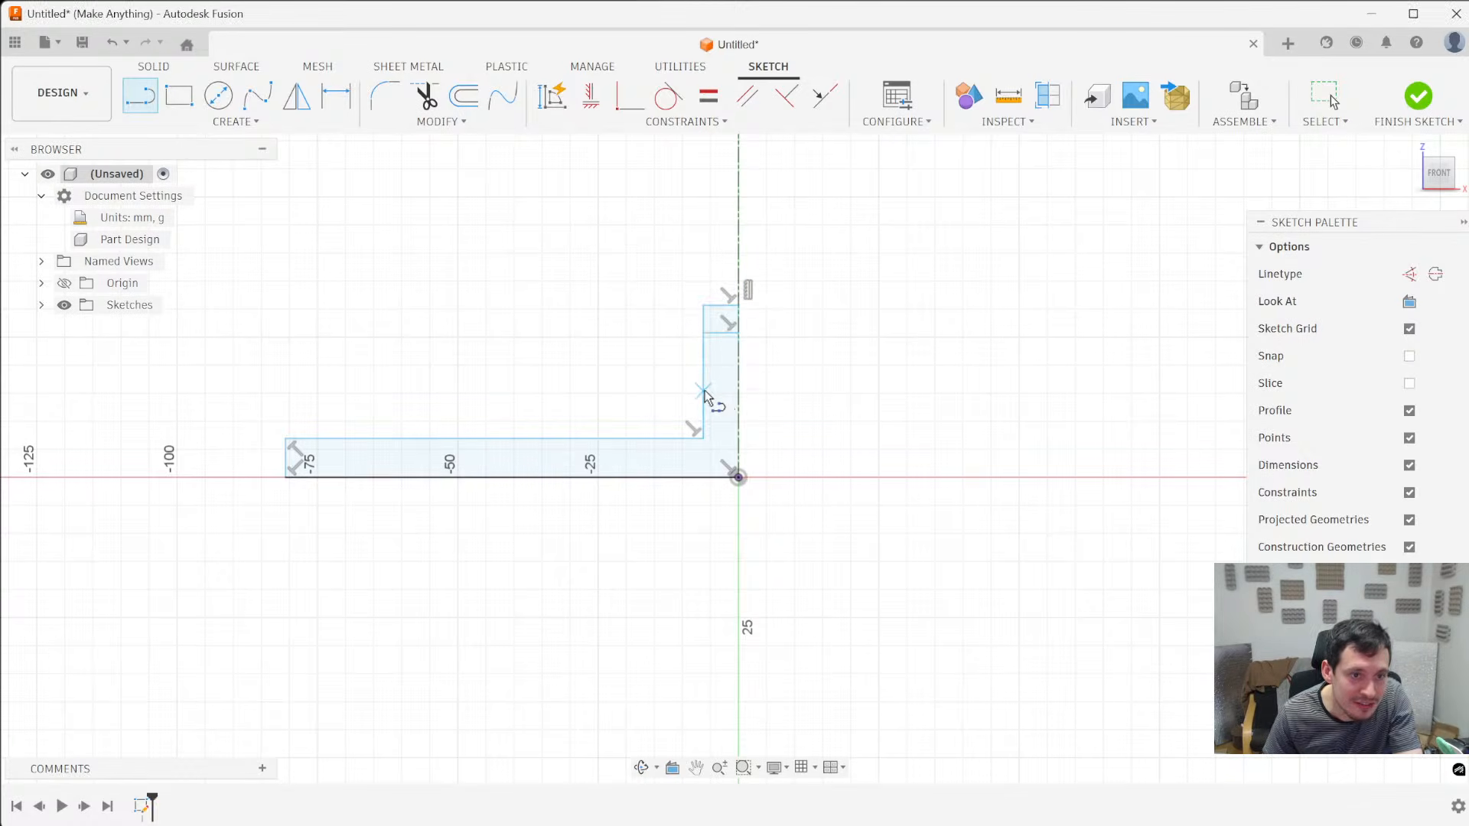
left_click(703, 388)
left_click(739, 388)
scroll(981, 468, "down", 2)
key("Escape")
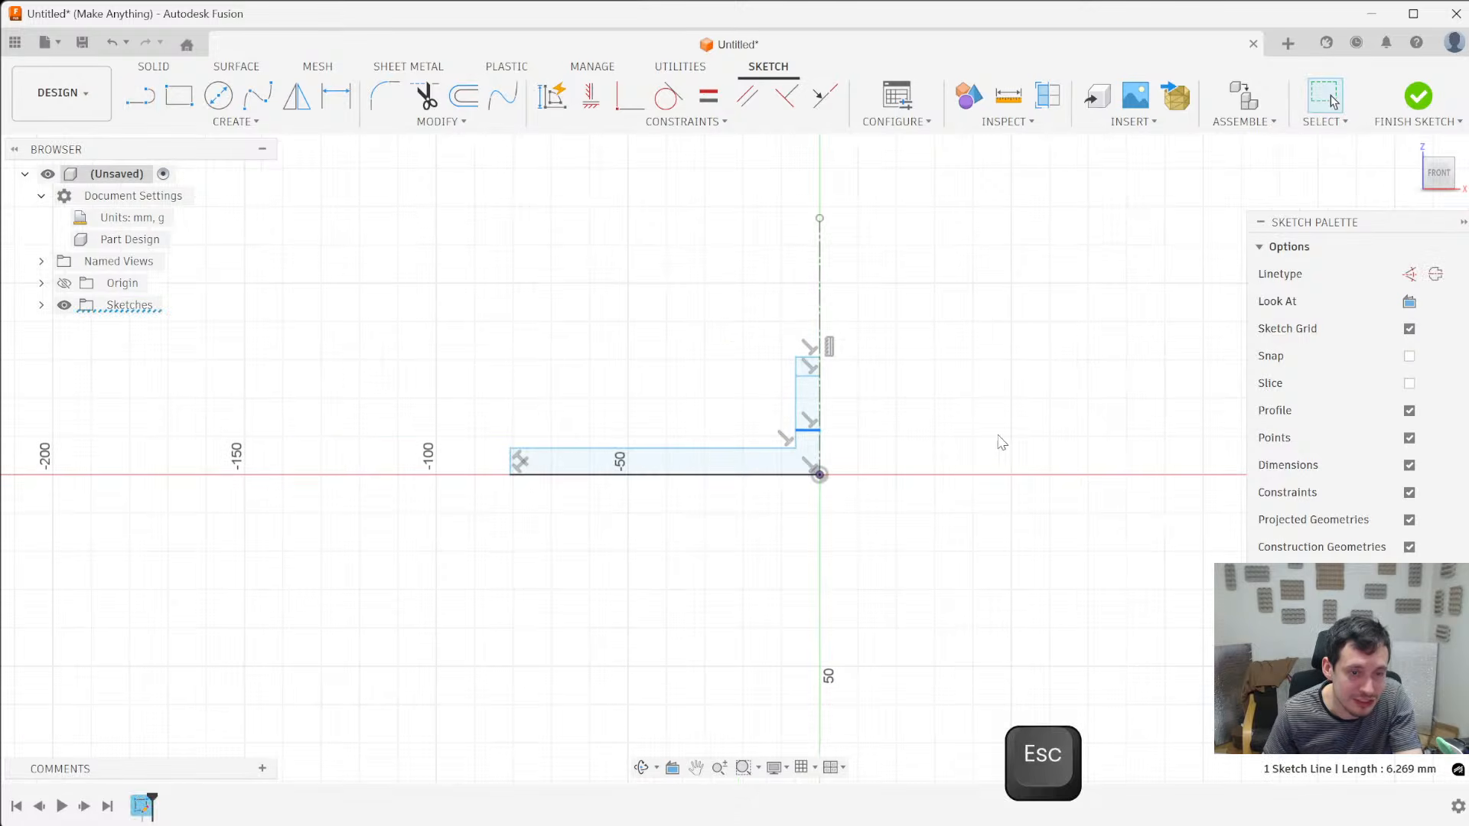
- Dimension the thickness of the base flange at its outer edge to 2 mm
scroll(882, 436, "up", 3)
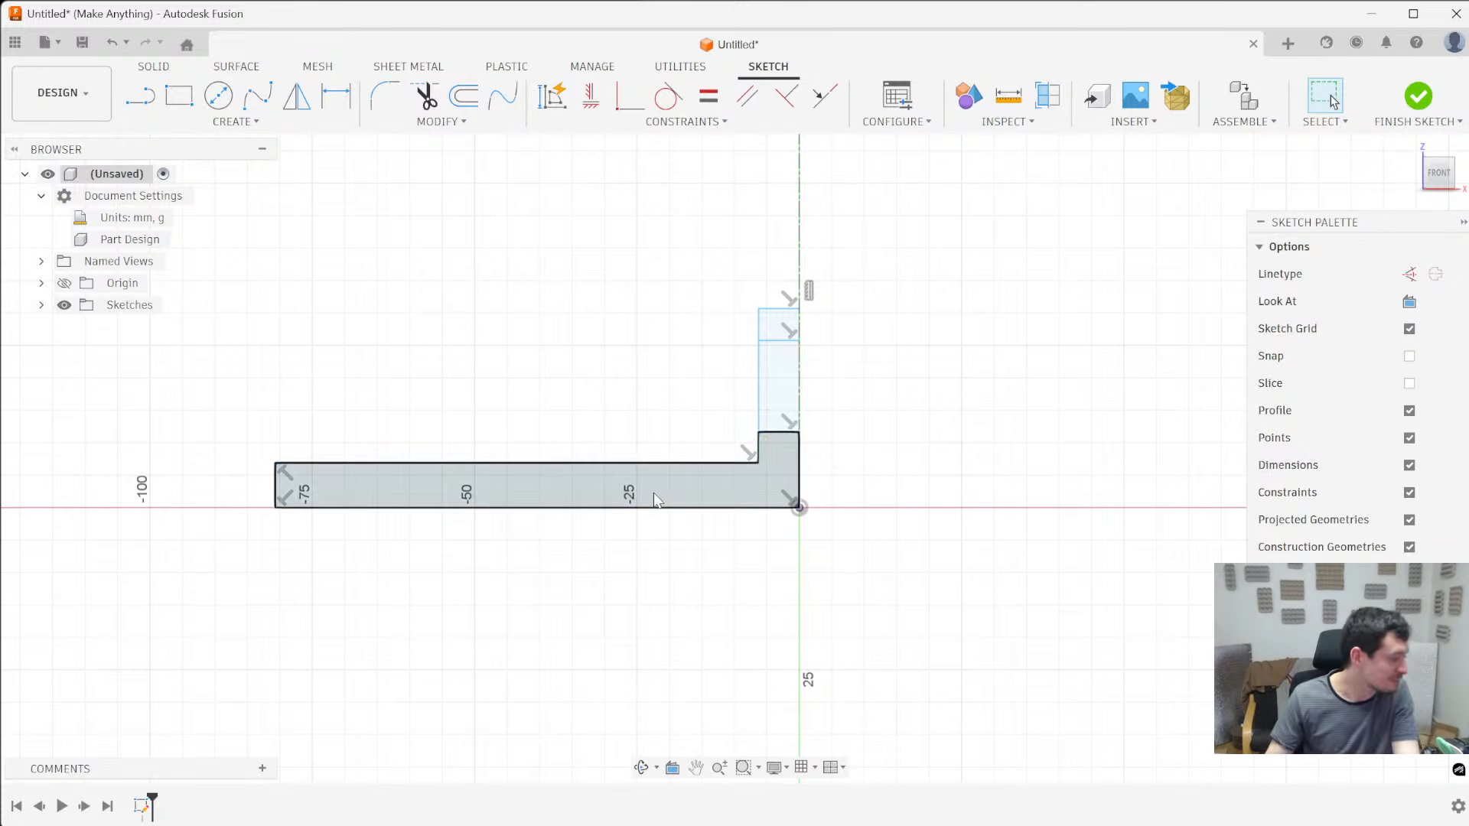
key("d")
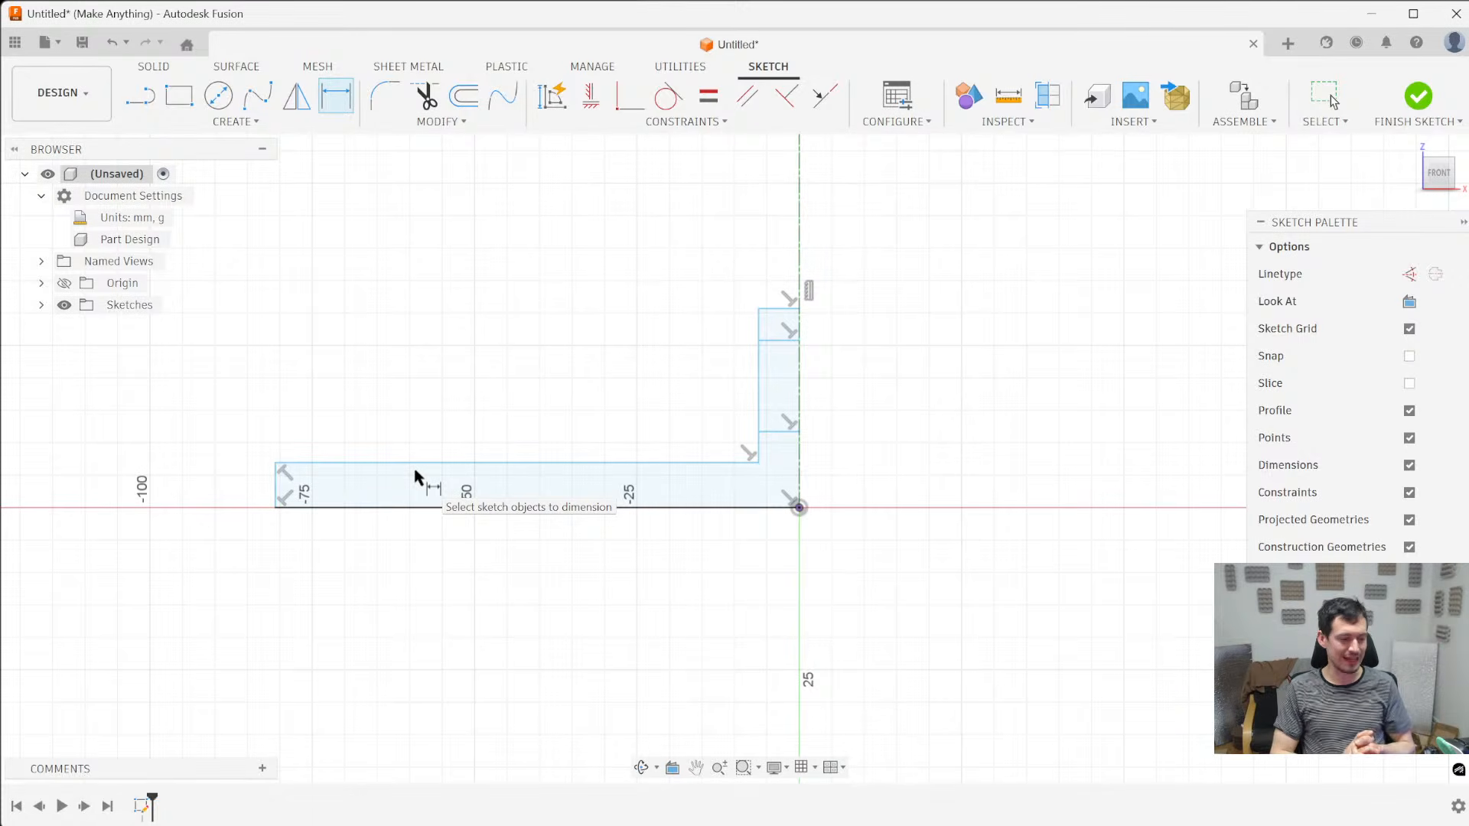
left_click(277, 496)
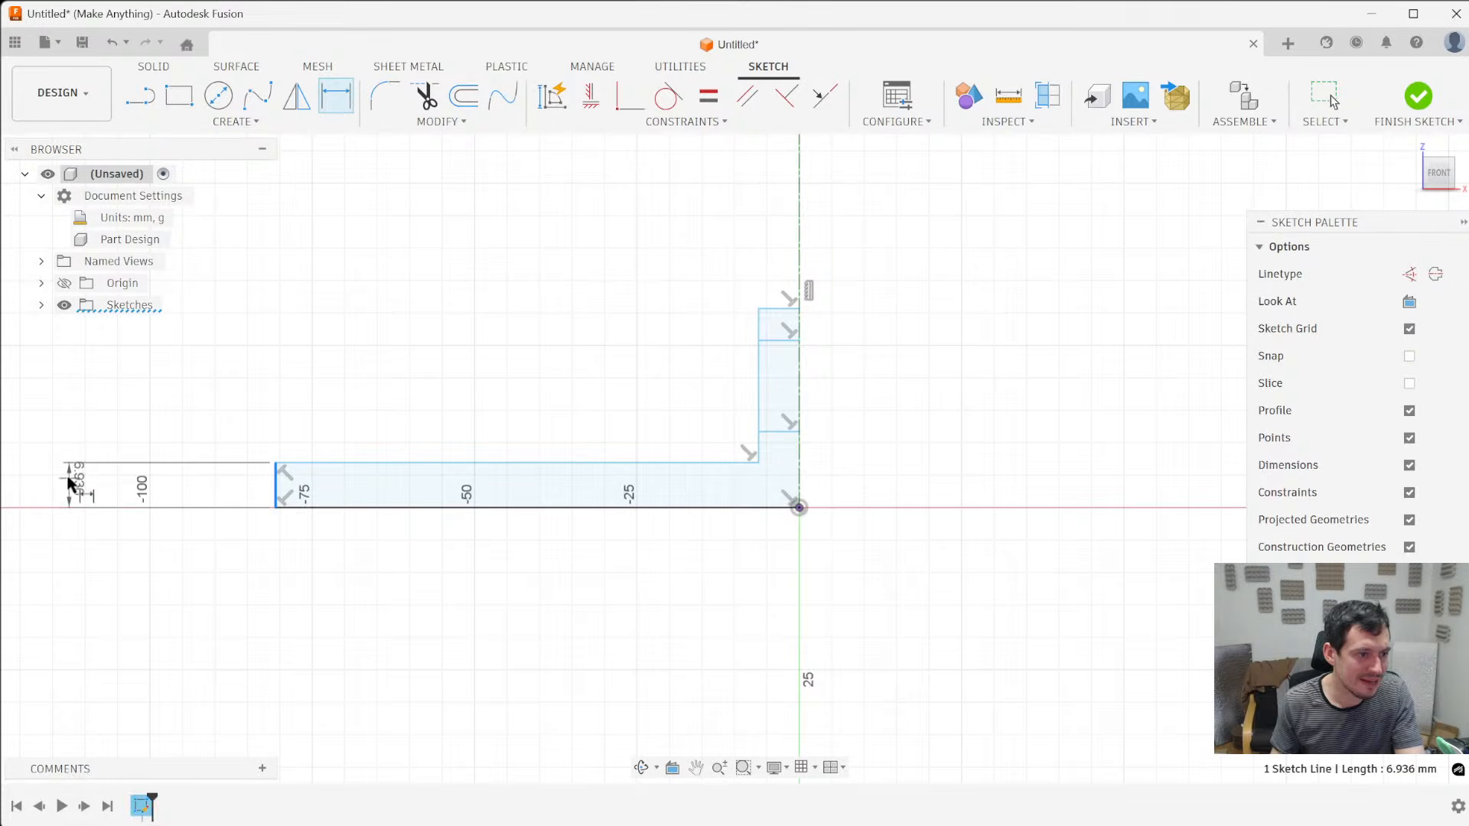
left_click(225, 507)
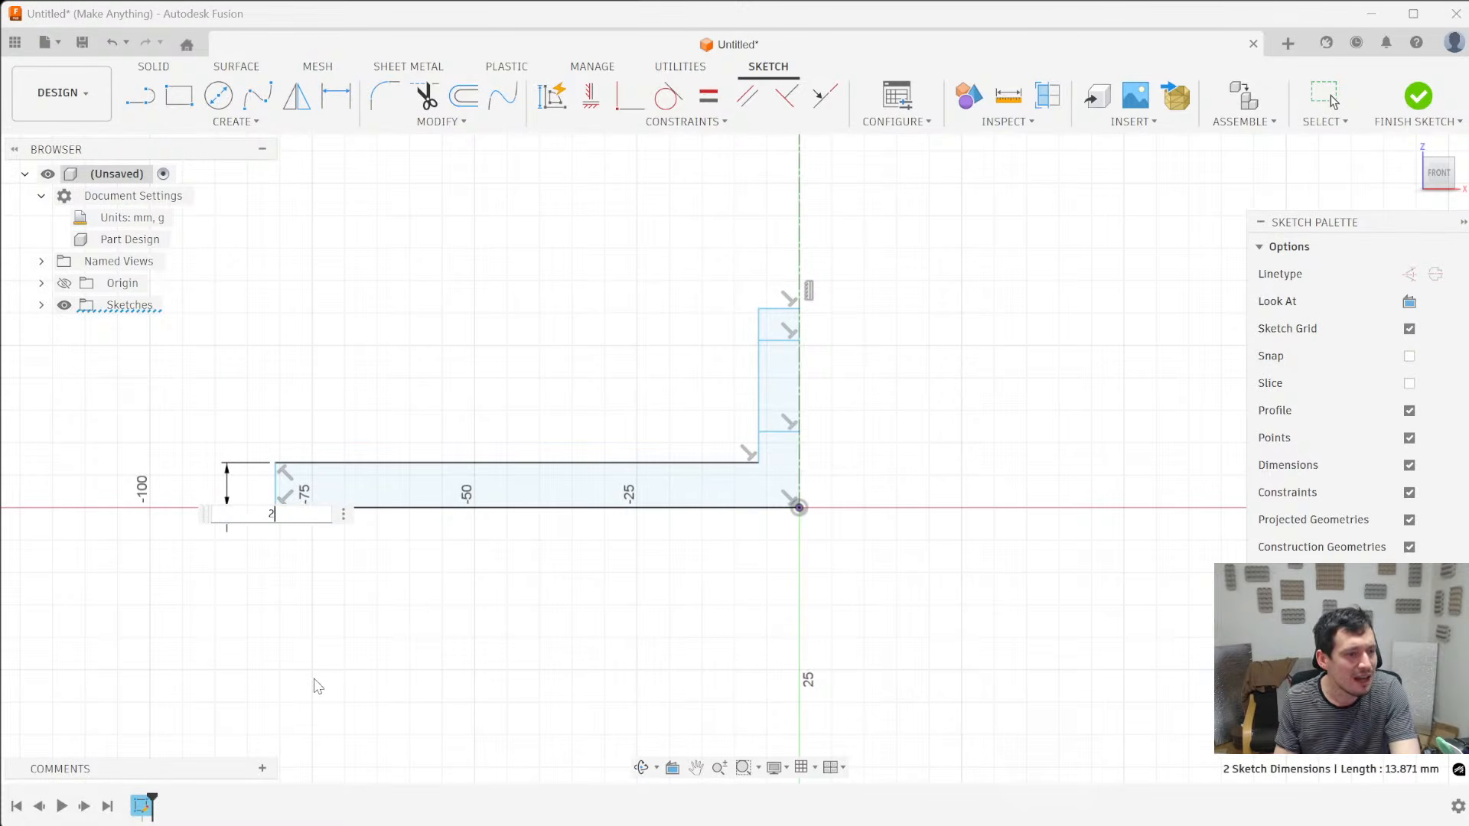
type("2")
key("Return")
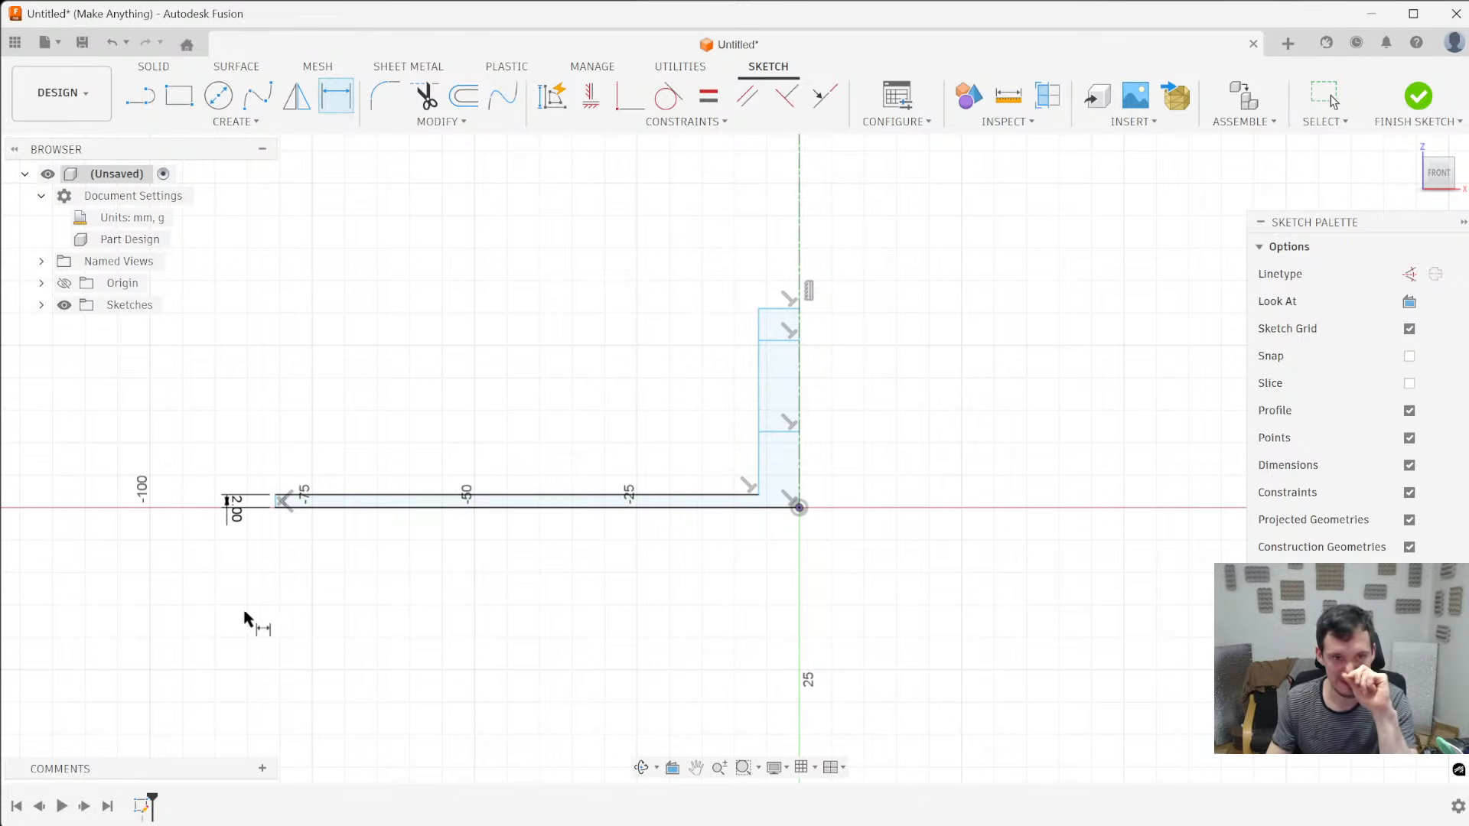
- Add a diameter dimension of 80 mm between the base flange's outer edge and the centerline
scroll(287, 522, "up", 2)
left_click(273, 497)
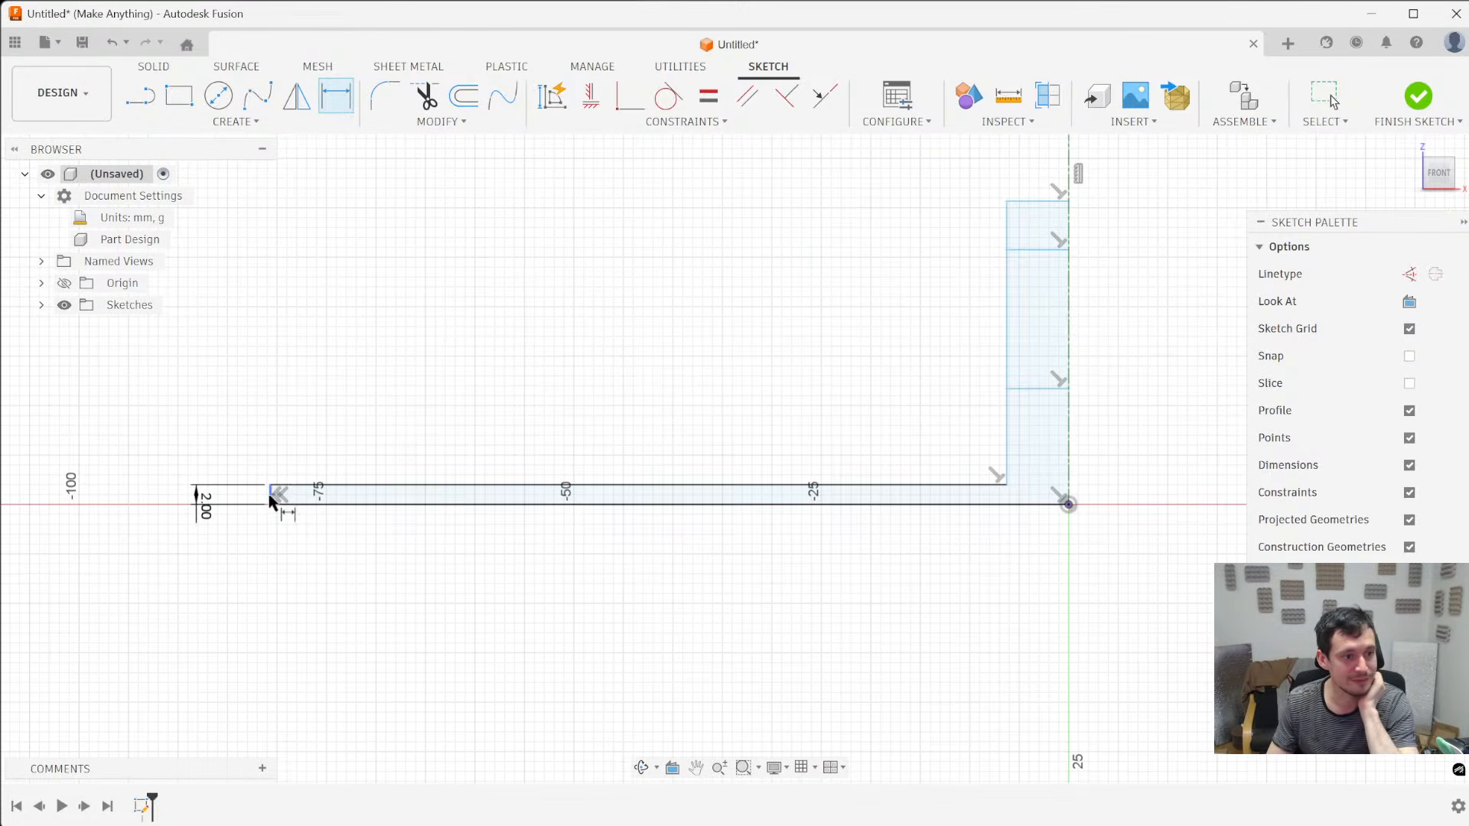
left_click(1068, 424)
scroll(979, 627, "down", 3)
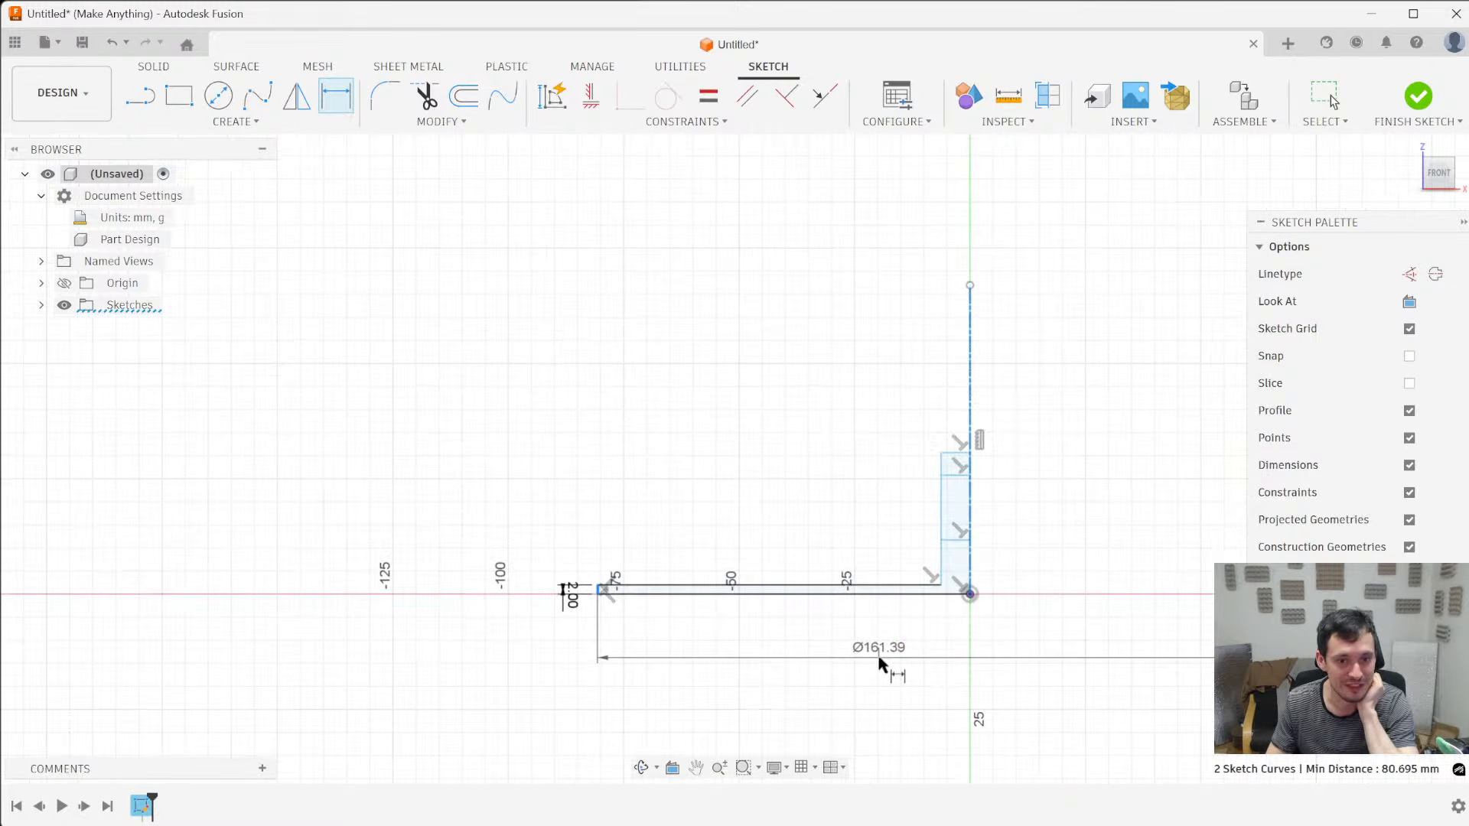
left_click(964, 660)
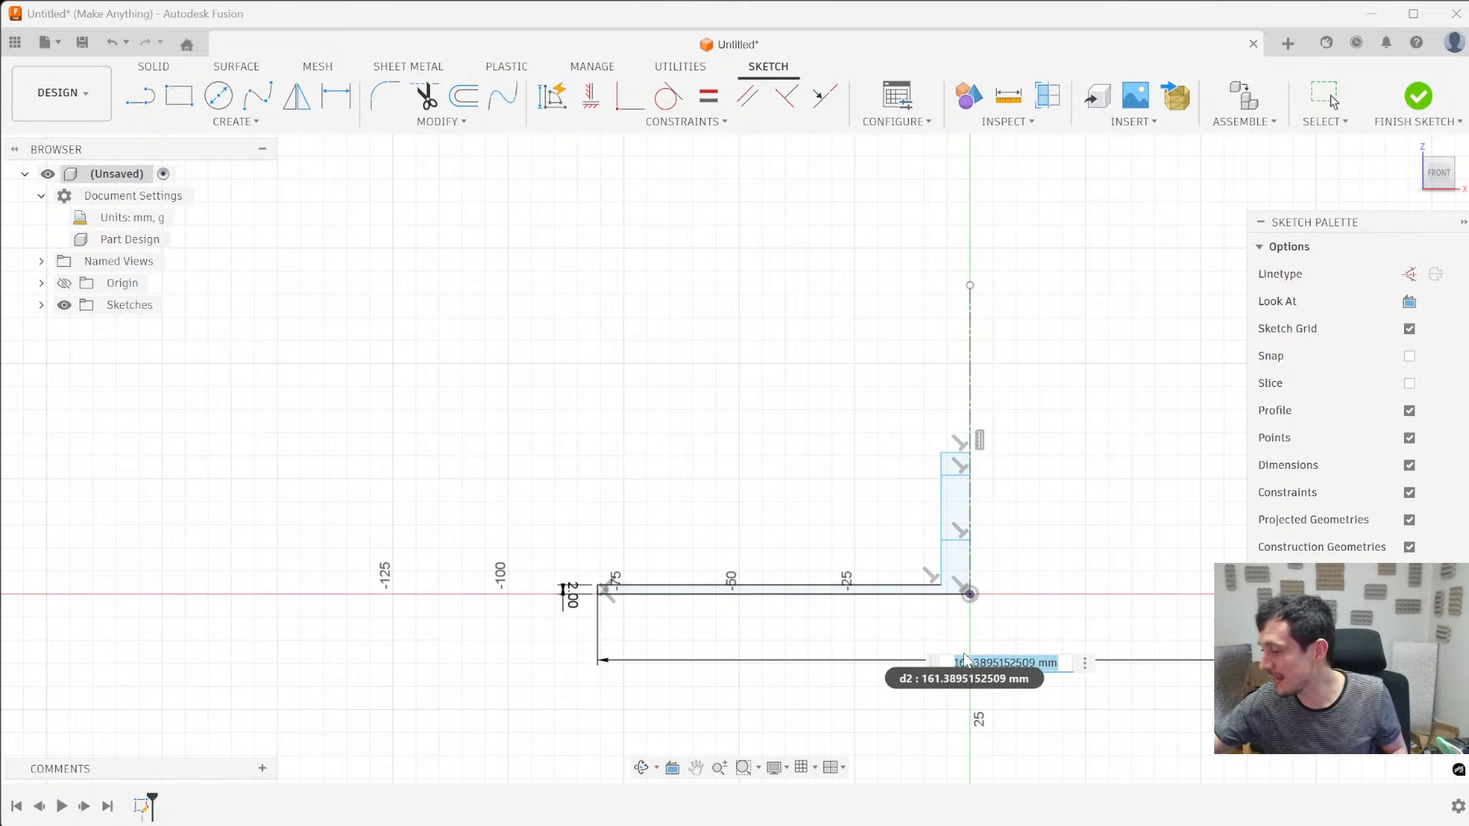
type("80")
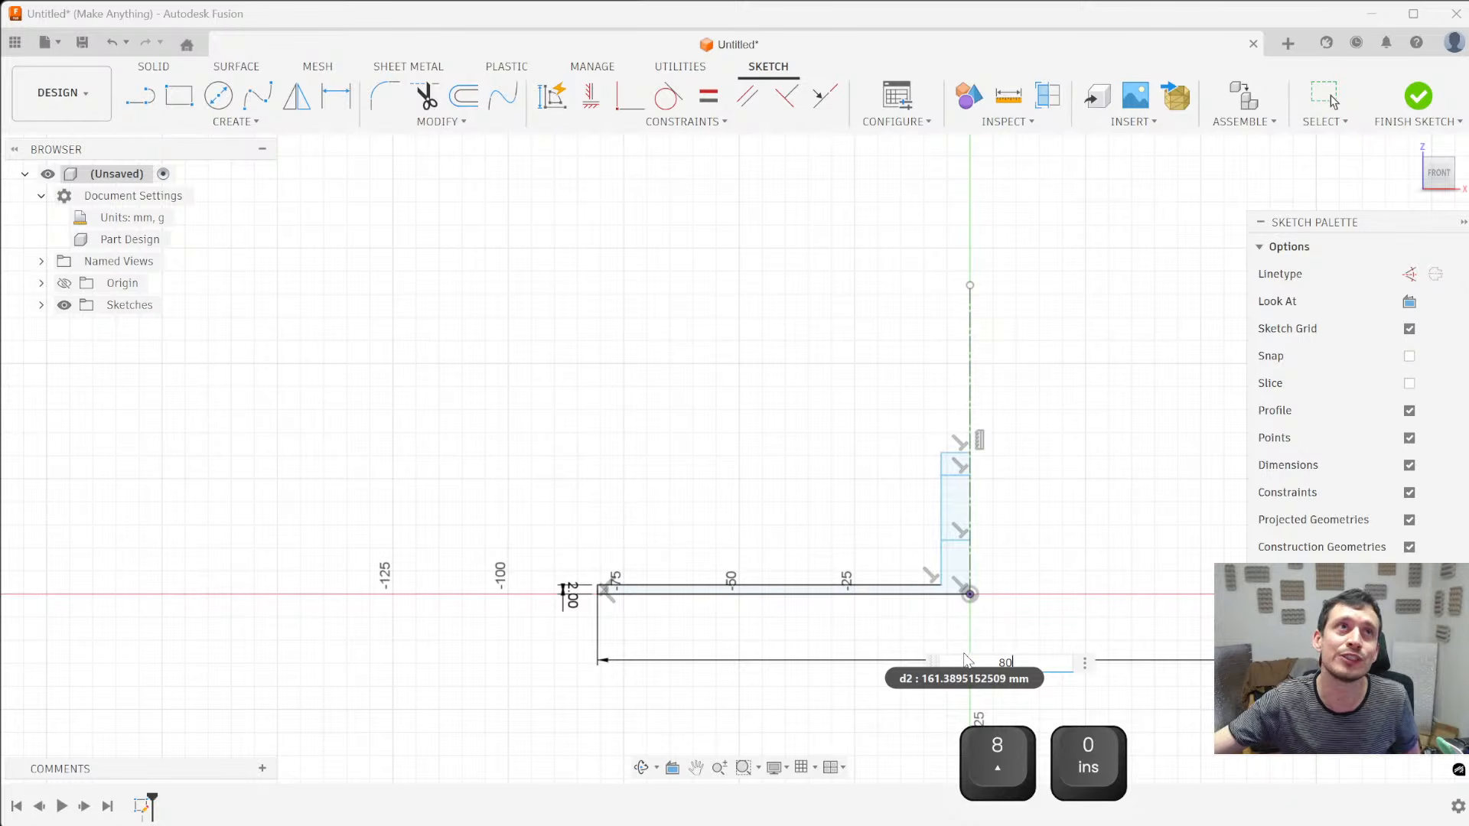
key("Return")
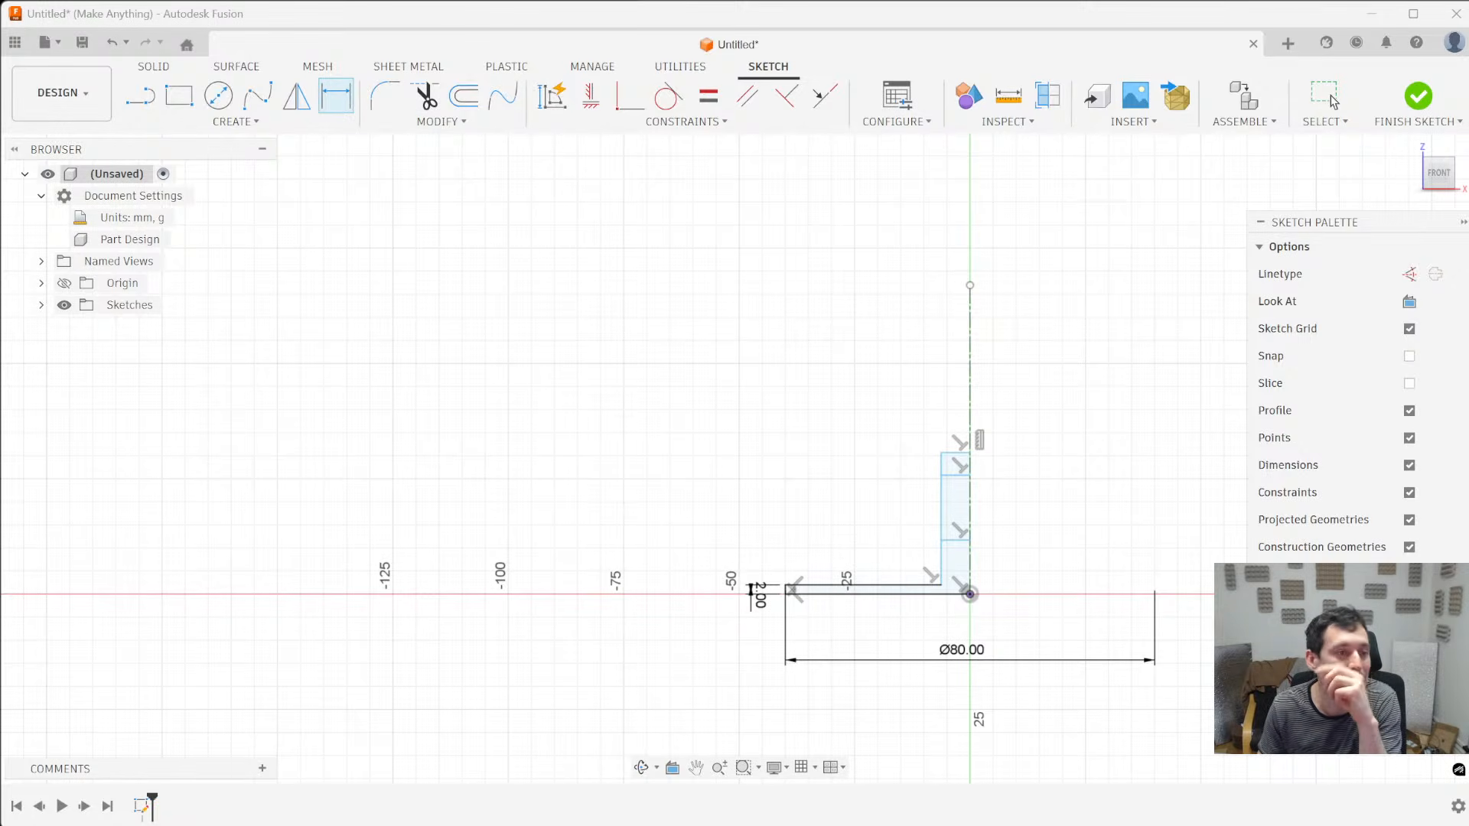
- Dimension the distance between the two horizontal lines in the upright to 15 mm
scroll(977, 671, "up", 1)
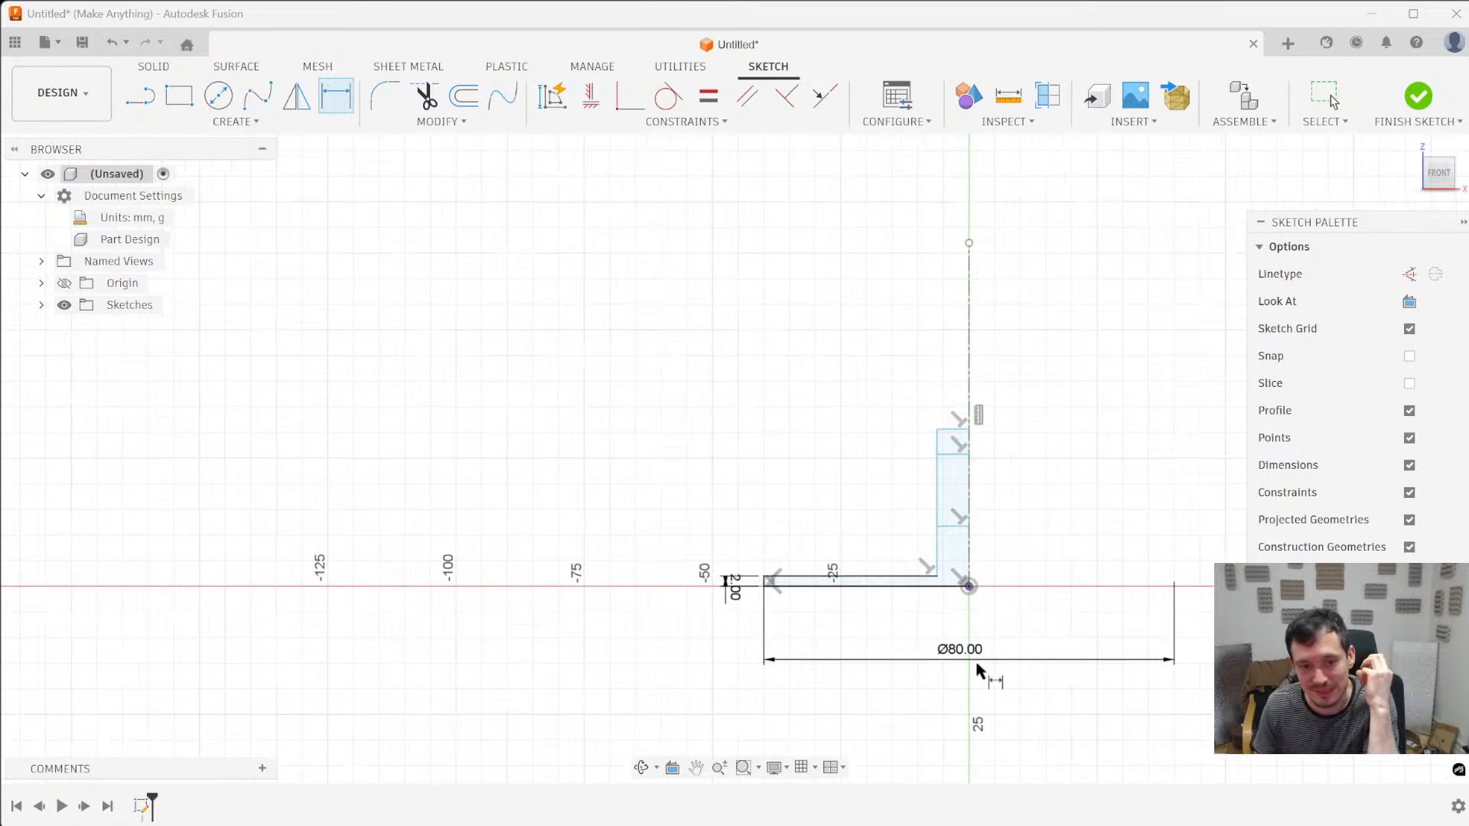
scroll(977, 671, "up", 1)
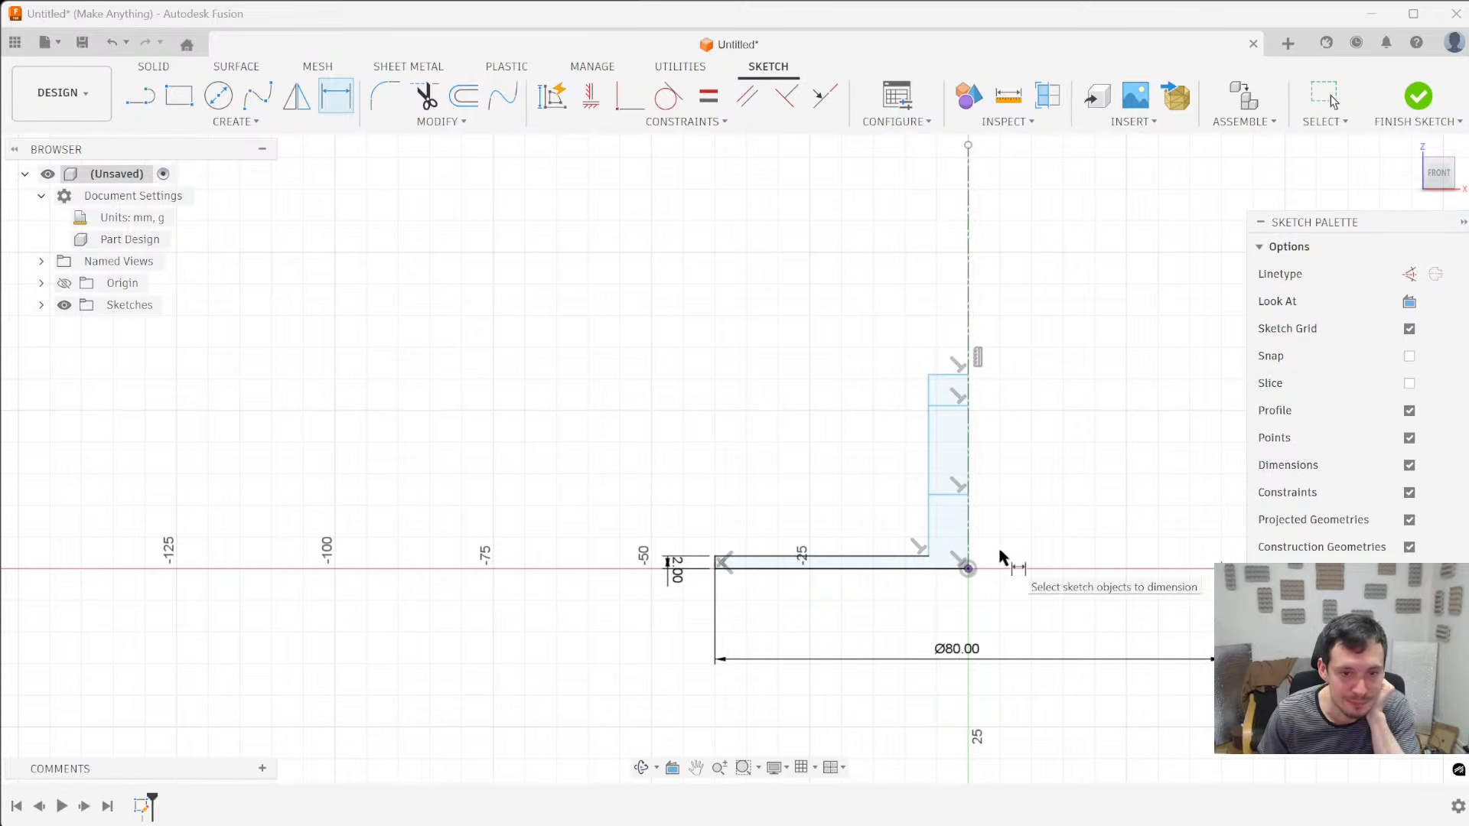
left_click(957, 496)
left_click(951, 406)
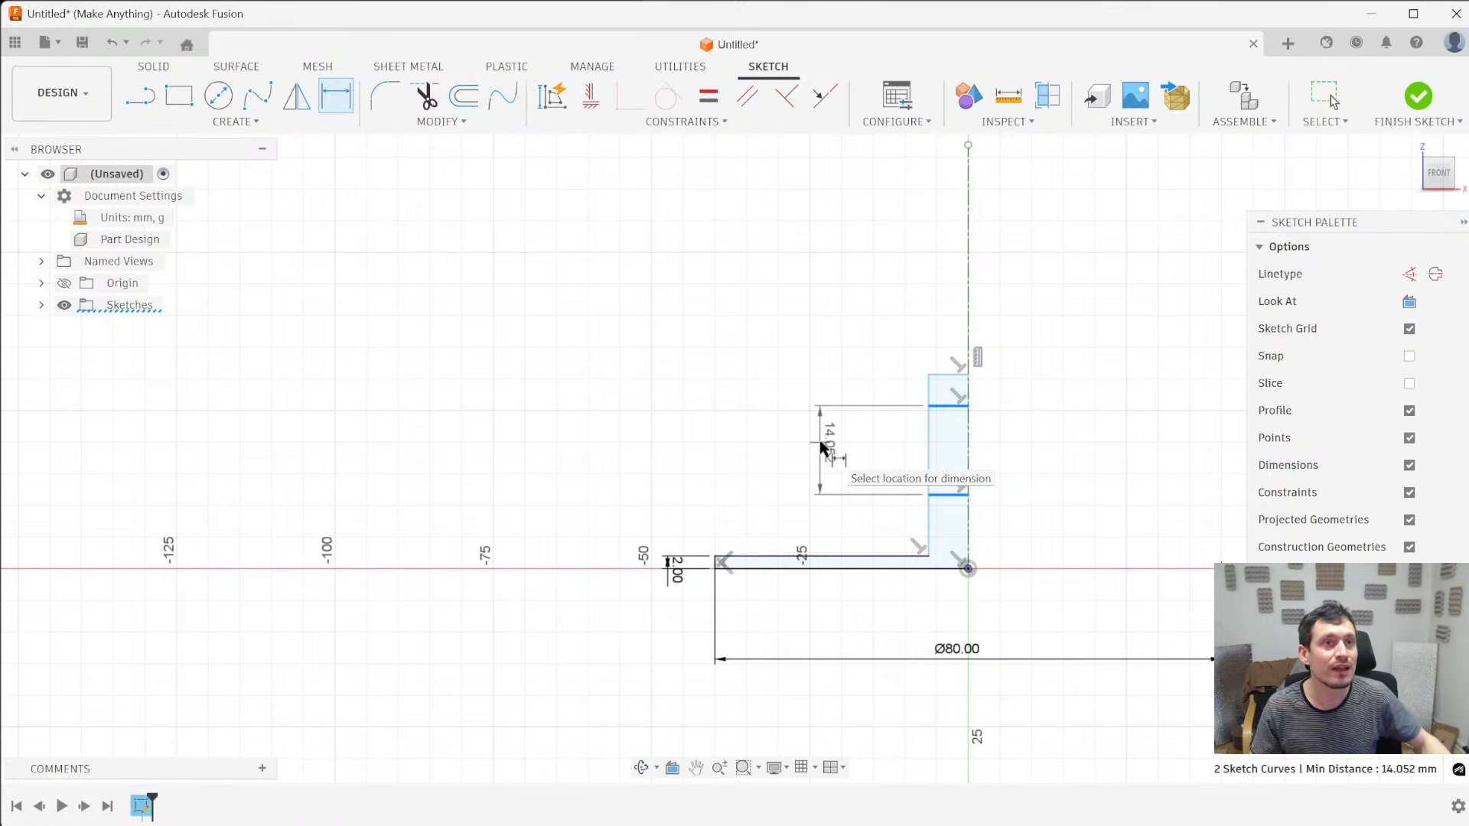
left_click(830, 444)
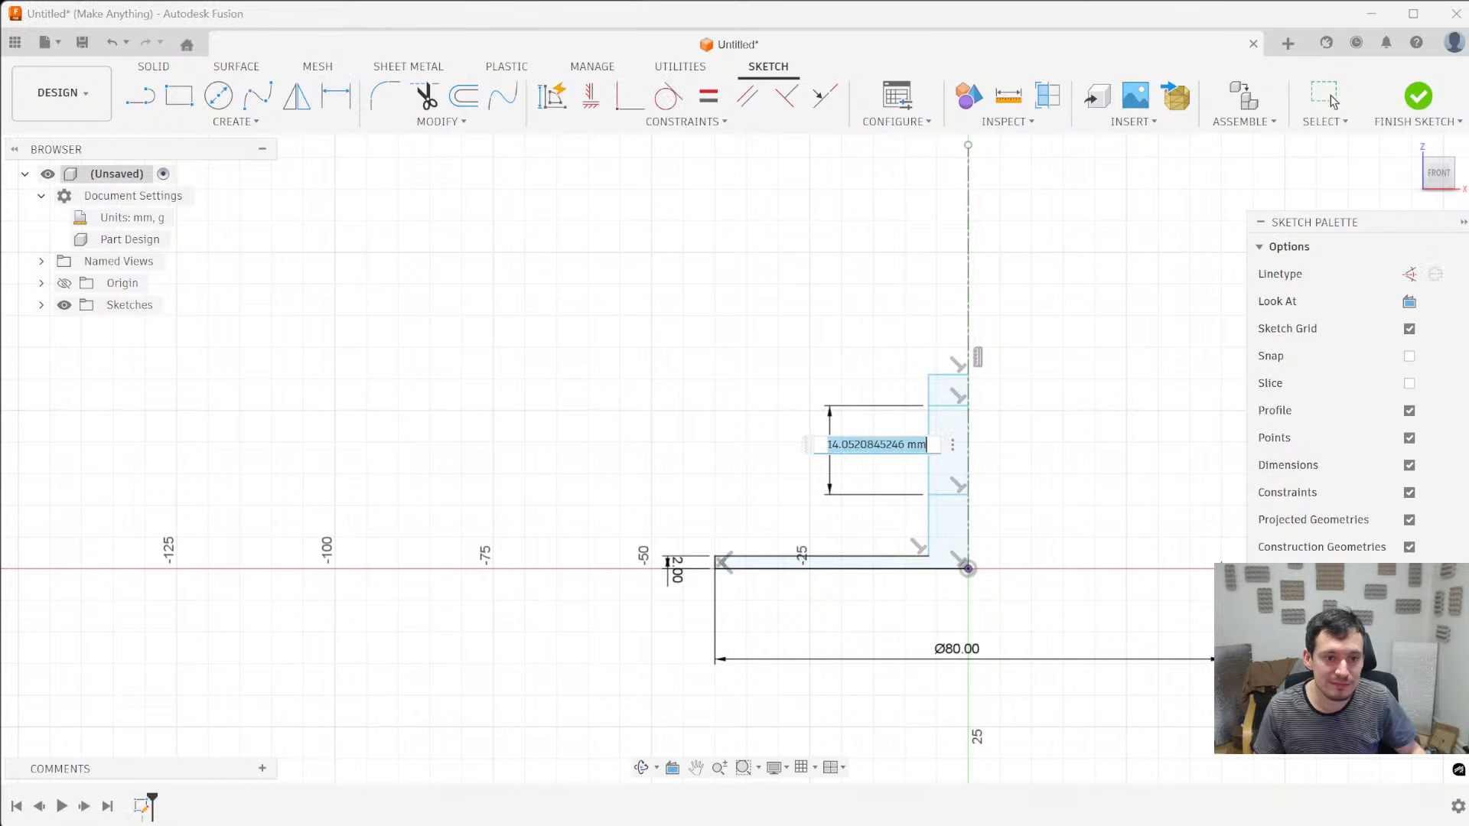
type("15")
key("Return")
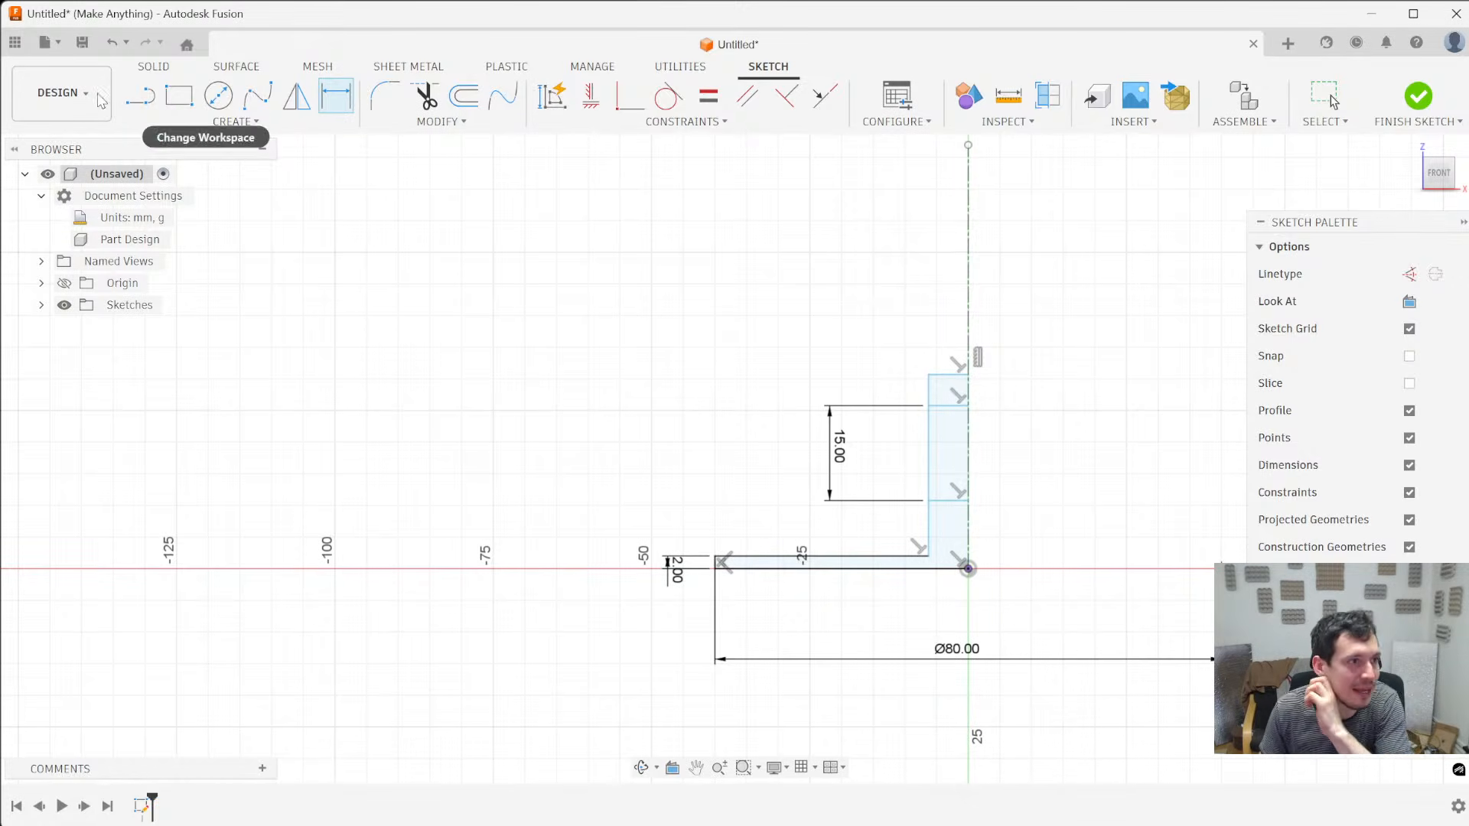
- Sketch a second part's inner outline: a vertical line about 27 mm tall beside the upright, then across to the centerline just above its top
left_click(140, 96)
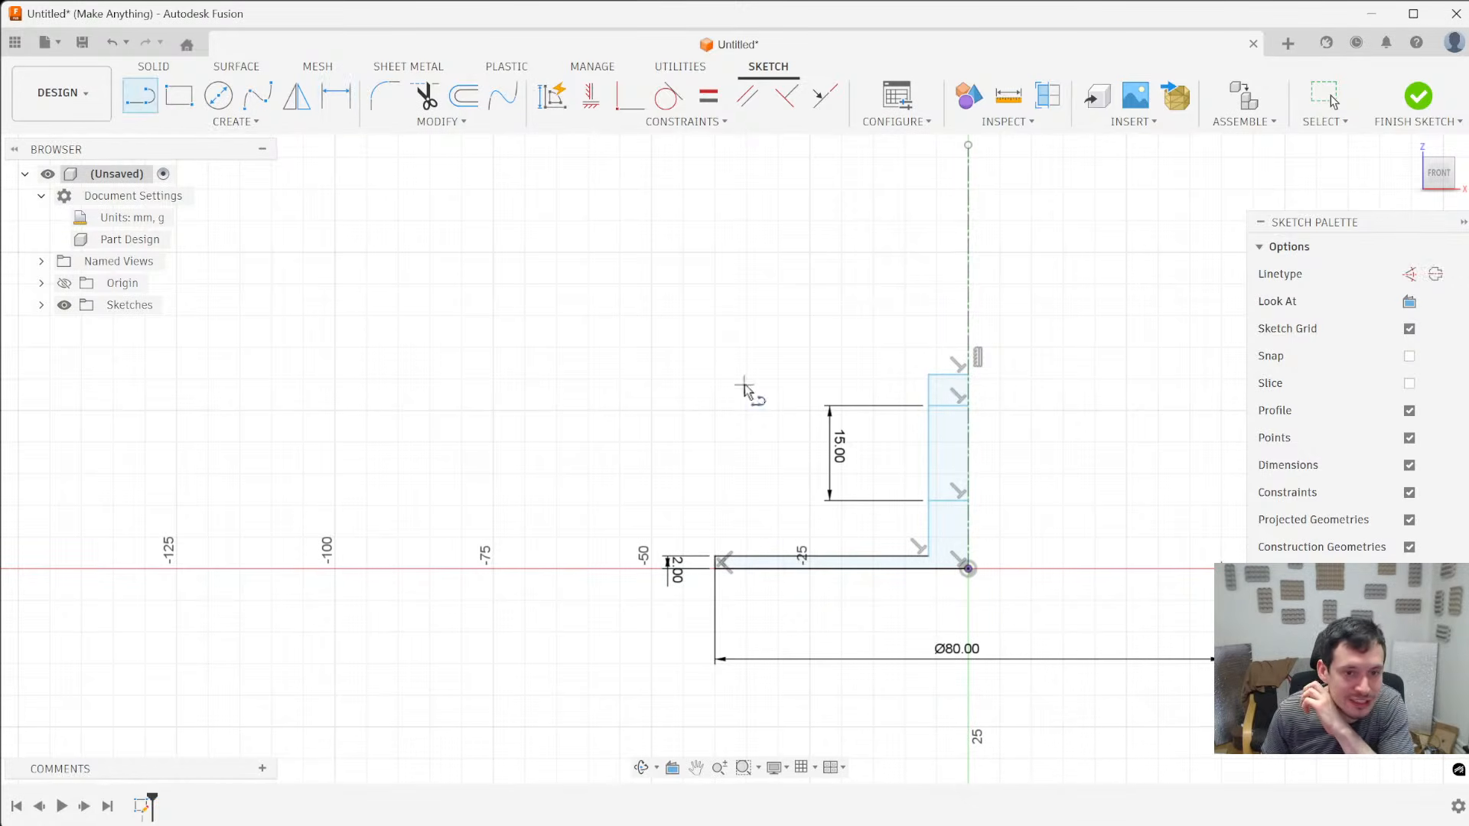
left_click(916, 539)
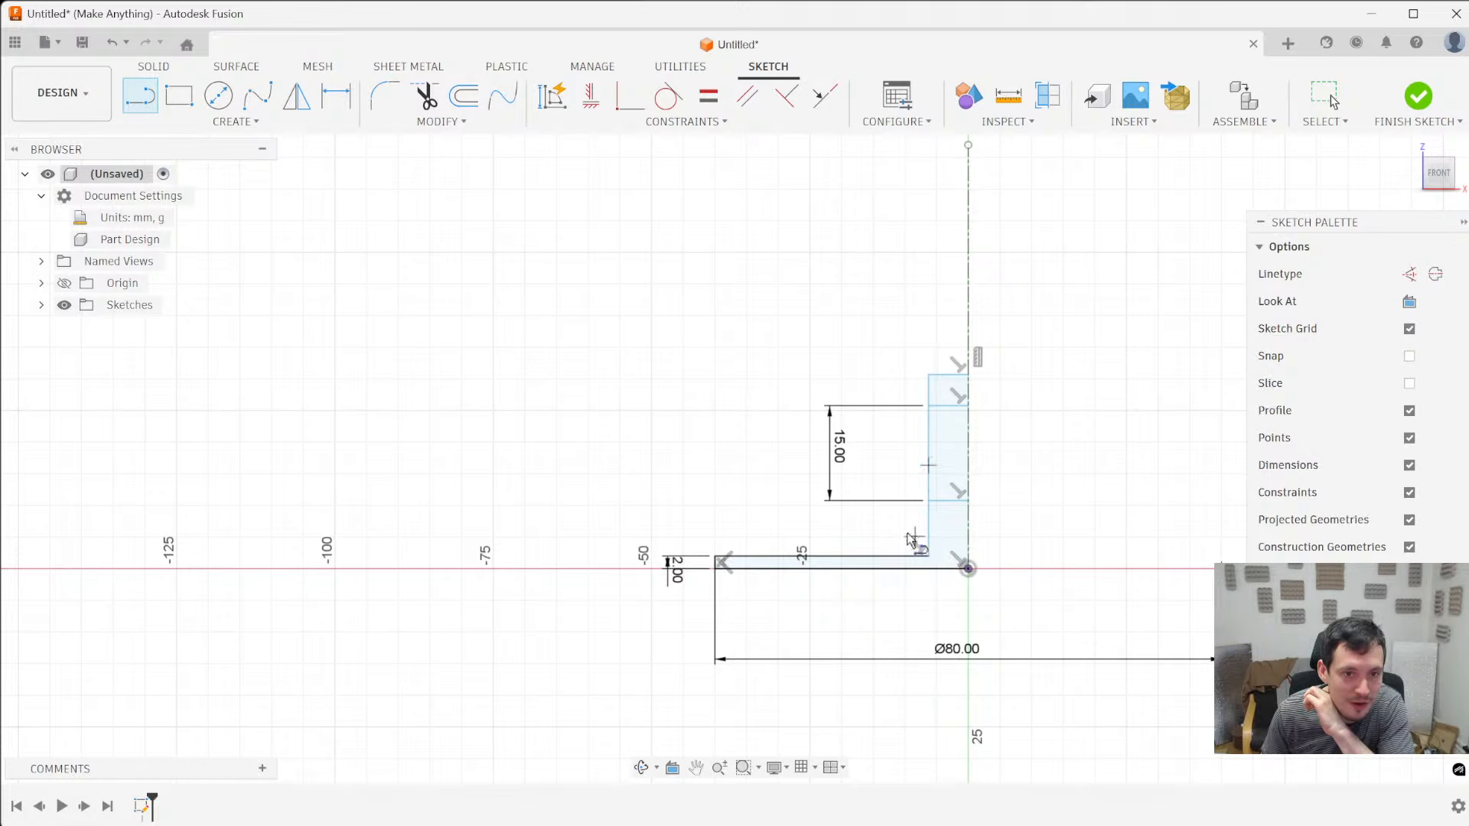
left_click(913, 367)
left_click(967, 365)
- Close the second part's outline with a sleeve wall beside the upright and an upper flange about 3.5 mm thick running to the centerline
left_click(916, 537)
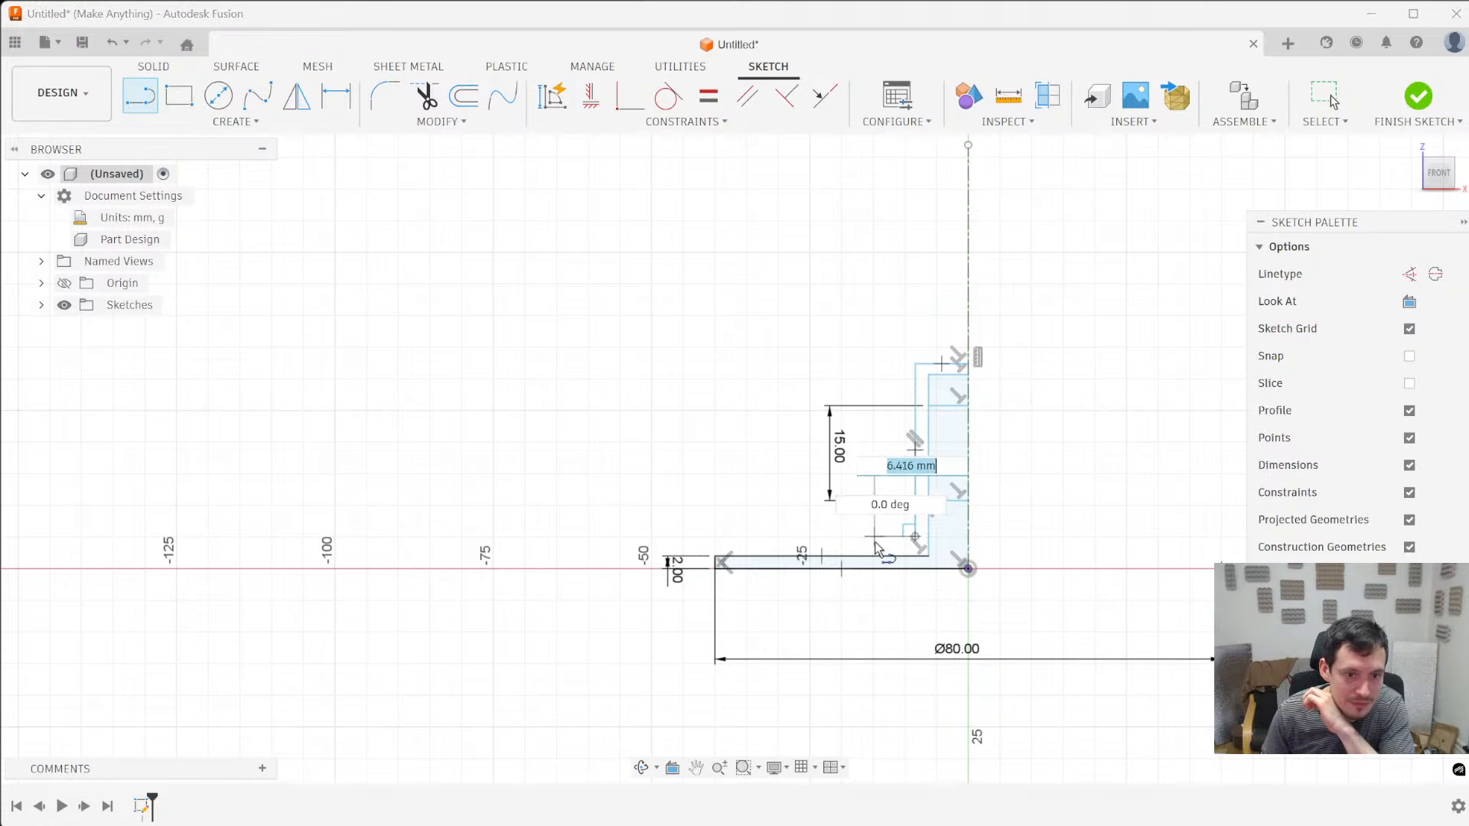
left_click(864, 536)
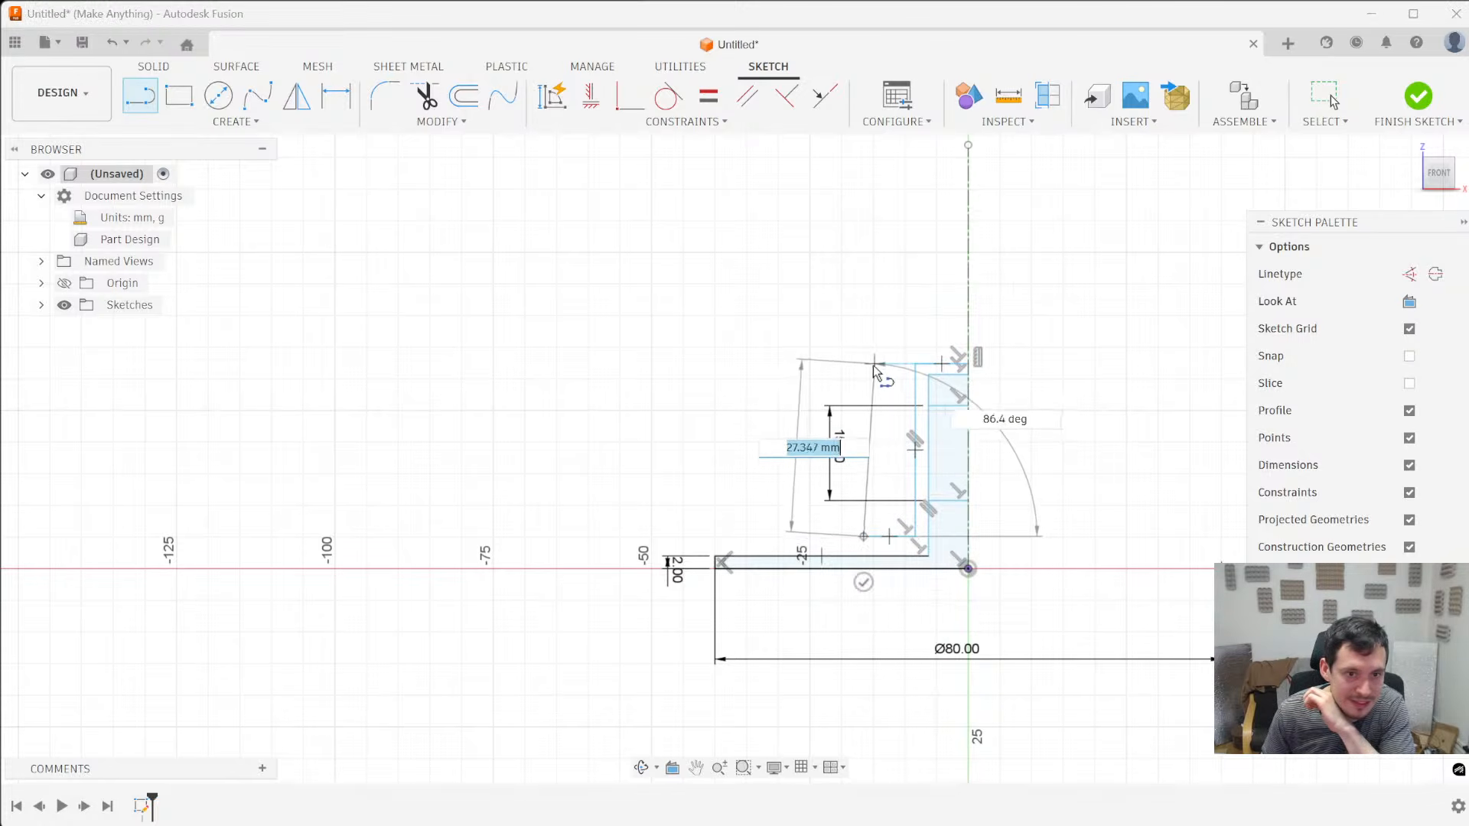
left_click(864, 365)
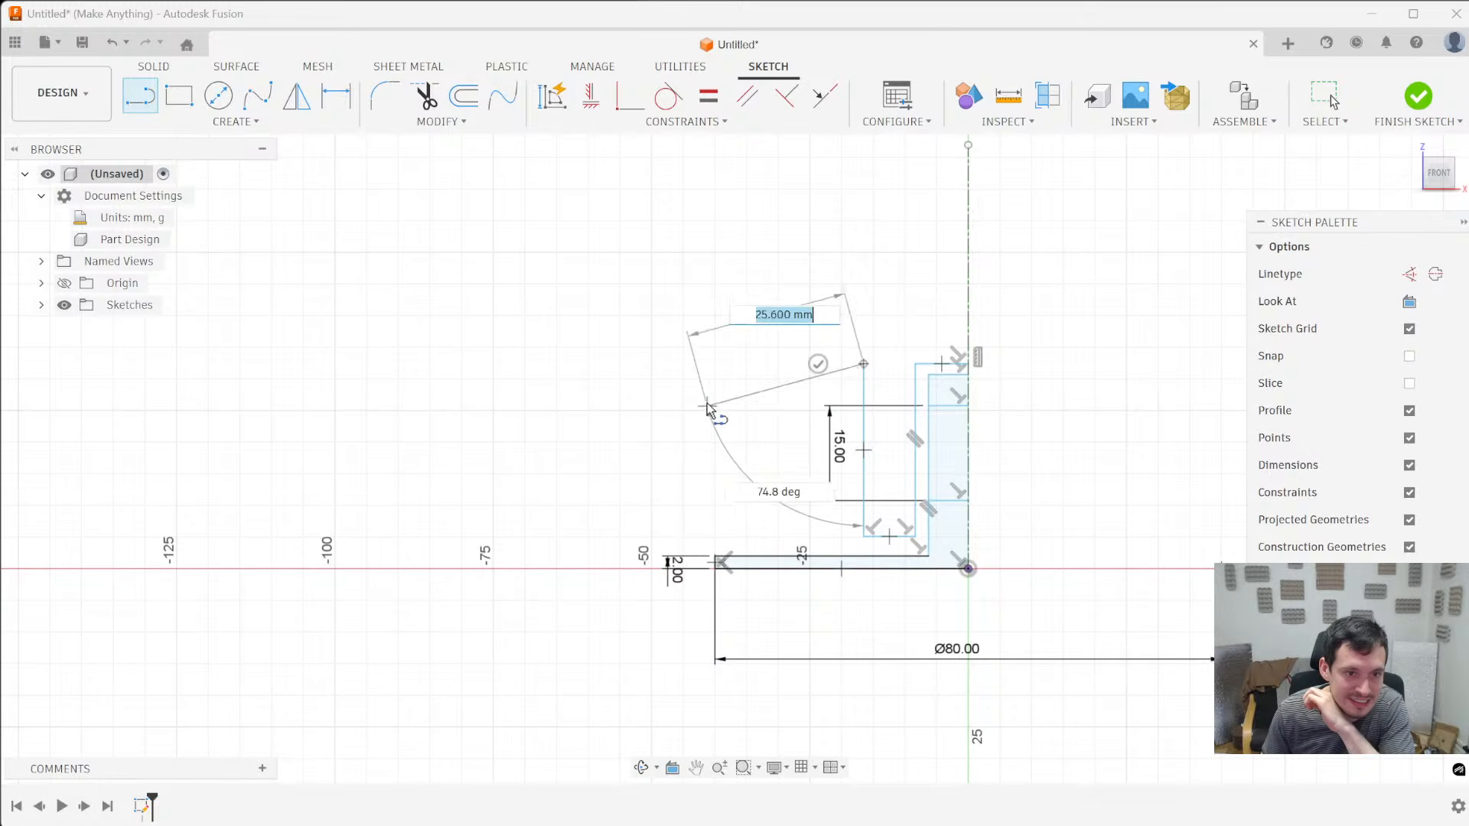
left_click(702, 365)
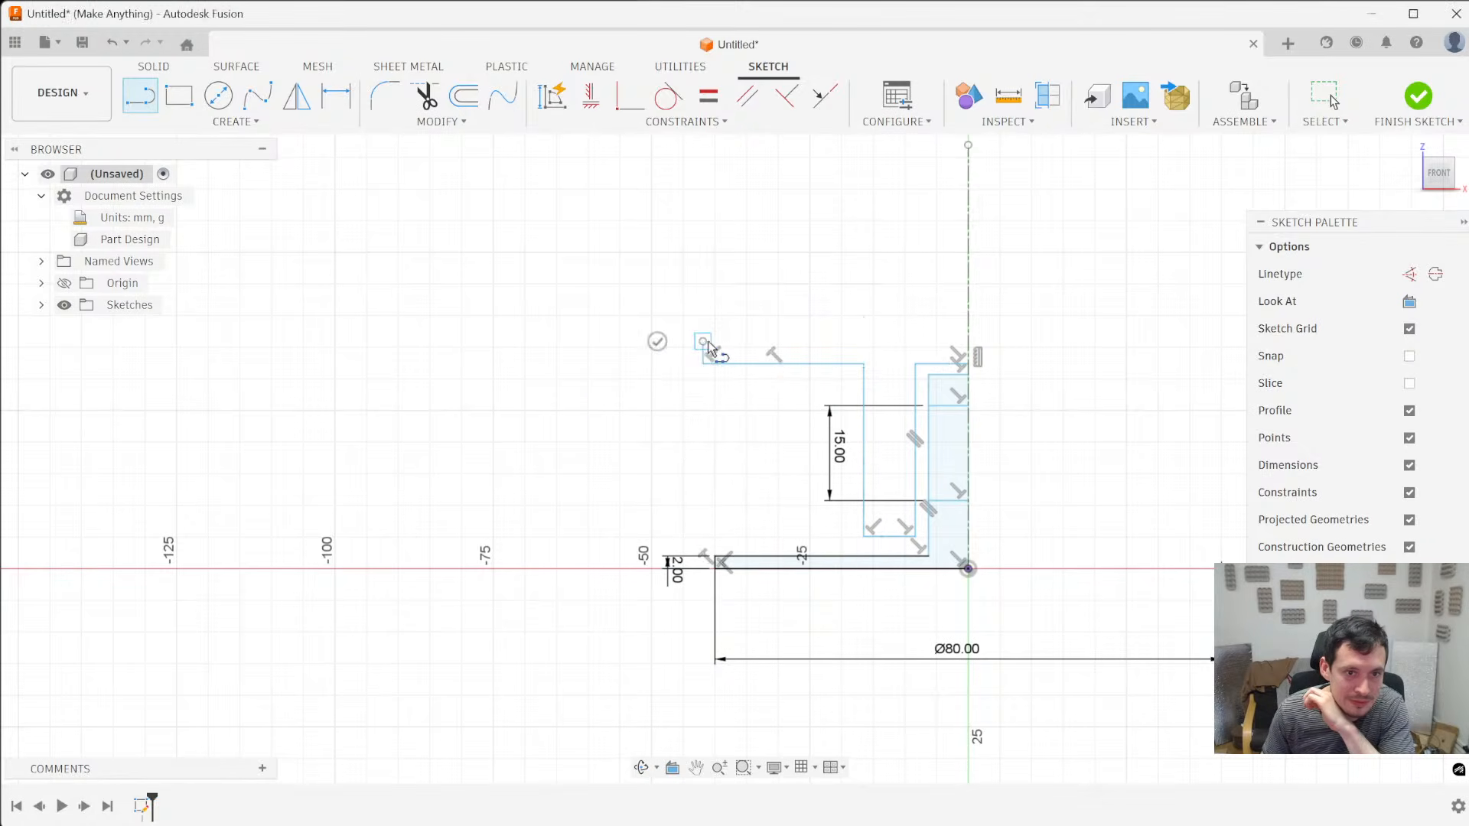
left_click(969, 353)
scroll(987, 525, "up", 2)
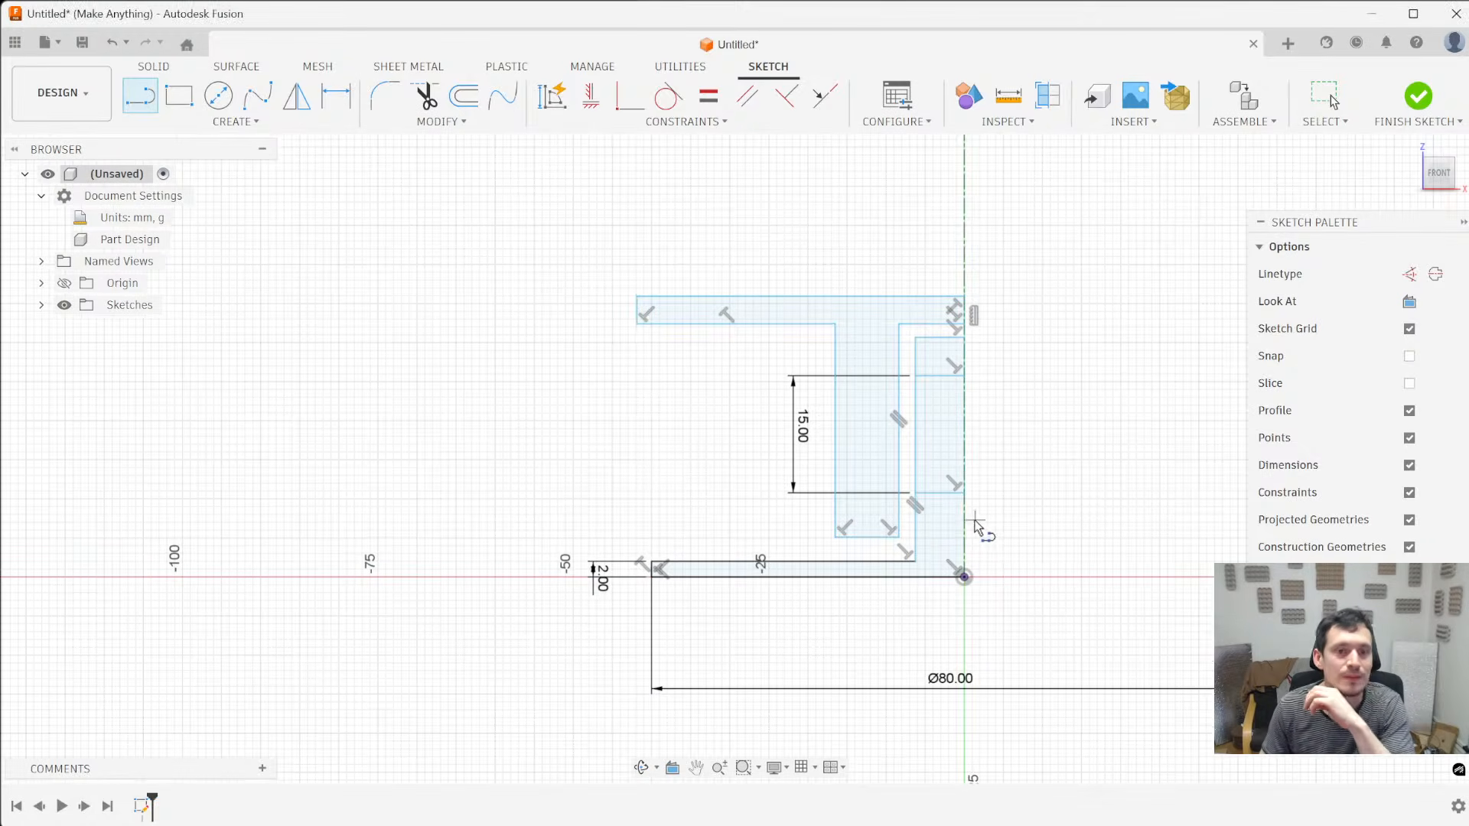
scroll(972, 505, "down", 1)
scroll(953, 535, "up", 2)
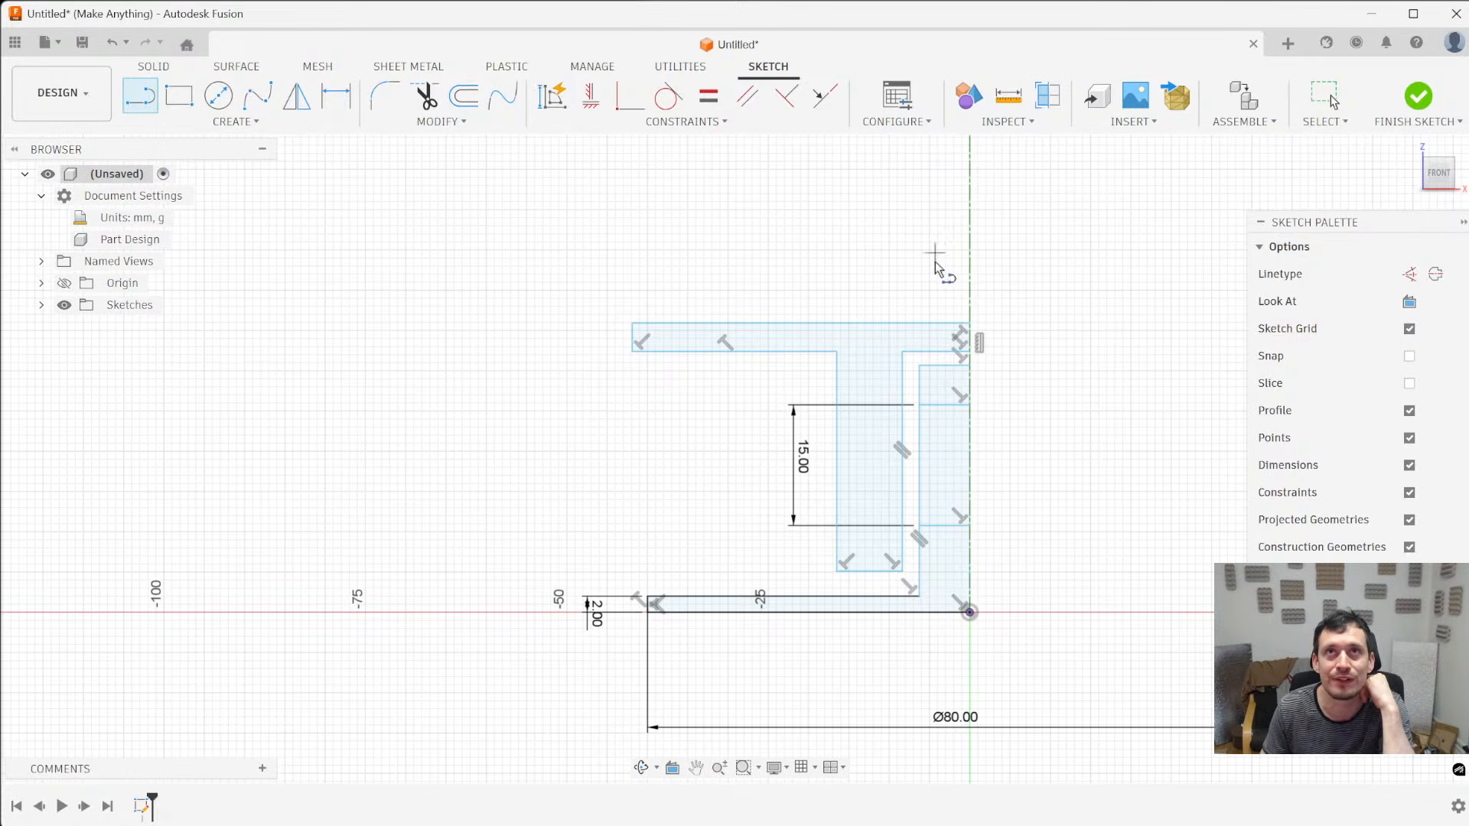
scroll(949, 596, "down", 1)
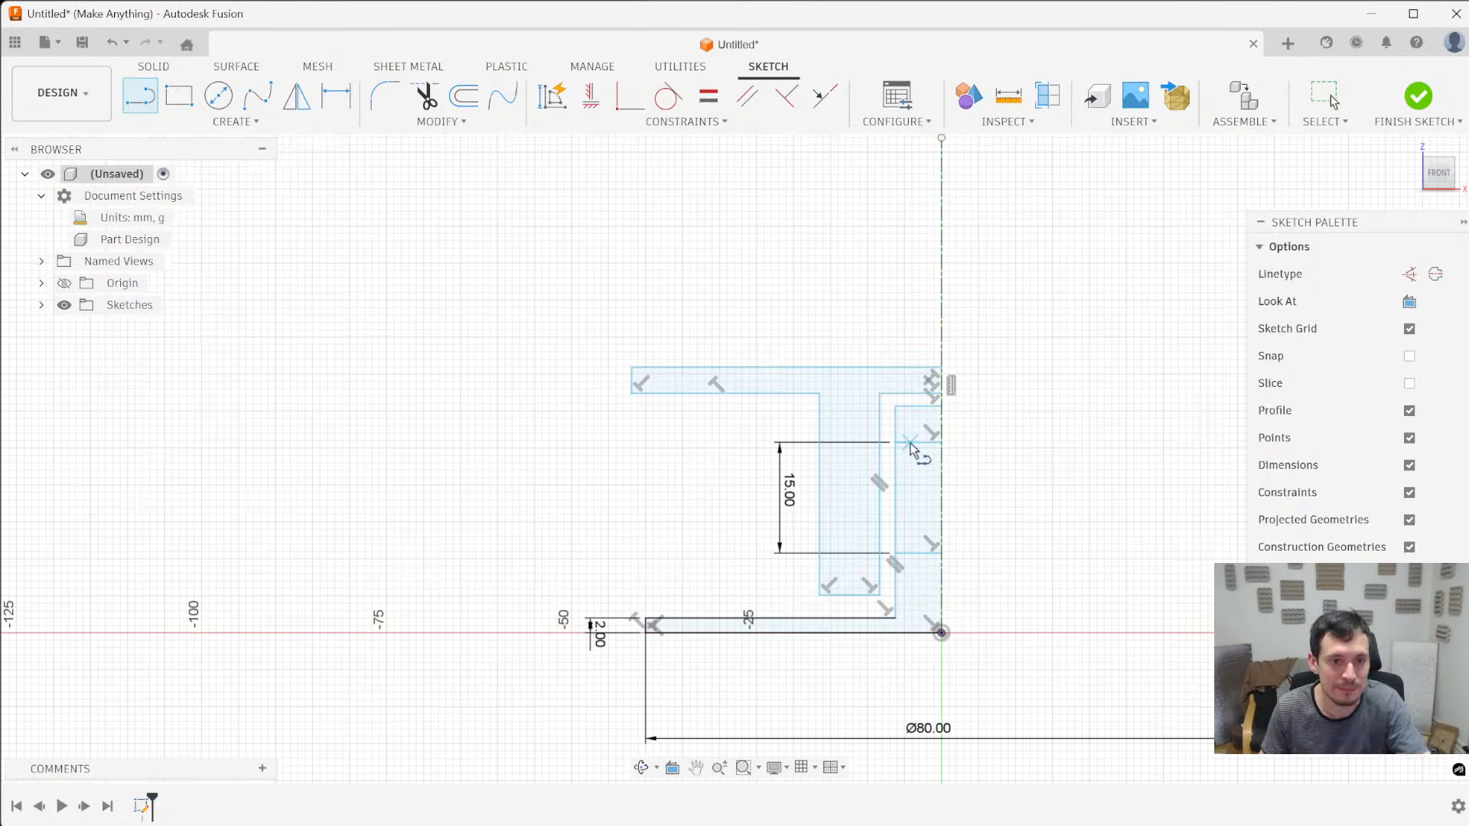
key("Escape")
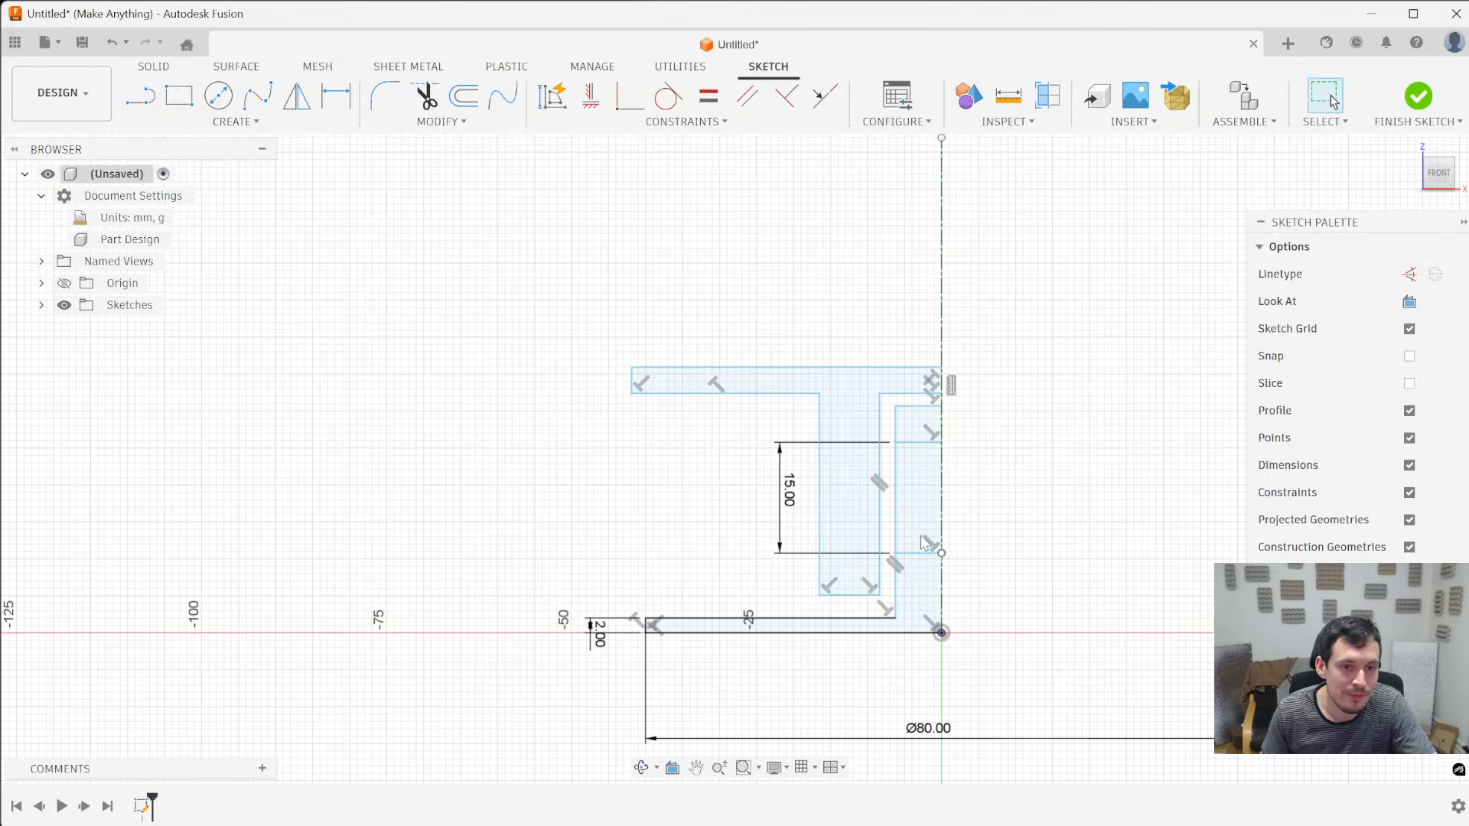
left_click(632, 389)
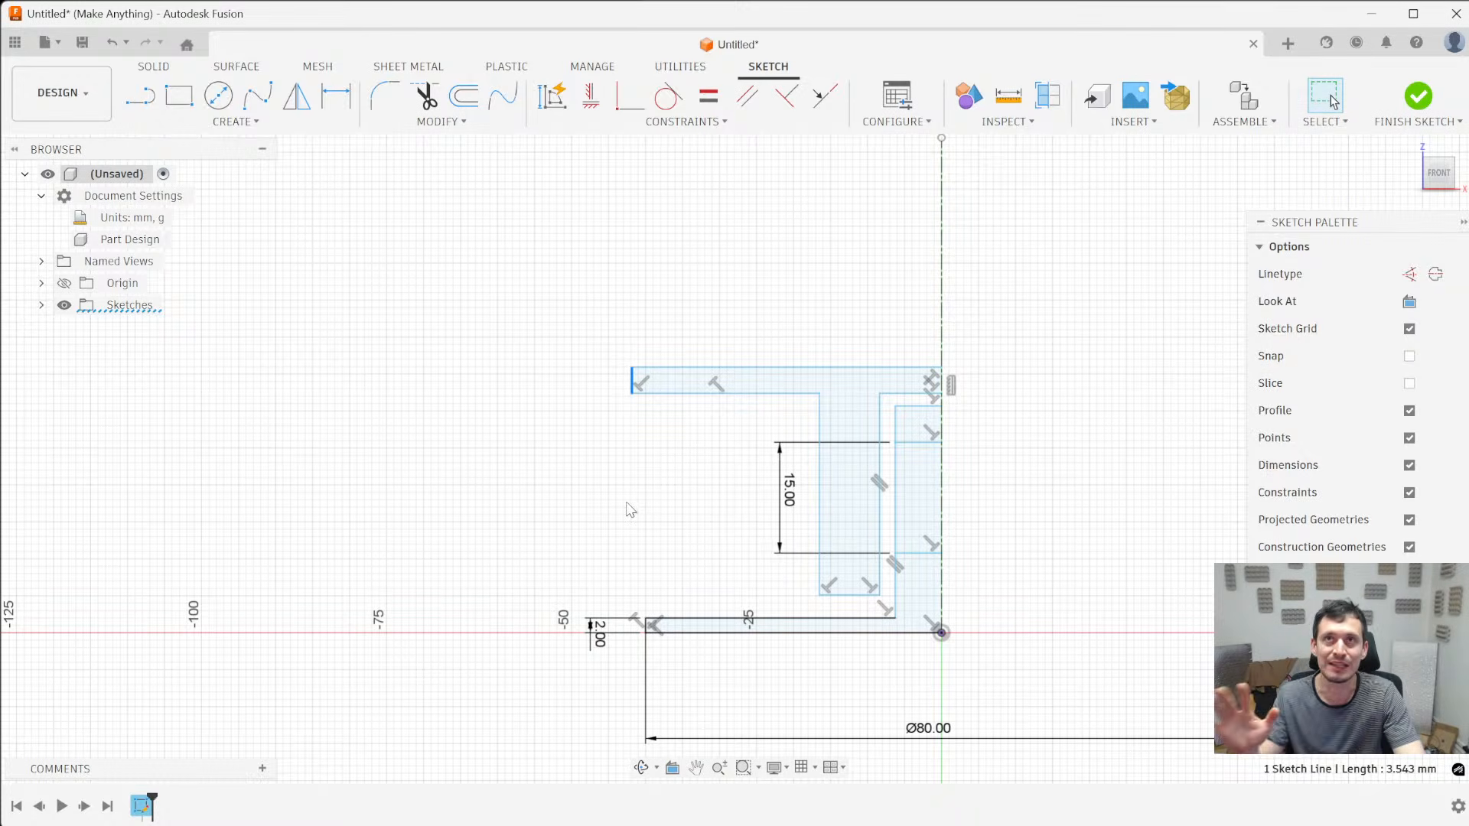
key("d")
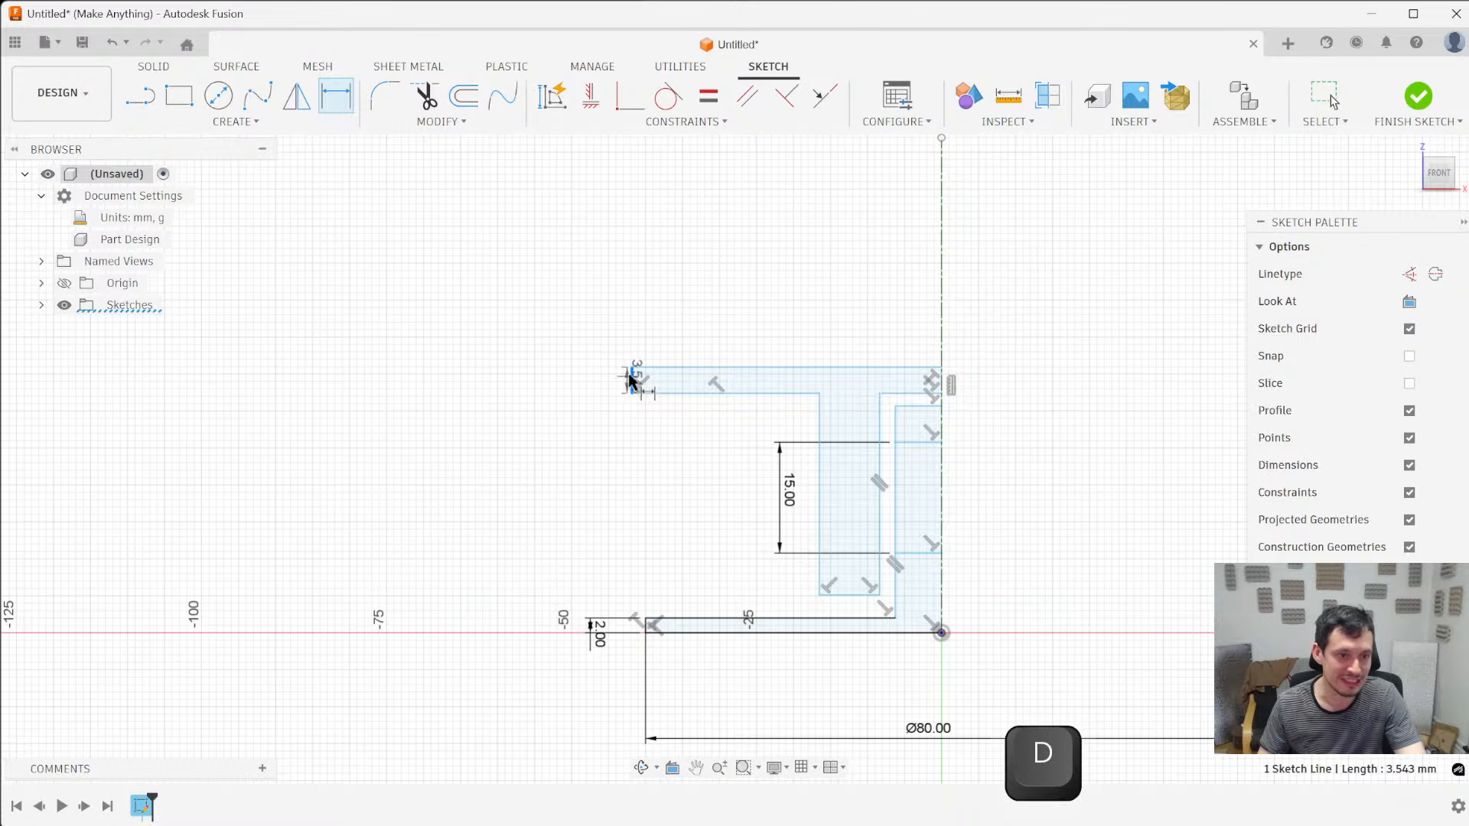
left_click(599, 636)
type("2")
key("Return")
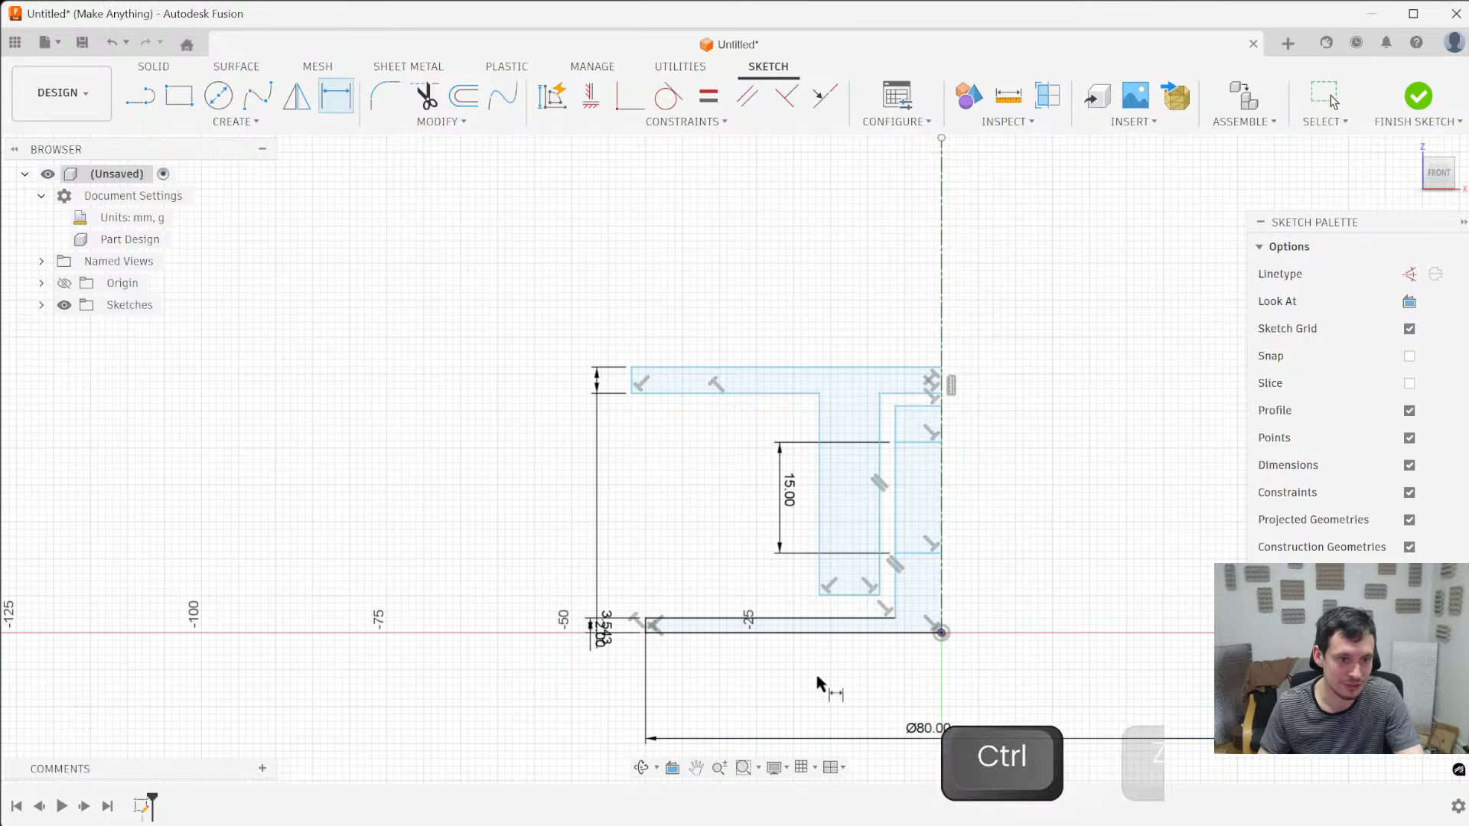
key("ctrl+z")
key("d")
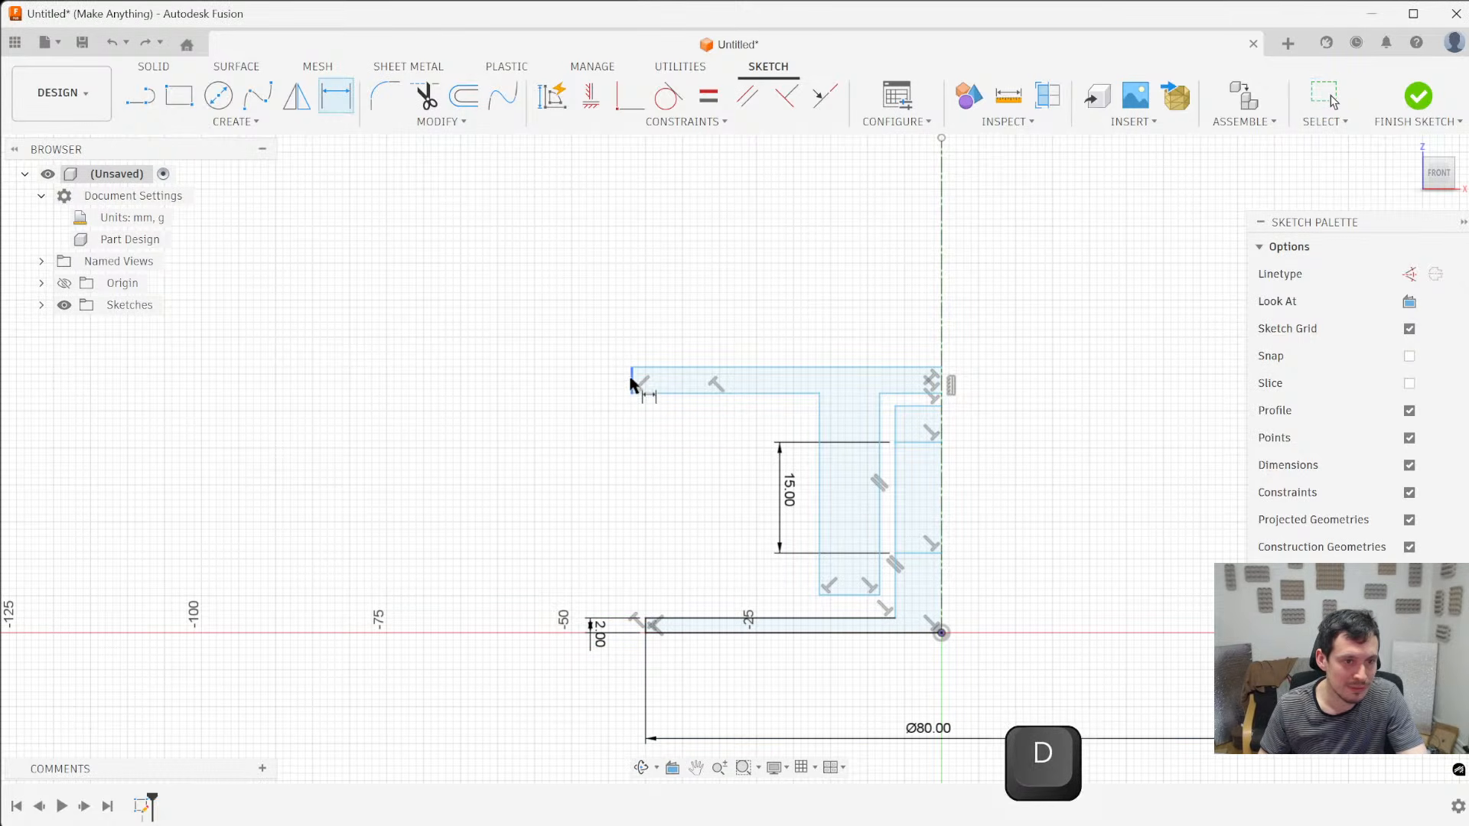
left_click(632, 382)
scroll(644, 628, "up", 5)
left_click(653, 621)
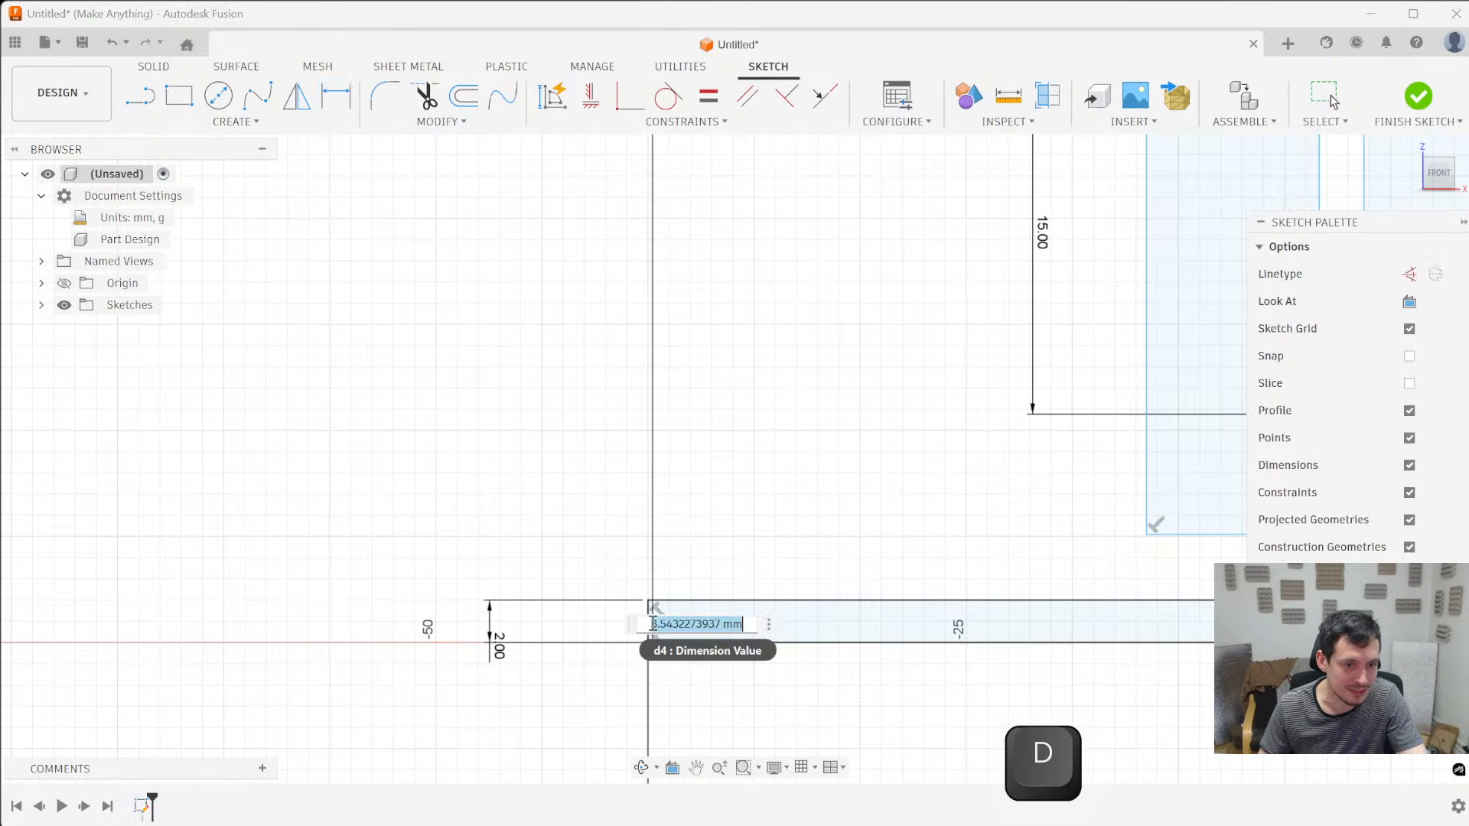
key("ctrl+z")
scroll(676, 523, "down", 5)
key("d")
left_click(653, 306)
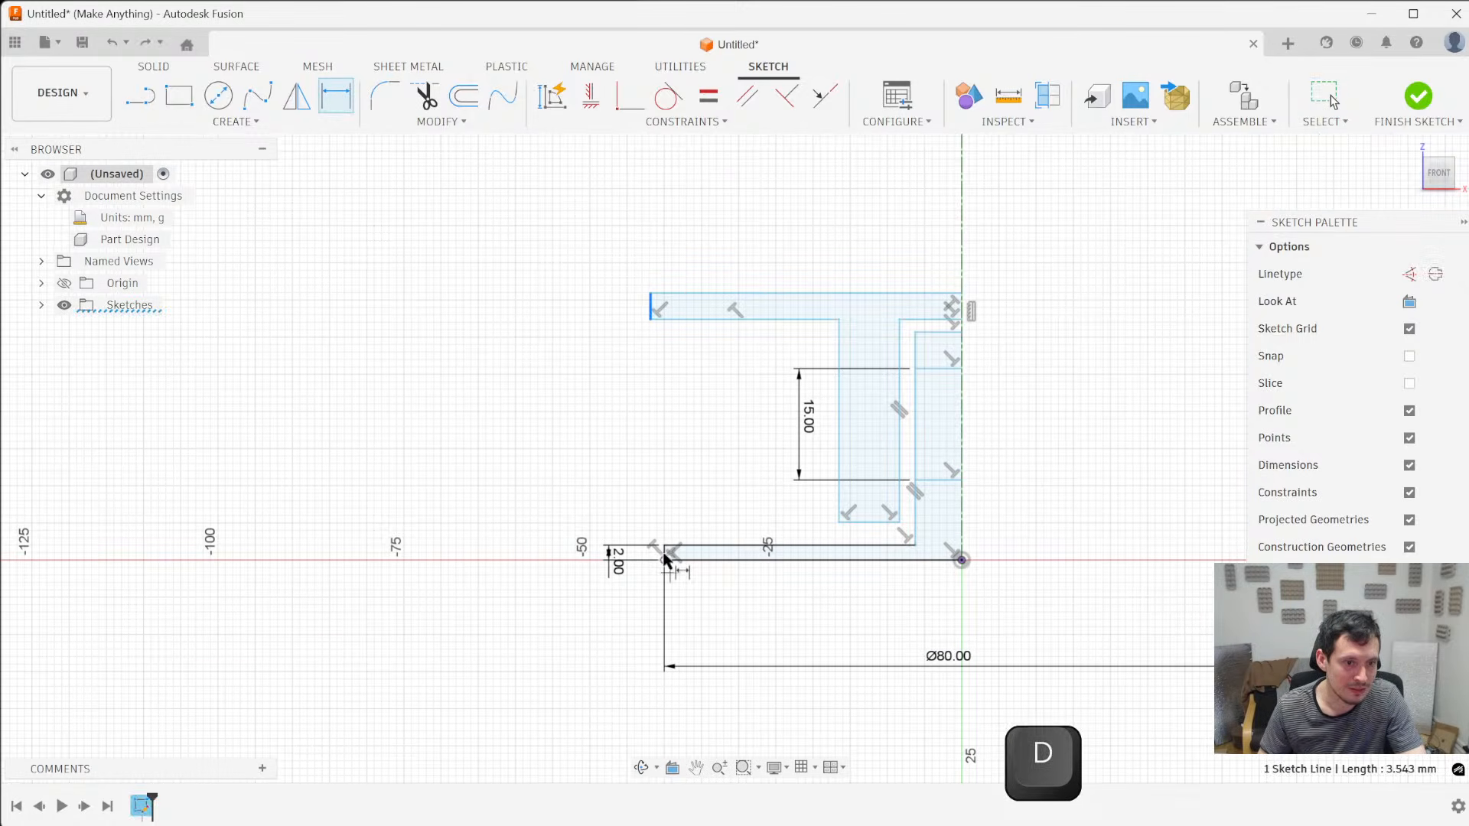
scroll(665, 554, "up", 5)
key("Escape")
scroll(665, 556, "down", 5)
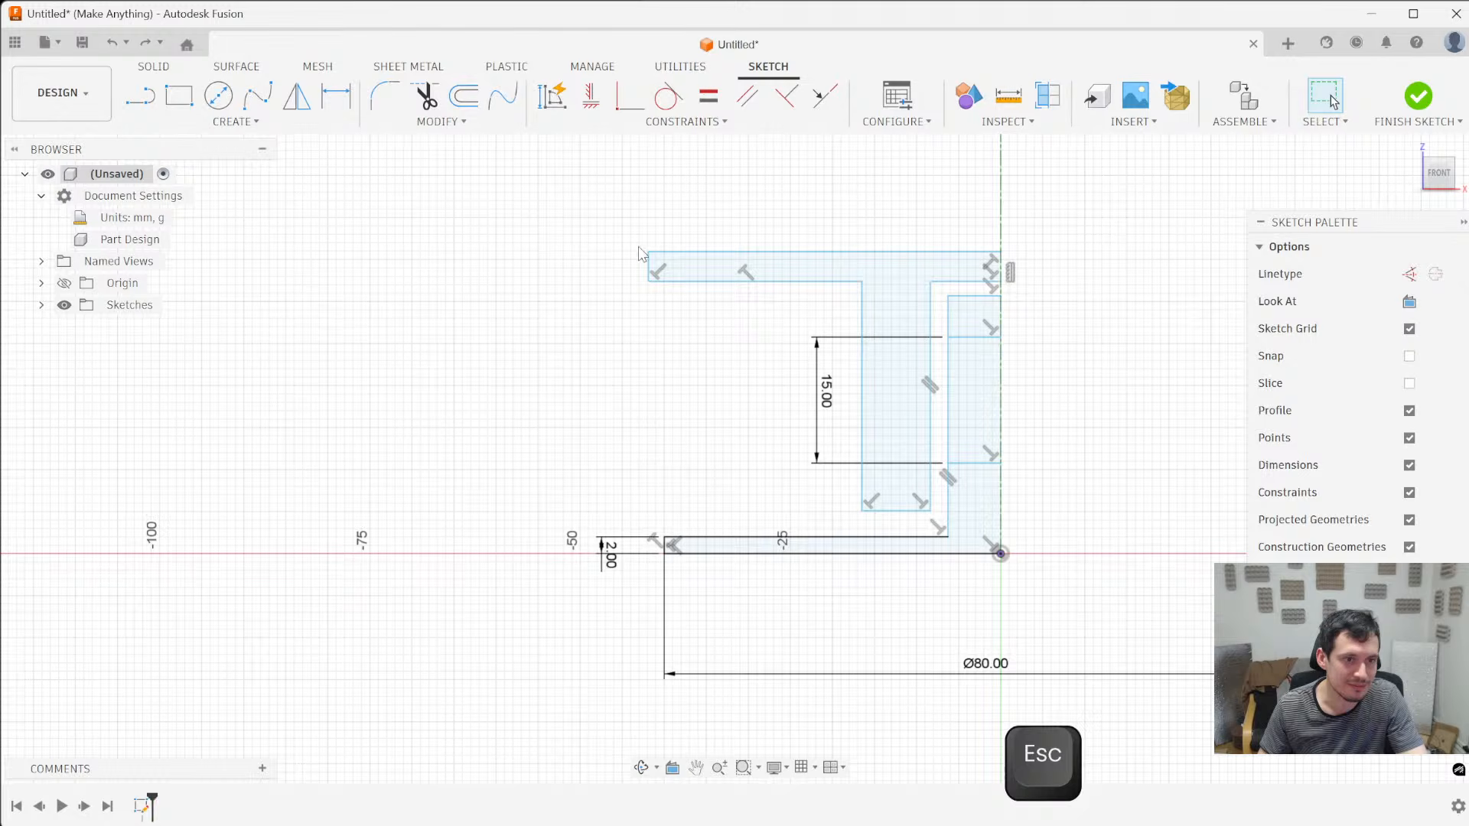
key("d")
left_click(649, 268)
left_click(604, 541)
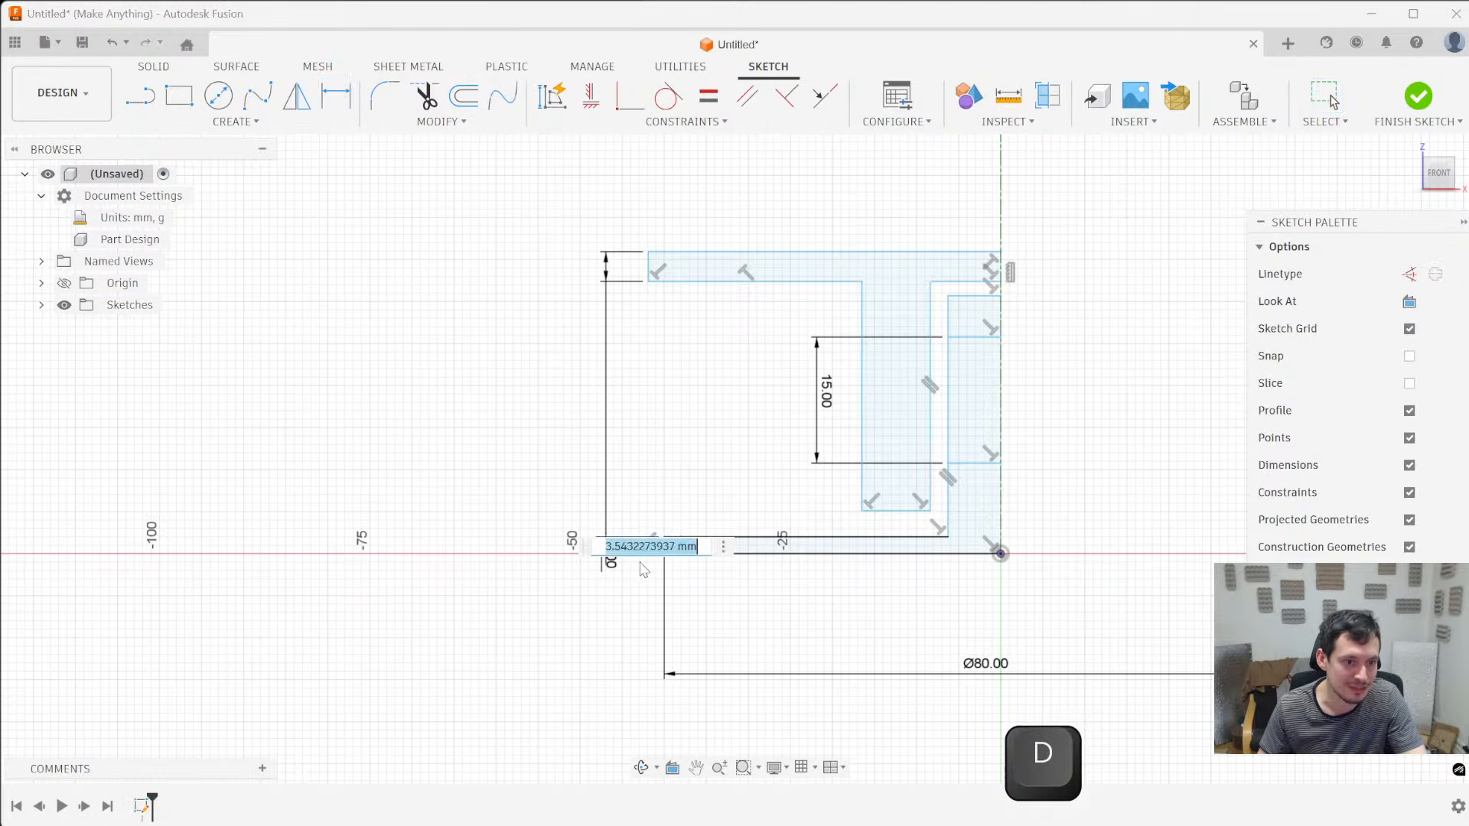
key("Escape")
key("Escape")
key("ctrl+z")
key("ctrl+z")
key("d")
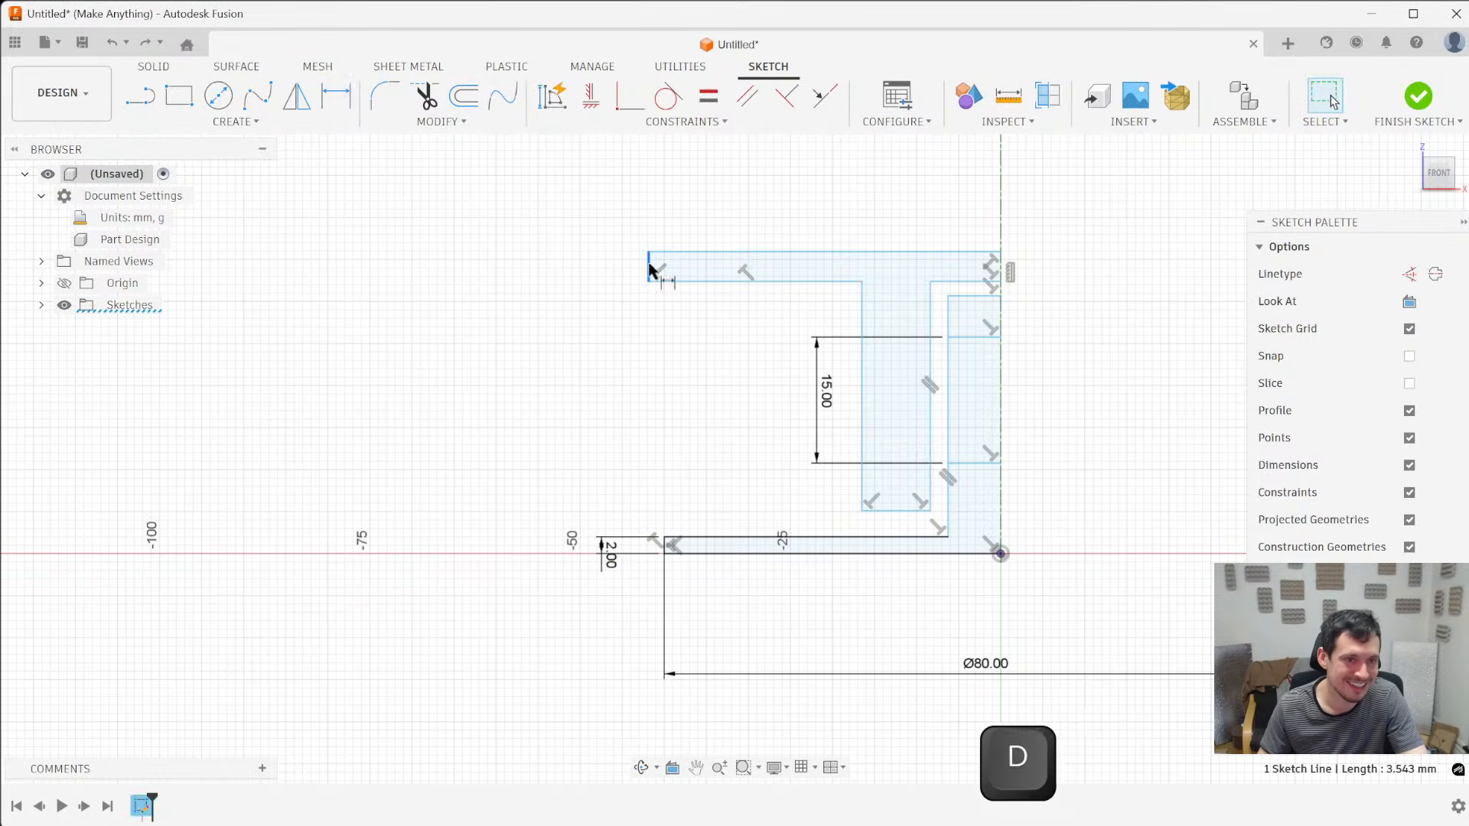
left_click(626, 342)
left_click(739, 344)
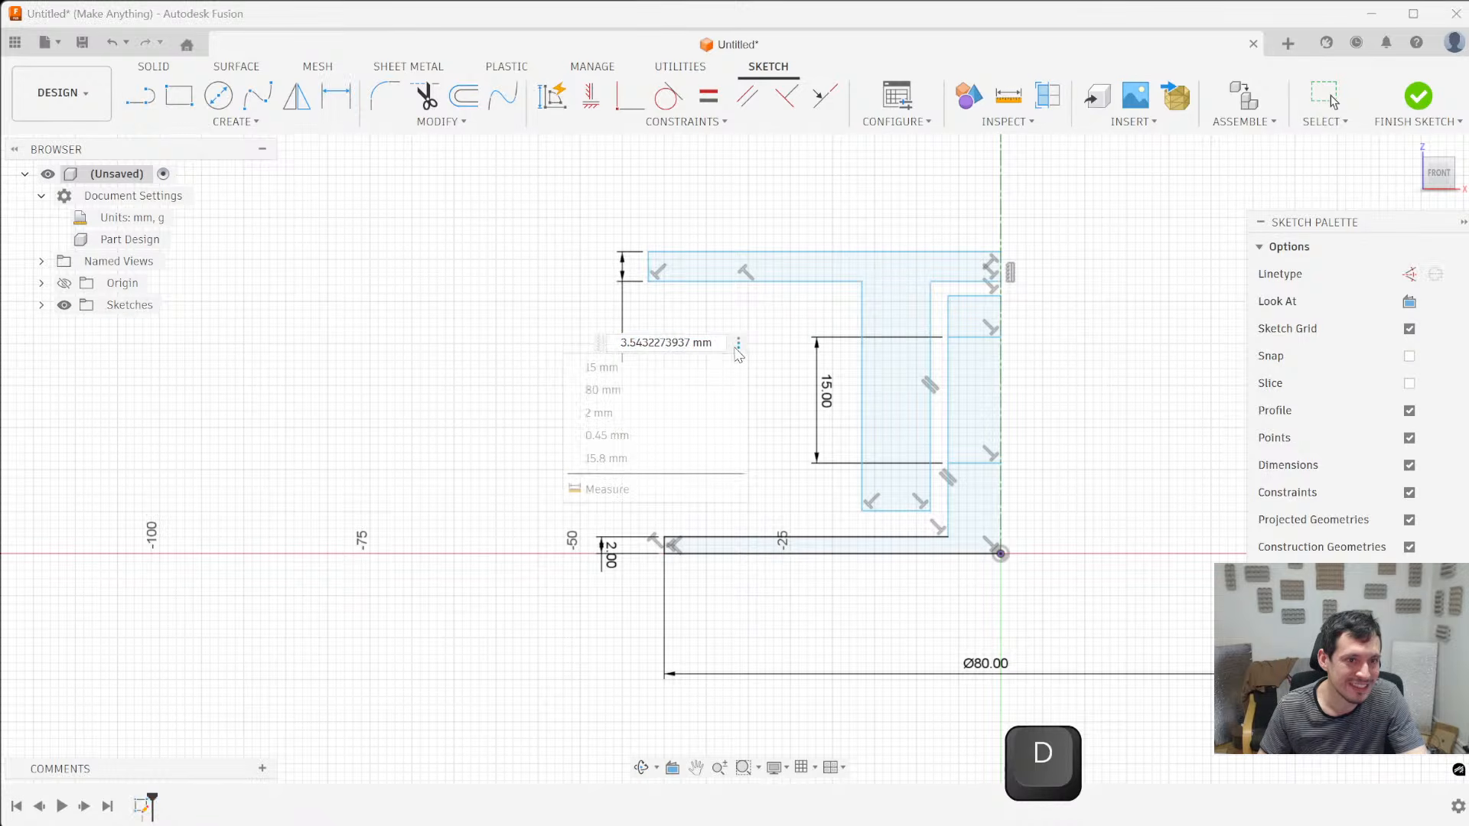
key("Escape")
key("Escape")
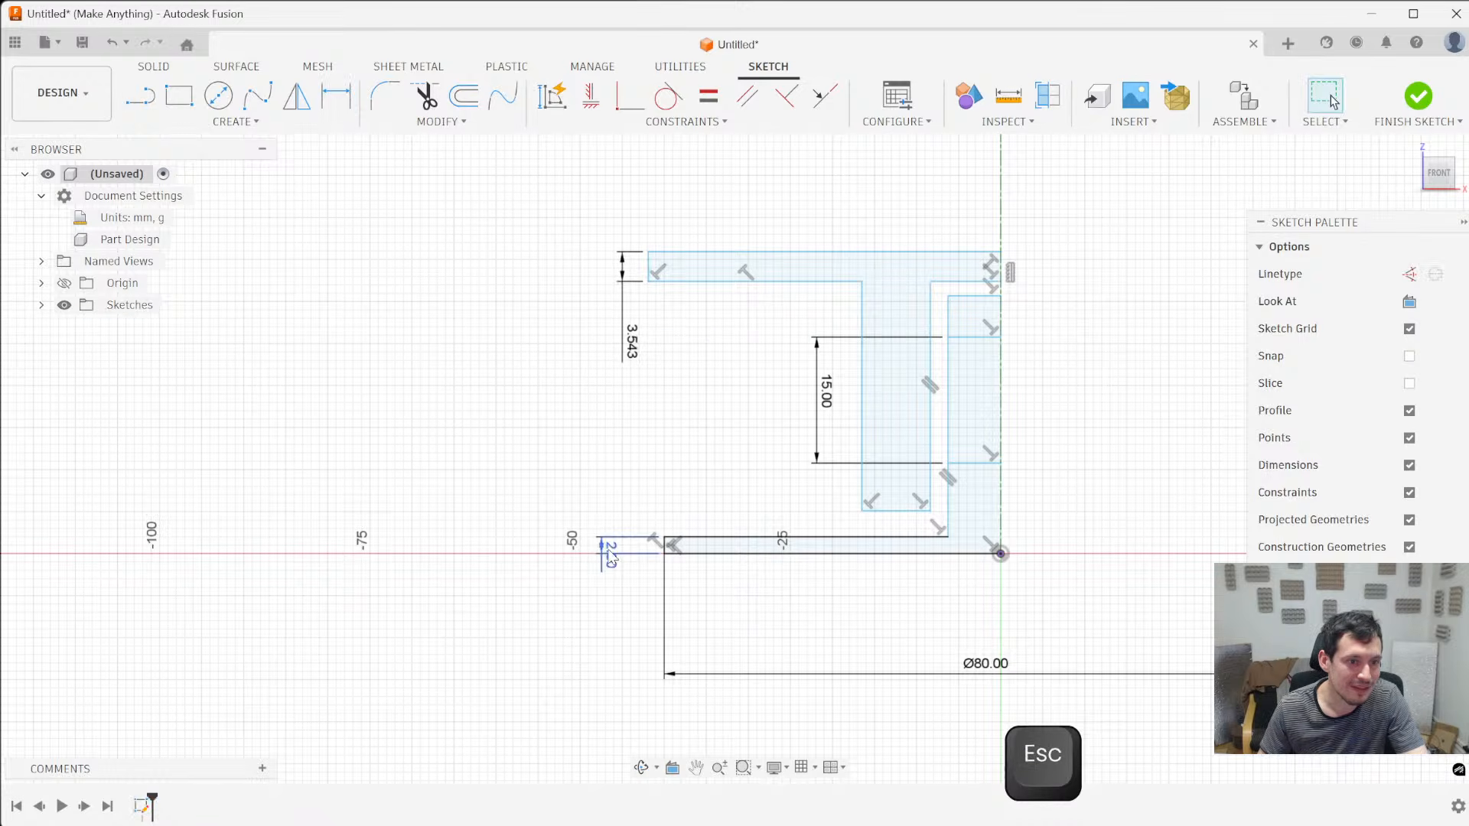
key("Delete")
- Dimension the thickness of the upper flange at its outer end to 2 mm
key("d")
left_click(651, 268)
left_click(600, 370)
type("2")
key("Return")
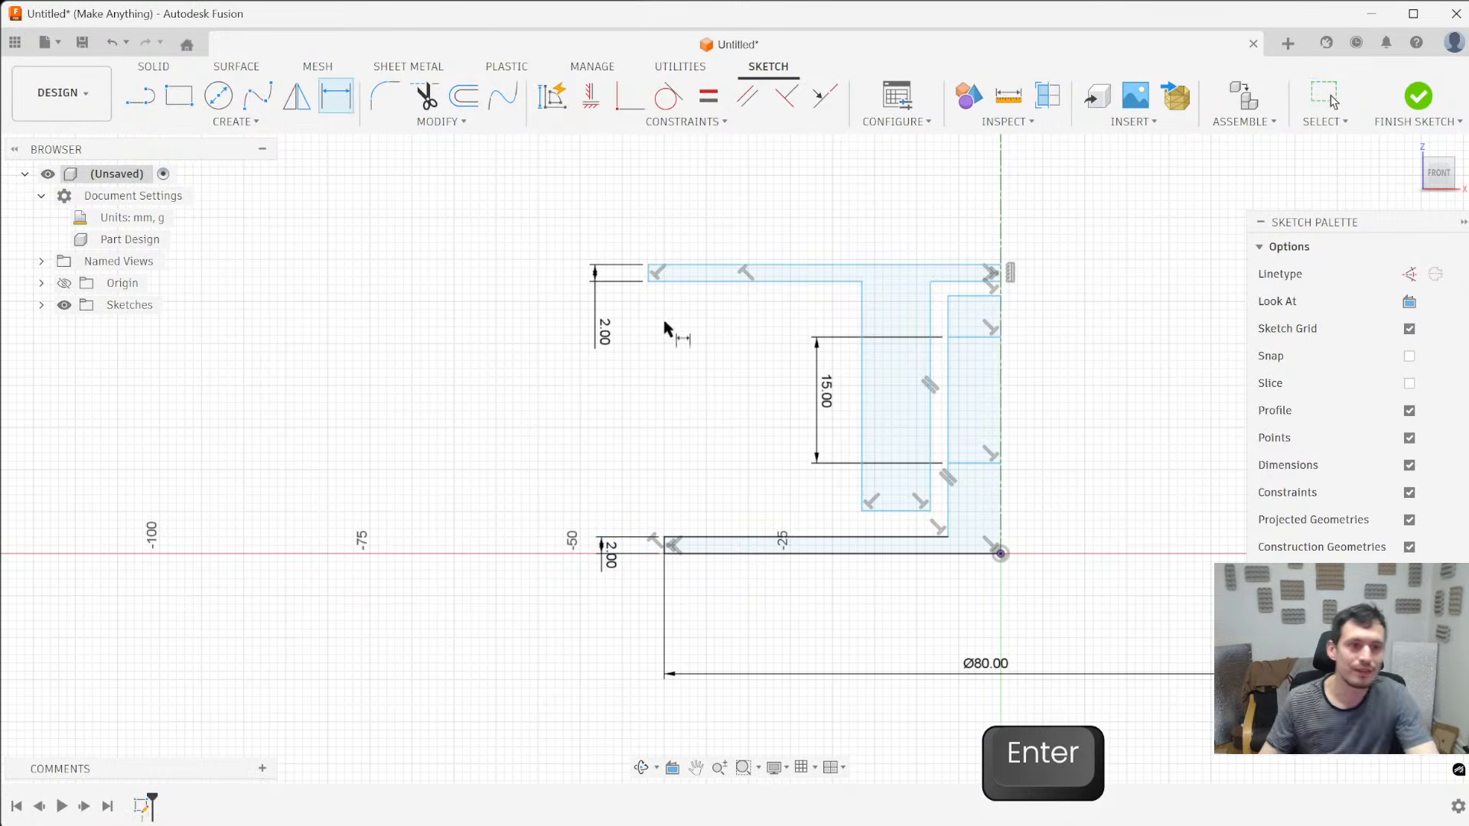
scroll(805, 437, "up", 3)
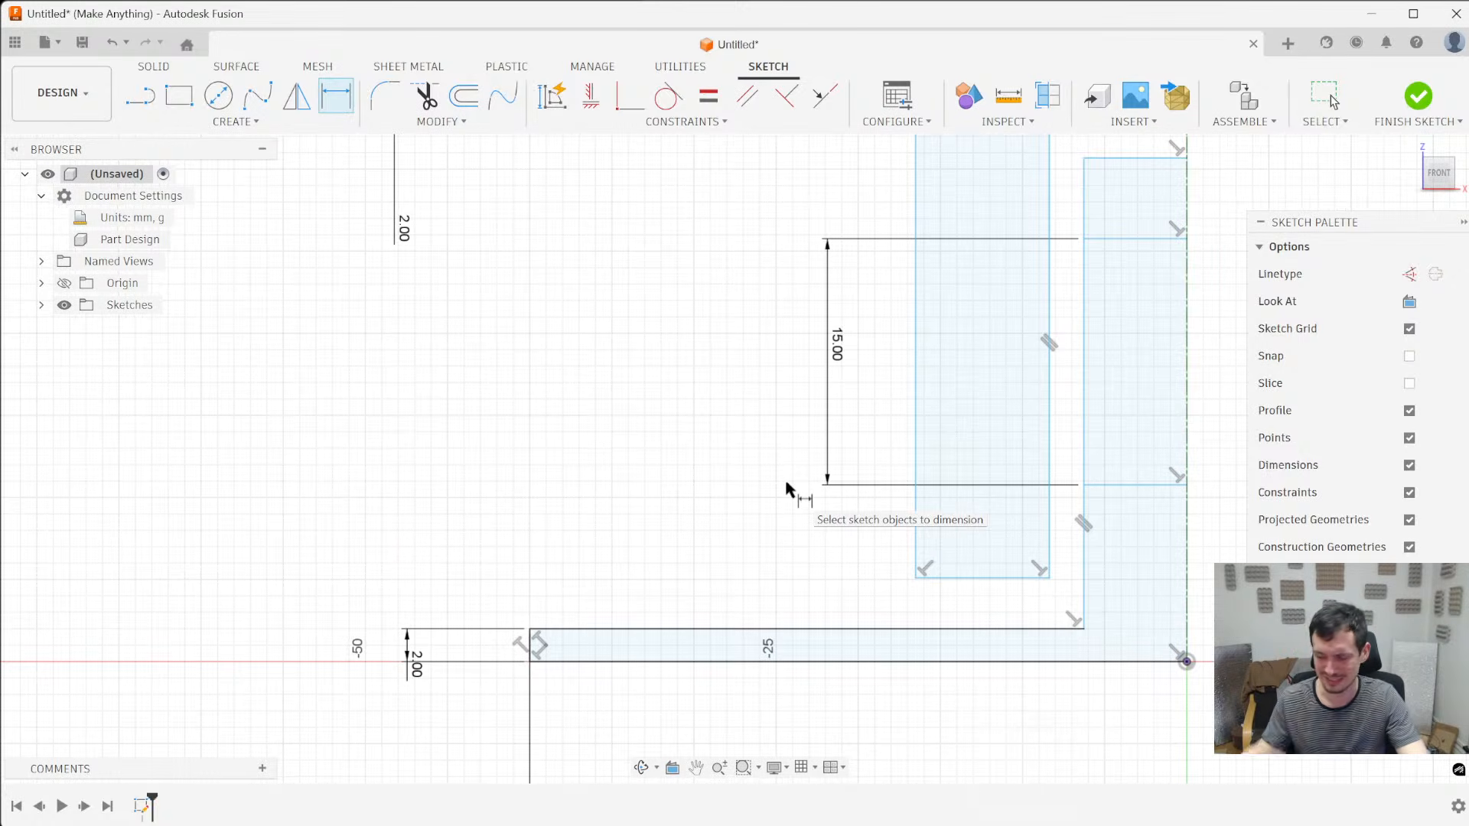
scroll(696, 474, "down", 2)
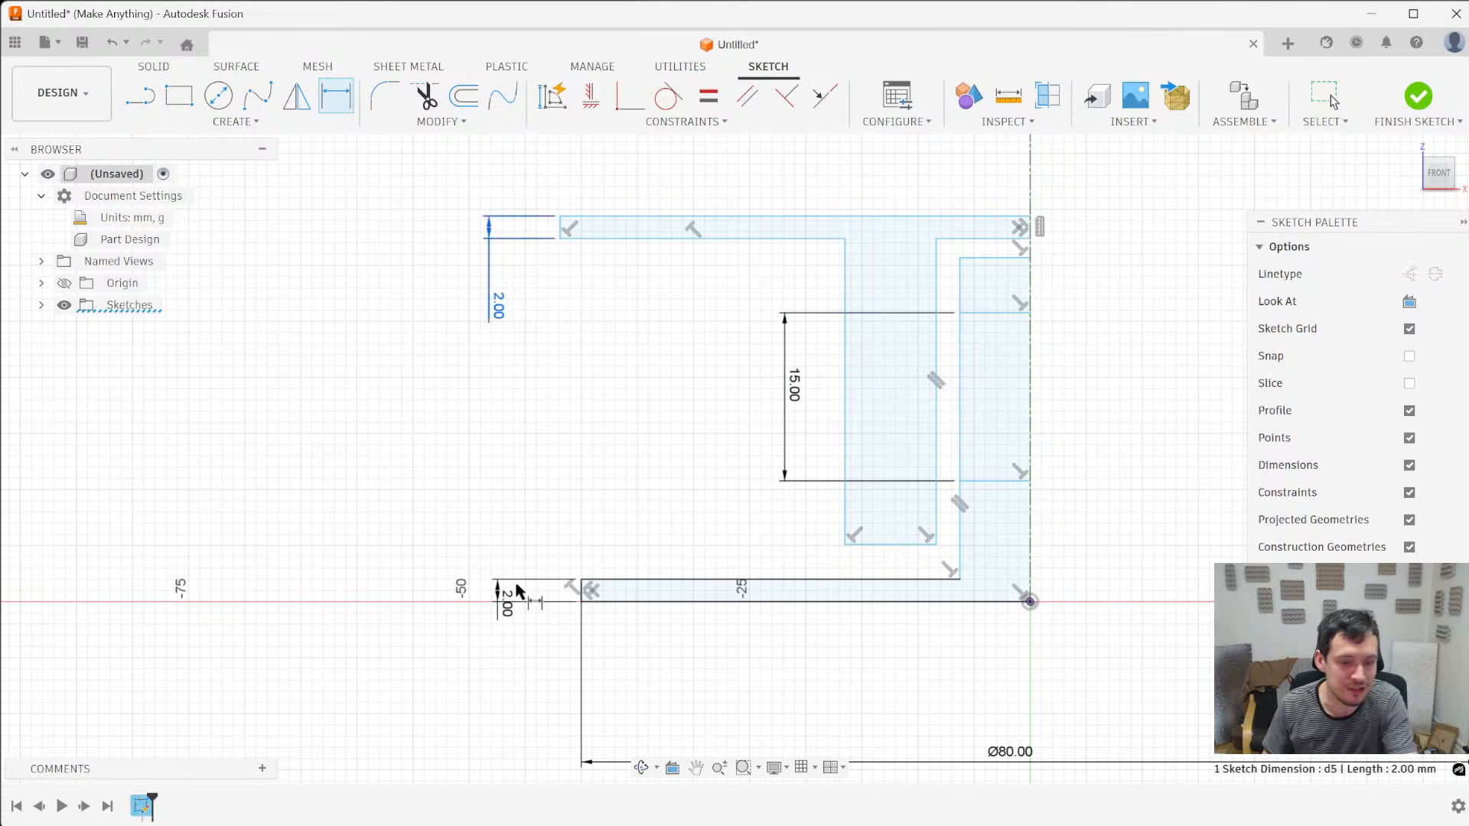
- Delete the upper flange's thickness dimension and define the base flange's thickness as strip=2mm
key("Delete")
double_click(509, 608)
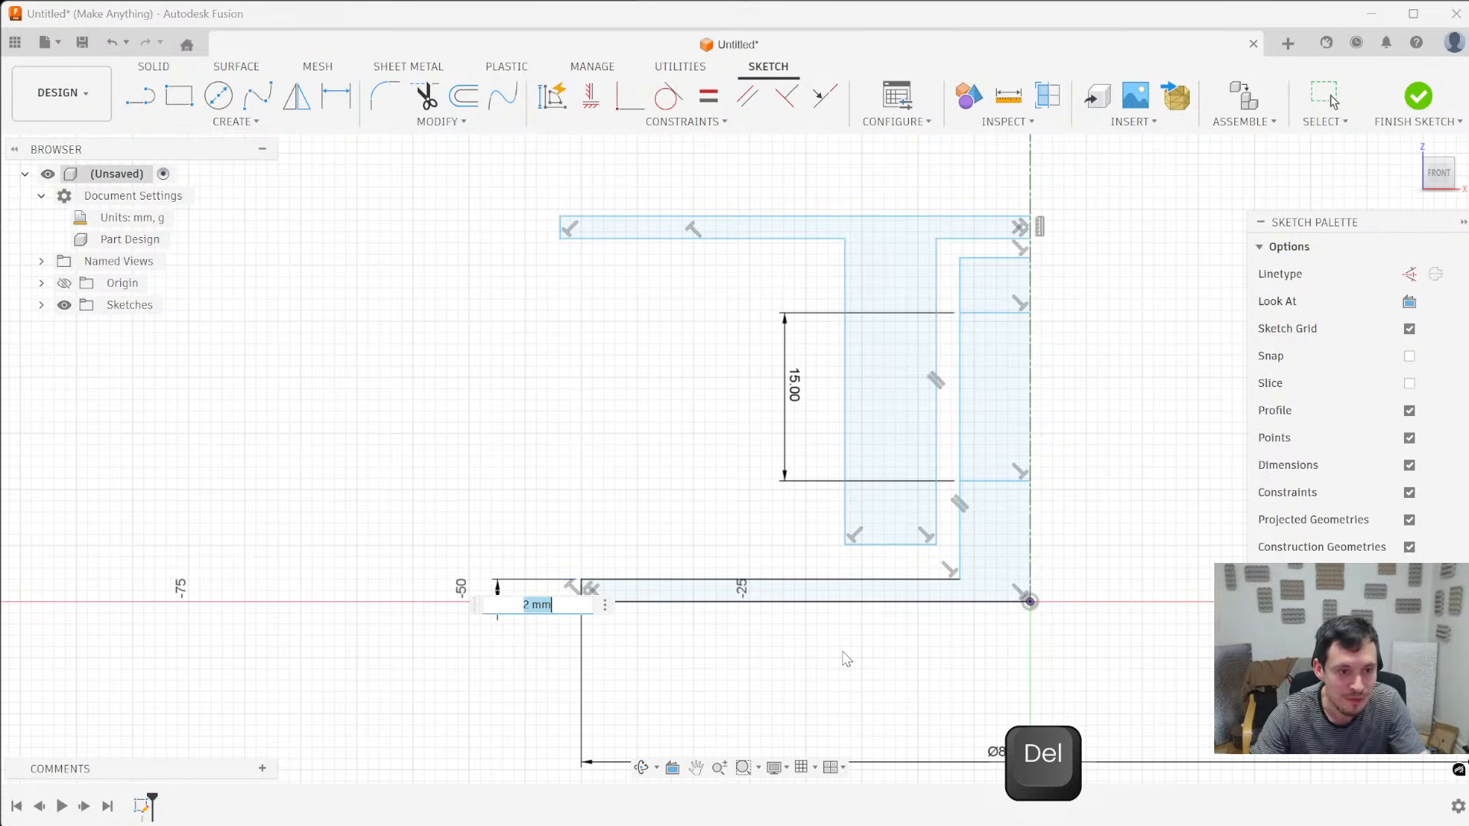
type("strip=2mm")
key("Return")
key("Return")
- Try to dimension the upper flange's thickness with the strip parameter
left_click(567, 228)
left_click(517, 329)
type("stri")
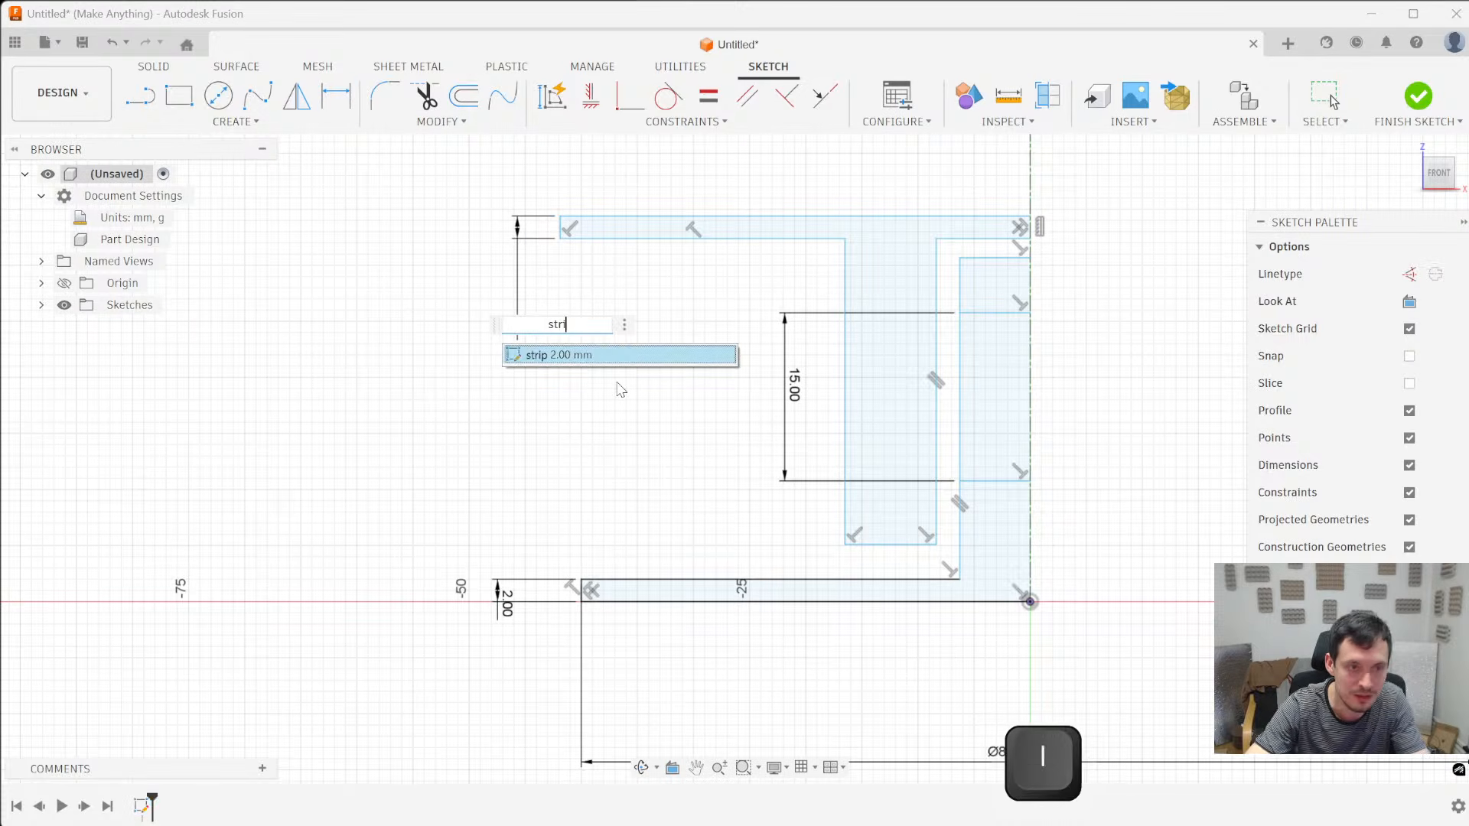
type("p")
key("Return")
key("Return")
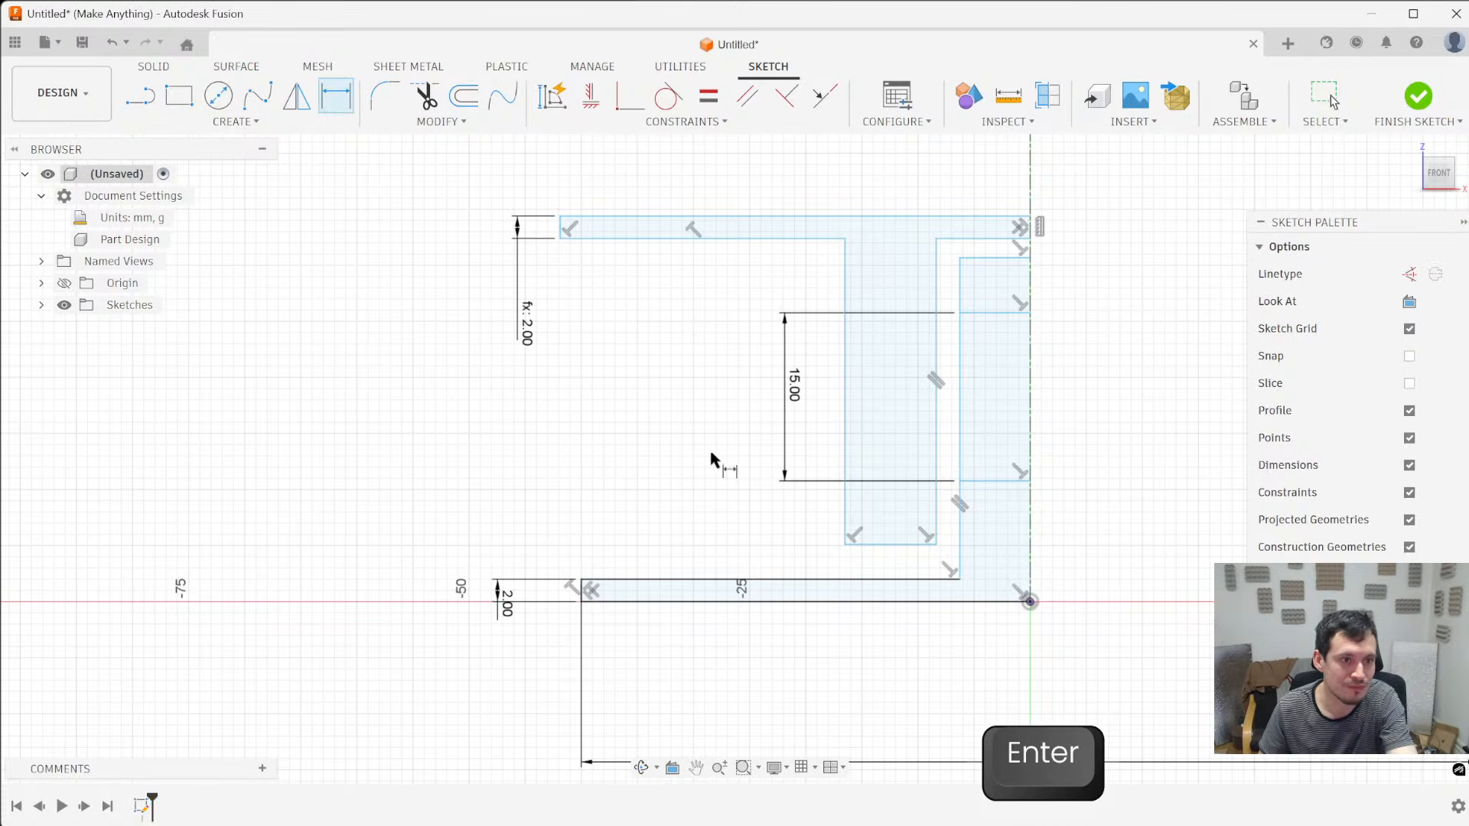
key("Escape")
key("ctrl+z")
key("ctrl+shift+z")
key("ctrl+shift+z")
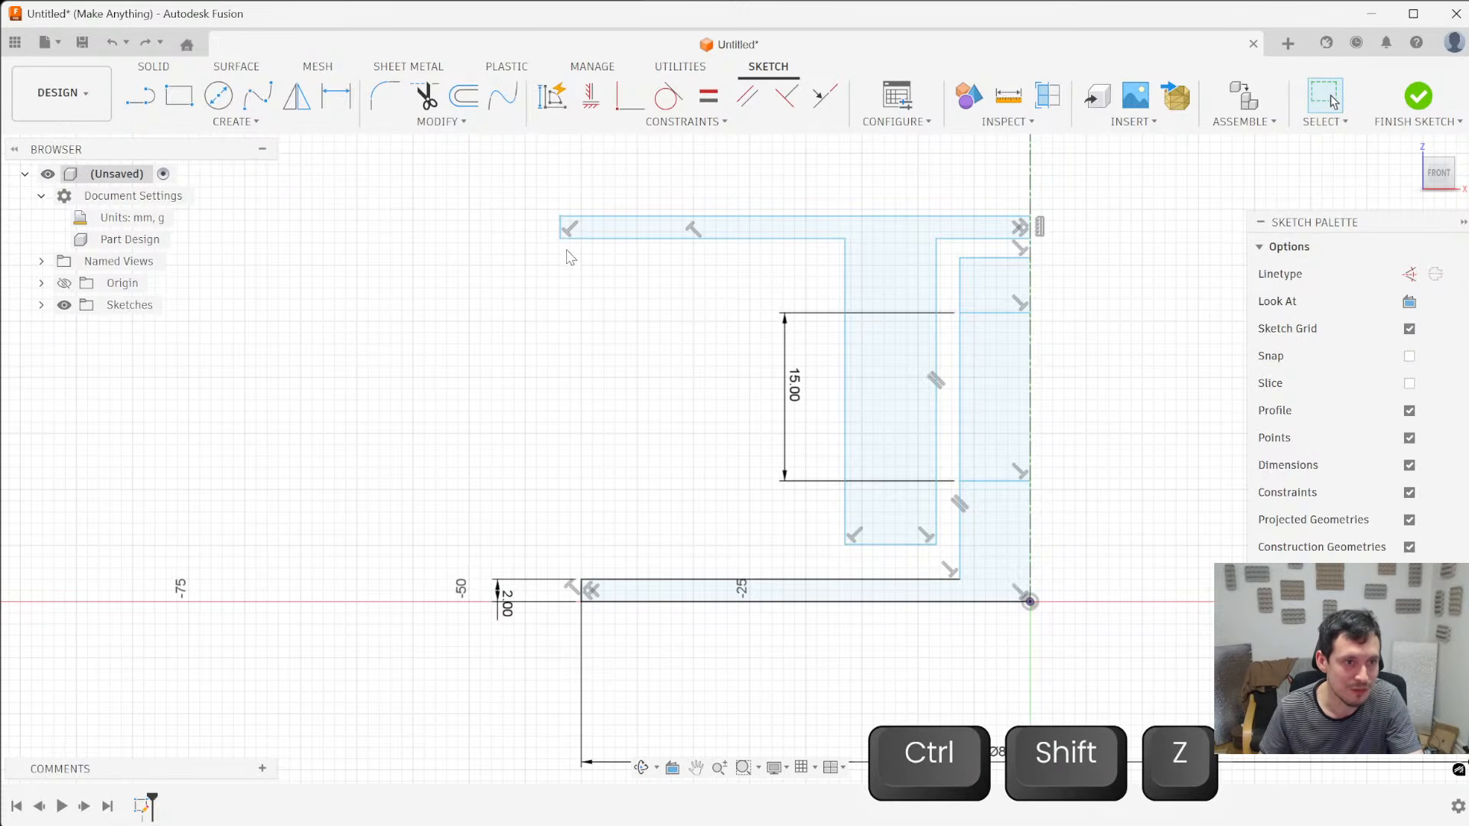
- Add a thickness dimension at the upper flange's outer end, trying strip as its value
key("d")
left_click(561, 227)
left_click(523, 403)
type("strip")
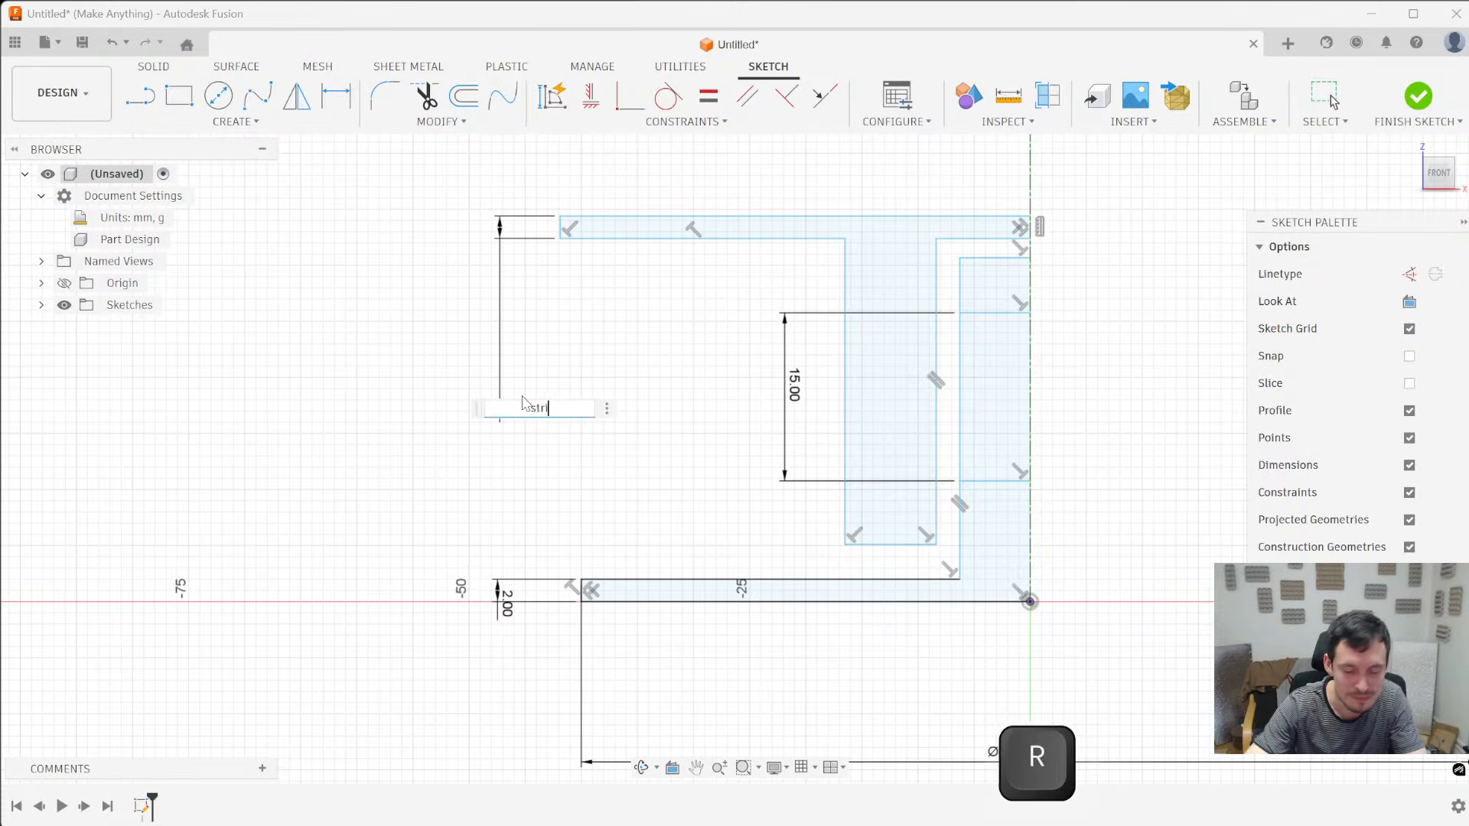
key("Return")
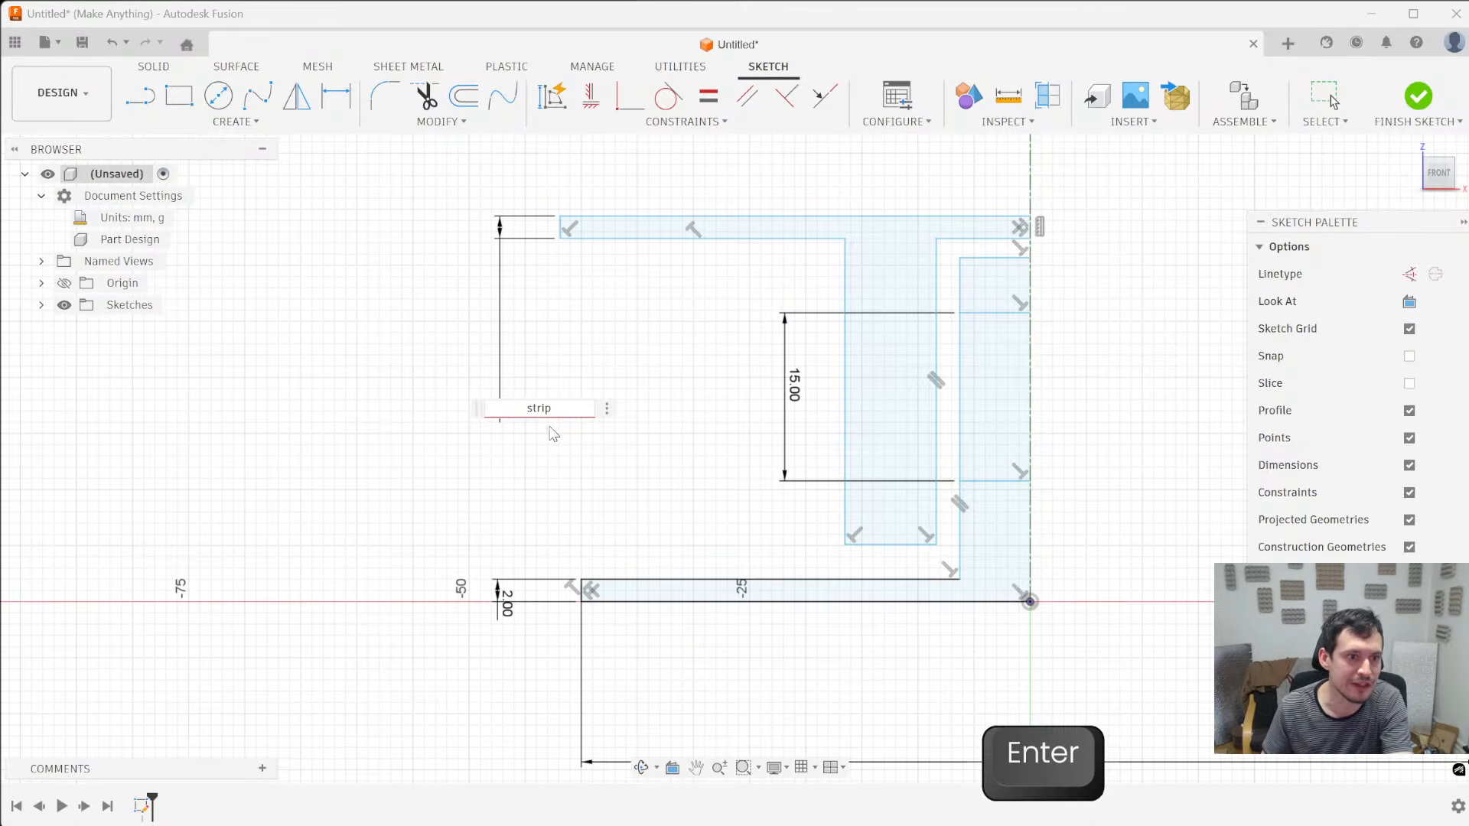
double_click(505, 605)
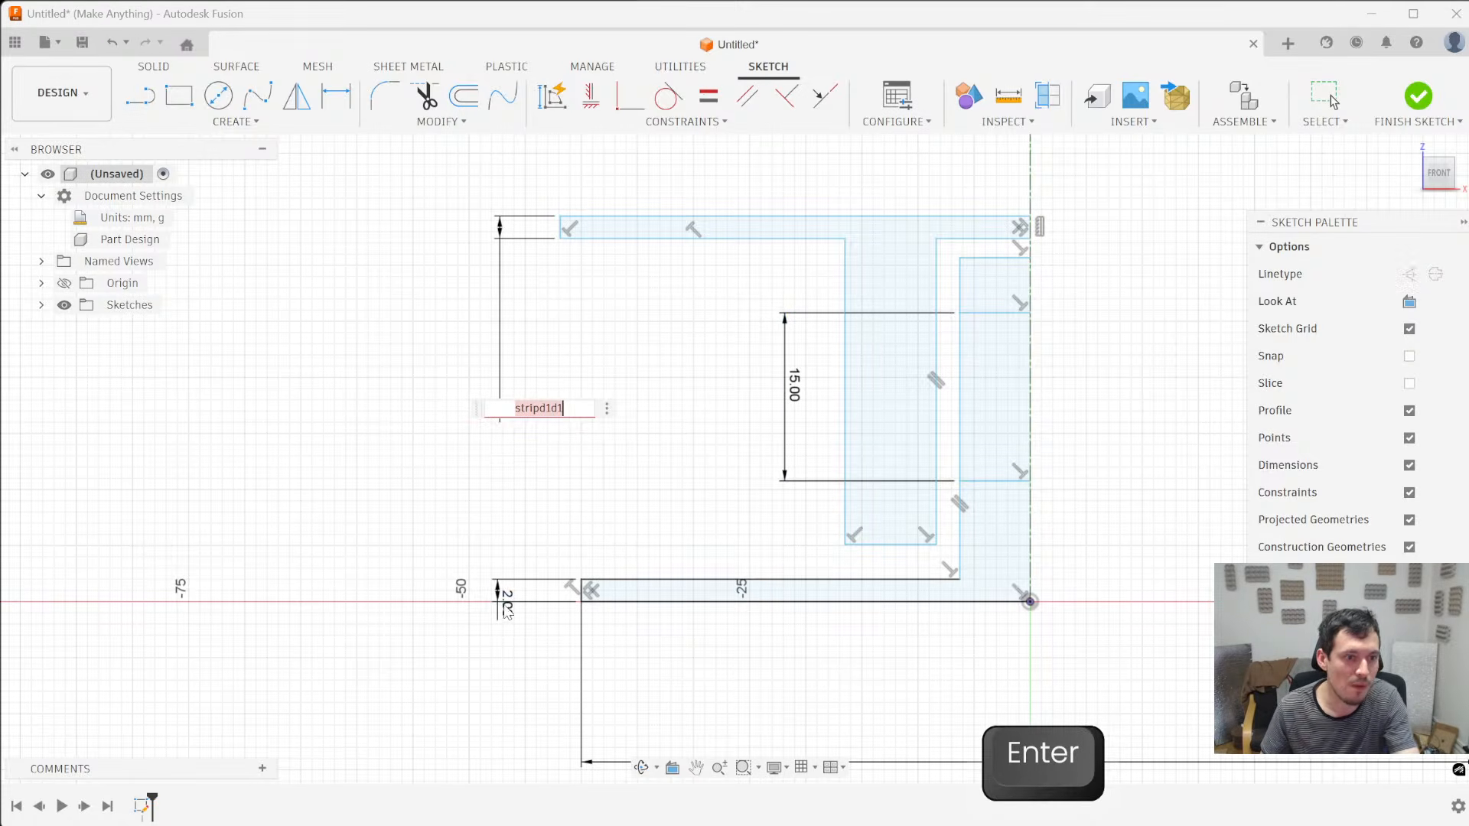
key("Escape")
key("semicolon")
key("Escape")
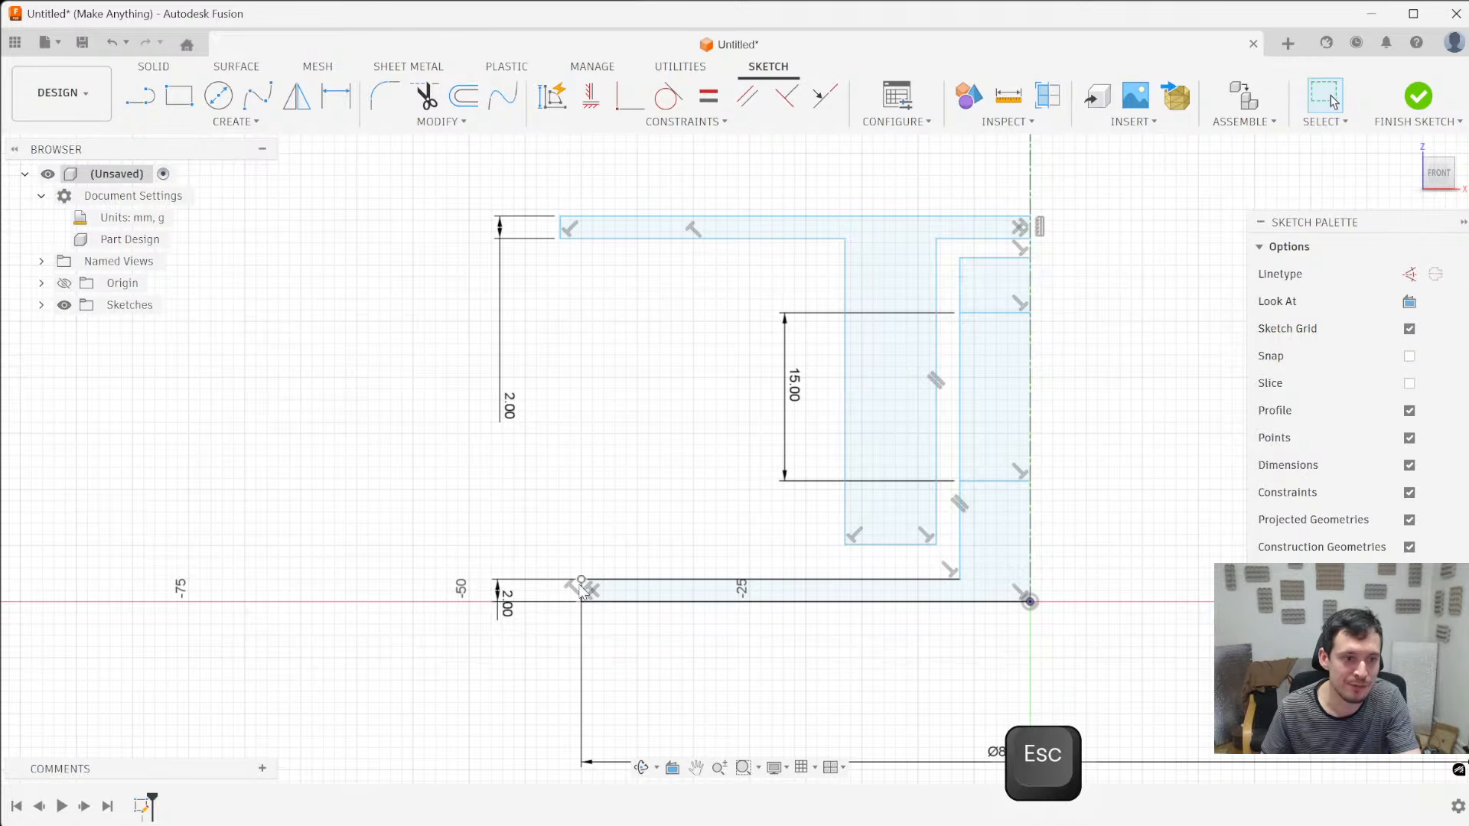
- Define the base flange's thickness dimension as a named parameter with strip=2mm
double_click(507, 605)
type("strip")
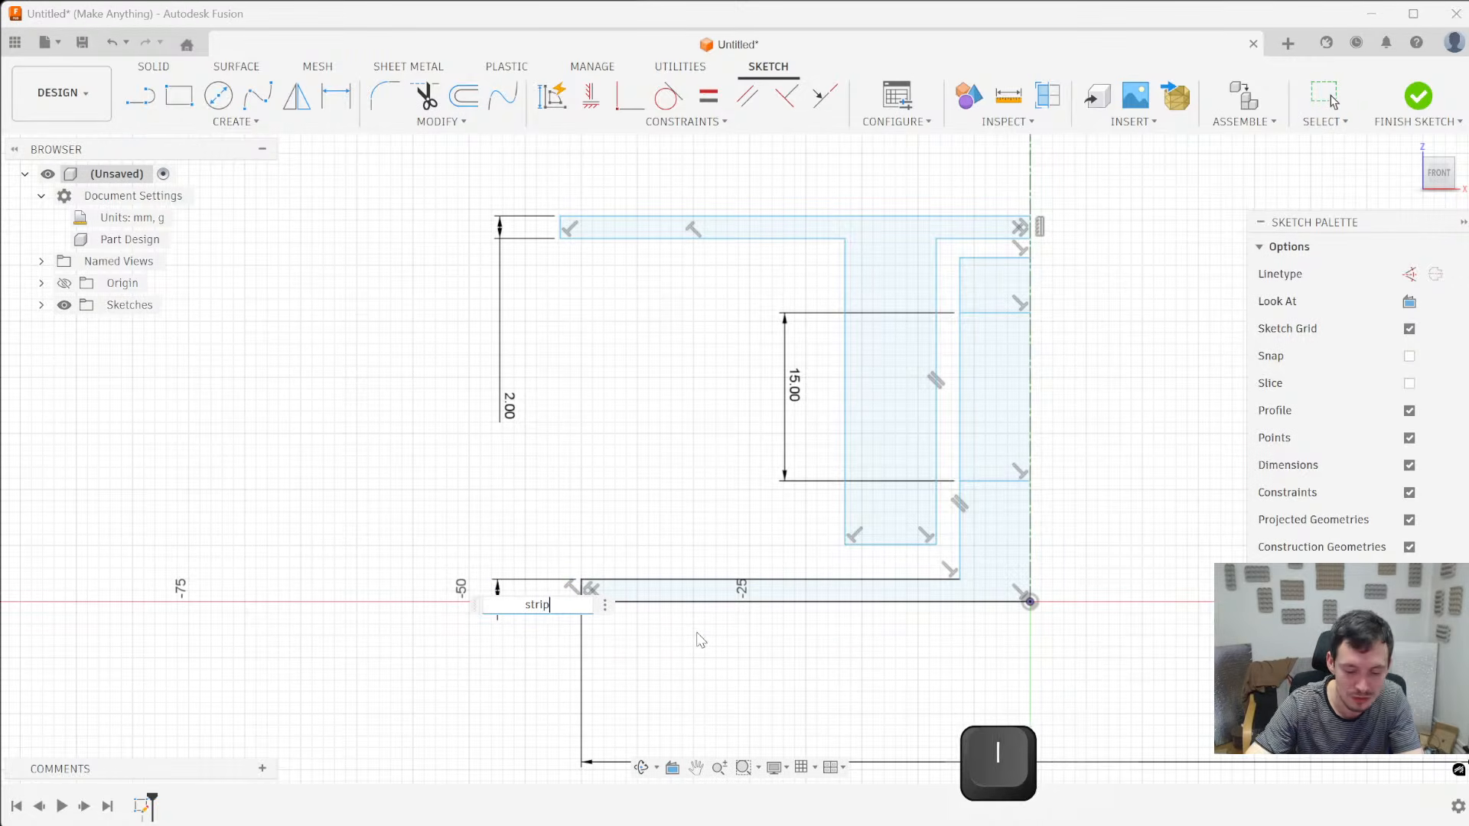
type("-")
key("BackSpace")
type("=2mm")
key("Return")
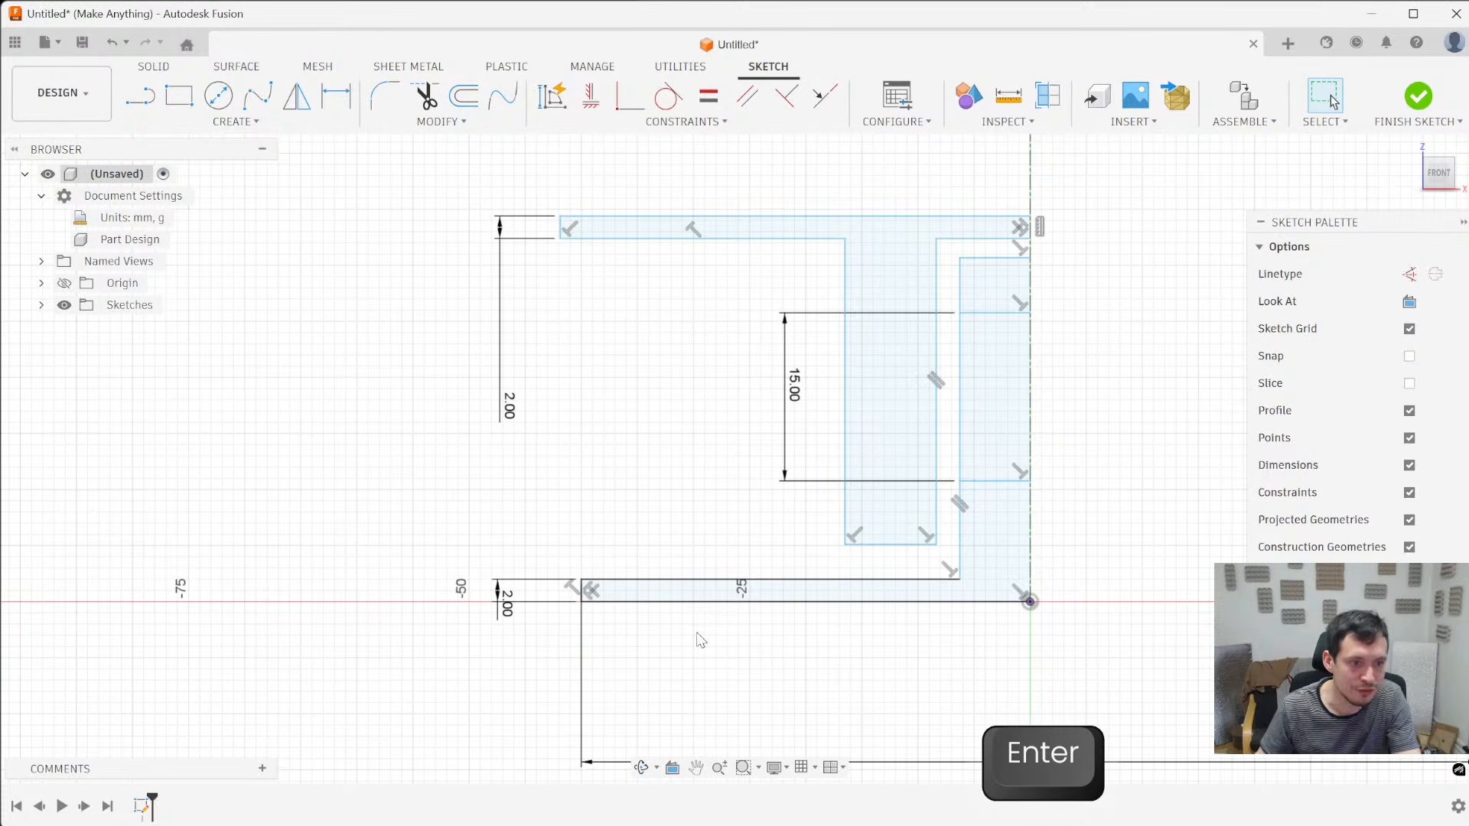
- Link the upper flange's thickness dimension to the strip parameter
left_click(511, 411)
double_click(511, 411)
type("strip")
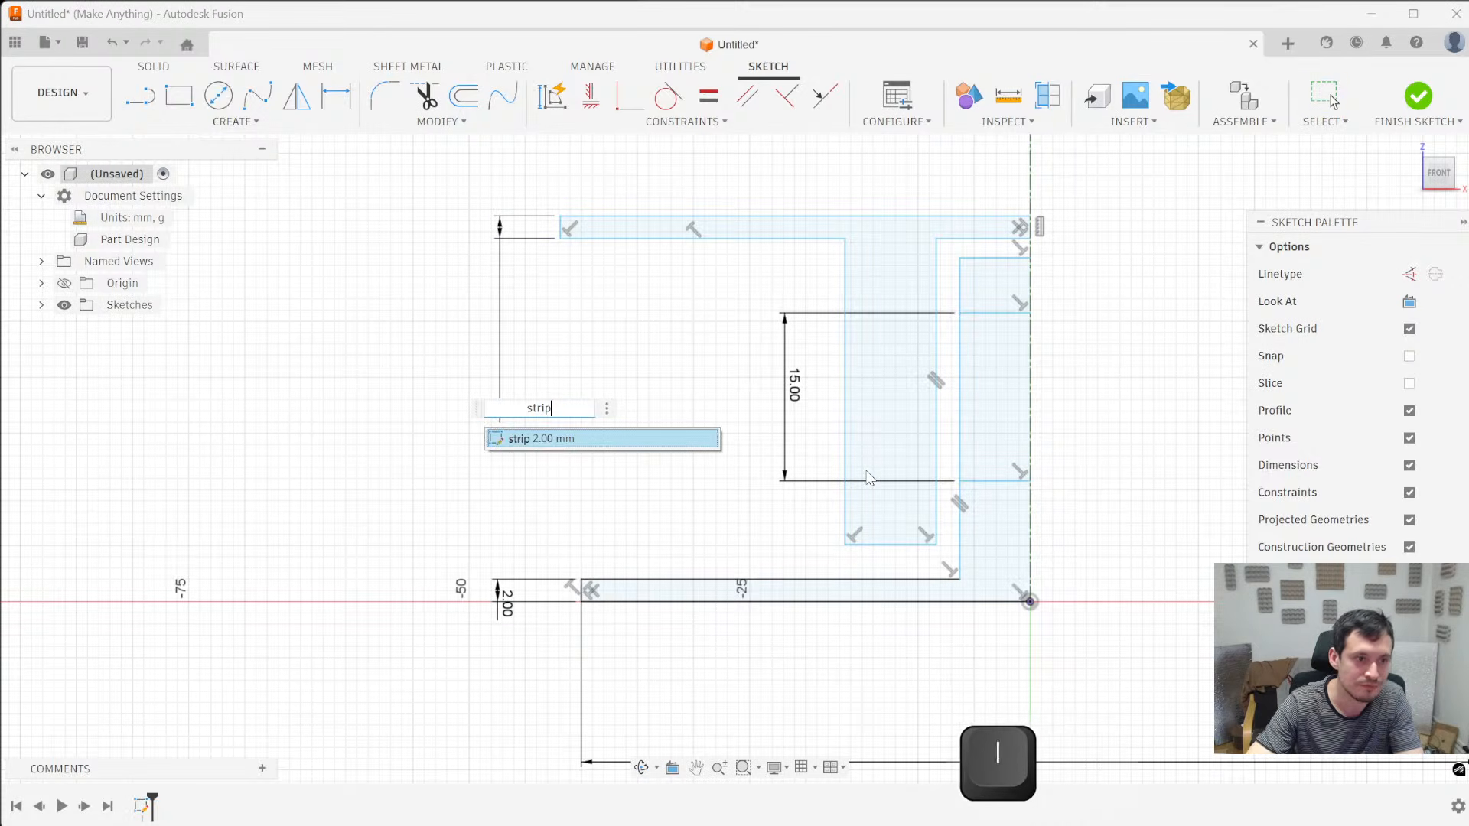
key("Return")
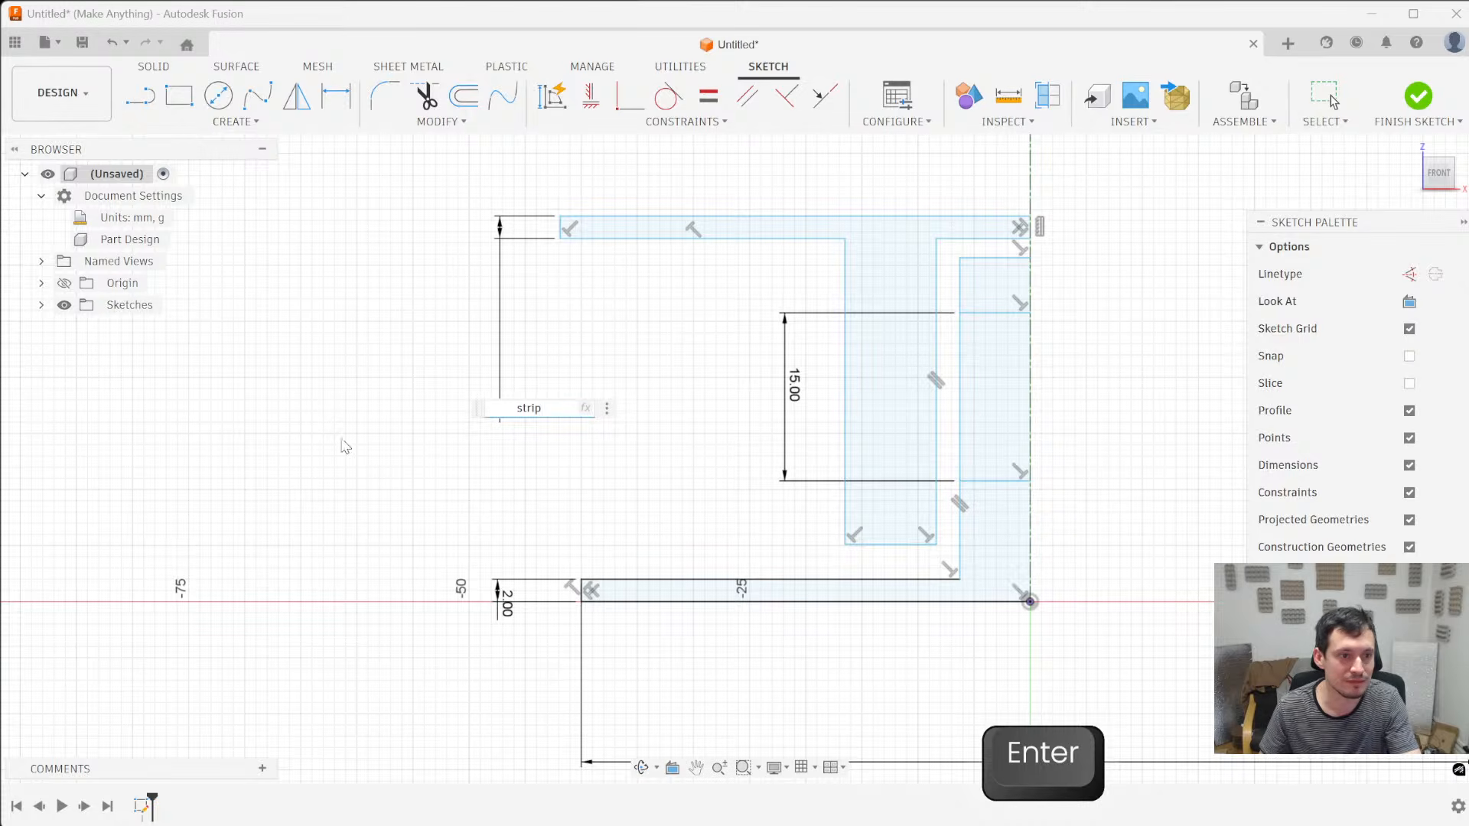
key("Return")
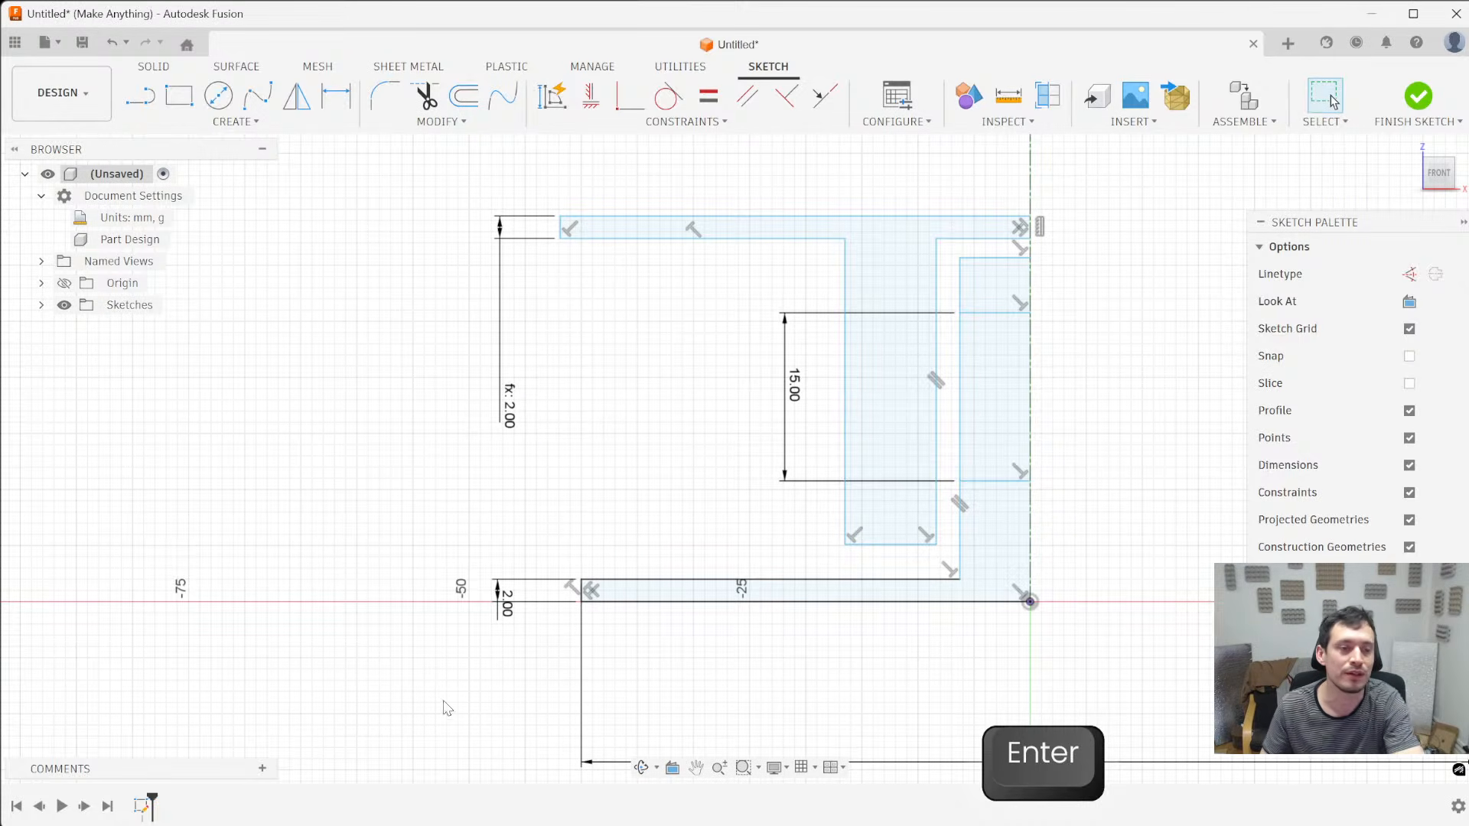
- Set the base flange's thickness to 4 mm to test the link with the upper flange
double_click(502, 603)
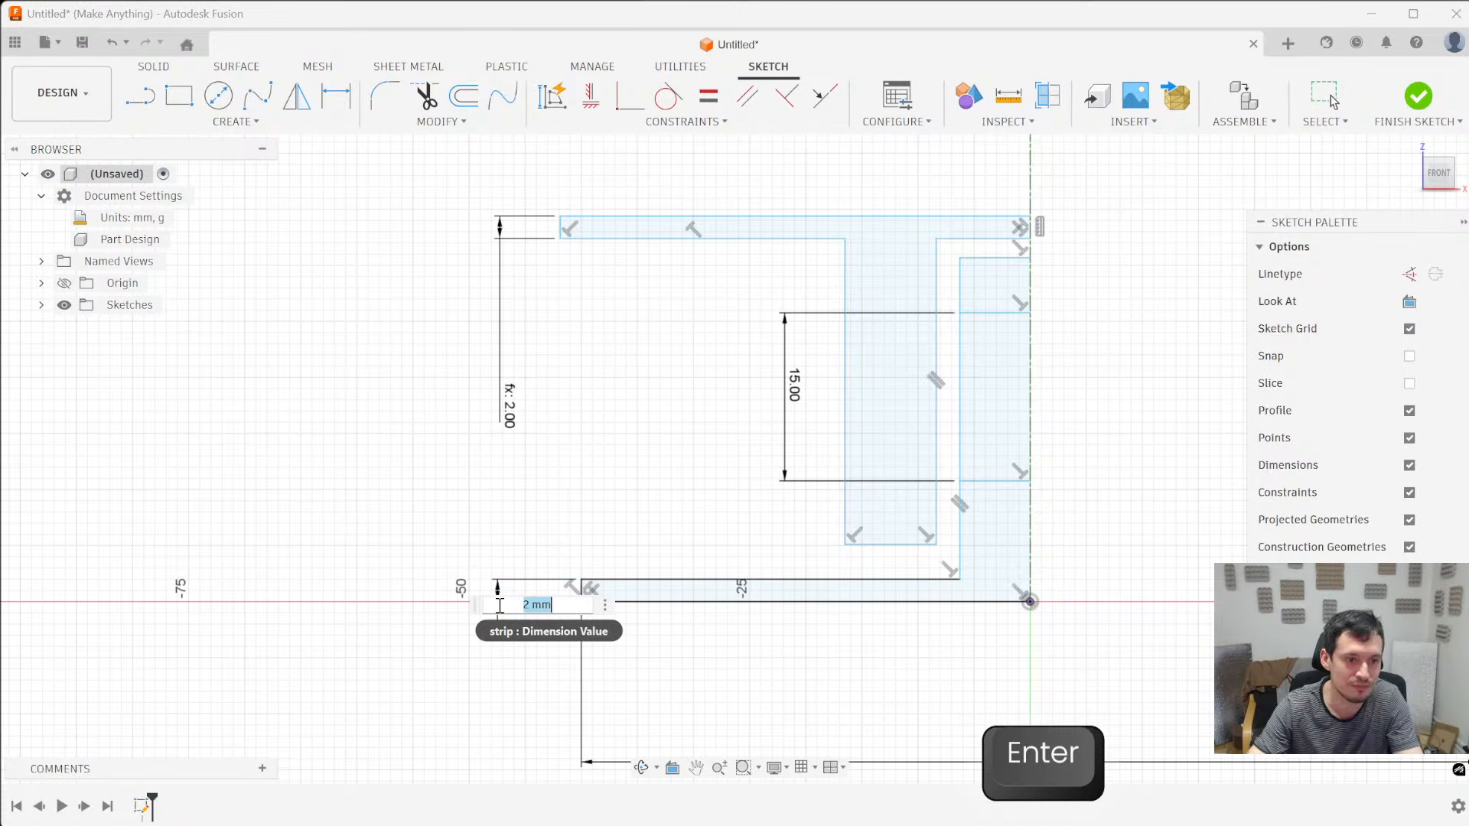
key("BackSpace")
type("4")
key("Return")
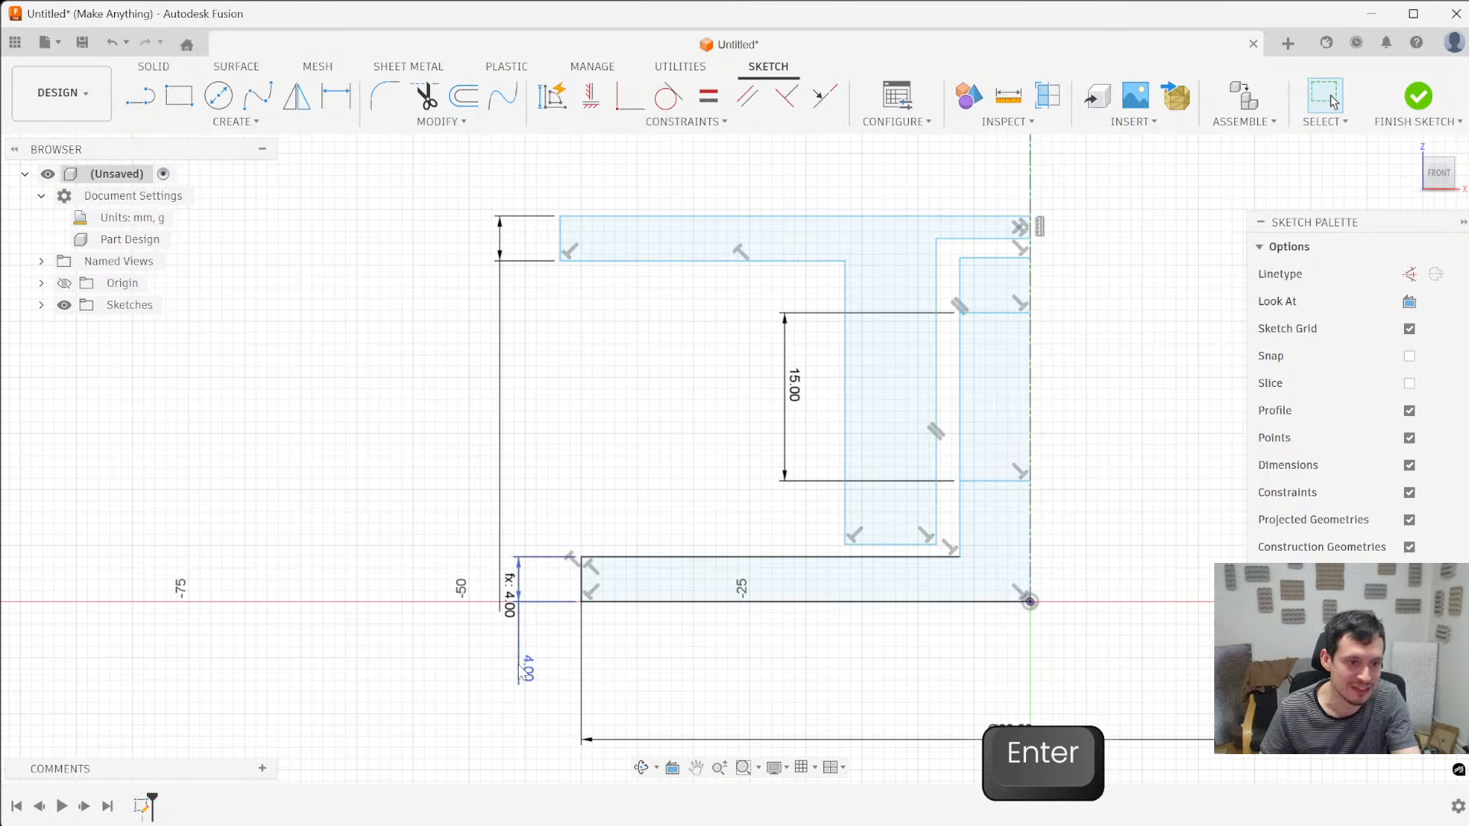
- Move the flange thickness dimensions clear of each other and set the base flange's thickness to 2 mm
left_click_drag(517, 618, 526, 378)
double_click(566, 427)
type("2")
key("Return")
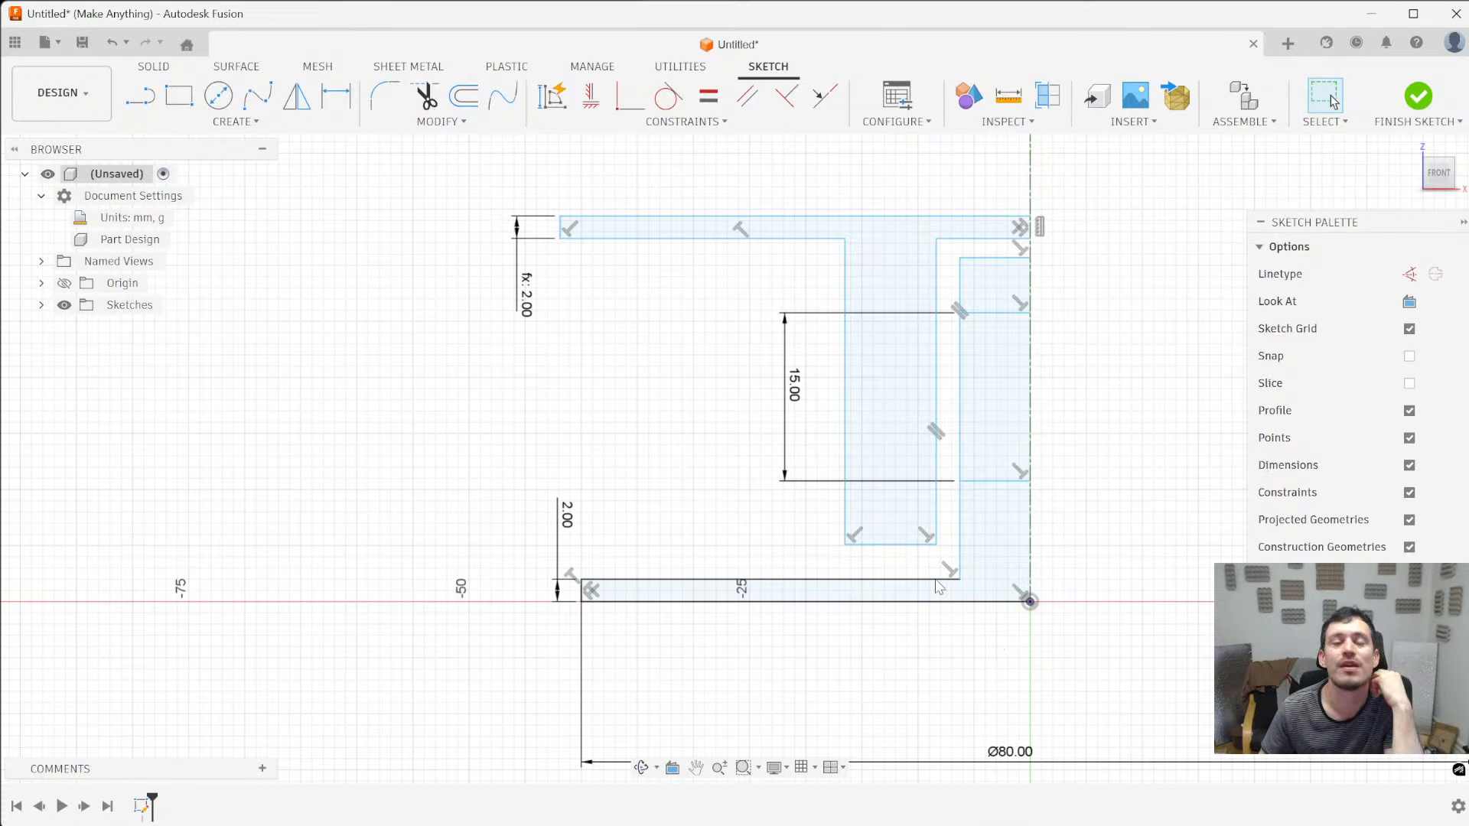
- Examine the strip parameter in the design's parameters list, closing the list when done
left_click(923, 116)
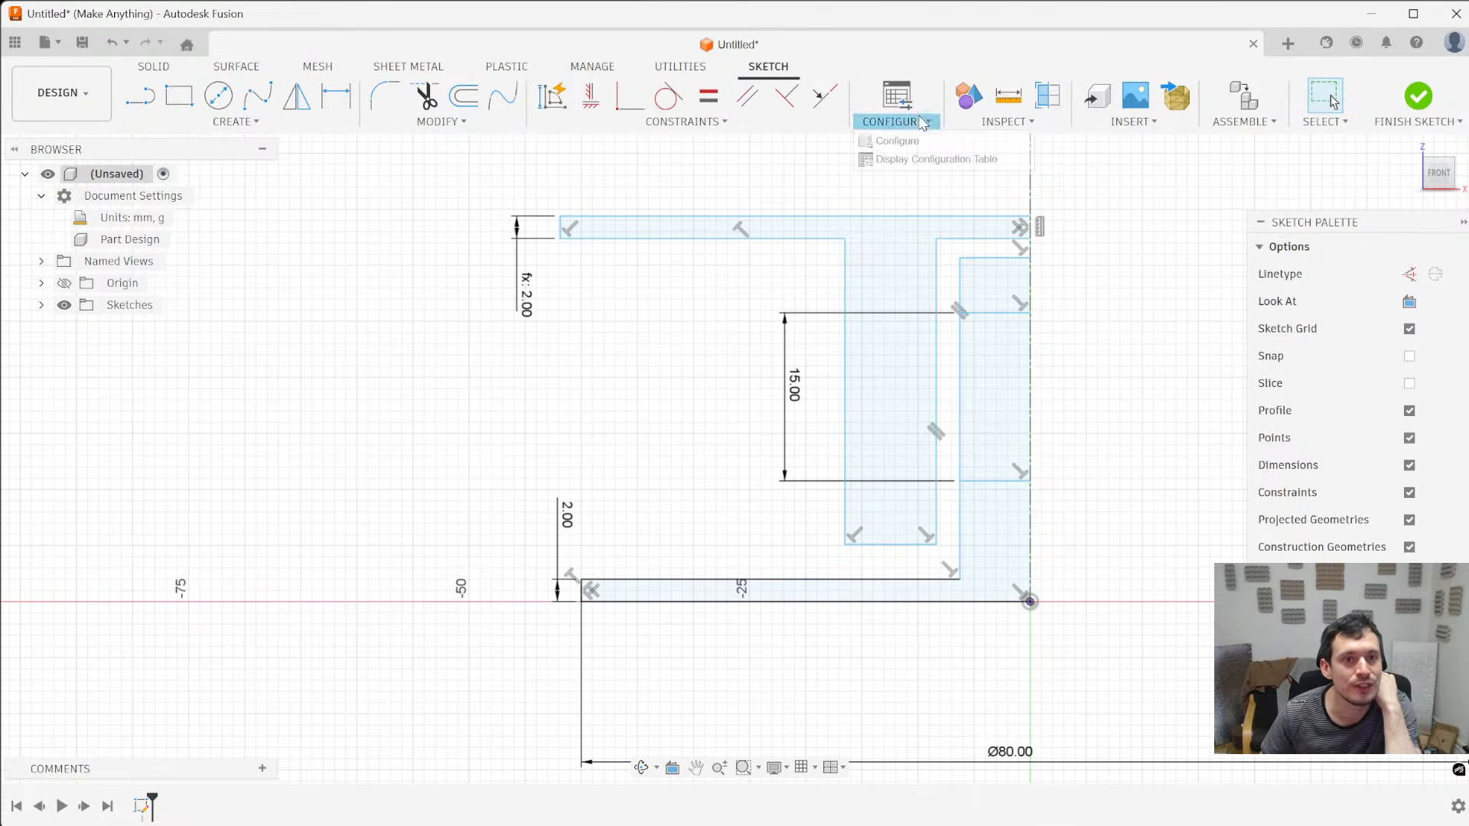
left_click(683, 121)
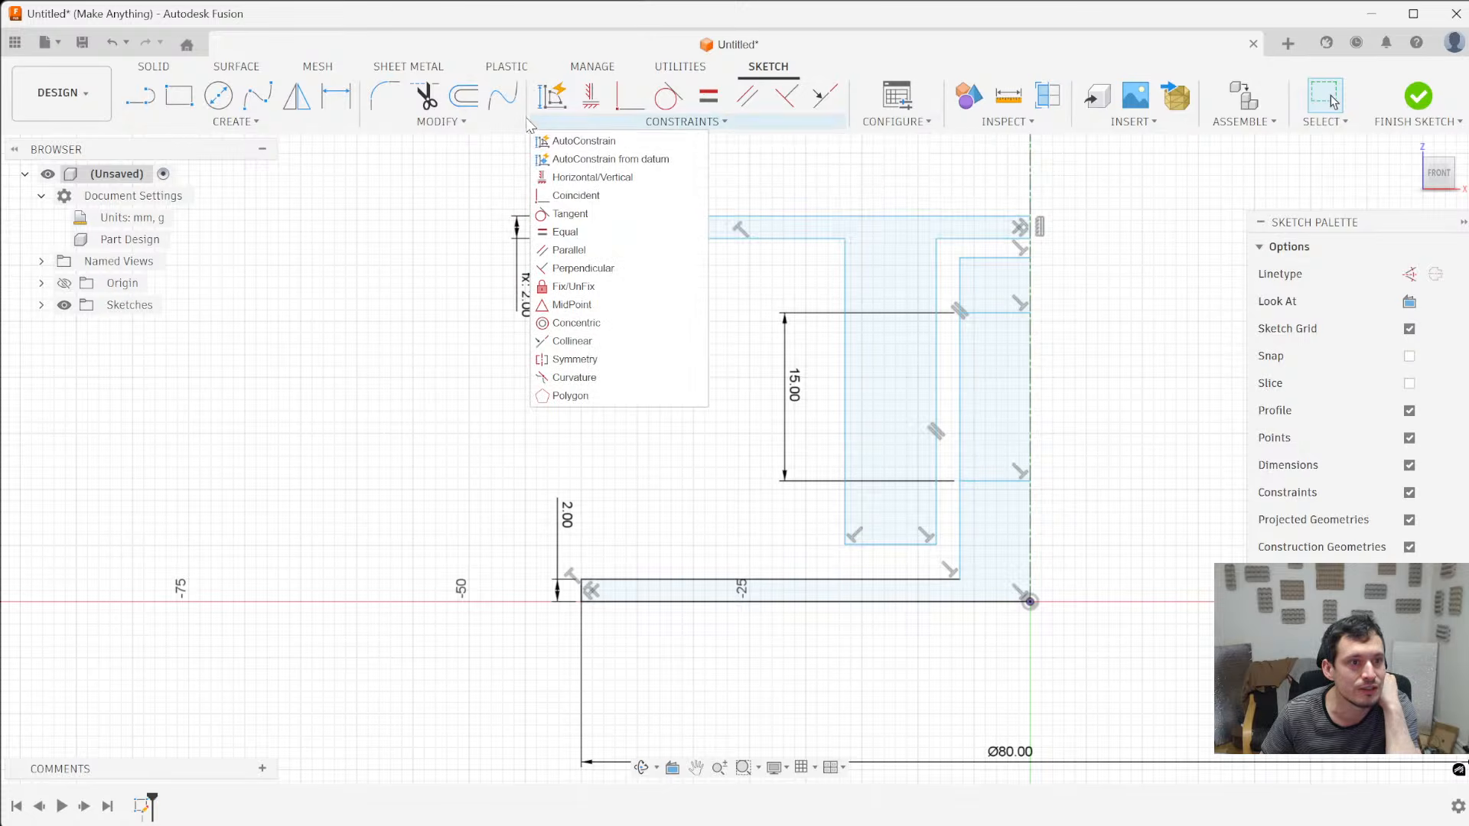
left_click(484, 124)
left_click(415, 308)
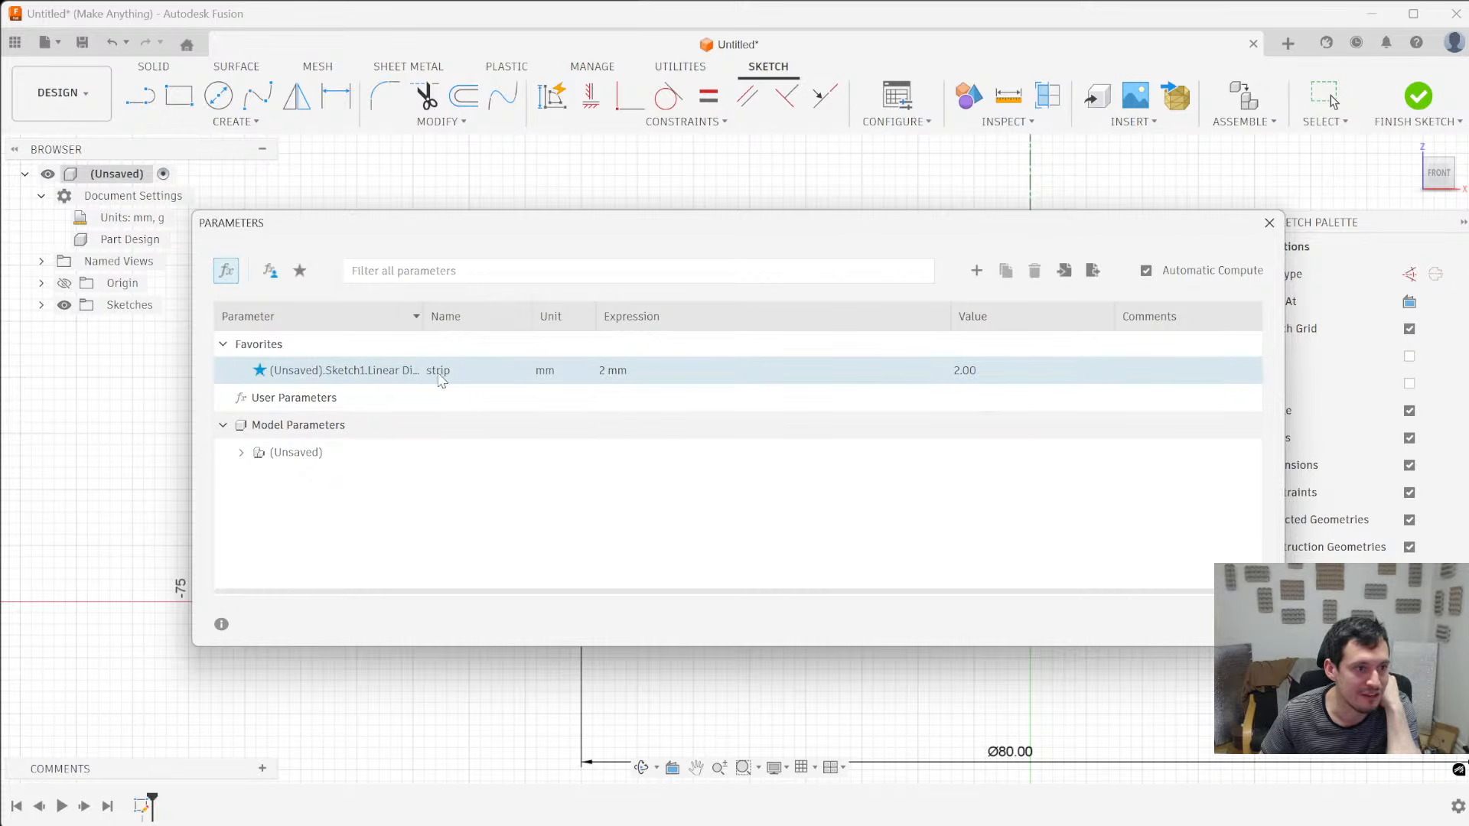
left_click(1269, 223)
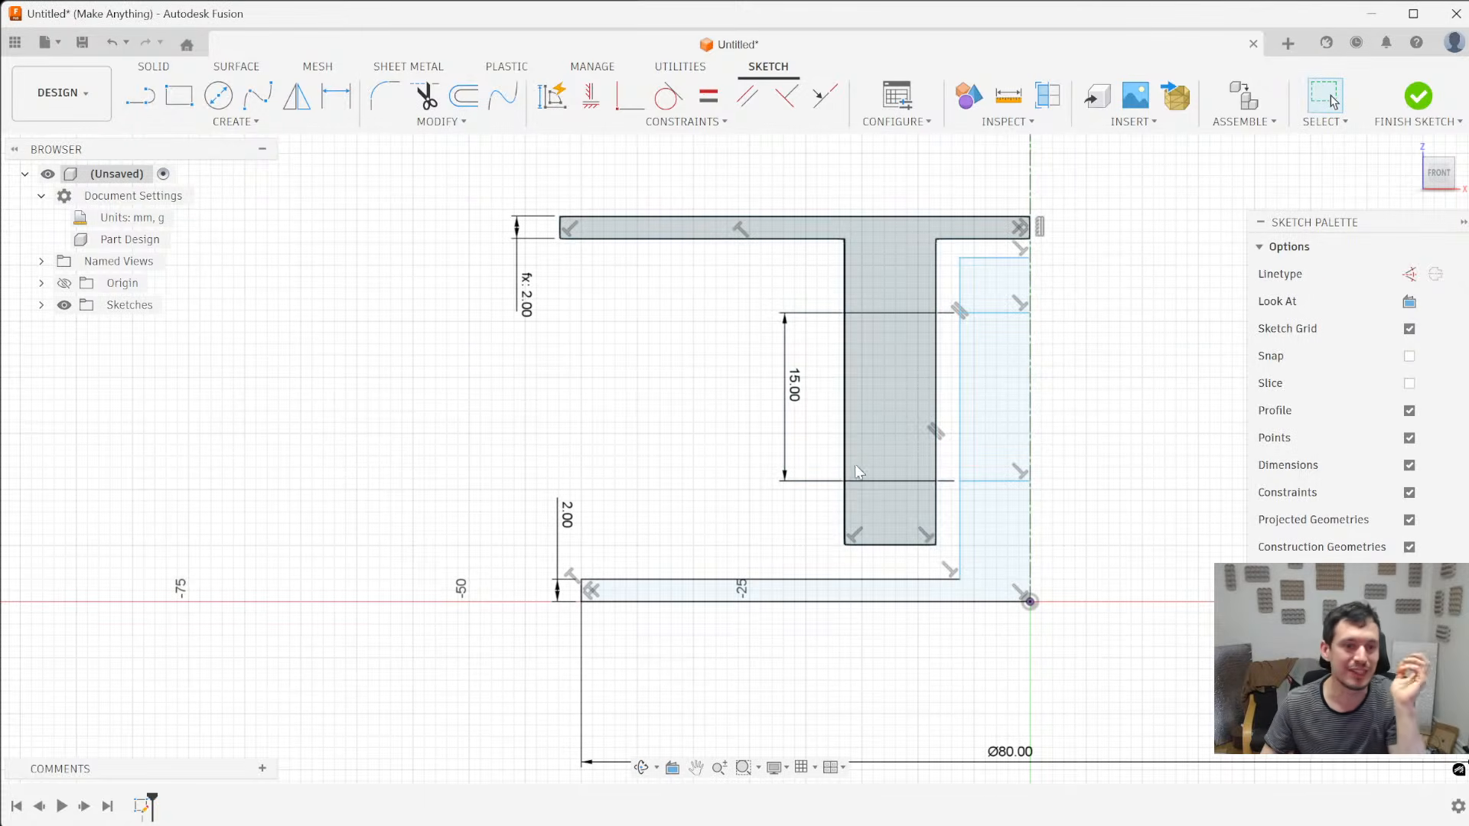
scroll(856, 505, "down", 3)
scroll(647, 337, "up", 1)
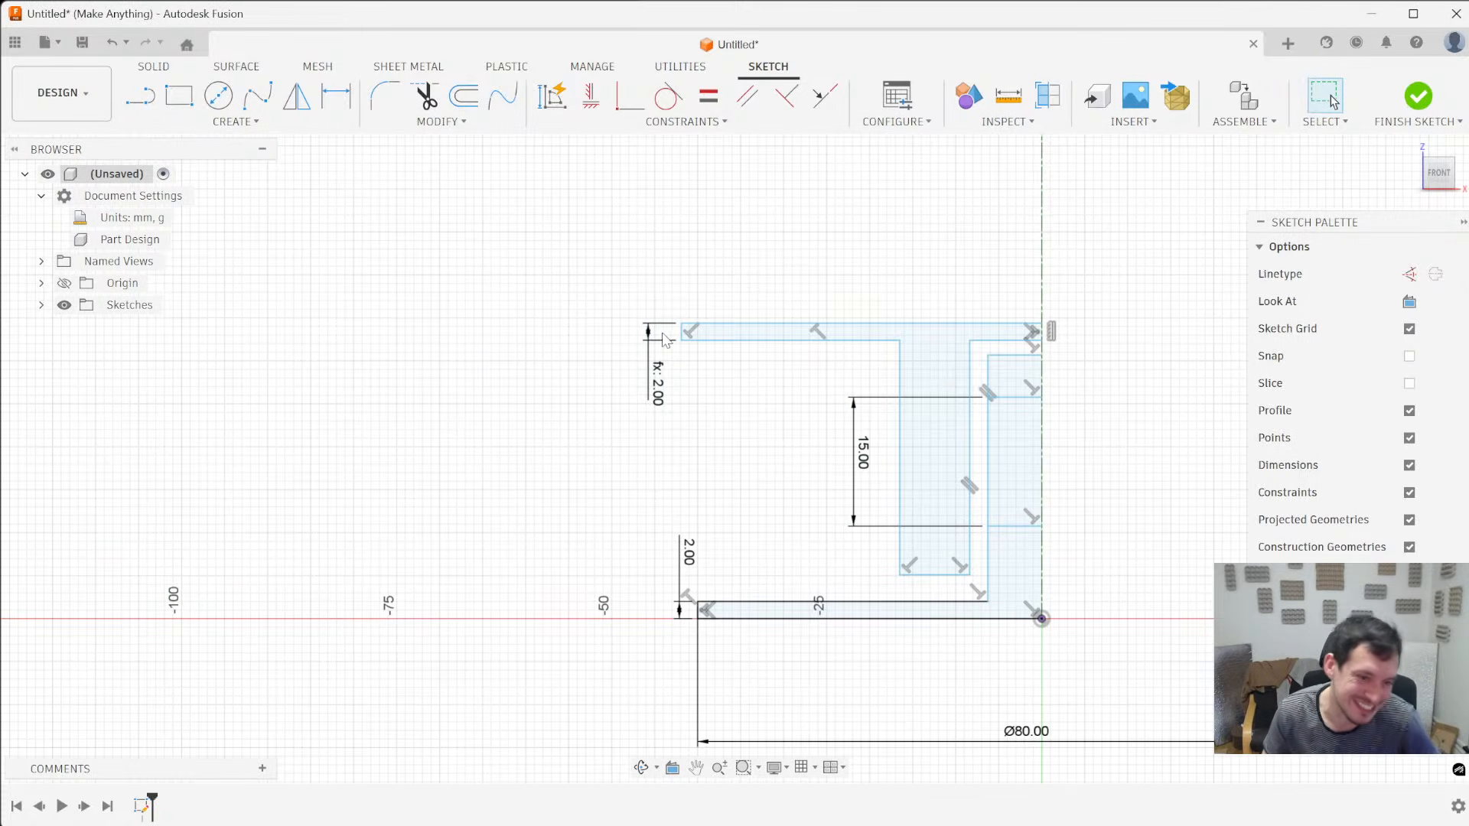
- Make the outer end lines of the upper flange and the base flange collinear
scroll(774, 391, "up", 2)
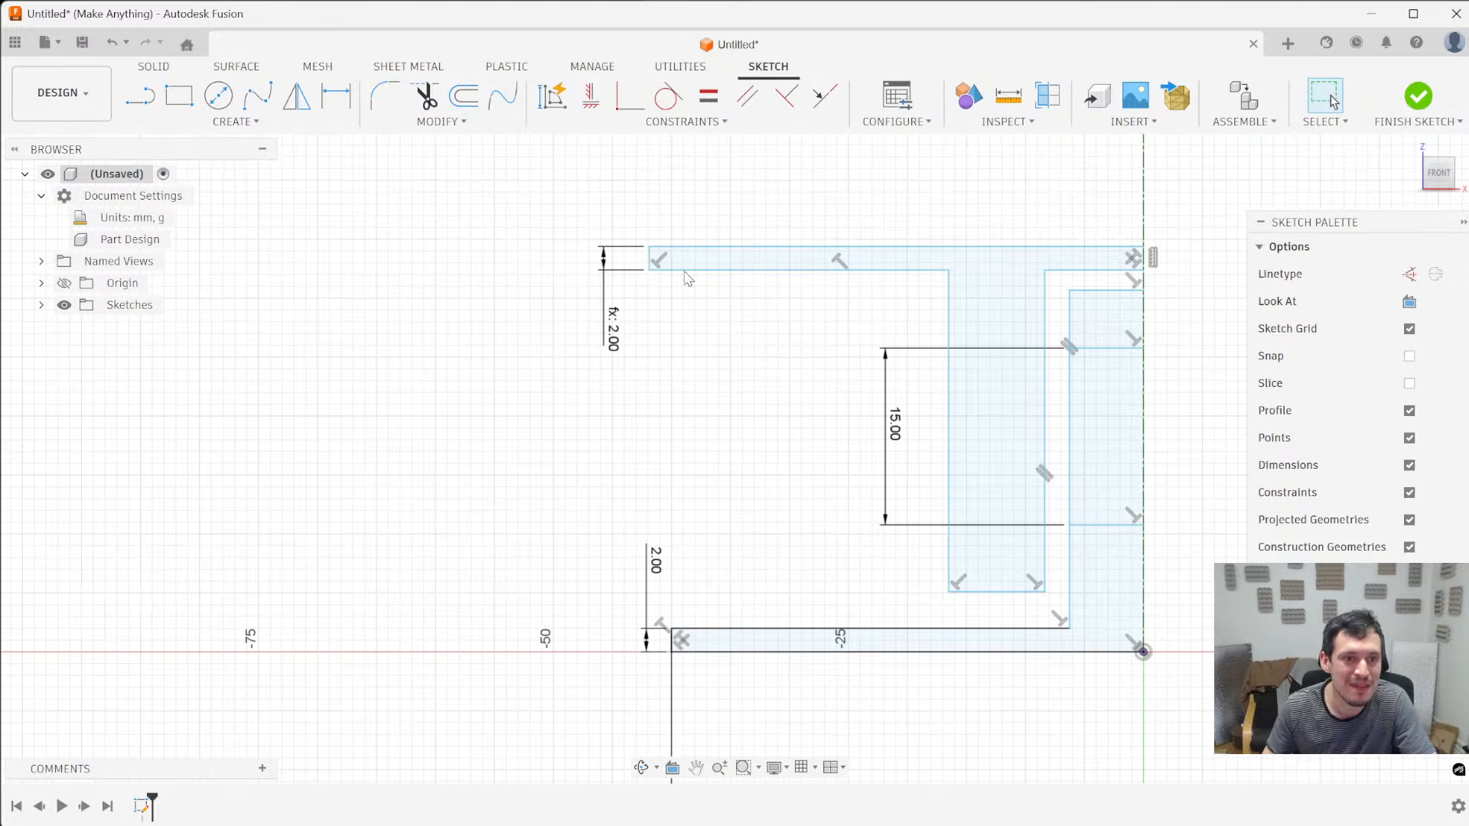
left_click(648, 261)
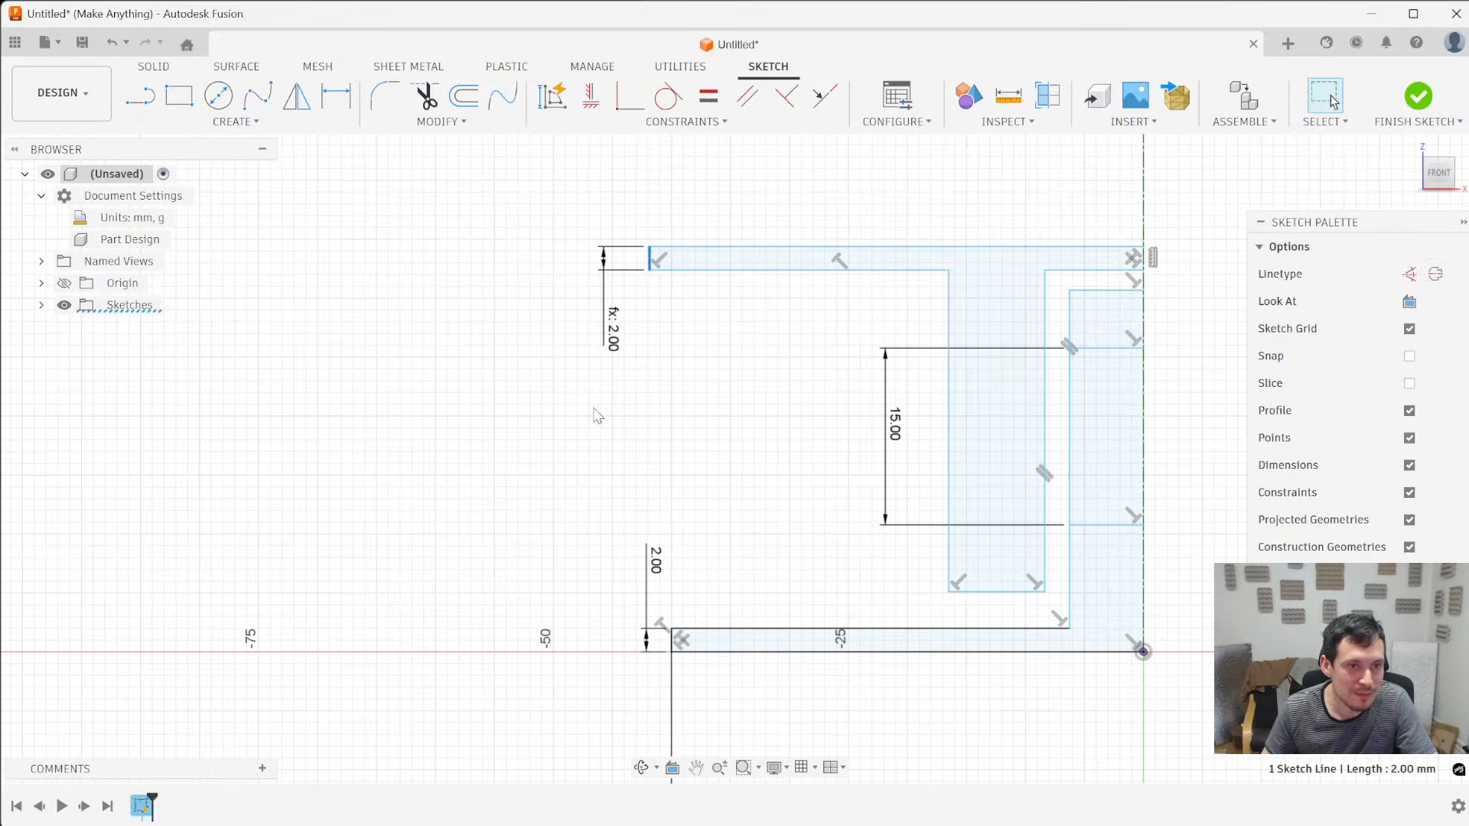
scroll(570, 402, "down", 2)
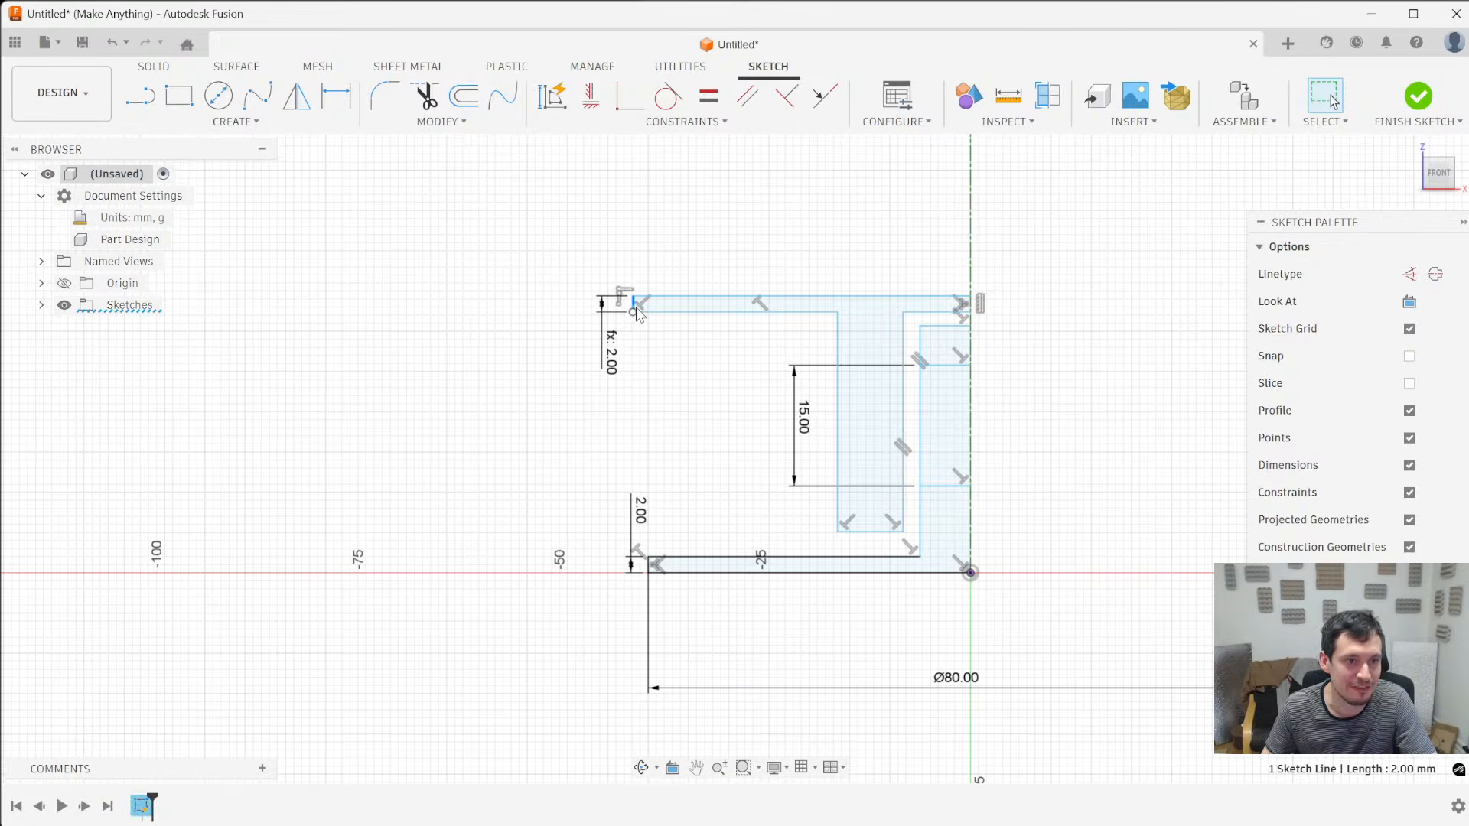
scroll(641, 296, "up", 4)
scroll(627, 260, "down", 5)
scroll(616, 459, "up", 4)
left_click(701, 580, "ctrl")
scroll(701, 580, "down", 4)
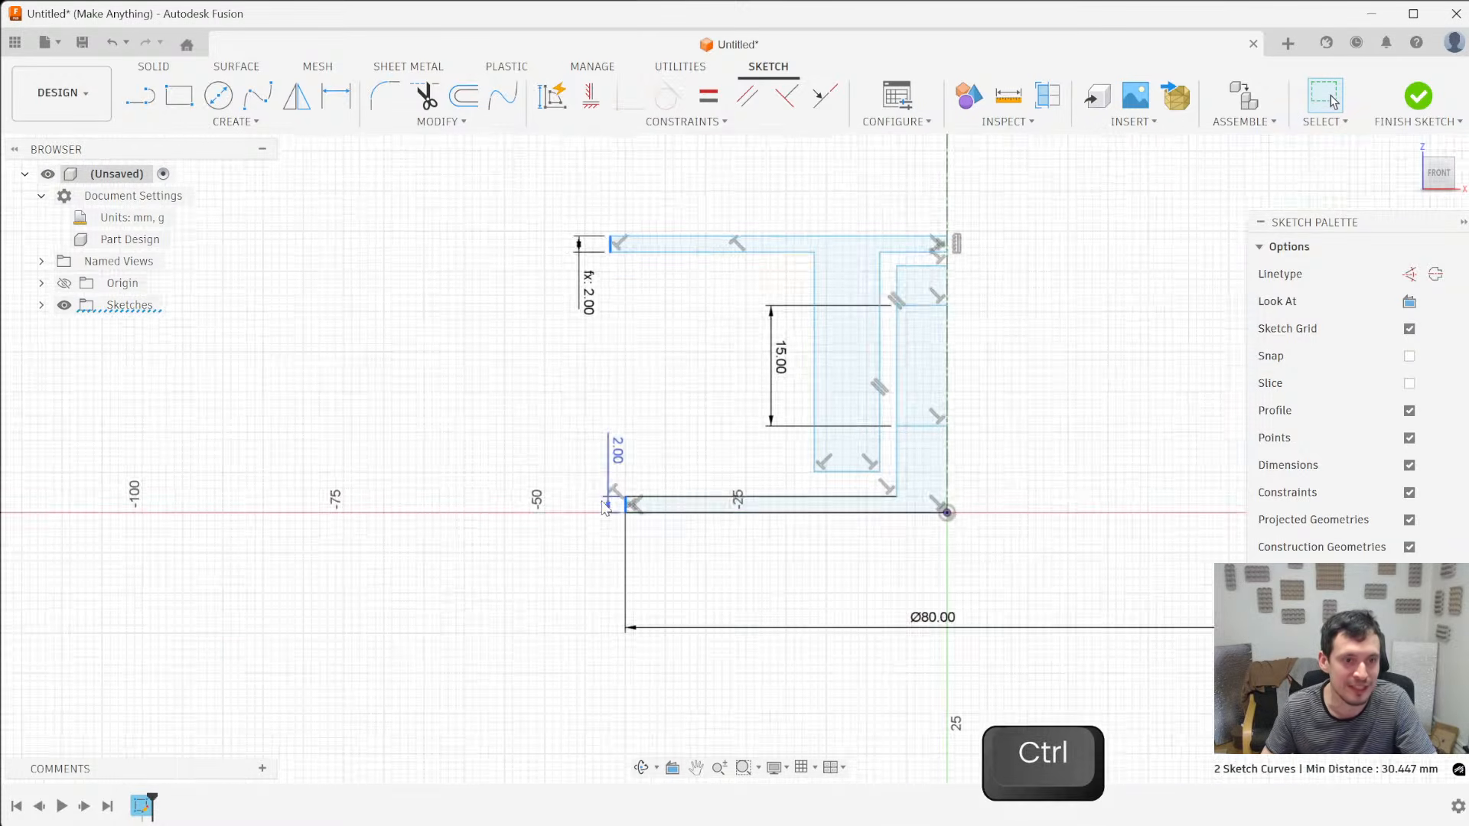
left_click(820, 98)
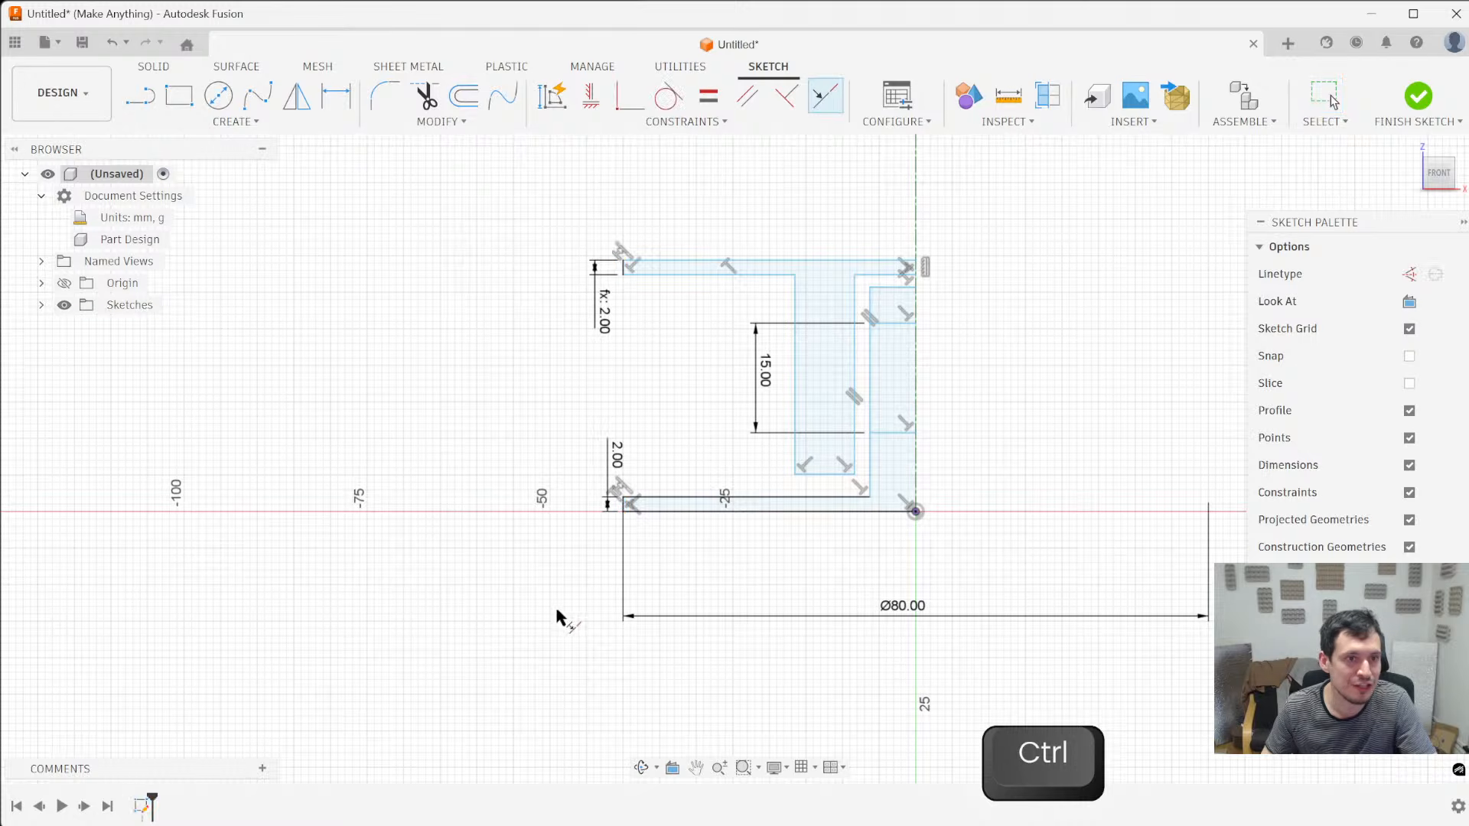
scroll(632, 507, "up", 2)
key("Escape")
- Set the base flange's diameter to 100 mm to test the collinear link between the flange ends
scroll(632, 507, "down", 3)
double_click(842, 644)
type("100")
key("Return")
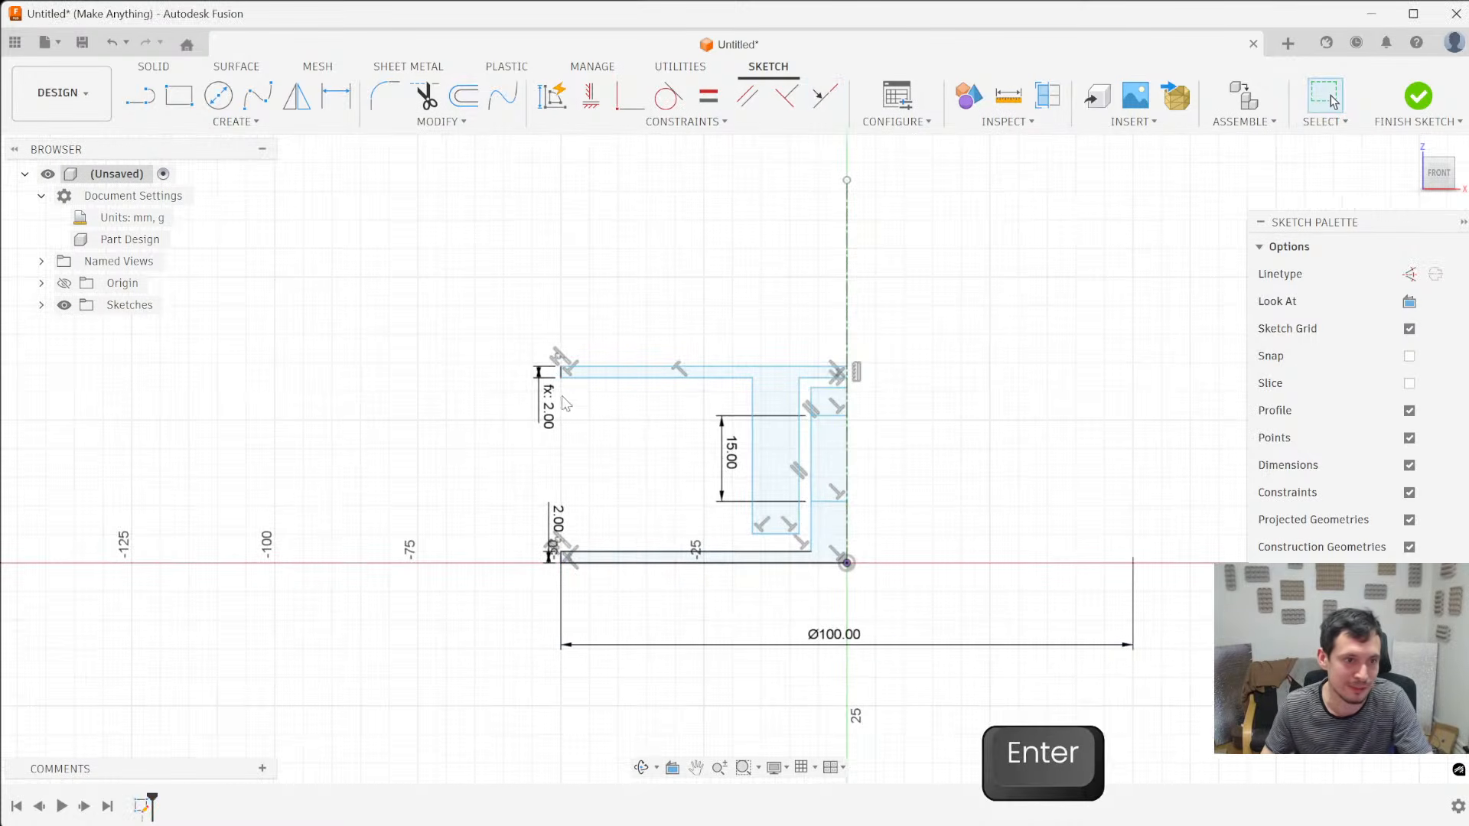
- Return the base flange's diameter to 80 mm
double_click(832, 633)
type("60")
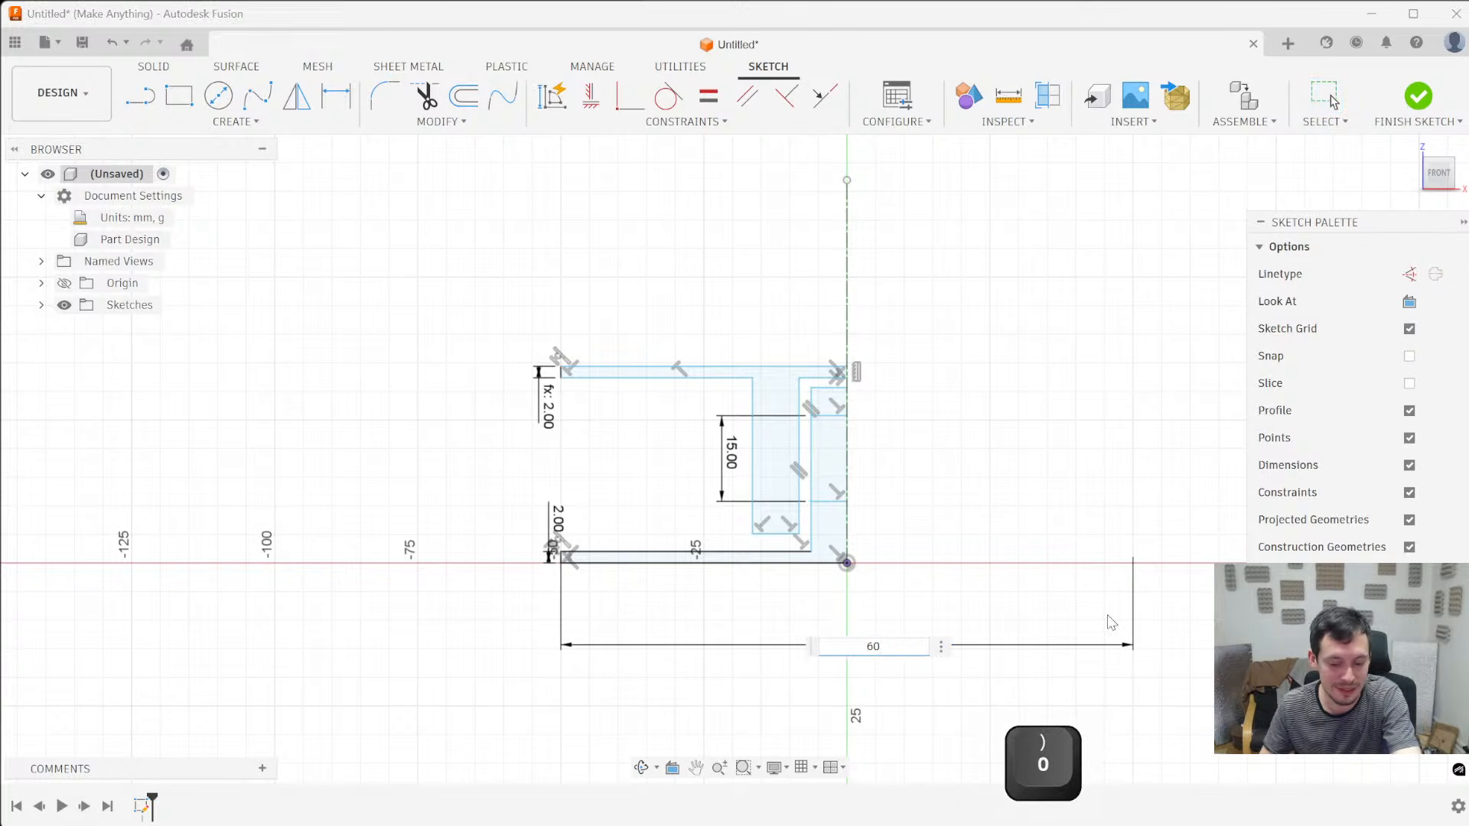
key("BackSpace")
key("BackSpace")
type("80")
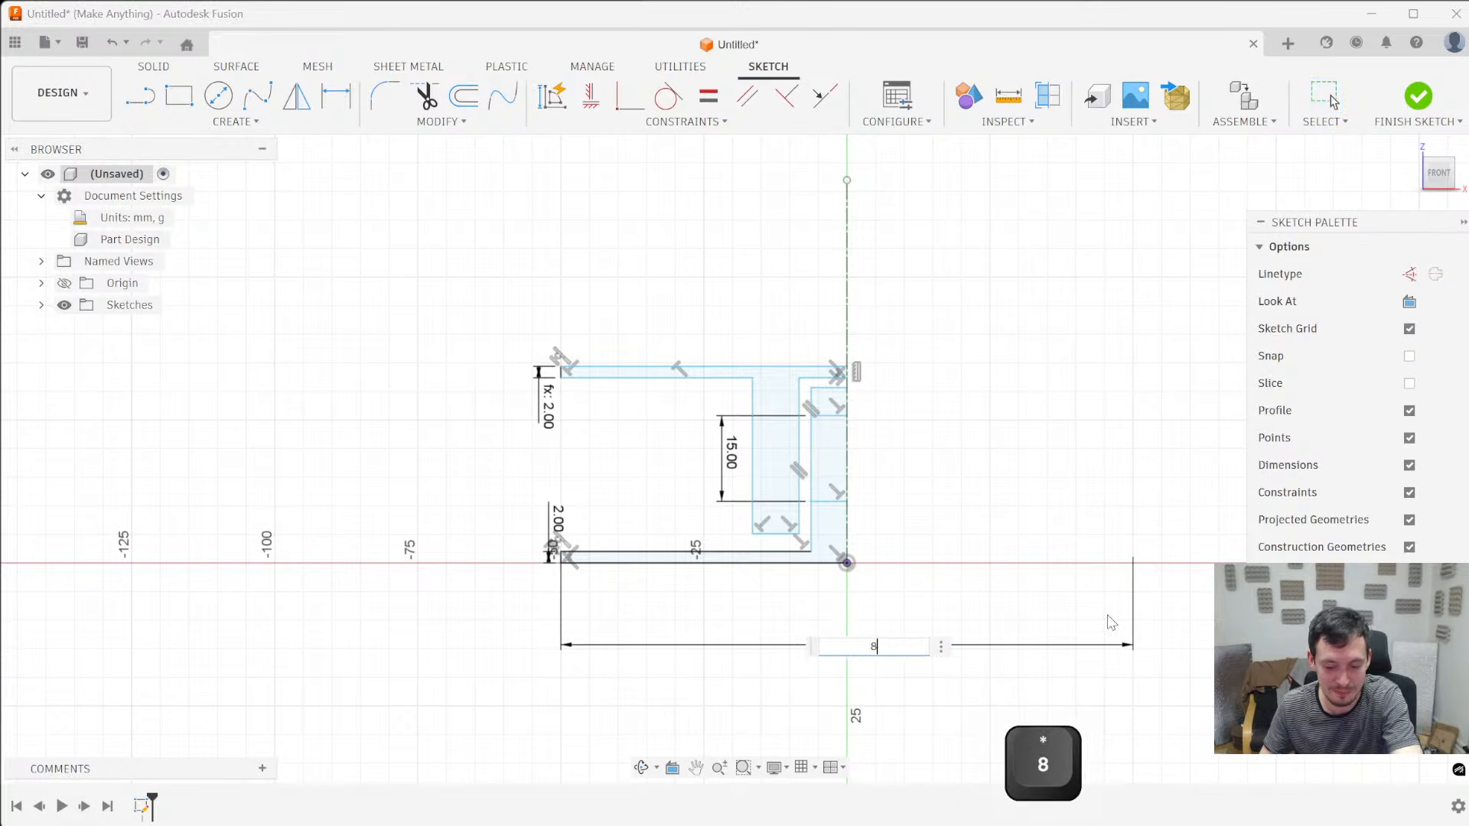
key("Return")
- Delete the collinear constraint between the two flange end lines
scroll(608, 399, "up", 3)
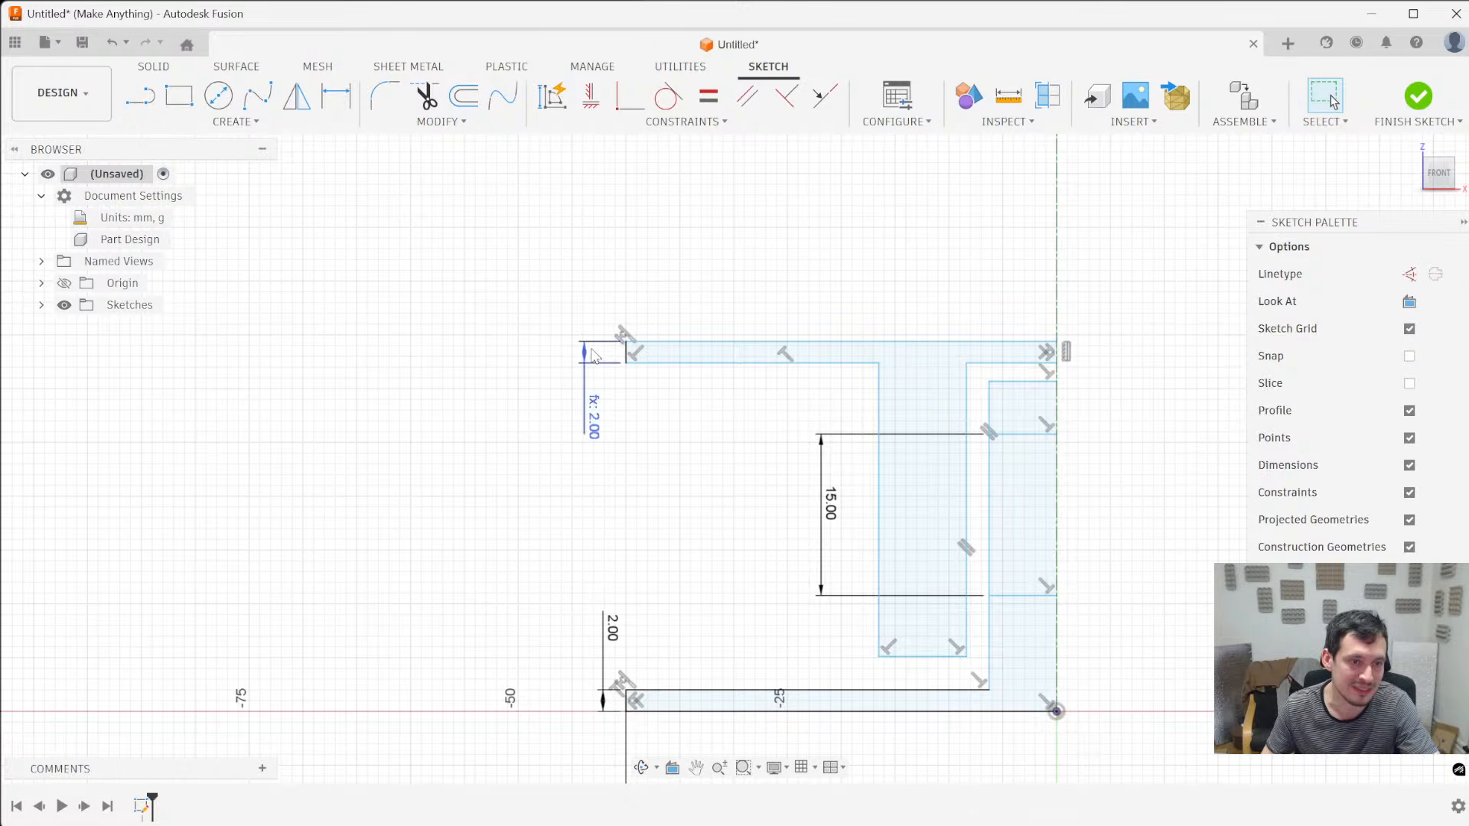
left_click(626, 339)
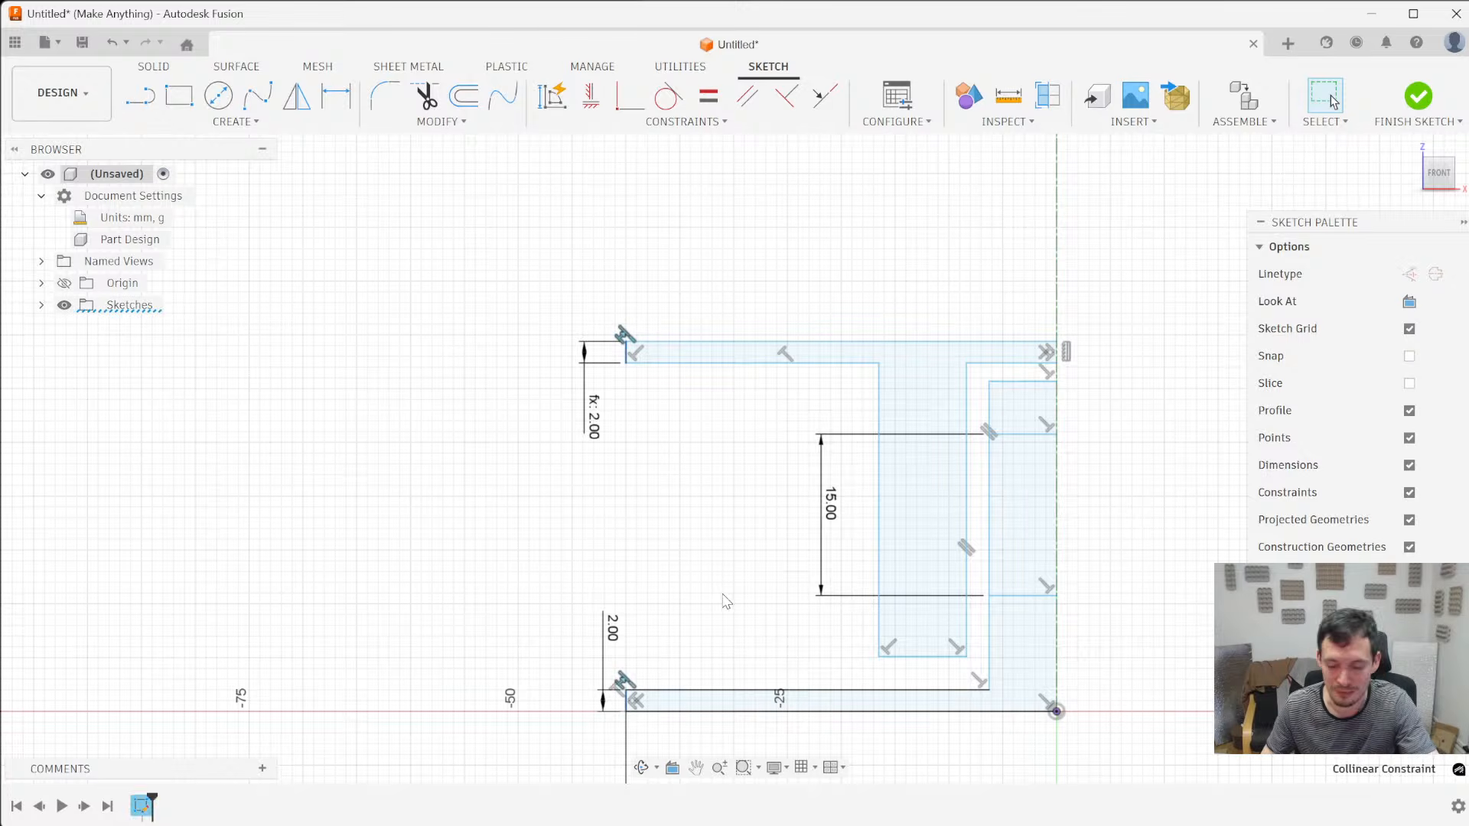
key("Delete")
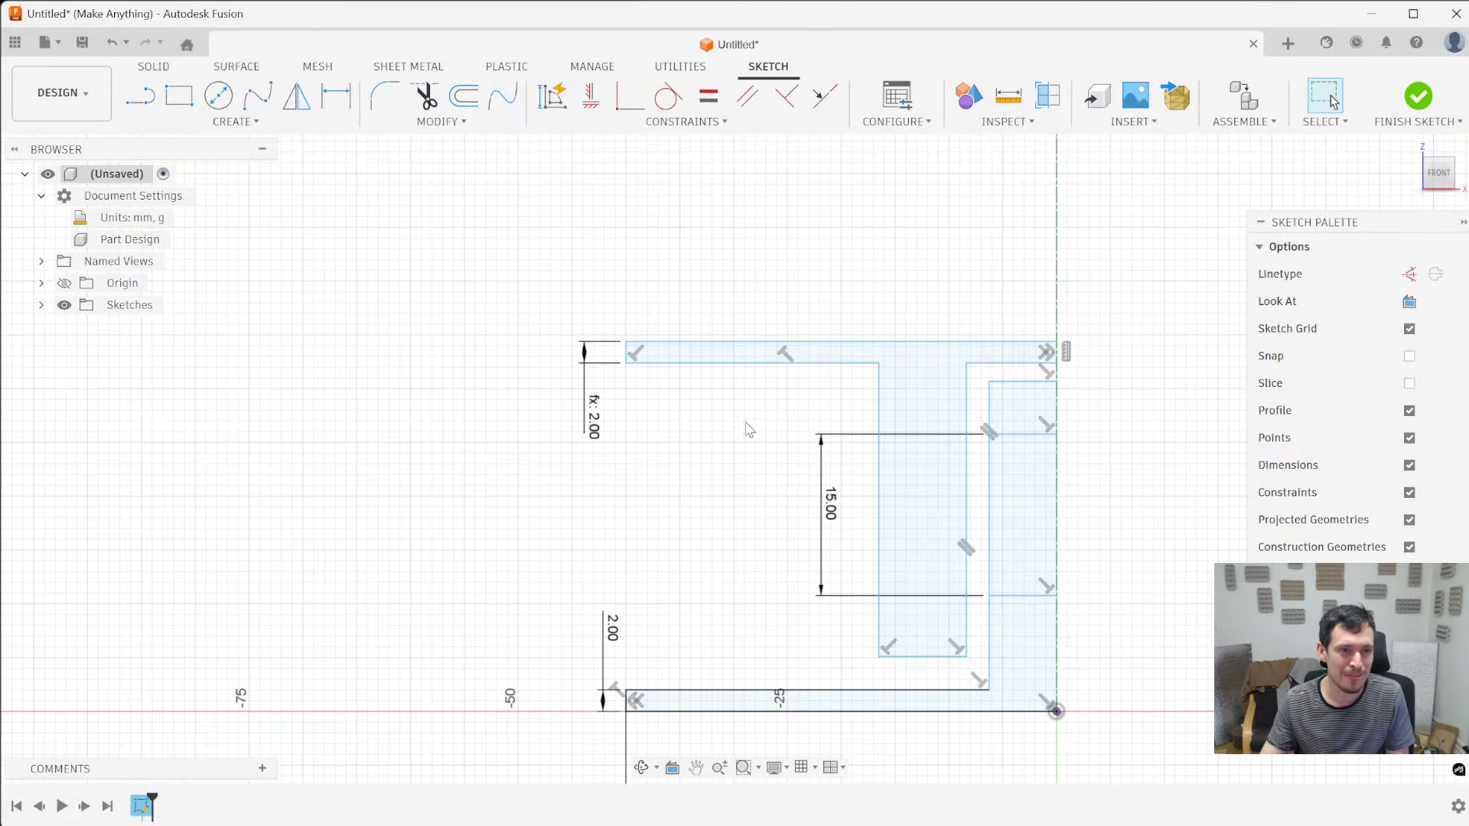
left_click(627, 343)
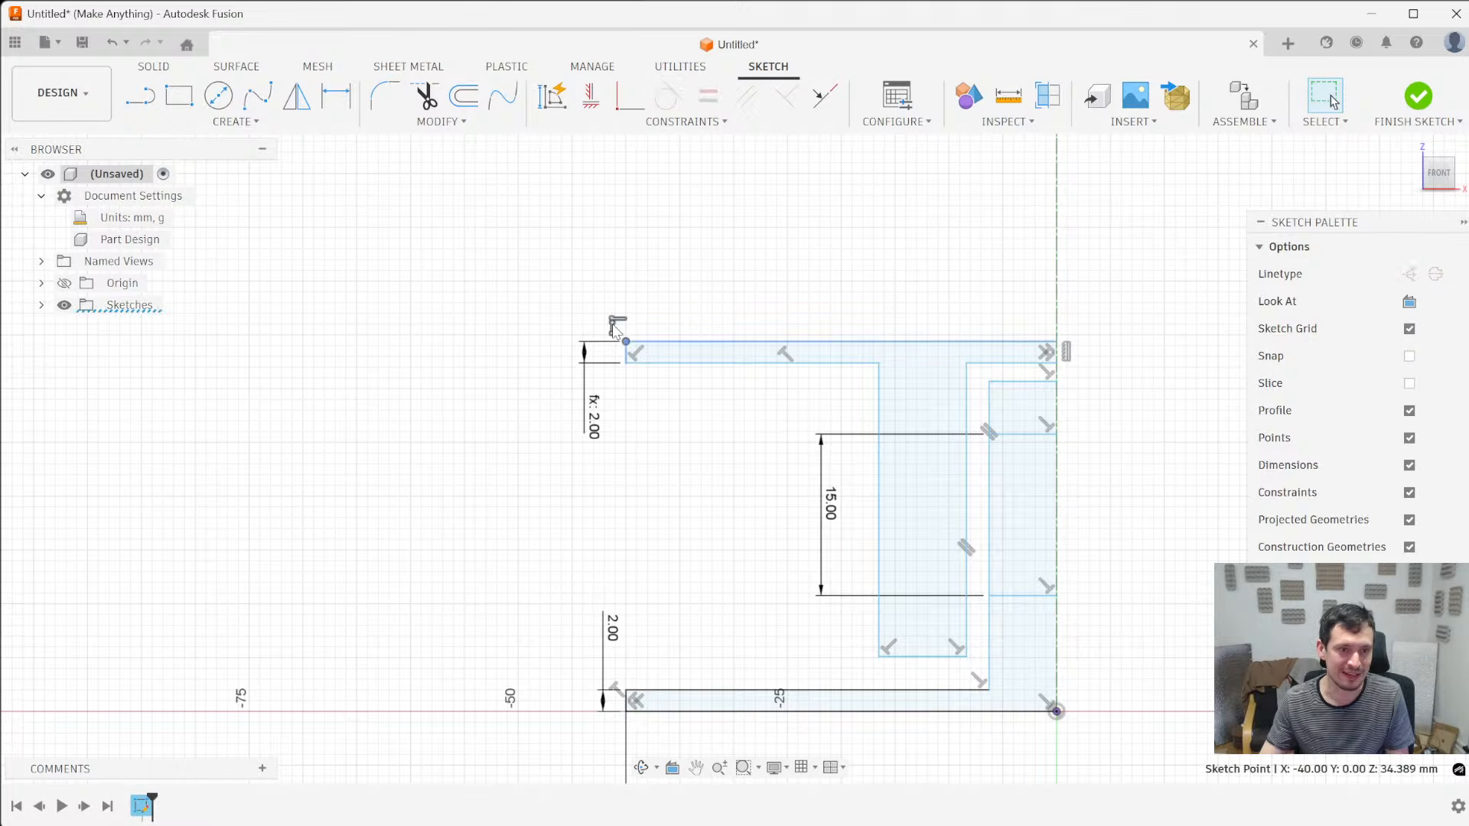
left_click(717, 299)
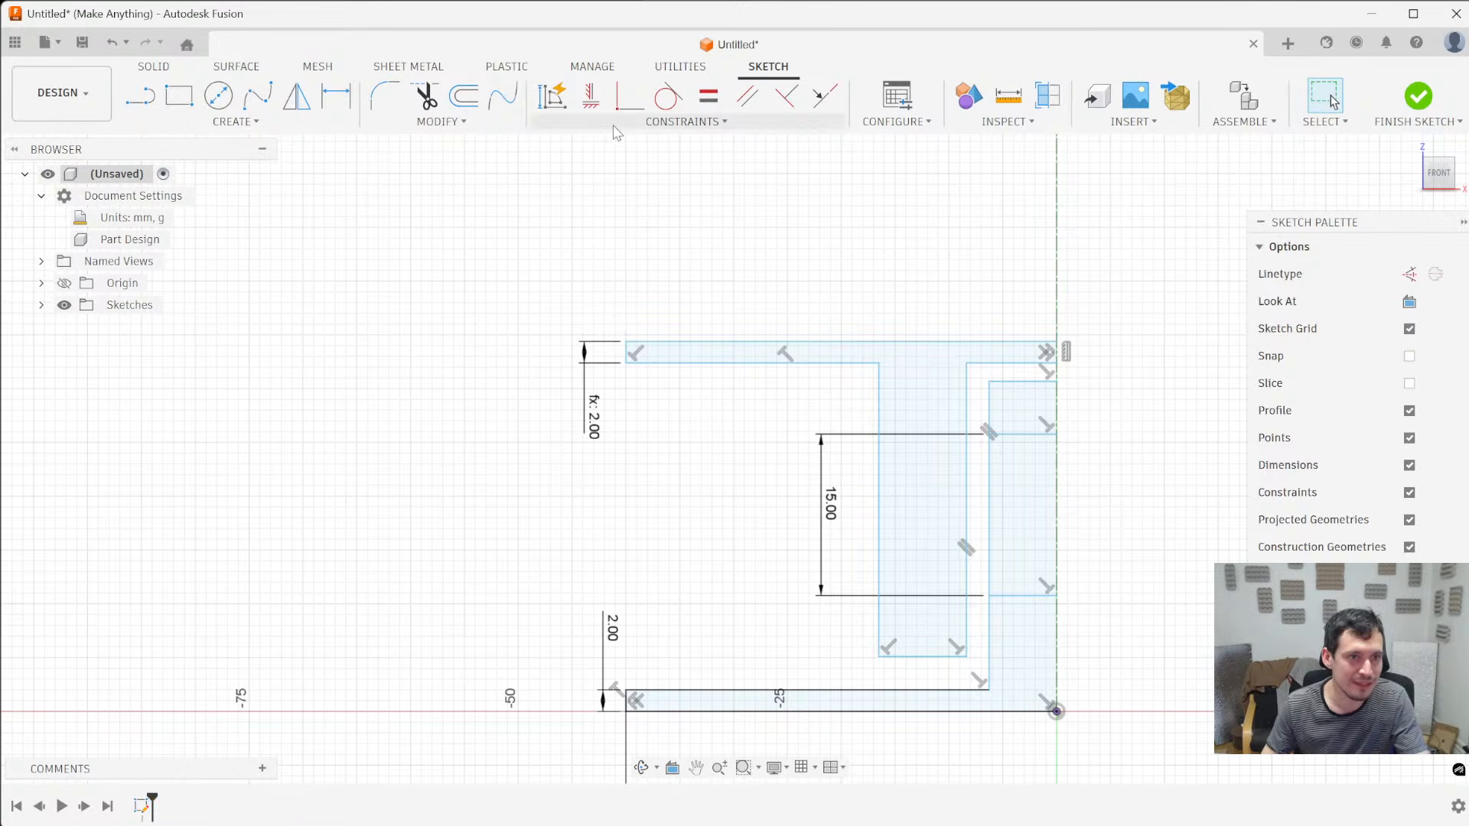
- Draw a construction line from the upper flange's lower outer corner to the base flange's upper outer corner and try constraining it vertical
left_click(142, 98)
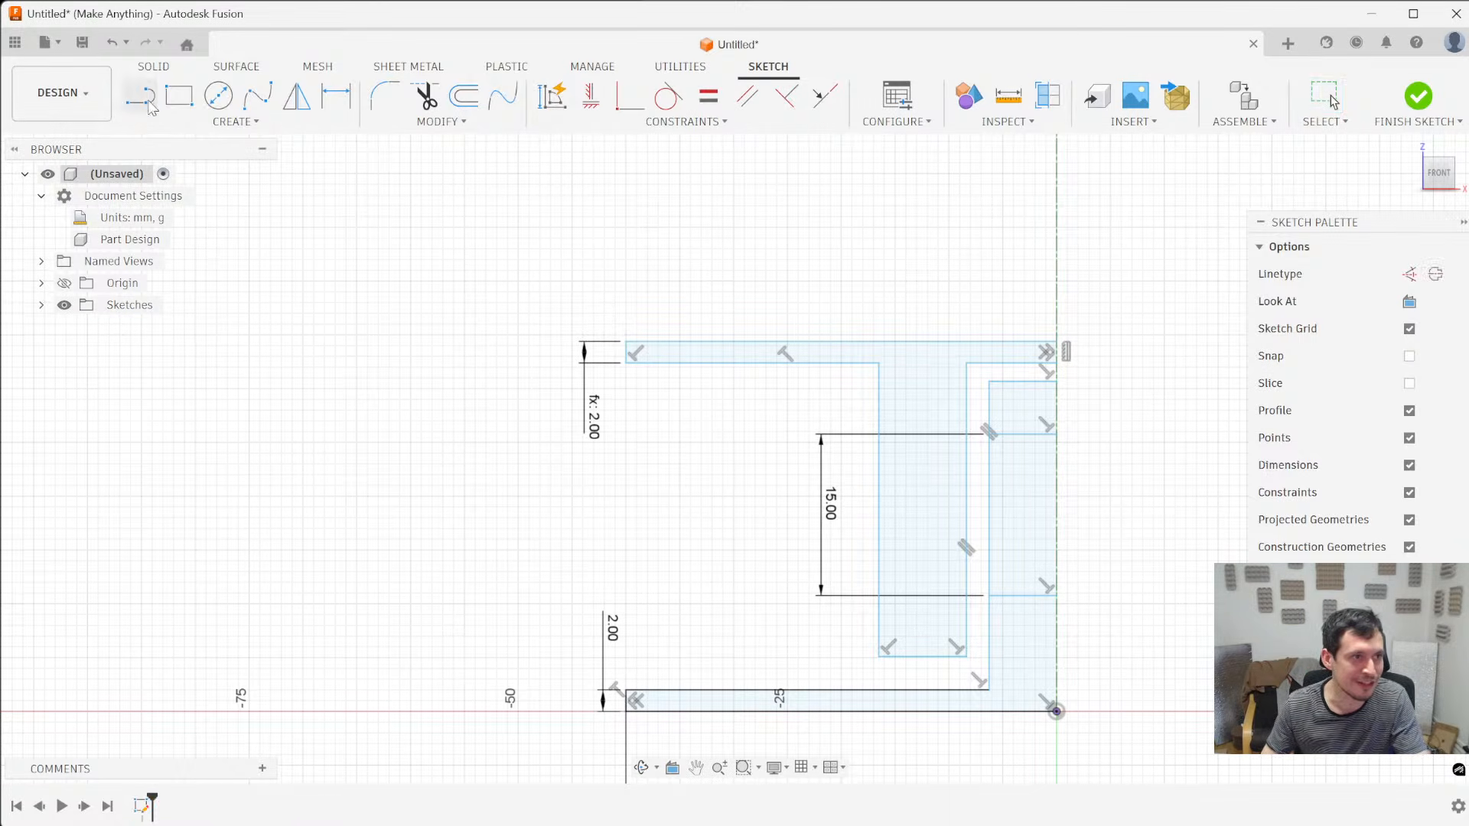
left_click(626, 364)
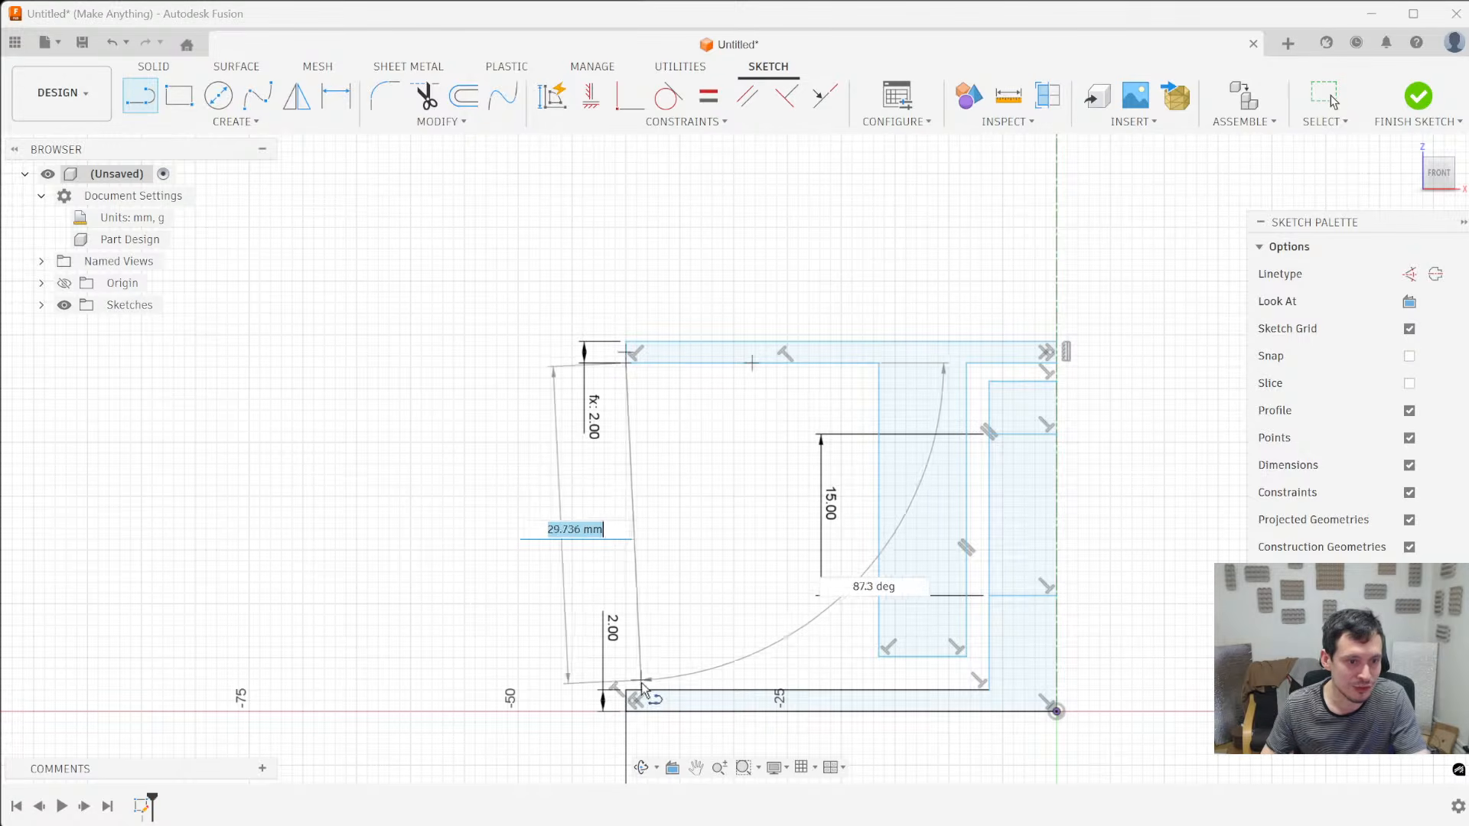
left_click(626, 691)
key("Escape")
key("x")
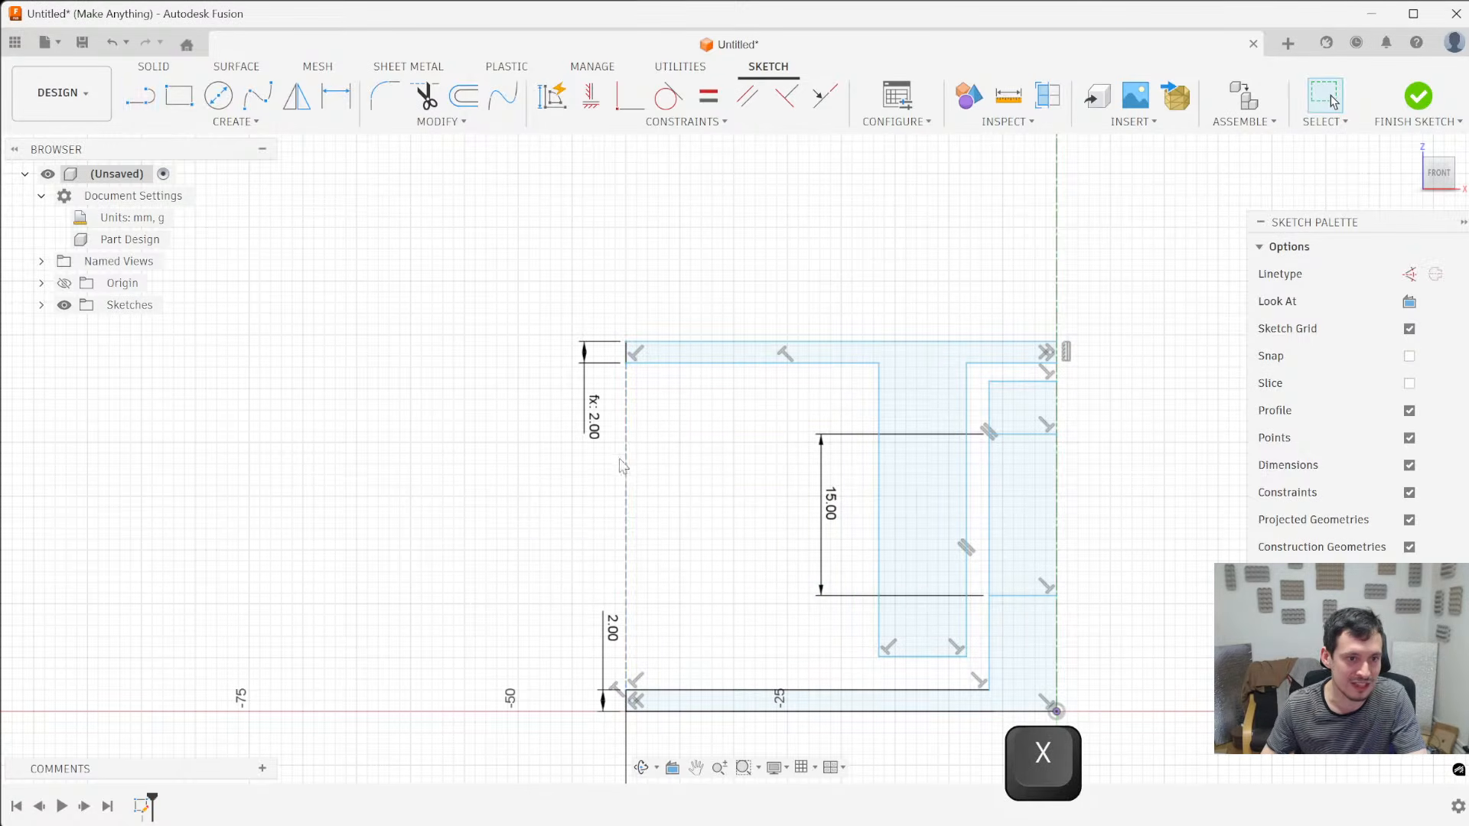
left_click(589, 96)
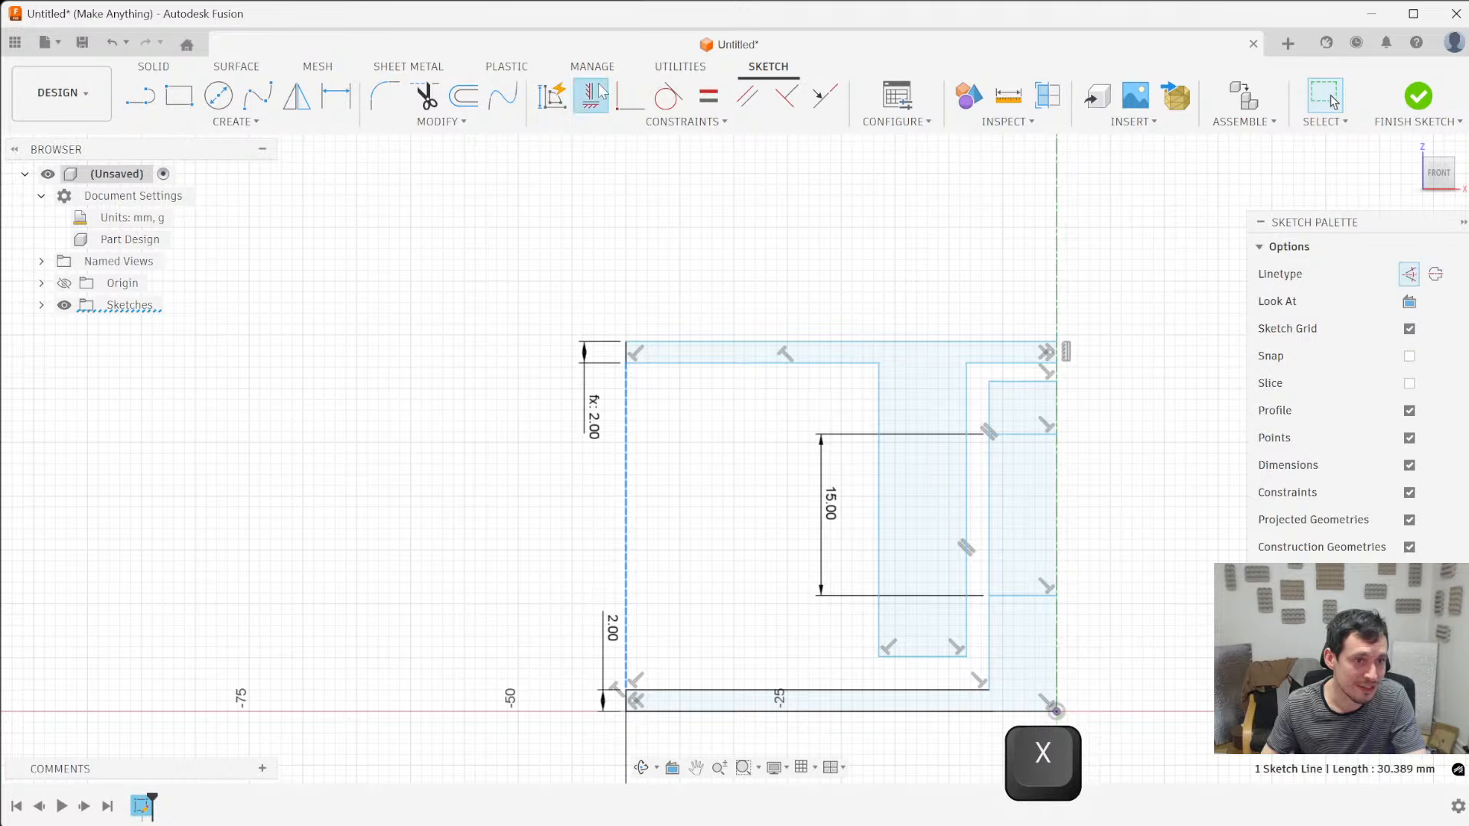
key("Escape")
- Set the base flange's diameter to 100 mm to test the construction line linking the flange ends
scroll(570, 441, "down", 3)
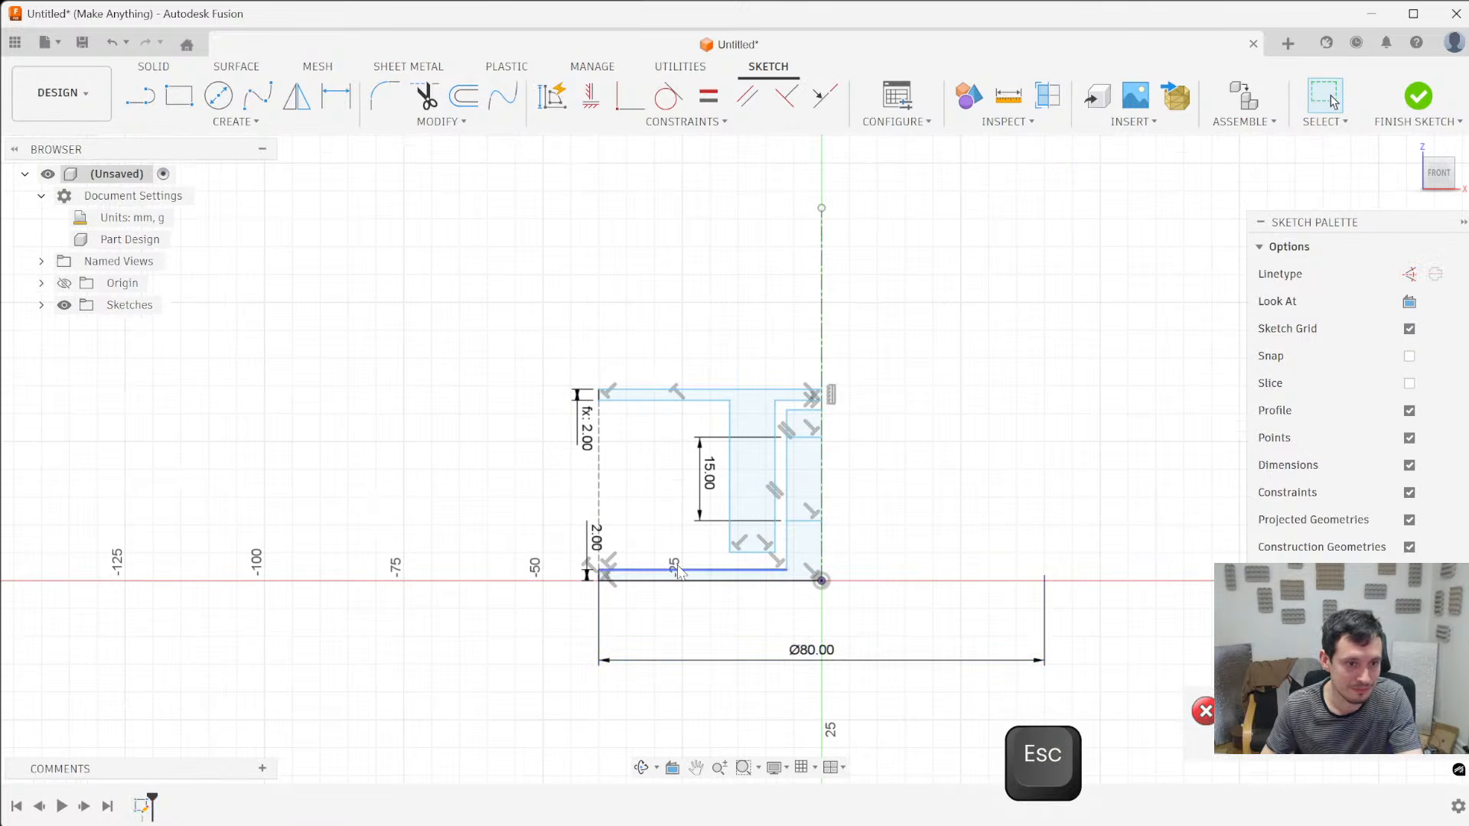
double_click(802, 659)
type("100")
key("Return")
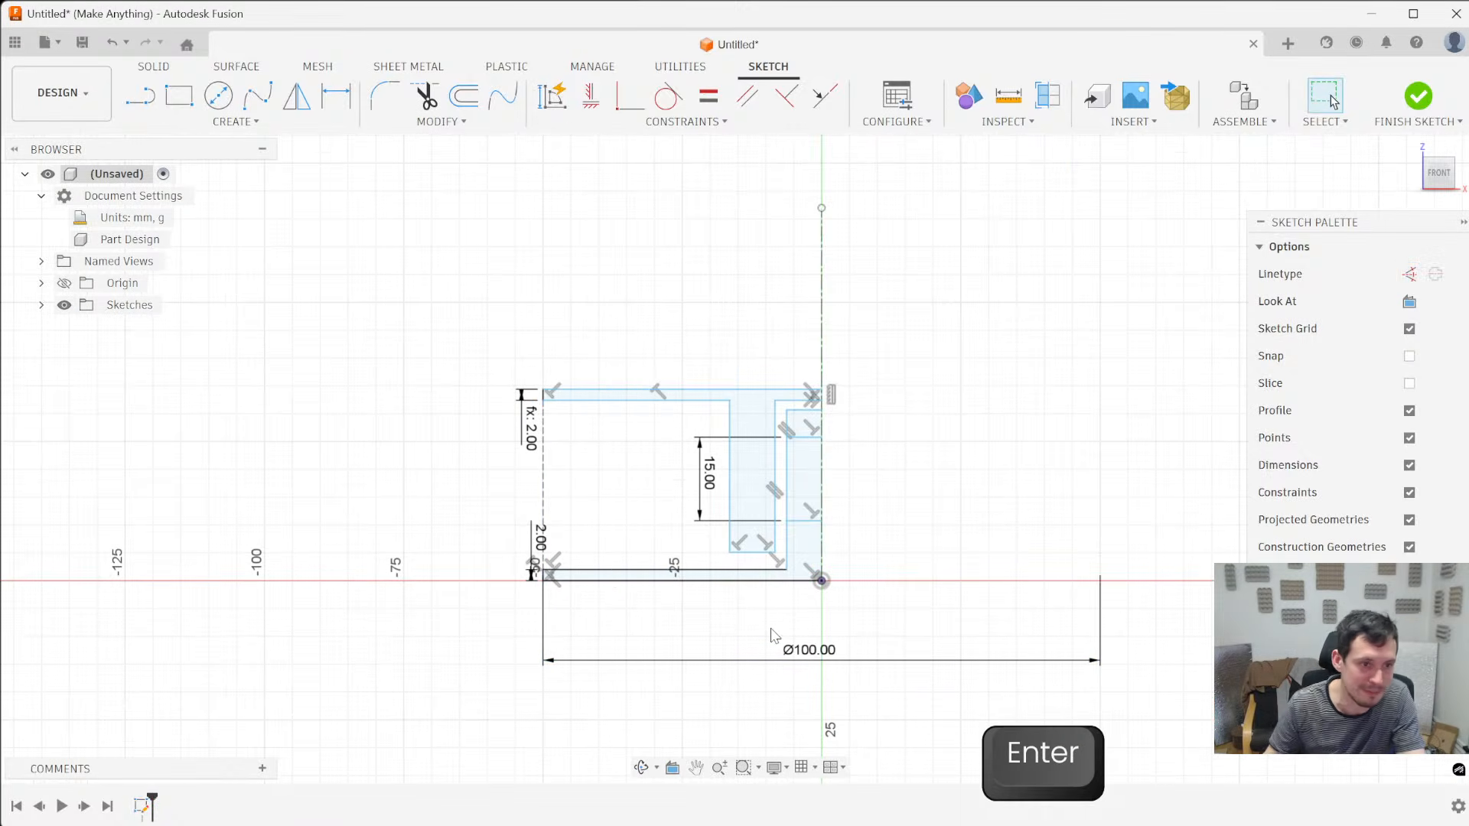
scroll(371, 429, "up", 3)
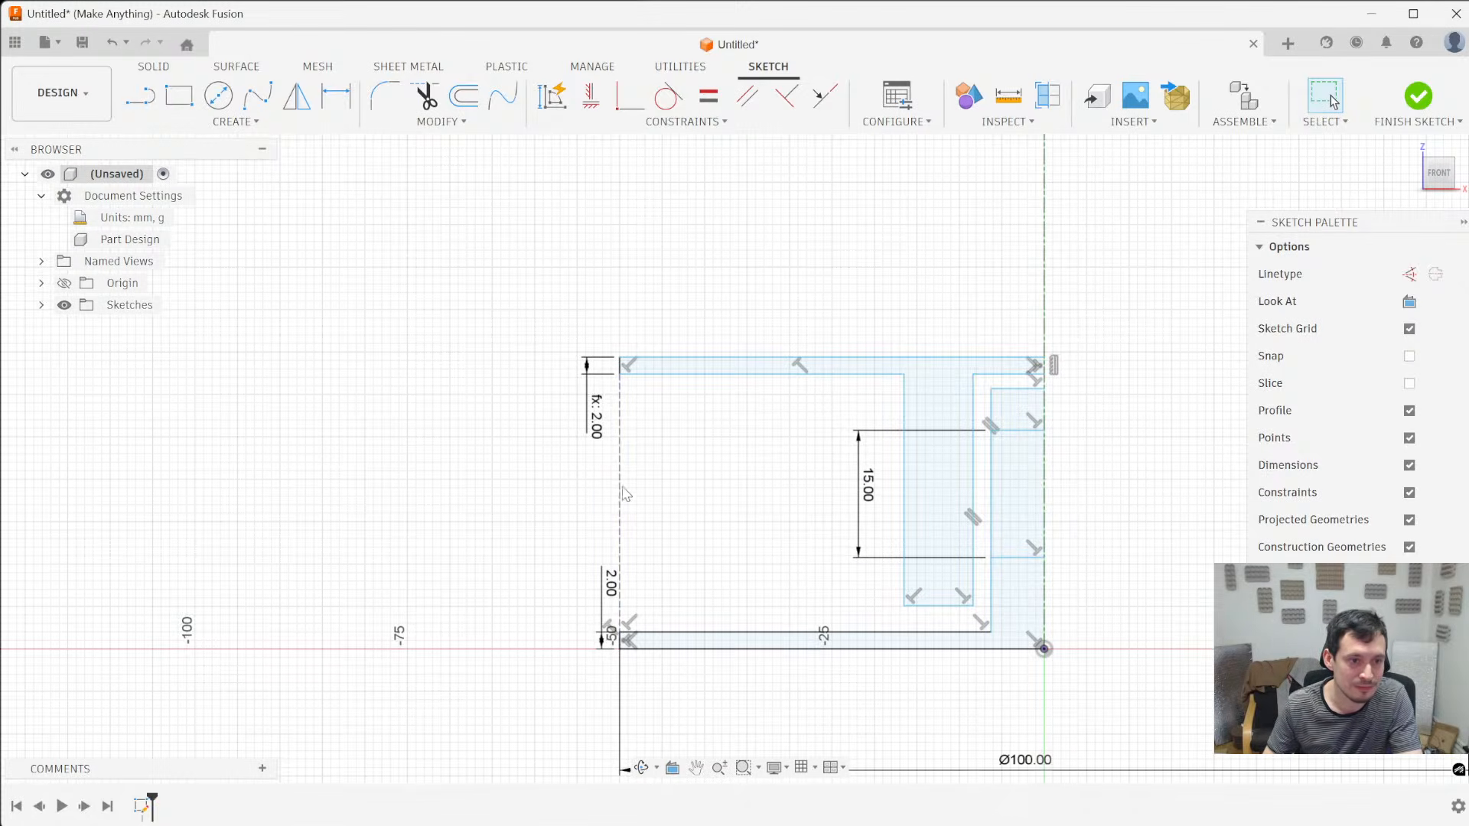
- Restore the base flange's diameter to 80 mm and check the construction line between the flange ends
scroll(610, 468, "down", 3)
double_click(865, 635)
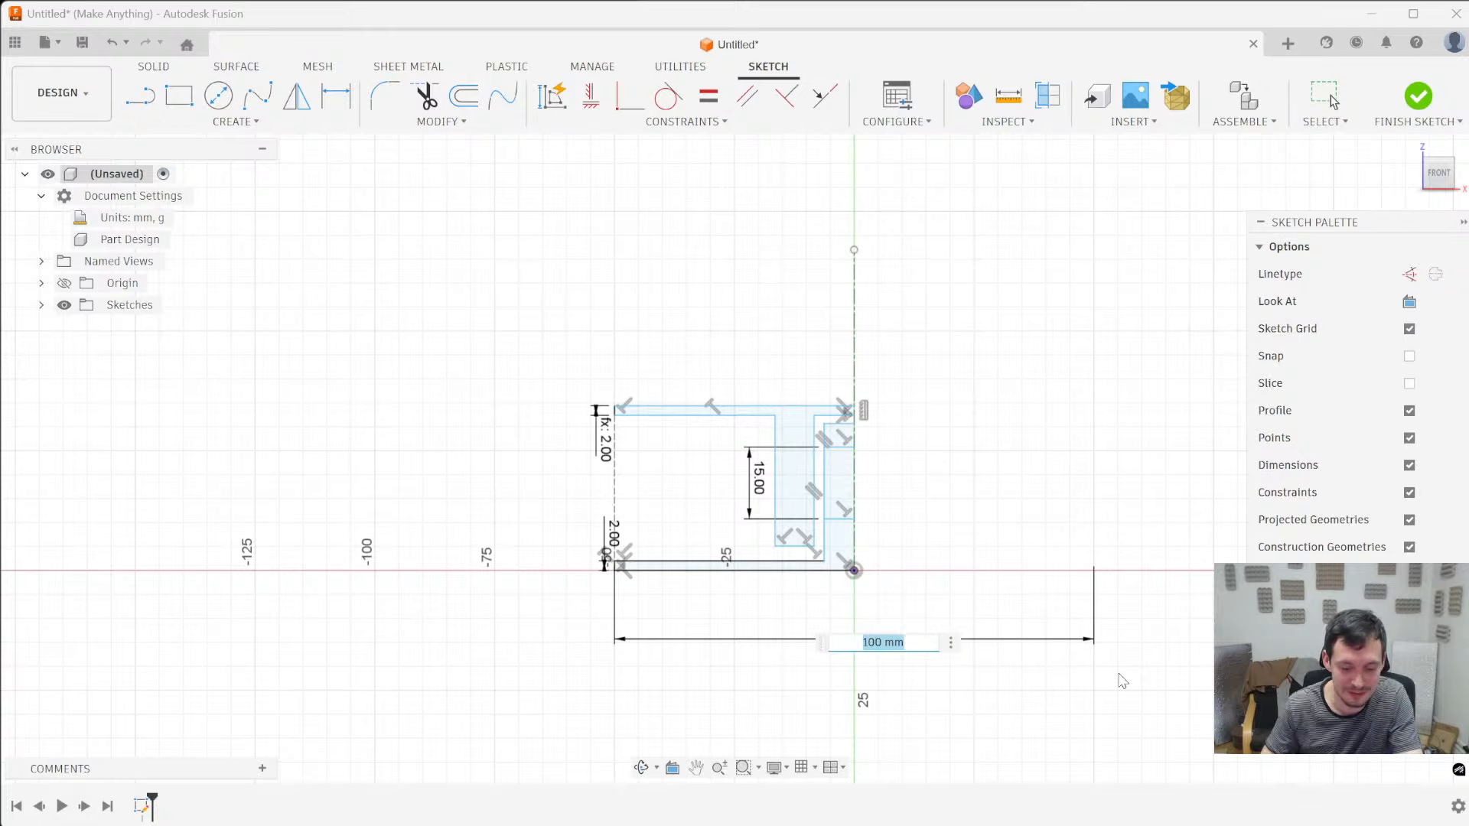
type("80")
key("Return")
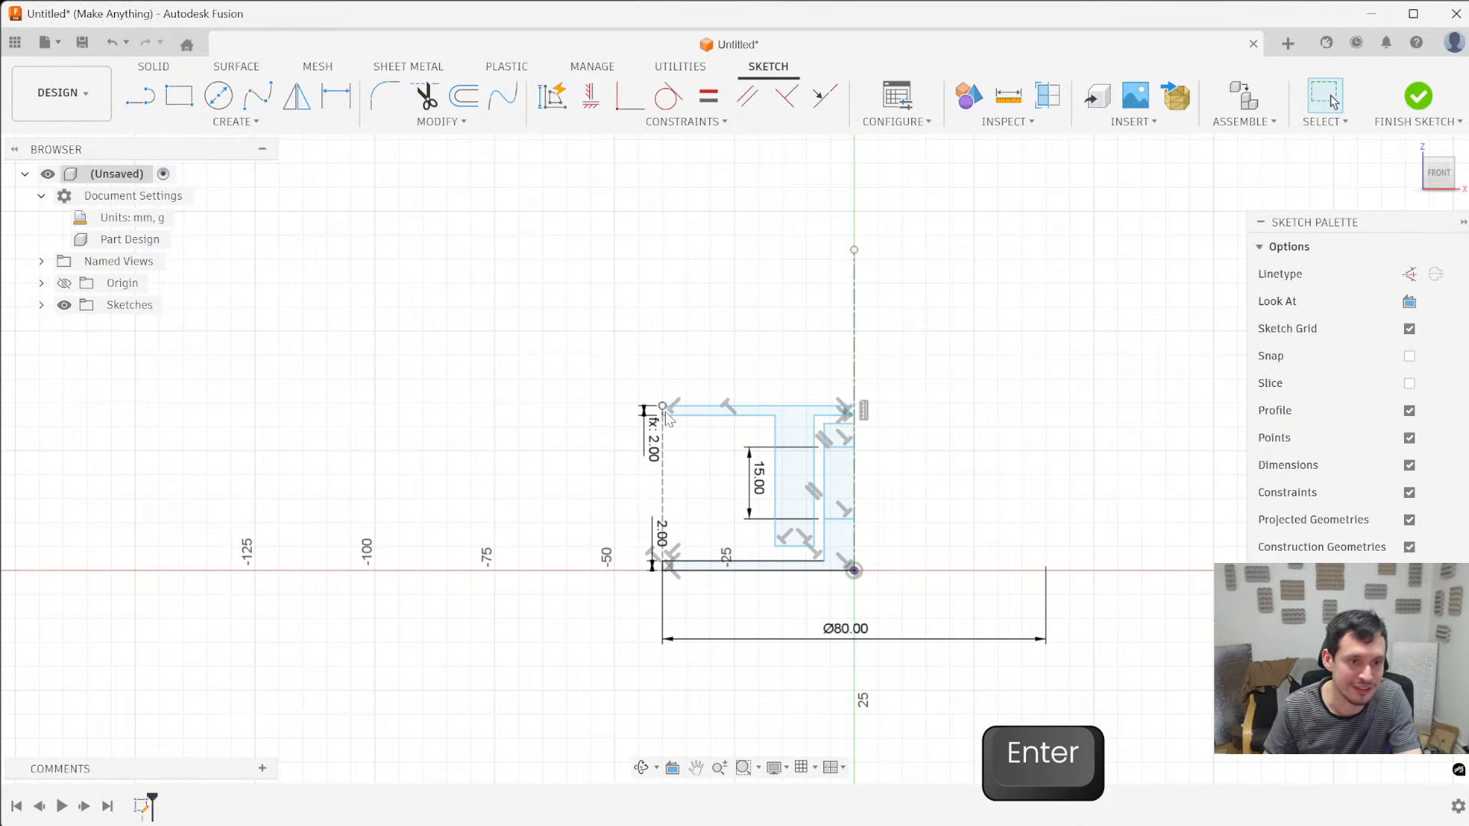
left_click(665, 489)
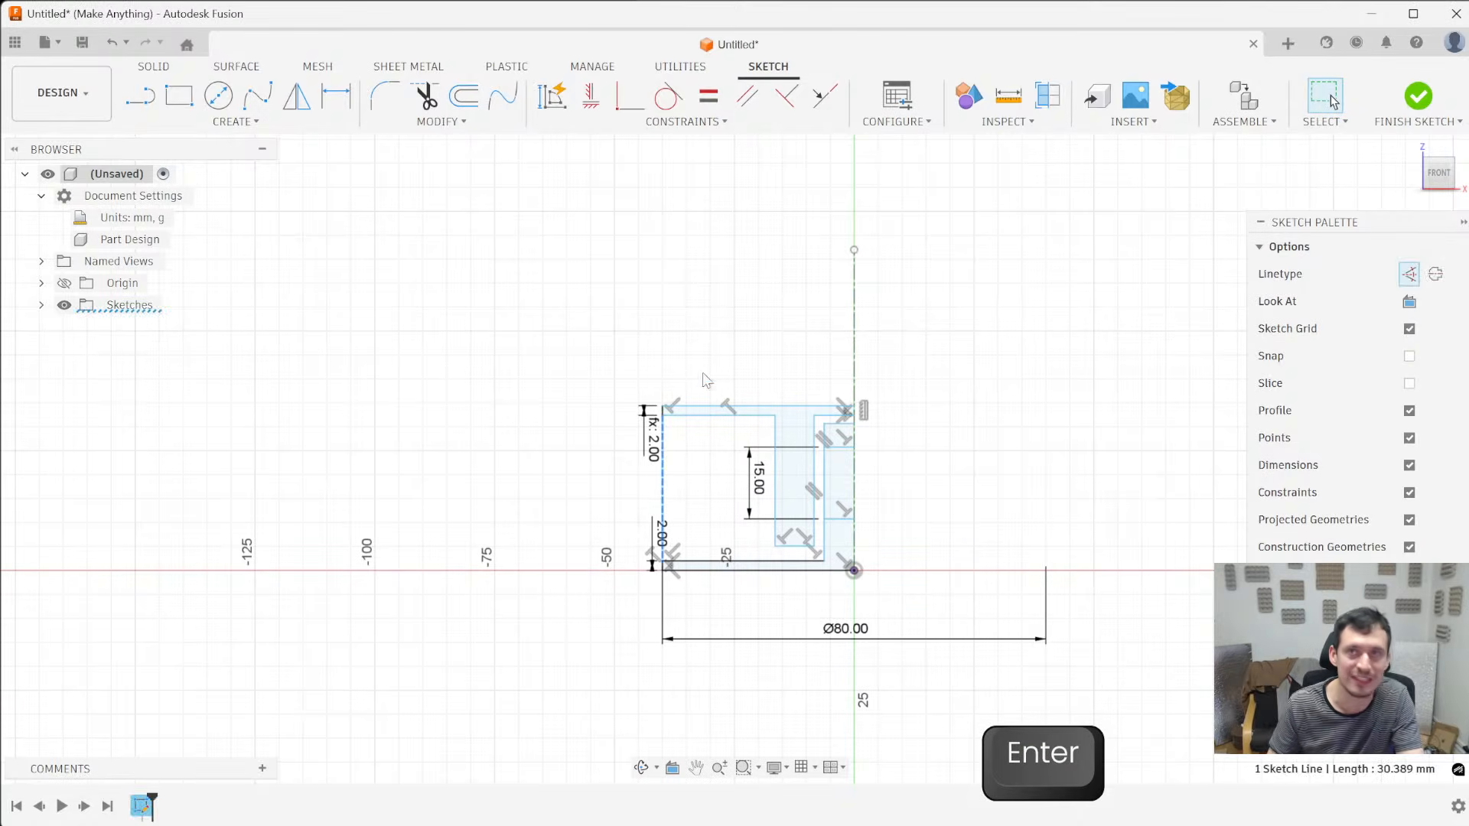
scroll(696, 449, "up", 3)
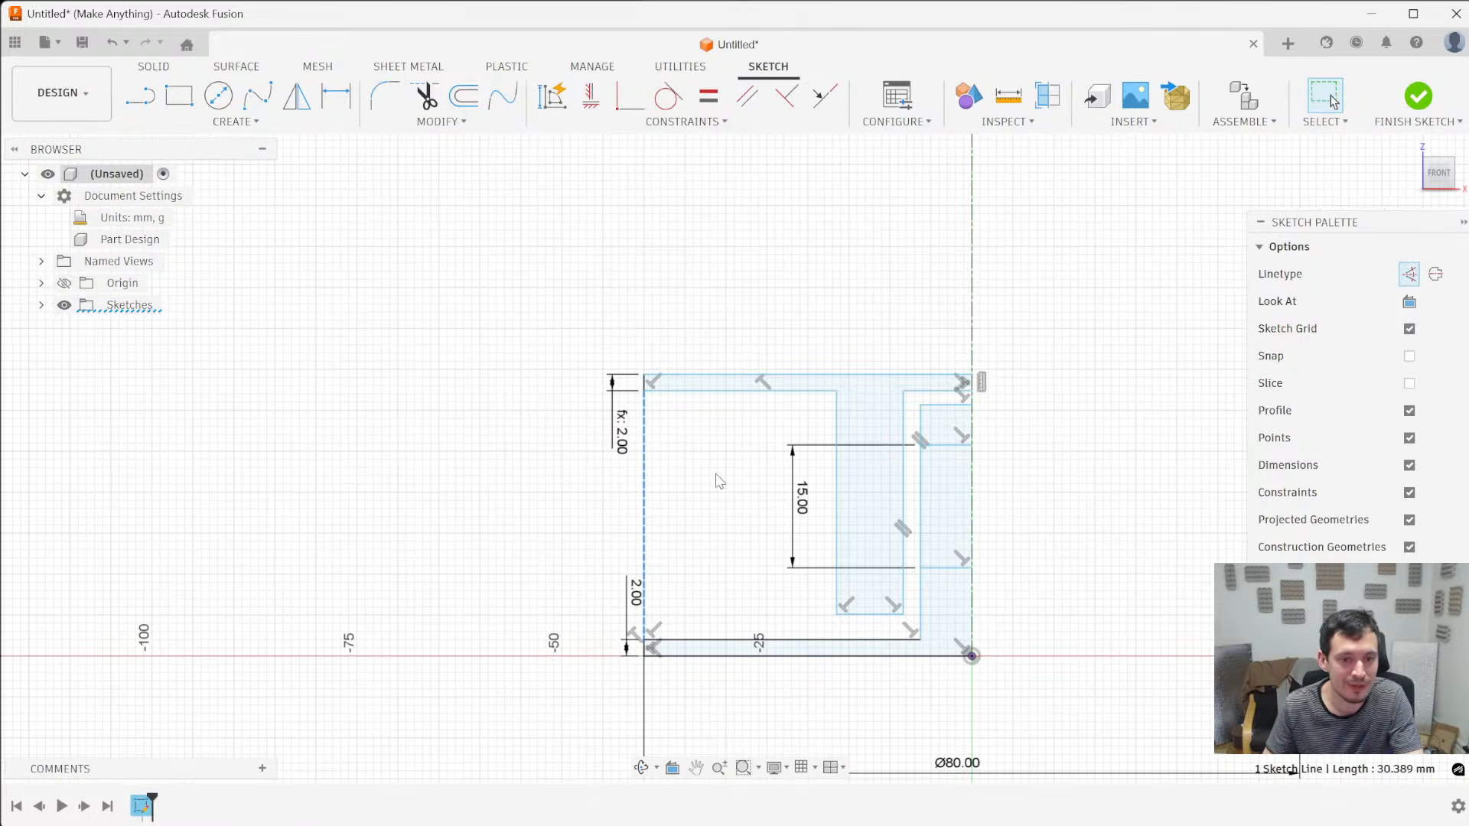
left_click(723, 508)
- Add a 14 mm diameter dimension between the central post's outer edge and the centerline
left_click(922, 424)
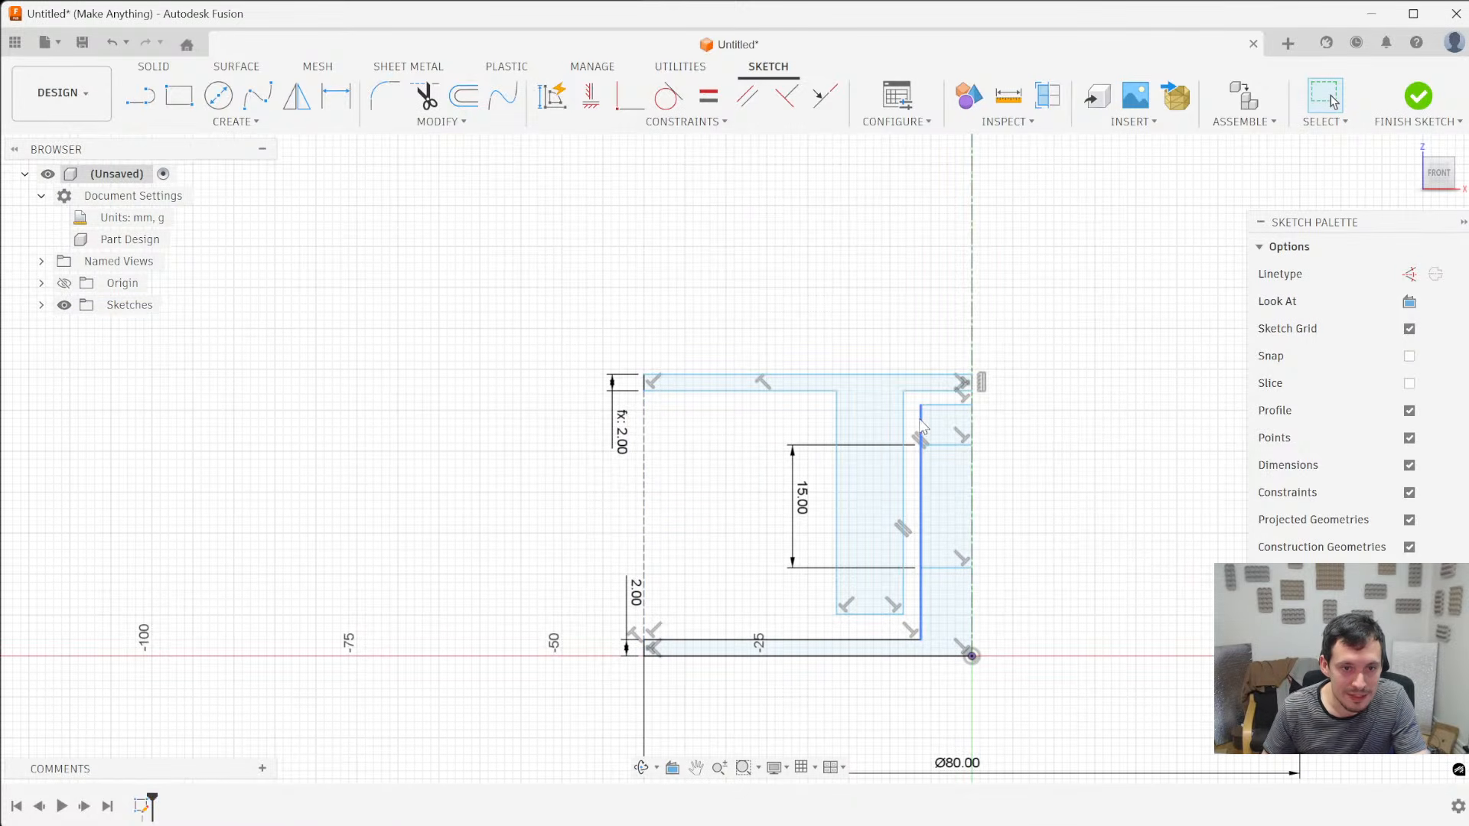
key("d")
left_click(971, 421)
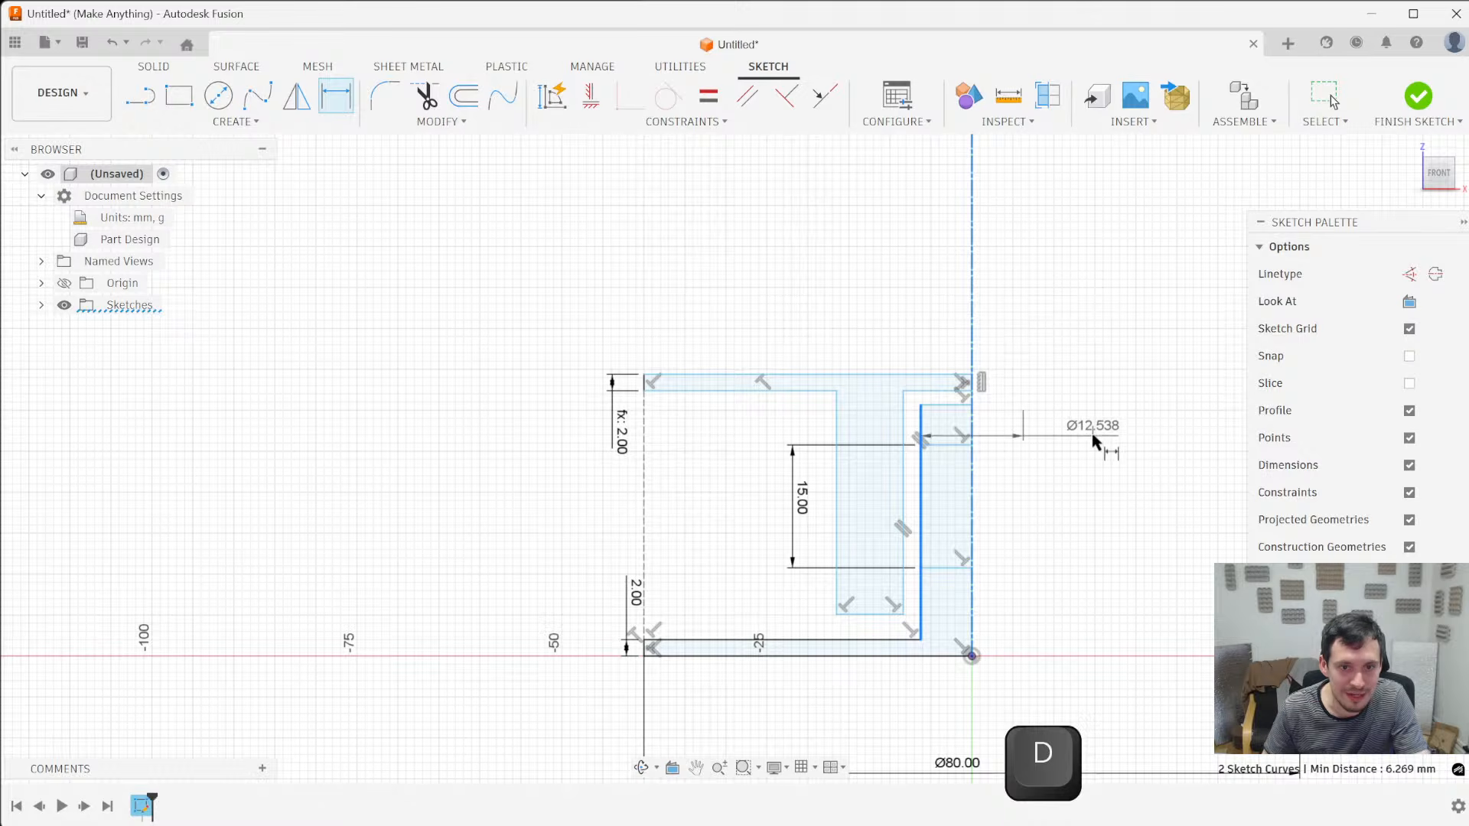
left_click(1109, 330)
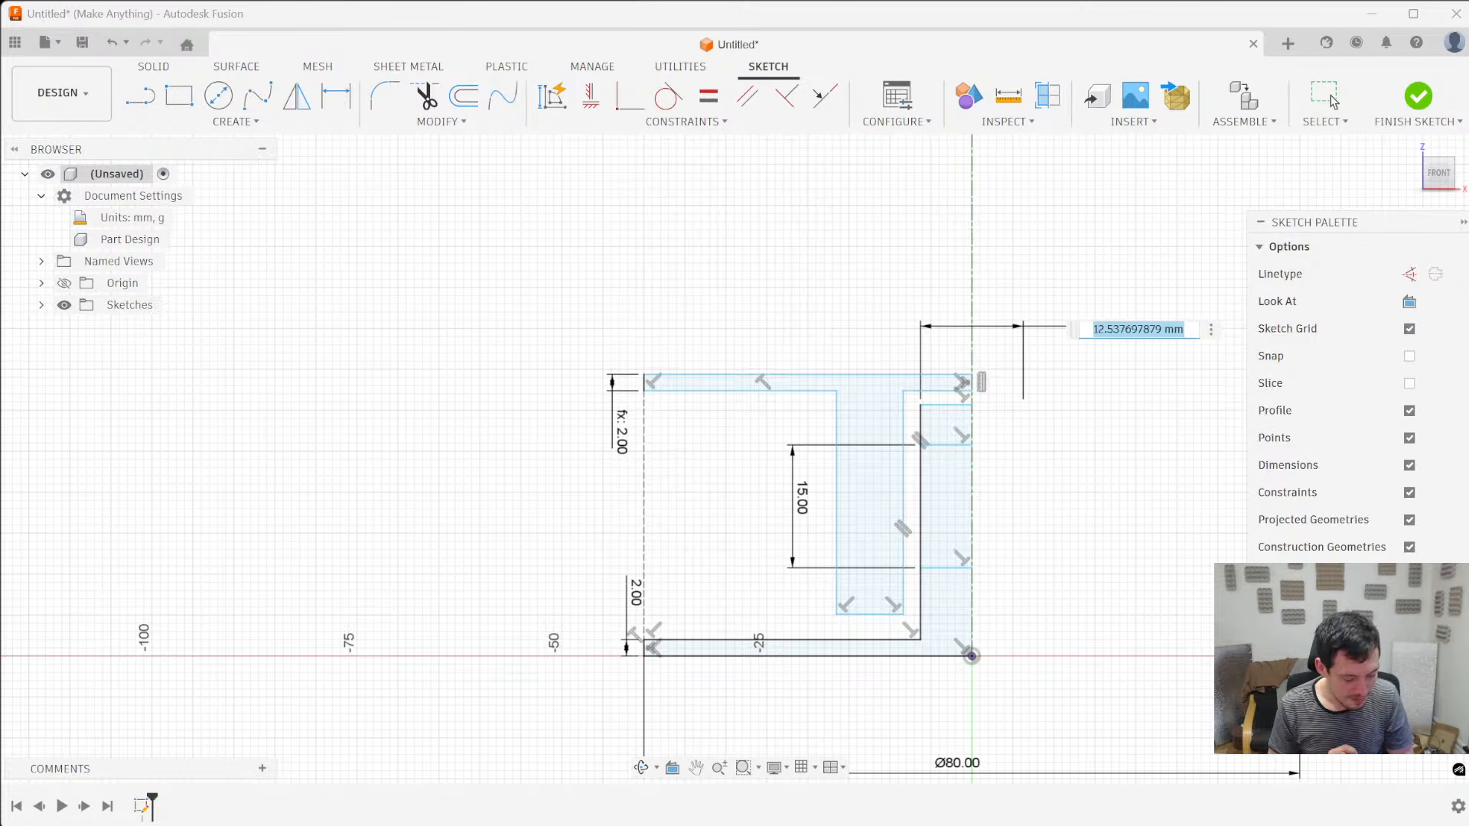
type("14")
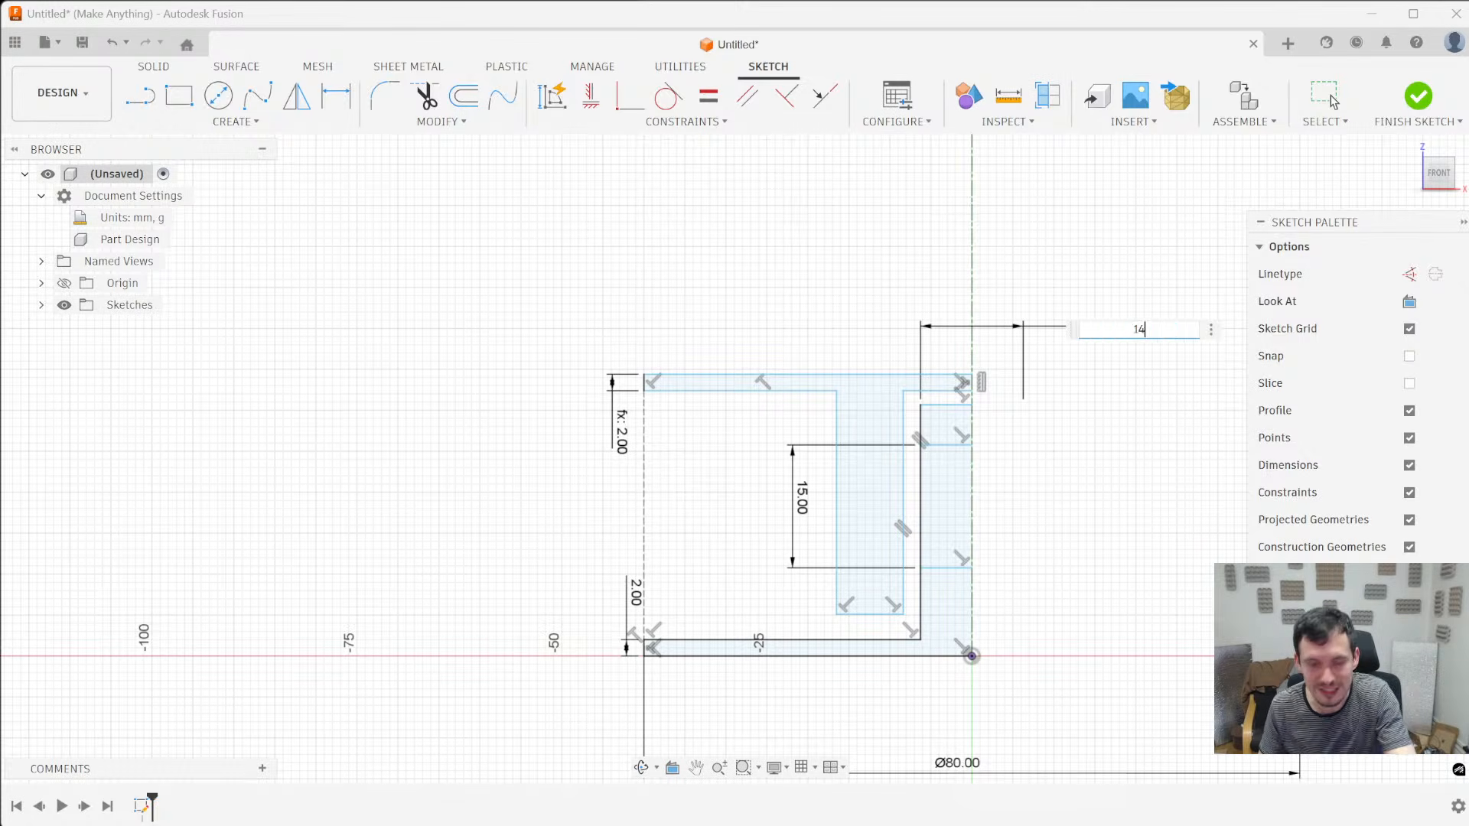
key("Return")
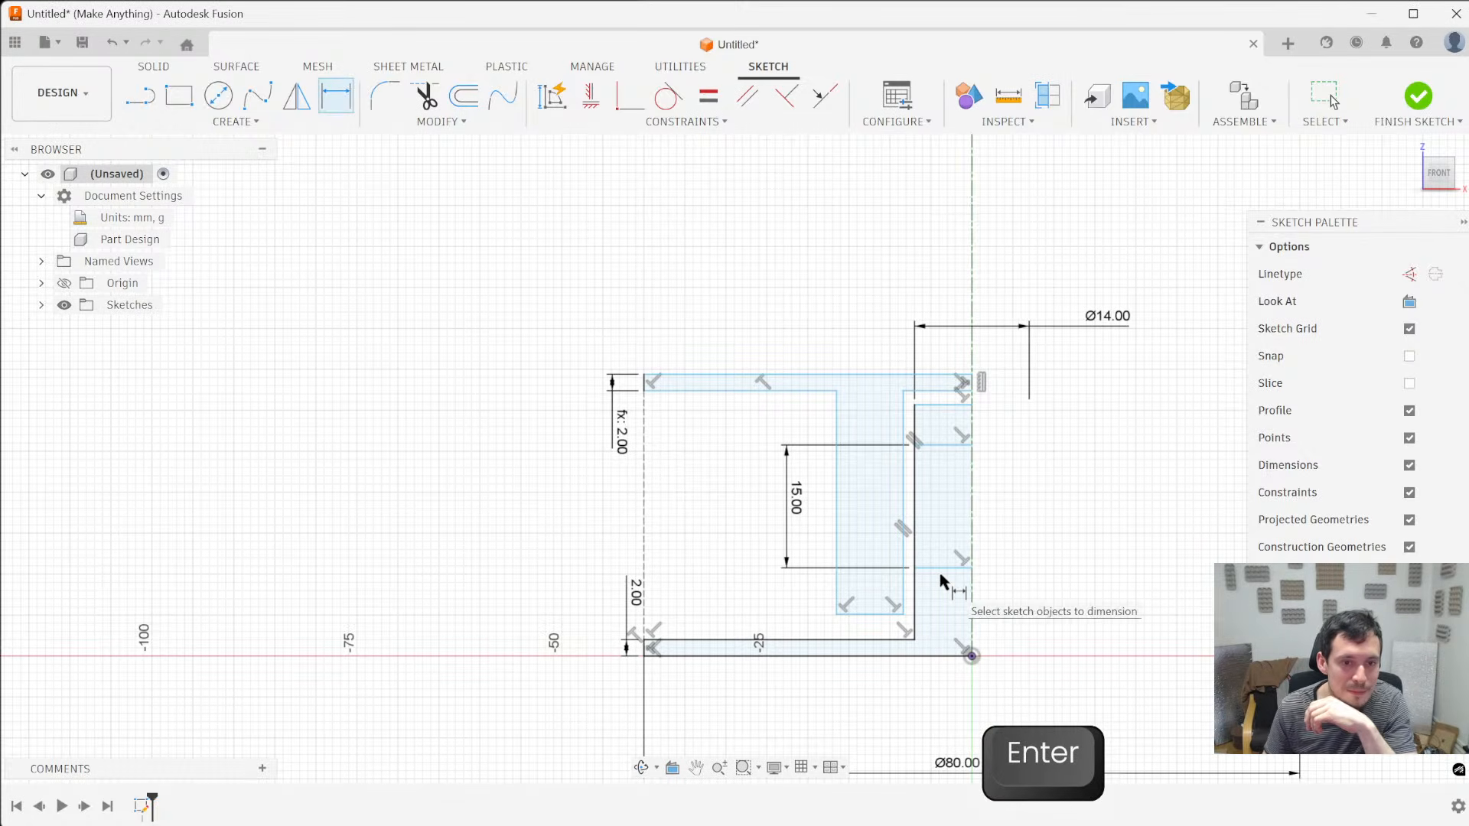
- Set the central post's diameter to 15 mm
double_click(1121, 315)
type("15")
key("Return")
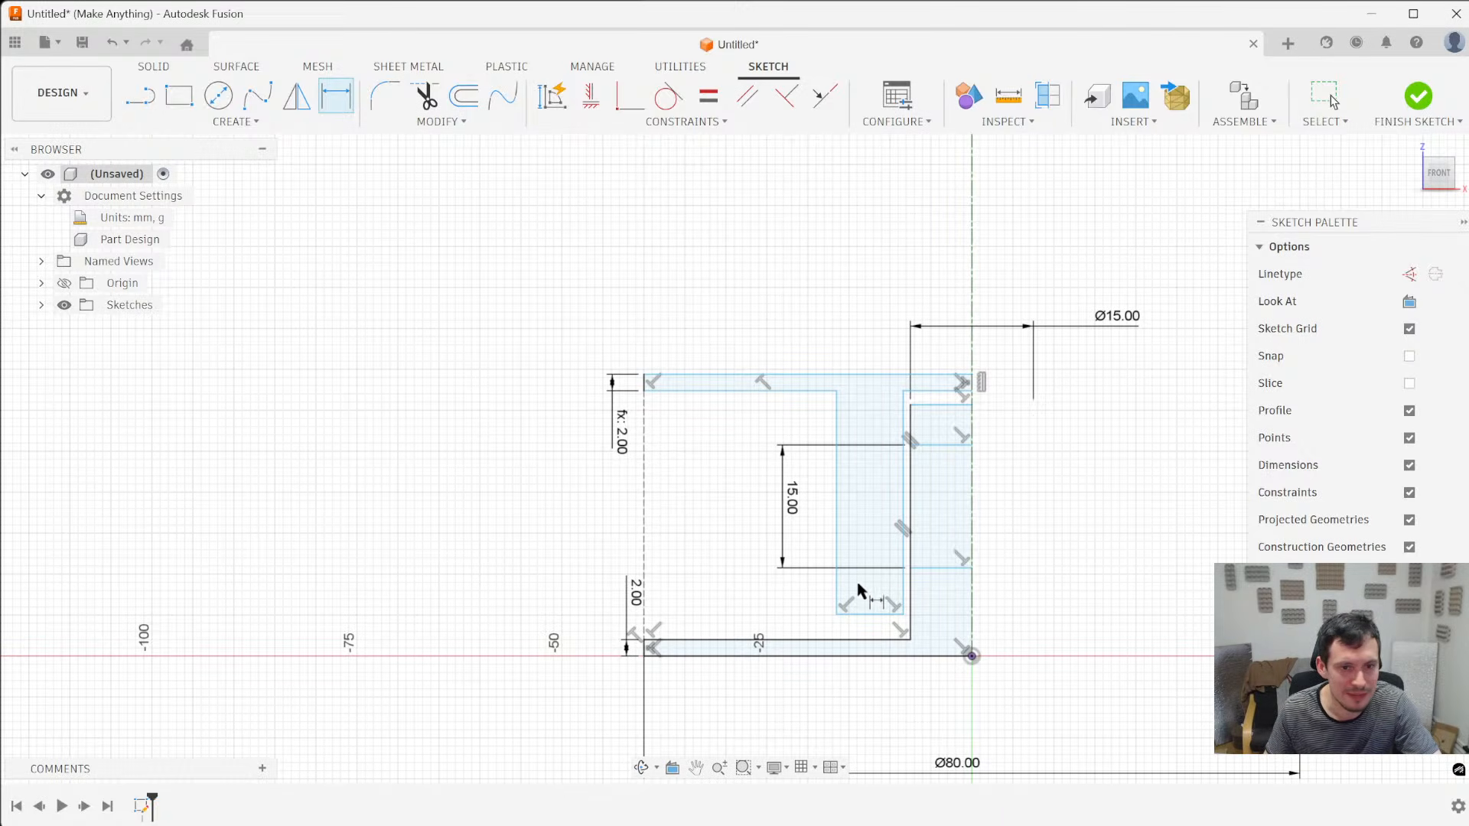
- Draw a horizontal line across the outer sleeve level with the post's lower dividing line, and move the 15 mm height dimension to the centerline's far side
scroll(863, 584, "up", 2)
key("l")
scroll(880, 575, "up", 3)
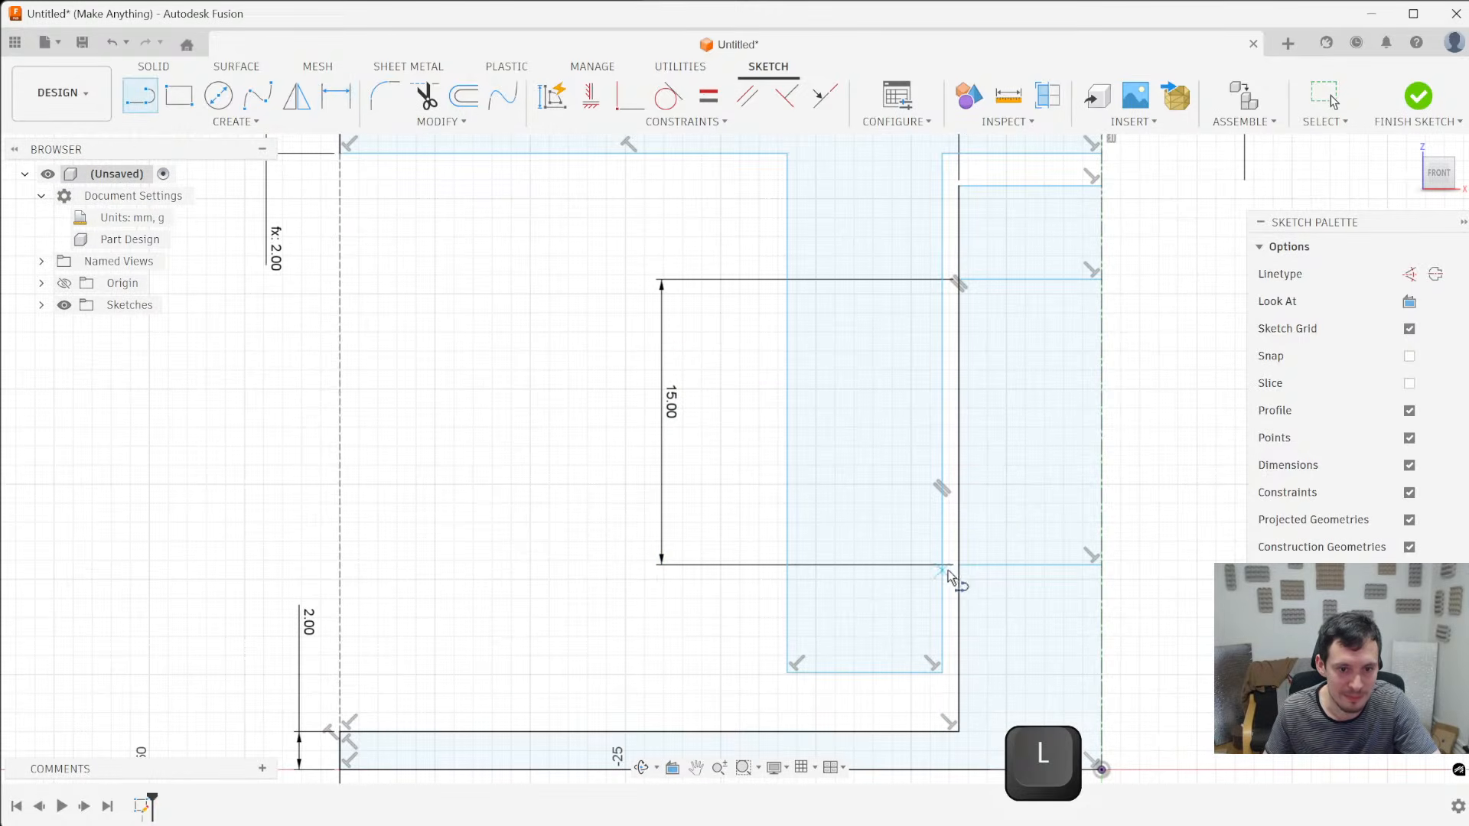
scroll(935, 567, "up", 3)
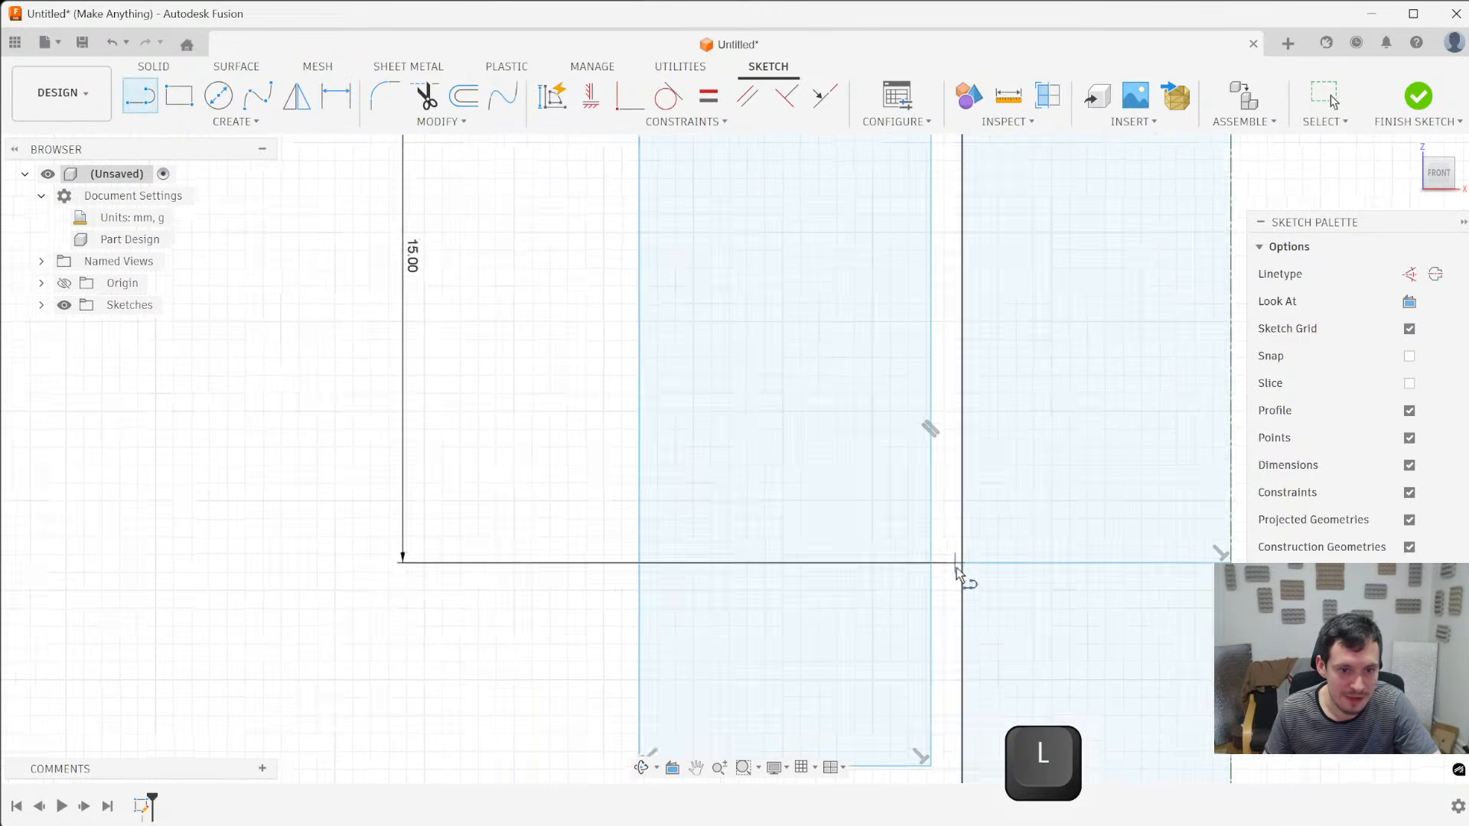
left_click(916, 561)
scroll(614, 567, "down", 3)
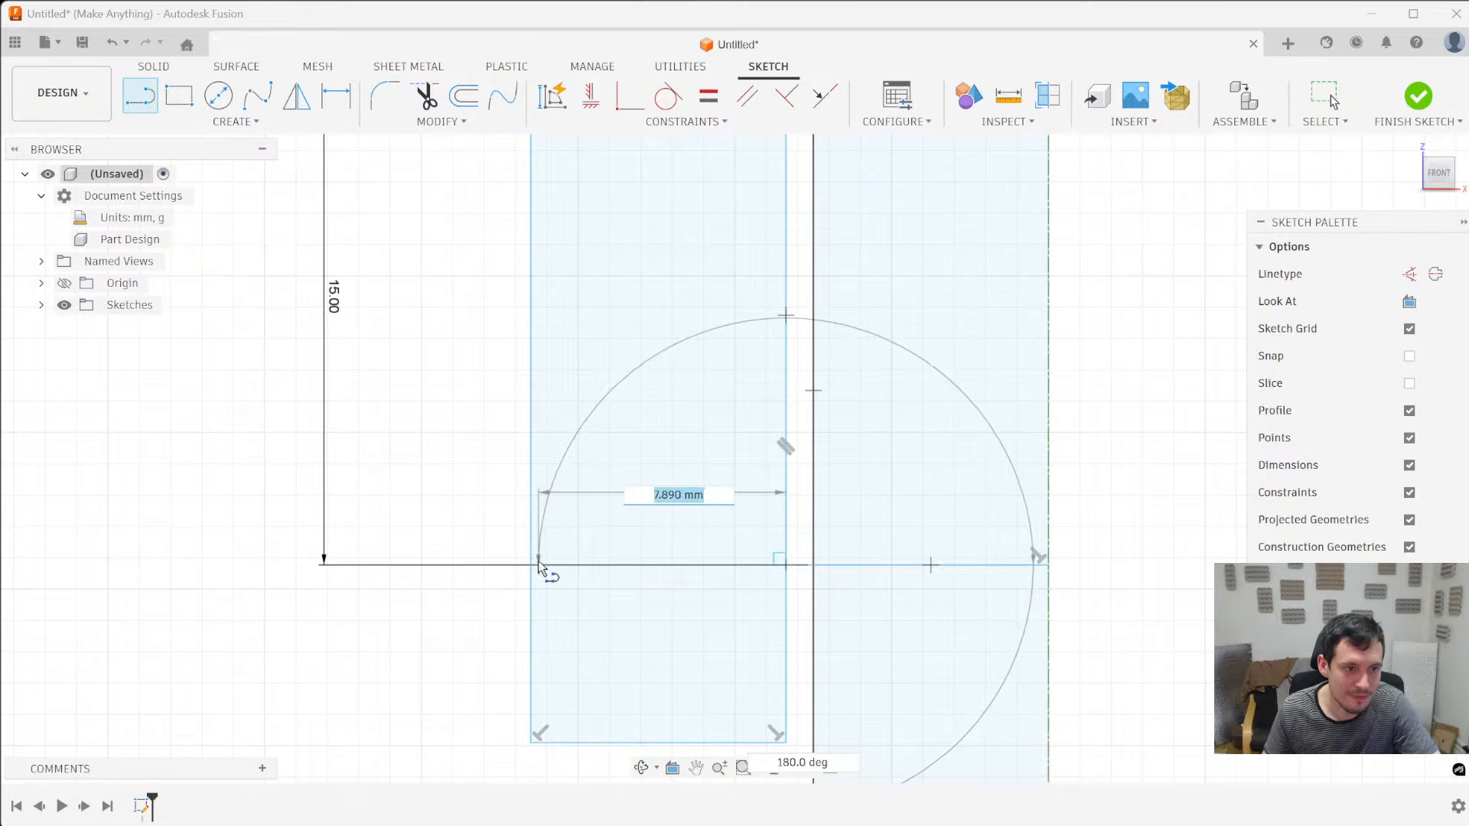
left_click(534, 565)
scroll(533, 562, "down", 4)
key("Escape")
left_click_drag(462, 459, 857, 515)
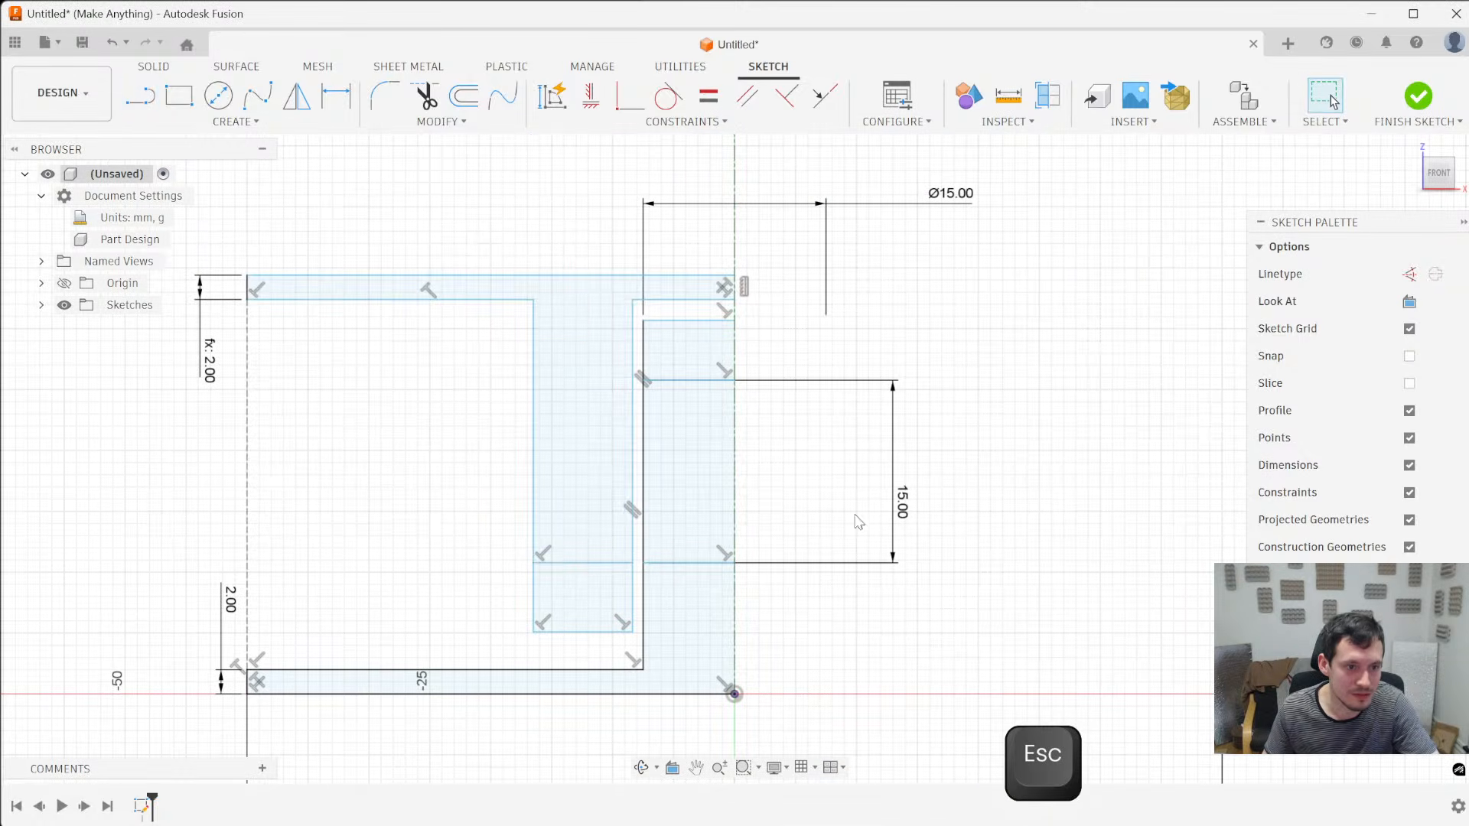
- Draw a horizontal line across the outer sleeve, level with the central post's upper dividing line
key("l")
left_click(641, 381)
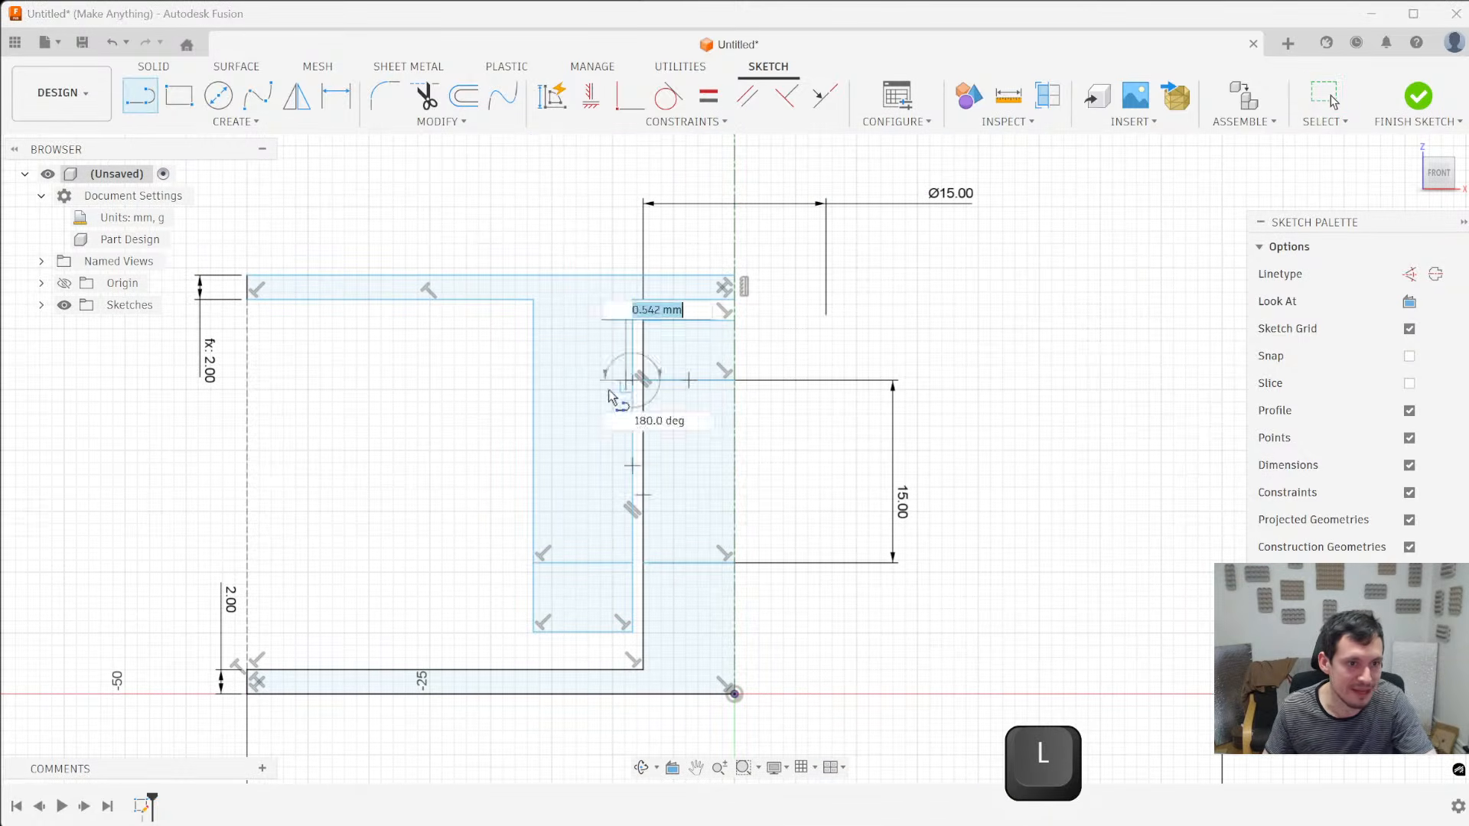
double_click(534, 381)
key("Escape")
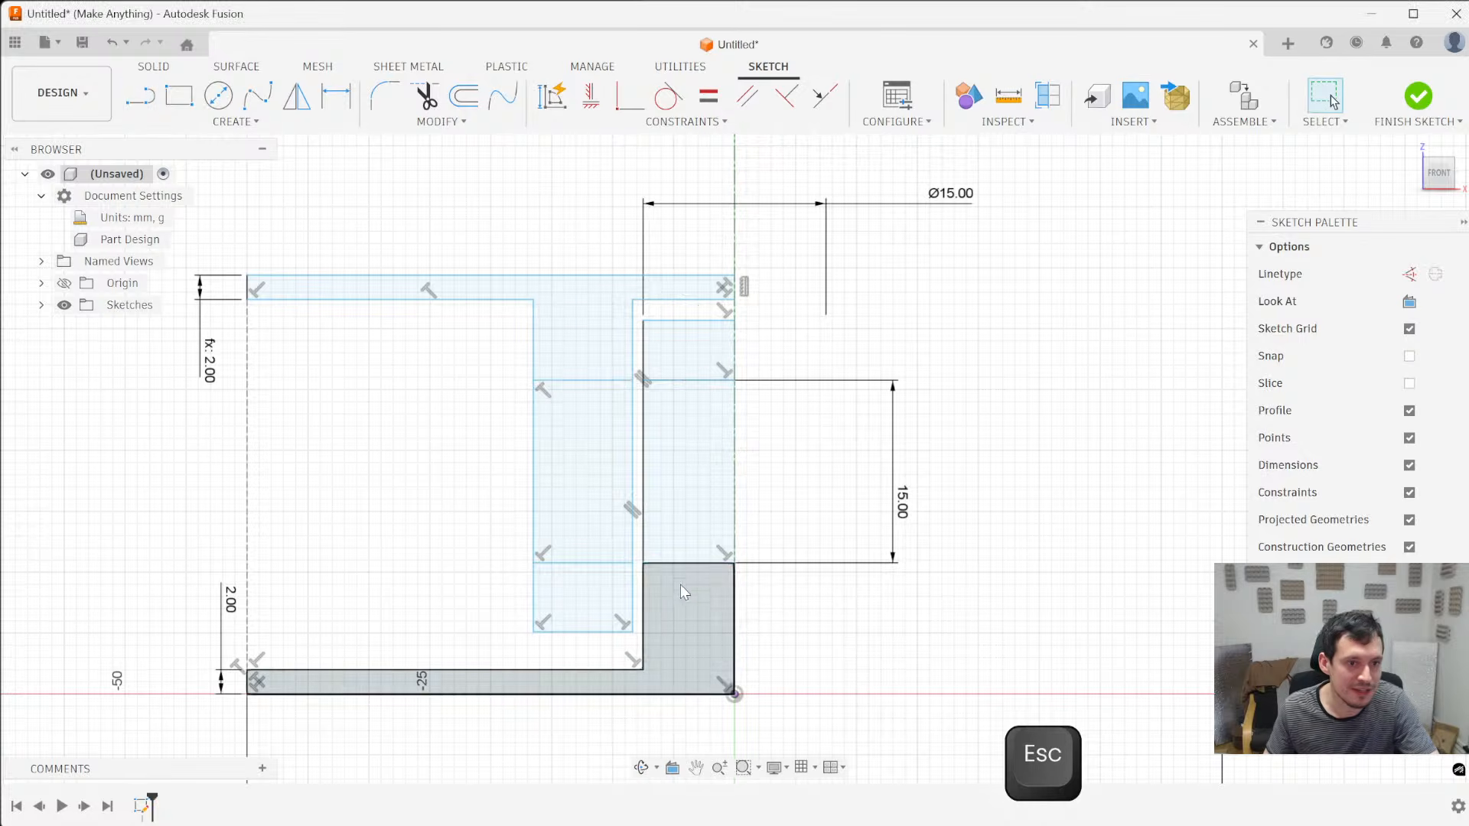
scroll(633, 562, "up", 4)
scroll(603, 571, "down", 4)
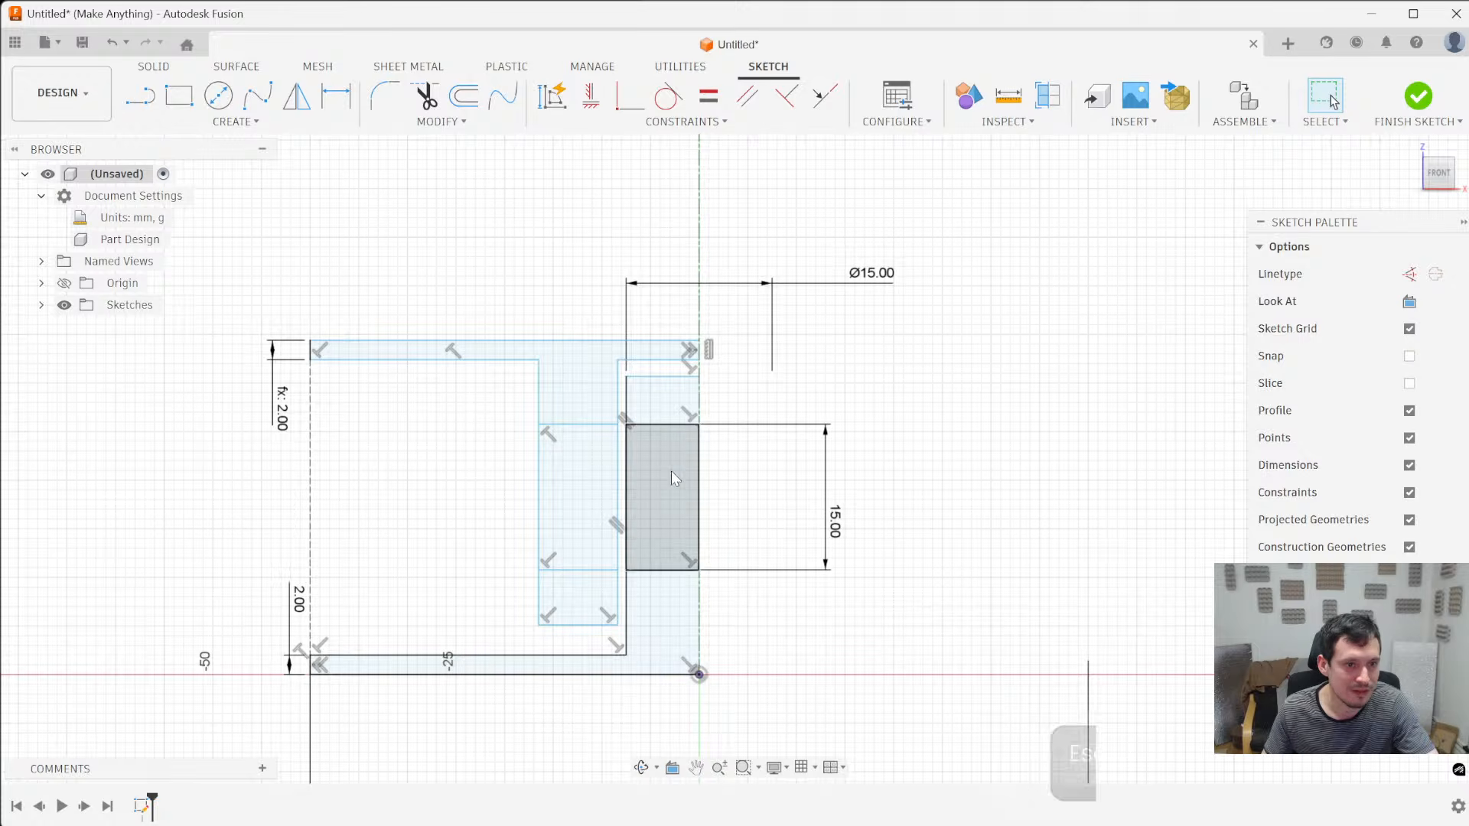
- Shift the sleeve's dividing lines out of alignment with the post's, and try moving the sleeve's inner edge closer to the post before undoing that move
left_click(602, 572)
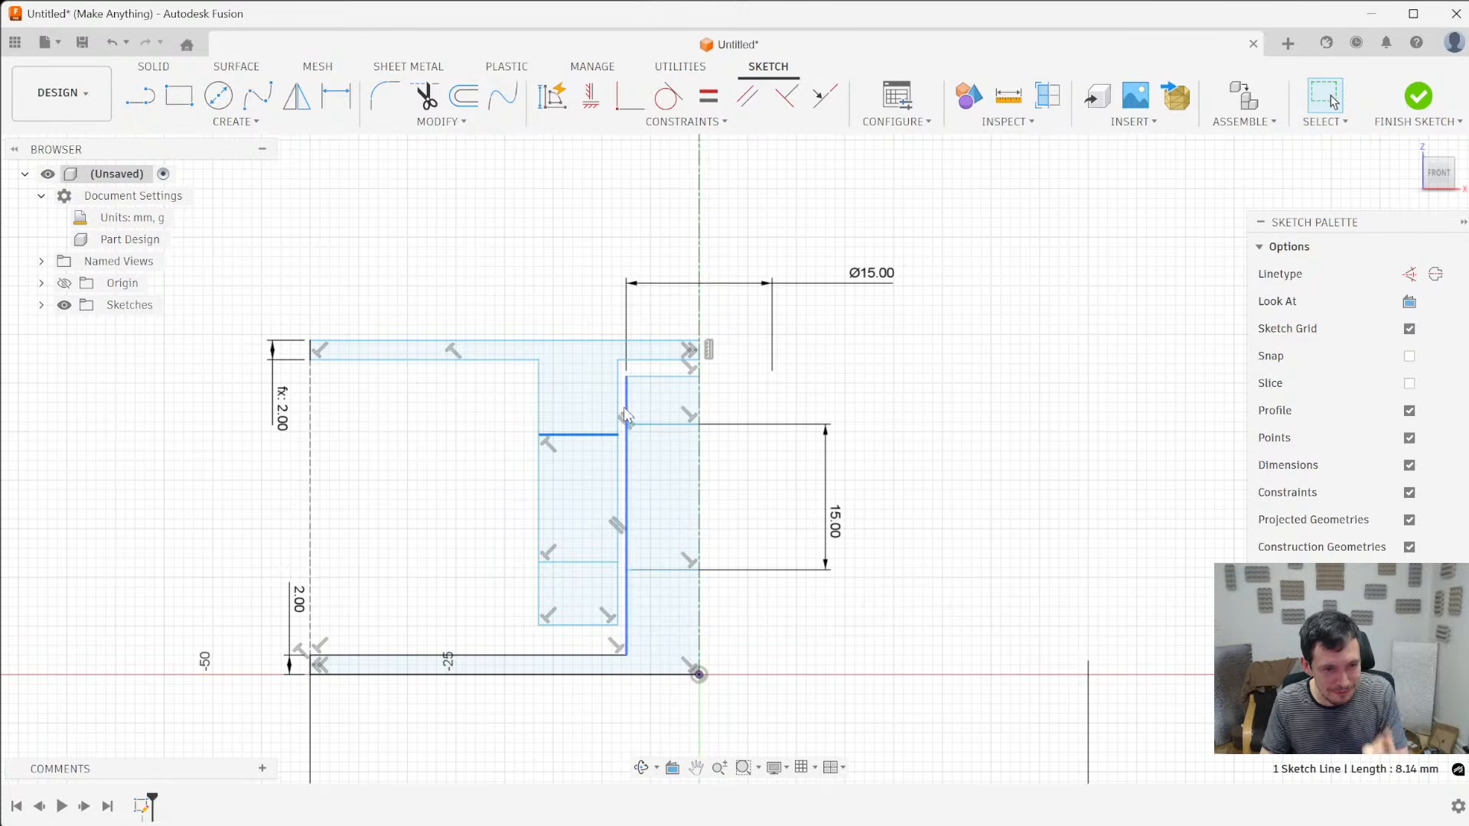
left_click_drag(621, 399, 632, 398)
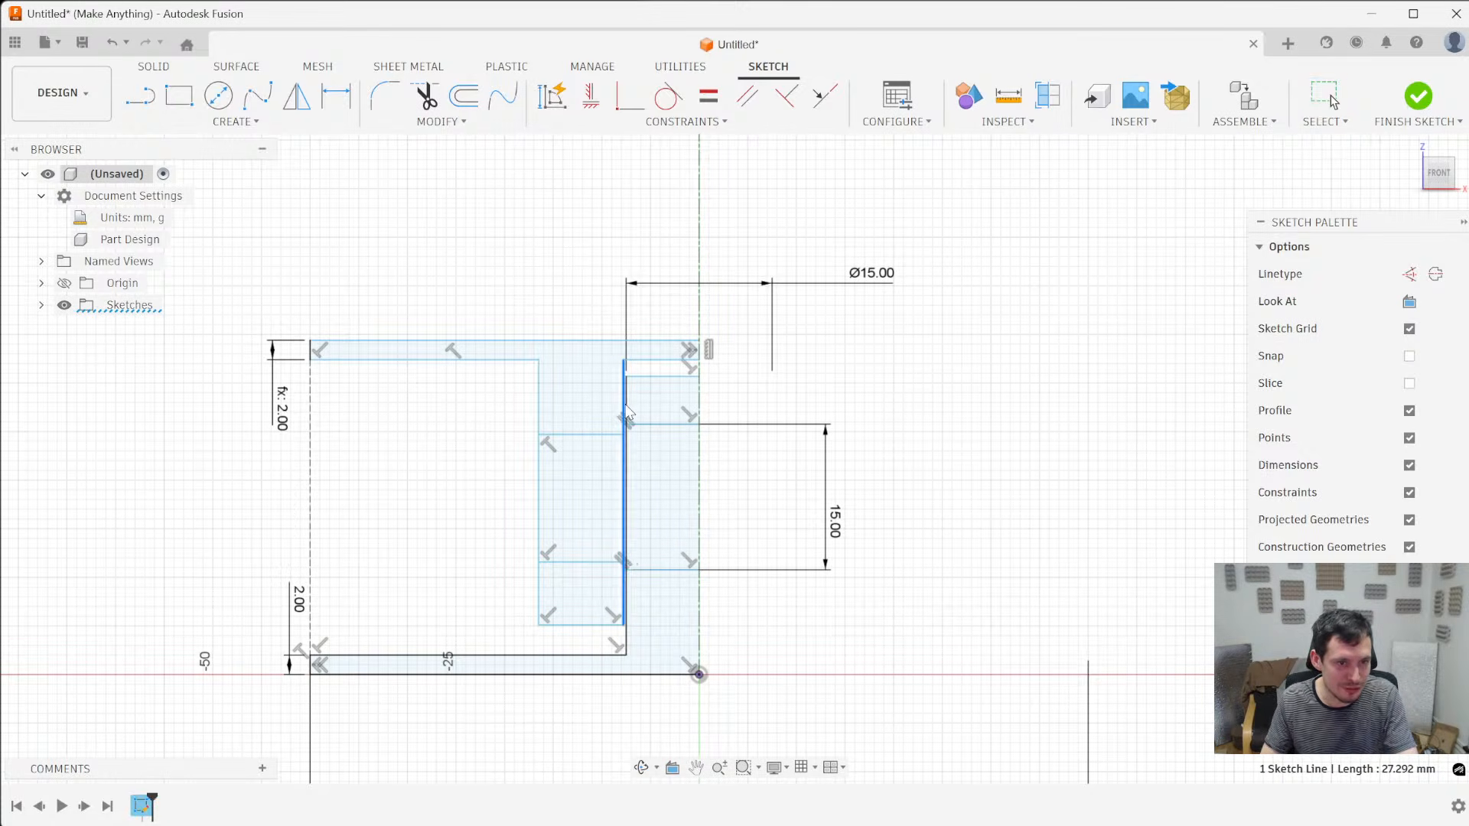
key("ctrl+z")
- Dimension the gap between the sleeve's inner edge and the post's outer edge at 0.2 mm
left_click(628, 411, "ctrl")
key("d")
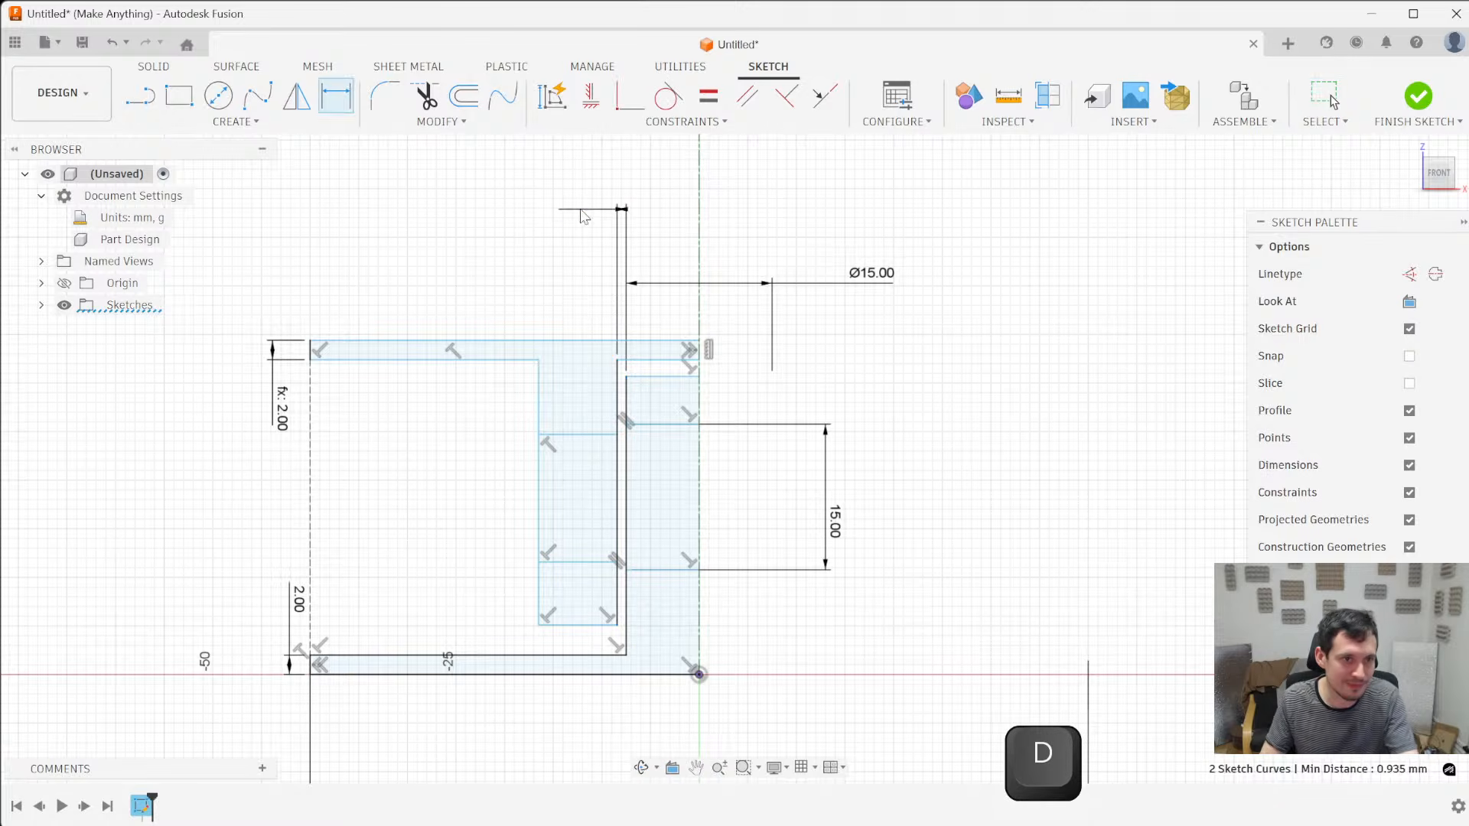
left_click(612, 218)
type("0.2")
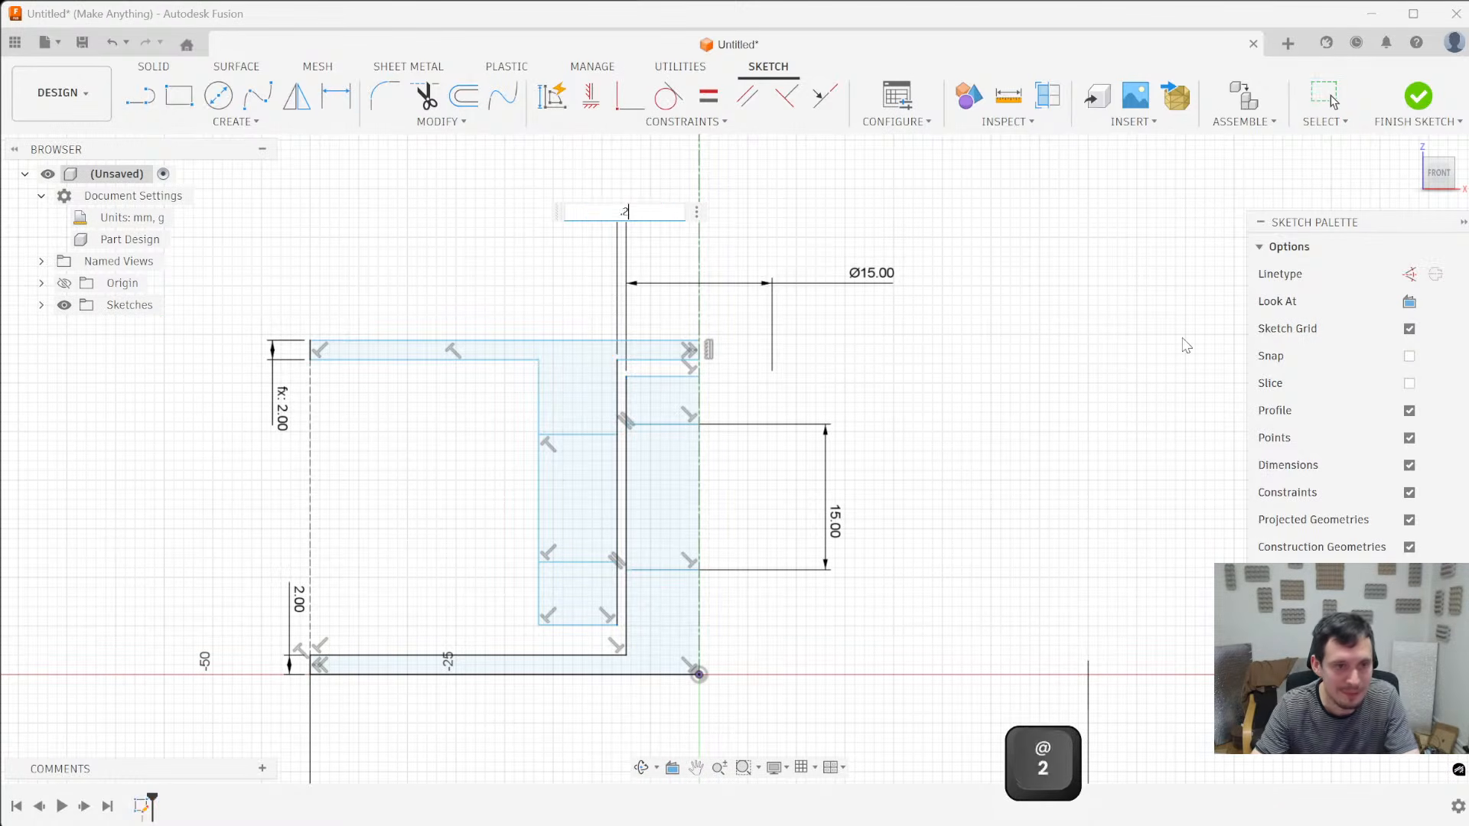
key("Return")
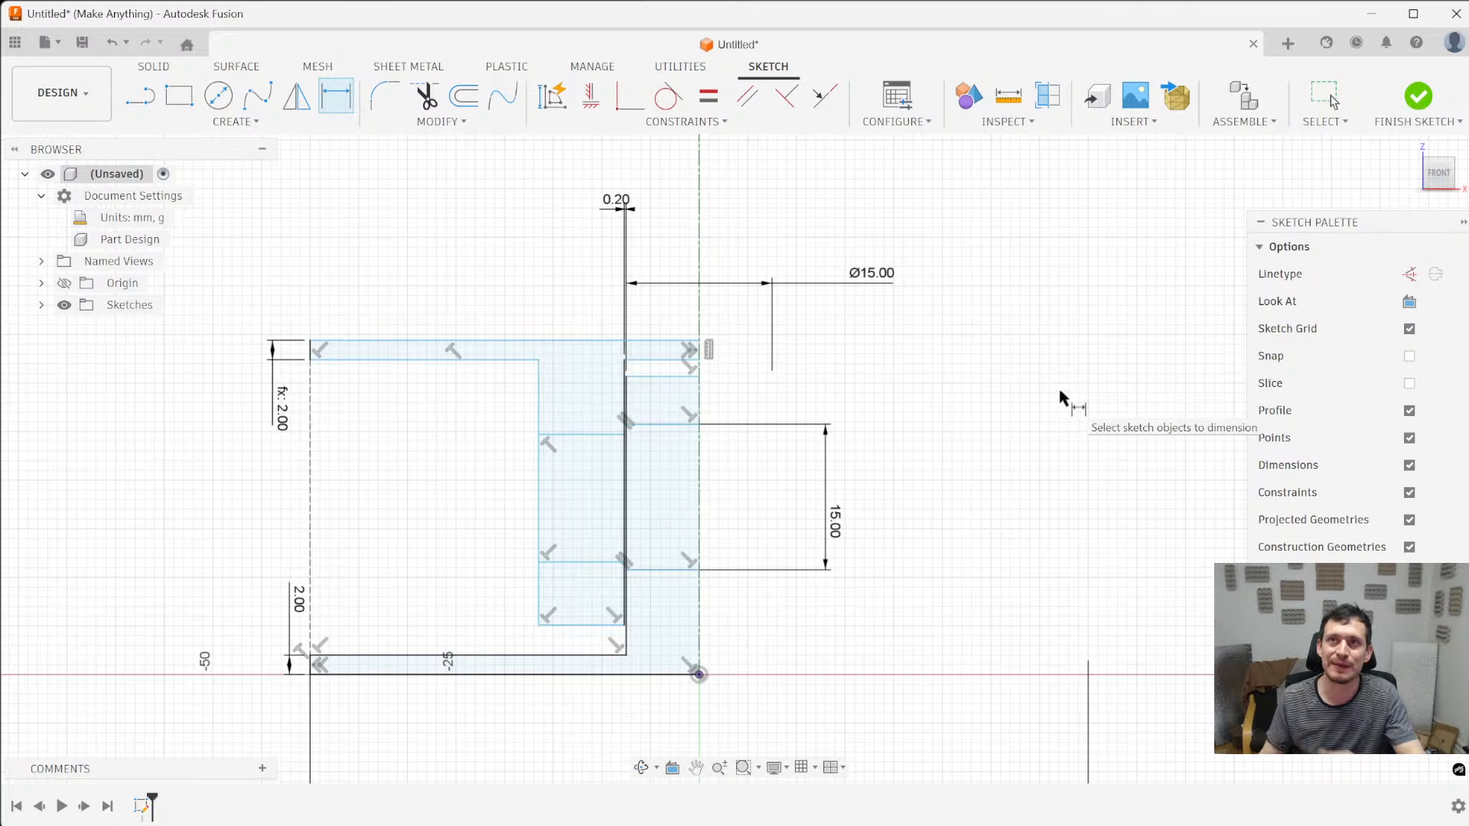
- Dimension the distance between the sleeve's two dividing lines at 15 mm
scroll(622, 525, "up", 2)
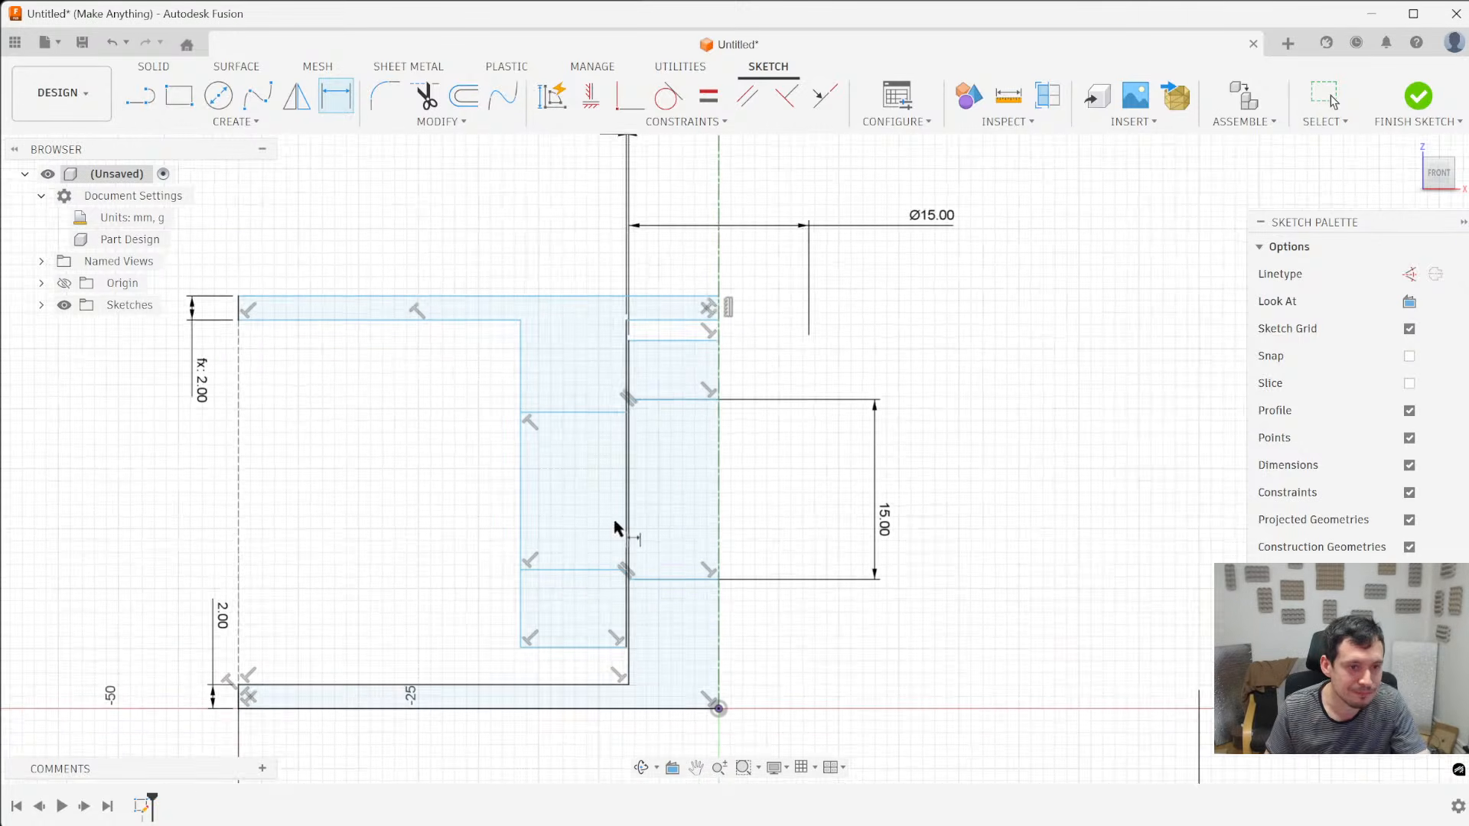
left_click(583, 574)
left_click(583, 401)
left_click(902, 477)
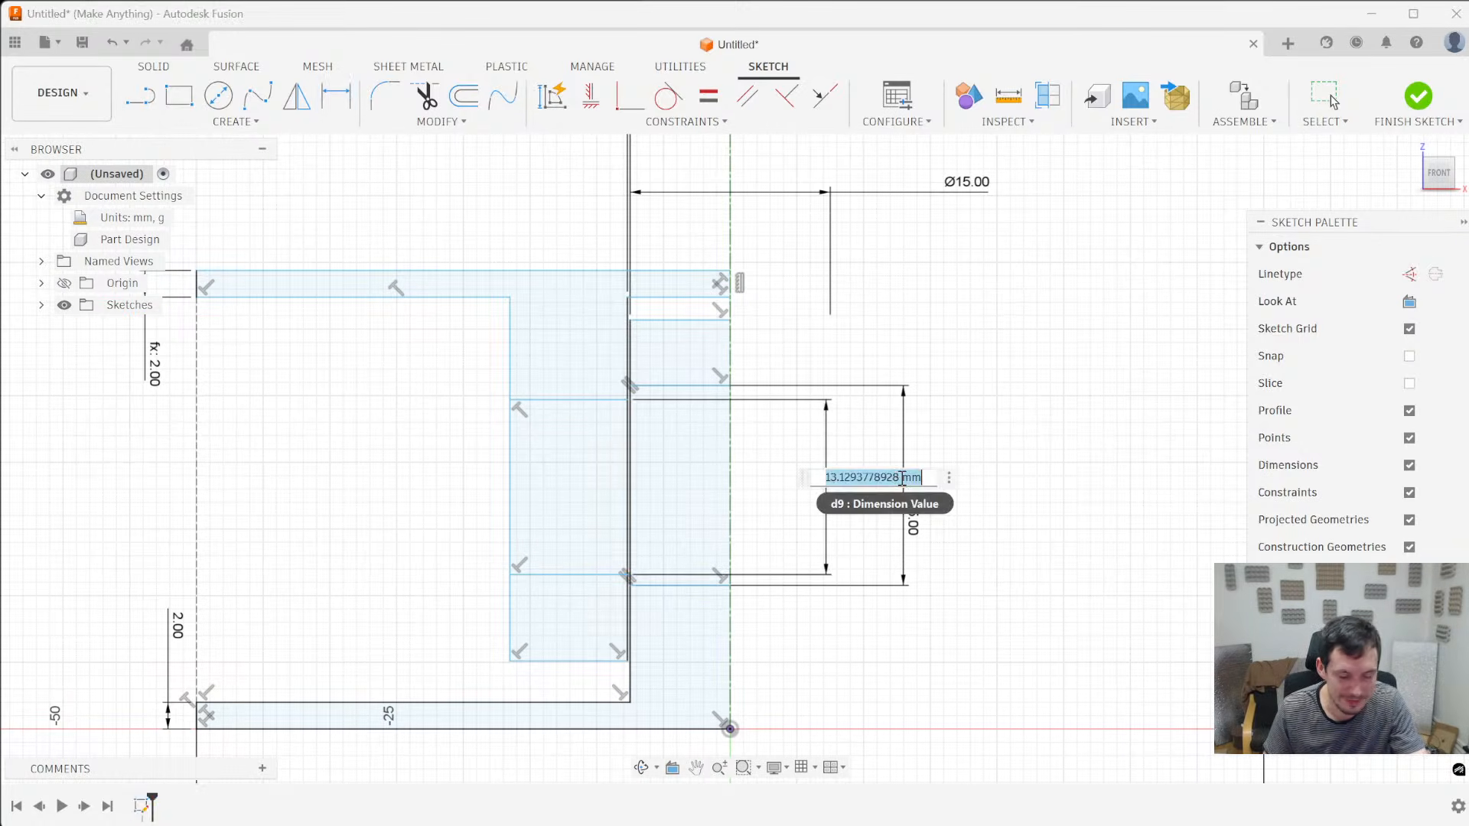
type("14.")
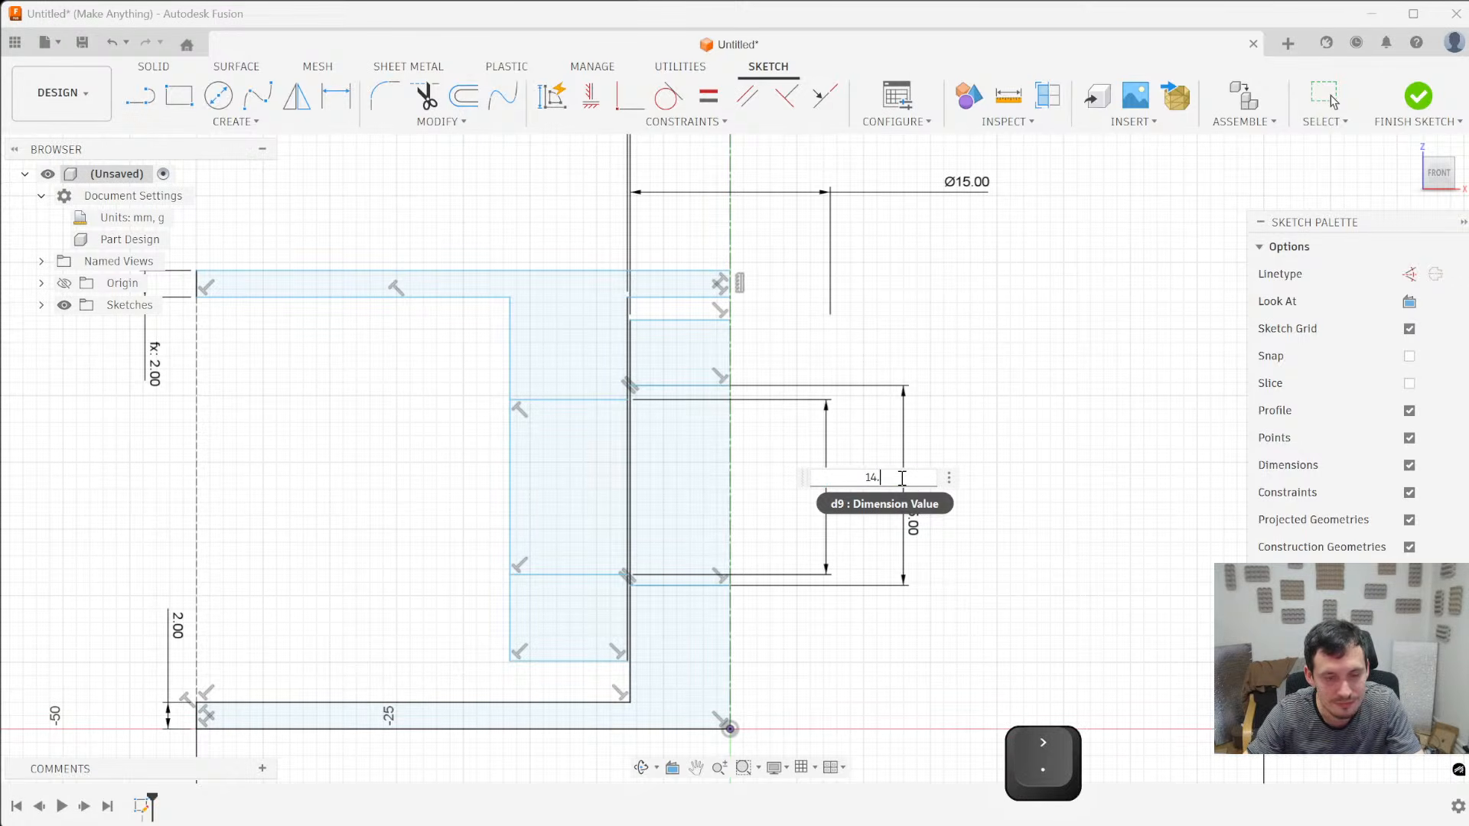
key("BackSpace")
key("BackSpace")
type("5")
key("Return")
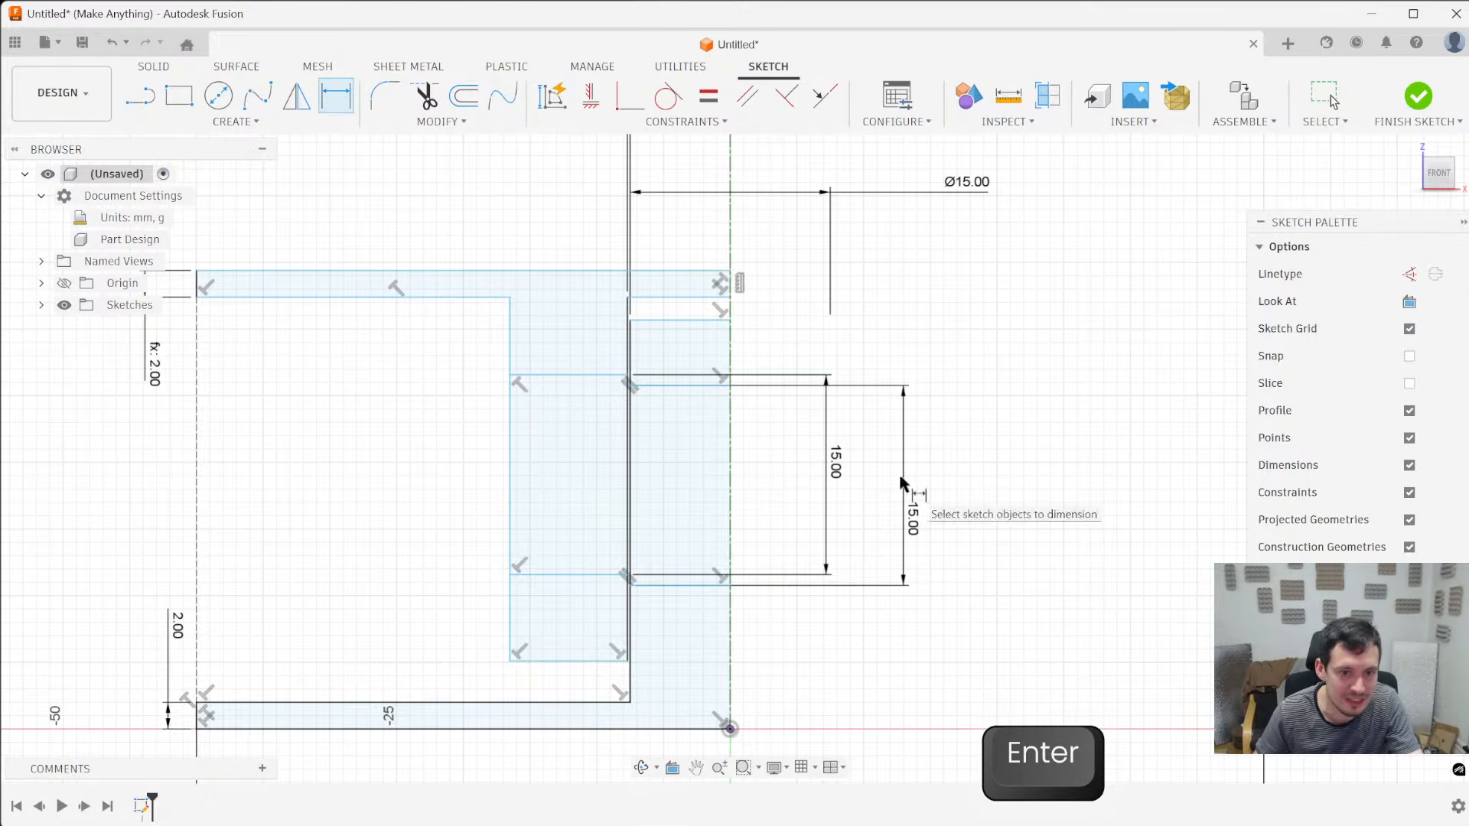
- Set the spacing of the post's dividing lines to 15.6 mm, and lower the sleeve's section until it sits roughly centred beside it
double_click(915, 521)
type("15.6")
key("Return")
key("Escape")
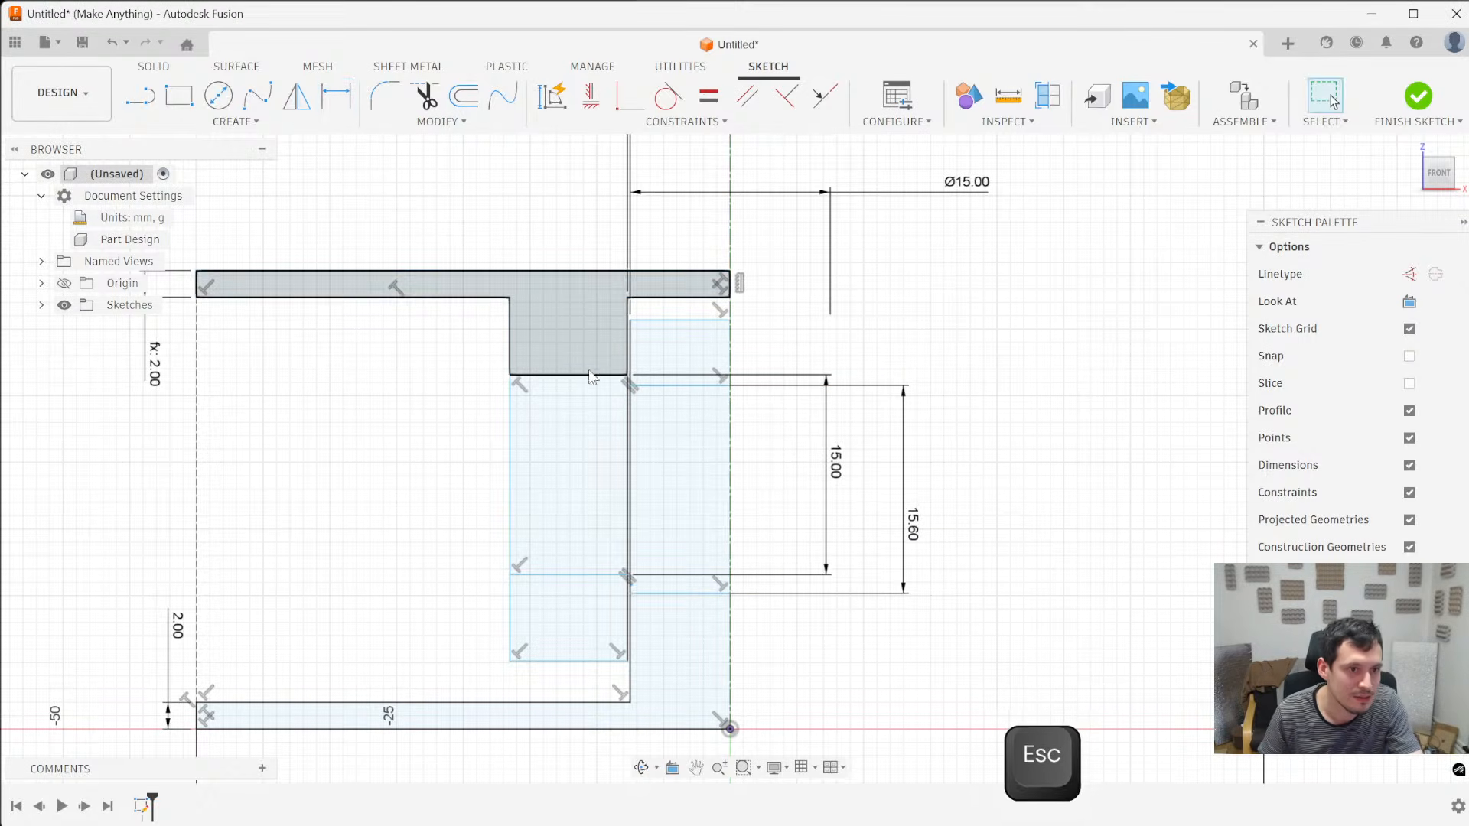
left_click_drag(589, 374, 585, 389)
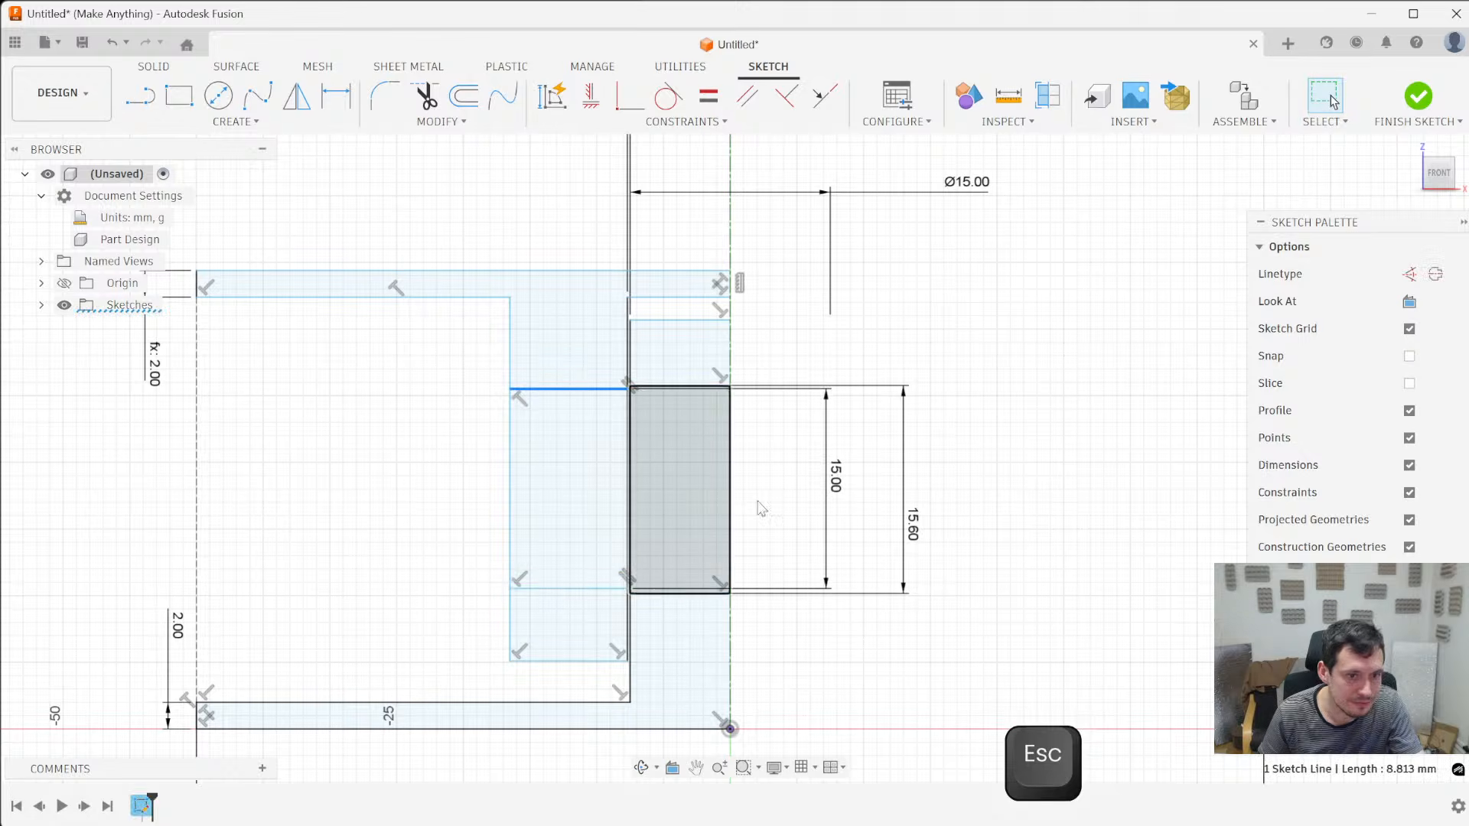
- Draw vertical lines between the midpoints of the dividing lines in the sleeve and the post, and connect the midpoints of these two lines
key("l")
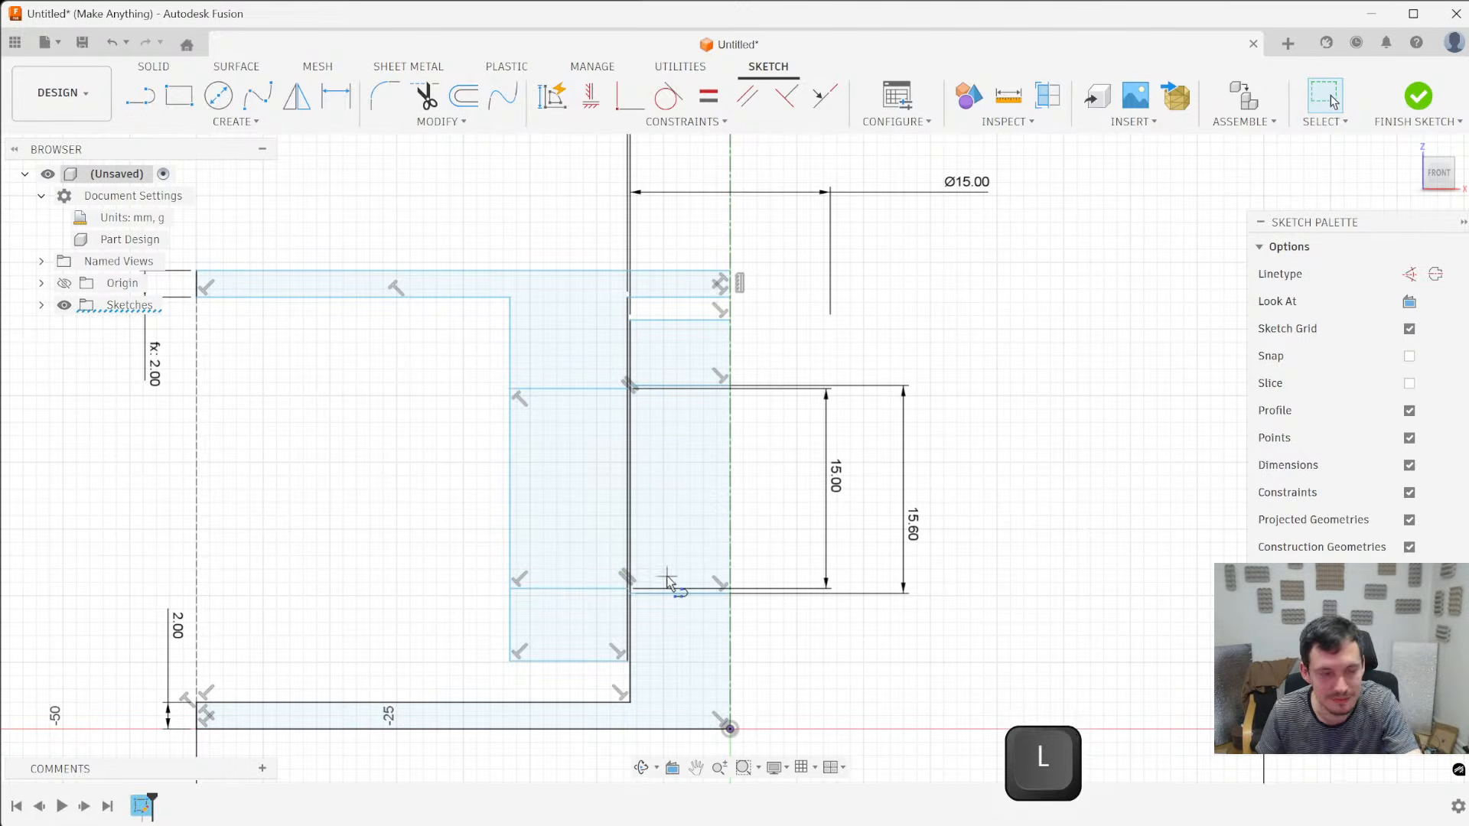
left_click(569, 589)
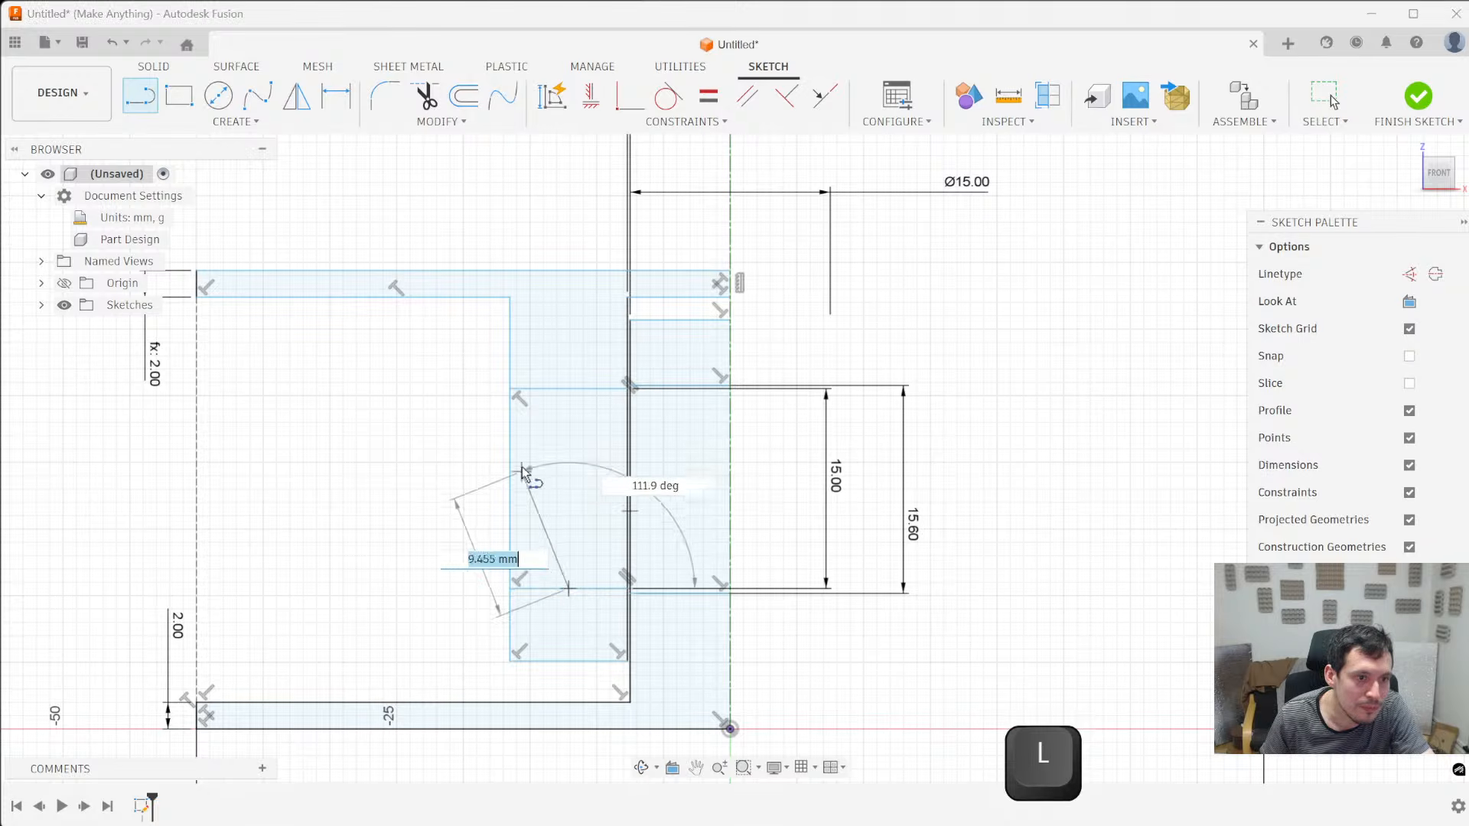
double_click(571, 390)
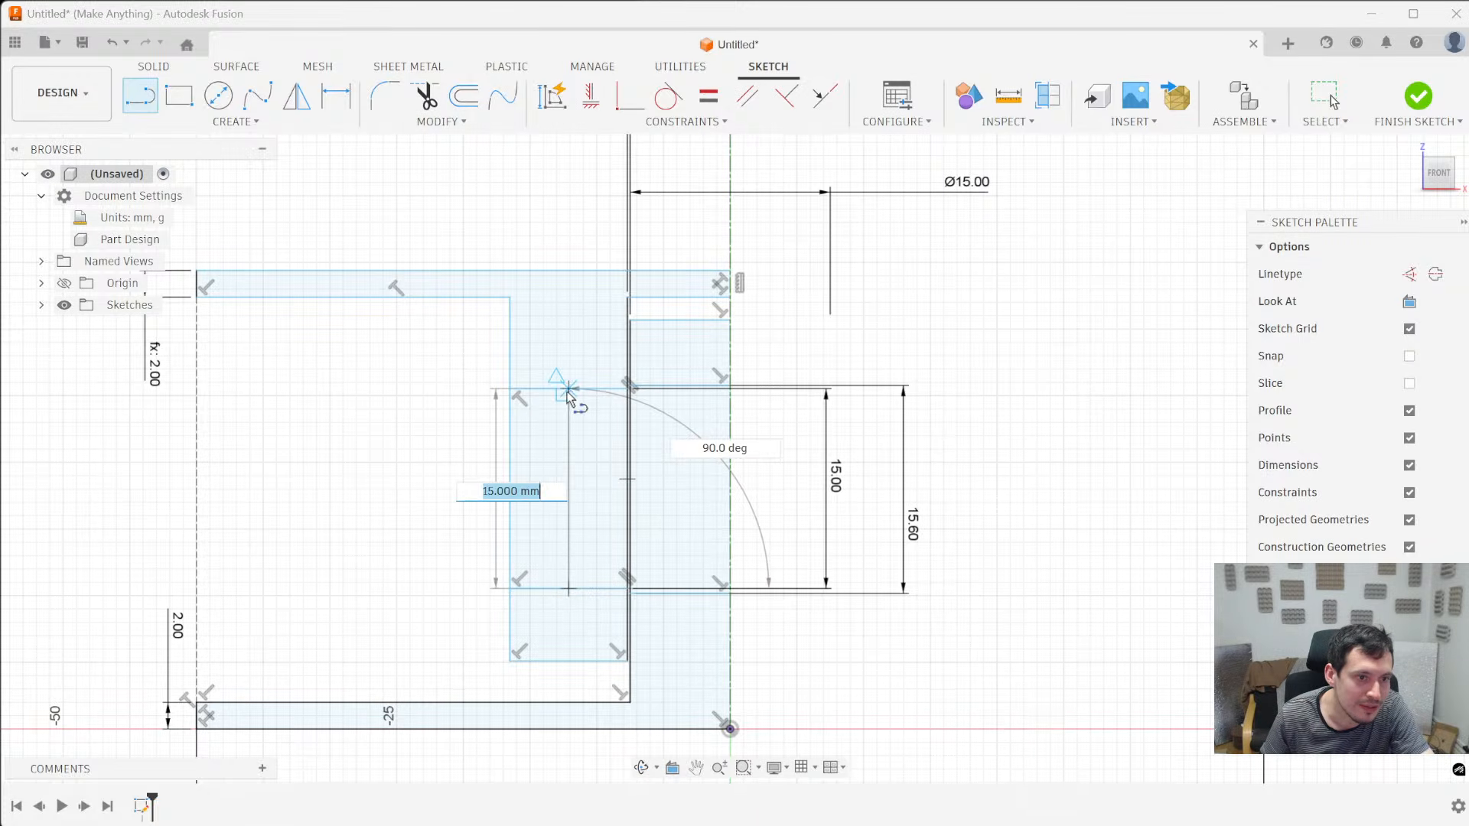
left_click(679, 593)
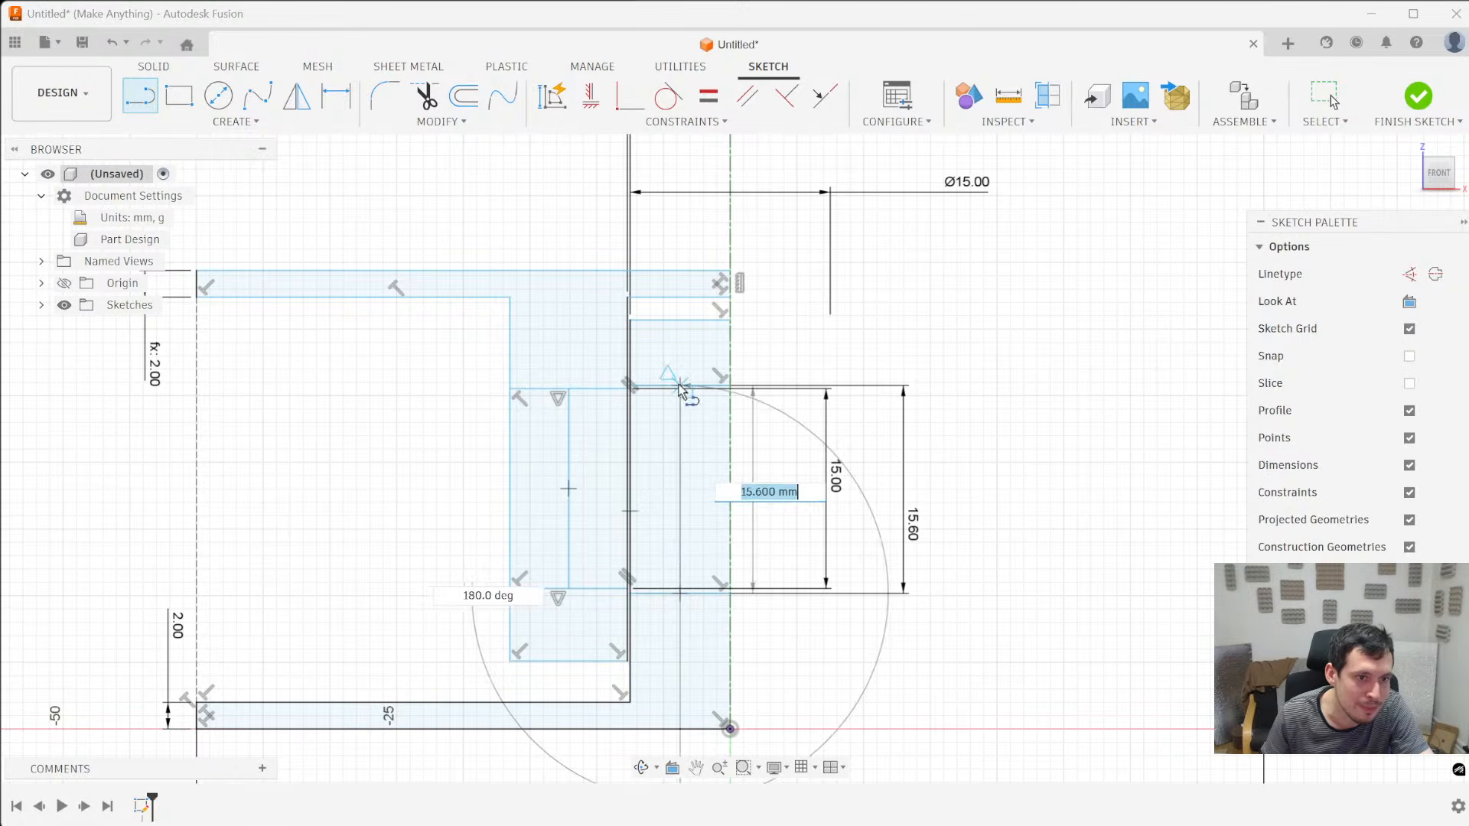
double_click(679, 388)
left_click(678, 490)
double_click(568, 489)
key("Escape")
- Convert the two vertical midpoint lines and the line connecting them to construction lines
left_click(679, 522)
key("x")
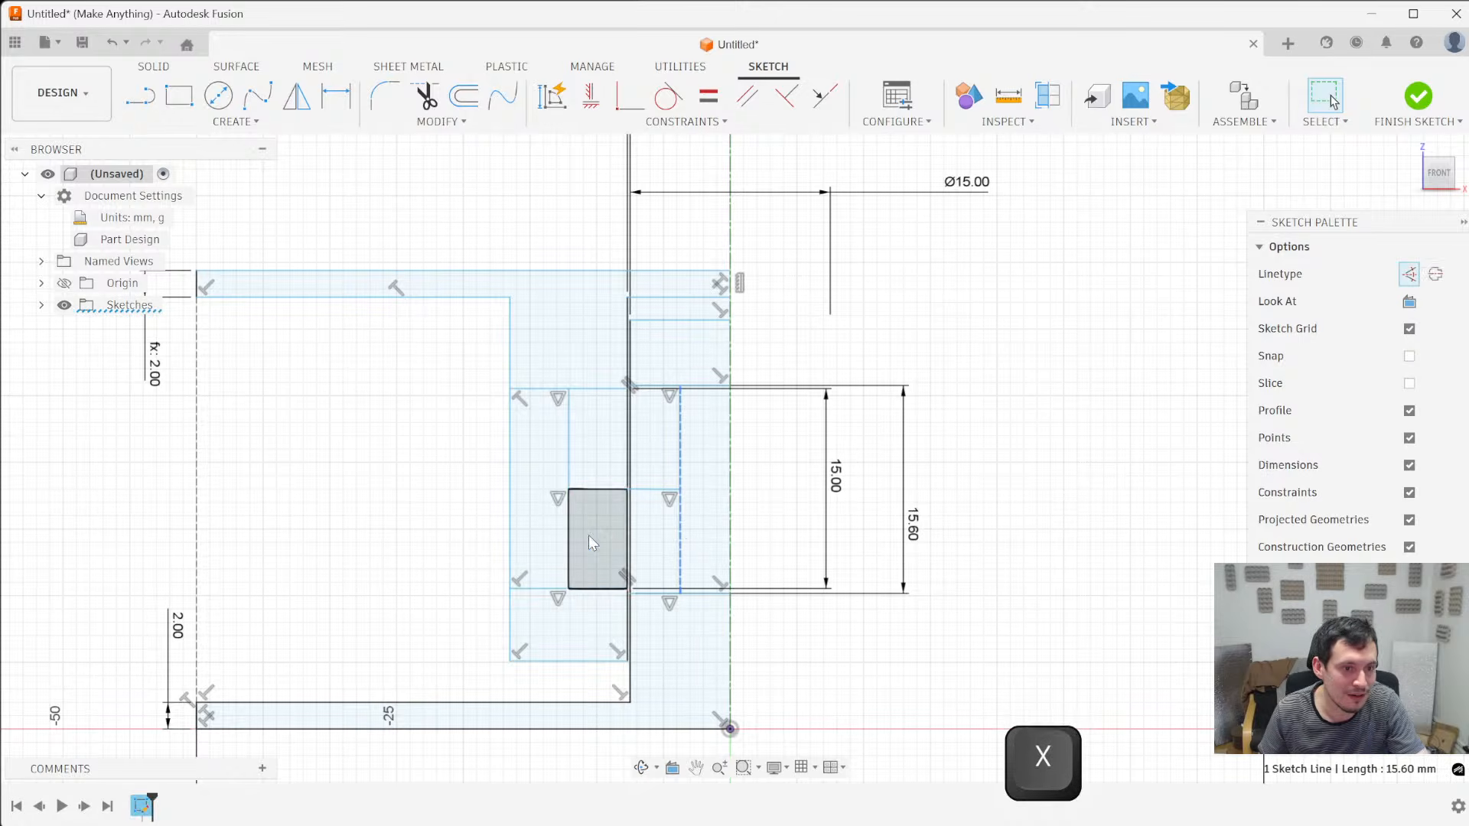
left_click(568, 529)
key("x")
left_click(581, 490)
key("x")
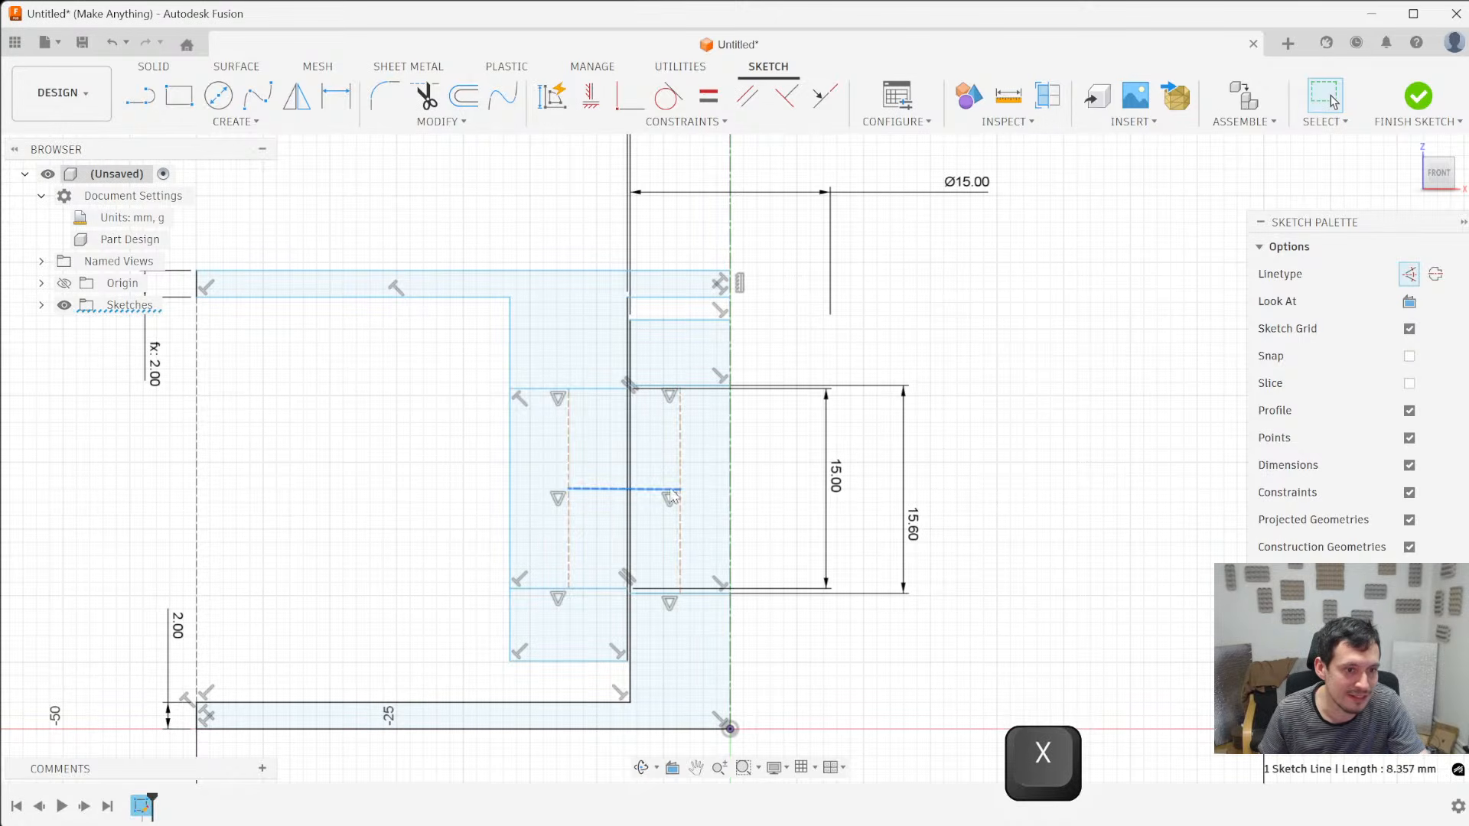
- Apply a Horizontal/Vertical constraint to the connecting construction line, and test the link by moving the sleeve and post sections slightly upward together
scroll(598, 594, "up", 2)
left_click_drag(593, 586, 565, 589)
left_click(577, 430)
left_click(590, 95)
left_click(726, 329)
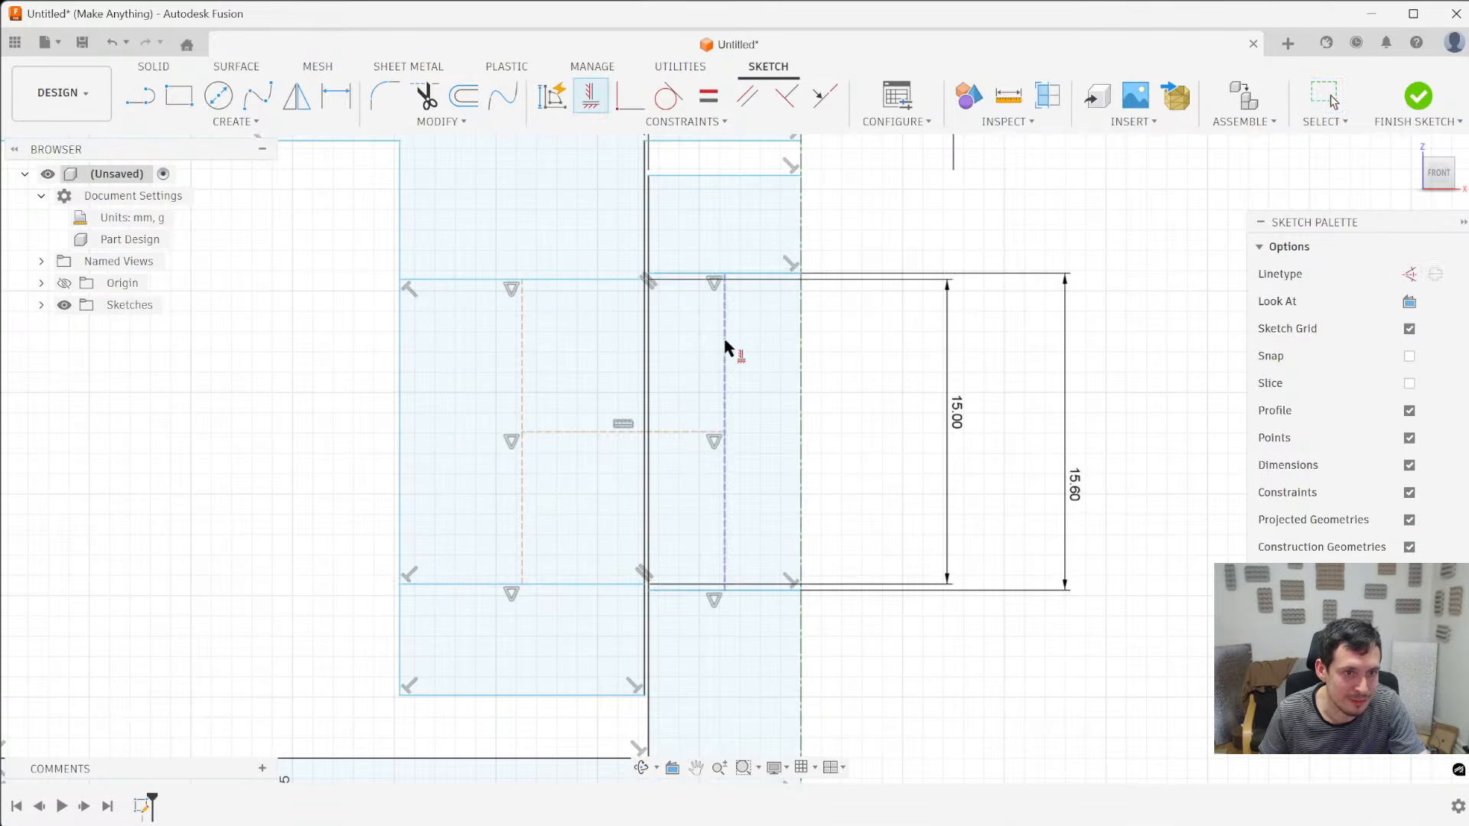
key("Escape")
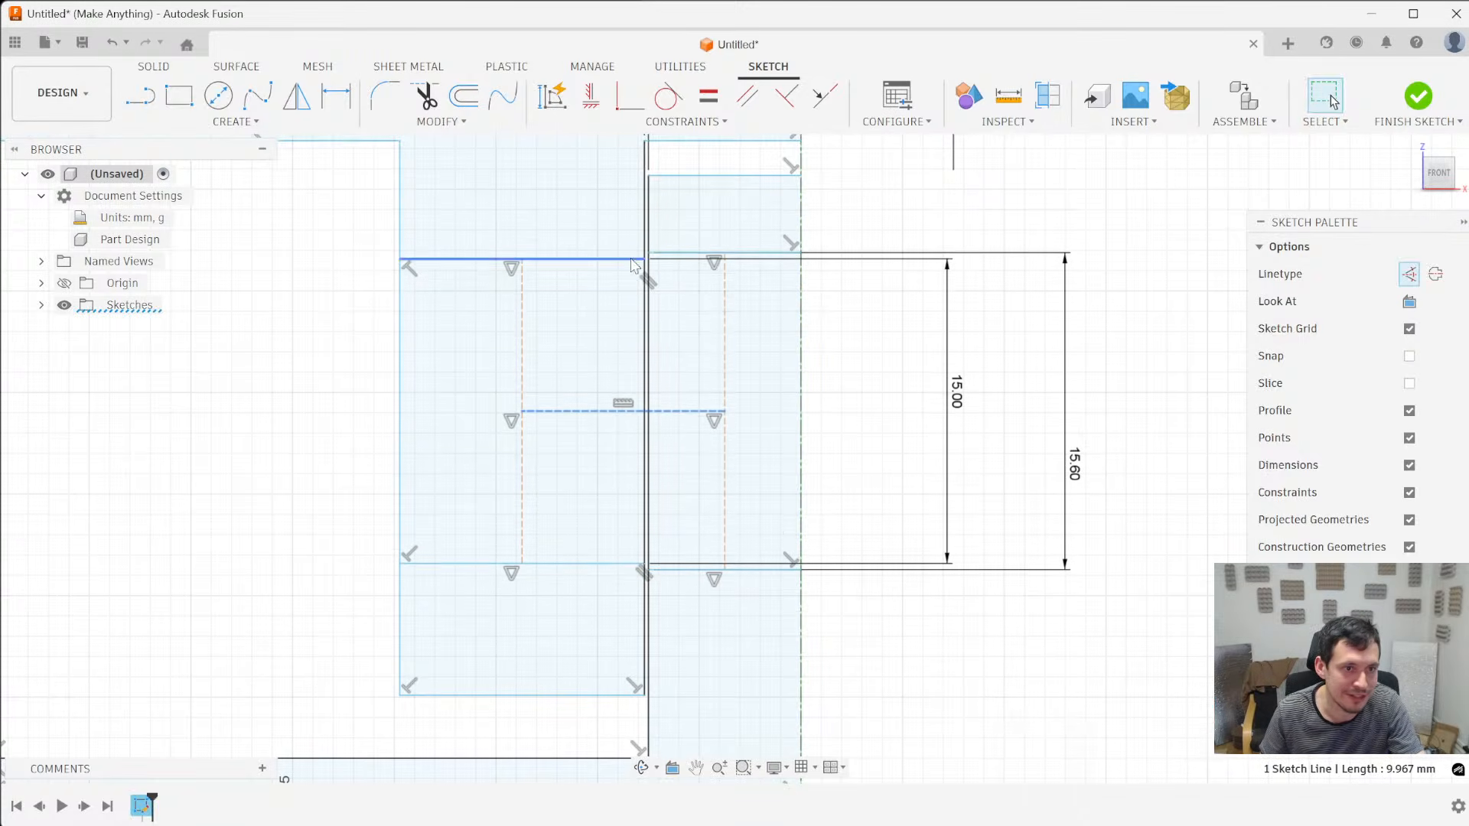
- Examine the offsets between the sleeve's and post's dividing lines at both ends of the centred section
scroll(686, 247, "up", 3)
scroll(682, 274, "down", 5)
scroll(692, 252, "up", 3)
scroll(696, 243, "up", 1)
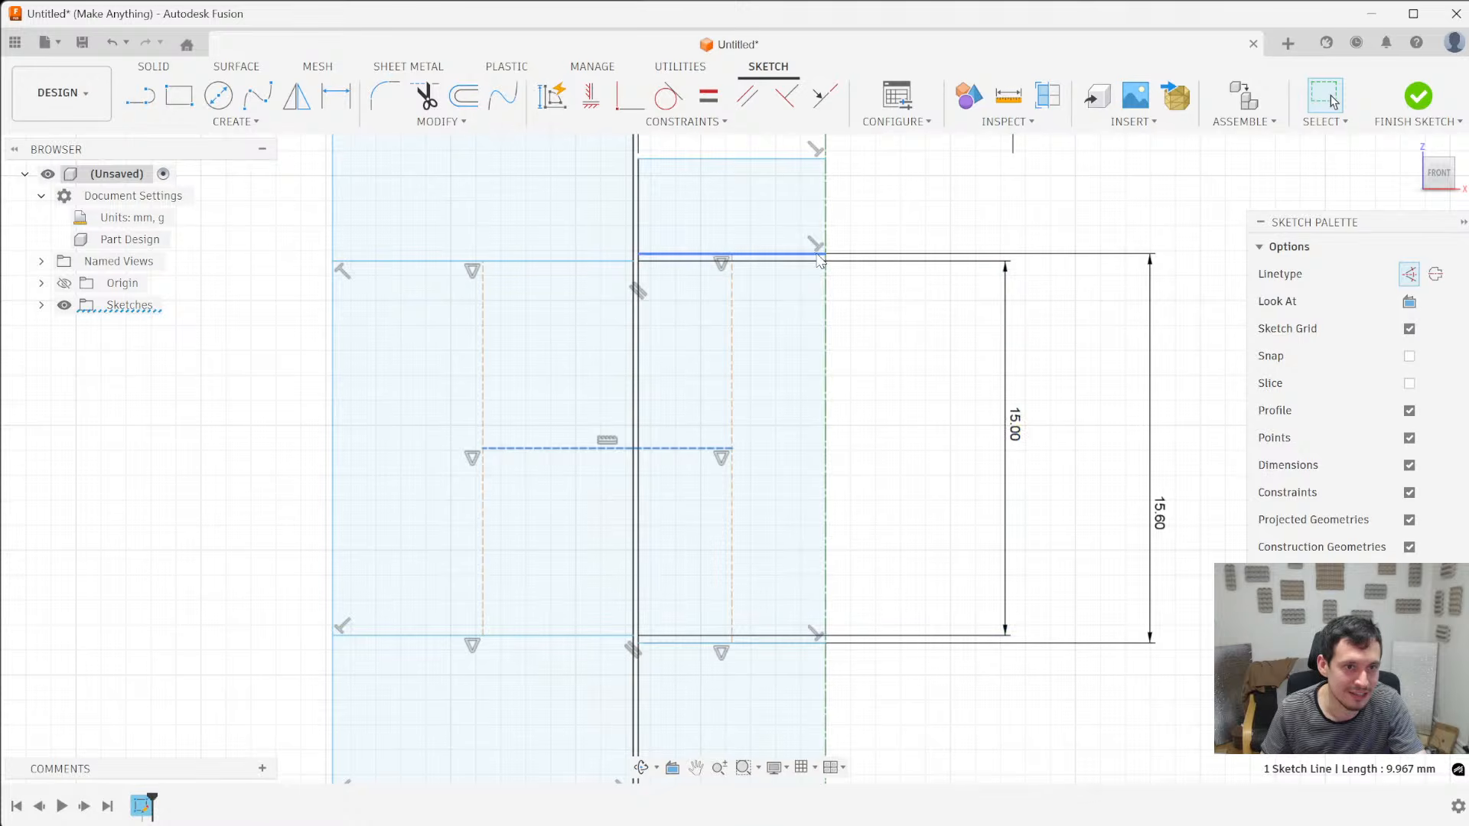
scroll(761, 342, "down", 10)
scroll(685, 513, "up", 5)
scroll(689, 520, "down", 5)
scroll(689, 520, "down", 2)
- Add a 15 mm dimension for the sleeve's wall thickness between its outer and inner edges
left_click(681, 506)
key("d")
left_click(660, 608)
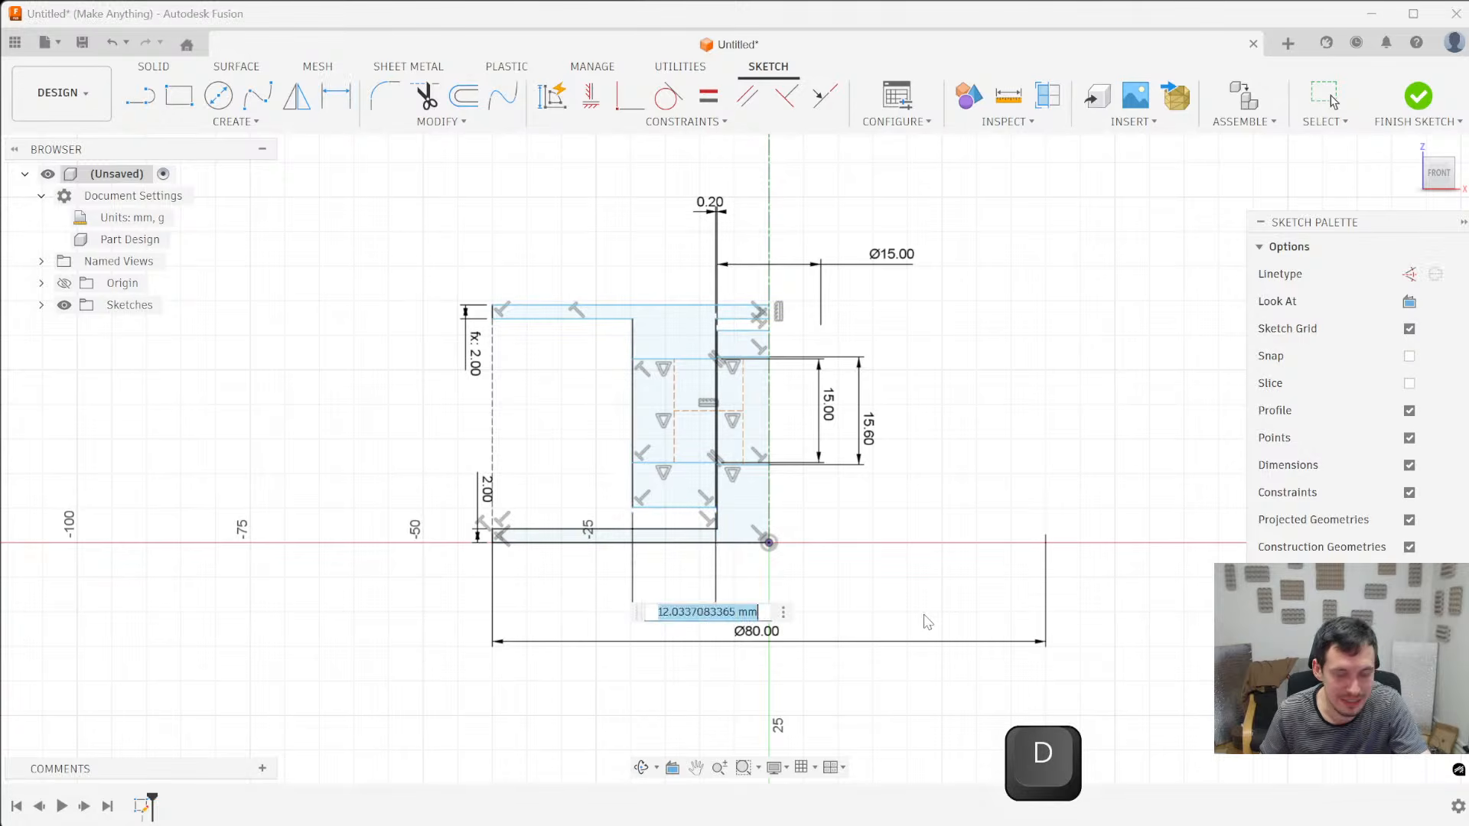
type("15")
key("Return")
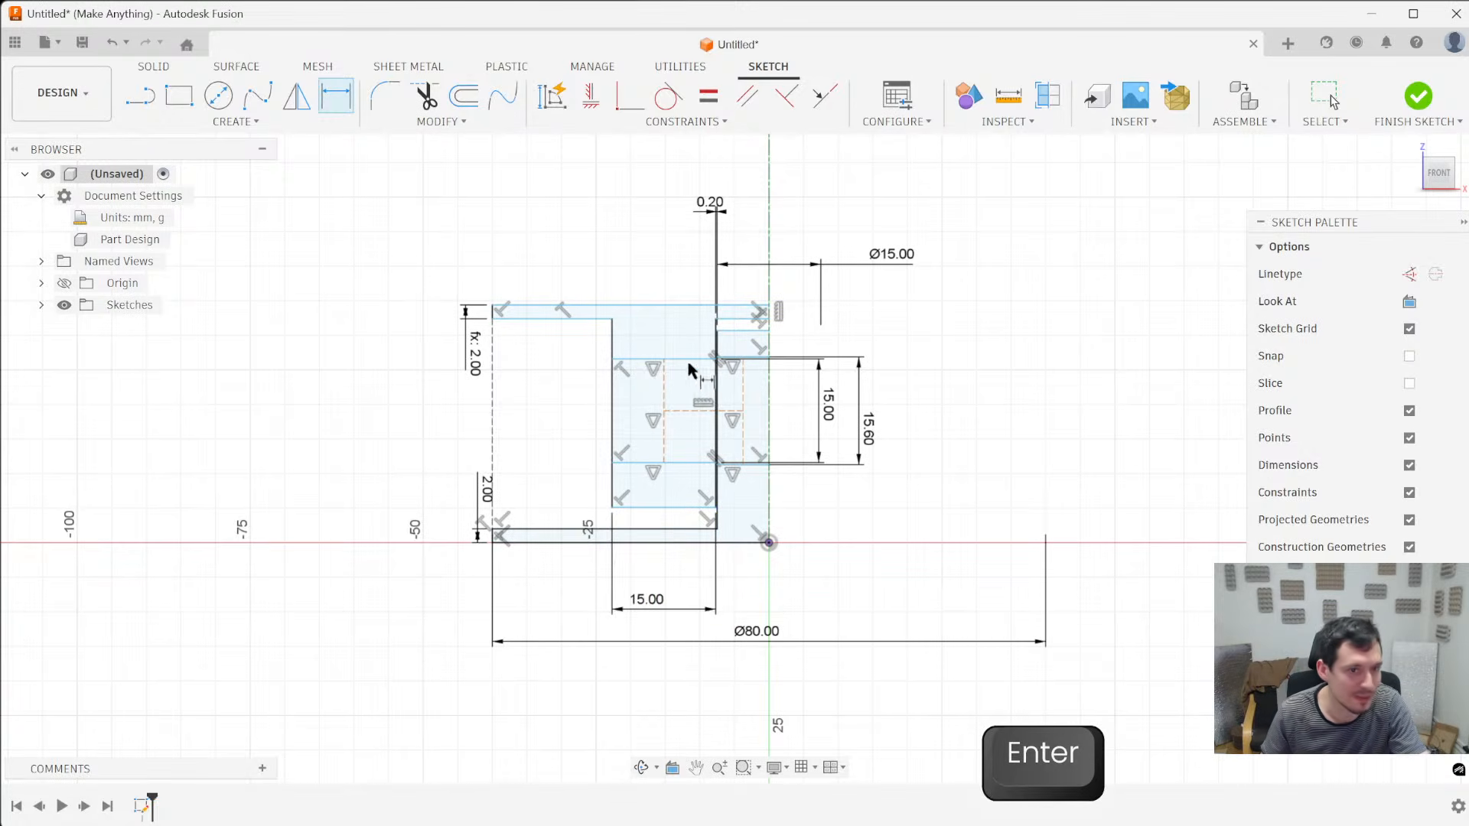
- Set the sleeve's wall thickness to 10 mm
scroll(708, 352, "up", 3)
scroll(842, 321, "down", 4)
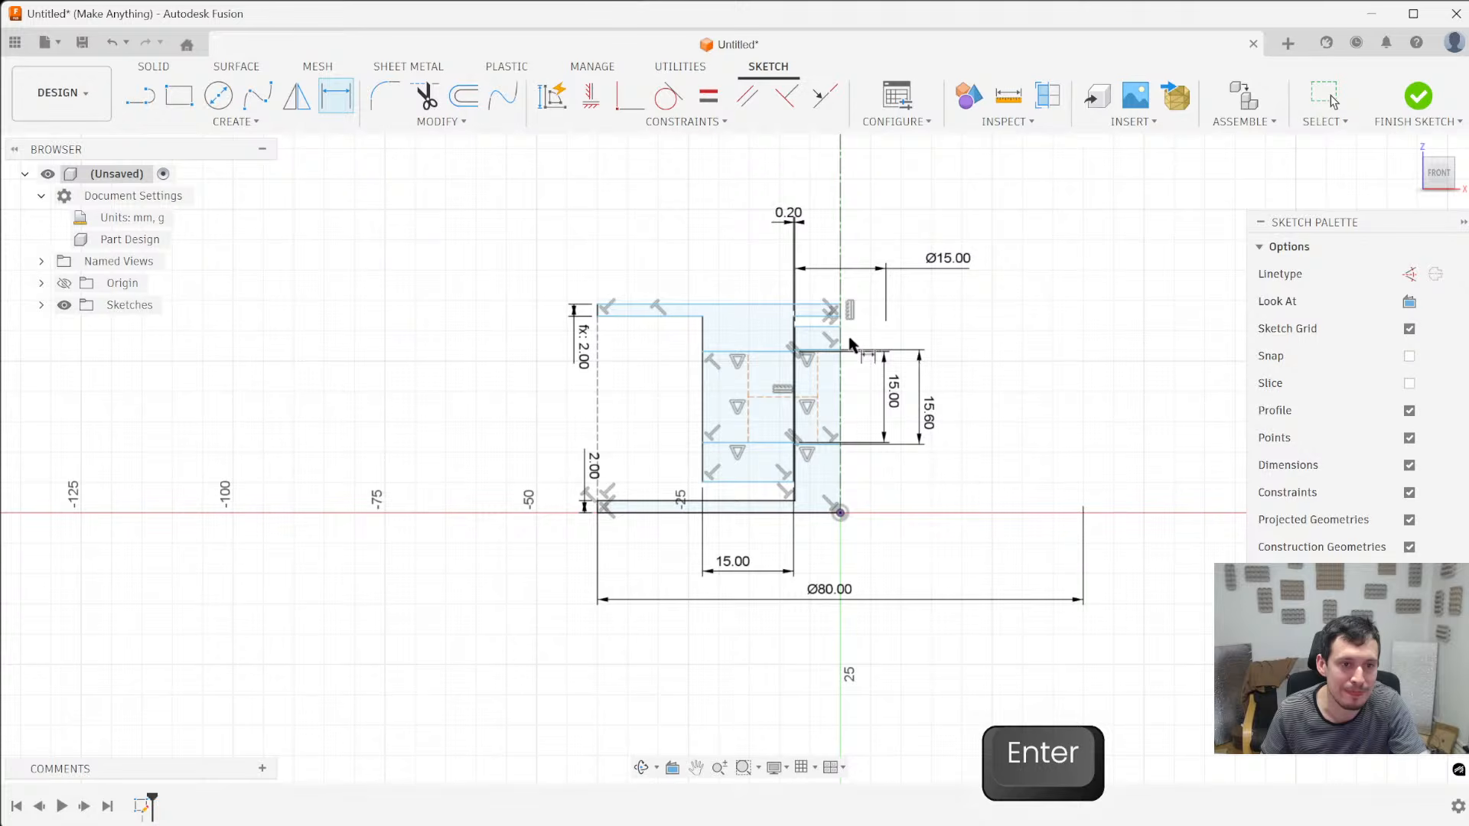
left_click(740, 563)
type("10")
key("Return")
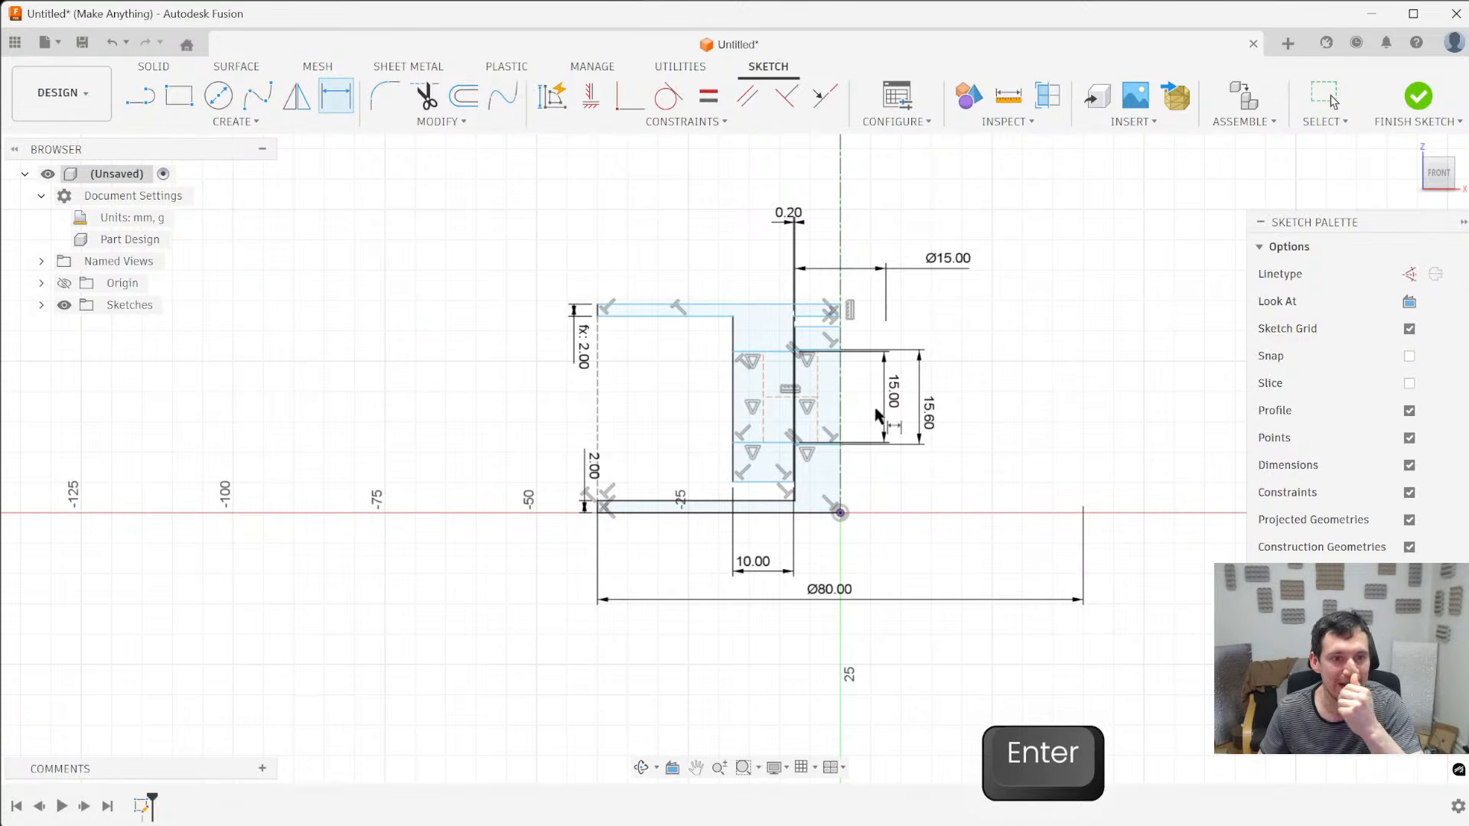
- Raise the upper flange's underside lines on both sides of the sleeve wall and make them collinear
scroll(742, 327, "up", 1)
scroll(742, 328, "up", 1)
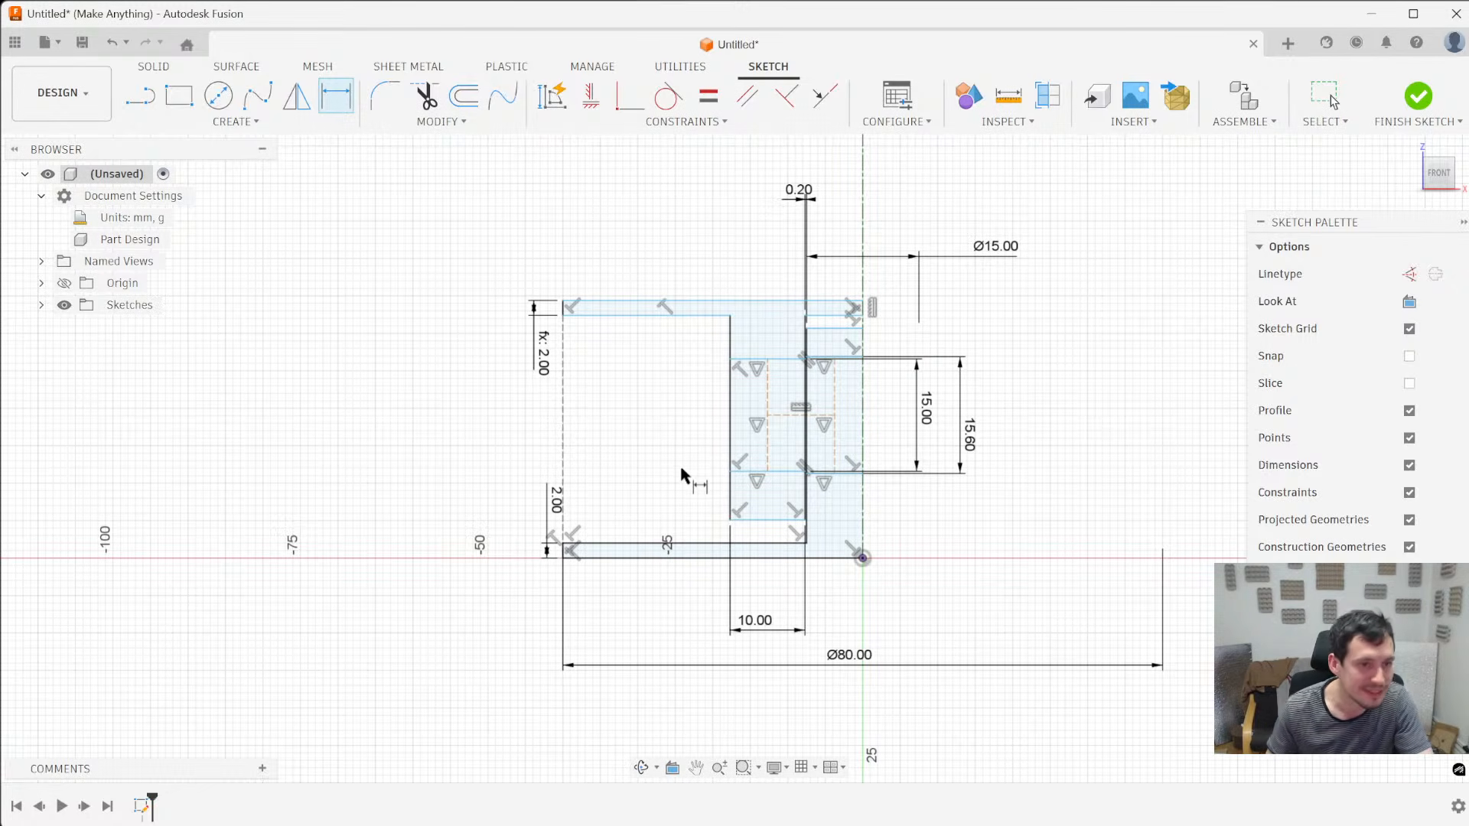
key("Escape")
left_click_drag(589, 316, 663, 300)
left_click_drag(835, 315, 838, 292)
left_click(683, 283, "ctrl")
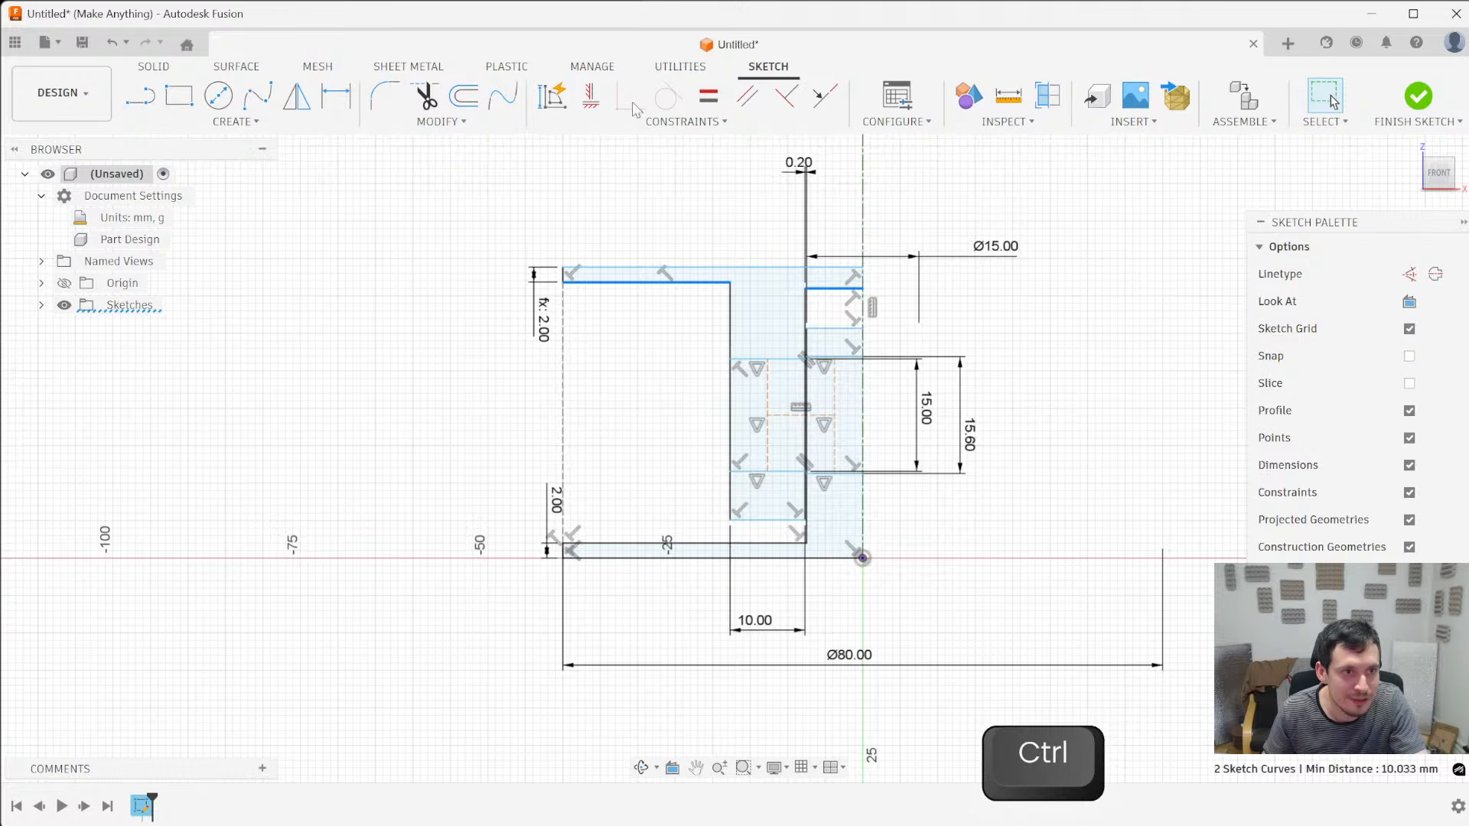
left_click(826, 96)
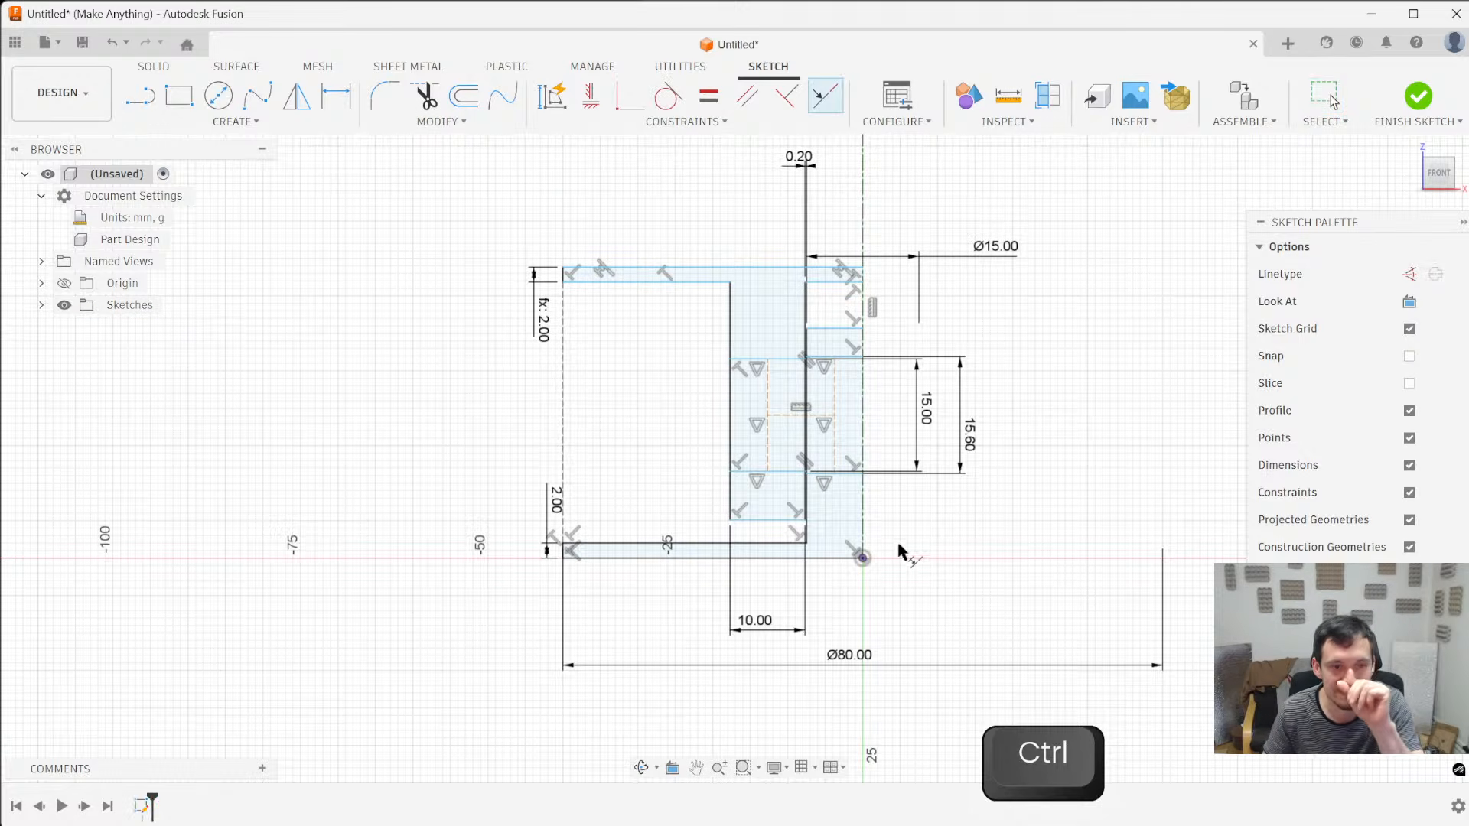
scroll(846, 547, "up", 2)
scroll(728, 536, "down", 3)
key("Escape")
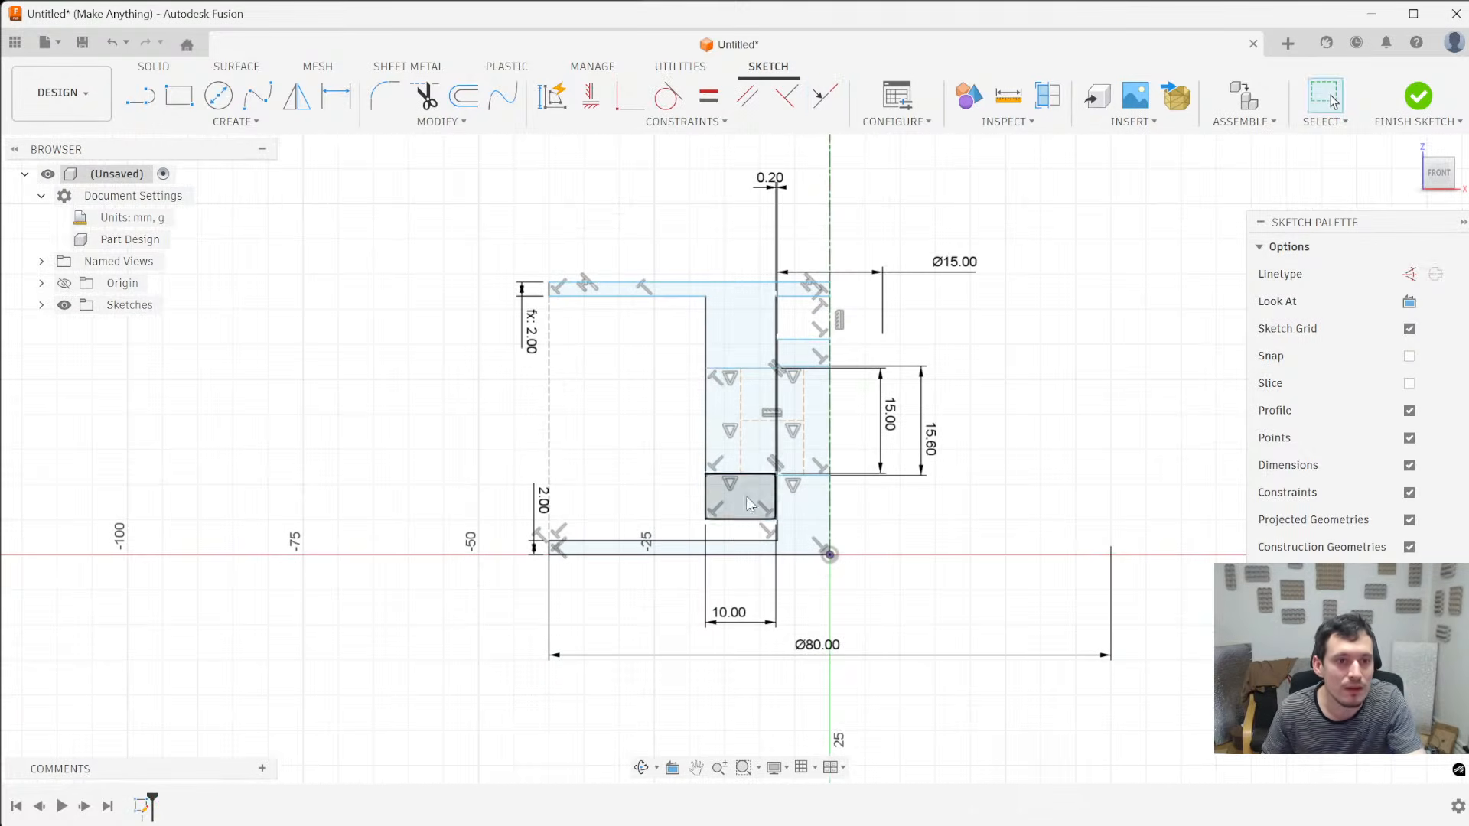
- Dimension the gap between the sleeve's lower end and the base flange's upper face at 2 mm
left_click(751, 520)
key("d")
left_click(740, 543)
left_click(385, 449)
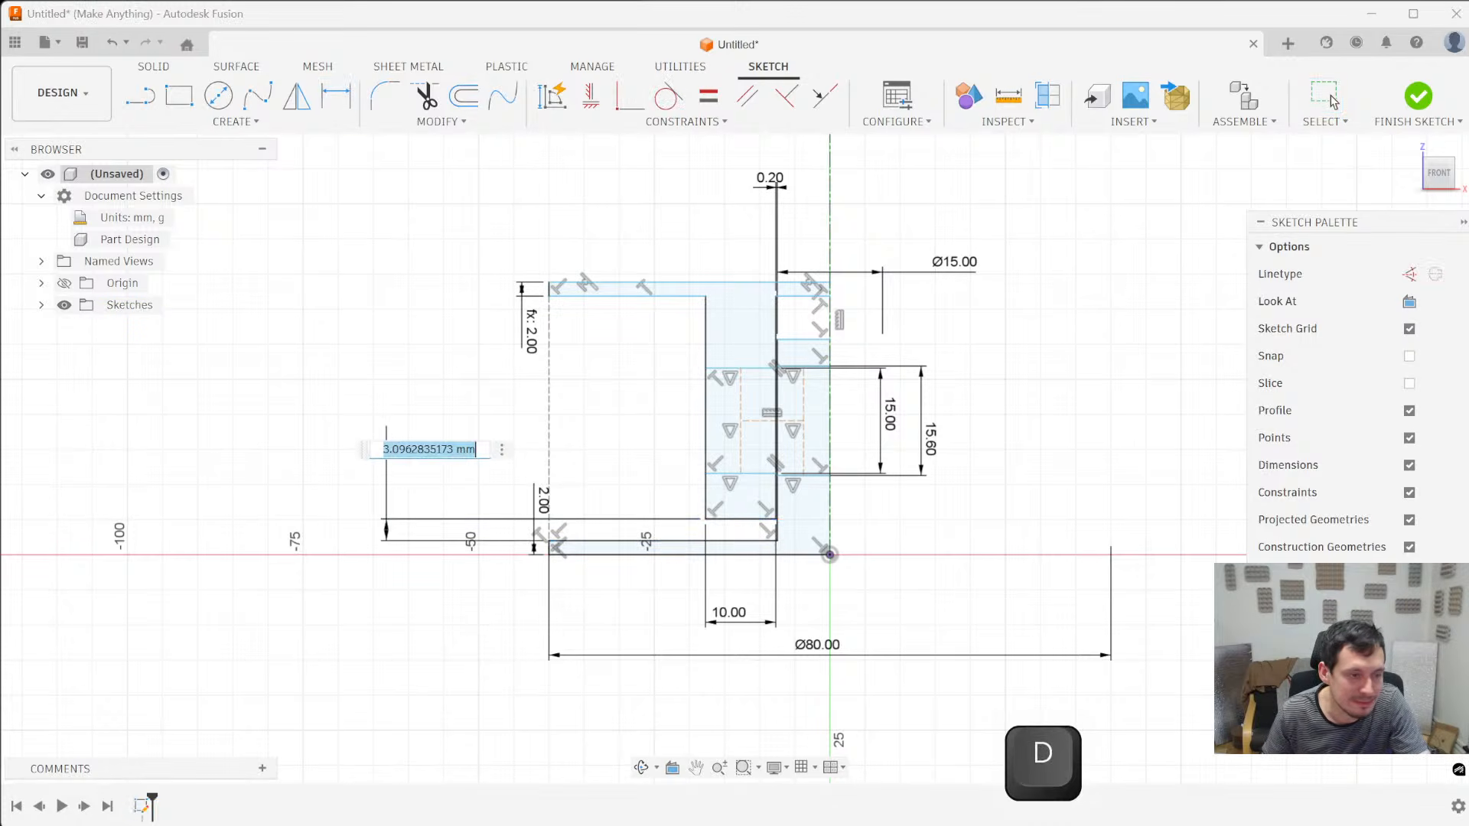
type("2")
key("Return")
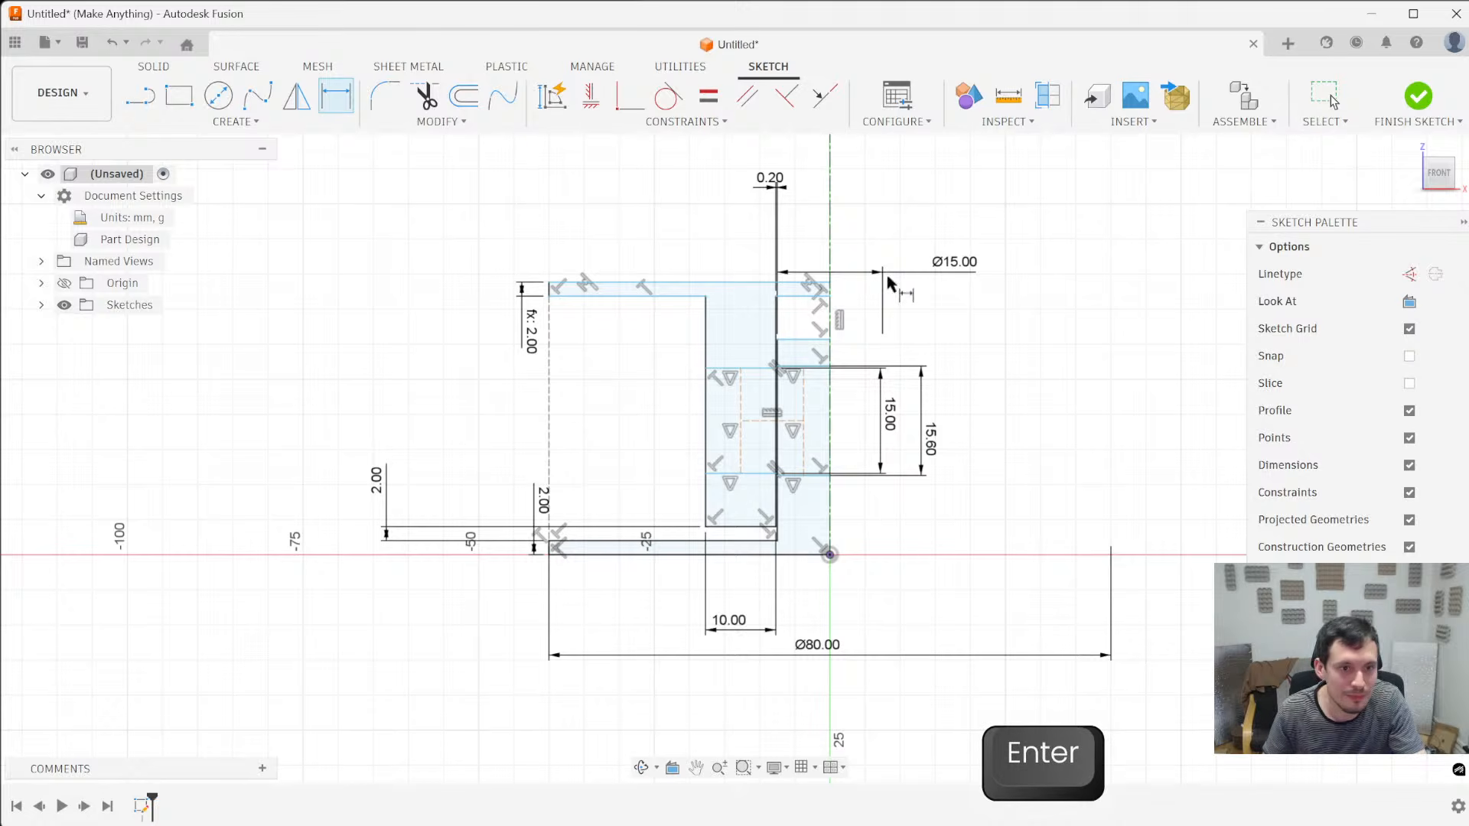
- Dimension the gap between the central post's top and the upper flange's underside at 2 mm
left_click(805, 339)
left_click(809, 289)
left_click(1067, 315)
type("2")
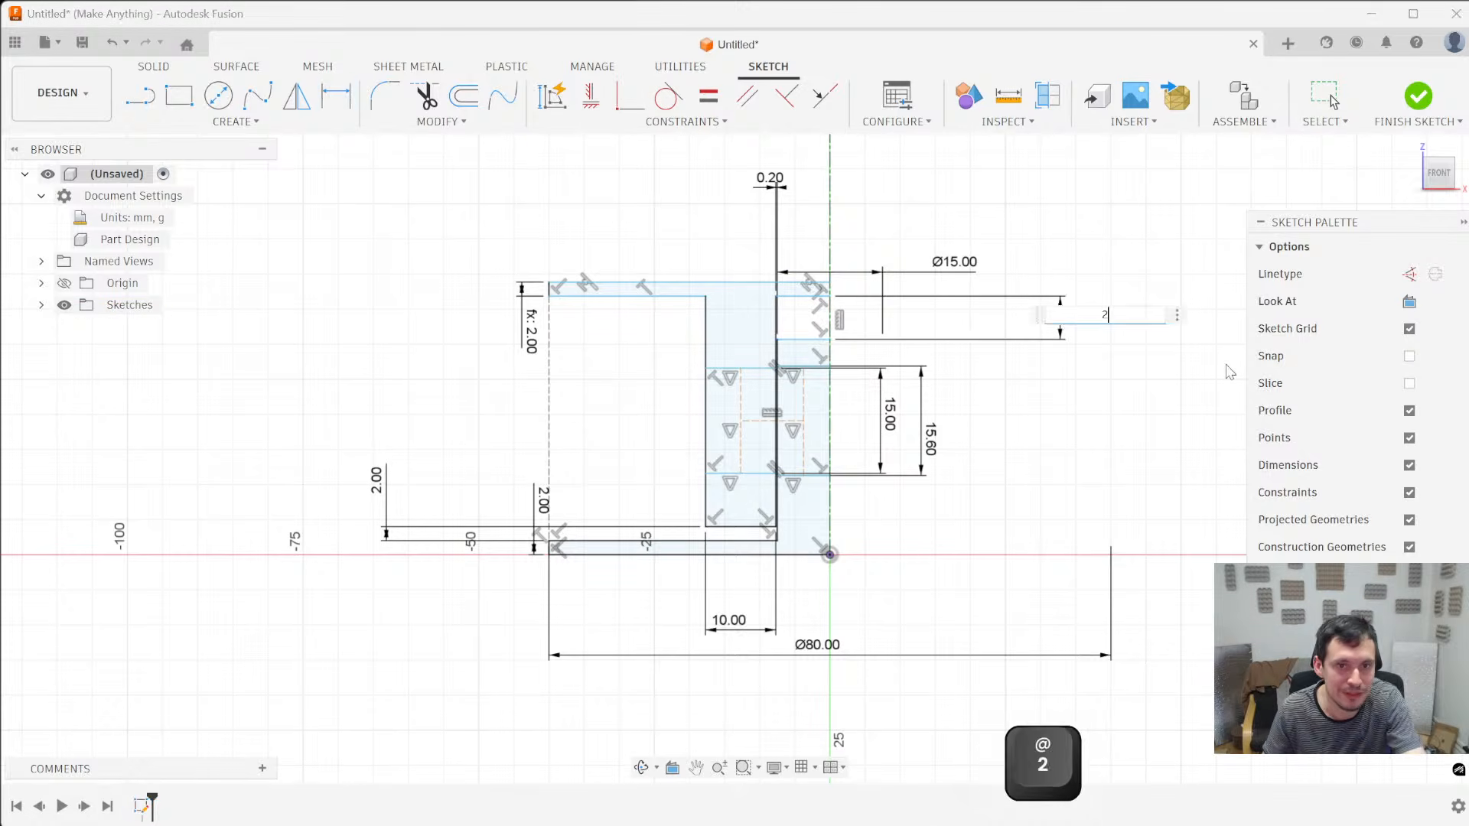
key("Return")
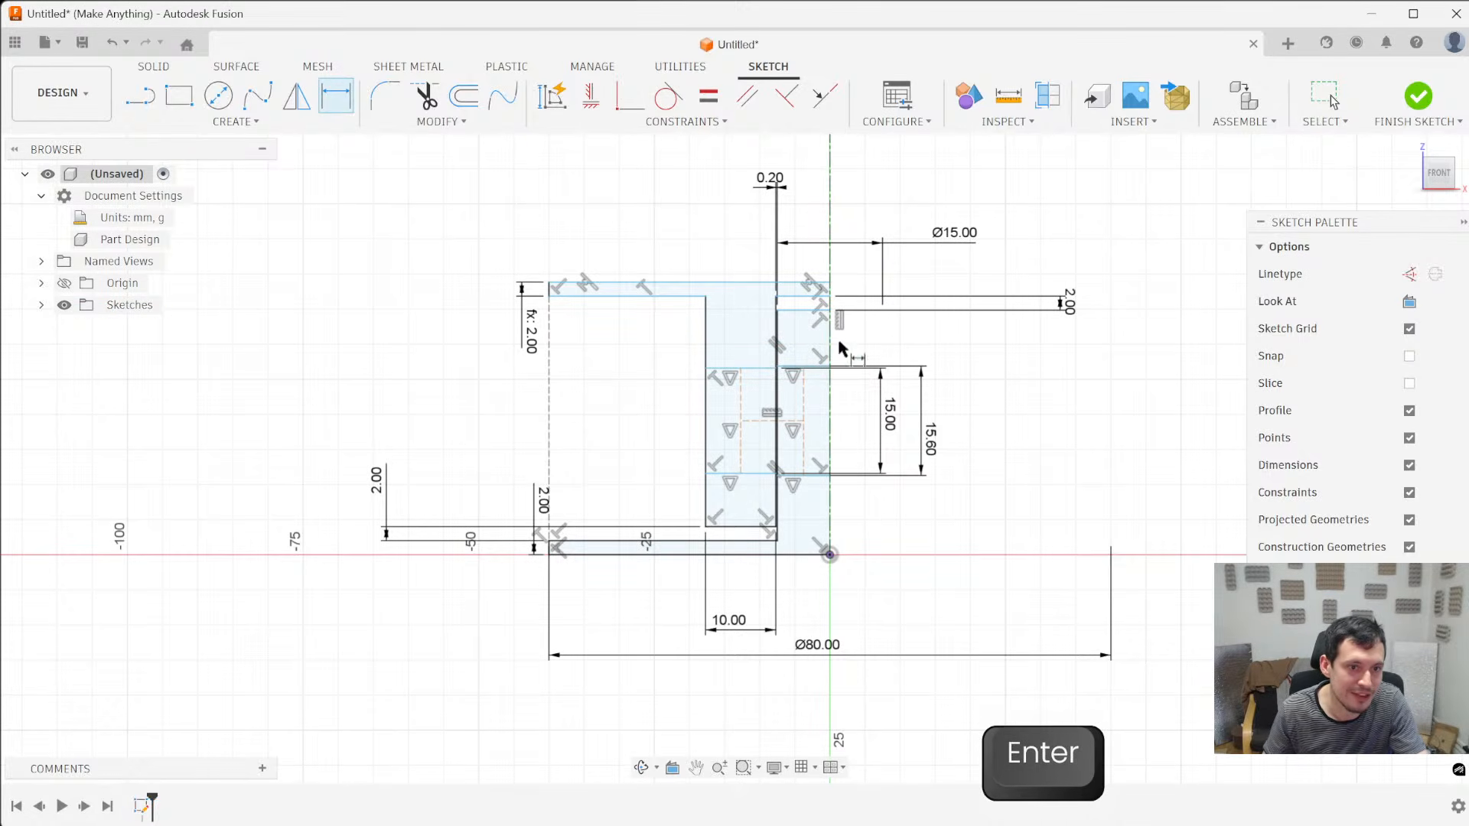
- Dimension the distance from the central post's top edge to the upper line of its middle section at 6 mm
scroll(716, 476, "up", 3)
scroll(677, 469, "down", 5)
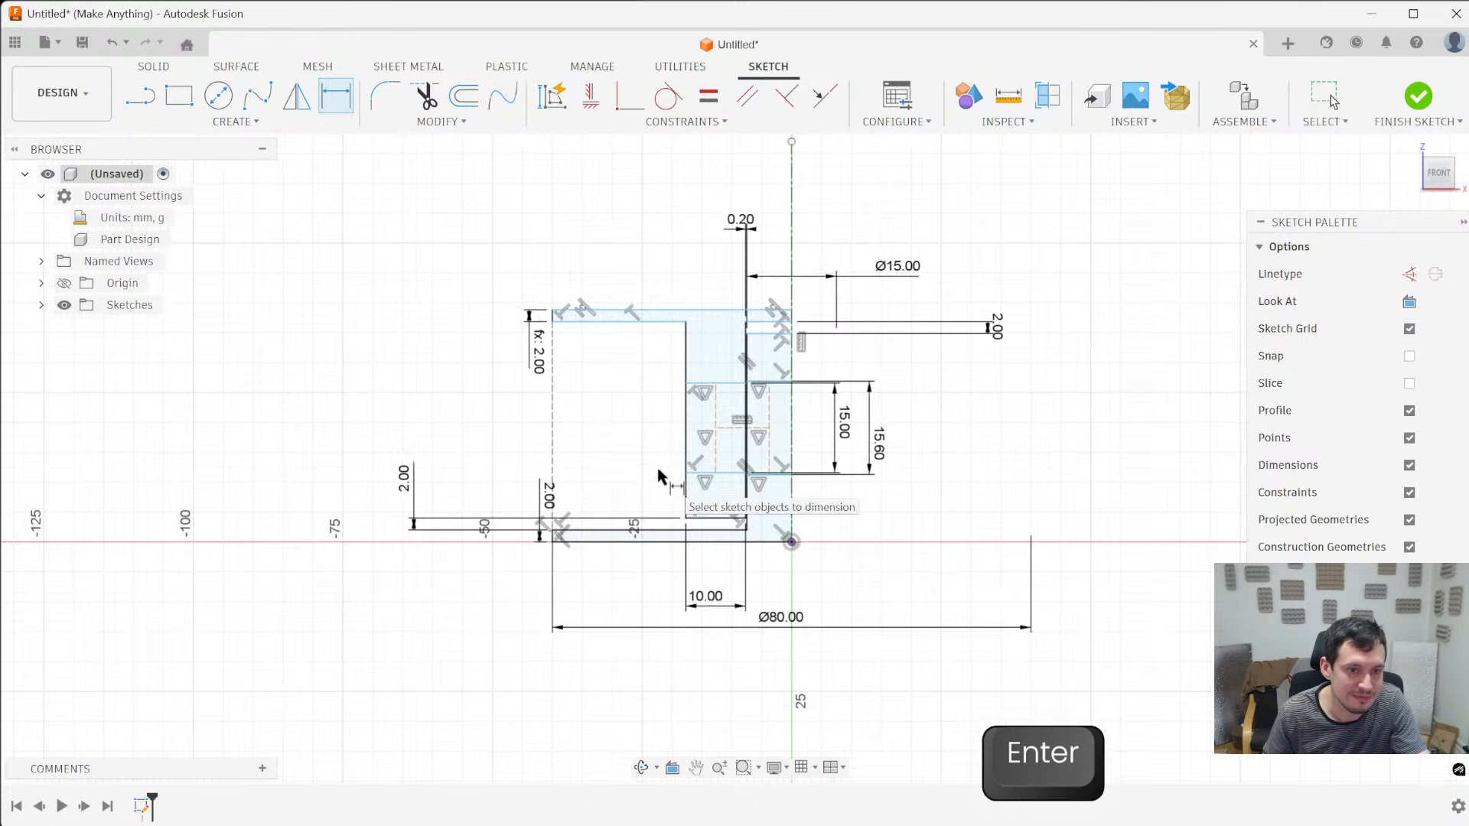
key("Escape")
mouse_move(643, 322)
left_mouse_down()
mouse_move(672, 260)
mouse_move(695, 390)
mouse_move(695, 262)
mouse_move(708, 351)
mouse_move(715, 261)
mouse_move(718, 331)
left_mouse_up()
scroll(800, 390, "up", 3)
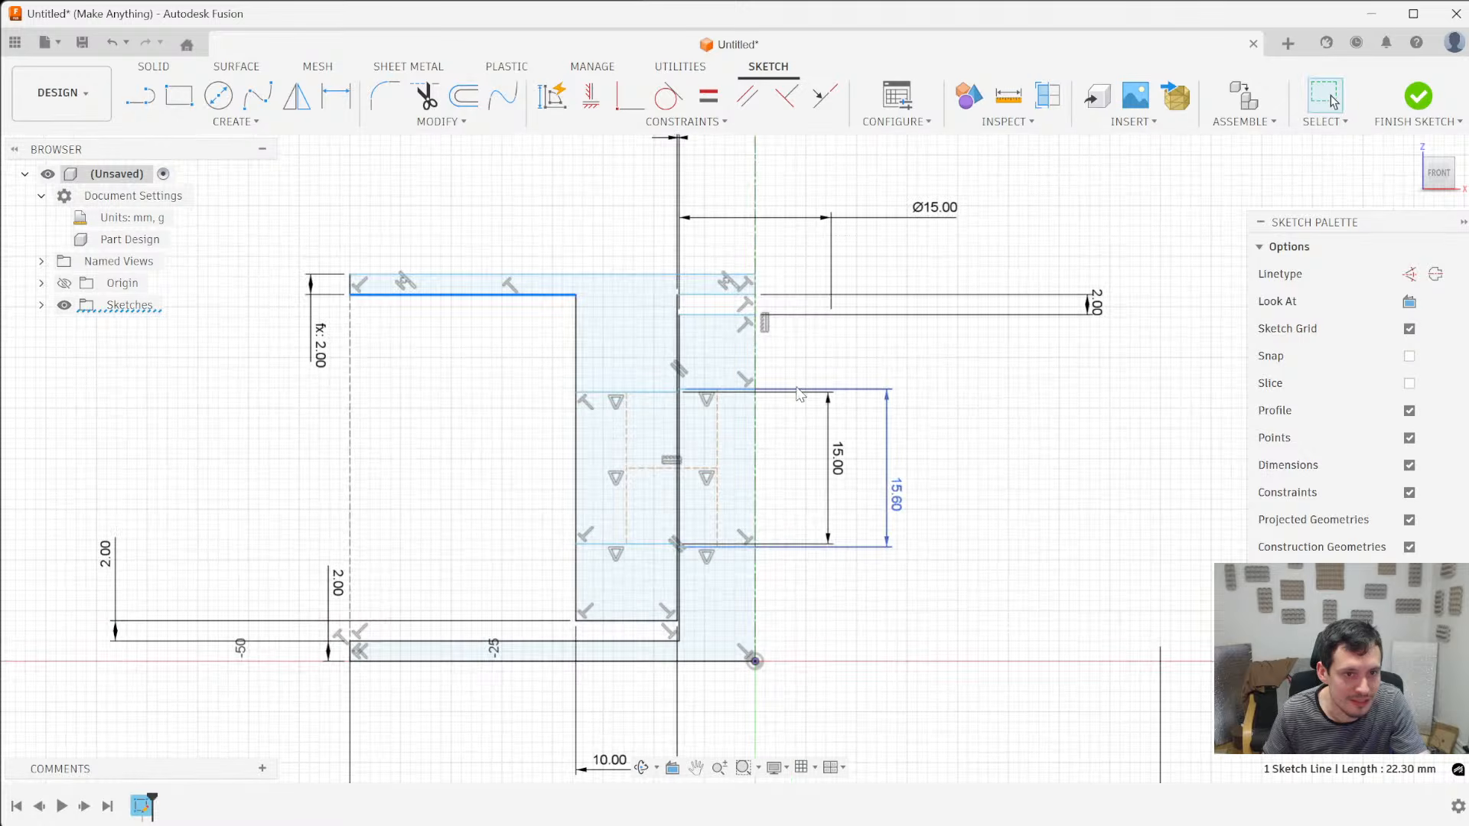
left_click(702, 389)
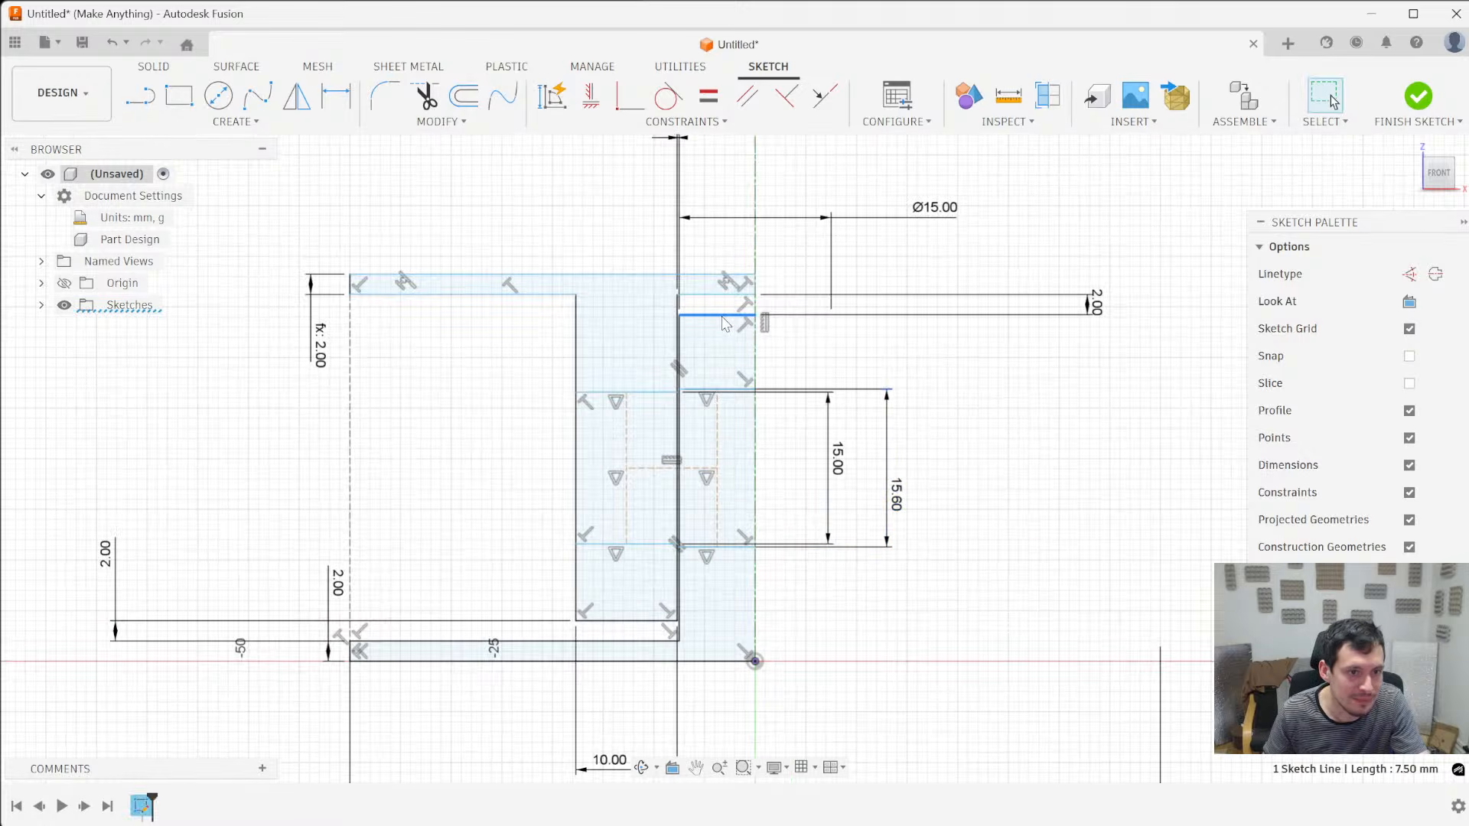
key("d")
left_click(951, 366)
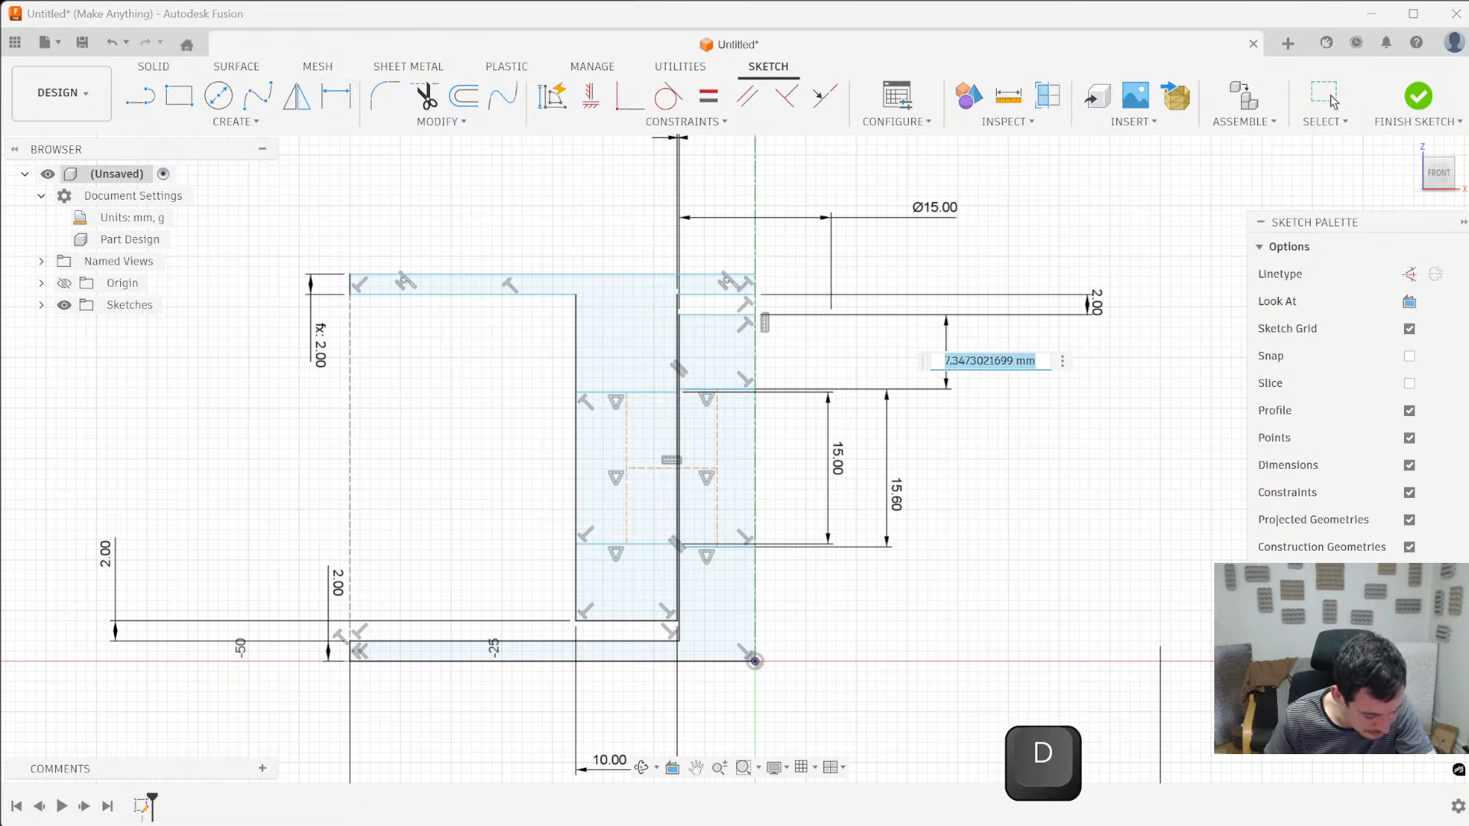
type("6")
key("Return")
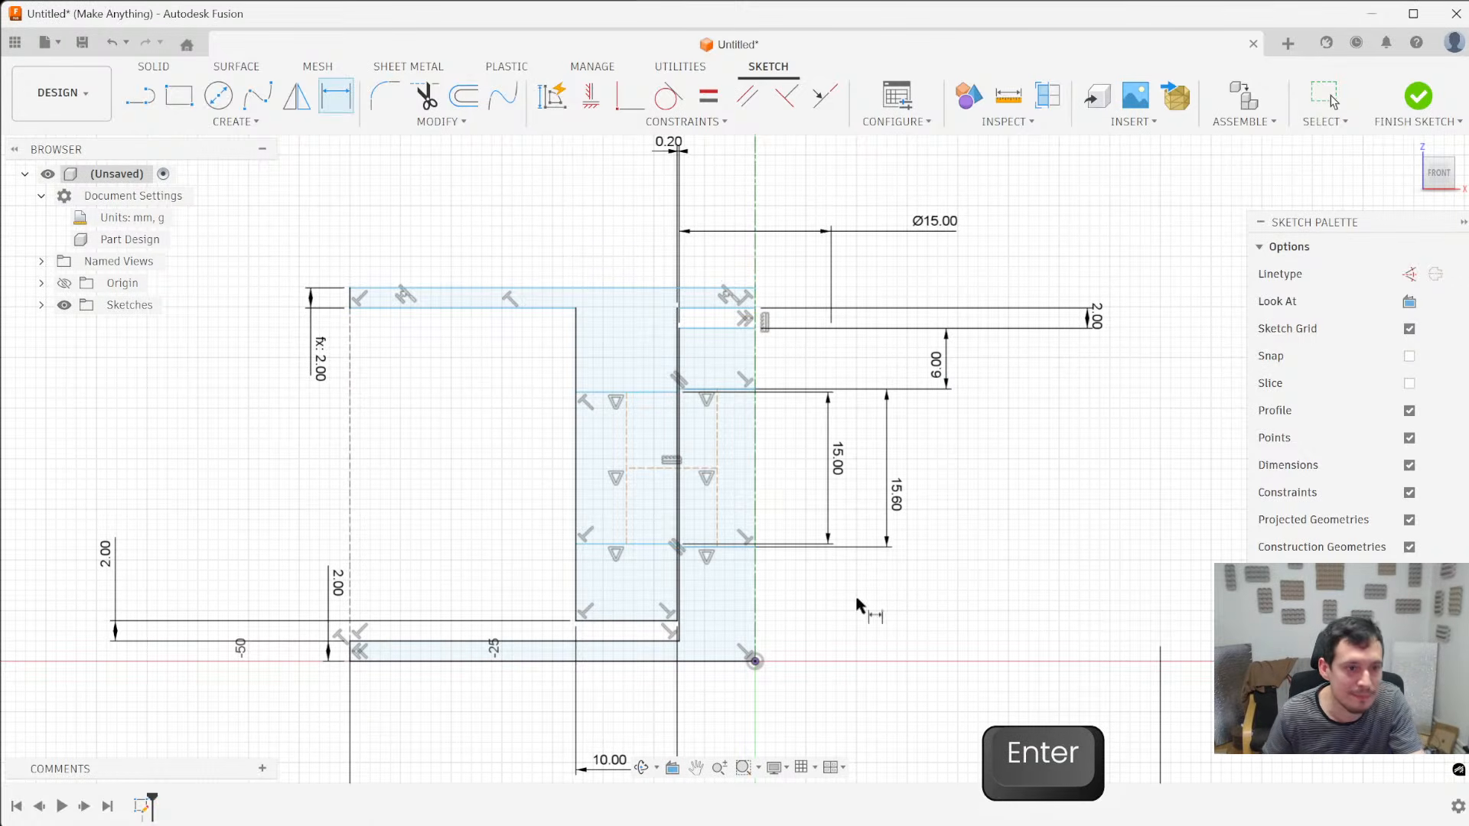
- Dimension the distance from the lower line of the sleeve's middle section to the sleeve's lower end at 6 mm
left_click(601, 545)
left_click(612, 621)
left_click(493, 585)
type("6")
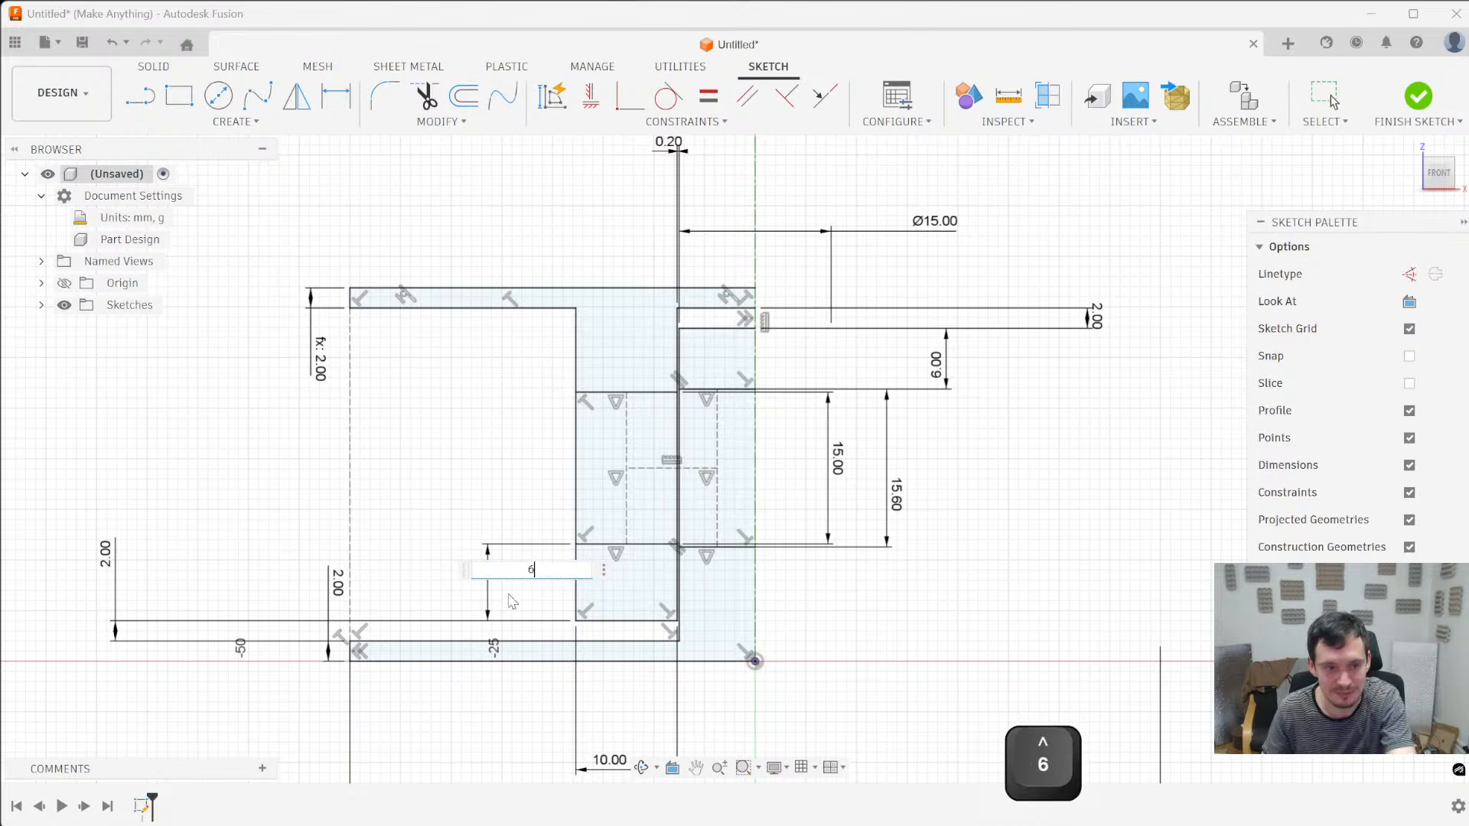
key("Return")
scroll(847, 365, "down", 3)
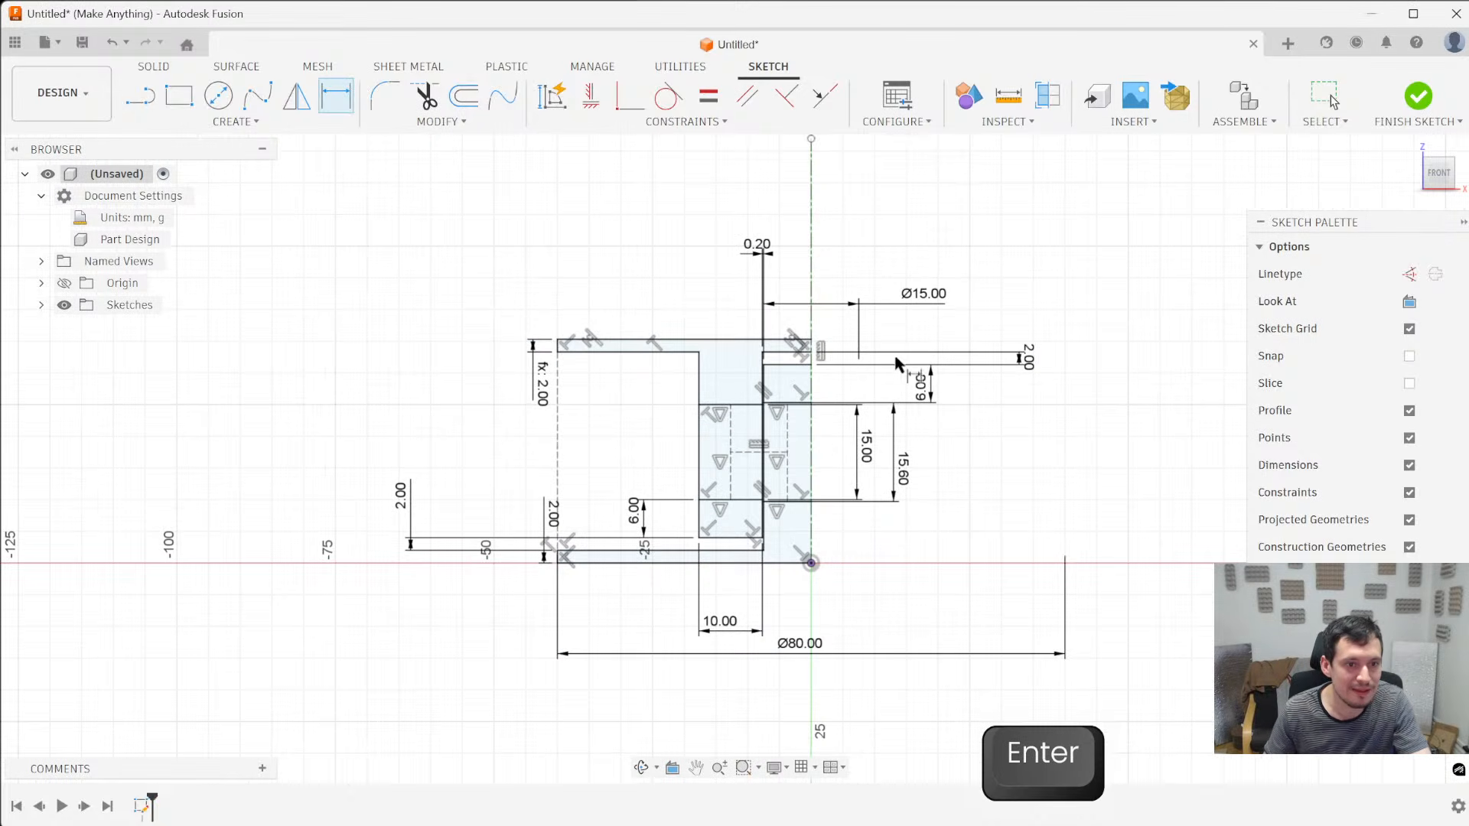
scroll(922, 474, "up", 2)
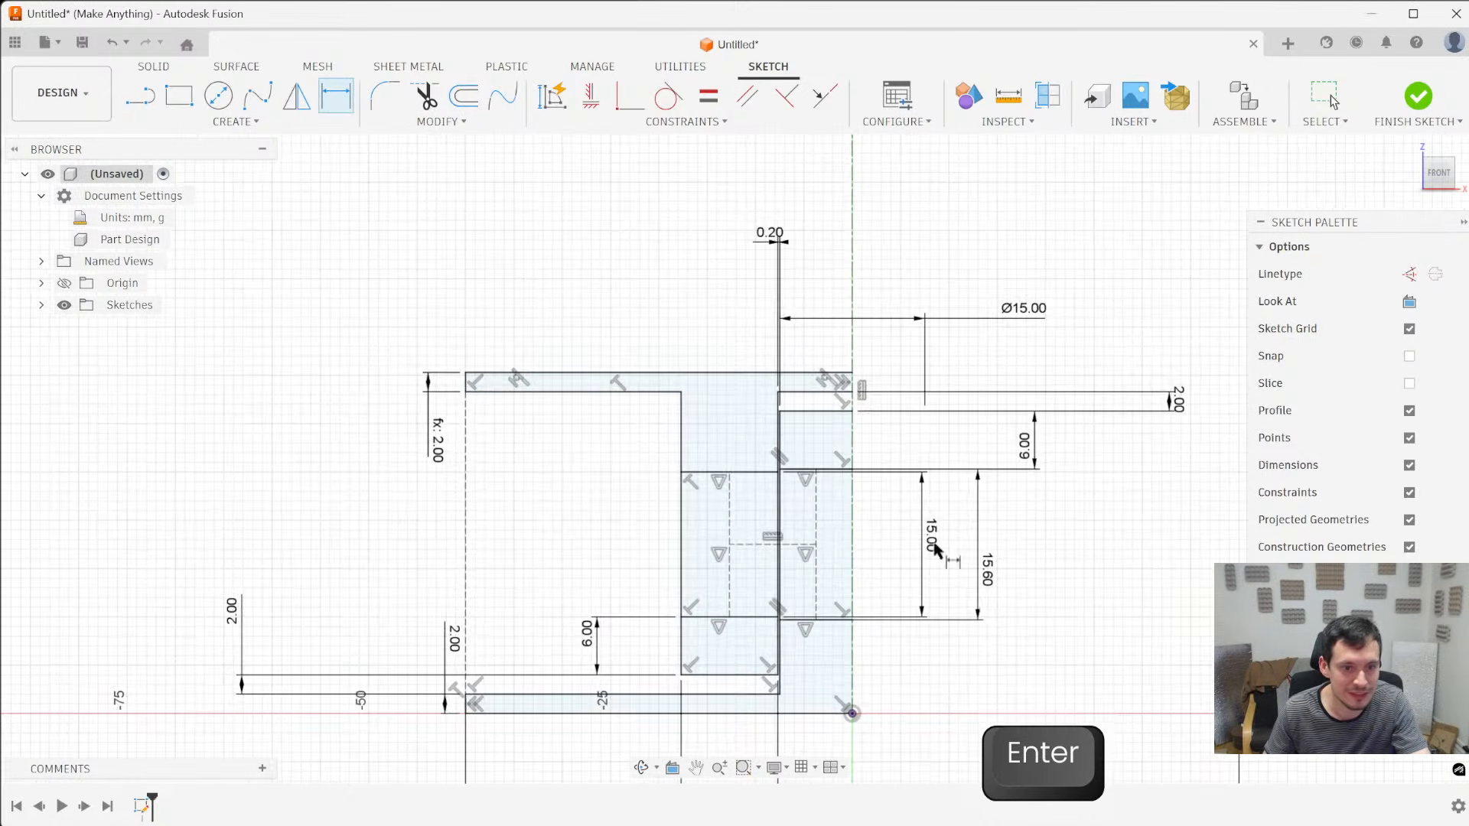
scroll(704, 562, "down", 2)
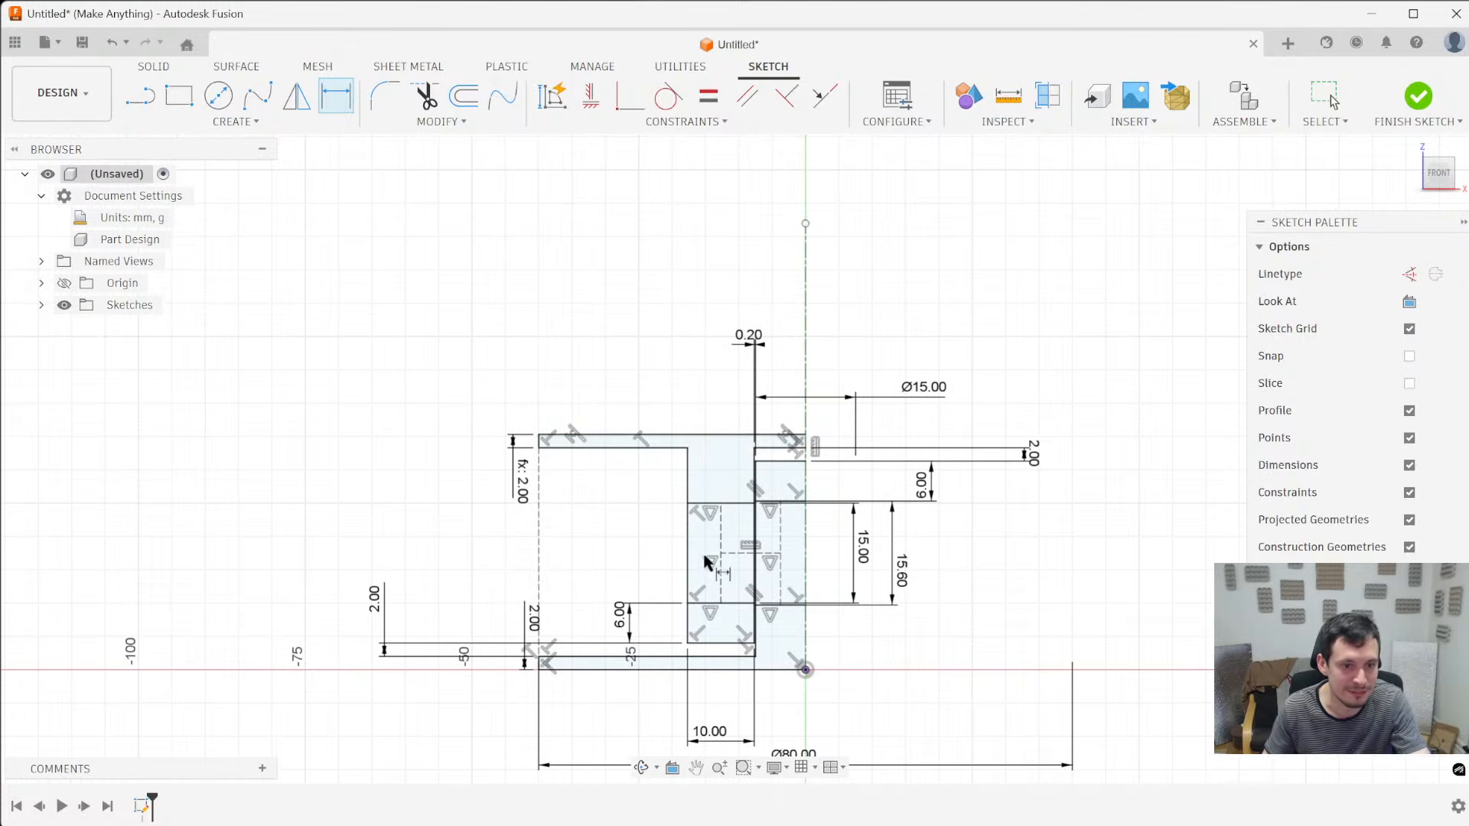
key("Escape")
- Inspect the constrained cross-section, checking the upper flange's top edge and the vertical centerline
left_click(684, 435)
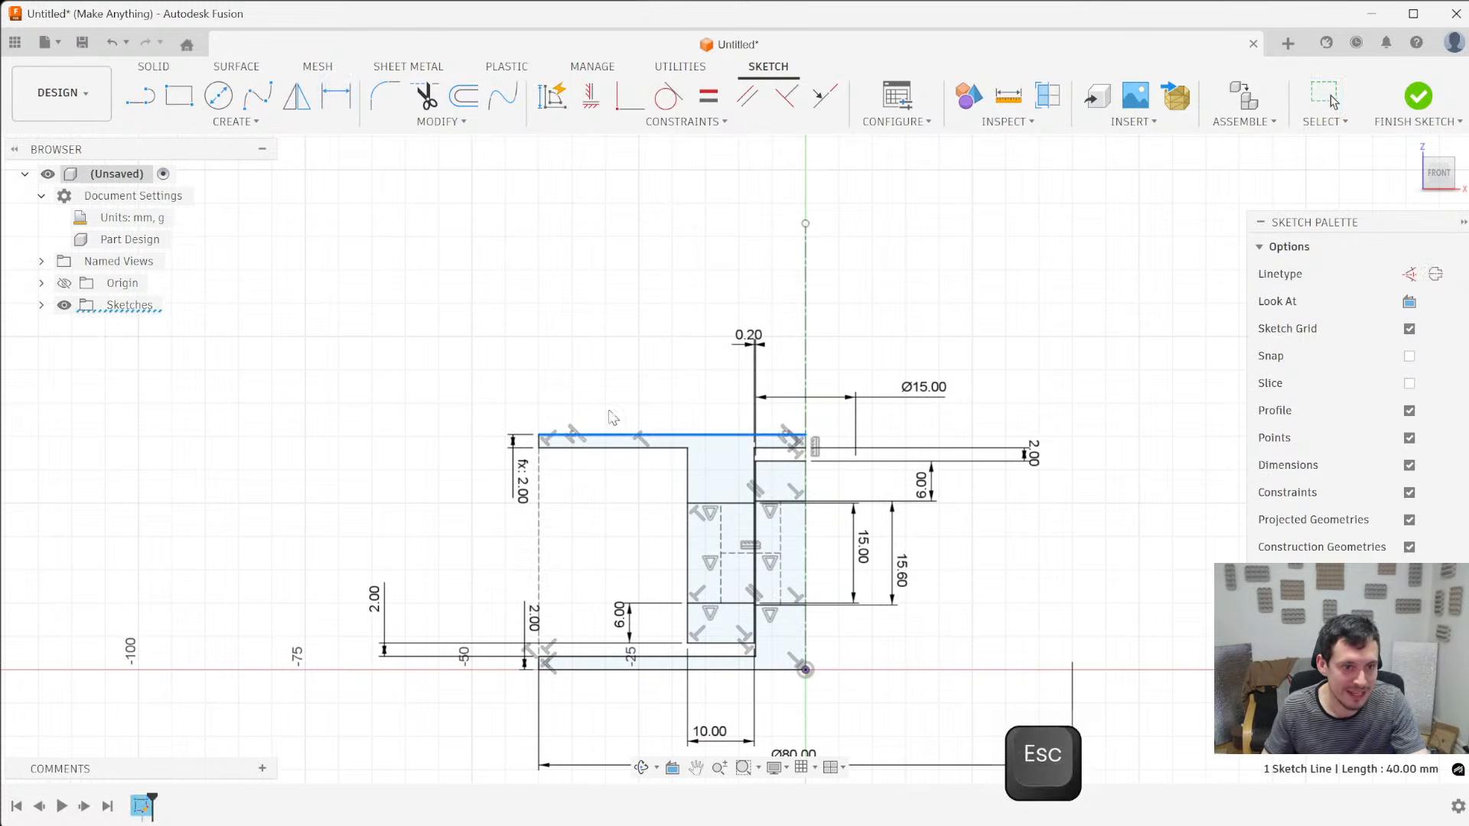
key("Escape")
scroll(758, 589, "up", 2)
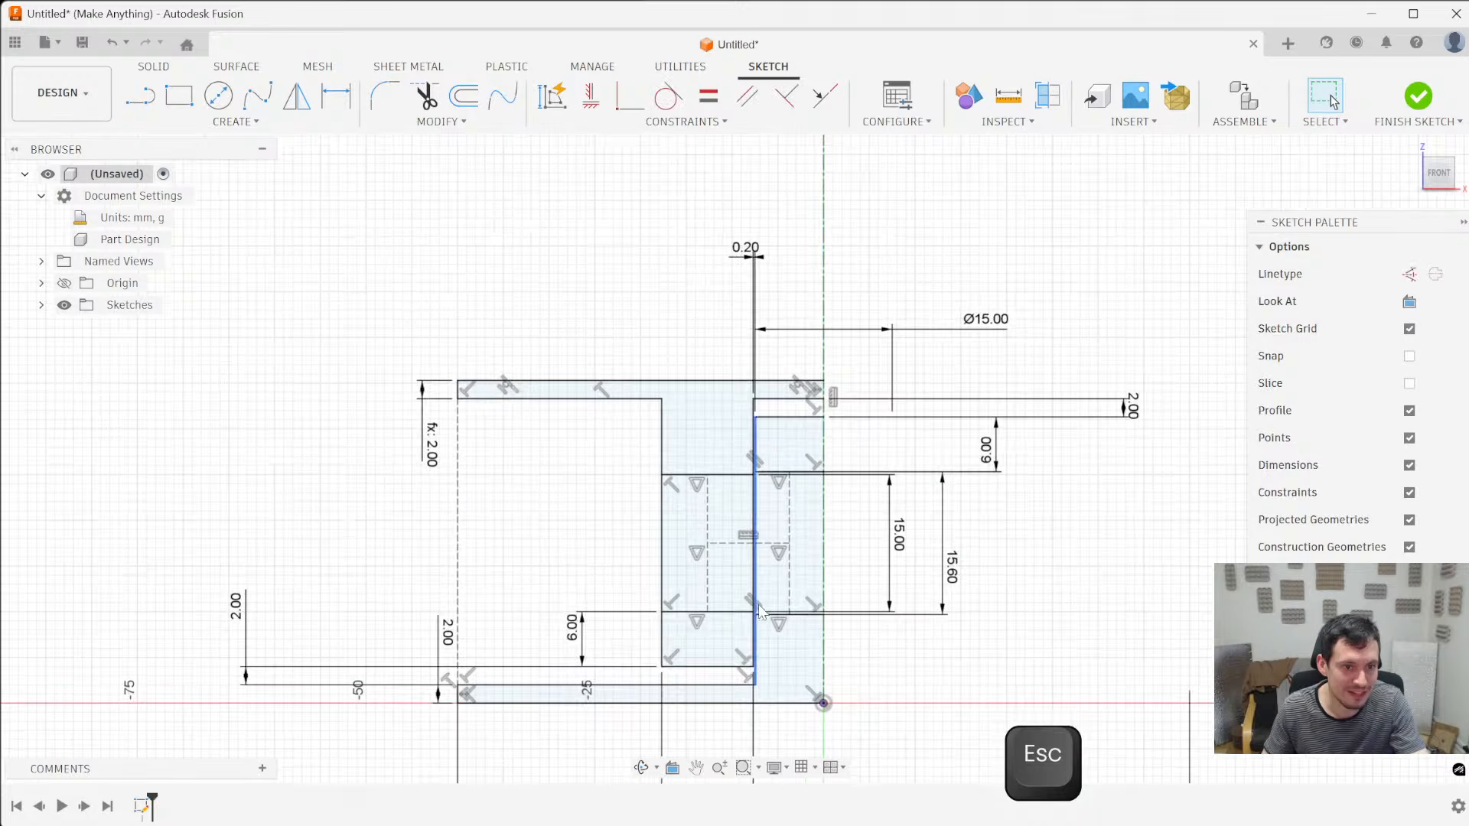
scroll(759, 609, "down", 4)
scroll(717, 722, "up", 3)
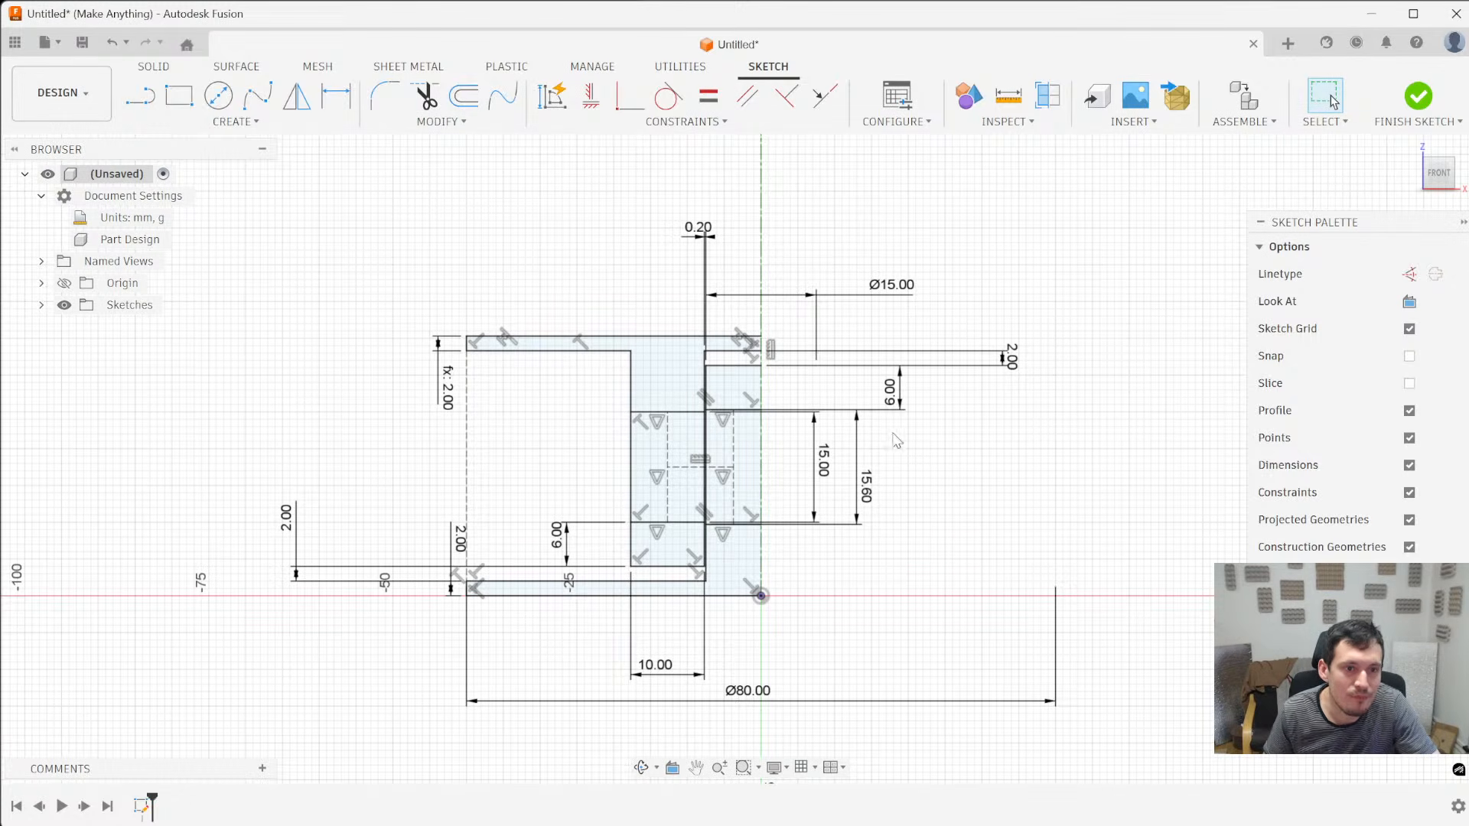
left_click(762, 490)
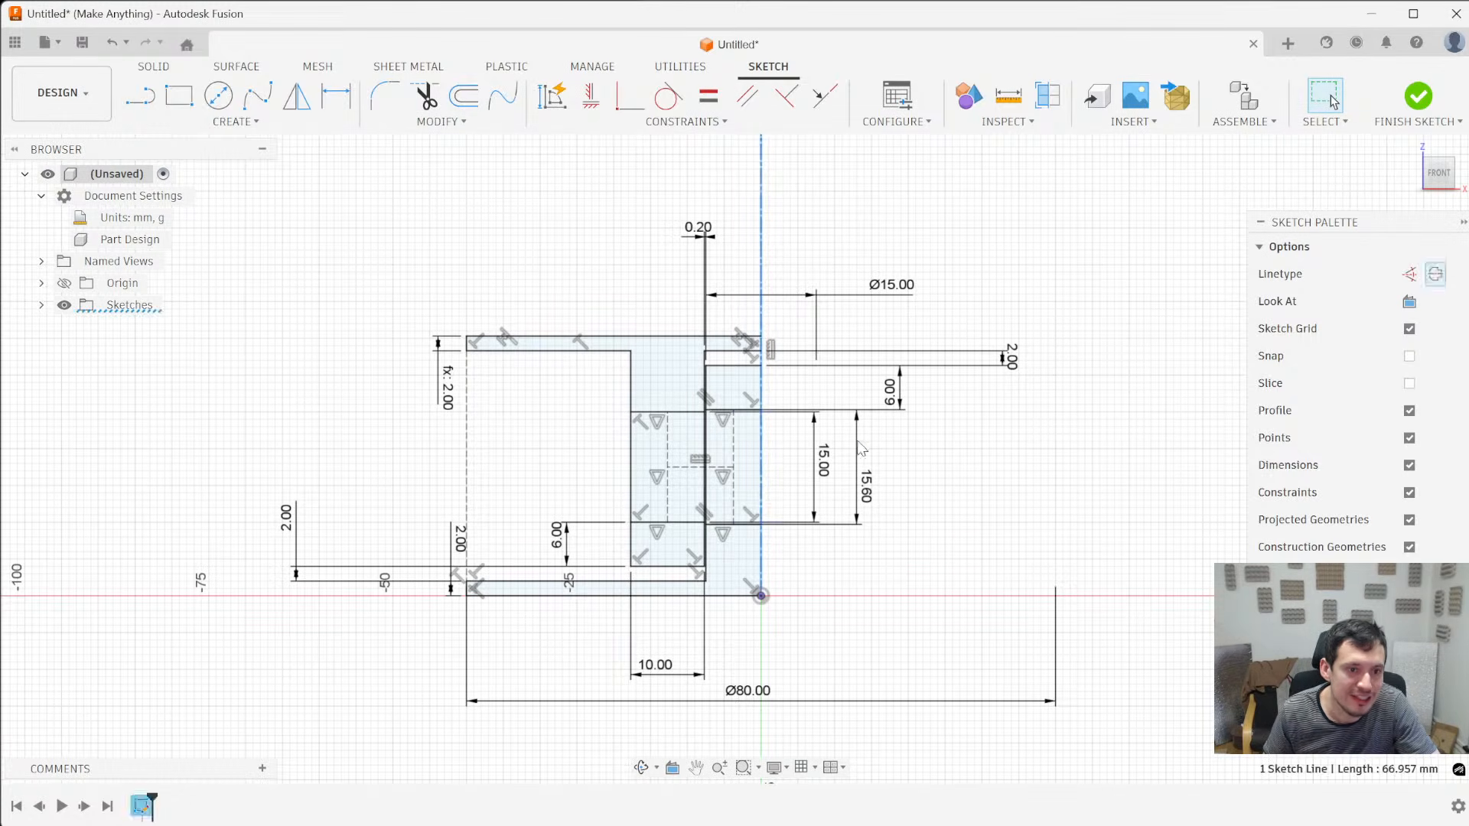
left_click(1063, 463)
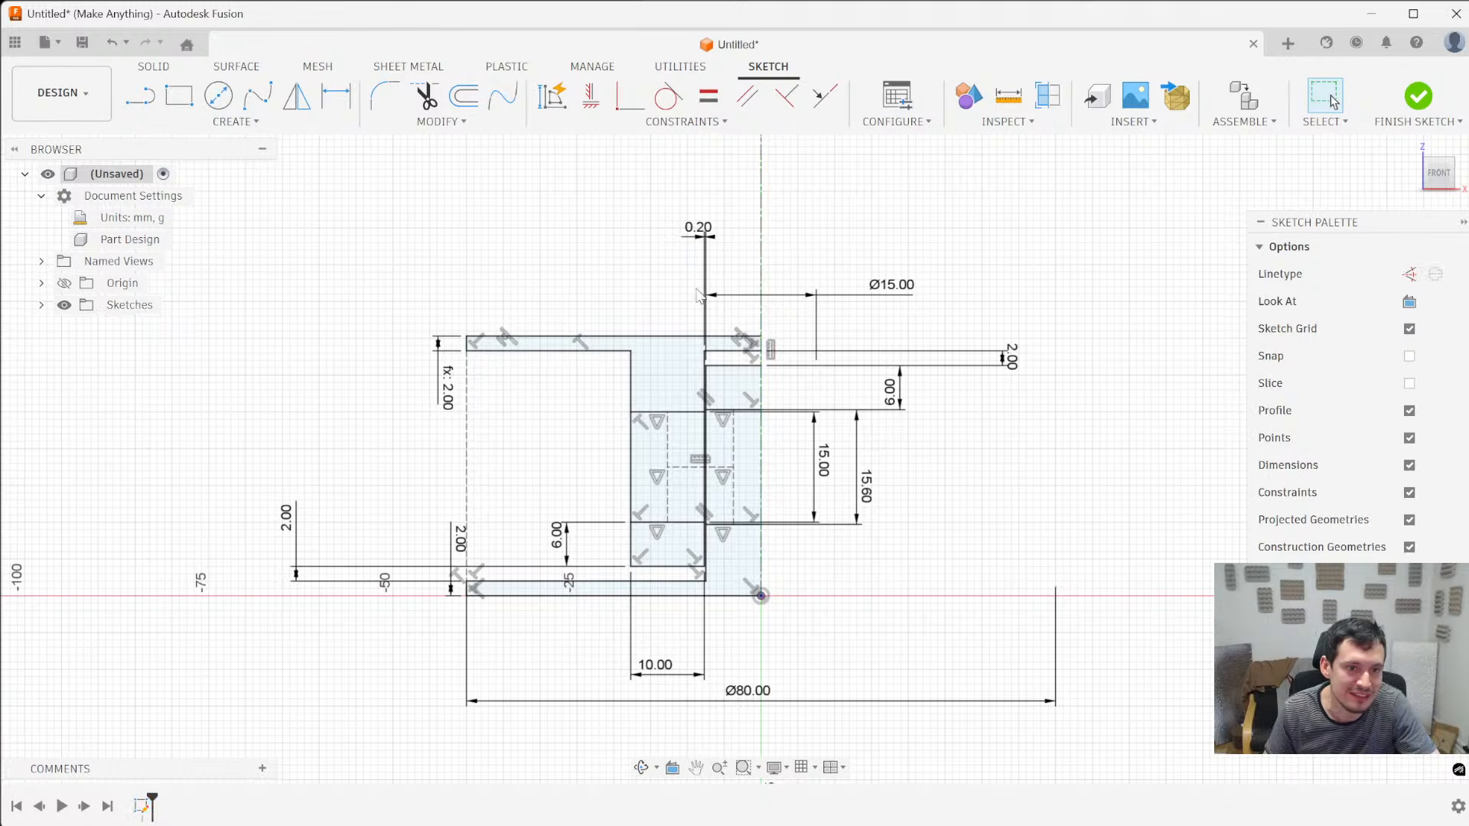
- Set up a symmetric Extrude of the post's and sleeve's upper and lower profiles, flanges included, with a 22 mm whole length
left_click(155, 67)
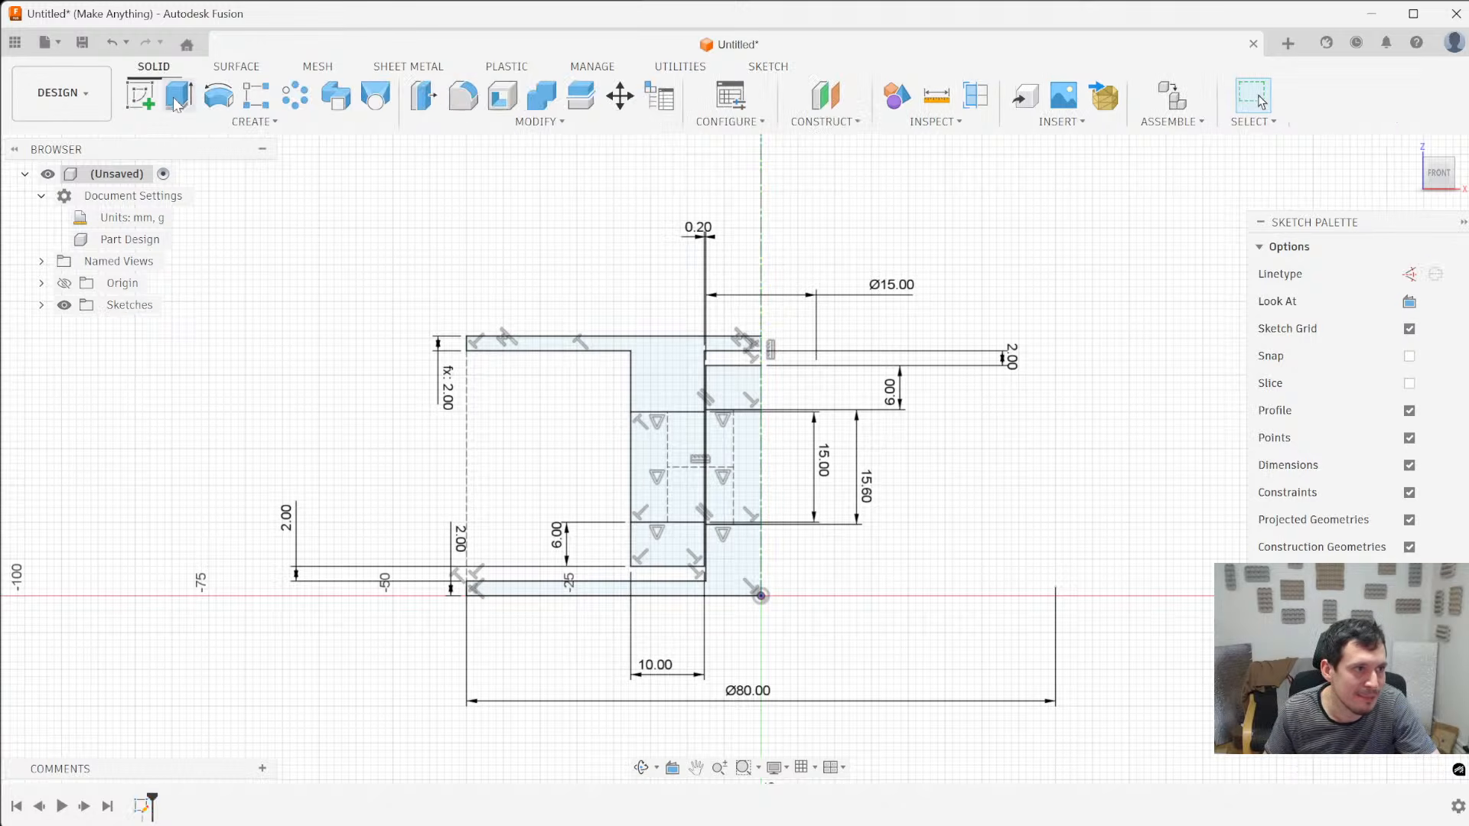
left_click(177, 102)
left_click(731, 389)
middle_click_drag(905, 496, 802, 496, "shift")
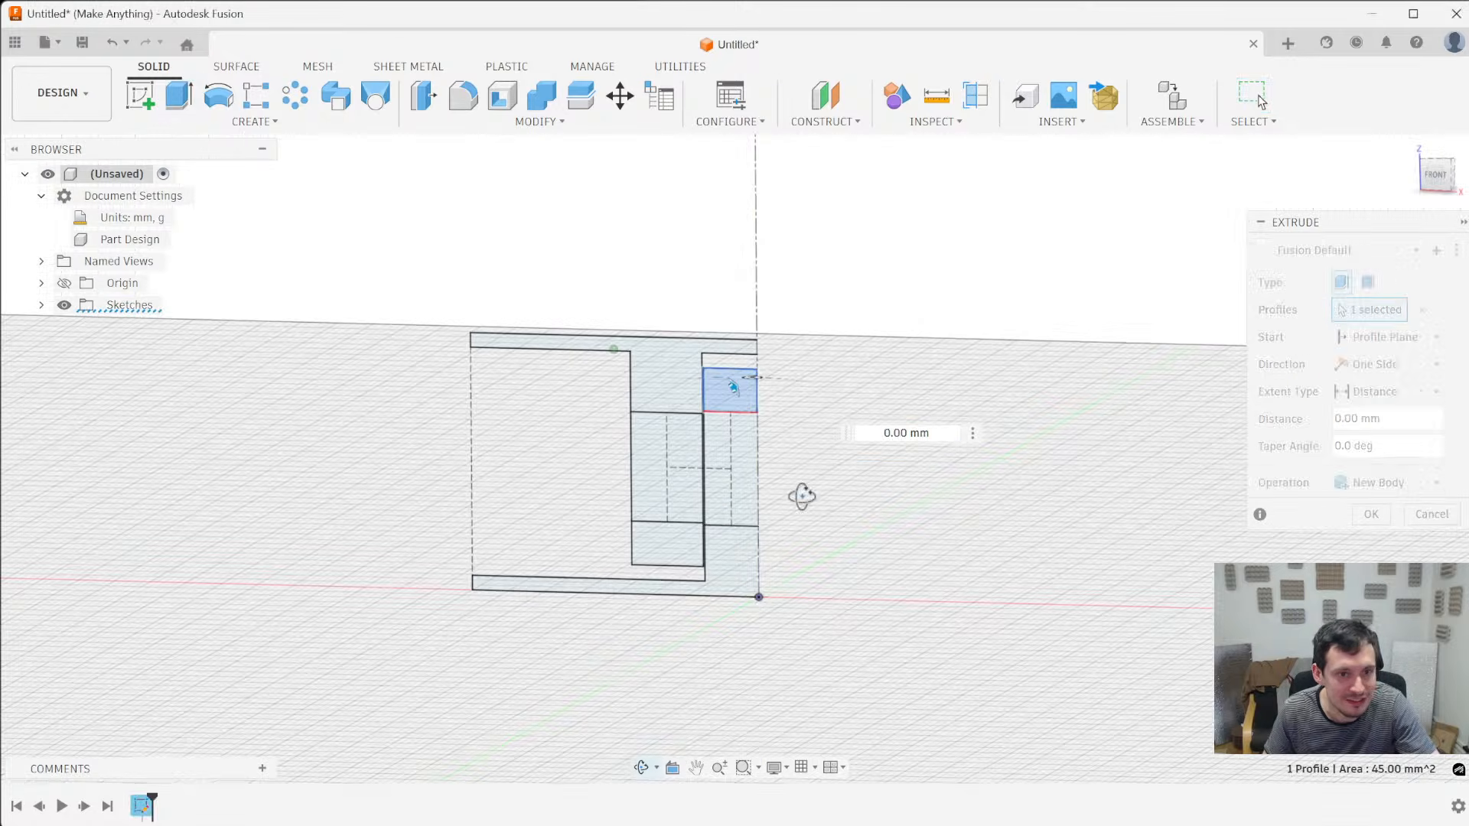
left_click(686, 543, "ctrl")
left_click(665, 375, "ctrl")
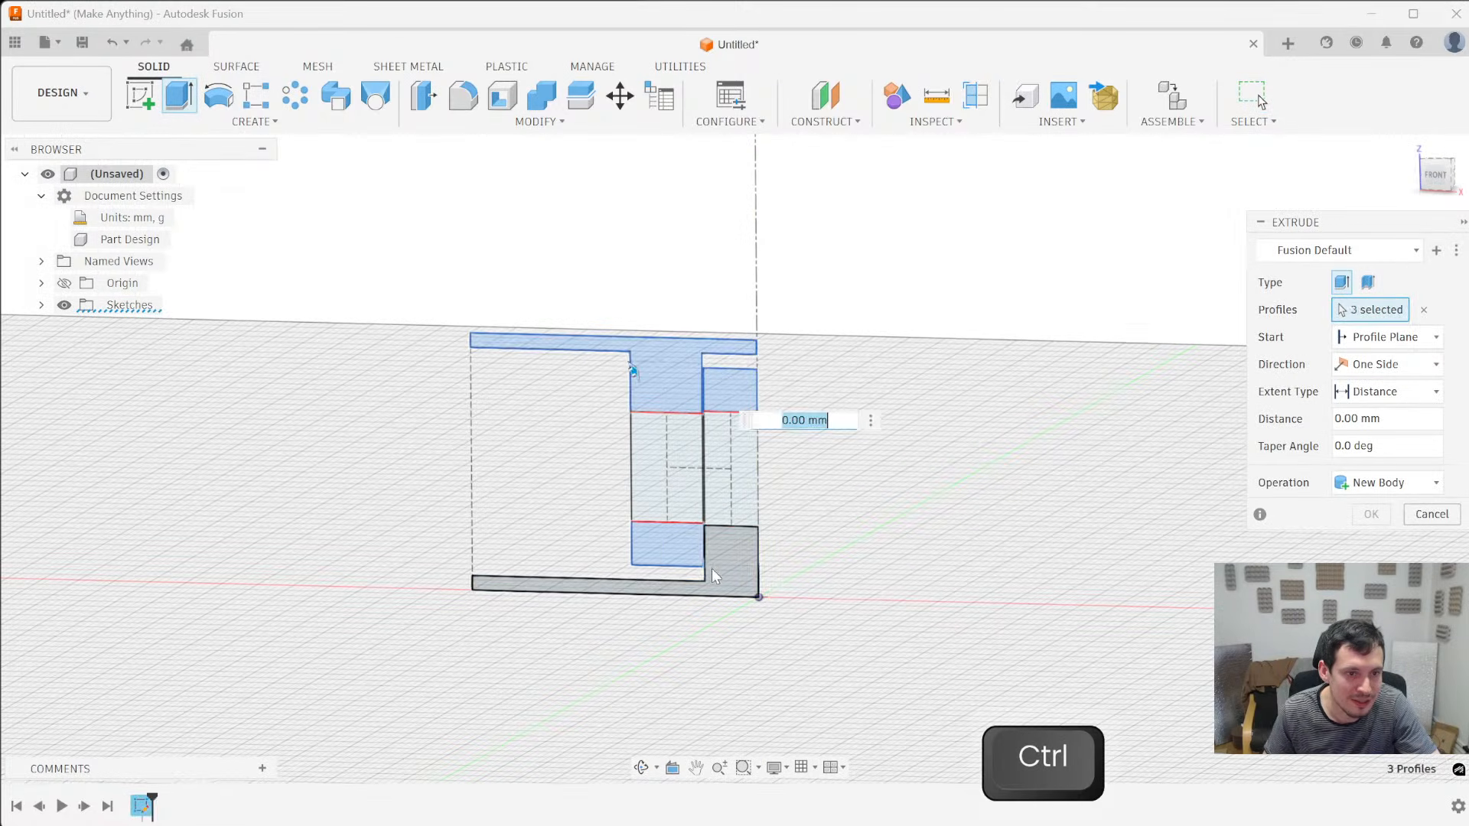
left_click(617, 574, "ctrl")
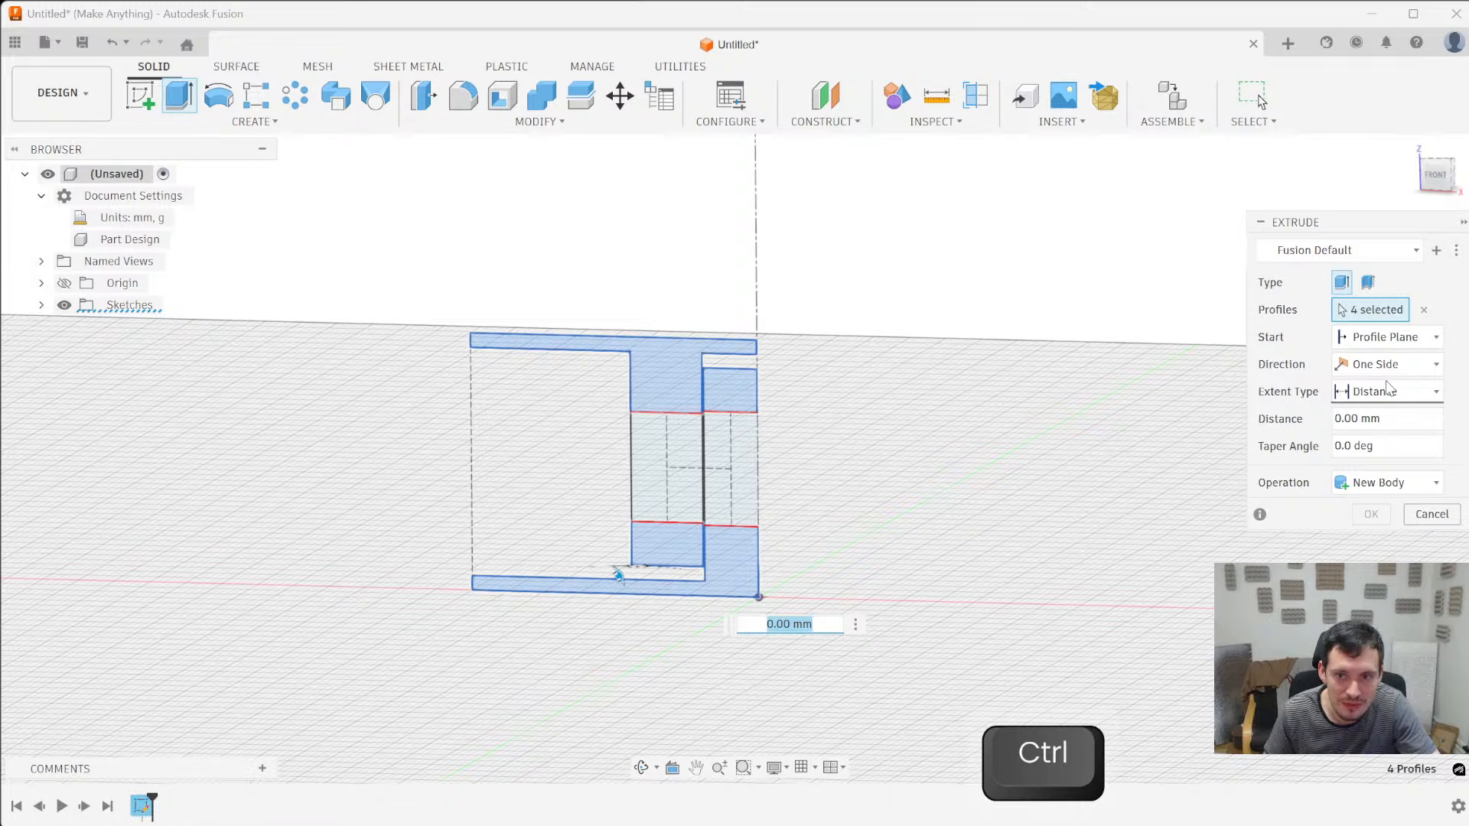
left_click(1425, 364)
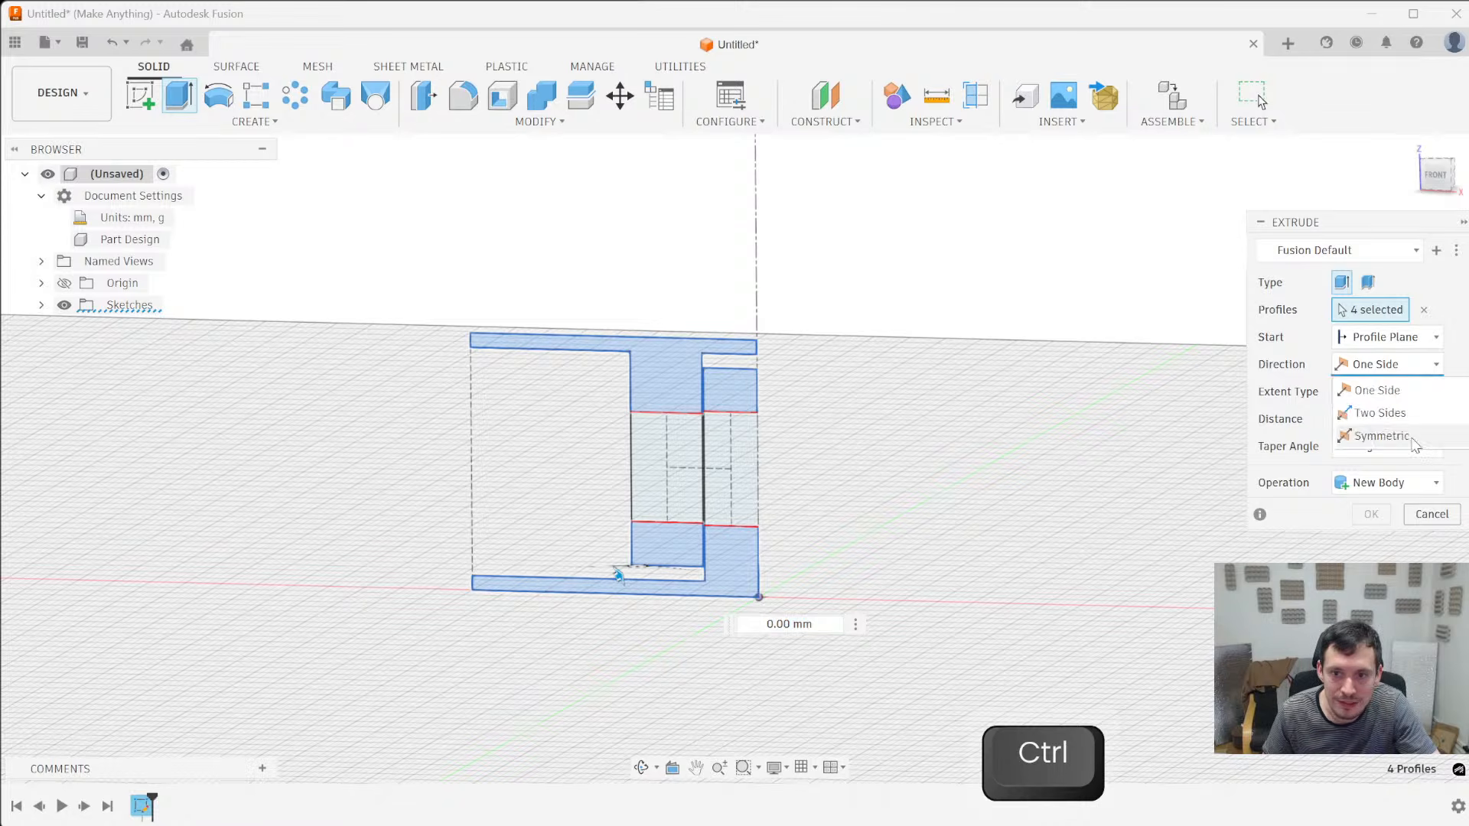
left_click(1404, 438)
left_click(1377, 419)
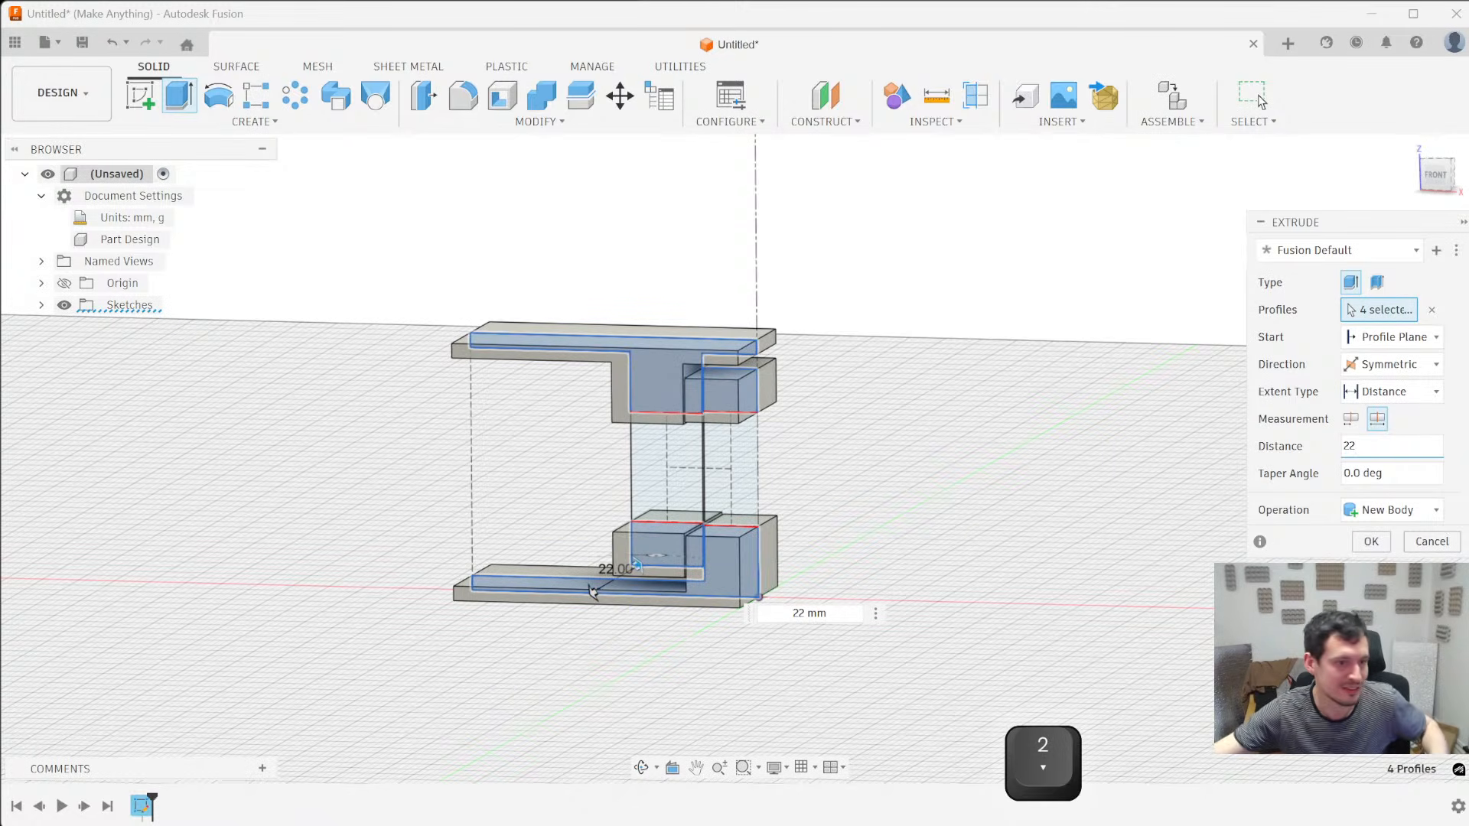
- Add the middle profiles of the post and sleeve to the 22 mm extrusion and create the new bodies
middle_click_drag(990, 396, 1023, 391, "shift")
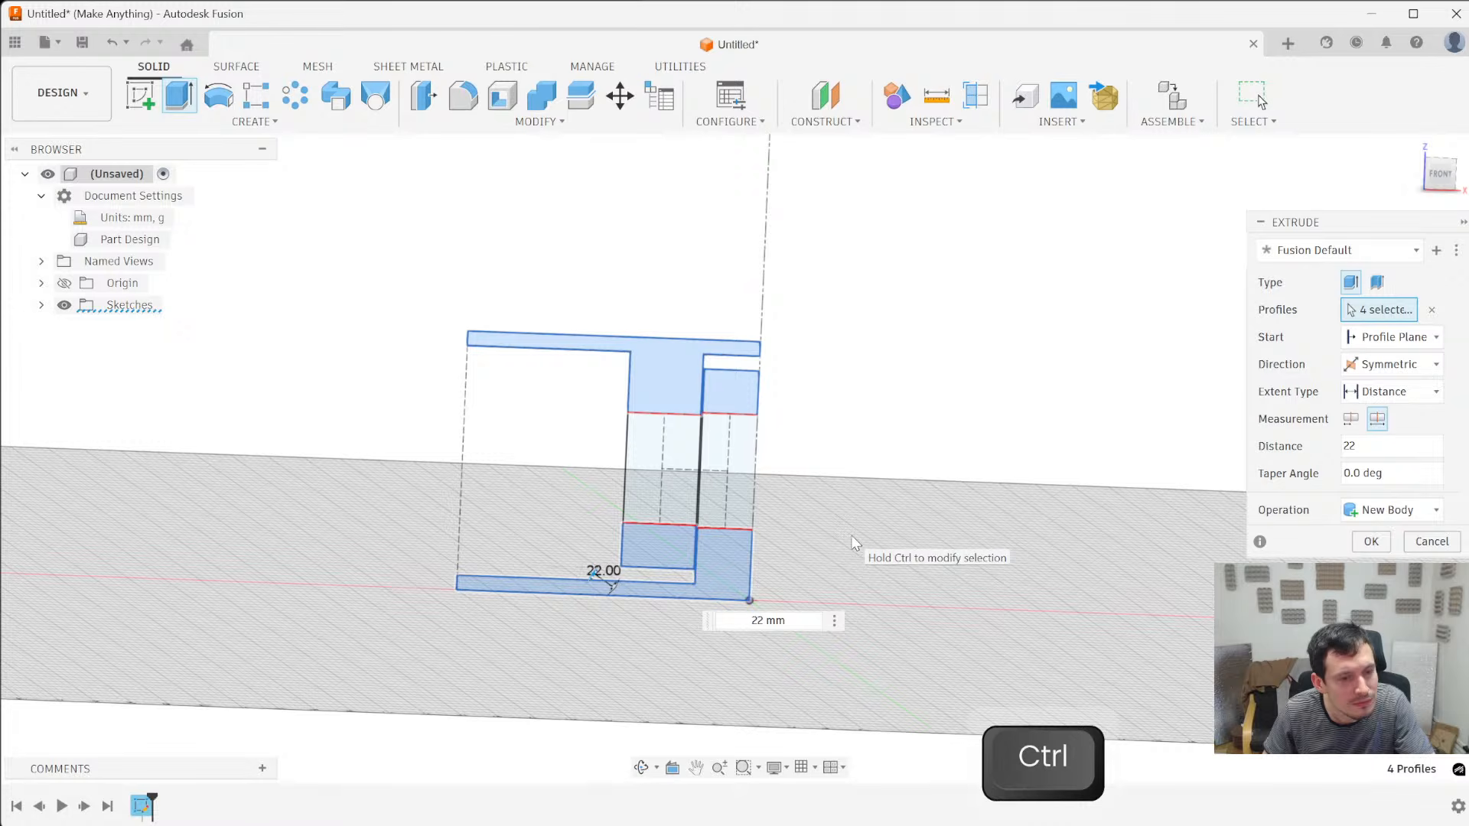
left_click(696, 502, "ctrl")
left_click(716, 502, "ctrl")
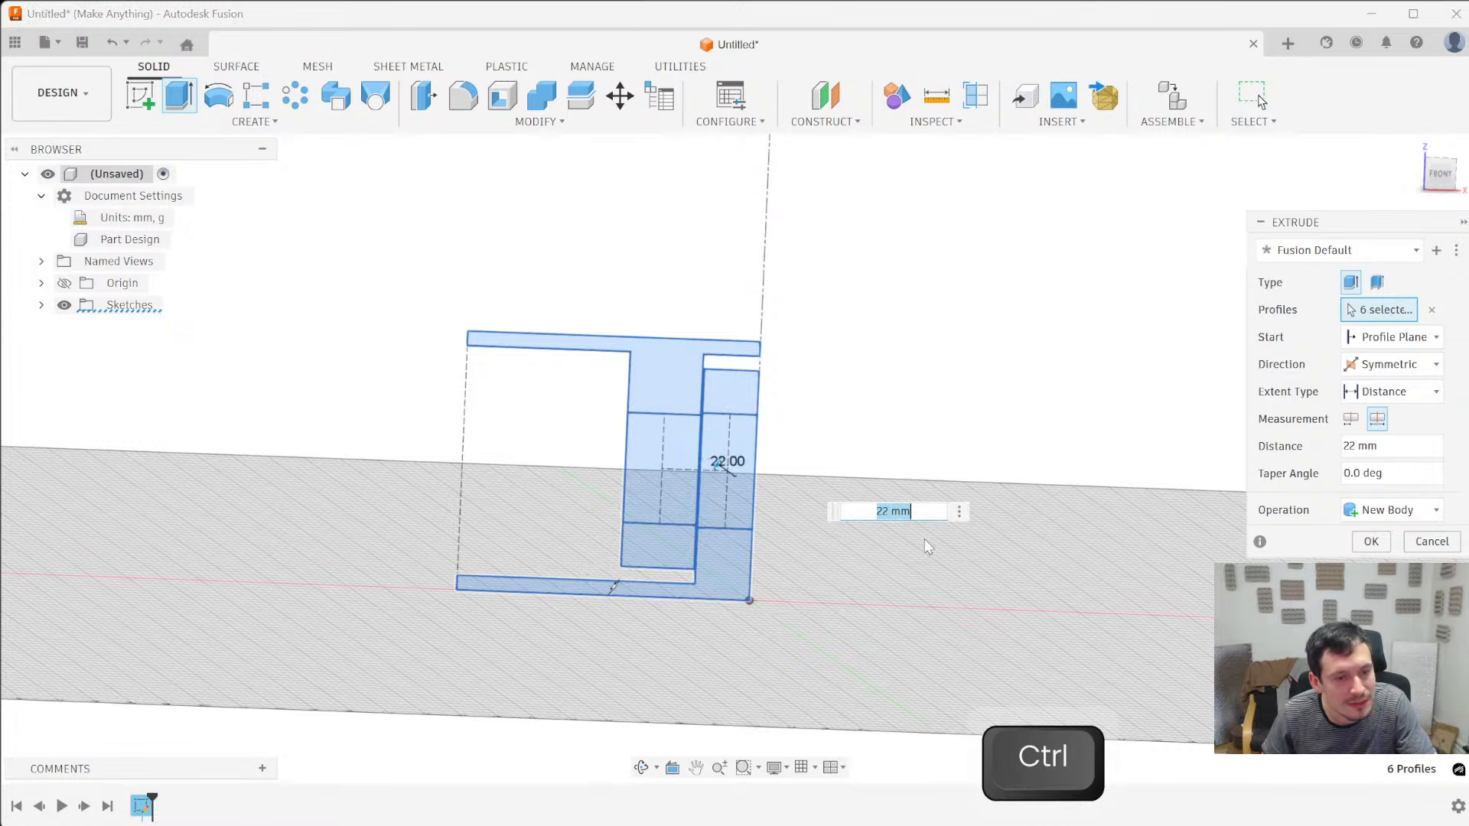
middle_click_drag(984, 450, 917, 284, "shift")
key("Return")
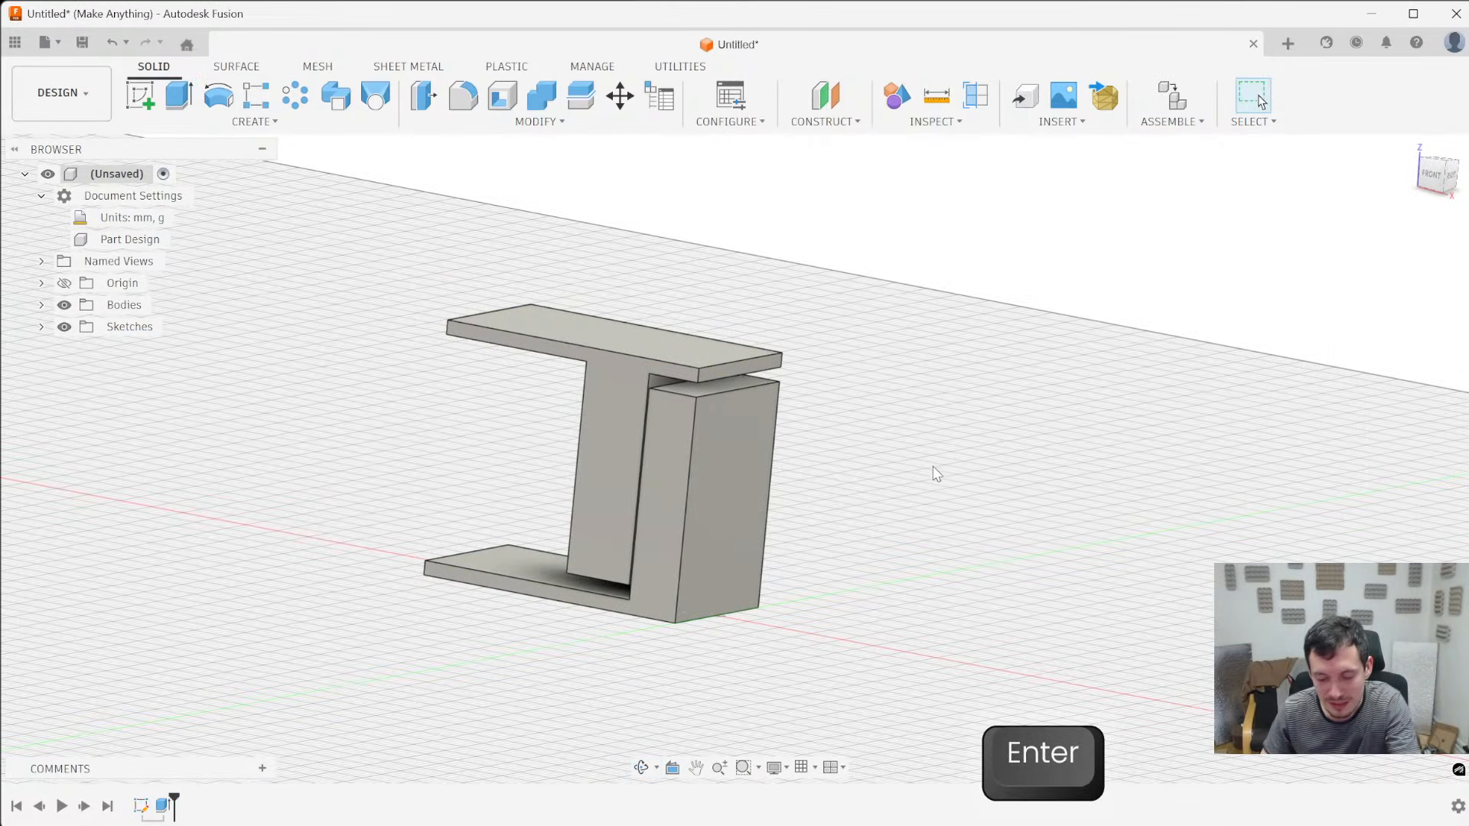
- Mirror both bodies across the vertical origin plane through the post's center, using the Join operation
key("backslash")
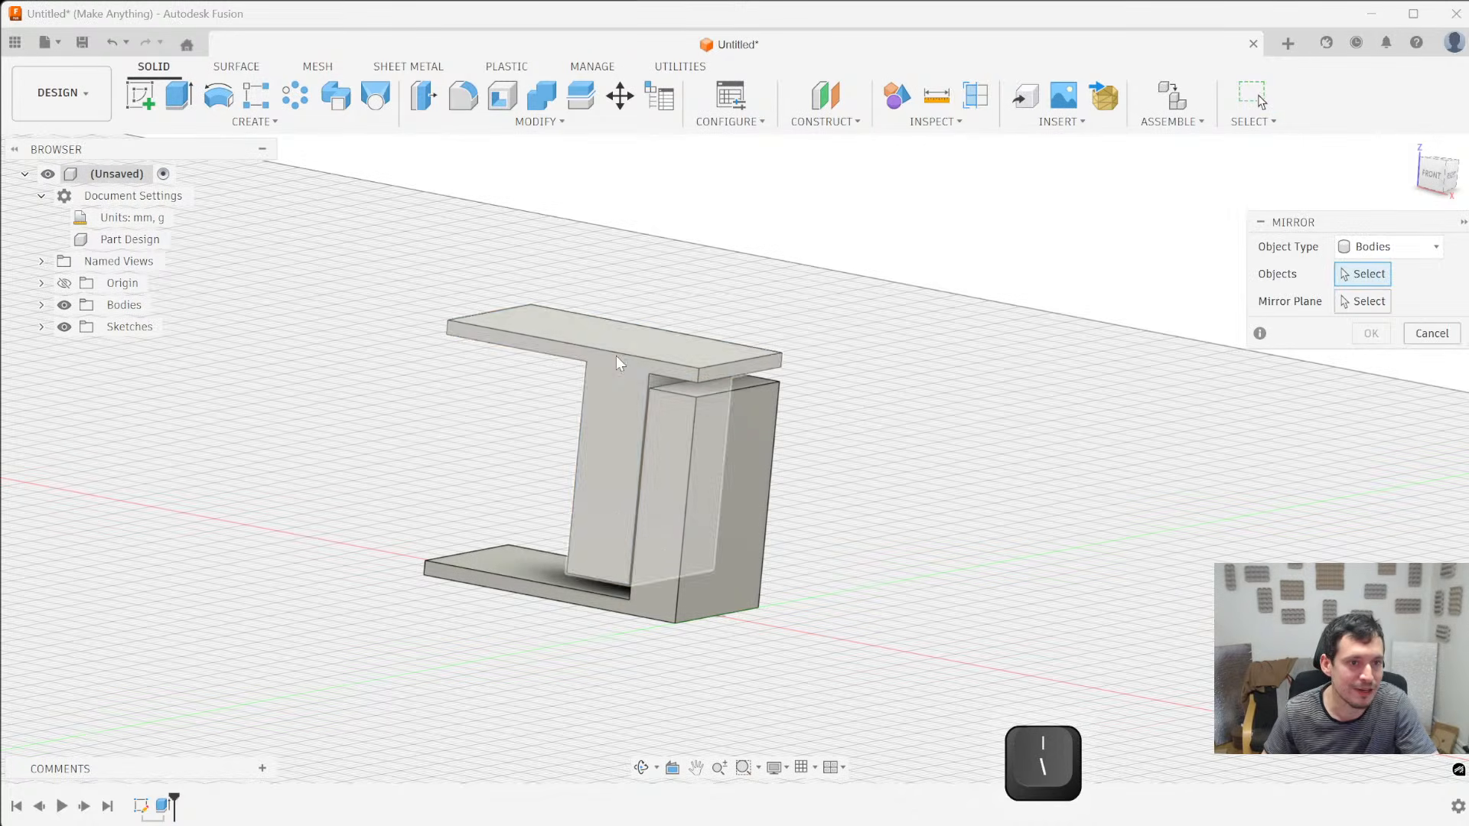
left_click(617, 356)
left_click(727, 439)
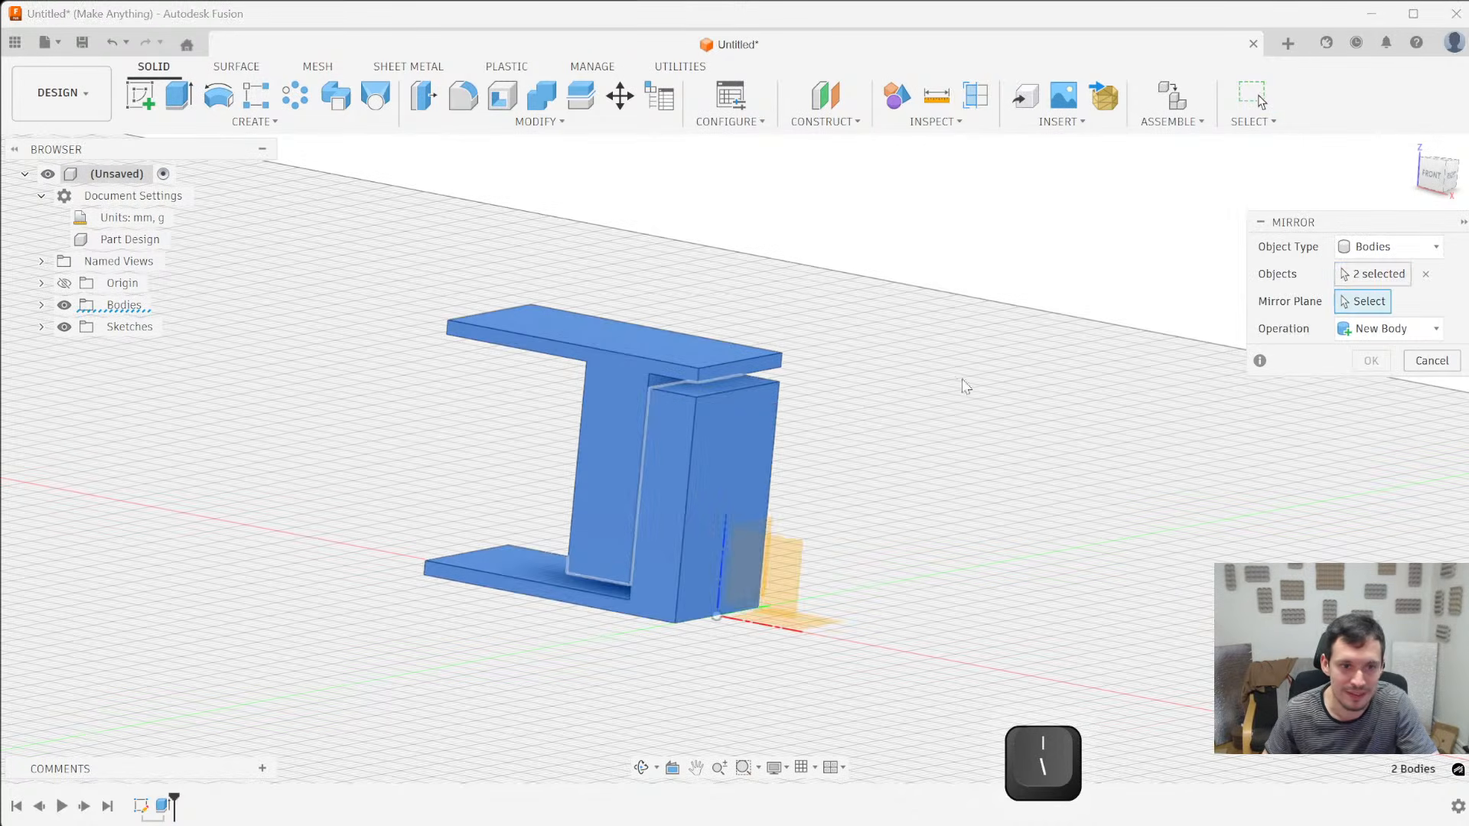
left_click(753, 551)
middle_click_drag(1158, 581, 1104, 548, "shift")
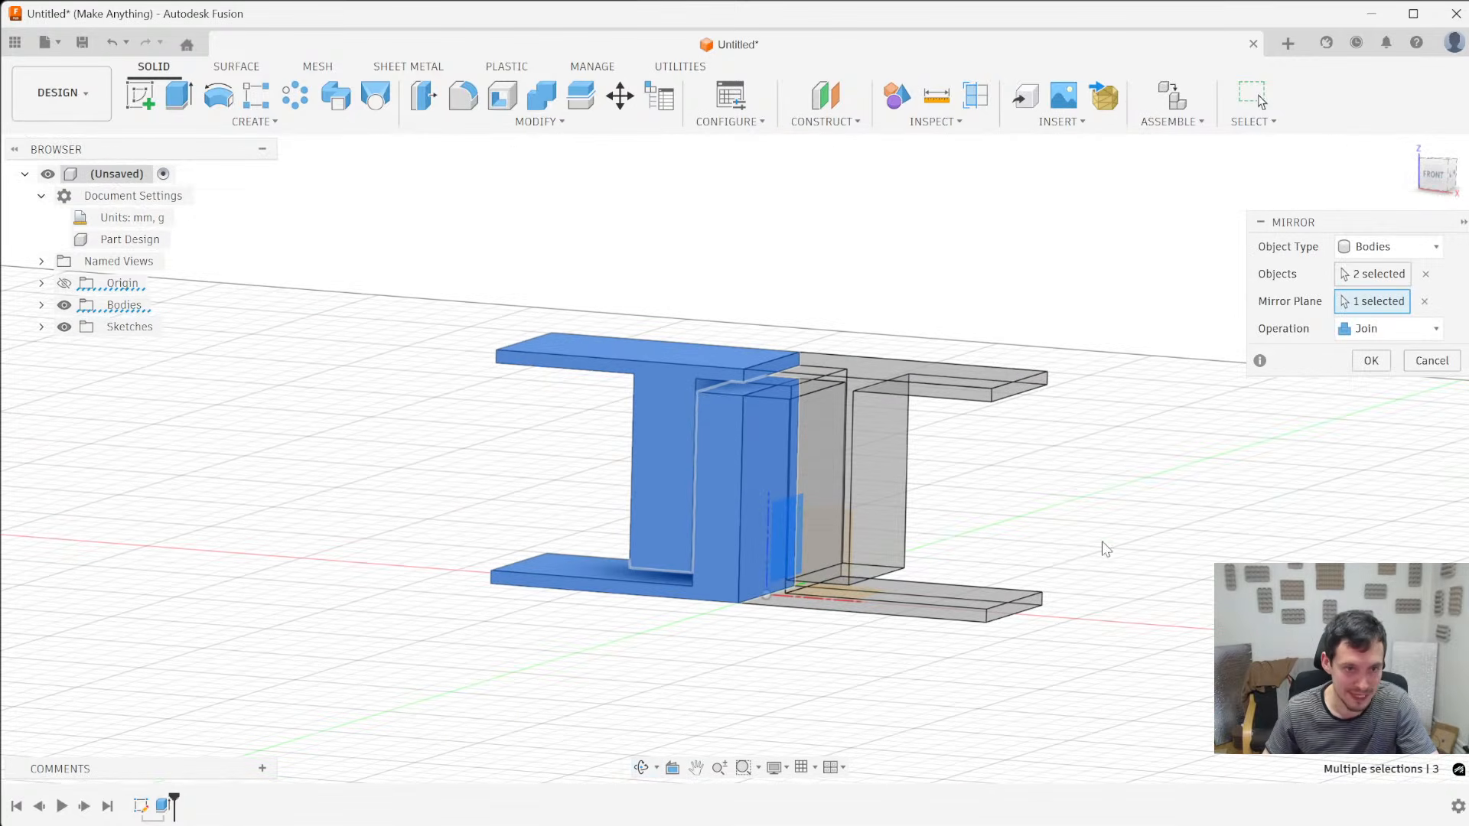
left_click(1369, 359)
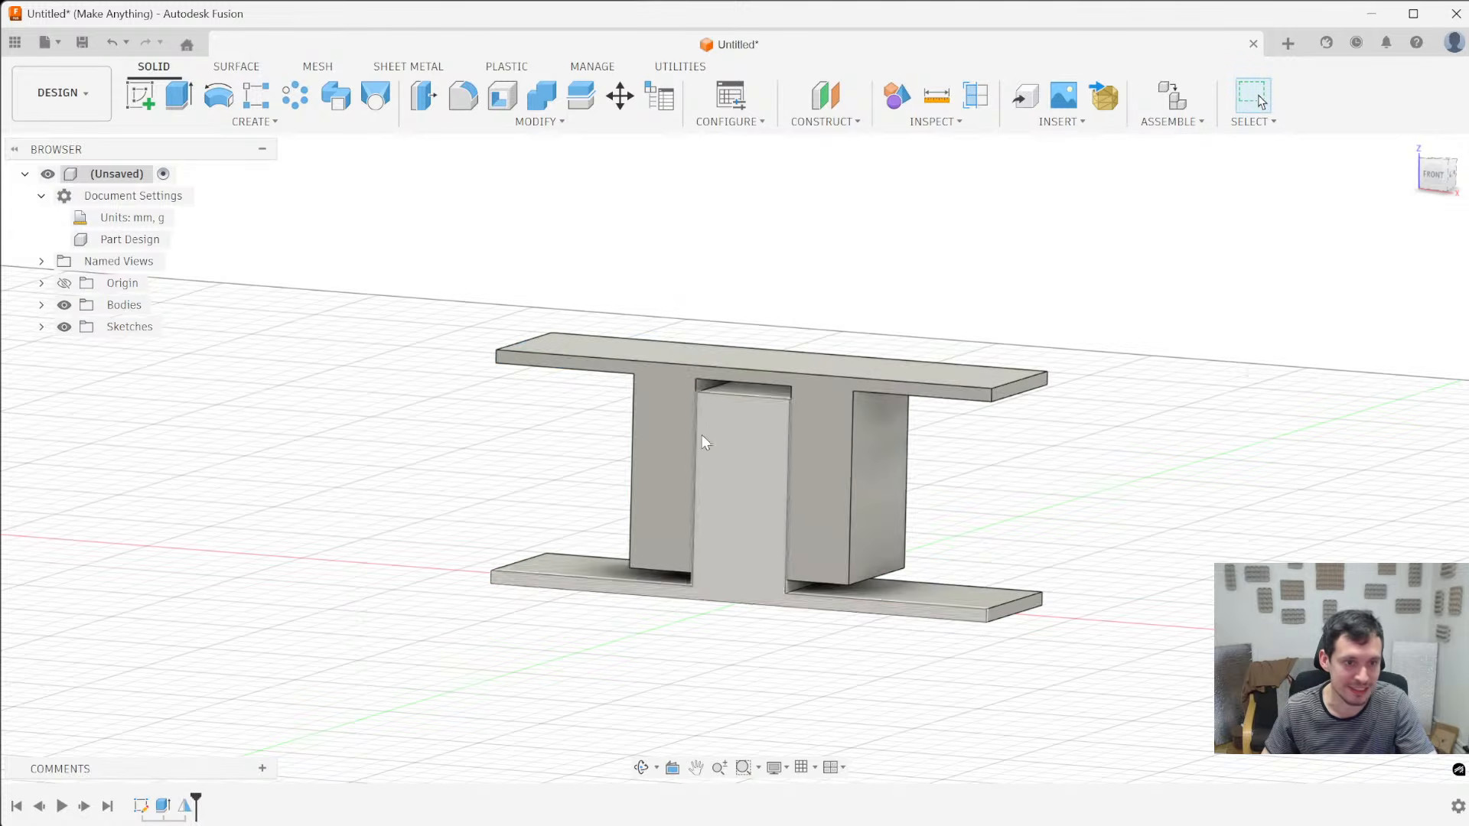
- Duplicate the grey glossy plastic appearance, recolor the copy light red and apply it to the upper sleeve body
scroll(701, 435, "up", 5)
scroll(879, 498, "down", 5)
mouse_move(879, 498)
middle_mouse_down("shift")
mouse_move(755, 498)
mouse_move(908, 474)
mouse_move(781, 531)
middle_mouse_up("shift")
key("a")
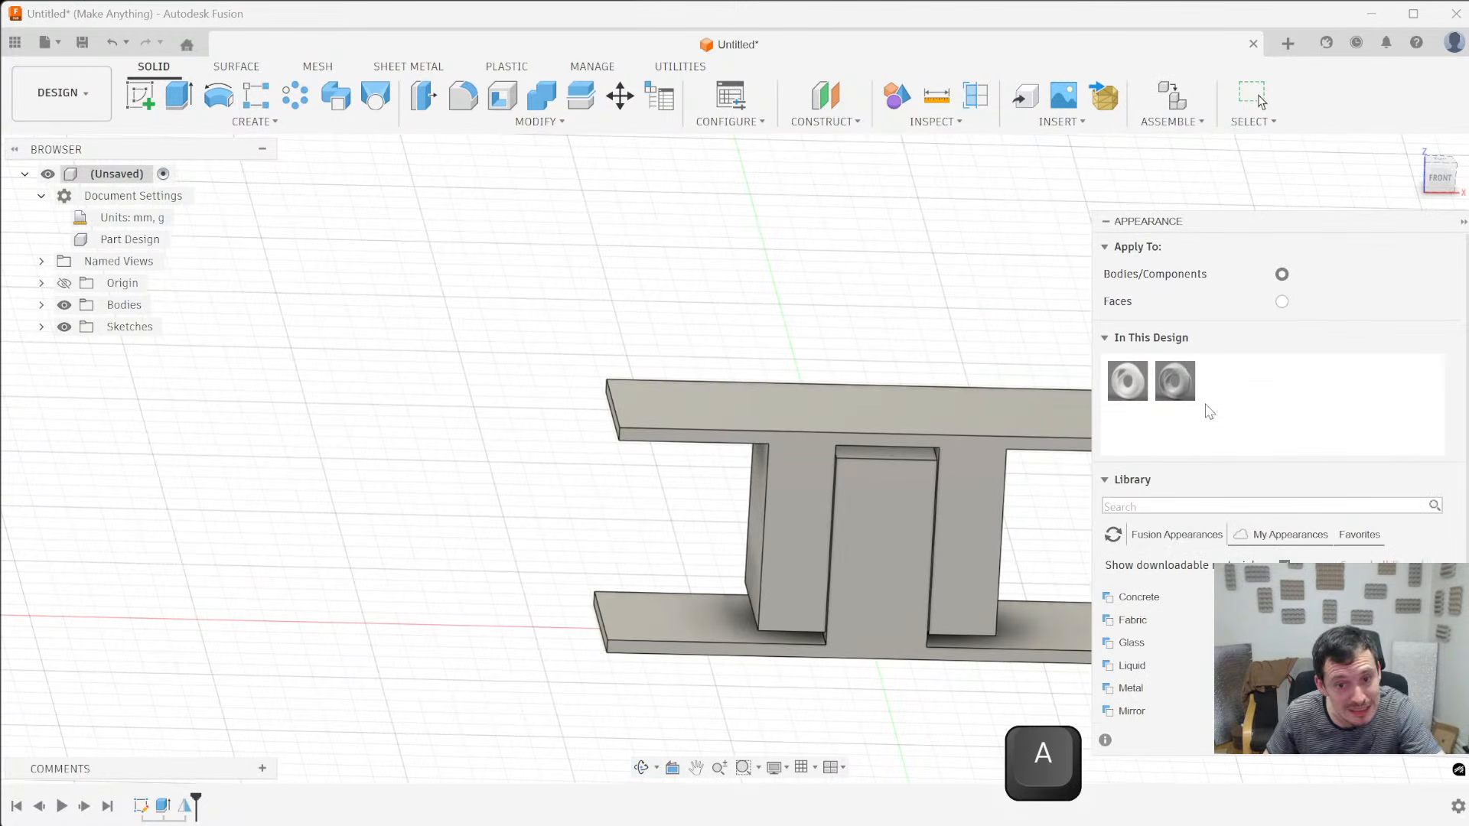
right_click(1174, 382)
left_click(1209, 407)
double_click(1227, 377)
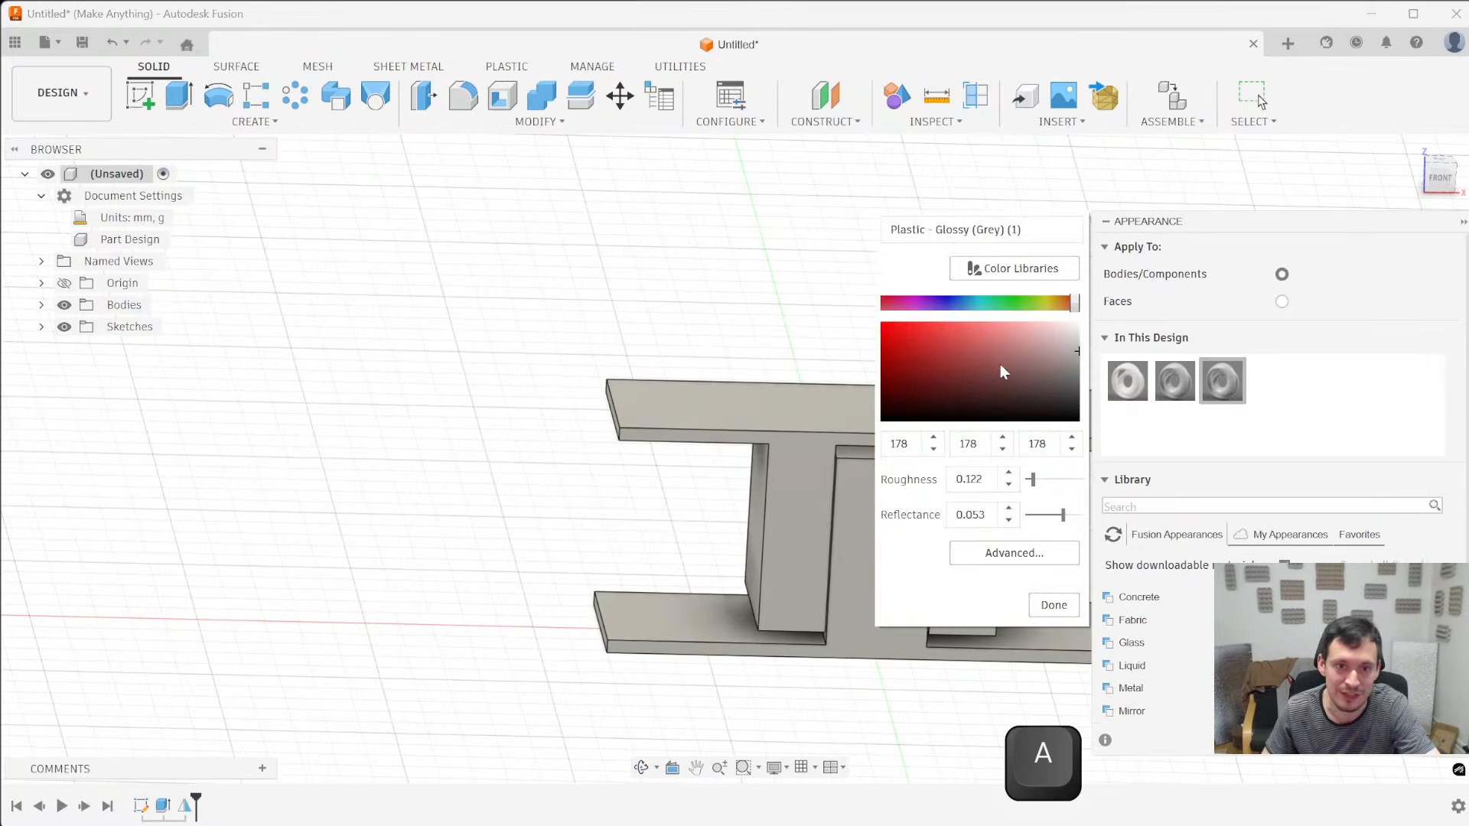
left_click(1010, 322)
left_click(1051, 602)
left_click_drag(1237, 372, 1010, 421)
- Duplicate the light red appearance, recolor the copy blue (103, 171, 255) and apply it to the lower post body
right_click(1231, 377)
left_click(1271, 411)
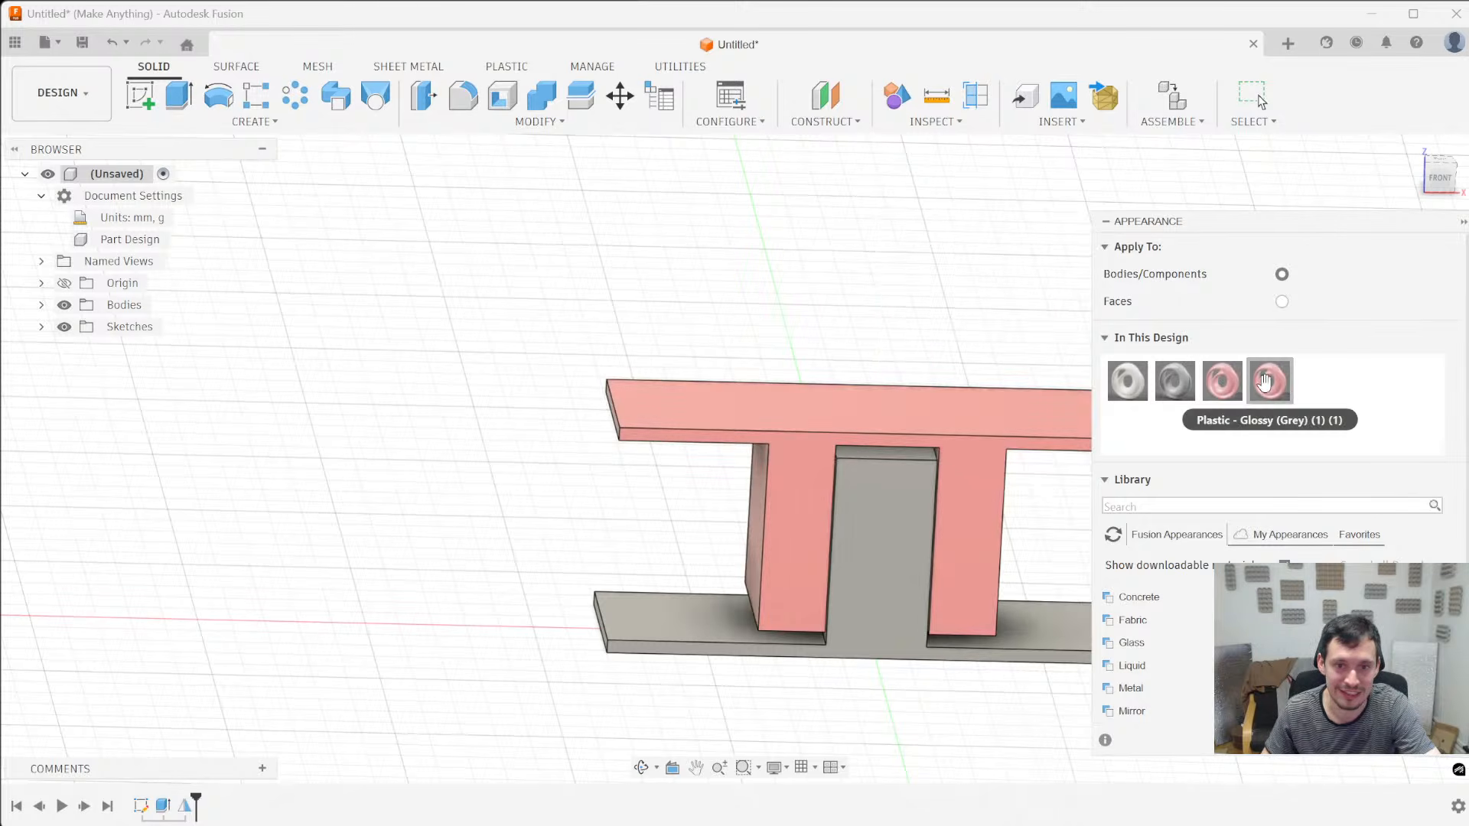
double_click(1268, 379)
left_click_drag(1039, 304, 962, 306)
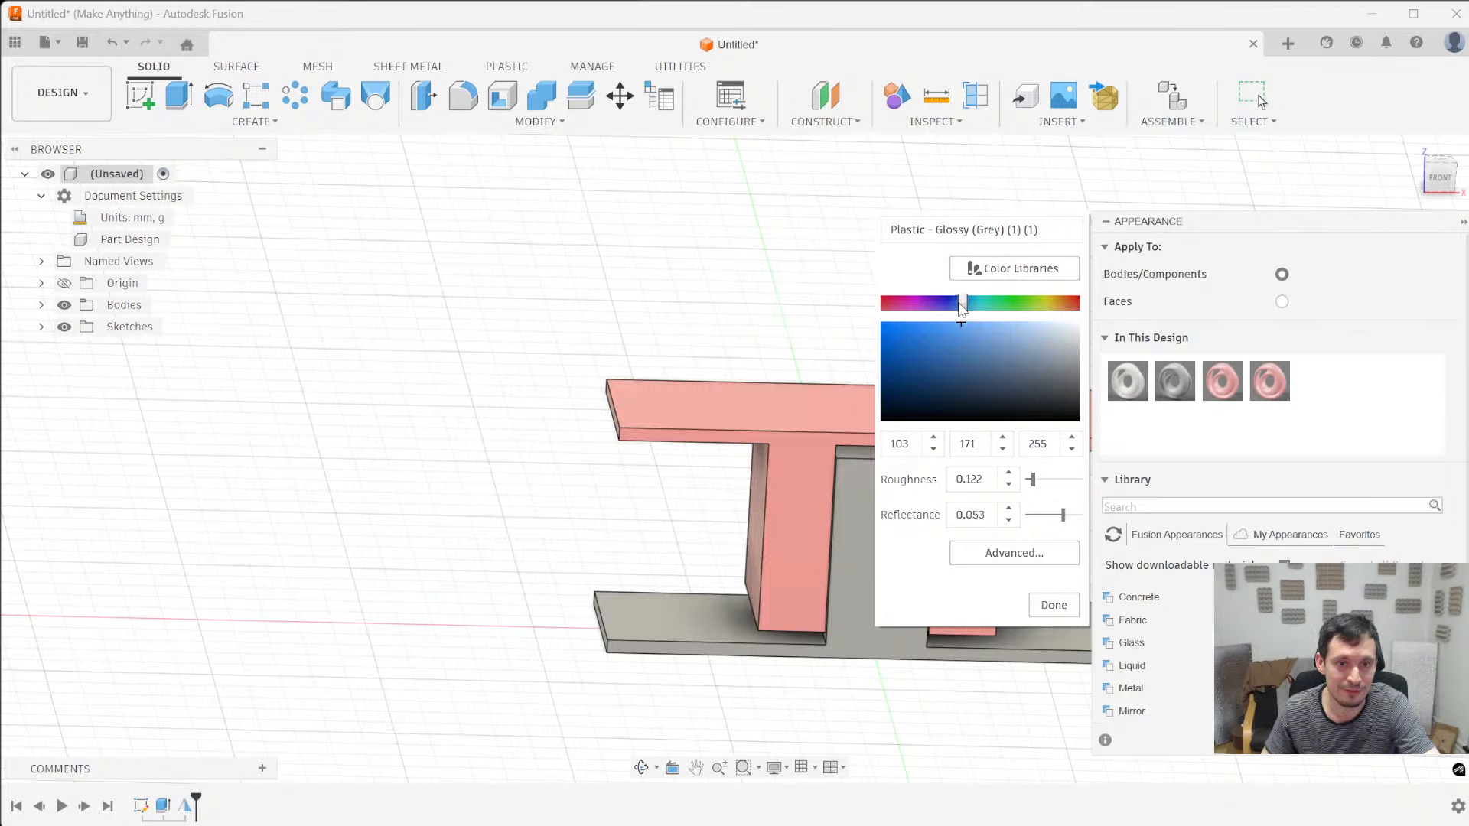
left_click(1064, 607)
left_click_drag(1272, 375, 876, 544)
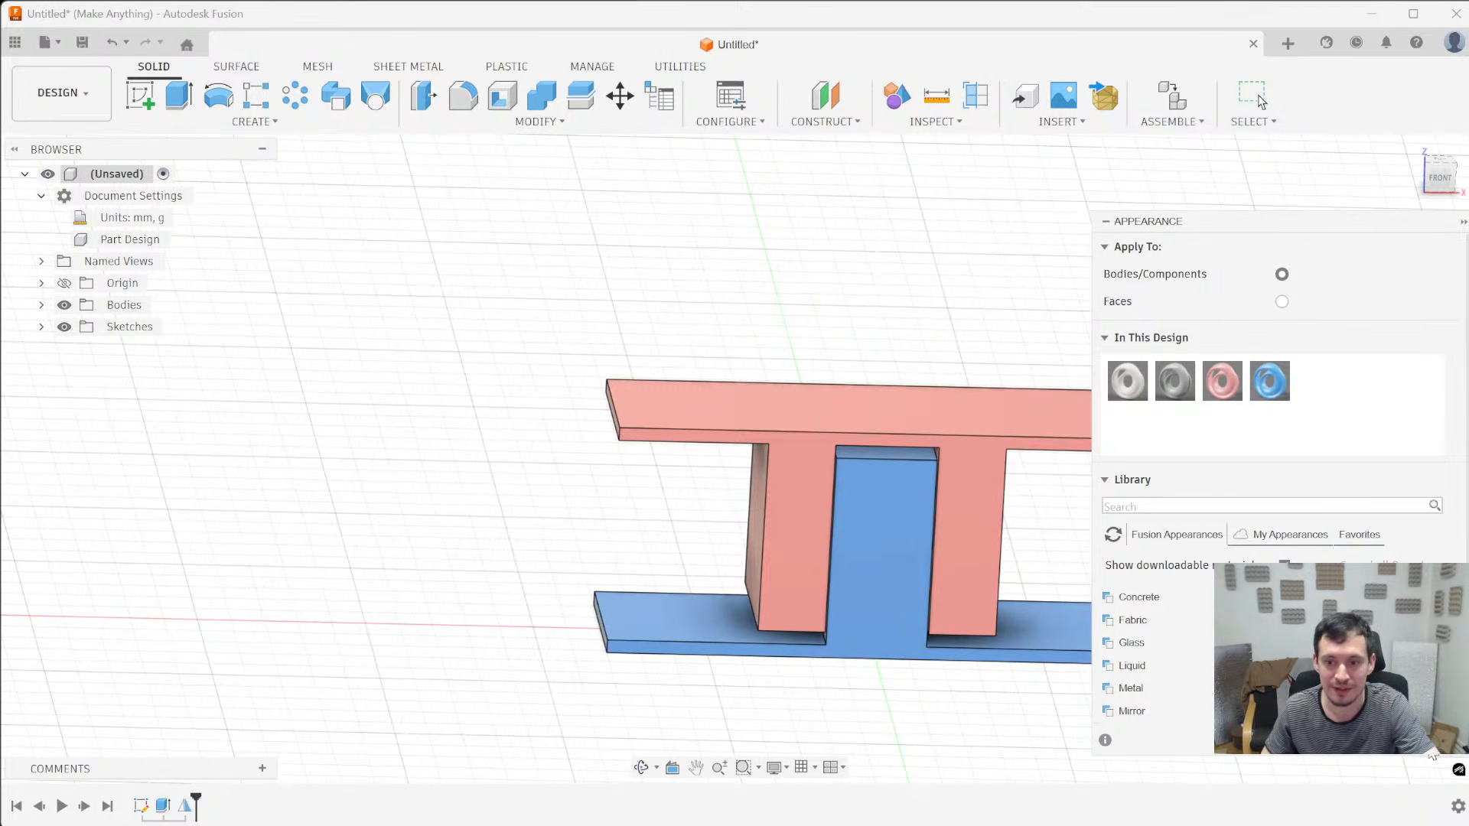
key("Escape")
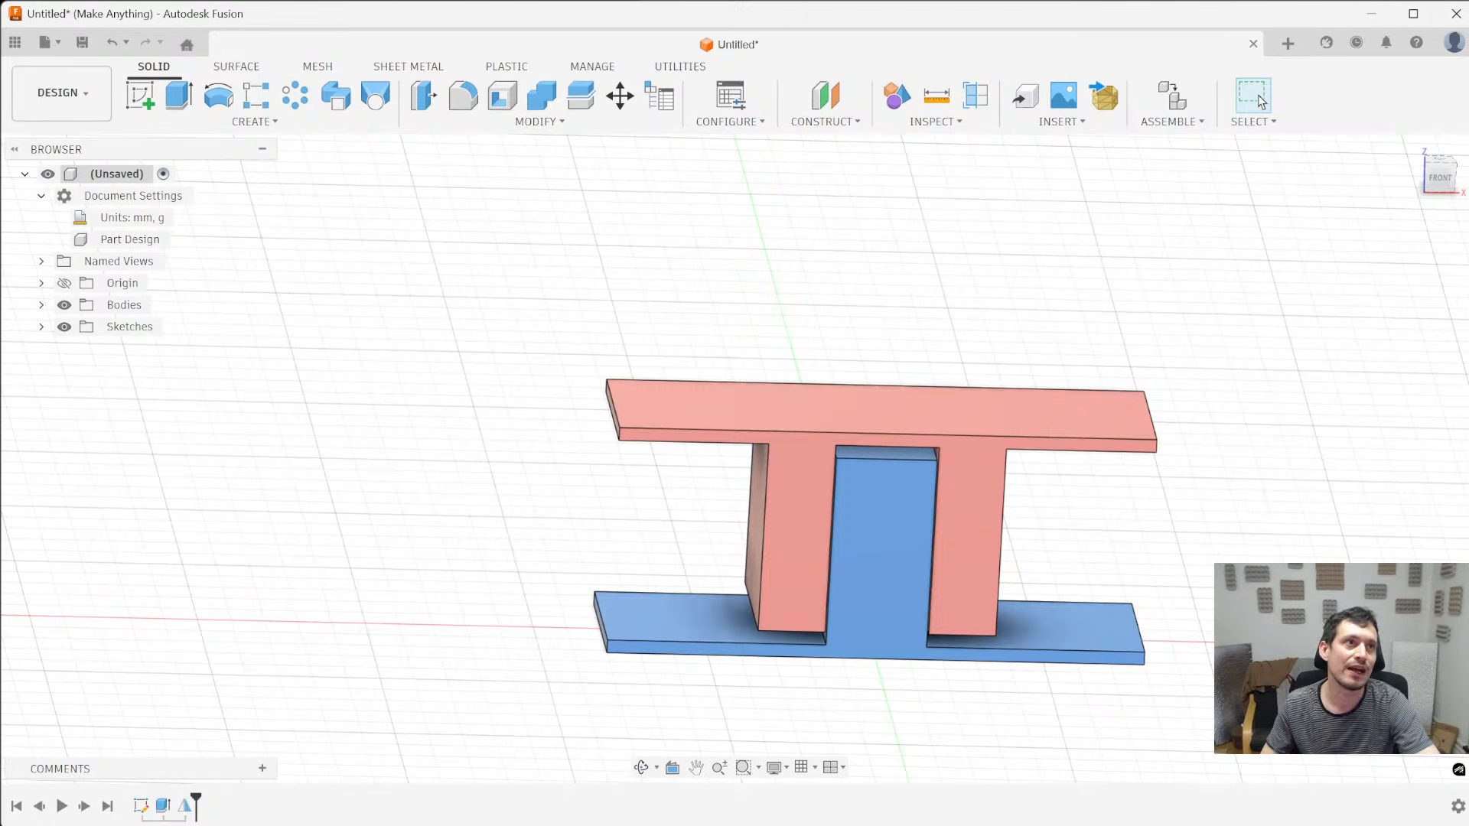
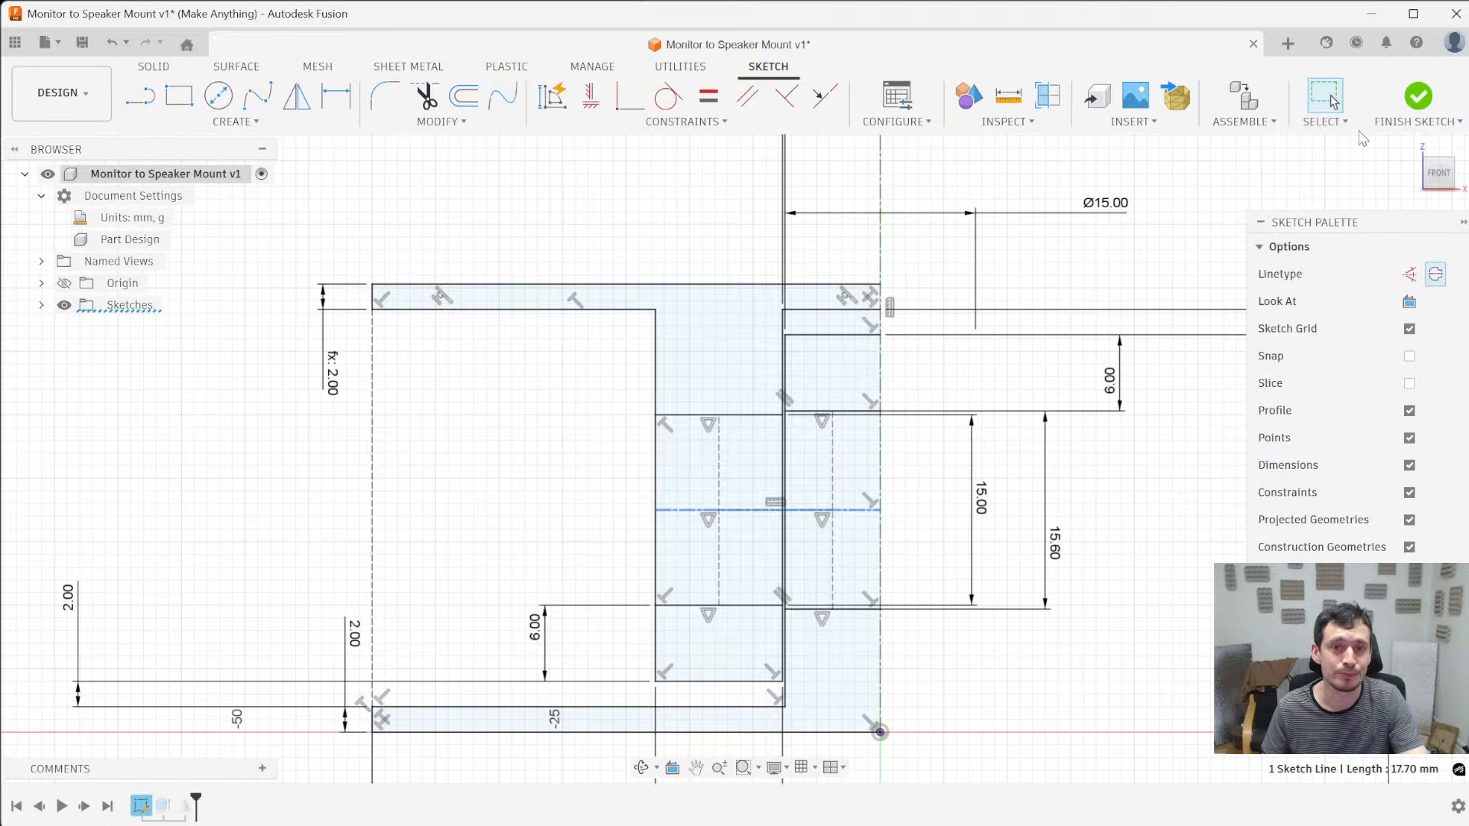
- Finish editing the cross-section sketch and make Sketch1 visible over the bodies
left_click(1418, 98)
left_click(42, 328)
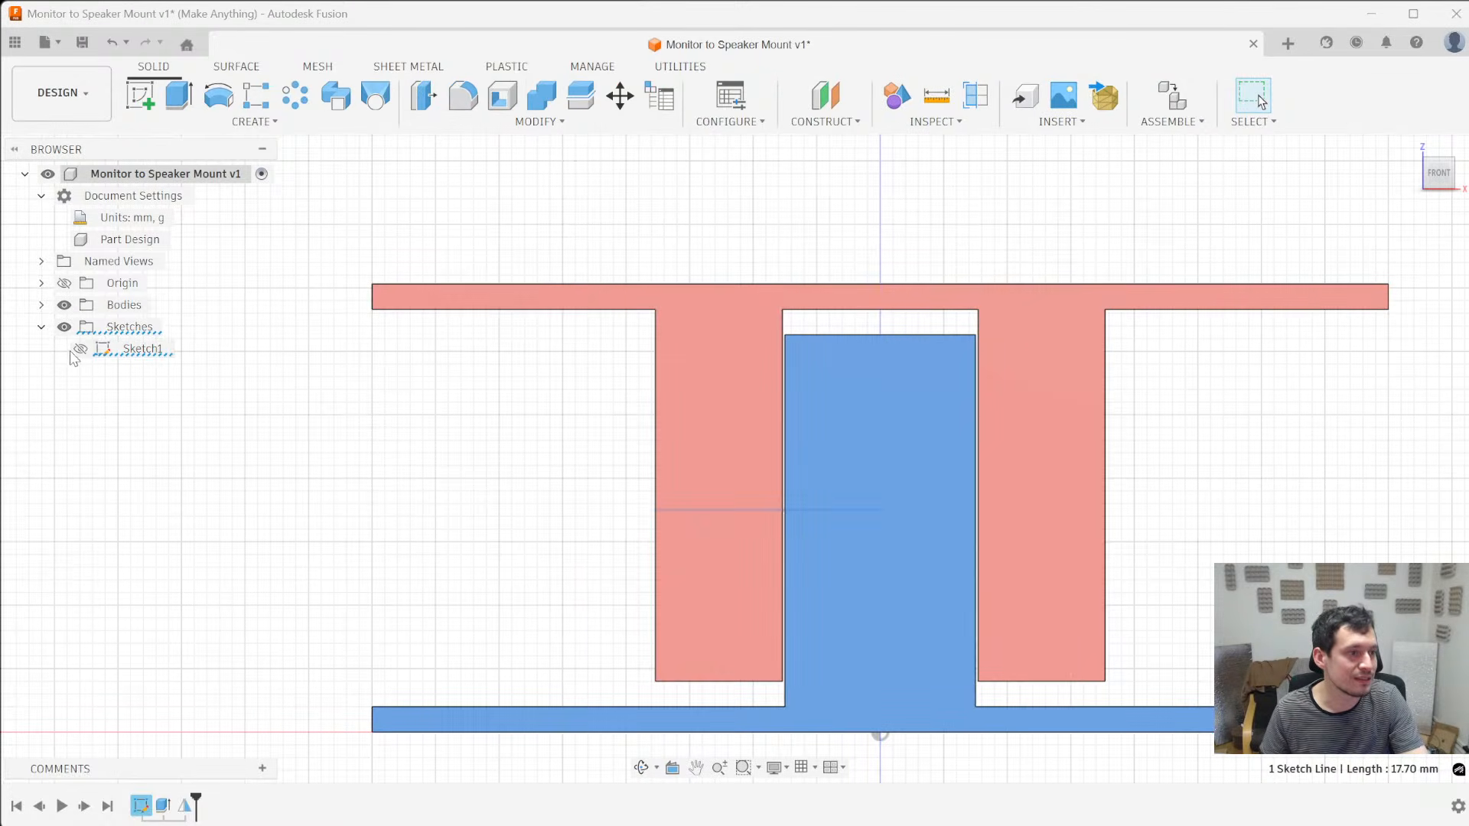
left_click(81, 349)
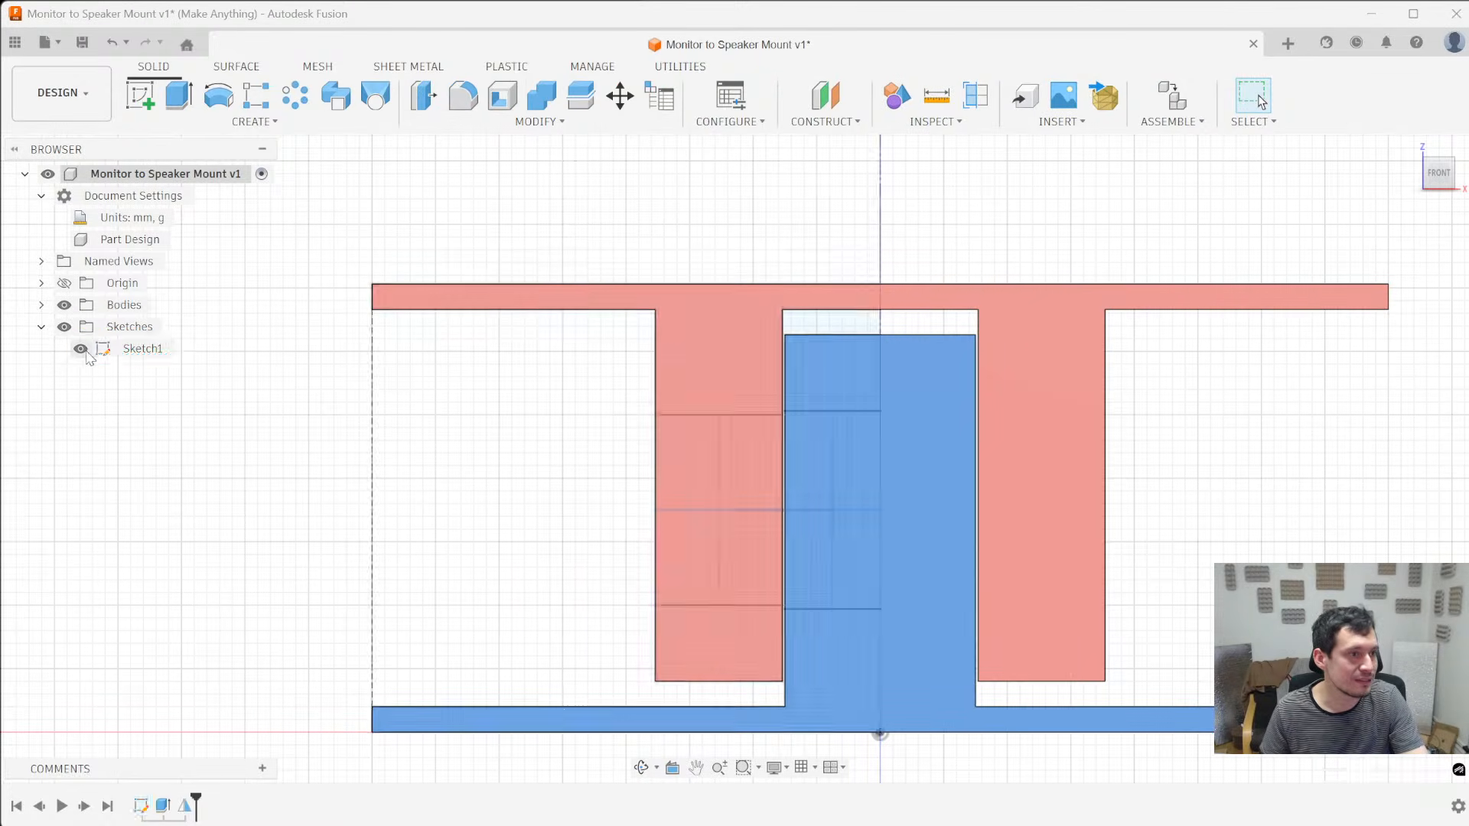
- Revolve the upper hole profiles of the sleeve and post 360 degrees around the horizontal hole centerline, using the Cut operation
left_click(218, 95)
left_click(720, 476)
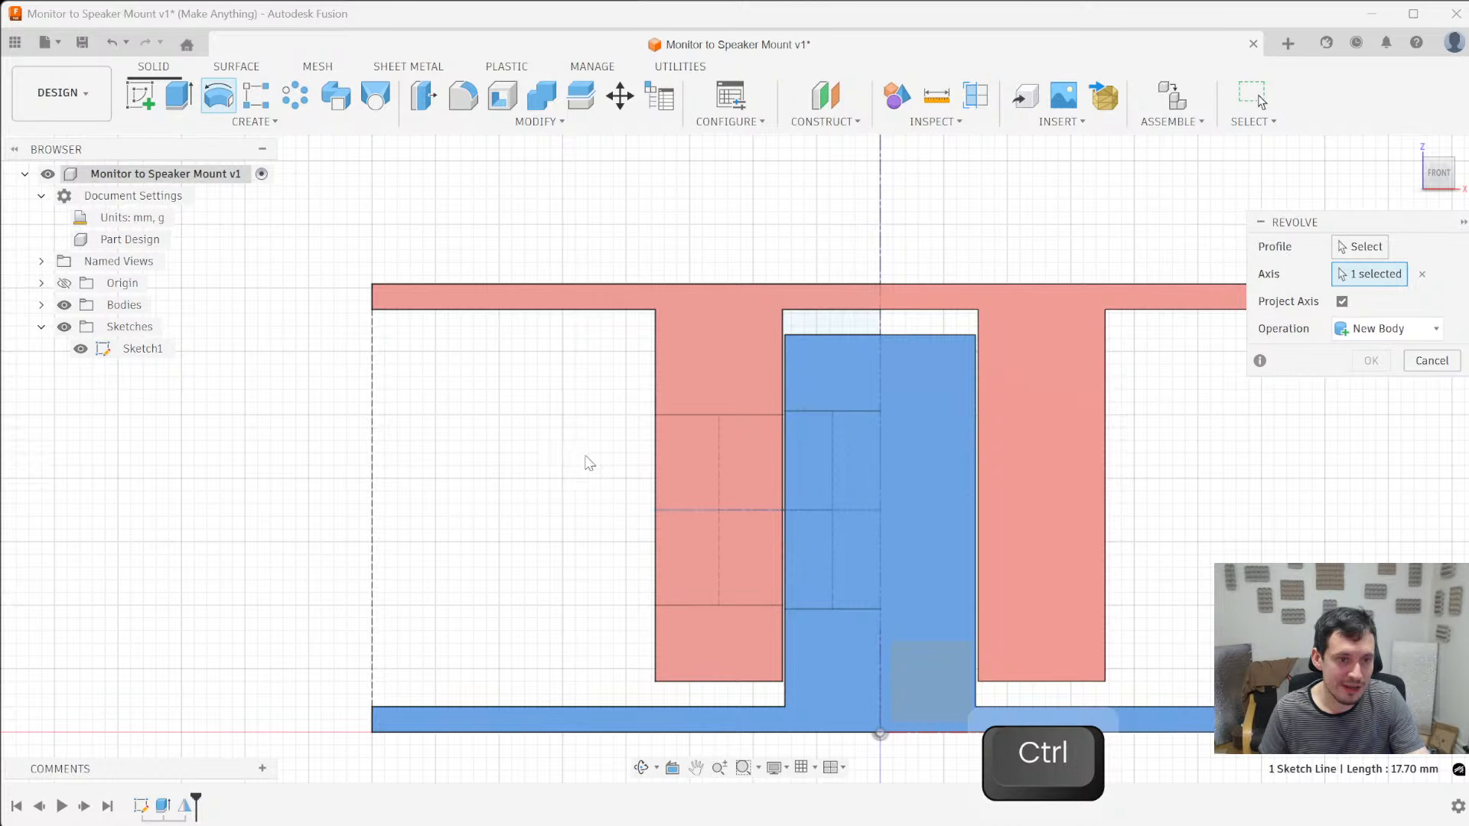
middle_click_drag(686, 467, 719, 473)
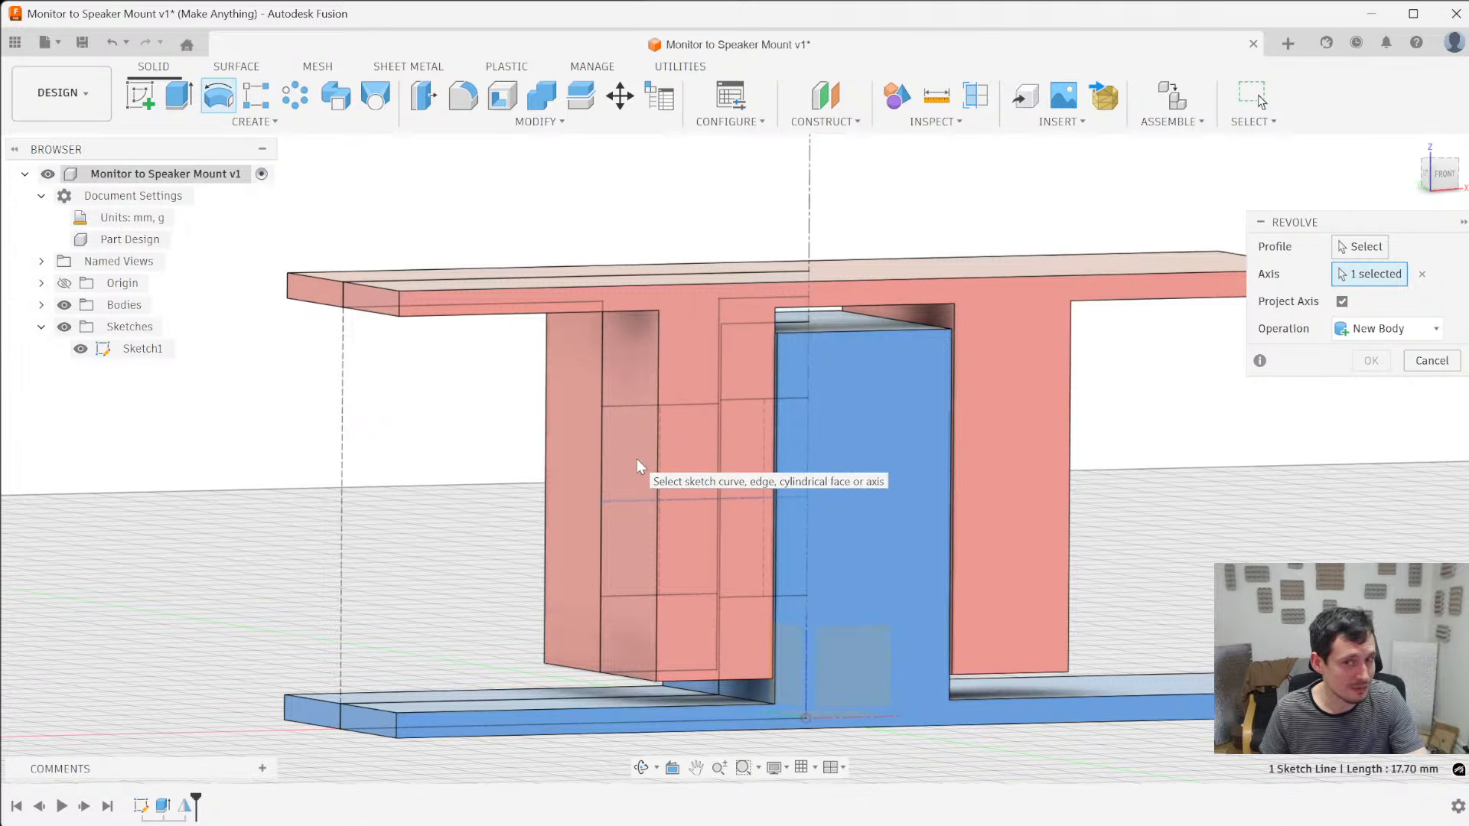
left_click(1348, 251)
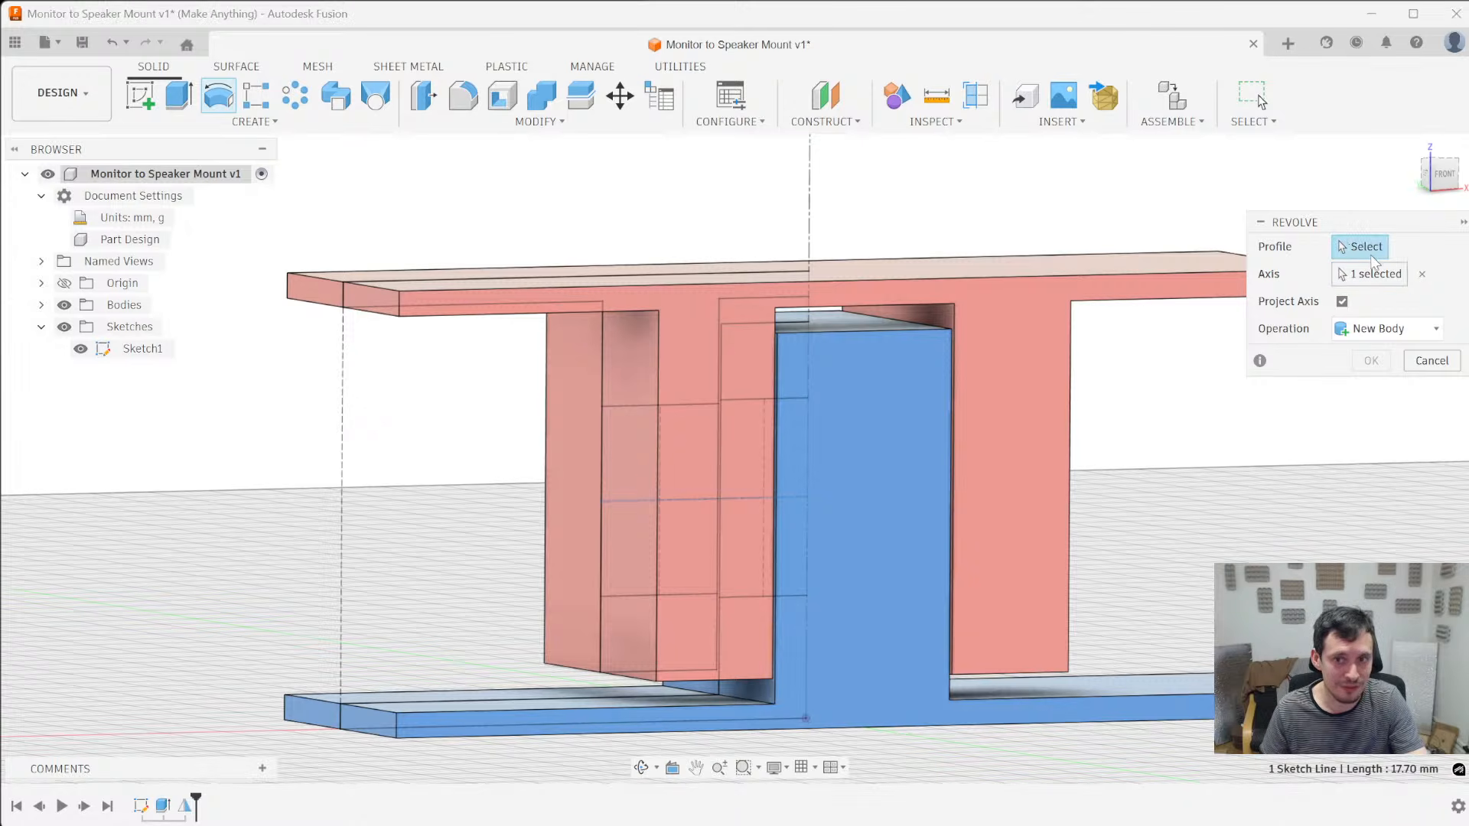
left_click(1369, 274)
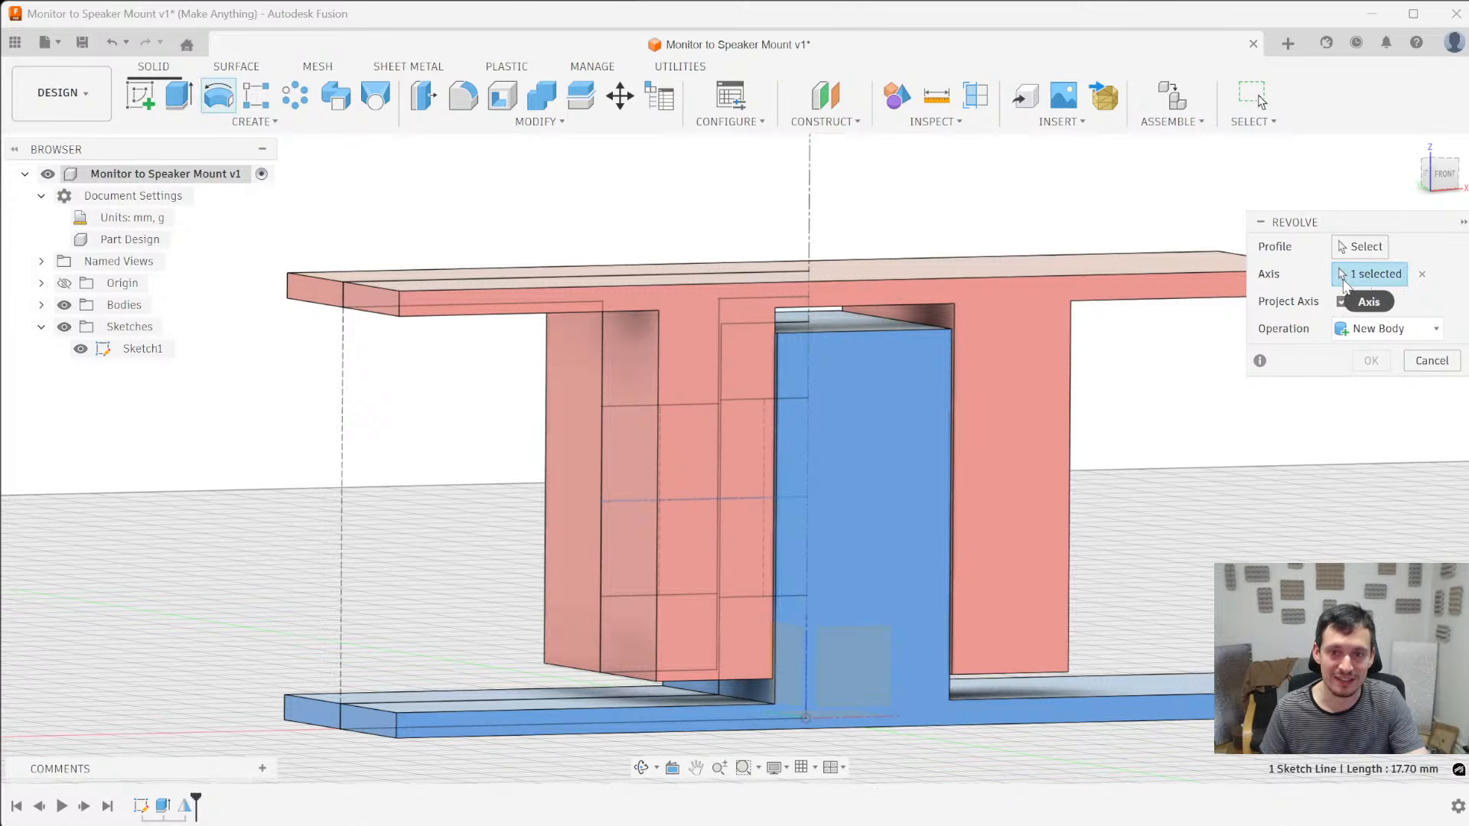
left_click(1375, 246)
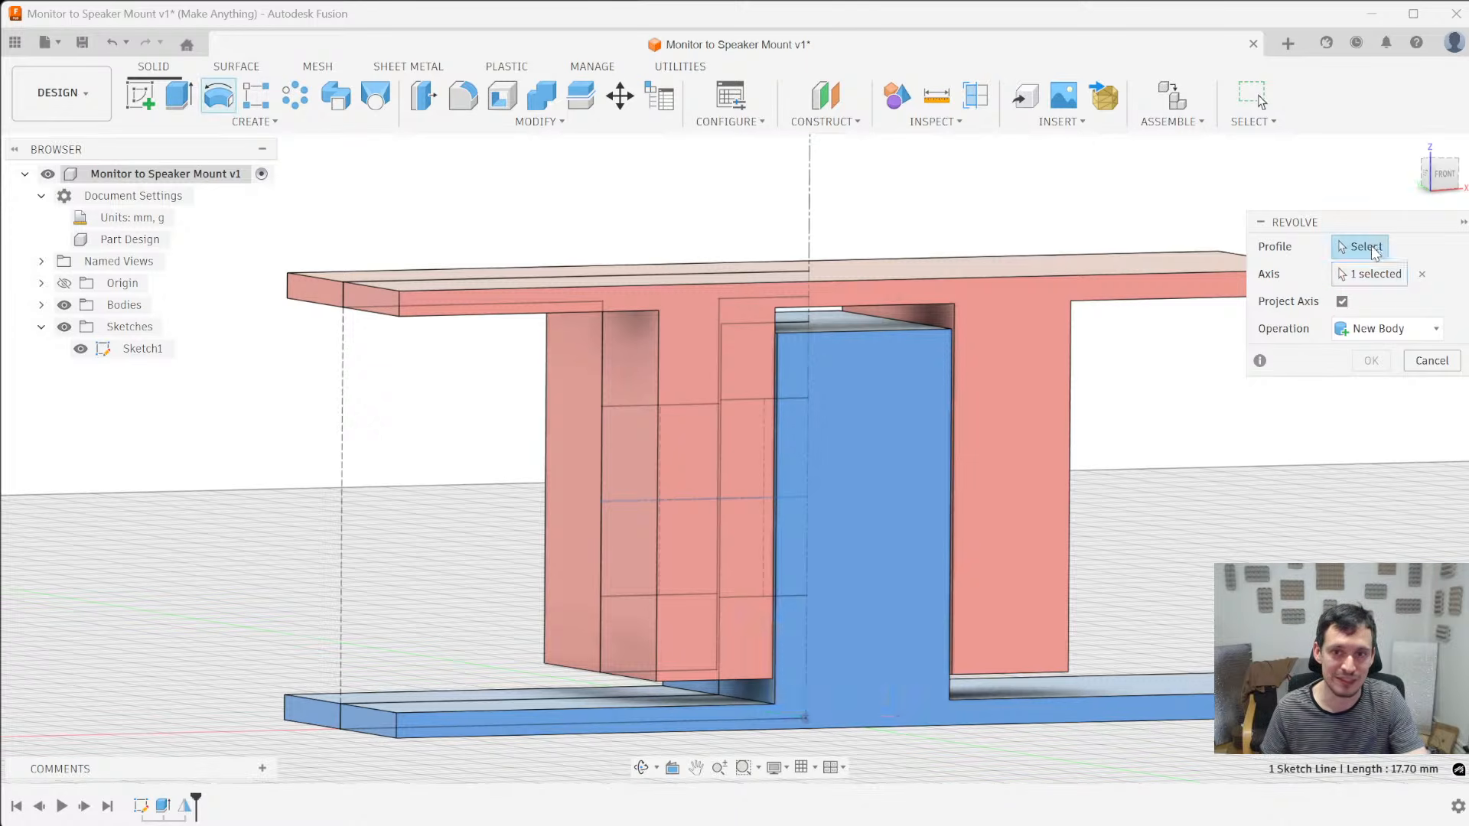
left_click(635, 450)
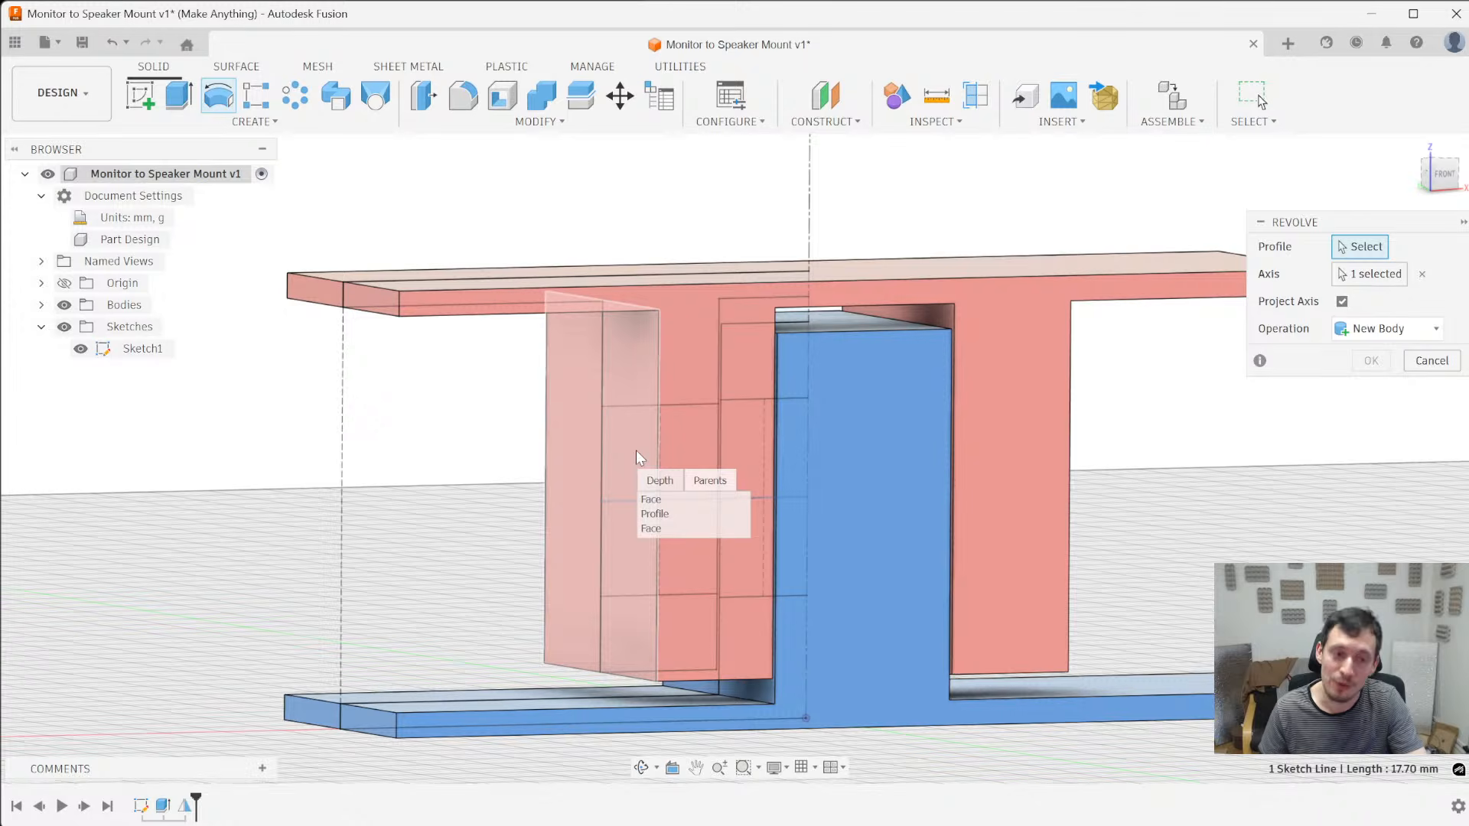
left_click(660, 512)
key("ctrl")
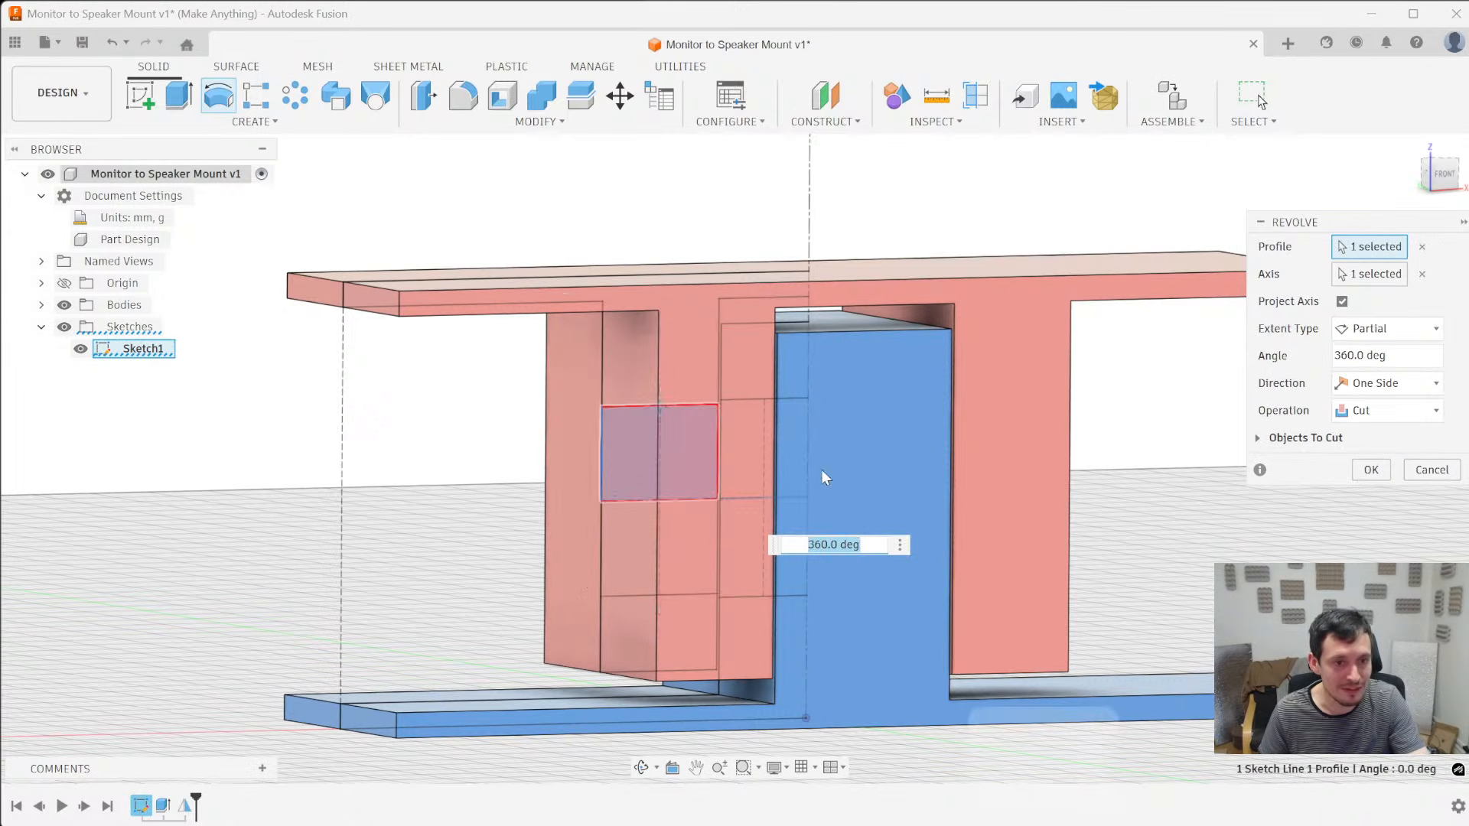
left_click(741, 434, "ctrl")
middle_click_drag(1059, 558, 1023, 553, "shift")
middle_click_drag(829, 468, 953, 502, "shift")
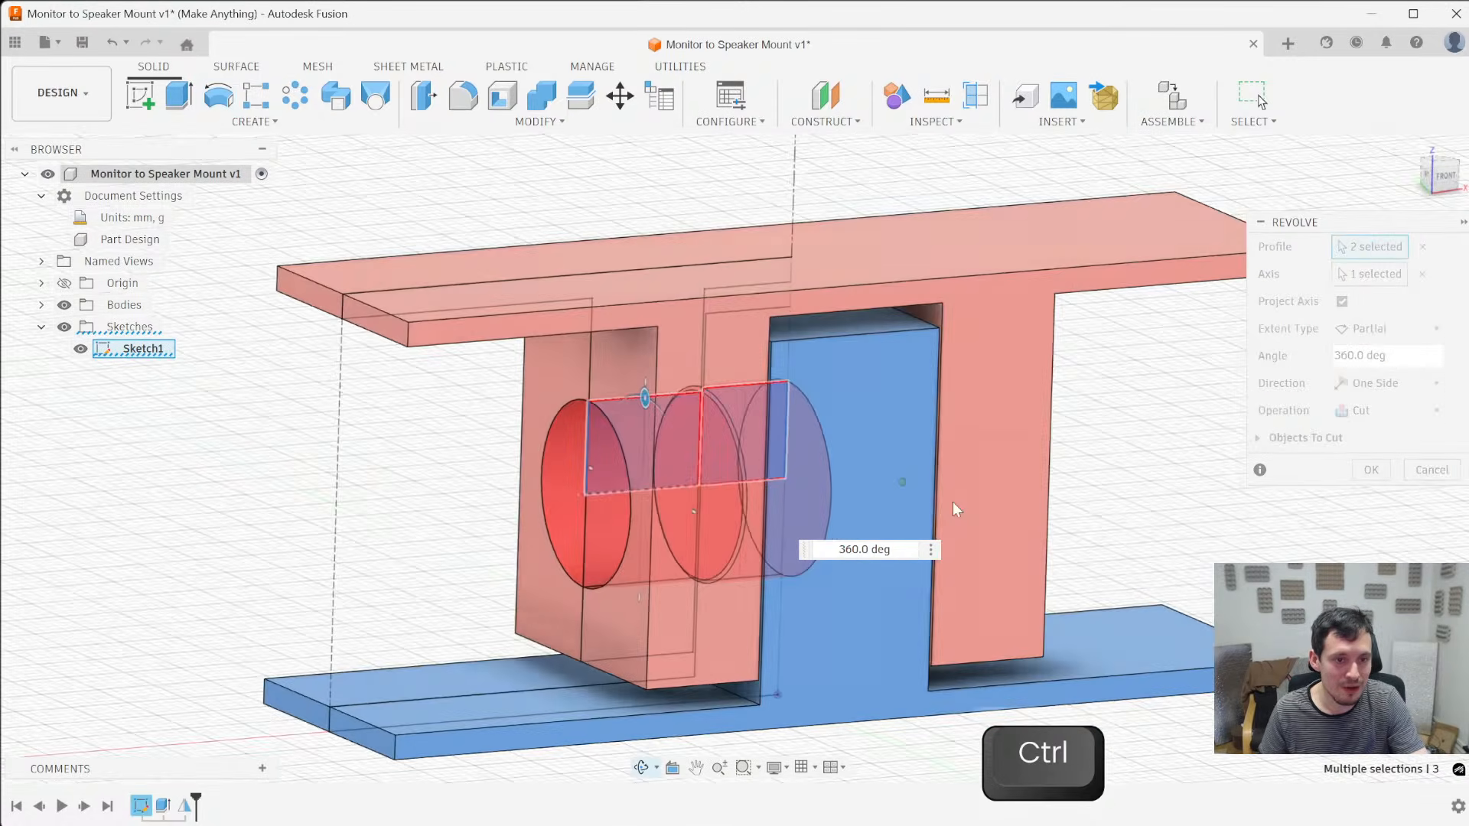
left_click(1371, 471)
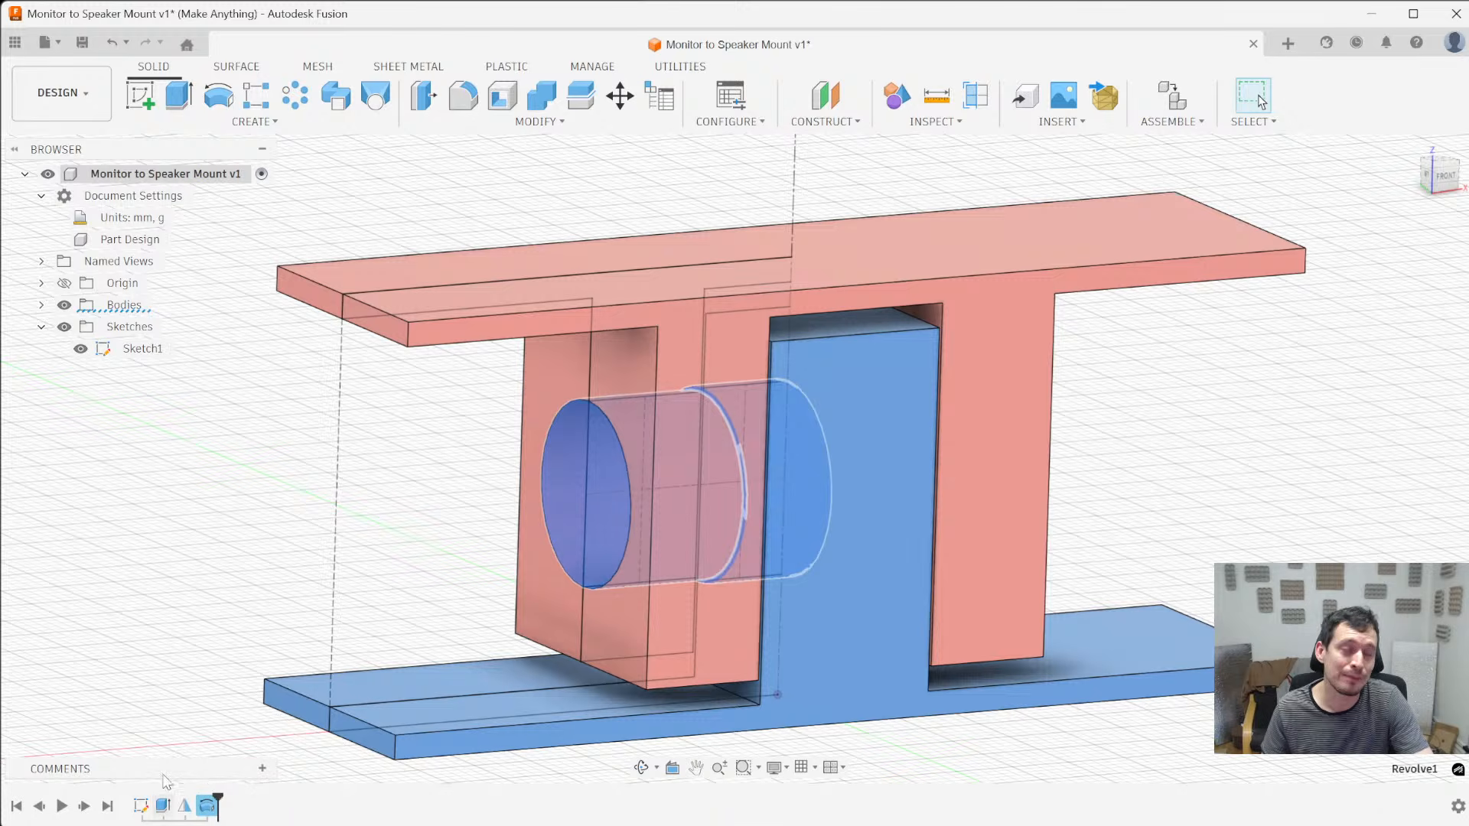
- Reorder the timeline so the revolved cut comes before the mirror
left_click(206, 810)
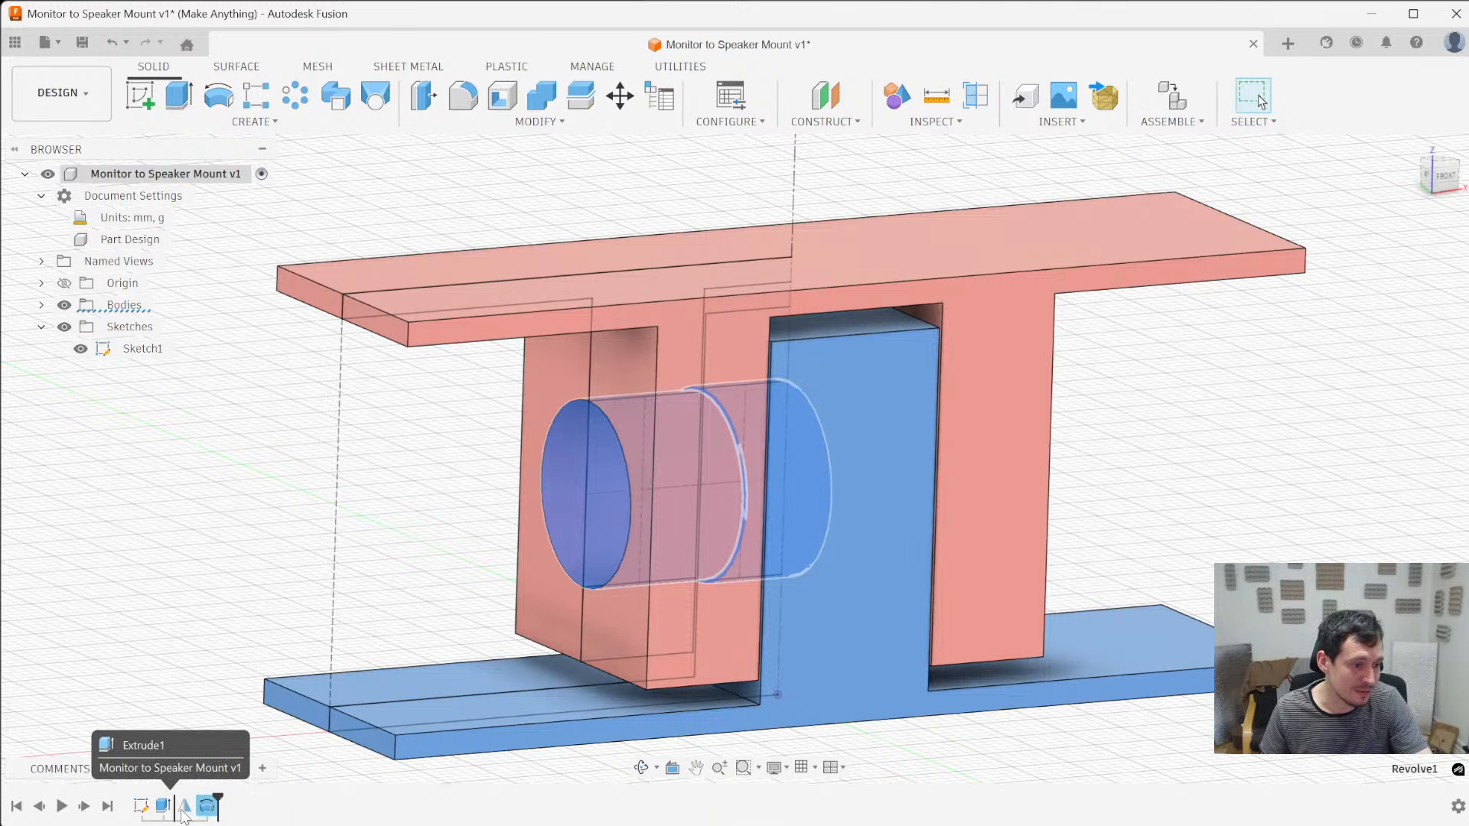
left_click_drag(184, 817, 192, 820)
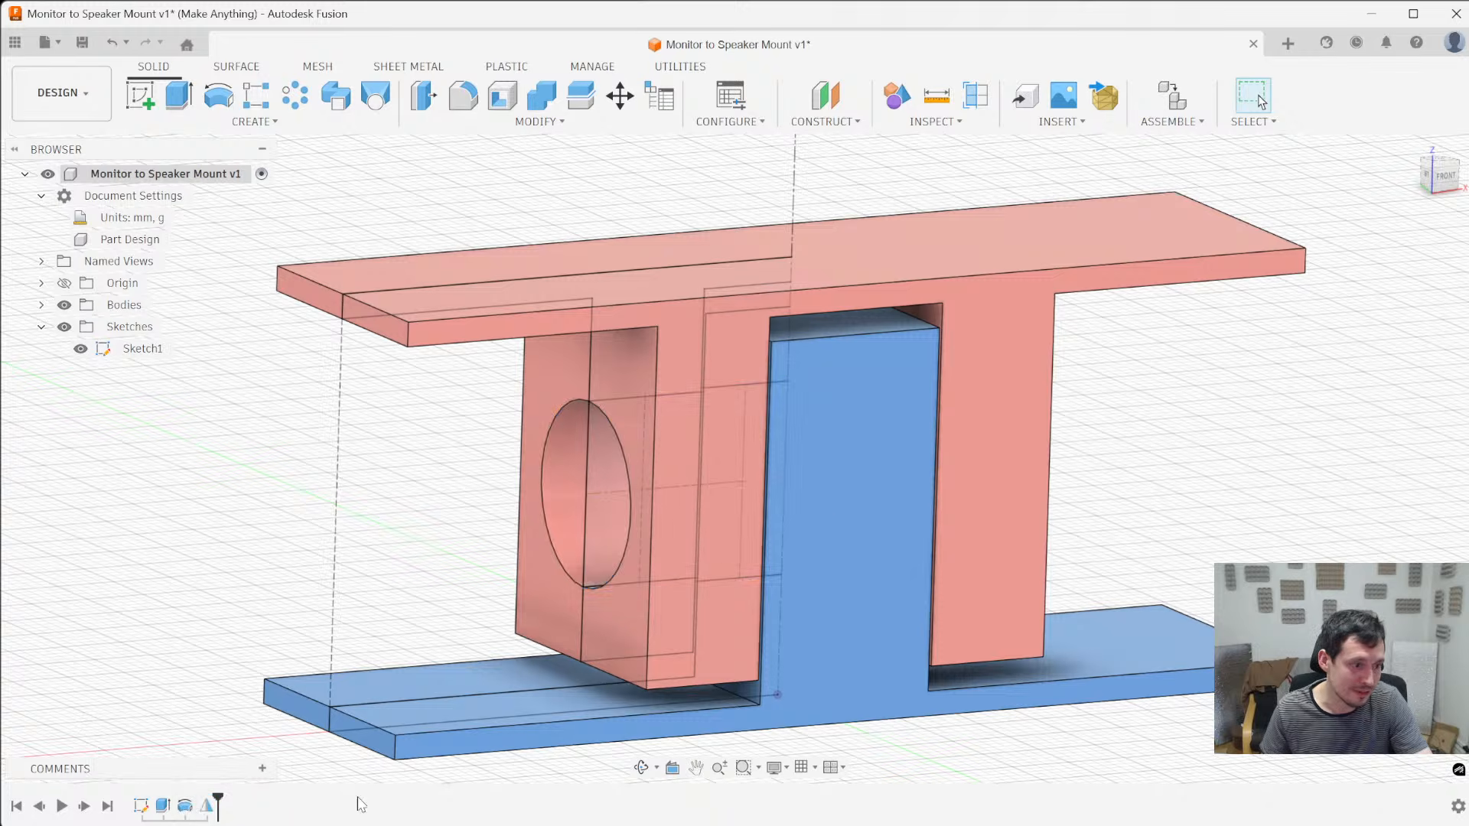
middle_click_drag(269, 535, 122, 542, "shift")
- Start a fillet on the two bottom edges of one red sleeve leg and set its radius to 11 mm
middle_click_drag(653, 577, 846, 508, "shift")
key("f")
left_click(819, 469)
left_click(964, 398, "ctrl")
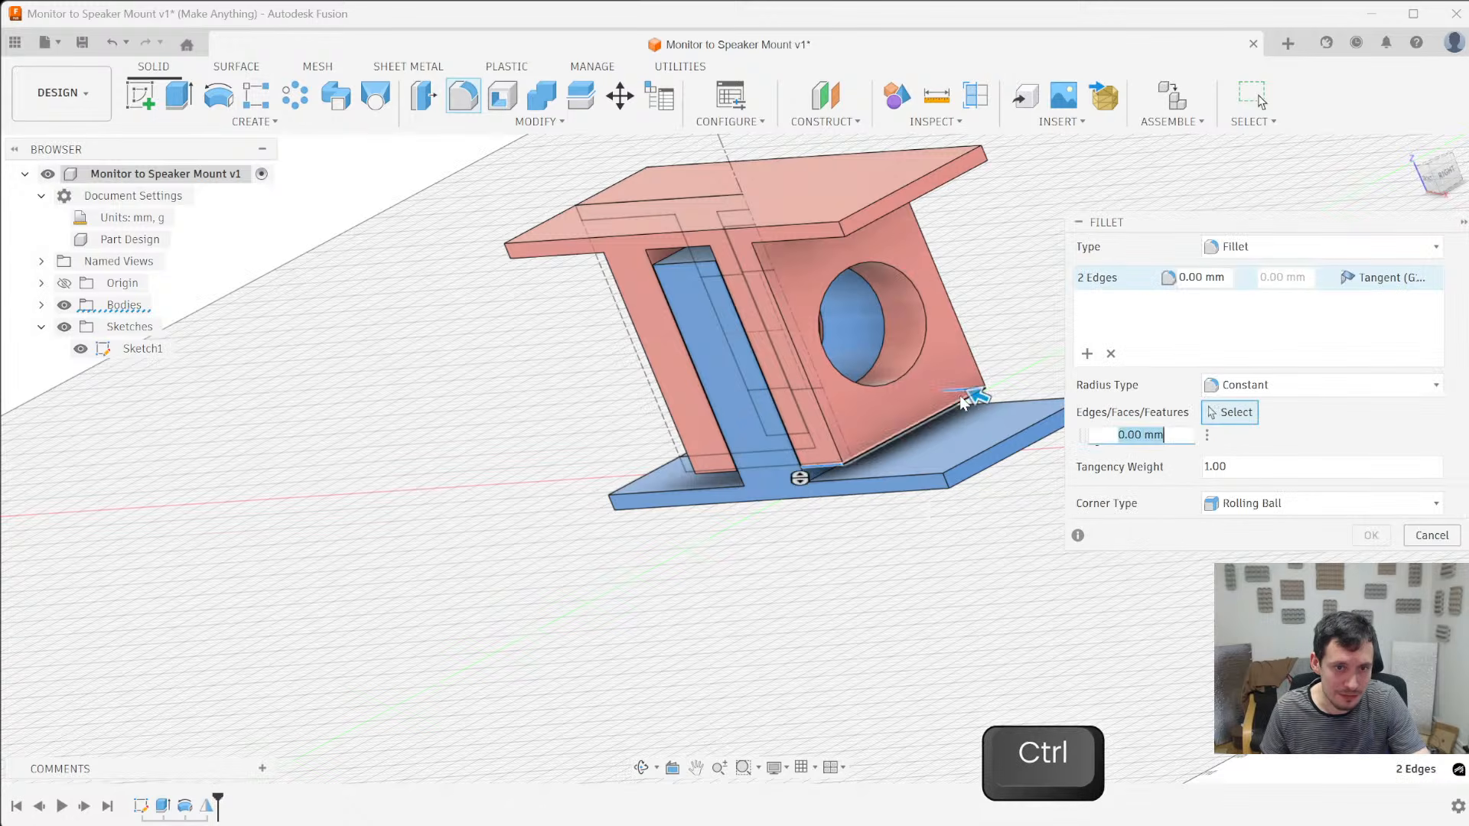
left_click_drag(971, 394, 952, 382)
middle_click_drag(953, 383, 1013, 296, "shift")
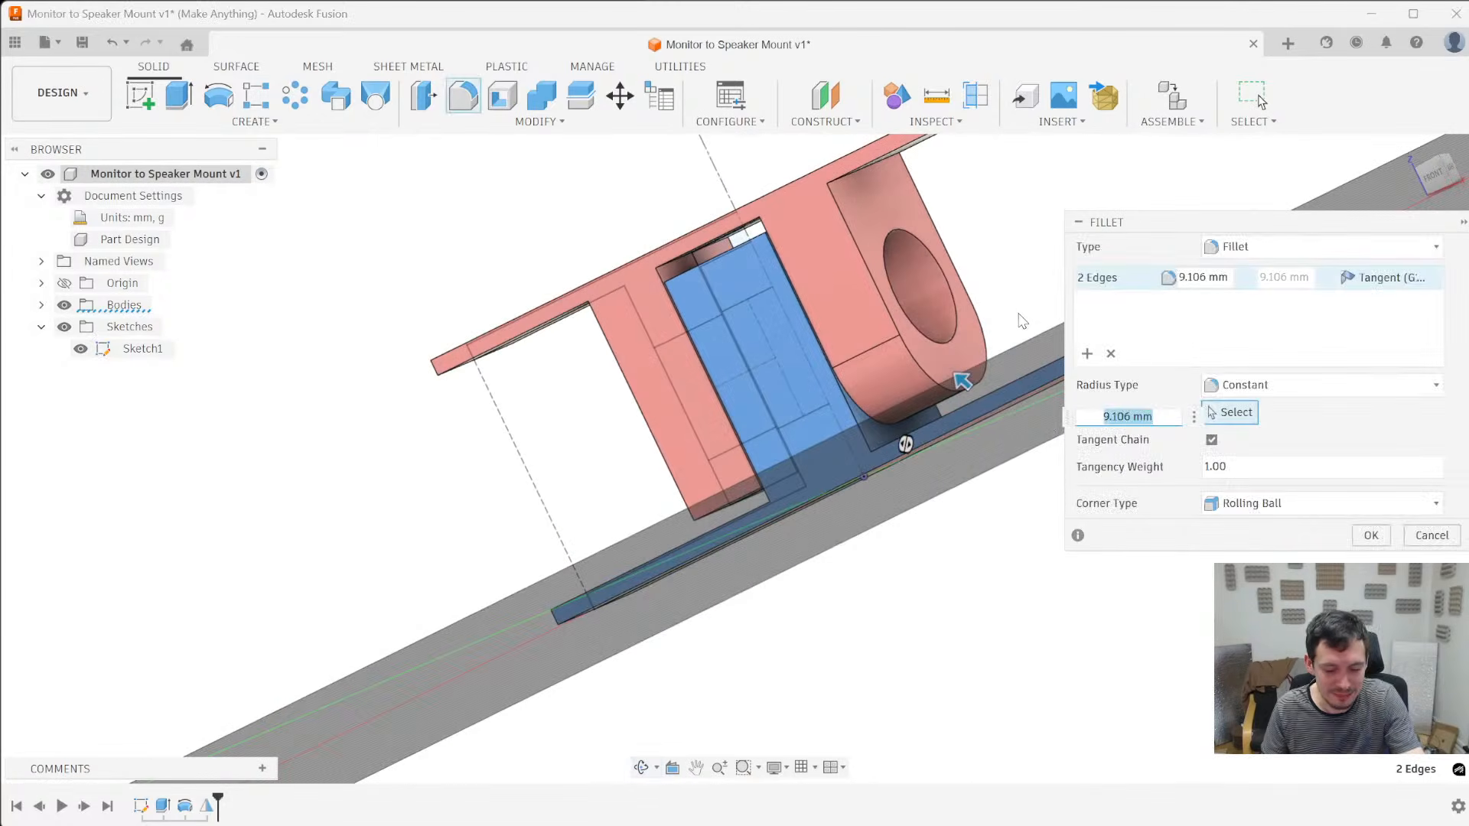
type("15/2")
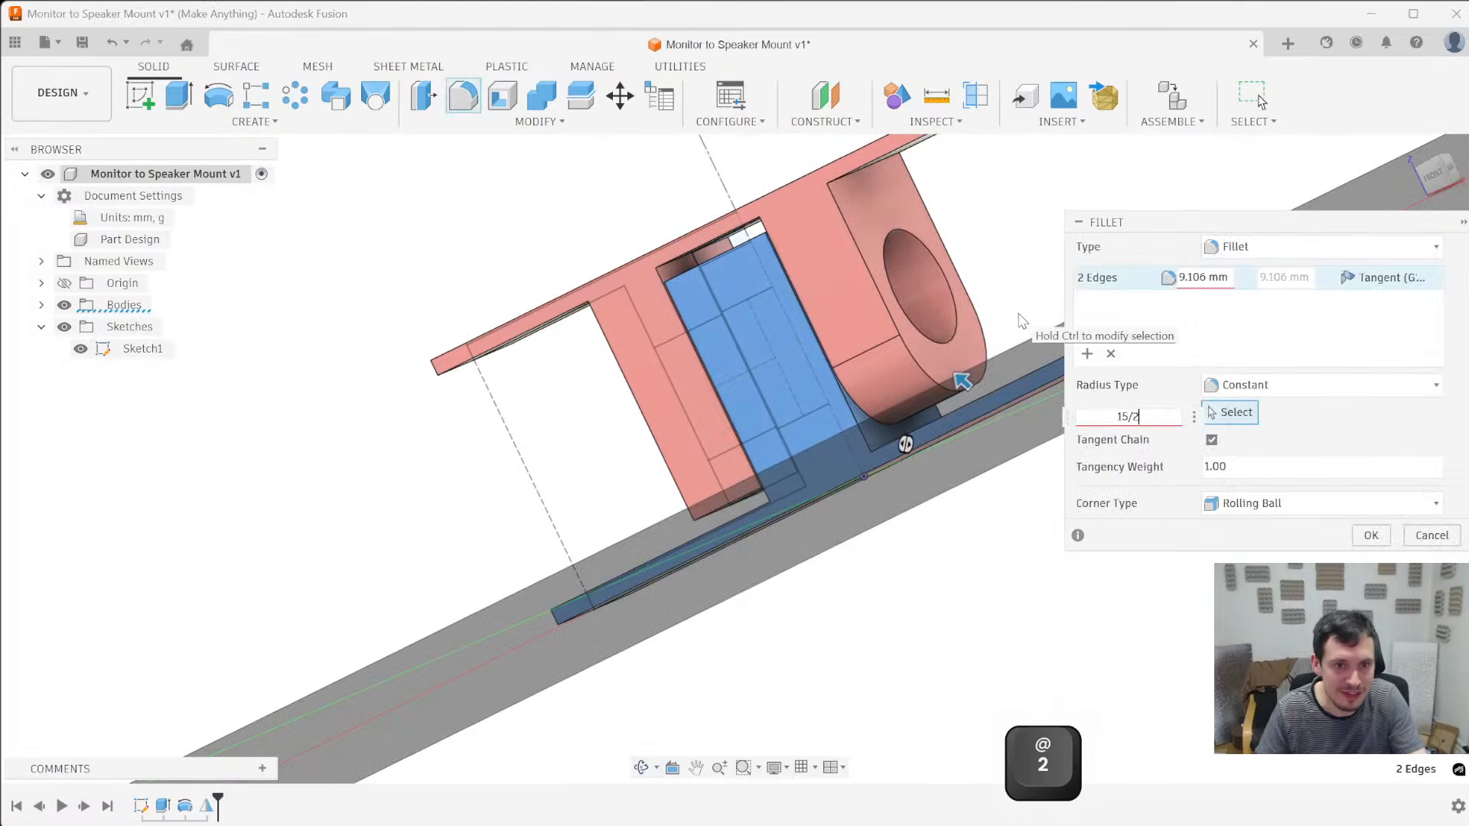
middle_click_drag(940, 439, 626, 516, "shift")
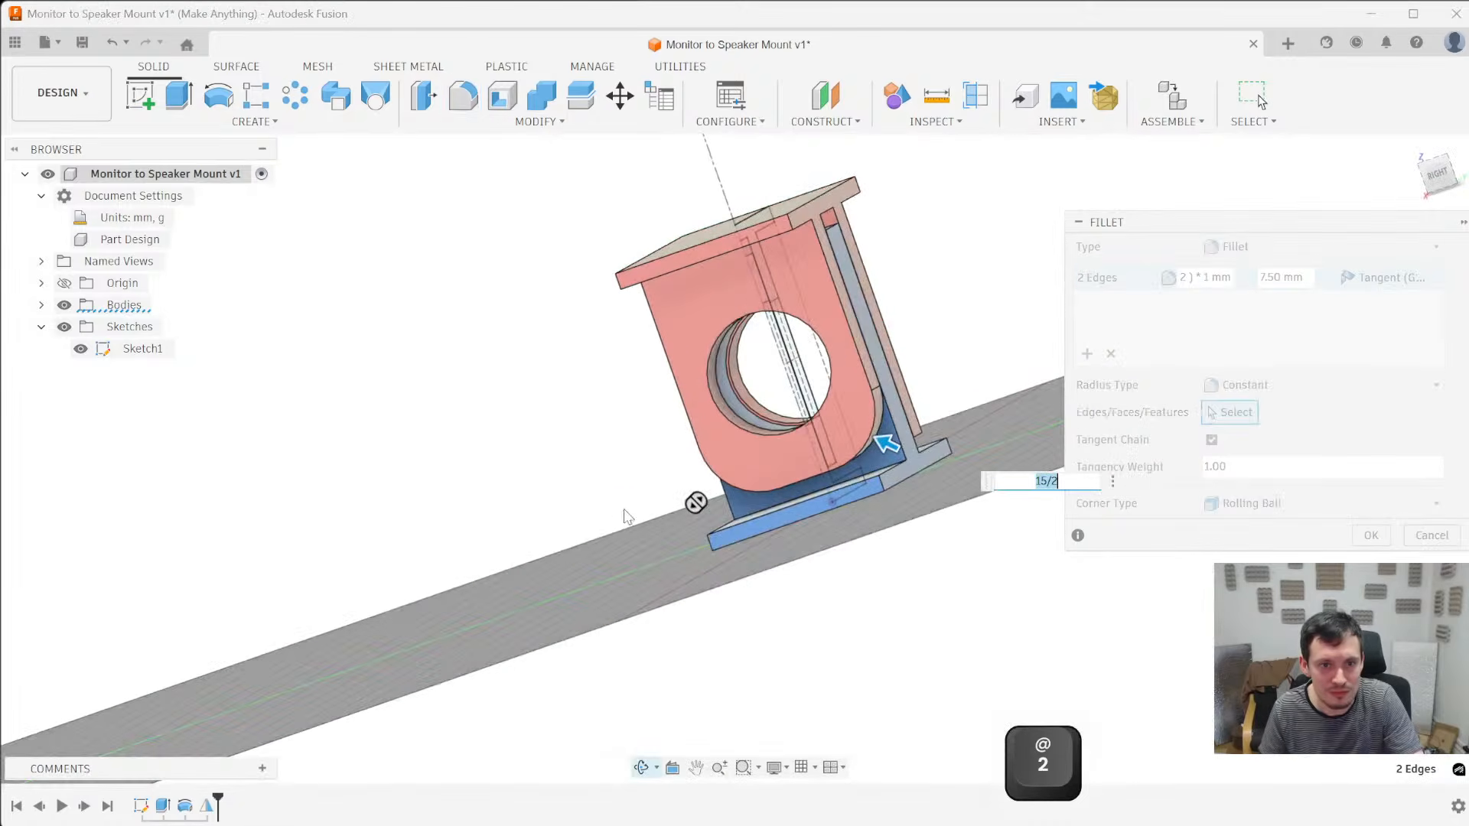
type("11")
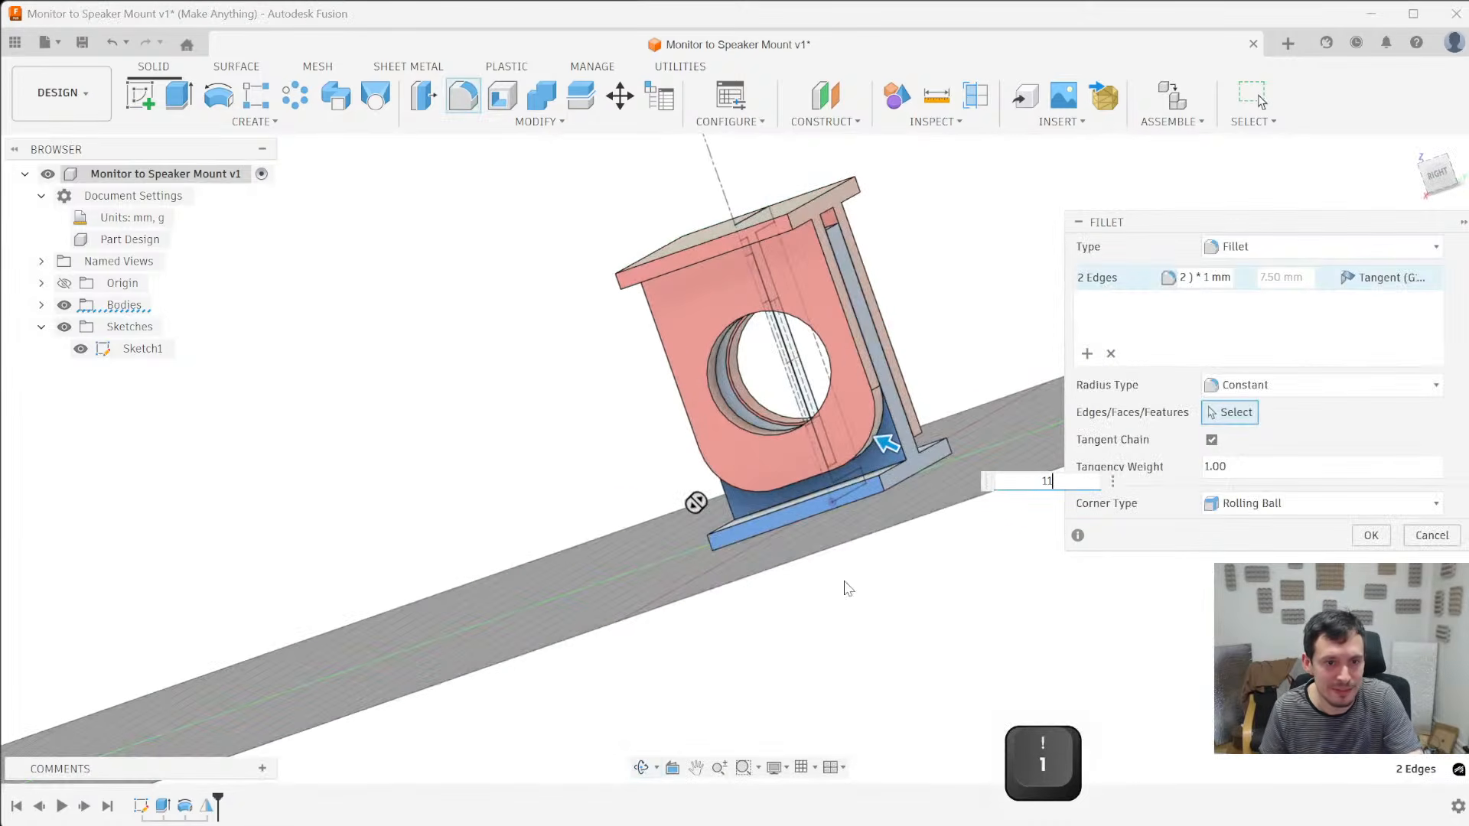
- Add the two bottom edges of the other red sleeve leg to the 11 mm fillet
middle_click_drag(697, 502, 503, 563, "shift")
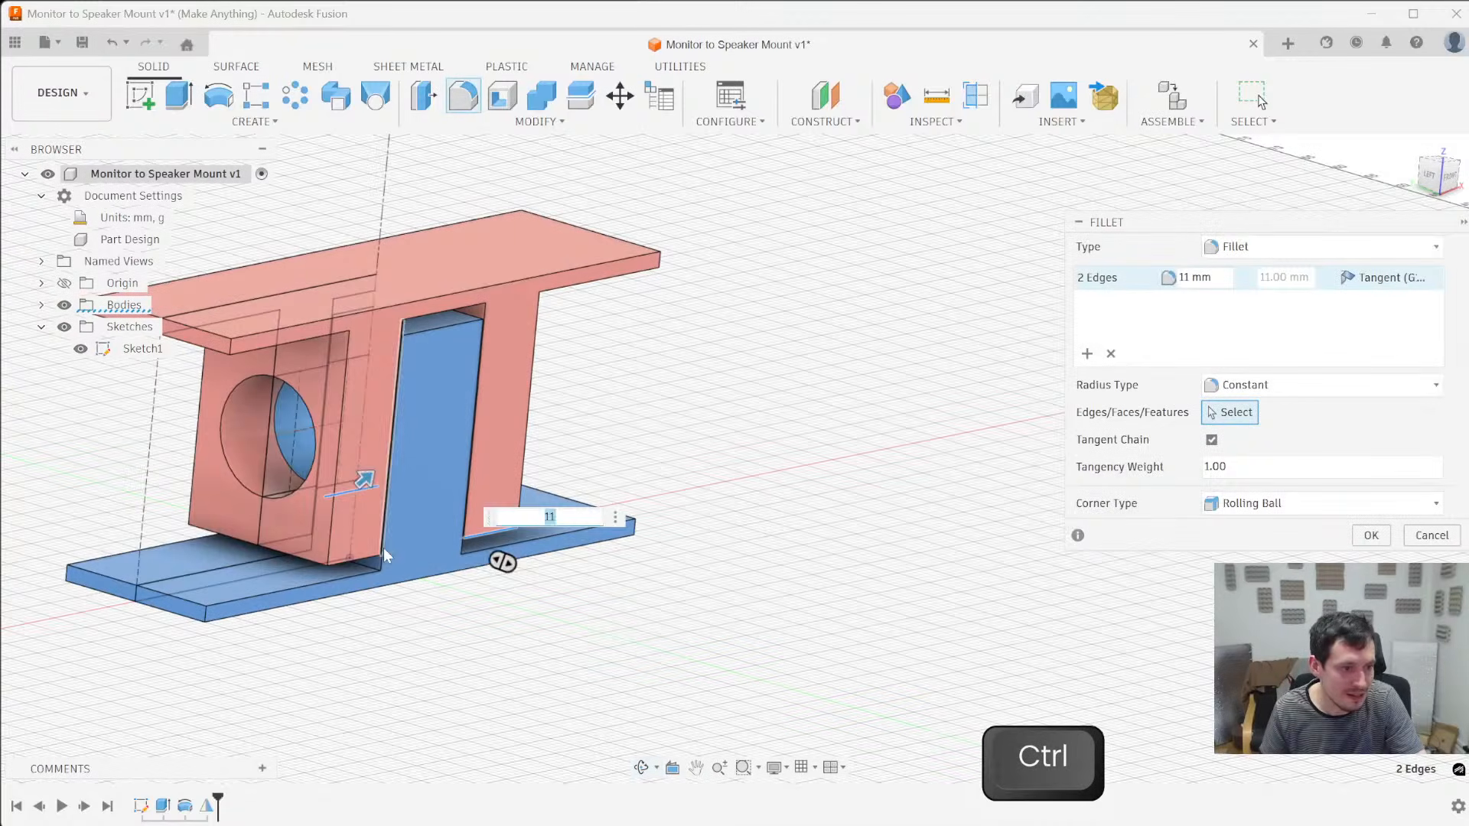
left_click(377, 553, "ctrl")
left_click(209, 523, "ctrl")
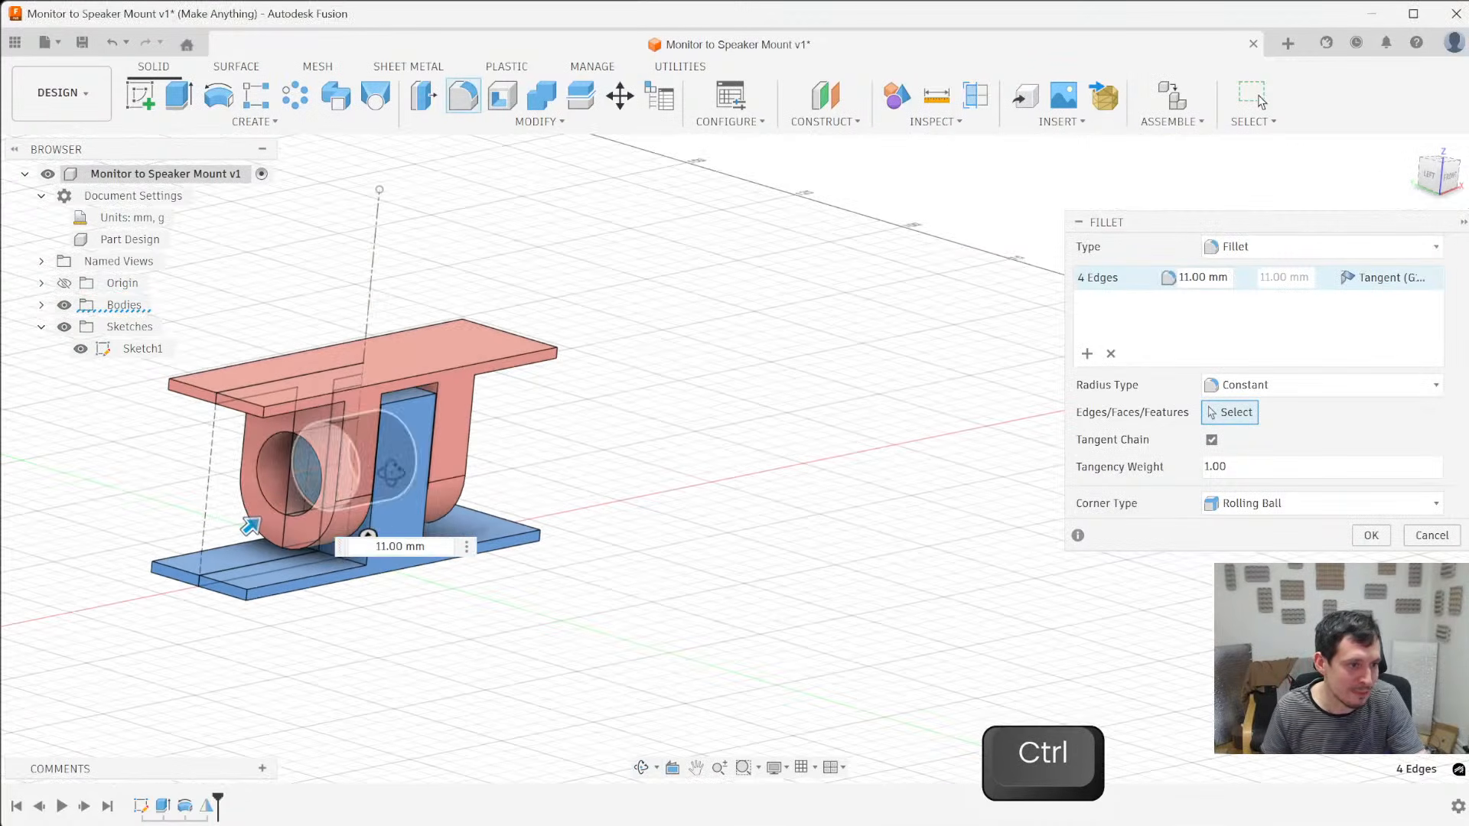
middle_click_drag(379, 517, 445, 466, "shift")
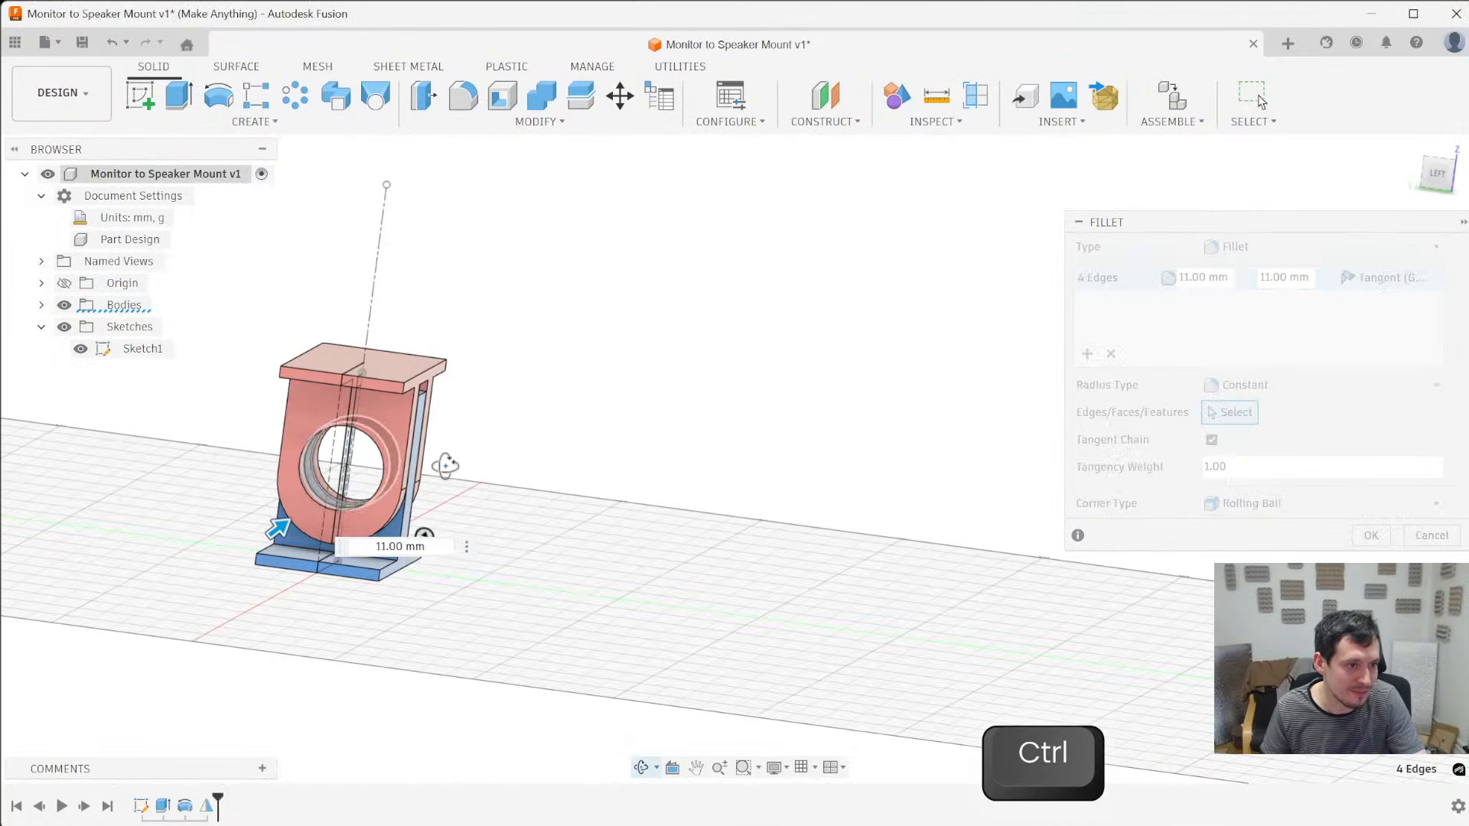
scroll(296, 508, "up", 4)
scroll(359, 502, "down", 3)
middle_click_drag(359, 502, 280, 535, "shift")
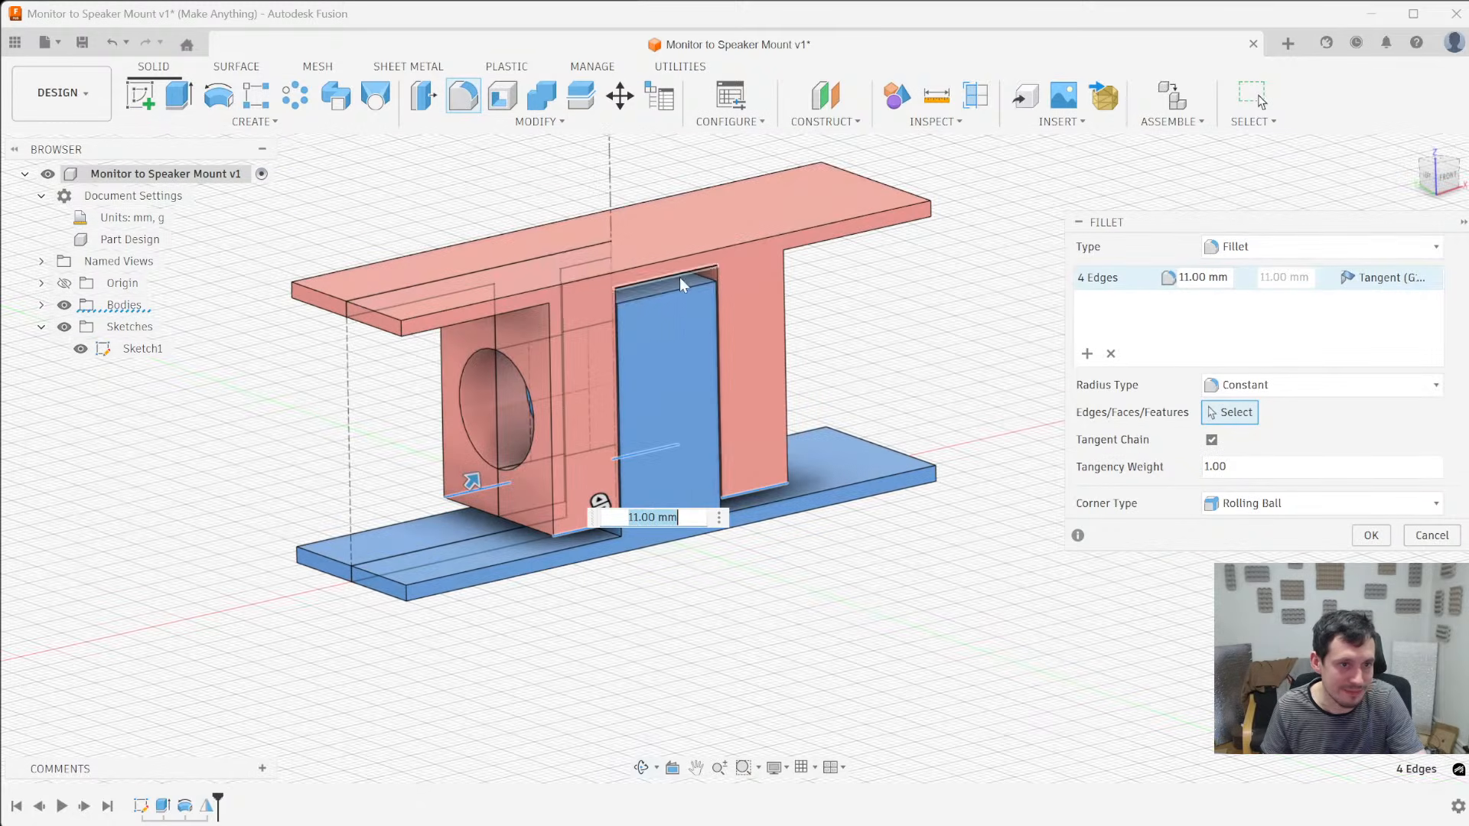
- Add the two top edges of the blue post to the 11 mm fillet and apply it
left_click(663, 294, "ctrl")
middle_click_drag(664, 294, 470, 295, "shift")
left_click(447, 266, "ctrl")
middle_click_drag(853, 554, 574, 498, "shift")
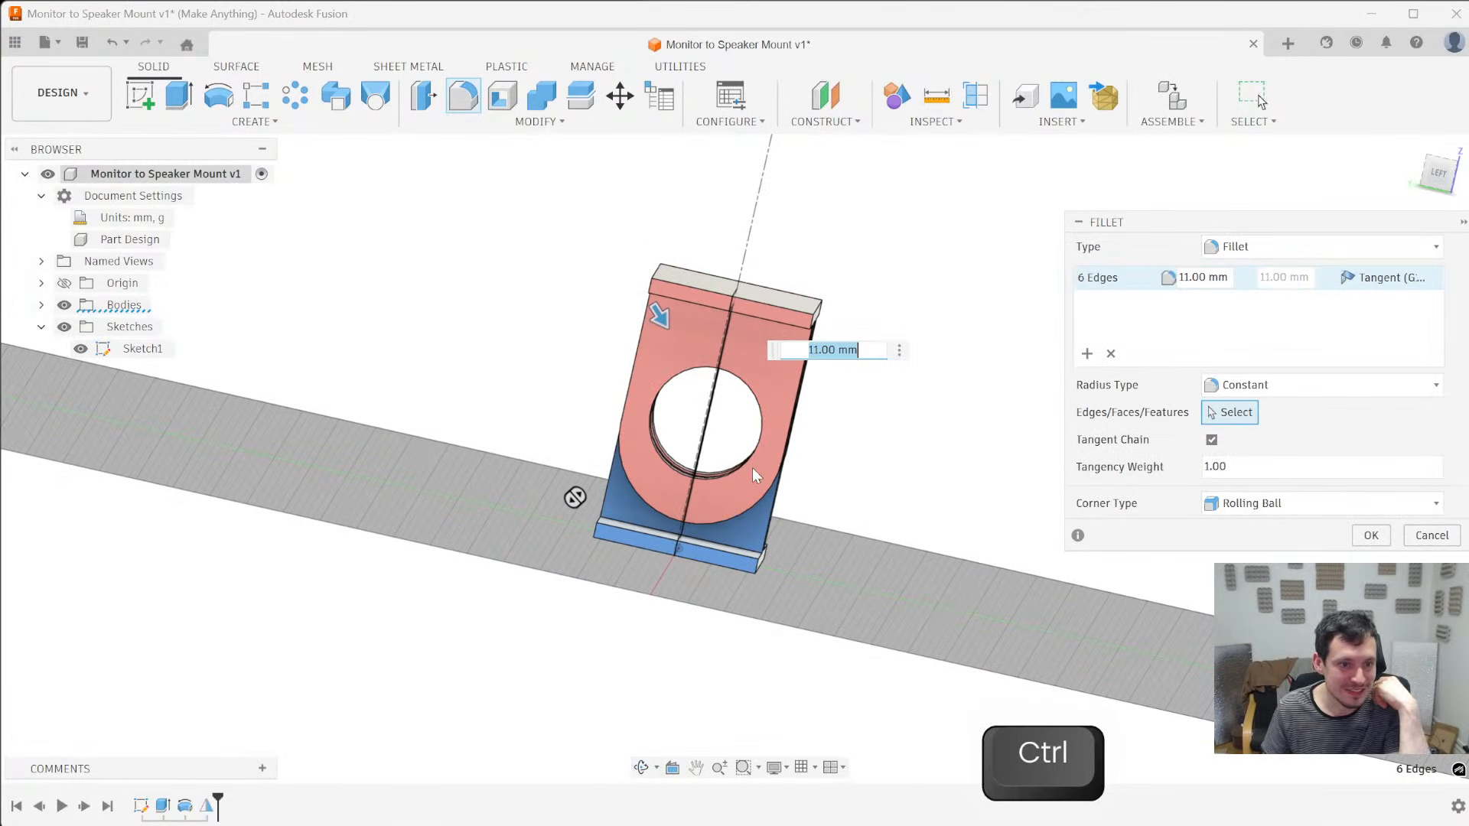
left_click(1366, 537)
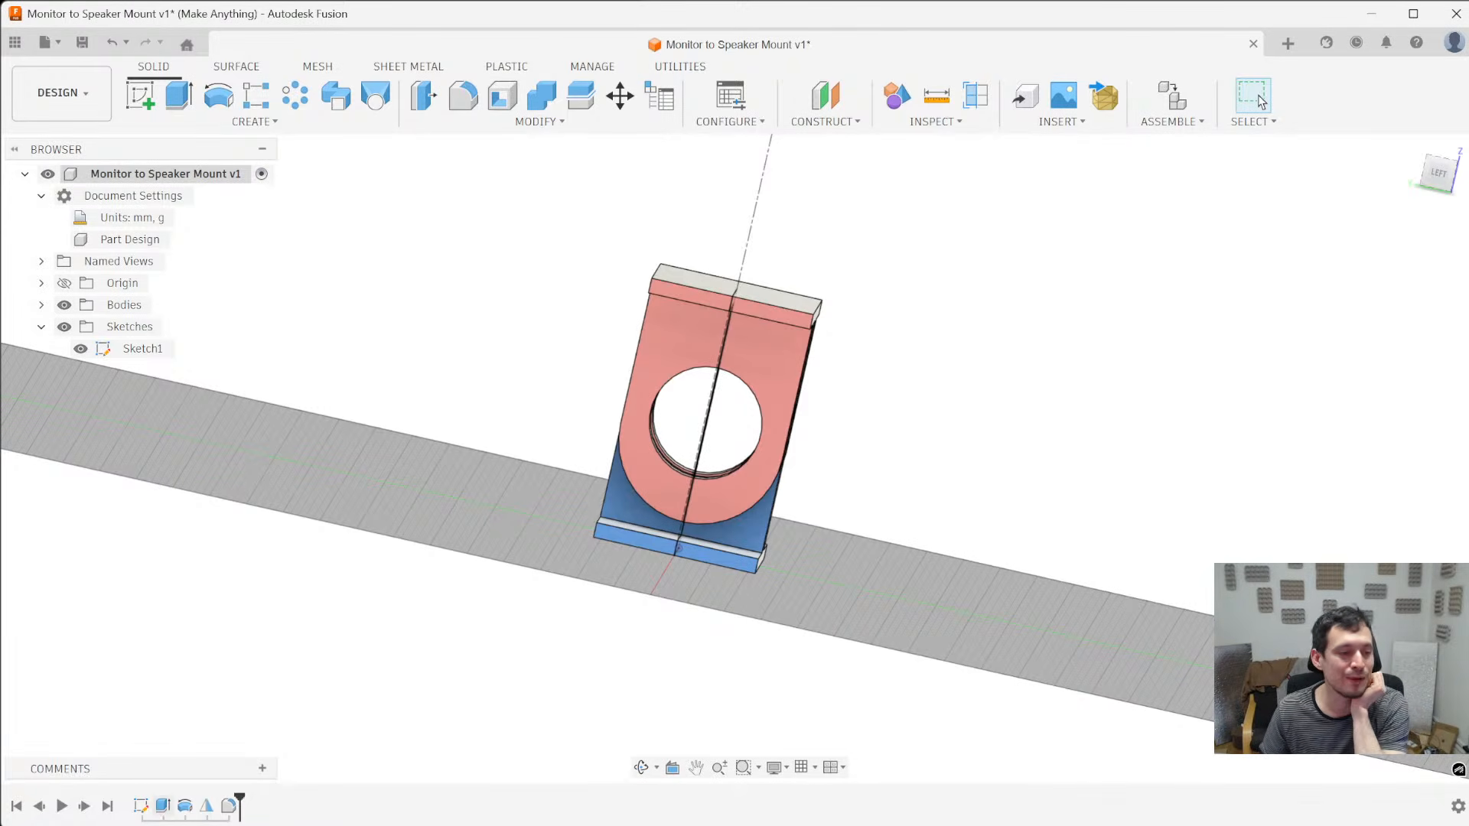
- Reopen the cross-section sketch for editing and delete the 6 mm dimension between the sleeve's hole and its bottom edge
right_click(144, 808)
left_click(203, 610)
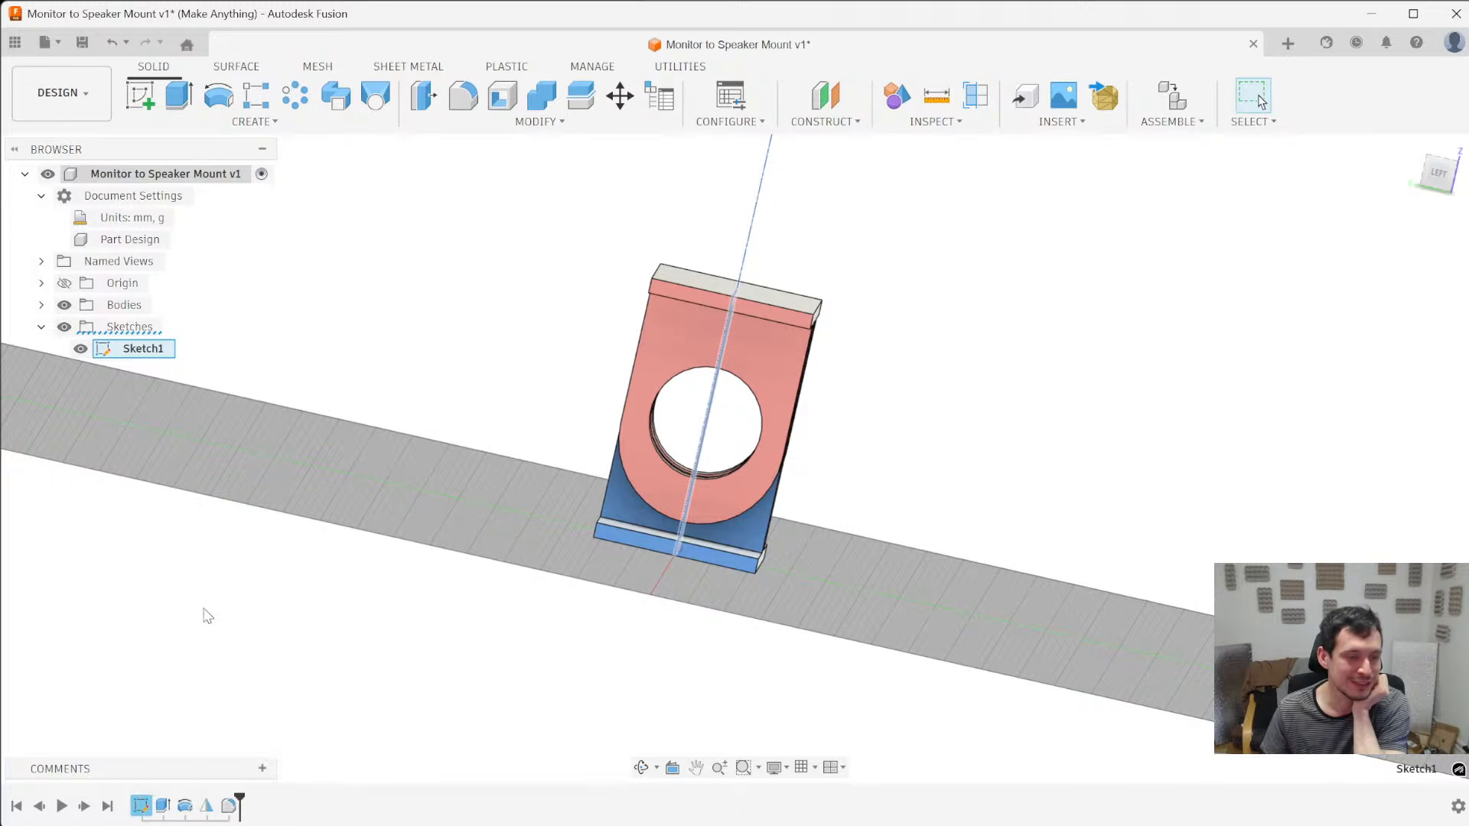
scroll(525, 443, "up", 5)
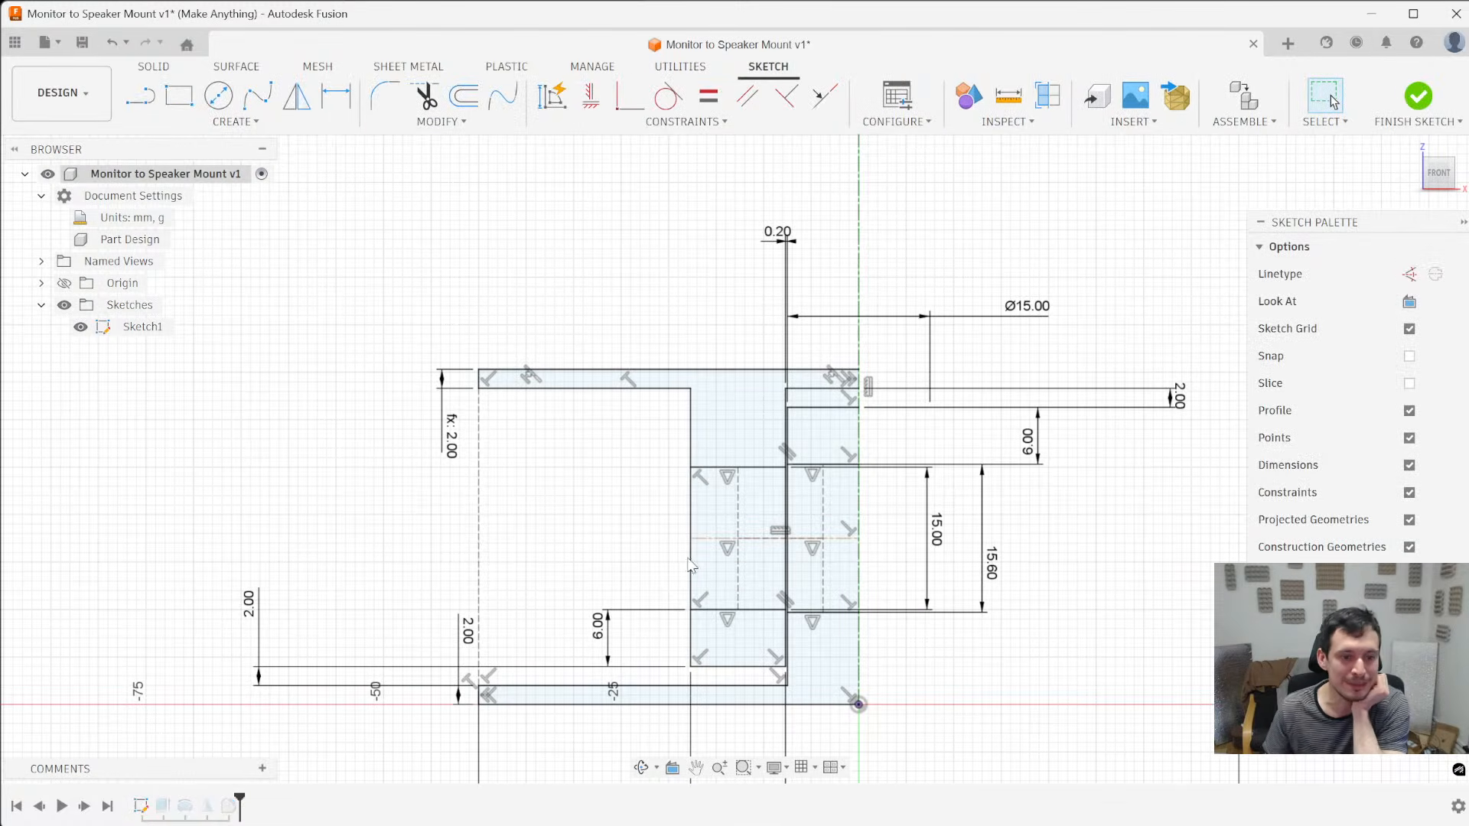
scroll(689, 547, "down", 4)
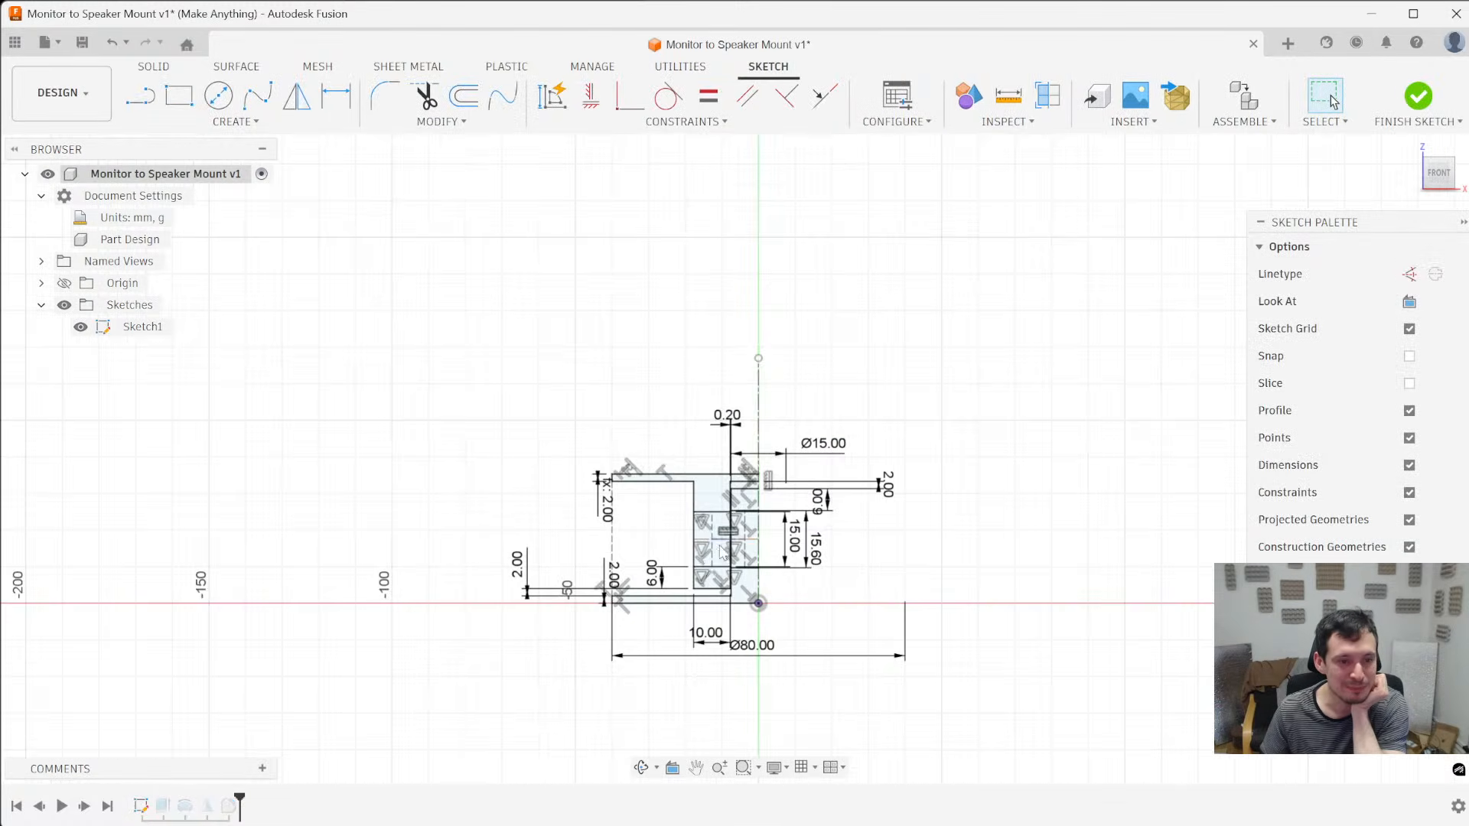
scroll(723, 528, "up", 5)
left_click(583, 643)
key("Delete")
- Add a 22 mm diameter dimension between the sleeve's bottom edge and the horizontal hole centerline
left_click(739, 697)
key("d")
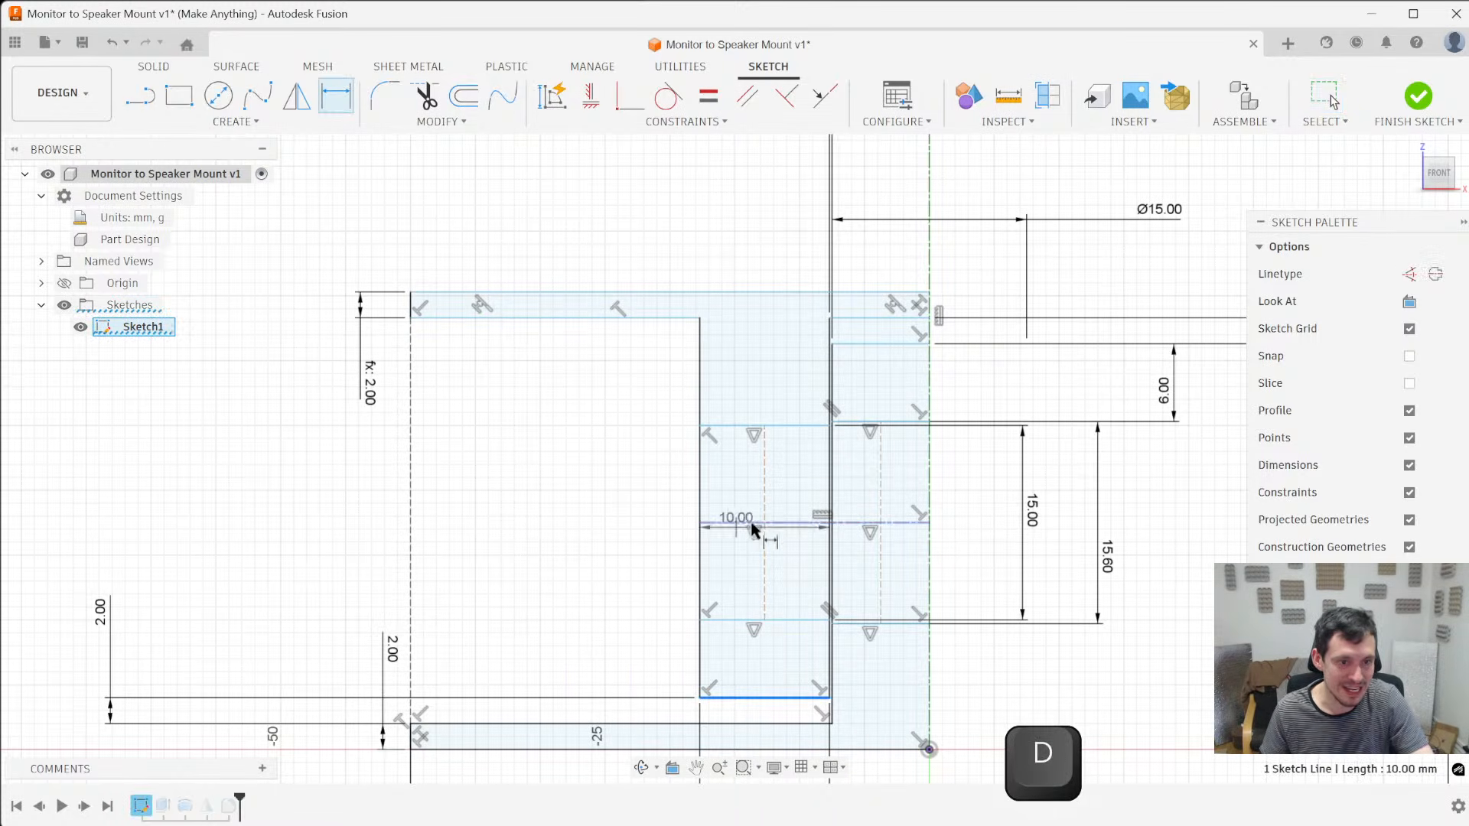
left_click(752, 525)
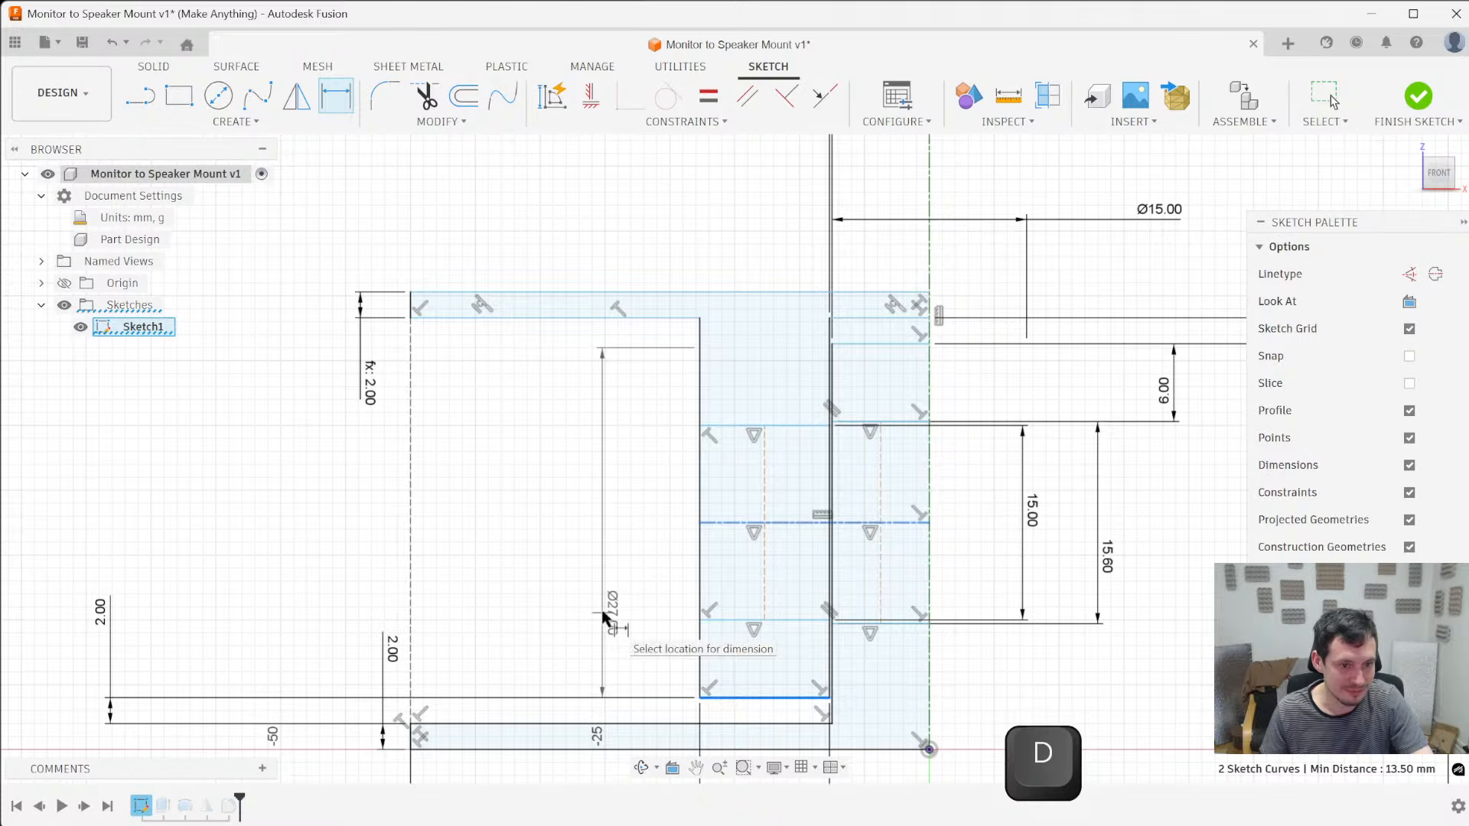
left_click(604, 613)
type("22")
key("Return")
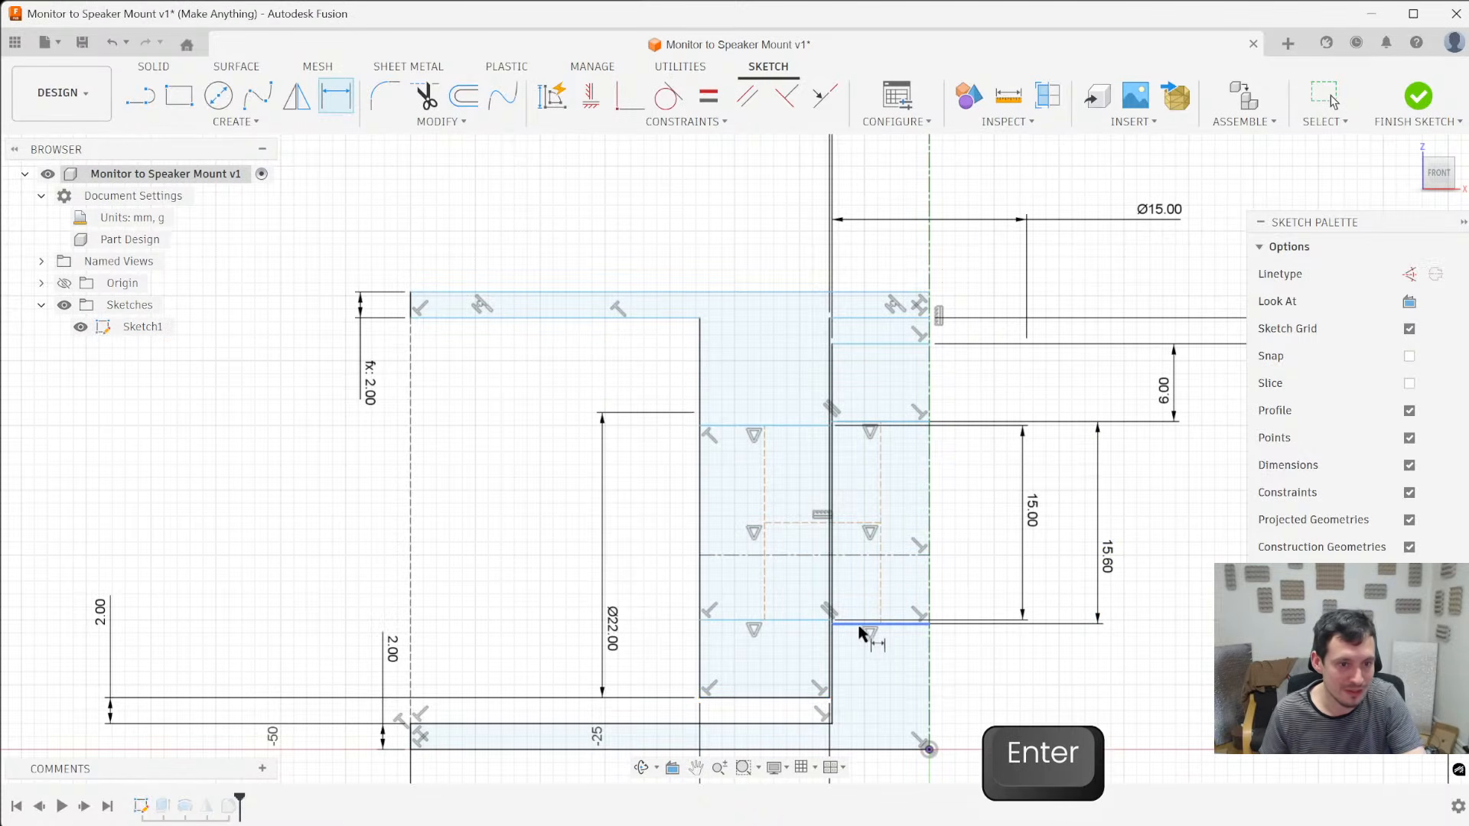
key("Escape")
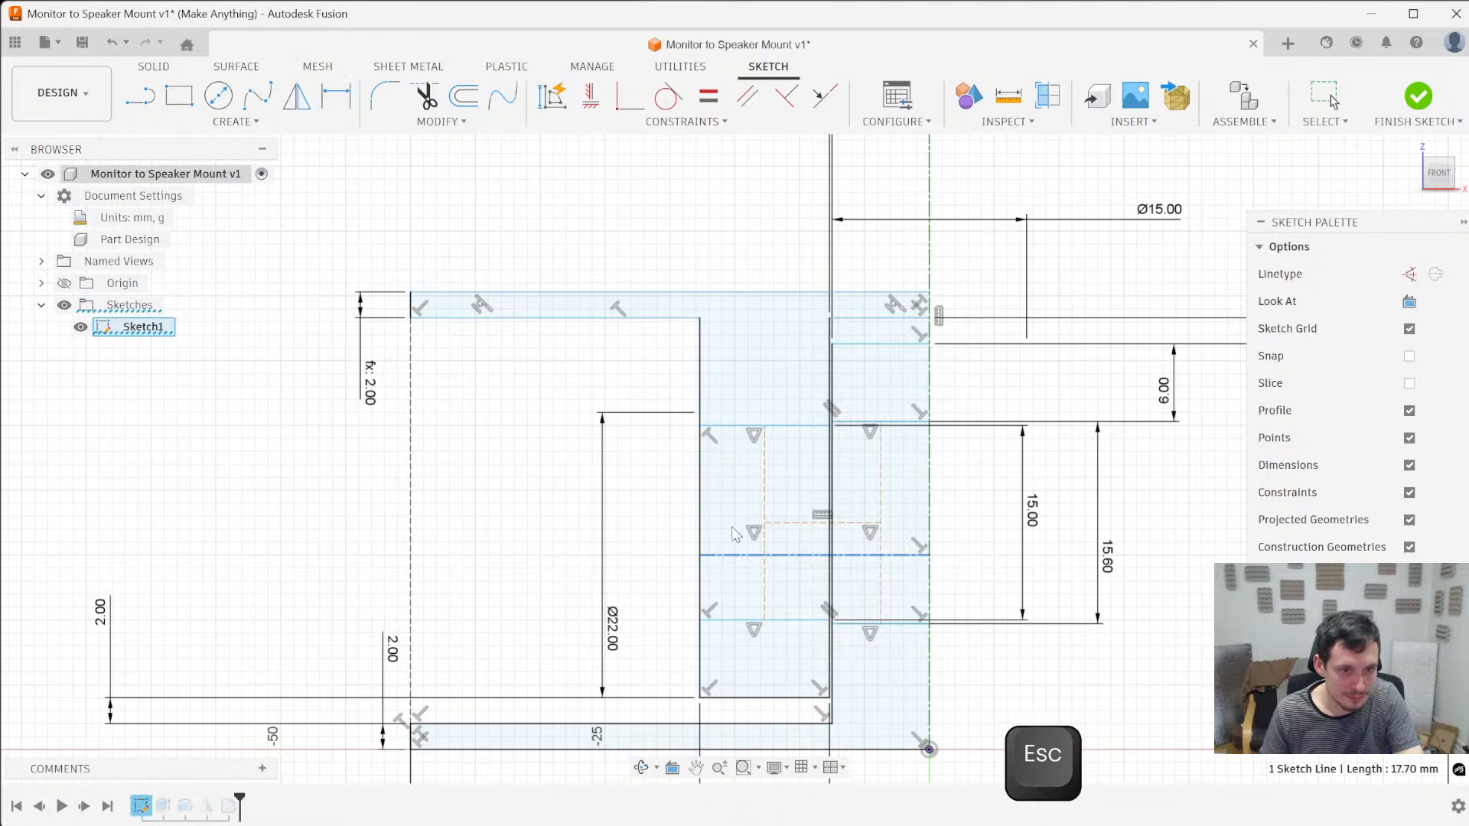
- Constrain the midpoint of the sleeve hole's vertical construction line to be coincident with the horizontal centerline
mouse_move(752, 427)
left_mouse_down()
mouse_move(749, 456)
mouse_move(752, 434)
left_mouse_up()
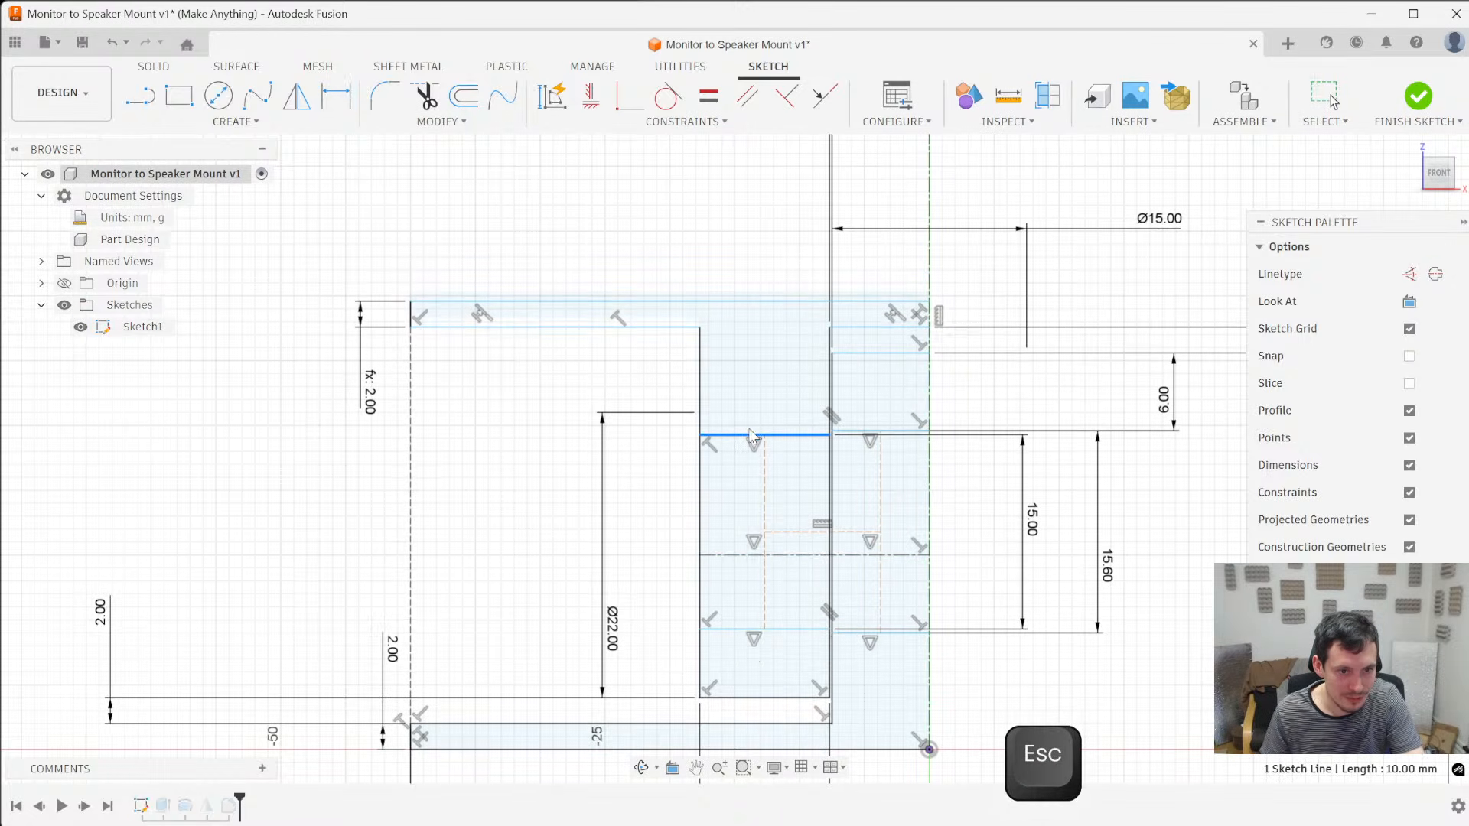
left_click(764, 533)
left_click(785, 558, "ctrl")
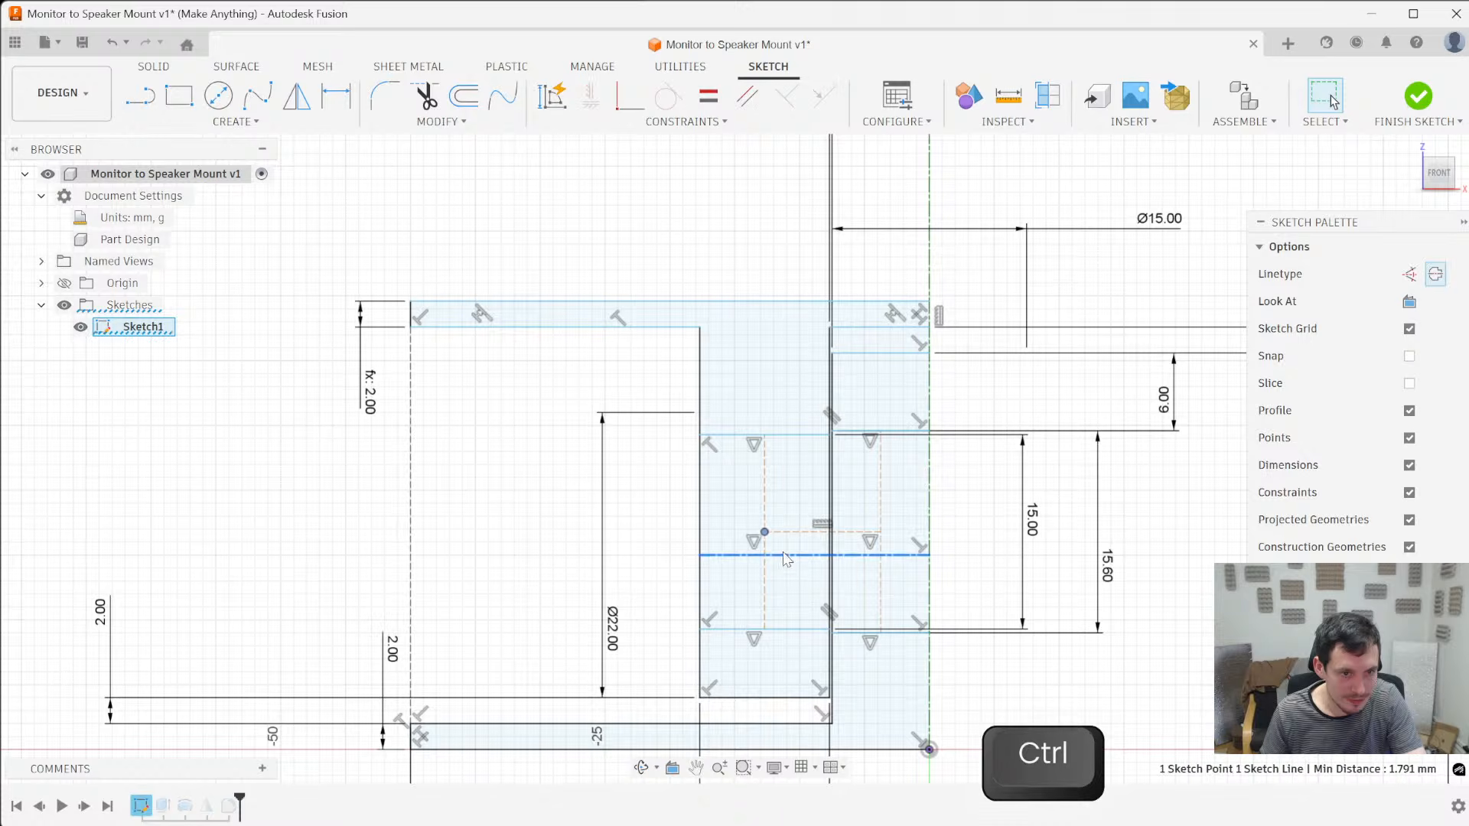
left_click(630, 97)
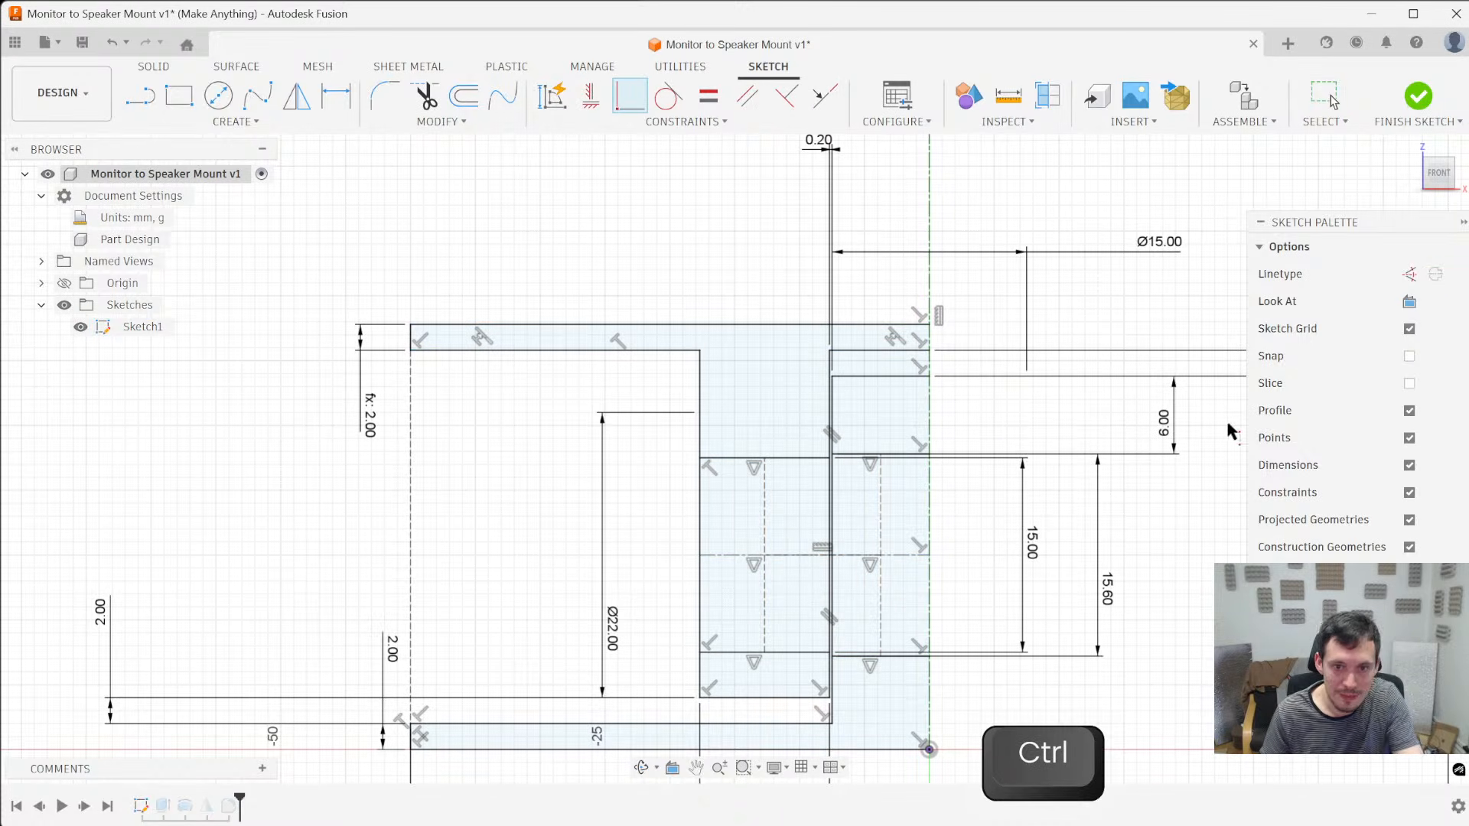
key("Escape")
- Replace the dimension between the post's hole and its free end with a 22 mm diameter dimension about the horizontal centerline, and finish the sketch
key("Delete")
left_click(899, 556)
key("d")
left_click(886, 375)
left_click(1151, 566)
type("1")
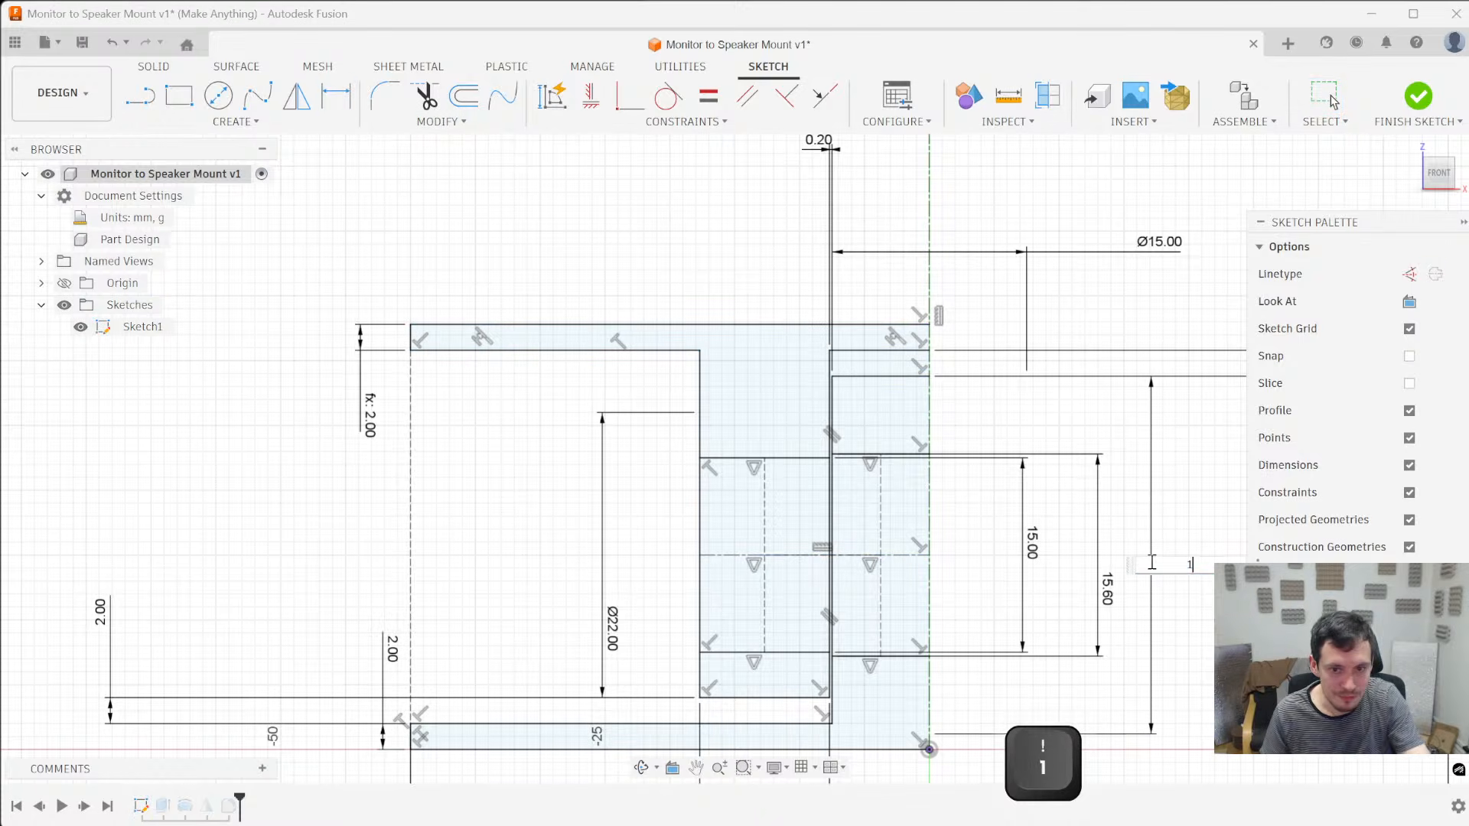
key("BackSpace")
type("22")
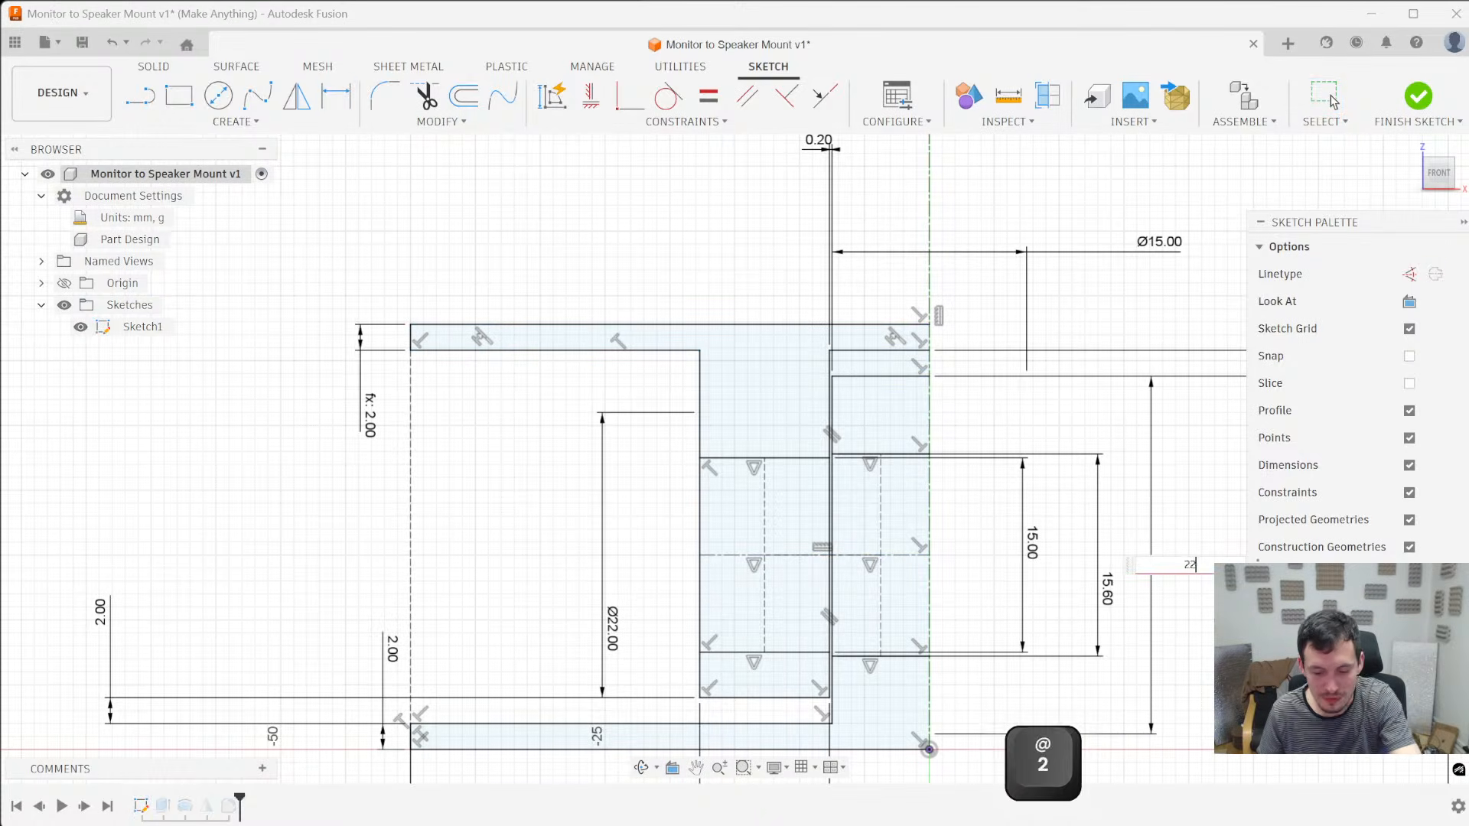
key("Return")
left_click(1418, 93)
- Measure the wall thickness between the sleeve's pin hole edge and its rounded outer edge
mouse_move(1048, 454)
middle_mouse_down("shift")
mouse_move(879, 436)
mouse_move(840, 445)
mouse_move(856, 482)
middle_mouse_up("shift")
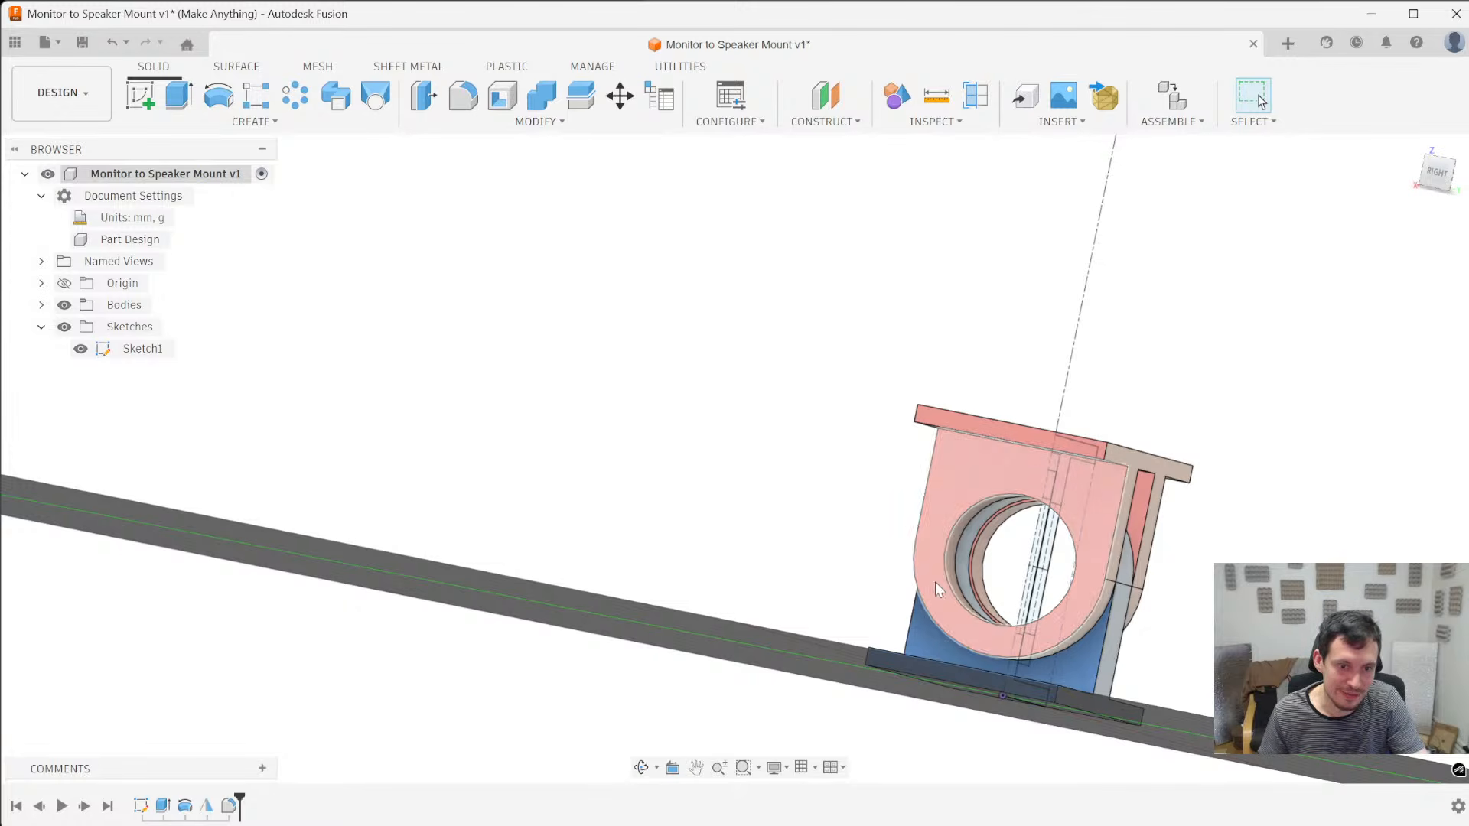
left_click(952, 586)
left_click(921, 611, "ctrl")
middle_click_drag(922, 610, 623, 446, "shift")
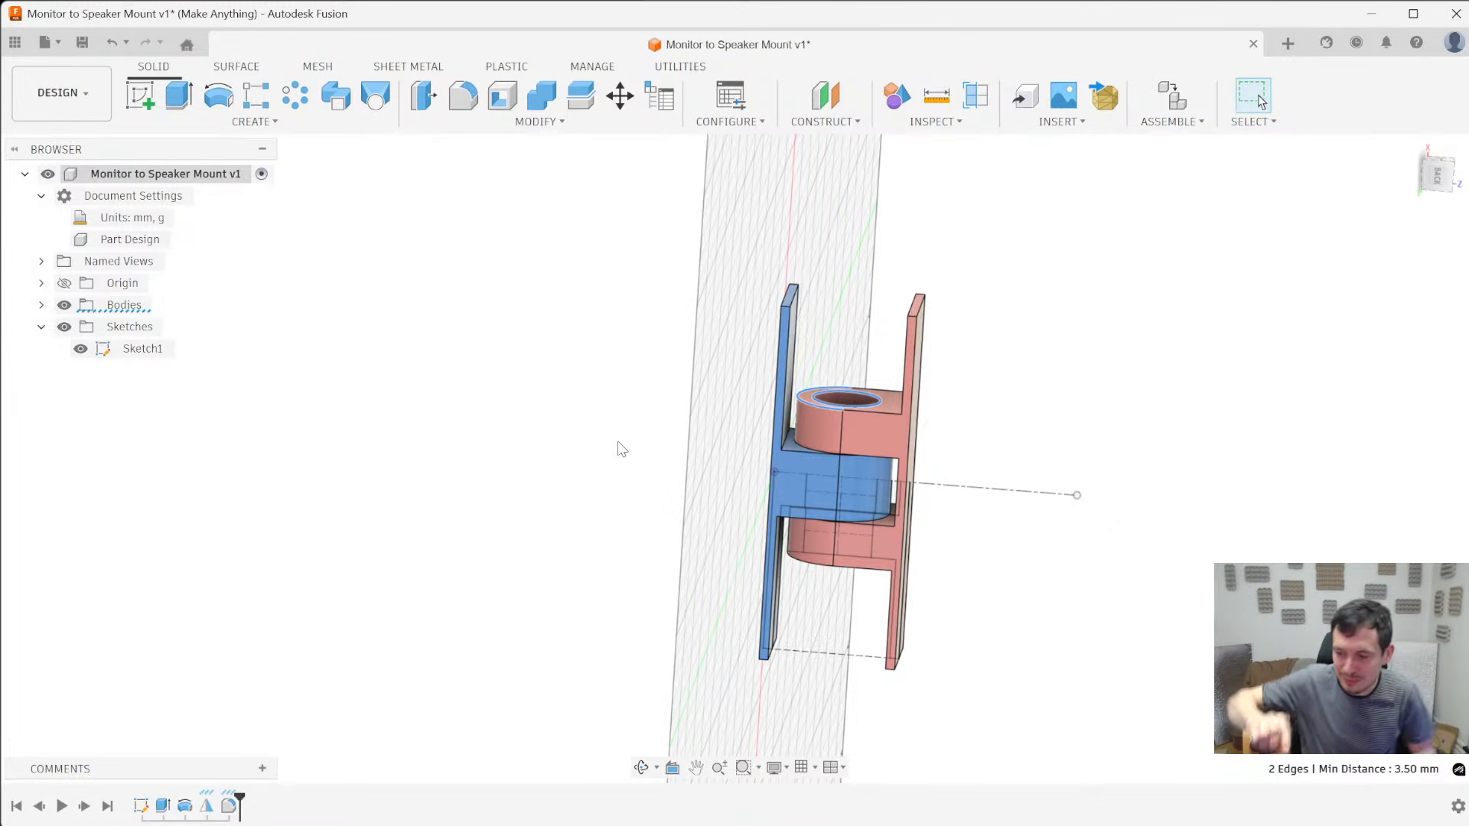
middle_click_drag(814, 398, 825, 456, "shift")
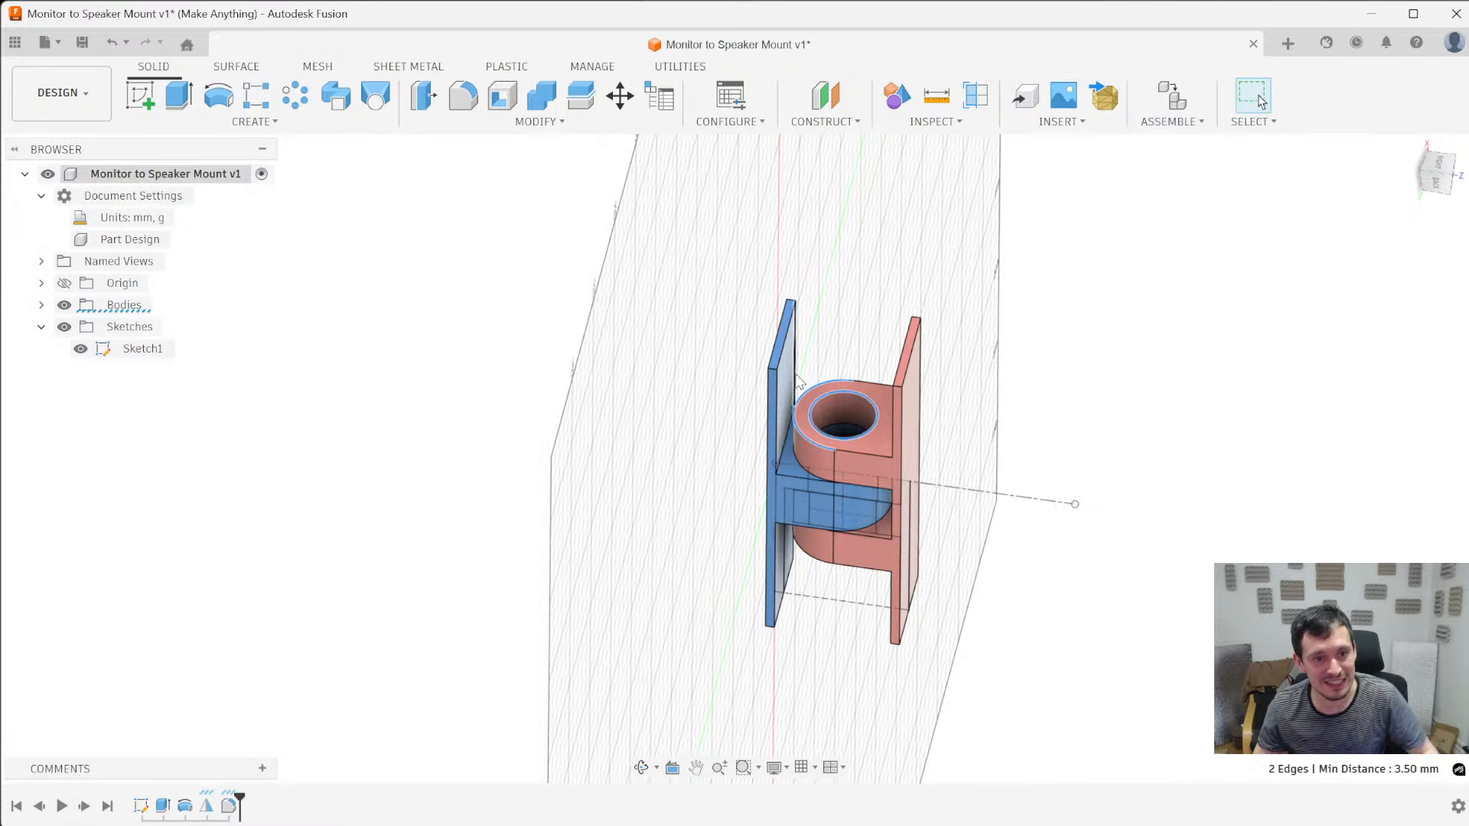
- Measure the distance between the facing inner faces of the blue and red plates
middle_click_drag(787, 371, 949, 439, "shift")
left_click(948, 439, "ctrl")
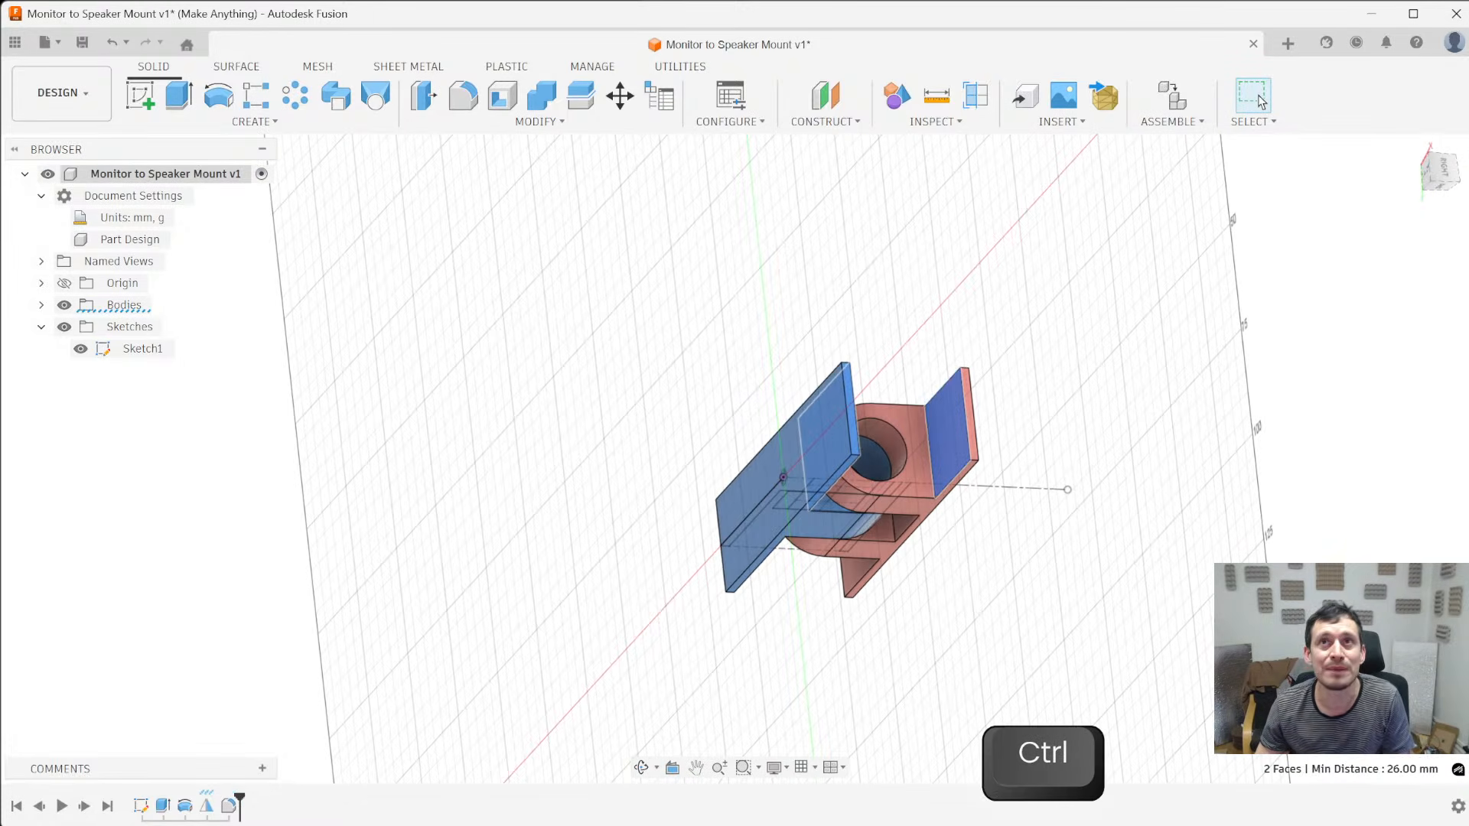
middle_click_drag(1164, 609, 1065, 543, "shift")
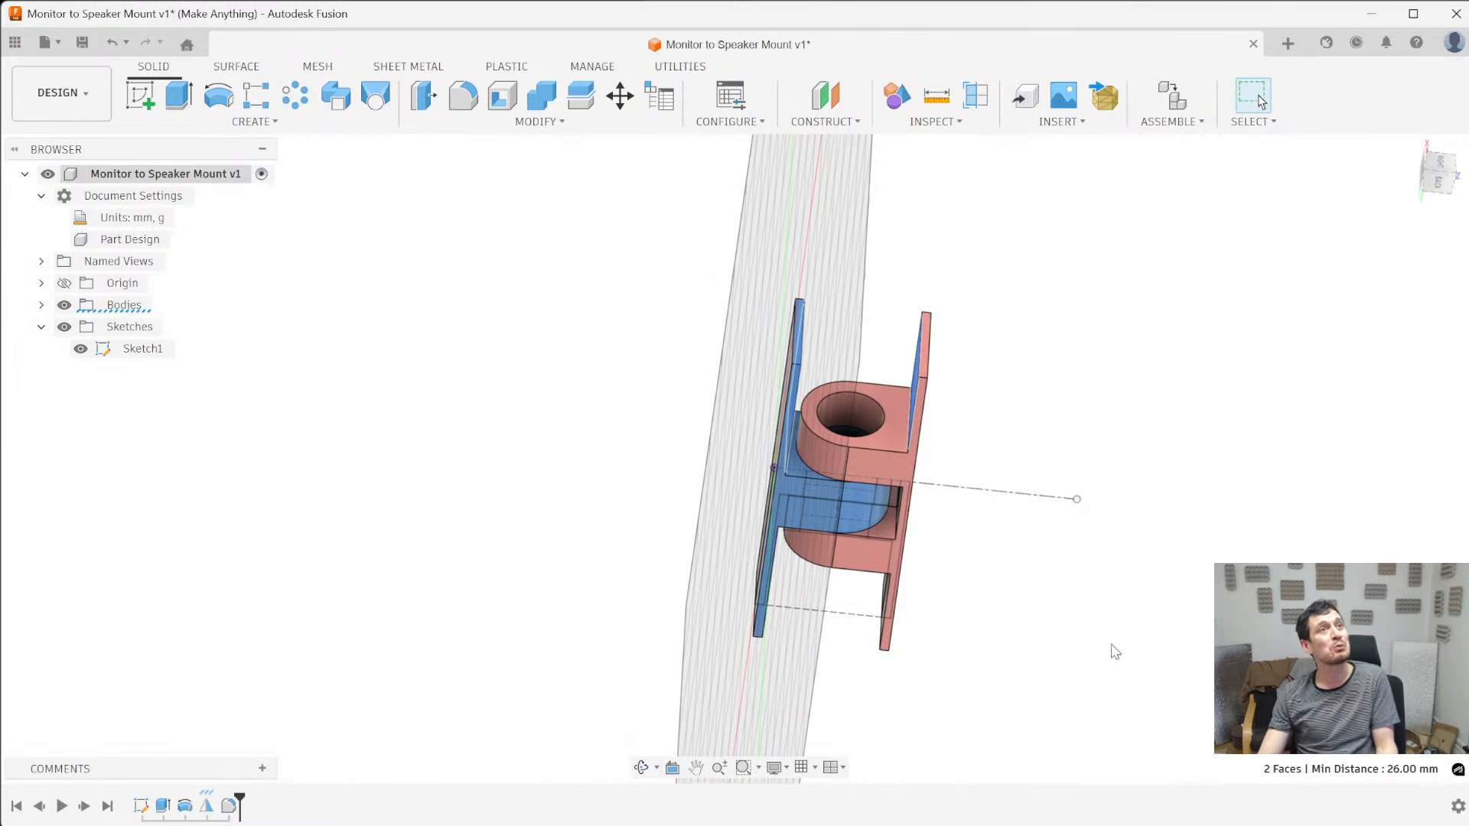
- Reopen the cross-section sketch for editing and move the blue plate's thickness dimension to the opposite side of the profile
right_click(140, 806)
key("Escape")
middle_click_drag(375, 539, 328, 672, "shift")
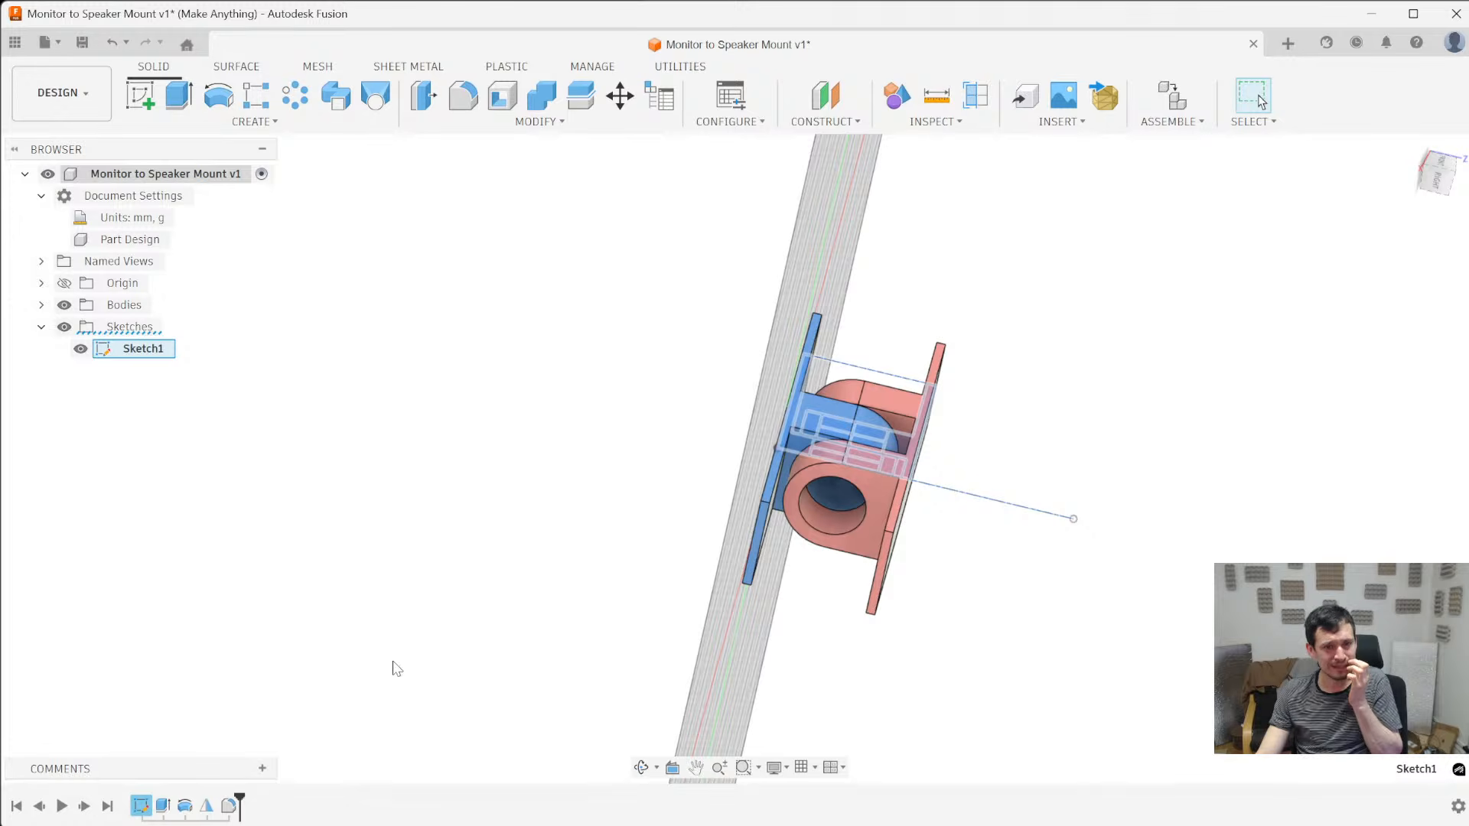
right_click(139, 808)
left_click(187, 606)
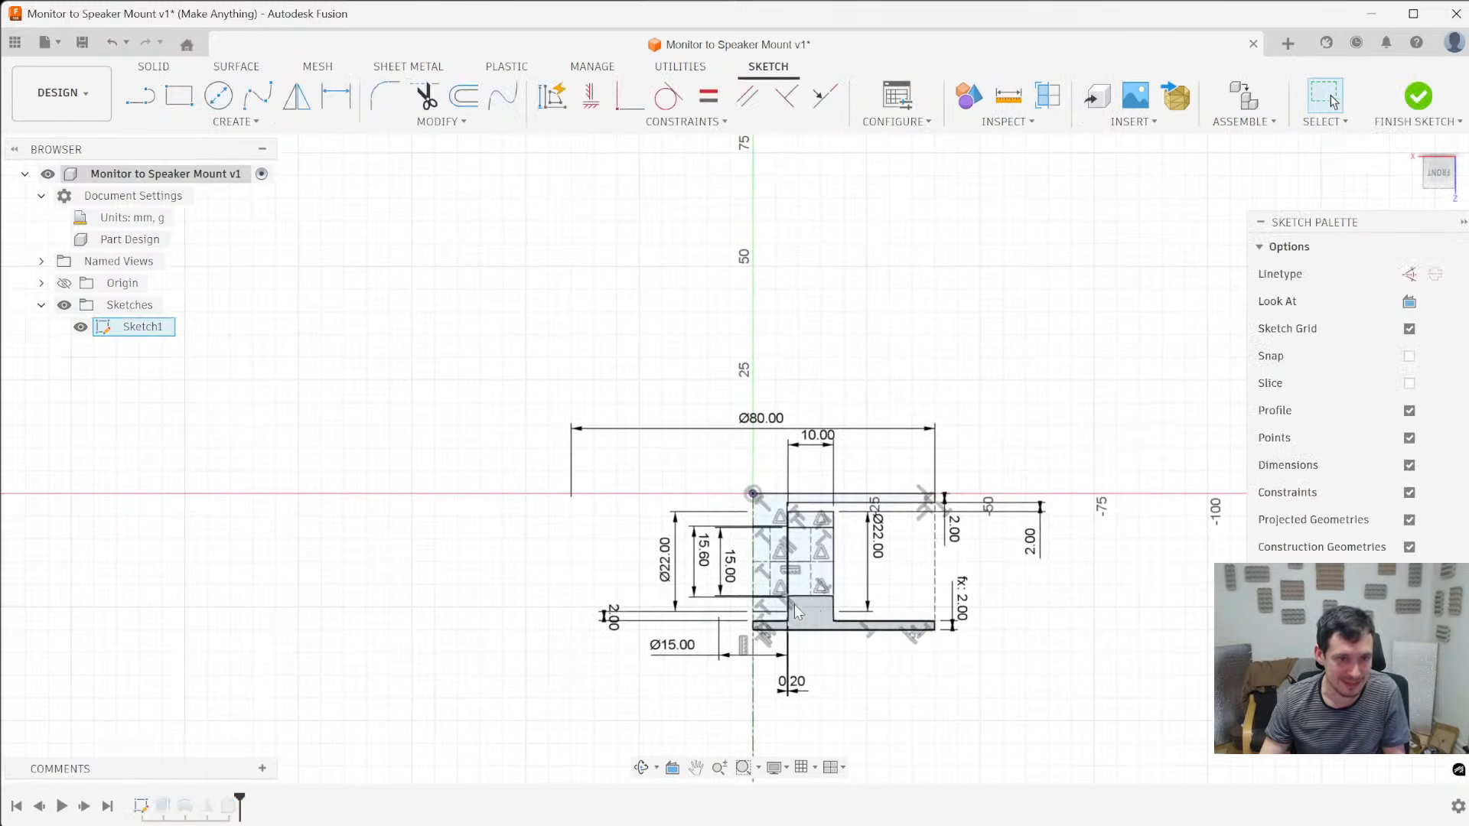
scroll(805, 612, "up", 3)
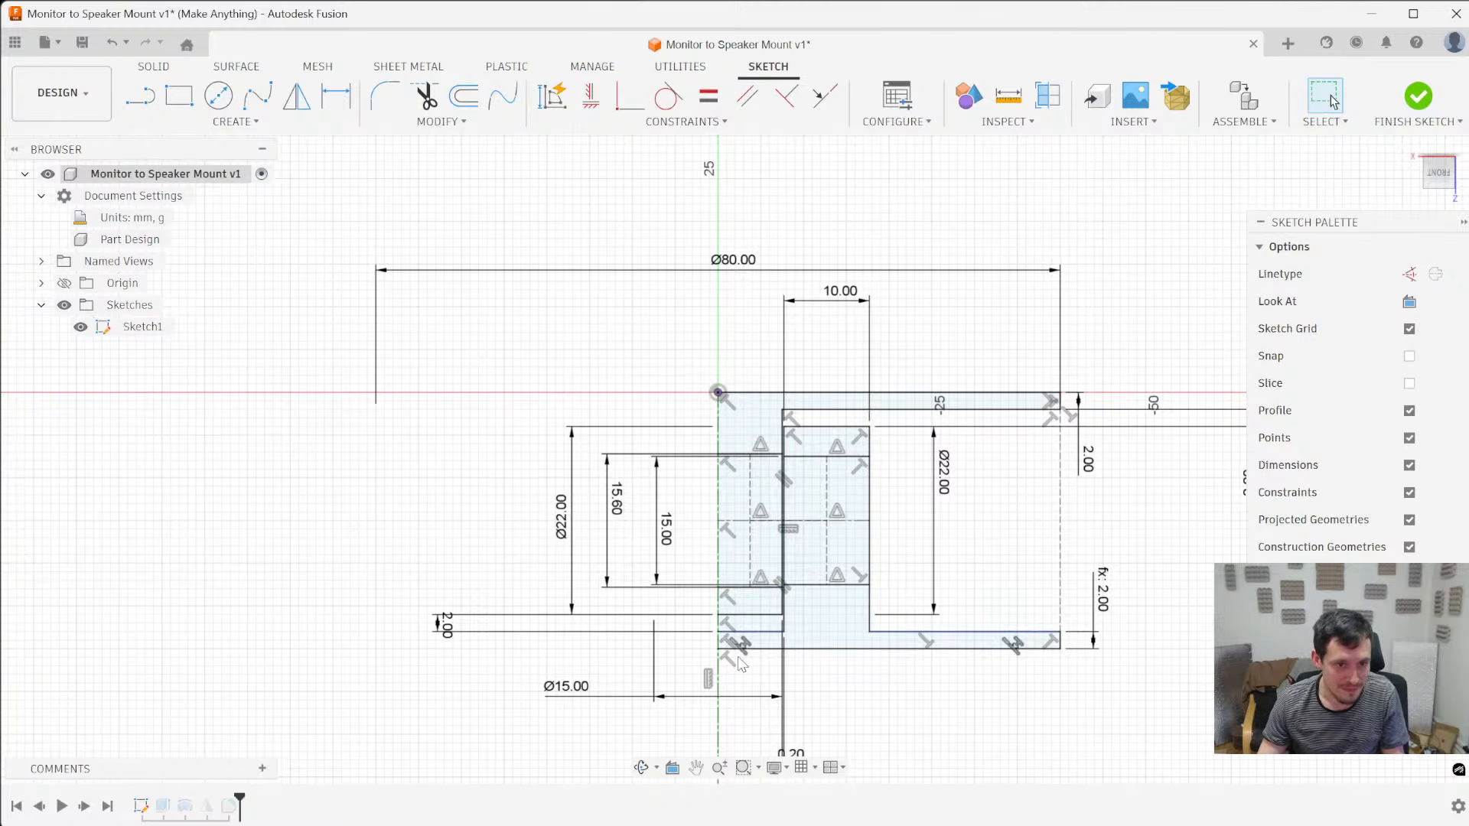
left_click_drag(1088, 459, 433, 487)
- Set the blue plate's thickness dimension to 5 mm
left_click(811, 409)
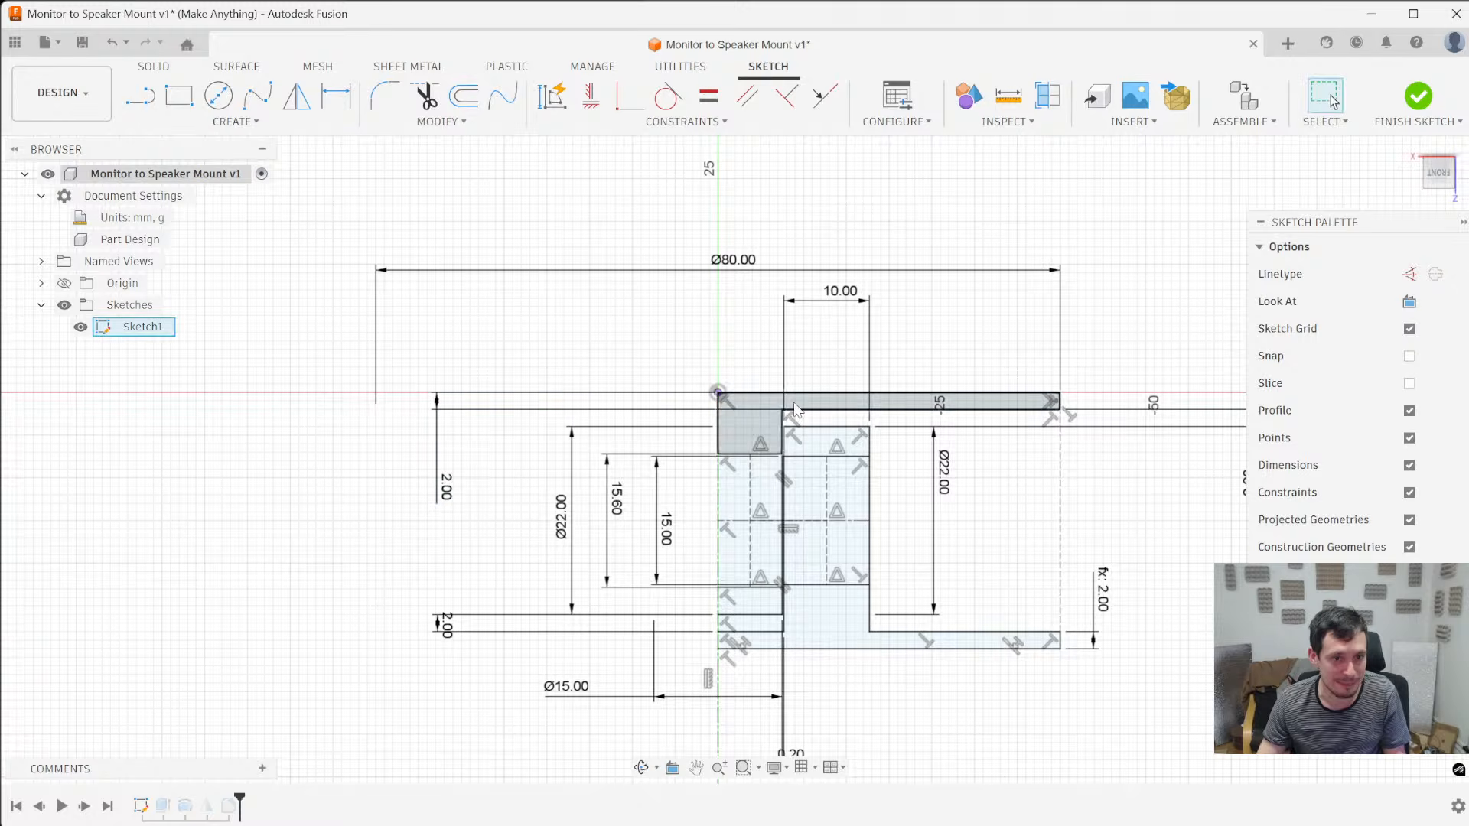
double_click(446, 487)
type("5")
key("Return")
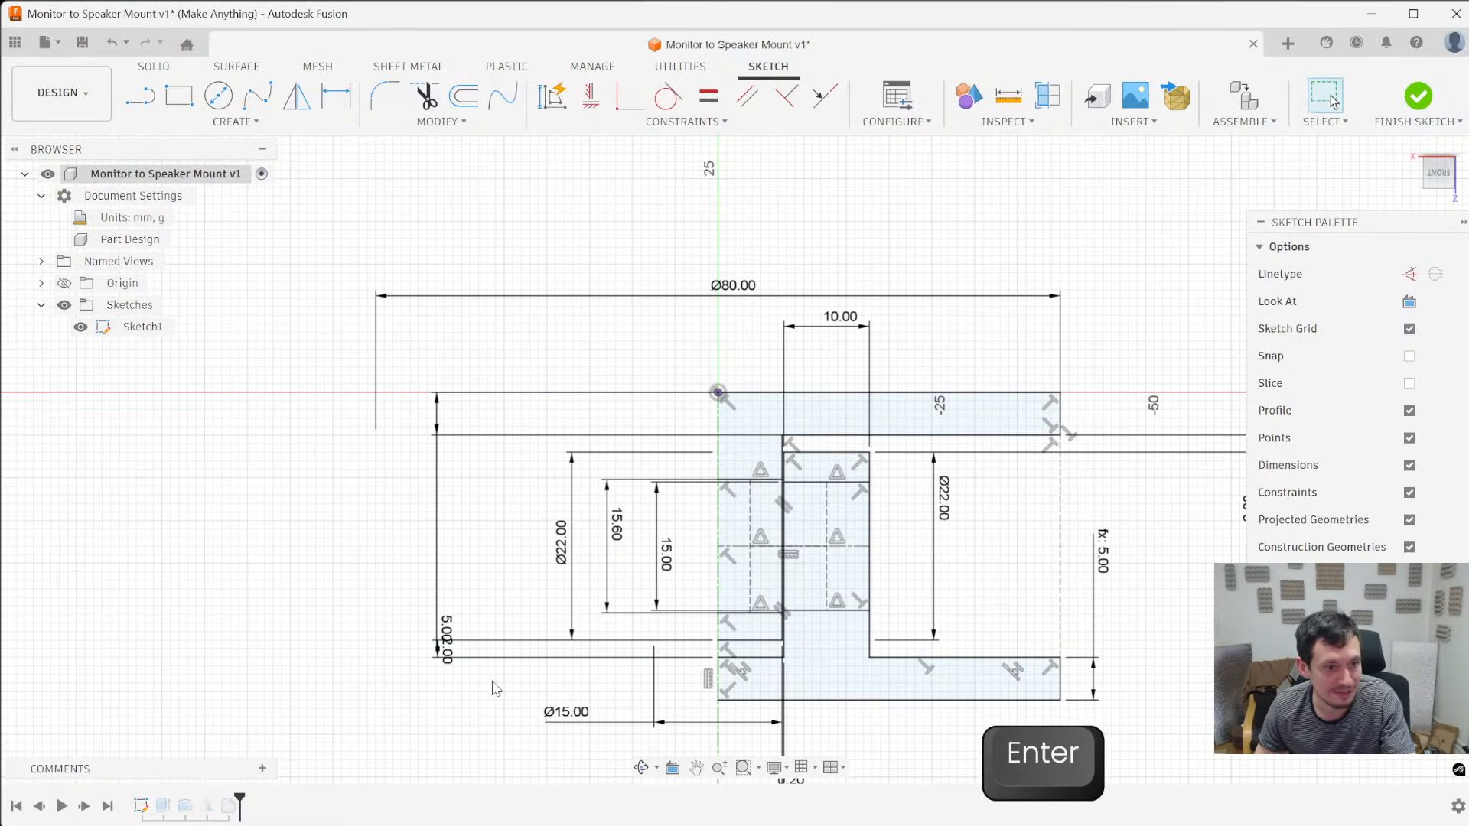
- Set the gap between the post's free end and the red plate to 5 mm and finish the sketch
double_click(444, 715)
type("5")
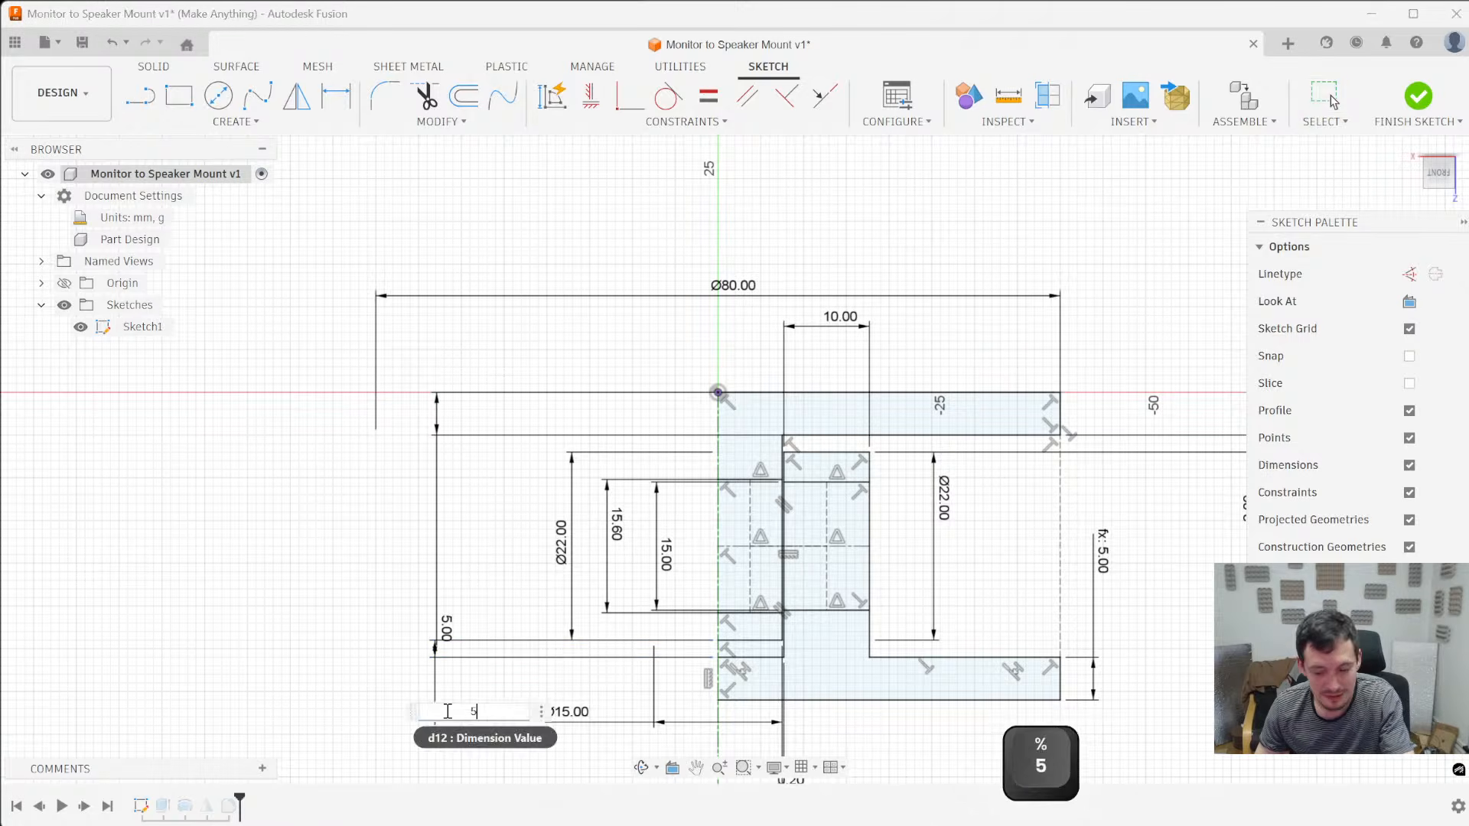
key("Return")
left_click(1420, 95)
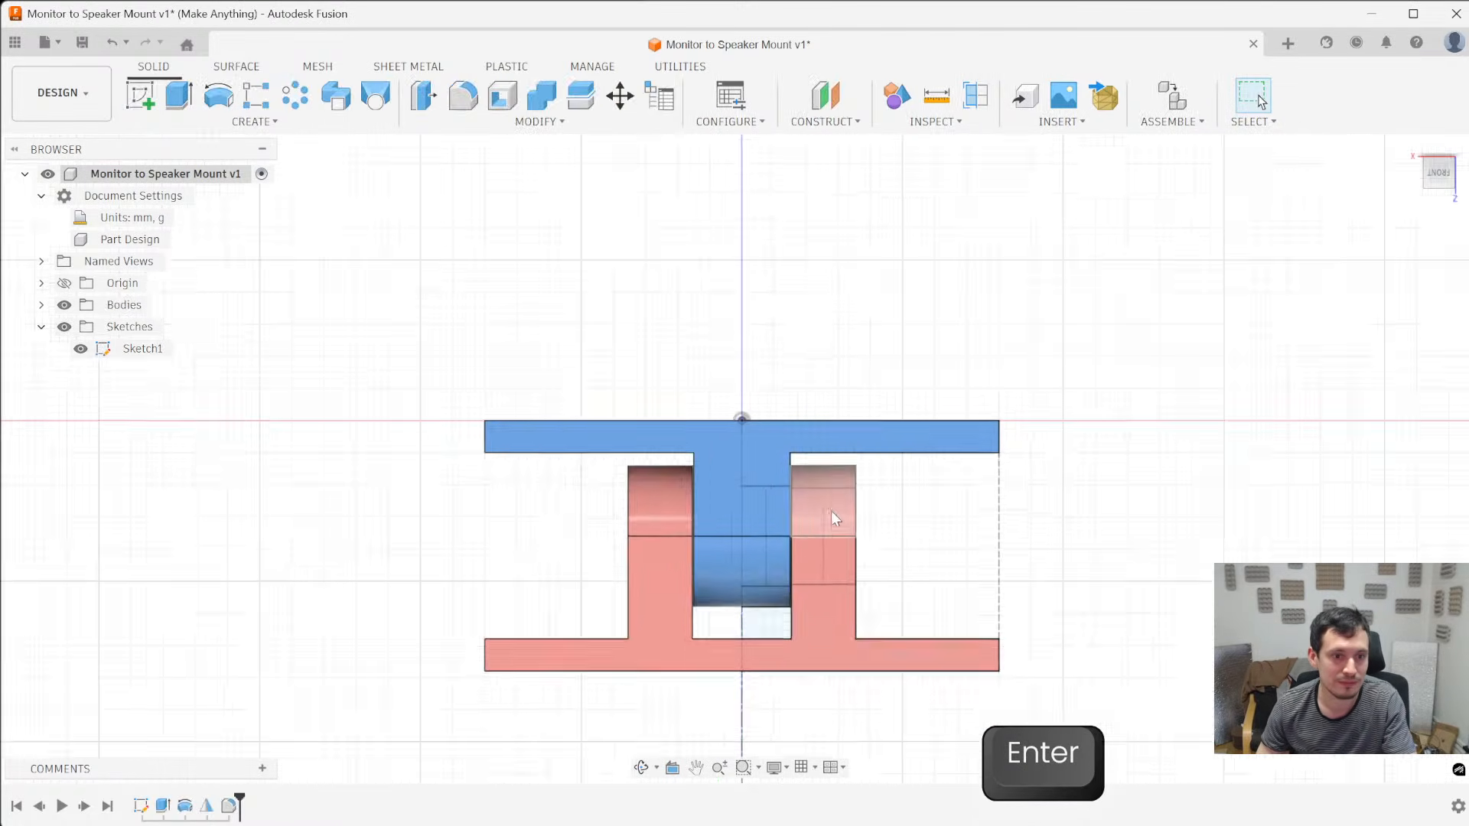
- Measure the distance between the inner faces of the two plates and the length of the blue plate's short thickness edge
mouse_move(565, 548)
middle_mouse_down("shift")
mouse_move(545, 540)
mouse_move(588, 512)
middle_mouse_up("shift")
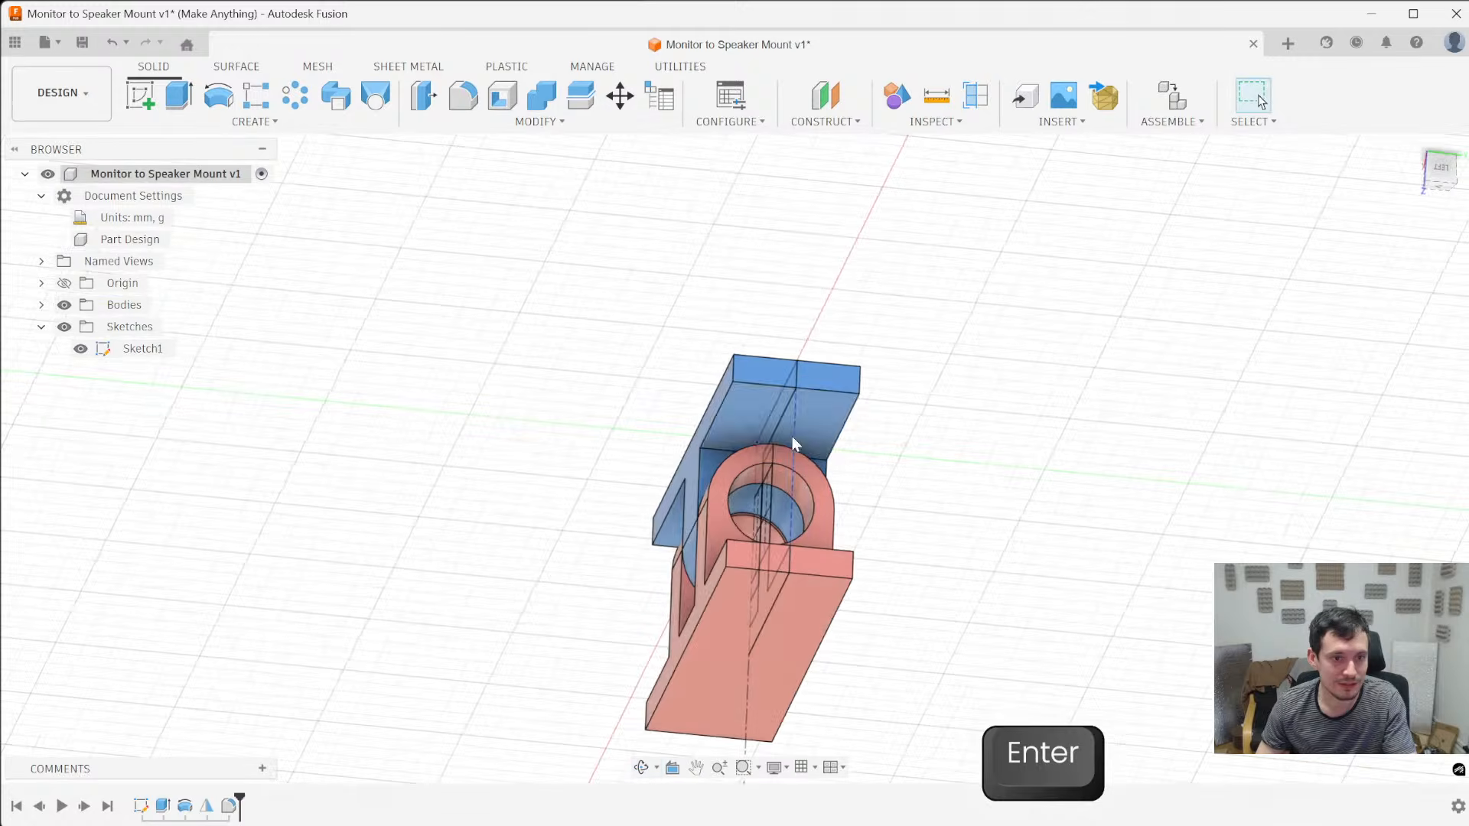
left_click(759, 430)
middle_click_drag(759, 431, 788, 568, "shift")
left_click(769, 617, "ctrl")
mouse_move(1013, 534)
middle_mouse_down("shift")
mouse_move(1072, 486)
mouse_move(1123, 578)
mouse_move(977, 541)
mouse_move(1082, 485)
mouse_move(1020, 558)
middle_mouse_up("shift")
scroll(582, 450, "up", 2)
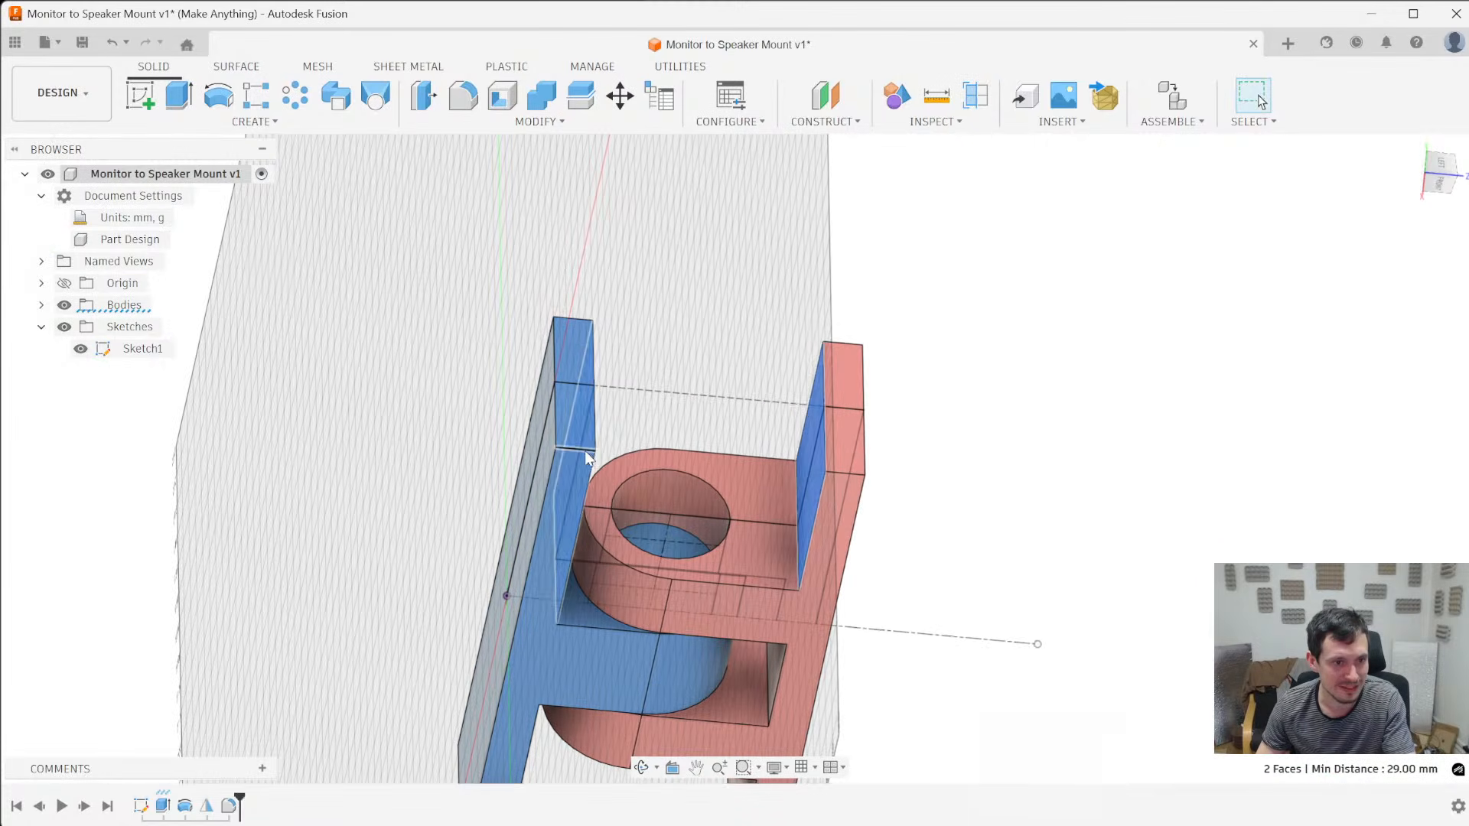
left_click(583, 449)
left_click(567, 449)
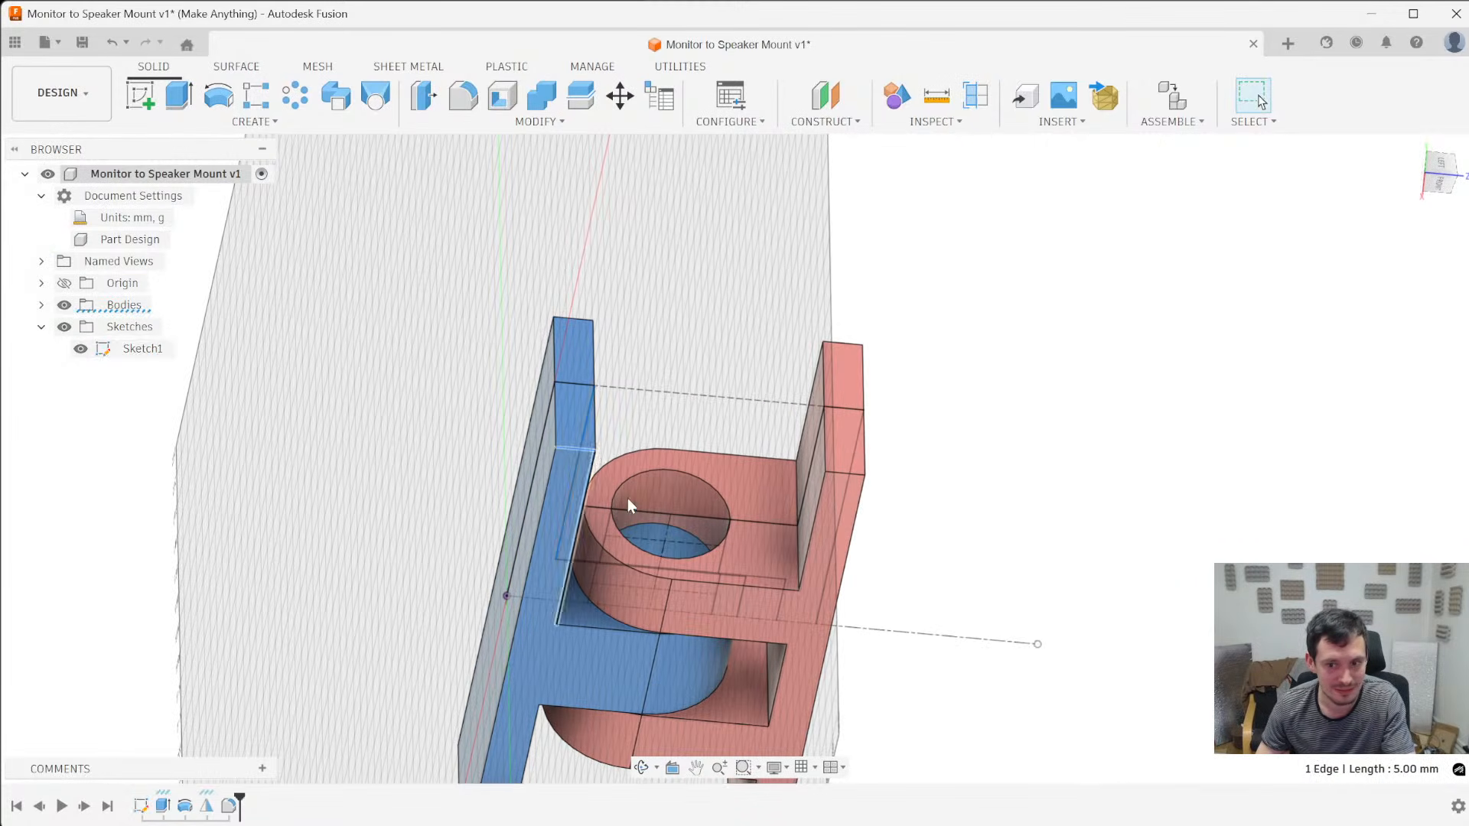
scroll(1075, 567, "down", 4)
mouse_move(1070, 608)
middle_mouse_down("shift")
mouse_move(1046, 578)
mouse_move(964, 570)
middle_mouse_up("shift")
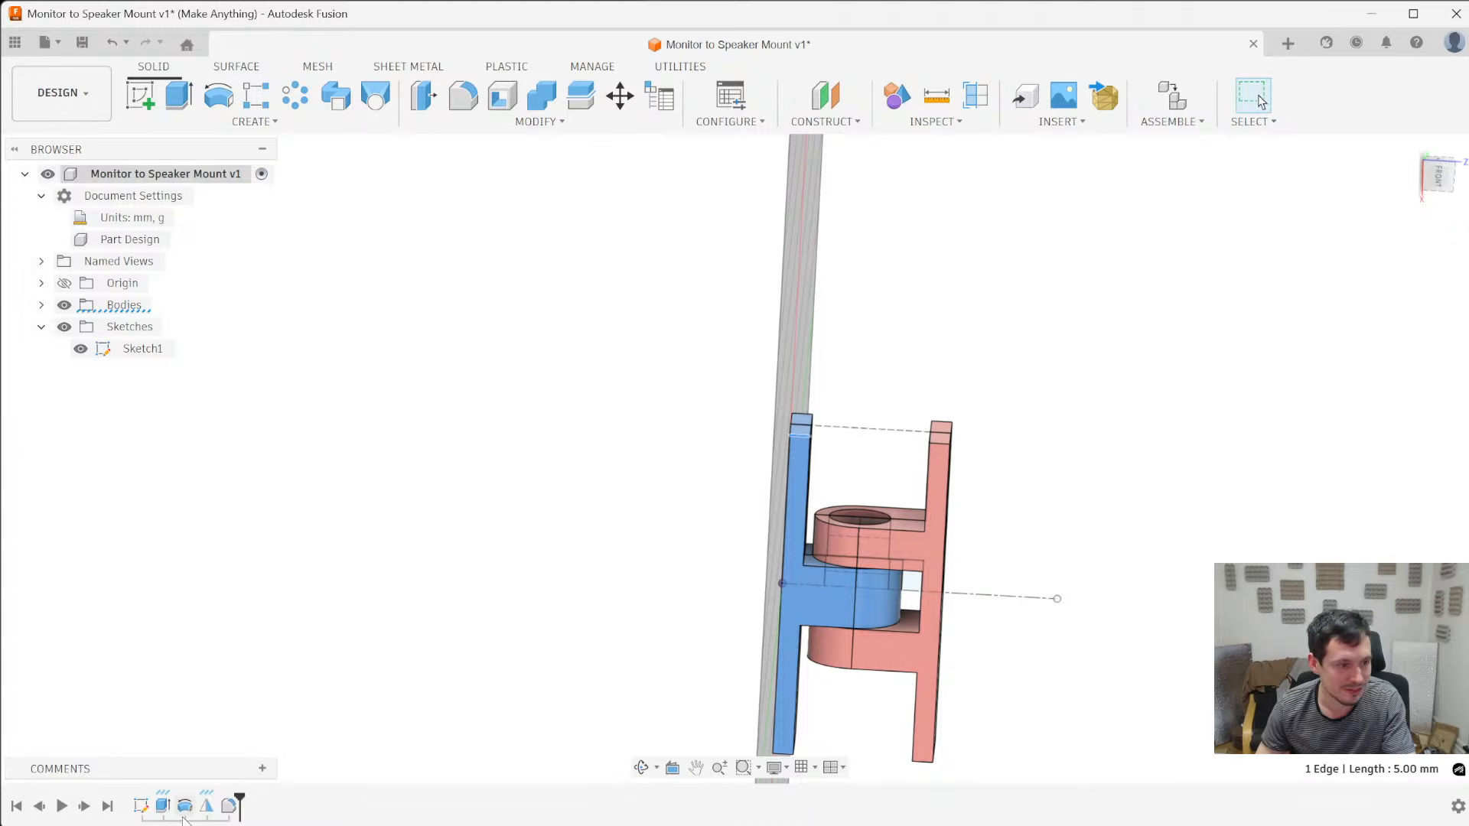
- Reopen the cross-section sketch and set the gap between the sleeve's free end and the blue plate to 5 mm
right_click(141, 805)
left_click(235, 606)
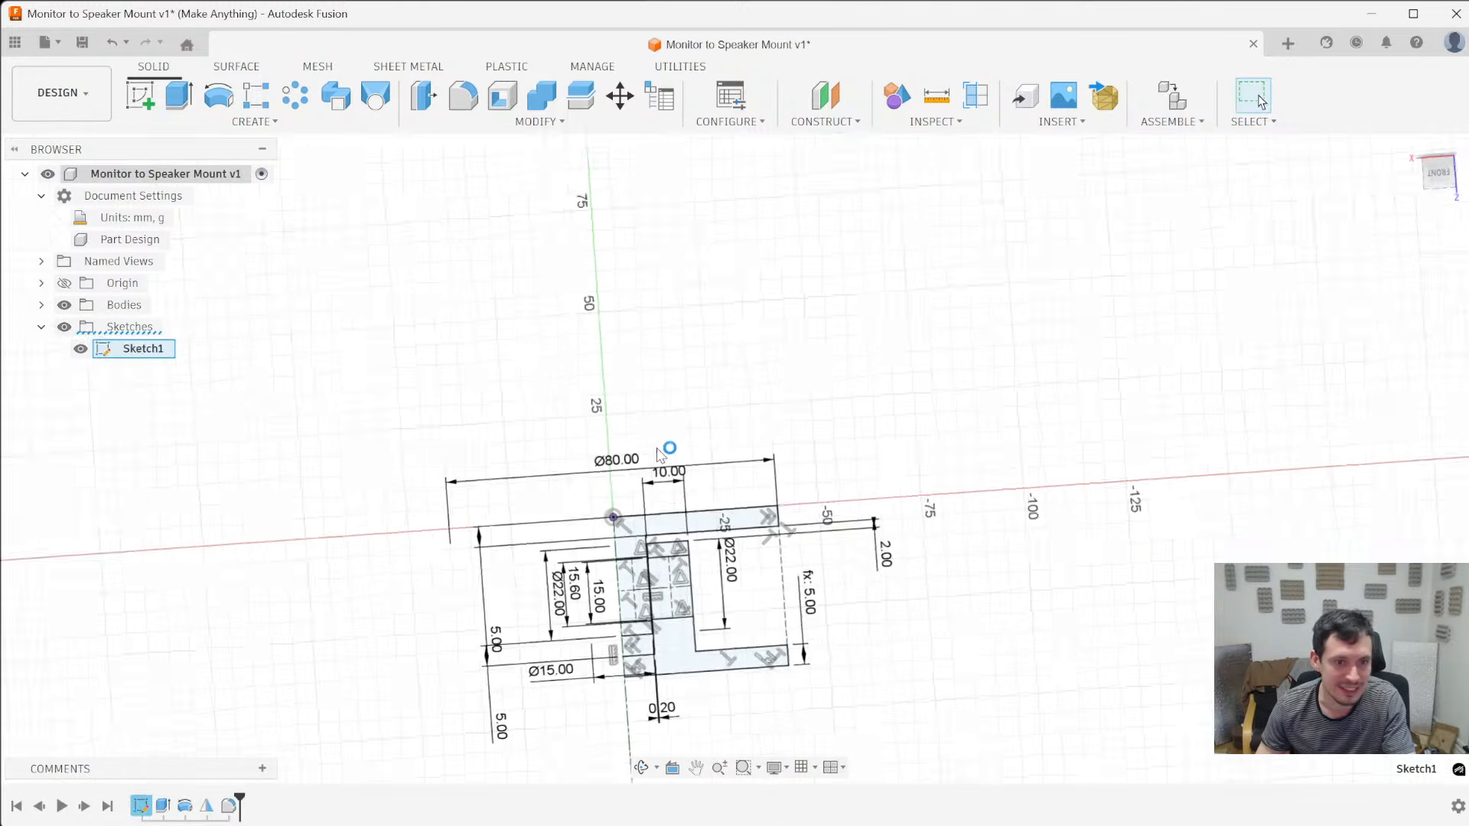
scroll(634, 556, "up", 4)
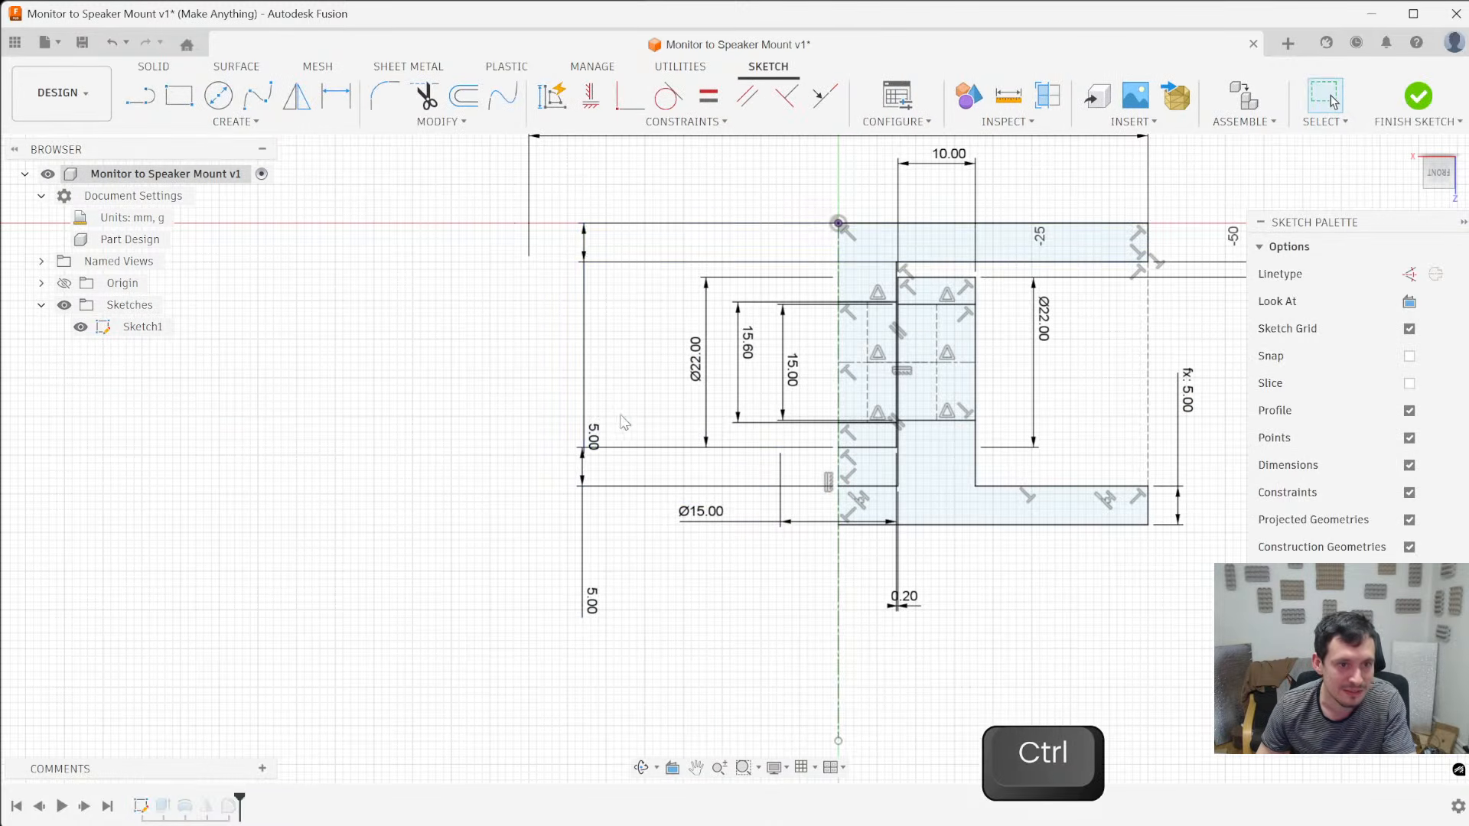
scroll(599, 365, "down", 2)
scroll(599, 365, "down", 1)
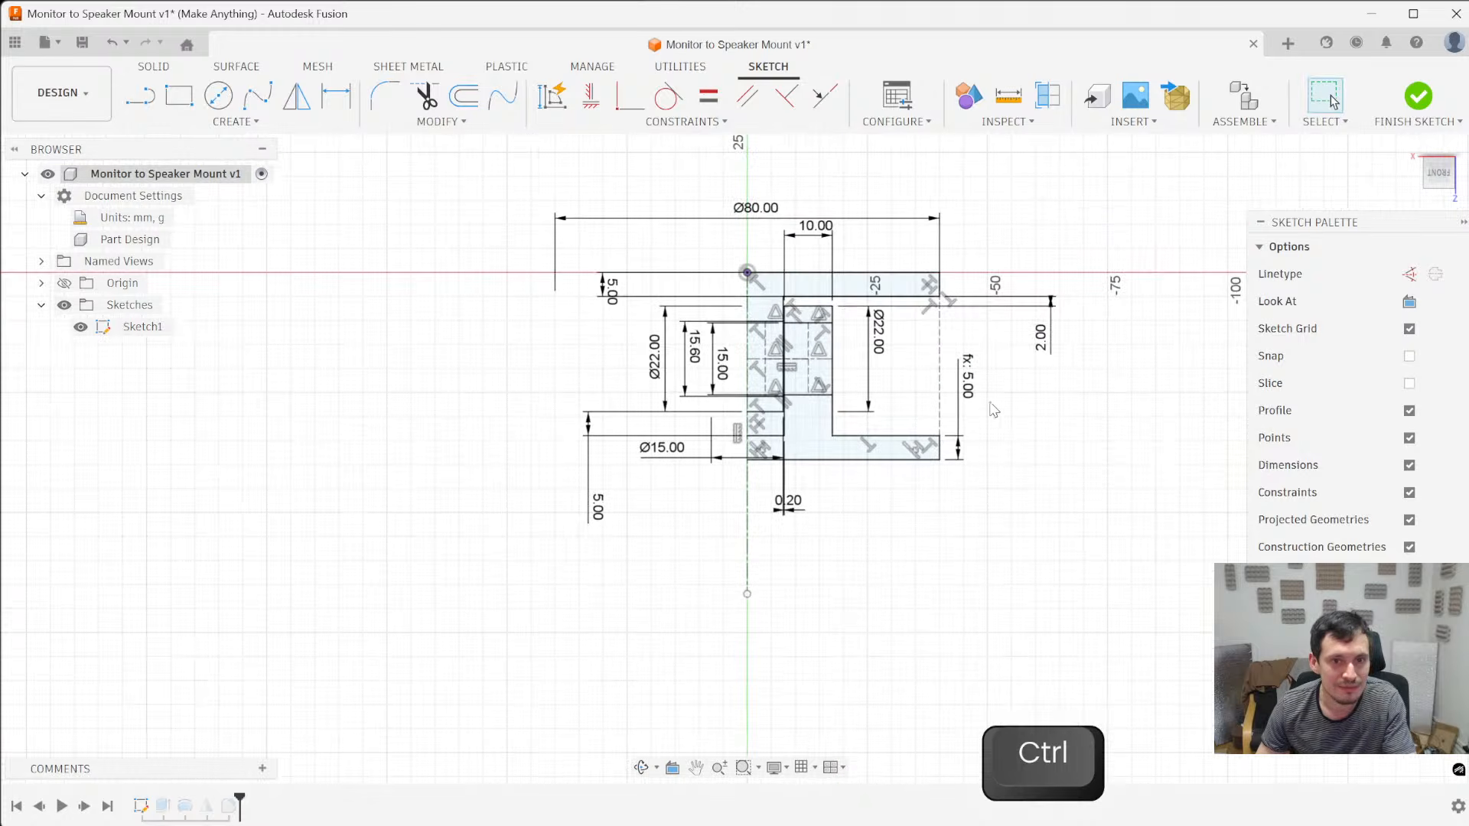
double_click(1048, 336)
type("5")
key("Return")
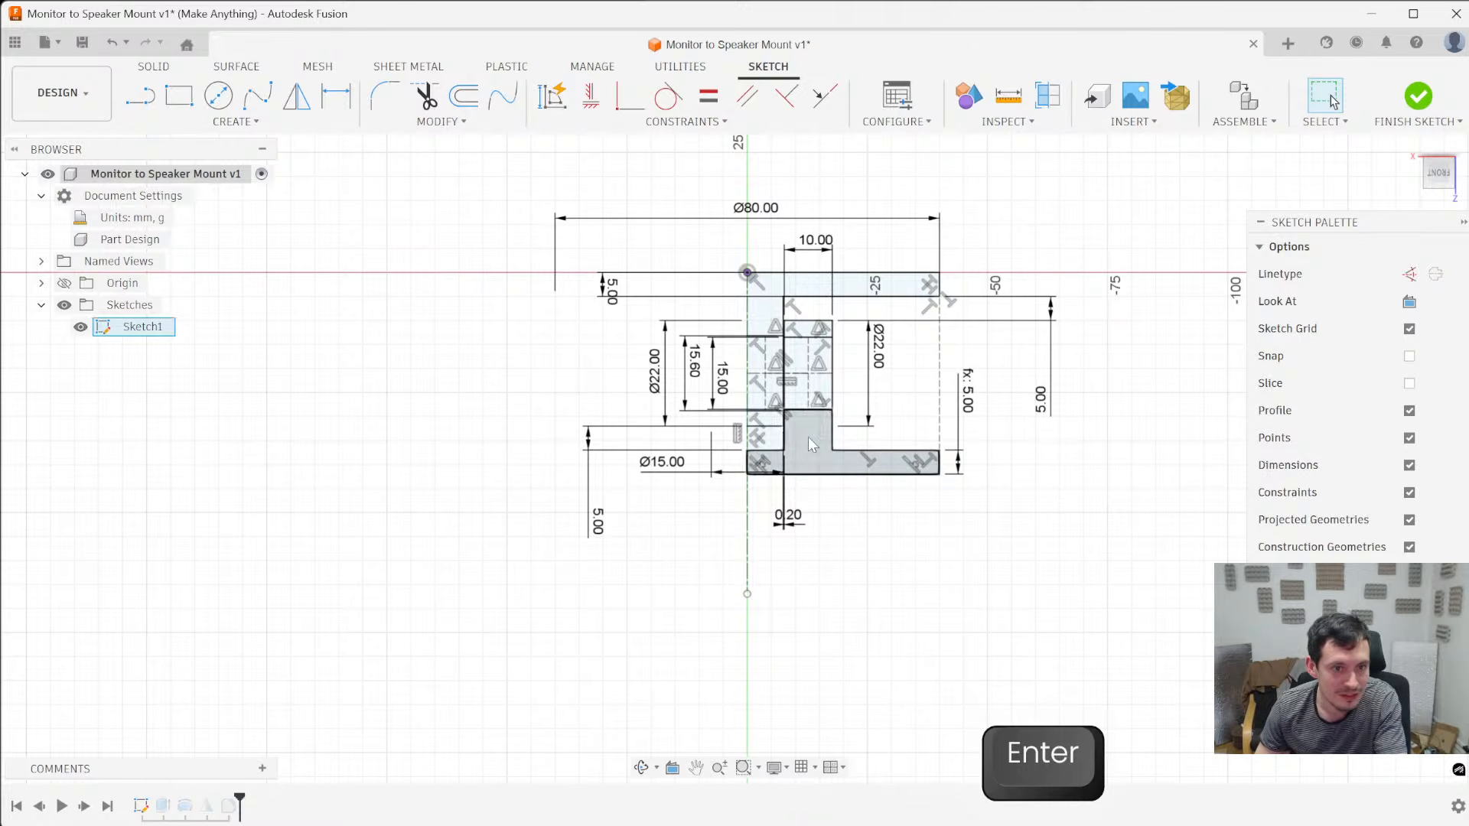
- Set the blue plate's thickness to 2 mm and finish the sketch
double_click(612, 291)
type("2")
key("Return")
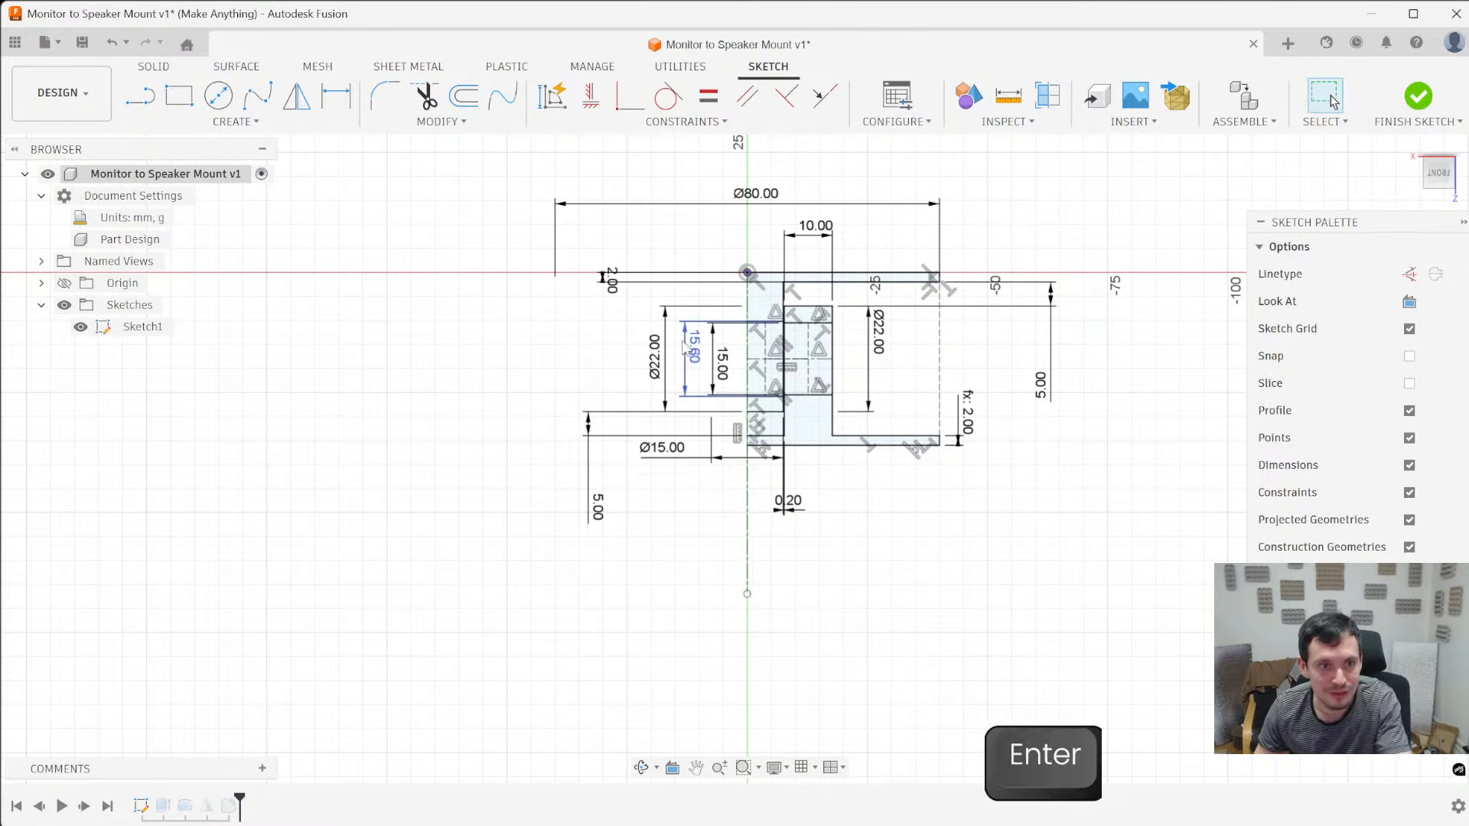
left_click(1418, 96)
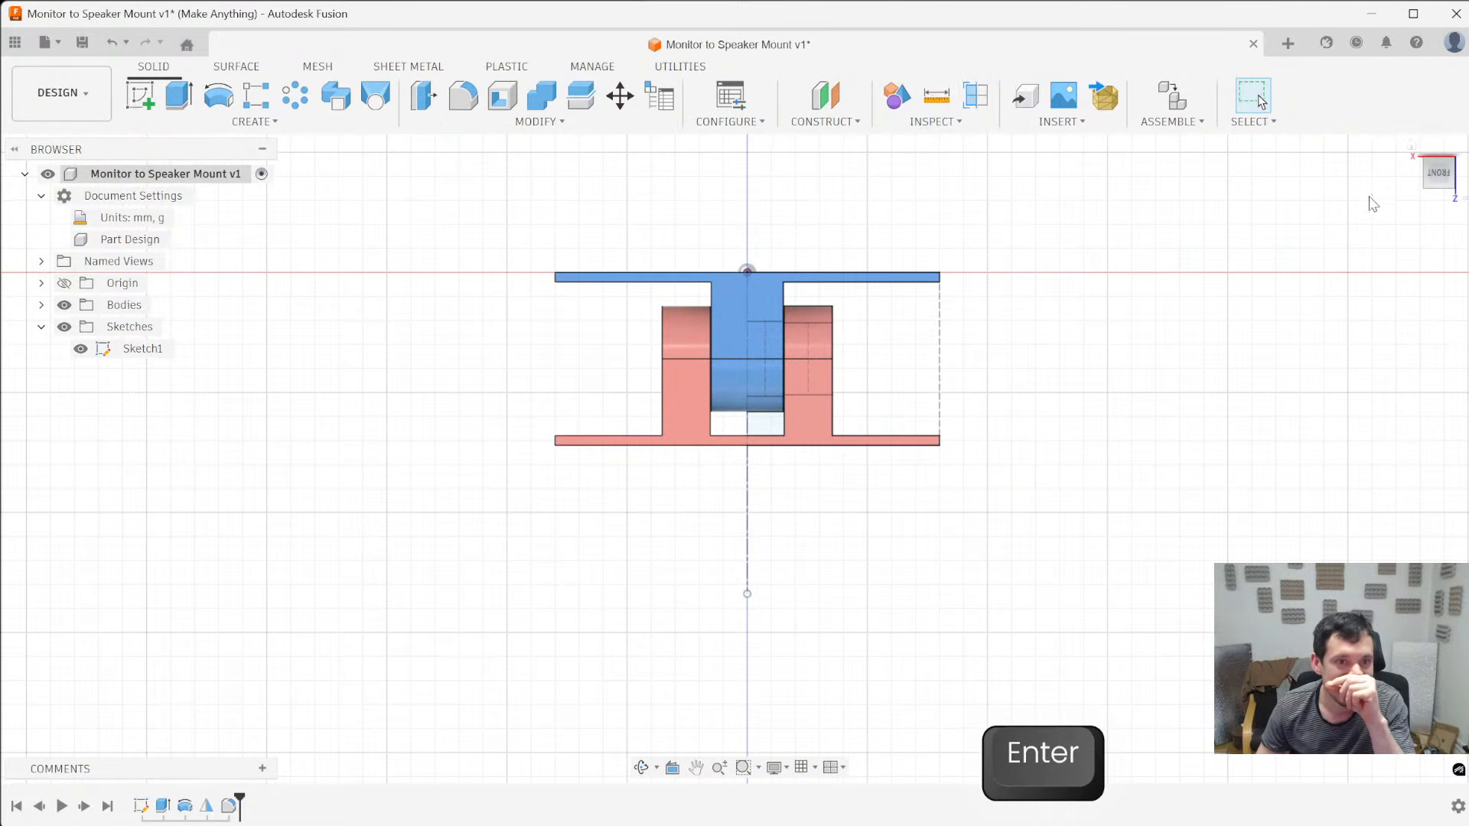
- Measure the width of a red sleeve arm where it joins its plate, and clear the selection
middle_click_drag(1098, 328, 994, 359, "shift")
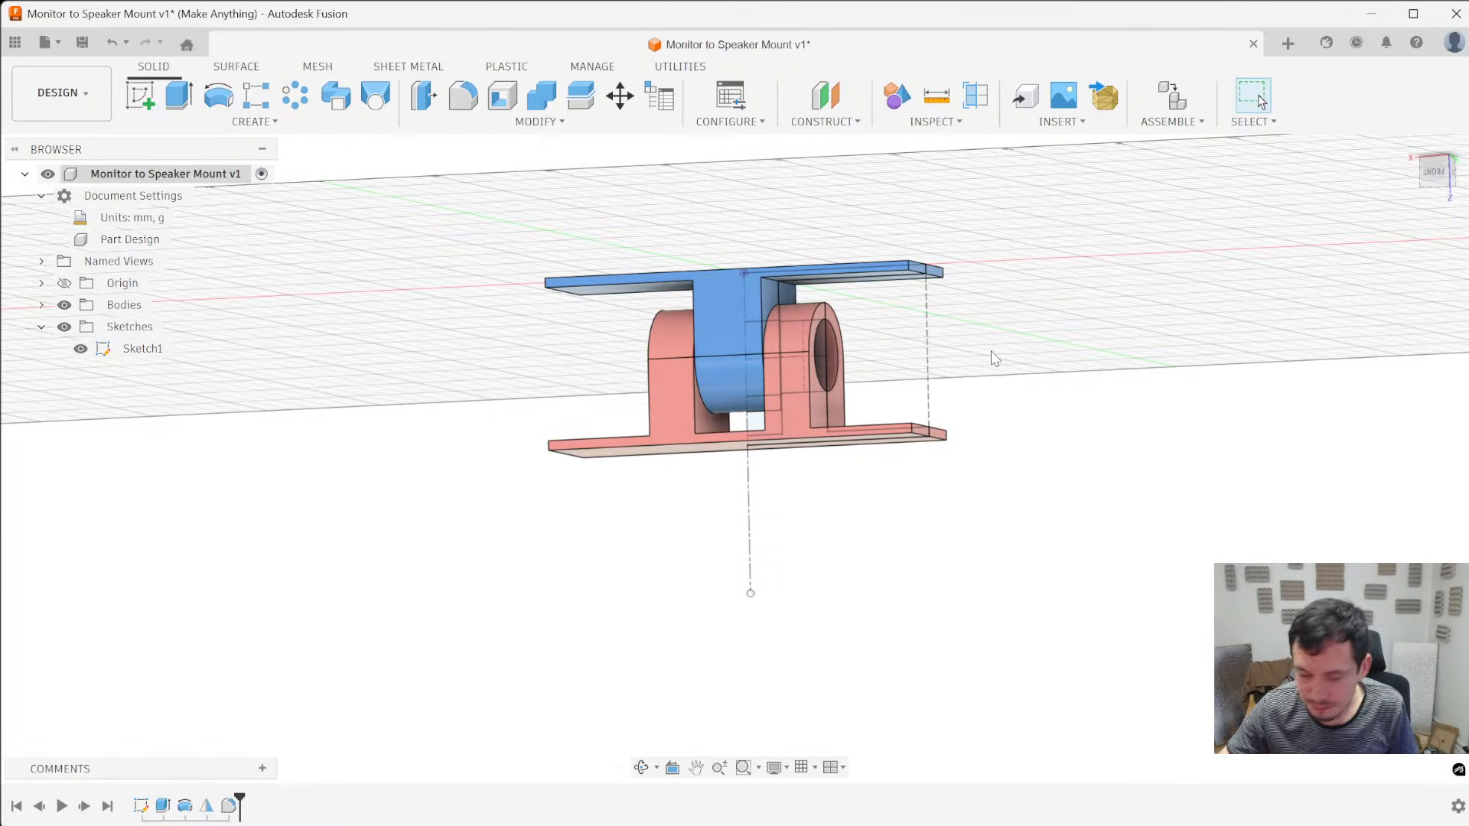
middle_click_drag(525, 420, 765, 290, "shift")
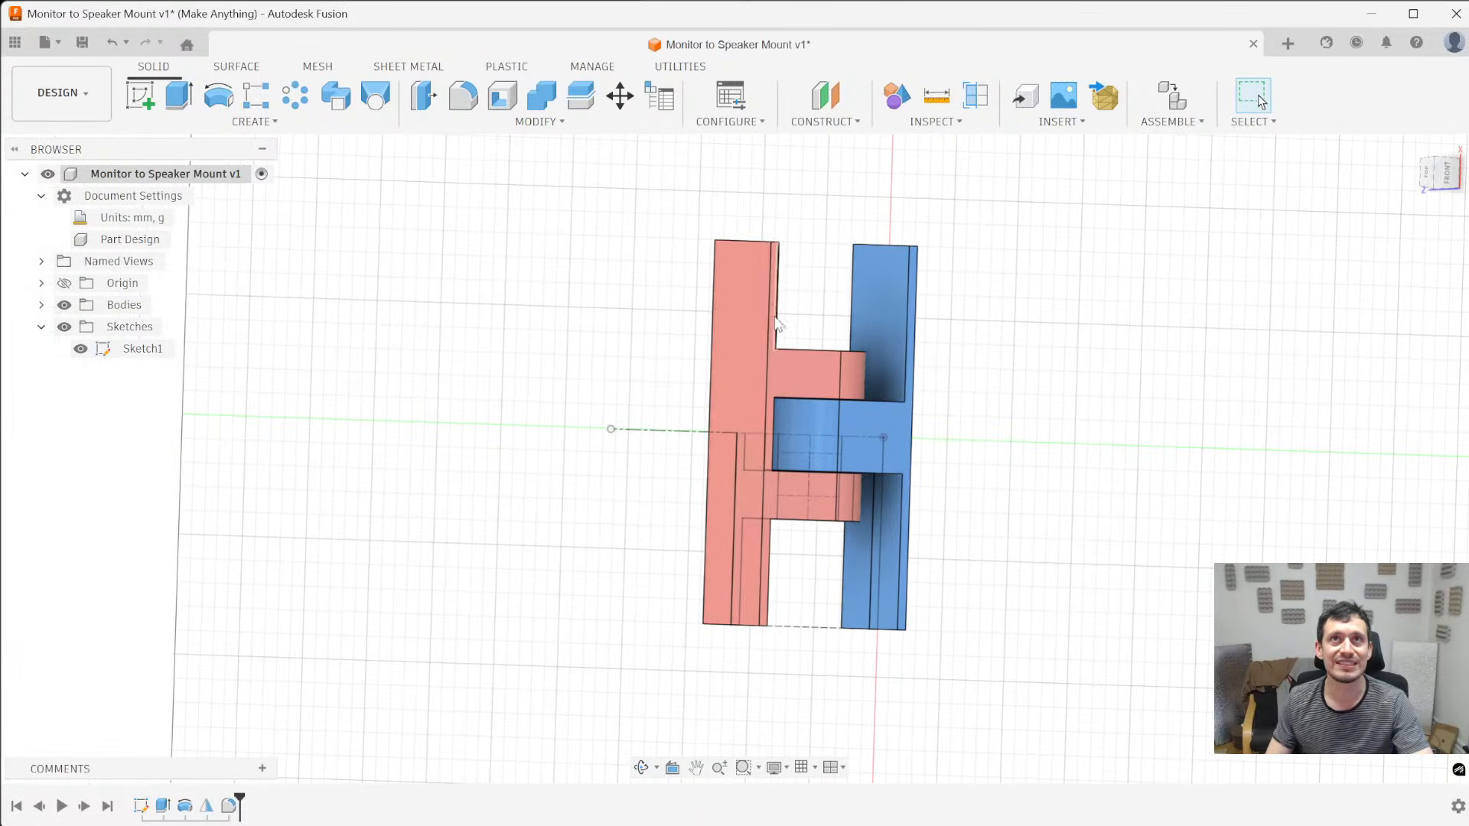
middle_click_drag(741, 360, 662, 345, "shift")
scroll(712, 360, "up", 5)
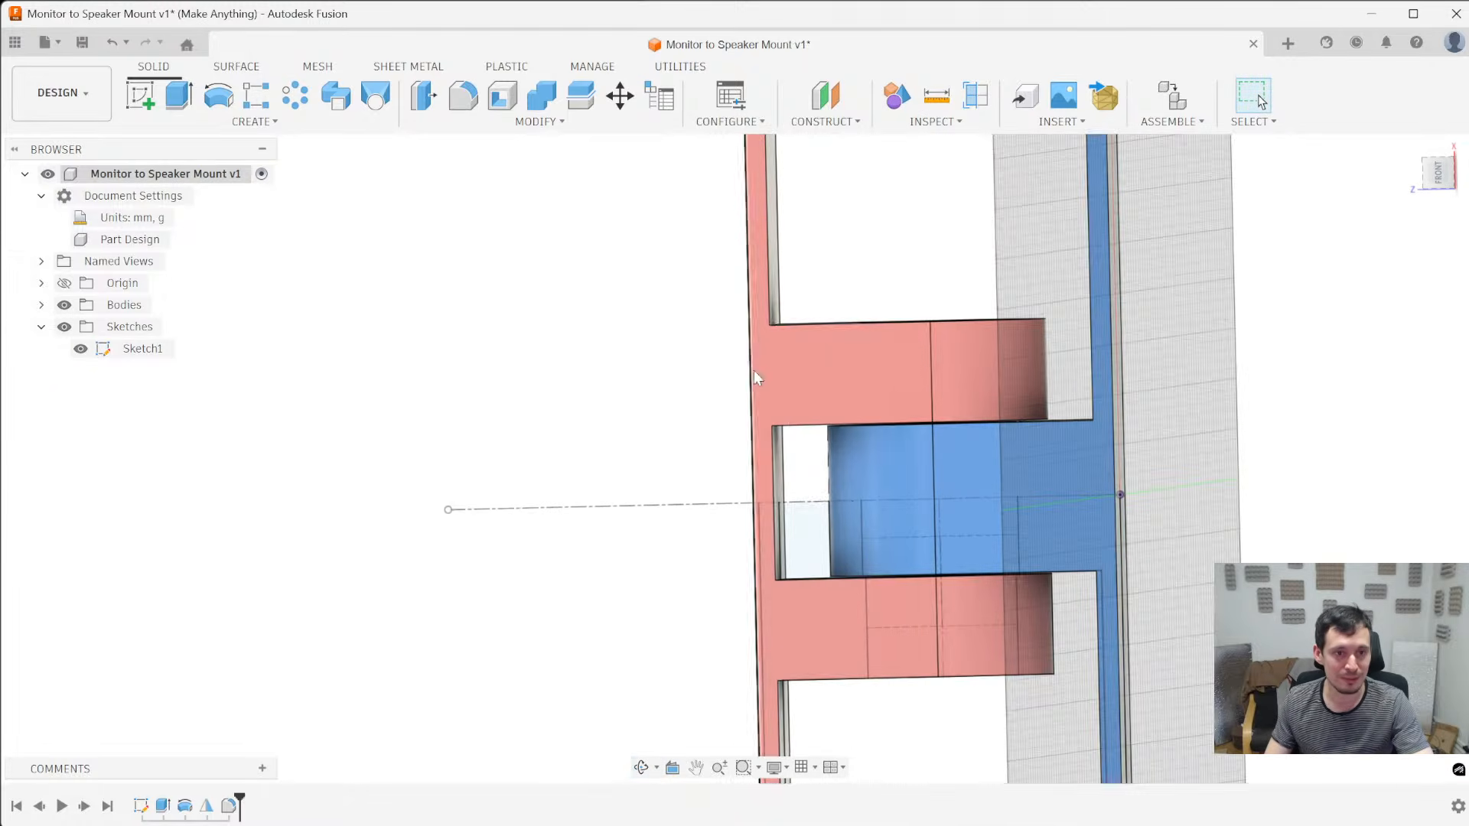
left_click(770, 327)
left_click(772, 426, "ctrl")
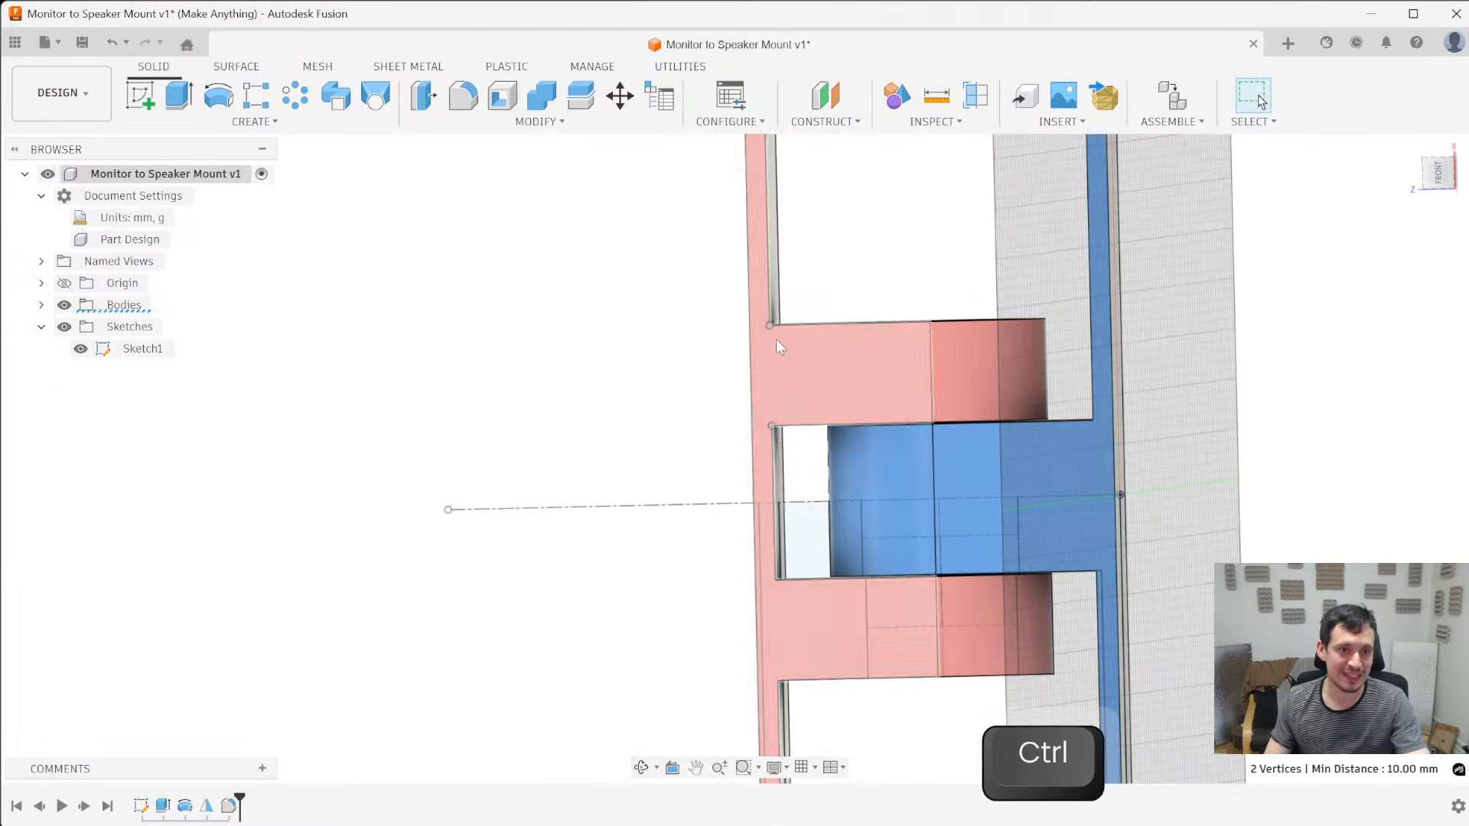
scroll(565, 406, "down", 3)
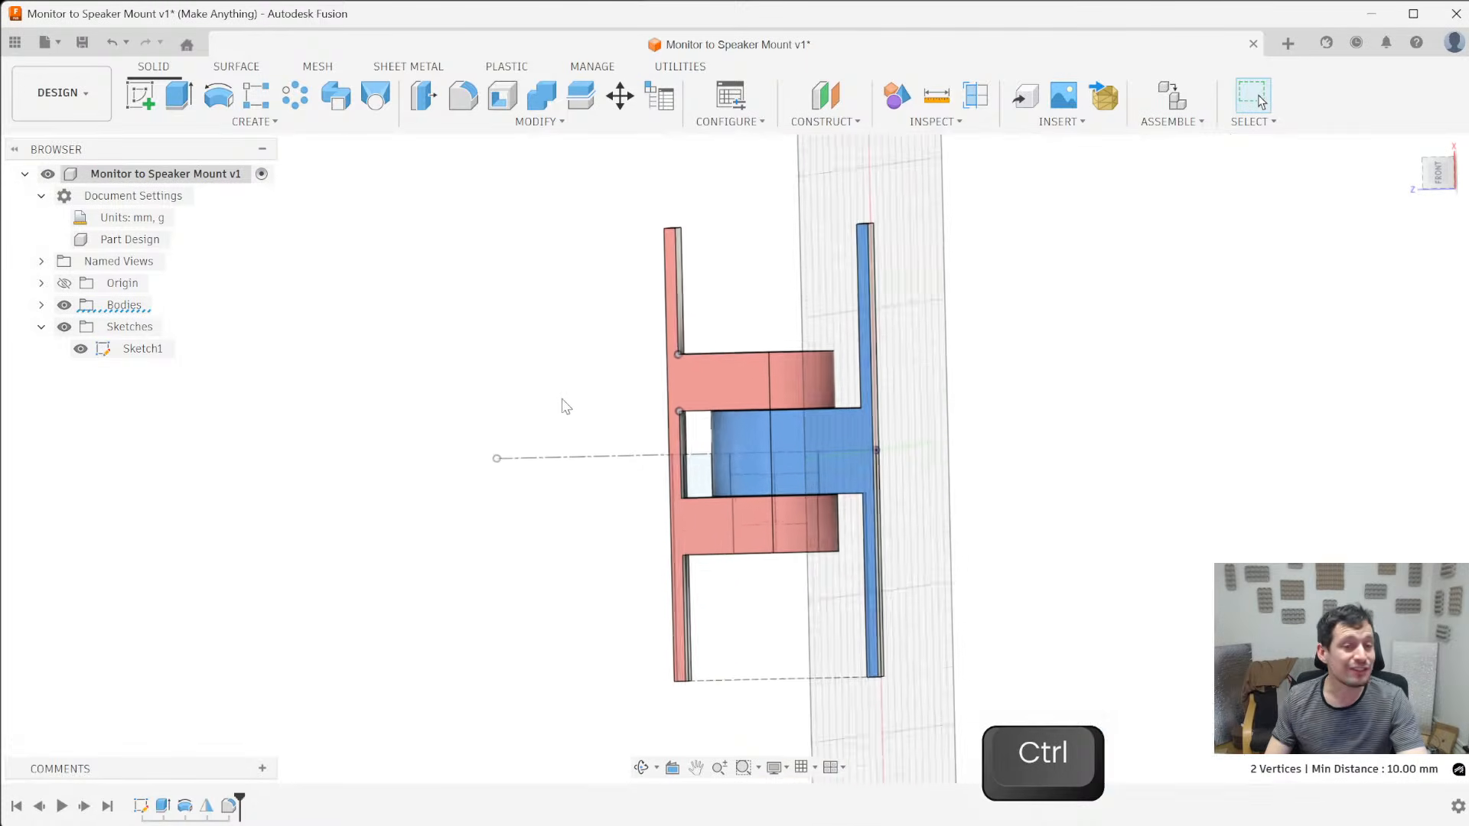
scroll(566, 406, "down", 2)
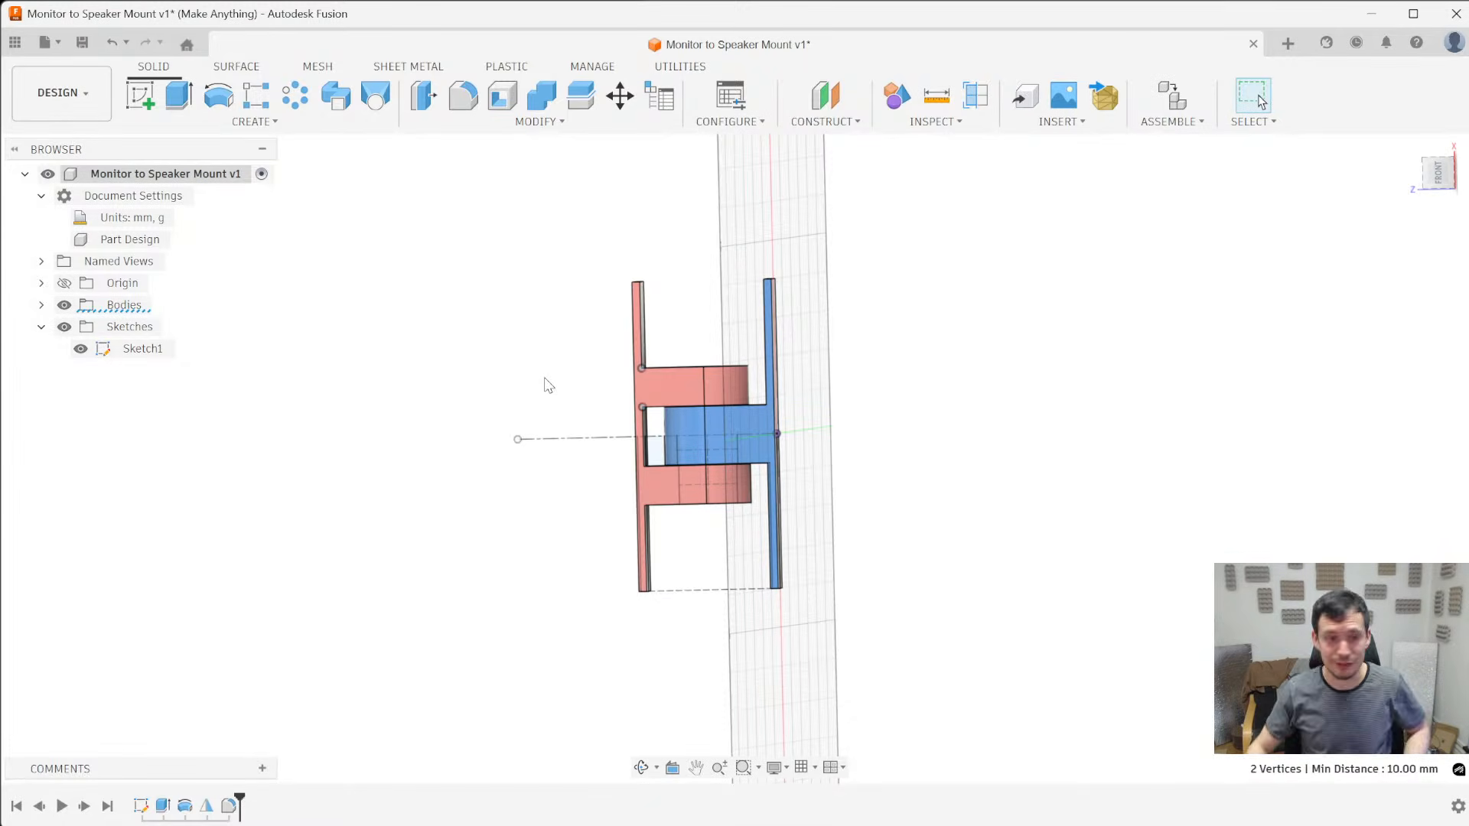
left_click(1109, 489)
- Examine the hinge from several angles, checking the plates, the rounded ends and the gaps between both parts
mouse_move(973, 330)
middle_mouse_down("shift")
mouse_move(944, 498)
mouse_move(967, 344)
middle_mouse_up("shift")
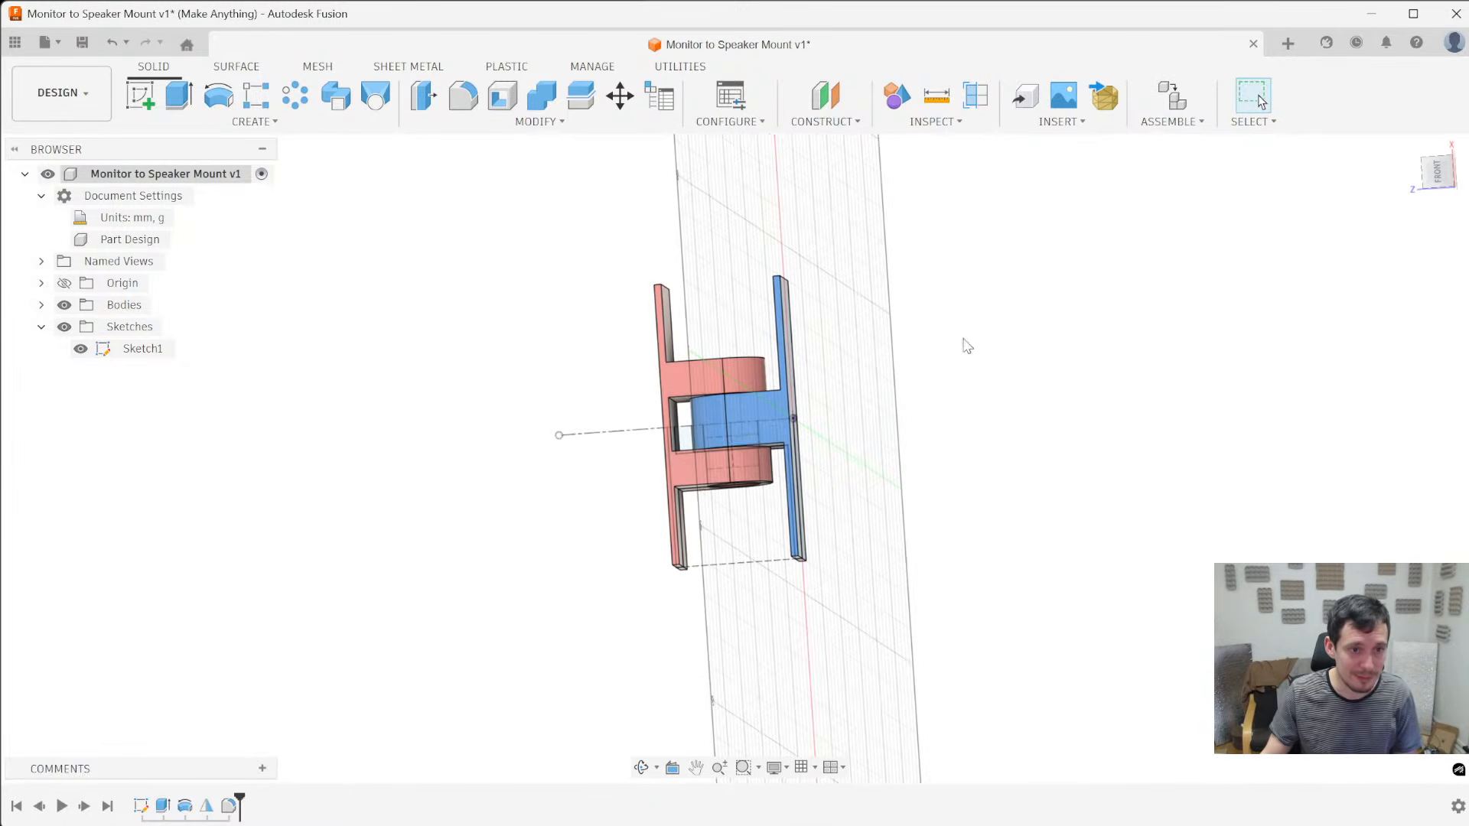
scroll(672, 515, "up", 4)
middle_click_drag(465, 429, 629, 474, "shift")
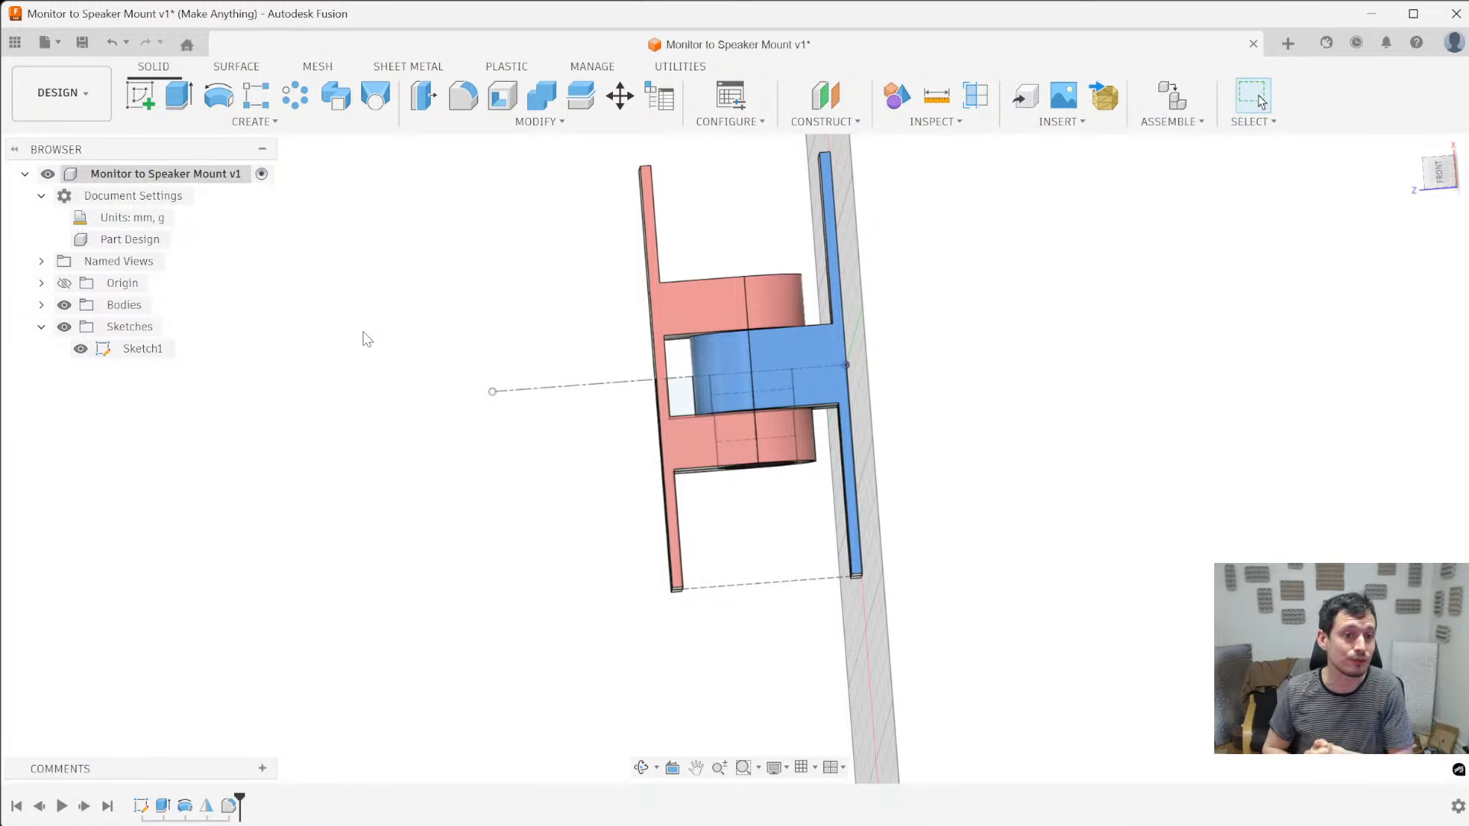
middle_click_drag(308, 245, 431, 494, "shift")
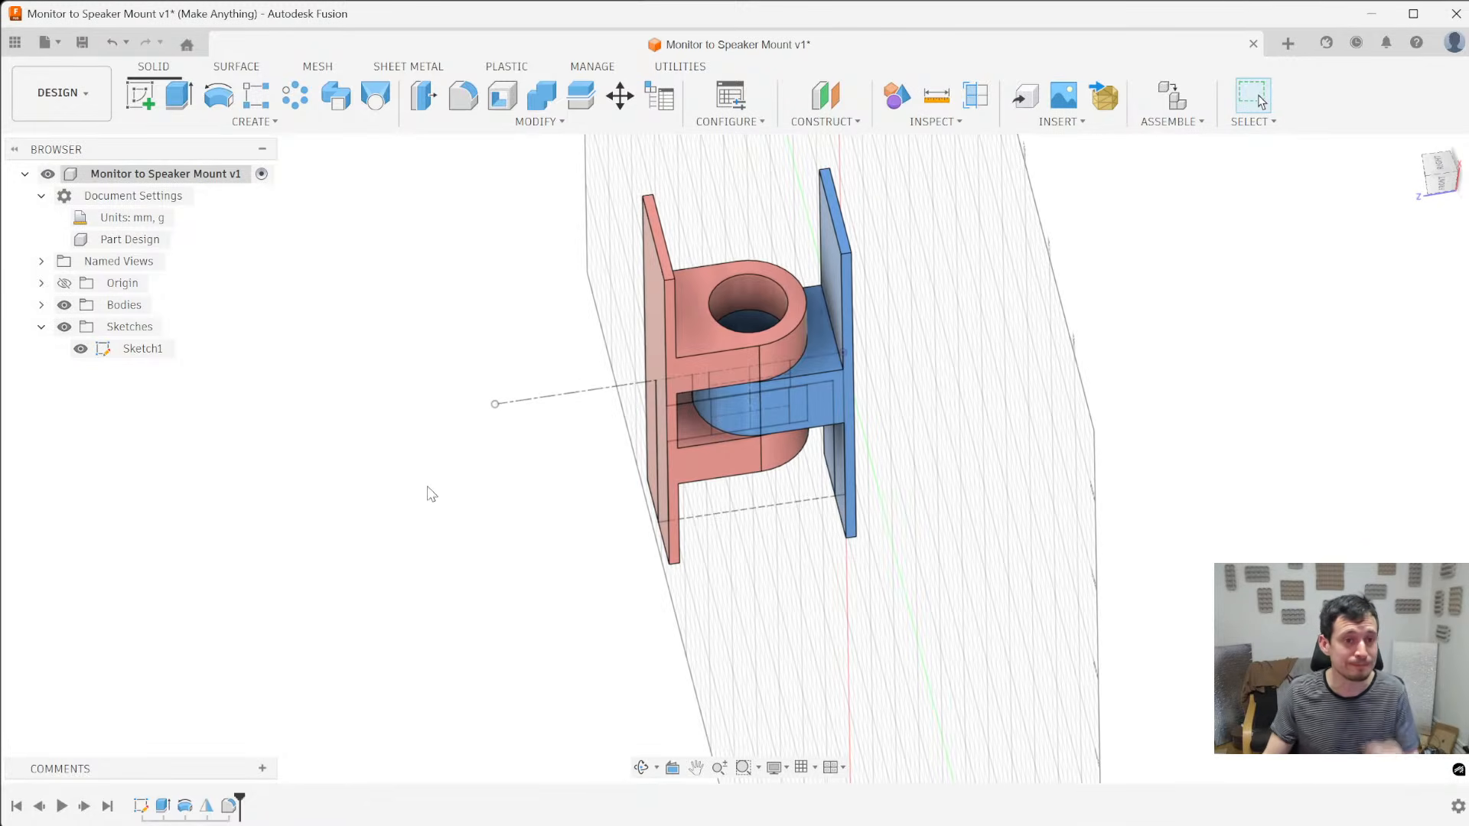
mouse_move(456, 414)
middle_mouse_down("shift")
mouse_move(1103, 392)
mouse_move(1123, 472)
middle_mouse_up("shift")
middle_click_drag(690, 474, 1147, 542, "shift")
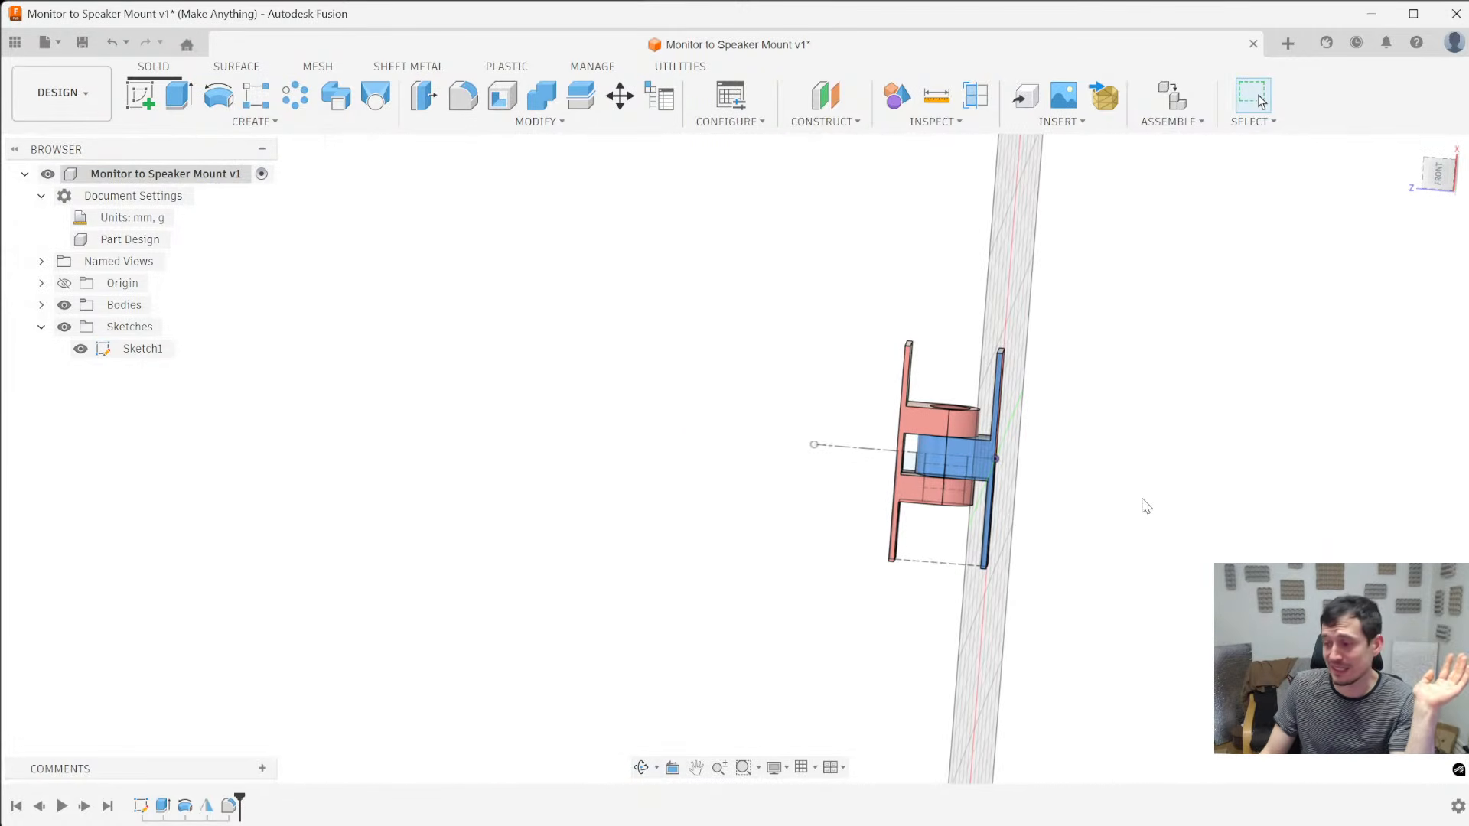
middle_click_drag(1147, 508, 1123, 465, "shift")
scroll(932, 470, "up", 5)
middle_click_drag(932, 471, 943, 536, "shift")
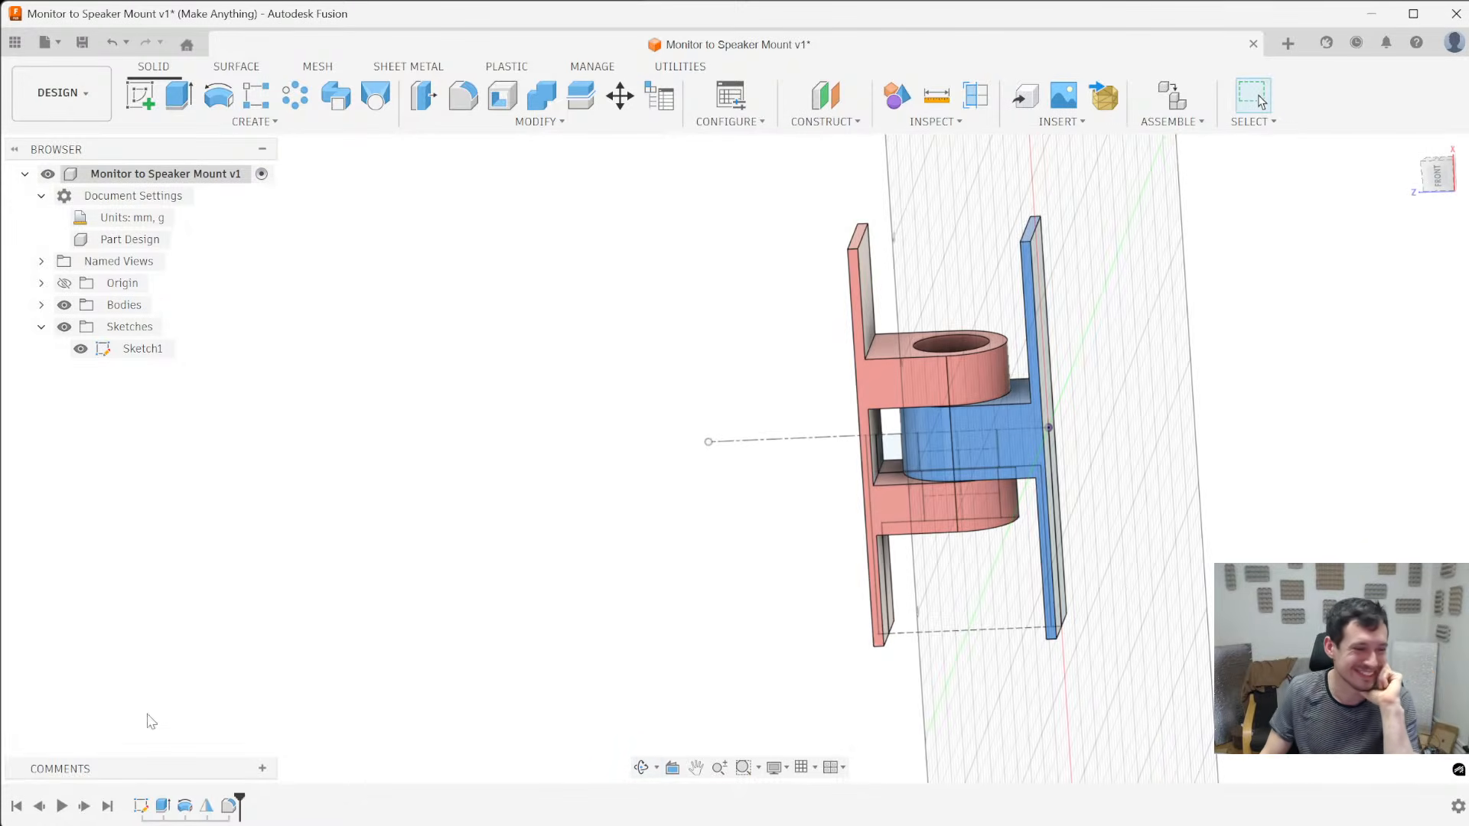
- Reopen the cross-section sketch, set the central blue arm's full width across the centreline to 10 mm, and finish the sketch
right_click(140, 805)
left_click(230, 610)
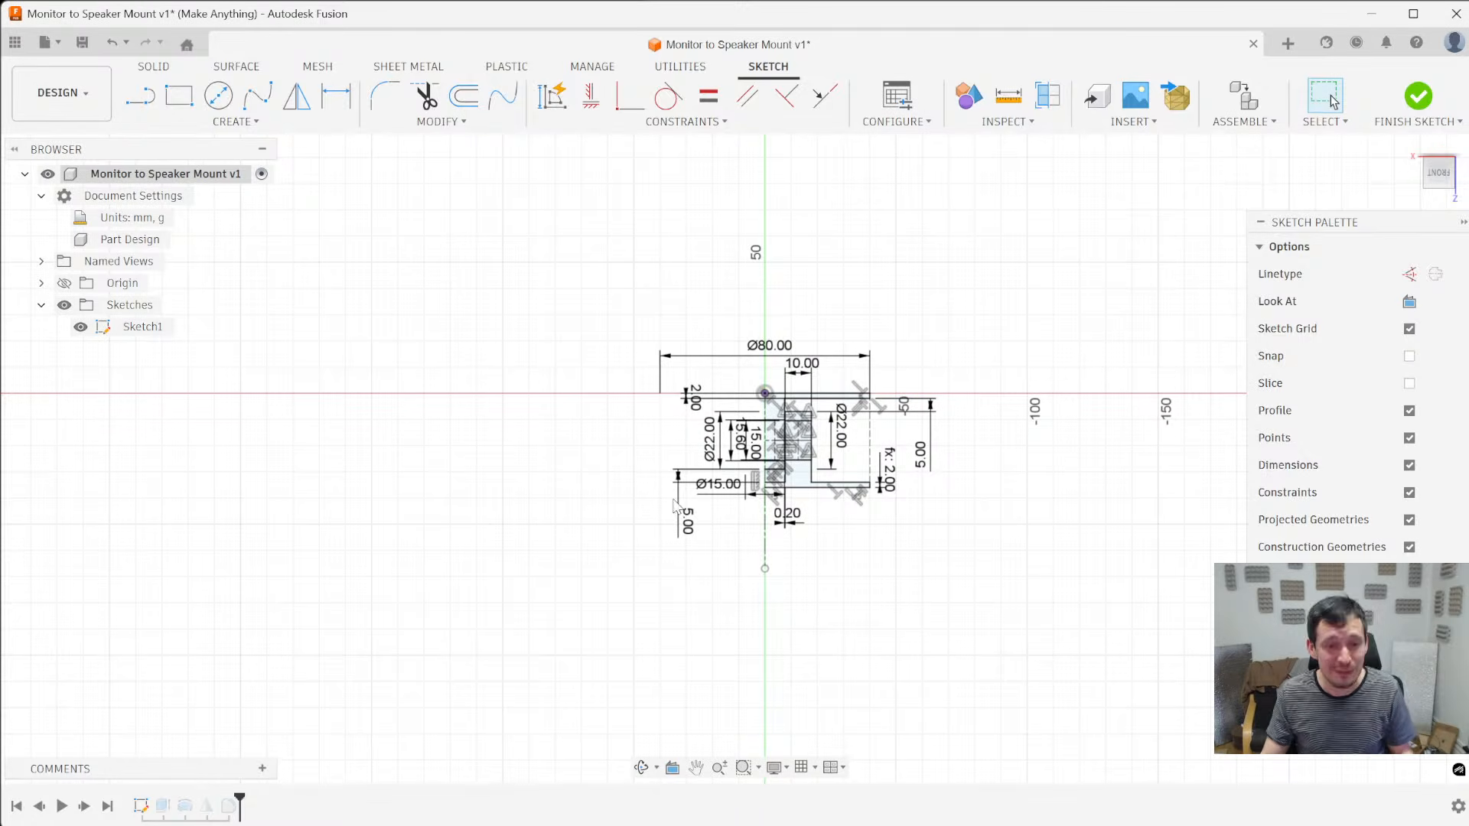
scroll(843, 490, "up", 2)
scroll(563, 562, "up", 4)
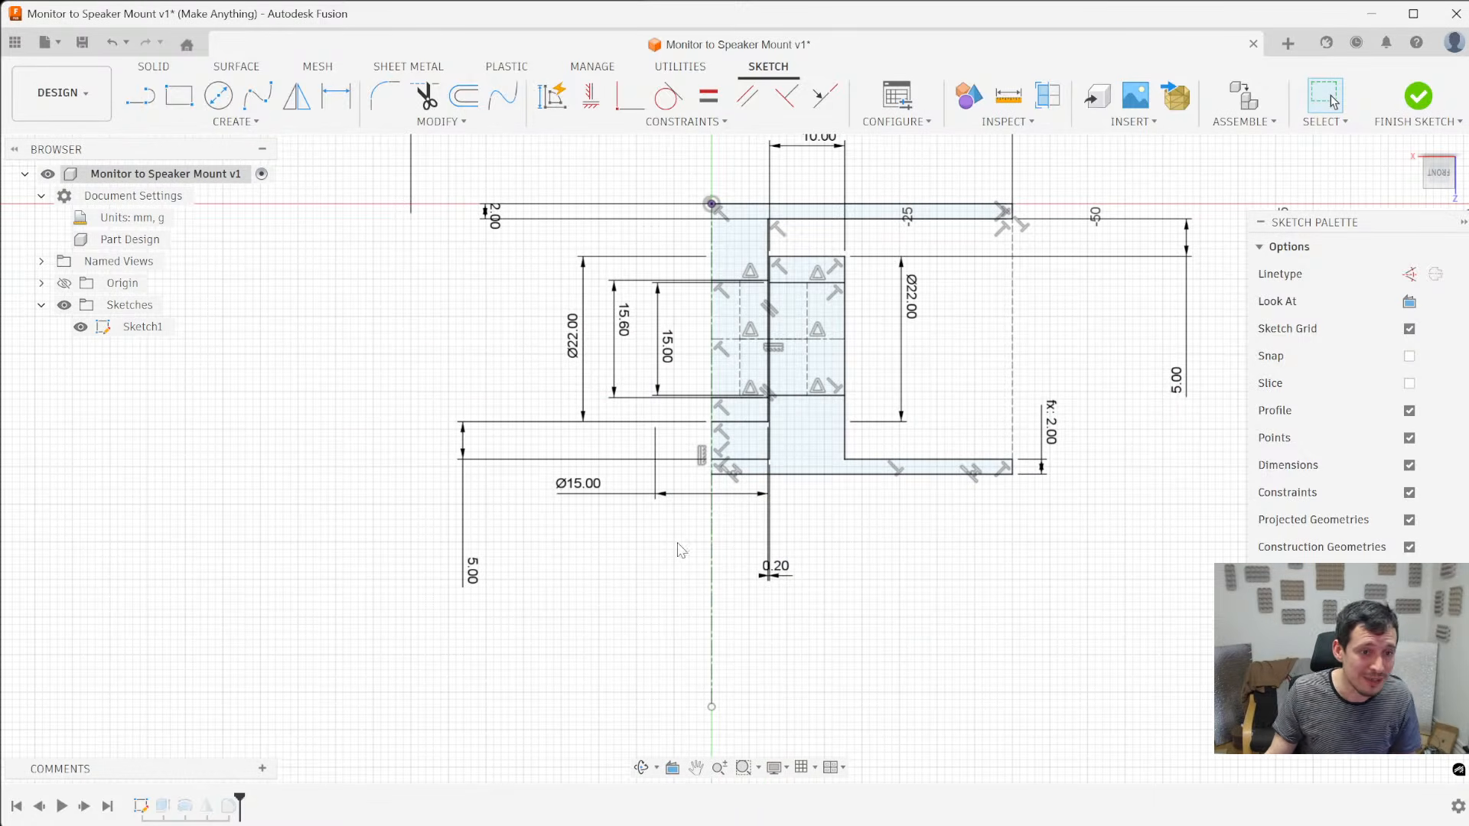
left_click_drag(589, 484, 589, 533)
double_click(589, 532)
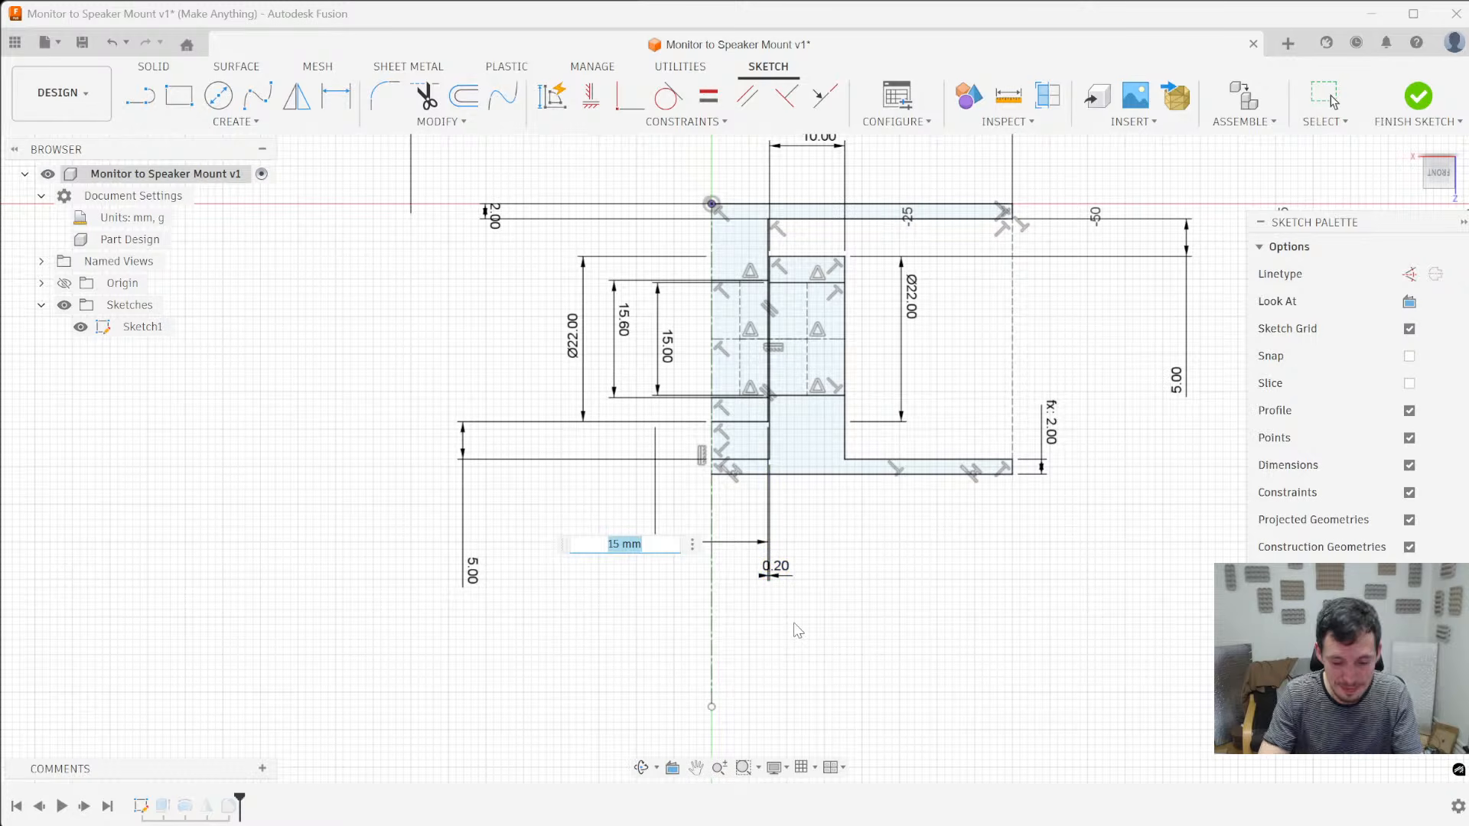
type("10")
key("Return")
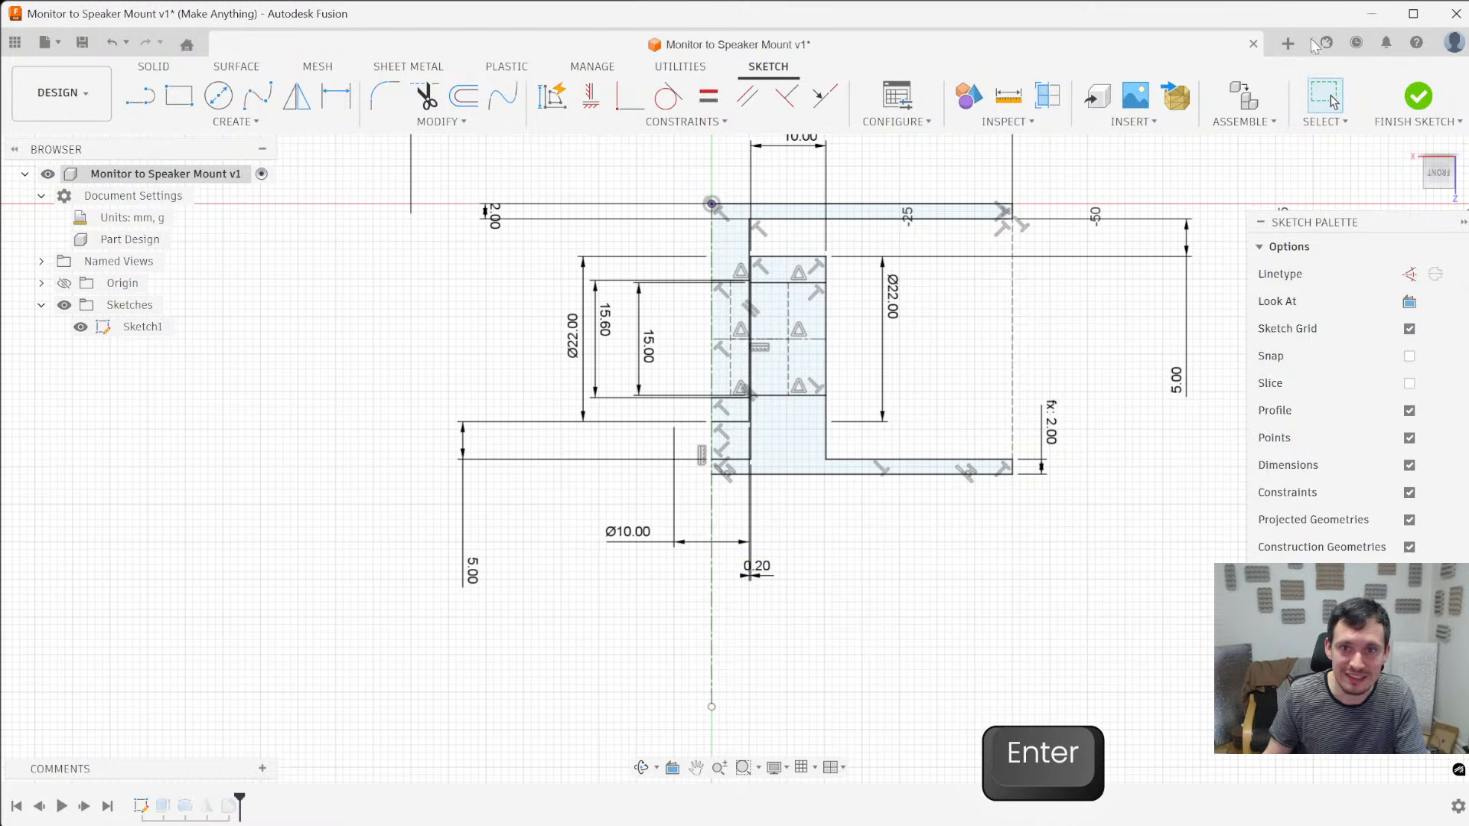
left_click(1417, 96)
mouse_move(853, 437)
middle_mouse_down("shift")
mouse_move(921, 564)
mouse_move(947, 497)
mouse_move(885, 590)
mouse_move(879, 564)
mouse_move(847, 574)
mouse_move(834, 385)
middle_mouse_up("shift")
middle_click_drag(872, 461, 1020, 600, "shift")
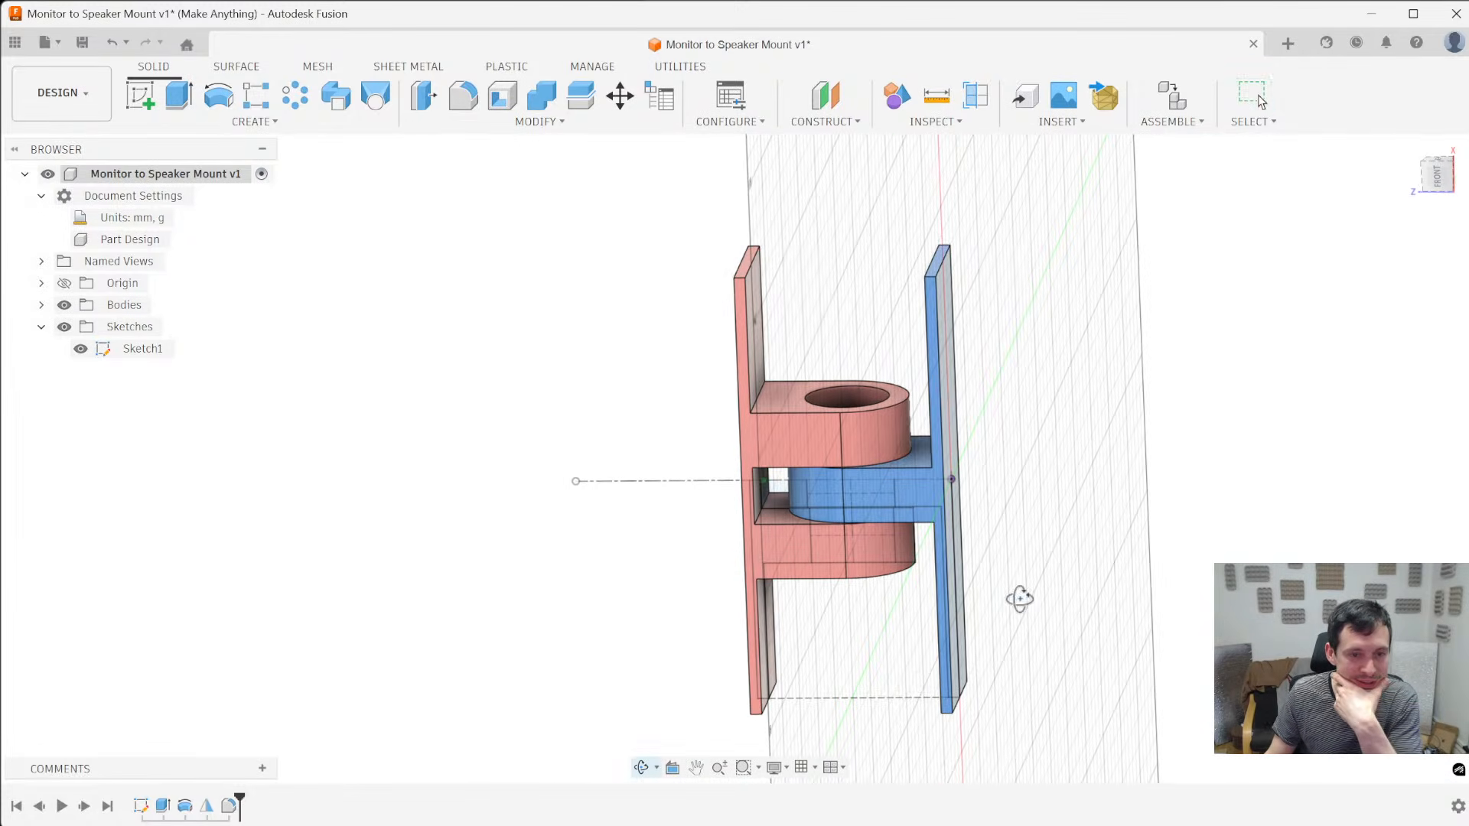
middle_click_drag(868, 664, 867, 589, "shift")
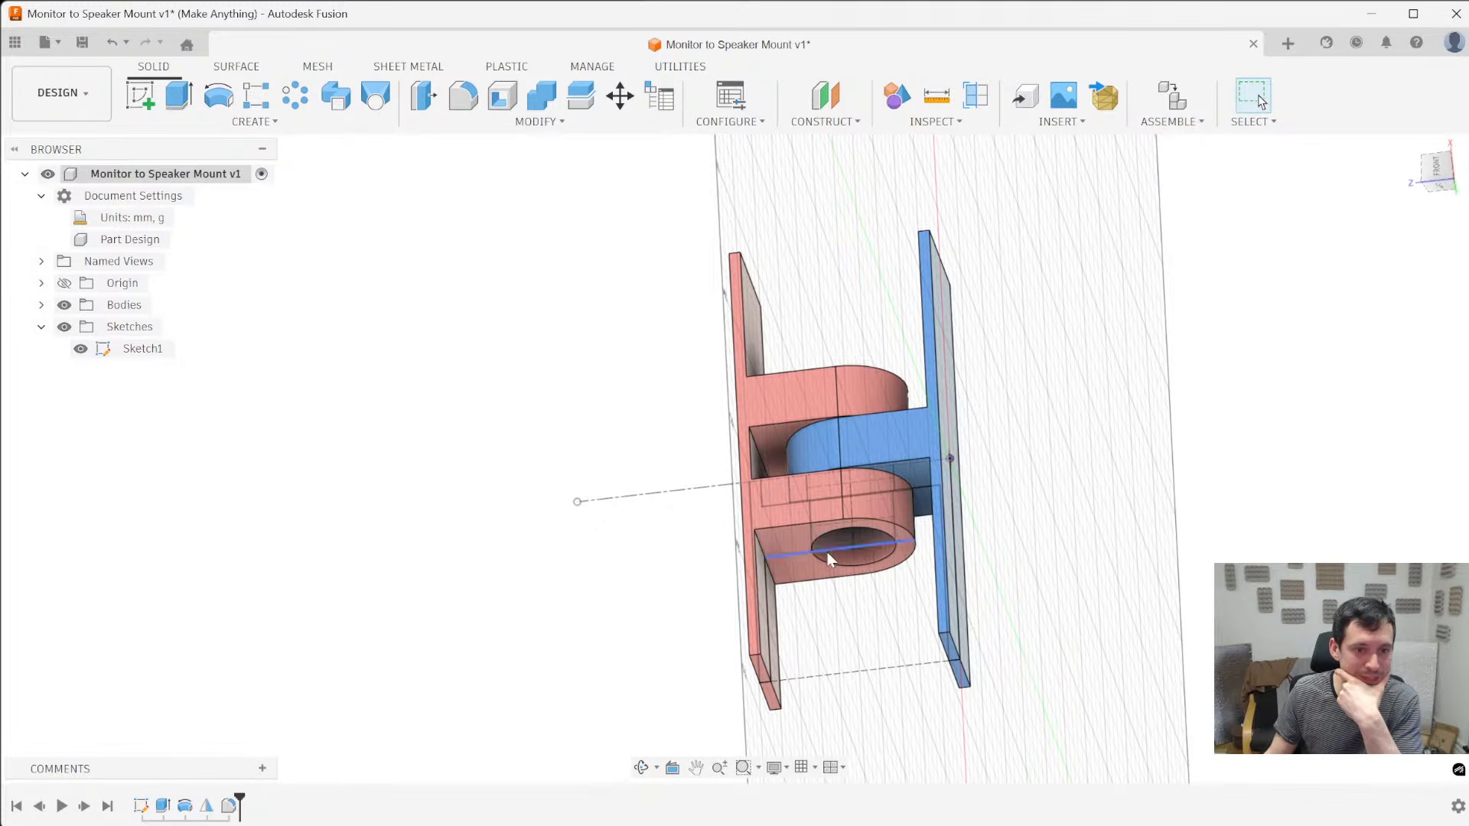
middle_click_drag(865, 498, 994, 471, "shift")
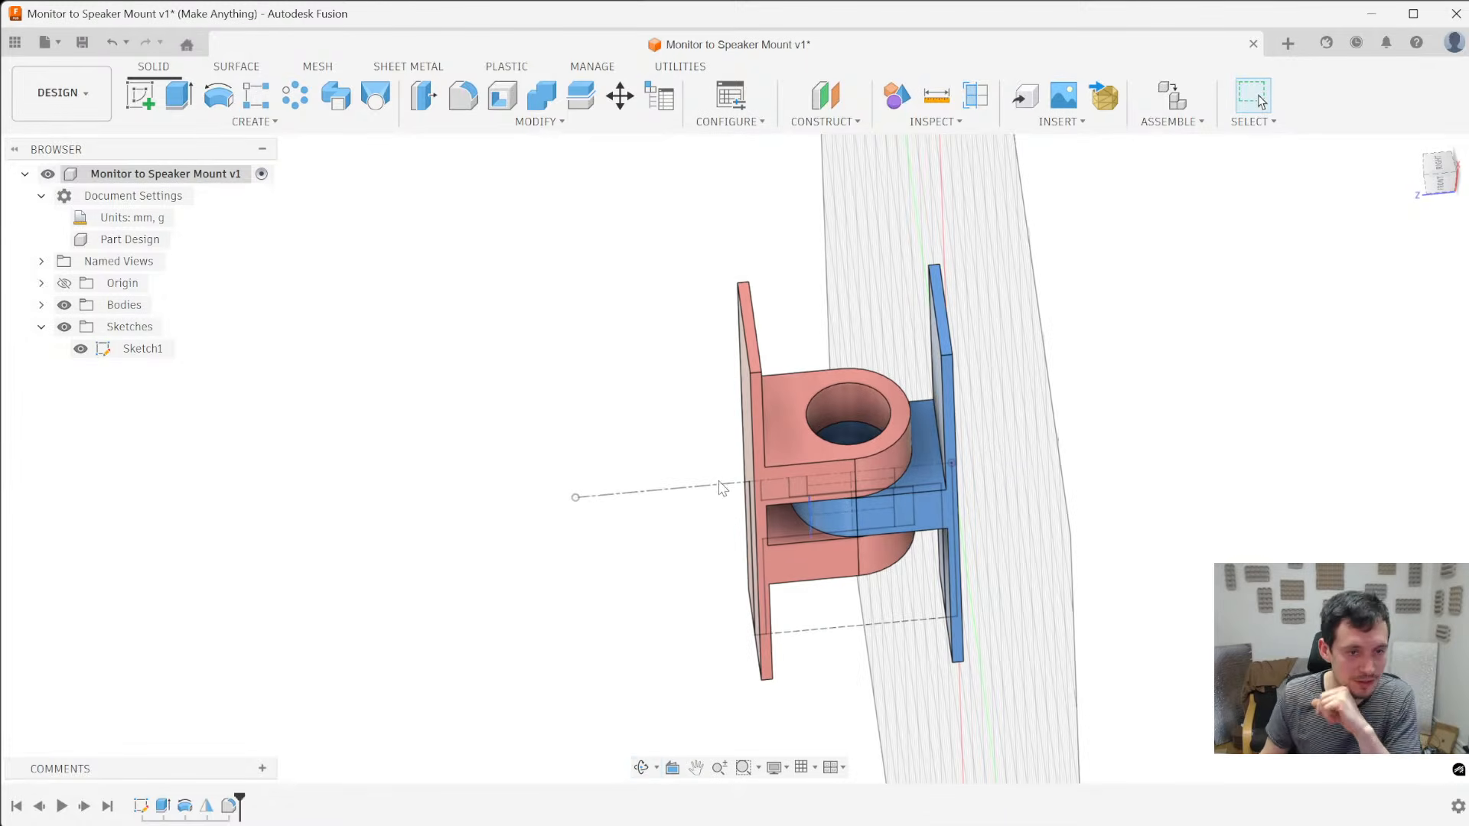
middle_click_drag(584, 529, 580, 496, "shift")
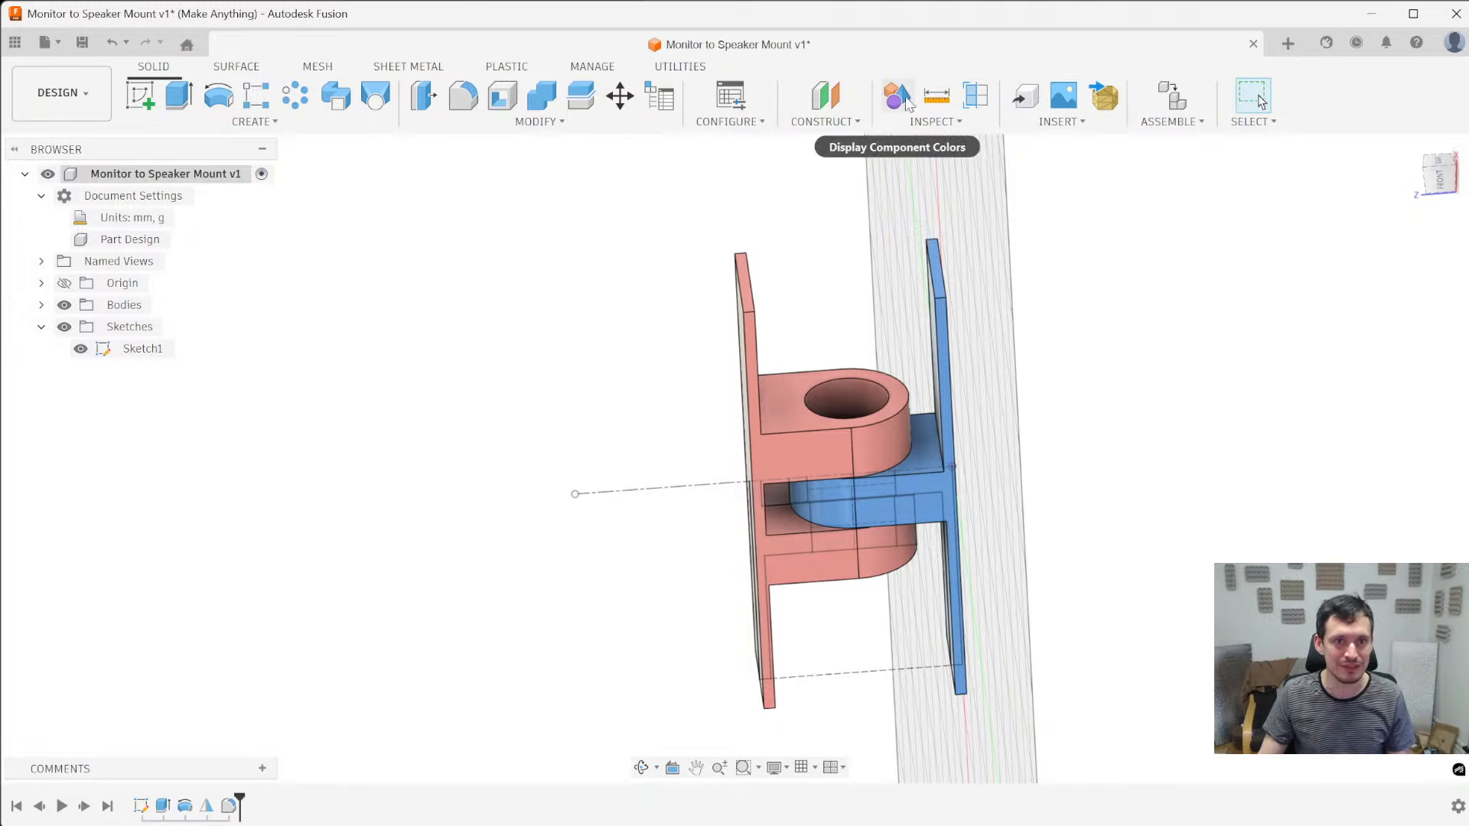
- Switch the Display Component Colors view on and back off
left_click(945, 122)
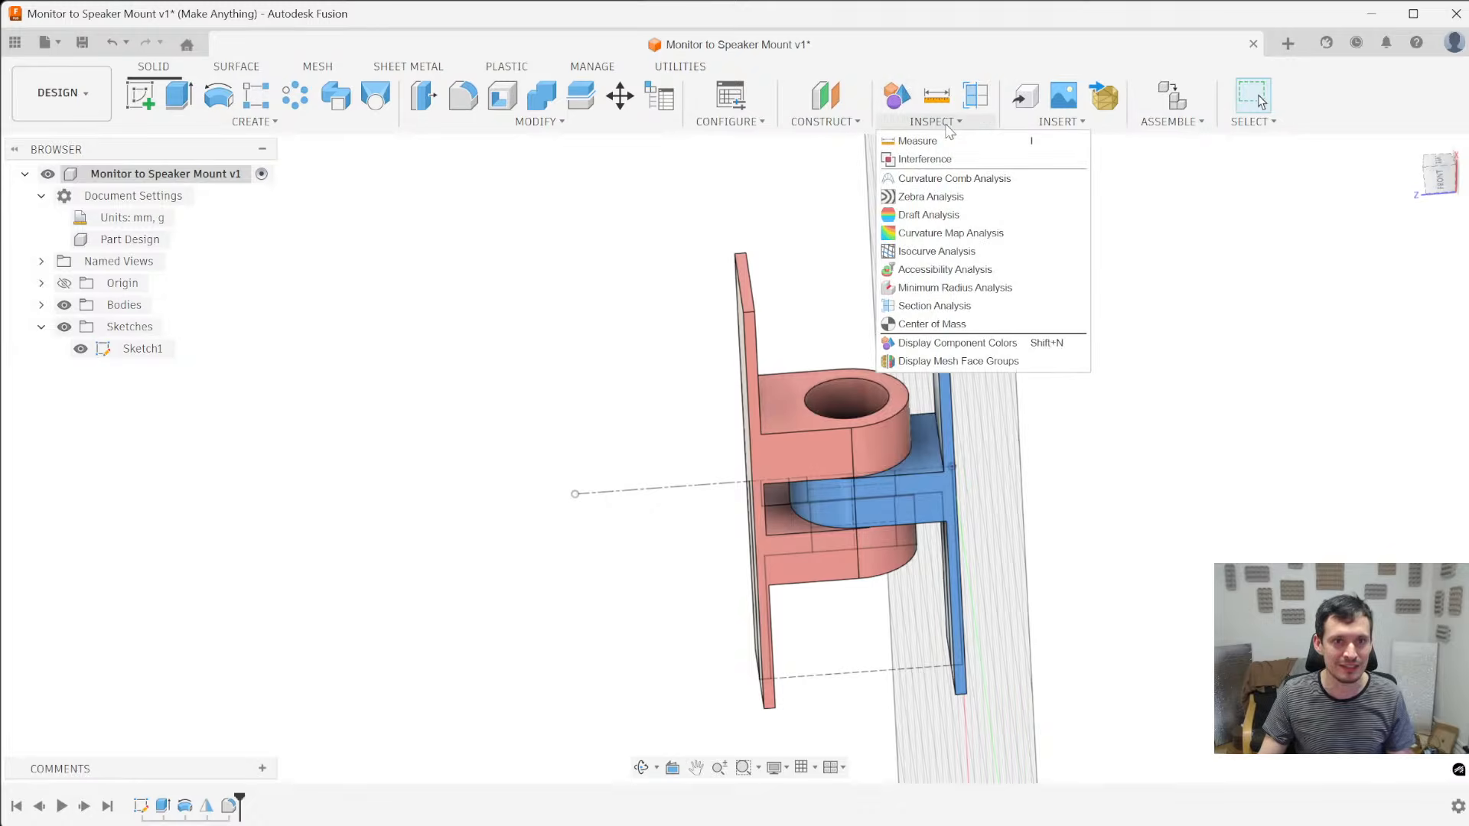
right_click(905, 95)
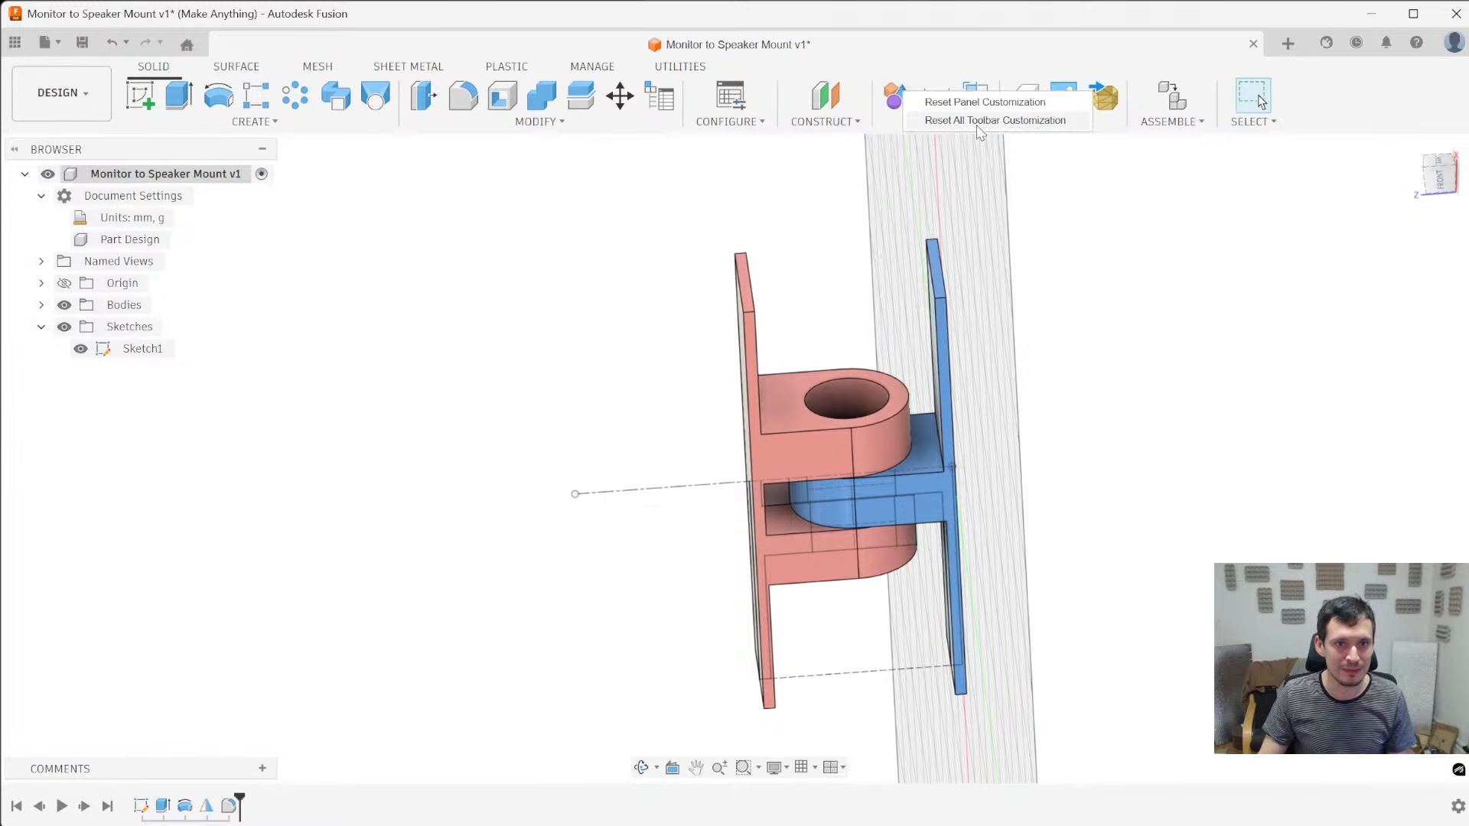
left_click(1108, 220)
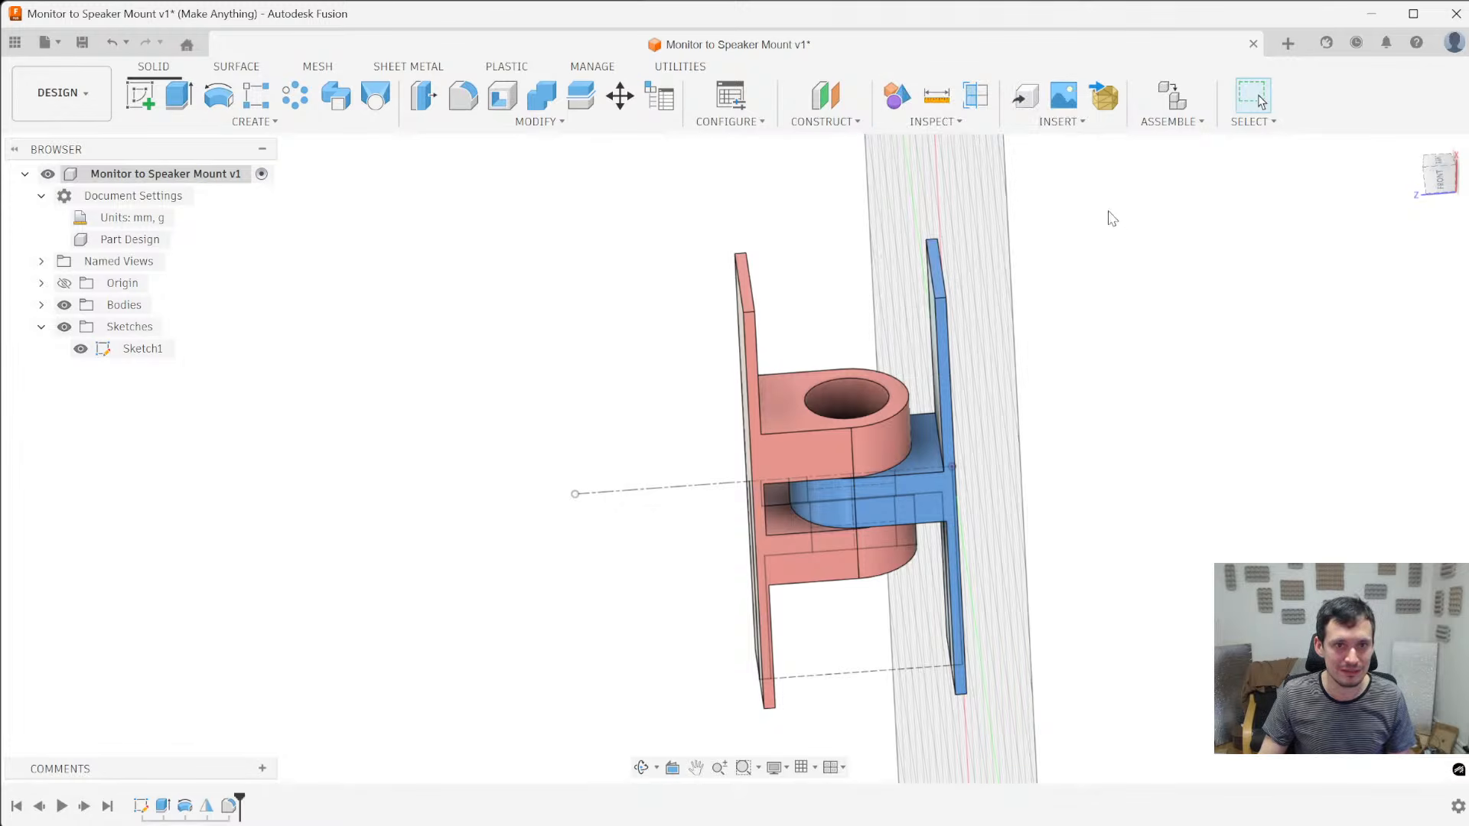
left_click(964, 124)
left_click(1036, 342)
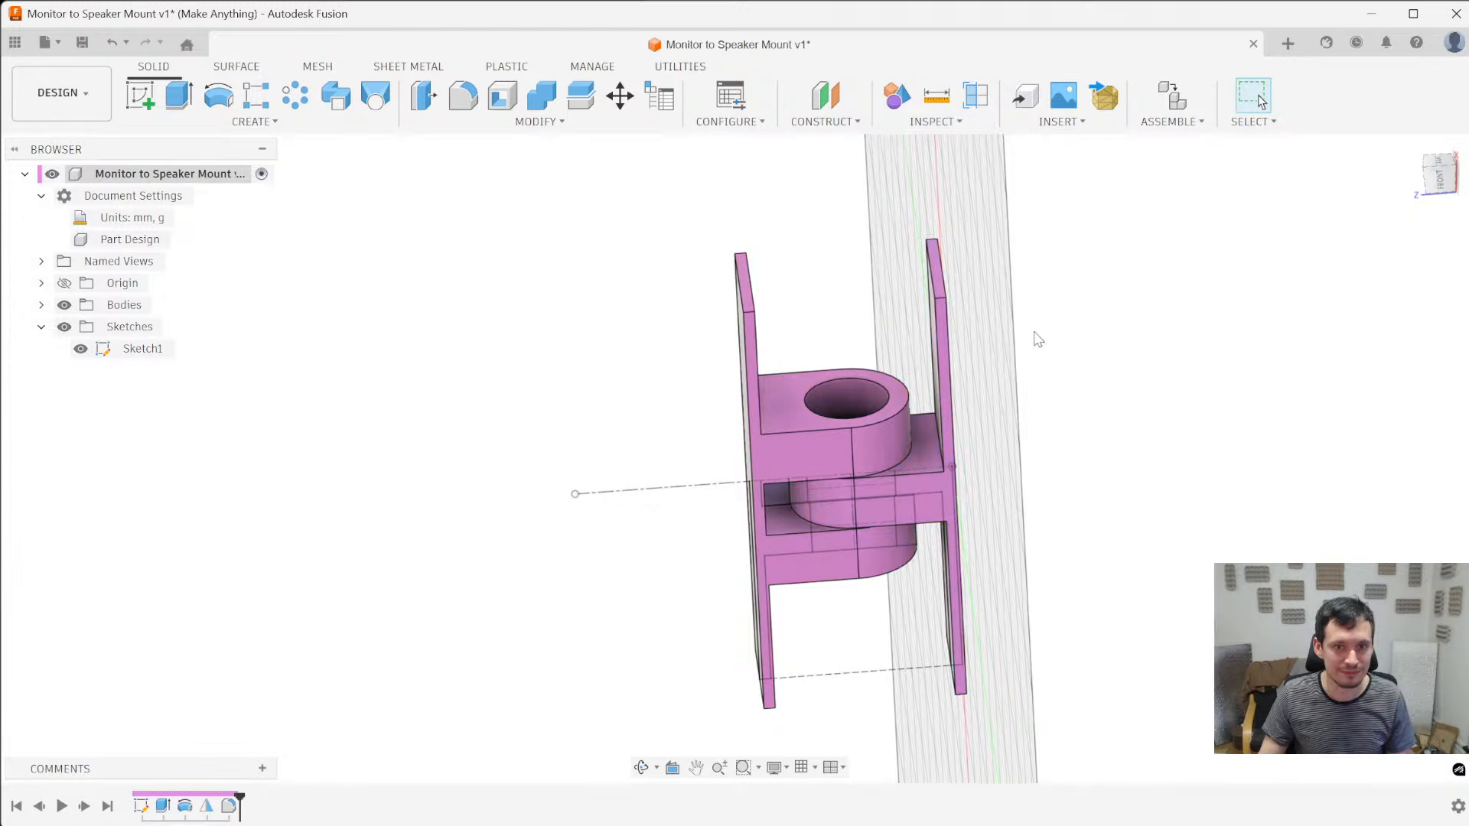
left_click(899, 97)
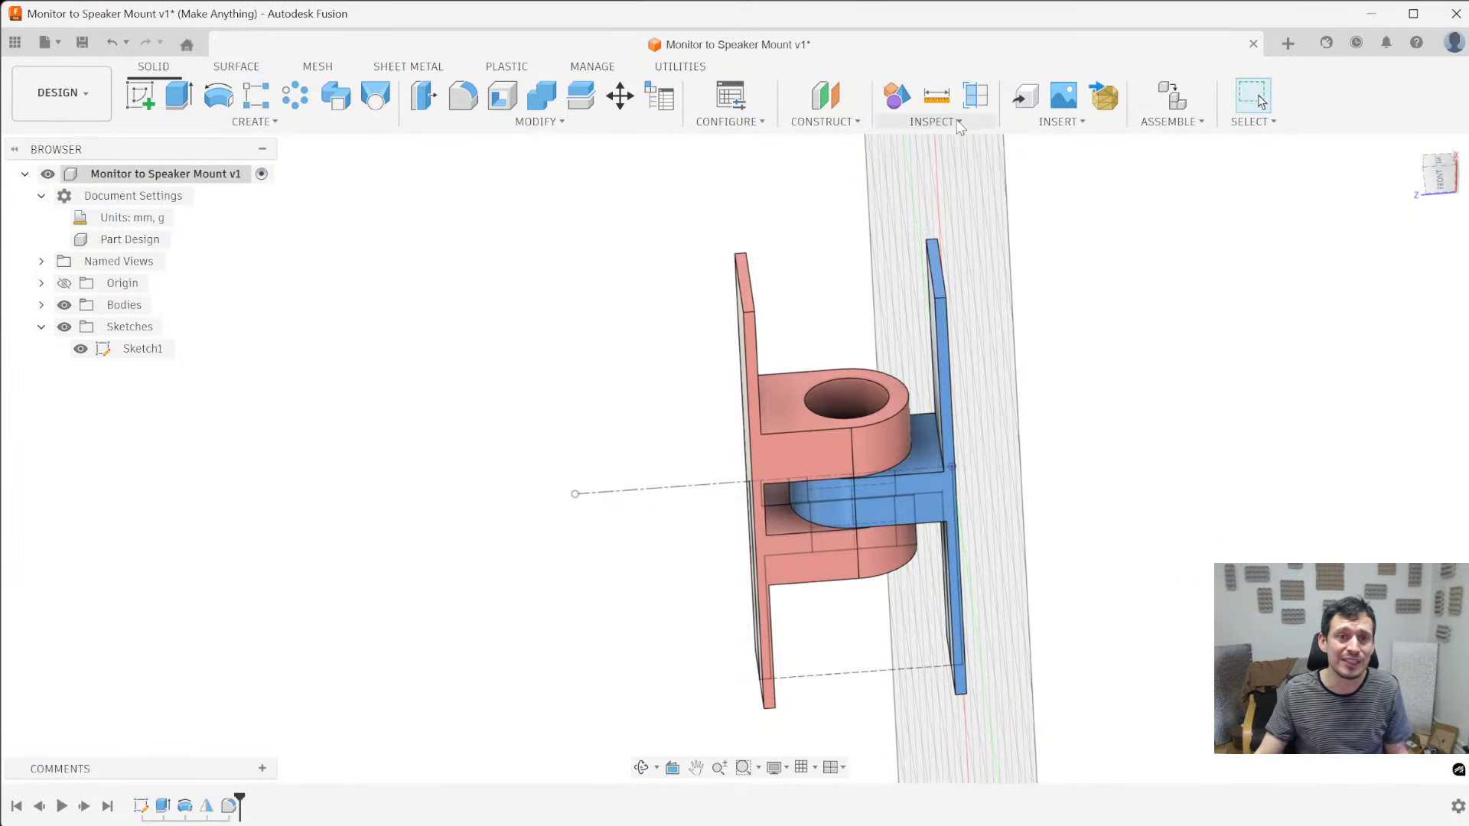
- Unpin Display Component Colors from the toolbar and remove its keyboard shortcut
left_click(979, 124)
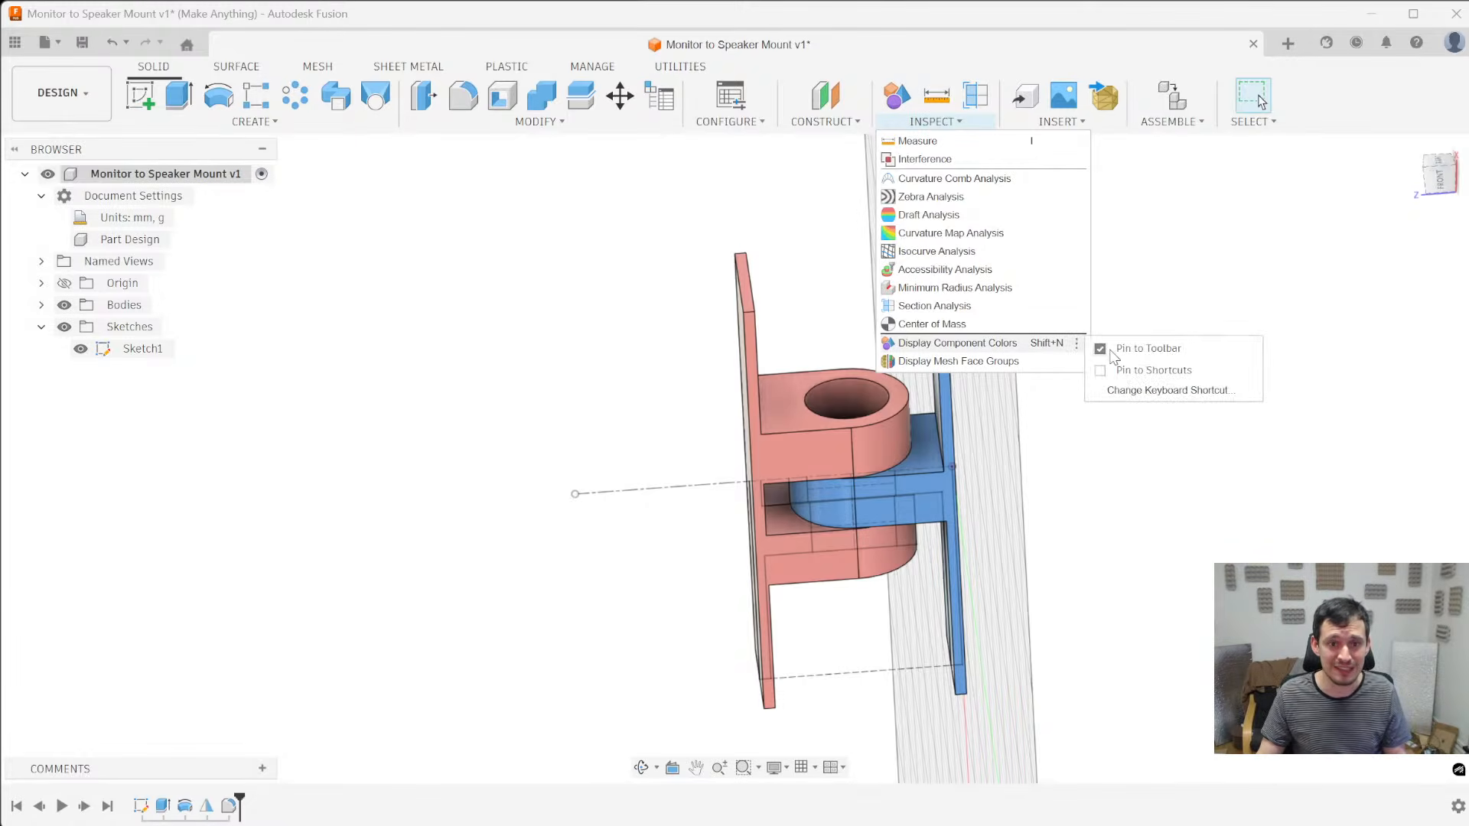
mouse_move(1077, 344)
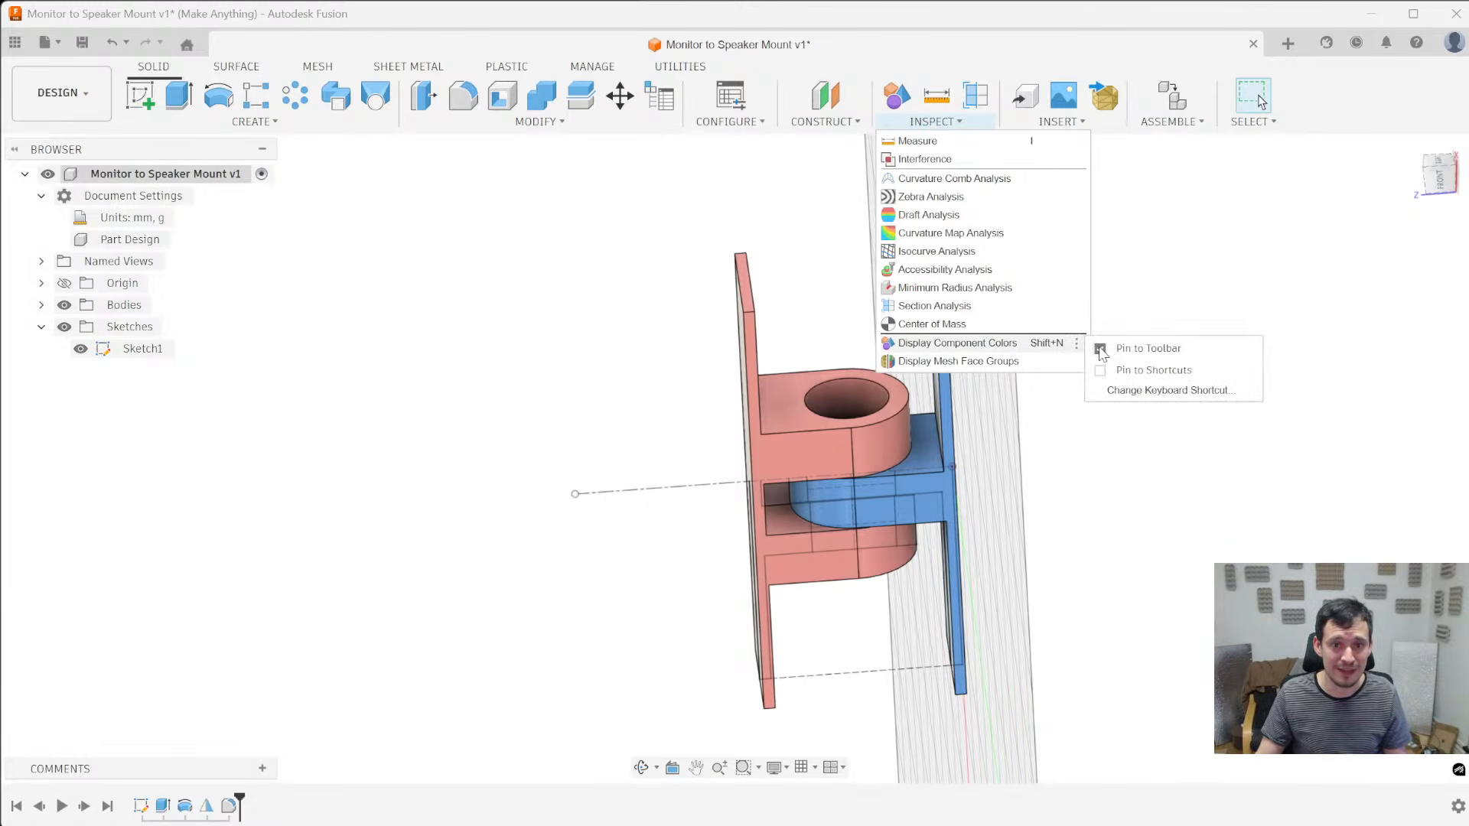
left_click(1100, 348)
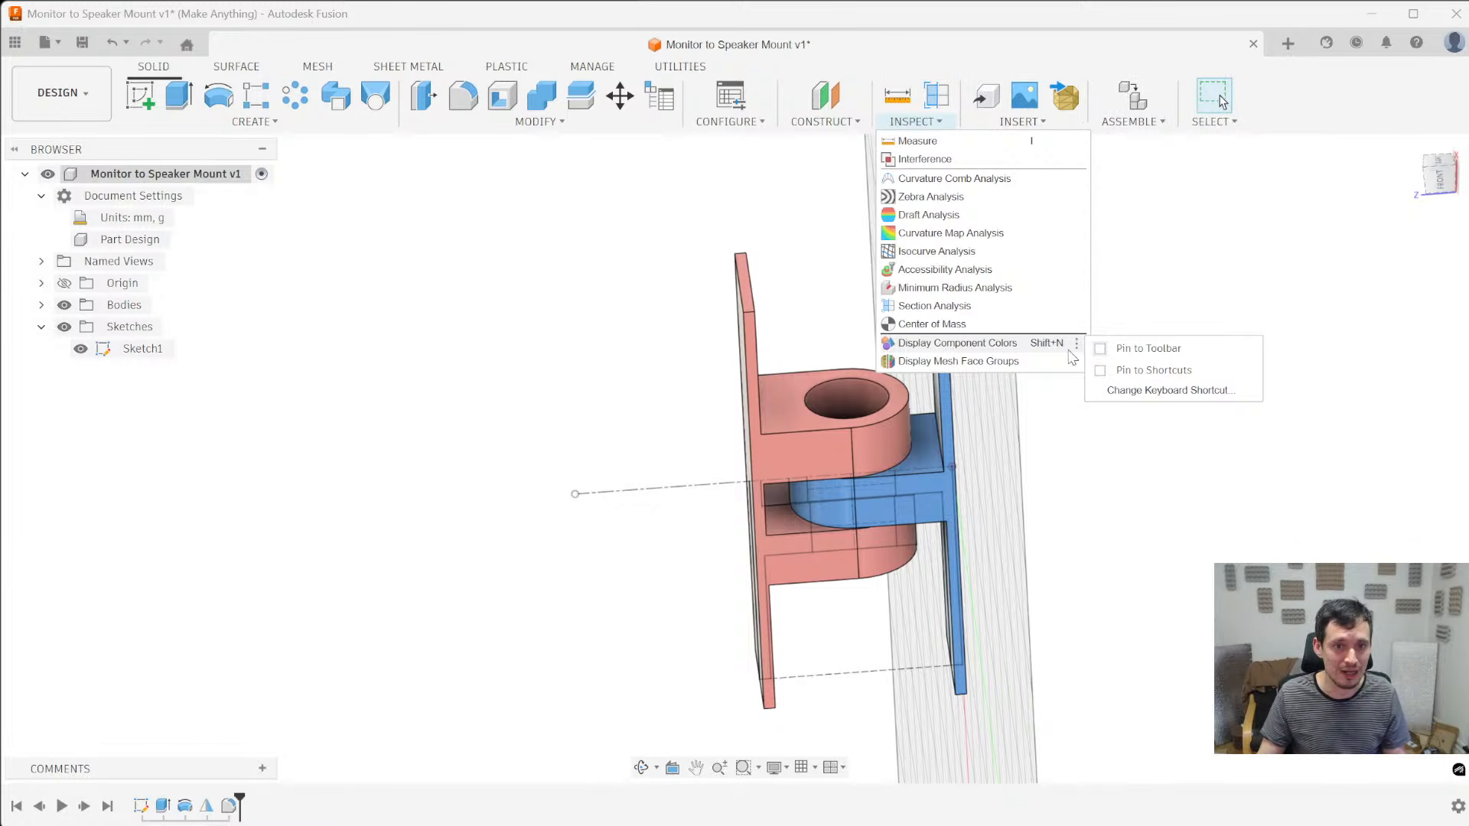
left_click(1168, 390)
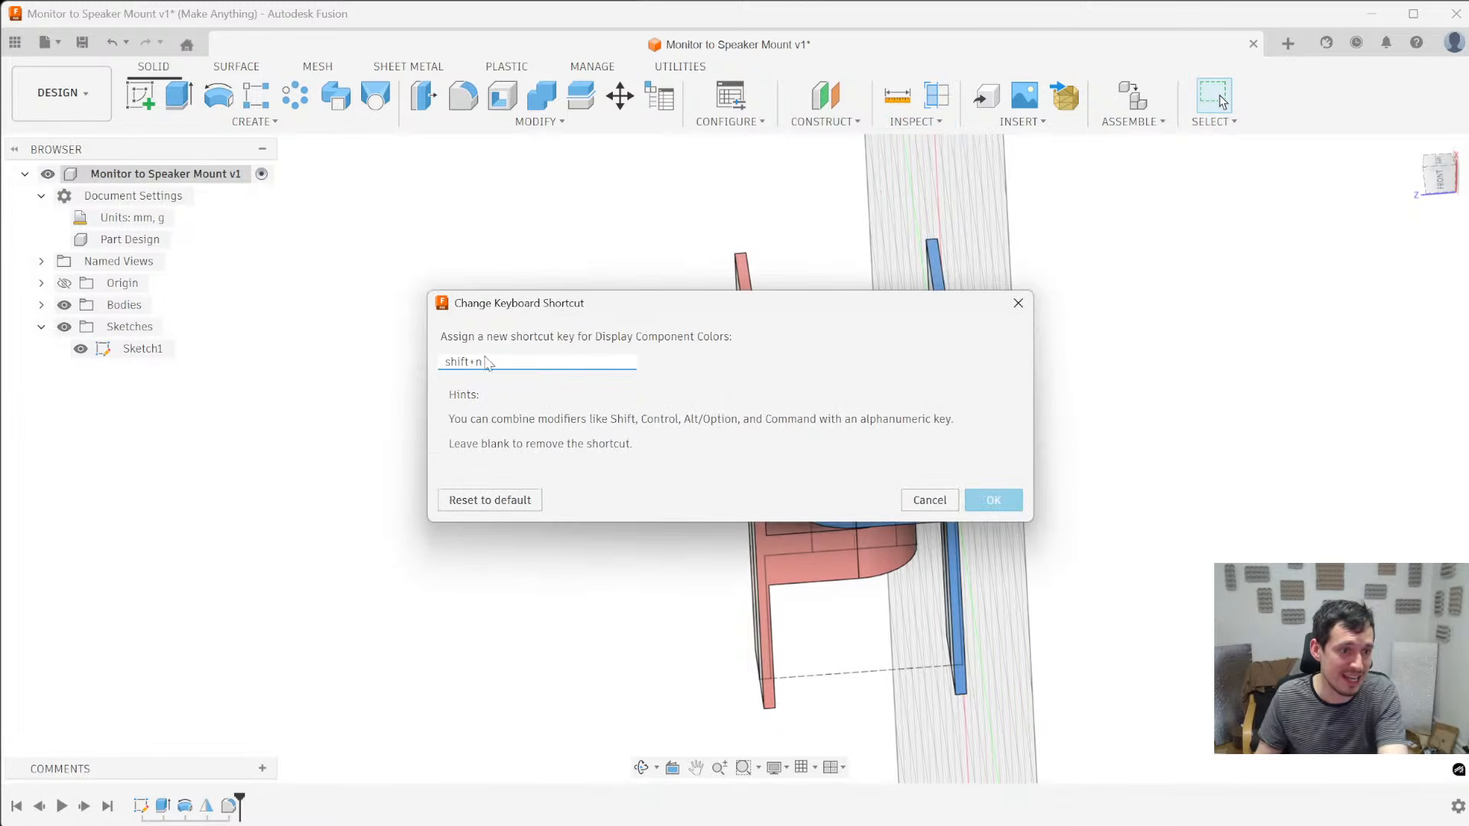
key("BackSpace")
left_click(993, 500)
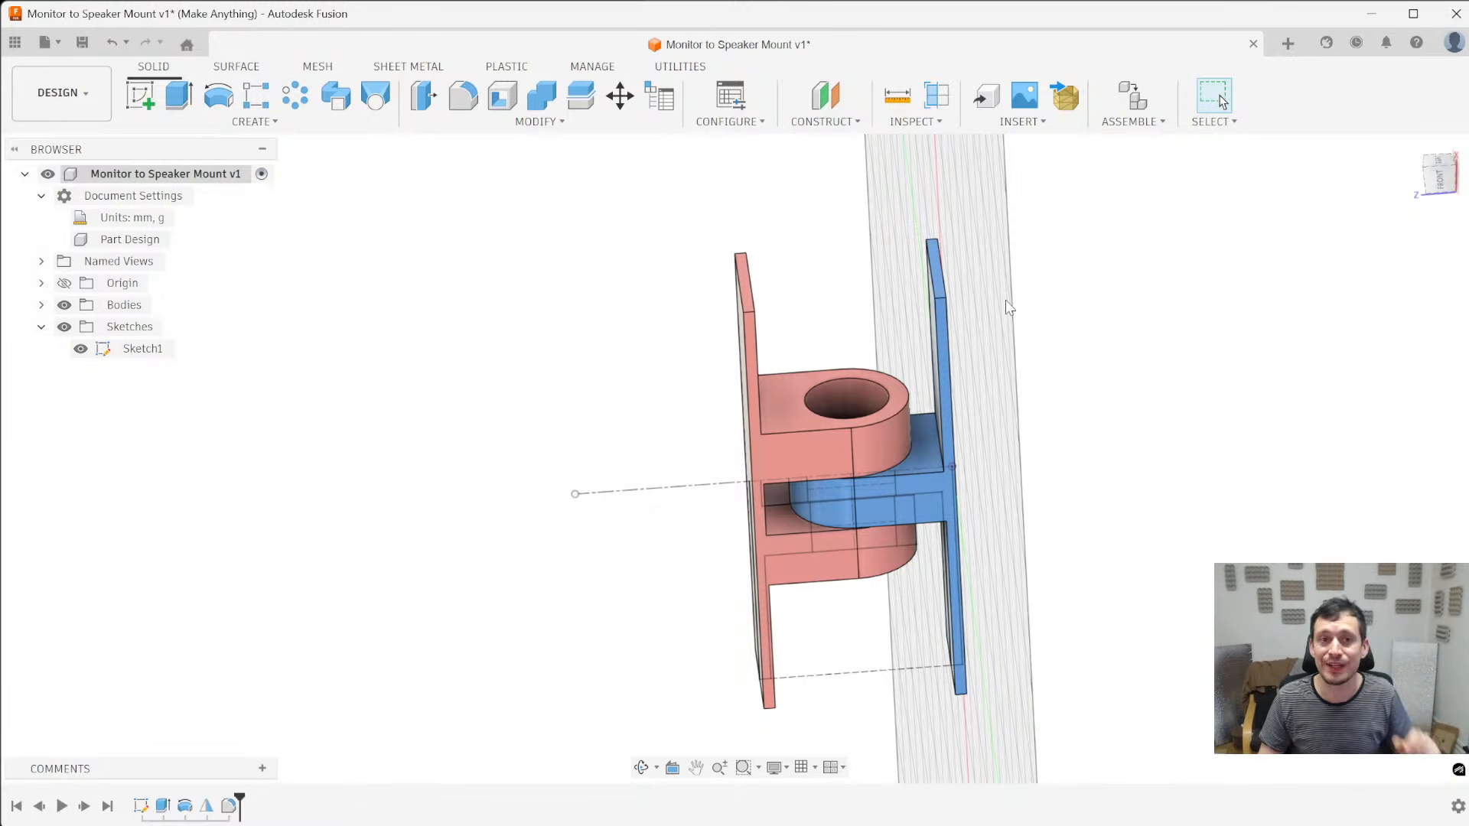
- Create a section analysis of the hinge on the XZ plane with the cut direction flipped
left_click(939, 122)
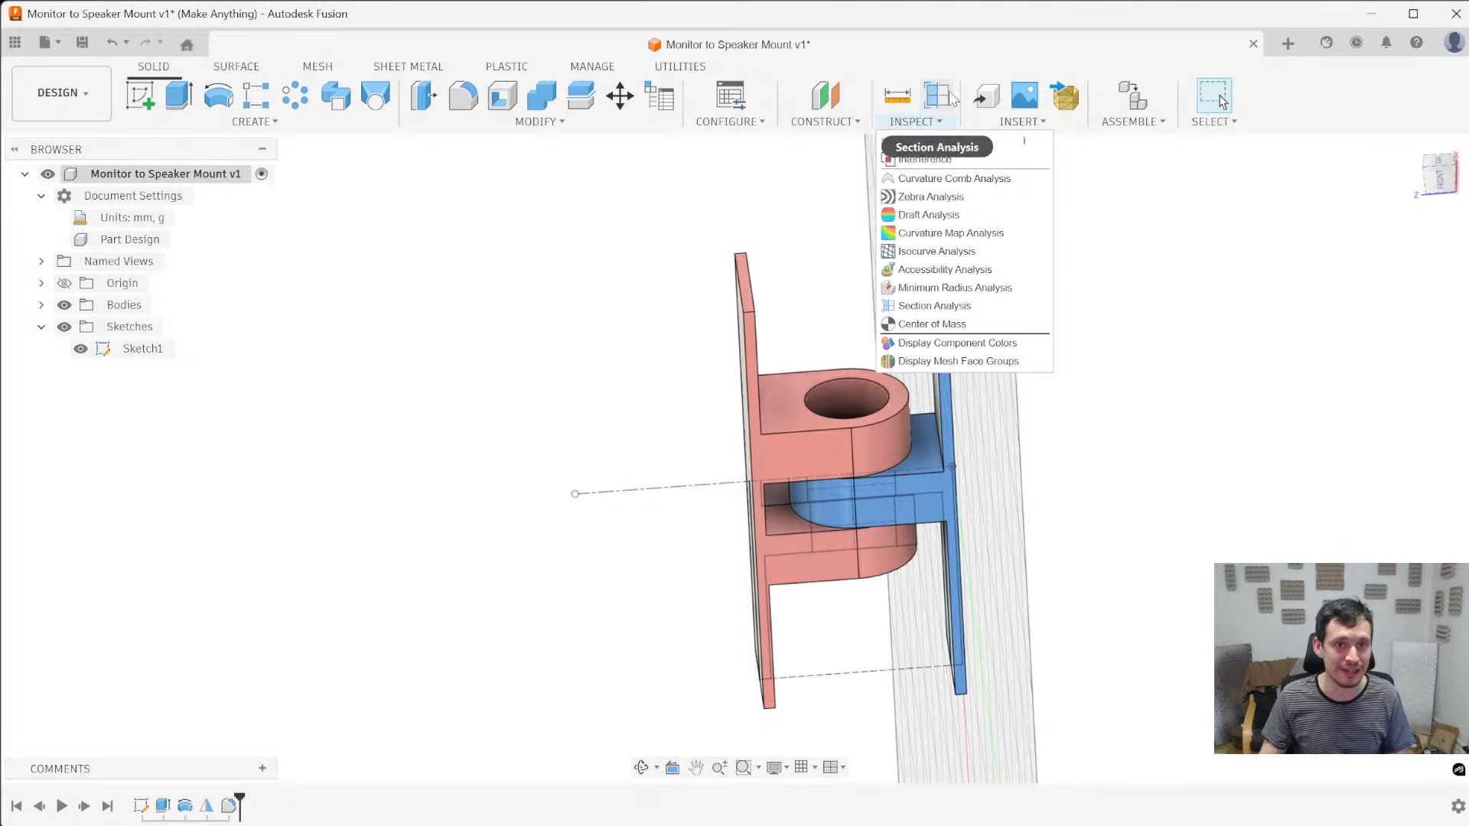
left_click(956, 308)
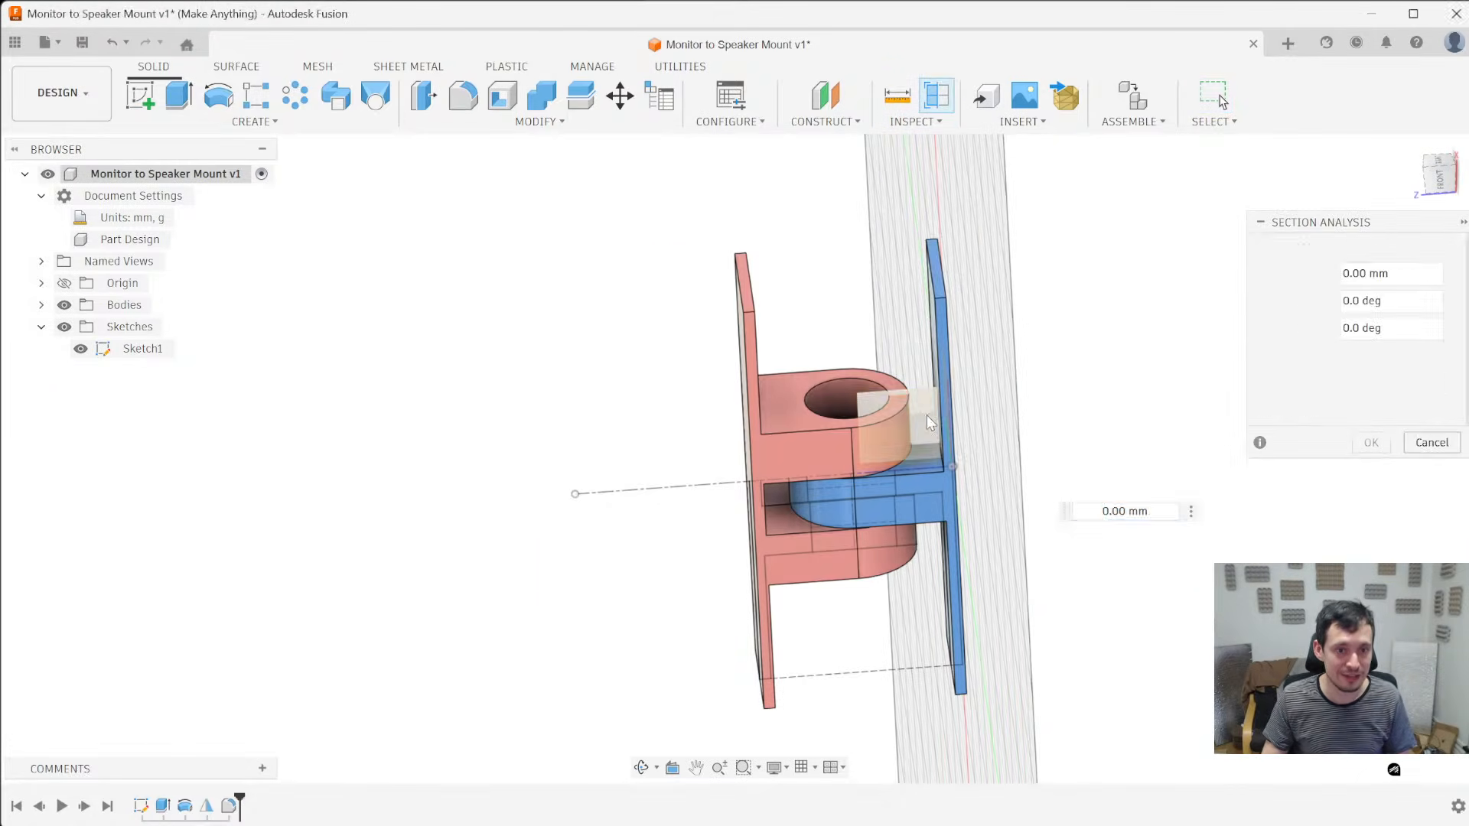
left_click(930, 423)
left_click(1350, 355)
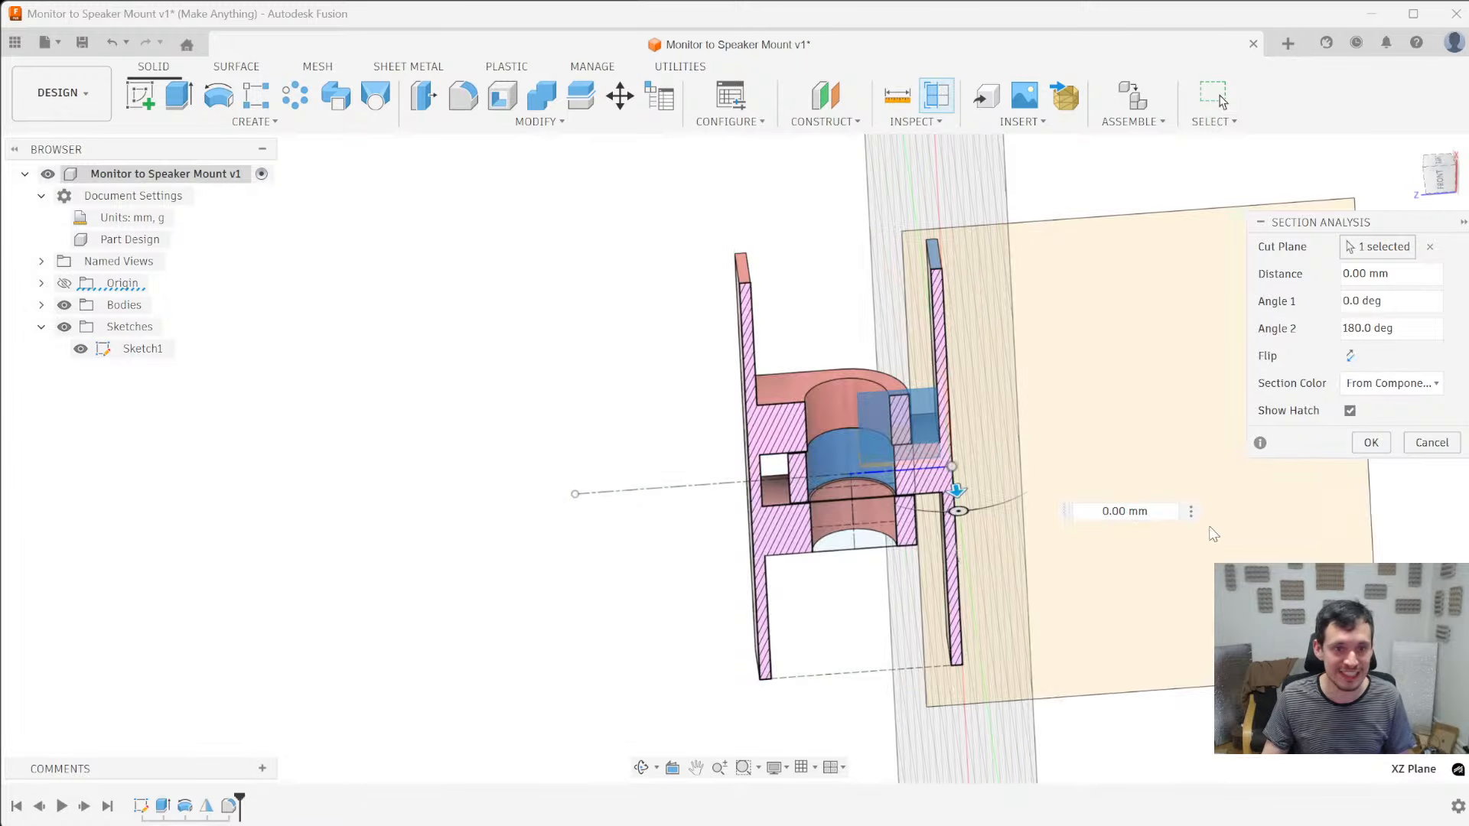
left_click(1371, 442)
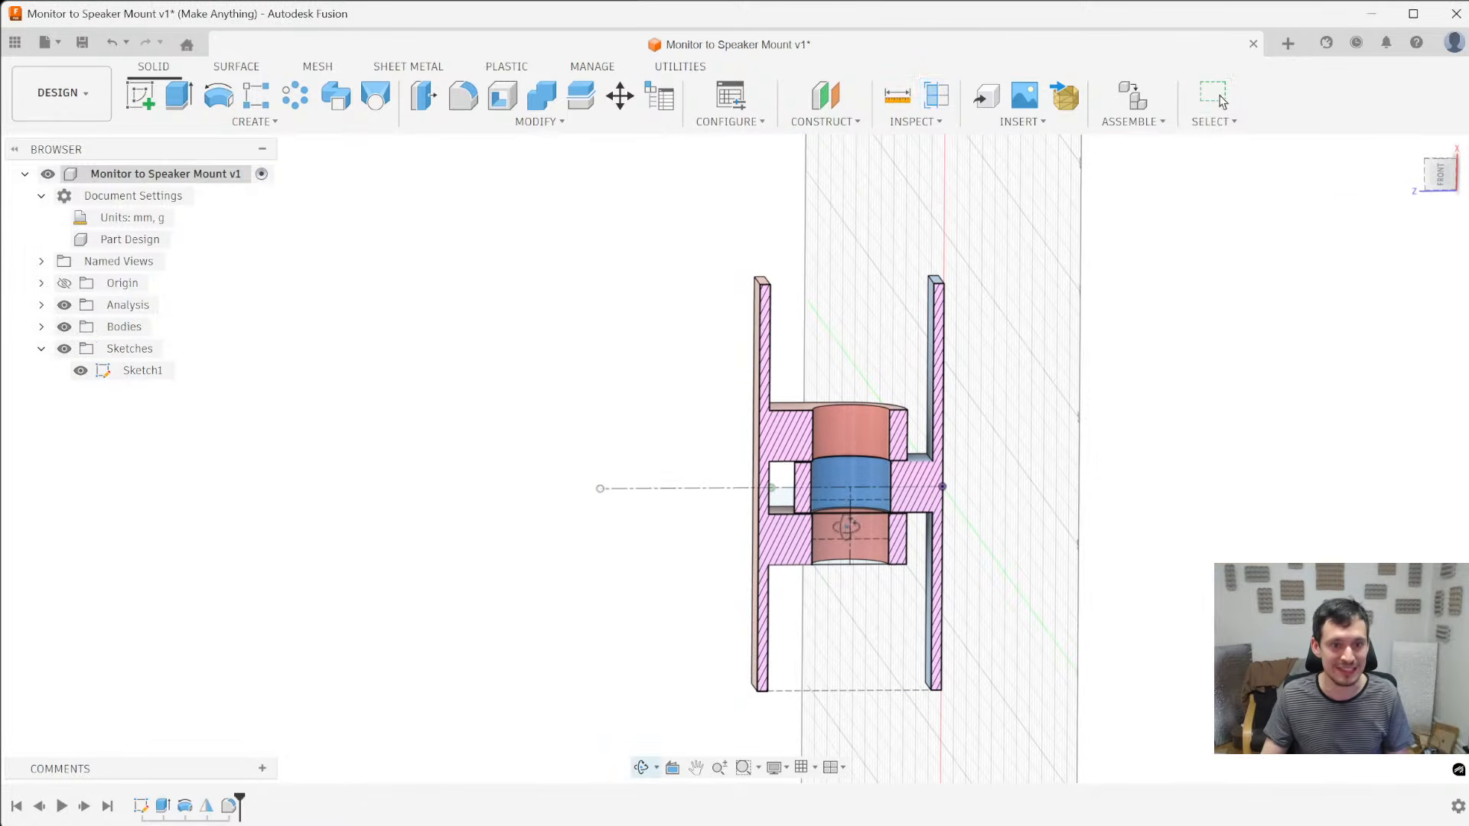
- Start a sketch on the XZ origin plane and draw a horizontal centerline about 56 mm long through the pin hole
left_click(64, 284)
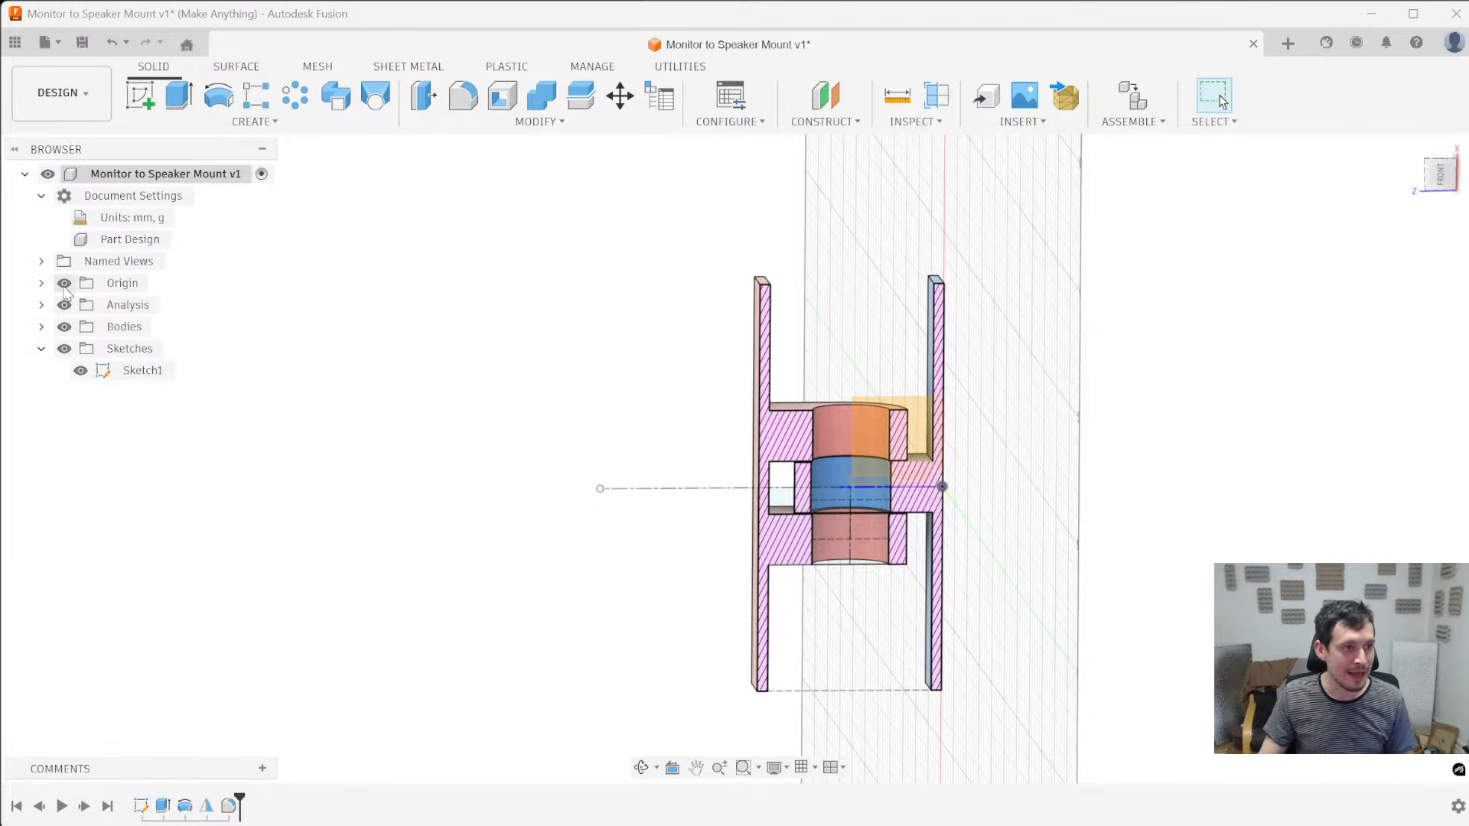
left_click(895, 432)
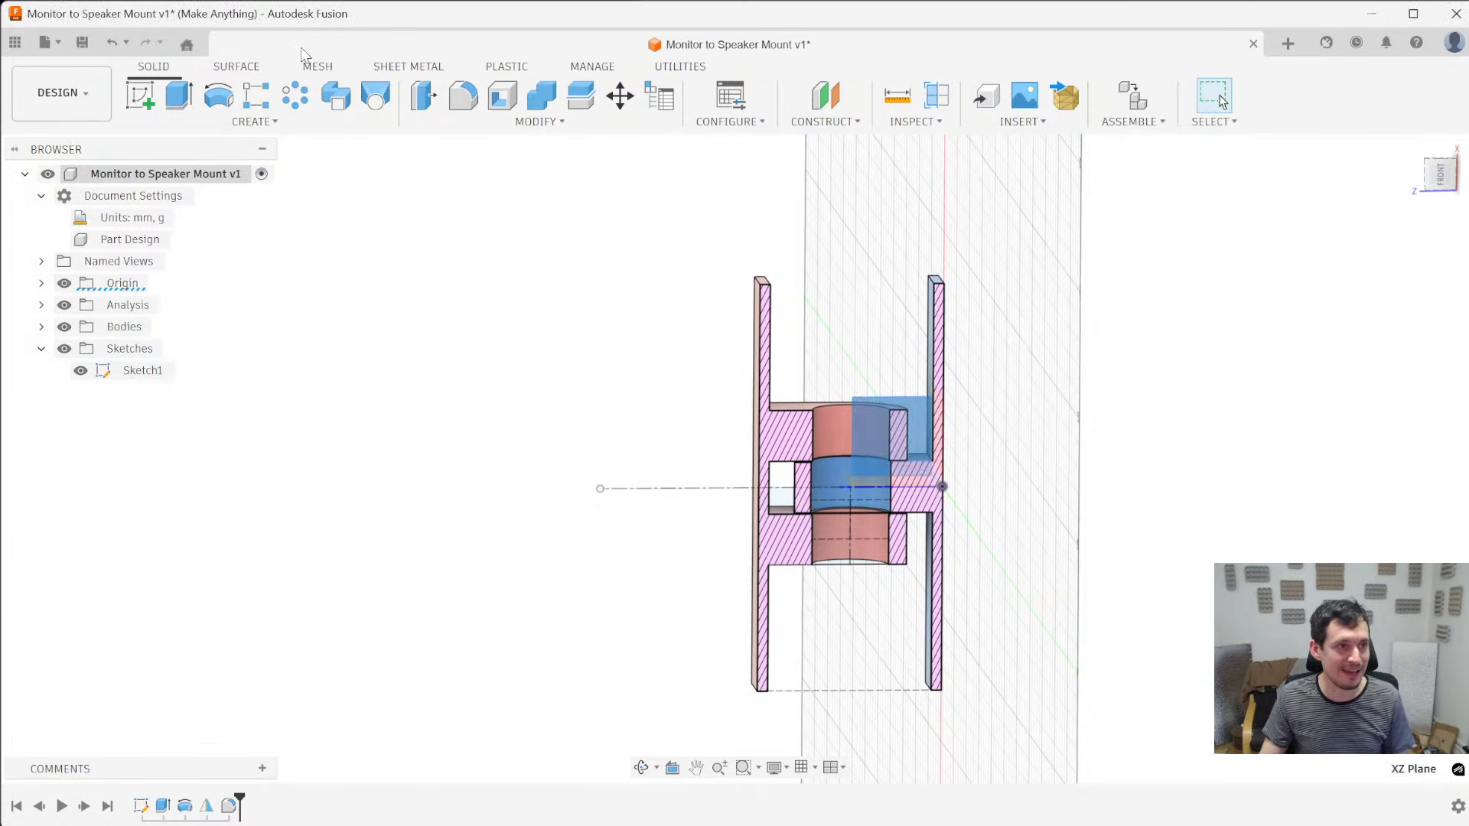
left_click(141, 95)
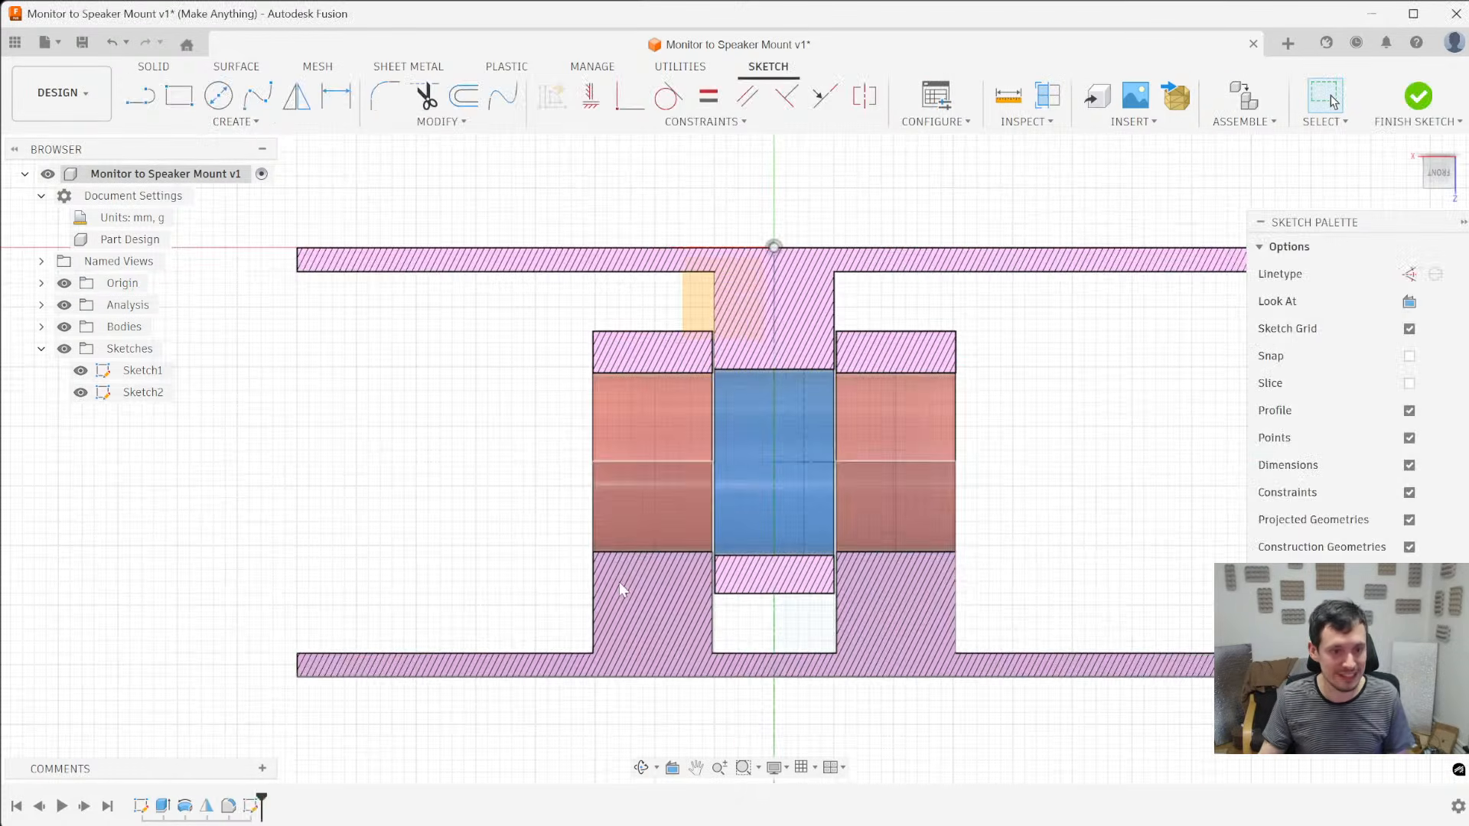
key("l")
scroll(1034, 493, "down", 3)
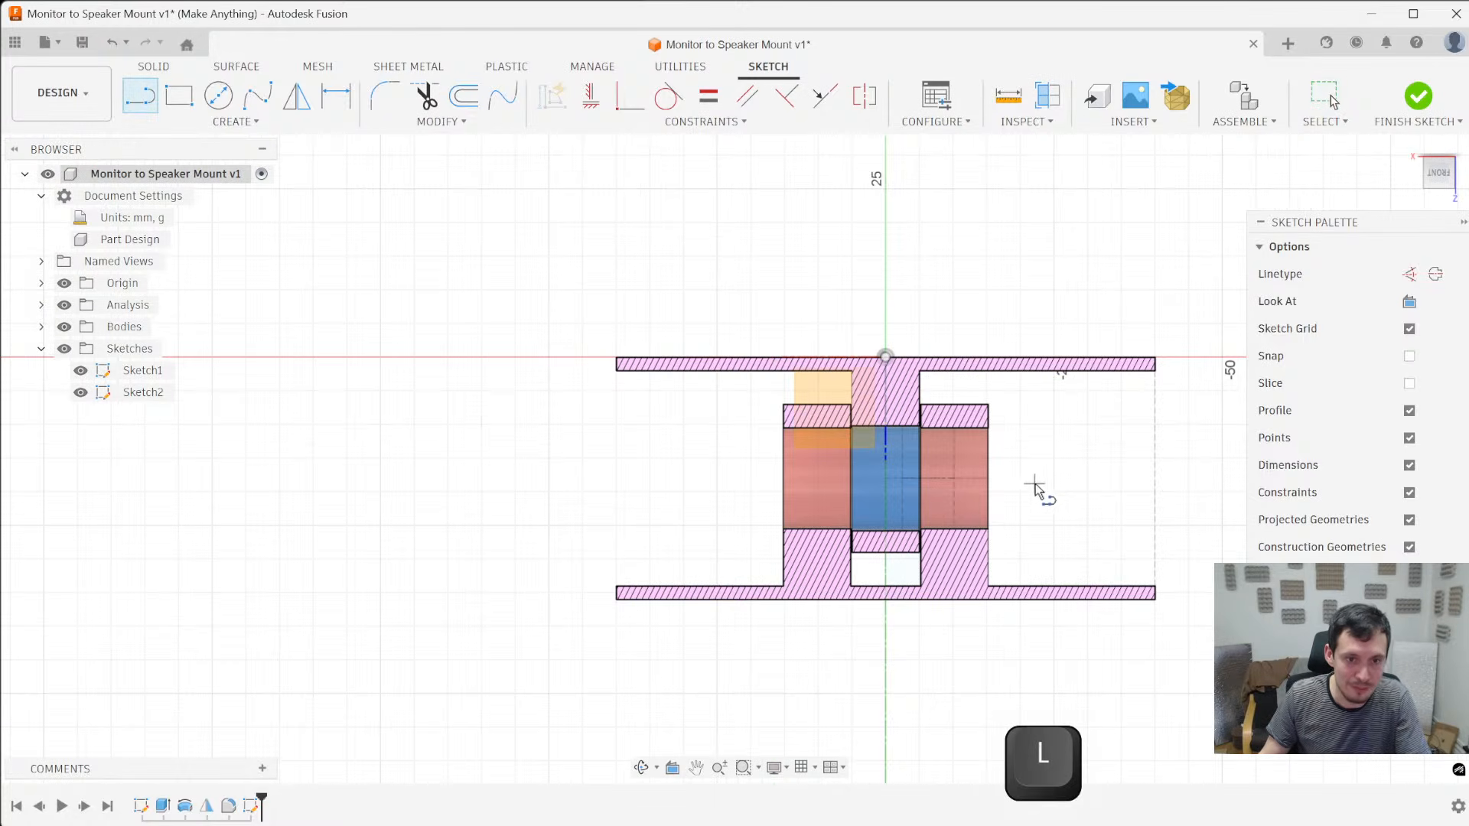
left_click(1045, 477)
left_click(668, 477)
key("Escape")
right_click(687, 477)
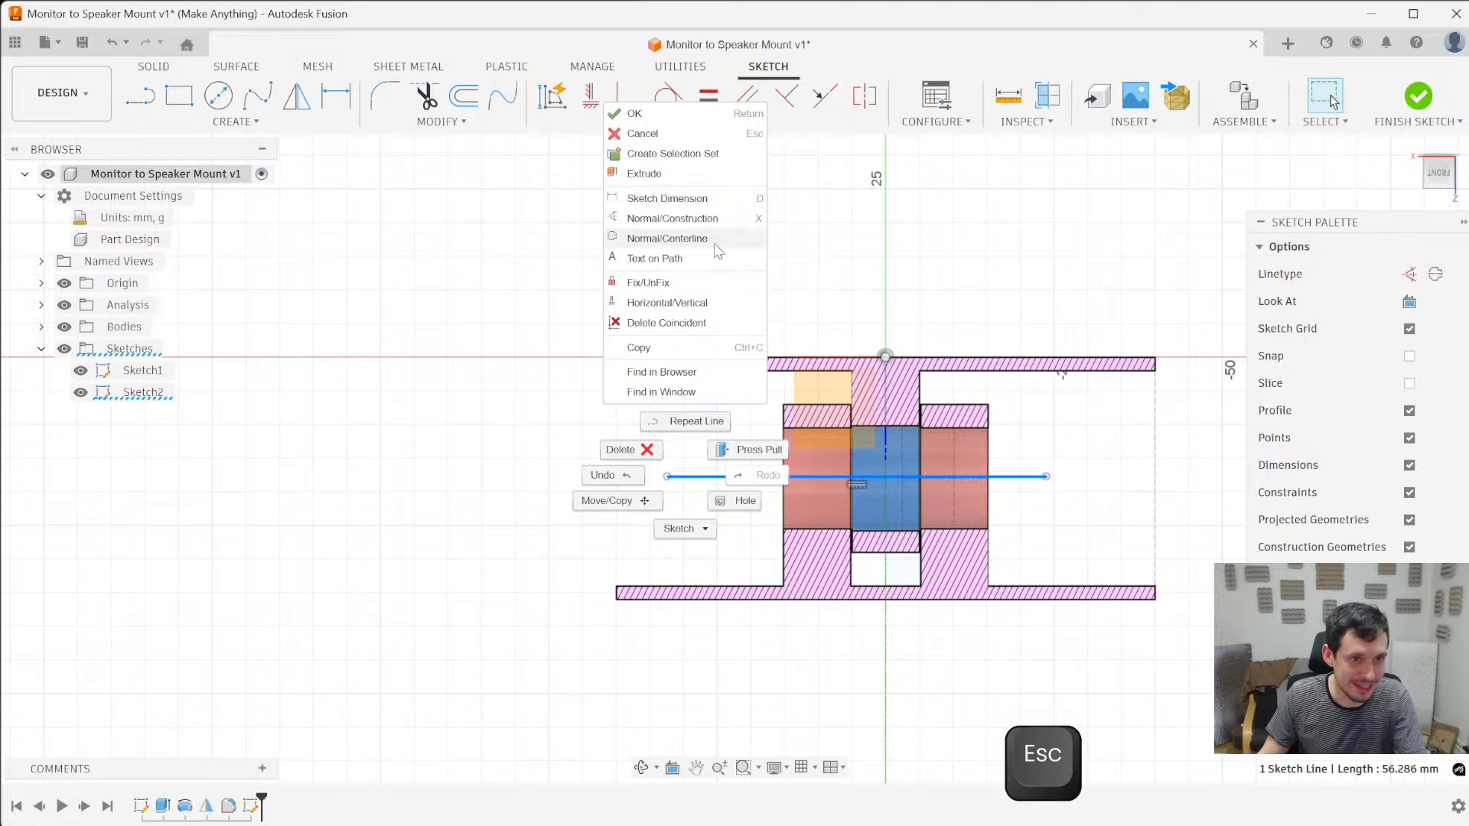
left_click(667, 237)
- Project the blue arm's pin hole face into the sketch with the projection link kept on
scroll(987, 533, "up", 1)
scroll(987, 533, "up", 2)
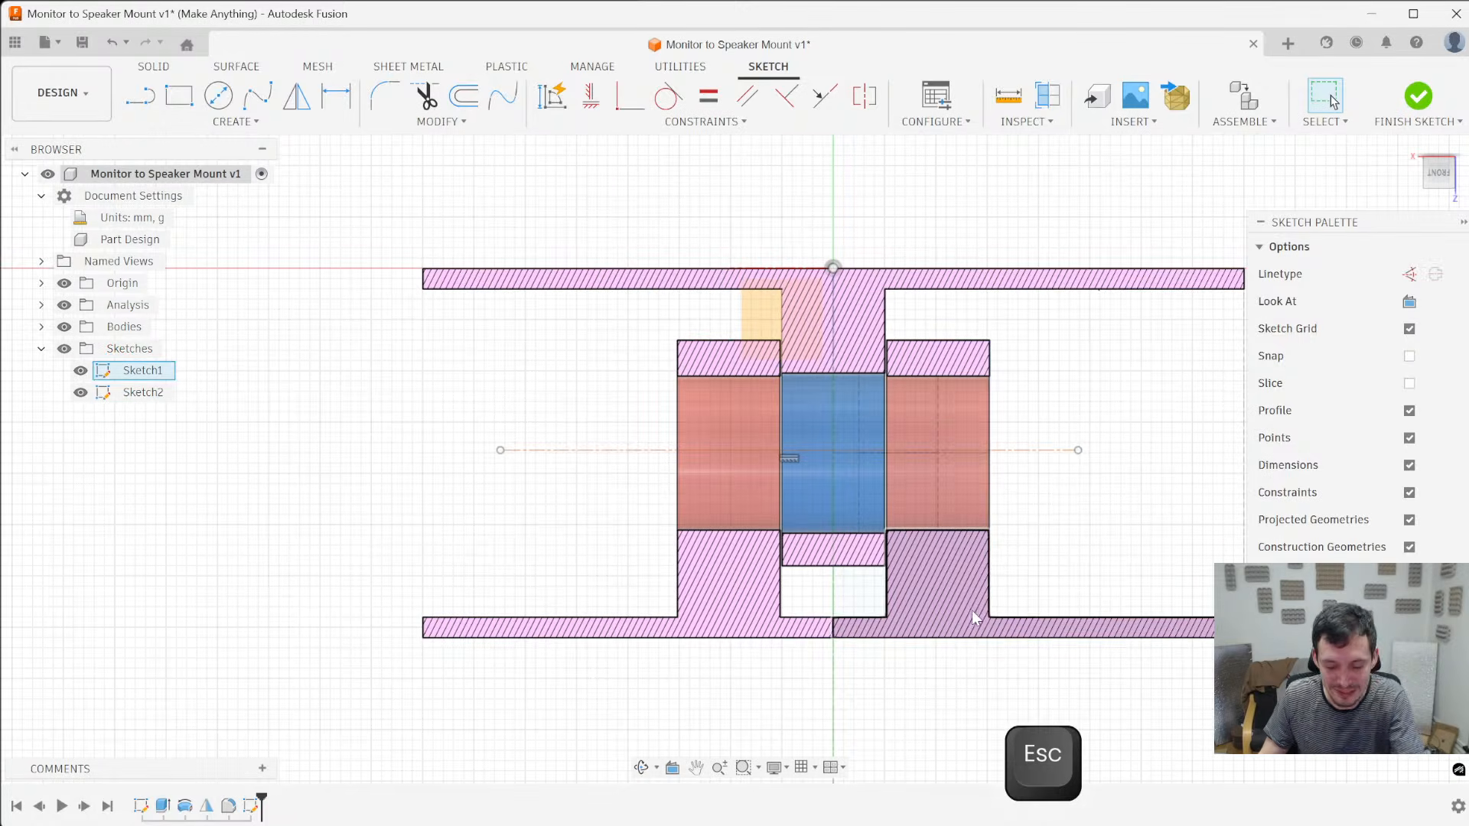
key("p")
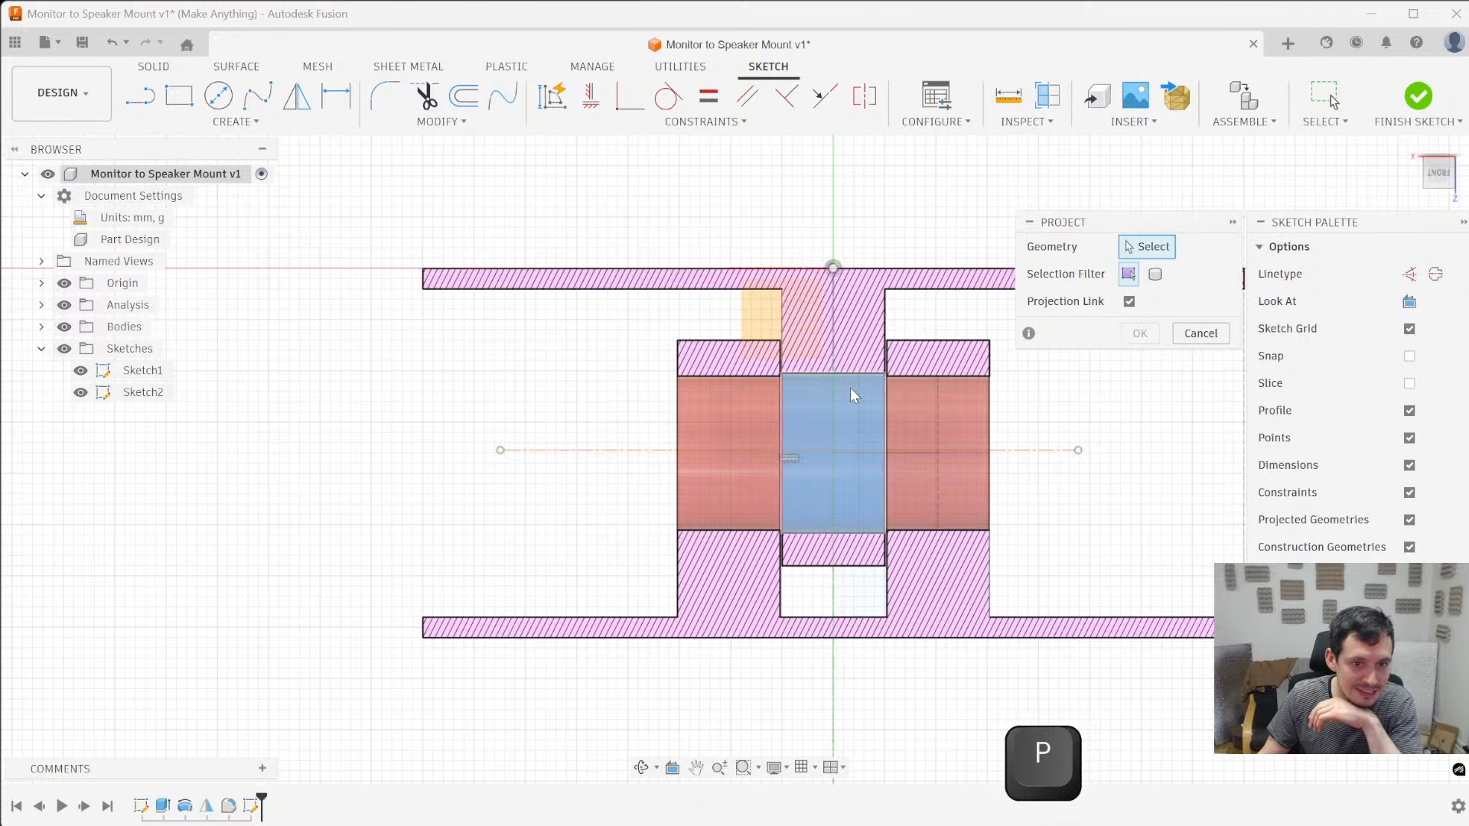
left_click(810, 419)
mouse_move(1111, 521)
middle_mouse_down("shift")
mouse_move(1187, 525)
mouse_move(1138, 528)
middle_mouse_up("shift")
key("Return")
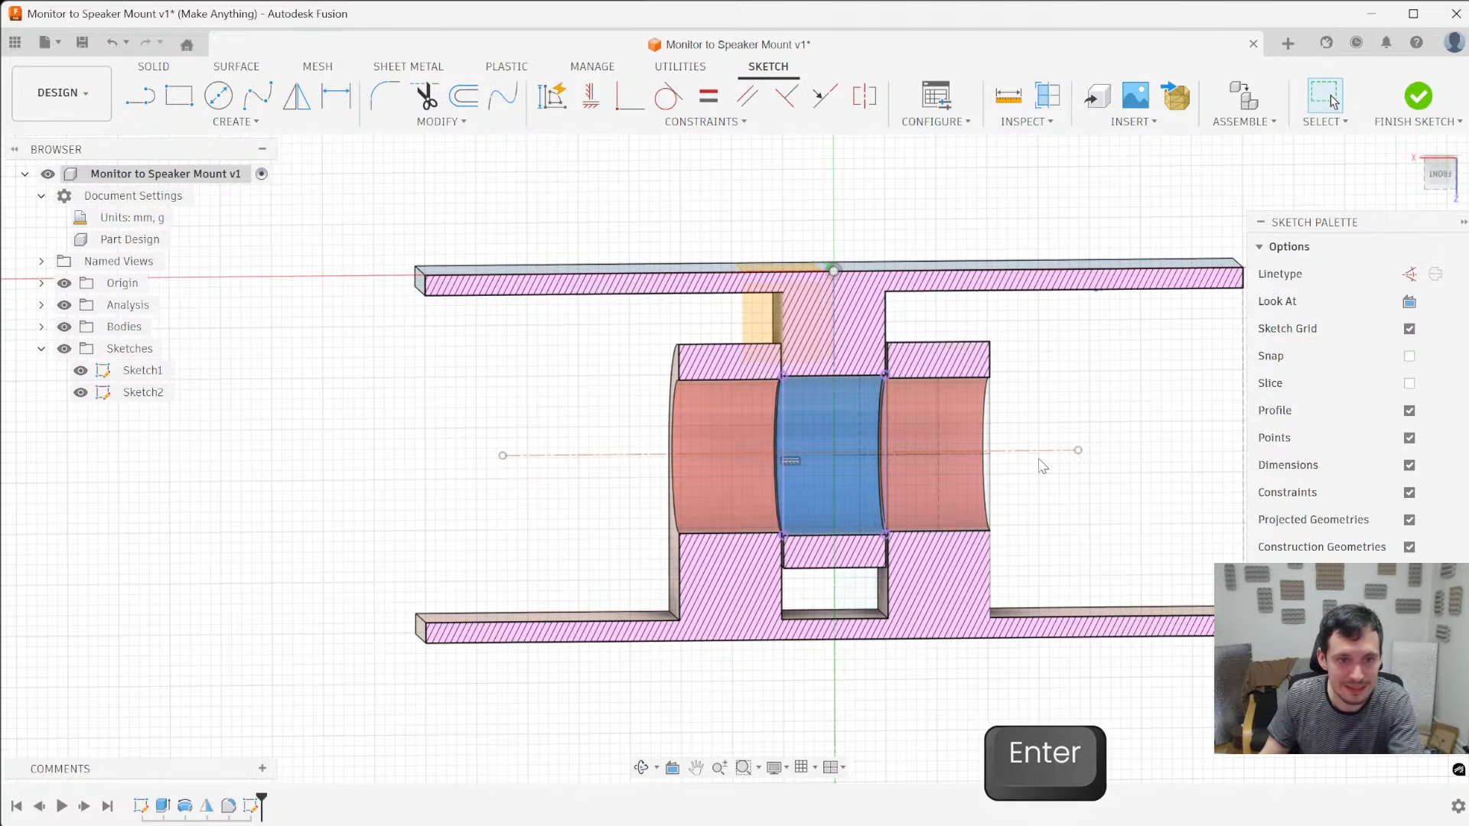
- Draw a diagonal line between opposite corners of the projected blue pin hole and view the sketch plane head-on
key("l")
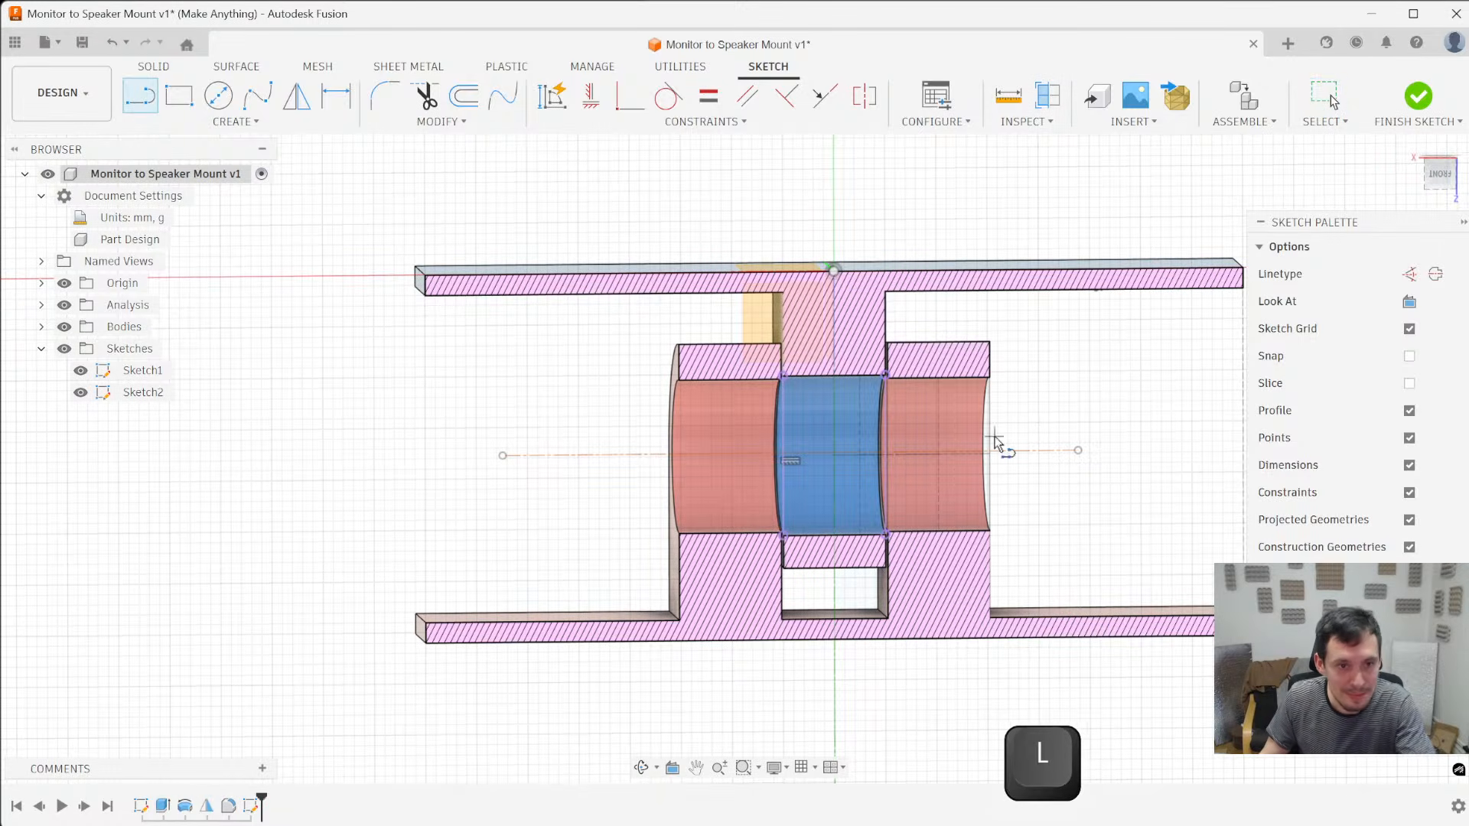
left_click(783, 375)
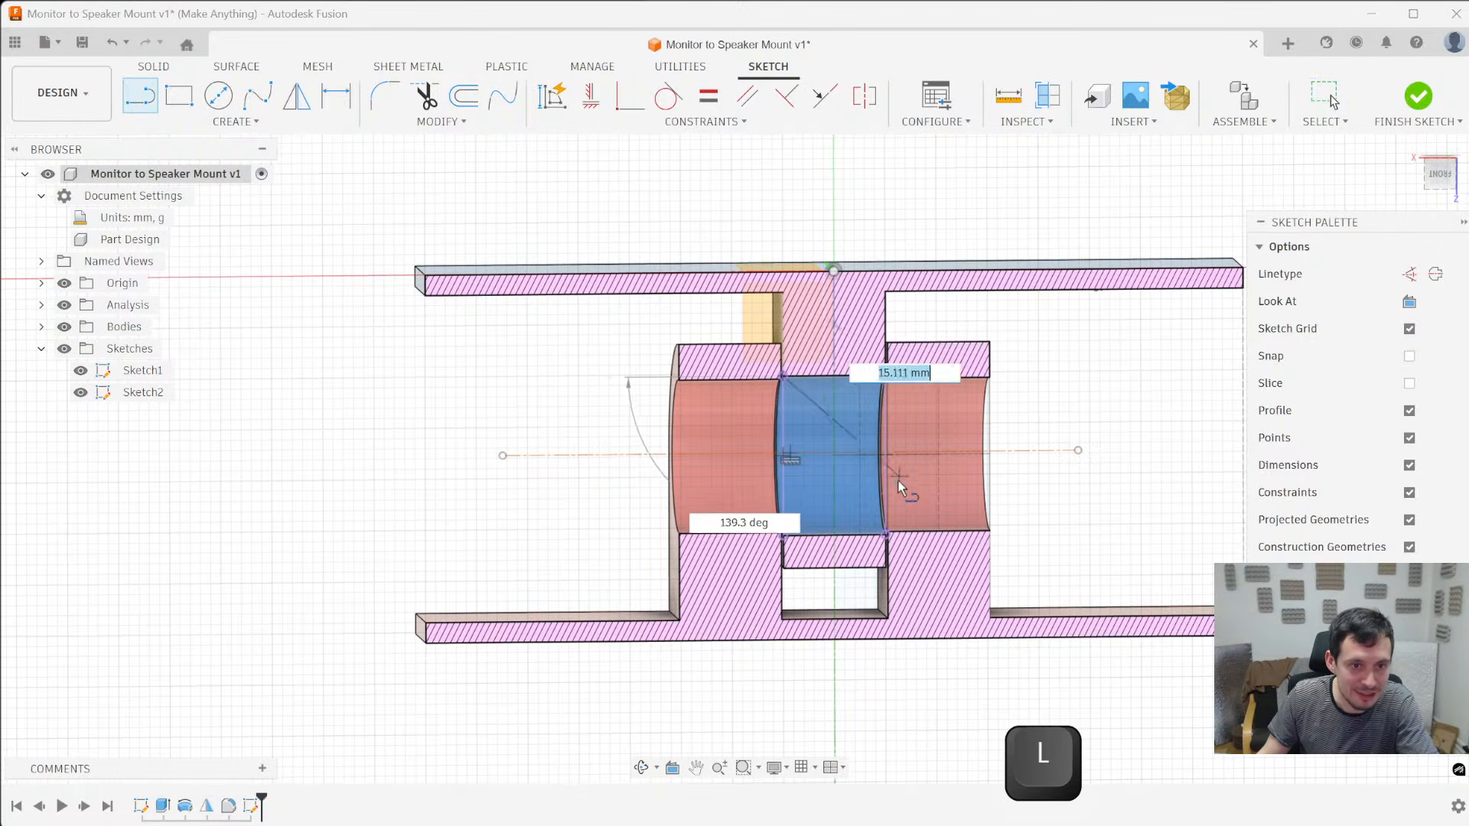
double_click(885, 534)
left_click(1438, 173)
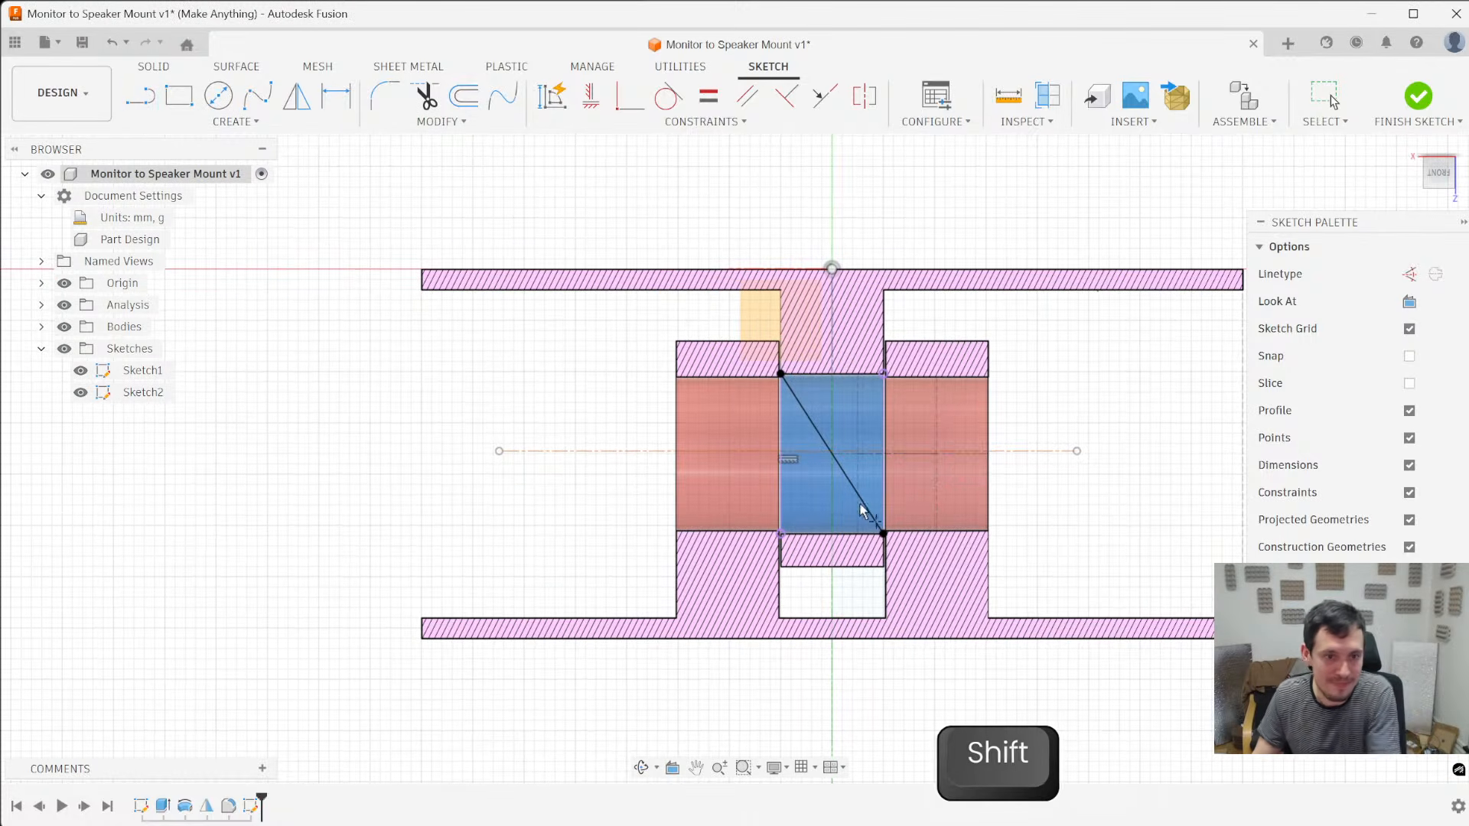
- Place a sketch point at the diagonal's midpoint and convert the diagonal to a construction line
key("shift+p")
left_click(831, 453)
scroll(858, 486, "up", 3)
key("Escape")
left_click(841, 471)
key("x")
- Constrain the sketch point on the construction diagonal to the midpoint of the horizontal centerline
left_click(838, 419)
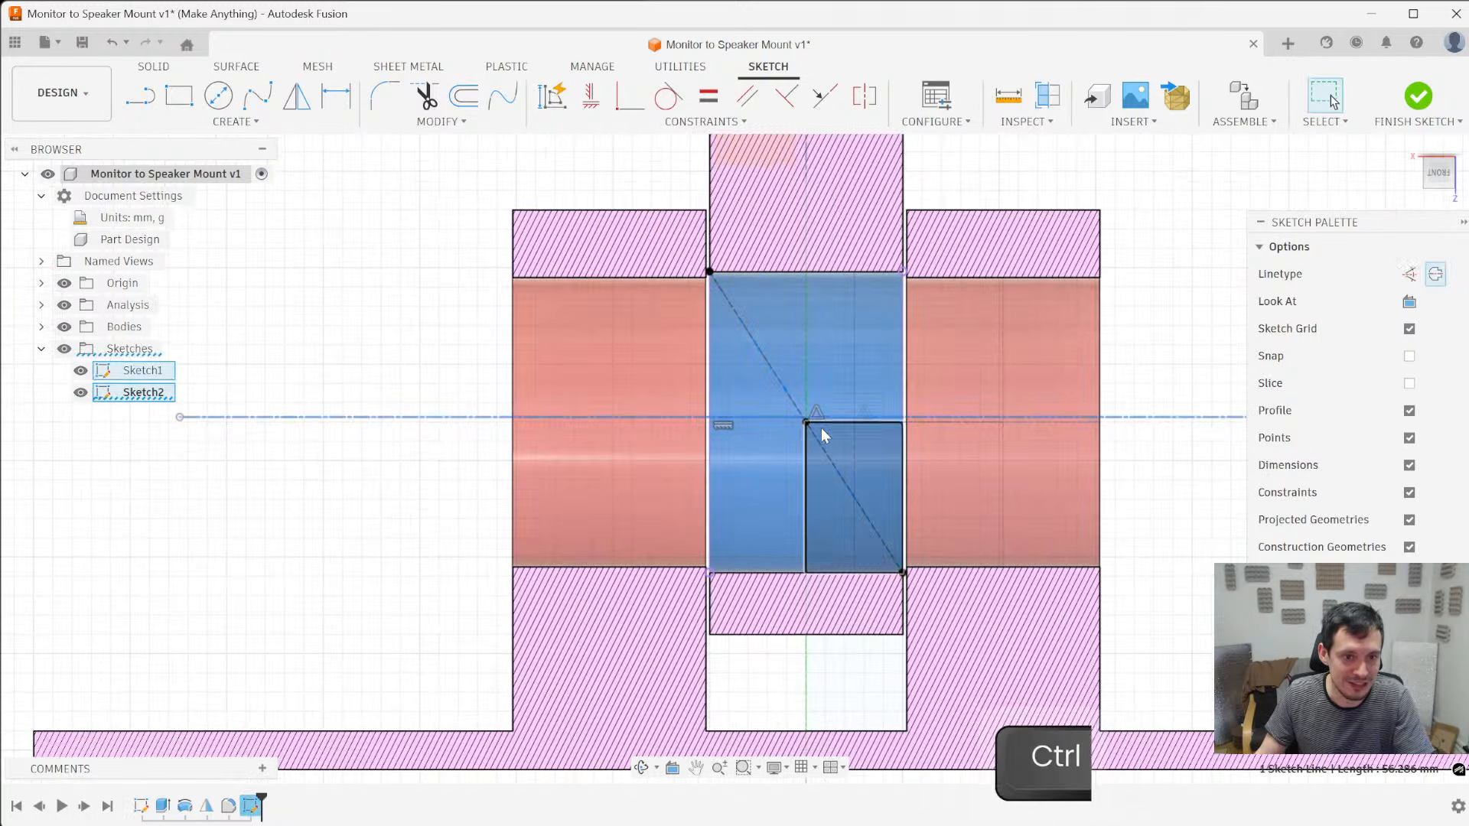
left_click(805, 422, "ctrl")
right_click(806, 422)
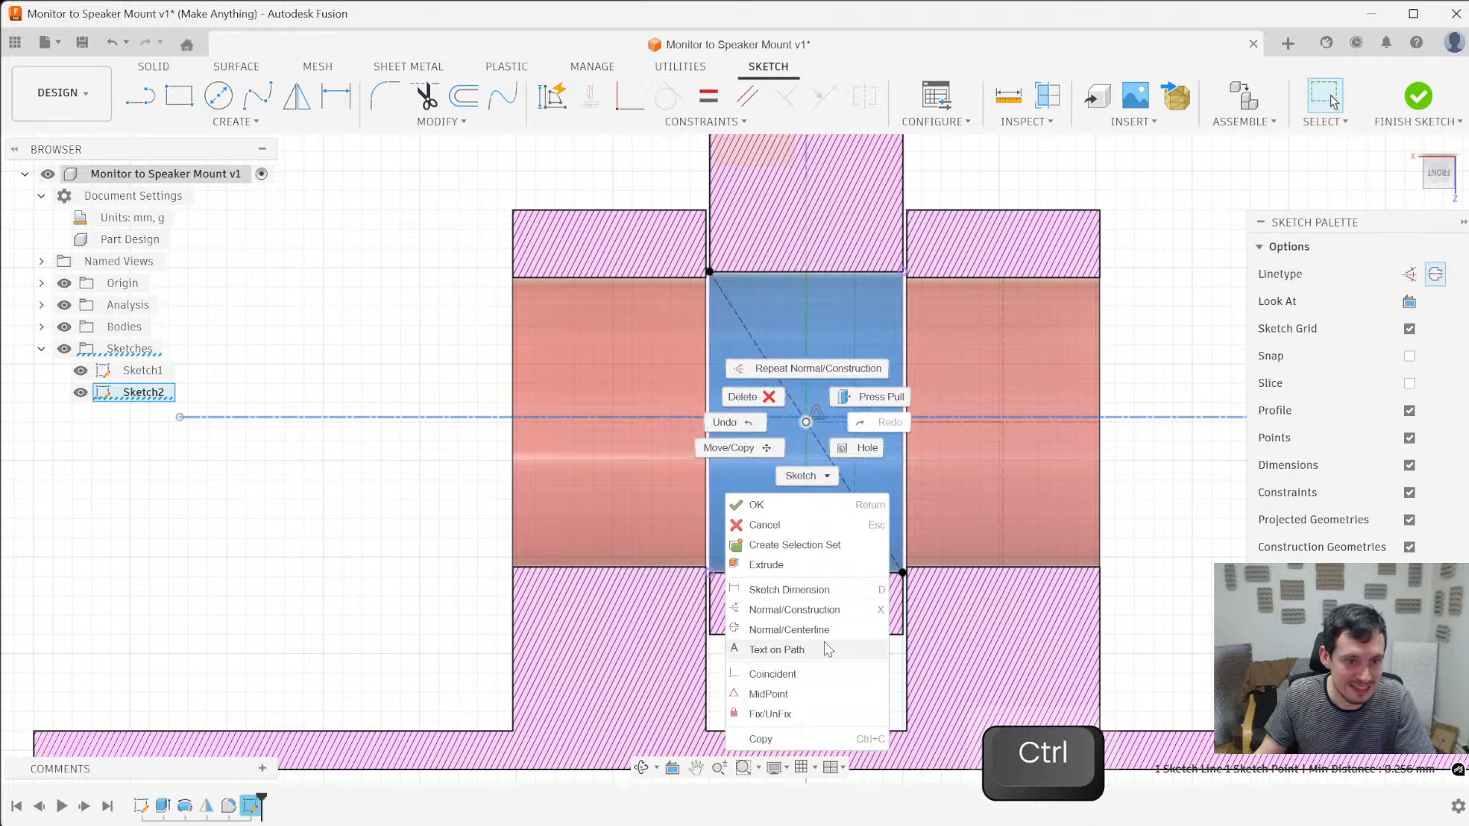
left_click(817, 694)
scroll(742, 417, "down", 4)
key("Escape")
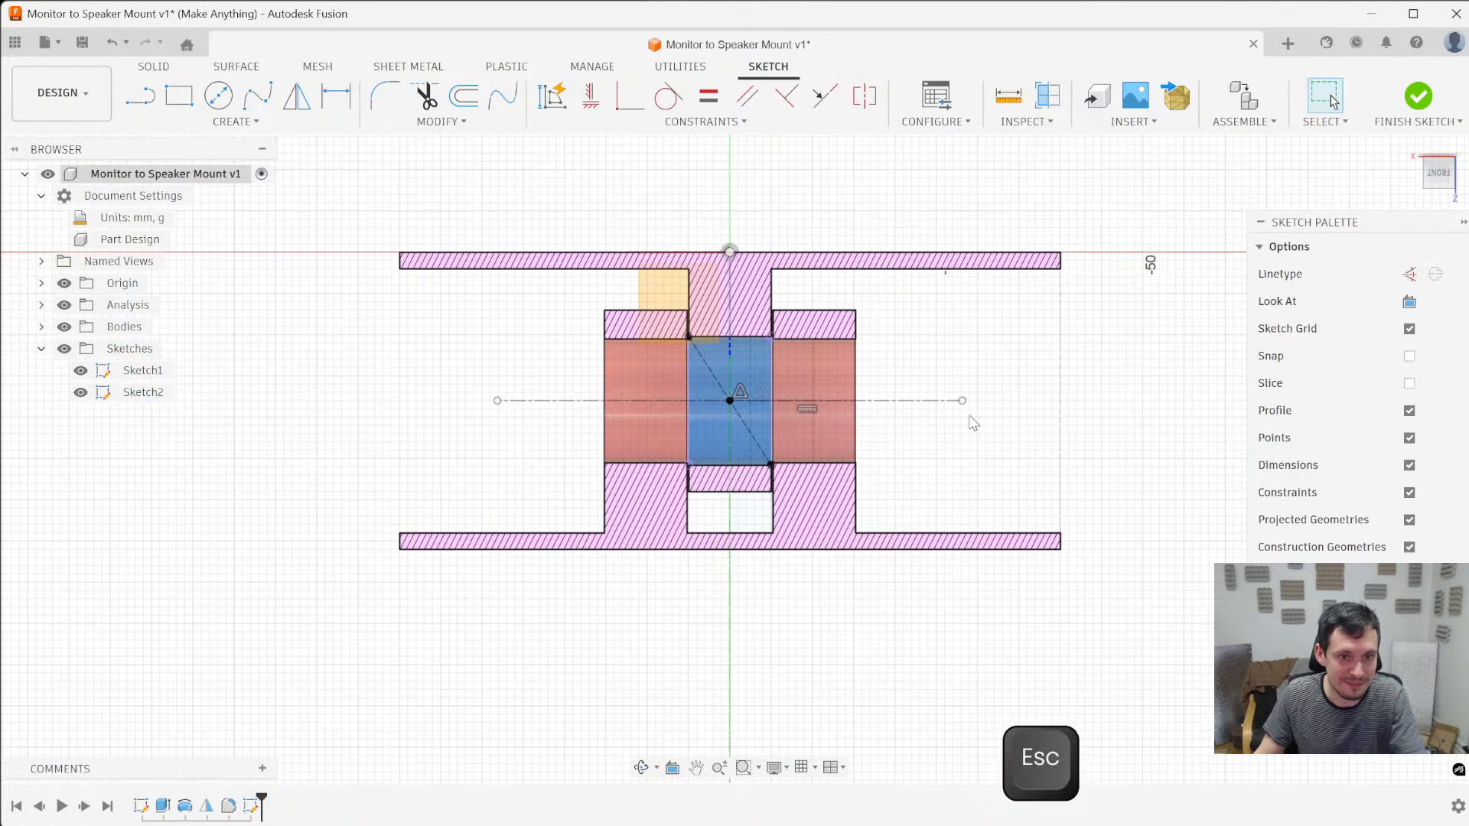
- Lengthen the horizontal centerline to about 82 mm, keeping it centred on the pin hole, and view the sketch head-on
left_click_drag(751, 401, 983, 400)
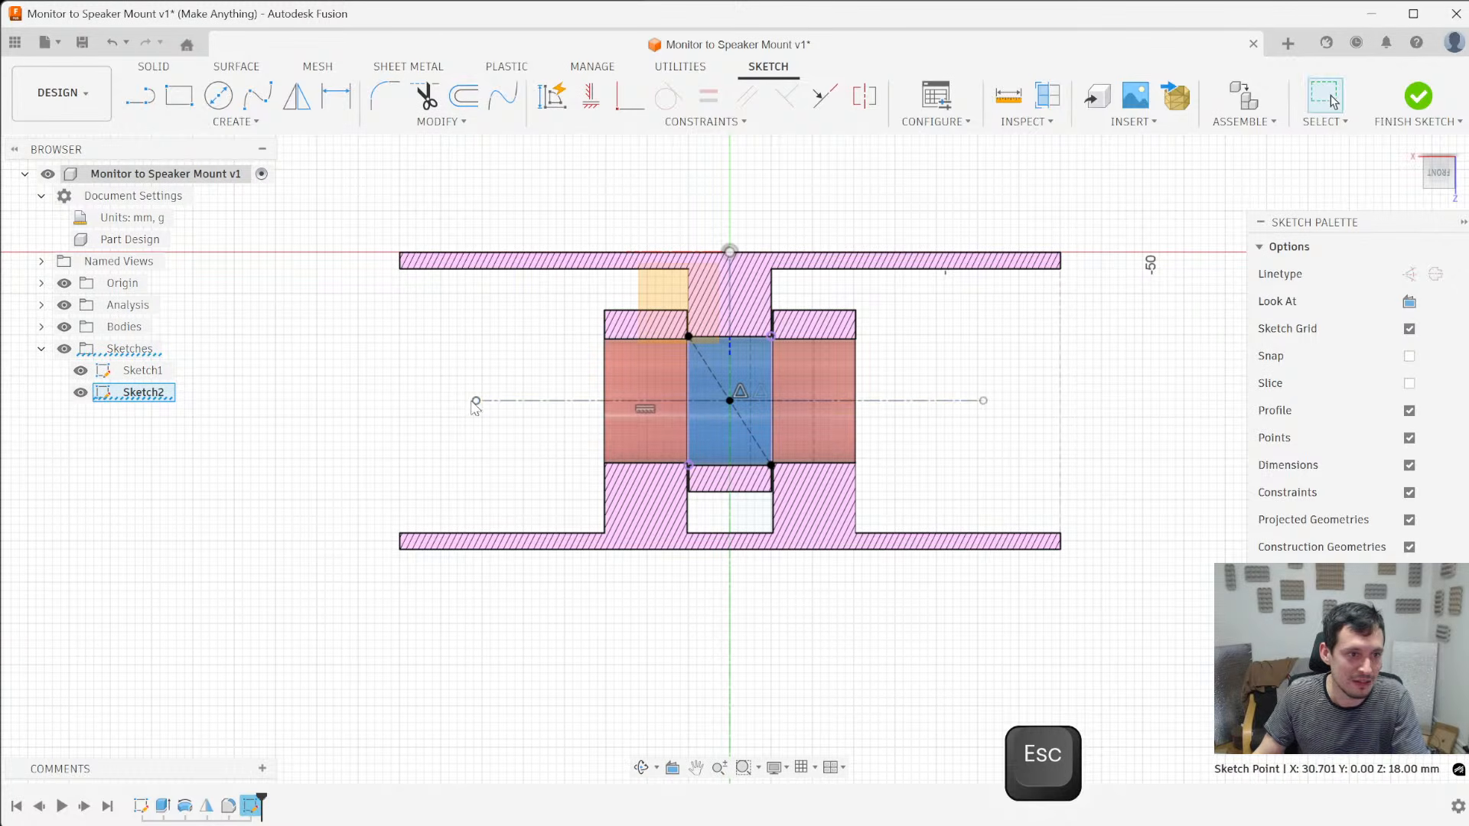
middle_click_drag(367, 398, 685, 355, "shift")
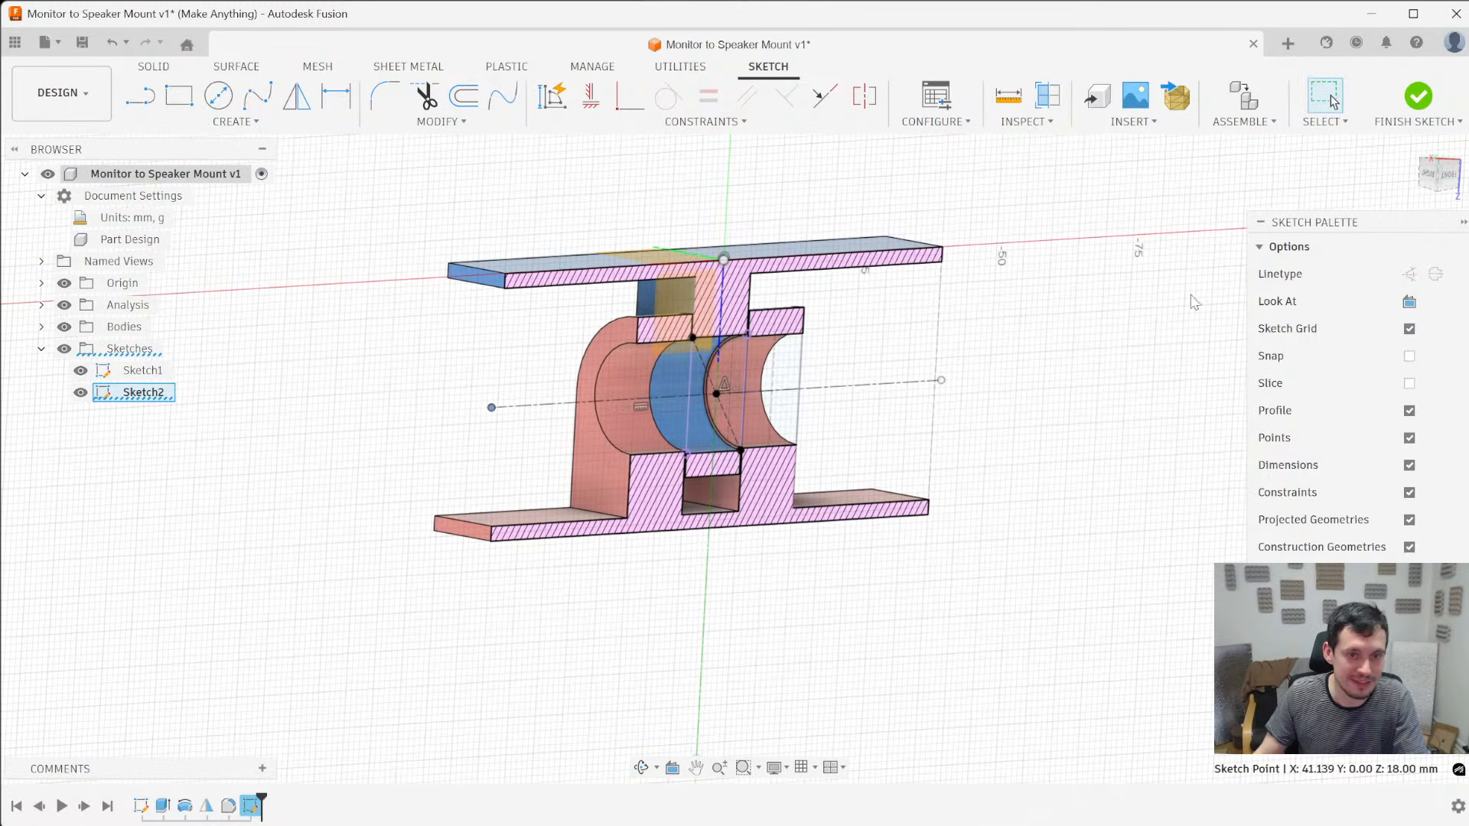
left_click(1446, 182)
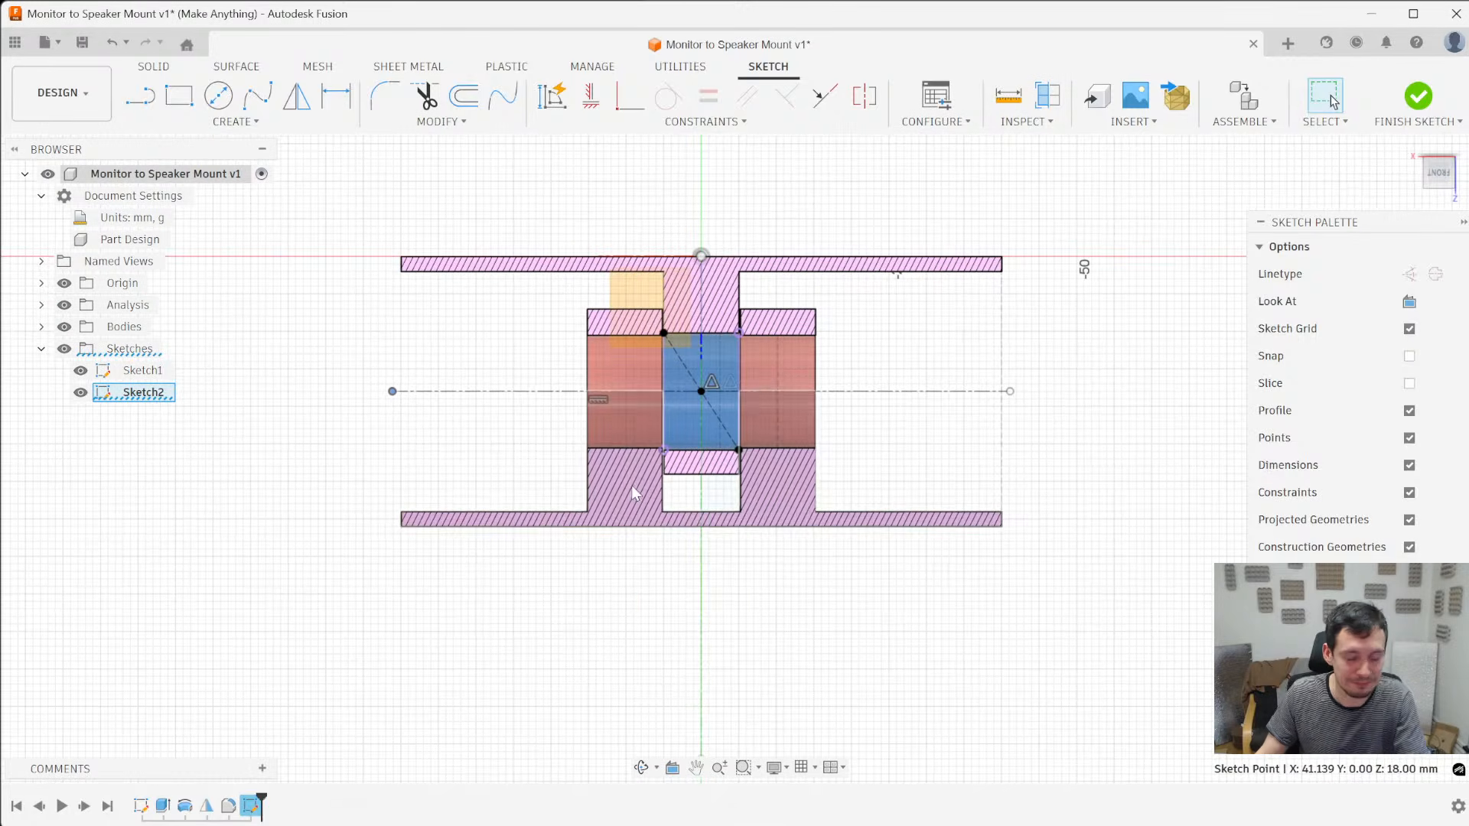
- Draw a stepped half-profile of connected lines above the centerline, with a long shaft, a taller head and both ends on the centerline
key("l")
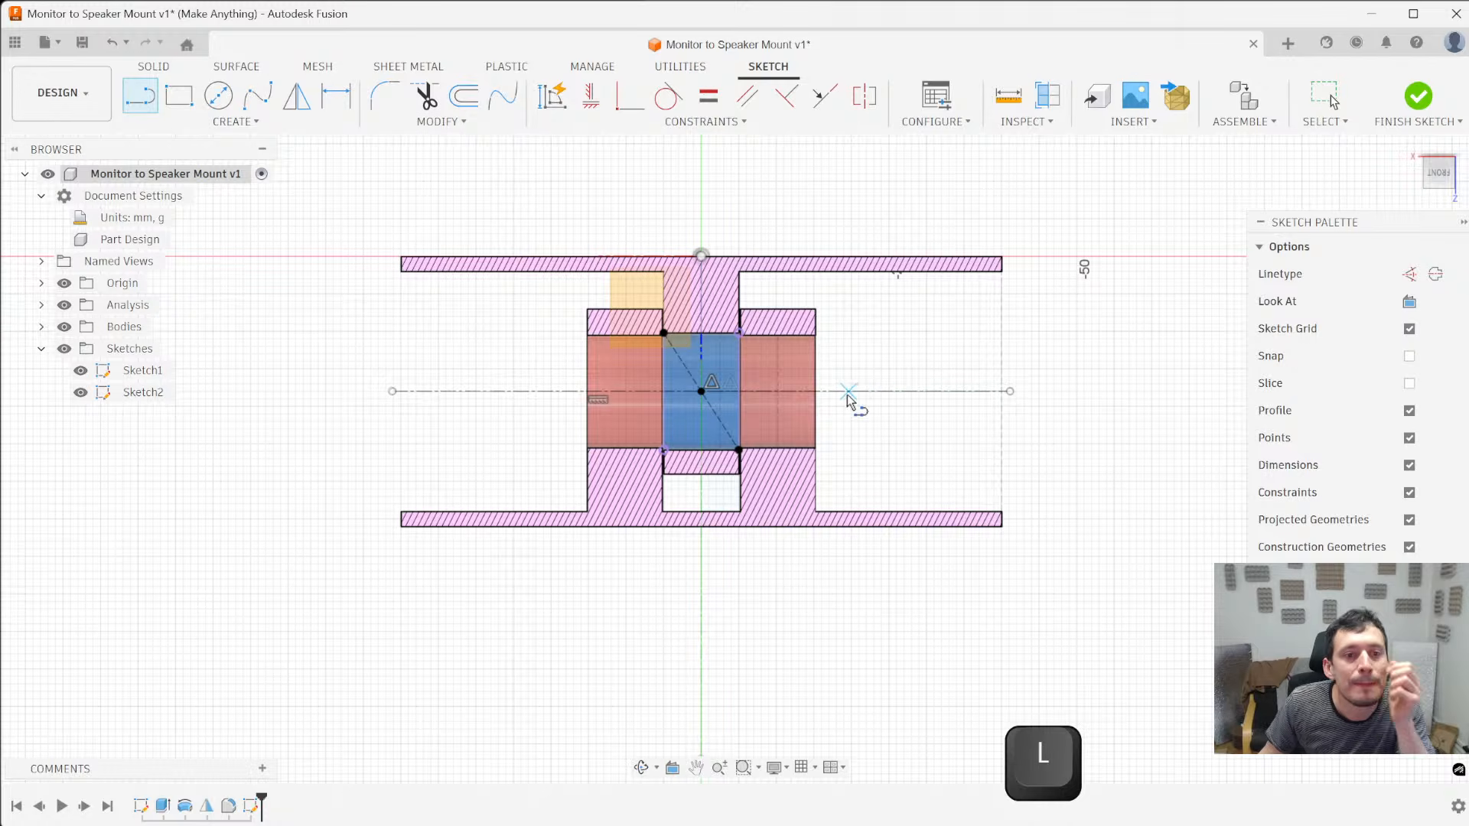
left_click(856, 348)
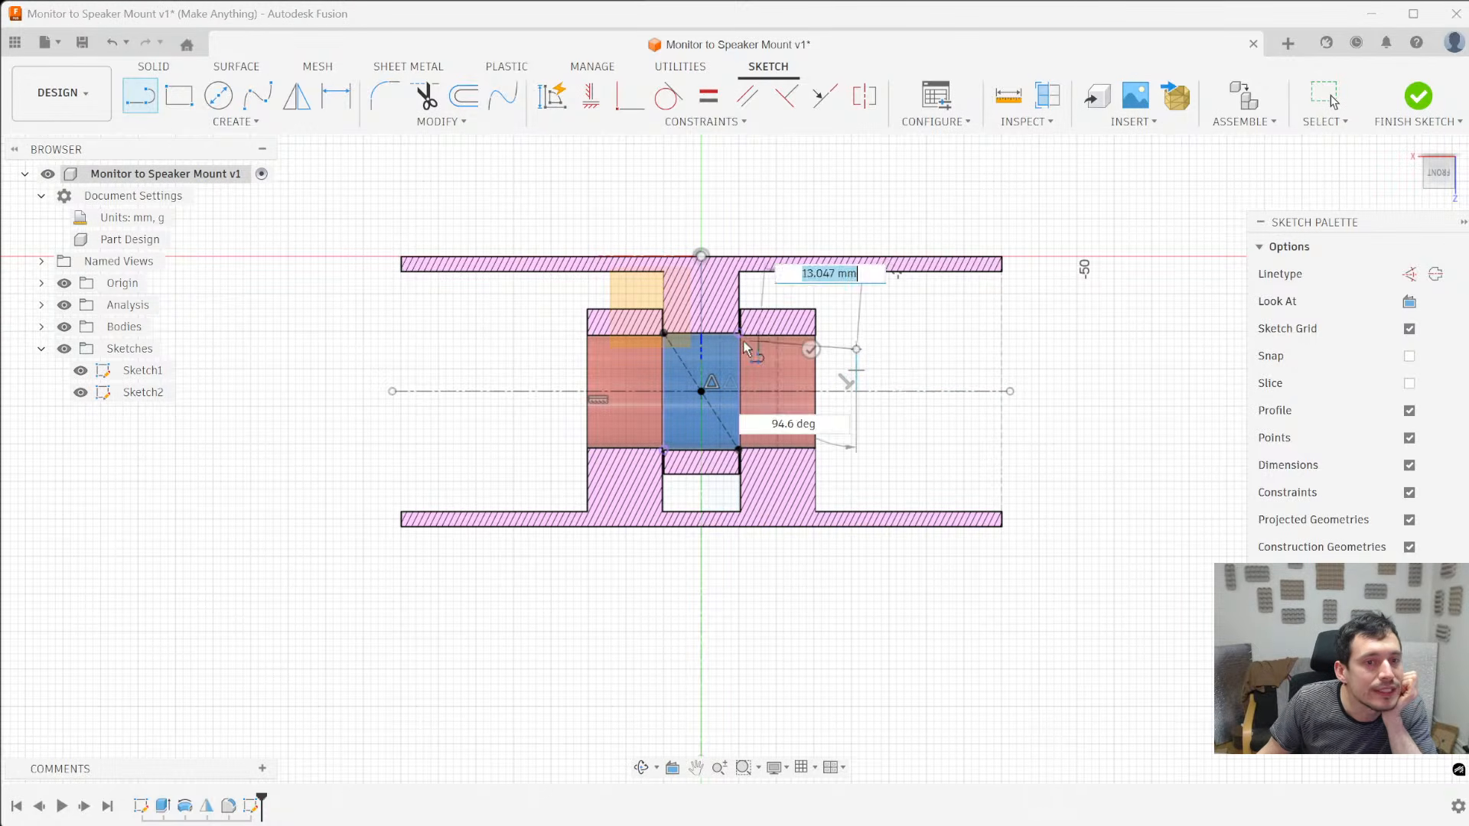
left_click(557, 352)
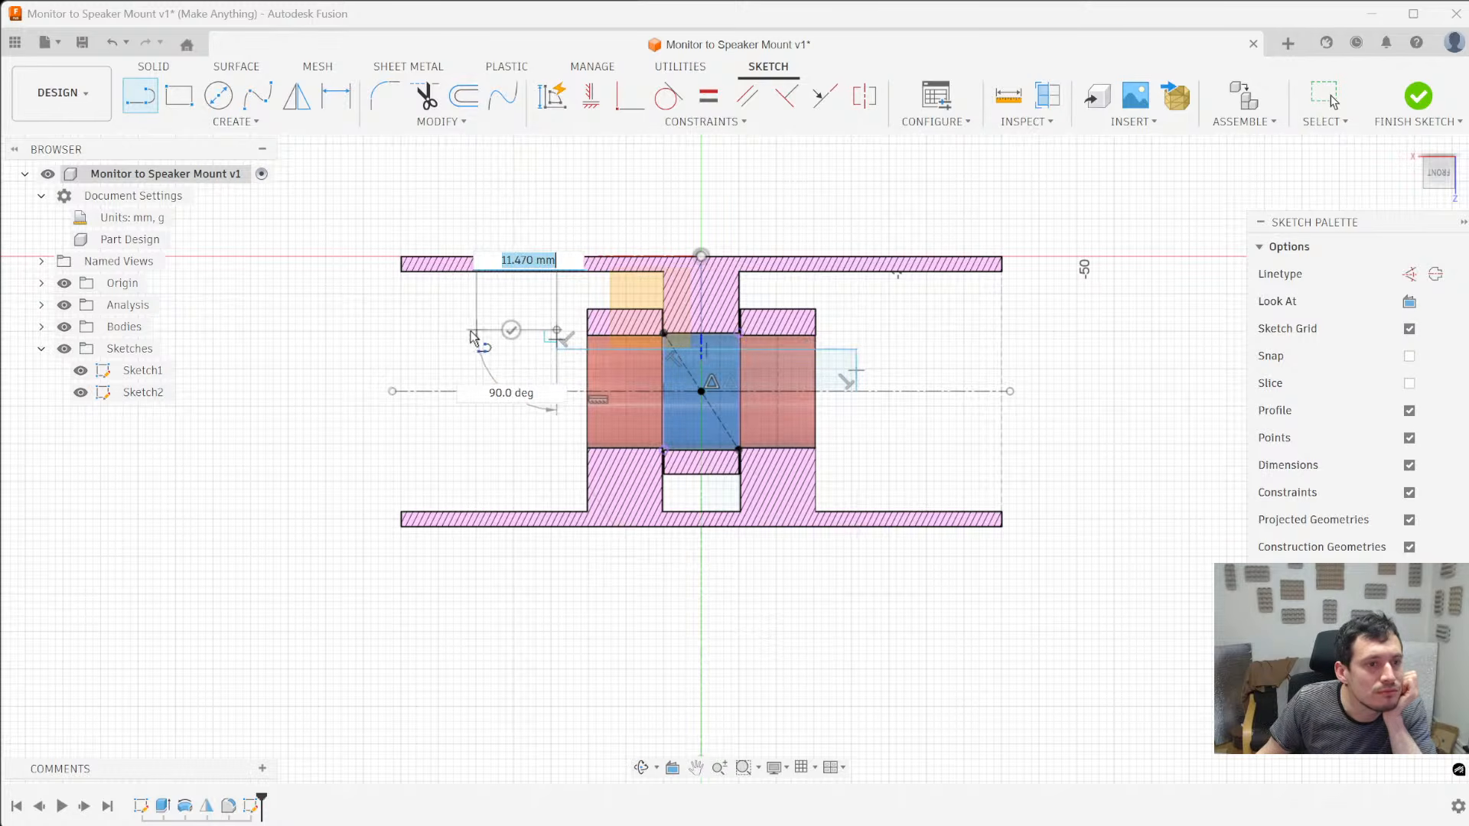
mouse_move(557, 350)
left_mouse_down()
mouse_move(496, 461)
mouse_move(470, 448)
mouse_move(535, 457)
mouse_move(556, 369)
mouse_move(559, 451)
mouse_move(570, 448)
mouse_move(529, 450)
left_mouse_up()
key("Escape")
left_click(493, 449)
key("Delete")
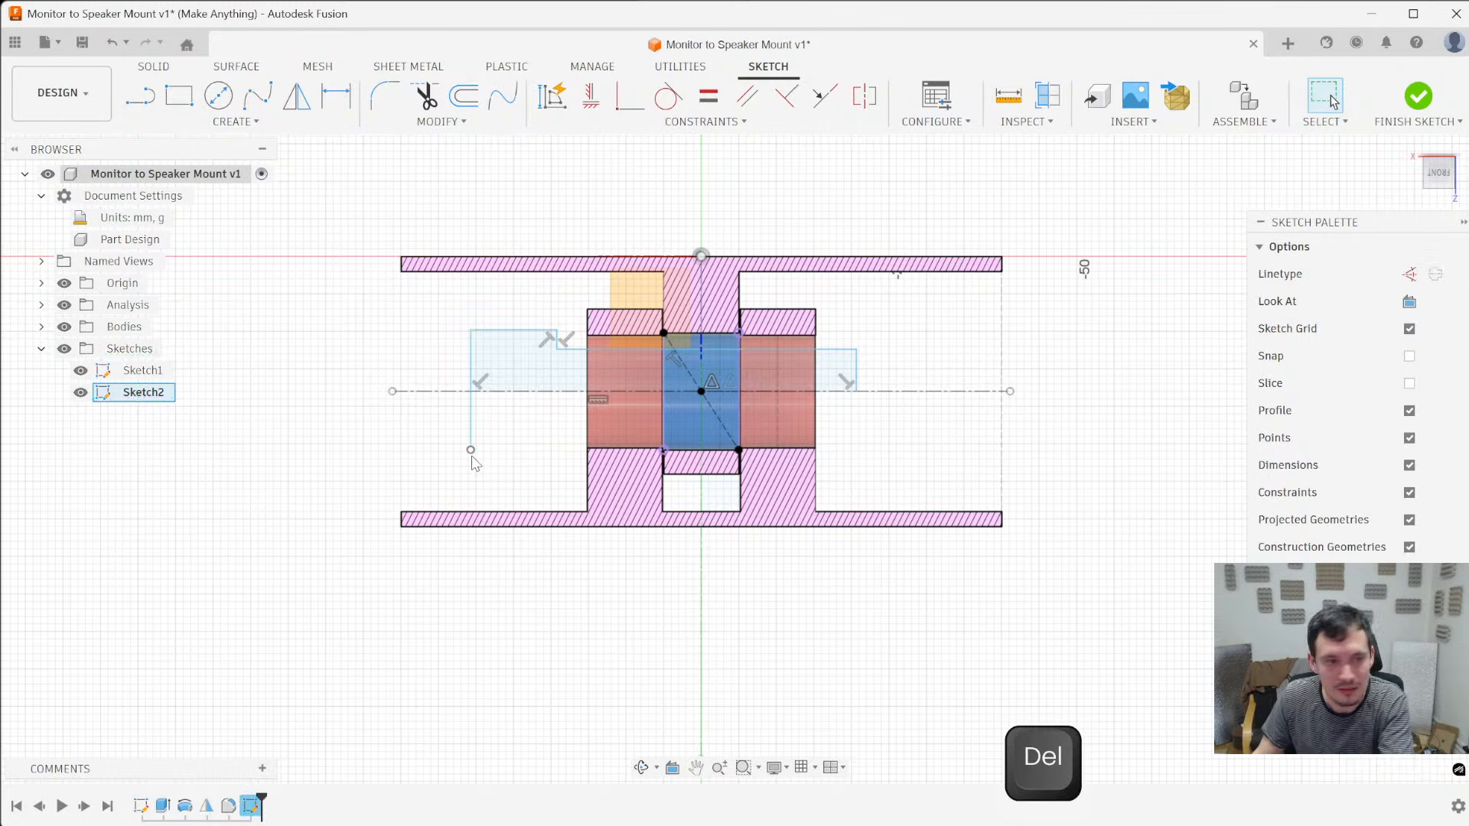
scroll(472, 392, "up", 2)
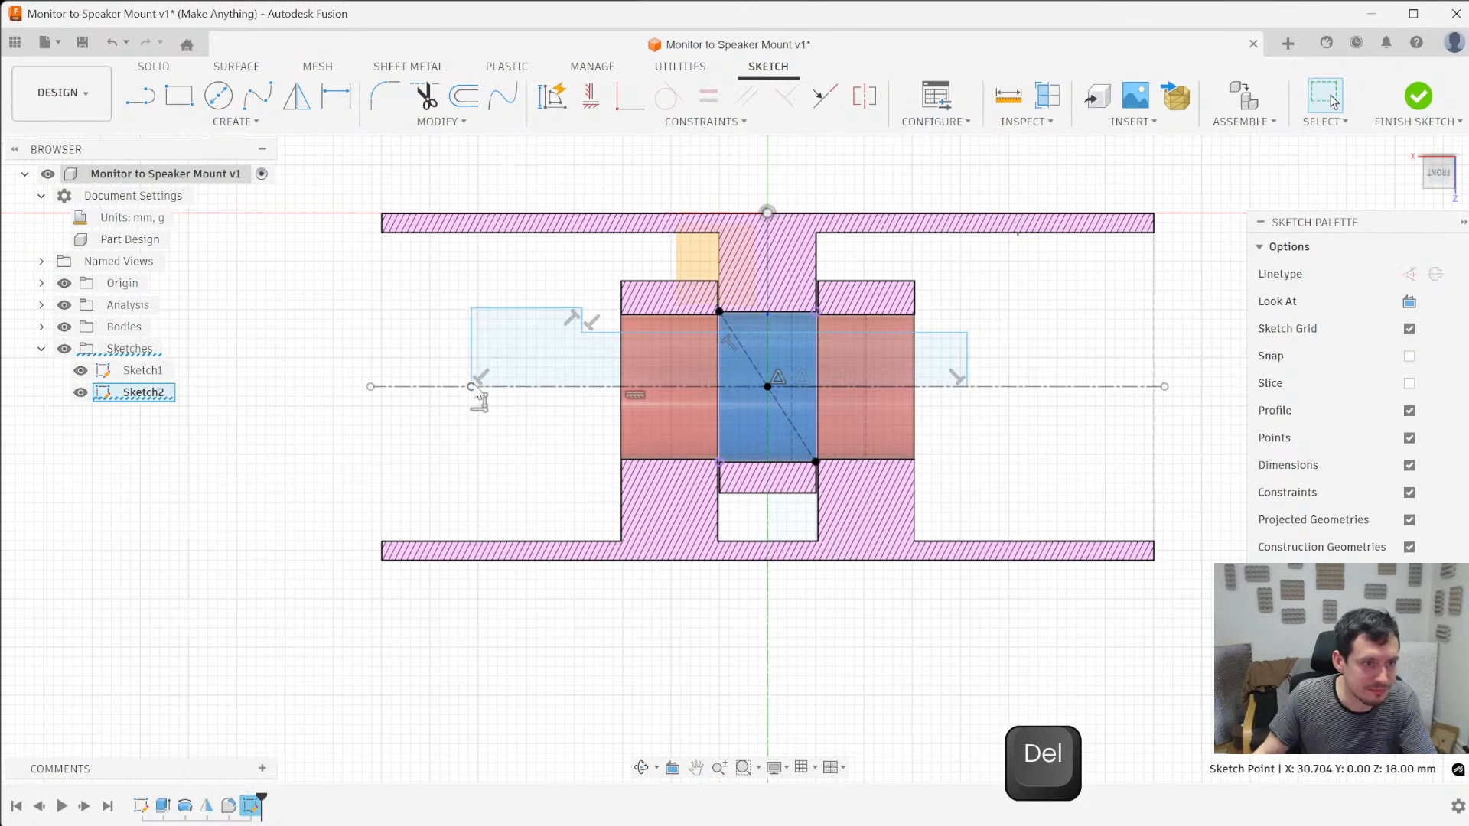
- Reshape the stepped profile by moving the head's outer edge outward to a width of about 19 mm and lowering the shaft's upper edge
left_click_drag(461, 372, 407, 371)
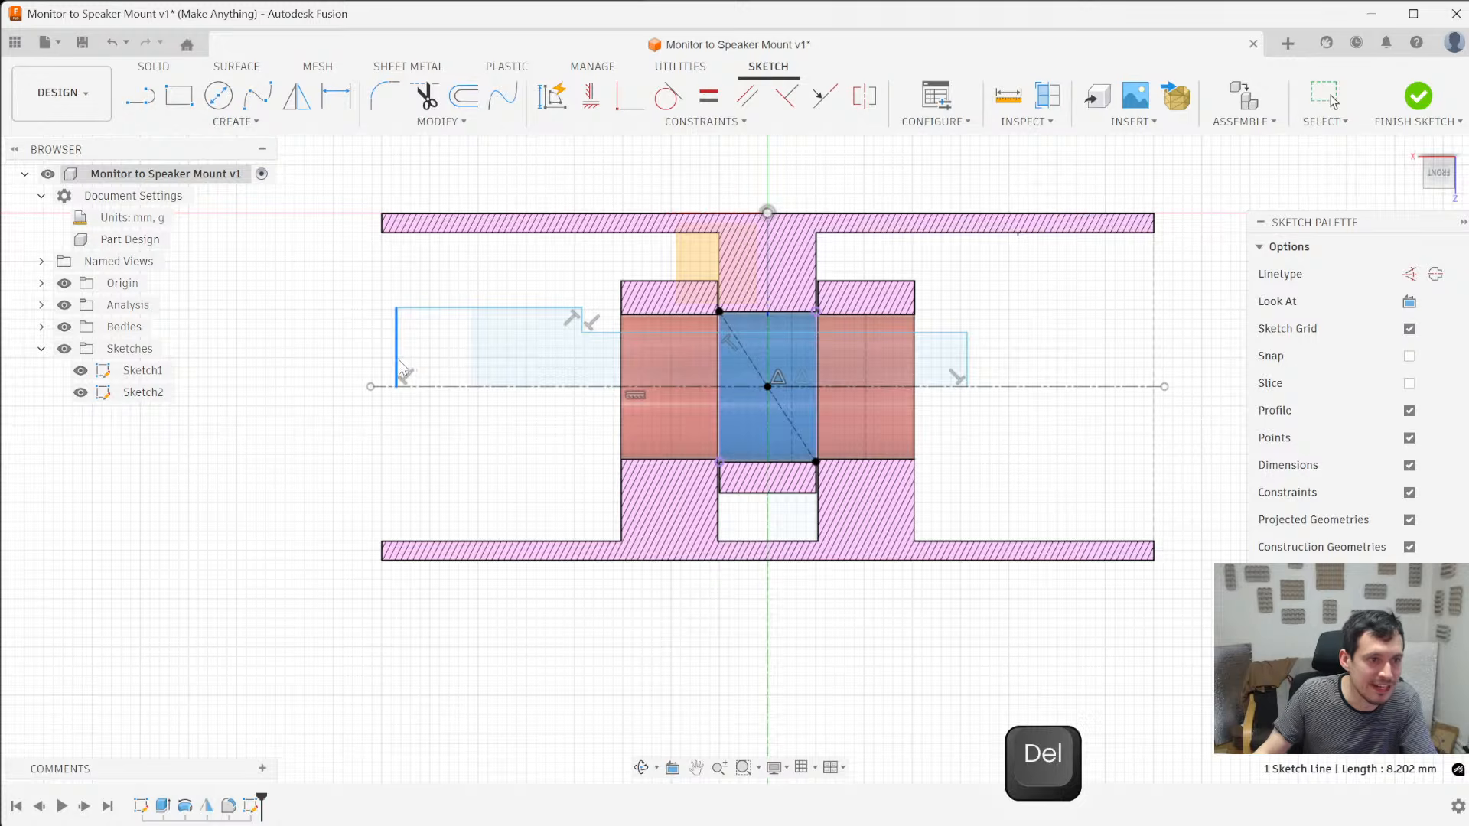
scroll(399, 368, "down", 3)
left_click(448, 343)
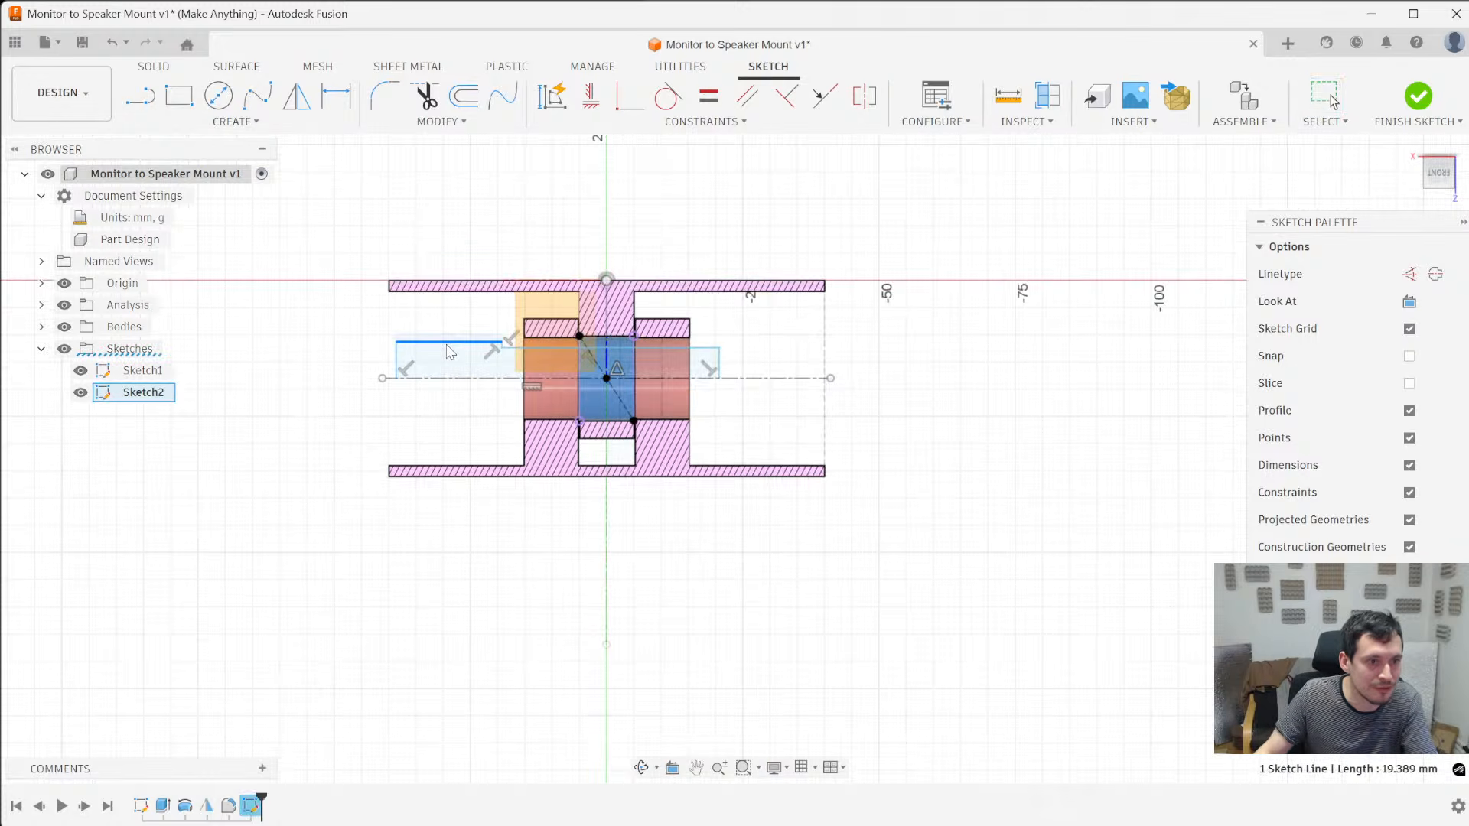
left_click_drag(469, 350, 475, 361)
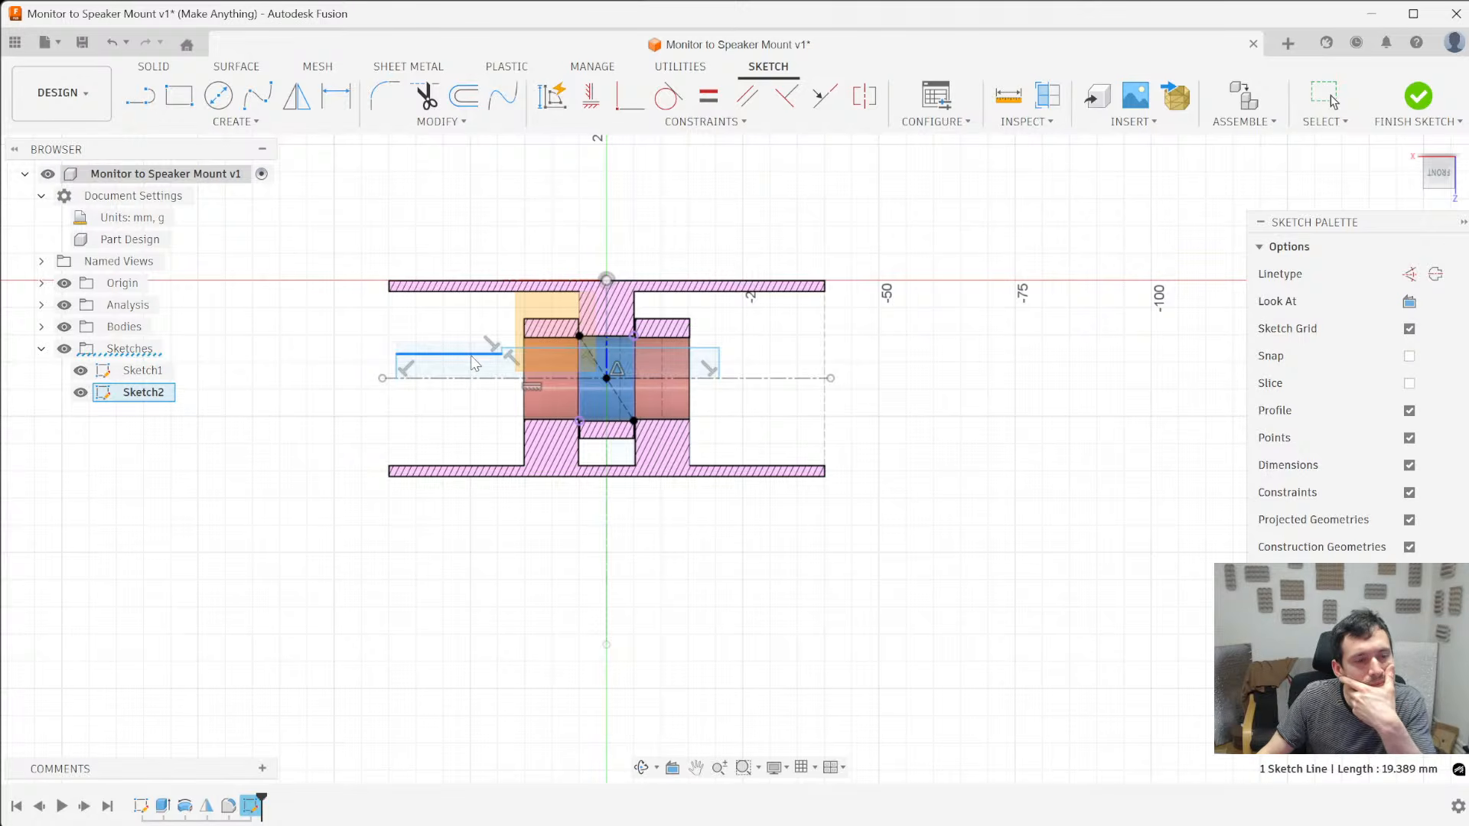
mouse_move(472, 356)
left_mouse_down()
mouse_move(478, 330)
mouse_move(486, 342)
left_mouse_up()
scroll(489, 346, "up", 3)
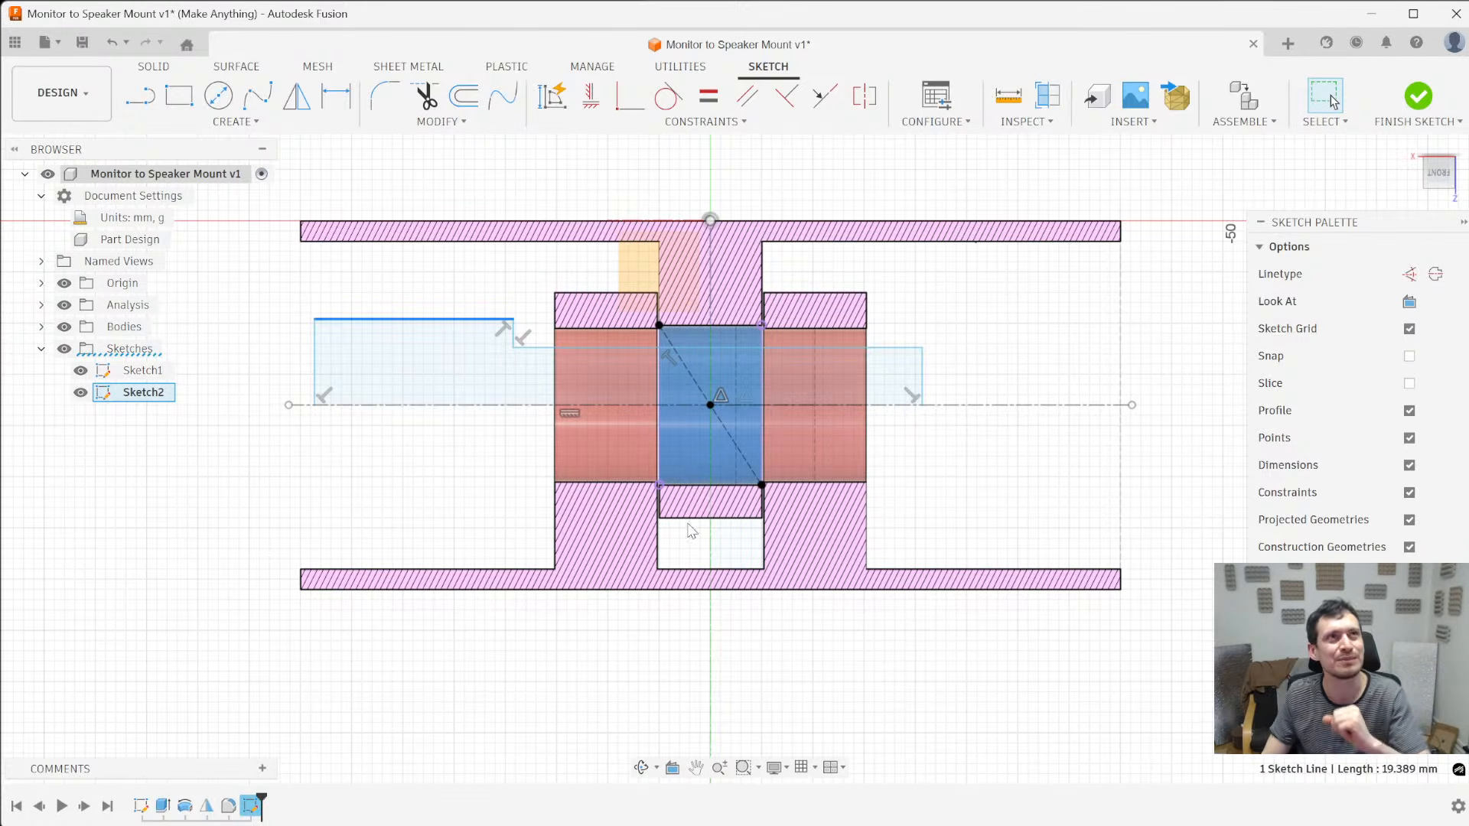
mouse_move(608, 347)
left_mouse_down()
mouse_move(606, 335)
mouse_move(604, 357)
left_mouse_up()
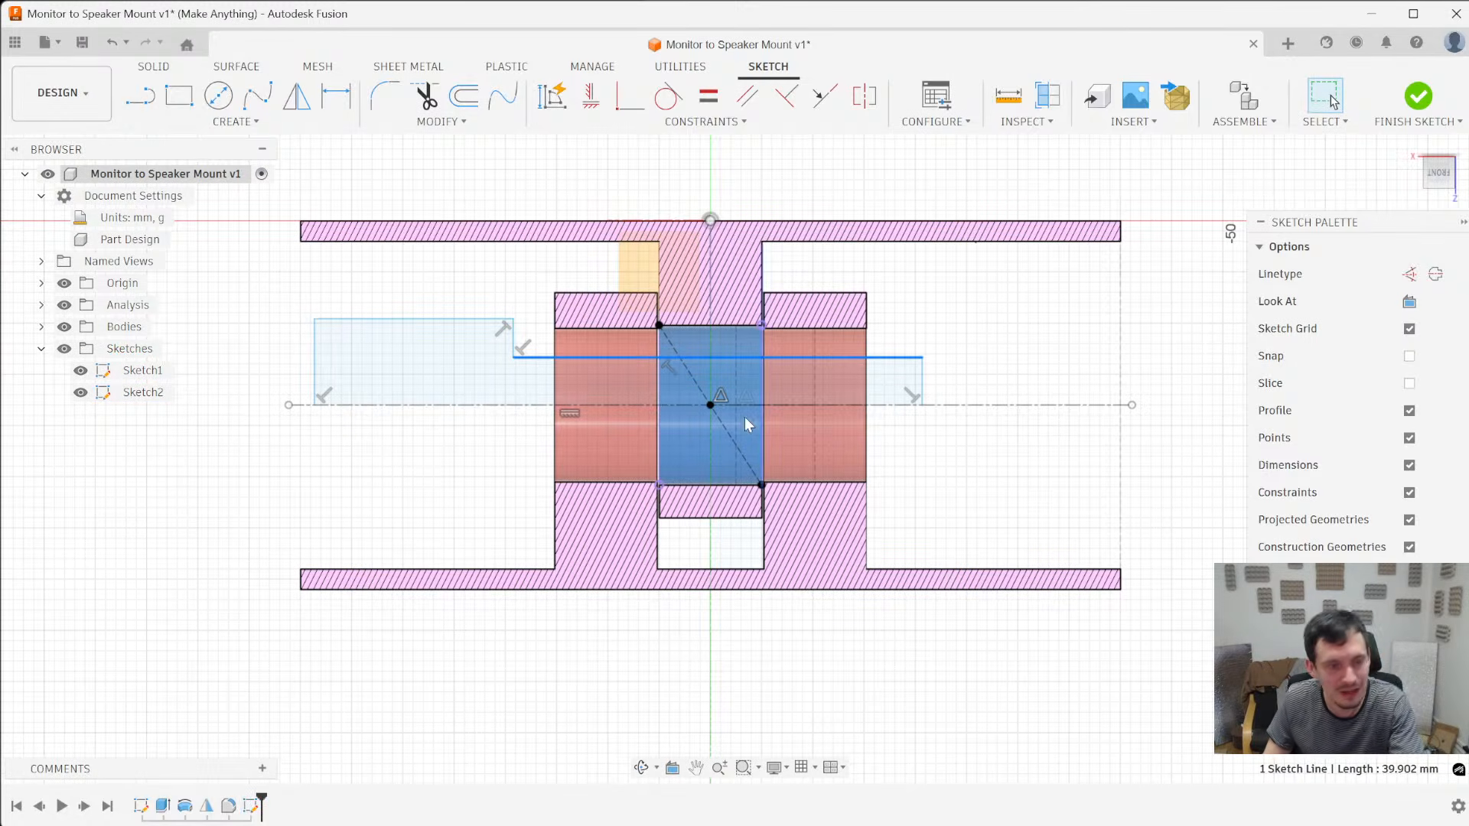
- Project the red bracket's pin hole faces into the sketch with the projection link kept on, and return to the head-on view
key("p")
left_click(617, 333)
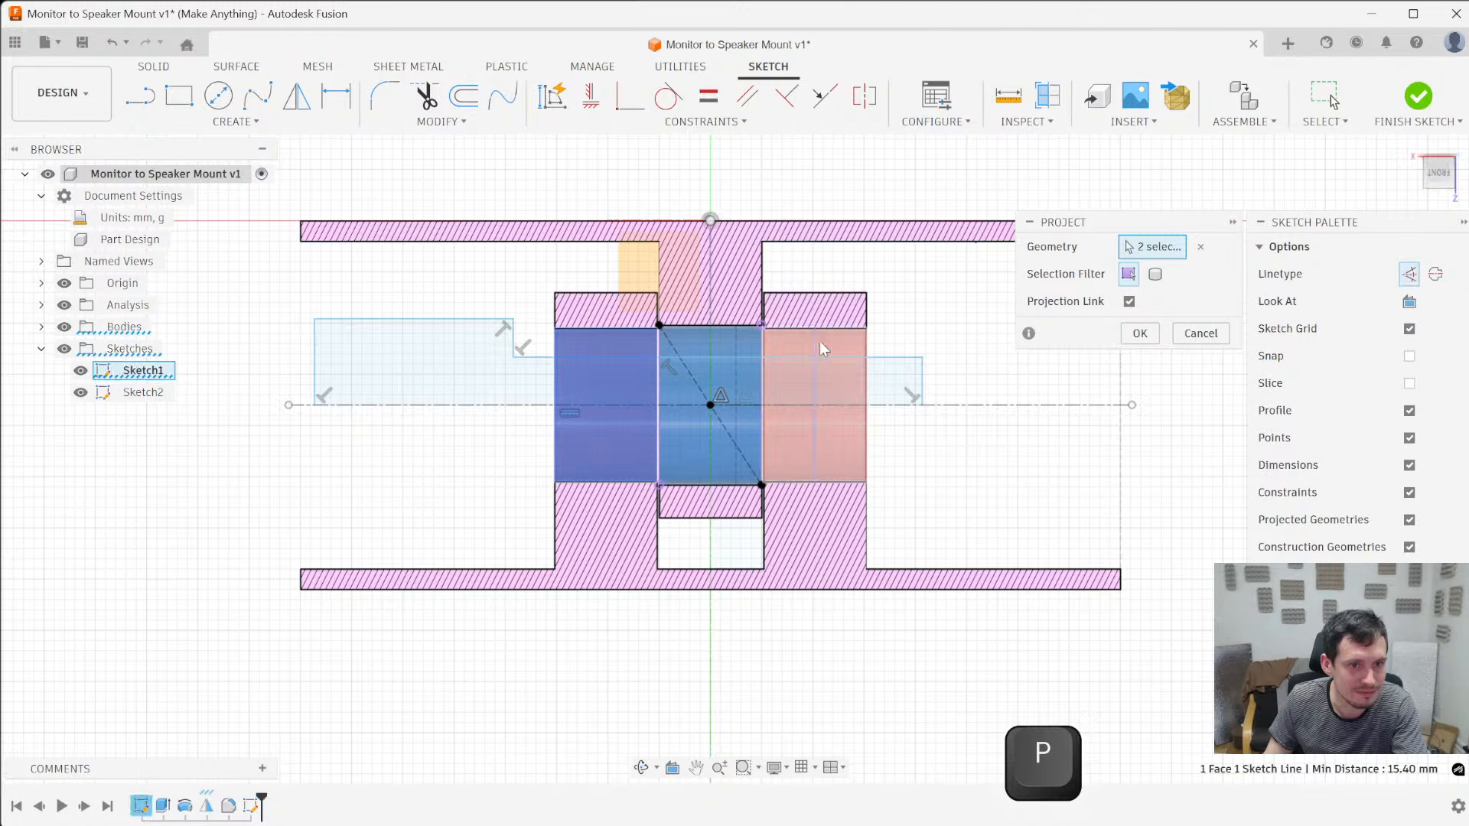
mouse_move(965, 447)
middle_mouse_down("shift")
mouse_move(887, 450)
mouse_move(908, 473)
middle_mouse_up("shift")
key("Return")
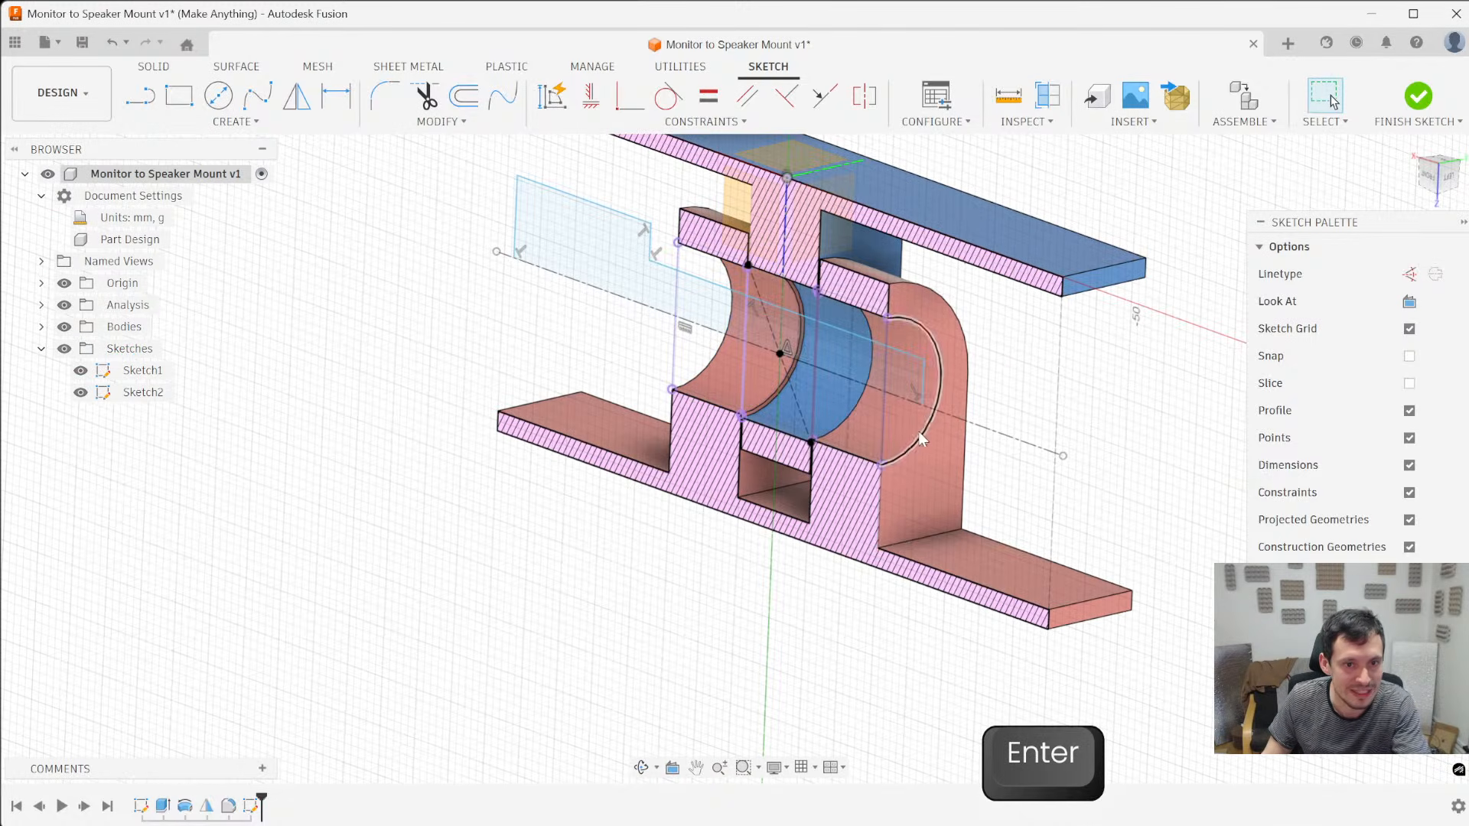
left_click(1428, 181)
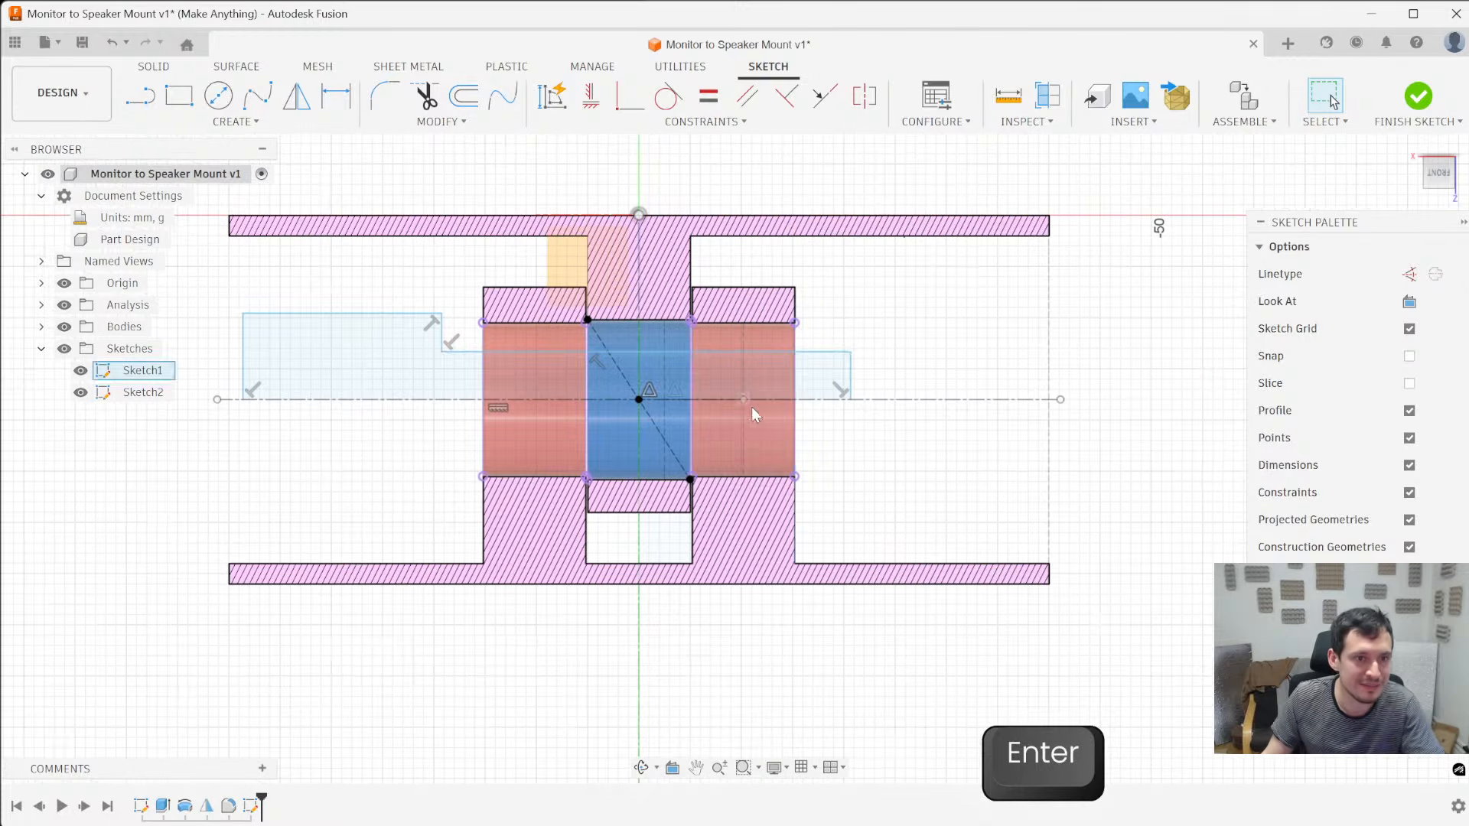
- Convert the projected vertical edges of the pin holes to construction lines
left_click(795, 342)
key("x")
scroll(703, 339, "up", 5)
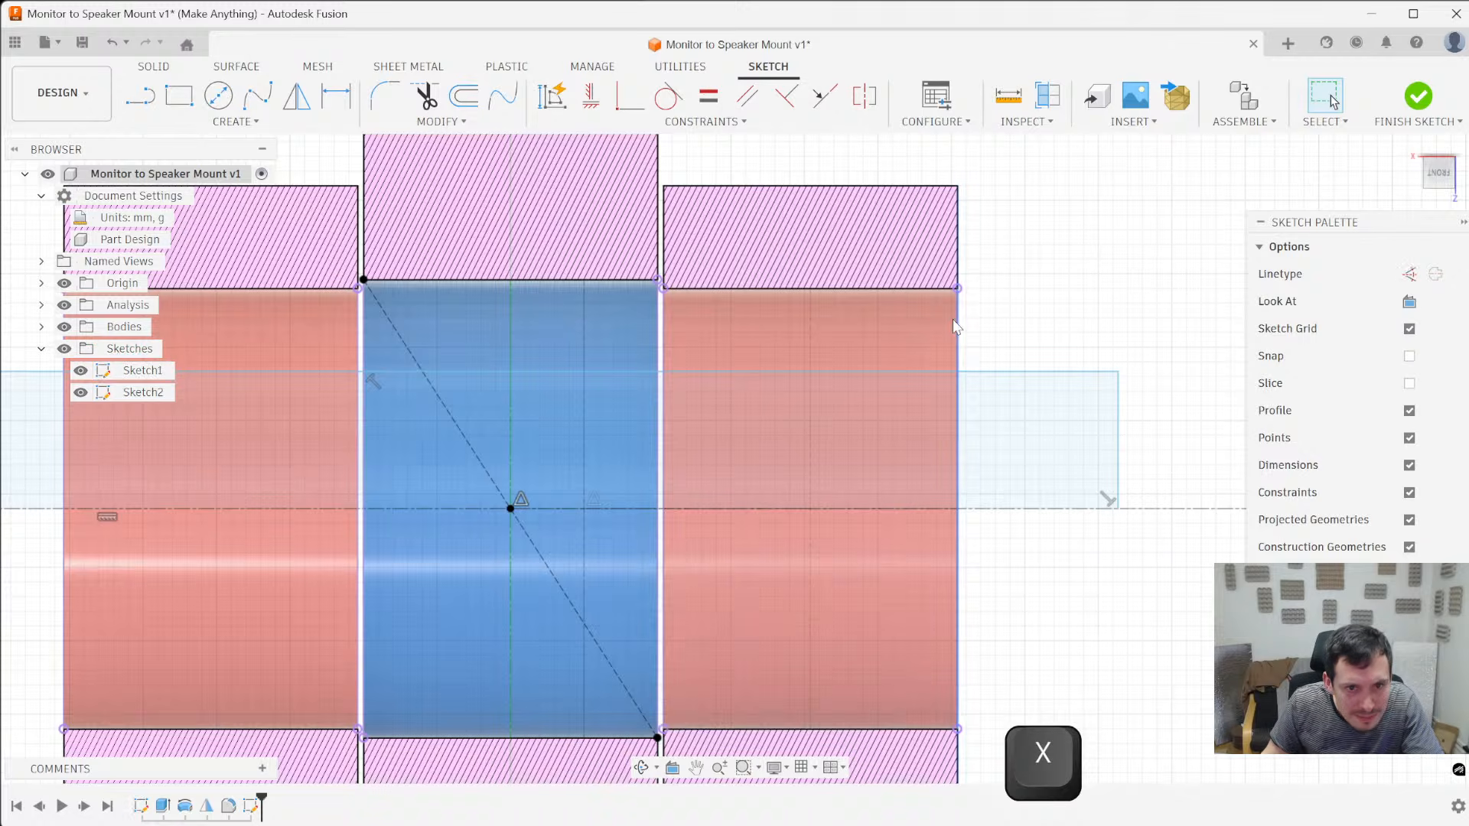
middle_click_drag(1036, 315, 968, 310, "shift")
key("x")
left_click(687, 316)
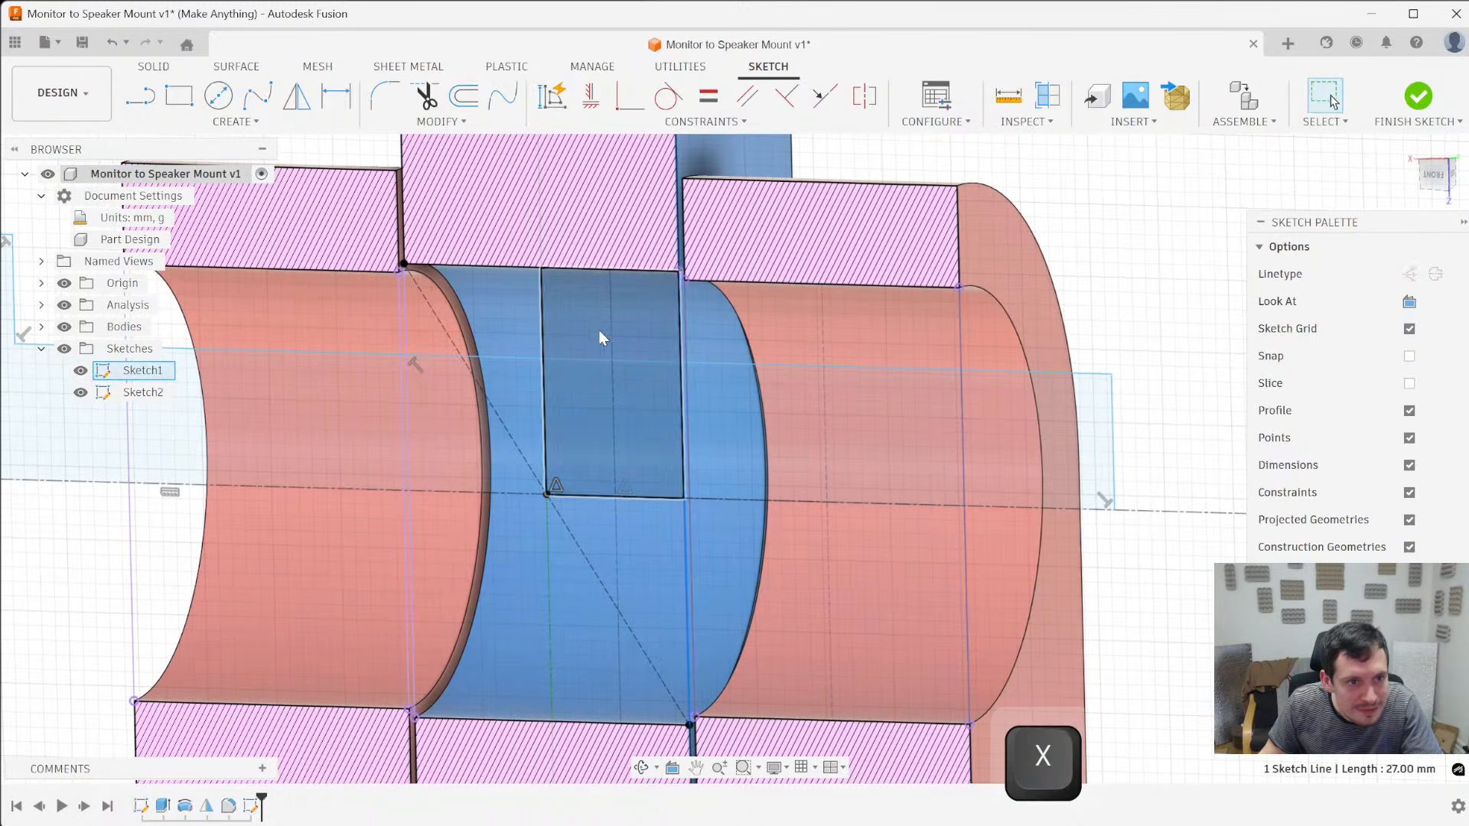
left_click(403, 329)
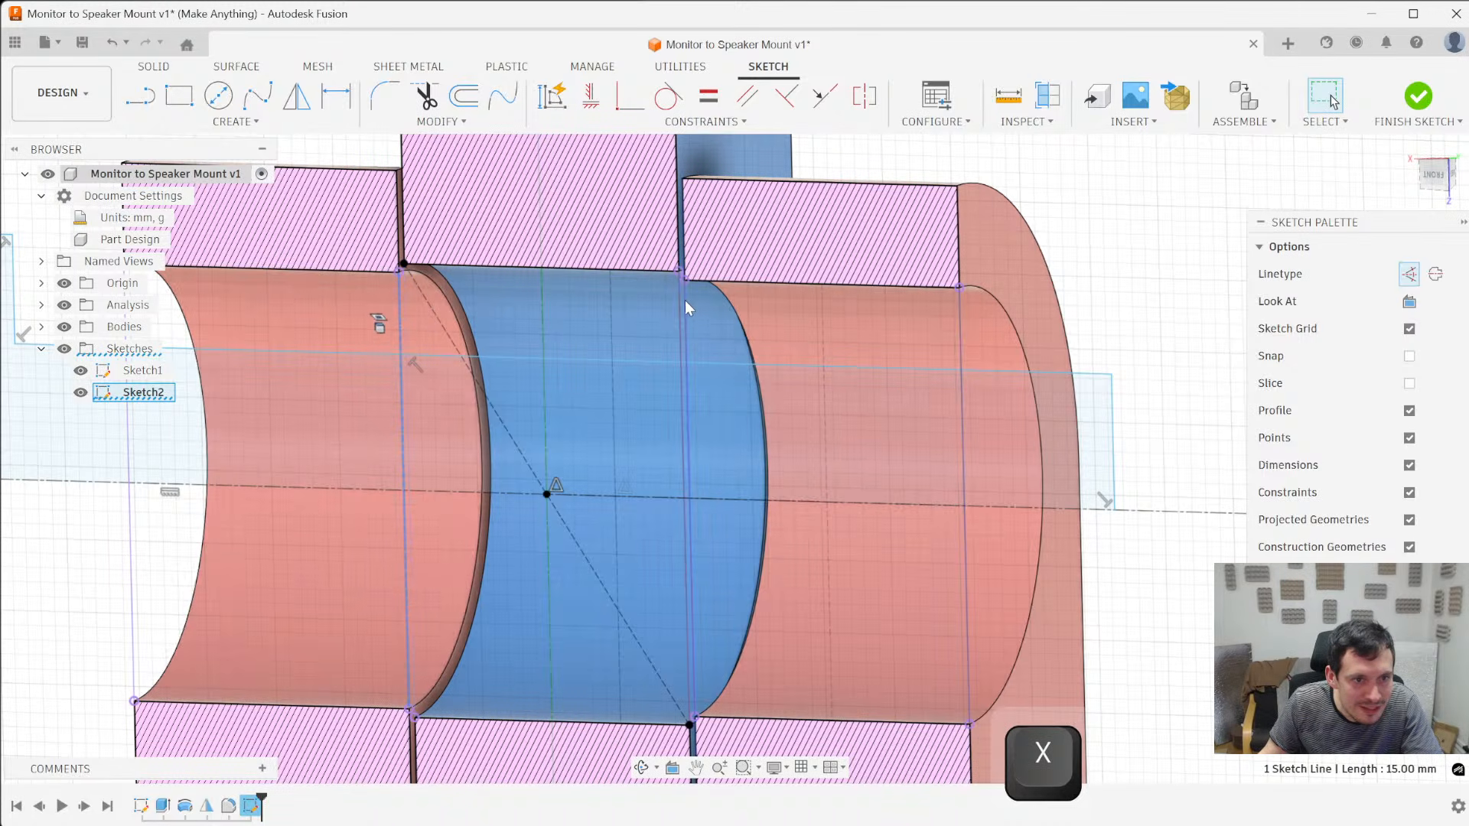
left_click(681, 301)
scroll(681, 294, "up", 3)
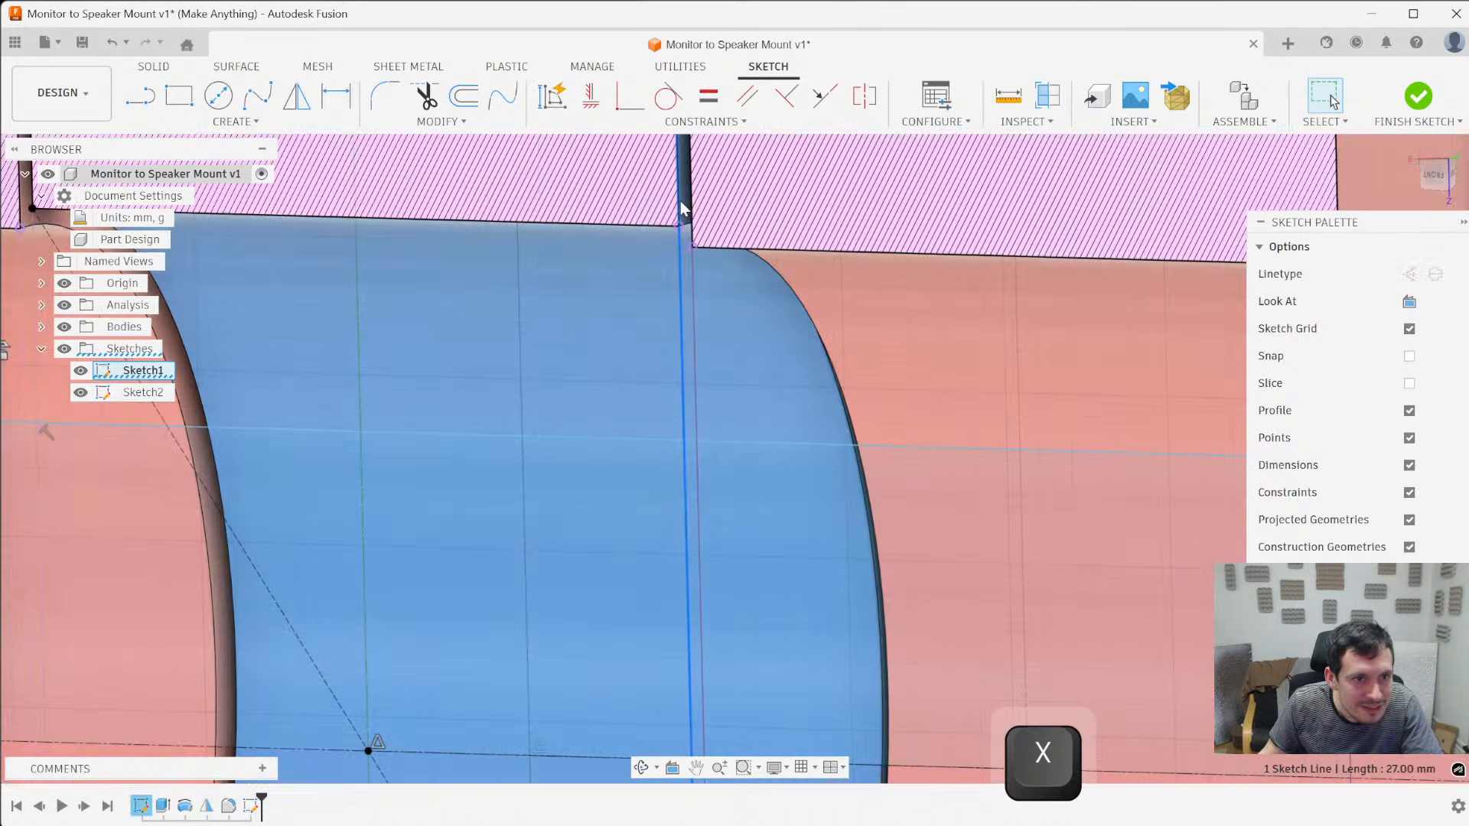
scroll(685, 215, "down", 3)
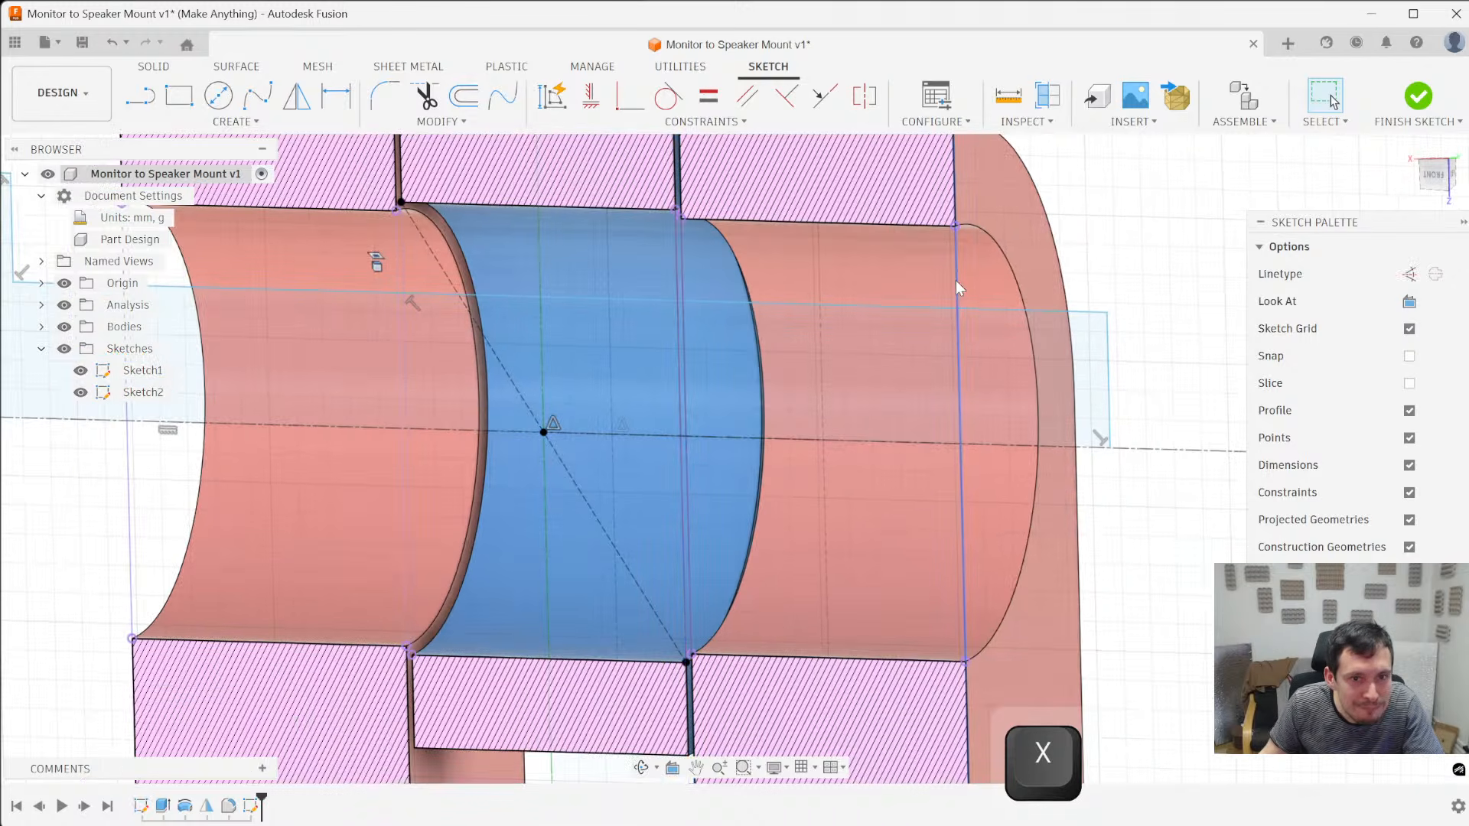
left_click(1110, 271)
scroll(1110, 272, "down", 3)
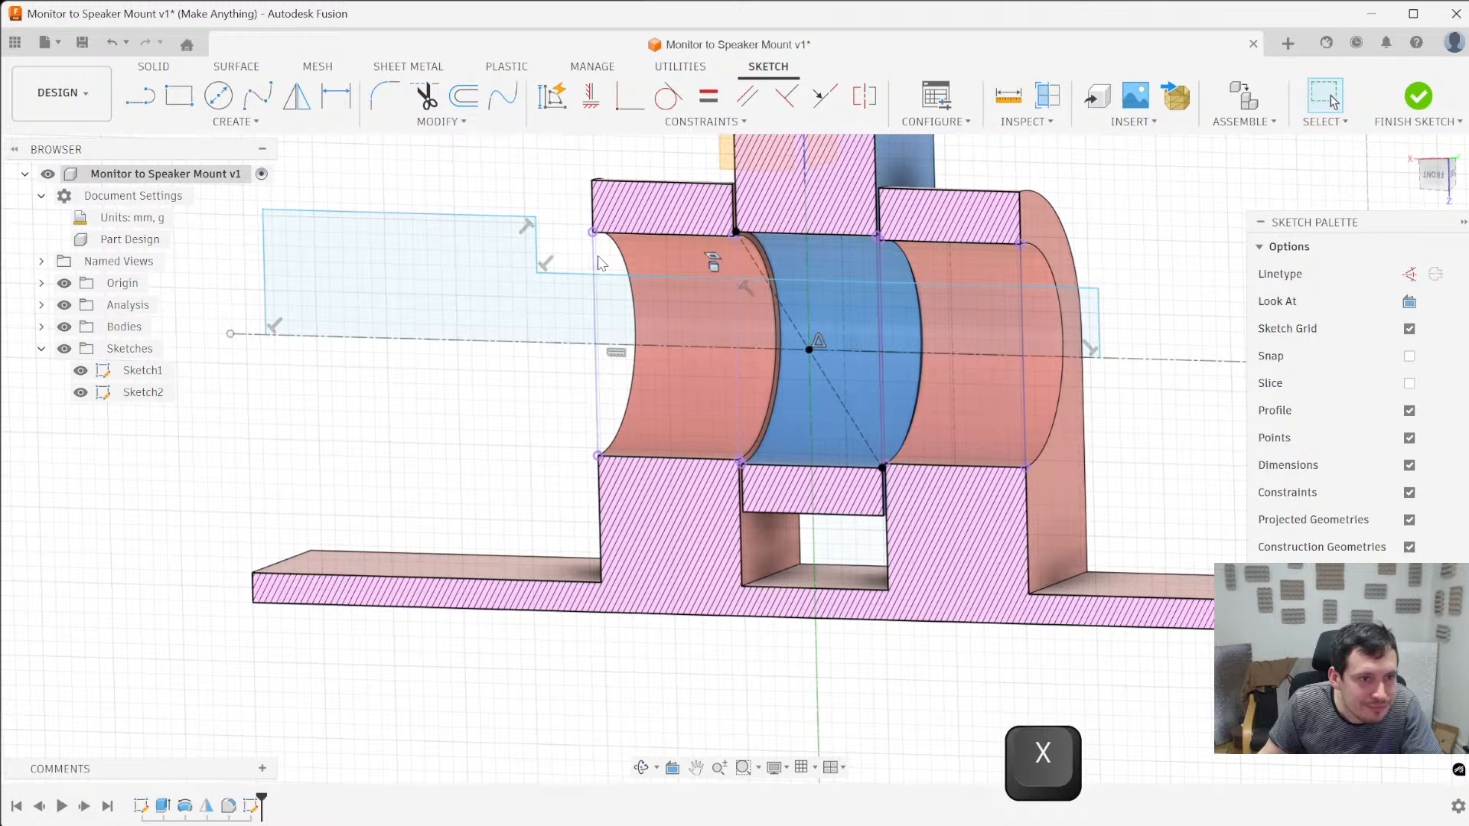
left_click(595, 310)
left_click(577, 175)
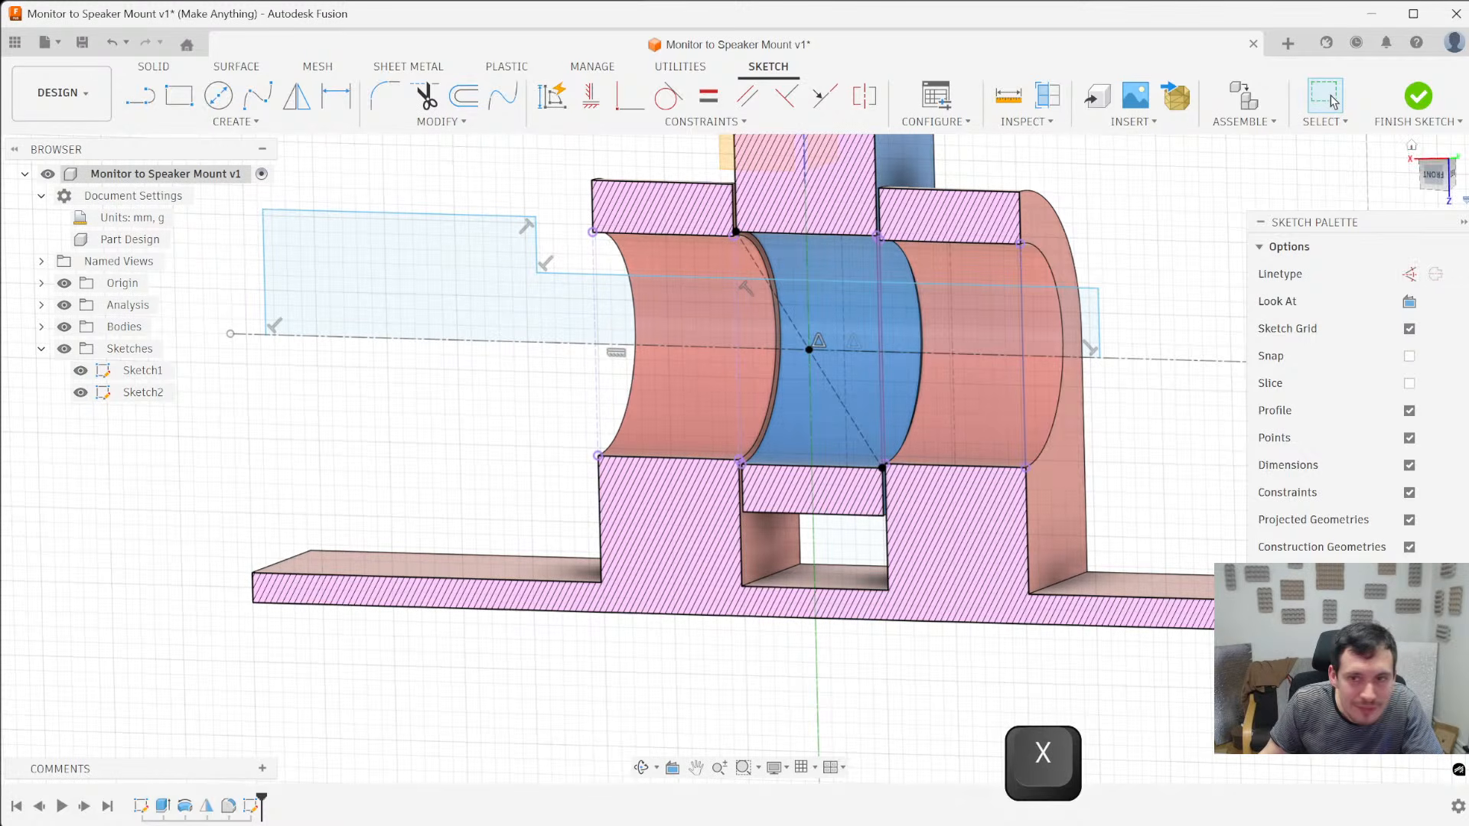
left_click(1433, 177)
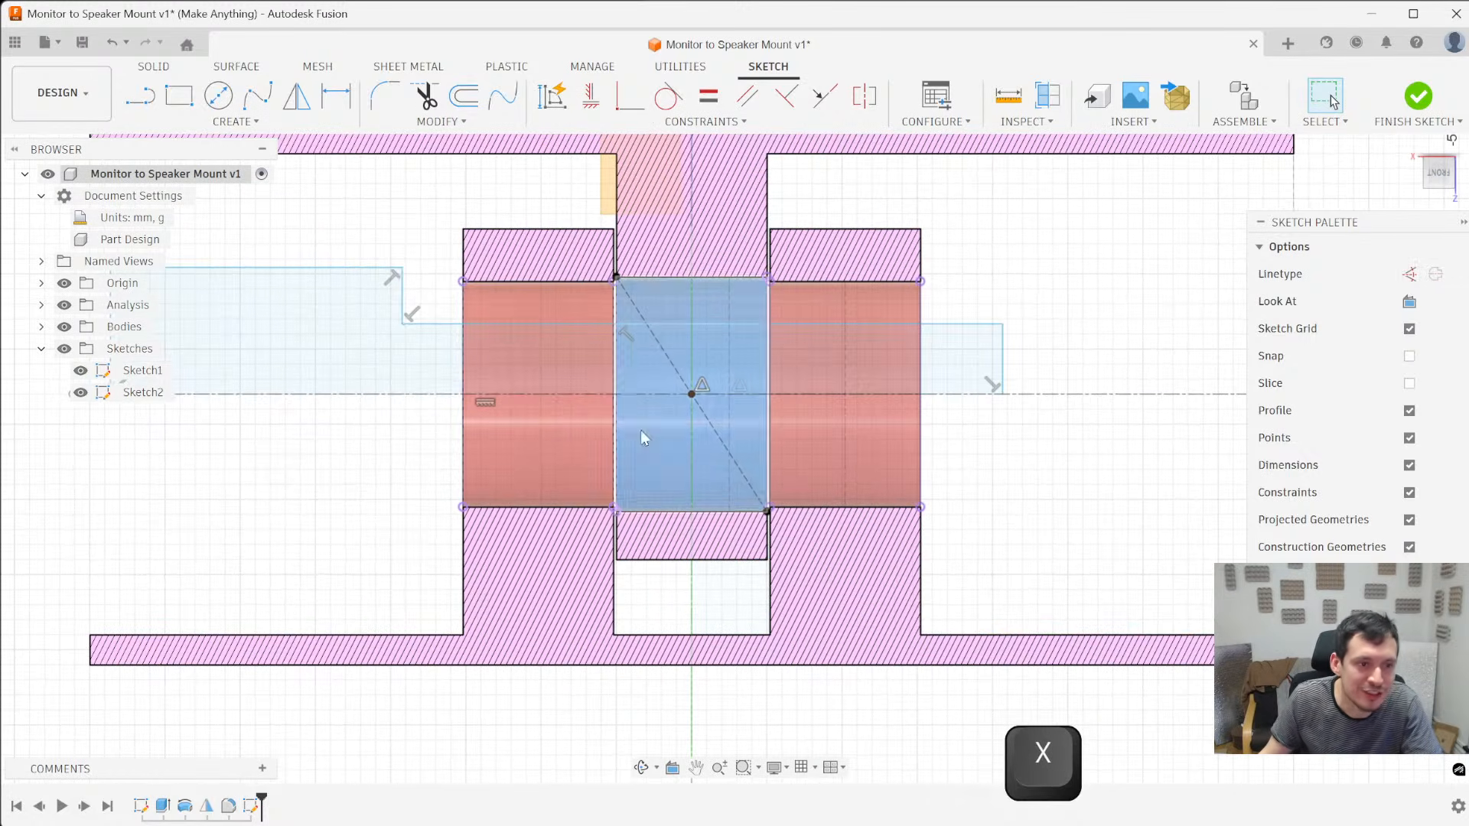
- Dimension the gap between the head's shoulder and the red bracket's nearest outer hole corner at 0.1 mm
scroll(528, 317, "down", 2)
key("d")
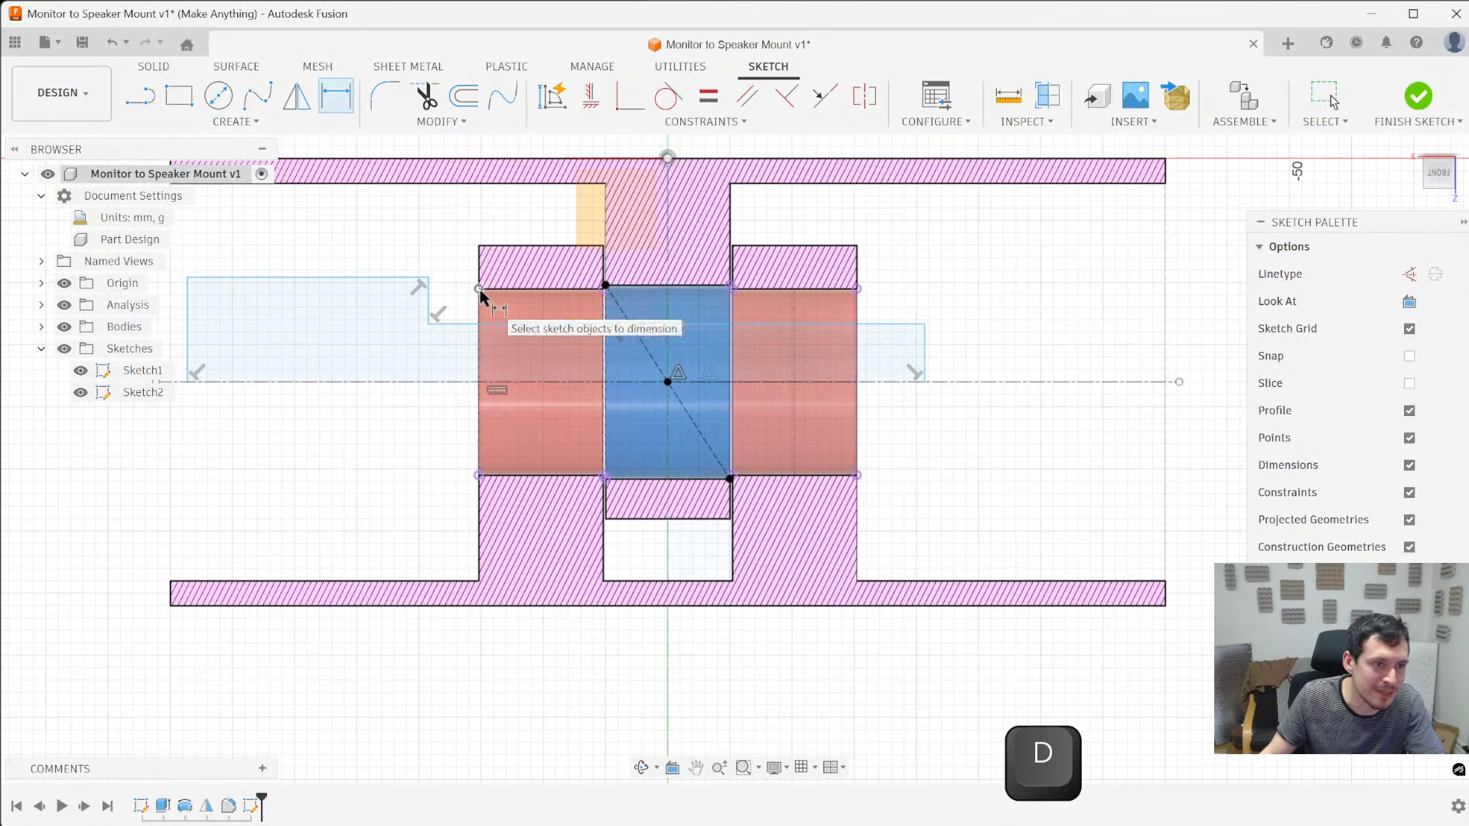
left_click(479, 289)
left_click(428, 279)
left_click(459, 221)
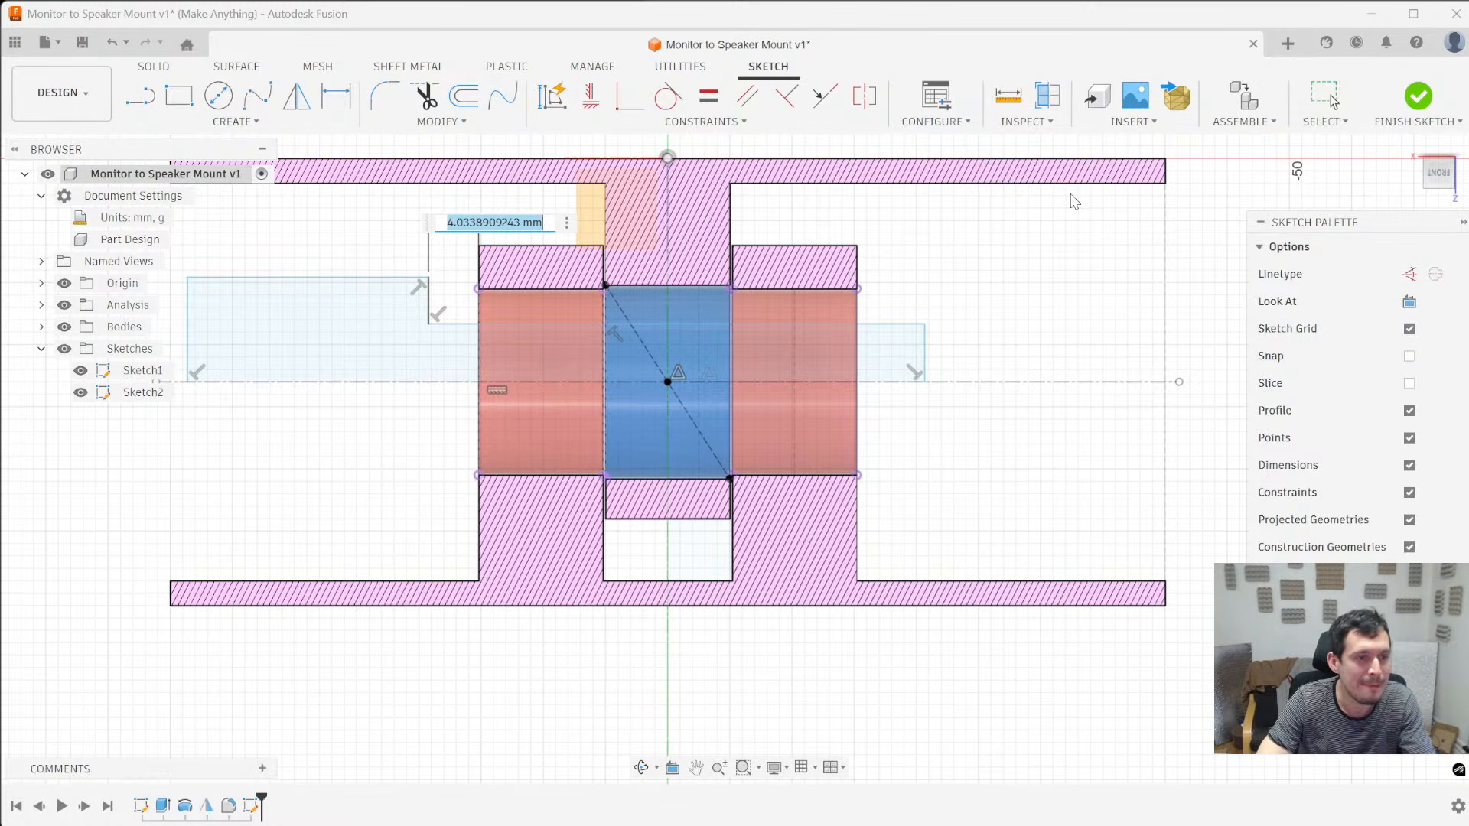
type(".")
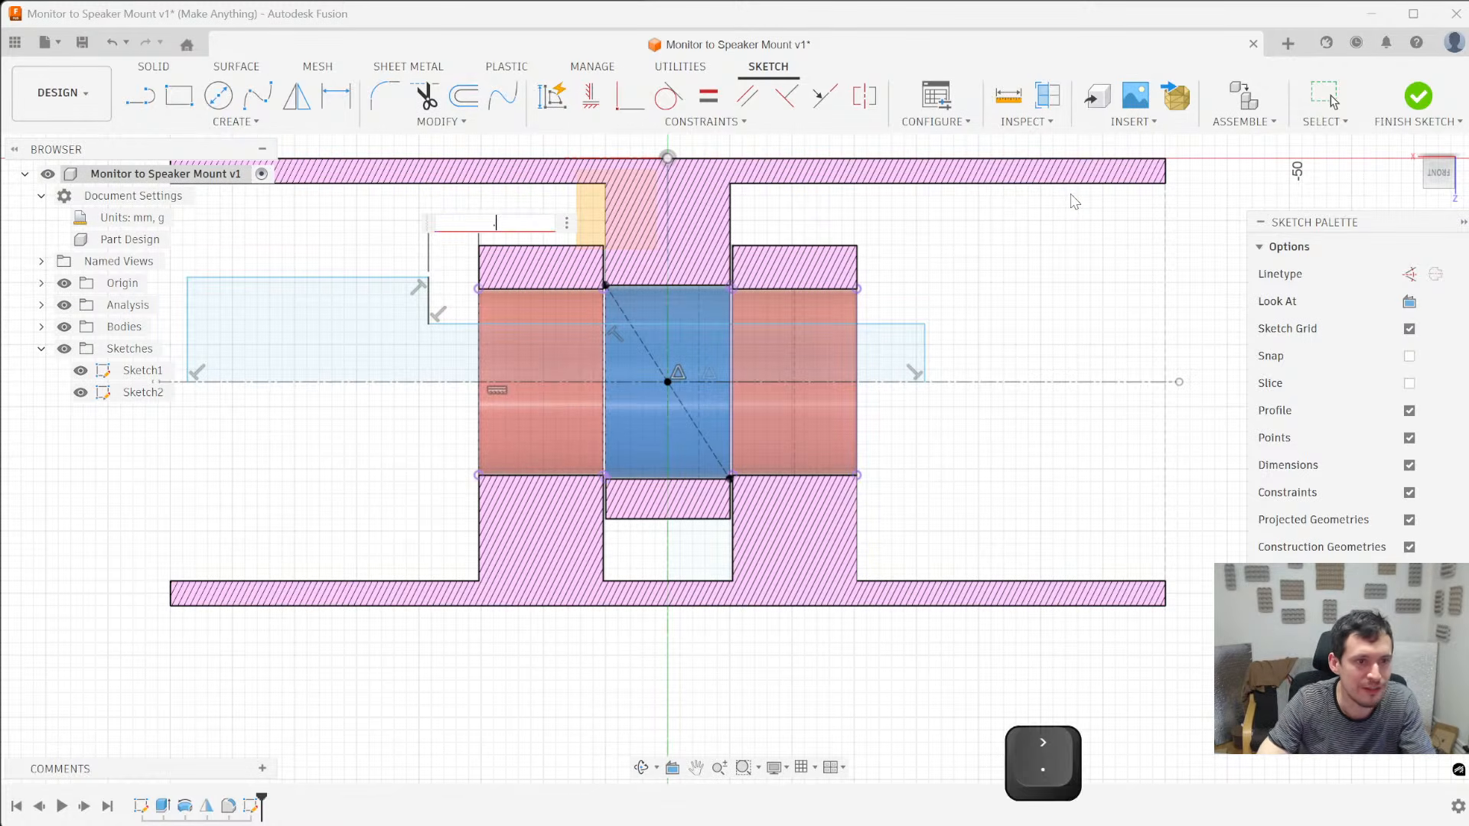
type("1")
key("Return")
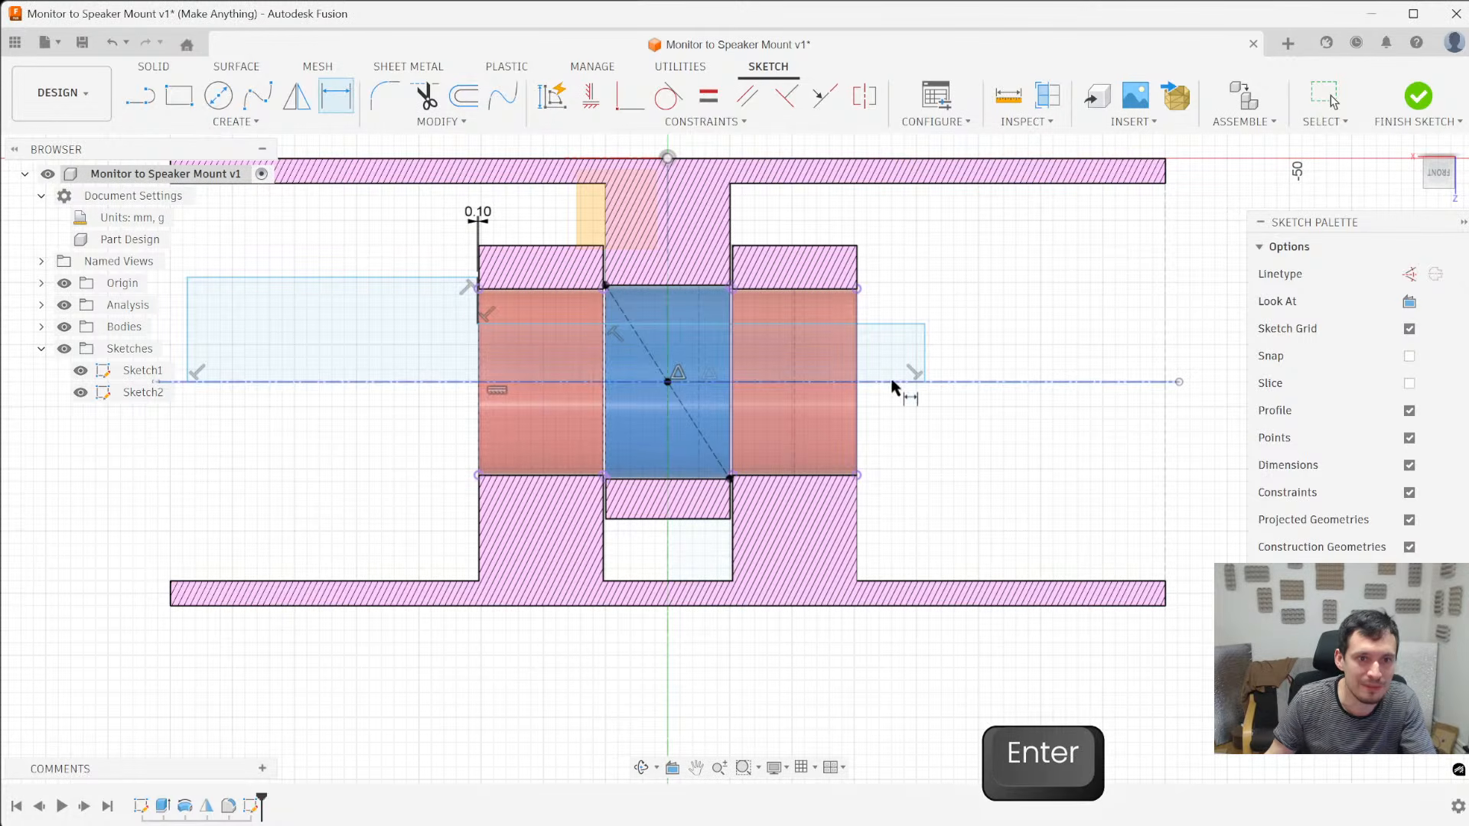
- Set the shaft end's overhang beyond the red bracket's opposite outer hole corner to 12 mm
left_click(925, 336)
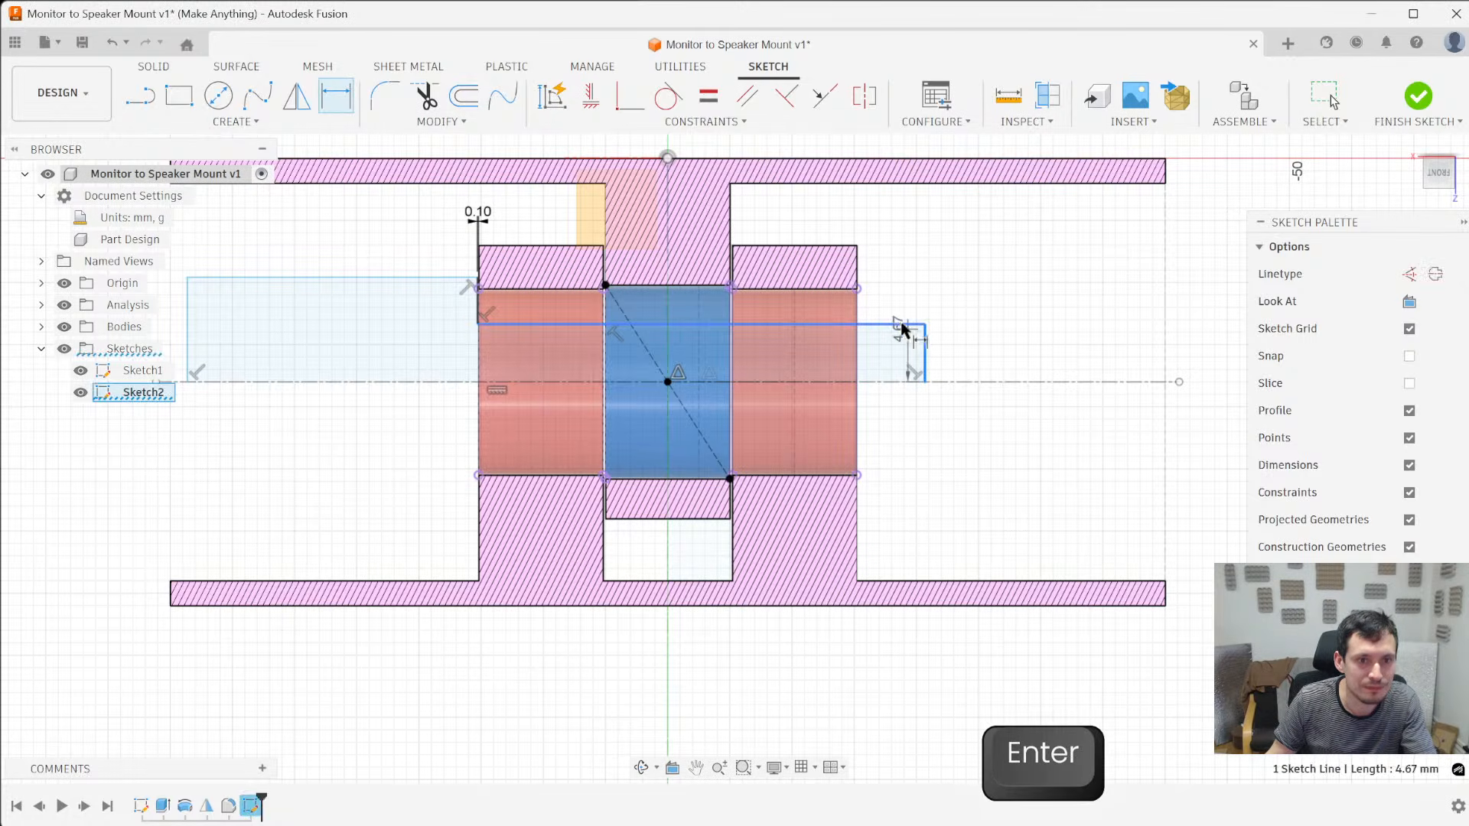
left_click(857, 289)
left_click(938, 211)
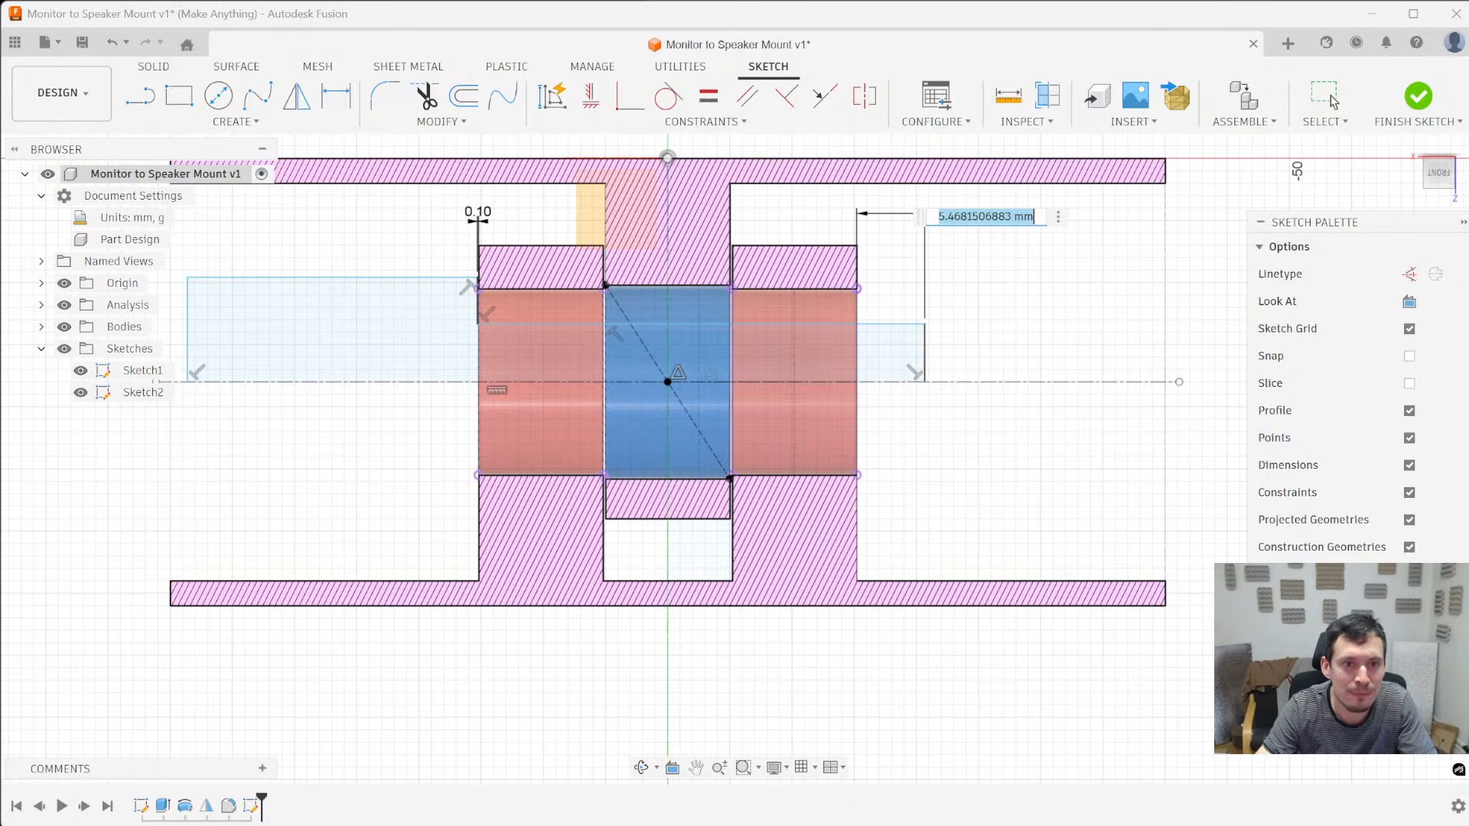
type("12")
key("Return")
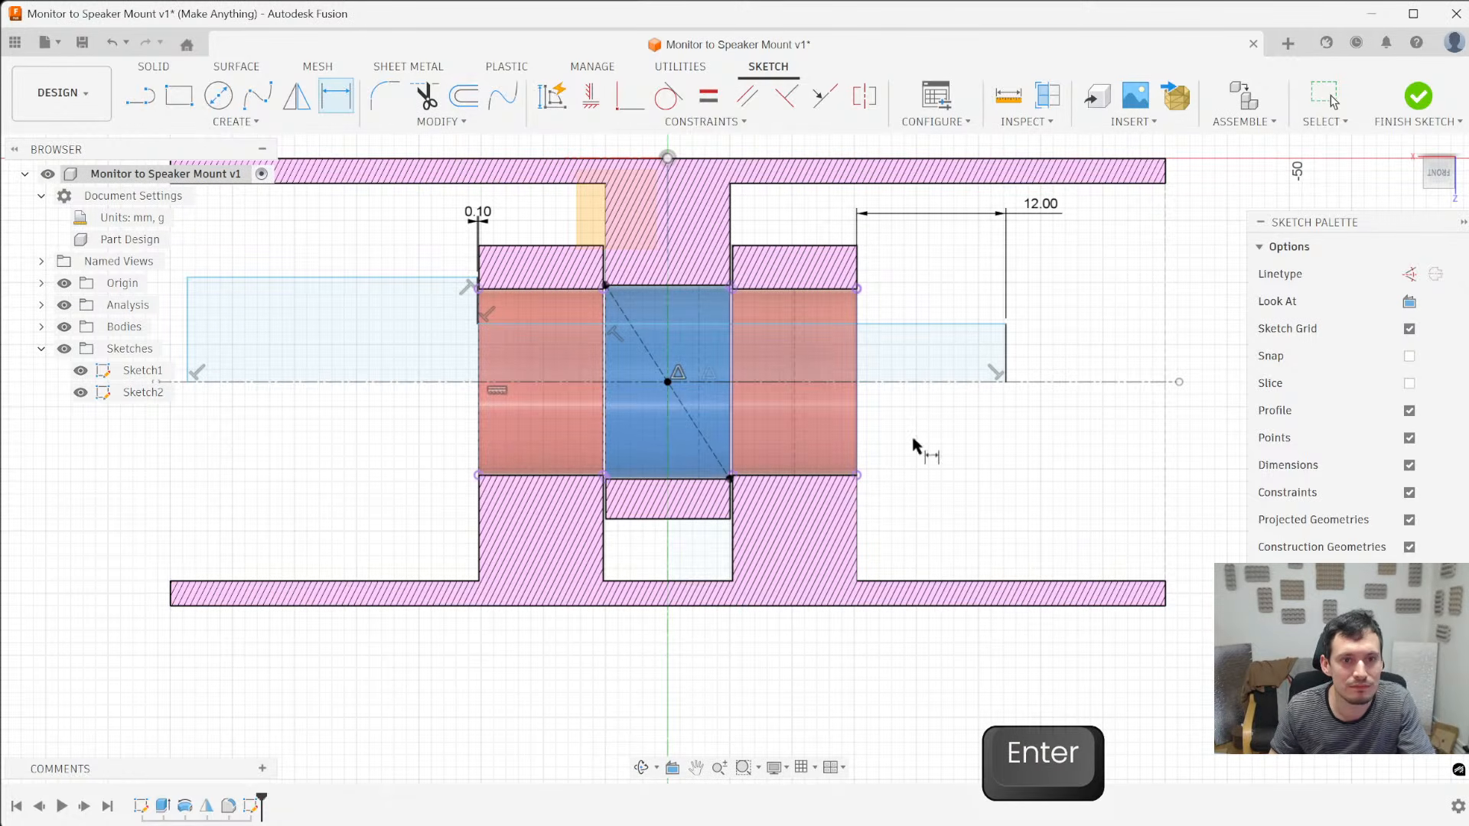
- Sketch a closed rectangular cap profile about 7.9 mm long over the pin's shaft end, slightly overlapping the red bracket's outer face
key("l")
left_click(842, 315)
left_click(843, 261)
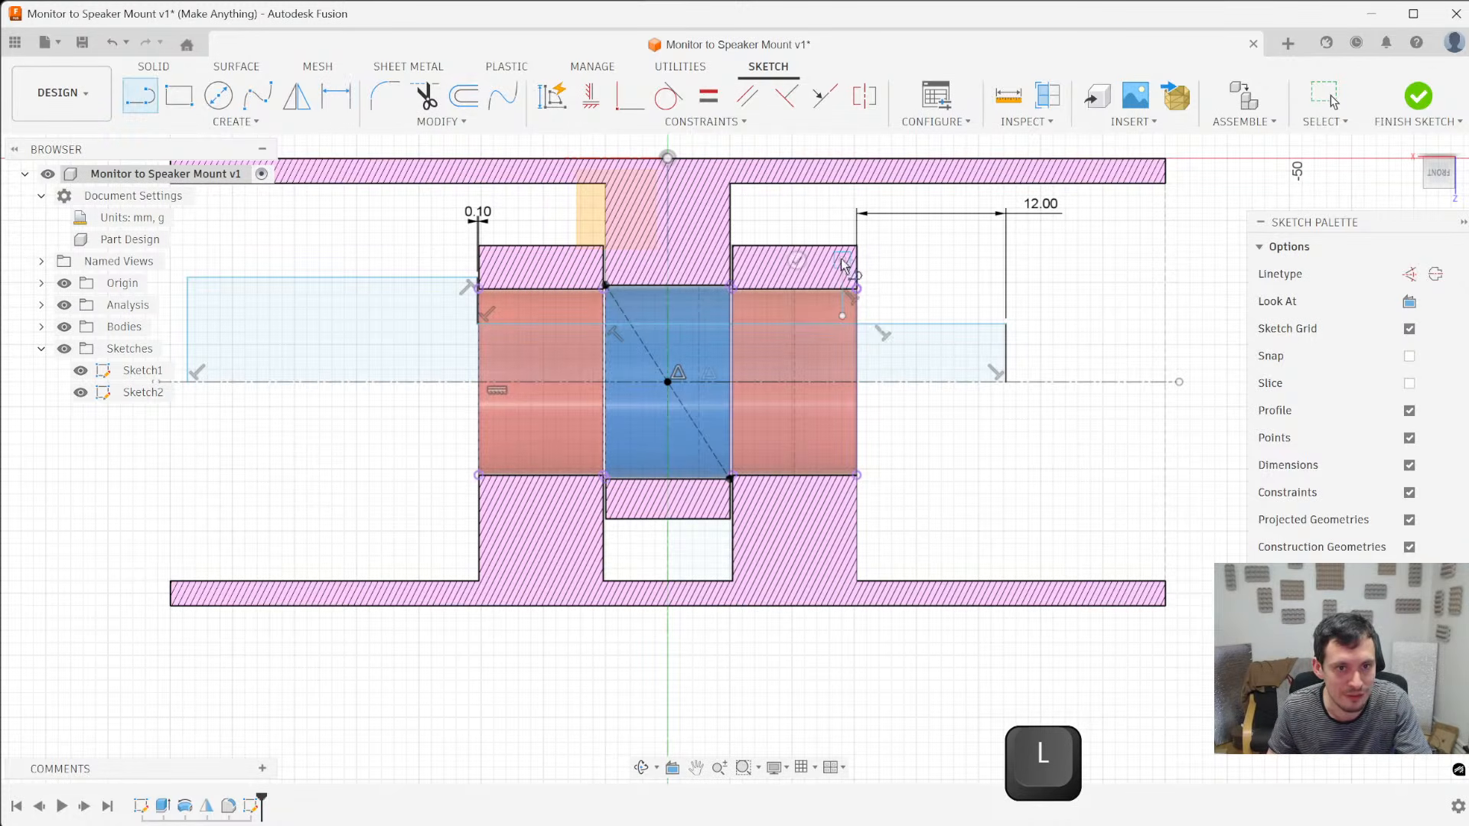
left_click(940, 260)
left_click(940, 315)
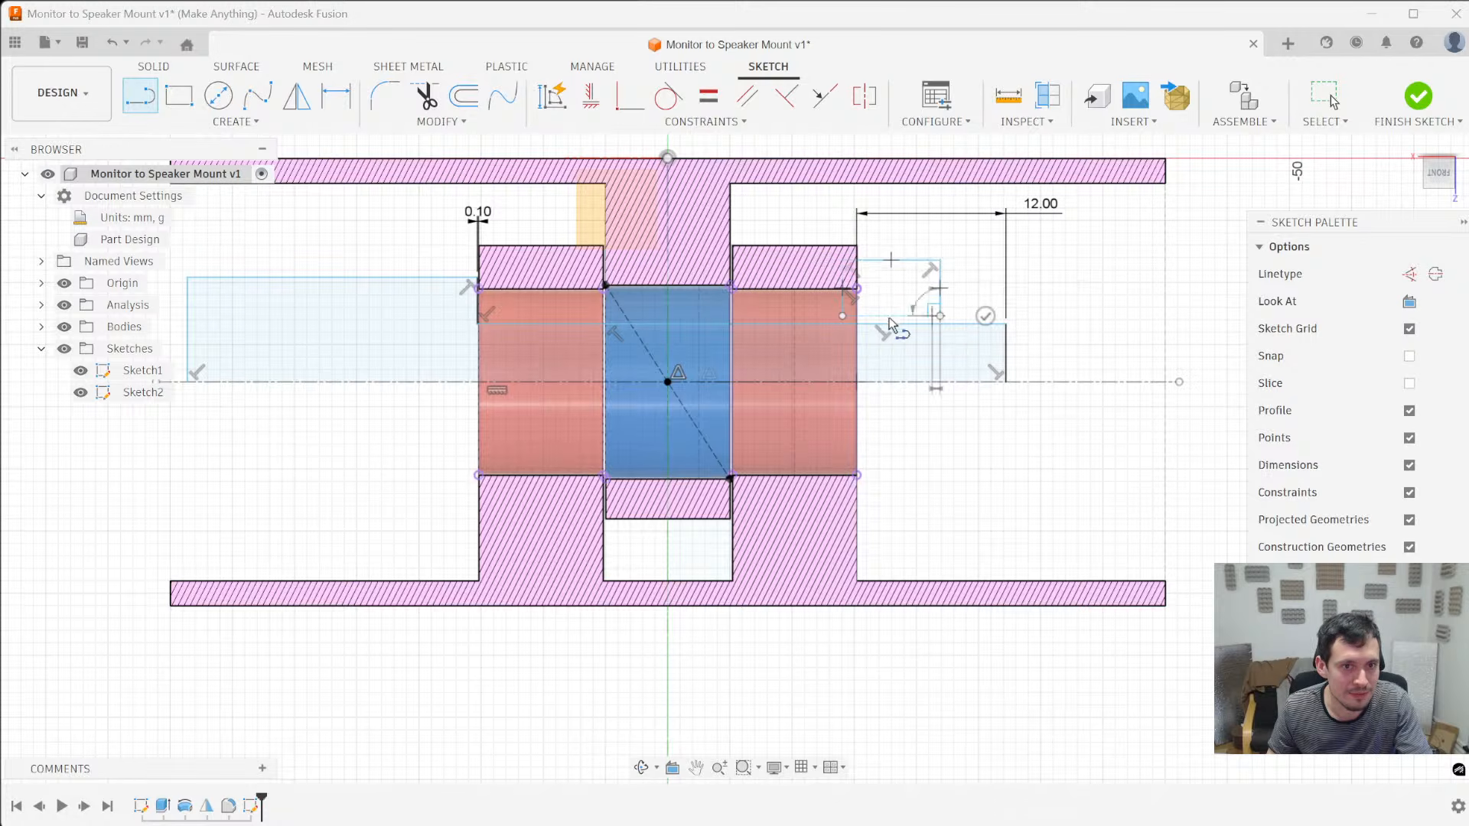
left_click(843, 316)
key("Escape")
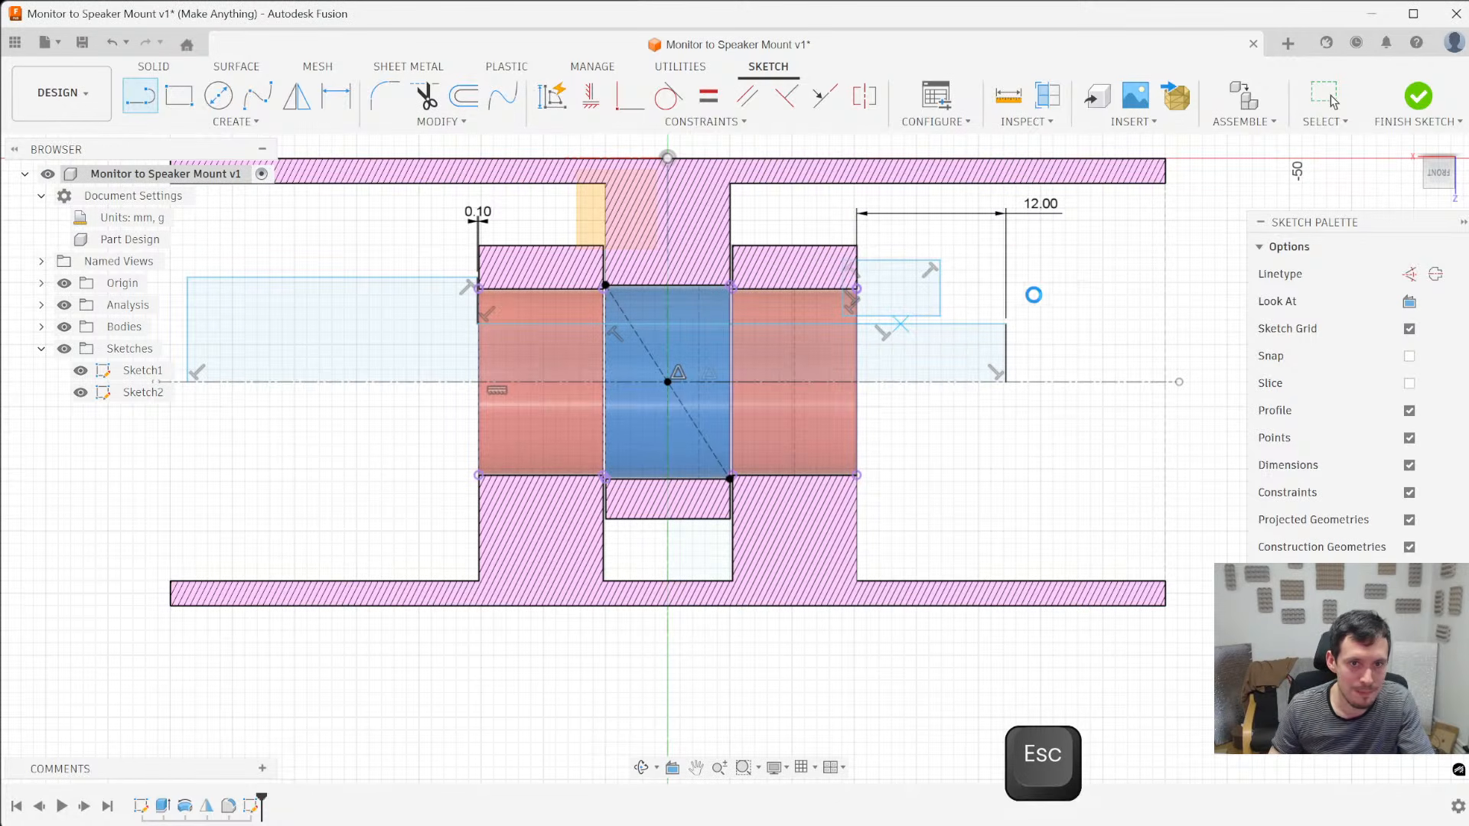
- Set the shaft end's overhang beyond the red bracket's outer face to 10 mm
scroll(1037, 218, "down", 3)
double_click(1046, 213)
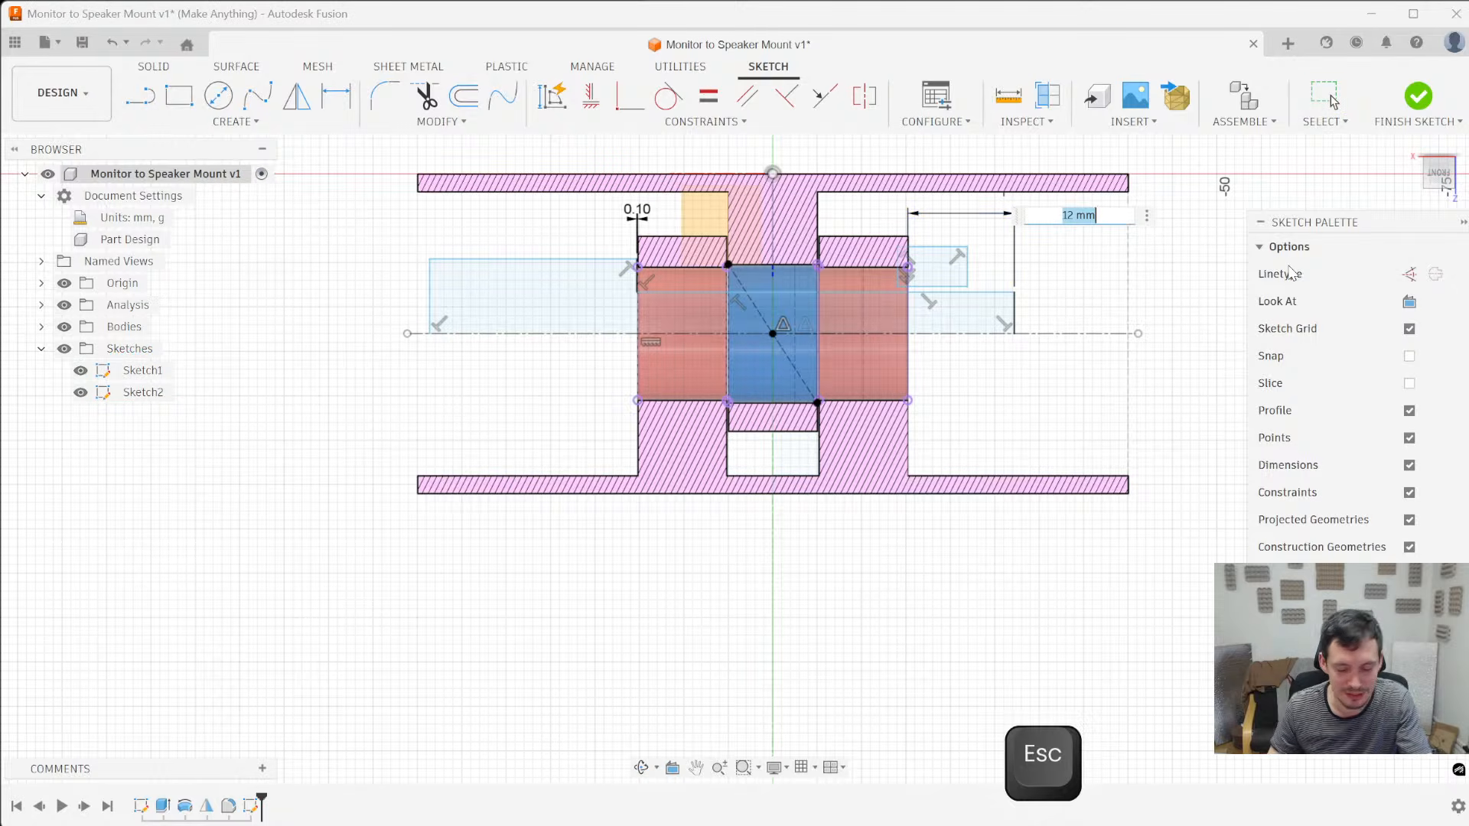
type("10")
key("Return")
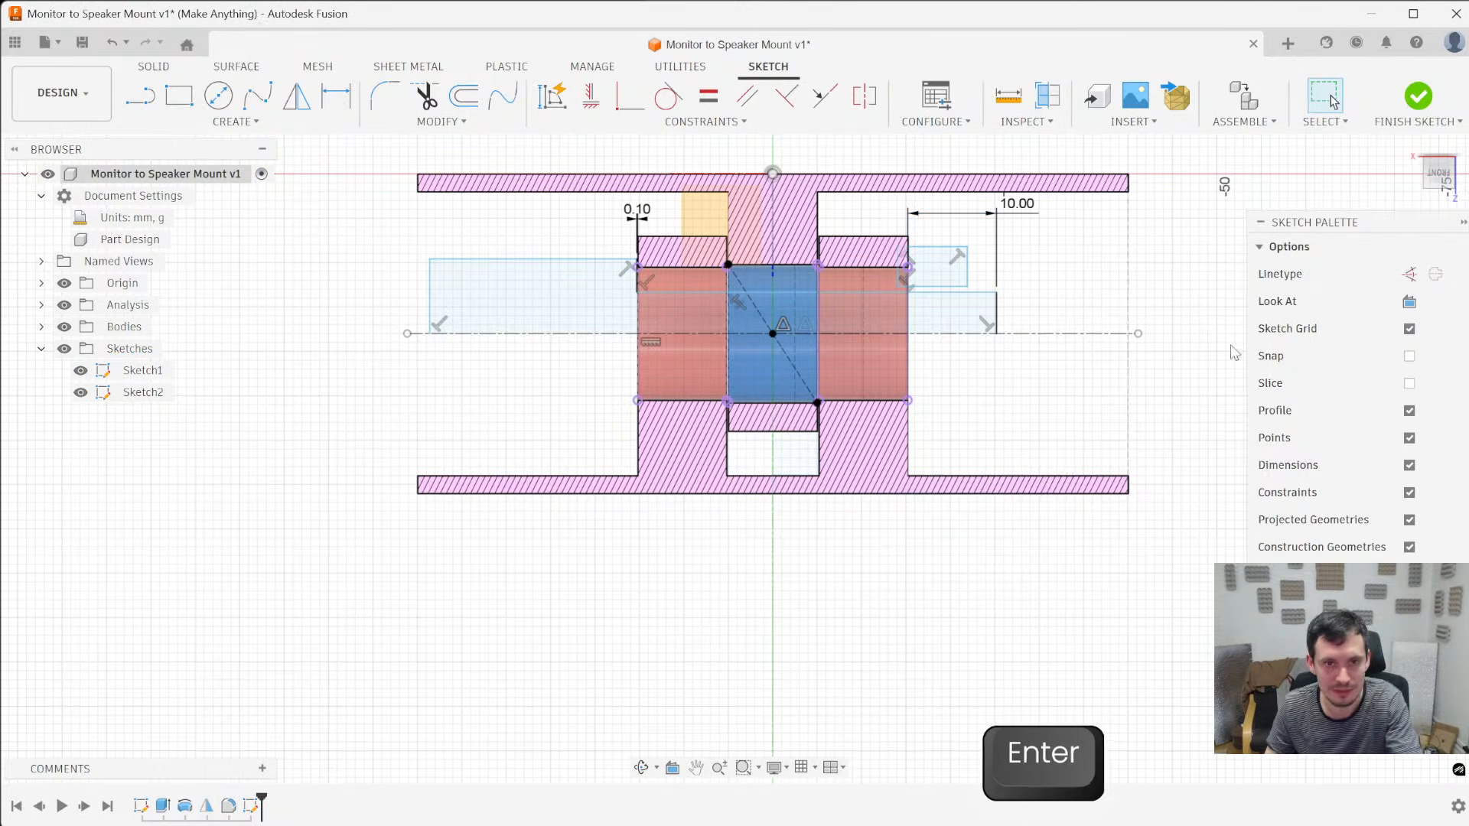
- Dimension the cap profile's length along the pin axis at 14 mm
key("d")
left_click(943, 248)
left_click(952, 166)
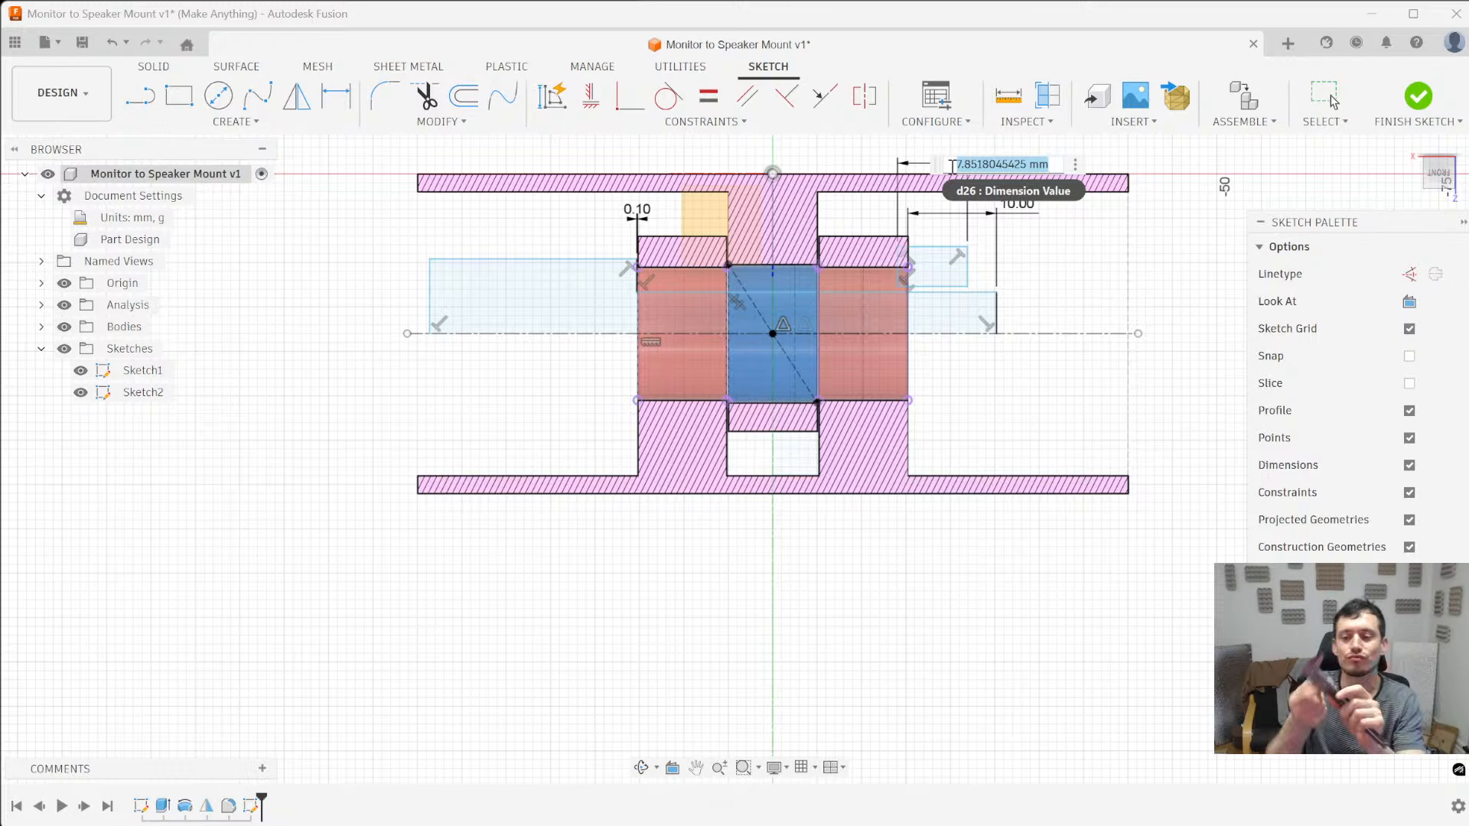
scroll(979, 244, "down", 2)
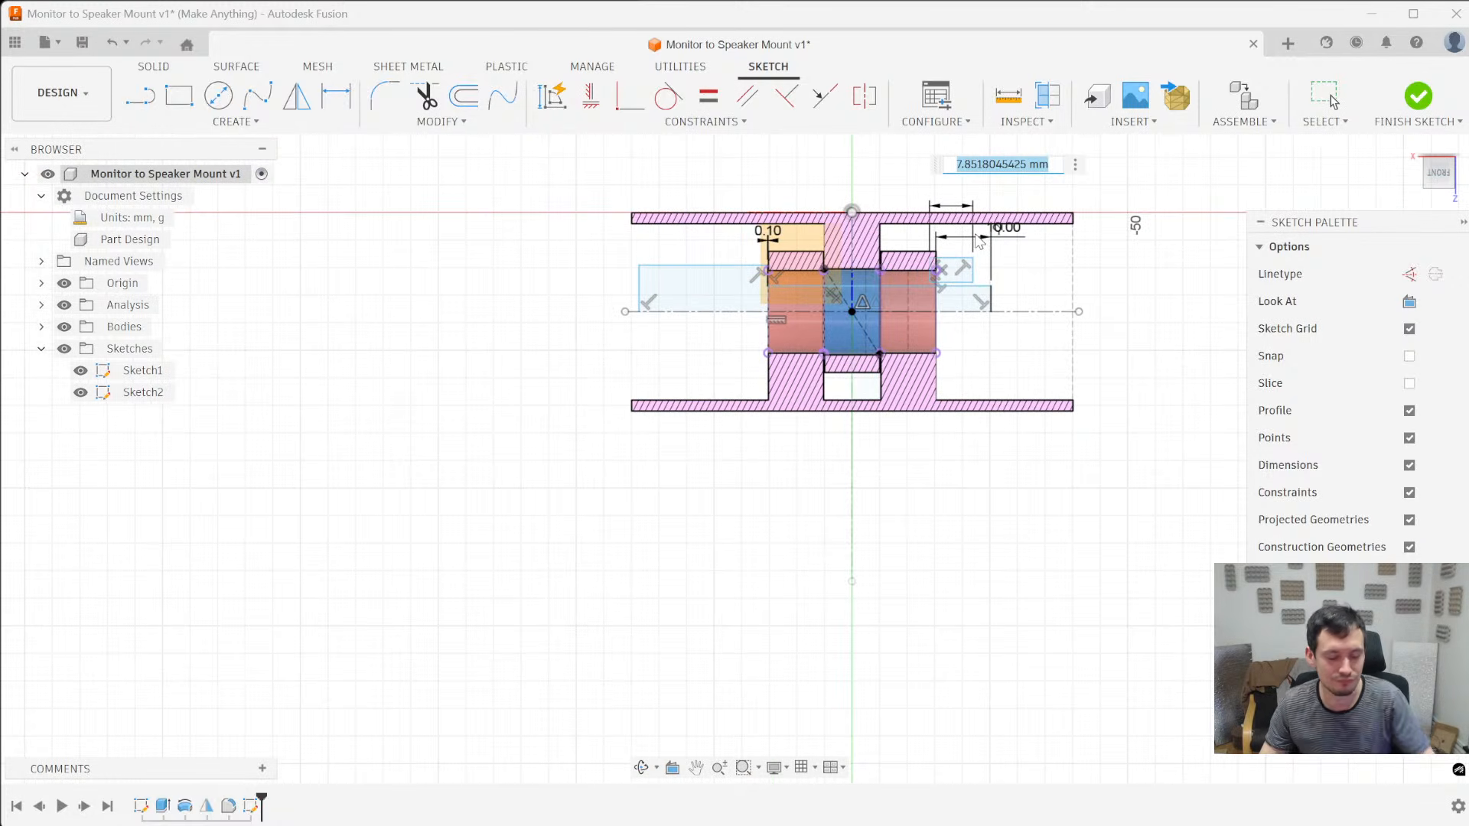
type("14")
key("Return")
scroll(972, 252, "up", 3)
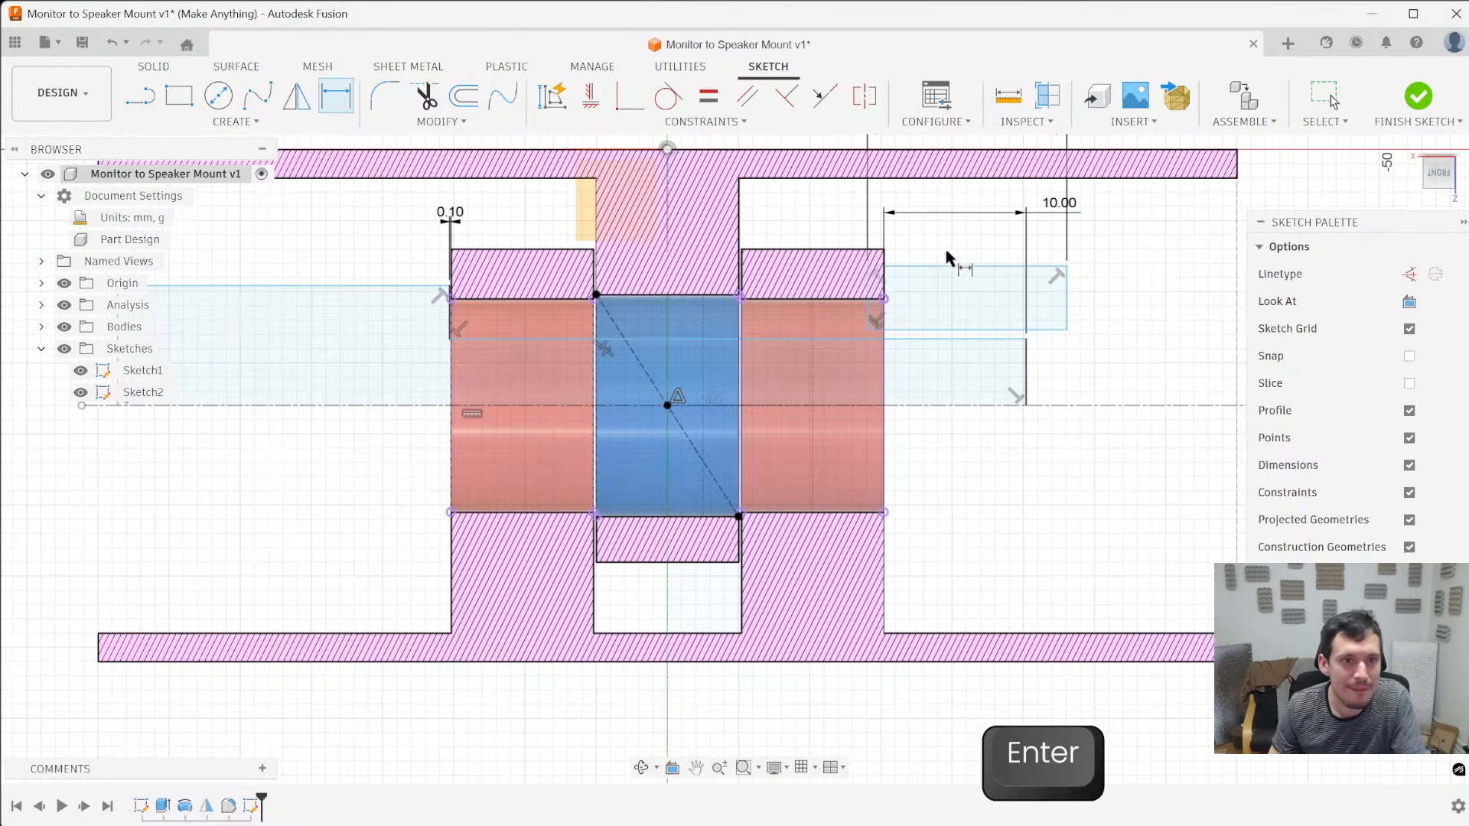
- Pull the cap profile's outer edge farther from the pin axis and shift the profile slightly along the axis
scroll(811, 308, "down", 1)
key("Escape")
mouse_move(895, 293)
left_mouse_down()
mouse_move(904, 283)
mouse_move(884, 264)
left_mouse_up()
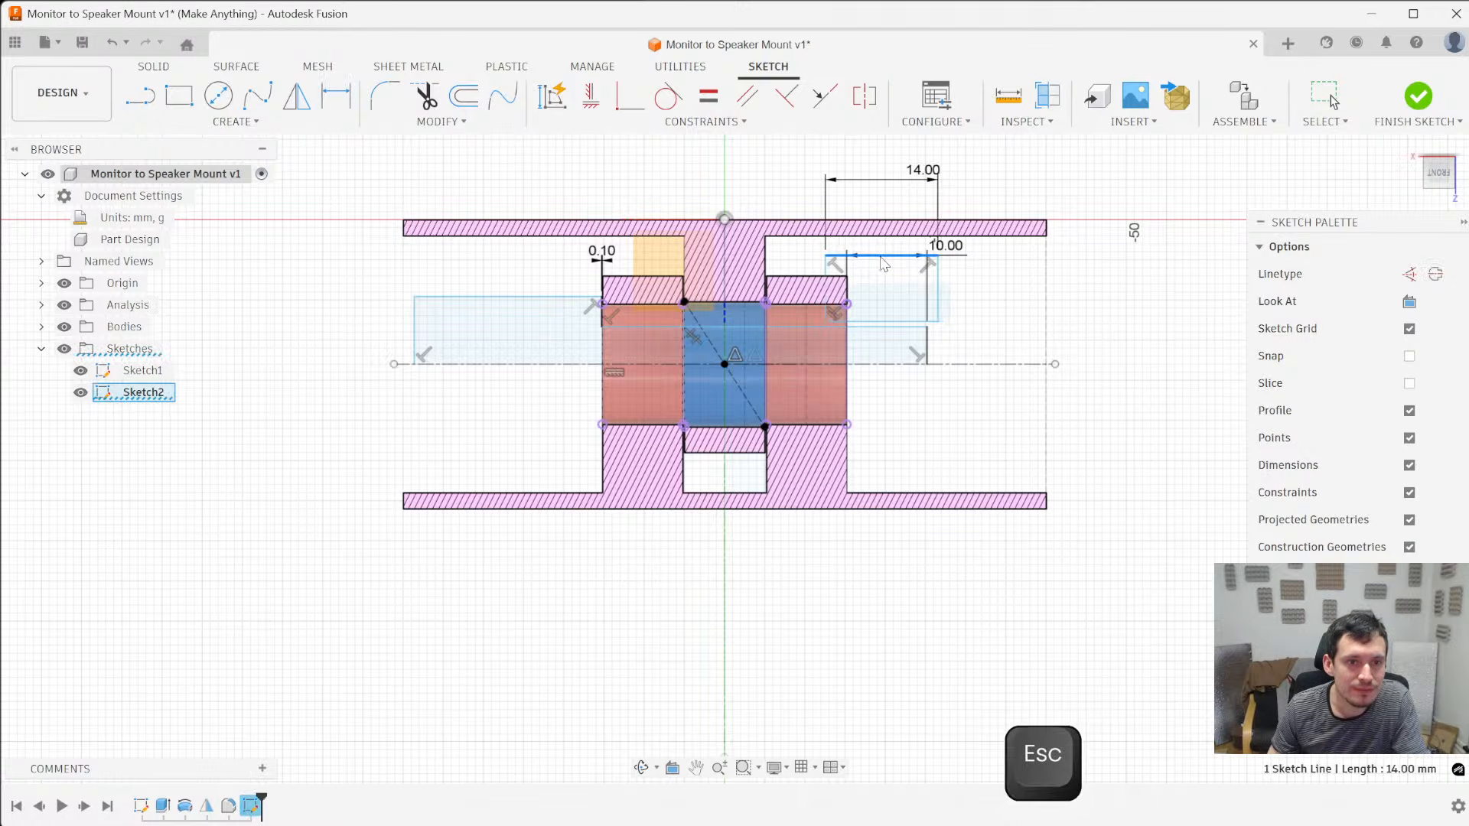
left_click(936, 281)
left_click_drag(941, 285, 959, 285)
key("Escape")
- Dimension the cap profile's outer diameter about the pin axis and set it to 25 mm
left_click(937, 262)
key("d")
left_click(991, 365)
left_click(1144, 360)
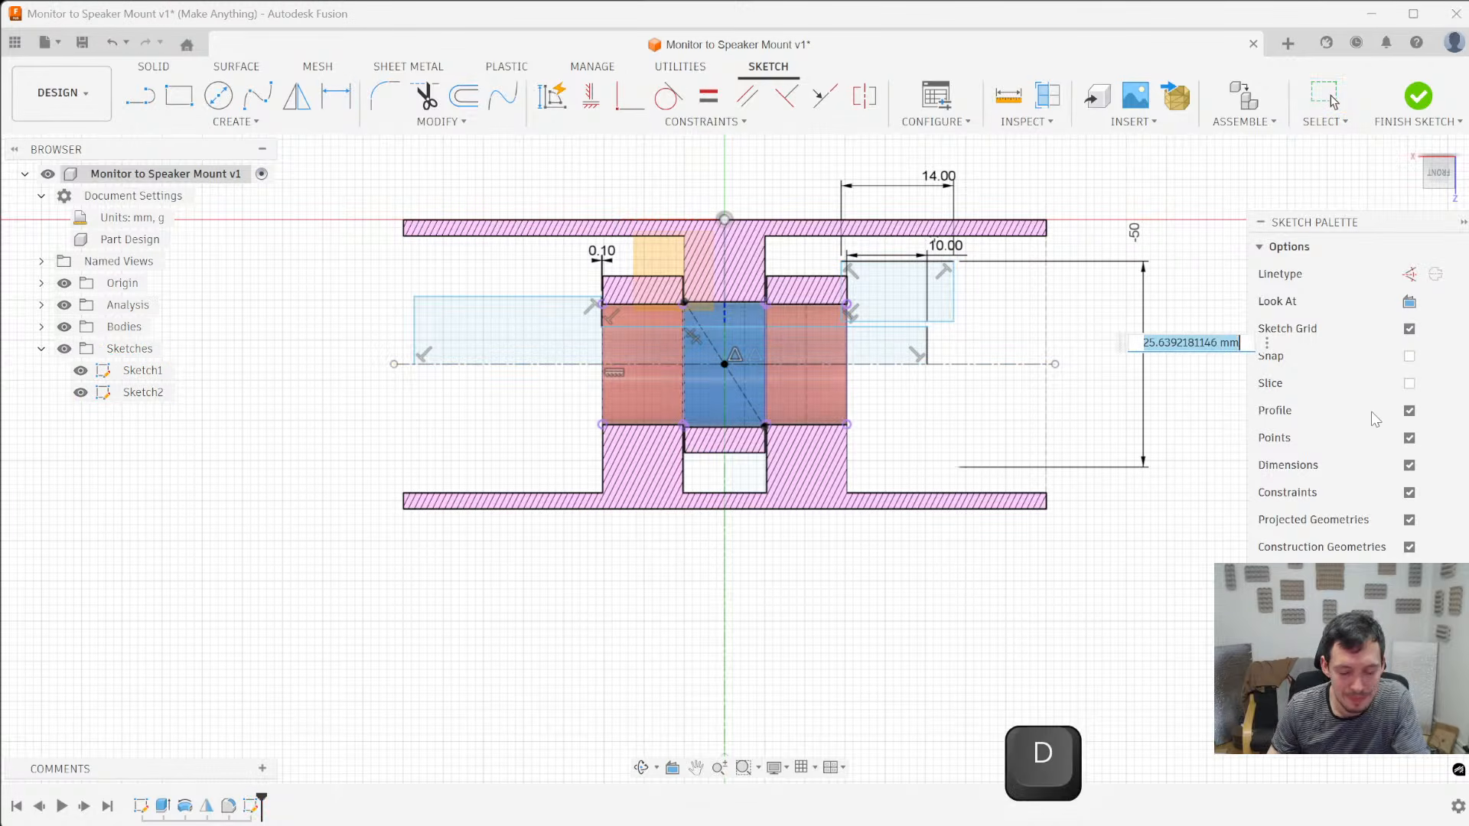
type("22")
key("Return")
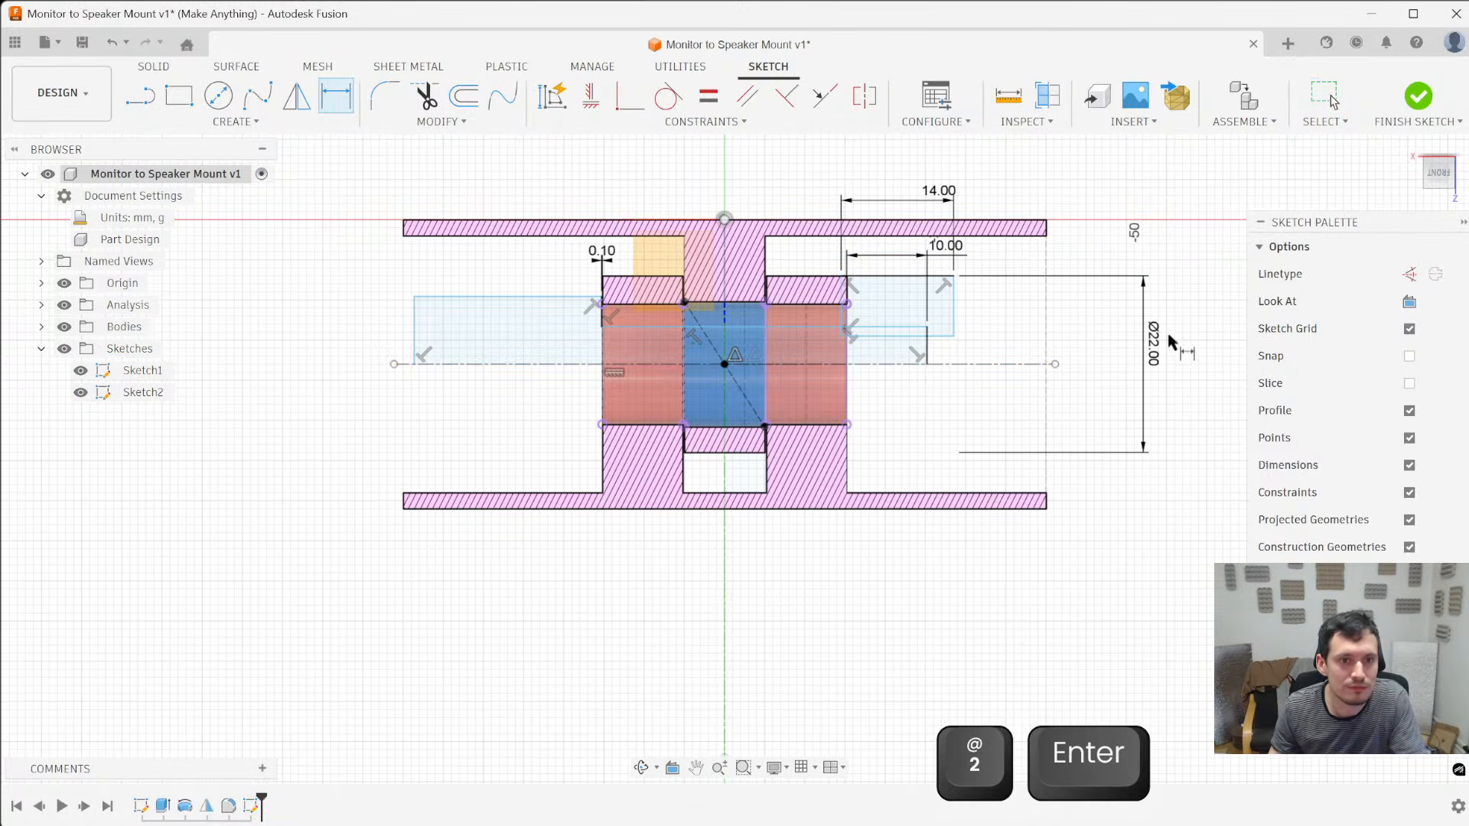
double_click(1154, 341)
type("22")
key("Return")
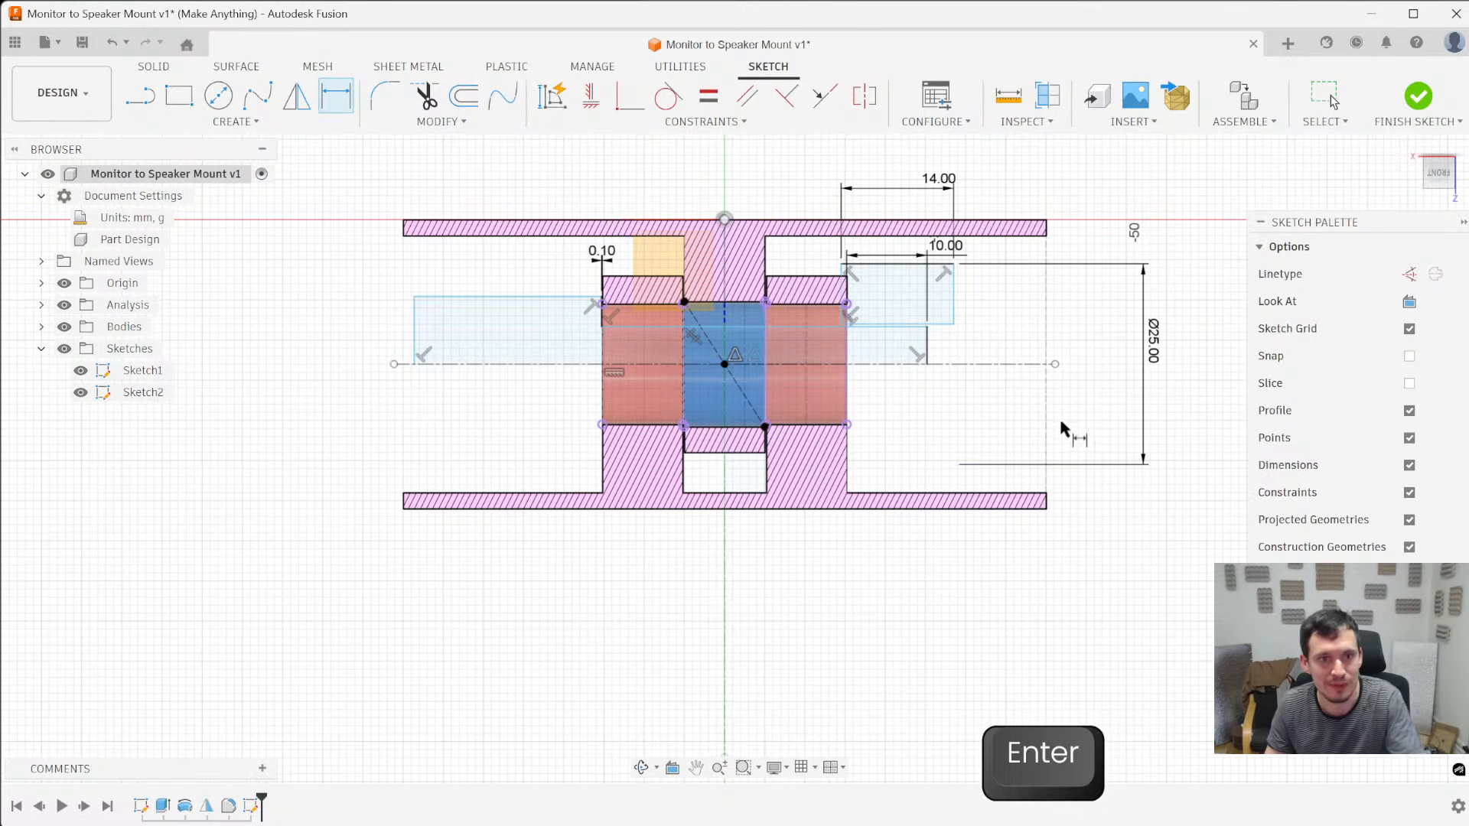
- Dimension the clearance between the cap profile's inner edge and the shaft's outer edge at 0.2 mm
scroll(903, 325, "up", 3)
left_click(880, 327)
left_click(895, 322)
left_click(1096, 362)
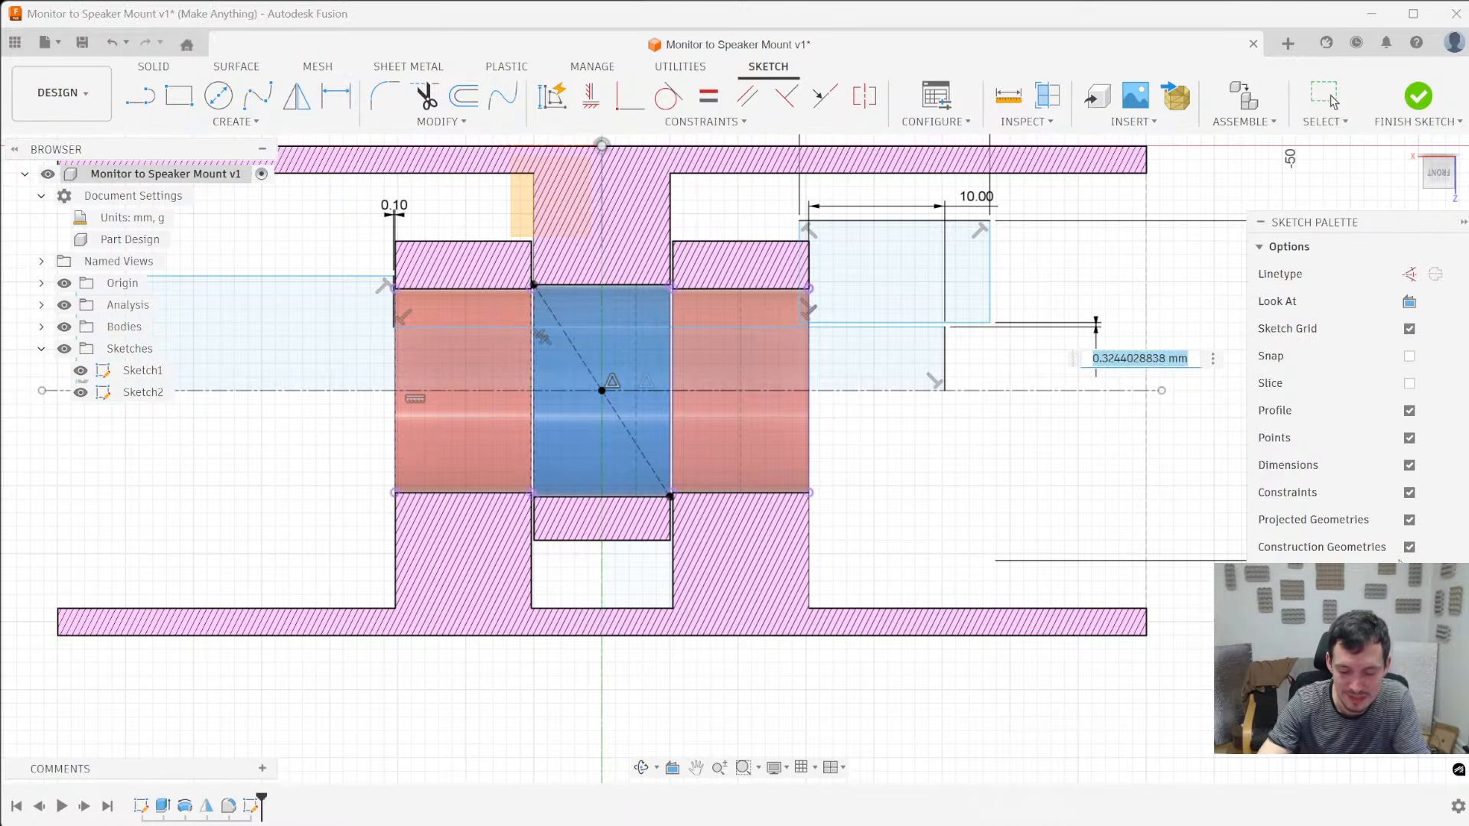
type("0.2")
key("Return")
- Dimension the pin head's outer diameter about the pin axis at 18 mm
scroll(927, 460, "down", 3)
scroll(757, 323, "up", 3)
scroll(729, 512, "down", 4)
scroll(765, 409, "up", 3)
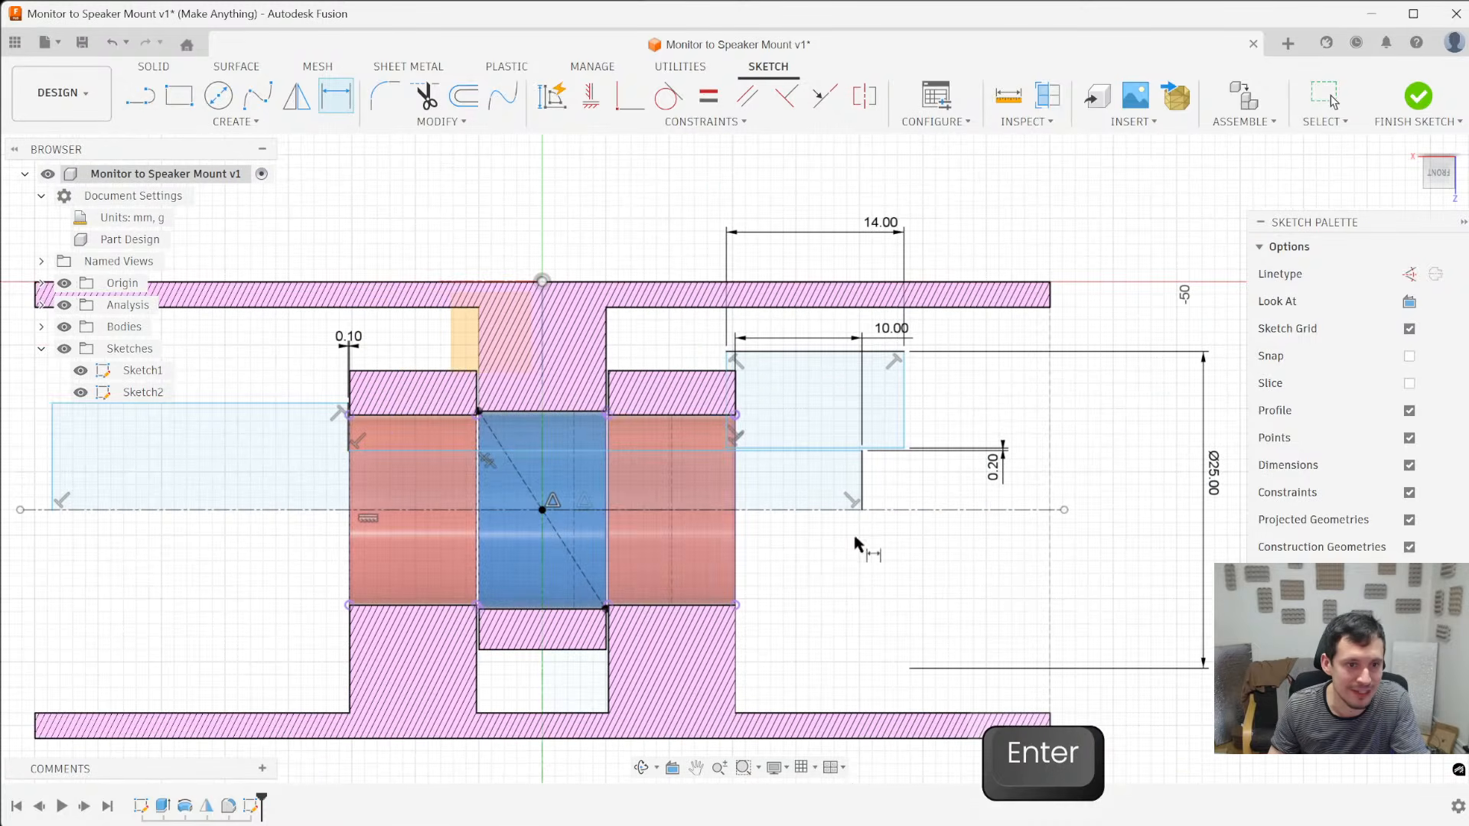
scroll(1025, 585, "down", 4)
scroll(803, 528, "up", 3)
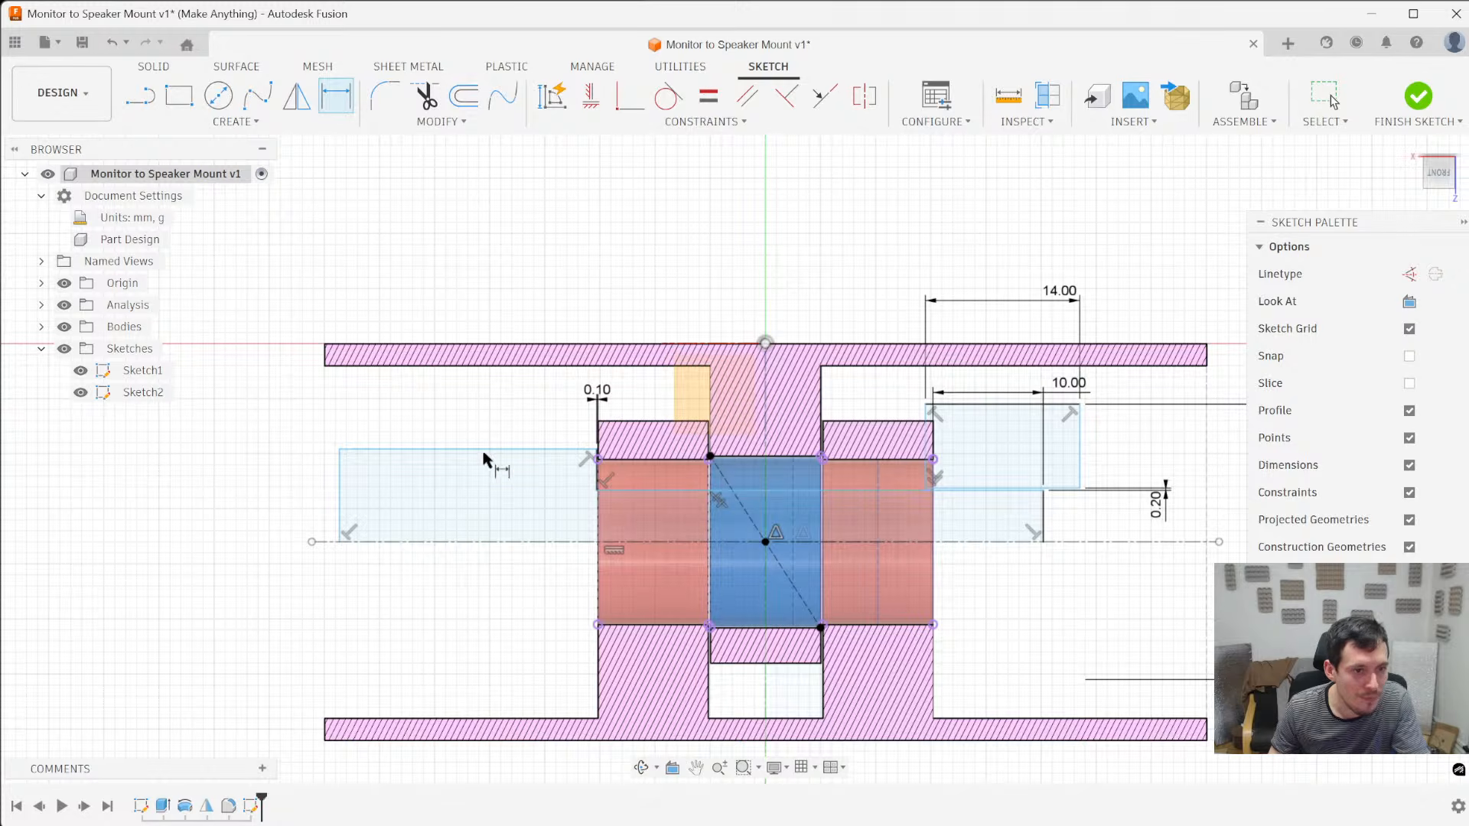
scroll(580, 454, "up", 3)
scroll(584, 476, "down", 4)
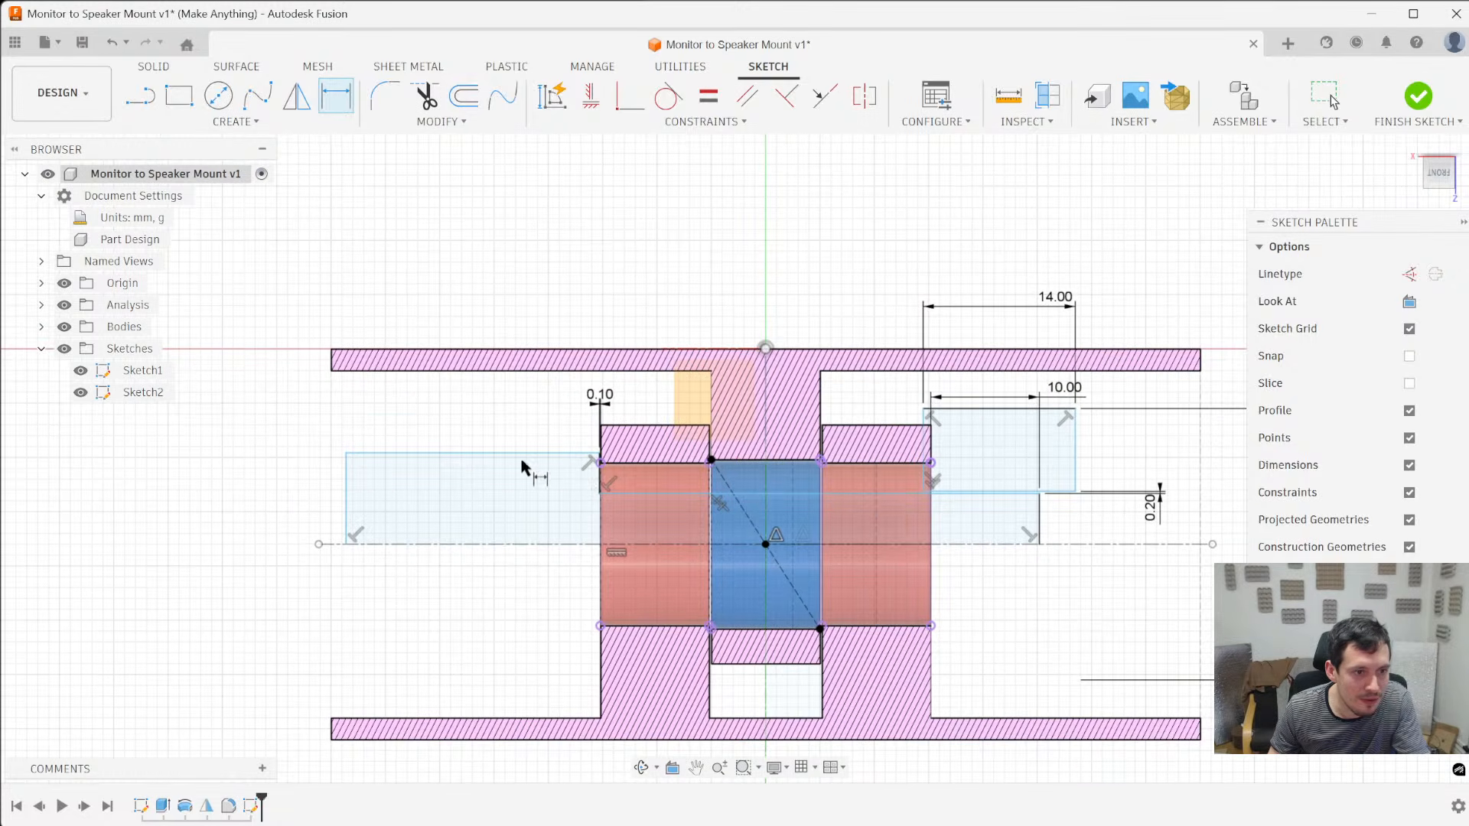
left_click(376, 455)
left_click(409, 545)
left_click(237, 549)
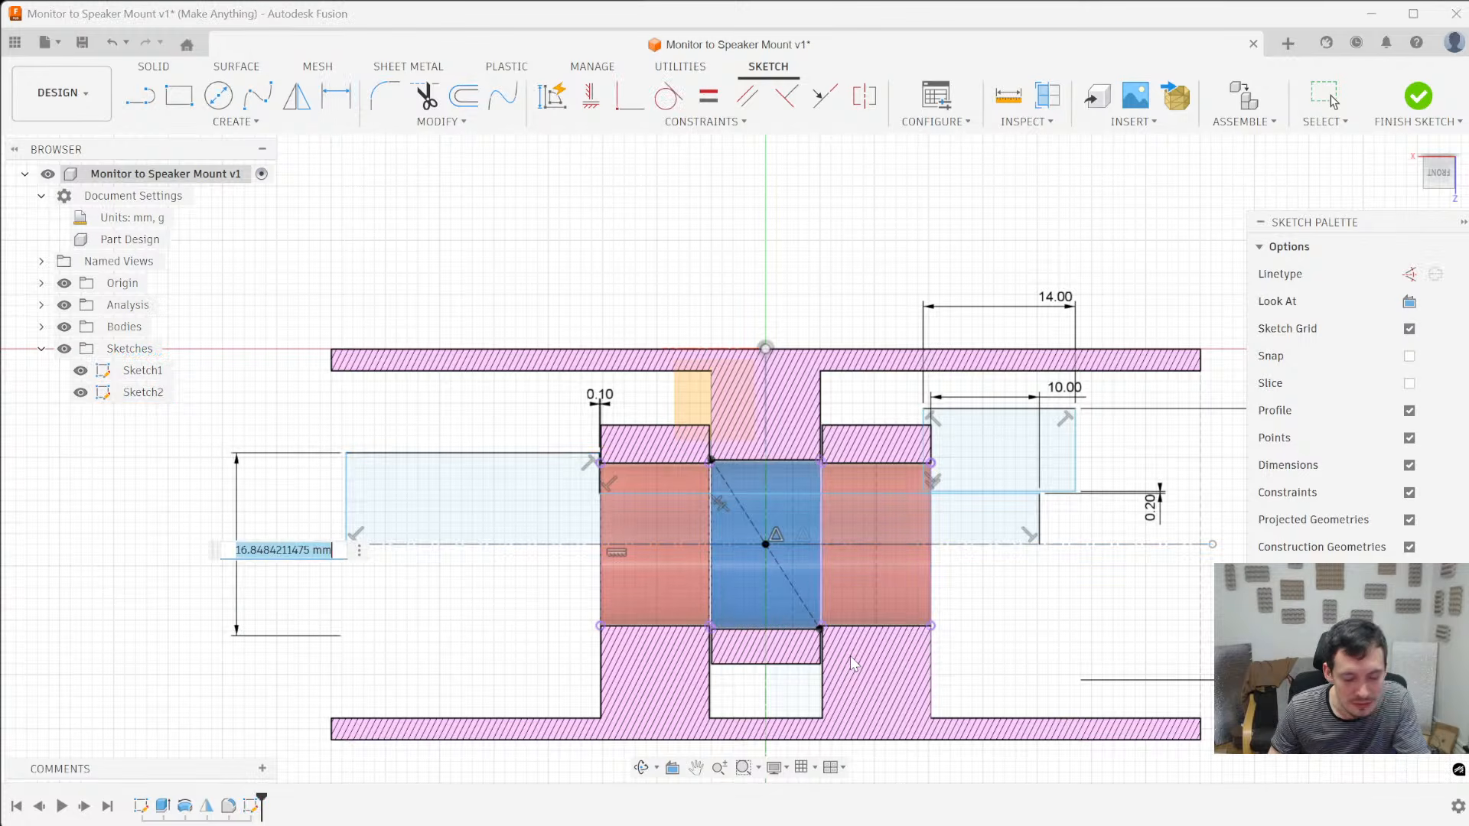
type("18")
key("Return")
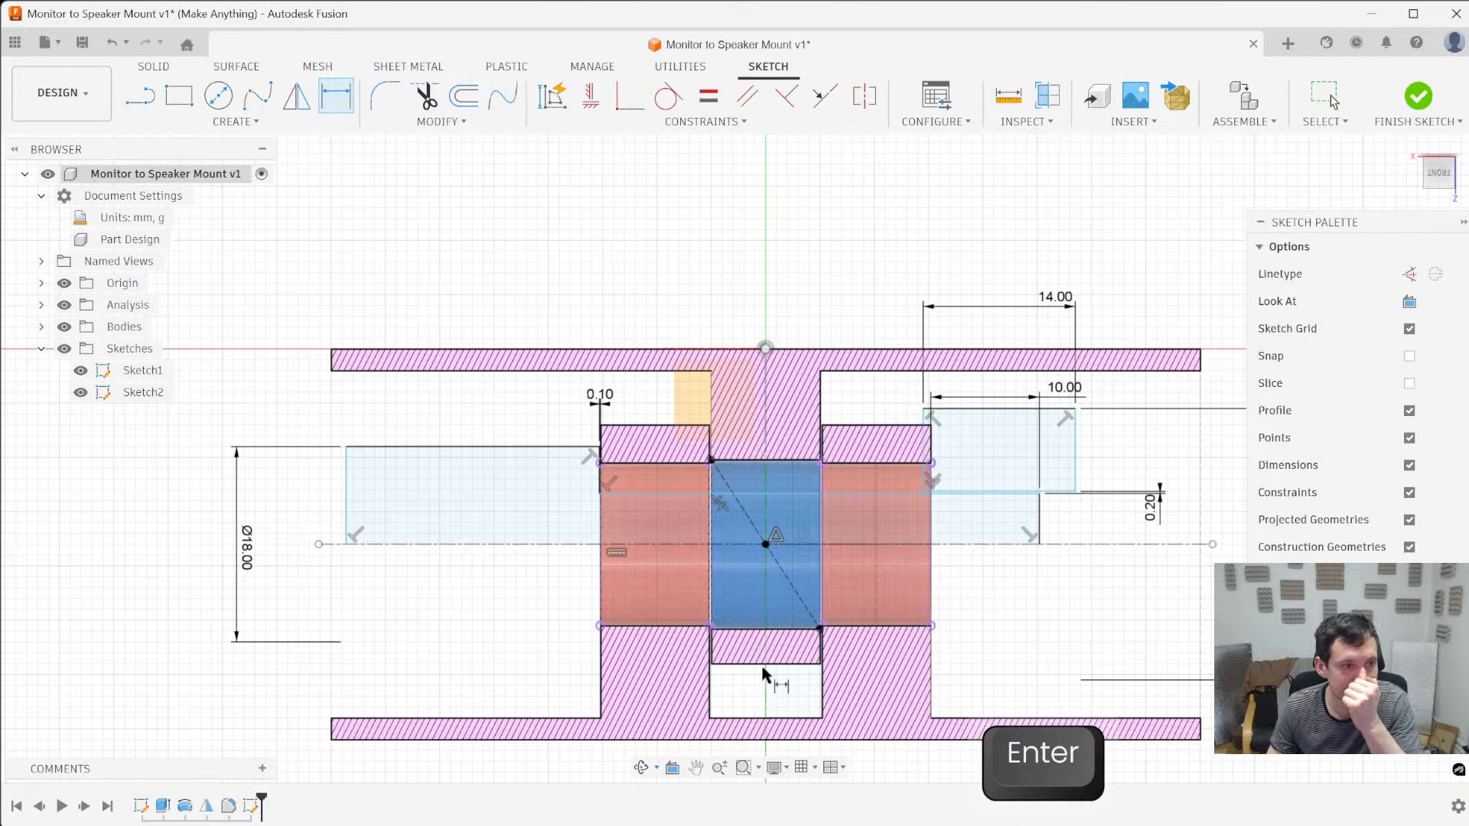
- Dimension the pin head's length at 20 mm and finish the pin sketch
double_click(402, 450)
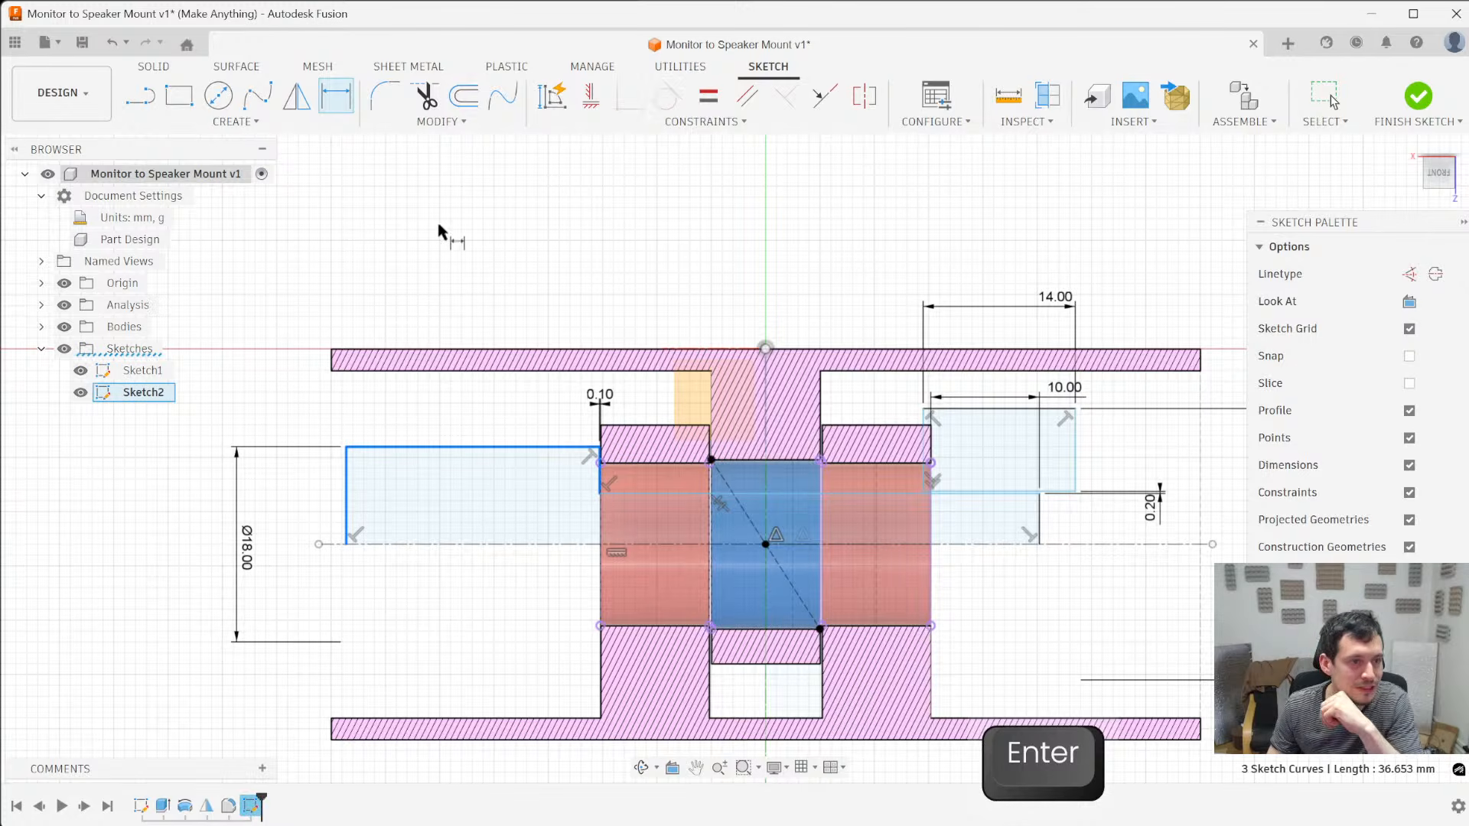
key("Escape")
key("d")
left_click(469, 448)
left_click(517, 213)
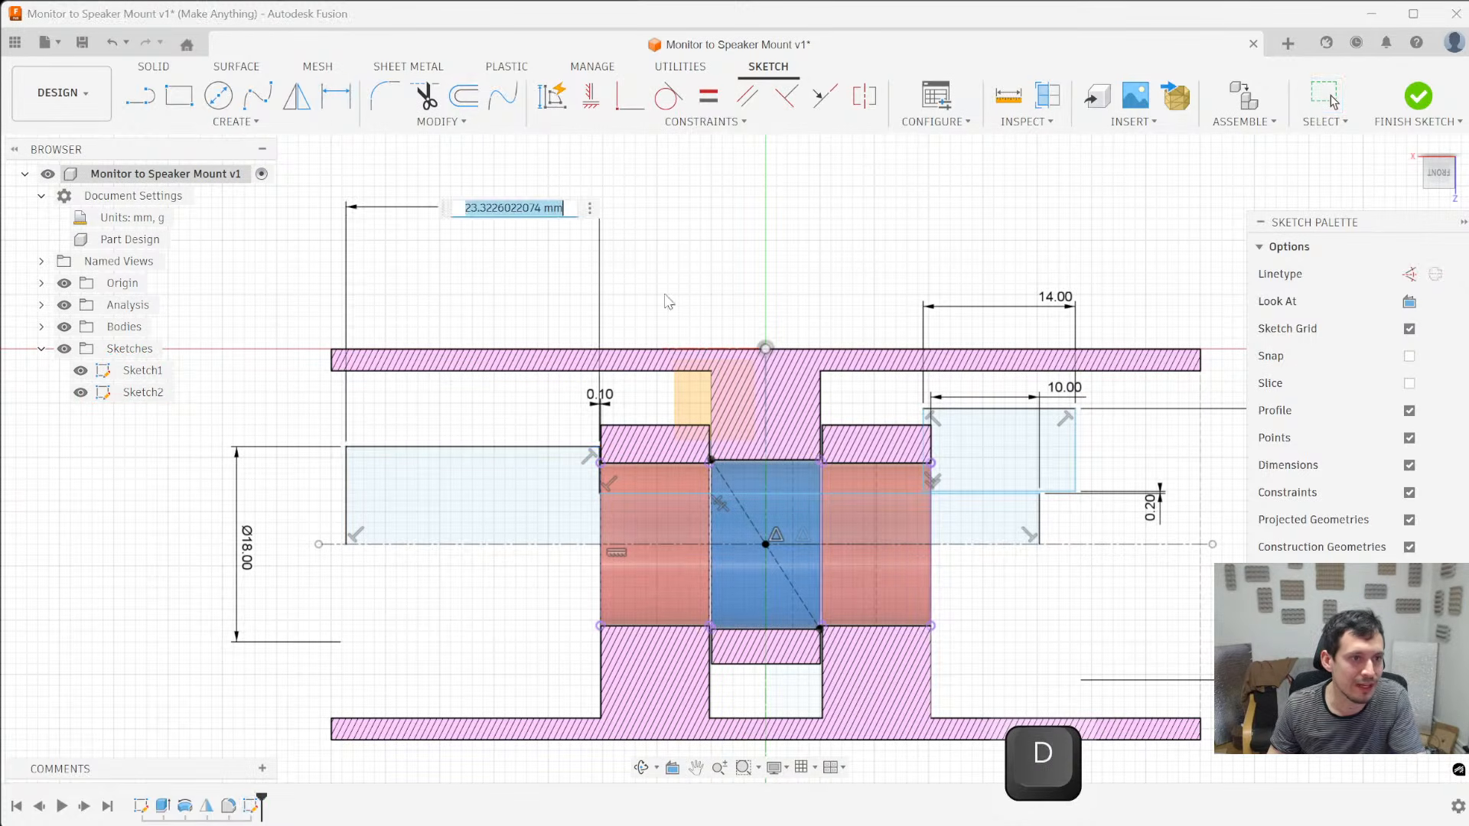
type("20")
key("Return")
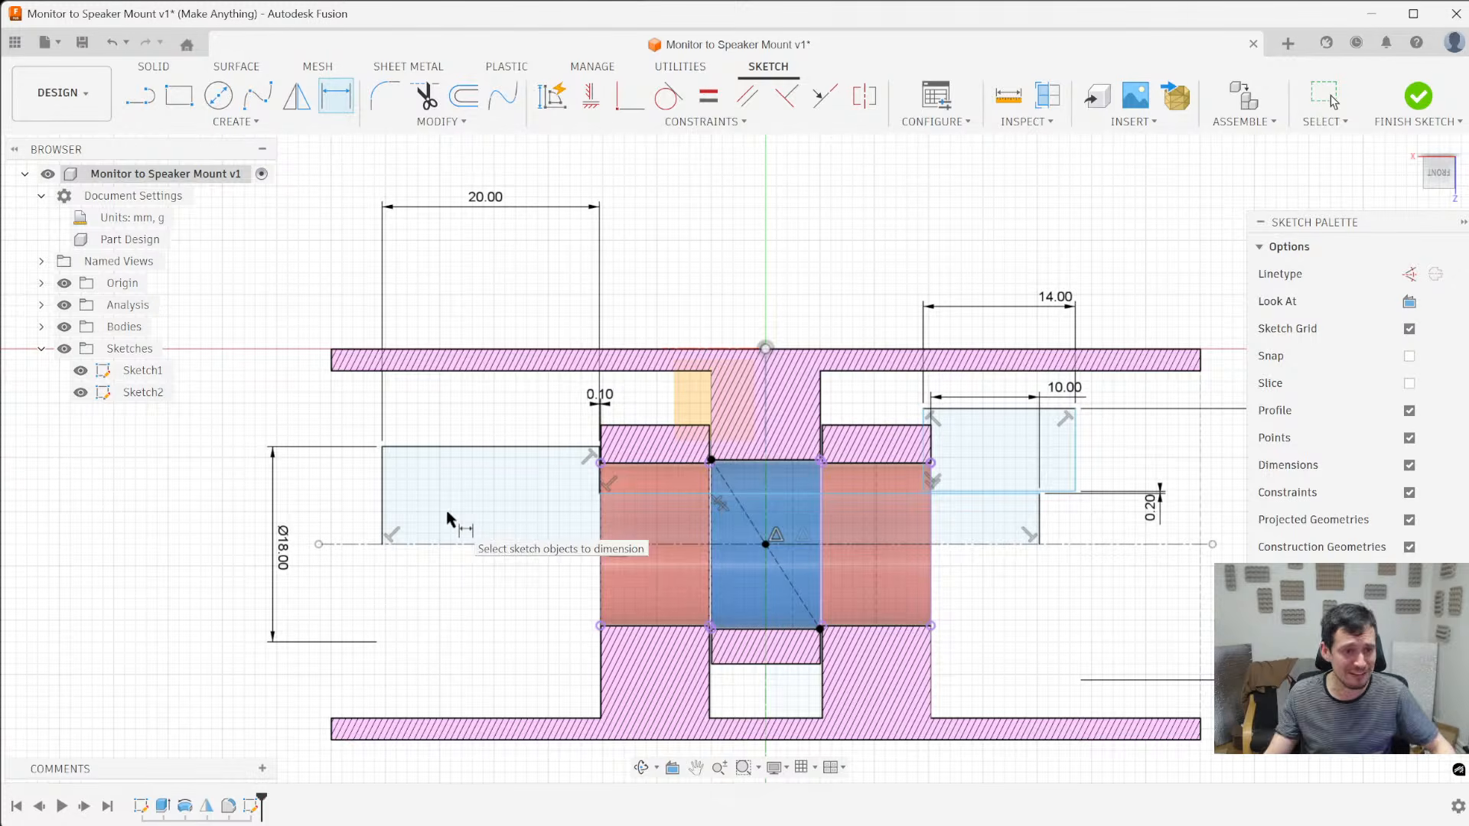
left_click(1419, 97)
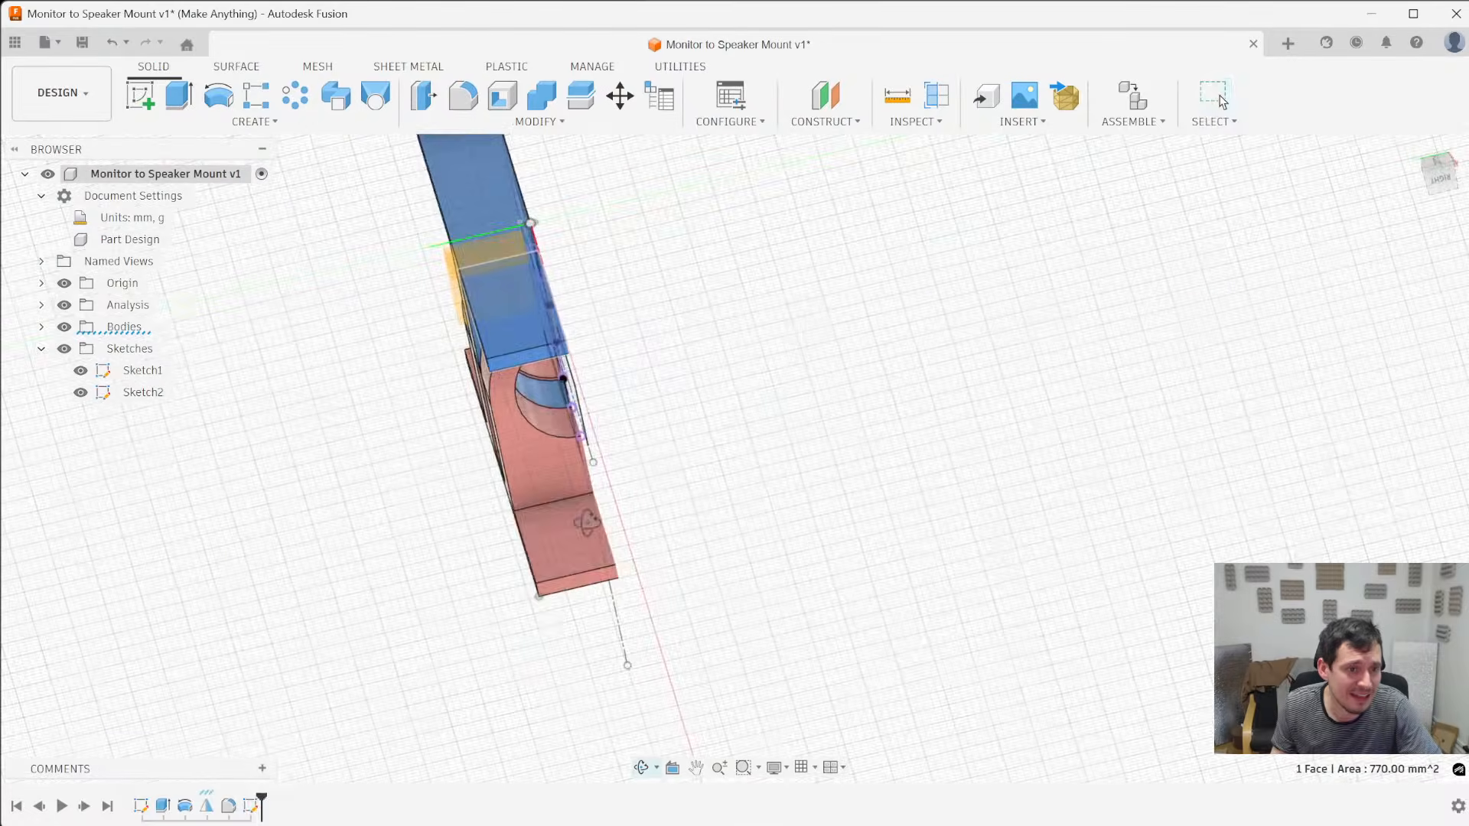
left_click(558, 554, "ctrl")
scroll(921, 607, "down", 2)
middle_click_drag(922, 607, 849, 586, "shift")
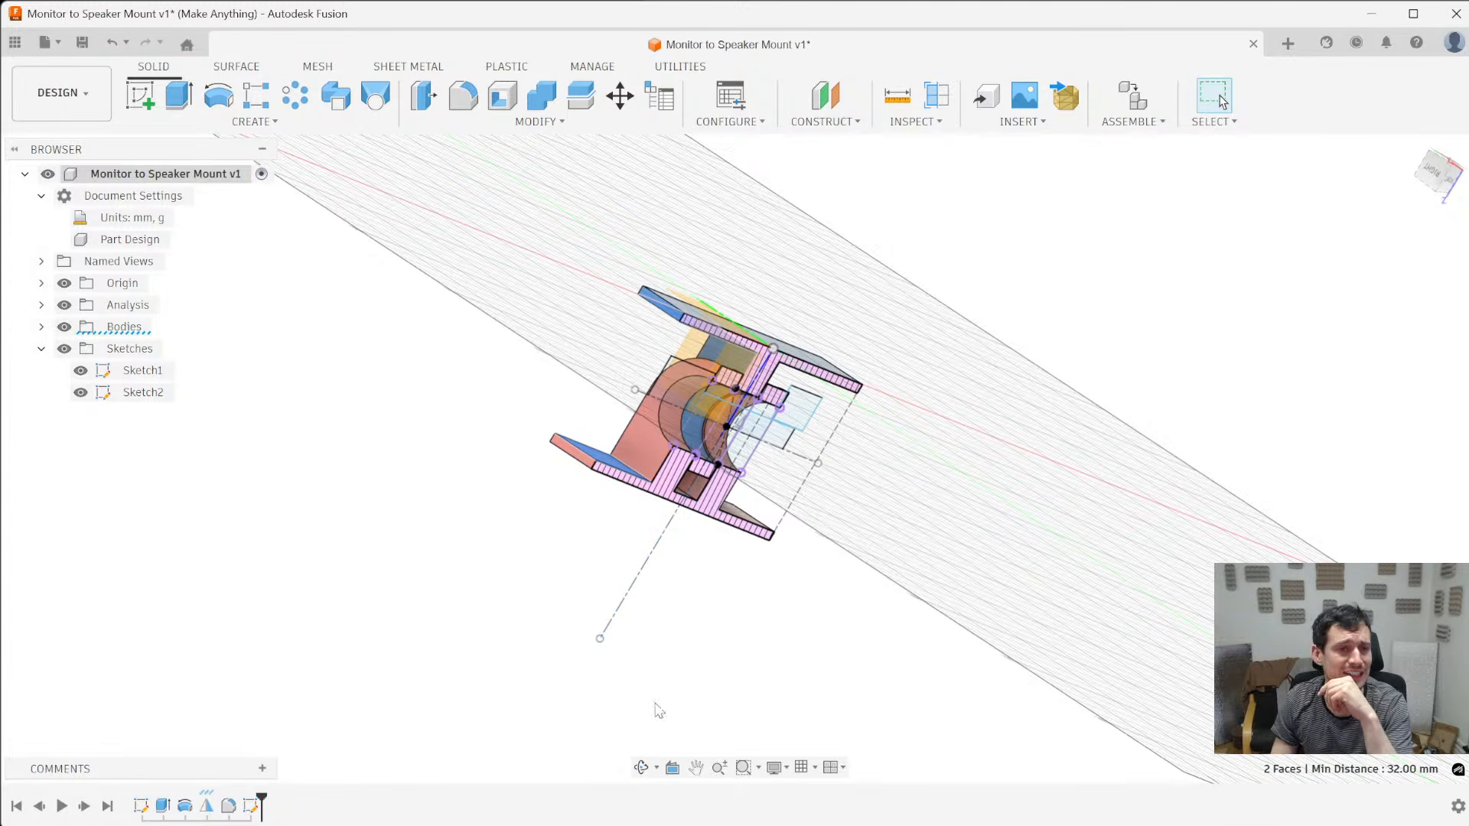
middle_click_drag(841, 677, 834, 597, "shift")
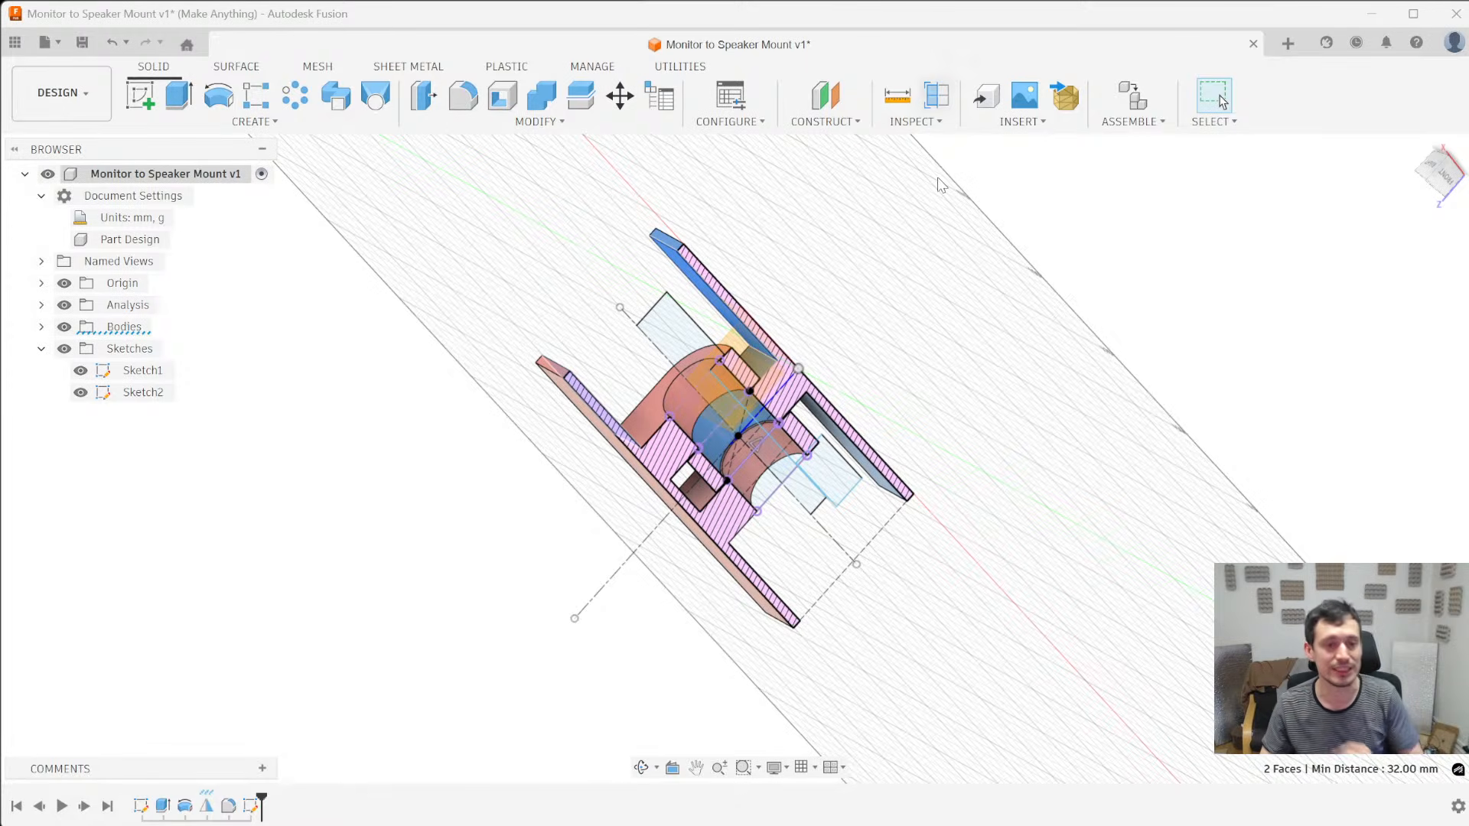
right_click(185, 808)
left_click(230, 676)
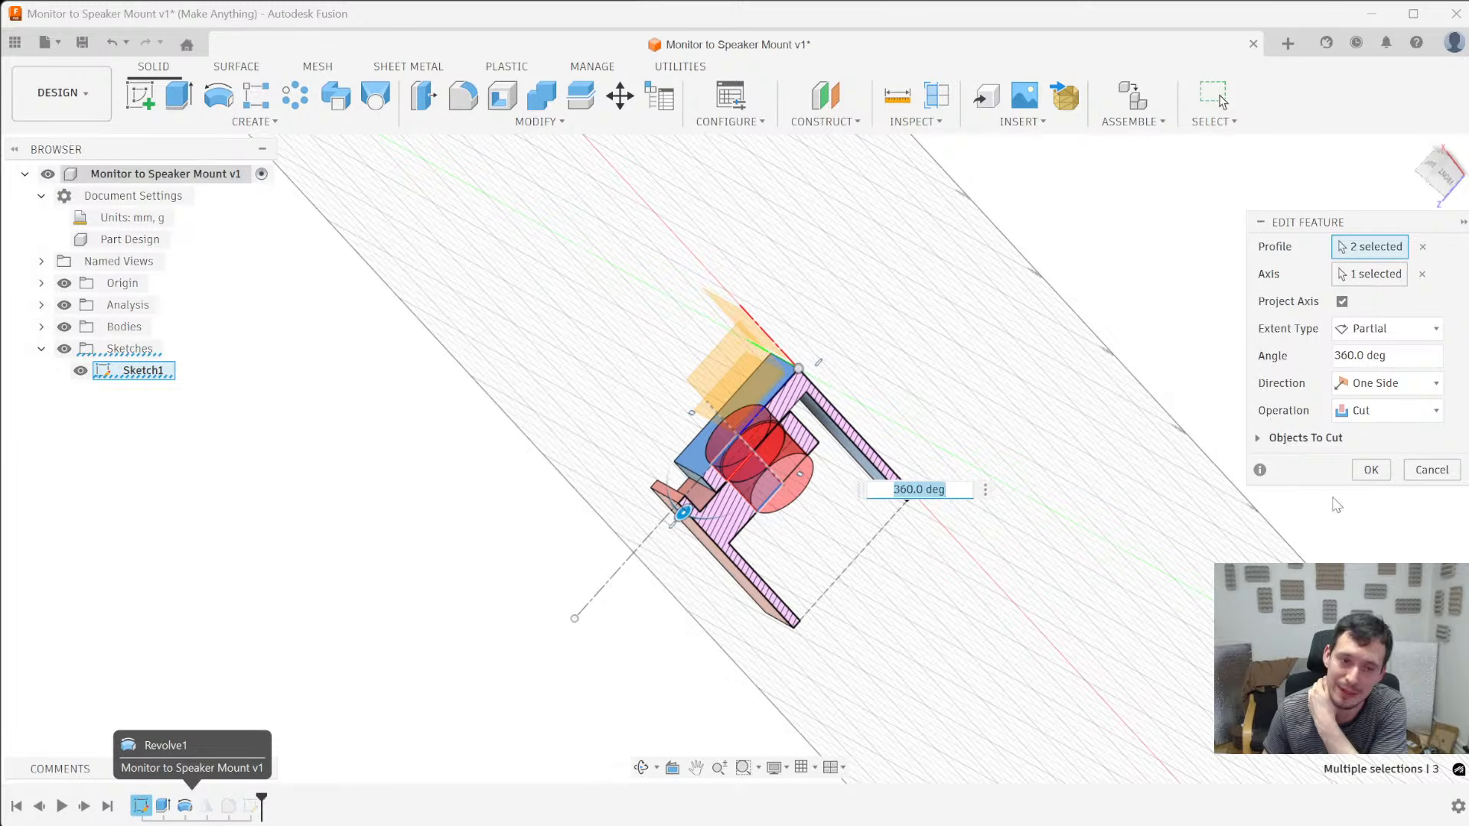
left_click(1456, 480)
- Open the hinge's first sketch for editing and delete the lower plate's horizontal outline, including the short inner edge beside the centre axis
right_click(141, 805)
left_click(230, 600)
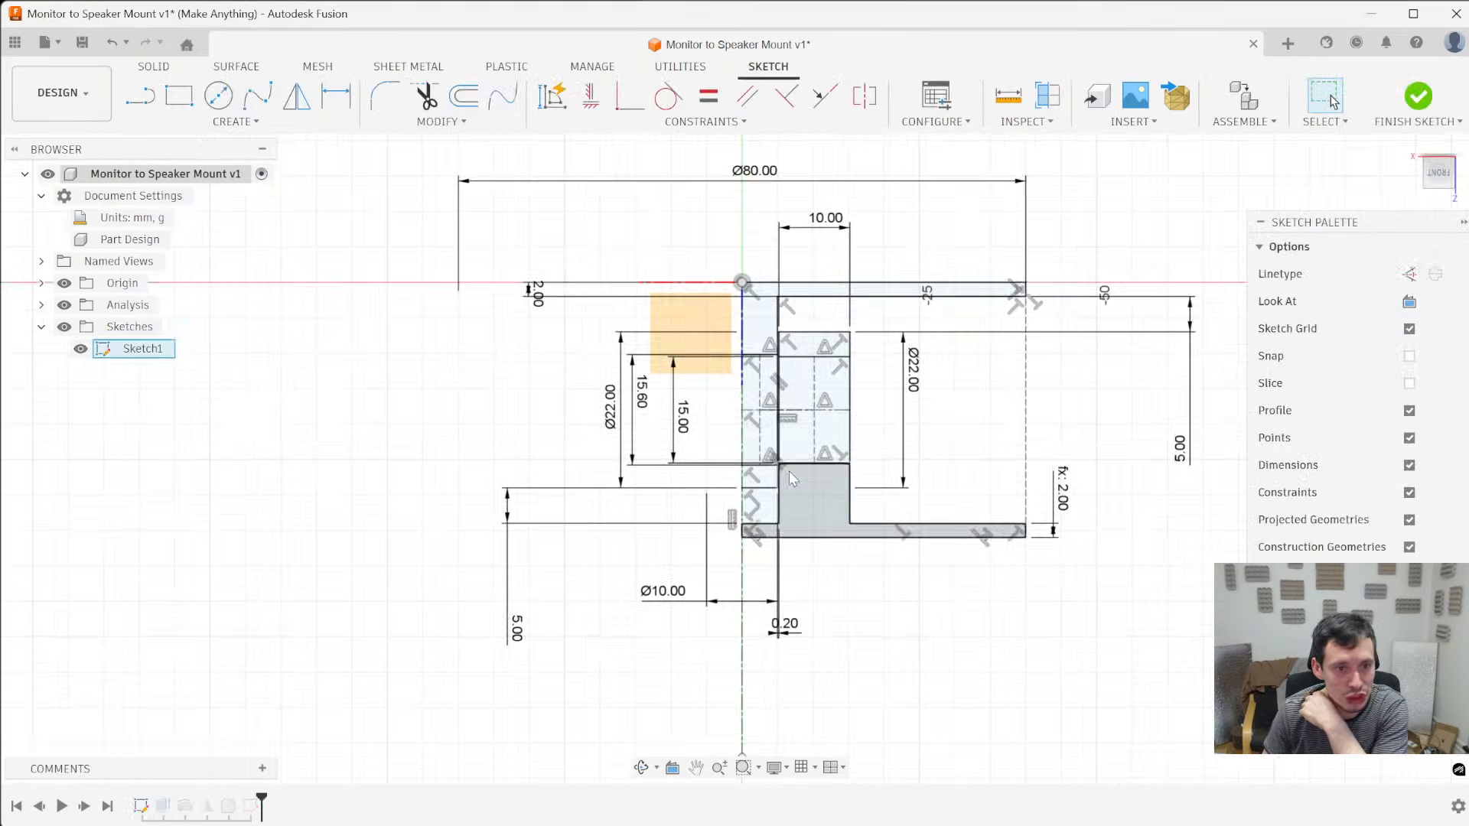
scroll(750, 426, "up", 3)
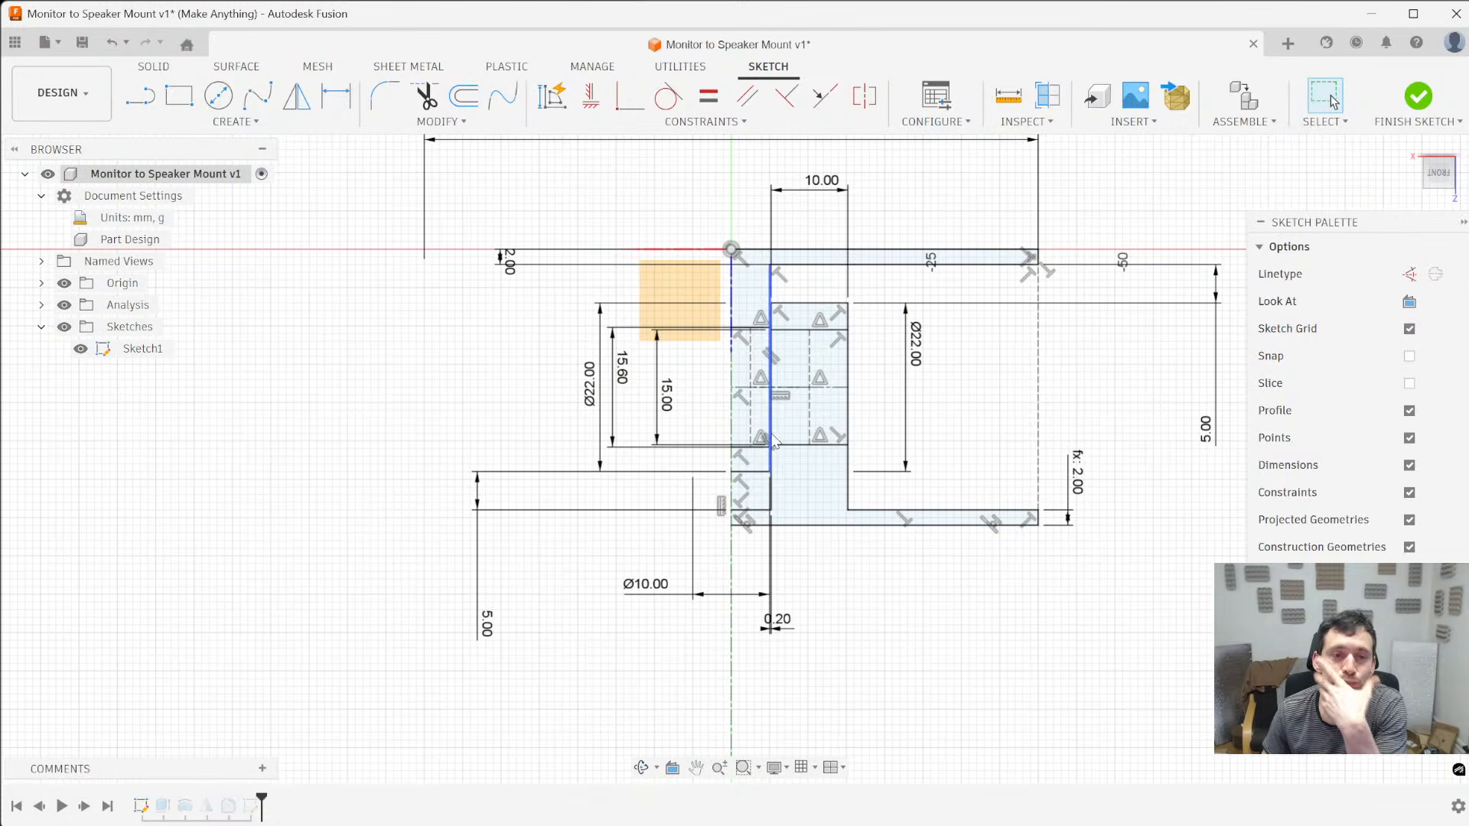
scroll(796, 523, "down", 2)
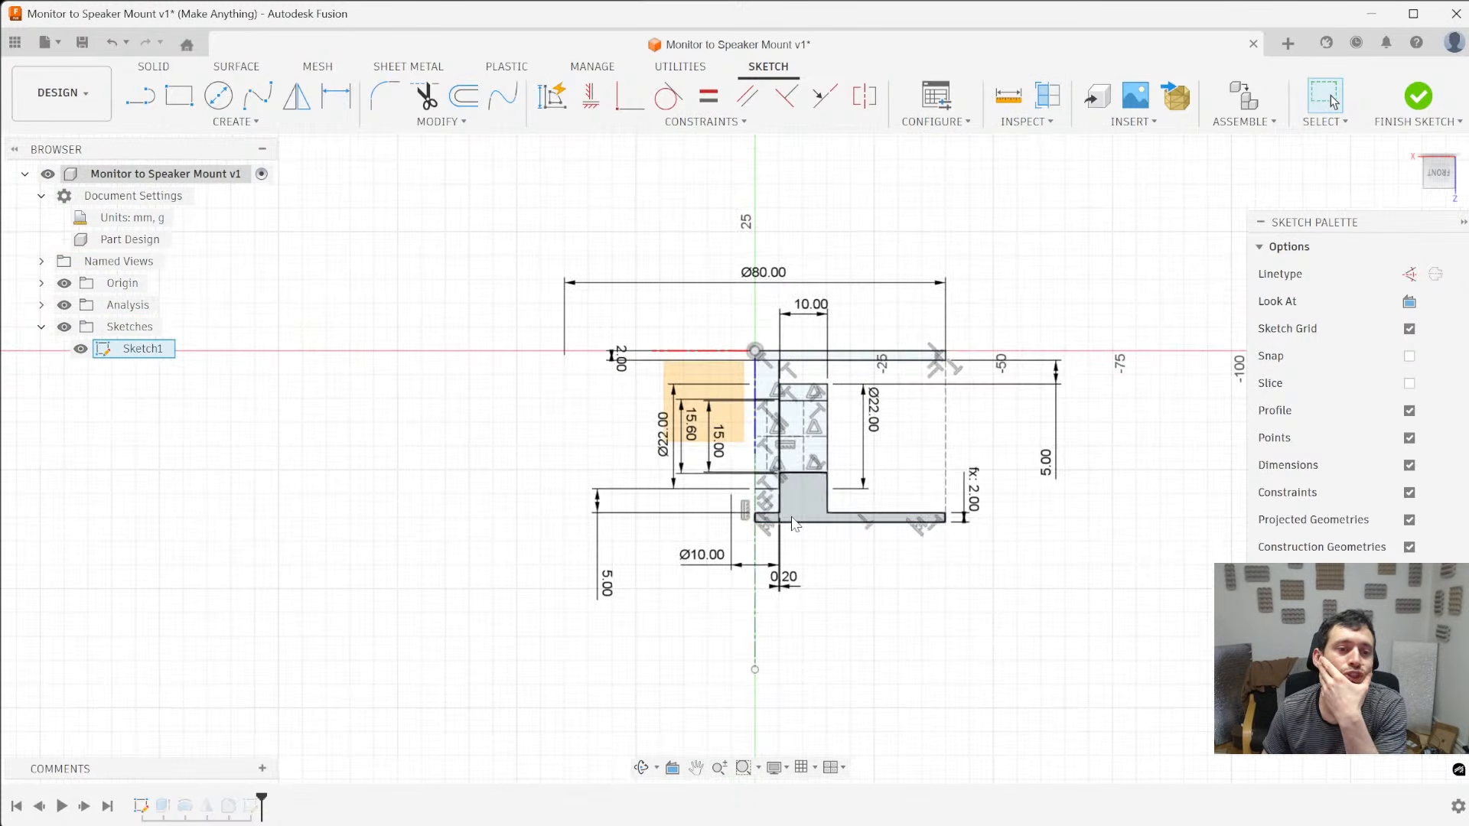
scroll(775, 528, "up", 3)
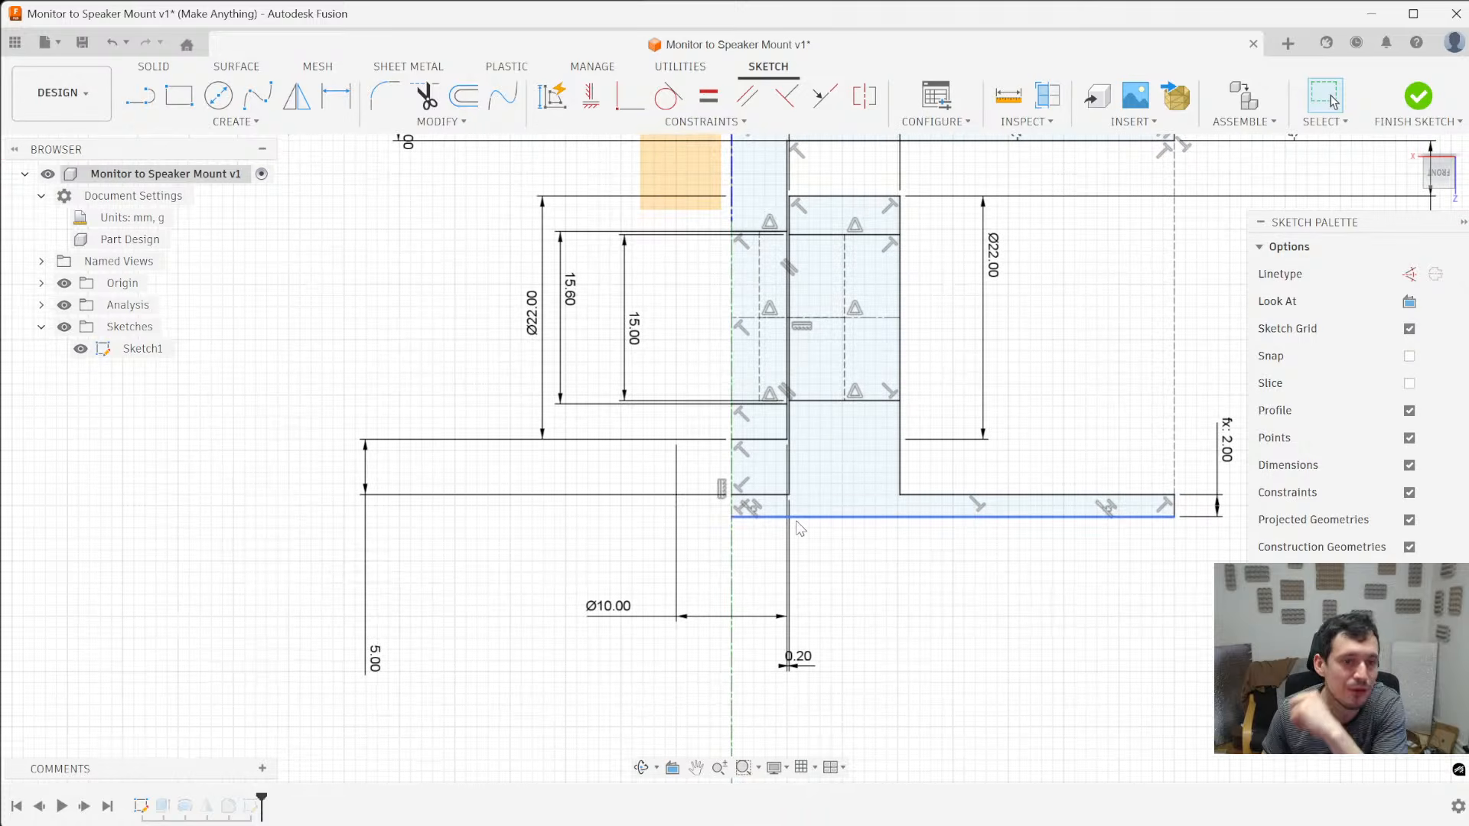
left_click(800, 520)
scroll(800, 528, "down", 3)
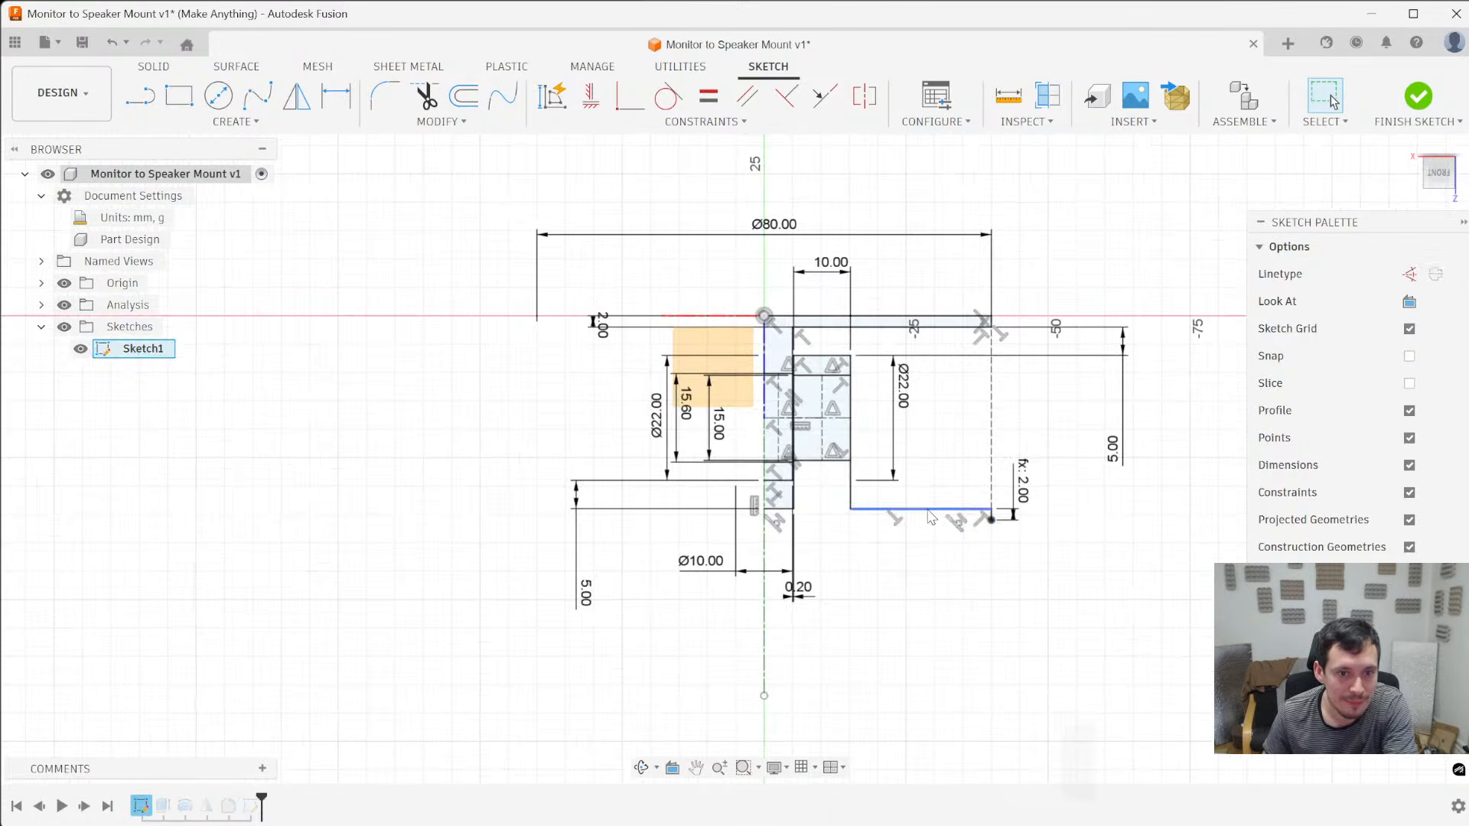
key("Delete")
left_click(773, 511)
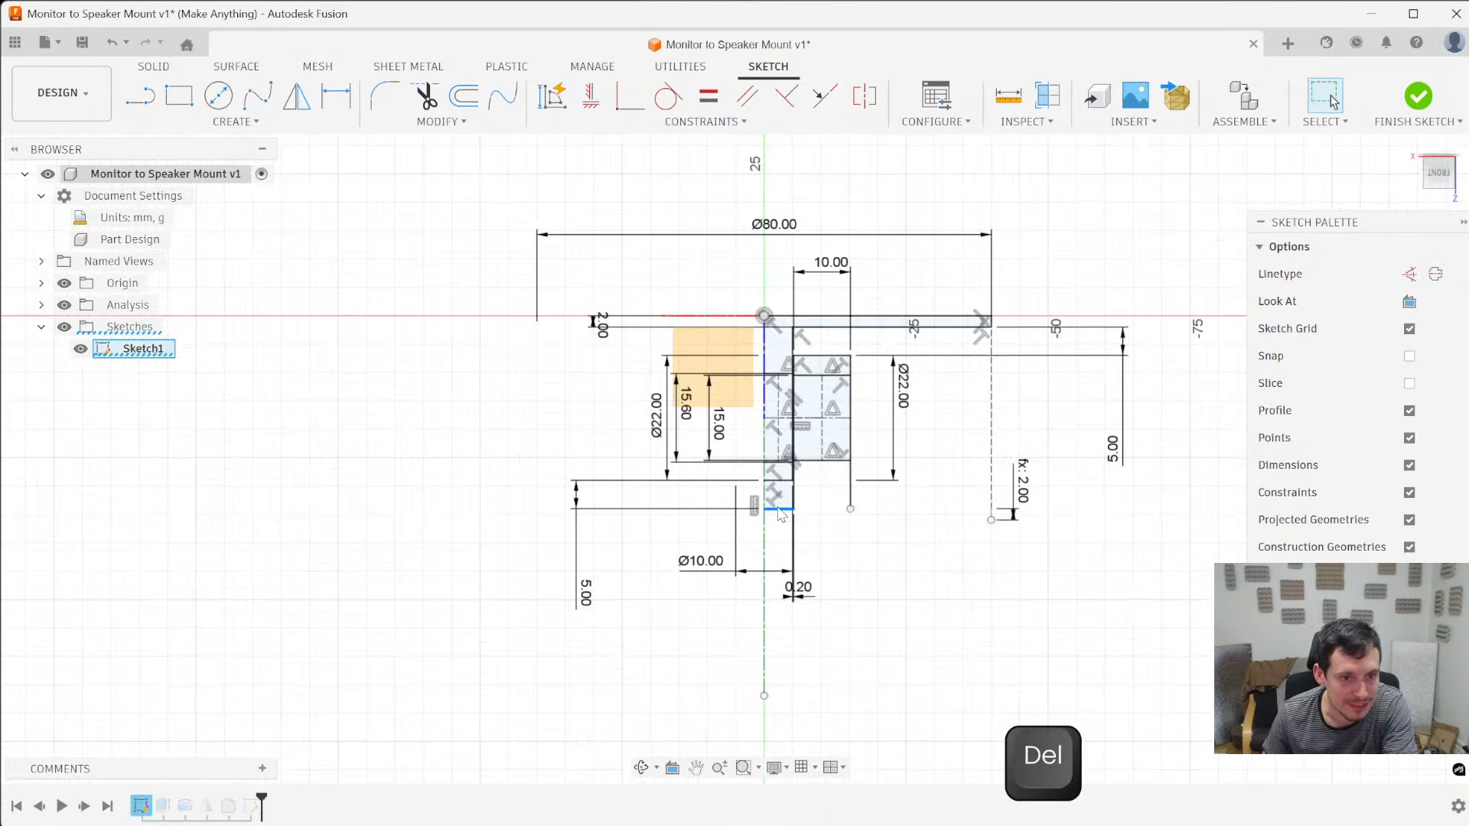
key("Delete")
- Extend the dashed construction line at the plate's outer edge down to about 50 mm below the origin, clearing the leftover geometry
scroll(987, 520, "up", 1)
left_click_drag(991, 521, 994, 564)
scroll(994, 563, "up", 4)
key("Delete")
scroll(997, 566, "down", 5)
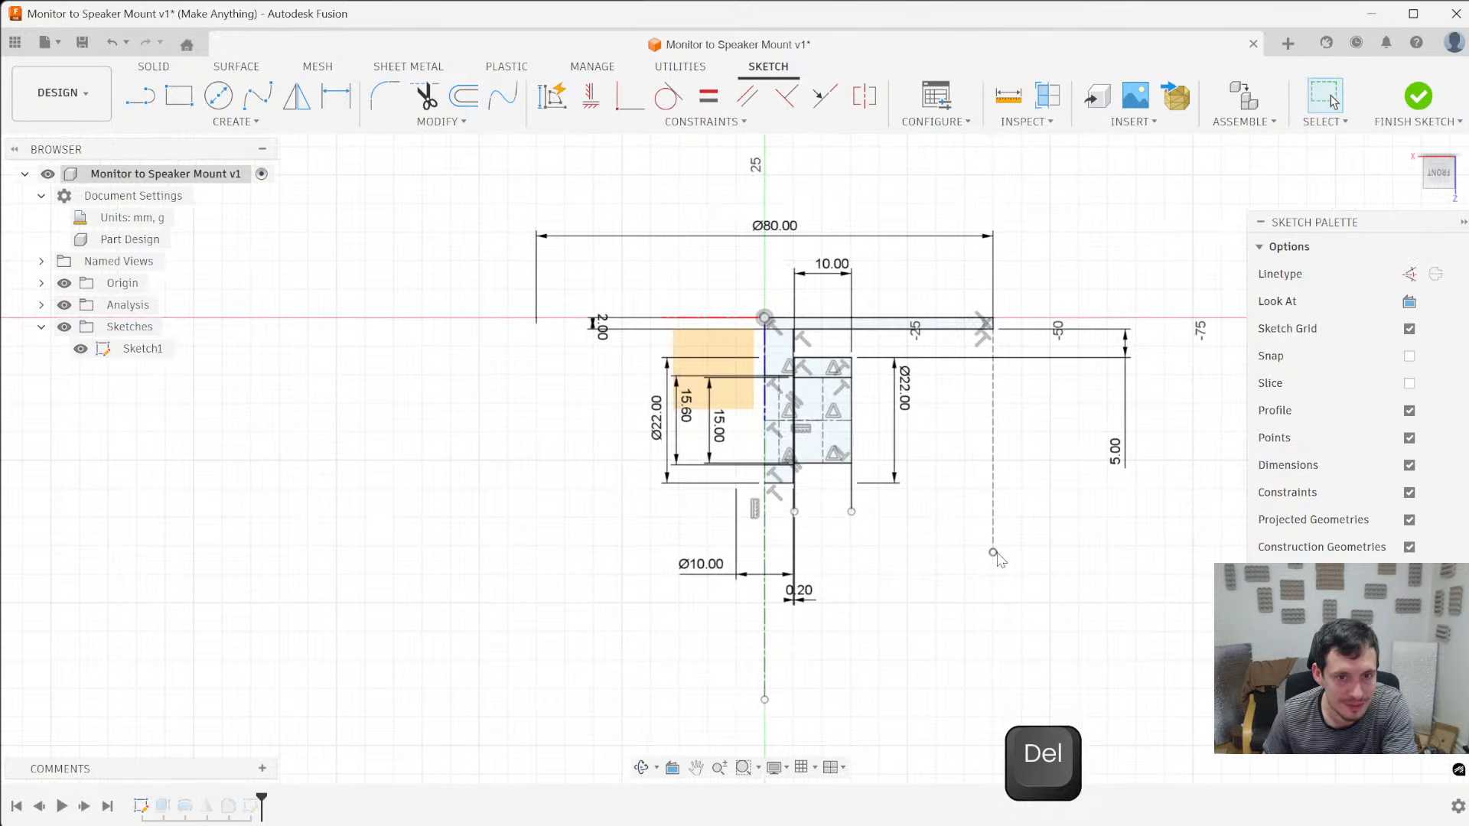
scroll(783, 400, "up", 3)
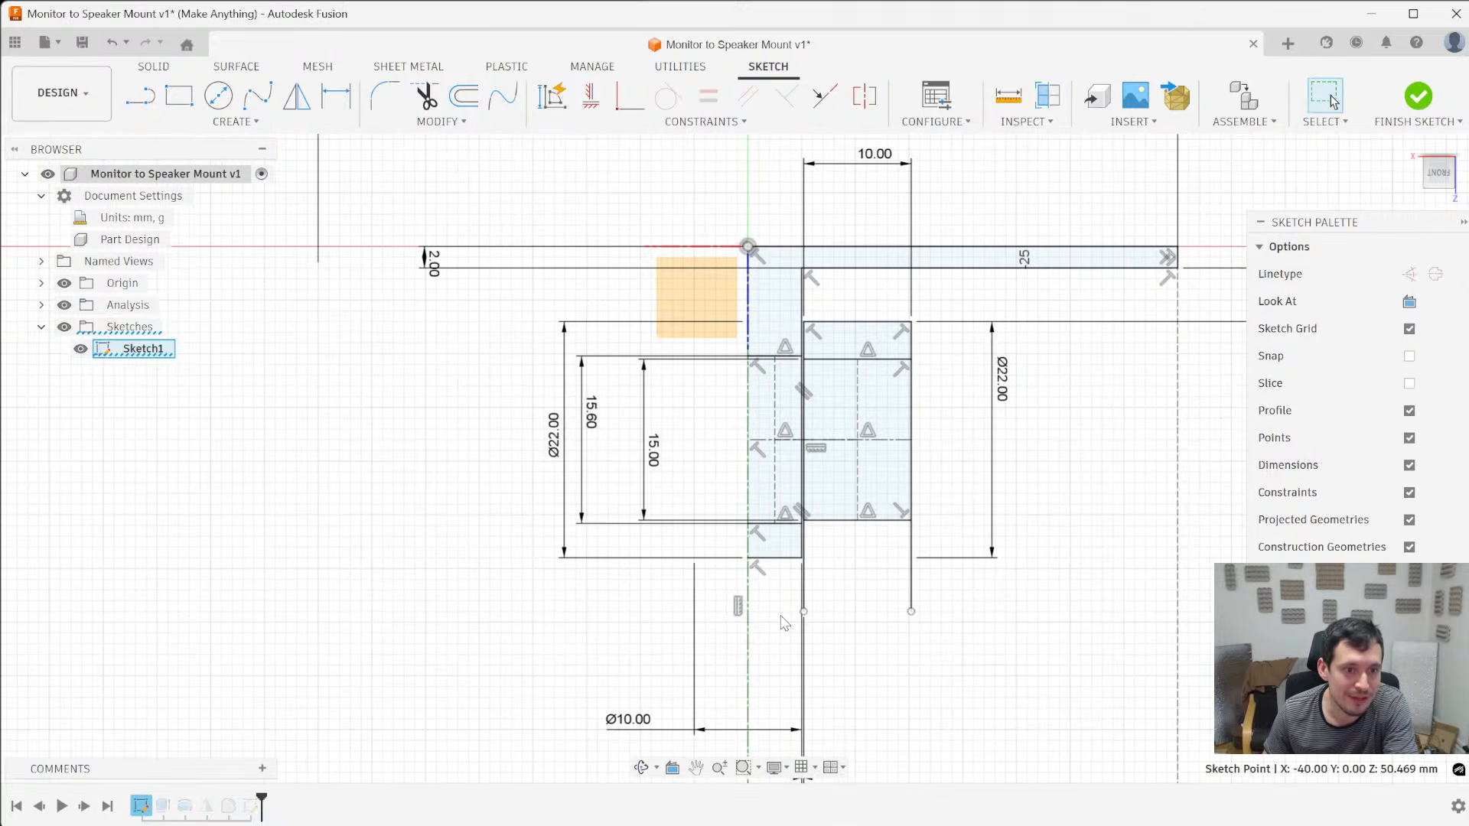
scroll(782, 618, "down", 2)
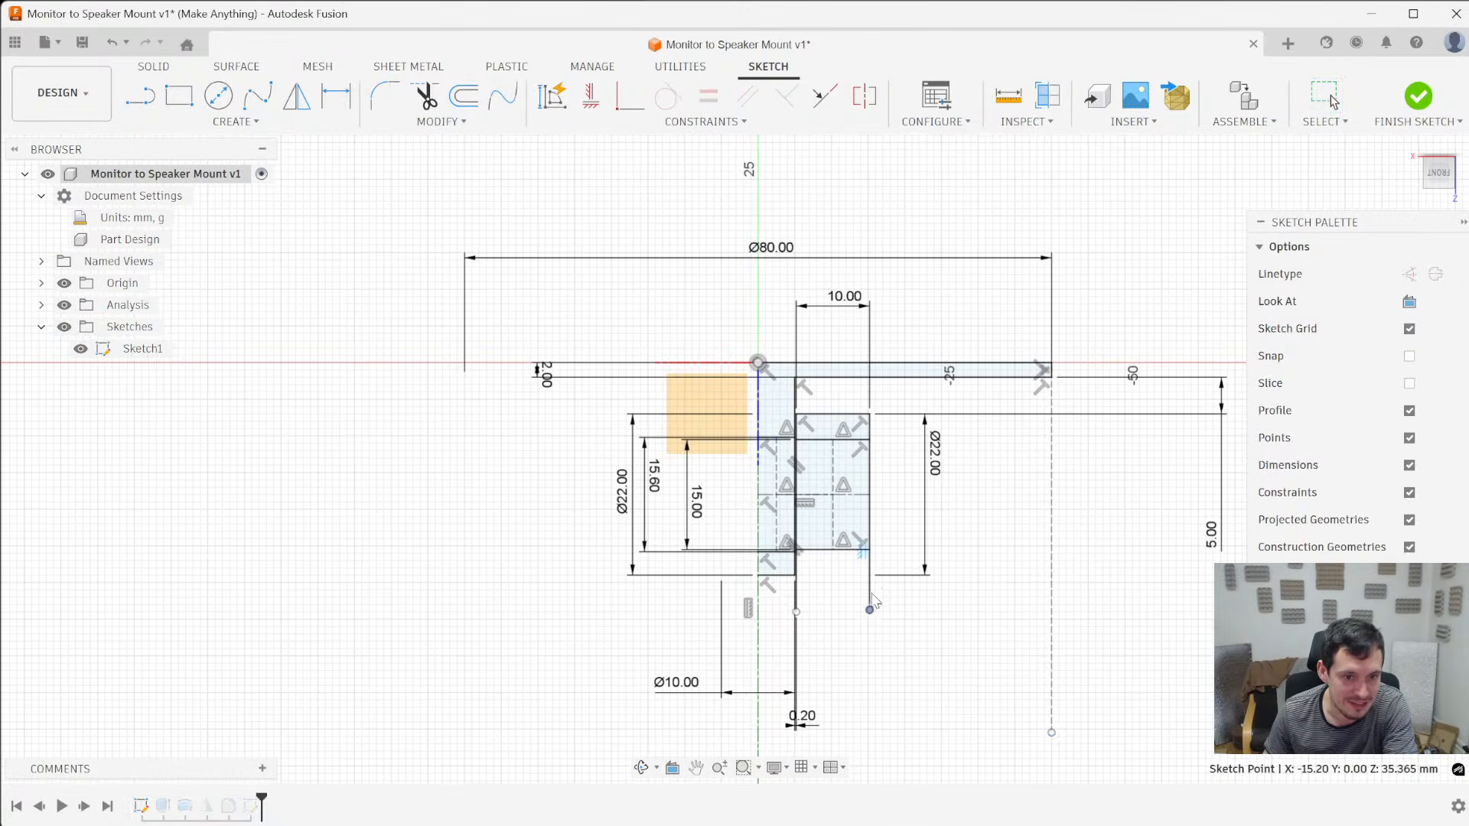
- Draw a horizontal line below the blue arm from the vertical centre axis to beyond the outer dashed construction line
key("l")
left_click(758, 596)
left_click(1156, 596)
key("Escape")
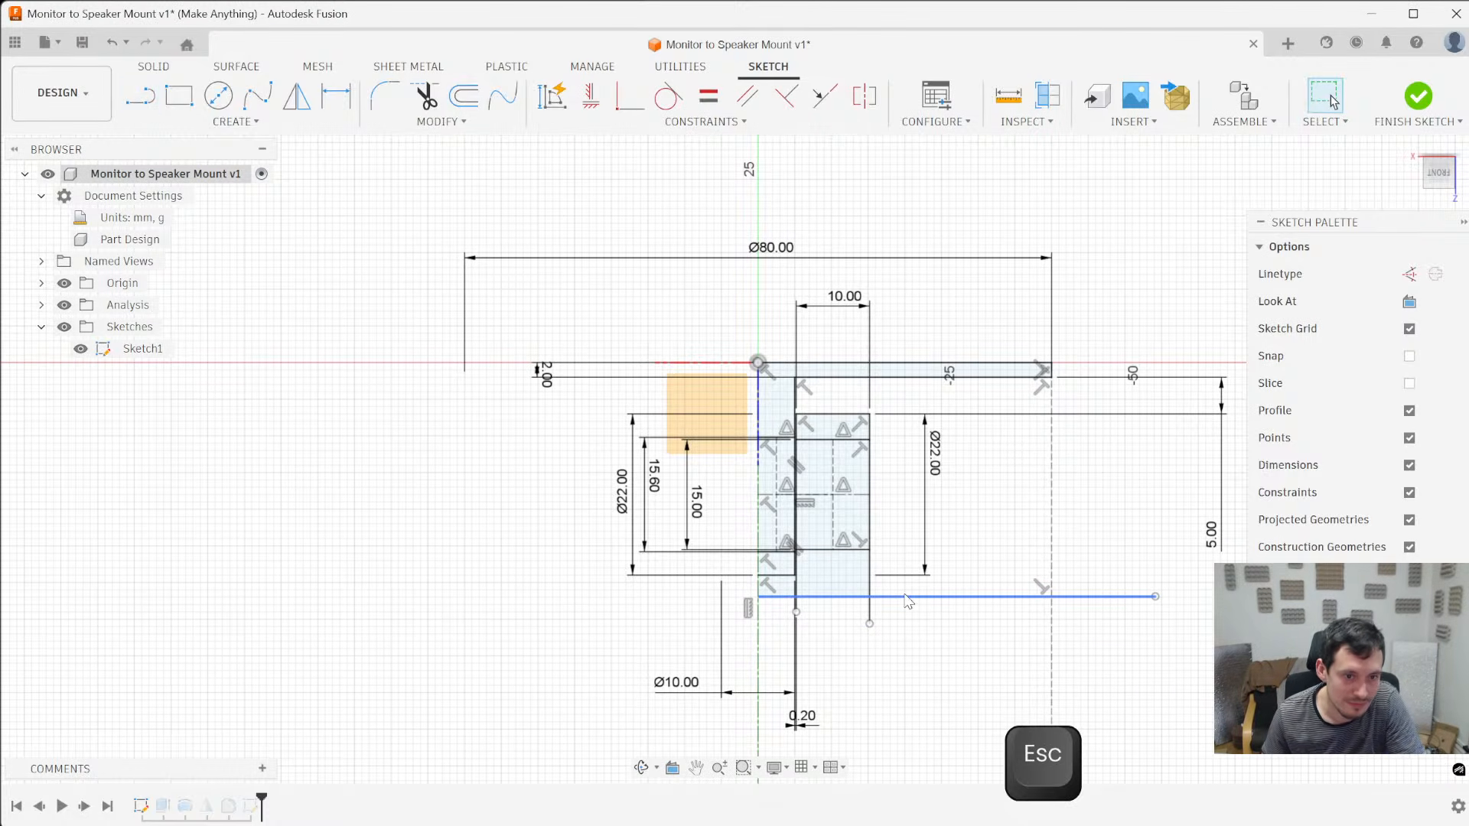
- Convert the new horizontal line to construction and constrain the lower endpoints of the outer arm's vertical edges onto it
left_click(907, 597)
key("x")
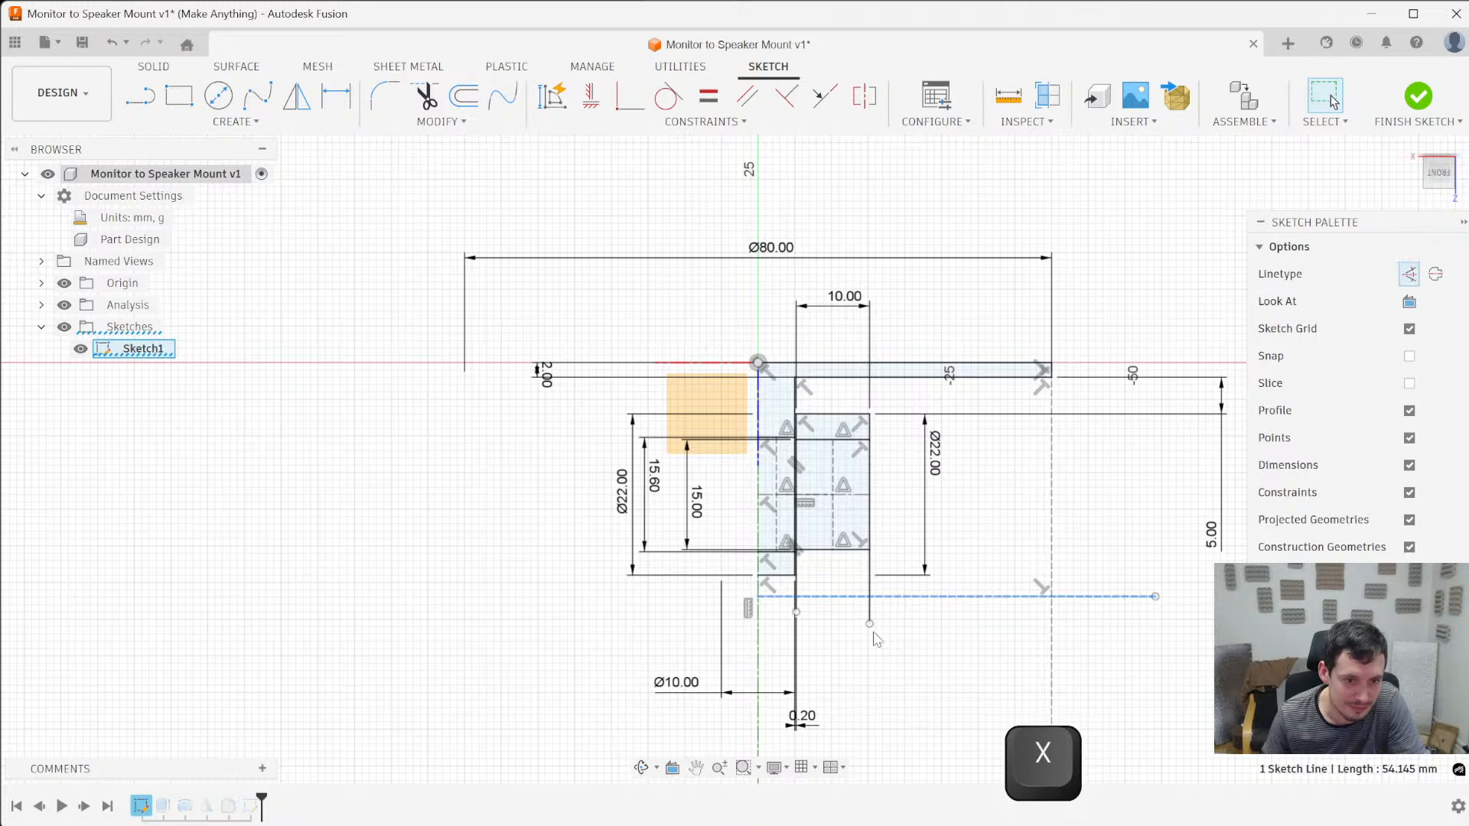
left_click(870, 624)
left_click(995, 597, "ctrl")
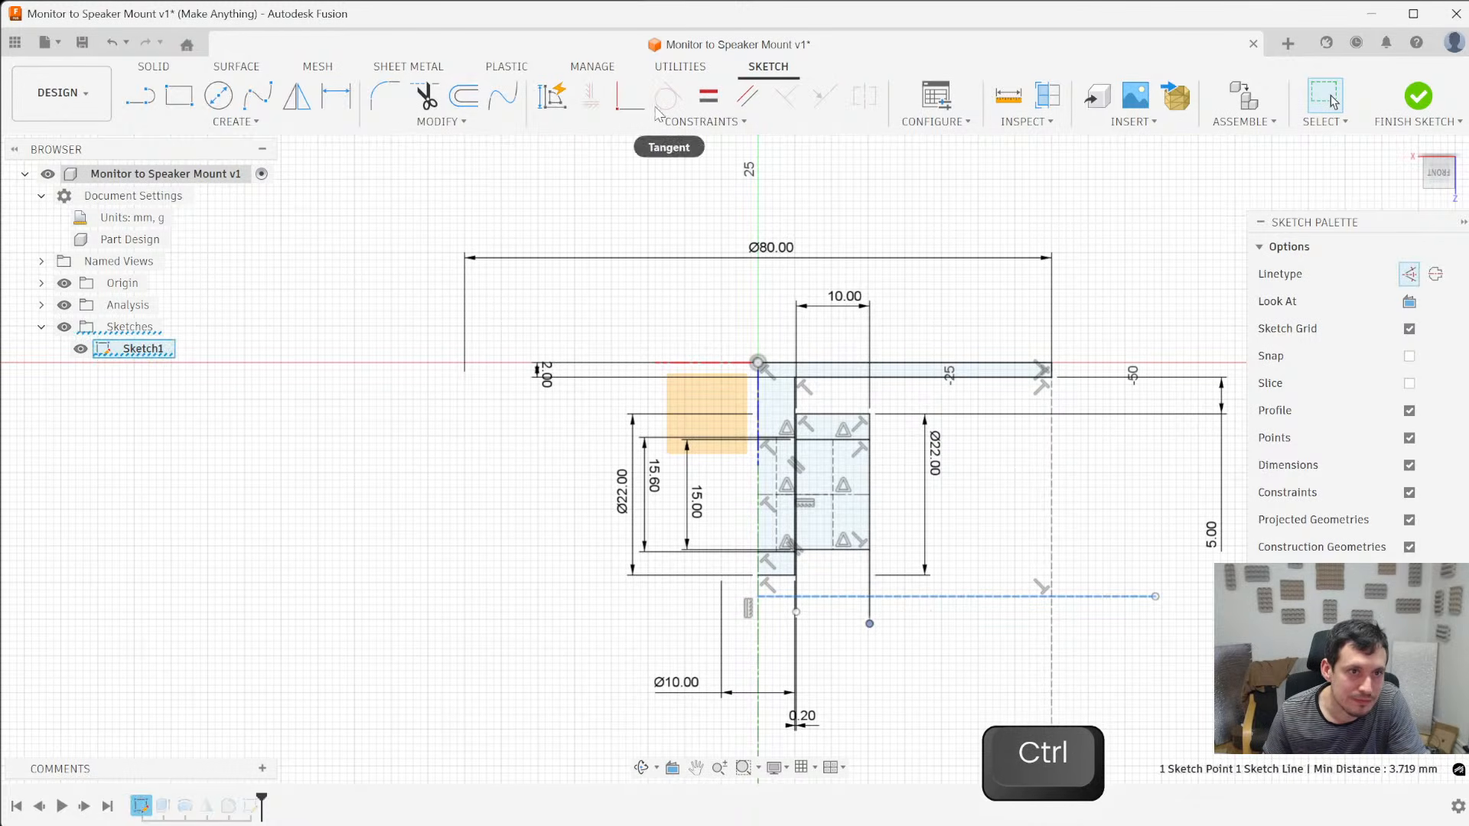
left_click(629, 95)
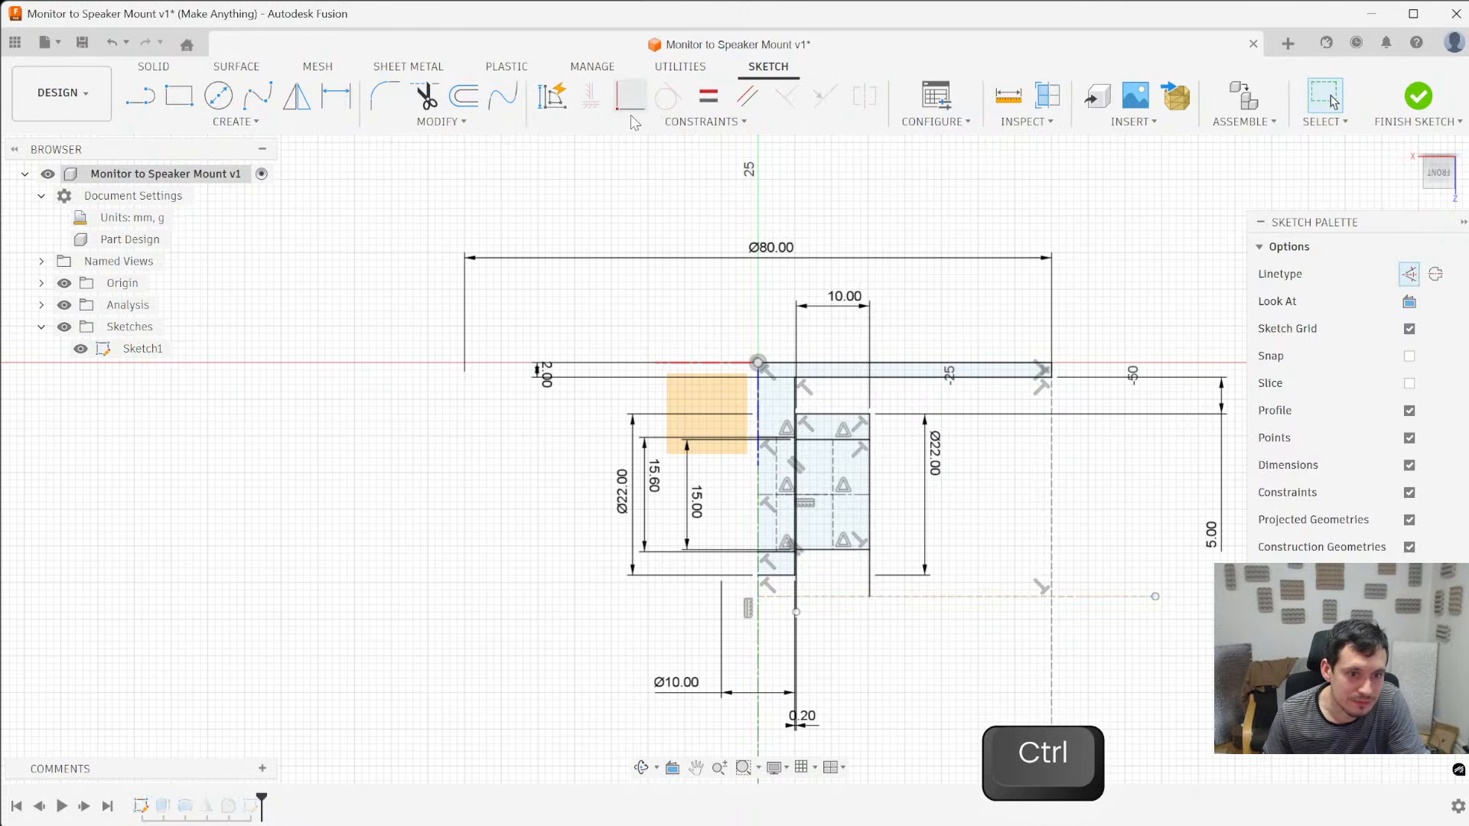
key("Escape")
left_click(814, 598)
scroll(814, 604, "up", 4)
scroll(811, 612, "up", 1)
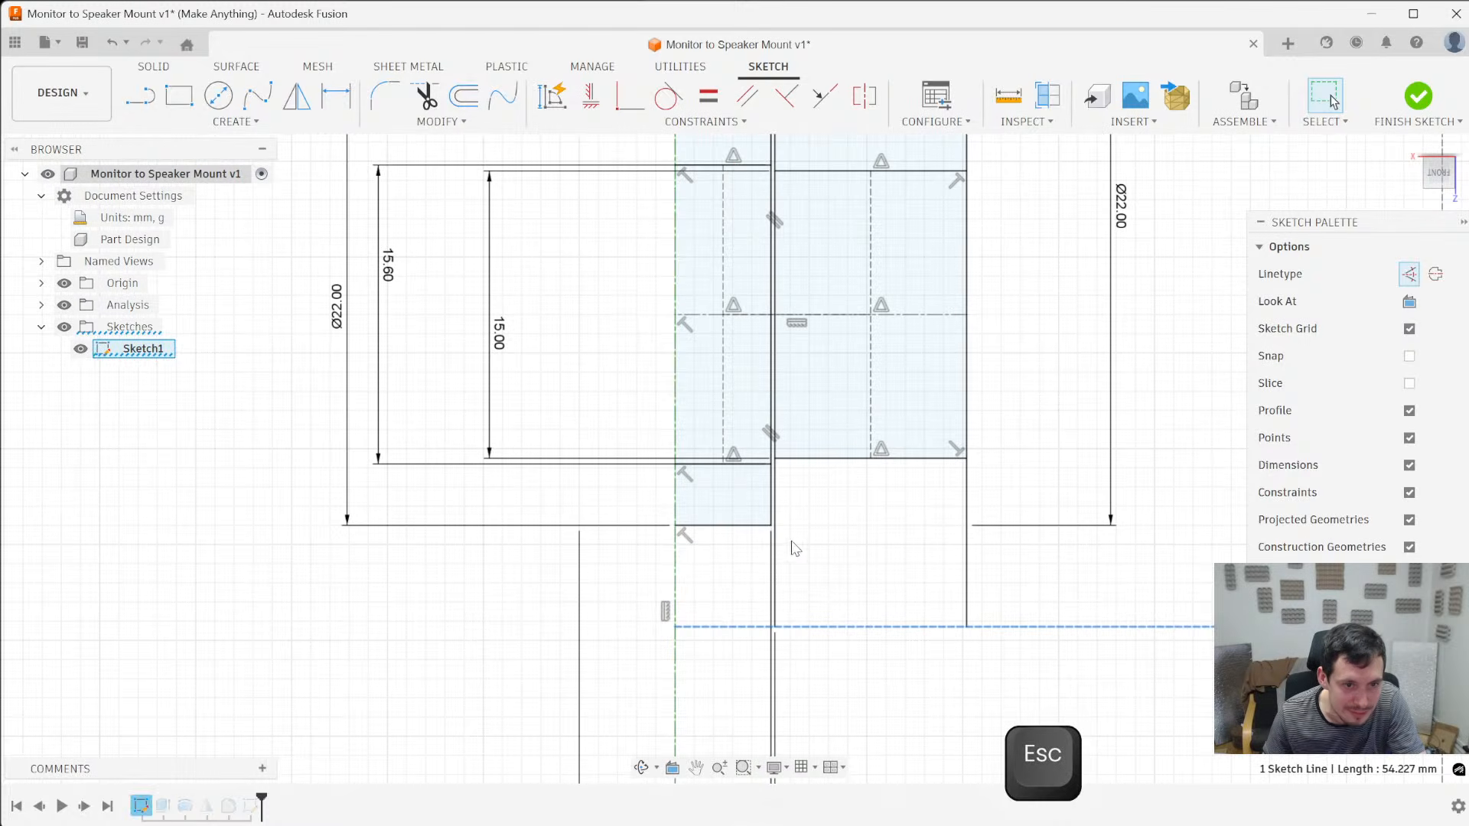
- Shift the horizontal construction line slightly closer to the arms and turn it into a centerline
left_click_drag(794, 626, 795, 596)
right_click(796, 596)
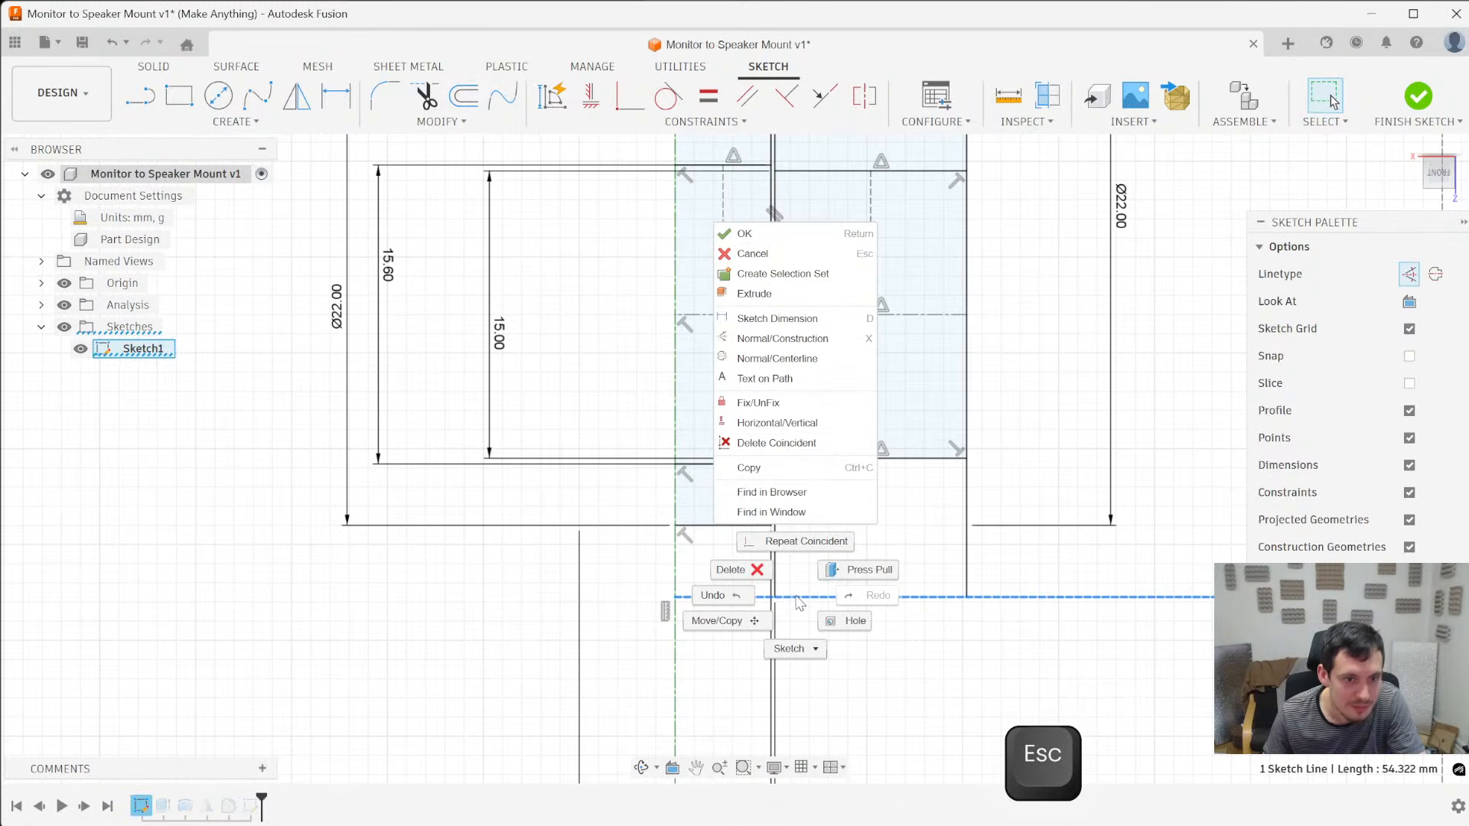
left_click(814, 362)
scroll(889, 529, "down", 4)
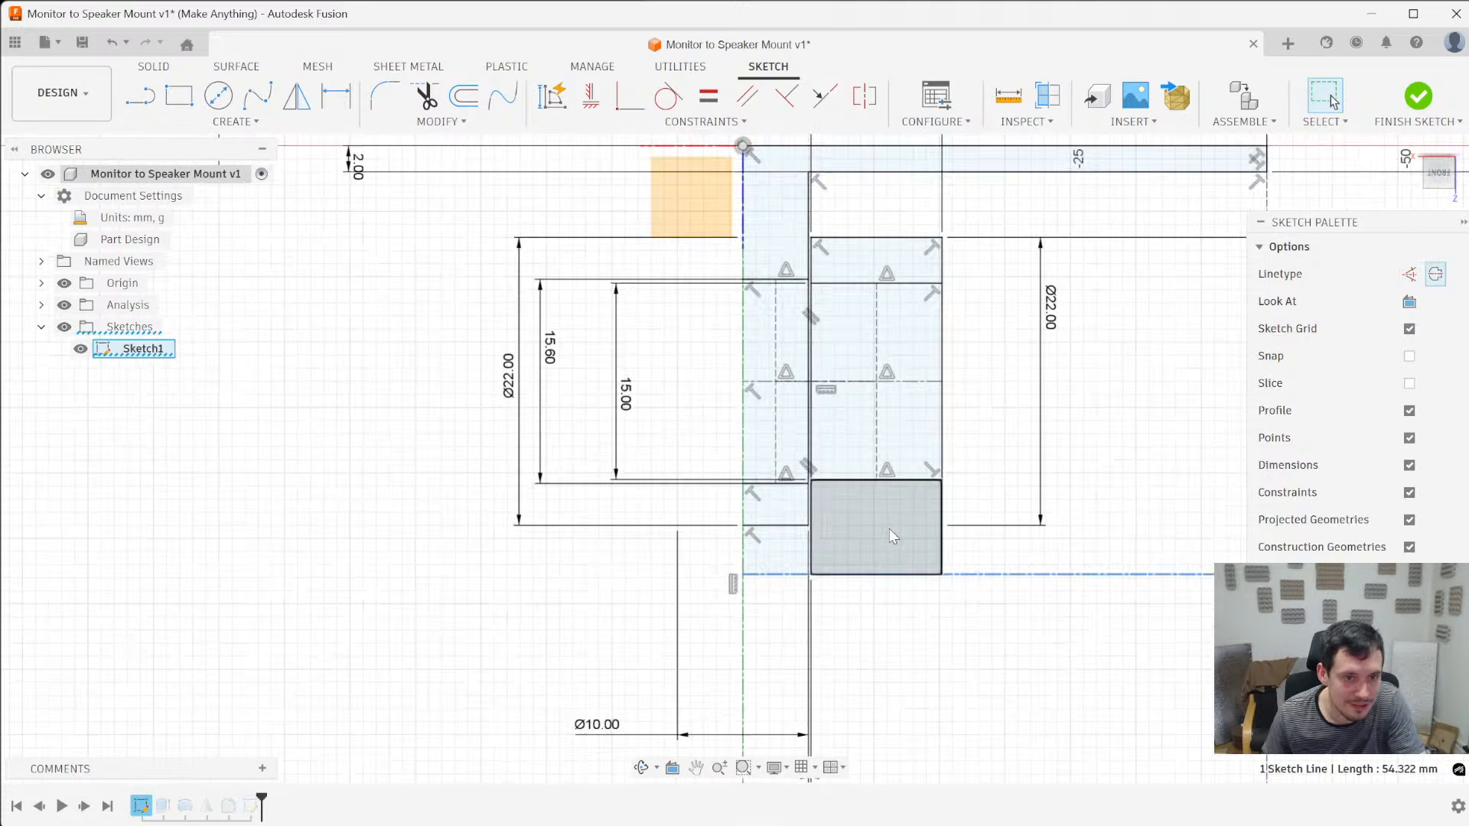
key("Escape")
left_click(925, 544)
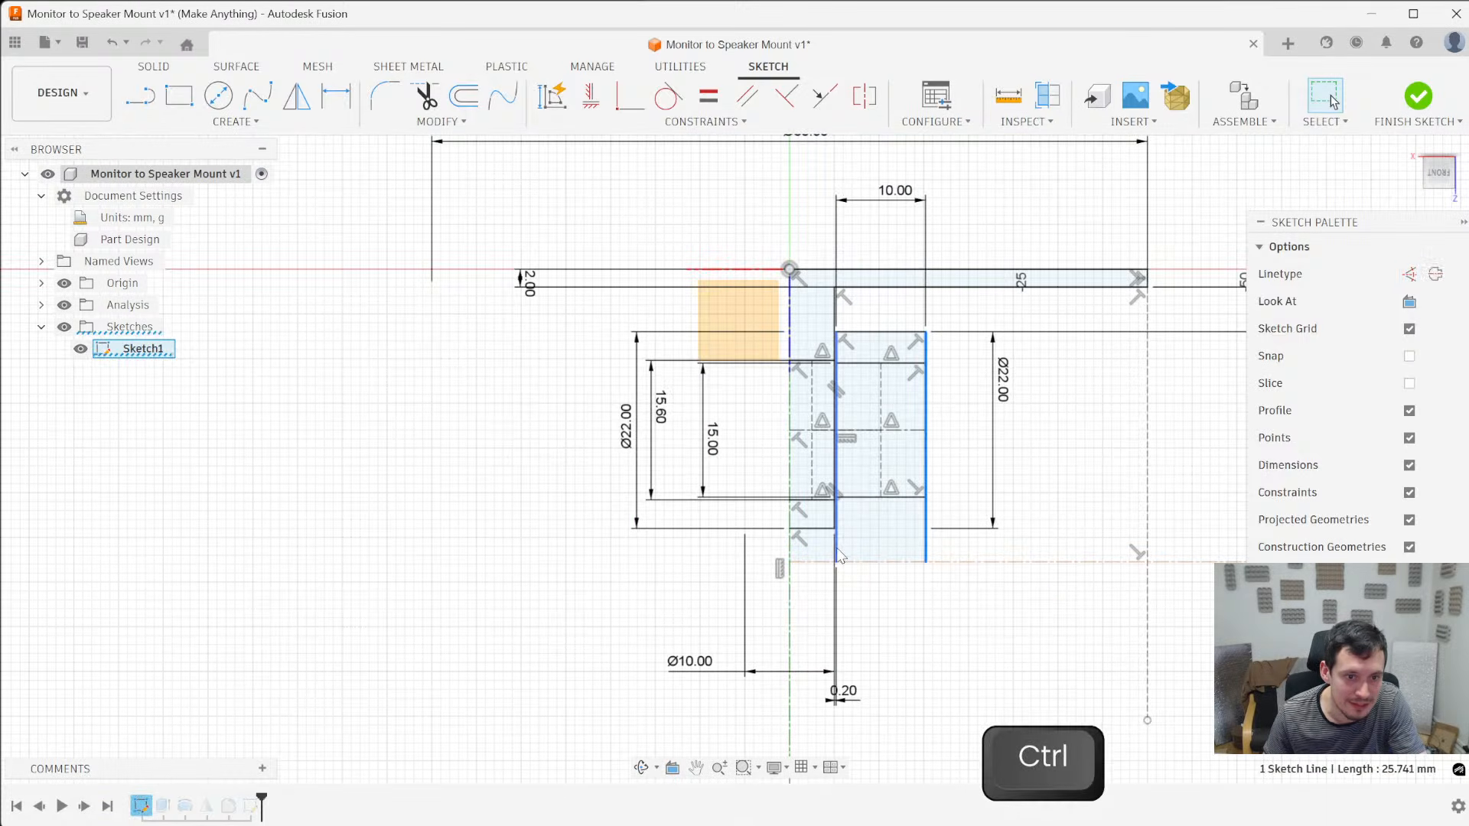
left_click(1028, 459)
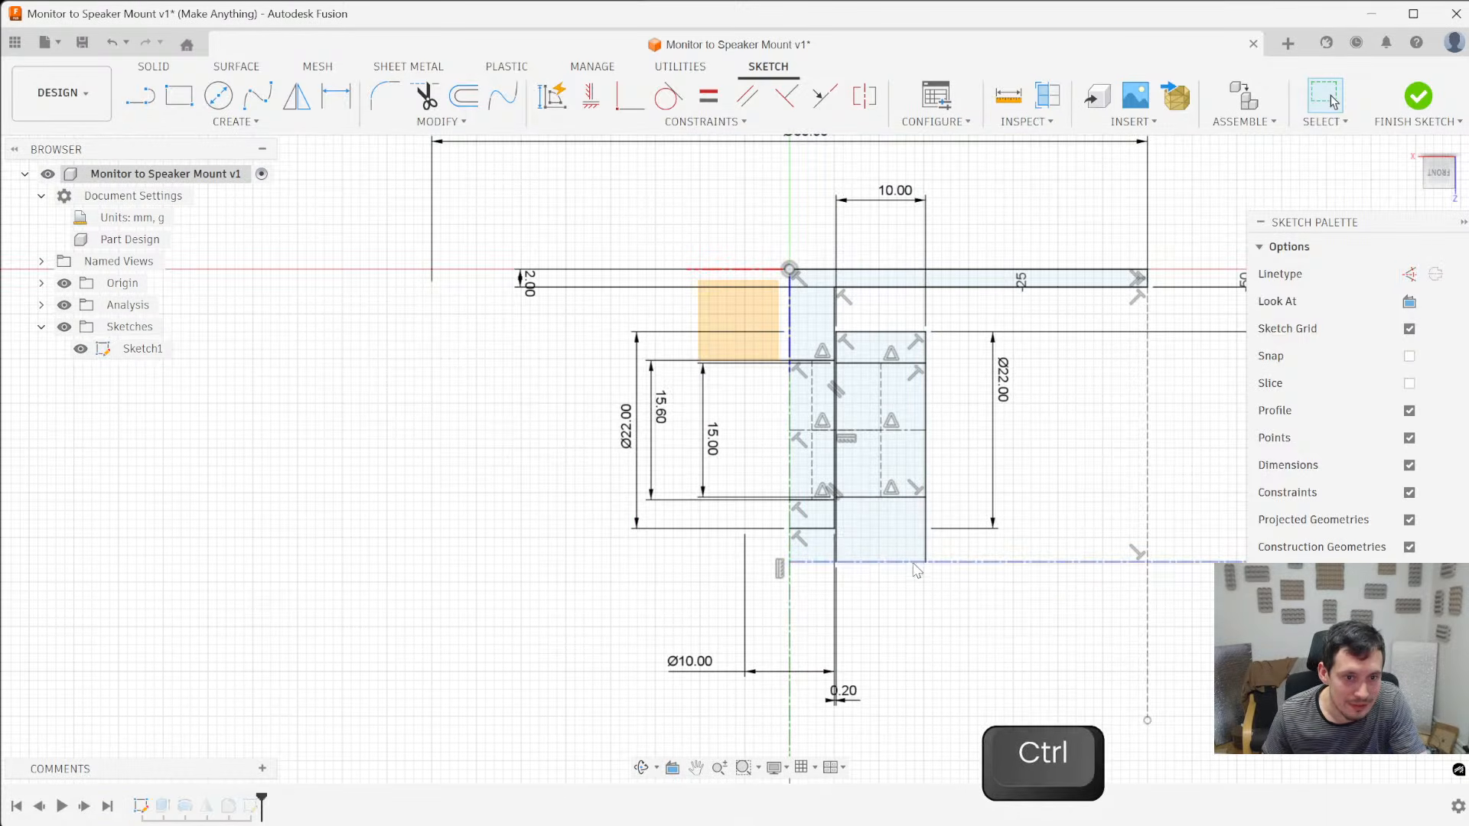
left_click_drag(913, 563, 913, 549)
scroll(803, 559, "down", 5)
scroll(776, 570, "up", 6)
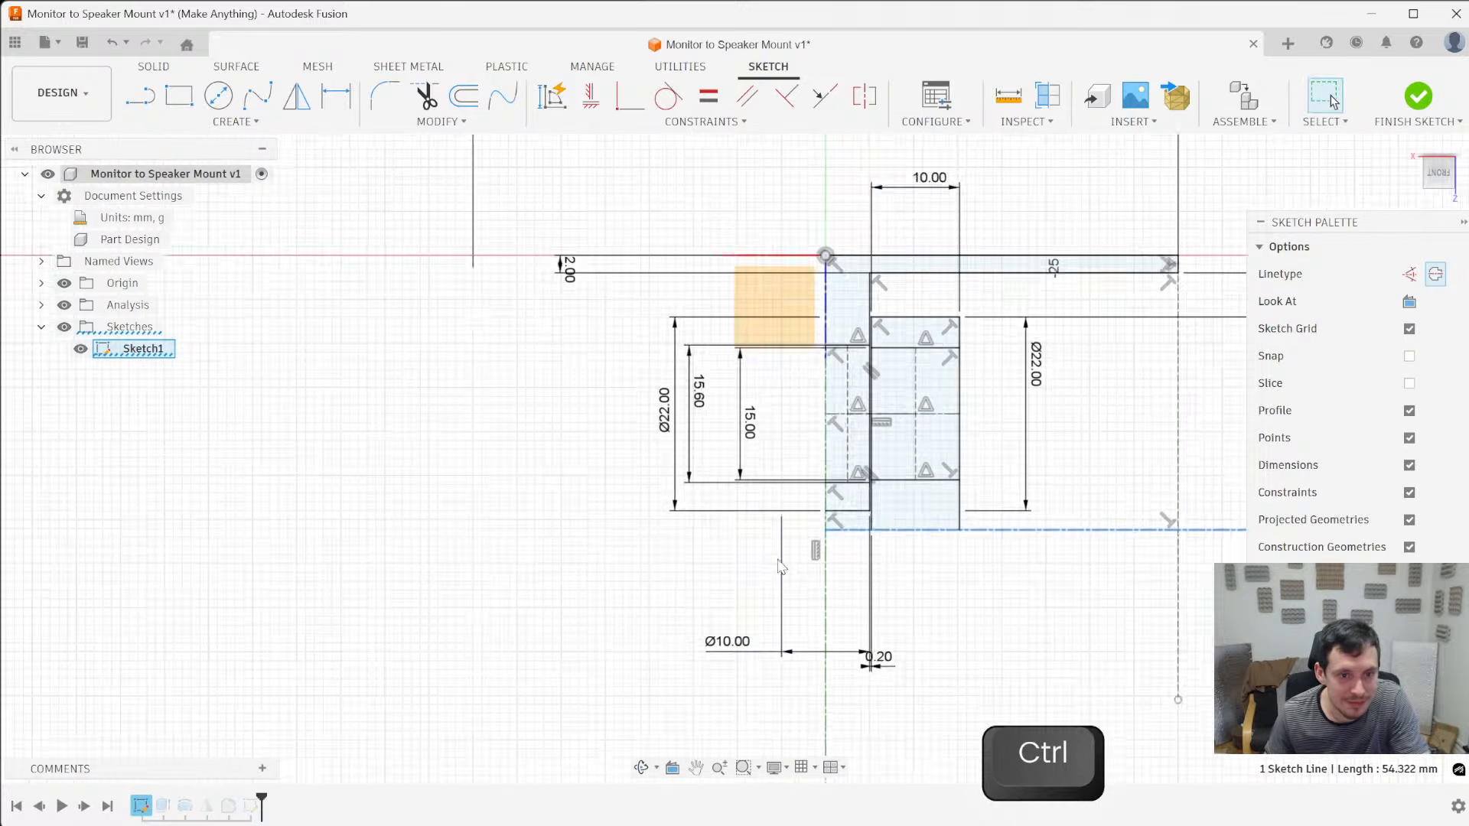
scroll(904, 561, "down", 4)
scroll(909, 567, "down", 2)
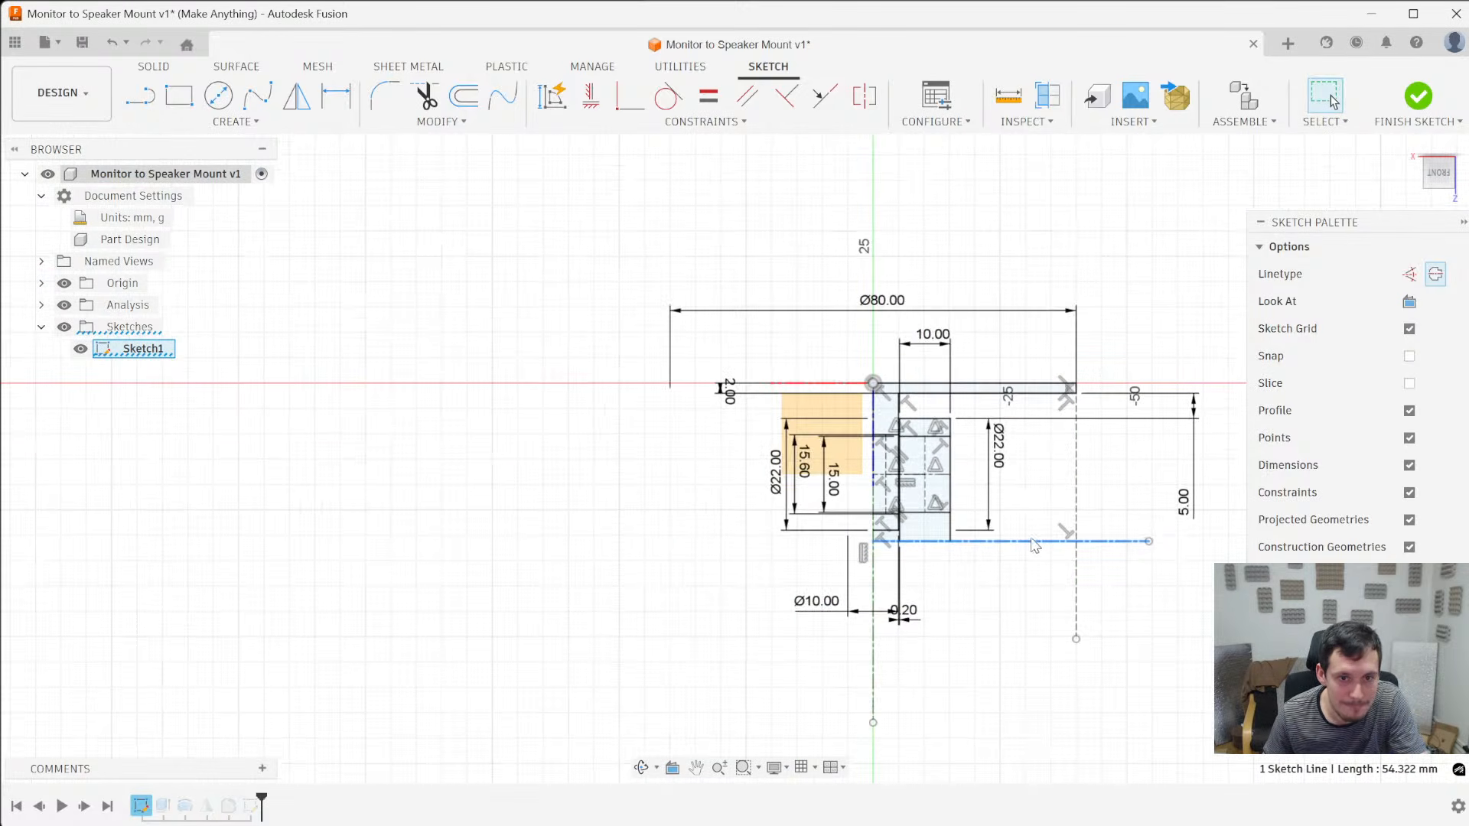
- Add a 60 mm diameter dimension between the upper plate's underside and the horizontal centerline, and finish the sketch
key("d")
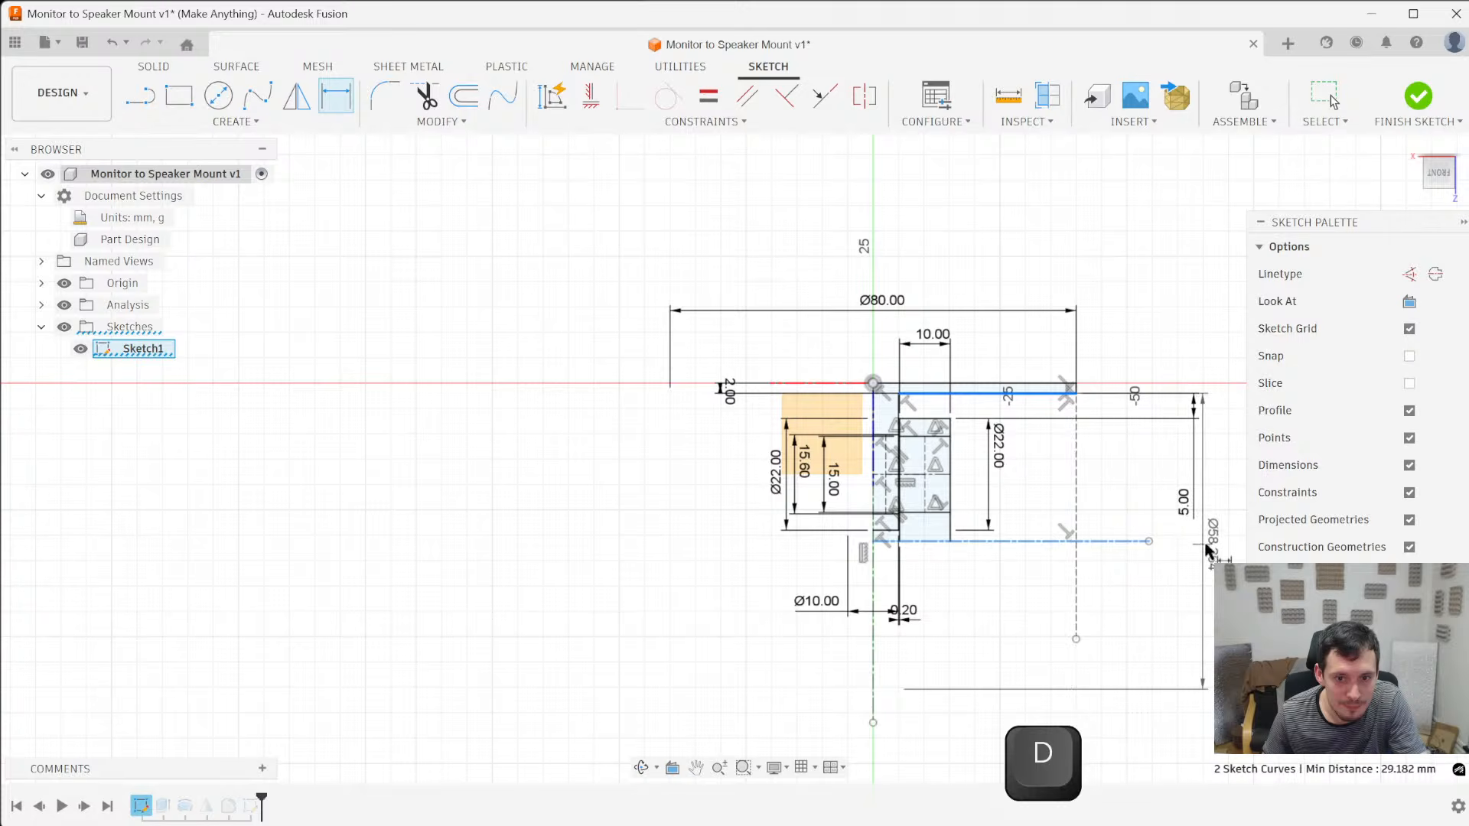
left_click(1222, 552)
scroll(649, 613, "down", 3)
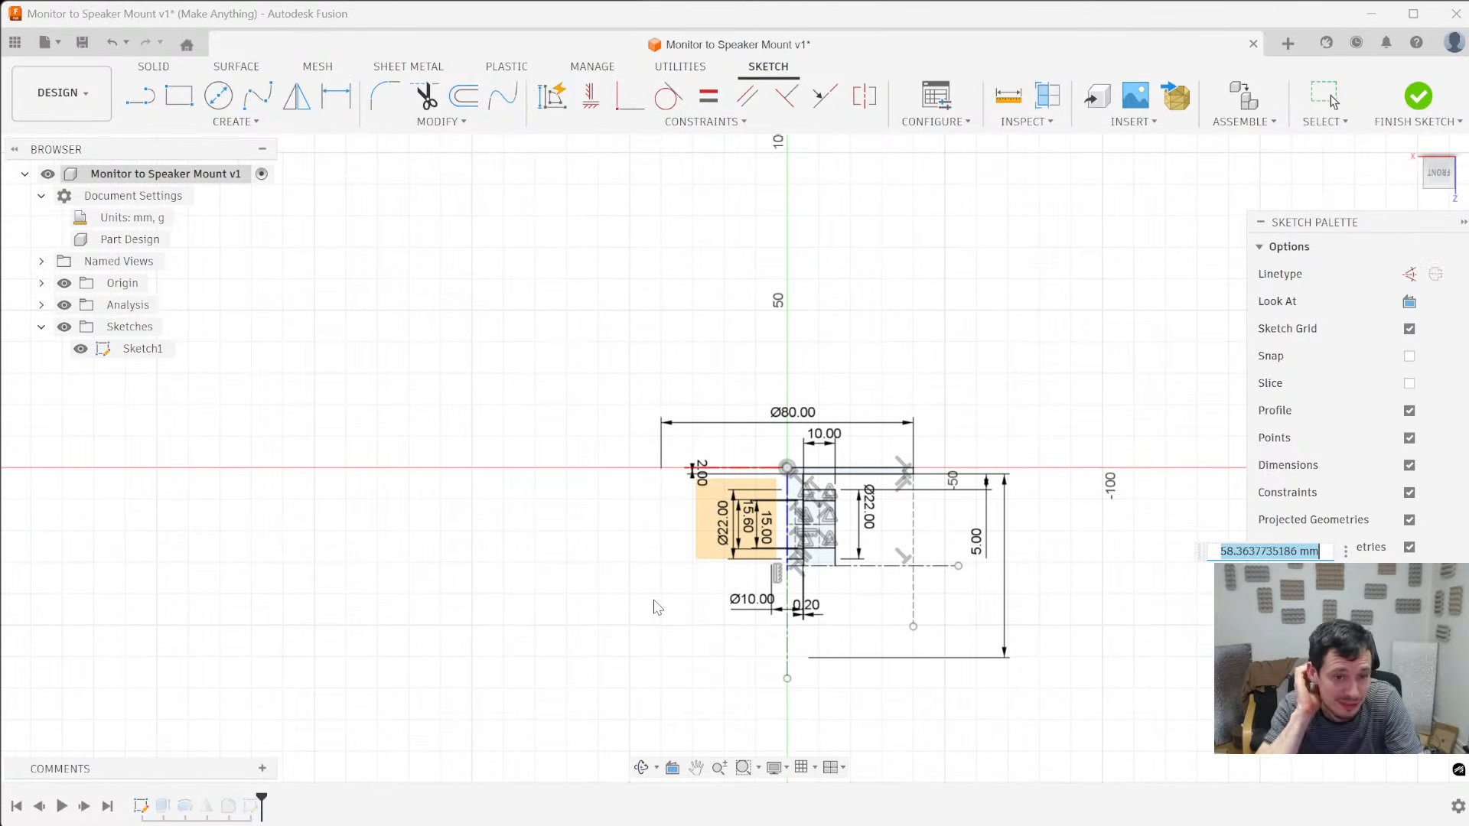
type("60")
key("Return")
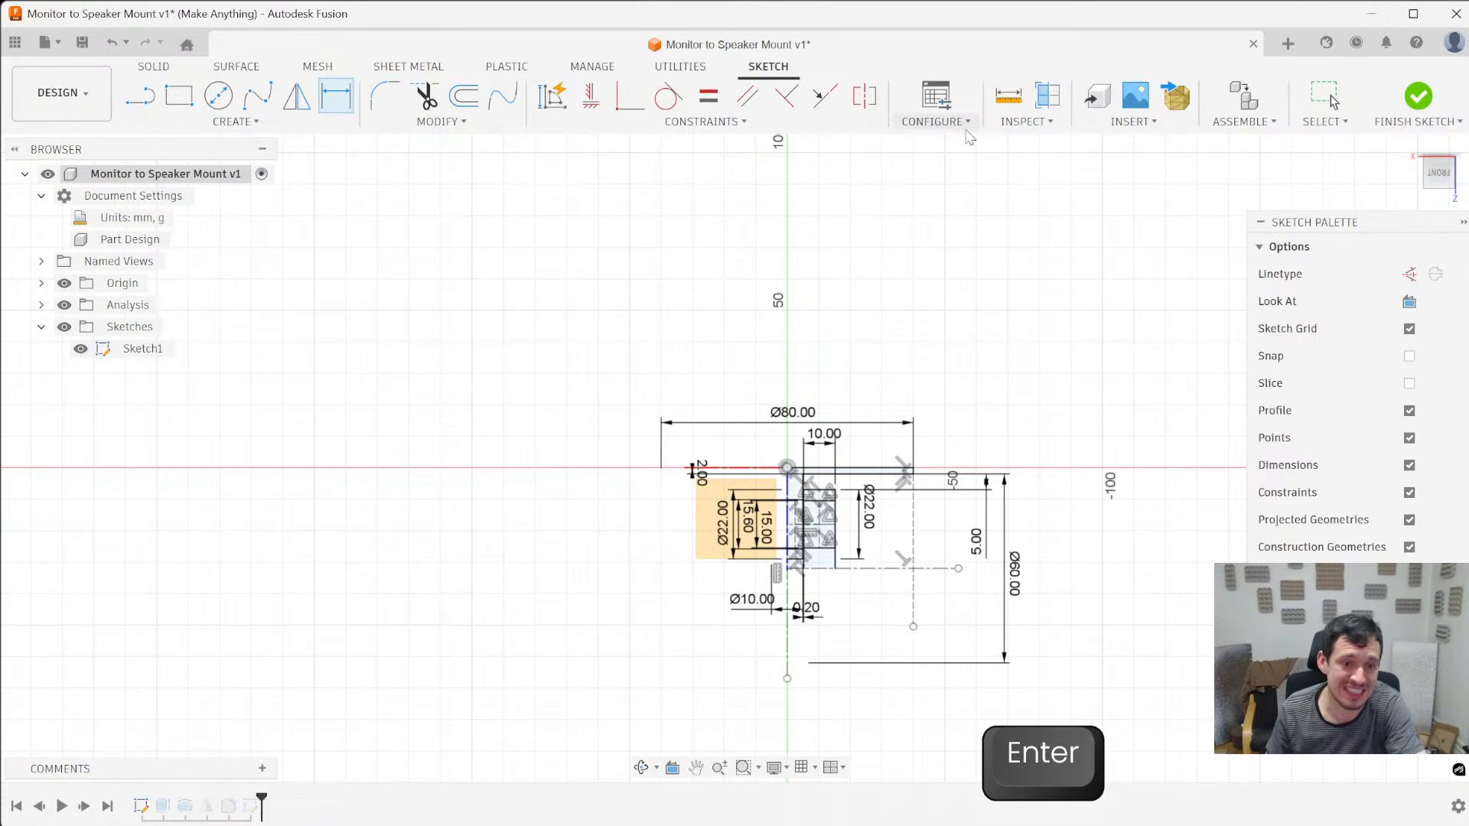
left_click(1421, 95)
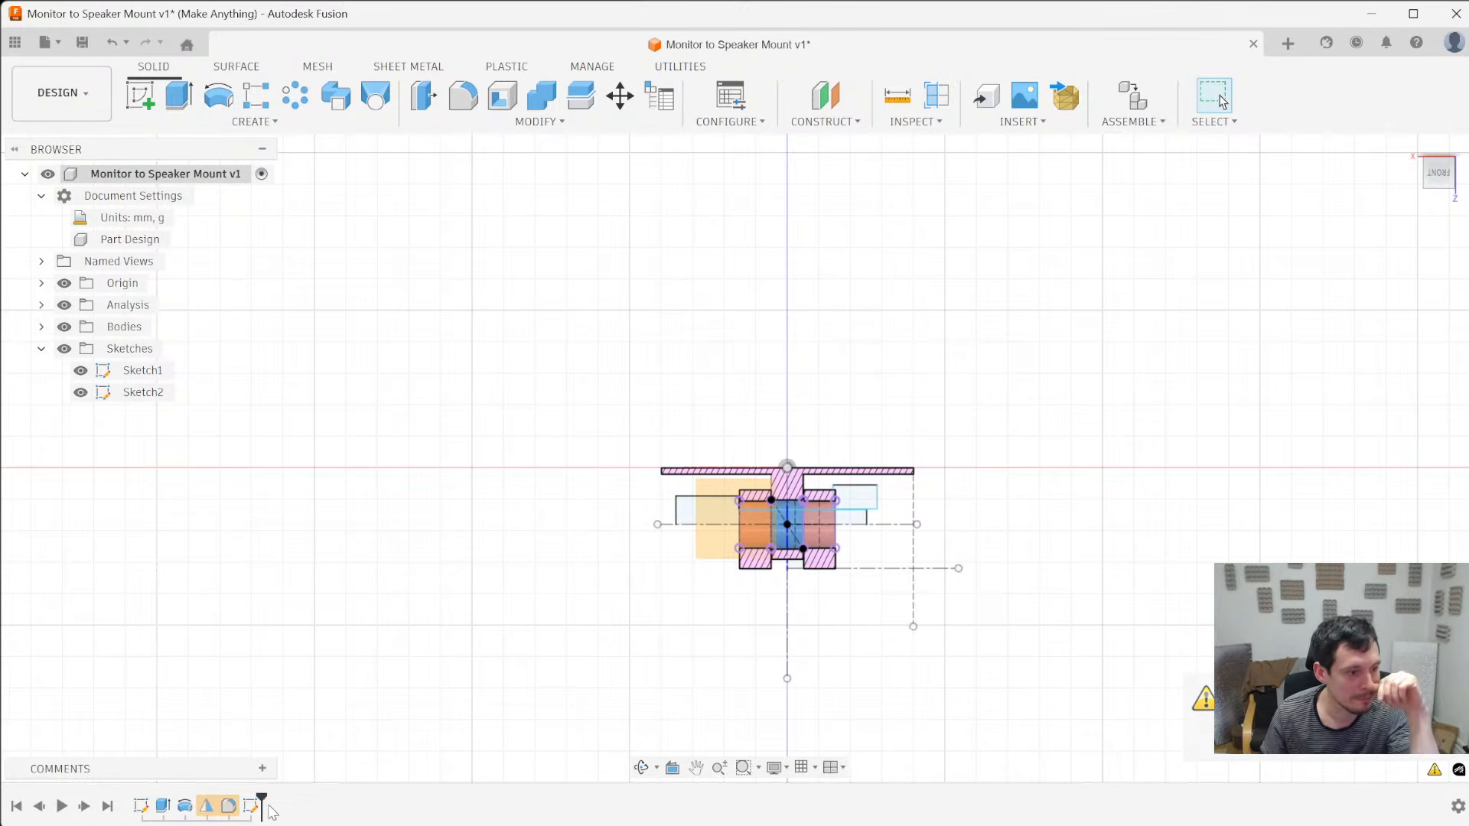
- Roll the timeline back to the first extrusion and check its profile selection, accepting the existing settings
left_click_drag(261, 800, 153, 799)
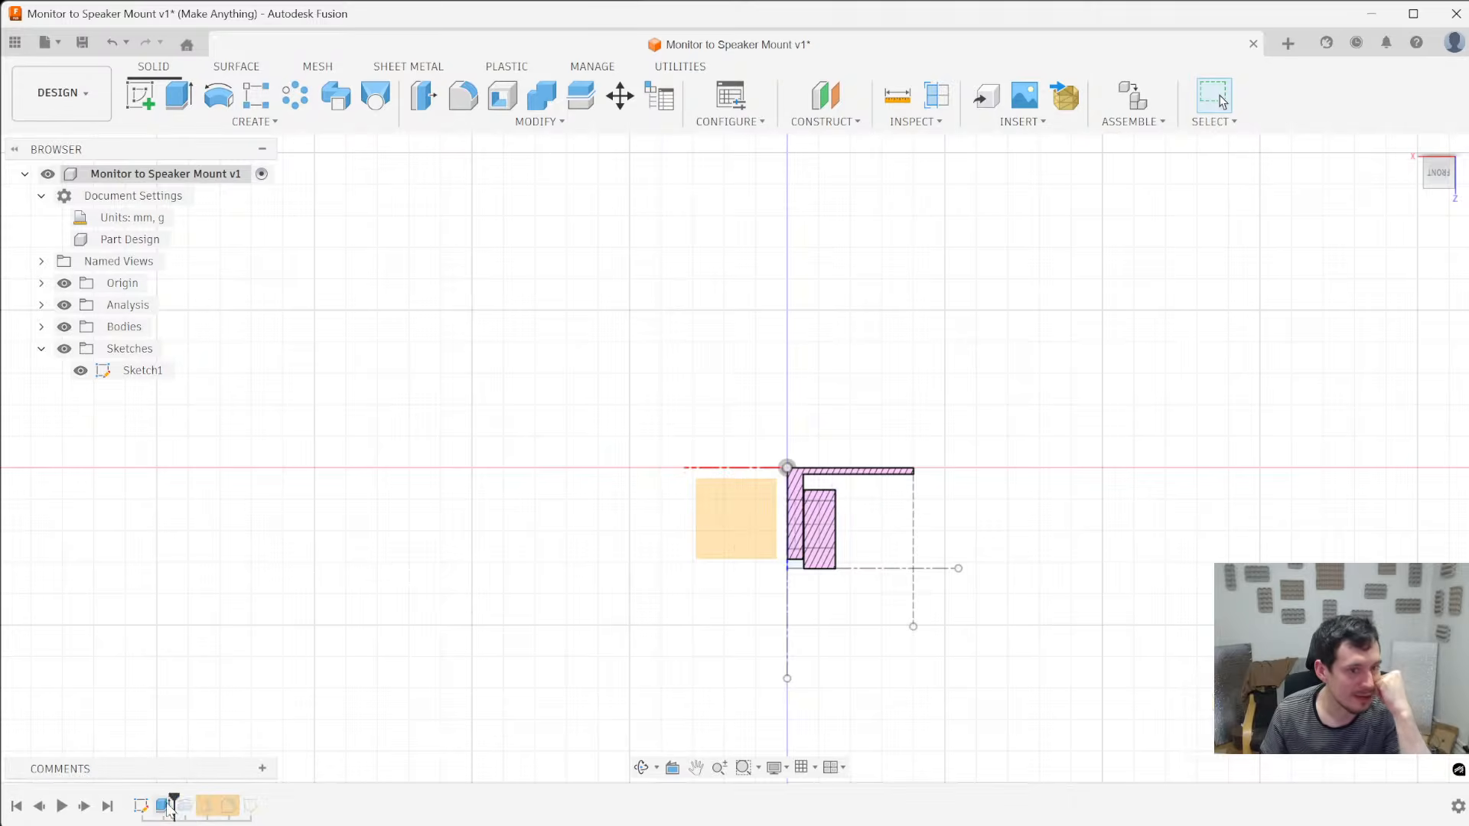
right_click(162, 805)
left_click(222, 672)
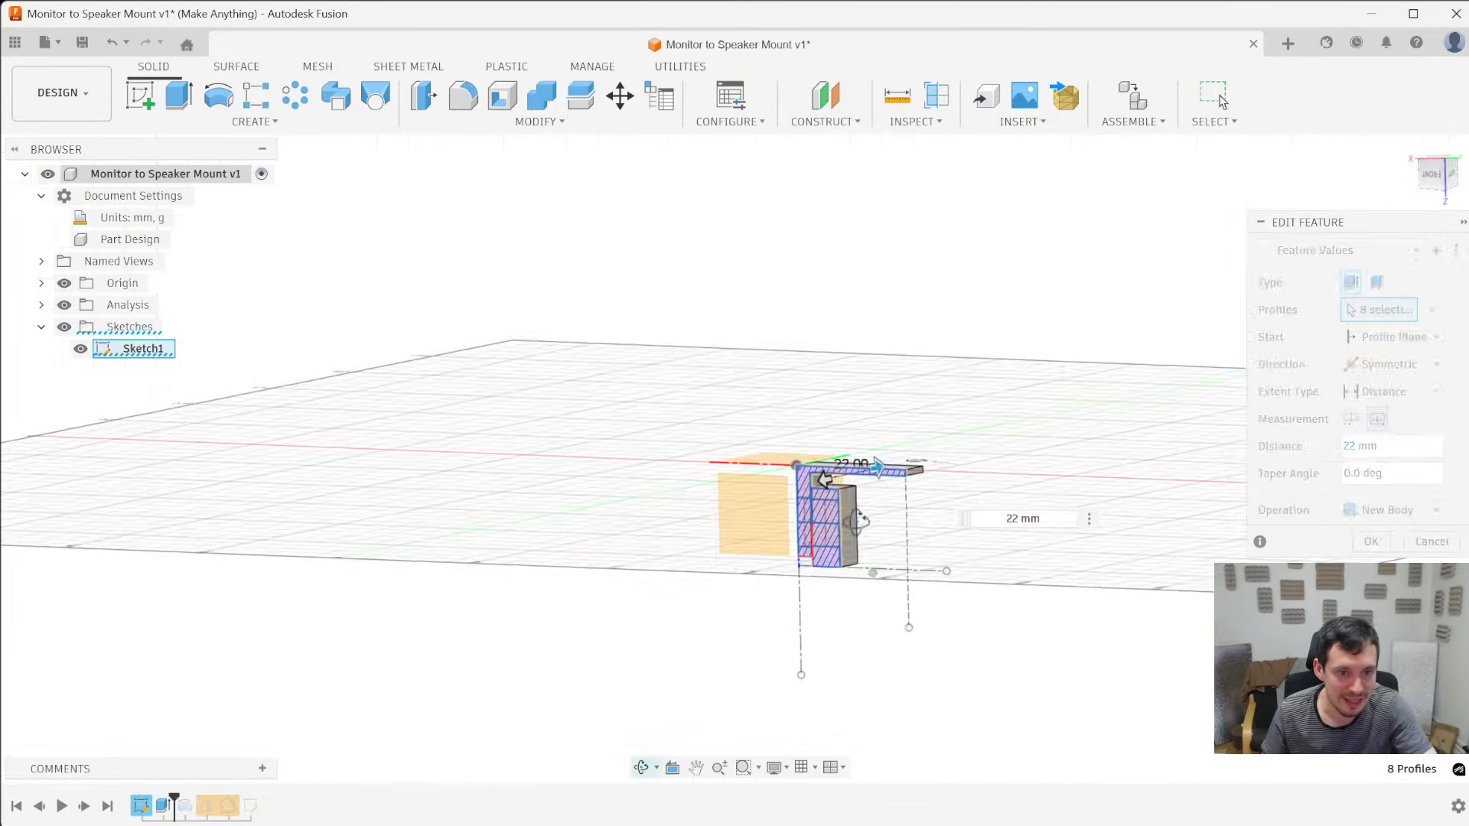
key("Return")
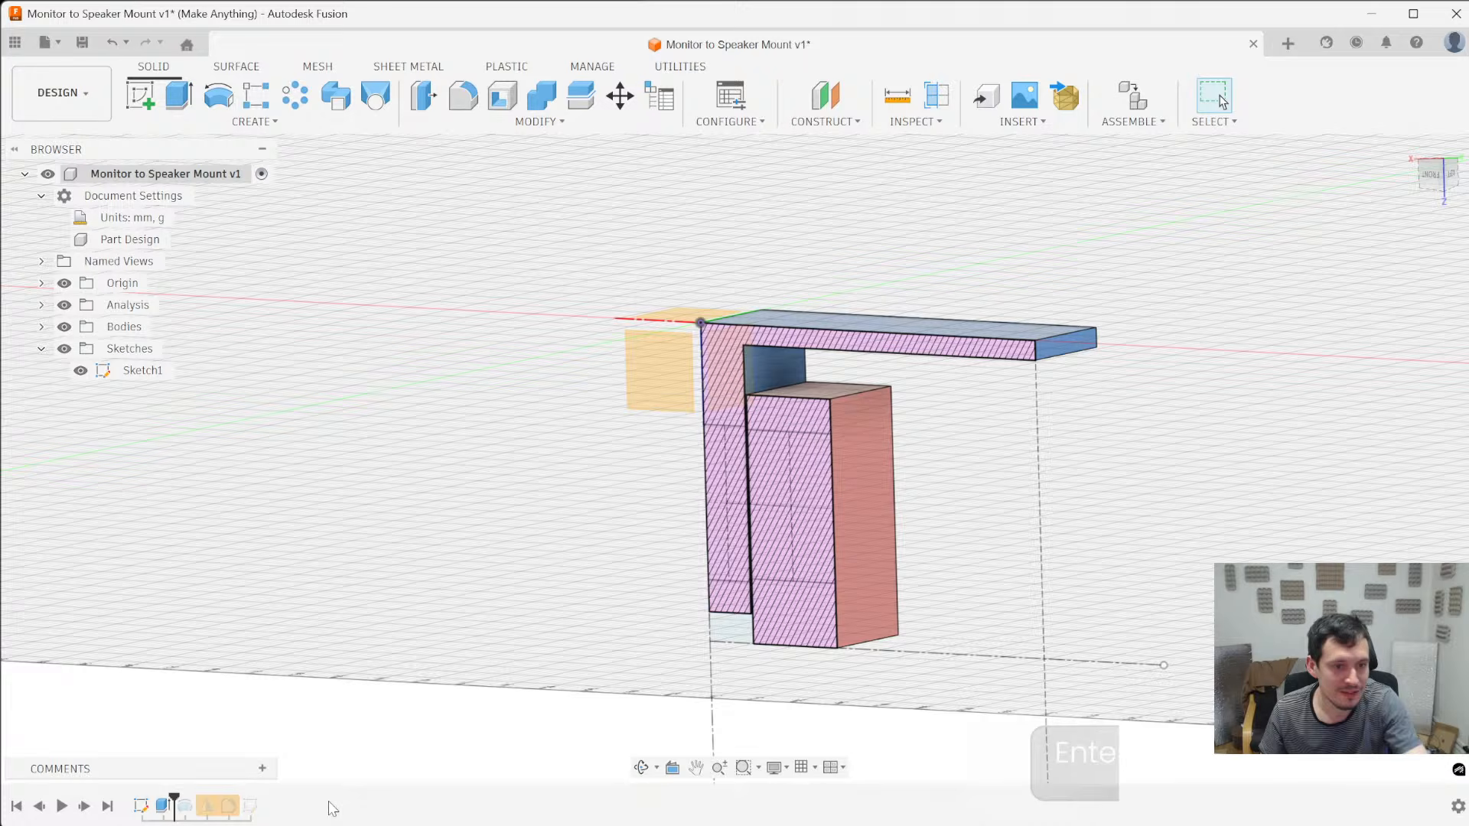
- Roll the timeline forward to just after the first mirror, and review that mirror's definition without changing it
left_click_drag(174, 799, 219, 802)
middle_click_drag(281, 737, 428, 689, "shift")
right_click(207, 803)
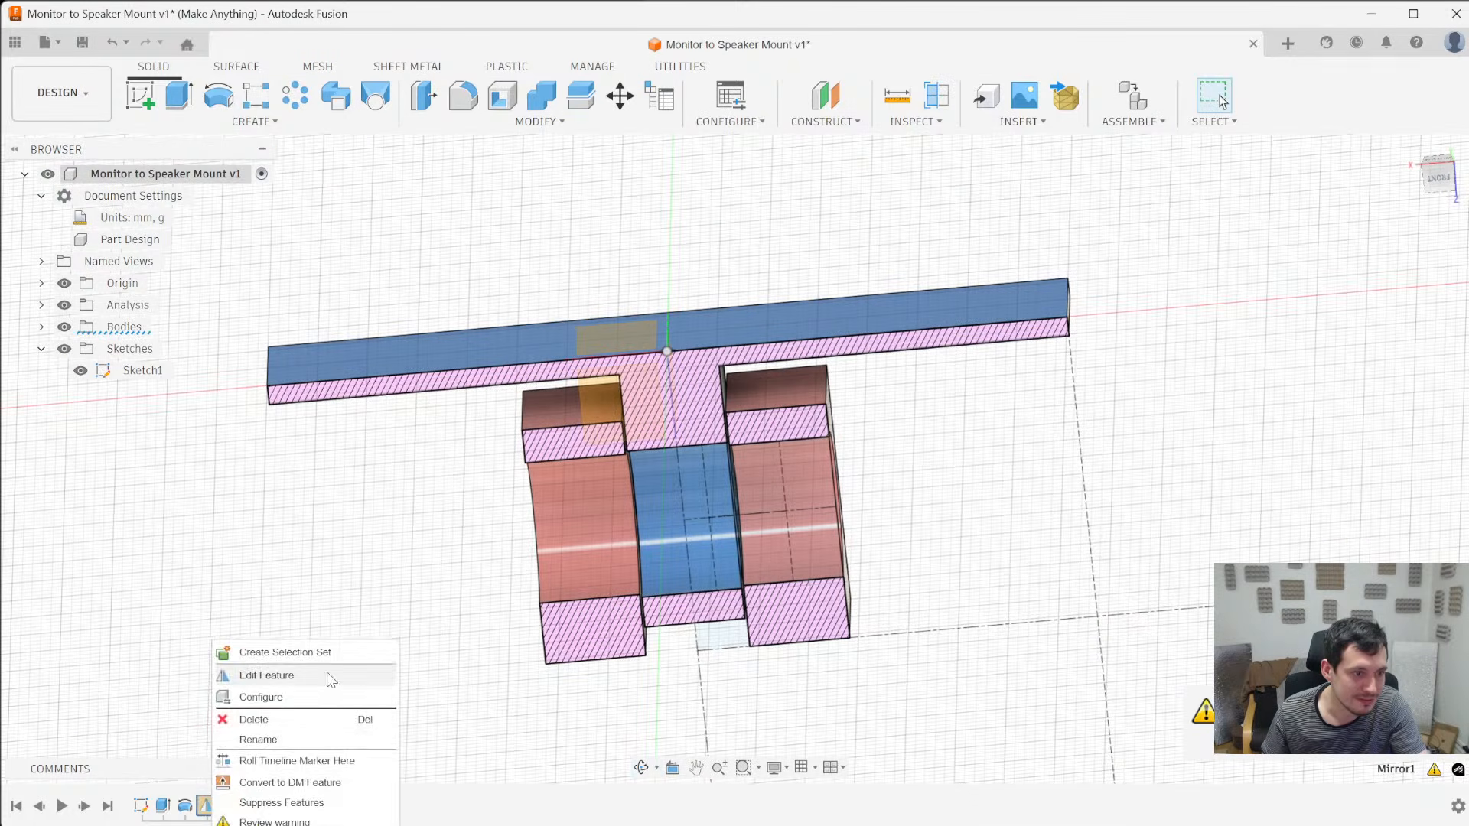
left_click(267, 674)
scroll(426, 557, "down", 3)
key("Return")
middle_click_drag(712, 593, 604, 548, "shift")
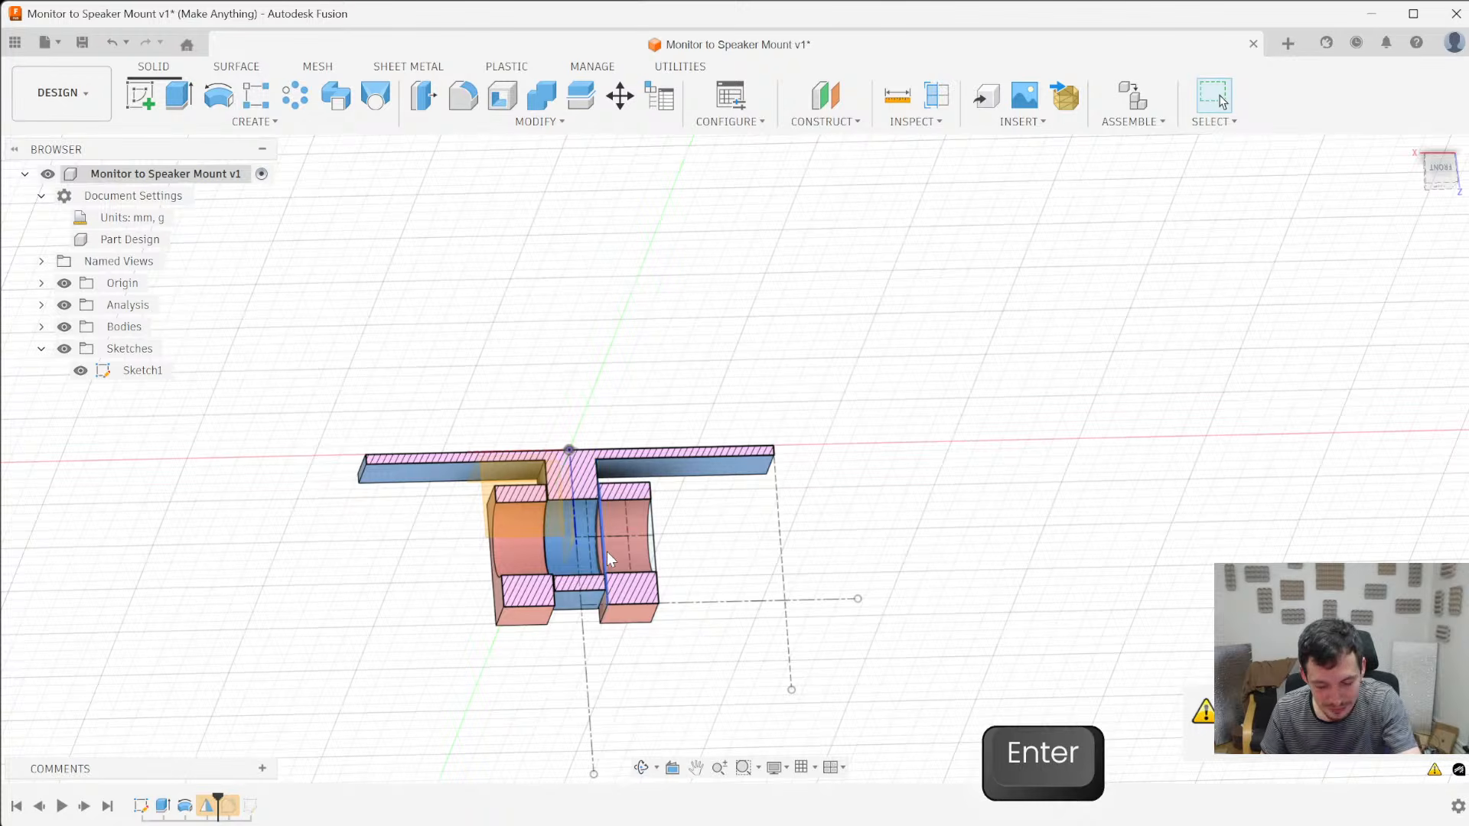
- Mirror the blue bracket and both red arm bodies across the flat end face of a red arm, opposite the plate
key("backslash")
left_click(636, 527)
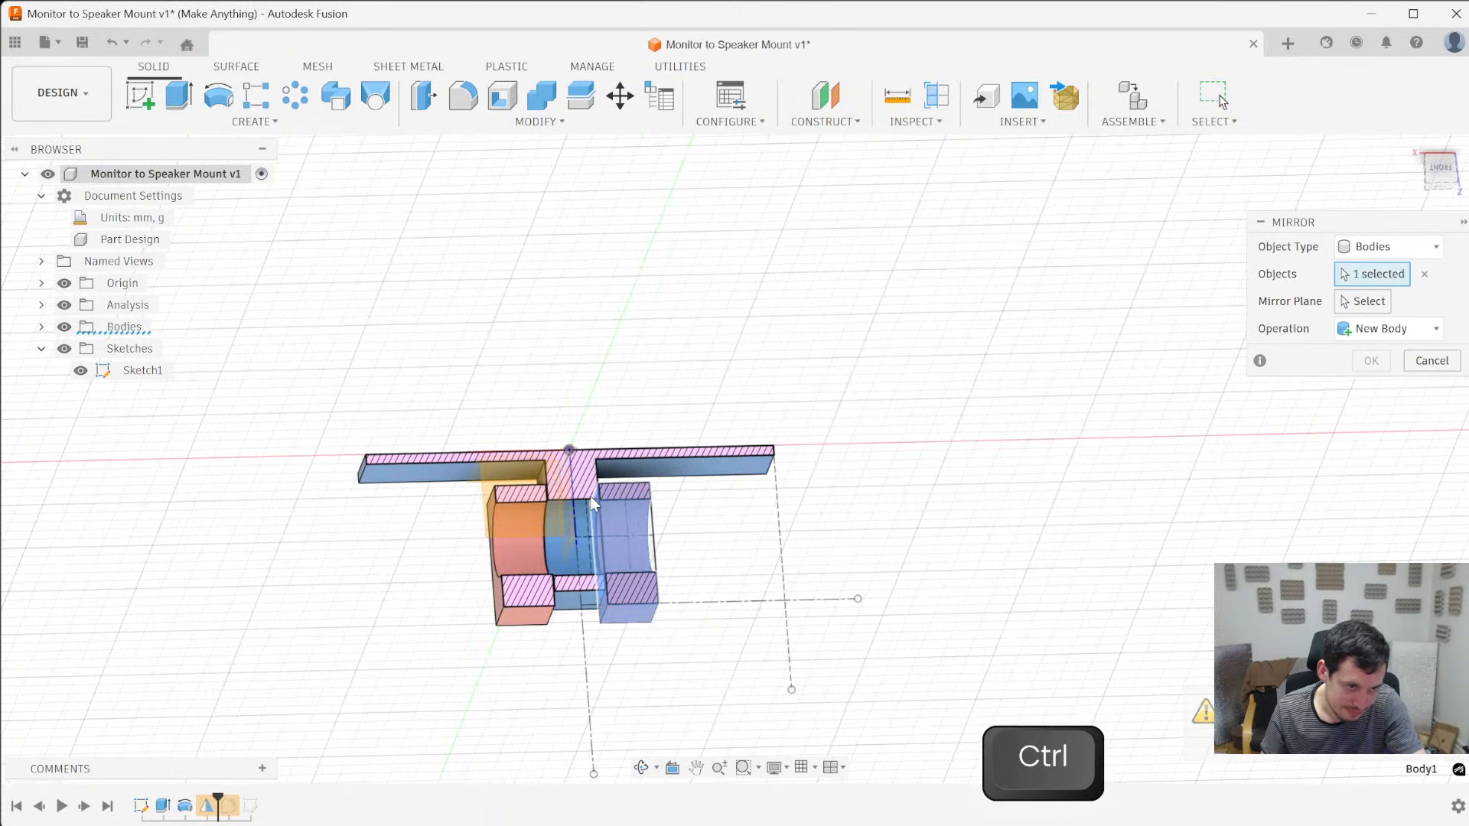
left_click(574, 545, "ctrl")
left_click(528, 547, "ctrl")
left_click(1385, 308)
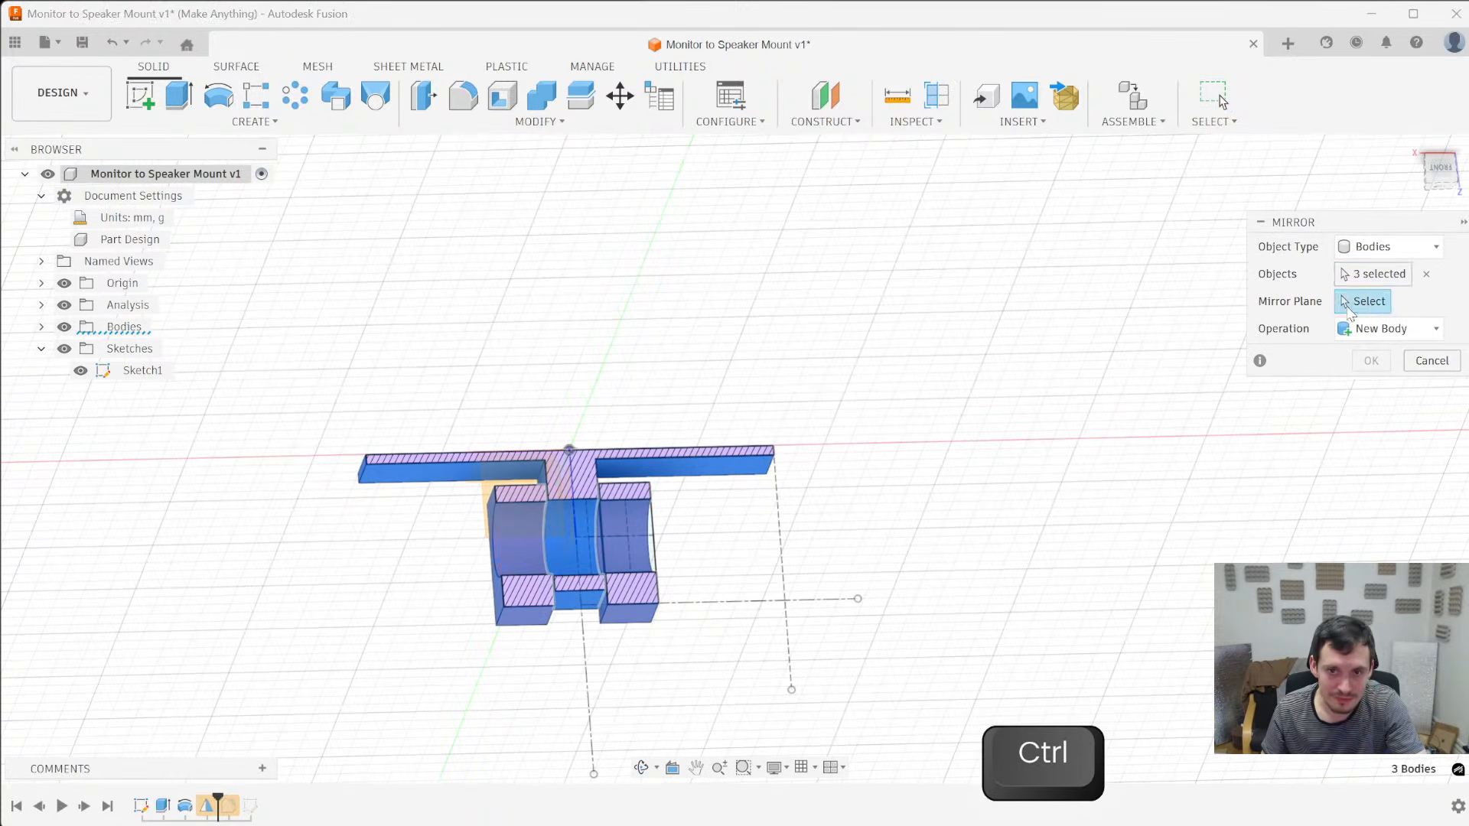
left_click(636, 617)
middle_click_drag(1029, 486, 413, 456, "shift")
key("Return")
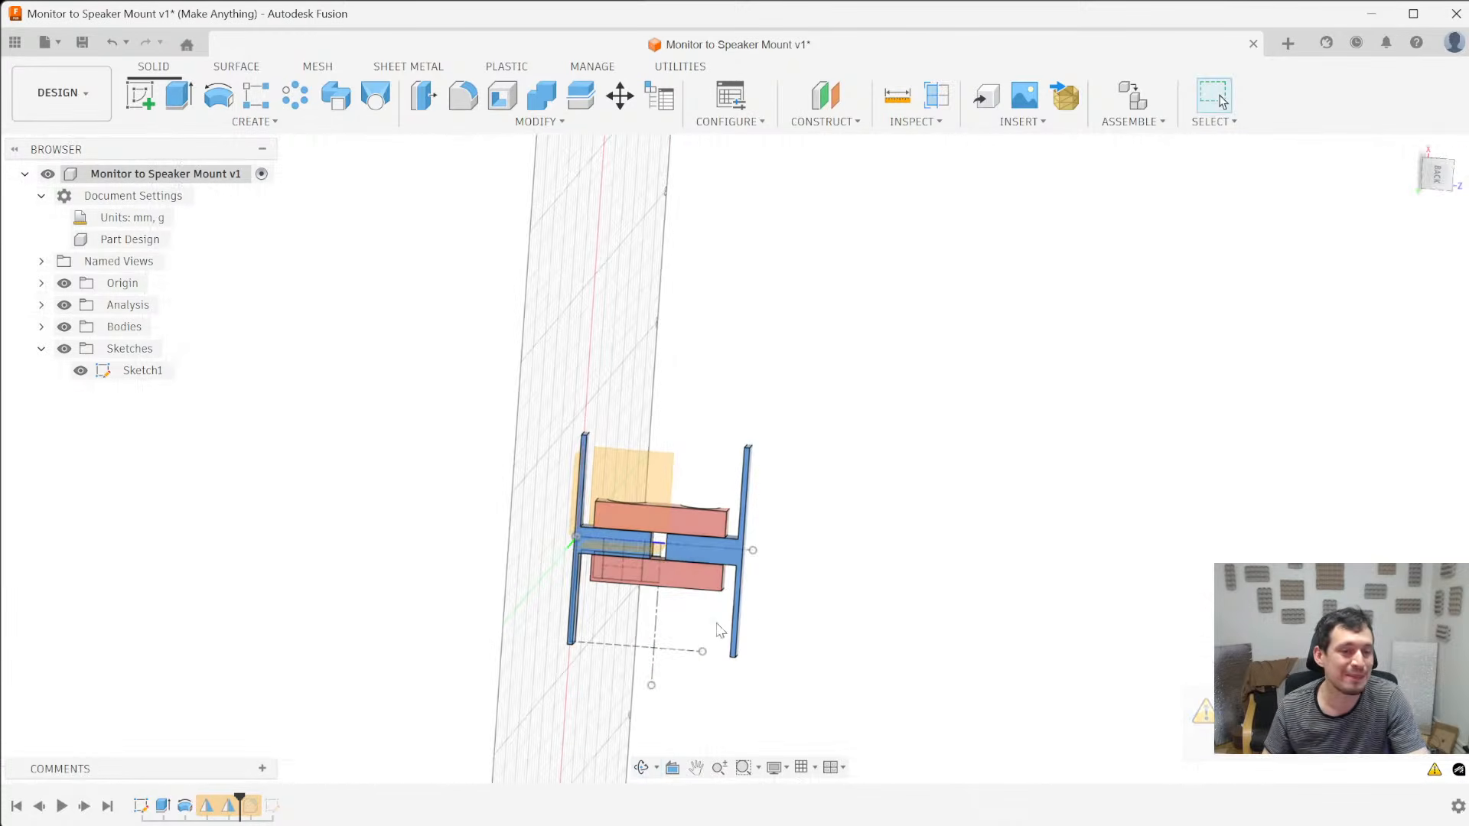
- Read the warning on the first mirror feature and inspect the mirrored hinge bodies from several sides
scroll(702, 601, "up", 4)
middle_click_drag(1010, 466, 972, 540, "shift")
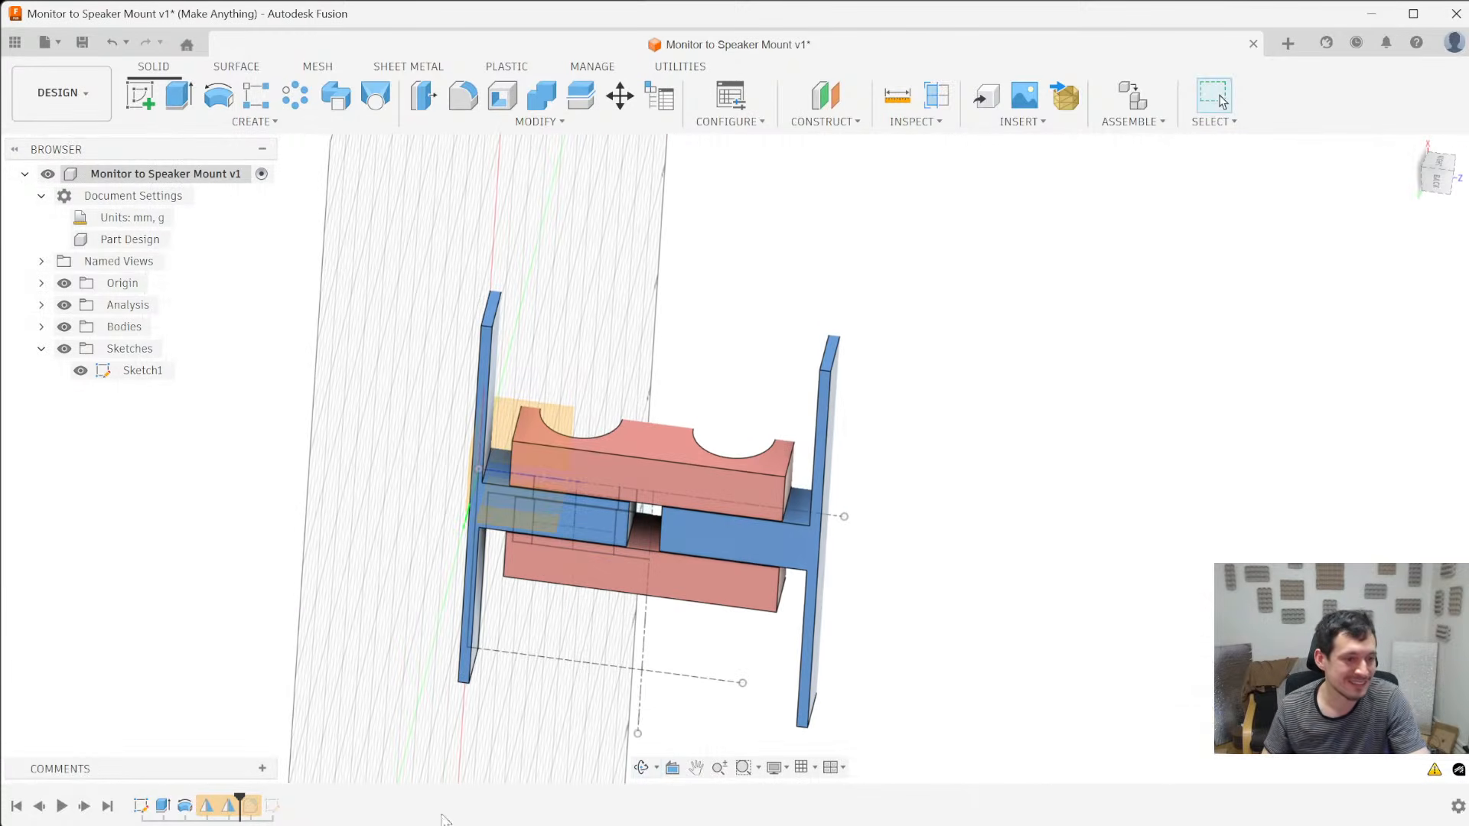
right_click(208, 808)
left_click(253, 763)
left_click(1099, 564)
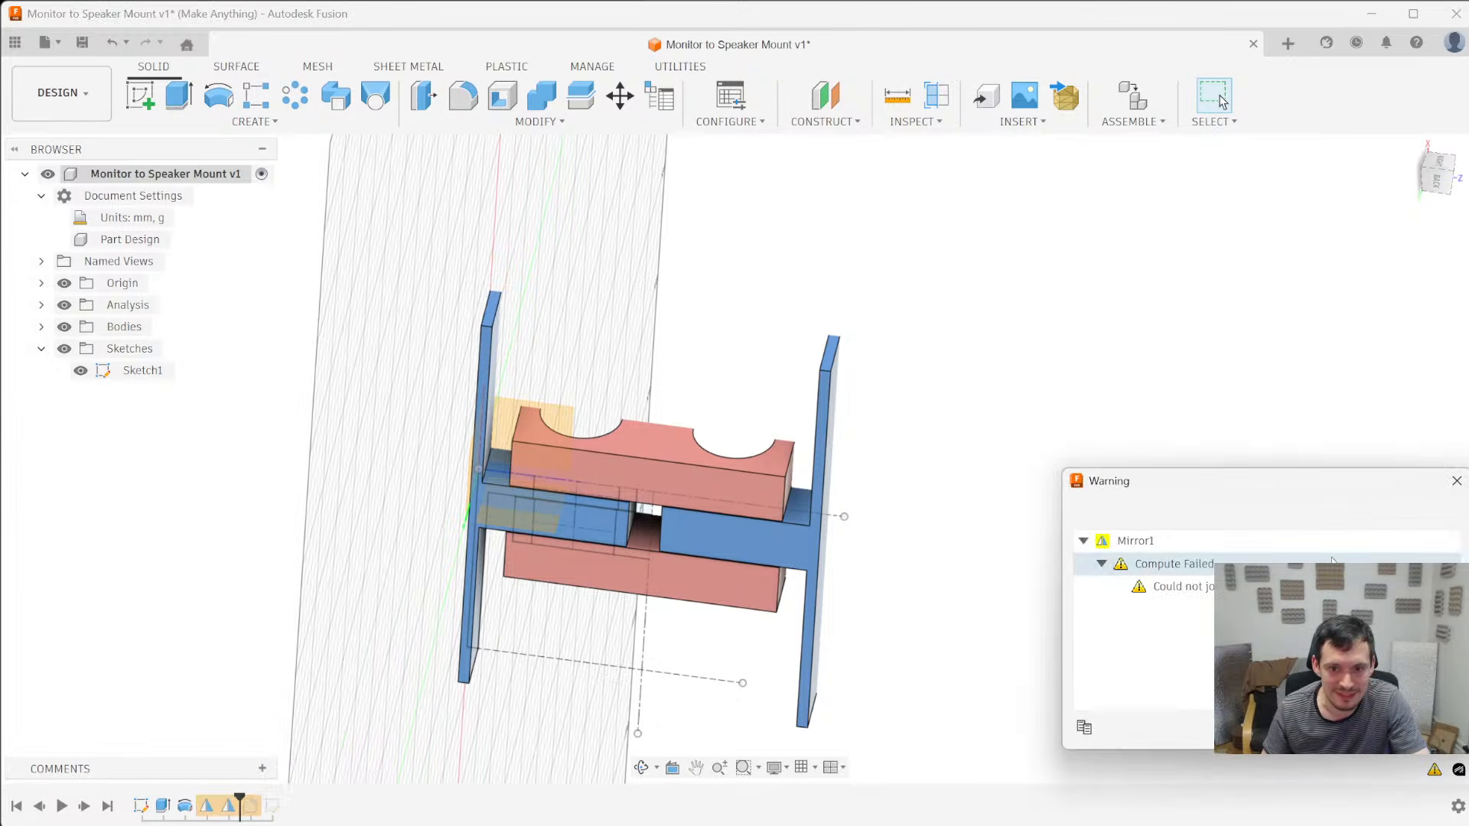
left_click(1457, 483)
mouse_move(964, 498)
middle_mouse_down("shift")
mouse_move(686, 584)
mouse_move(708, 557)
middle_mouse_up("shift")
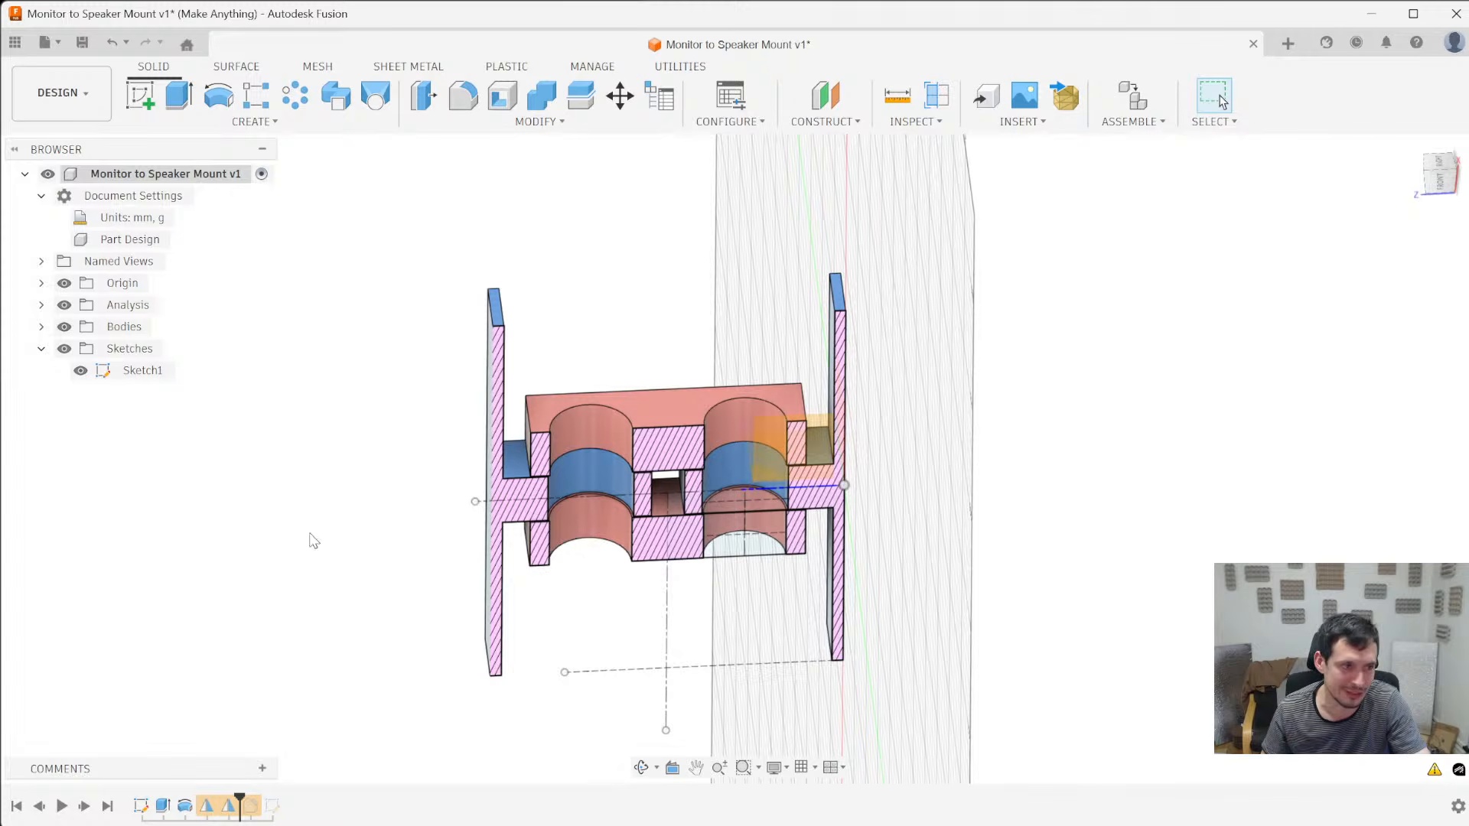
middle_click_drag(525, 665, 469, 617, "shift")
scroll(639, 570, "up", 5)
scroll(639, 570, "down", 5)
middle_click_drag(903, 528, 966, 414, "shift")
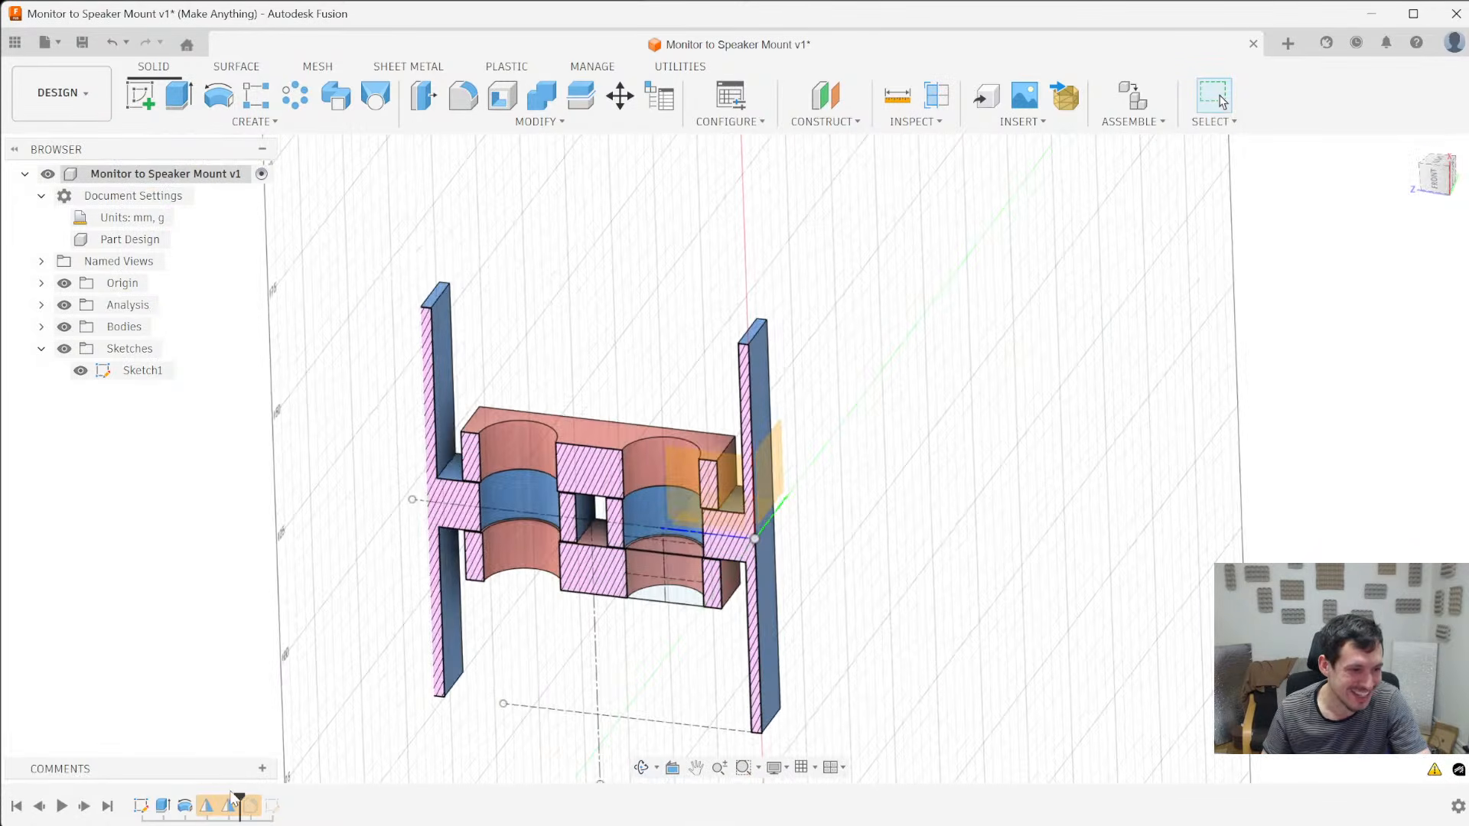
- Roll the timeline forward past the fillet, open that fillet for editing and remove its existing edge set
left_click_drag(238, 795, 258, 803)
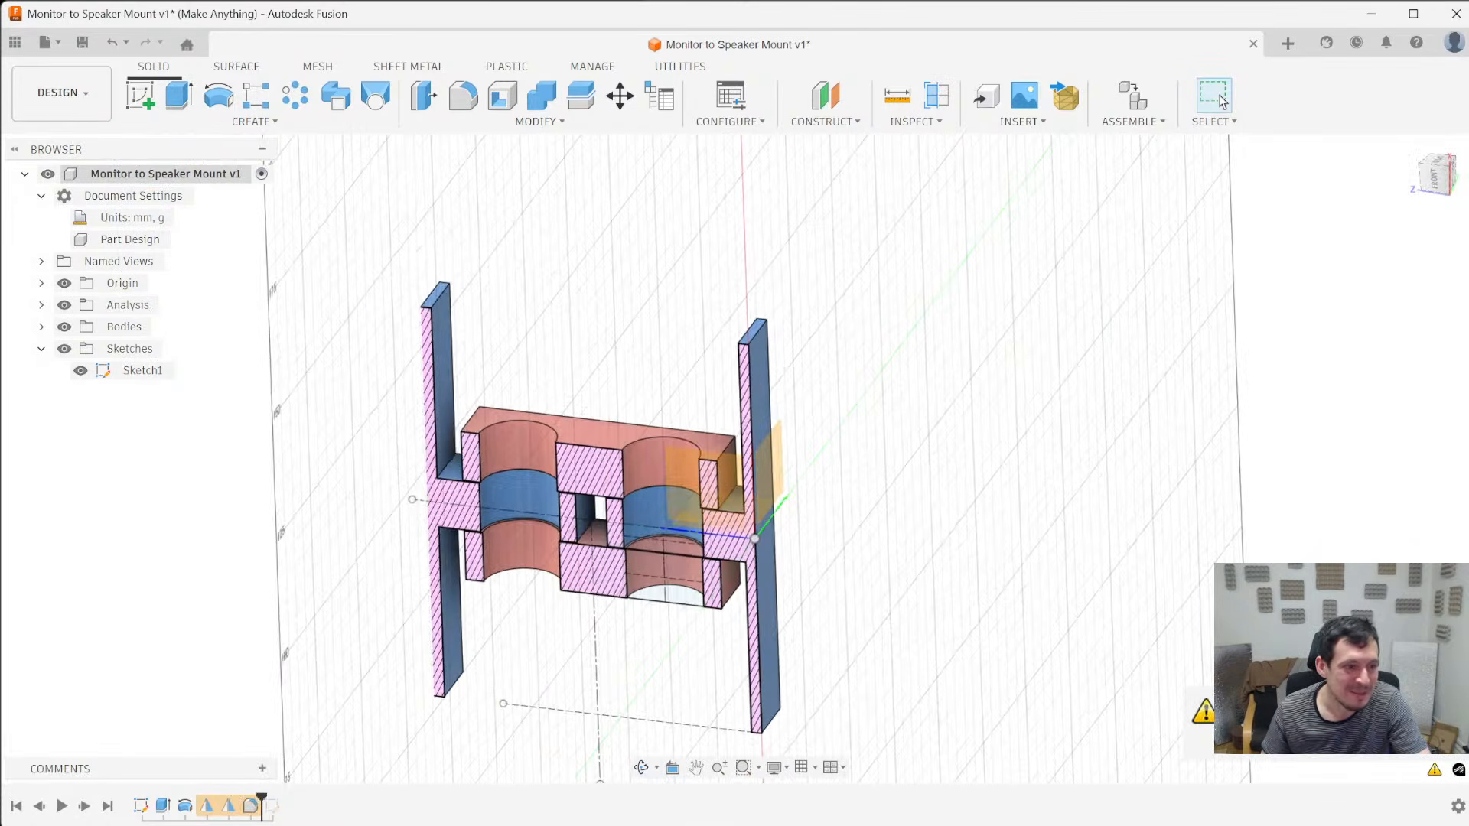
right_click(252, 806)
left_click(321, 601)
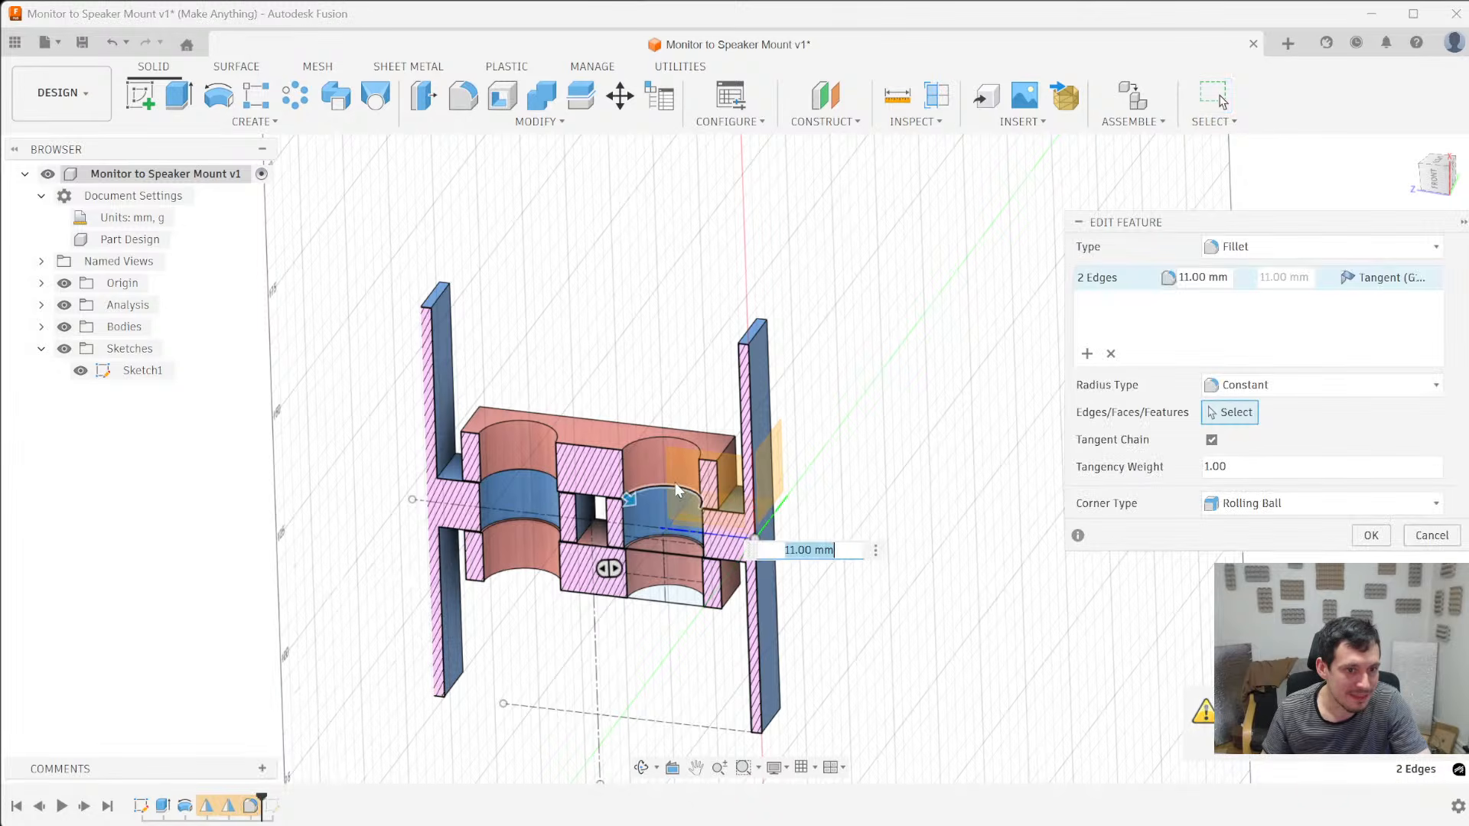
middle_click_drag(678, 484, 712, 459, "shift")
middle_click_drag(658, 560, 694, 478, "shift")
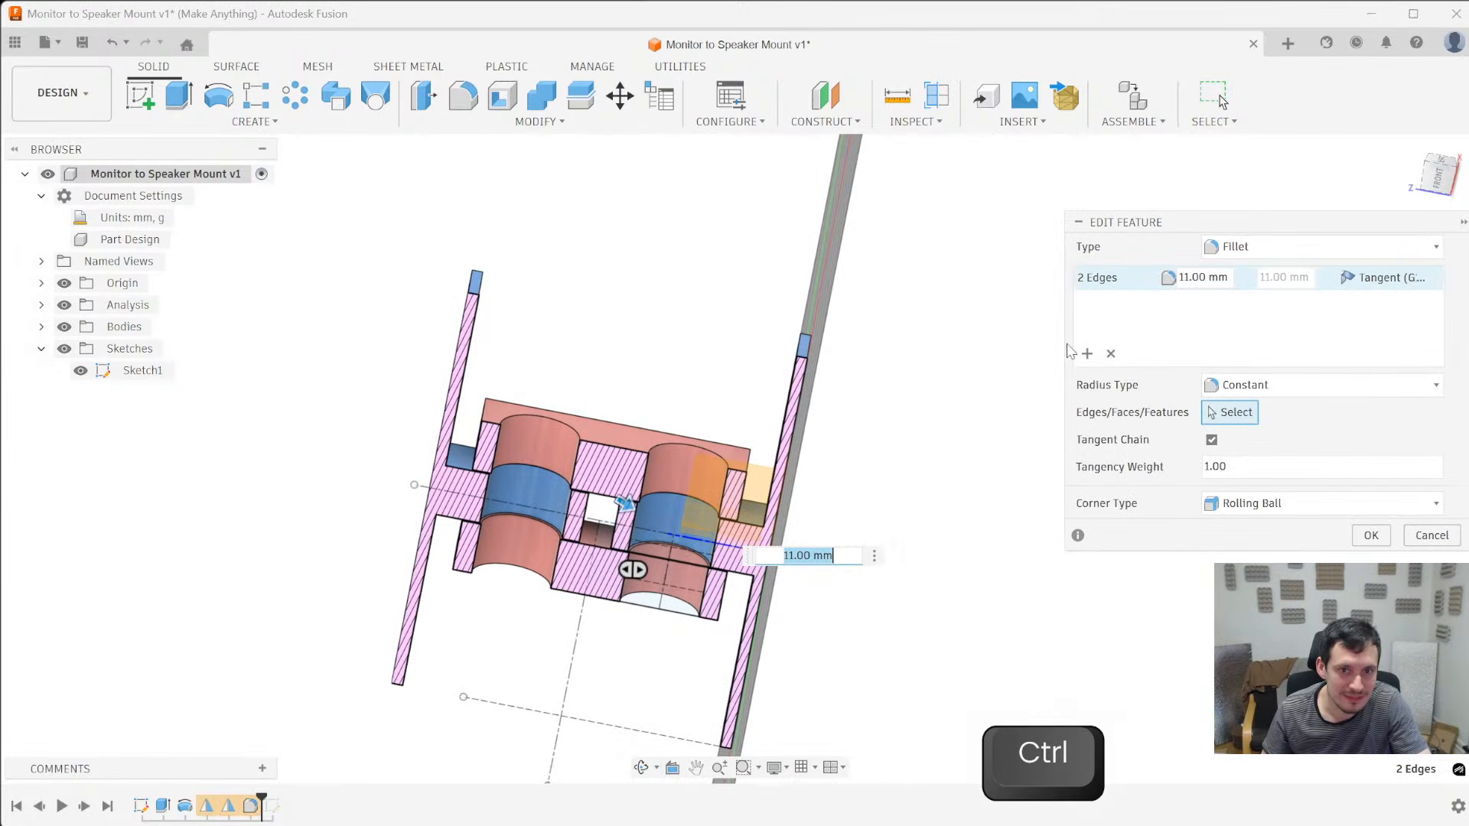
left_click(1113, 356)
middle_click_drag(635, 375, 509, 544, "shift")
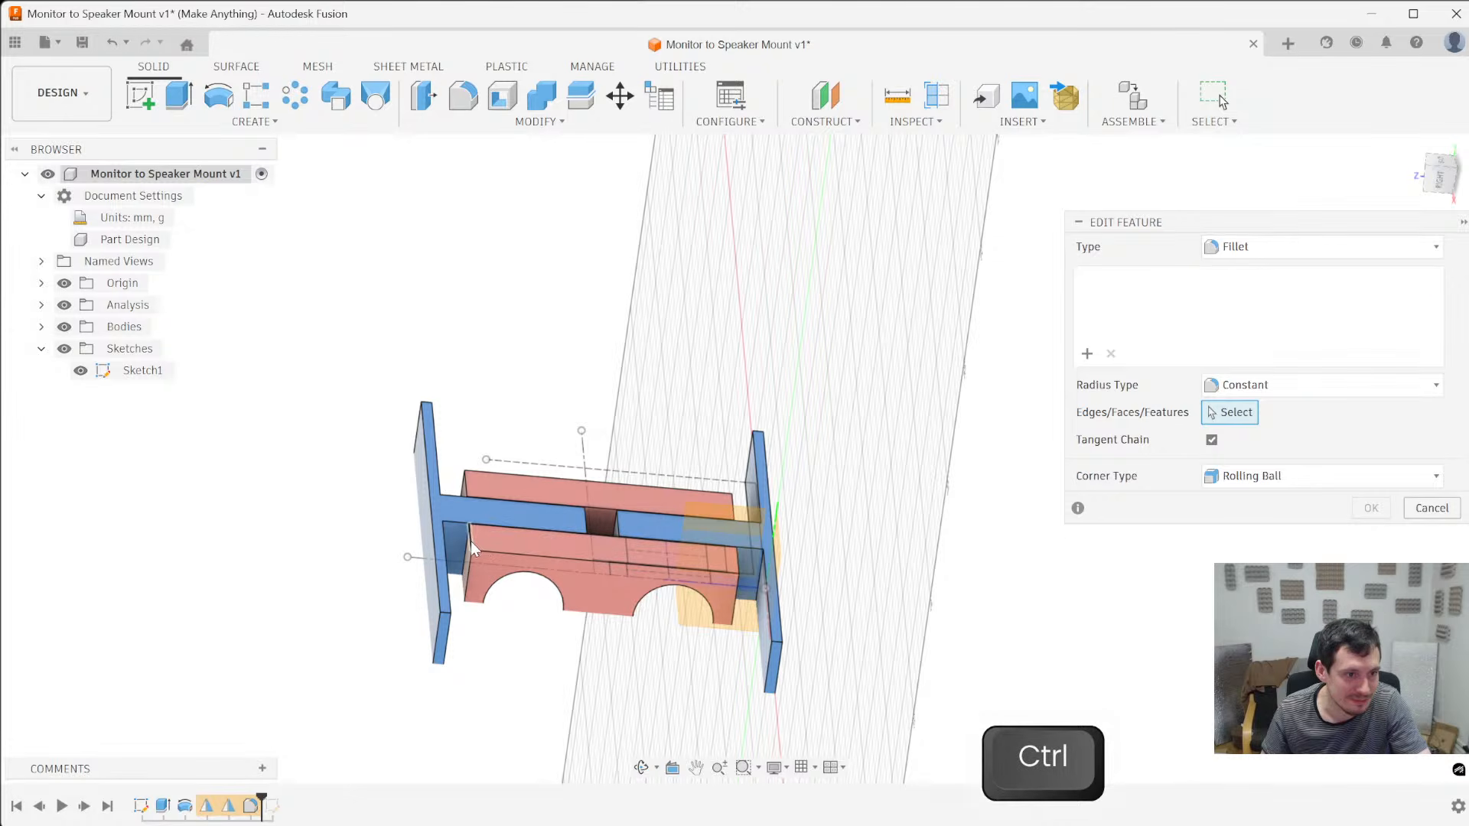
- Hide the section analysis, select the eight outer corner edges of both red arm bodies for the fillet, and set the radius to 11 mm
left_click(470, 539, "ctrl")
left_click(466, 483, "ctrl")
left_click(737, 564, "ctrl")
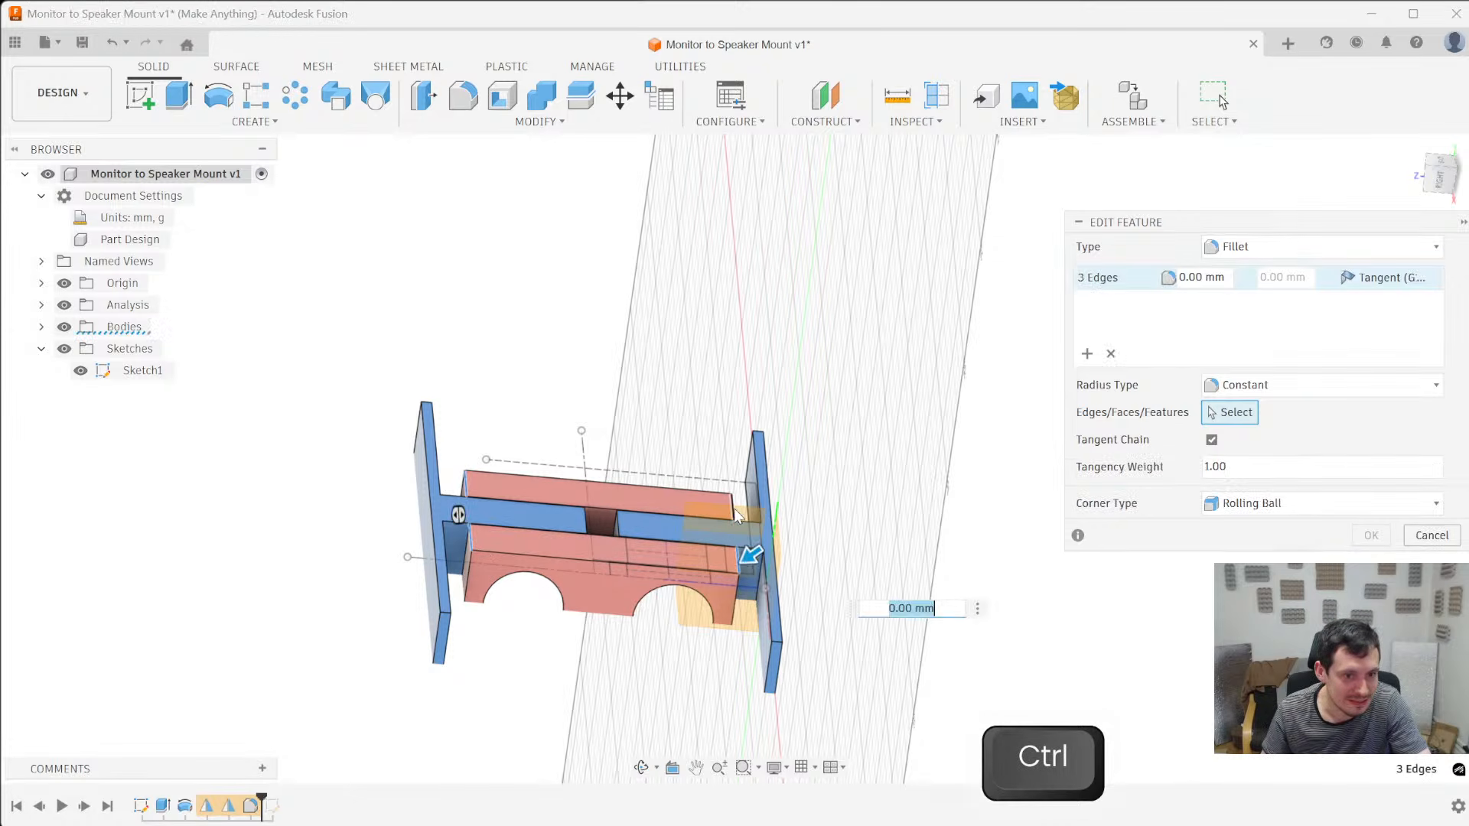
left_click(733, 506, "ctrl")
left_click(65, 306)
middle_click_drag(500, 563, 501, 417, "shift")
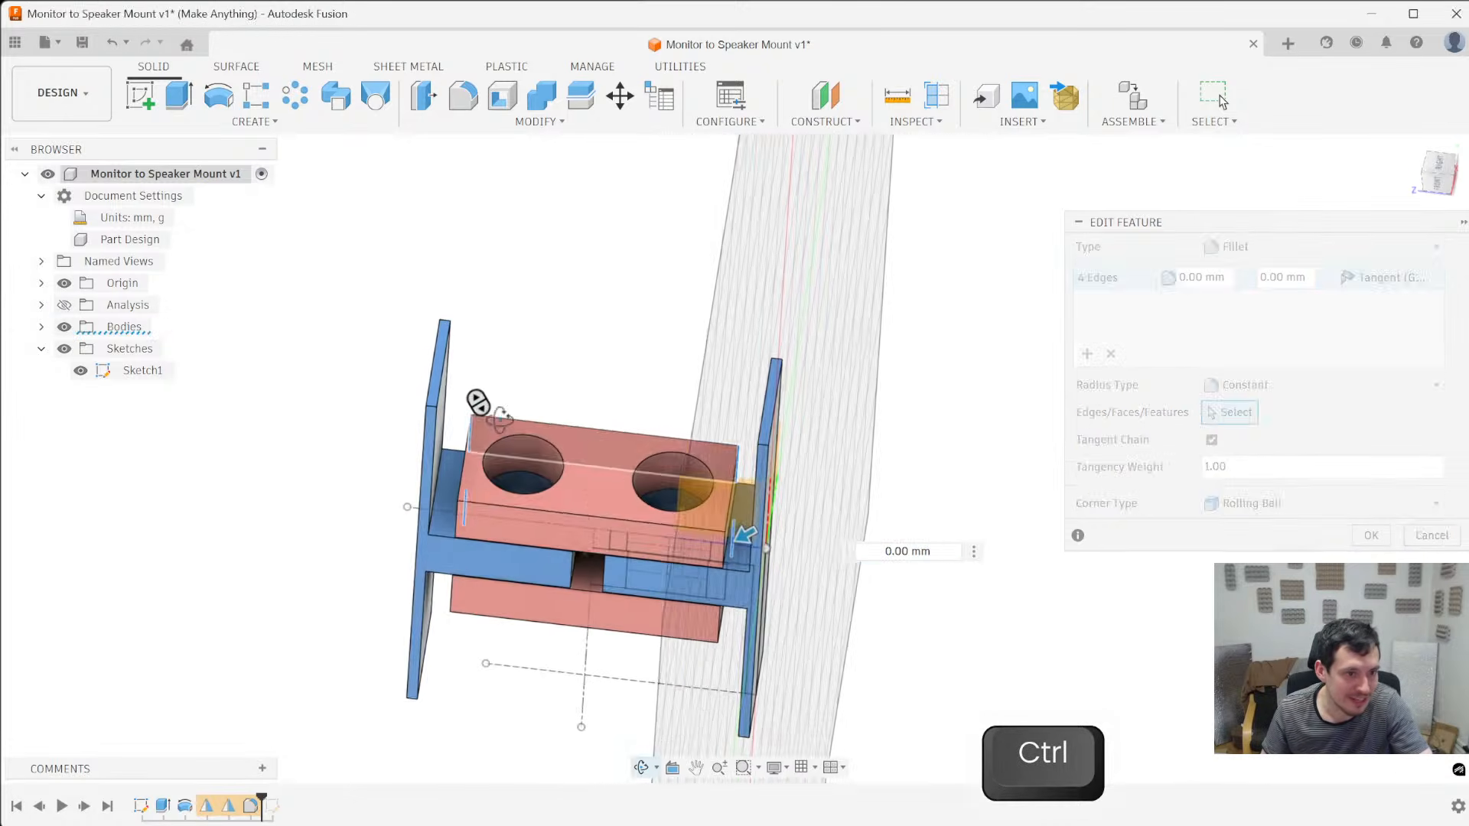
left_click(457, 512, "ctrl")
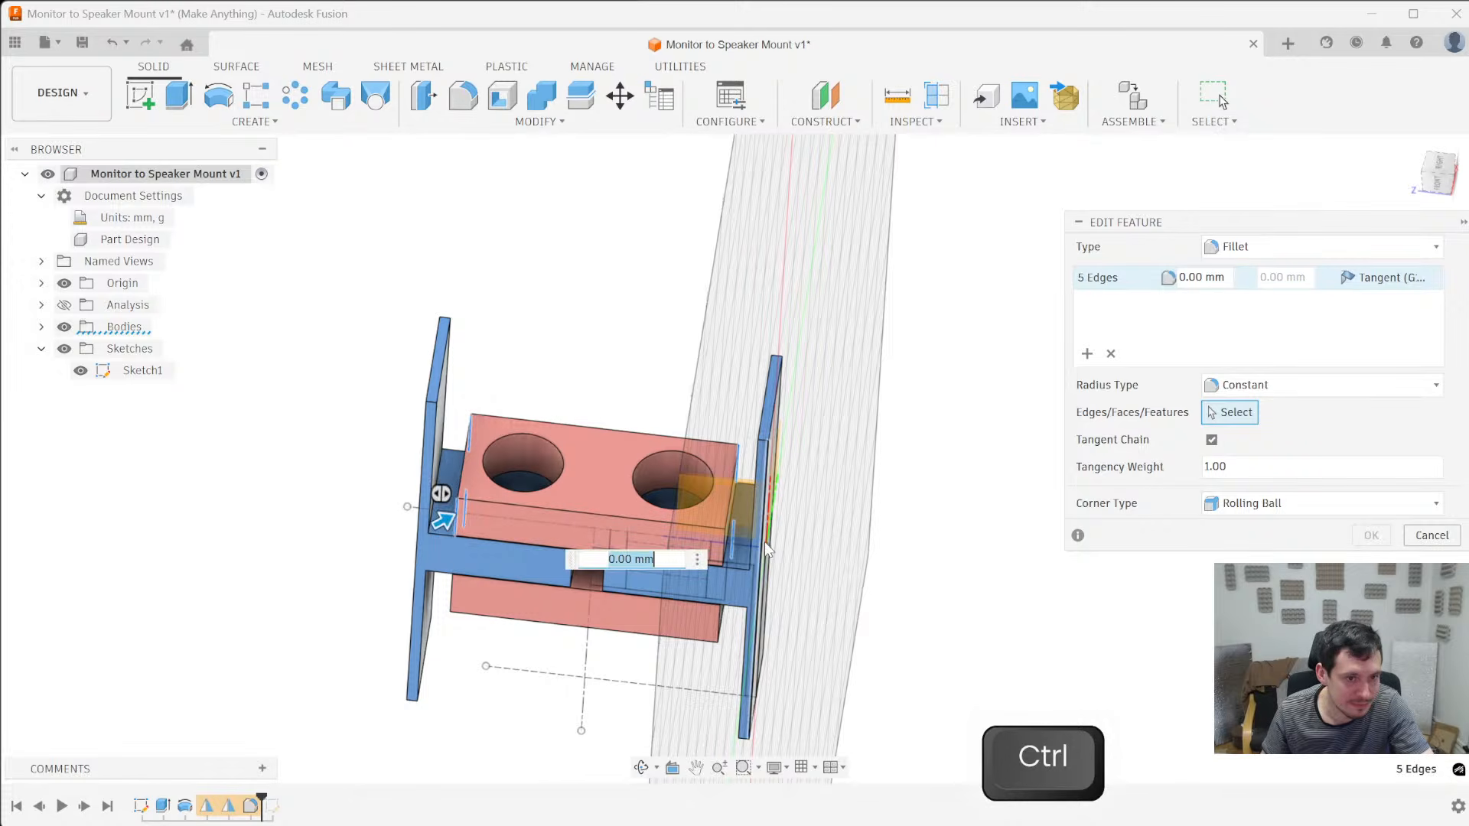
left_click(724, 546, "ctrl")
left_click(720, 629, "ctrl")
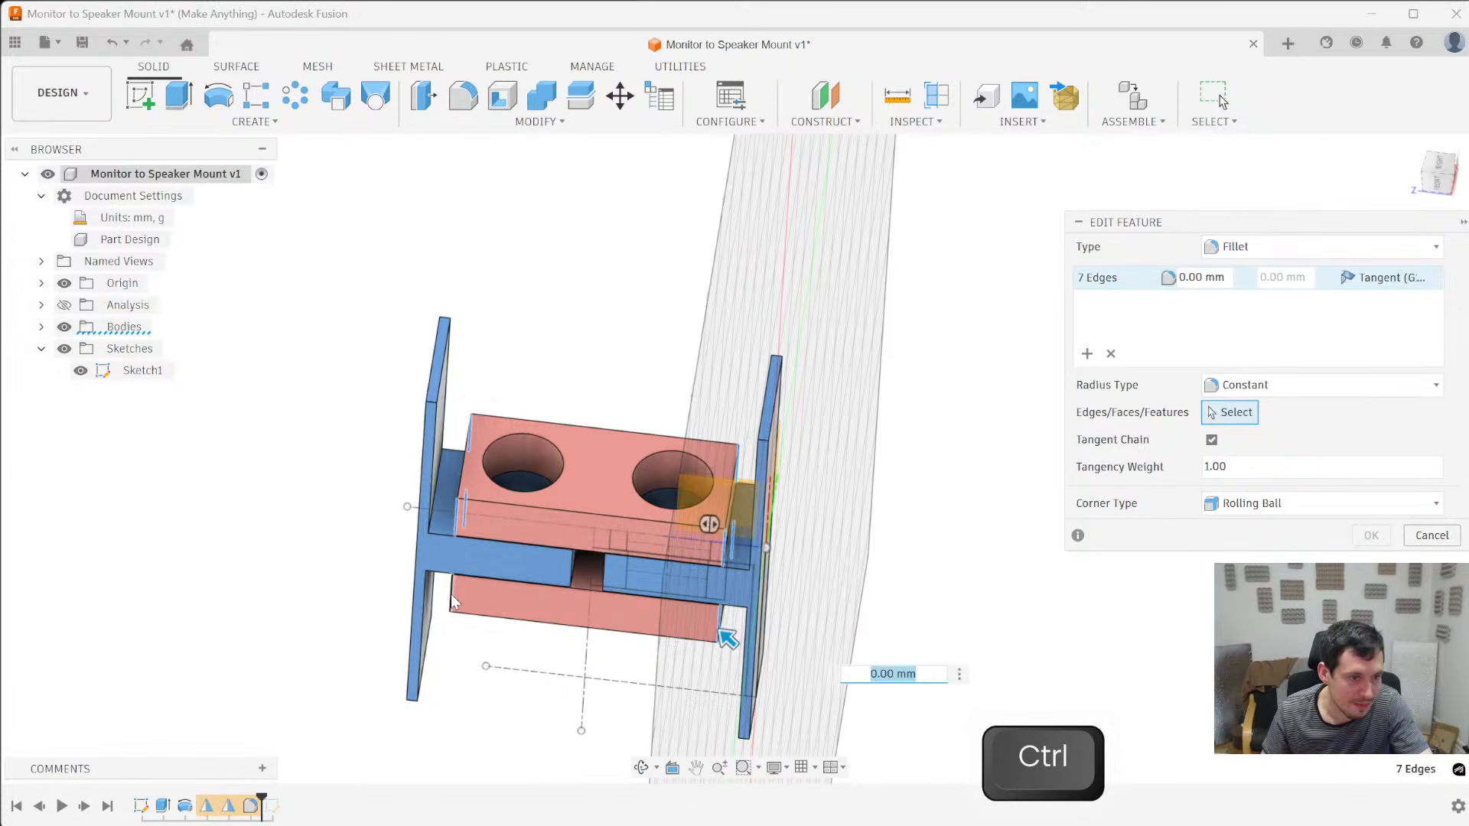
left_click(451, 601, "ctrl")
middle_click_drag(521, 618, 572, 515, "shift")
type("11")
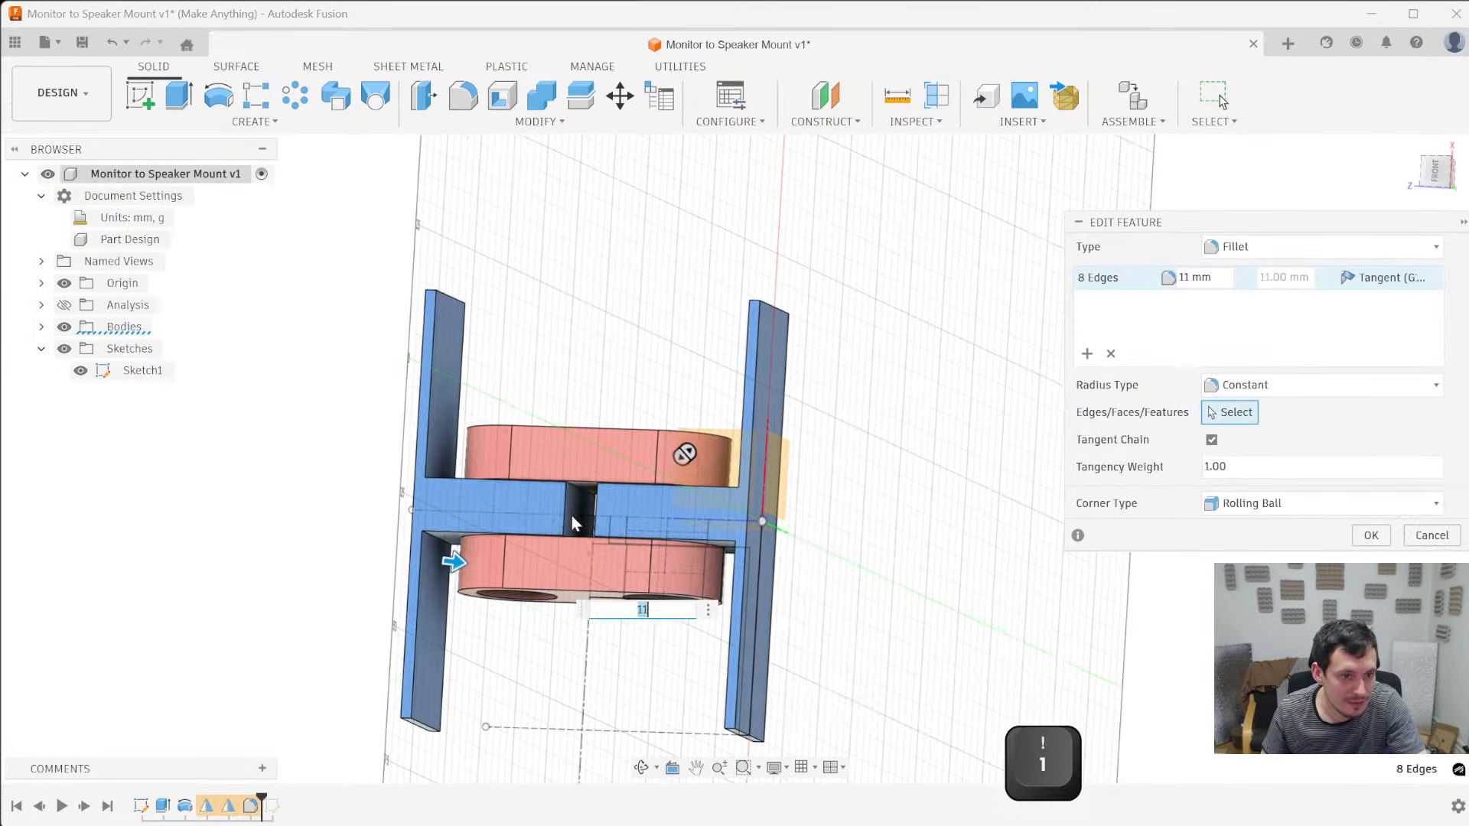
- Add the four facing end edges of the two blue brackets to the 11 mm fillet and accept the edit
left_click(587, 515, "ctrl")
left_click(591, 508, "ctrl")
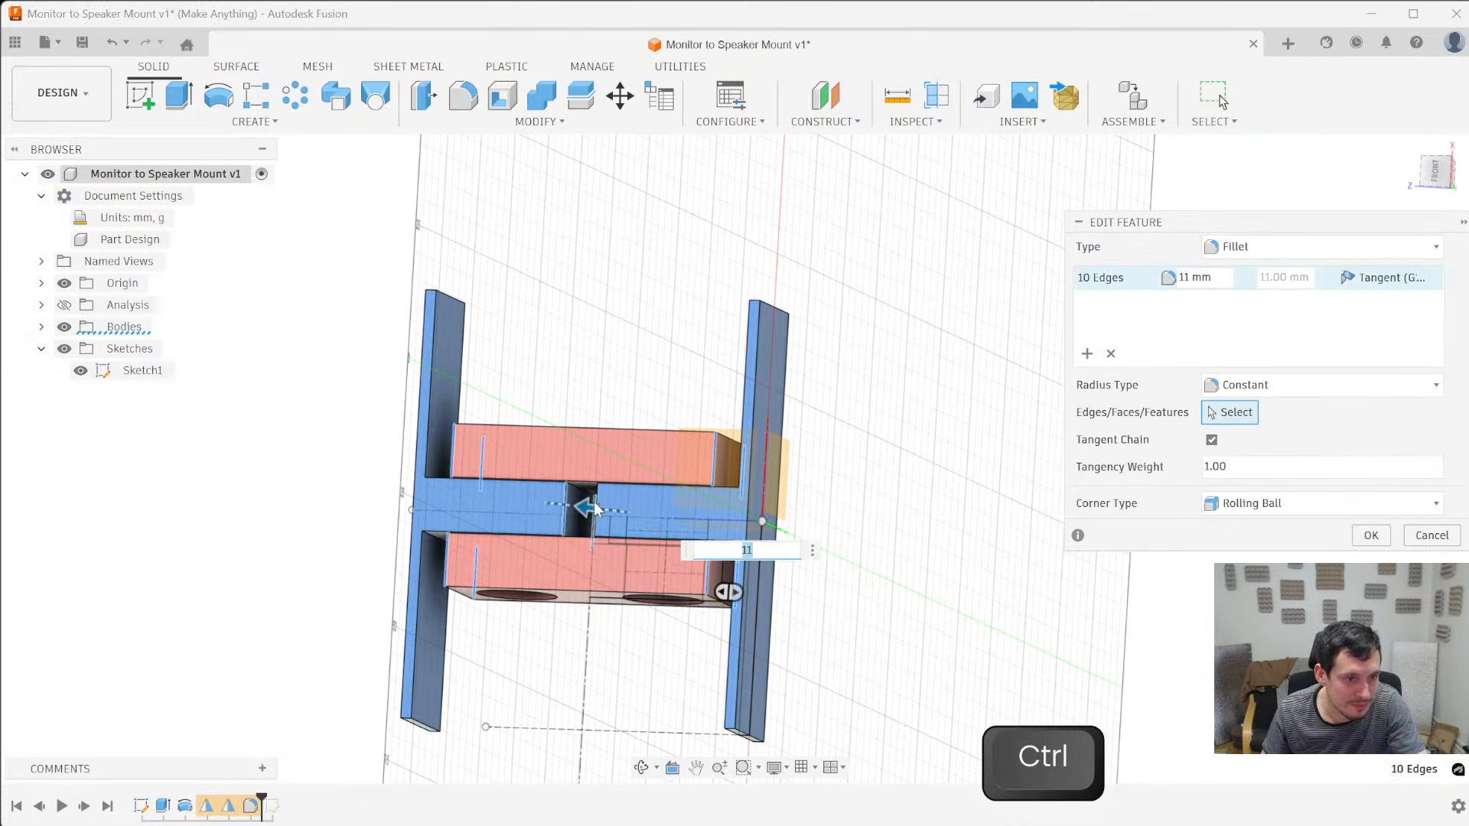
left_click(625, 508, "ctrl")
left_click(627, 506, "ctrl")
middle_click_drag(769, 324, 779, 347, "shift")
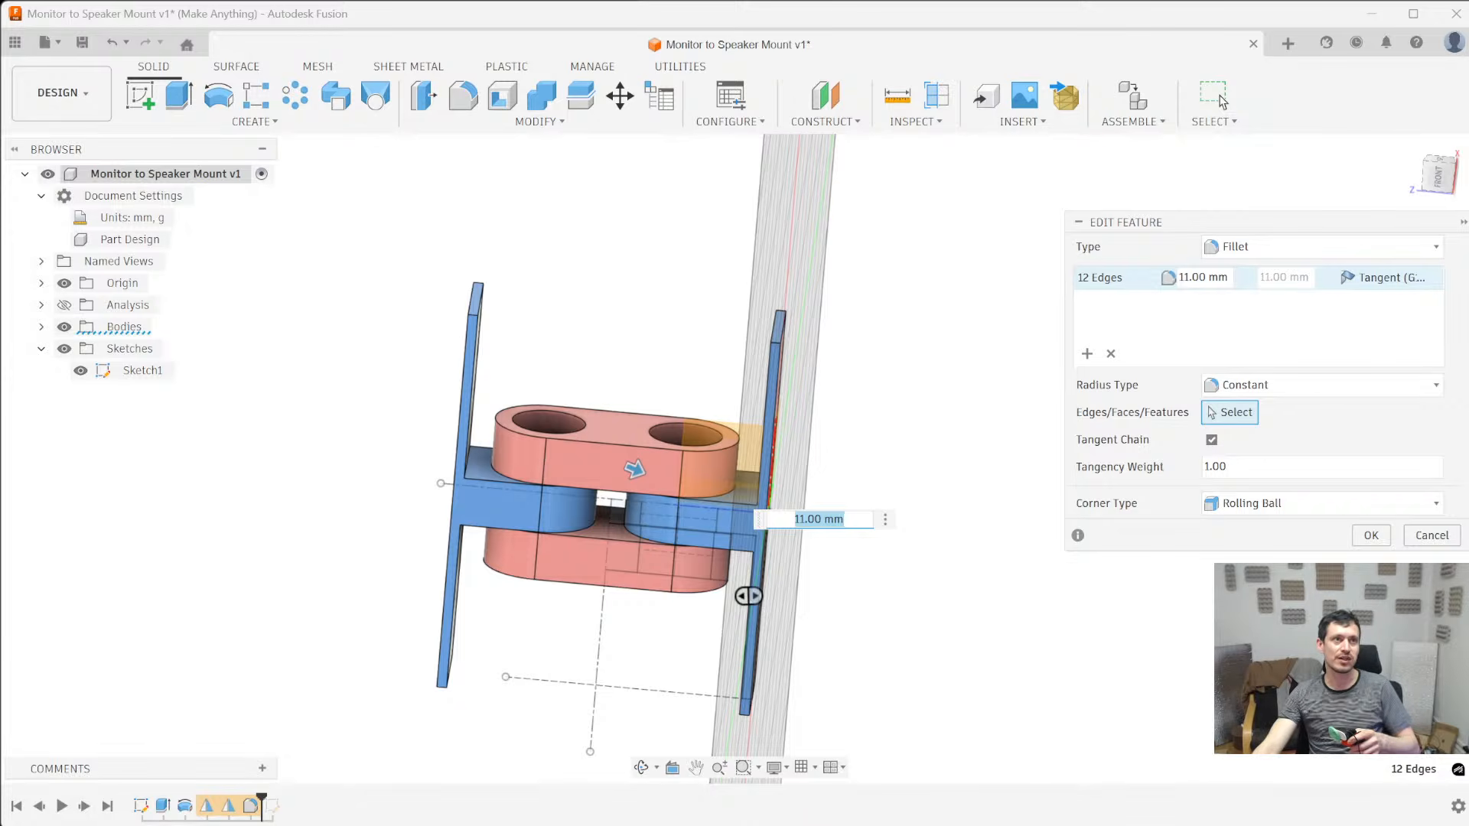
key("Return")
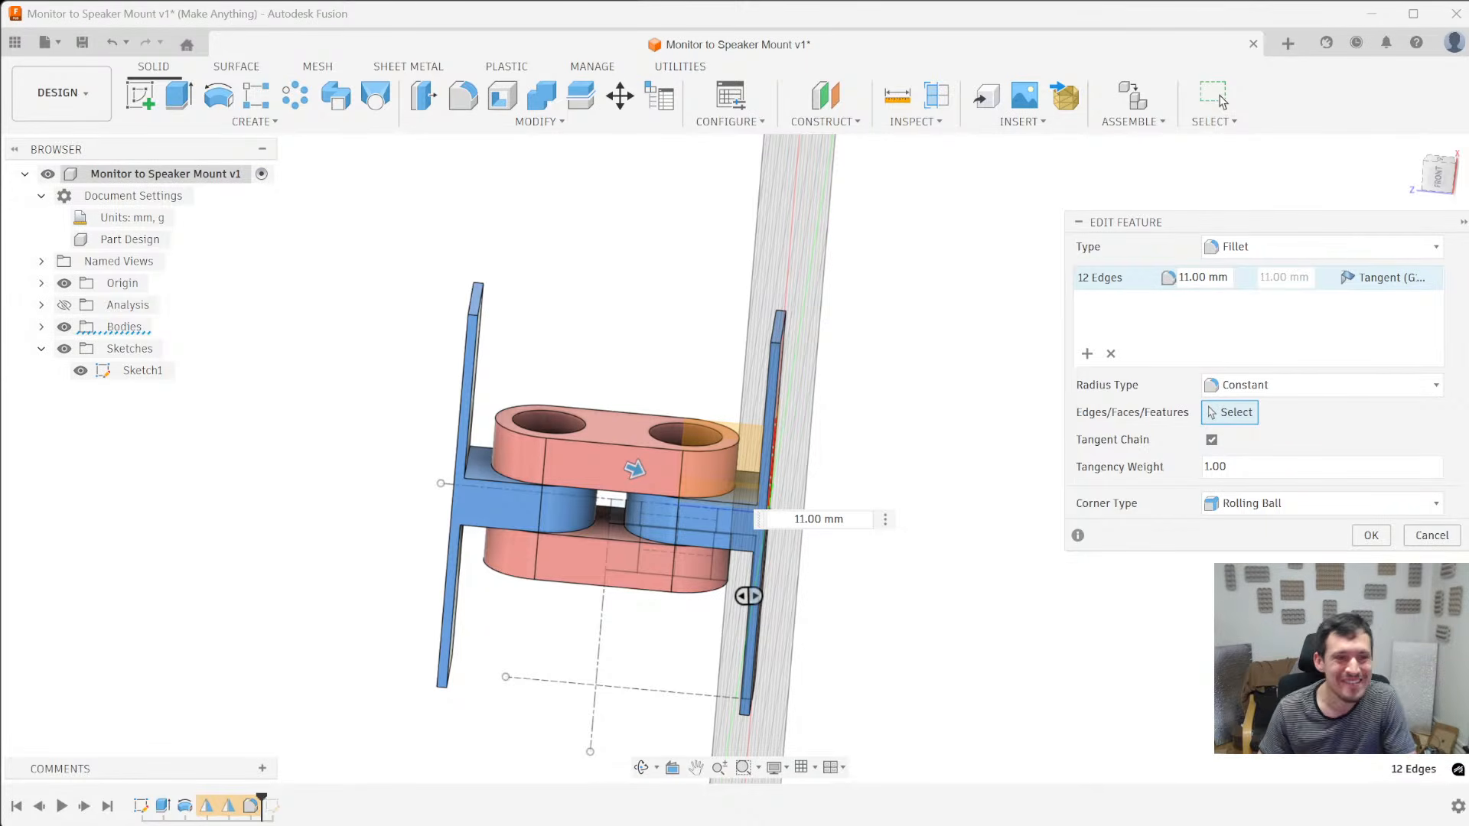
scroll(689, 474, "up", 2)
mouse_move(442, 568)
middle_mouse_down("shift")
mouse_move(406, 525)
mouse_move(431, 558)
middle_mouse_up("shift")
key("Return")
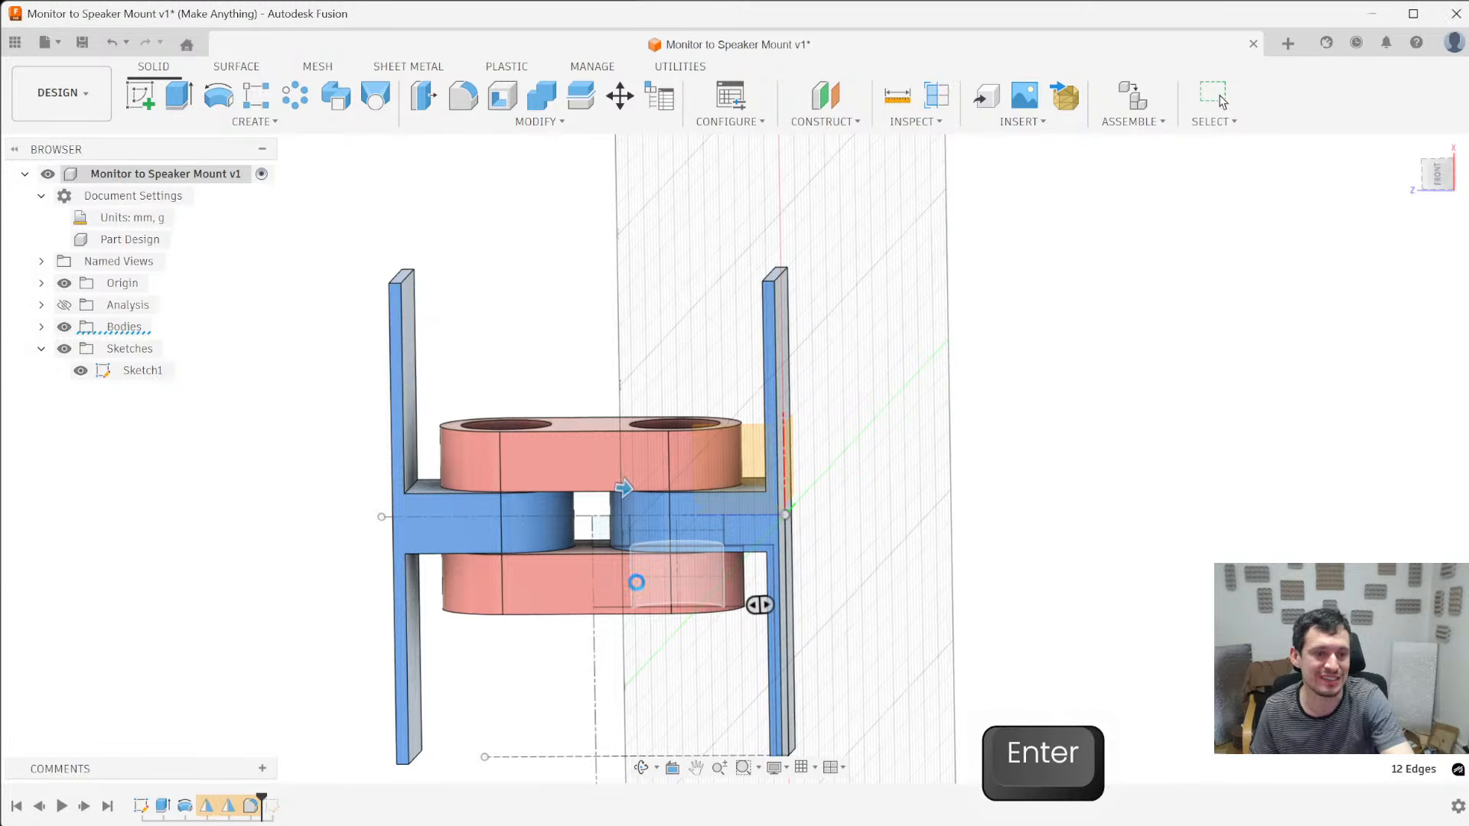
- Edit the first sketch, set the clearance gap between the bracket and arm profiles to 0.01 mm, and finish the sketch
middle_click_drag(265, 573, 282, 583, "shift")
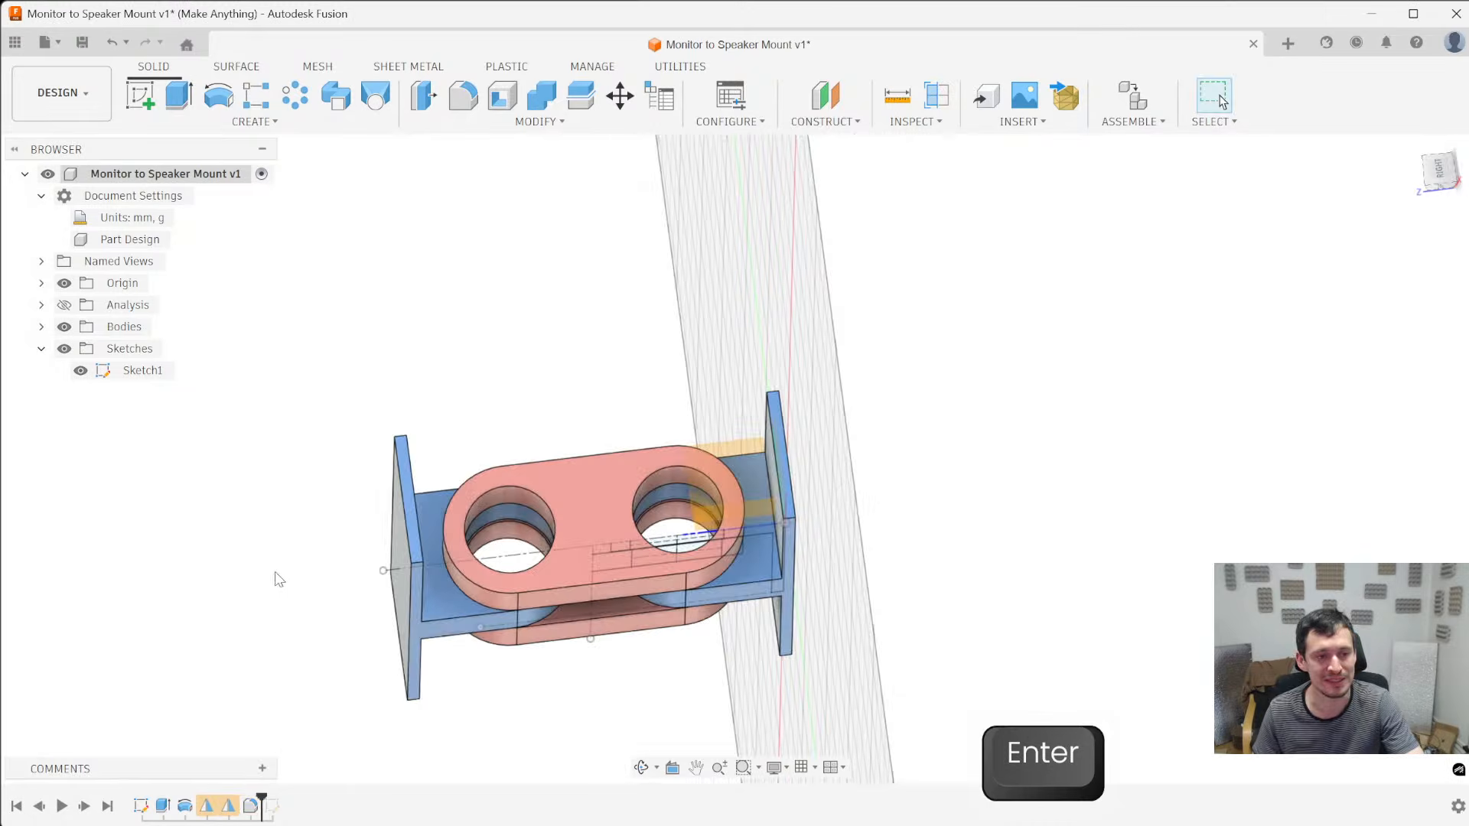
middle_click_drag(345, 258, 492, 701, "shift")
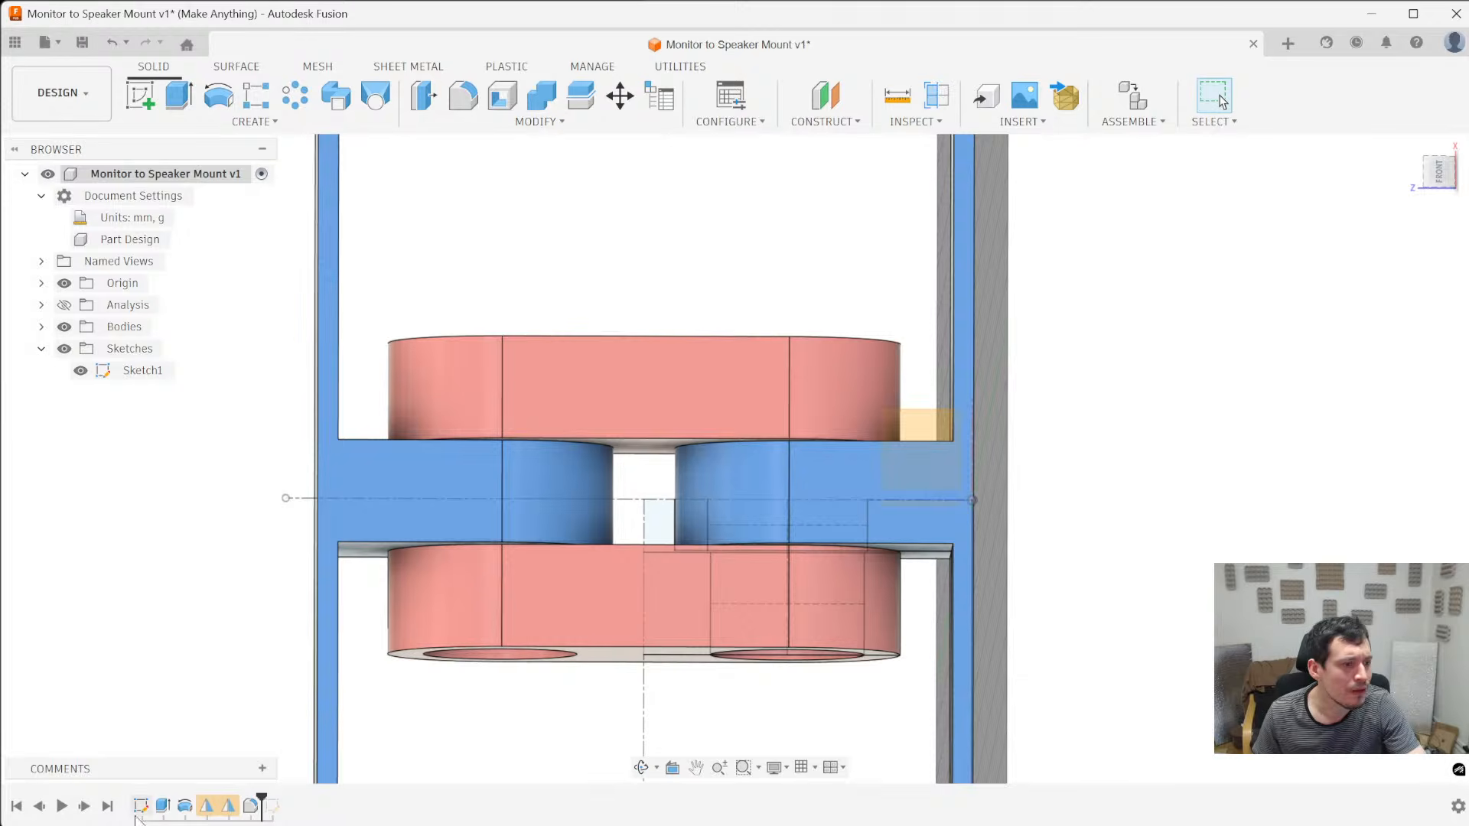
middle_click_drag(589, 549, 567, 624, "shift")
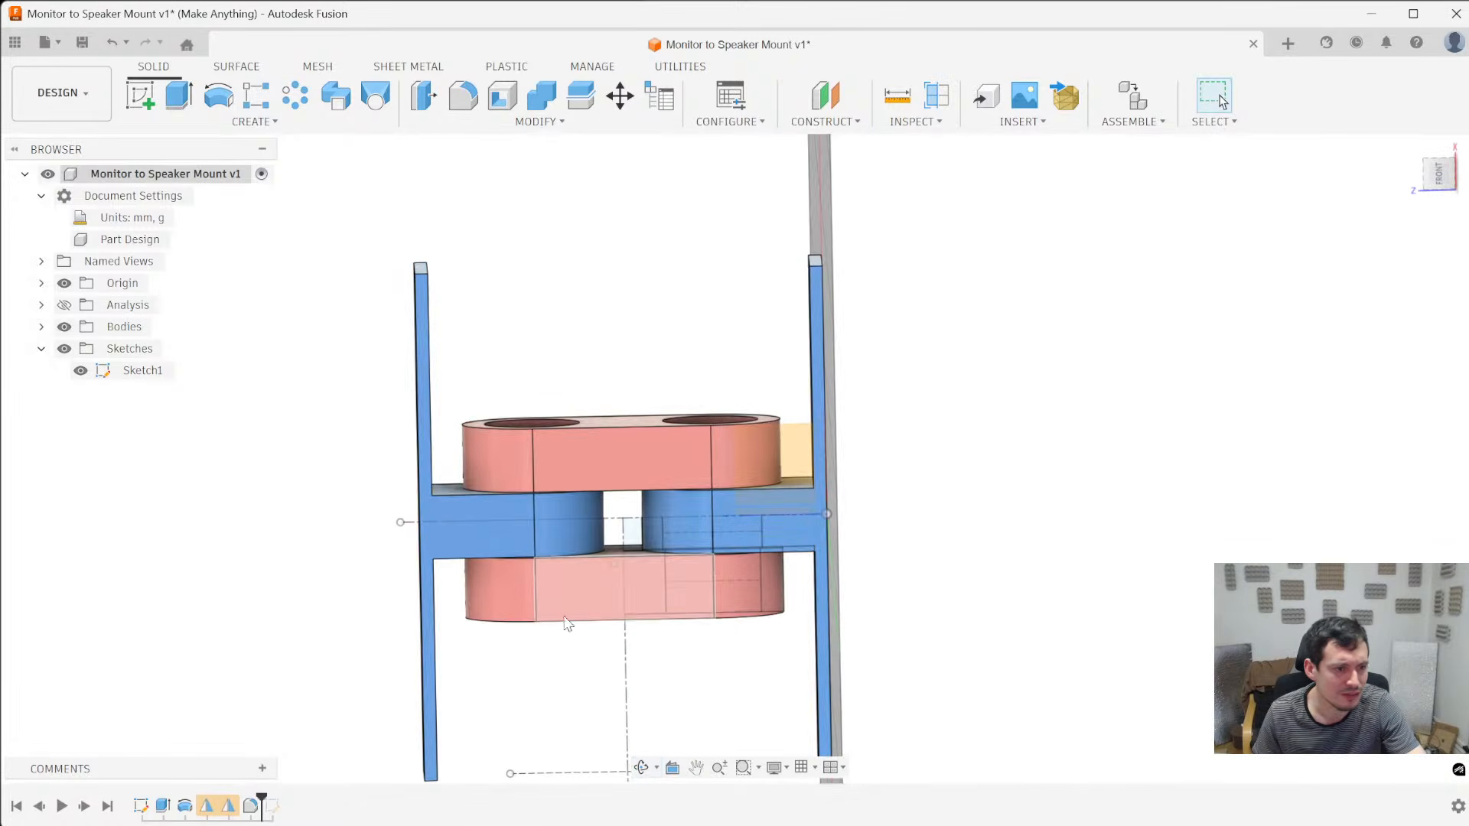
right_click(140, 805)
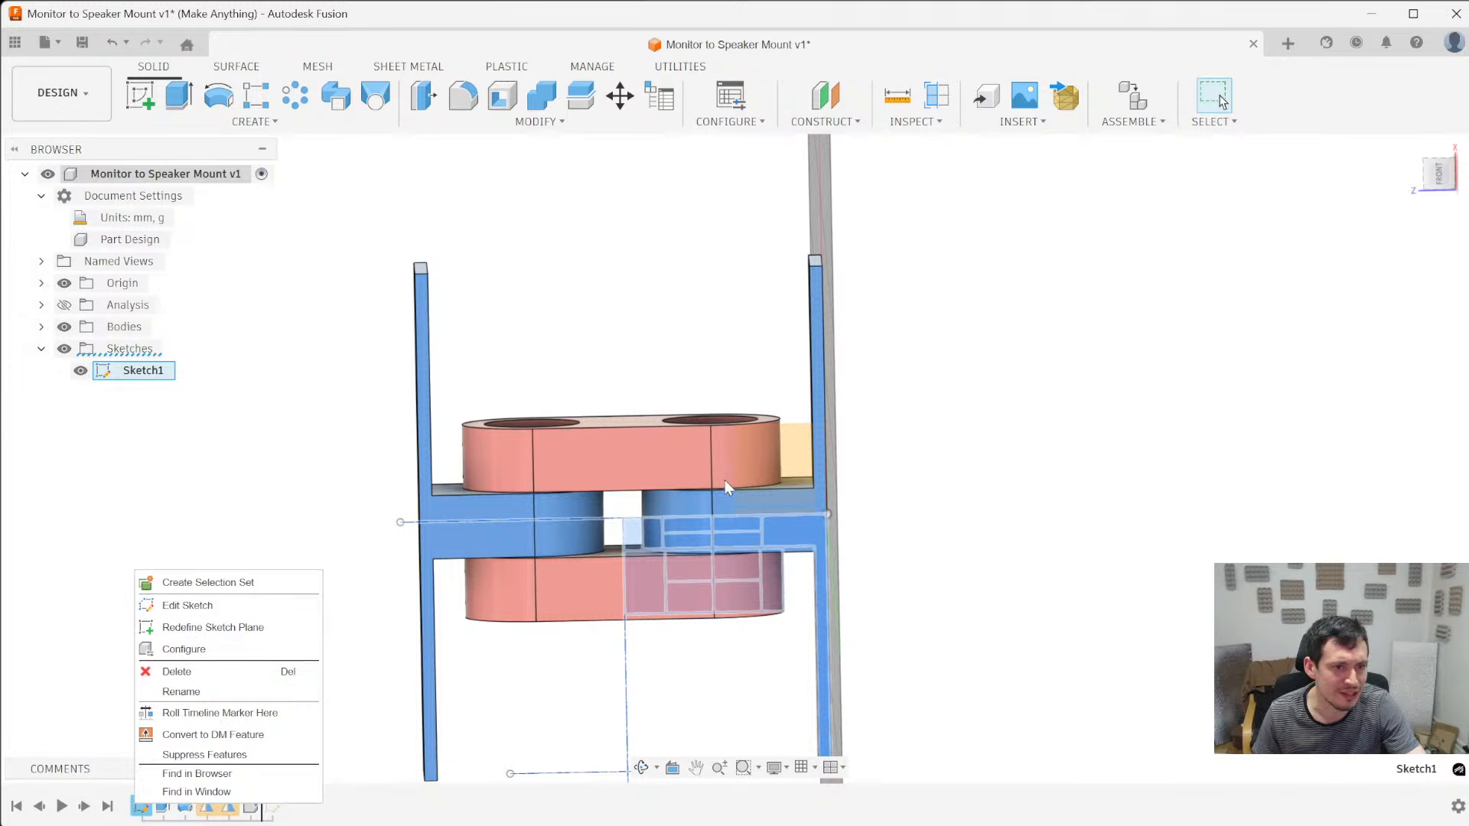
left_click(141, 606)
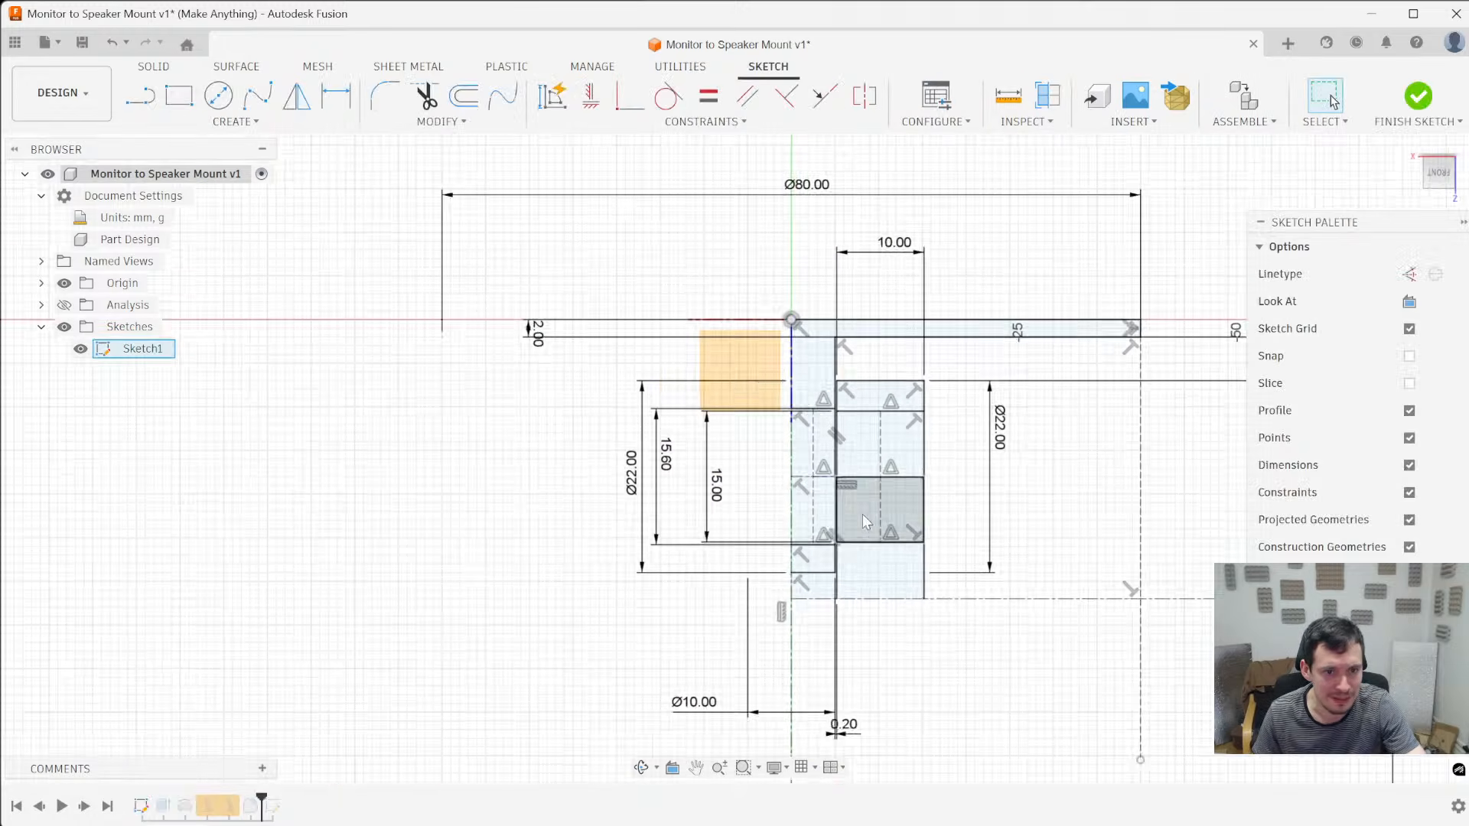
scroll(712, 470, "down", 5)
scroll(831, 692, "up", 8)
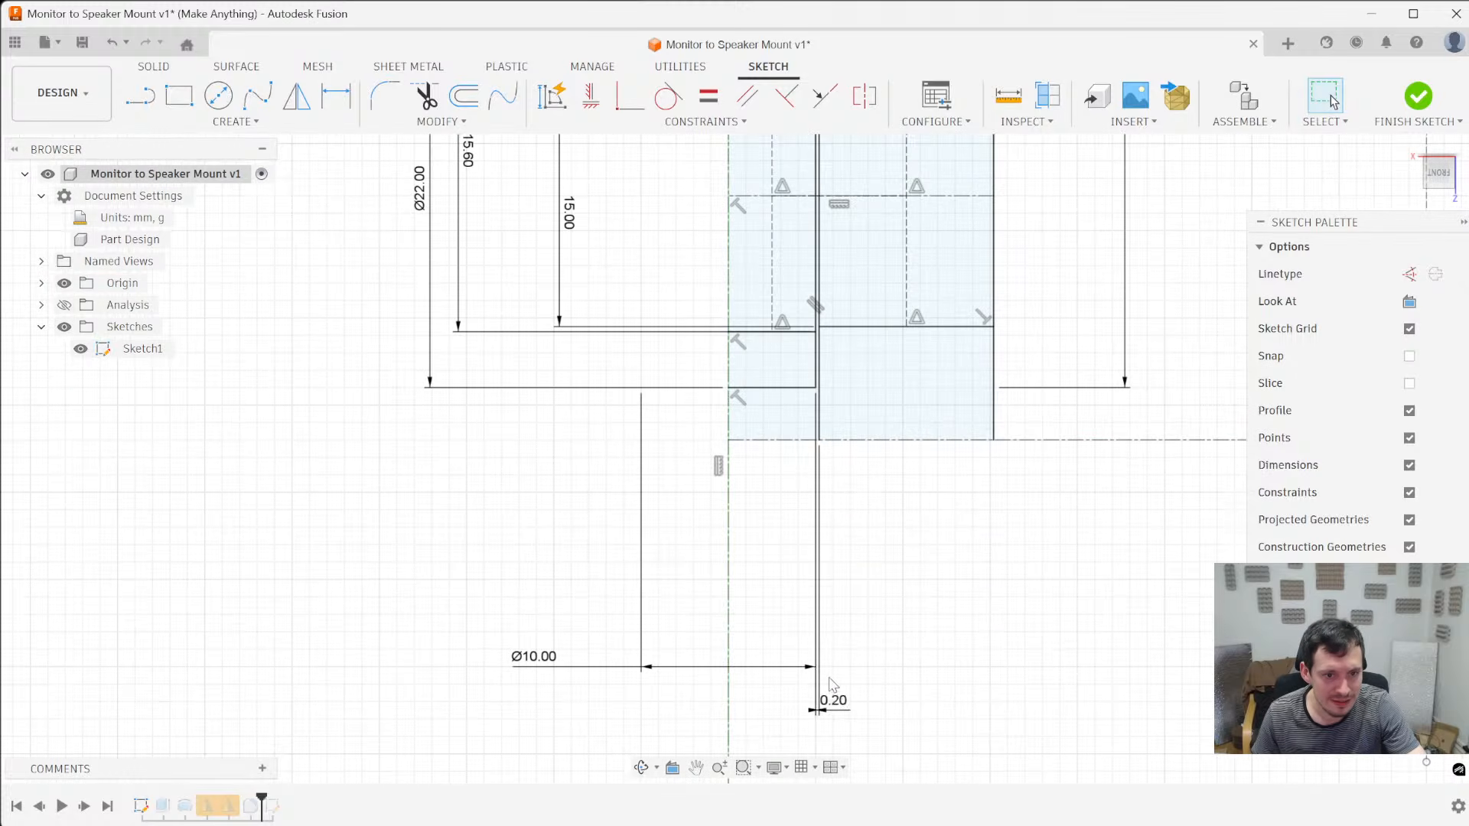
left_click_drag(841, 697, 849, 530)
scroll(850, 530, "up", 3)
double_click(844, 501)
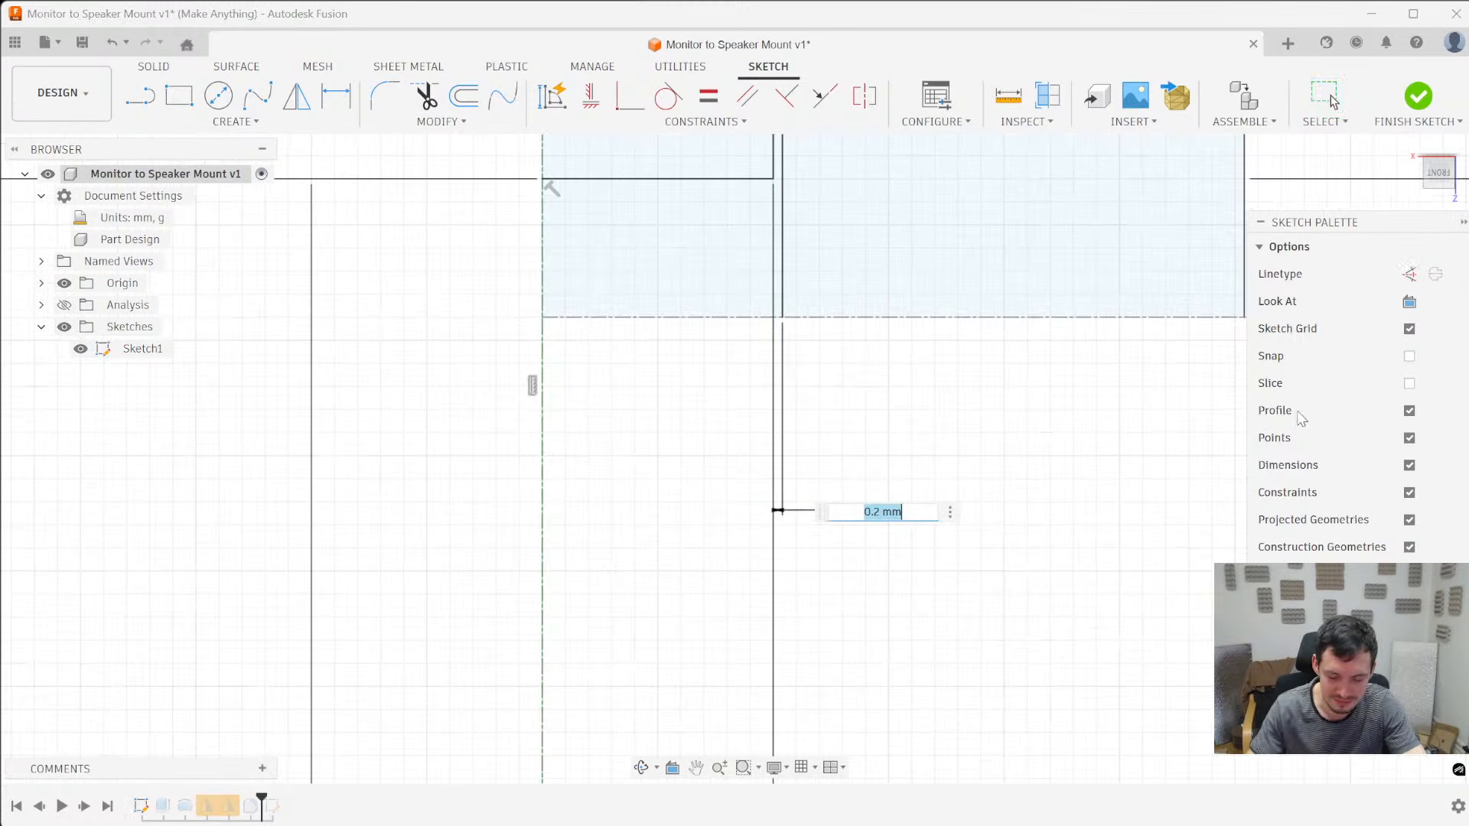
type(".")
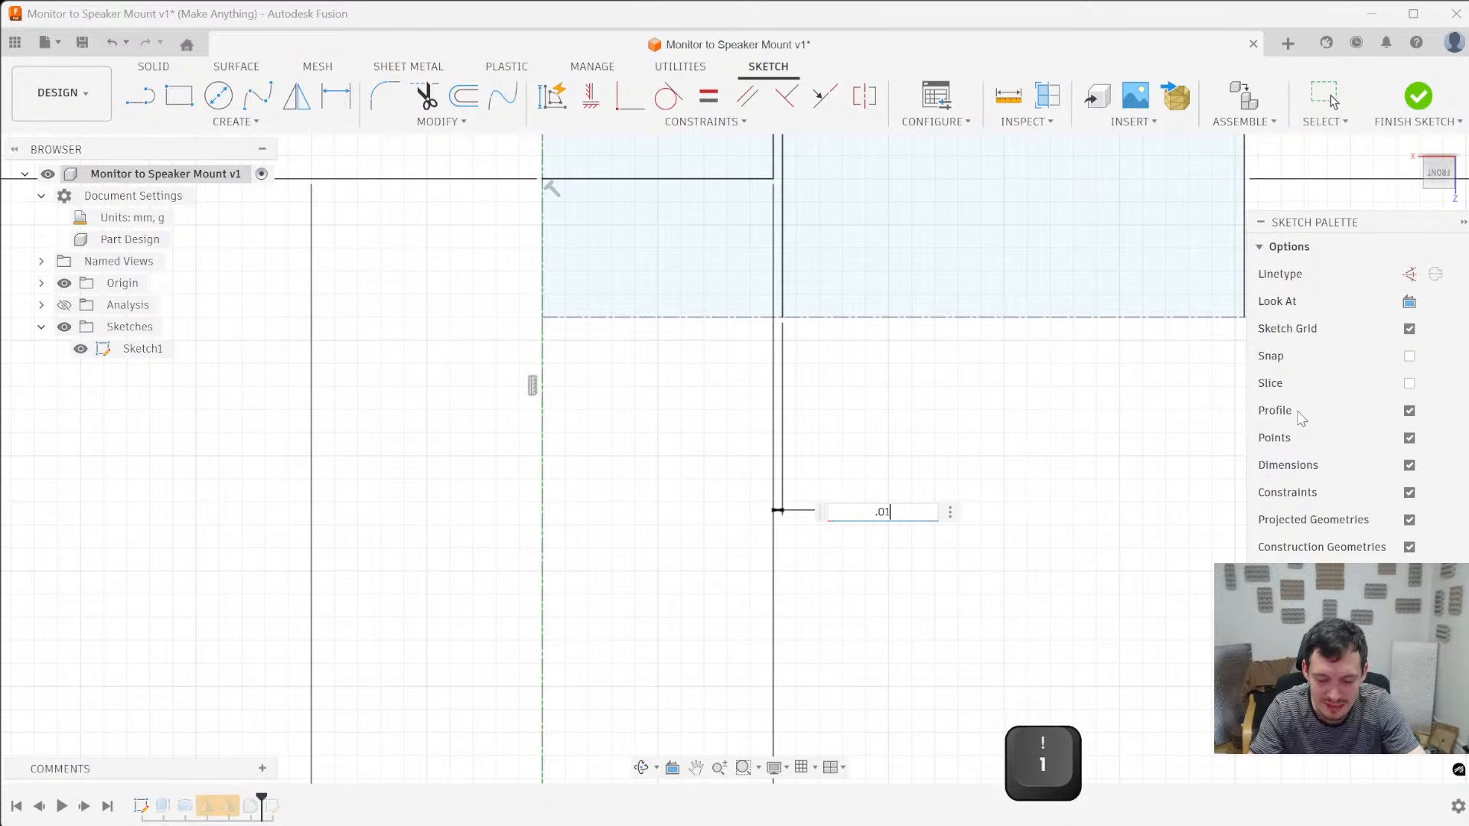
type("01")
key("Return")
scroll(1003, 406, "down", 4)
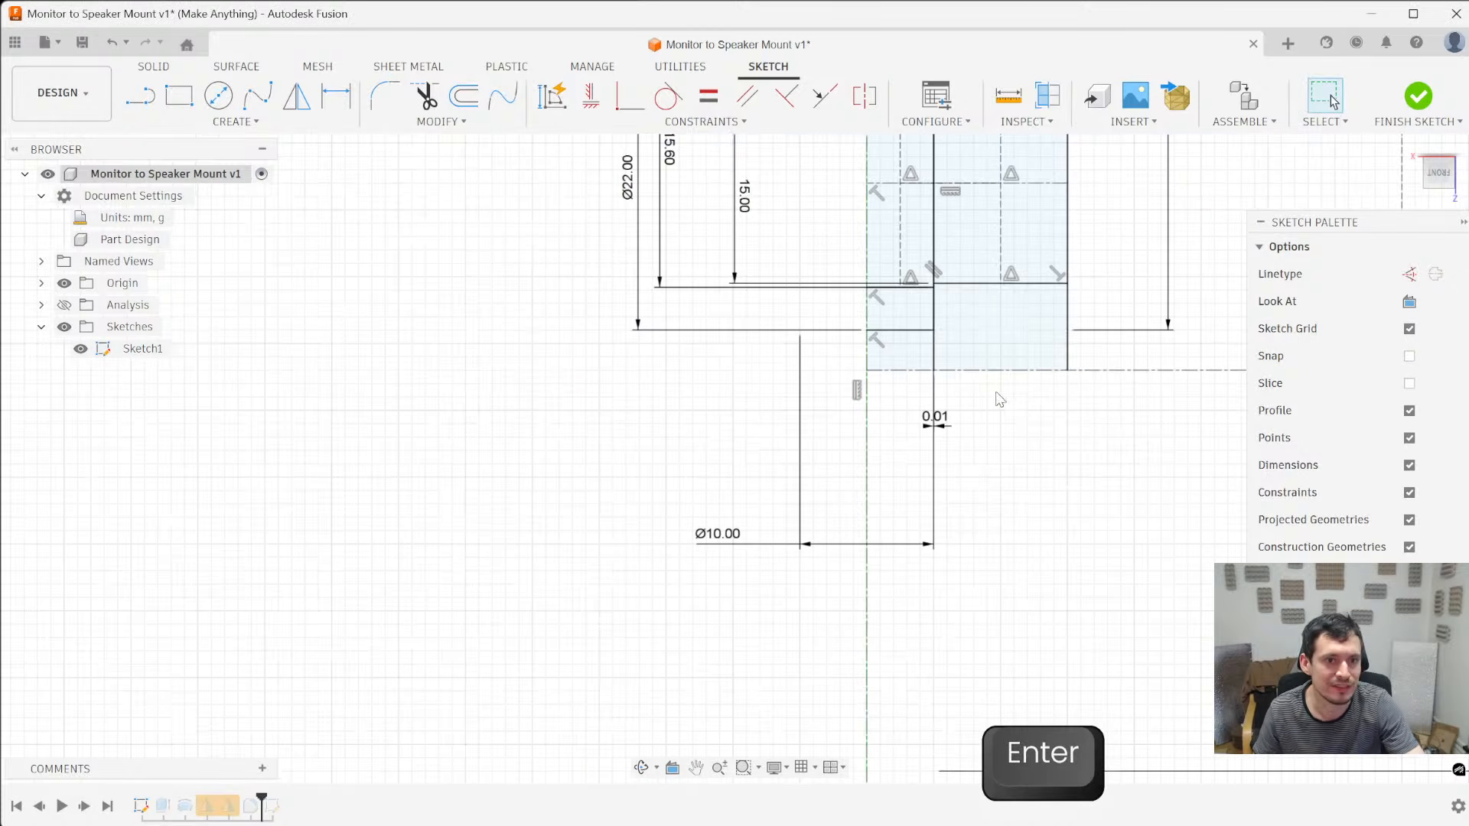
scroll(999, 499, "down", 1)
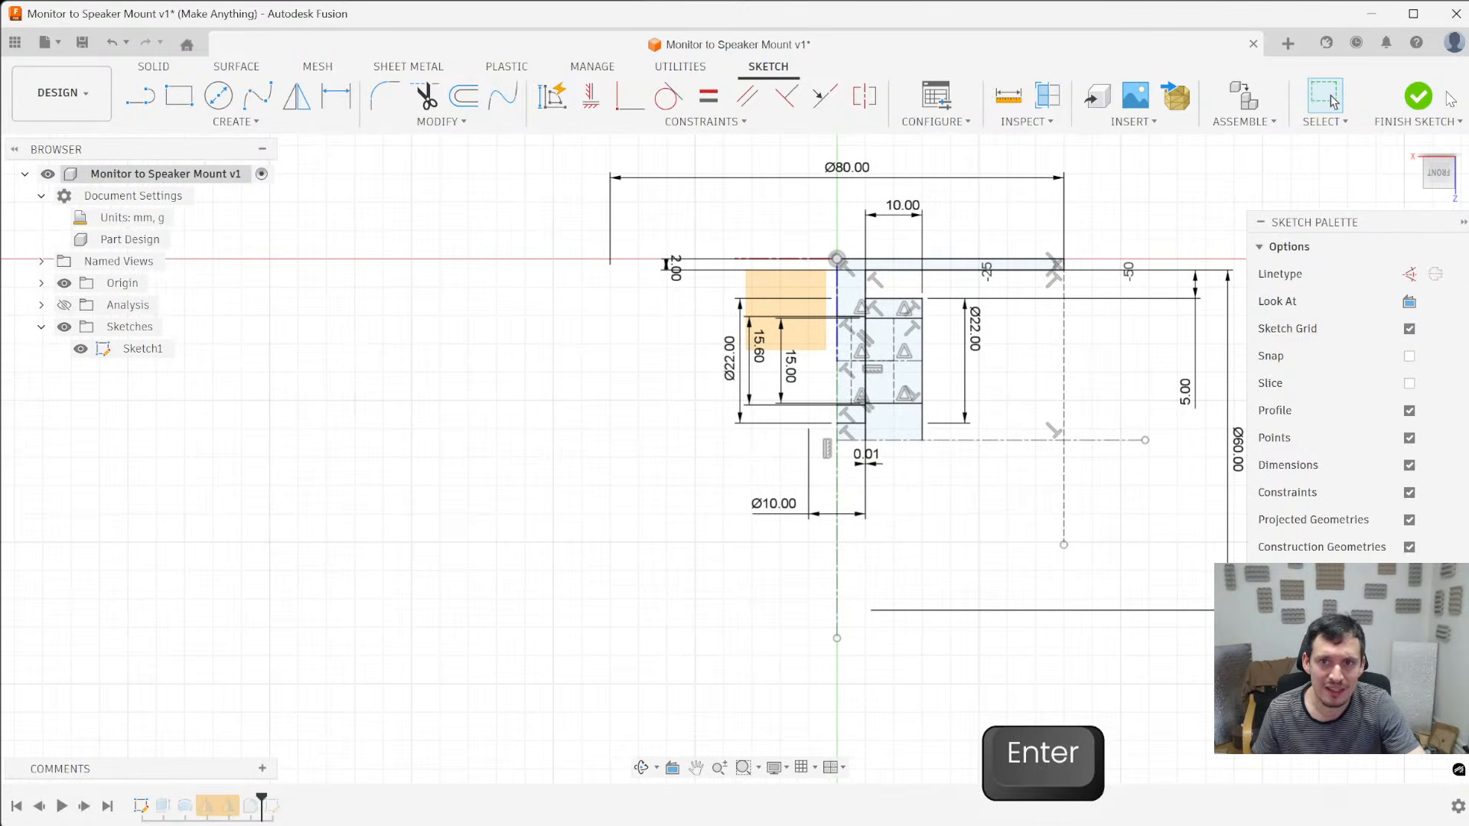
left_click(1417, 95)
- Save the updated hinge as a new version of the document
middle_click_drag(758, 550, 862, 389, "shift")
scroll(442, 456, "down", 2)
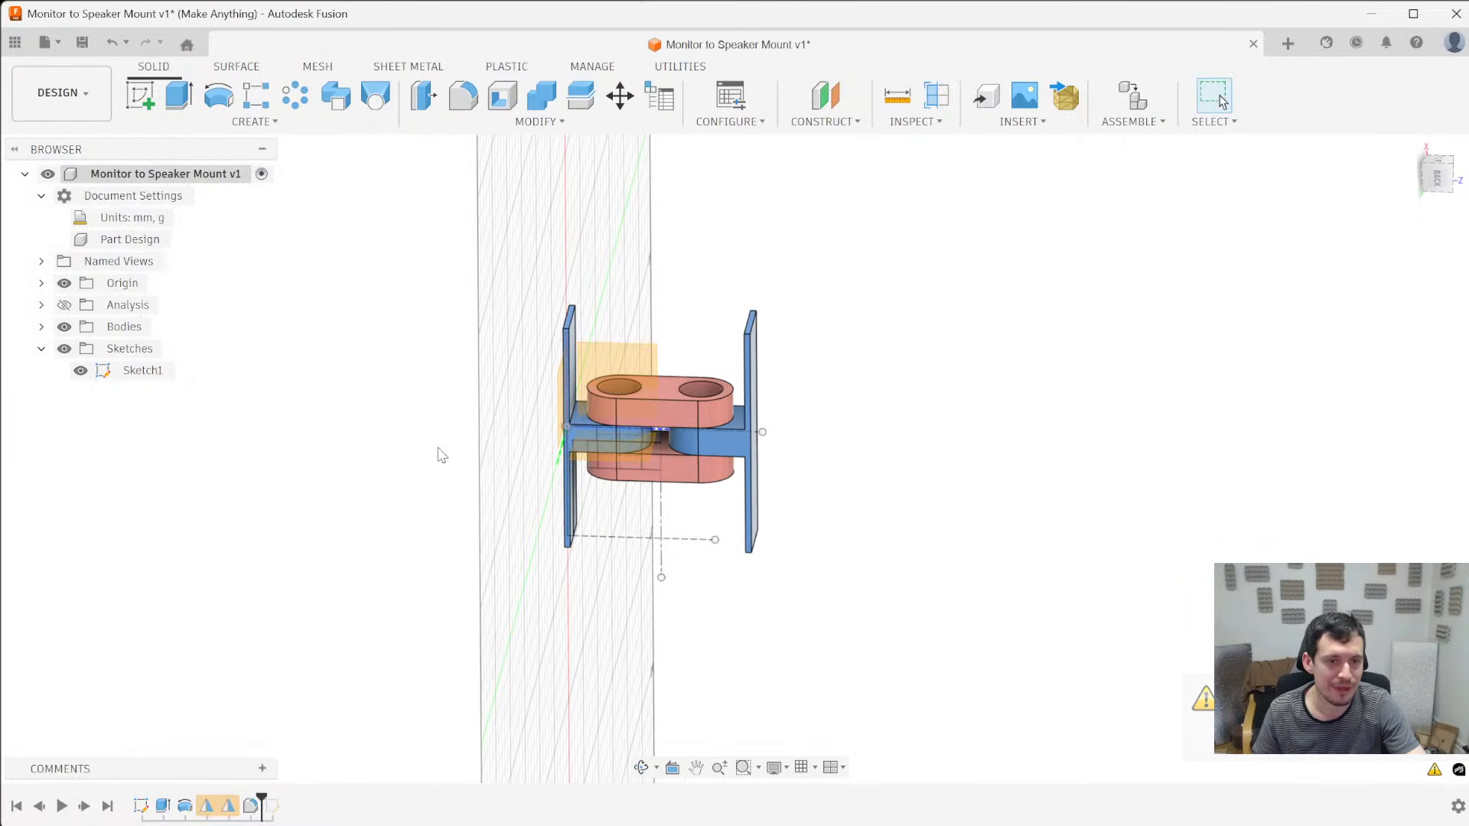
key("ctrl+s")
left_click(758, 465)
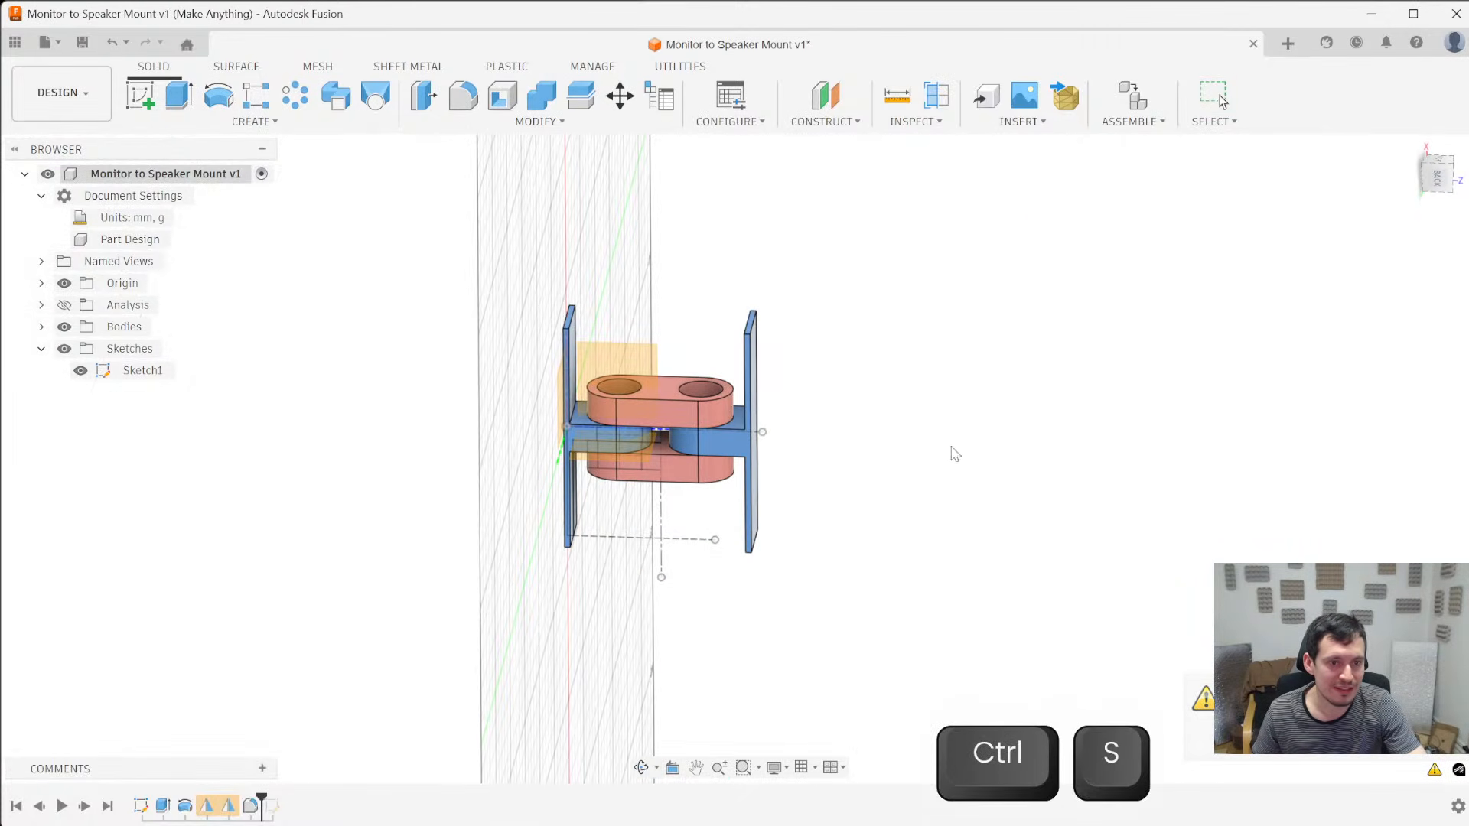
middle_click_drag(904, 548, 836, 574, "shift")
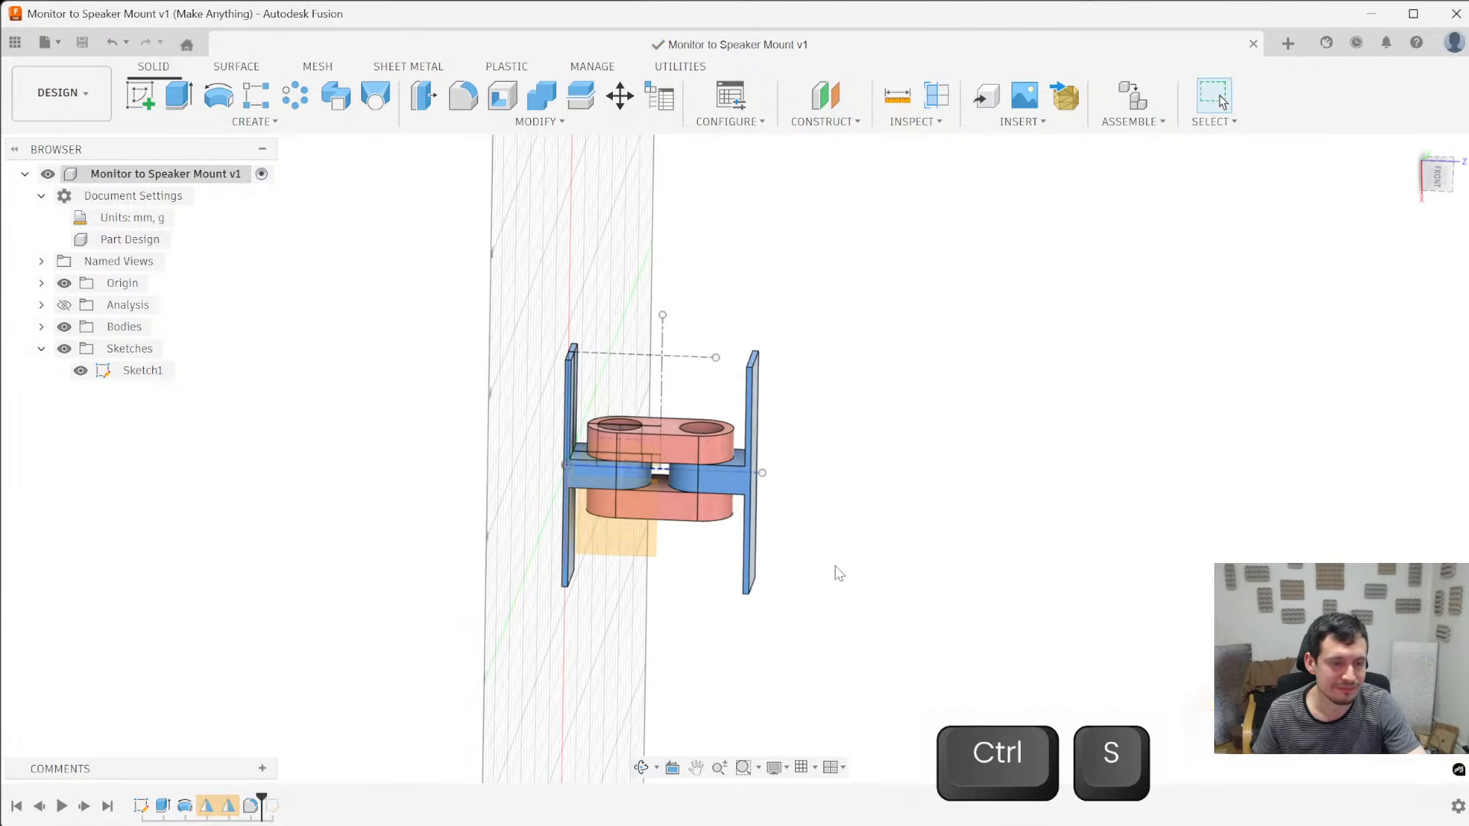
scroll(940, 565, "up", 3)
middle_click_drag(939, 565, 891, 275, "shift")
scroll(891, 275, "down", 2)
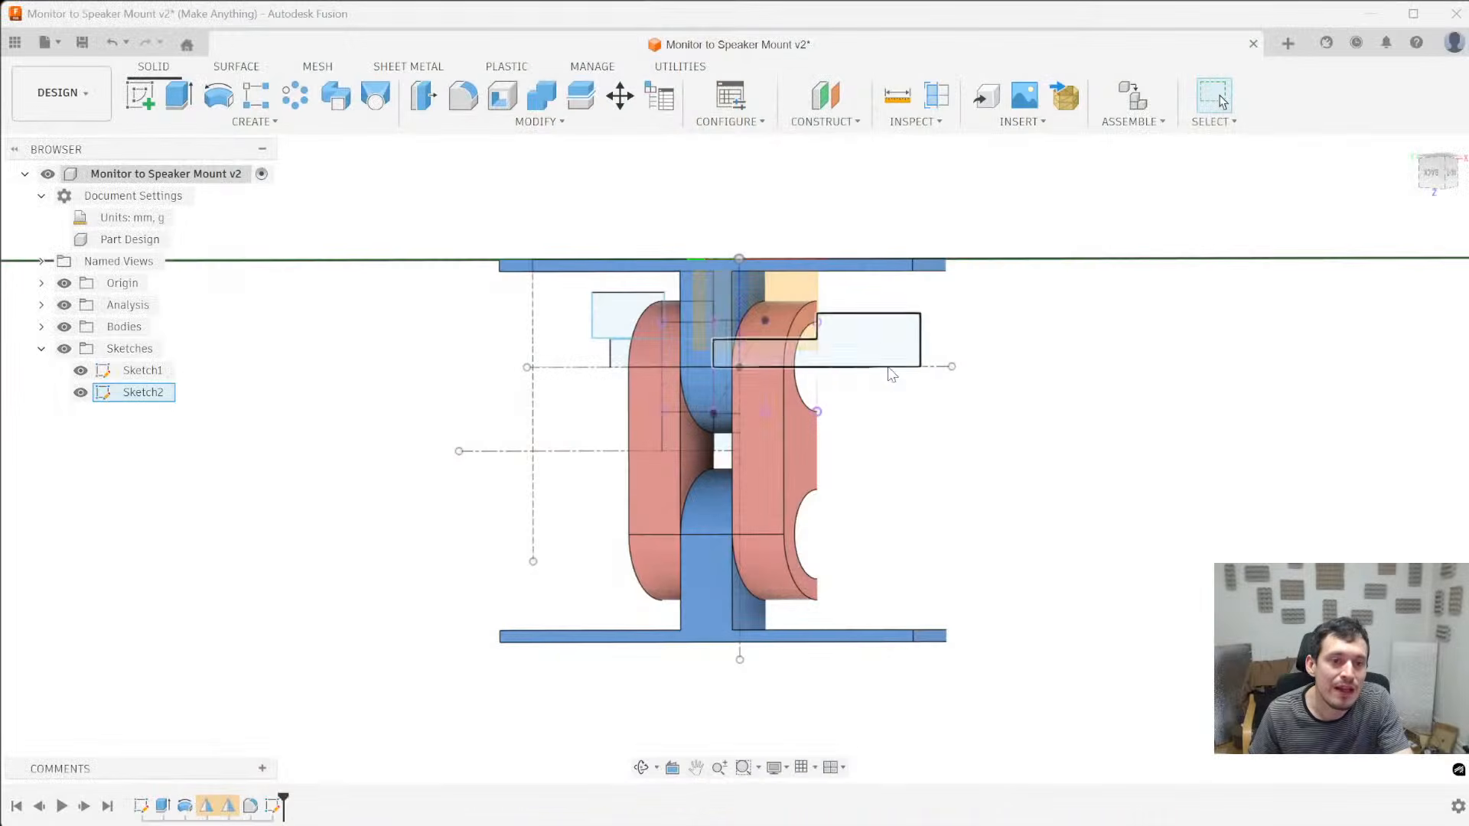
- Examine the double-ended hinge, its sectioned pin holes and the pin sketch profiles from several sides
scroll(891, 375, "up", 4)
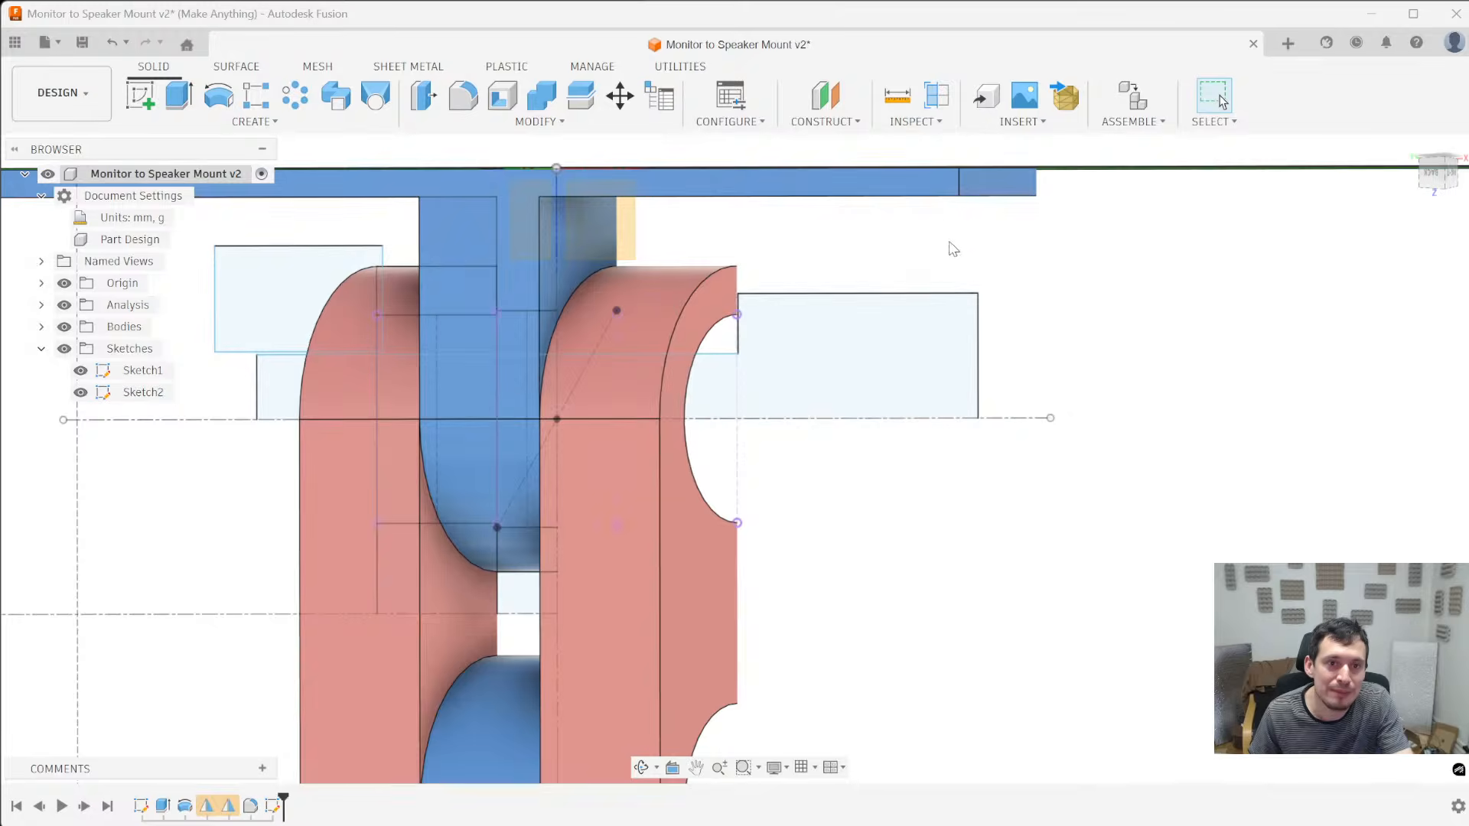
middle_click_drag(951, 245, 947, 411, "shift")
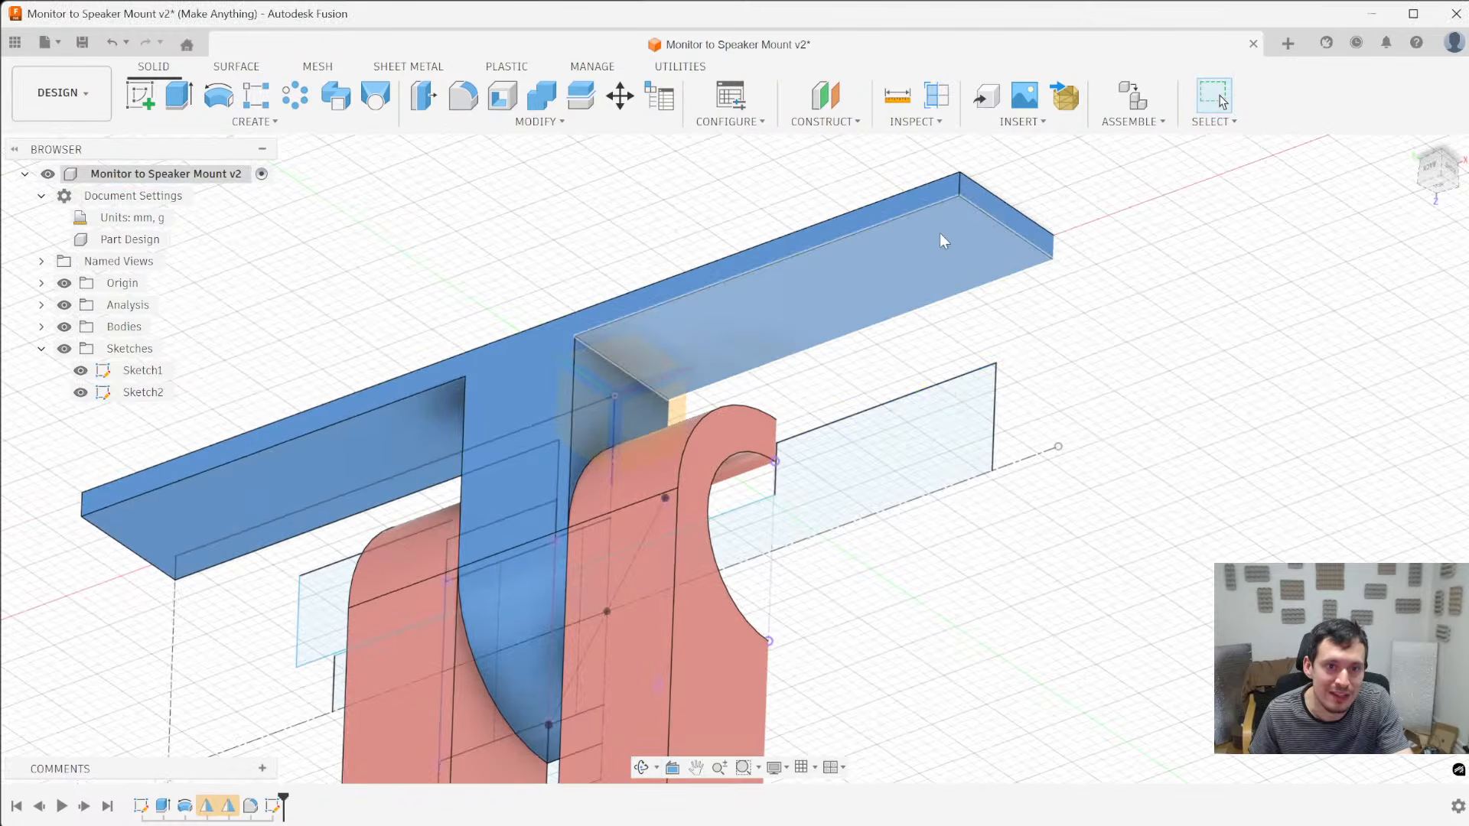
scroll(938, 236, "down", 5)
middle_click_drag(934, 233, 940, 321, "shift")
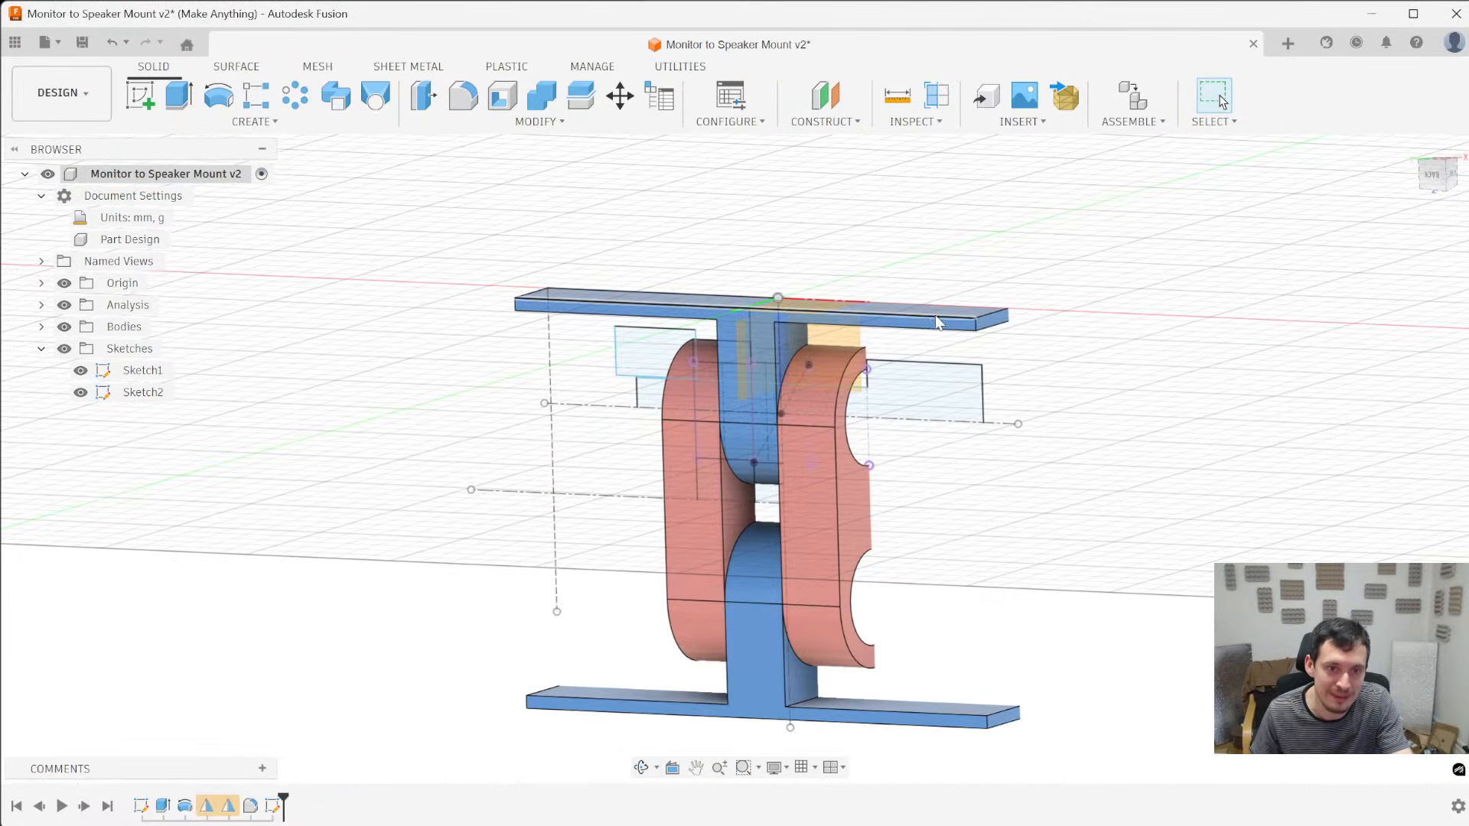
mouse_move(955, 700)
middle_mouse_down("shift")
mouse_move(931, 564)
mouse_move(1026, 495)
mouse_move(1036, 594)
mouse_move(1018, 566)
middle_mouse_up("shift")
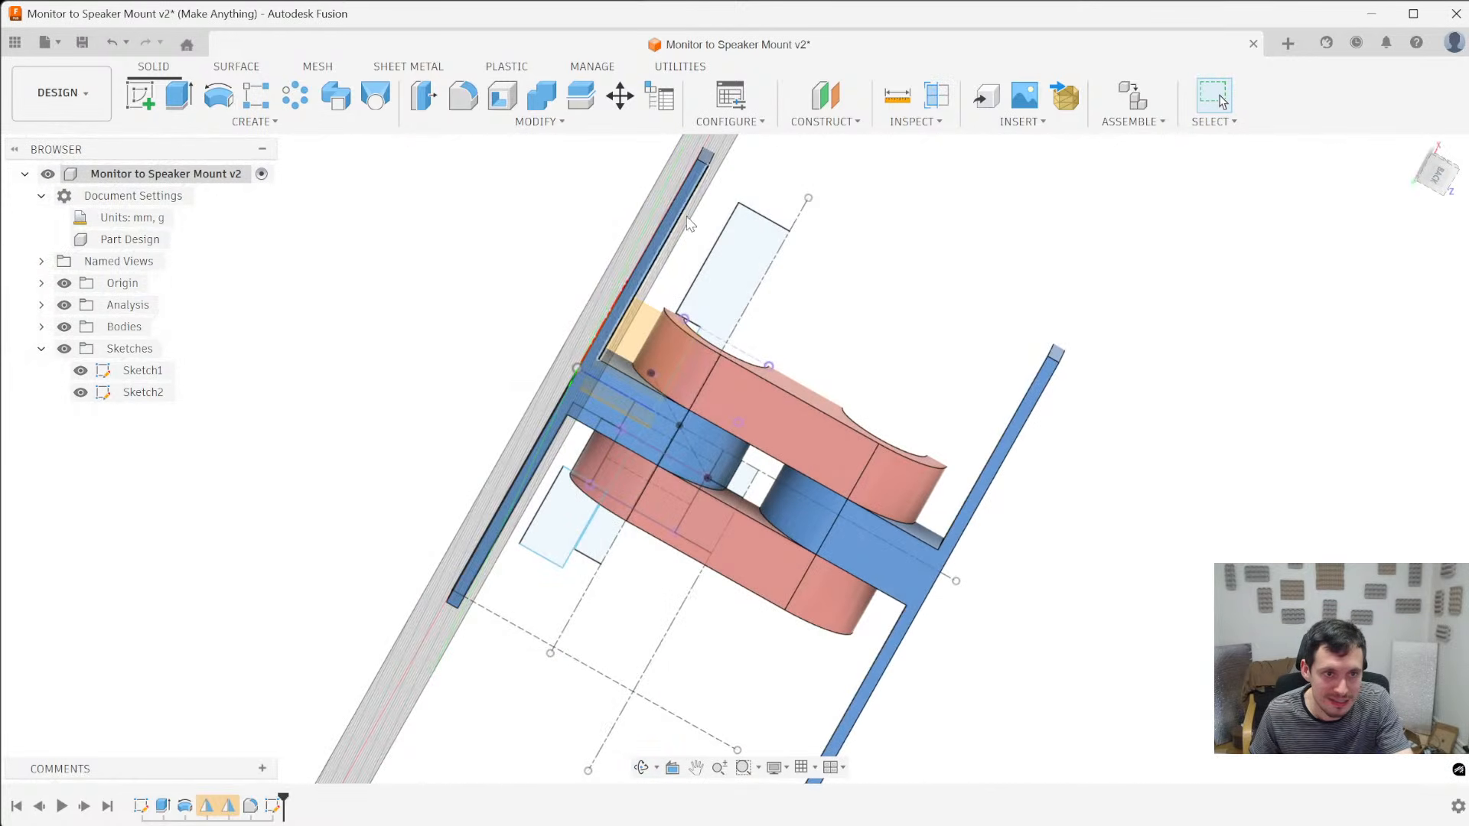
middle_click_drag(708, 235, 599, 303, "shift")
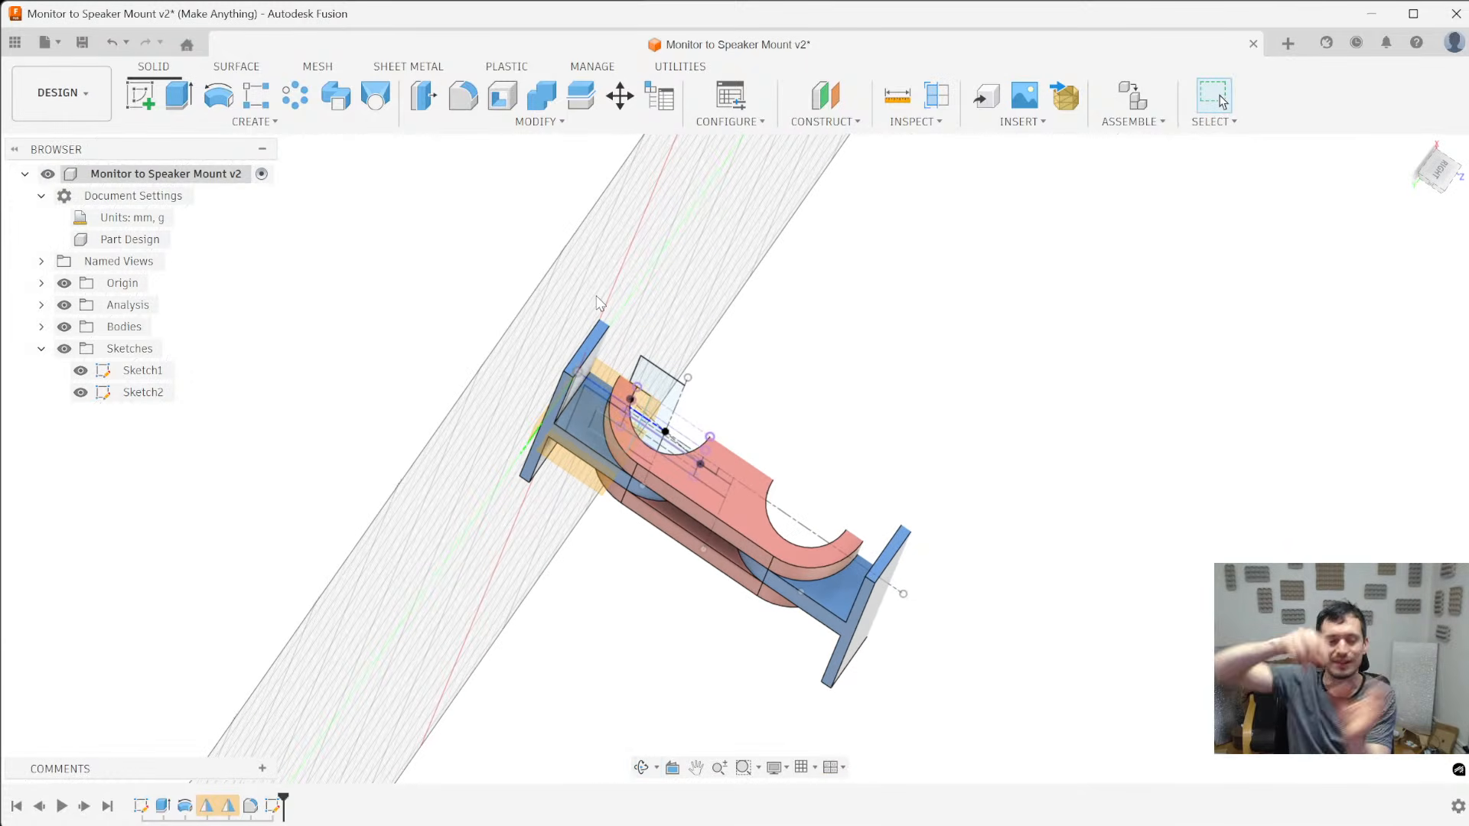
middle_click_drag(788, 416, 708, 448, "shift")
scroll(792, 422, "up", 3)
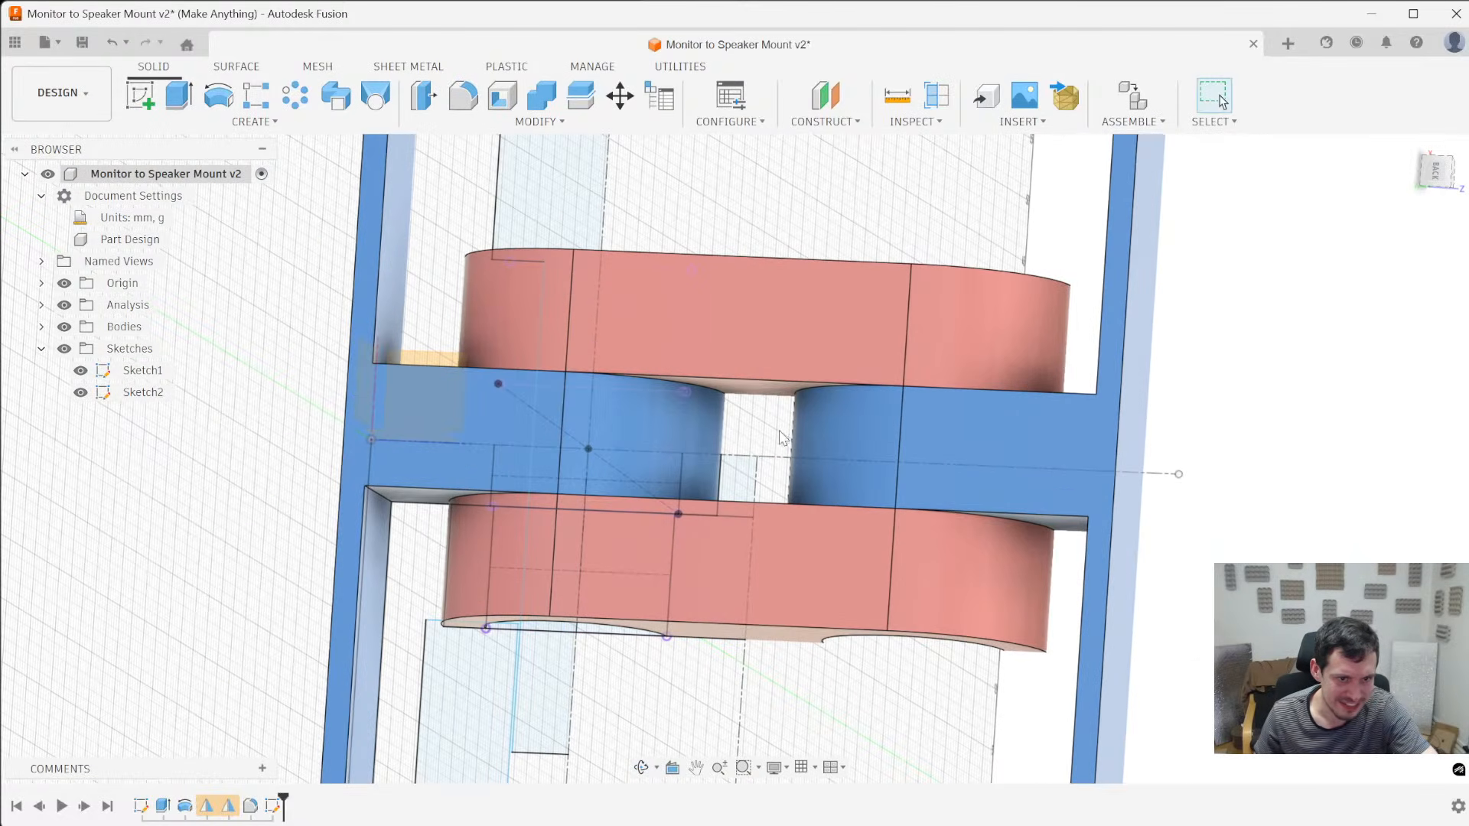
scroll(743, 447, "down", 5)
mouse_move(736, 466)
middle_mouse_down("shift")
mouse_move(886, 508)
mouse_move(1193, 643)
mouse_move(1129, 577)
mouse_move(823, 560)
mouse_move(841, 536)
mouse_move(846, 600)
mouse_move(880, 600)
mouse_move(679, 580)
mouse_move(669, 622)
mouse_move(692, 547)
middle_mouse_up("shift")
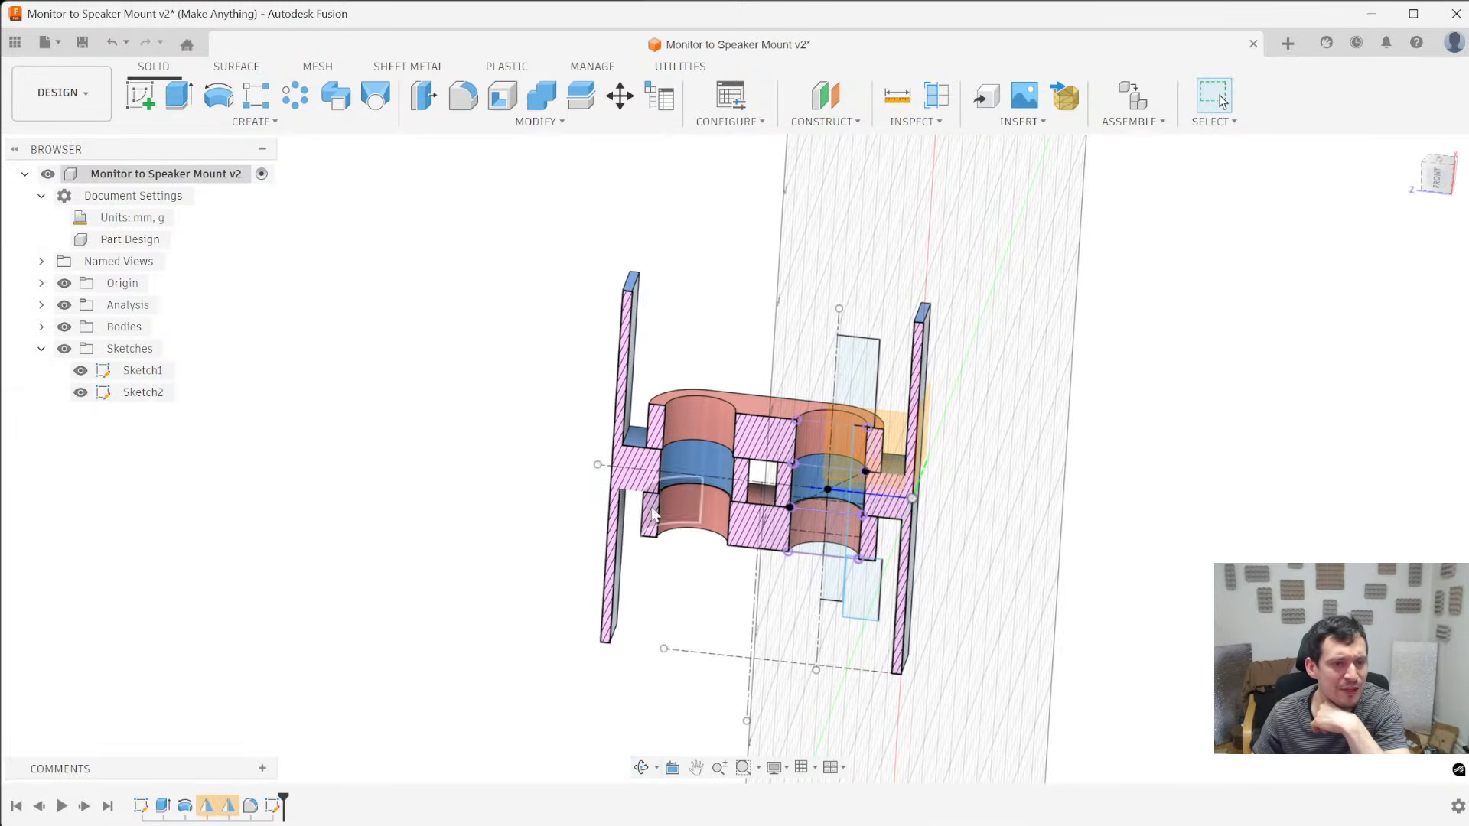
- Open the second sketch for editing and inspect its pin profiles against the mirrored hinge bodies
right_click(272, 806)
left_click(335, 607)
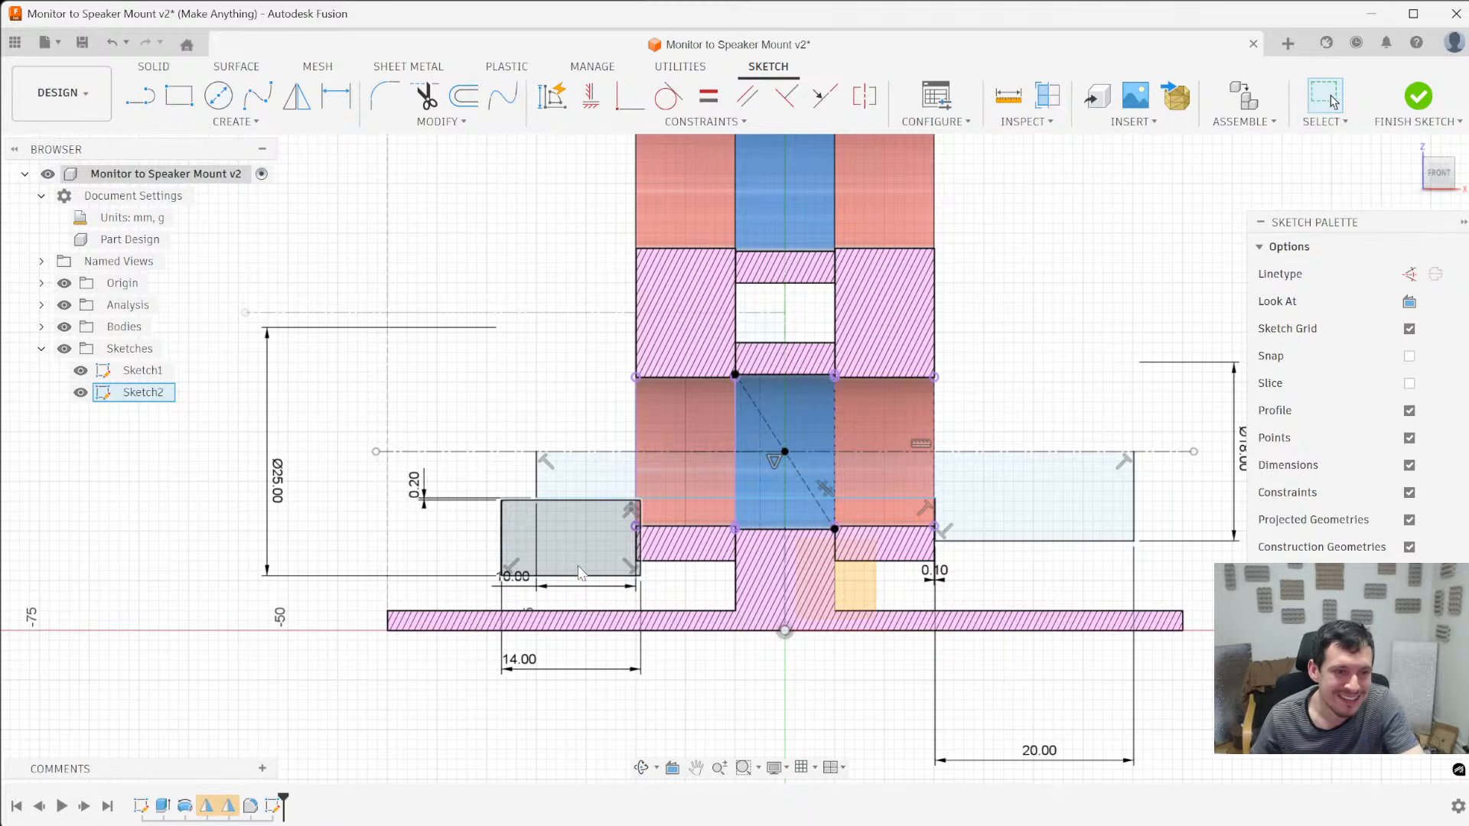
mouse_move(579, 574)
middle_mouse_down("shift")
mouse_move(608, 601)
mouse_move(673, 588)
mouse_move(570, 590)
middle_mouse_up("shift")
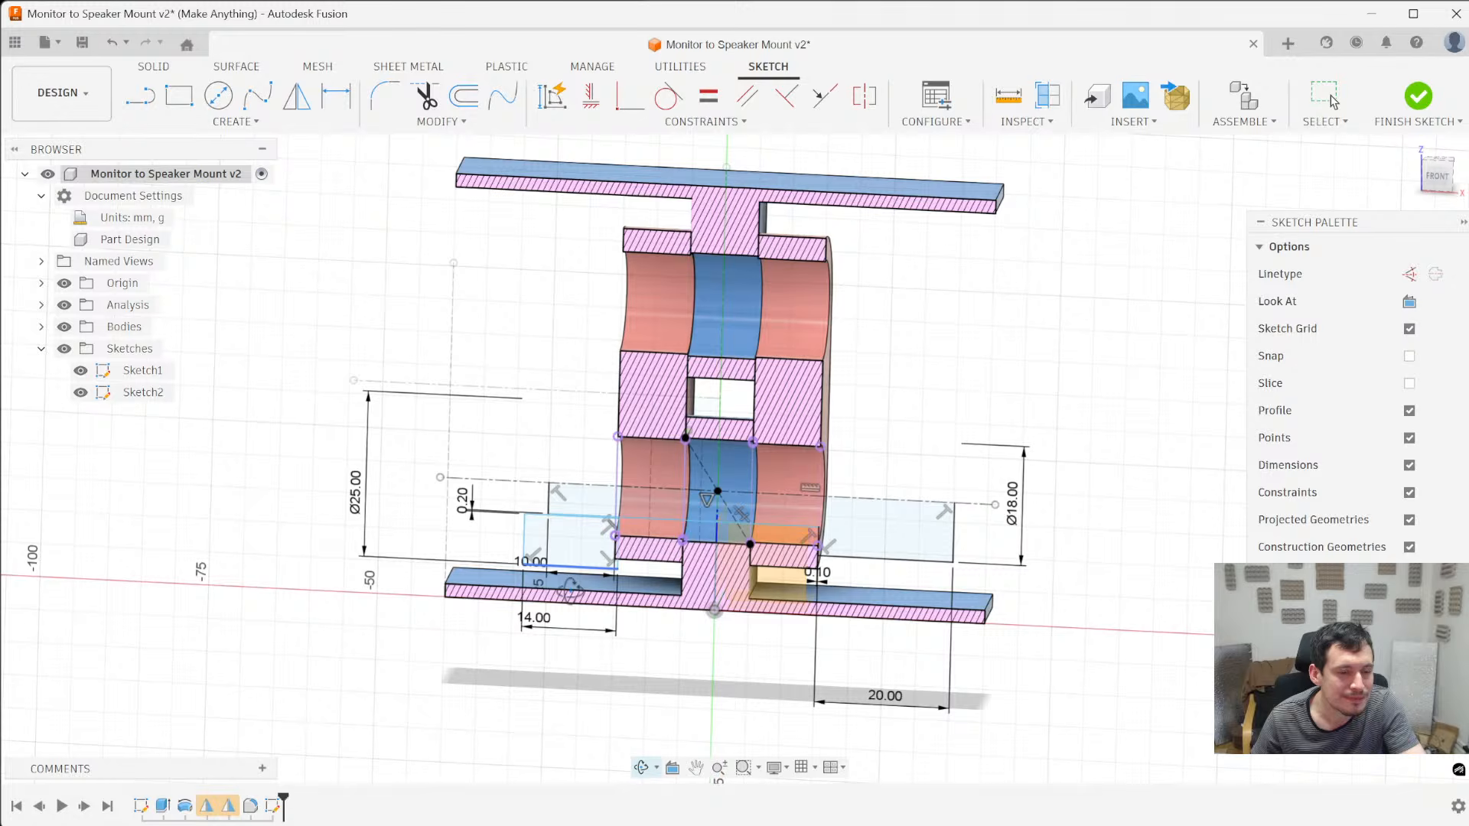
mouse_move(577, 576)
middle_mouse_down("shift")
mouse_move(579, 600)
mouse_move(837, 738)
mouse_move(823, 748)
mouse_move(722, 535)
middle_mouse_up("shift")
scroll(700, 459, "up", 3)
middle_click_drag(649, 403, 666, 482, "shift")
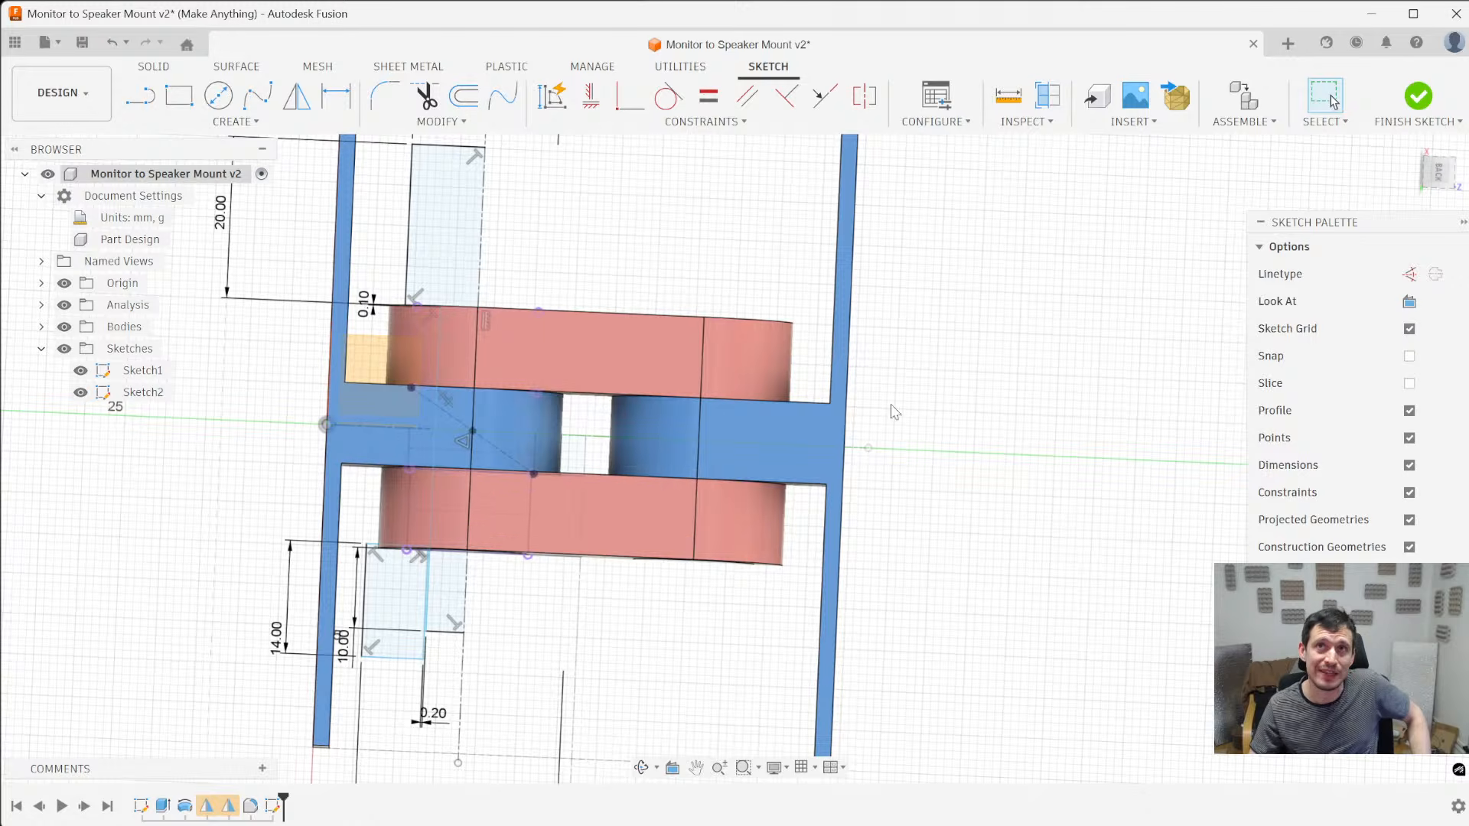
scroll(803, 494, "down", 2)
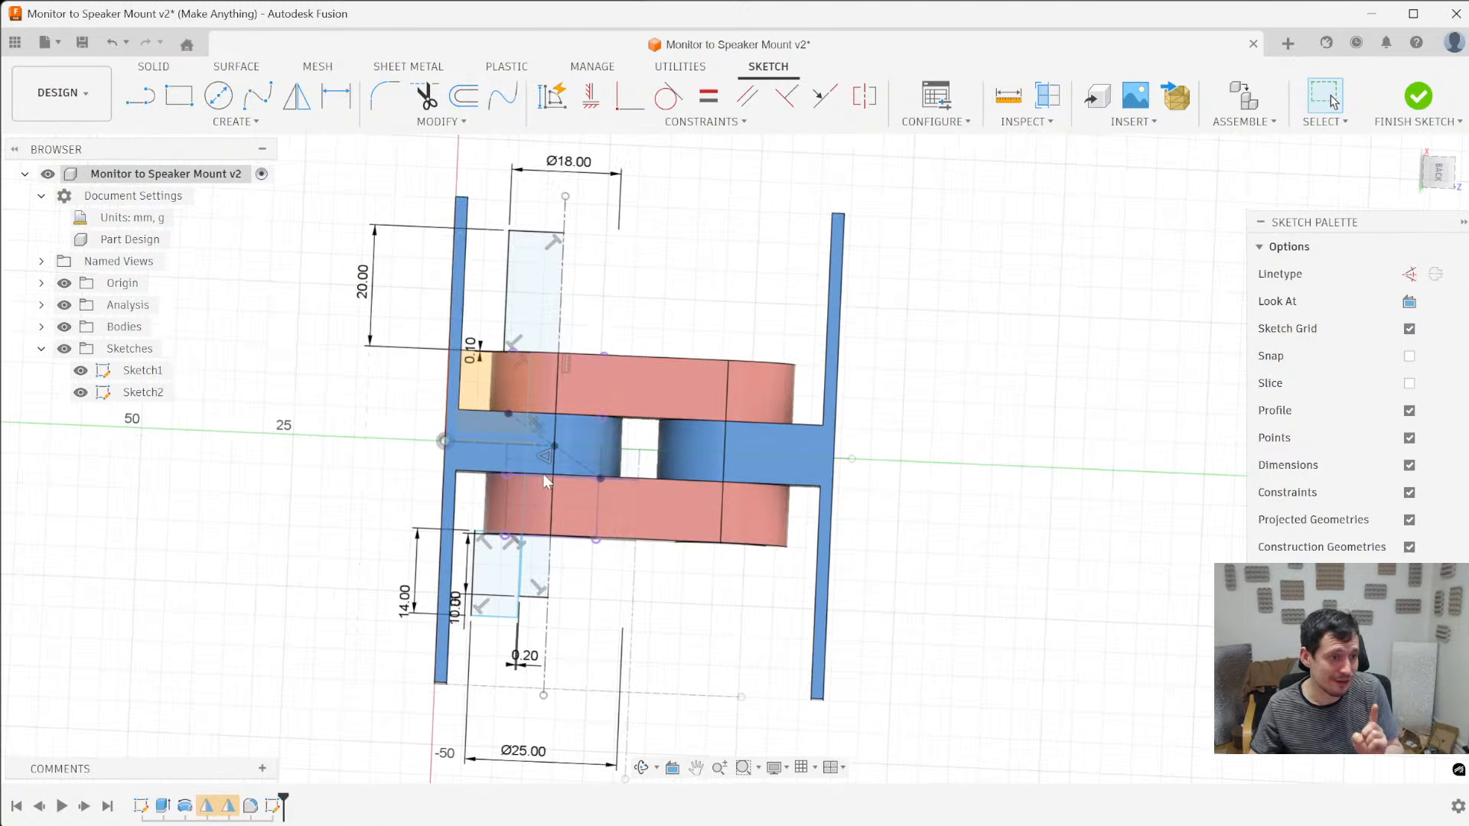
mouse_move(333, 365)
middle_mouse_down("shift")
mouse_move(279, 426)
mouse_move(305, 397)
mouse_move(310, 459)
middle_mouse_up("shift")
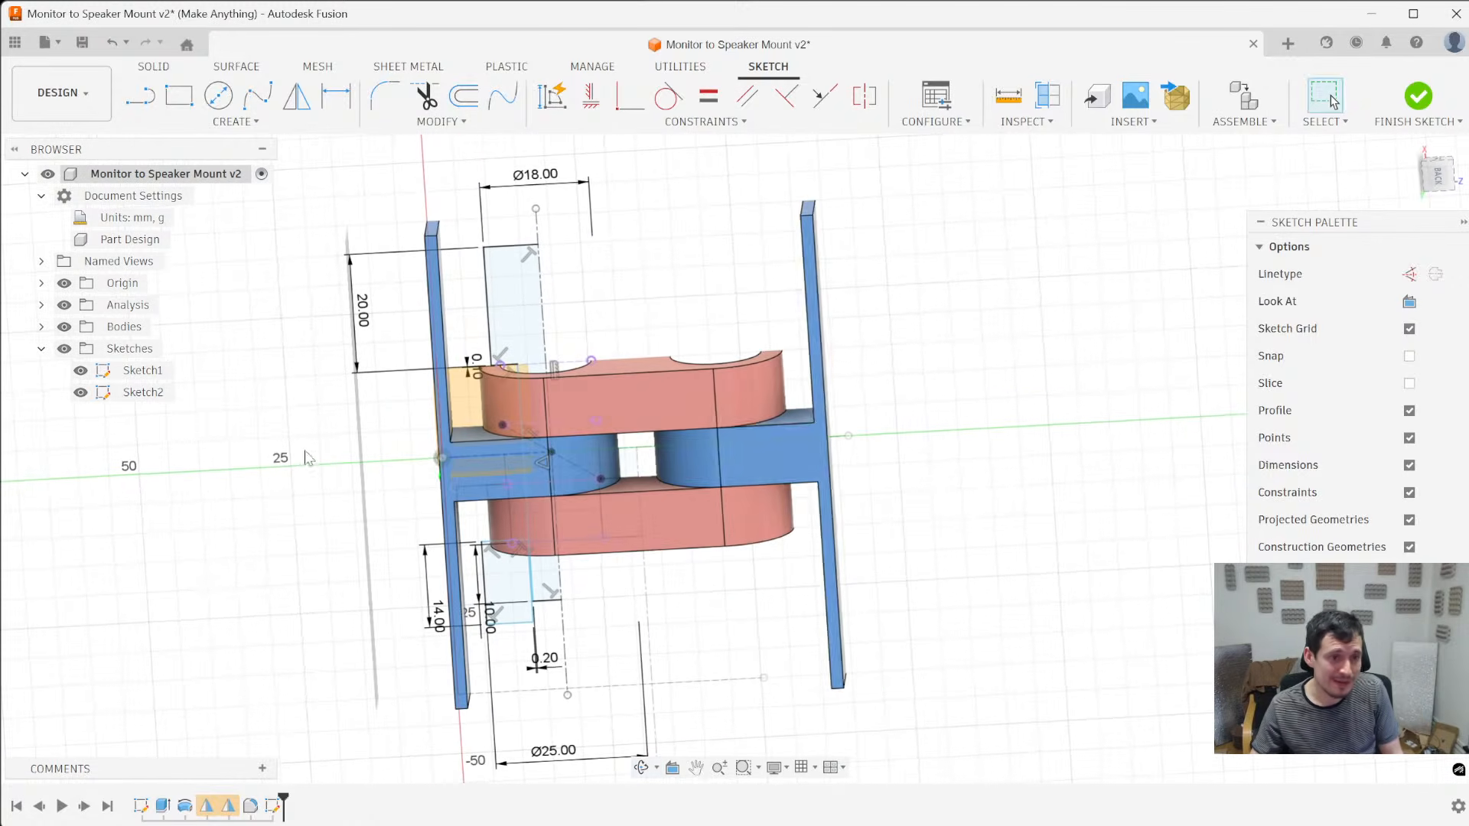
- Delete the four lines of the separate rectangular profile with the 14 mm dimension beneath the hinge from the pin sketch
mouse_move(697, 545)
middle_mouse_down("shift")
mouse_move(715, 542)
mouse_move(731, 597)
mouse_move(652, 450)
mouse_move(640, 276)
mouse_move(526, 457)
middle_mouse_up("shift")
scroll(711, 589, "up", 5)
scroll(693, 576, "down", 2)
middle_click_drag(434, 631, 520, 683, "shift")
left_click(376, 372)
middle_click_drag(377, 373, 346, 314, "shift")
double_click(344, 314)
scroll(343, 309, "down", 5)
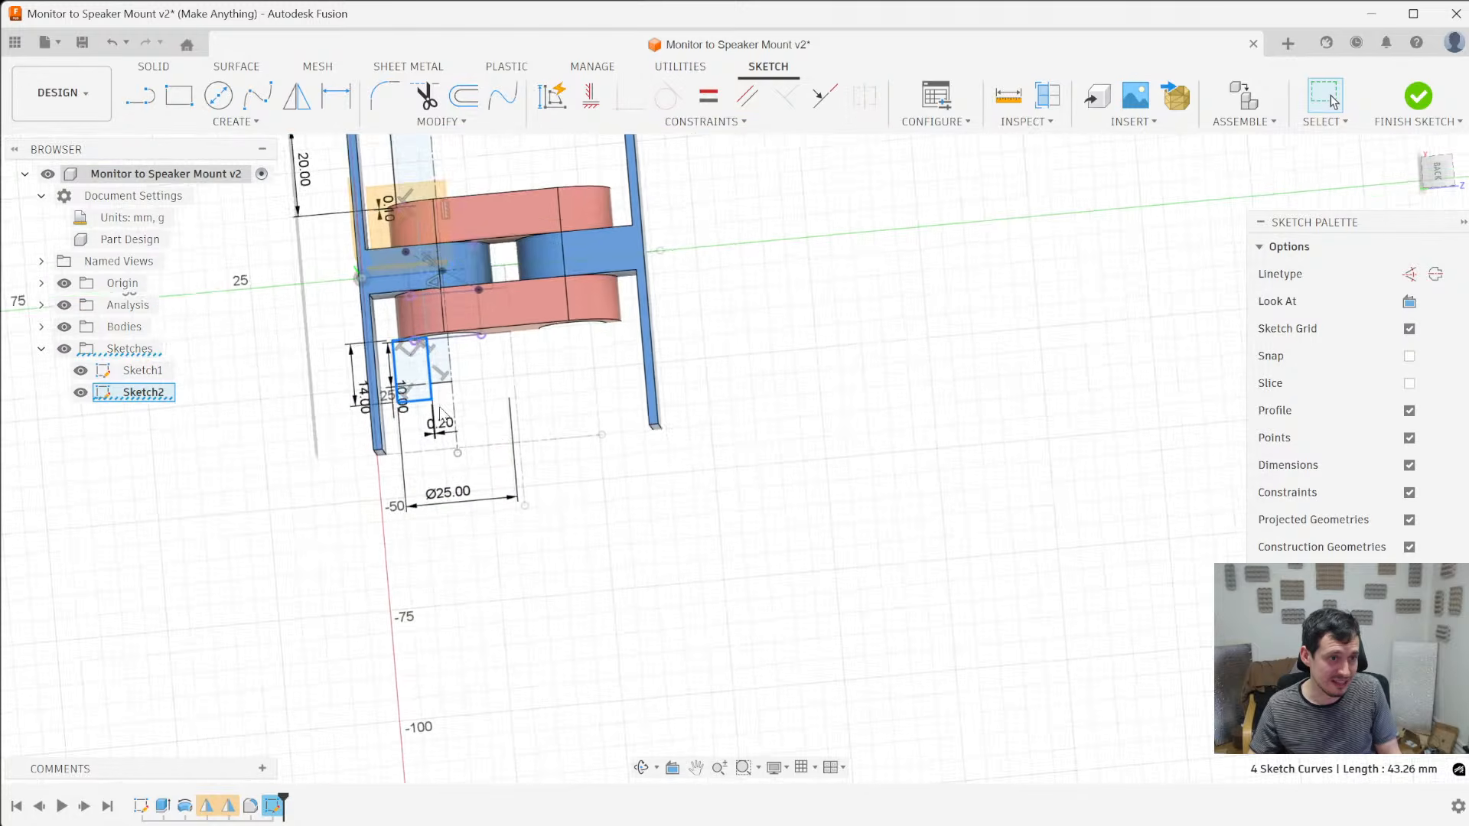
scroll(414, 416, "up", 4)
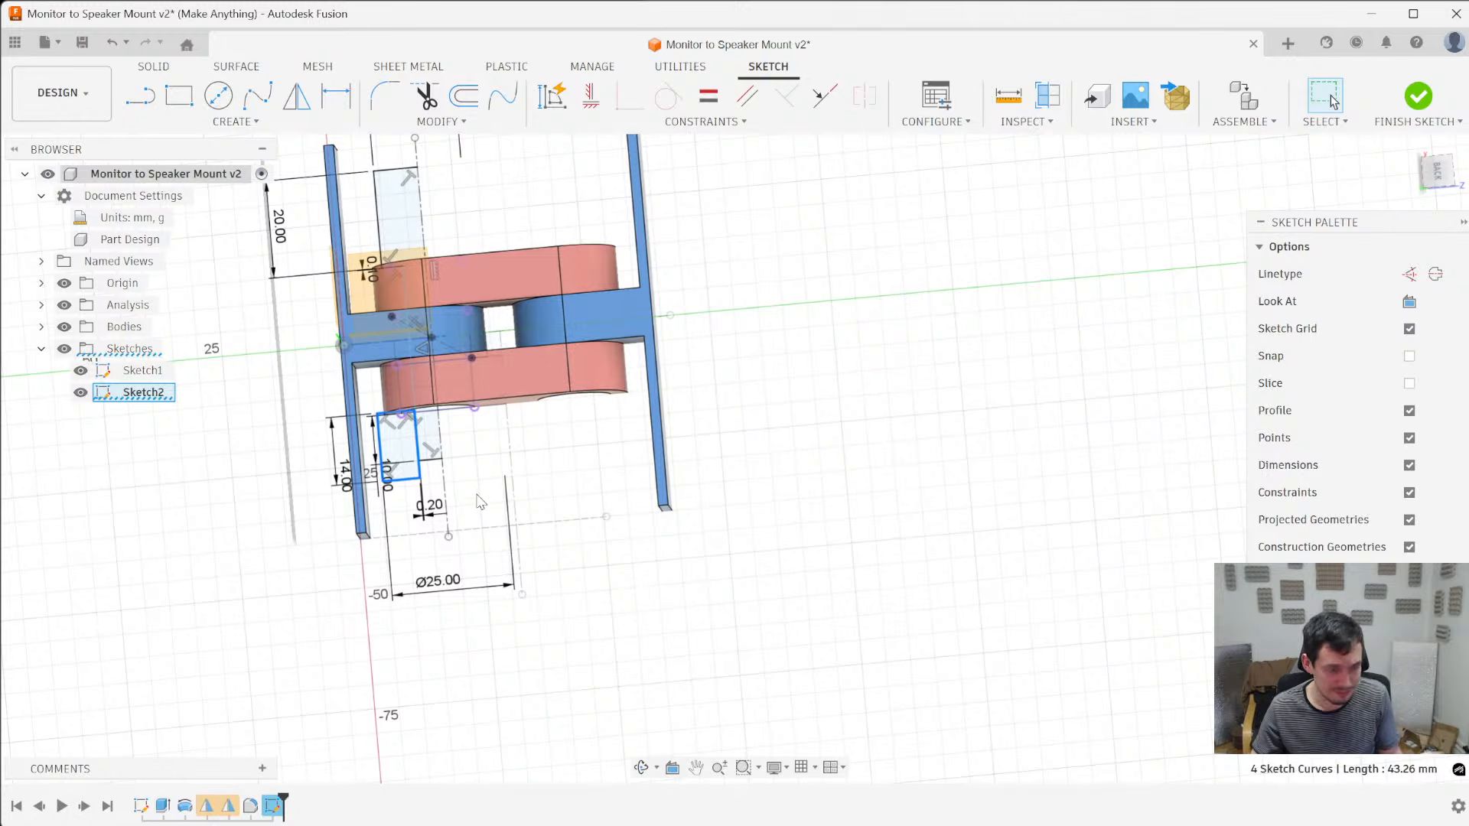
key("Delete")
- Delete the 10 mm dimension between the hinge arm's outer face and the pin profile's far end
middle_click_drag(519, 500, 610, 305, "shift")
scroll(611, 305, "up", 4)
scroll(571, 354, "down", 3)
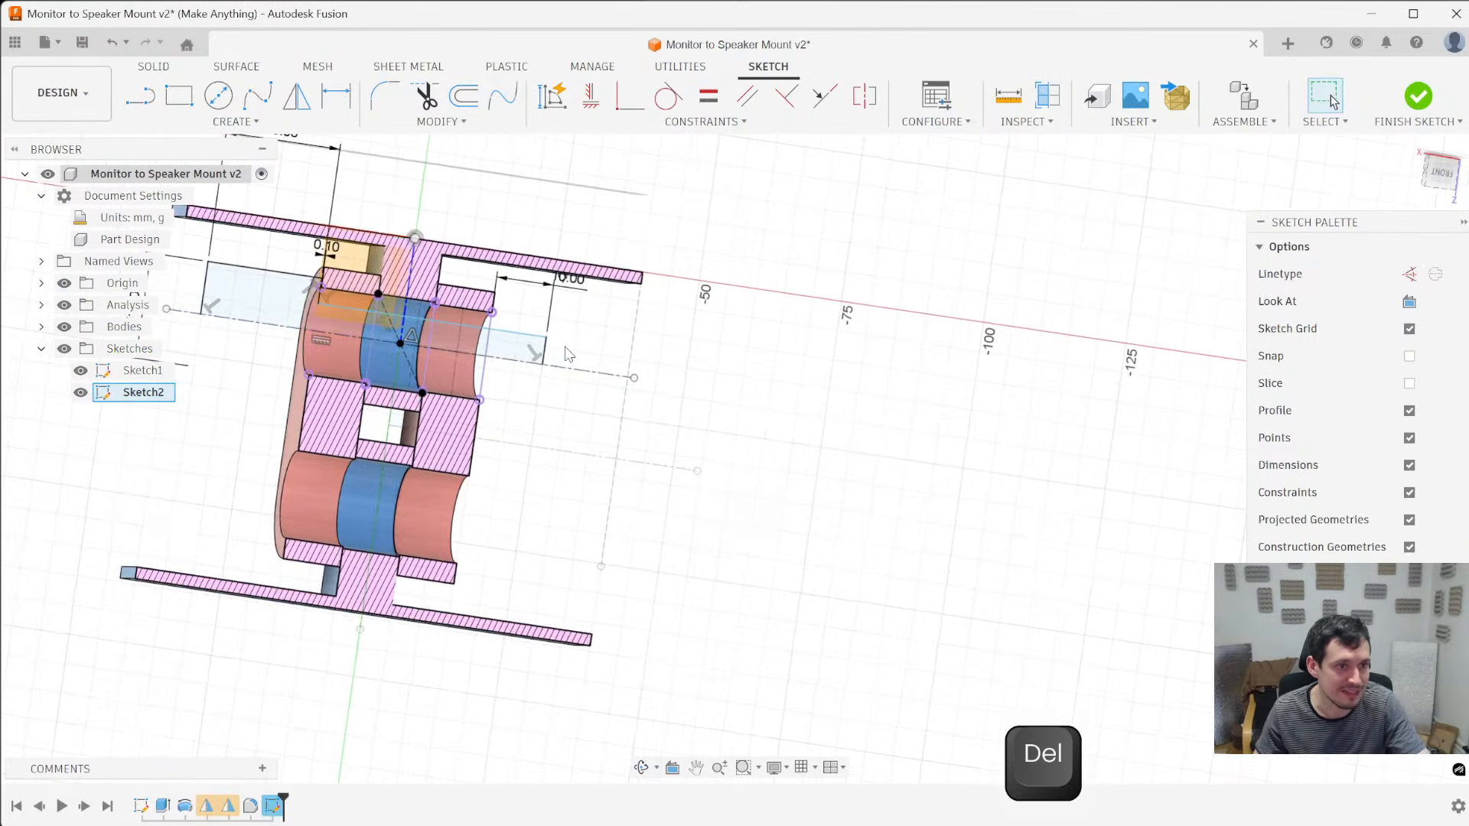
middle_click_drag(570, 352, 531, 351, "shift")
left_click_drag(549, 337, 476, 320)
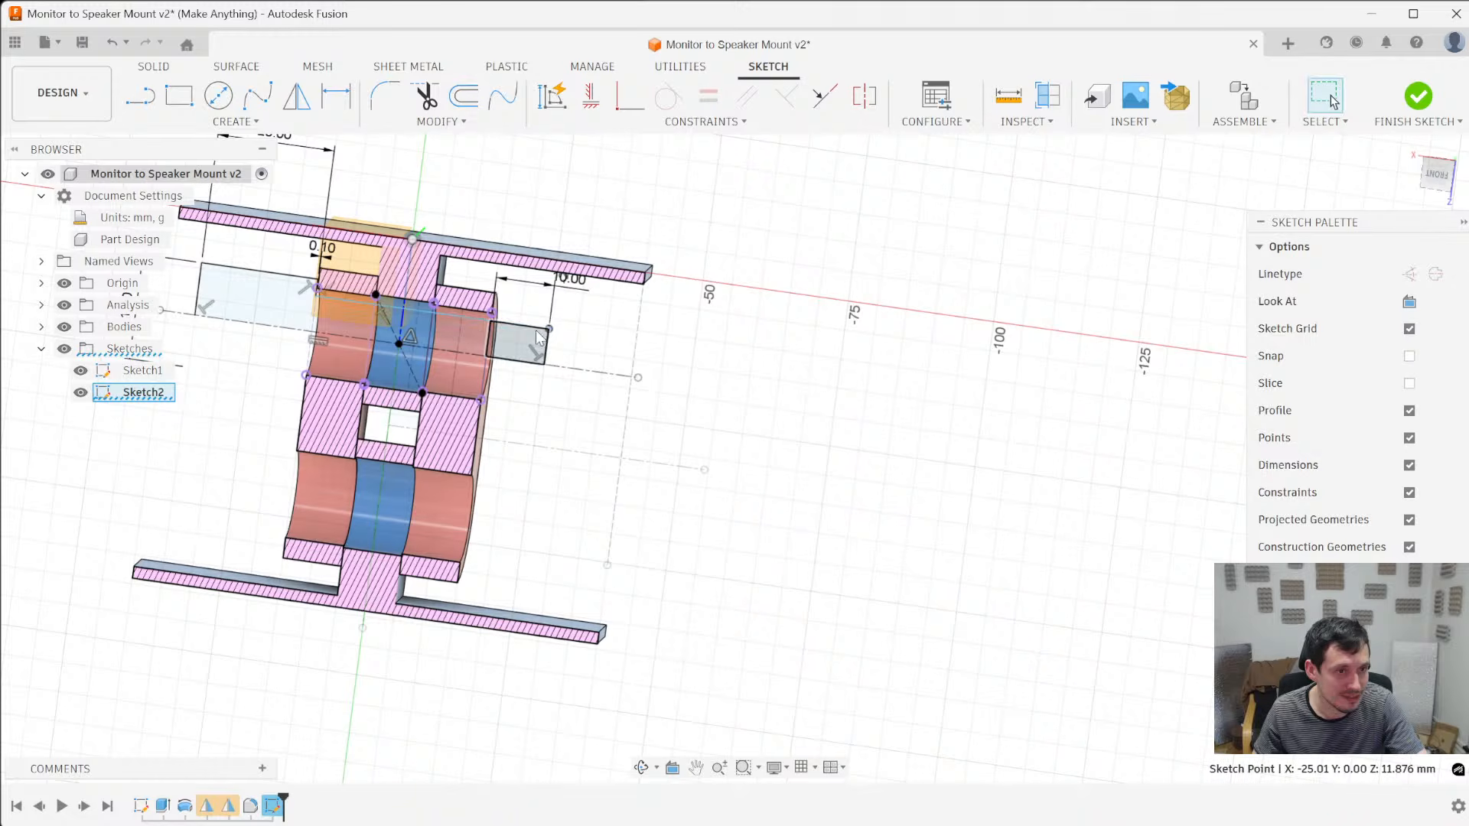
left_click(1437, 178)
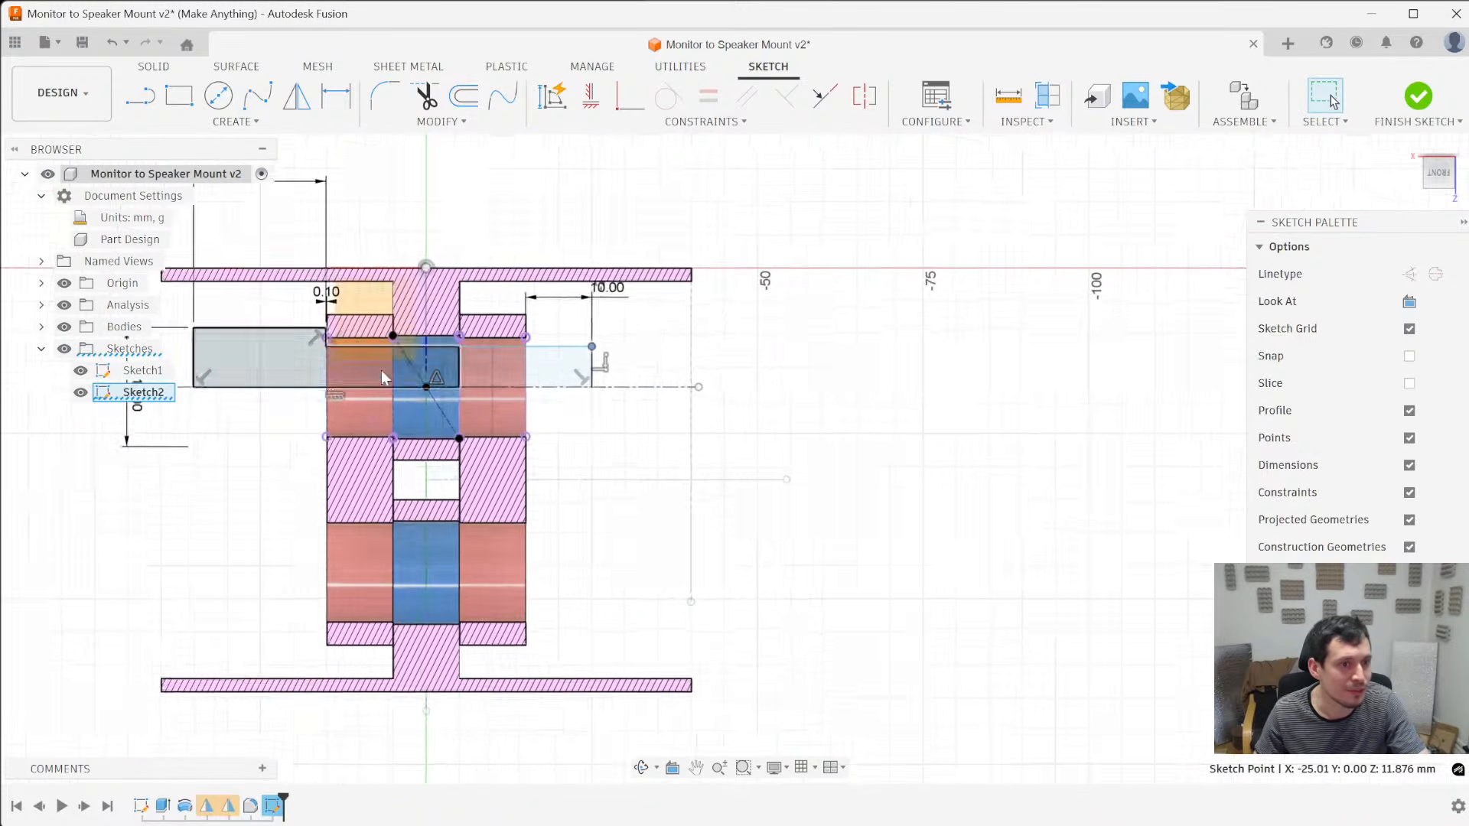
key("Delete")
- Shorten the pin profile and dimension its overhang beyond the hinge arm's outer face at 2 mm
left_click_drag(785, 384, 680, 385)
key("d")
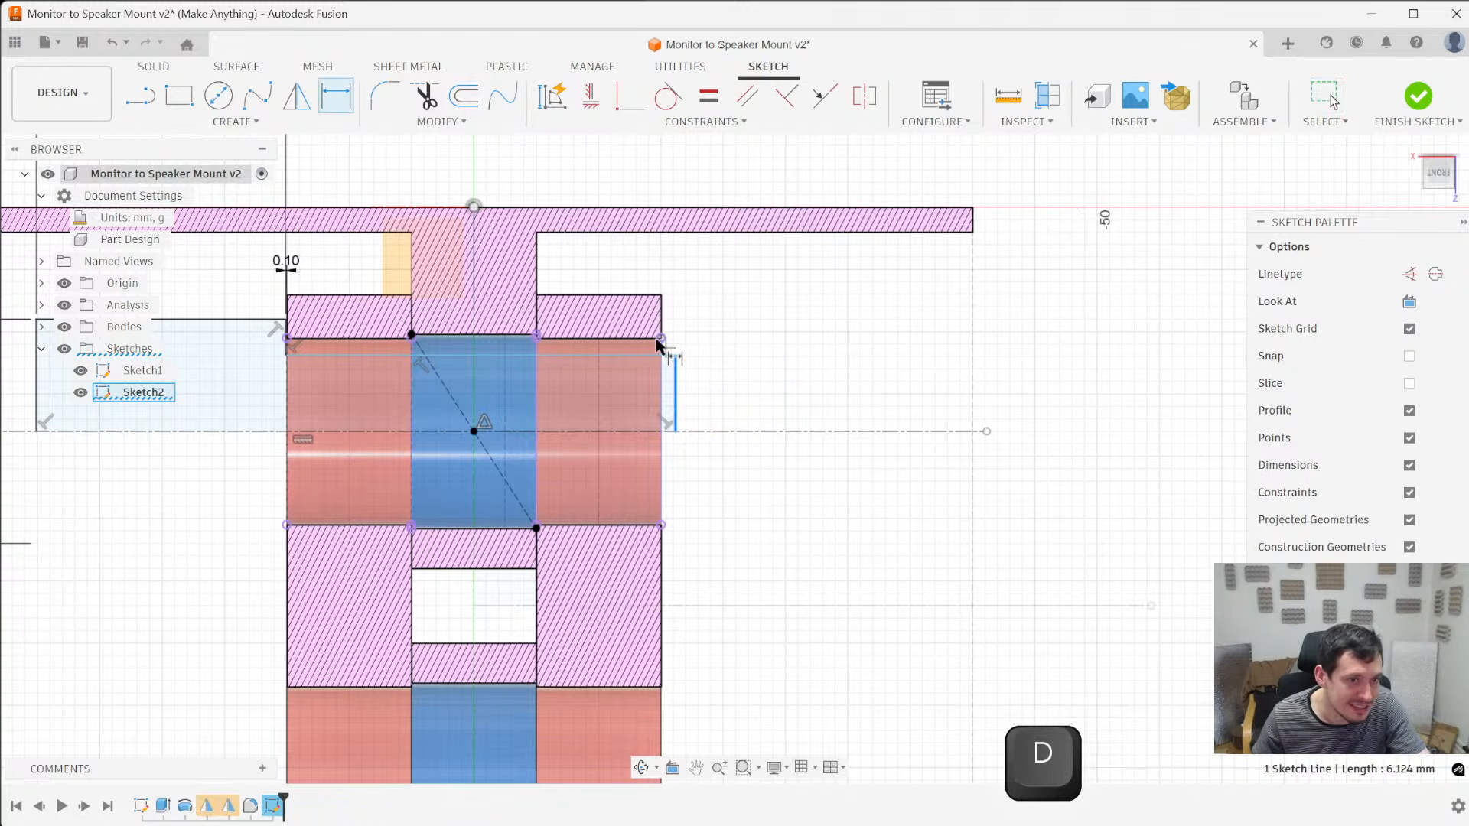
left_click(683, 275)
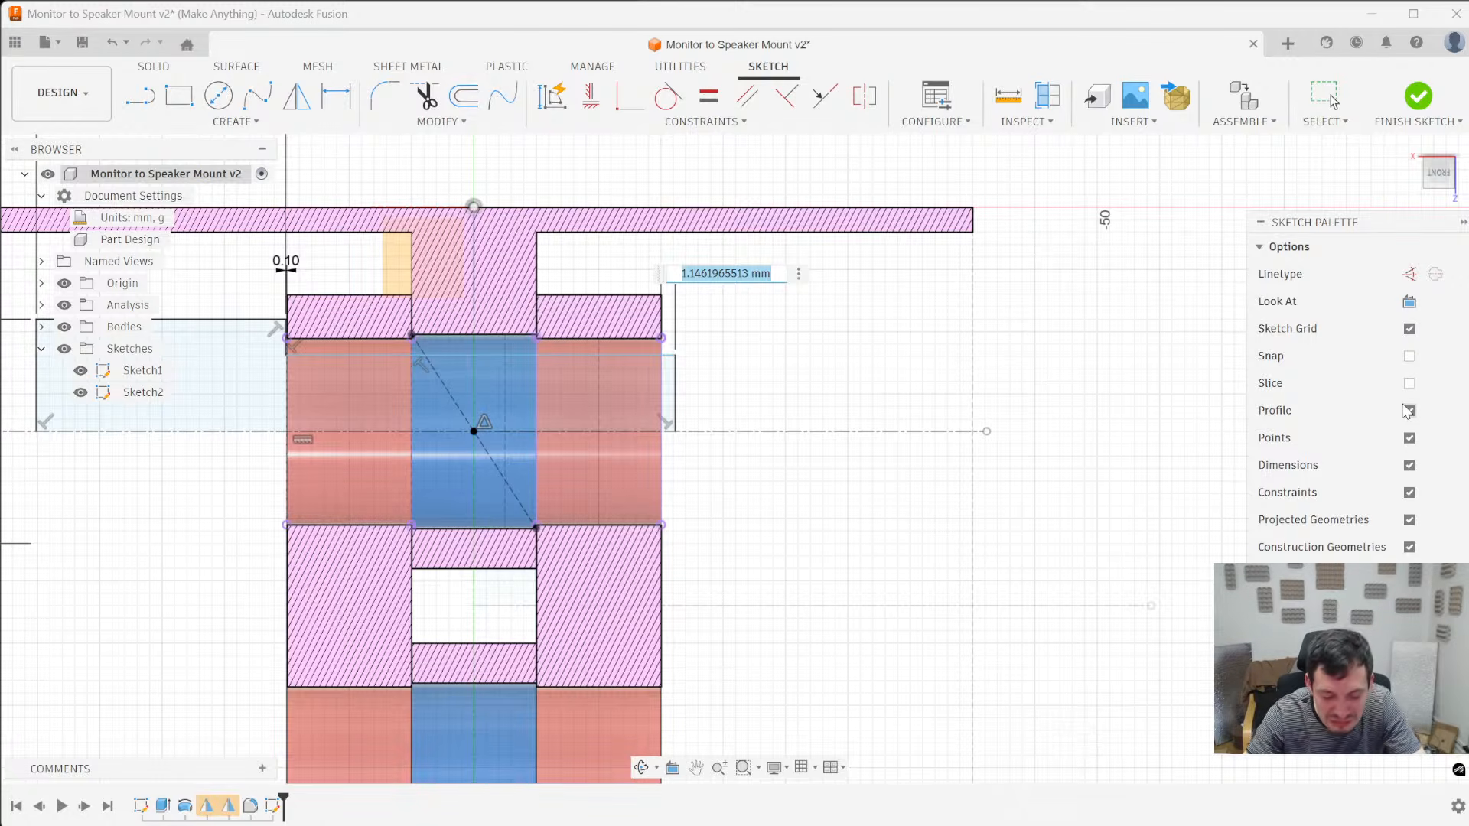
type("2")
key("Return")
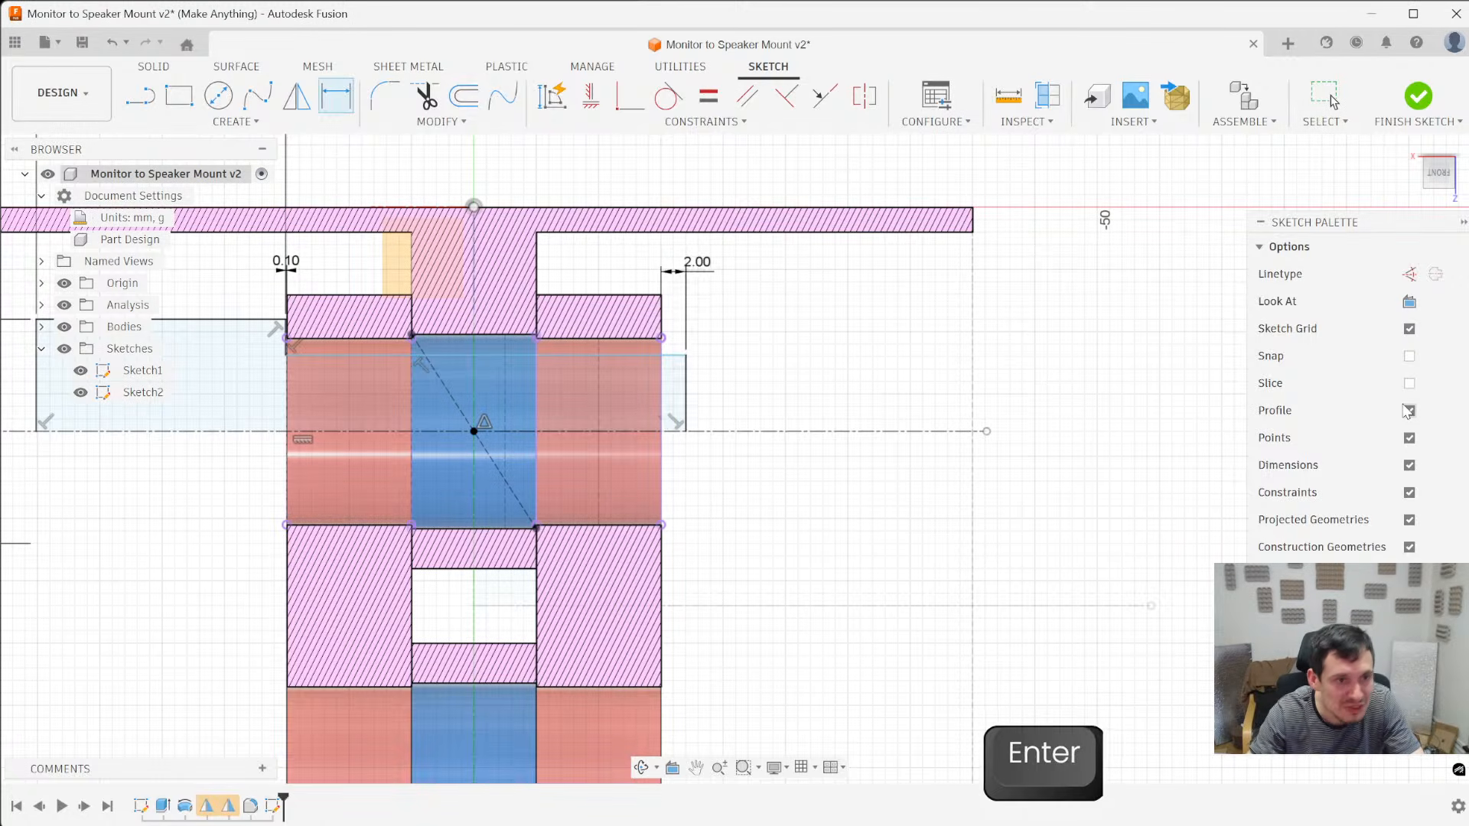
- Dimension the clearance between the pin profile's long edge and the arm's hole edge at 0.2 mm
left_click(676, 355)
left_click(661, 339)
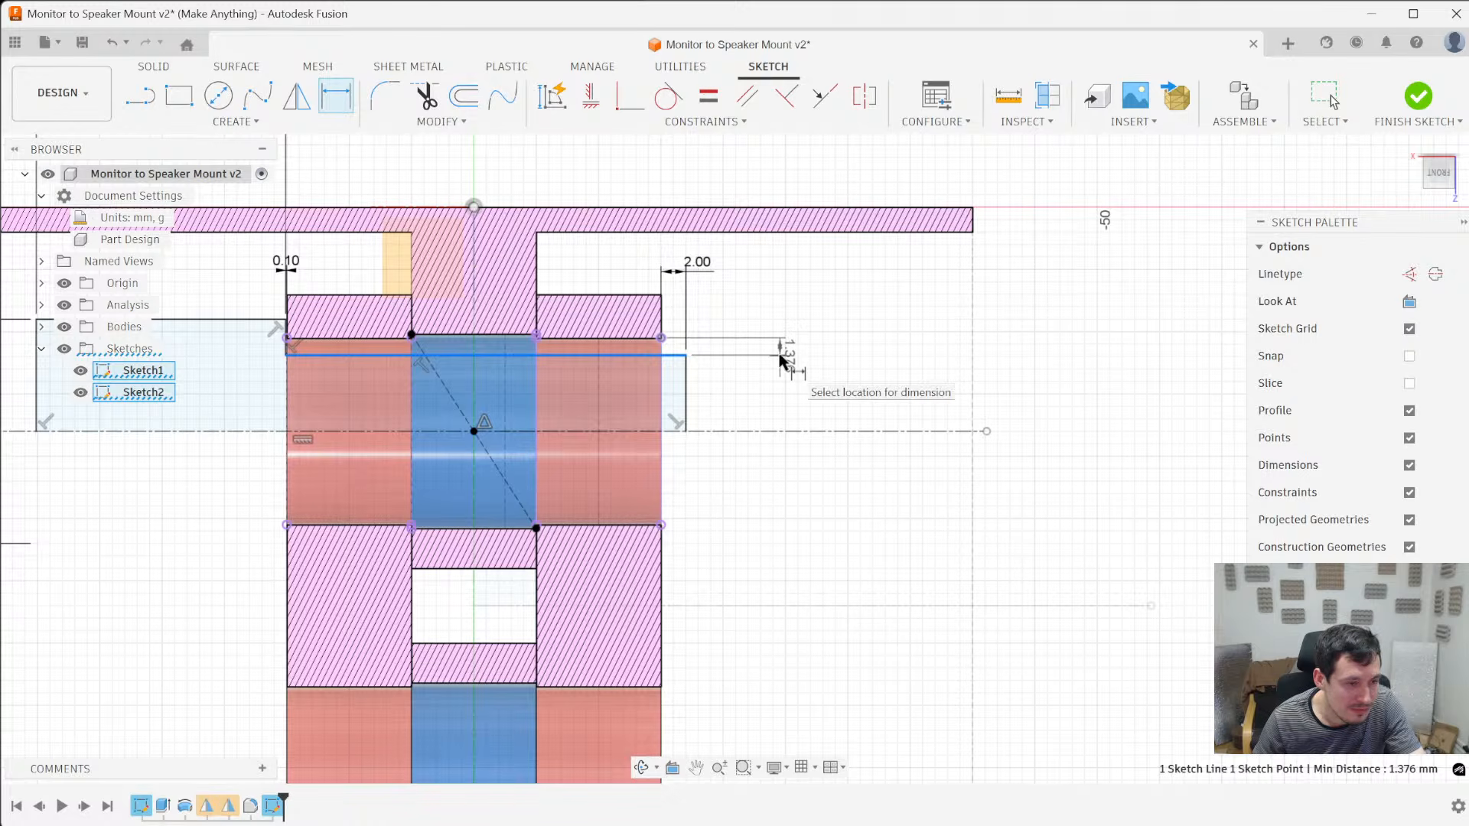
left_click(780, 358)
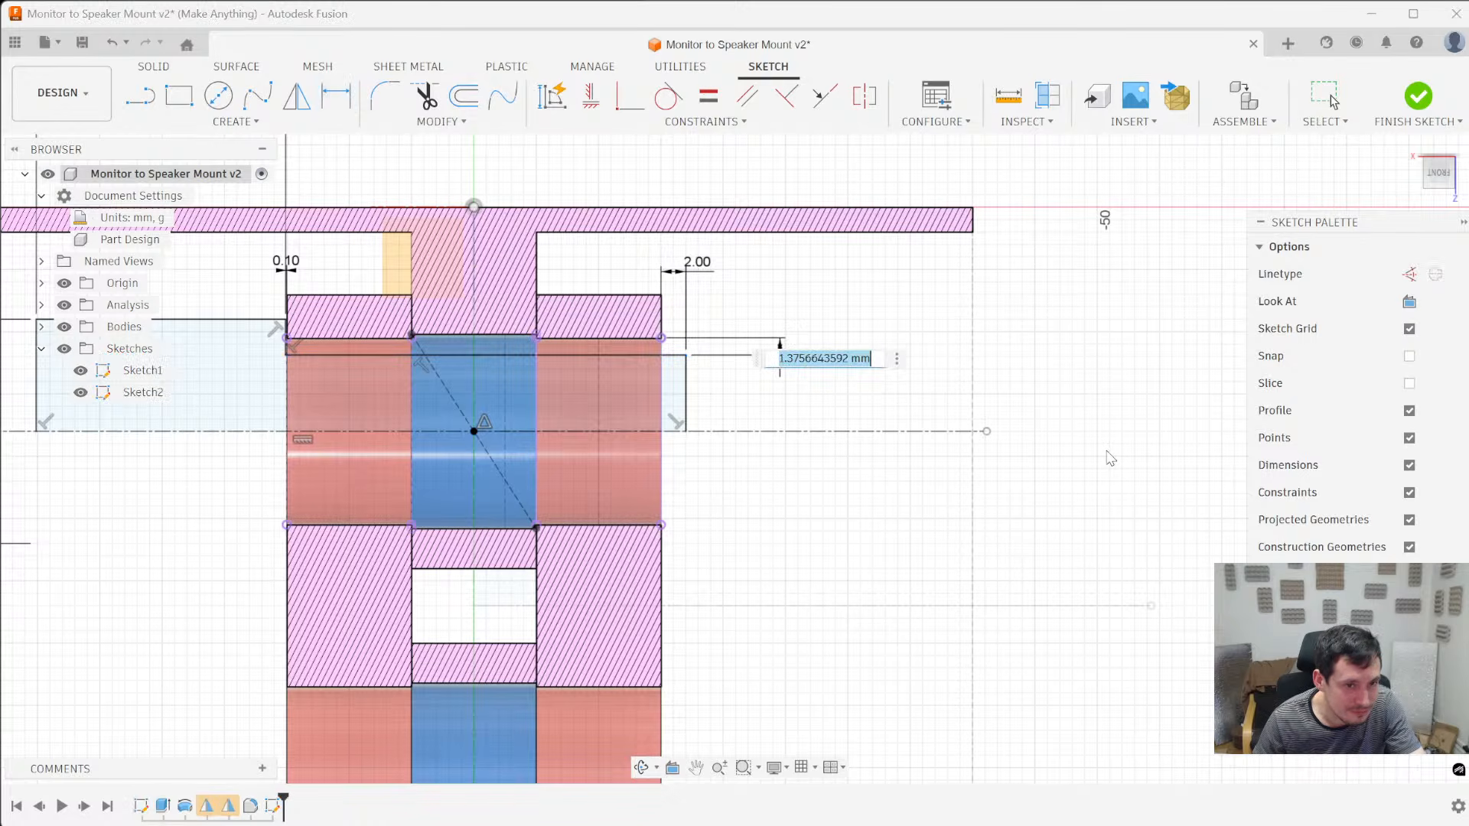
type("2")
key("BackSpace")
type(".2")
key("Return")
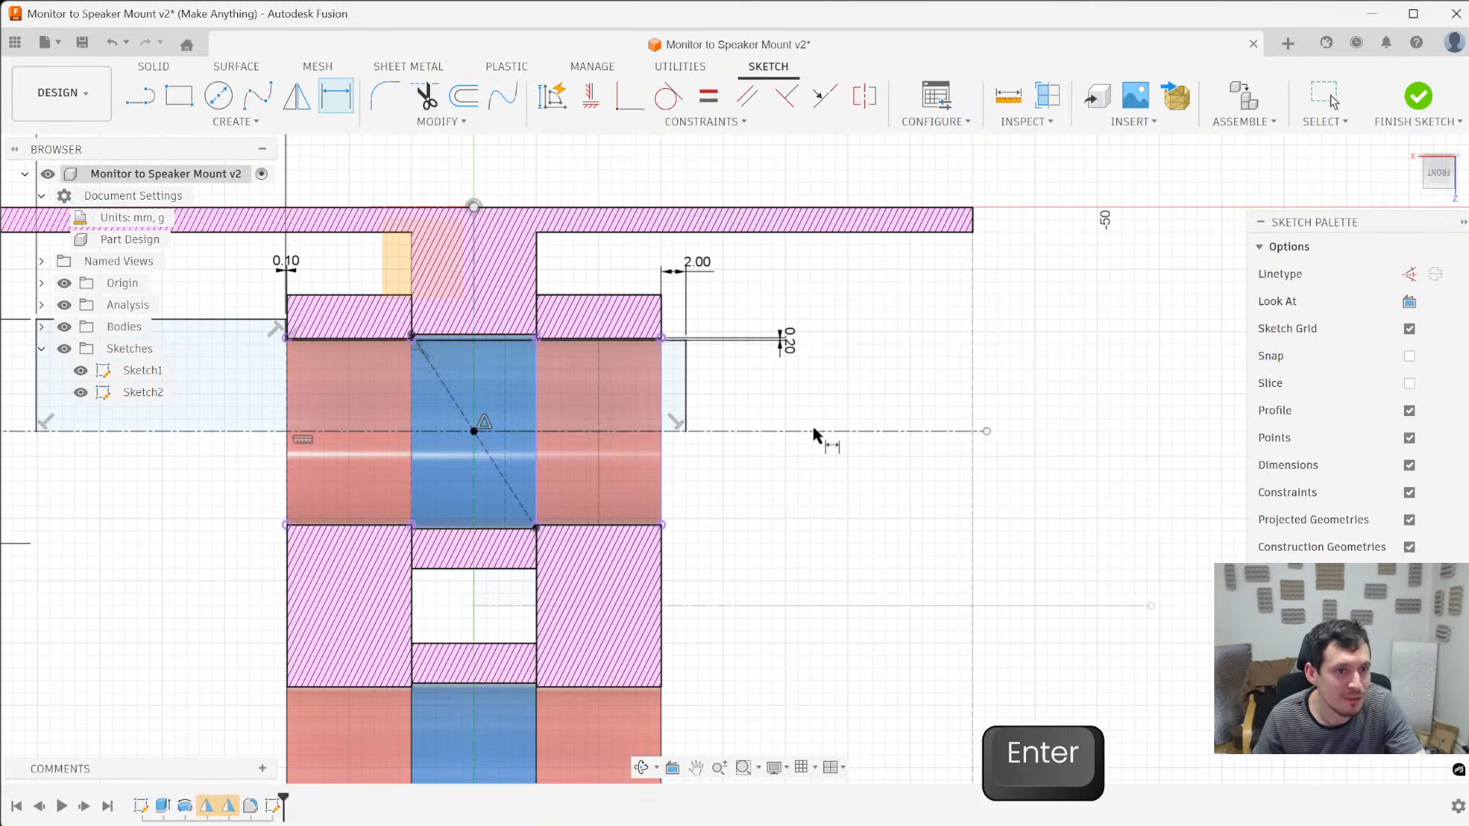
- Set the clearance between the pin profile and the hole edge to 0.6 mm
scroll(813, 431, "down", 3)
double_click(811, 391)
type("0.6")
key("Return")
scroll(730, 437, "up", 2)
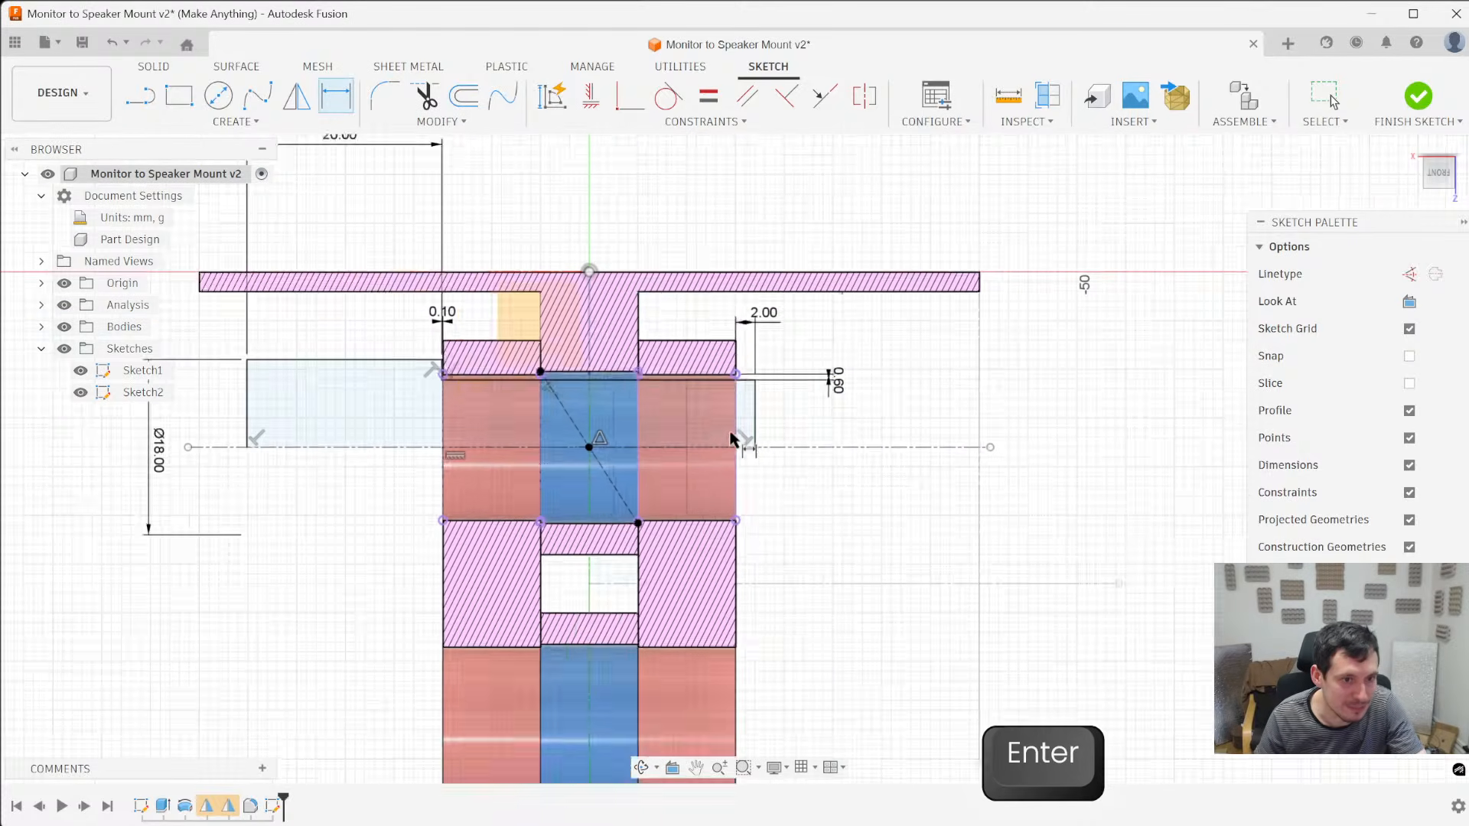
scroll(934, 451, "down", 2)
scroll(488, 426, "up", 2)
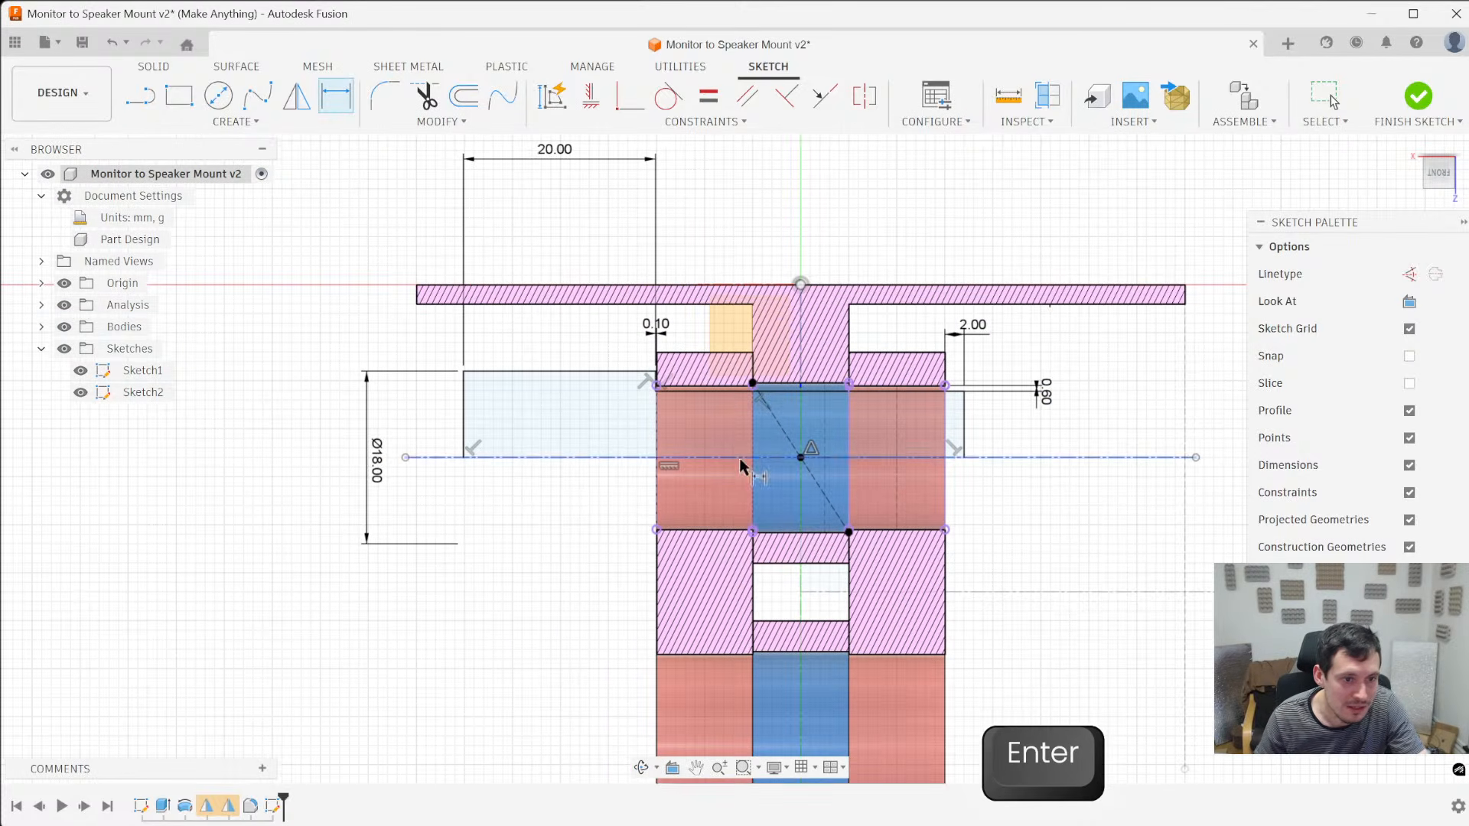
- Revolve the pin head and shaft profiles 360 degrees about the hole's centreline as a new body
left_click(165, 67)
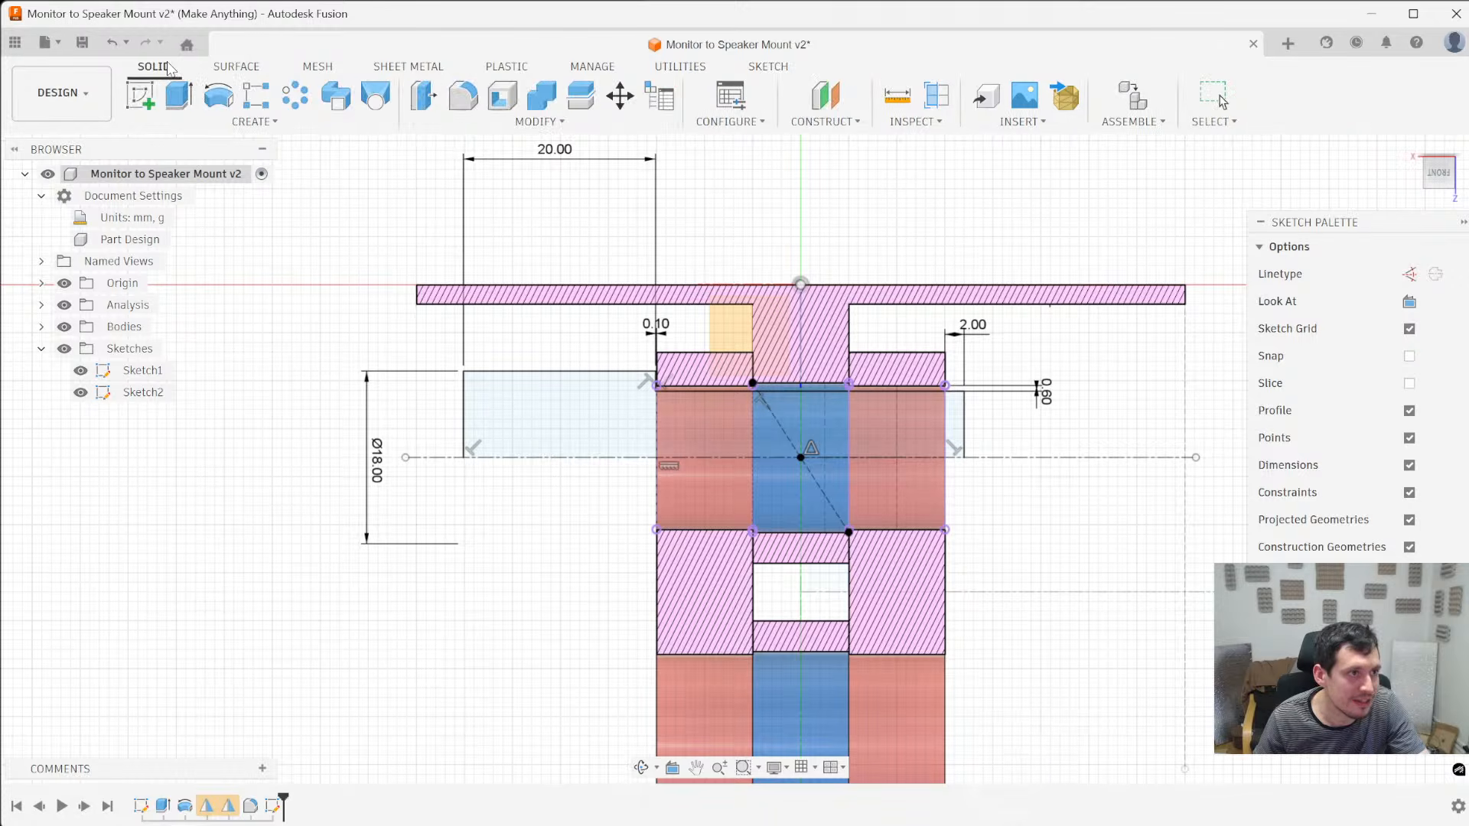
left_click(218, 97)
left_click(613, 415)
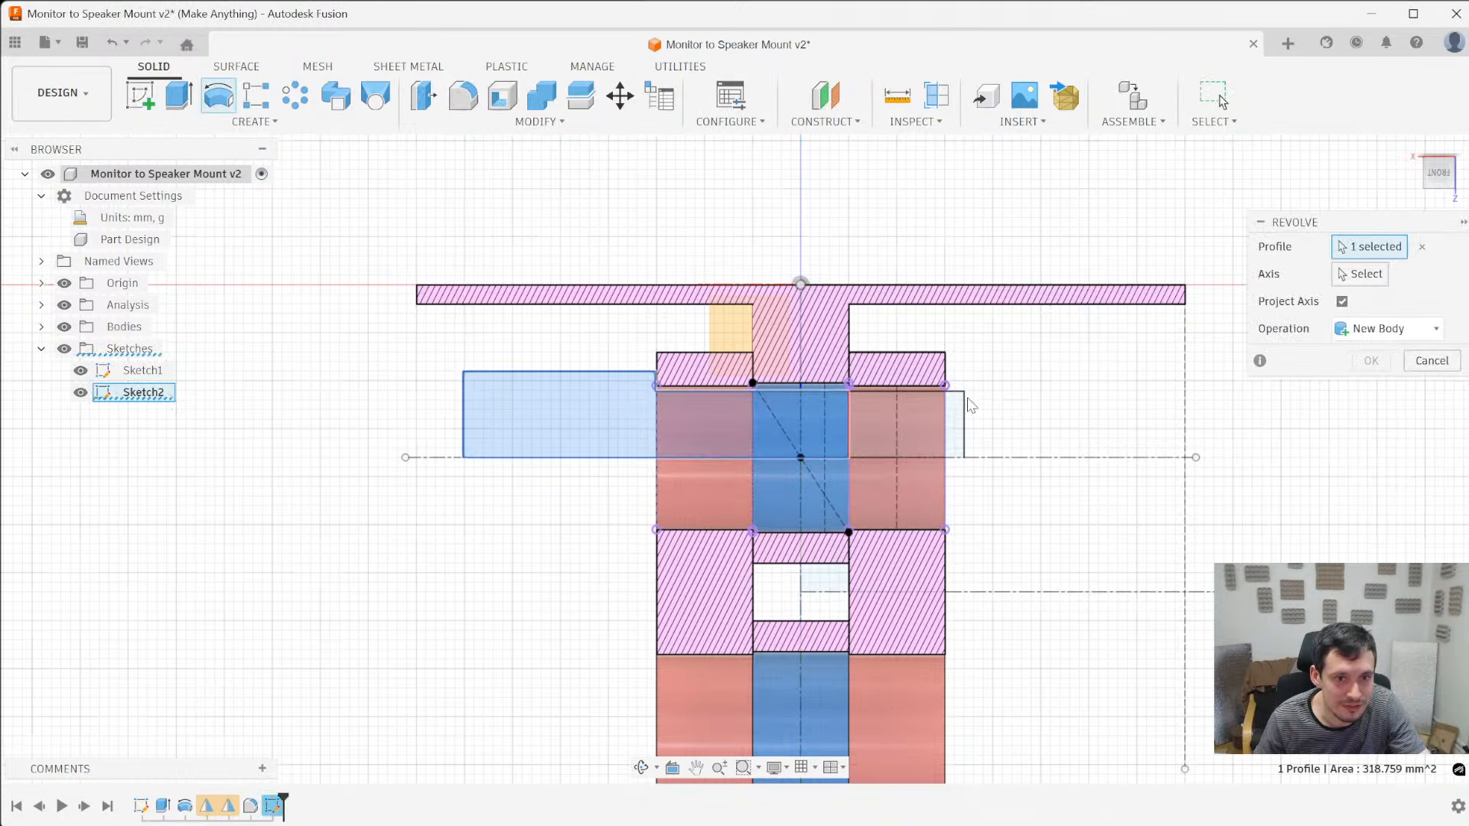
left_click(934, 436, "ctrl")
left_click(956, 429, "ctrl")
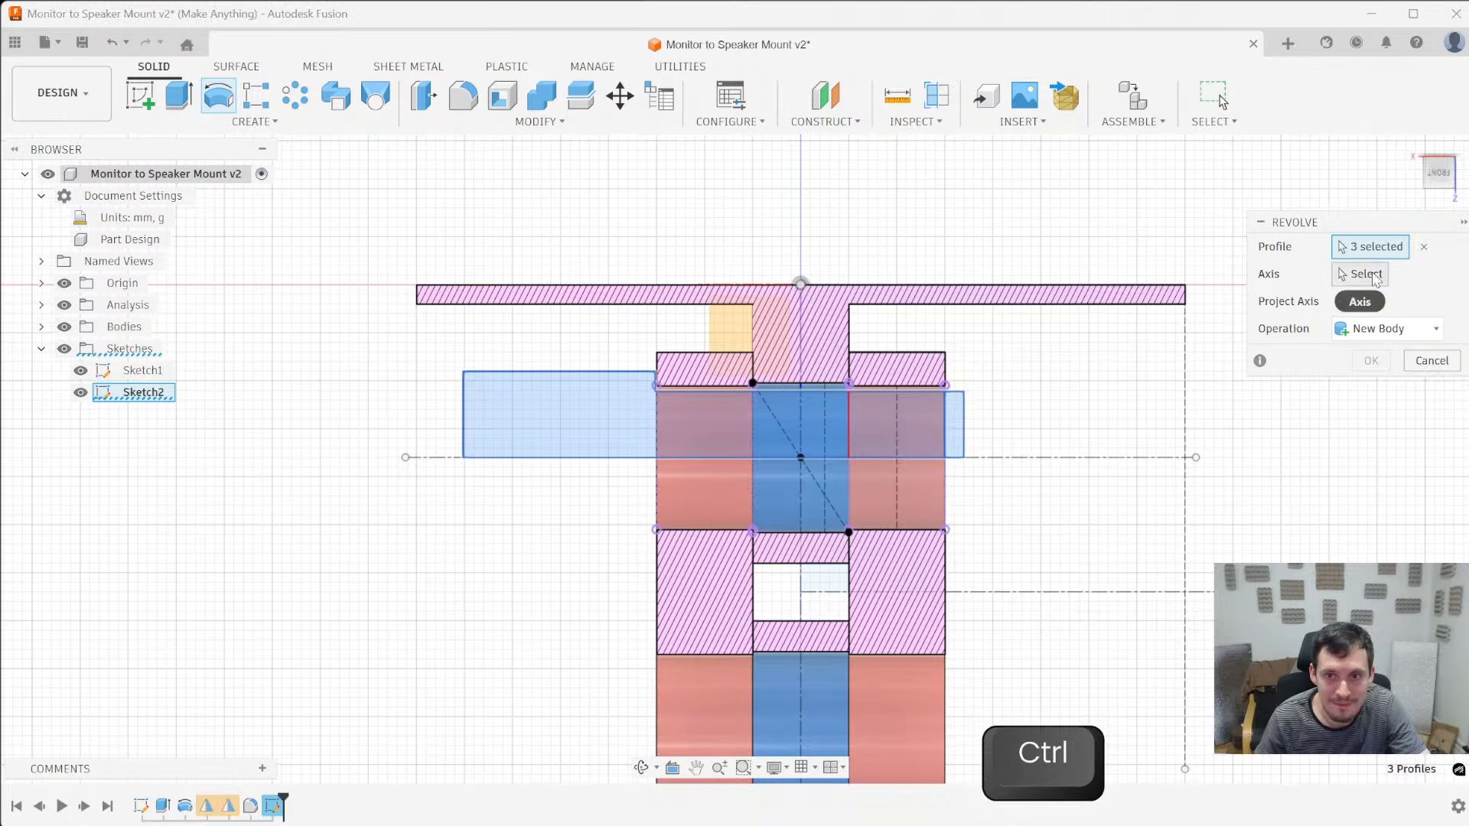
left_click(1044, 458)
middle_click_drag(1041, 520, 1010, 570, "shift")
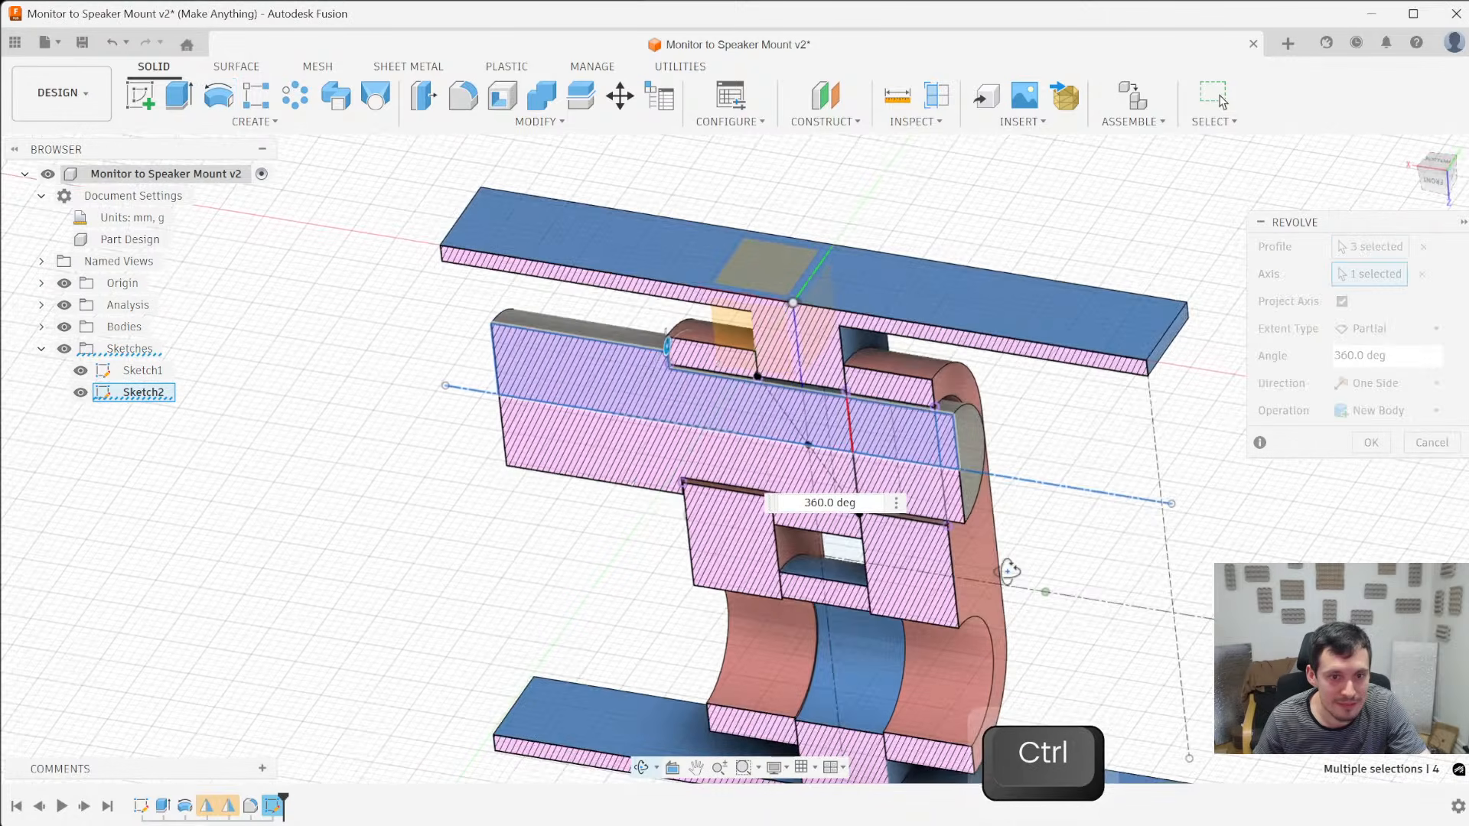
middle_click_drag(1123, 558, 820, 337, "shift")
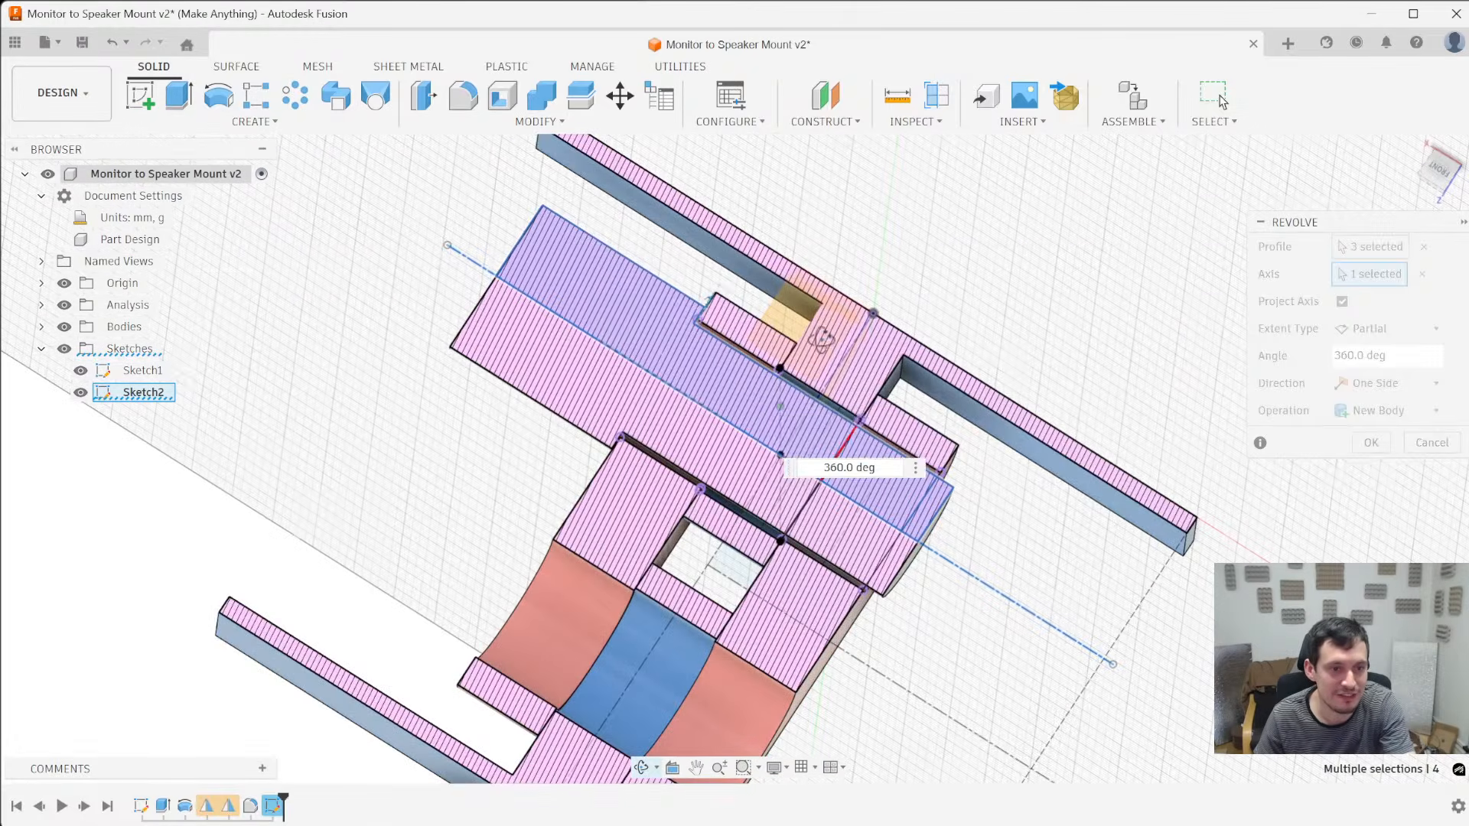
key("Return")
key("space")
scroll(616, 441, "up", 3)
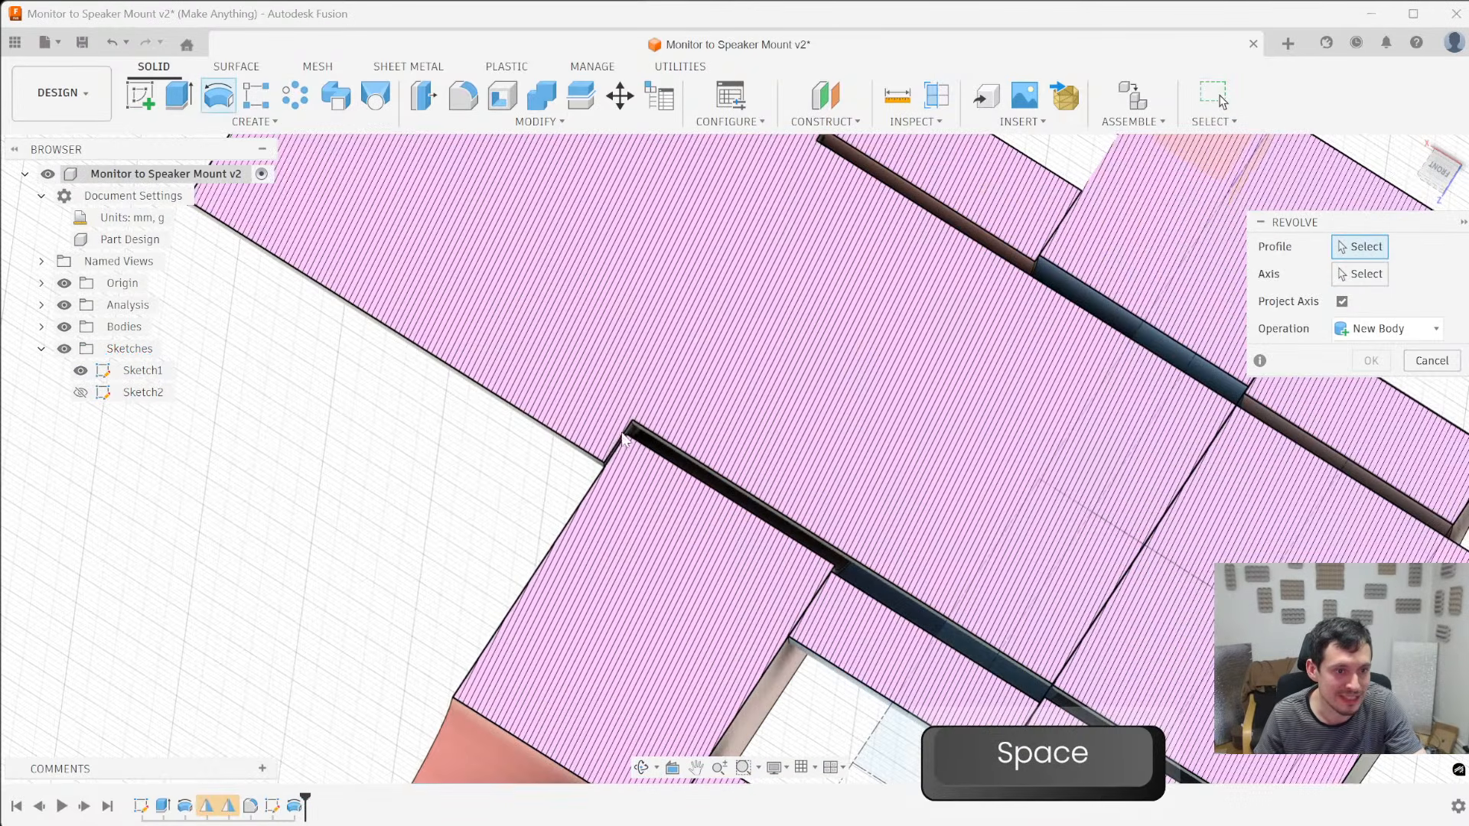
- Hide the origin geometry and view the sectioned pin inside the hinge
scroll(618, 446, "down", 5)
mouse_move(688, 474)
middle_mouse_down("shift")
mouse_move(803, 536)
mouse_move(833, 607)
mouse_move(673, 469)
mouse_move(770, 436)
mouse_move(742, 435)
mouse_move(764, 449)
mouse_move(492, 444)
mouse_move(665, 380)
mouse_move(727, 528)
mouse_move(764, 467)
mouse_move(649, 419)
mouse_move(630, 324)
mouse_move(627, 337)
middle_mouse_up("shift")
scroll(150, 357, "down", 1)
left_click(64, 283)
middle_click_drag(348, 367, 482, 409, "shift")
- Save the hinge with its pin as a new version, keeping the description User Saved
key("ctrl+s")
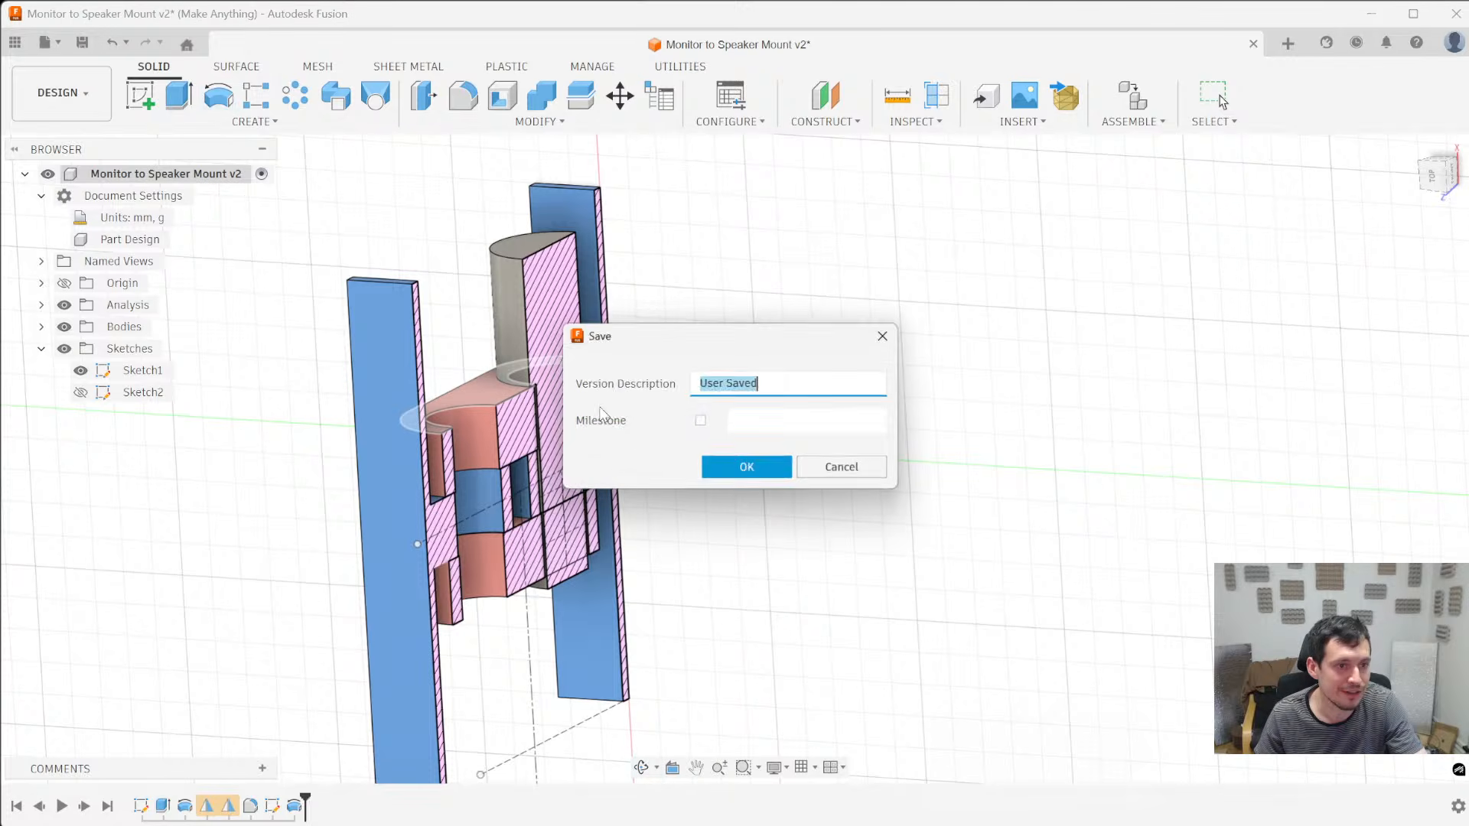
left_click(746, 466)
middle_click_drag(624, 562, 618, 618, "shift")
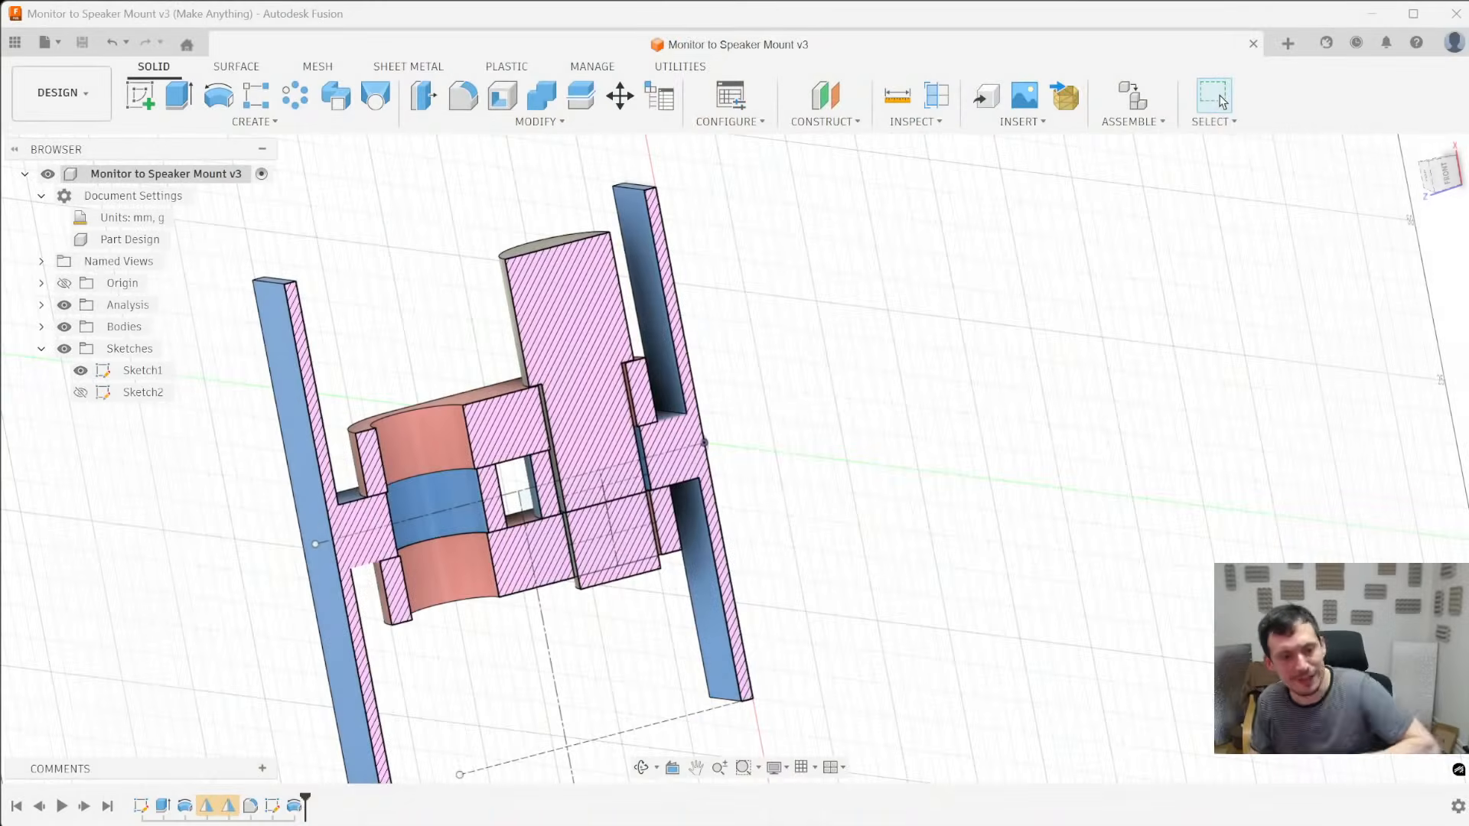
- Start a modeled, full-length thread on the hinge arm's cylindrical hole face around the pin's tip
middle_click_drag(561, 426, 609, 486, "shift")
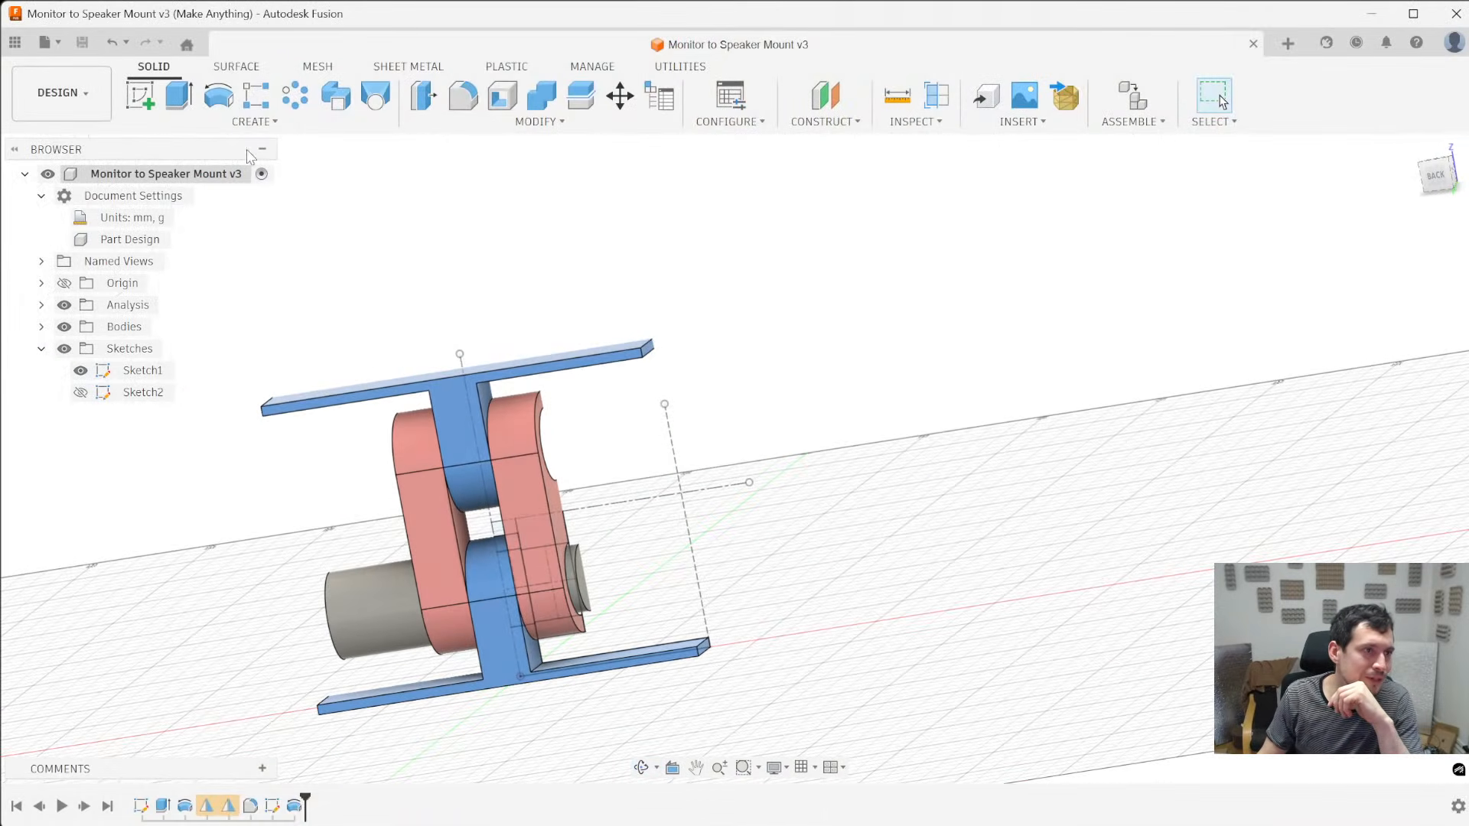
left_click(260, 127)
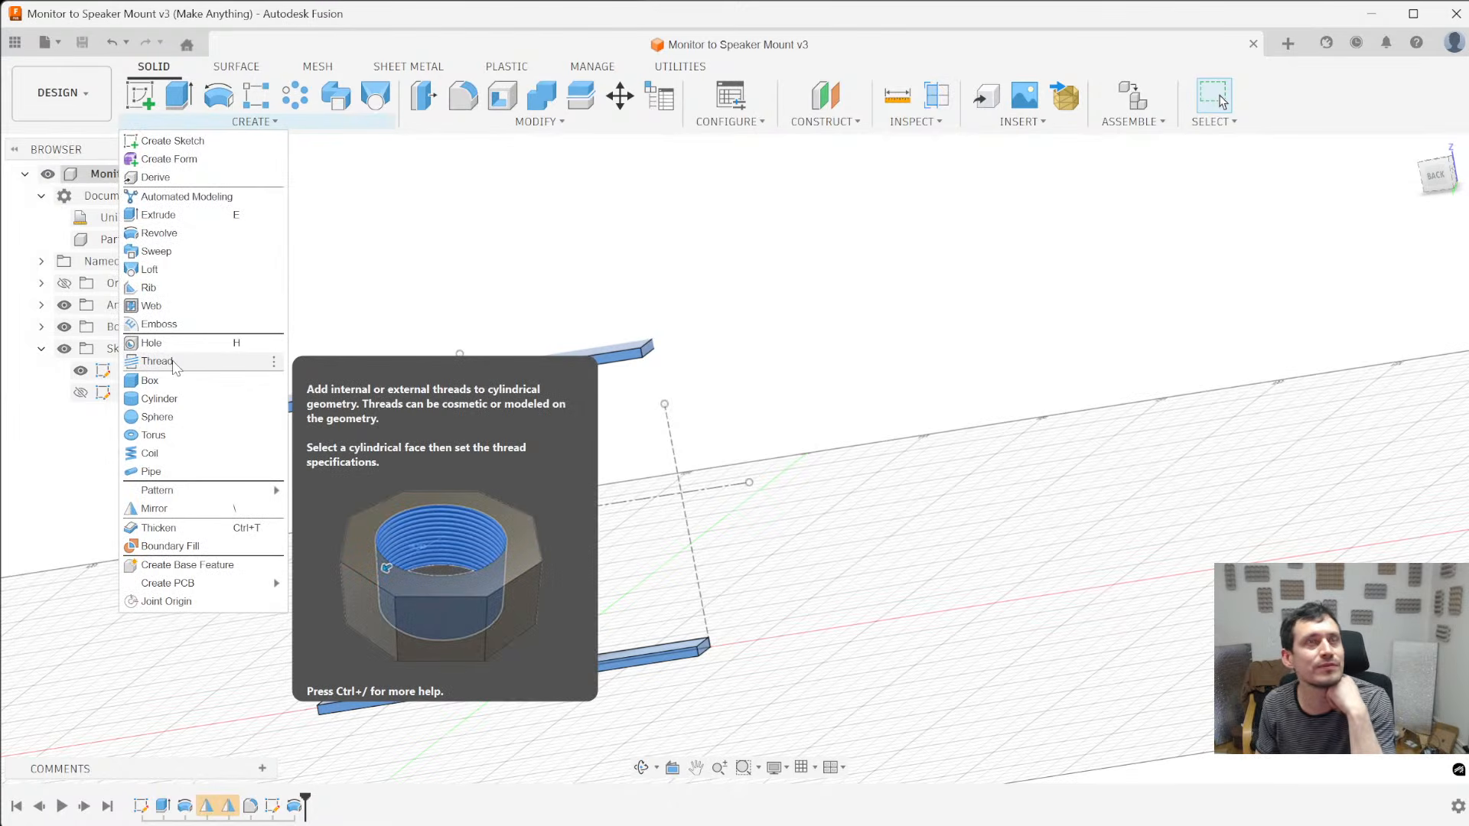
left_click(156, 361)
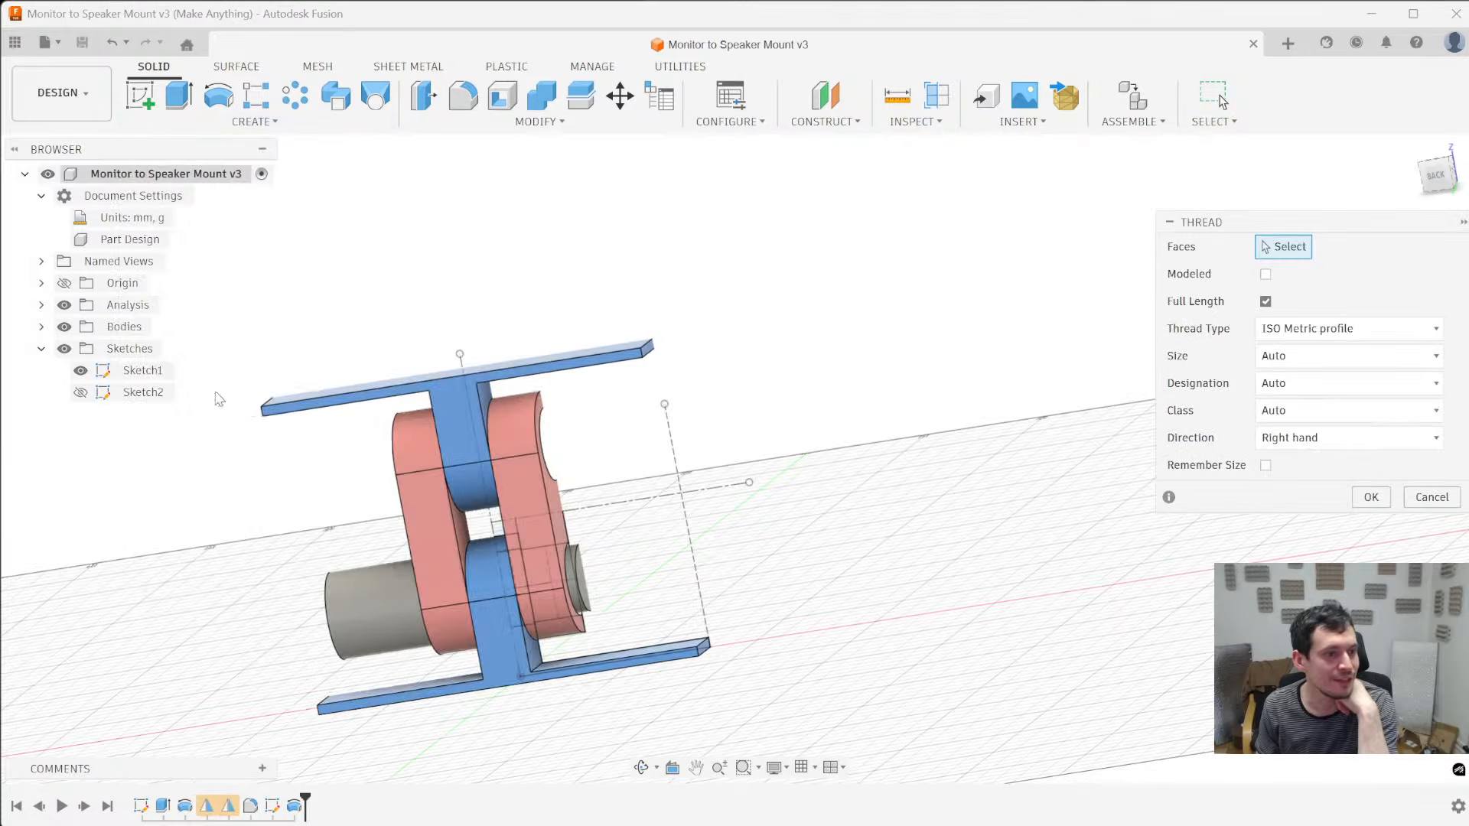
middle_click_drag(275, 535, 357, 643, "shift")
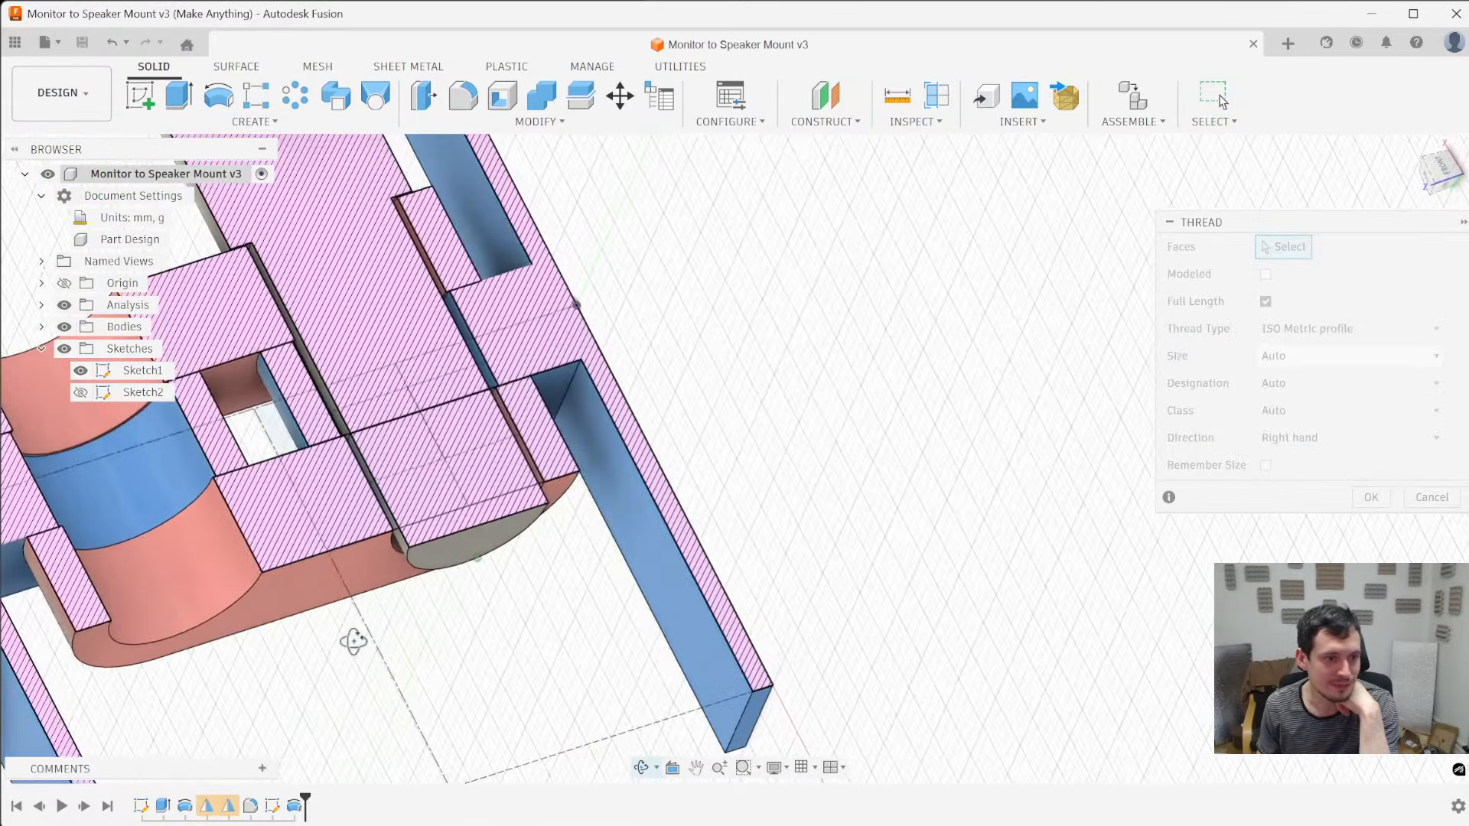
scroll(484, 469, "up", 6)
left_click(484, 469)
scroll(635, 549, "down", 6)
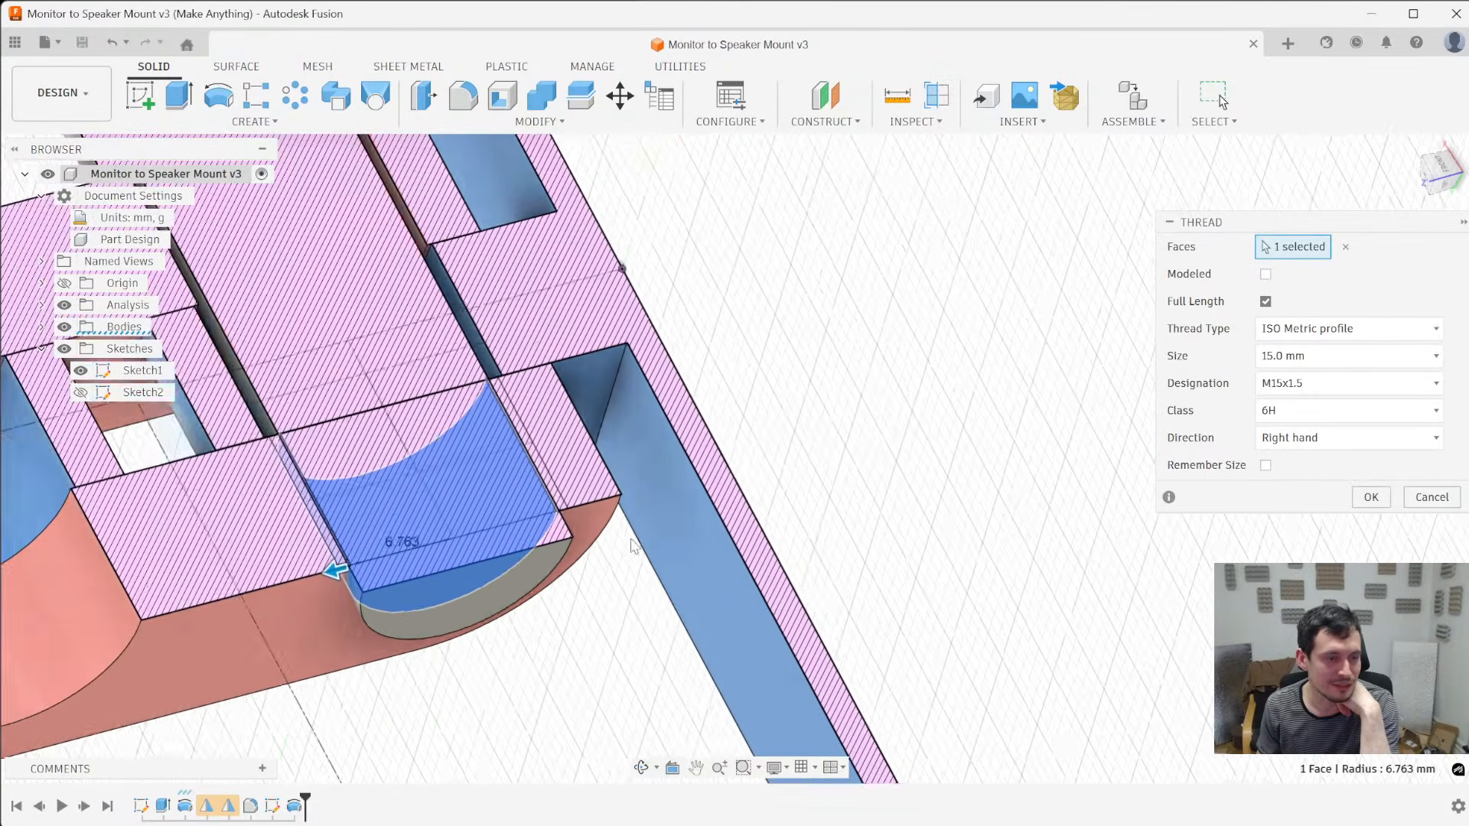
middle_click_drag(473, 571, 501, 597, "shift")
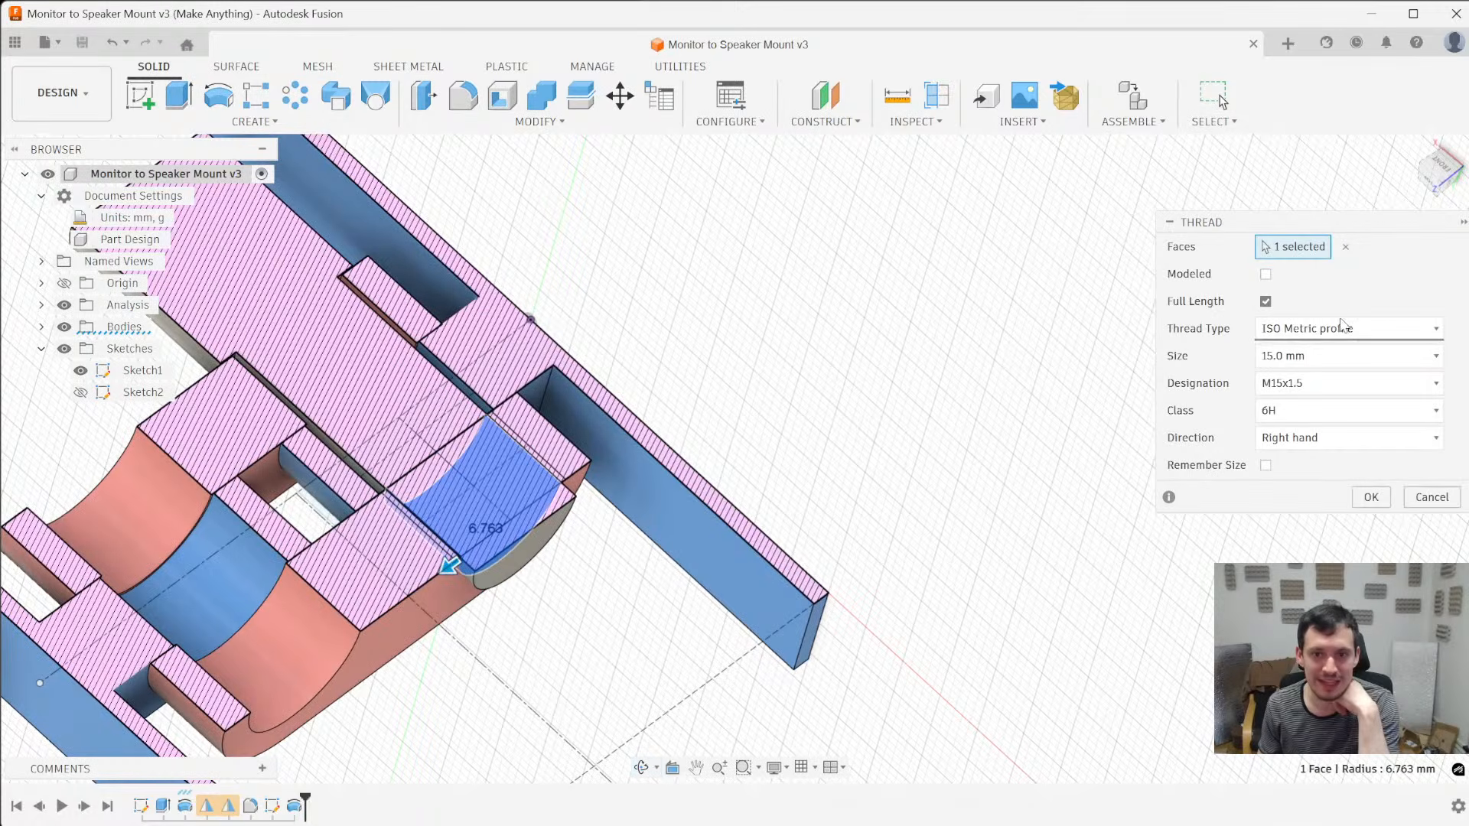
left_click(1266, 275)
- Try the ACME Screw Threads and AFBMA Standard Locknuts types on the hole thread in a front section view
scroll(698, 417, "up", 4)
middle_click_drag(711, 373, 664, 426, "shift")
left_click(1439, 170)
left_click(1345, 329)
left_click(1338, 354)
left_click(1335, 330)
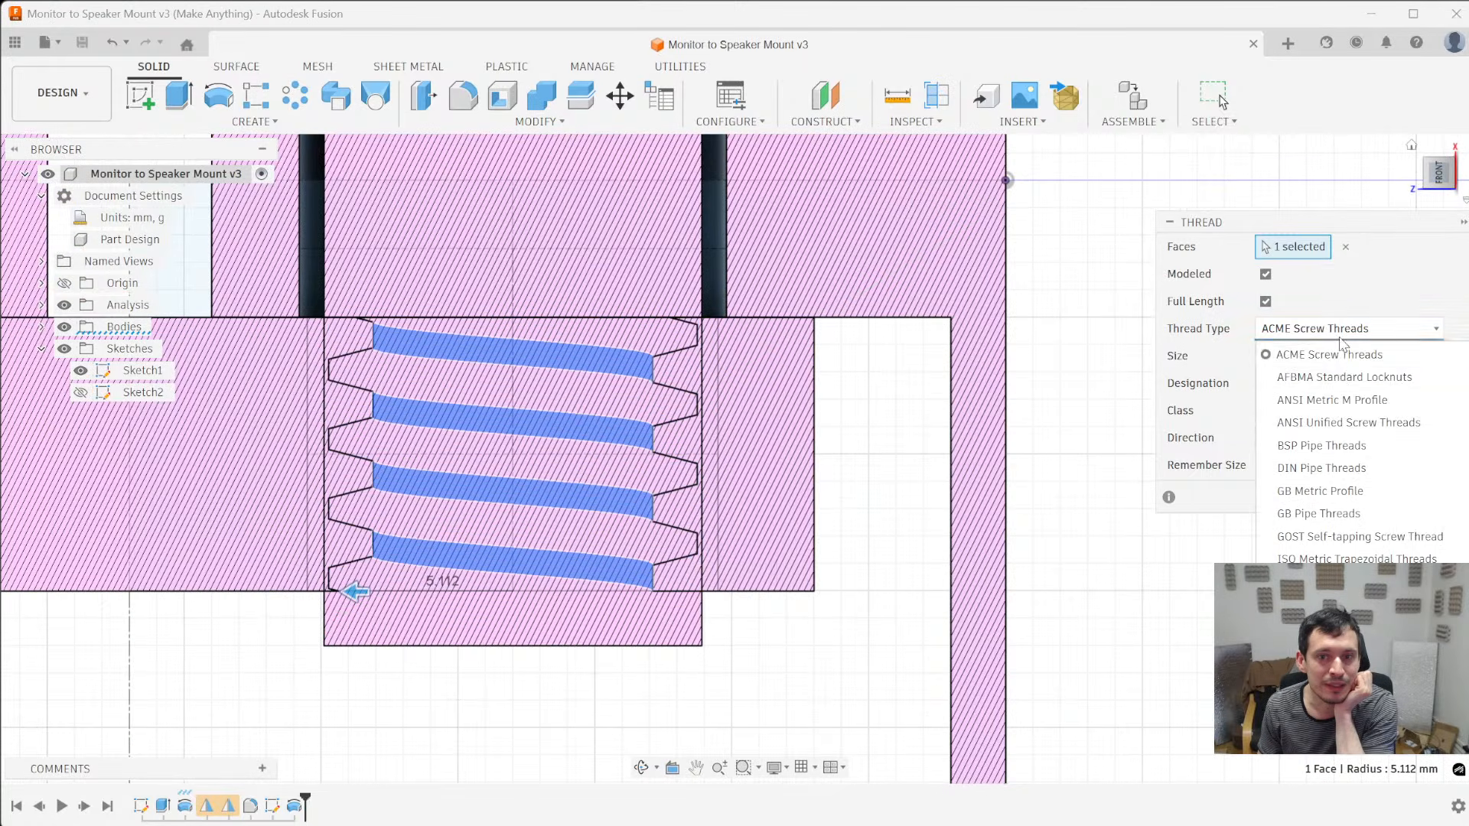
left_click(1339, 375)
- Try the ANSI Metric M Profile, ANSI Unified Screw Threads and BSP Pipe Threads types on the hole thread
left_click(1374, 327)
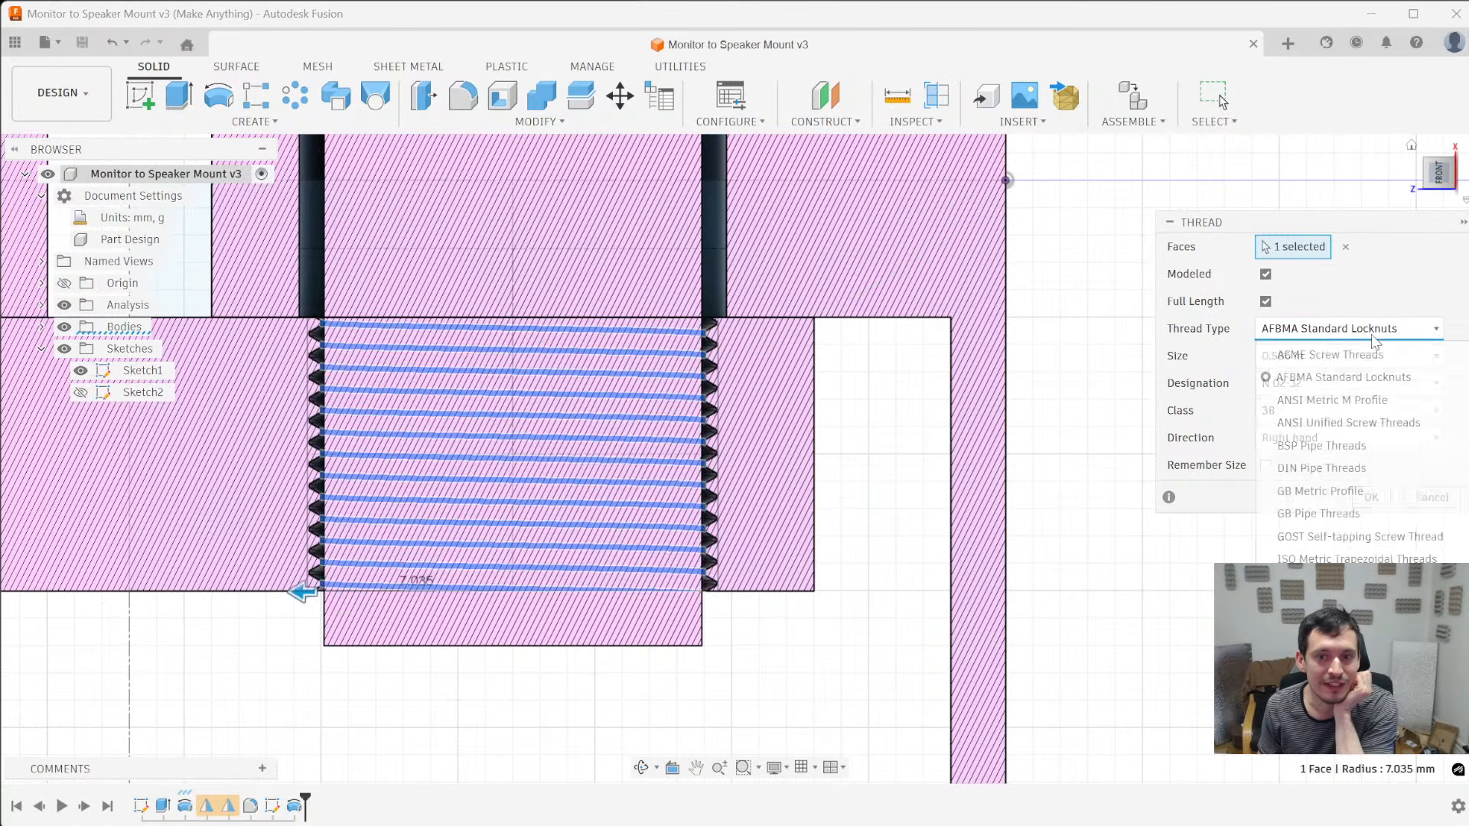
left_click(1356, 404)
left_click(1356, 336)
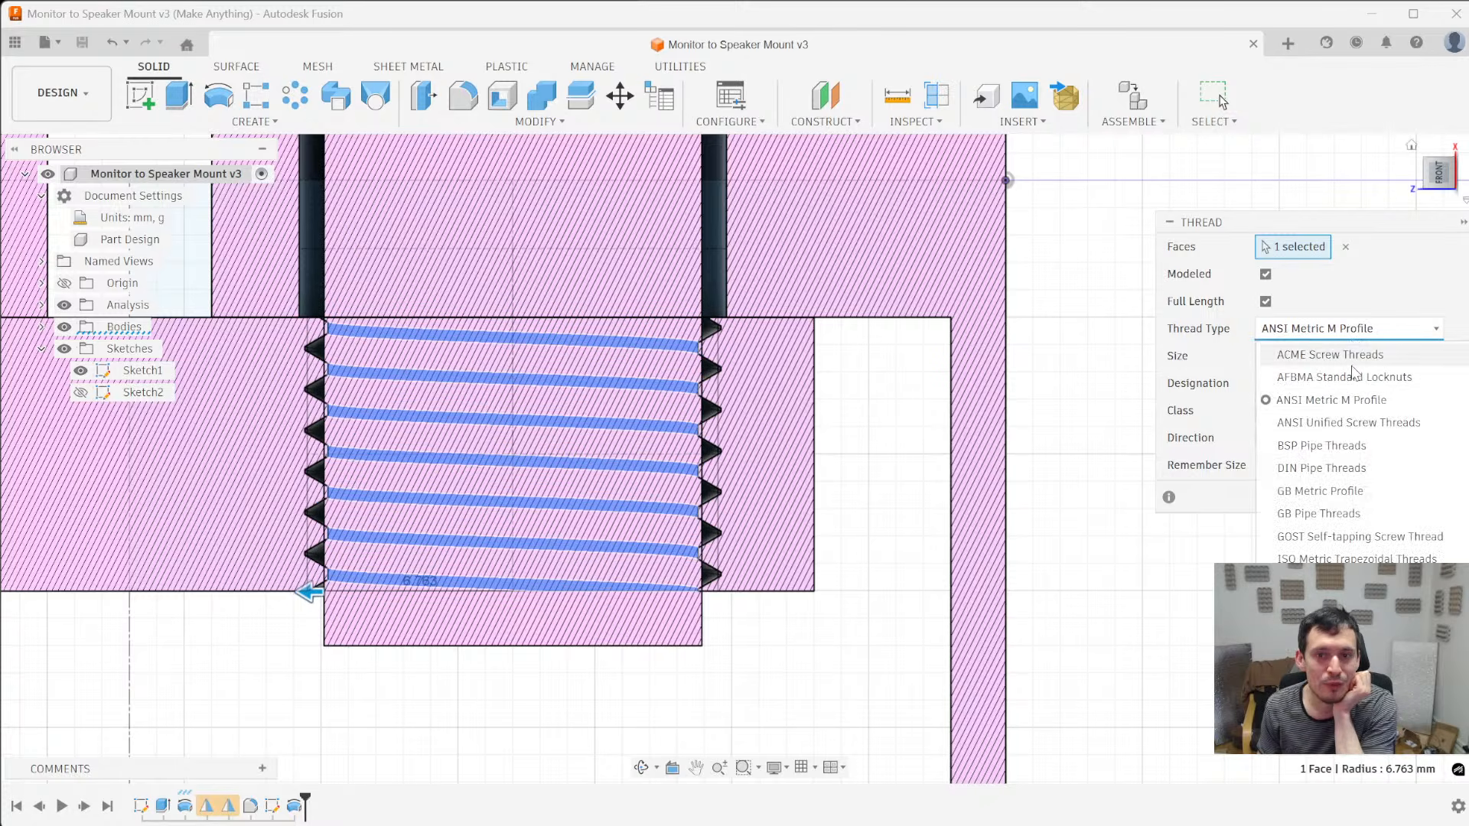
left_click(1368, 429)
left_click(1331, 330)
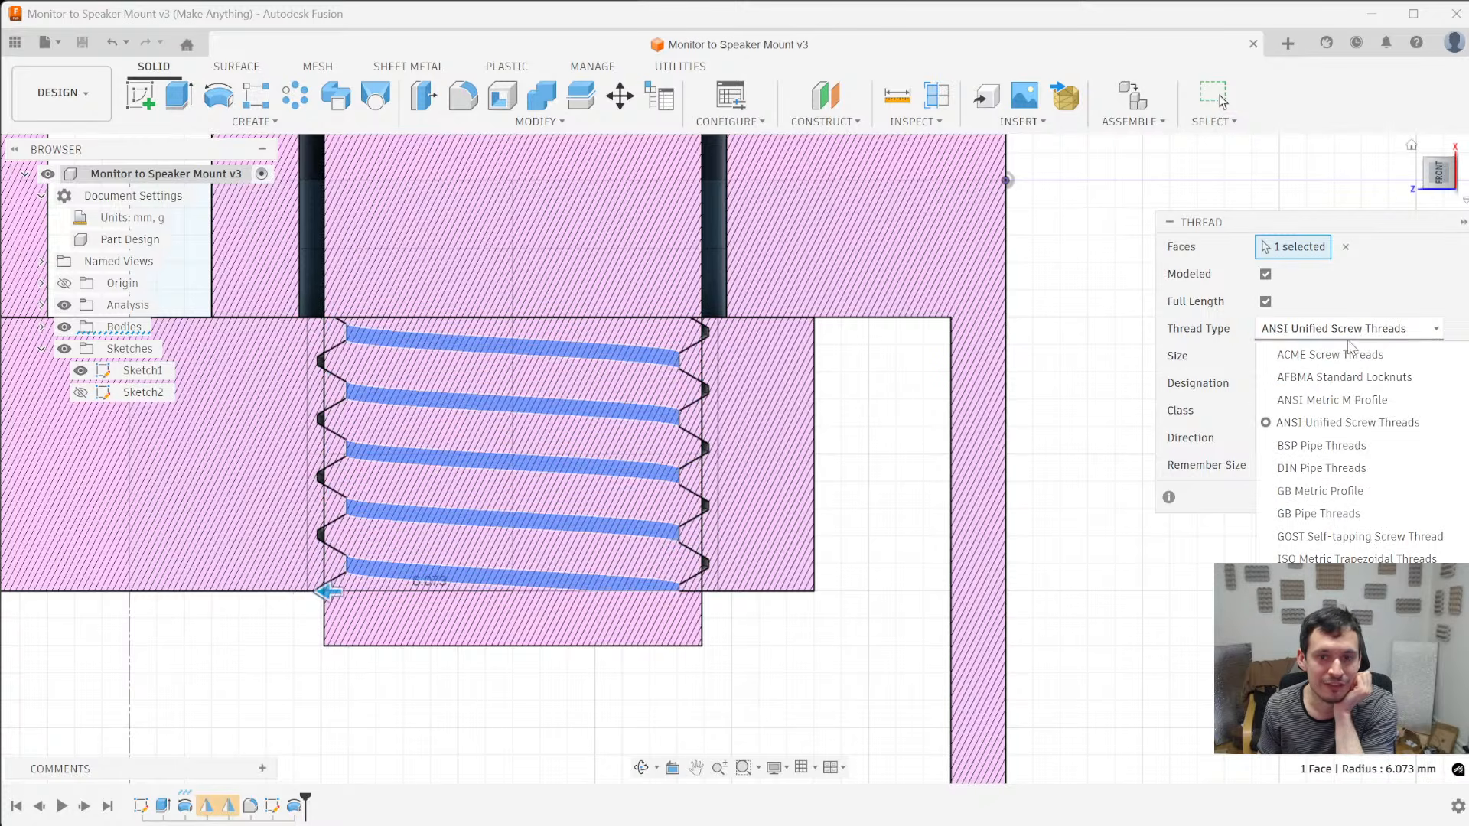
left_click(1352, 445)
- Try the DIN Pipe Threads and GB Metric Profile types and inspect the GB Metric tooth shape up close
left_click(1348, 338)
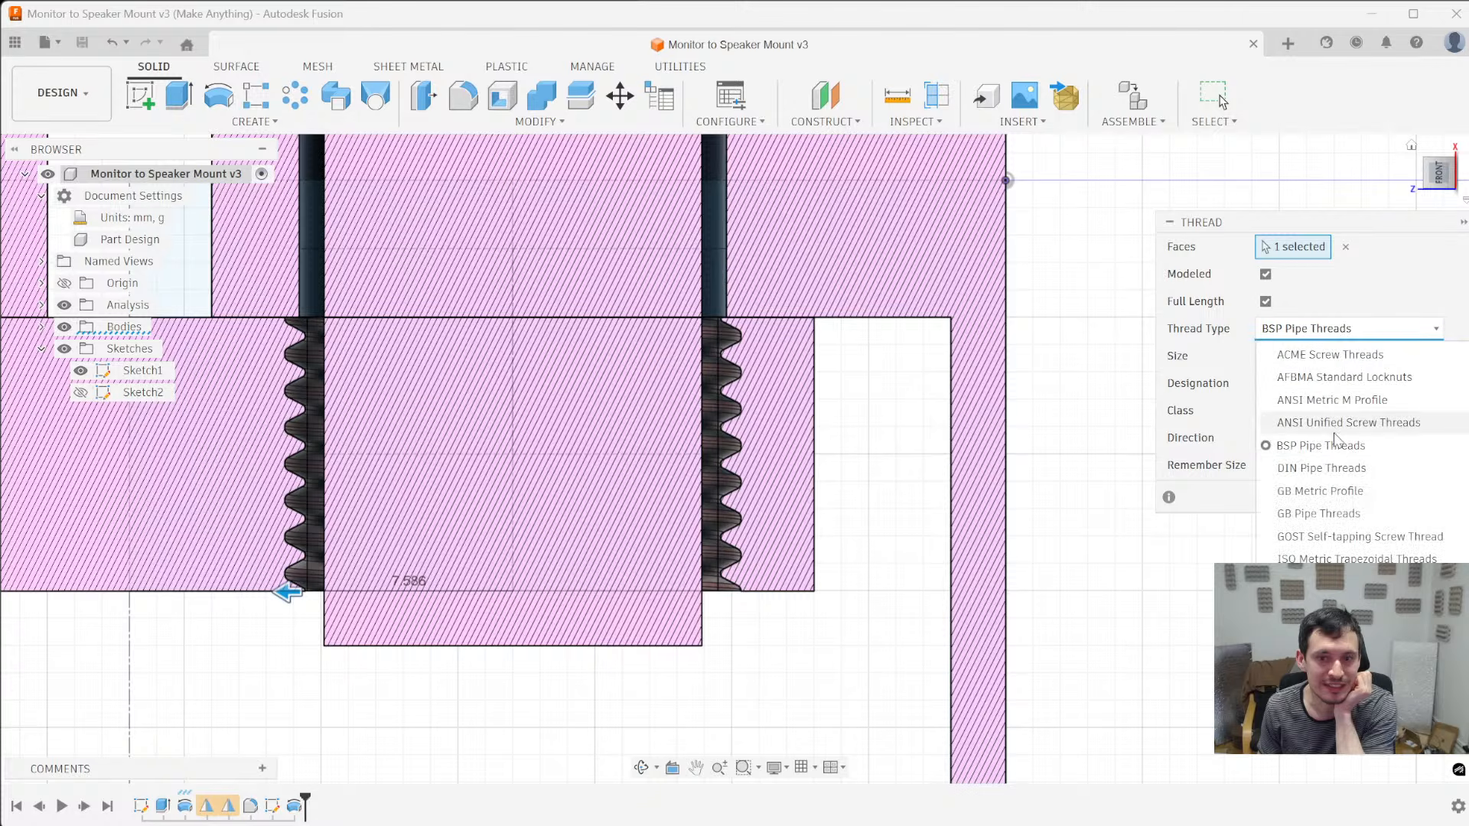
left_click(1340, 466)
left_click(1341, 334)
left_click(1338, 499)
scroll(658, 489, "up", 5)
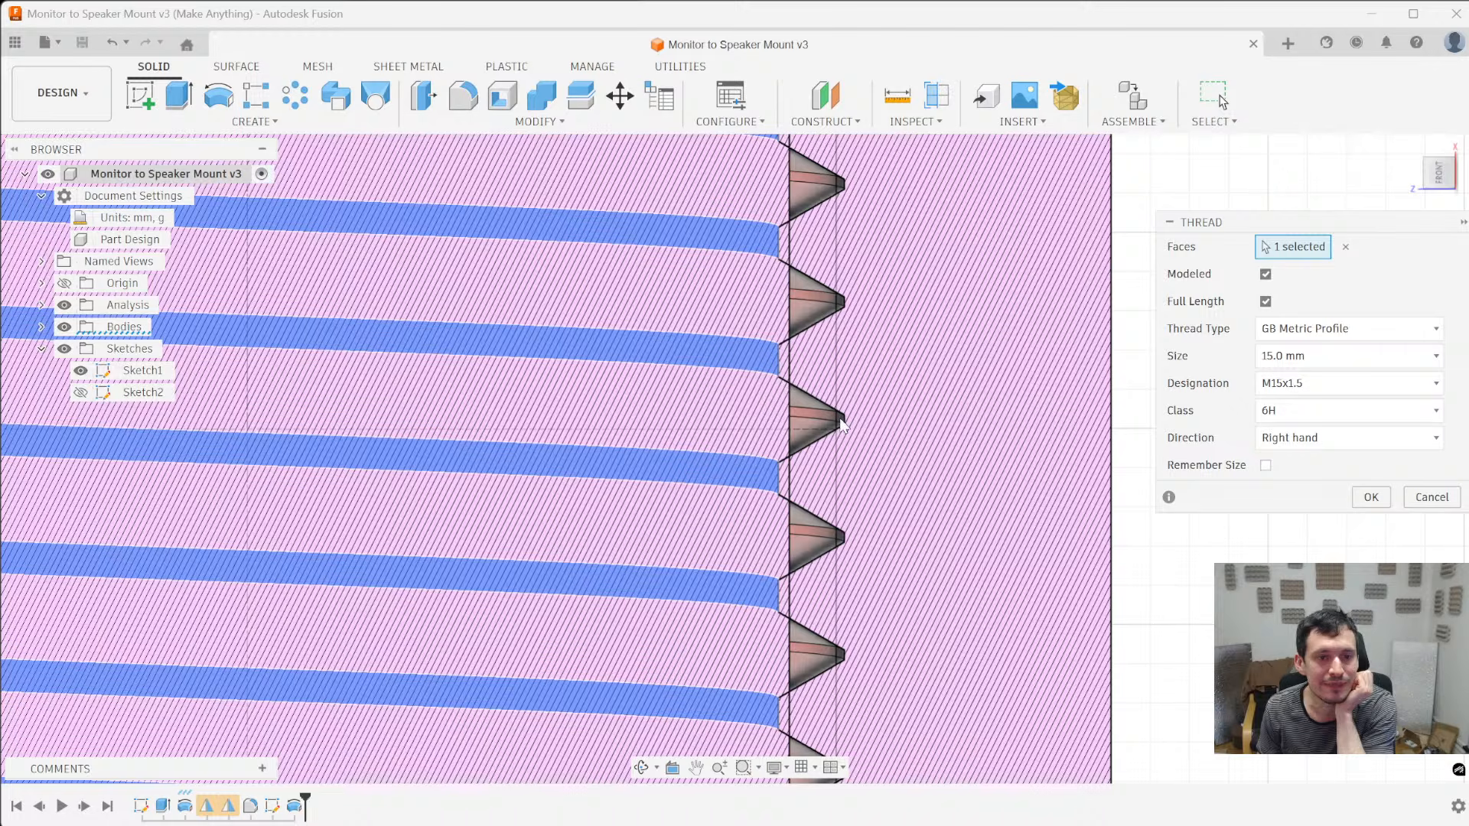
scroll(874, 505, "down", 2)
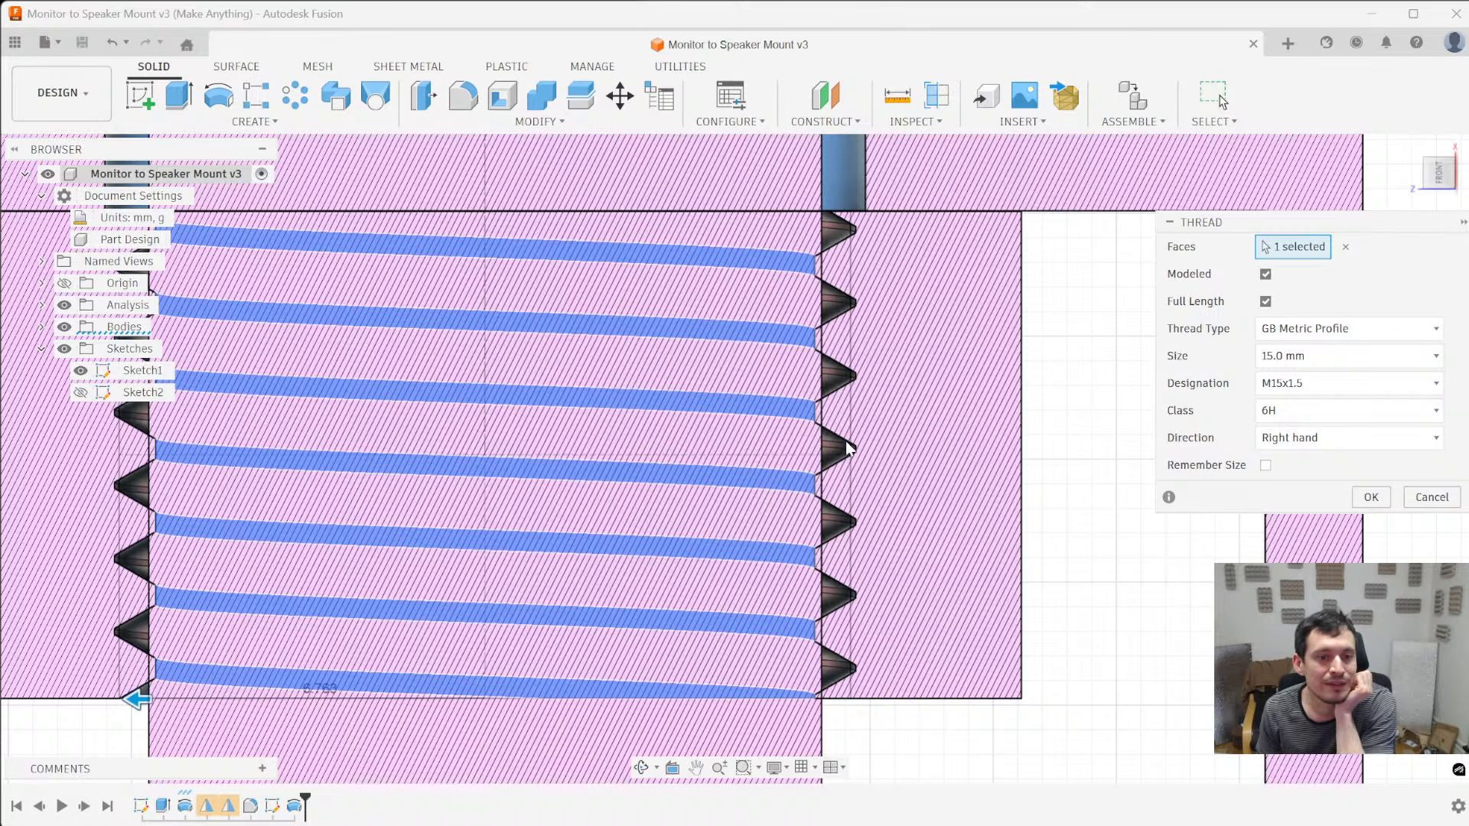
scroll(849, 452, "up", 2)
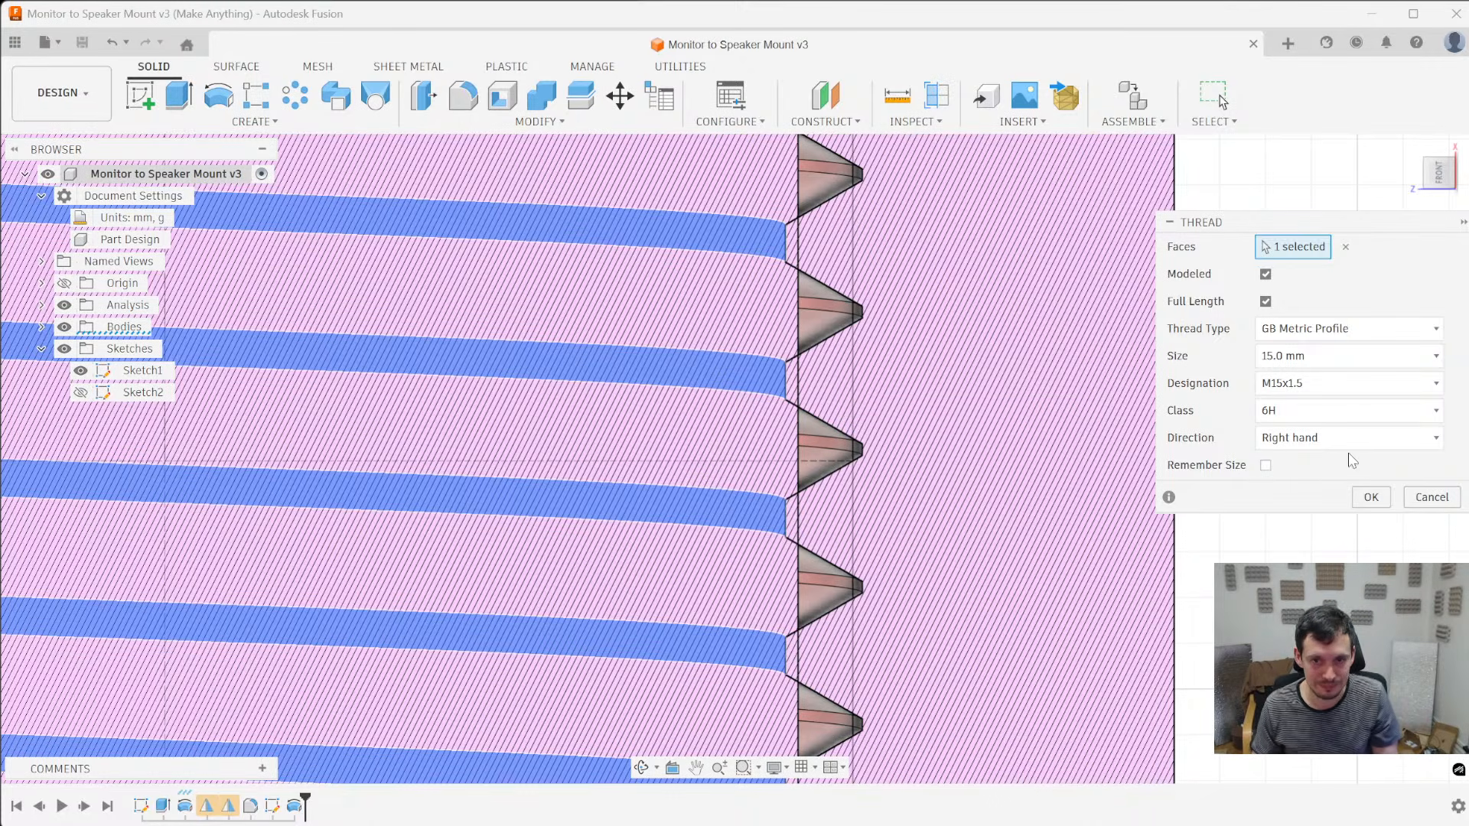
- Switch the hole's thread type to GB Pipe Threads
left_click(1407, 337)
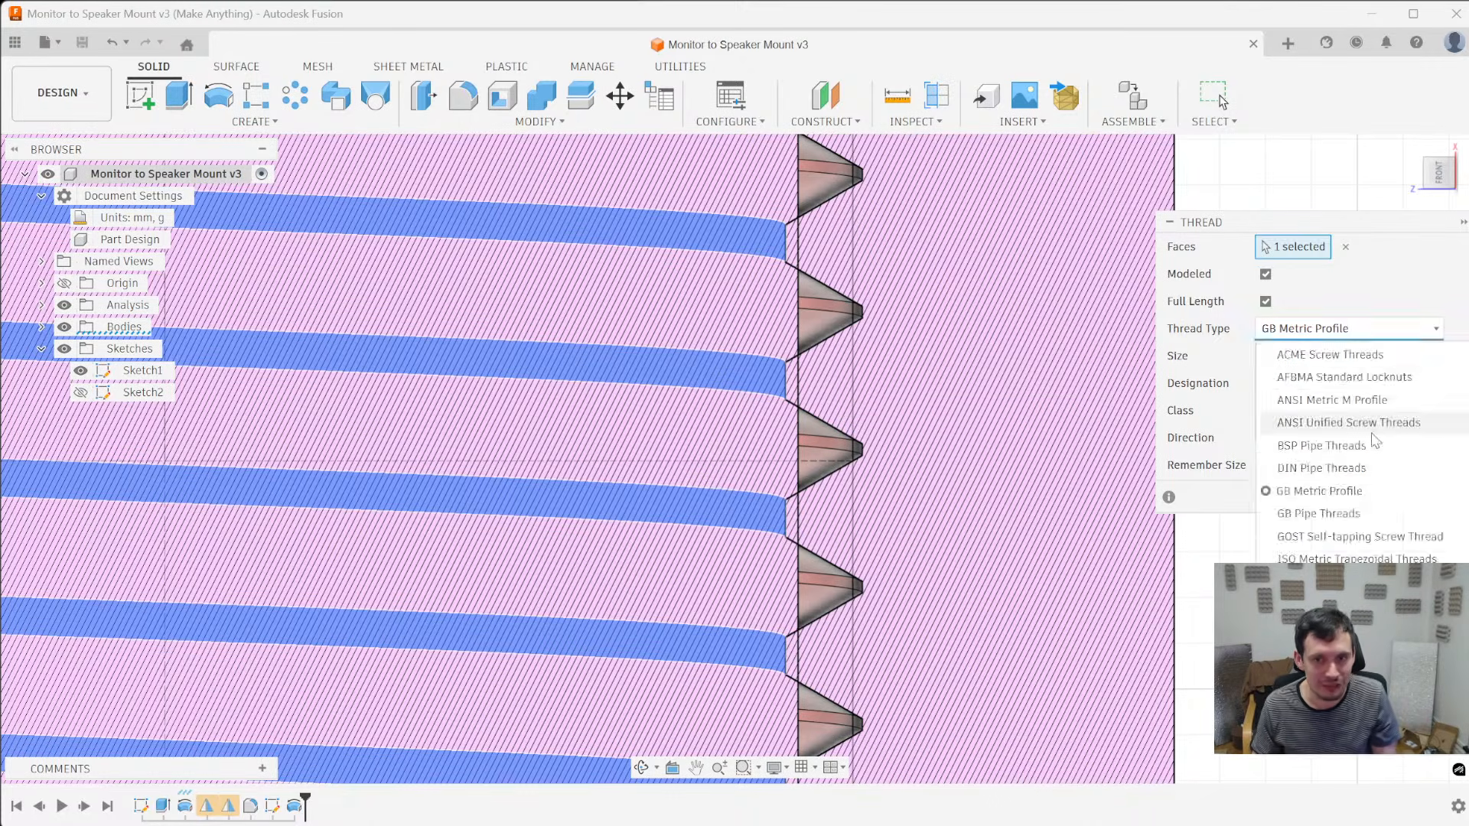
left_click(1359, 512)
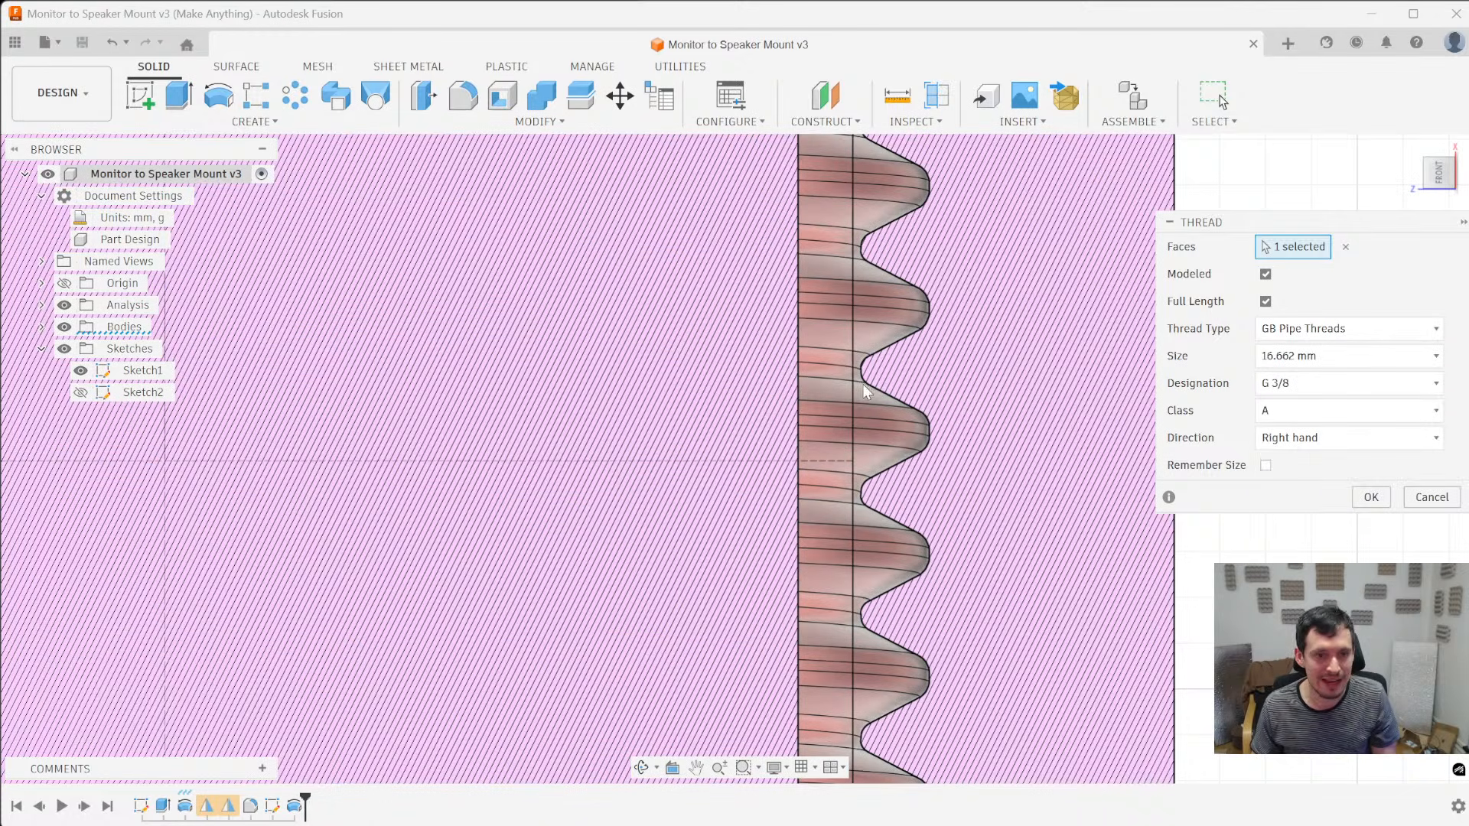
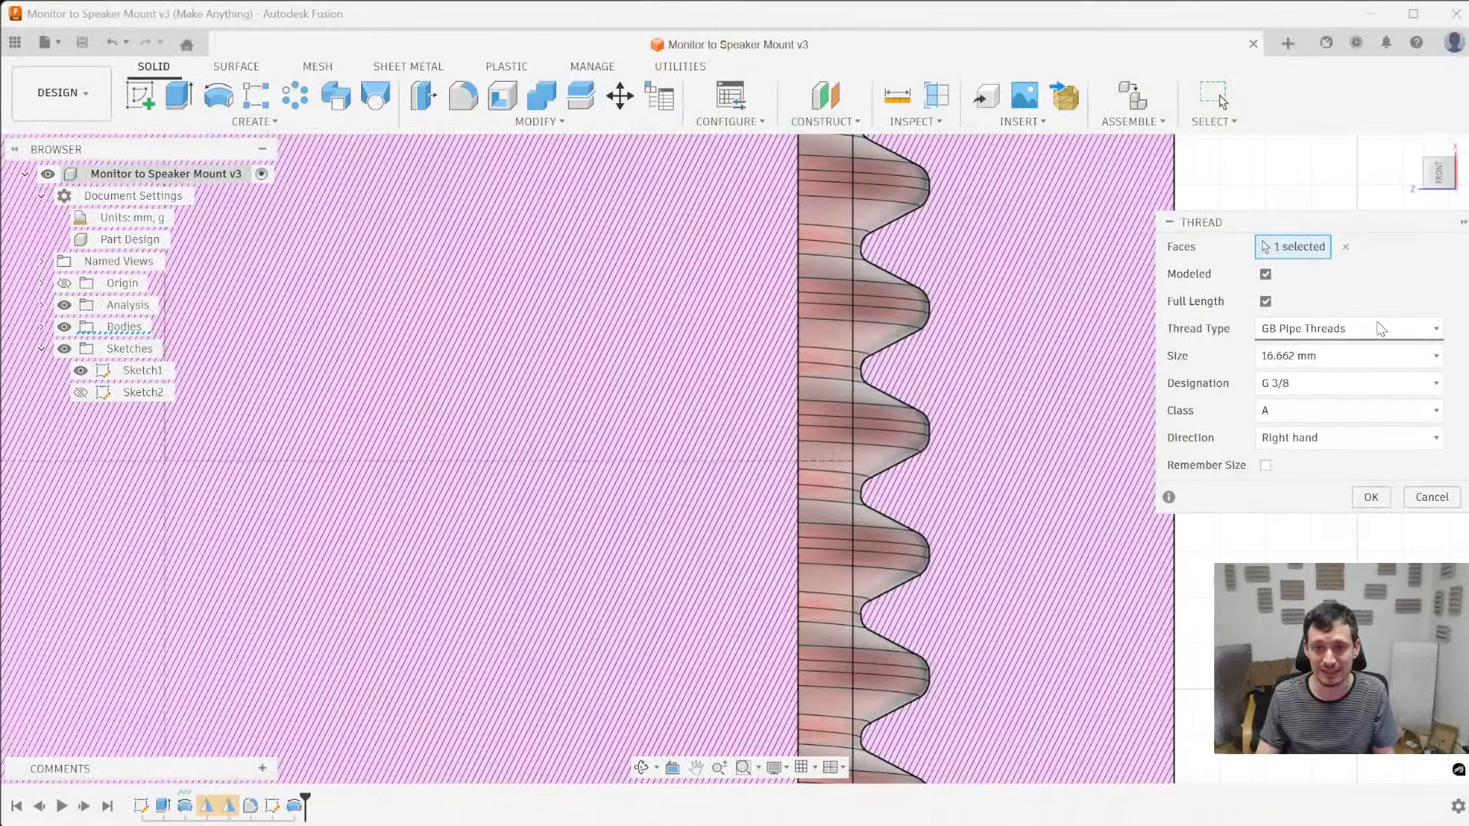
- Try the Make Anything Print Threads type on the hole thread and inspect its tooth shape against the pin in the section view
left_click(1377, 329)
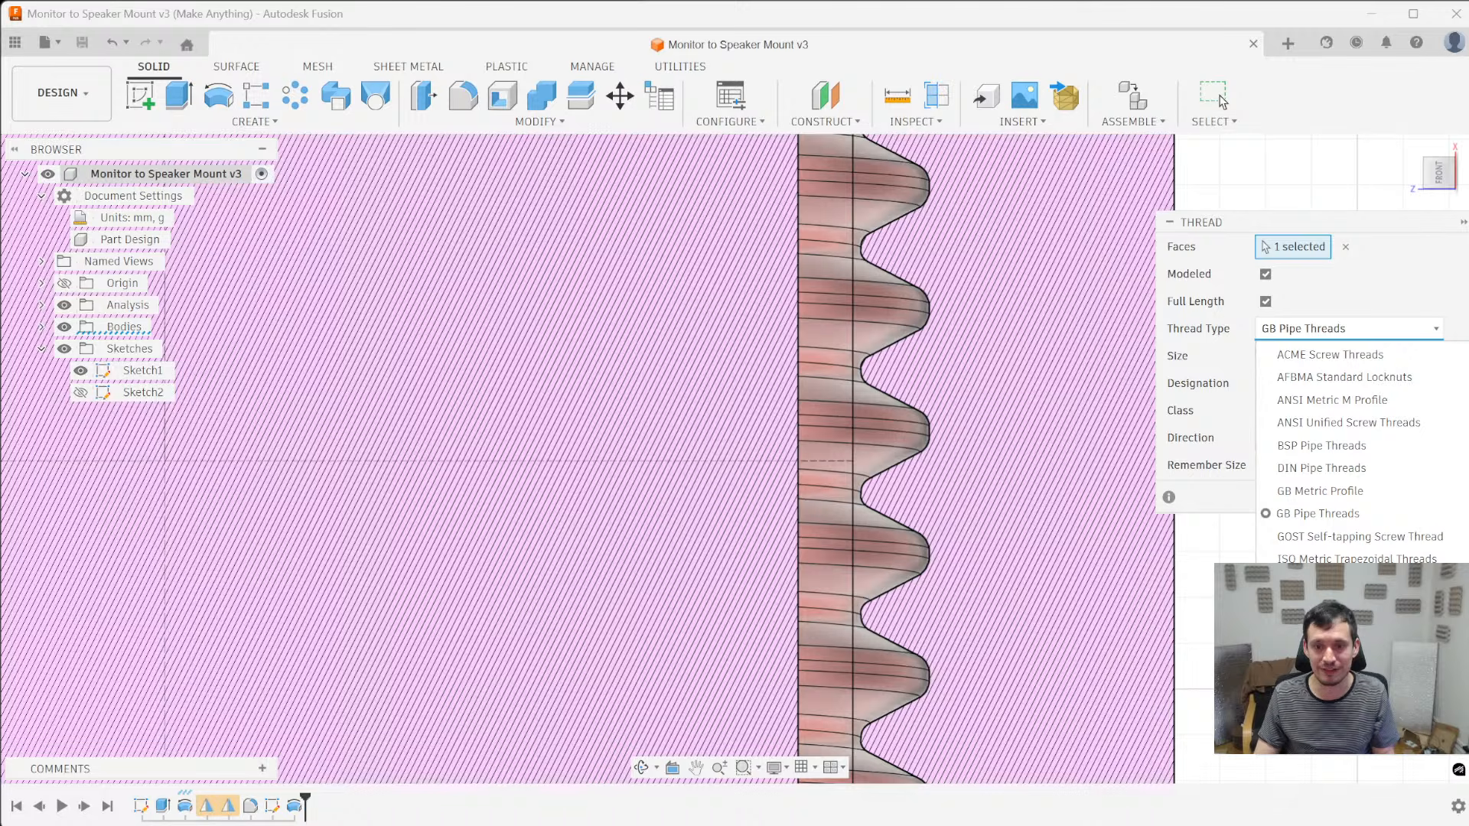
left_click(1339, 673)
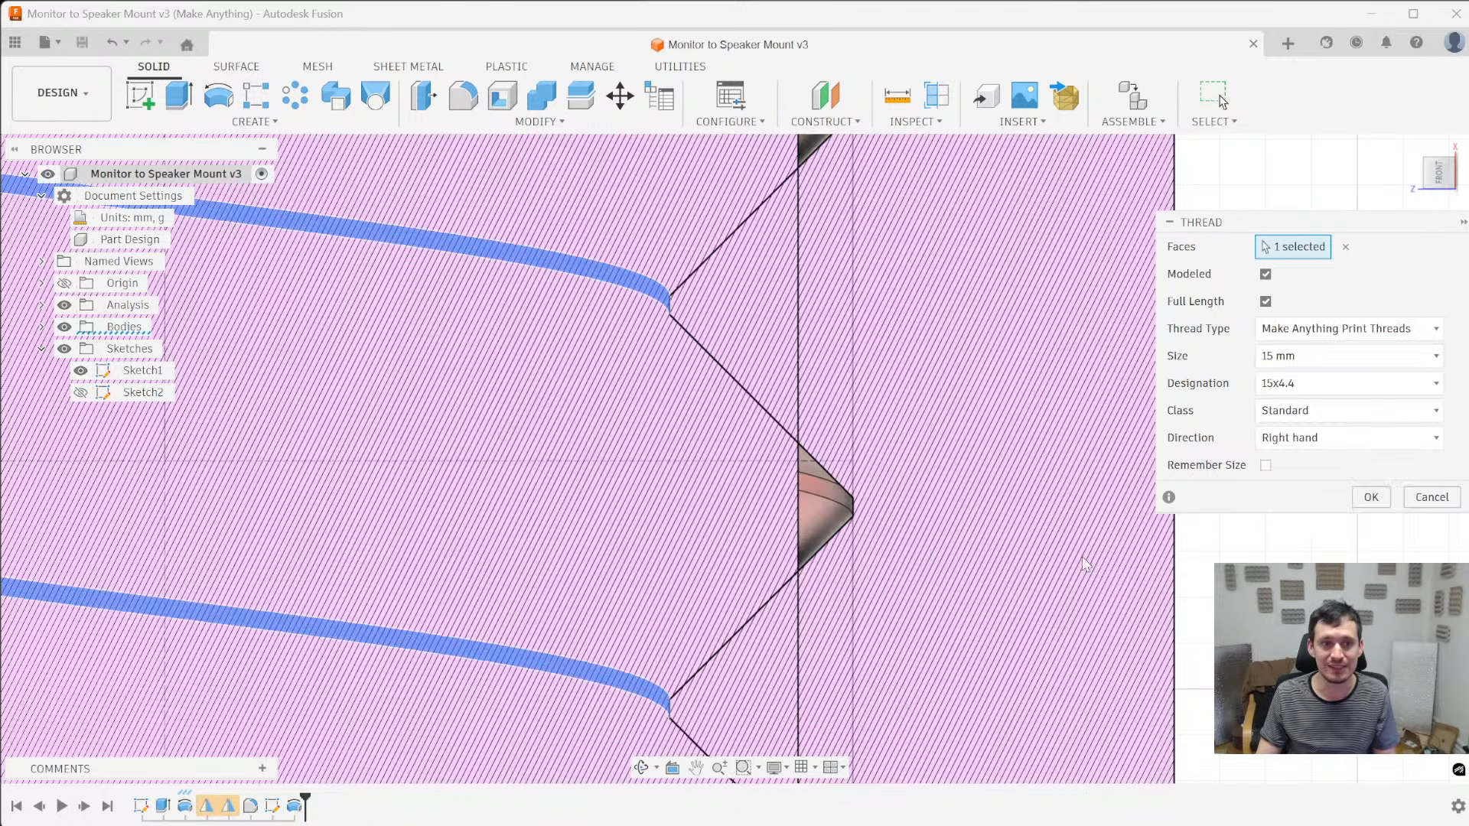
scroll(895, 402, "down", 7)
scroll(803, 374, "up", 2)
scroll(822, 376, "down", 3)
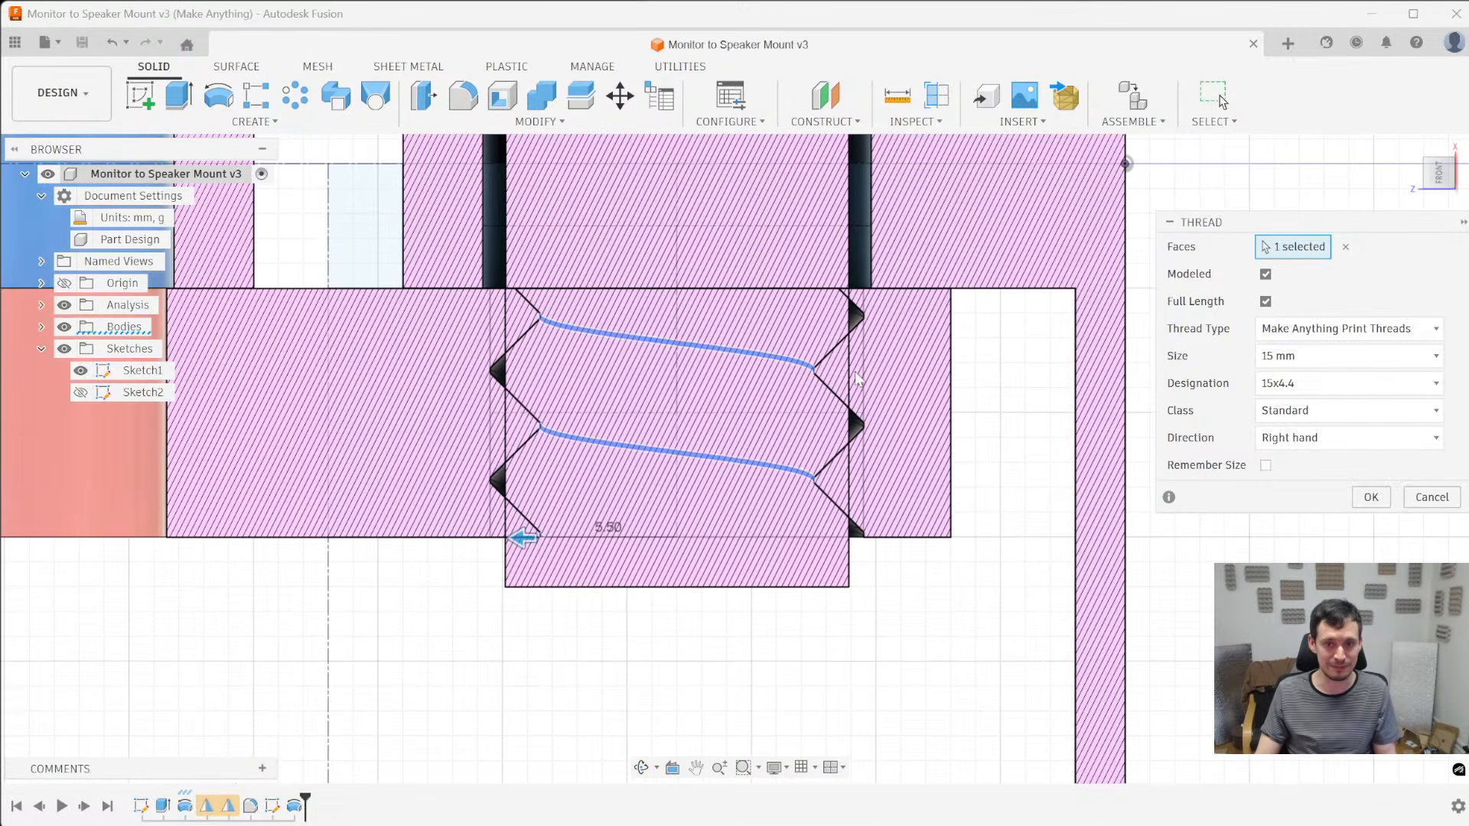
scroll(821, 407, "up", 2)
scroll(837, 365, "down", 1)
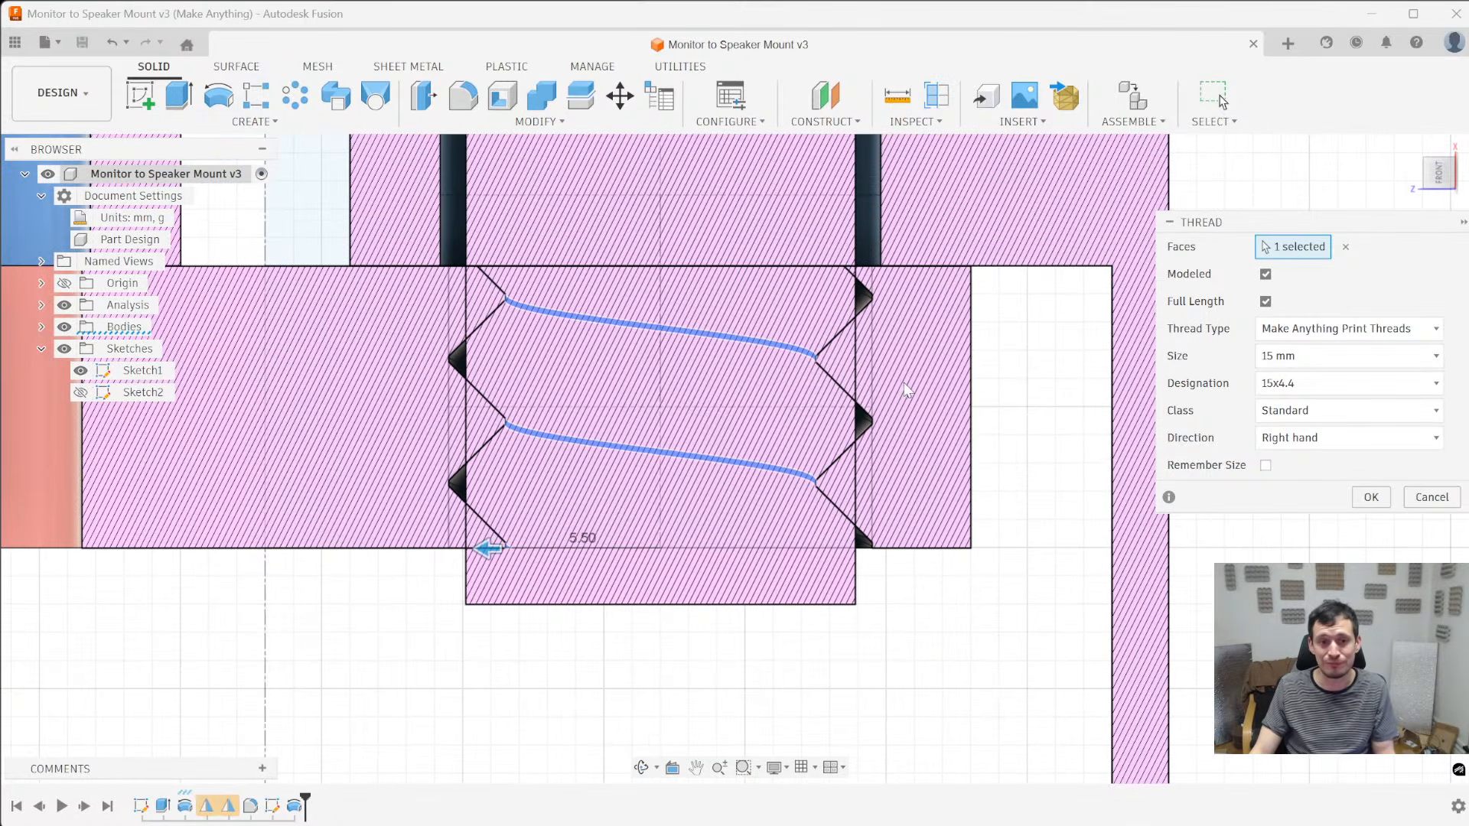
scroll(890, 419, "up", 3)
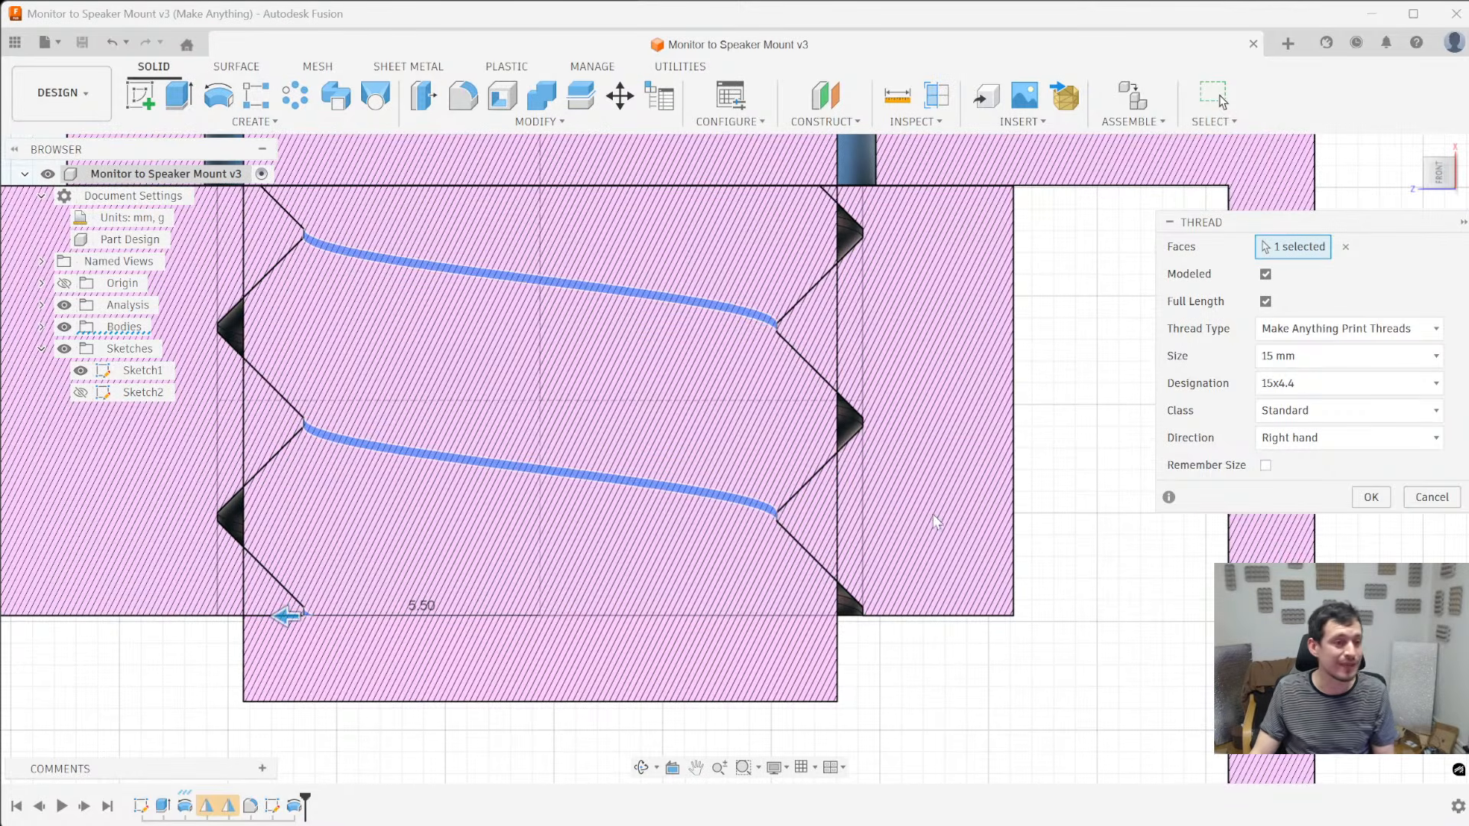
scroll(933, 515, "down", 2)
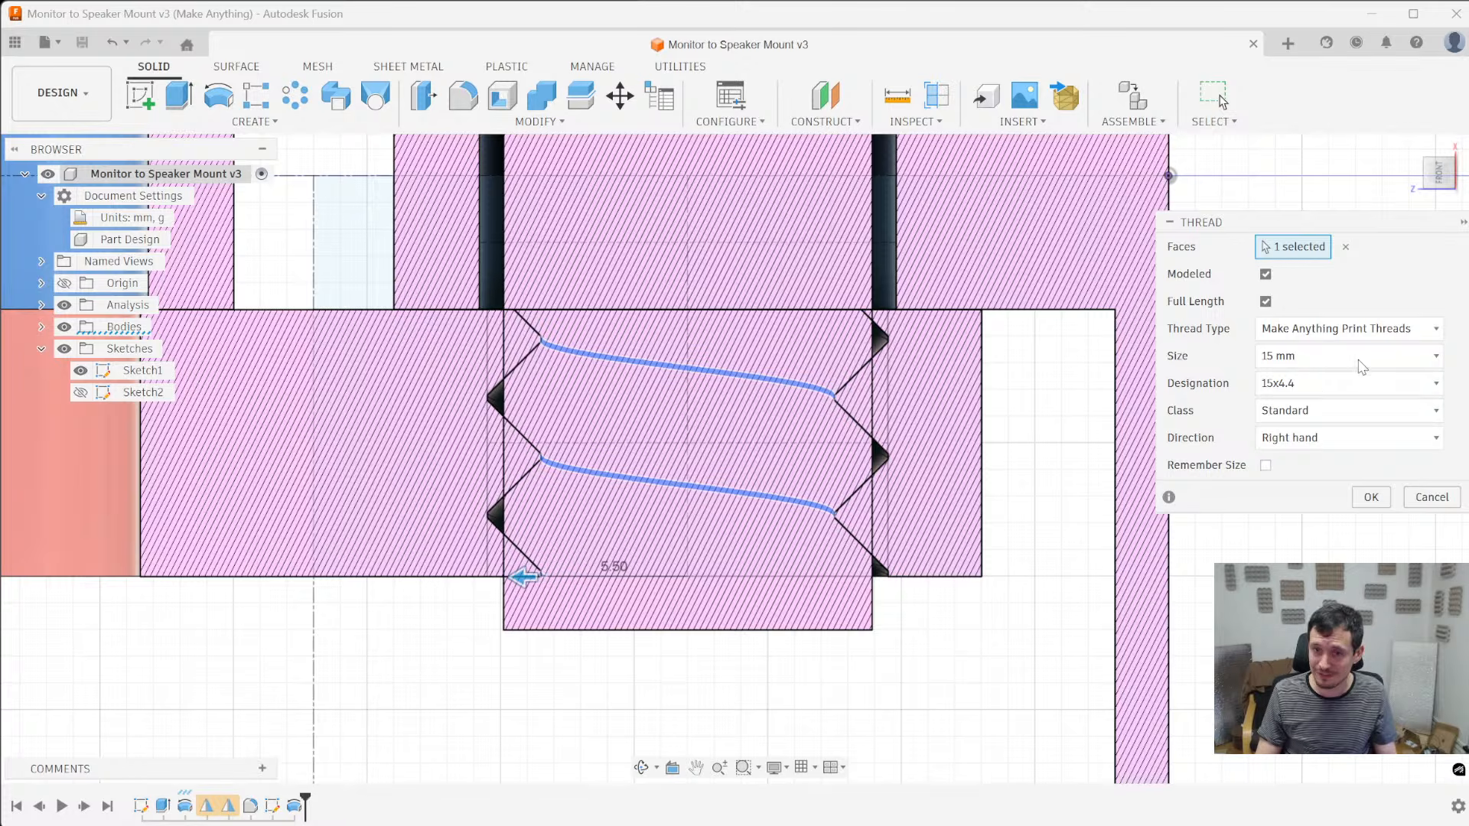
- Examine the range of sizes offered for the Make Anything Print Threads type
left_click(1359, 360)
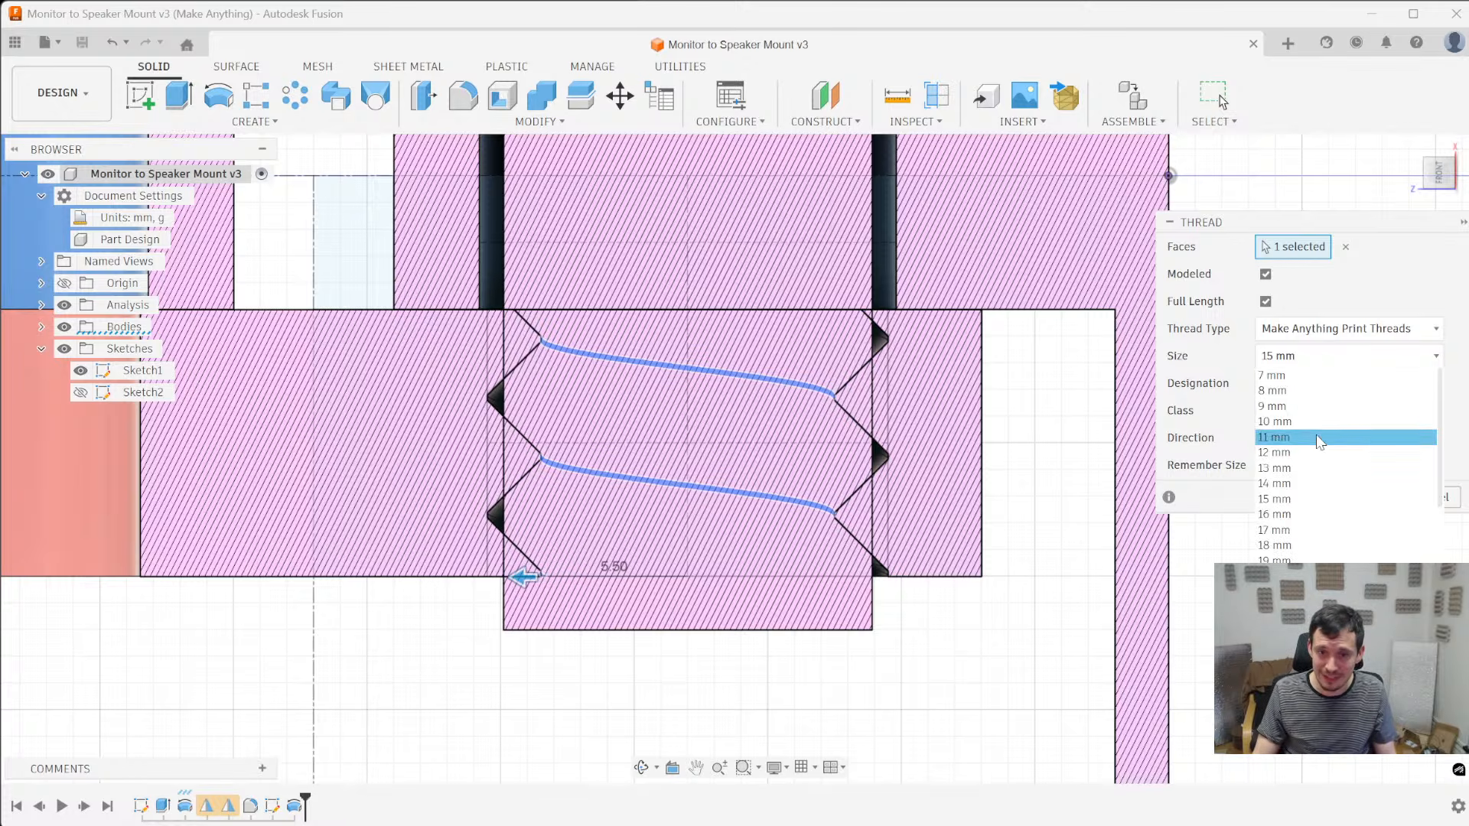
scroll(1320, 497, "down", 5)
scroll(1316, 443, "up", 5)
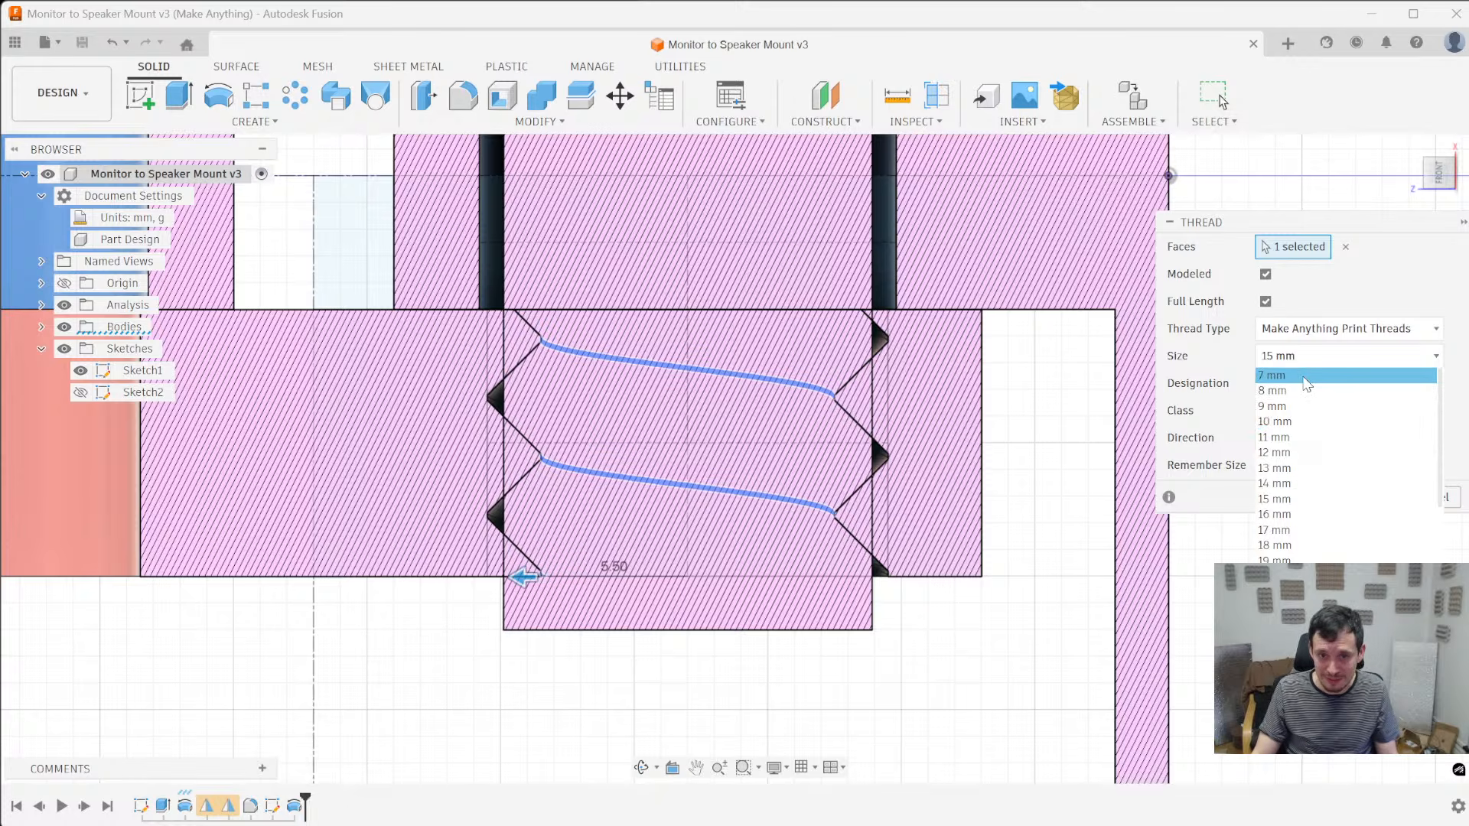
scroll(1300, 501, "down", 5)
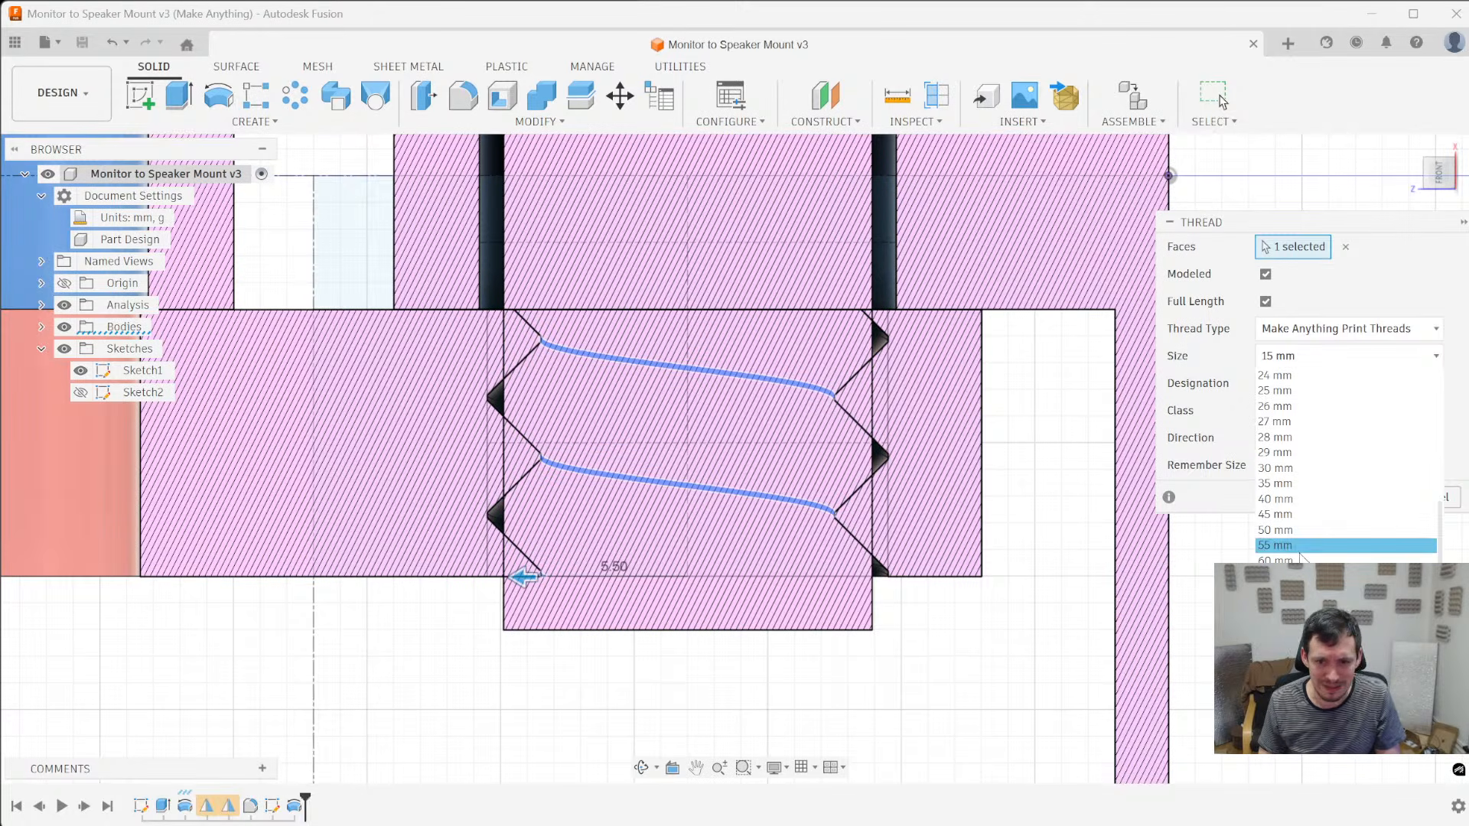
scroll(1345, 475, "up", 5)
scroll(1340, 459, "up", 2)
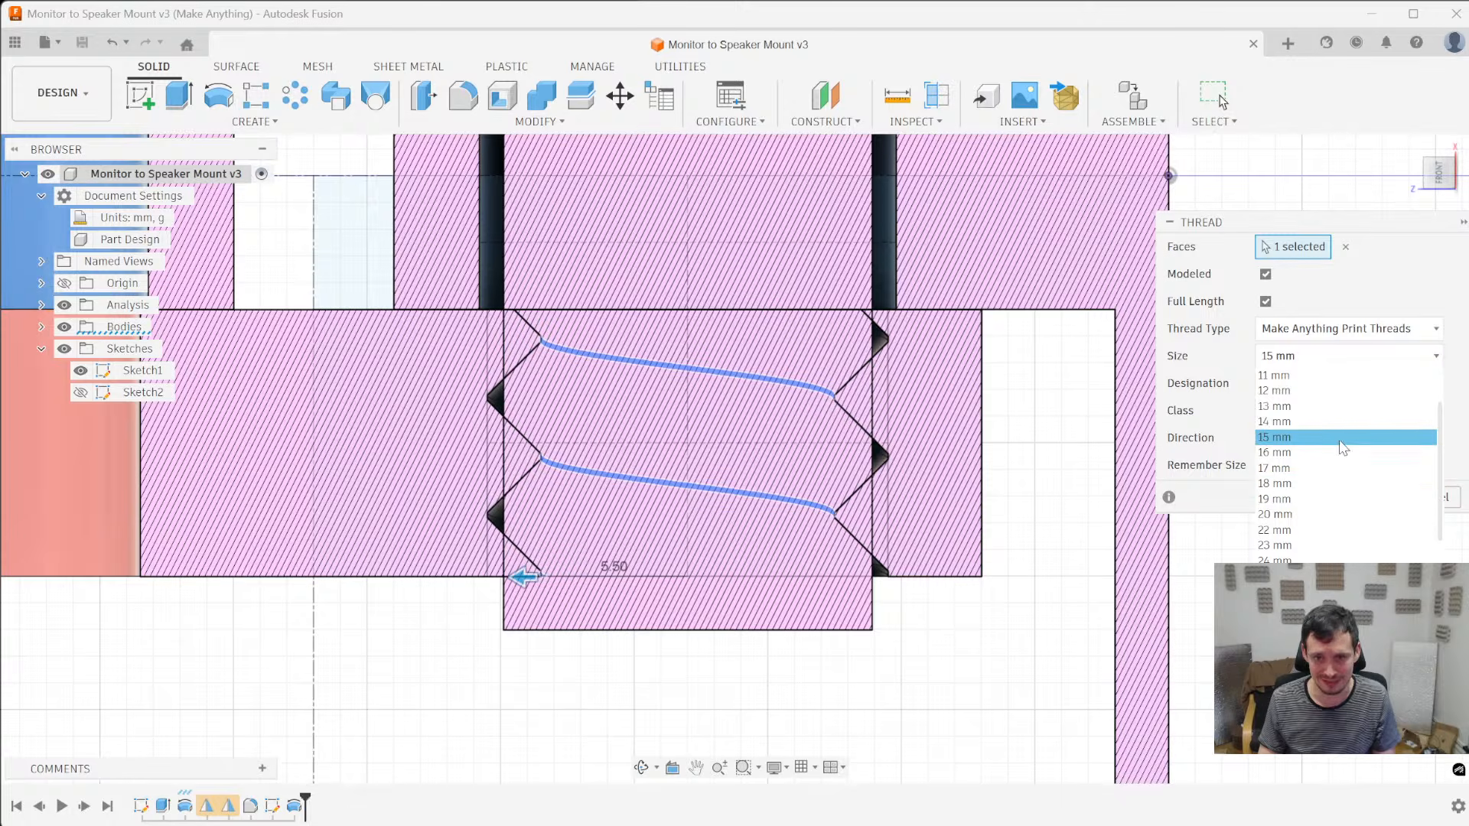
left_click(1357, 314)
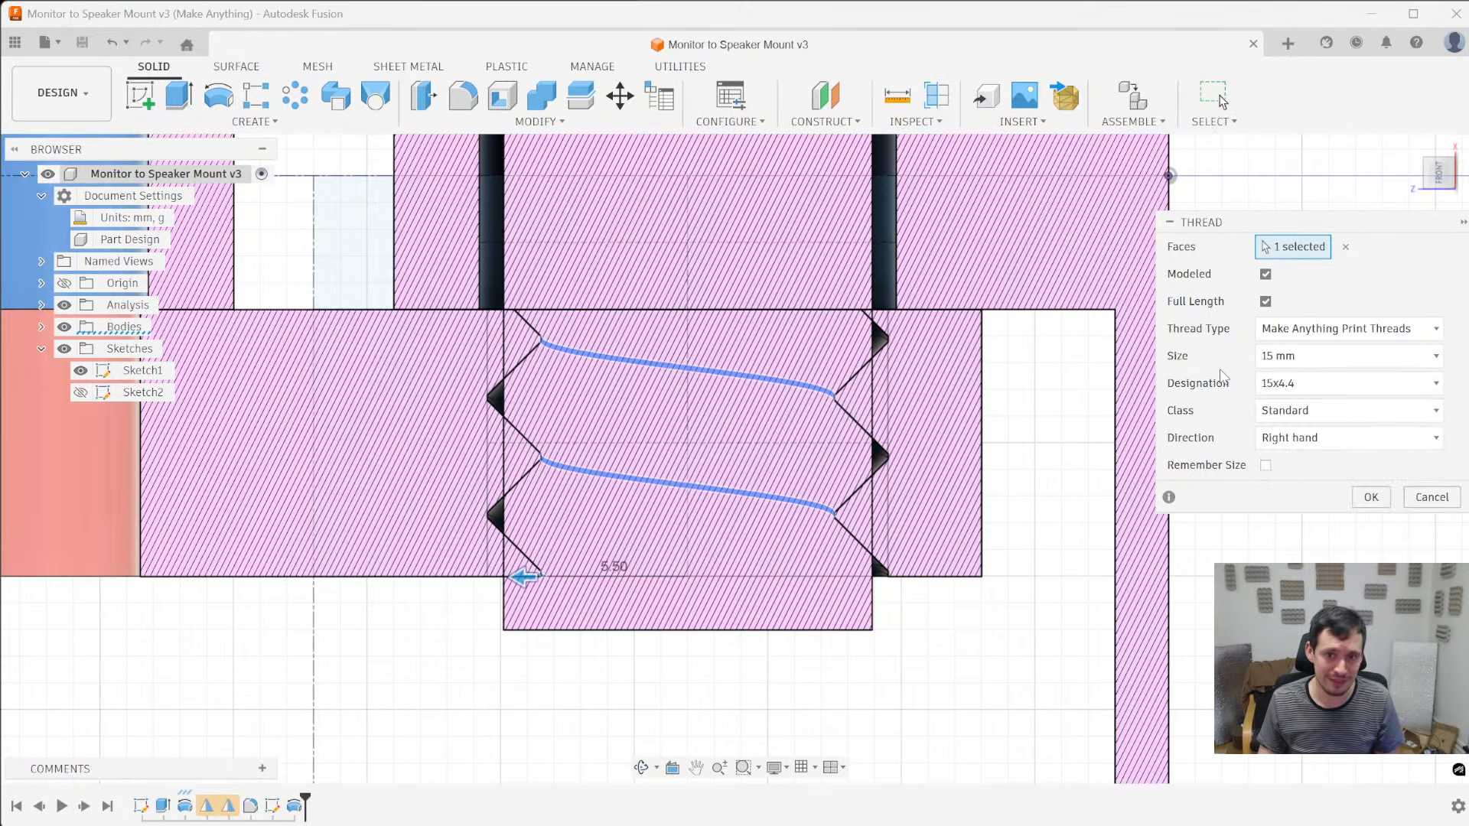
- Try the 15x3.4, 15x2.4 and 15x1.4 designations on the hole thread and return to 15x3.4
left_click(1323, 383)
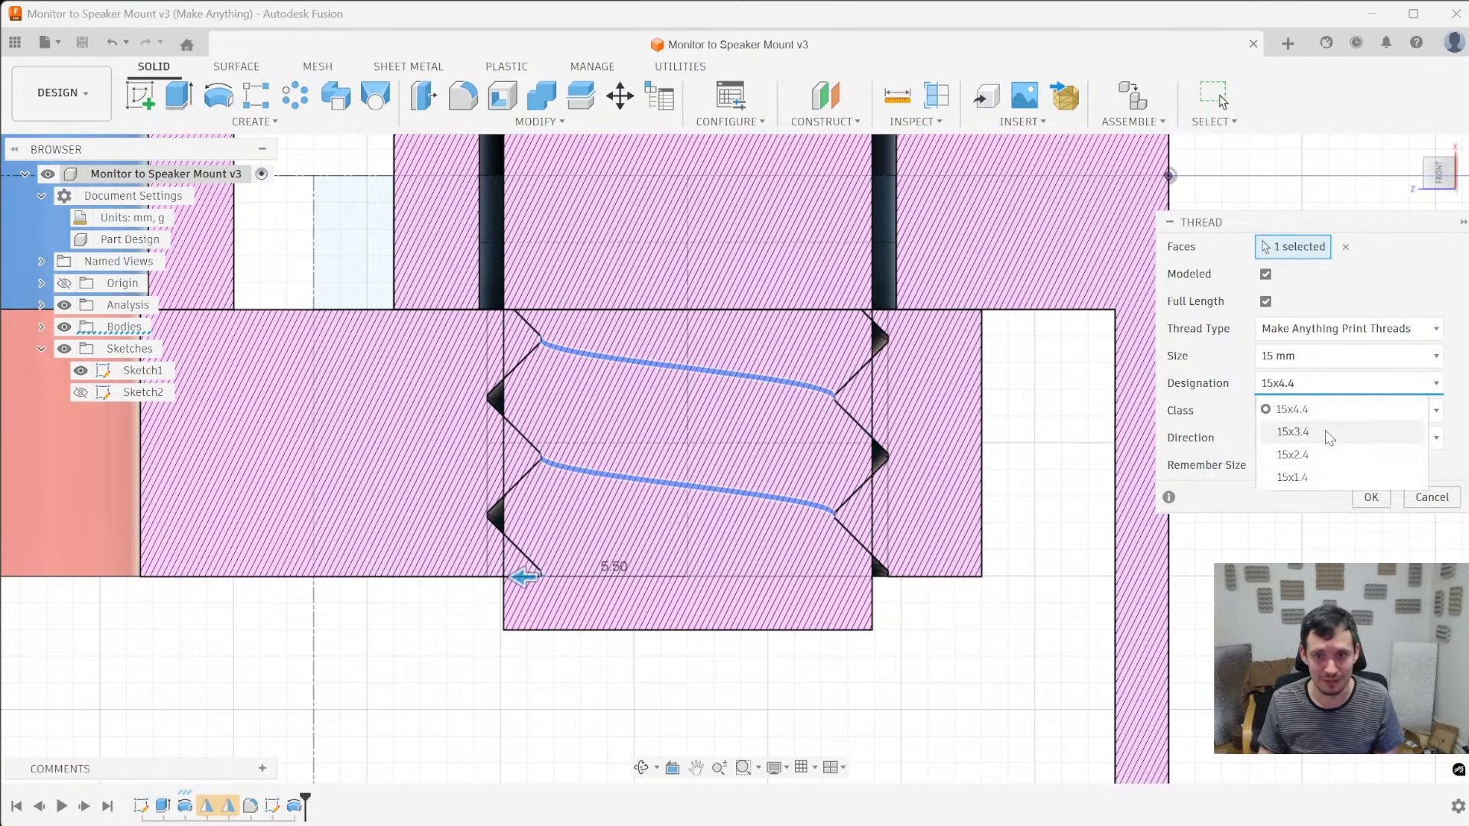
left_click(1326, 433)
left_click(1327, 386)
left_click(1327, 456)
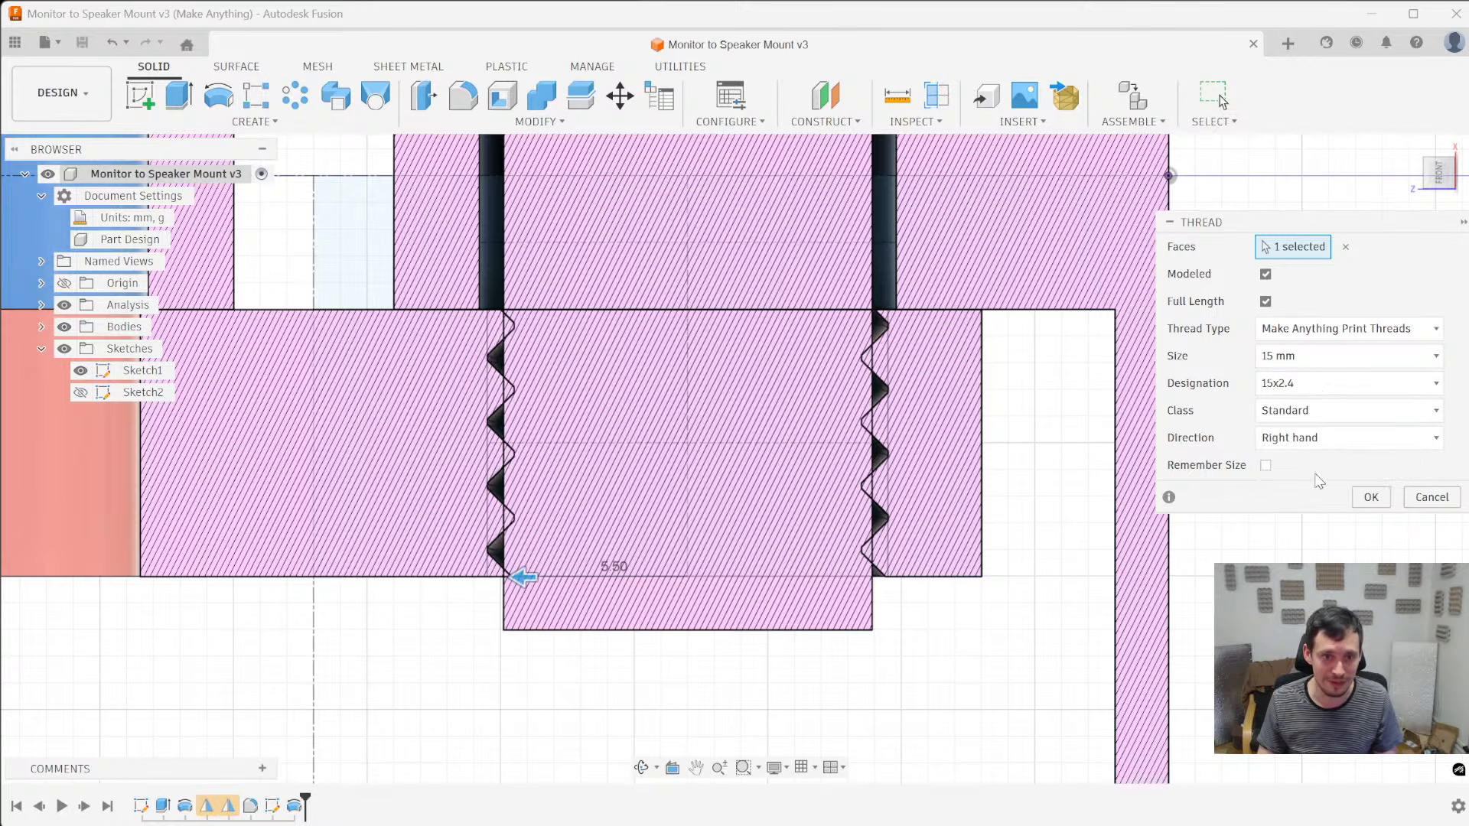
left_click(1330, 386)
left_click(1335, 478)
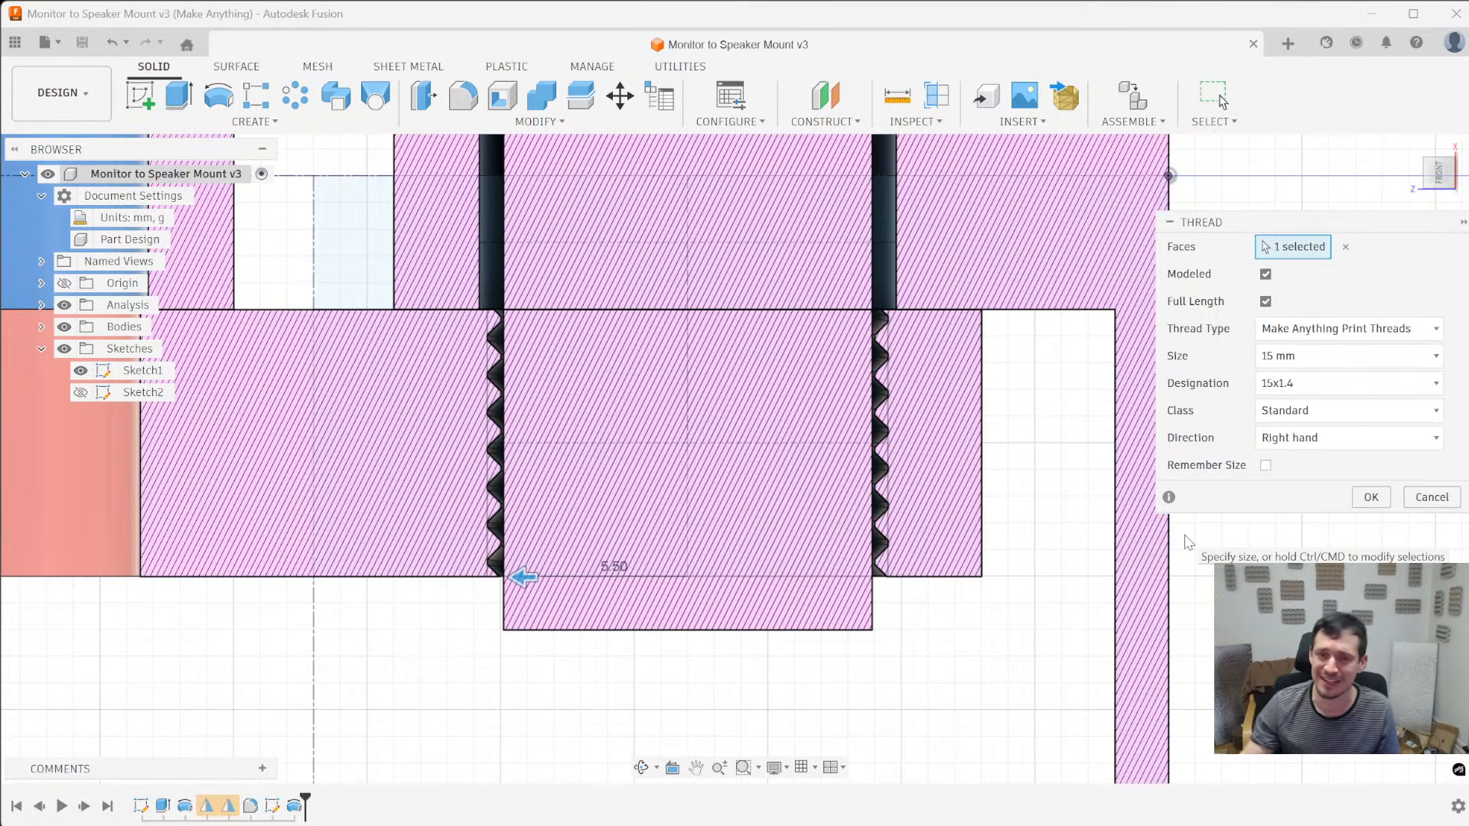
left_click(1412, 384)
left_click(1377, 432)
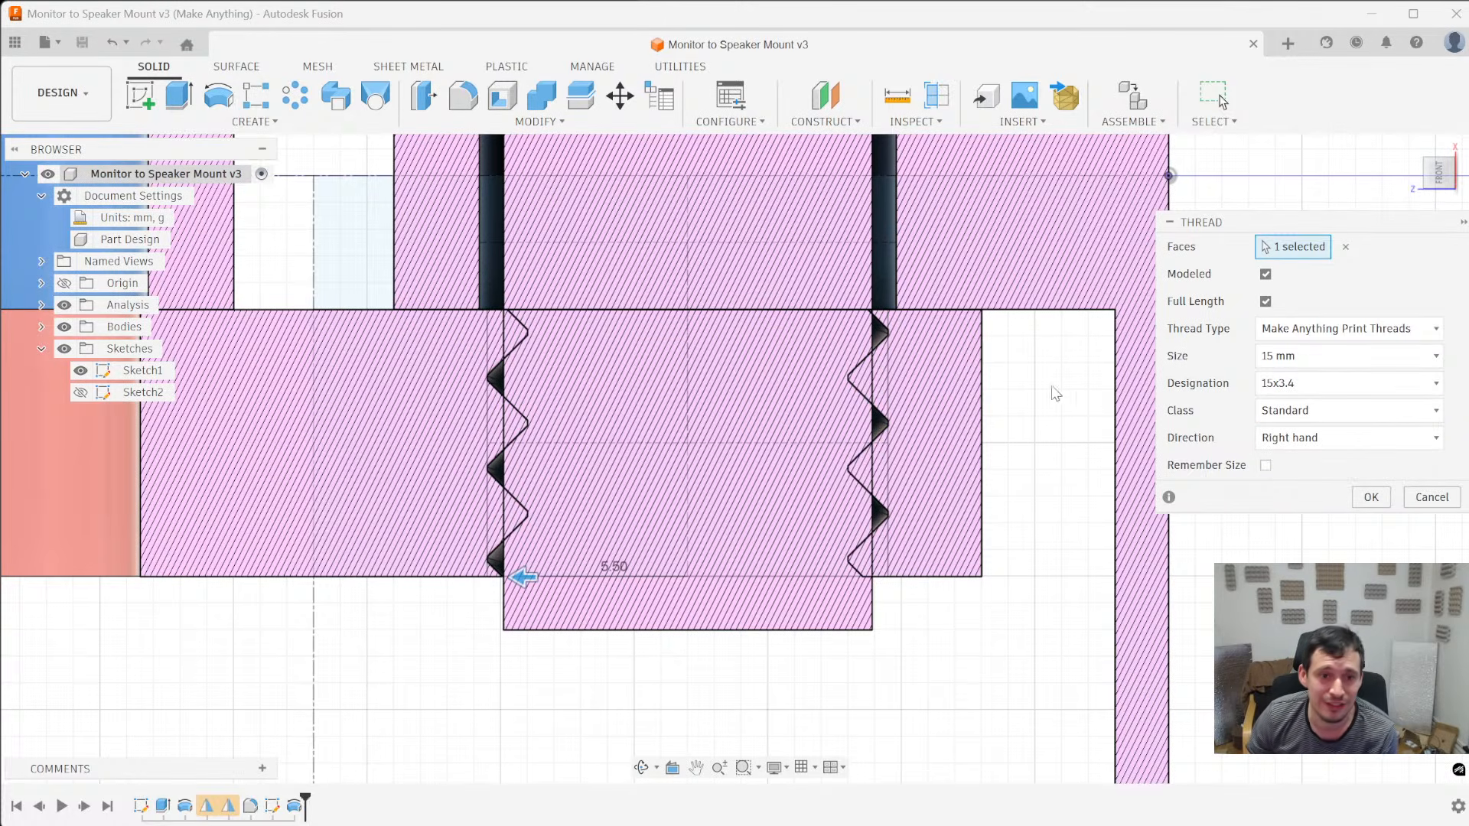
- Try the ACME Screw Threads, ANSI Metric M Profile and BSP Pipe Threads types on the hole thread for comparison
left_click(1354, 330)
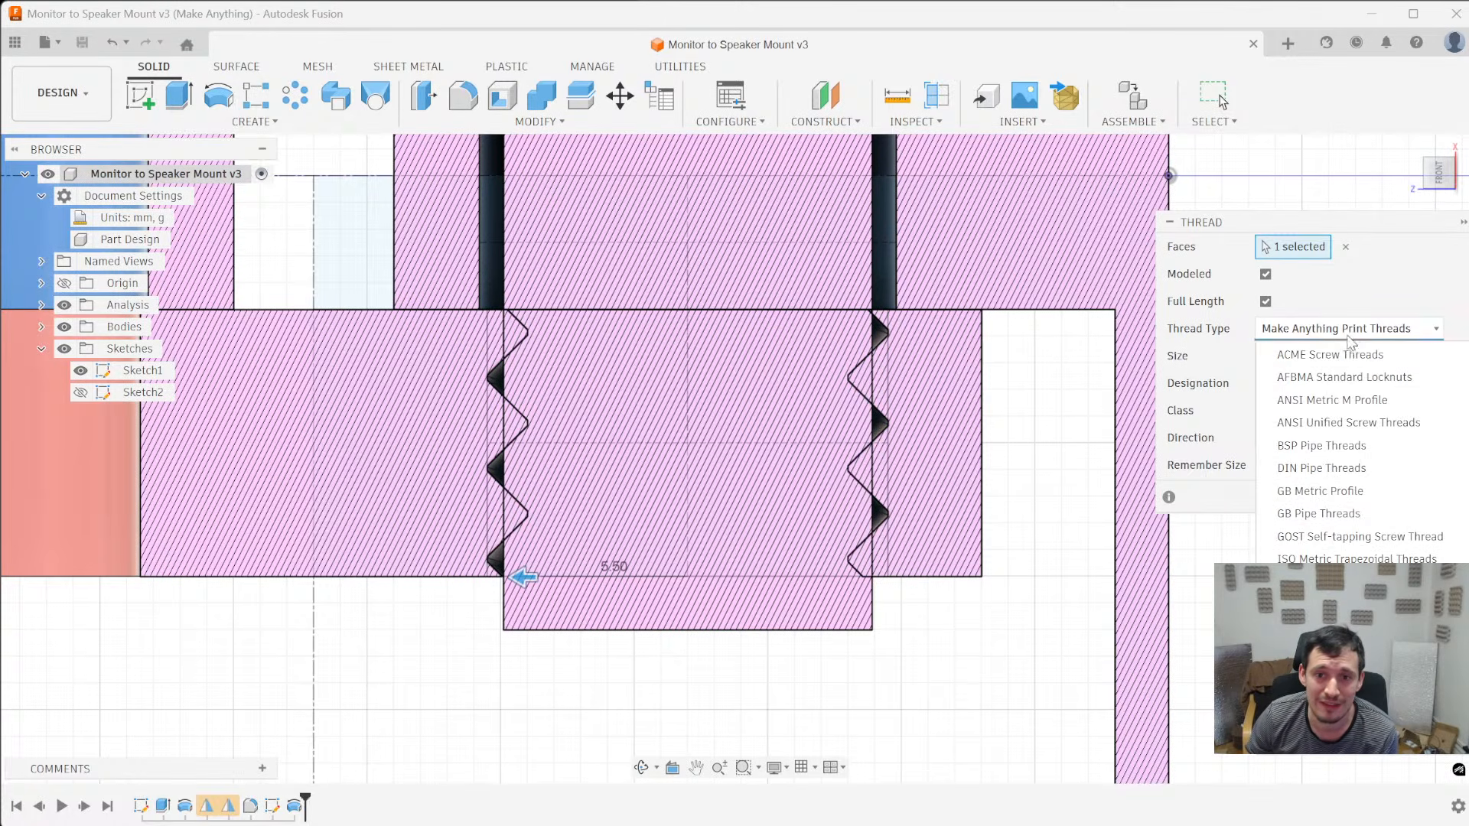
left_click(1355, 363)
left_click(1379, 330)
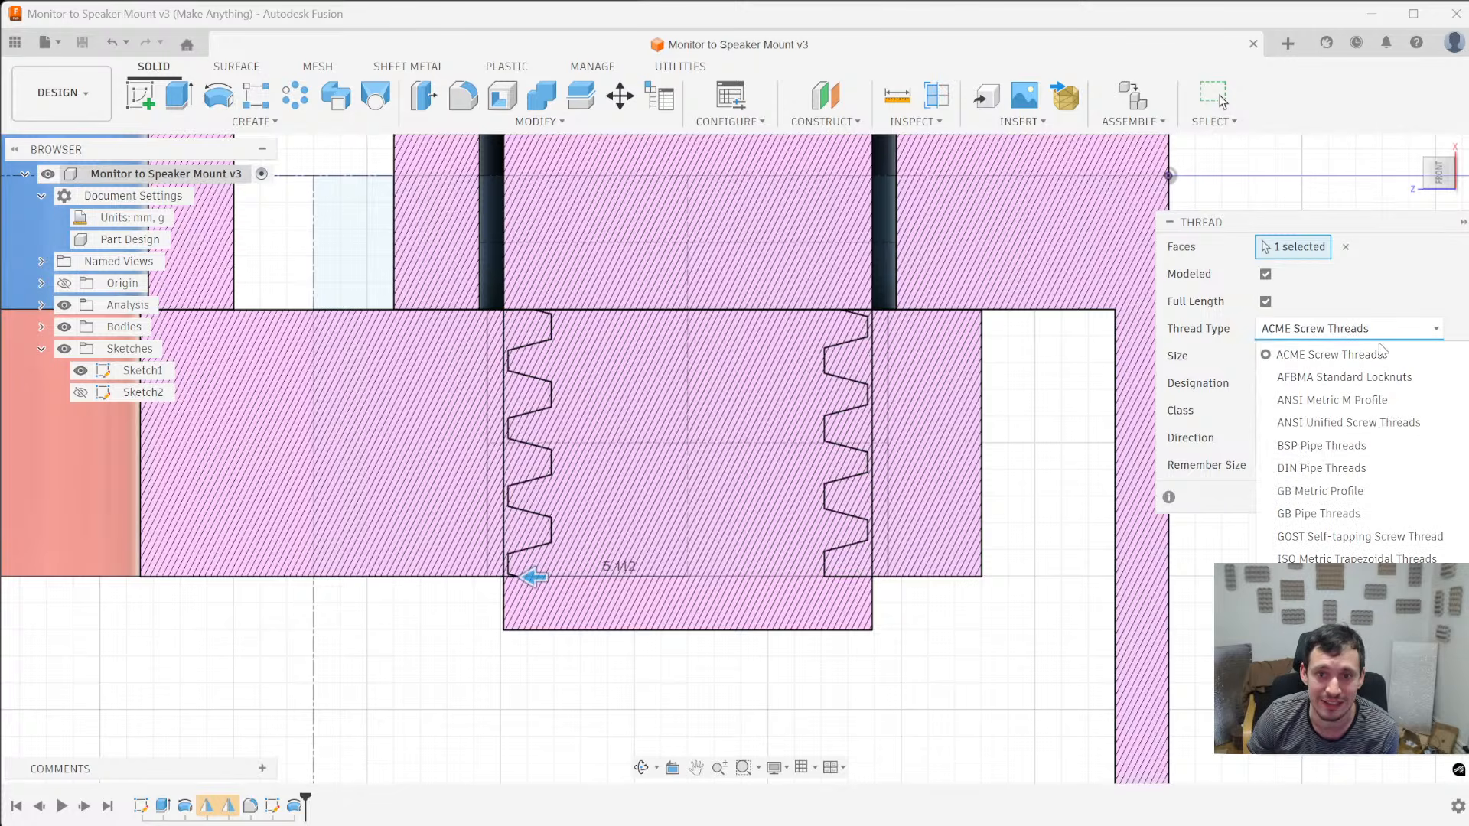
left_click(1370, 400)
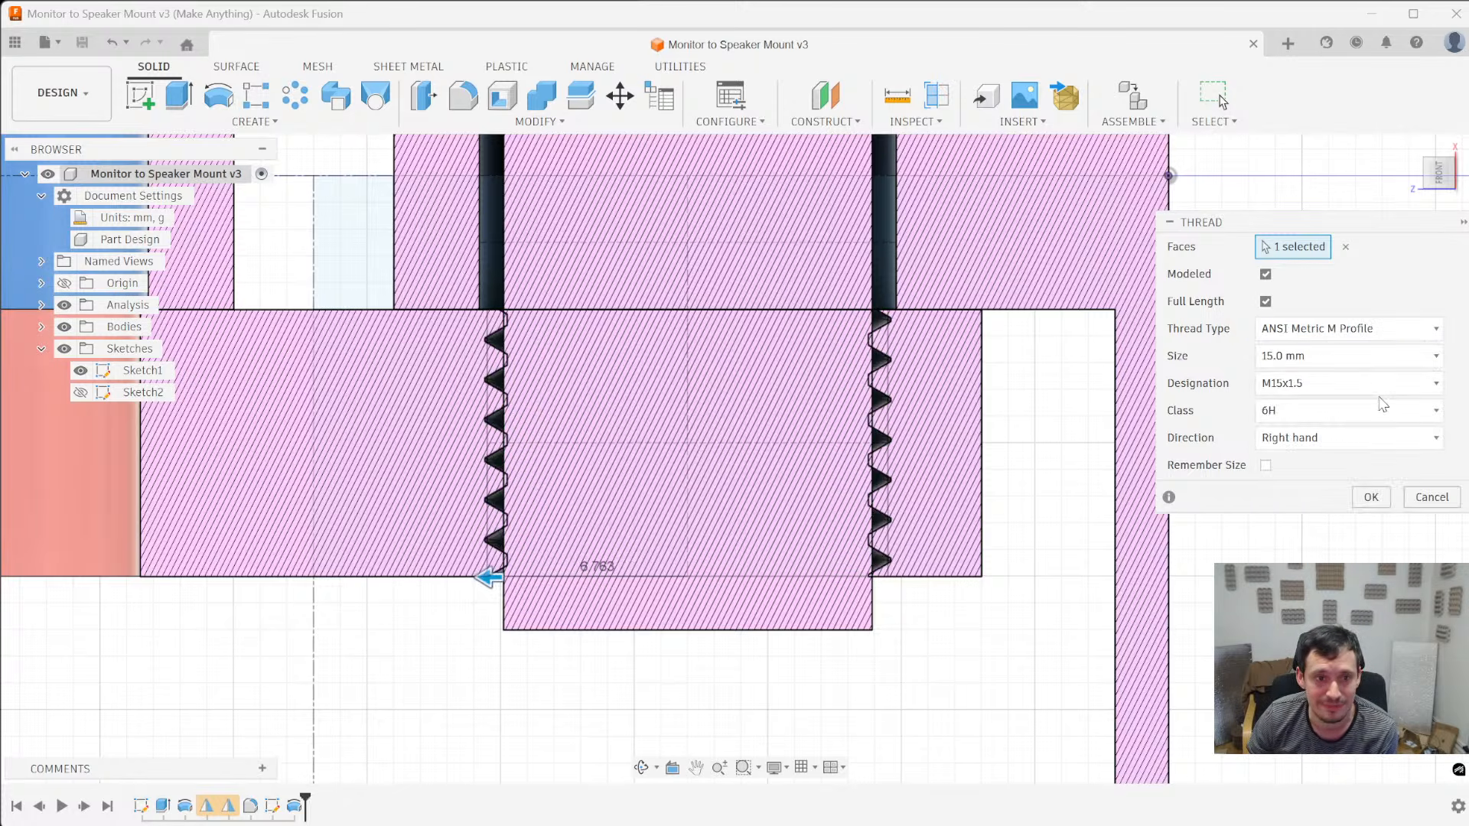
left_click(1375, 335)
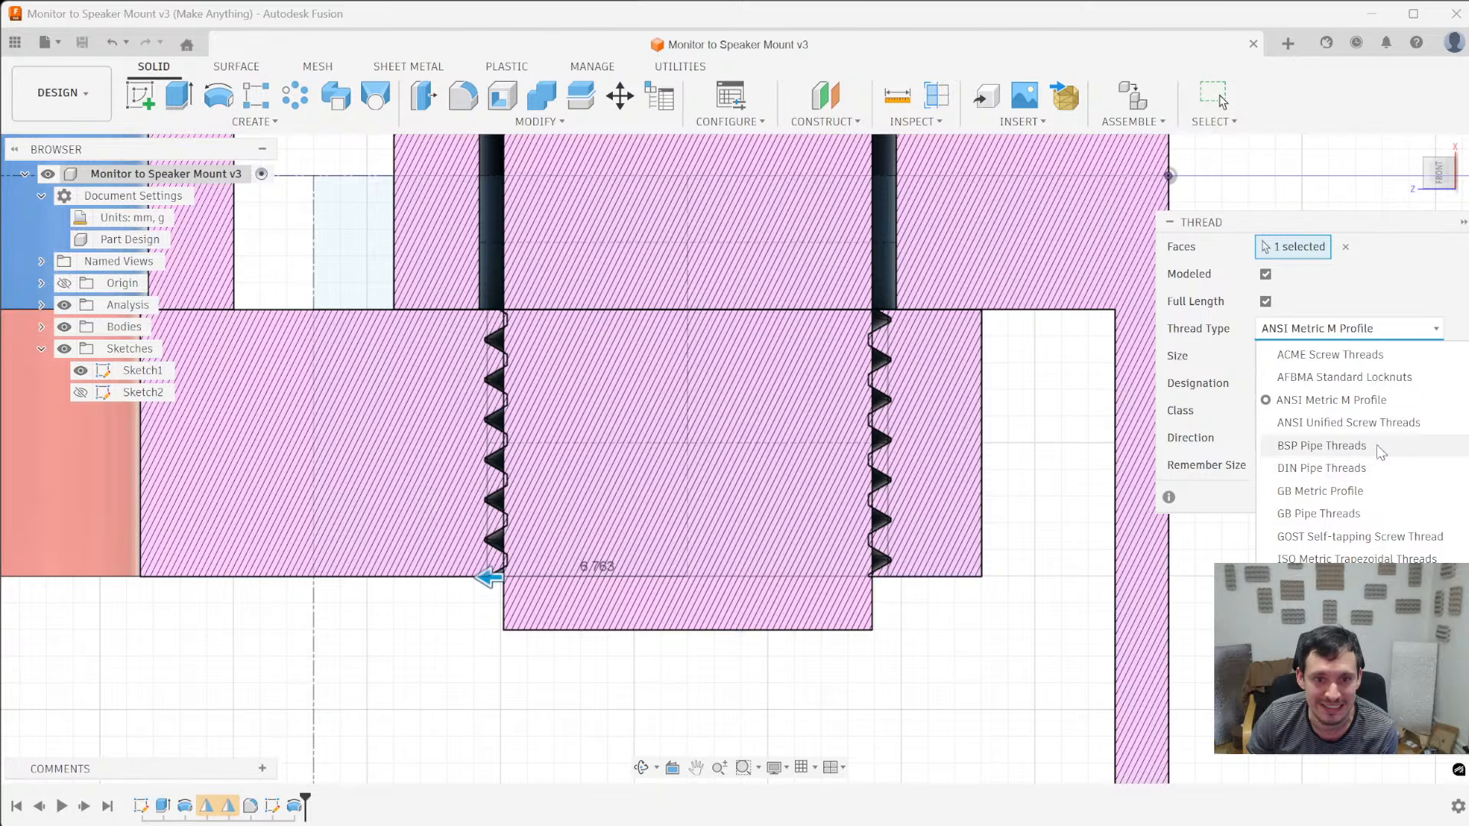
left_click(1377, 445)
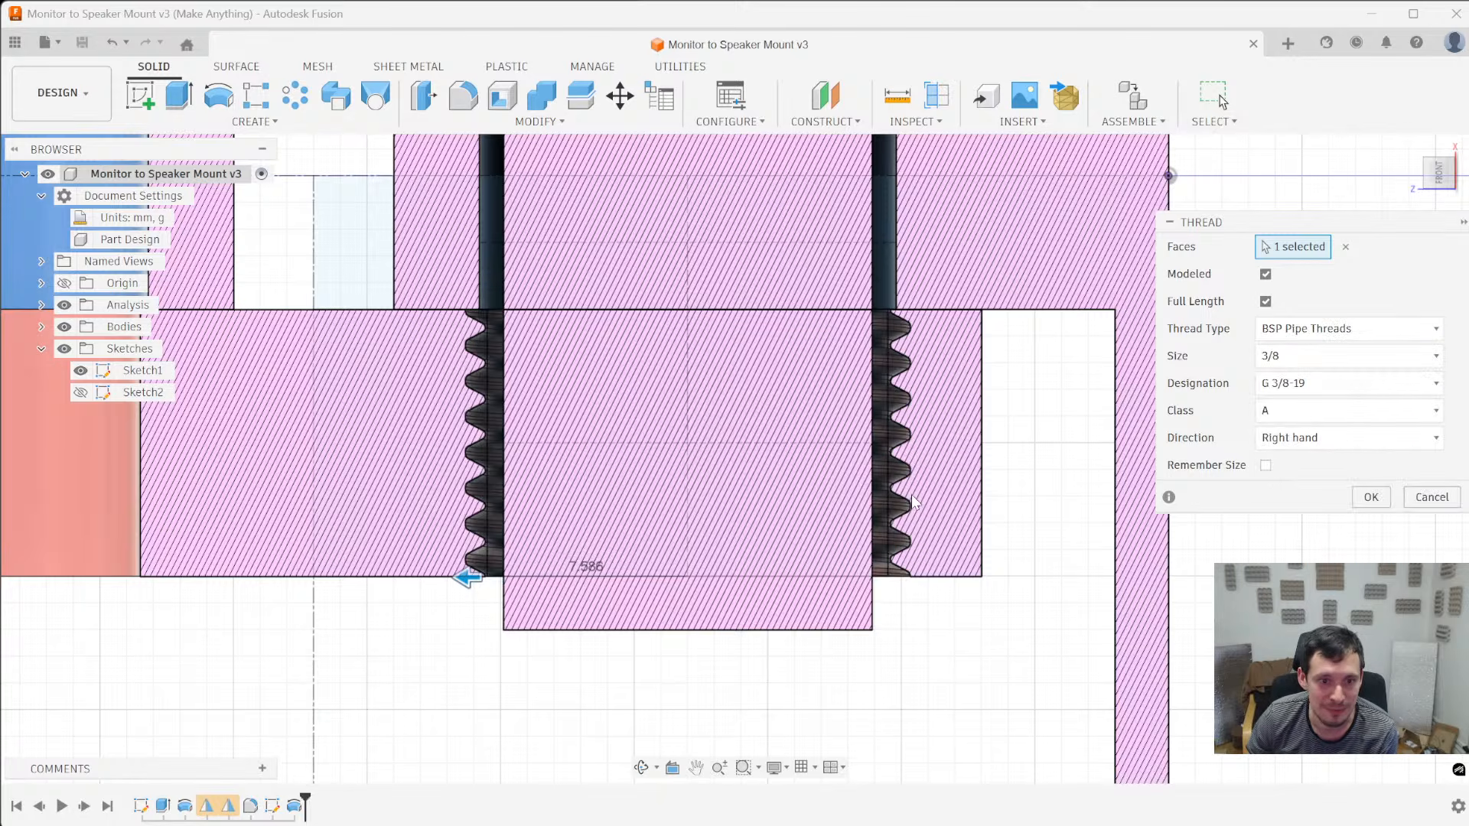
- Try the ISO Metric Trapezoidal, ISO Pipe and ISO Metric profile thread types and inspect the ISO Metric teeth up close
left_click(1352, 331)
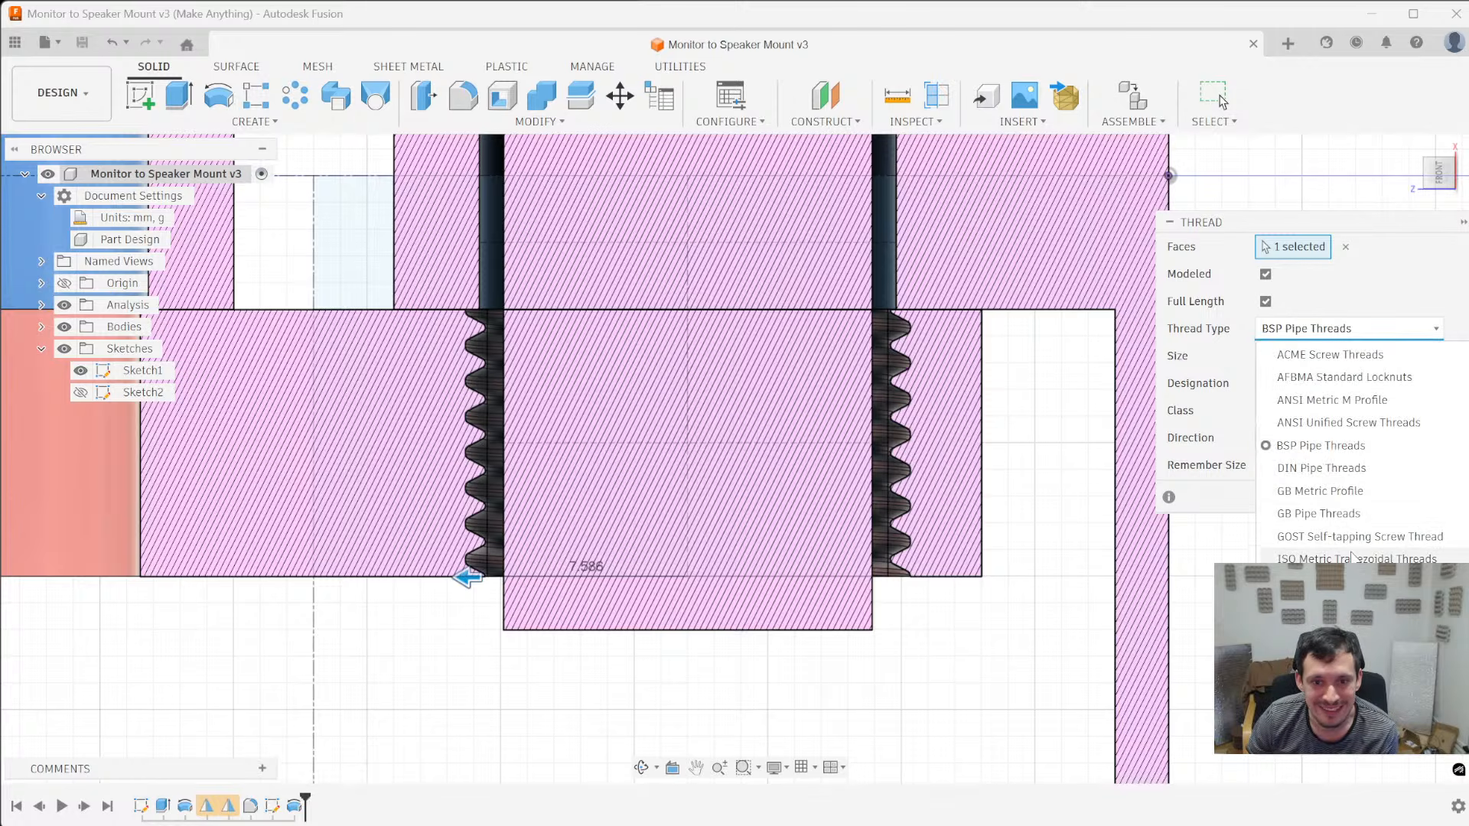
left_click(1354, 557)
left_click(1335, 328)
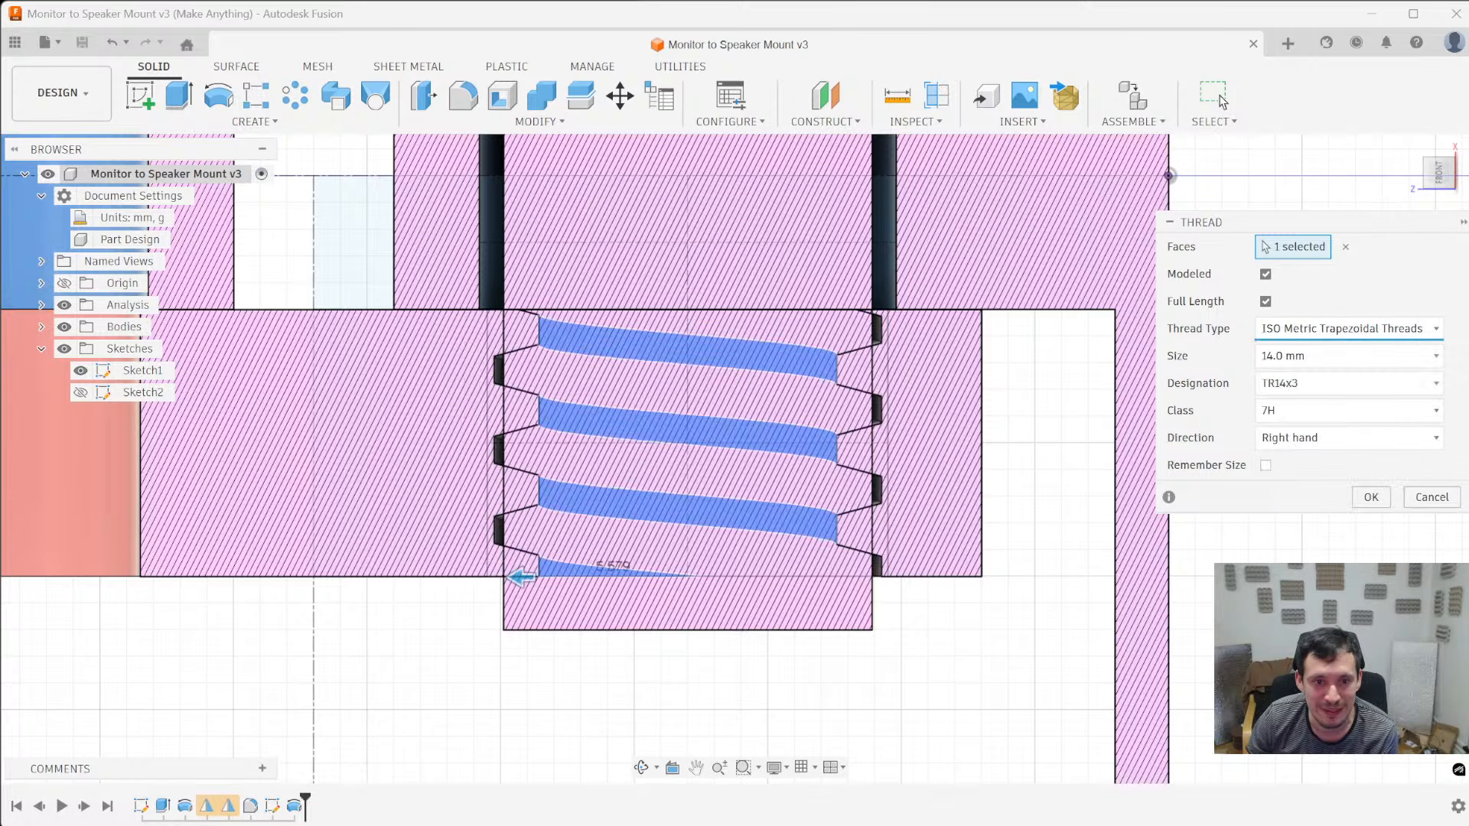
left_click(1339, 581)
left_click(1361, 334)
left_click(1338, 604)
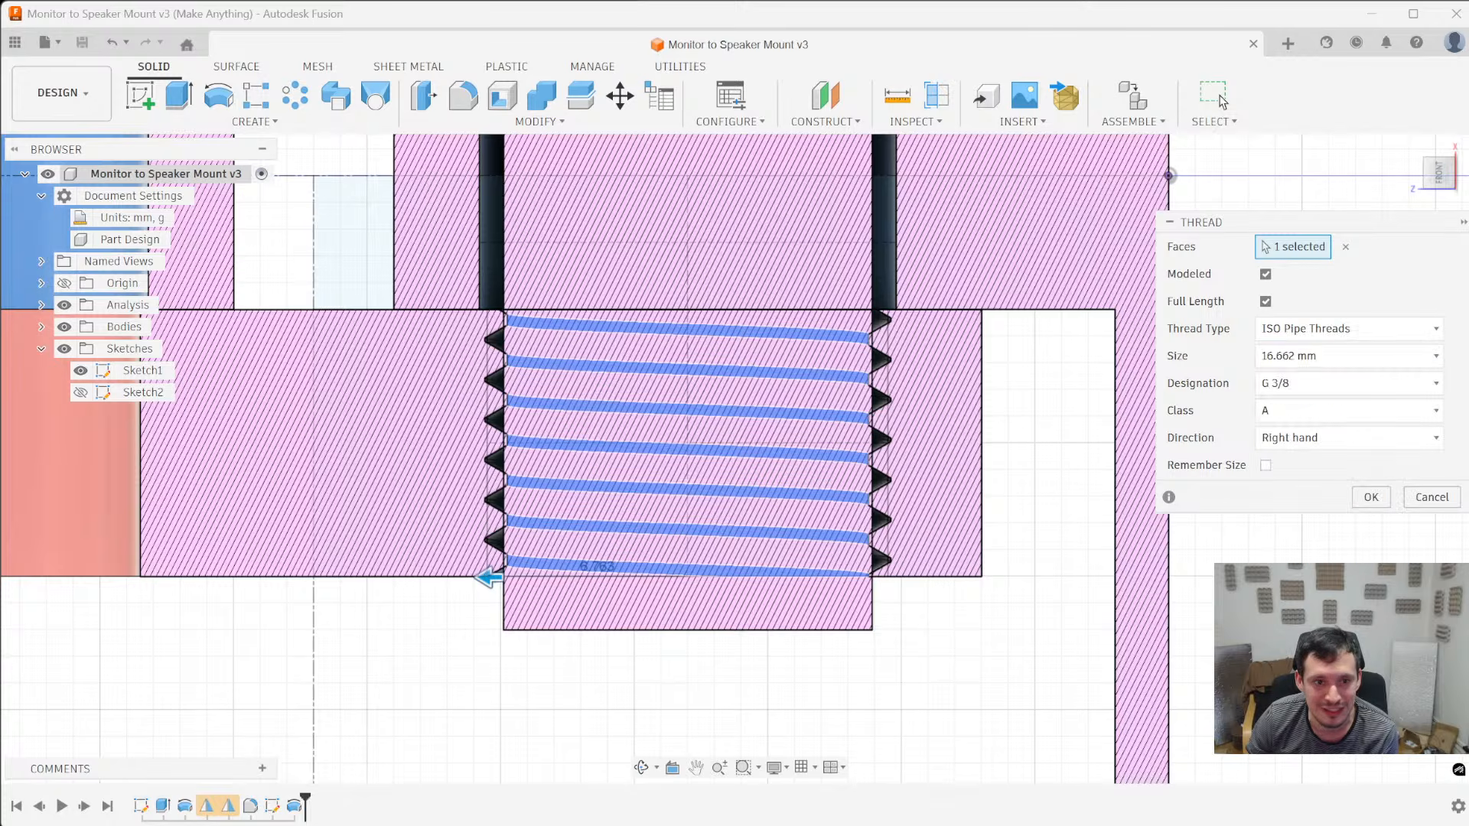
left_click(1346, 330)
left_click(1339, 581)
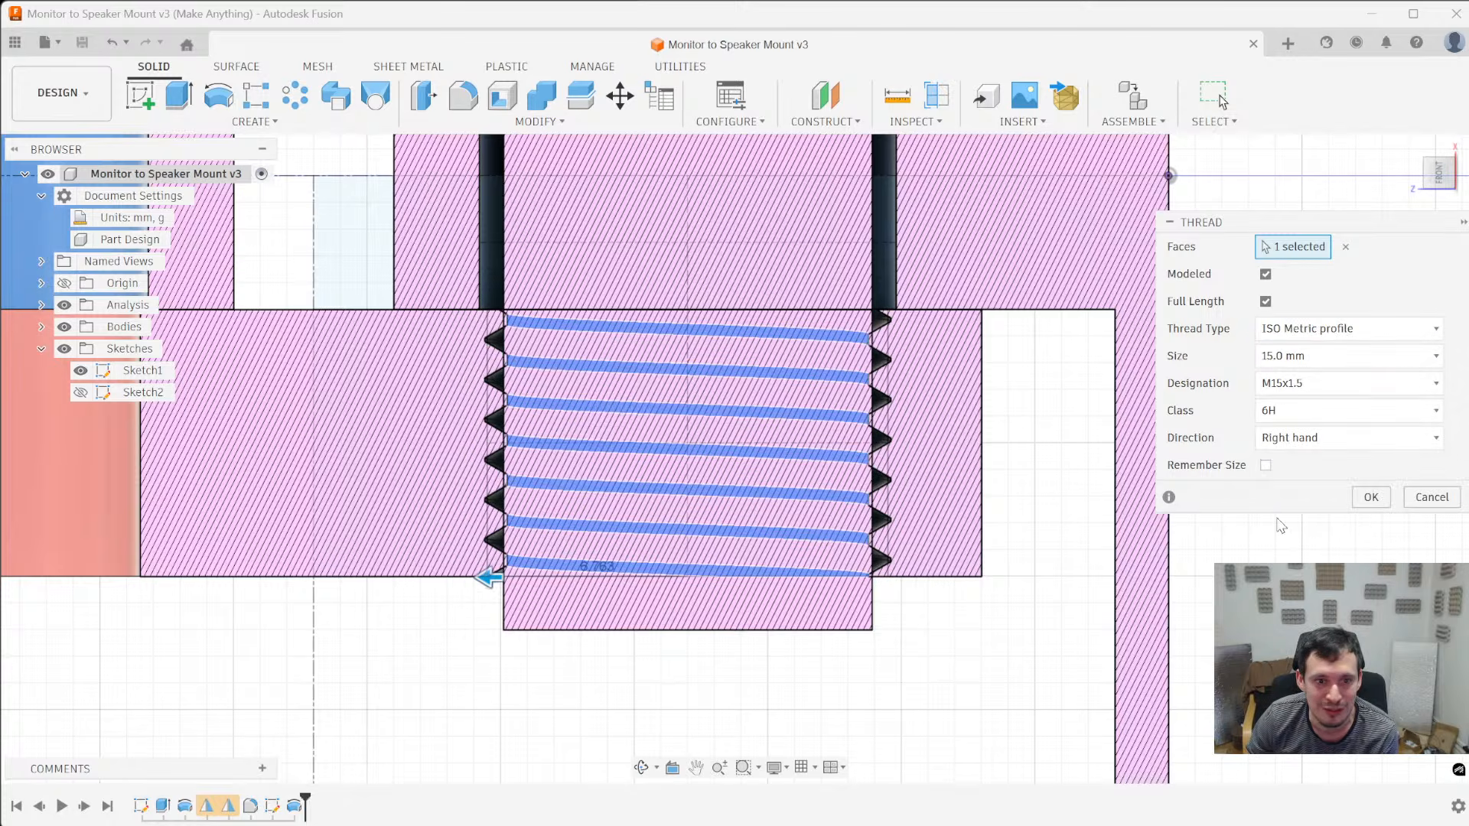
scroll(889, 373, "up", 3)
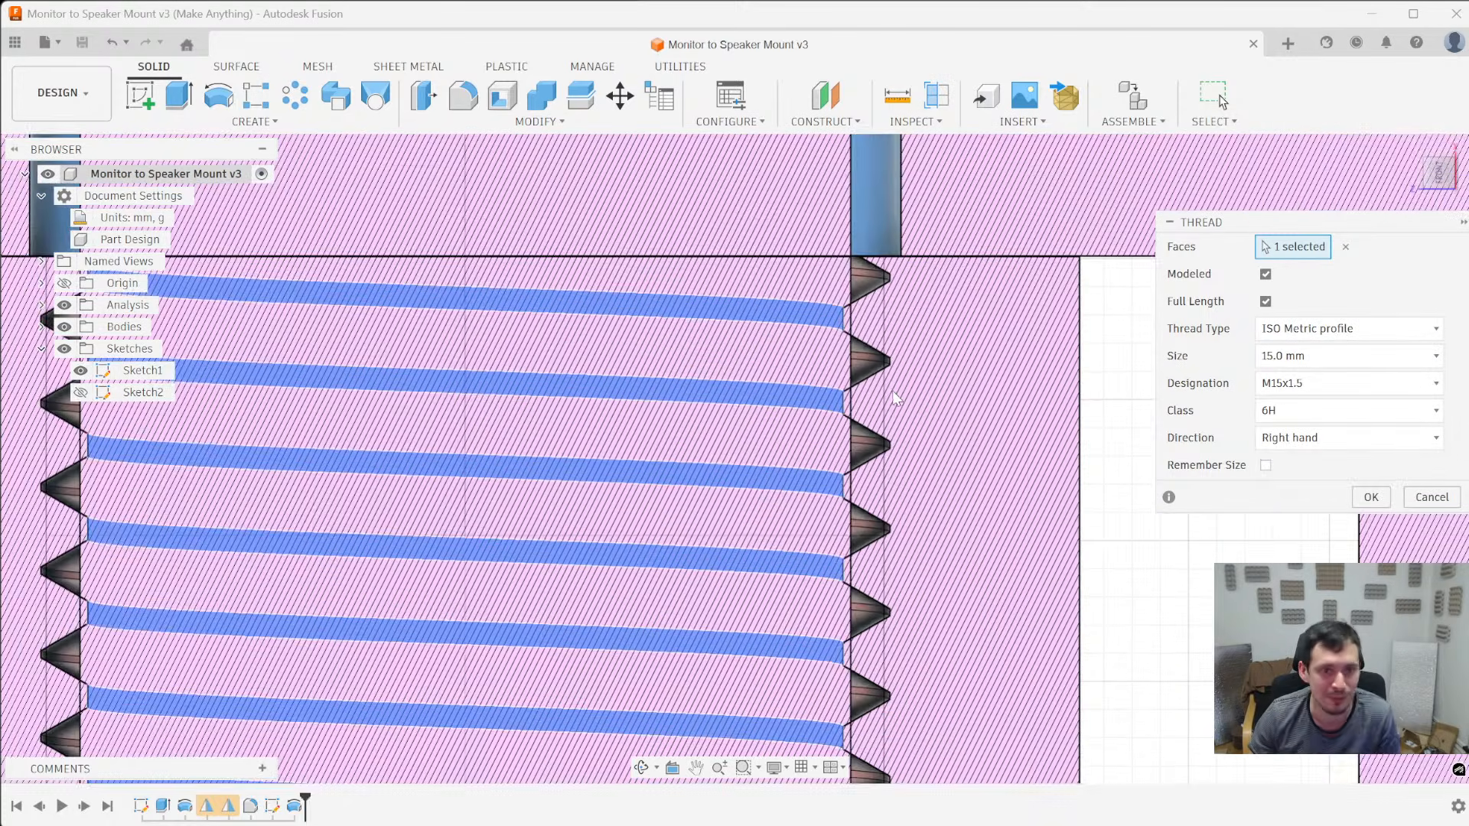
scroll(889, 373, "down", 3)
- Try the Metric Forming Screw Threads type on the hole thread
left_click(1347, 329)
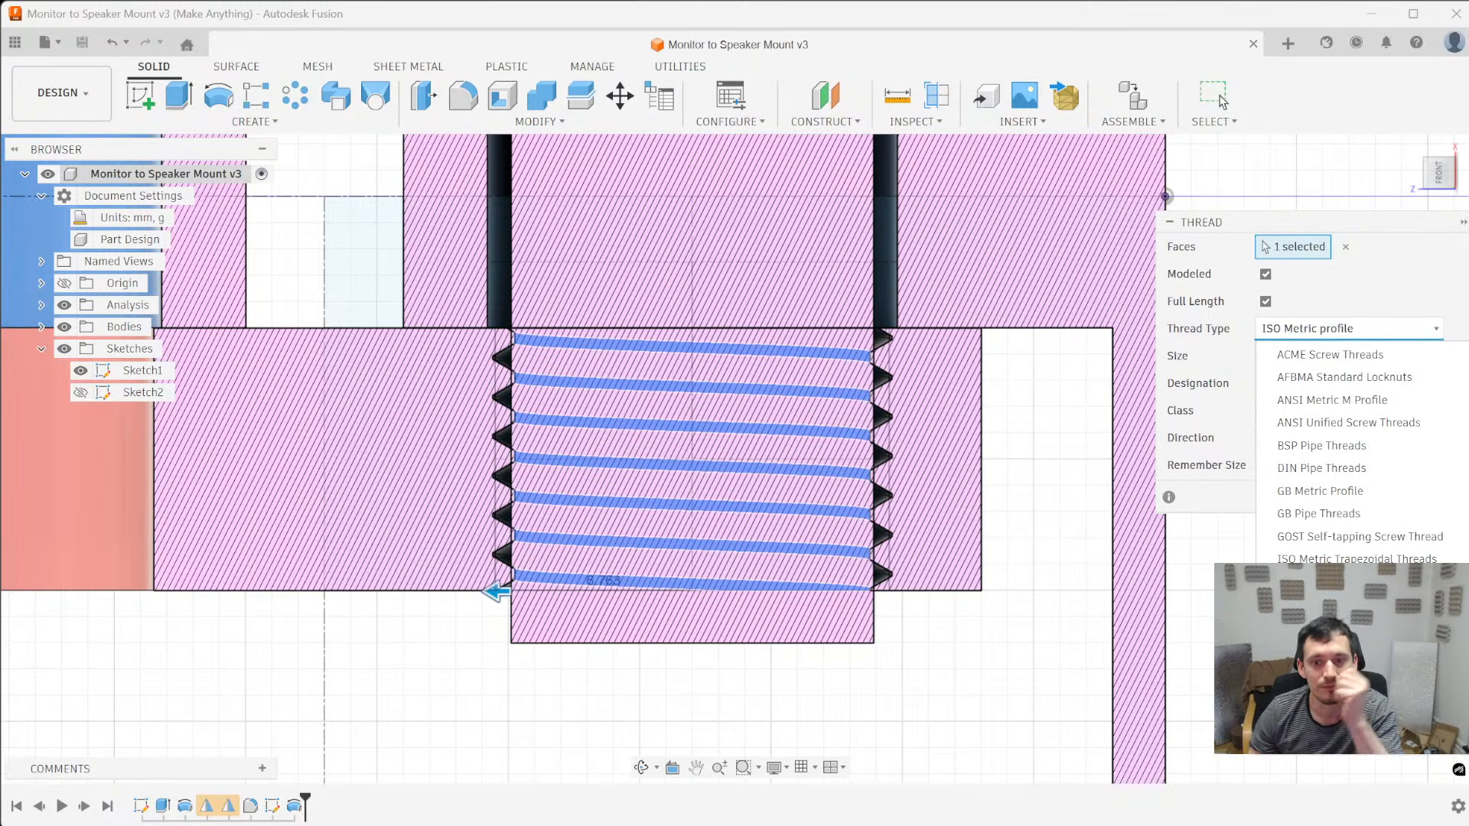
left_click(1339, 672)
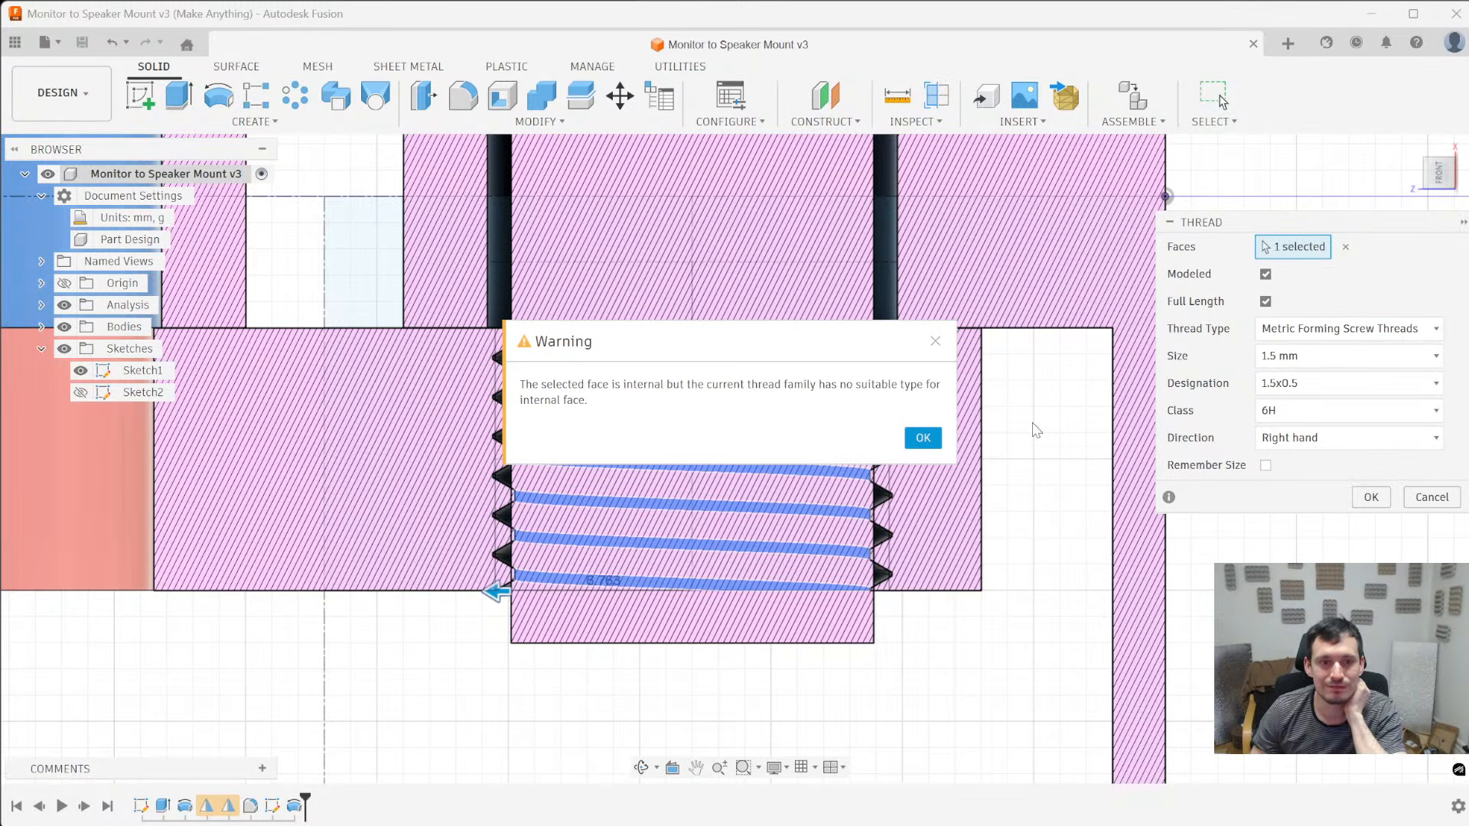
left_click(921, 439)
- Create the hole's modeled full-length thread as Make Anything Print Threads, 15 mm, 15x2.4, Standard class, right hand, with Remember Size enabled
left_click(1345, 329)
left_click(1339, 607)
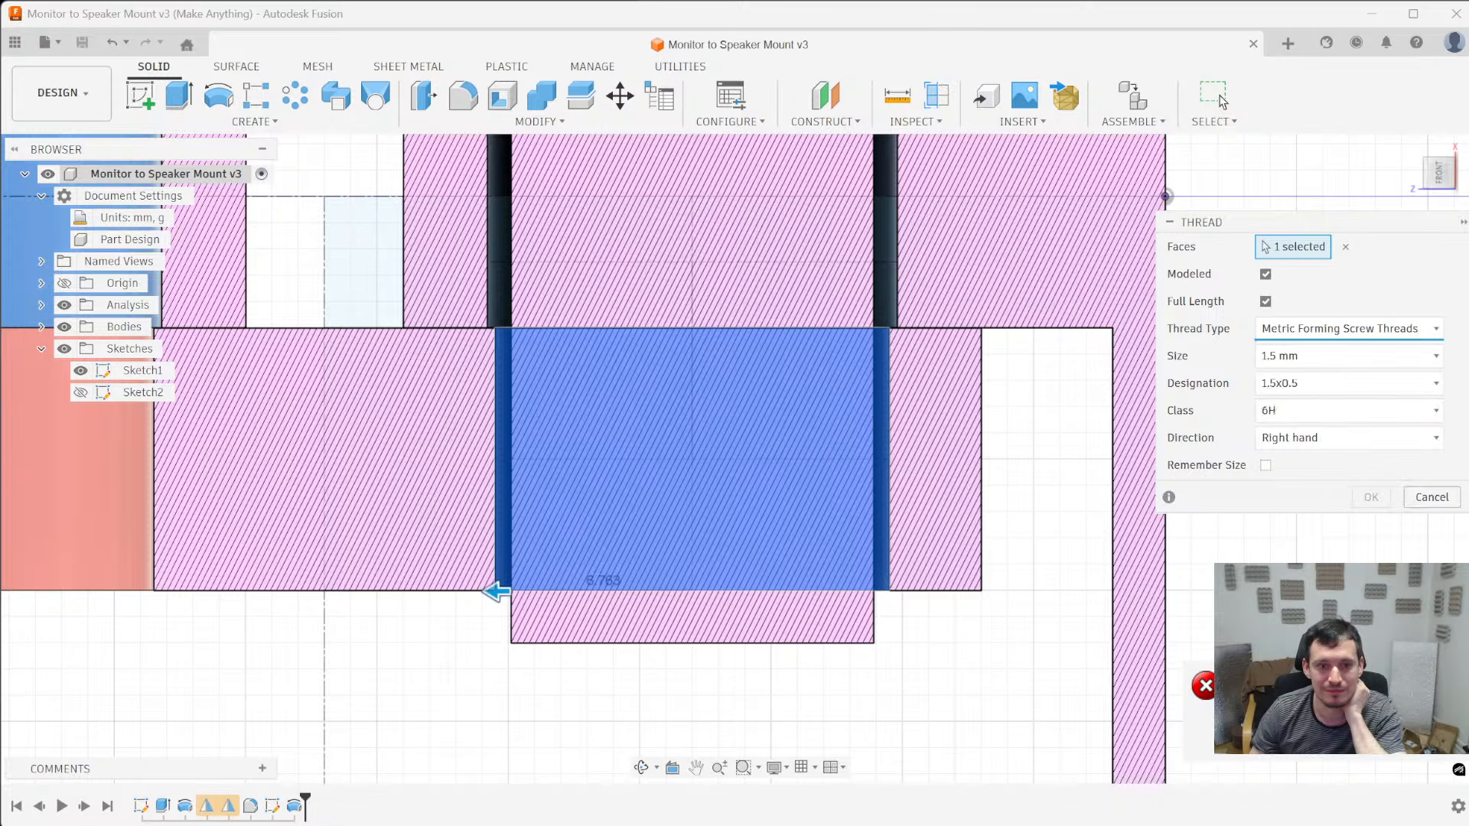
left_click(1323, 383)
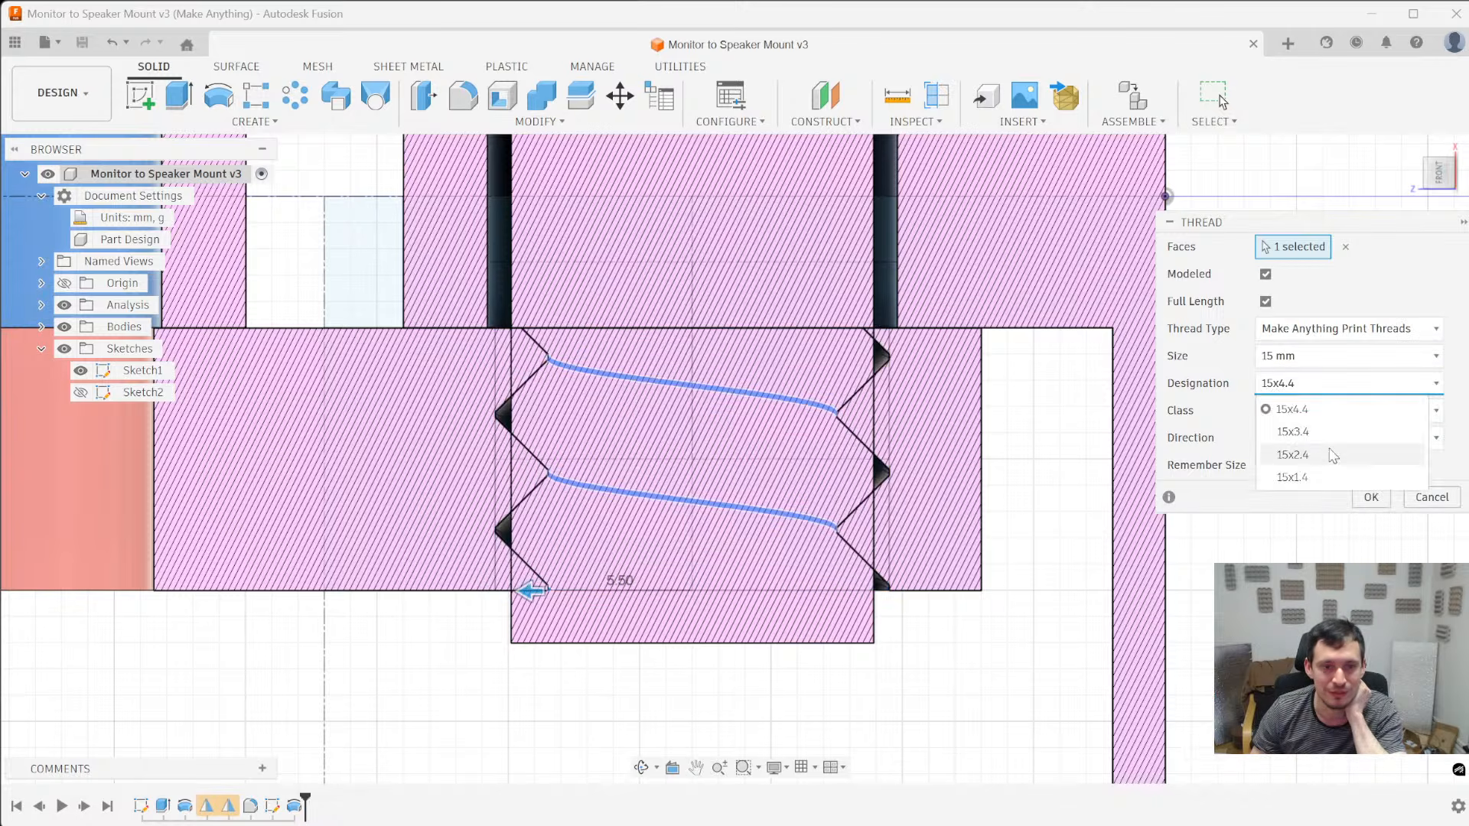
left_click(1333, 455)
left_click(1292, 385)
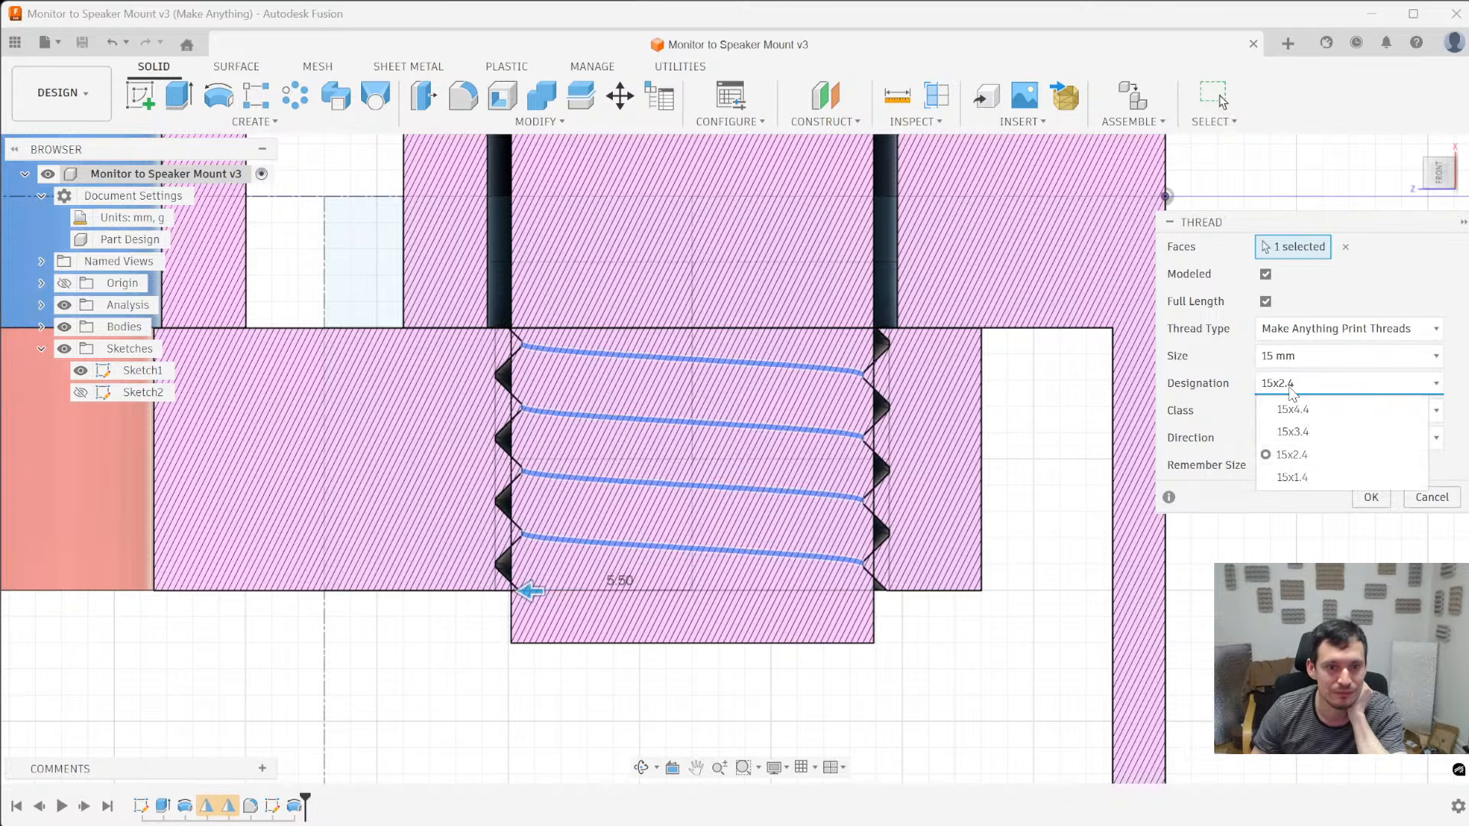
left_click(1327, 456)
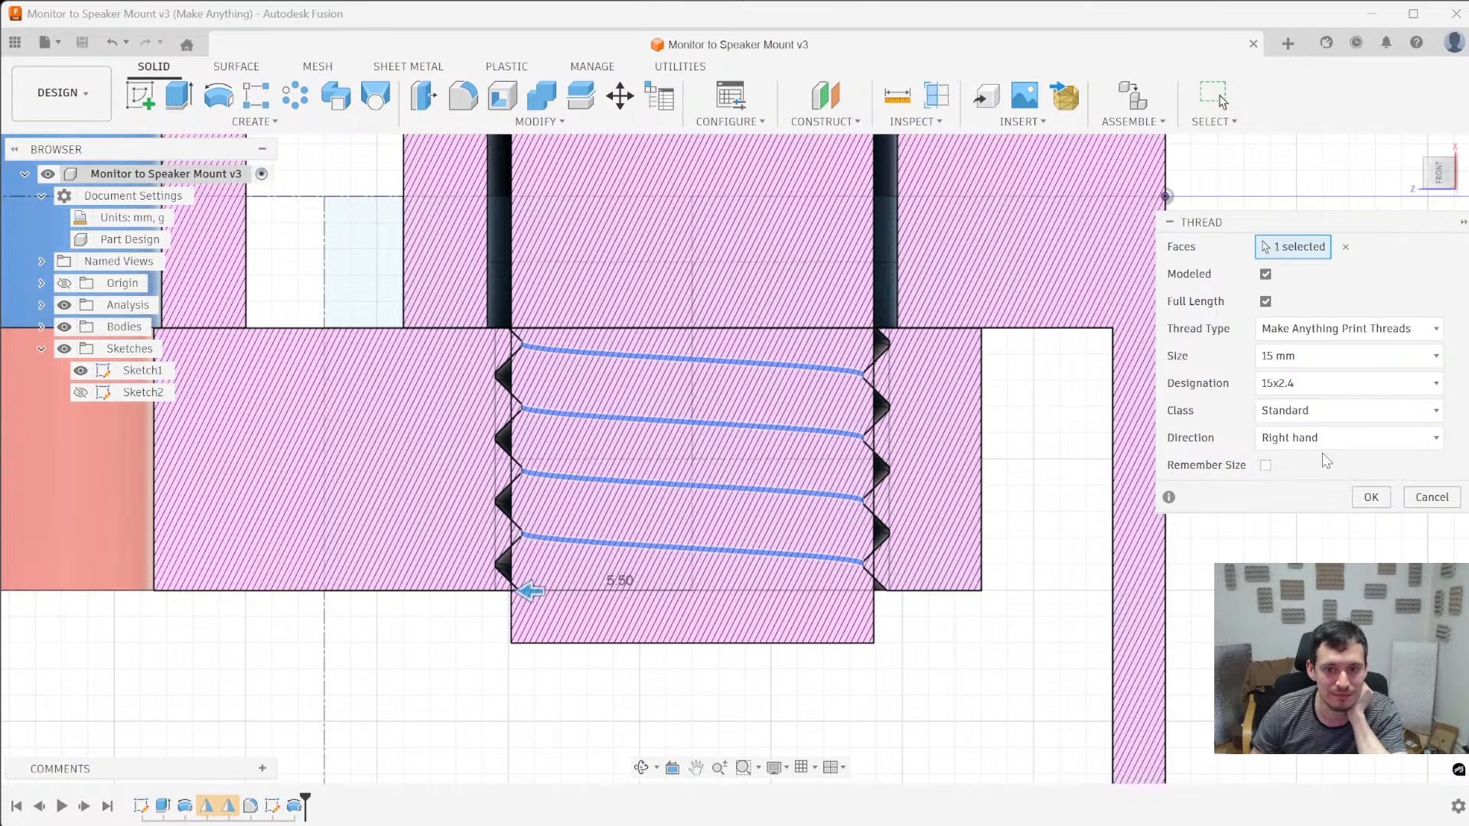
scroll(924, 436, "up", 2)
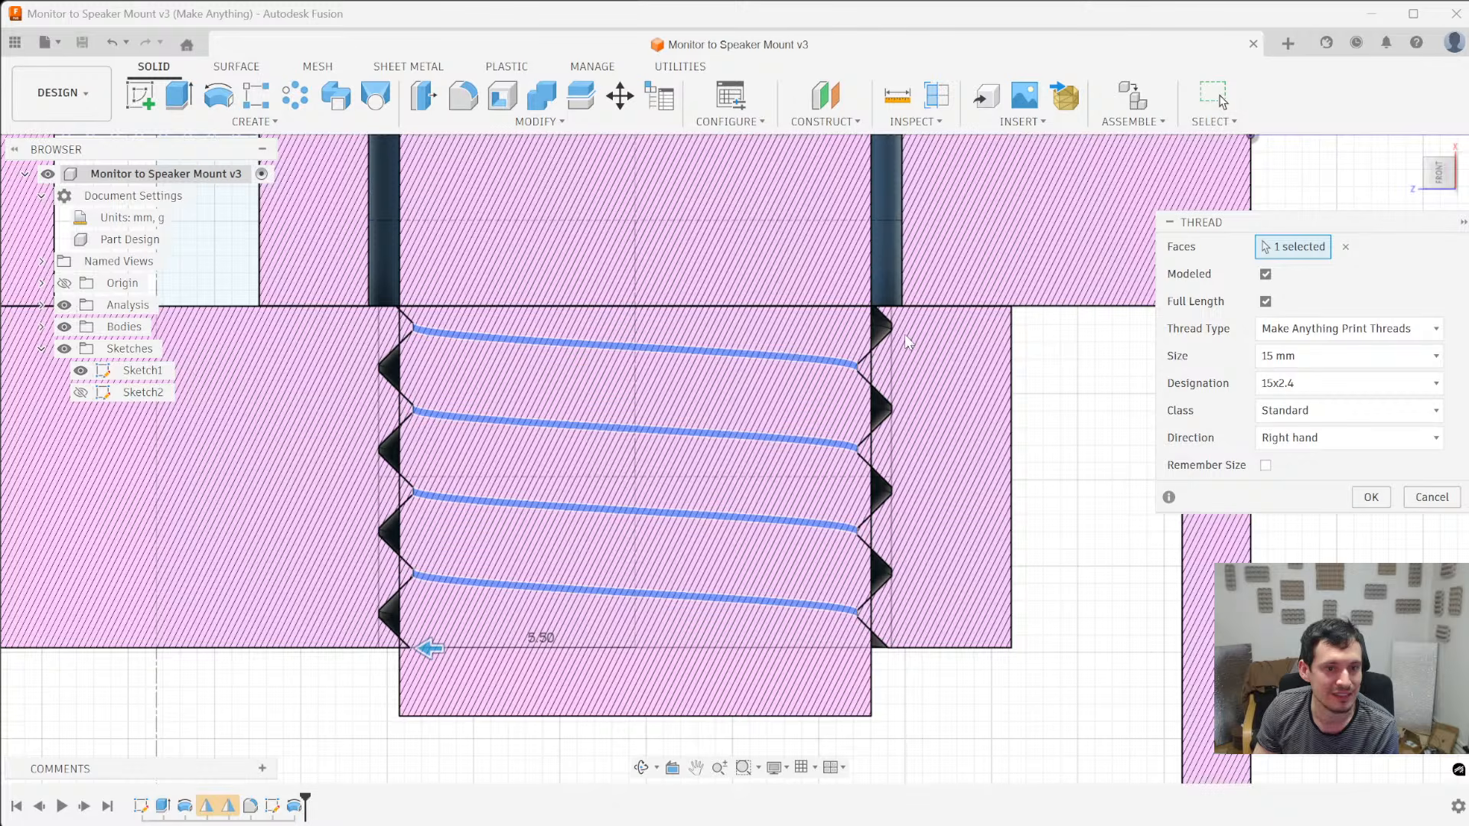
scroll(865, 549, "down", 5)
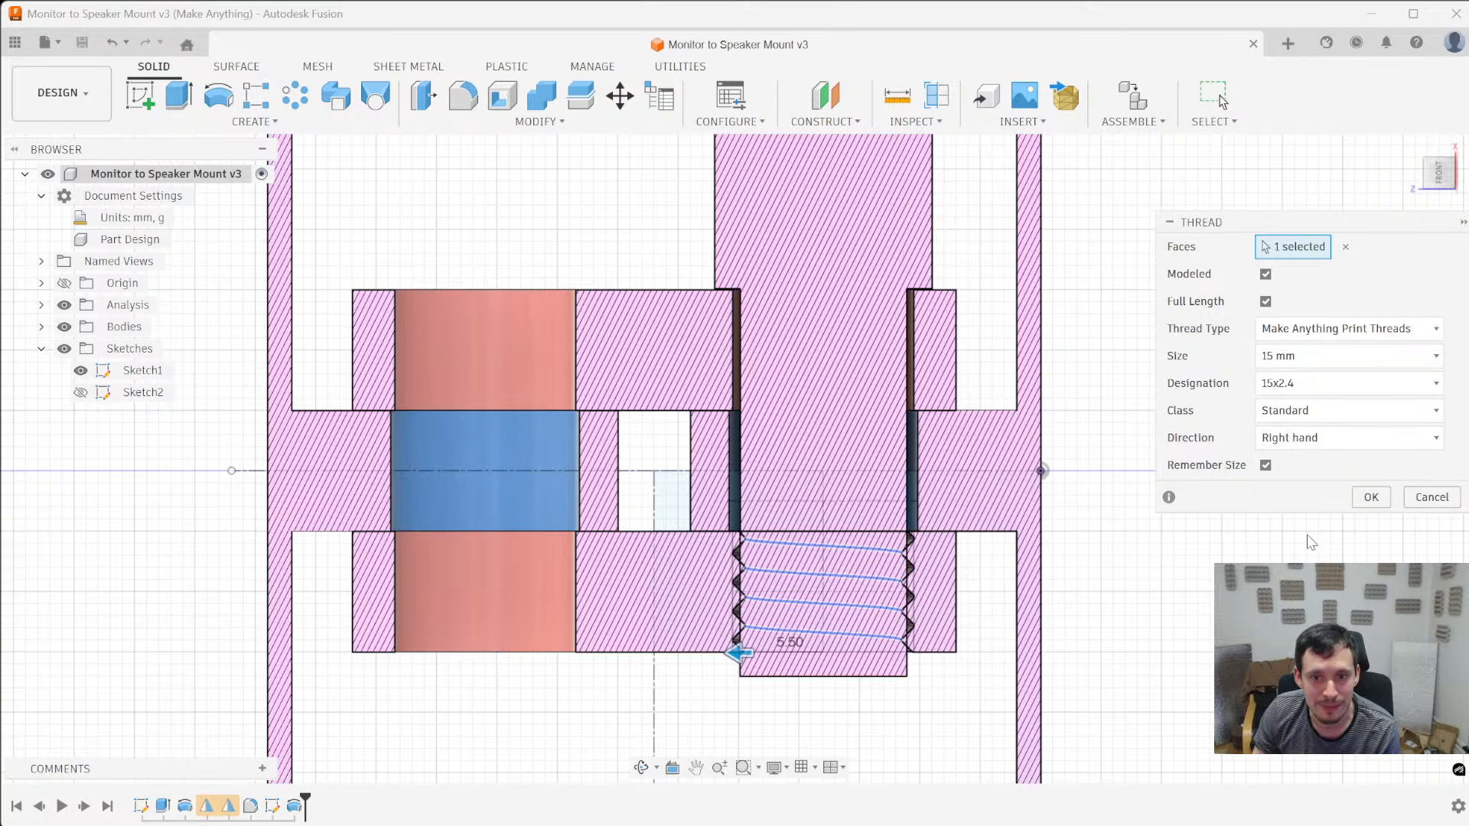
left_click(1370, 497)
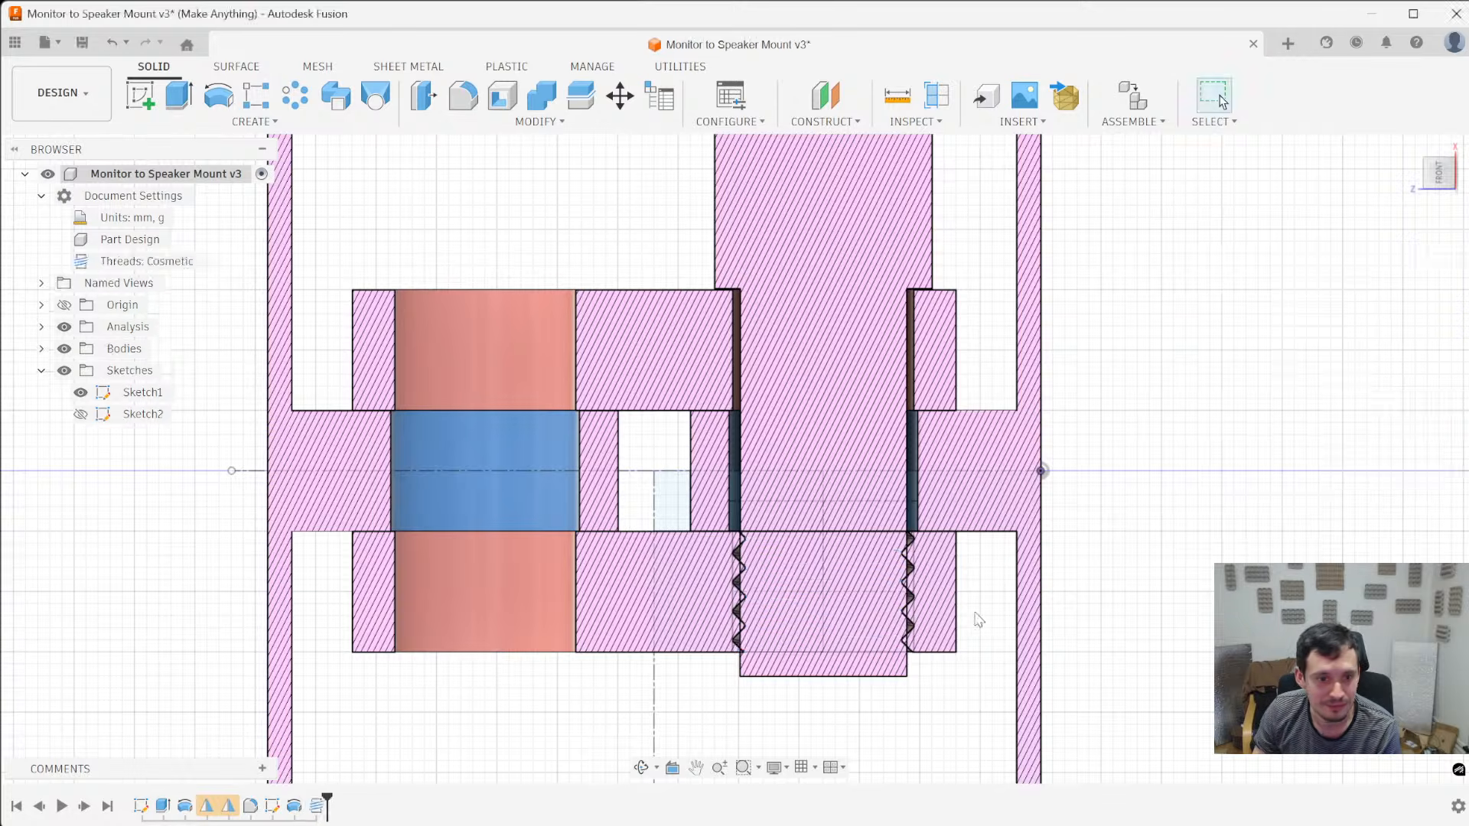
left_click(462, 584)
left_click(255, 121)
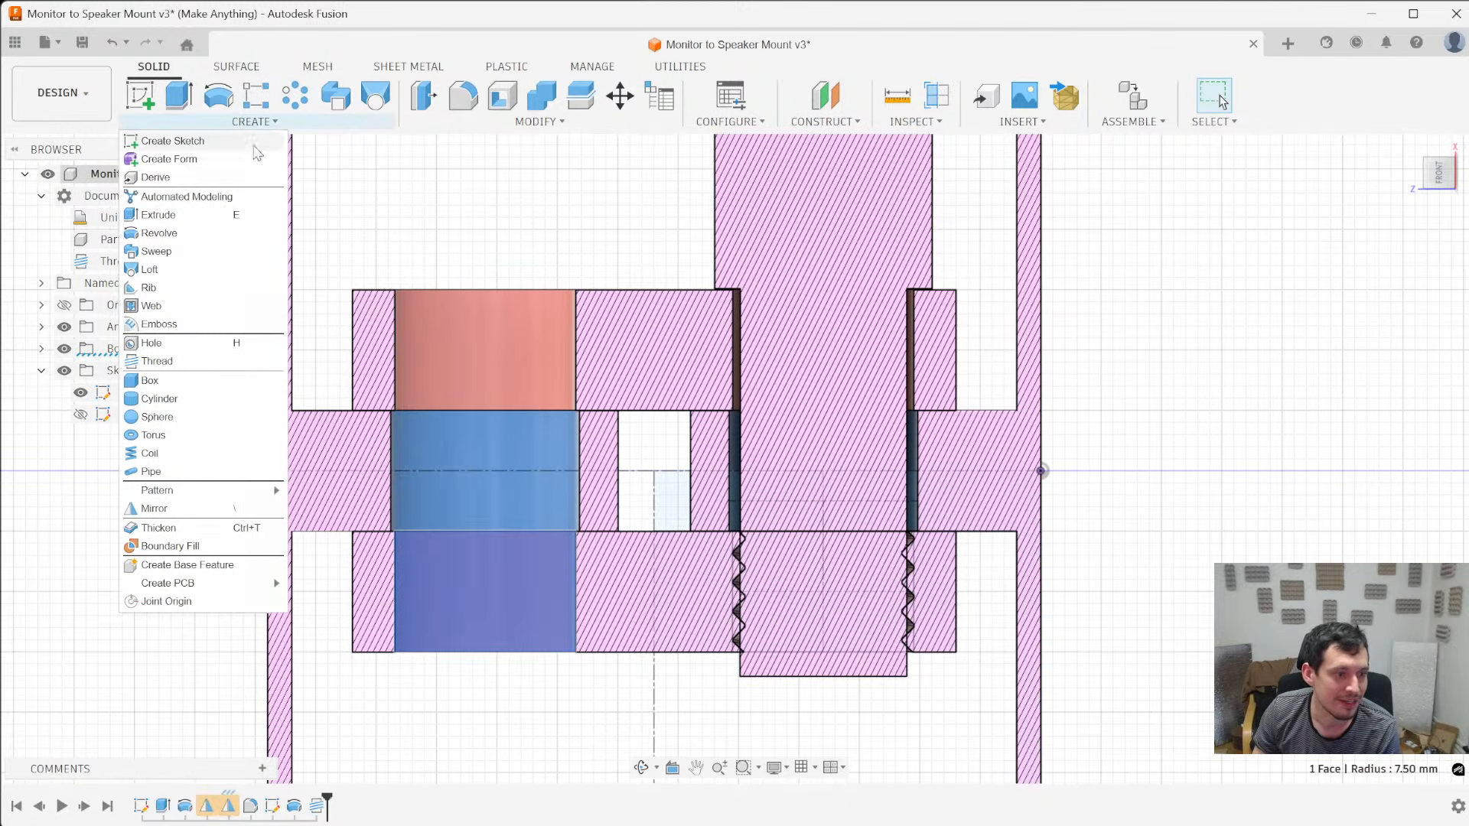
left_click(384, 778)
left_click(384, 778)
- Delete the second mirror feature from the design history
middle_click_drag(515, 727, 550, 750, "shift")
scroll(629, 534, "down", 3)
scroll(616, 529, "up", 4)
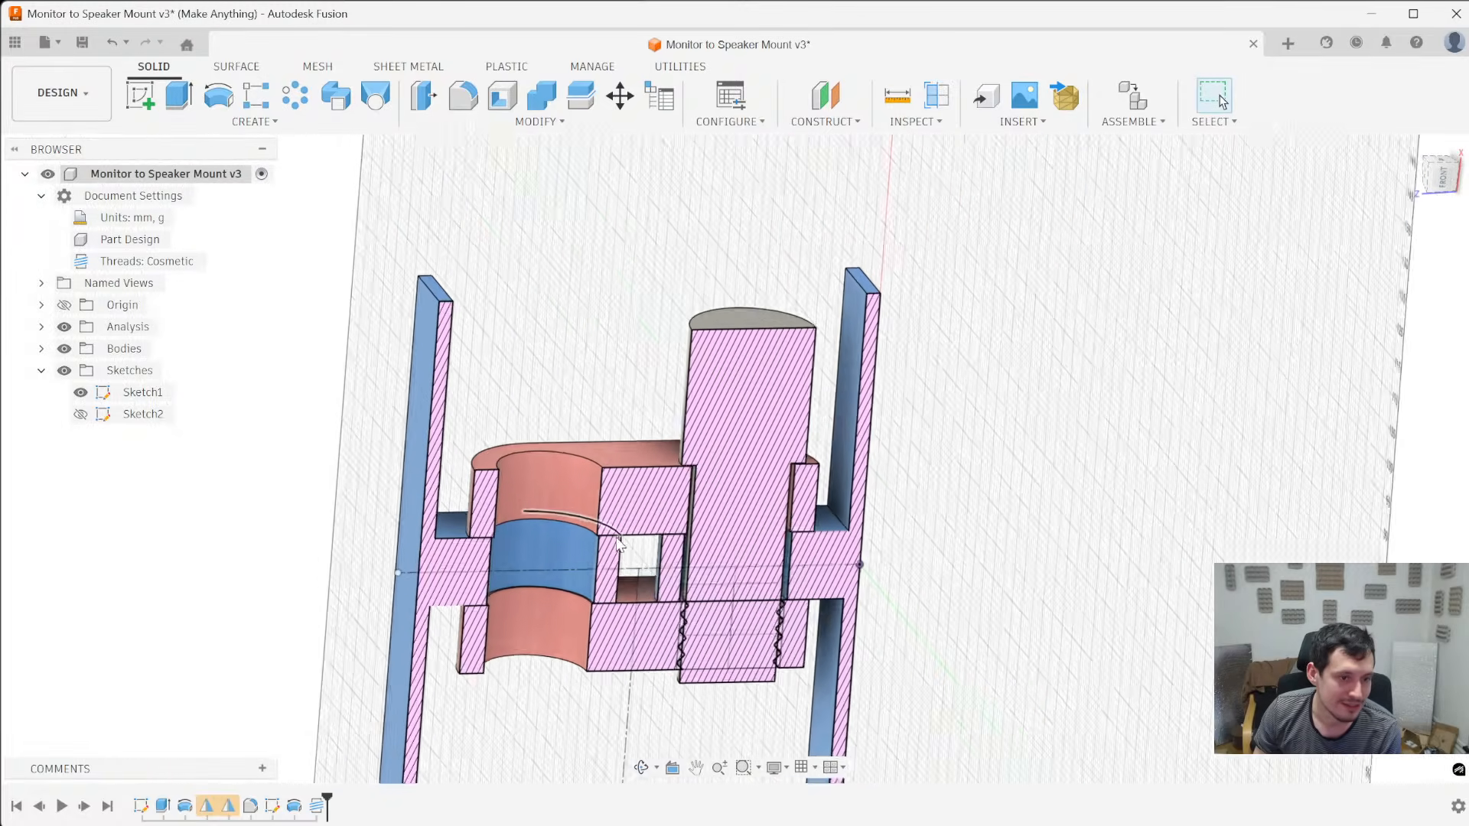
scroll(566, 723, "down", 3)
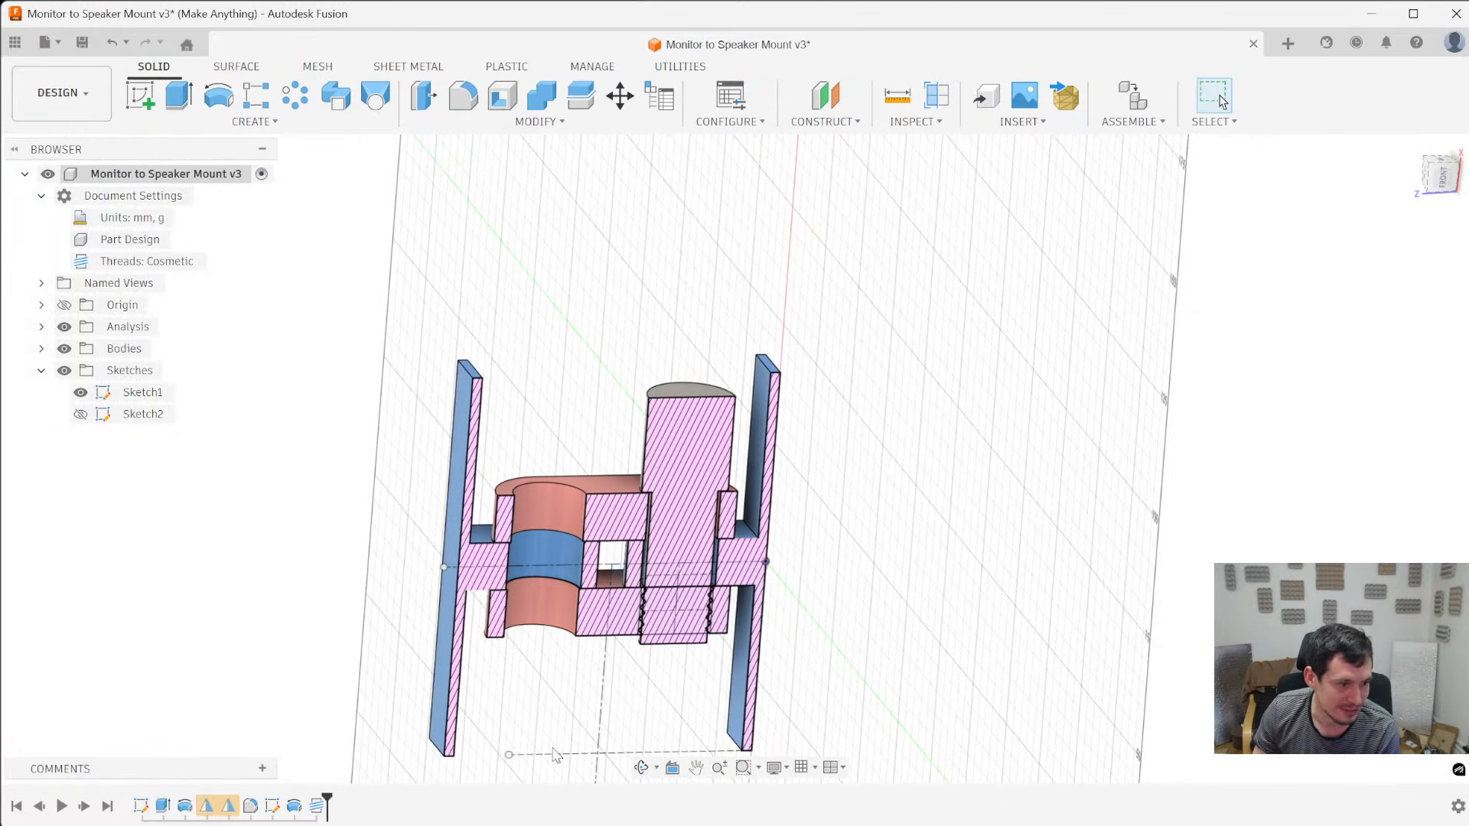
left_click(228, 809)
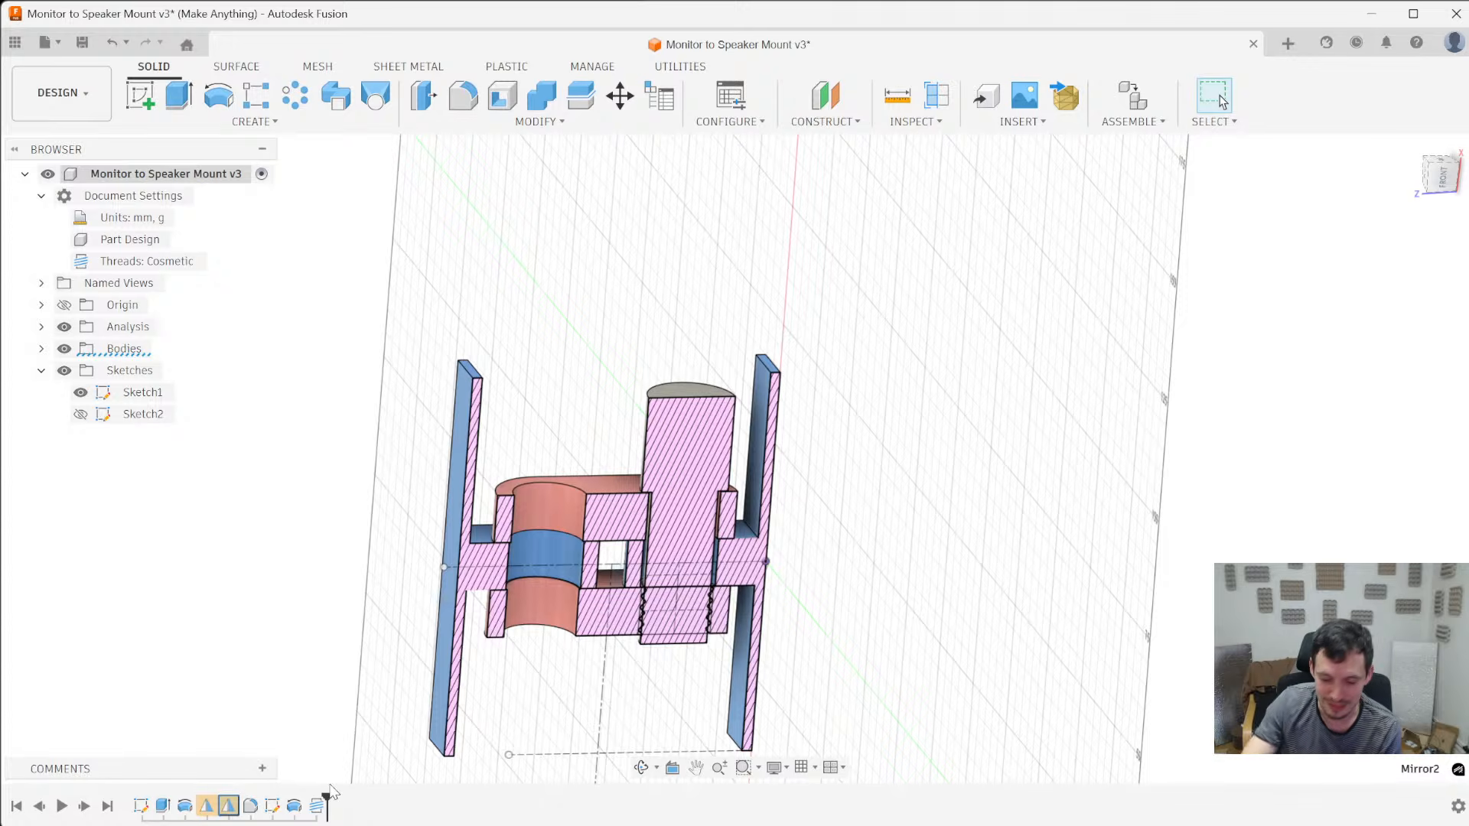
key("Delete")
left_click(859, 483)
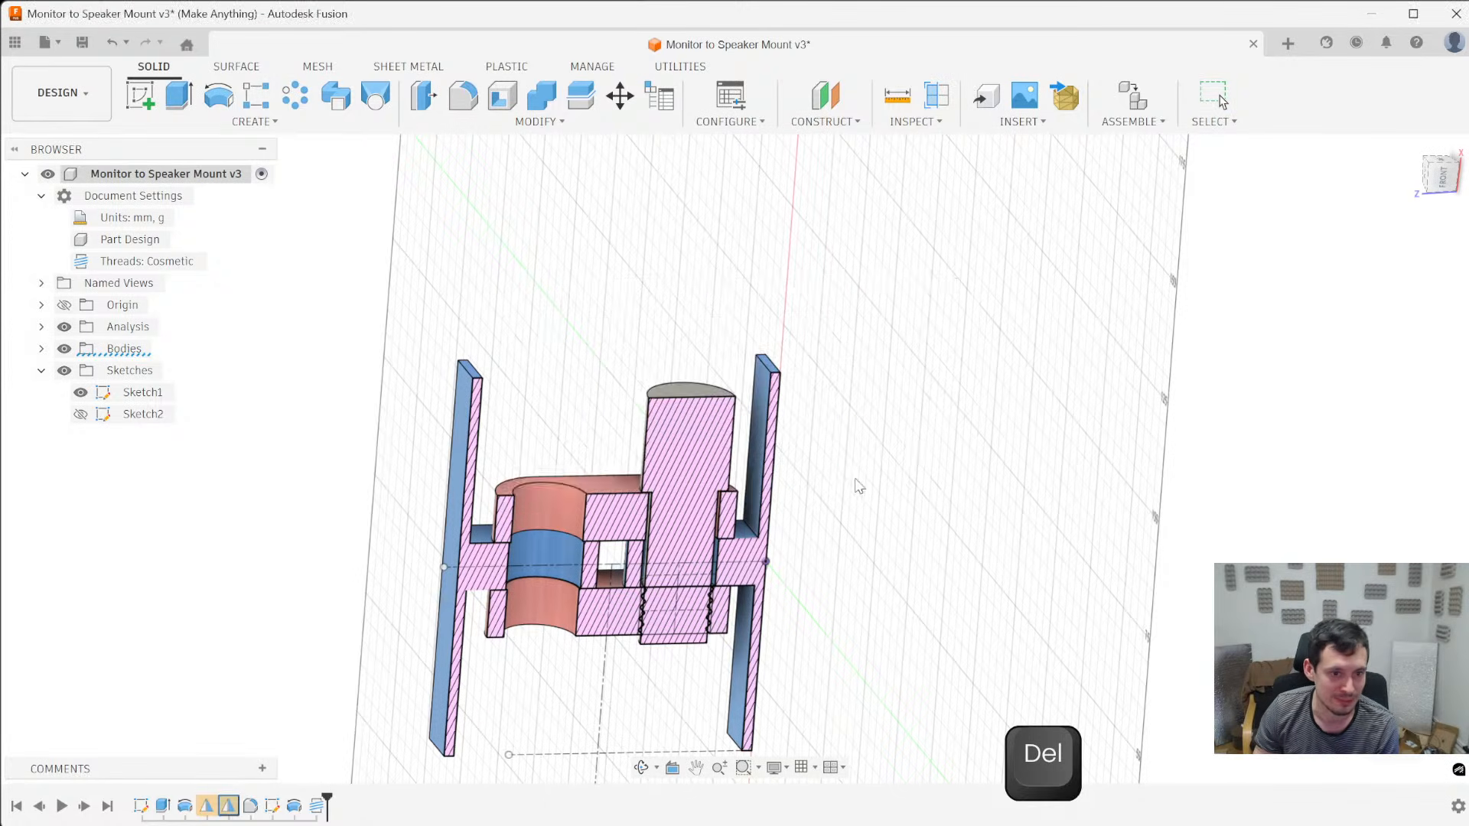
- Examine the sectioned pin, the threaded lower arm hole and the gap around the pin up close
middle_click_drag(723, 573, 680, 595, "shift")
scroll(671, 623, "up", 4)
scroll(582, 550, "down", 1)
scroll(589, 600, "up", 3)
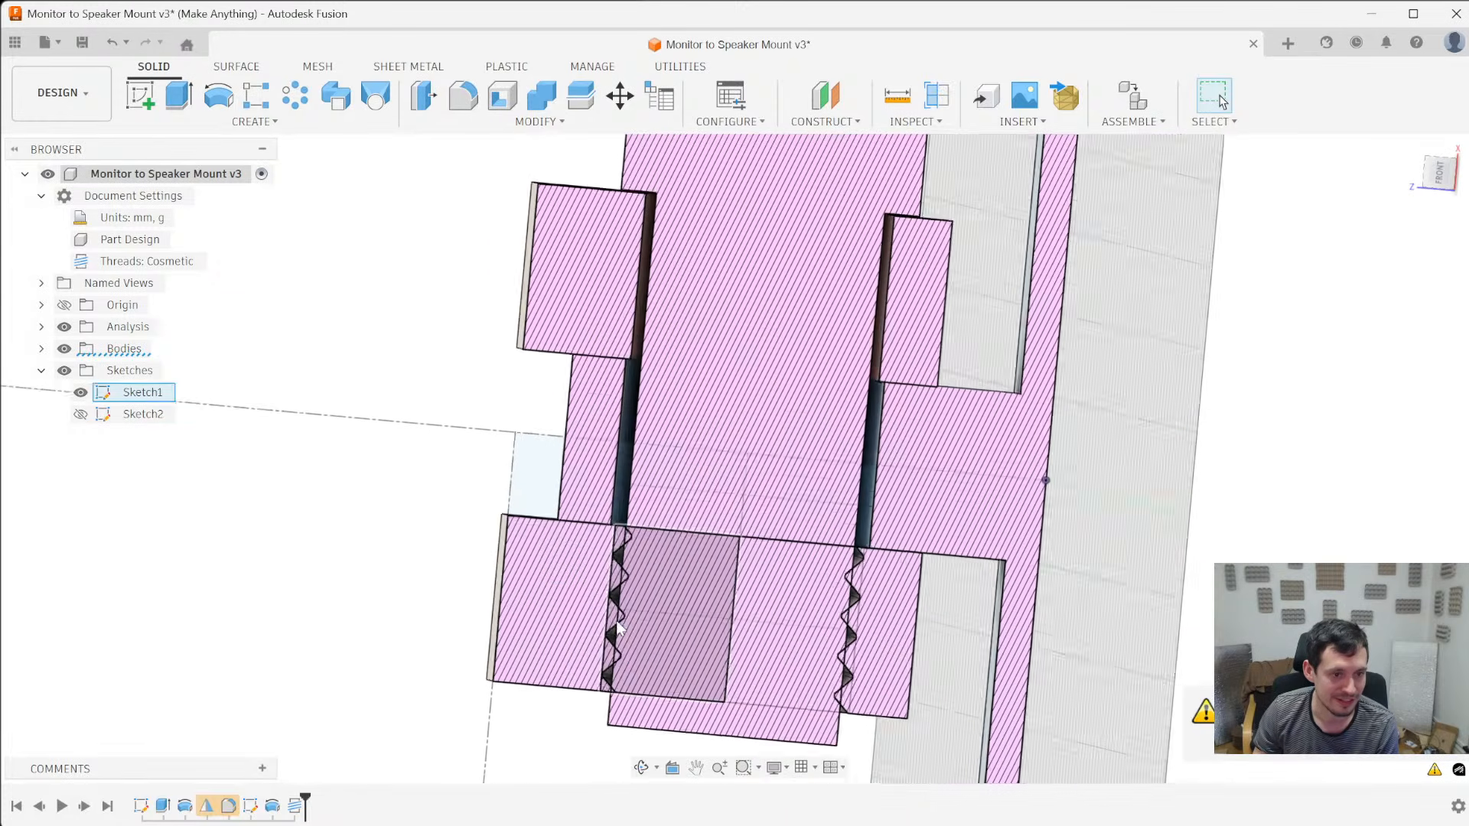
scroll(618, 629, "down", 2)
middle_click_drag(618, 629, 574, 652, "shift")
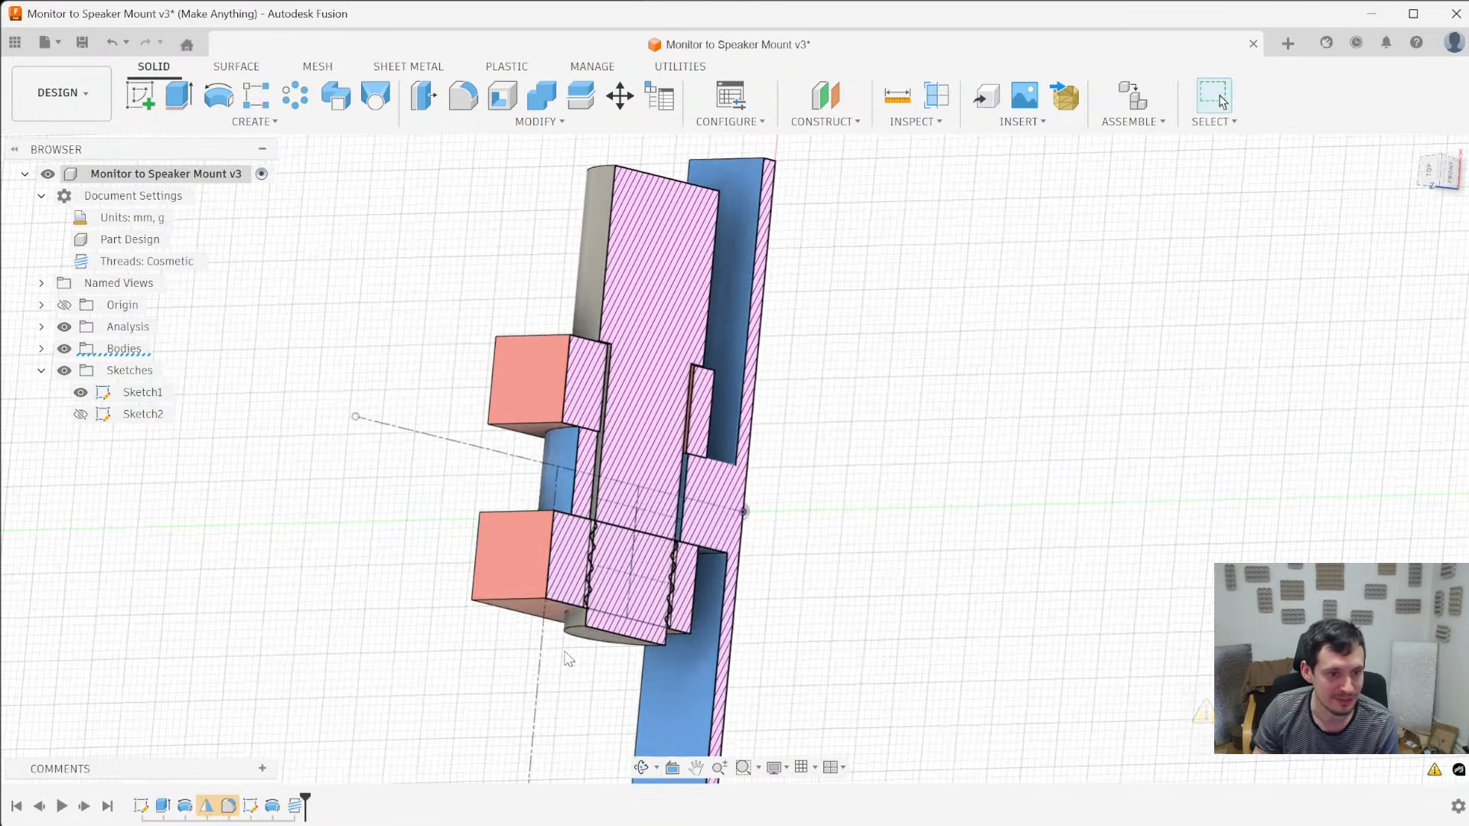
scroll(573, 652, "up", 5)
left_click(590, 548)
scroll(494, 597, "down", 4)
scroll(464, 615, "up", 2)
mouse_move(465, 614)
middle_mouse_down("shift")
mouse_move(462, 642)
mouse_move(463, 625)
middle_mouse_up("shift")
scroll(585, 346, "up", 5)
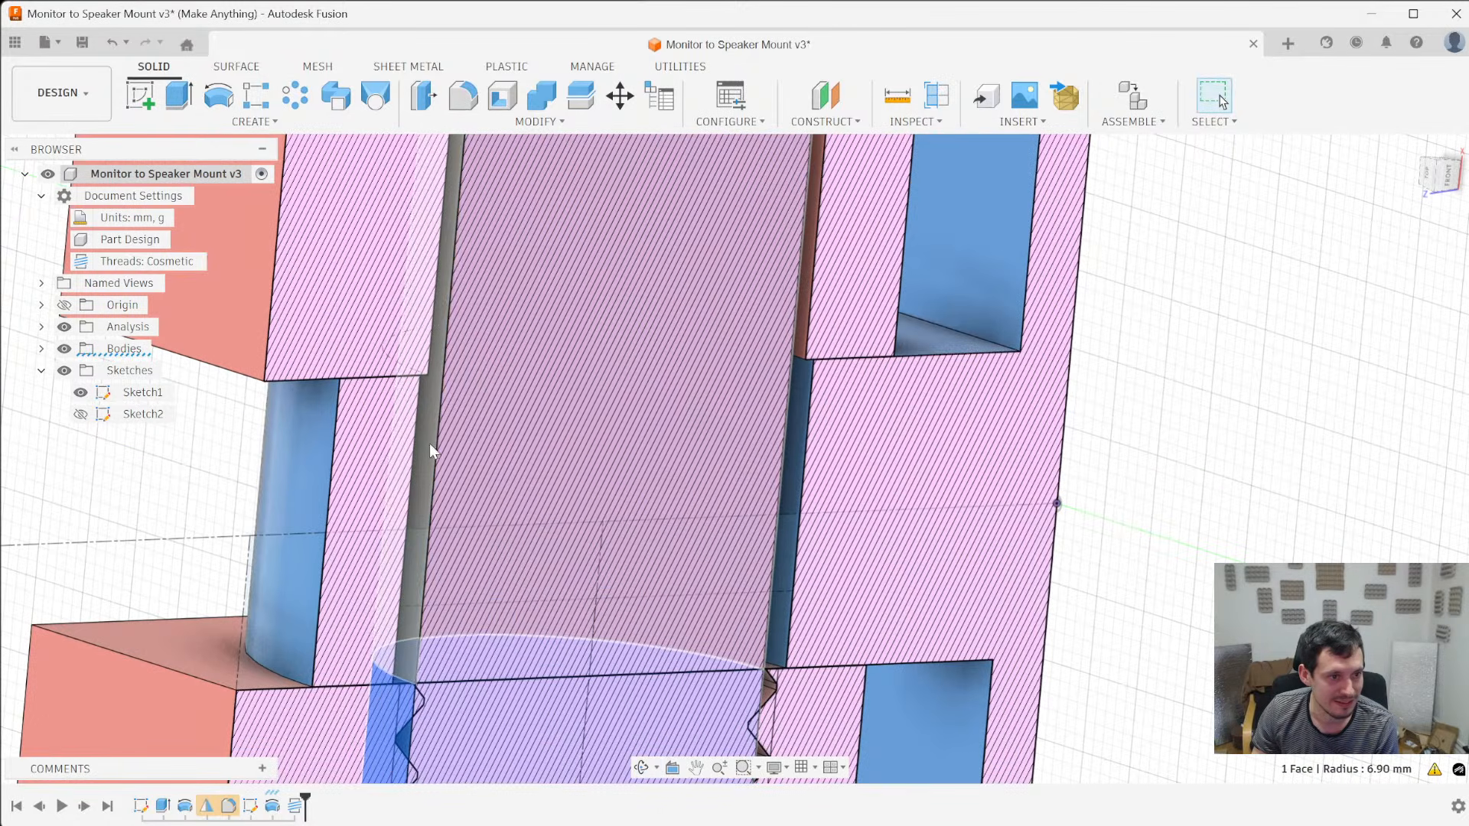
scroll(489, 440, "down", 5)
scroll(420, 629, "up", 4)
mouse_move(420, 629)
middle_mouse_down("shift")
mouse_move(367, 570)
mouse_move(347, 639)
middle_mouse_up("shift")
scroll(393, 312, "up", 3)
middle_click_drag(398, 342, 418, 373, "shift")
- Hide Sketch1 and the arm body to expose the lower end of the pin
left_click(402, 375)
key("v")
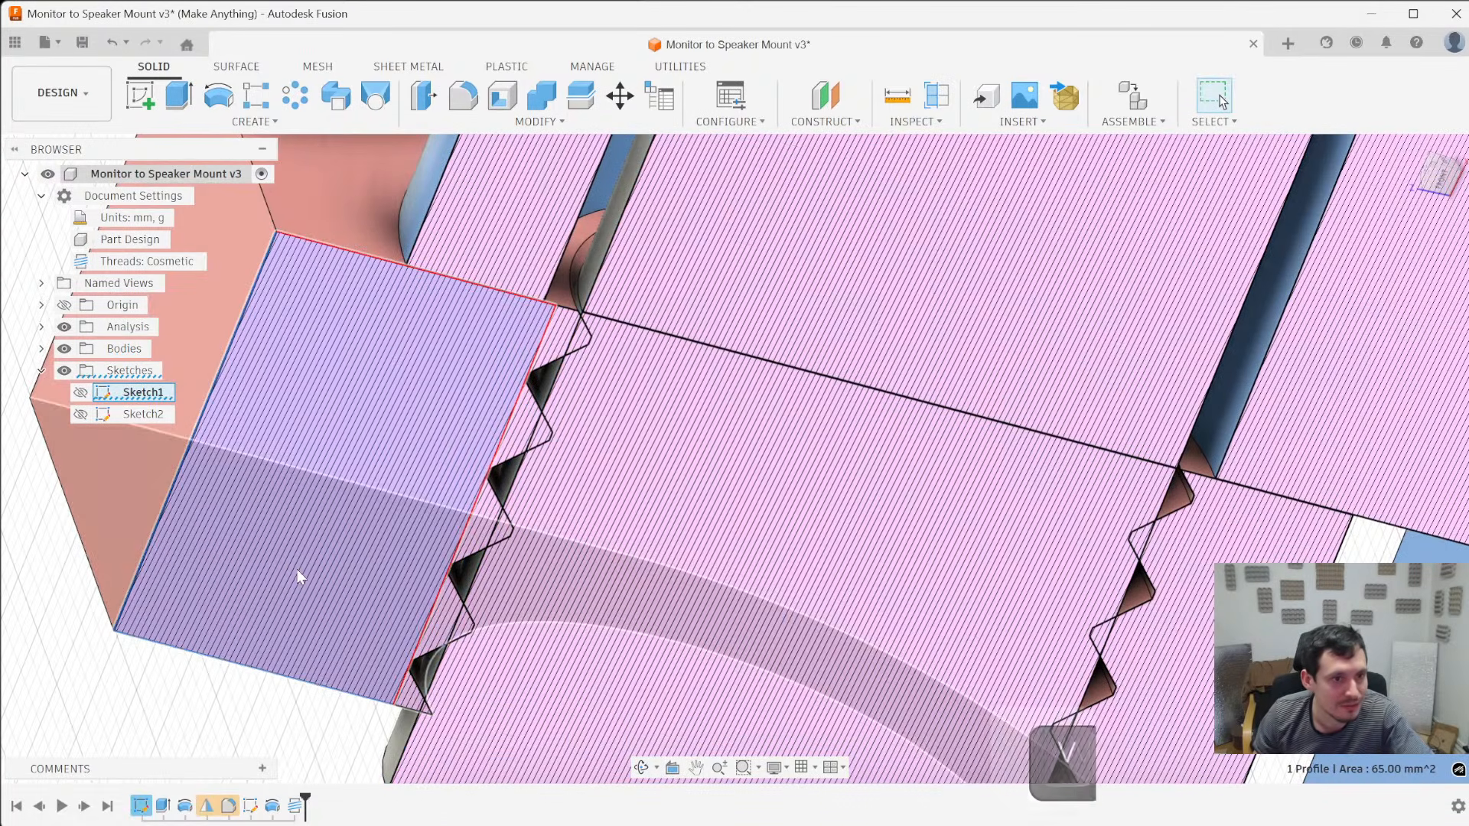
key("v")
mouse_move(282, 558)
middle_mouse_down("shift")
mouse_move(355, 485)
mouse_move(452, 473)
mouse_move(446, 423)
mouse_move(666, 413)
mouse_move(642, 436)
mouse_move(562, 448)
middle_mouse_up("shift")
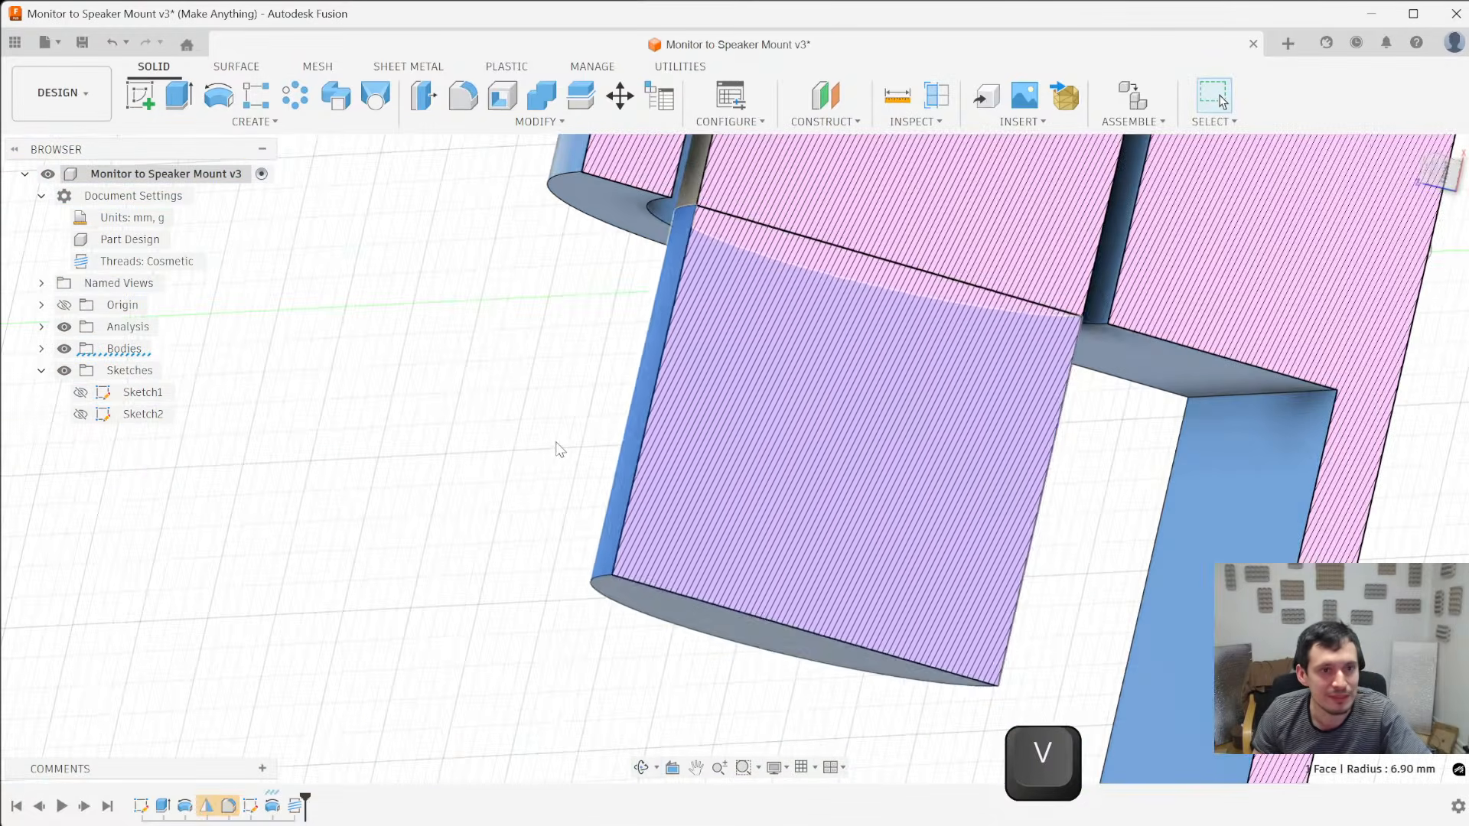
key("v")
key("v")
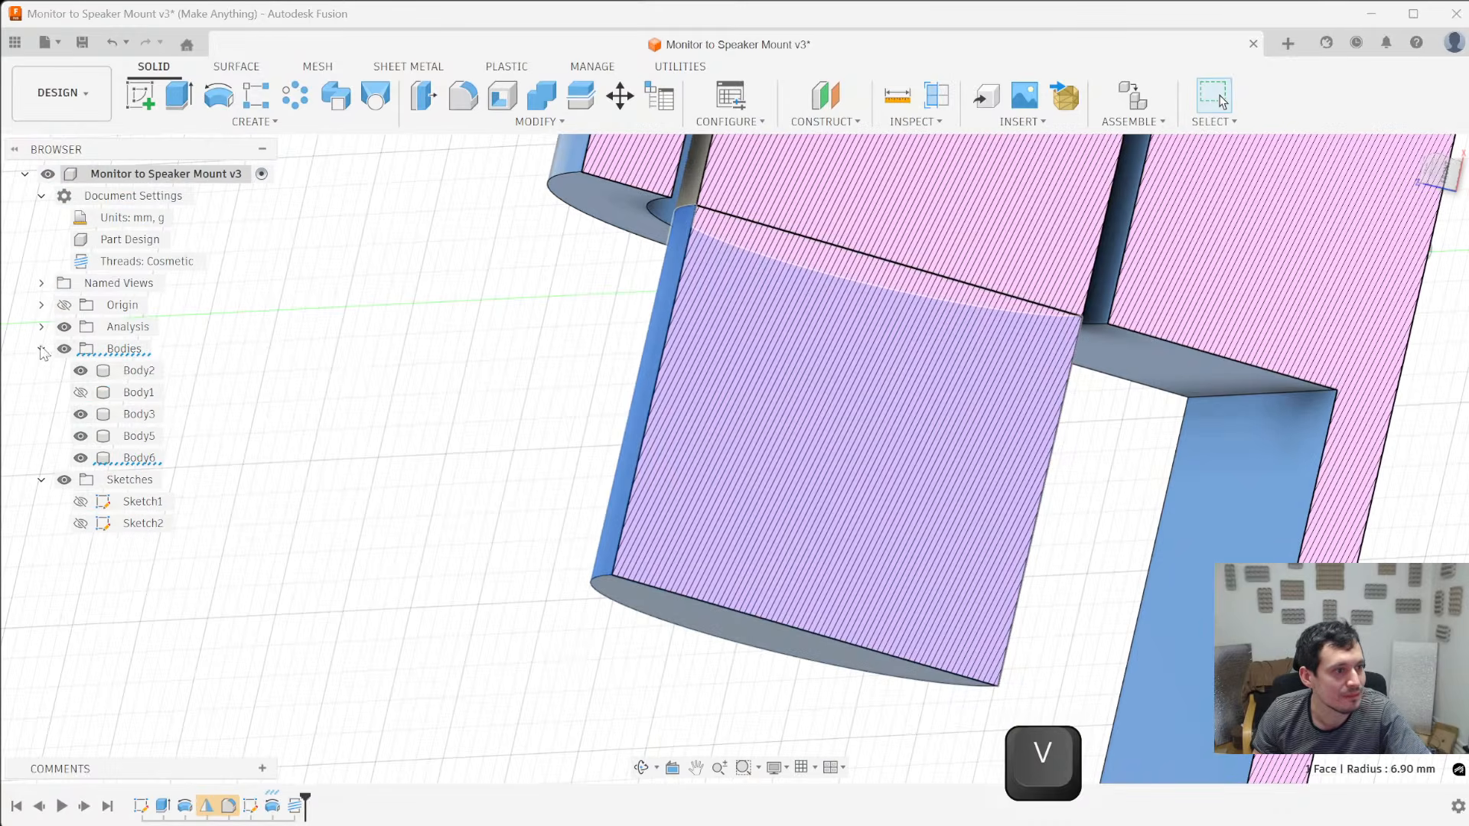
- Edit the pin's revolve to include the thin missing sketch profile, keeping the 360 deg angle and New Body operation
left_click(136, 459)
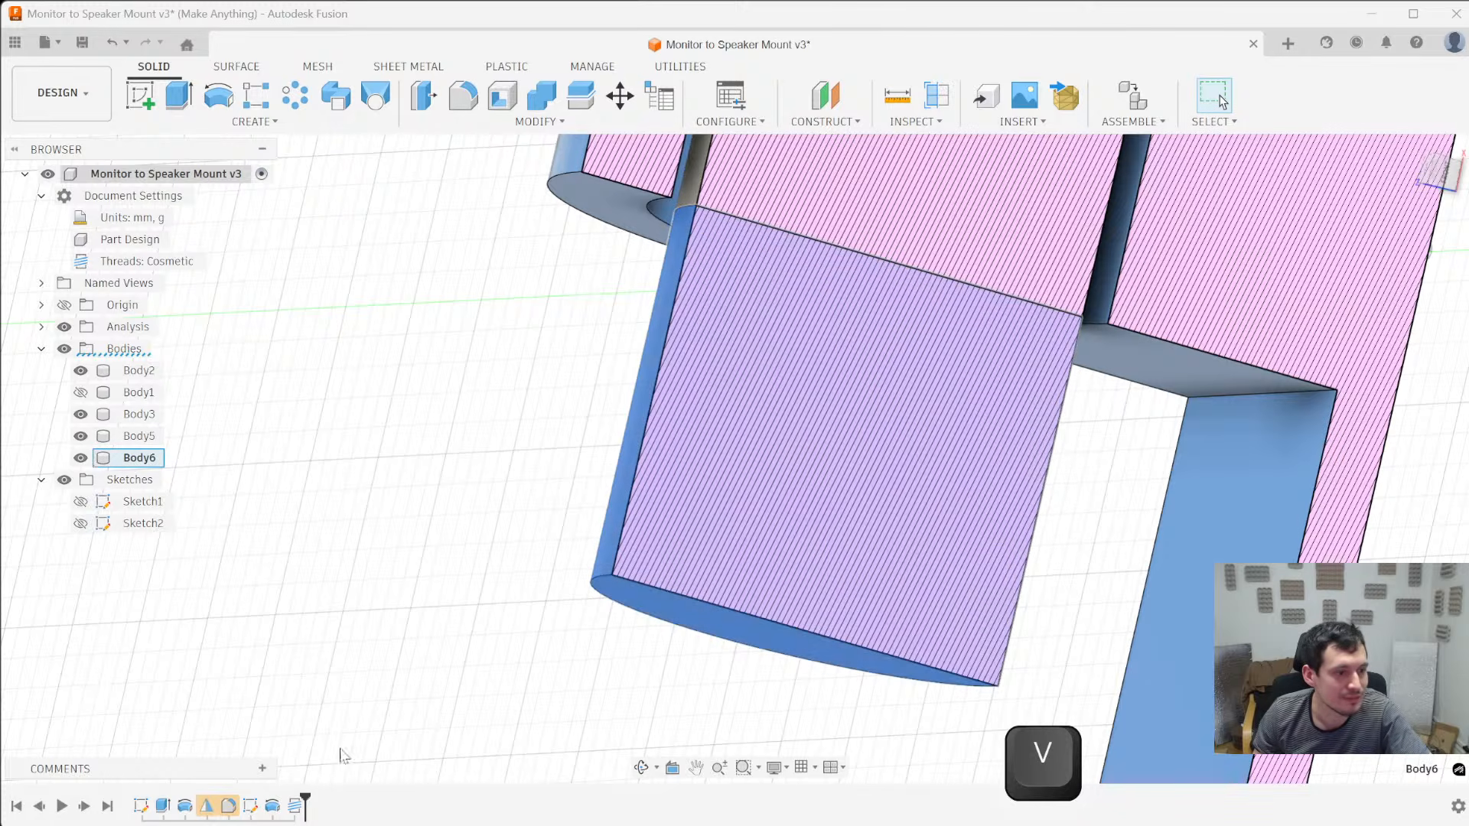
right_click(272, 806)
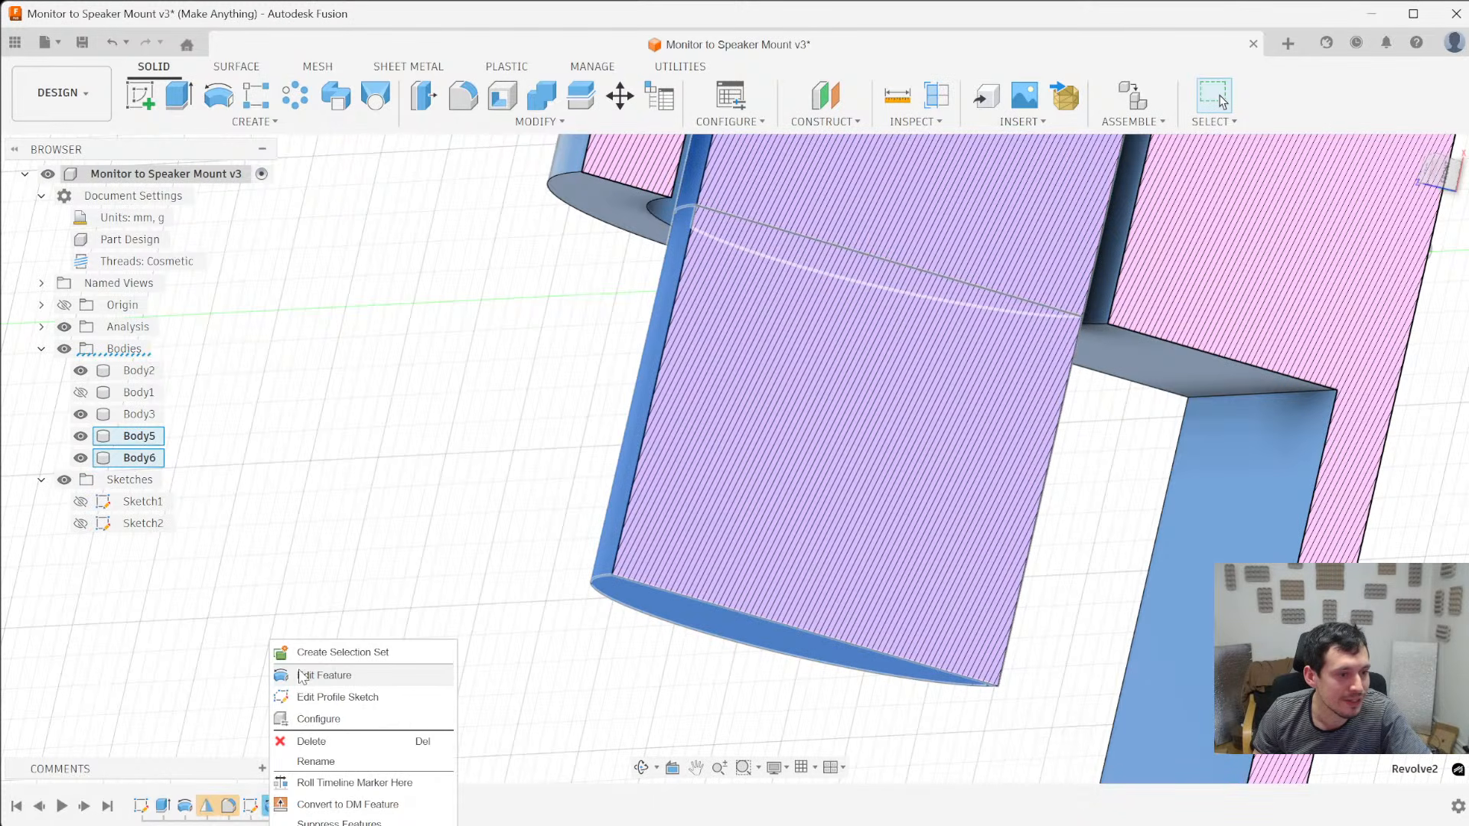
left_click(307, 673)
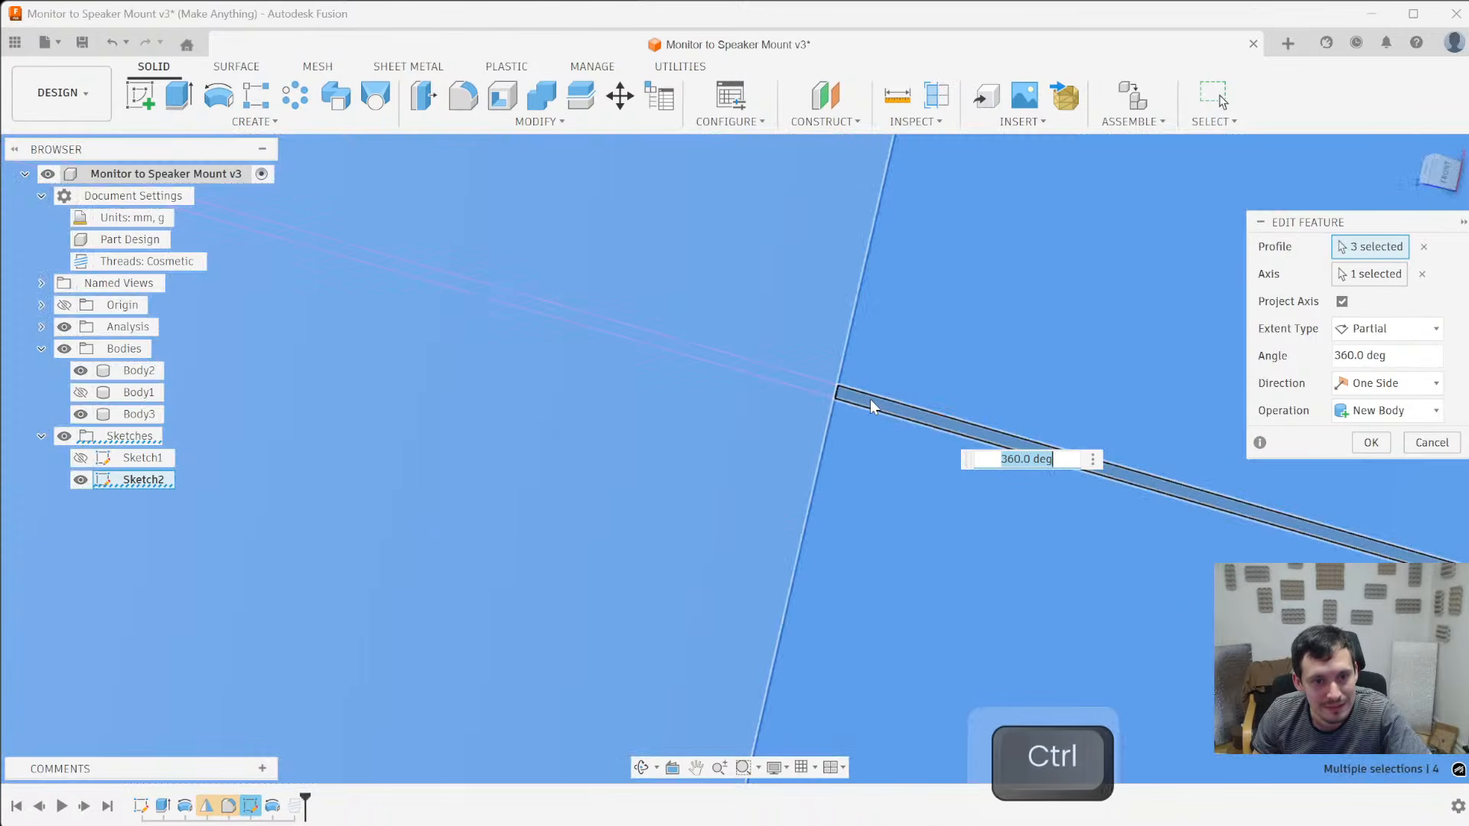
left_click(869, 399, "ctrl")
scroll(606, 430, "down", 10)
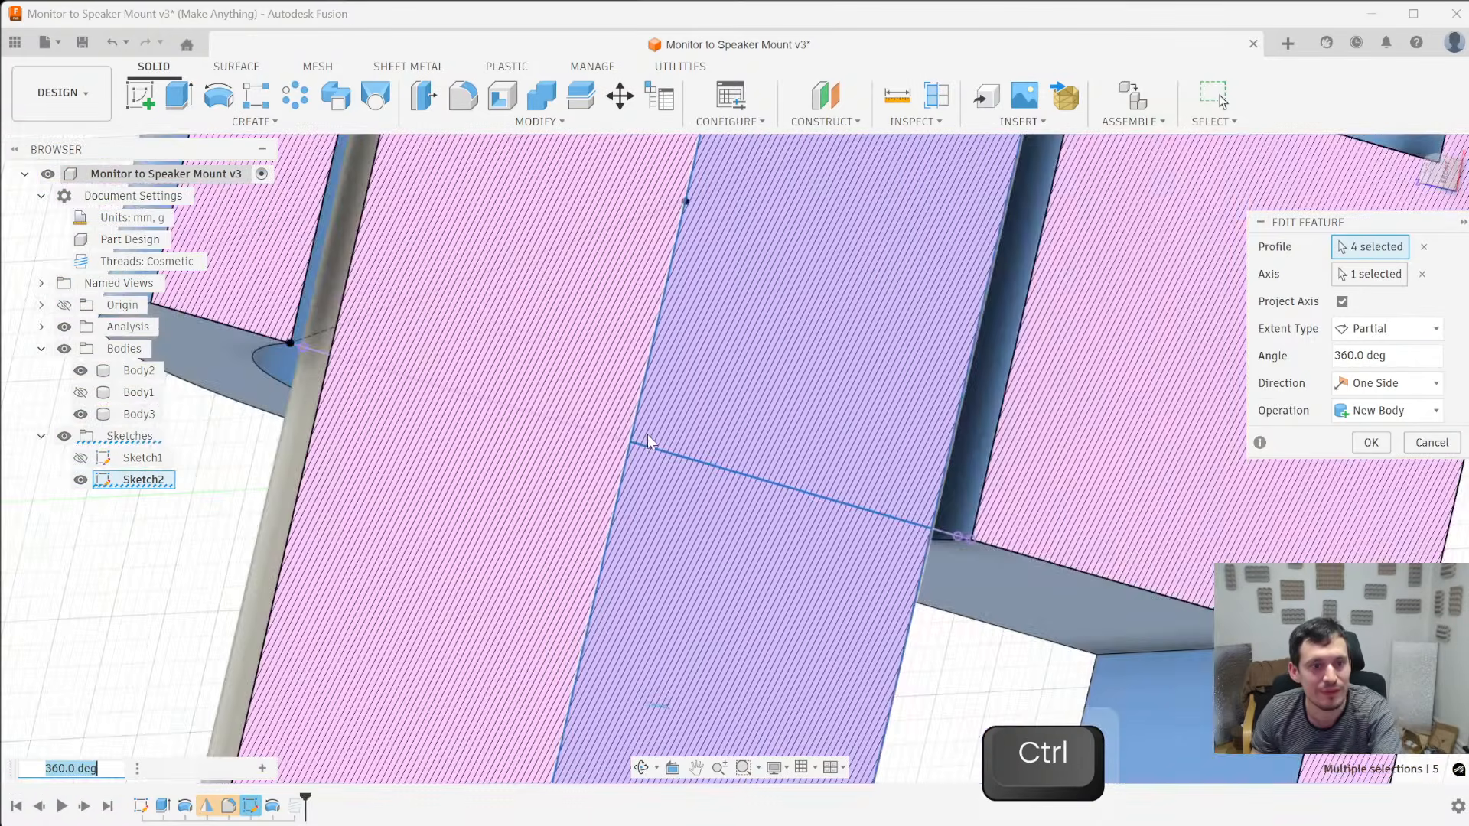
key("Return")
- Create a modeled full-length right-hand thread on the pin as Make Anything Print Threads, 15 mm, 15x2.4, class Standard (0.14 mm)
middle_click_drag(692, 525, 782, 513, "shift")
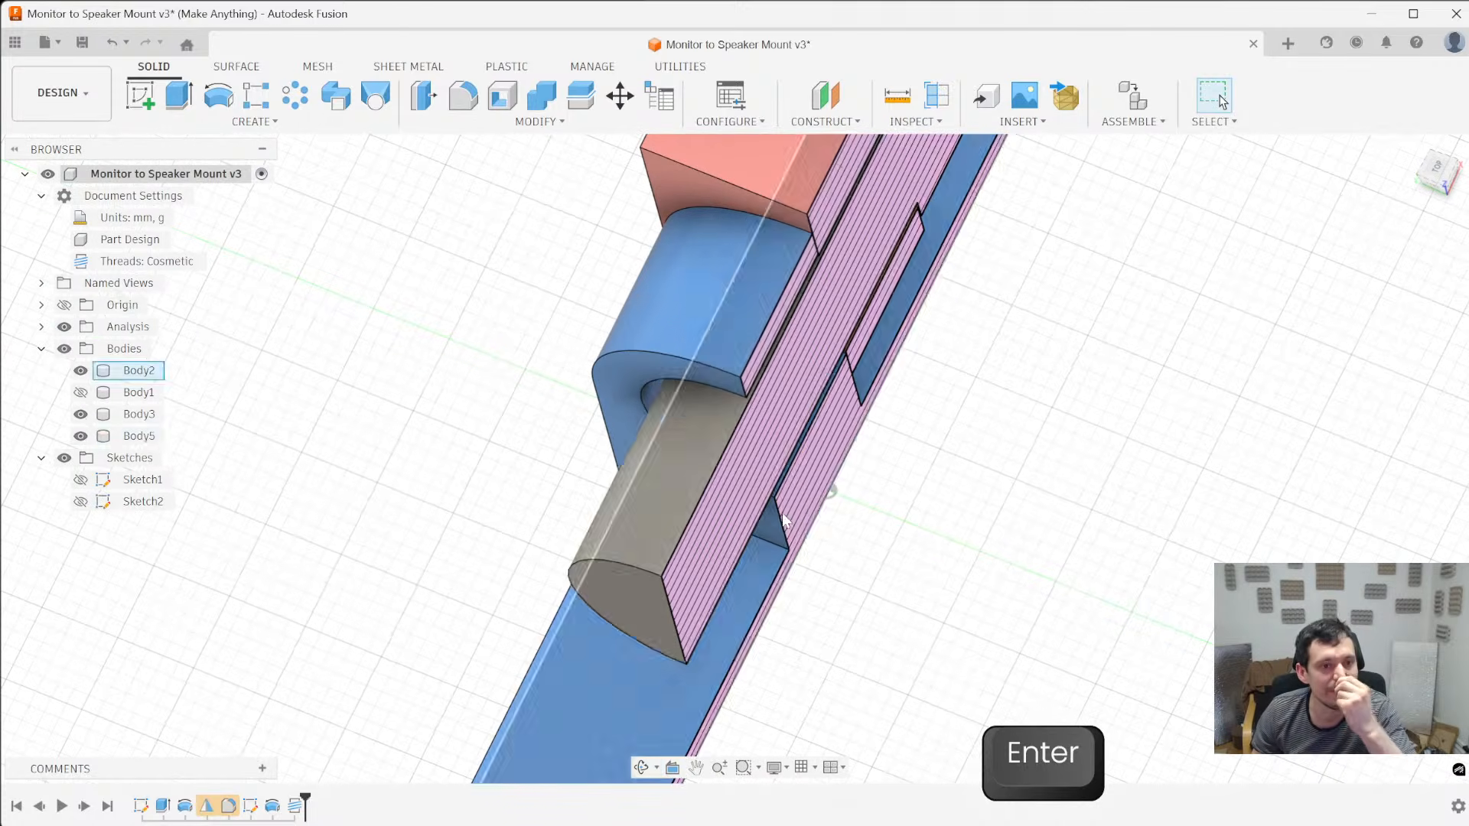
left_click(673, 474)
left_click(254, 121)
key("Escape")
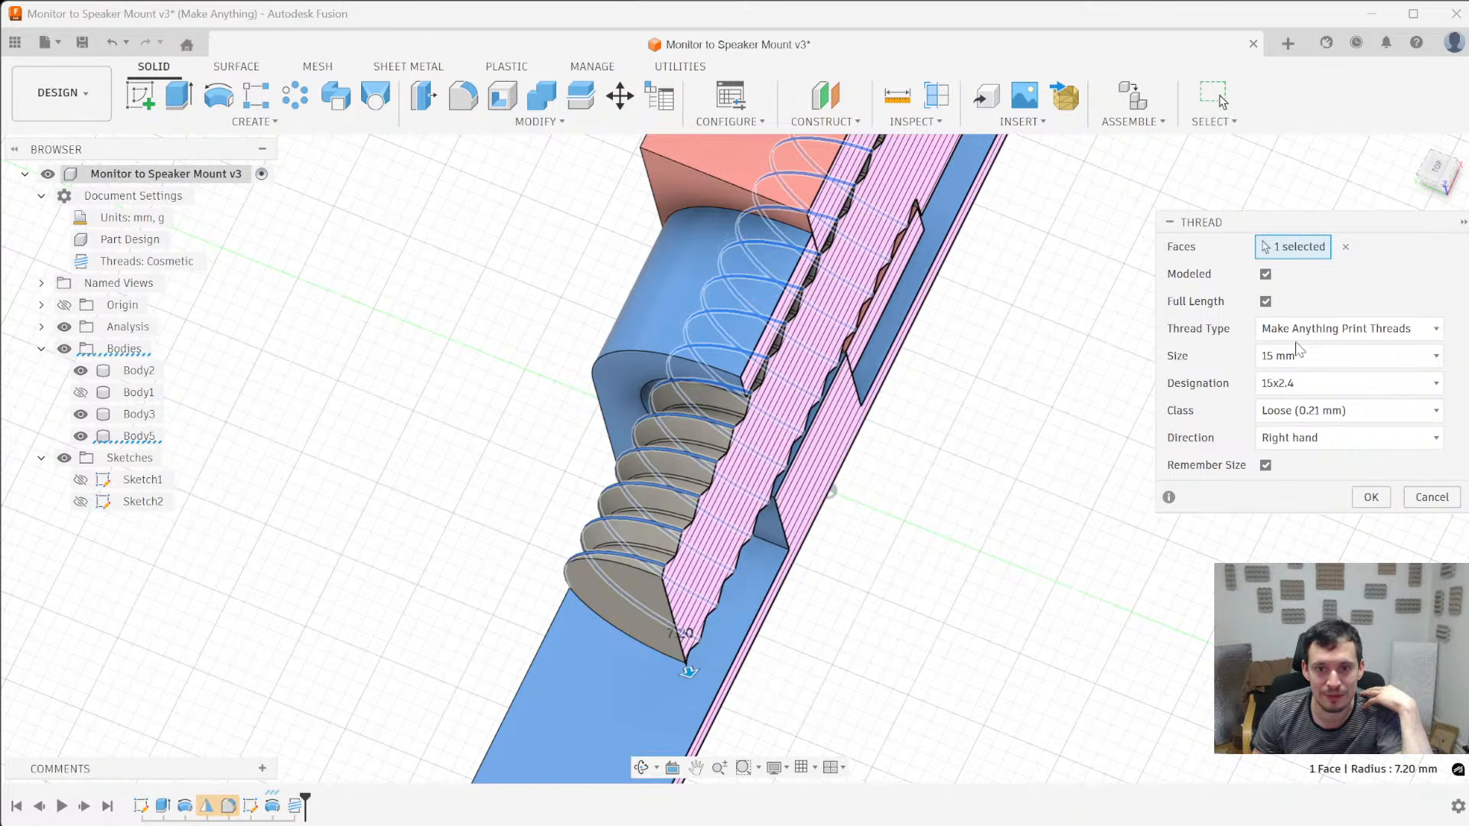
left_click(1309, 418)
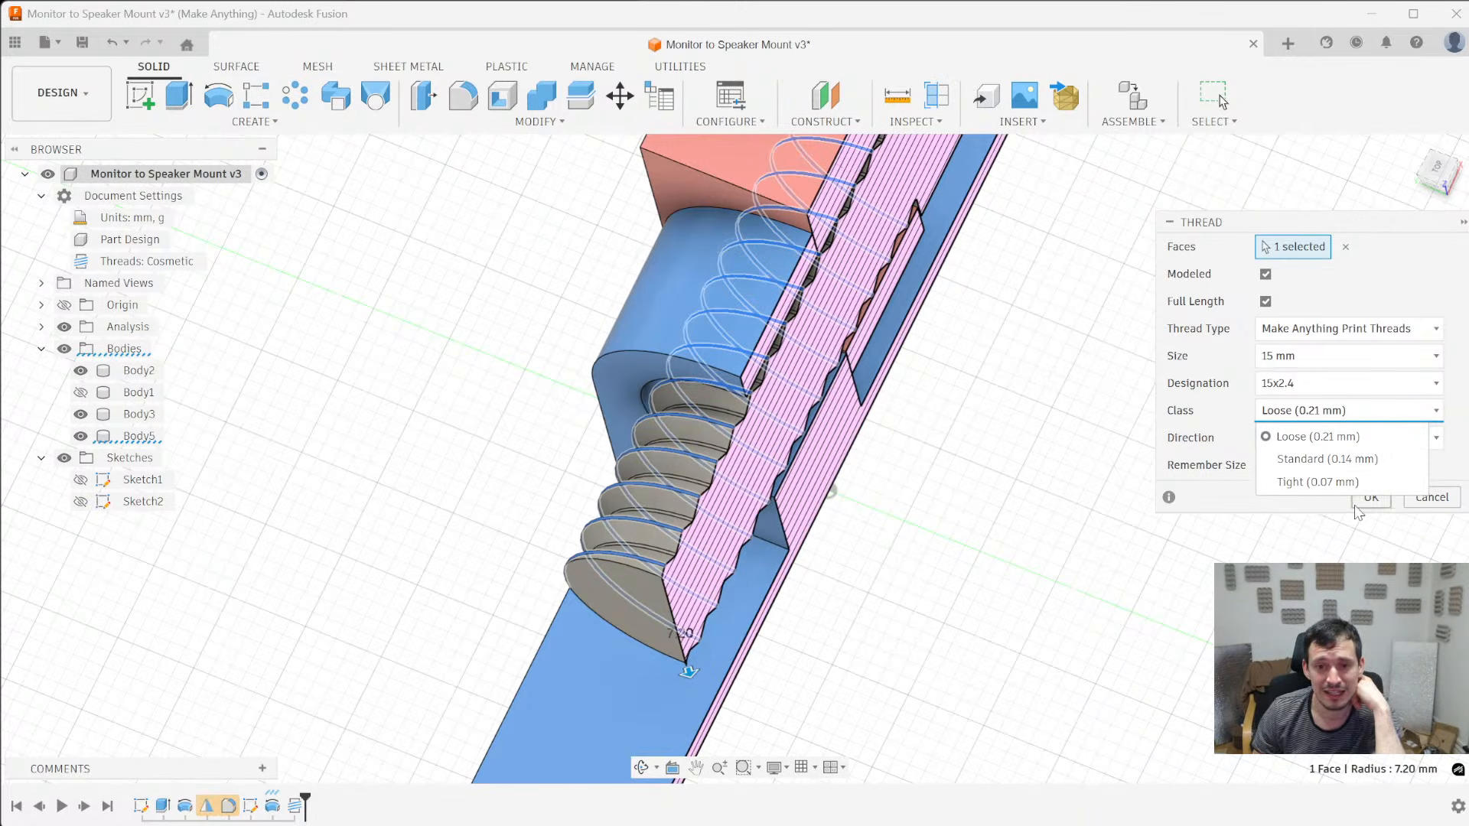
left_click(1373, 459)
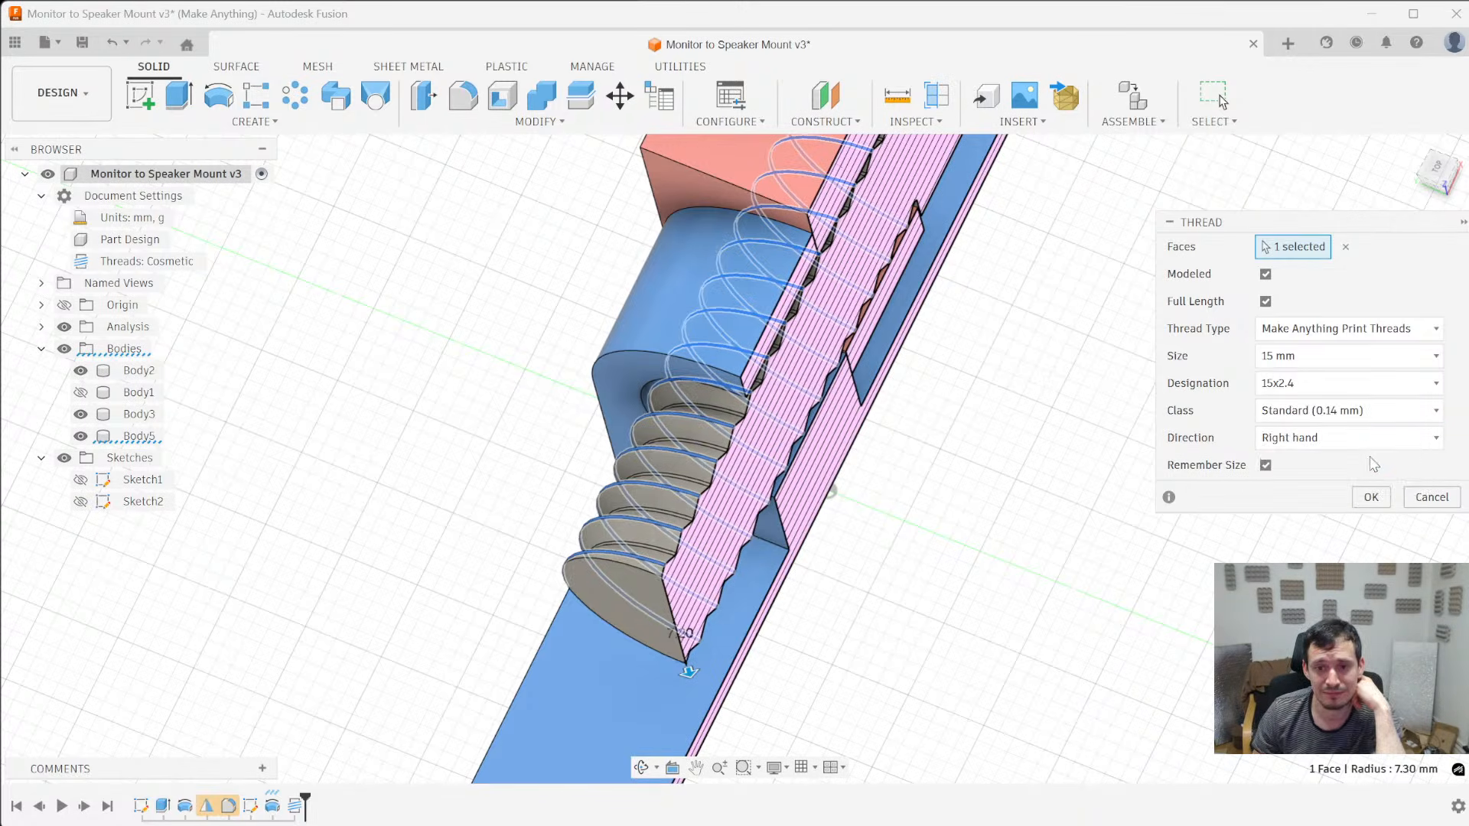
left_click(1371, 502)
- Show the arm body again around the threaded pin
middle_click_drag(878, 422, 600, 408, "shift")
left_click(80, 392)
mouse_move(306, 387)
middle_mouse_down("shift")
mouse_move(361, 380)
mouse_move(282, 380)
mouse_move(337, 356)
mouse_move(331, 395)
middle_mouse_up("shift")
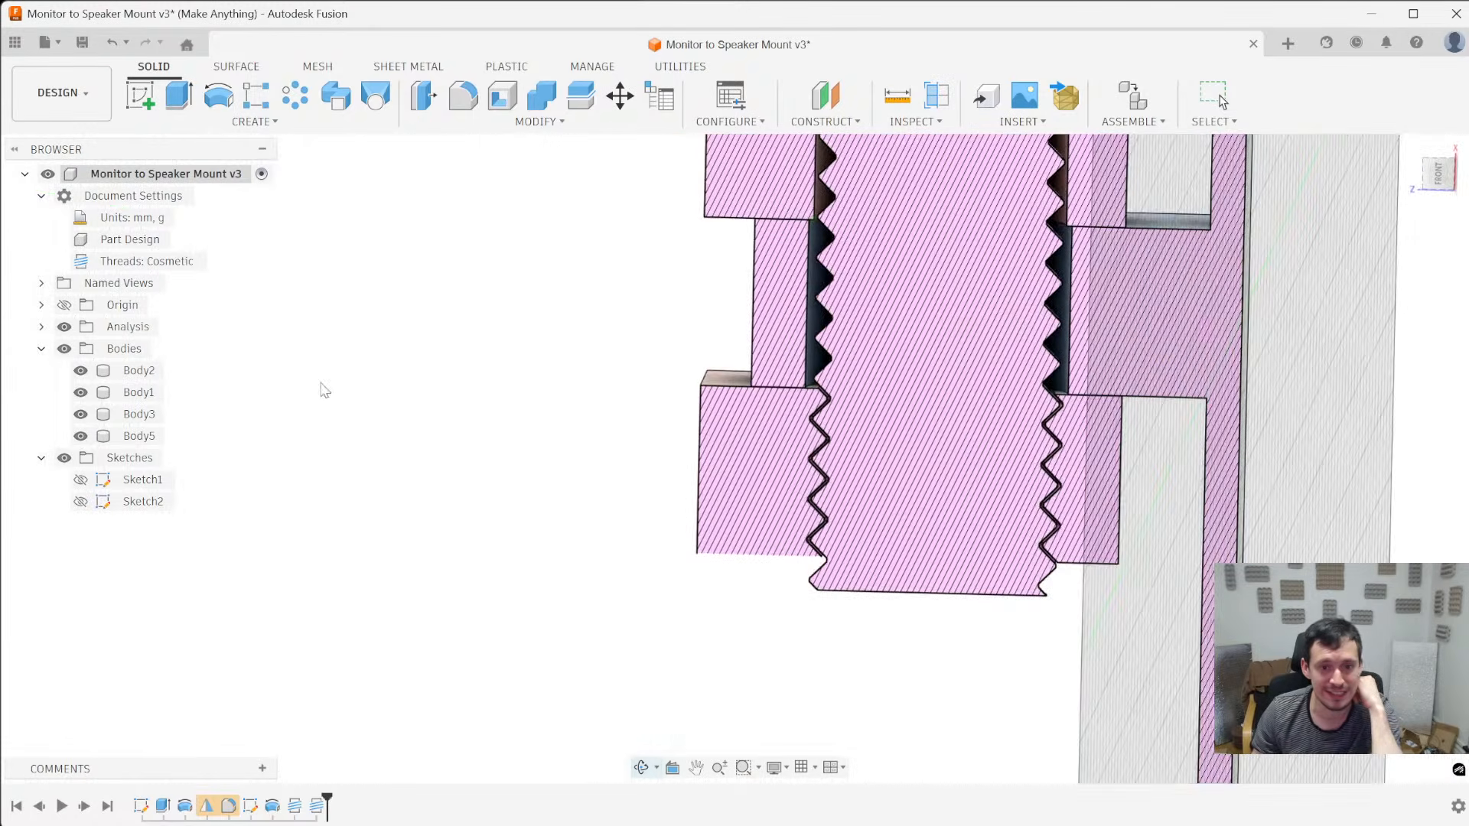
- Examine the clearance between the pin's thread and the arm hole's thread in the section view
scroll(838, 405, "up", 5)
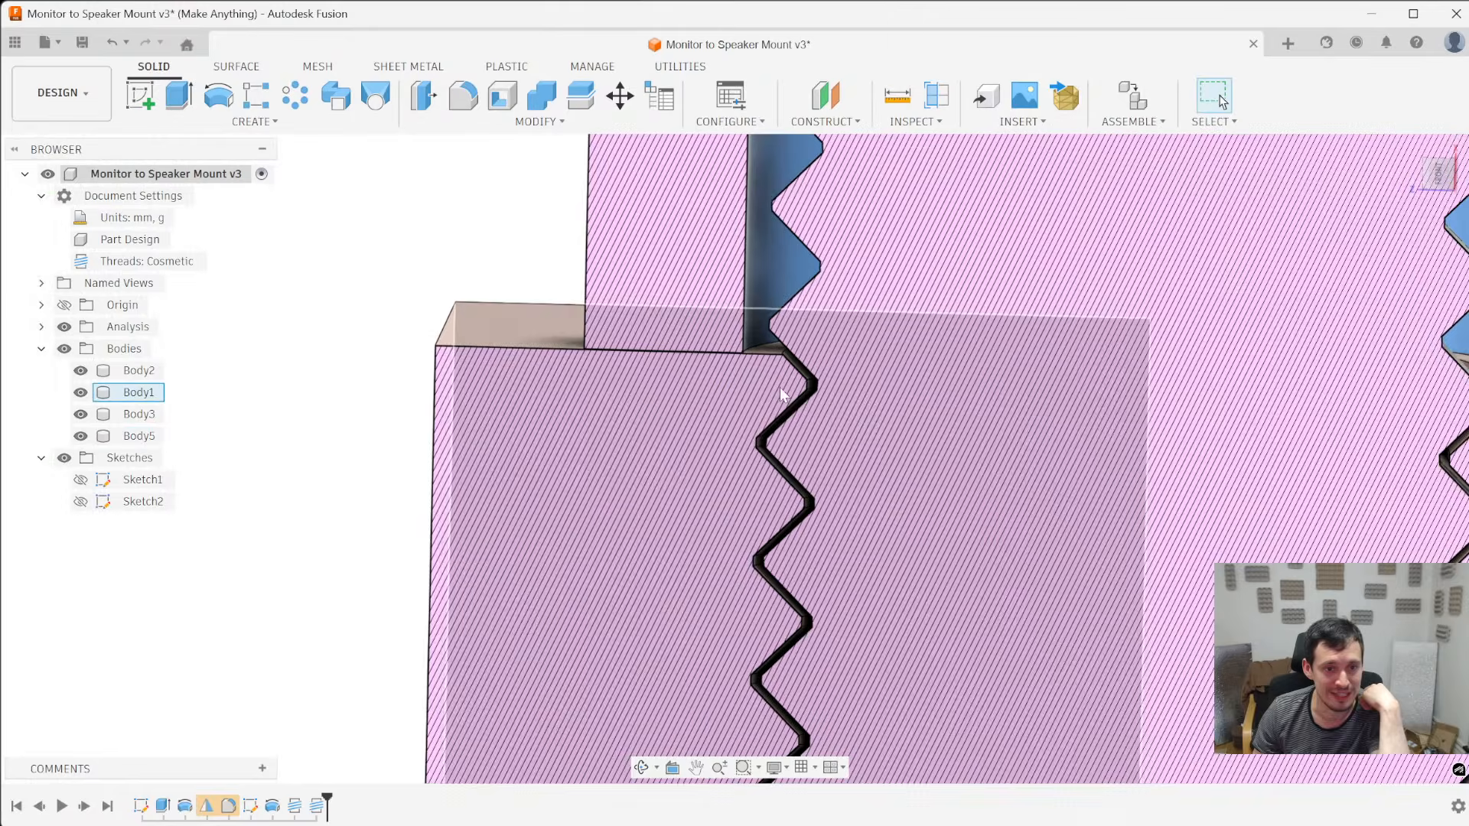
scroll(835, 319, "down", 4)
scroll(886, 700, "up", 8)
scroll(685, 670, "down", 5)
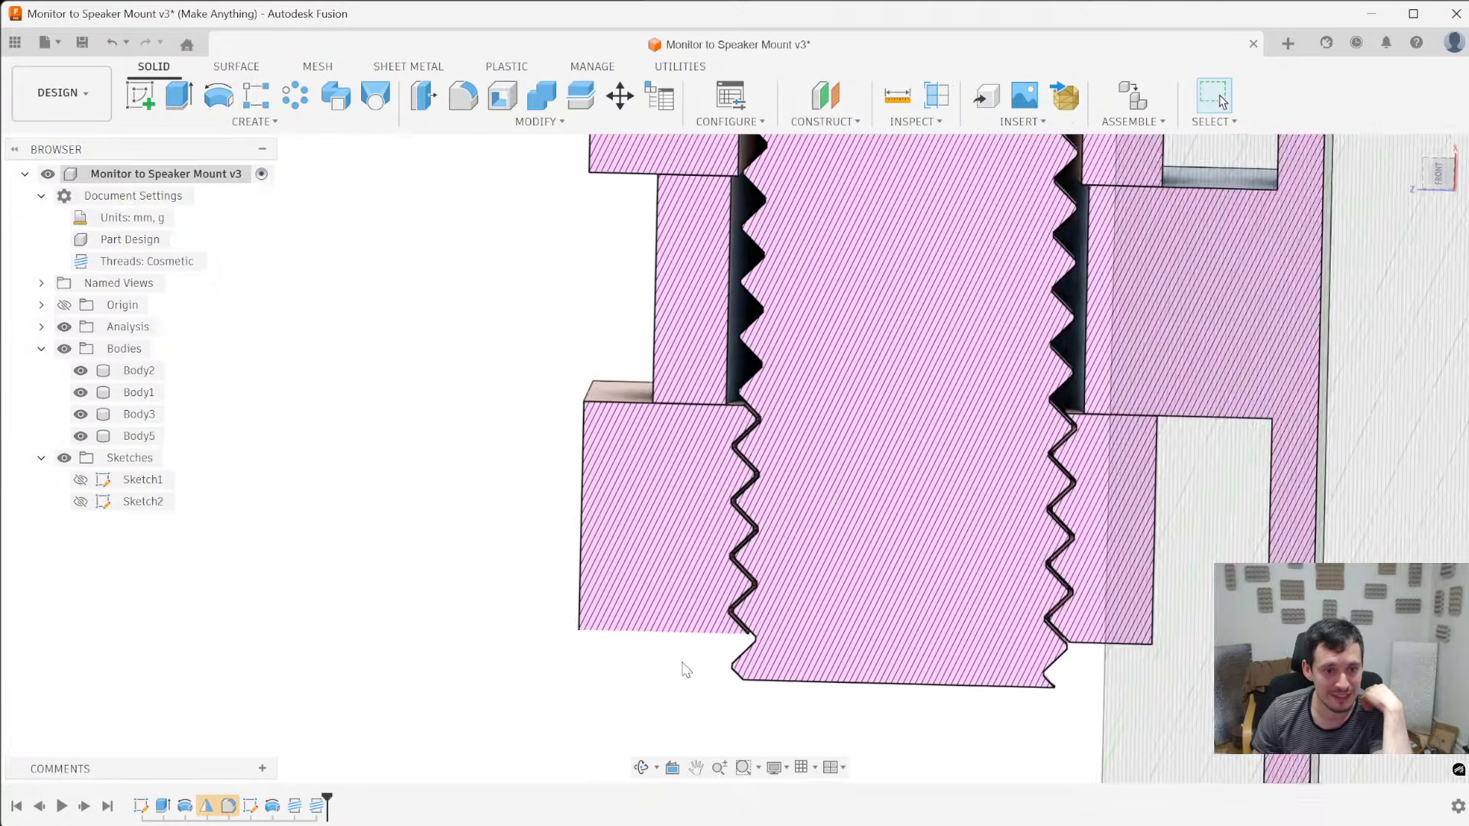
scroll(732, 578, "up", 6)
middle_click_drag(734, 579, 880, 403, "shift")
scroll(879, 402, "down", 3)
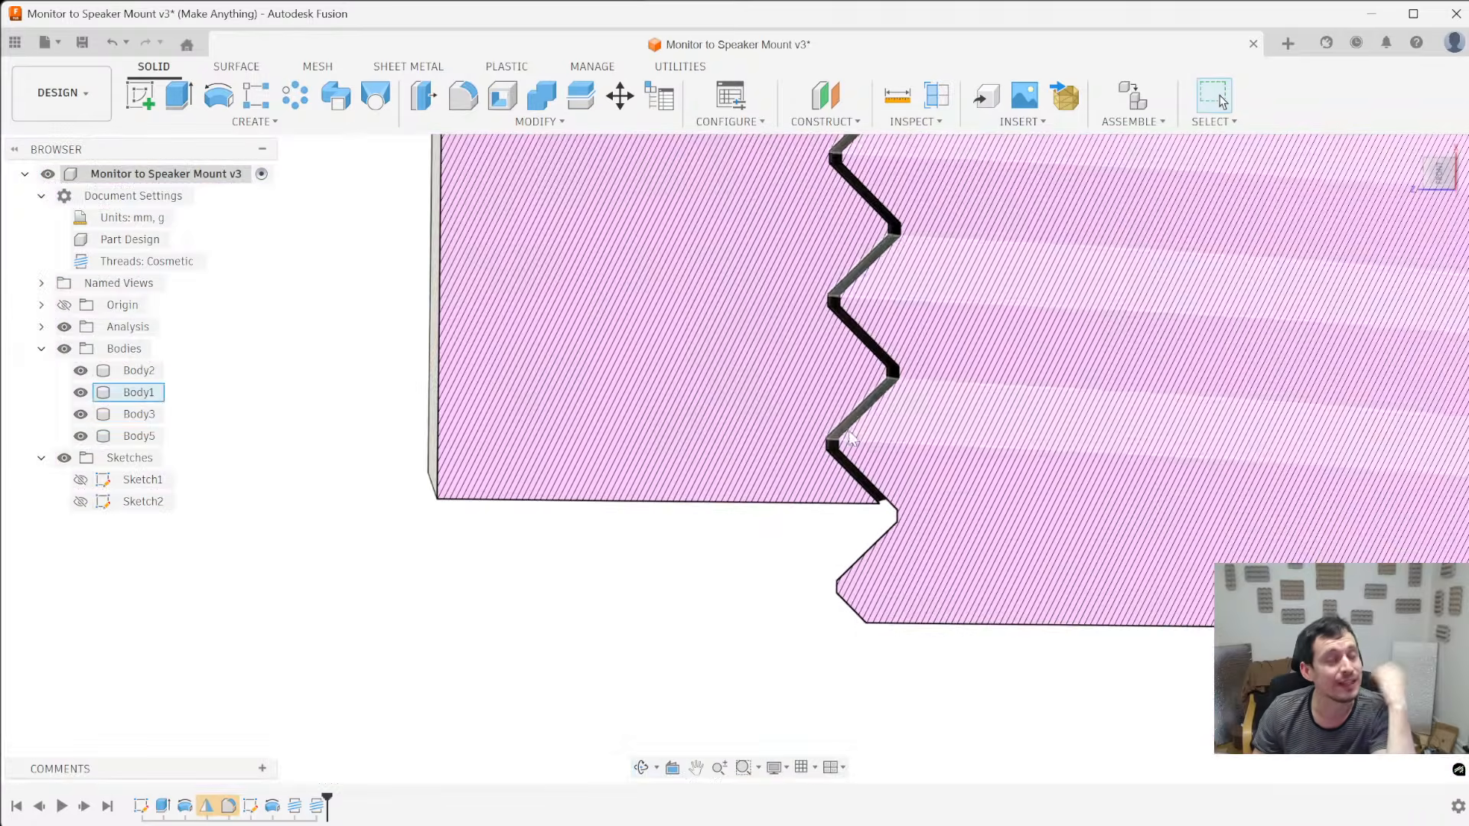
scroll(717, 613, "down", 4)
scroll(788, 257, "up", 6)
middle_click_drag(792, 314, 861, 431, "shift")
scroll(835, 525, "up", 3)
scroll(835, 525, "up", 3)
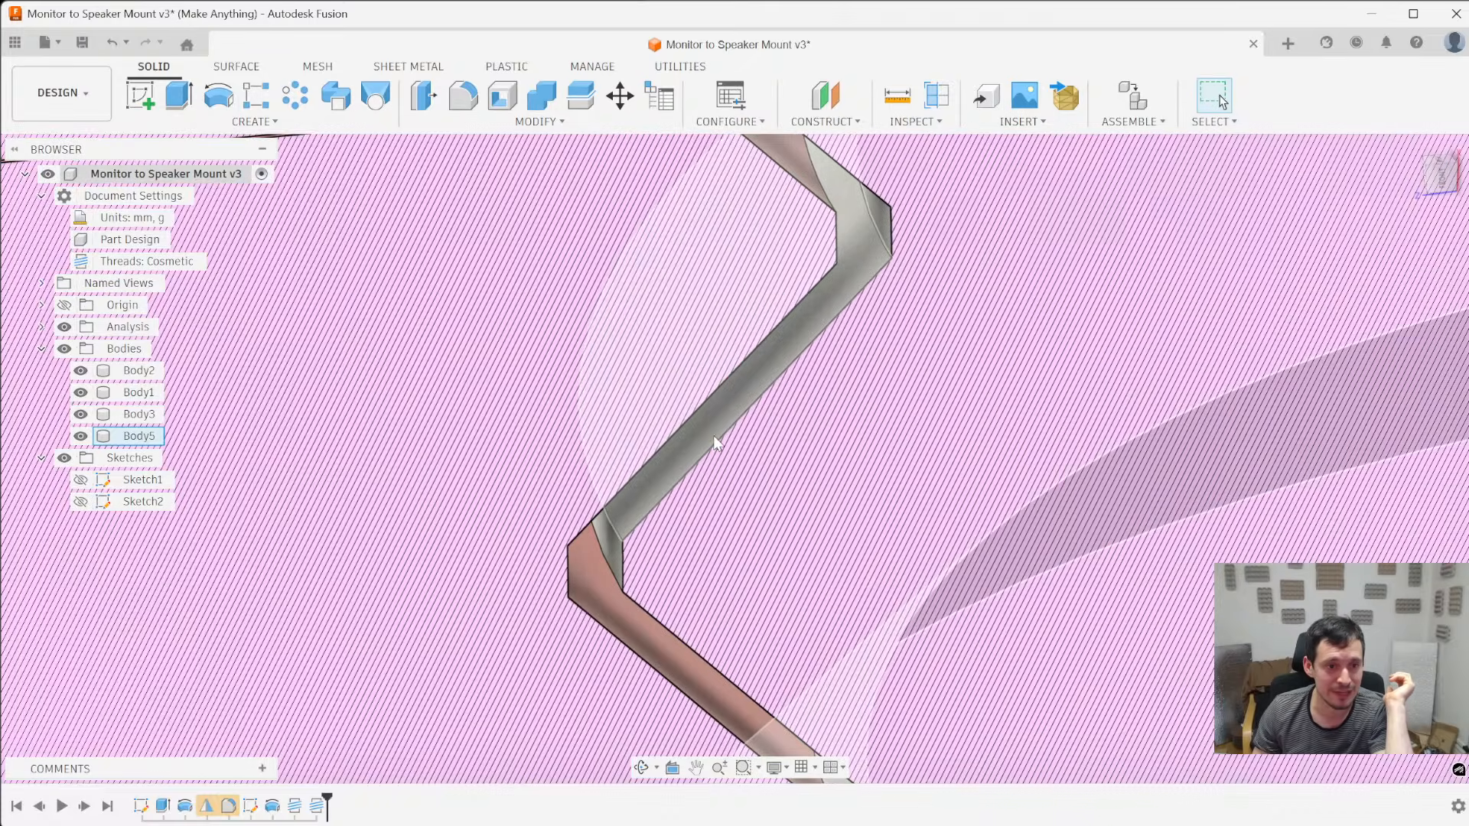
- Try to offset one flank face of the pin's thread by -0.1 mm with Offset Face
left_click(709, 429)
scroll(656, 611, "down", 5)
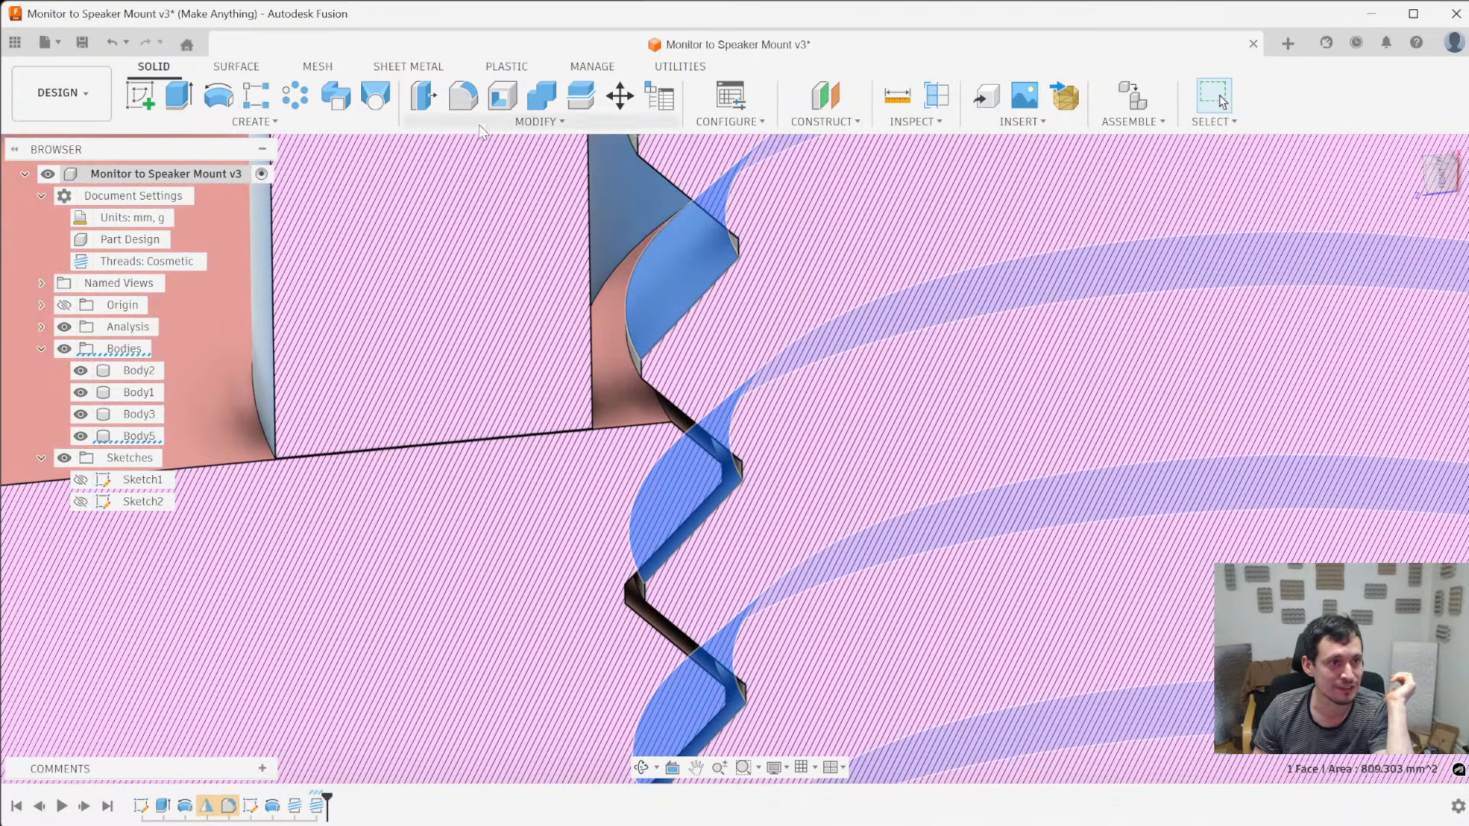
left_click(422, 97)
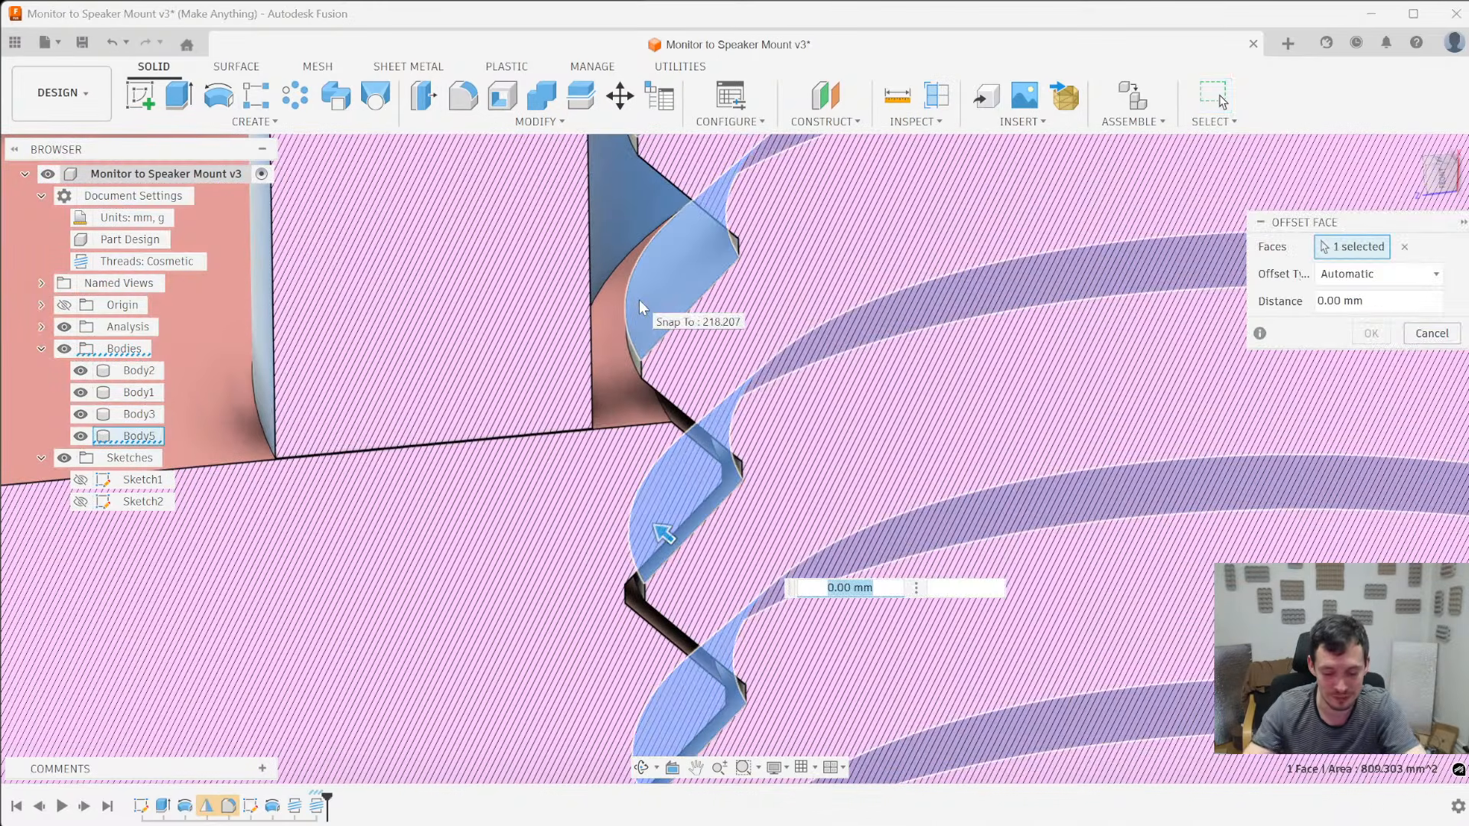
type("-.2")
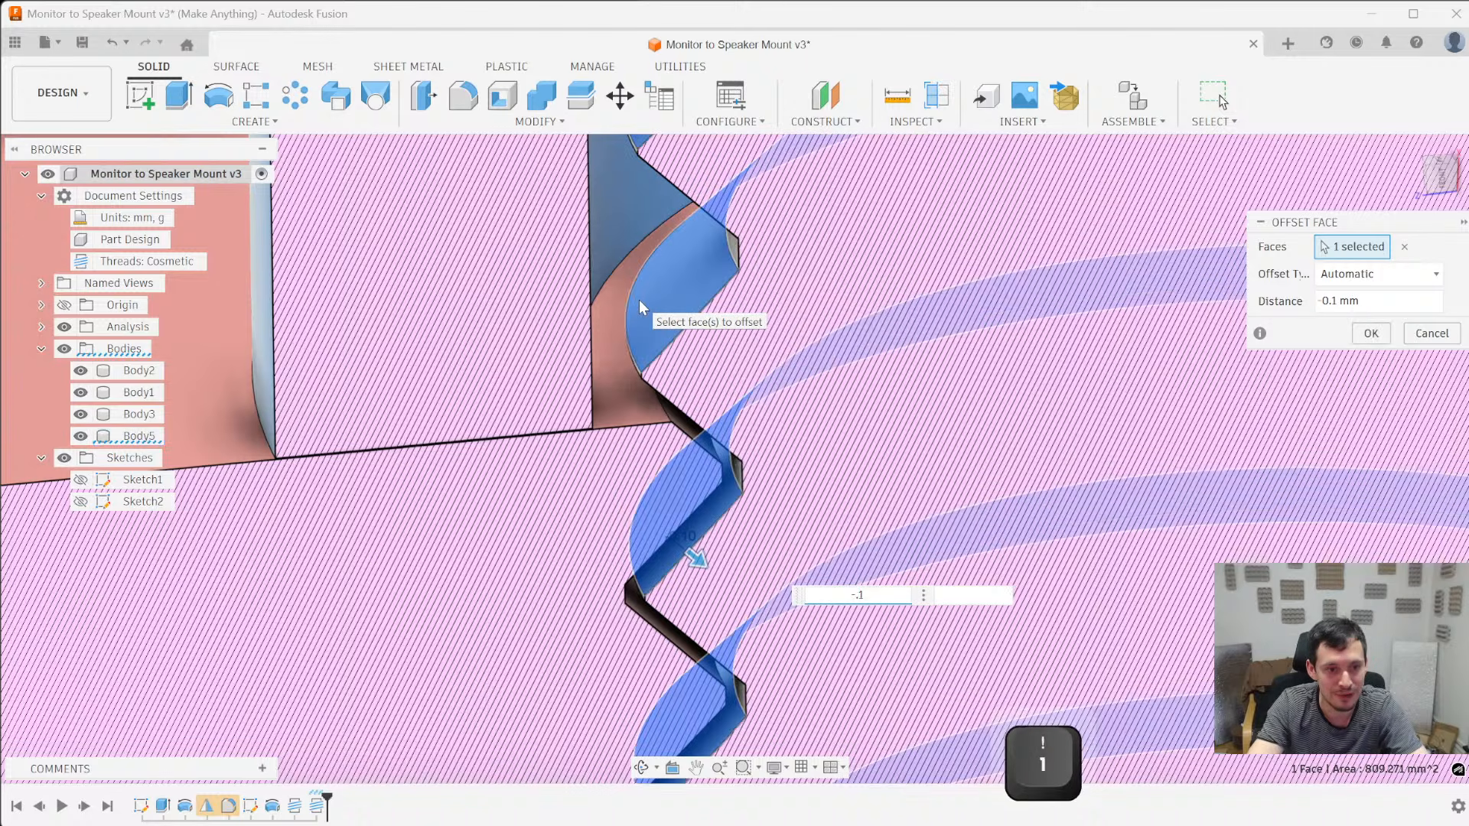
key("BackSpace")
type("1")
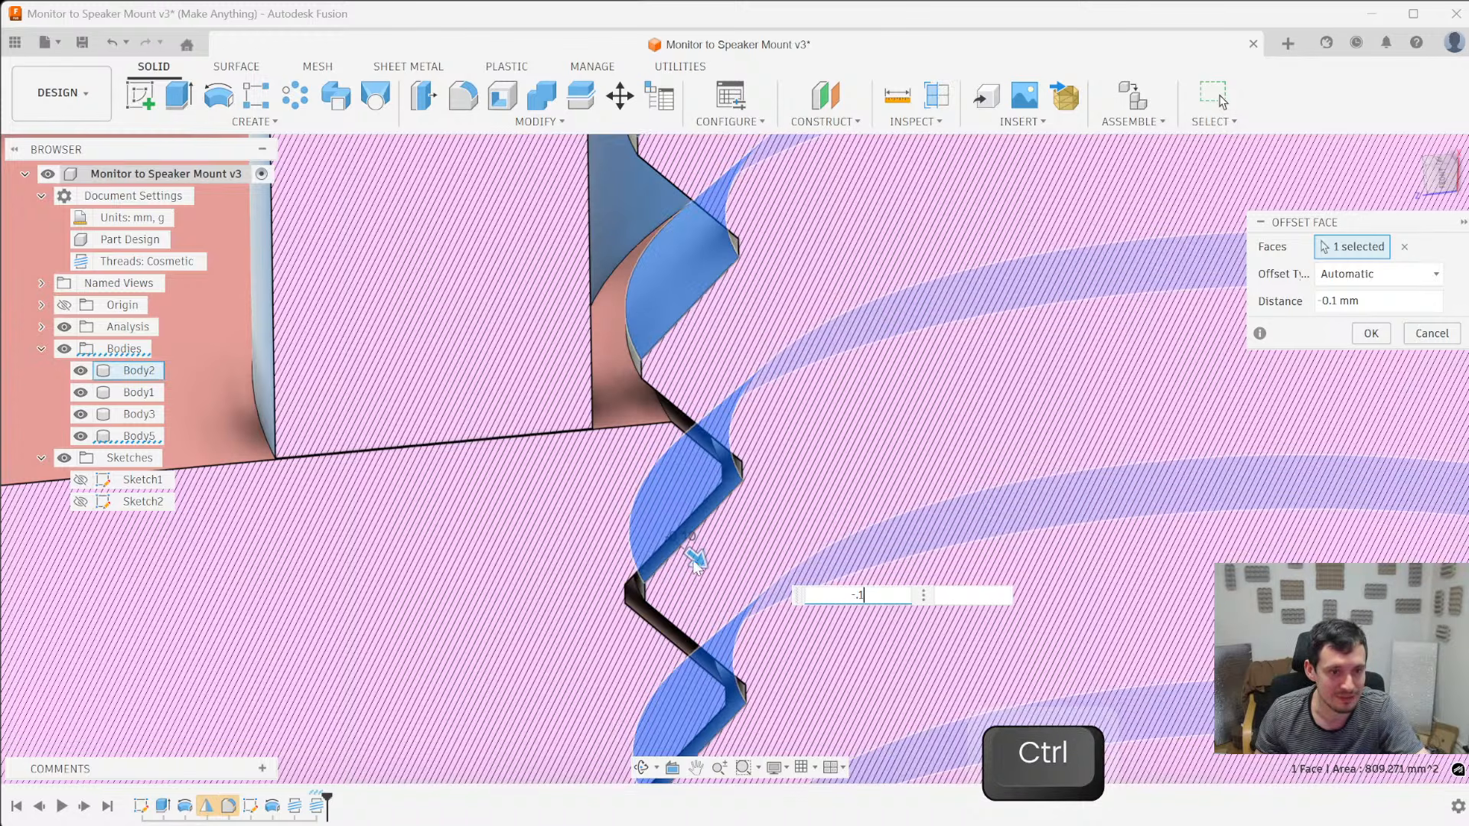
scroll(695, 549, "up", 3)
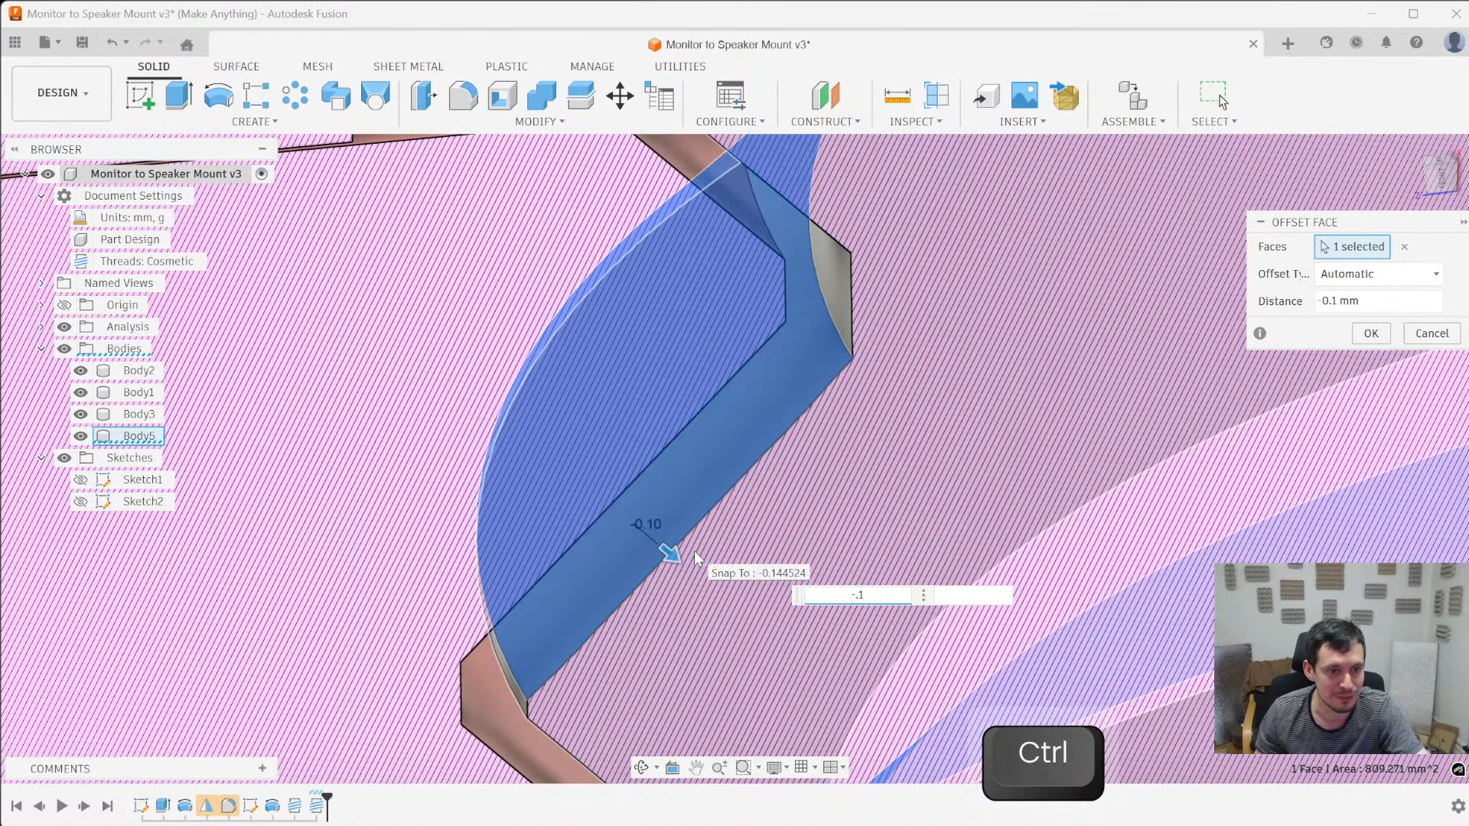
scroll(712, 528, "down", 3)
key("Return")
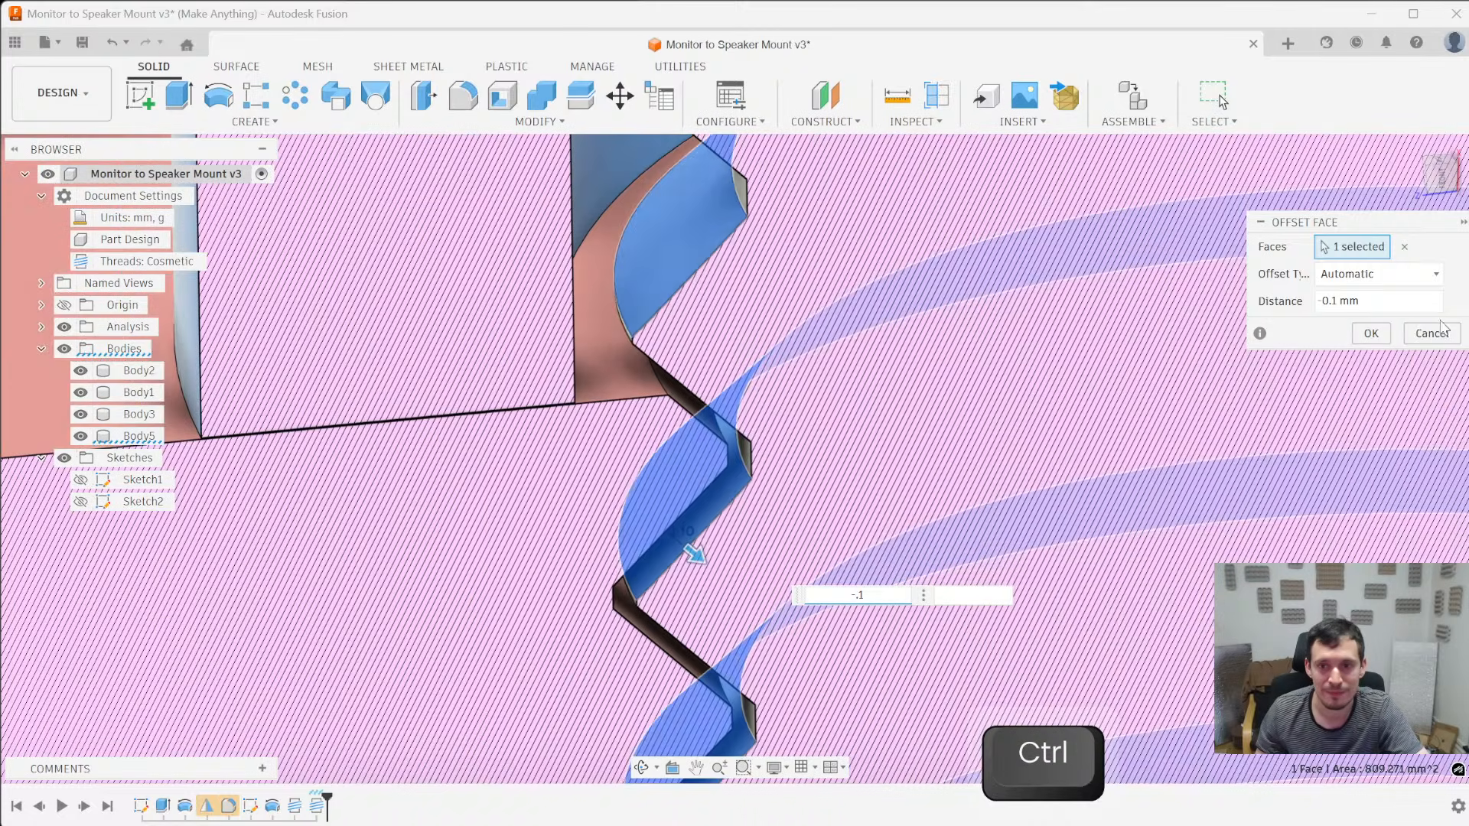
- Edit the pin's thread so it is no longer full length and set its length to 13.69 mm
middle_click_drag(715, 520, 677, 473, "shift")
scroll(949, 563, "down", 5)
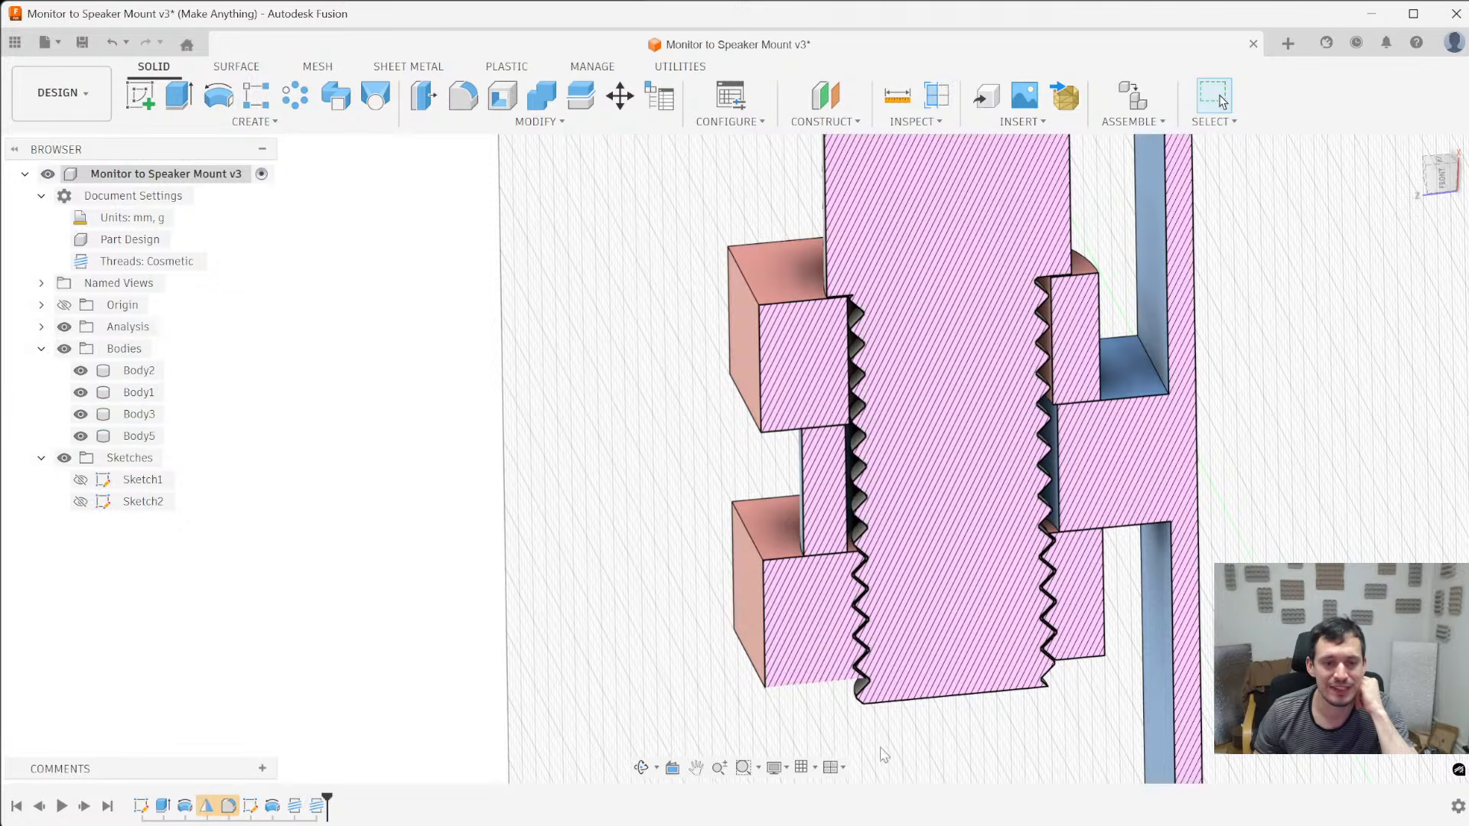
scroll(696, 422, "down", 3)
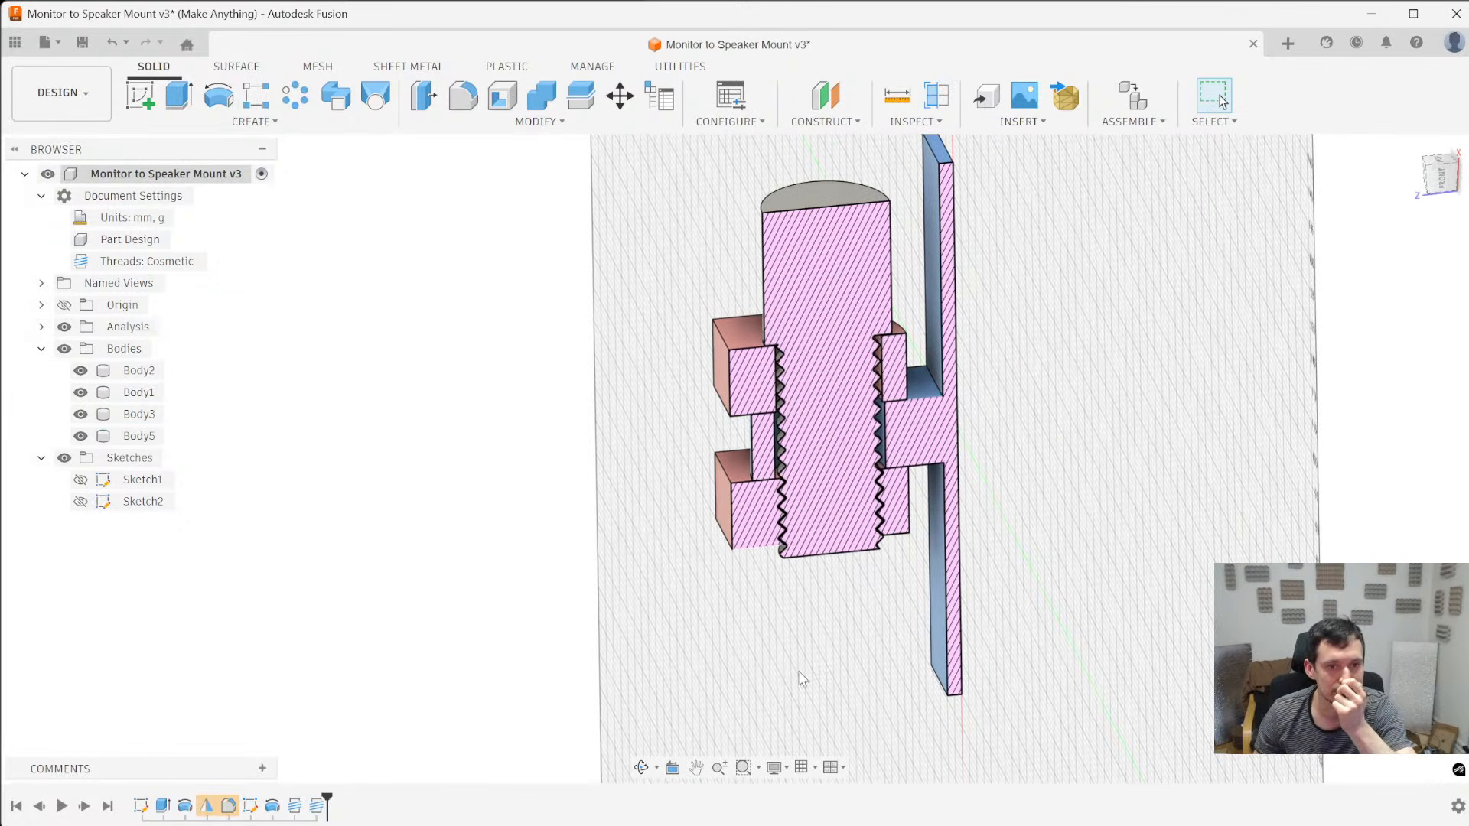
middle_click_drag(802, 671, 774, 580, "shift")
scroll(797, 446, "up", 5)
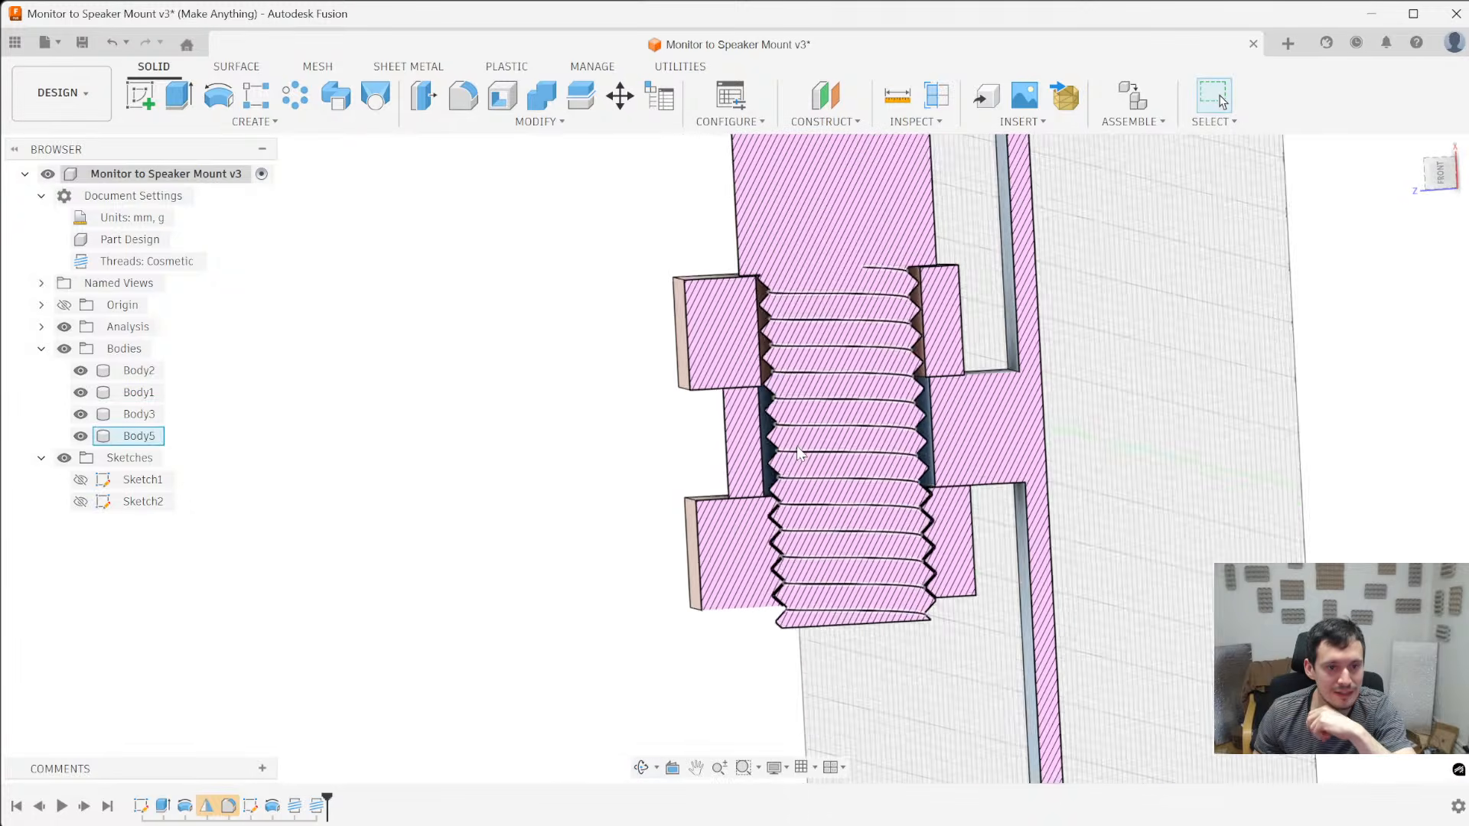
right_click(316, 805)
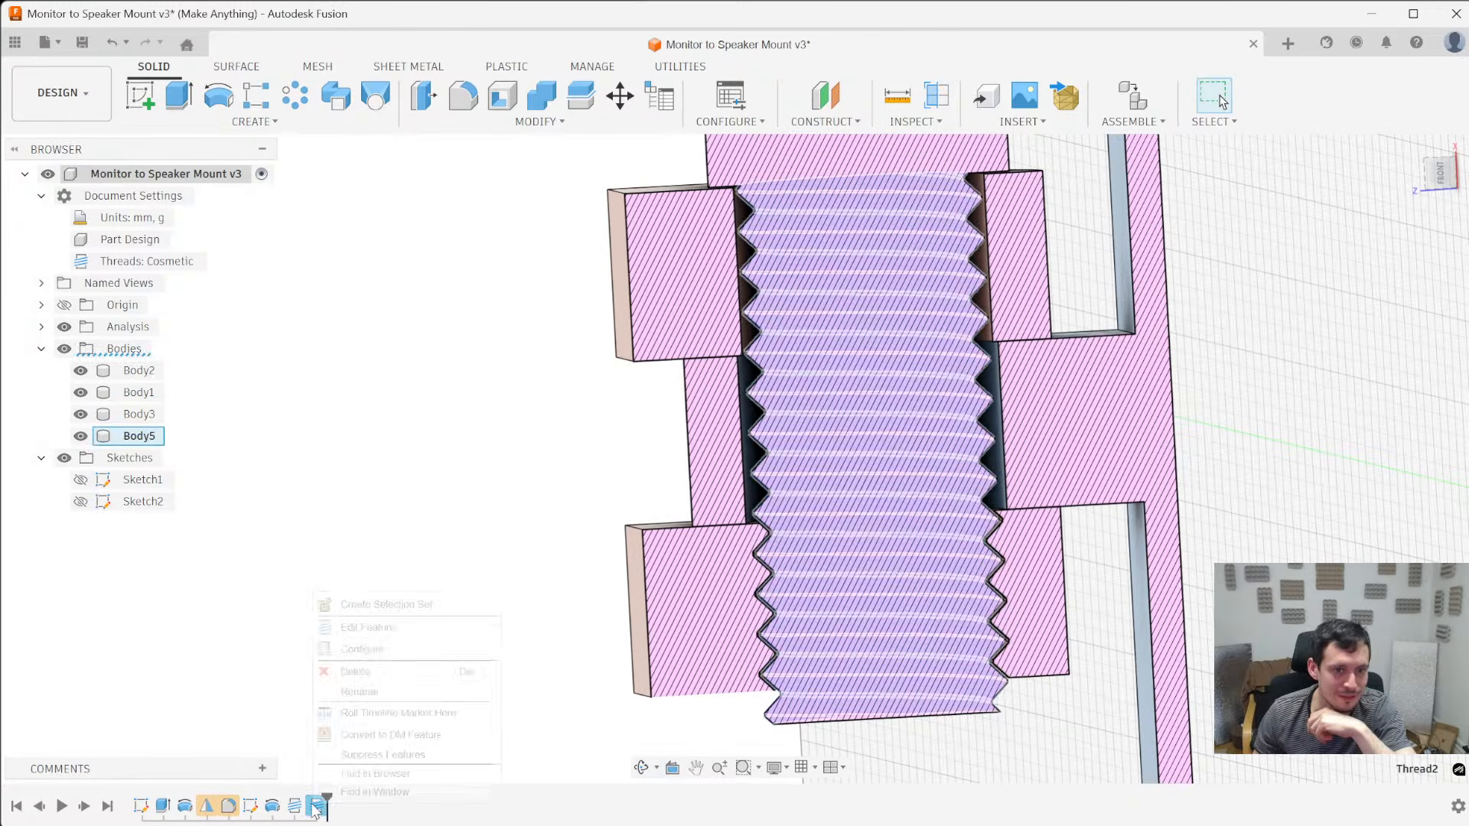
left_click(359, 628)
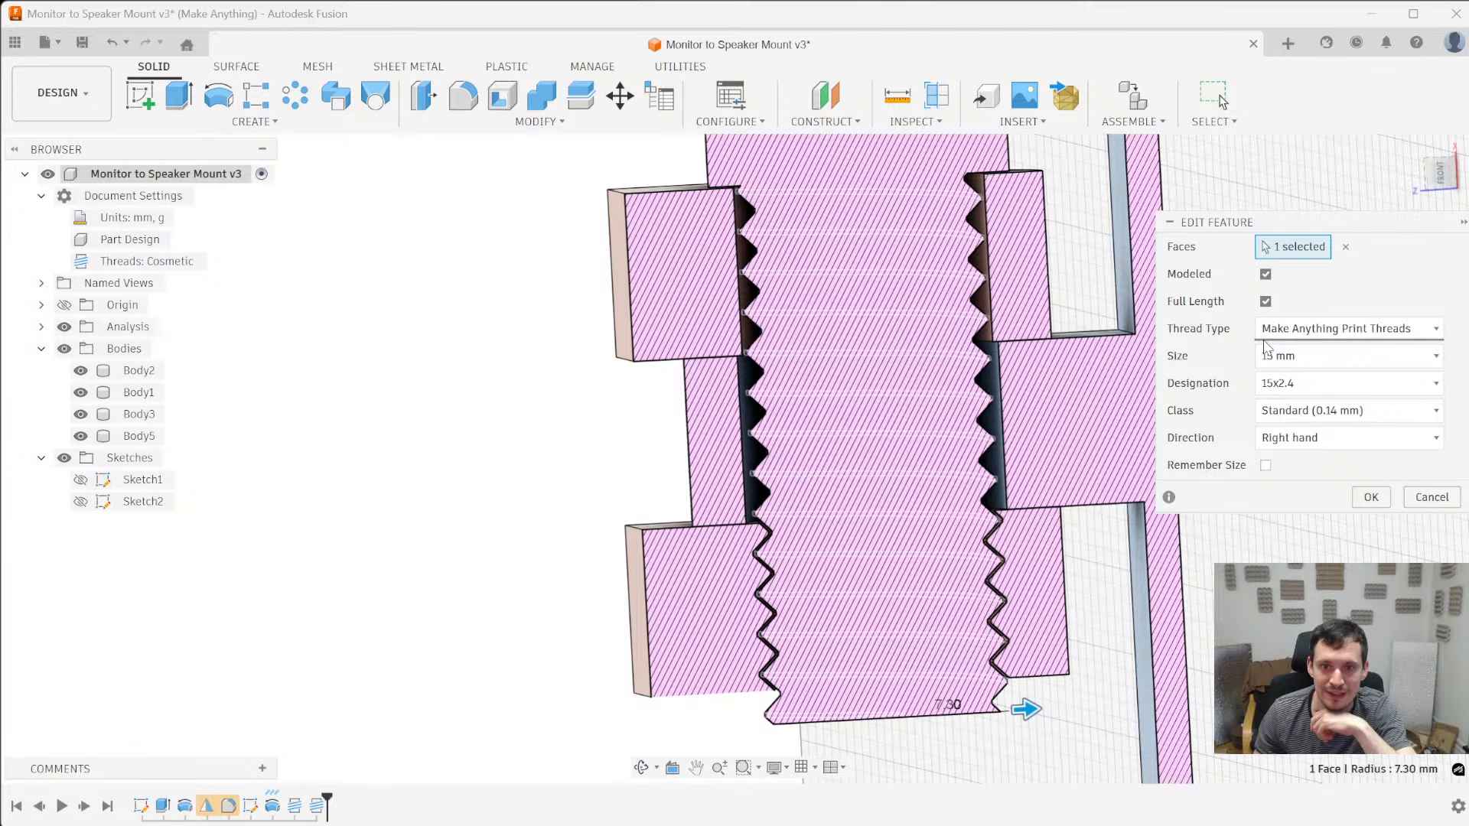
left_click(1266, 303)
scroll(869, 412, "up", 5)
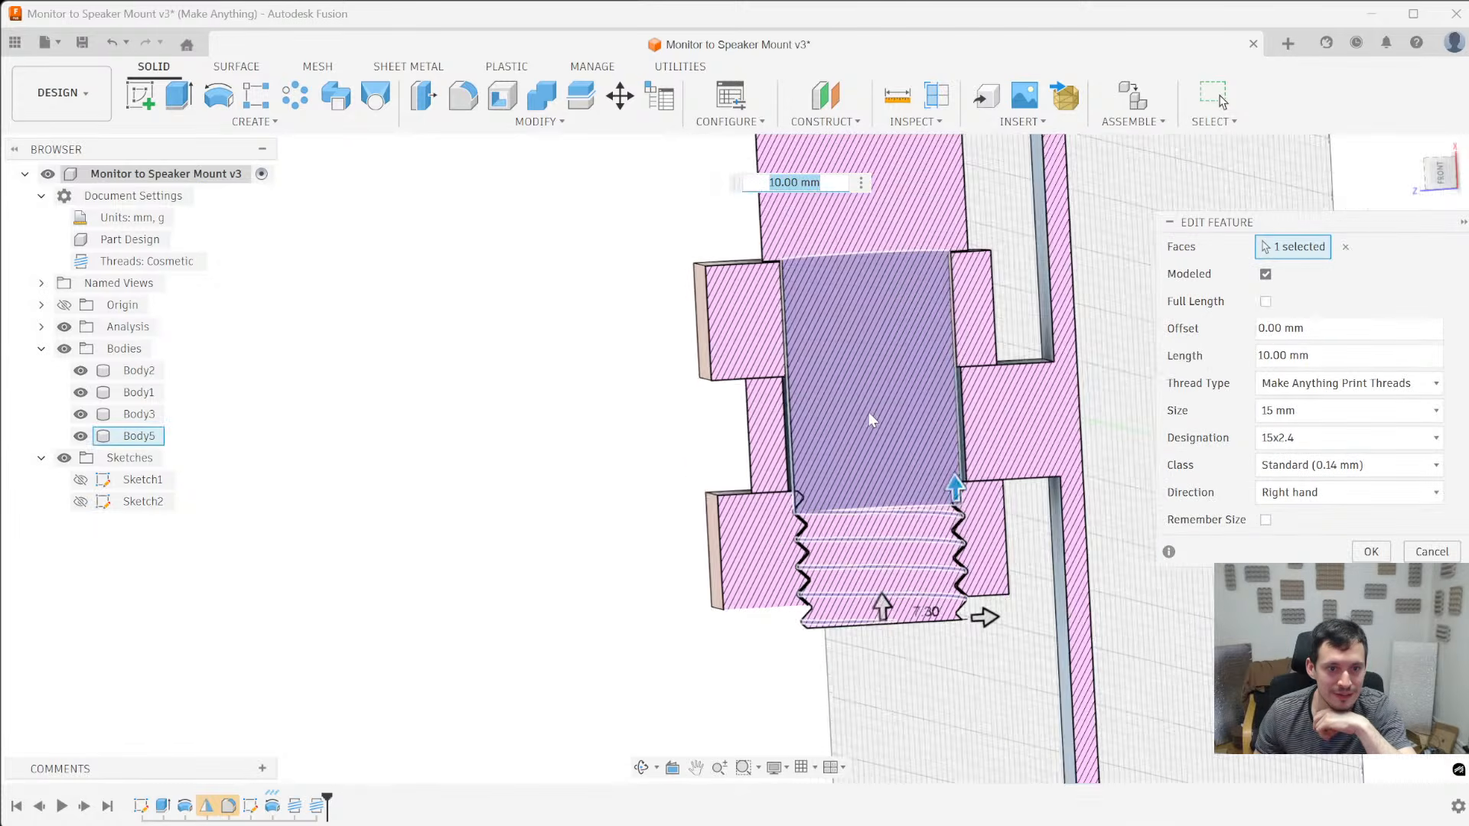
left_click_drag(984, 551, 956, 453)
scroll(929, 466, "down", 3)
scroll(684, 537, "down", 3)
middle_click_drag(685, 535, 723, 479, "shift")
middle_click_drag(607, 595, 613, 621, "shift")
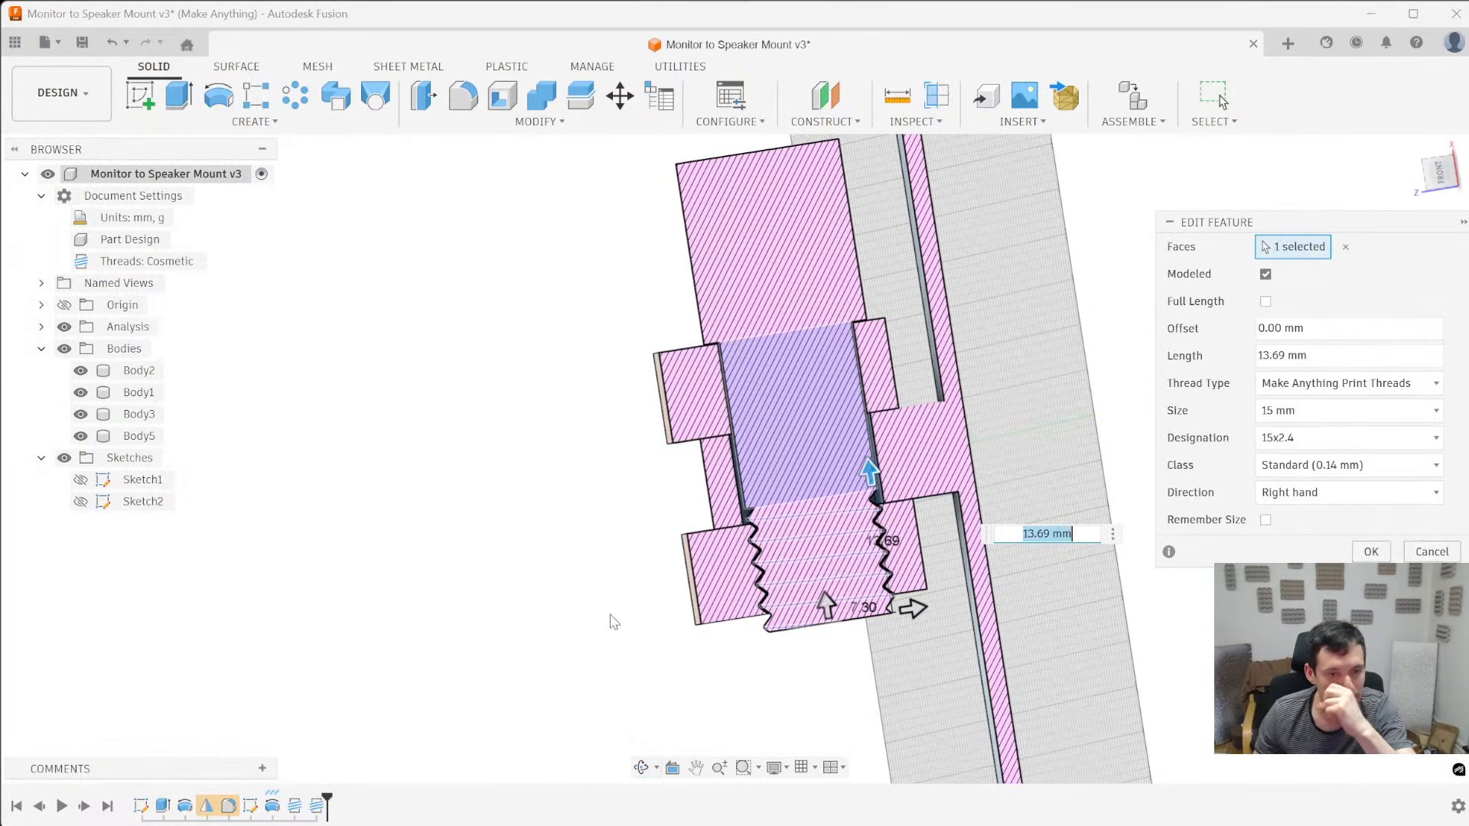
left_click(1373, 551)
- Examine where the shortened thread ends at the pin's tip, and hide the section analysis
scroll(1154, 600, "down", 5)
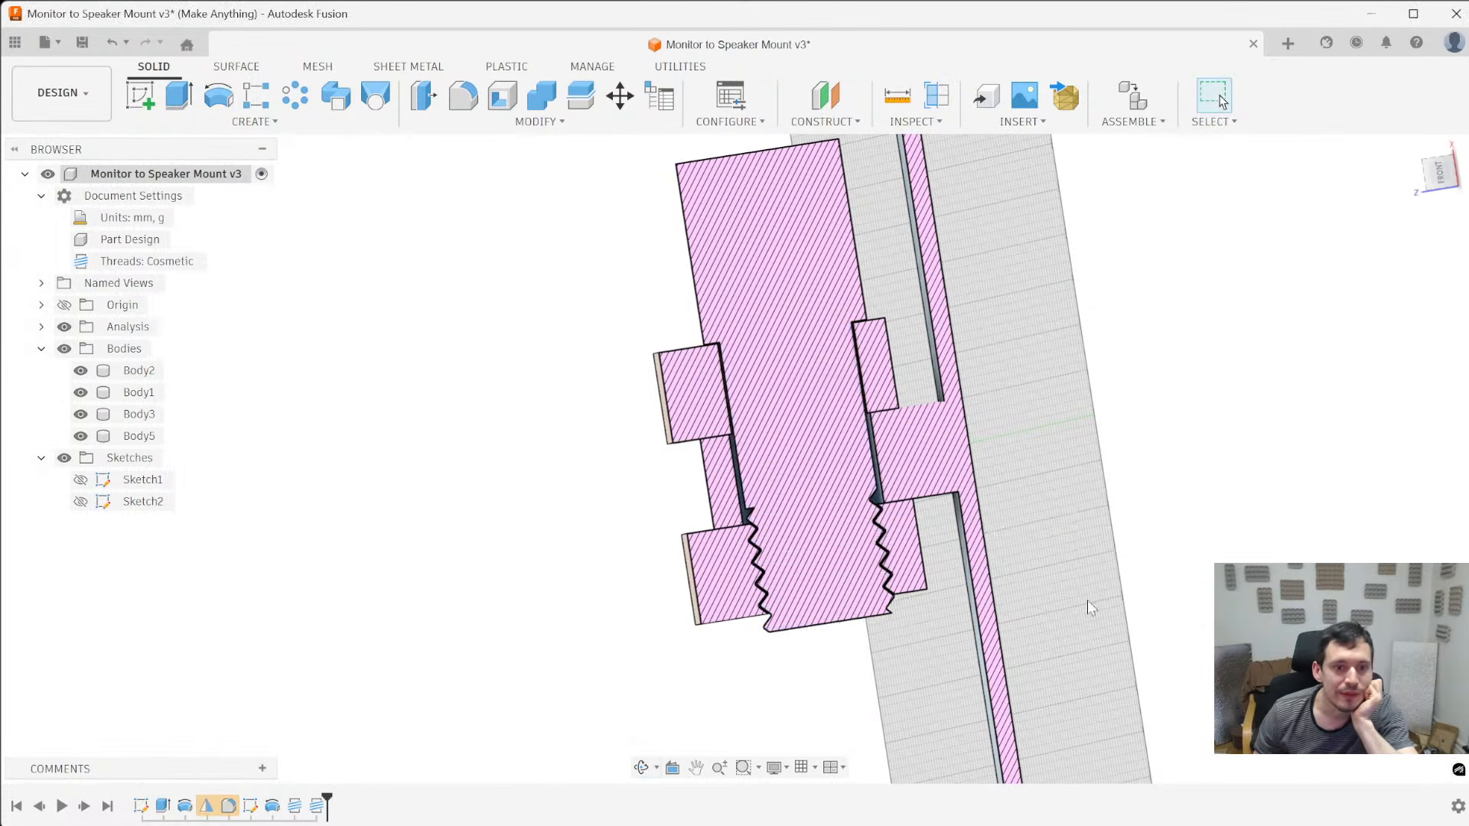
scroll(935, 522, "up", 4)
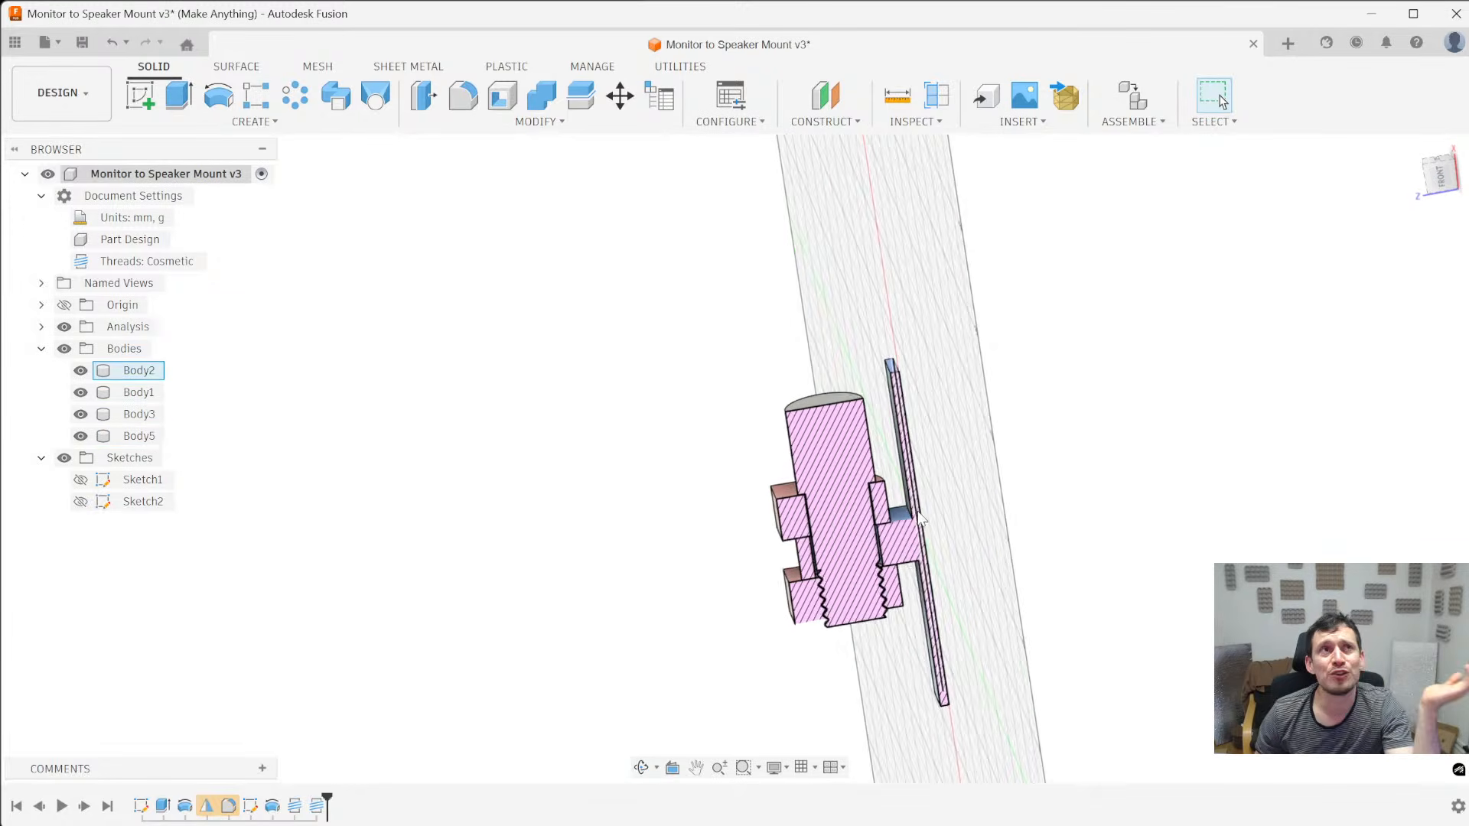
middle_click_drag(846, 624, 844, 449, "shift")
scroll(841, 672, "up", 5)
middle_click_drag(841, 674, 853, 738, "shift")
scroll(800, 457, "down", 2)
middle_click_drag(801, 457, 754, 498, "shift")
middle_click_drag(853, 673, 864, 616, "shift")
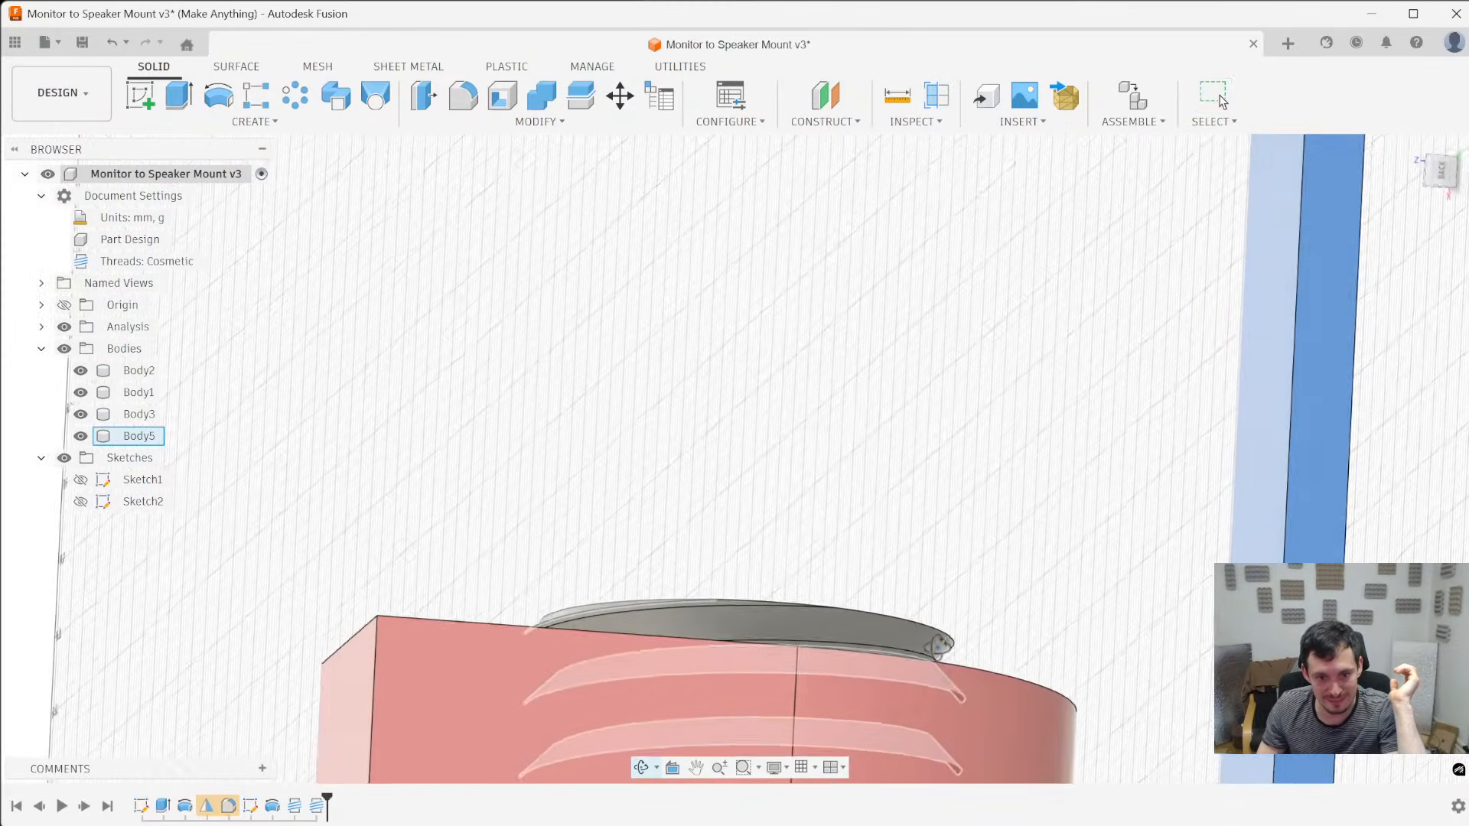
scroll(954, 655, "up", 5)
middle_click_drag(983, 640, 964, 663, "shift")
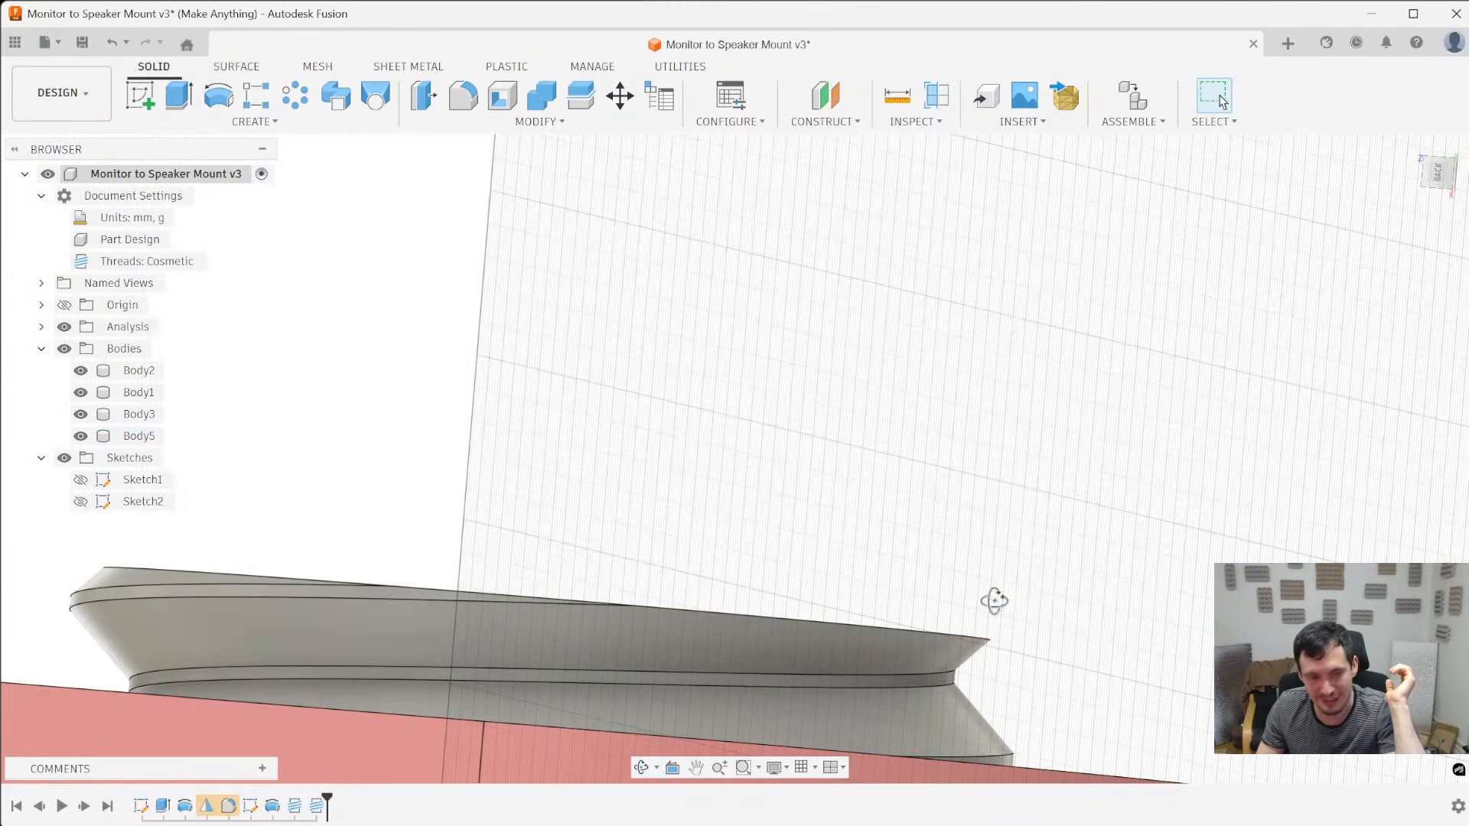
middle_click_drag(1003, 594, 983, 673, "shift")
scroll(919, 643, "down", 4)
middle_click_drag(65, 326, 404, 484, "shift")
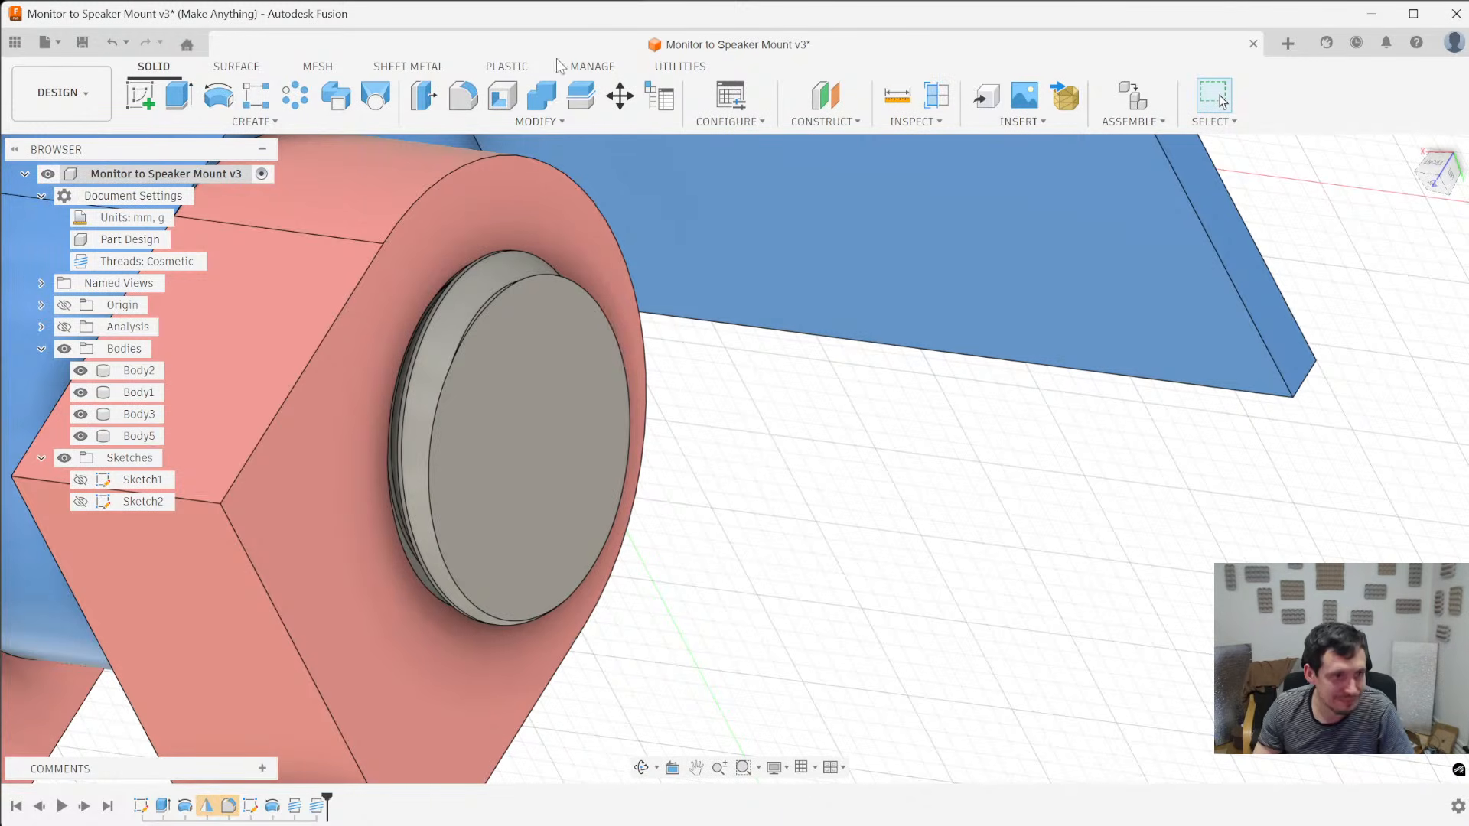
key("/")
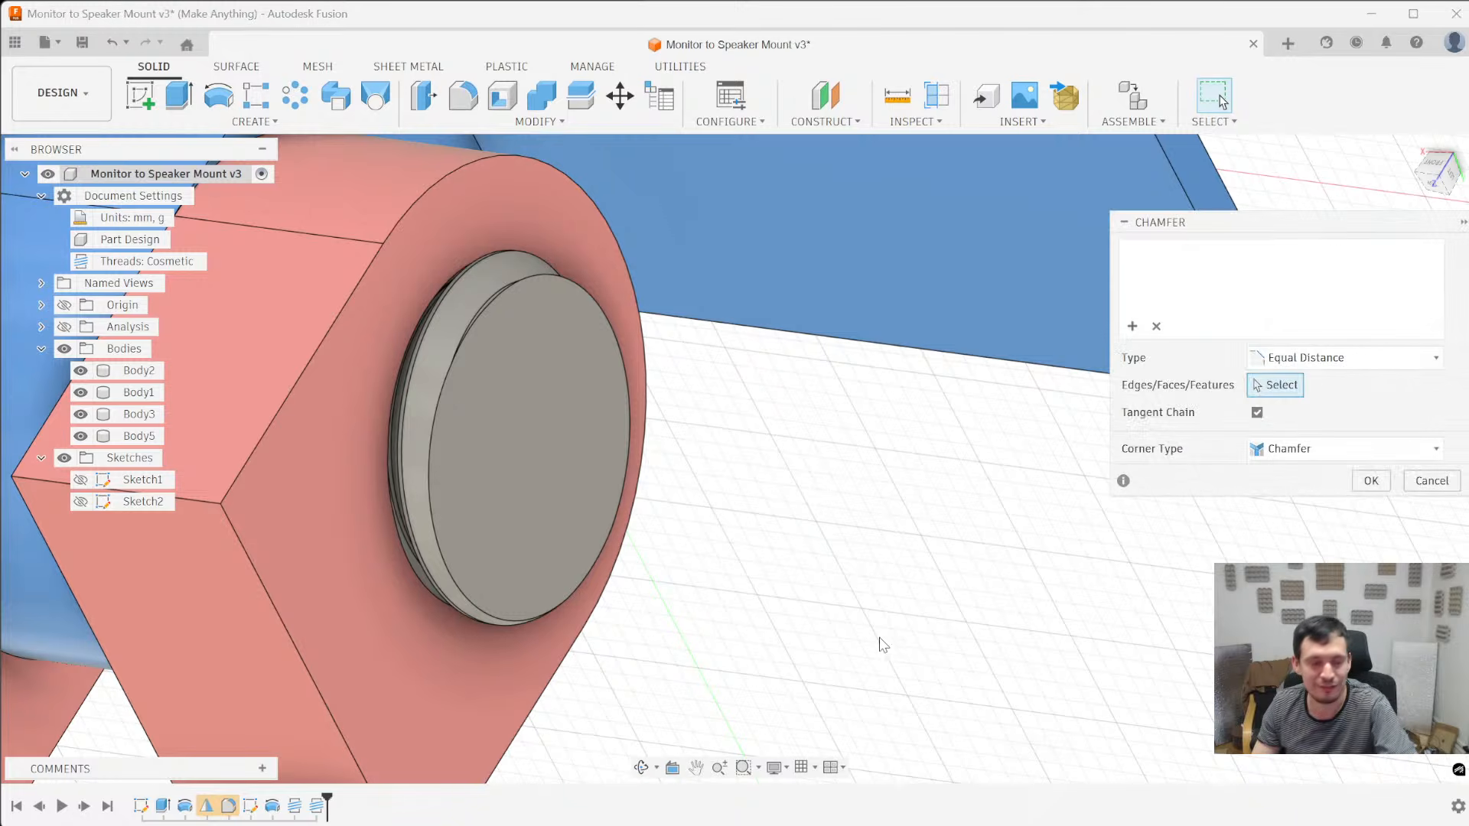
left_click(439, 412)
left_click_drag(443, 411, 445, 412)
middle_click_drag(443, 411, 380, 289, "shift")
key("Escape")
- Rename the blue plate body between the two hinge arms as TPU connection
middle_click_drag(589, 360, 594, 426, "shift")
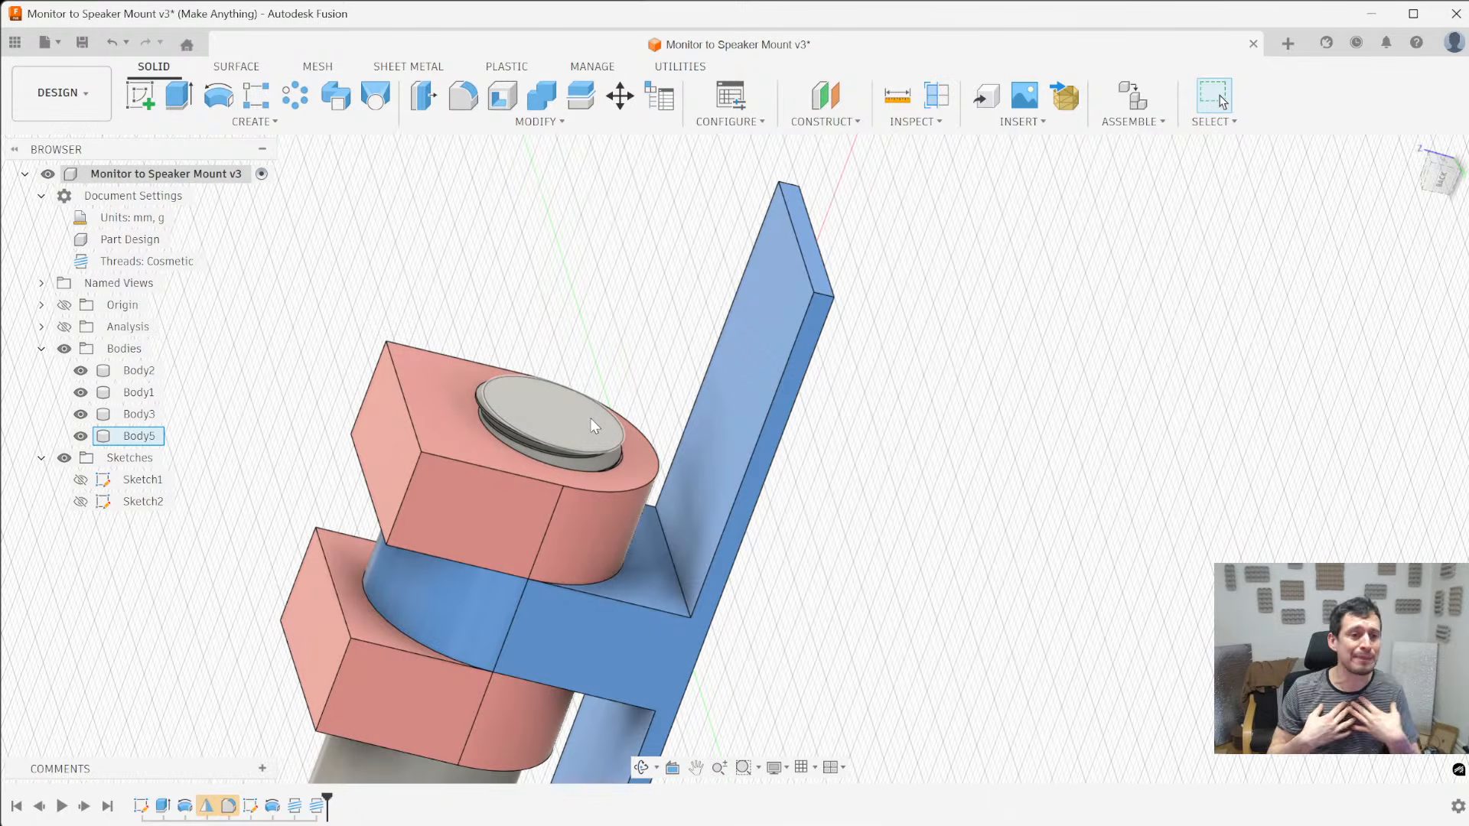
middle_click_drag(723, 304, 613, 426, "shift")
scroll(613, 426, "down", 3)
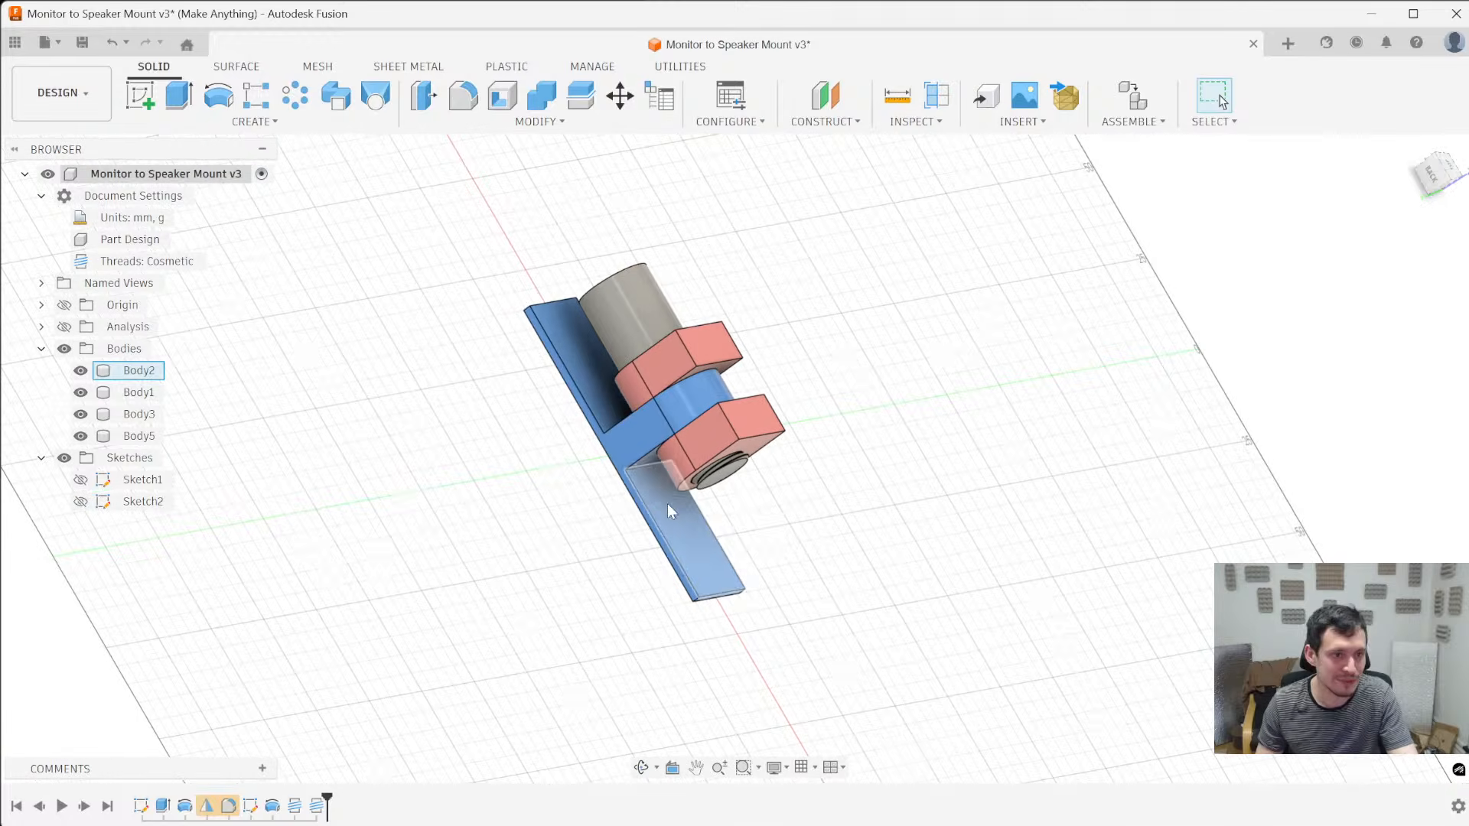
left_click(650, 528)
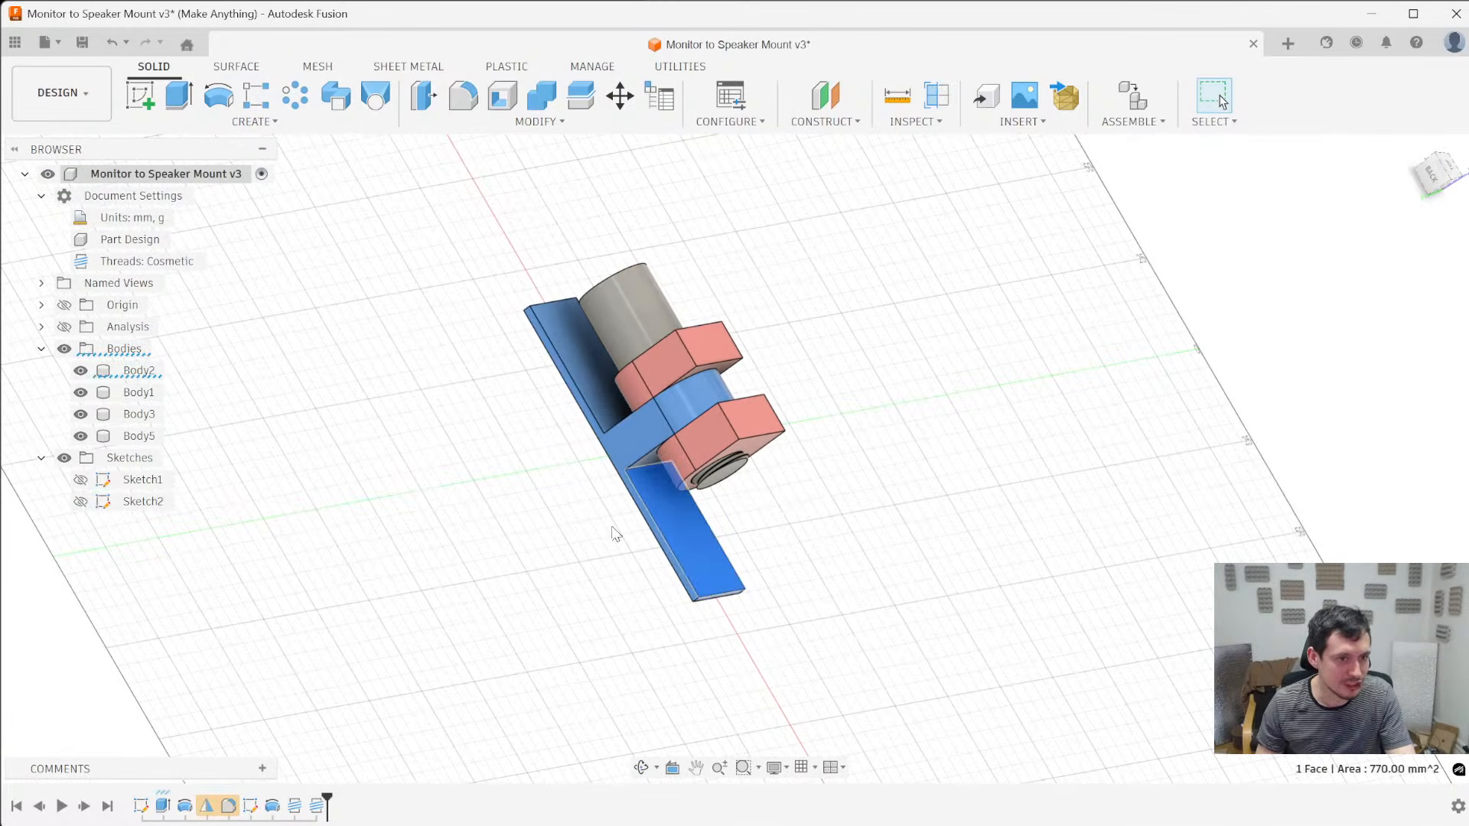
left_click(138, 371)
left_click(140, 372)
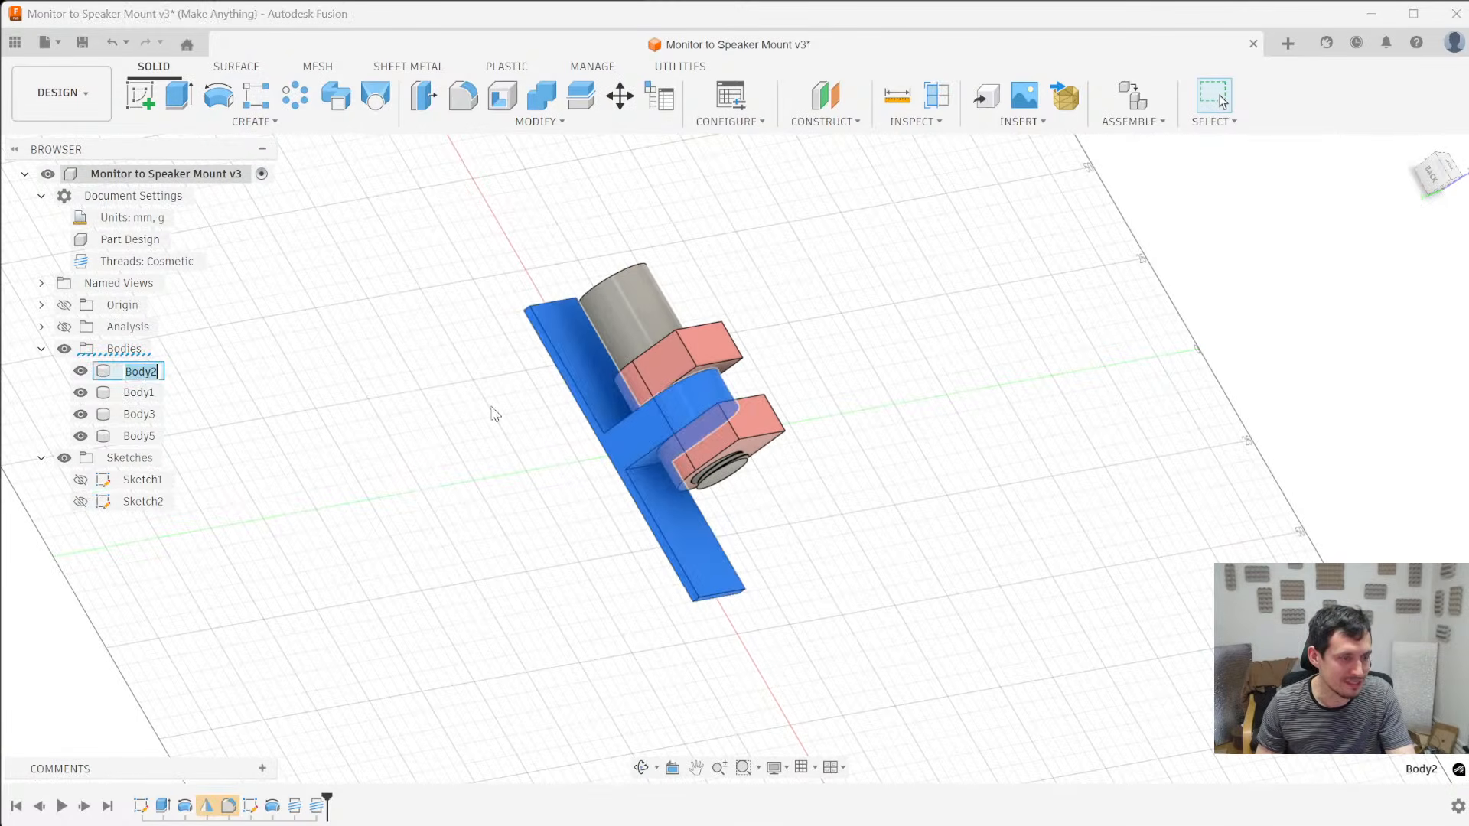
type("TPU")
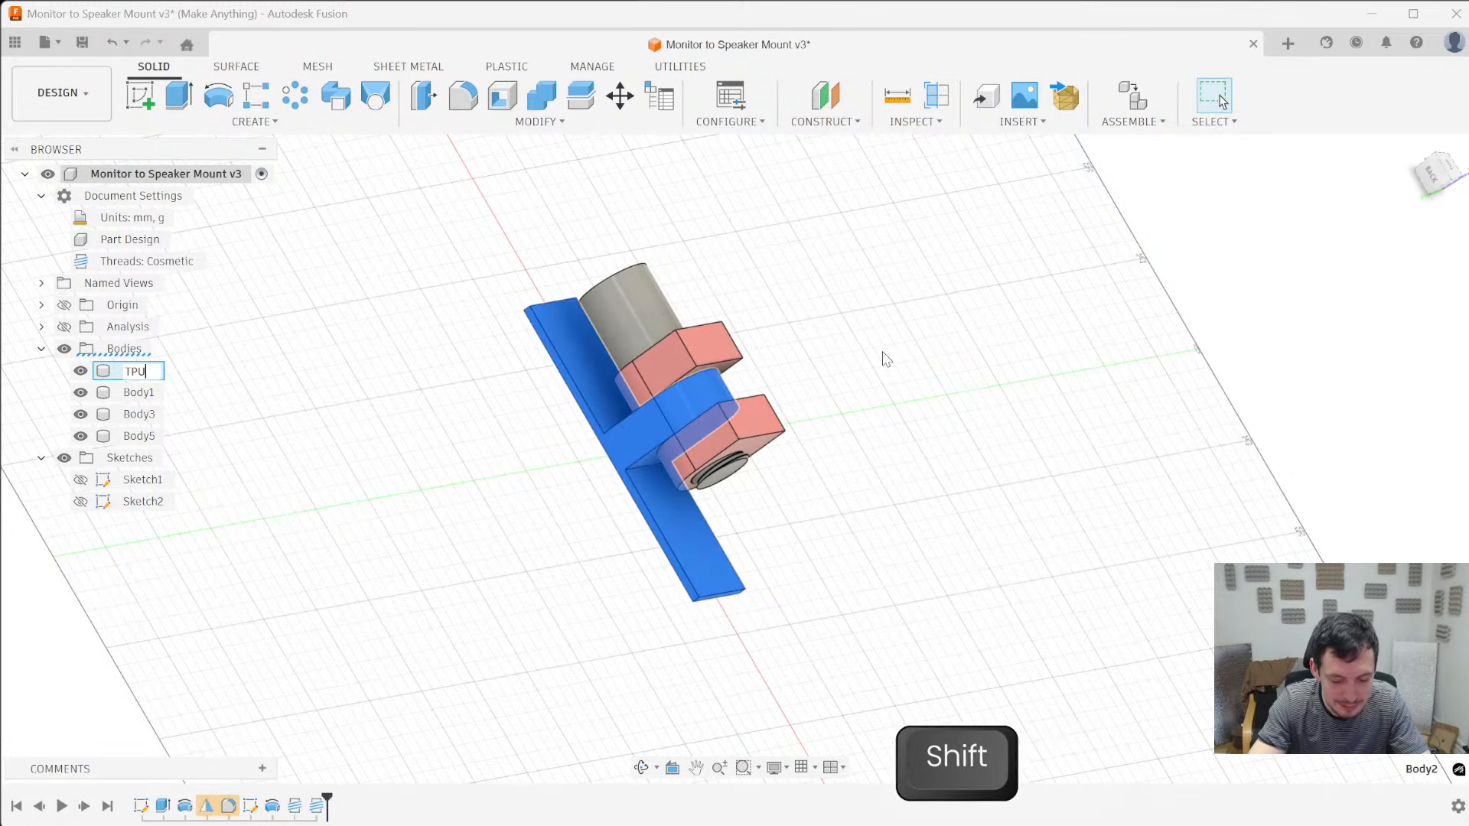
type(" connection")
key("Return")
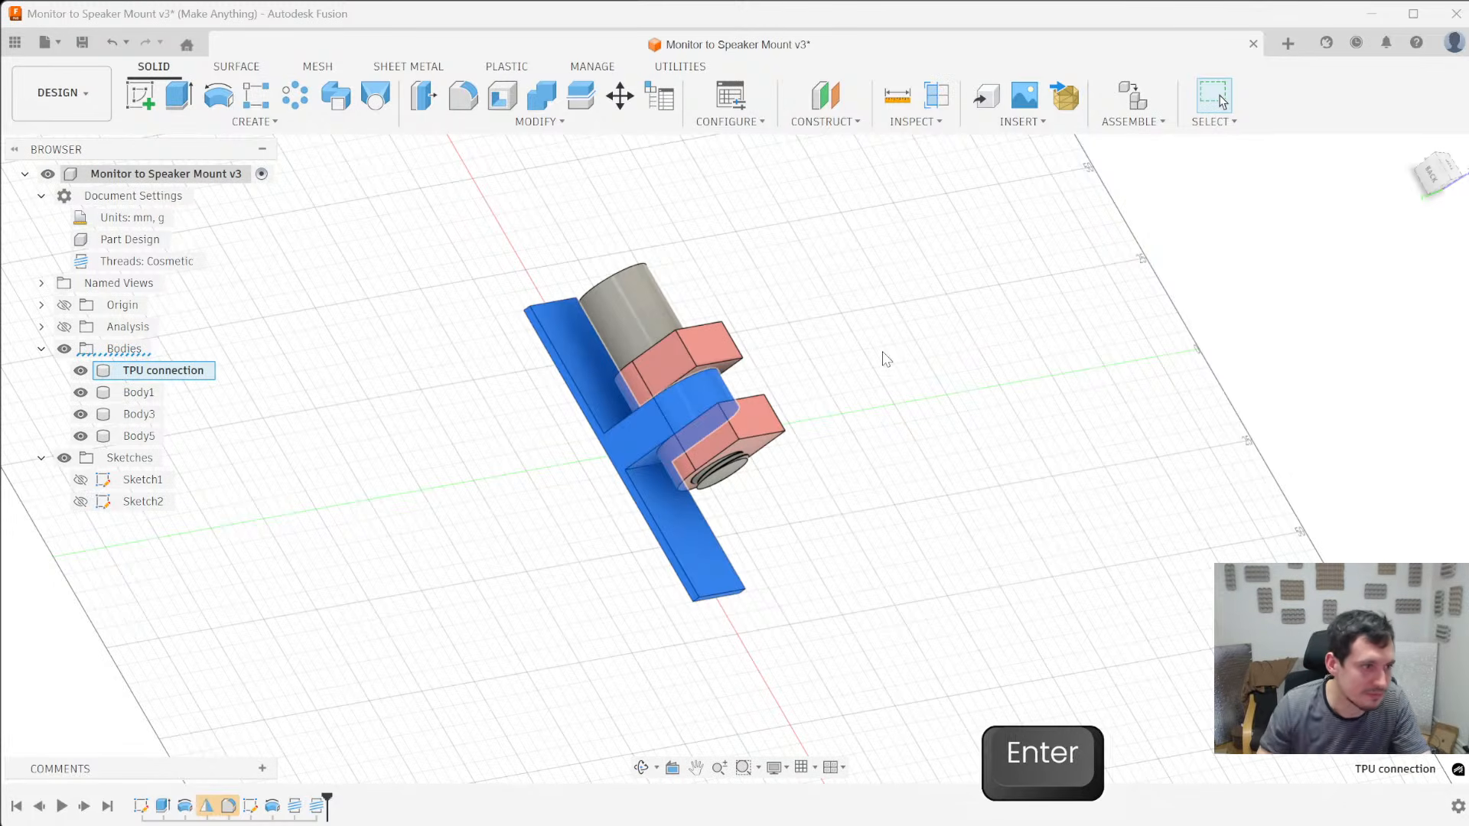
- Rename the hinge arm body around the threaded pin end as midHinge Bottom
left_click(142, 394)
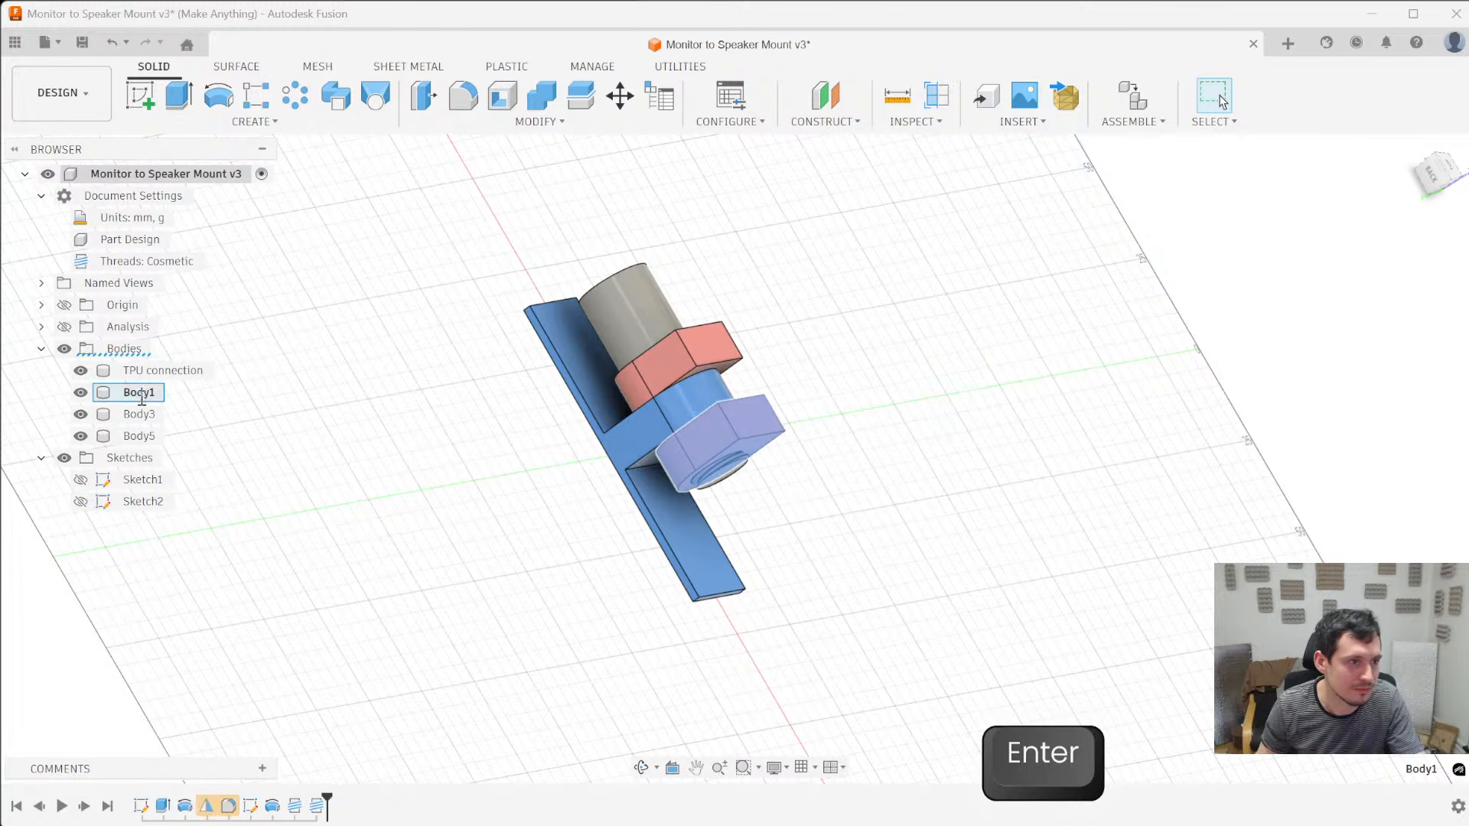
left_click(140, 393)
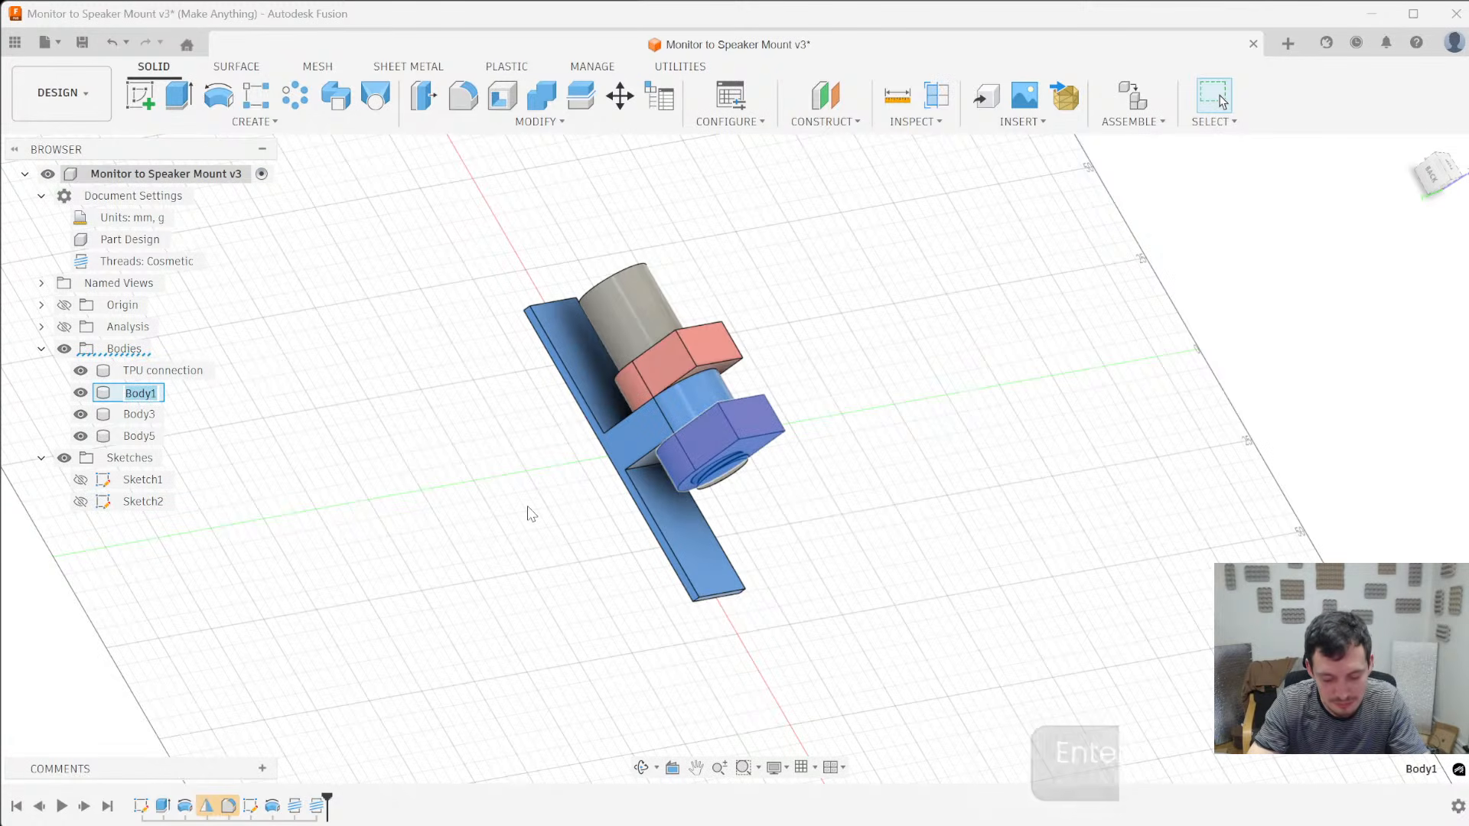
type("mid")
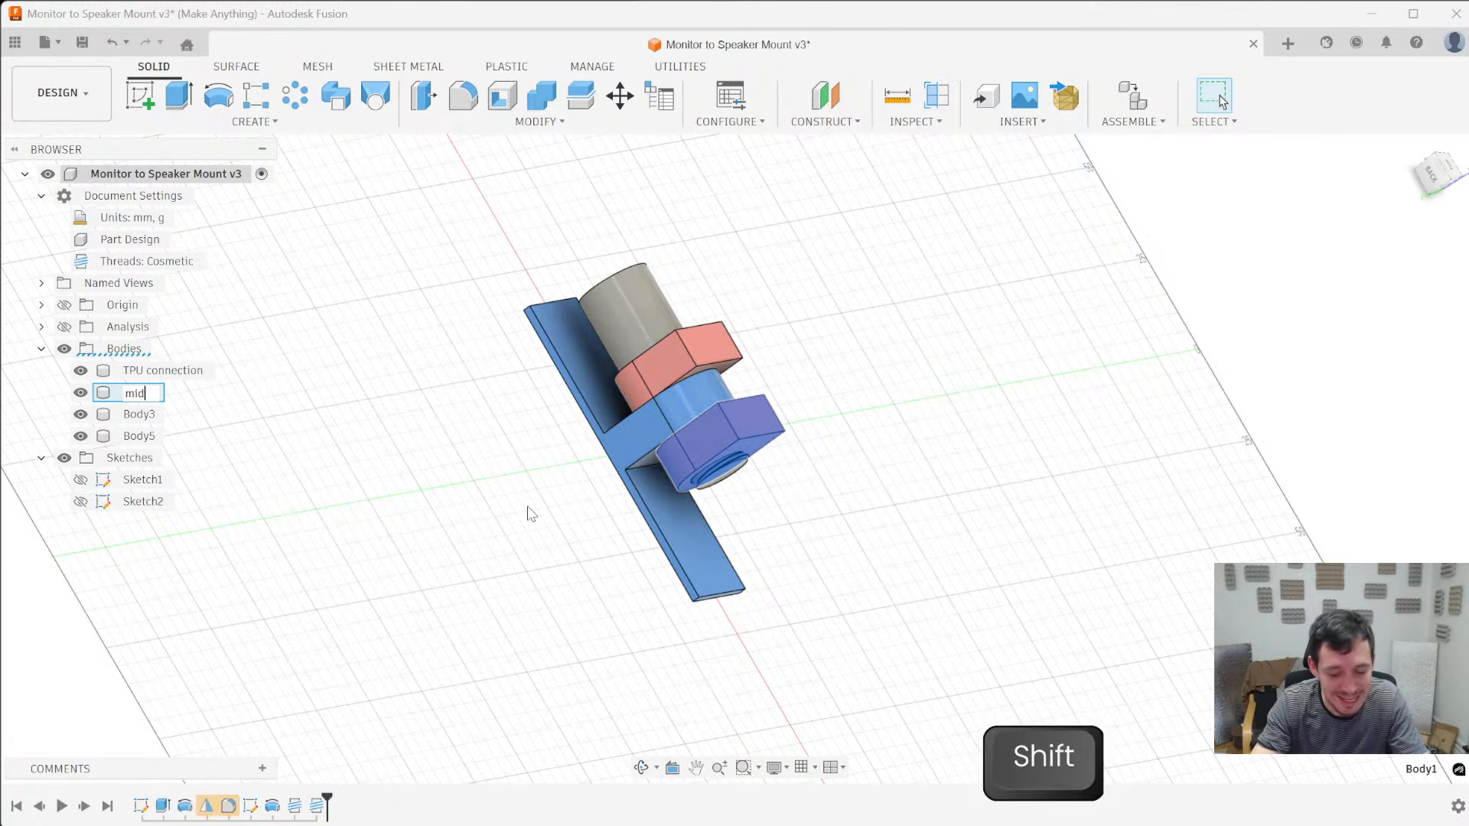
type("Hinge Bottom")
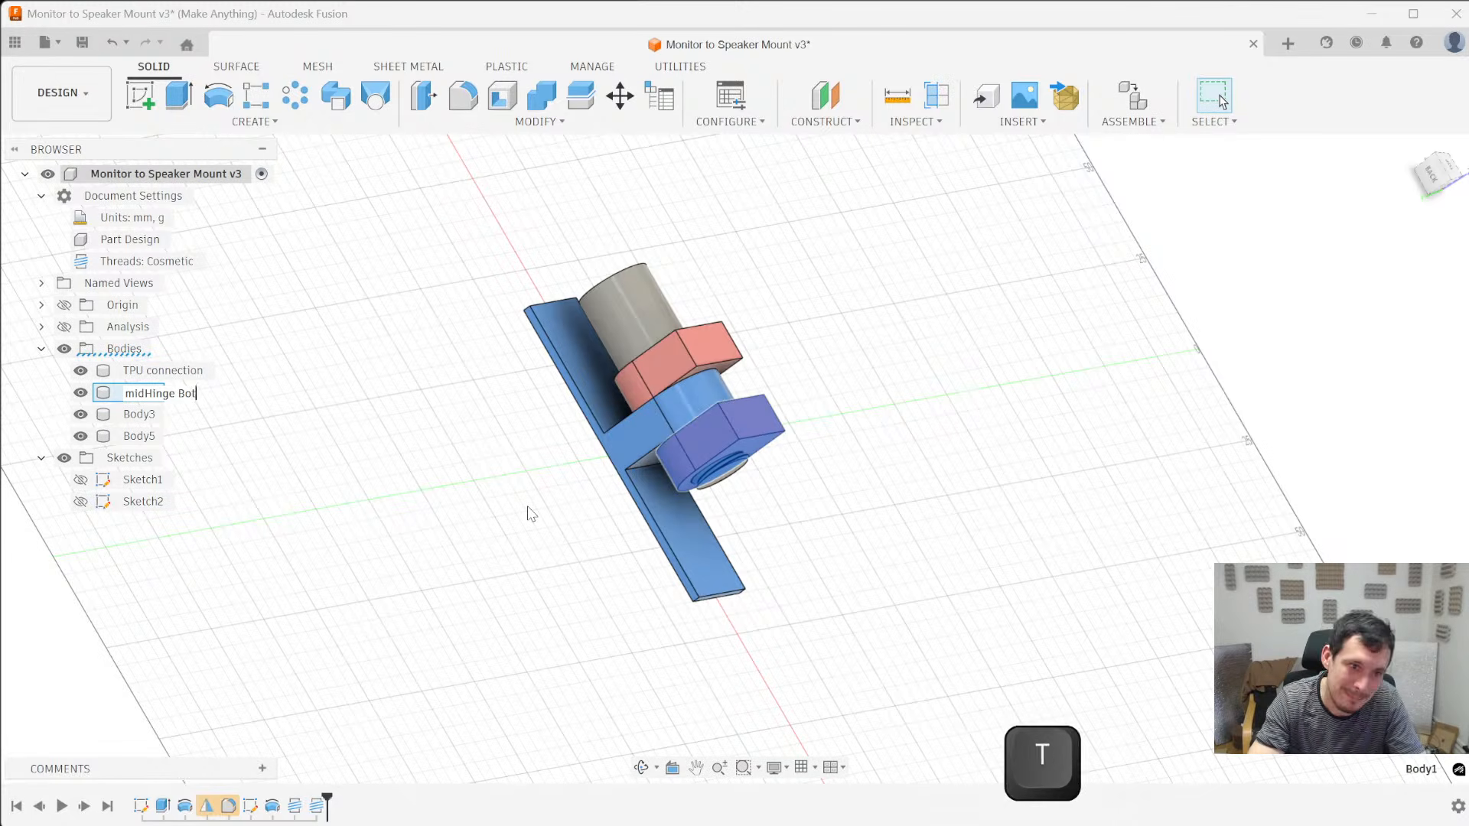
key("Return")
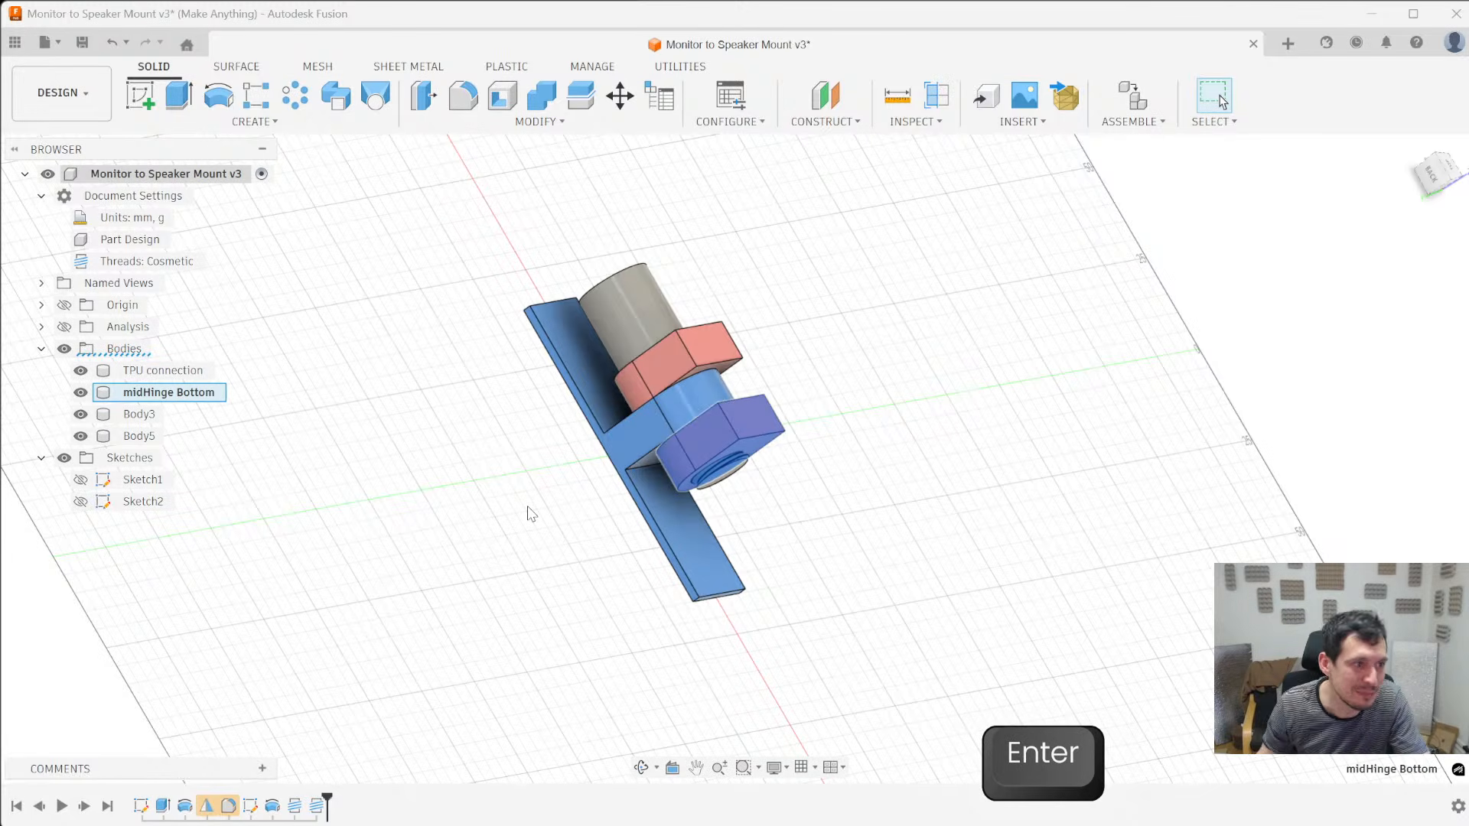
- Rename the other hinge arm body, around the pin's unthreaded part, as midHinge Top
left_click(158, 415)
left_click(150, 414)
type("mi")
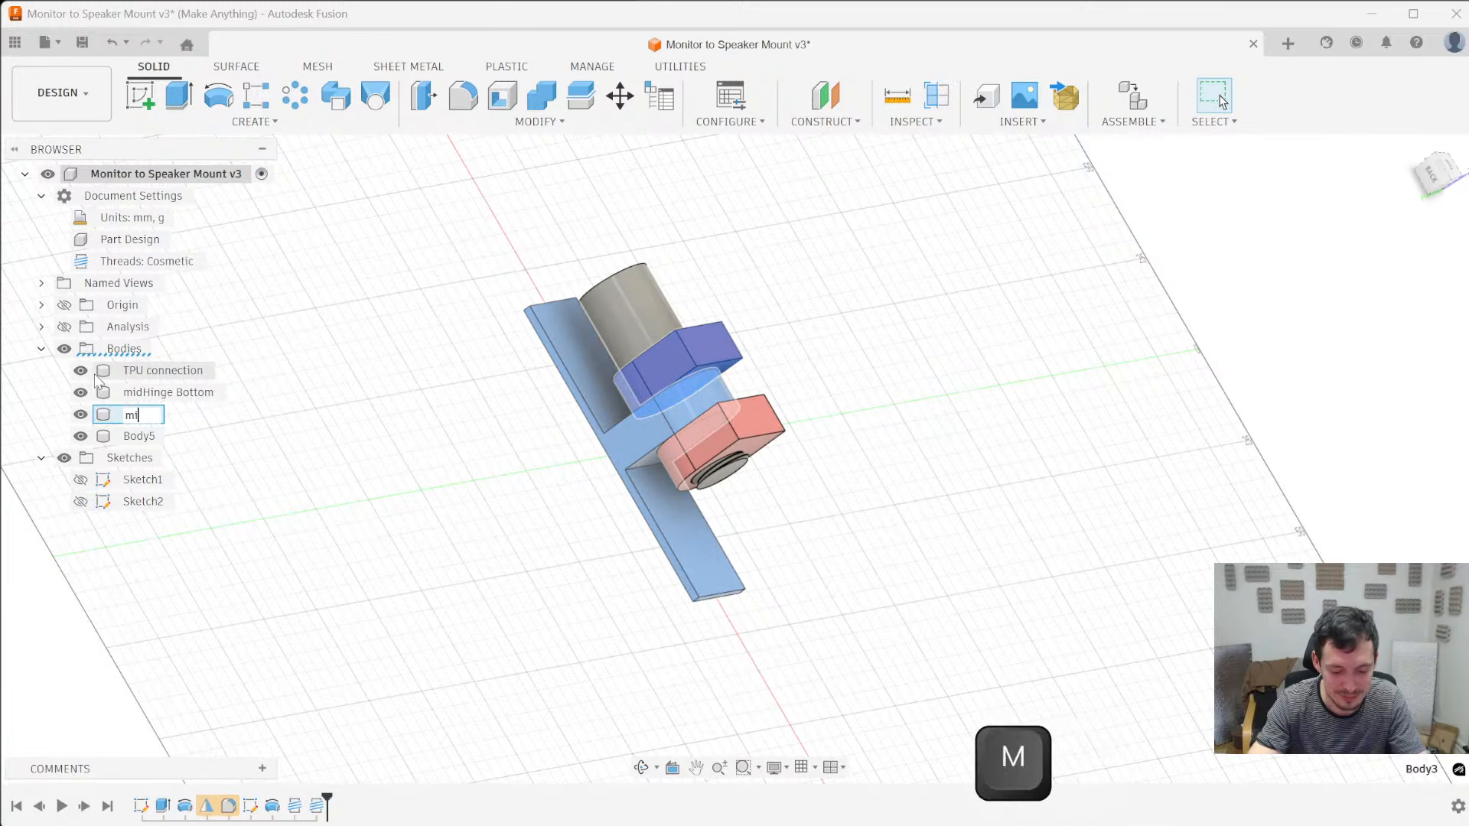
type("fdHinge Top")
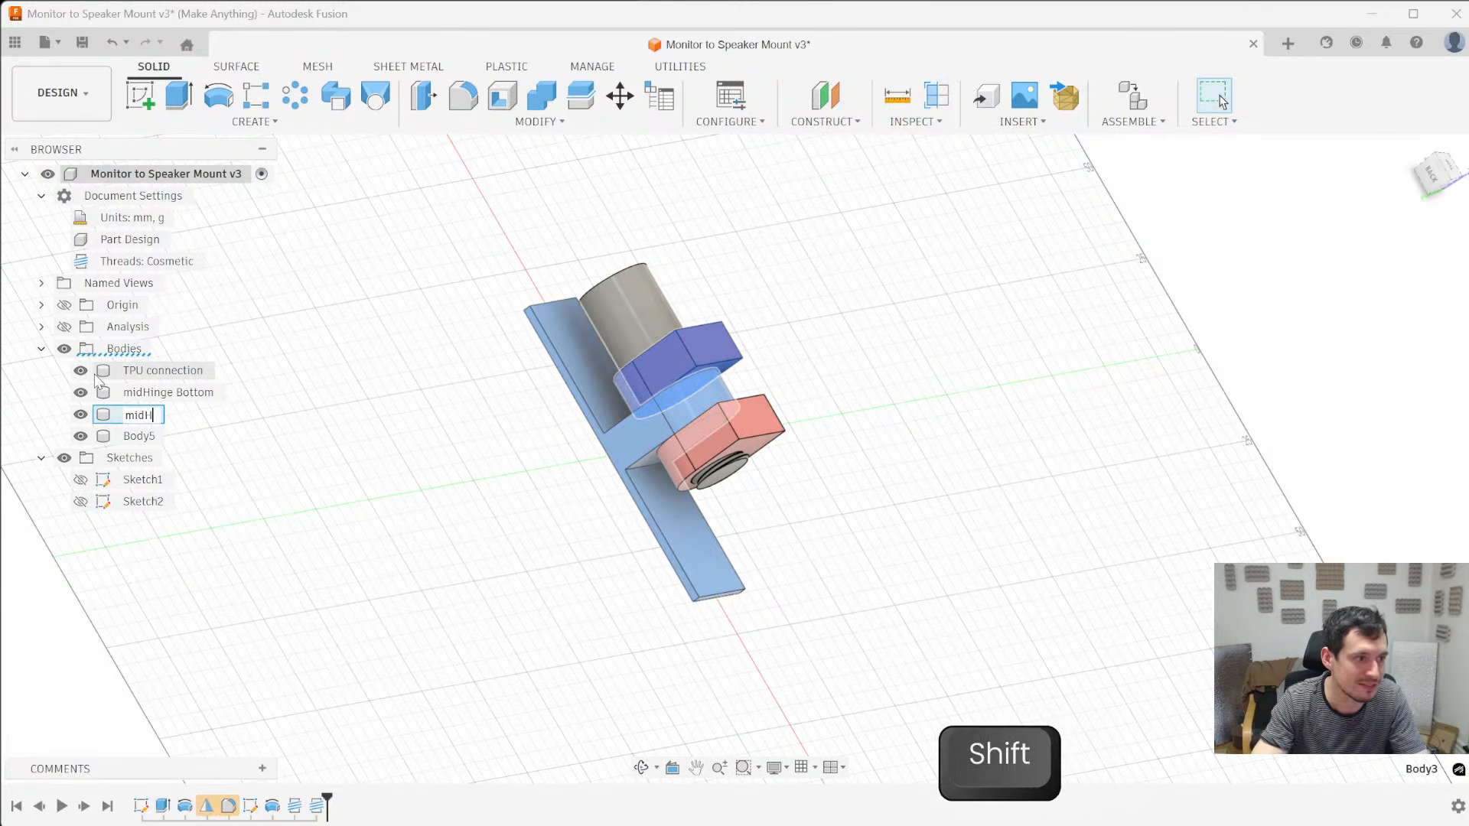
key("Return")
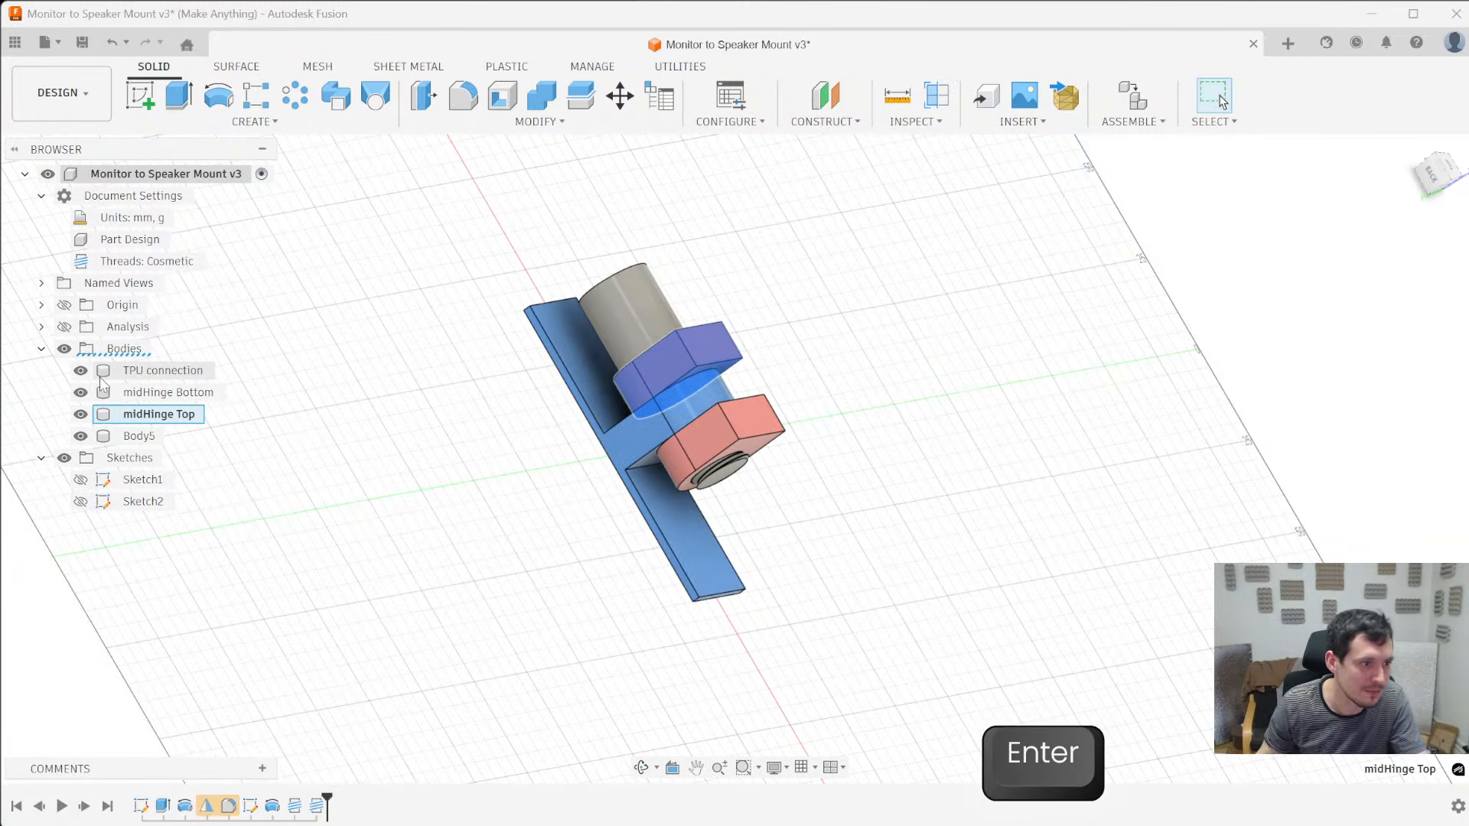
- Rename the threaded pin body as Bolt
left_click(145, 436)
left_click(157, 437)
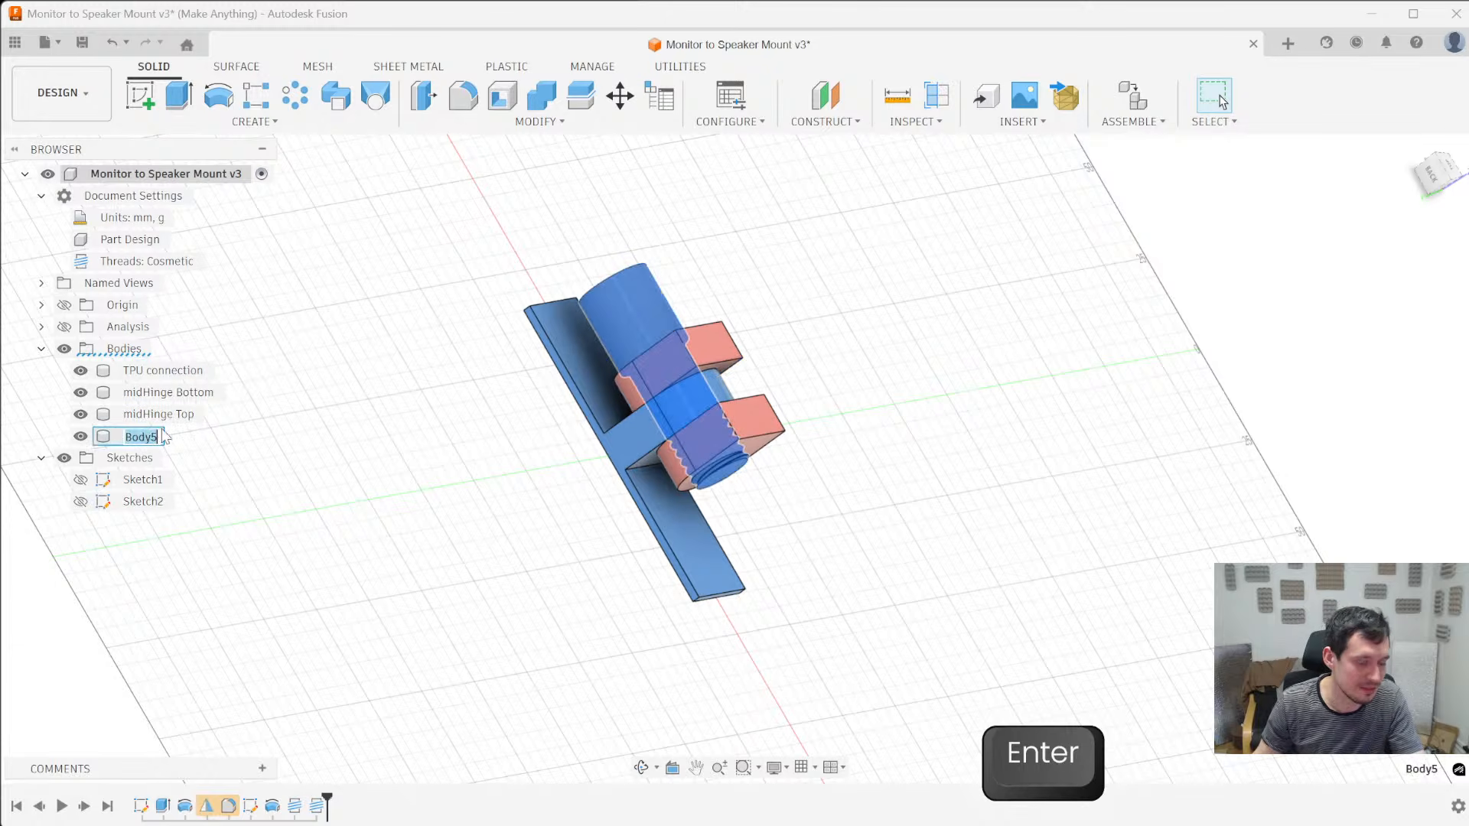
type("Bolt")
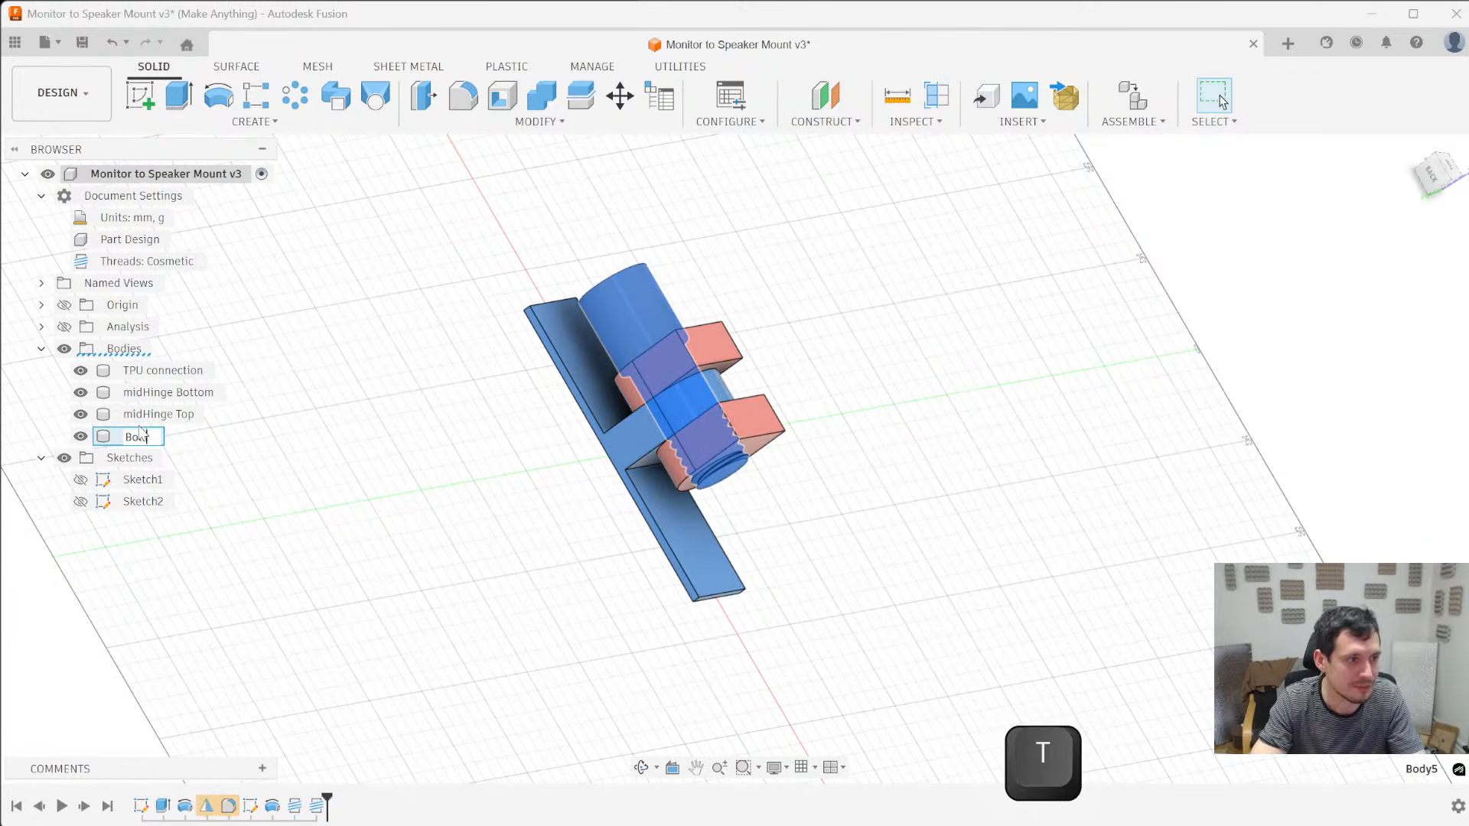
key("Return")
- Hide the TPU connection, midHinge Bottom and midHinge Top bodies, leaving only the Bolt shown
scroll(727, 515, "up", 5)
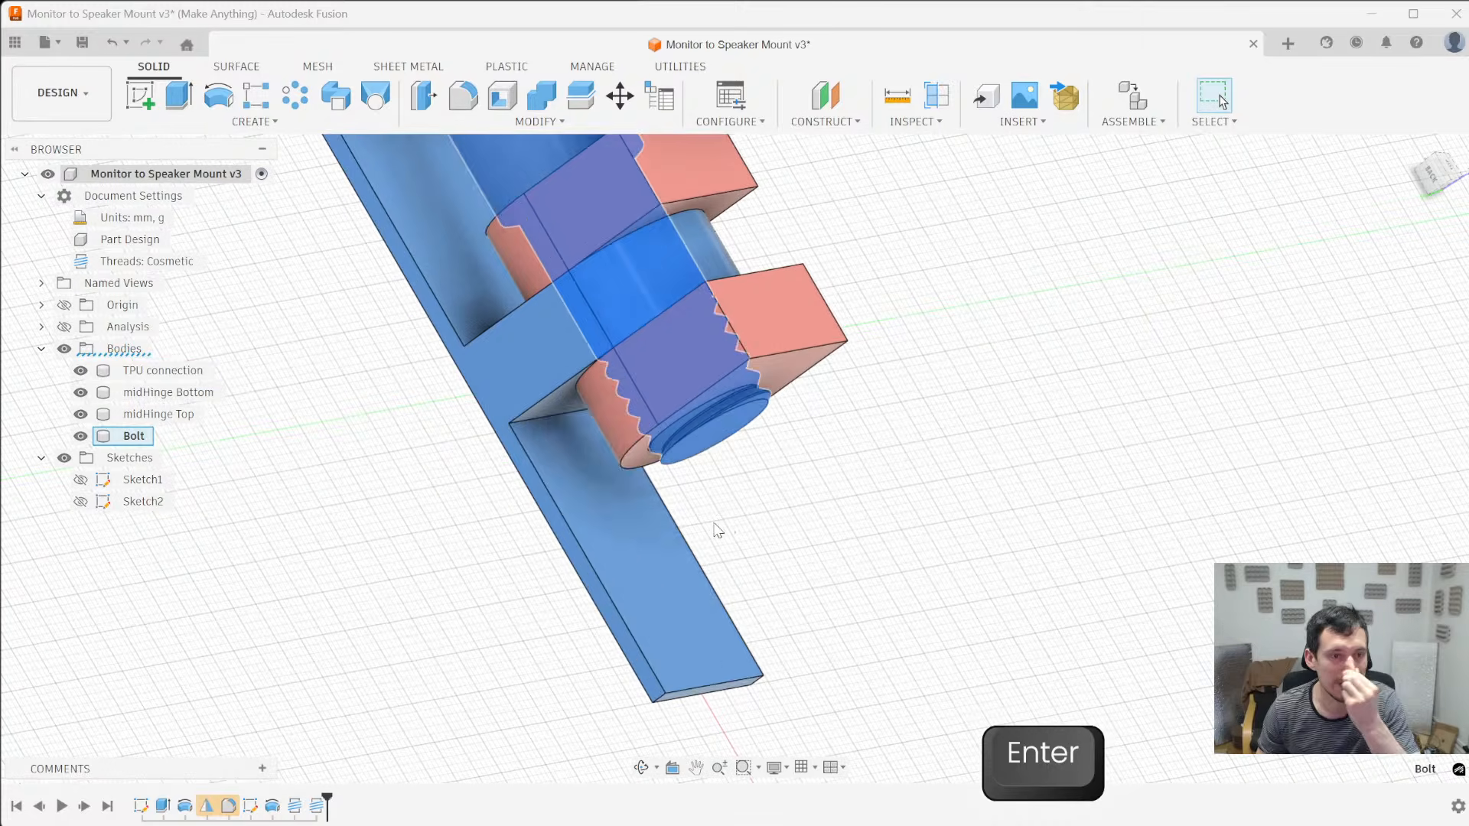
left_click(659, 540)
key("v")
left_click(778, 337)
key("v")
left_click(717, 184)
key("v")
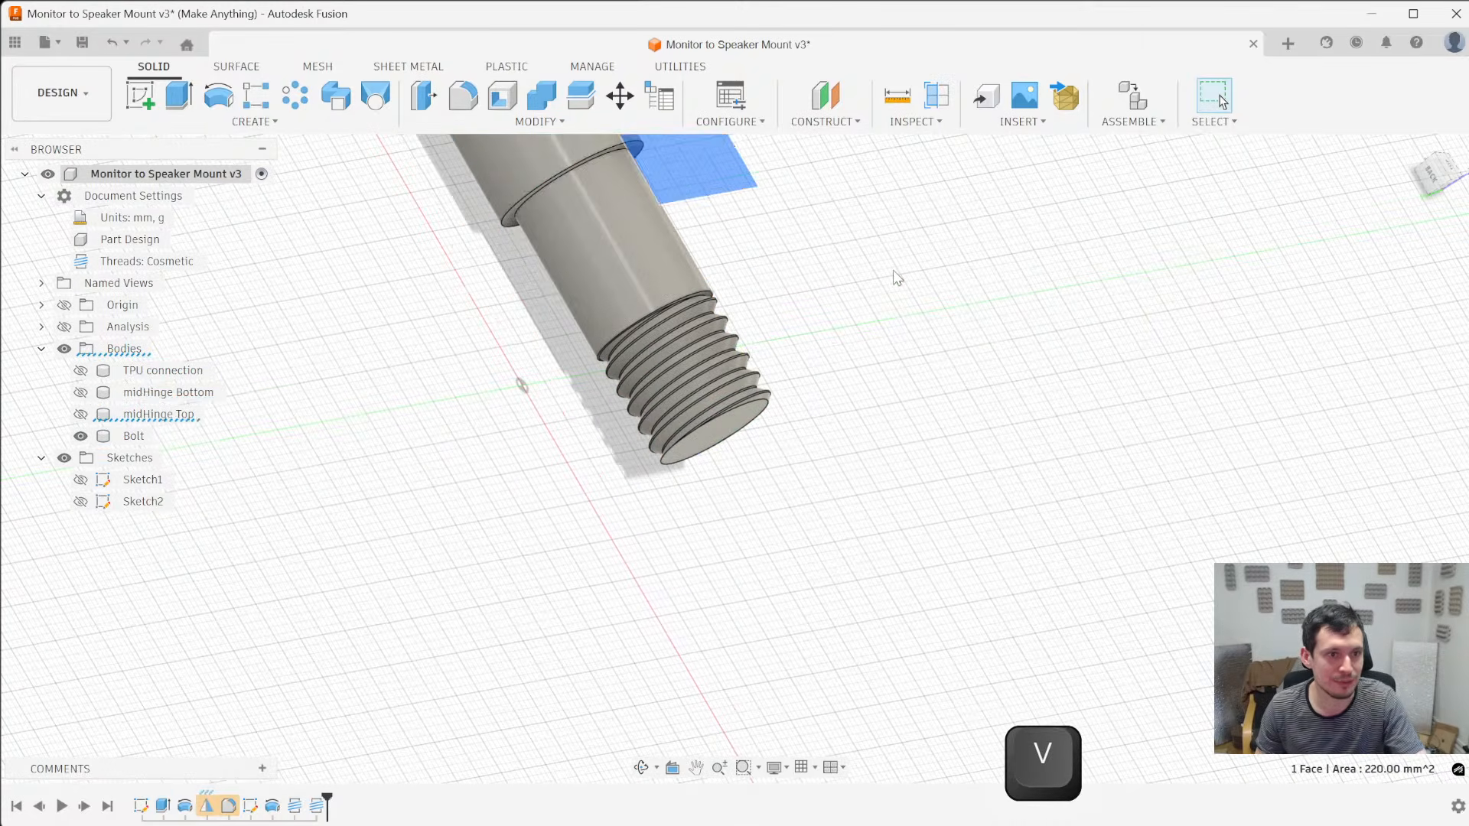
left_click(890, 274)
- Start a new sketch on the flat circular face at the Bolt's threaded end
middle_click_drag(884, 297, 878, 271, "shift")
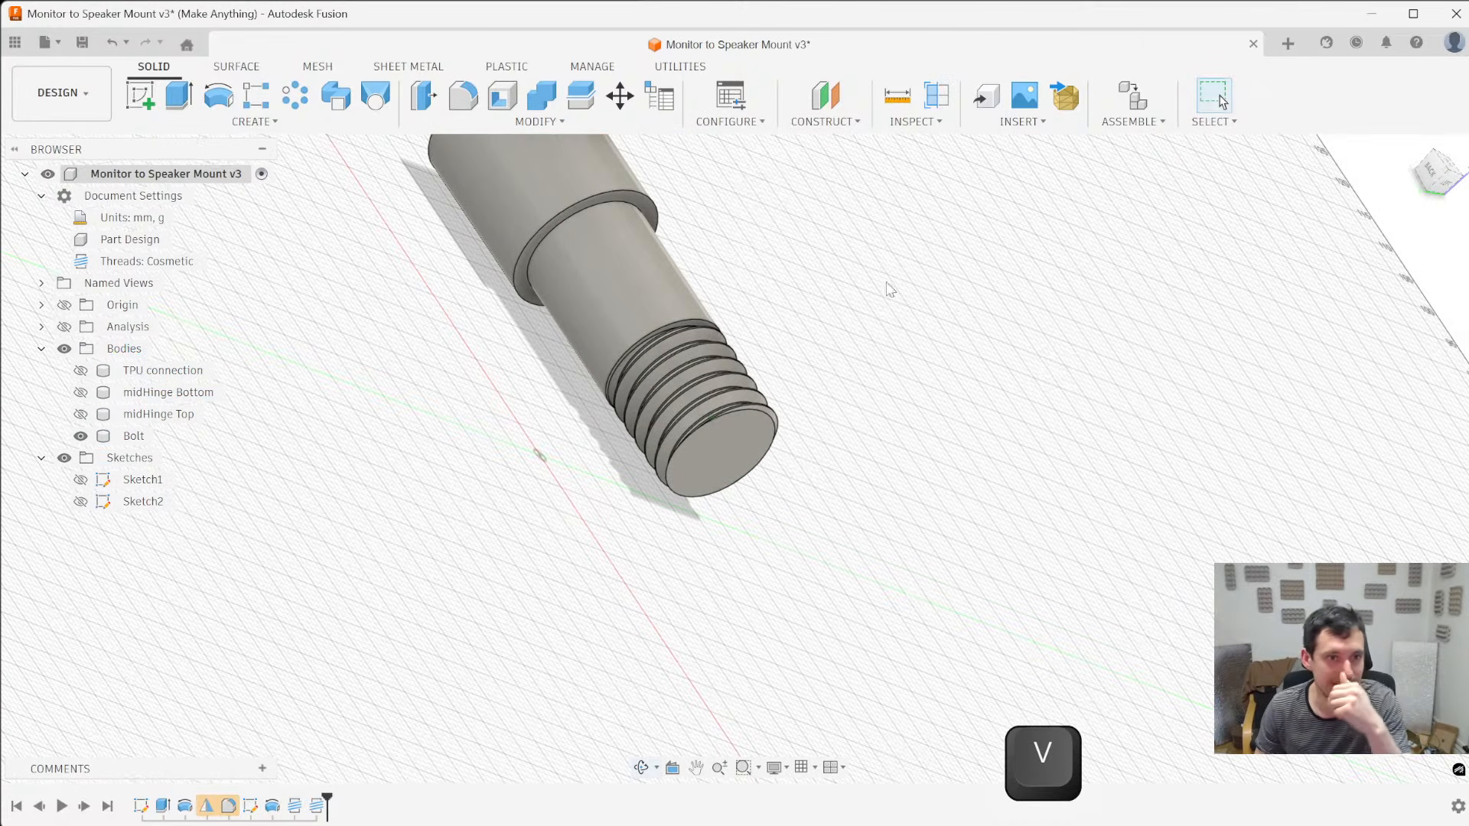
left_click(716, 454)
scroll(811, 348, "down", 3)
scroll(858, 433, "up", 2)
scroll(858, 432, "up", 3)
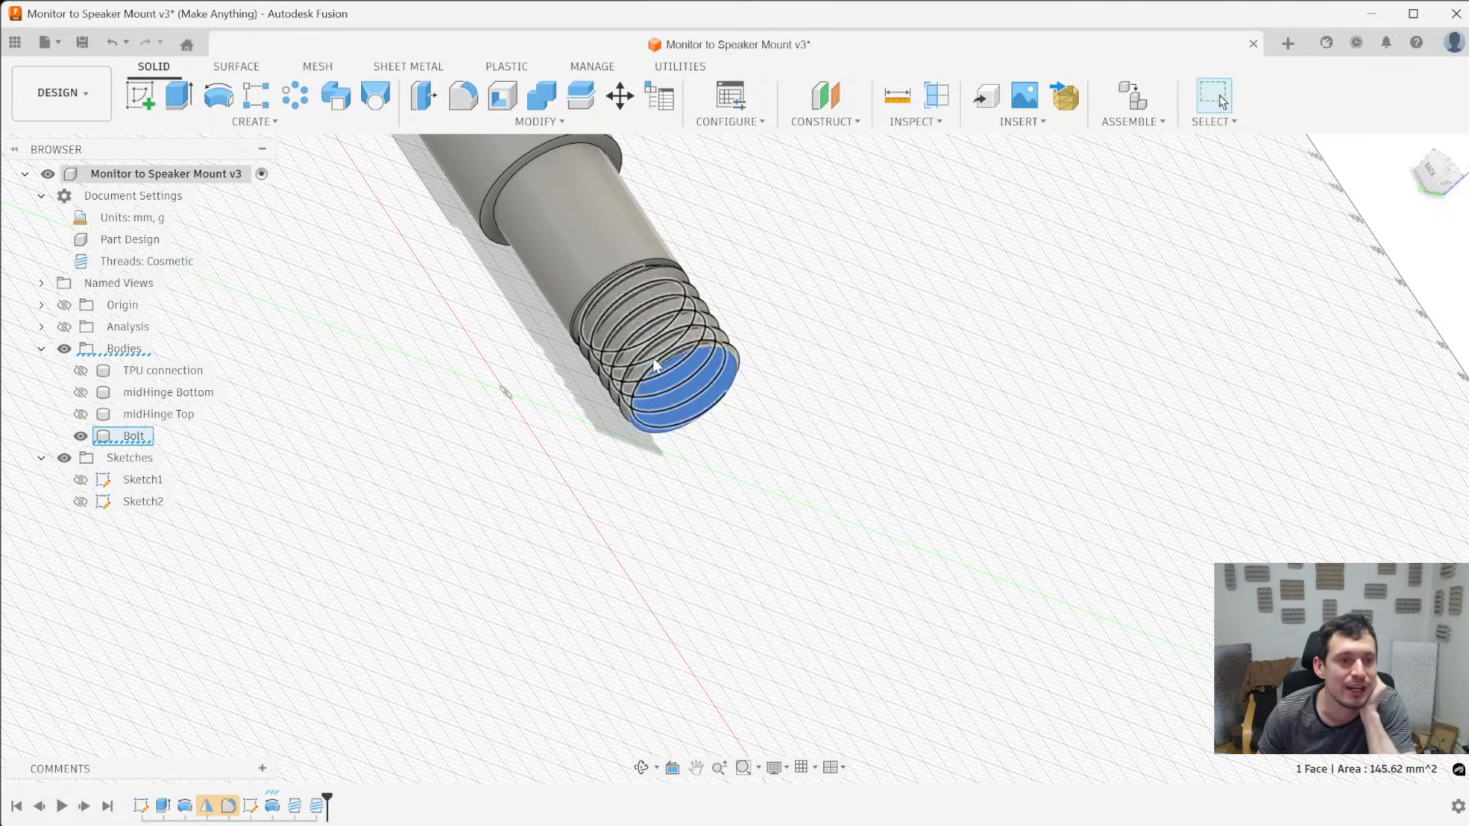
left_click(138, 97)
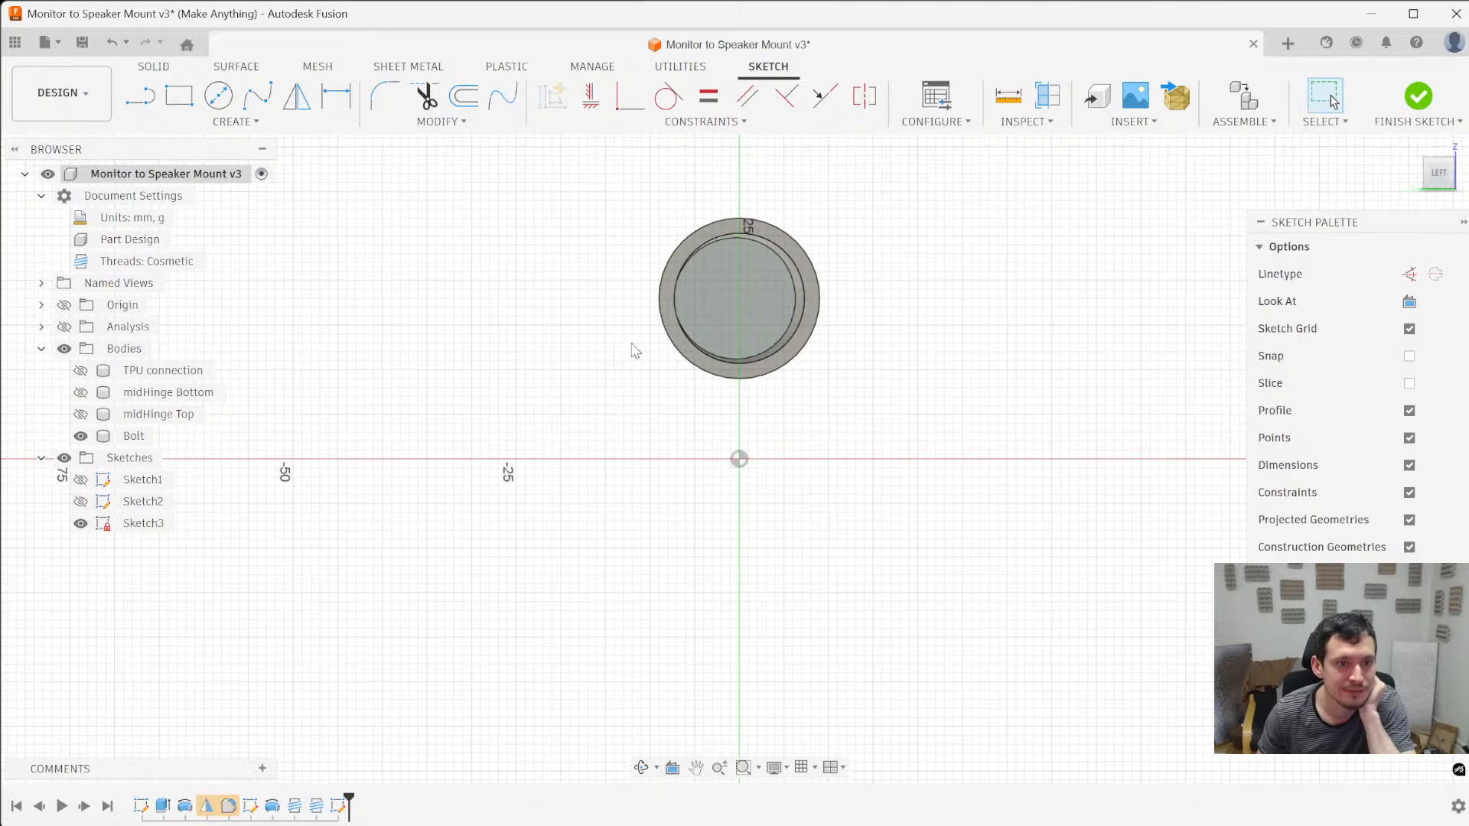
scroll(719, 286, "up", 3)
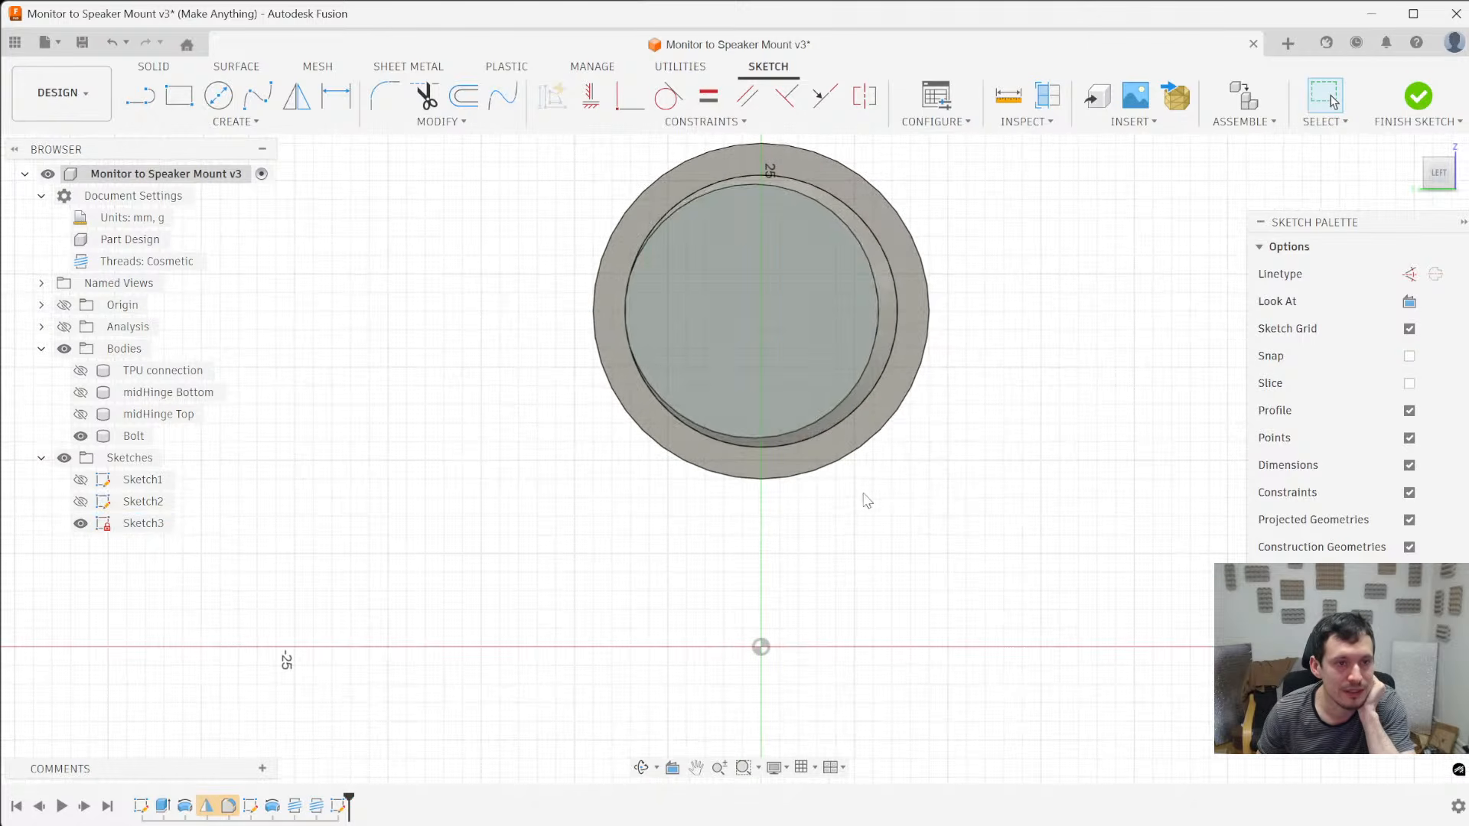
- Project the outer circular edge of the Bolt's widest section into the sketch on the threaded end
scroll(858, 496, "down", 2)
middle_click_drag(819, 231, 771, 190, "shift")
key("p")
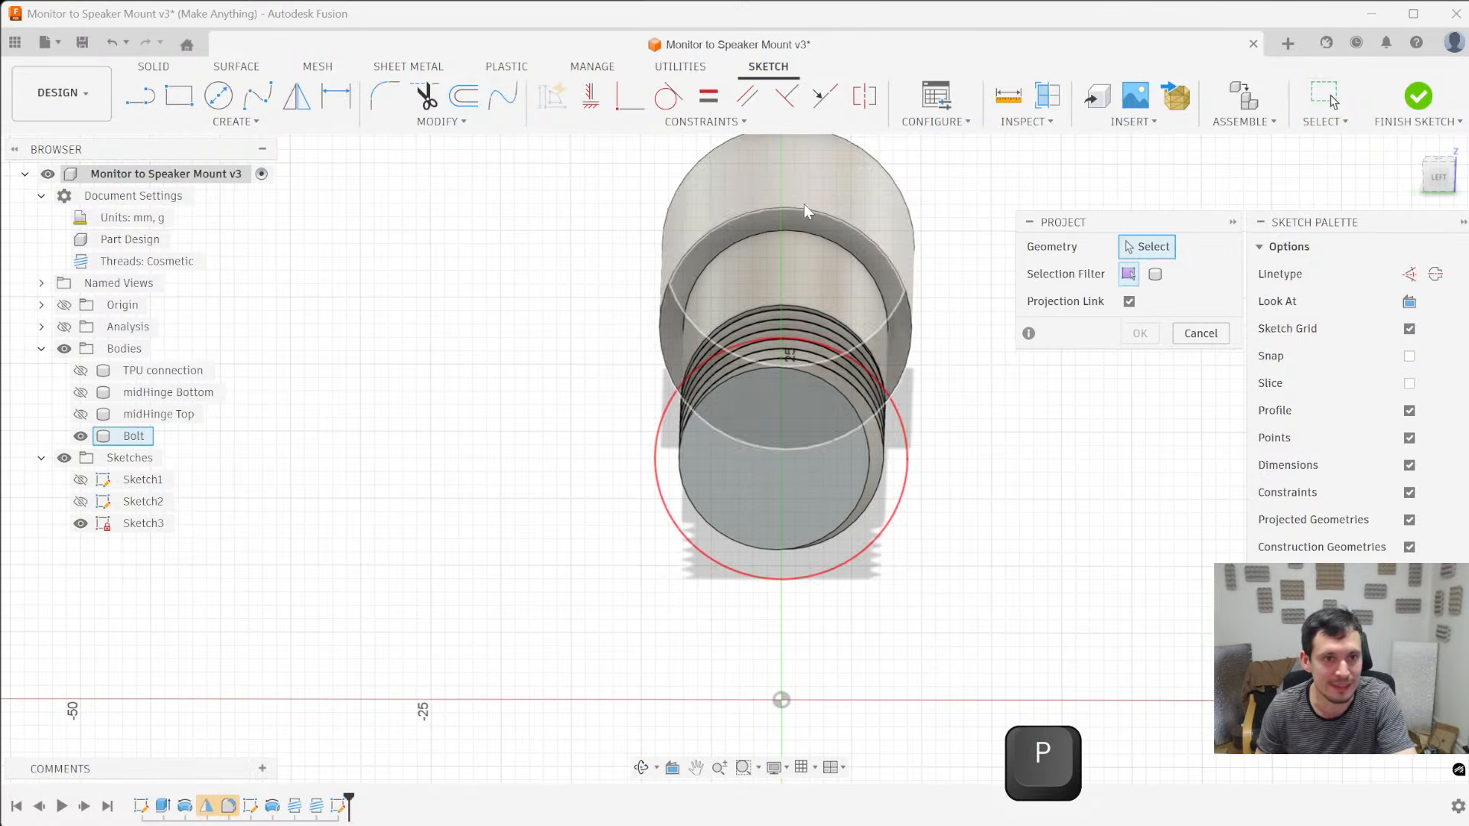
left_click(817, 212)
key("Return")
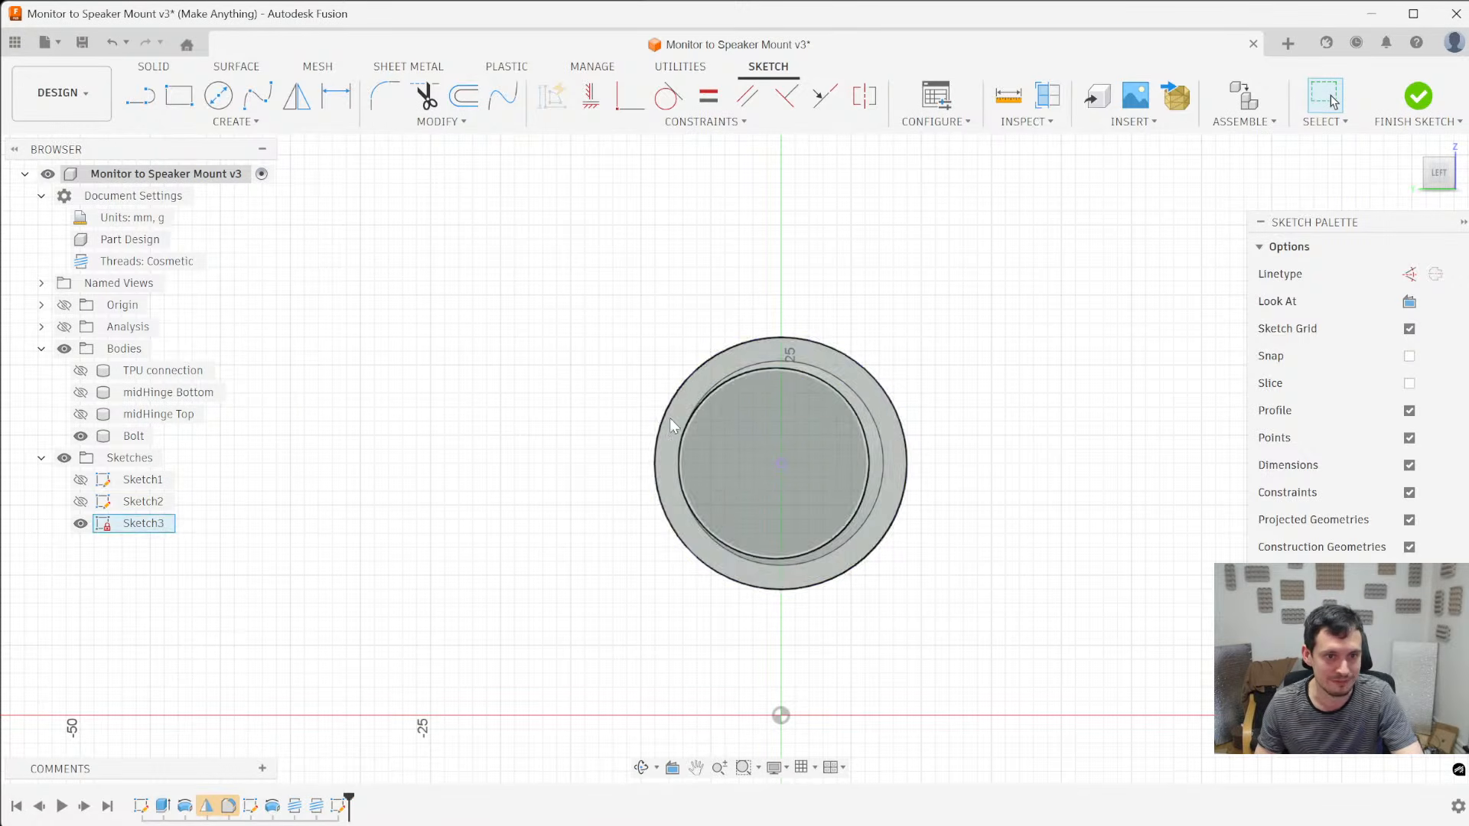
- Draw a circle about 11.8 mm in diameter, centred on the Bolt's axis just inside the end face, using normal linetype
key("x")
key("c")
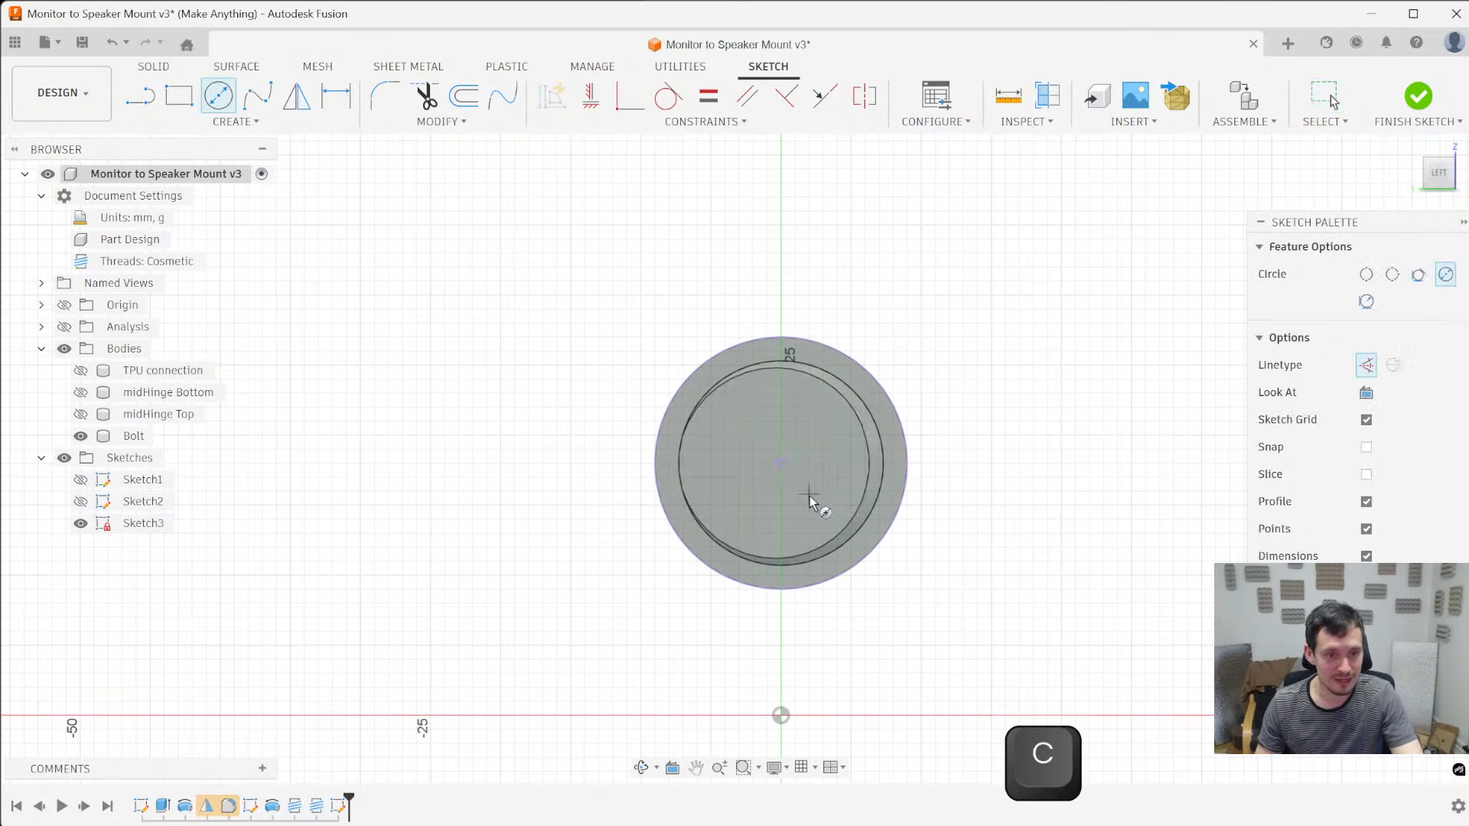
left_click(781, 463)
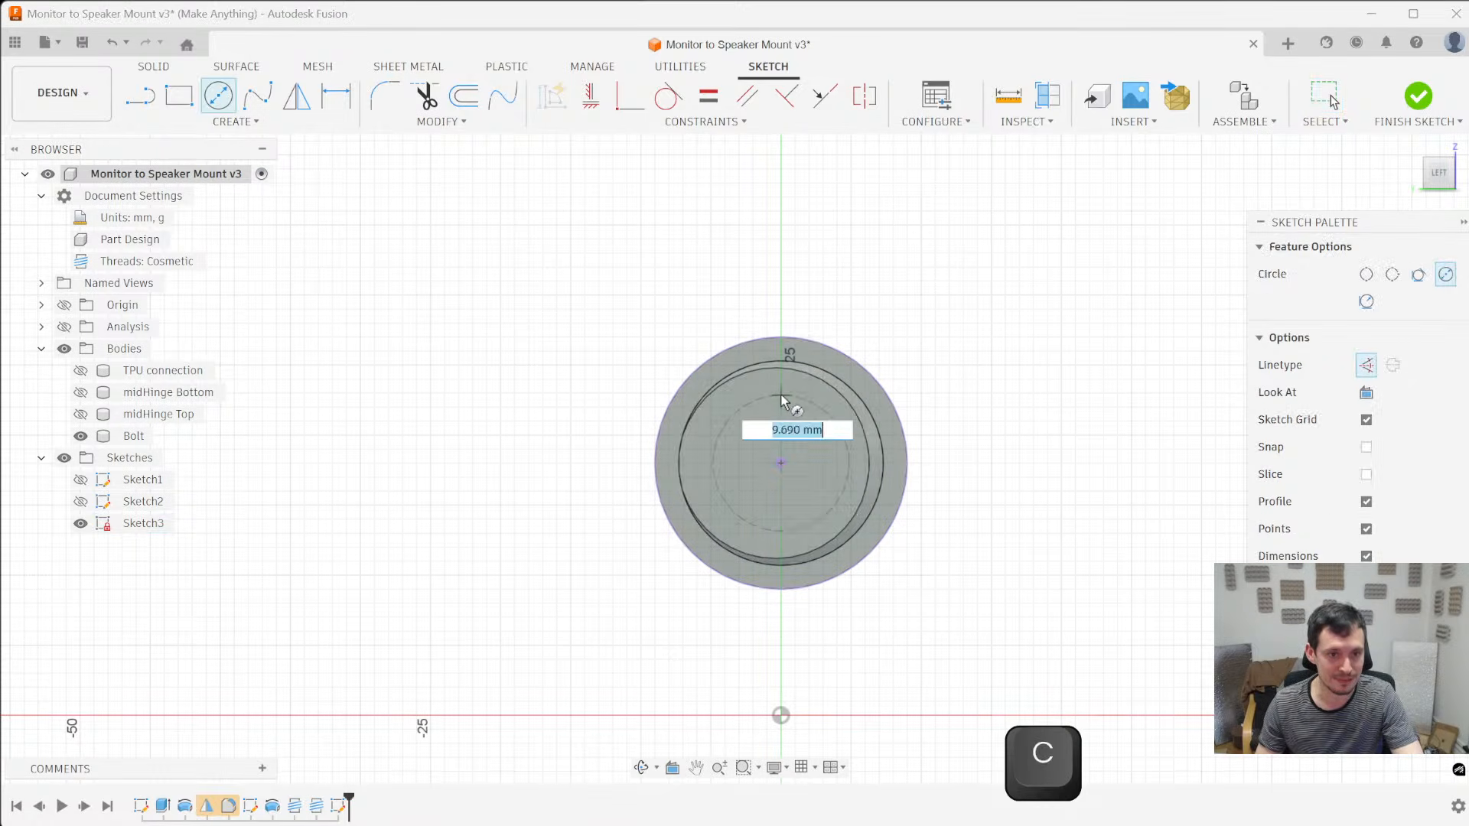
scroll(843, 415, "up", 4)
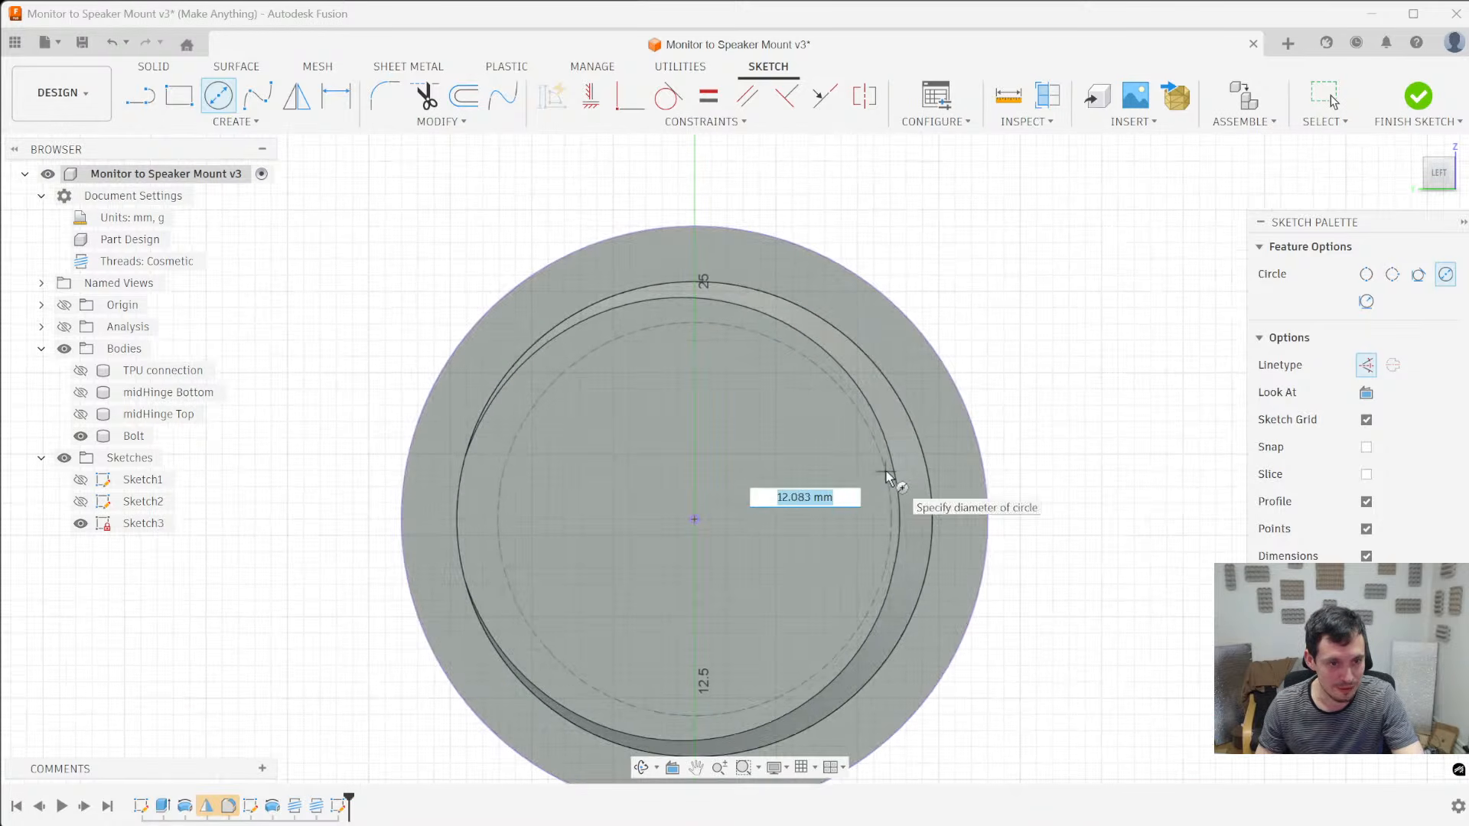
left_click(895, 511)
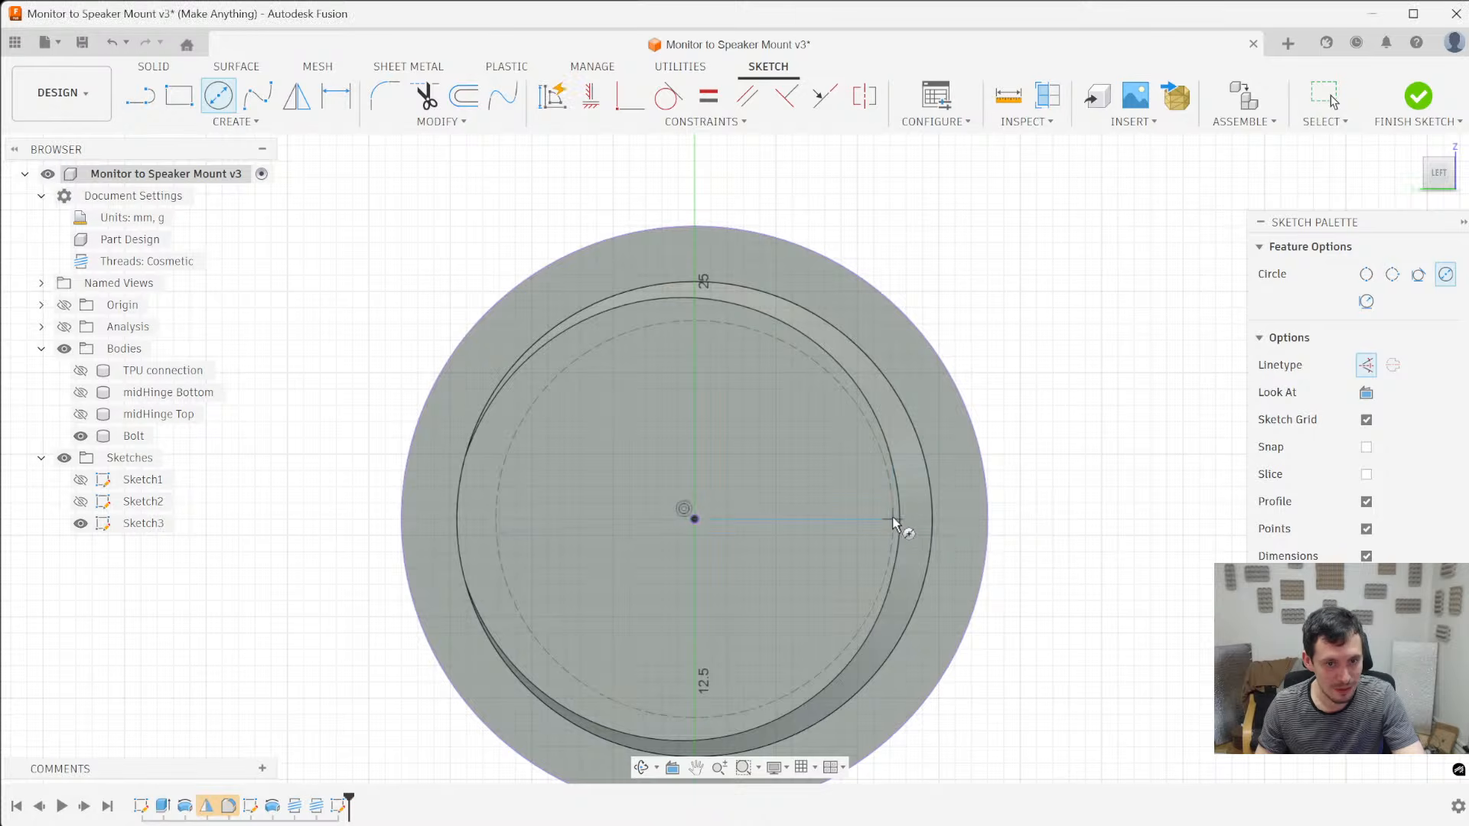
scroll(895, 513, "up", 3)
scroll(857, 637, "down", 4)
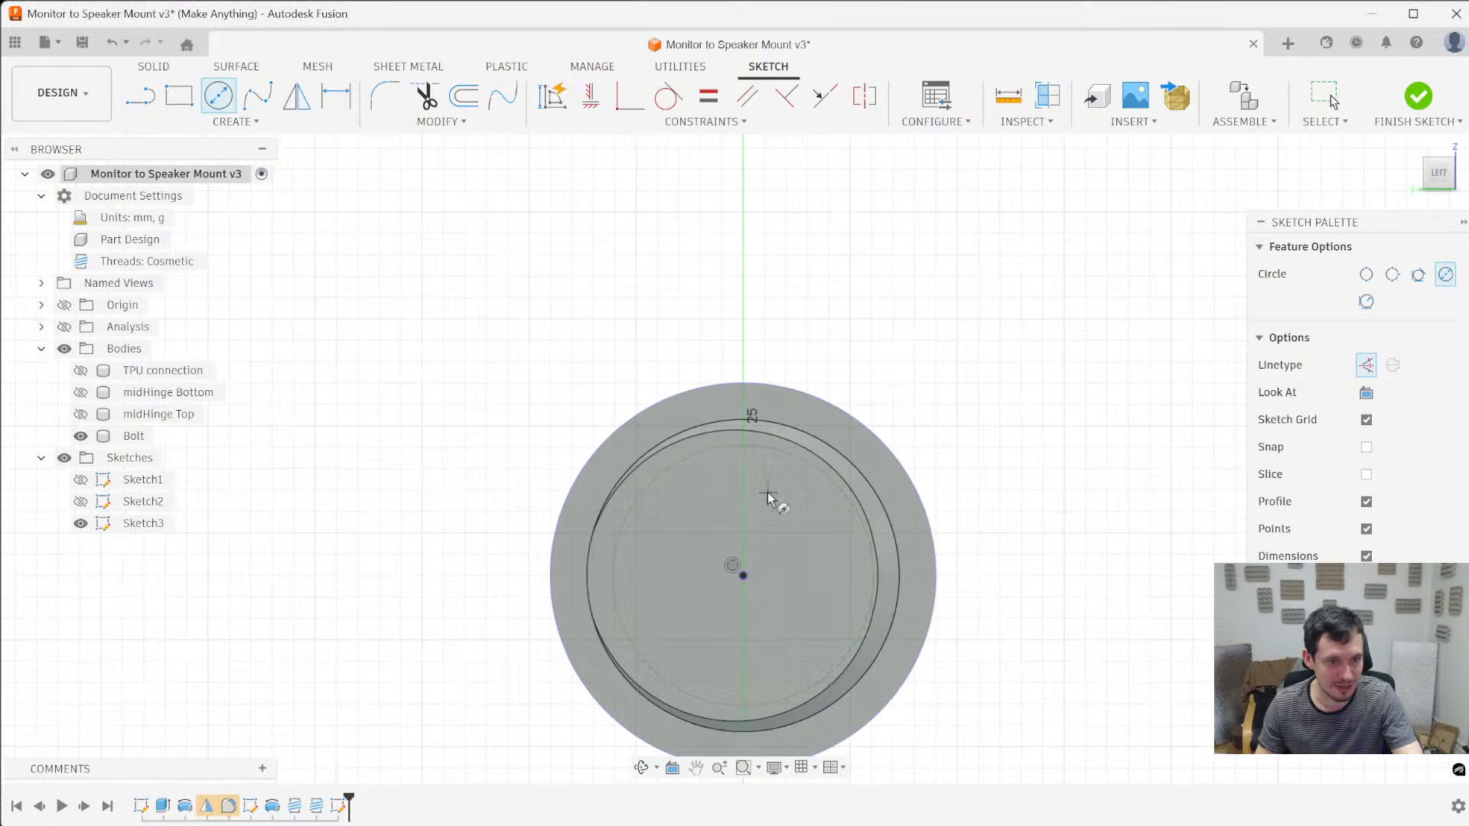
key("Escape")
left_click(867, 583)
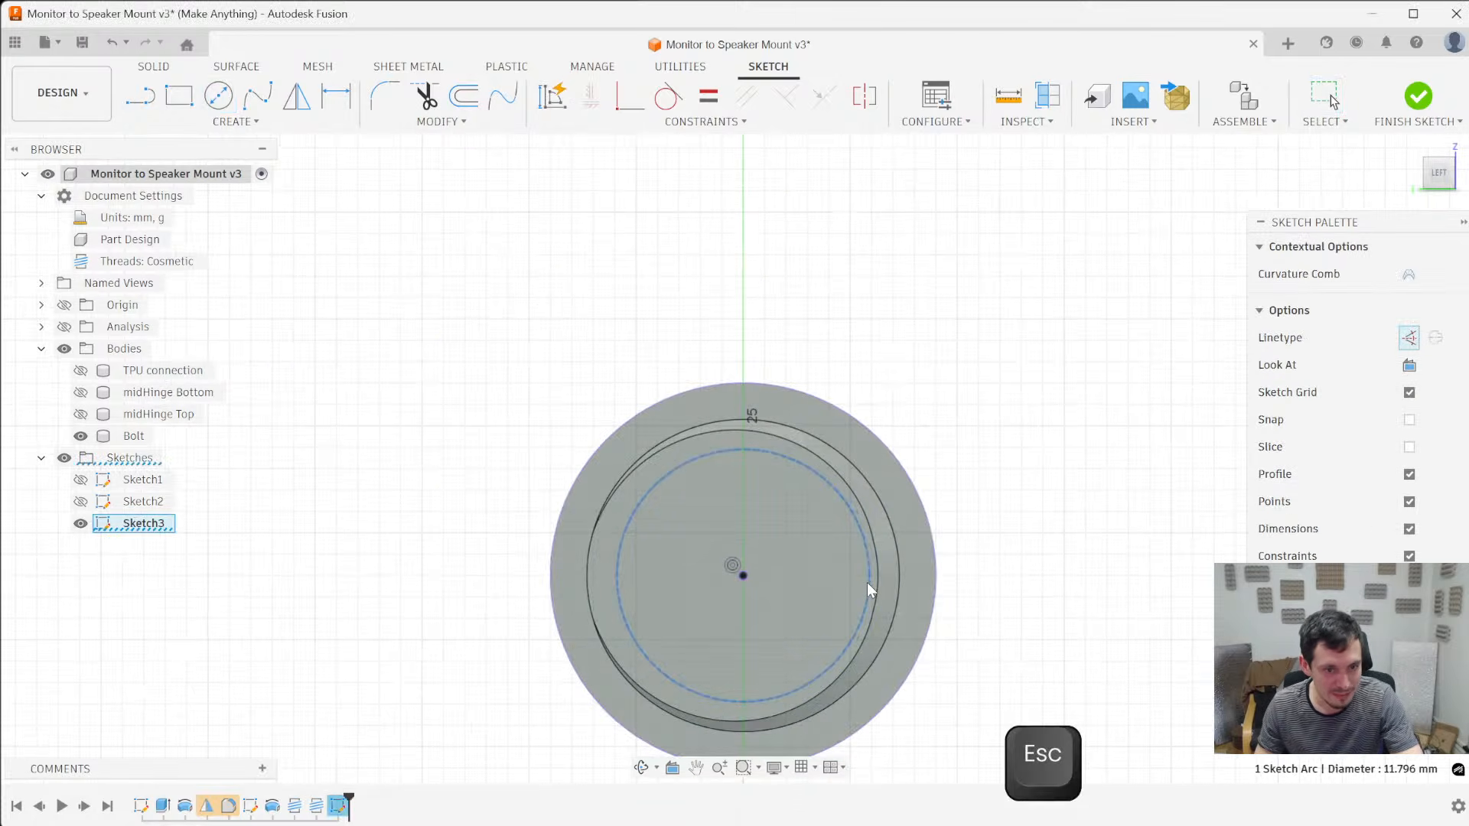
key("x")
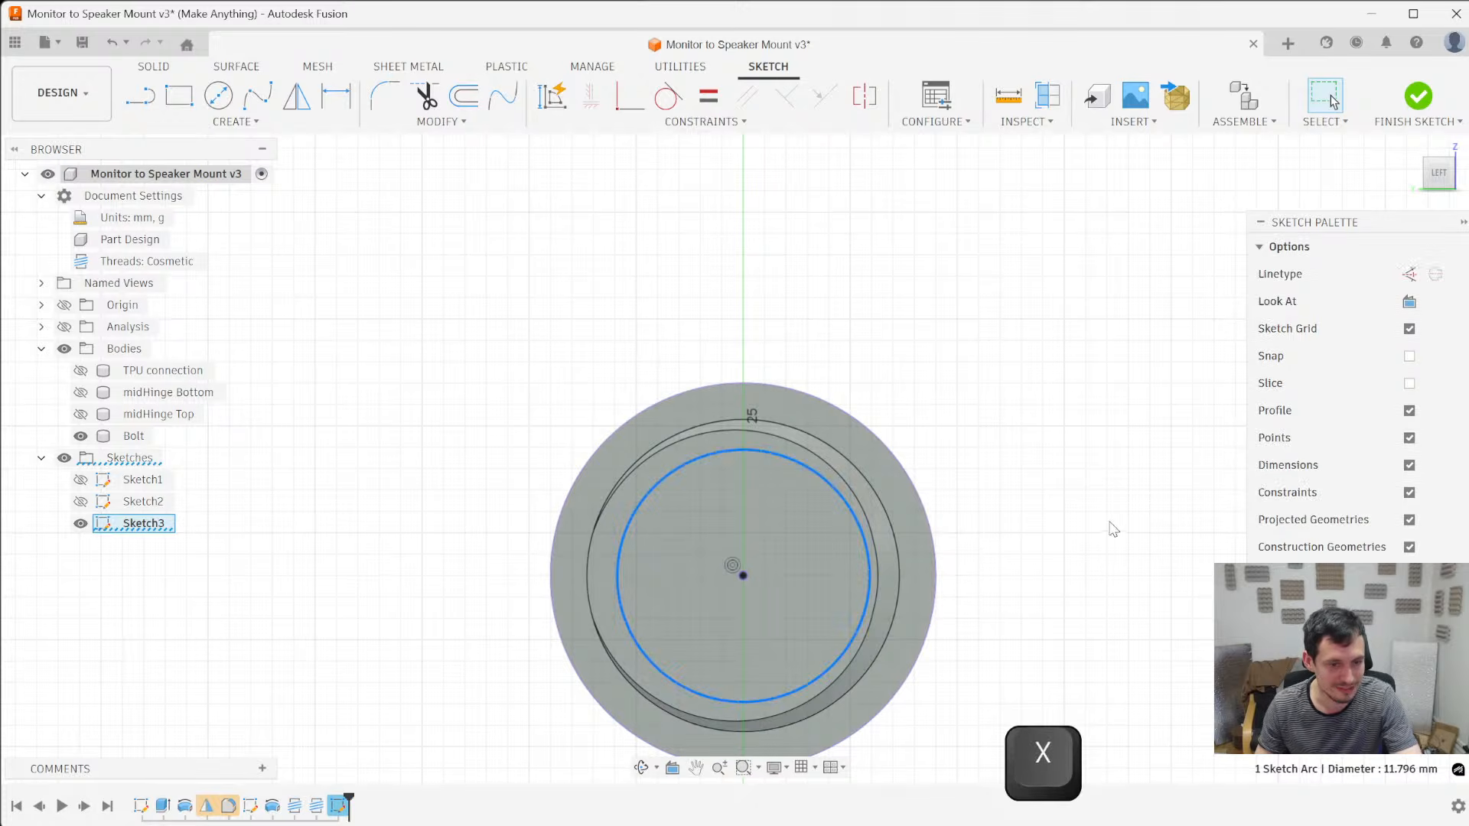
left_click(1113, 529)
scroll(944, 558, "down", 2)
scroll(910, 674, "up", 4)
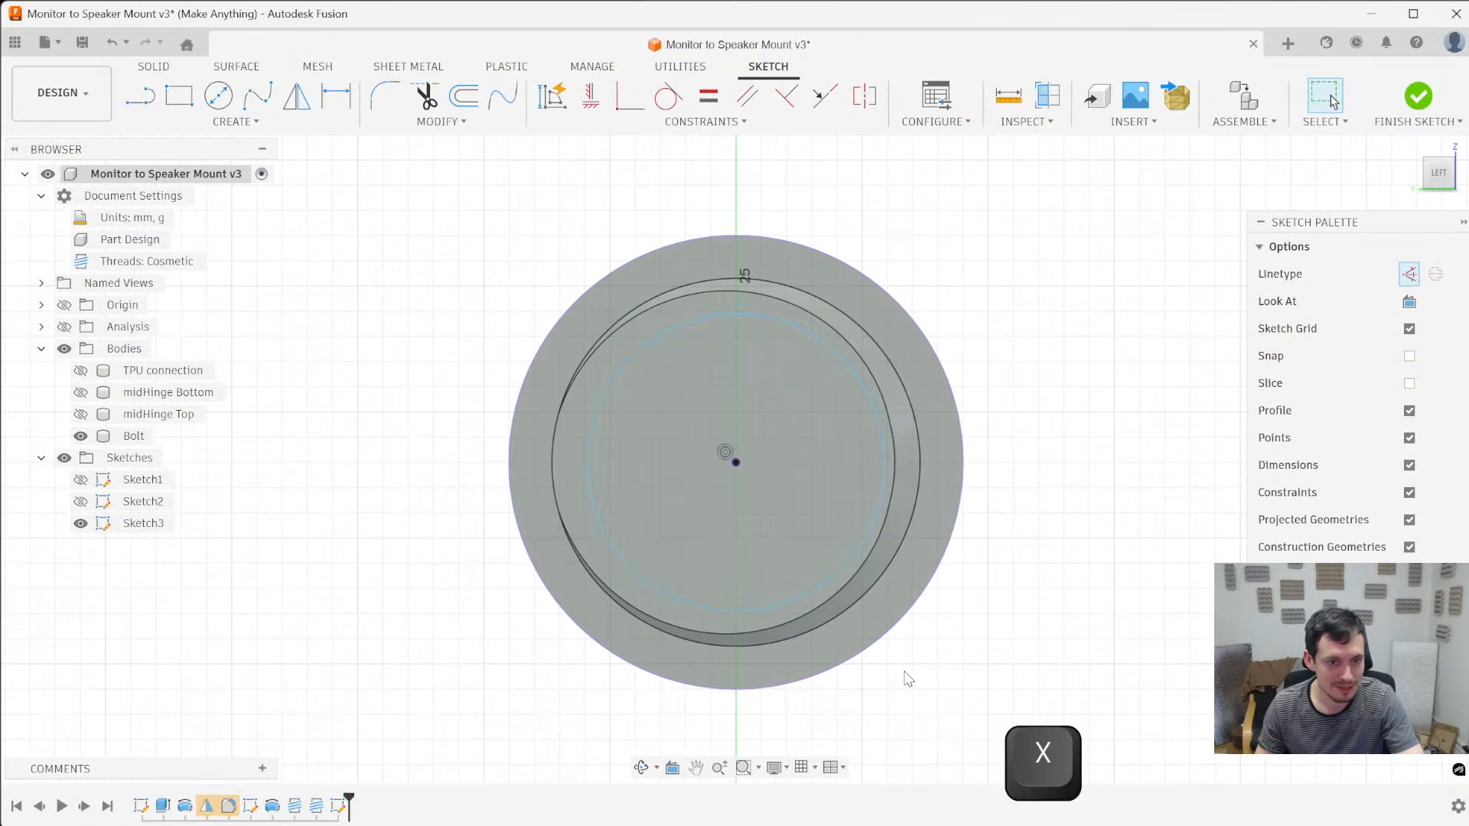
- Draw a large concentric circle about 50 mm in diameter around the whole Bolt and make it normal linetype
key("c")
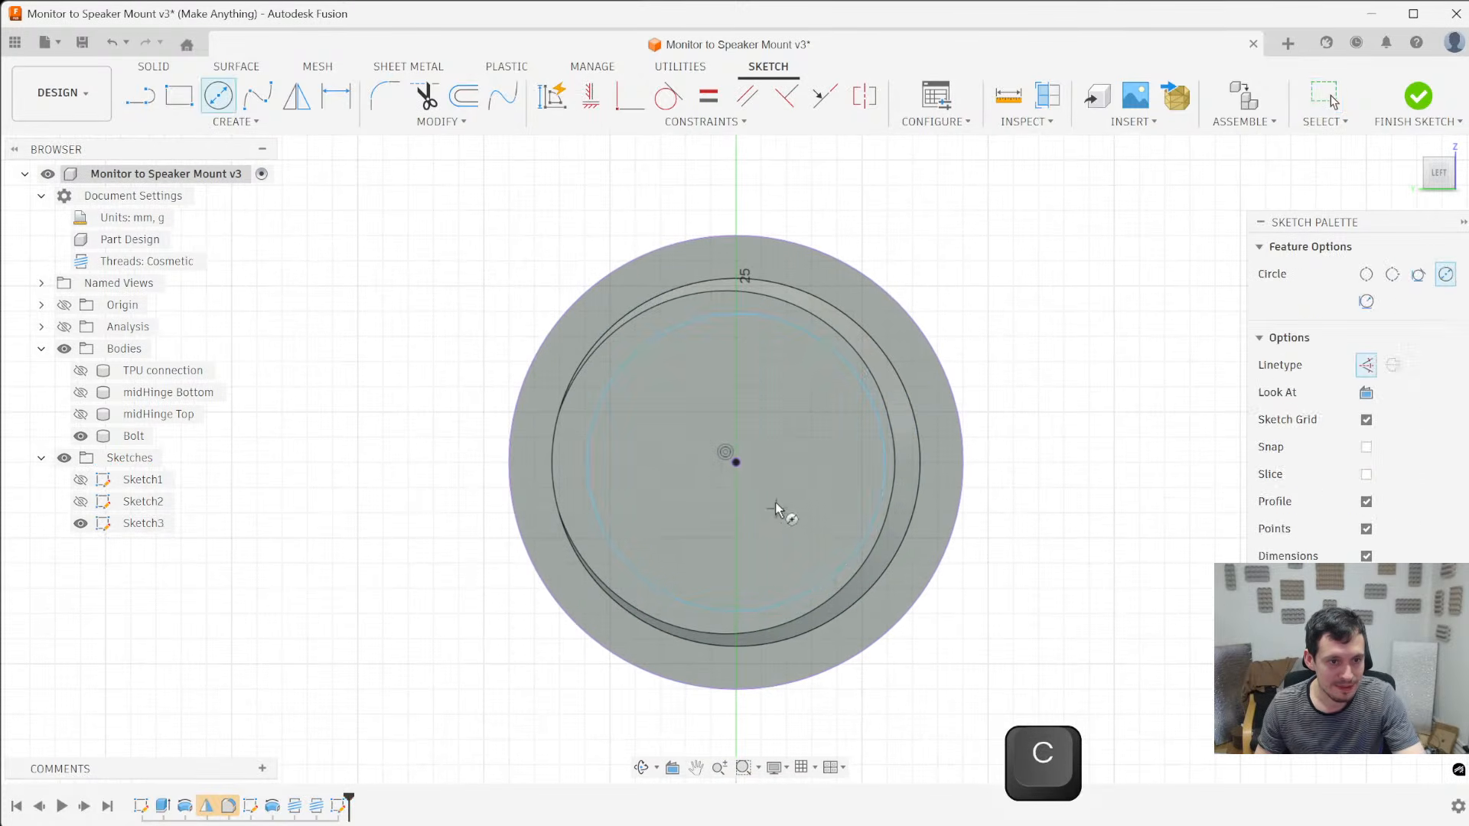
left_click(734, 464)
scroll(734, 468, "down", 3)
left_click(915, 298)
key("Escape")
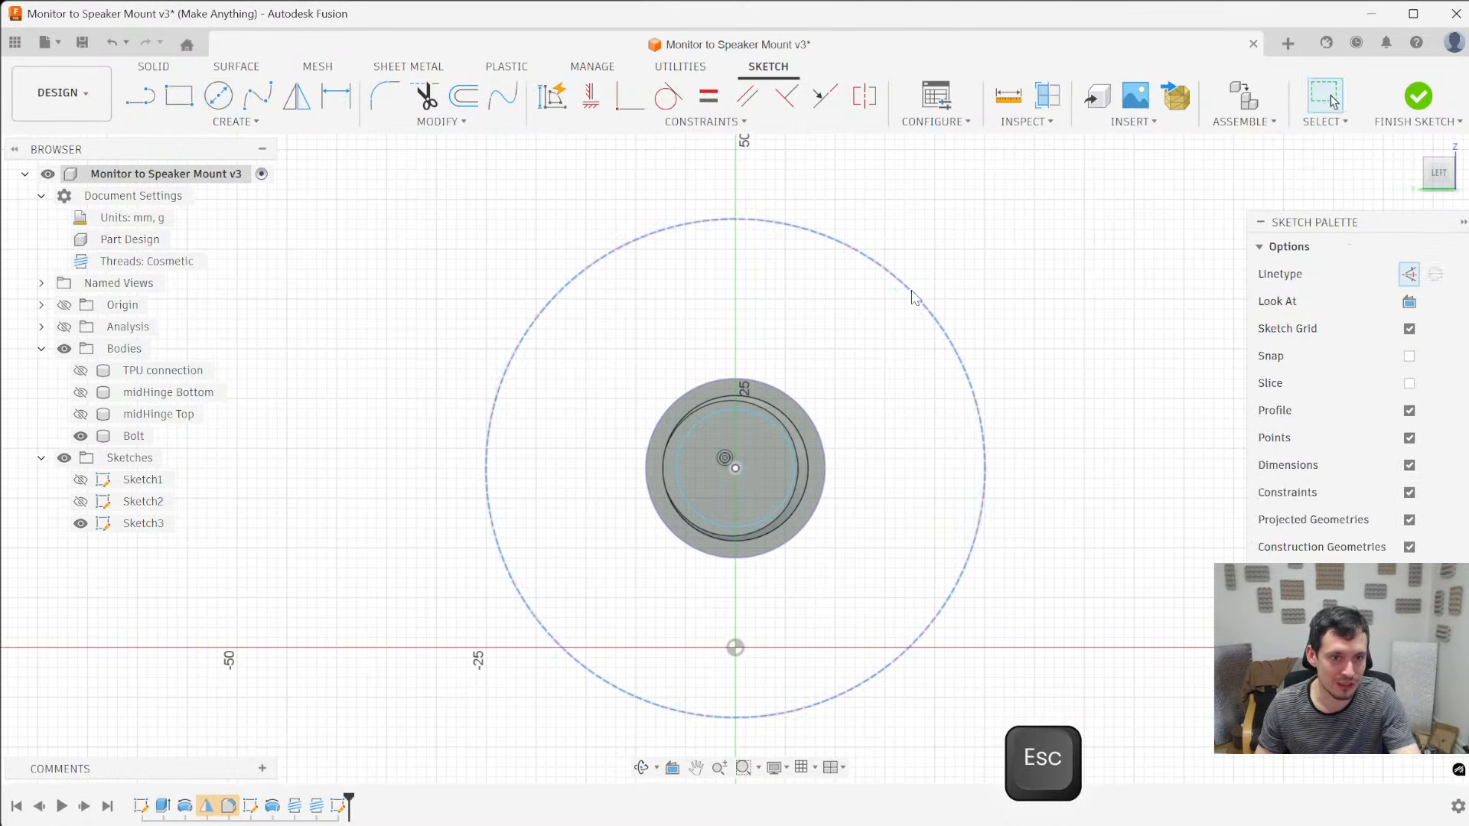
left_click(914, 298)
key("x")
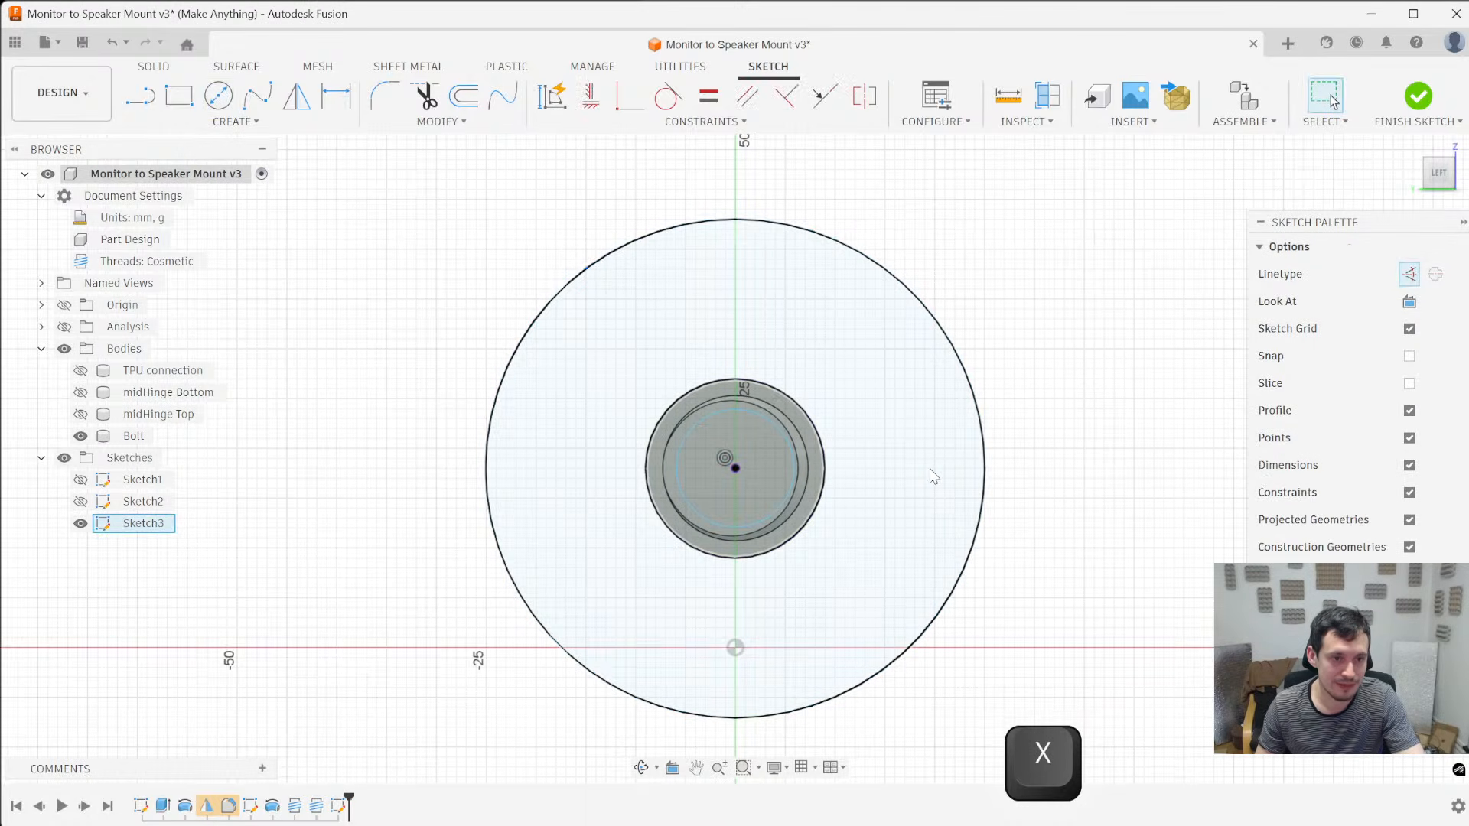
- Extrude the three ring profiles outside the small circle as a cut of -8.642 mm with a -45 degree taper angle
left_click(934, 476, "ctrl")
scroll(806, 466, "up", 2)
left_click(806, 467, "ctrl")
scroll(684, 540, "up", 3)
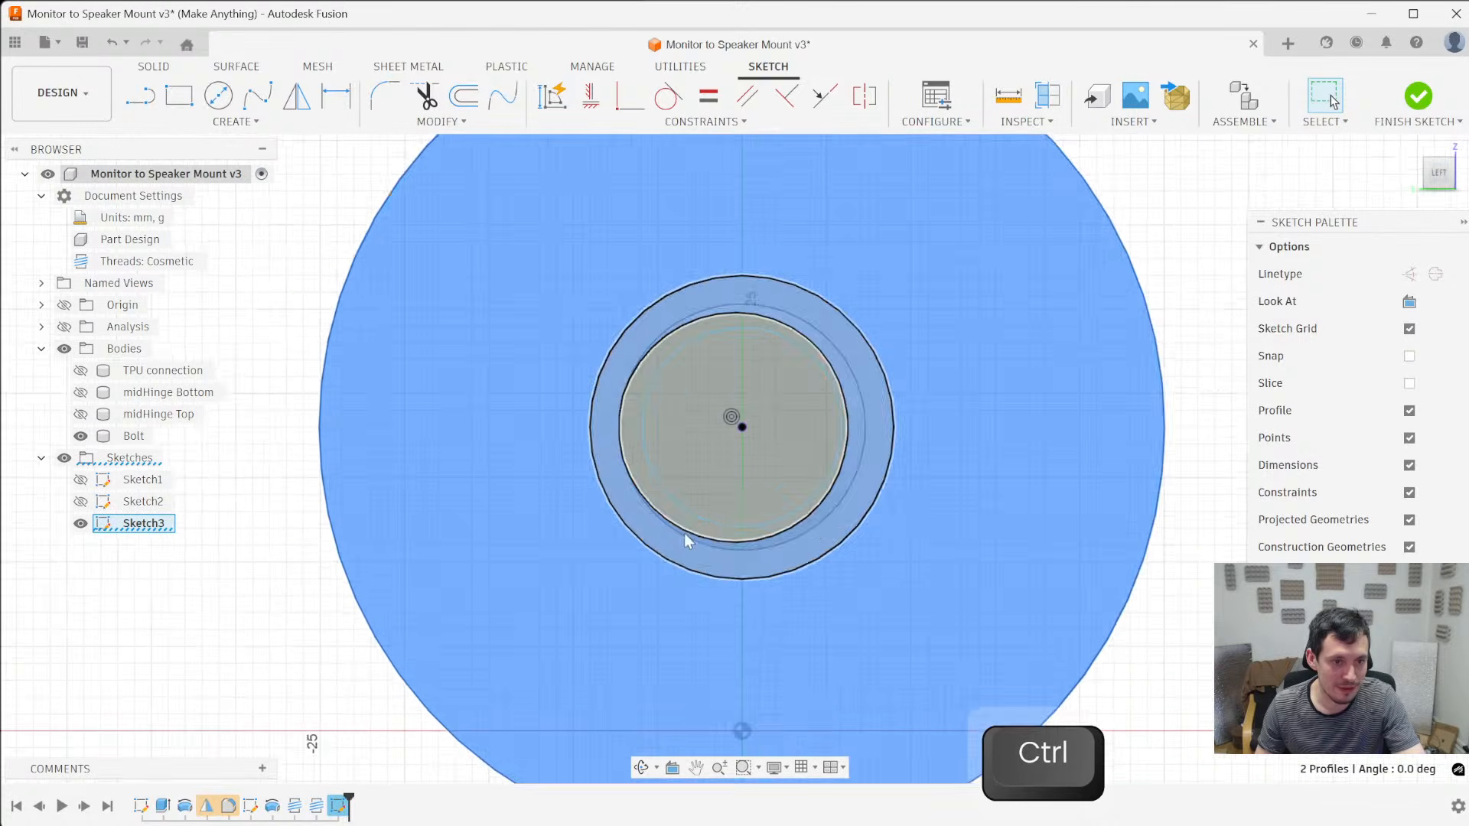
scroll(639, 462, "down", 5)
left_click(664, 484, "ctrl")
key("e")
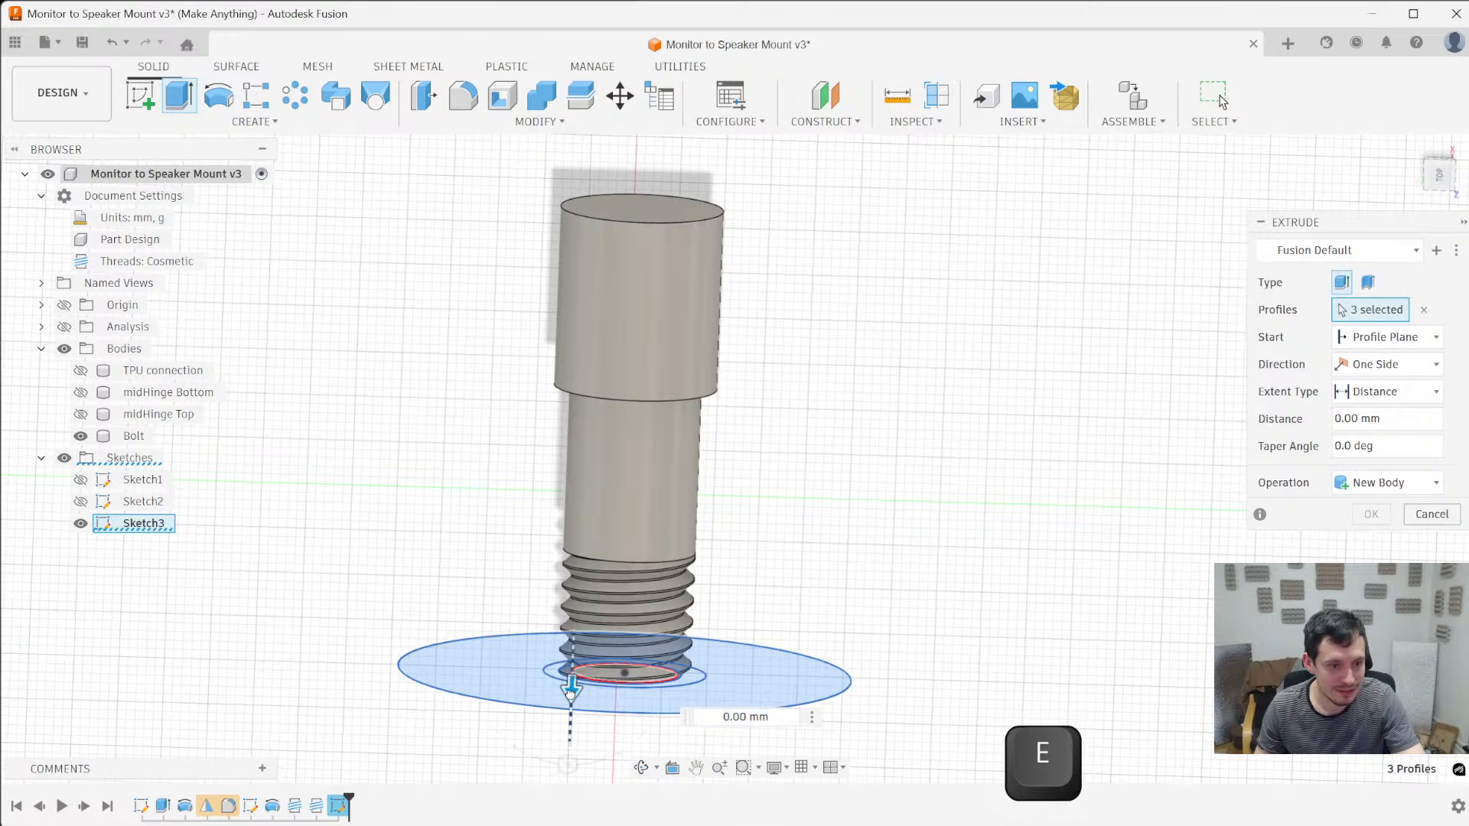
left_click_drag(570, 689, 574, 574)
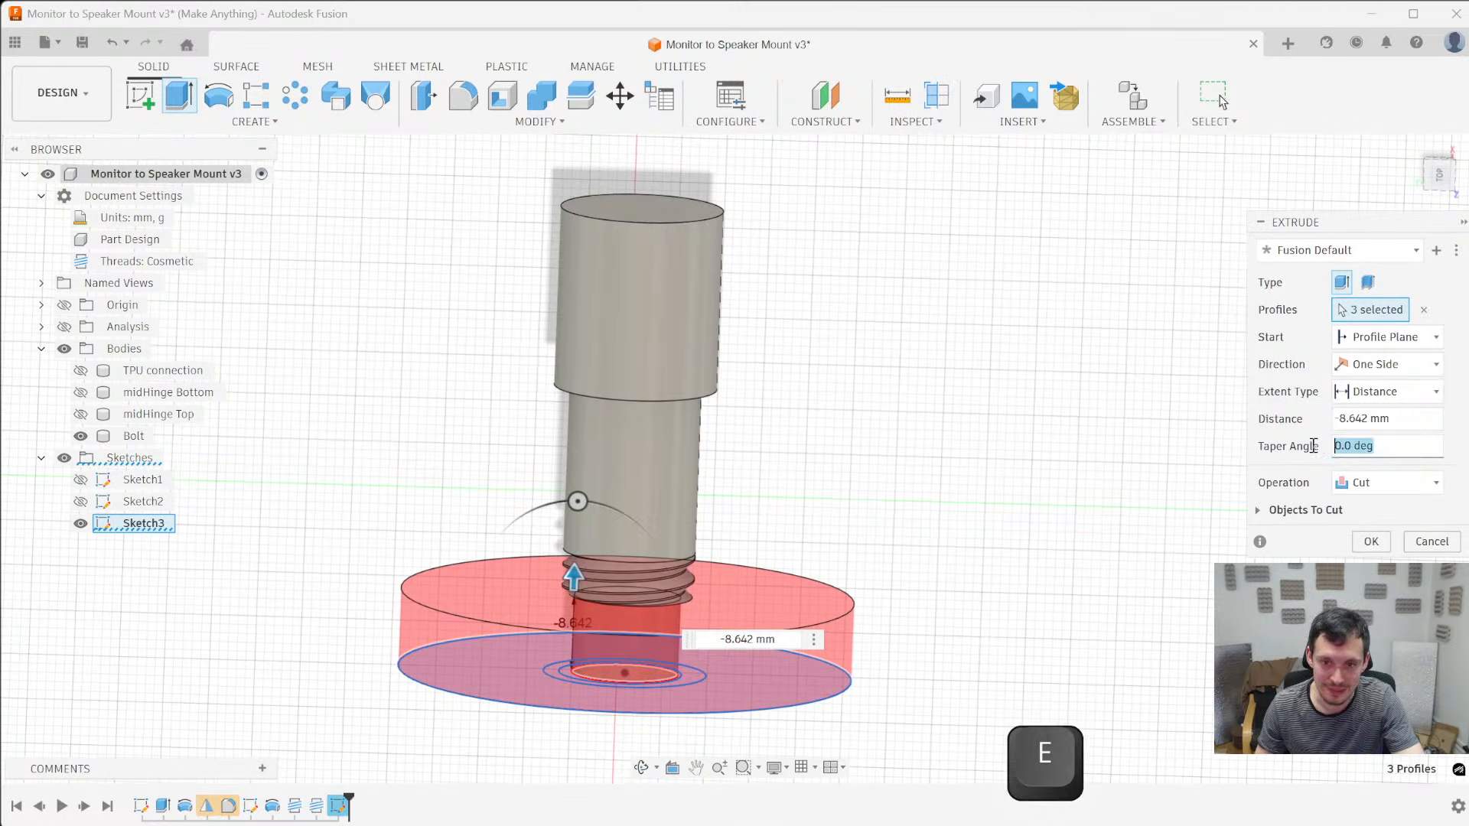
type("-45")
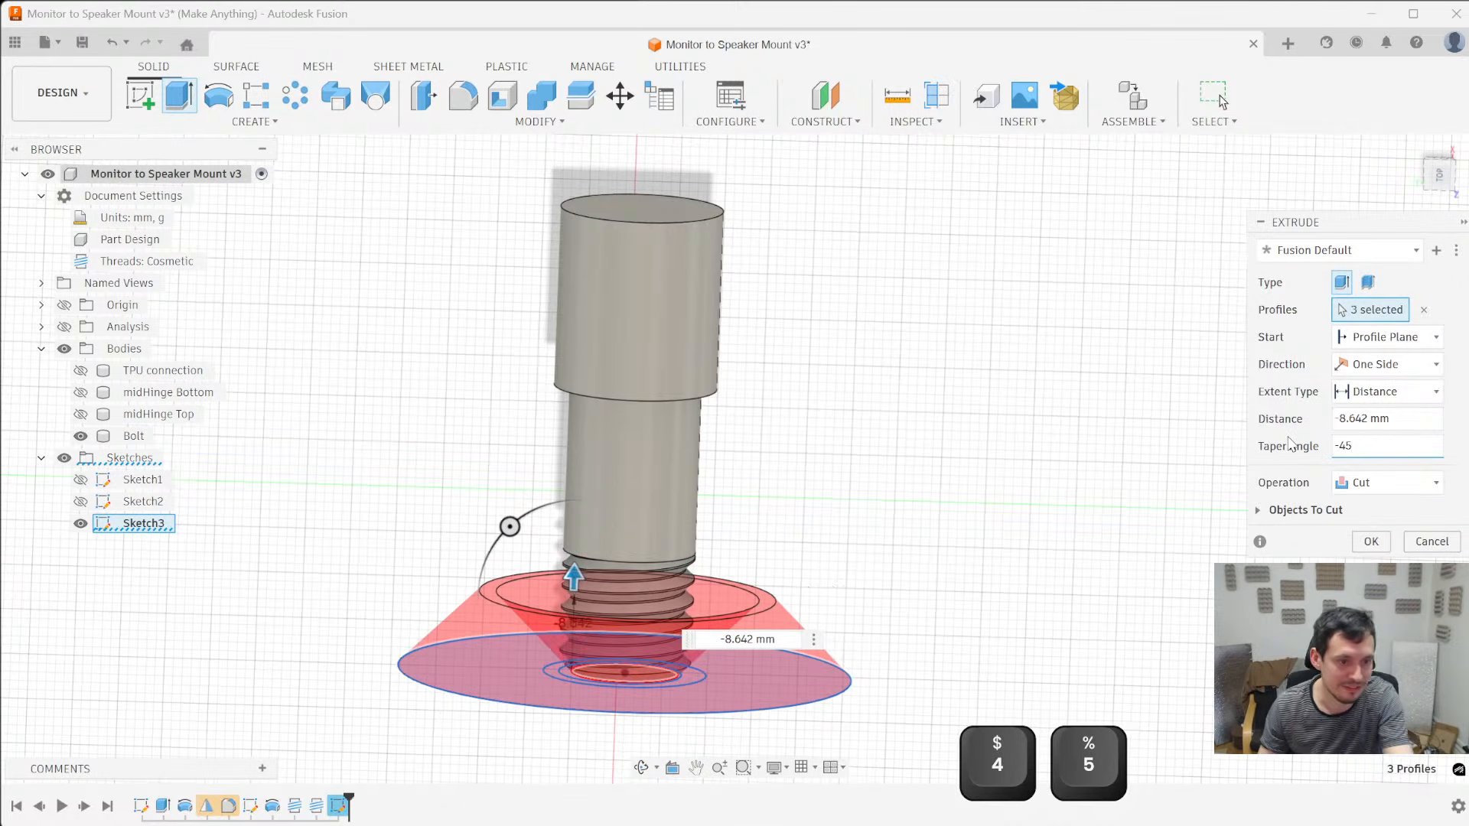
key("Return")
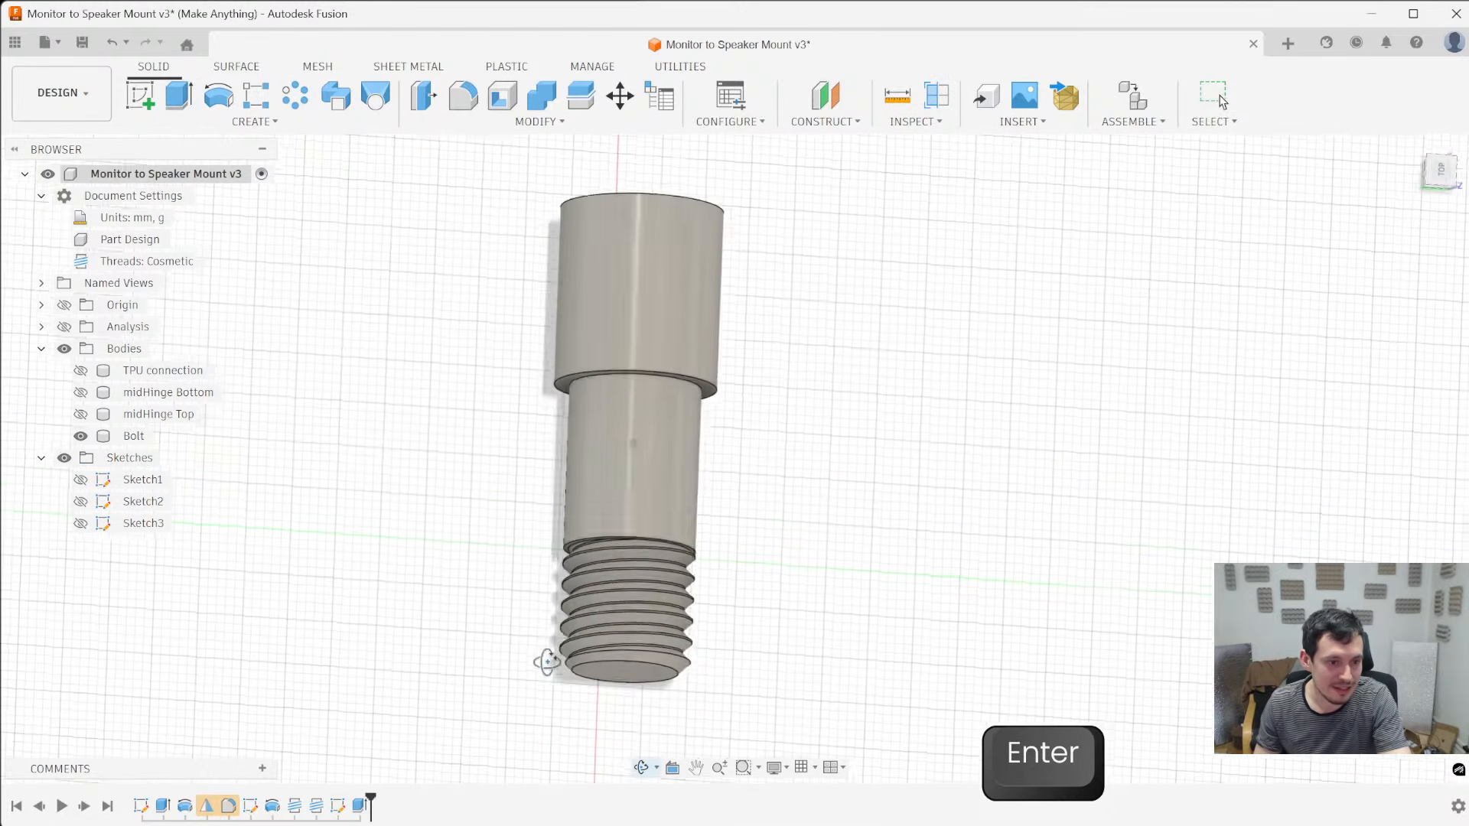
- Examine the tapered cut and the thread edges at the Bolt's tip from several angles
scroll(551, 665, "up", 5)
middle_click_drag(550, 666, 645, 686, "shift")
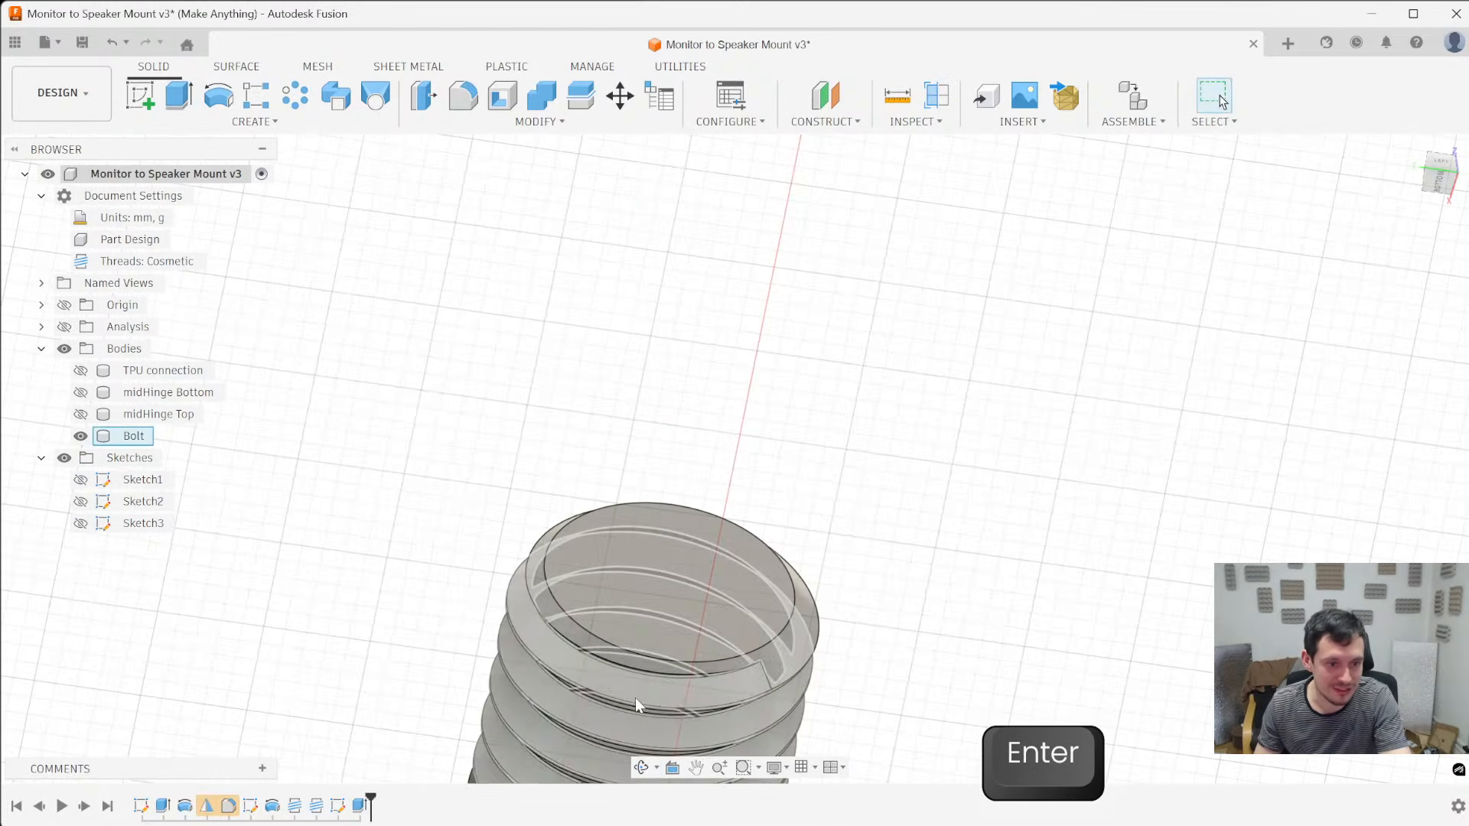
scroll(643, 691, "up", 5)
middle_click_drag(662, 590, 928, 646, "shift")
scroll(928, 646, "up", 5)
scroll(732, 593, "down", 5)
middle_click_drag(747, 605, 694, 643, "shift")
scroll(765, 648, "up", 5)
middle_click_drag(859, 646, 564, 607, "shift")
scroll(621, 530, "up", 5)
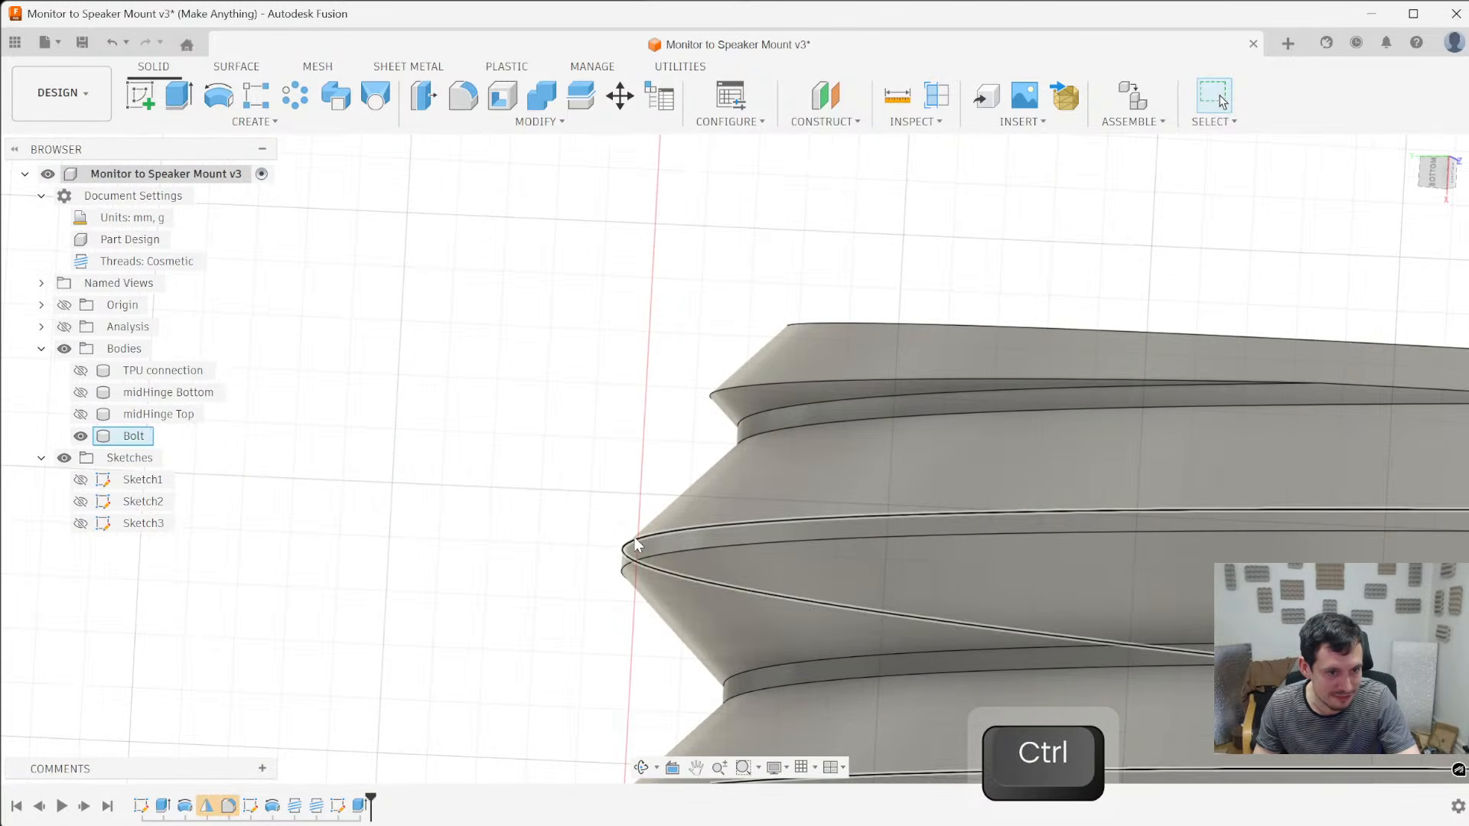
scroll(623, 554, "down", 4)
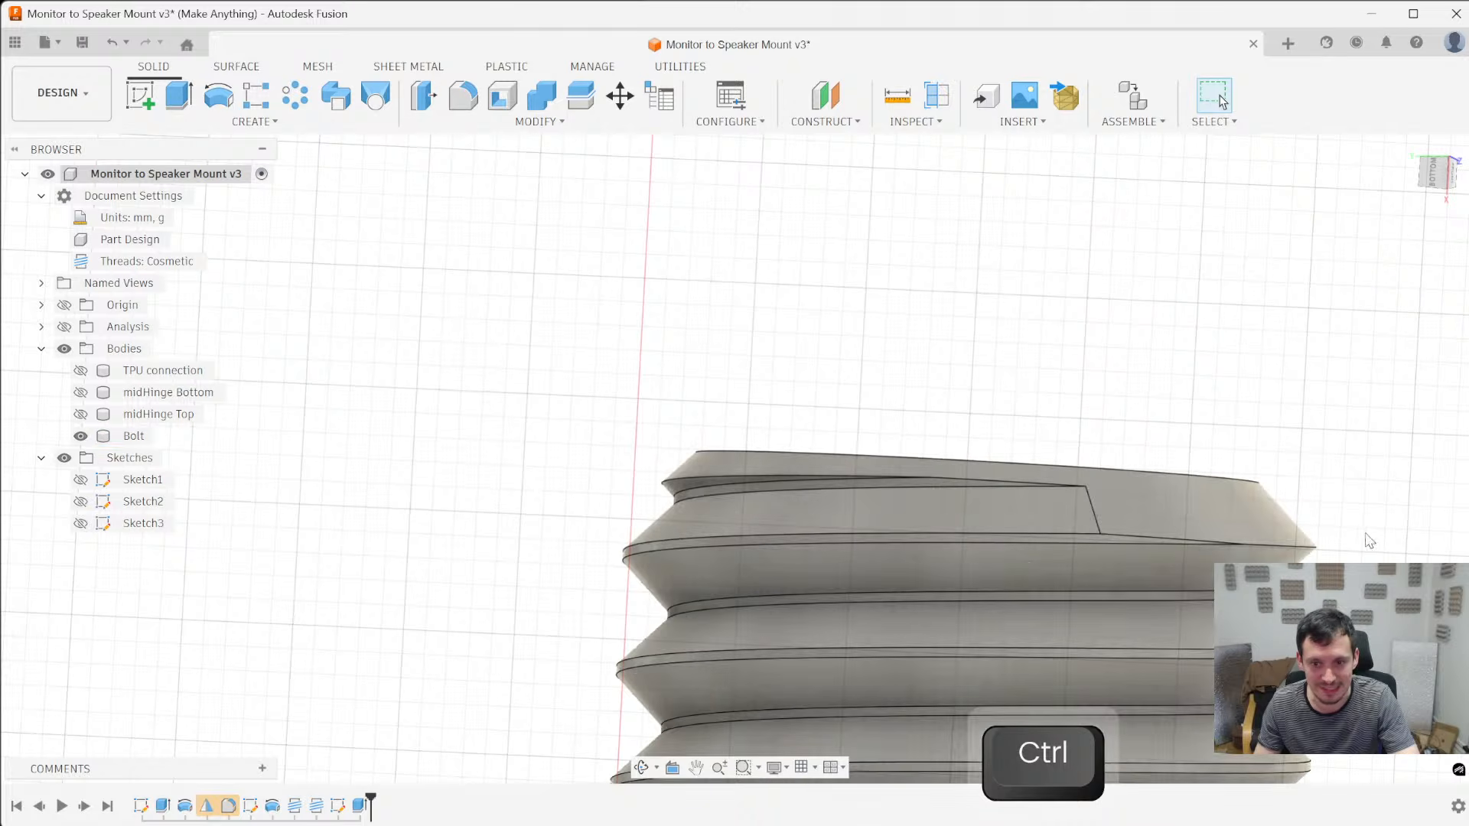
- Chamfer the sharp thread crest edge nearest the Bolt's tip with an equal distance of 0.15 mm
left_click(1310, 547)
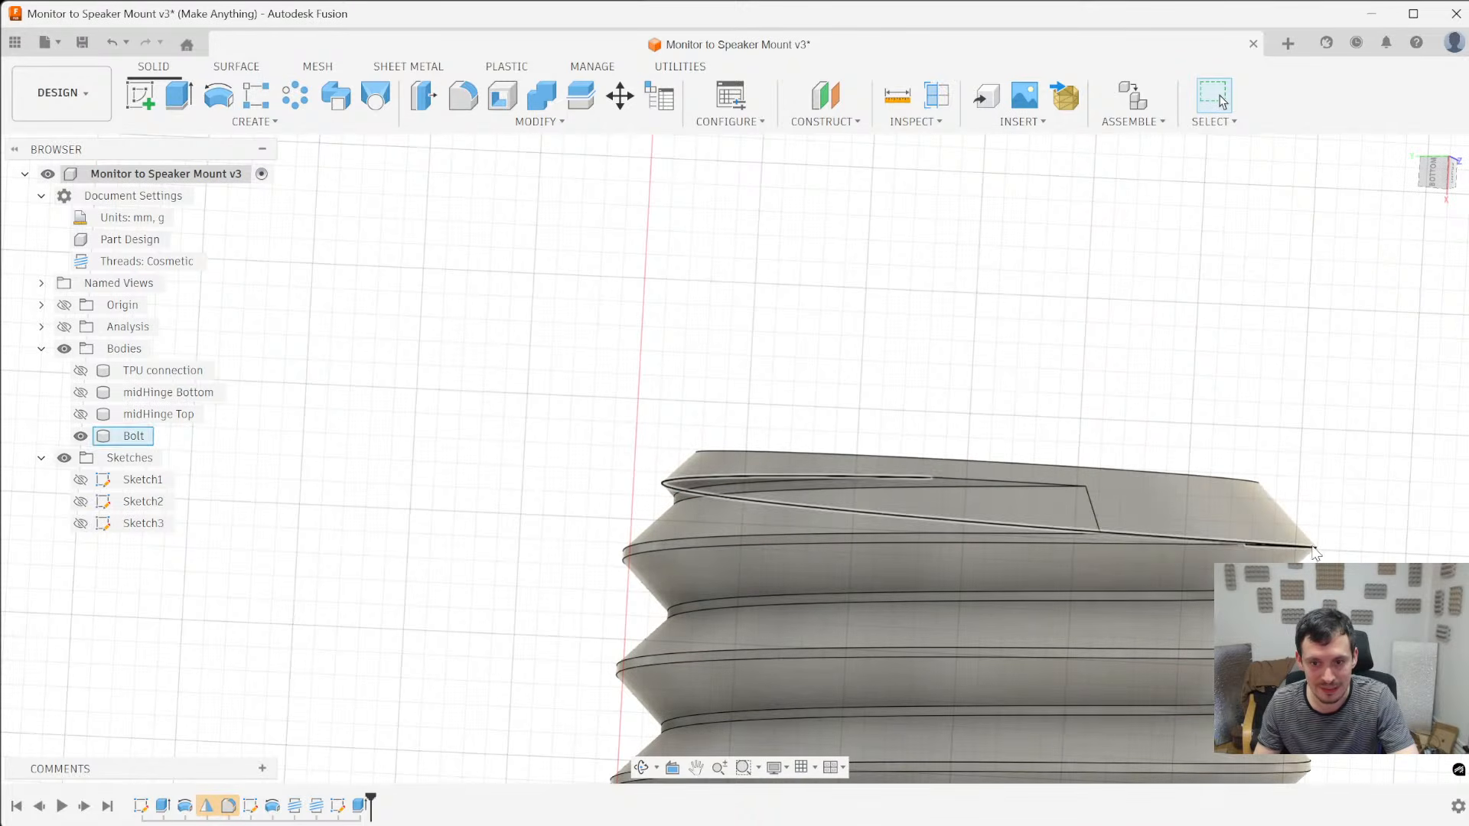
key("slash")
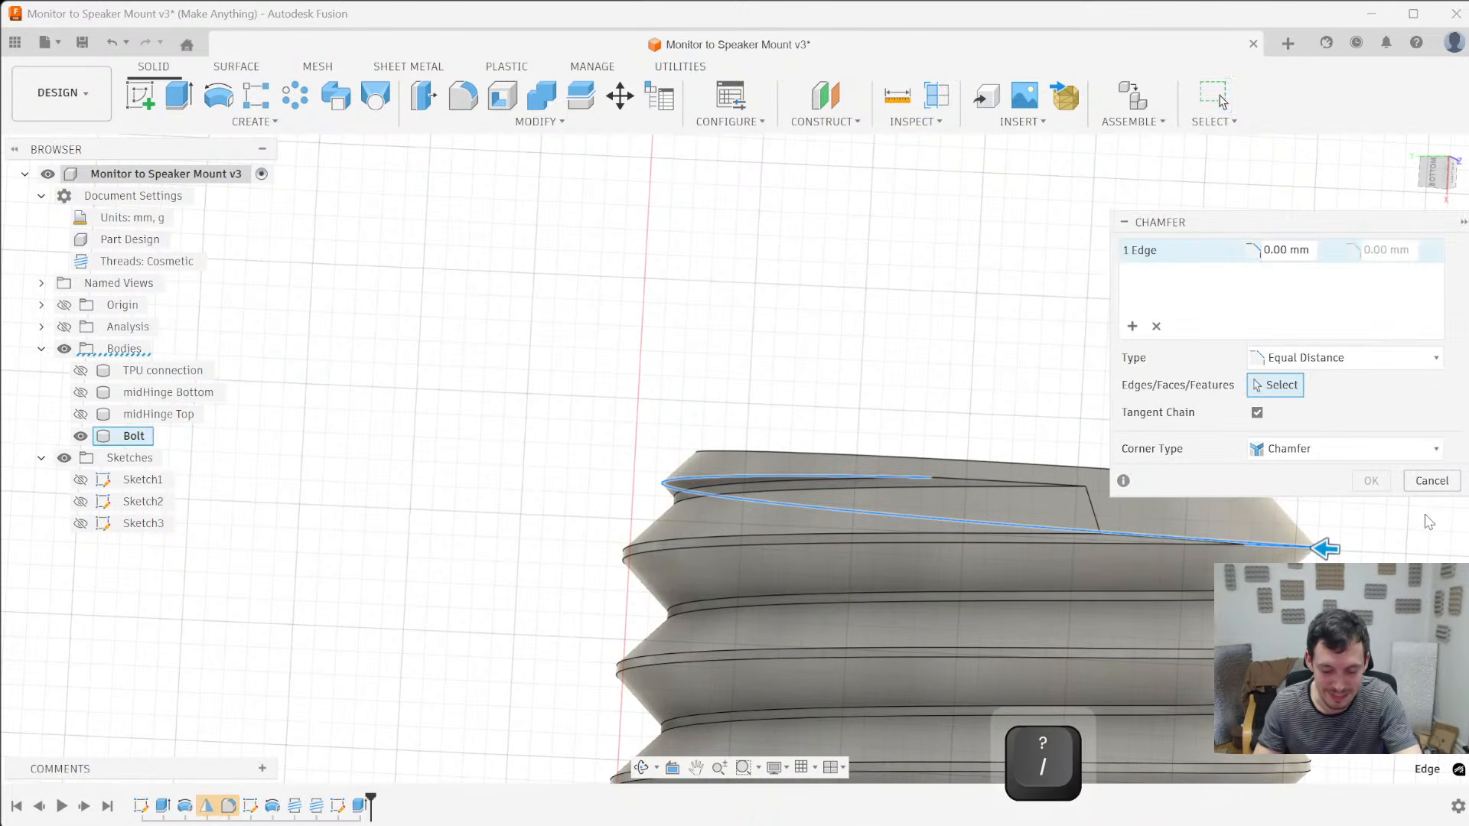
type("0.2")
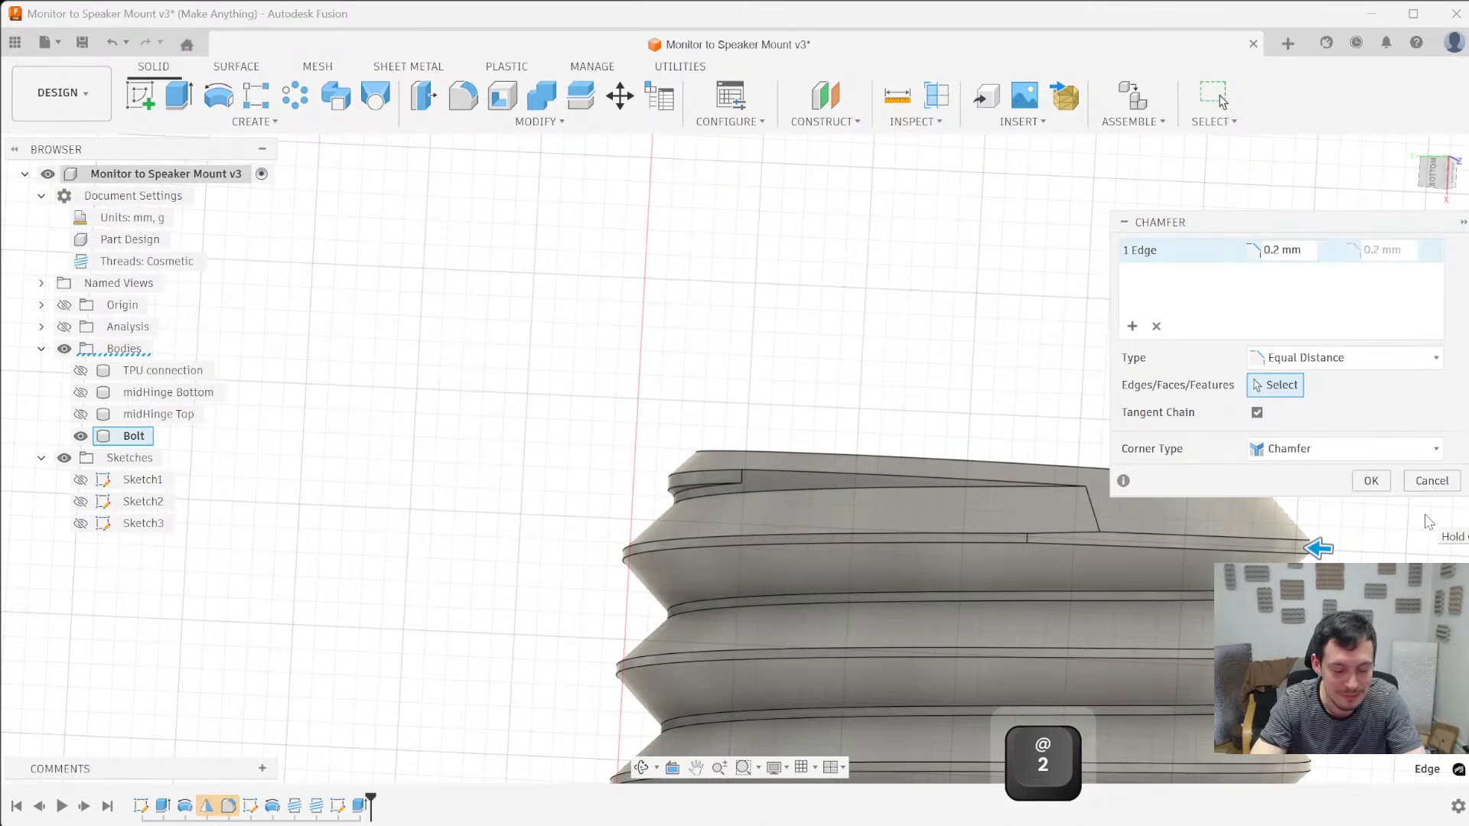
key("BackSpace")
type("15")
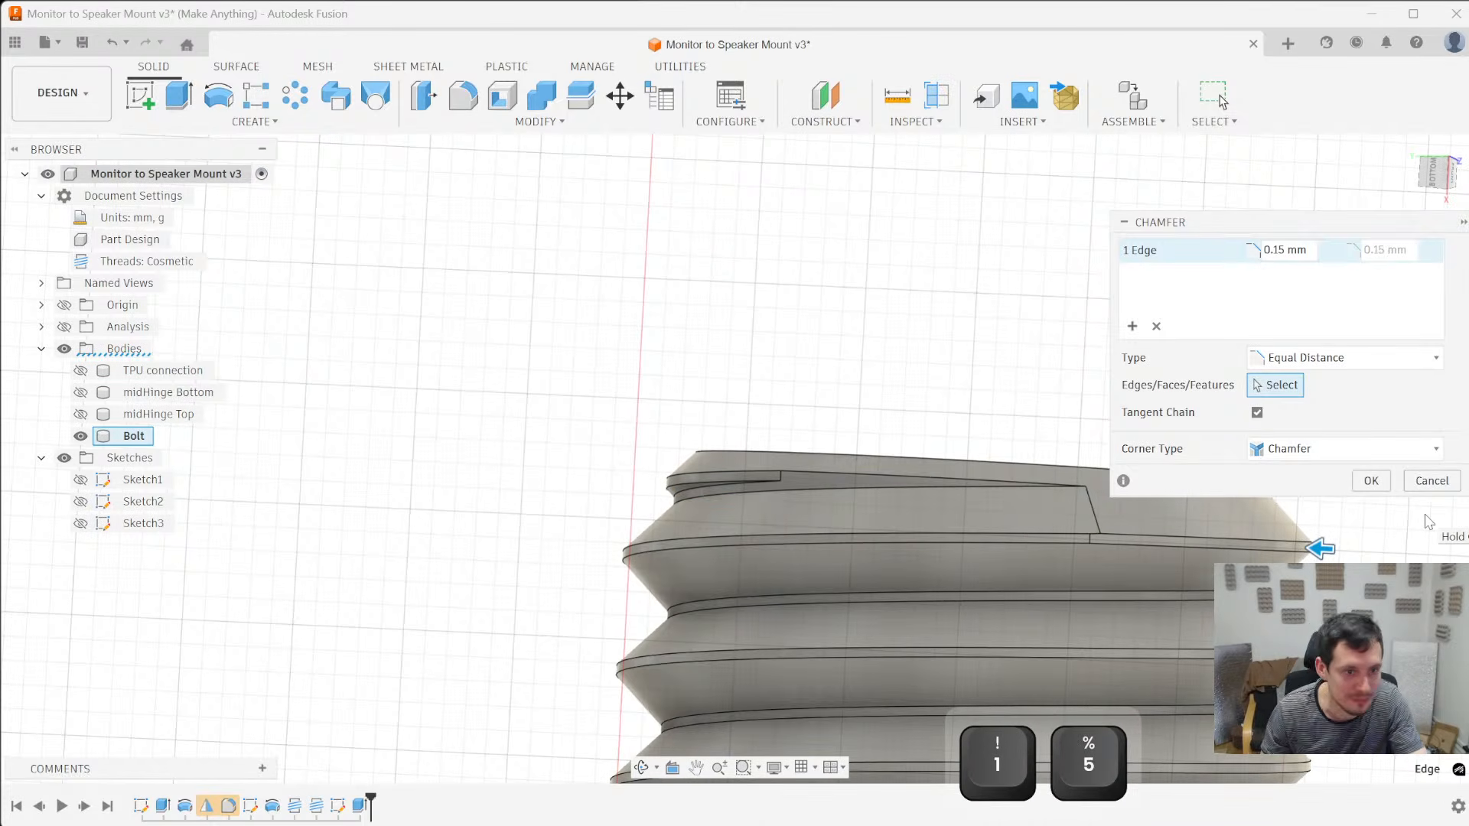
key("Return")
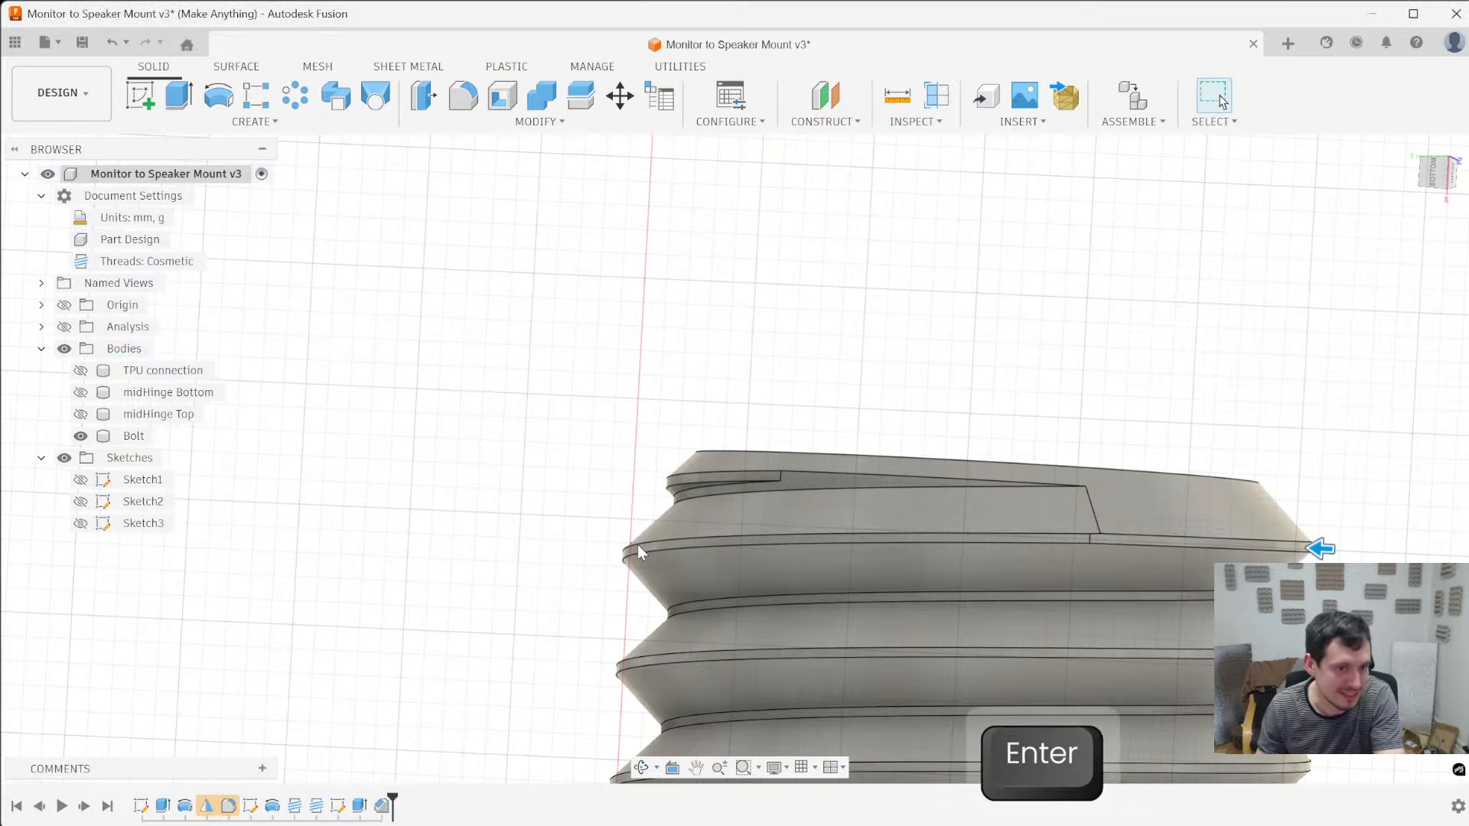
- Start a new sketch on the narrow ring face where the Bolt's thread meets the smooth shank
scroll(642, 357, "down", 4)
mouse_move(649, 362)
middle_mouse_down()
mouse_move(655, 331)
mouse_move(653, 351)
middle_mouse_up()
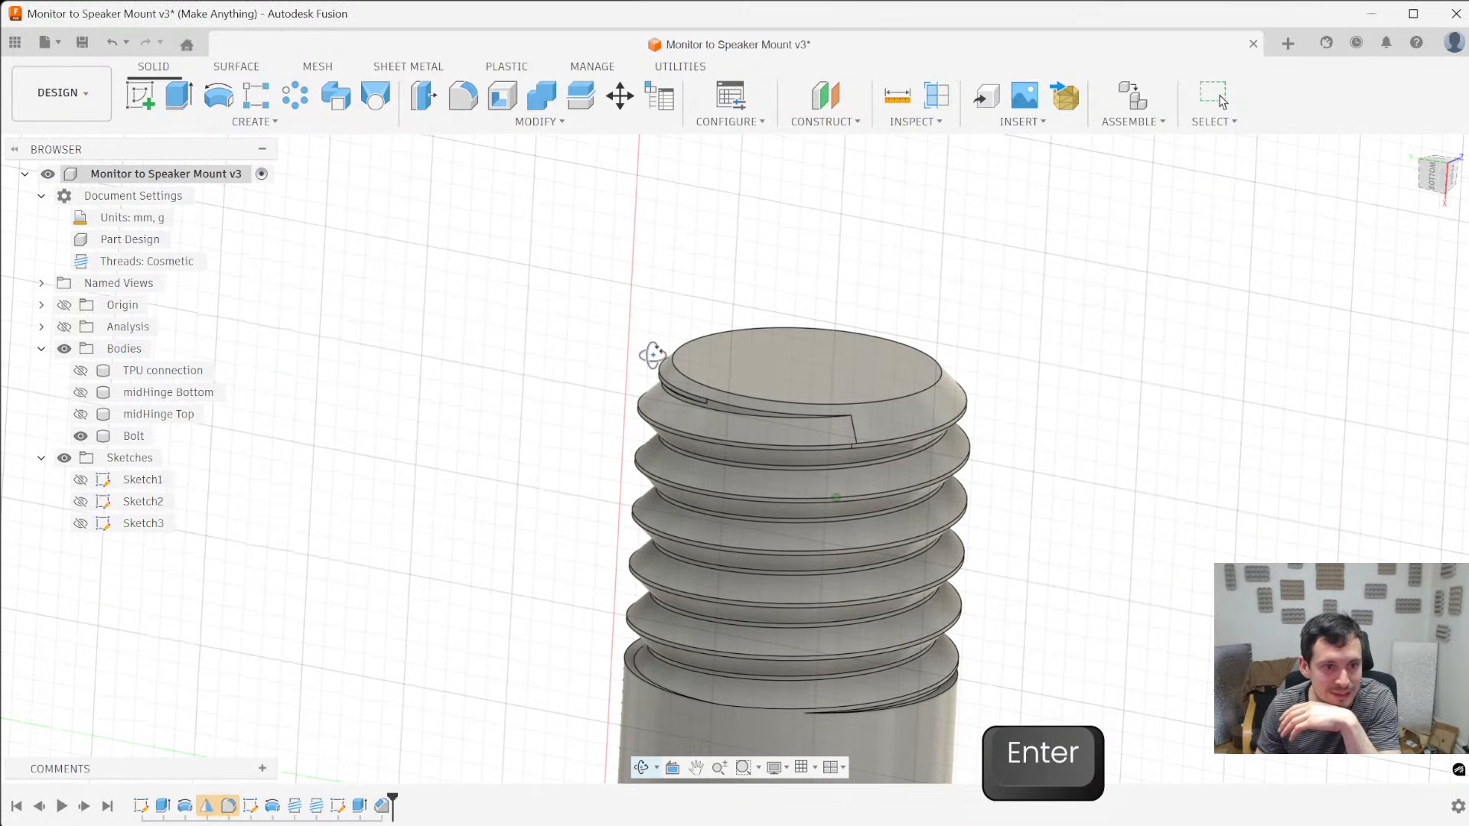
scroll(1174, 448, "down", 3)
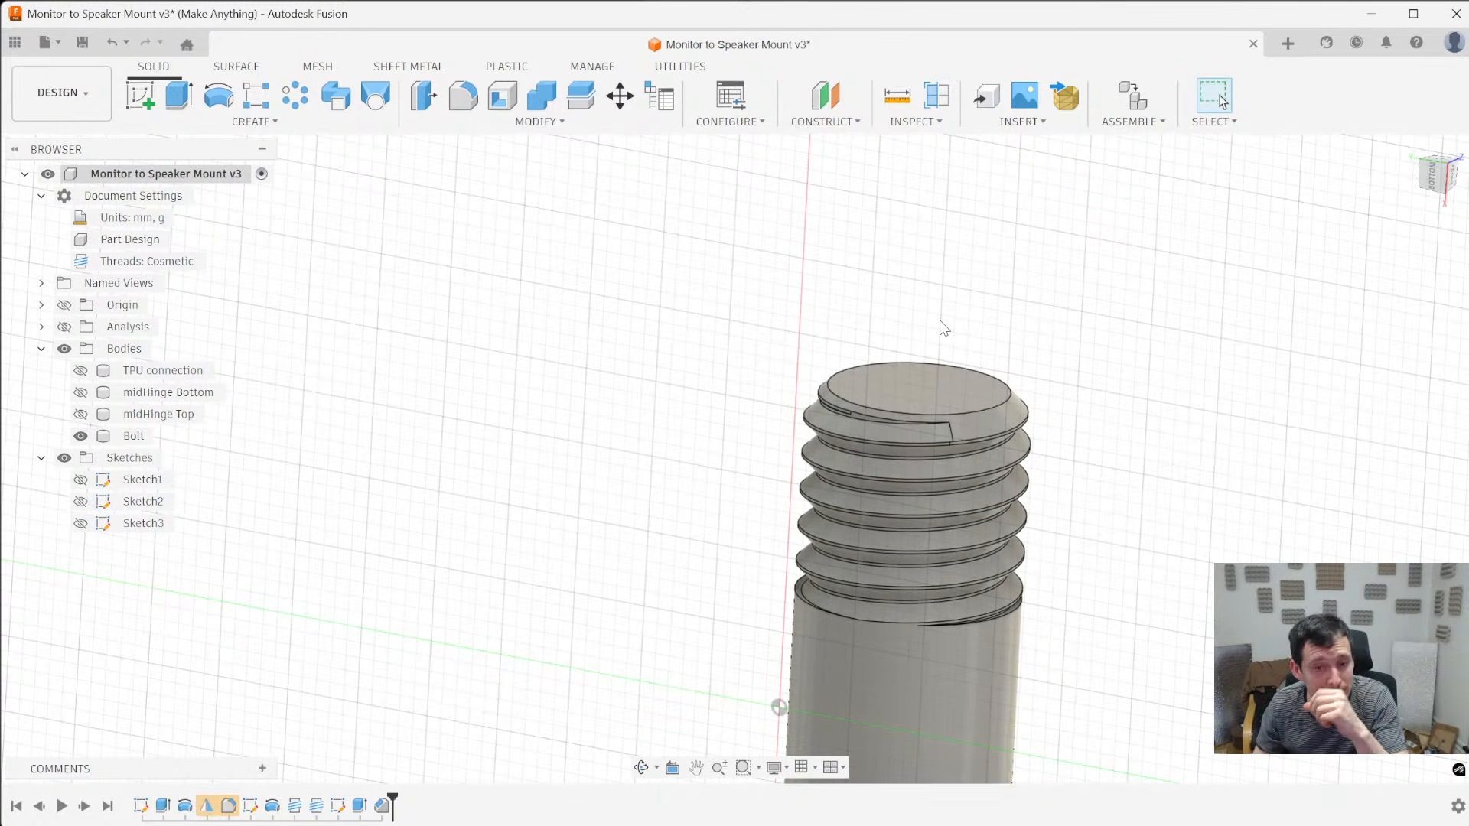
scroll(843, 683, "up", 5)
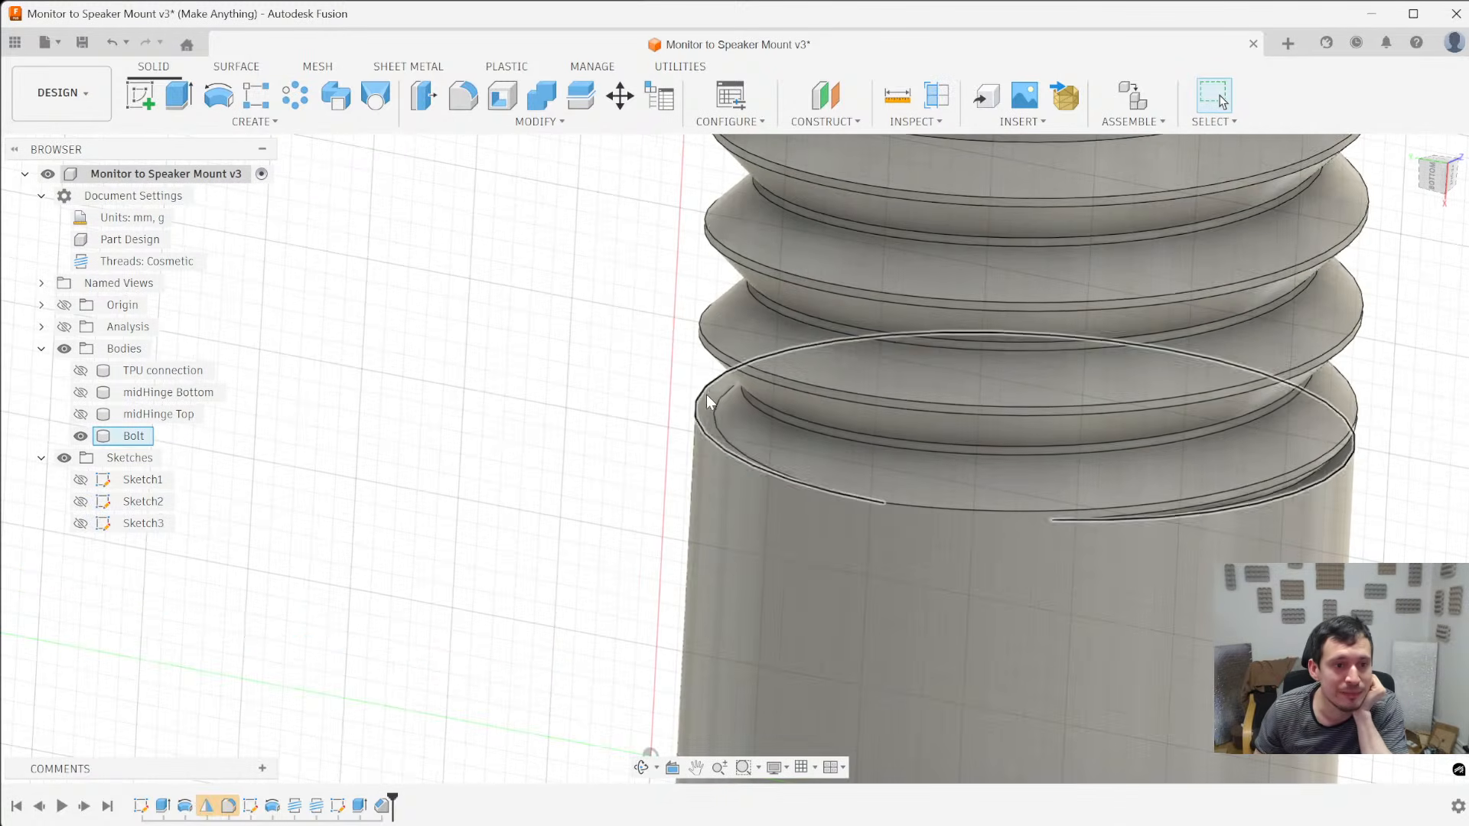
left_click(707, 404)
middle_click_drag(707, 404, 636, 502, "shift")
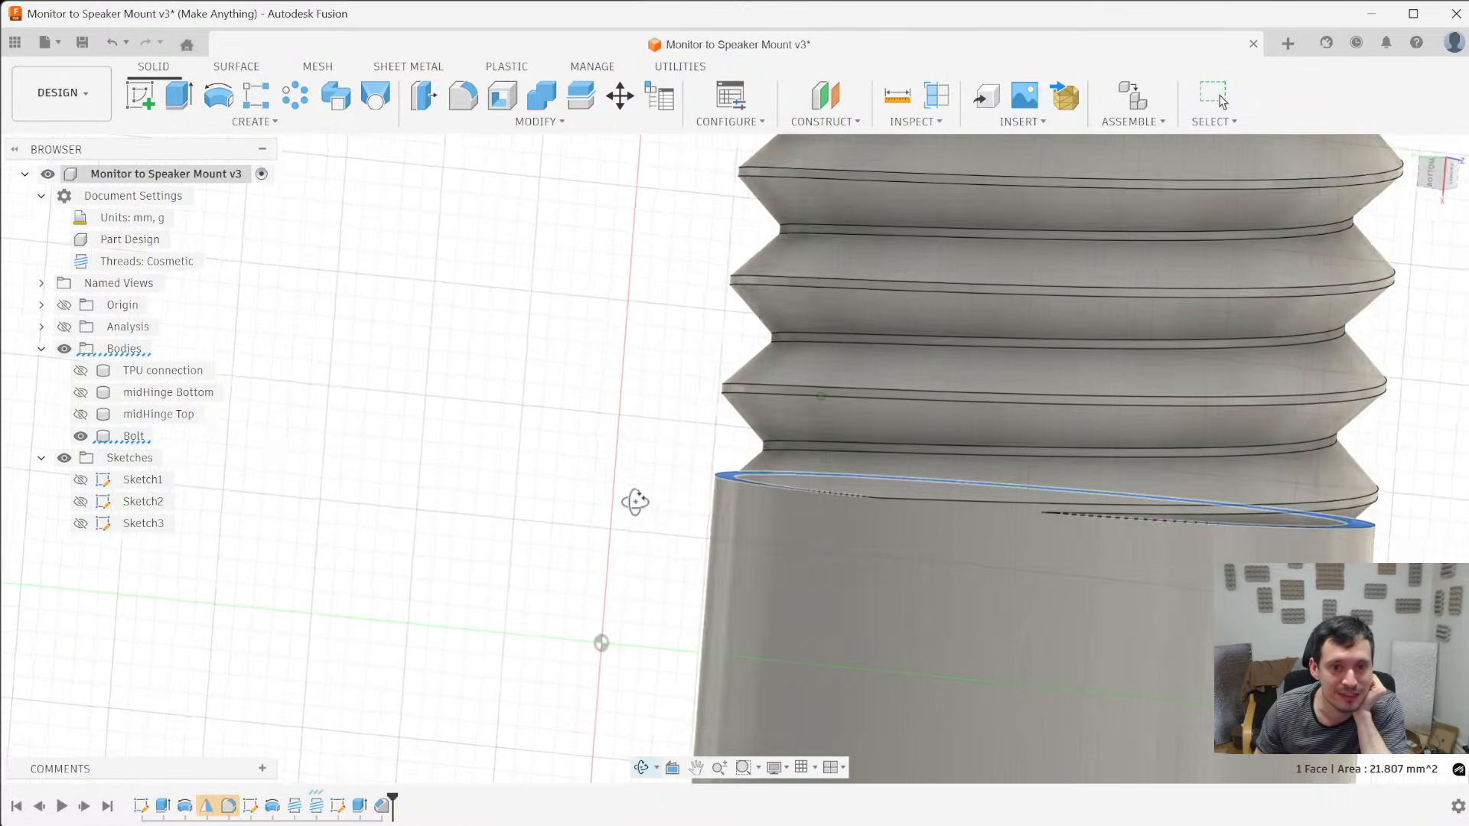
scroll(1377, 528, "down", 3)
middle_click_drag(1383, 525, 1293, 336, "shift")
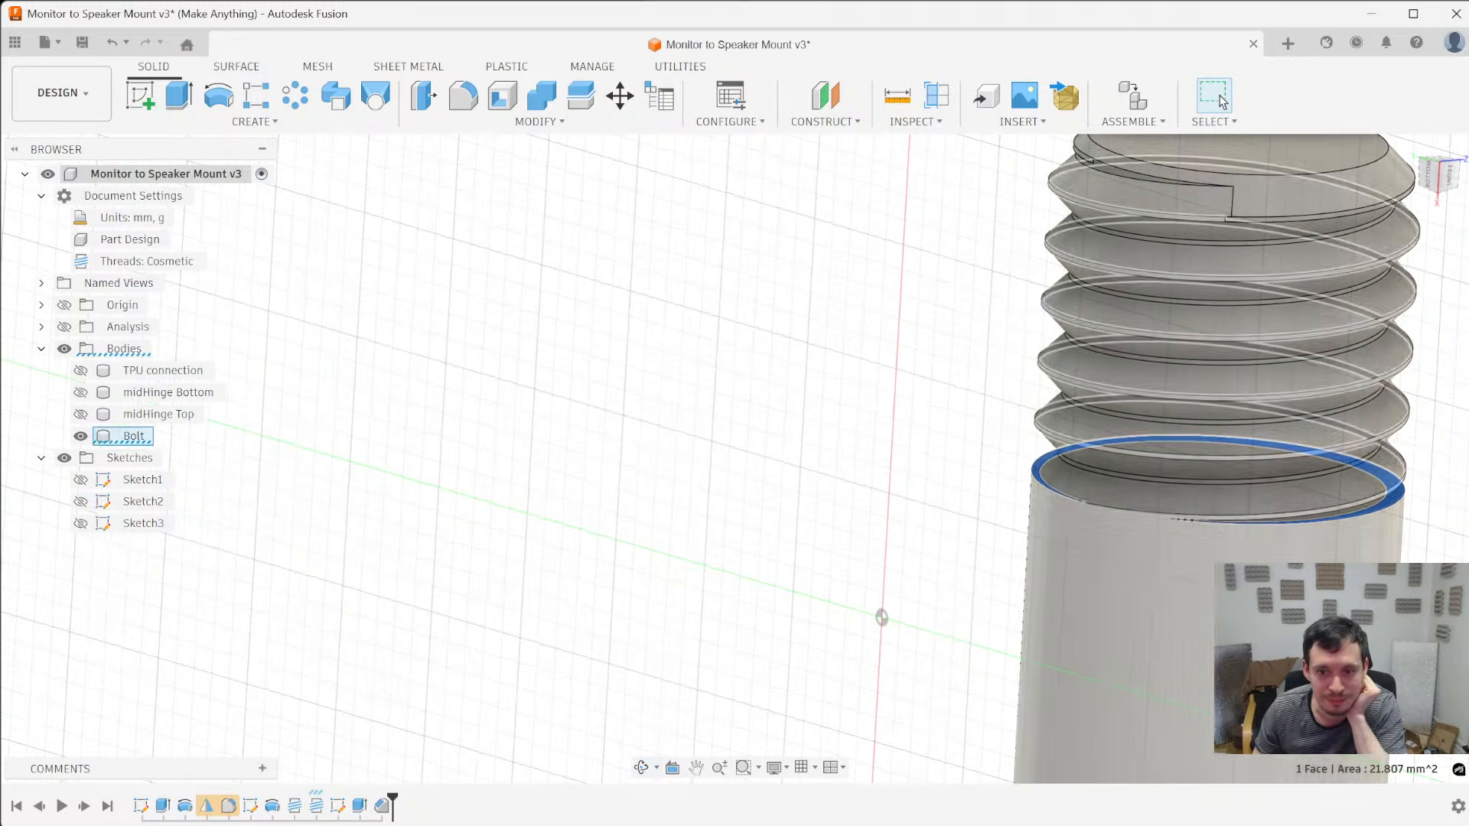
left_click(150, 89)
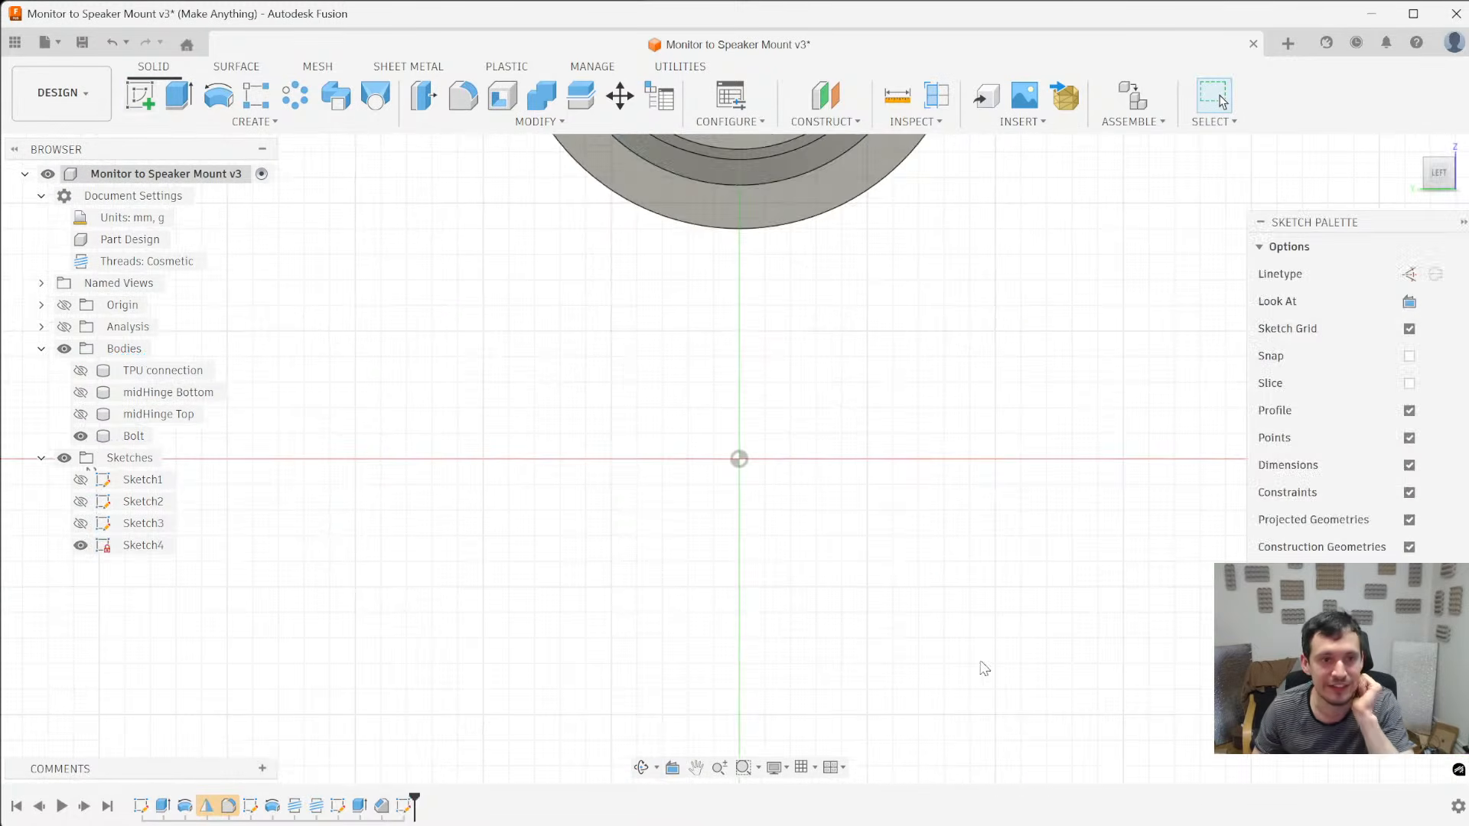
- Project the circular outline of the Bolt's smooth shank into the new sketch
middle_click_drag(967, 534, 932, 437, "shift")
scroll(932, 438, "up", 4)
key("p")
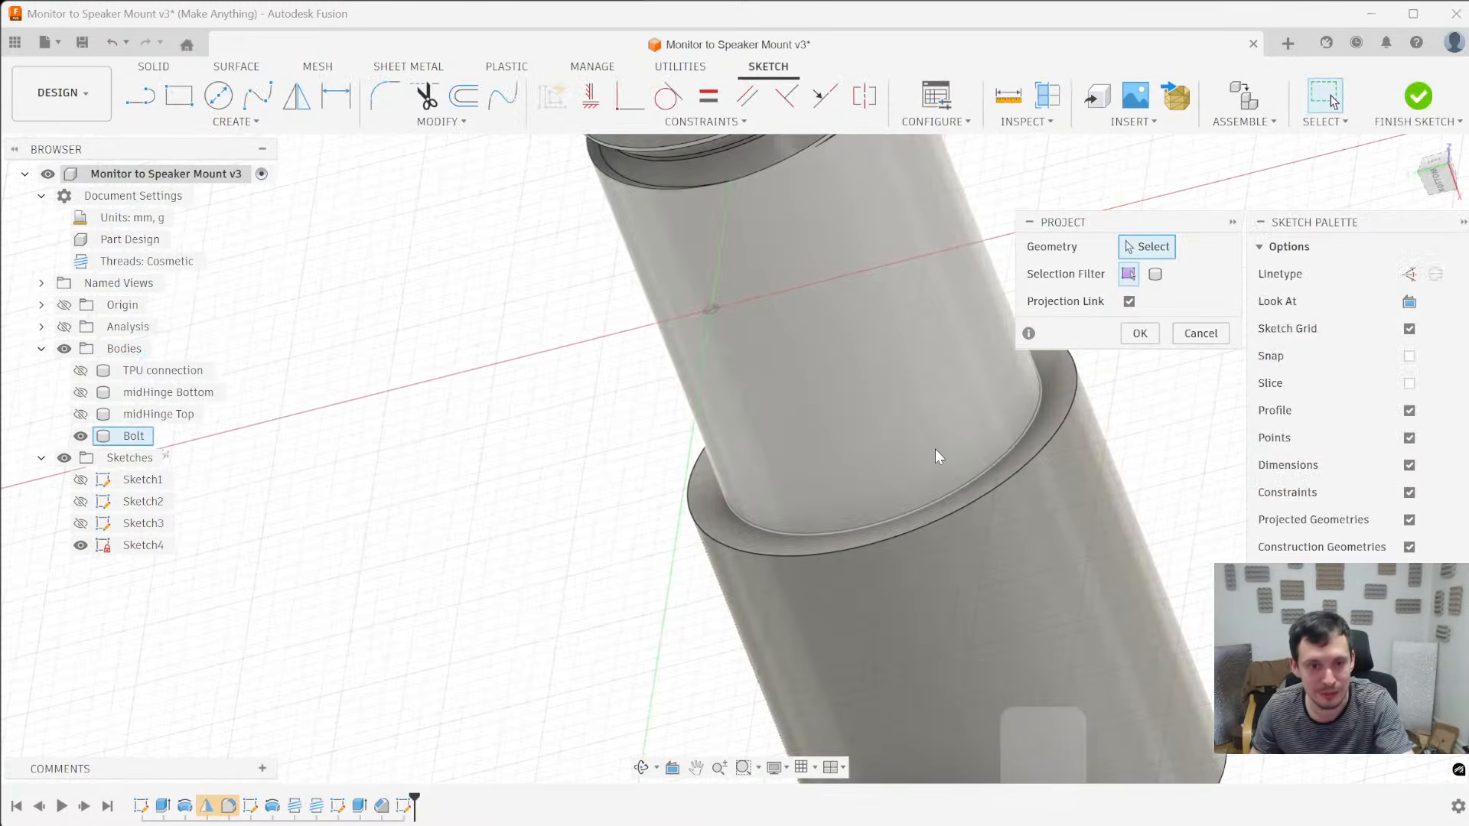
left_click(966, 493)
key("Return")
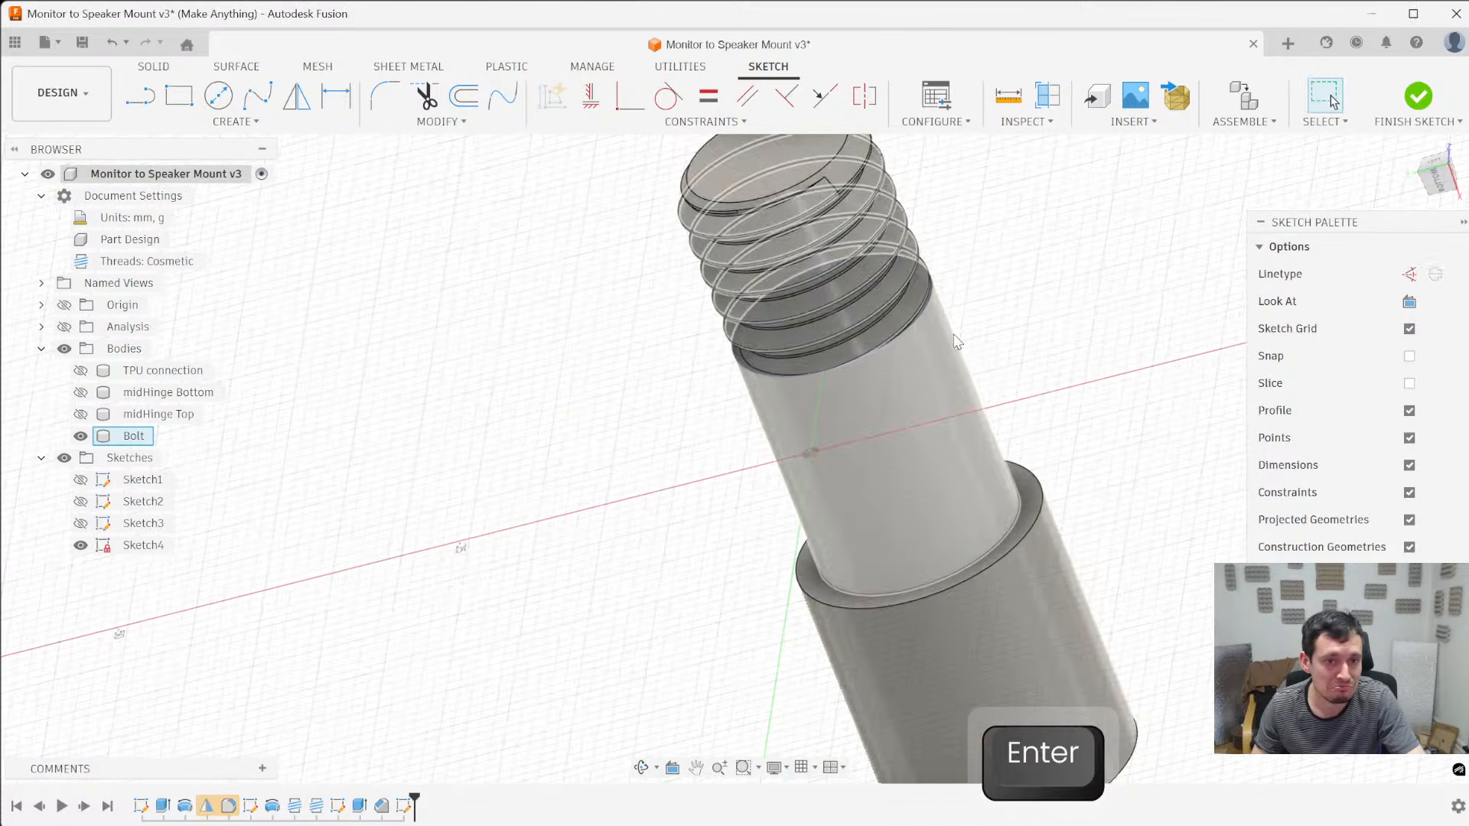
- Extrude both profiles of the shank outline 4.941 mm toward the thread with a -45 degree taper, joined to the Bolt
key("e")
left_click(917, 277)
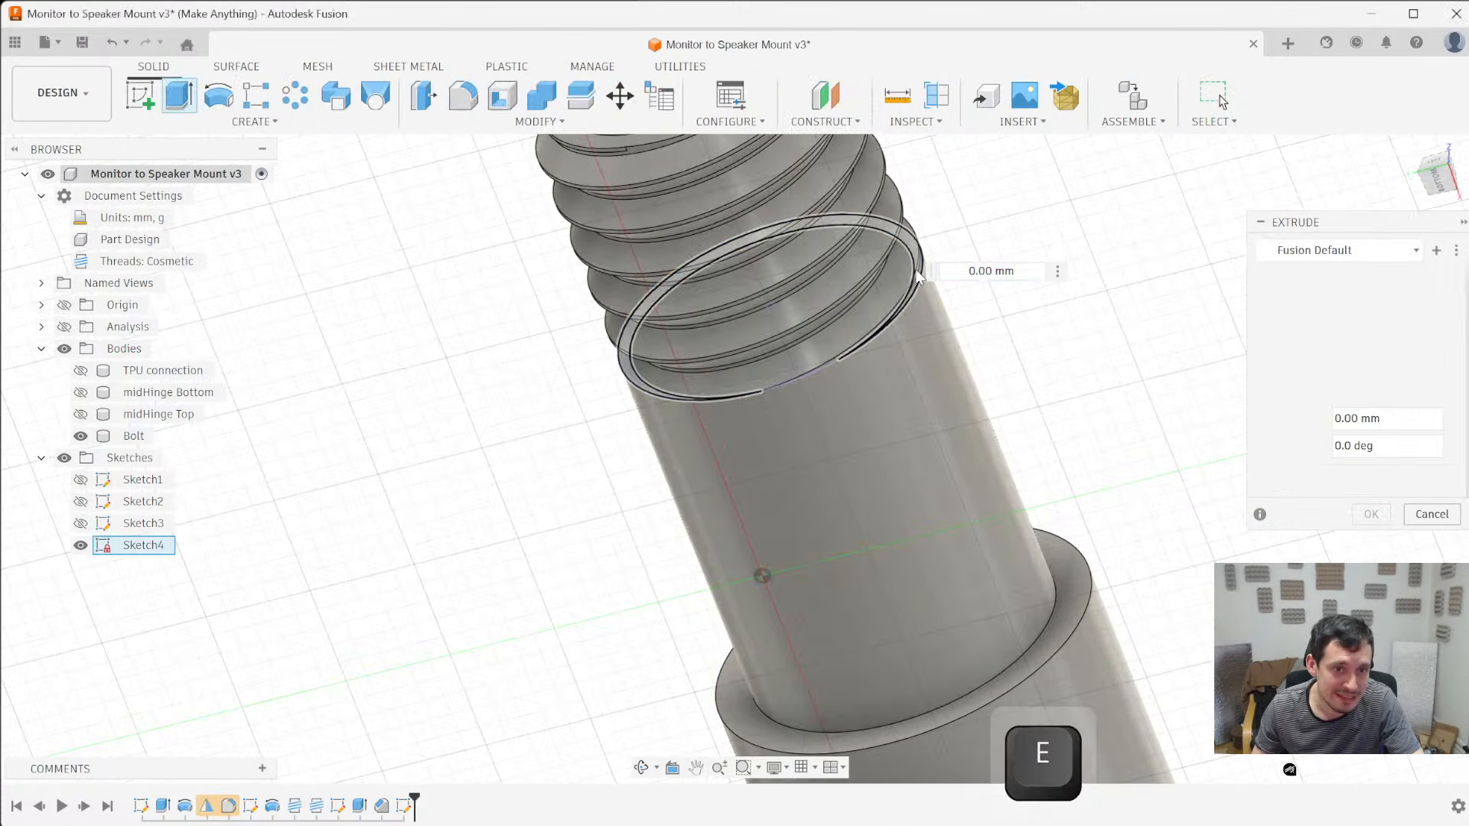
left_click(904, 282, "ctrl")
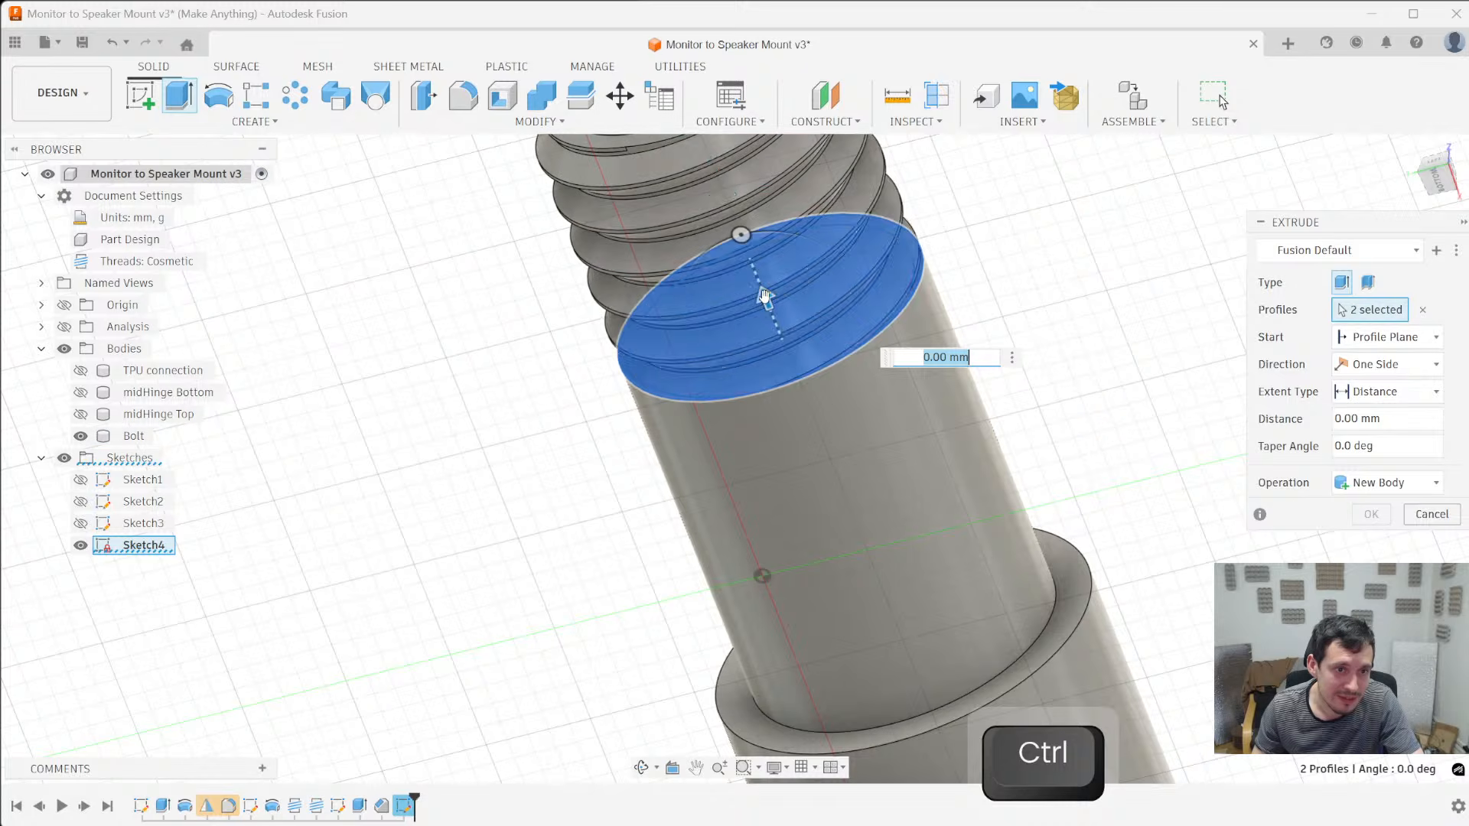
left_click_drag(766, 296, 723, 201)
scroll(899, 520, "down", 5)
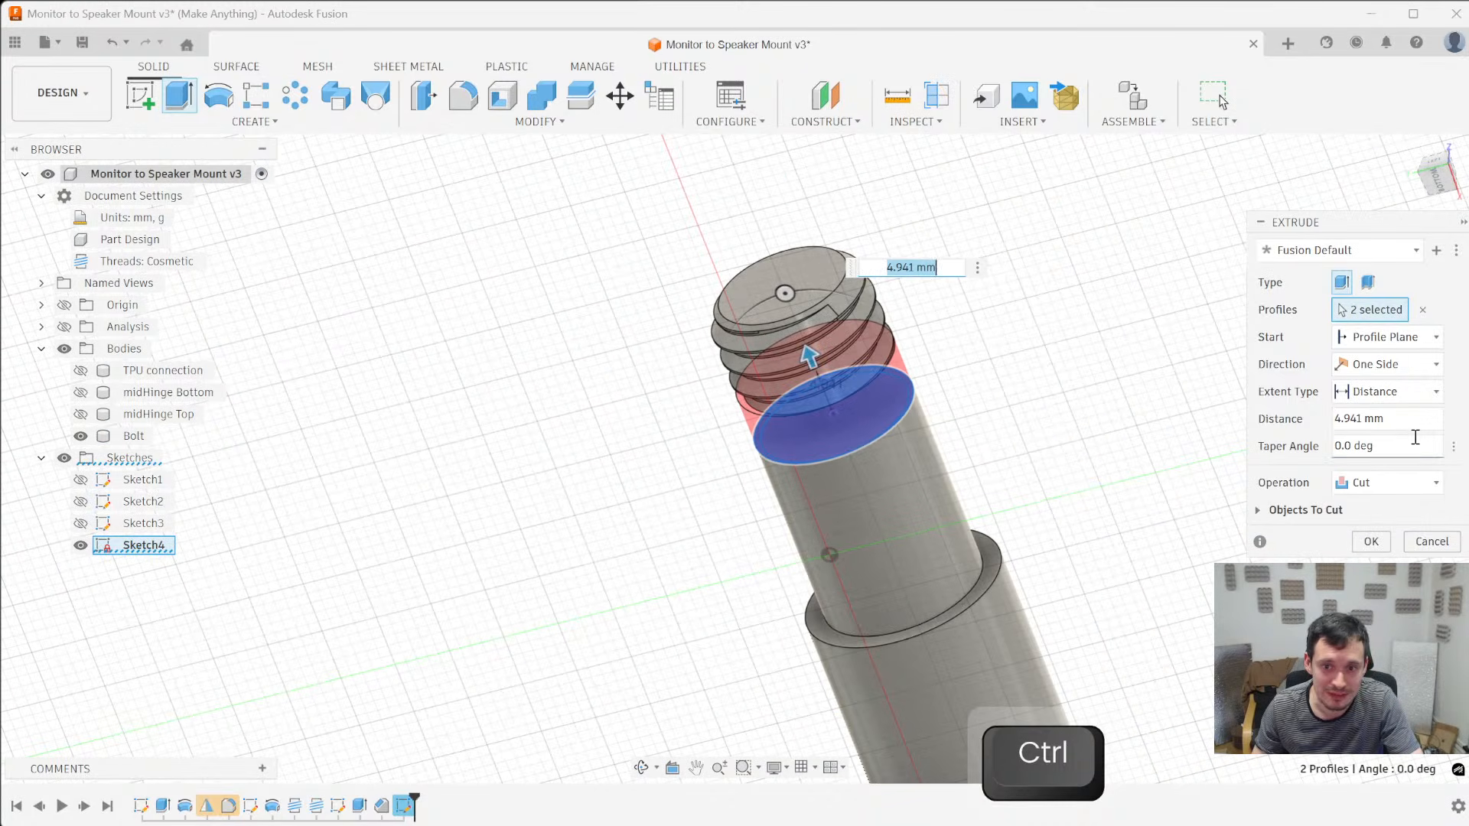
type("-45")
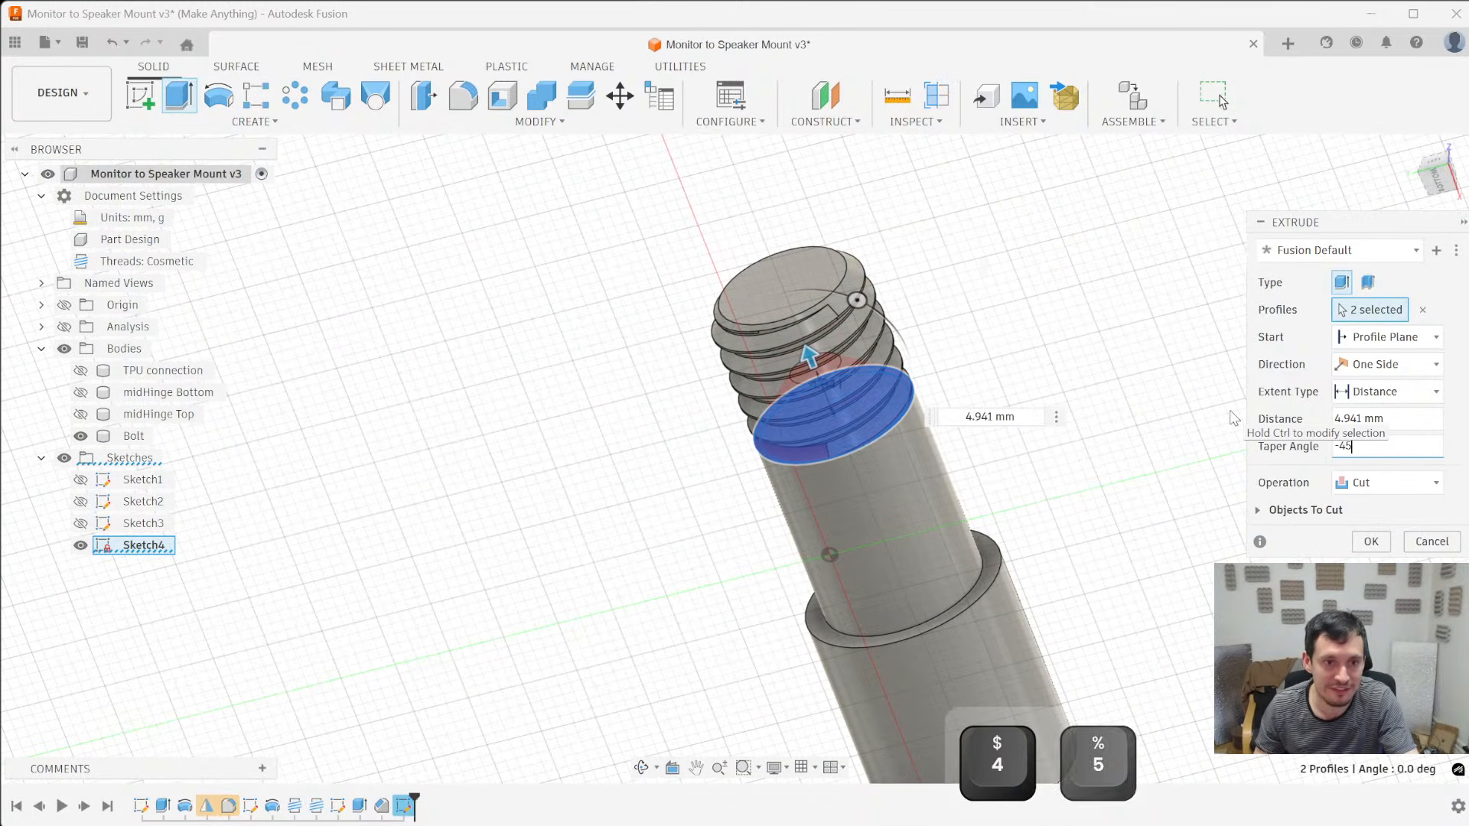
left_click(1382, 483)
left_click(1364, 509)
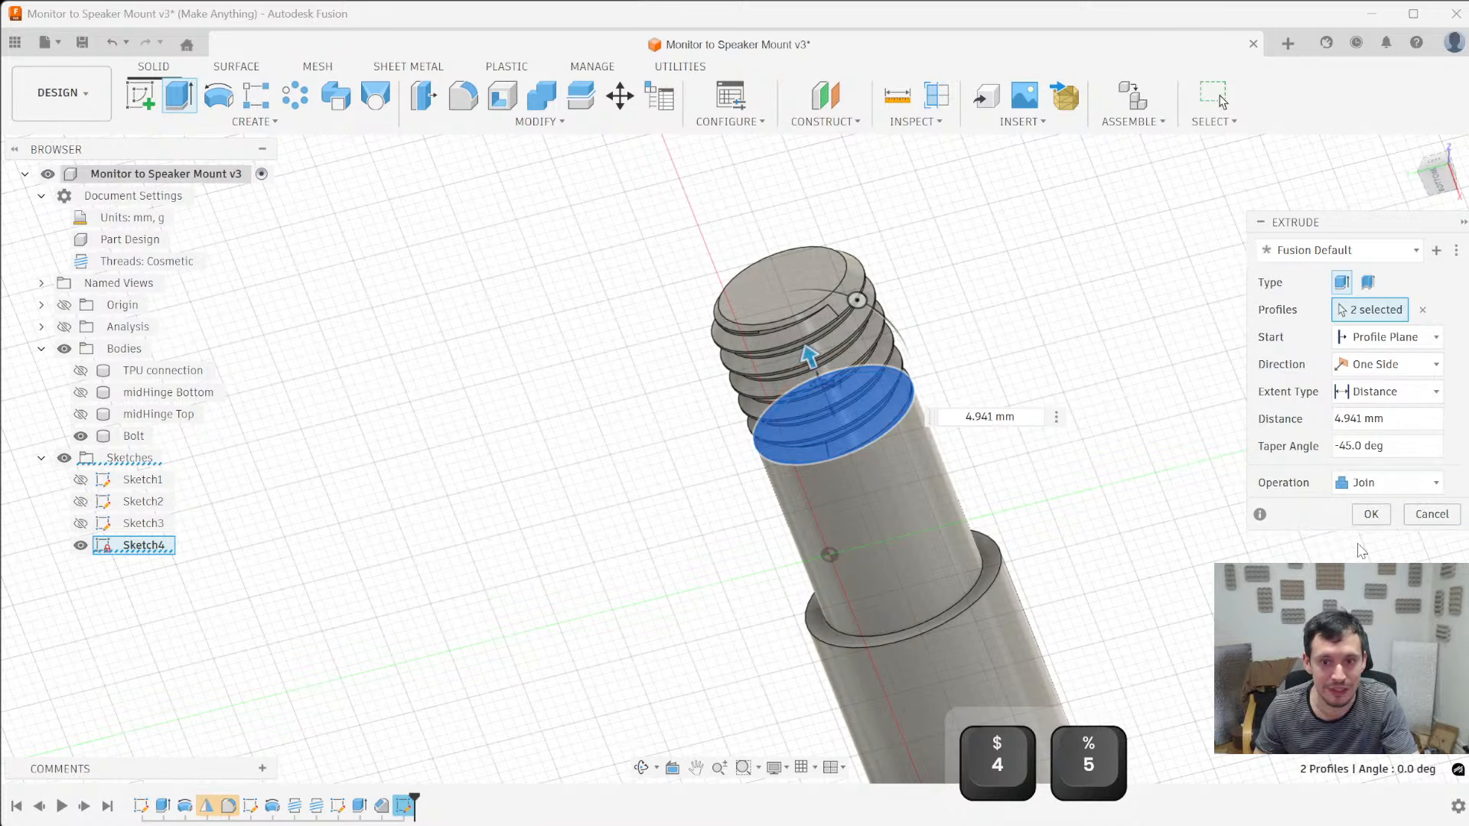
left_click(1371, 514)
- Examine the tapered transition between the Bolt's smooth shank and its thread from several angles
scroll(788, 412, "up", 5)
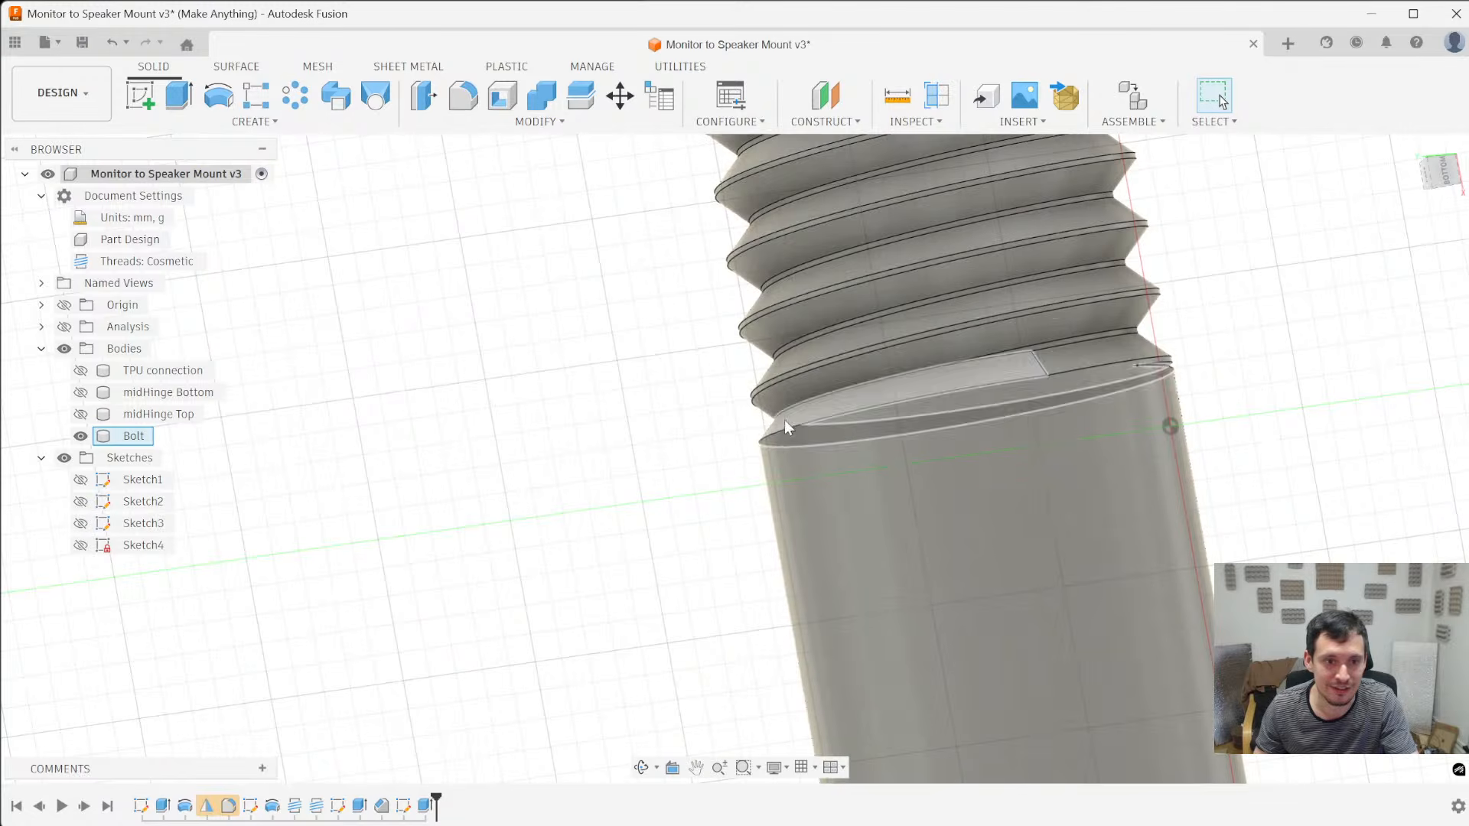
scroll(777, 440, "down", 5)
scroll(776, 440, "down", 1)
middle_click_drag(903, 336, 1091, 515, "shift")
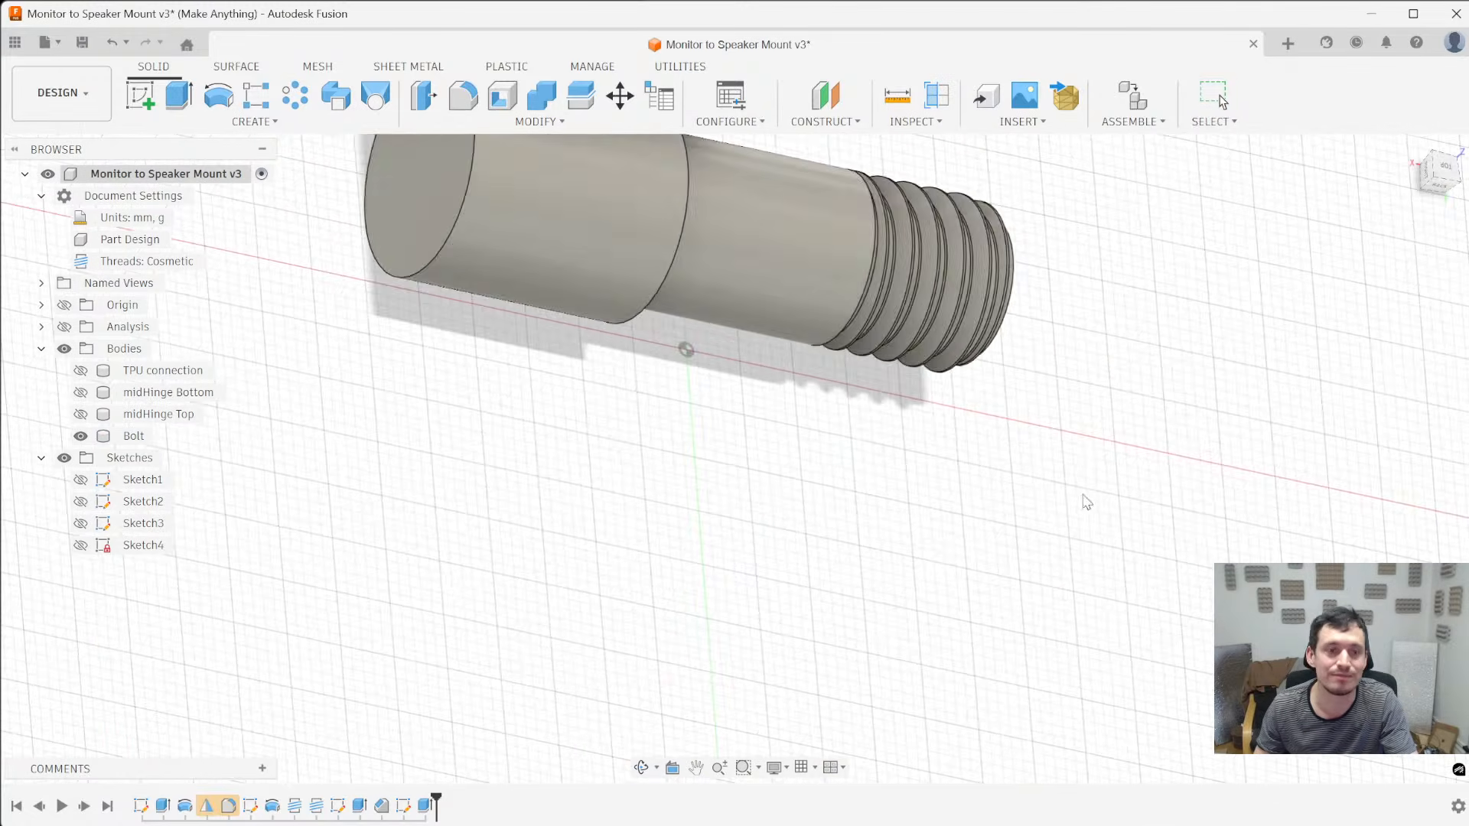
scroll(1102, 375, "up", 4)
scroll(702, 332, "down", 4)
scroll(834, 490, "down", 3)
middle_click_drag(757, 381, 879, 511)
scroll(881, 501, "up", 5)
middle_click_drag(1193, 492, 1043, 439, "ctrl")
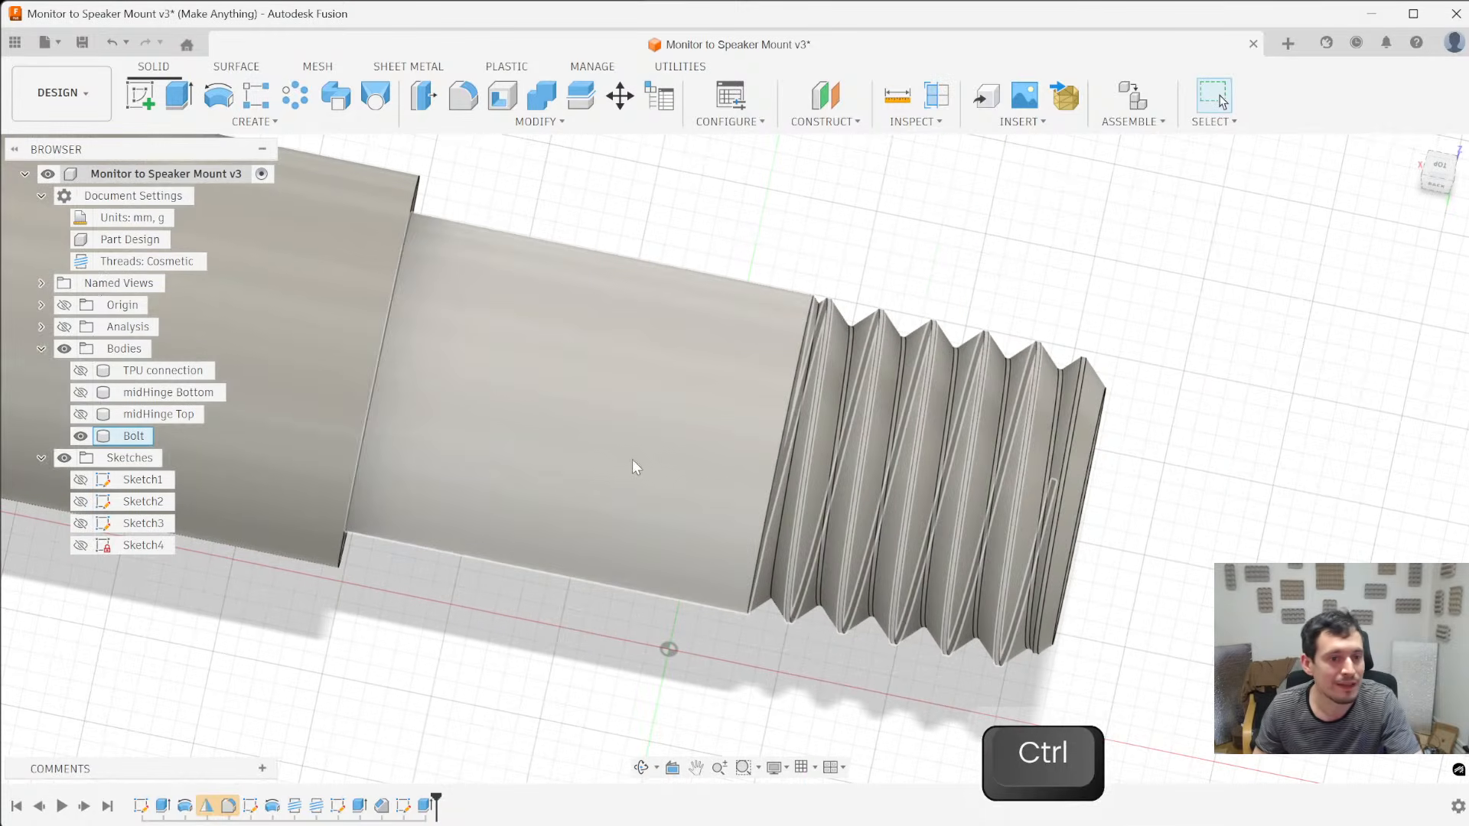
- Turn on the section analysis and show the midHinge Bottom and midHinge Top bodies around the Bolt
middle_click_drag(668, 503, 60, 325, "shift")
left_click(65, 327)
scroll(498, 390, "down", 3)
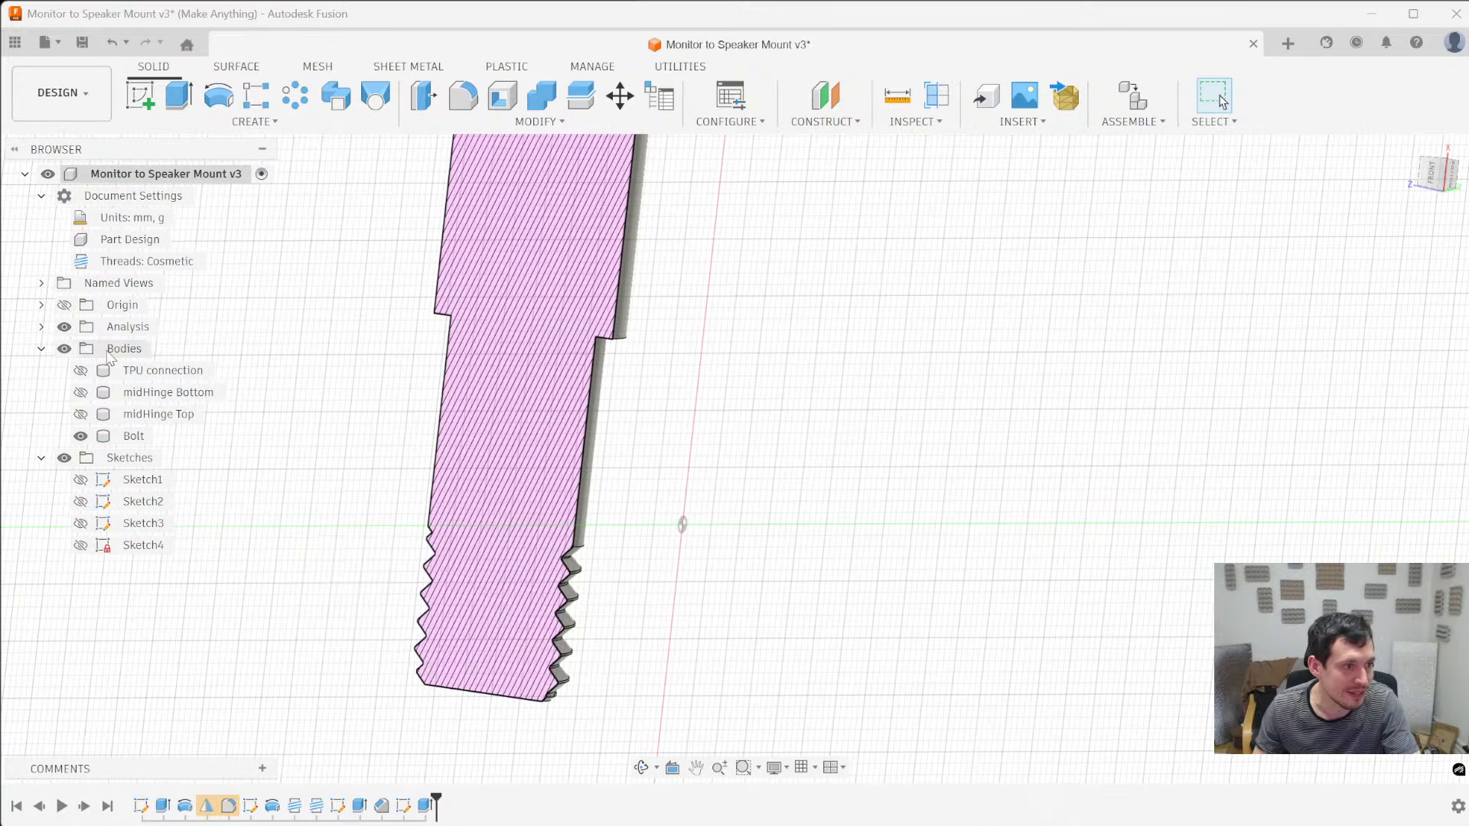
left_click(81, 393)
left_click(81, 414)
scroll(534, 499, "up", 5)
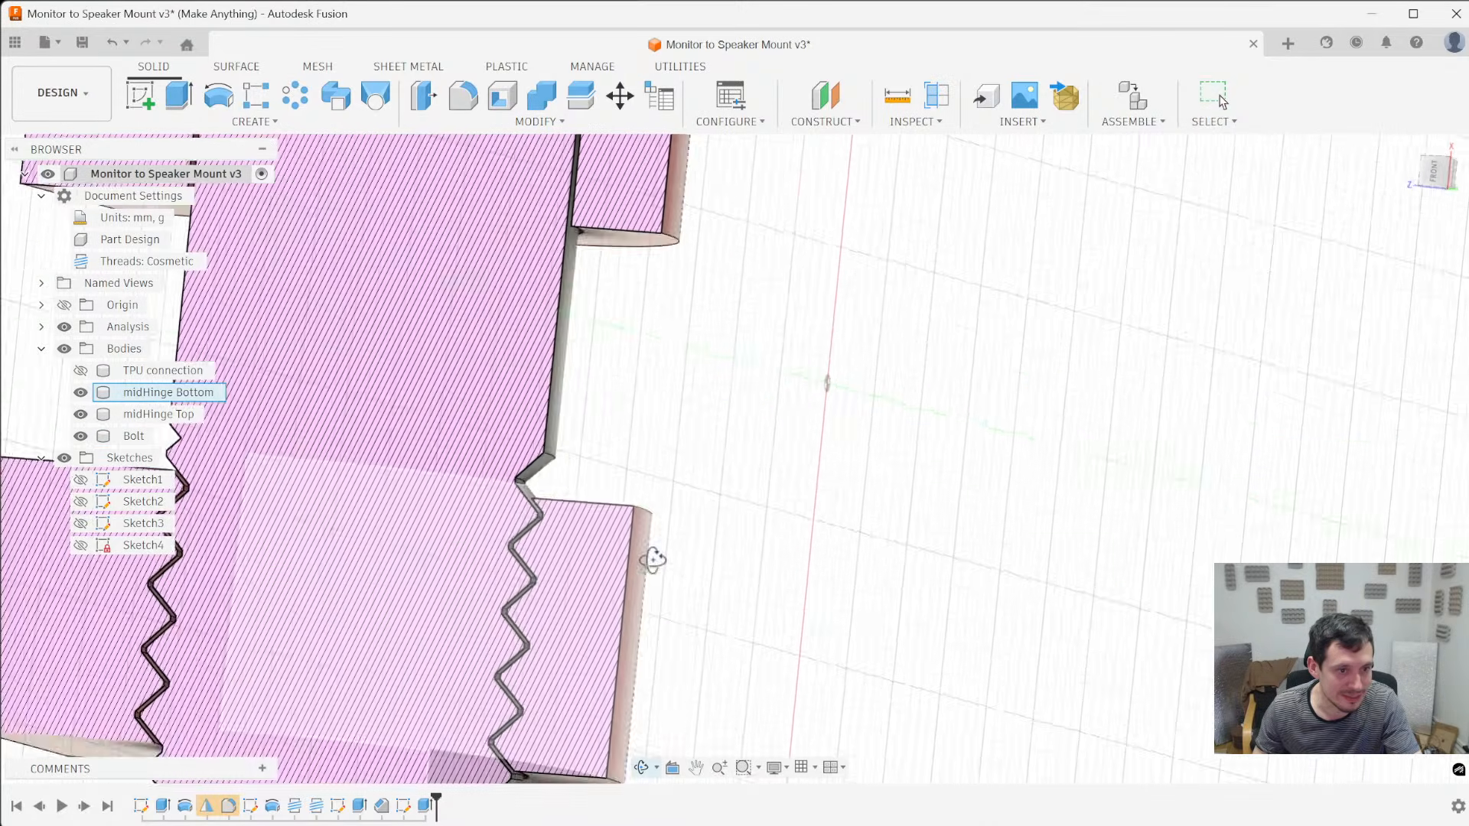
- Show the TPU connection body and examine how the Bolt's thread base fits in the sectioned assembly
mouse_move(563, 456)
middle_mouse_down("shift")
mouse_move(565, 438)
mouse_move(914, 426)
mouse_move(634, 491)
mouse_move(705, 469)
mouse_move(308, 484)
middle_mouse_up("shift")
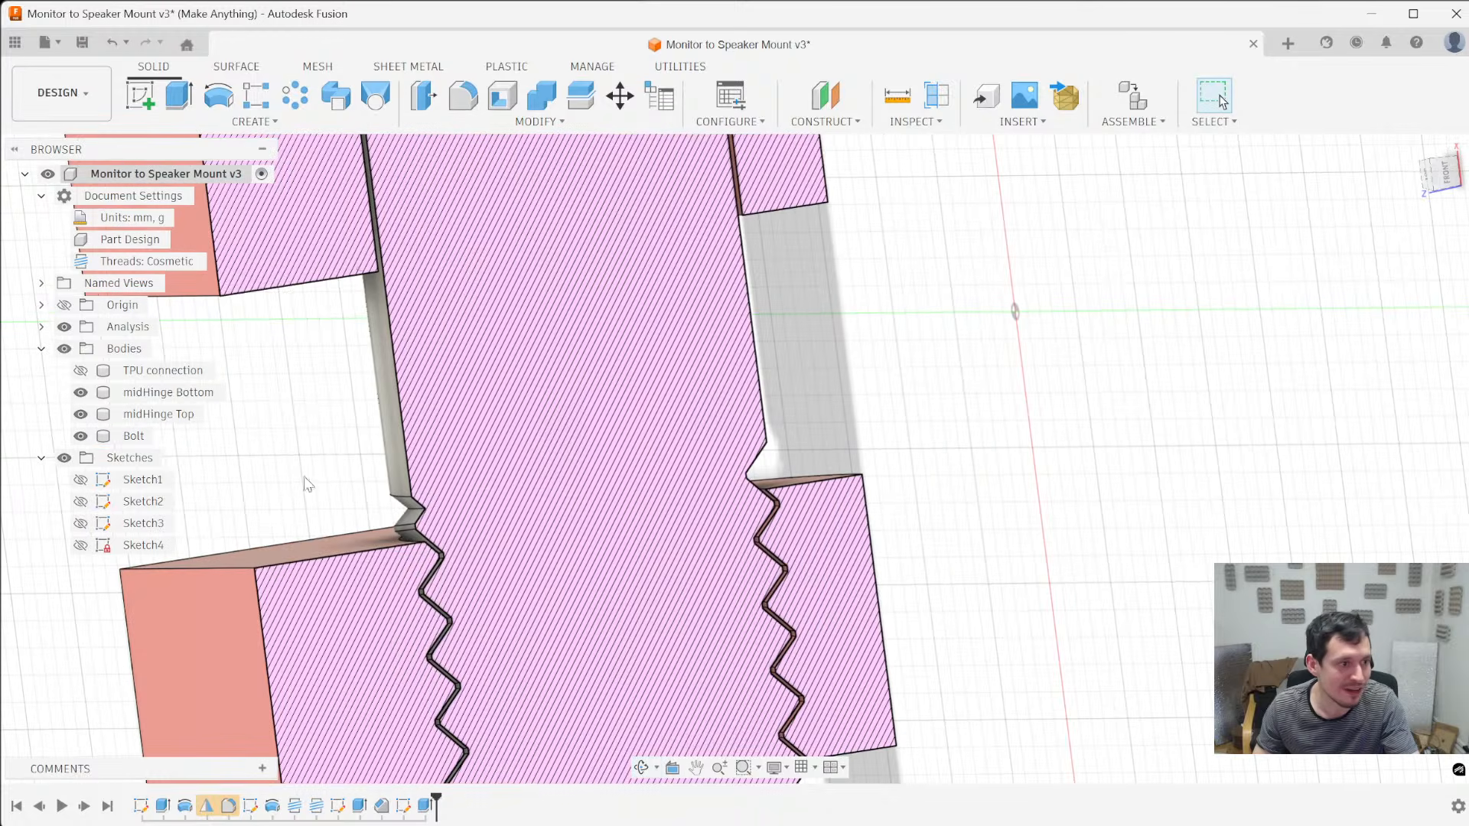
left_click(81, 373)
scroll(822, 418, "down", 3)
middle_click_drag(822, 419, 826, 466, "shift")
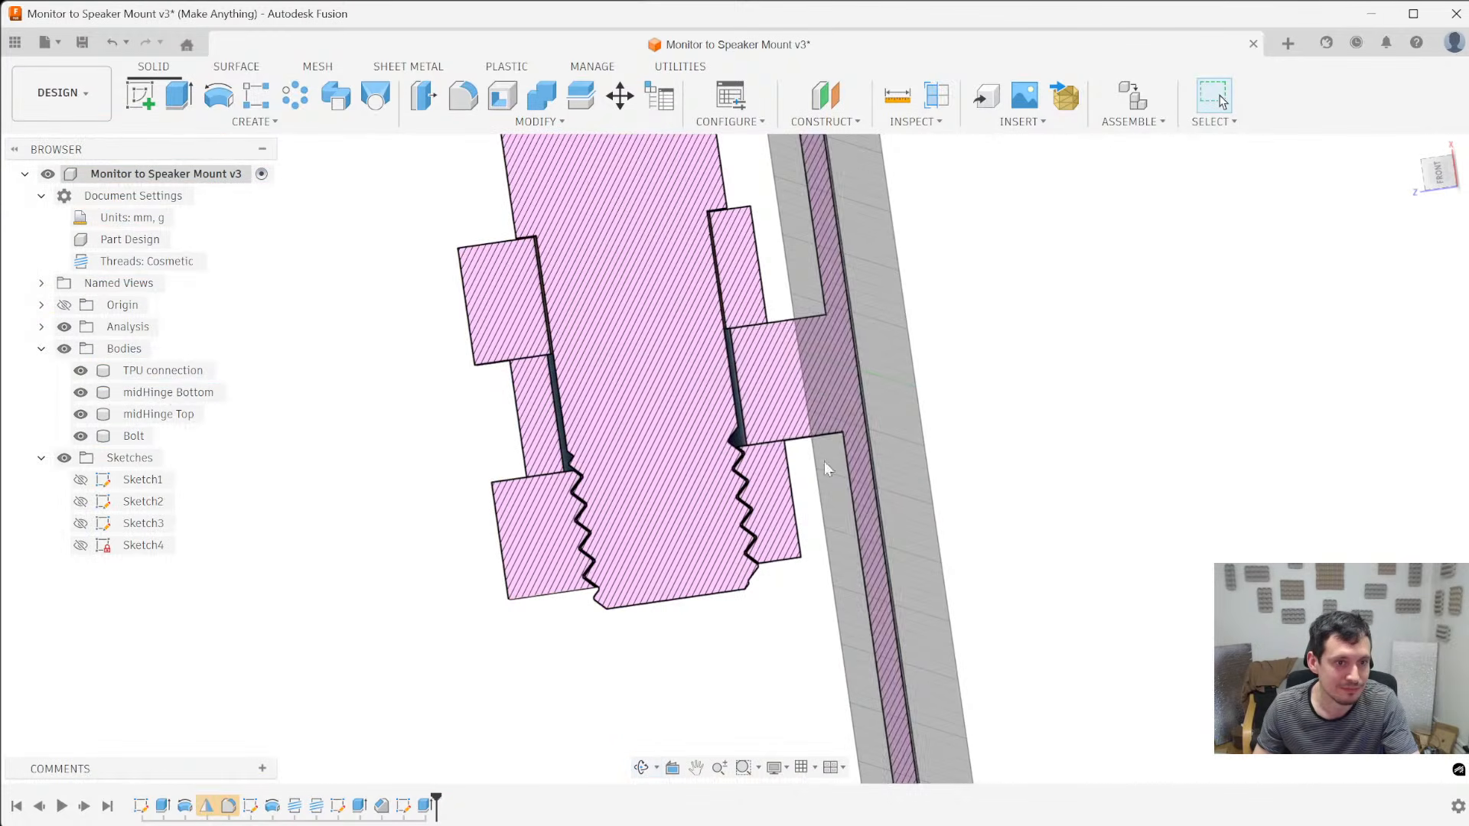
scroll(864, 544, "down", 3)
scroll(760, 559, "up", 5)
middle_click_drag(443, 482, 641, 420, "shift")
- Hide the TPU connection, midHinge Top and Bolt bodies, leaving only the midHinge Bottom body displayed
left_click(632, 425)
key("v")
left_click(571, 332)
key("v")
scroll(501, 444, "down", 3)
middle_click_drag(501, 445, 501, 336, "shift")
scroll(640, 557, "up", 5)
scroll(505, 436, "down", 3)
scroll(508, 272, "up", 4)
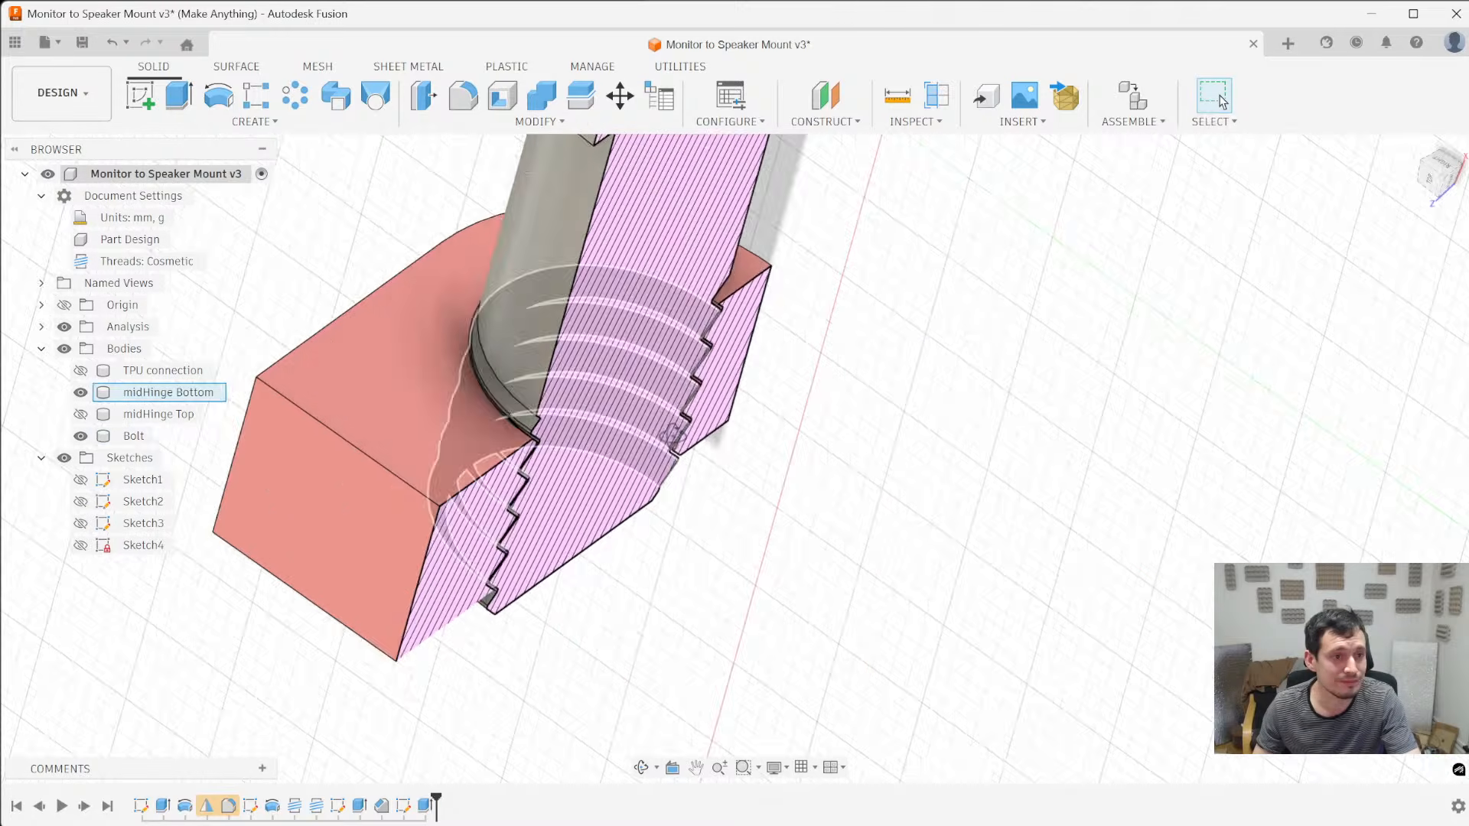
middle_click_drag(509, 273, 519, 237, "shift")
scroll(520, 238, "down", 3)
key("v")
key("v")
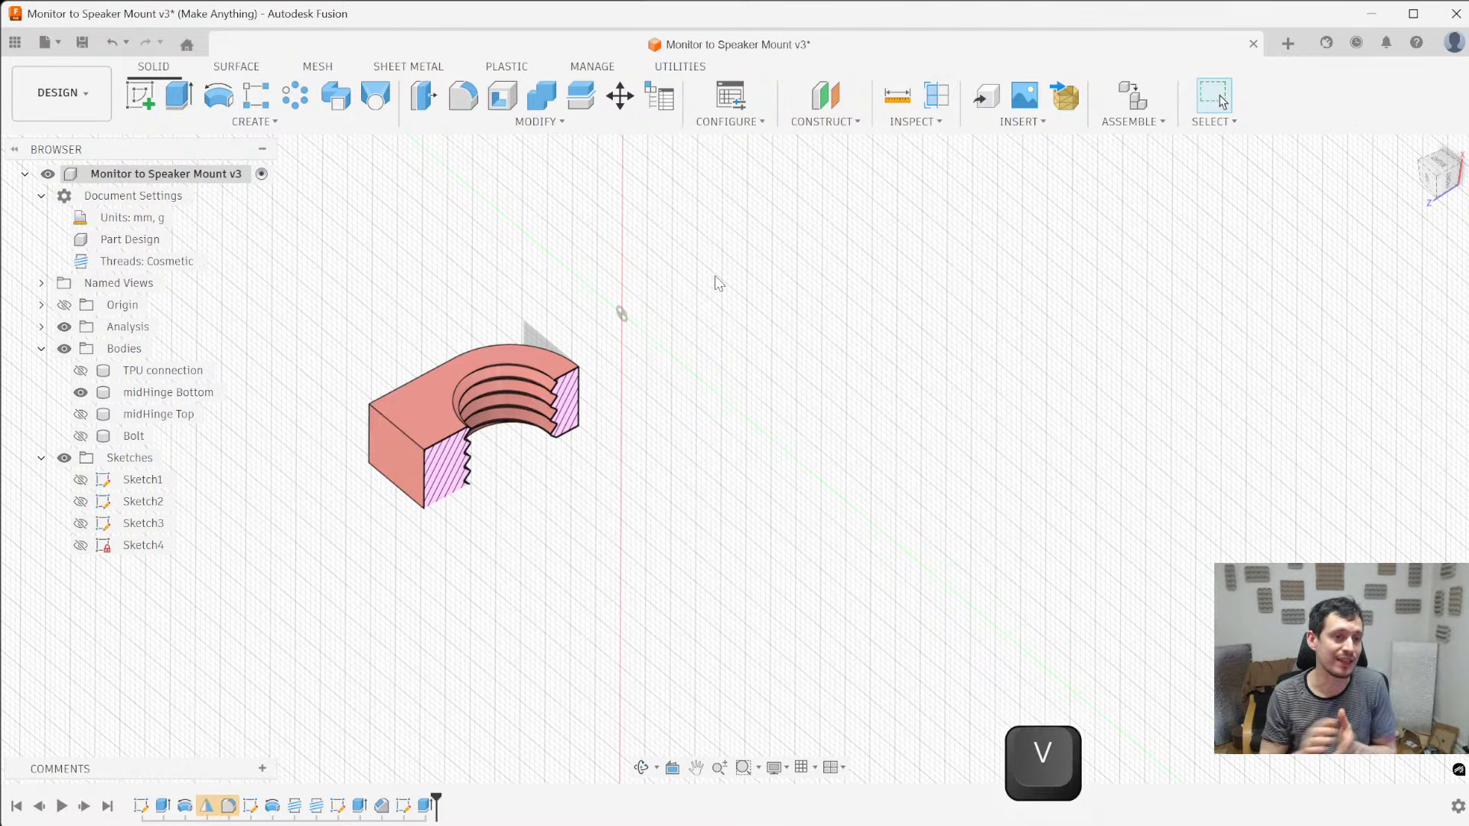
- Turn off the section analysis while keeping the Bodies folder visible
left_click(64, 349)
left_click(64, 348)
left_click(65, 327)
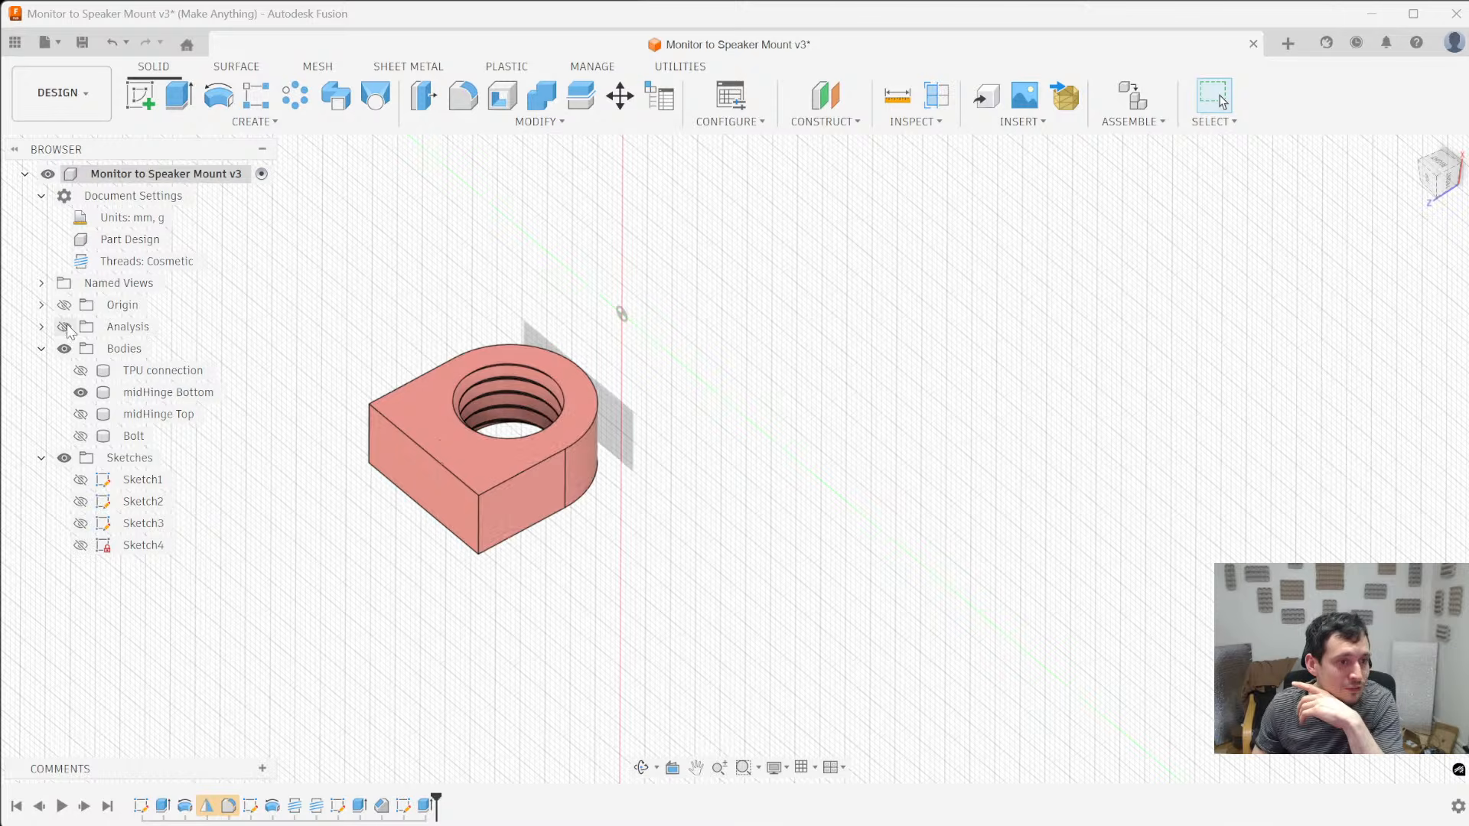
- Start a new sketch on the flat face of midHinge Bottom that surrounds the threaded hole
middle_click_drag(626, 460, 499, 433, "shift")
scroll(502, 431, "up", 5)
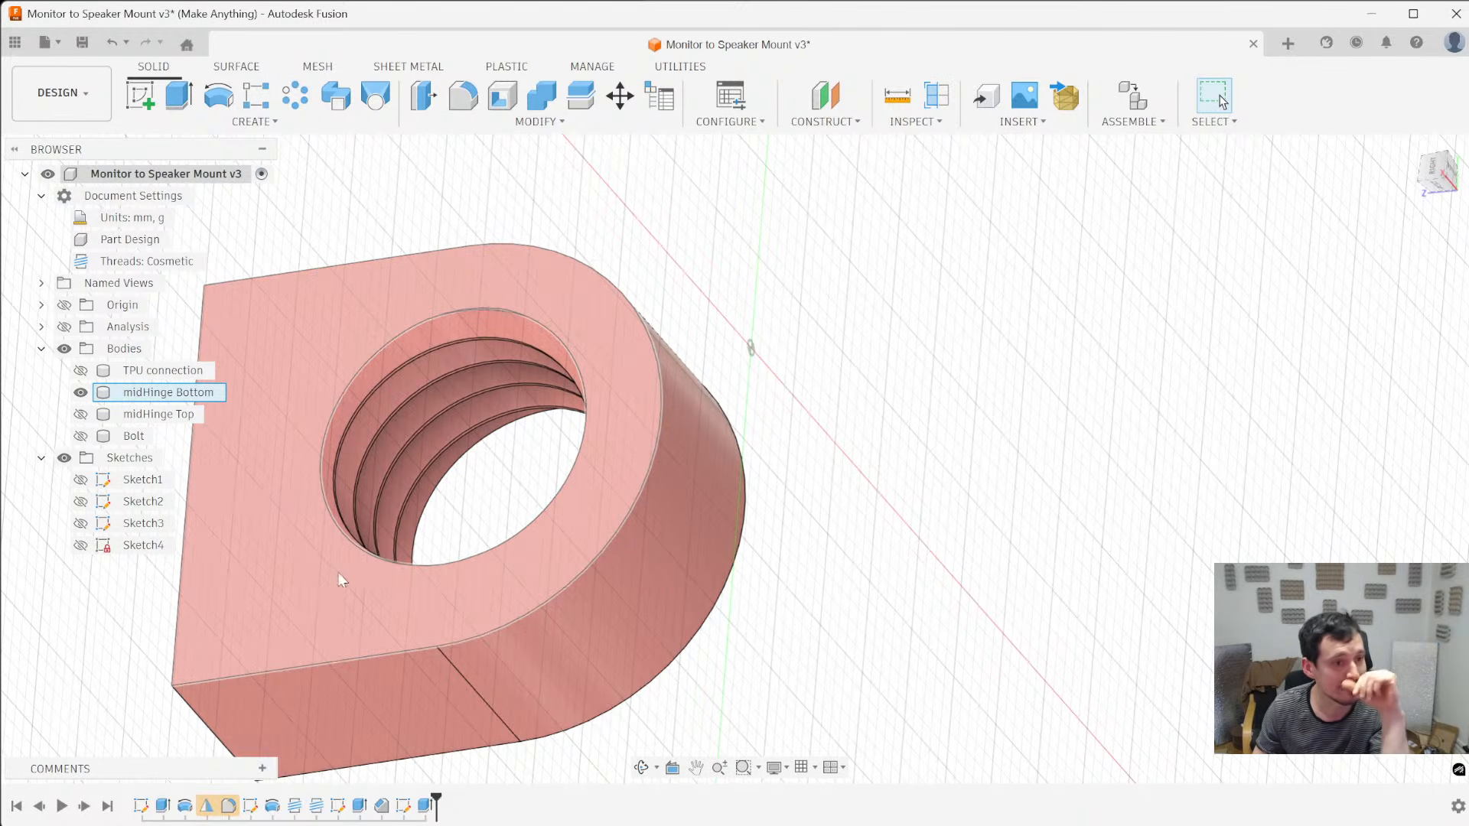
left_click(287, 568)
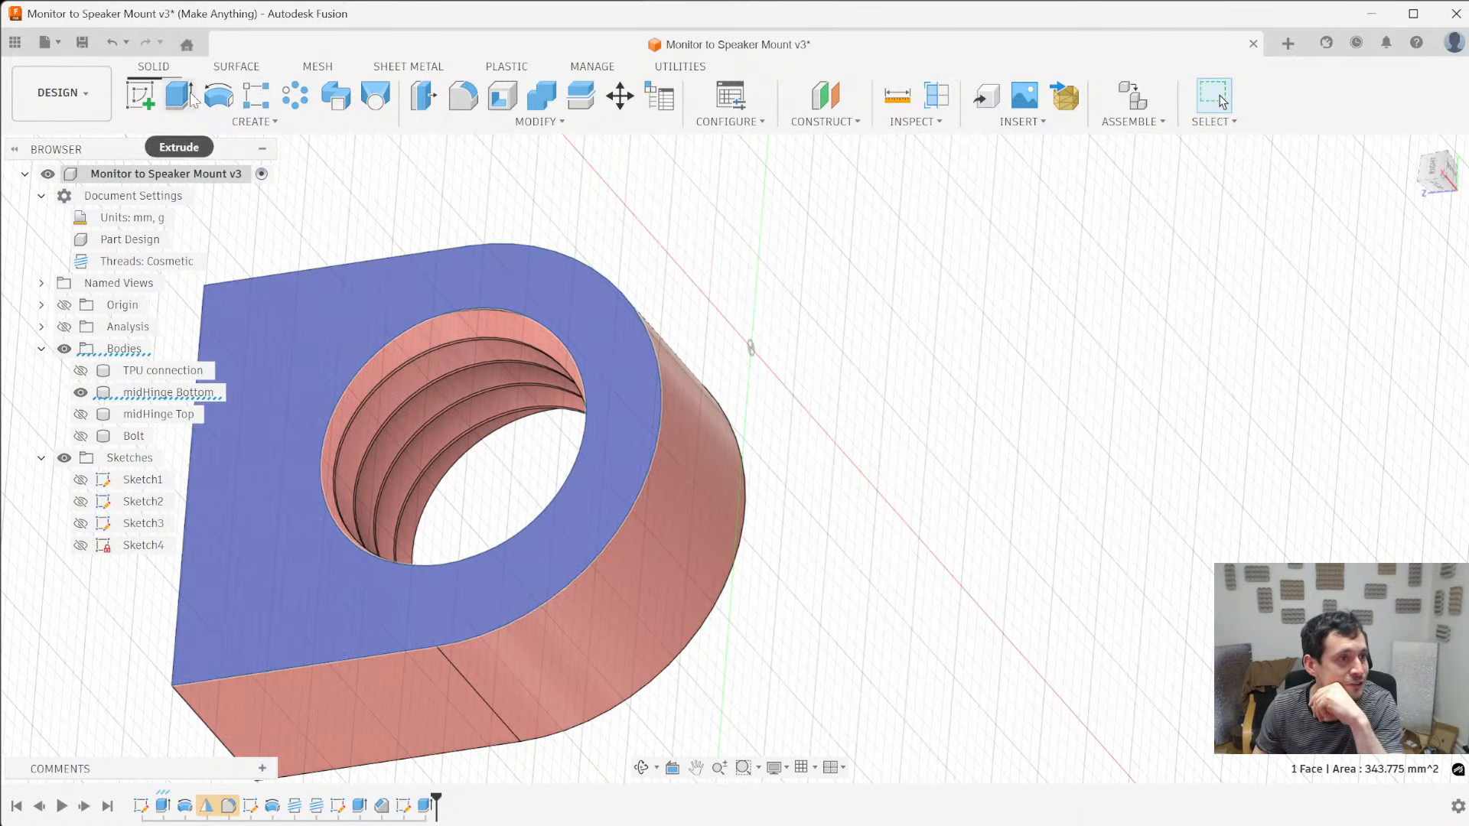
left_click(140, 96)
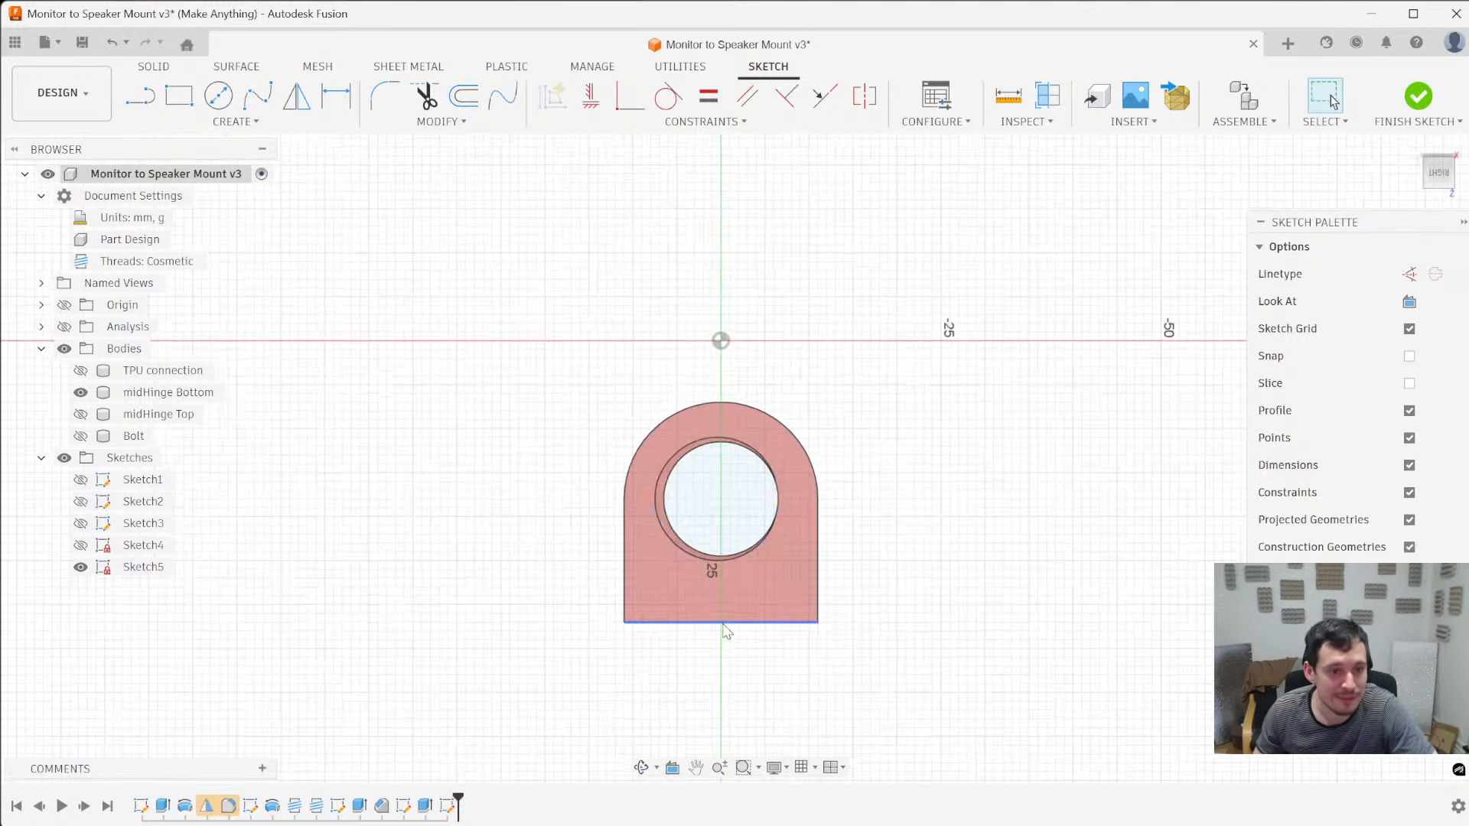
- Sketch a circle about 16.35 mm in diameter, centred on the threaded hole and slightly larger than its thread
scroll(723, 612, "up", 4)
key("c")
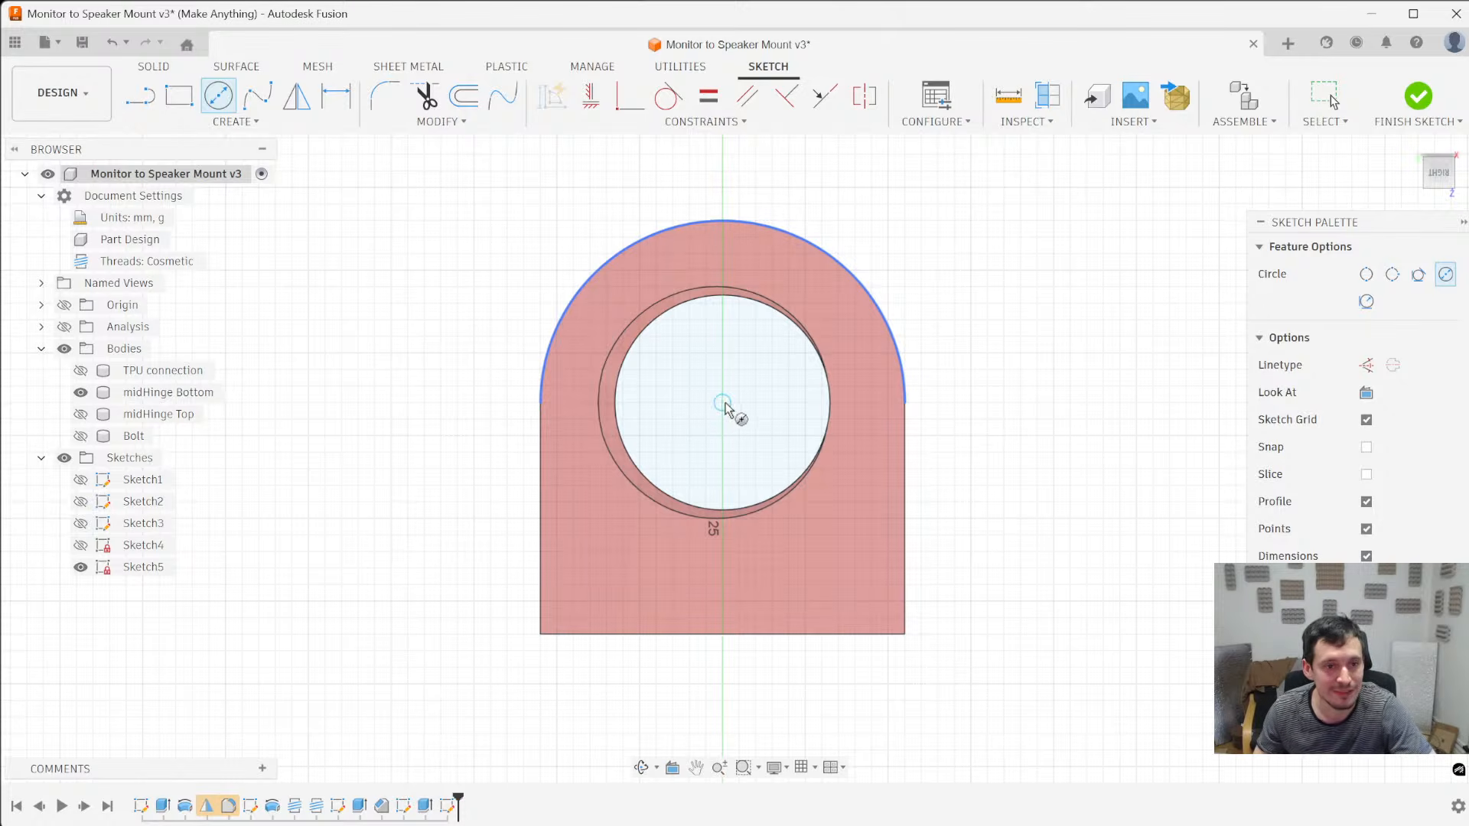
middle_click_drag(725, 407, 697, 385, "shift")
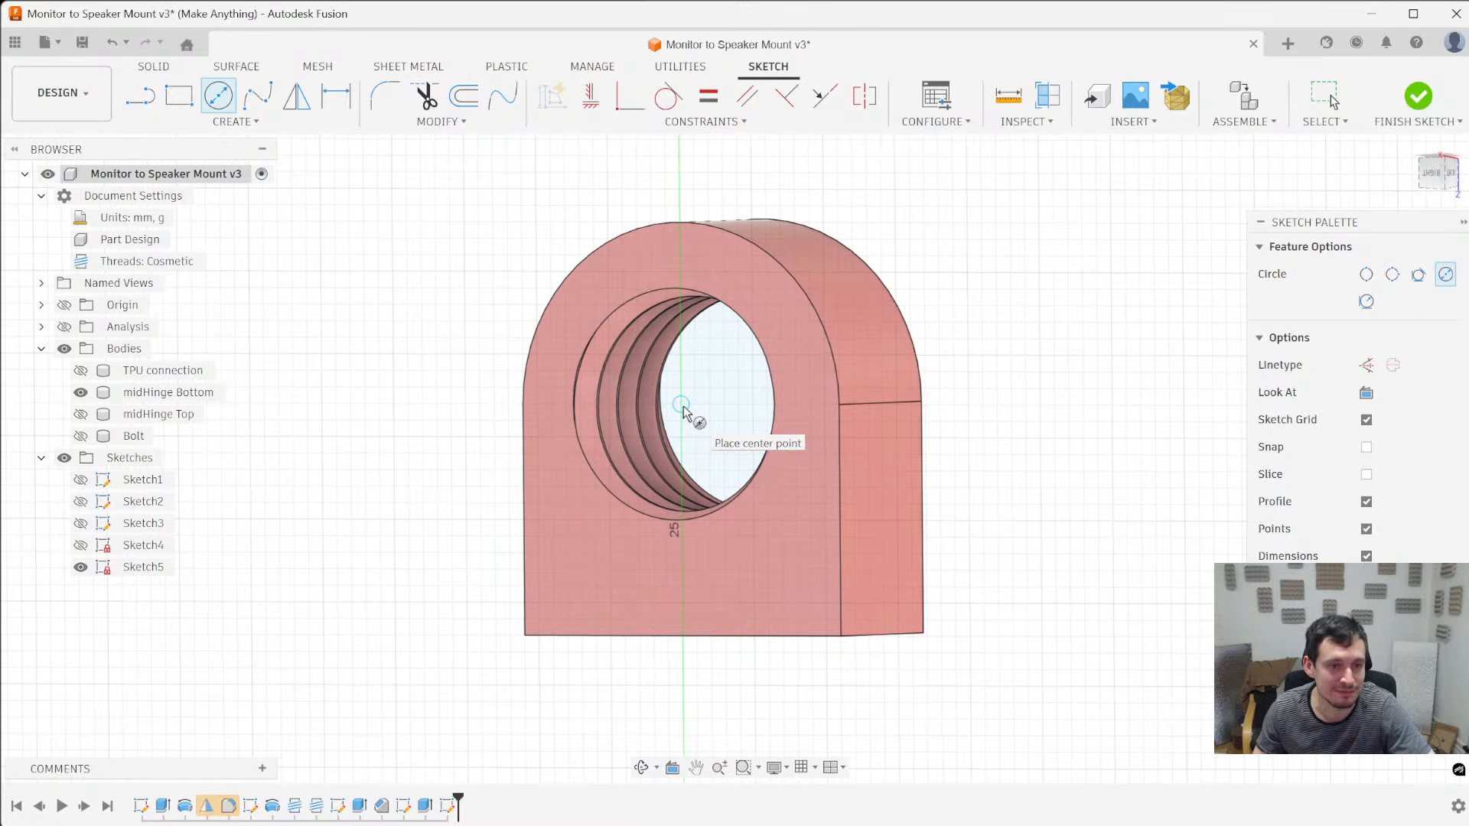
left_click(681, 404)
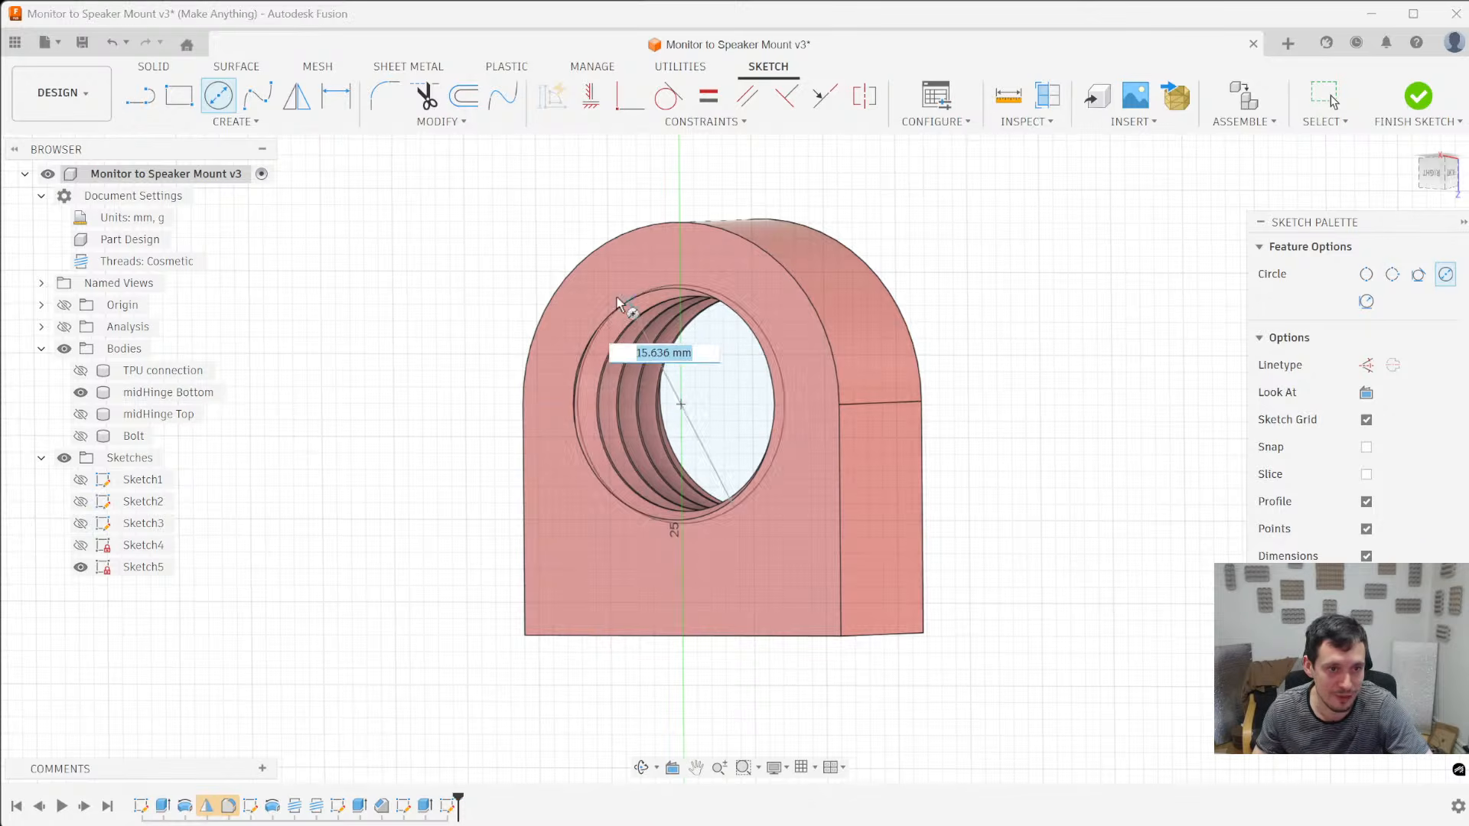
key("Escape")
left_click(681, 404)
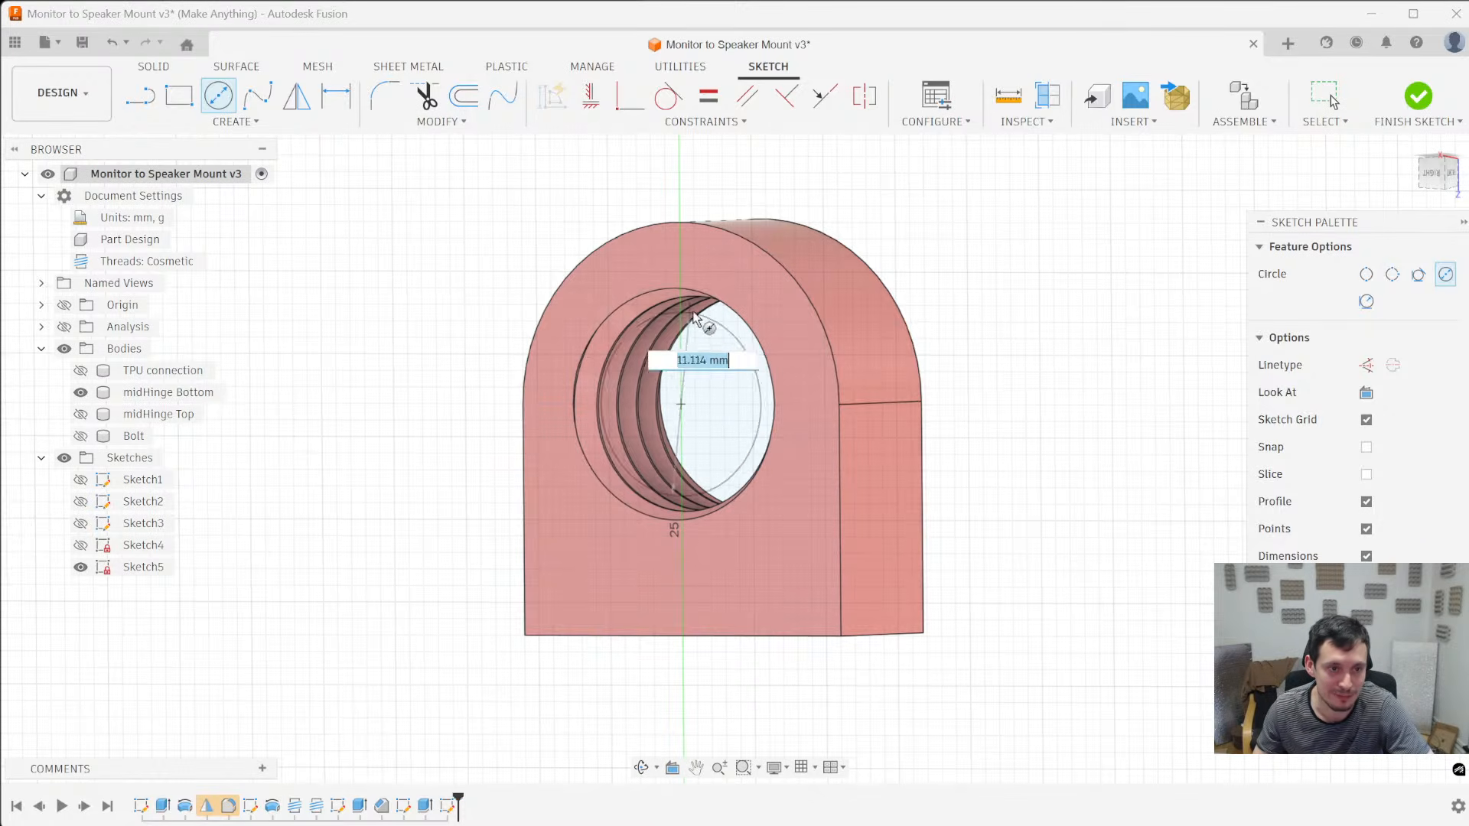
left_click(722, 282)
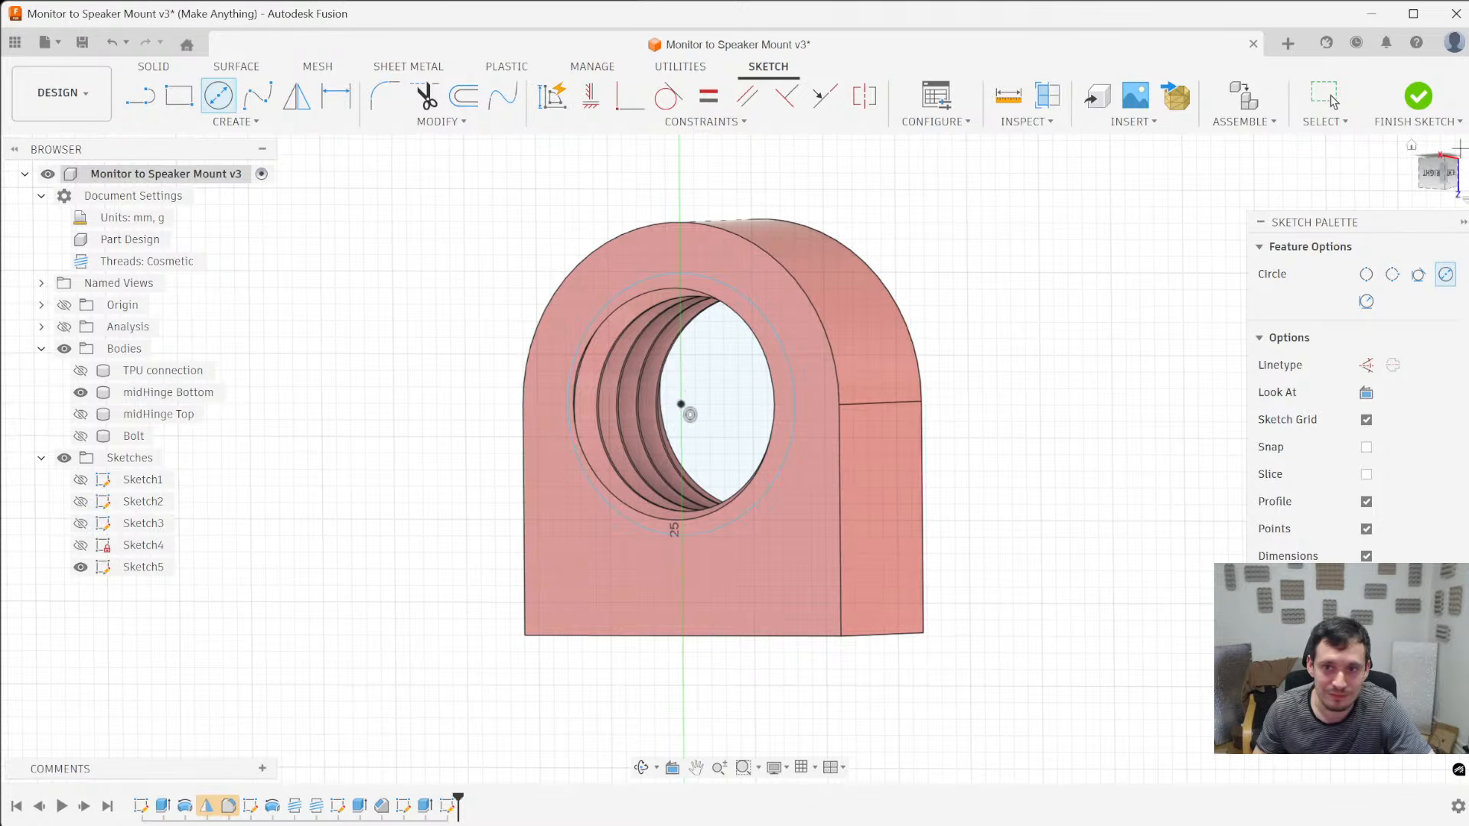
left_click(1428, 180)
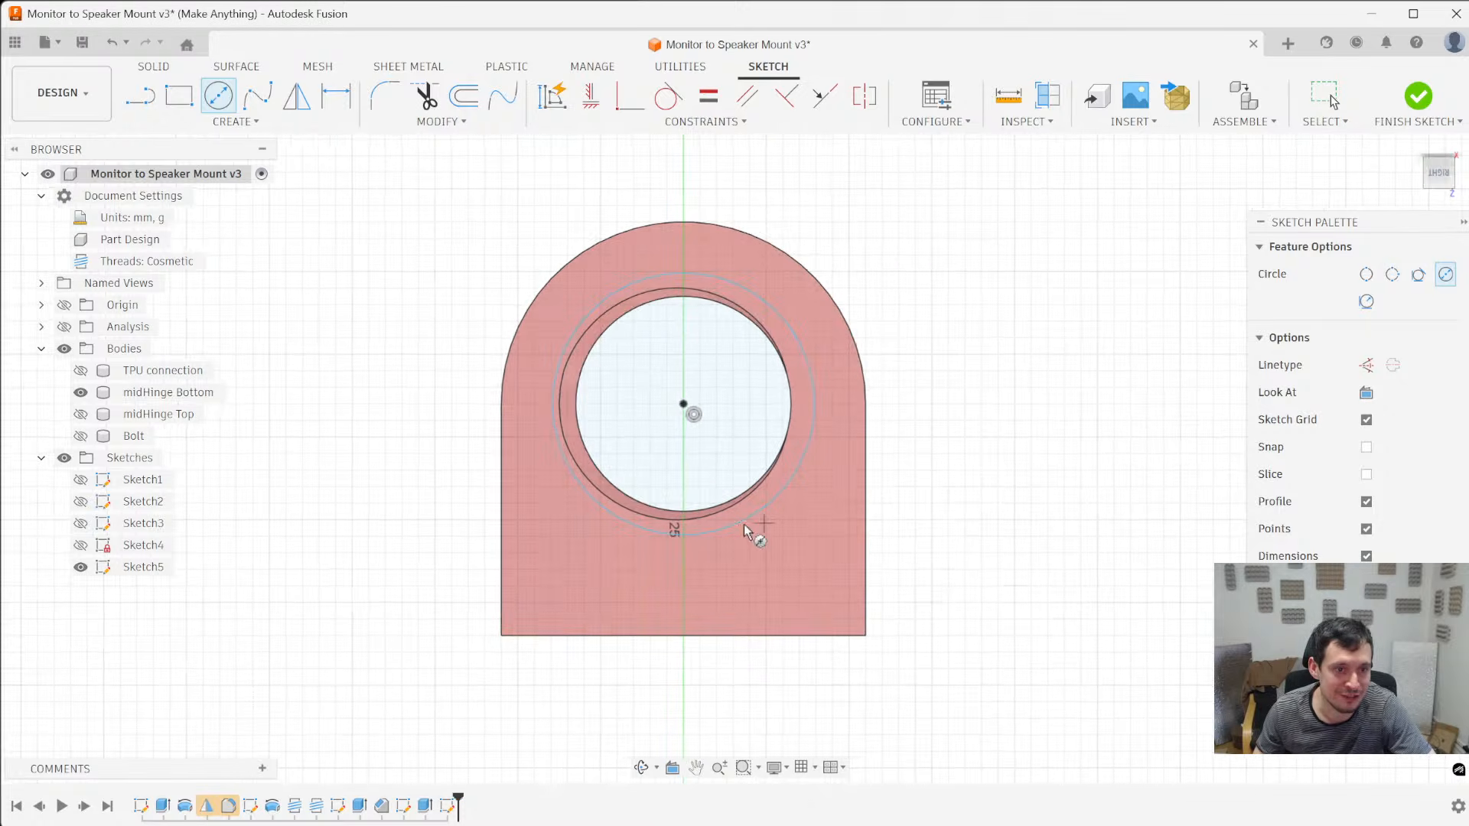
key("Escape")
left_click(568, 478)
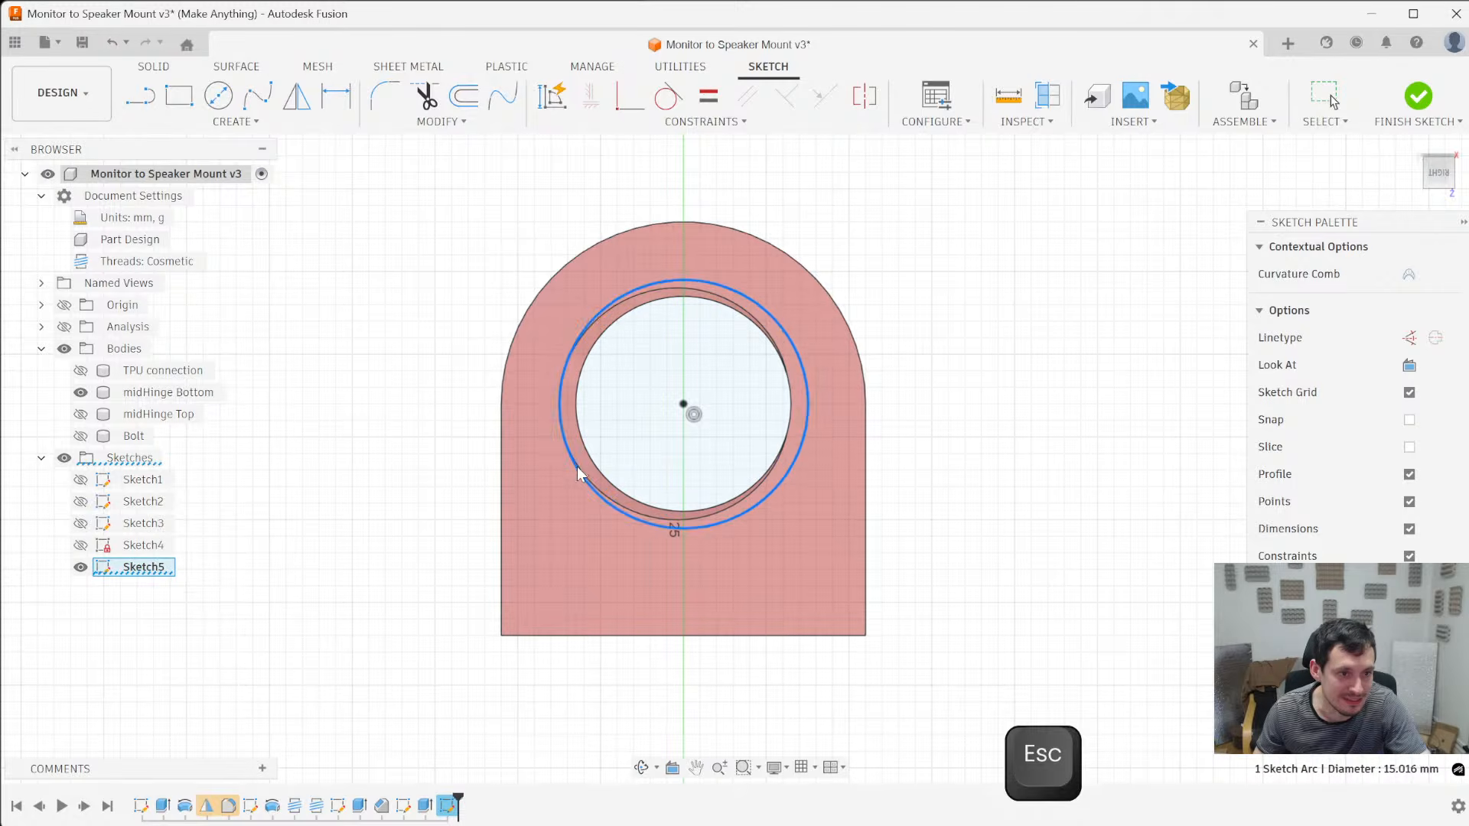
scroll(561, 367, "up", 5)
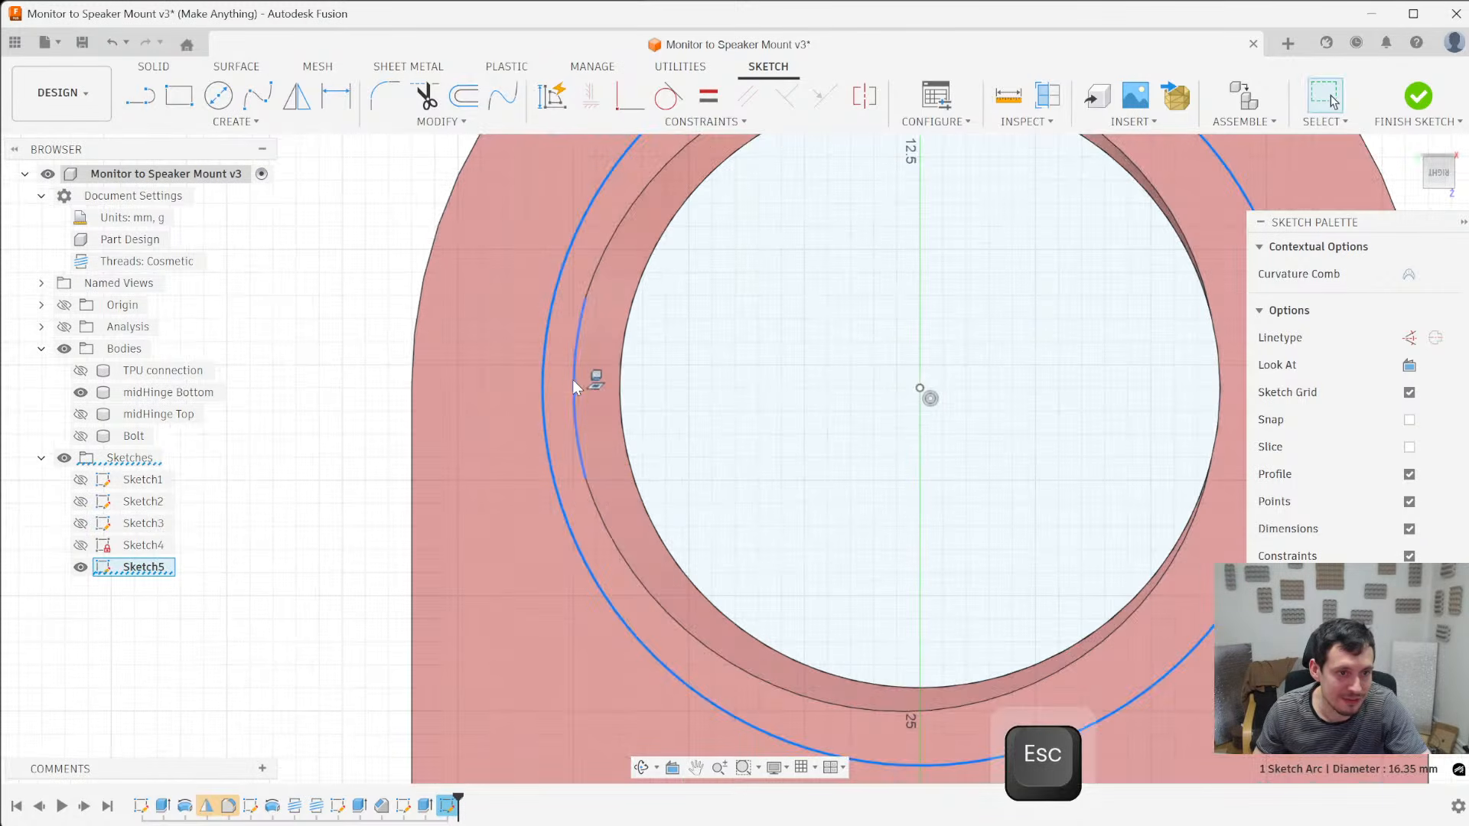
scroll(576, 380, "down", 5)
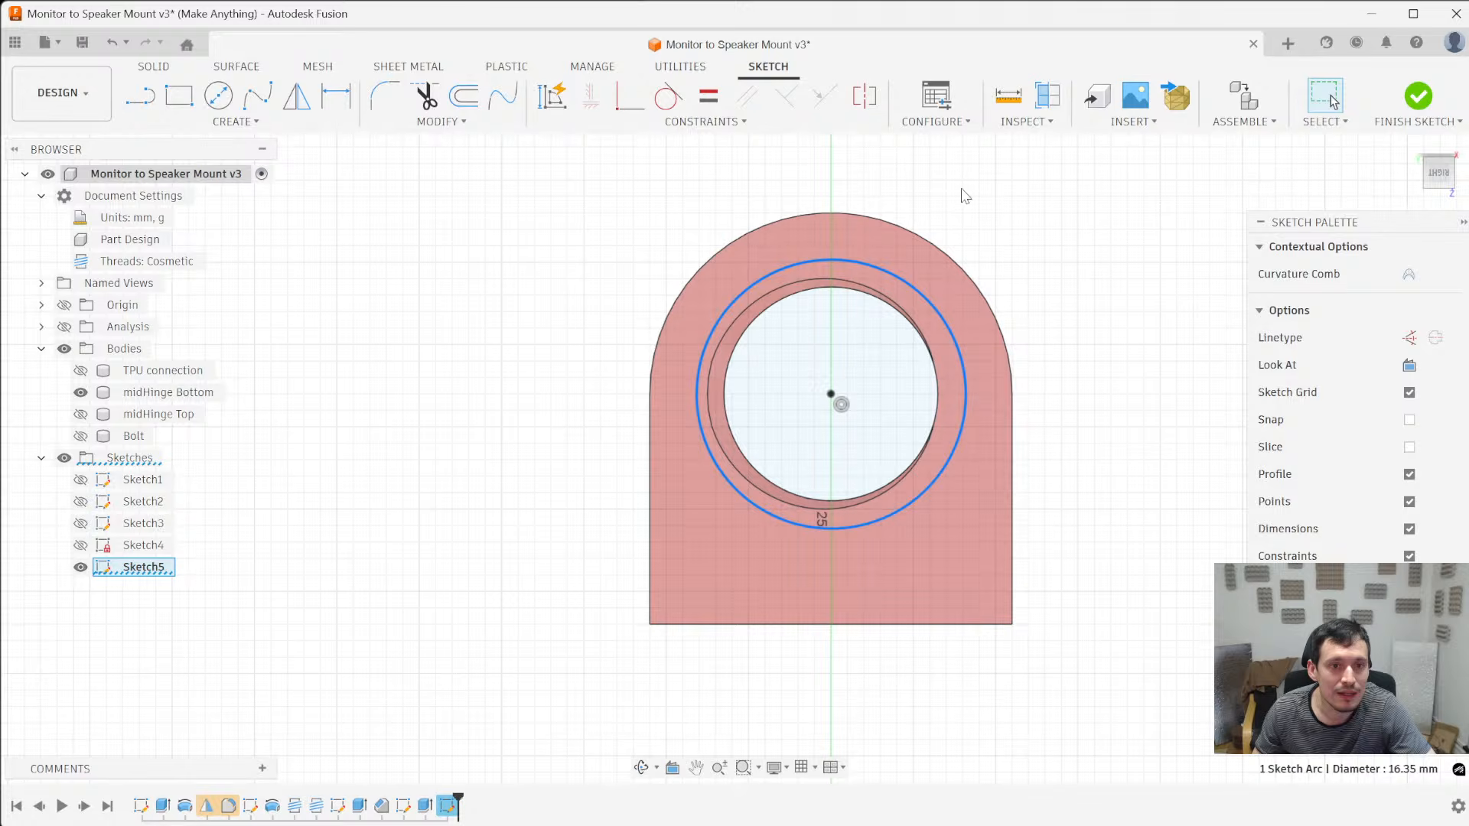
- Dimension the gap between the circle and the rounded outer edge of midHinge Bottom to 3 mm
key("d")
left_click(938, 246)
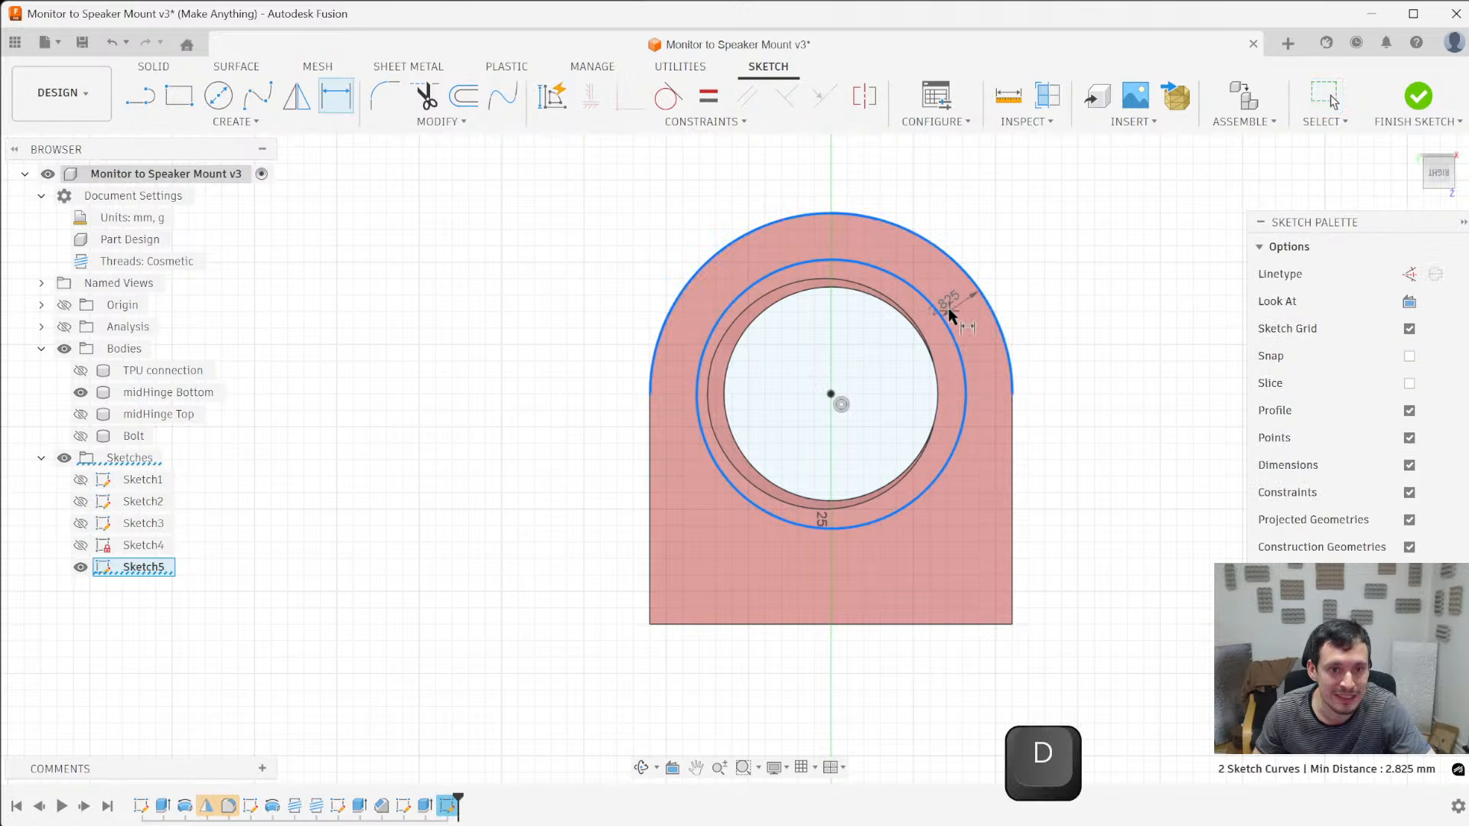
left_click(963, 314)
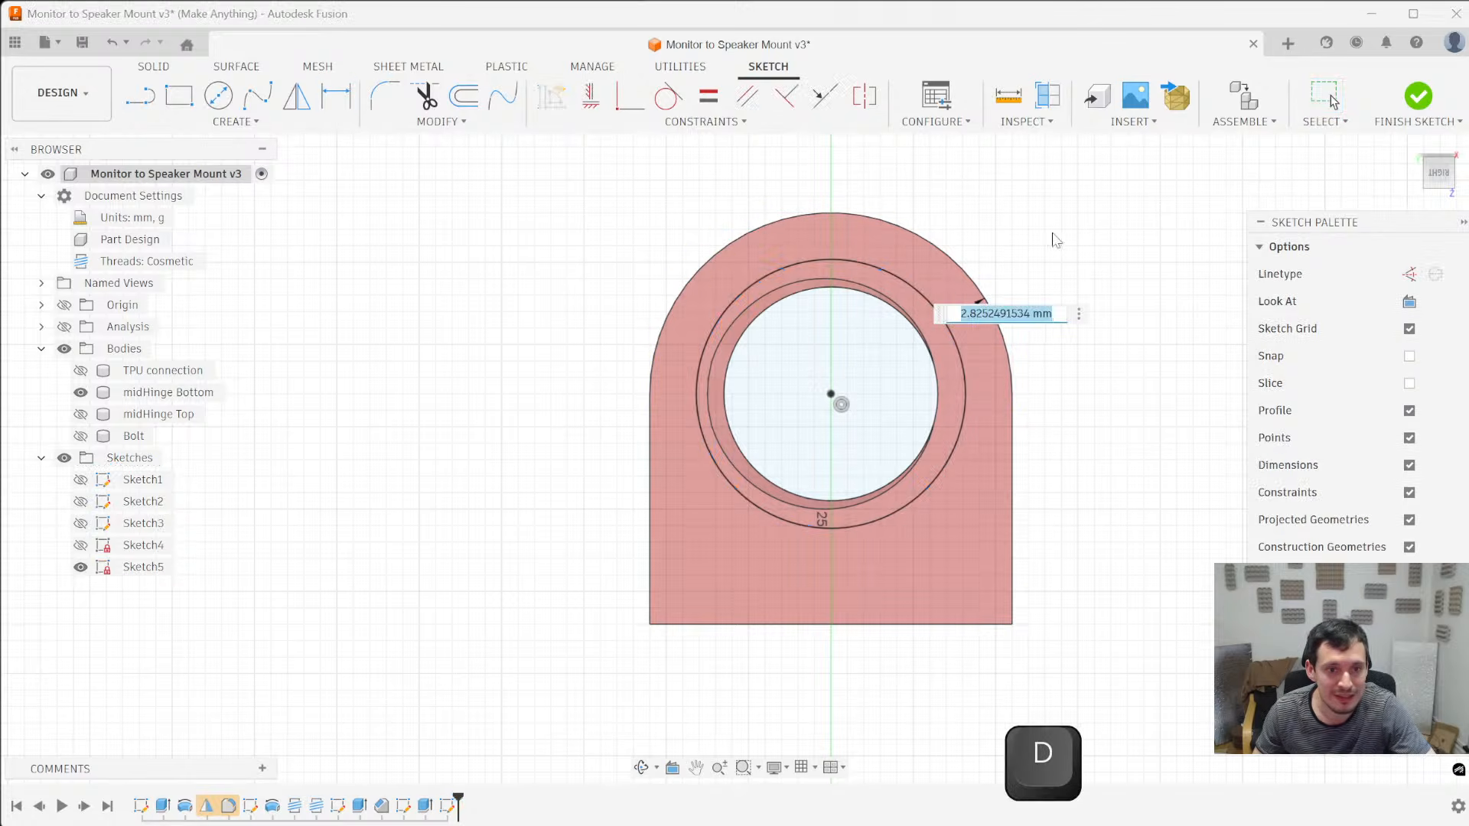
scroll(1025, 236, "up", 3)
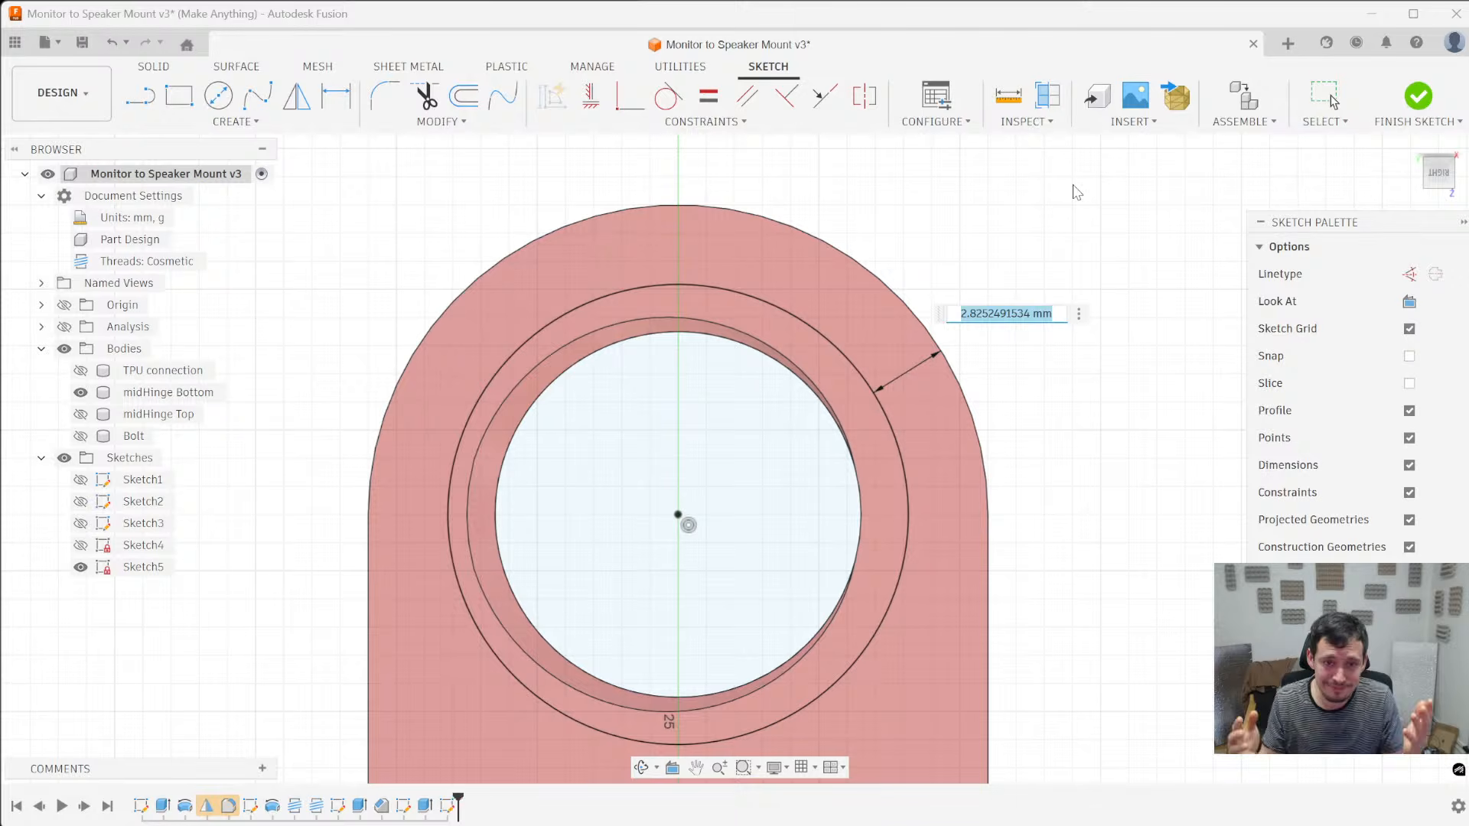
type("3")
key("Return")
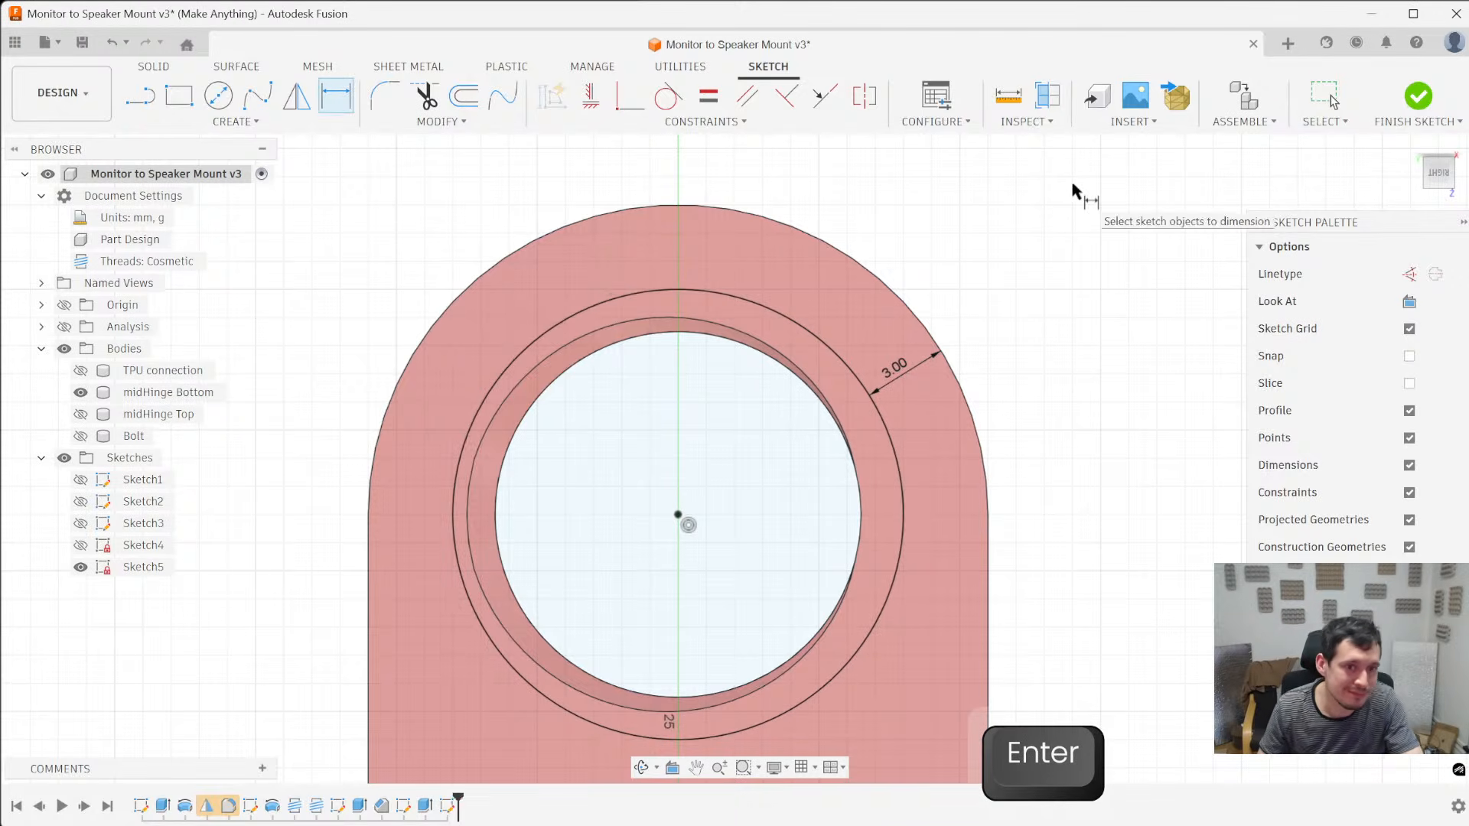
- Cut the two profiles inside the circle 2.294 mm into midHinge Bottom with a -45 degree taper
scroll(1179, 289, "down", 4)
key("e")
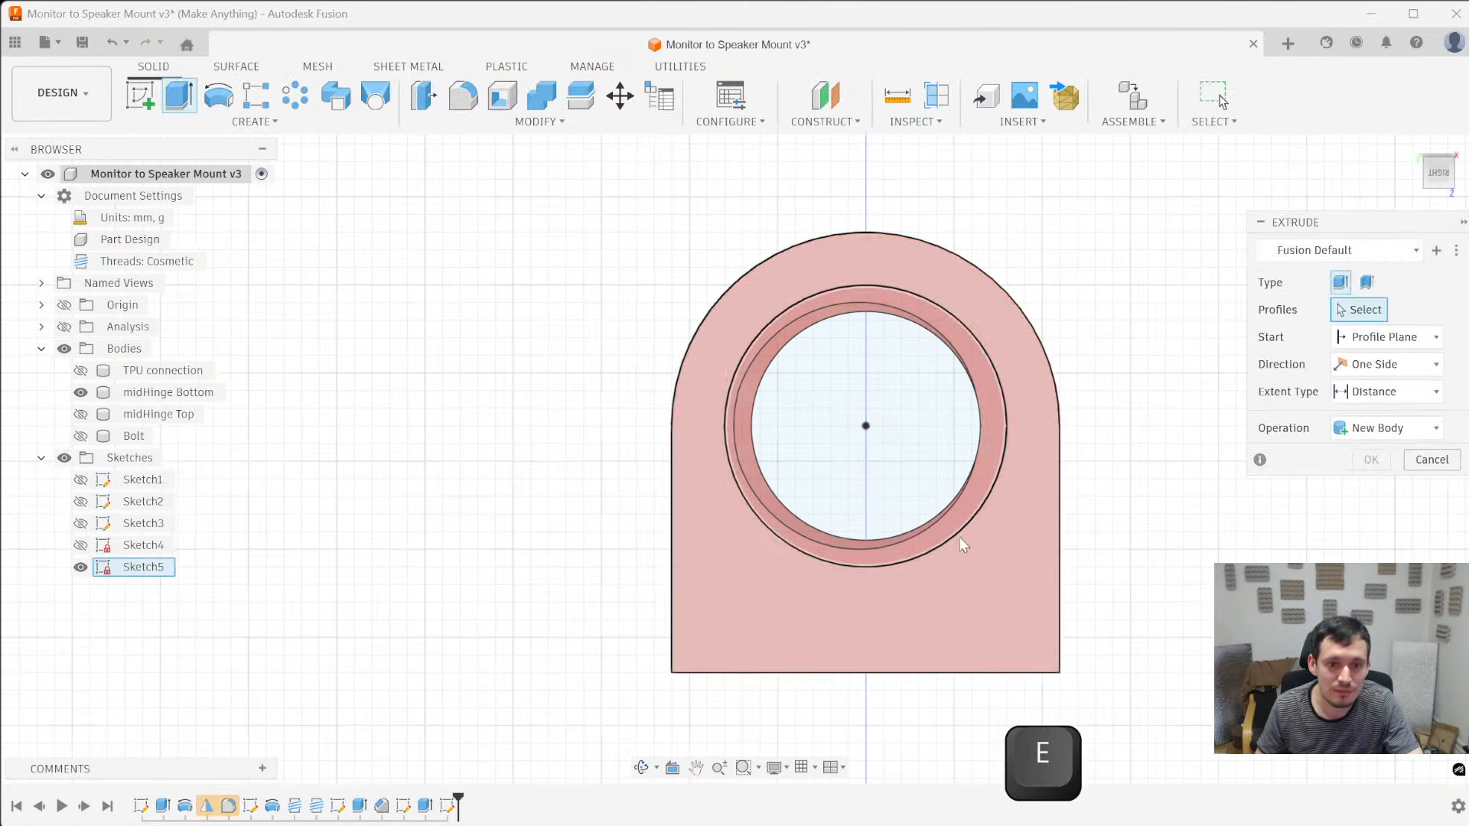
left_click(951, 525)
left_click(801, 492, "ctrl")
middle_click_drag(871, 525, 794, 295, "shift")
left_click_drag(825, 352, 840, 391)
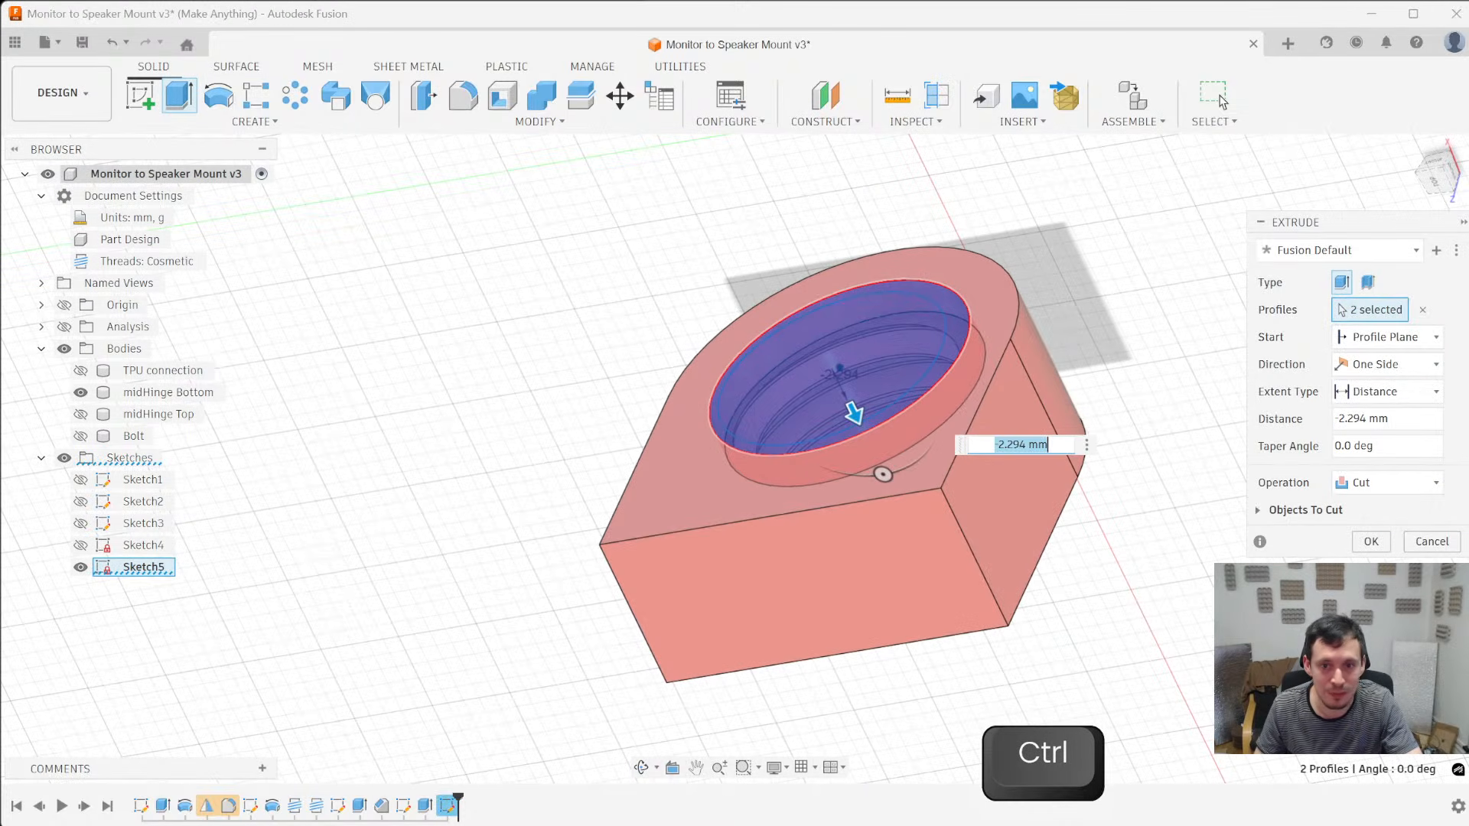
type("-45")
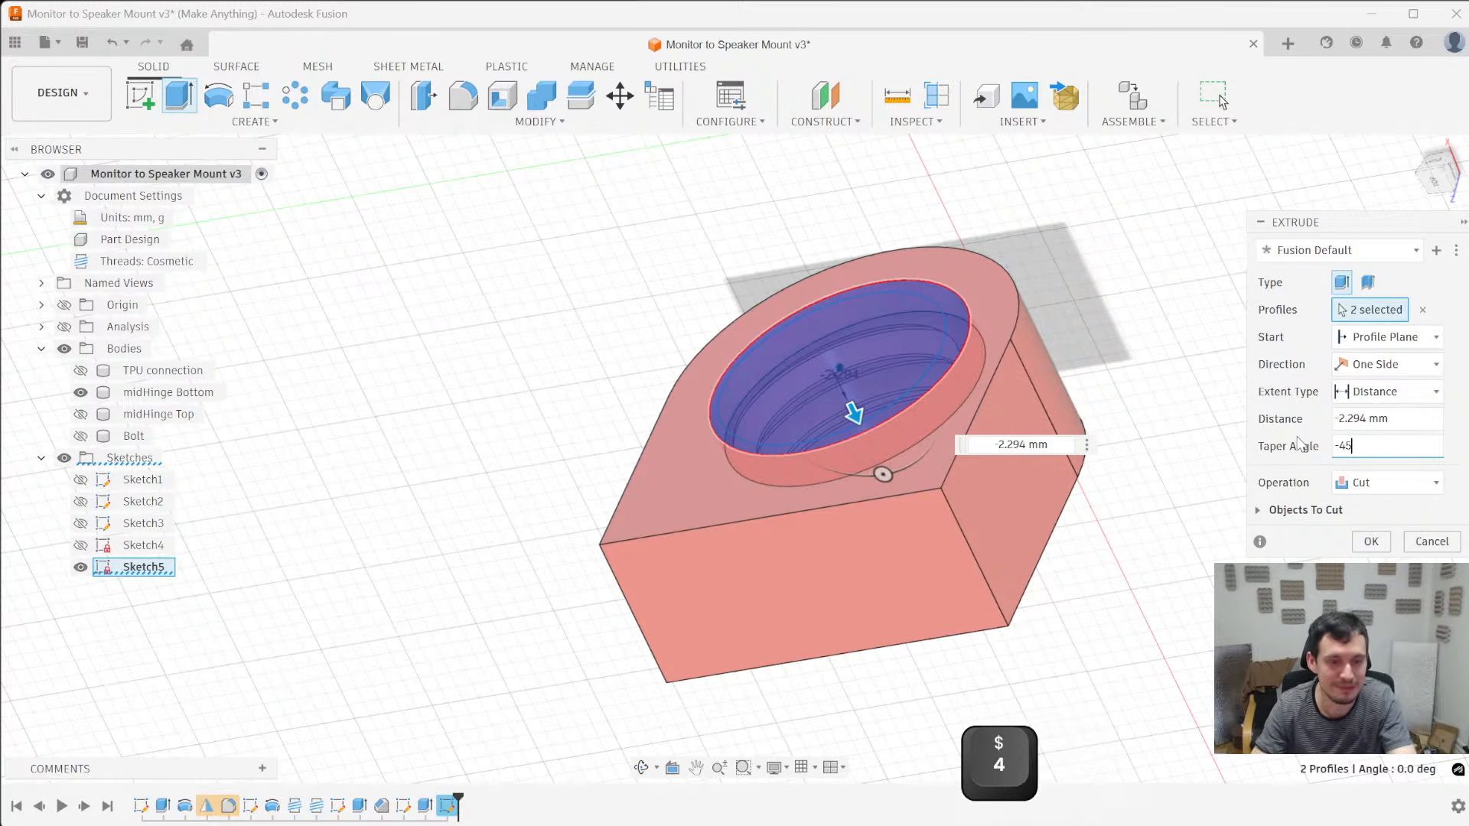
key("Return")
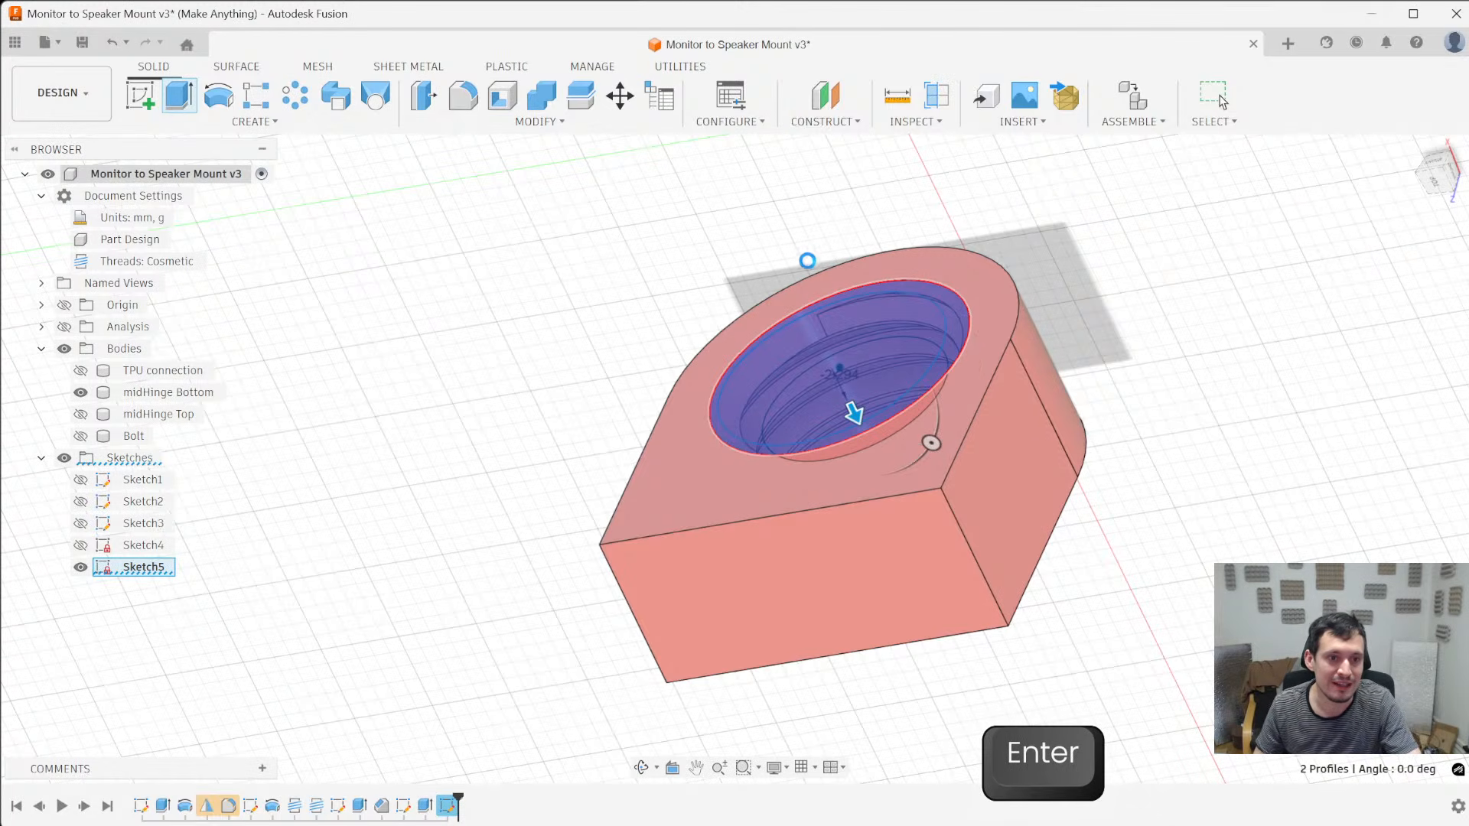
- Construct a midplane between the two opposite flat faces of midHinge Bottom that the threaded hole passes through
mouse_move(1118, 301)
middle_mouse_down("shift")
mouse_move(1108, 282)
mouse_move(1135, 302)
mouse_move(1051, 214)
mouse_move(1082, 275)
mouse_move(1053, 219)
mouse_move(1017, 433)
middle_mouse_up("shift")
scroll(725, 399, "up", 3)
scroll(1224, 492, "down", 5)
middle_click_drag(1223, 492, 1234, 551, "shift")
middle_click_drag(1178, 442, 1272, 451, "shift")
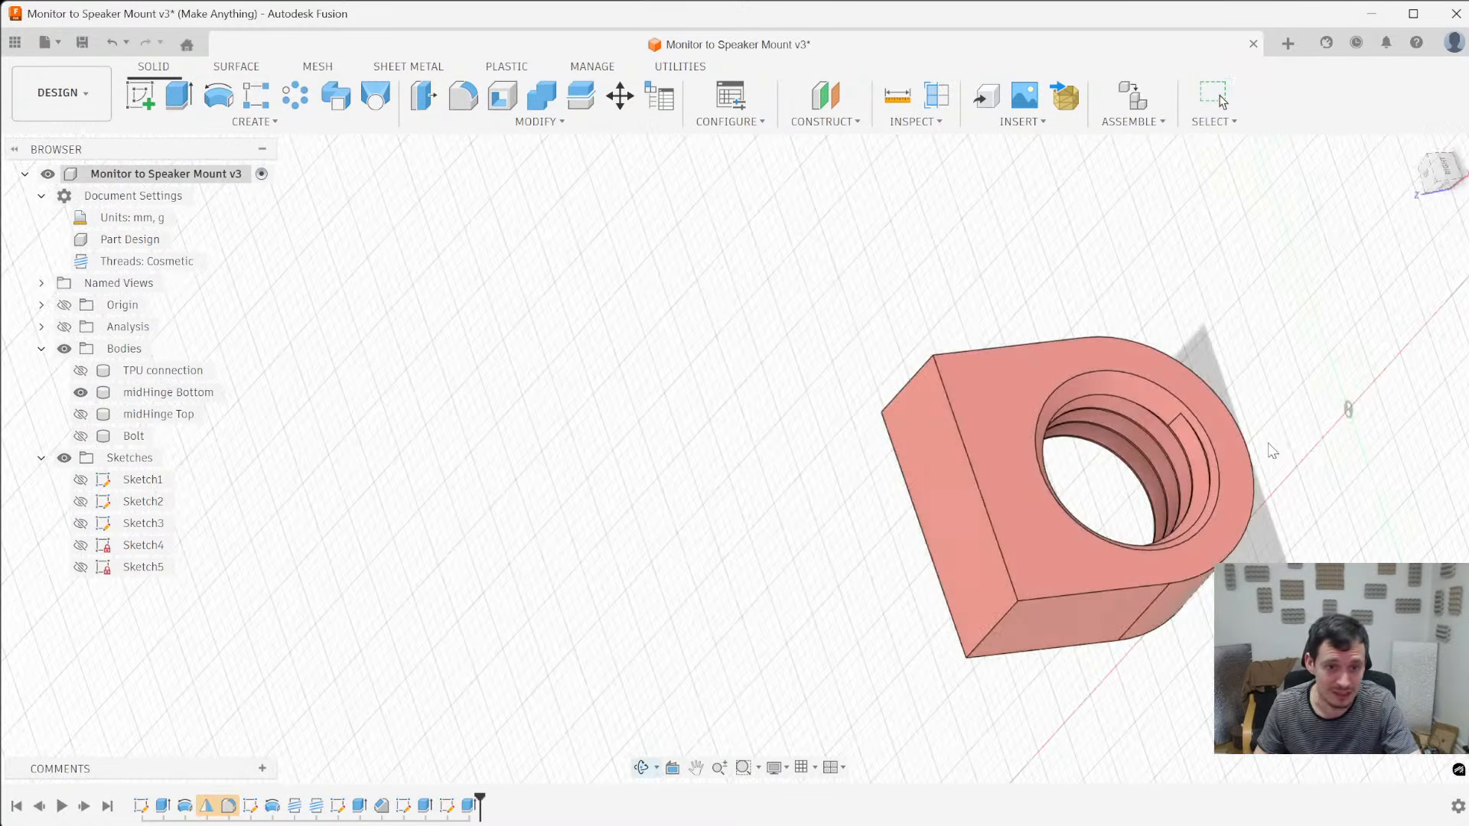
left_click(1021, 508)
middle_click_drag(1021, 508, 909, 439, "shift")
left_click(909, 439, "ctrl")
left_click(857, 122)
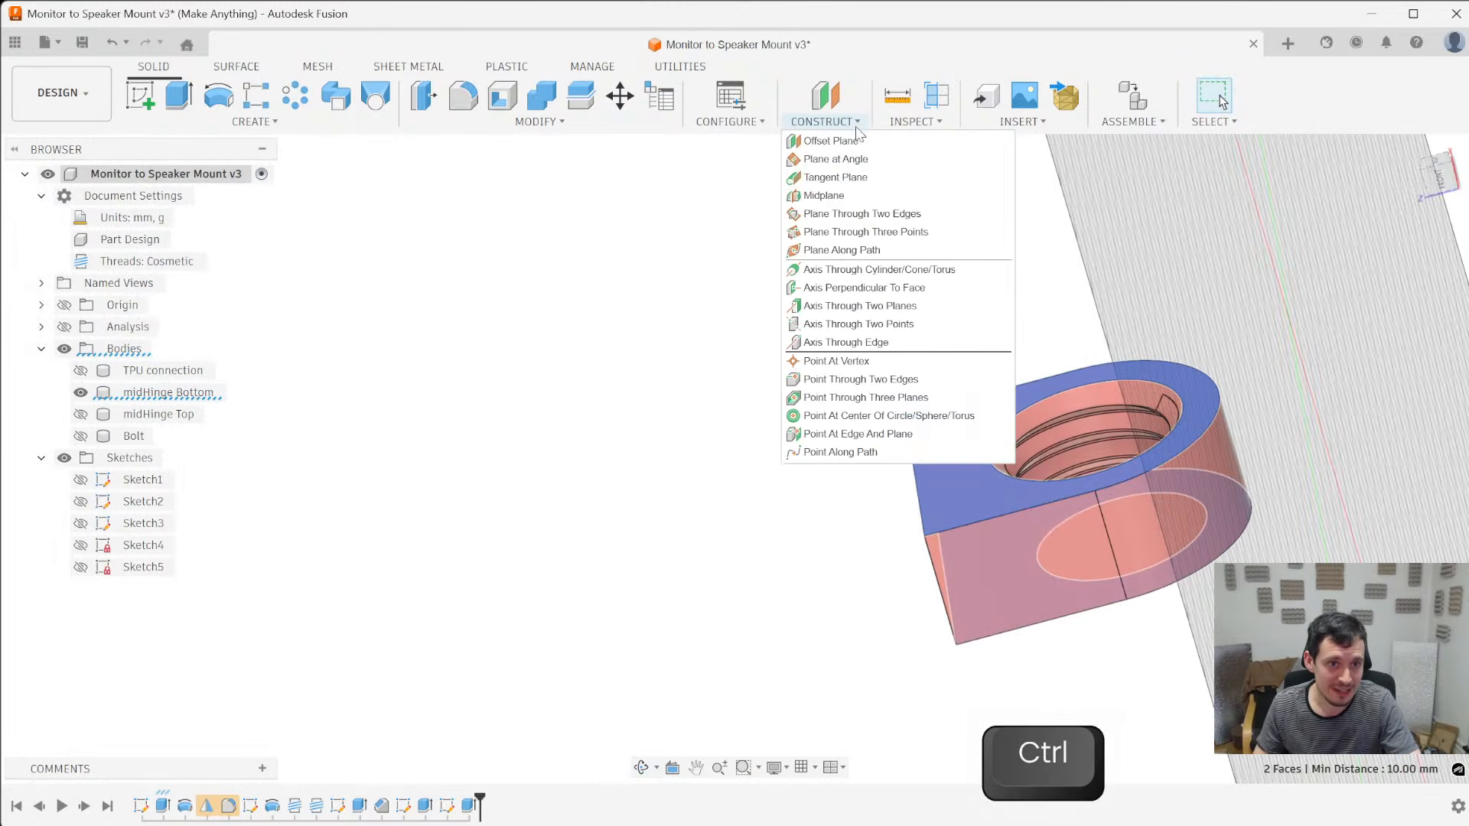
left_click(826, 195)
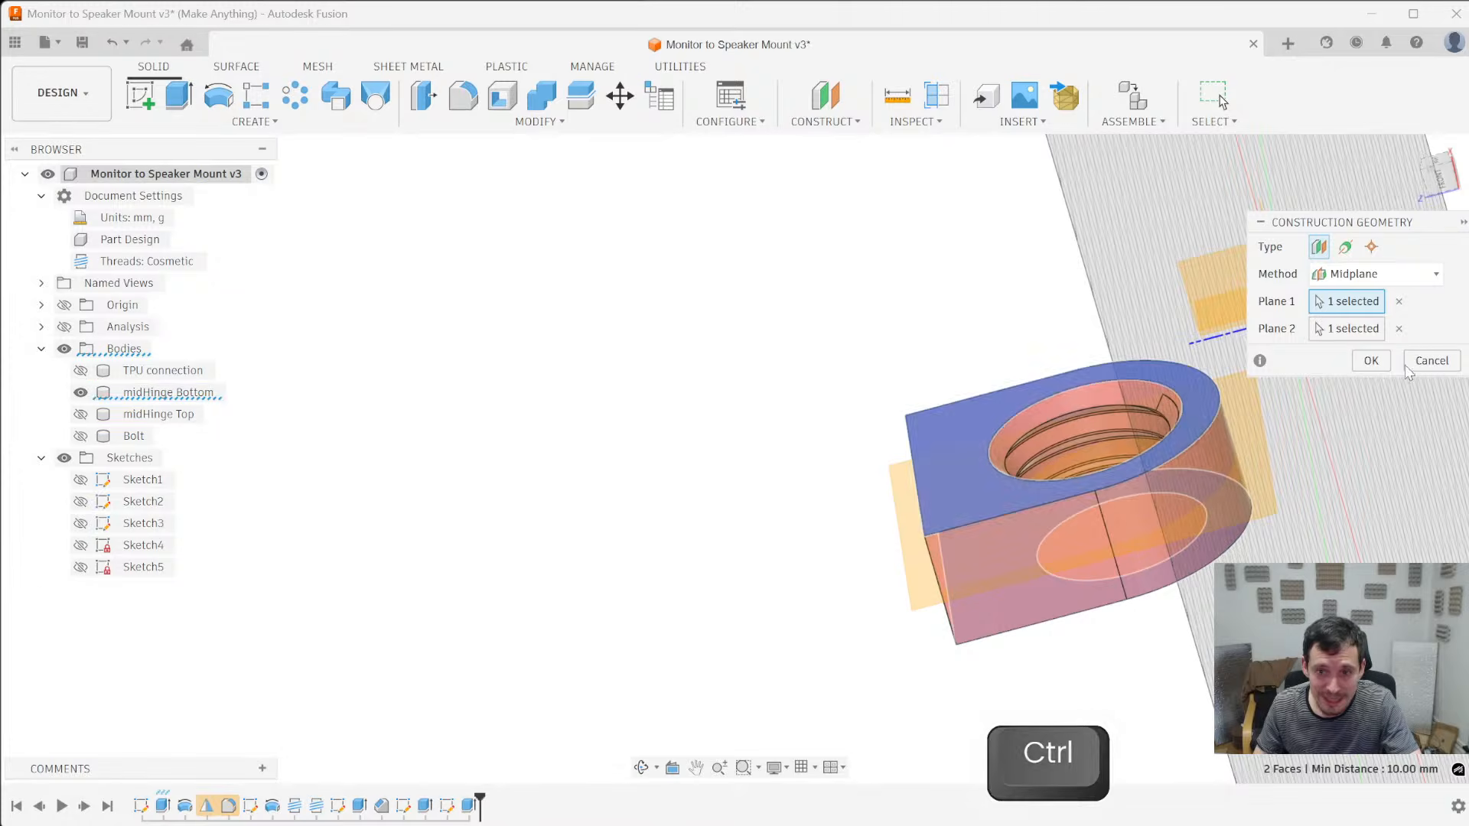
left_click(1371, 360)
- Mirror the tapered cut feature across the new midplane so the hole's other end also gets the taper
left_click(470, 806)
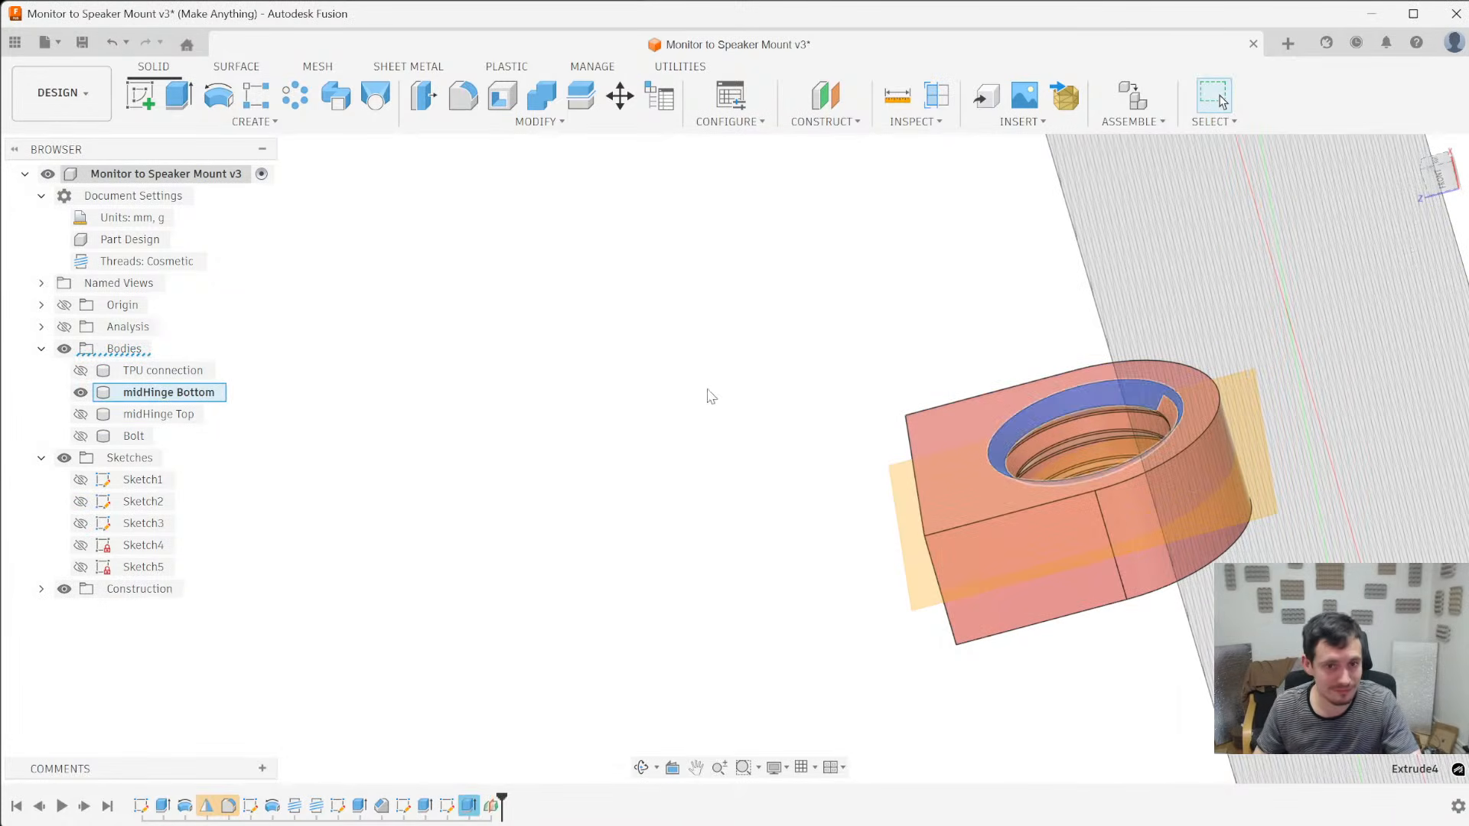
middle_click_drag(1232, 455, 1090, 444)
scroll(1090, 444, "up", 3)
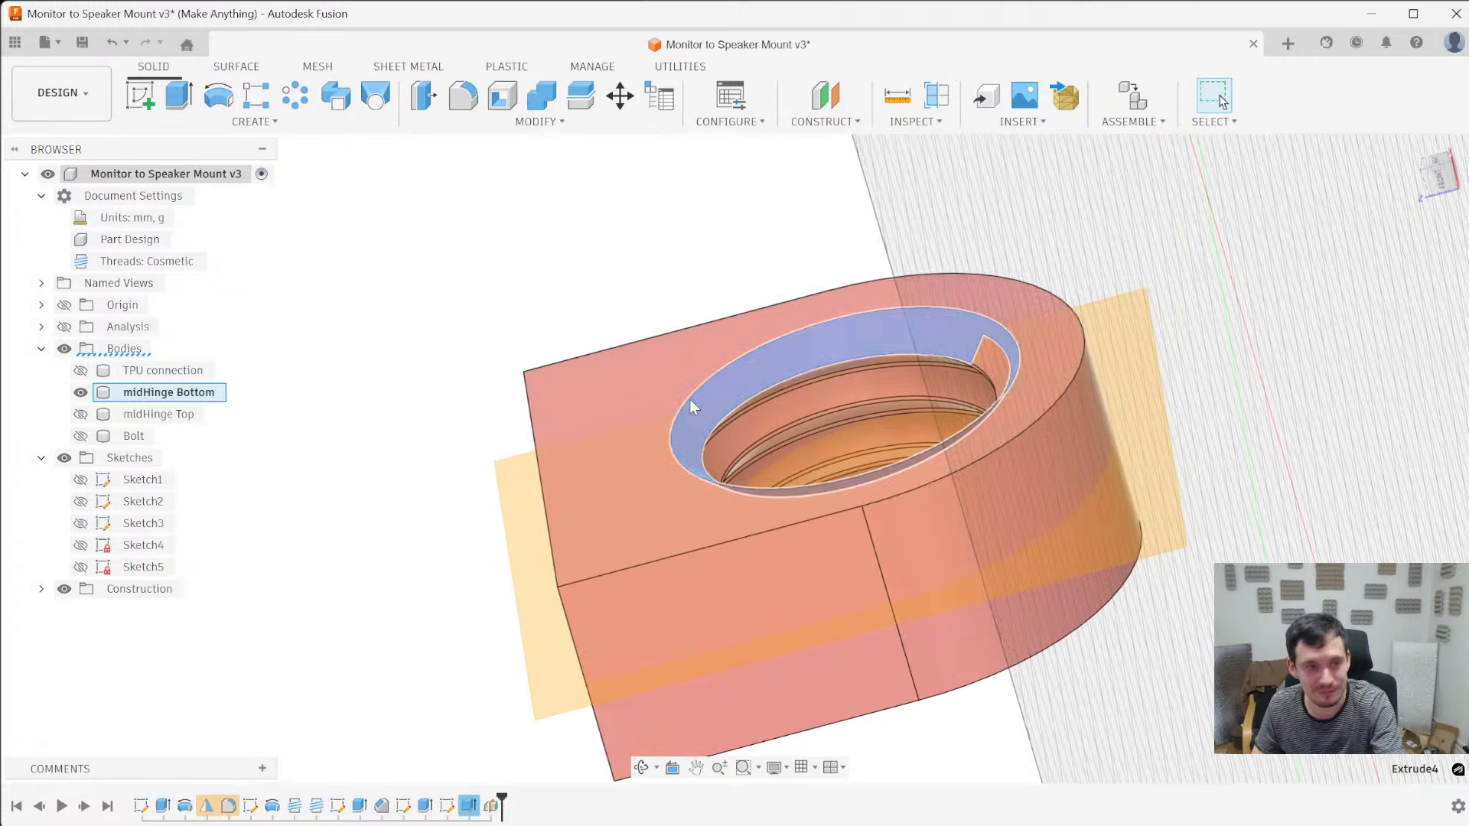
key("backslash")
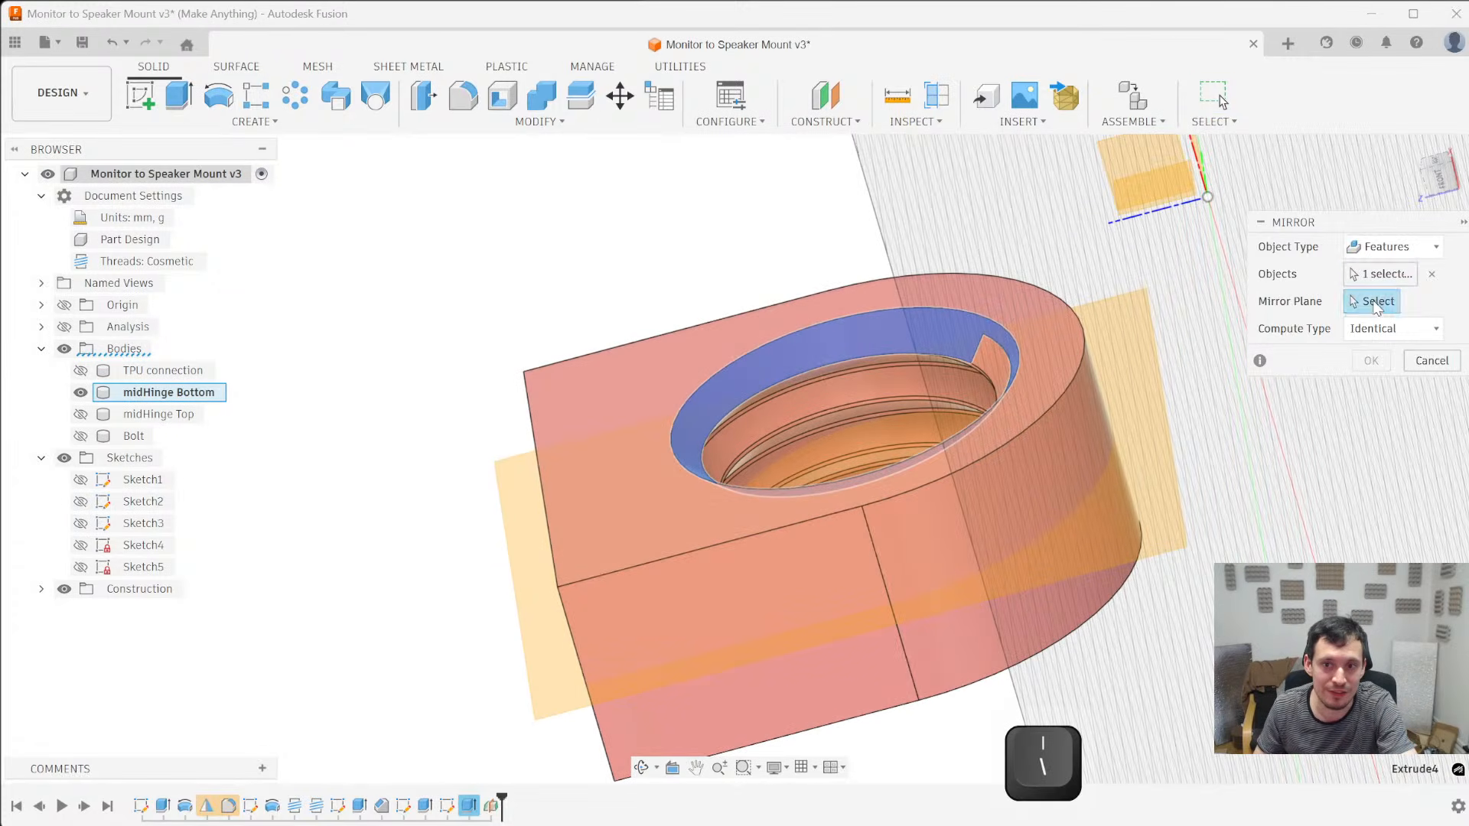
left_click(1133, 521)
middle_click_drag(1207, 600, 1187, 462, "shift")
key("Return")
middle_click_drag(908, 605, 841, 417, "shift")
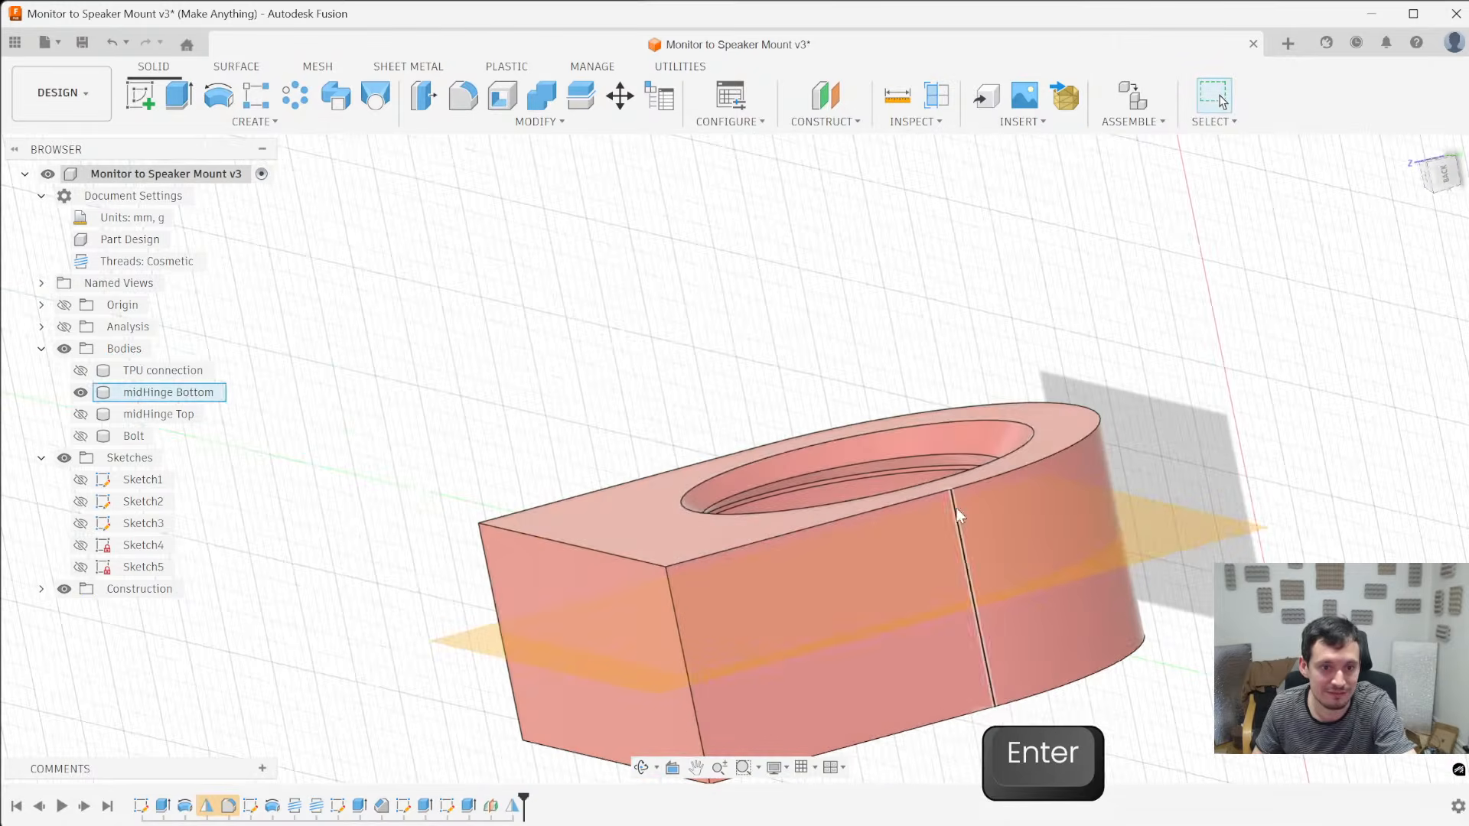
- Hide the midplane and show the midHinge Top and Bolt bodies
middle_click_drag(793, 309, 1030, 468, "shift")
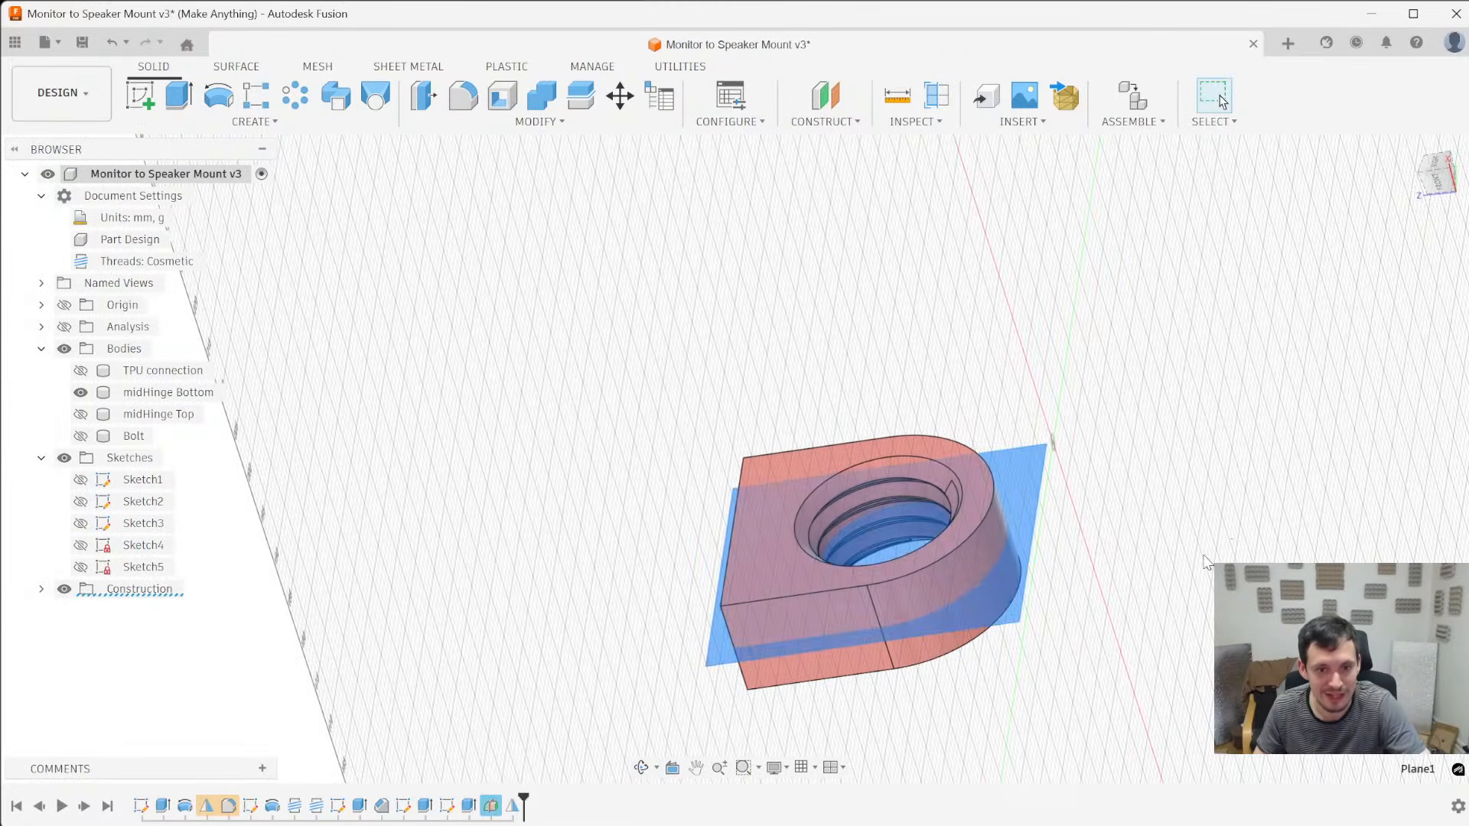
key("v")
middle_click_drag(1167, 571, 1151, 513, "shift")
left_click(80, 414)
left_click(80, 436)
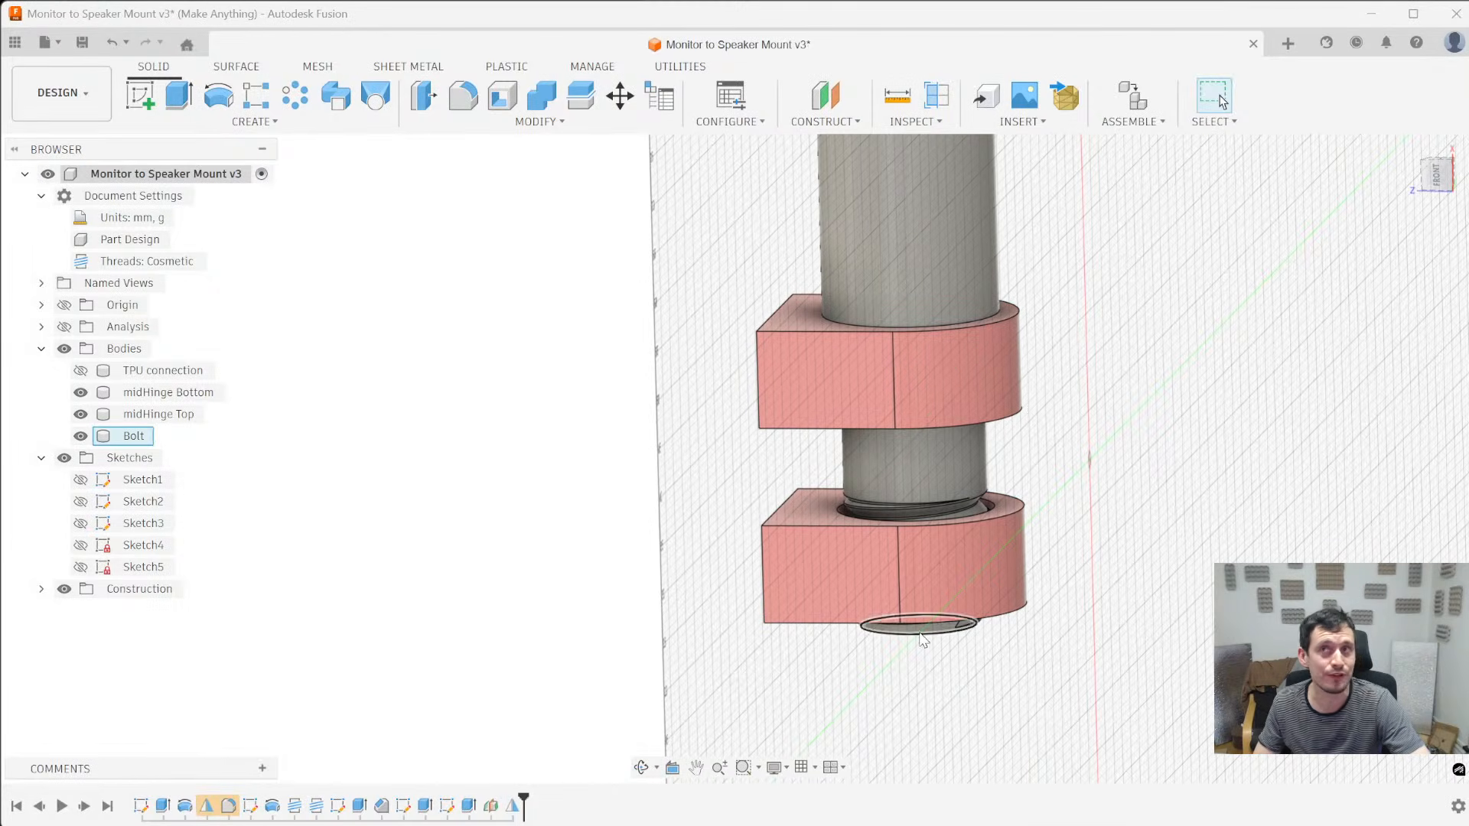
- Turn on the section analysis and examine how the bolt's thread fits the tapered hole in midHinge Bottom
left_click(64, 327)
scroll(879, 489, "up", 8)
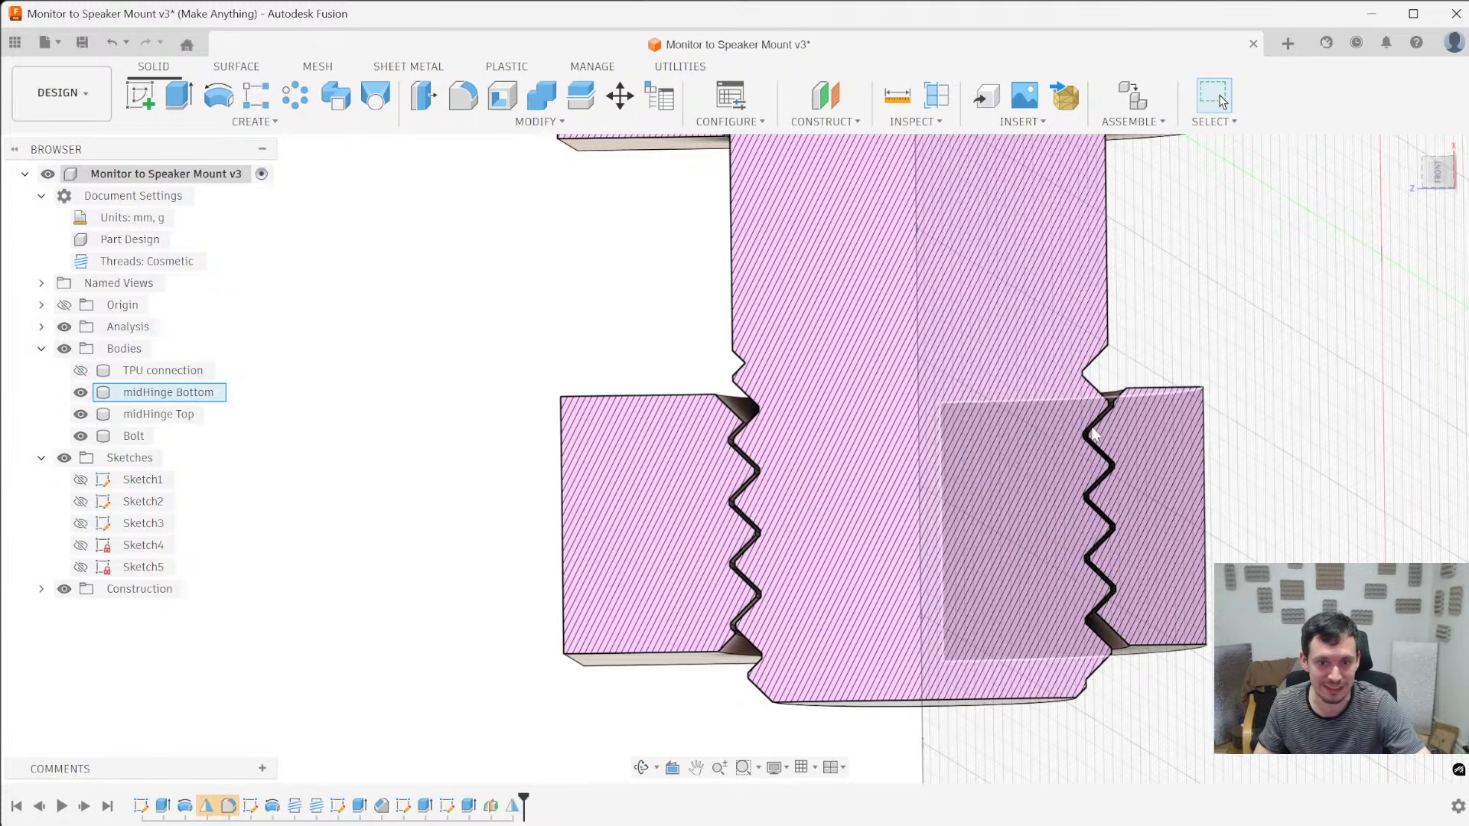
scroll(999, 646, "up", 5)
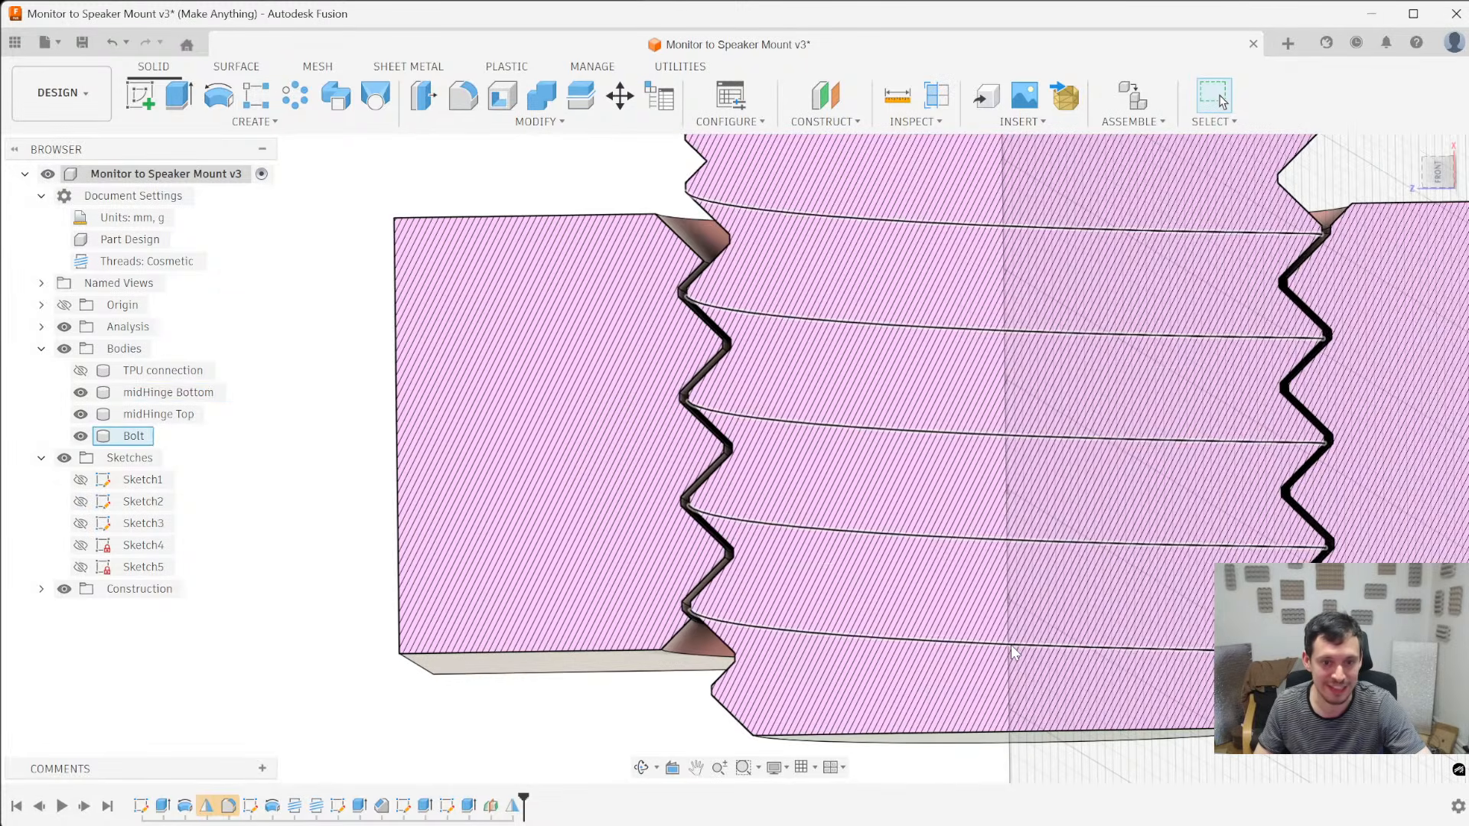
scroll(1276, 394, "up", 8)
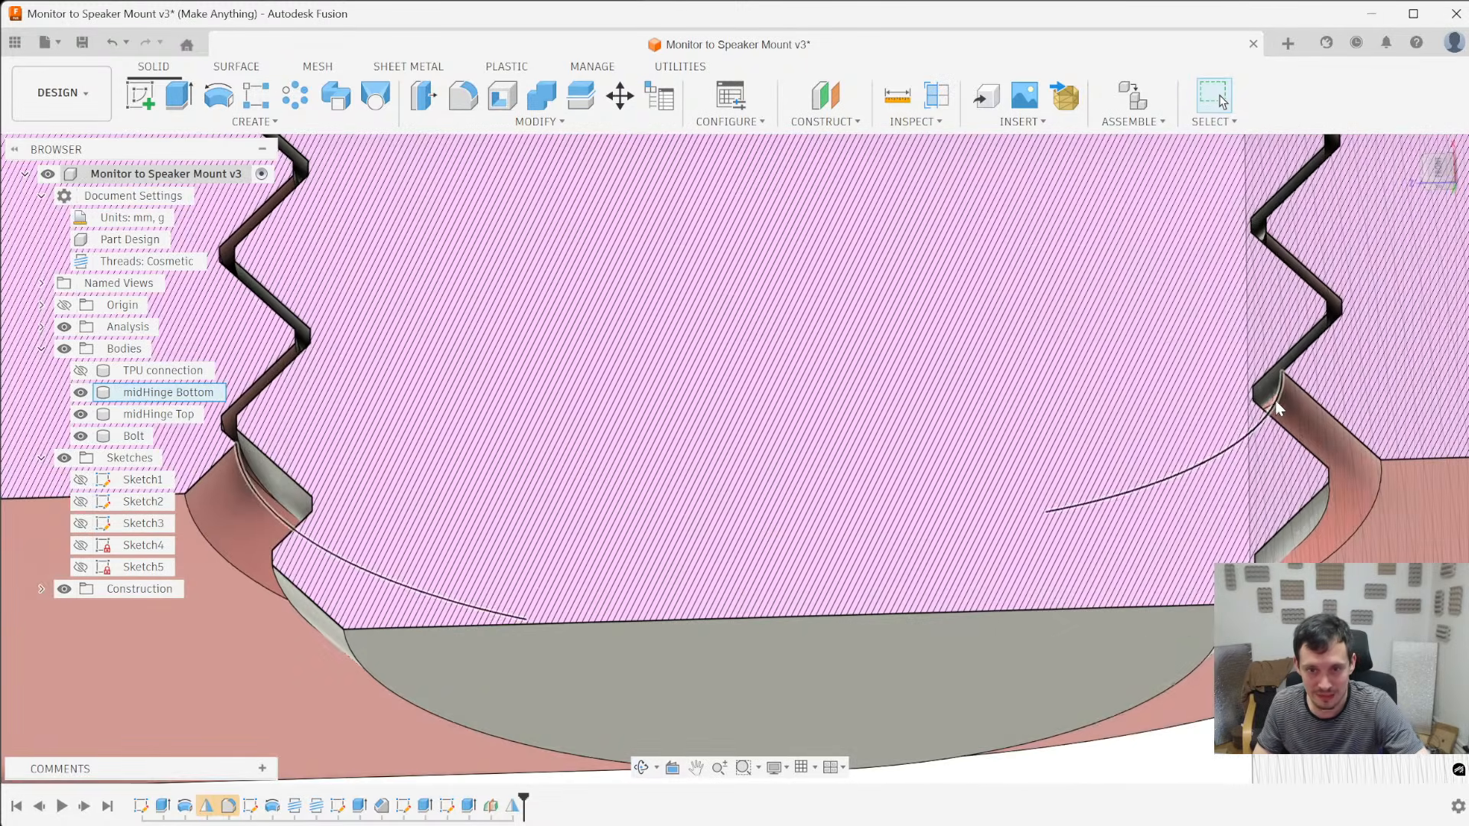
- Chamfer the sharp thread edges where the tapers meet the thread at both ends of the midHinge Bottom hole by 0.15 mm
left_click(1279, 393)
left_click(1278, 388)
key("slash")
scroll(1295, 489, "down", 4)
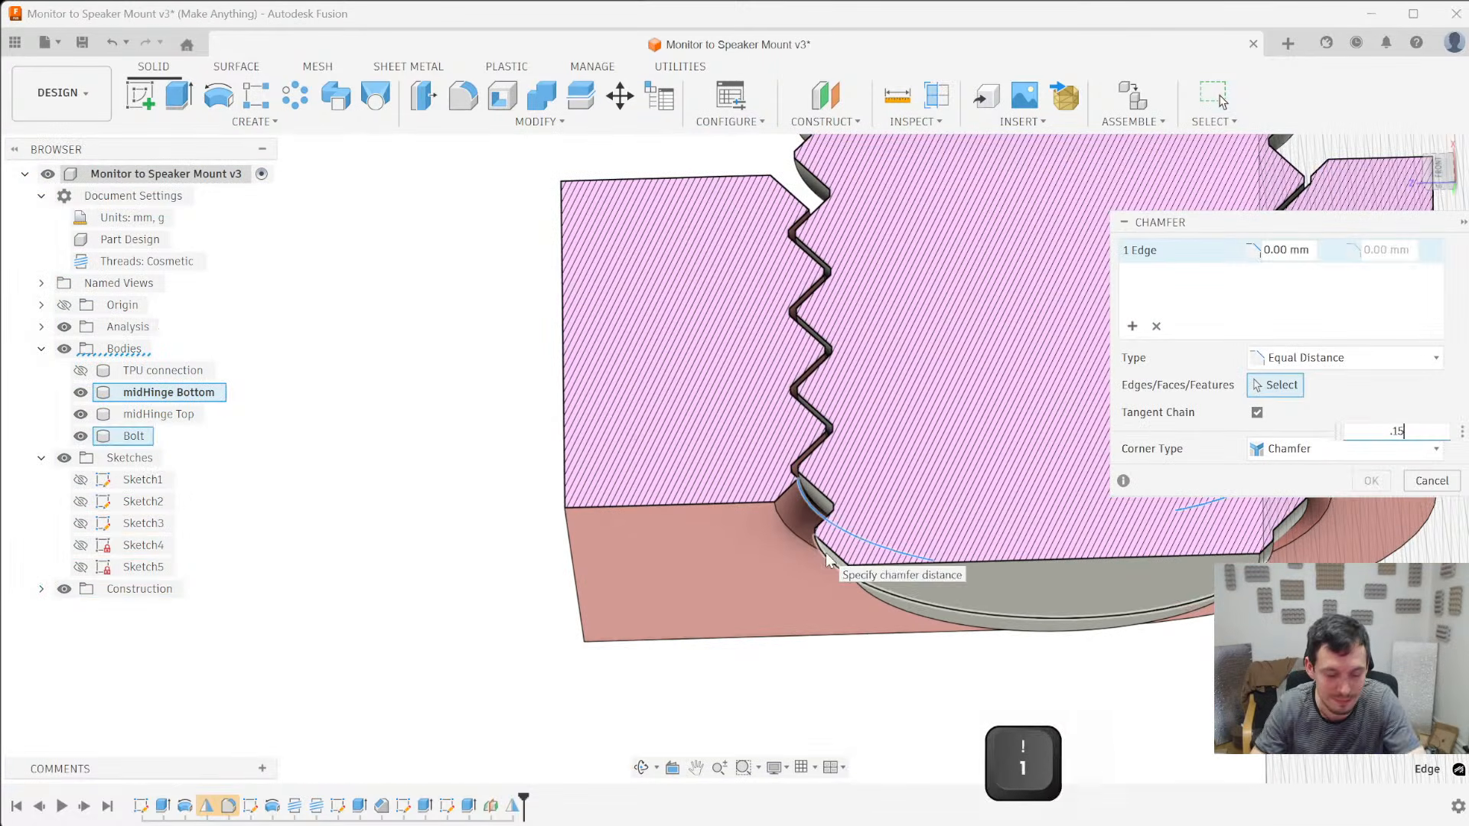
scroll(635, 587, "down", 3)
scroll(834, 317, "up", 6)
middle_click_drag(659, 385, 652, 463, "shift")
left_click(554, 621, "ctrl")
left_click(539, 606, "ctrl")
left_click(535, 608, "ctrl")
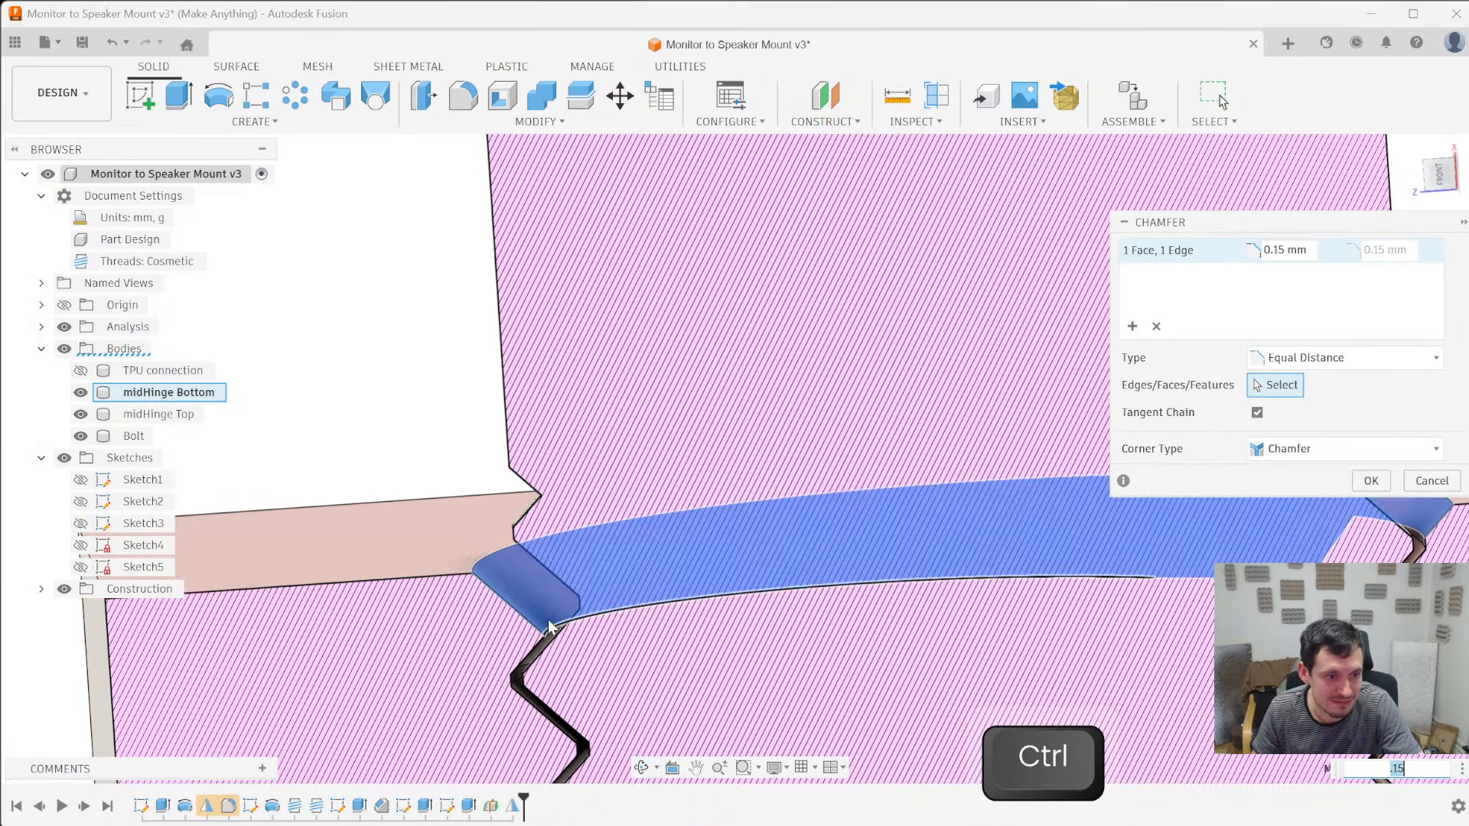
left_click(531, 599, "ctrl")
scroll(397, 534, "down", 3)
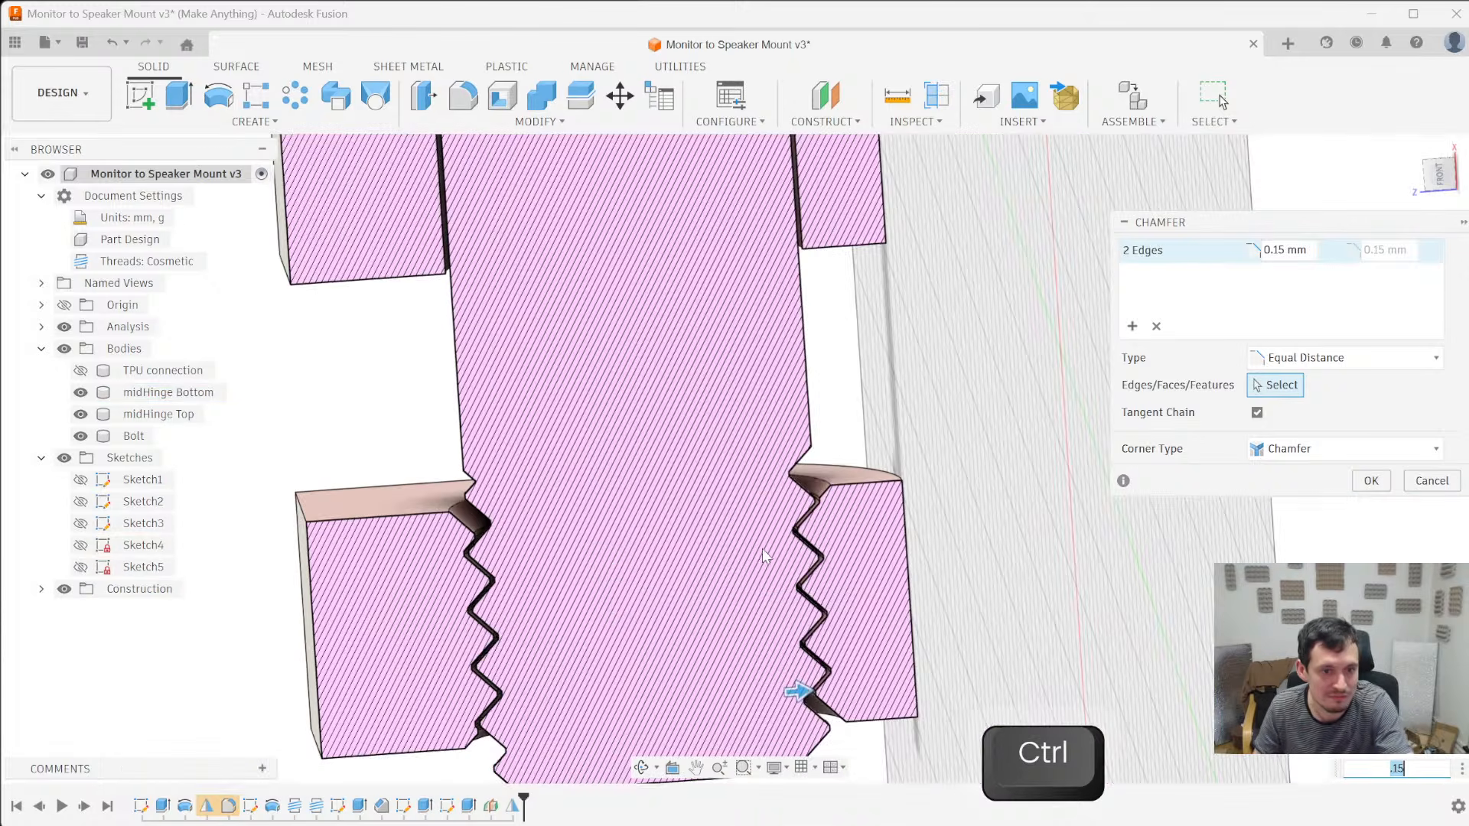
key("Return")
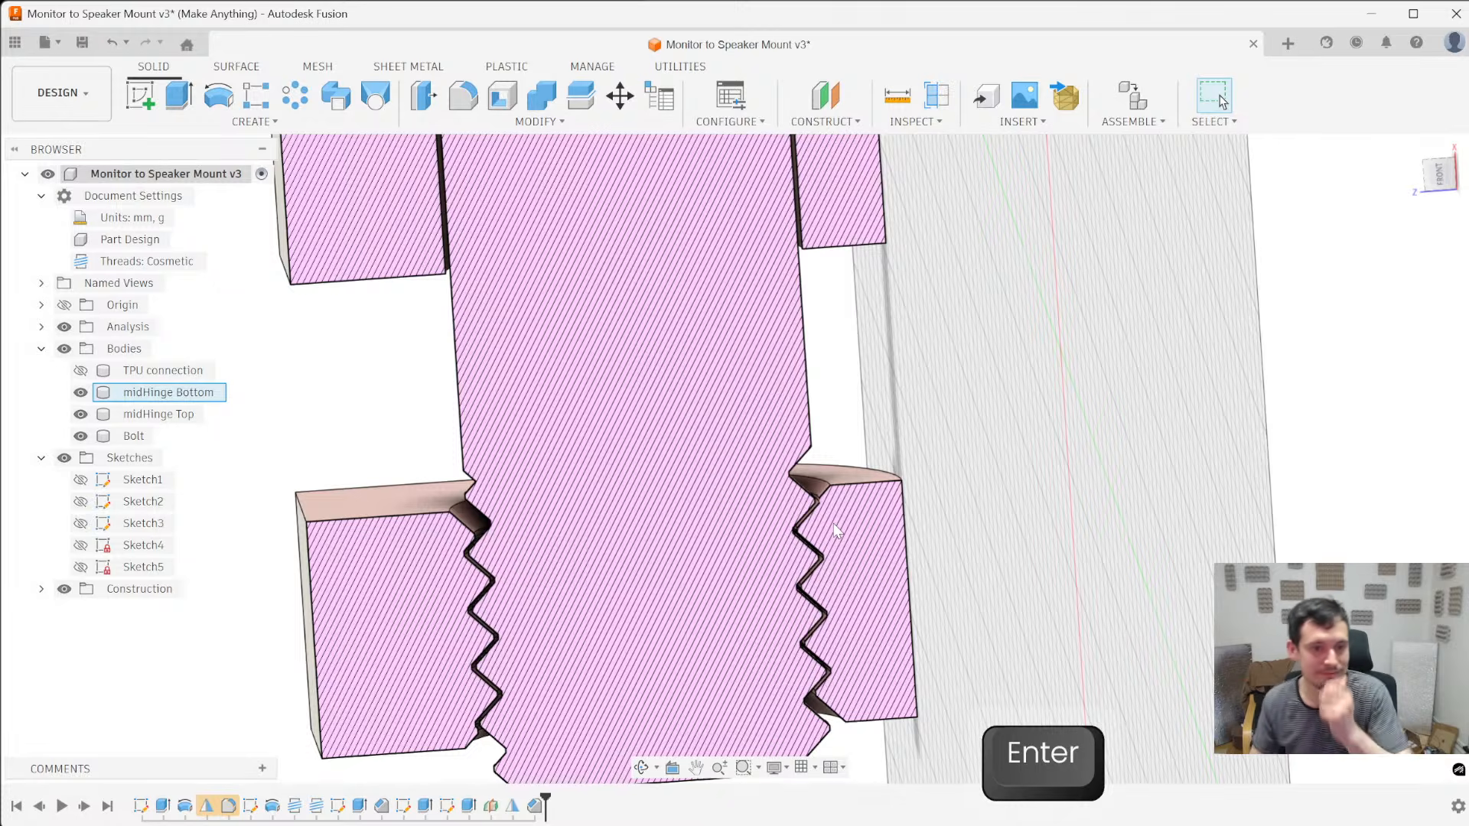
- Show the TPU connection body and examine the assembled hinge and bolt in section
scroll(707, 350, "down", 2)
scroll(785, 417, "down", 2)
scroll(785, 423, "down", 1)
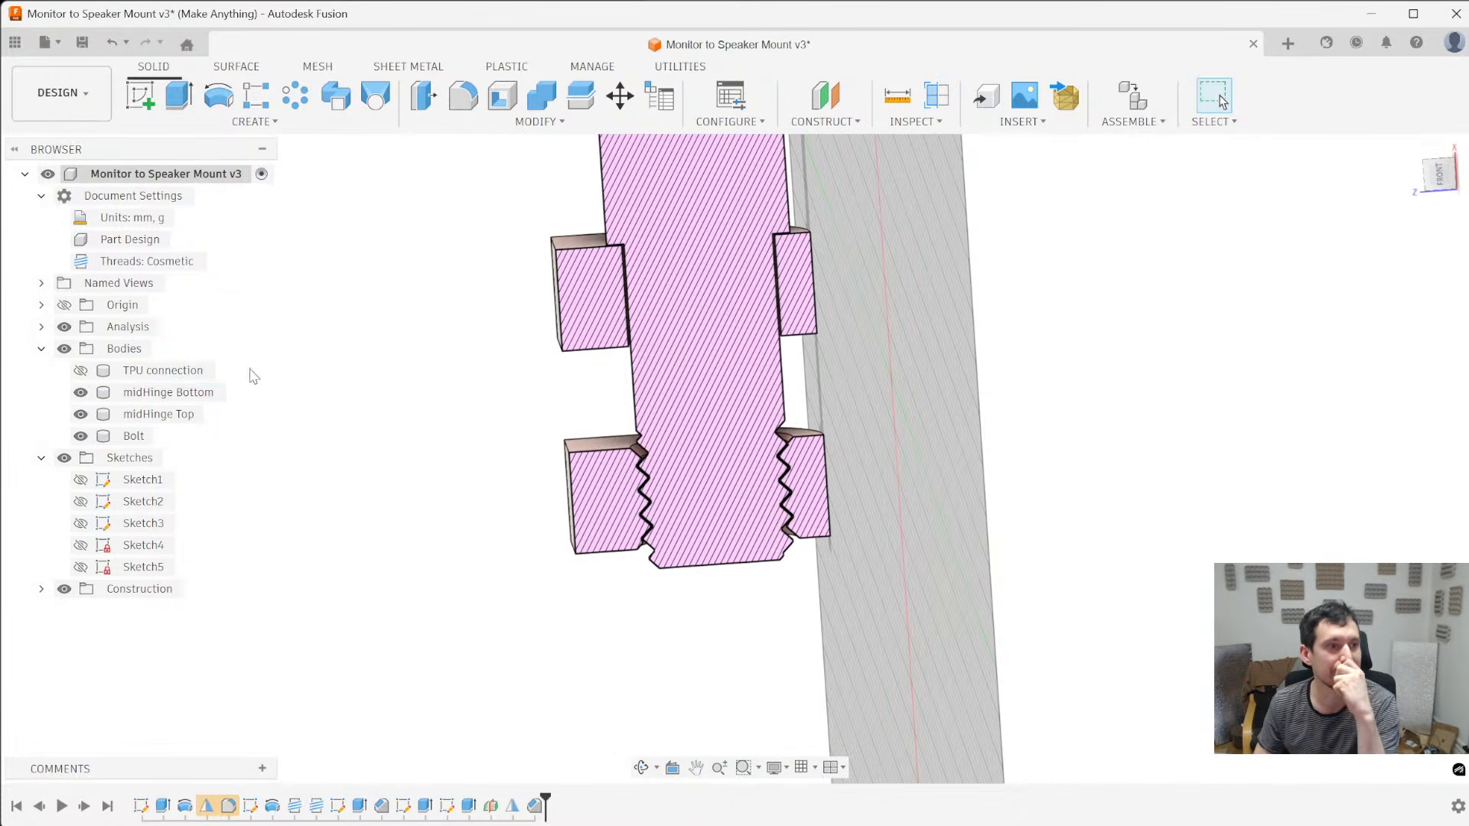
mouse_move(467, 441)
middle_mouse_down("shift")
mouse_move(495, 420)
mouse_move(475, 429)
mouse_move(778, 418)
mouse_move(791, 397)
mouse_move(768, 492)
mouse_move(760, 462)
mouse_move(510, 432)
middle_mouse_up("shift")
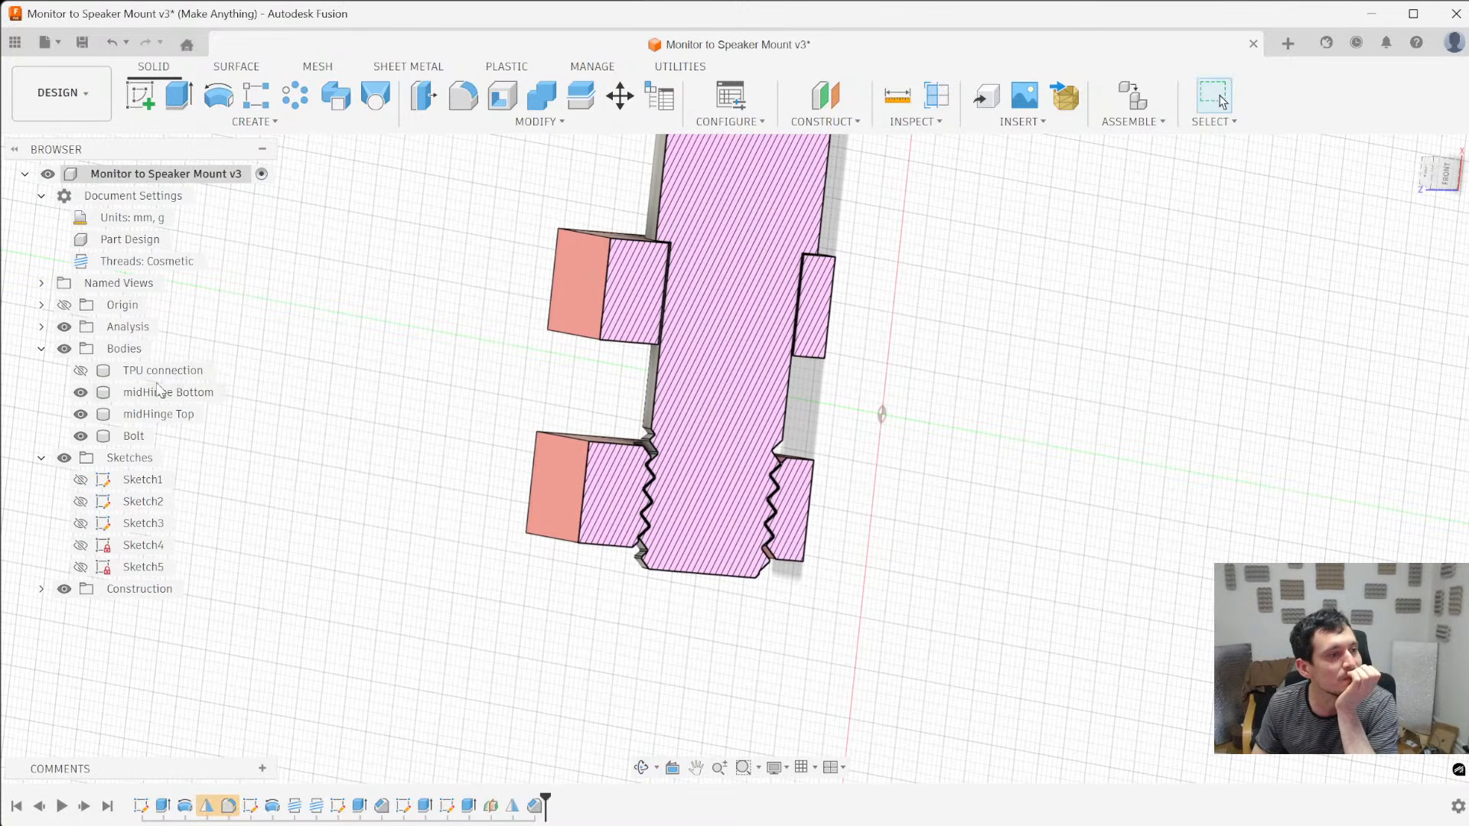
left_click(80, 371)
middle_click_drag(404, 447, 381, 478, "shift")
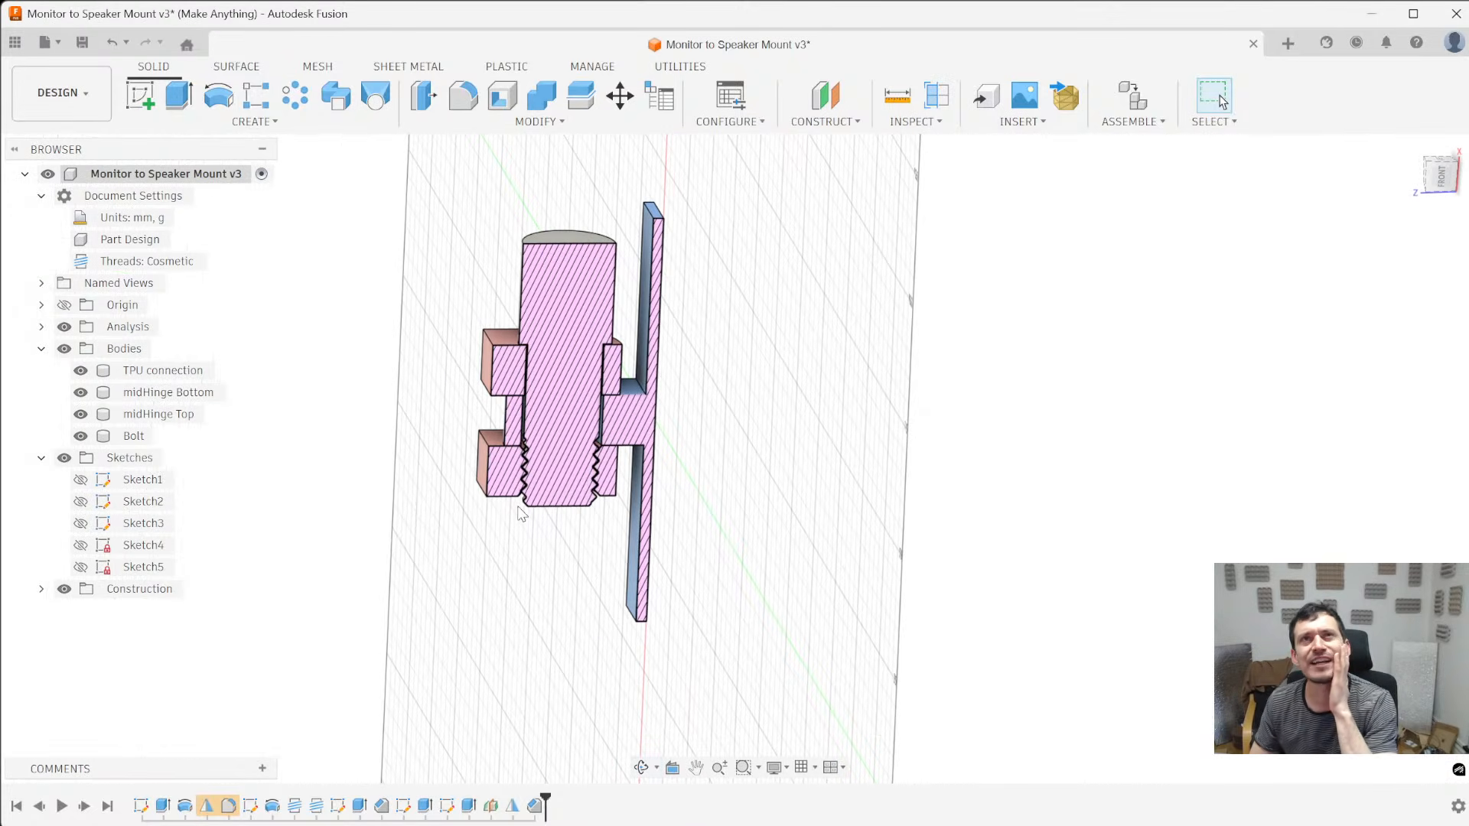
scroll(554, 515, "up", 3)
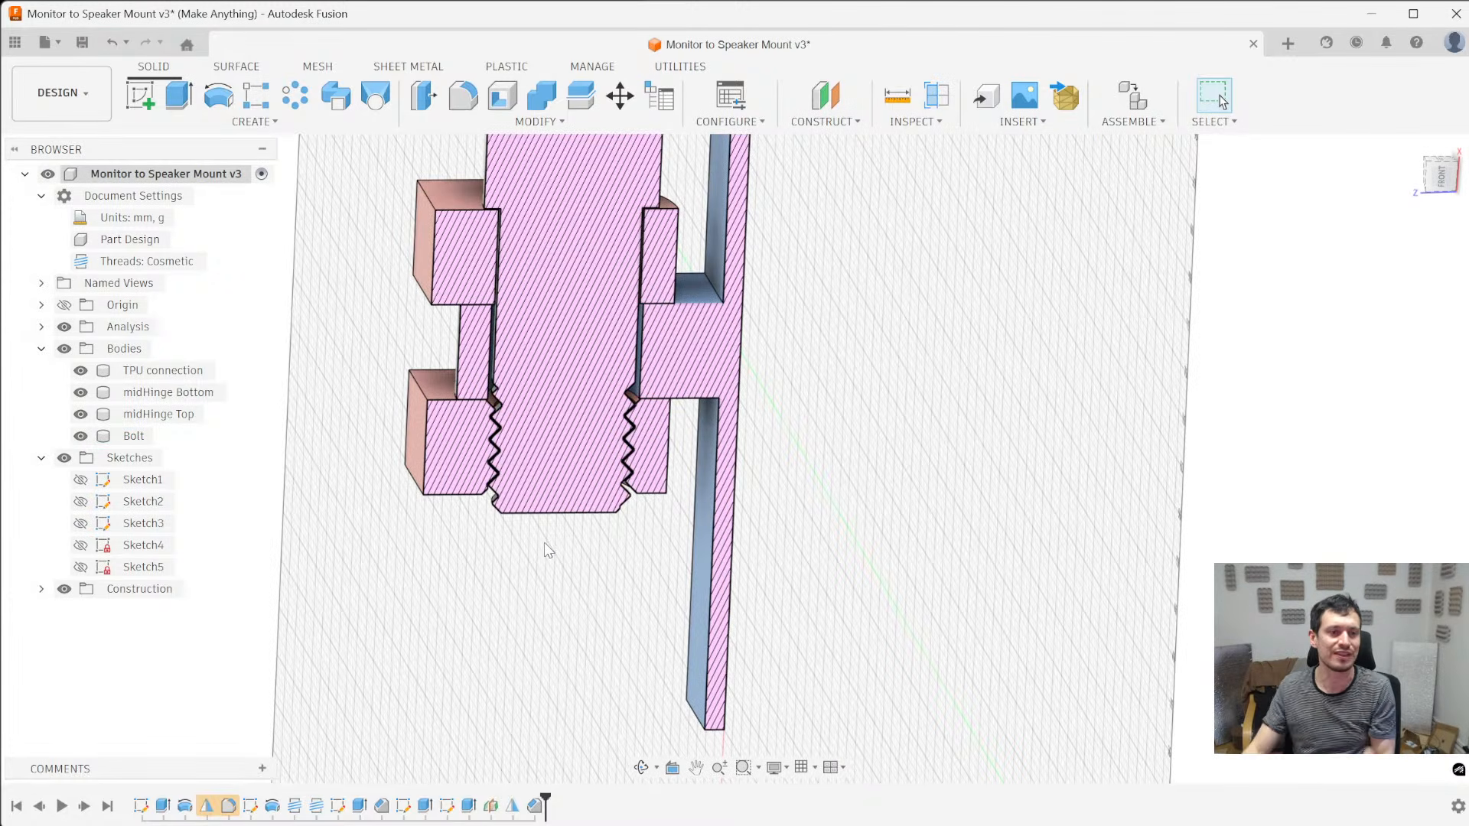
scroll(548, 551, "down", 3)
mouse_move(549, 551)
middle_mouse_down("shift")
mouse_move(679, 437)
mouse_move(823, 450)
mouse_move(829, 463)
mouse_move(764, 400)
mouse_move(581, 413)
middle_mouse_up("shift")
scroll(502, 418, "up", 5)
scroll(501, 418, "down", 5)
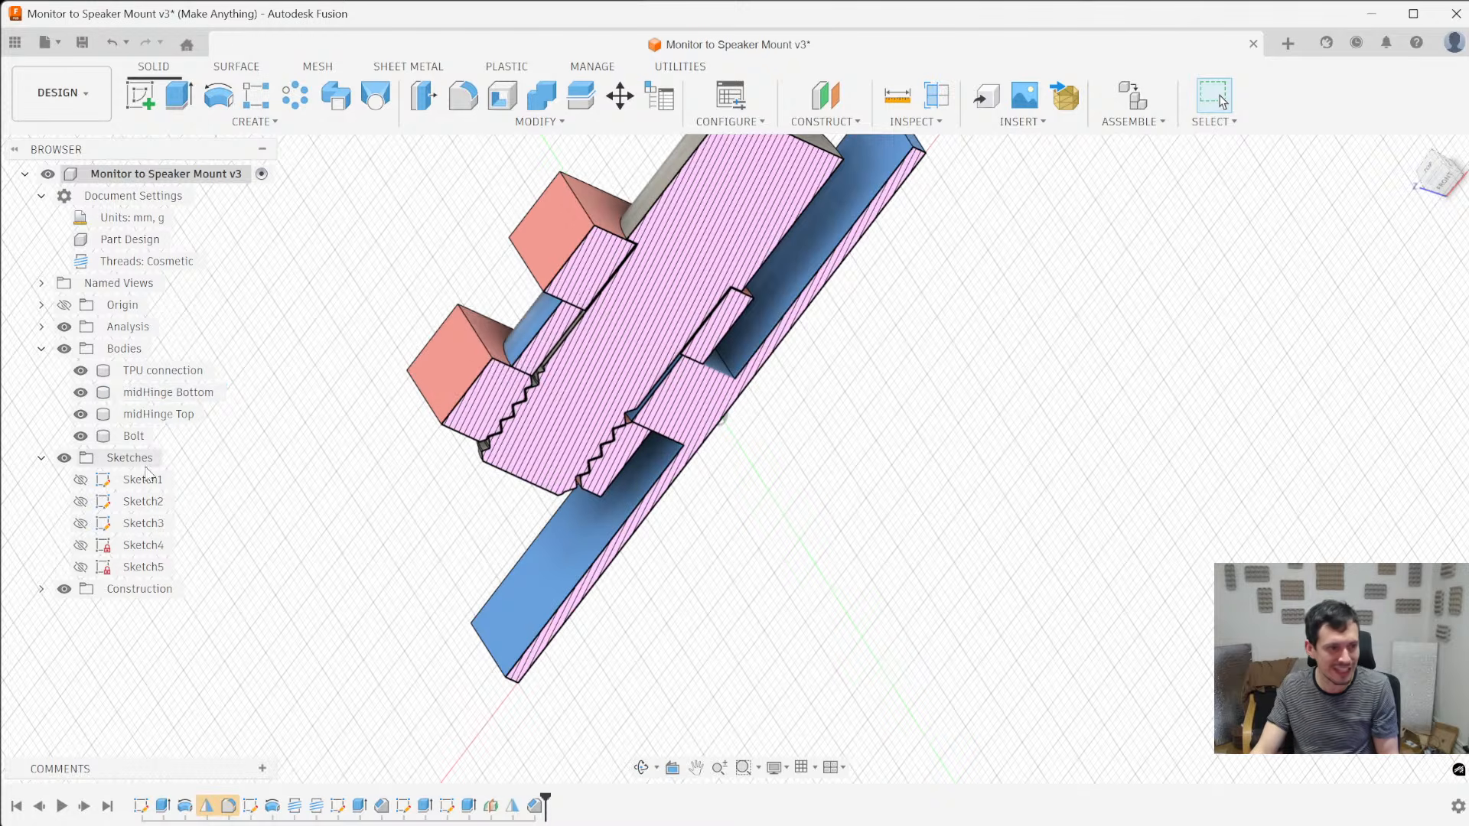
mouse_move(485, 378)
middle_mouse_down("shift")
mouse_move(588, 534)
mouse_move(648, 508)
middle_mouse_up("shift")
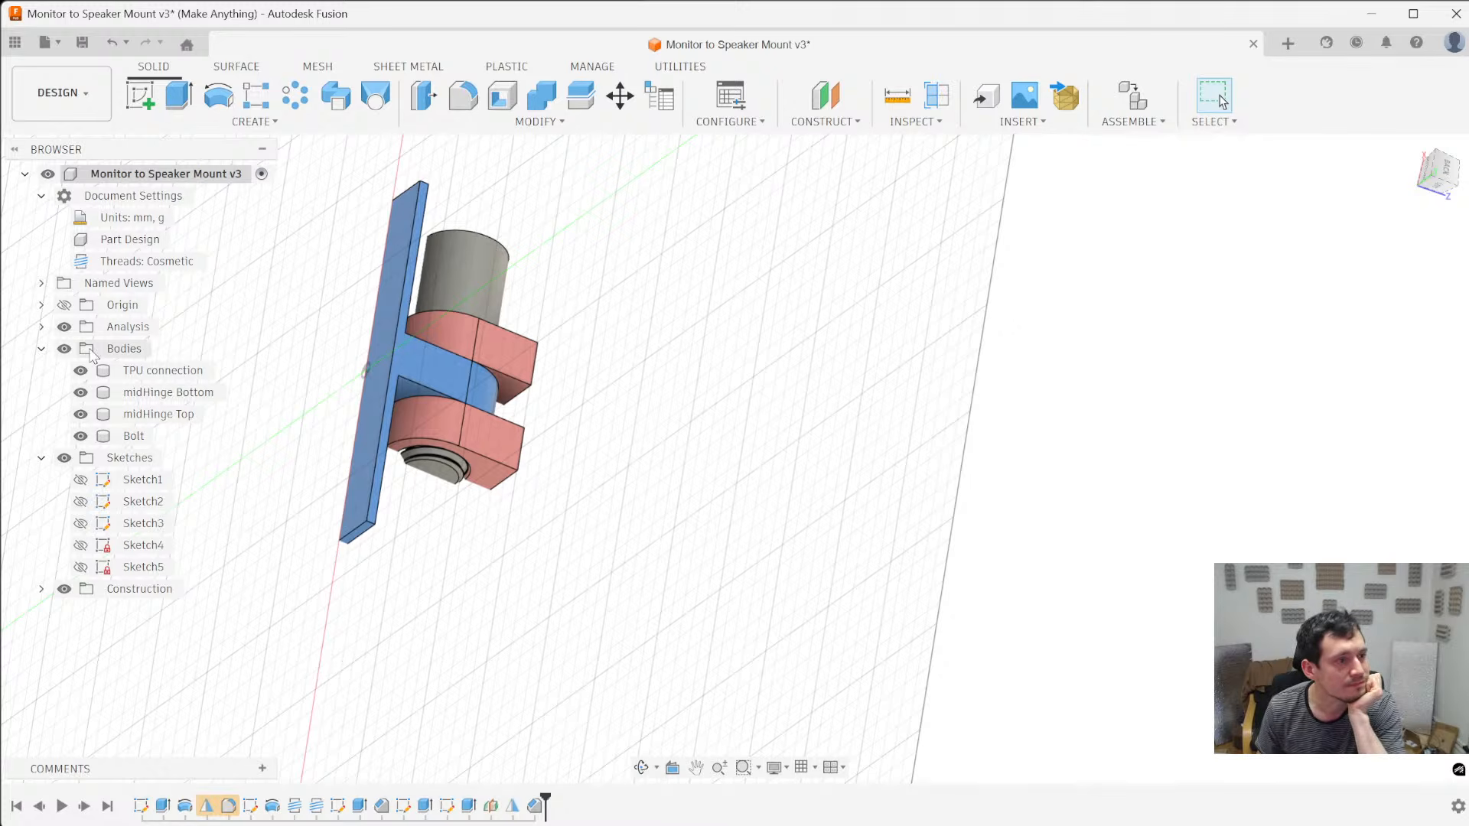
- Turn off the section analysis and inspect the bolt's cylindrical head on the whole hinge
left_click(65, 305)
mouse_move(580, 477)
middle_mouse_down("shift")
mouse_move(315, 453)
mouse_move(311, 420)
mouse_move(213, 367)
mouse_move(208, 393)
mouse_move(429, 354)
mouse_move(558, 360)
mouse_move(446, 303)
mouse_move(409, 452)
middle_mouse_up("shift")
left_click(64, 327)
middle_click_drag(460, 251, 410, 290, "shift")
scroll(413, 287, "up", 5)
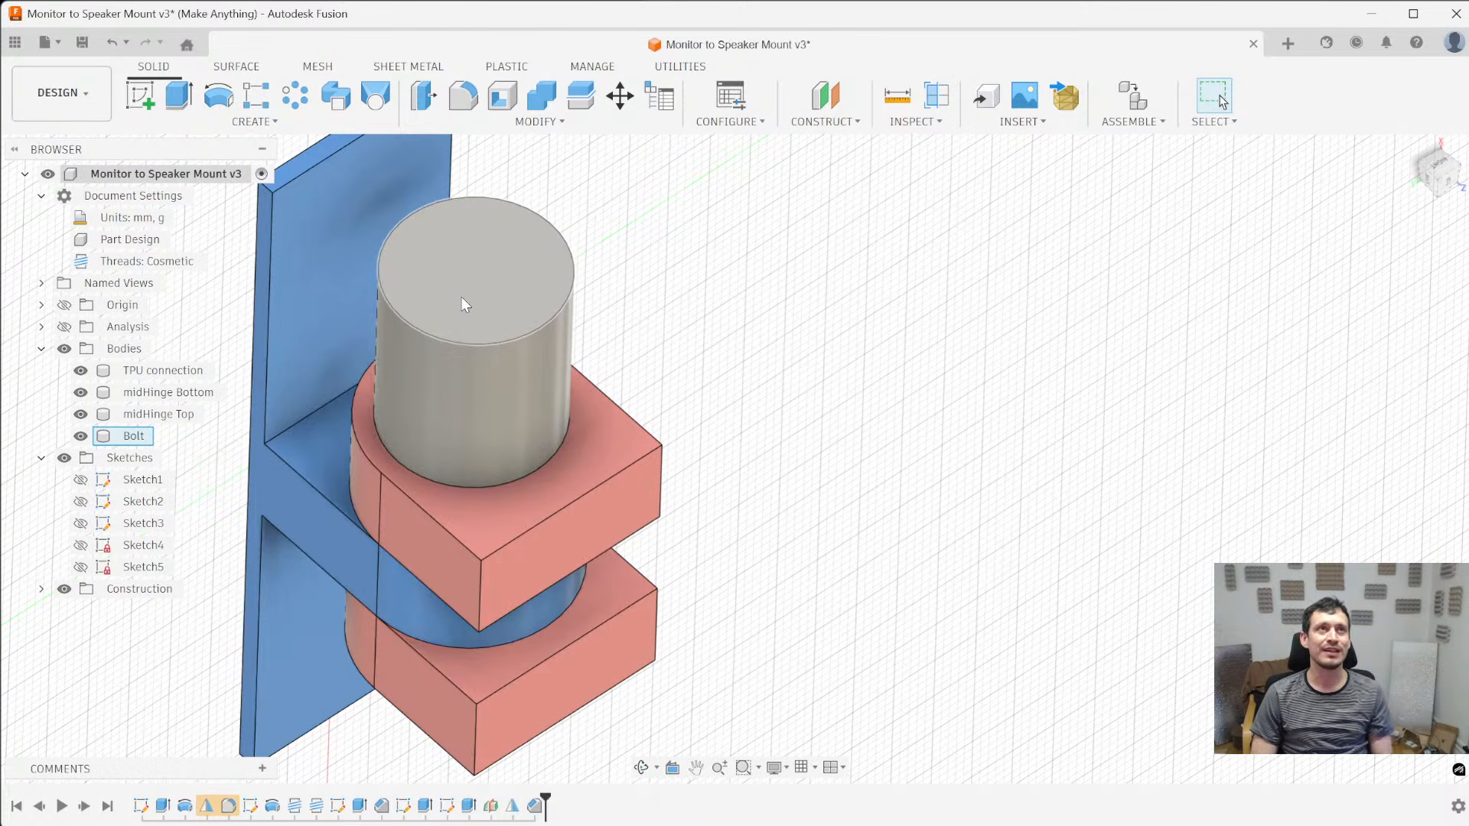
scroll(465, 405, "down", 4)
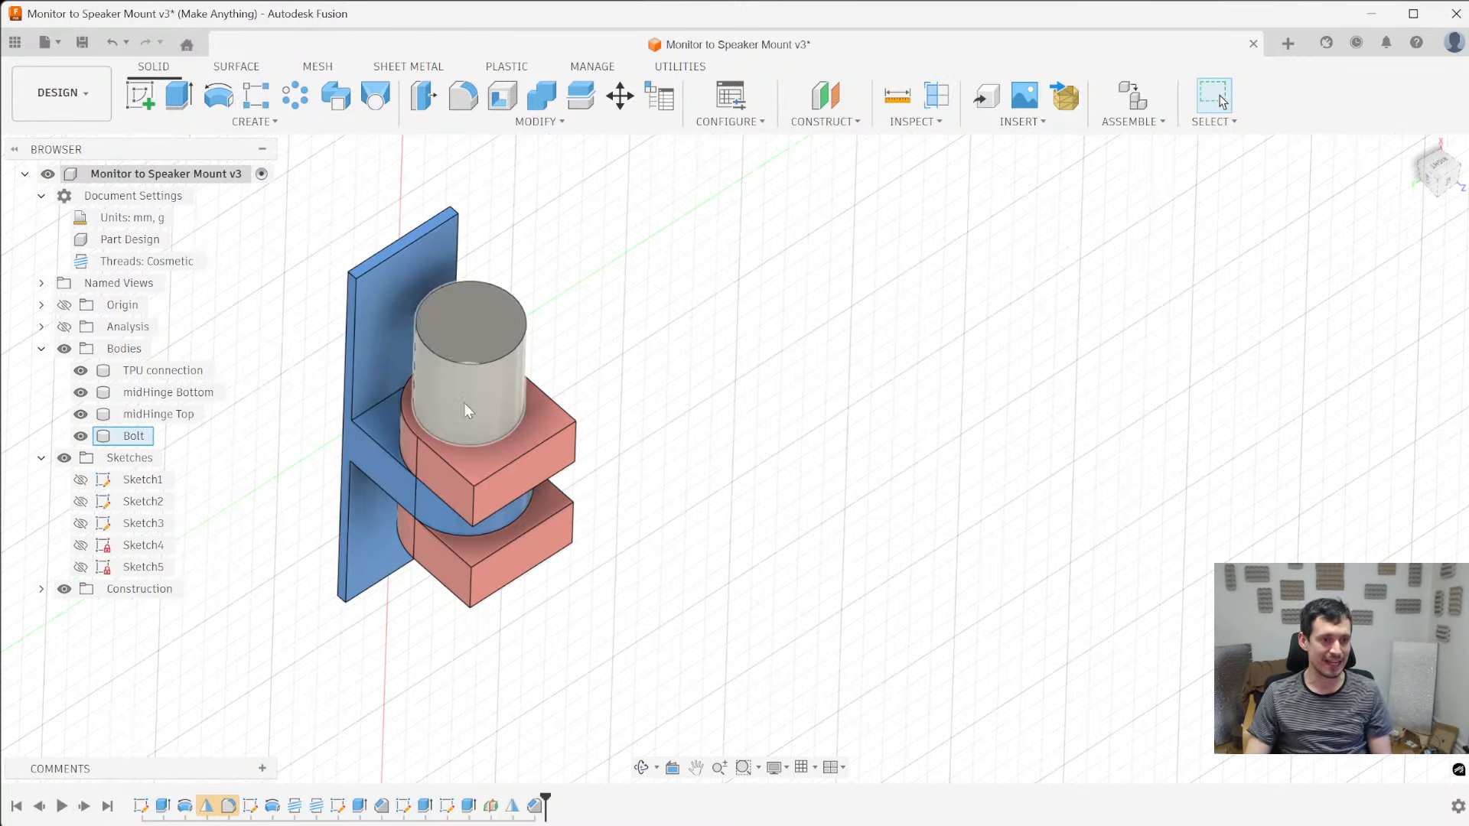
middle_click_drag(453, 434, 460, 393, "shift")
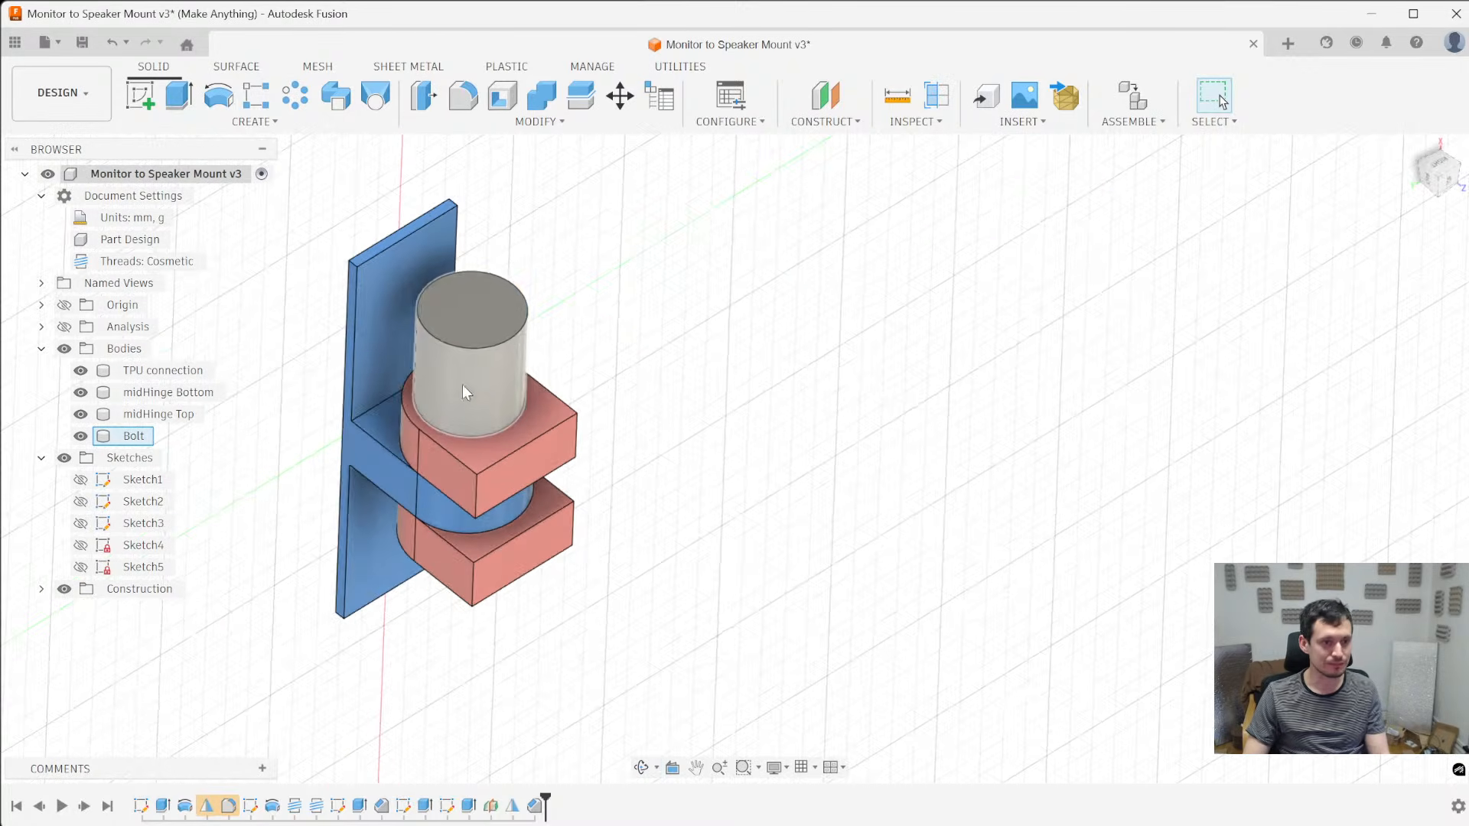
- Start a sketch on the end face of the bolt's head and project its circular edge
left_click(458, 320)
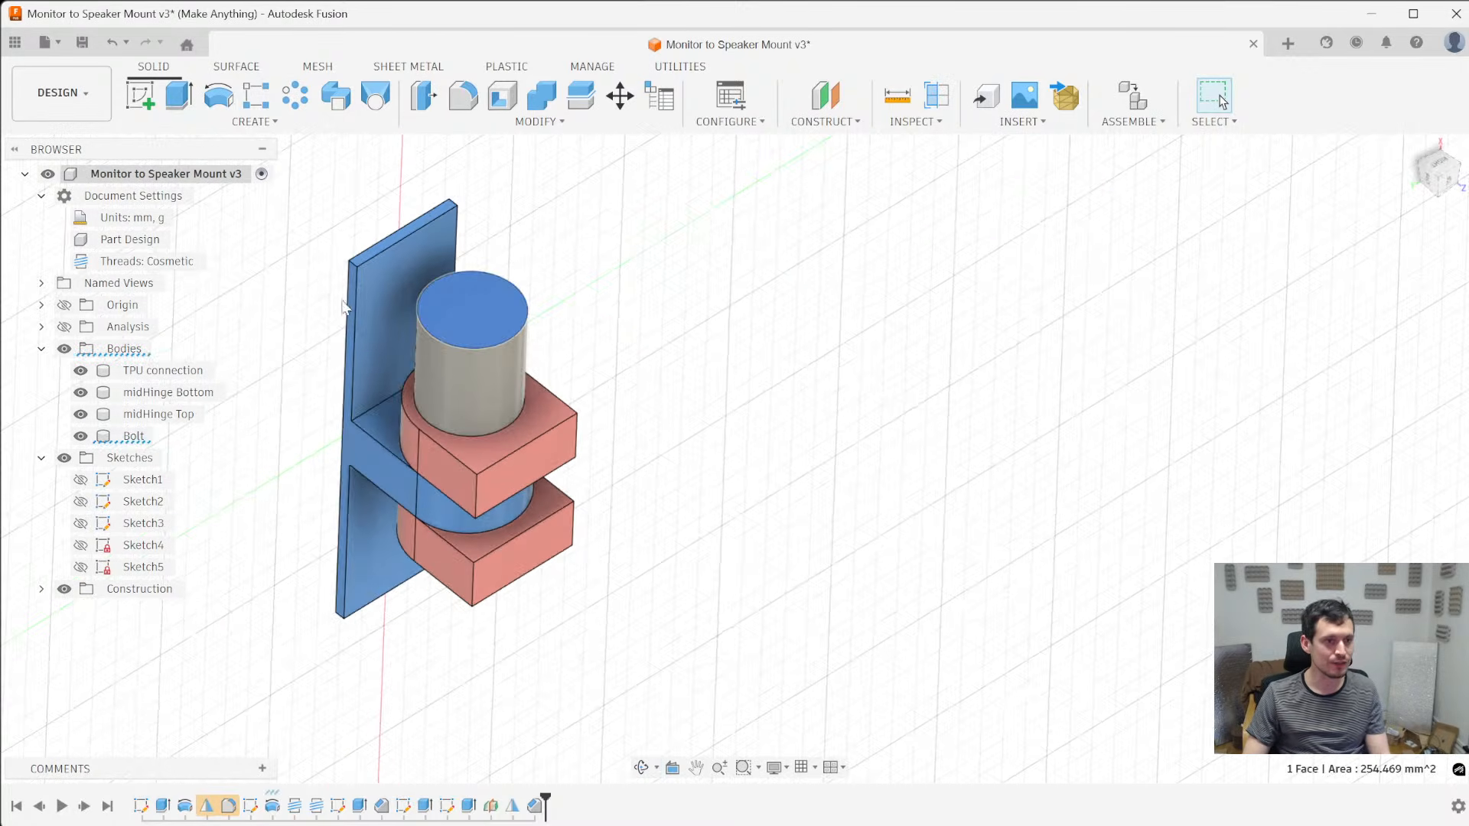
left_click(140, 98)
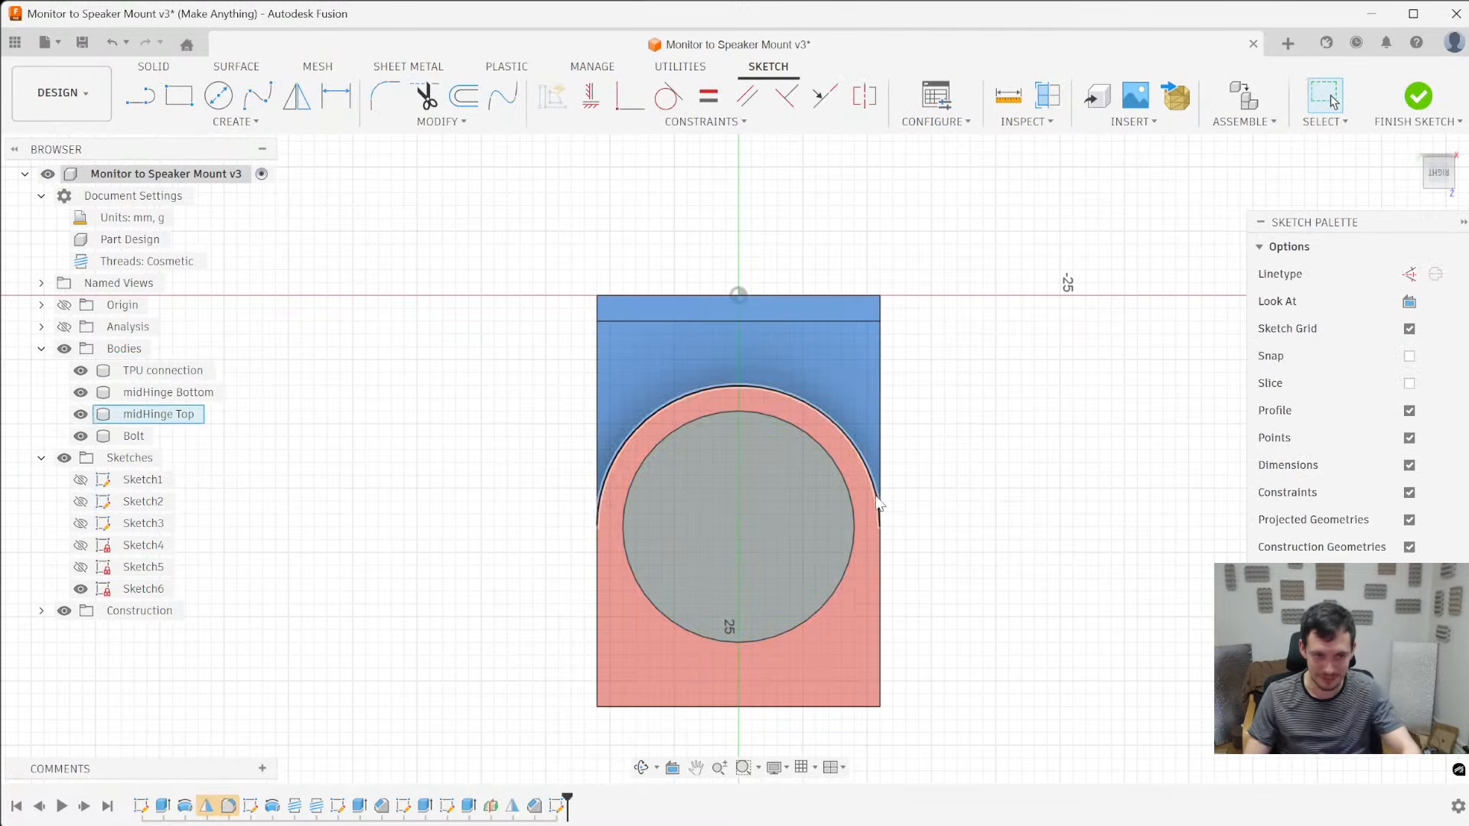
key("p")
left_click(802, 469)
key("Return")
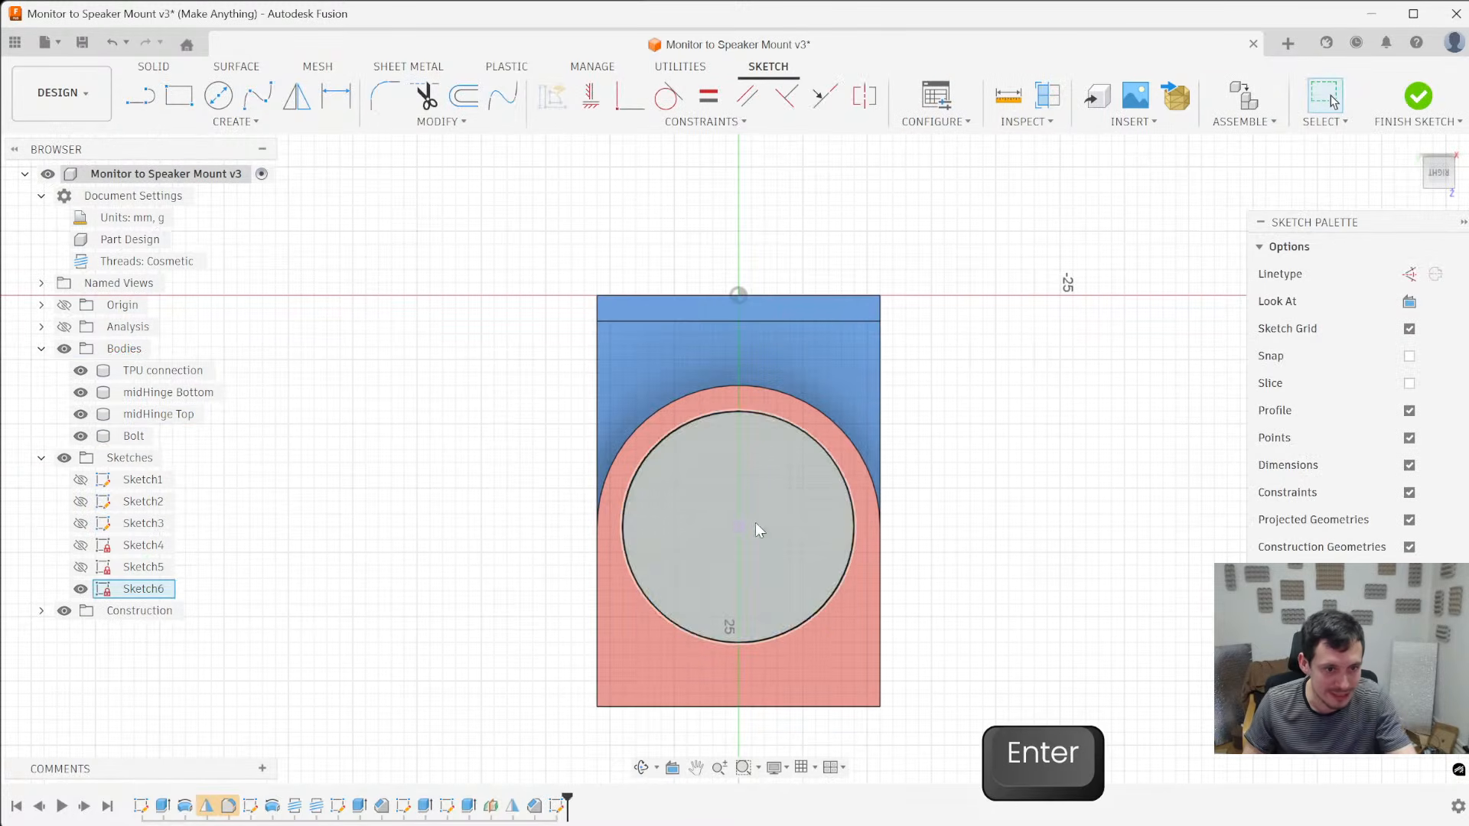
- Sketch a vertical line from the centre of the bolt head to just outside its circular edge
key("l")
left_click(738, 528)
left_click(739, 400)
scroll(800, 453, "up", 3)
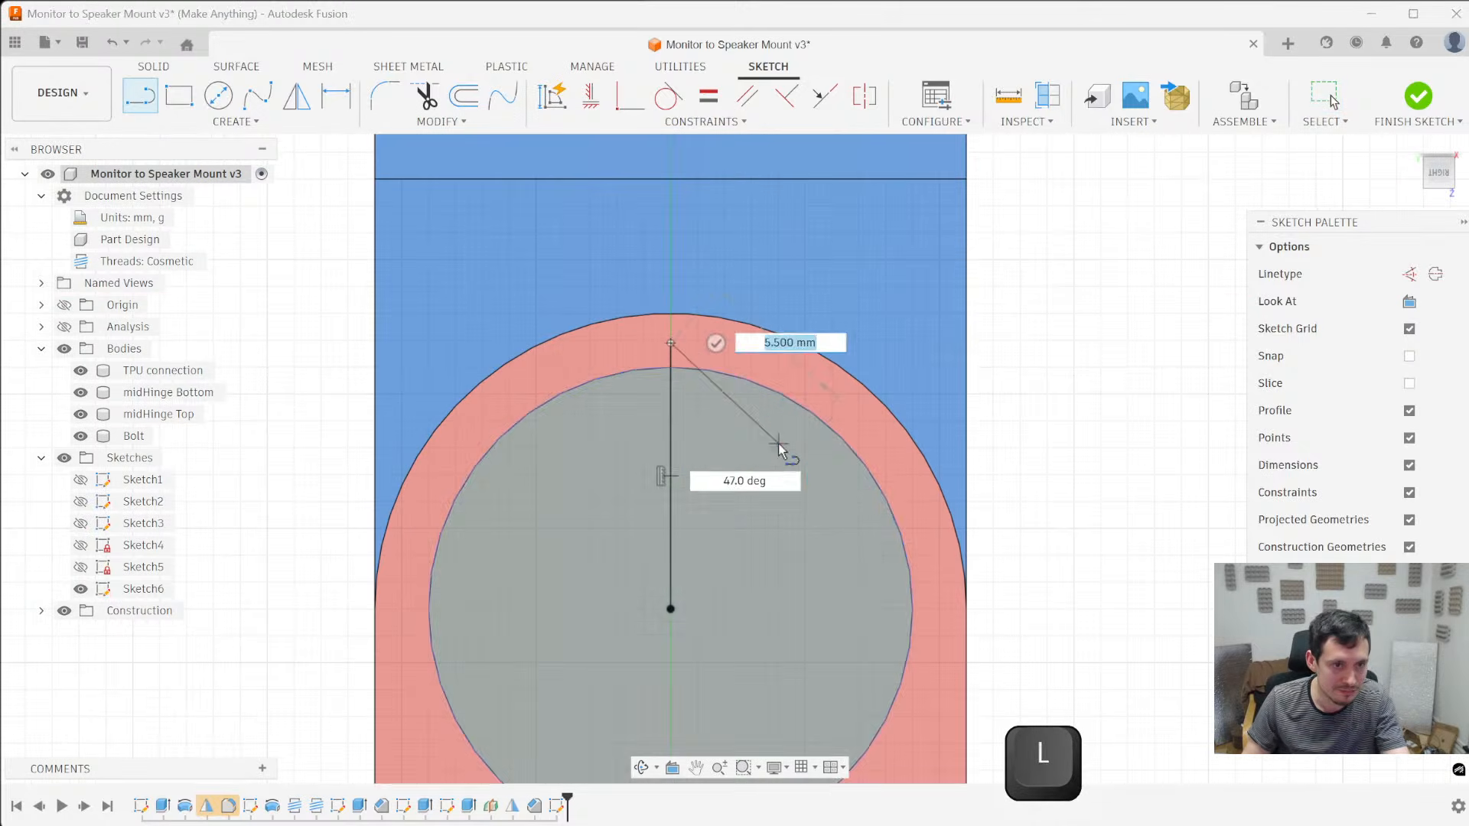
key("Escape")
scroll(704, 424, "down", 3)
- Sketch a circle about 5.84 mm in diameter, centred on the line's outer endpoint and overlapping the bolt head's edge
key("c")
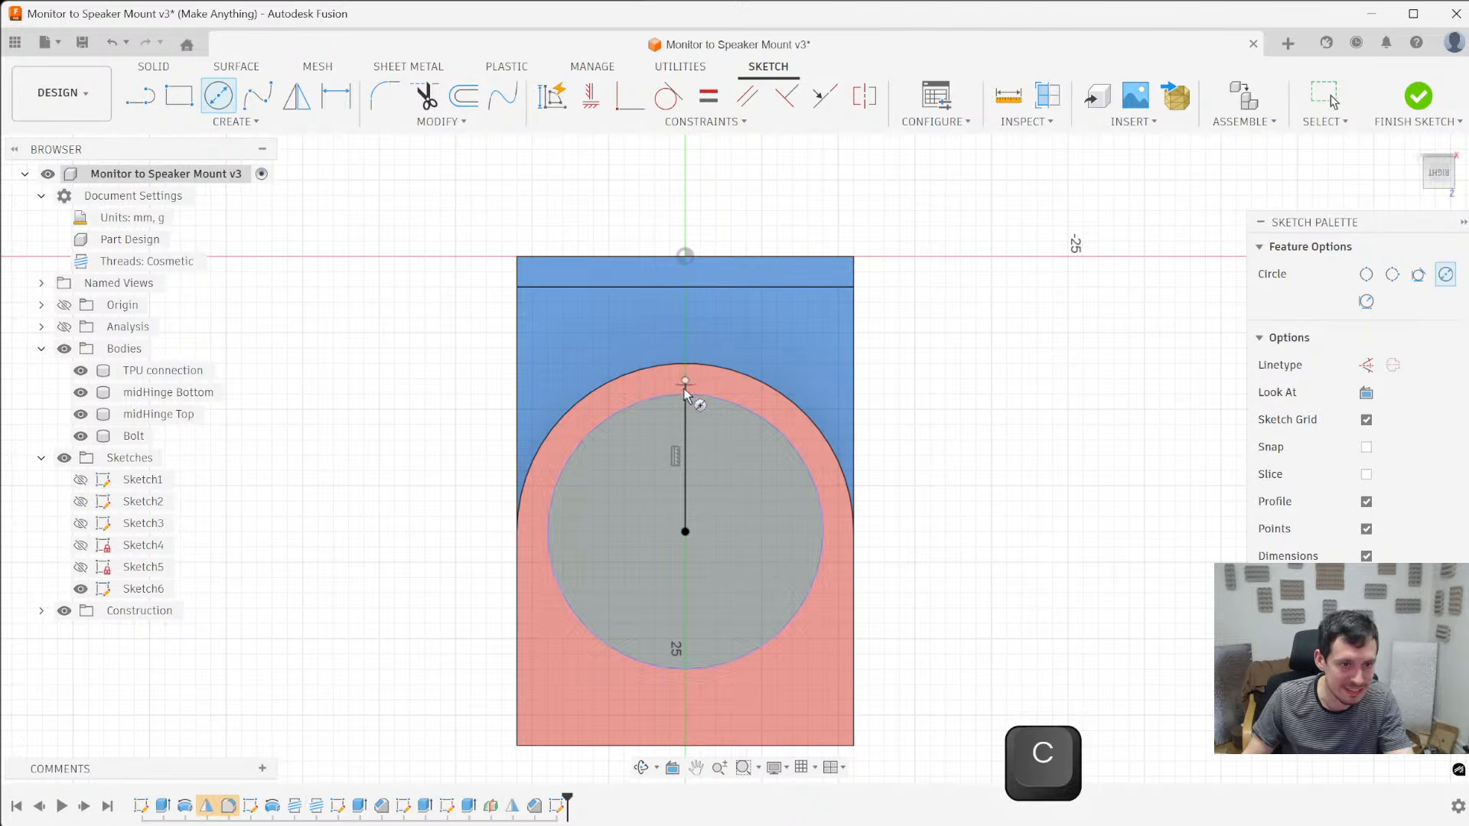
key("Escape")
key("c")
scroll(685, 393, "up", 2)
left_click(686, 375)
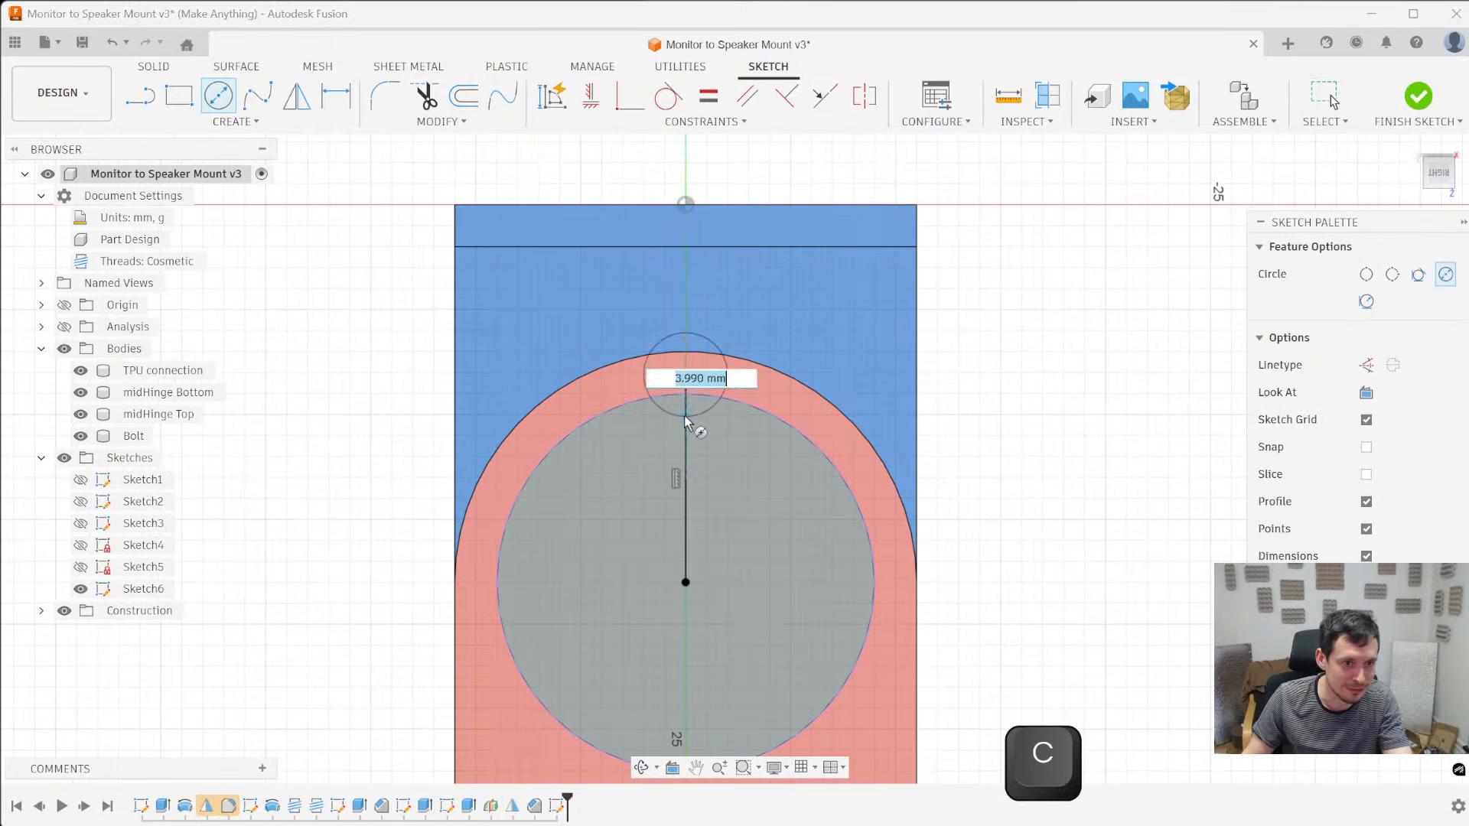
key("Escape")
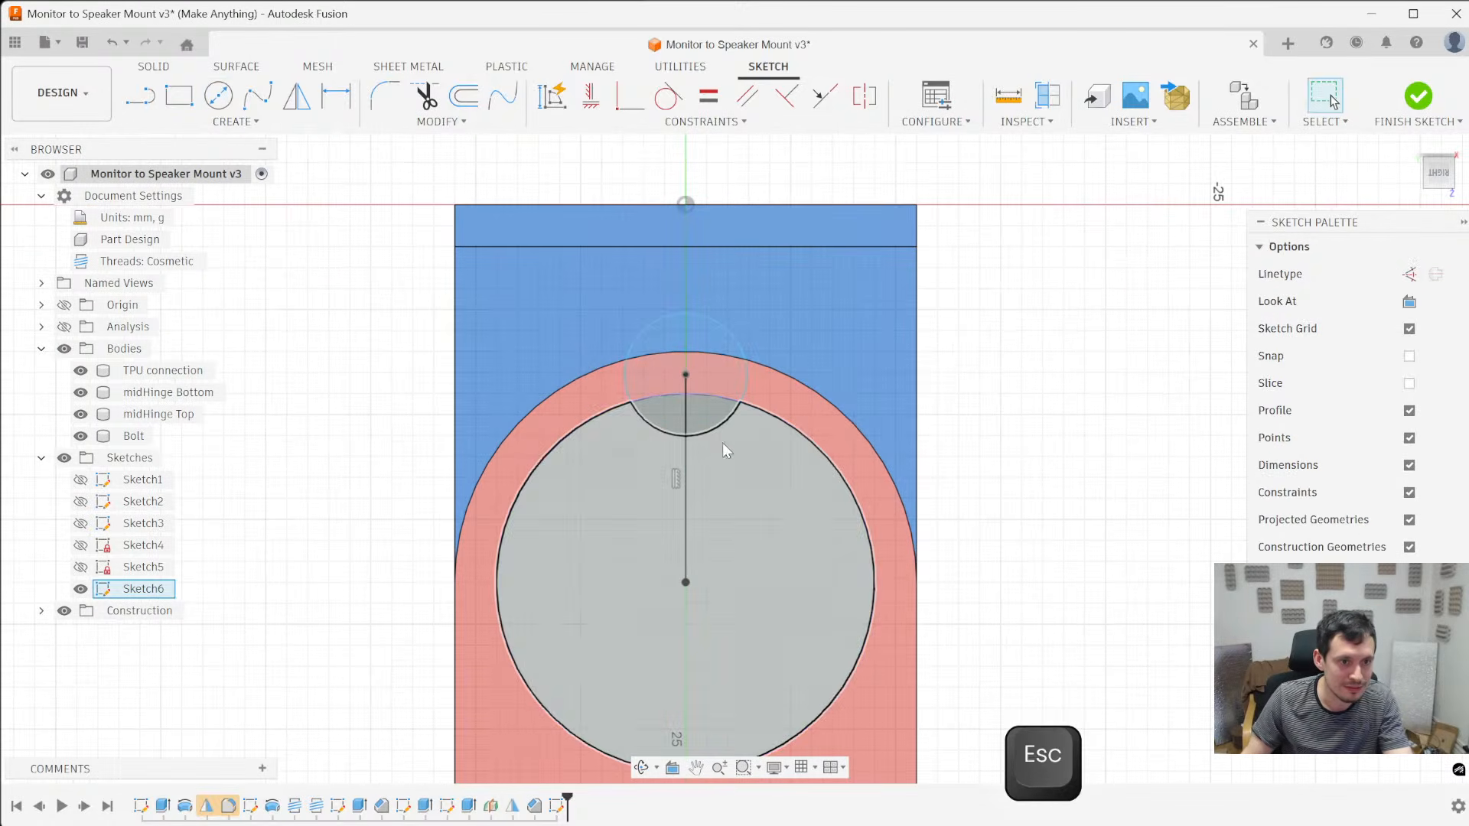
- Set the small circle's diameter to 5 mm and shift its centre slightly along the line toward the bolt head's edge
key("d")
left_click(721, 426)
left_click(800, 295)
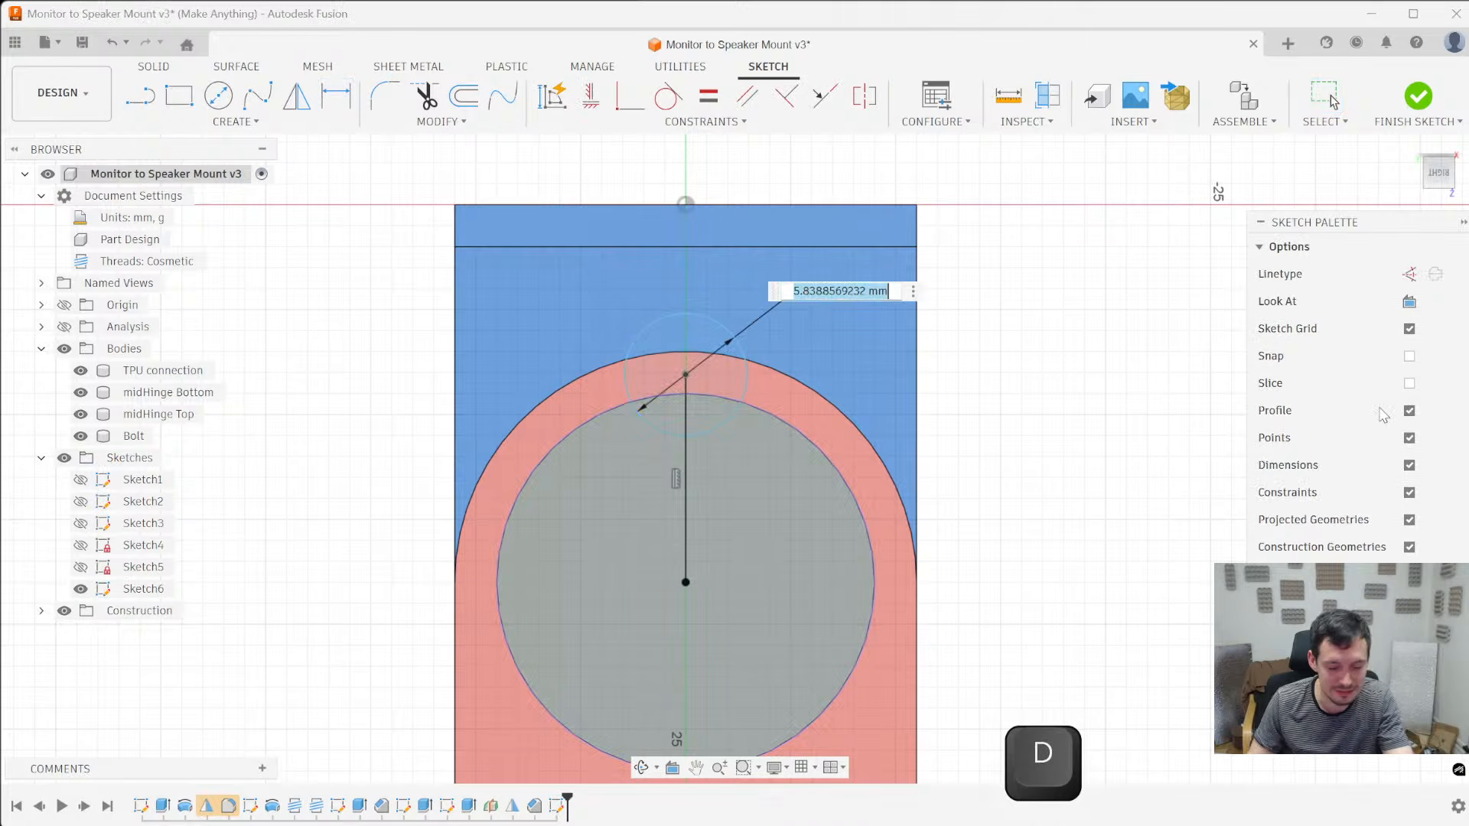
type("5")
key("Return")
key("Escape")
scroll(741, 417, "up", 5)
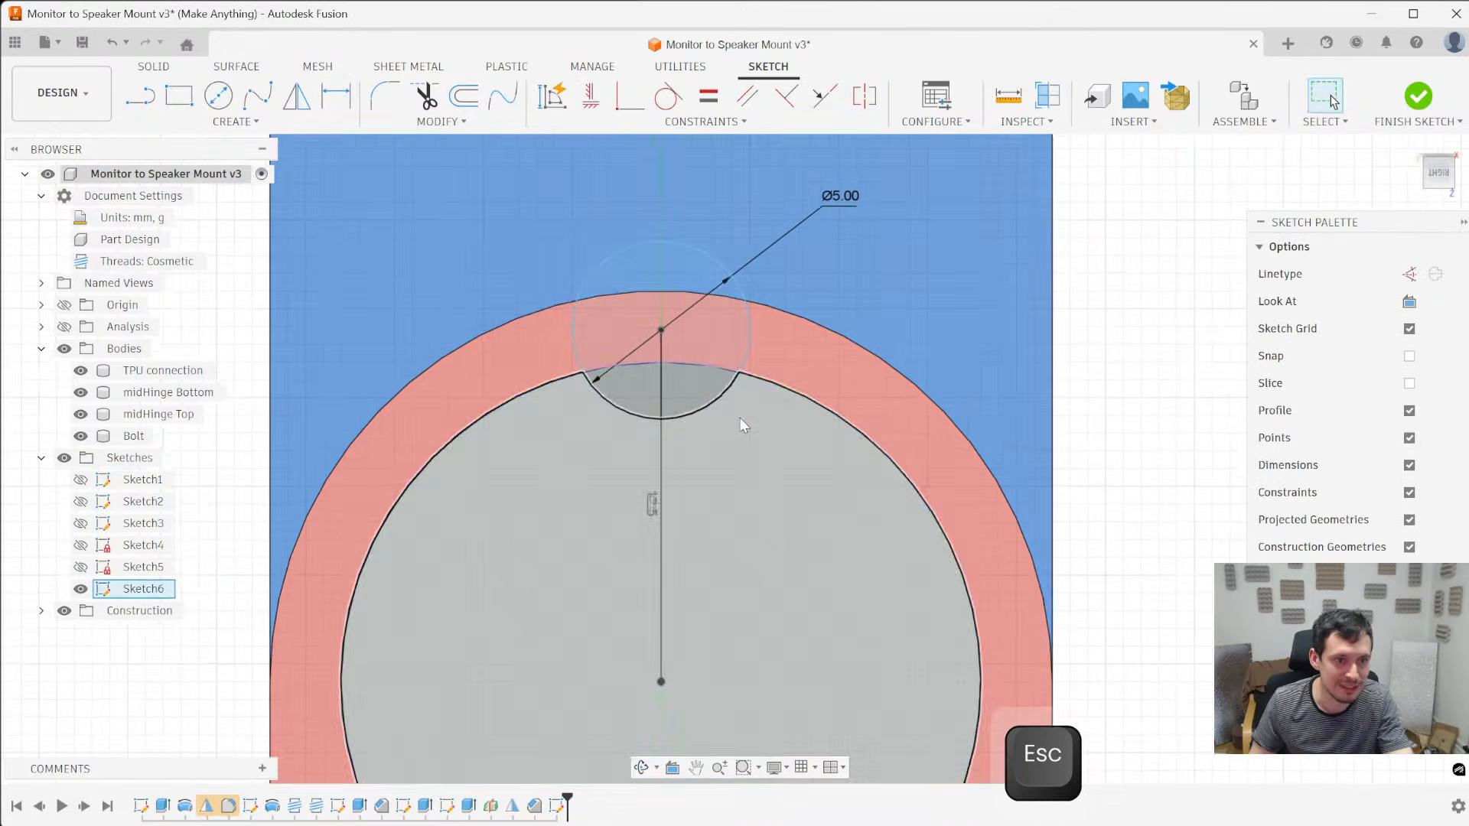
mouse_move(649, 320)
left_mouse_down()
mouse_move(646, 290)
mouse_move(645, 310)
left_mouse_up()
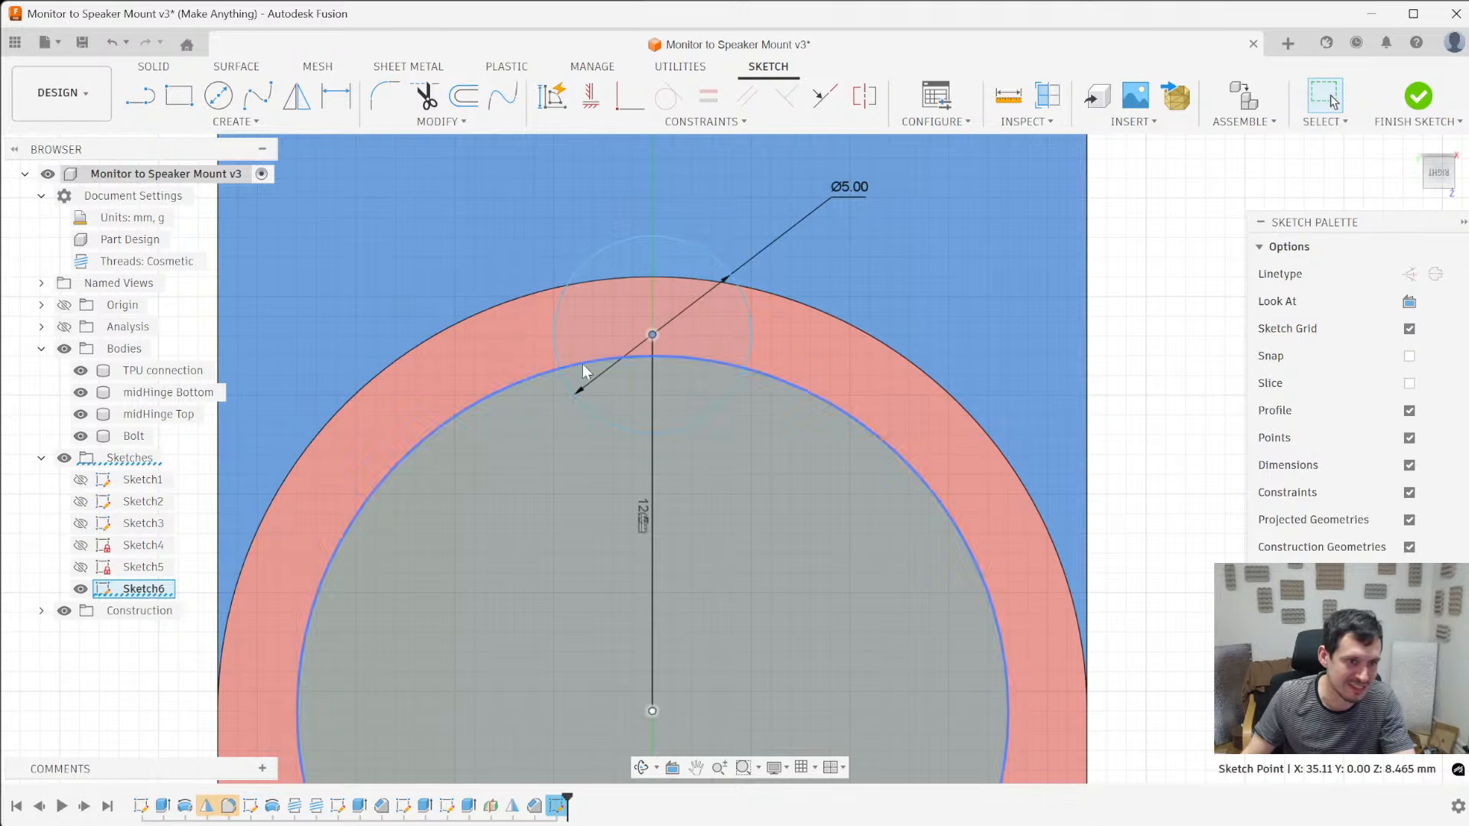
- Make the vertical line a construction line and fine-tune the 5 mm circle's centre along it, just outside the bolt head's edge
left_click(652, 465)
scroll(762, 341, "down", 3)
key("x")
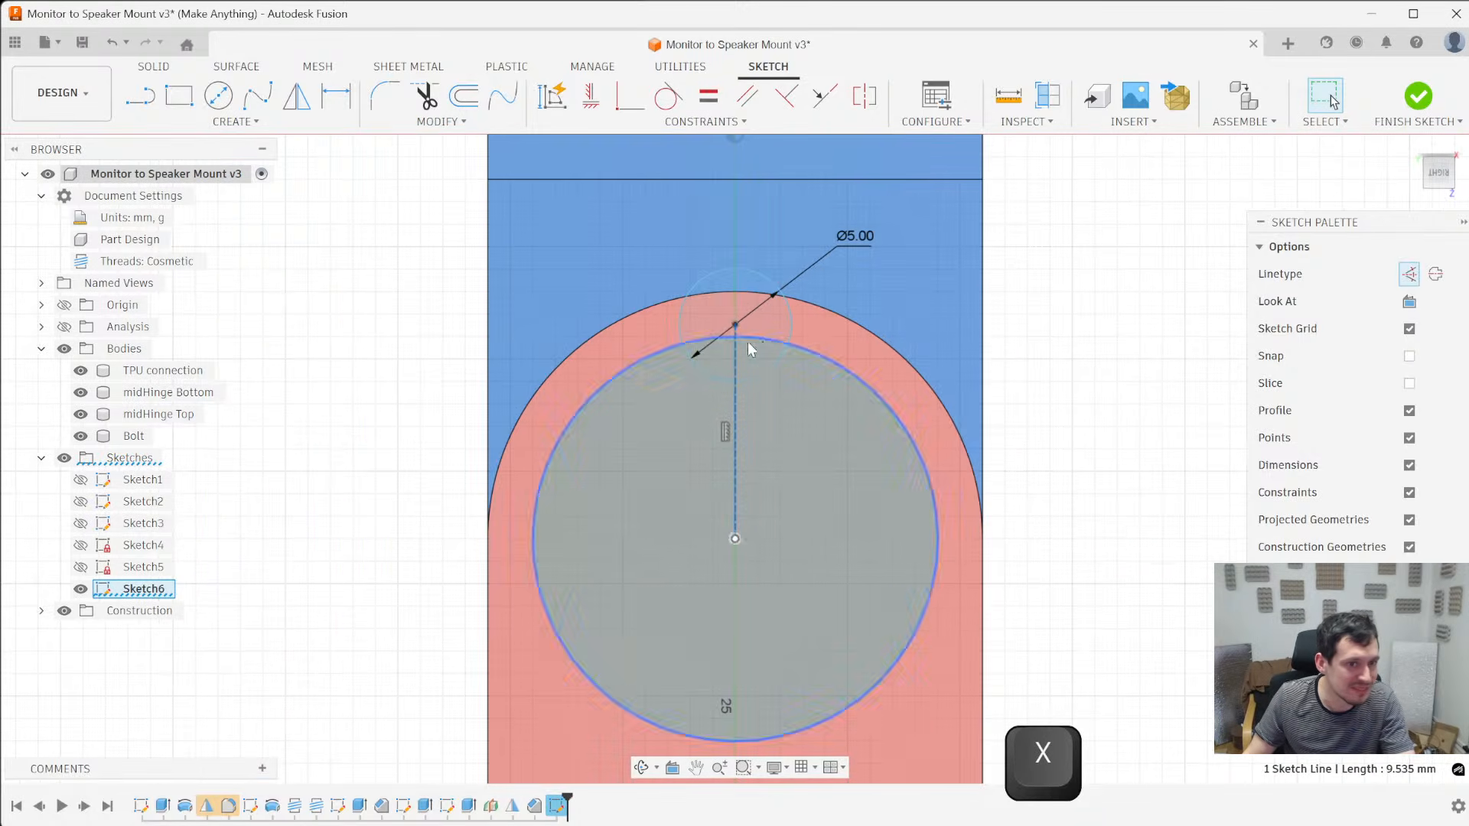
left_click(734, 320)
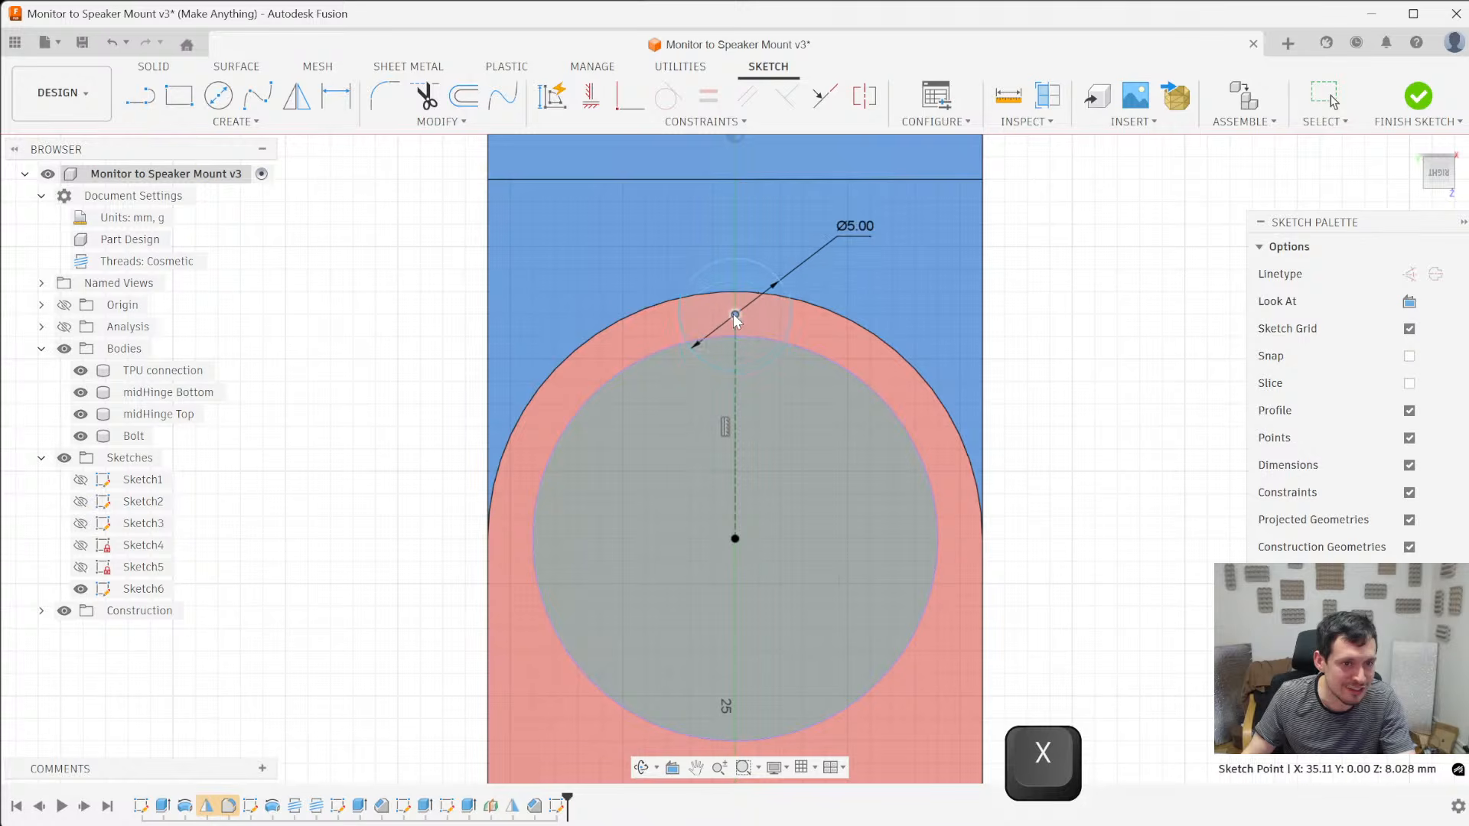
left_click_drag(733, 318, 734, 323)
scroll(857, 393, "down", 1)
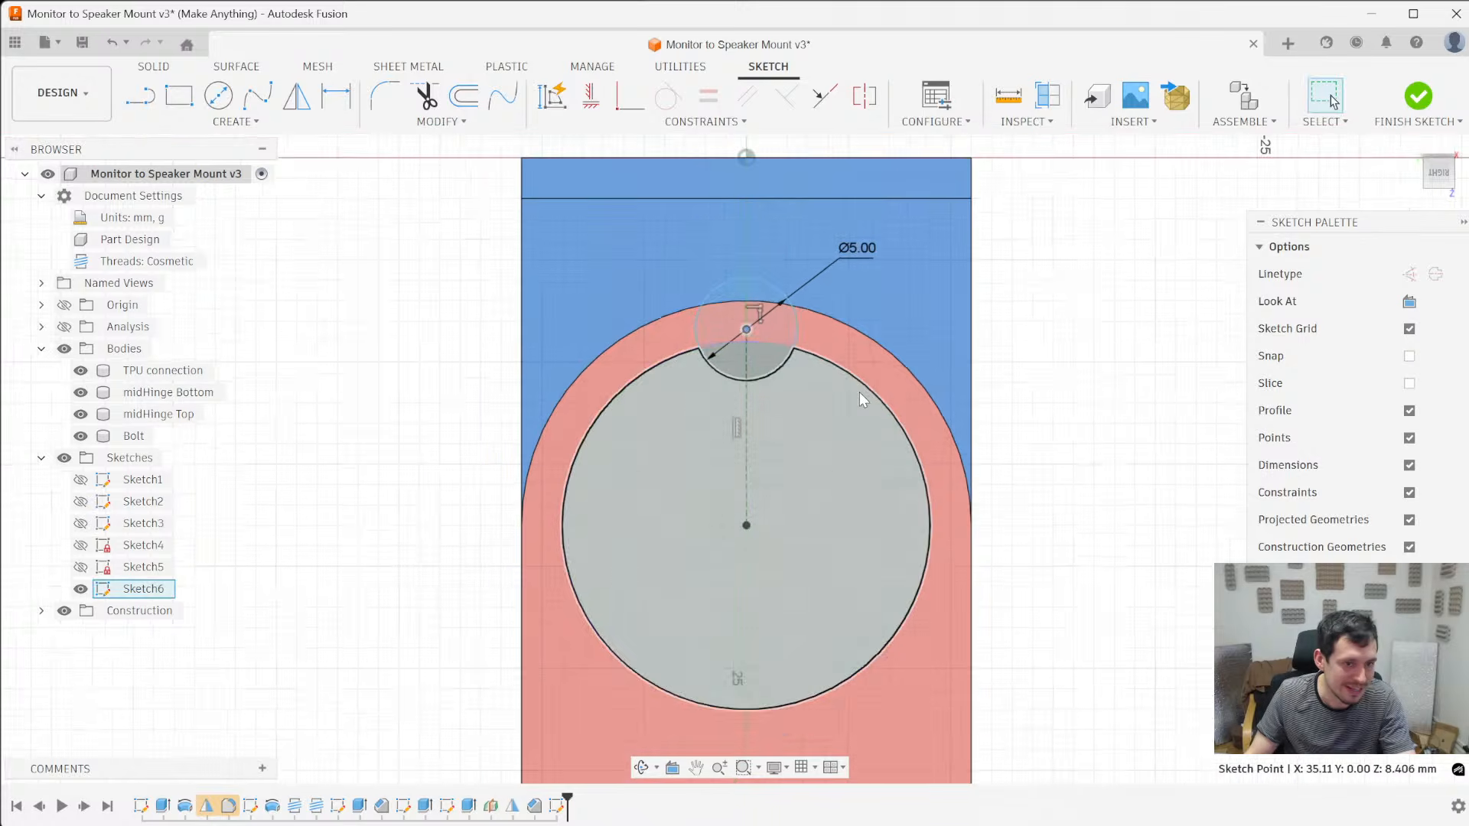
scroll(825, 388, "up", 4)
scroll(929, 483, "down", 4)
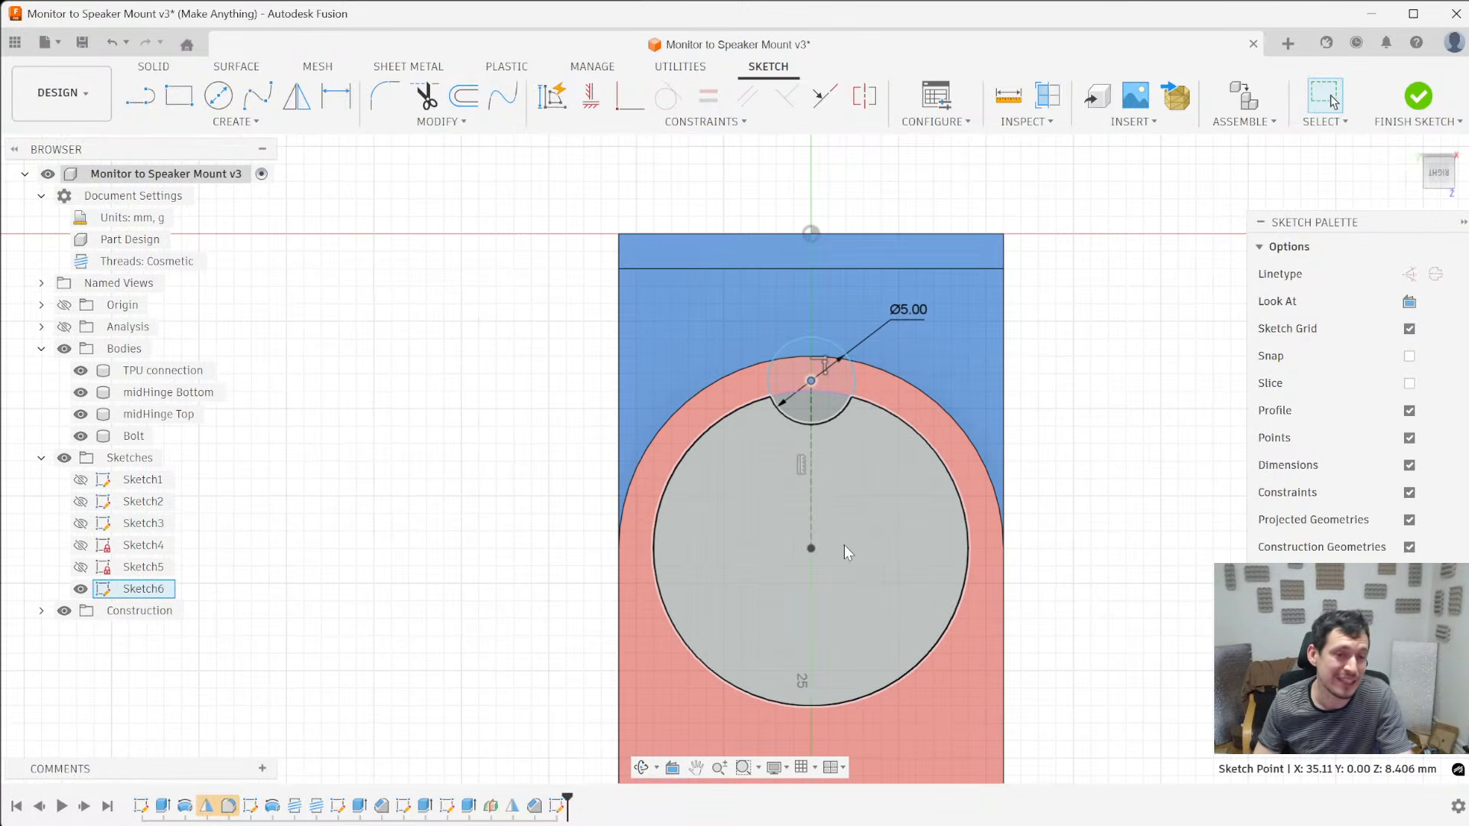
scroll(807, 501, "up", 2)
- Extrude the area where the small circle overlaps the bolt head as a cut about 19.7 mm along the head
left_click(796, 365)
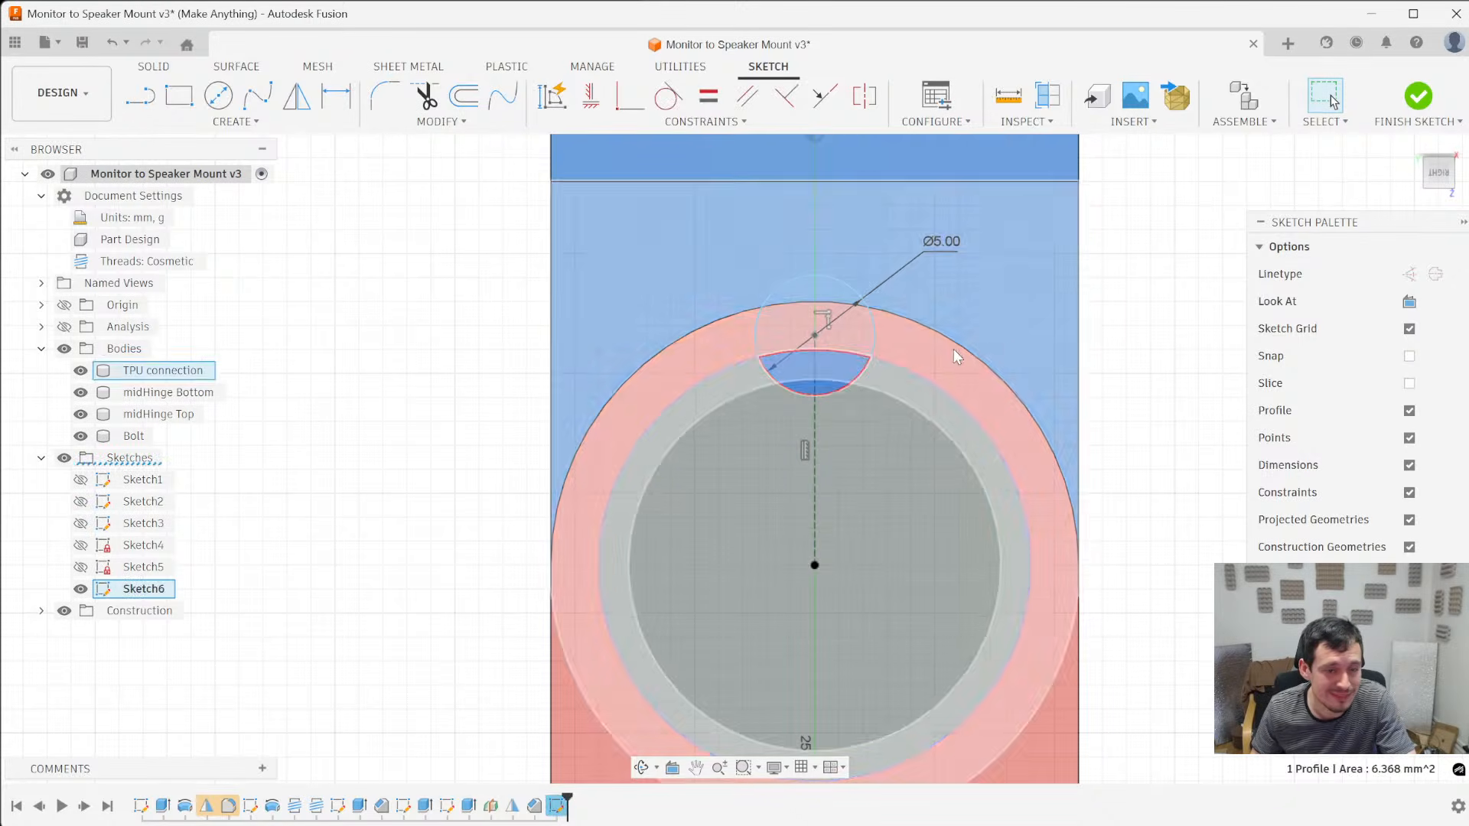
scroll(819, 348, "down", 2)
key("e")
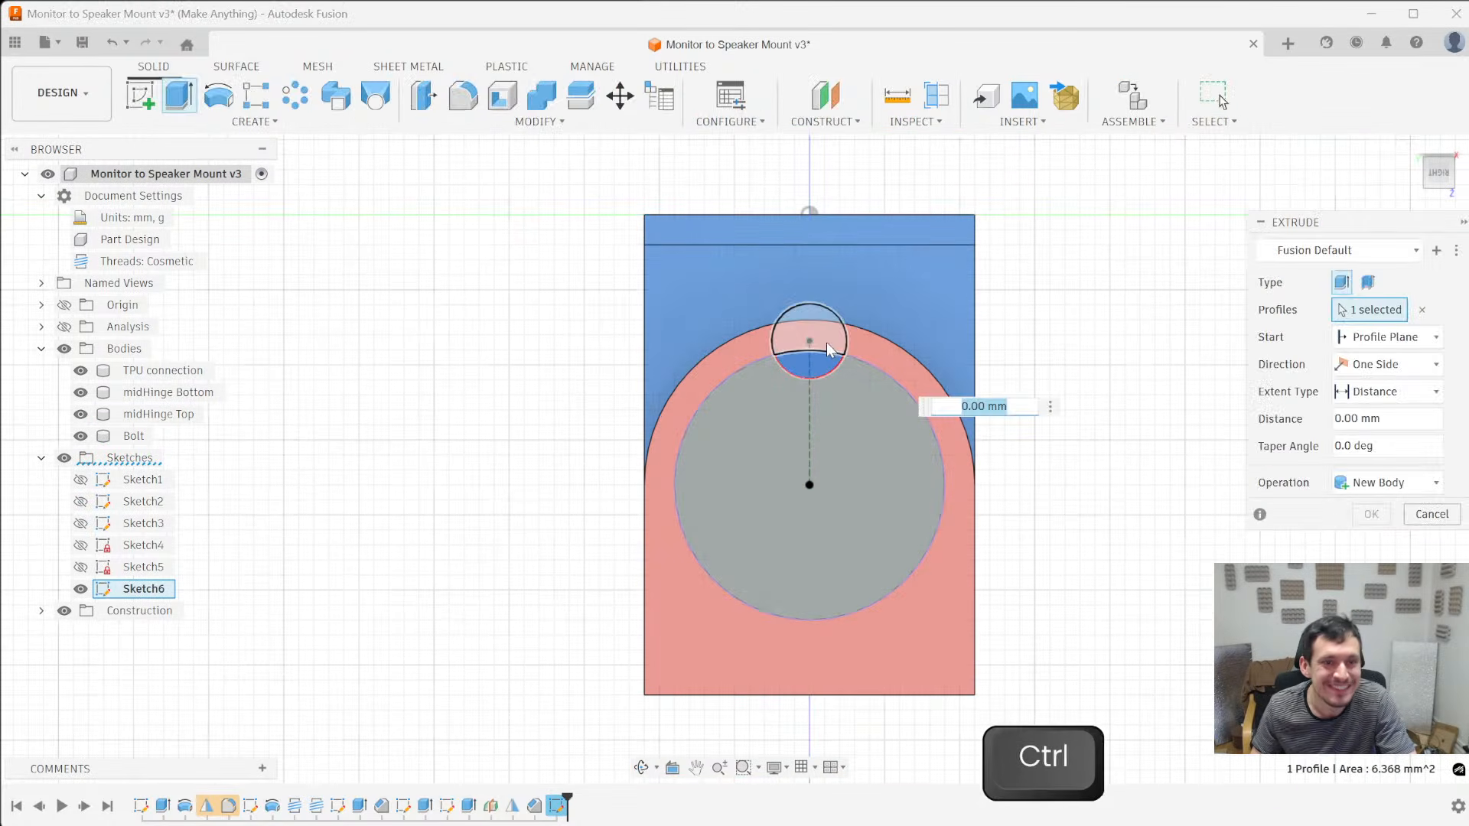
mouse_move(829, 346)
middle_mouse_down("shift")
mouse_move(840, 325)
mouse_move(707, 398)
middle_mouse_up("shift")
left_click_drag(453, 515, 674, 510)
middle_click_drag(674, 510, 608, 502, "shift")
scroll(608, 502, "up", 4)
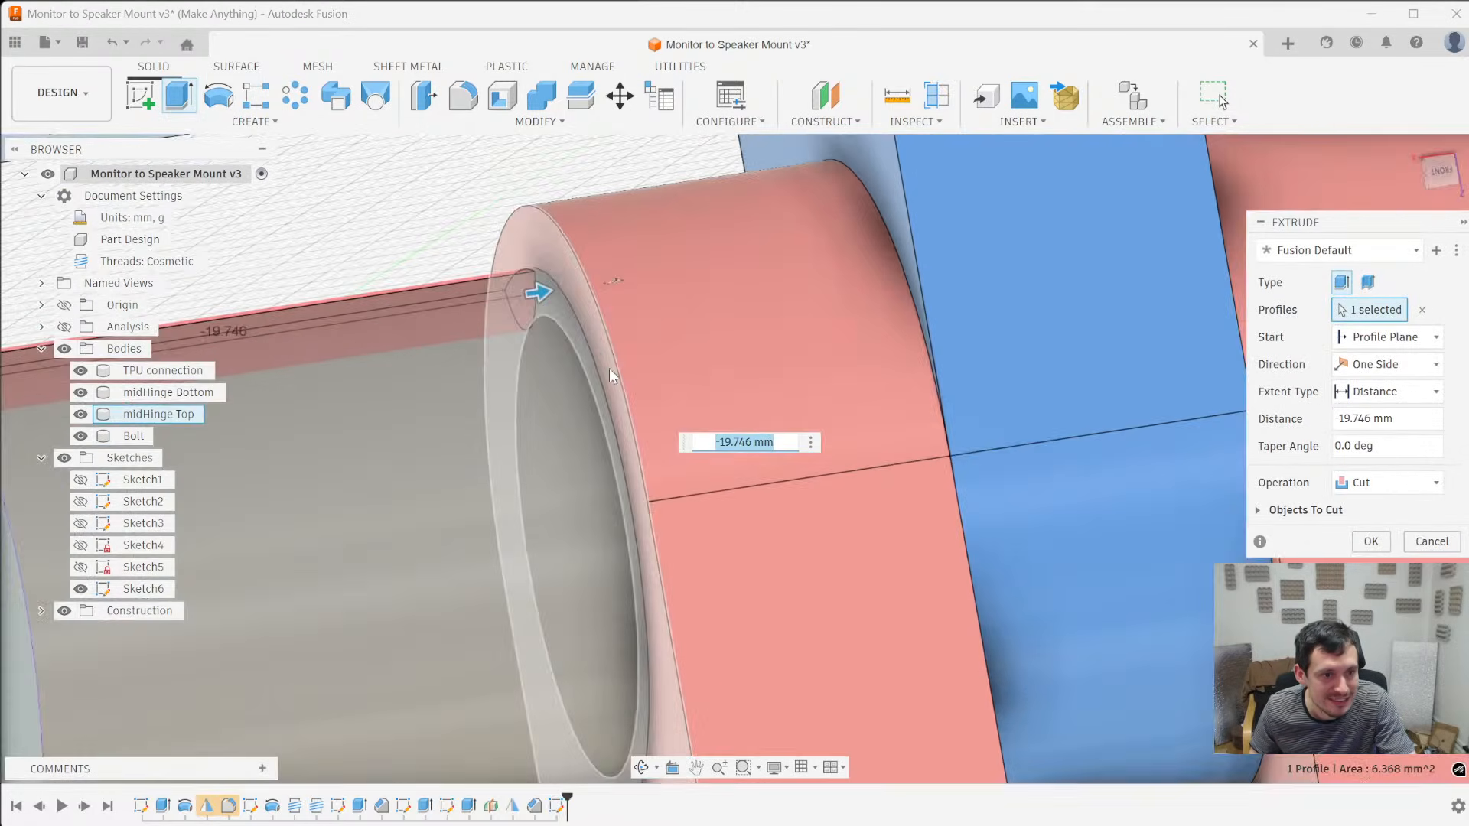
scroll(609, 369, "down", 5)
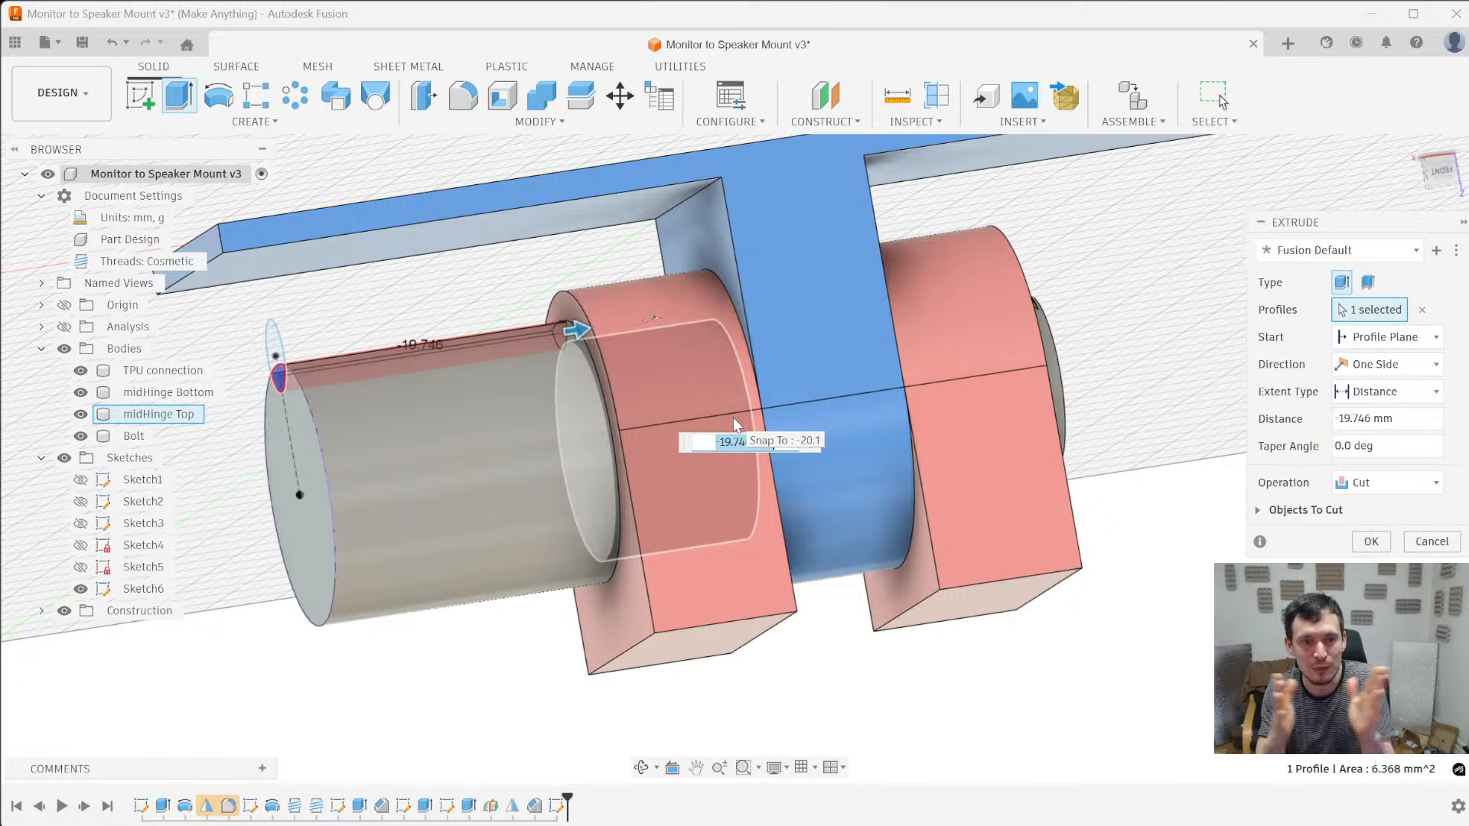
- Shorten the notch cut along the bolt head to a distance of -16 mm
middle_click_drag(490, 471, 576, 334, "shift")
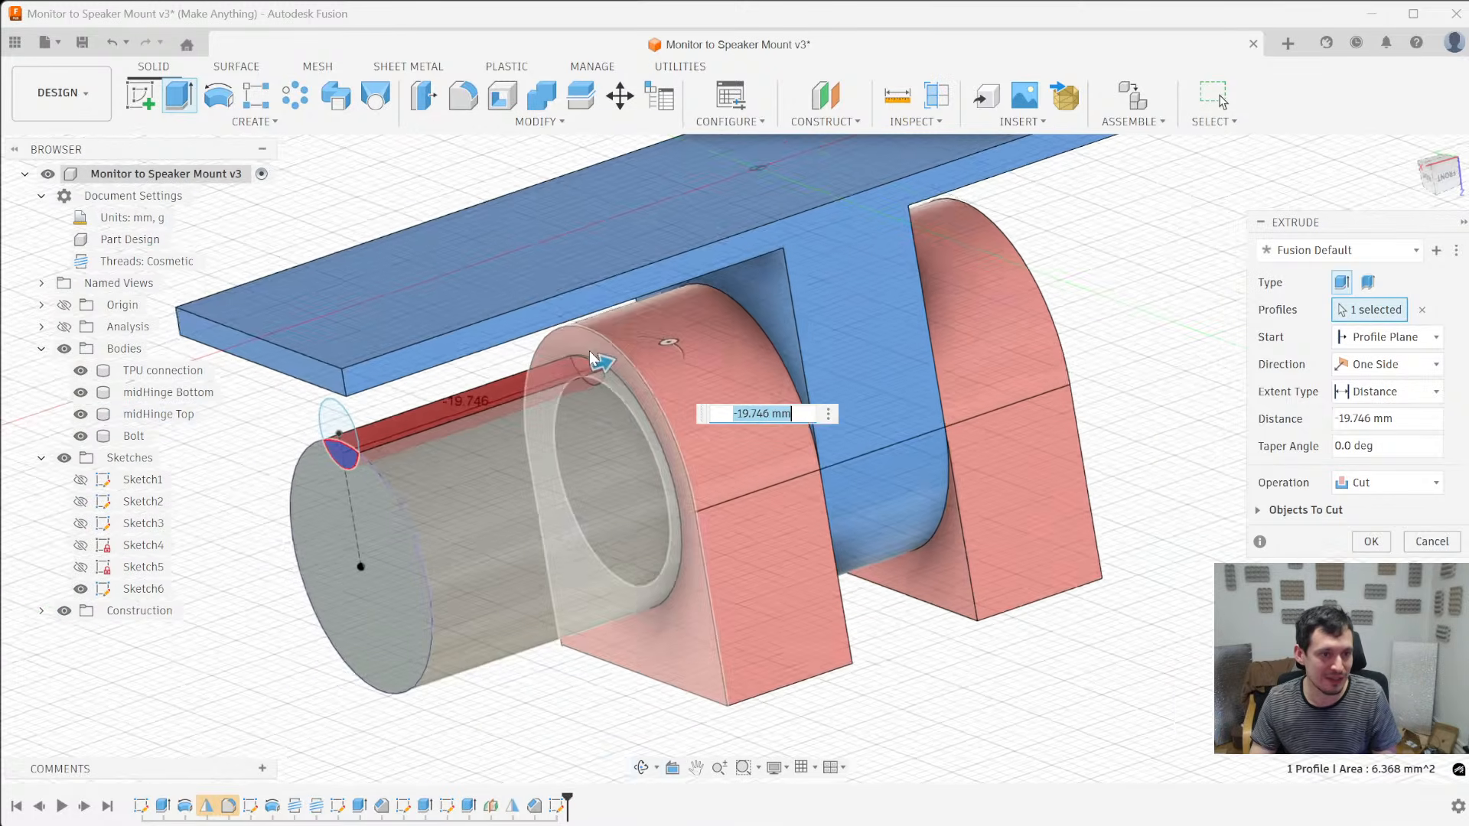
scroll(581, 344, "up", 5)
left_click_drag(602, 361, 537, 385)
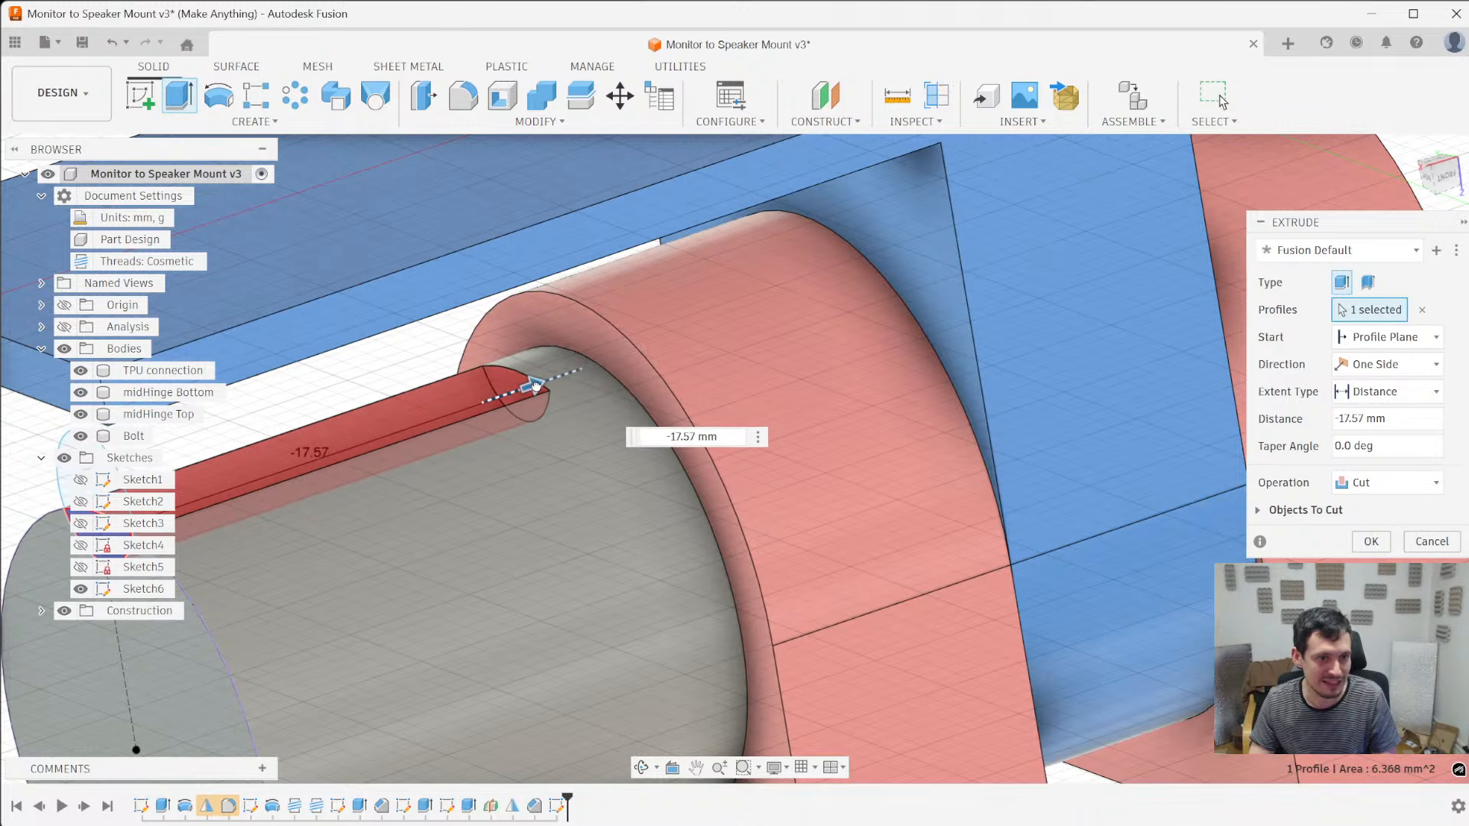
scroll(674, 519, "down", 5)
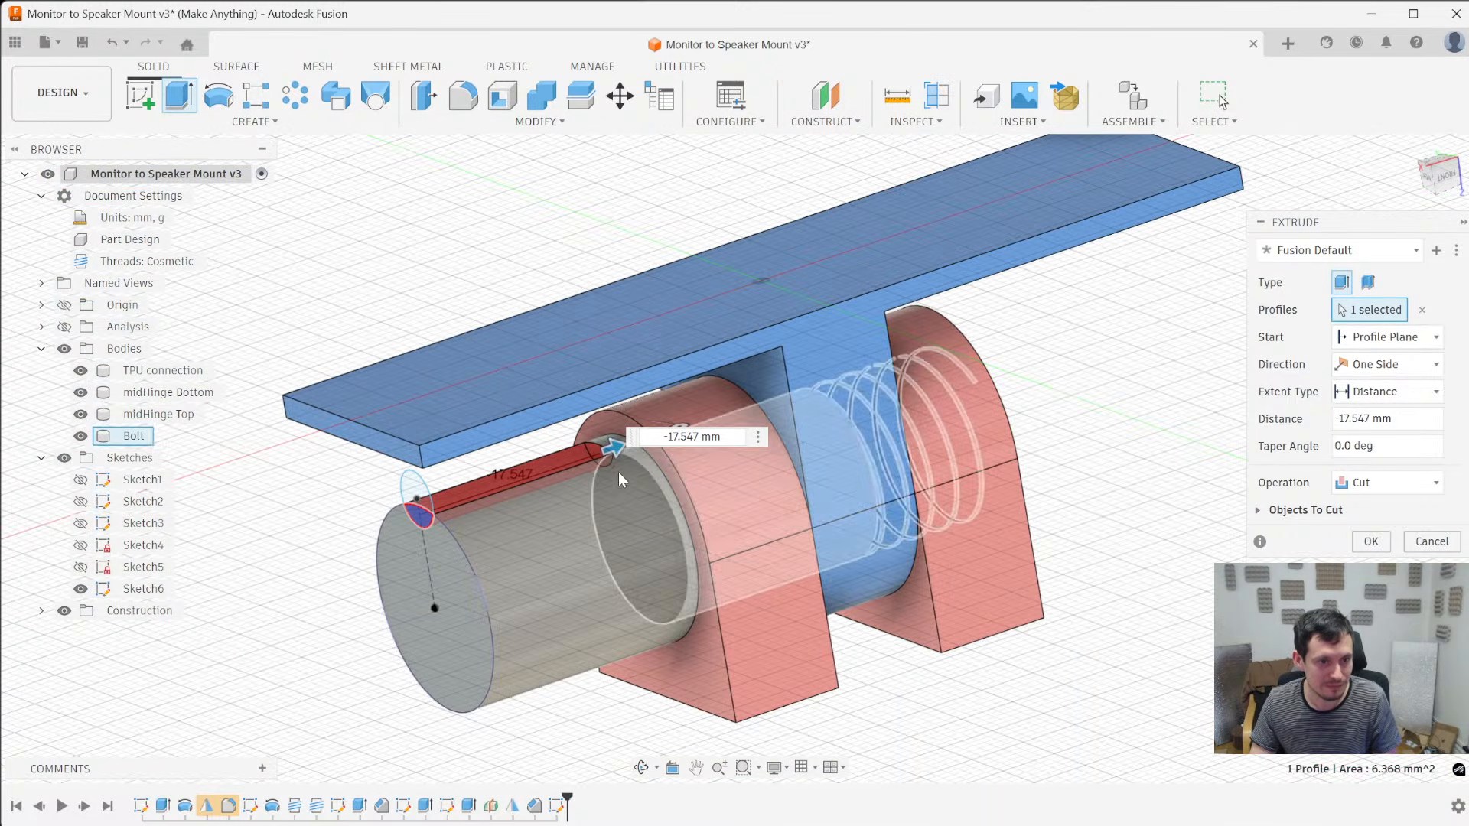
scroll(628, 460, "up", 2)
scroll(627, 460, "up", 3)
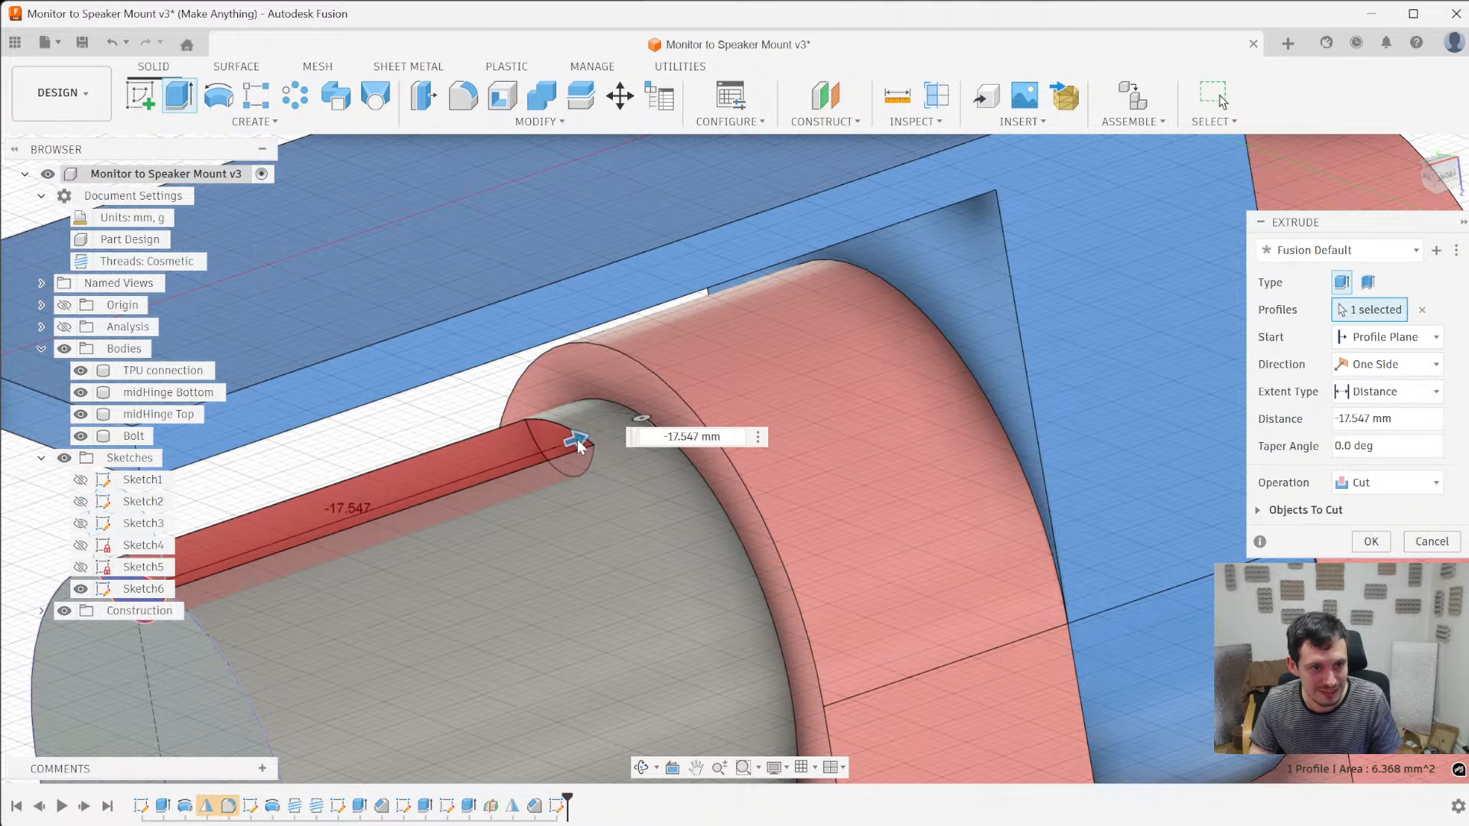
mouse_move(575, 435)
left_mouse_down()
mouse_move(635, 417)
mouse_move(574, 436)
left_mouse_up()
scroll(724, 575, "down", 4)
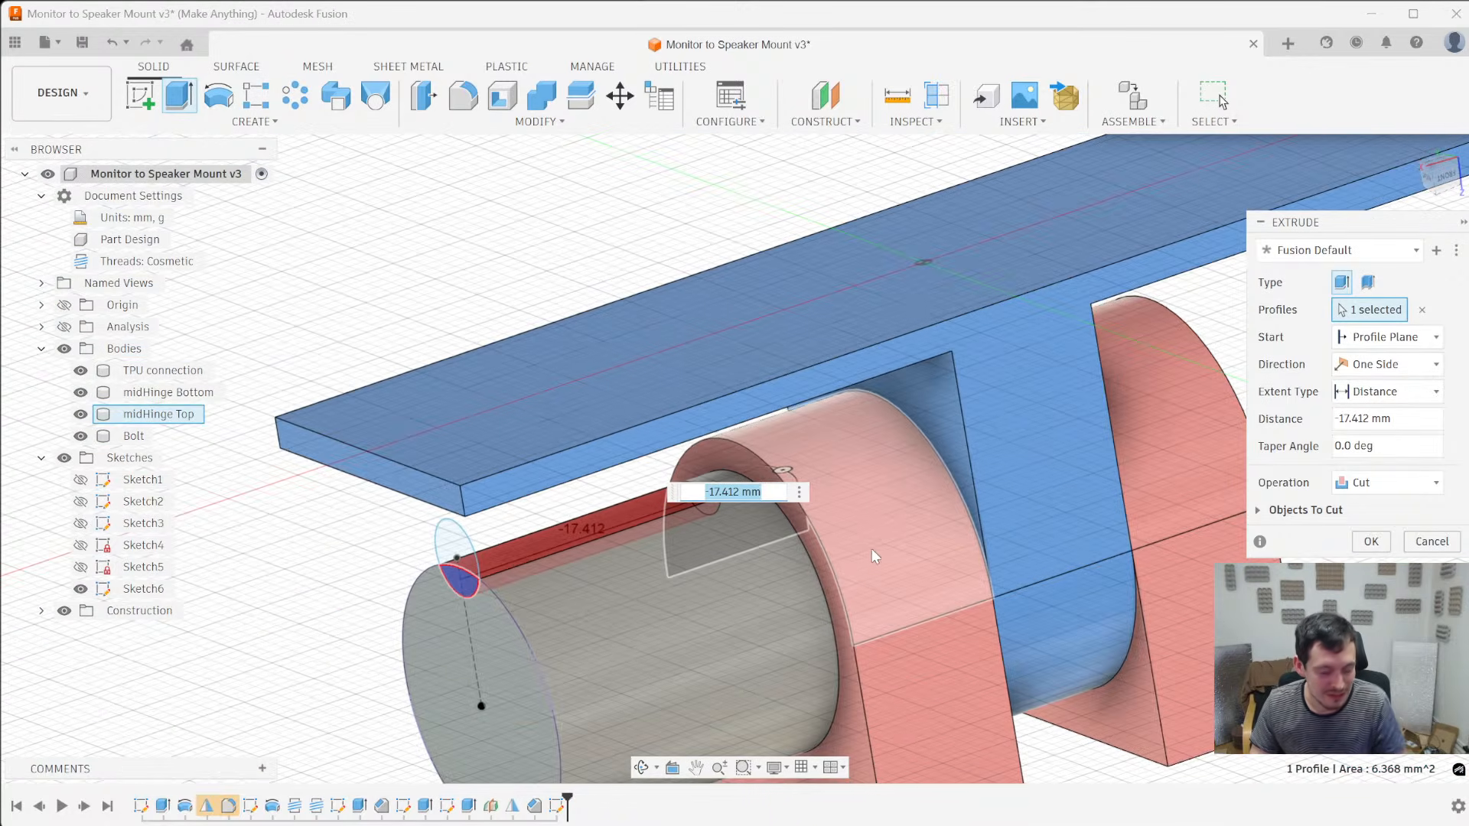
type("-16")
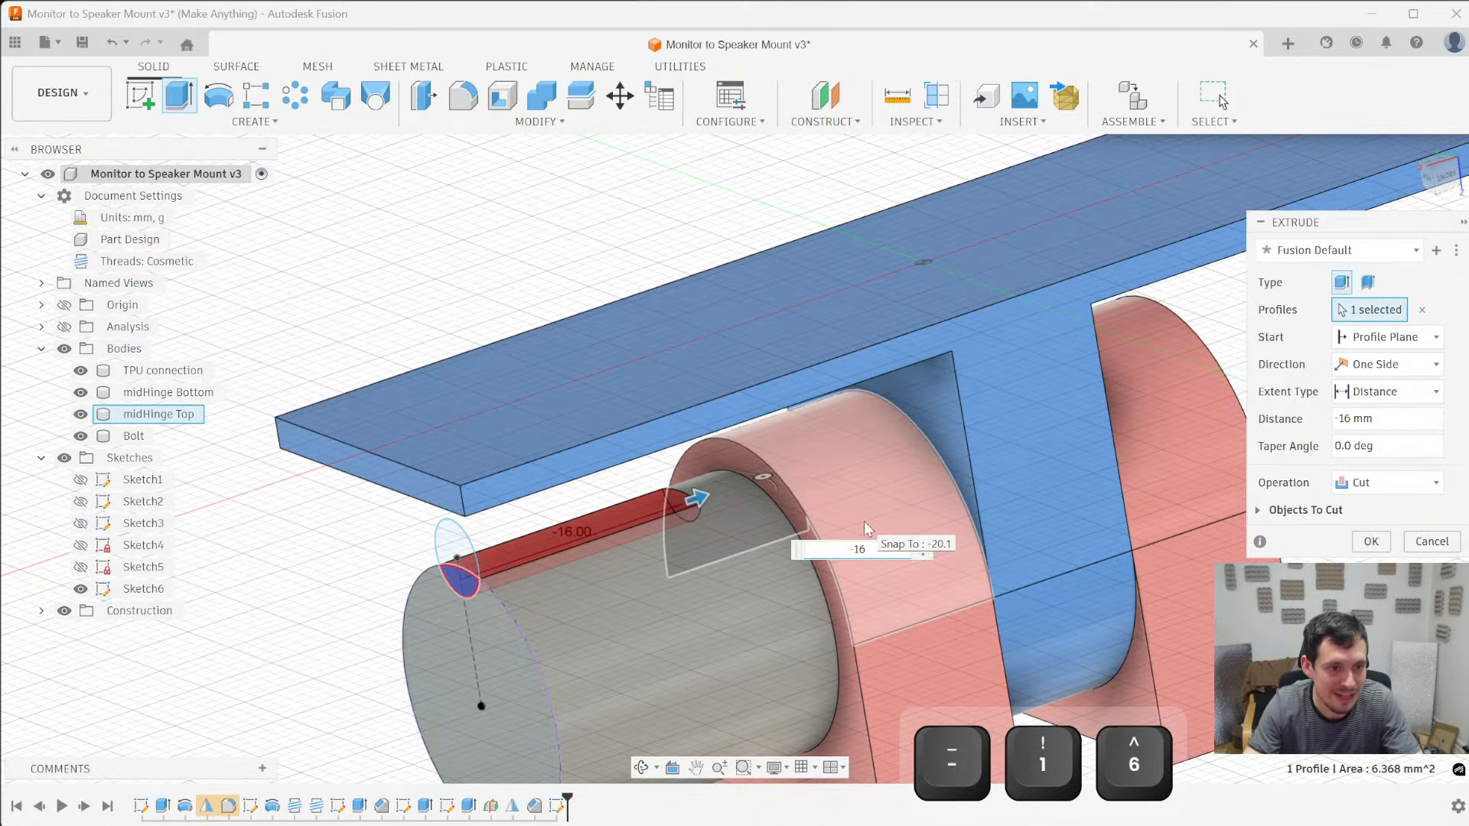
key("Return")
- Hide the TPU connection body to expose the notch in the bolt head
middle_click_drag(632, 516, 746, 496, "shift")
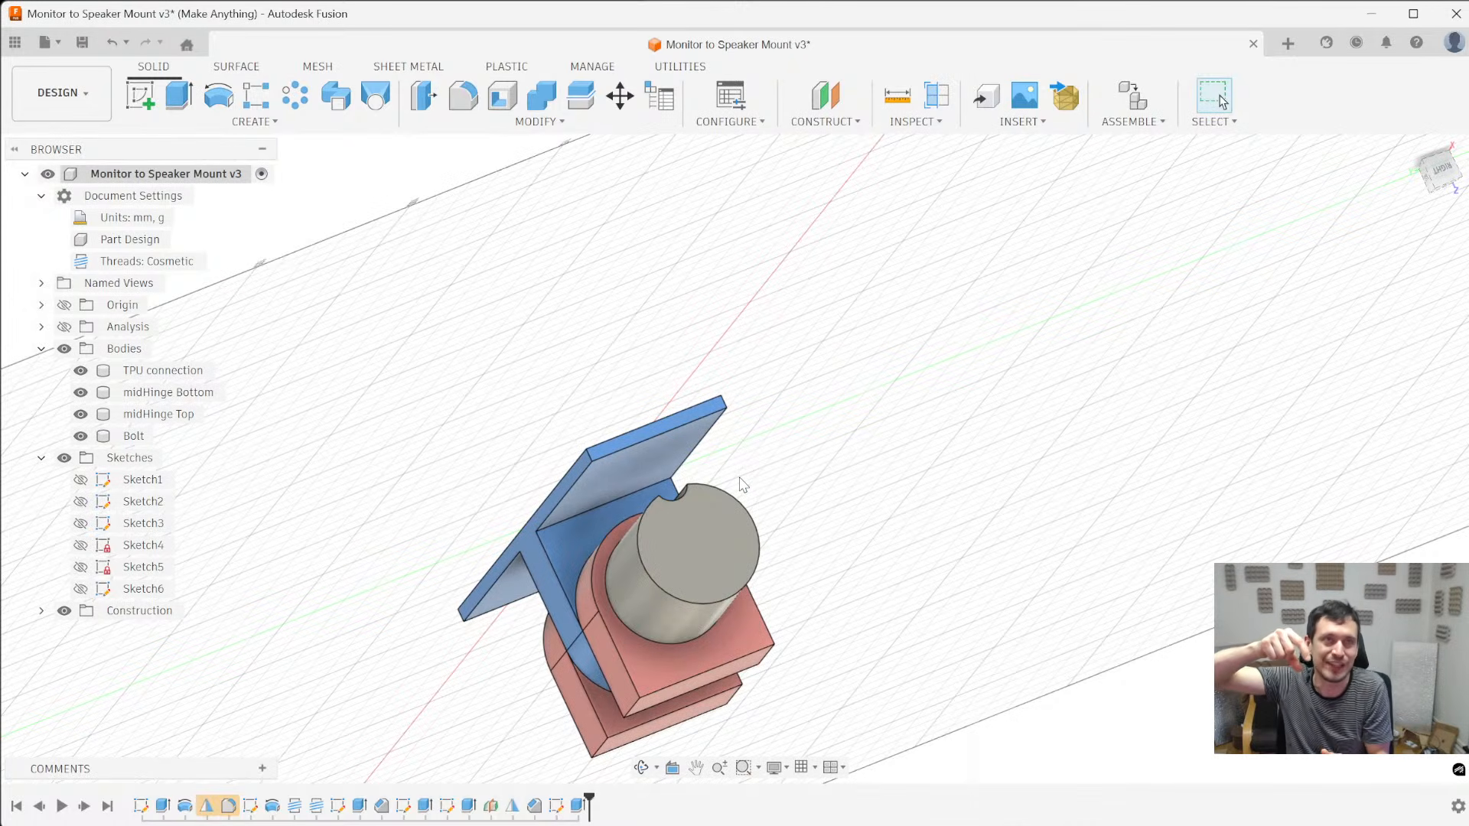
middle_click_drag(765, 411, 516, 447, "shift")
left_click(515, 447)
key("v")
middle_click_drag(393, 421, 818, 413, "shift")
middle_click_drag(779, 447, 742, 461, "shift")
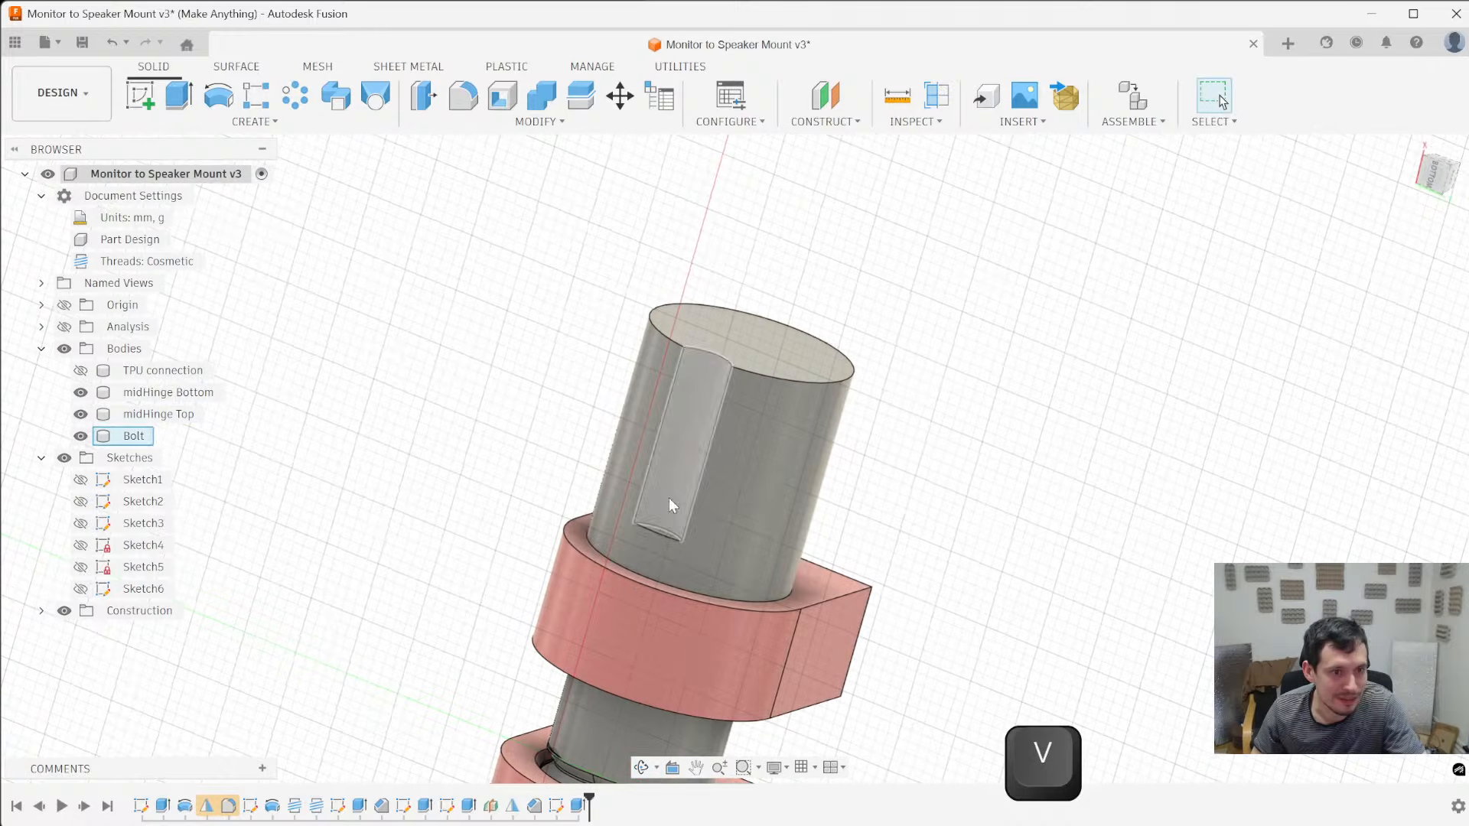
scroll(673, 451, "up", 3)
key("f")
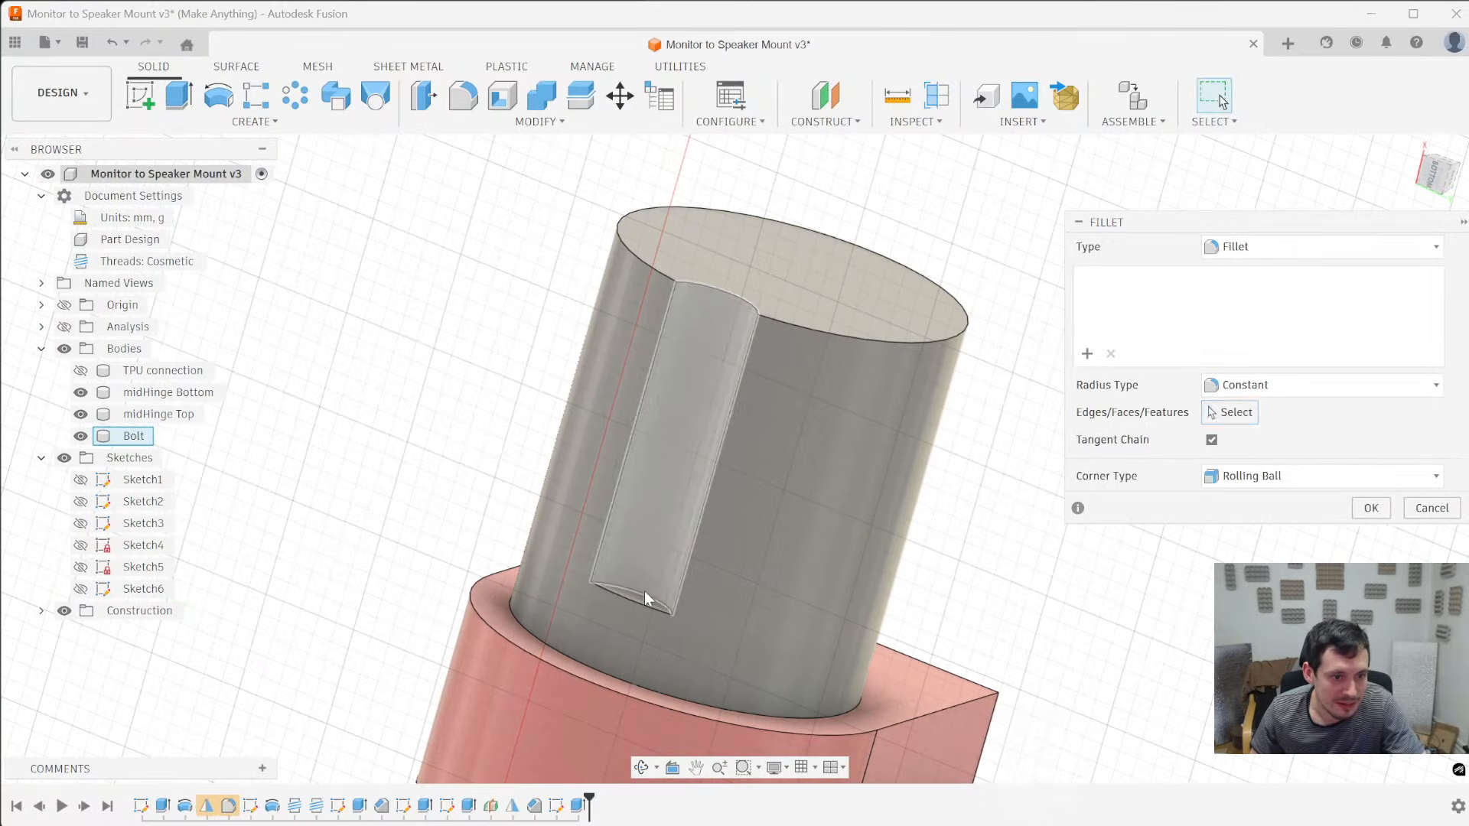
left_click(635, 591)
middle_click_drag(618, 546, 620, 478, "shift")
scroll(616, 482, "down", 5)
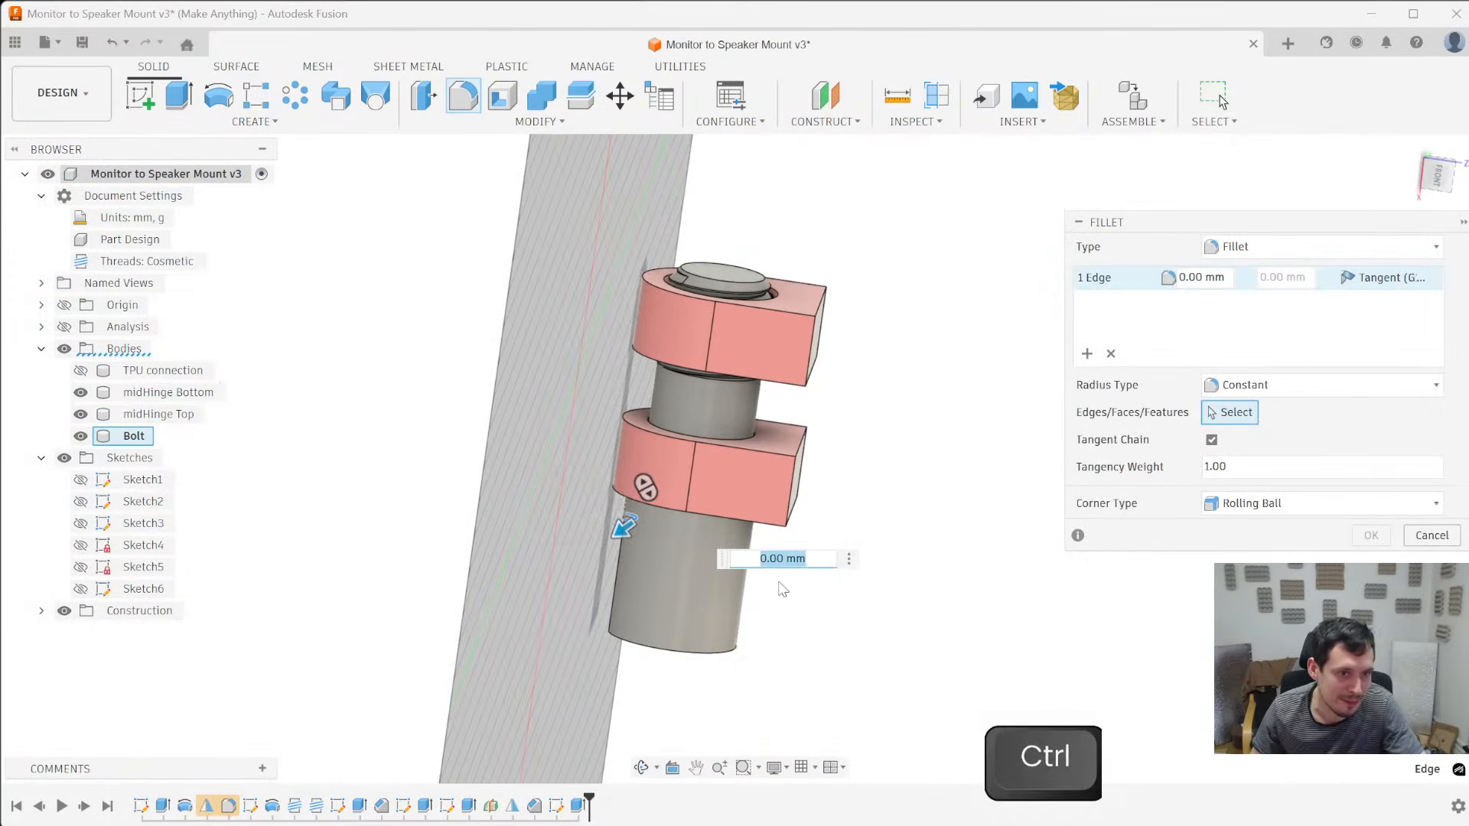
key("Escape")
- Hide the midHinge Bottom and midHinge Top bodies, leaving only the bolt shown
key("v")
middle_click_drag(967, 436, 1043, 452, "shift")
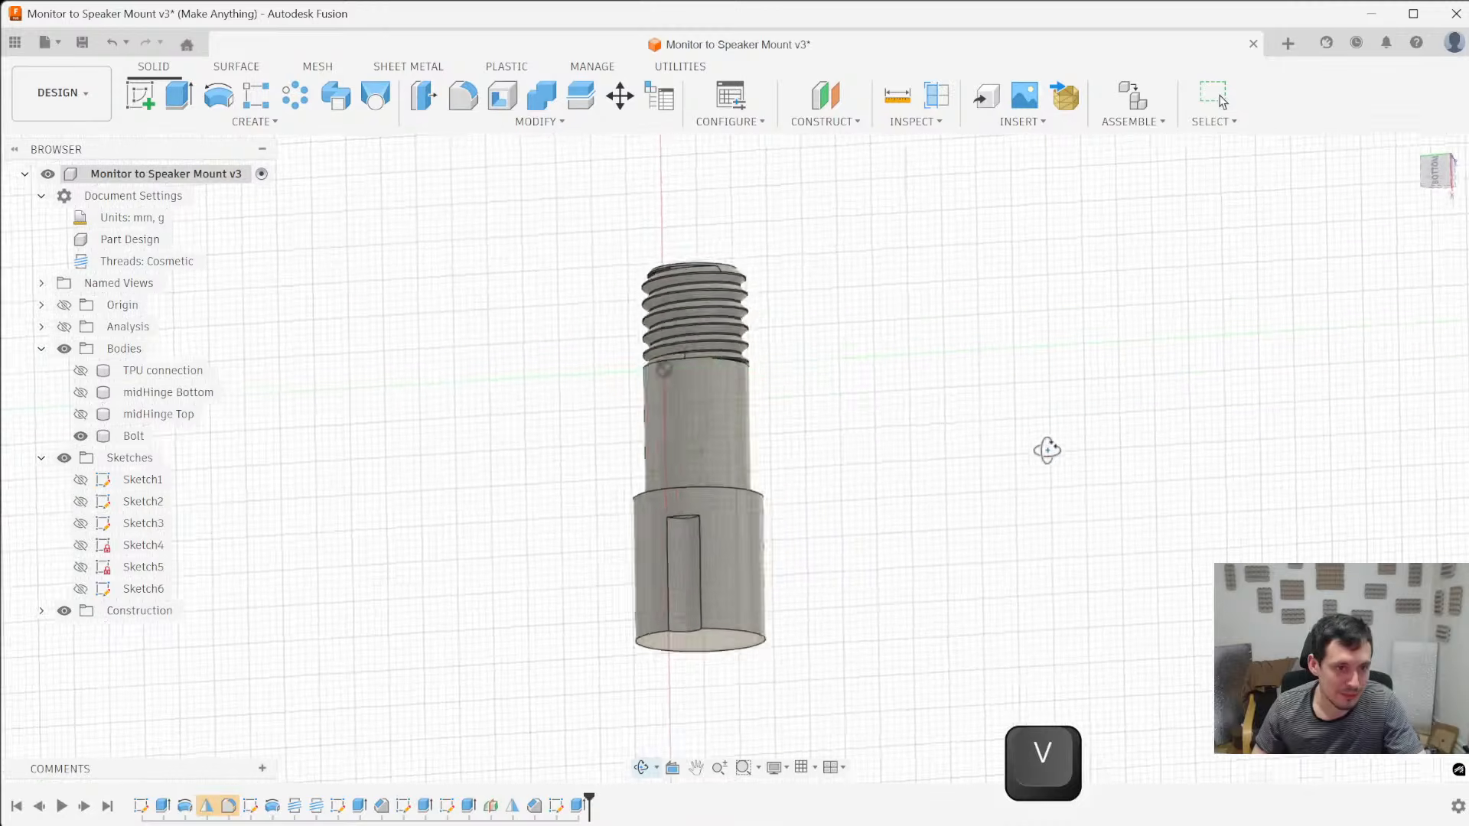
scroll(660, 522, "up", 6)
middle_click_drag(691, 468, 762, 432, "shift")
- Chamfer the curved edge at the notch's closed end with an equal distance of about 1.8 mm
key("slash")
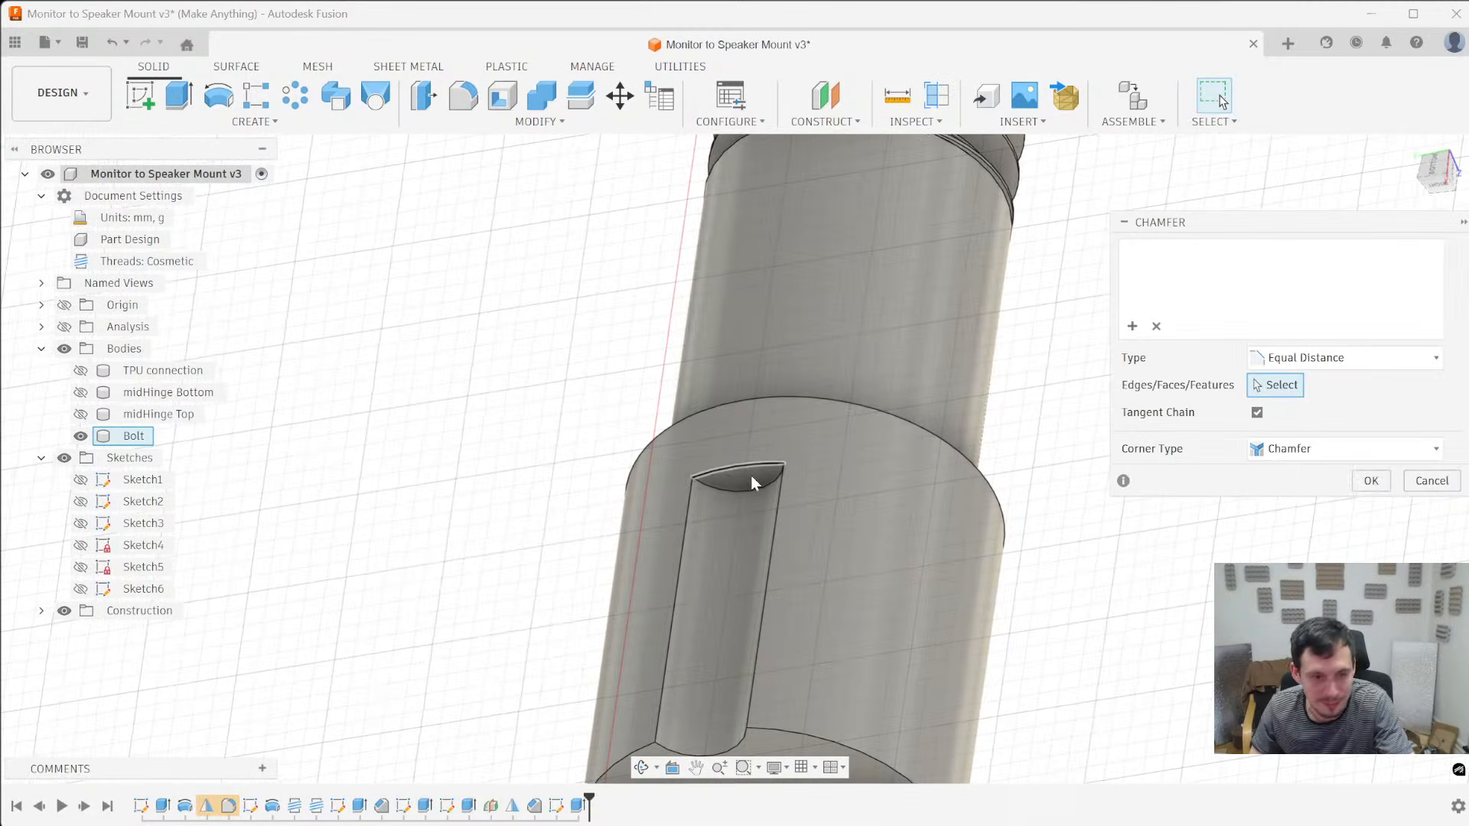
left_click(742, 488)
left_click_drag(741, 492, 727, 455)
scroll(741, 514, "up", 6)
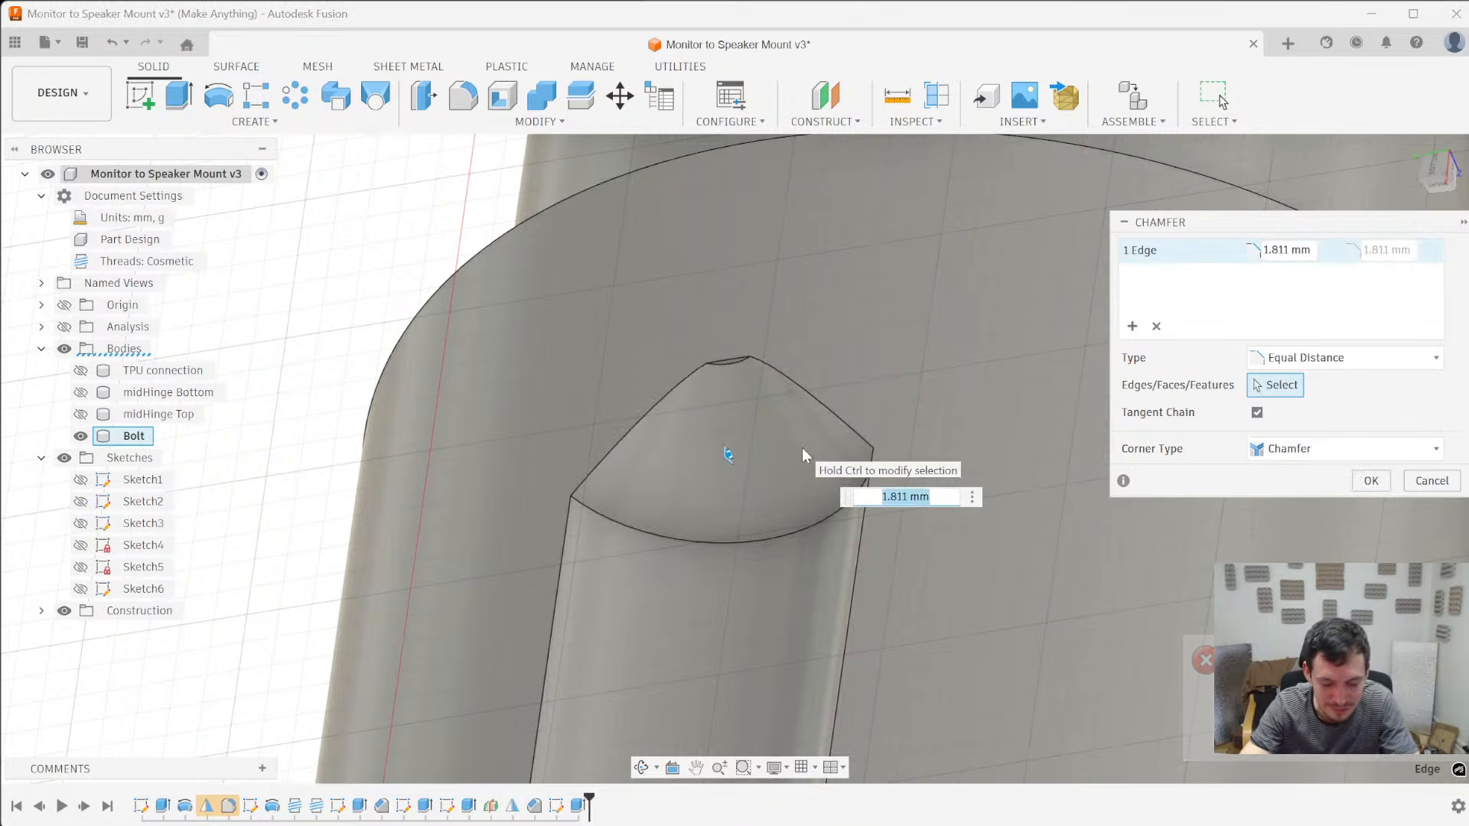
- Refine the chamfer distance at the notch's closed end to 1.905 mm so that its tip forms a smooth point
type("1.90")
key("BackSpace")
type("9")
key("BackSpace")
type("12")
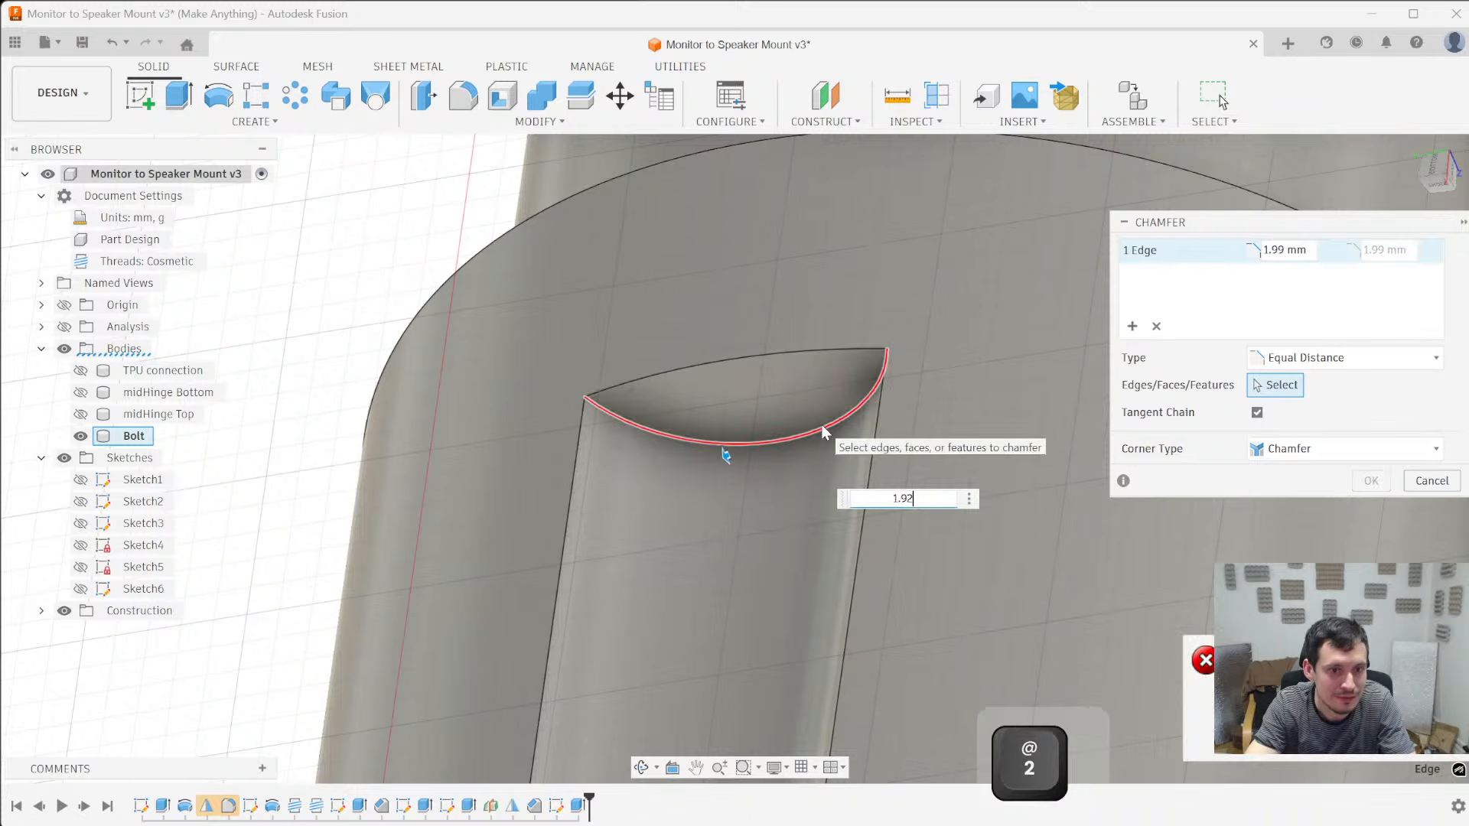
key("BackSpace")
type("1")
key("BackSpace")
key("BackSpace")
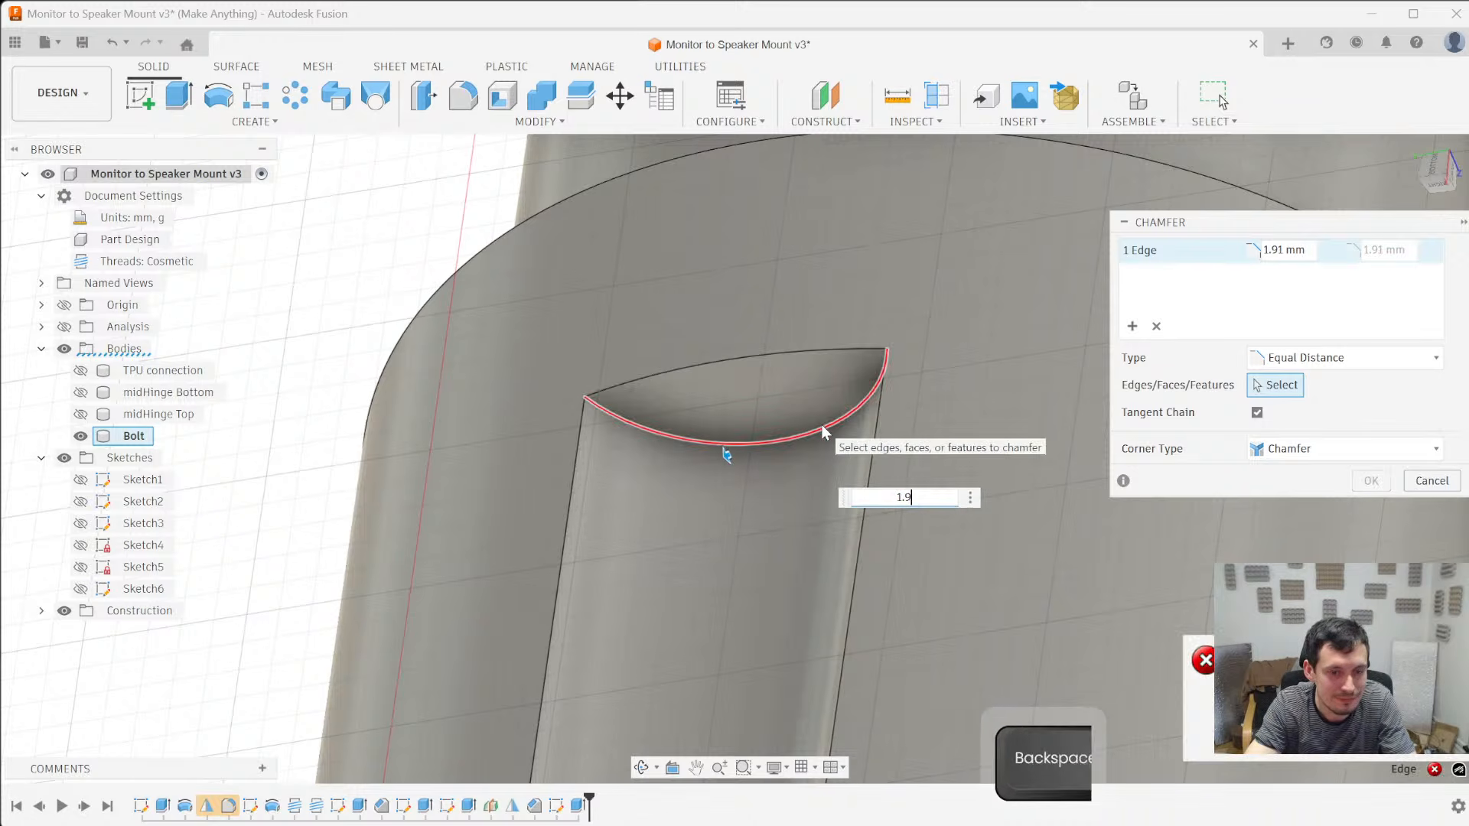
type("01")
key("BackSpace")
type("5")
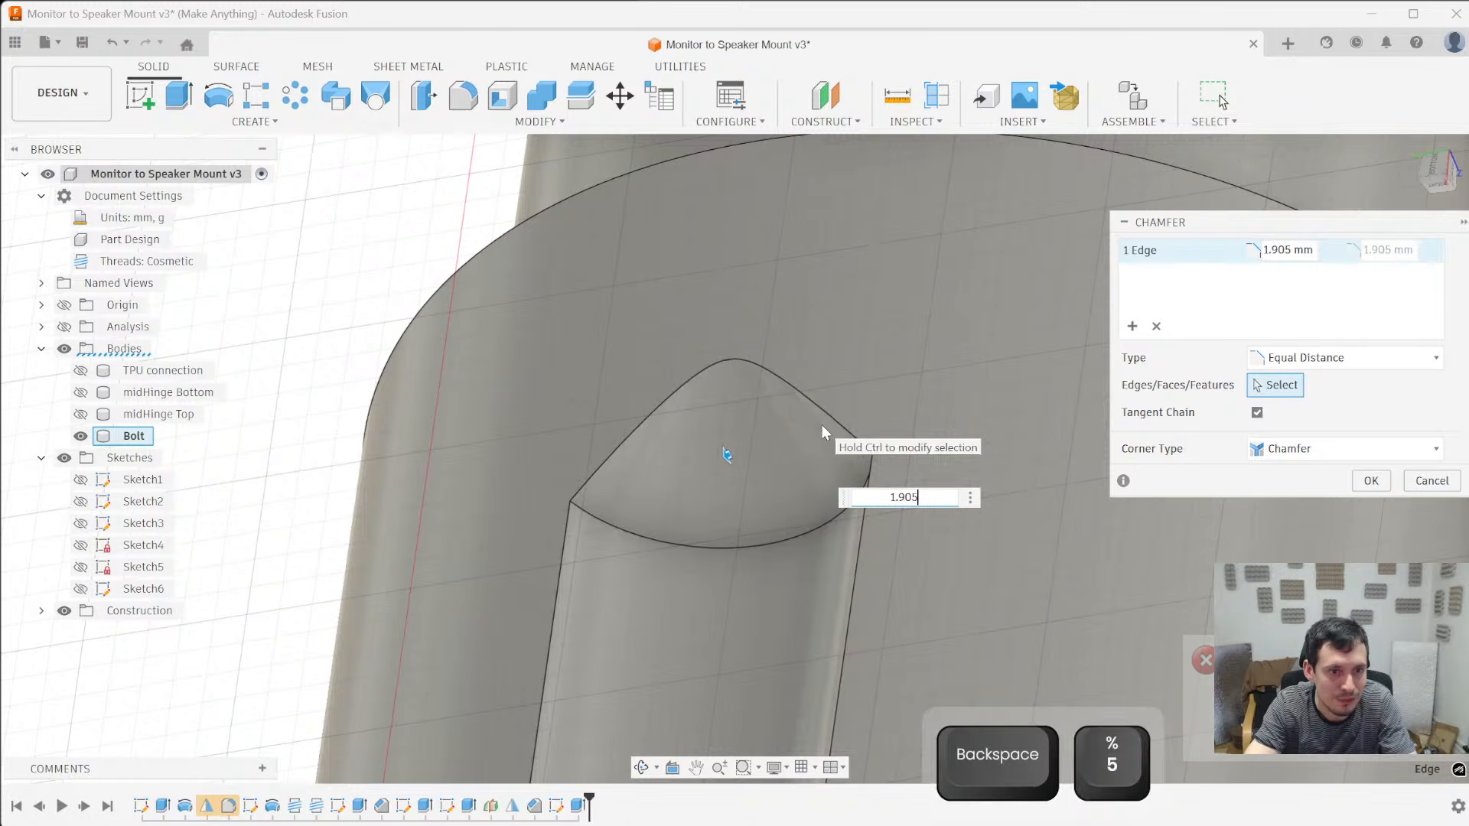
key("BackSpace")
type("7")
key("BackSpace")
type("5")
key("Return")
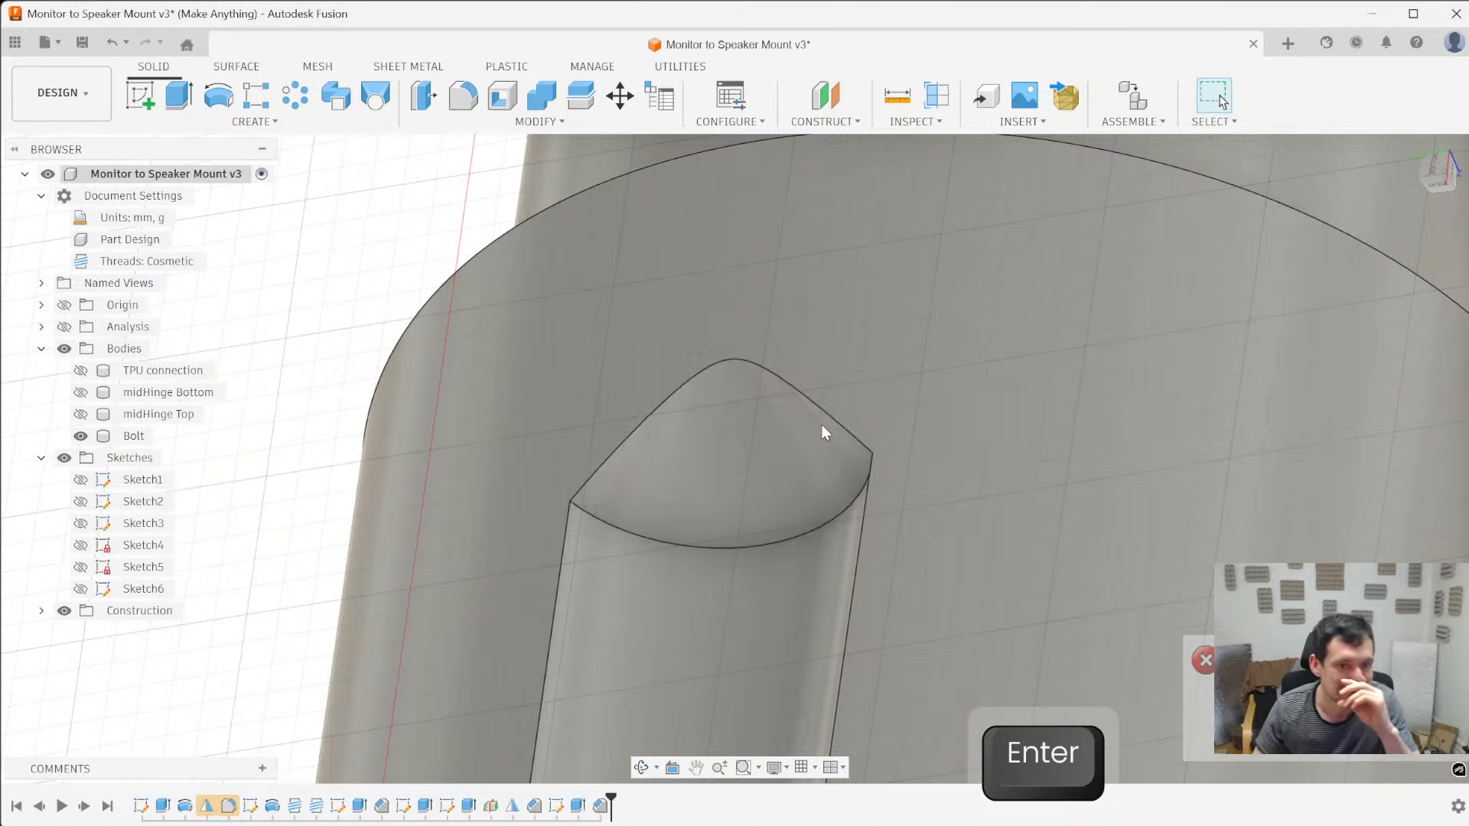
- Fillet the edge between the notch's channel and its chamfered end with a 6 mm radius
scroll(922, 497, "down", 5)
key("f")
left_click(848, 513)
type("2")
key("BackSpace")
scroll(857, 405, "down", 3)
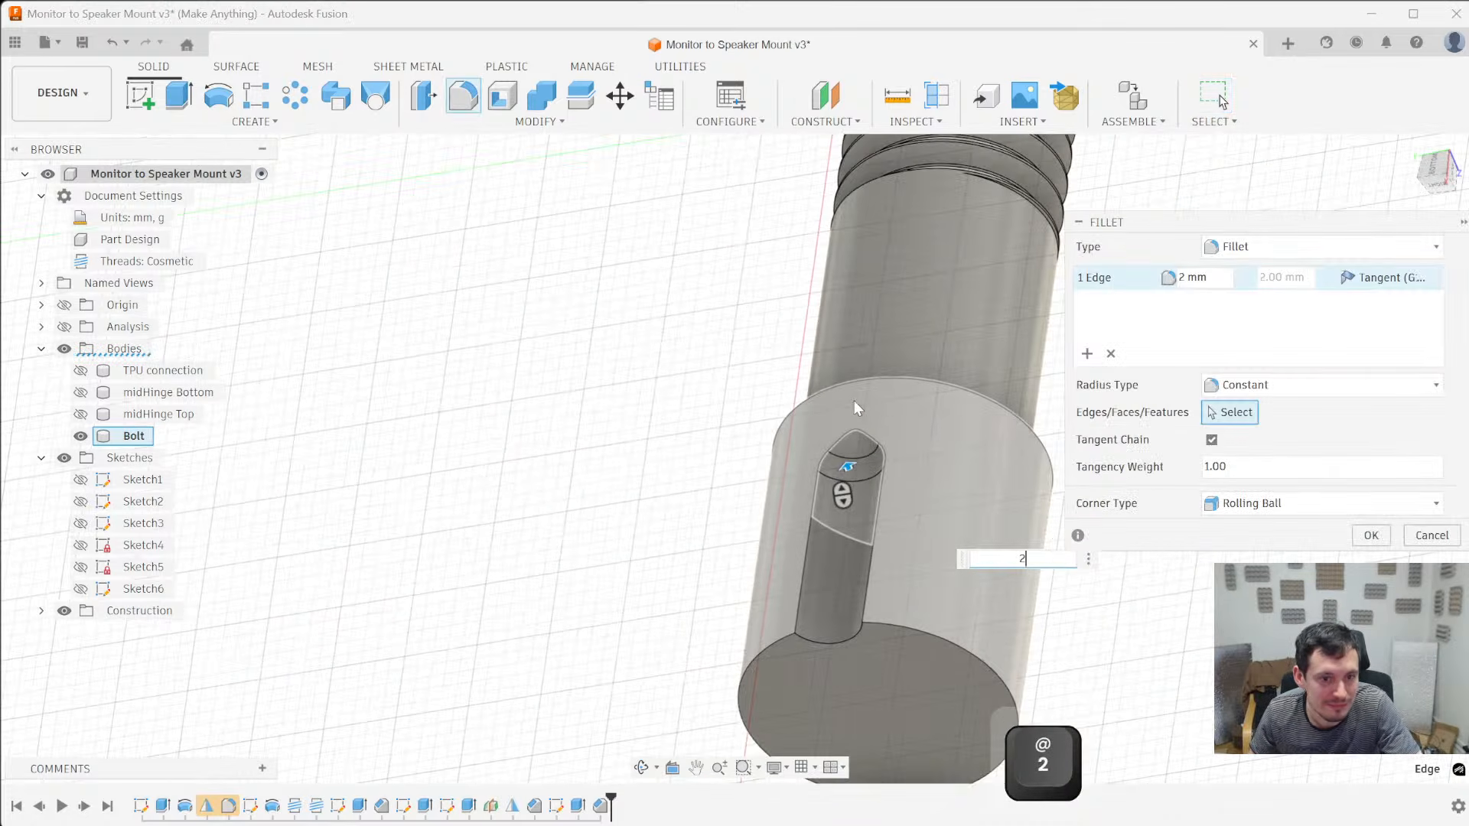
type("4")
key("BackSpace")
type("6")
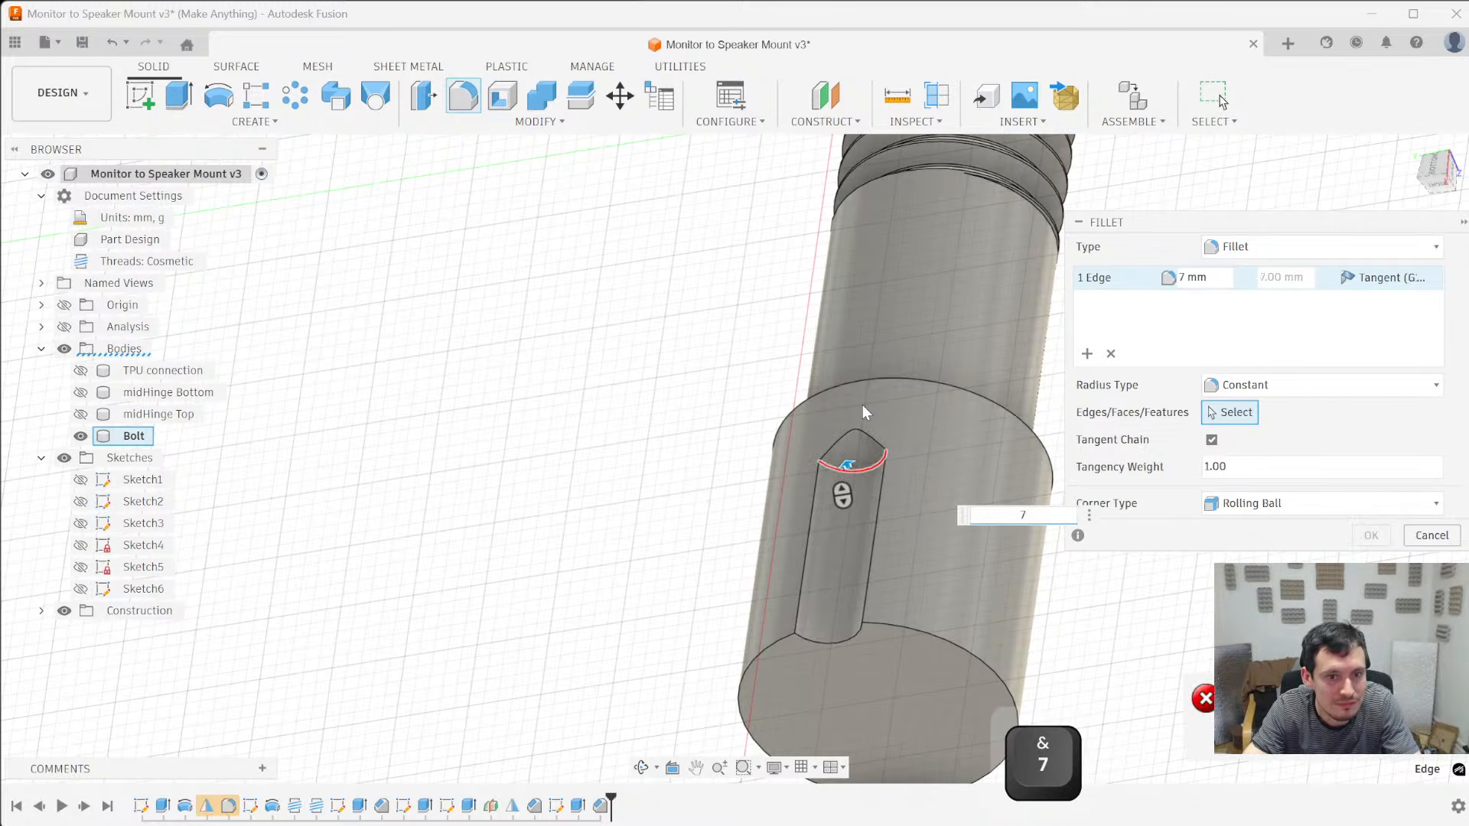
key("Return")
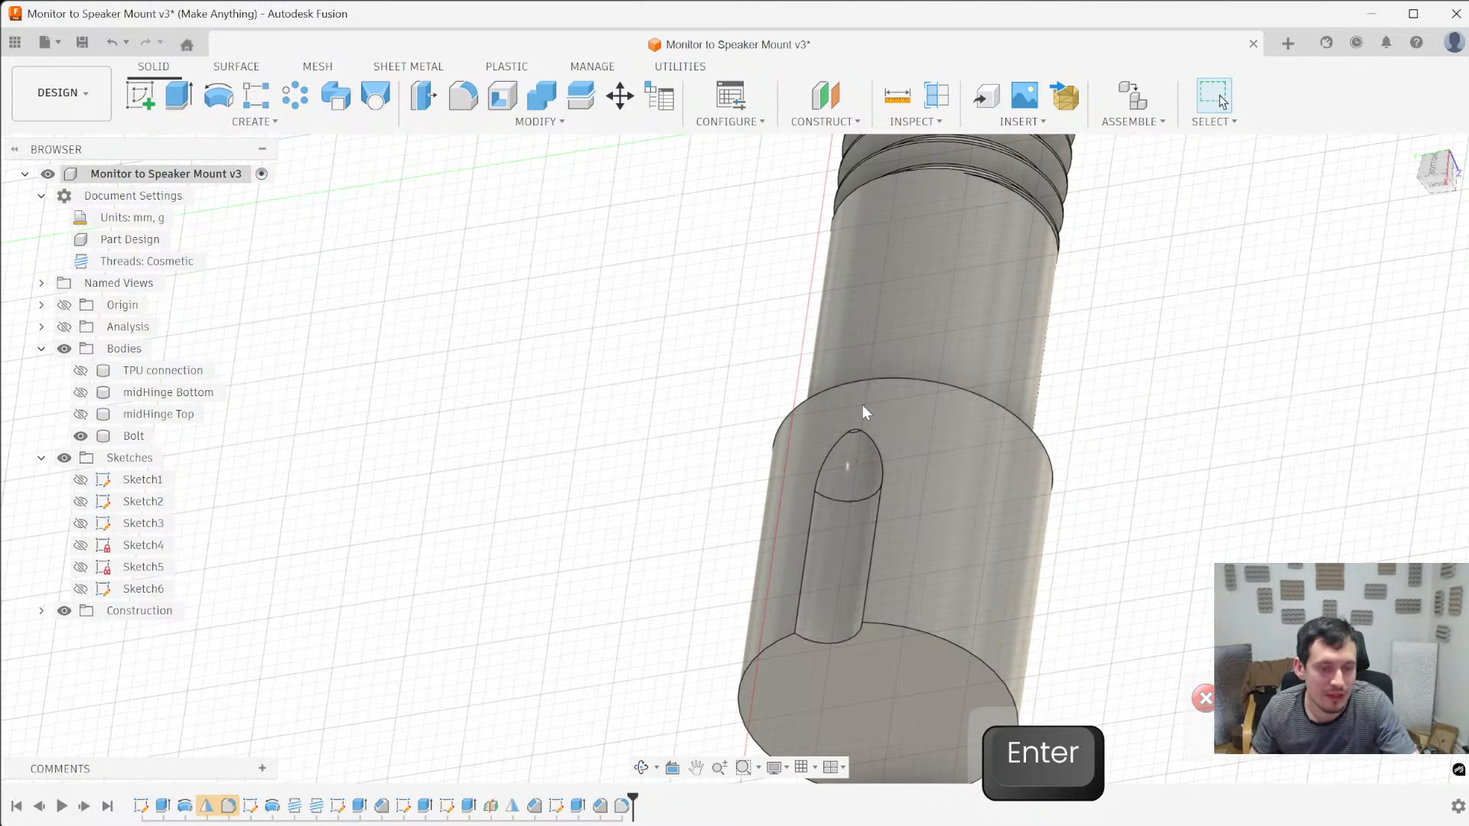
- Fillet the notch's outer edges along both sides and around its tip with a 0.6 mm radius
middle_click_drag(883, 521, 916, 603, "shift")
key("f")
left_click(920, 594)
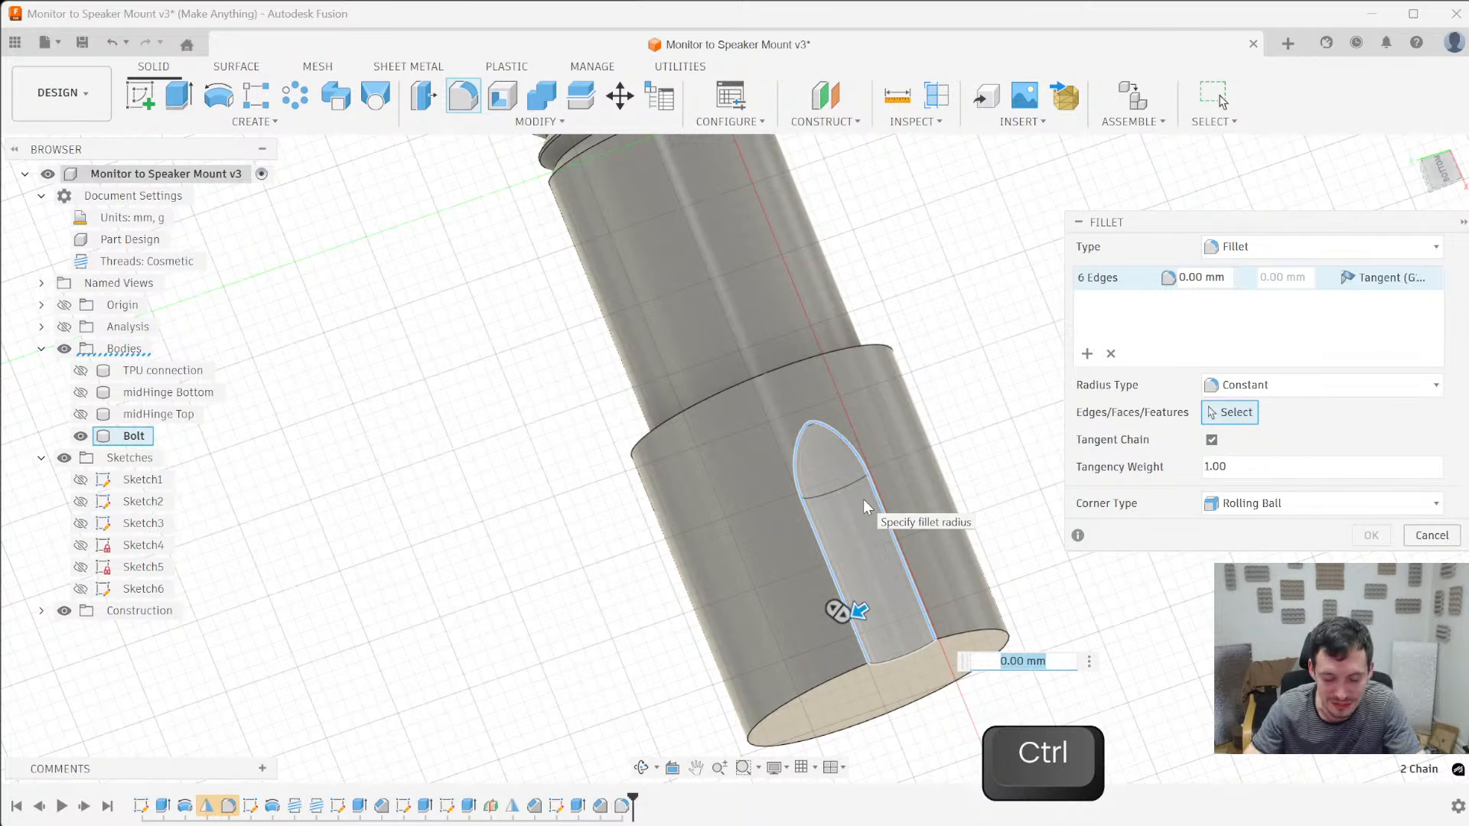
left_click(846, 613, "ctrl")
middle_click_drag(735, 583, 688, 489, "shift")
scroll(825, 565, "up", 5)
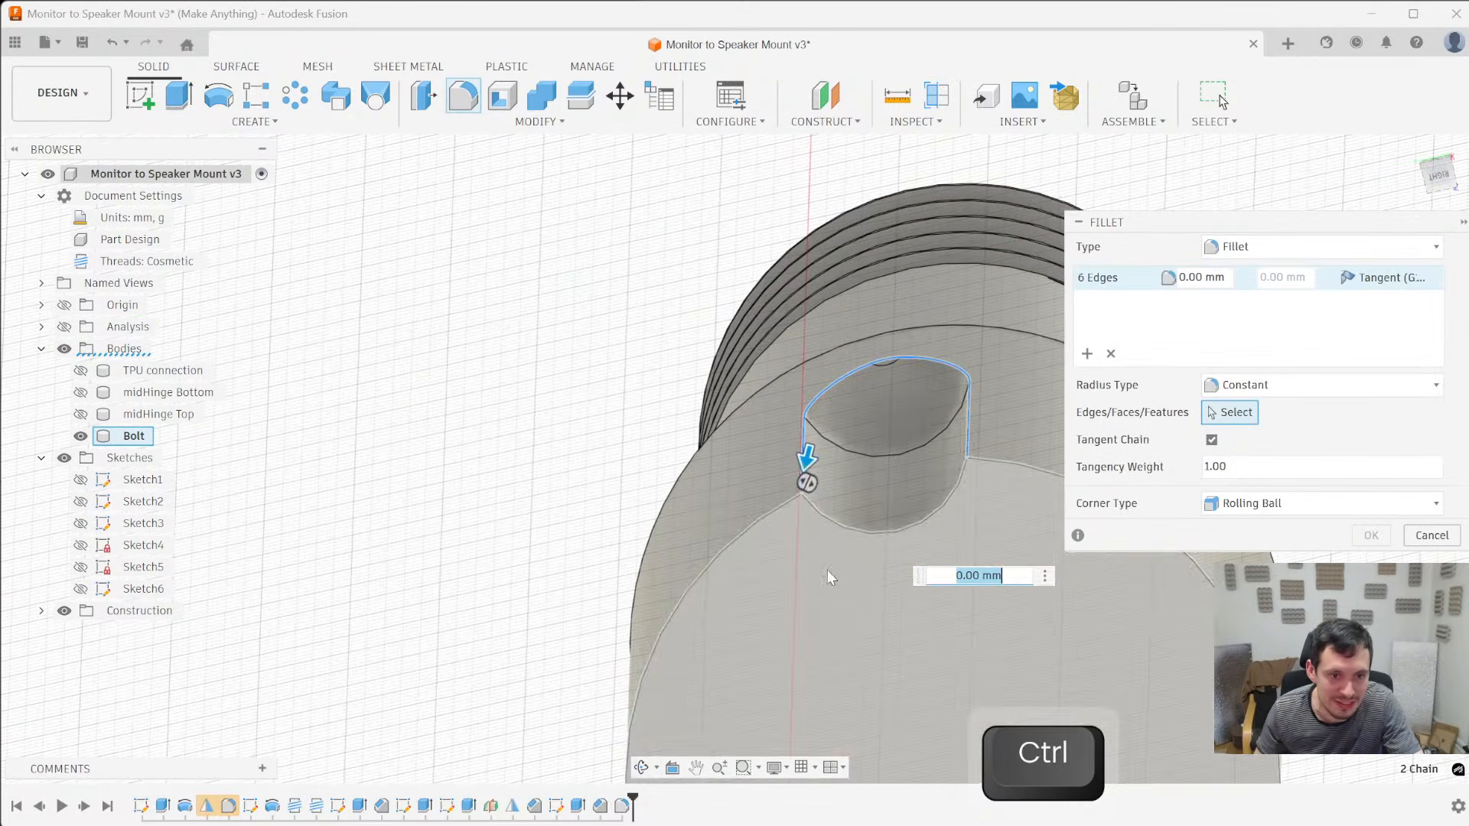
scroll(800, 490, "up", 3)
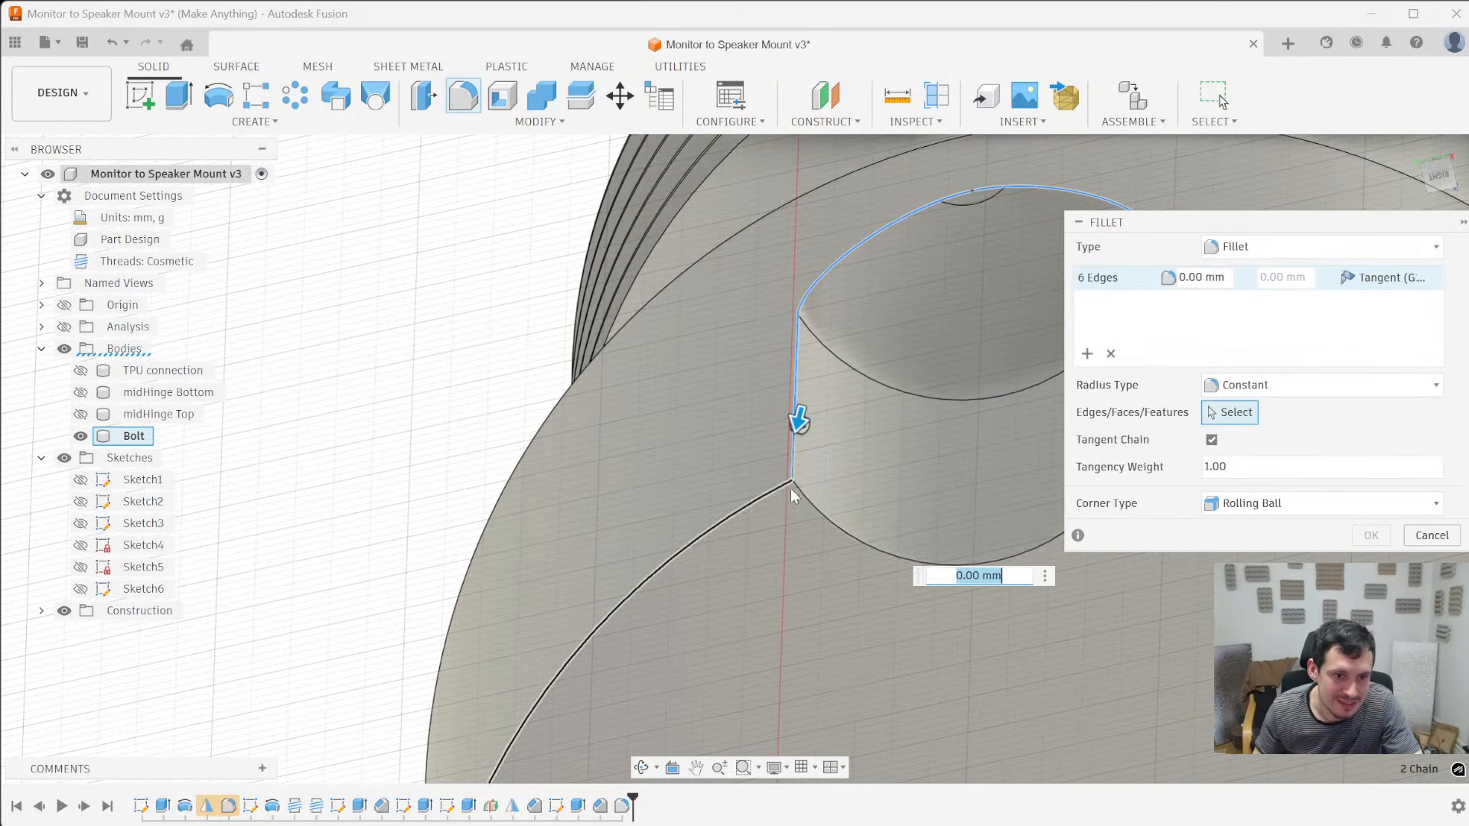
scroll(791, 470, "down", 5)
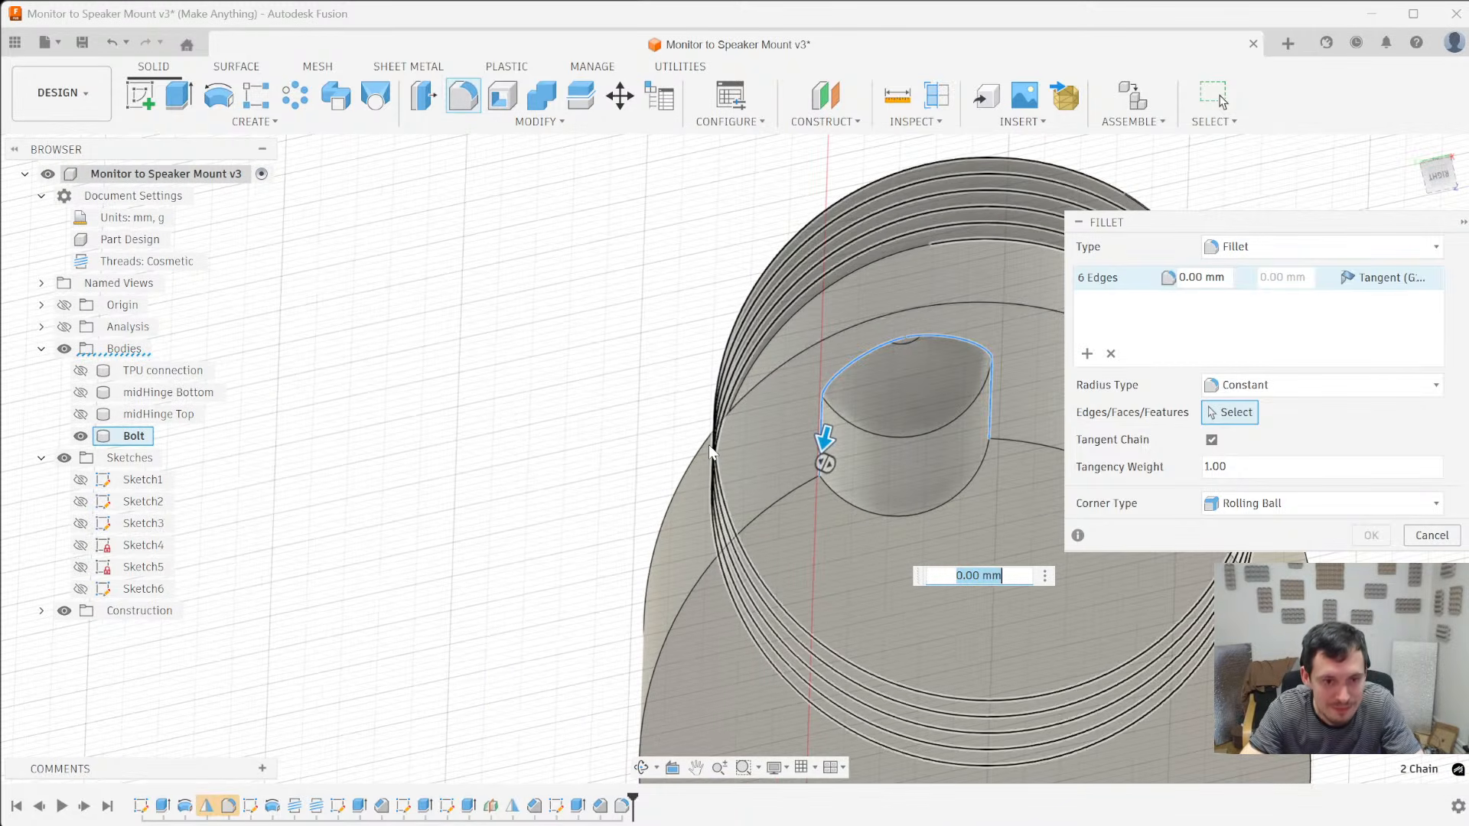
type(".6")
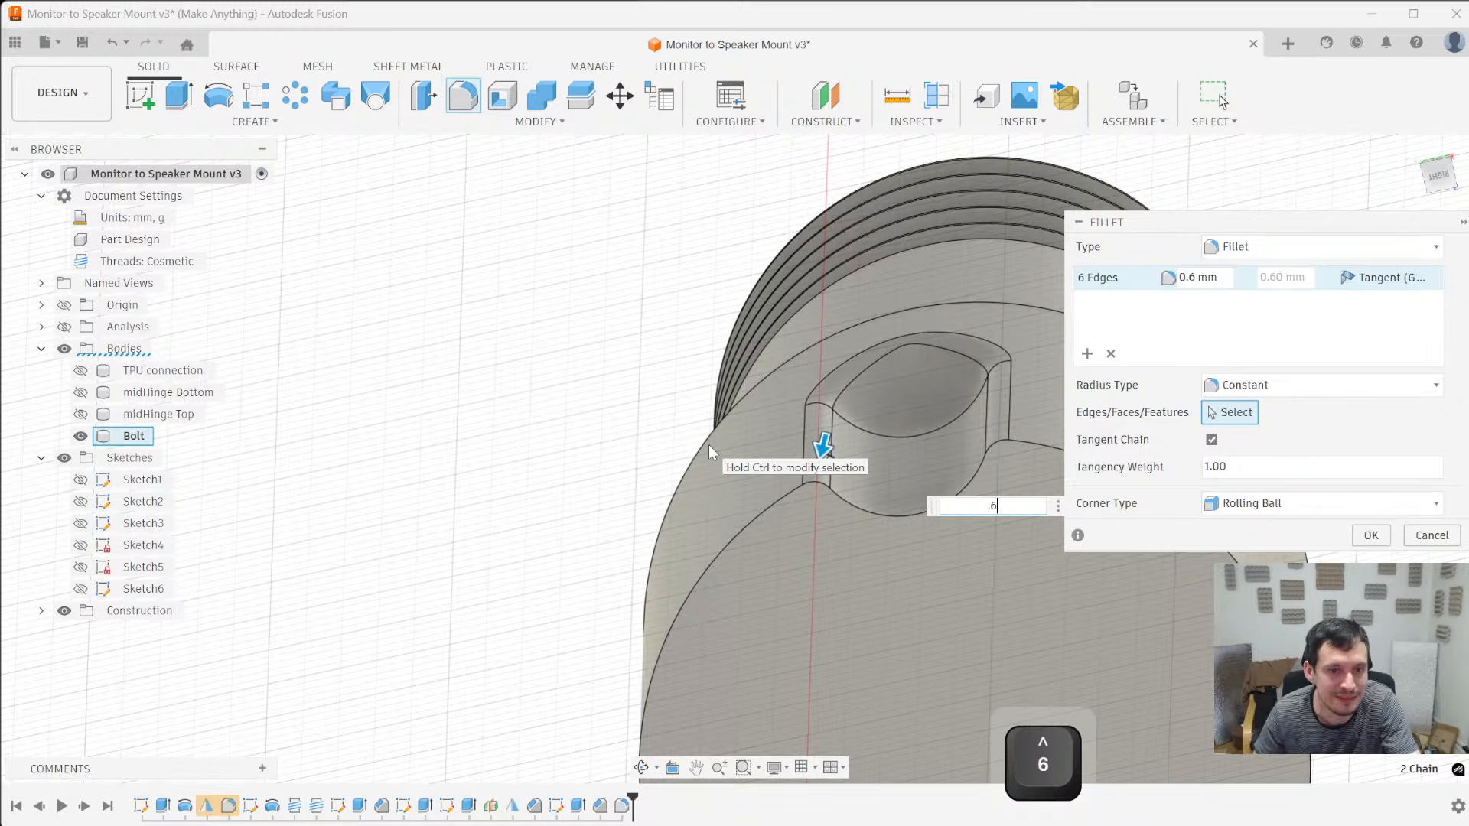
key("Return")
- Select the notch's cut extrusion in the design history
scroll(747, 300, "down", 5)
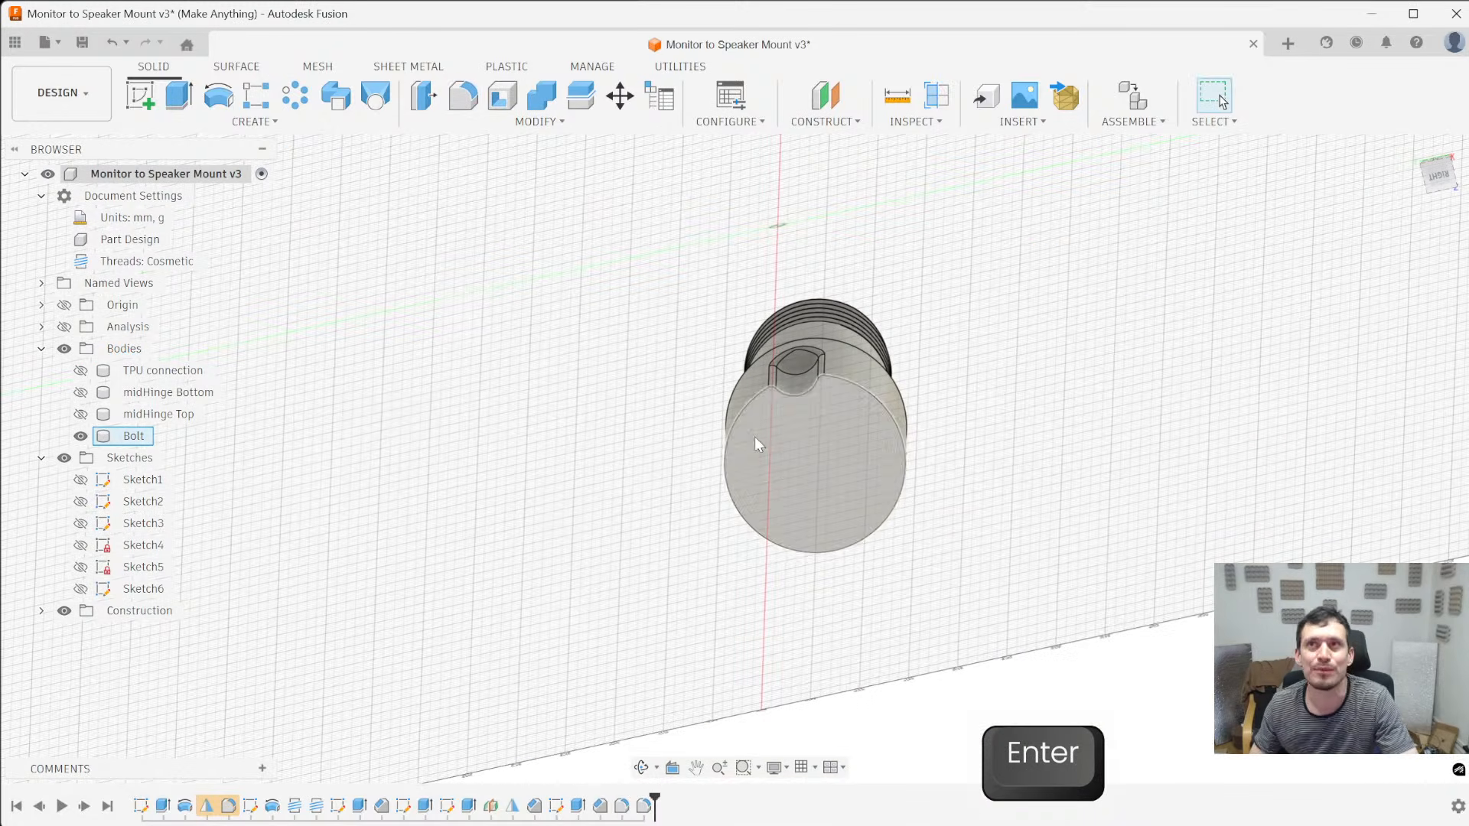
middle_click_drag(719, 443, 804, 568, "shift")
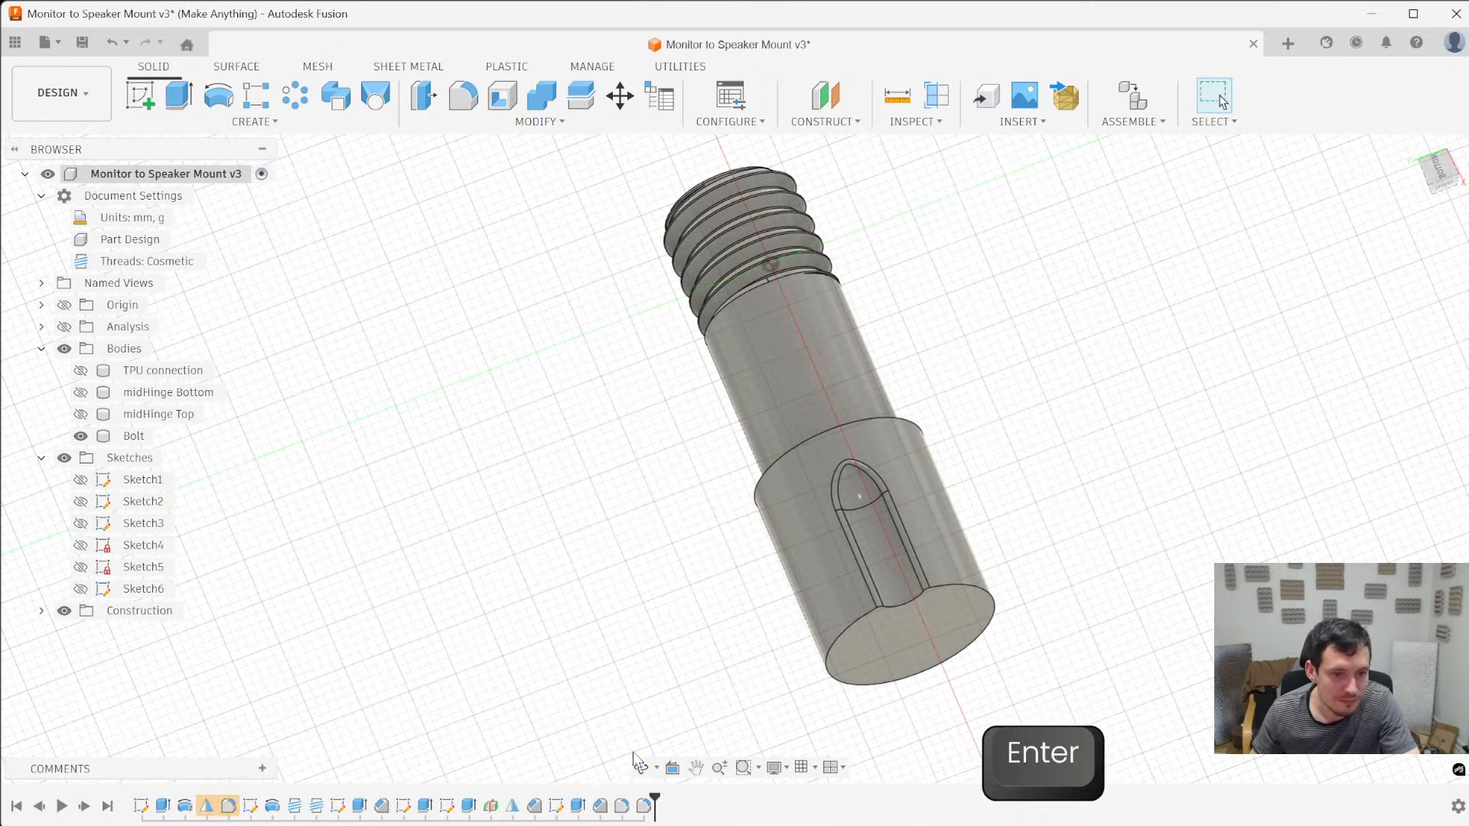
middle_click_drag(897, 660, 858, 496, "shift")
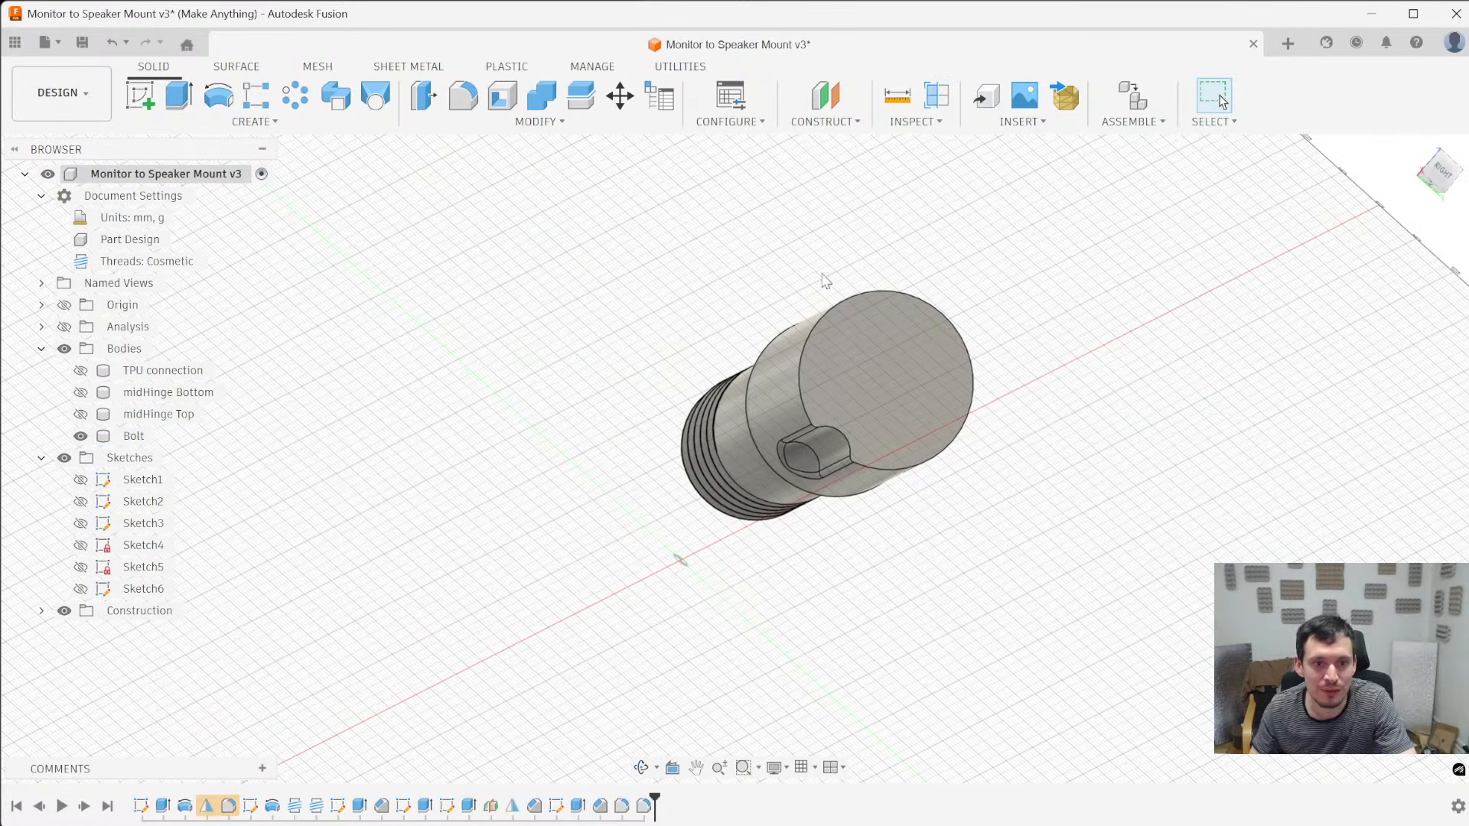
middle_click_drag(808, 690, 841, 612, "shift")
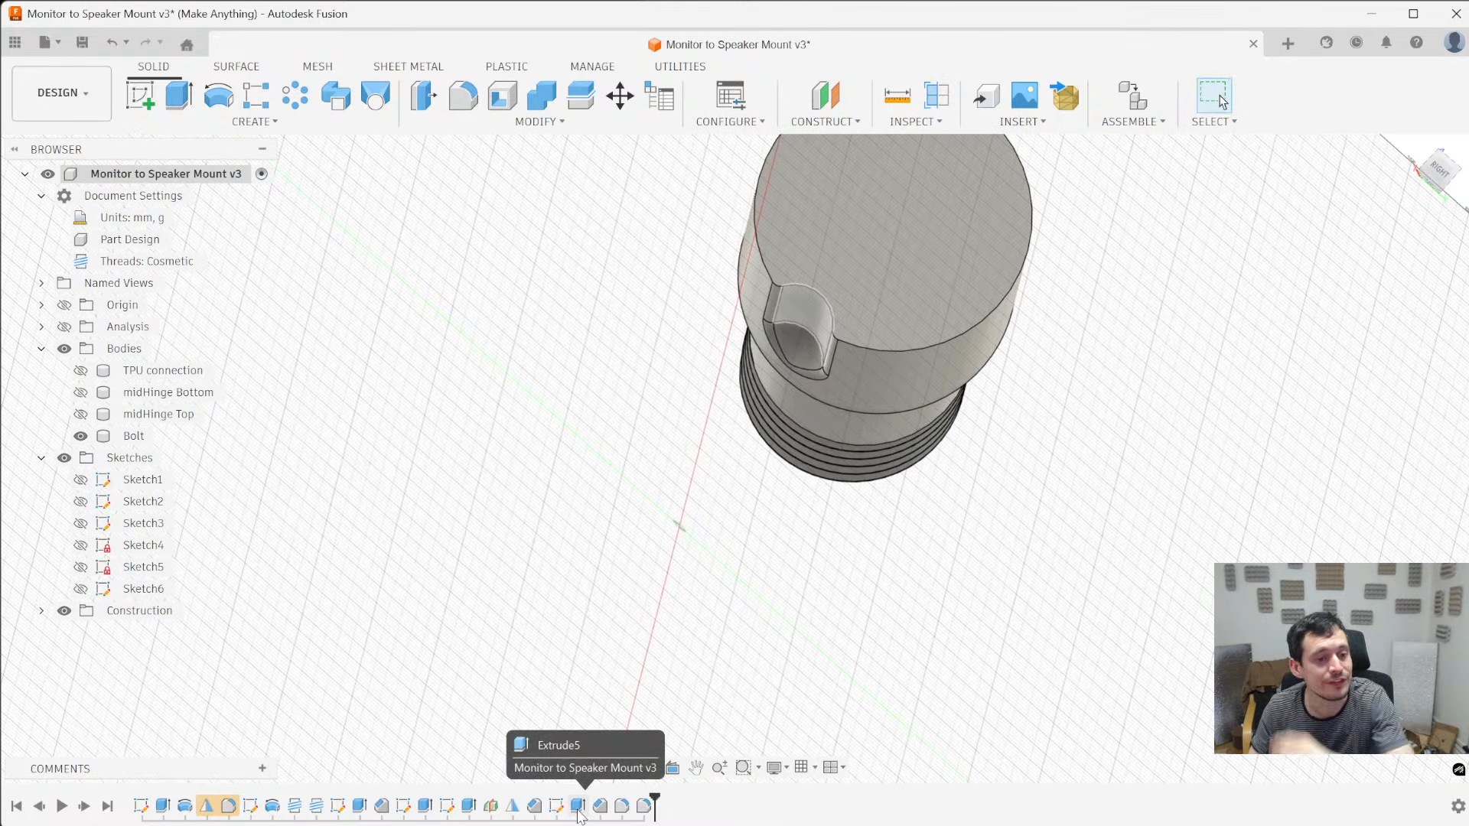
left_click(578, 807)
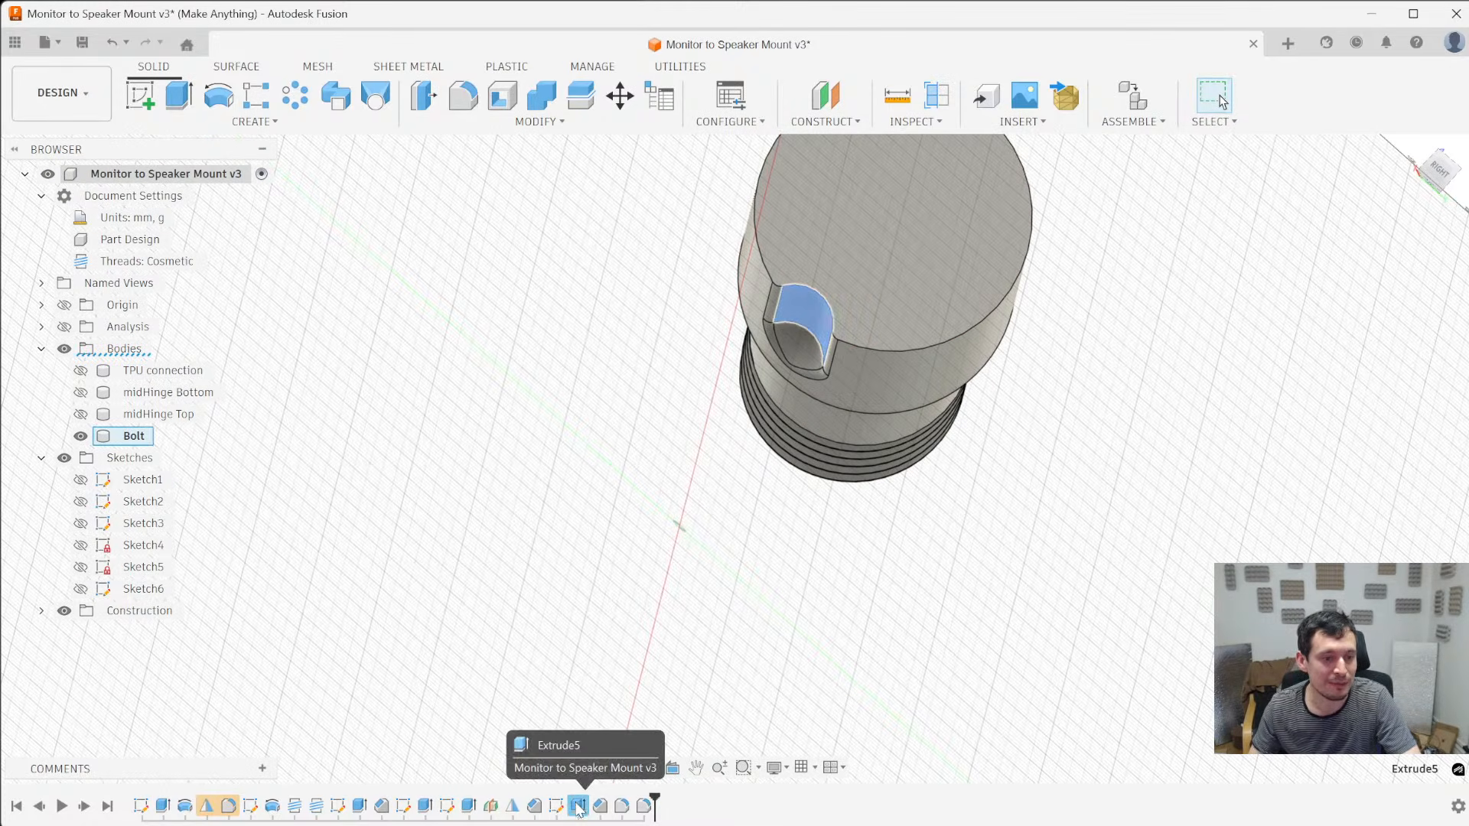
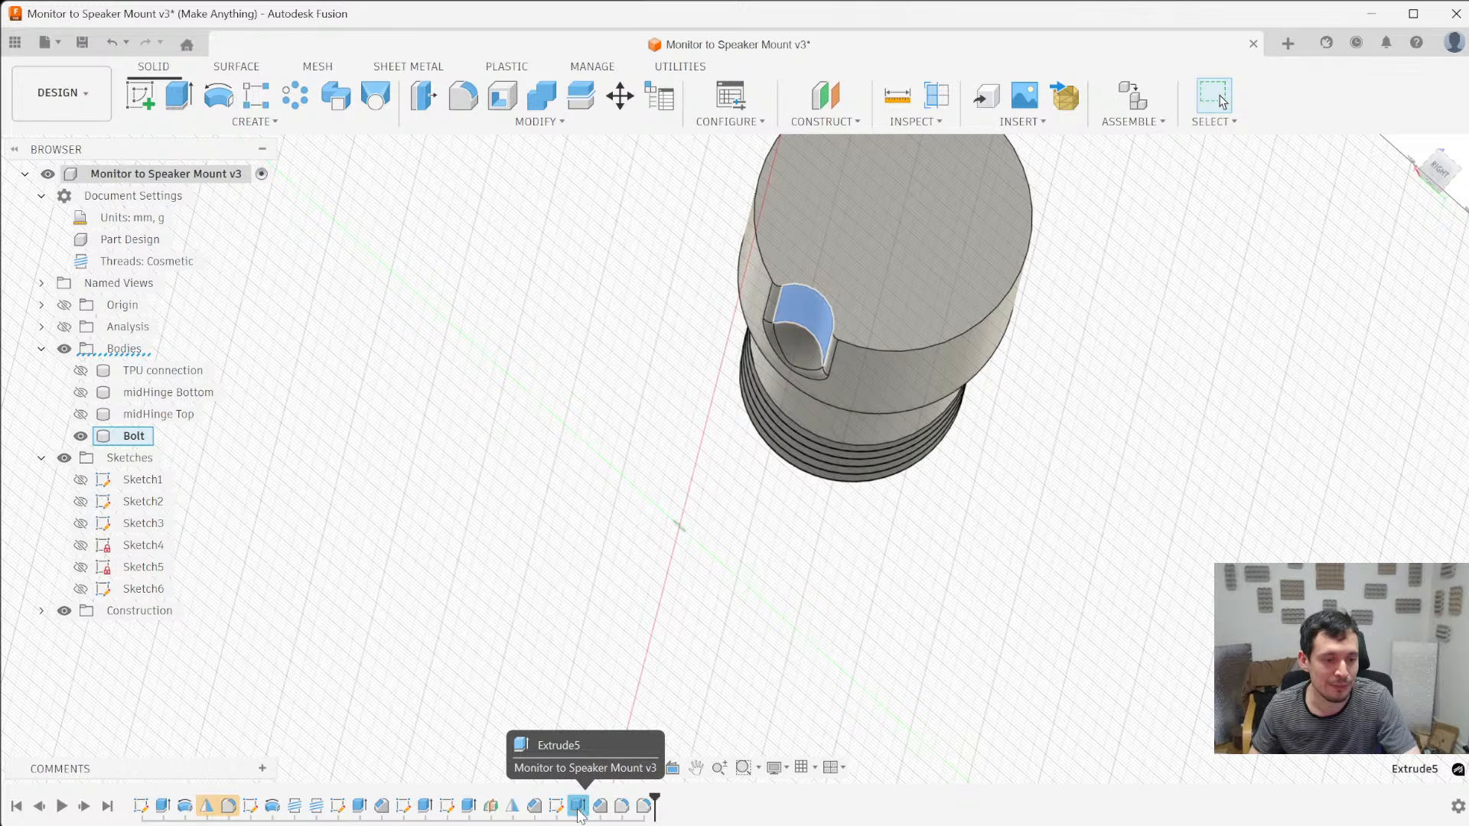
- Start a circular pattern of the notch's cut, chamfer and two fillets, using the bolt head's circular end edge as the axis
left_click(643, 805, "shift")
scroll(642, 623, "down", 4)
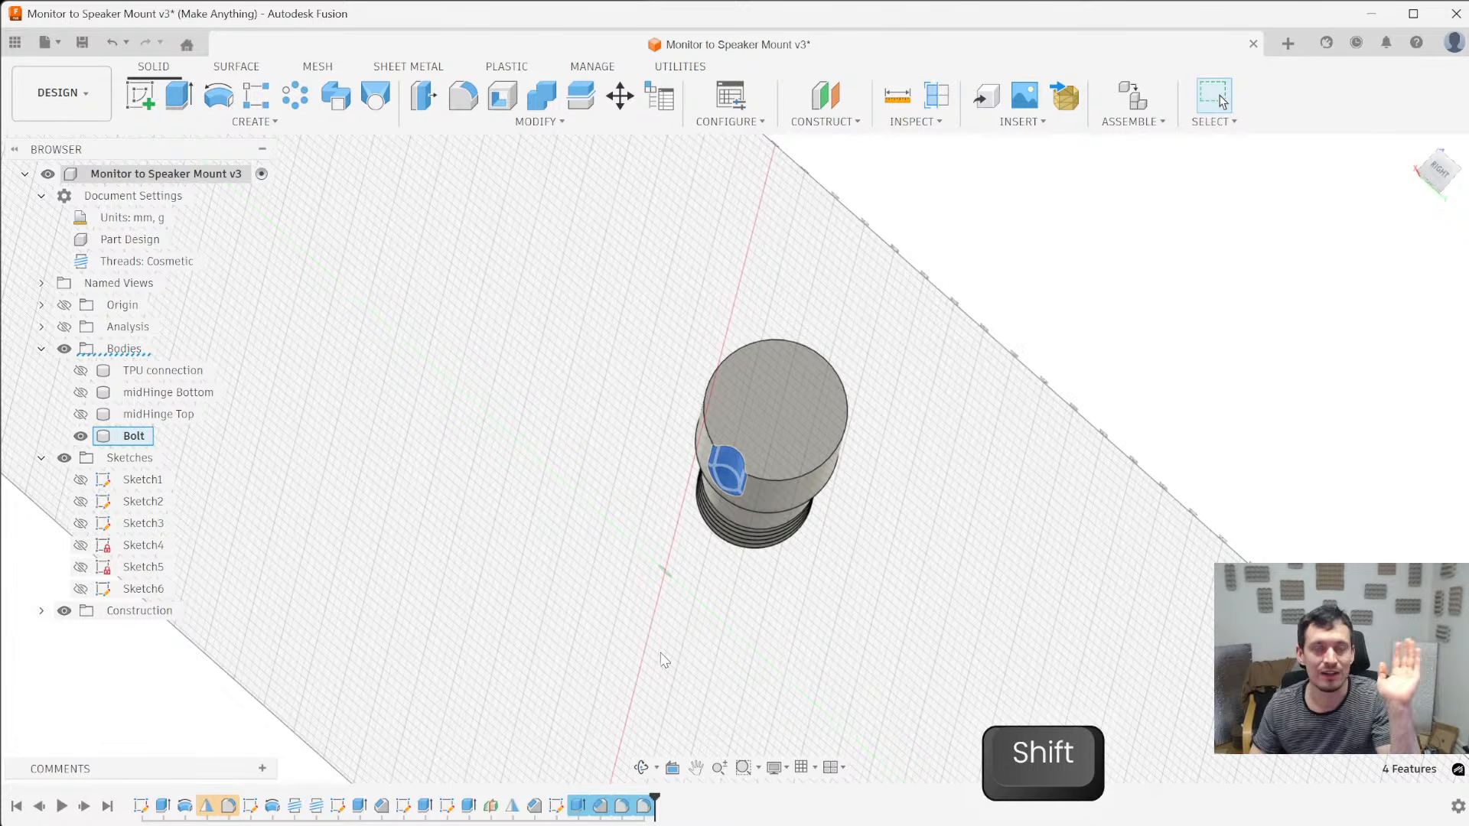
left_click(304, 104)
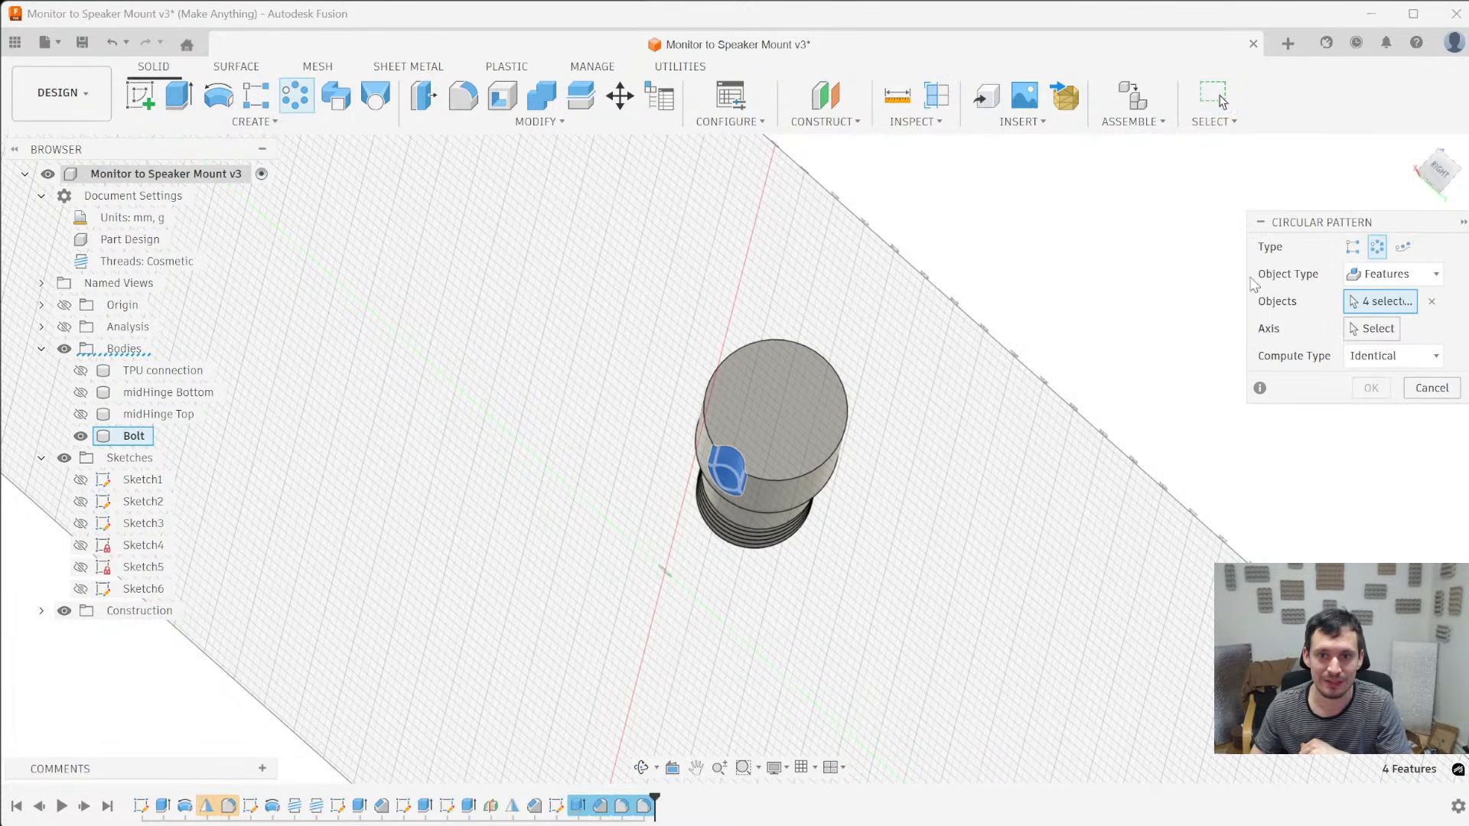
left_click(1378, 327)
middle_click_drag(828, 587, 785, 413, "shift")
left_click(783, 398)
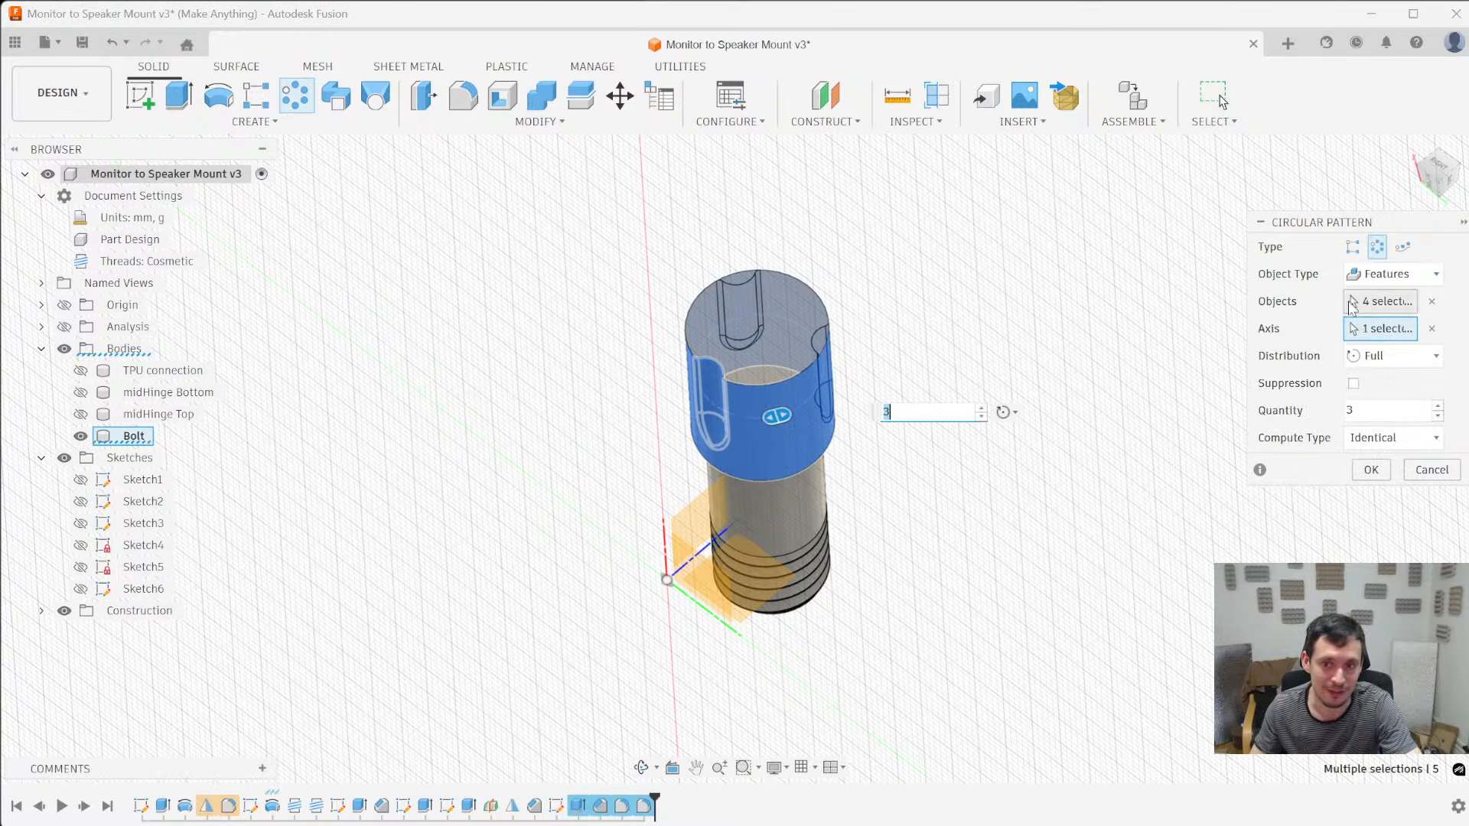
scroll(808, 410, "up", 5)
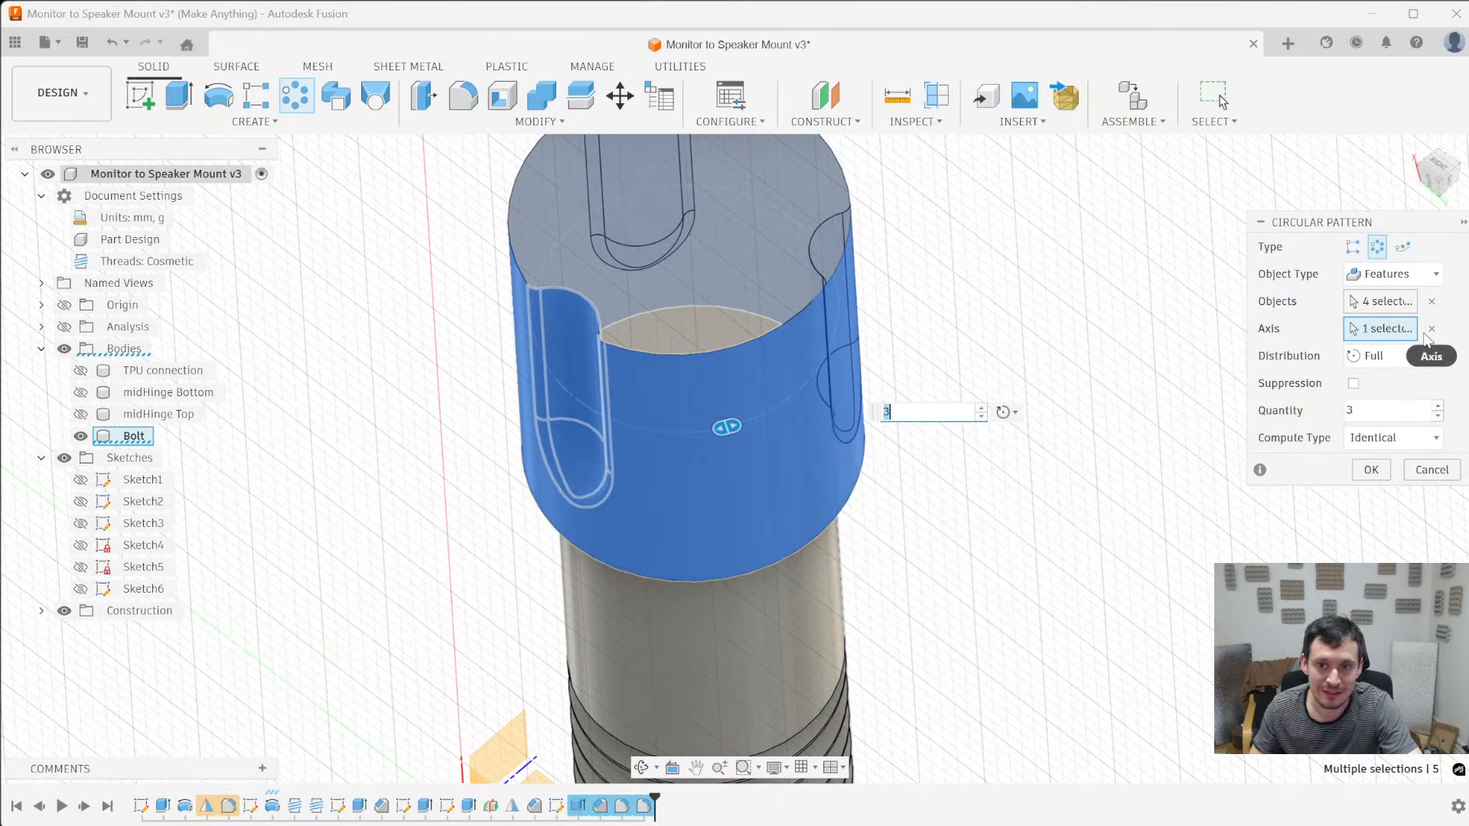
left_click(1432, 330)
left_click(763, 334)
scroll(1082, 570, "down", 4)
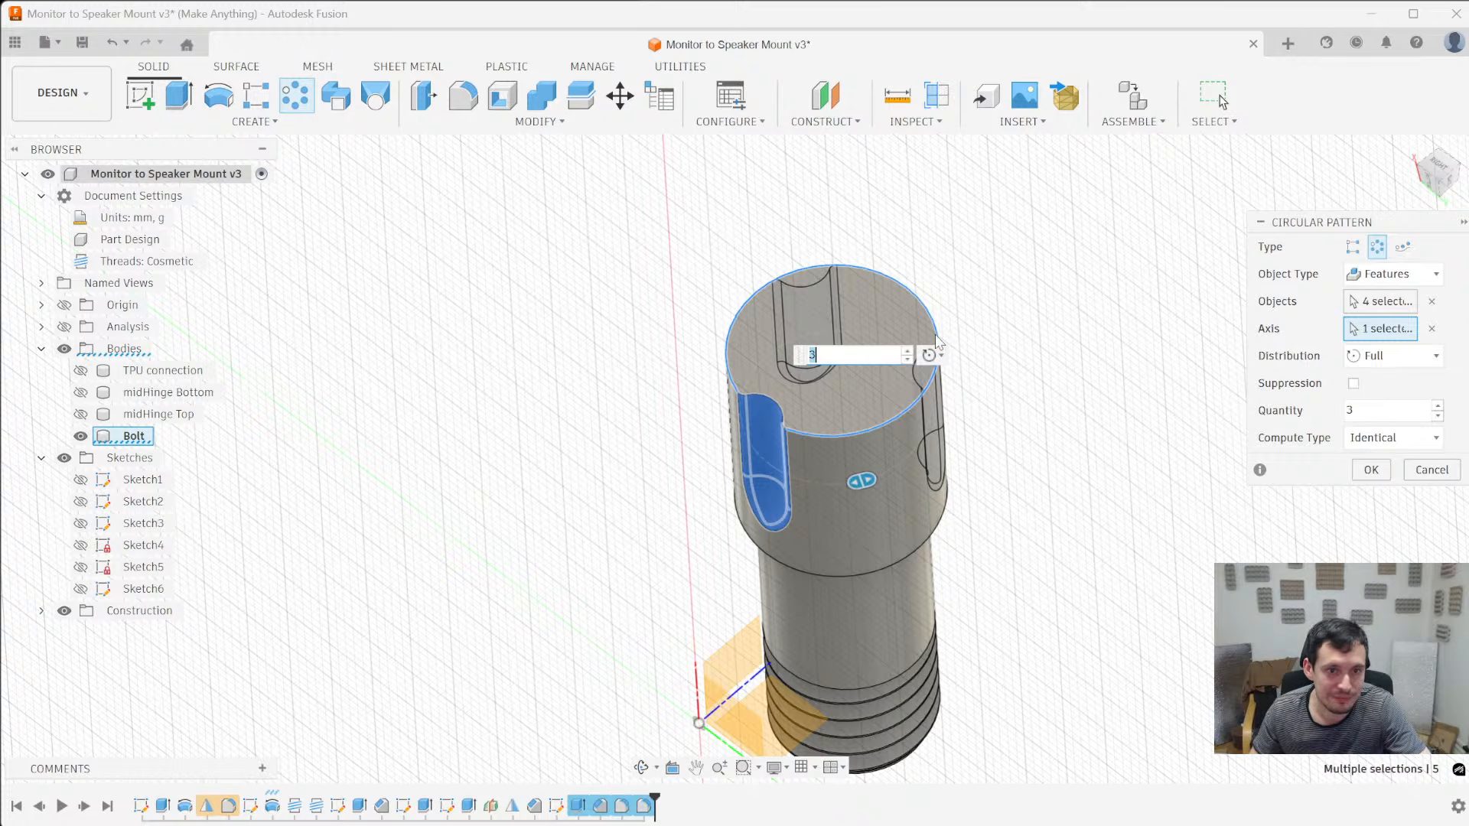
- Set the circular pattern's quantity to 7 over the full circle and apply it to the bolt head
left_click(908, 351)
left_click(908, 352)
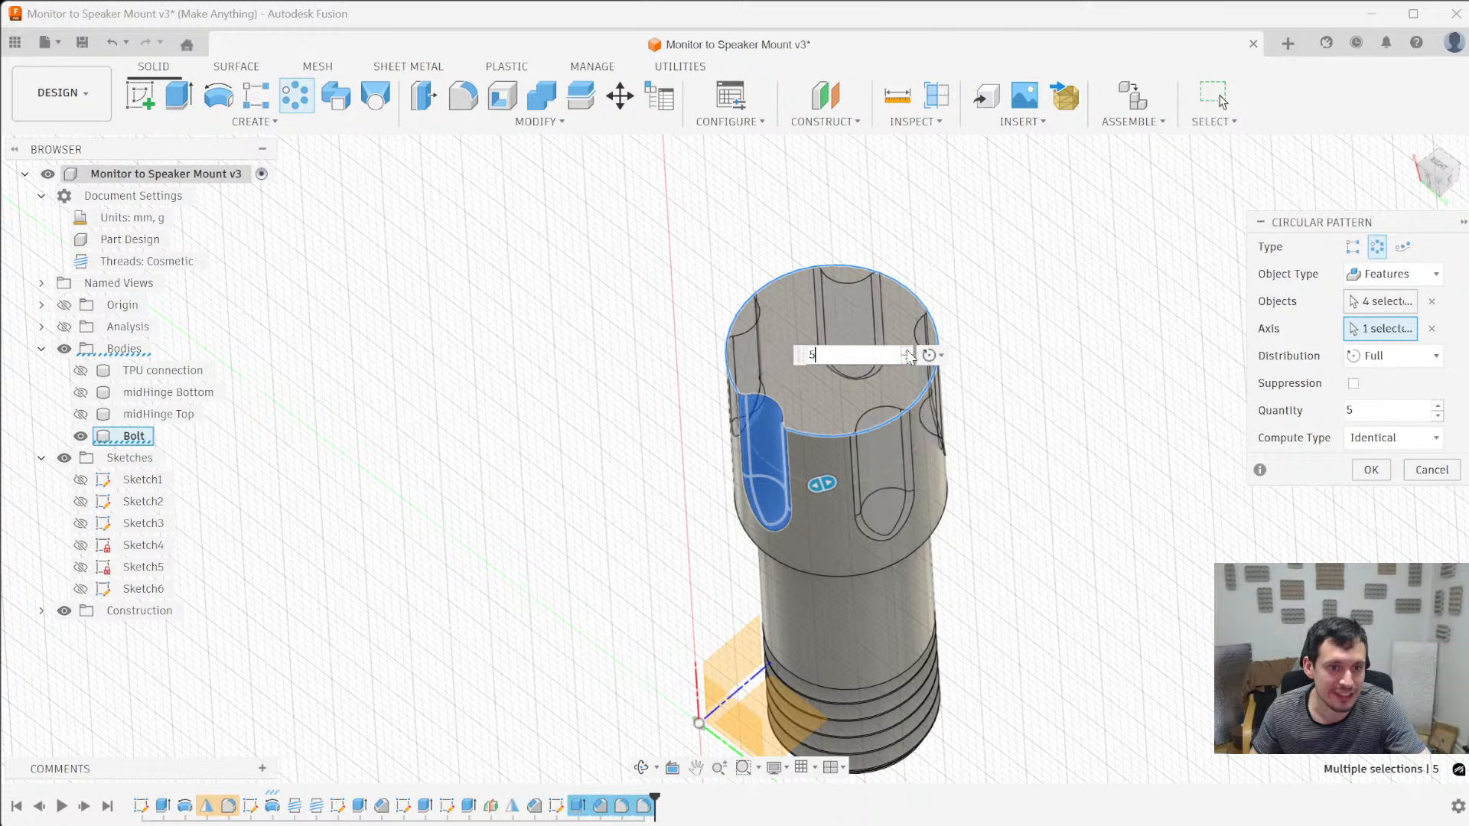
left_click(908, 352)
left_click(908, 352)
middle_click_drag(910, 356, 895, 548, "shift")
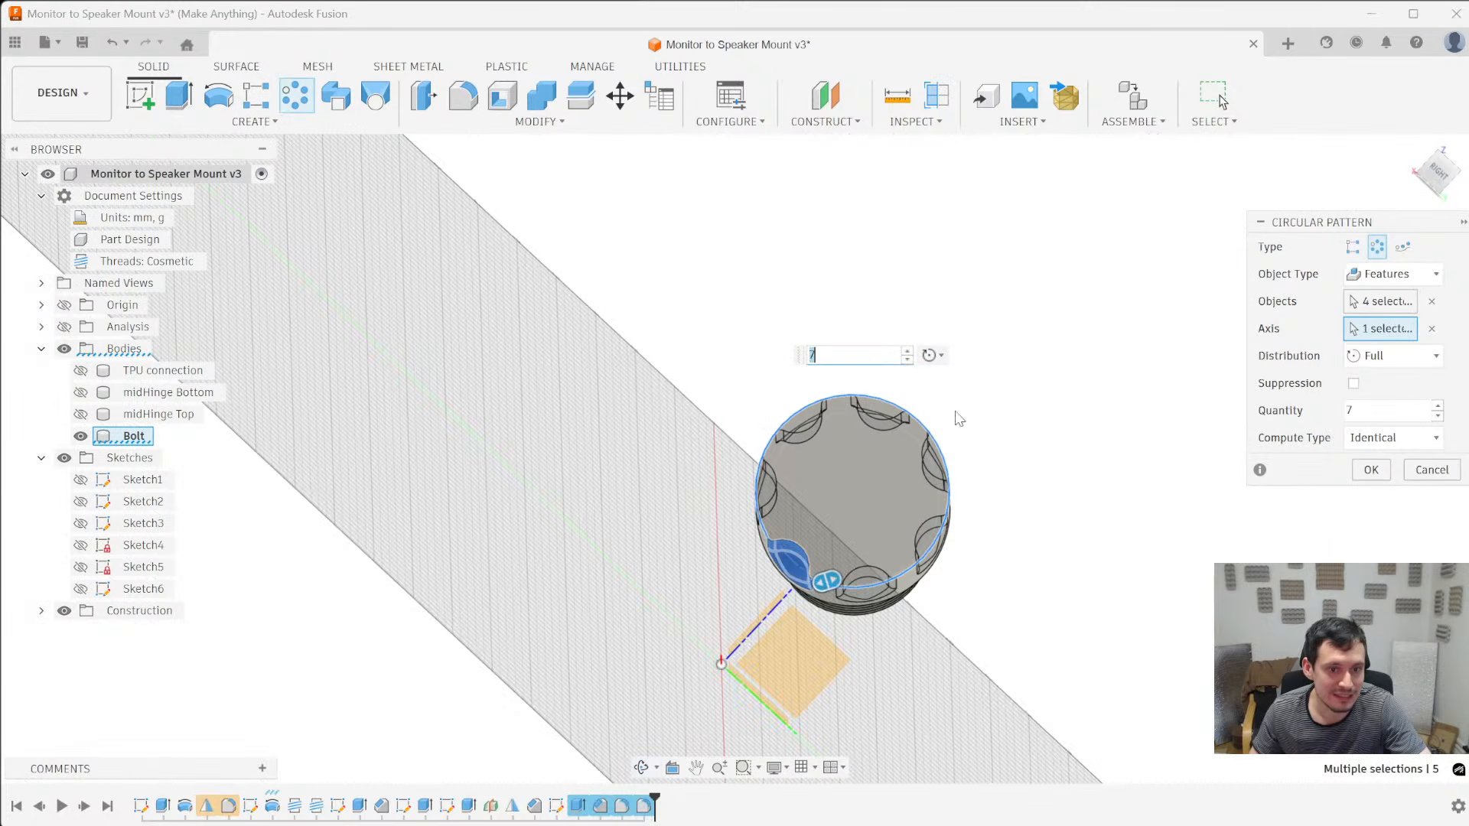
left_click(1371, 471)
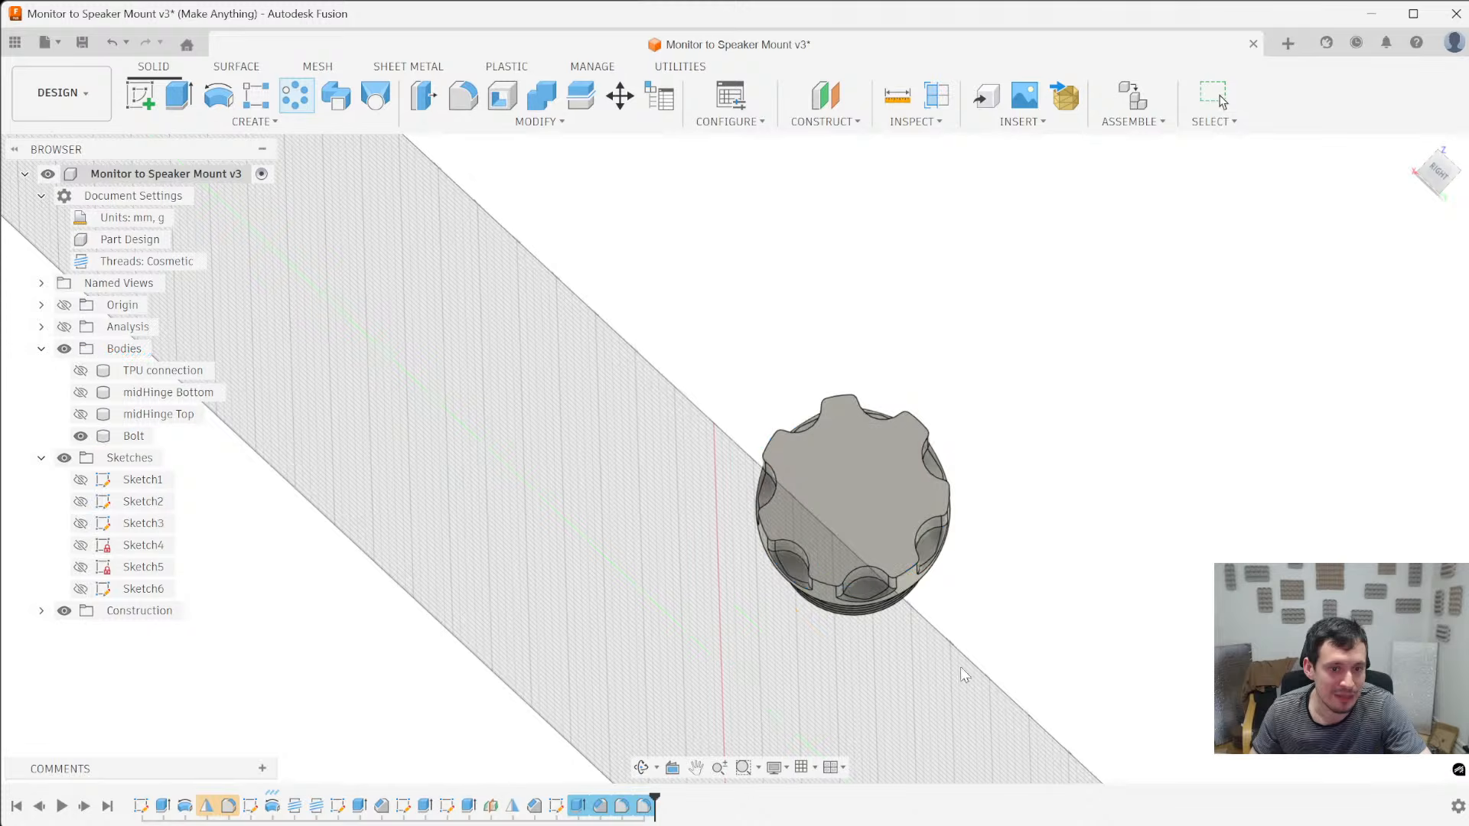
- Measure the distance between the two corners of a ridge between neighbouring notches on the bolt head's end face
middle_click_drag(928, 647, 902, 588, "shift")
scroll(780, 421, "up", 5)
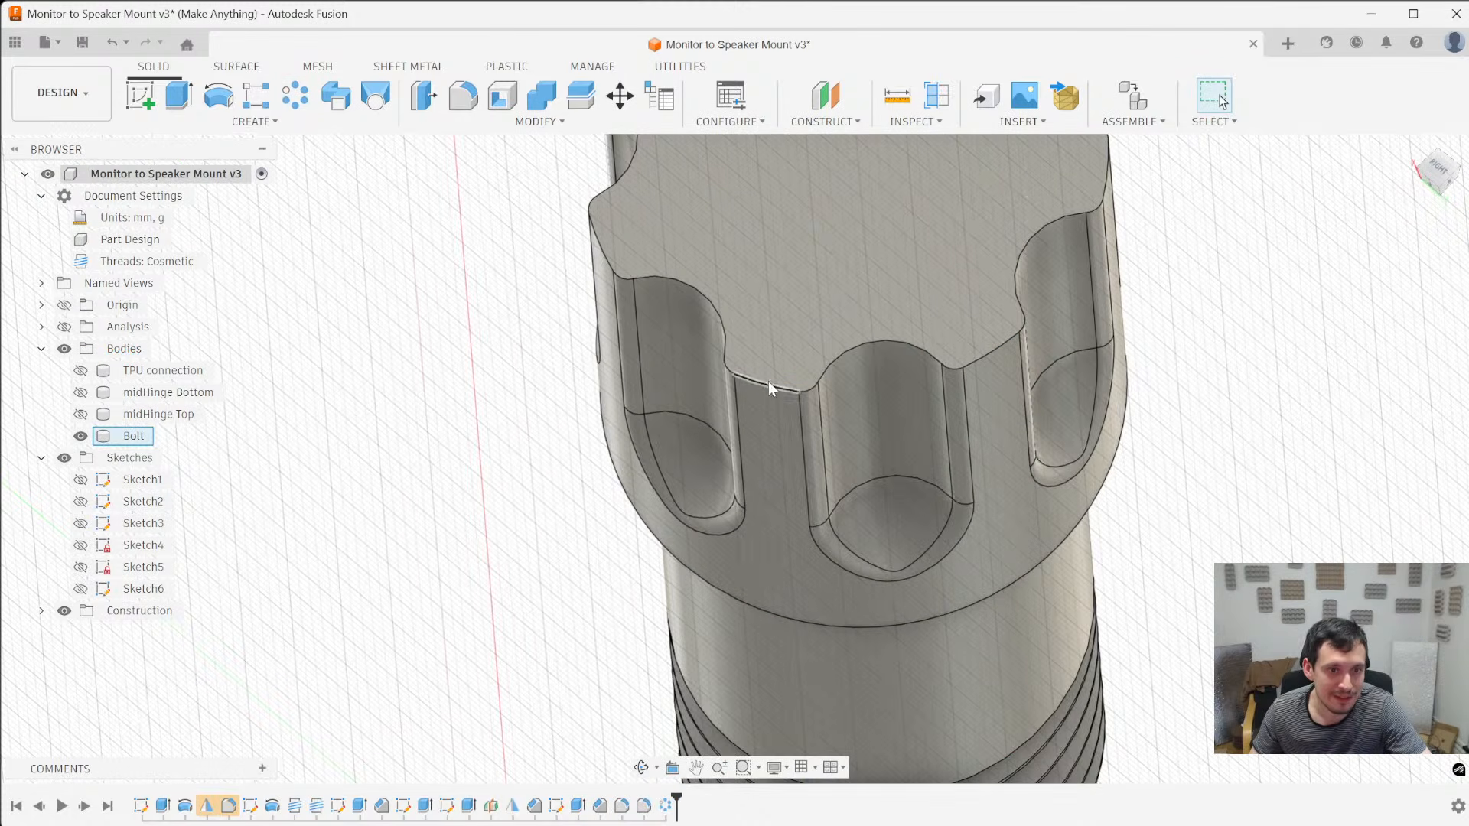
left_click(797, 391)
left_click(734, 379, "ctrl")
scroll(1131, 637, "down", 4)
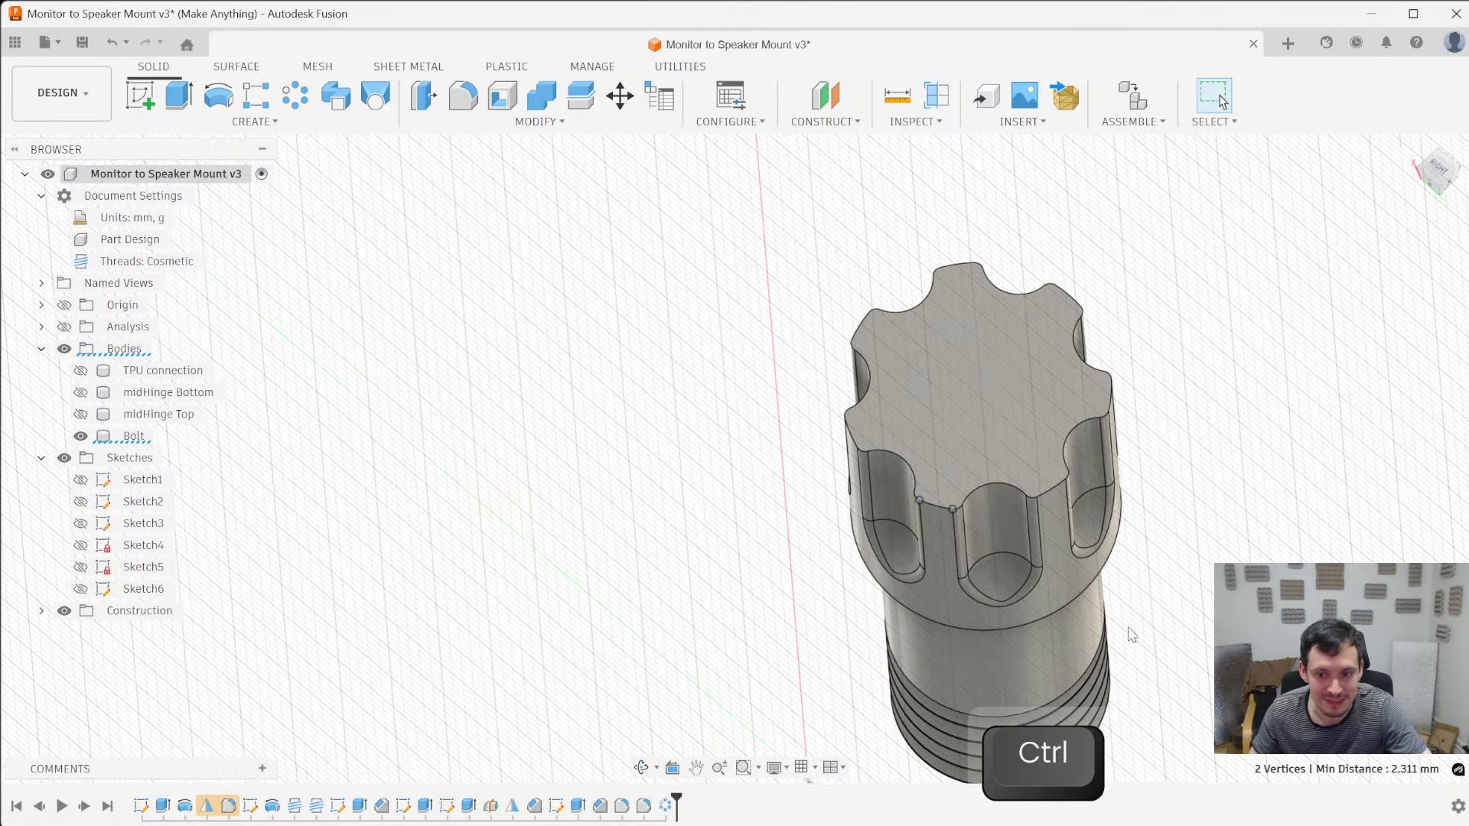
scroll(1132, 634, "down", 2)
mouse_move(1042, 595)
middle_mouse_down("shift")
mouse_move(1037, 638)
mouse_move(1035, 621)
middle_mouse_up("shift")
scroll(1029, 596, "up", 4)
scroll(1204, 563, "down", 3)
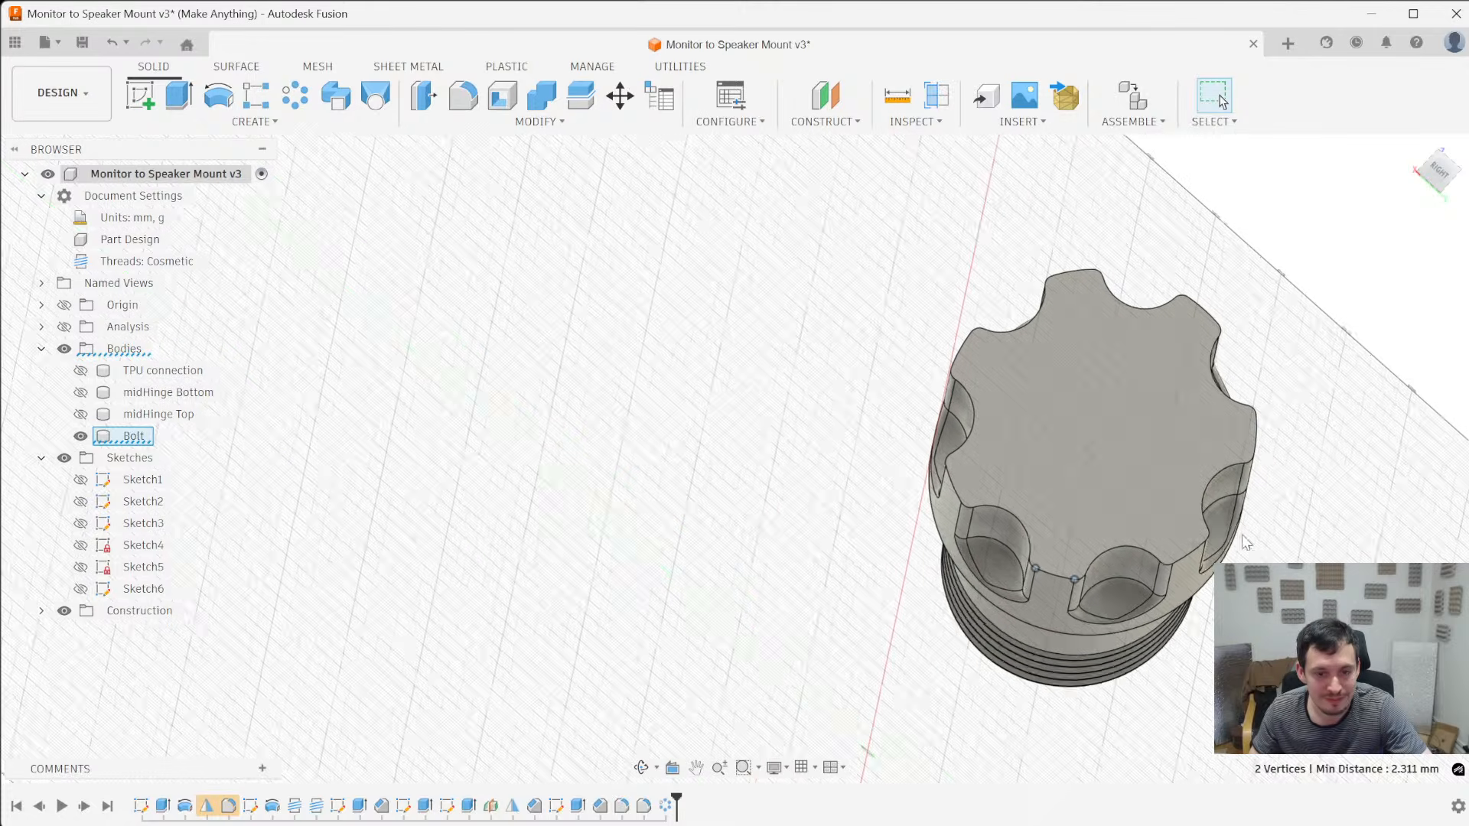
left_click(1232, 585)
middle_click_drag(1232, 586, 1090, 604, "shift")
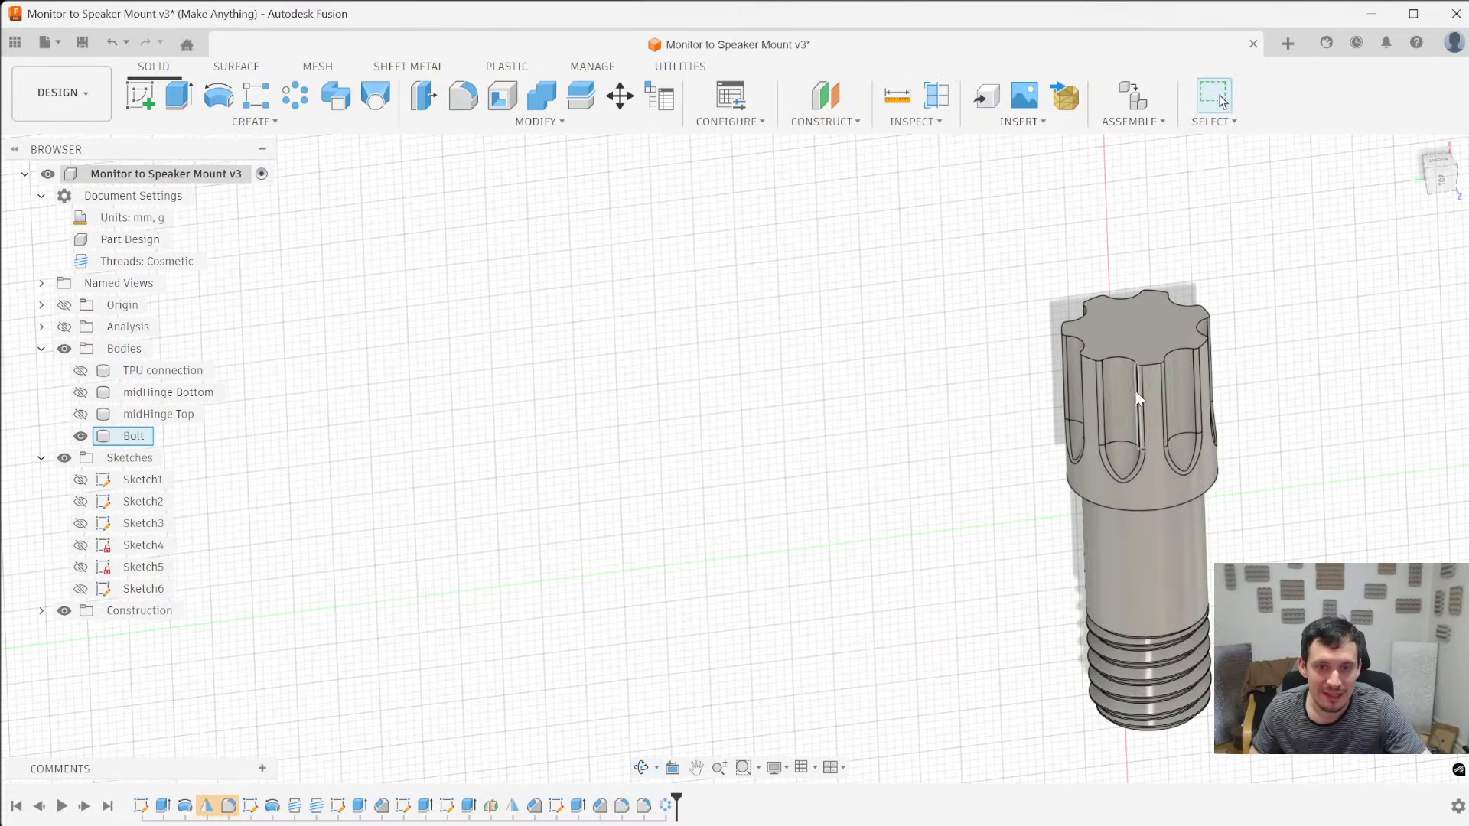
scroll(1162, 336, "up", 3)
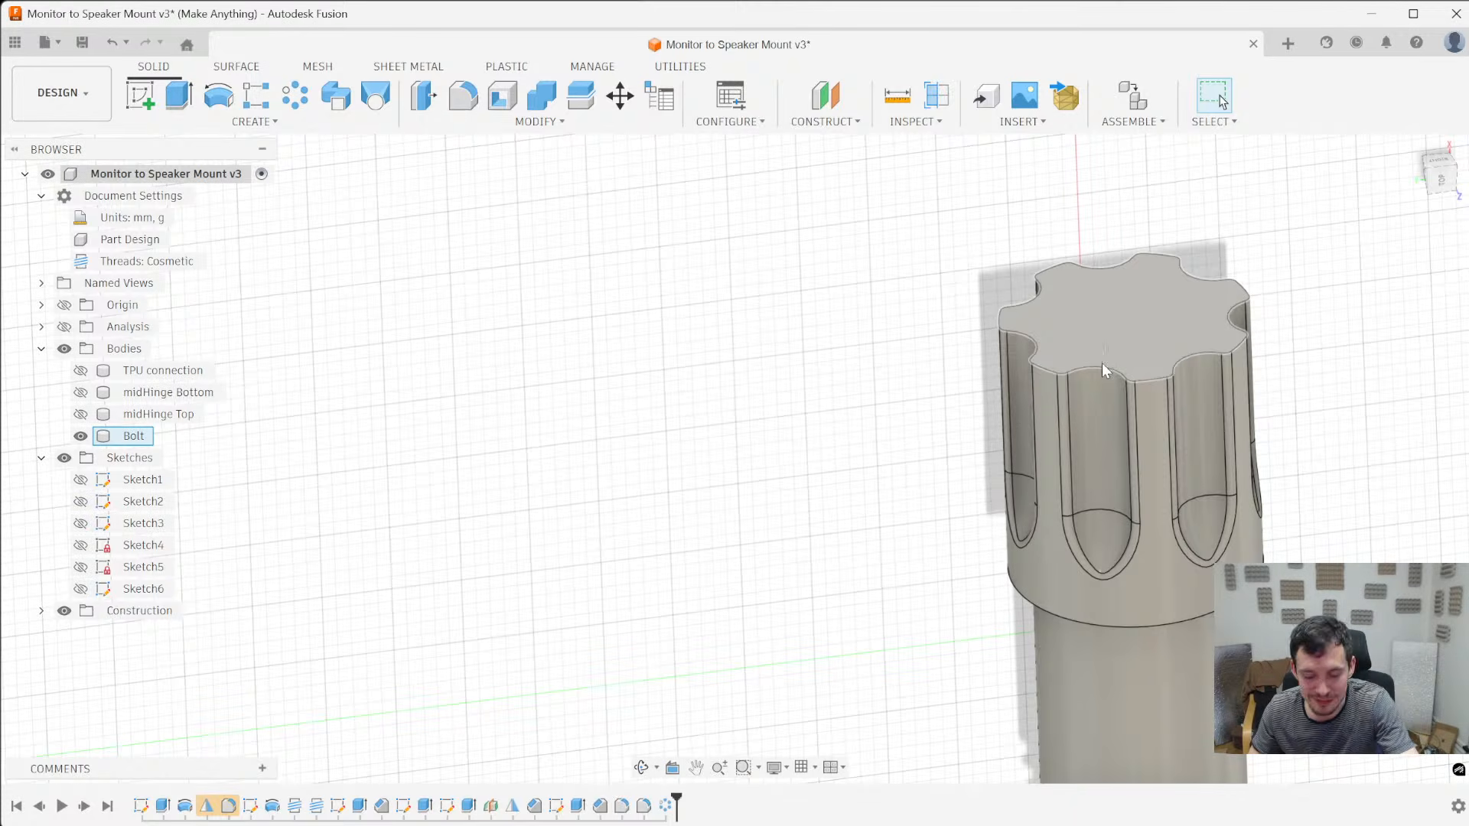
key("slash")
left_click(1081, 367)
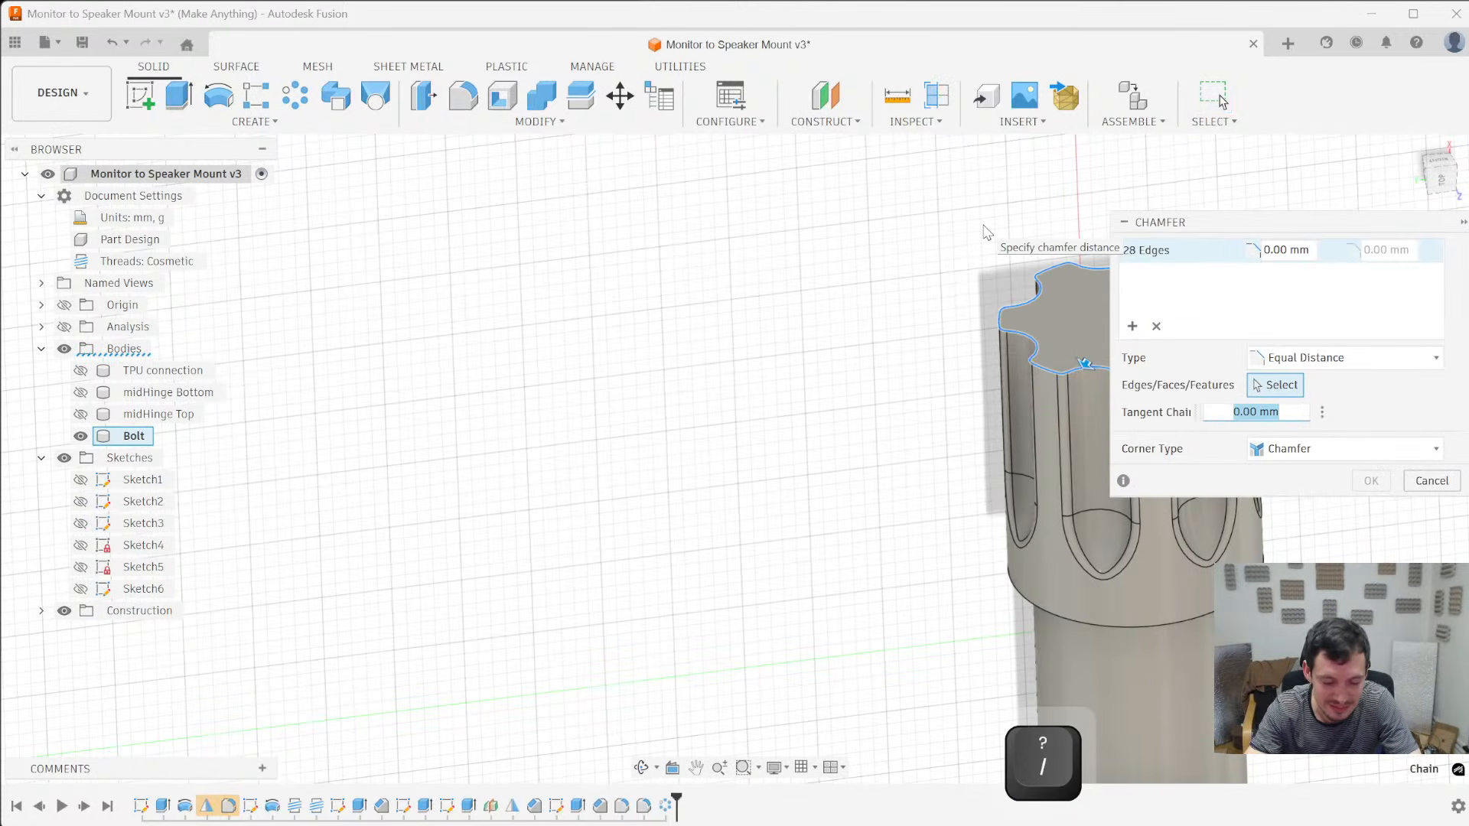
type(".6")
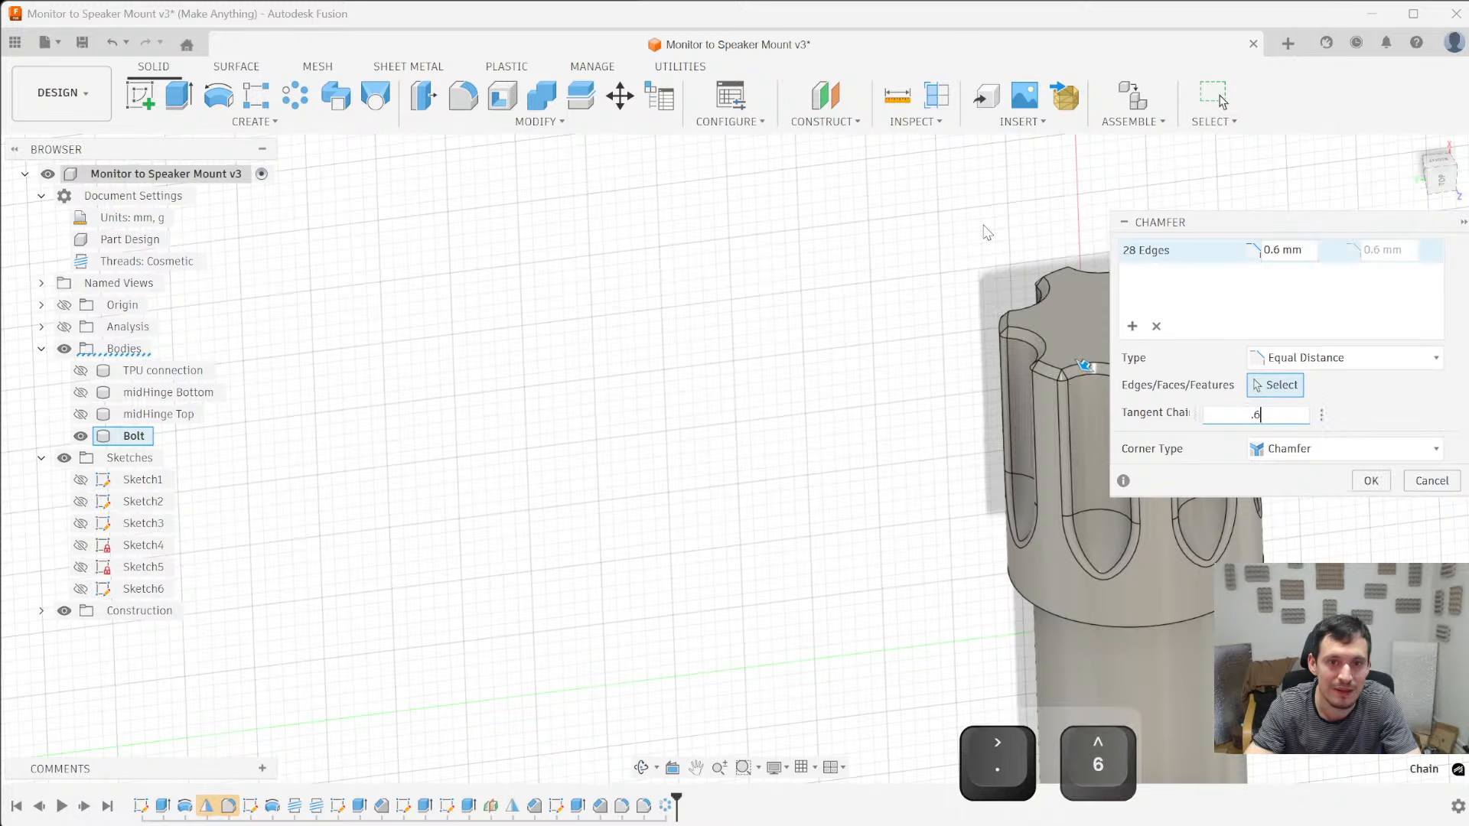
scroll(646, 432, "down", 3)
scroll(987, 383, "up", 3)
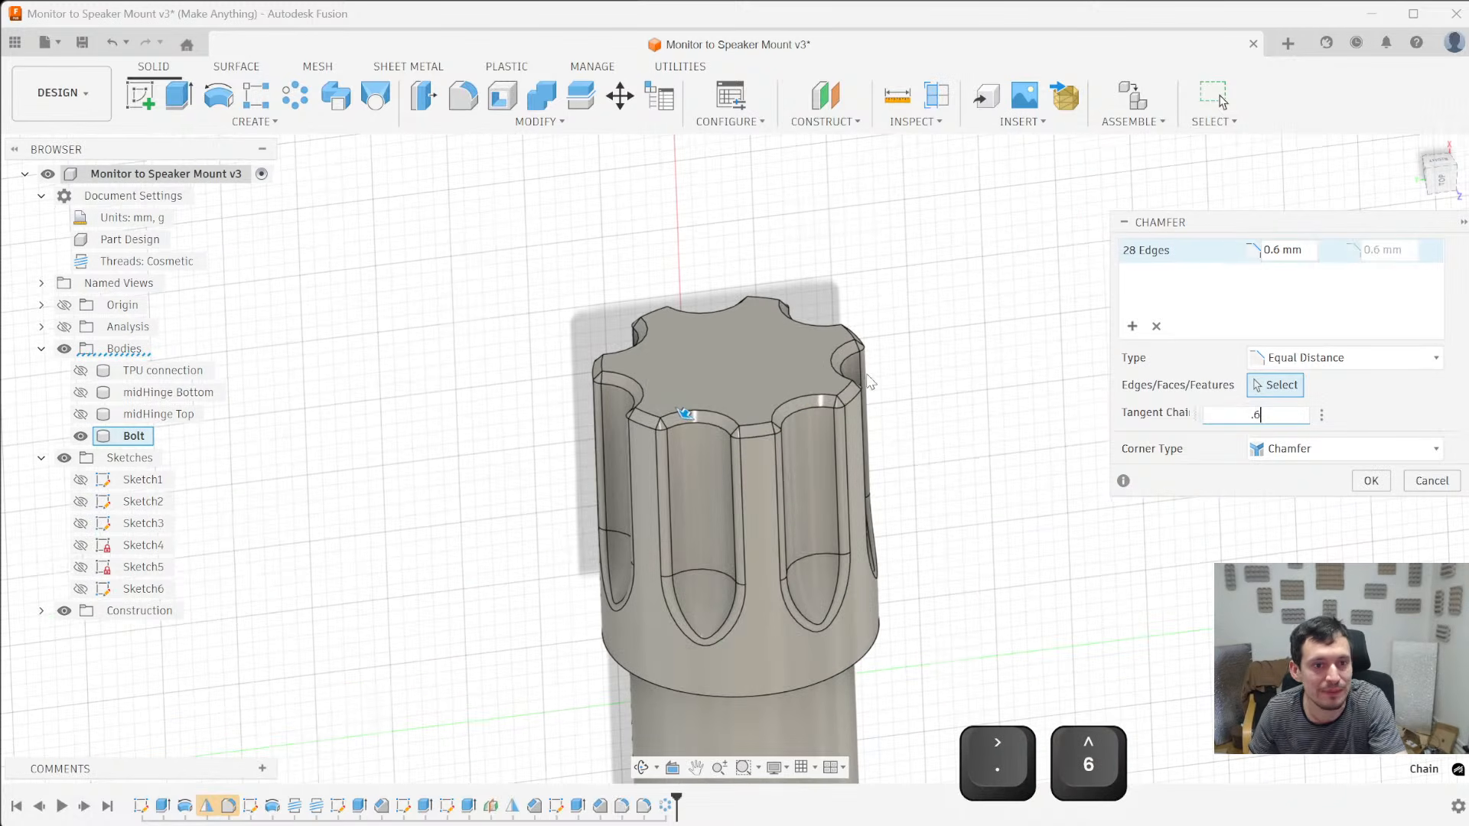
middle_click_drag(458, 530, 462, 567)
key("Escape")
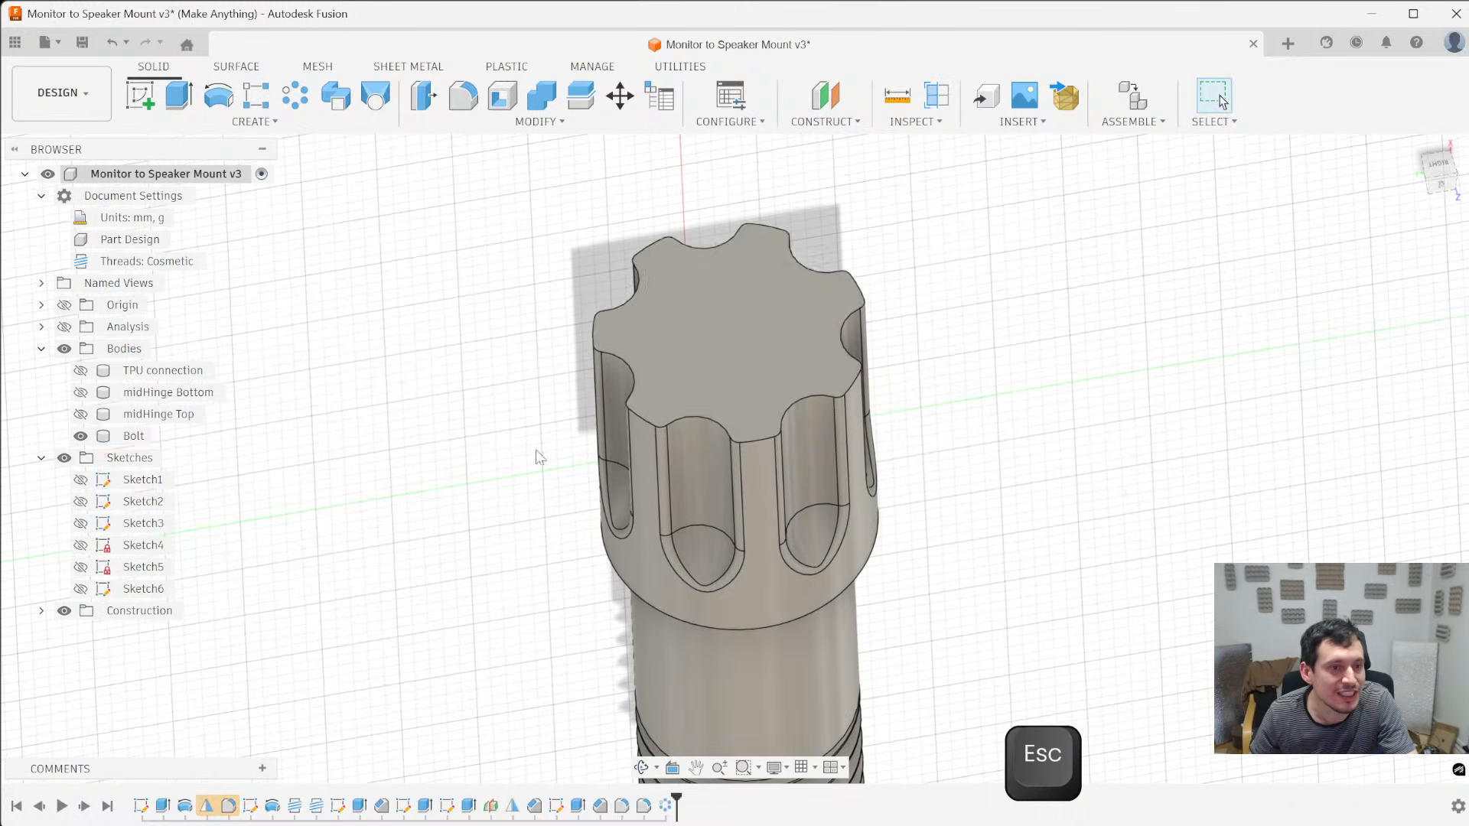
- Sketch a circle about 15.9 mm in diameter, centred on the bolt head's notched end face
left_click(642, 321)
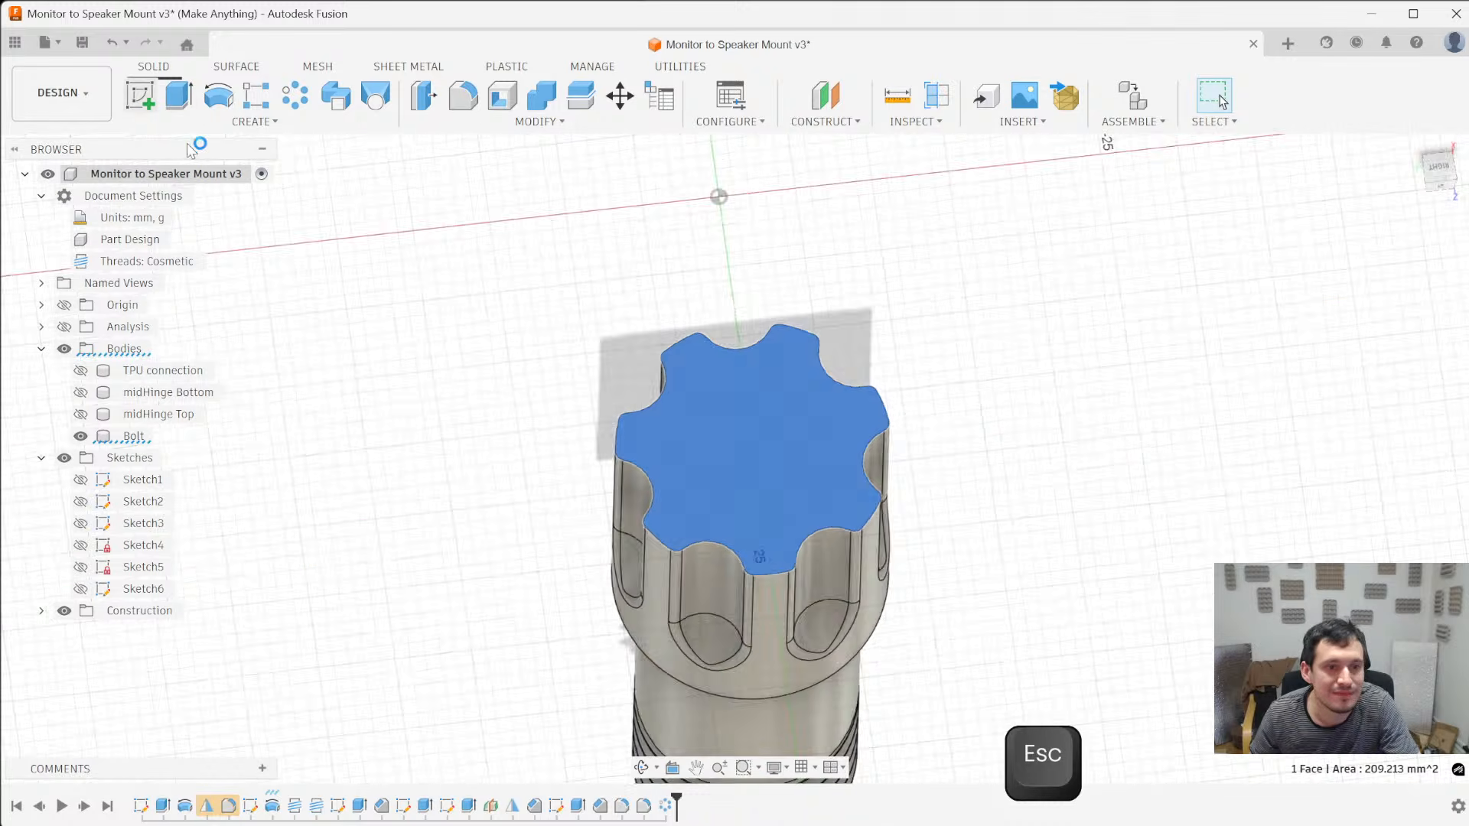
key("c")
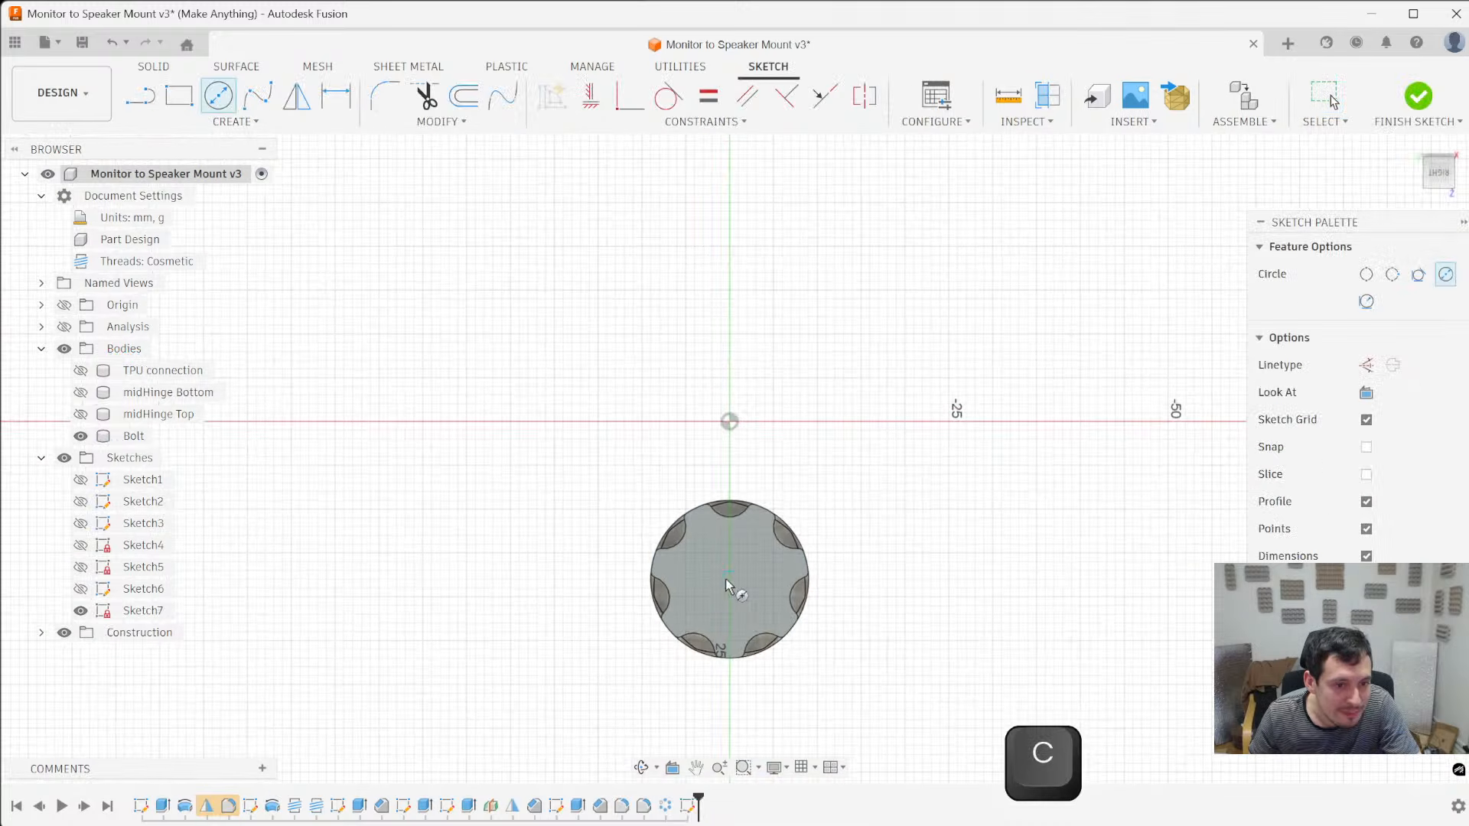
left_click(730, 579)
scroll(756, 512, "up", 4)
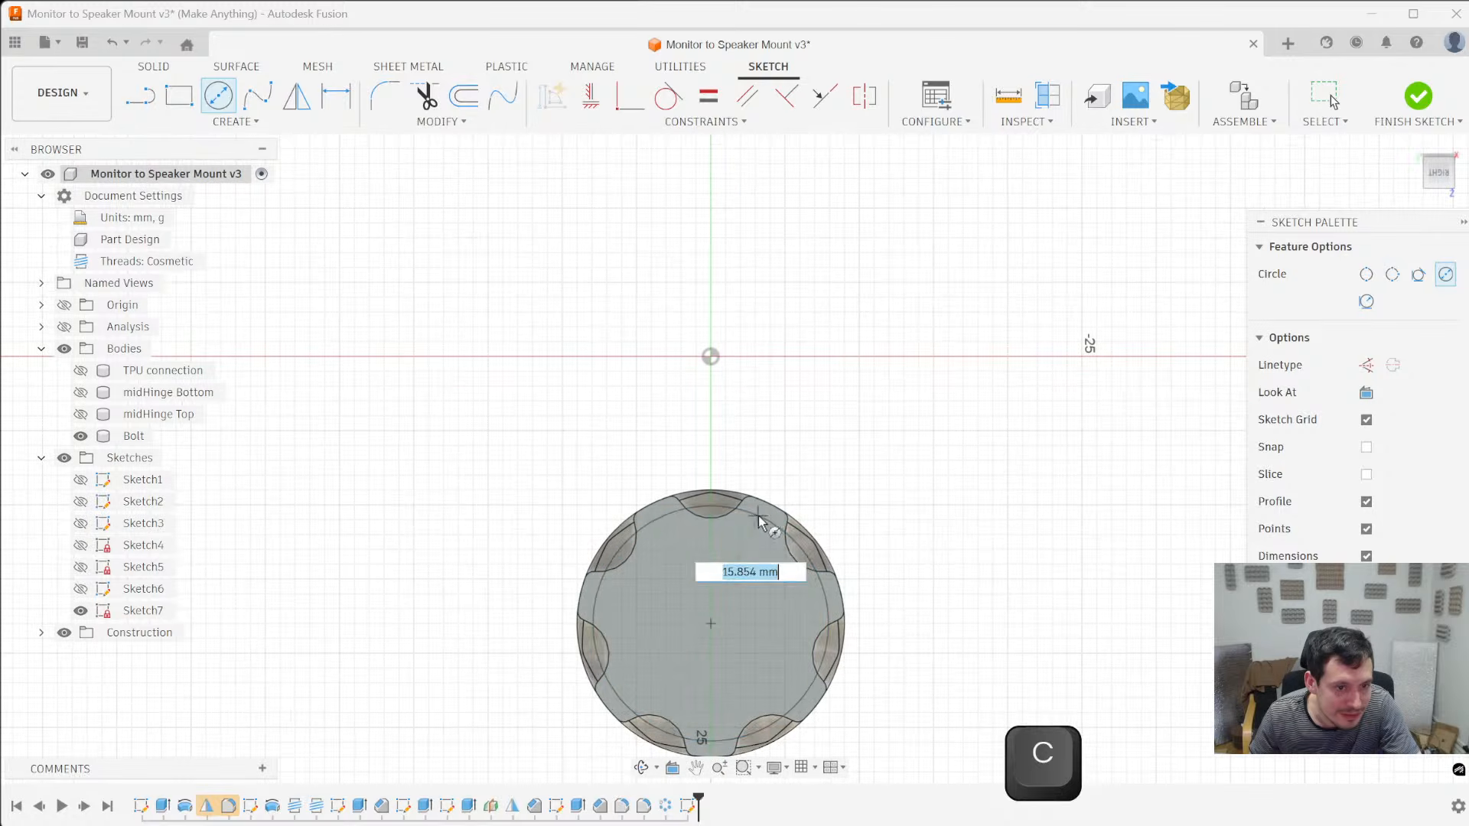
left_click(796, 548)
- Dimension the sketched circle and set its diameter to 16 mm
key("d")
left_click(798, 551)
left_click(902, 518)
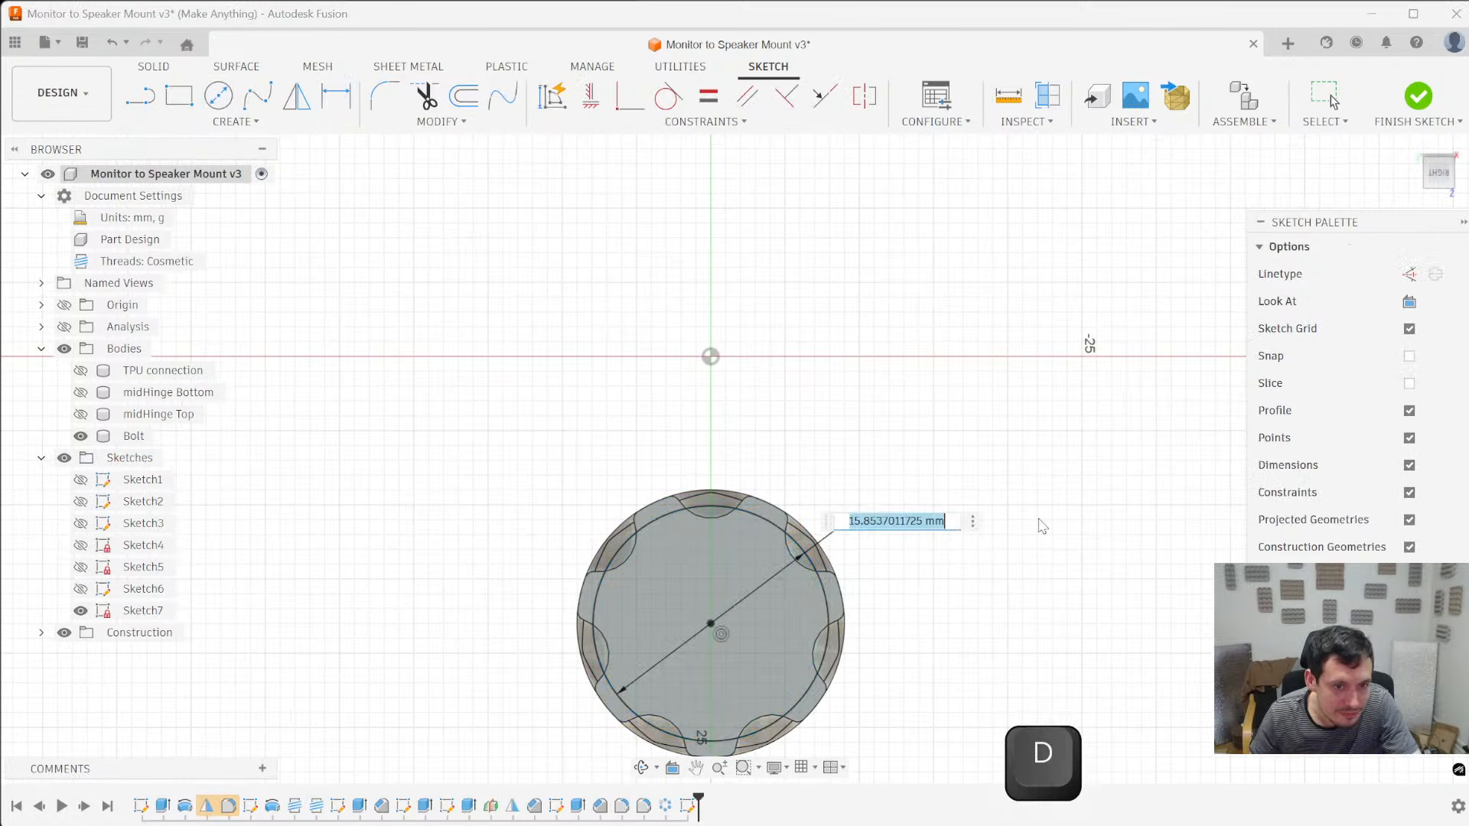
type("15")
key("Return")
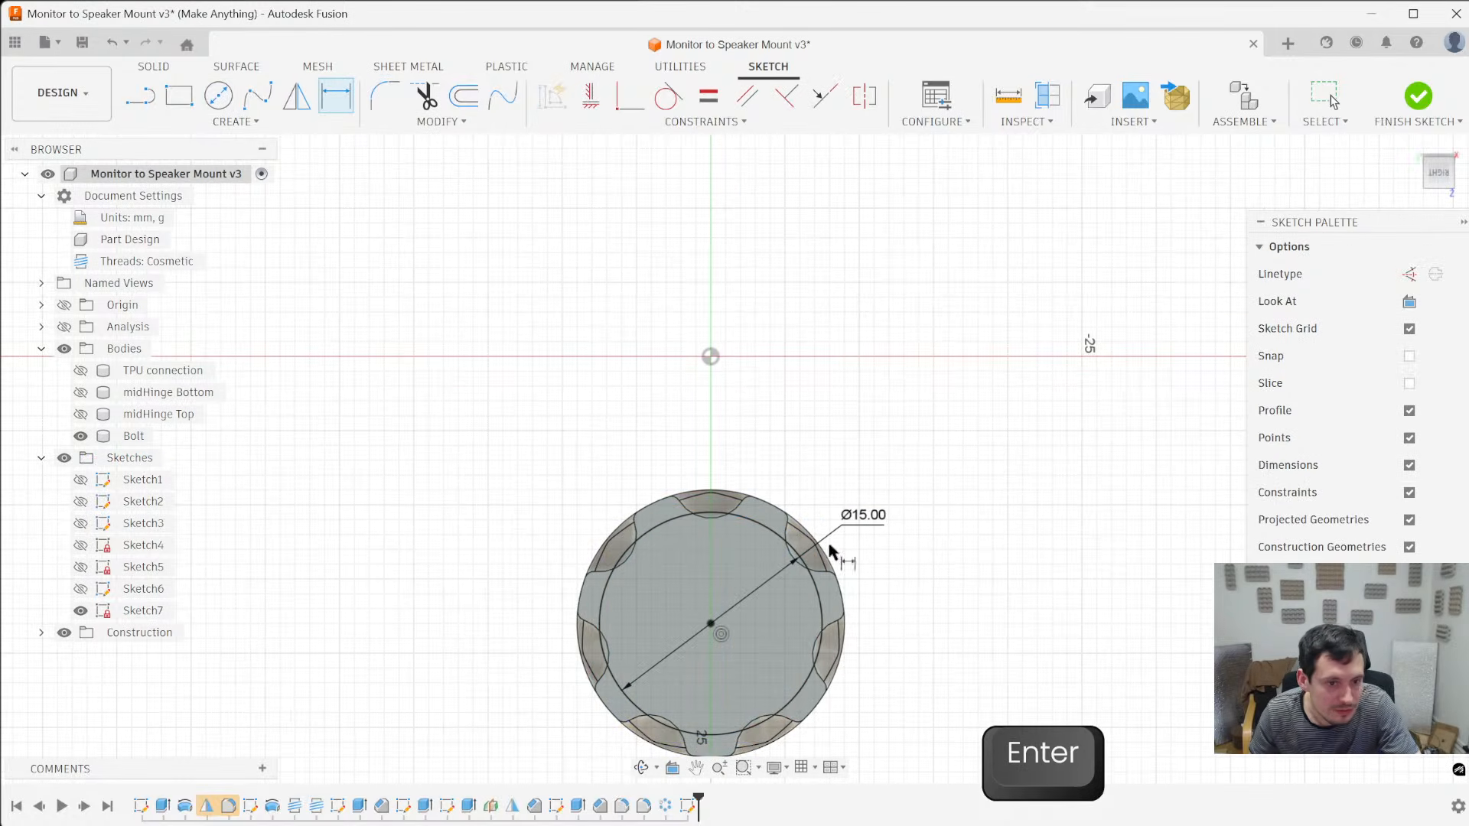
double_click(857, 517)
type("16")
key("Return")
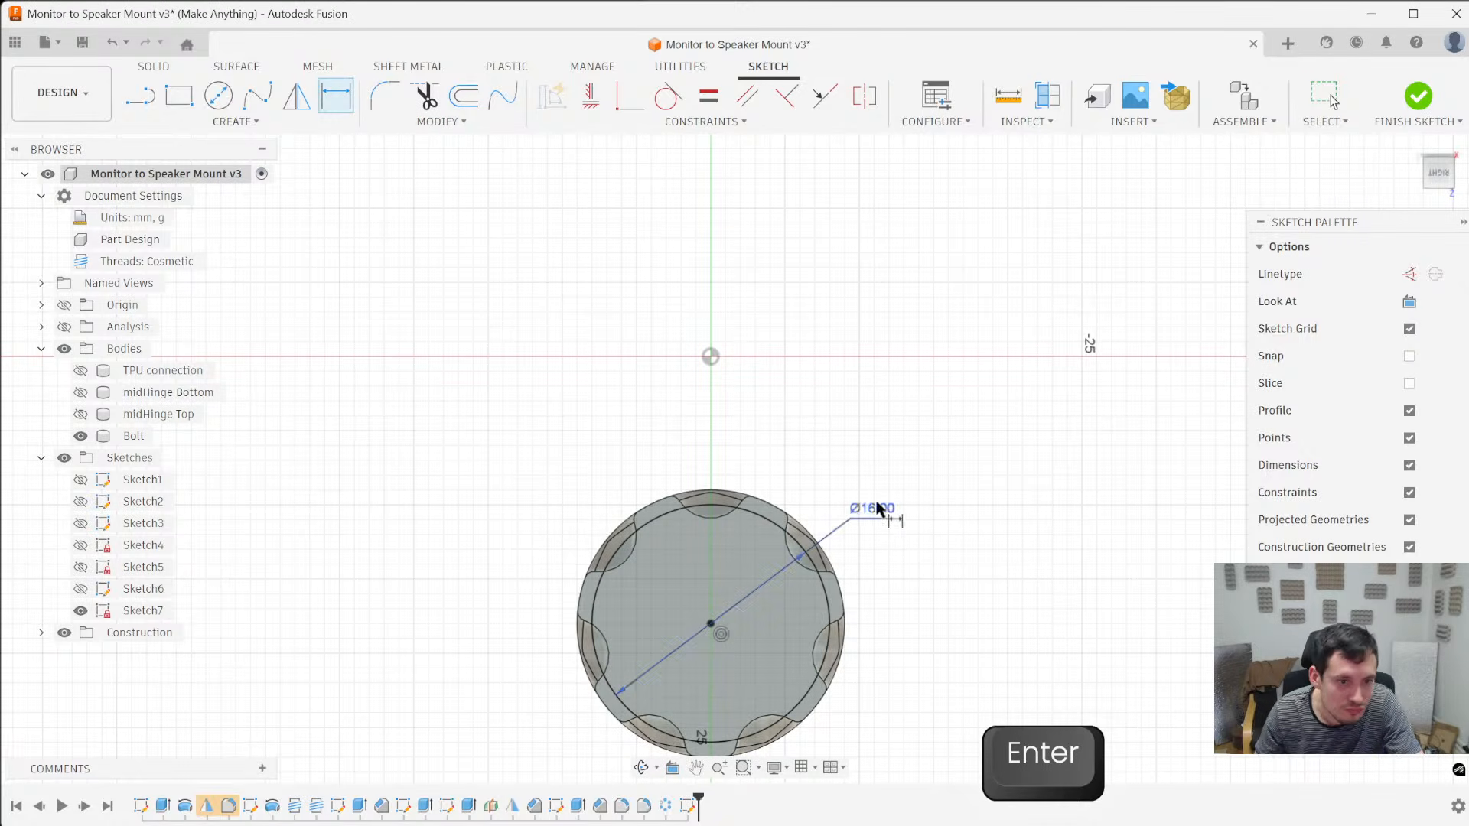
- Start an extrusion using the central region and the seven notch segments inside the 16 mm circle as profiles
key("e")
left_click(630, 563)
left_click(619, 562, "ctrl")
left_click(730, 495, "ctrl")
left_click(842, 549, "ctrl")
middle_click_drag(820, 640, 786, 479)
left_click(1424, 311)
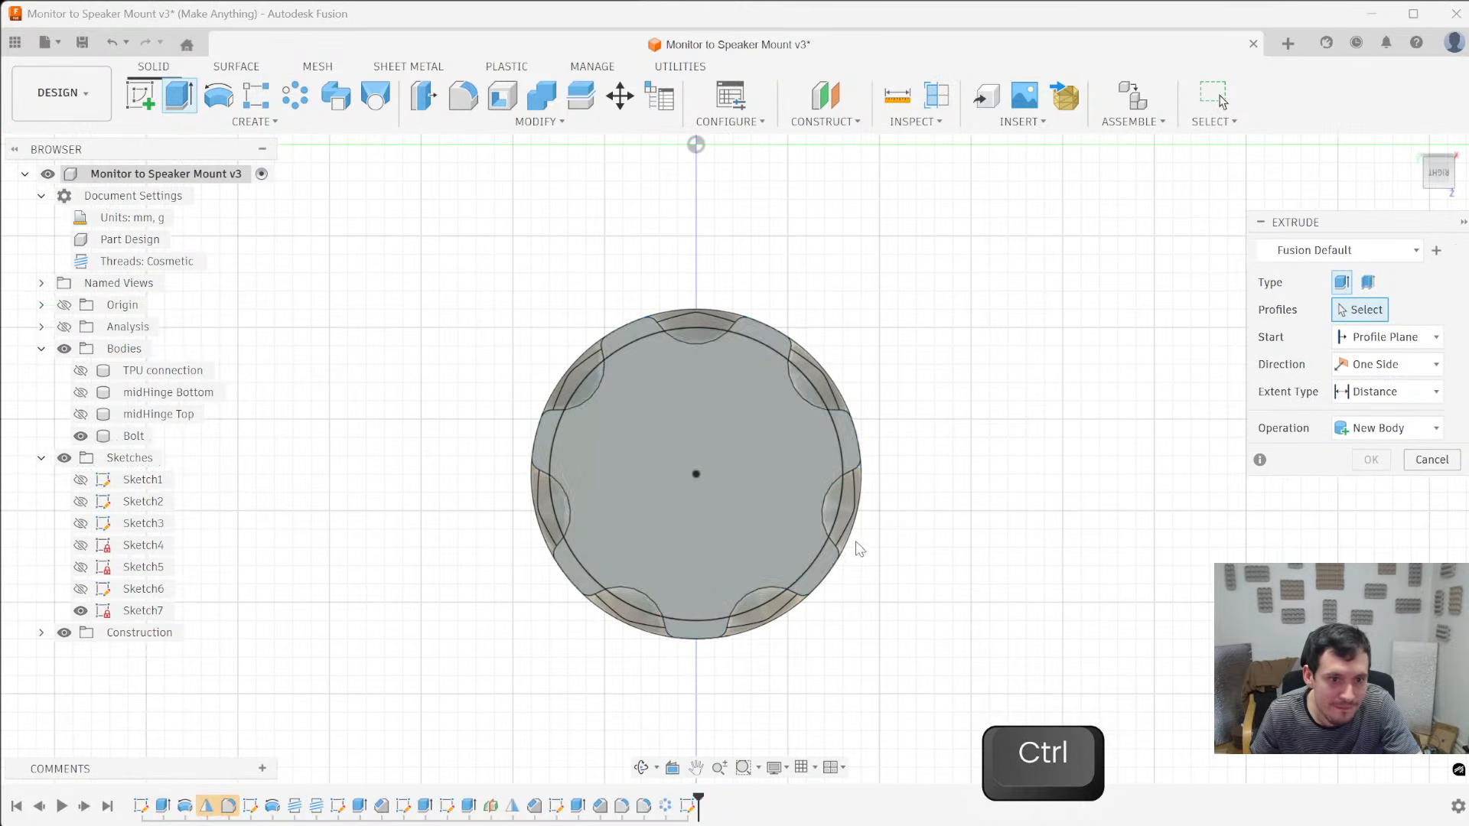
left_click(770, 571, "ctrl")
left_click(750, 609, "ctrl")
left_click(624, 603, "ctrl")
left_click(564, 512, "ctrl")
left_click(585, 388, "ctrl")
left_click(696, 335, "ctrl")
left_click(837, 505, "ctrl")
left_click(796, 383, "ctrl")
- Extrude the profiles -79.214 mm along the whole bolt as an Intersect operation with a 45 degree taper angle
middle_click_drag(793, 381, 760, 511, "shift")
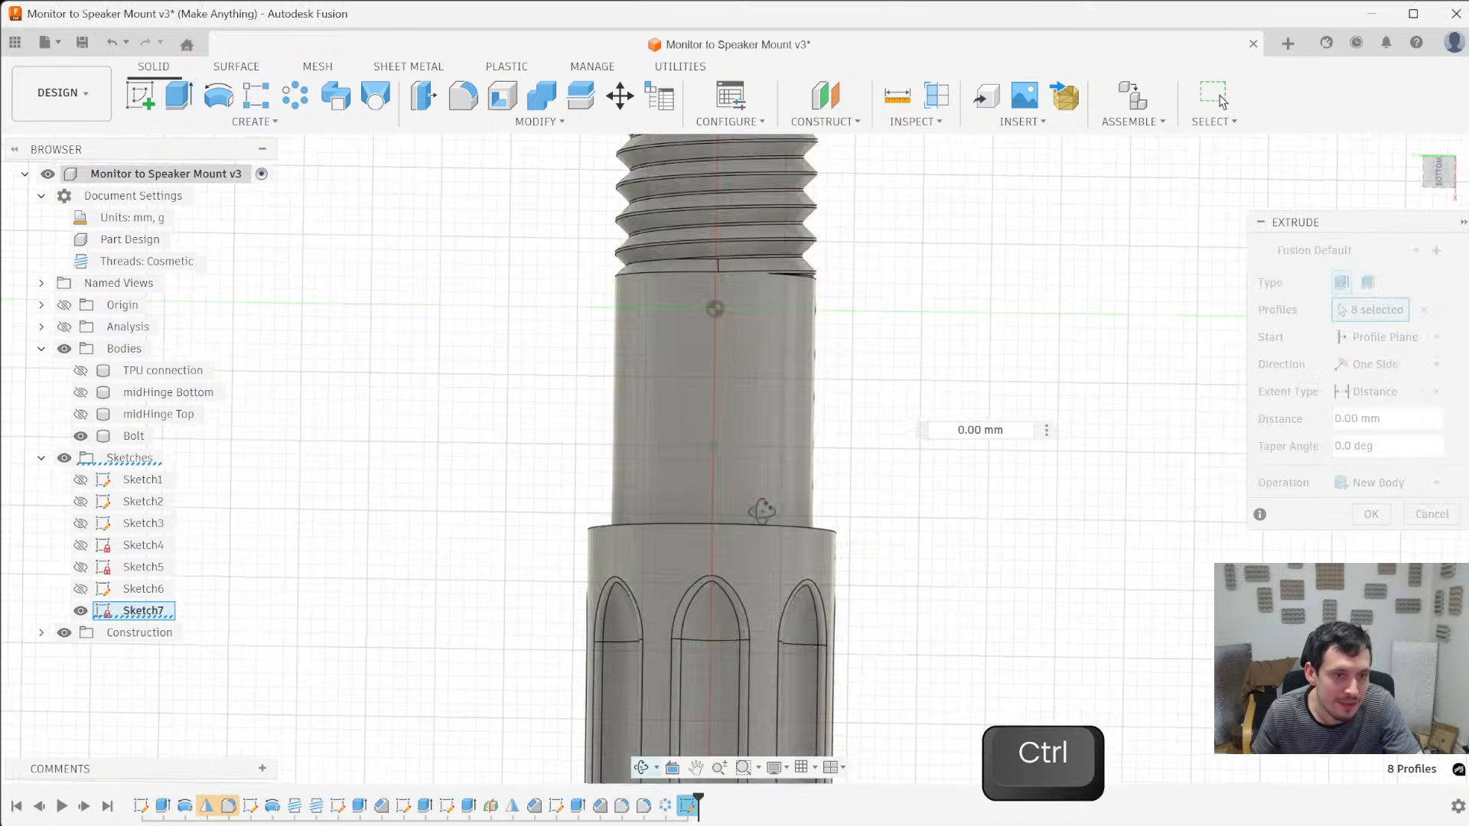
scroll(747, 434, "down", 4)
left_click_drag(765, 606, 800, 189)
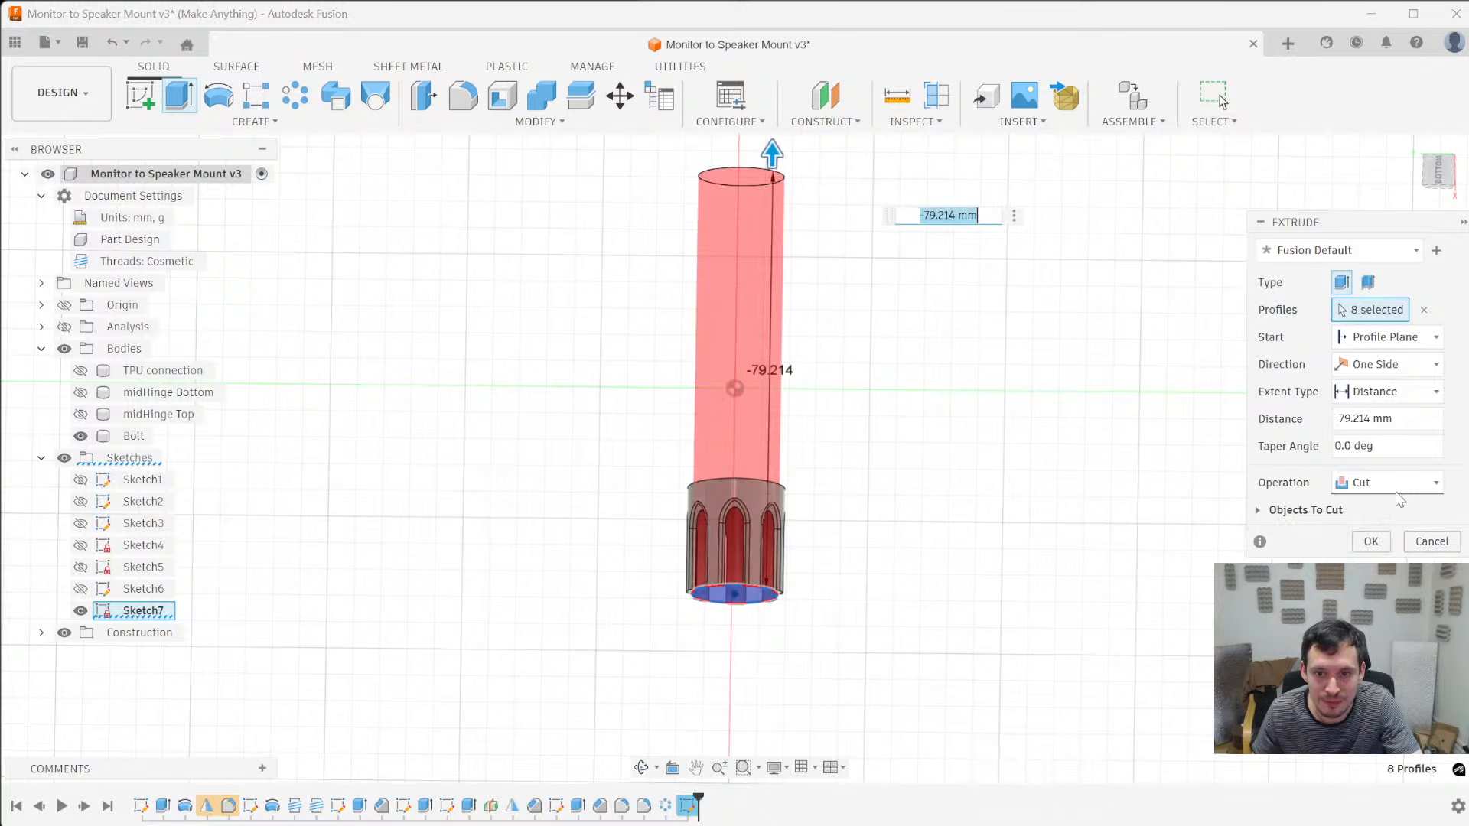
left_click(1397, 491)
left_click(1377, 553)
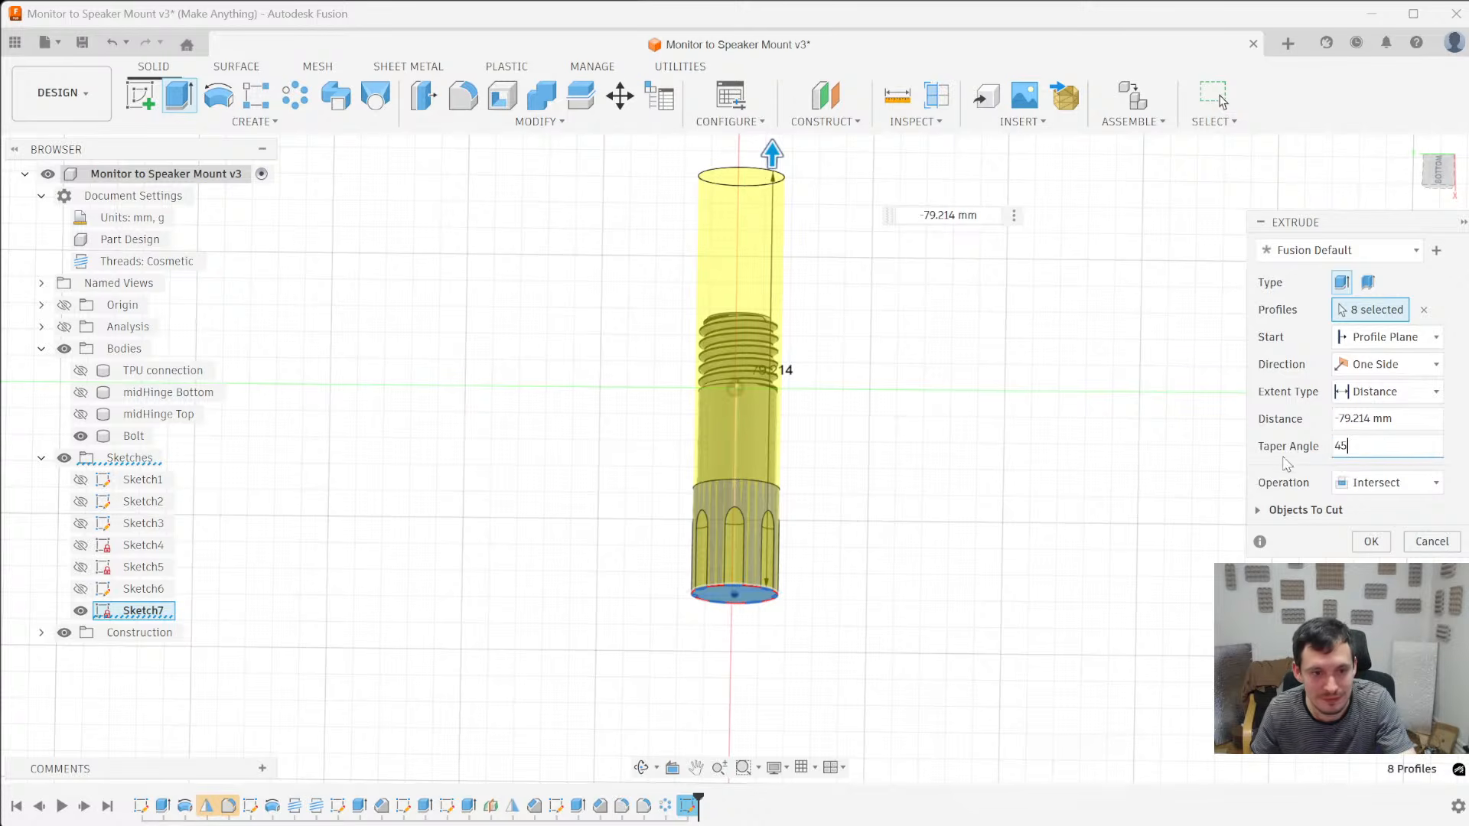
key("Return")
- Start a 0.6 mm fillet on the outer outlines of three neighbouring bevelled facets at the bolt head's end
middle_click_drag(721, 656, 710, 361)
scroll(728, 524, "up", 5)
scroll(780, 386, "up", 5)
scroll(704, 293, "up", 3)
middle_click_drag(704, 294, 722, 406, "shift")
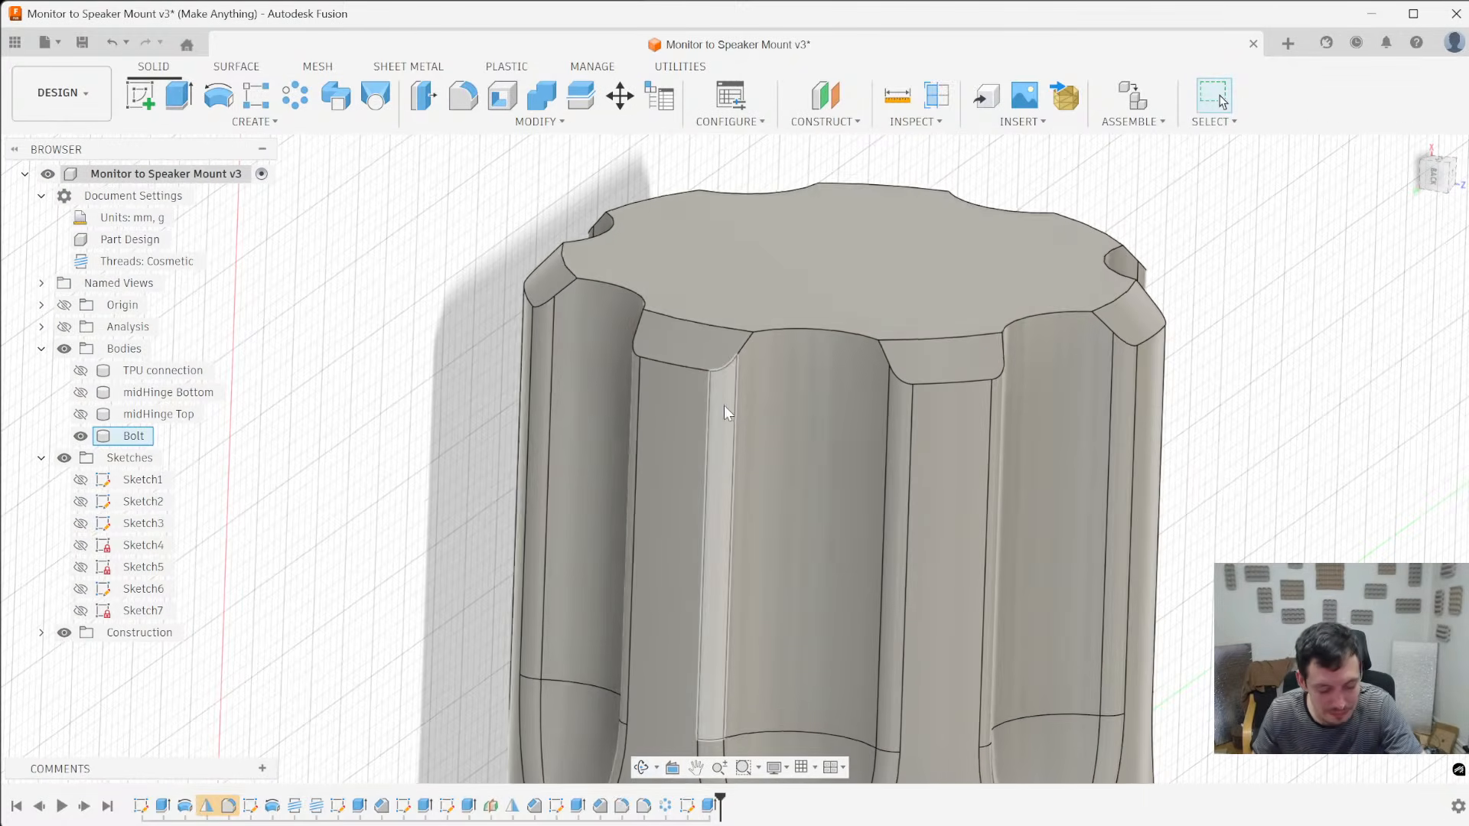
key("f")
left_click(684, 366)
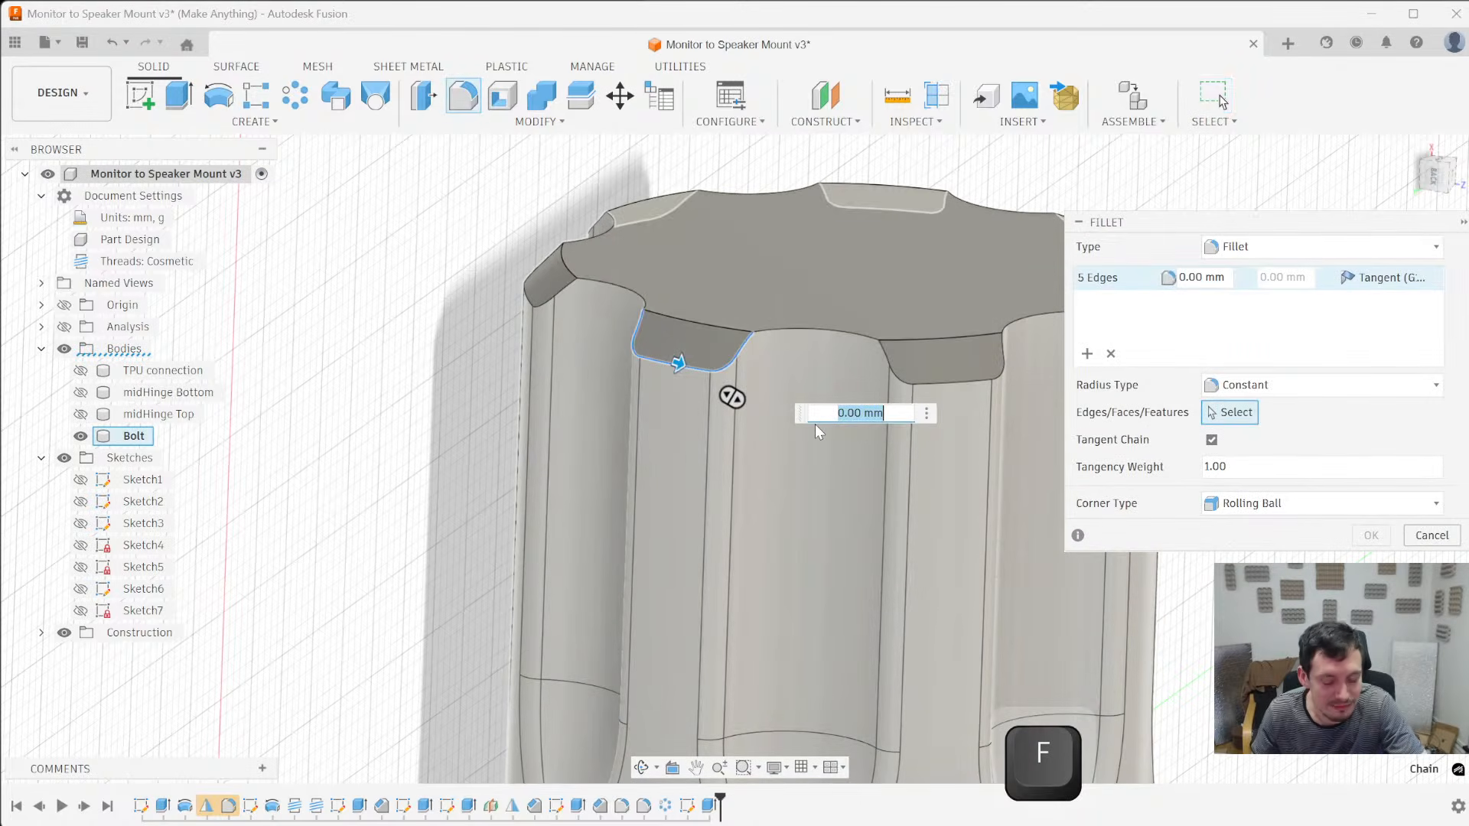
type(".6")
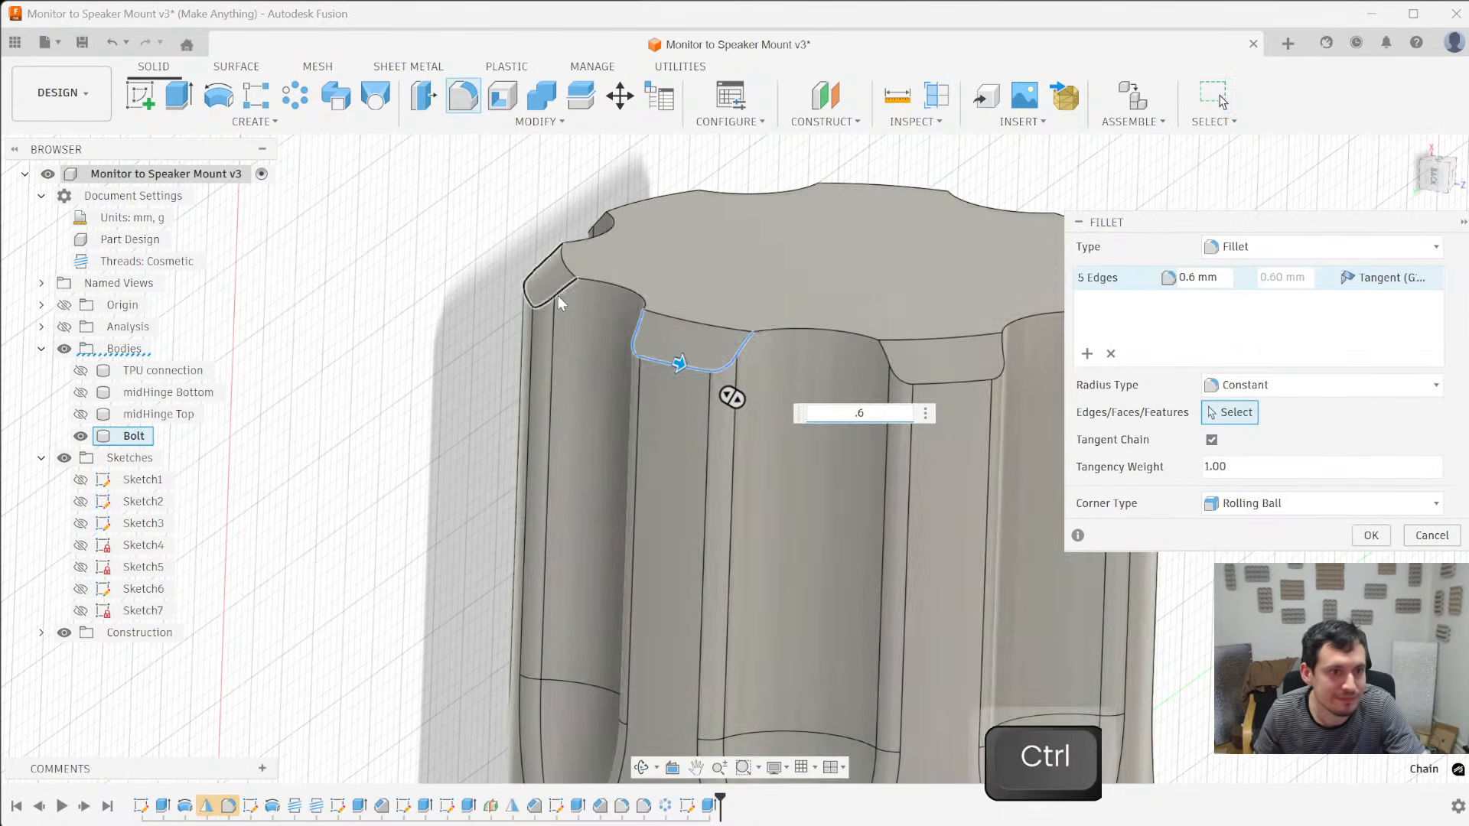
left_click(565, 286, "ctrl")
scroll(887, 383, "down", 3)
left_click(818, 340, "ctrl")
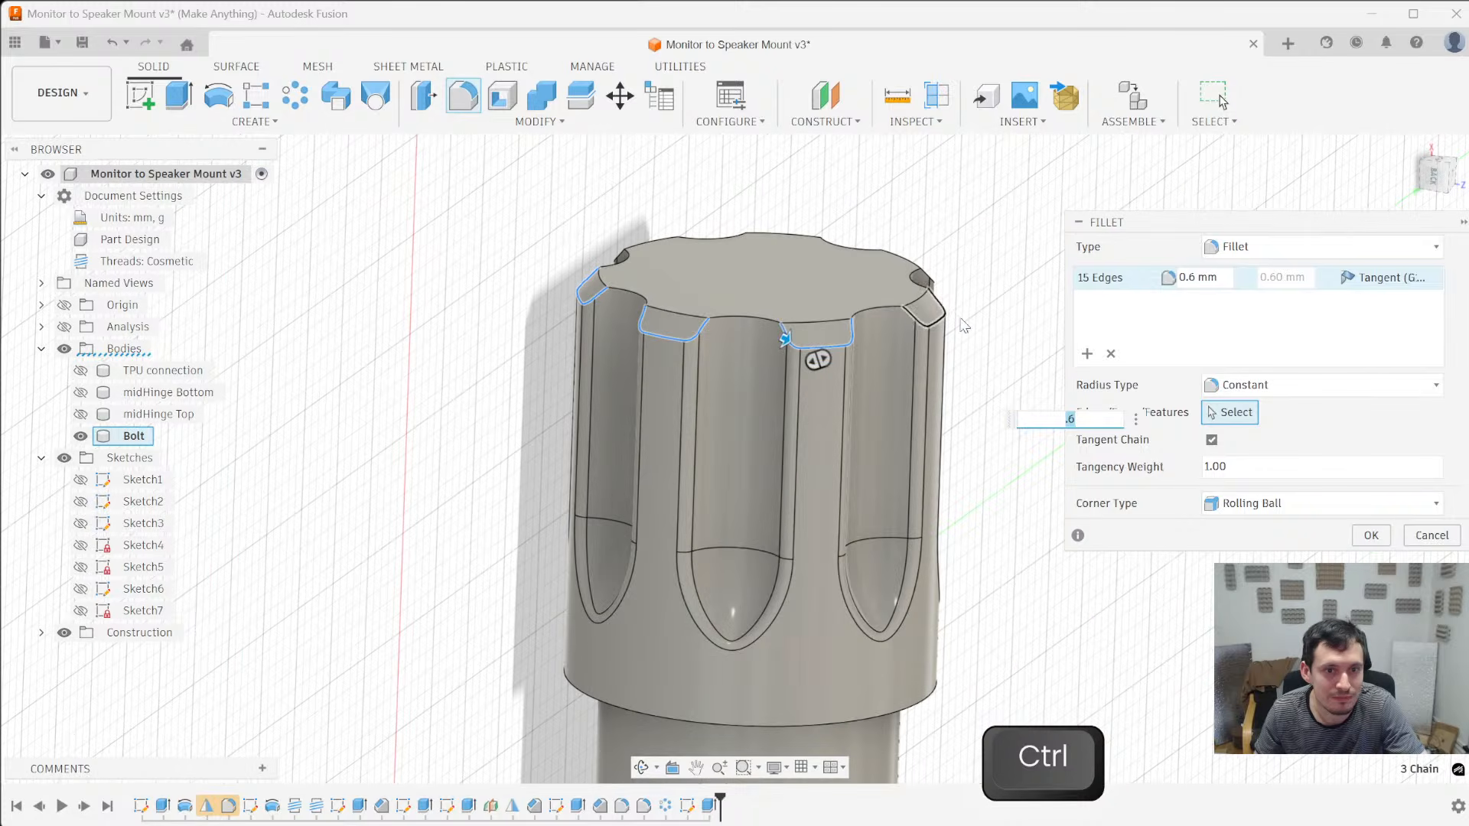
- Add the outlines of the remaining bevelled facets around the head to the 0.6 mm fillet and apply it
middle_click_drag(917, 221, 924, 339, "shift")
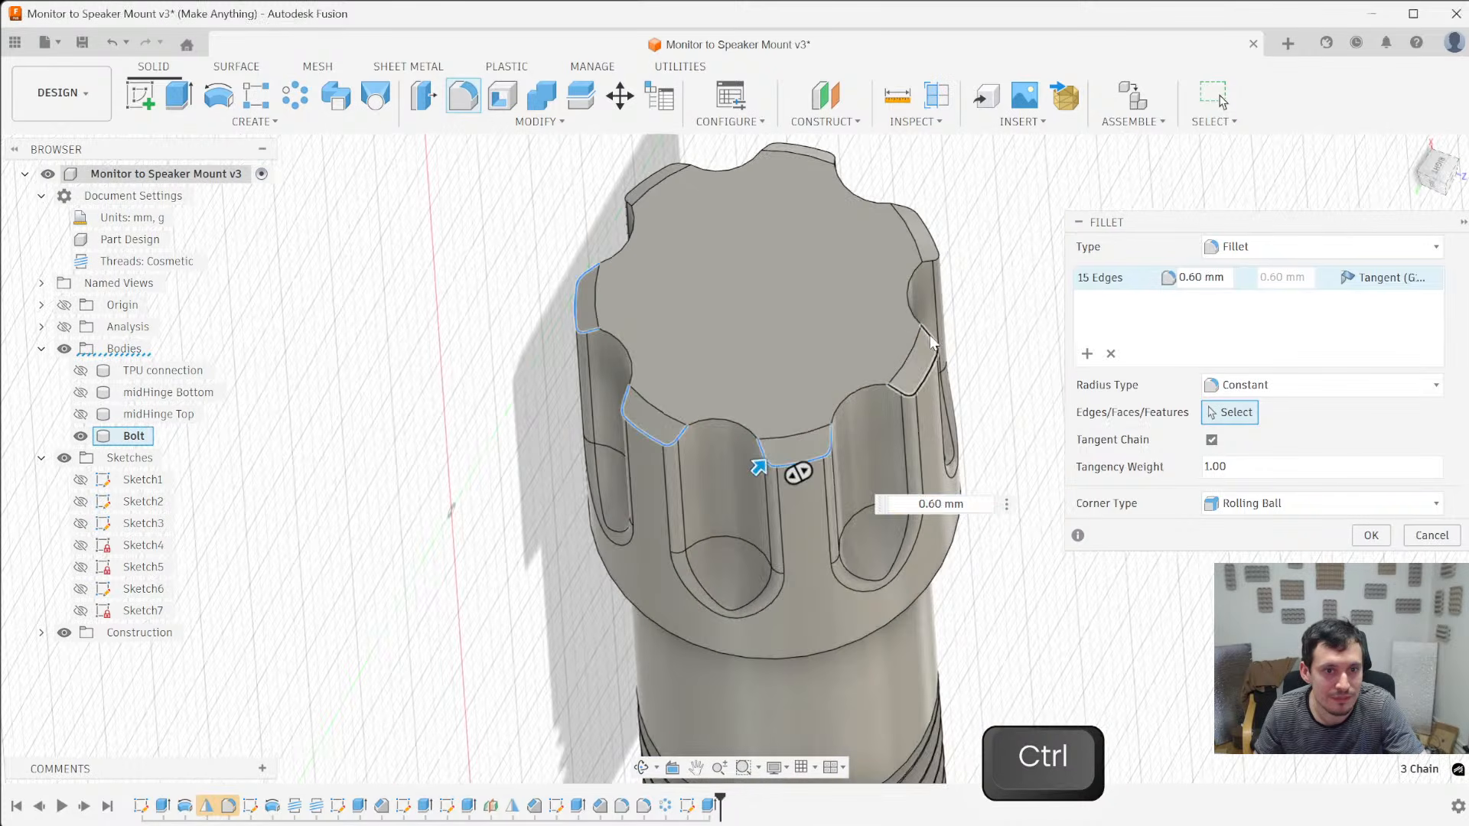
left_click(929, 338, "ctrl")
left_click(929, 265, "ctrl")
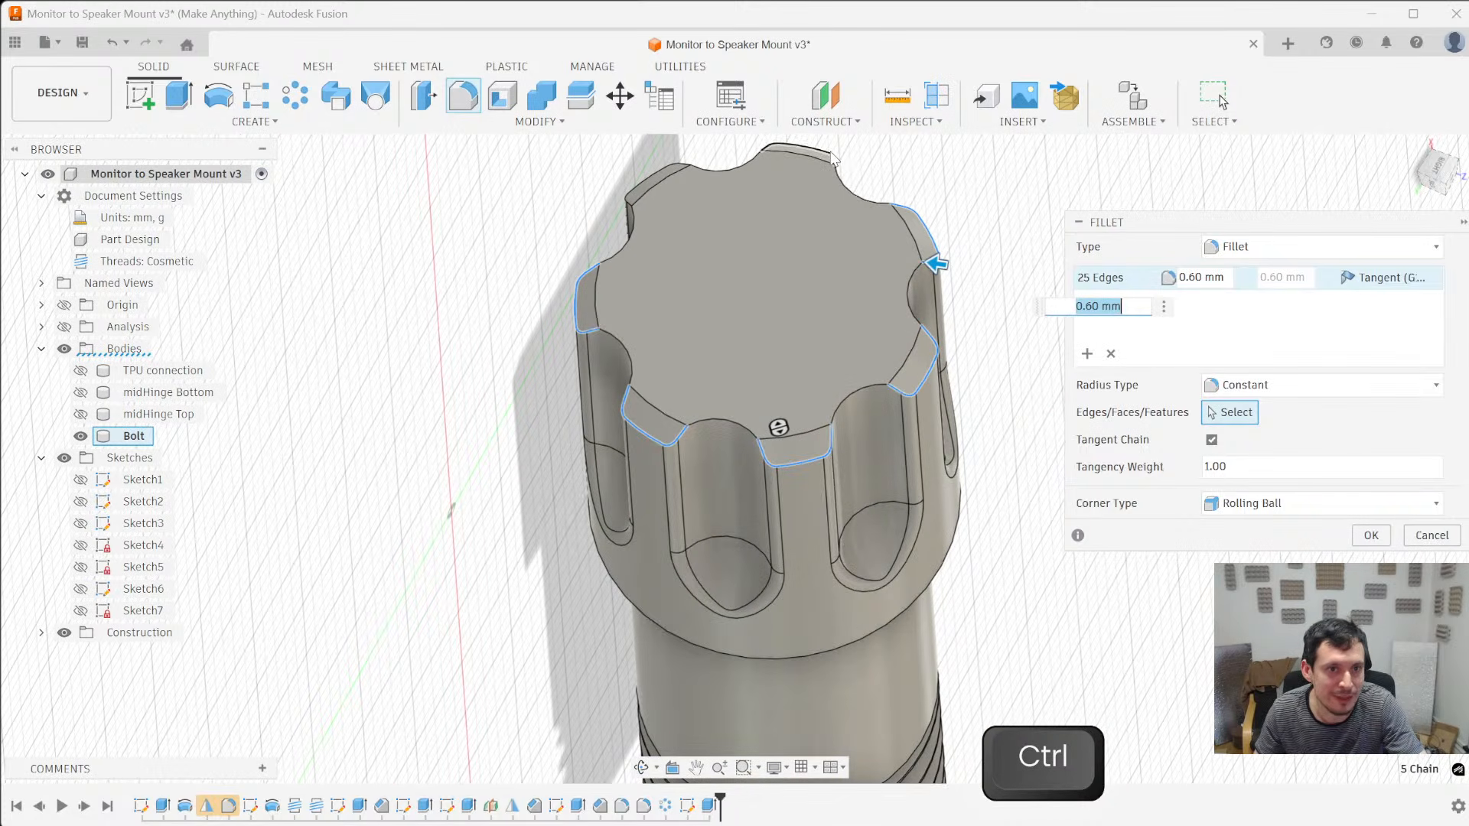
left_click(651, 176, "ctrl")
middle_click_drag(650, 176, 328, 304, "shift")
key("Return")
- Try the plain shaded visual style on the bolt and switch to shaded with hidden edges
middle_click_drag(564, 413, 601, 263, "shift")
key("ctrl+4")
middle_click_drag(639, 332, 544, 698, "shift")
key("ctrl+5")
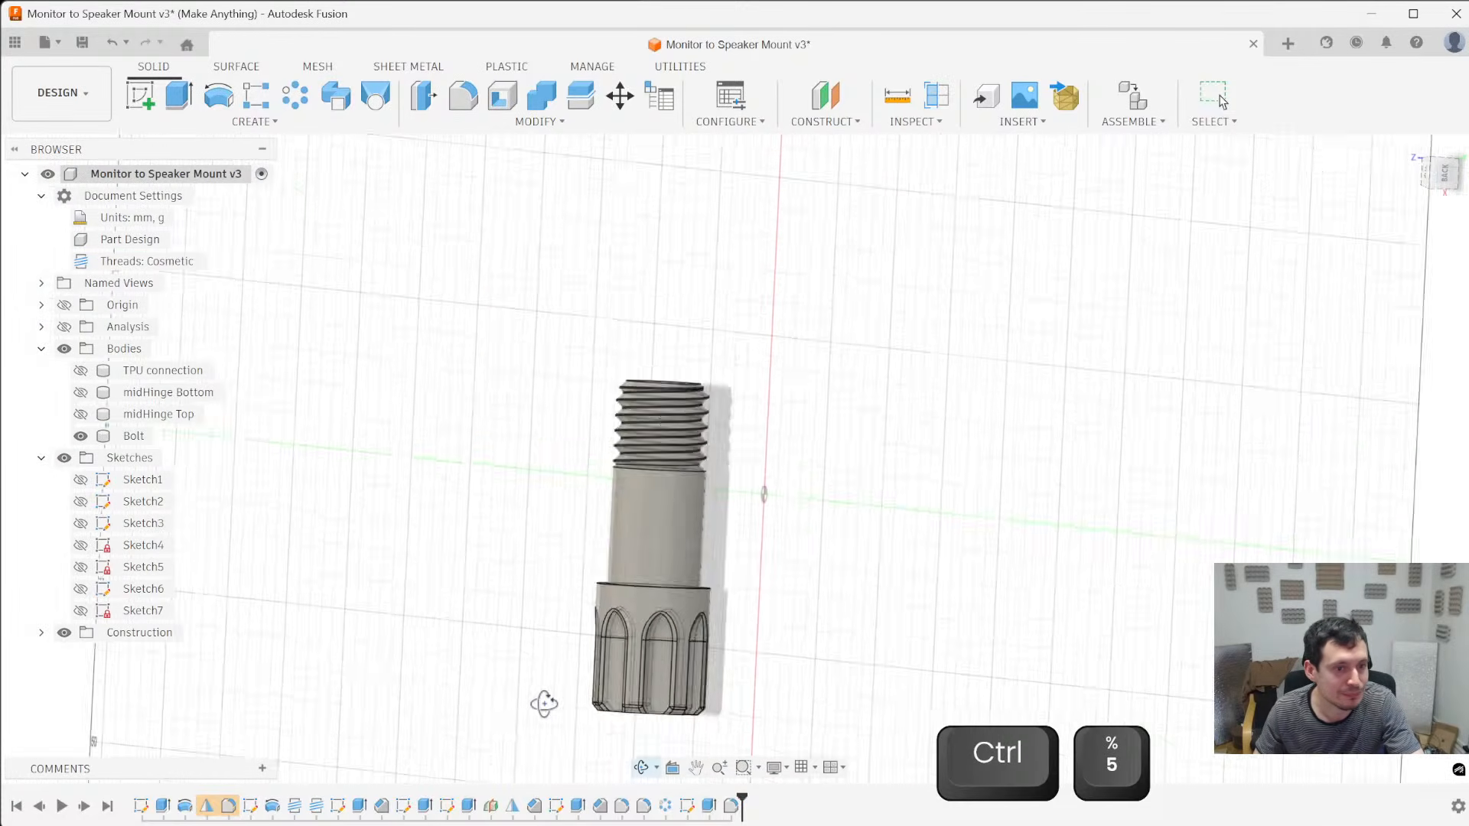
- Show the midHinge Bottom and TPU connection bodies together with the bolt and turn on the section analysis
left_click(80, 392)
left_click(80, 371)
left_click(64, 327)
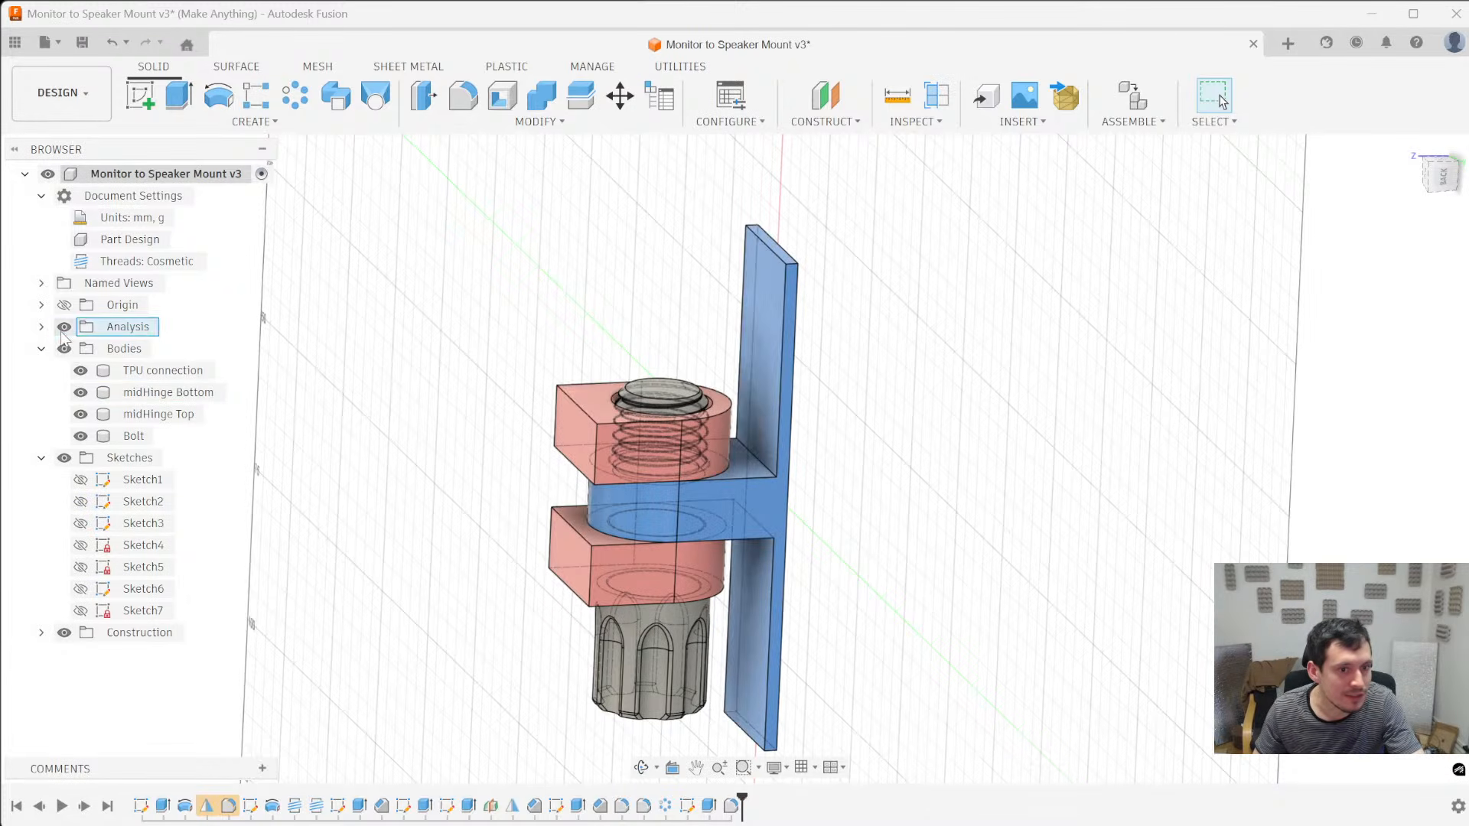
- Save the design as a new version with the default description
key("ctrl+s")
key("ctrl+s")
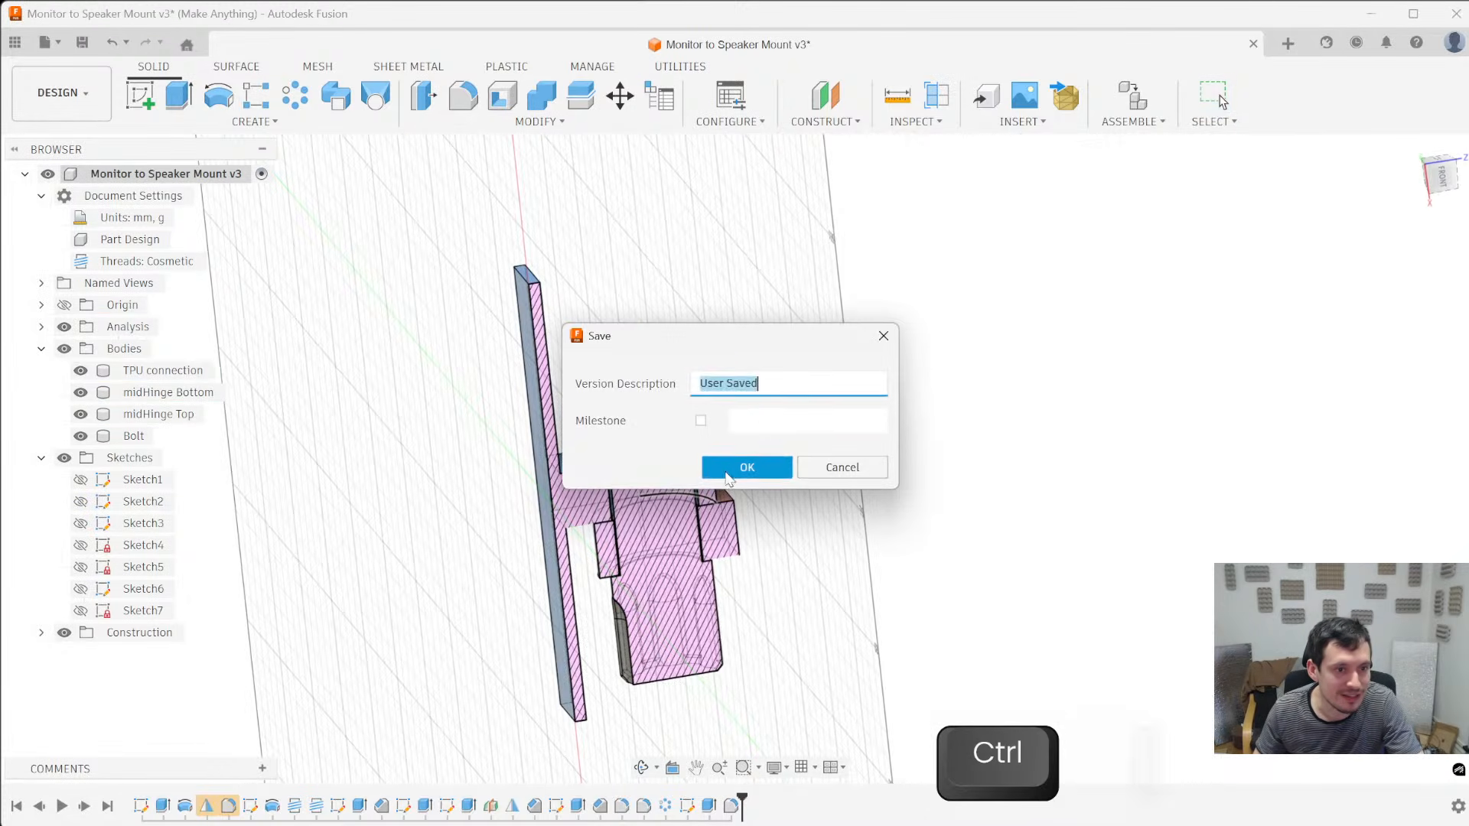
scroll(653, 486, "up", 6)
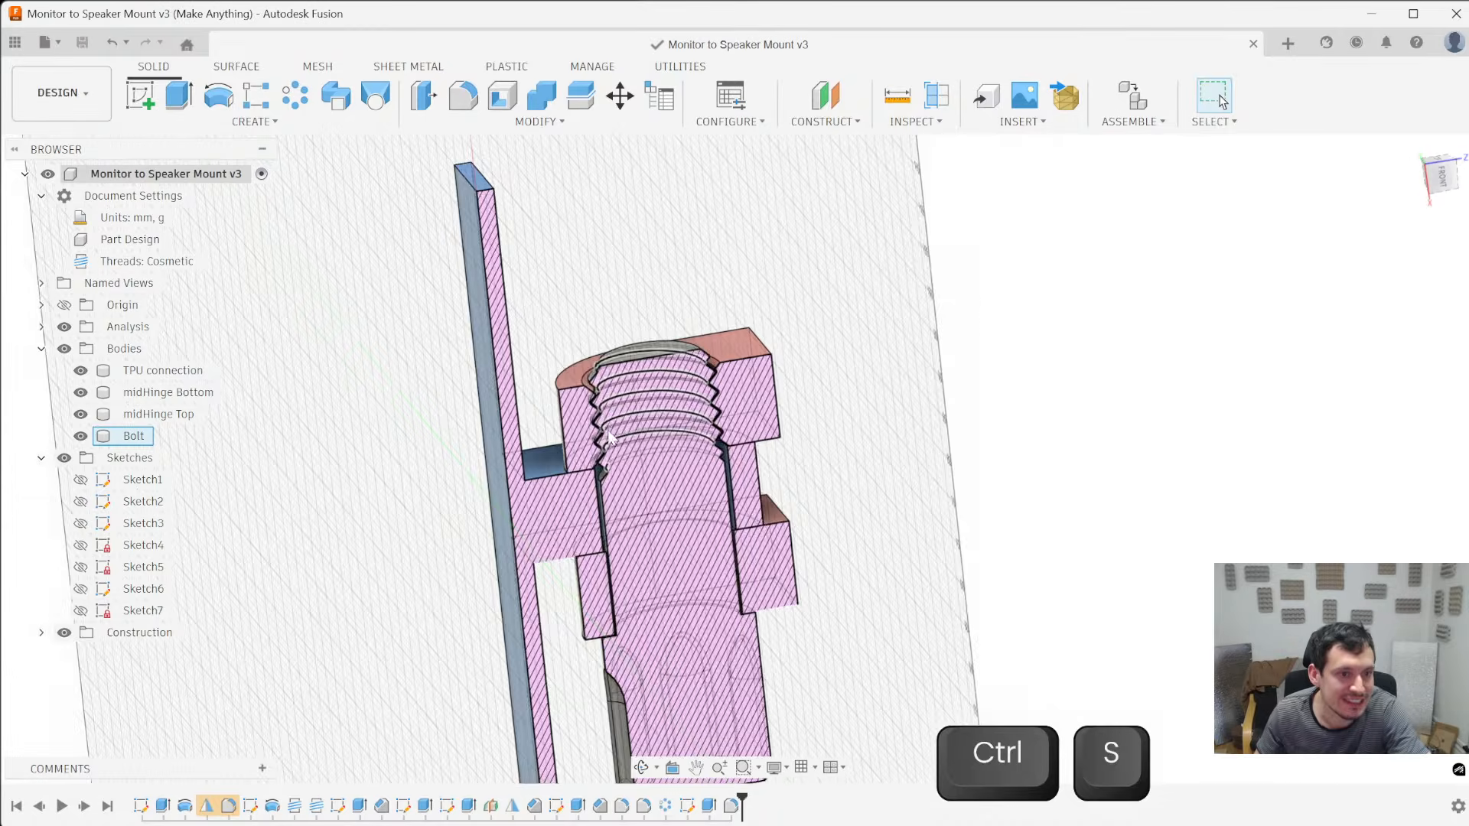
- Measure the overlap between the bolt head's inner edge and the hinge hole's edge in the section view
scroll(581, 652, "up", 4)
scroll(578, 647, "down", 5)
scroll(570, 628, "up", 6)
scroll(567, 622, "up", 3)
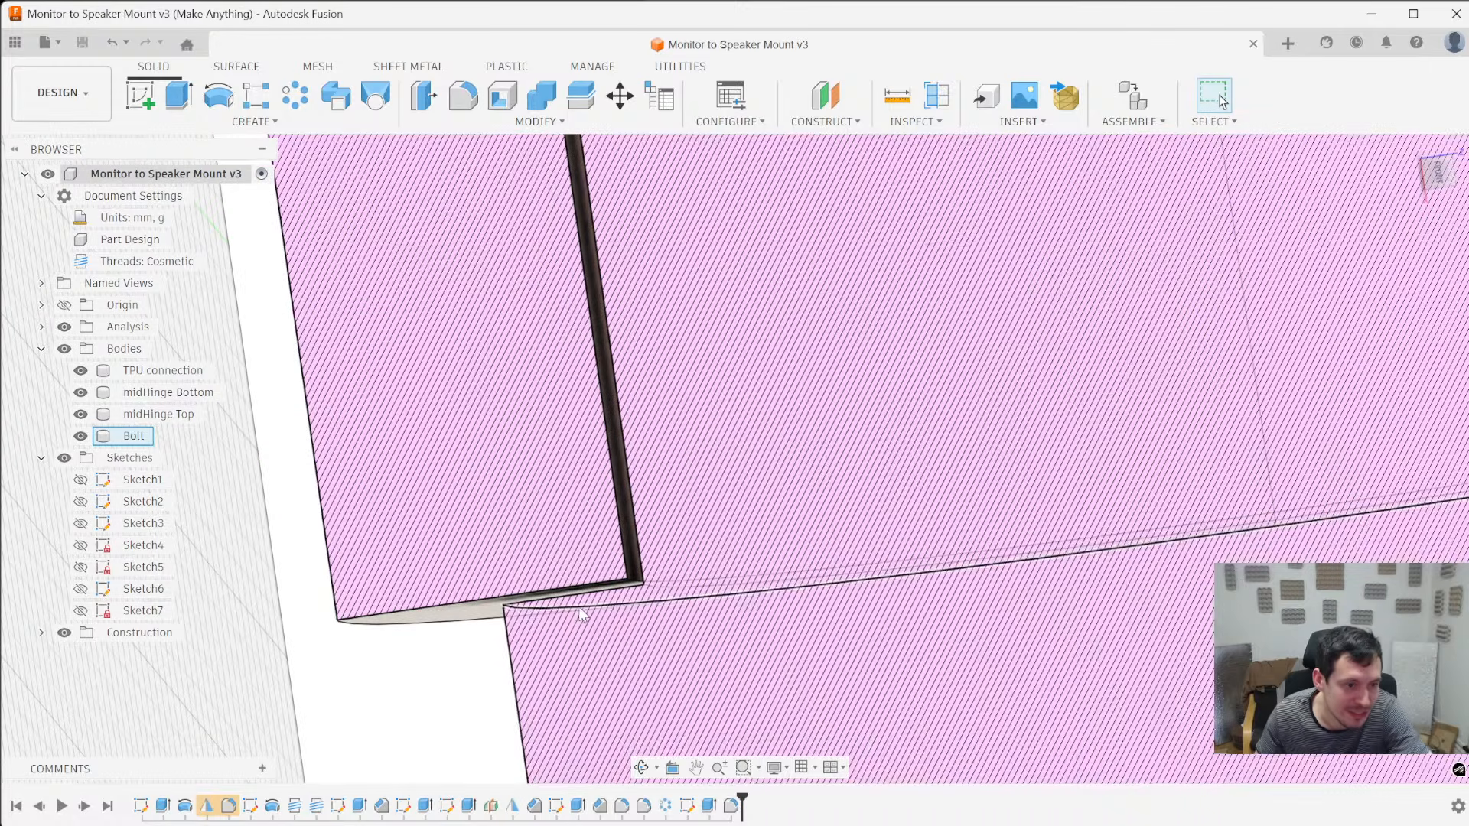
left_click(528, 611)
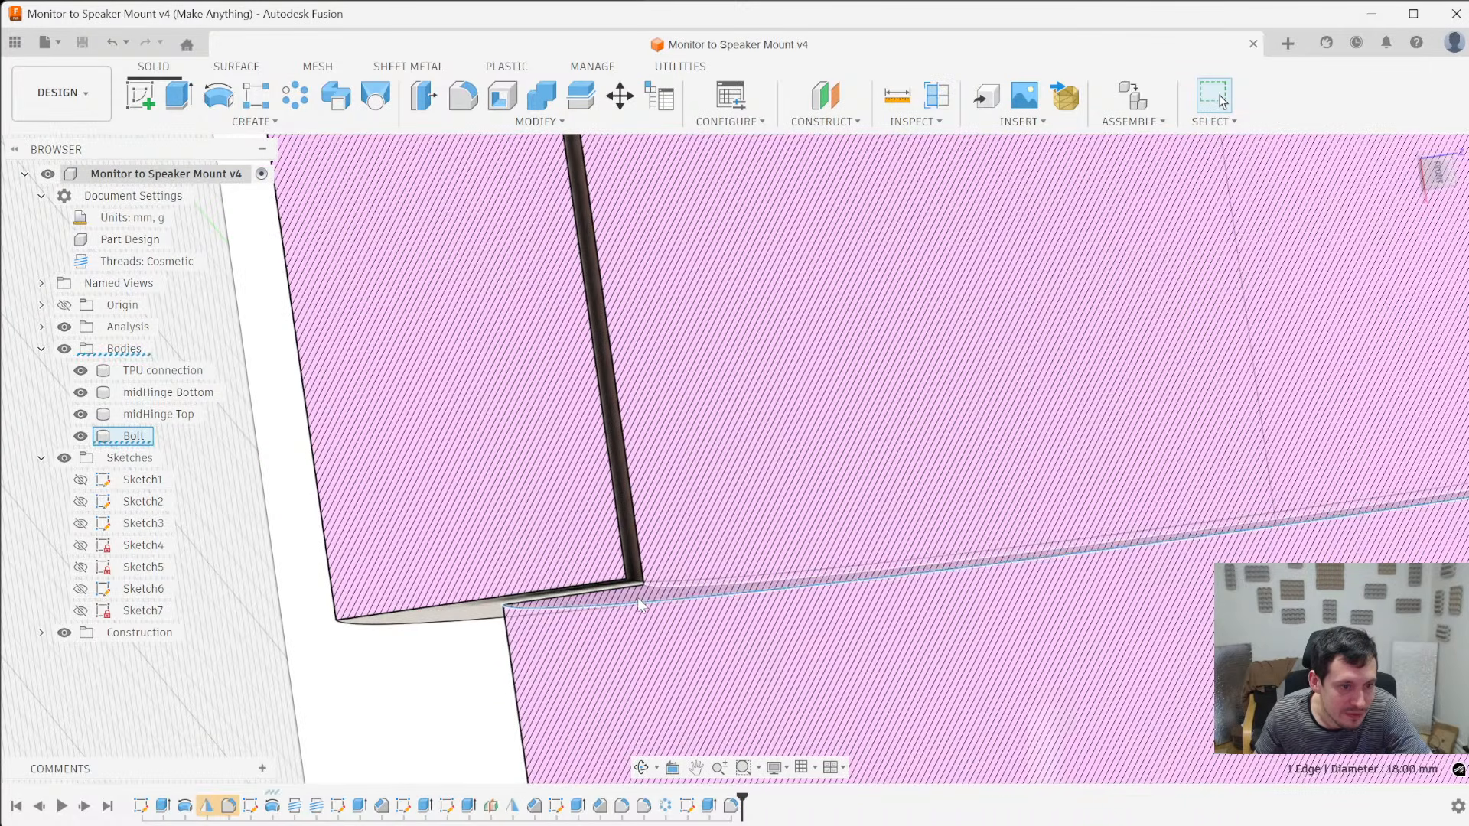
left_click(605, 590, "ctrl")
scroll(604, 591, "down", 3)
scroll(609, 593, "down", 5)
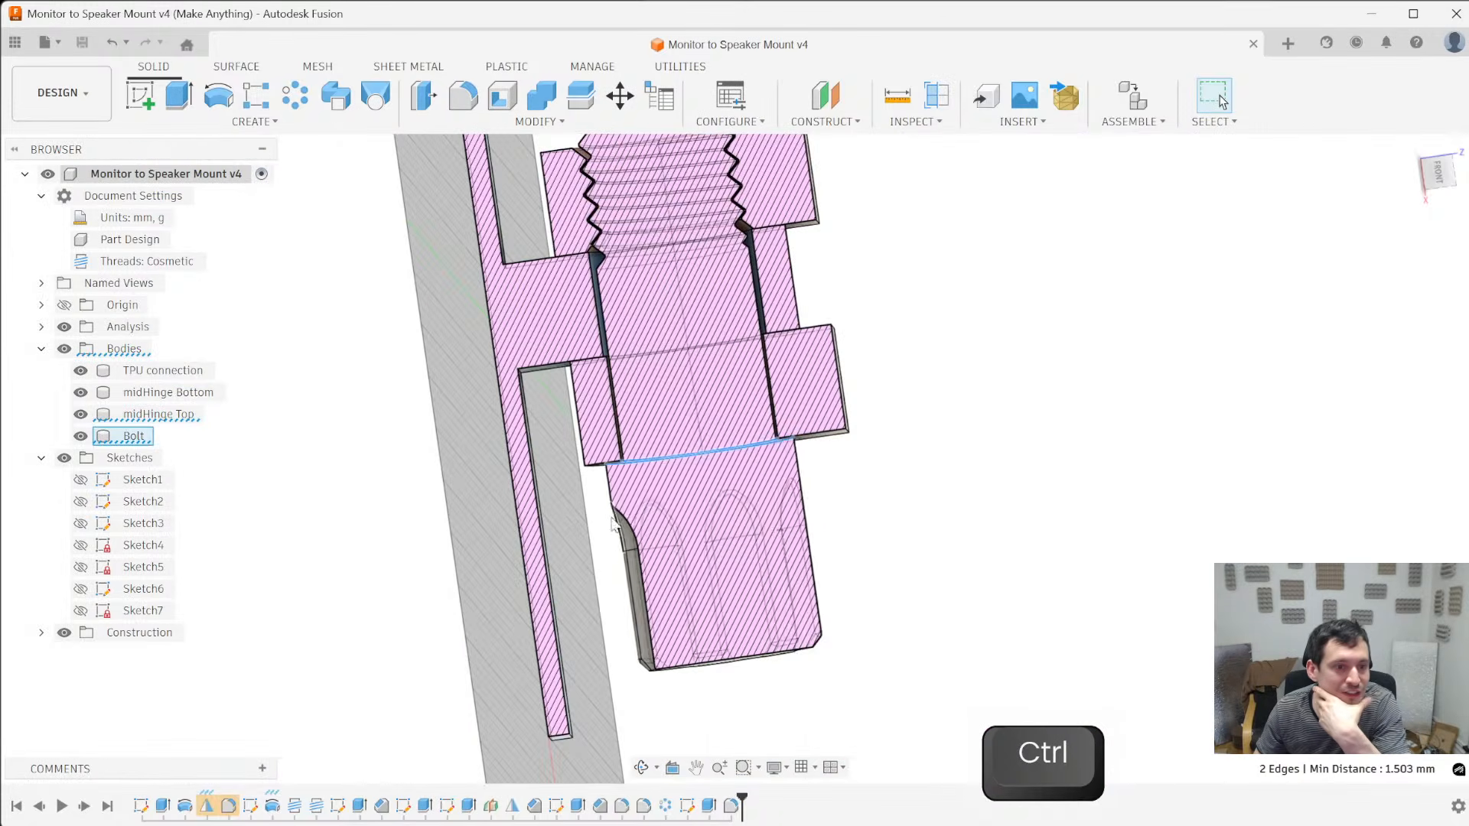
scroll(620, 542, "up", 3)
scroll(611, 498, "down", 3)
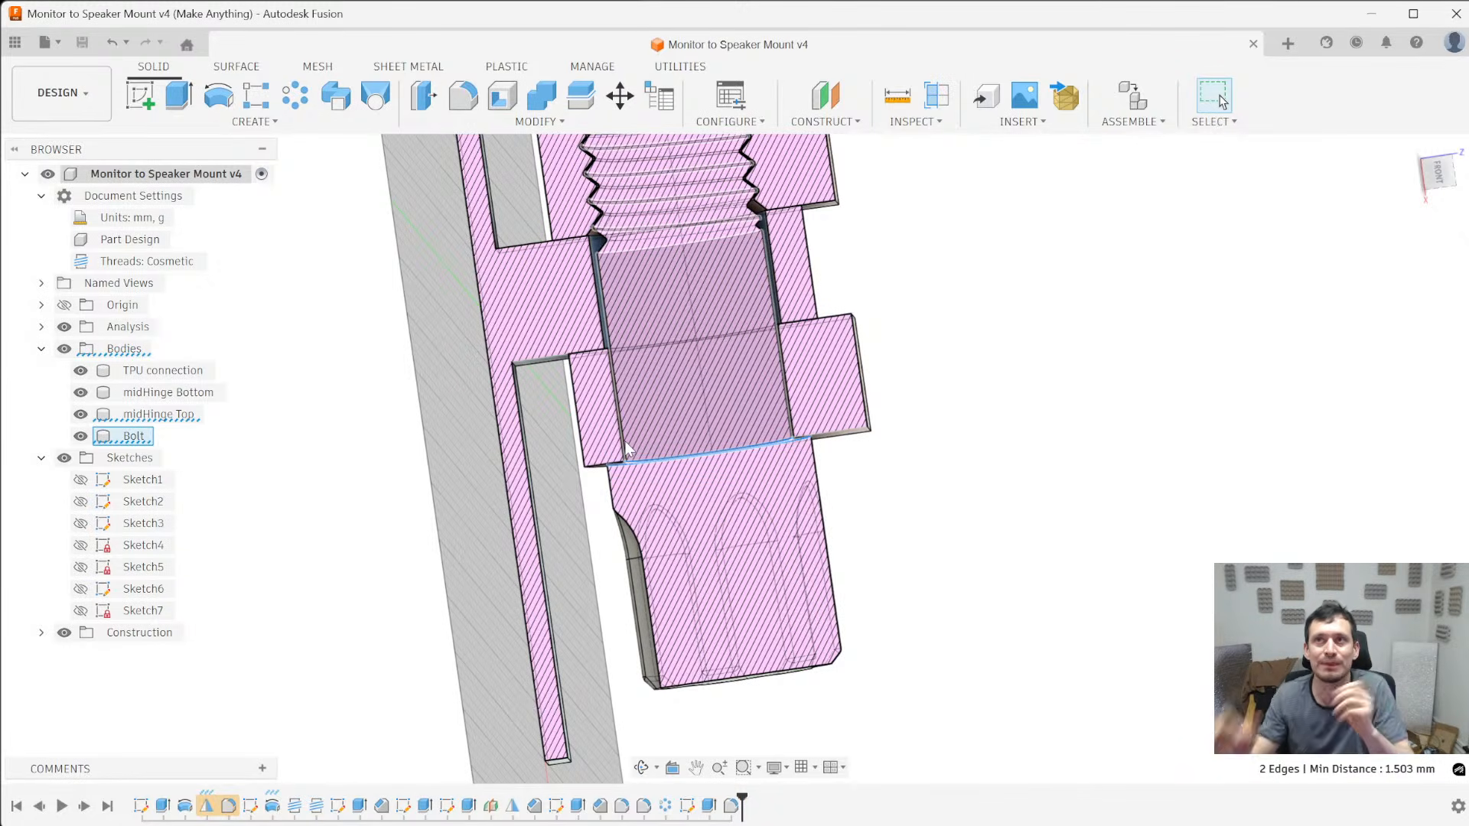
key("Escape")
- Open the parameter list, close it without changes and save the design
key("grave")
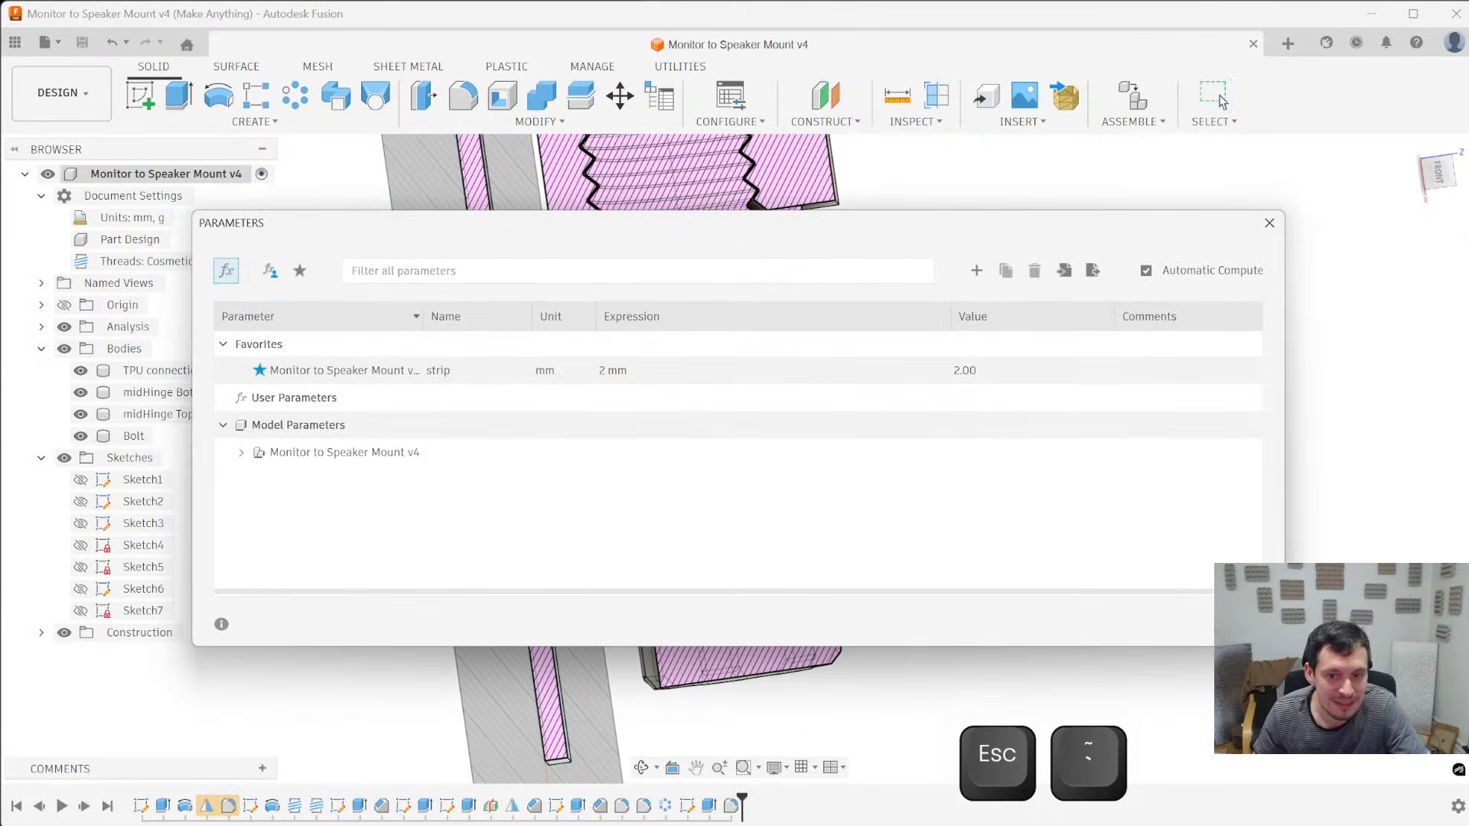
left_click(1236, 624)
key("ctrl+s")
- Reopen the bolt's profile sketch, Sketch2, for editing from the design history
scroll(1069, 503, "down", 5)
middle_click_drag(1063, 505, 819, 551, "shift")
scroll(880, 558, "up", 5)
mouse_move(958, 562)
middle_mouse_down("shift")
mouse_move(927, 534)
mouse_move(642, 599)
mouse_move(735, 580)
mouse_move(856, 498)
mouse_move(832, 524)
middle_mouse_up("shift")
left_click(140, 809)
scroll(405, 665, "down", 4)
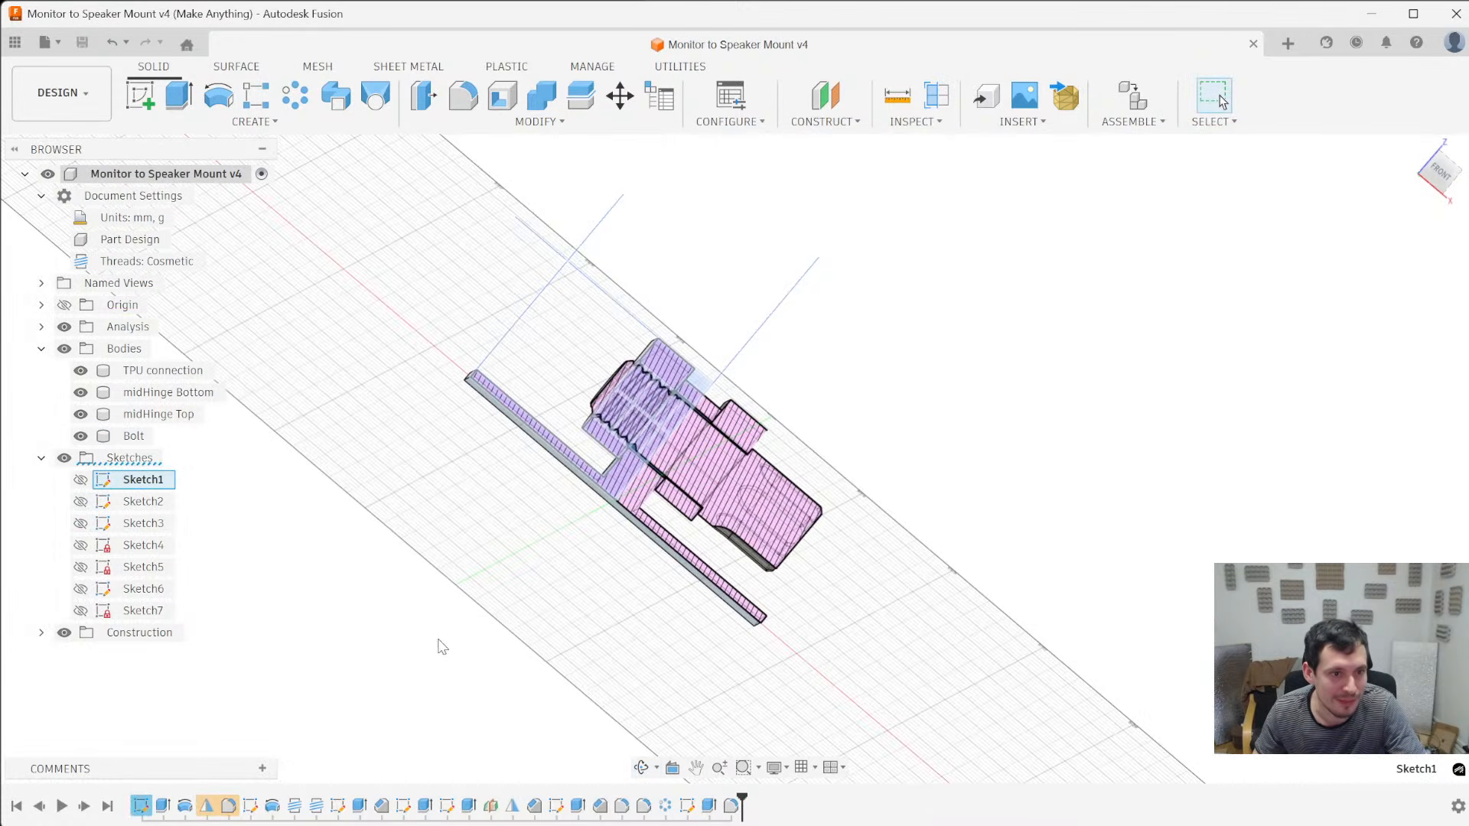
mouse_move(441, 646)
middle_mouse_down("shift")
mouse_move(420, 705)
mouse_move(387, 682)
middle_mouse_up("shift")
left_click(252, 807)
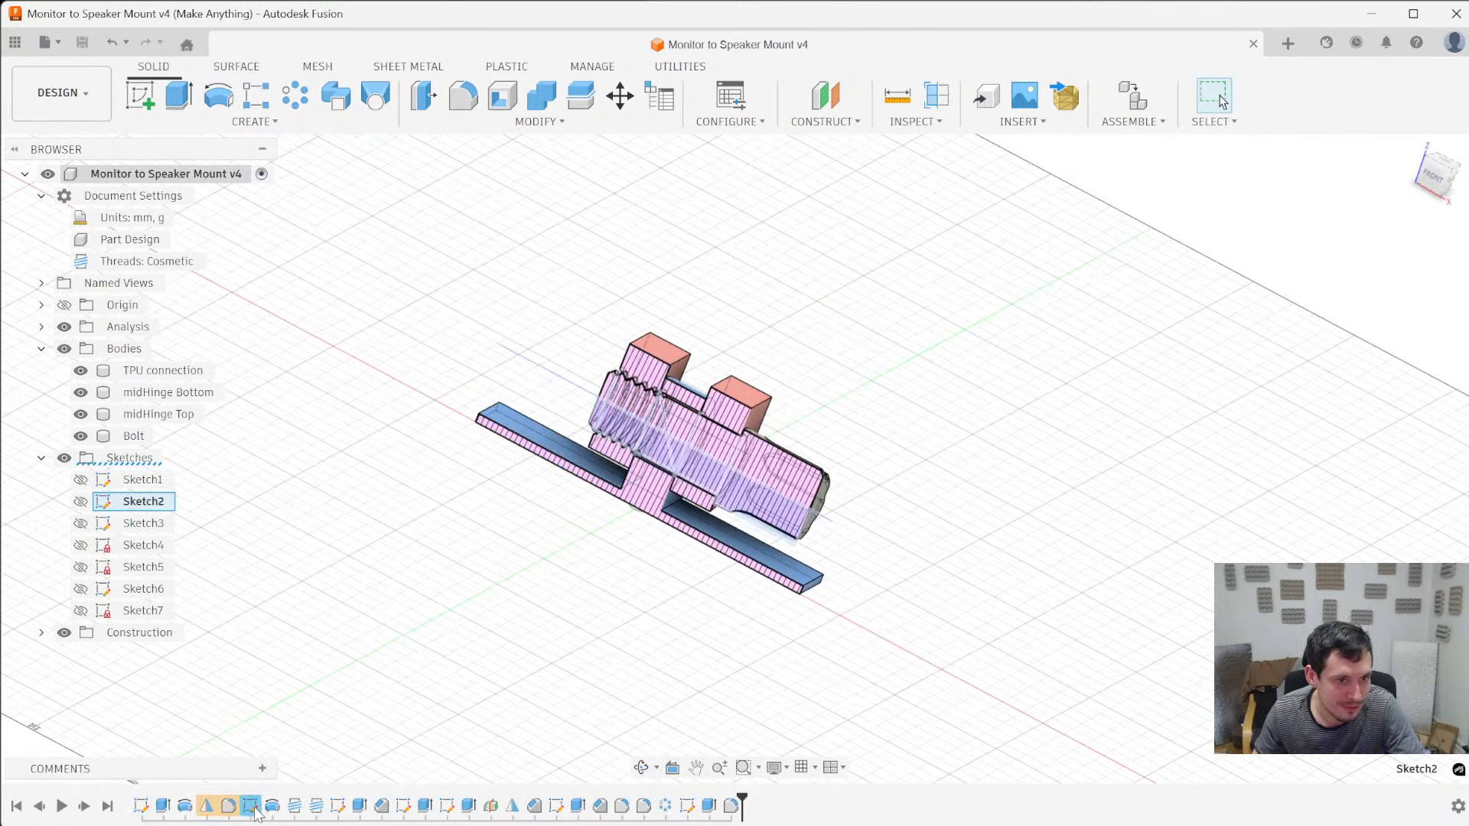
right_click(252, 807)
left_click(320, 675)
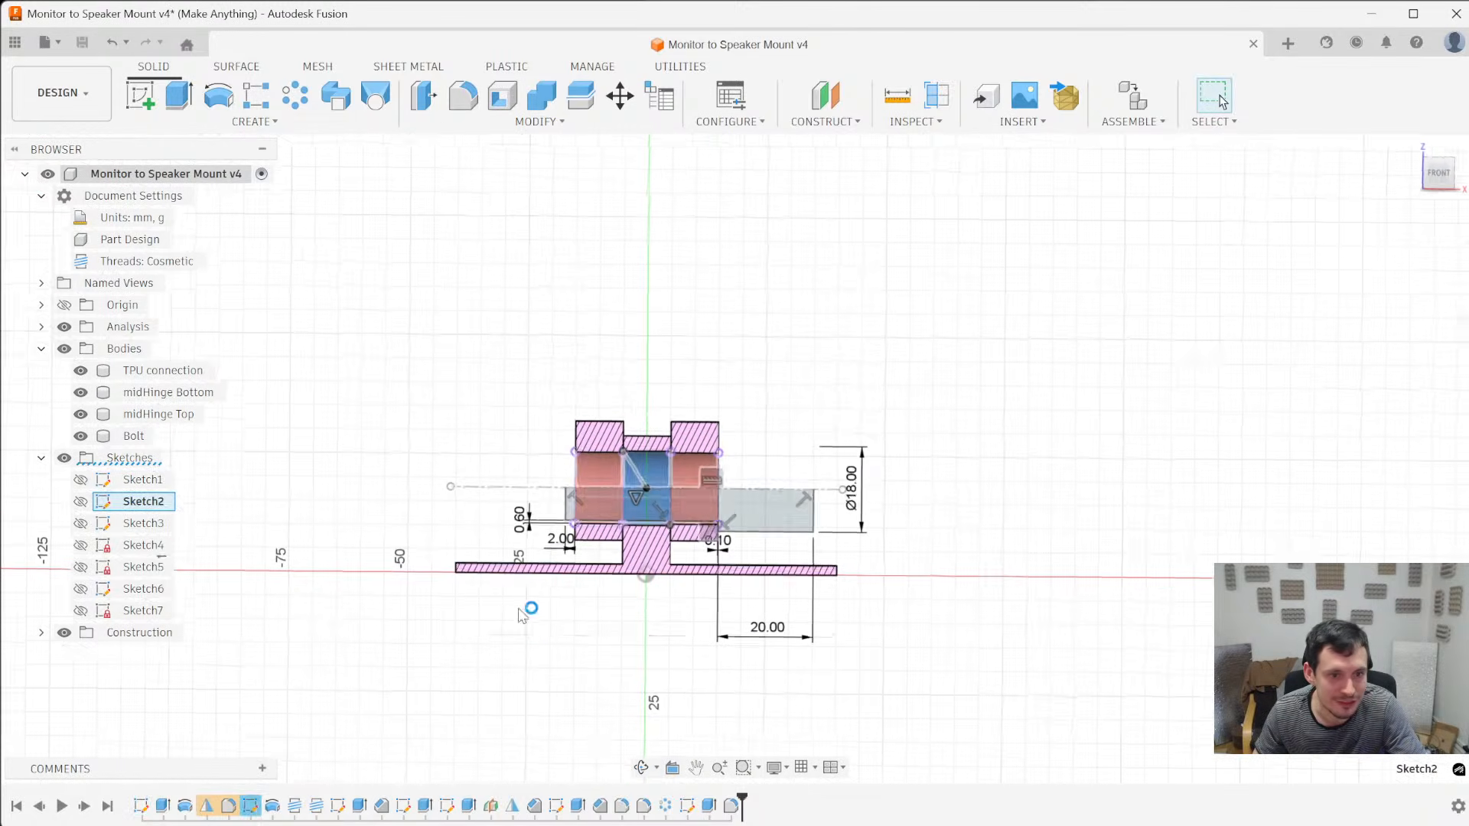
- Set the bolt head's diameter to 20 mm in the profile sketch and finish the sketch
scroll(665, 698, "up", 5)
double_click(1018, 297)
type("20")
key("Return")
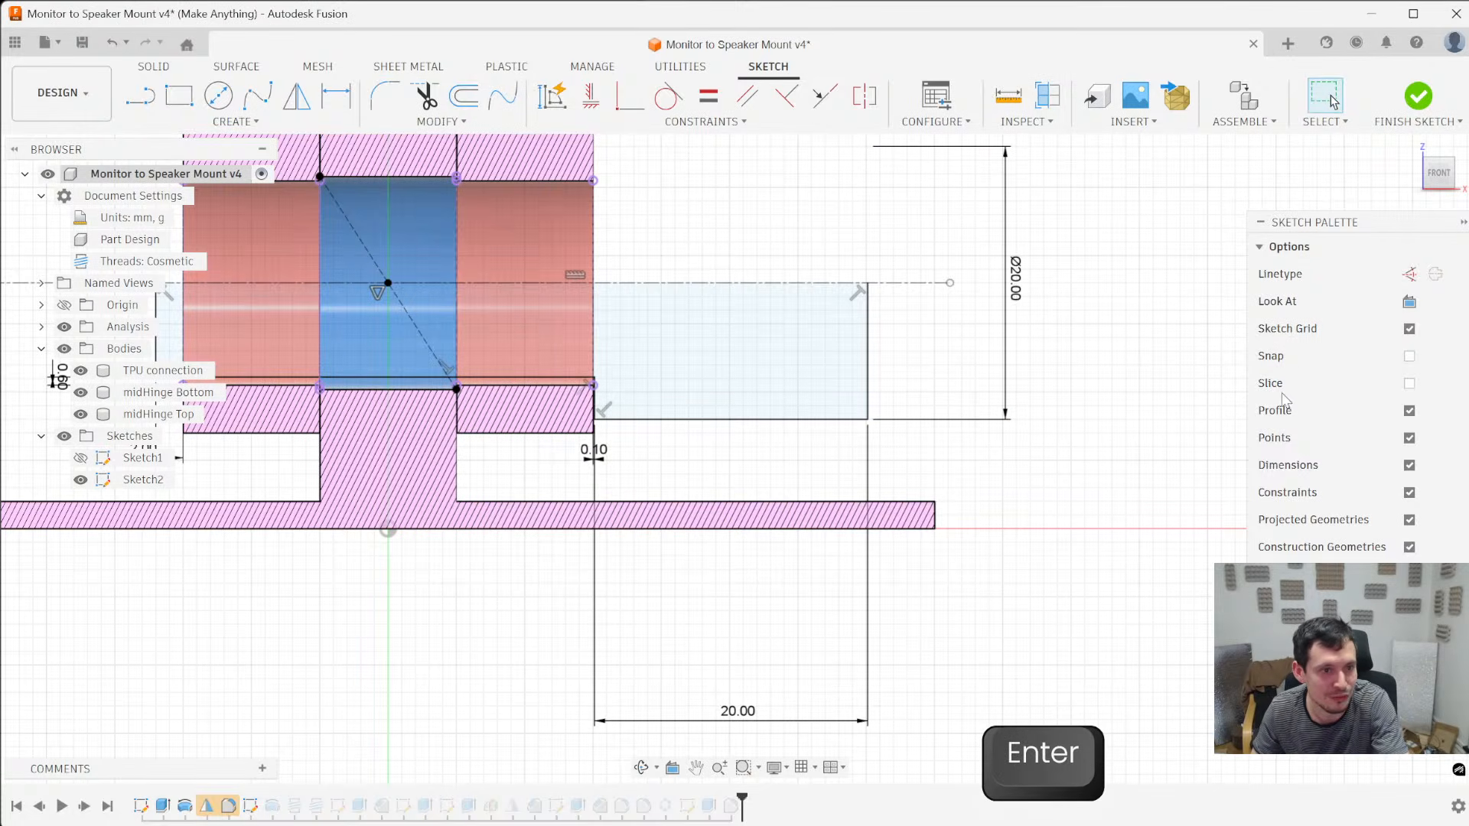
scroll(1041, 536, "down", 3)
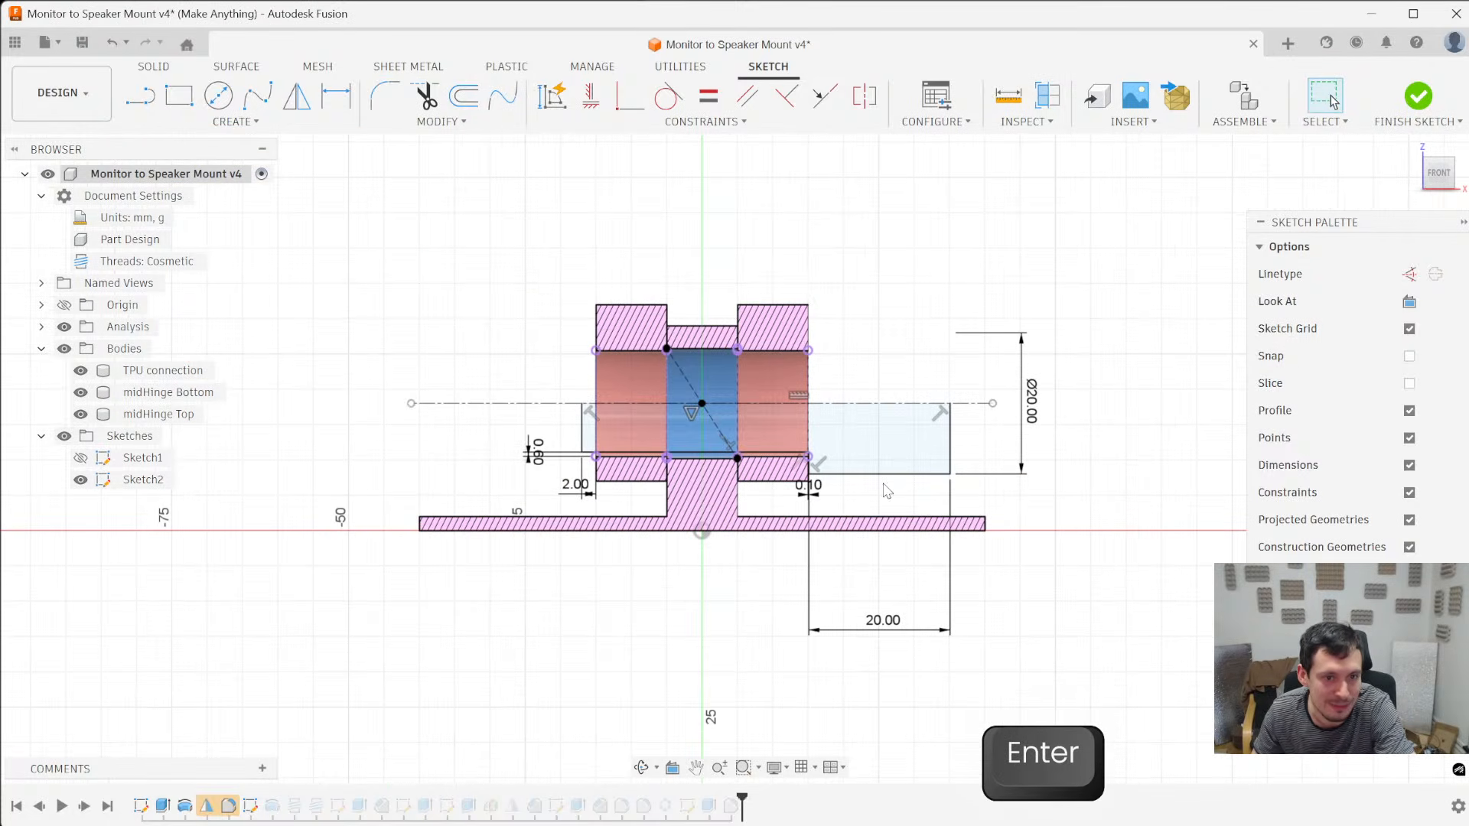
scroll(872, 490, "up", 5)
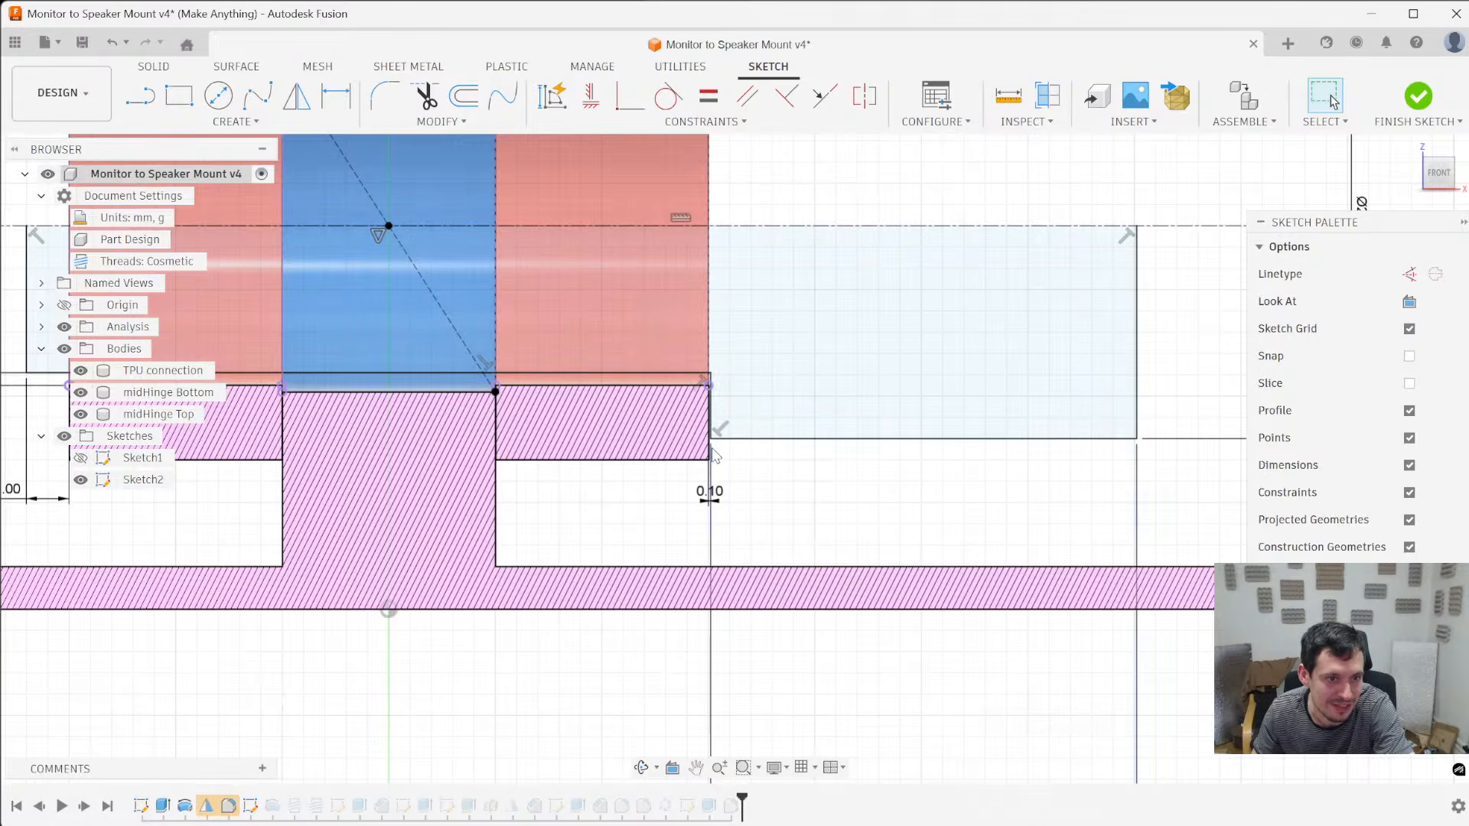
scroll(715, 440, "down", 4)
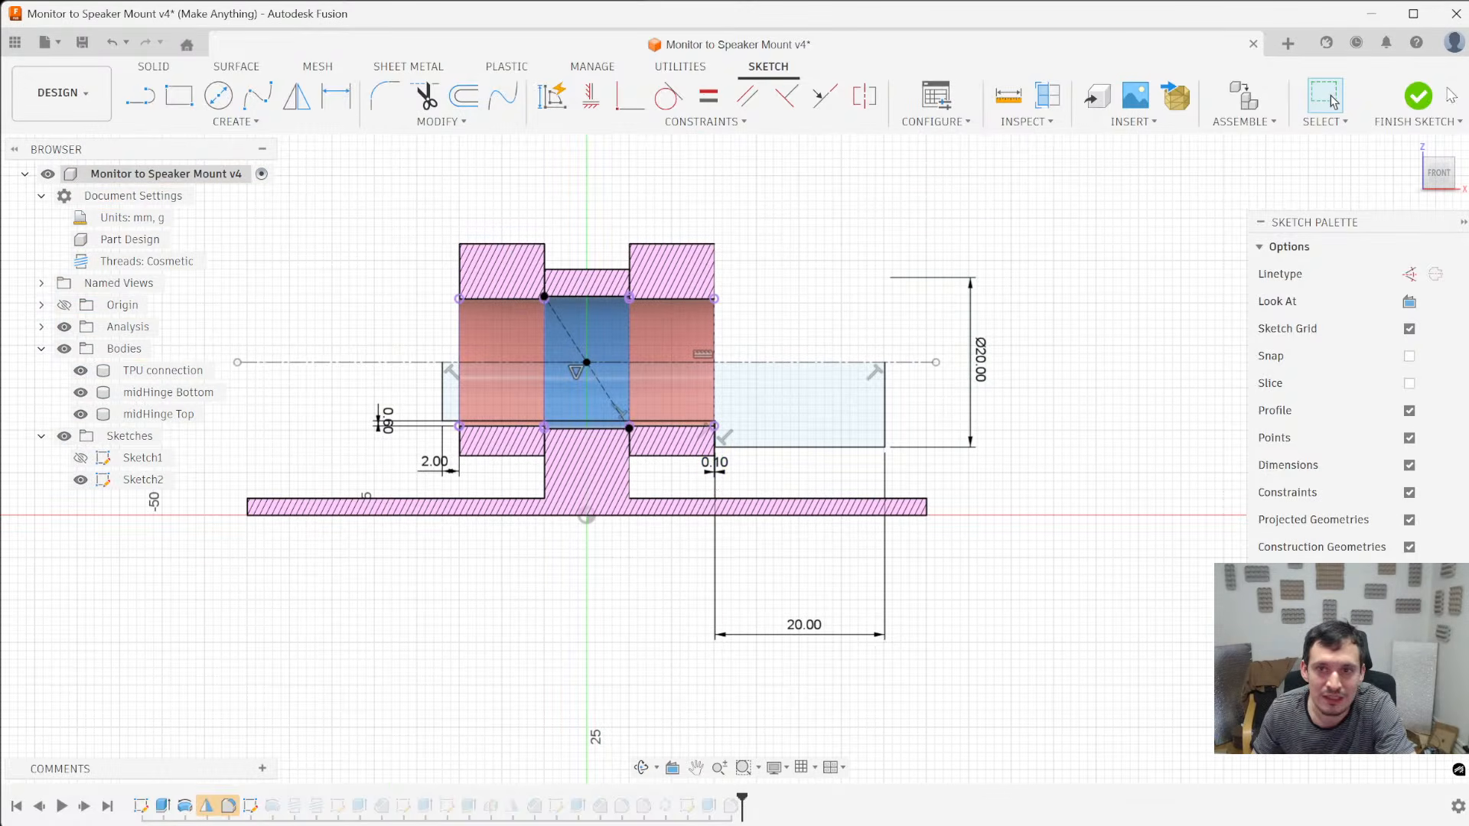
left_click(1418, 96)
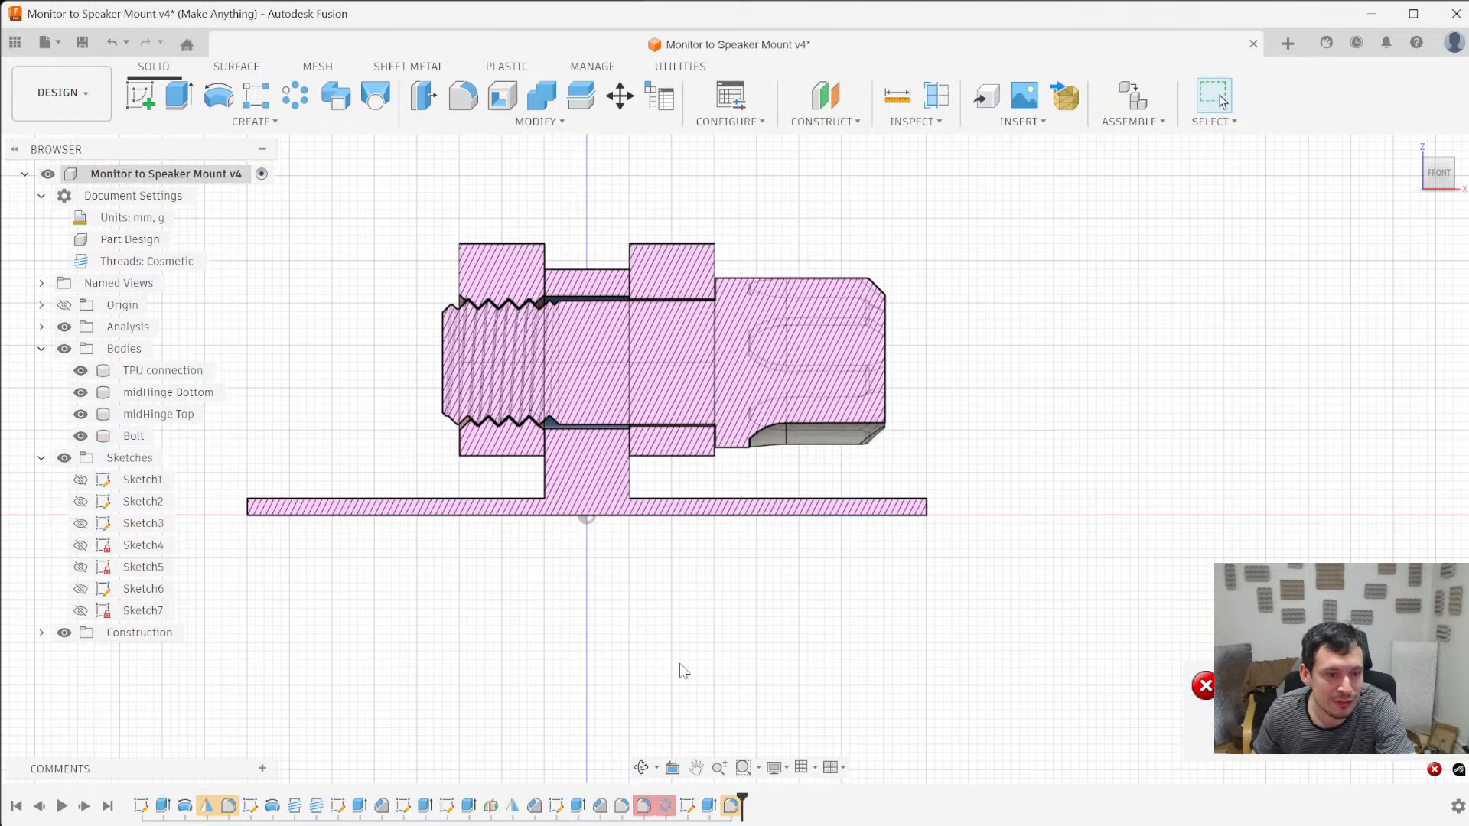
- Reopen the grip notch sketch, Sketch6, and place a sketch point where the bolt head's outline crosses the axis below the 5 mm circle's edge
mouse_move(685, 532)
middle_mouse_down("shift")
mouse_move(800, 504)
mouse_move(744, 535)
mouse_move(696, 532)
middle_mouse_up("shift")
left_click(556, 806)
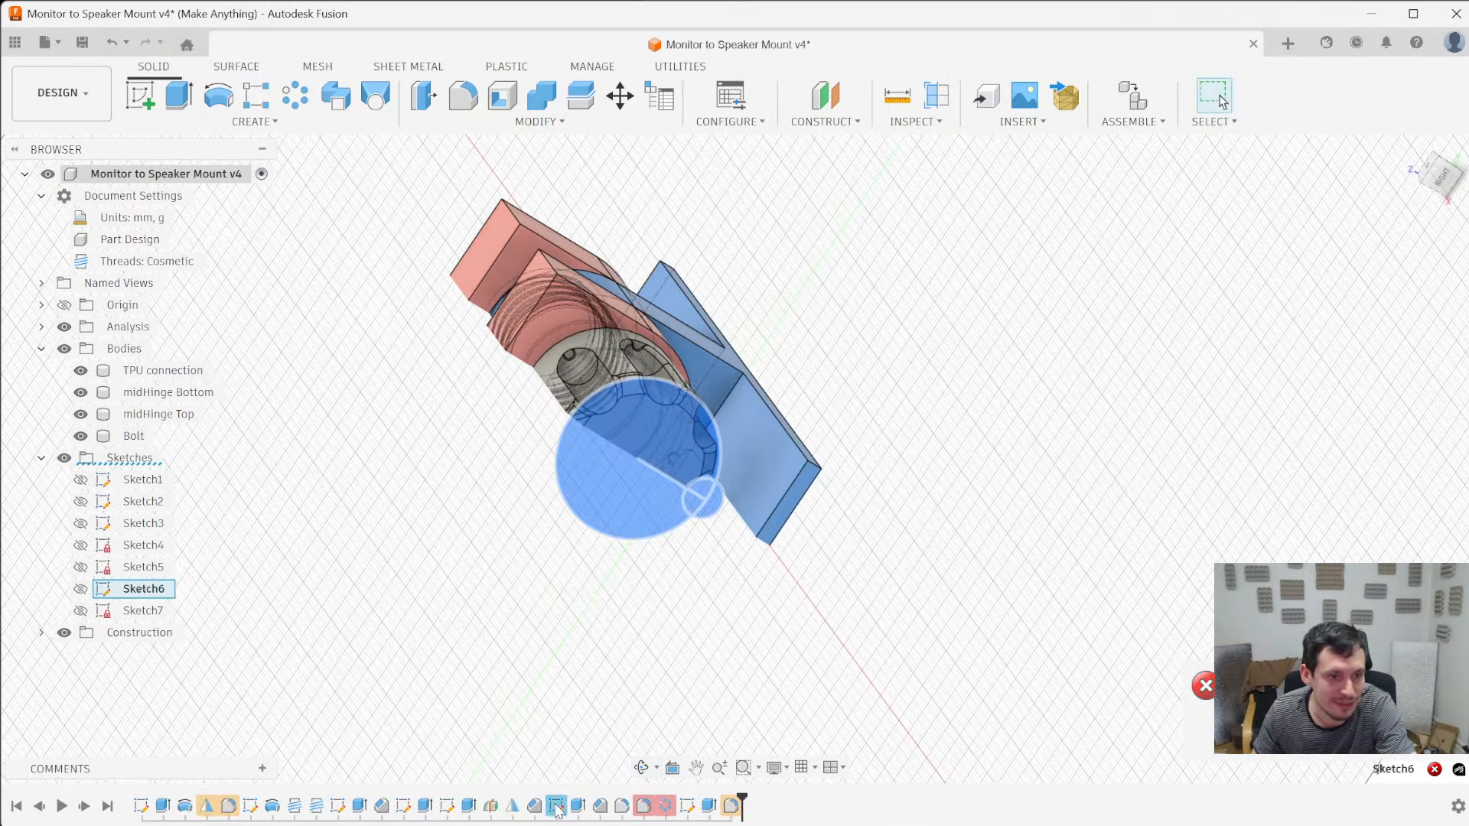
right_click(557, 805)
left_click(610, 605)
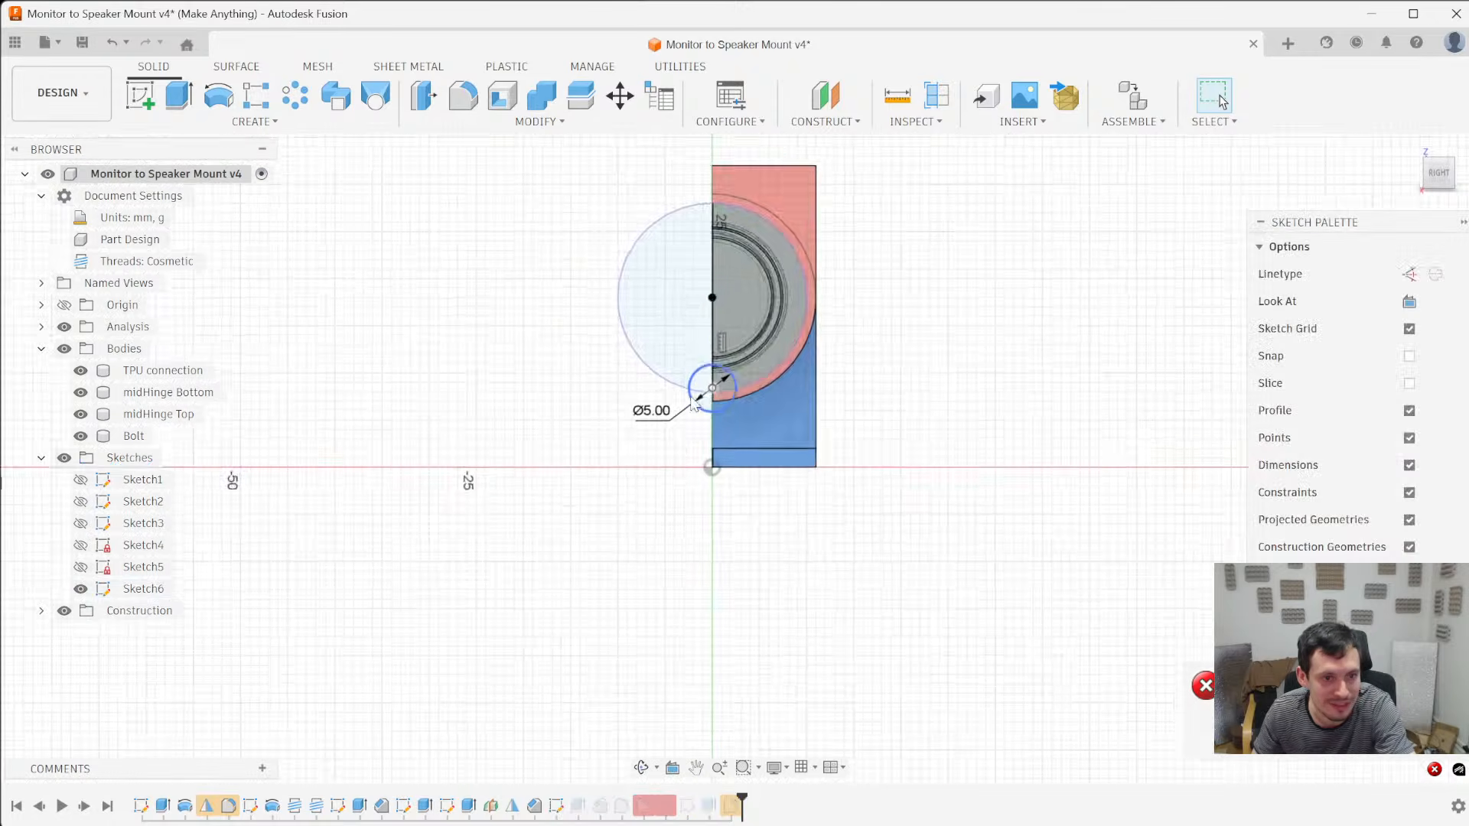
scroll(747, 392, "up", 5)
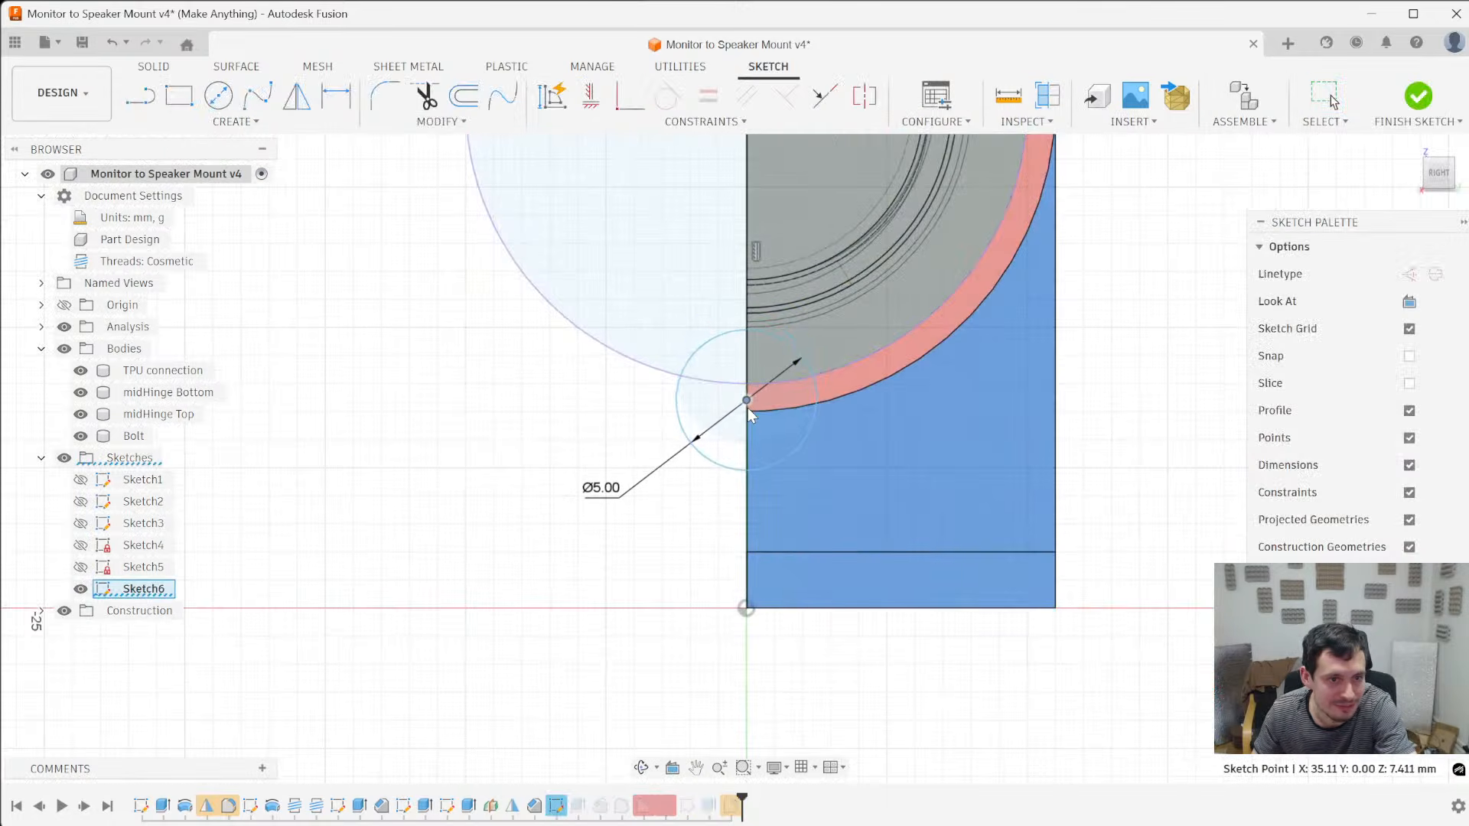
scroll(747, 407, "down", 4)
scroll(819, 413, "up", 3)
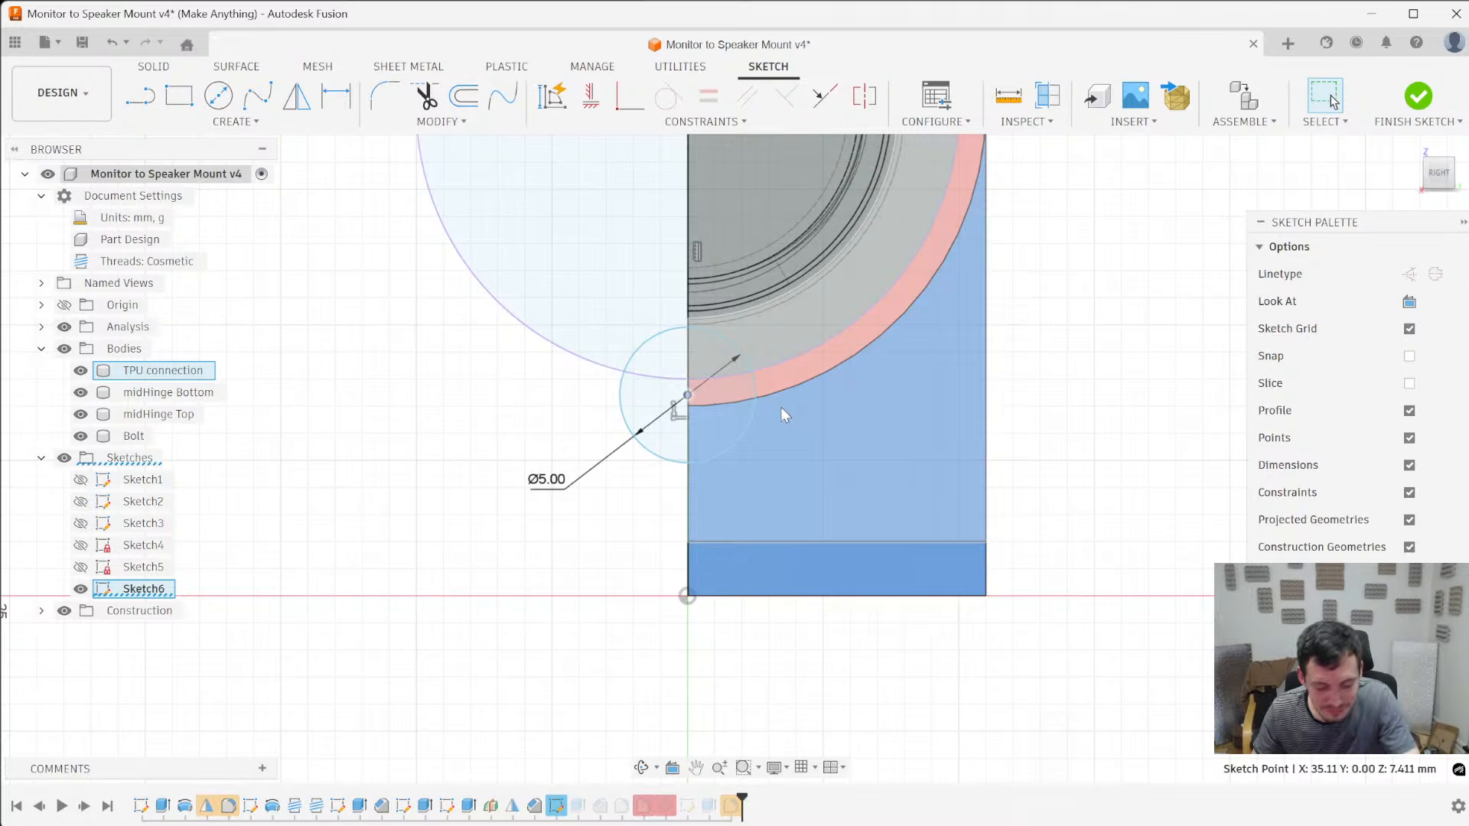
key("shift+p")
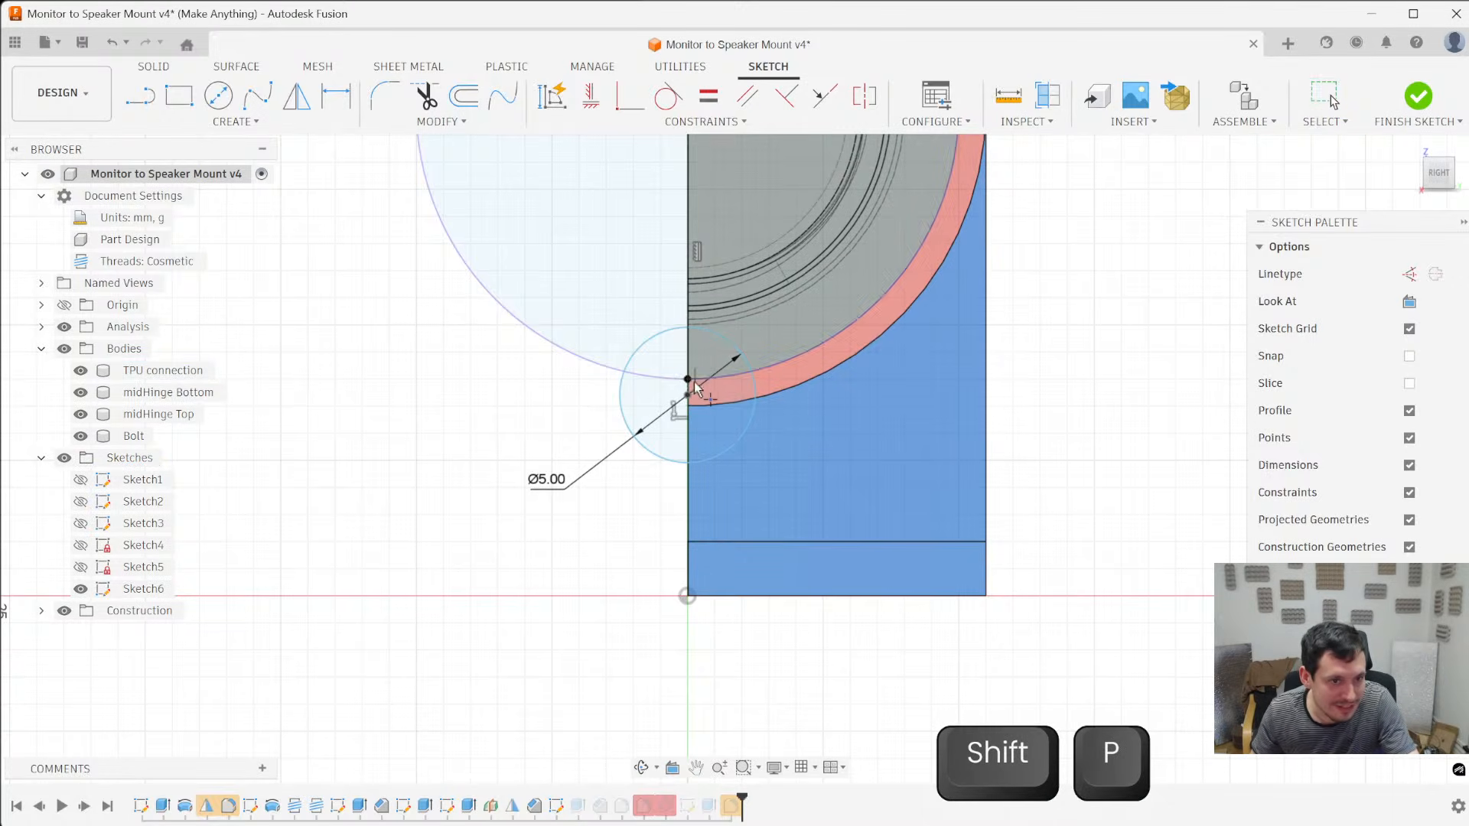
key("Escape")
- Dimension the notch circle's centre 0.6 mm from the point on the head's outline and finish the sketch
key("d")
left_click(687, 395)
left_click(687, 379)
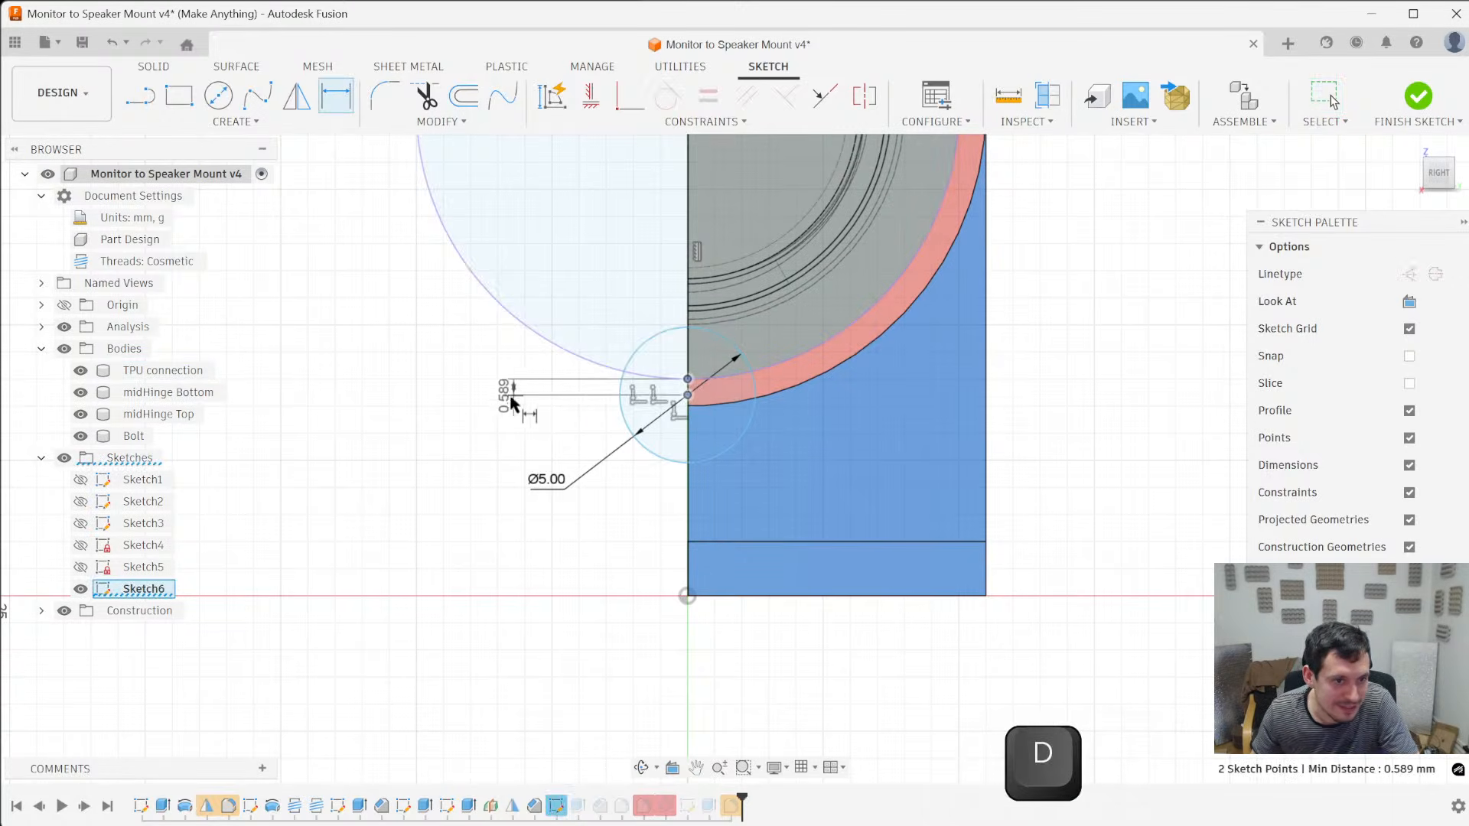
left_click(511, 403)
type("0.6")
key("Return")
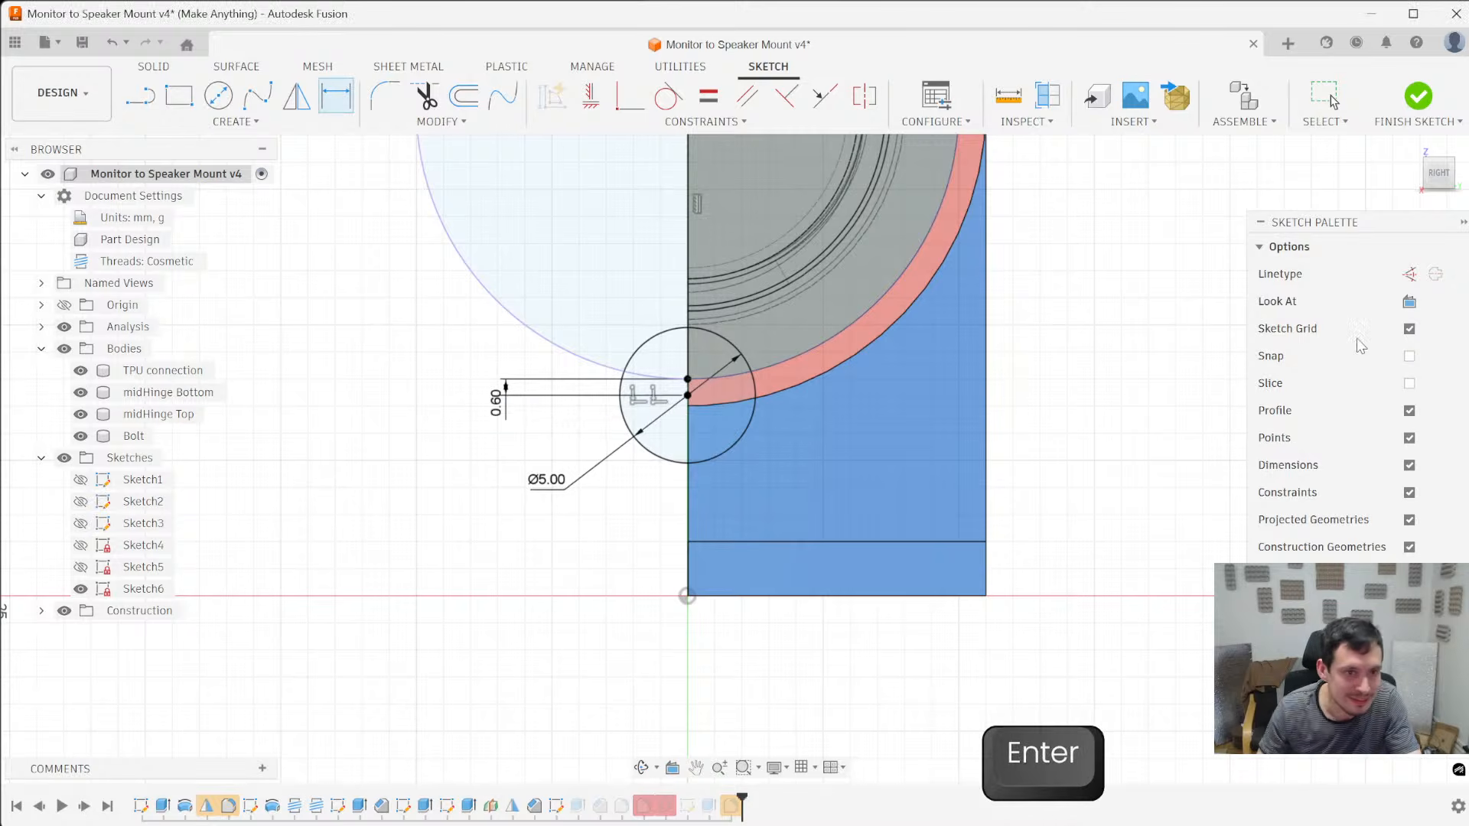
scroll(918, 410, "down", 5)
left_click(1419, 97)
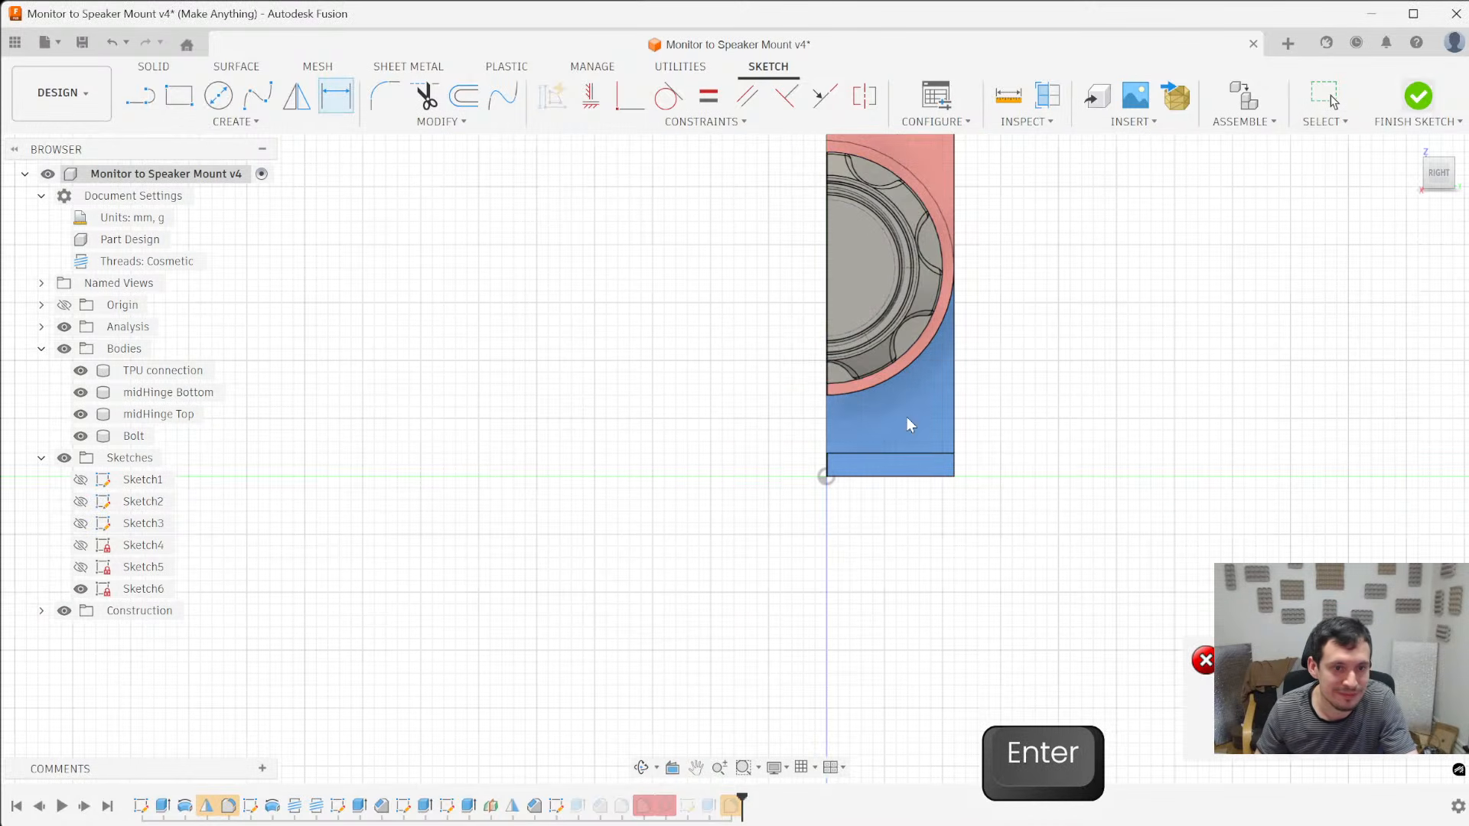
- Reopen the chamfer feature at the grip notch's inner end for editing
mouse_move(907, 417)
middle_mouse_down("shift")
mouse_move(676, 502)
mouse_move(820, 475)
mouse_move(774, 607)
middle_mouse_up("shift")
scroll(774, 606, "down", 3)
scroll(906, 232, "up", 5)
middle_click_drag(907, 231, 895, 291, "shift")
scroll(895, 291, "down", 1)
right_click(600, 806)
left_click(649, 615)
middle_click_drag(908, 604, 804, 541, "shift")
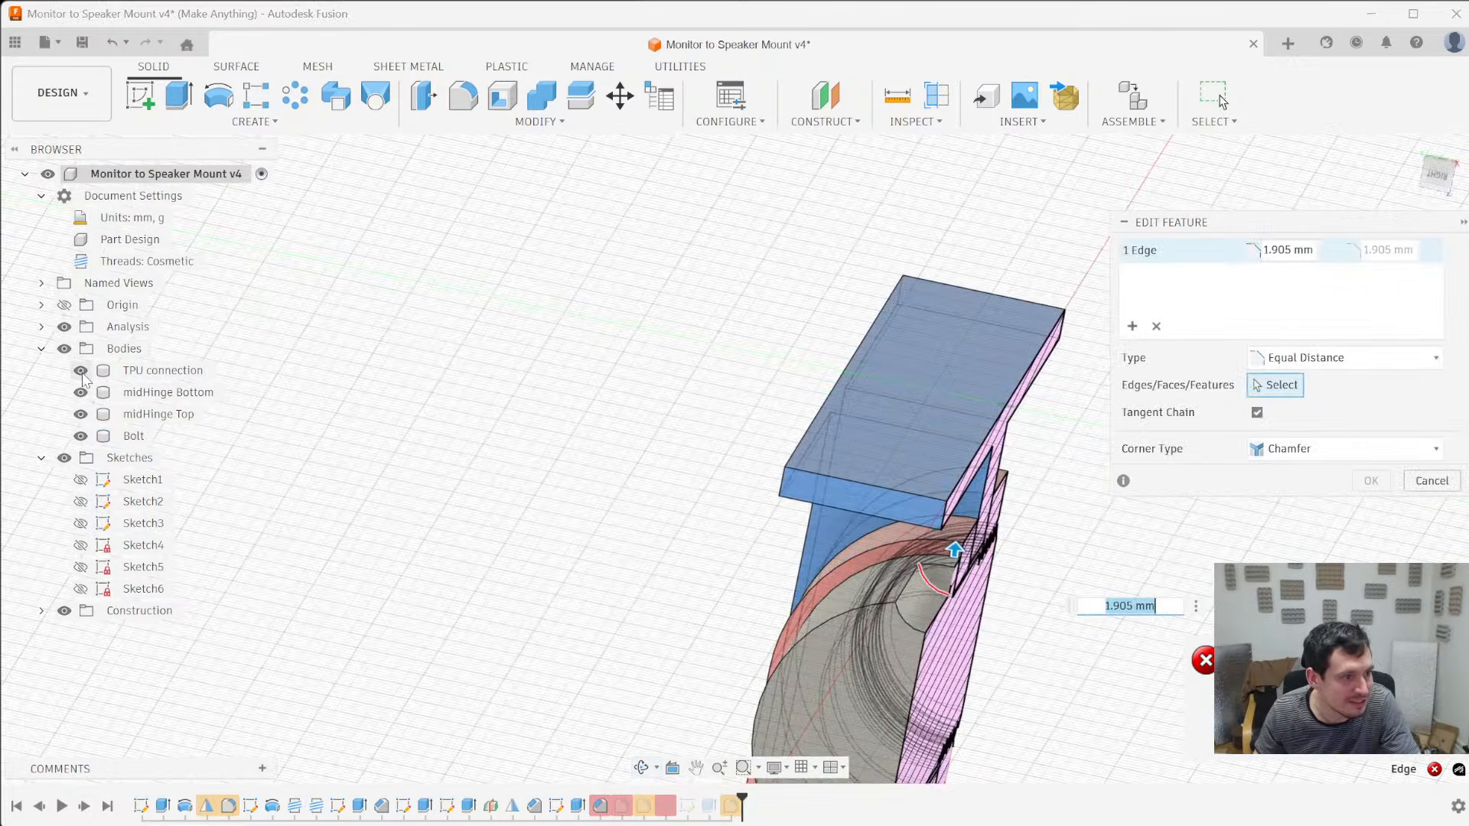
- Set the notch chamfer's equal distance to 1.899 mm and apply it
middle_click_drag(1088, 600, 845, 529, "shift")
scroll(831, 531, "up", 3)
left_click_drag(831, 476, 836, 479)
type("1.9")
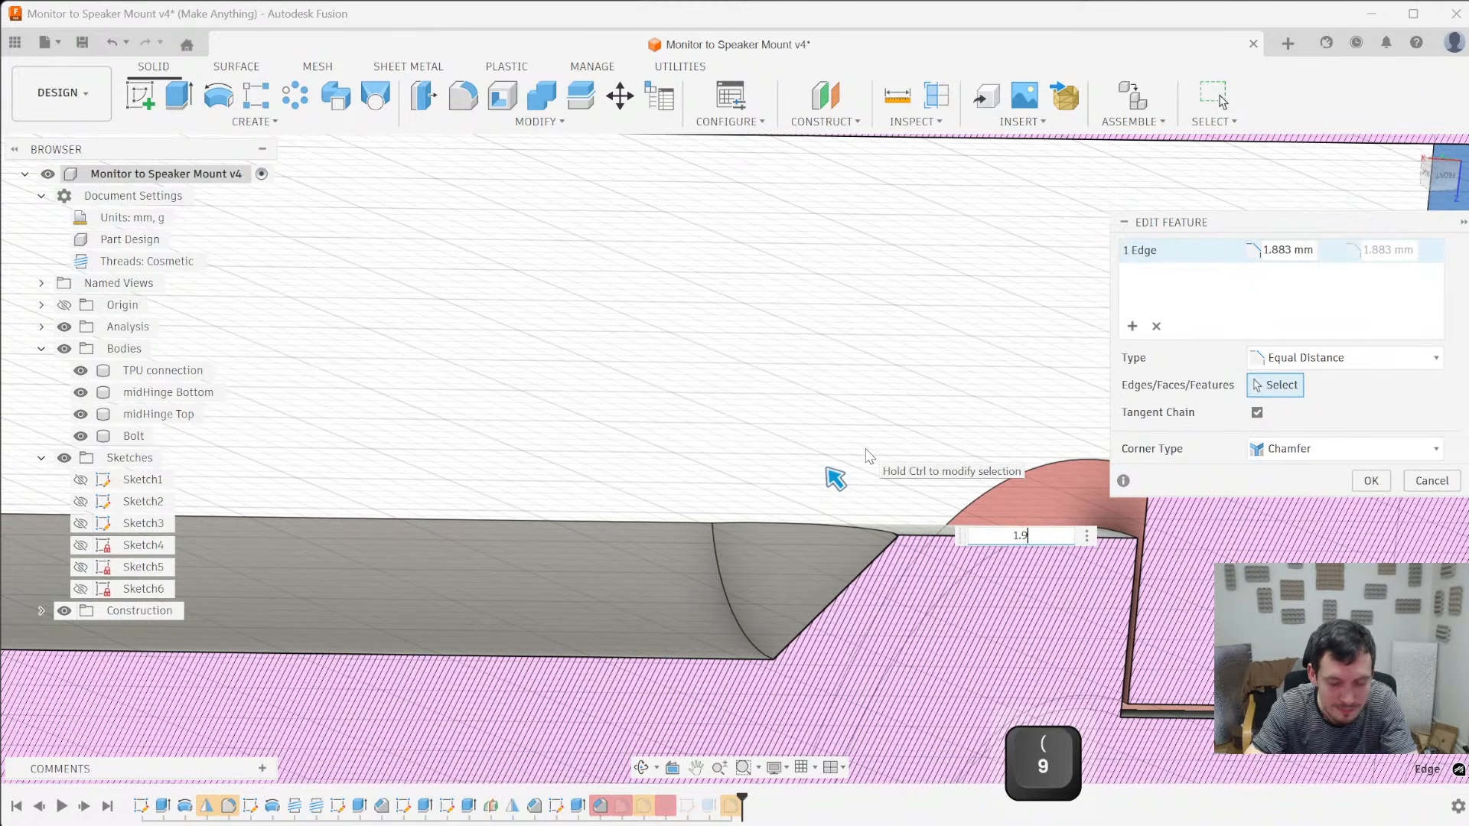
key("BackSpace")
type("8")
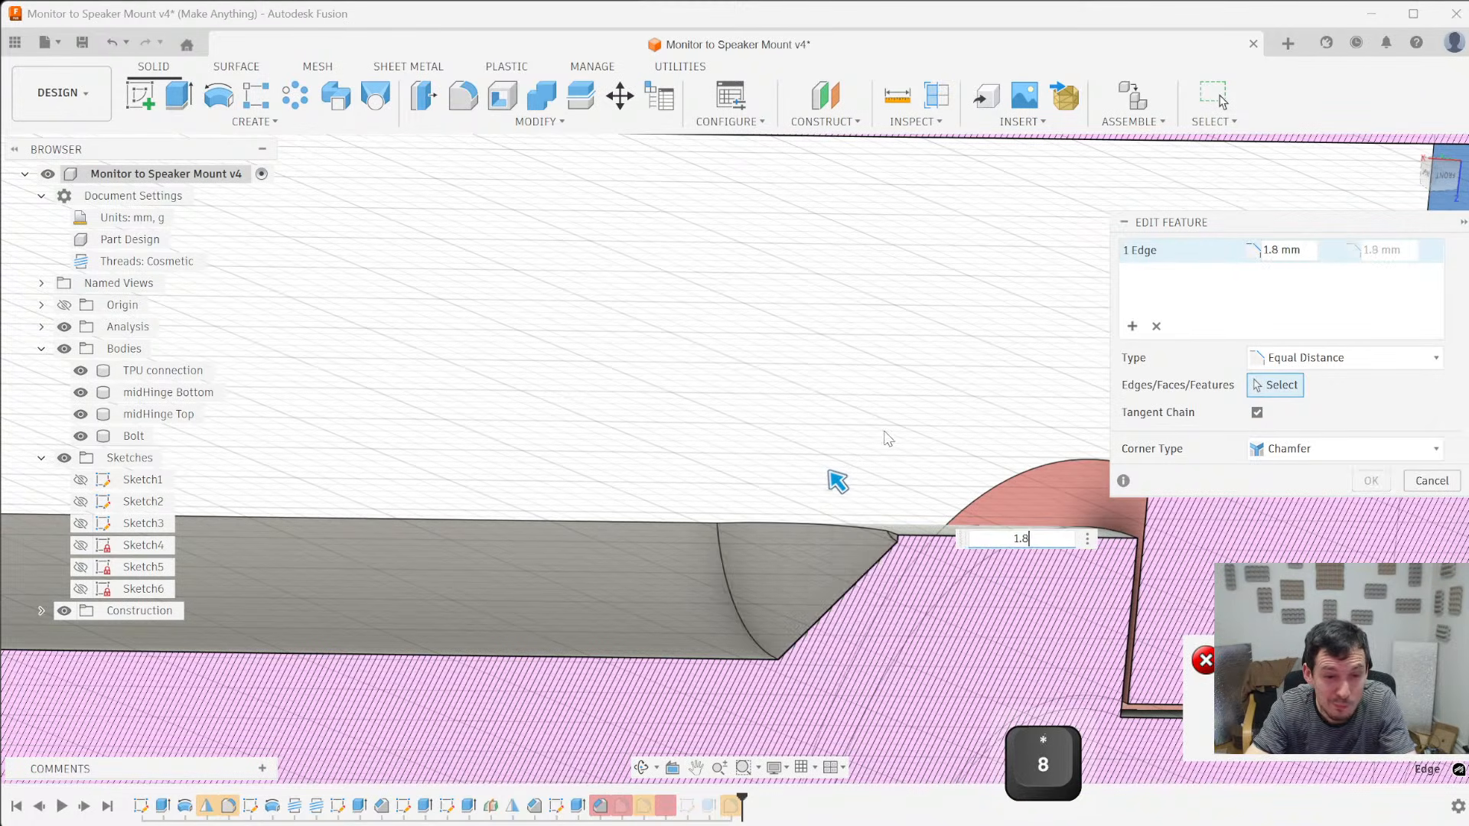
type("9999")
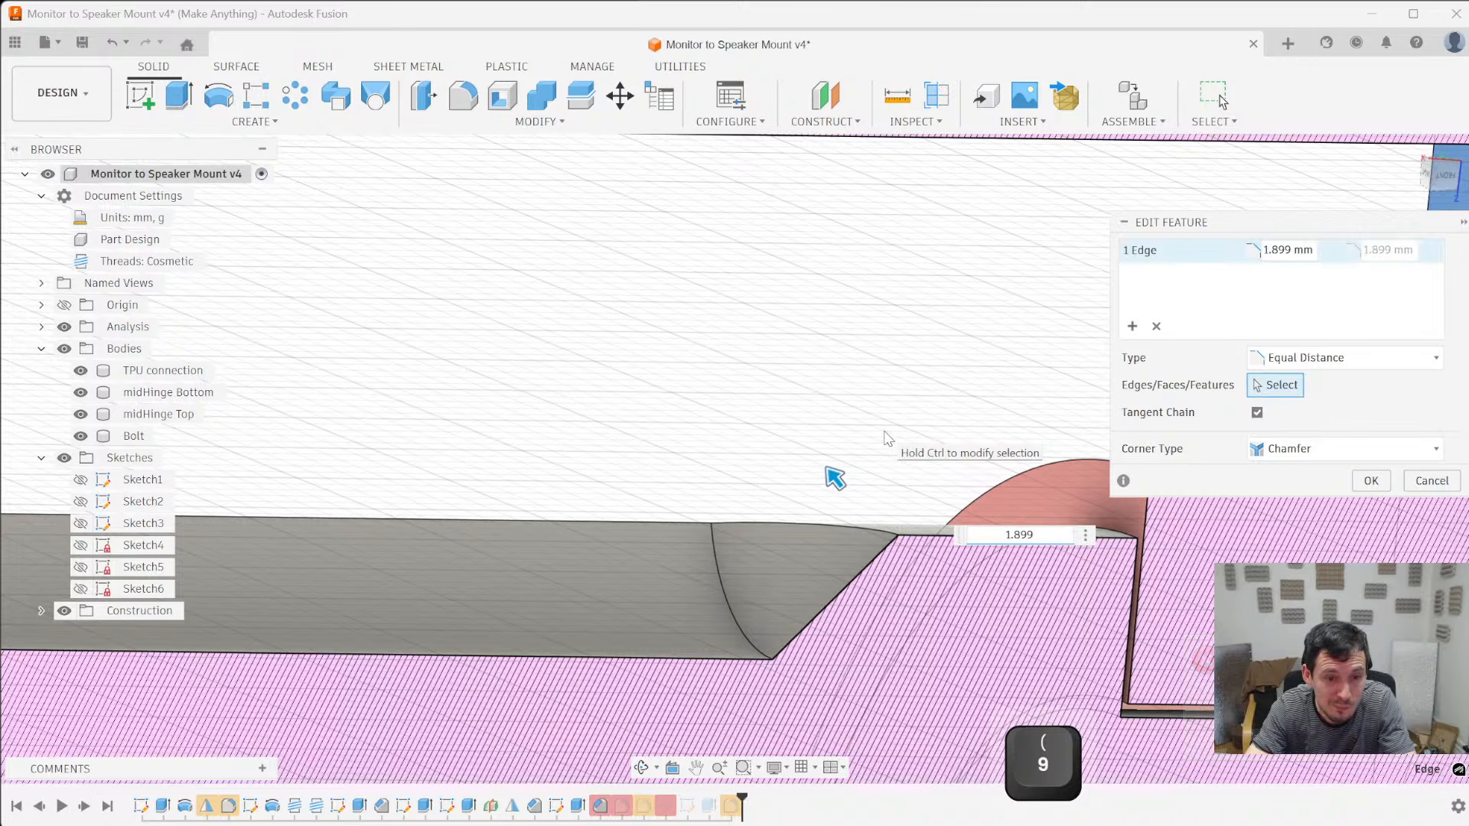
key("Return")
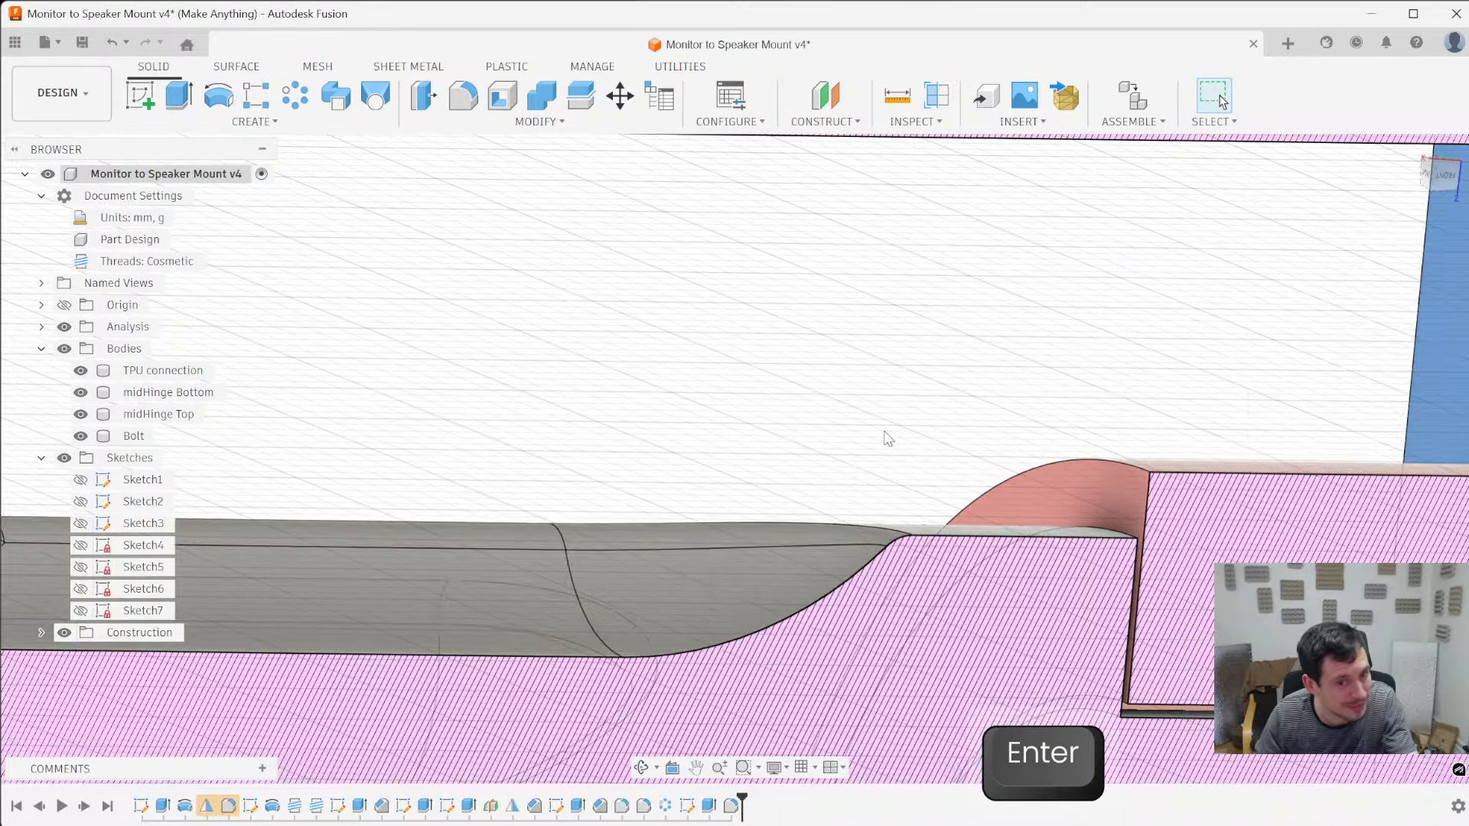
- Examine the bolt head's grip notches and bevelled end from several angles
scroll(974, 508, "down", 4)
middle_click_drag(977, 507, 975, 586, "shift")
scroll(921, 636, "down", 5)
middle_click_drag(910, 627, 939, 526, "shift")
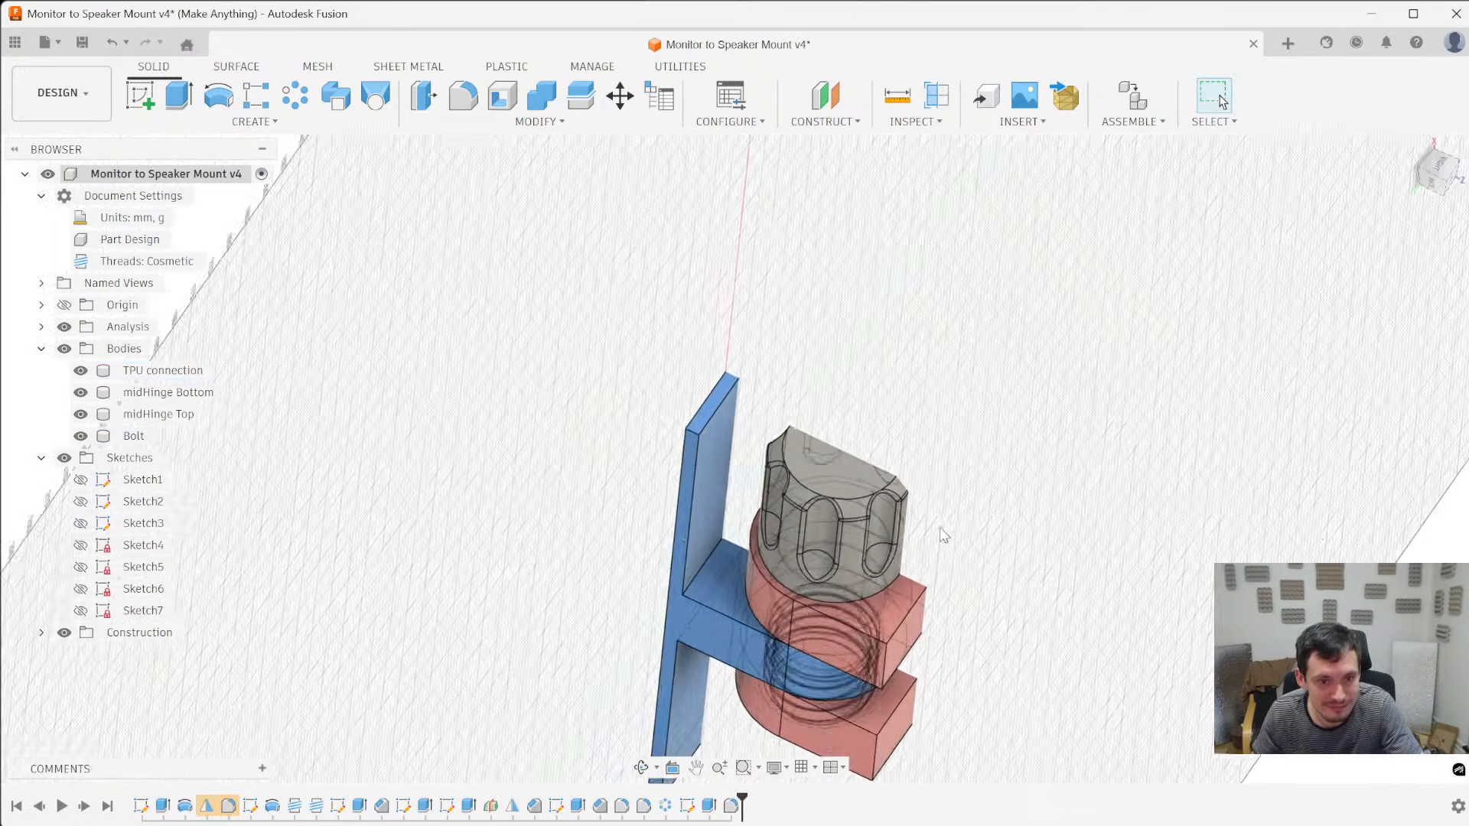
scroll(846, 507, "up", 6)
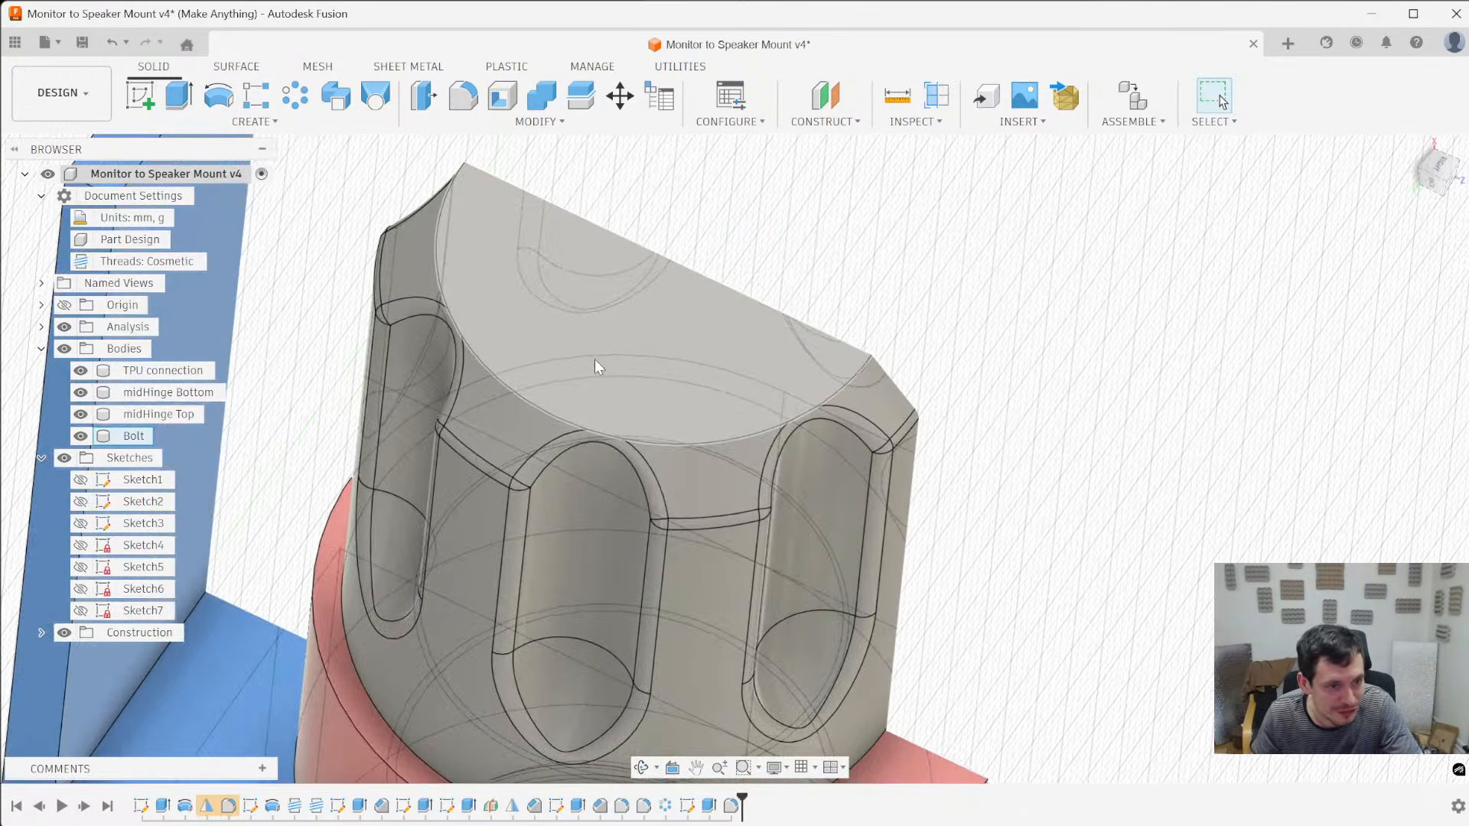
scroll(594, 362, "down", 5)
mouse_move(653, 511)
middle_mouse_down("shift")
mouse_move(681, 480)
mouse_move(640, 505)
middle_mouse_up("shift")
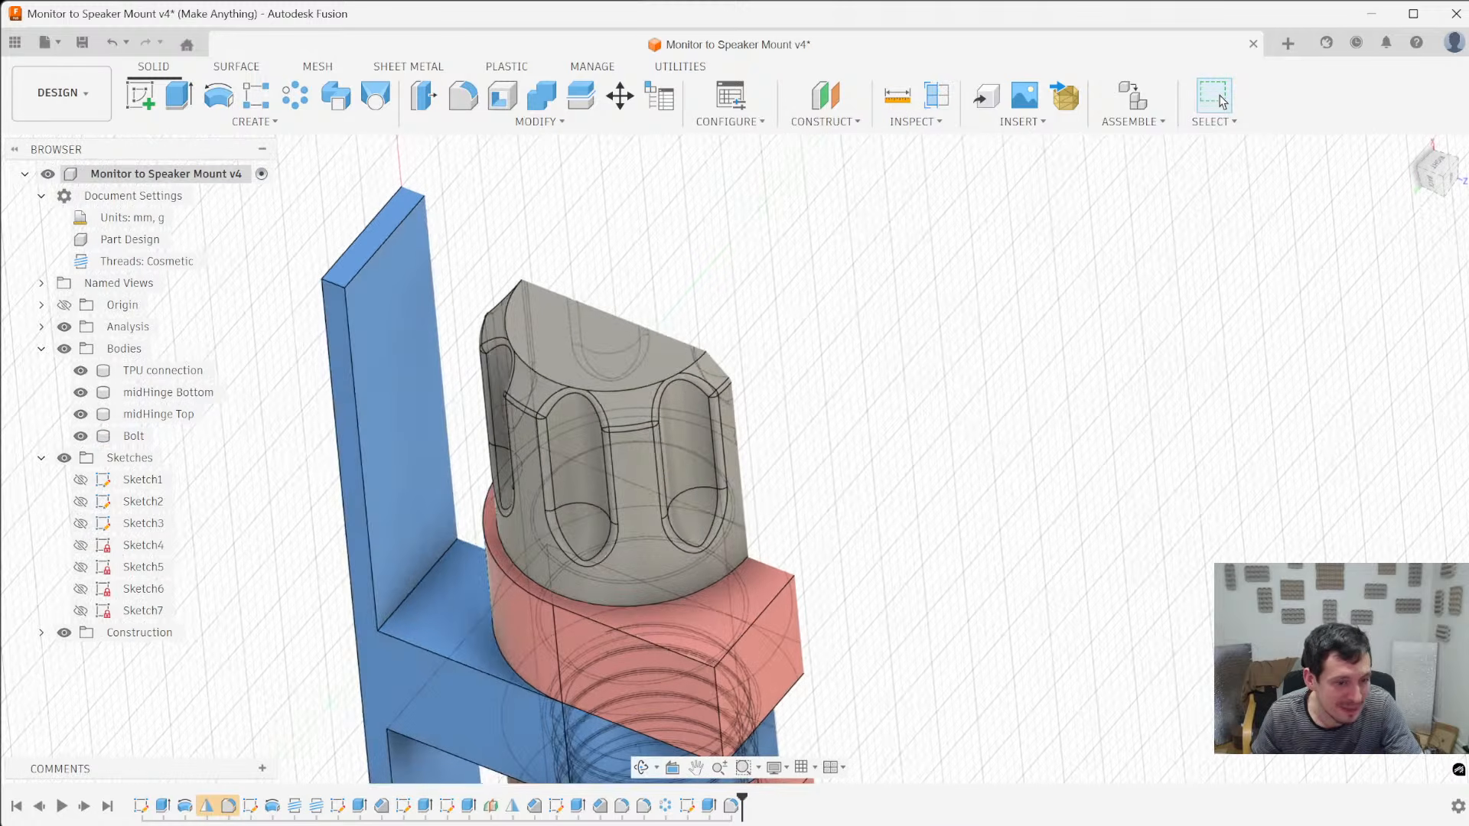
- Set the circle in the bolt head's end sketch, Sketch7, to 18 mm in diameter and finish the sketch
right_click(689, 808)
left_click(731, 606)
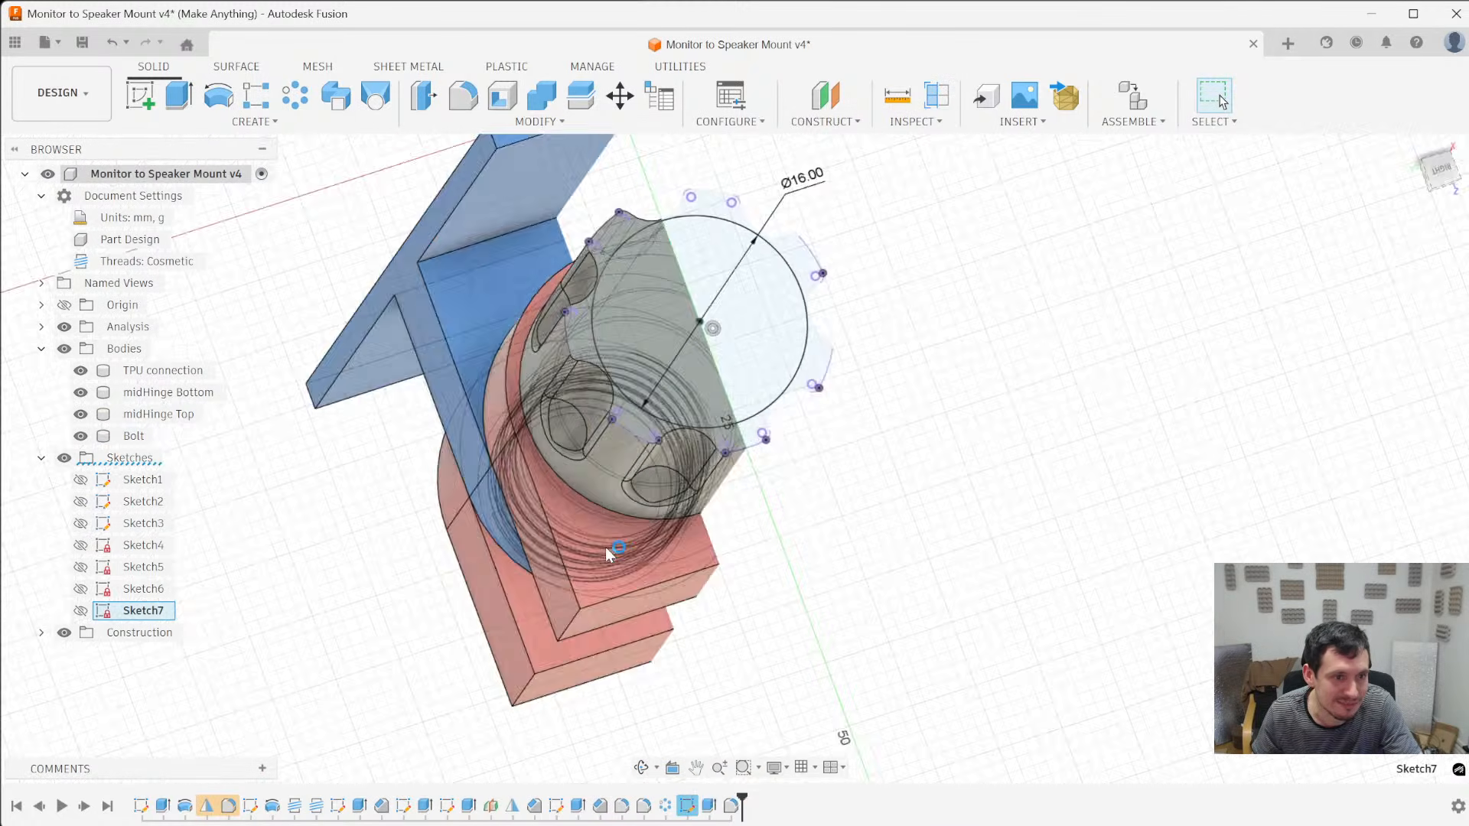
double_click(841, 245)
type("1")
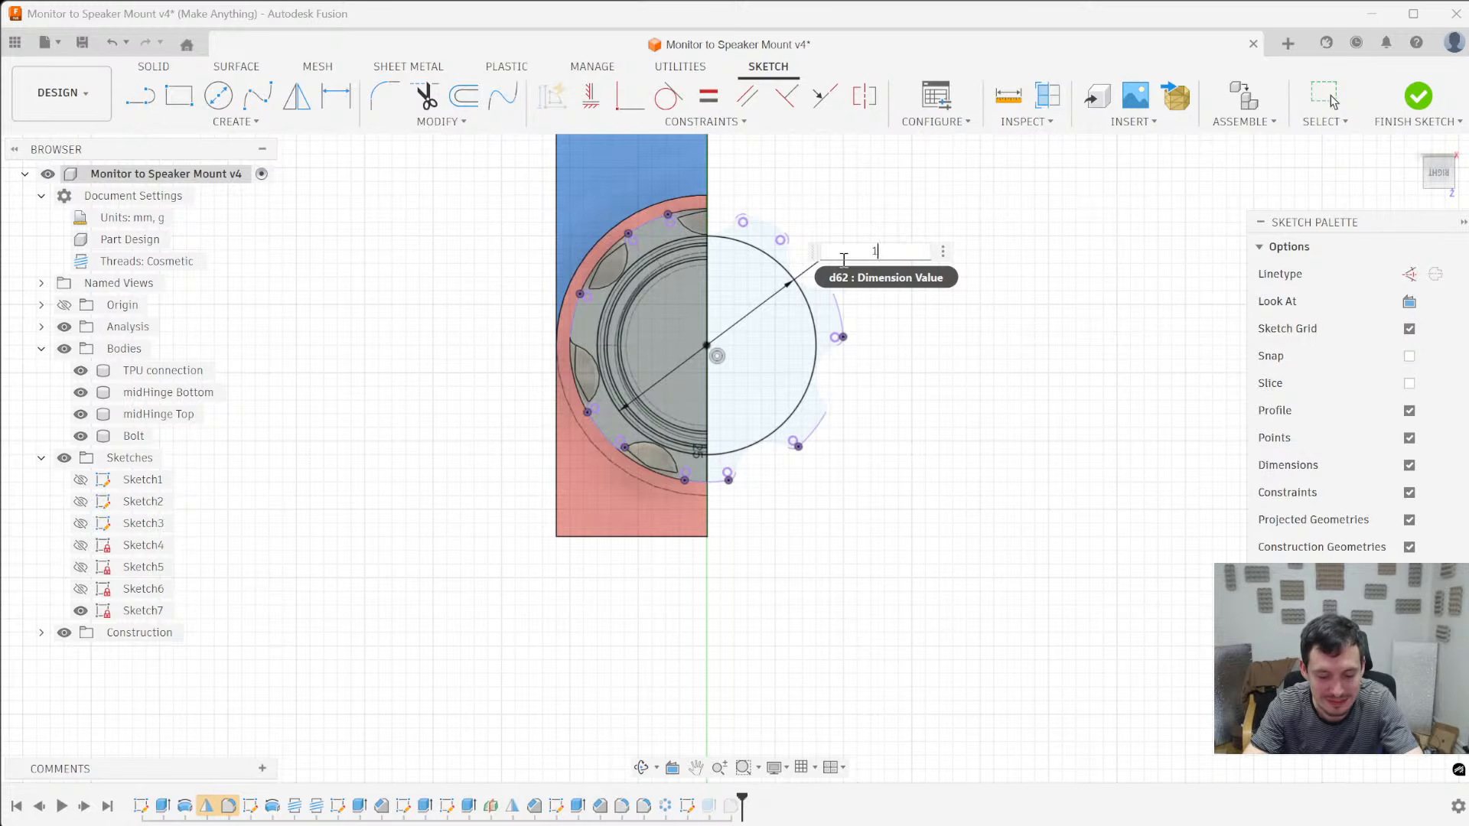
type("8")
key("Return")
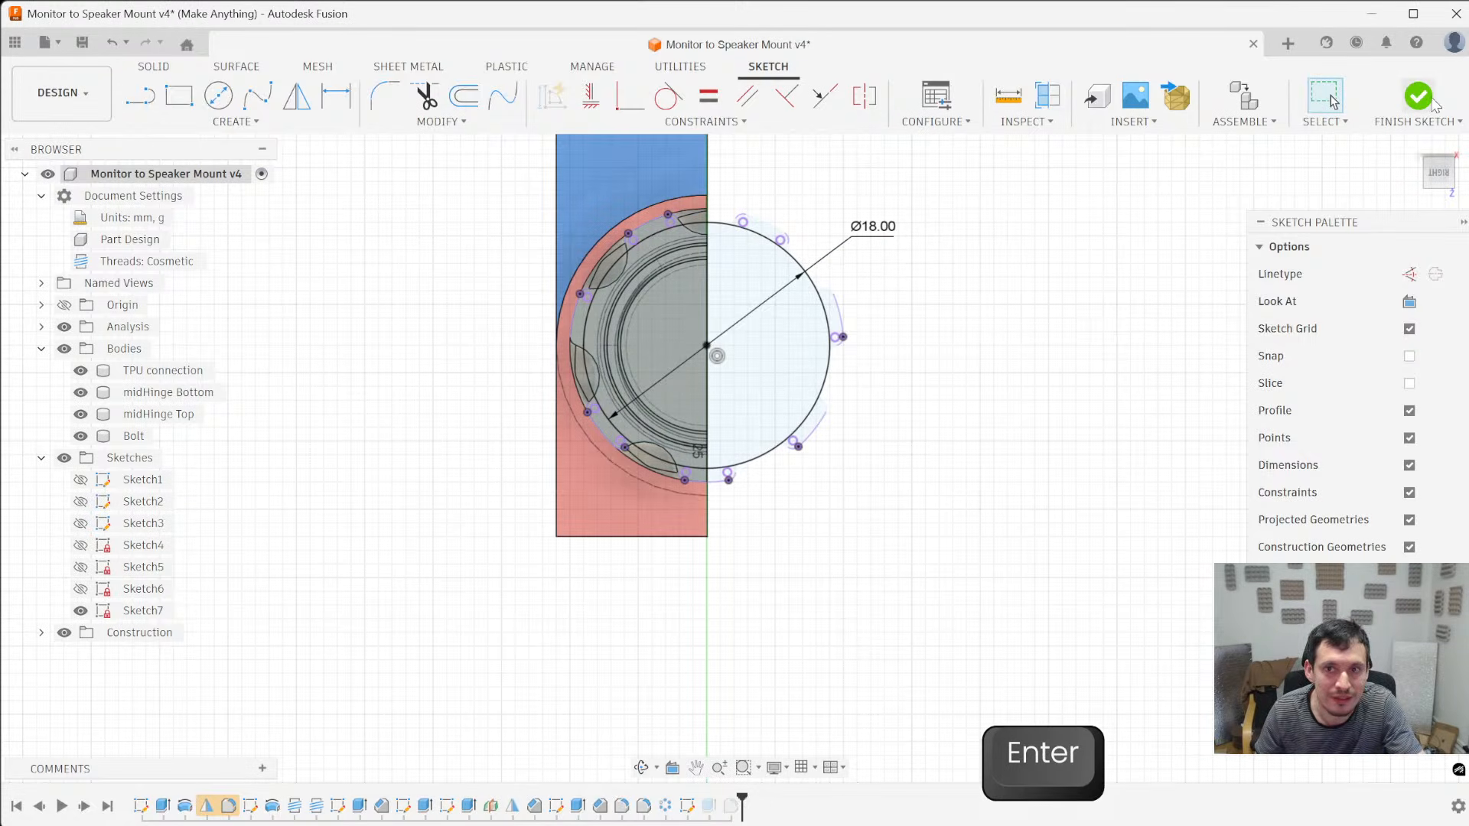
left_click(1417, 96)
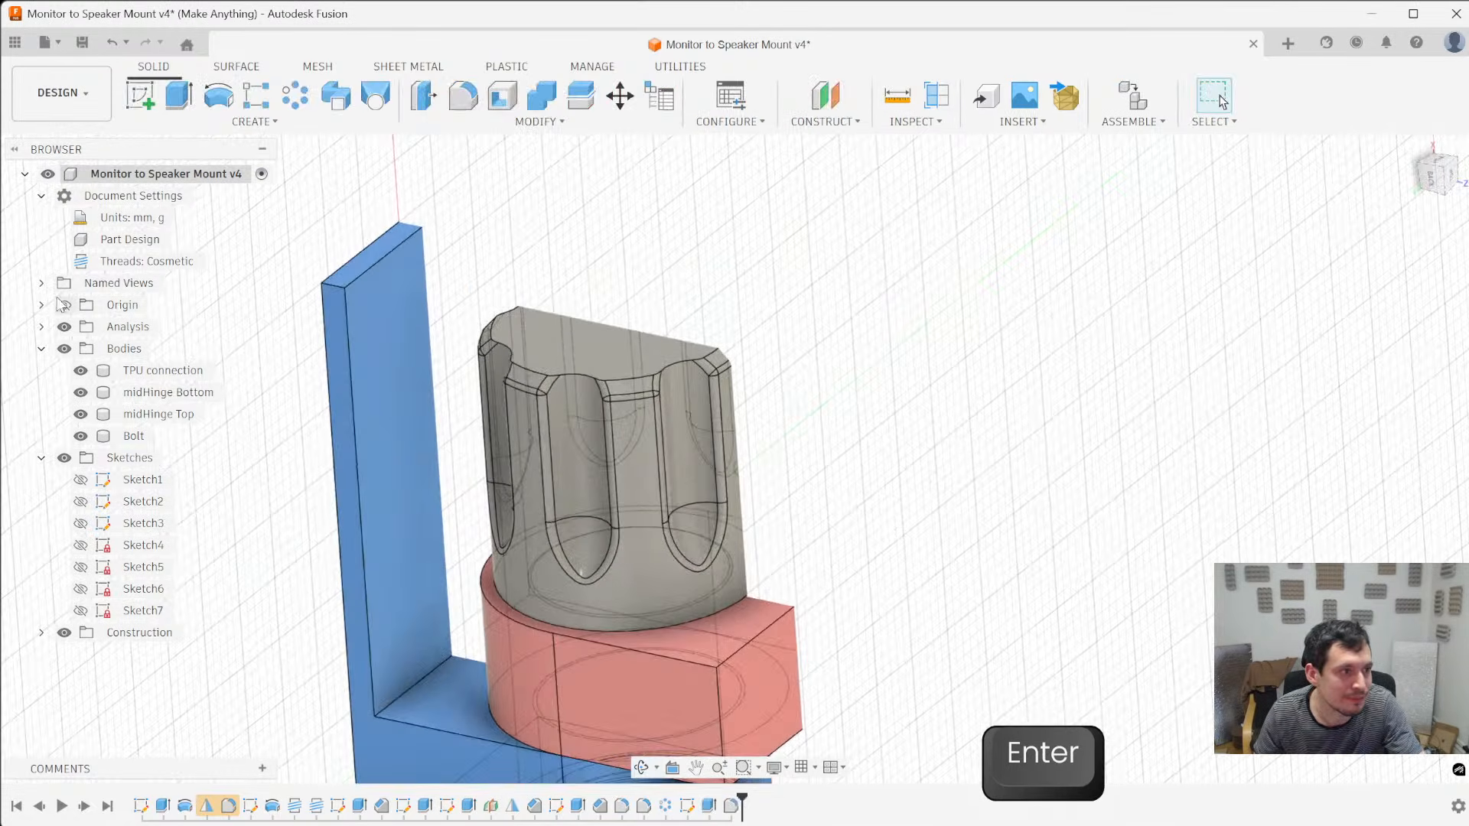
- Hide the section analysis and switch the display to shaded without visible edges
left_click(64, 327)
middle_click_drag(710, 329, 712, 368, "shift")
key("ctrl+4")
scroll(898, 423, "down", 4)
mouse_move(898, 423)
middle_mouse_down("shift")
mouse_move(849, 324)
mouse_move(882, 410)
middle_mouse_up("shift")
- Save the design as version 5
key("ctrl+s")
left_click(734, 468)
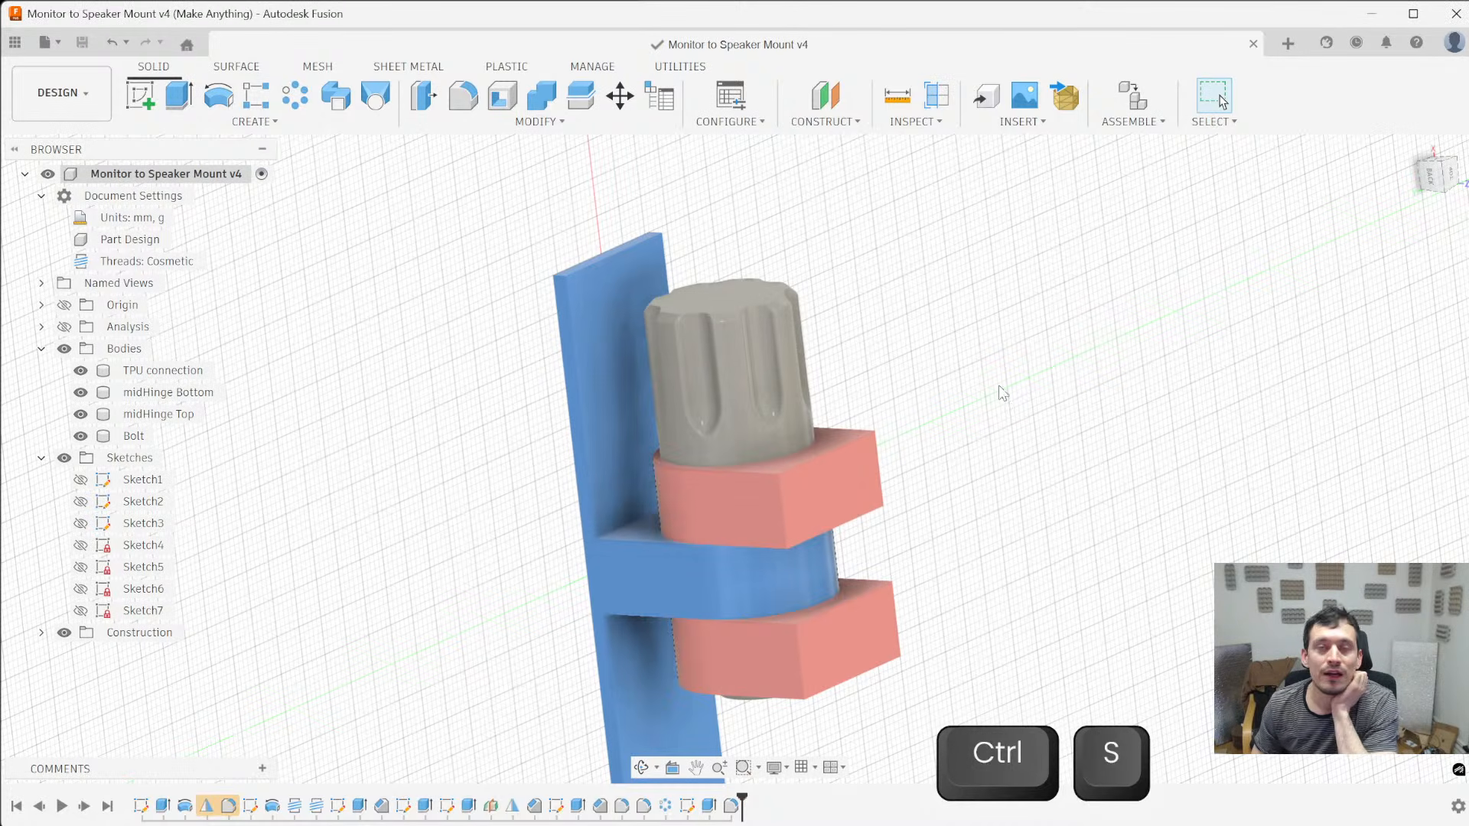
- Toggle the whole Analysis folder's visibility to compare the hinge's cut and full views
left_click(67, 329)
left_click(66, 329)
left_click(67, 329)
middle_click_drag(313, 387, 116, 388, "shift")
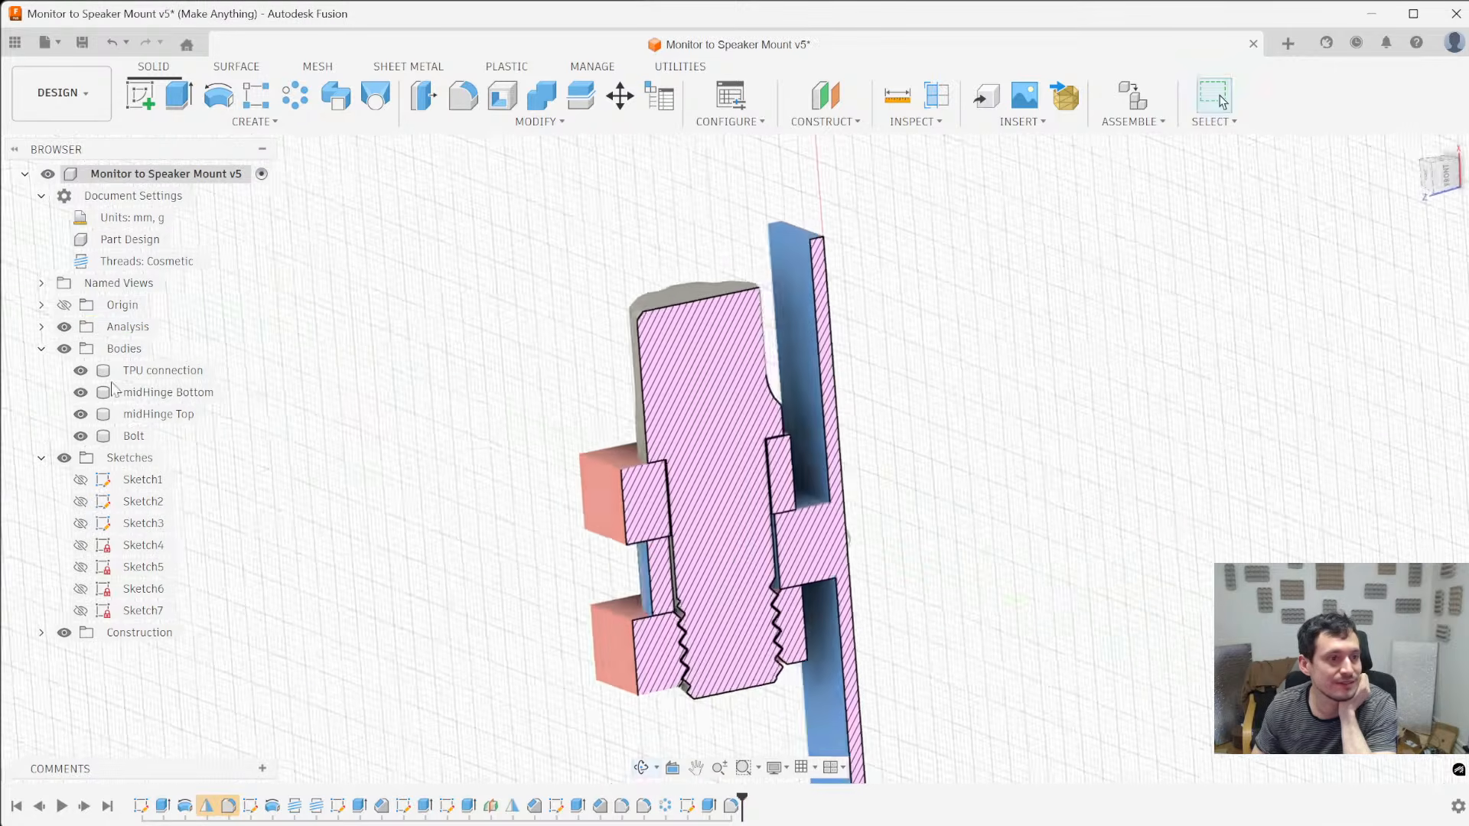
left_click(66, 329)
left_click(66, 329)
left_click(65, 329)
left_click(66, 329)
- Toggle Section1 inside the Analysis folder and compare it with the folder's own visibility, leaving the section hidden
left_click(41, 327)
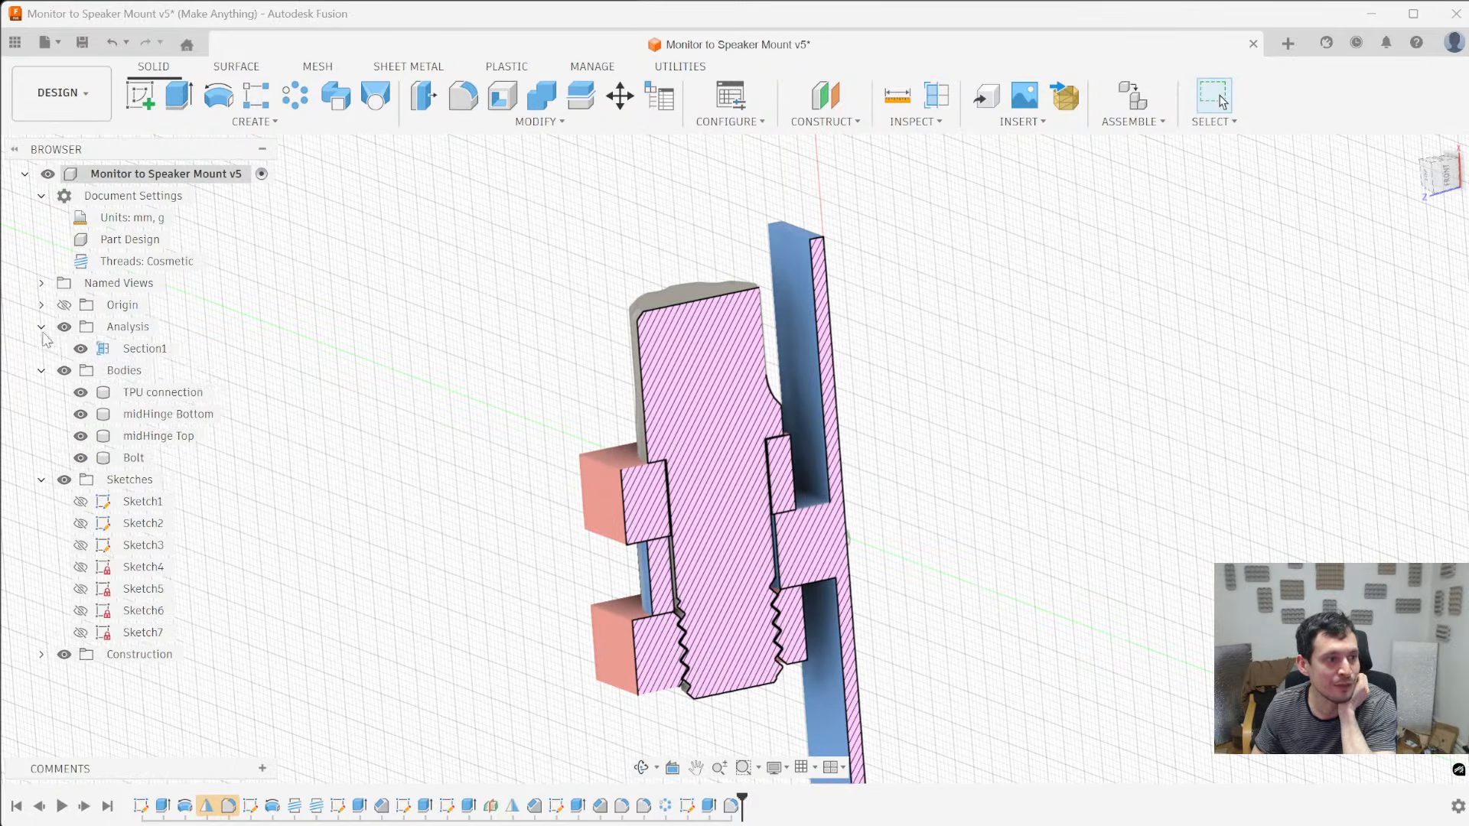
left_click(81, 349)
left_click(80, 350)
left_click(80, 350)
left_click(80, 350)
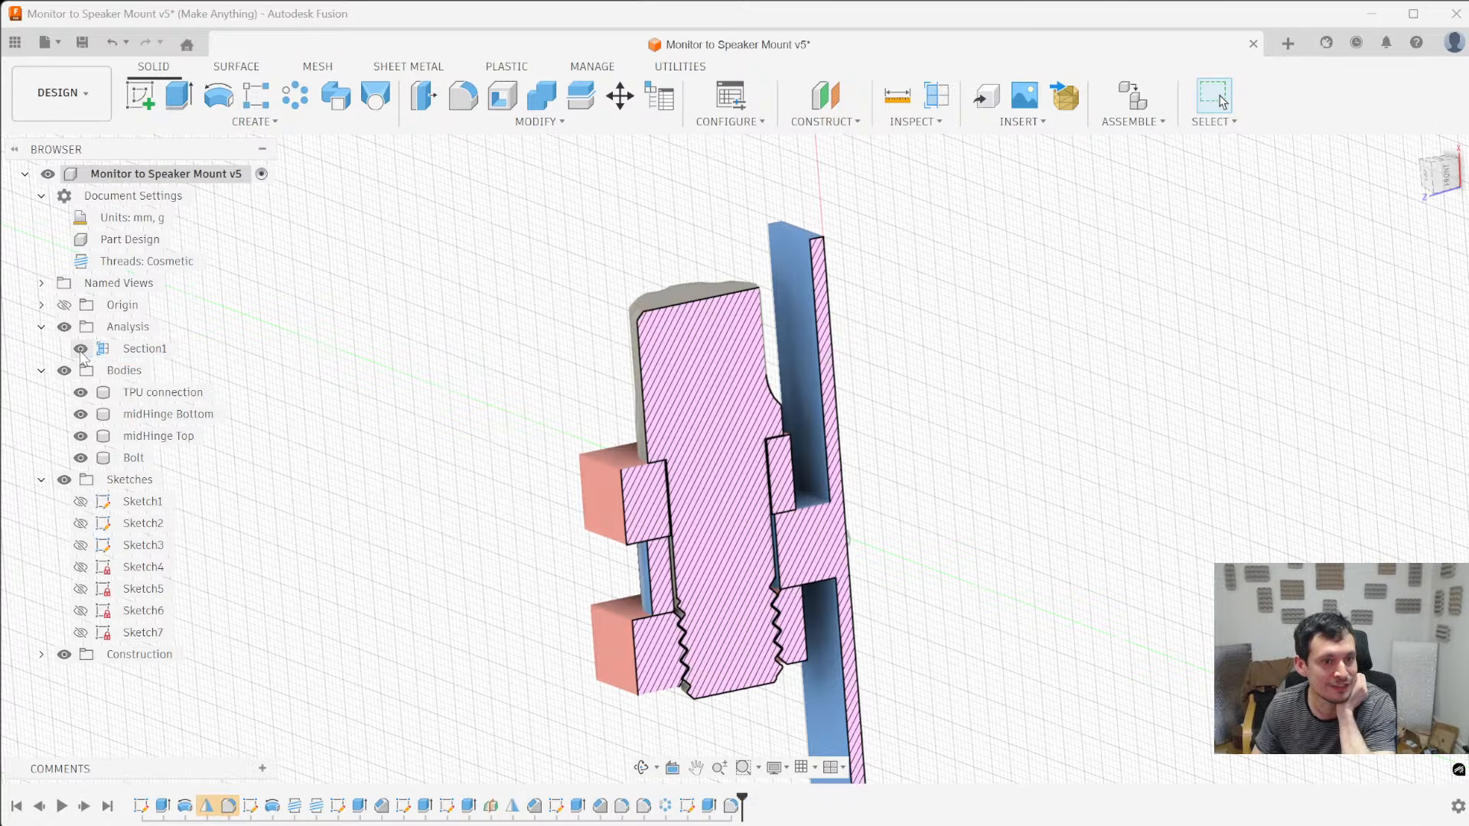
mouse_move(327, 389)
middle_mouse_down("shift")
mouse_move(334, 476)
mouse_move(325, 413)
middle_mouse_up("shift")
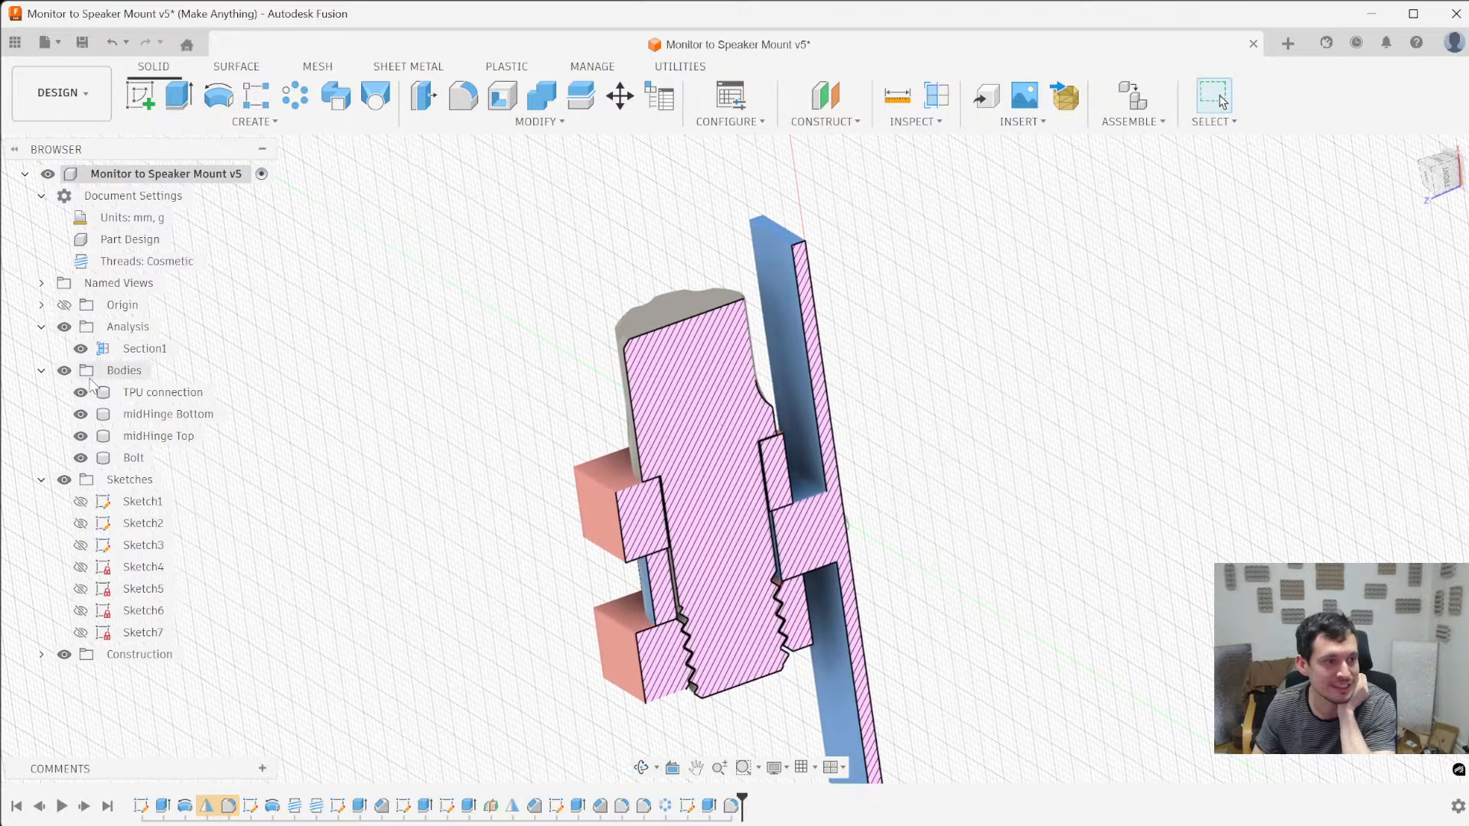
left_click(81, 350)
left_click(81, 350)
left_click(64, 327)
left_click(64, 329)
left_click(64, 327)
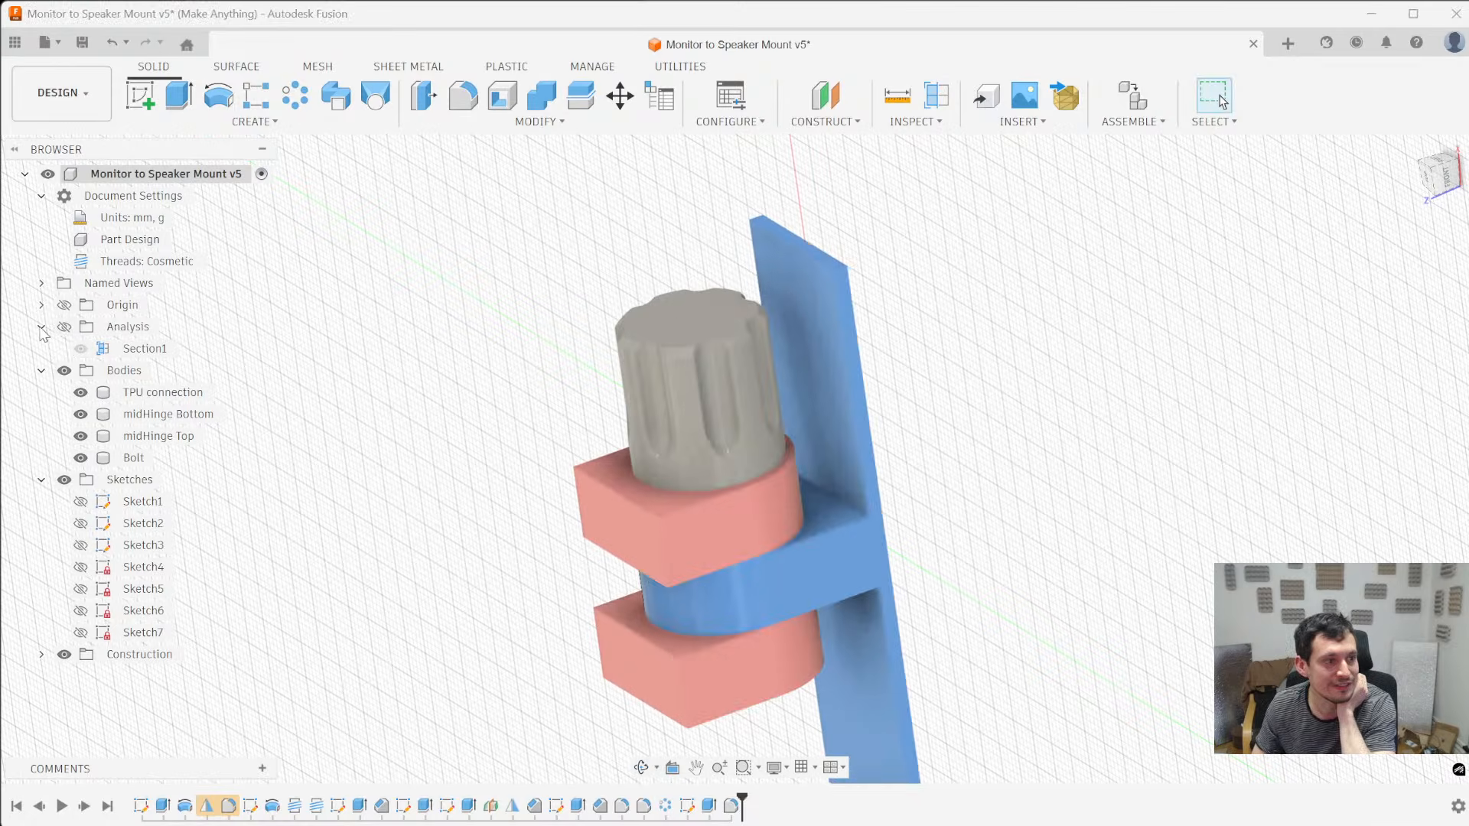
left_click(41, 327)
- Switch the display back to shaded with visible edges only
middle_click_drag(367, 440, 999, 469, "shift")
key("ctrl+6")
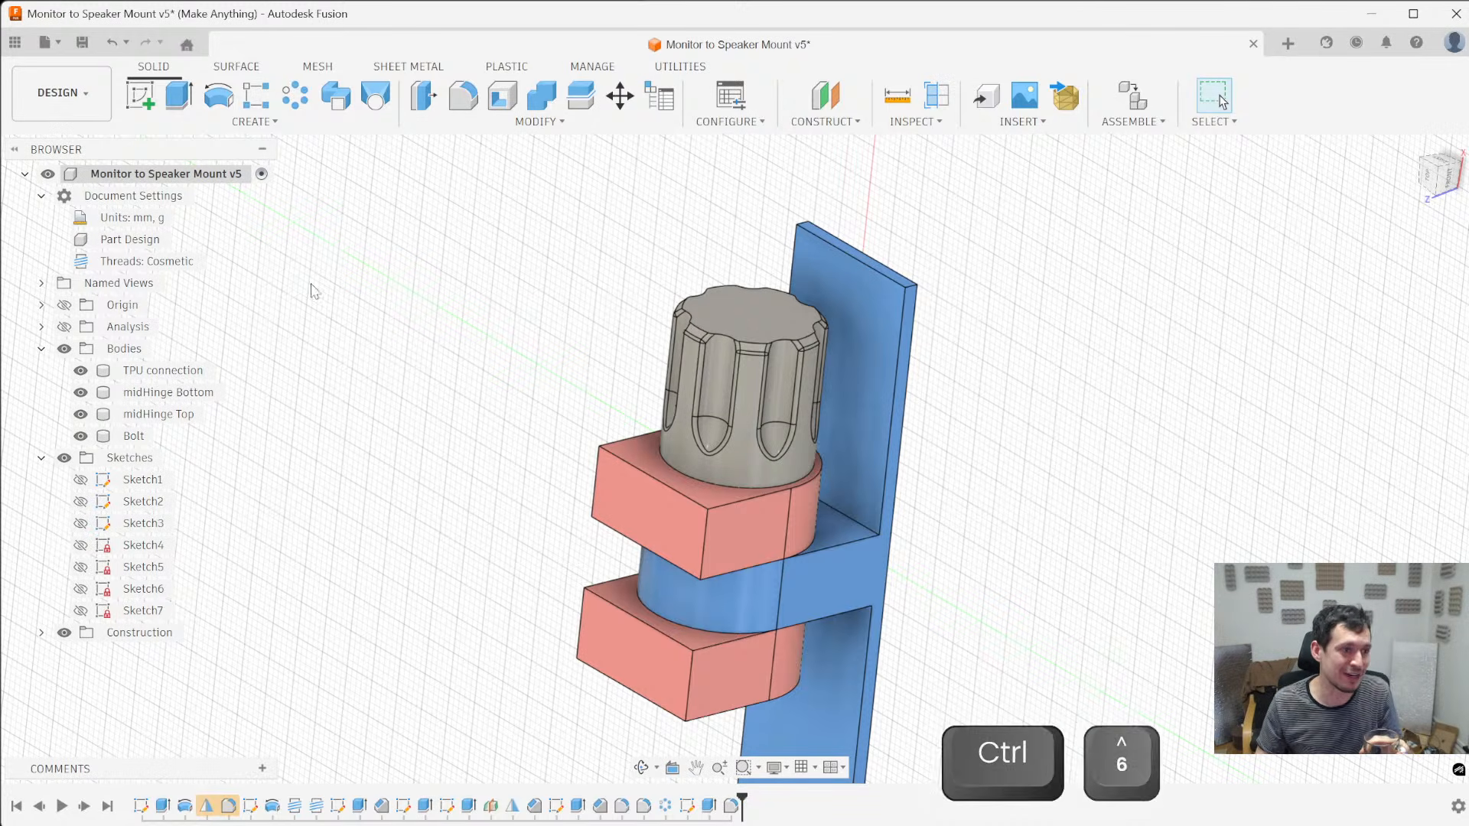
- Try the Show/Hide command on the Analysis folder several times, leaving the section analysis hidden
right_click(138, 333)
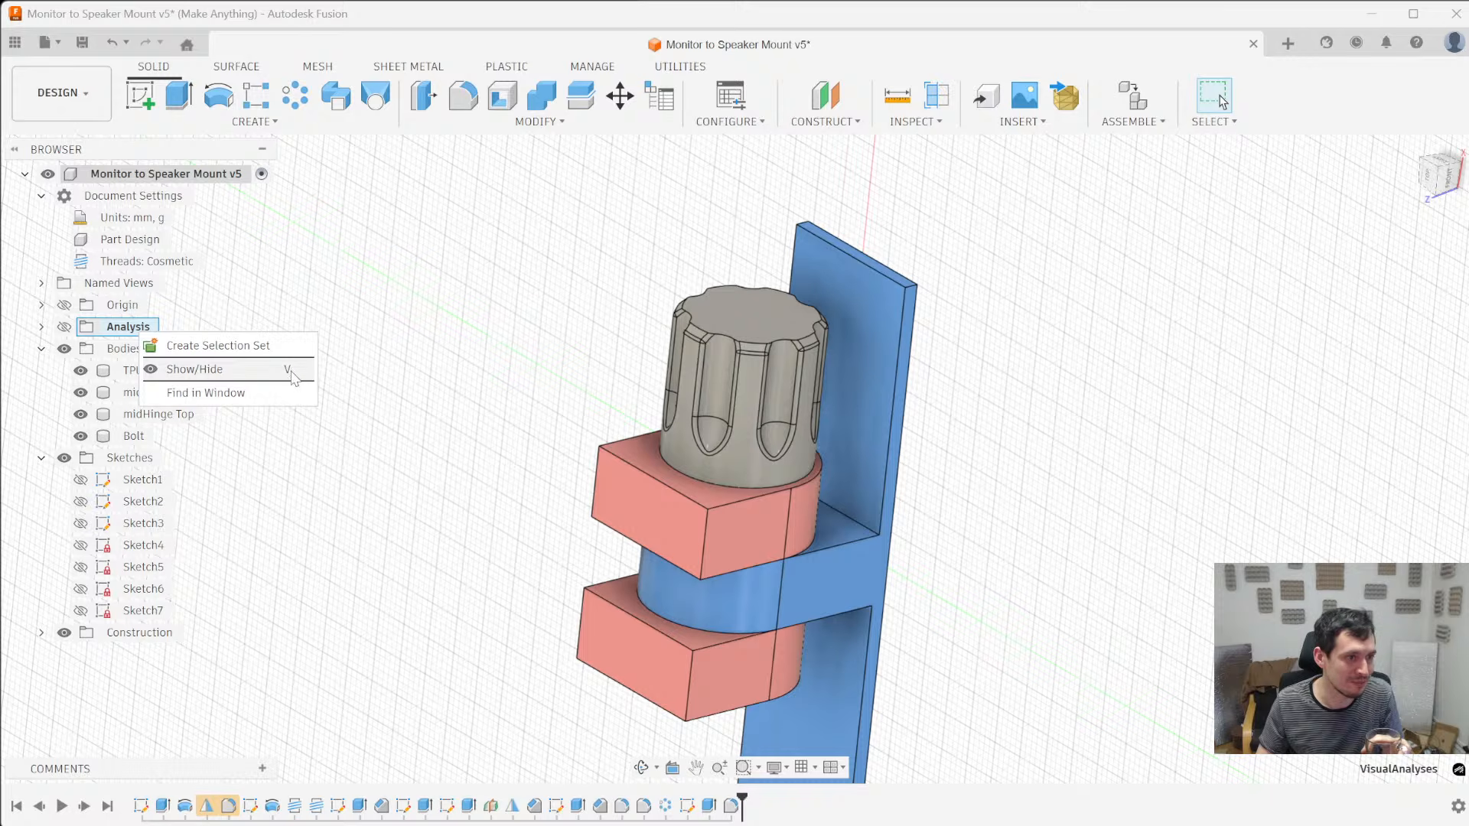
left_click(397, 374)
left_click(148, 333)
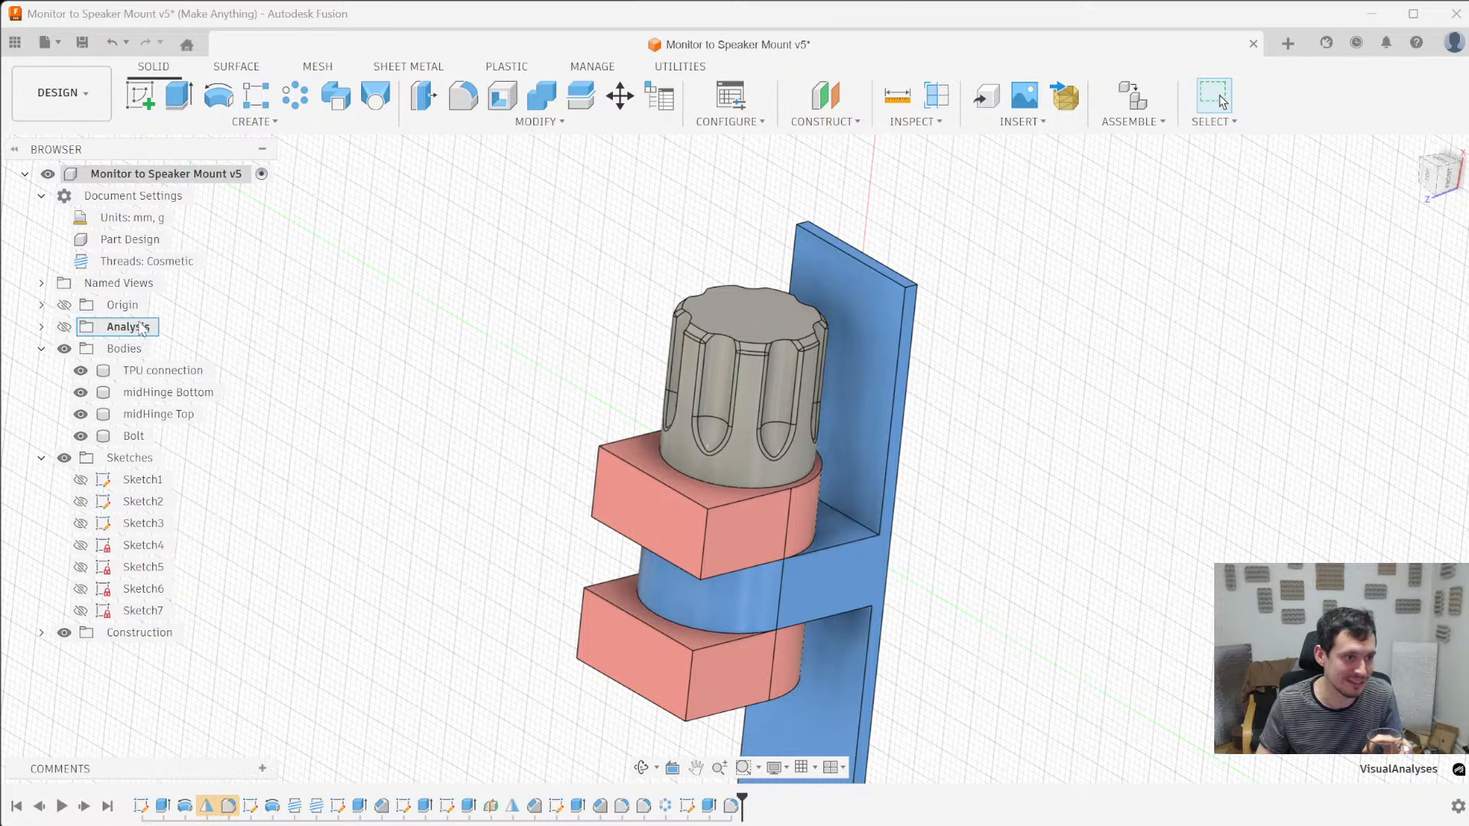
key("v")
key("v")
key("v")
key("v")
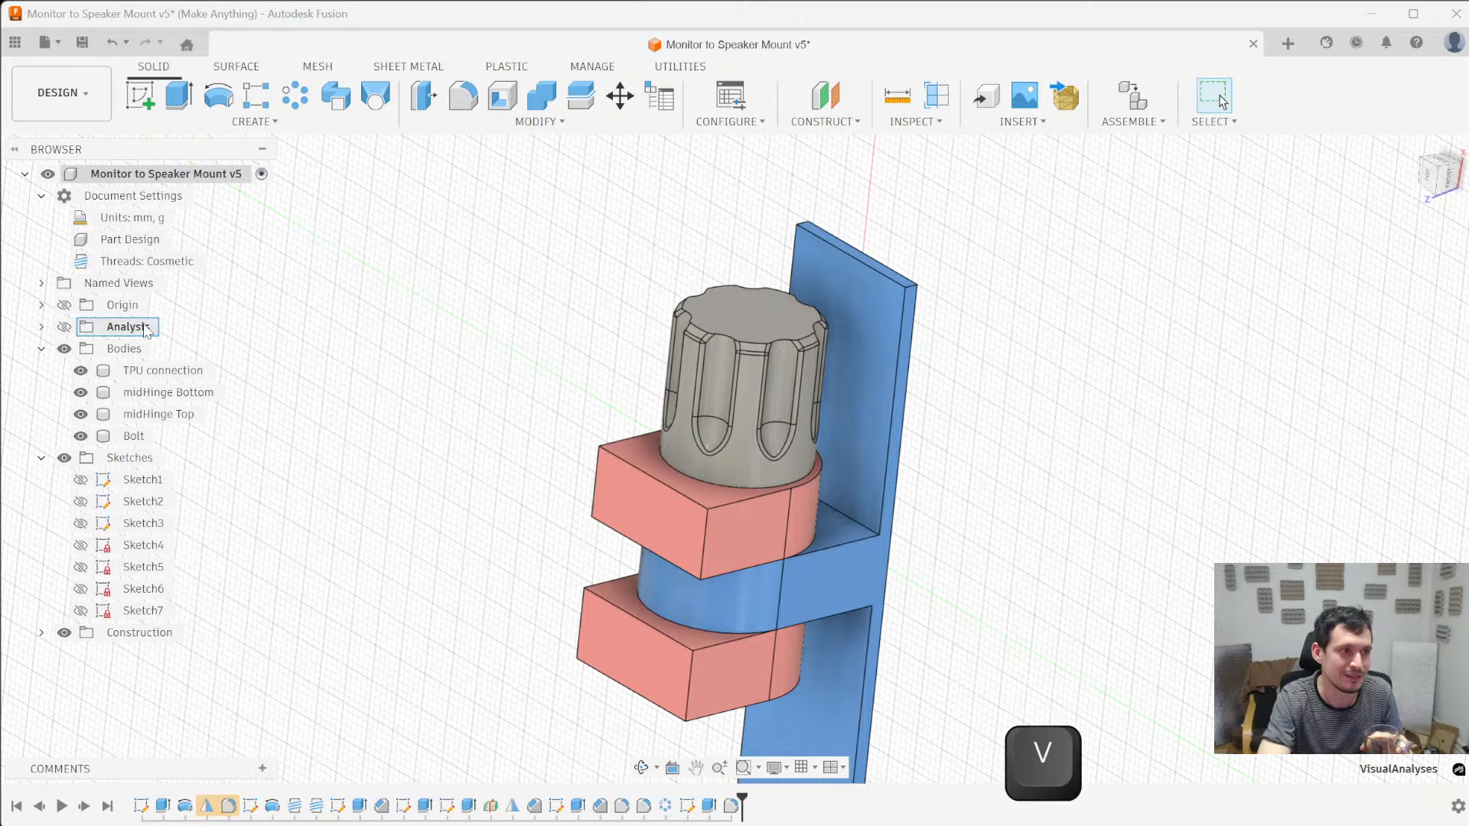
left_click(386, 371)
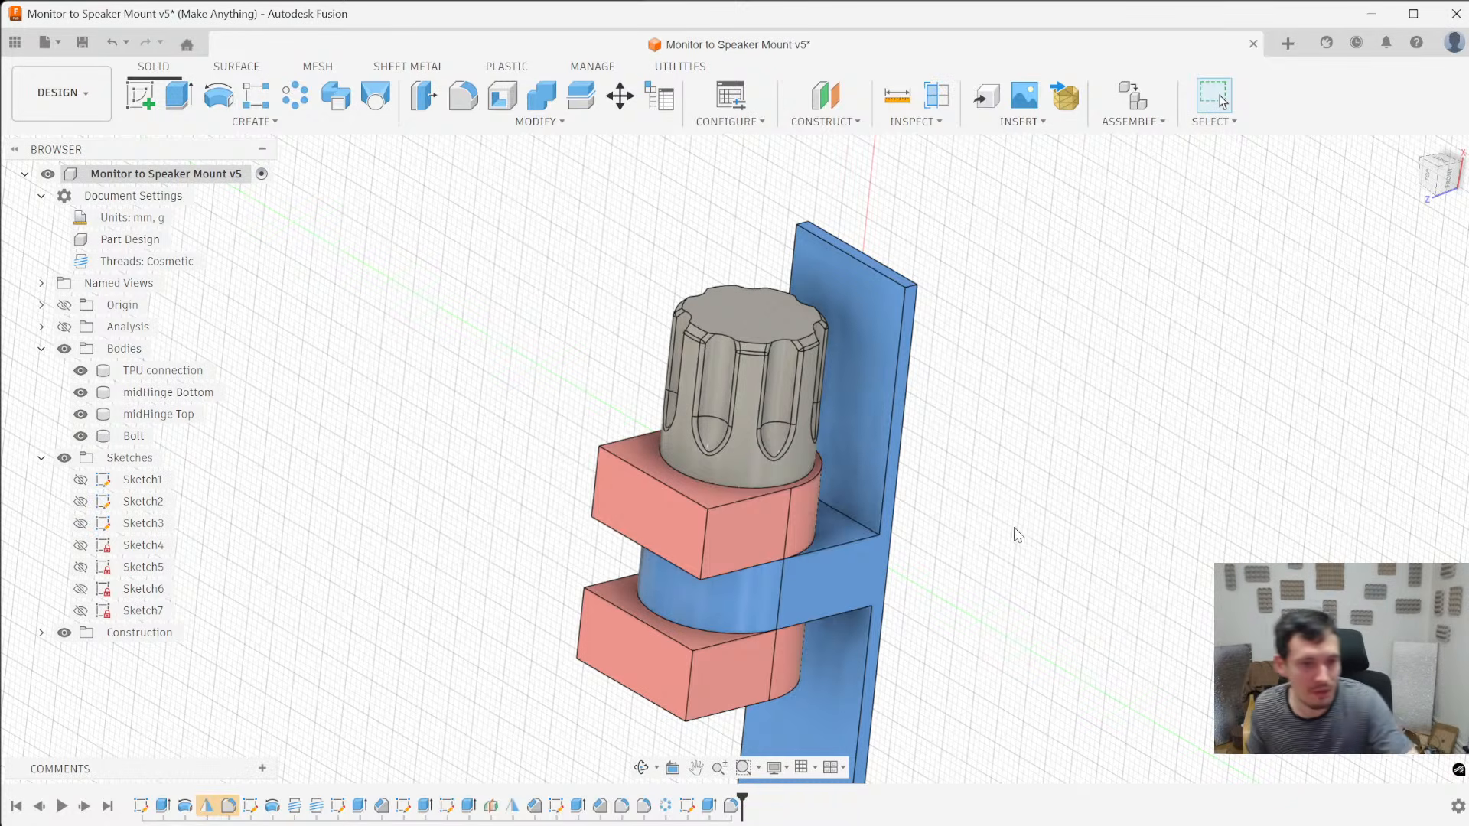
- Examine the assembled hinge, bolt and mounting plate from several angles
middle_click_drag(816, 429, 862, 553, "shift")
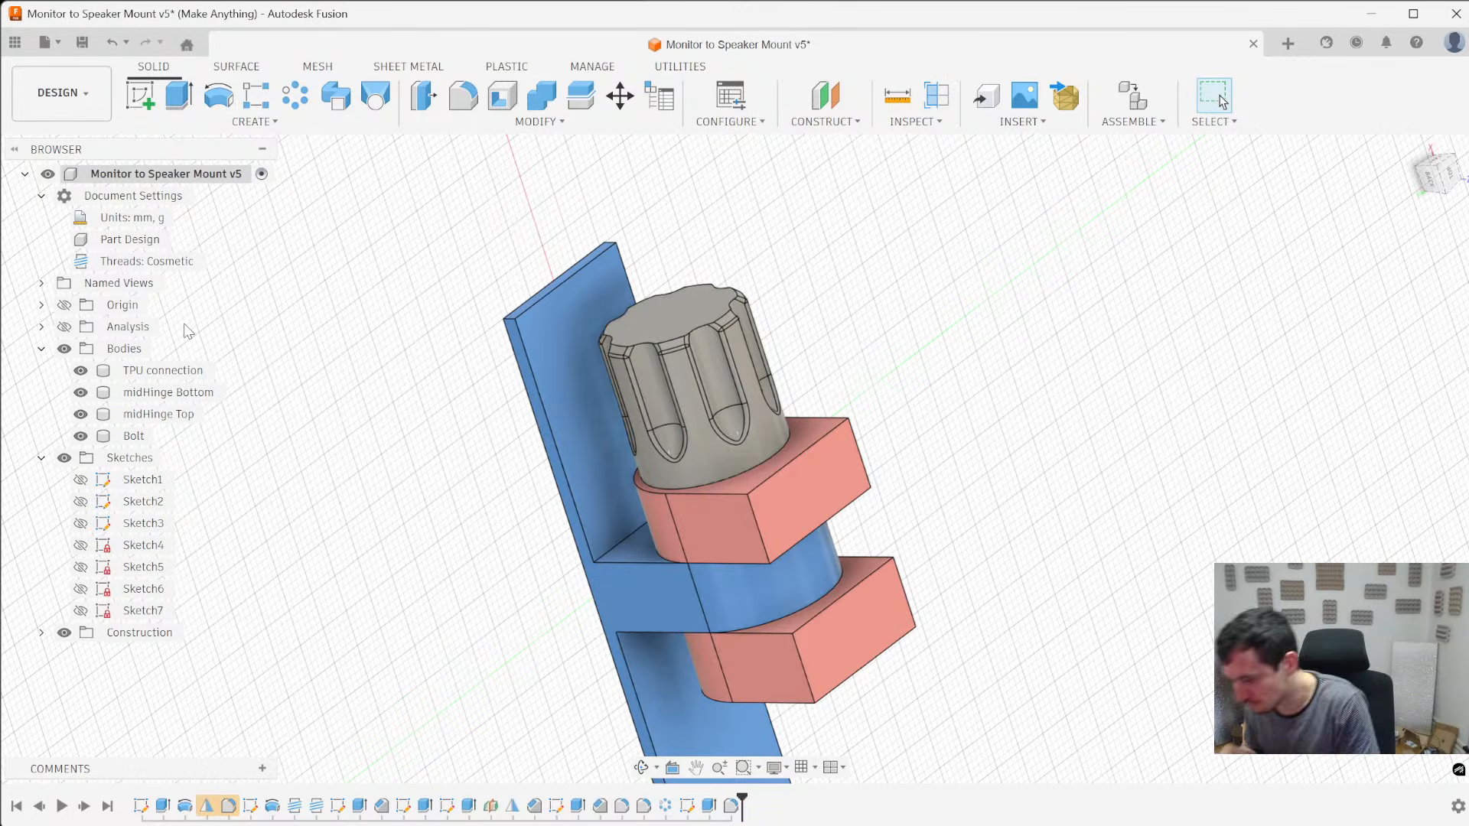
middle_click_drag(1036, 421, 787, 449, "shift")
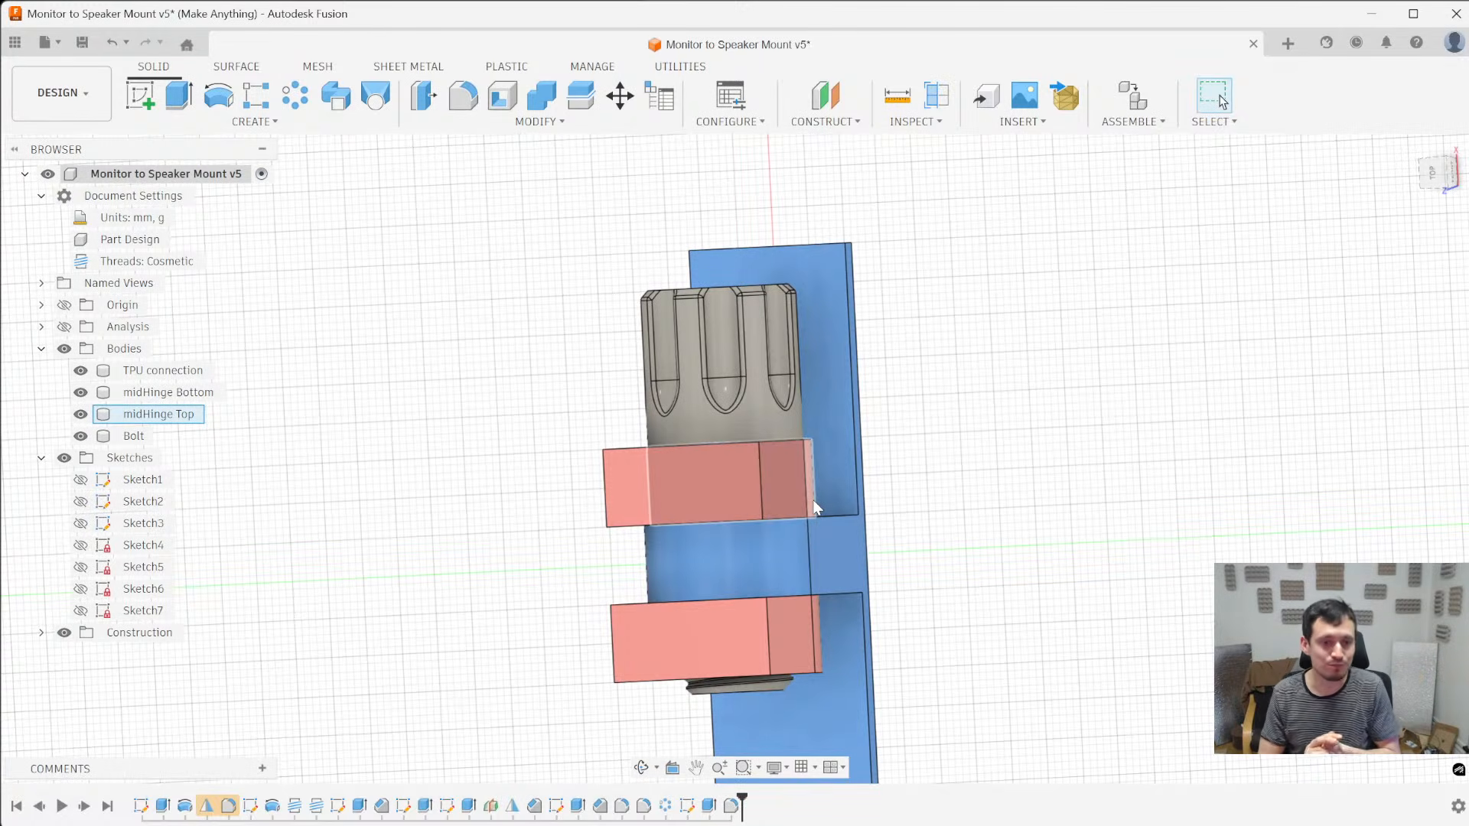
middle_click_drag(898, 256, 851, 415, "shift")
scroll(852, 415, "up", 5)
scroll(860, 566, "down", 6)
scroll(857, 526, "up", 2)
scroll(847, 566, "down", 2)
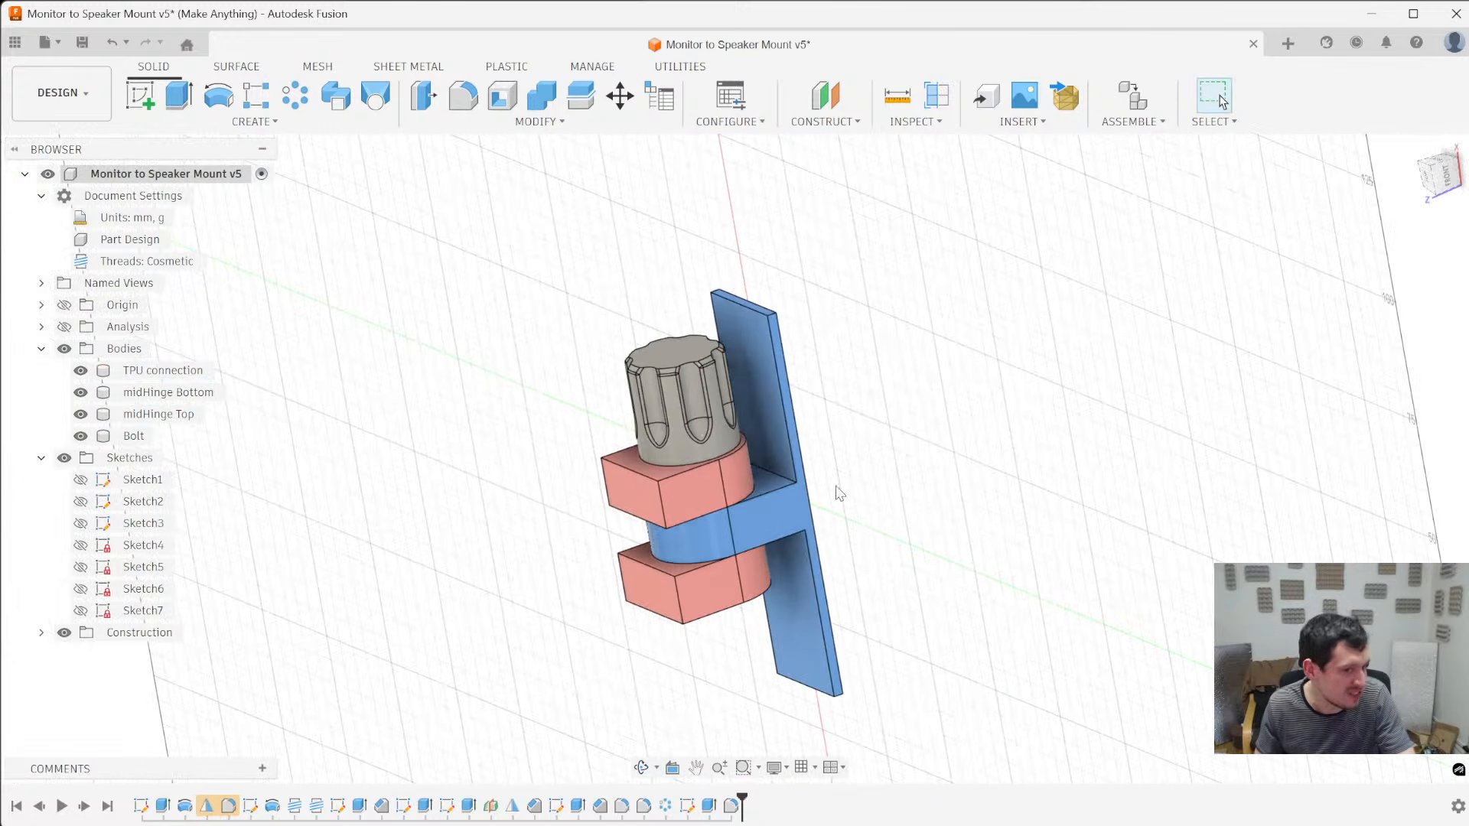
middle_click_drag(819, 531, 868, 478, "shift")
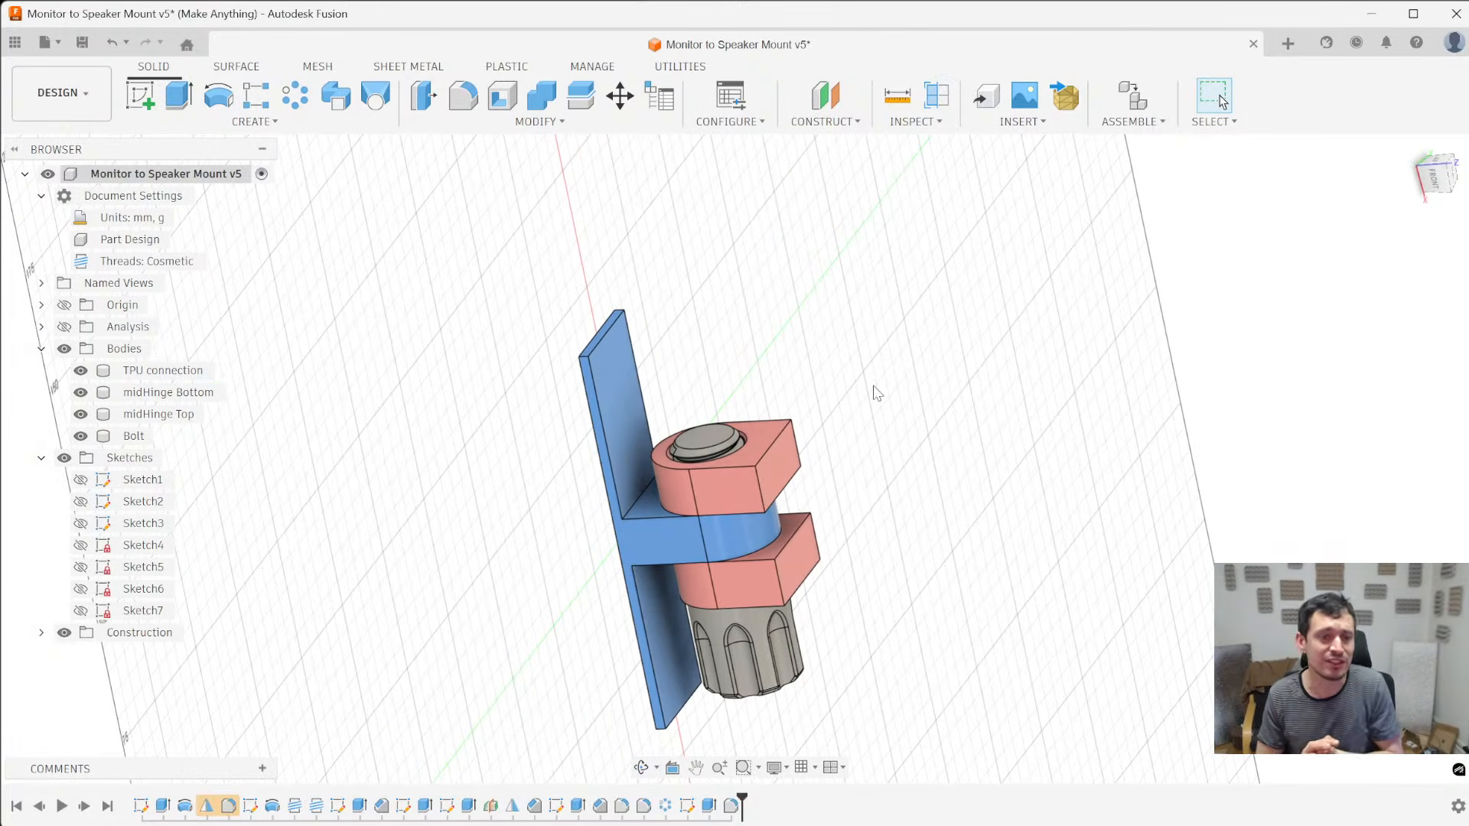
- Save the design as version 6
middle_click_drag(480, 467, 240, 426, "shift")
key("ctrl+s")
key("Return")
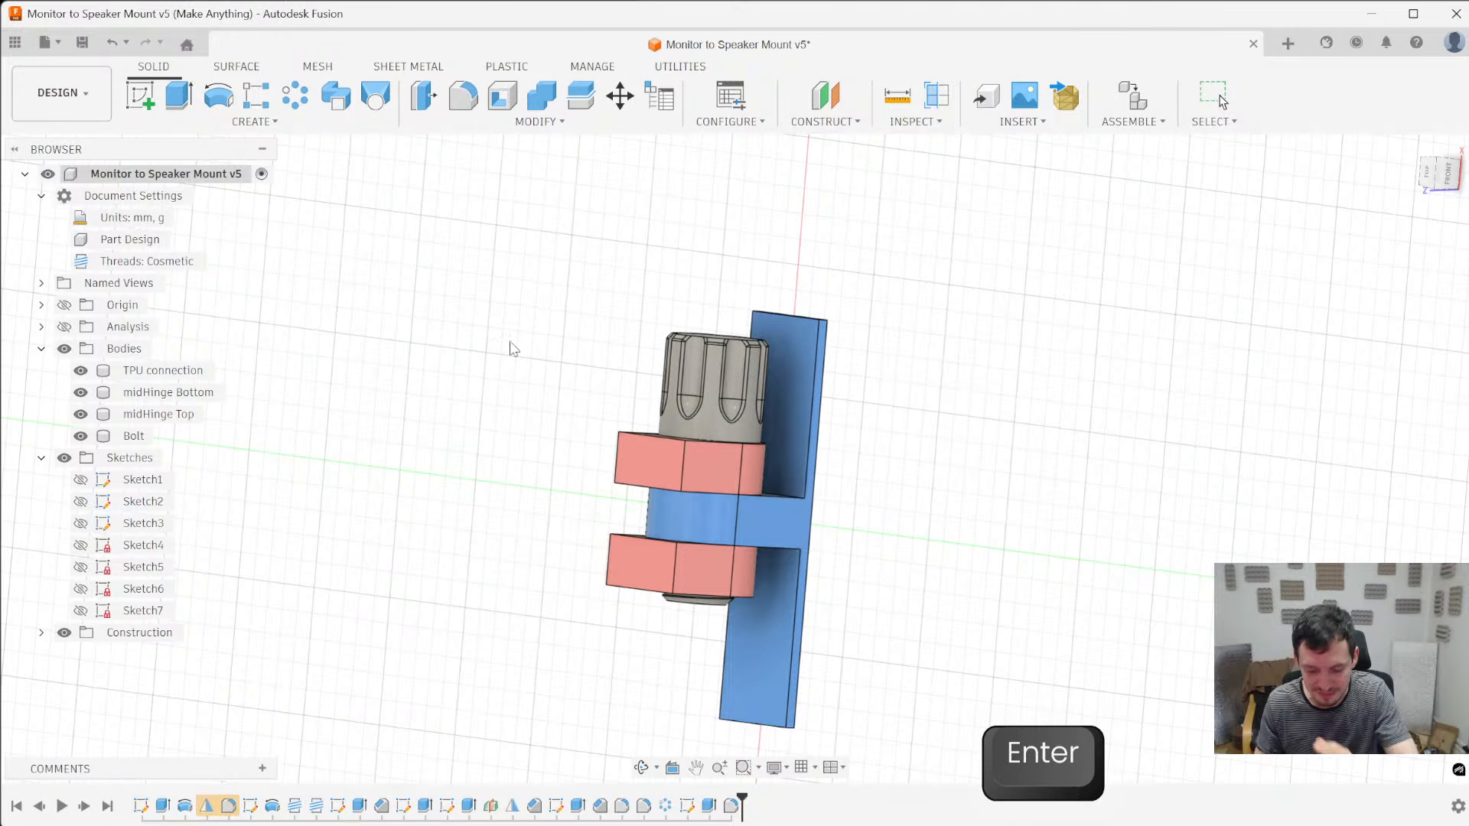
- Mirror all four bodies about the flat end face of midHinge Top, using the Join operation
scroll(473, 452, "down", 2)
key("backslash")
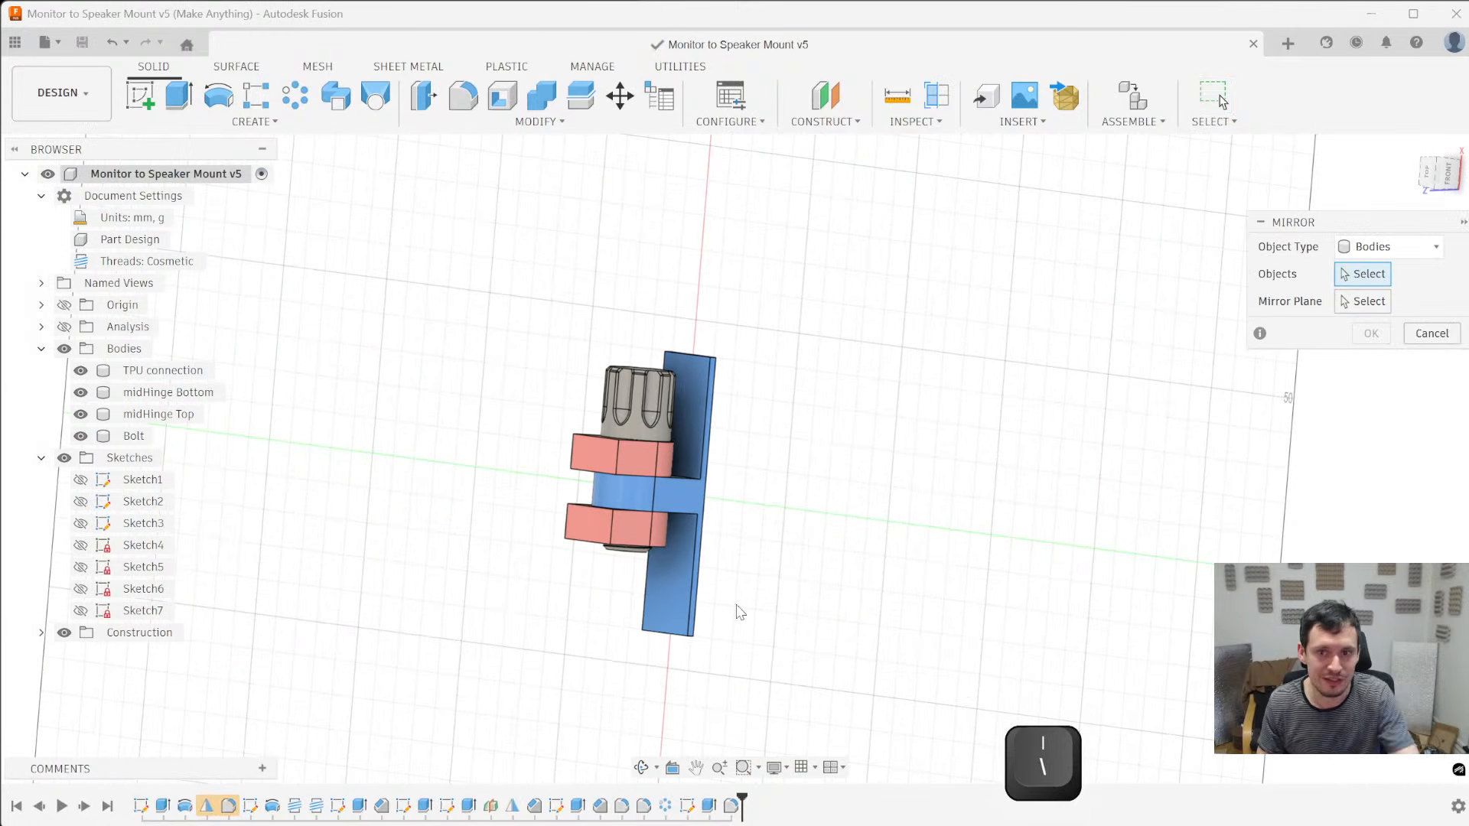
left_click_drag(974, 699, 439, 249)
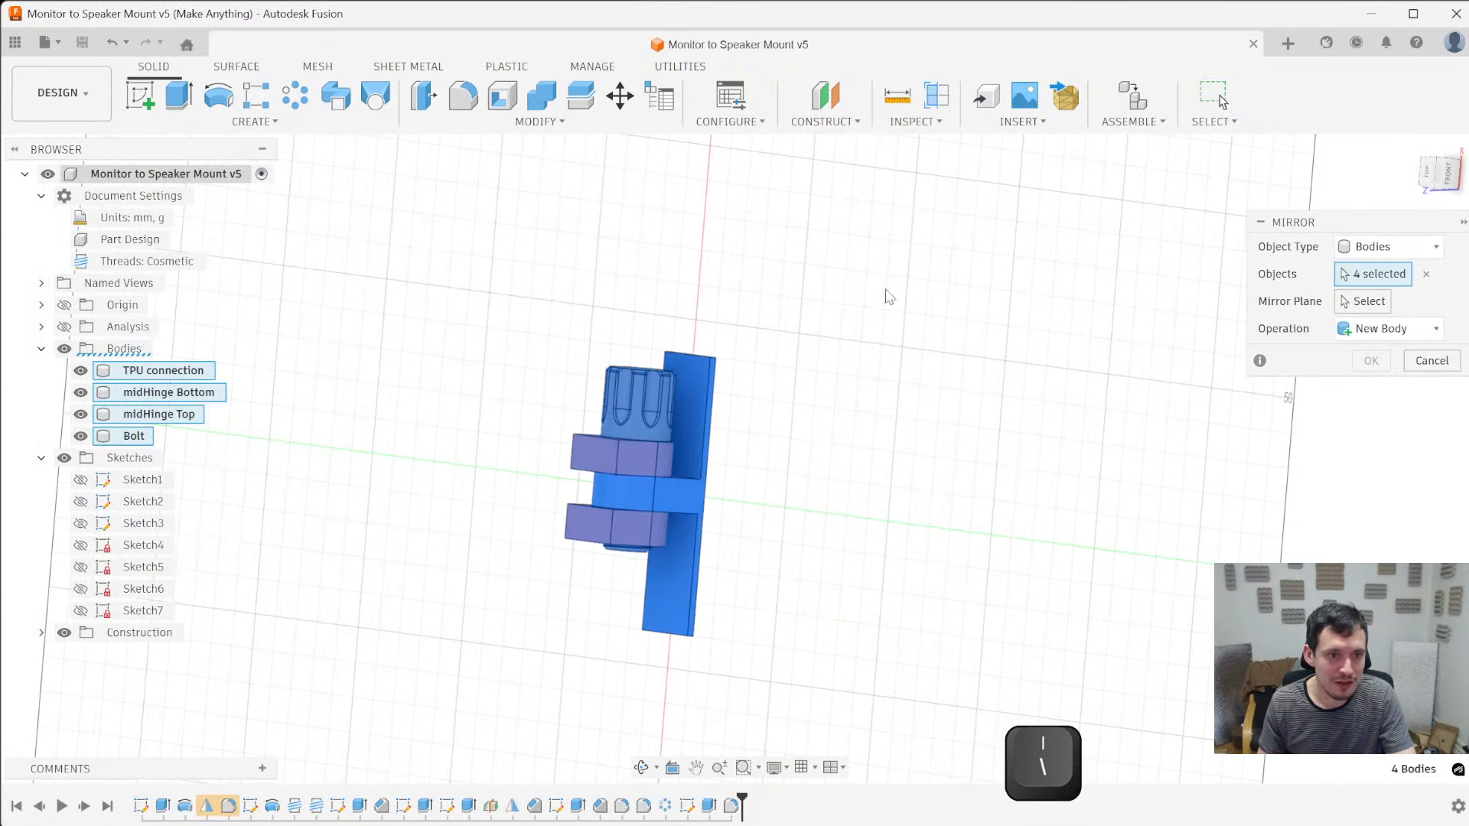
left_click(596, 456)
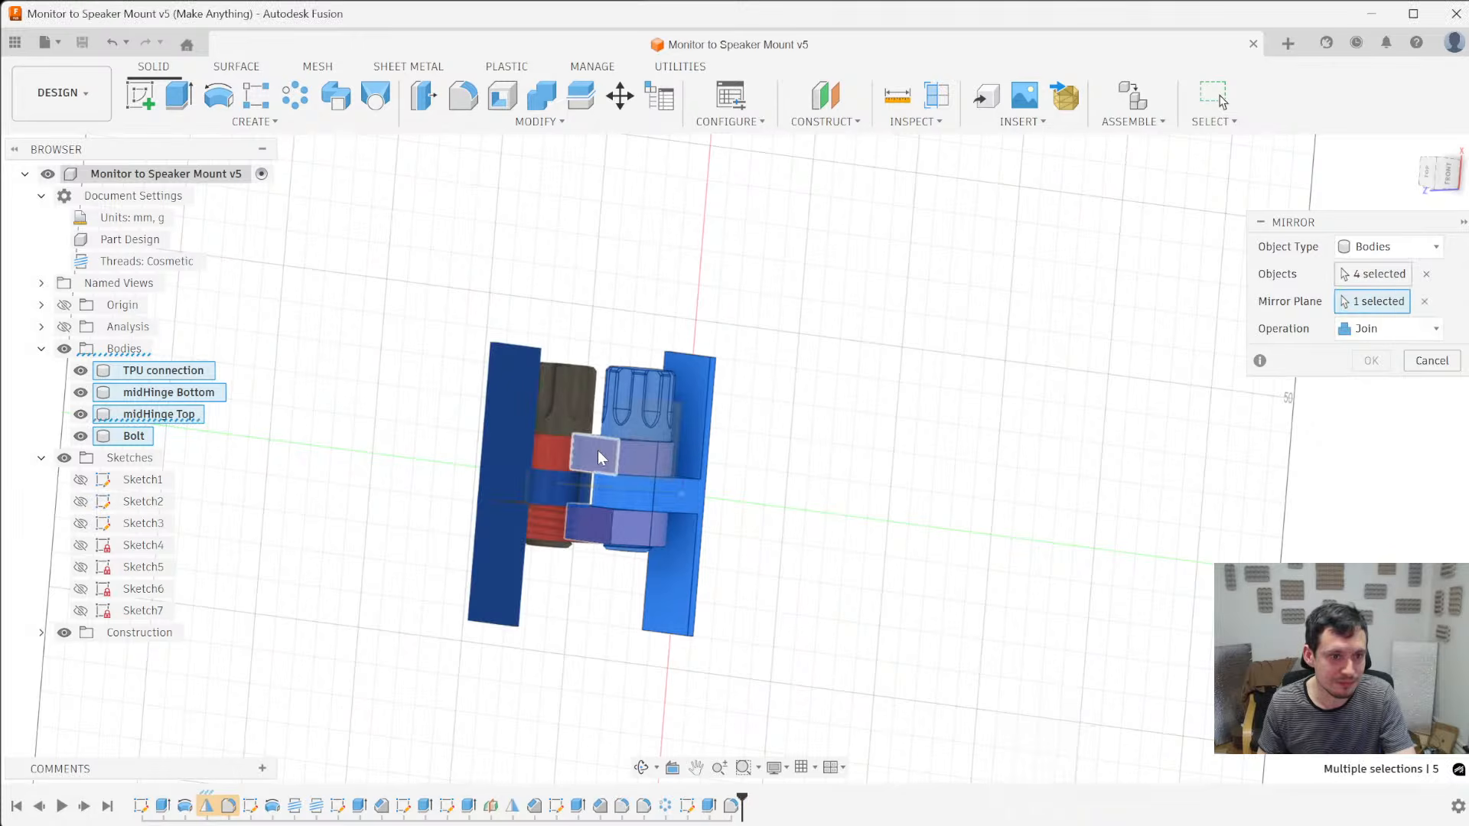
middle_click_drag(889, 474, 420, 556, "shift")
key("Return")
- Duplicate the pink glossy plastic appearance, recolour the copy a stronger red and apply it to the midHinge Bottom body
key("a")
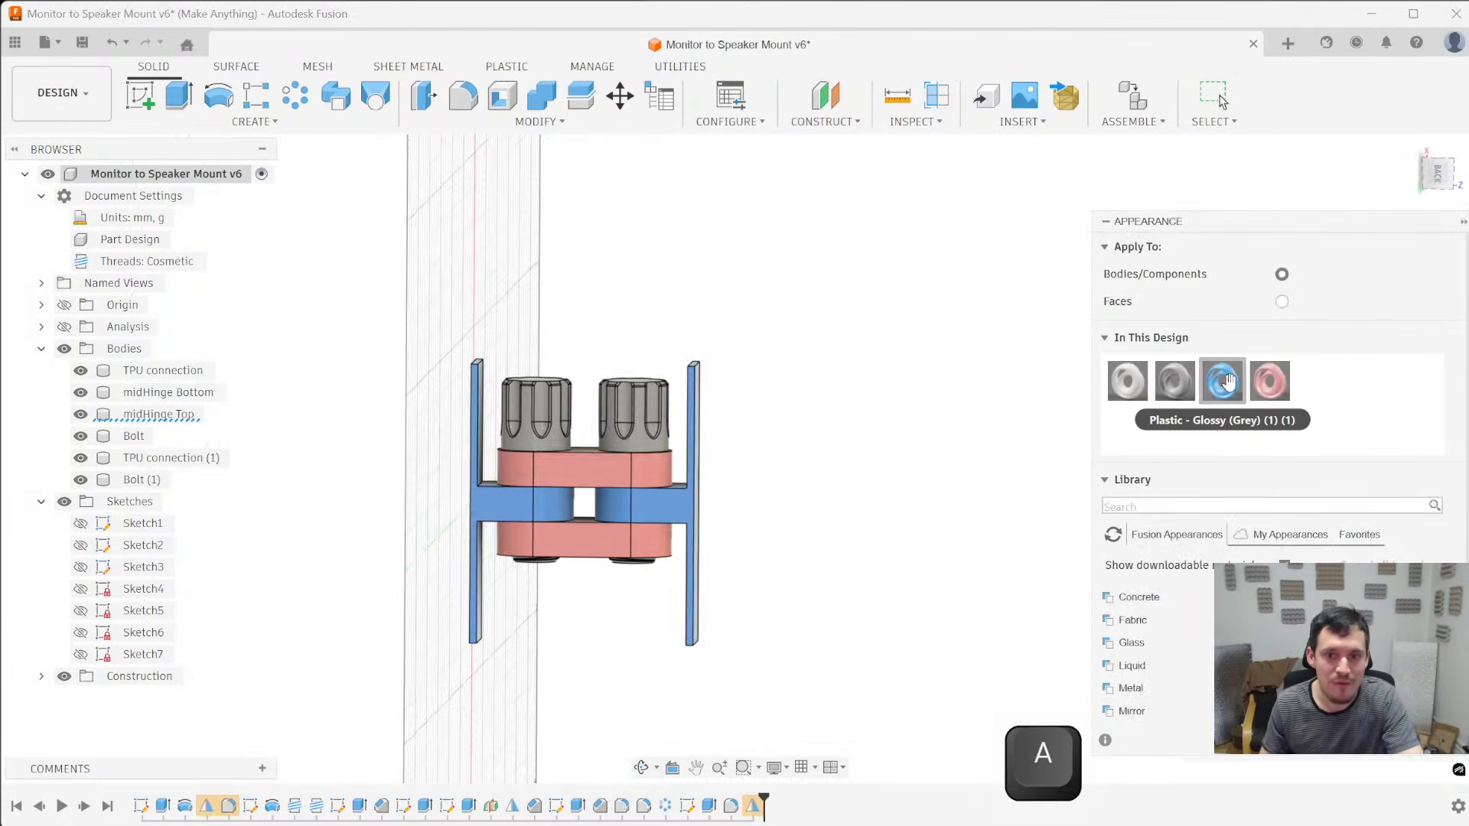
right_click(1266, 383)
left_click(1288, 396)
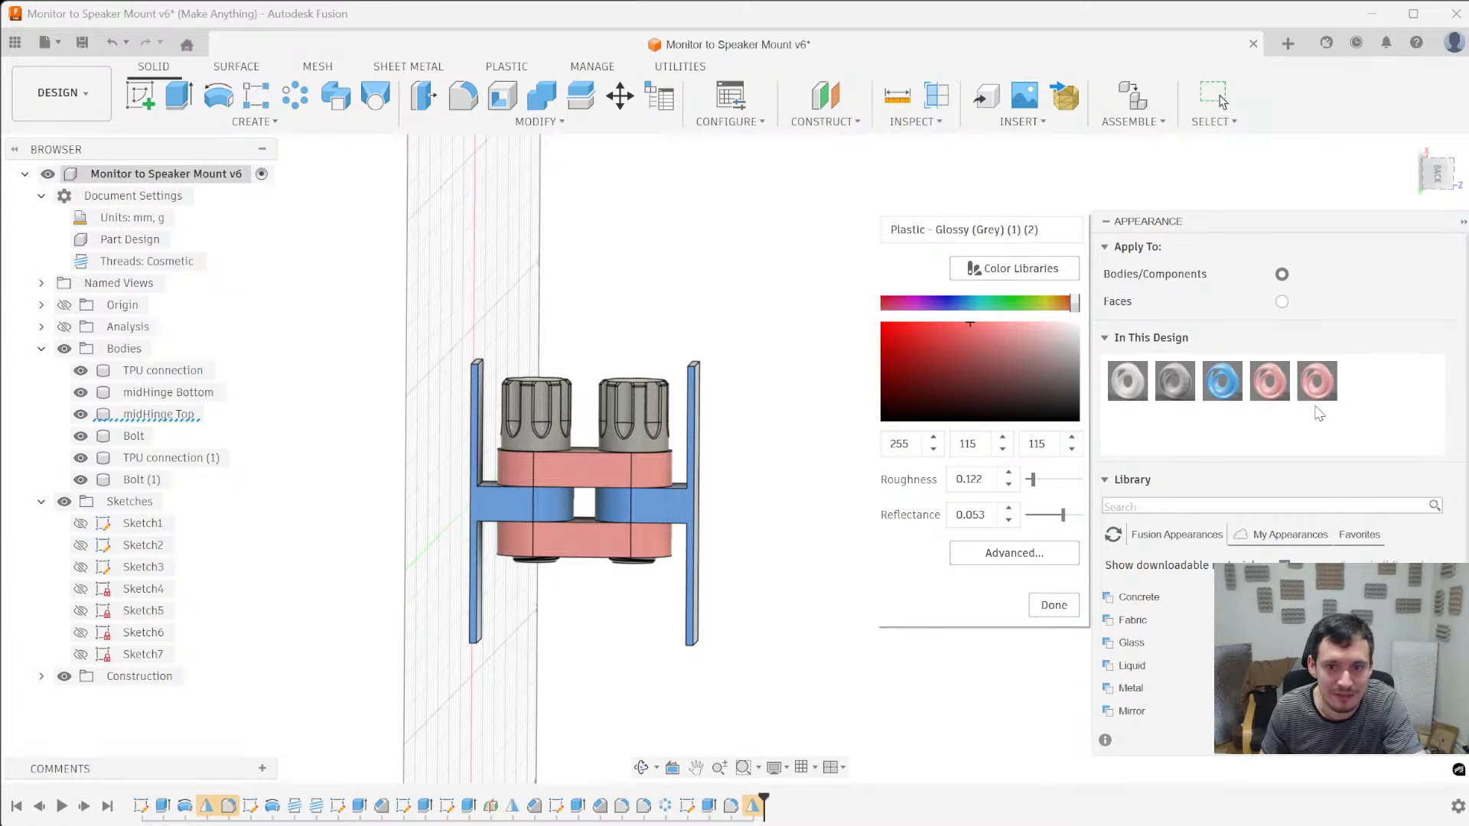
left_click(1053, 609)
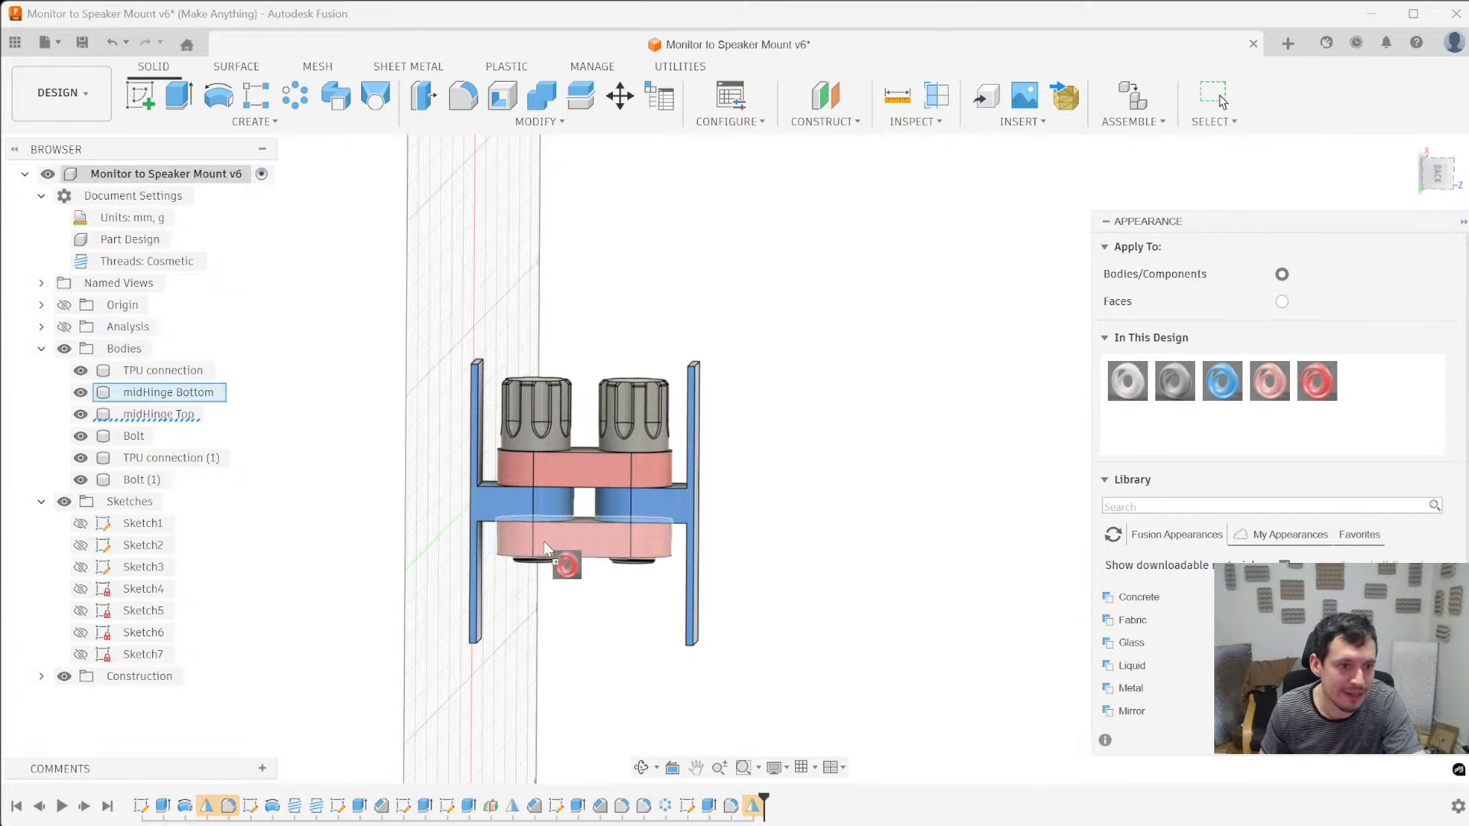
scroll(844, 392, "up", 3)
- Duplicate the red appearance, recolour the copy to green RGB 93, 255, 24 and apply it to the right-hand bolt
right_click(1331, 375)
left_click(1358, 413)
double_click(1365, 380)
left_click_drag(1061, 306, 1023, 307)
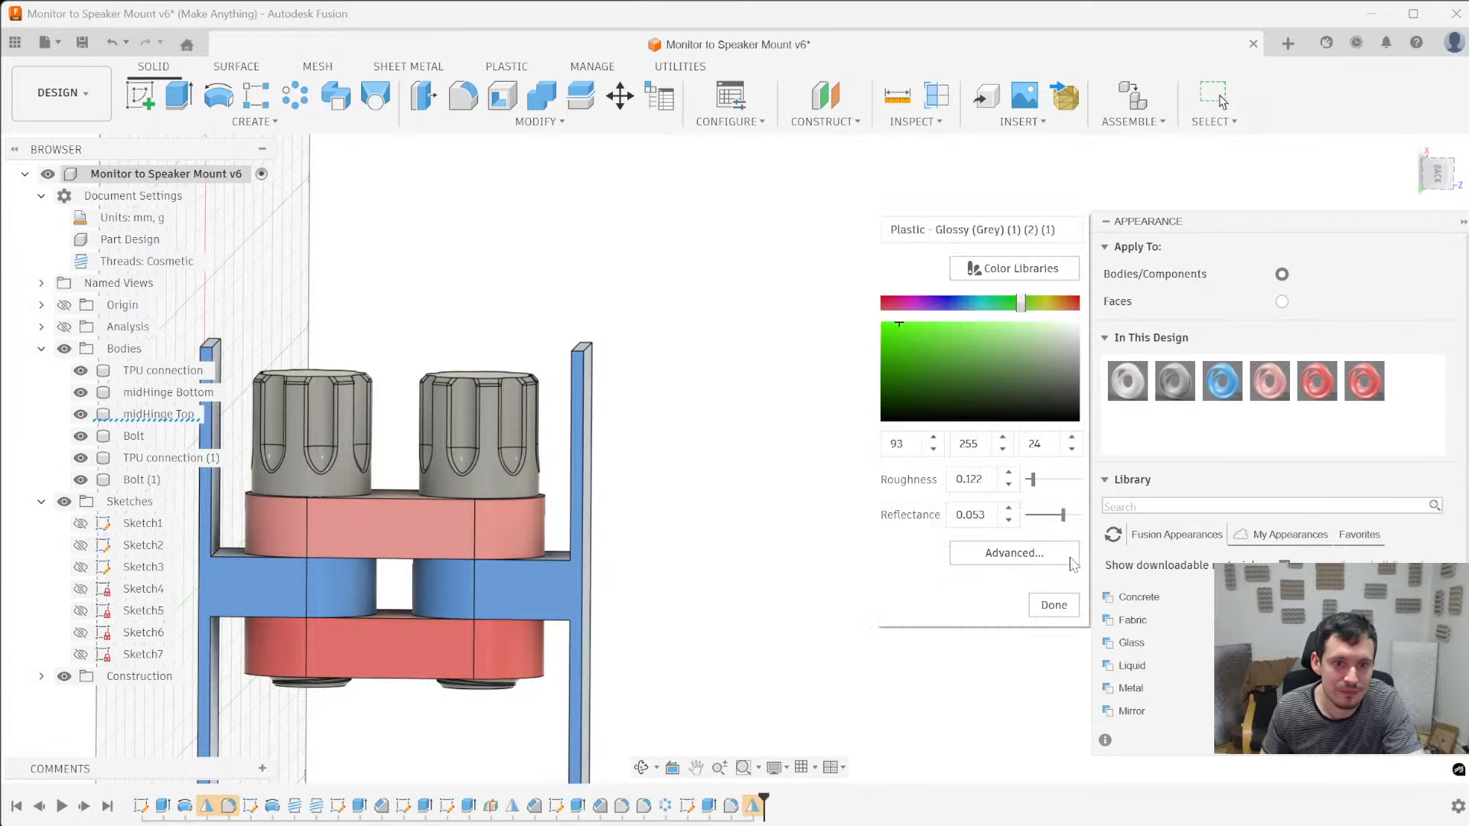
left_click(1053, 605)
left_click_drag(1365, 380, 469, 459)
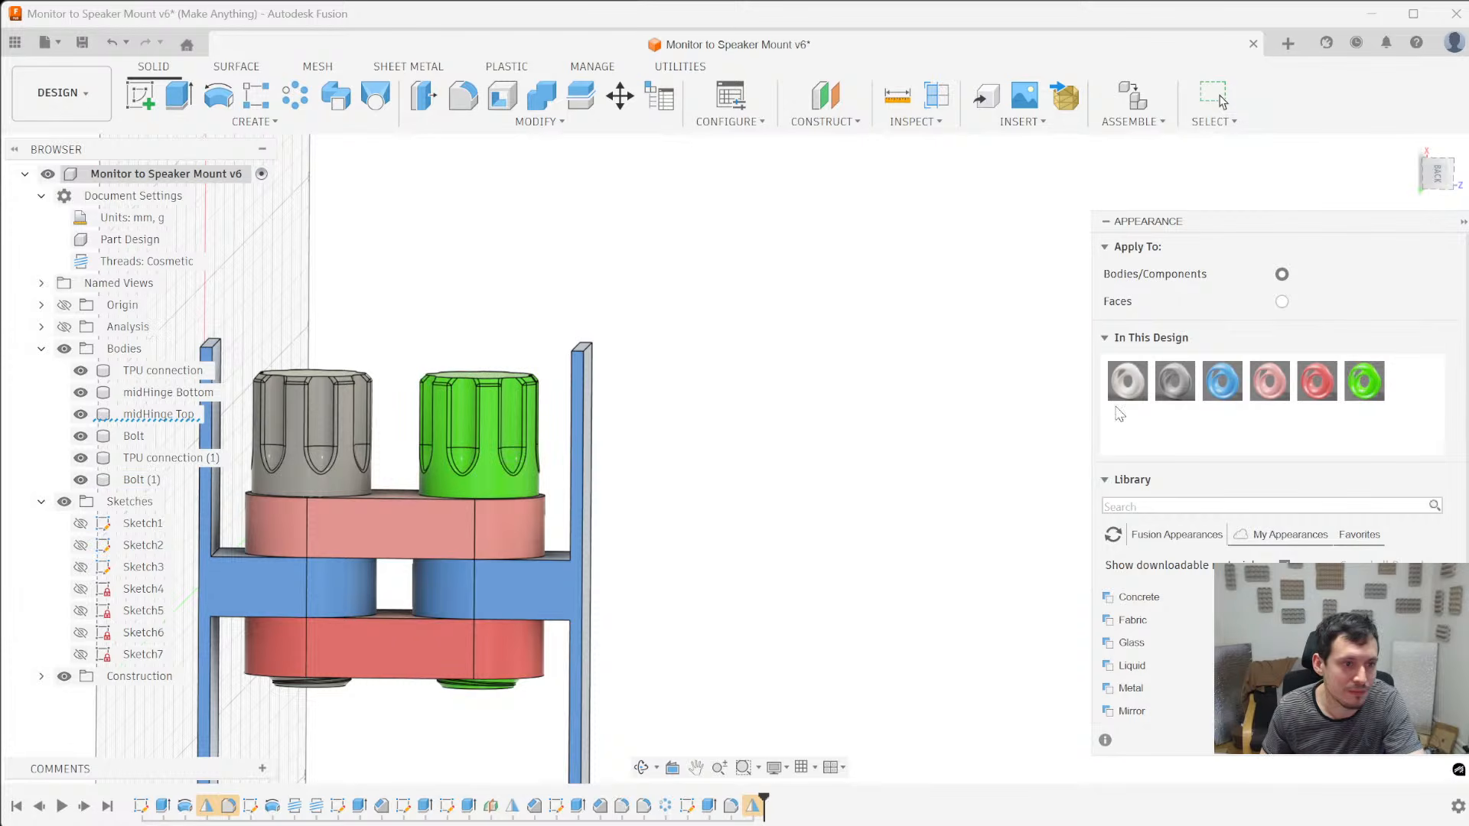
- Mute the green bolt appearance to RGB 113, 191, 79
right_click(1375, 397)
left_click(1400, 402)
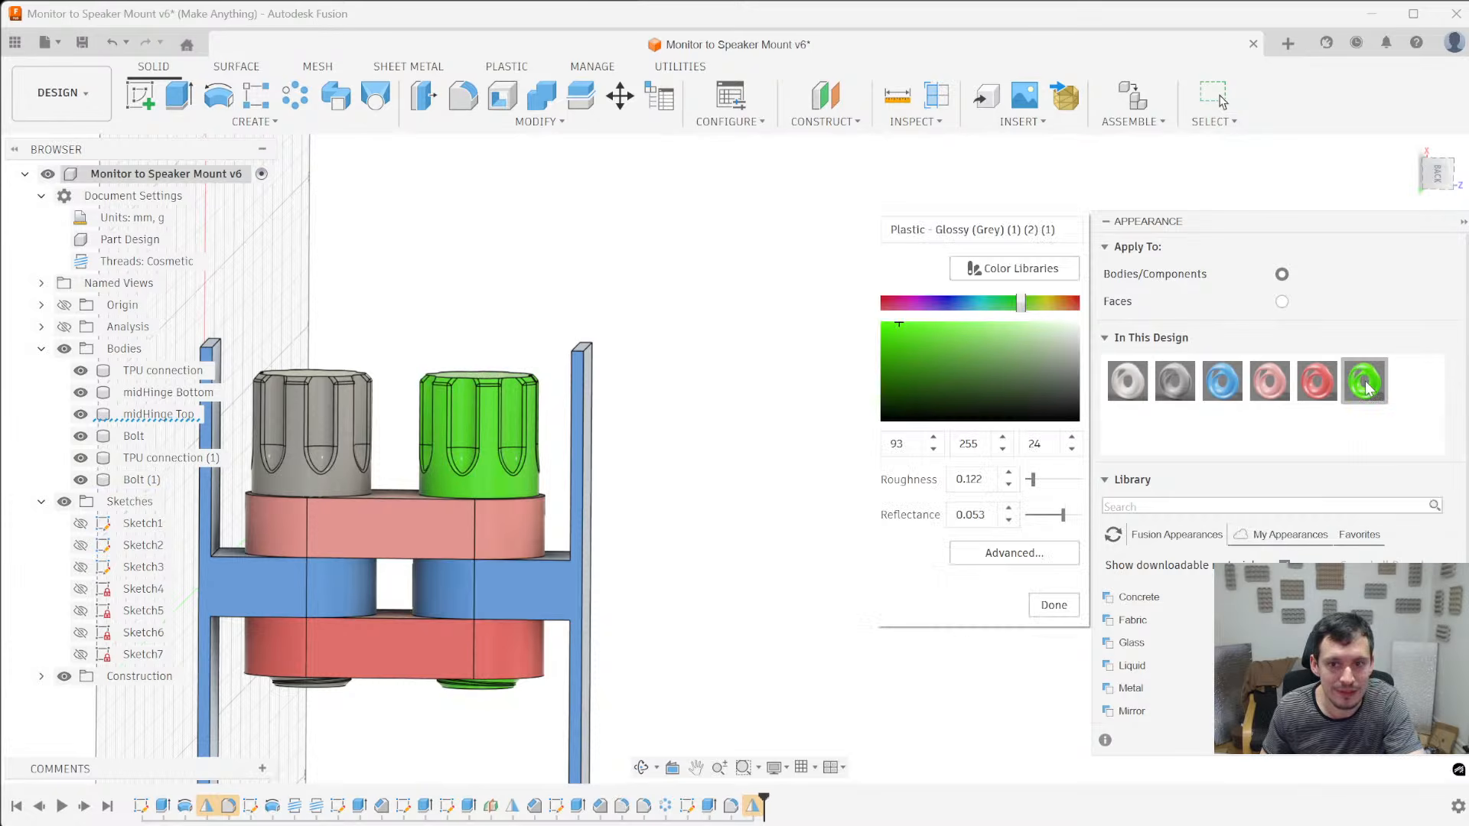
left_click_drag(961, 340, 960, 346)
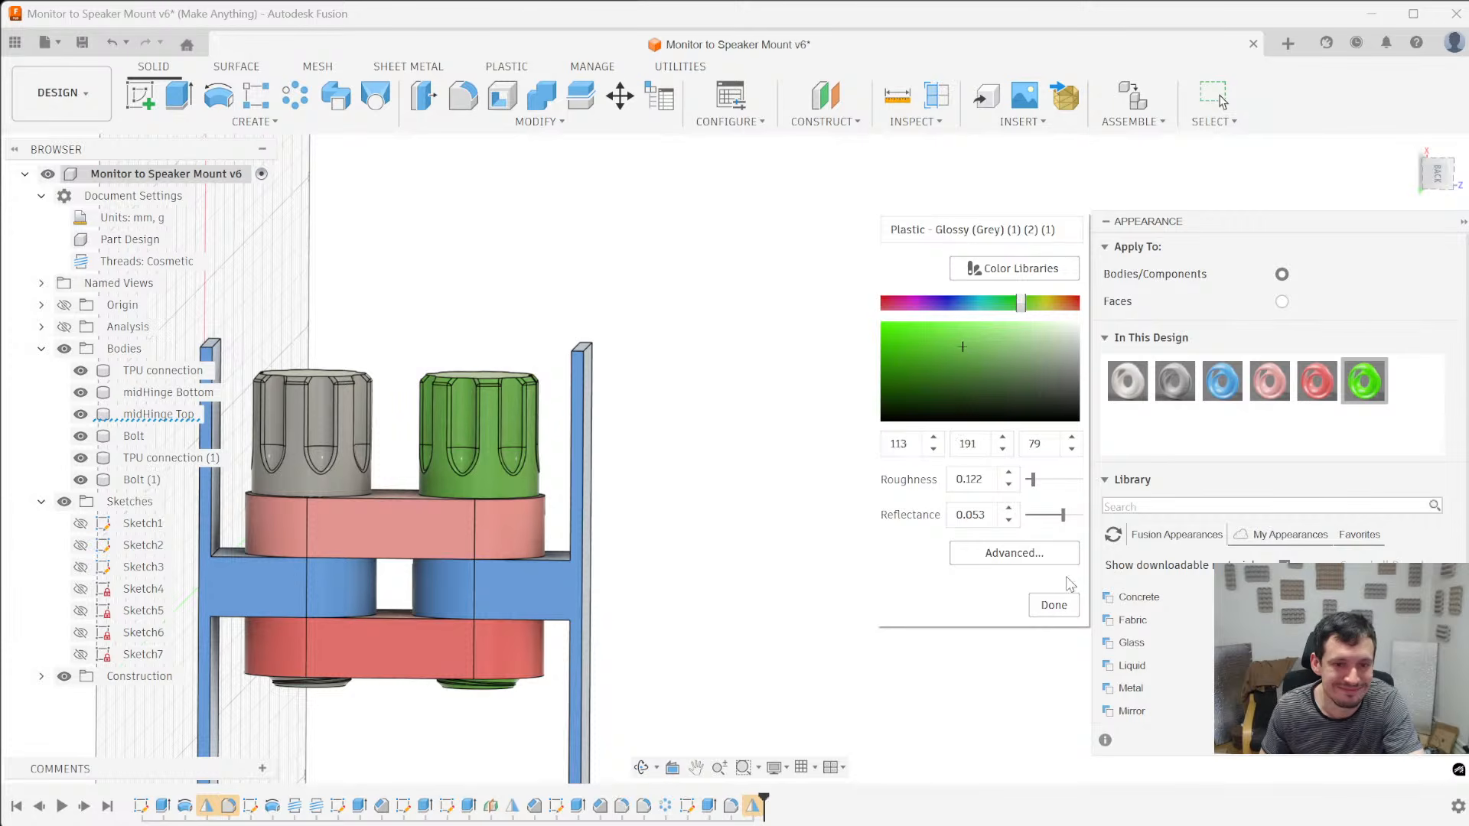
left_click(1066, 597)
- Duplicate the green appearance, darken the copy to RGB 85, 161, 49 and apply it to the left-hand bolt
right_click(1366, 387)
left_click(1389, 433)
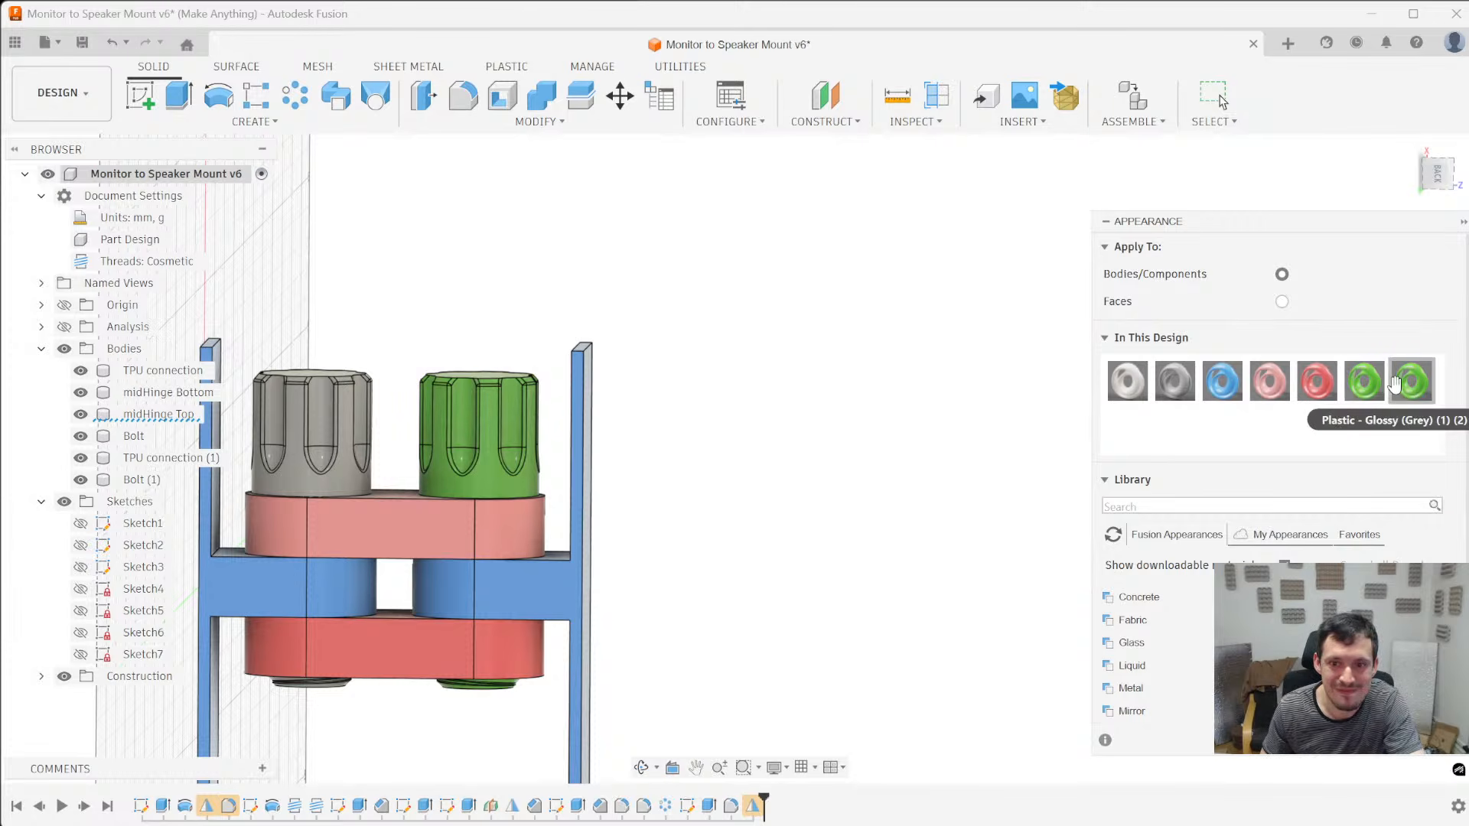
left_click_drag(961, 373, 935, 357)
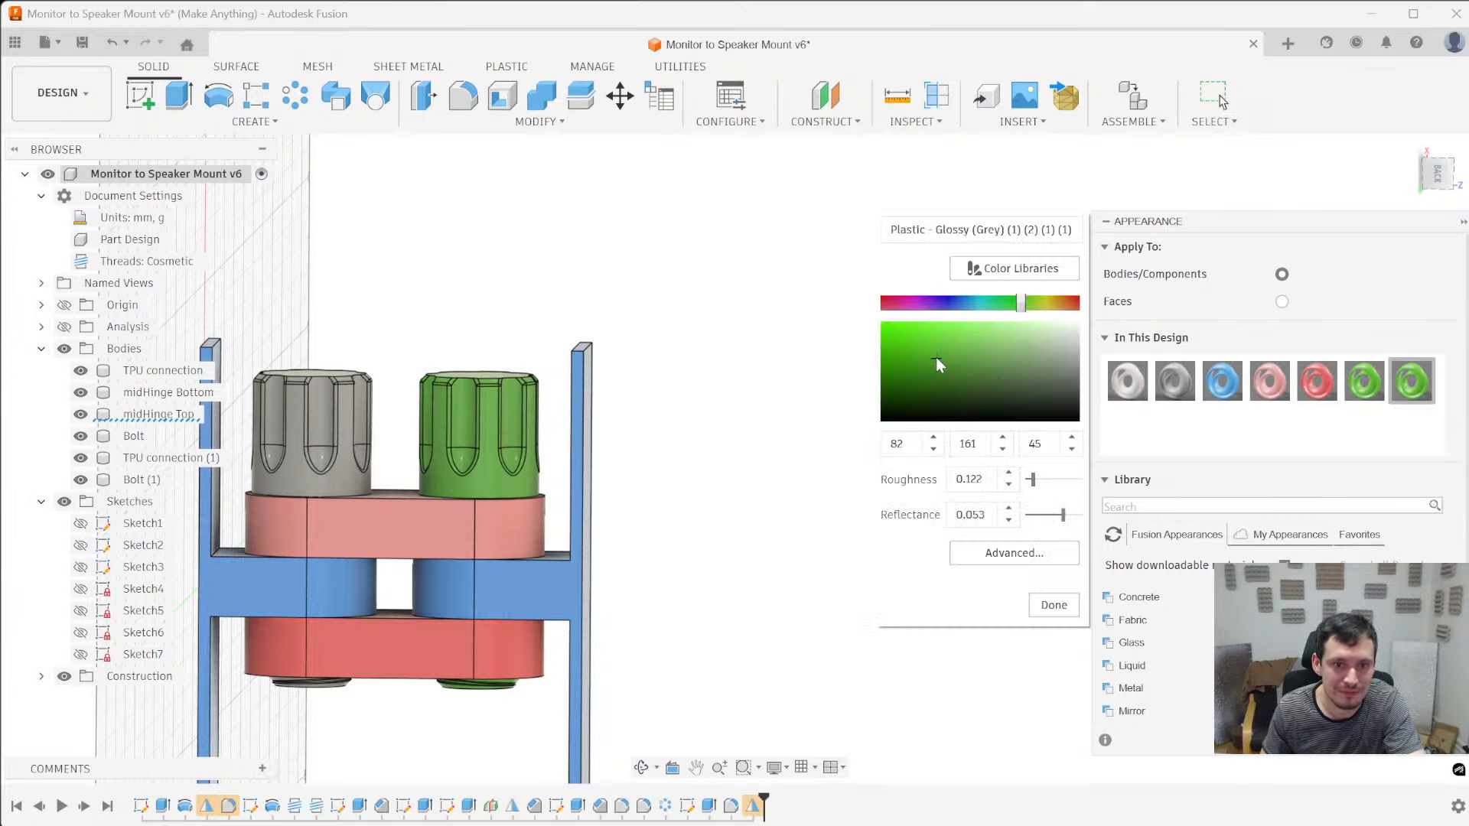
left_click(1054, 604)
left_click_drag(1412, 380, 298, 437)
scroll(717, 420, "down", 3)
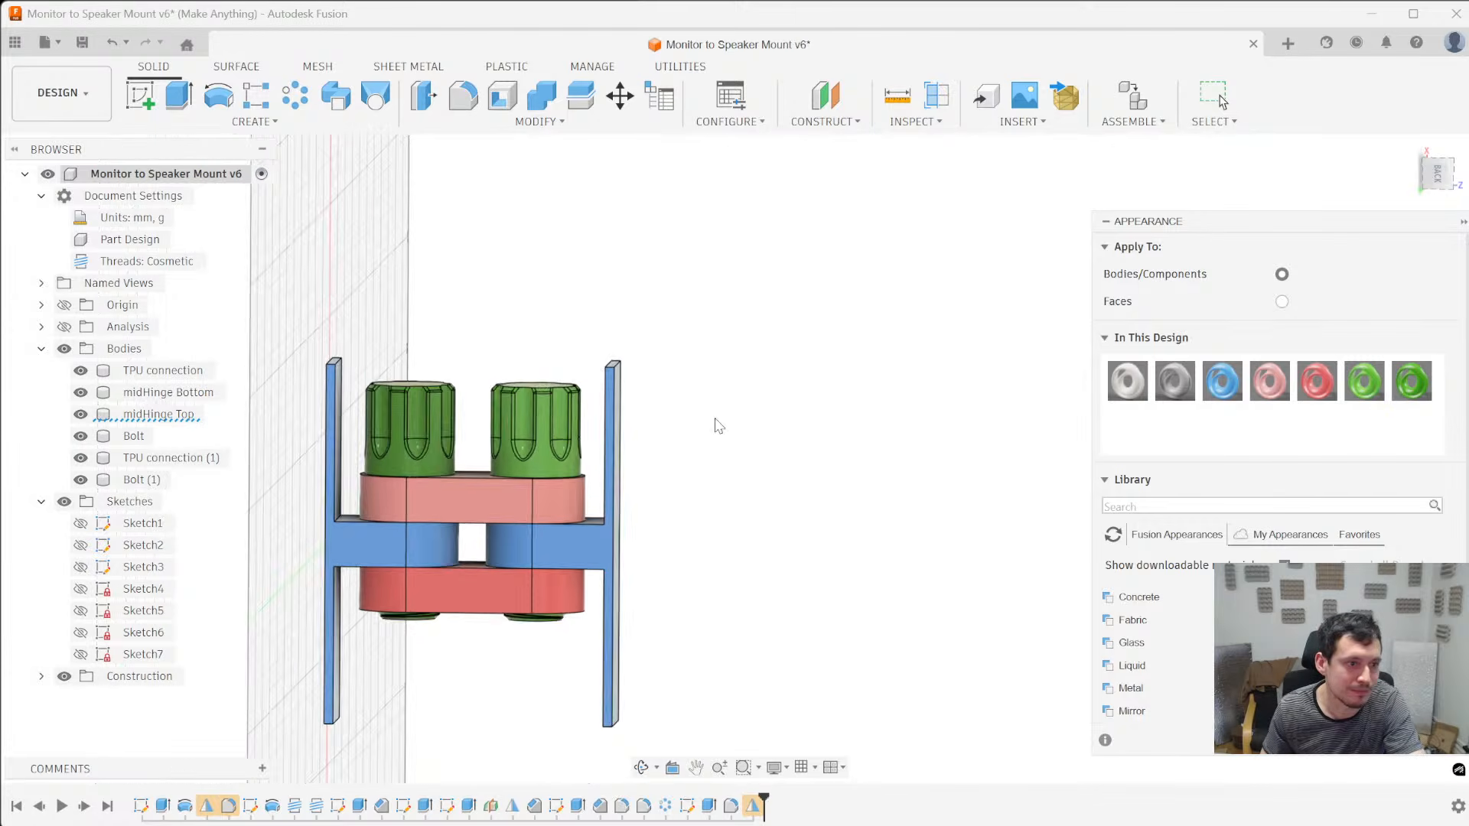
left_click(1444, 748)
- Fillet the four inside corners where both TPU connection arms meet their plates, with a radius of about 7.09 mm
scroll(369, 523, "up", 4)
scroll(396, 565, "down", 2)
mouse_move(396, 565)
middle_mouse_down("shift")
mouse_move(394, 607)
mouse_move(399, 563)
middle_mouse_up("shift")
scroll(538, 462, "up", 3)
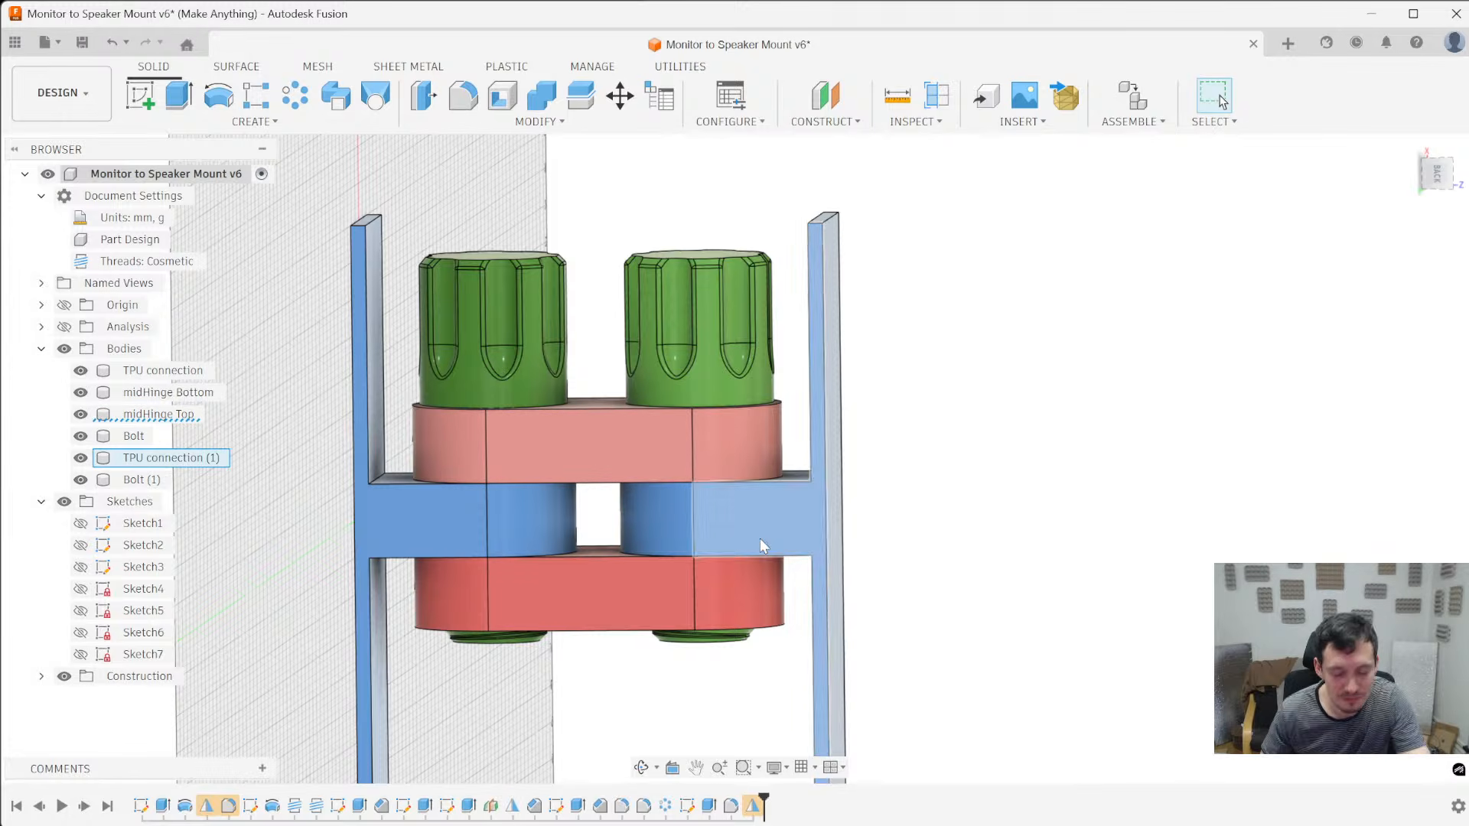
middle_click_drag(634, 438, 497, 496, "shift")
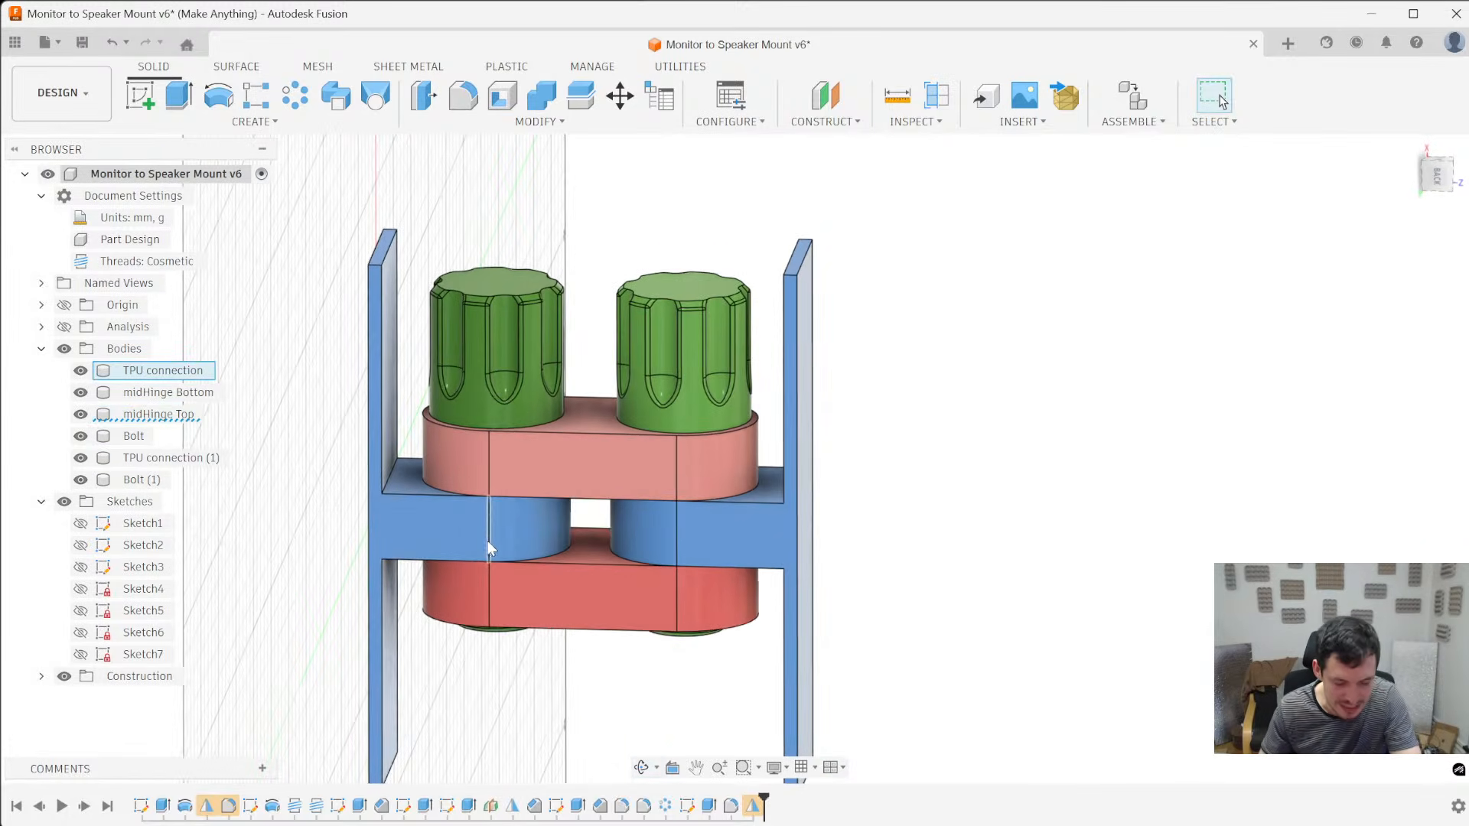
key("f")
left_click(393, 474)
middle_click_drag(393, 475, 371, 402, "shift")
left_click(399, 567, "ctrl")
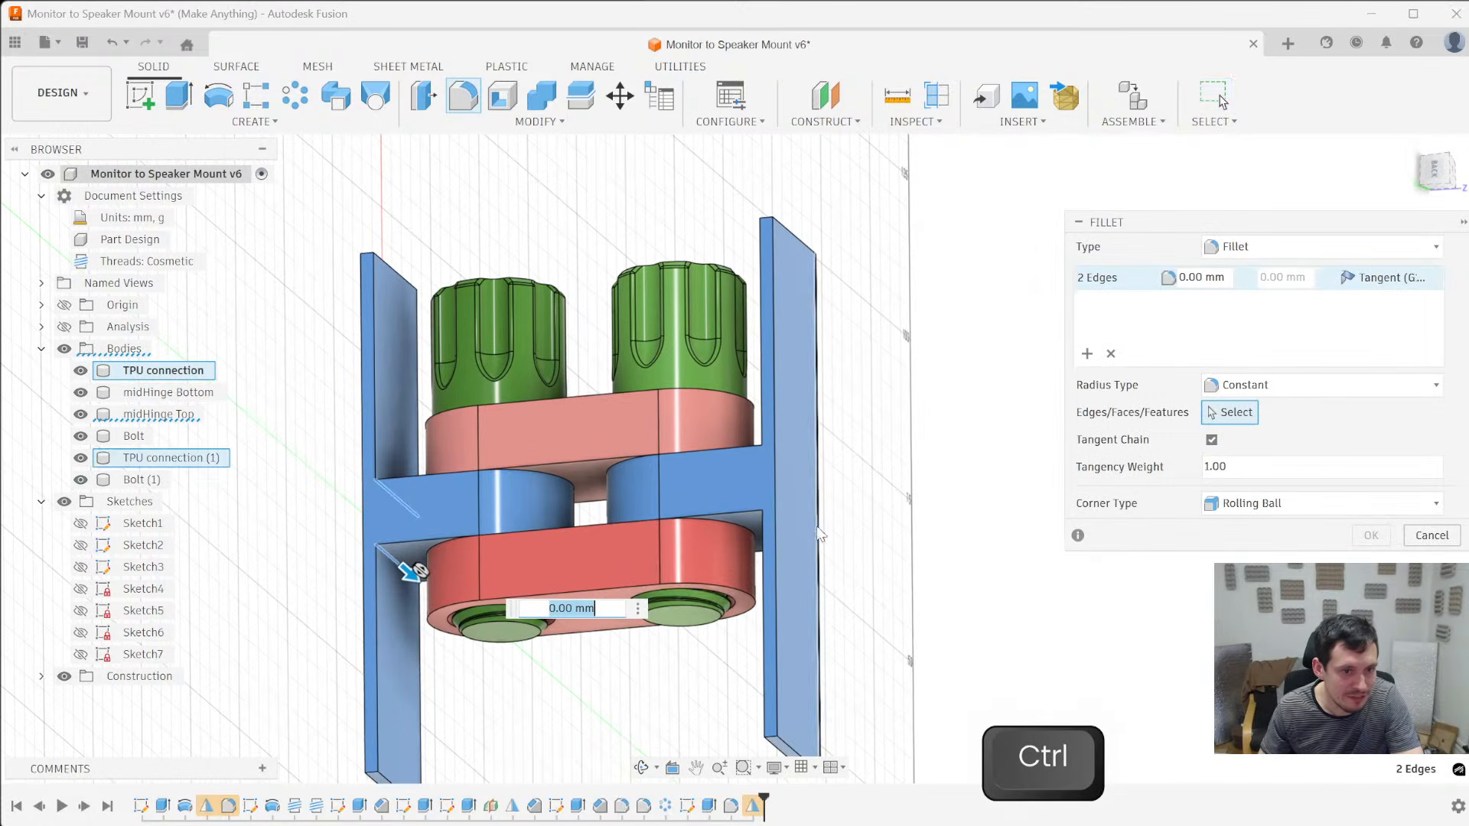
left_click(770, 515, "ctrl")
left_click(765, 452, "ctrl")
middle_click_drag(764, 451, 876, 382, "shift")
scroll(876, 382, "down", 3)
scroll(610, 628, "up", 6)
middle_click_drag(609, 635, 380, 604, "shift")
scroll(378, 604, "down", 6)
scroll(597, 575, "up", 5)
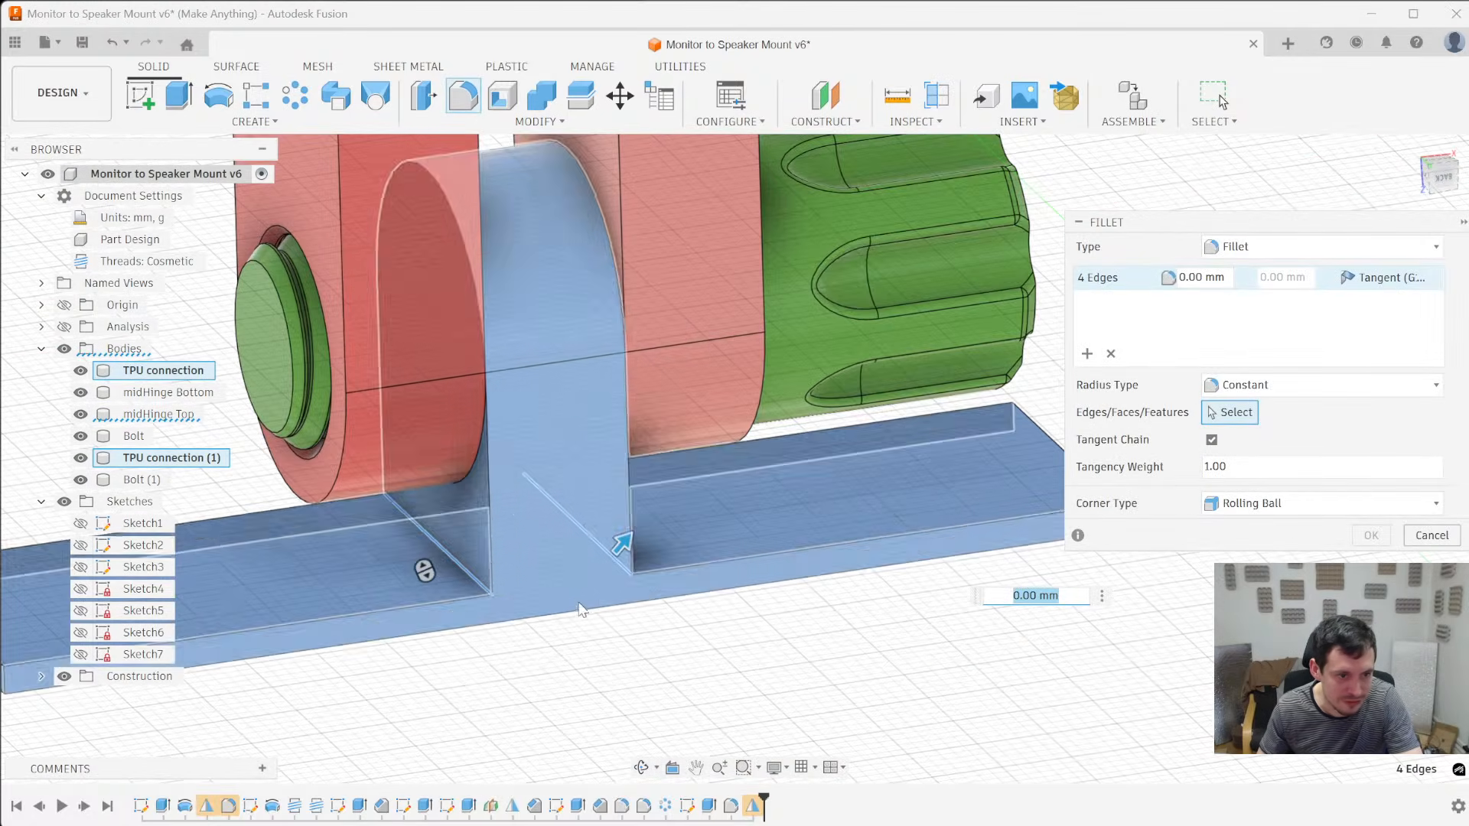
left_click_drag(598, 572, 656, 512)
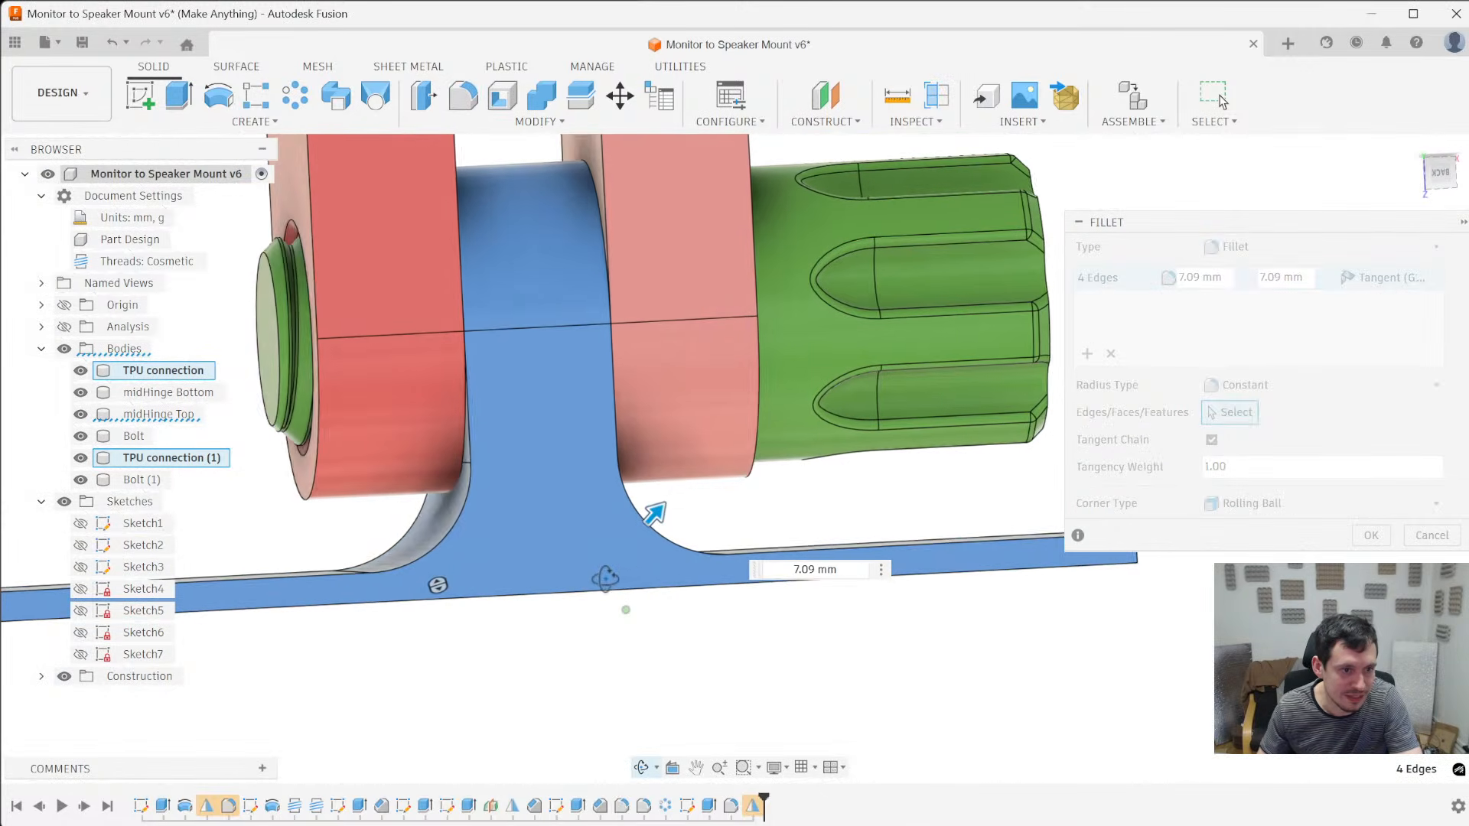
- Set the radius of the TPU connection corner fillets to 7 mm and complete the fillet
scroll(626, 566, "up", 1)
scroll(626, 575, "down", 5)
middle_click_drag(671, 675, 624, 686, "shift")
scroll(625, 685, "down", 2)
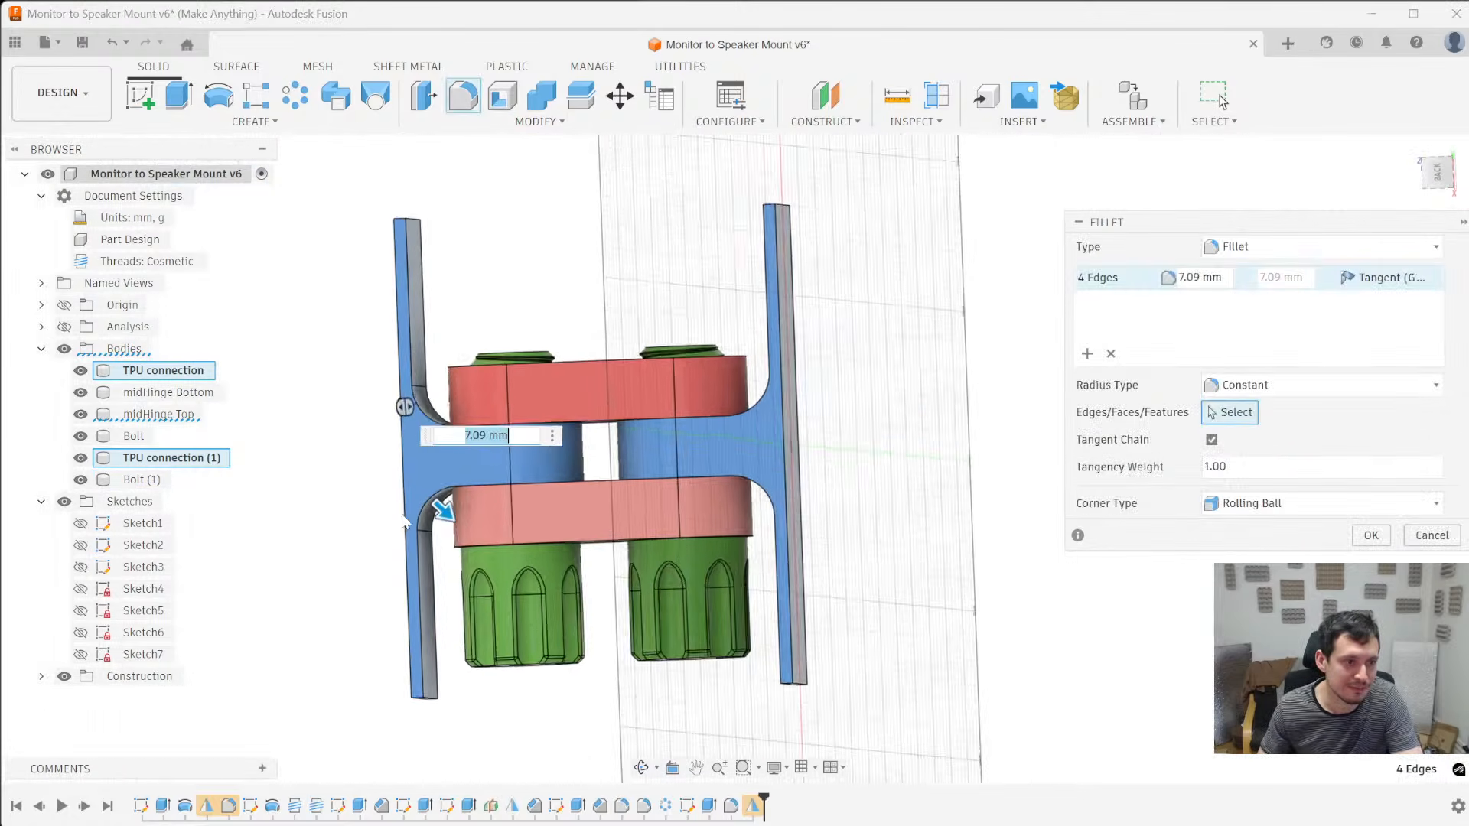
scroll(426, 521, "up", 3)
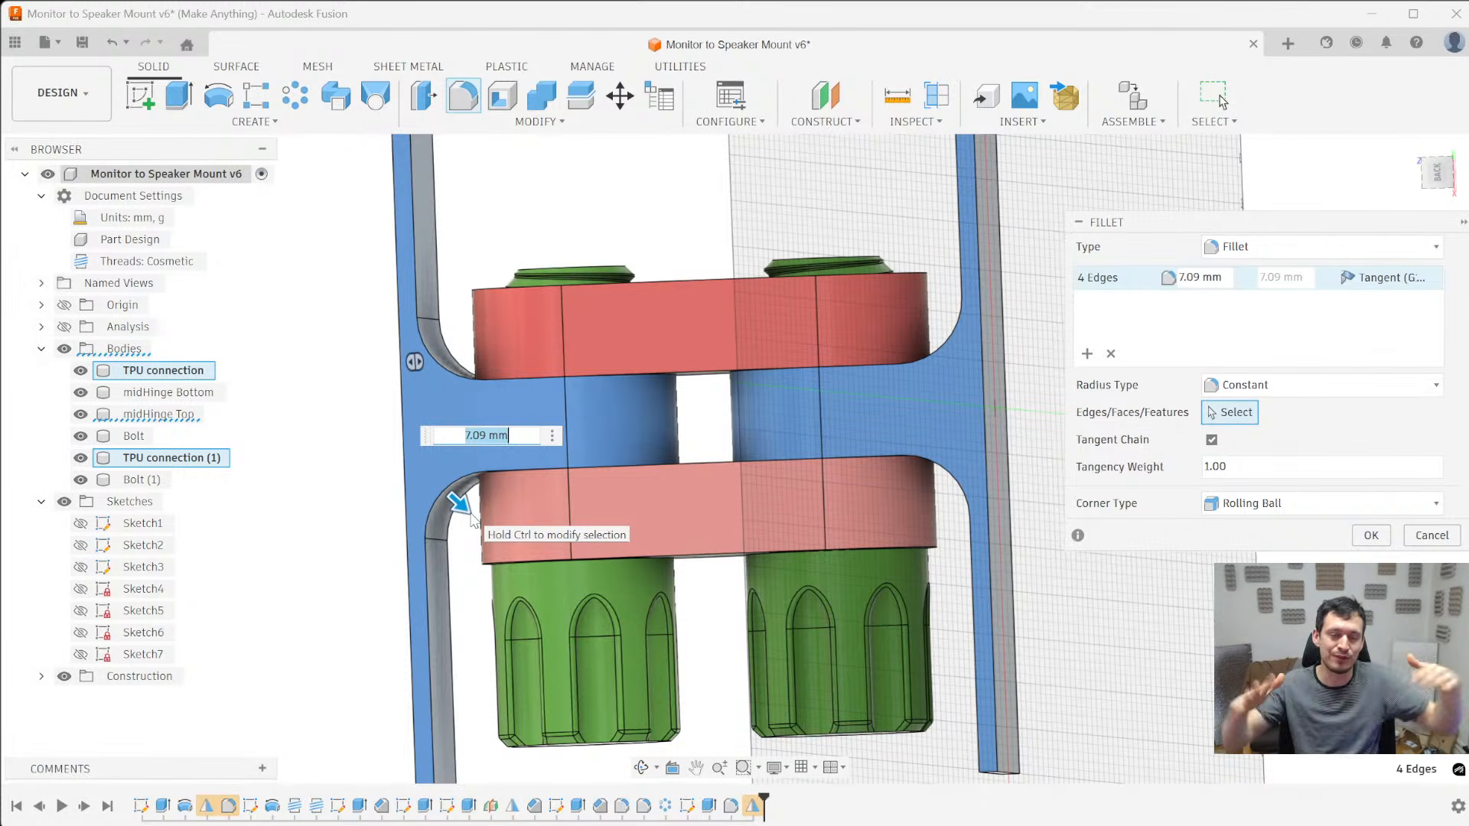
scroll(468, 511, "up", 2)
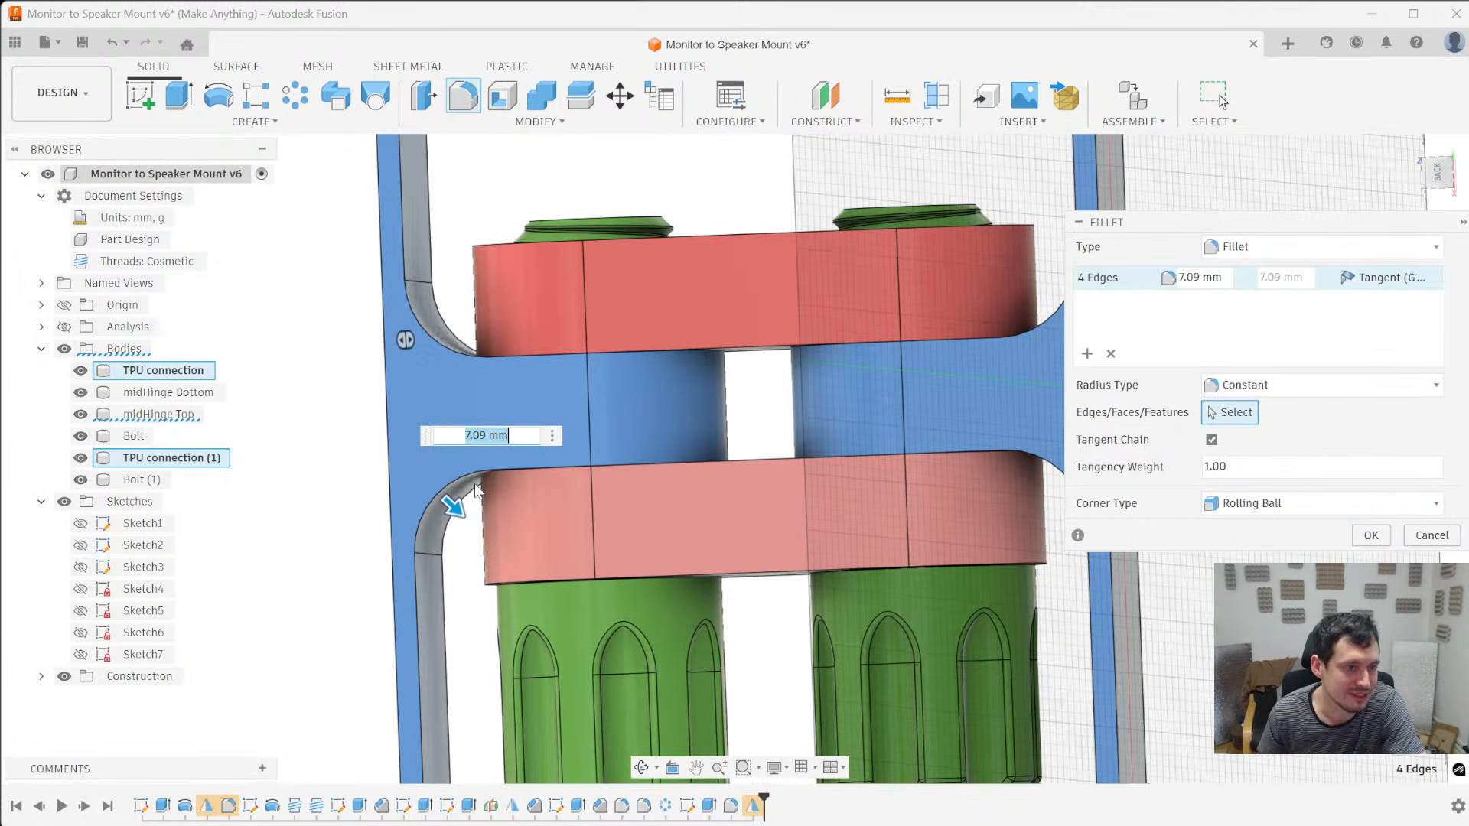
left_click_drag(452, 506, 447, 510)
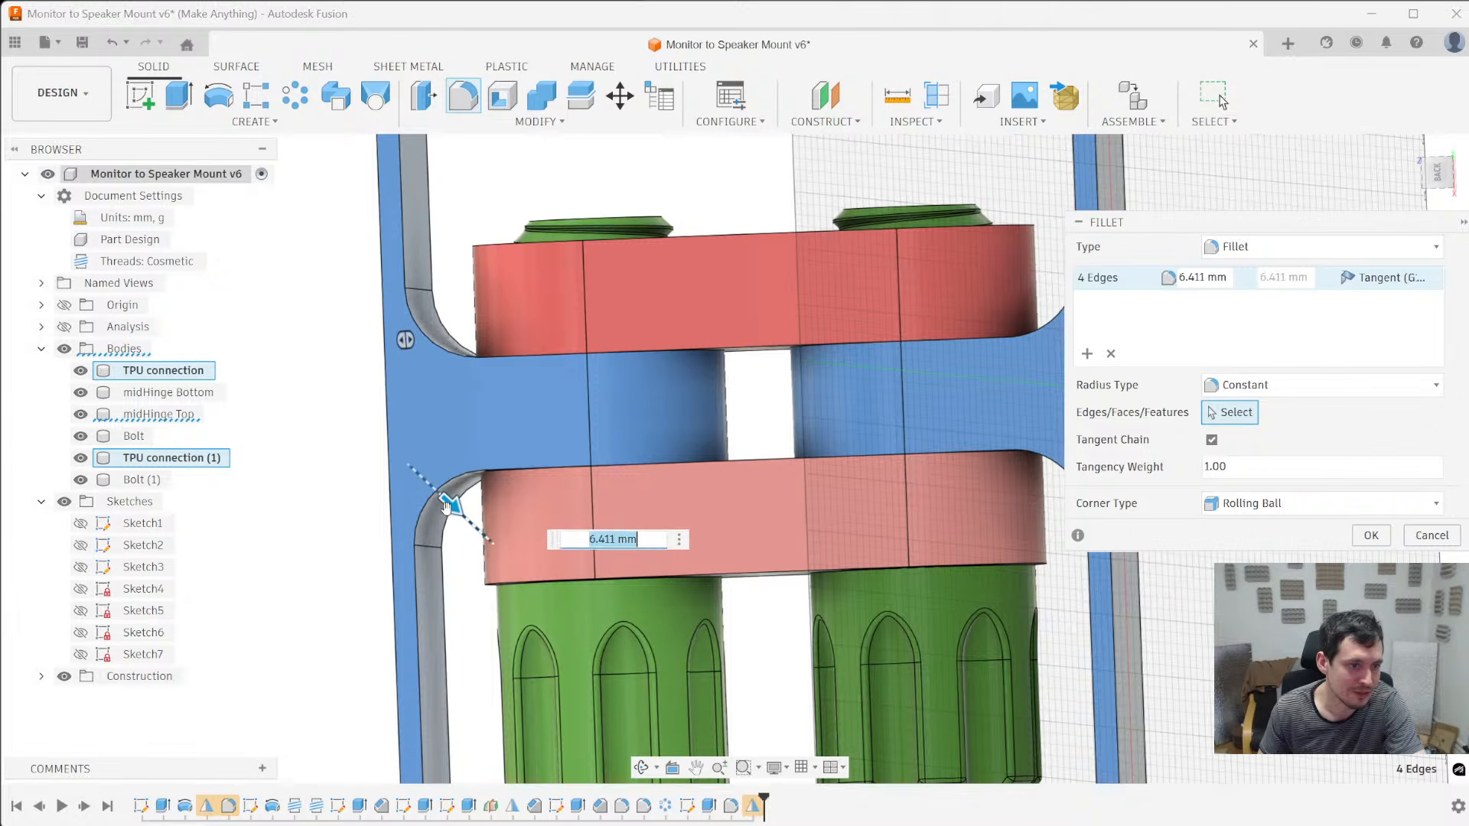
middle_click_drag(466, 530, 460, 555, "shift")
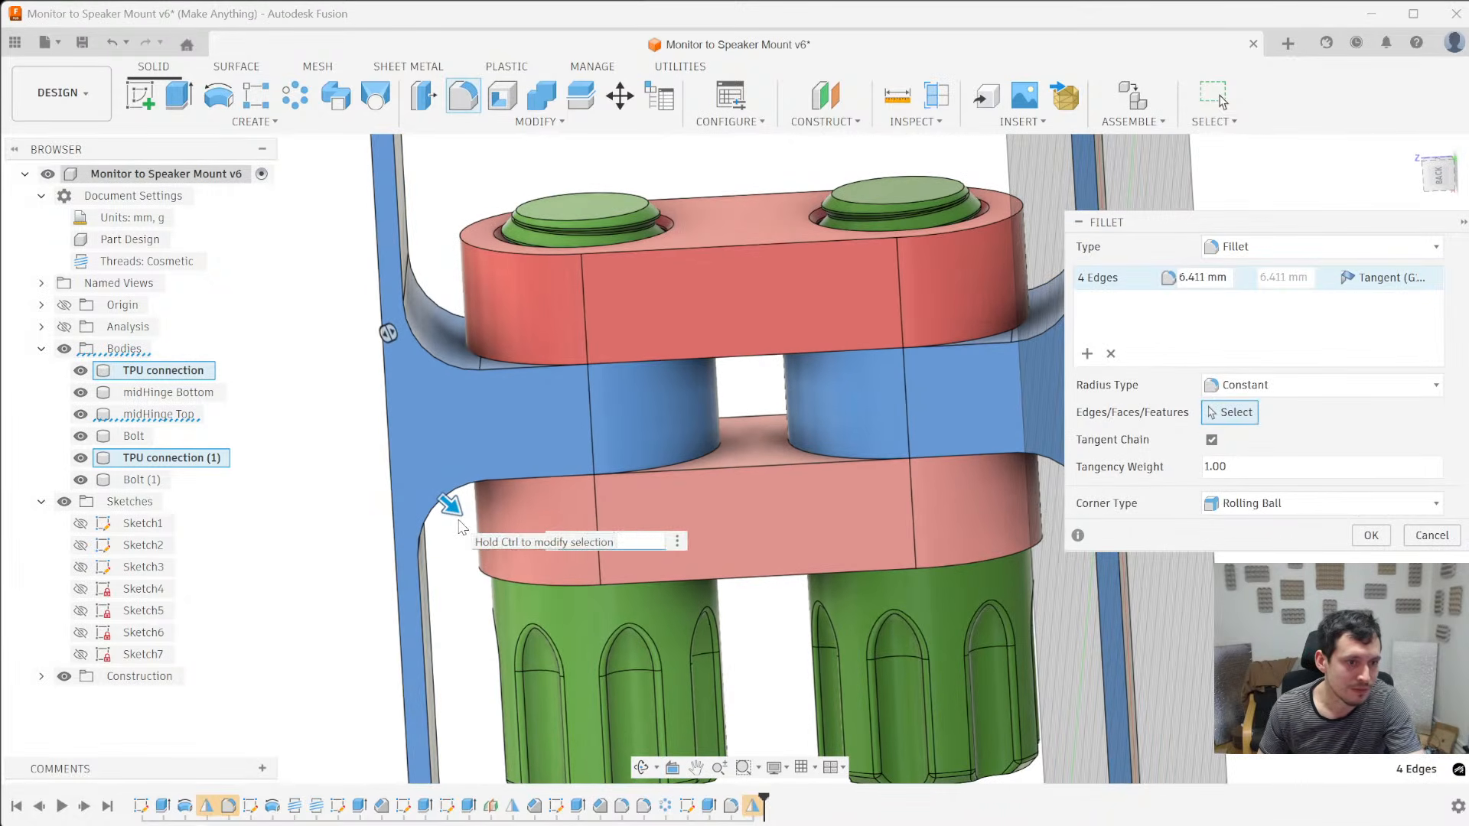
type("7")
scroll(467, 339, "up", 5)
middle_click_drag(474, 370, 465, 363, "shift")
scroll(498, 364, "down", 4)
scroll(512, 367, "down", 2)
key("Return")
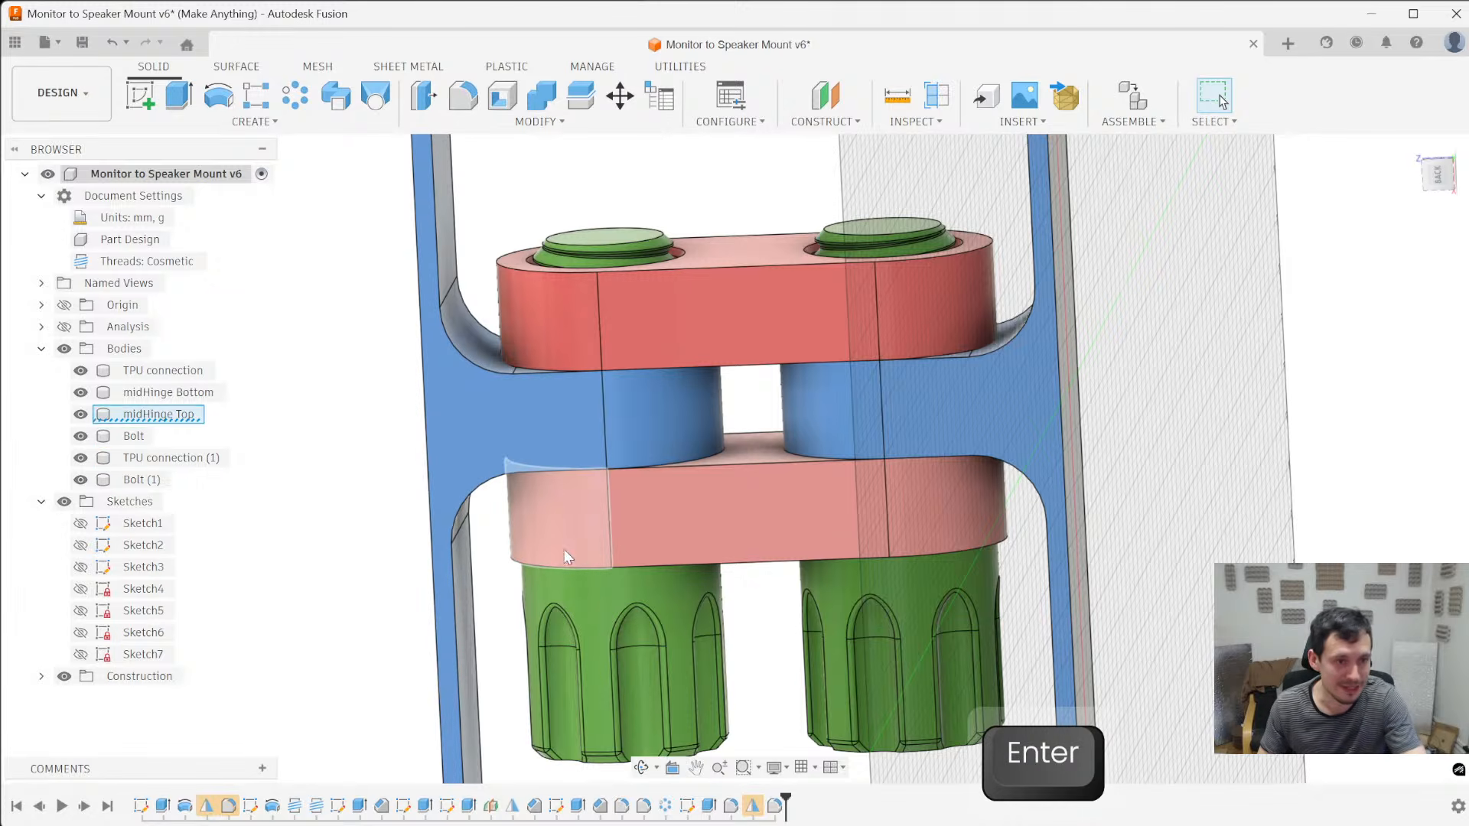
- Set up a 1 mm chamfer around the upper and lower outer outlines of midHinge Top and midHinge Bottom
key("slash")
left_click(750, 464)
type("1")
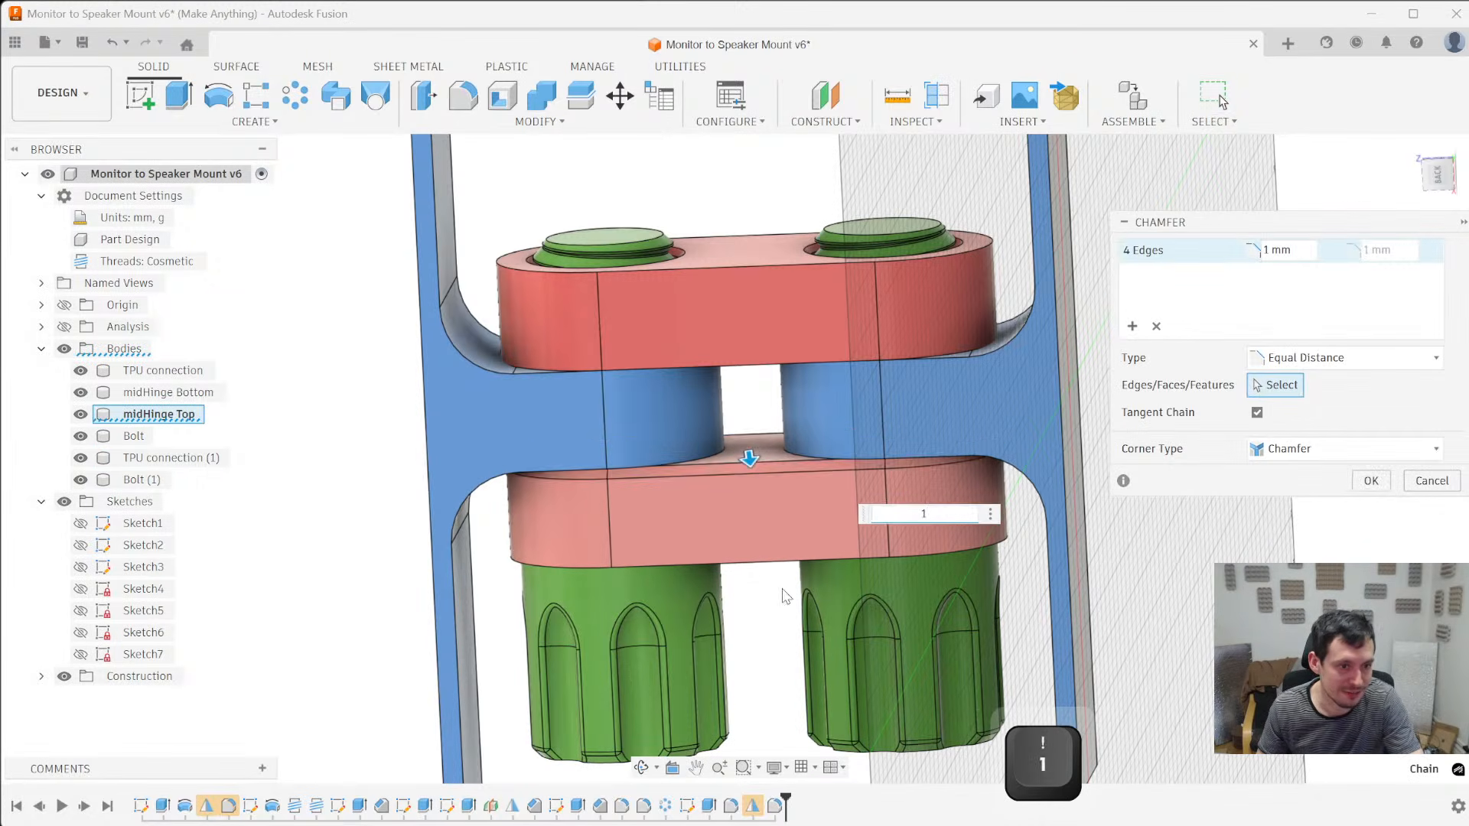
left_click(775, 567, "ctrl")
middle_click_drag(661, 637, 671, 608)
left_click(748, 351, "ctrl")
left_click(756, 242, "ctrl")
middle_click_drag(730, 259, 649, 330)
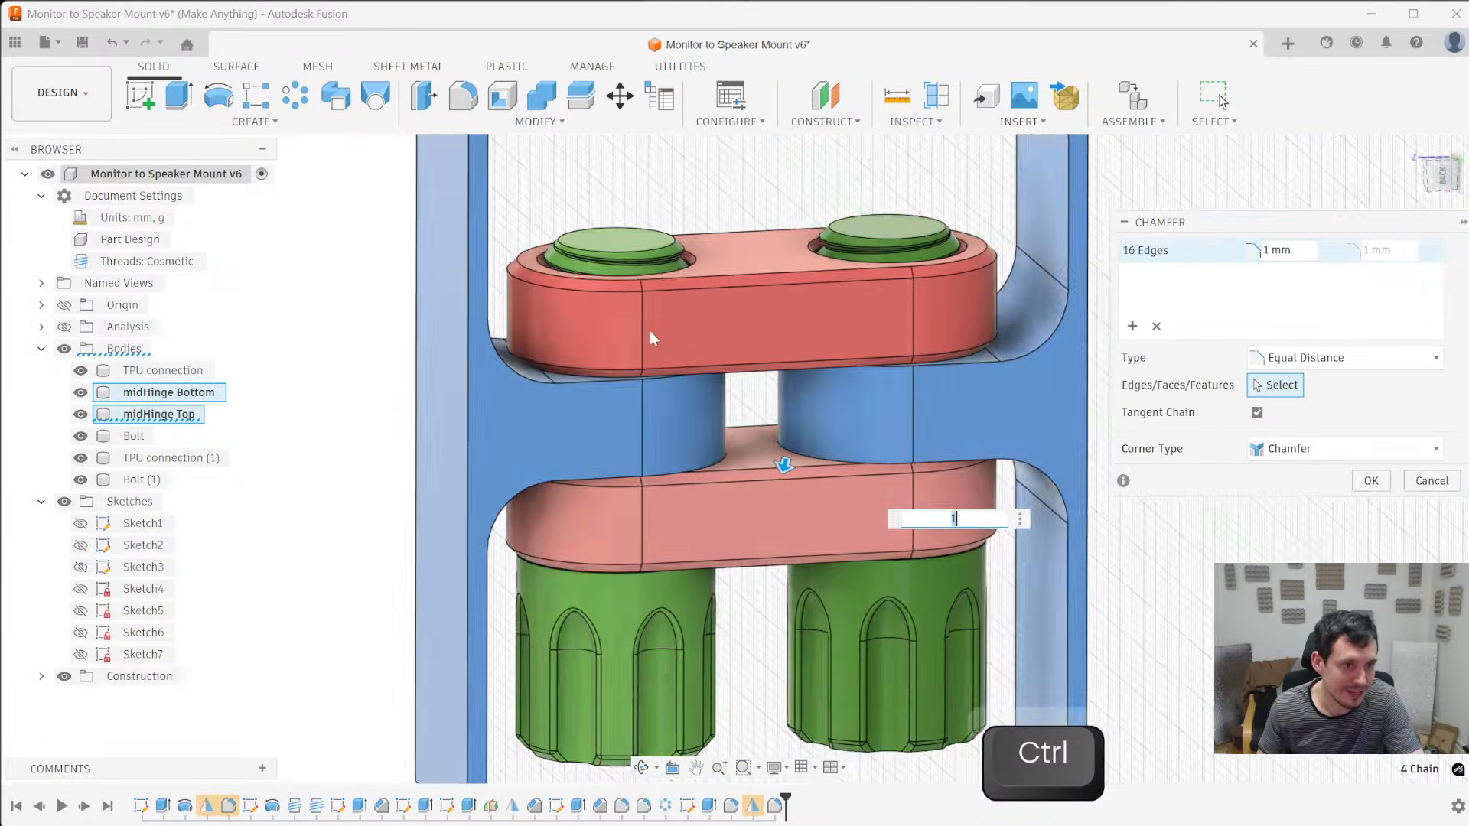
scroll(649, 339, "up", 6)
left_click(603, 451, "ctrl")
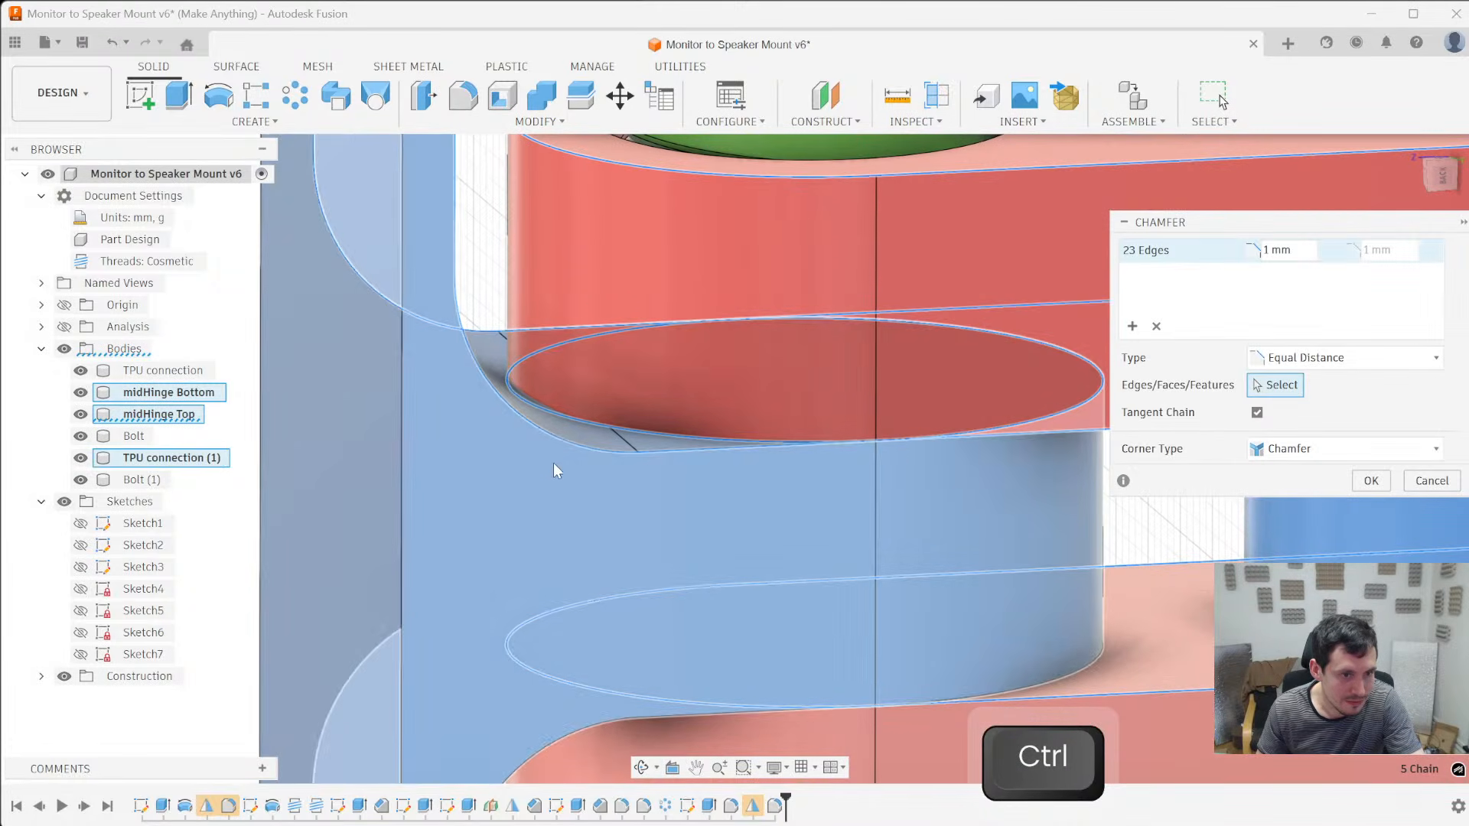
left_click(557, 441, "ctrl")
scroll(460, 426, "down", 5)
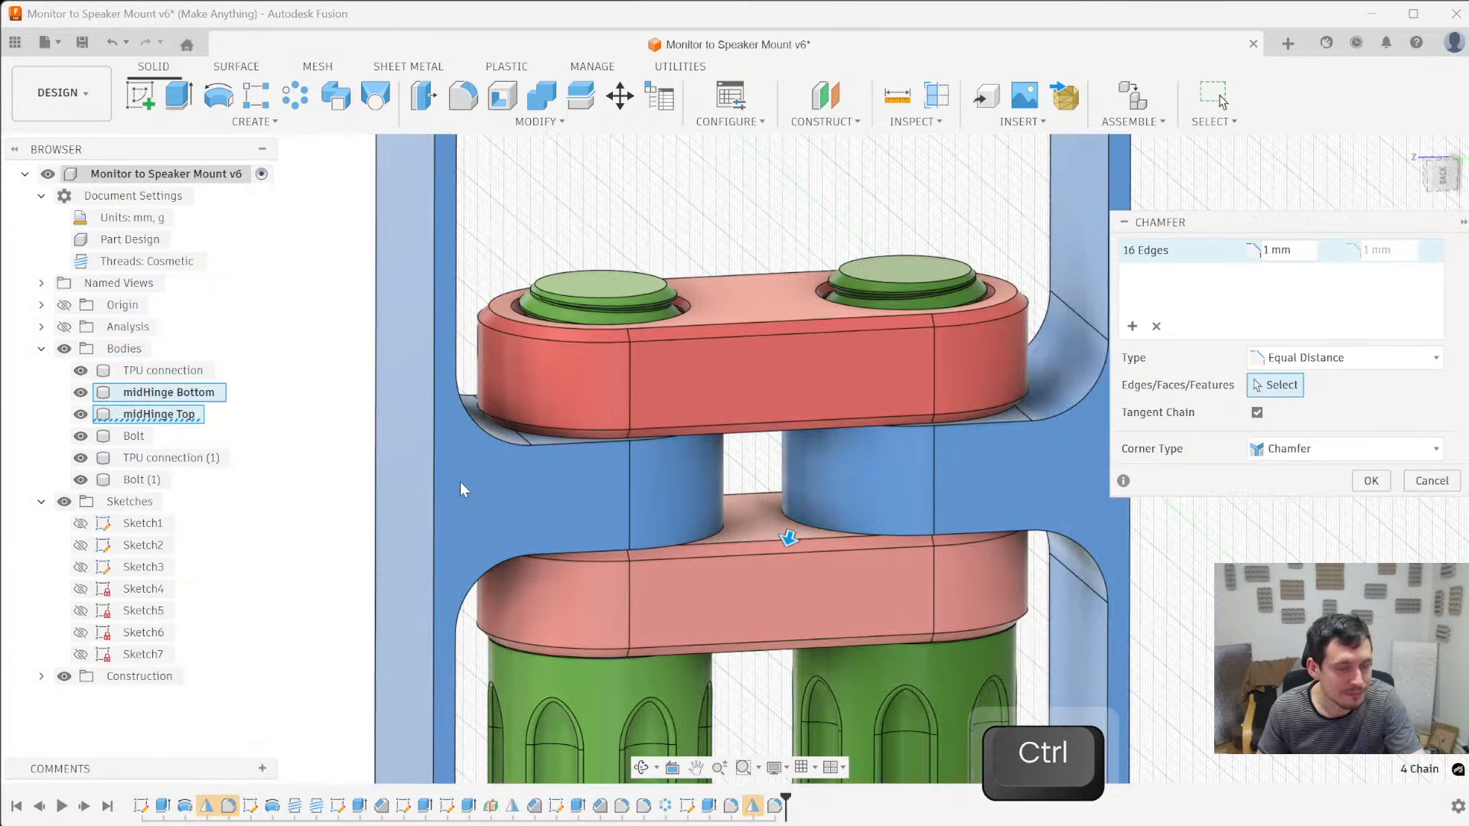
- Check the gap between the TPU fillet and the red mid-hinge body, and complete the mid-hinge chamfer
middle_click_drag(480, 490, 446, 487, "shift")
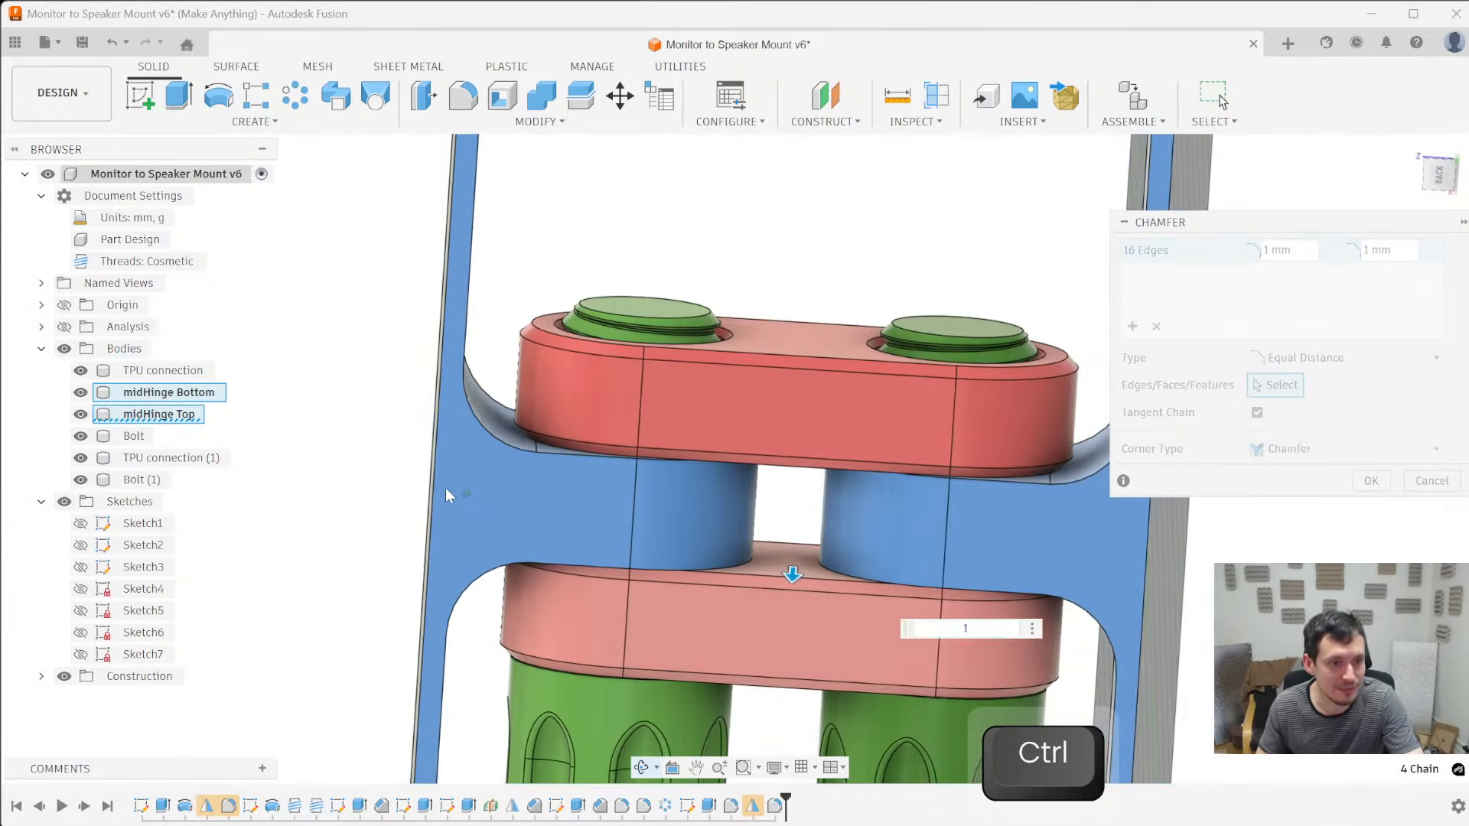
scroll(498, 474, "up", 5)
middle_click_drag(626, 437, 618, 430, "shift")
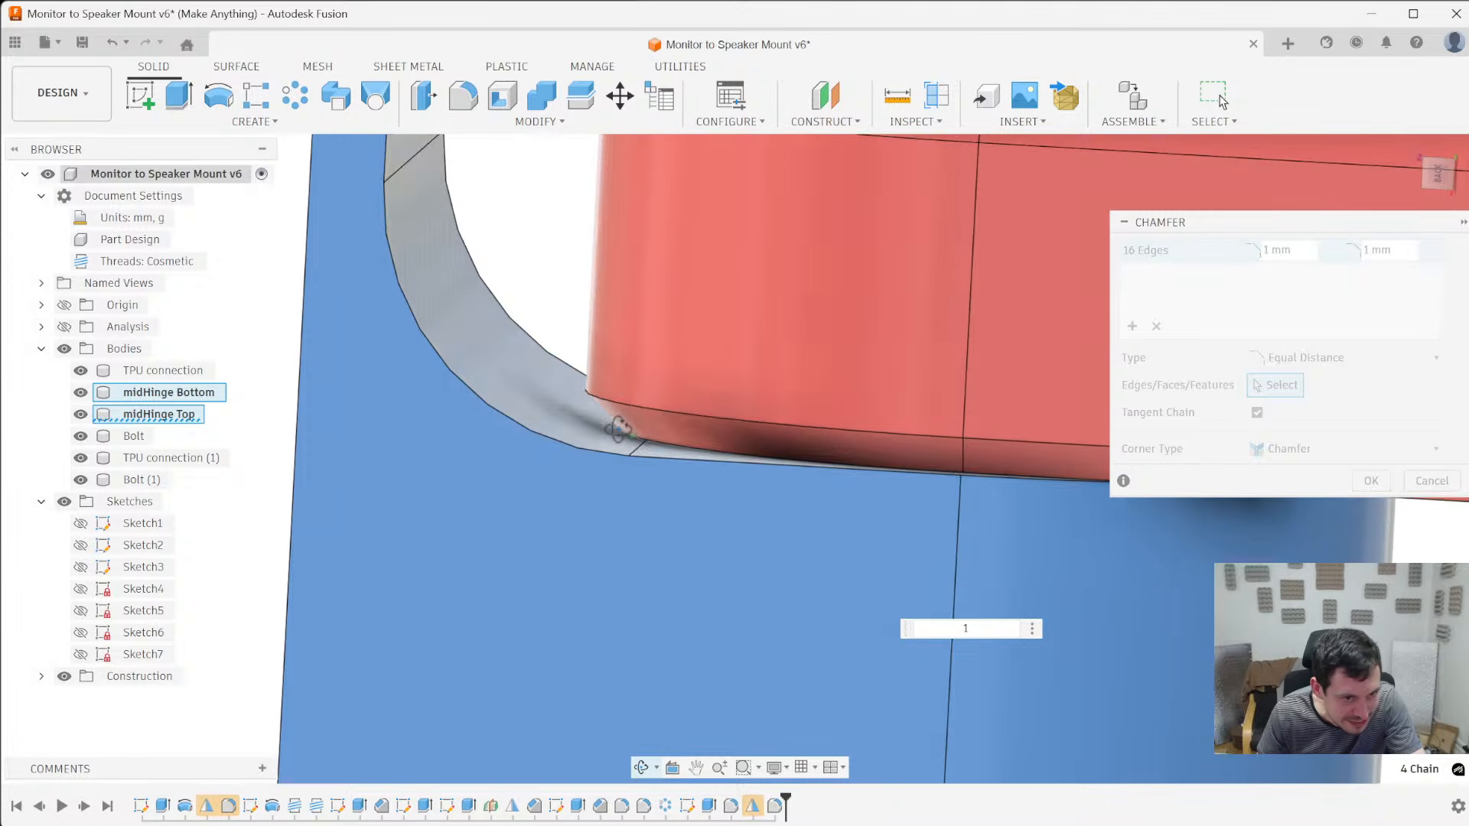
scroll(632, 414, "down", 6)
key("Escape")
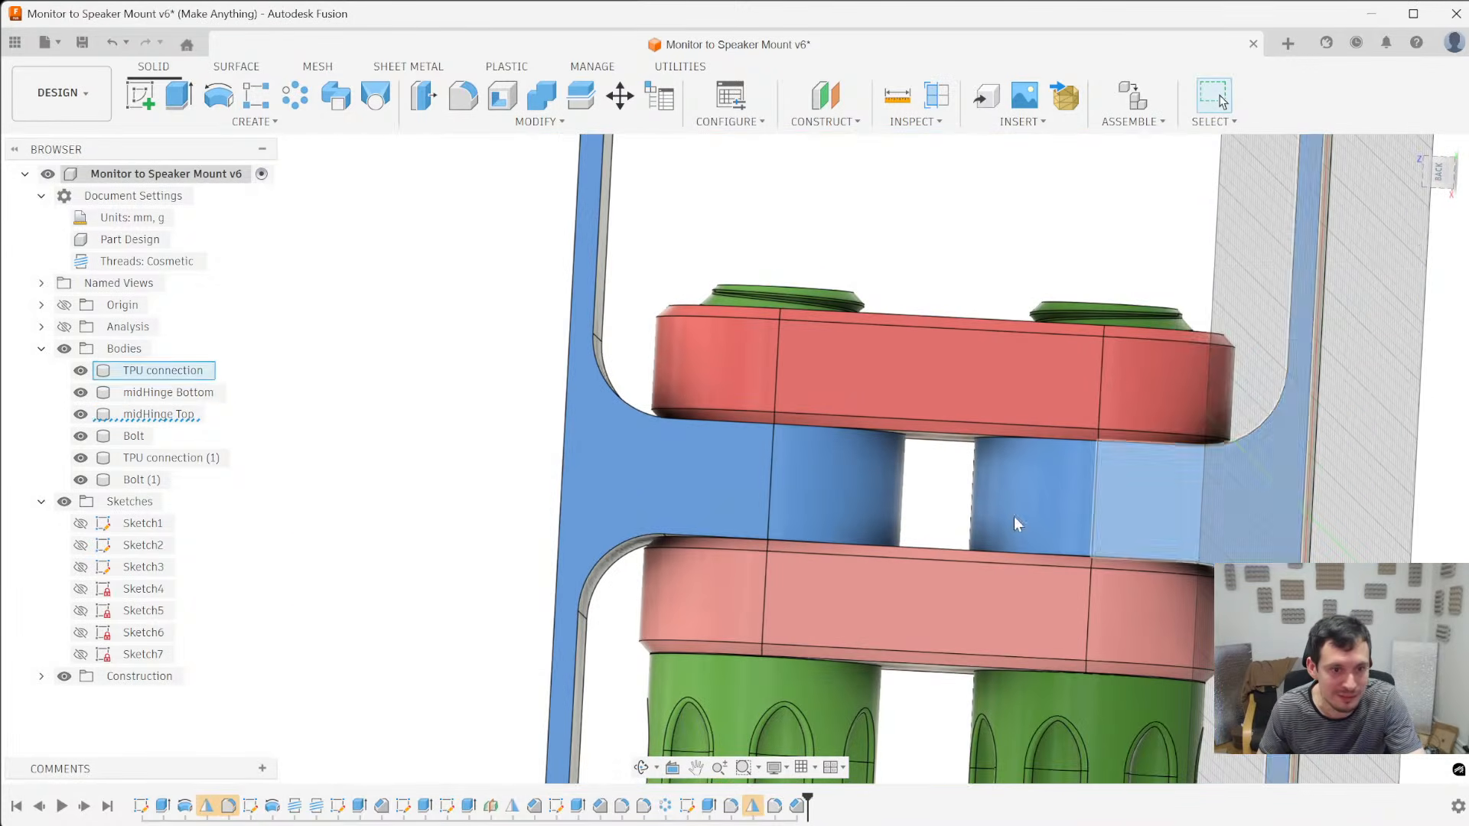
- Reopen the TPU connection corner fillet for editing and accept its settings
middle_click_drag(566, 418, 575, 490, "shift")
right_click(778, 807)
left_click(867, 637)
key("Return")
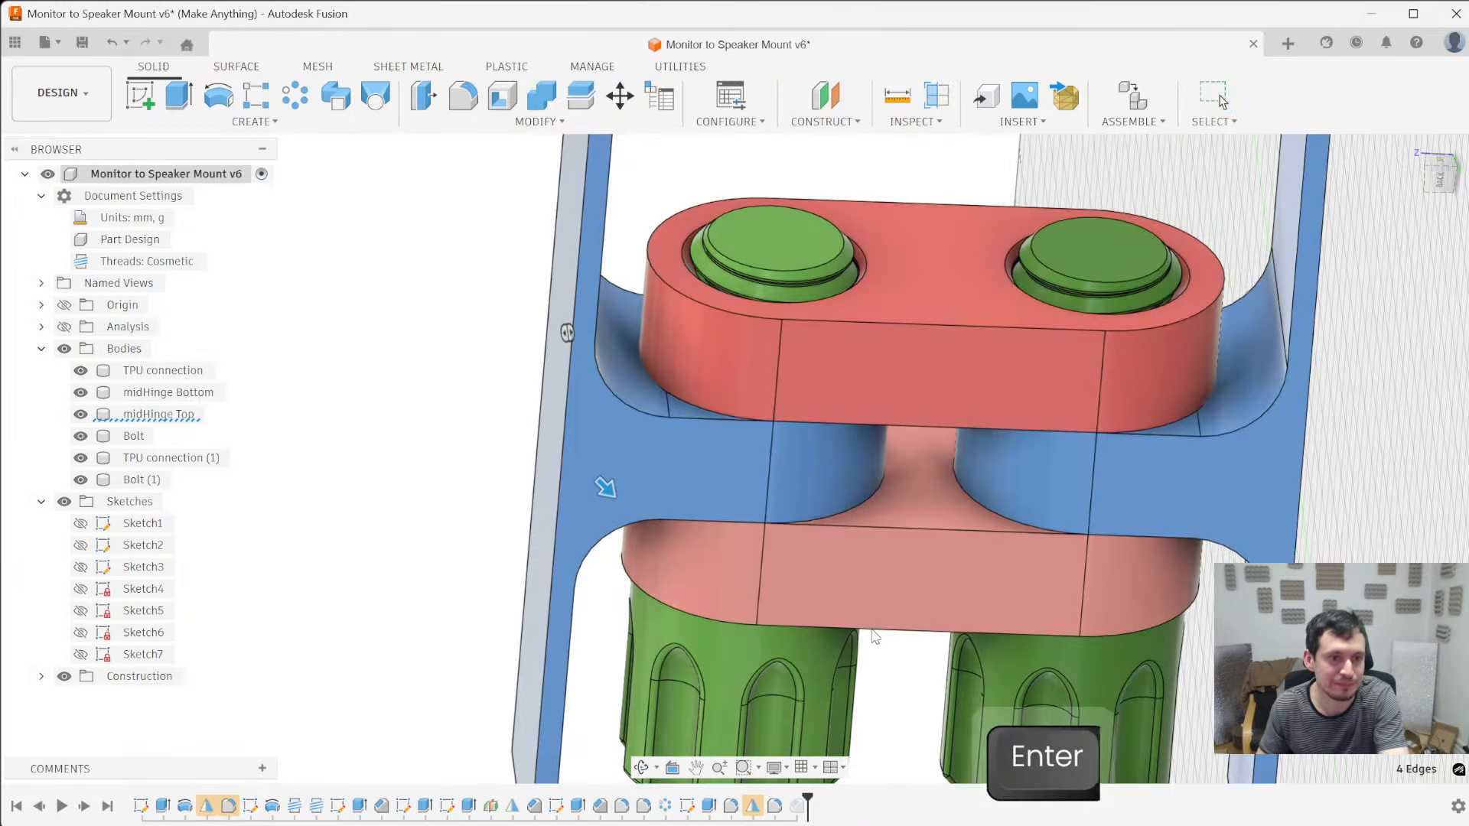
- Examine the clearance between the TPU connection fillets and the chamfered mid-hinge bodies
middle_click_drag(701, 604, 671, 556, "shift")
scroll(600, 316, "up", 4)
scroll(695, 467, "up", 4)
scroll(627, 398, "down", 4)
scroll(622, 395, "down", 5)
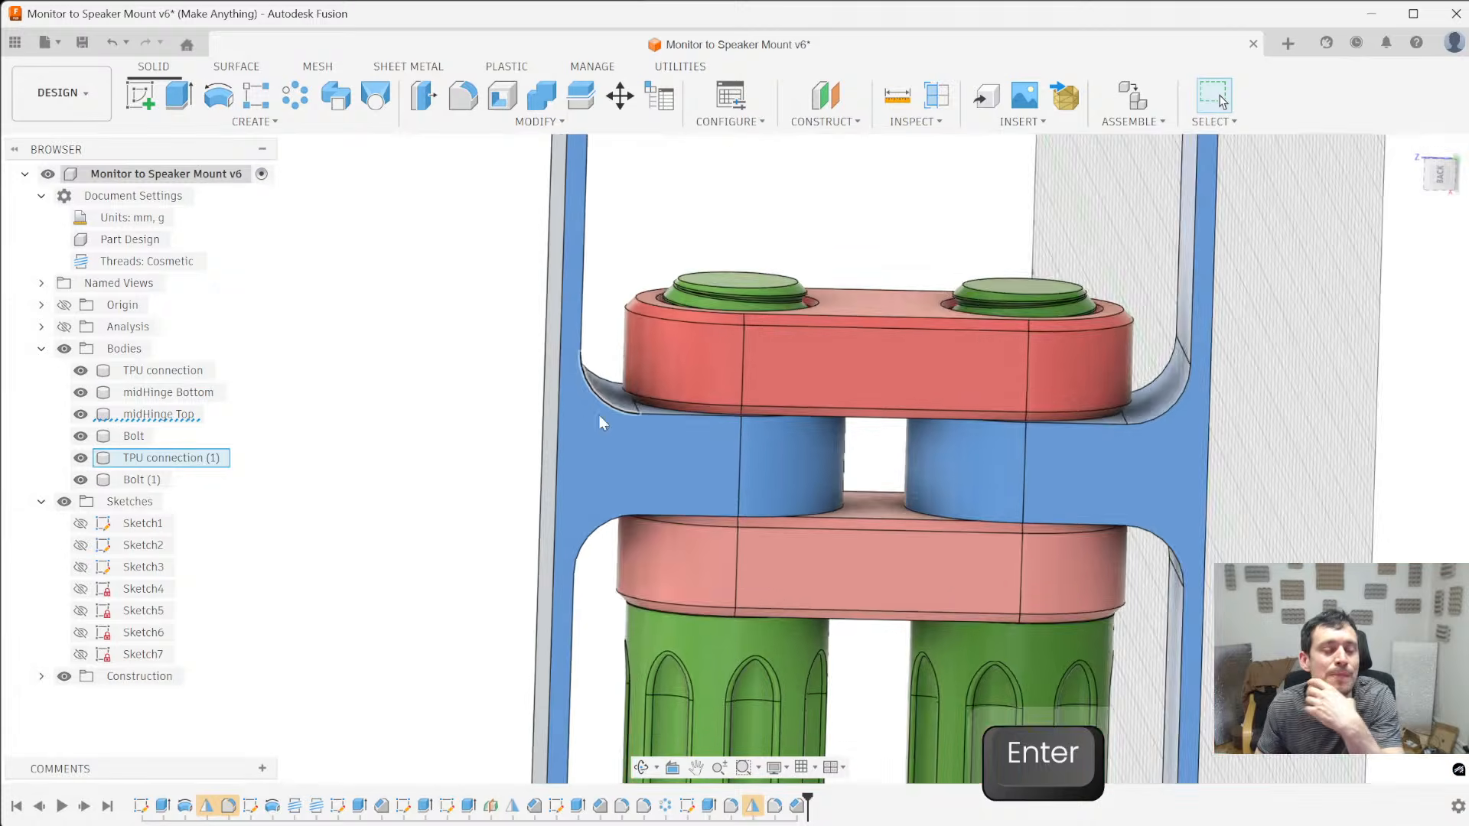
scroll(658, 589, "down", 4)
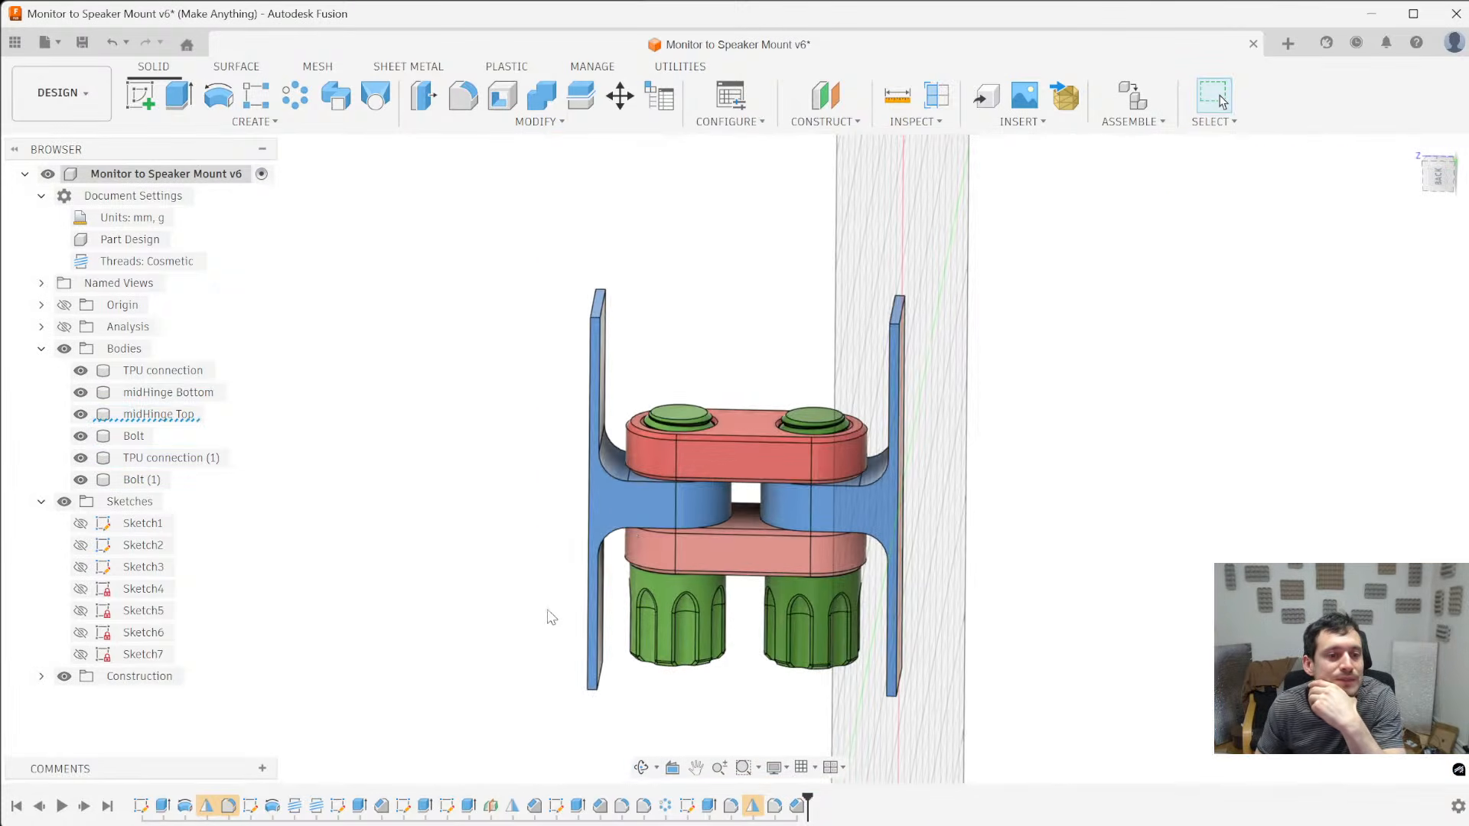
mouse_move(550, 588)
middle_mouse_down("shift")
mouse_move(538, 580)
mouse_move(551, 574)
middle_mouse_up("shift")
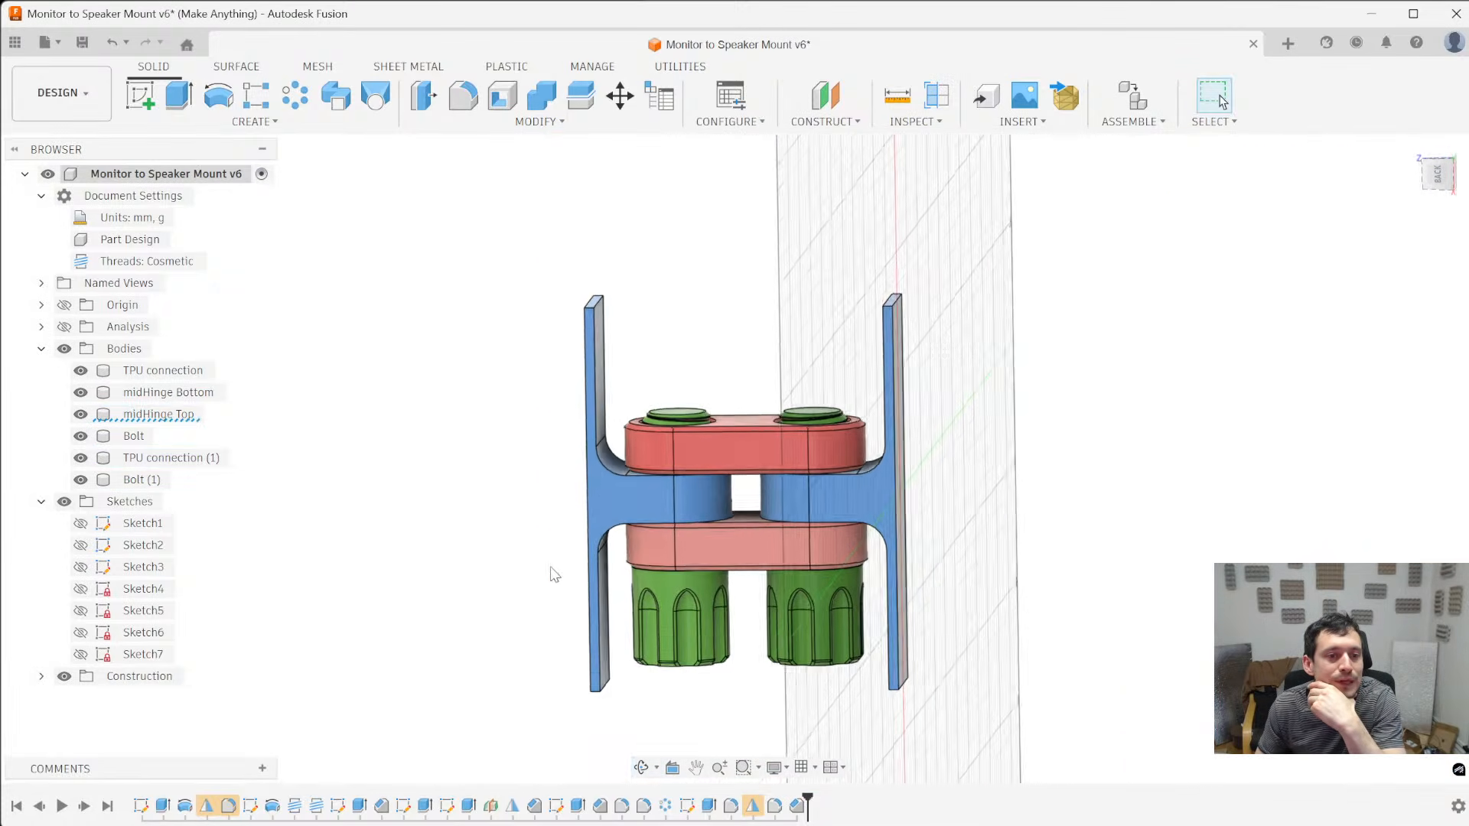
scroll(835, 564, "up", 5)
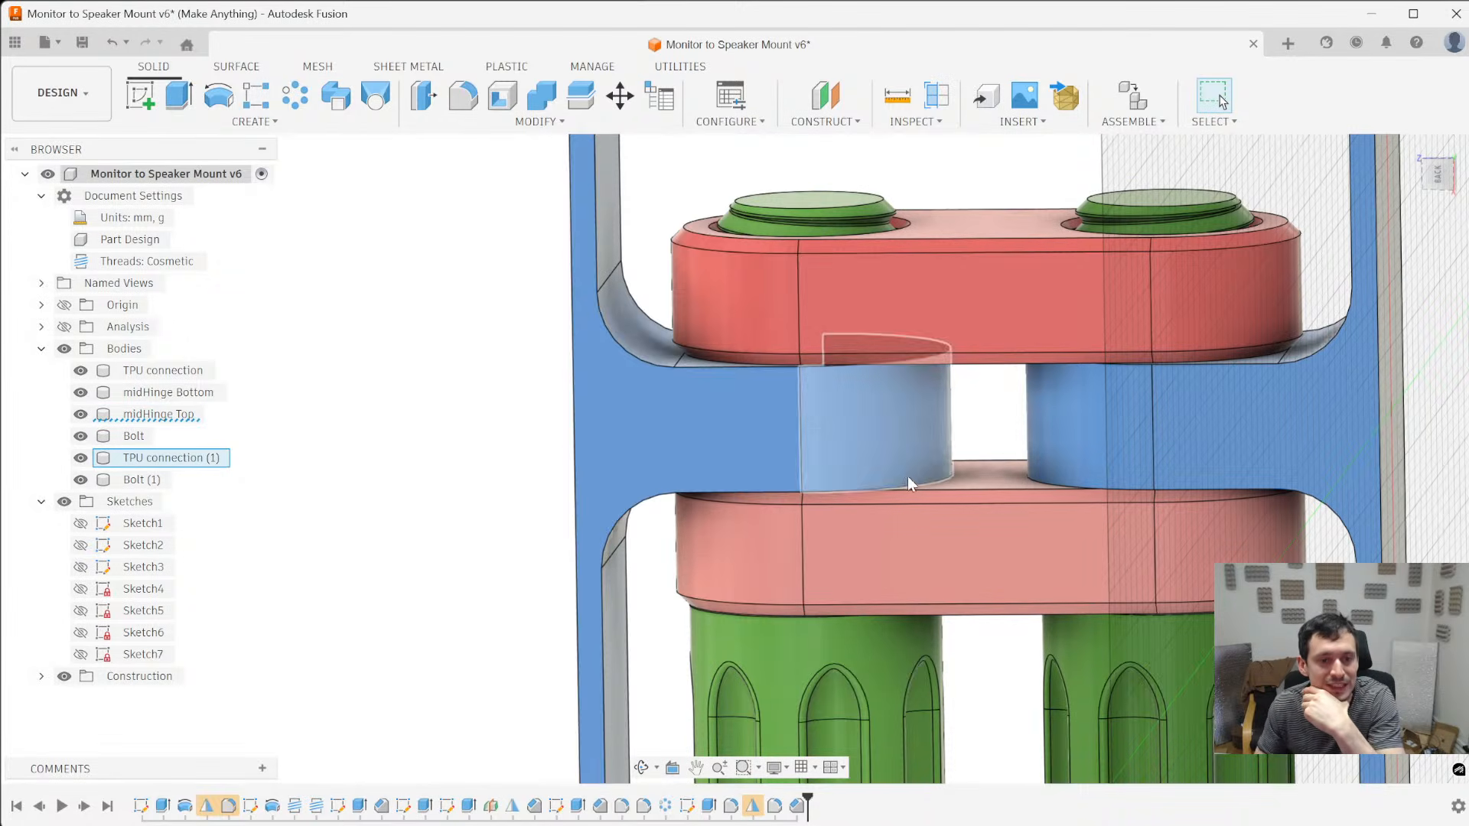
scroll(721, 485, "up", 5)
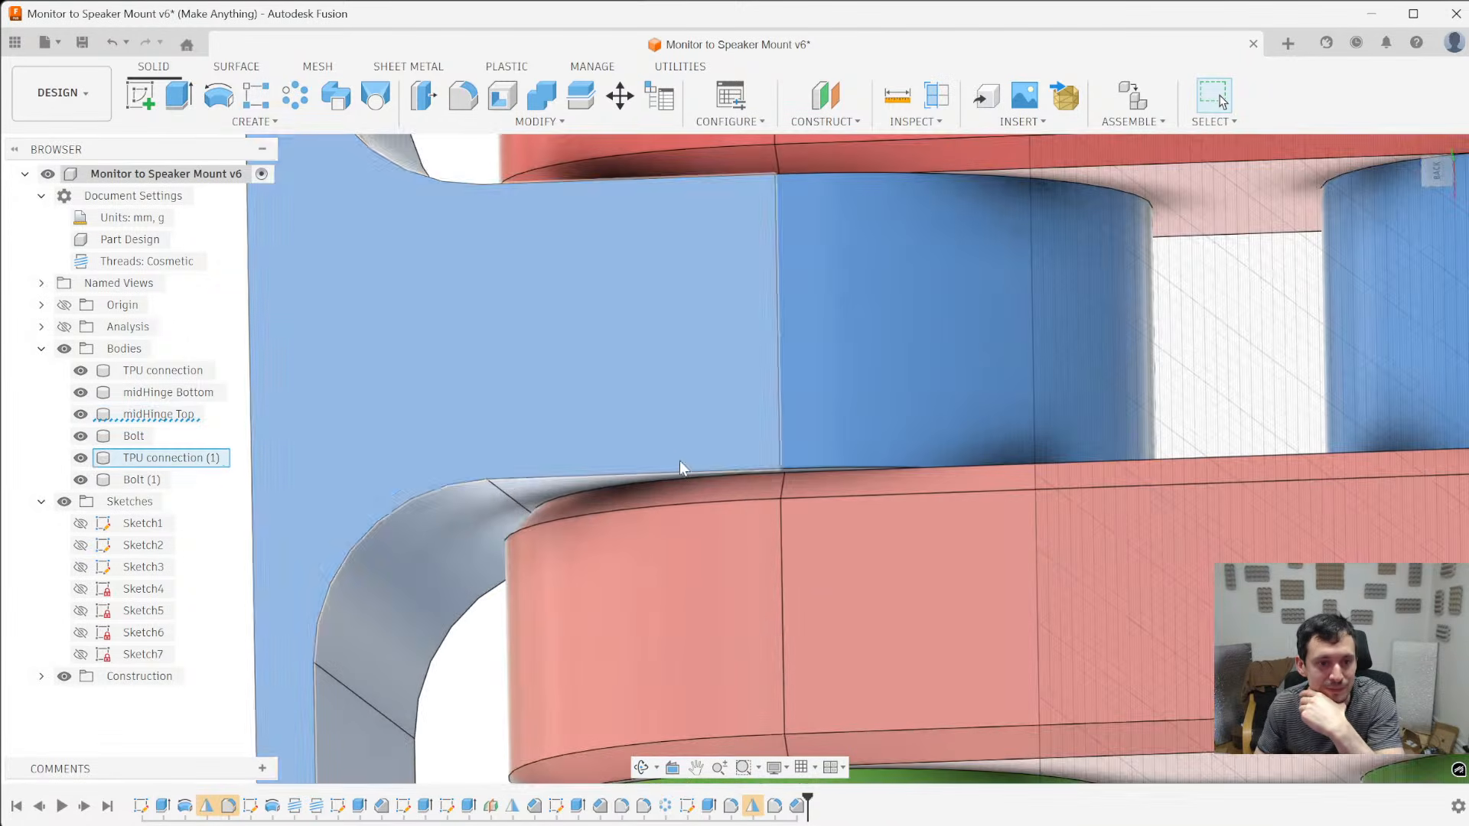
key("c")
left_click(645, 475)
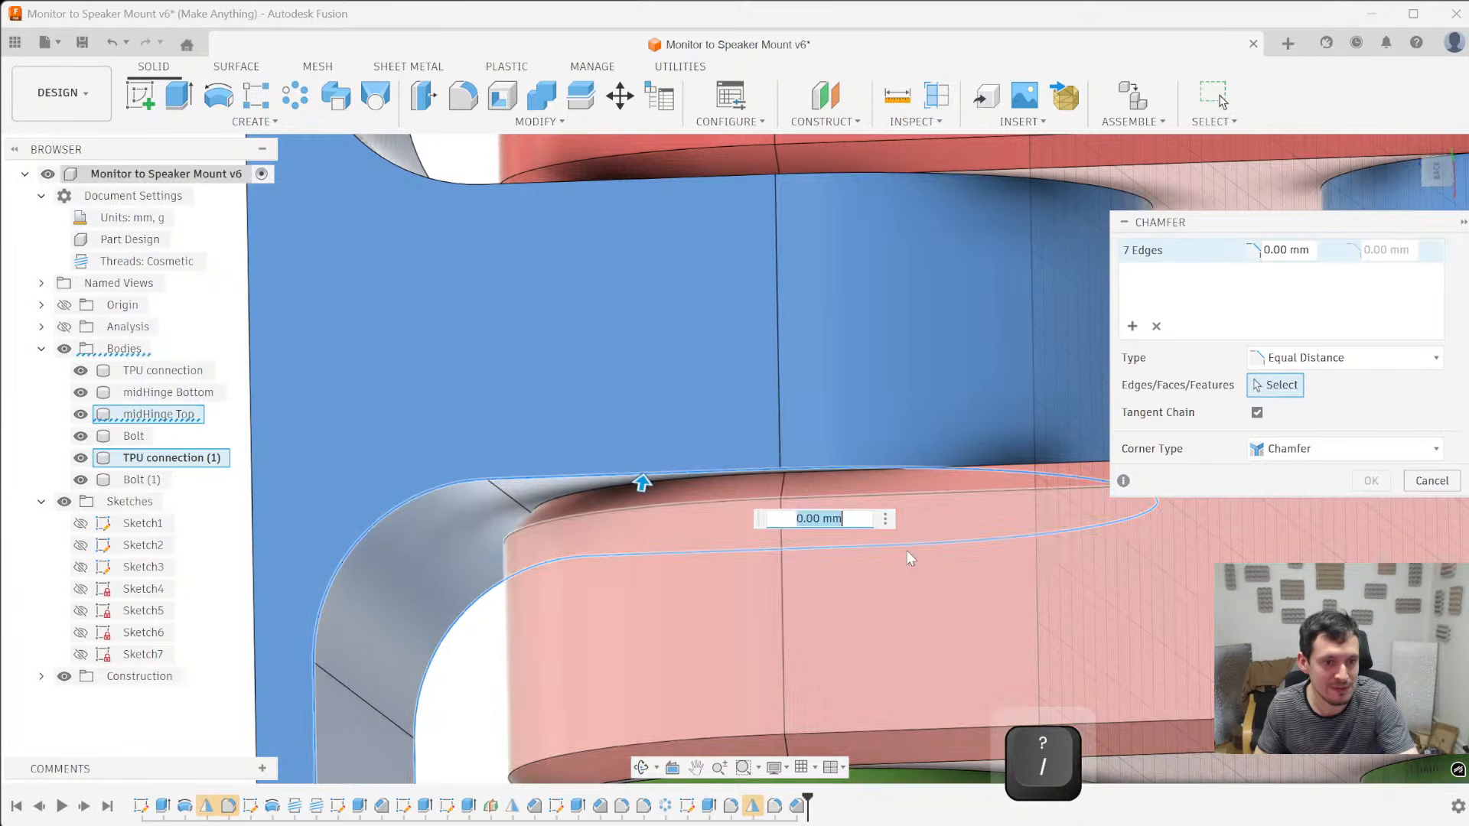
scroll(838, 492, "down", 2)
type("1")
scroll(837, 482, "down", 6)
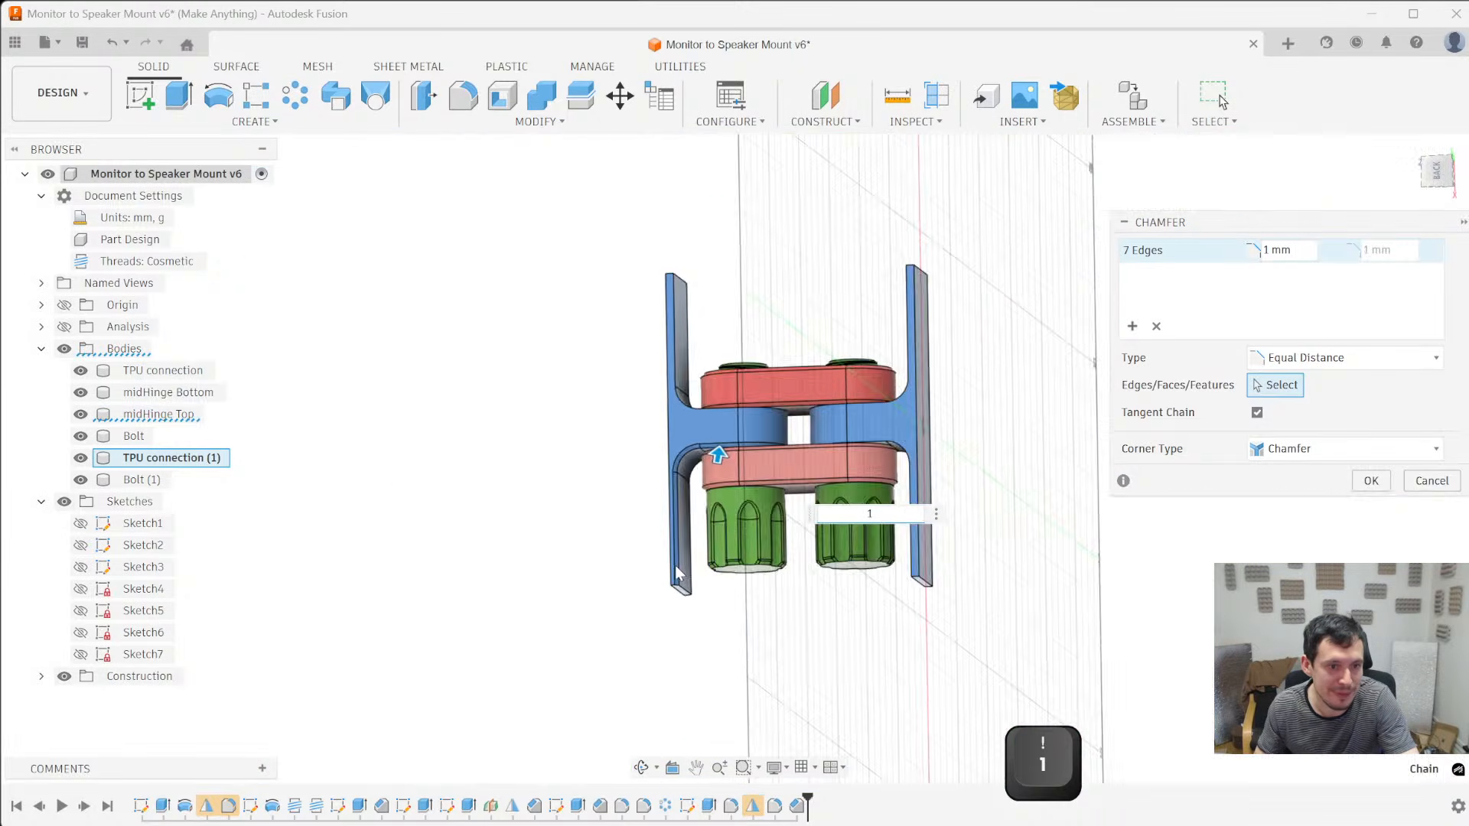
scroll(680, 561, "up", 5)
middle_click_drag(679, 561, 654, 483, "shift")
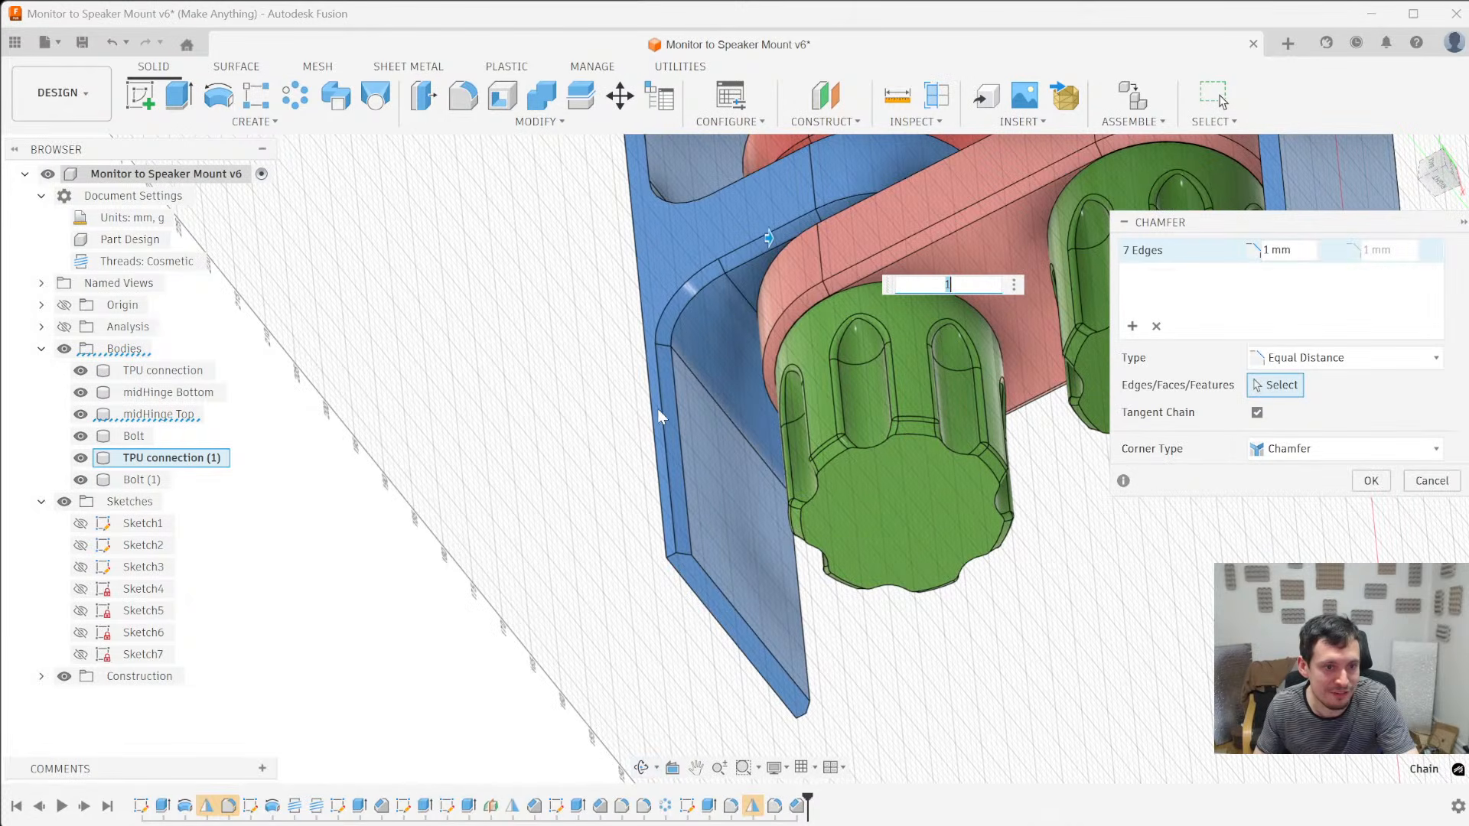
middle_click_drag(691, 568, 542, 542, "shift")
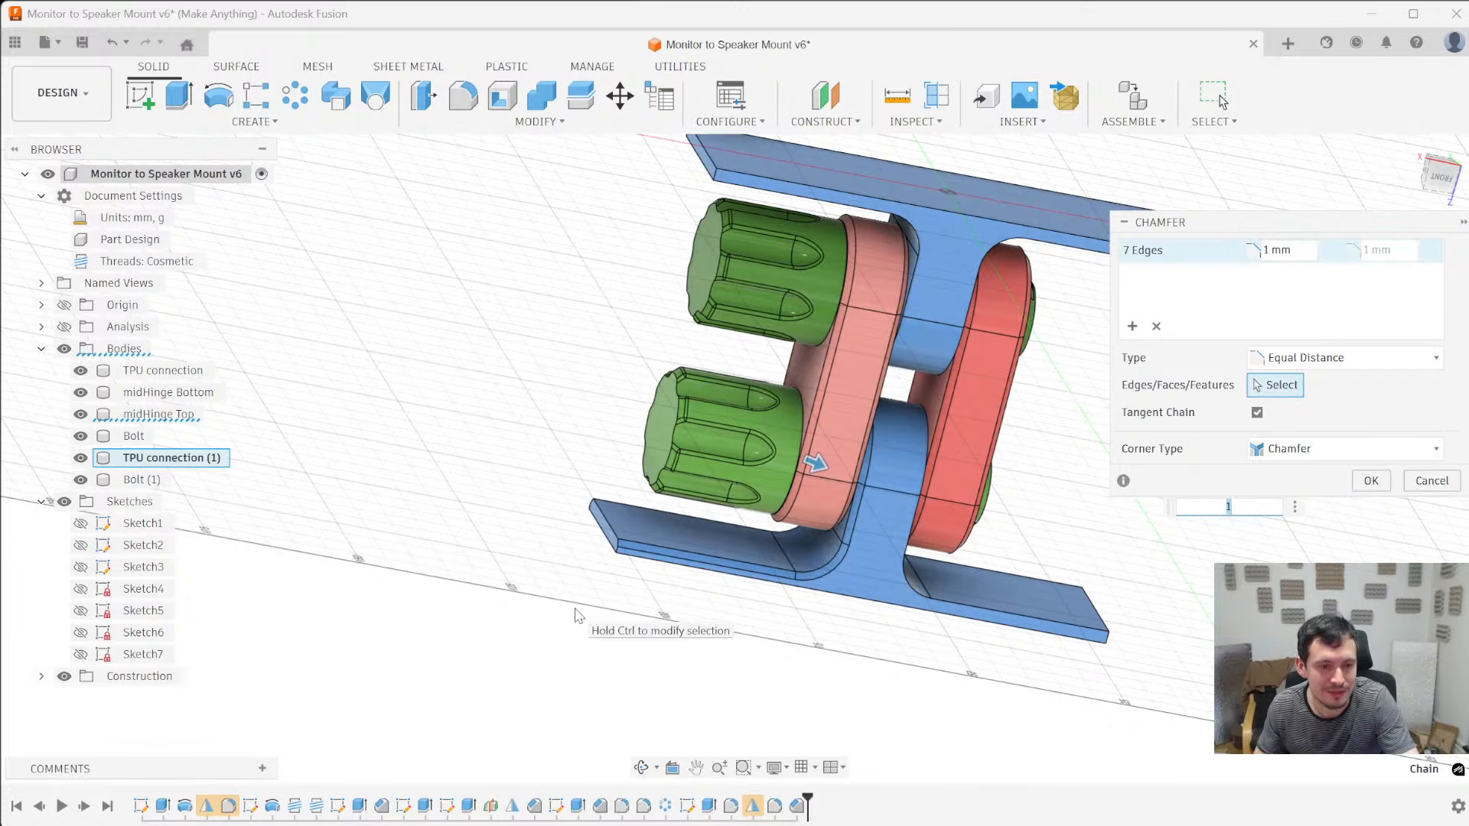
key("Escape")
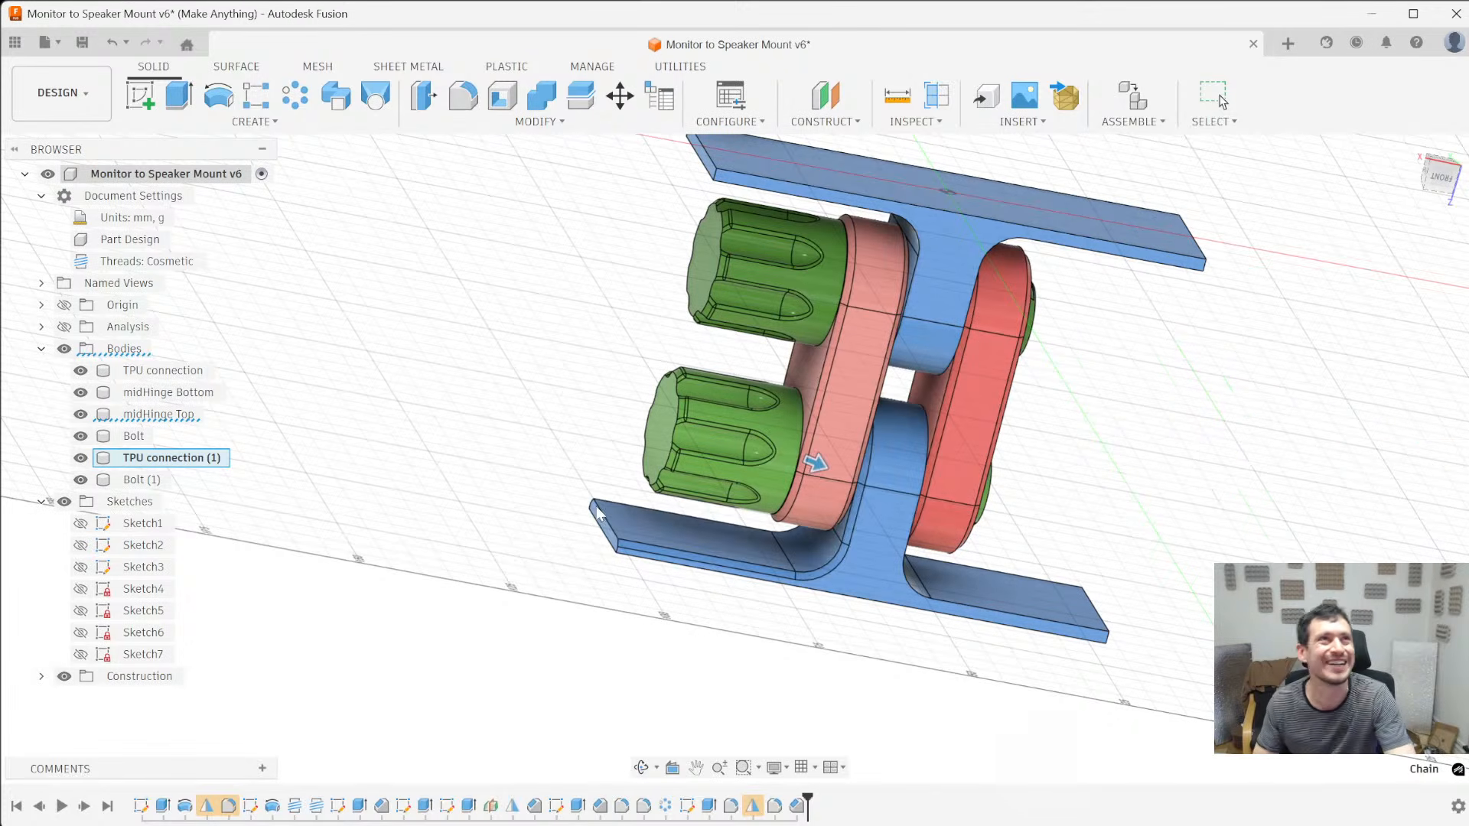
key("Escape")
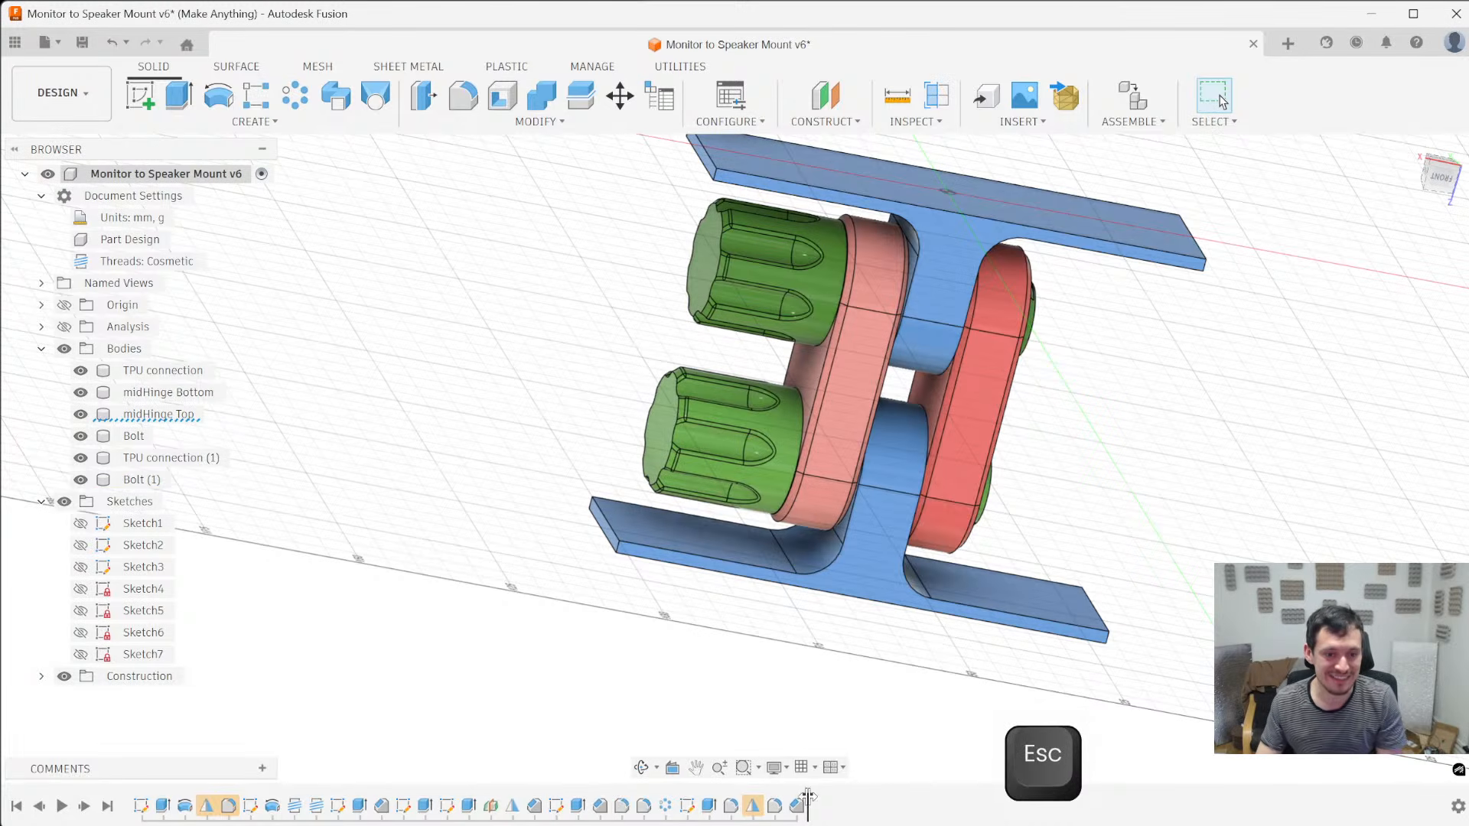
- Insert a 1 mm chamfer on both side outlines of TPU connection (1)'s arm before the fillet in the history, and restore the later features
left_click_drag(808, 799, 782, 797)
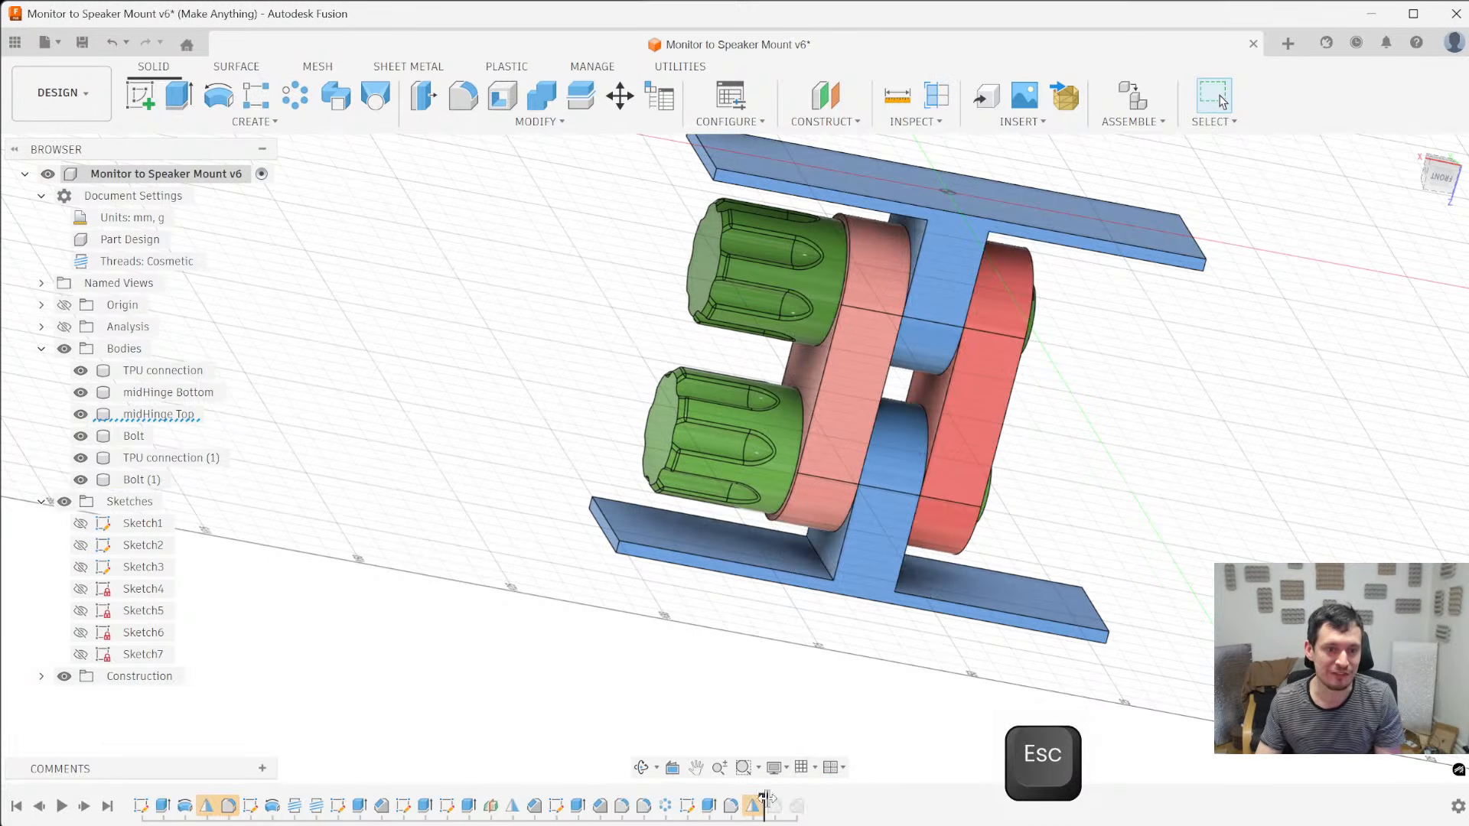
scroll(823, 566, "up", 5)
left_click(785, 594)
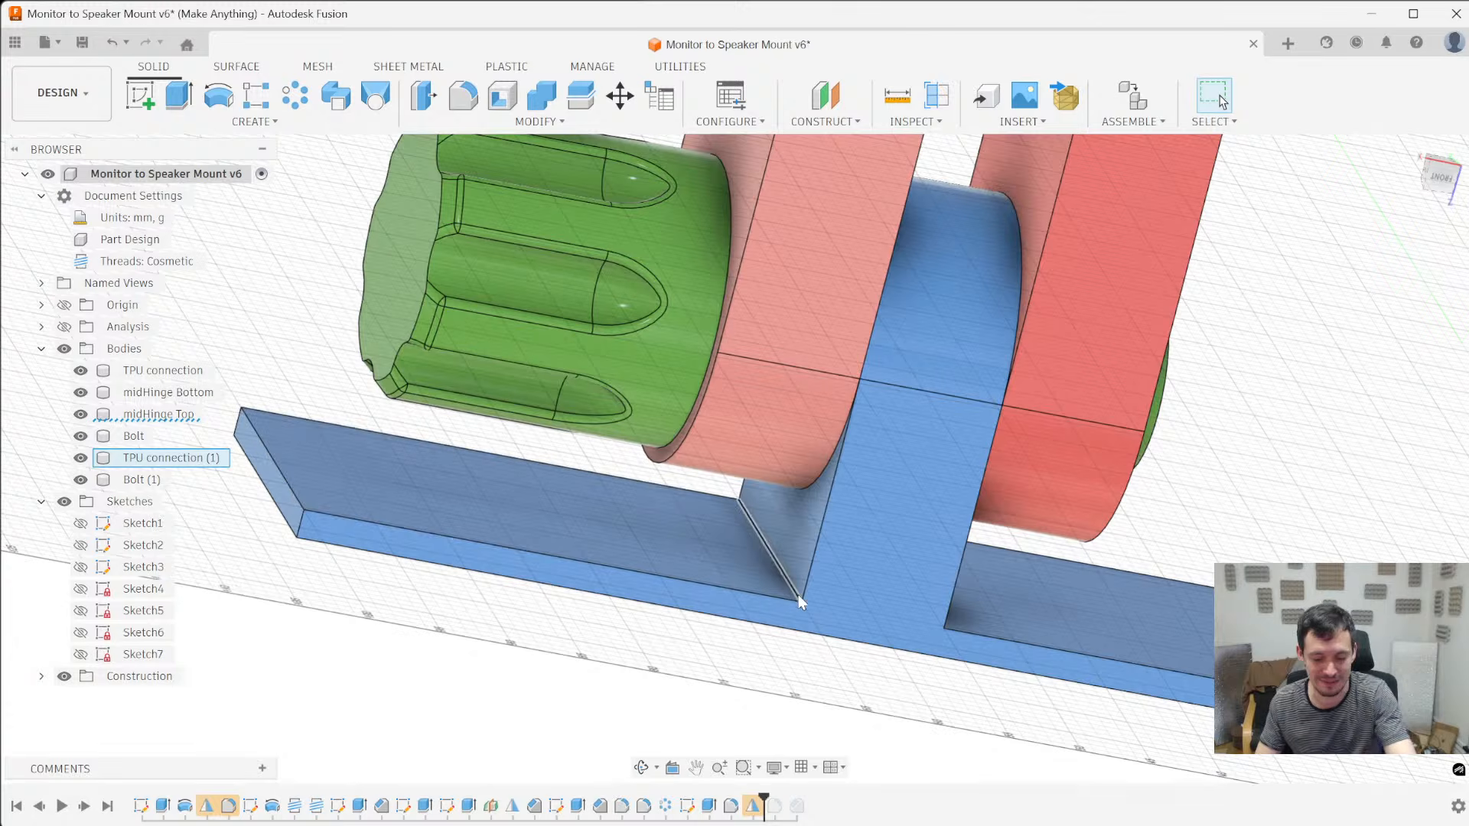
right_click(798, 594)
left_click(800, 567)
type("1")
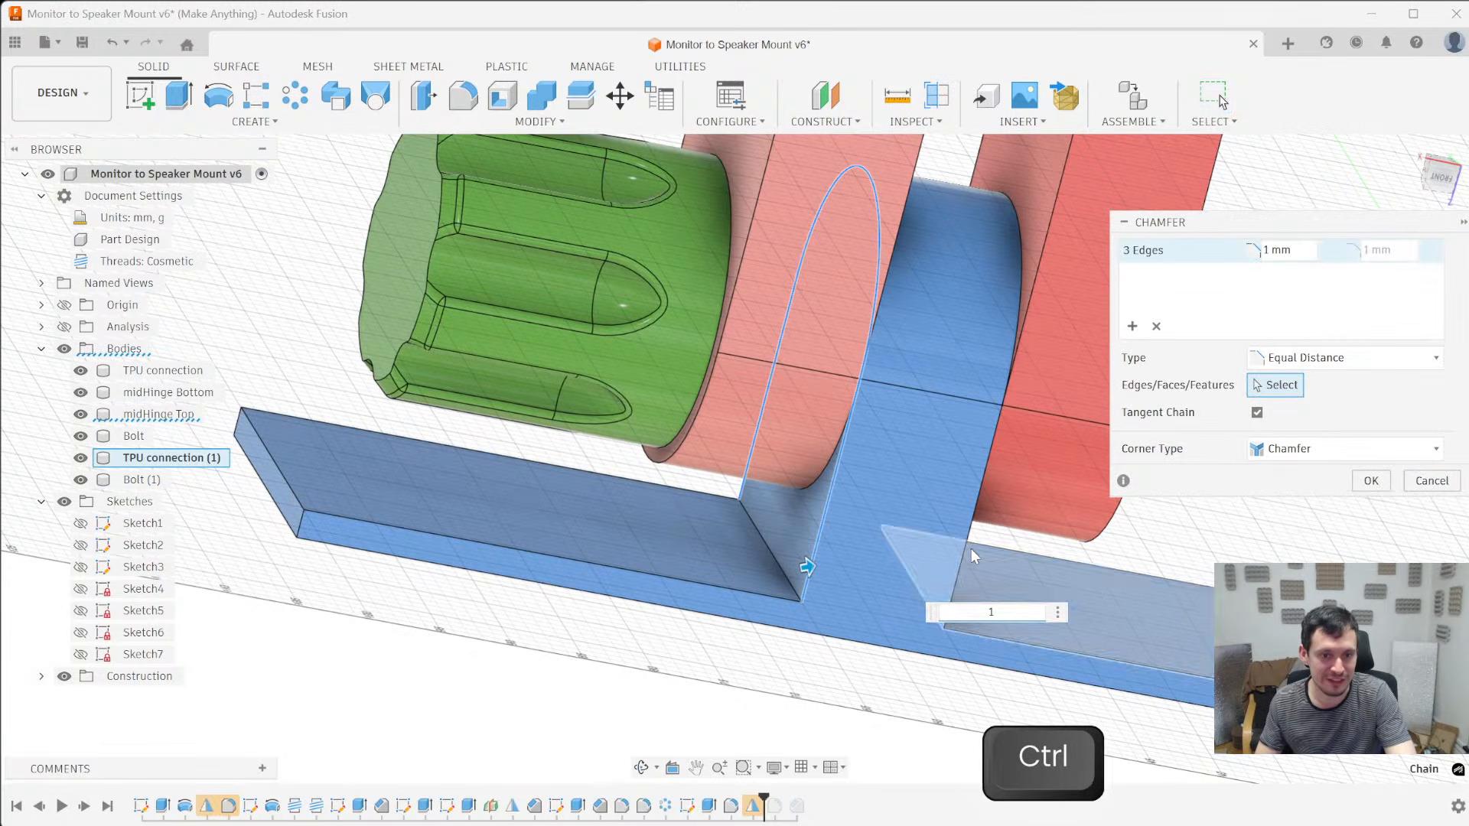
left_click(810, 609, "ctrl")
key("Return")
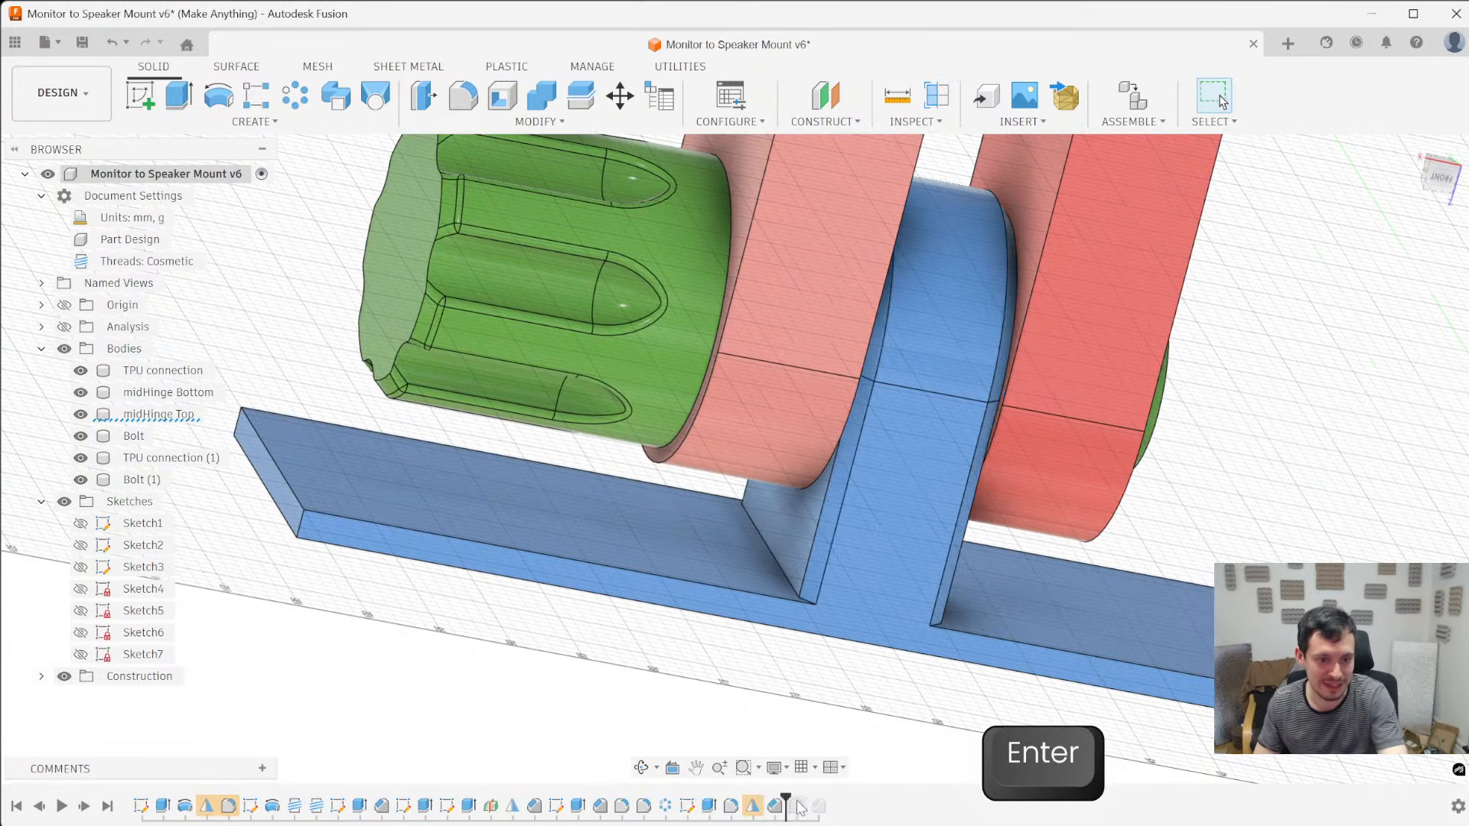
left_click_drag(785, 796, 829, 796)
middle_click_drag(817, 596, 790, 524, "shift")
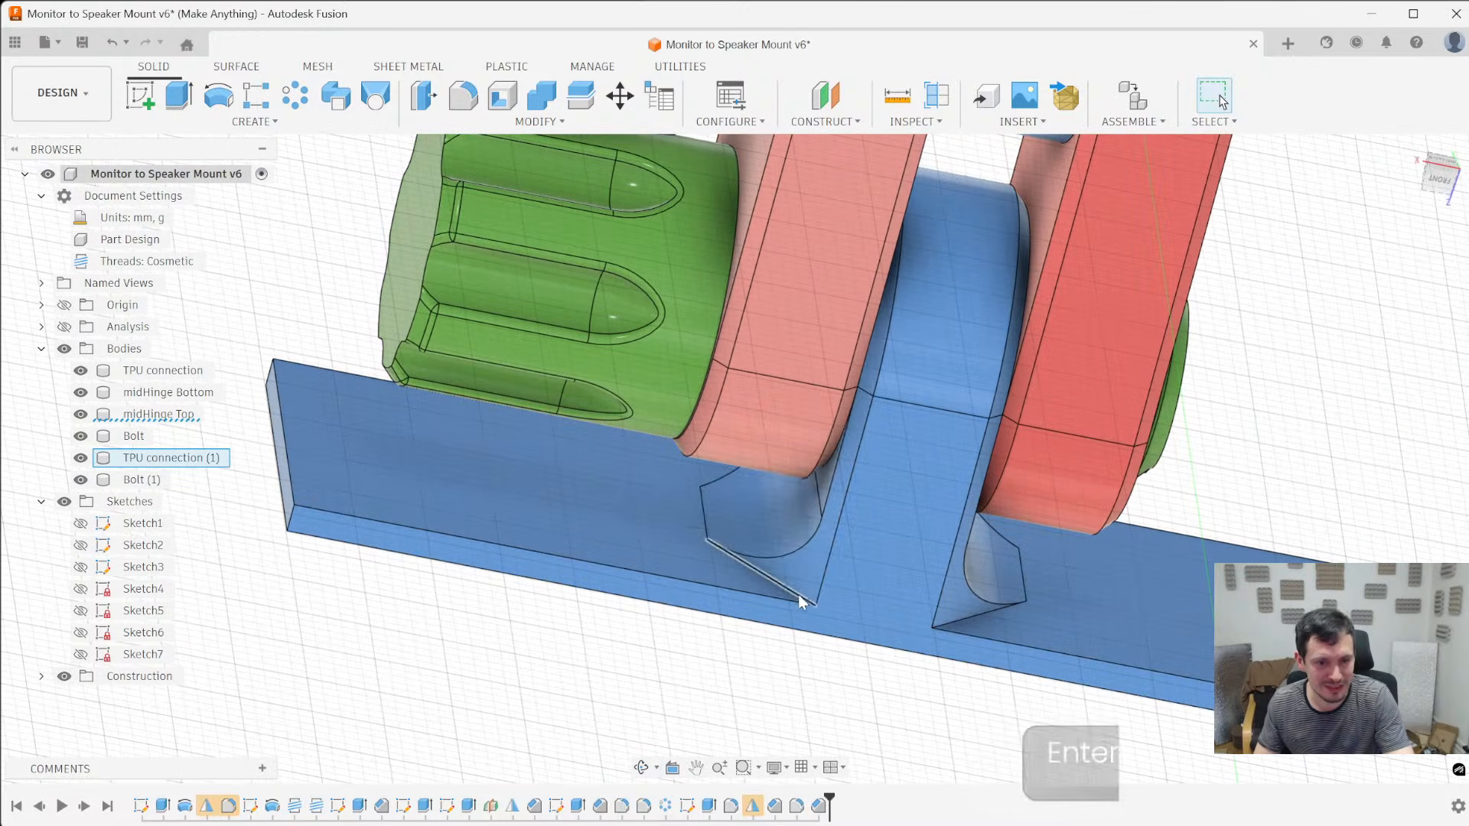
key("f")
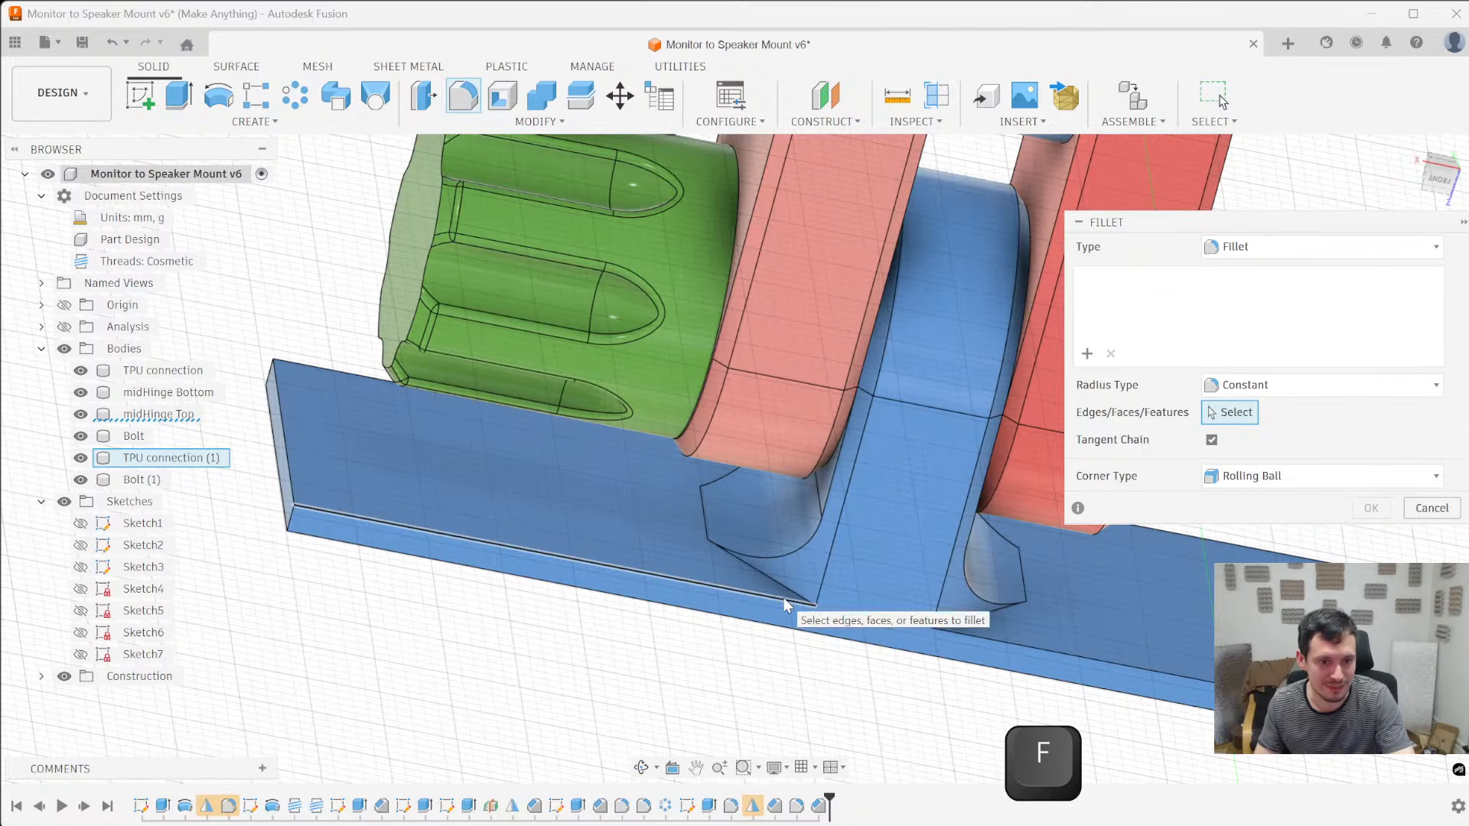
left_click(790, 590)
left_click_drag(790, 589, 777, 568)
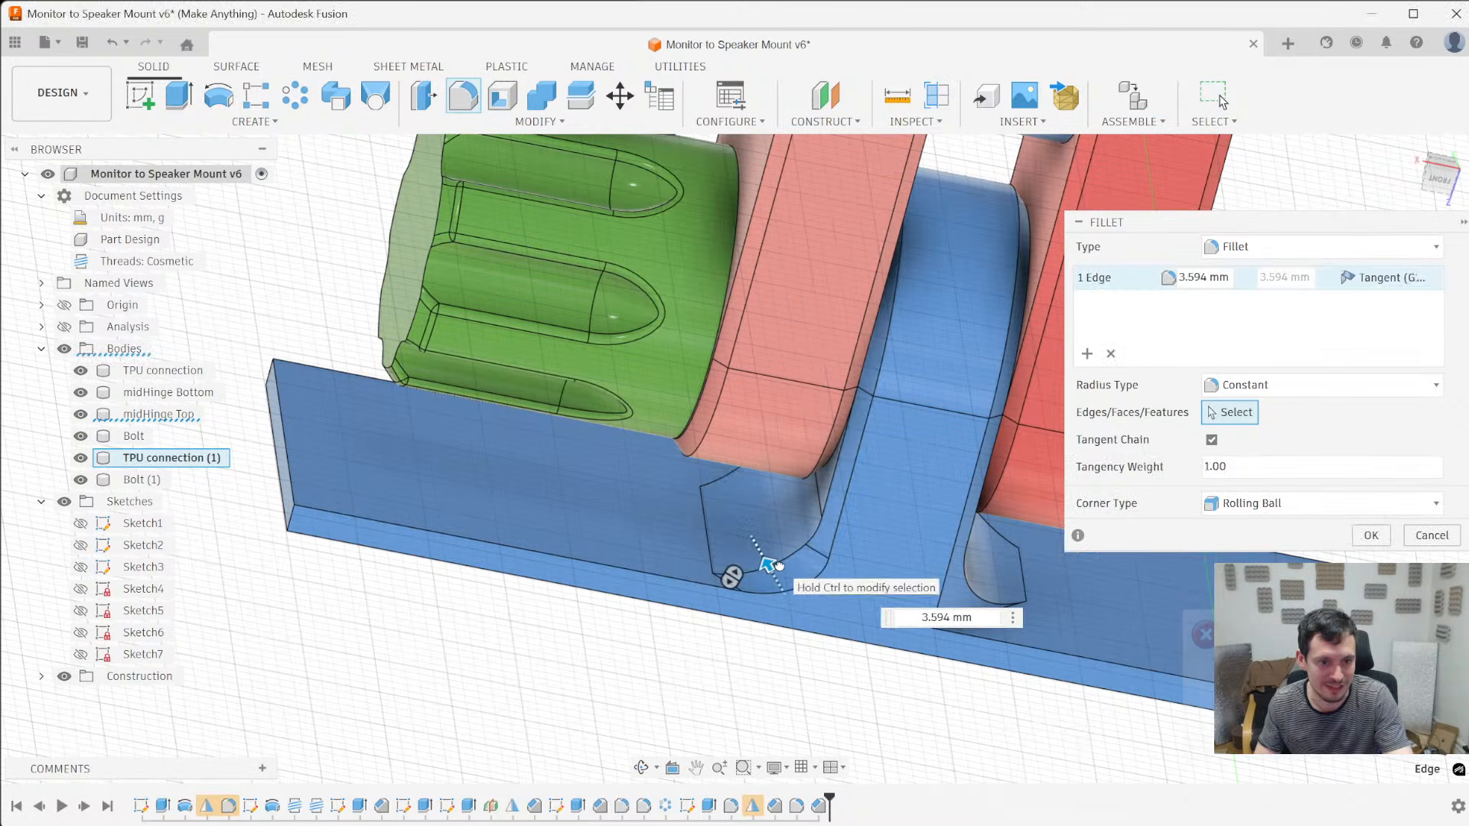
key("Escape")
- Chamfer the long upper edge of TPU connection (1)'s plate beside the arm by 0.5 mm
key("slash")
left_click(709, 581)
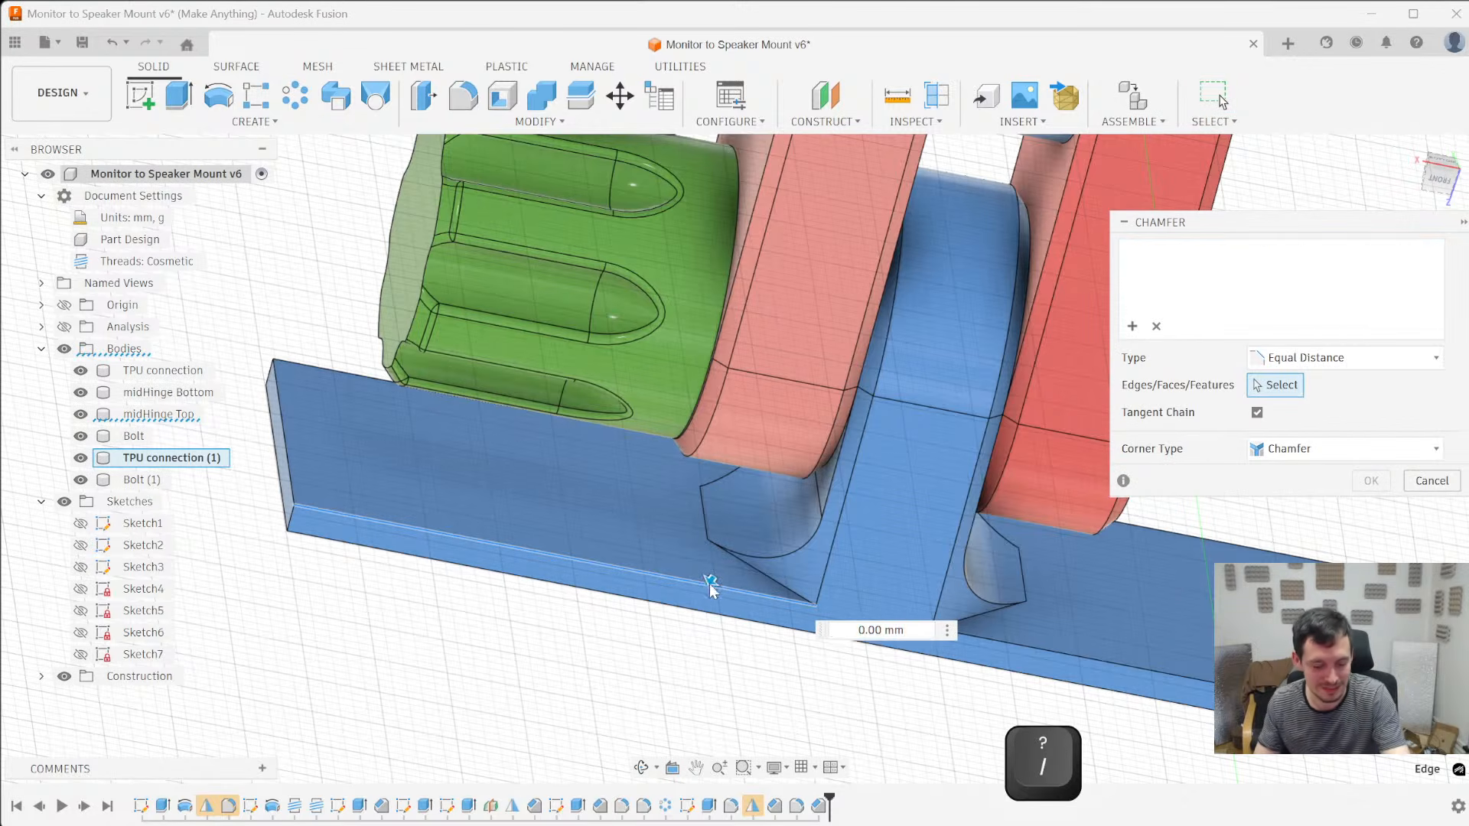
type(".5")
key("Return")
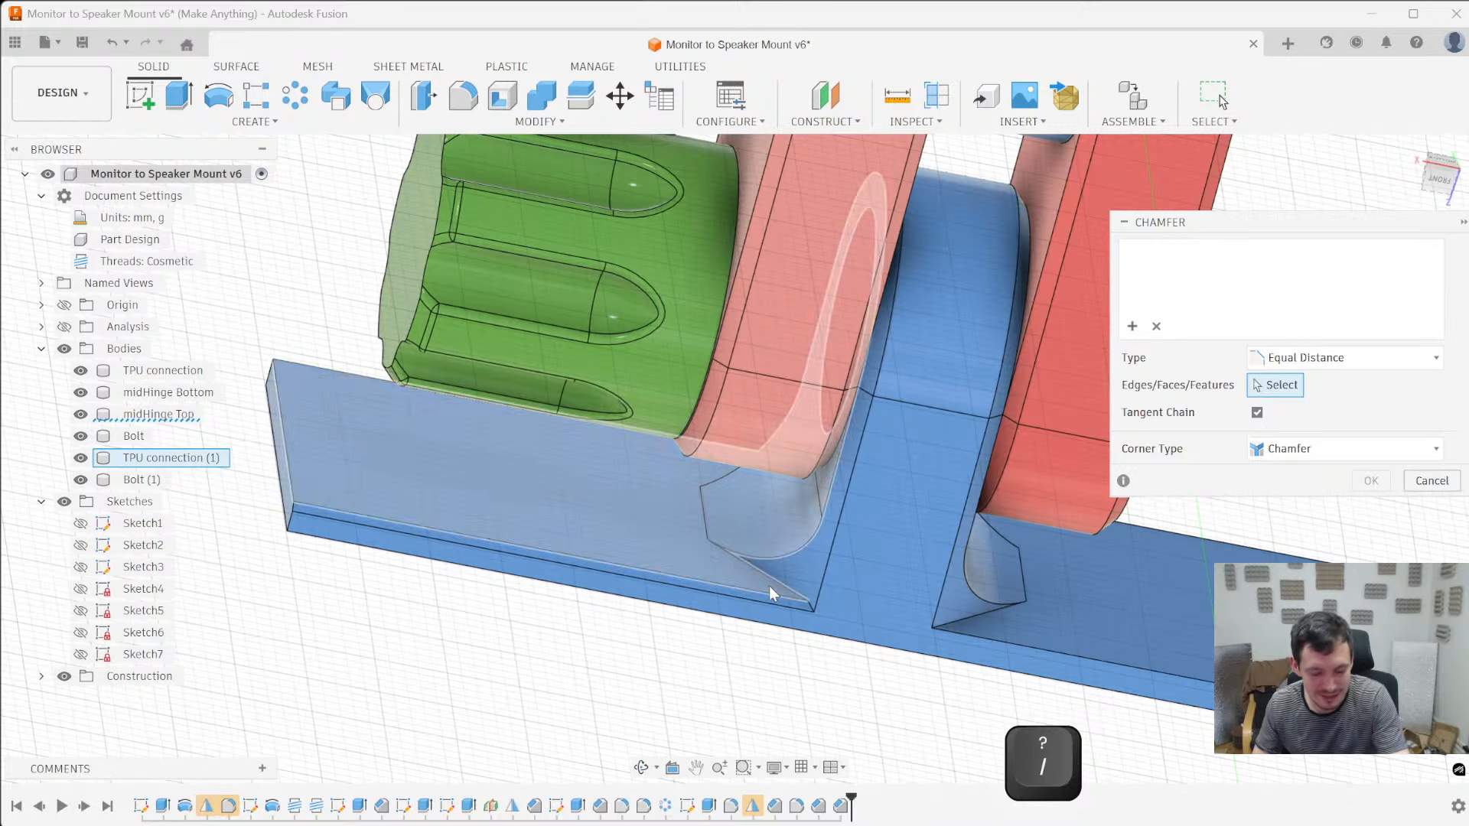
- Try to fillet the notch edges beside TPU connection (1)'s arm, and inspect the corner in shaded display without edges
key("f")
left_click(761, 568)
left_click_drag(761, 568, 811, 588)
left_click(810, 604, "ctrl")
scroll(807, 603, "up", 3)
scroll(800, 599, "down", 3)
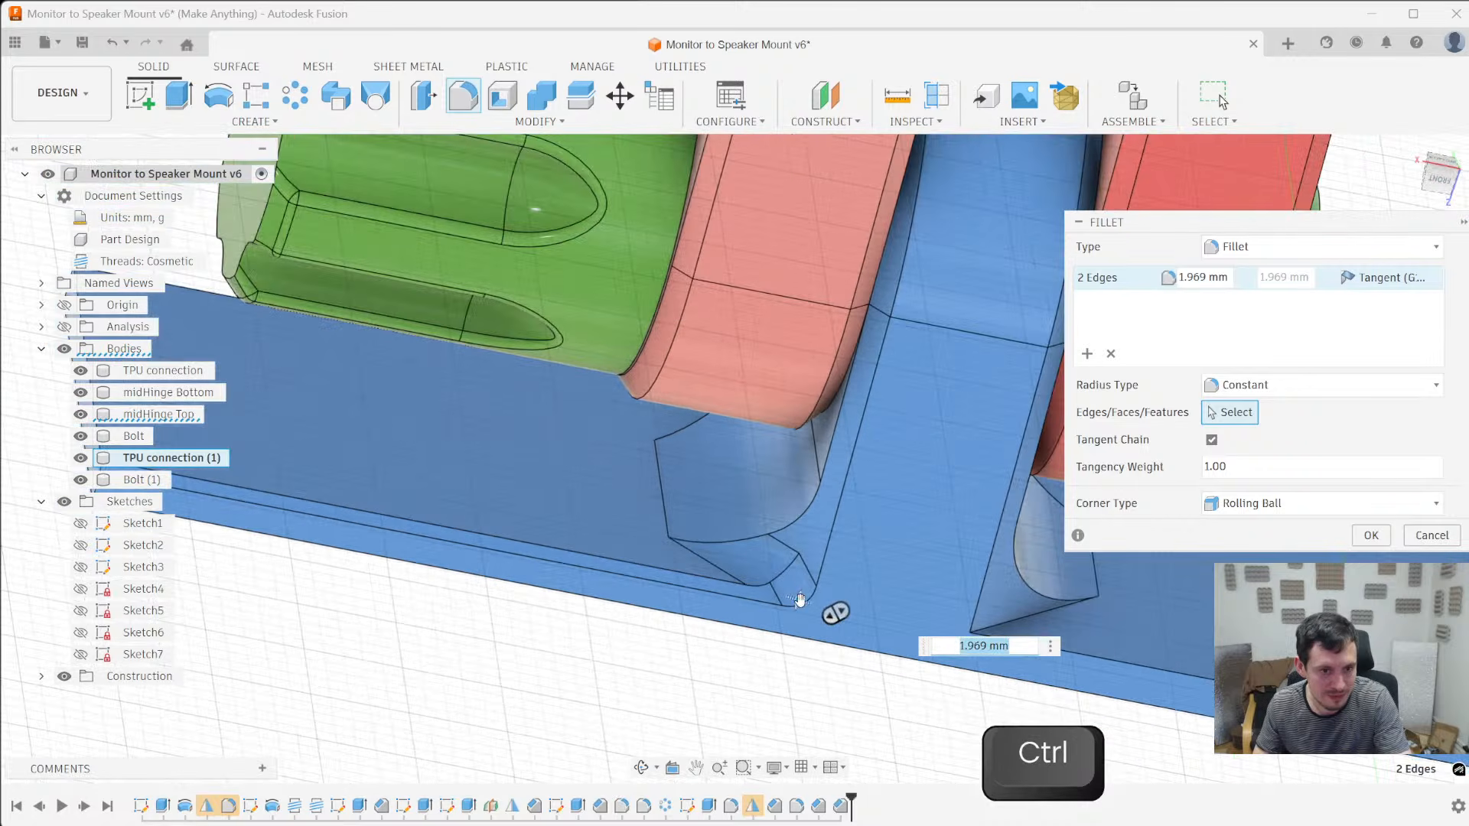
left_click(753, 568, "ctrl")
scroll(811, 620, "up", 2)
mouse_move(798, 601)
left_mouse_down()
mouse_move(781, 588)
mouse_move(804, 596)
left_mouse_up()
middle_click_drag(750, 547, 737, 607, "shift")
key("ctrl+4")
mouse_move(734, 692)
middle_mouse_down("shift")
mouse_move(666, 646)
mouse_move(679, 643)
mouse_move(583, 555)
mouse_move(647, 566)
middle_mouse_up("shift")
scroll(678, 643, "up", 4)
scroll(649, 569, "down", 5)
scroll(757, 647, "up", 4)
mouse_move(761, 647)
middle_mouse_down("shift")
mouse_move(784, 705)
mouse_move(741, 668)
middle_mouse_up("shift")
key("Escape")
scroll(729, 679, "down", 5)
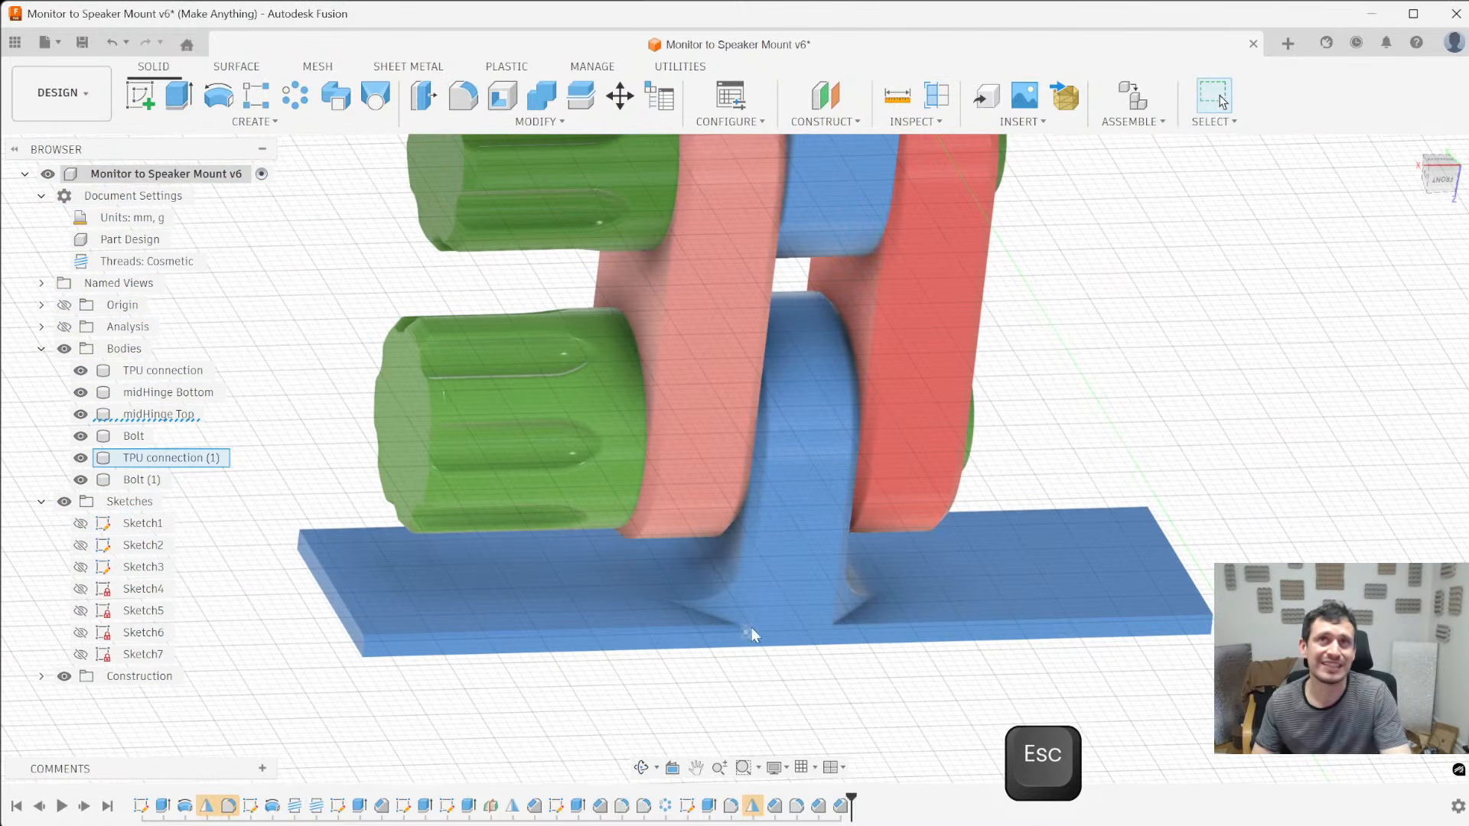
- Delete the 0.5 mm and 1 mm chamfers on TPU connection (1), and switch the display back to shaded with visible edges
left_click(839, 807)
key("Delete")
left_click(776, 809)
key("Delete")
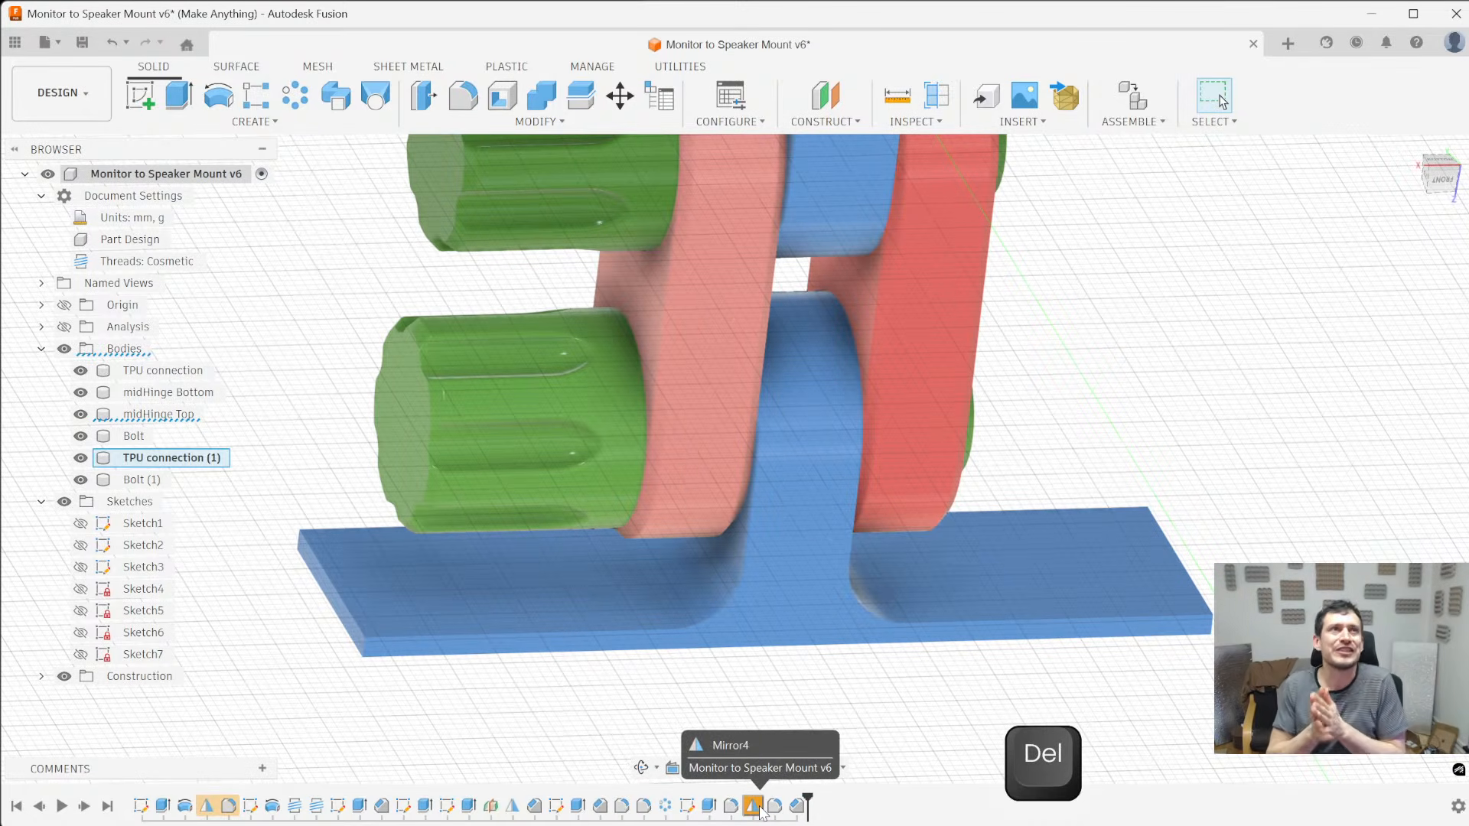
key("ctrl+6")
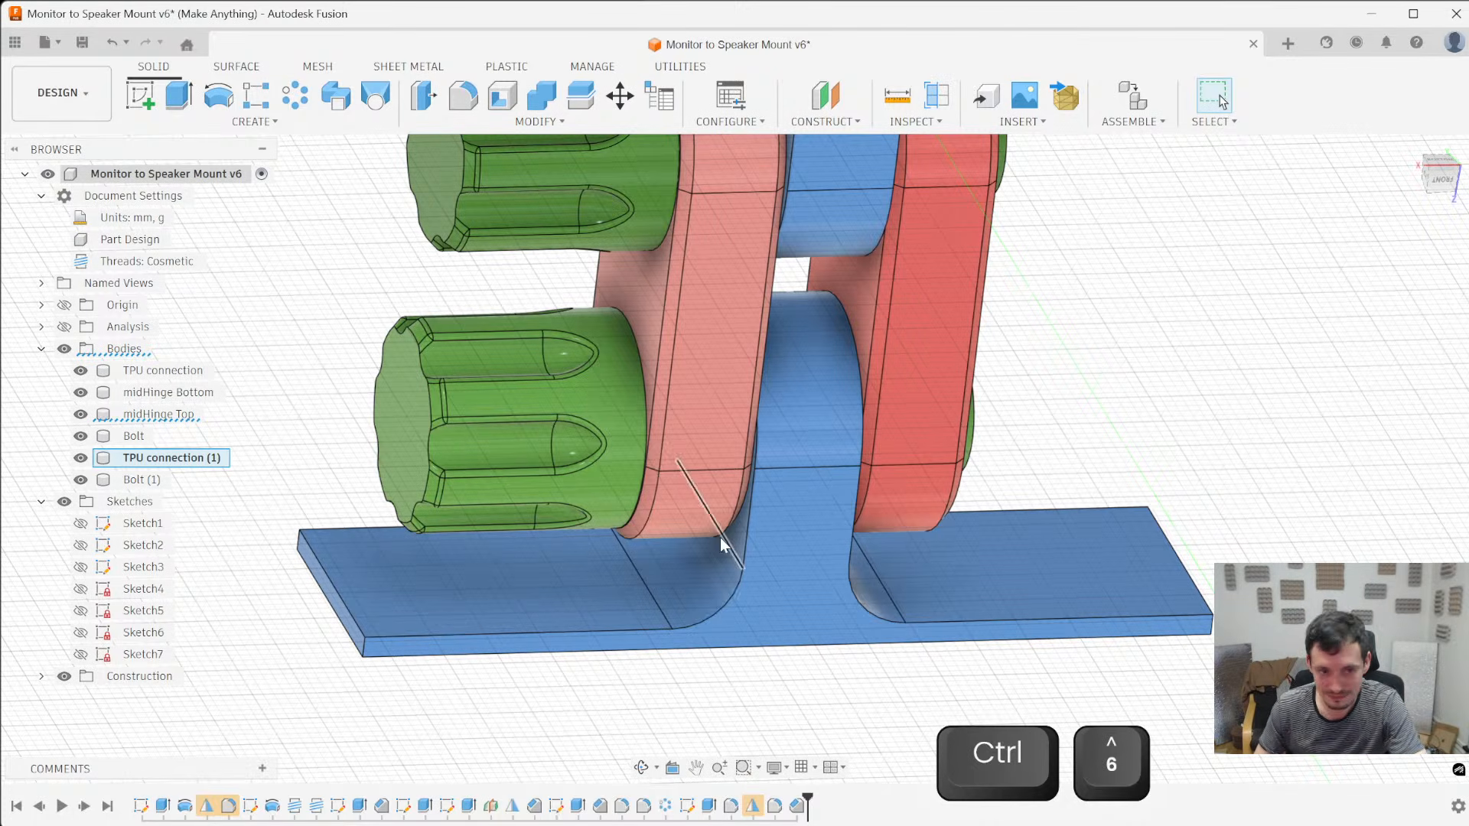
key("slash")
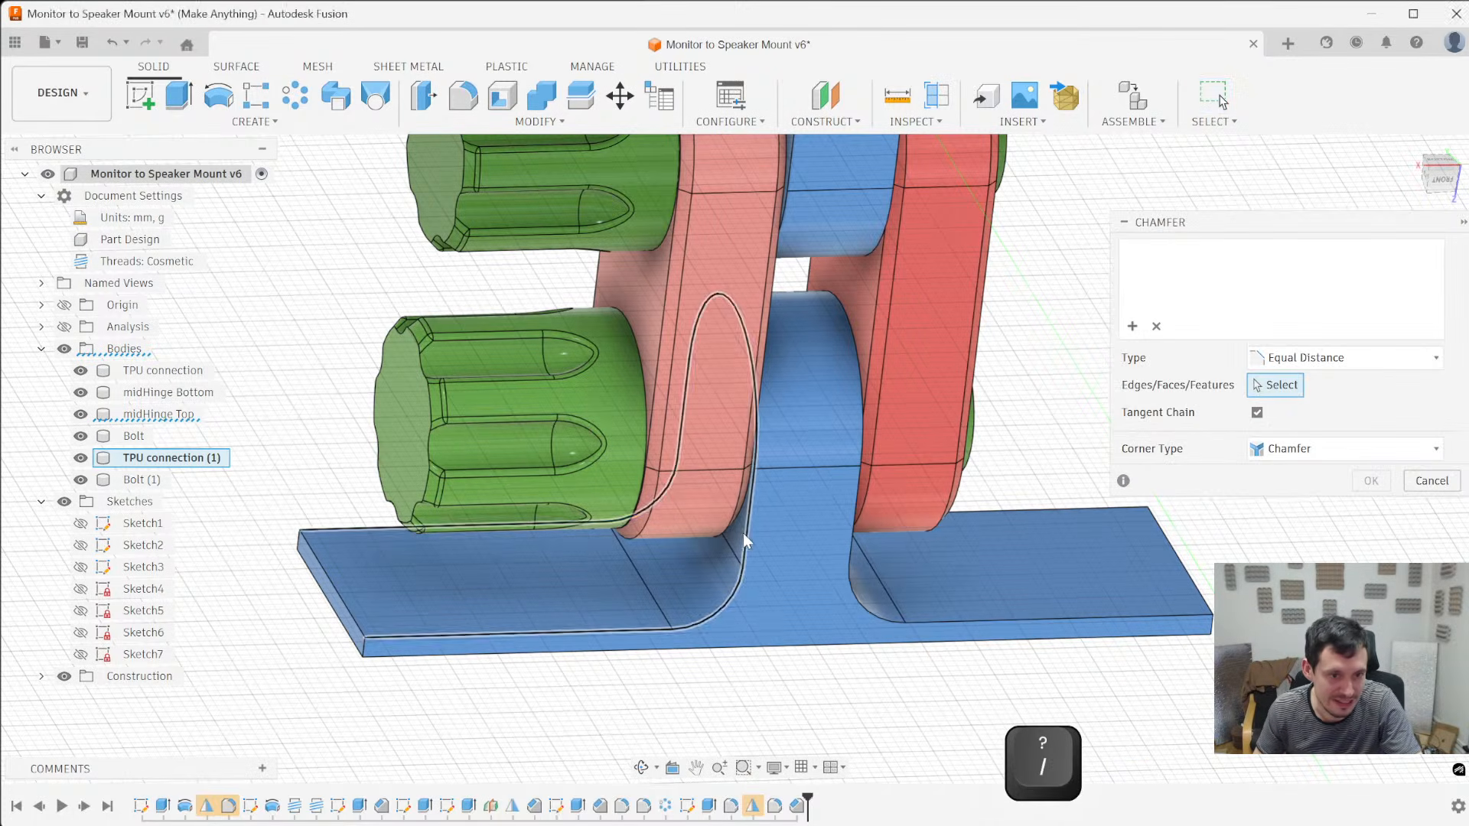
left_click(741, 536)
left_click(1347, 357)
left_click(1450, 403)
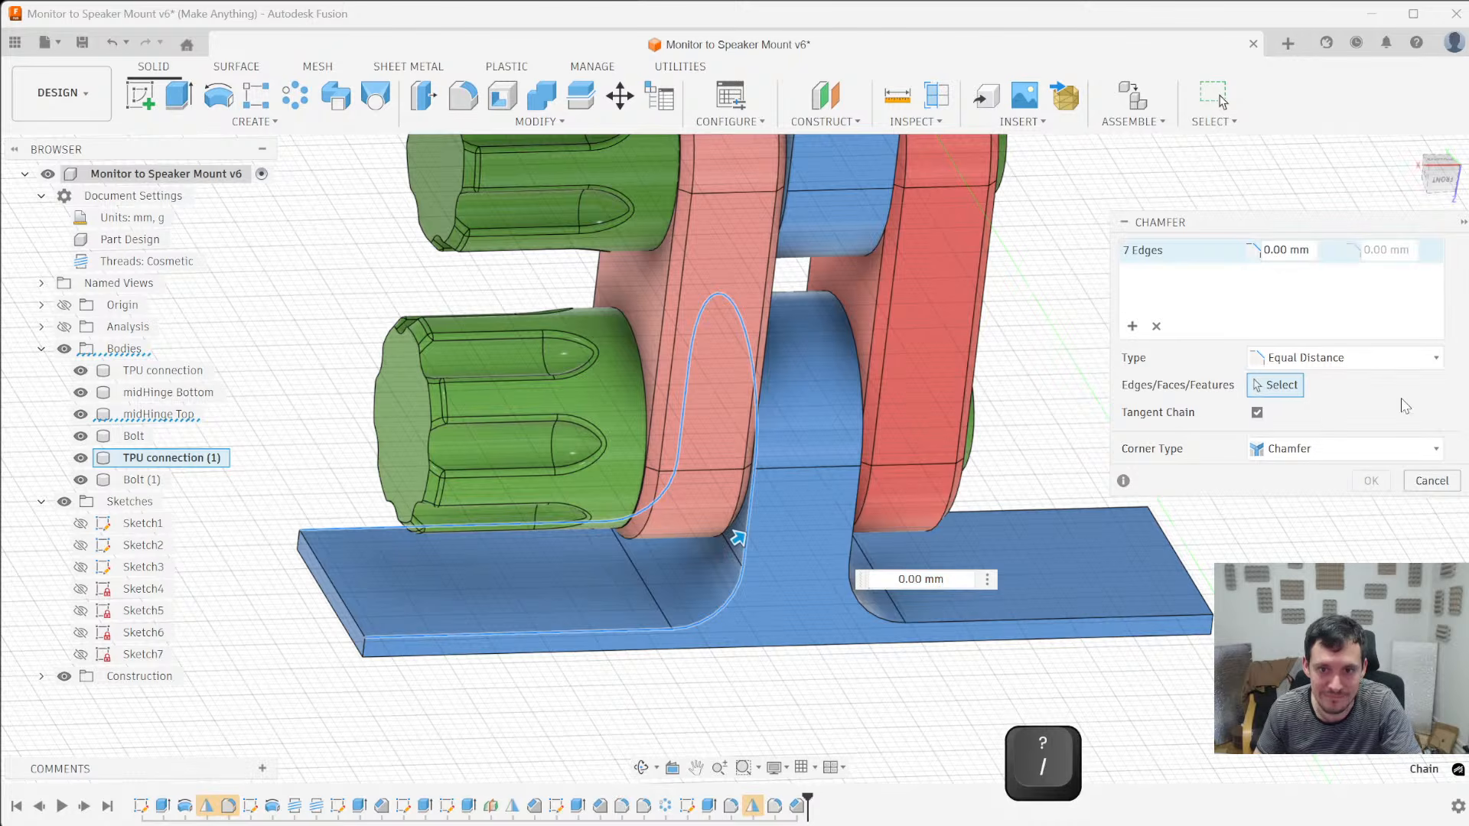
left_click(1319, 450)
left_click(1366, 418)
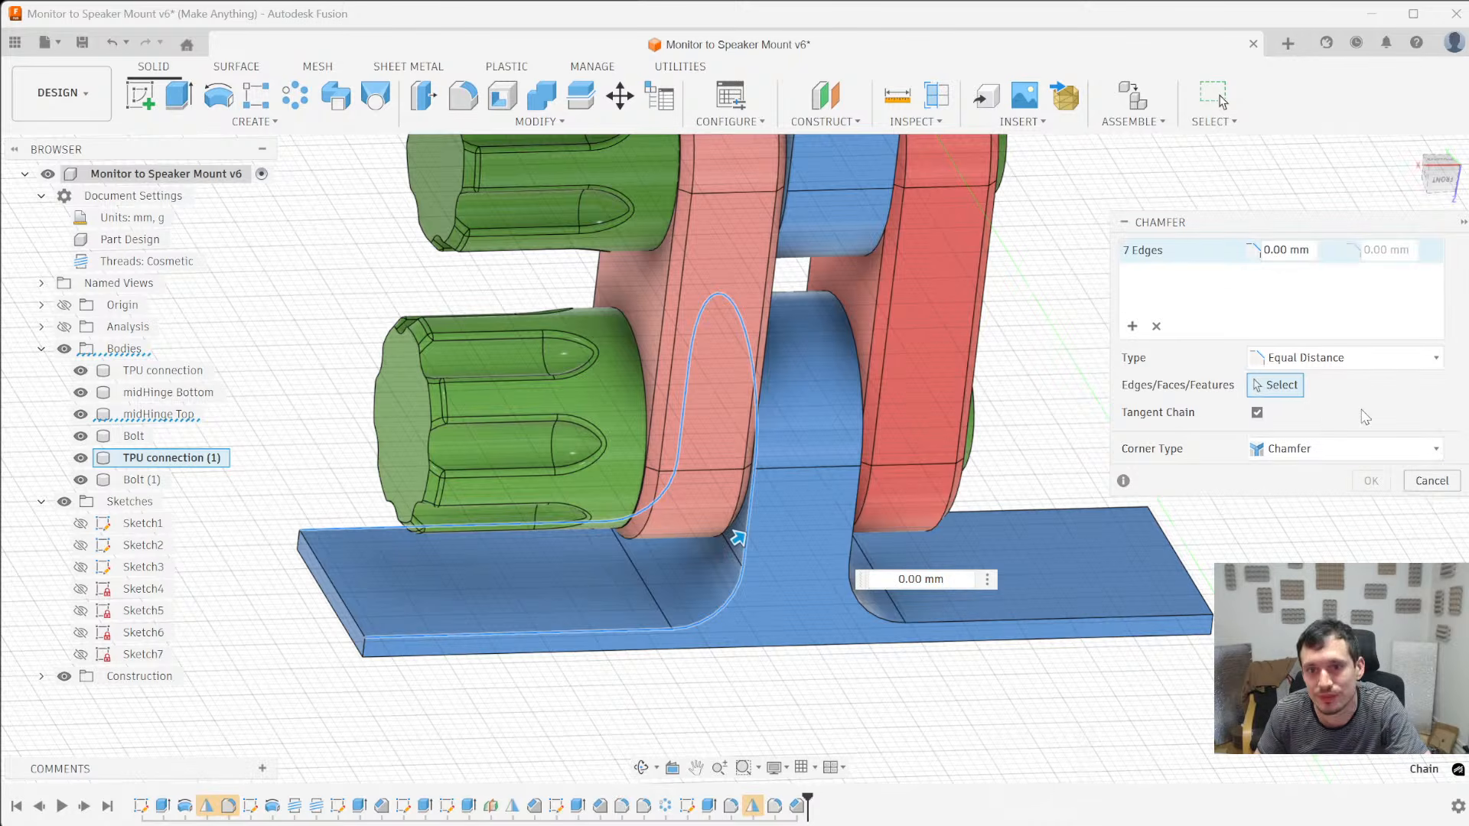
left_click(1435, 488)
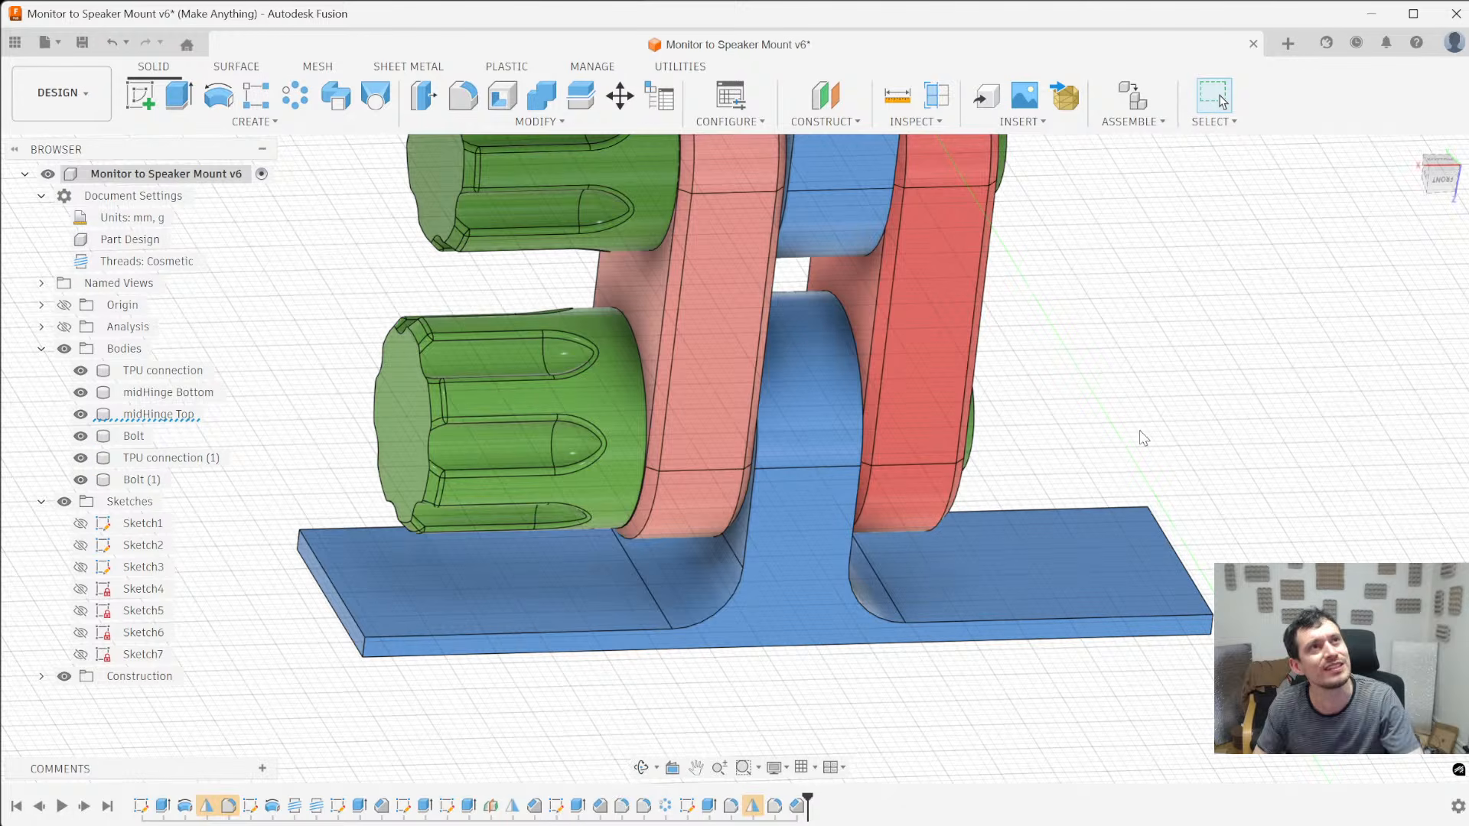
- Try a variable-radius fillet on TPU connection (1)'s side outline with a 1 mm radius point at the arm's rounded top
key("f")
left_click(754, 535)
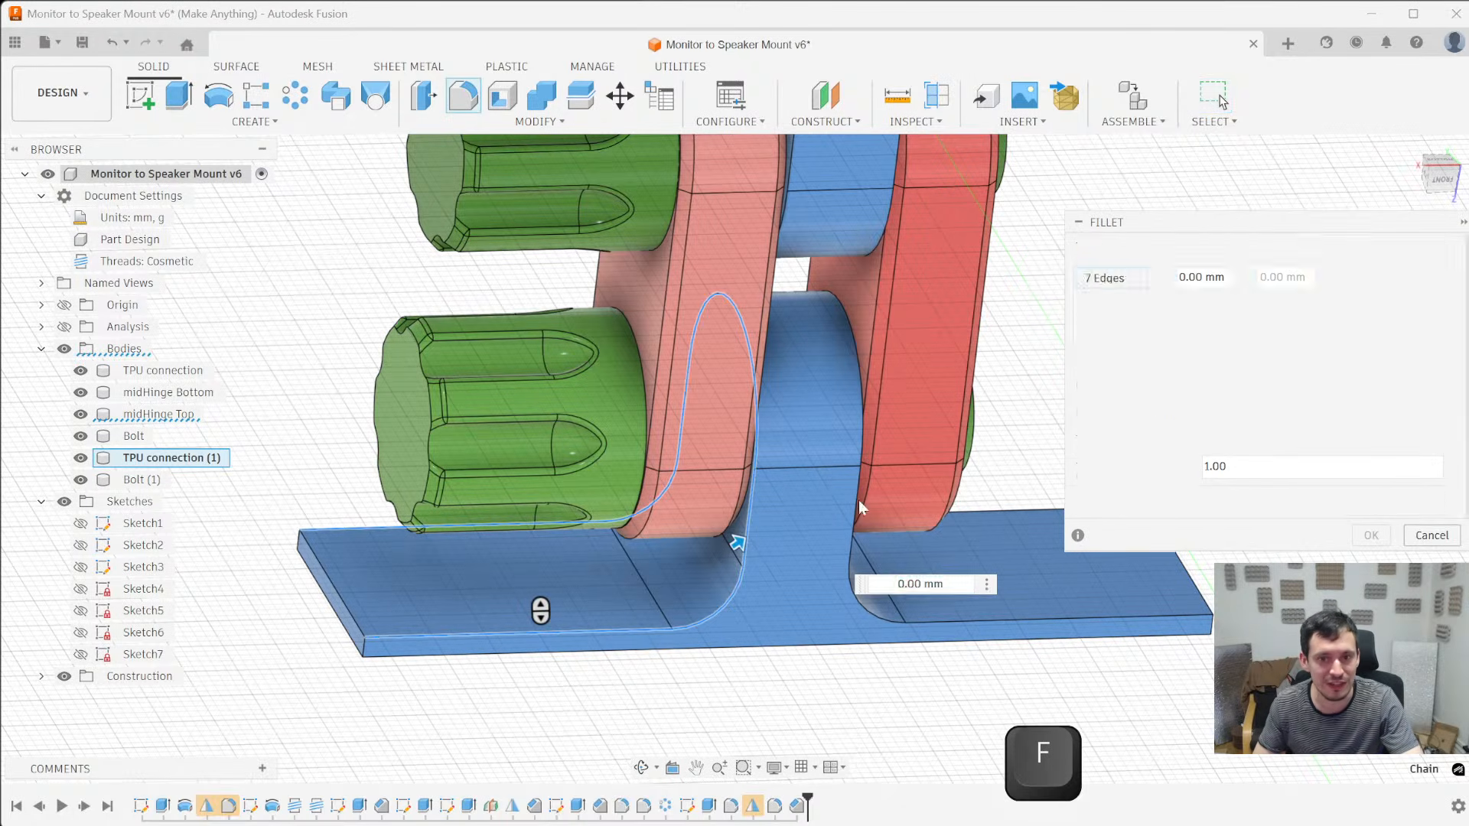
left_click(1254, 456)
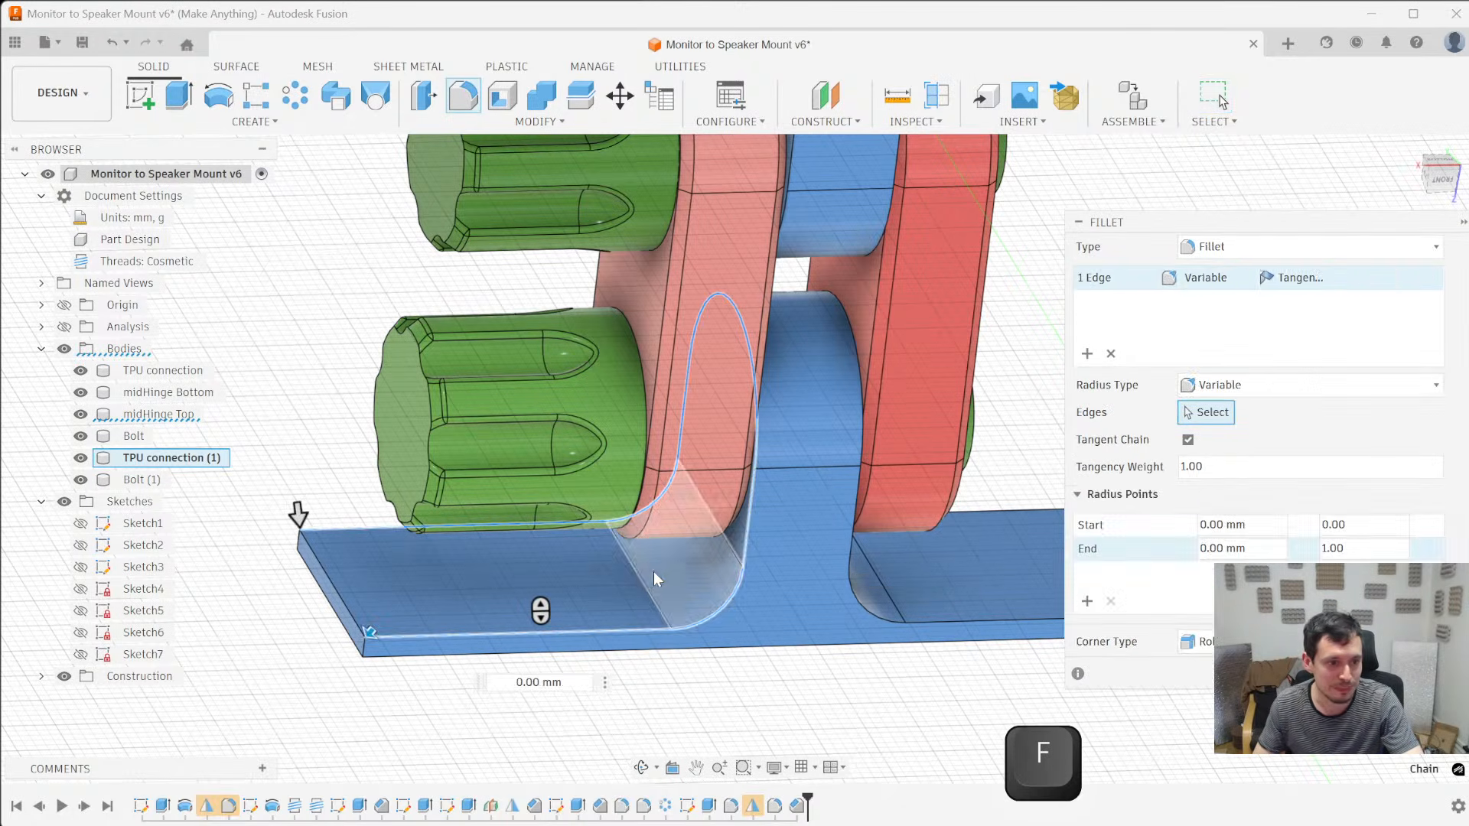
left_click(723, 298)
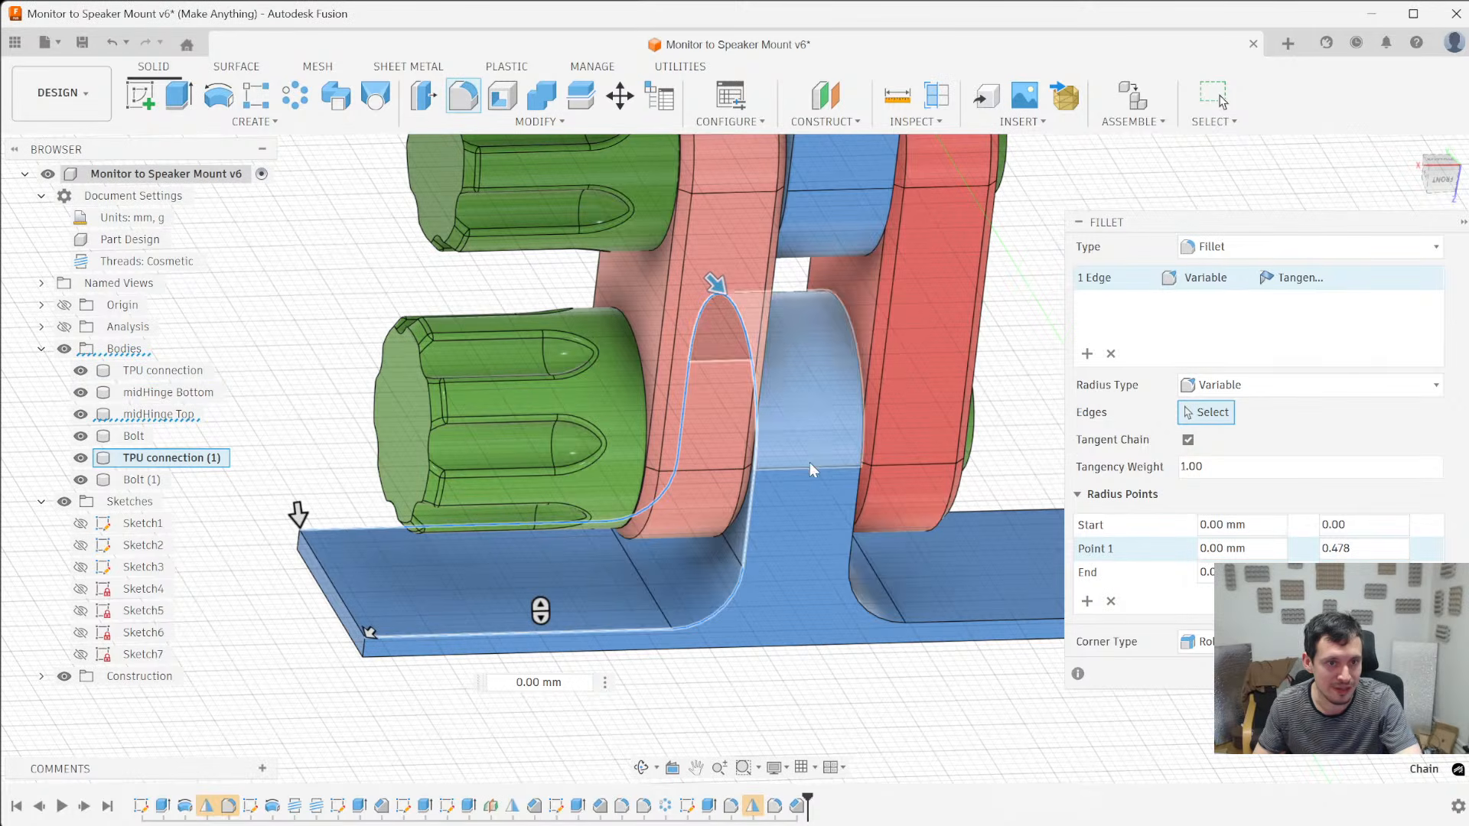
left_click(1237, 548)
type("1")
key("Tab")
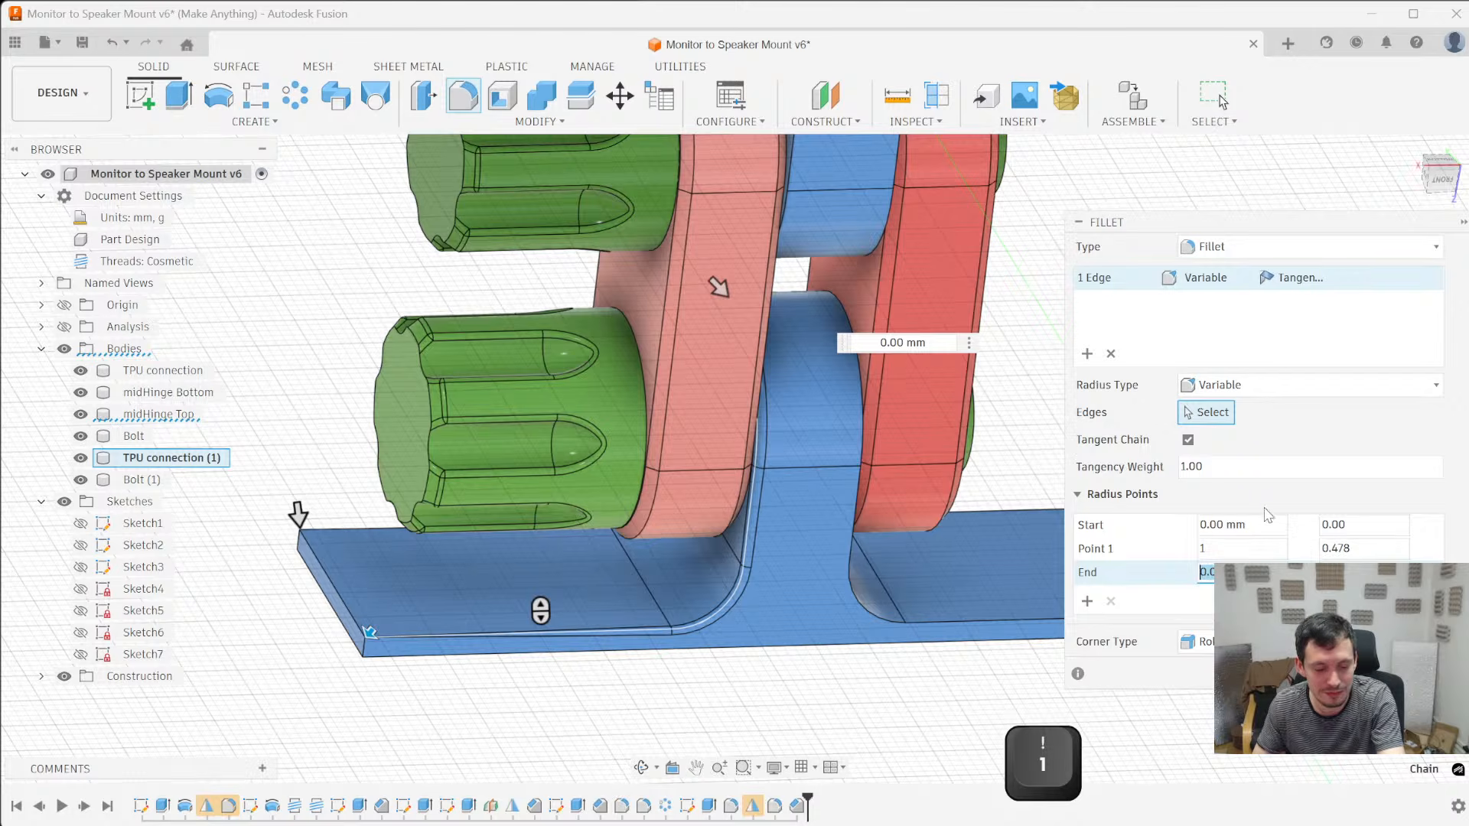
scroll(434, 644, "up", 2)
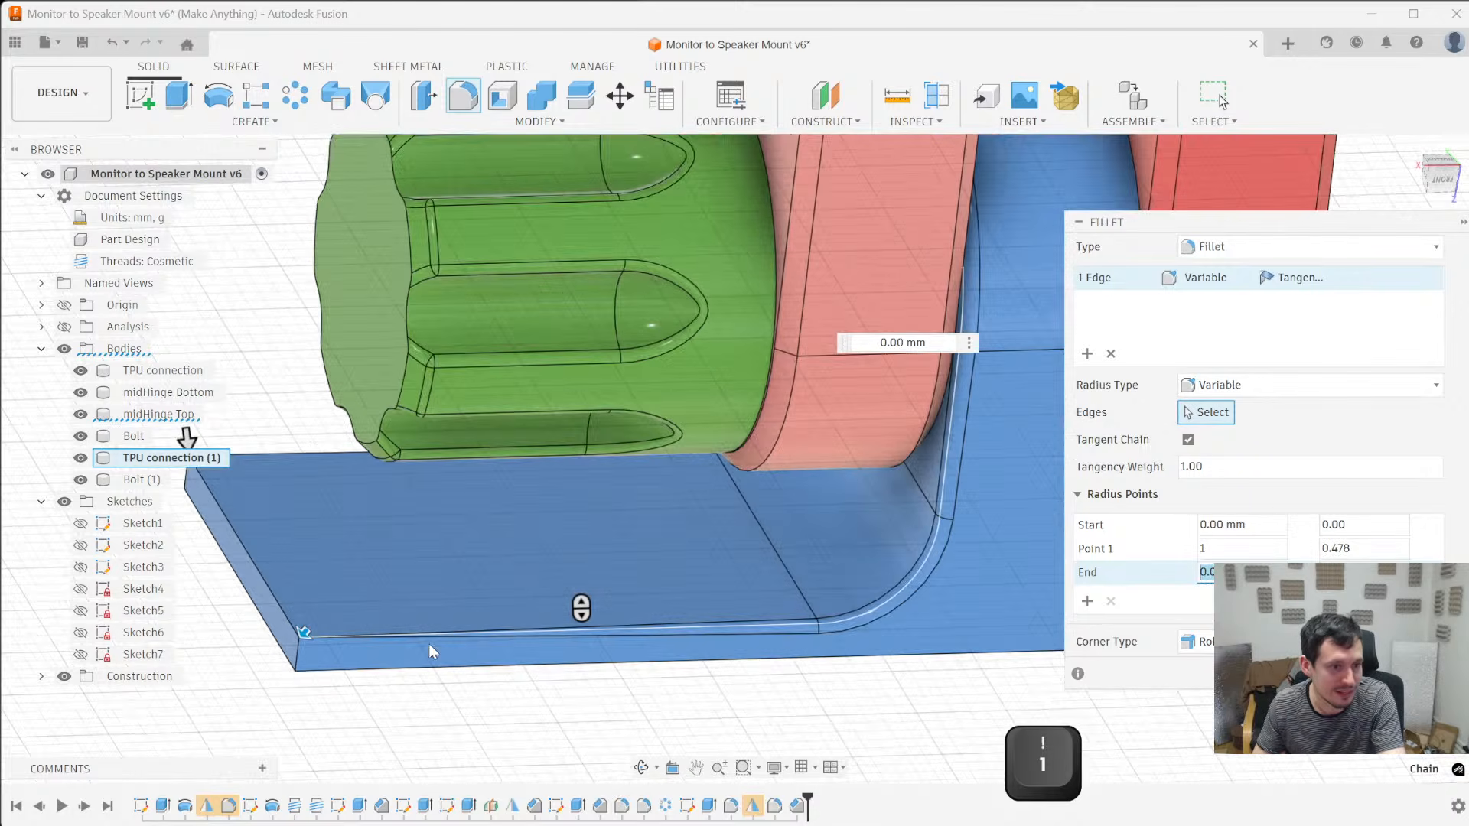
scroll(398, 665, "down", 2)
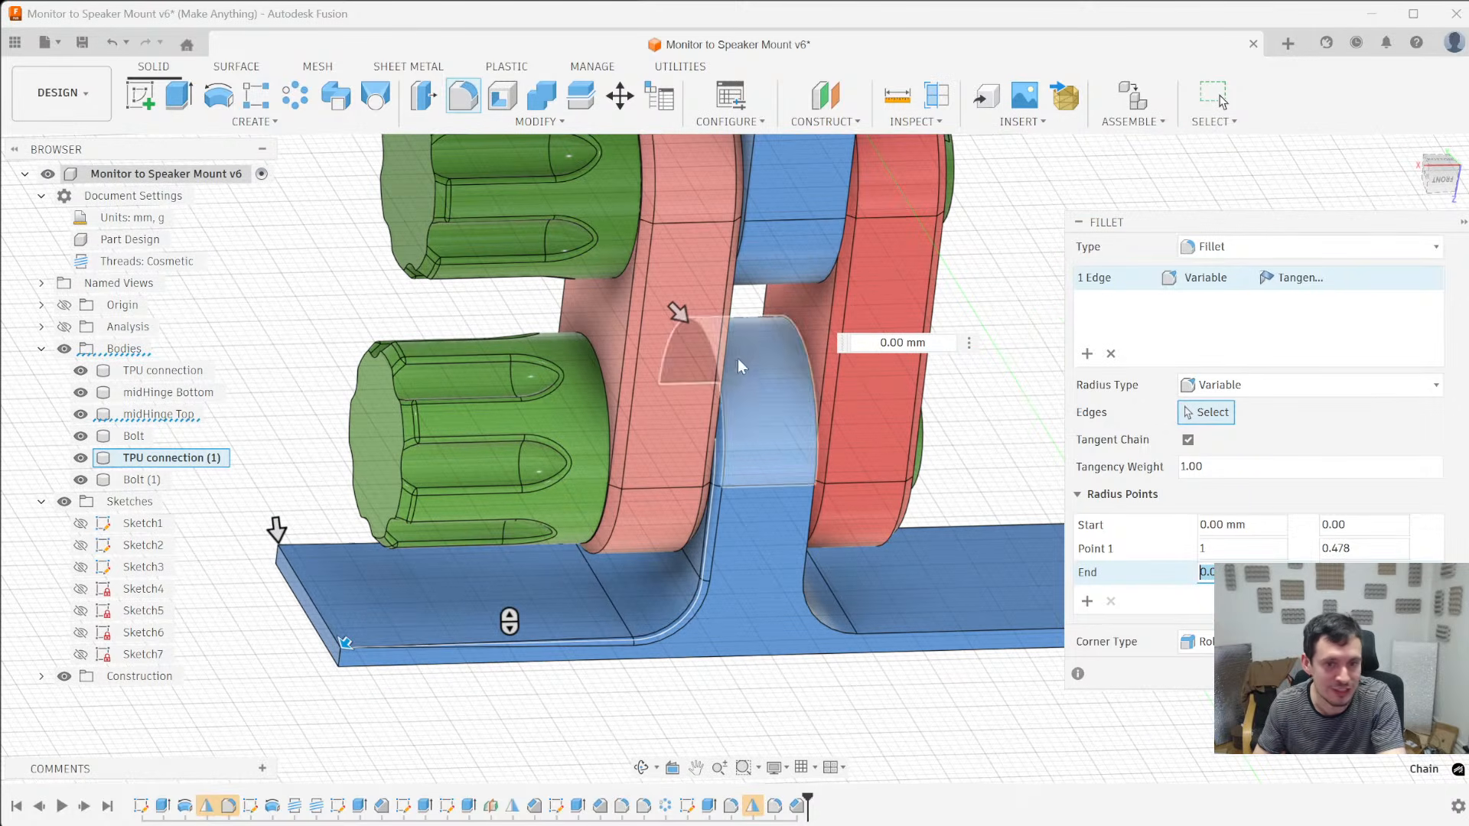
key("/")
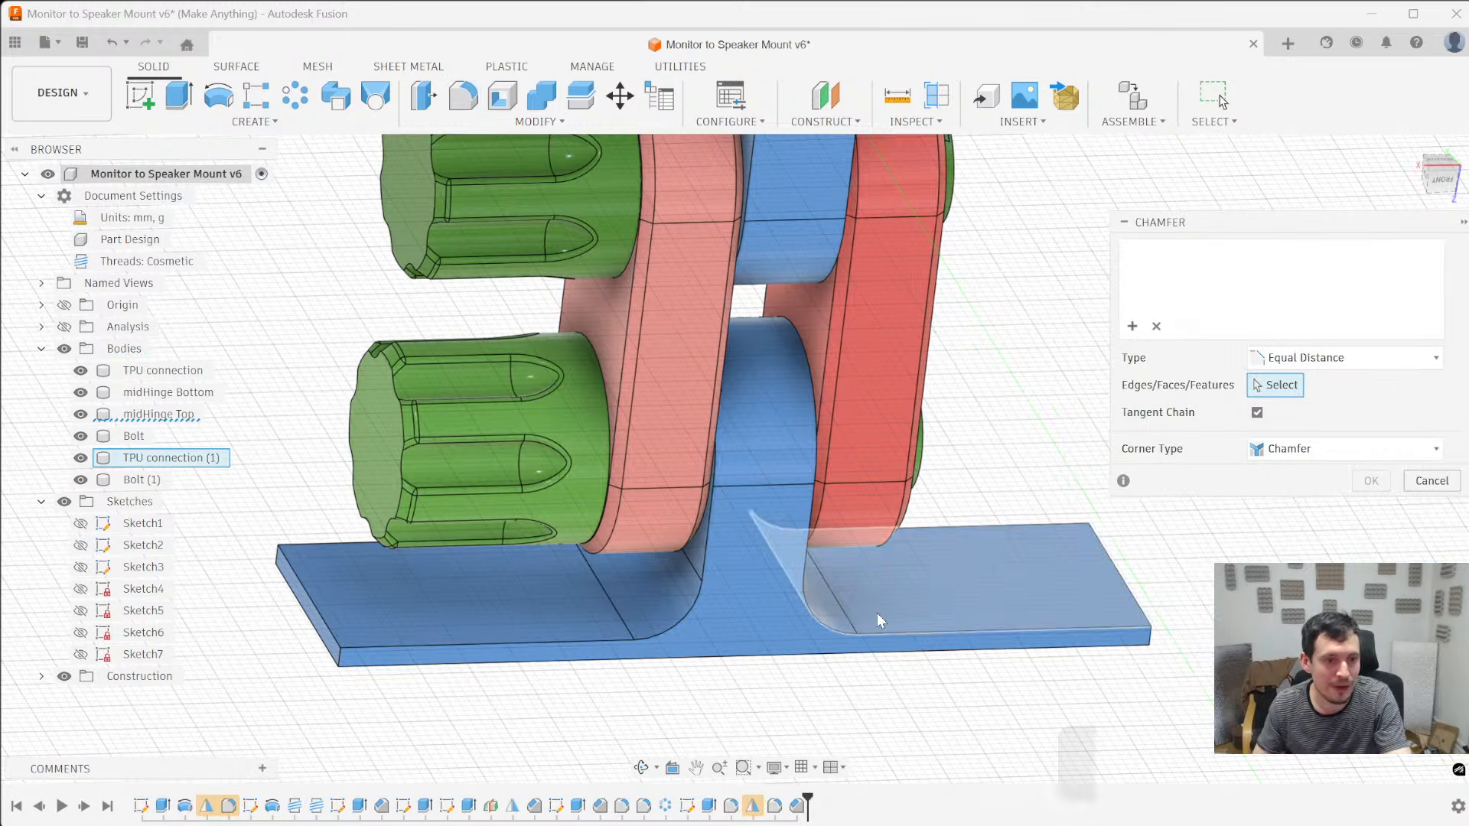
left_click(702, 593)
left_click(1342, 357)
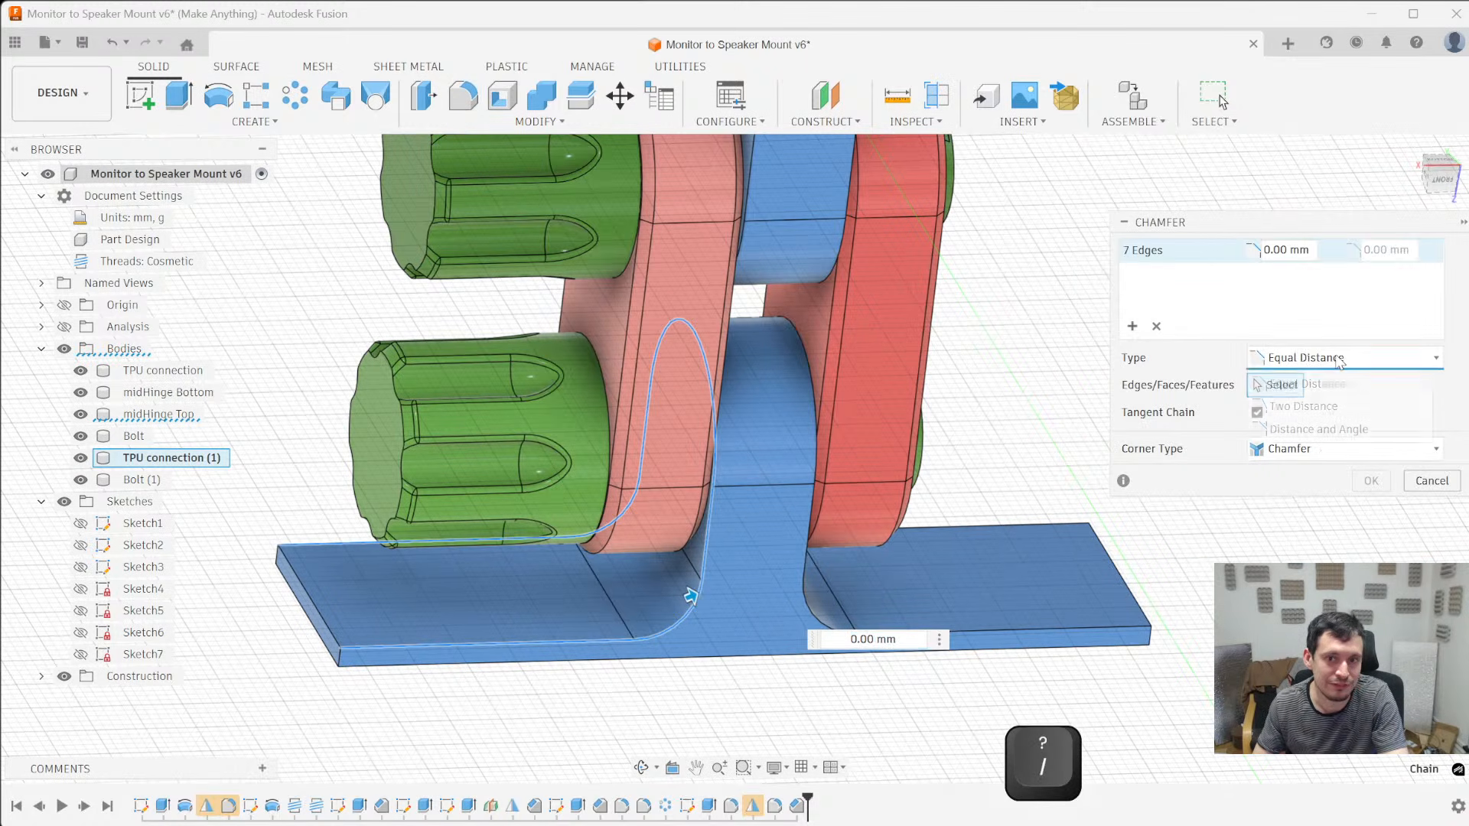
left_click(1210, 455)
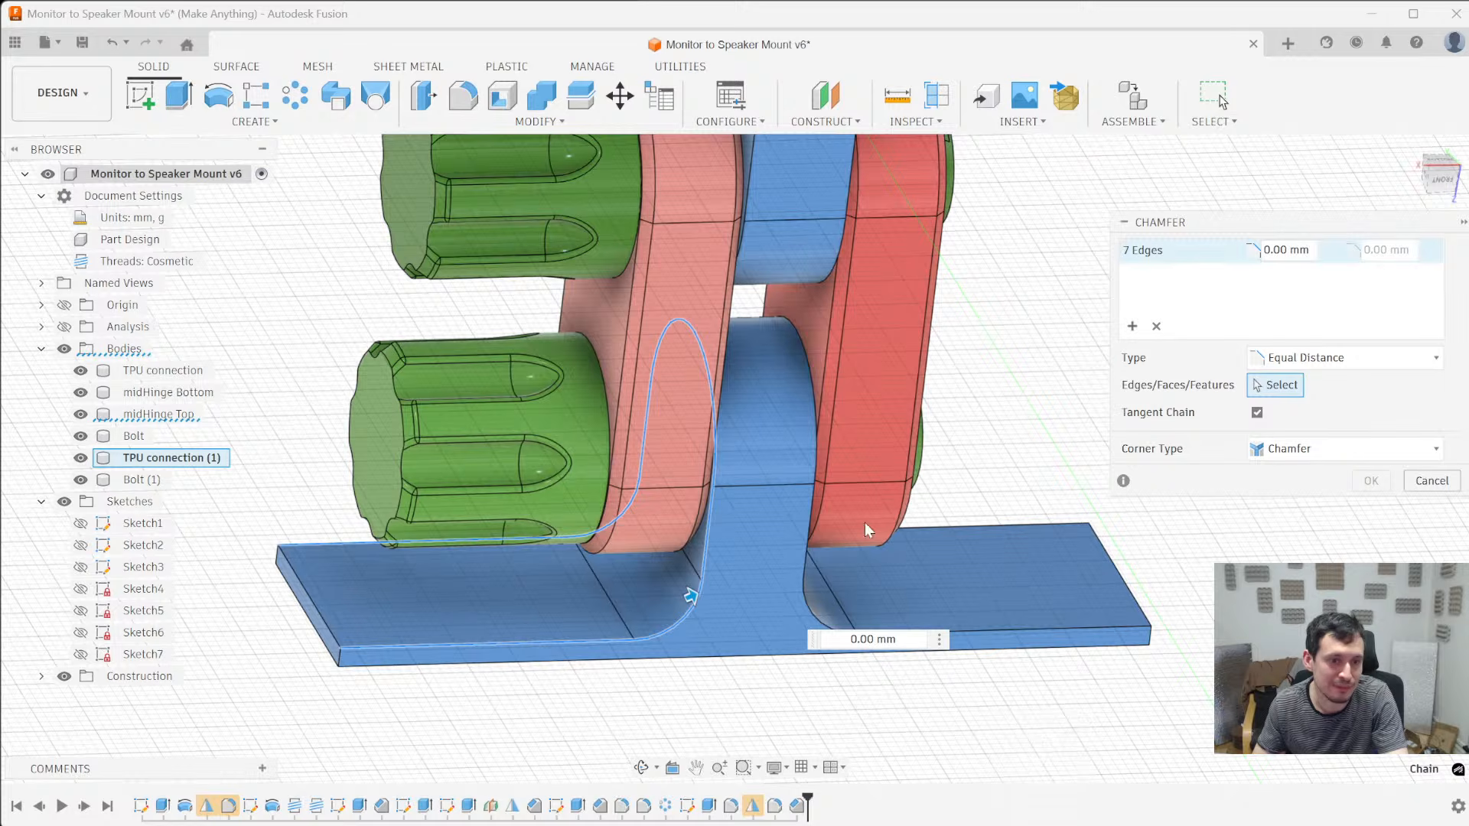
scroll(864, 522, "up", 5)
scroll(752, 583, "down", 4)
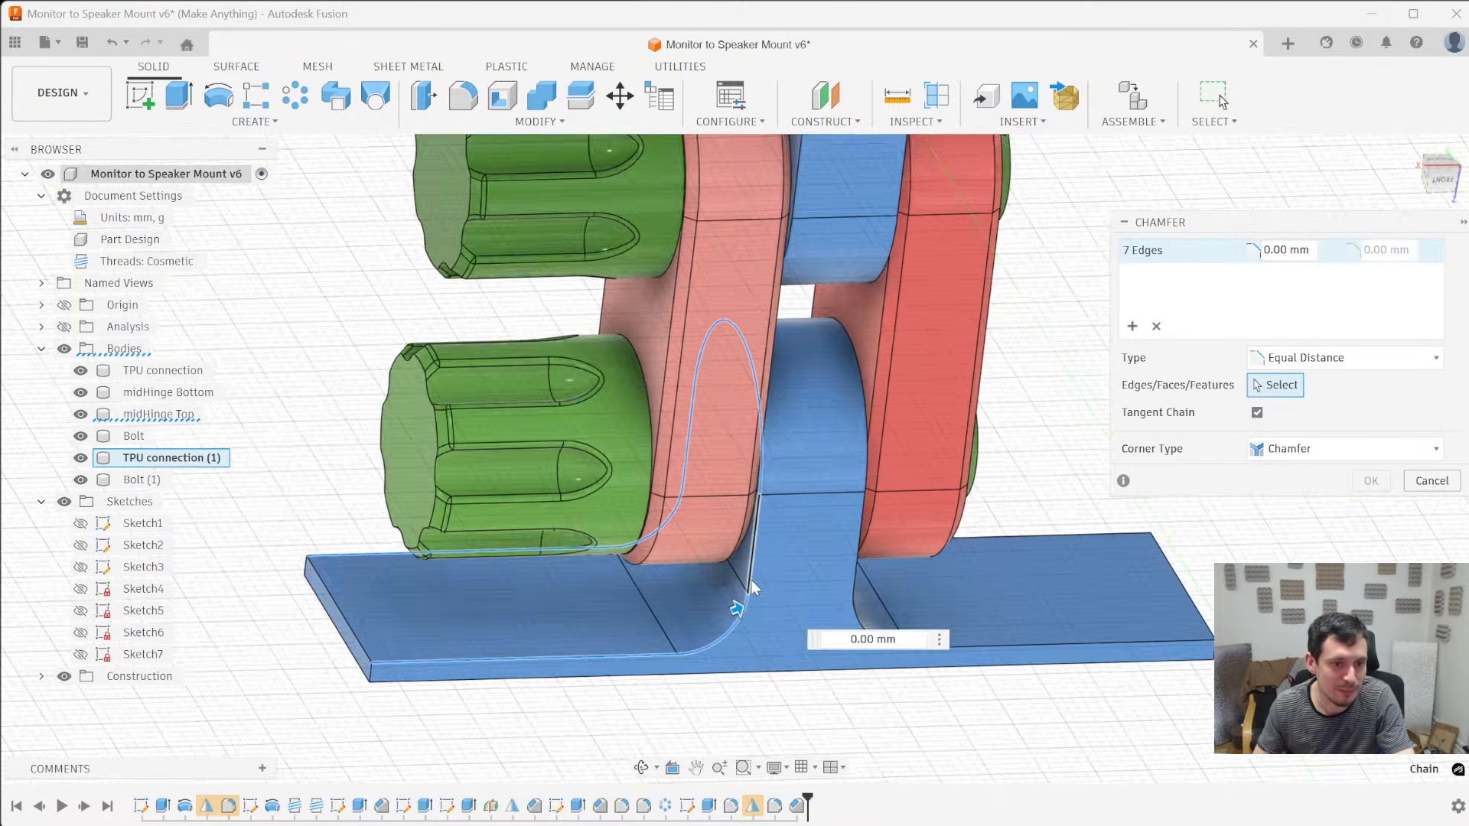
key("Escape")
- Set up a 2 mm fillet on the four short corner edges of TPU connection (1)'s plate
scroll(490, 689, "up", 5)
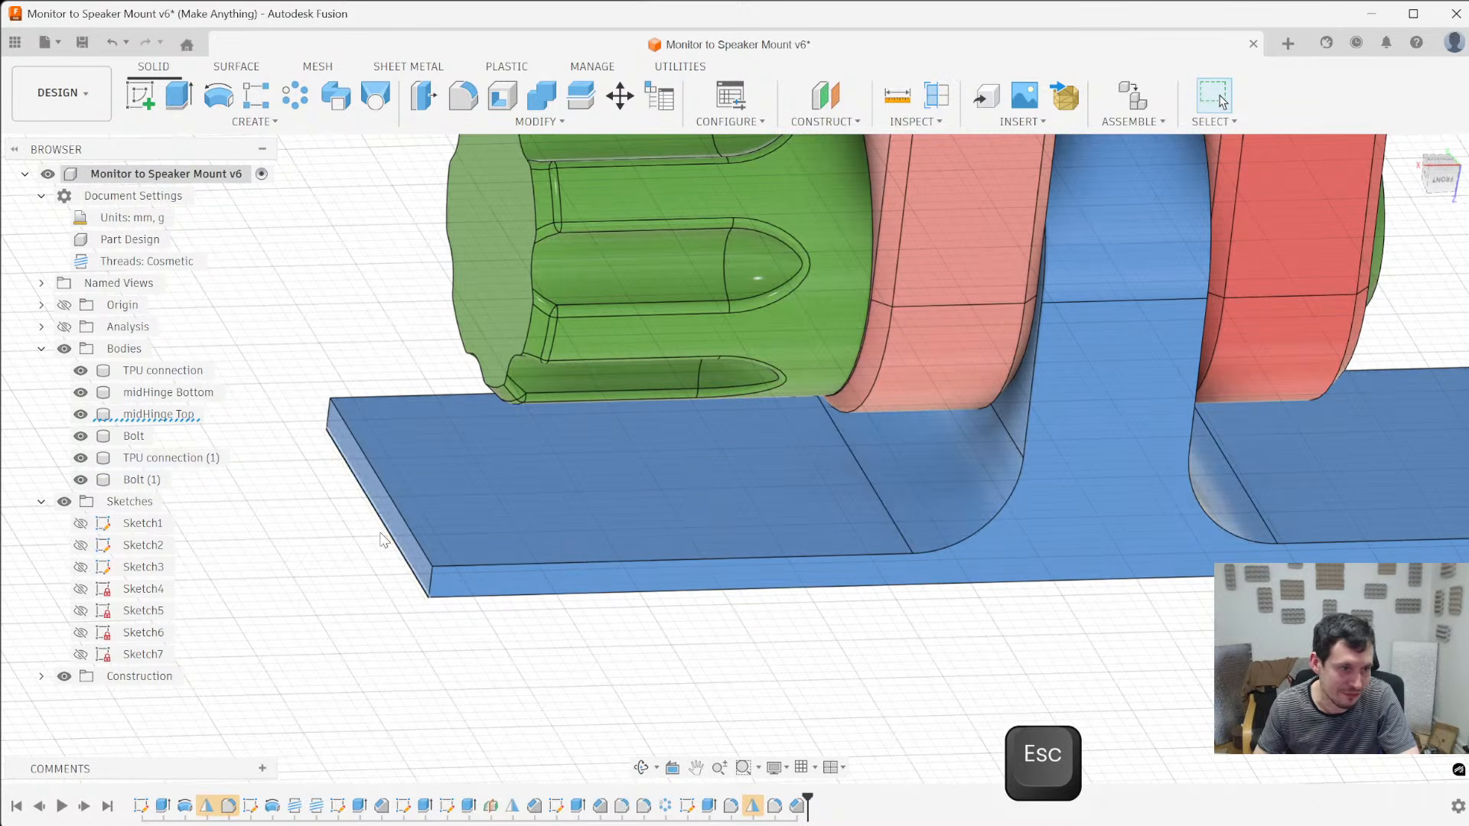
key("f")
left_click(431, 587)
scroll(383, 511, "down", 3)
type("2")
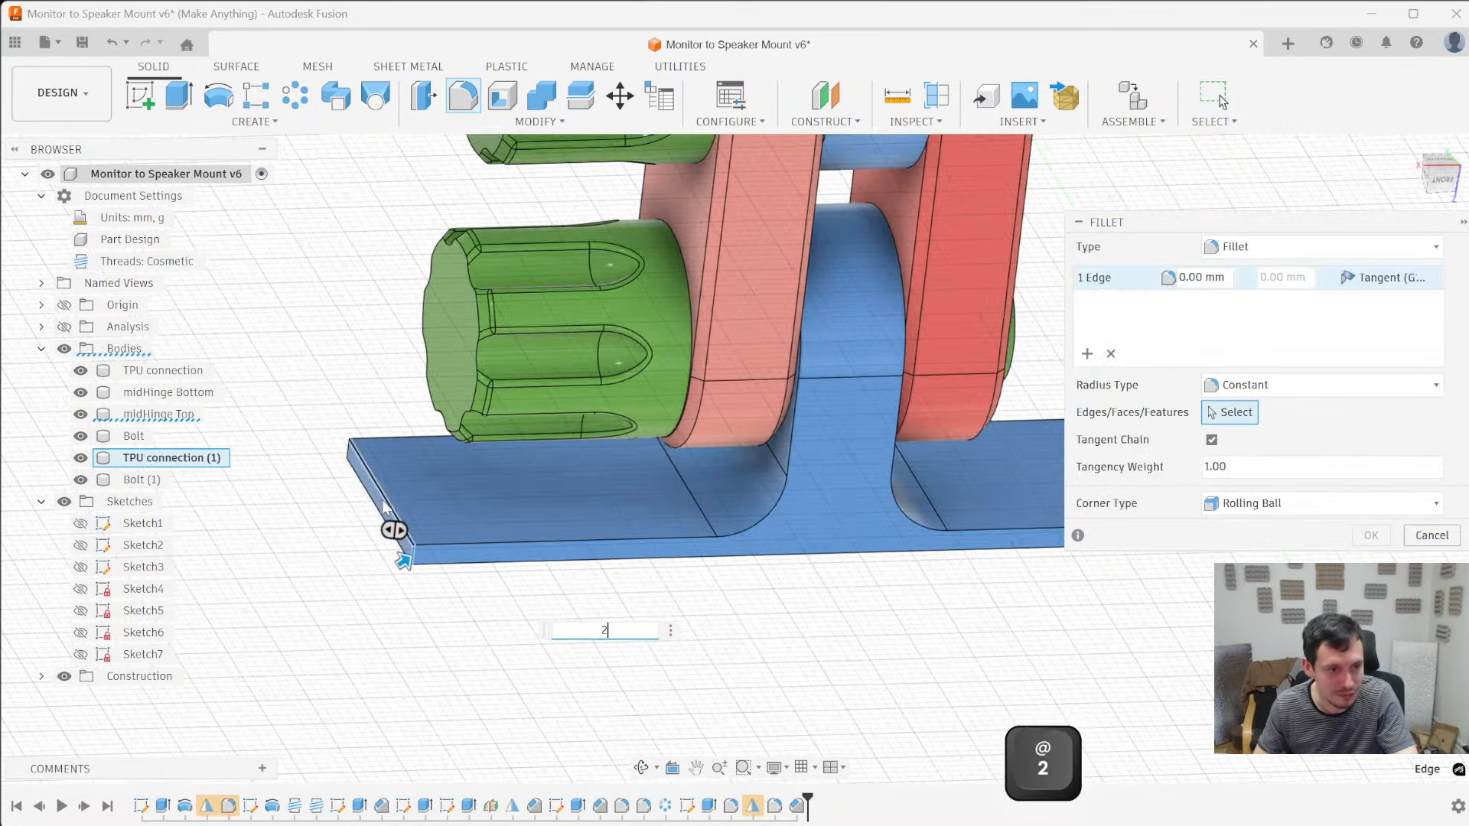
left_click(347, 456, "ctrl")
scroll(329, 459, "down", 4)
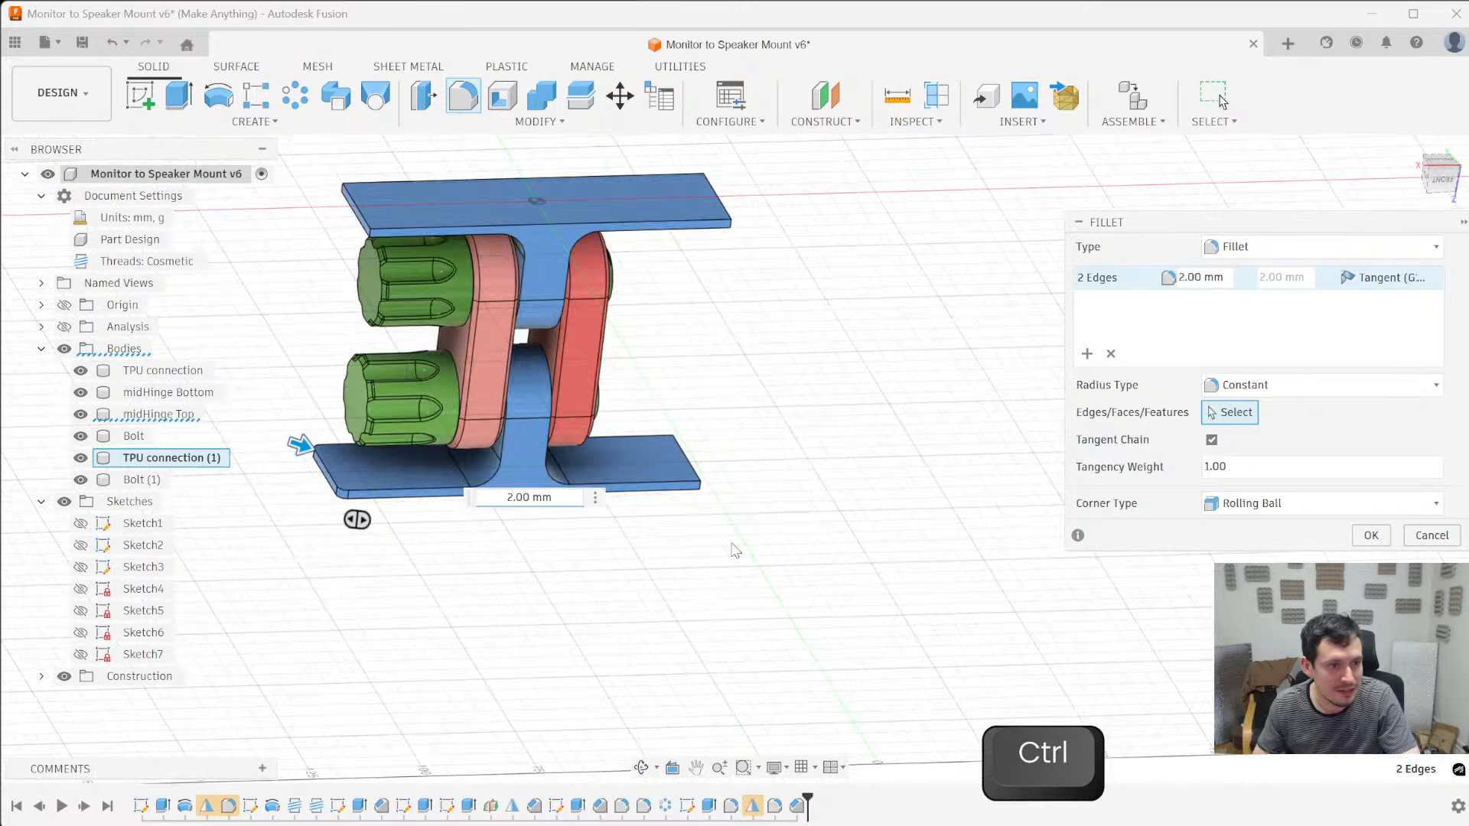
scroll(746, 527, "up", 4)
left_click(557, 430, "ctrl")
middle_click_drag(559, 431, 443, 452)
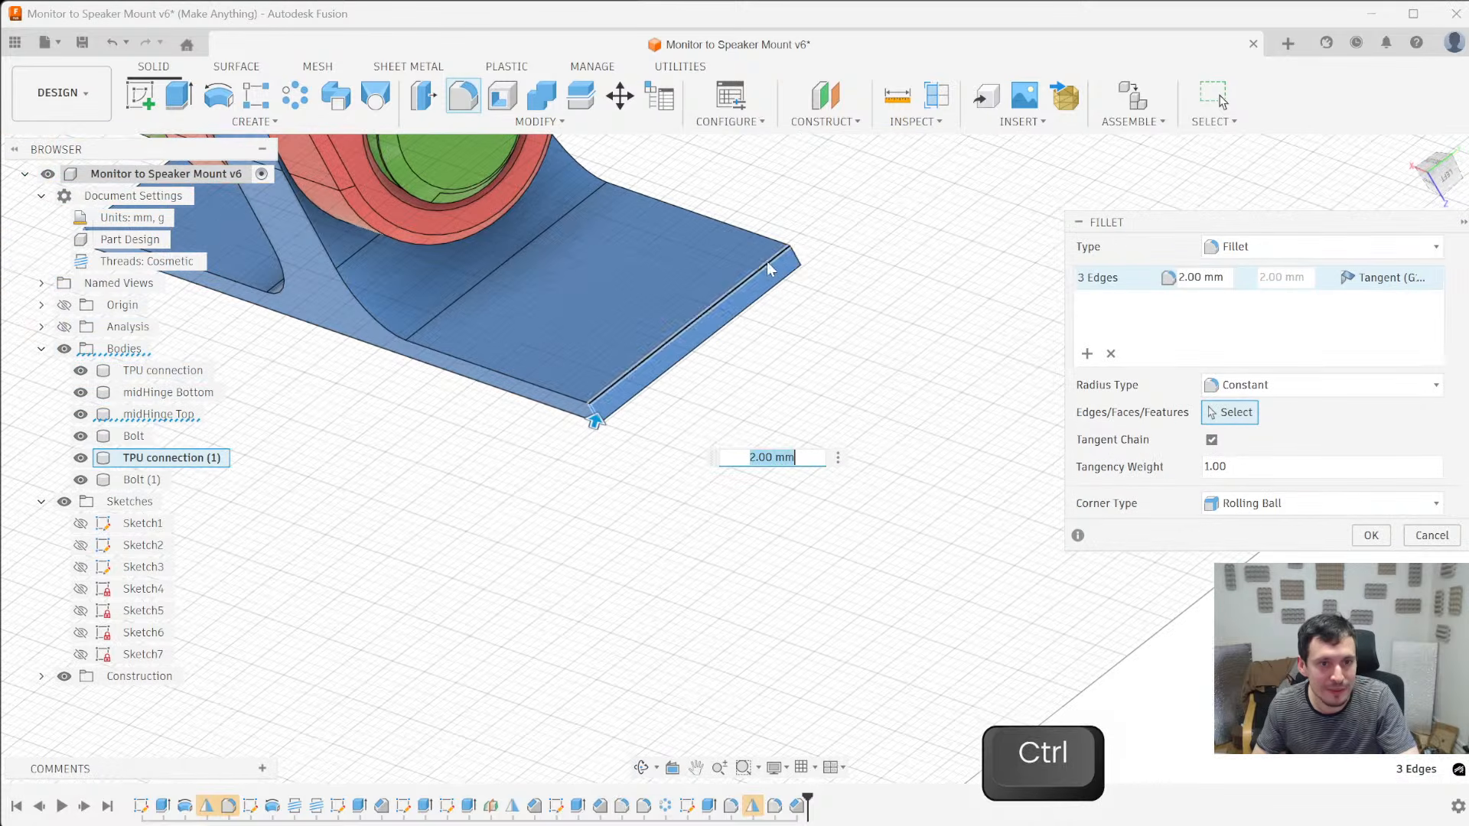
left_click(797, 252, "ctrl")
- Add the four short corner edges of TPU connection's plate to the 2 mm fillet and apply it
scroll(794, 471, "down", 4)
scroll(598, 168, "down", 2)
scroll(639, 322, "up", 5)
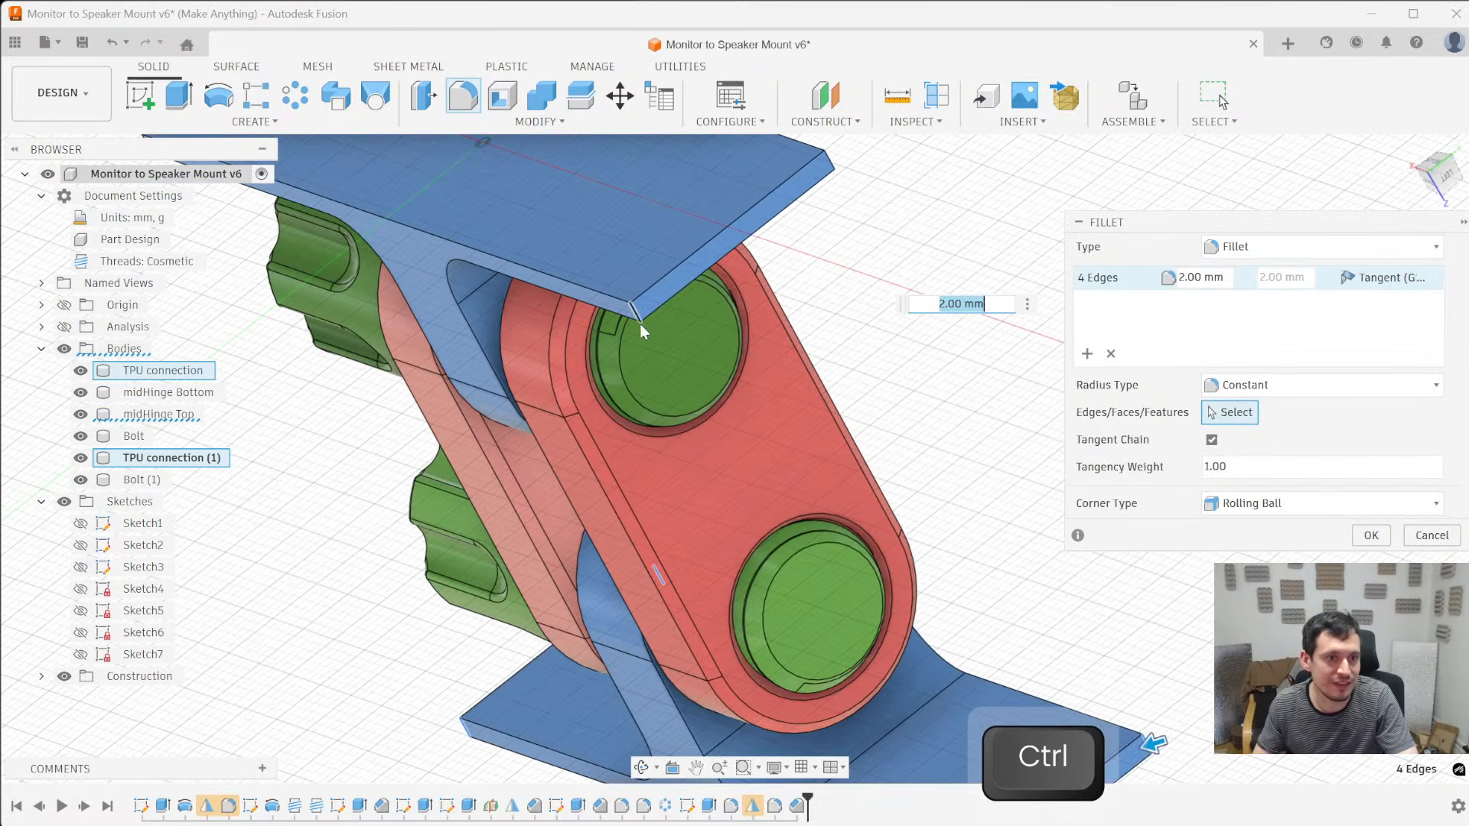
left_click(635, 313, "ctrl")
left_click(832, 168, "ctrl")
middle_click_drag(681, 257, 650, 443)
scroll(828, 534, "down", 4)
scroll(650, 443, "up", 5)
scroll(681, 482, "up", 1)
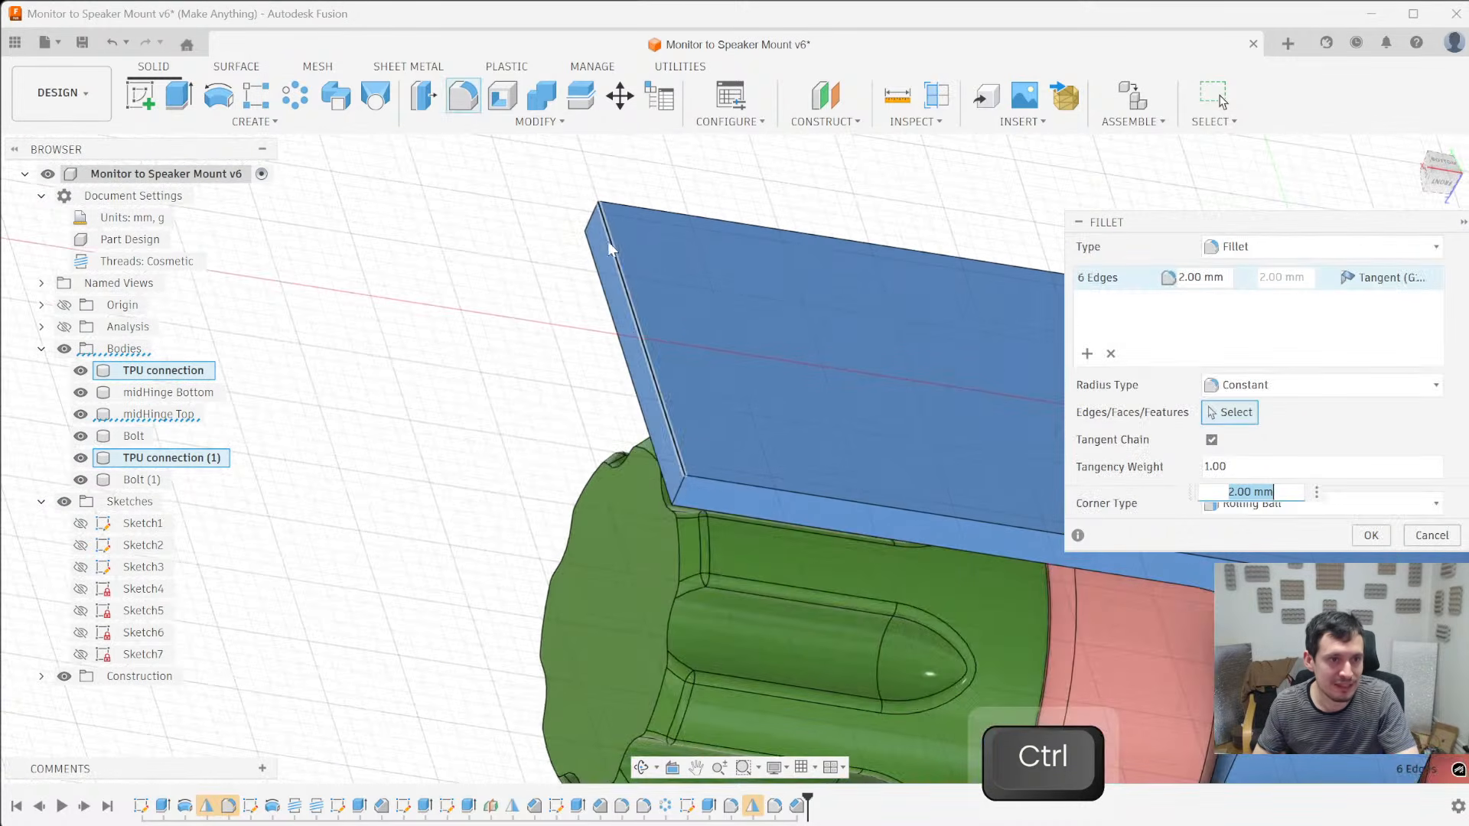
left_click(591, 219, "ctrl")
scroll(548, 254, "down", 2)
middle_click_drag(549, 255, 622, 417)
scroll(340, 444, "up", 3)
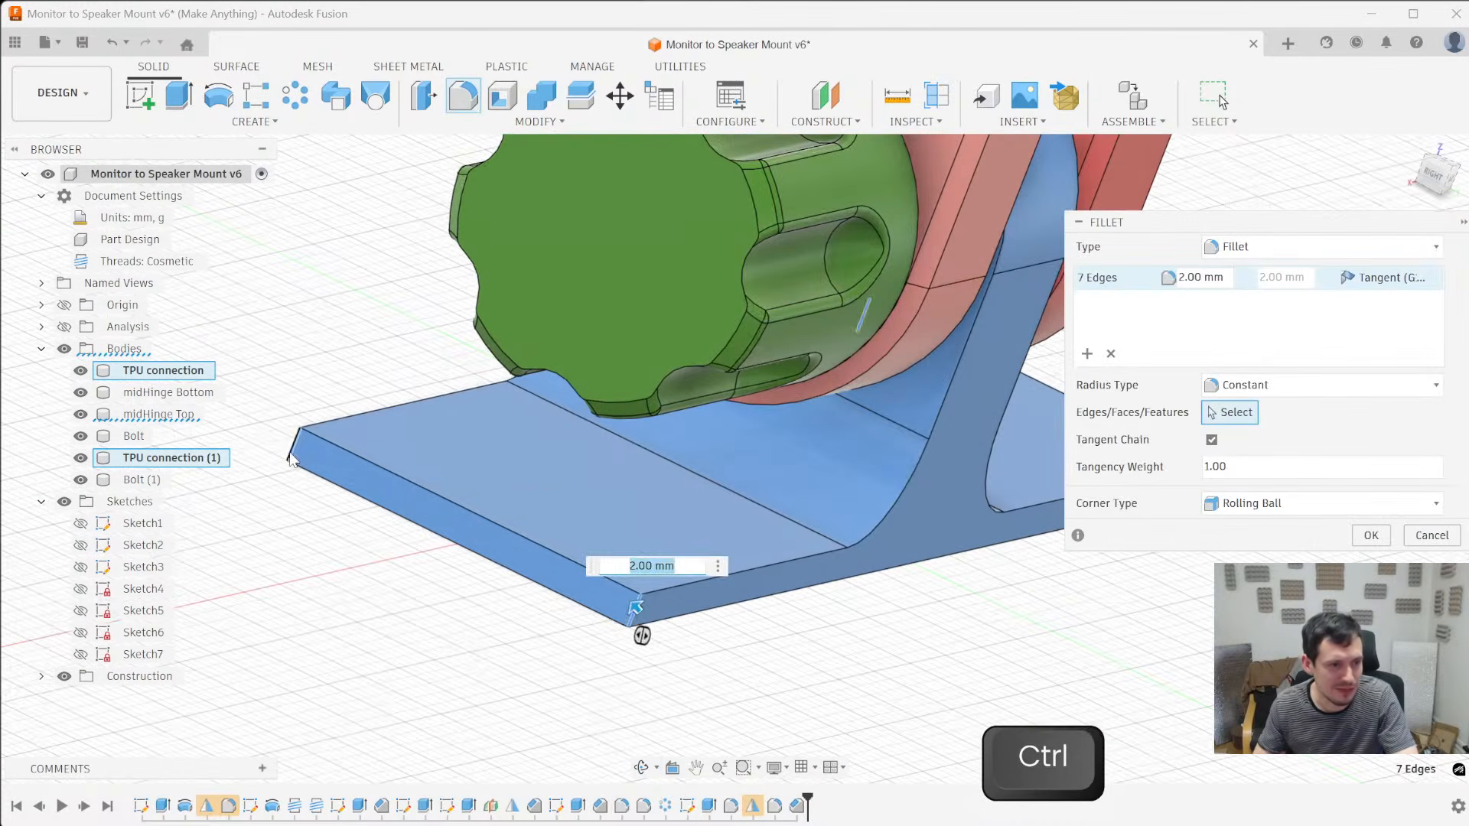
left_click(297, 453, "ctrl")
middle_click_drag(310, 486, 223, 477, "shift")
scroll(434, 511, "down", 3)
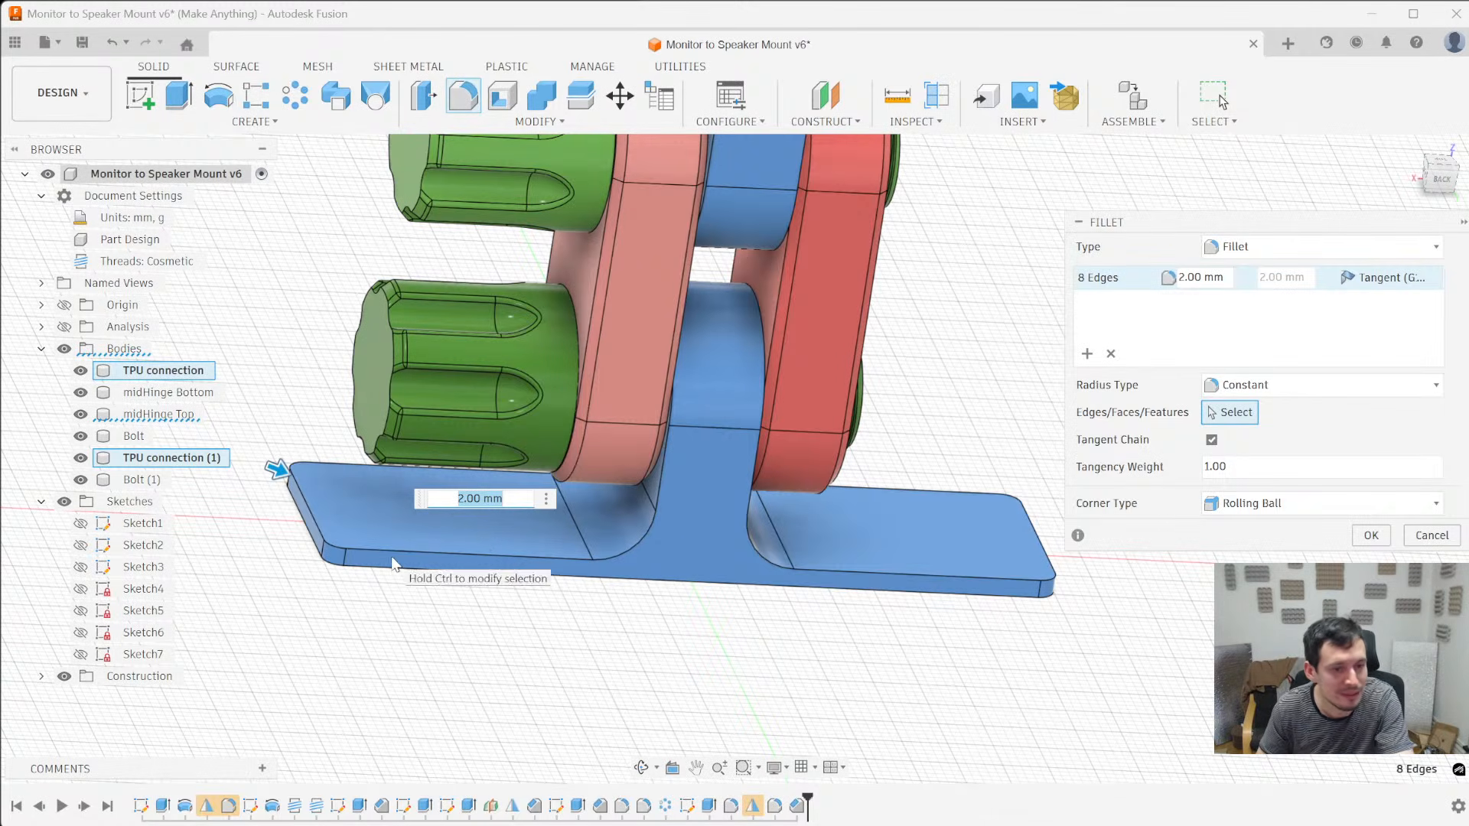
key("Return")
- Set up a 1 mm chamfer along the side outline of TPU connection's plate and arm
scroll(321, 566, "up", 2)
middle_click_drag(322, 566, 623, 398, "shift")
middle_click_drag(610, 479, 459, 653, "shift")
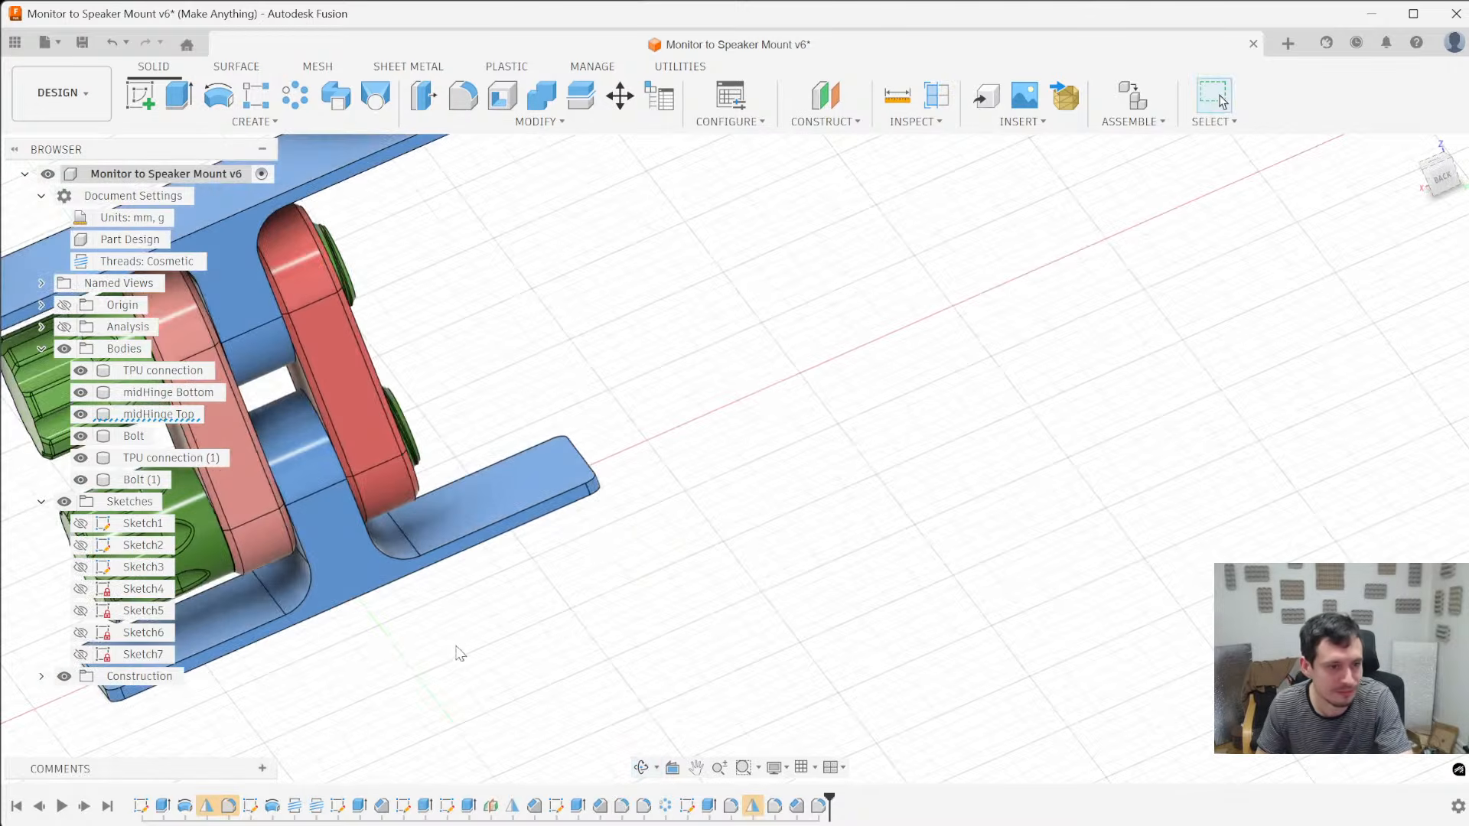
scroll(561, 610, "up", 3)
key("slash")
left_click(340, 545, "ctrl")
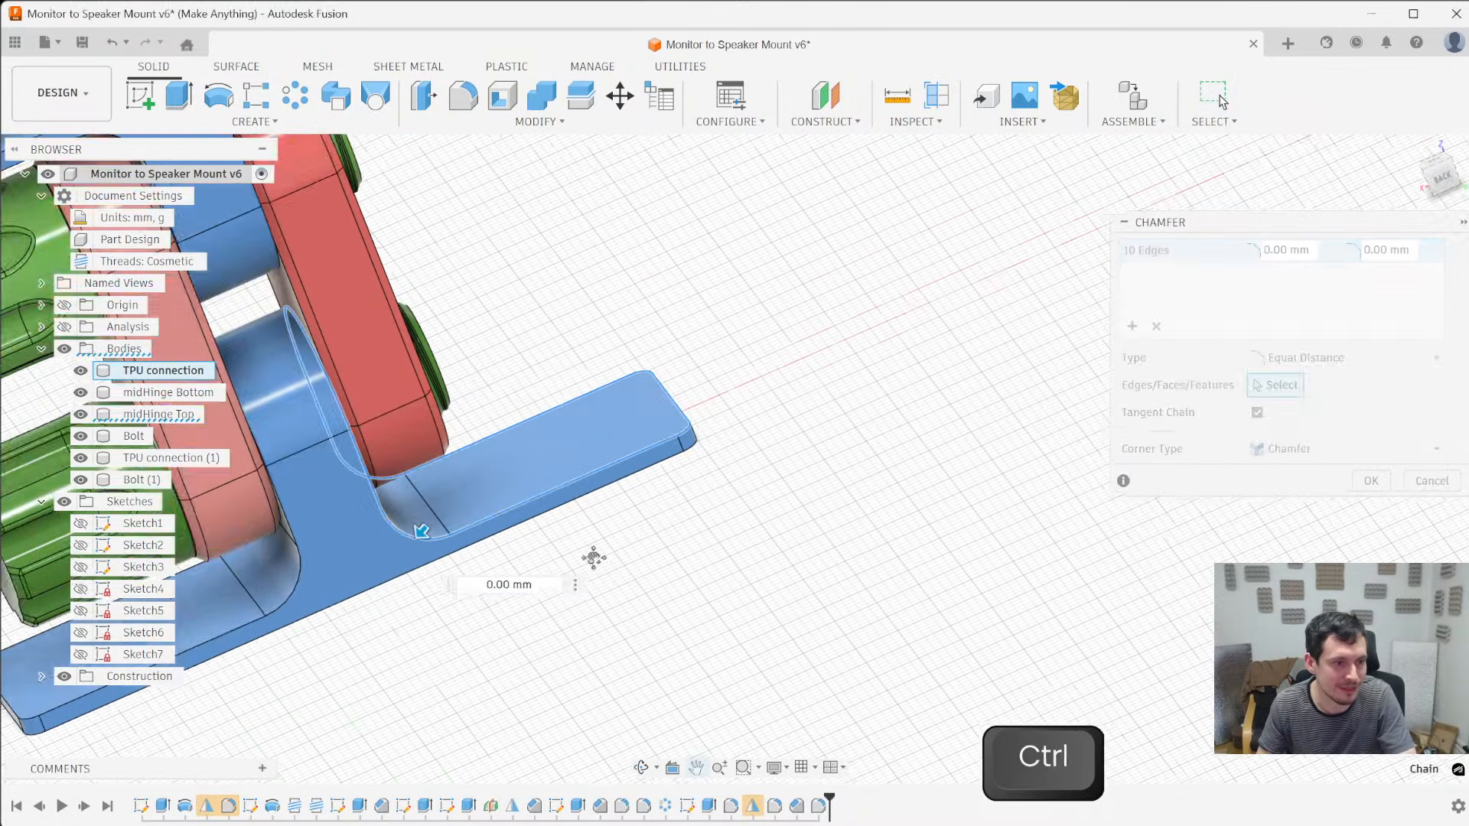
middle_click_drag(589, 557, 643, 575, "shift")
type("1")
- Add the remaining side outlines of both TPU connections to the 1 mm chamfer and apply it
scroll(874, 661, "down", 3)
left_click(673, 383, "ctrl")
left_click(815, 324, "ctrl")
middle_click_drag(987, 422, 950, 398, "shift")
type("\\")
key("BackSpace")
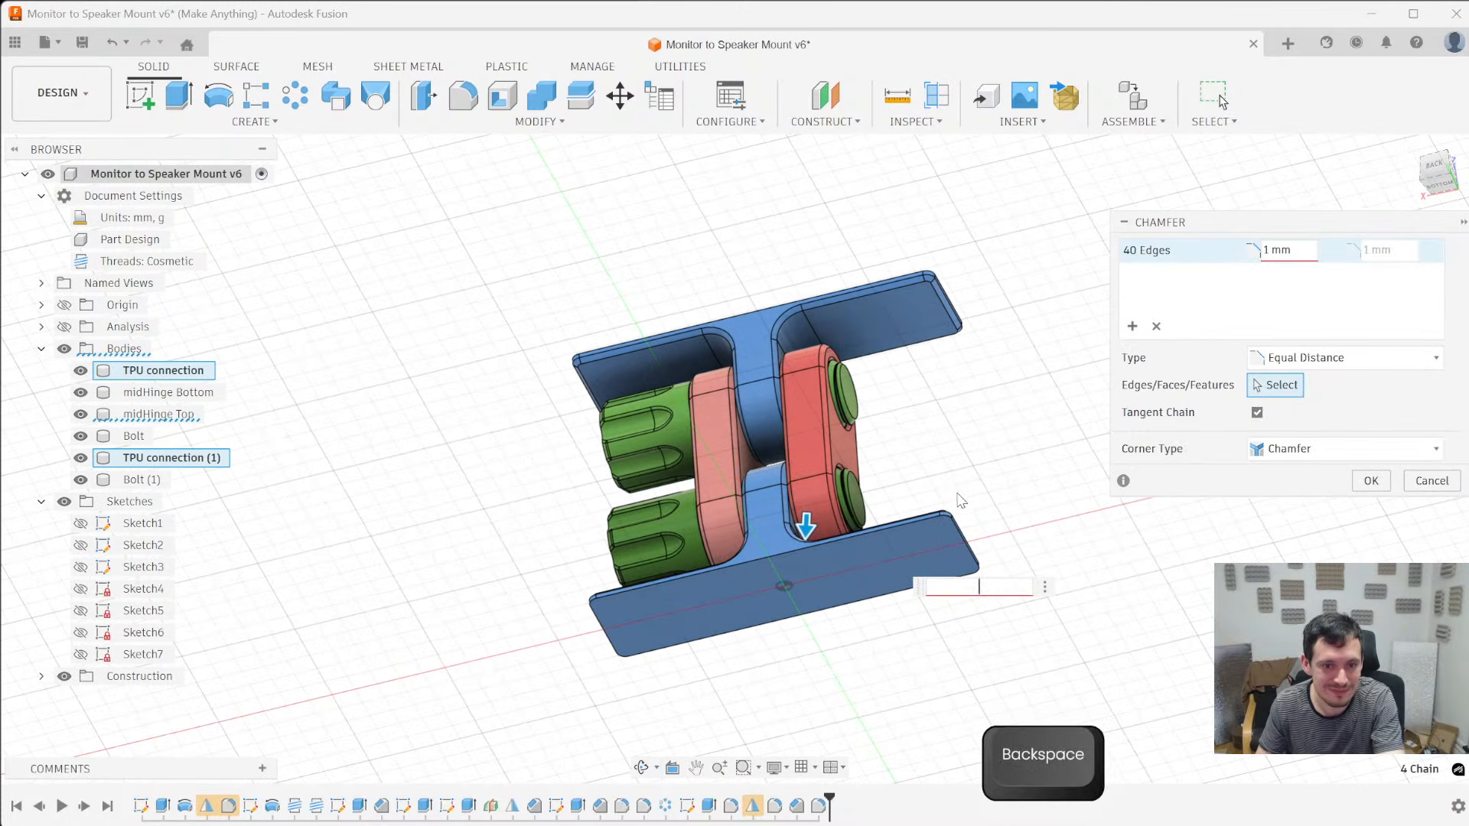
key("Return")
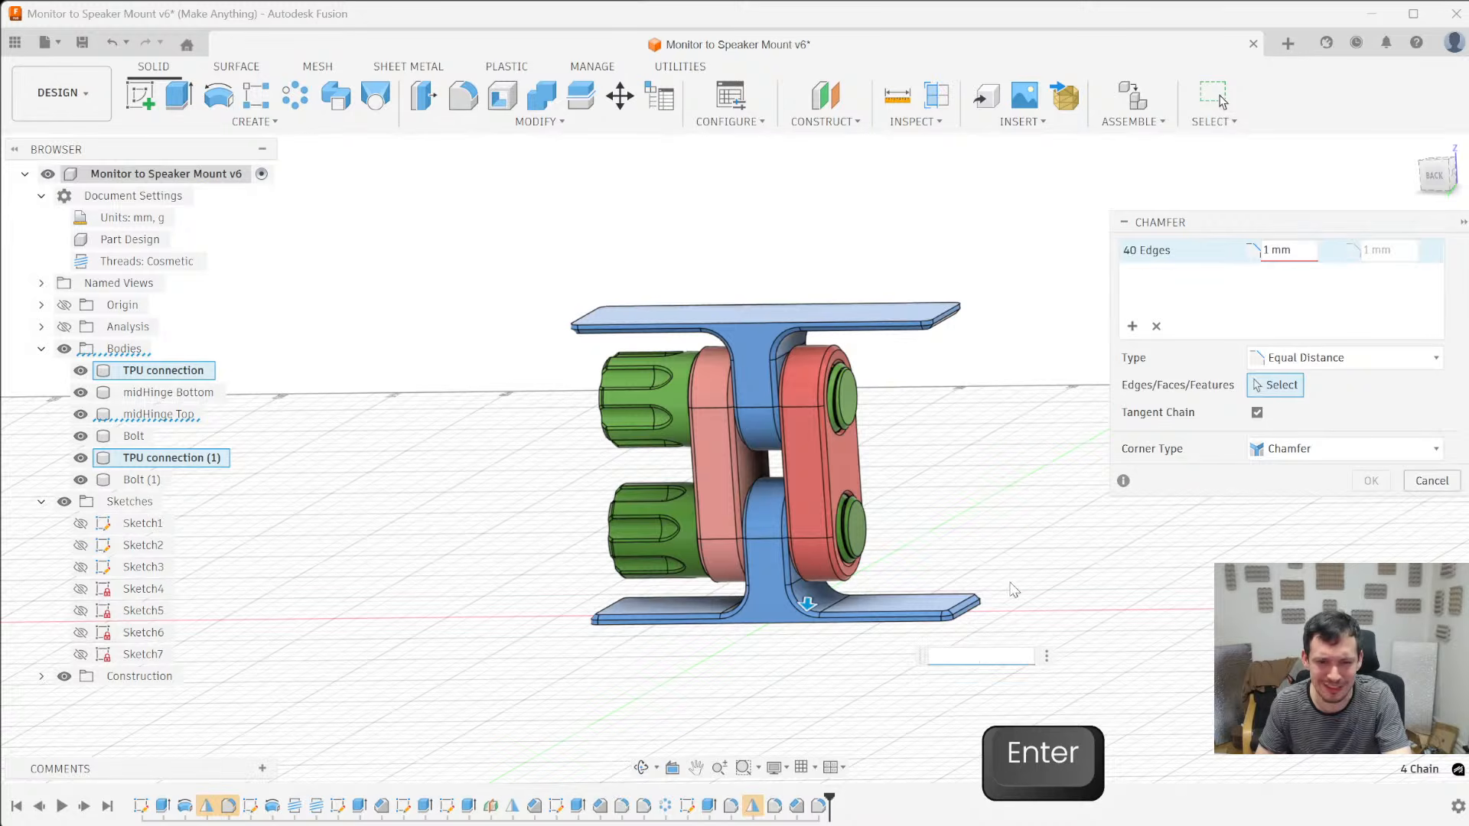
left_click(1302, 252)
type("\\")
key("BackSpace")
key("Return")
middle_click_drag(1122, 561, 1069, 629, "shift")
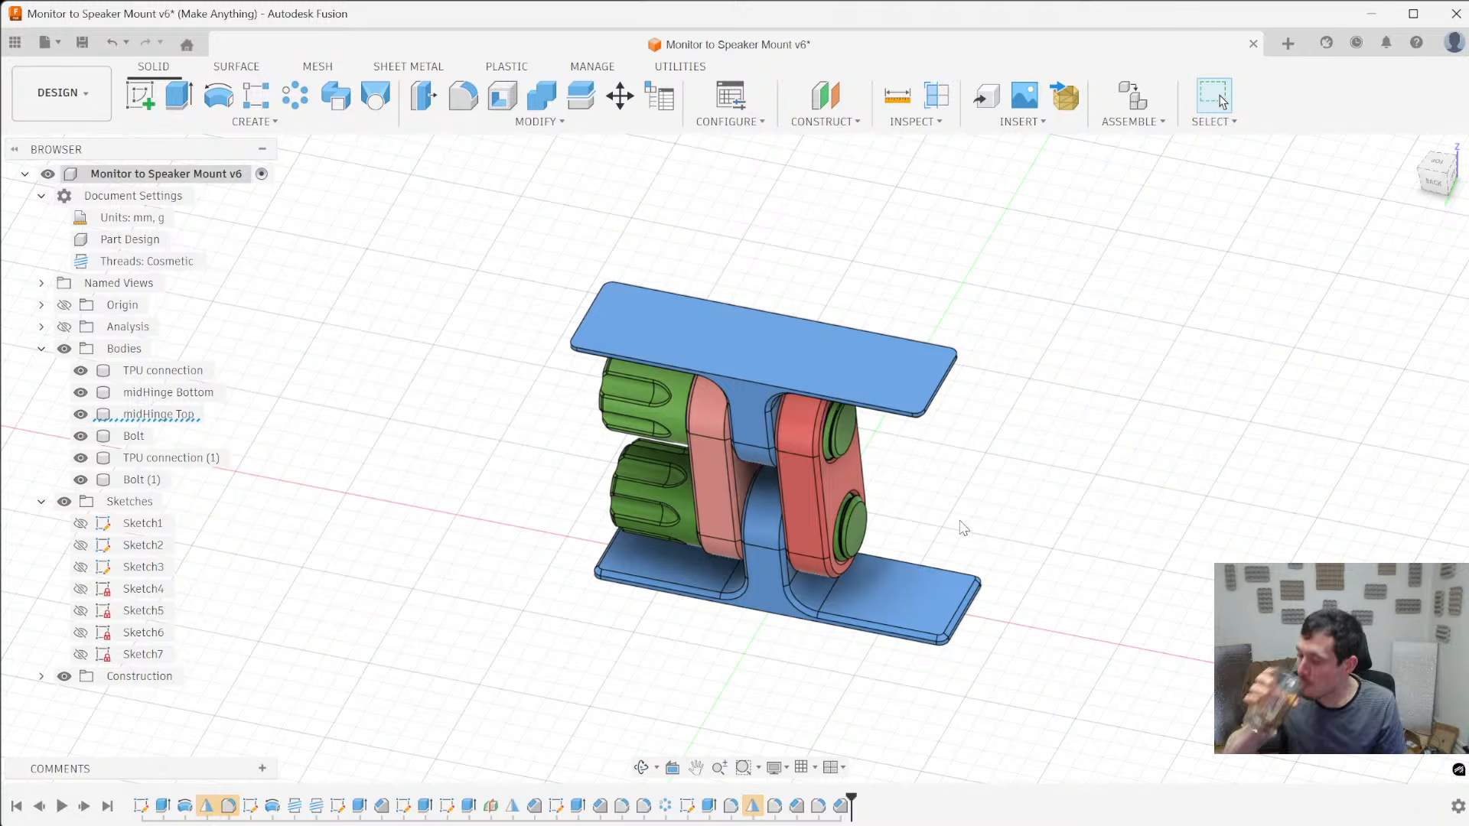
- Set up a 0.3 mm chamfer around the outer flat face outline of TPU connection's plate
middle_click_drag(906, 291, 688, 612, "shift")
scroll(685, 612, "up", 5)
middle_click_drag(704, 640, 693, 722, "shift")
scroll(693, 723, "up", 4)
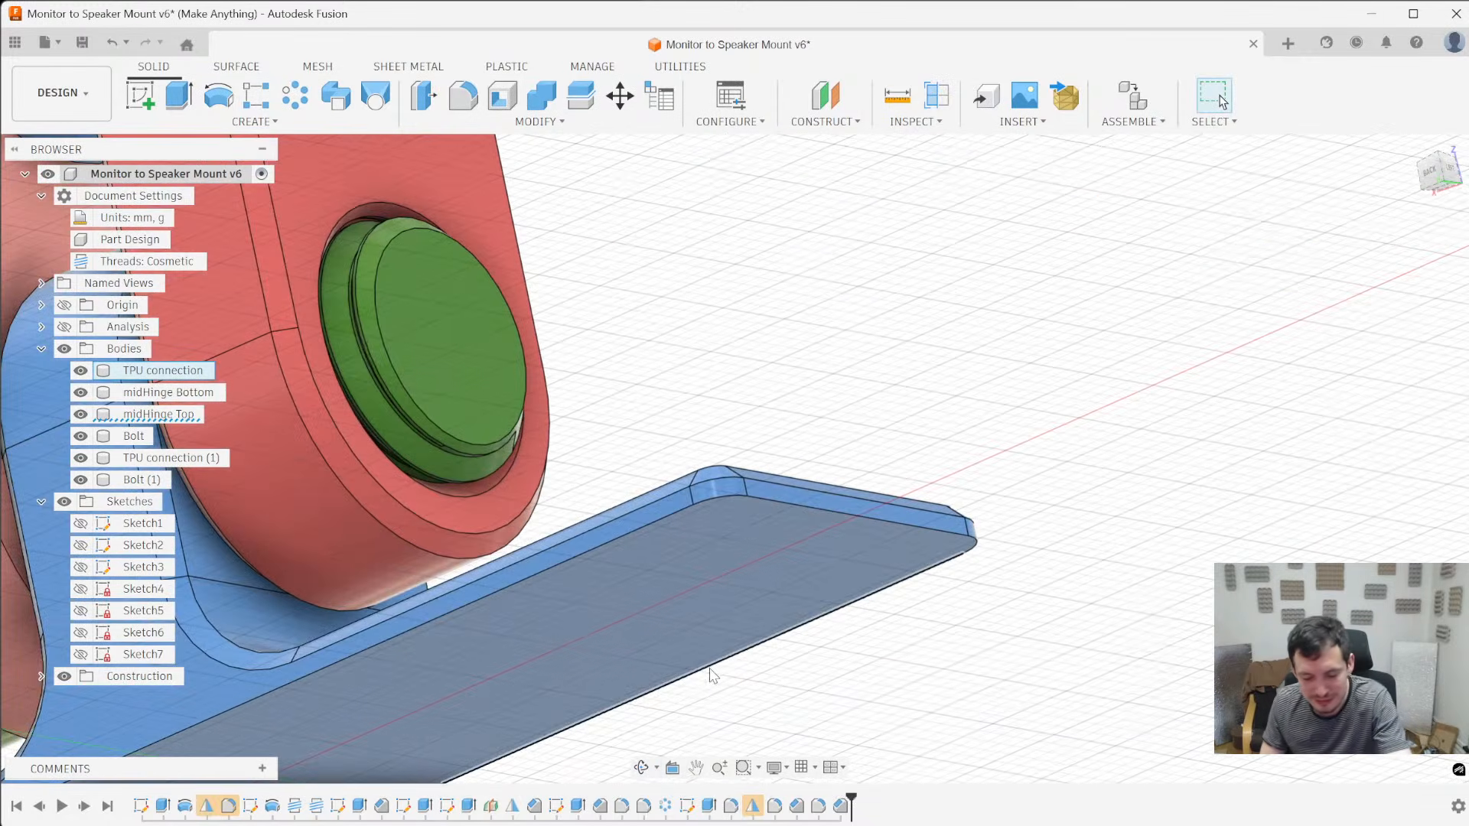
key("/")
left_click(769, 503)
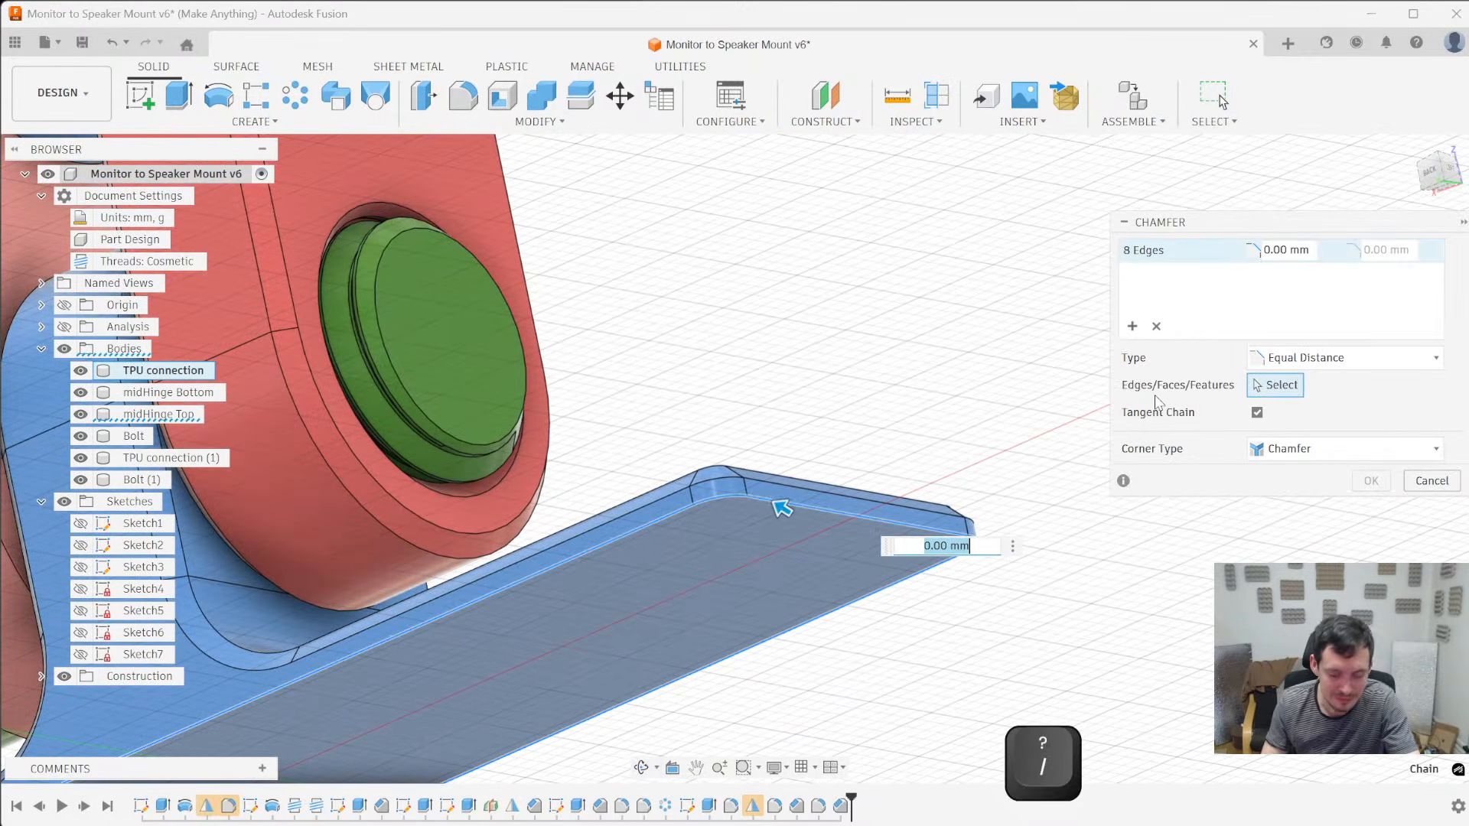
type(".2")
scroll(581, 318, "down", 1)
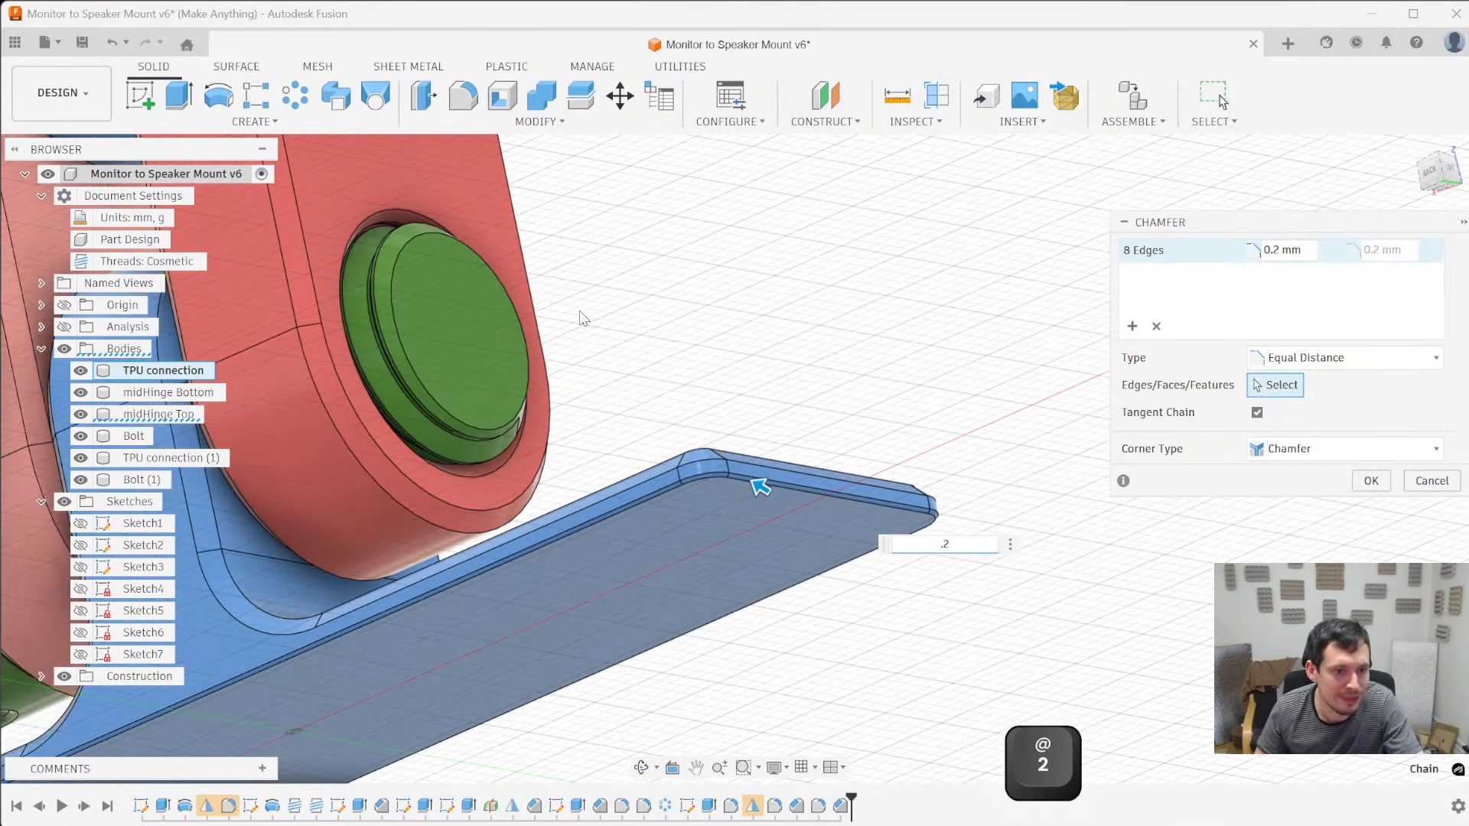
key("BackSpace")
type("3")
scroll(548, 567, "down", 4)
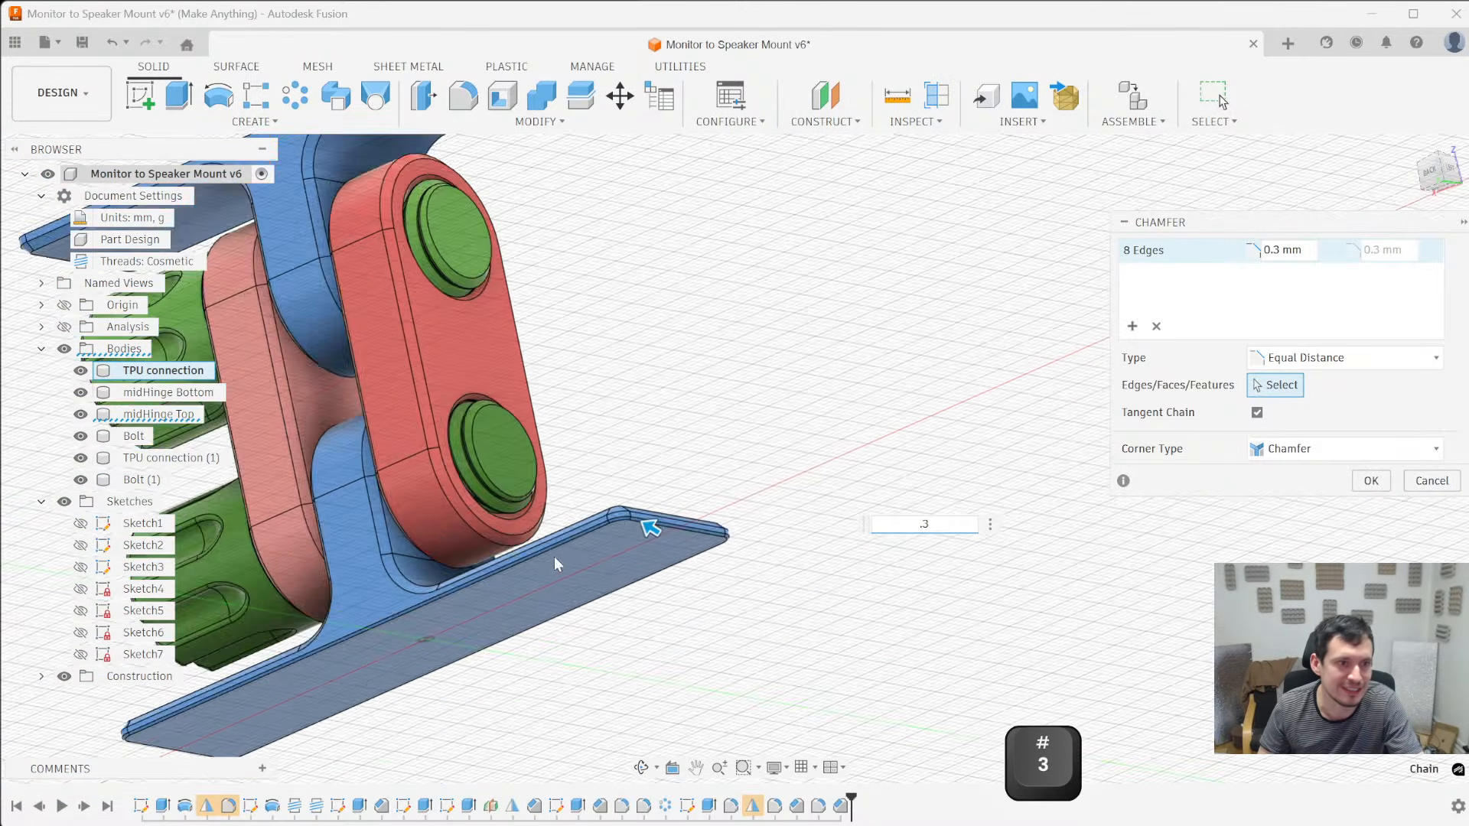
- Add the outer face outline of TPU connection (1)'s plate to the 0.3 mm chamfer and apply it
scroll(572, 553, "up", 5)
left_click(613, 338, "ctrl")
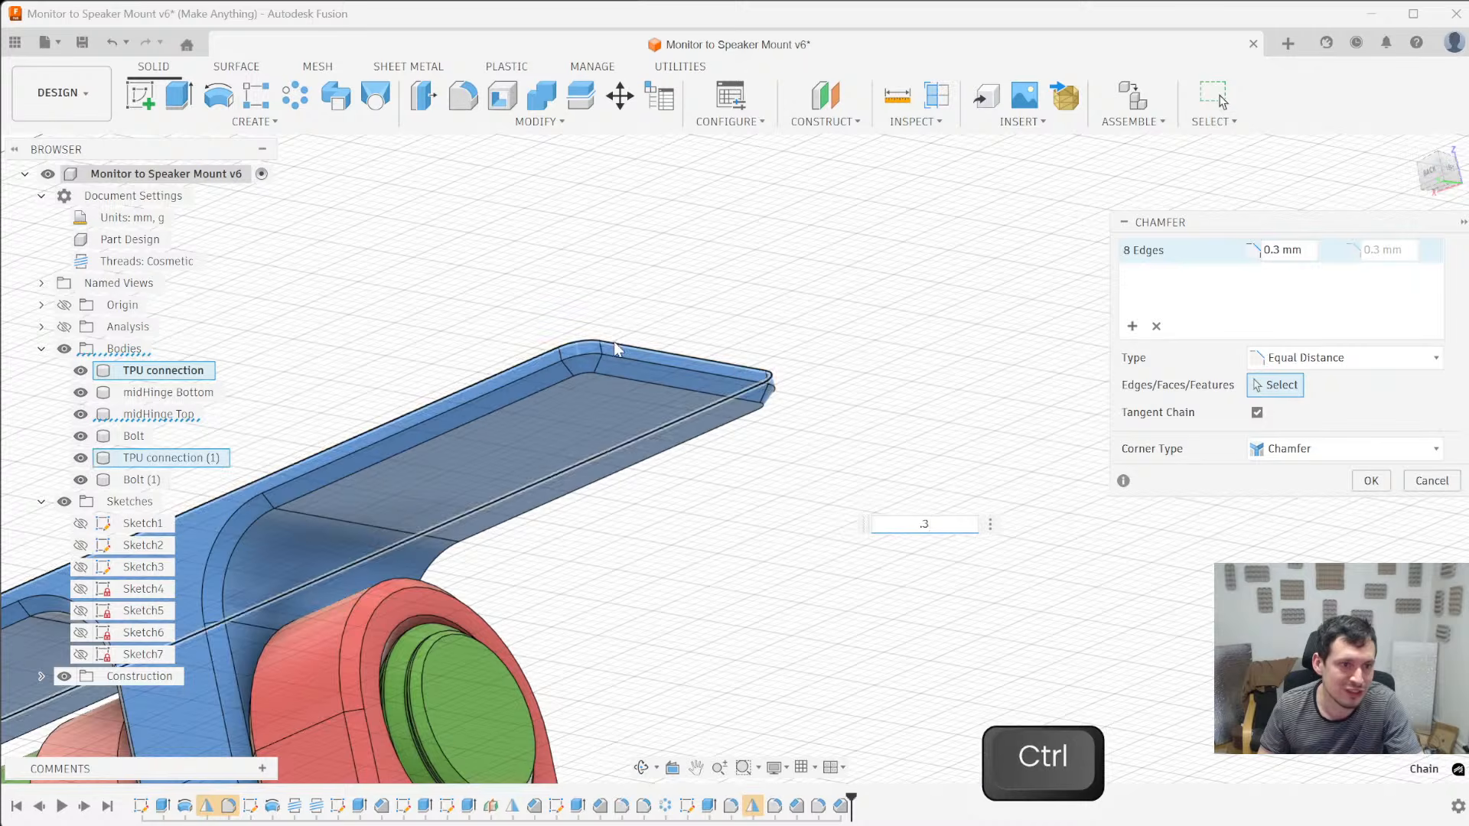
scroll(566, 322, "down", 5)
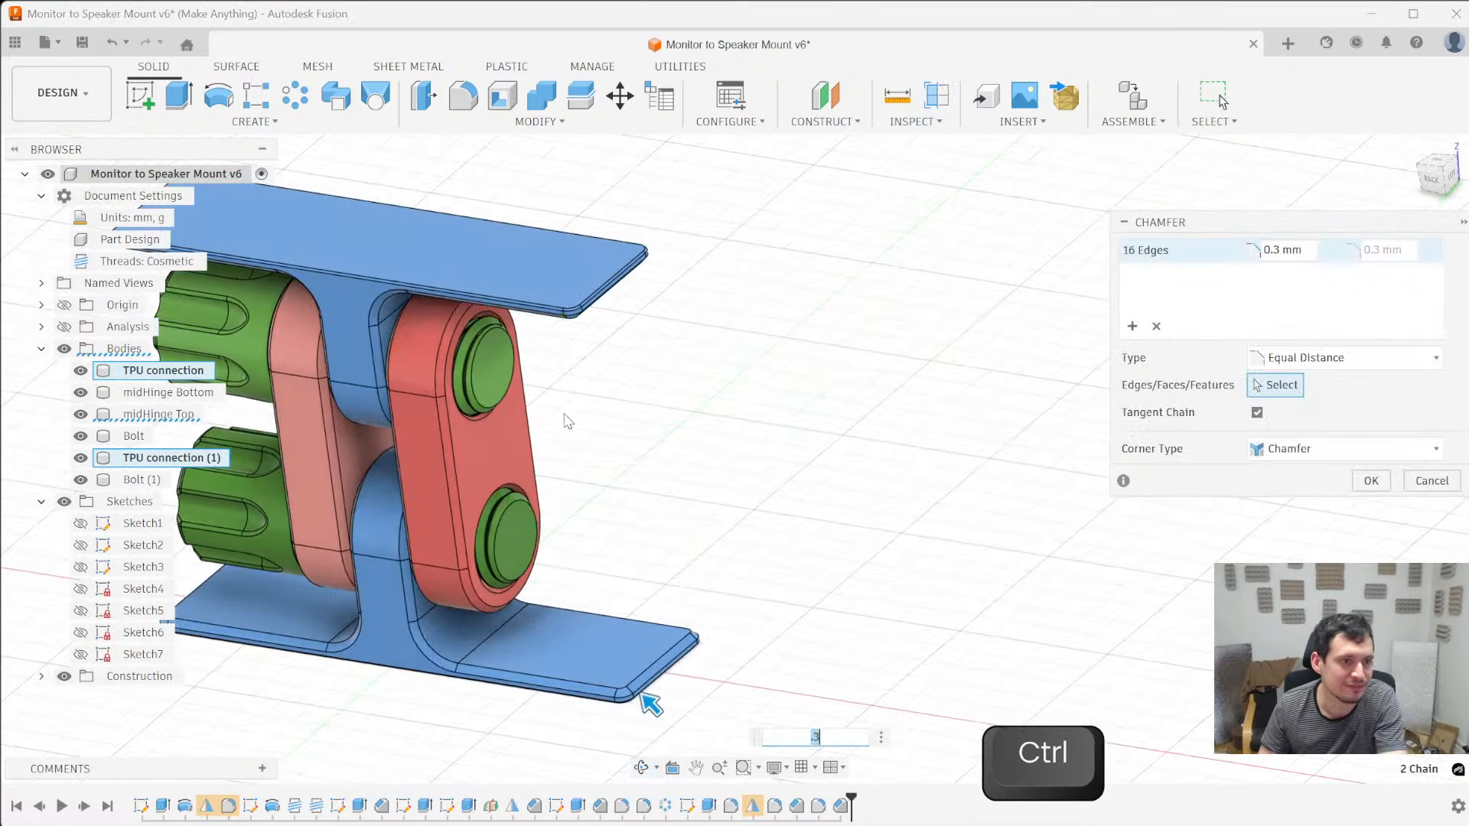
key("Return")
- Hide the midHinge Top body to expose the undersides of the bolt heads
middle_click_drag(494, 456, 350, 462, "shift")
left_click(333, 464)
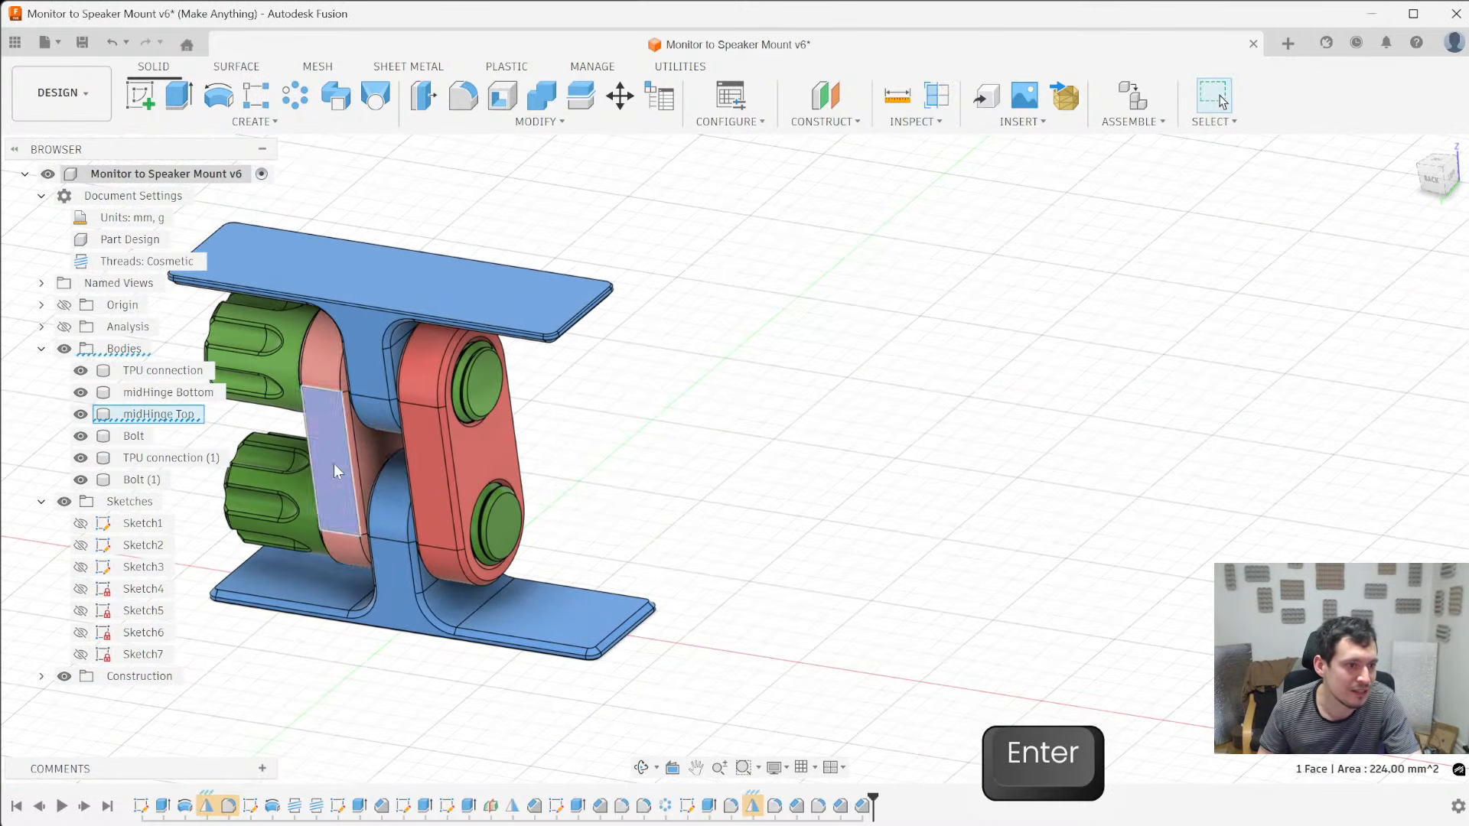
key("v")
left_click(277, 447)
- Chamfer the outer rim and the shaft-base edge on the underside of both bolt heads by 0.4 mm
scroll(388, 493, "up", 5)
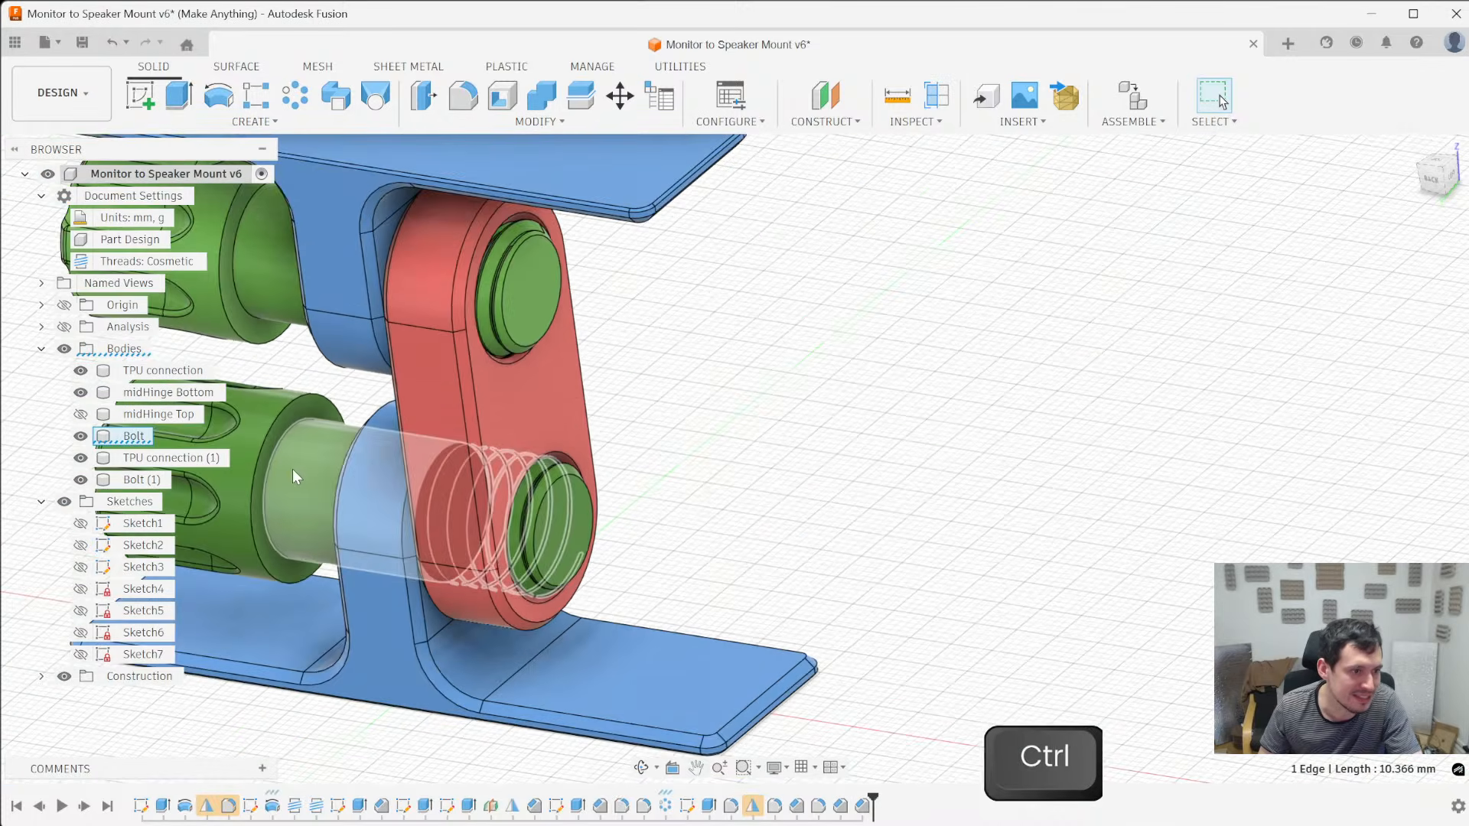
scroll(636, 493, "up", 3)
key("slash")
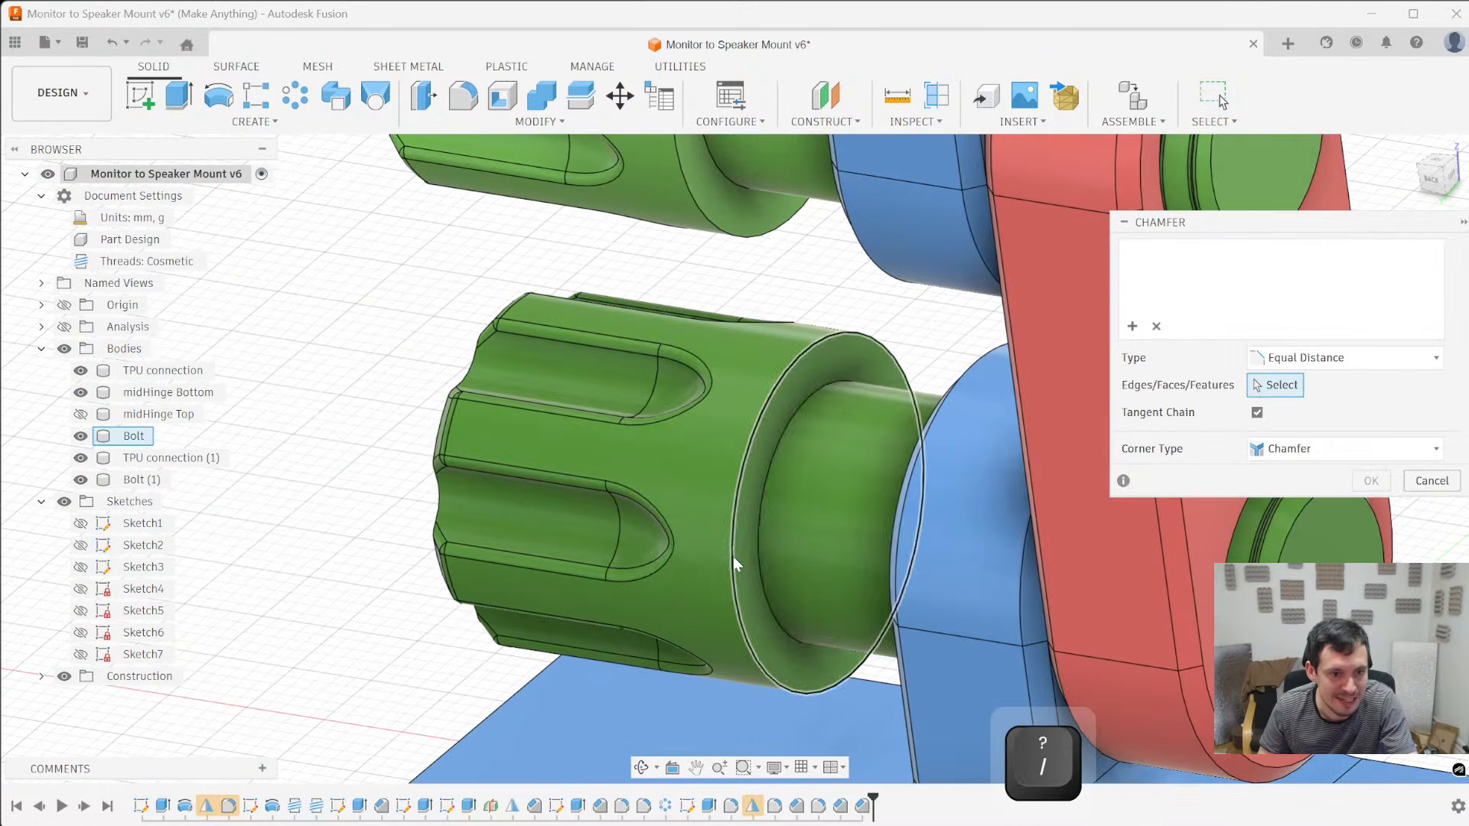
left_click(733, 557)
left_click(758, 558, "ctrl")
scroll(759, 562, "down", 4, "ctrl")
left_click(725, 316, "ctrl")
left_click(716, 328, "ctrl")
type(".4")
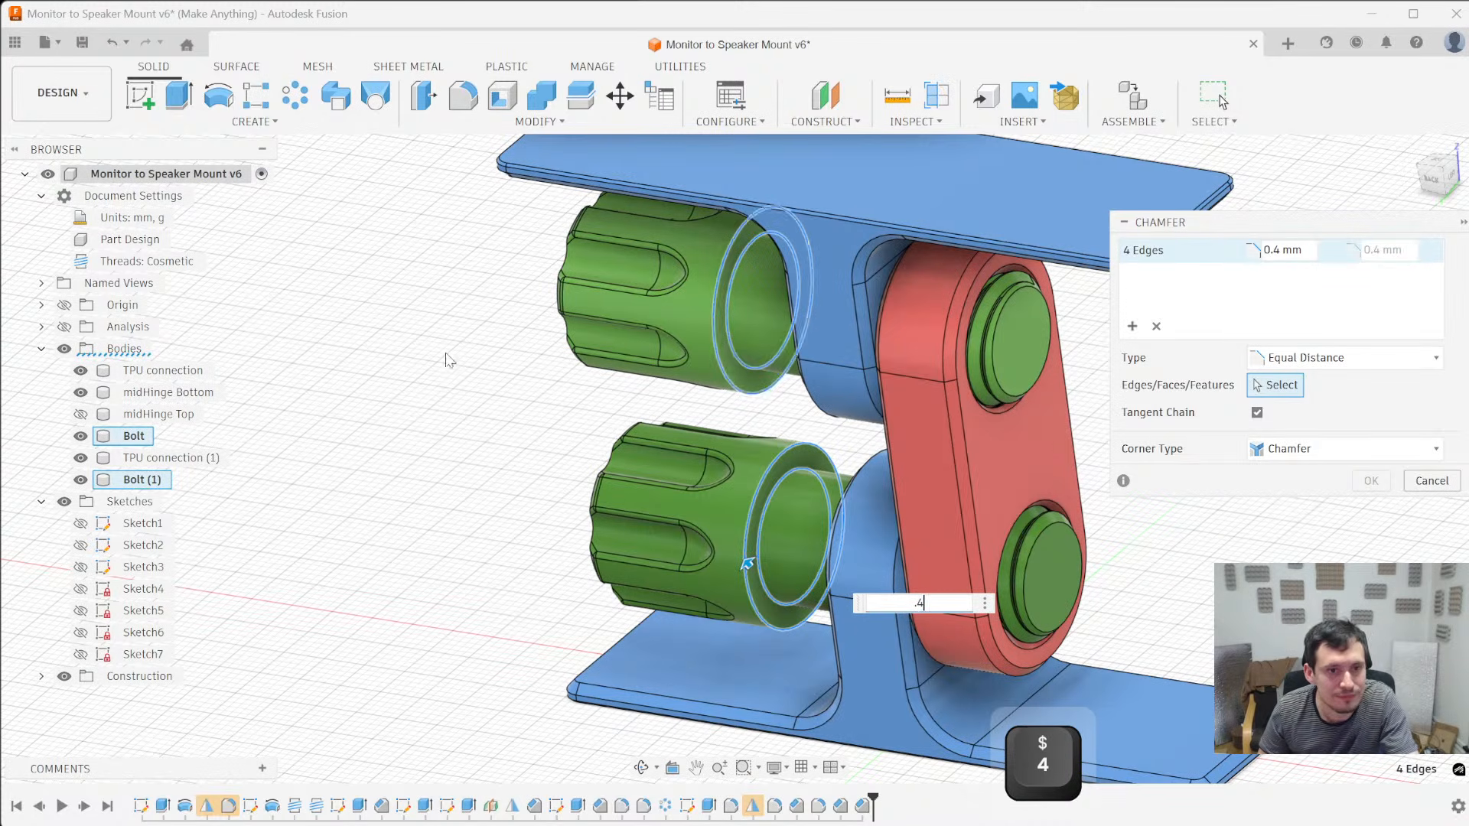
key("Return")
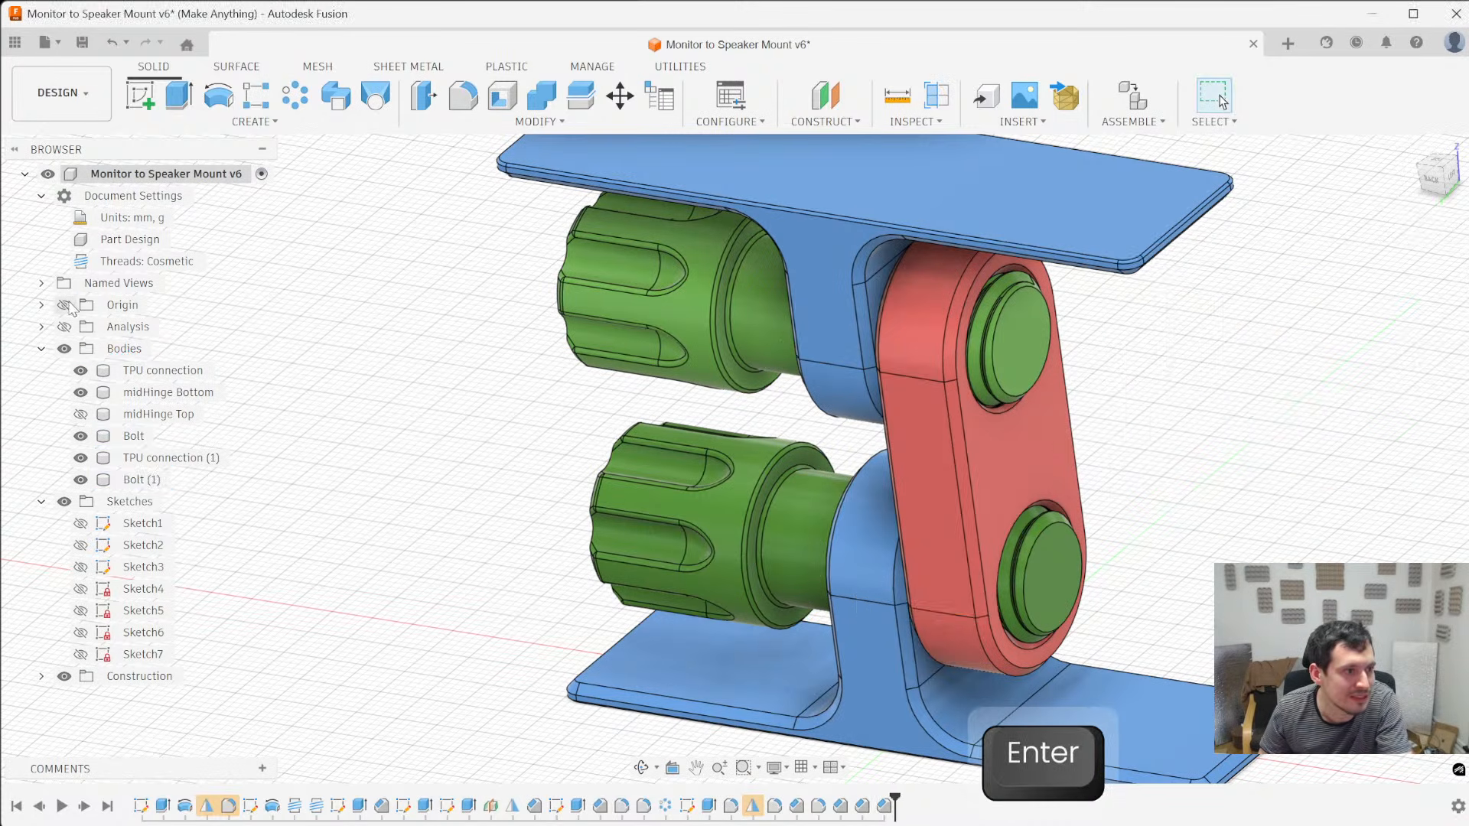
- Turn on the section analysis and show midHinge Top again to check the fit under the bolt head
left_click(64, 326)
left_click(80, 414)
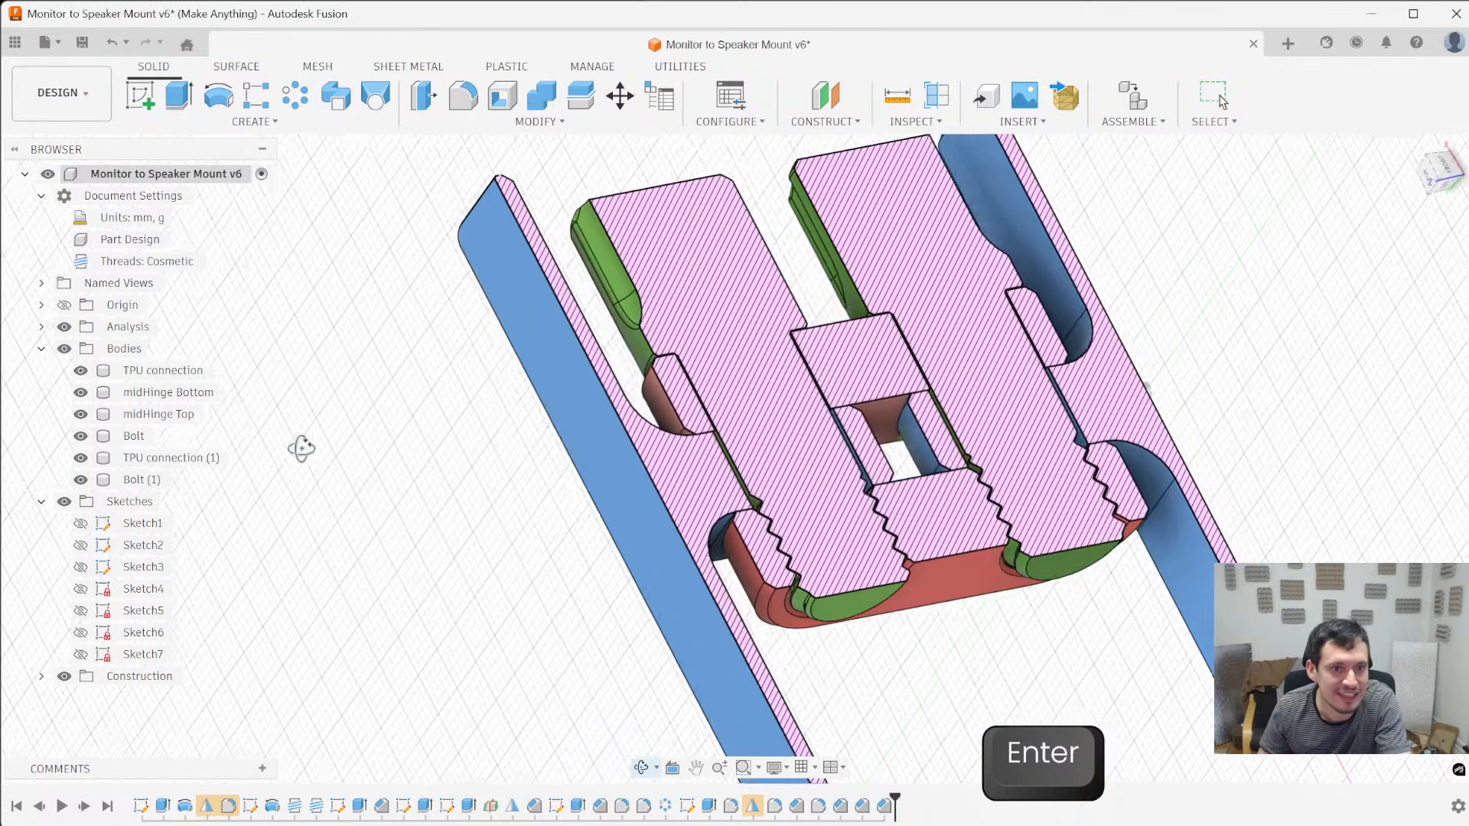
scroll(738, 291, "up", 10)
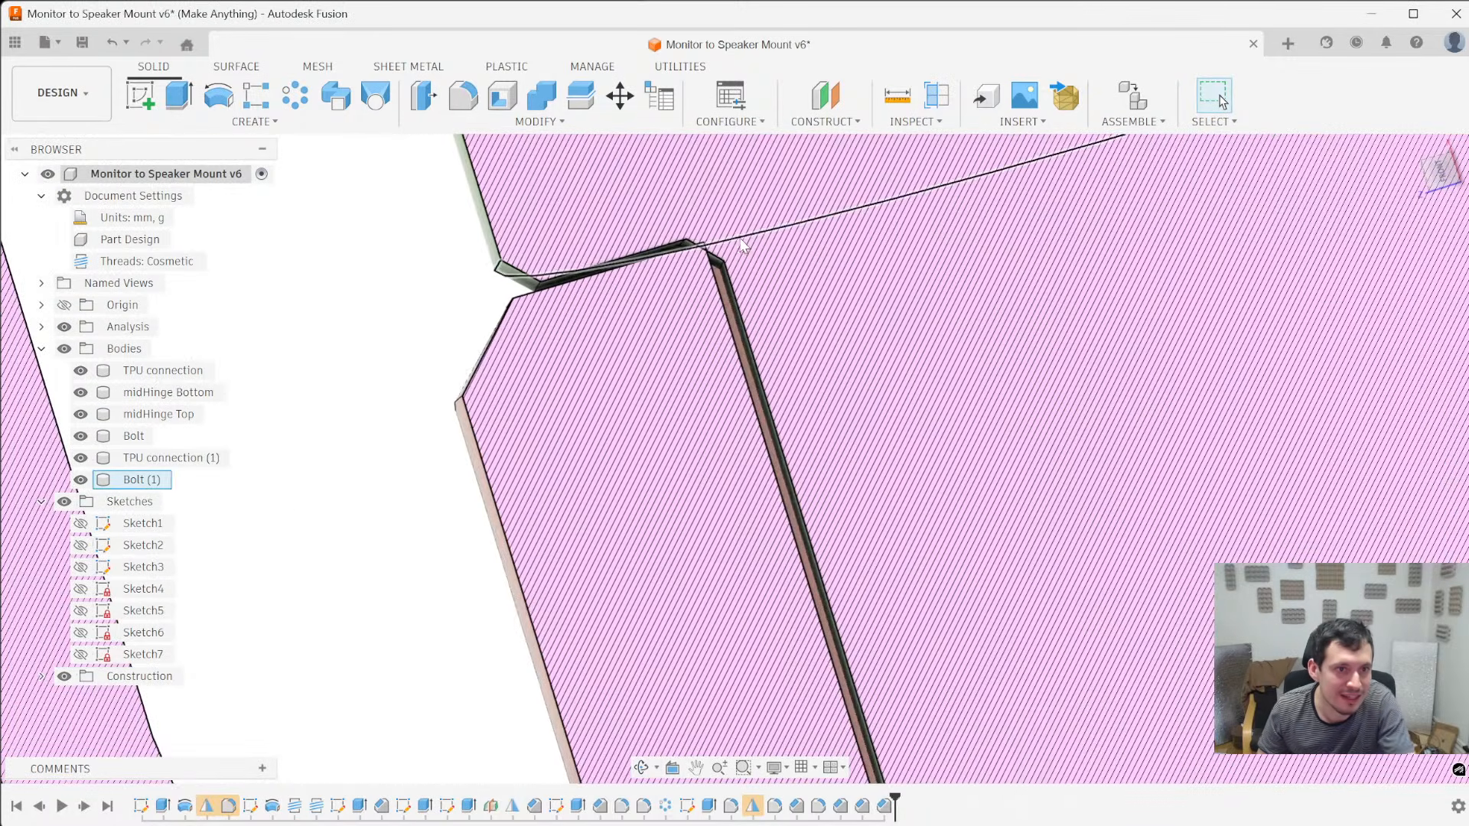
scroll(469, 283, "down", 5)
- Hide Bolt (1) and Bolt to expose the hinge bores in the section view
key("v")
scroll(529, 270, "up", 4)
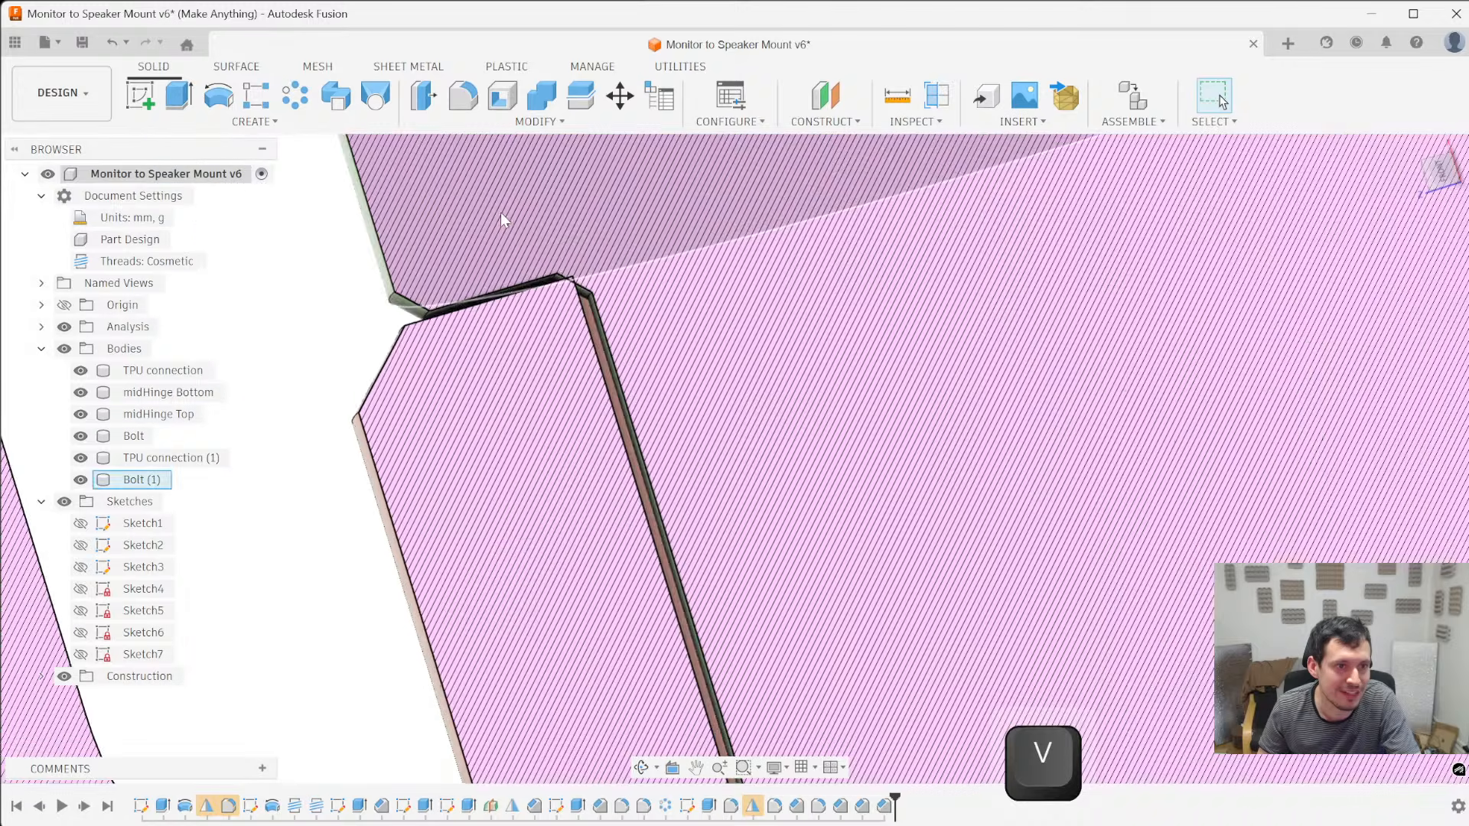
left_click(386, 290)
key("v")
scroll(387, 287, "down", 4)
left_click(392, 280)
middle_click_drag(391, 280, 406, 371, "shift")
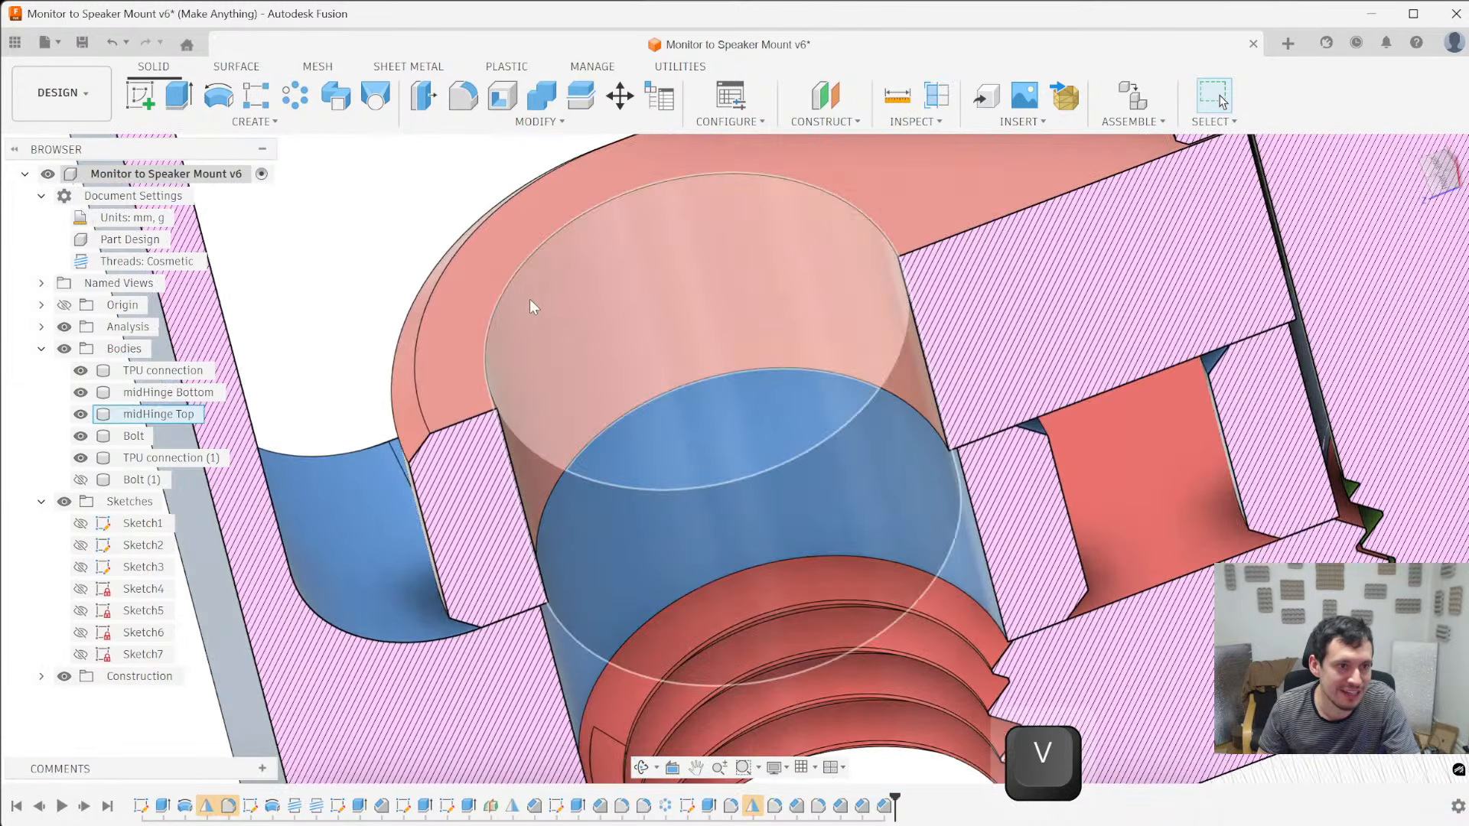
left_click(511, 289)
scroll(852, 341, "down", 5)
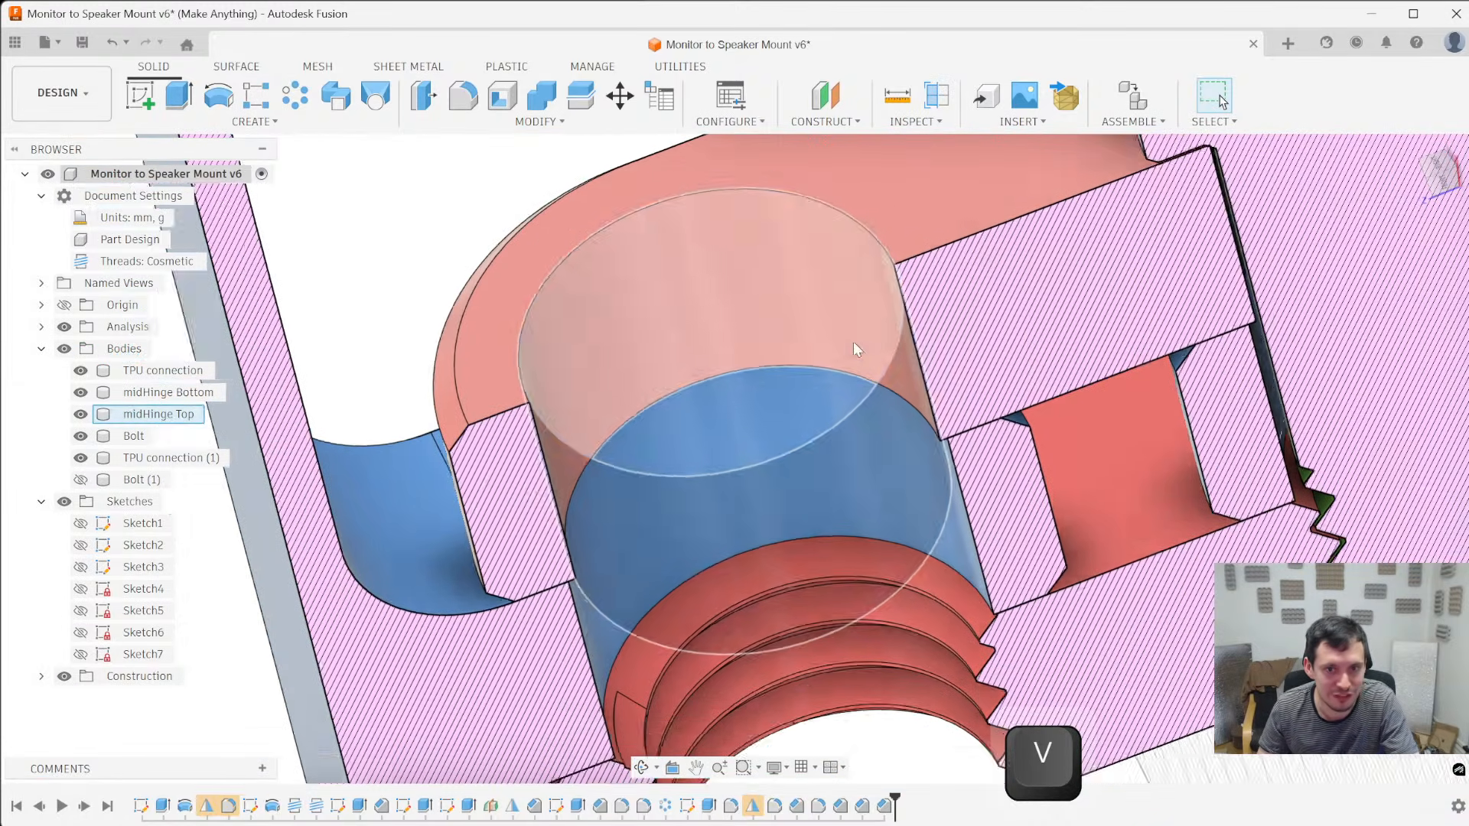
left_click(1011, 151)
key("v")
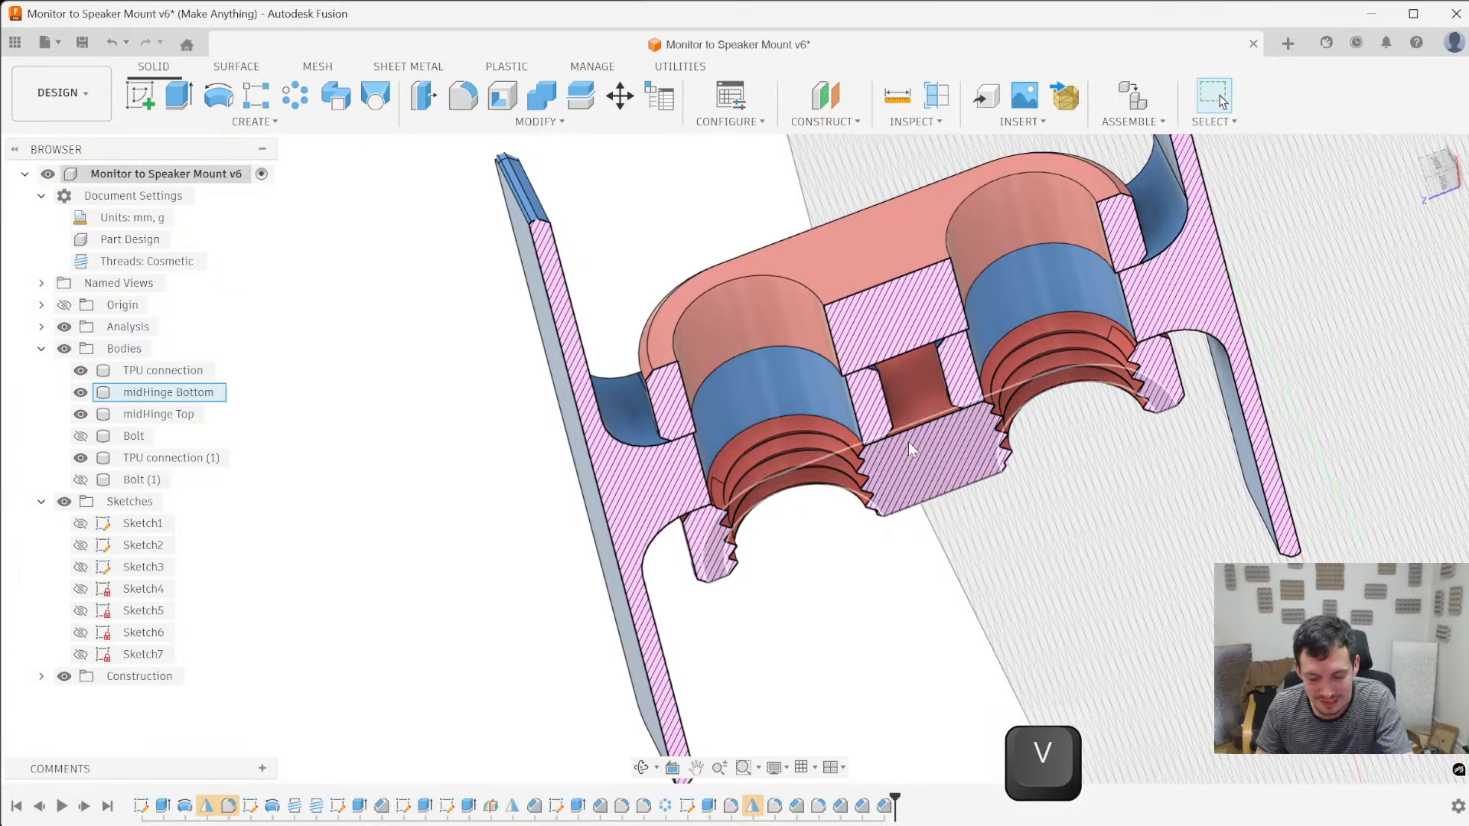
- Chamfer the edges of one midHinge Top bore and the bores of both TPU connections by 0.4 mm
key("slash")
left_click(737, 298)
left_click(1049, 276, "ctrl")
left_click(841, 371, "ctrl")
scroll(814, 369, "up", 5)
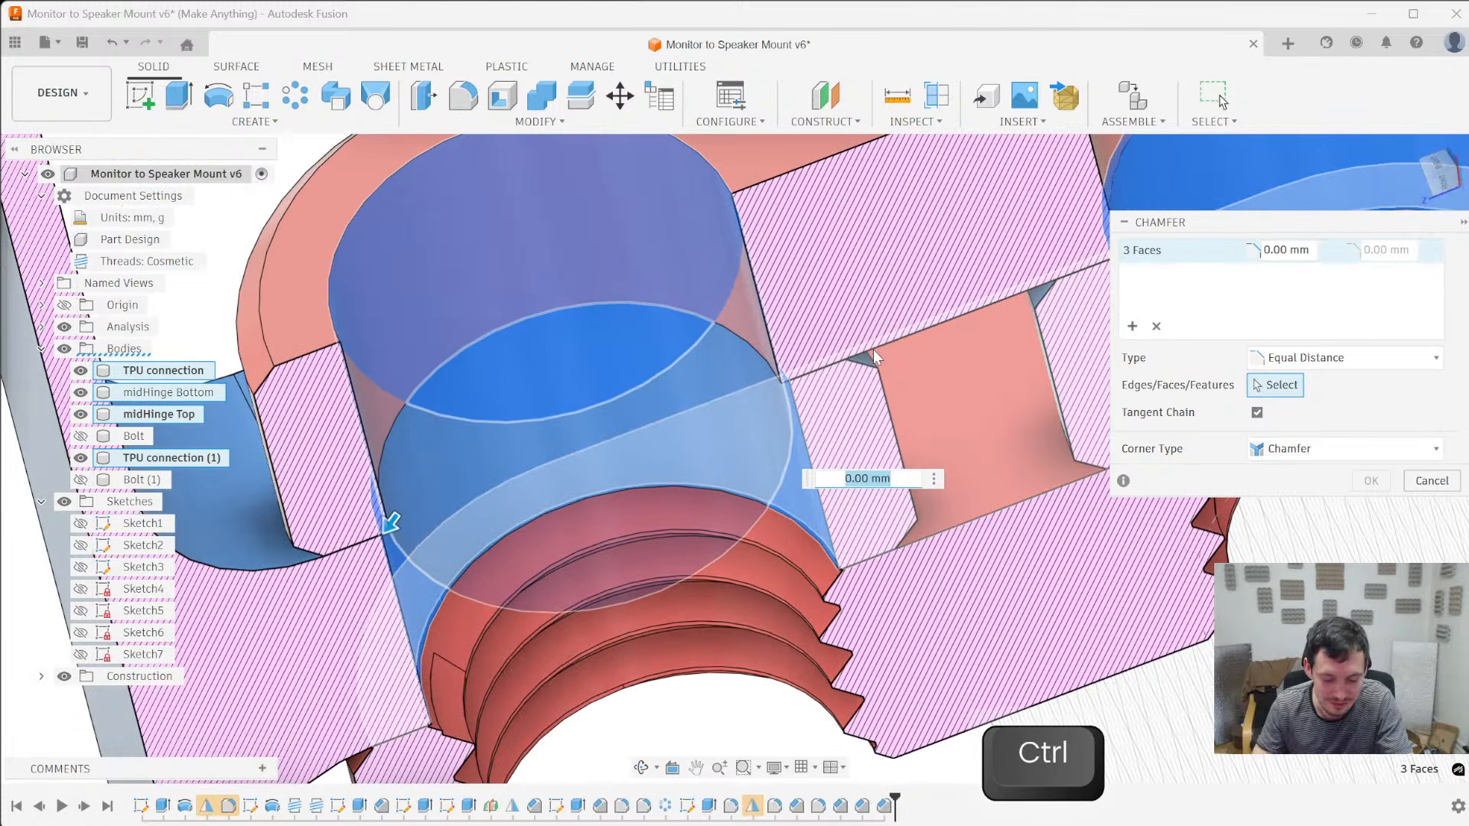
type(".")
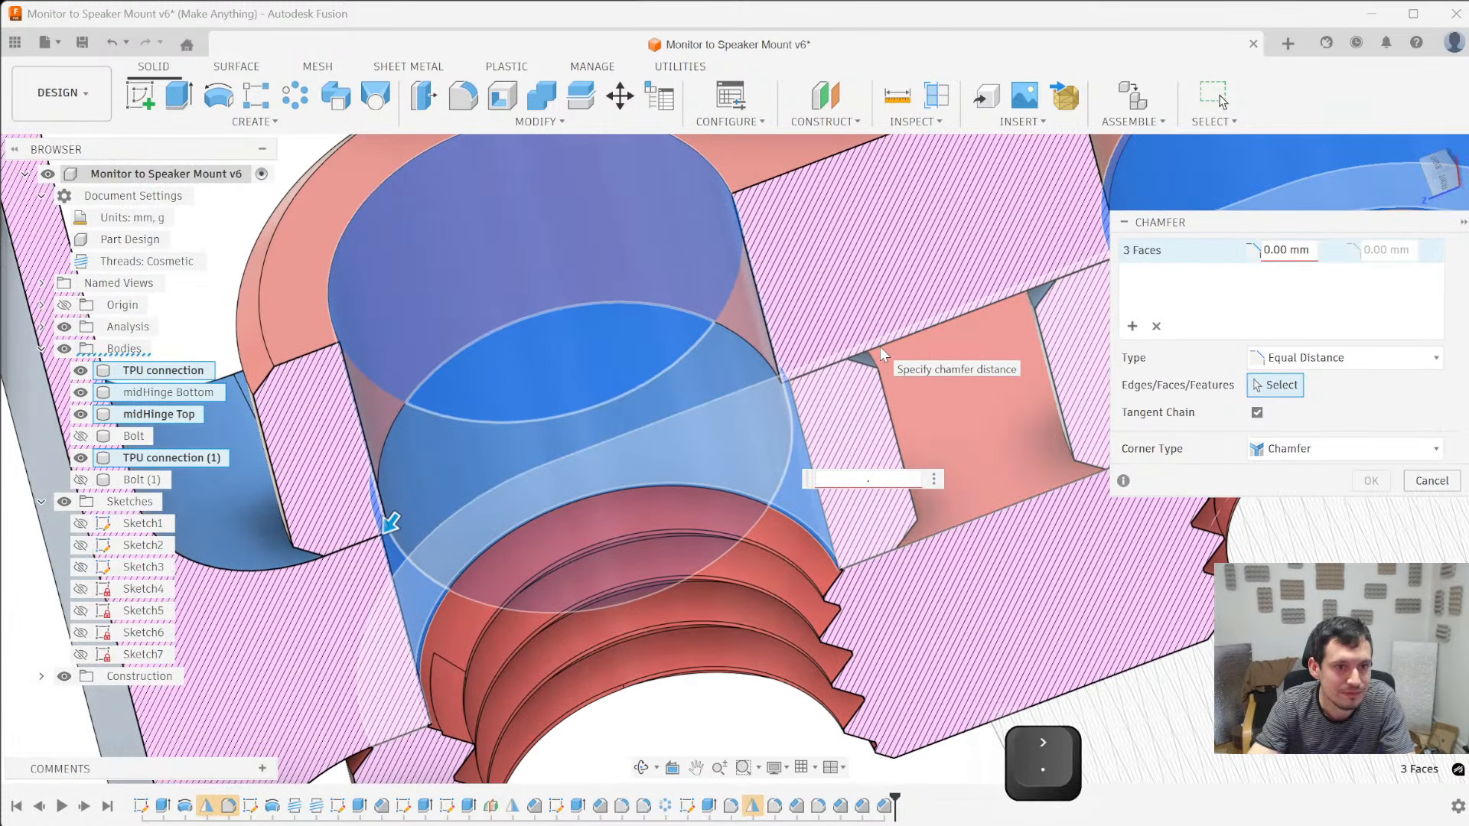
scroll(880, 347, "down", 3)
type("4")
scroll(865, 315, "down", 3)
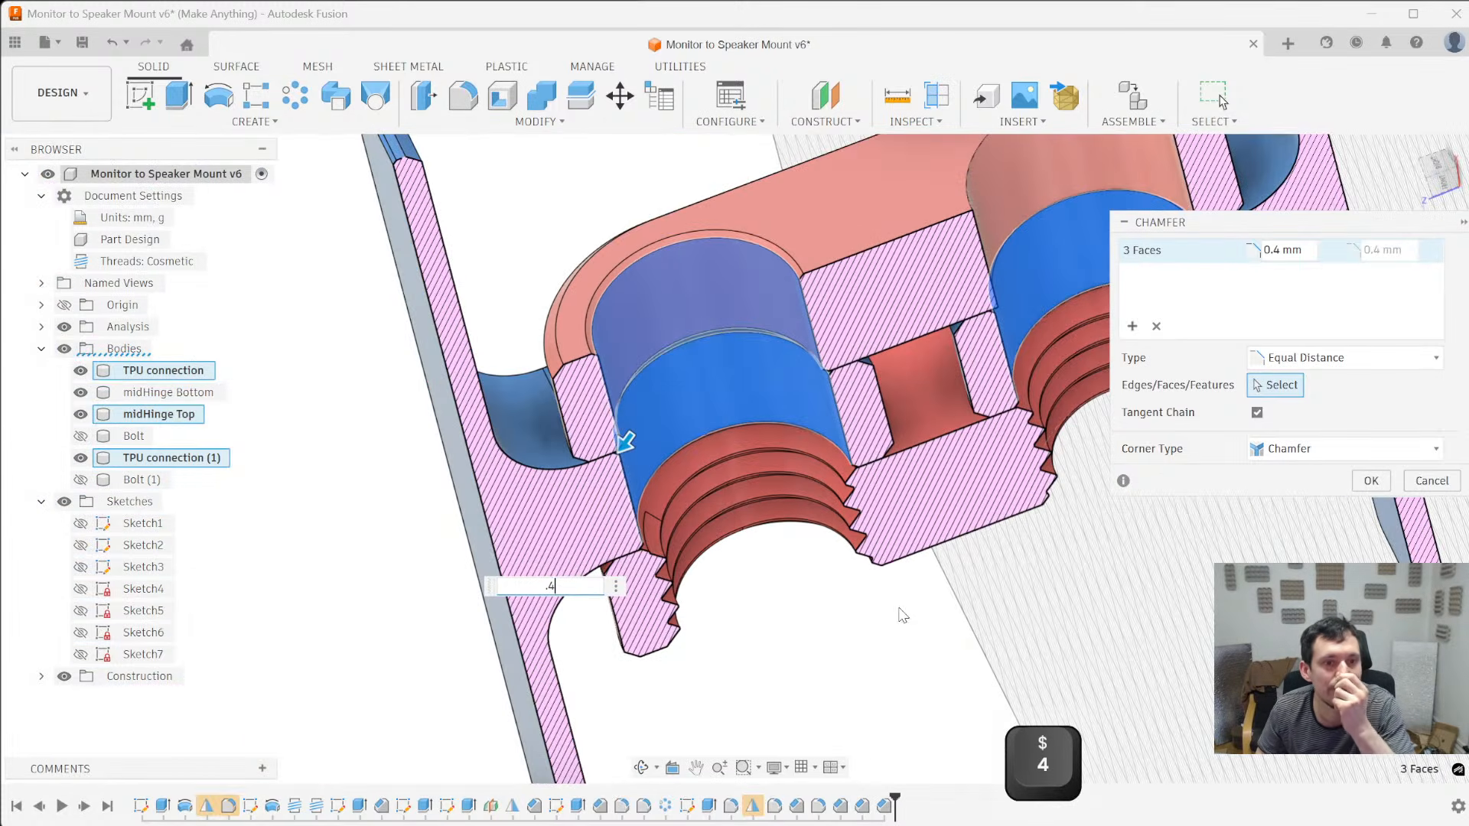
middle_click_drag(884, 630, 800, 528, "shift")
key("Return")
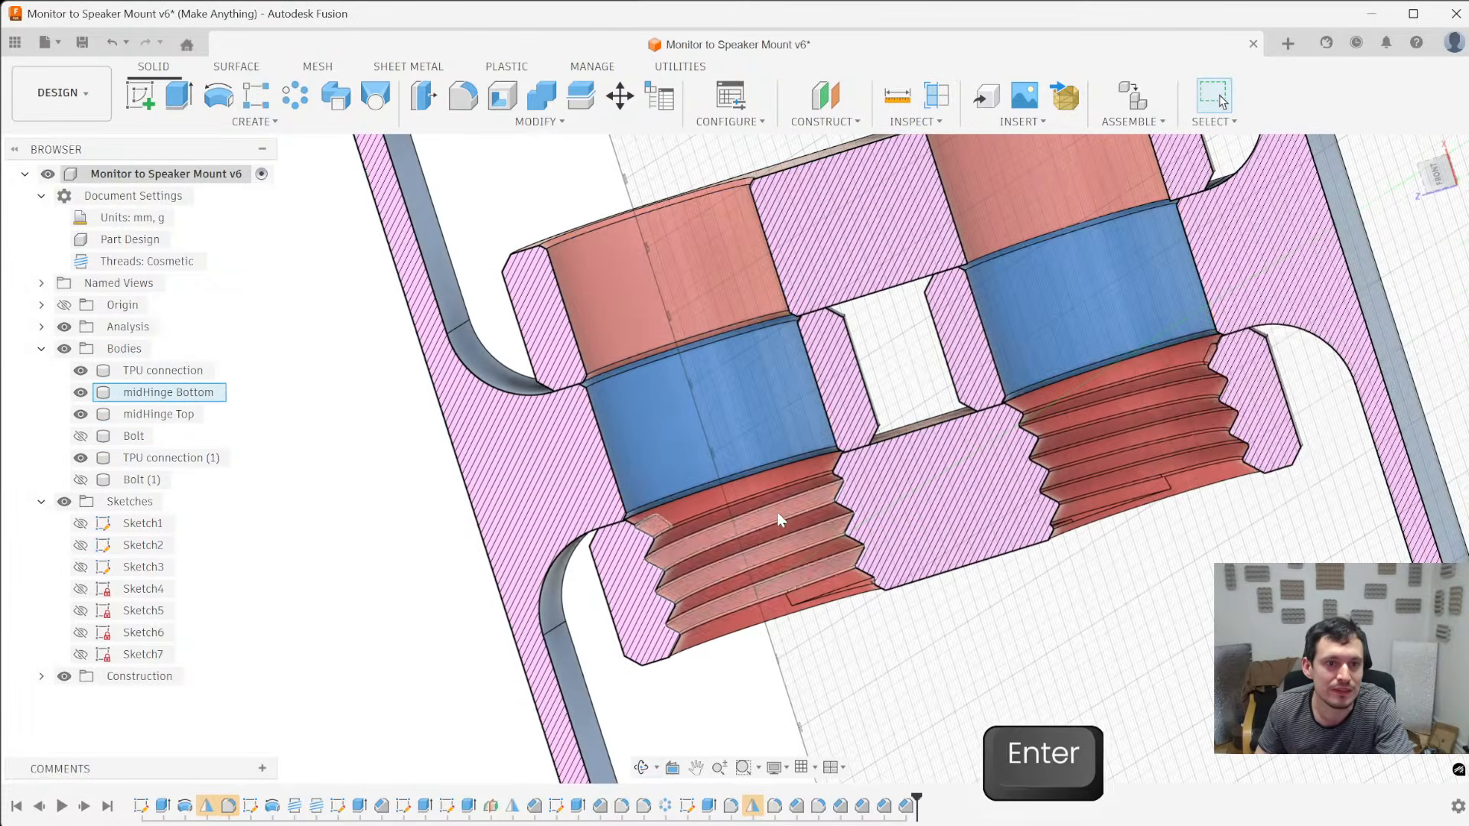
- Show Bolt and Bolt (1) again and check their clearance against the chamfered bores in the section
scroll(781, 523, "down", 3)
scroll(815, 430, "up", 4)
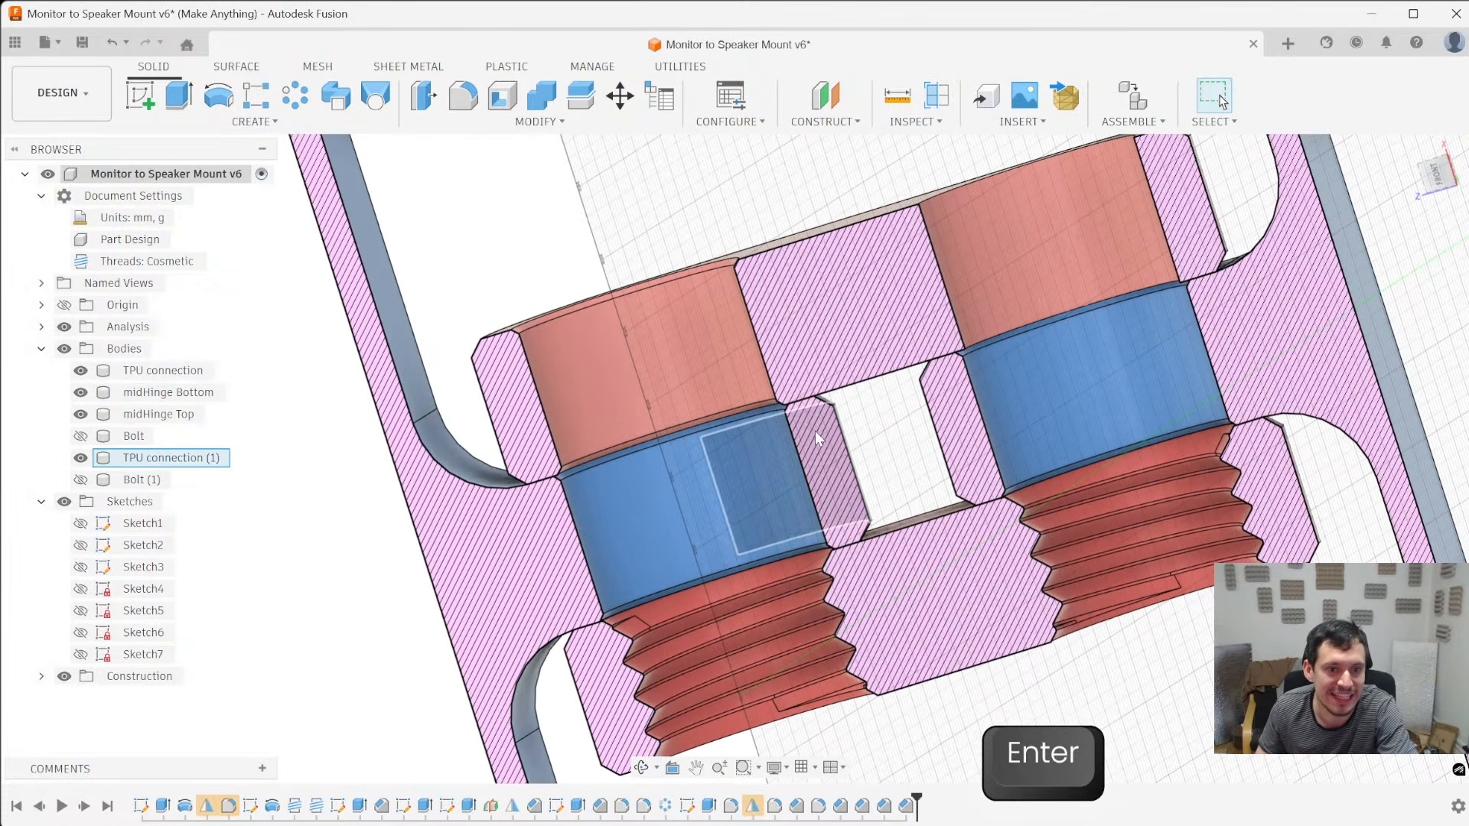
left_click(80, 435)
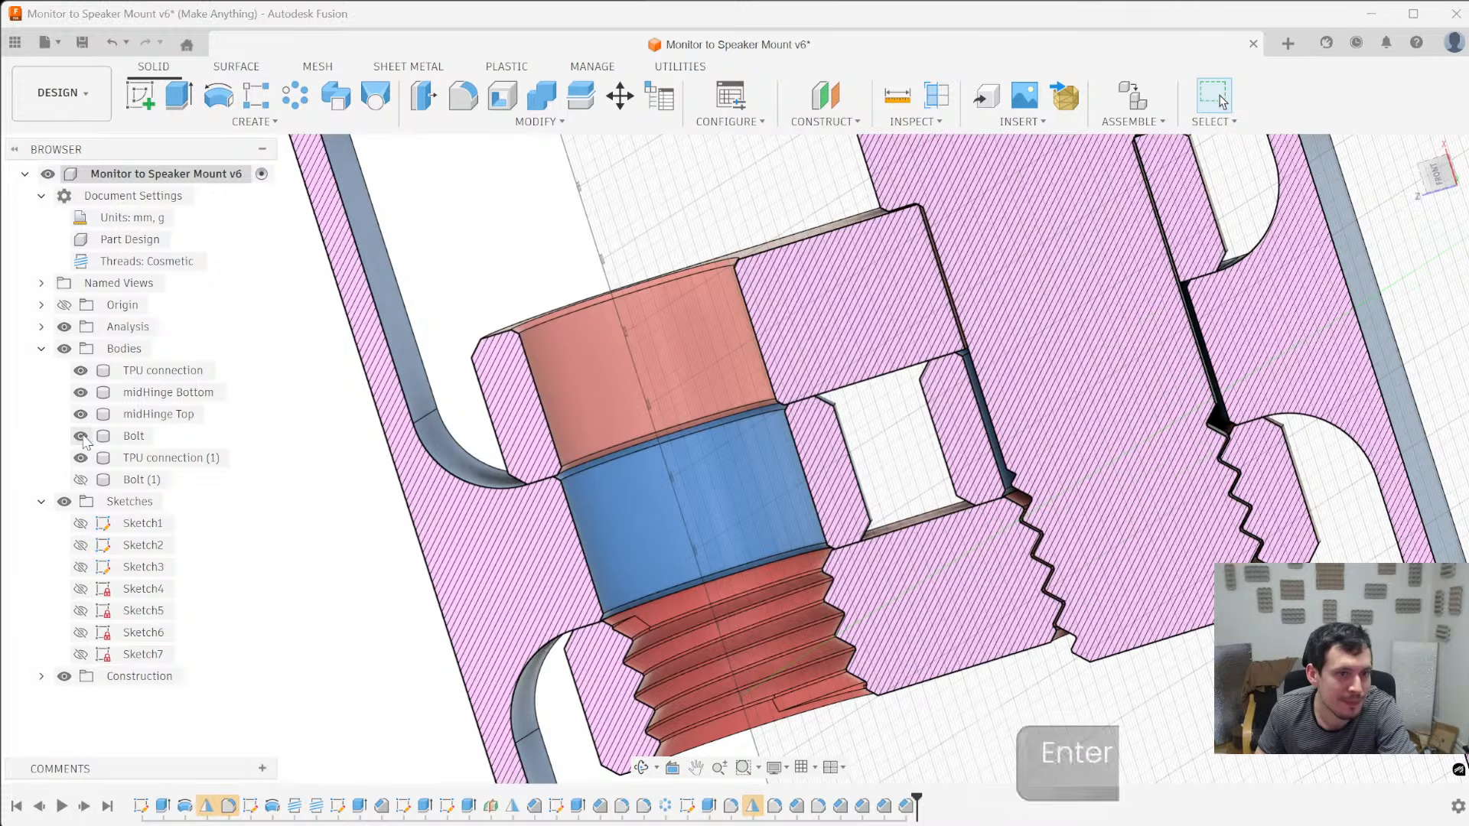
left_click(83, 479)
scroll(676, 241, "up", 5)
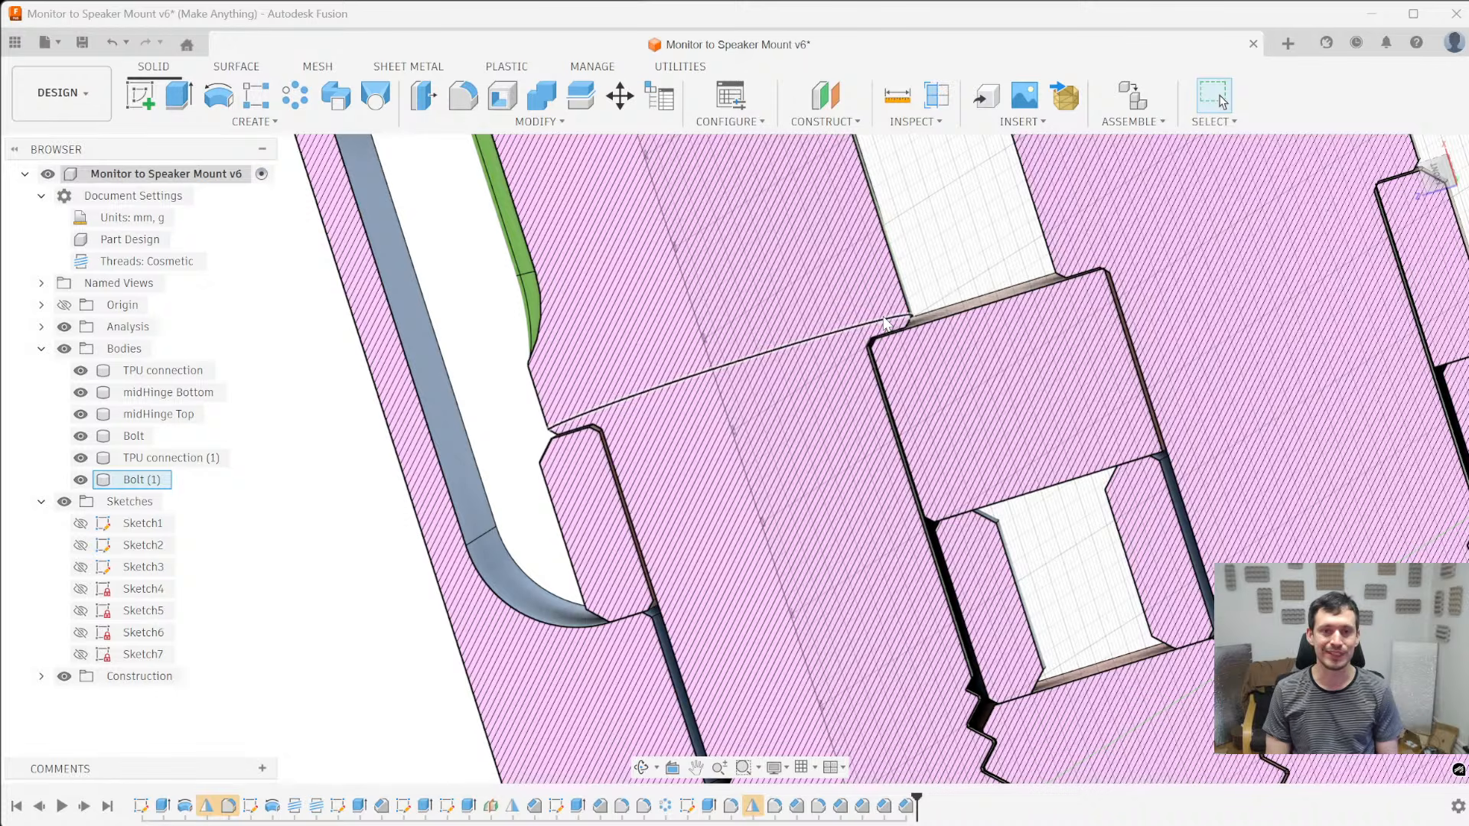
scroll(1202, 320, "down", 3)
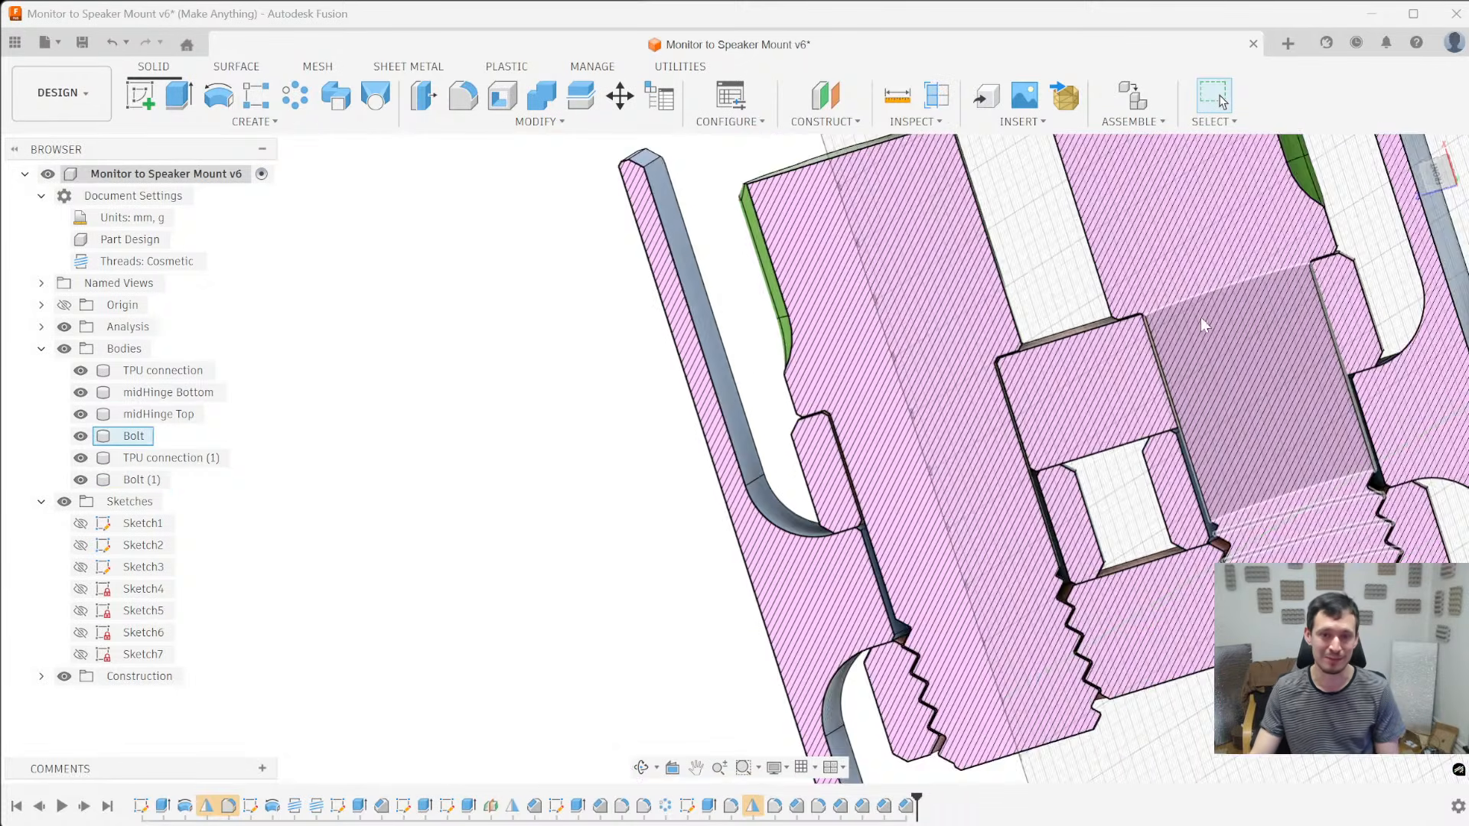
- Edit the last 0.4 mm bore chamfer to include the second bore of midHinge Top
scroll(1198, 318, "up", 3)
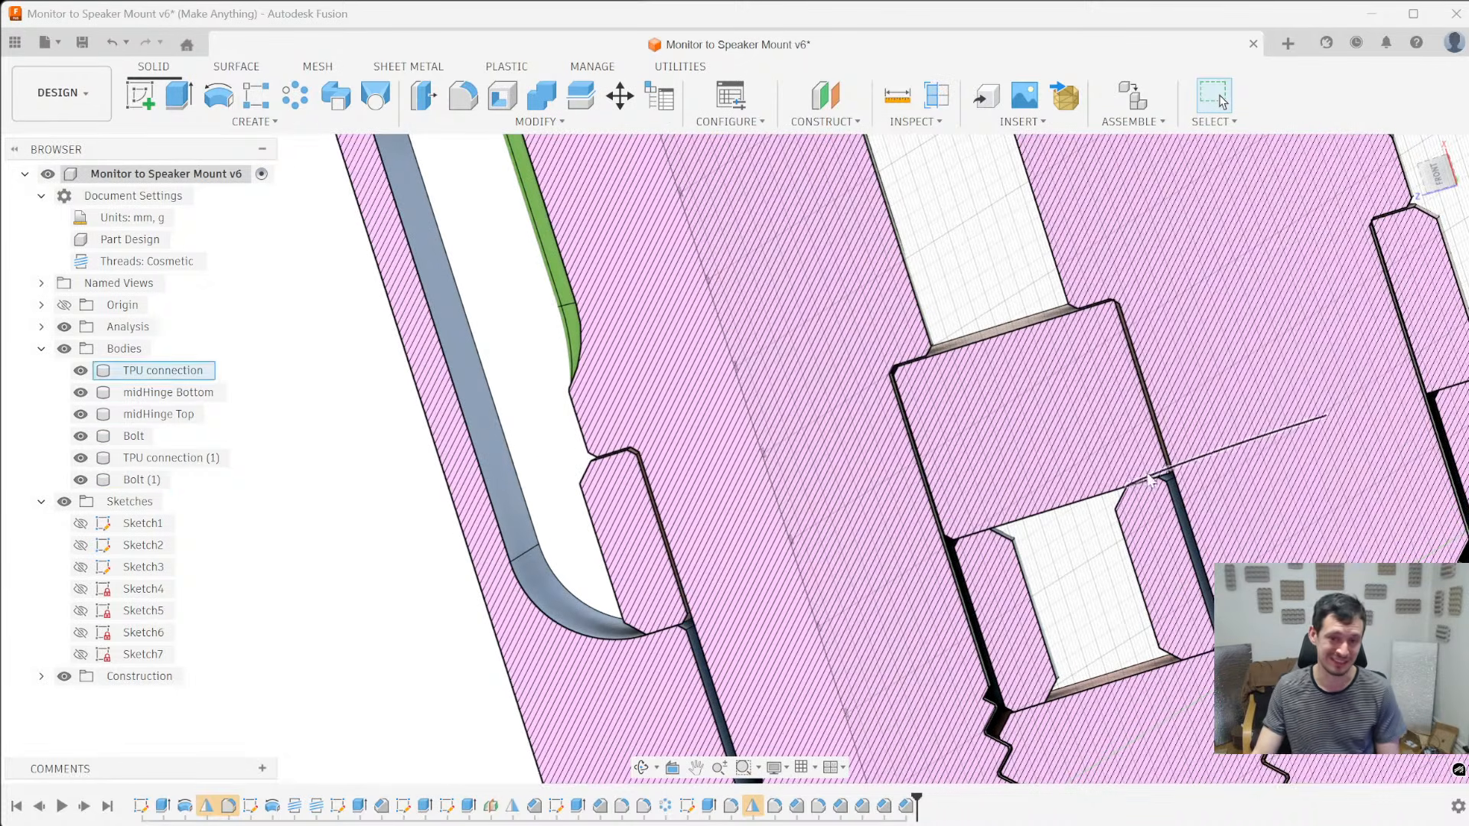
right_click(903, 807)
left_click(980, 638)
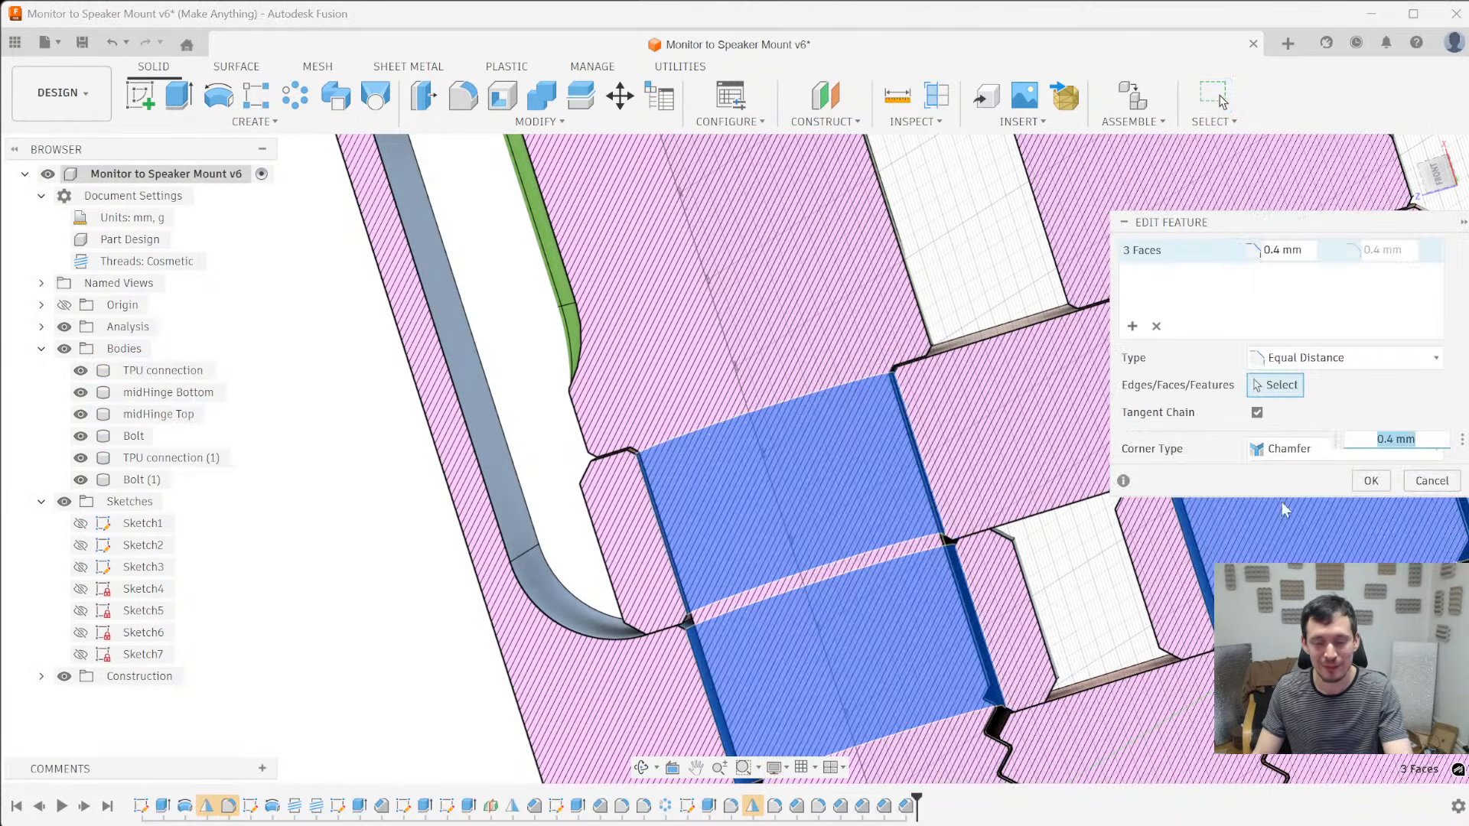
scroll(788, 451, "down", 2)
scroll(814, 426, "up", 4)
scroll(814, 428, "up", 5)
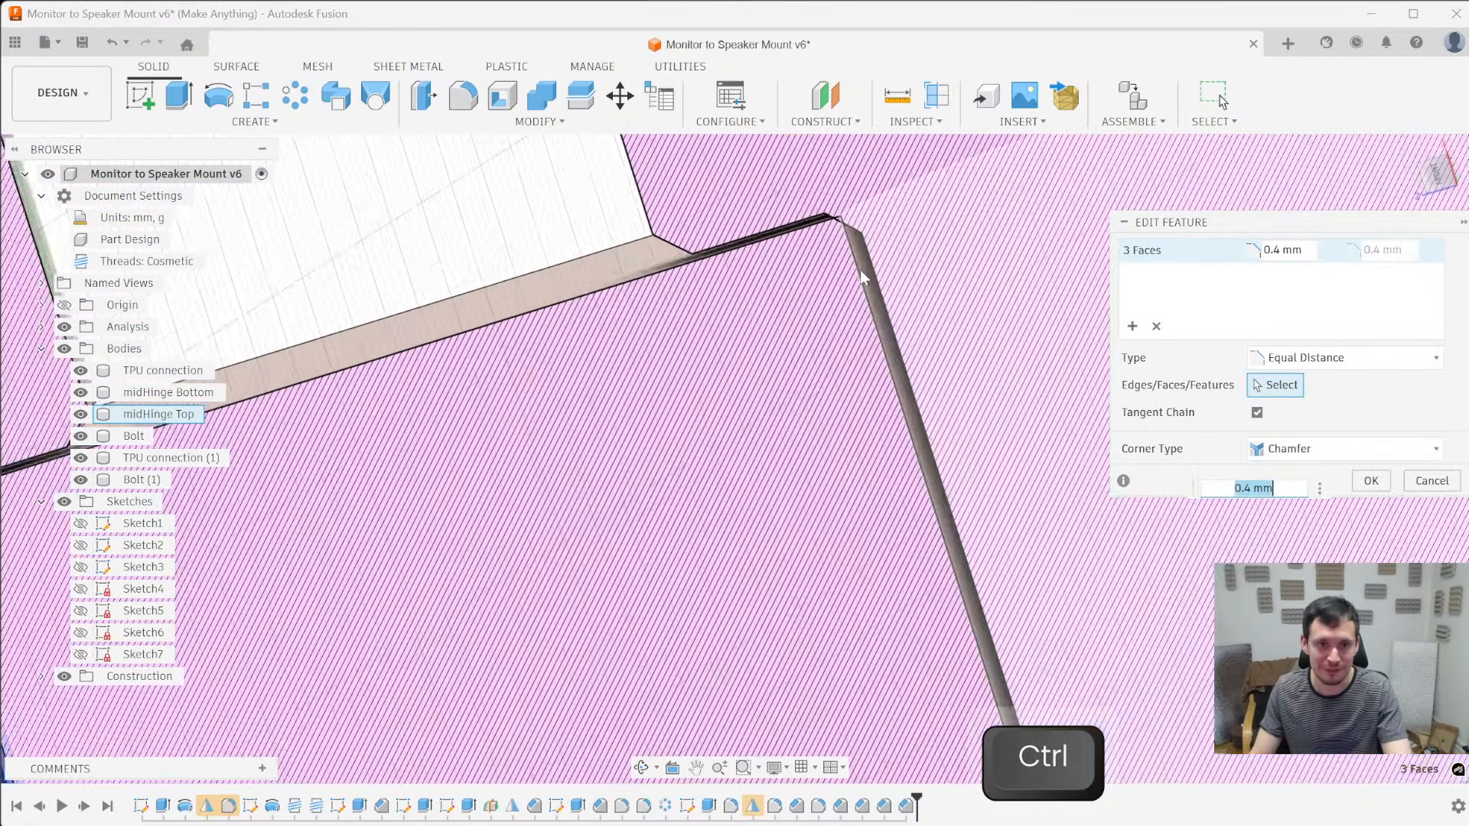
left_click(858, 249, "ctrl")
left_click(849, 231, "ctrl")
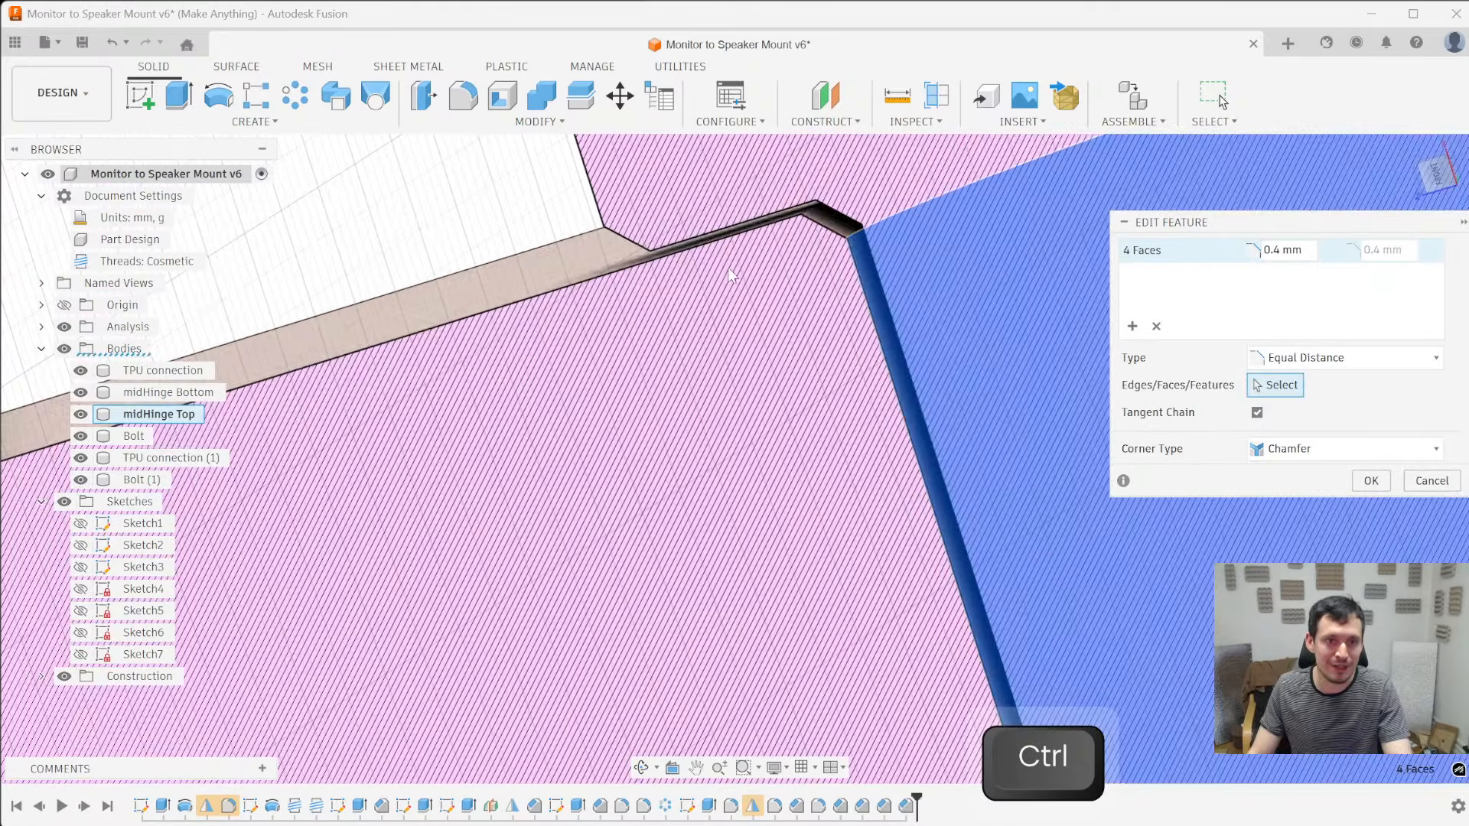
scroll(753, 272, "down", 5)
key("Return")
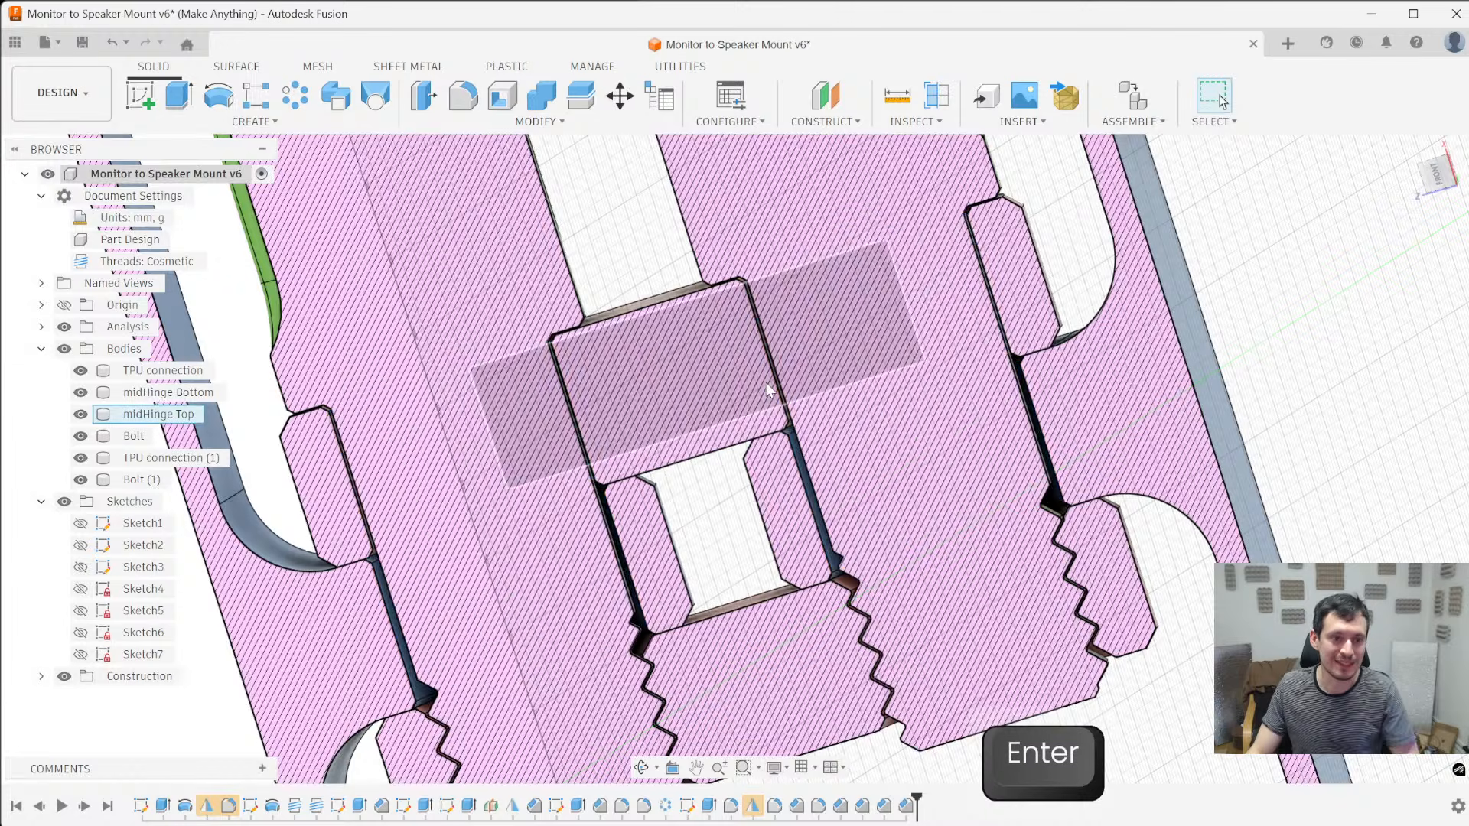
- Examine the assembled hinge in section and from several sides, and expand the Analysis folder
scroll(673, 415, "down", 4)
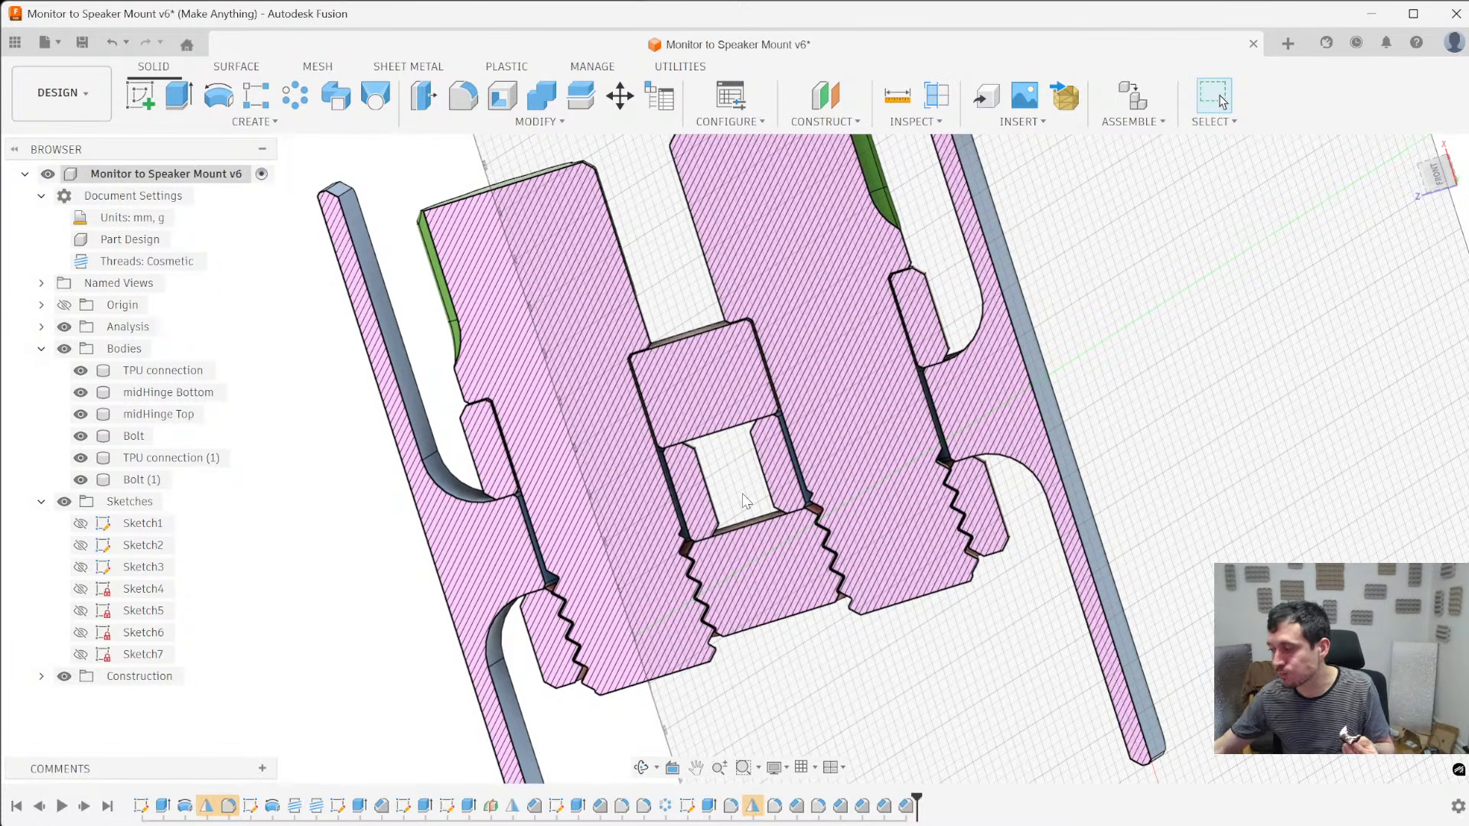
scroll(746, 498, "down", 4)
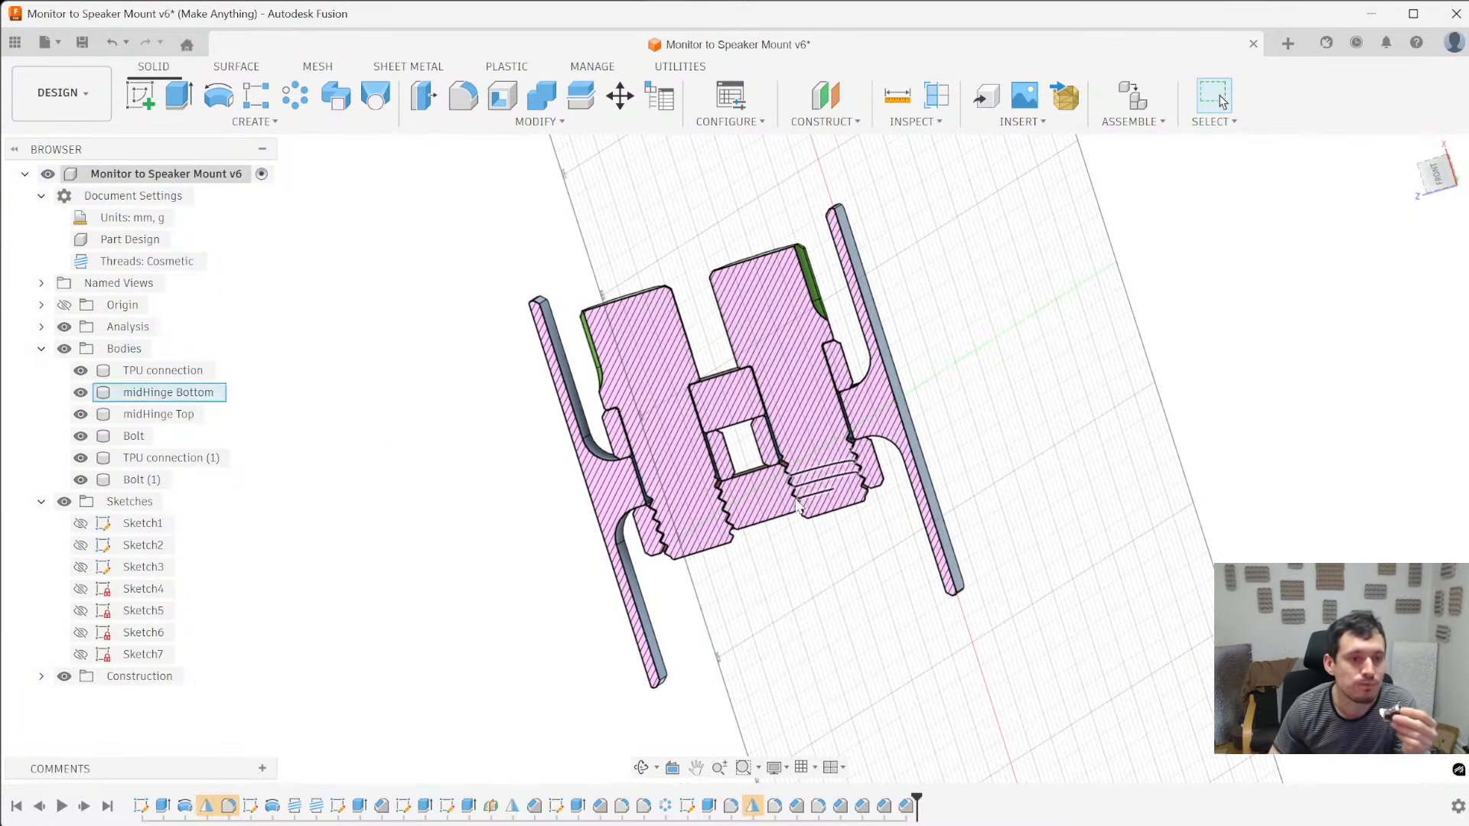
middle_click_drag(504, 497, 853, 673, "shift")
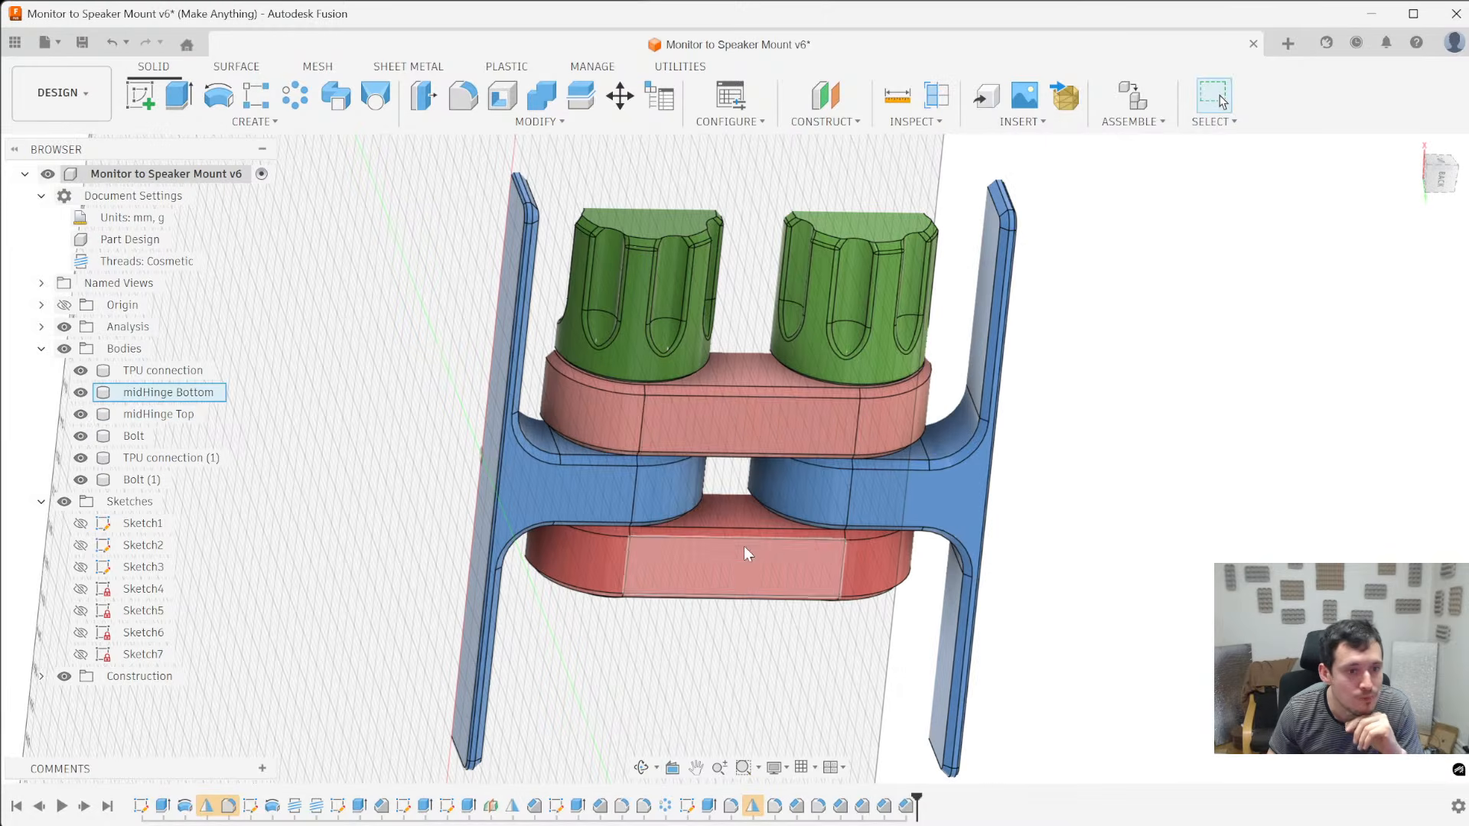
middle_click_drag(744, 545, 708, 551, "shift")
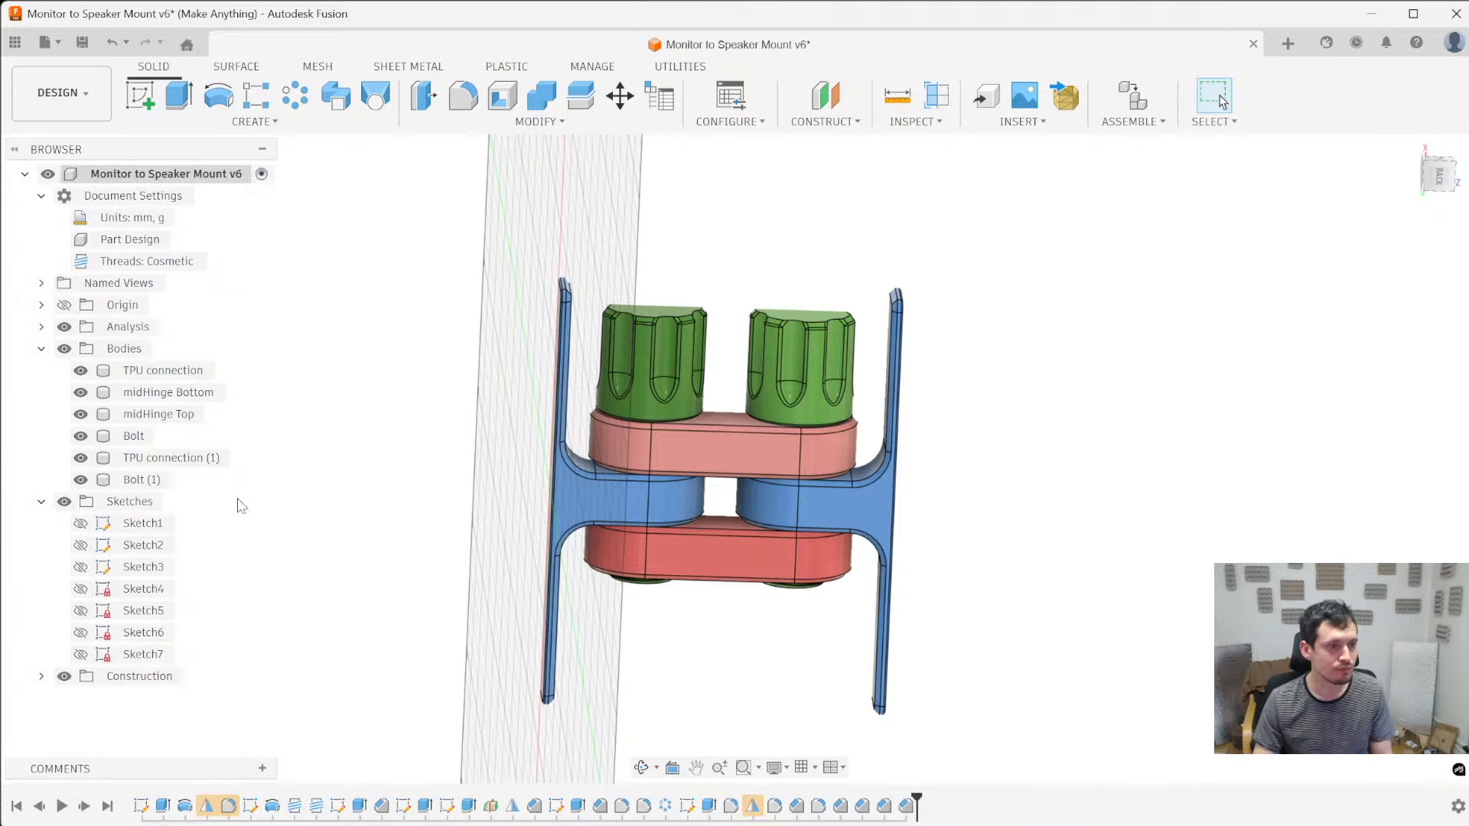
left_click(41, 327)
middle_click_drag(1069, 508, 964, 478, "shift")
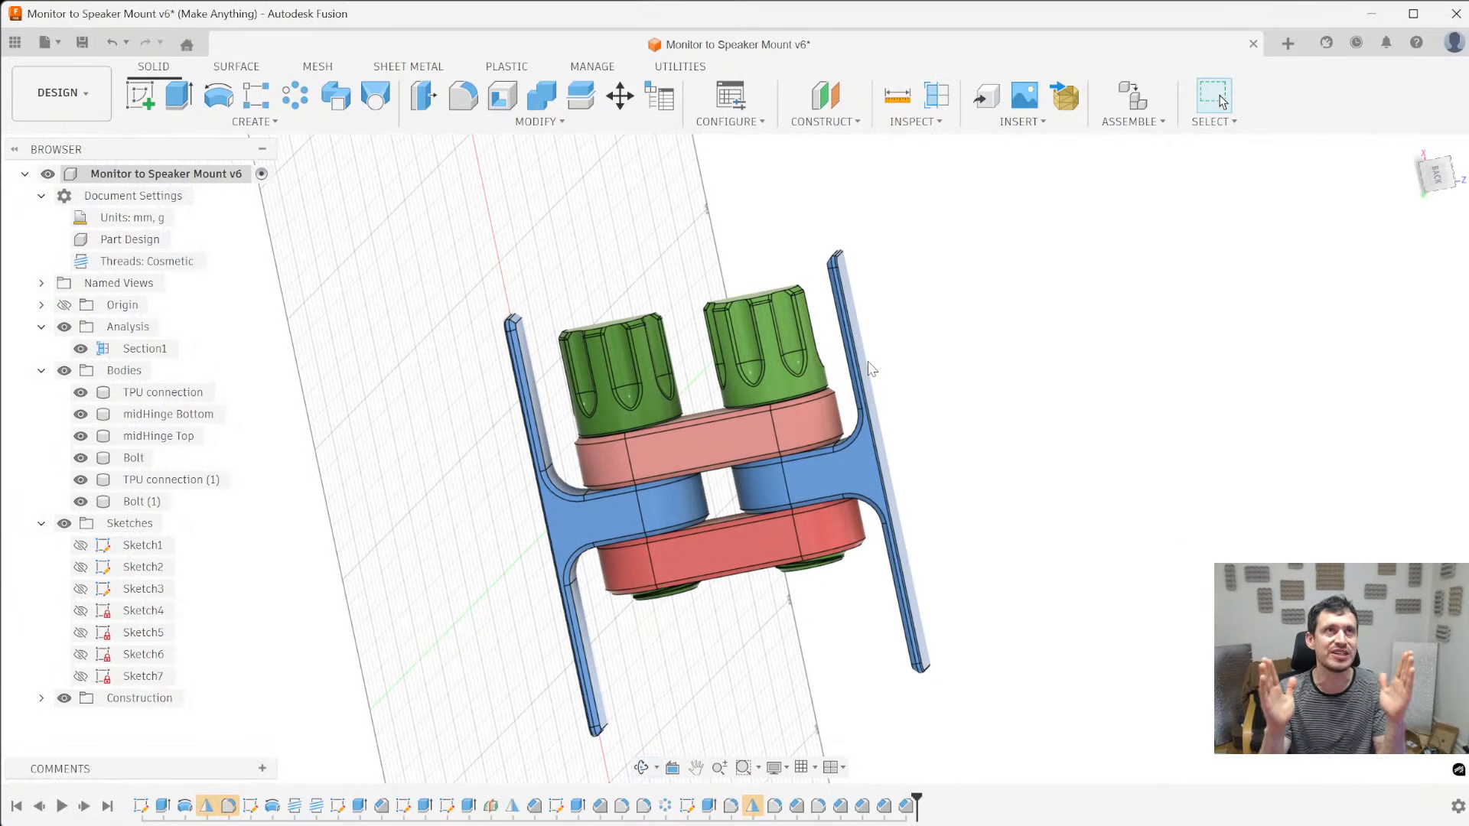
middle_click_drag(870, 370, 779, 299, "shift")
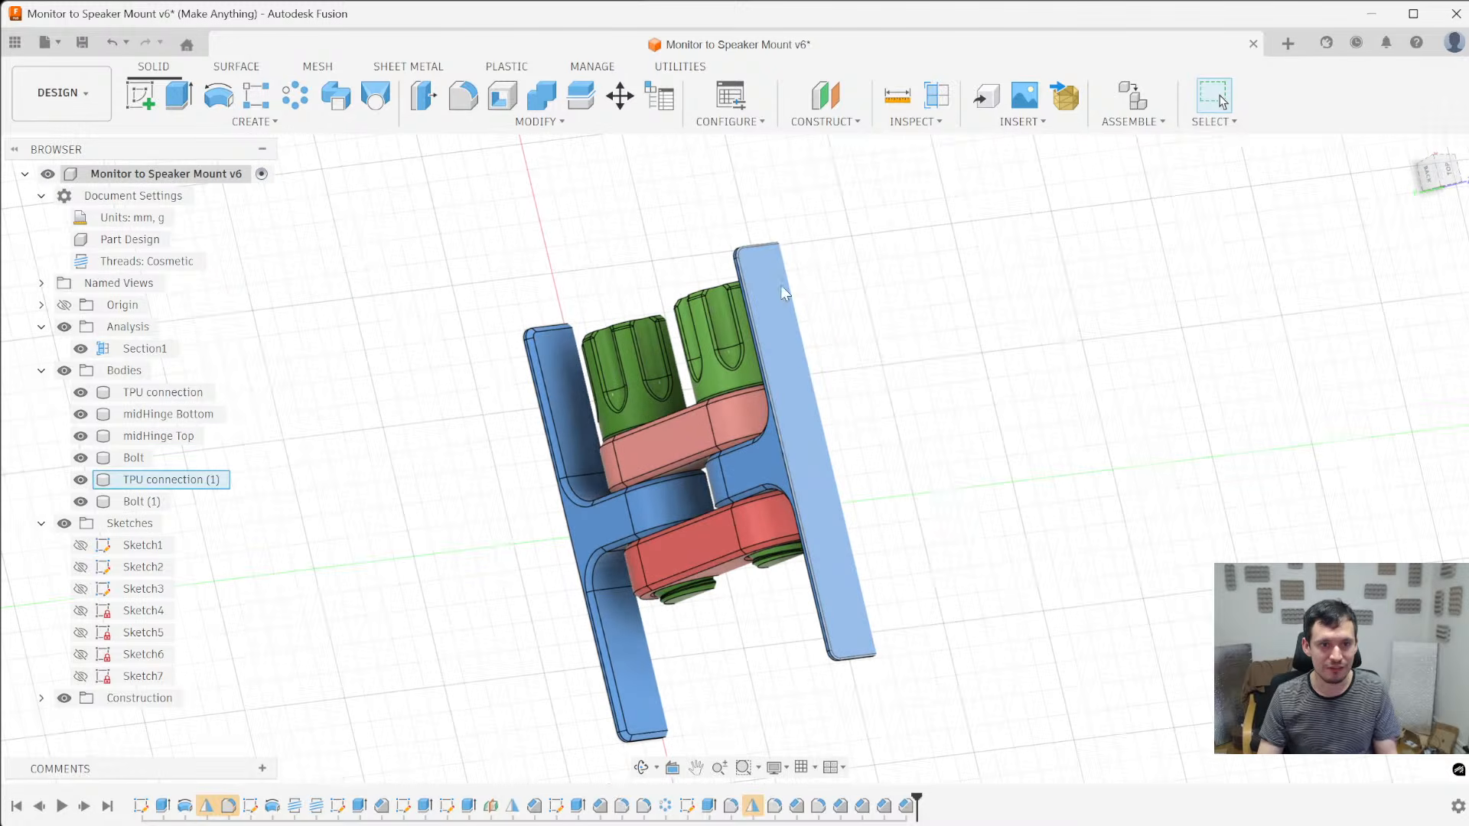
- View the assembled hinge from the side and turn off the section analysis
middle_click_drag(870, 602, 971, 490, "shift")
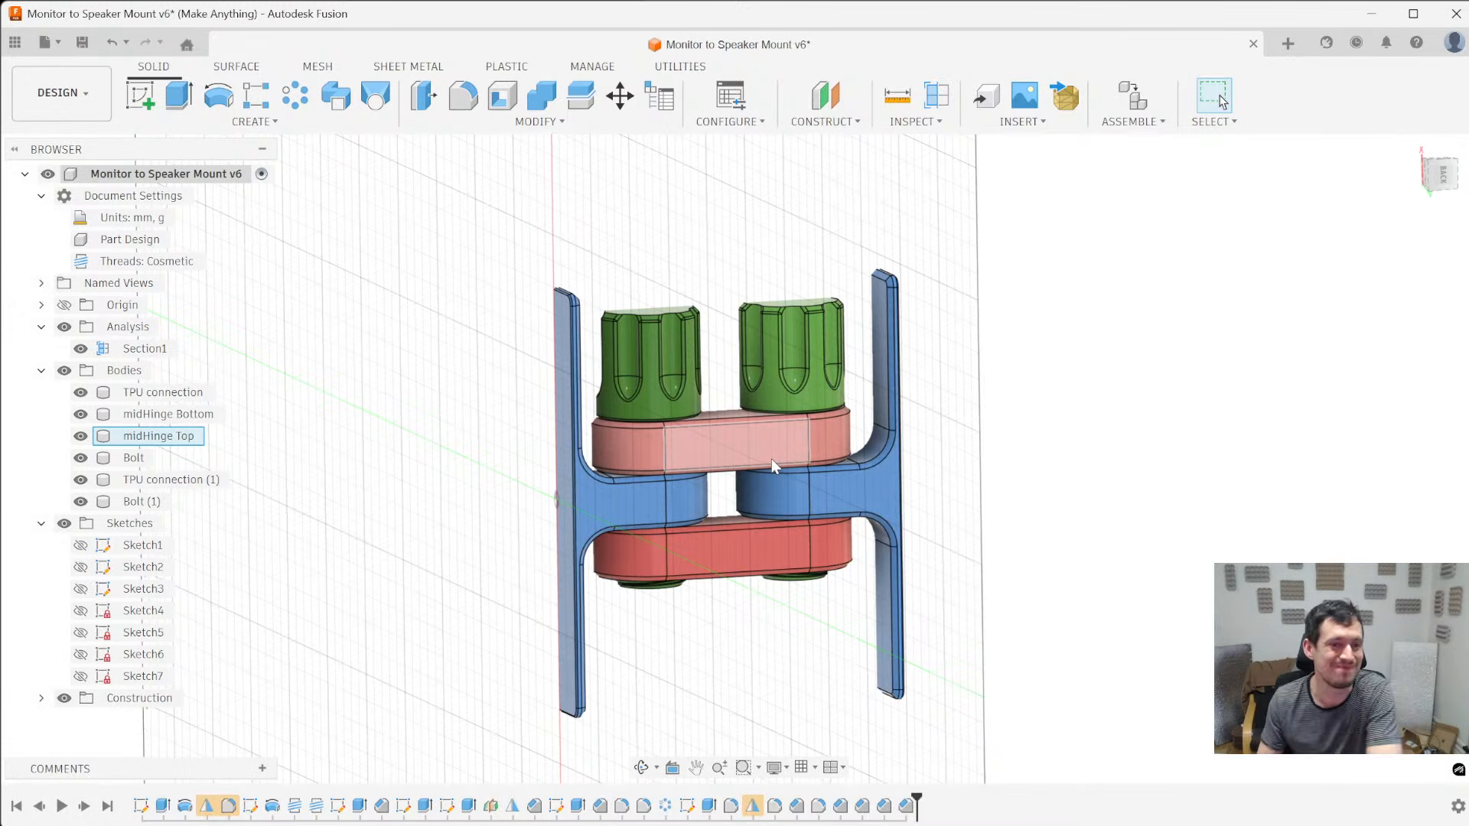
middle_click_drag(1169, 337, 1020, 613, "shift")
left_click(64, 327)
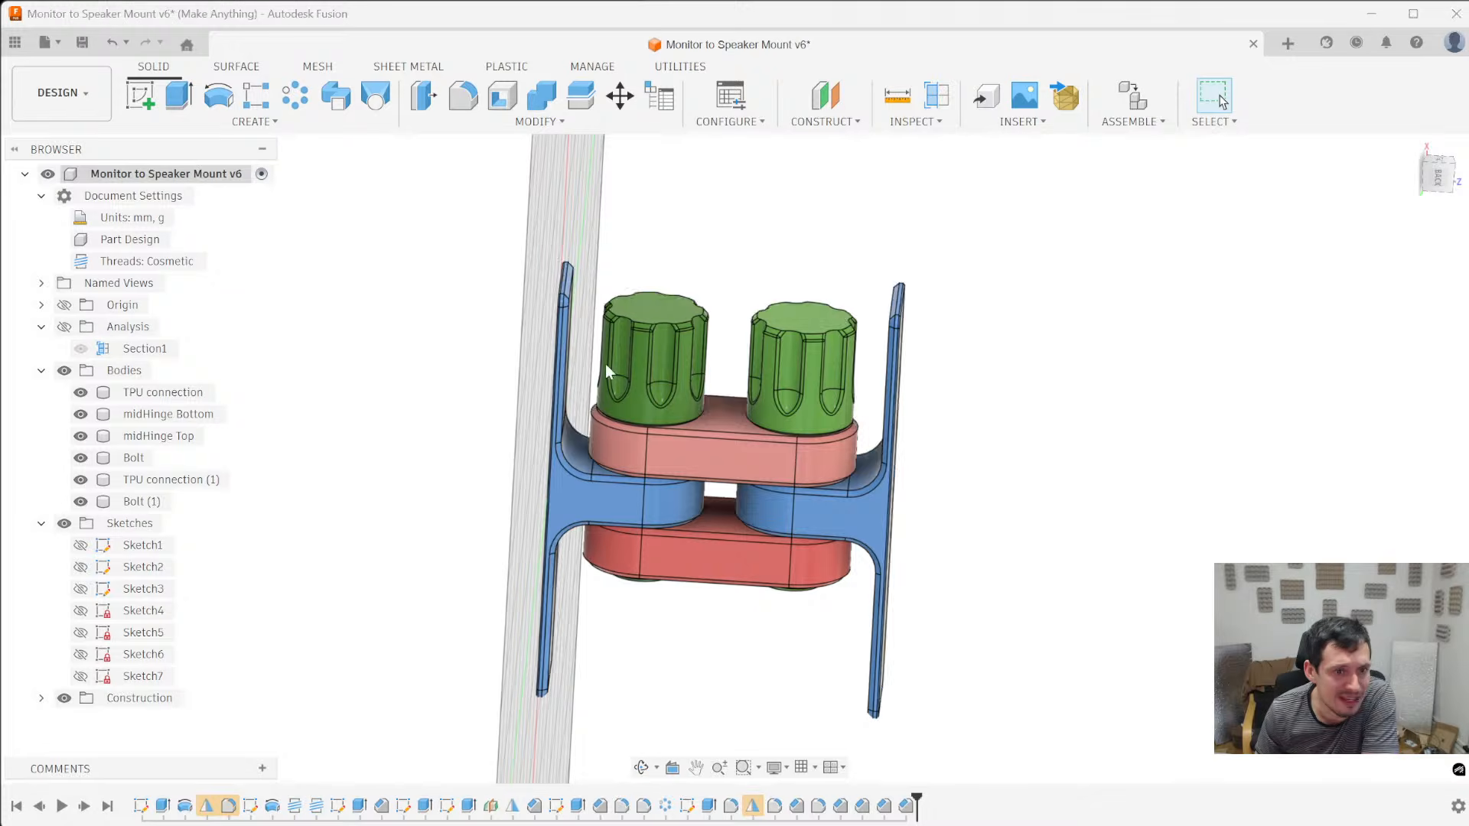
- Examine the complete, unsectioned hinge from several sides, including the bolt heads and the underside
middle_click_drag(403, 355, 760, 504, "shift")
scroll(760, 504, "up", 5)
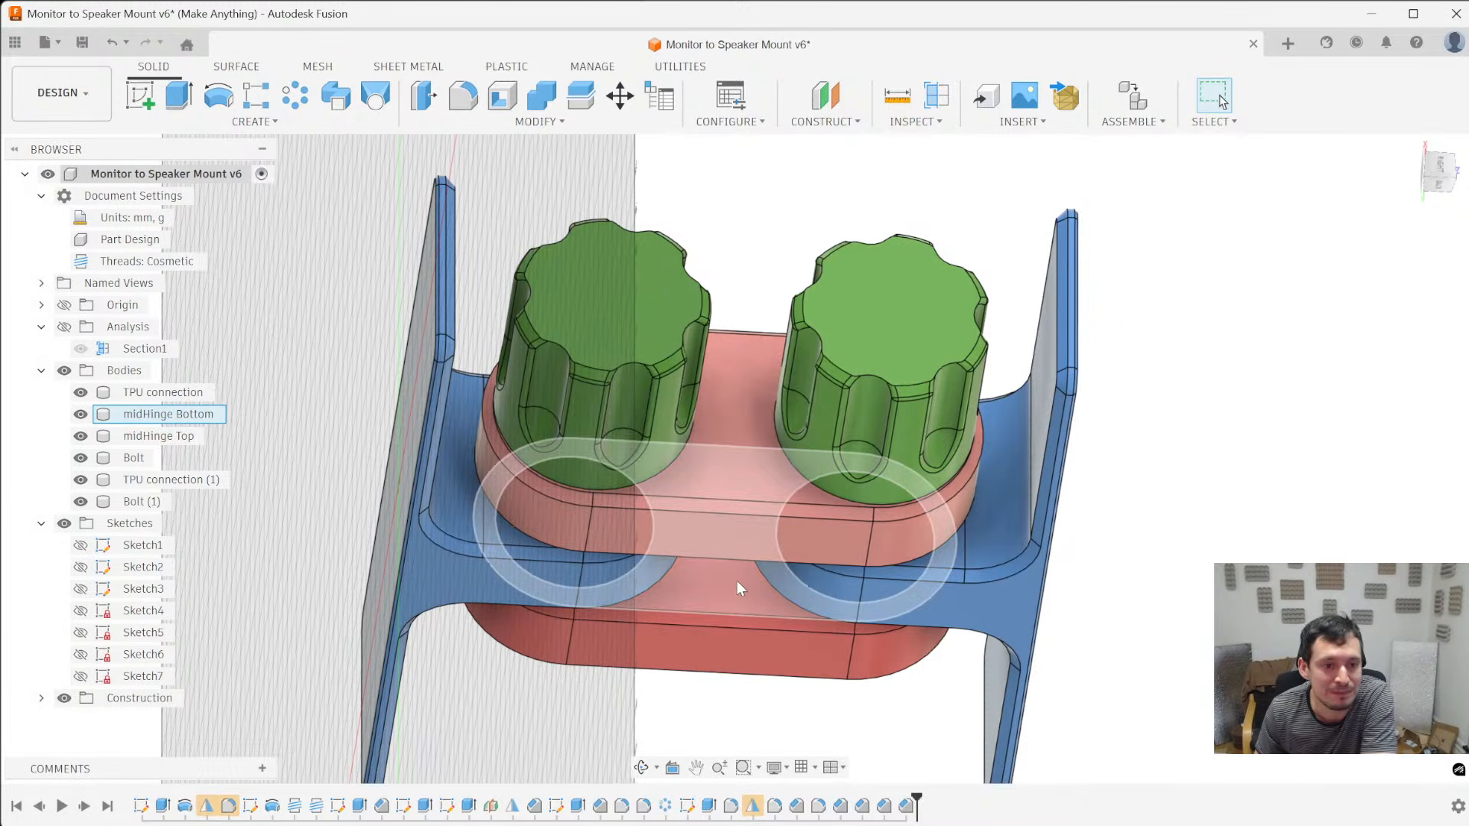
middle_click_drag(724, 577, 725, 625, "shift")
scroll(727, 612, "down", 8)
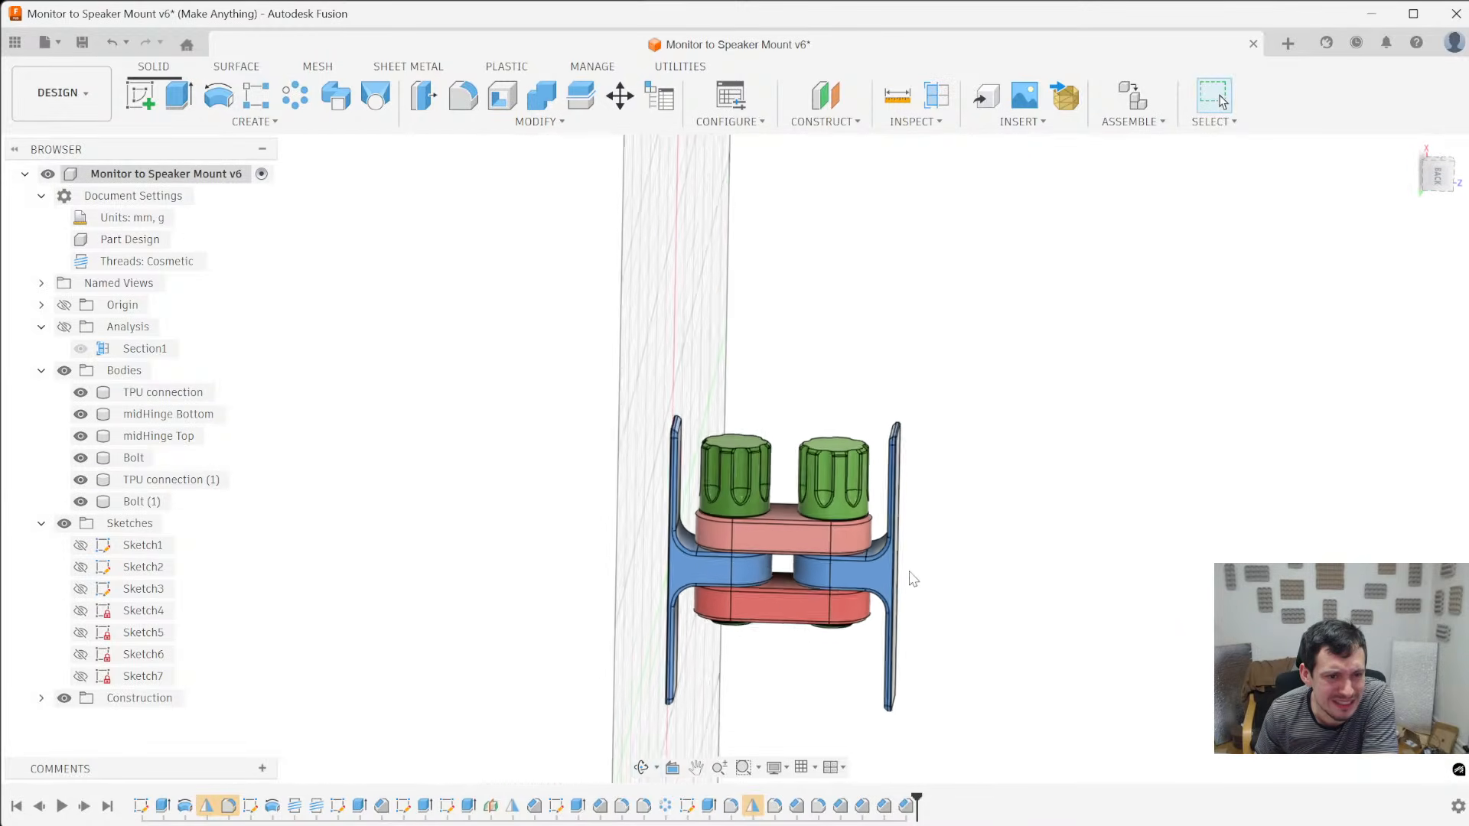
scroll(834, 589, "up", 5)
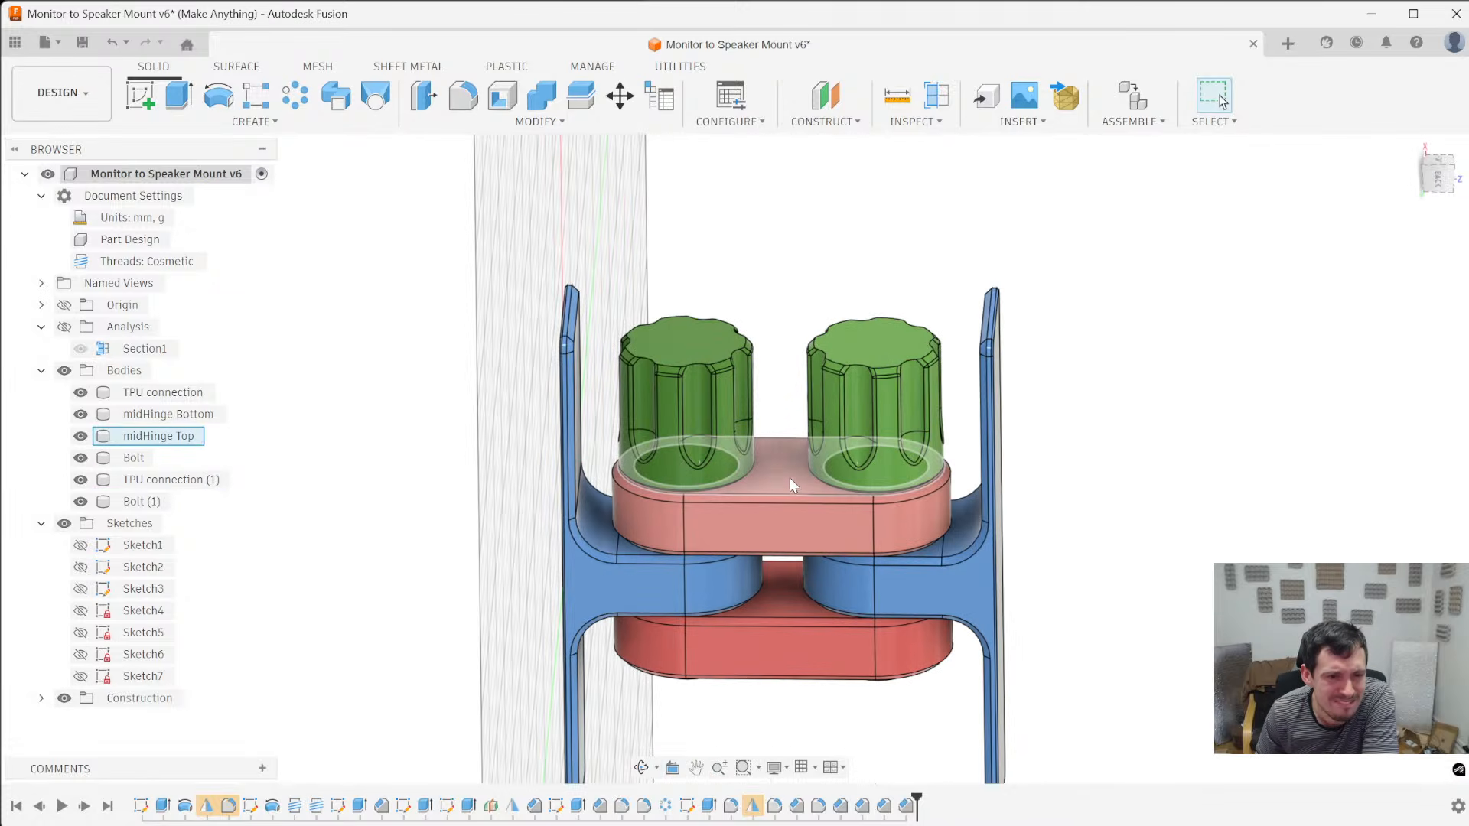
scroll(773, 475, "down", 4)
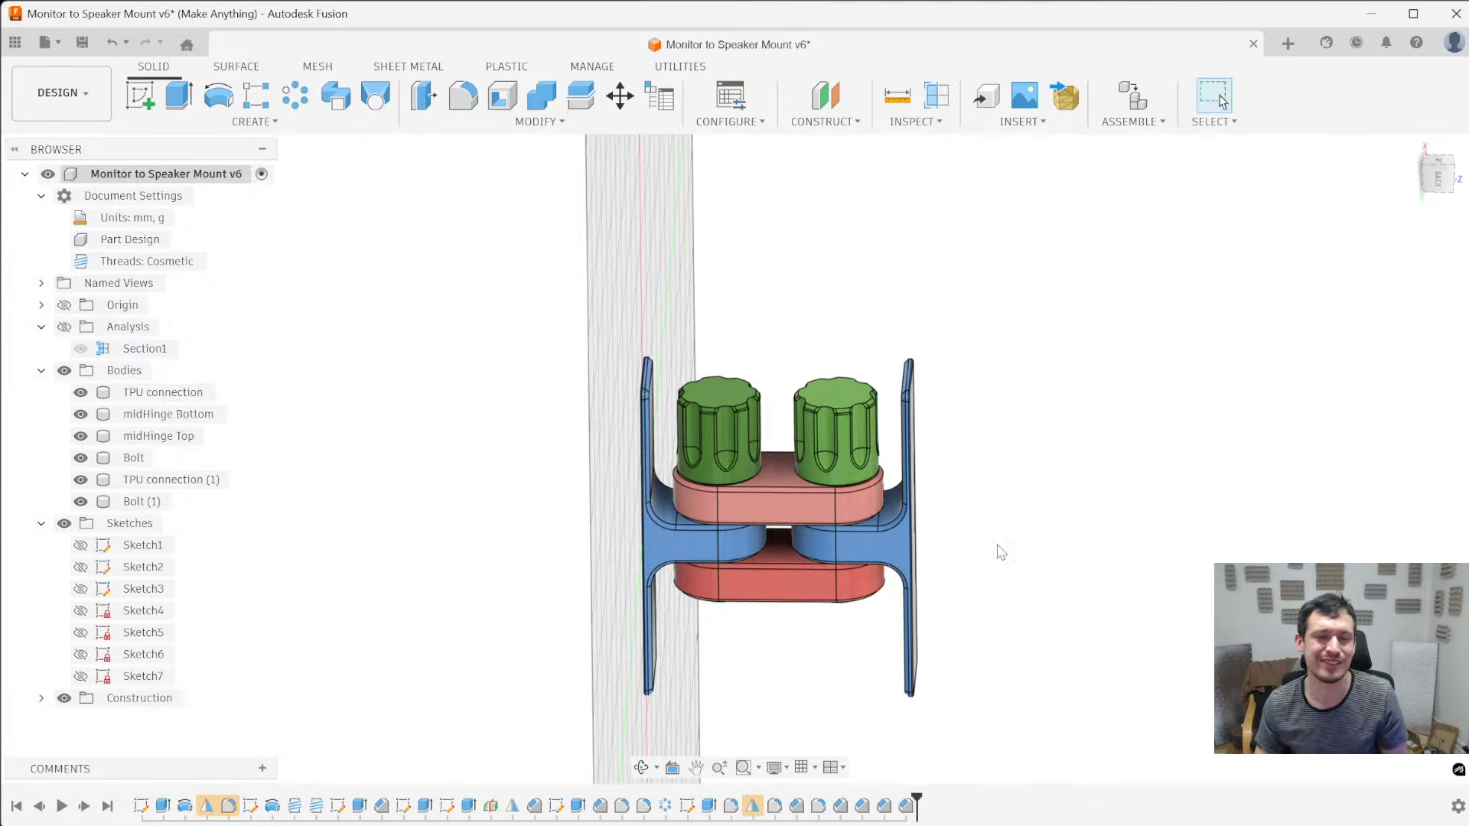
scroll(834, 392, "up", 2)
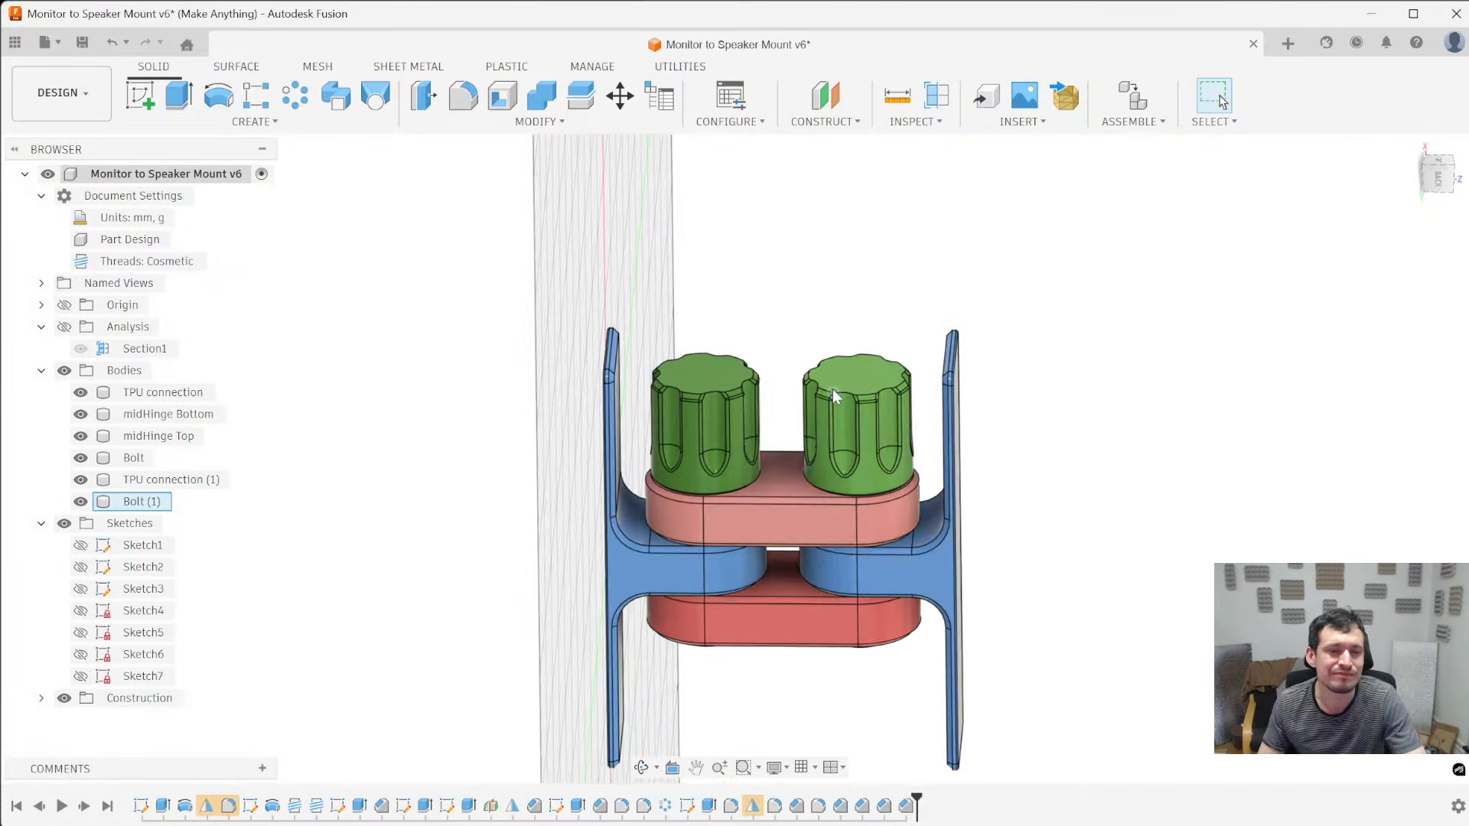
middle_click_drag(1028, 468, 1036, 442, "shift")
scroll(1061, 523, "down", 3)
middle_click_drag(1042, 595, 1060, 507, "shift")
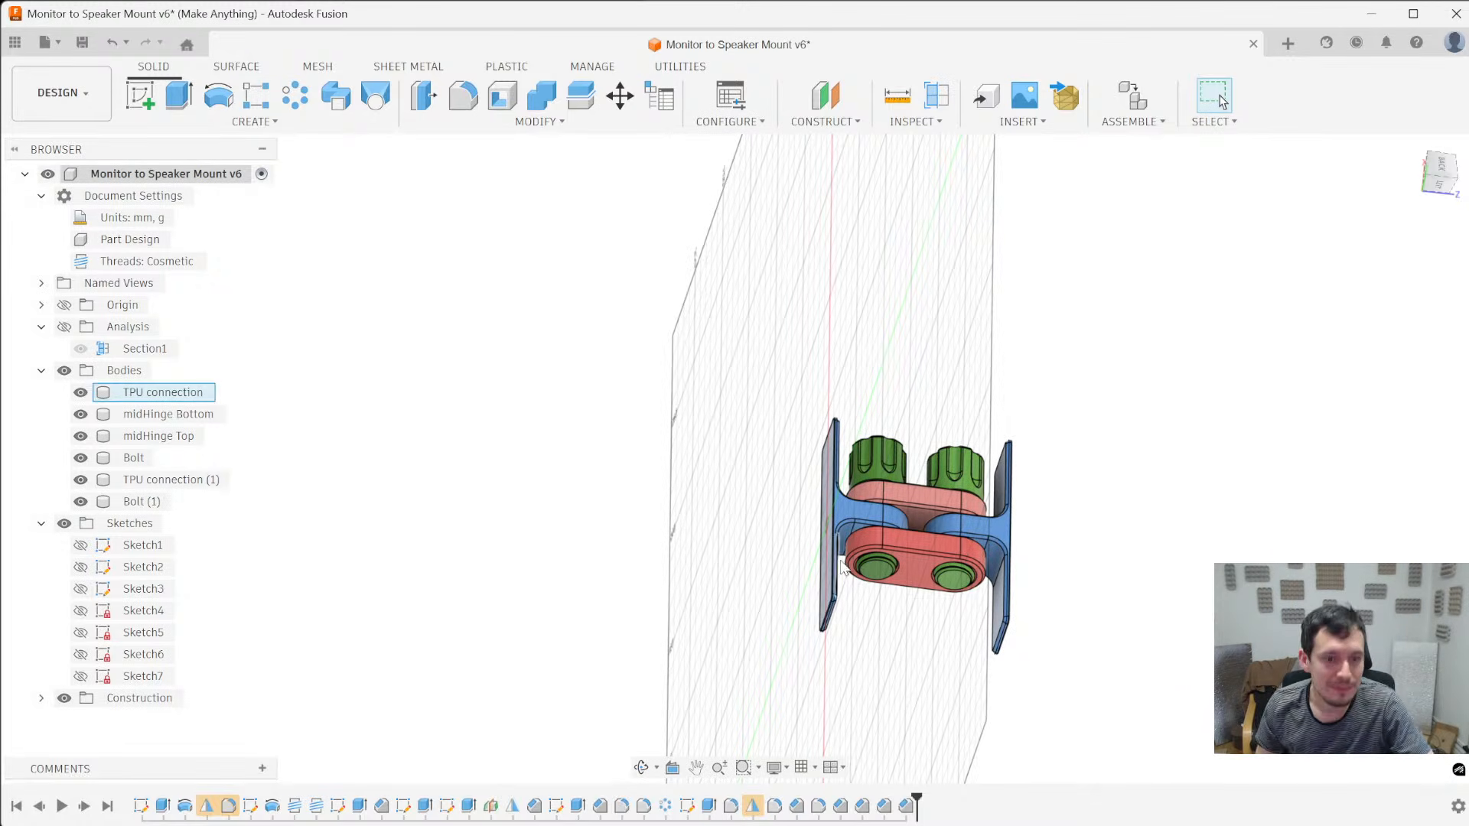
- Hide both midHinge bodies, both bolts and TPU connection, leaving only TPU connection (1) on display
left_click(909, 578)
key("v")
left_click(889, 567)
key("v")
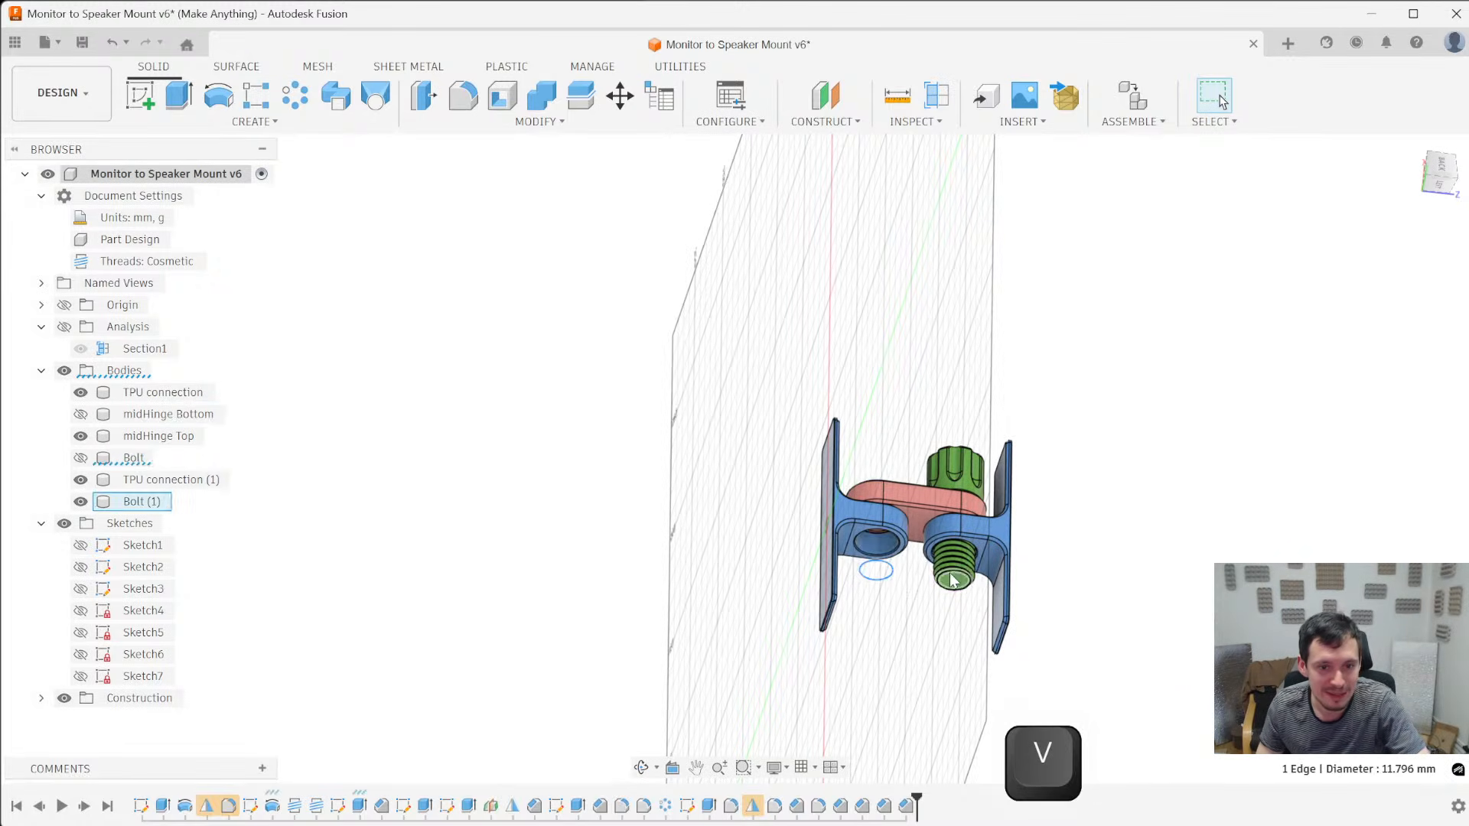
left_click(955, 581)
key("v")
left_click(853, 538)
key("v")
middle_click_drag(842, 531, 1148, 547, "shift")
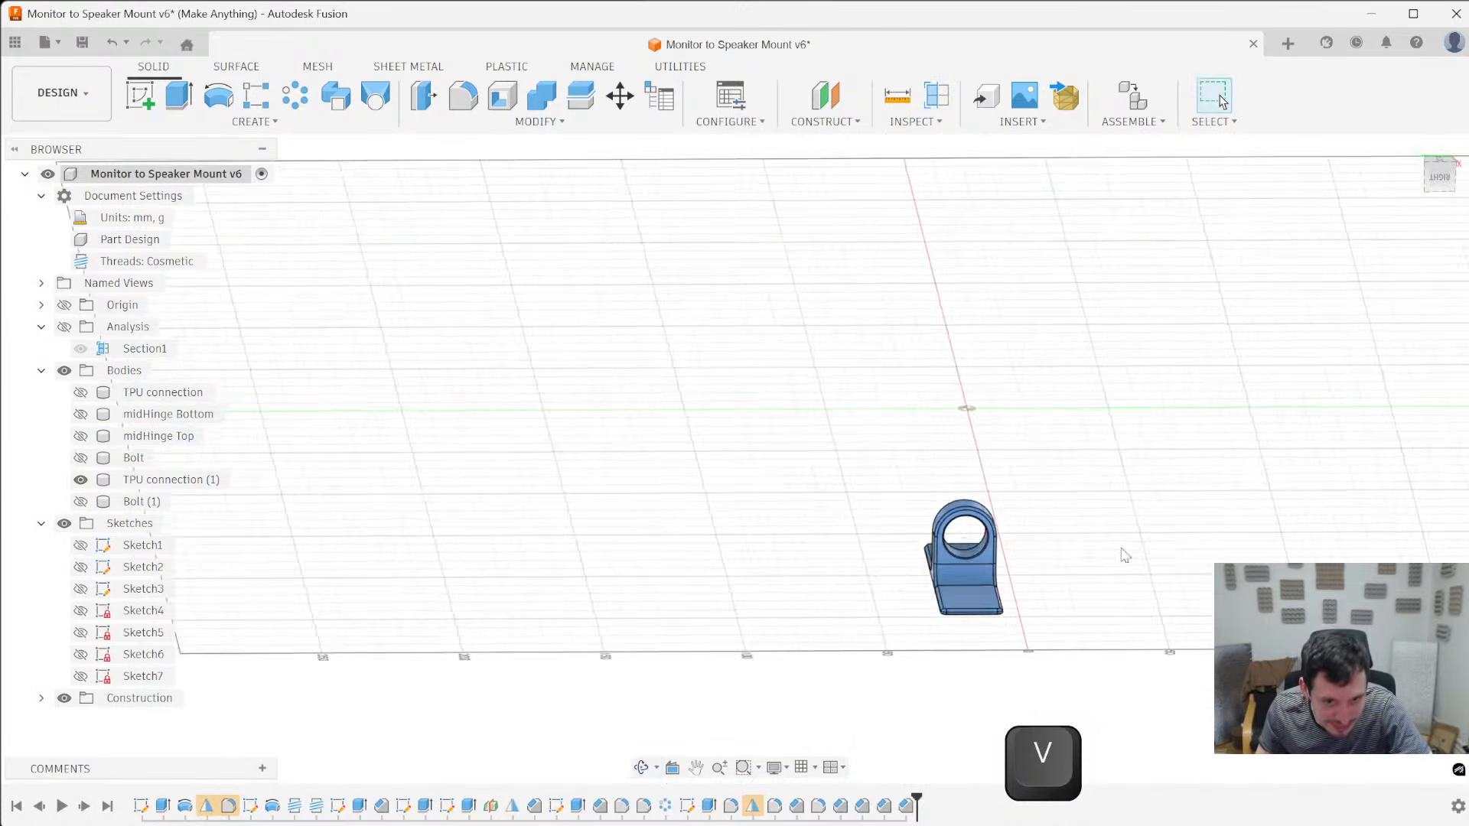
- Examine the bore of TPU connection (1) and select its chamfer face to locate the matching timeline feature
scroll(919, 552, "up", 6)
middle_click_drag(840, 557, 802, 355, "shift")
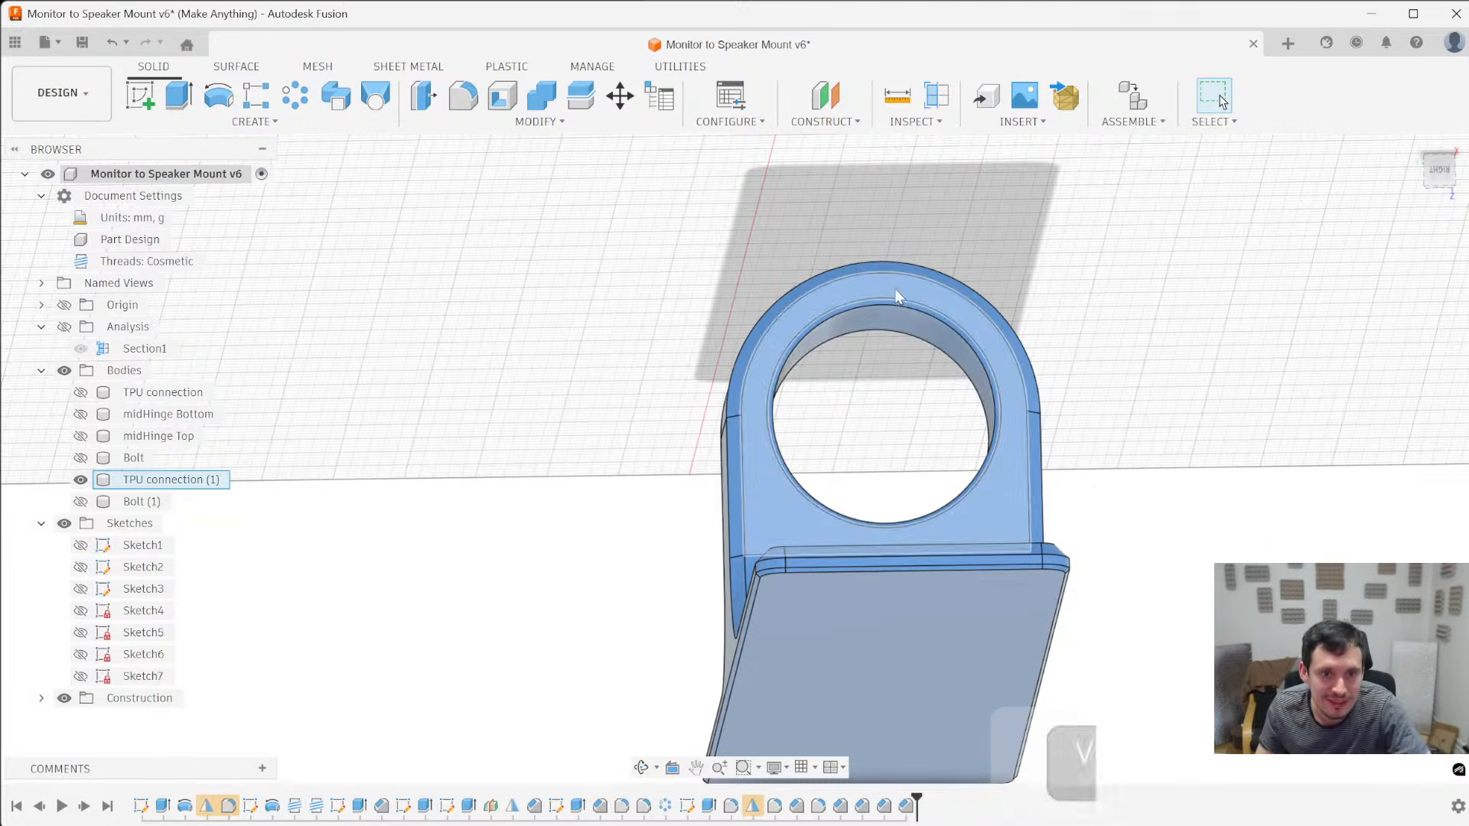
middle_click_drag(862, 295, 858, 324, "shift")
scroll(837, 316, "down", 3)
scroll(837, 316, "up", 2)
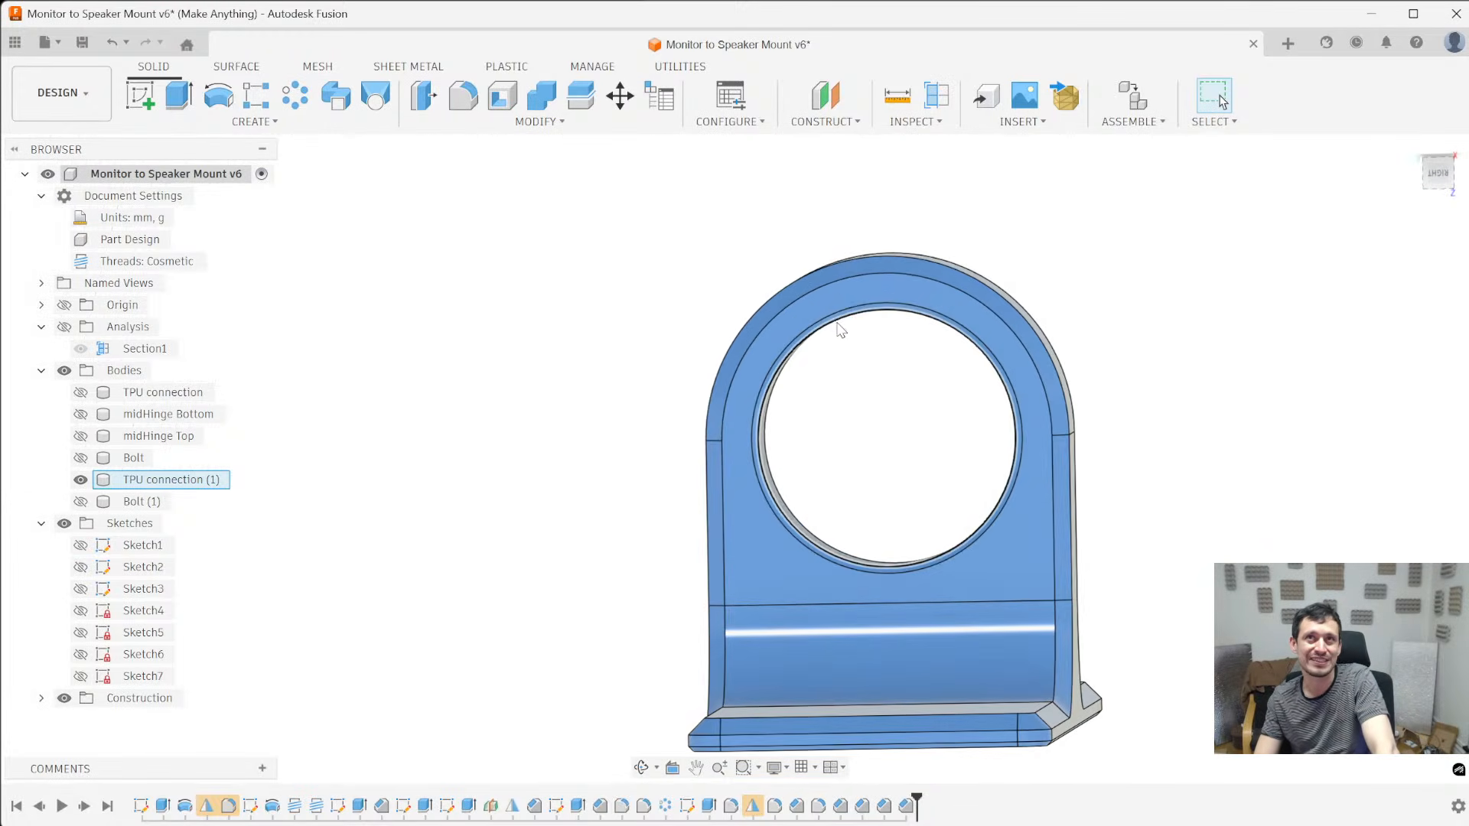
scroll(750, 468, "down", 2)
middle_click_drag(750, 468, 717, 470, "shift")
scroll(825, 379, "up", 3)
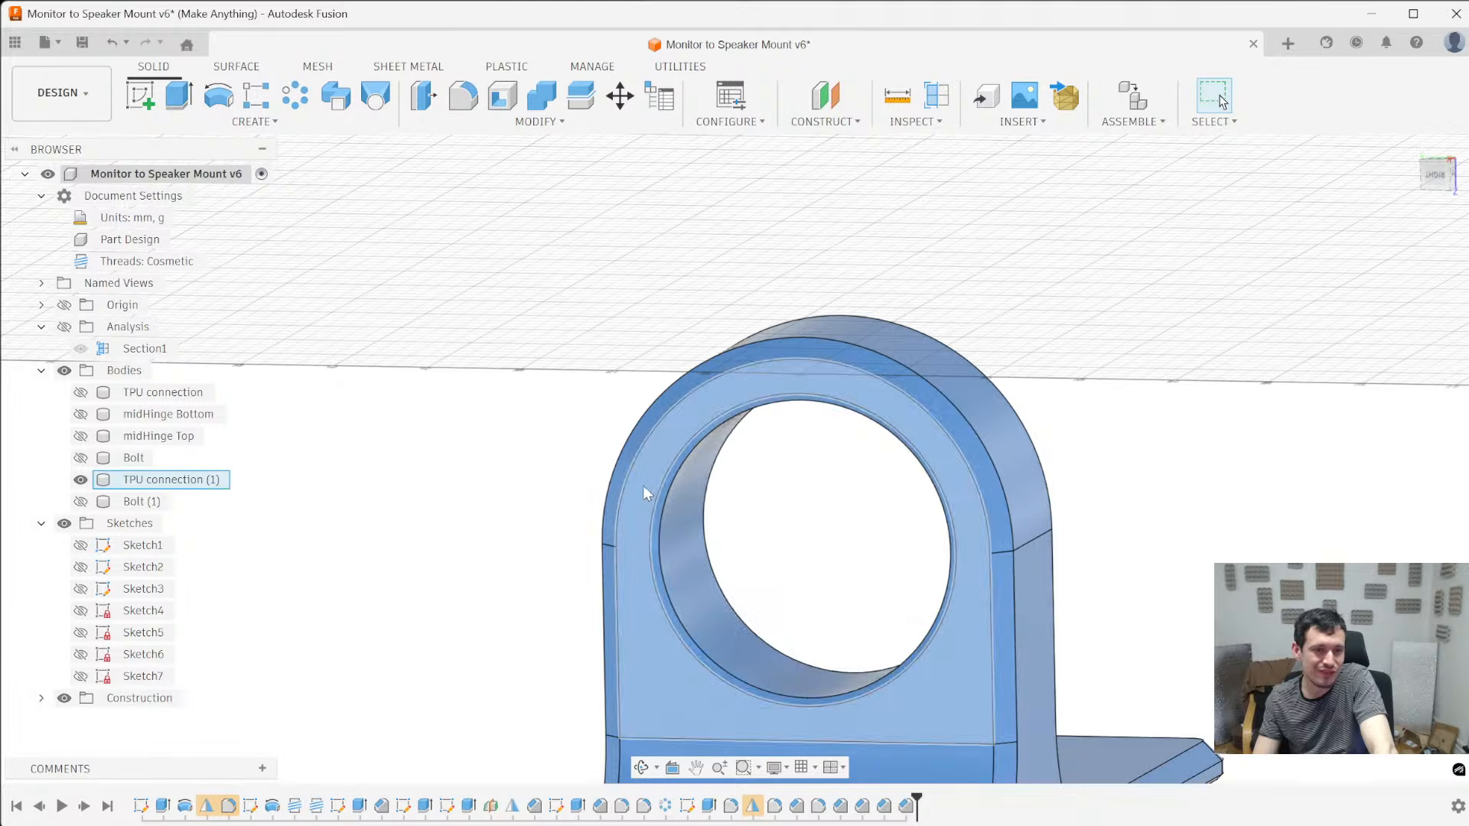
scroll(687, 466, "up", 3)
left_click(692, 466)
scroll(605, 512, "down", 3)
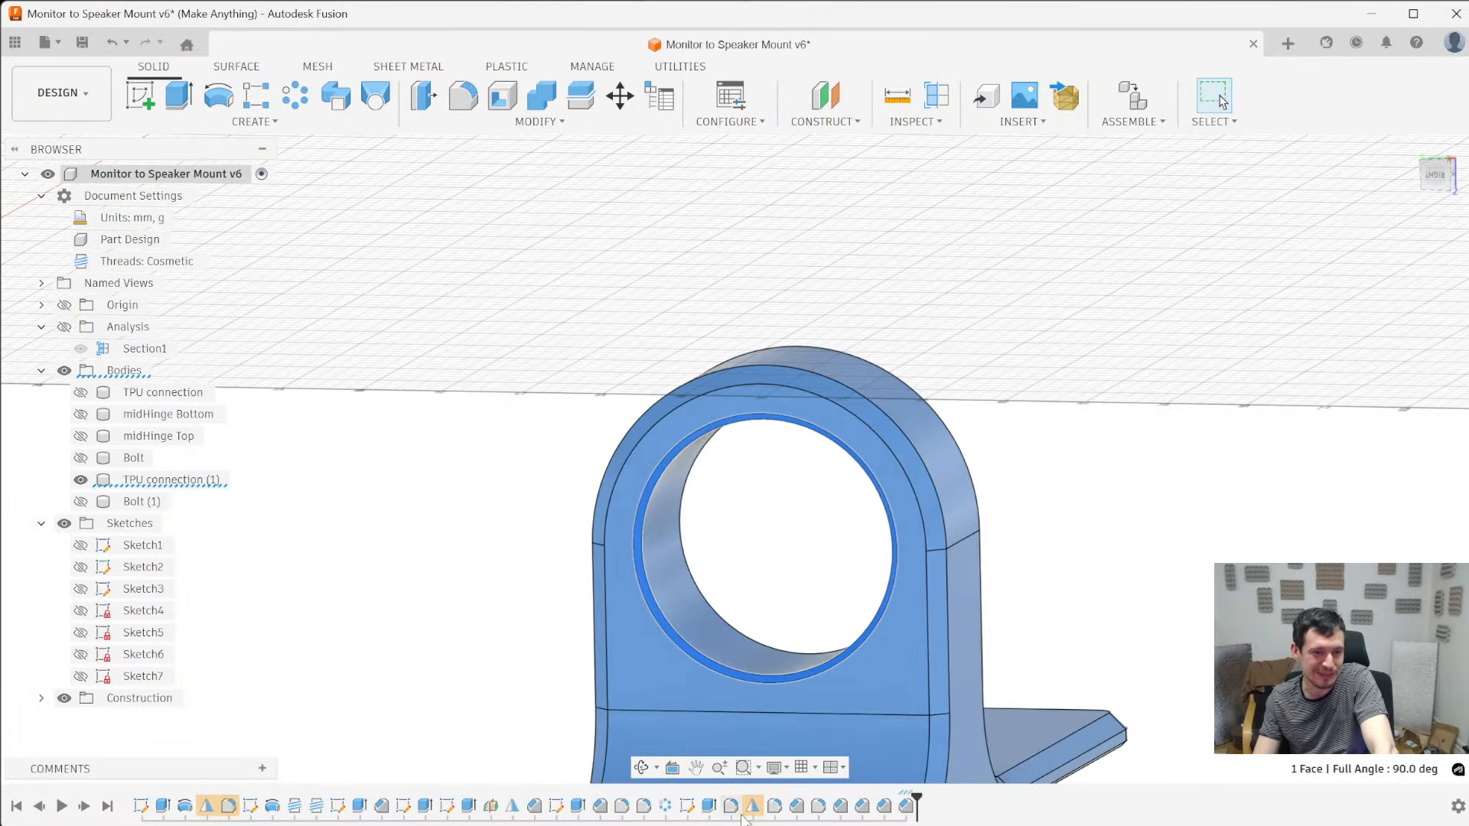
- Roll the timeline back to the bolt head pattern, show all the bodies, and hide Bolt and TPU connection again
right_click(672, 808)
left_click(721, 712)
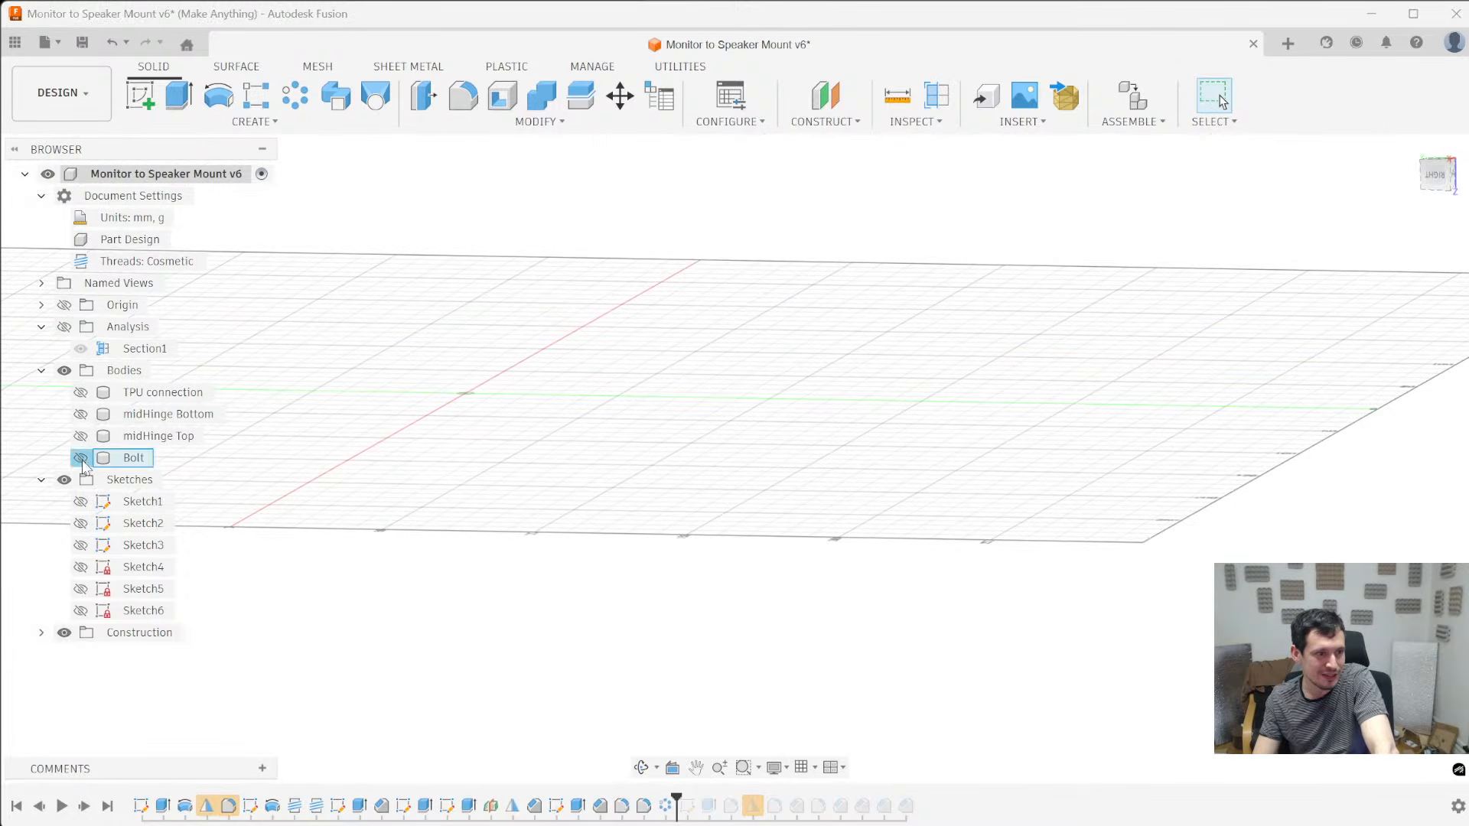
left_click(81, 458)
left_click(80, 436)
left_click(81, 414)
left_click(80, 391)
scroll(509, 479, "up", 5)
left_click(540, 484)
key("b")
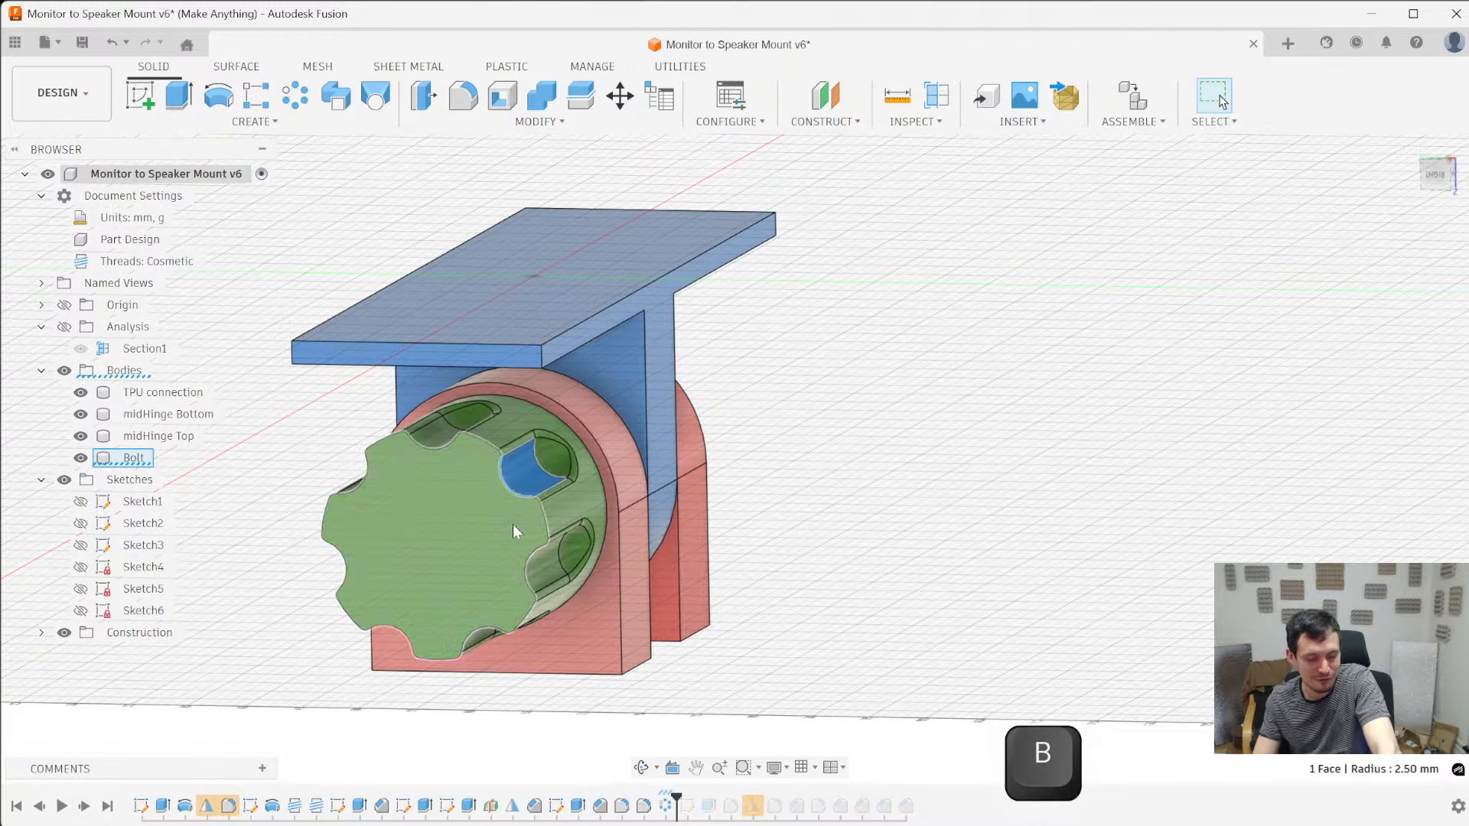
key("v")
left_click(546, 318)
key("v")
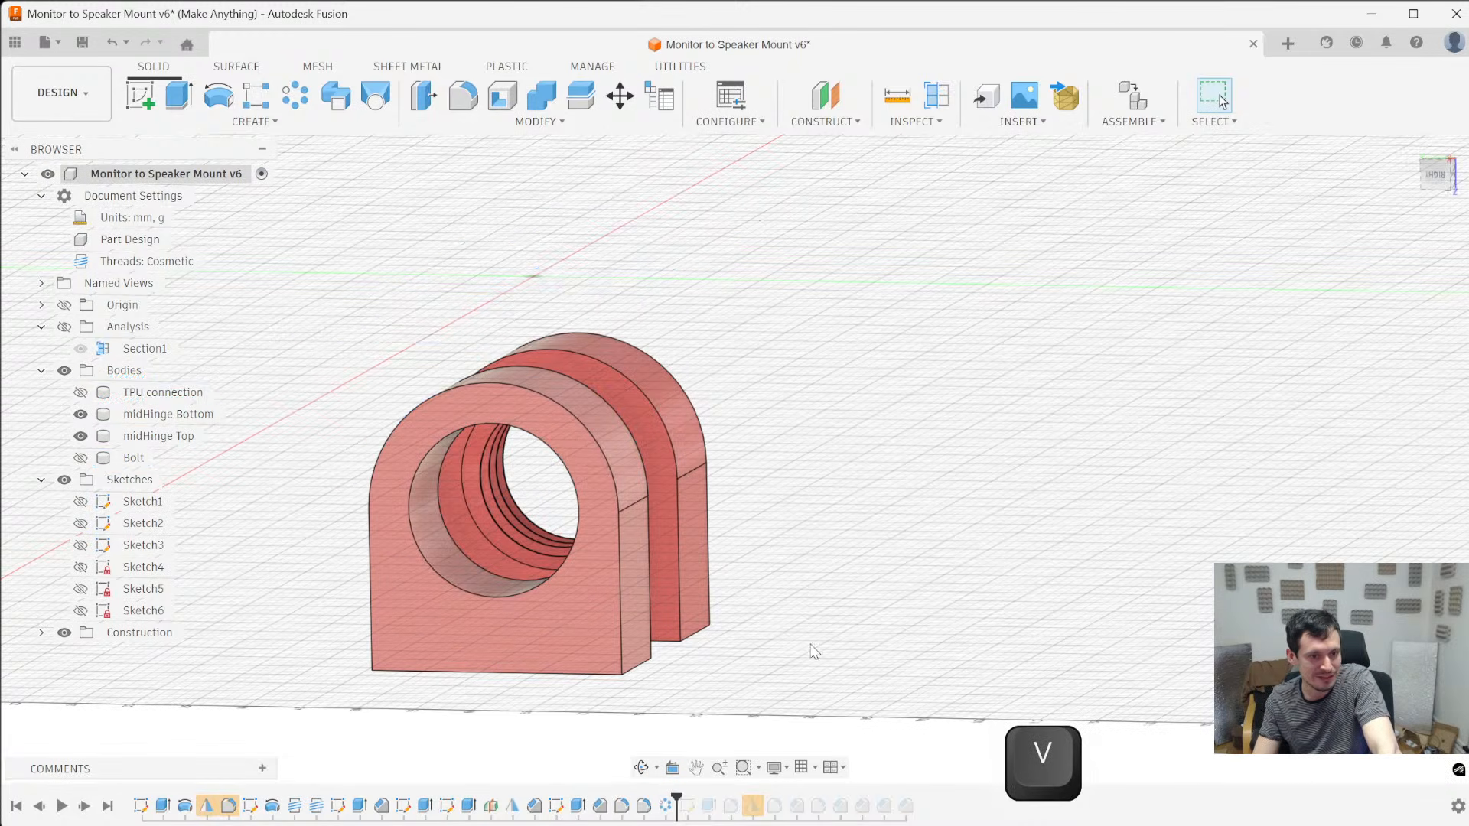
- Move the timeline marker to just before Fillet5 and hide midHinge Top and midHinge Bottom
left_click_drag(677, 797, 763, 797)
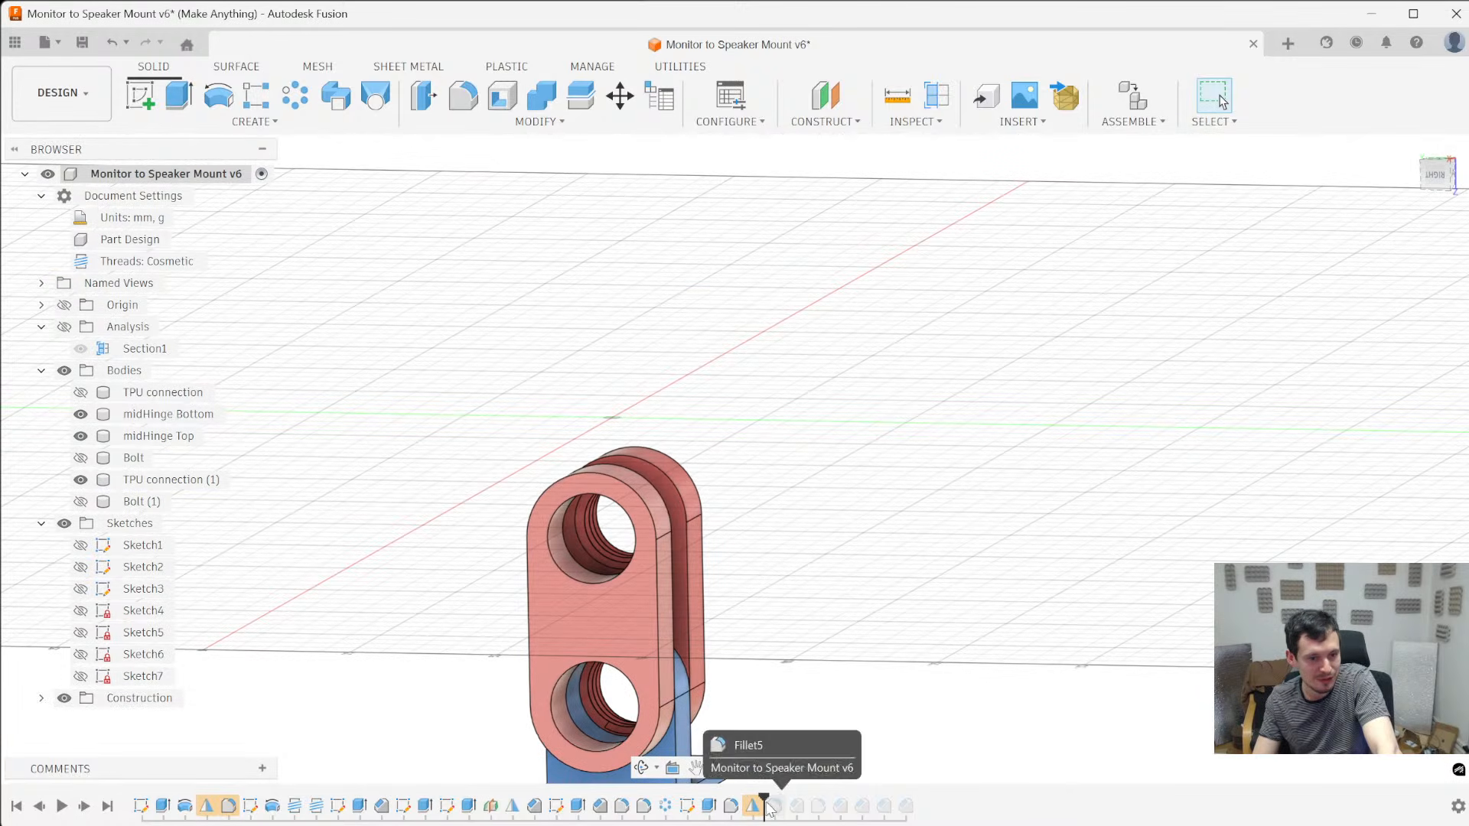
scroll(650, 511, "down", 3)
left_click(636, 587)
key("v")
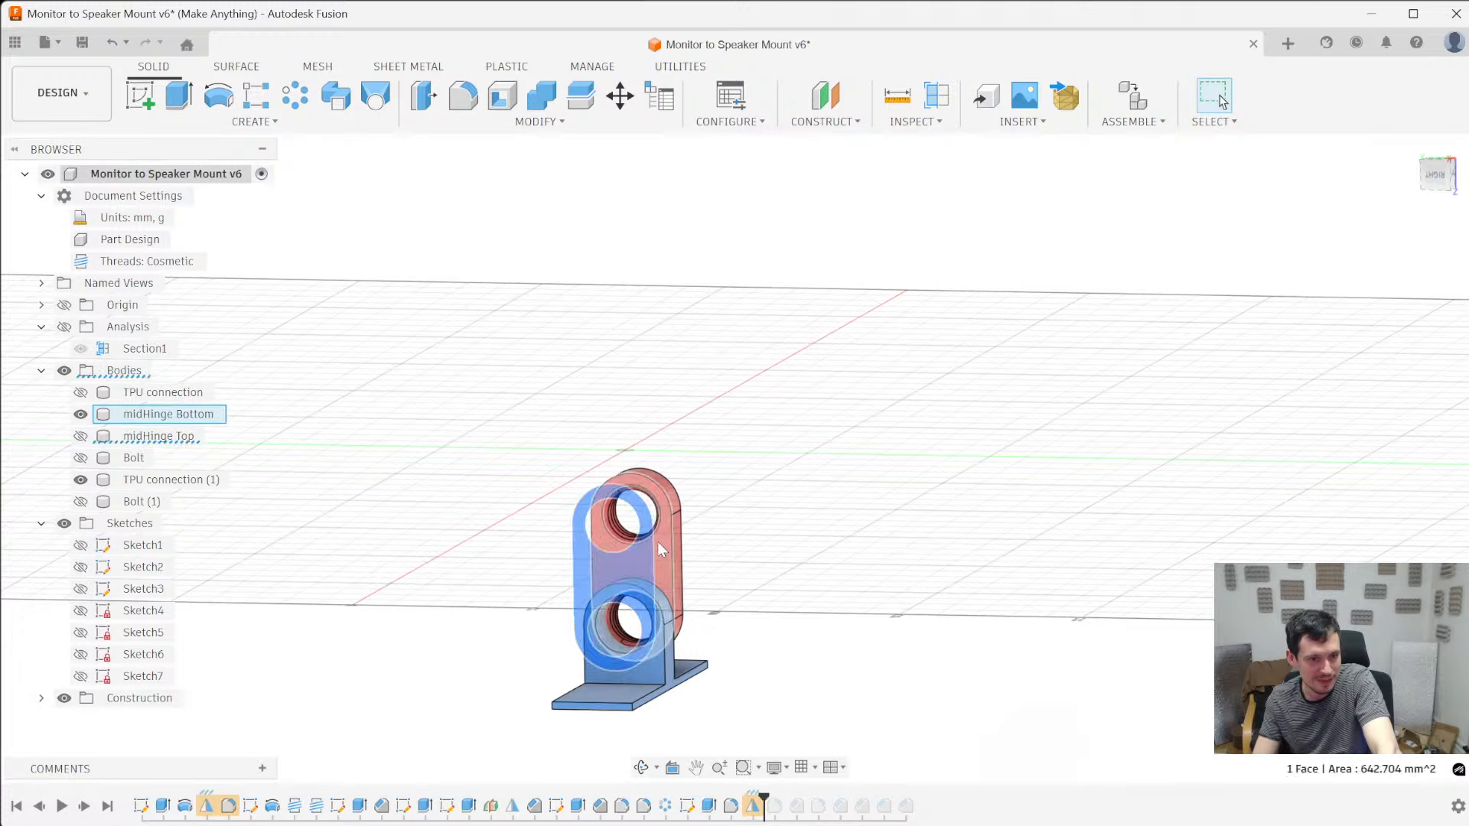
key("v")
- Start a new sketch on the flat ring-shaped face around the bore of TPU connection (1)
scroll(617, 642, "up", 5)
left_click(696, 625)
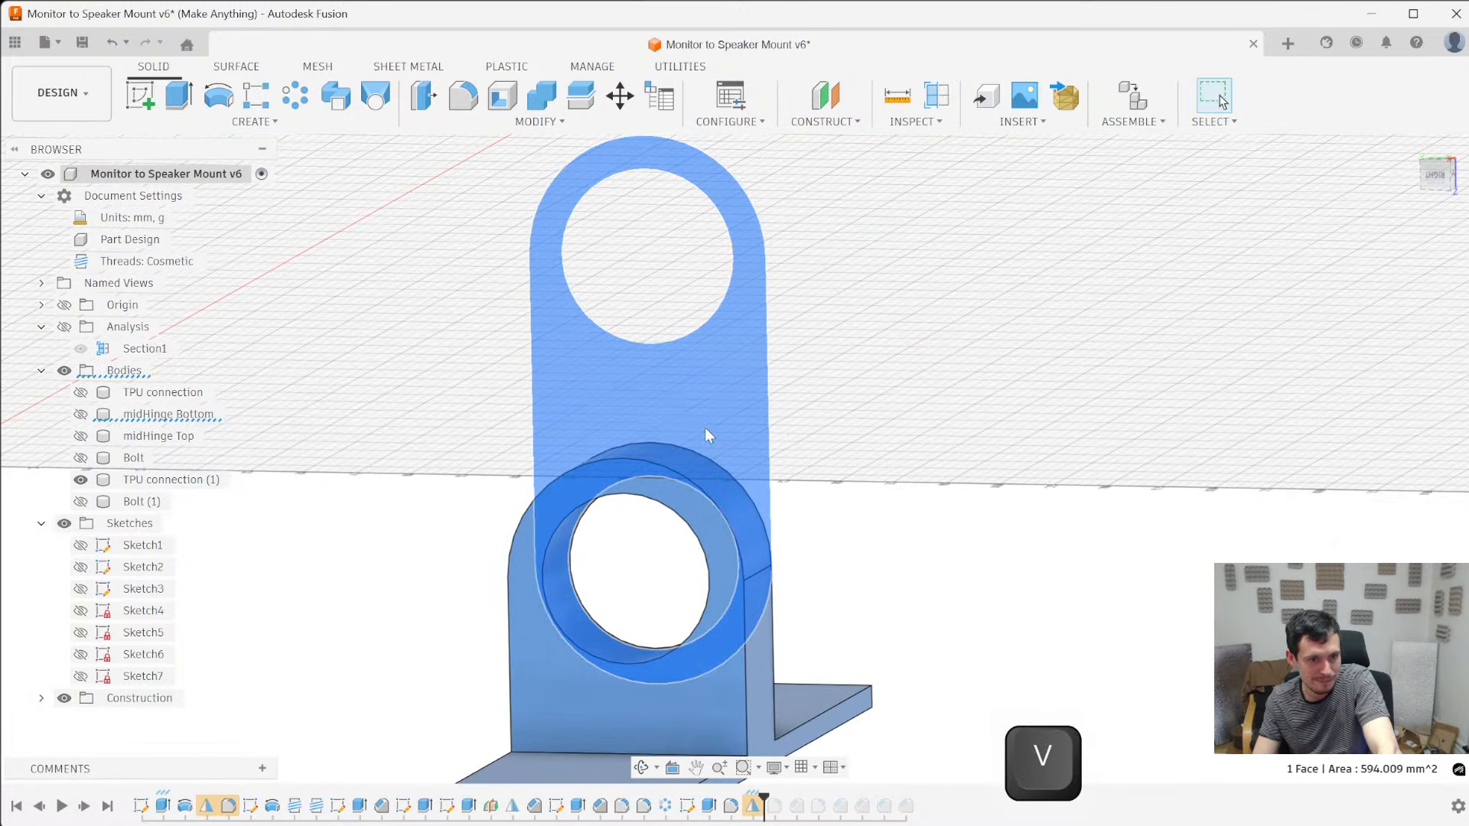
left_click(895, 727)
middle_click_drag(806, 580, 763, 693, "shift")
left_click(719, 676)
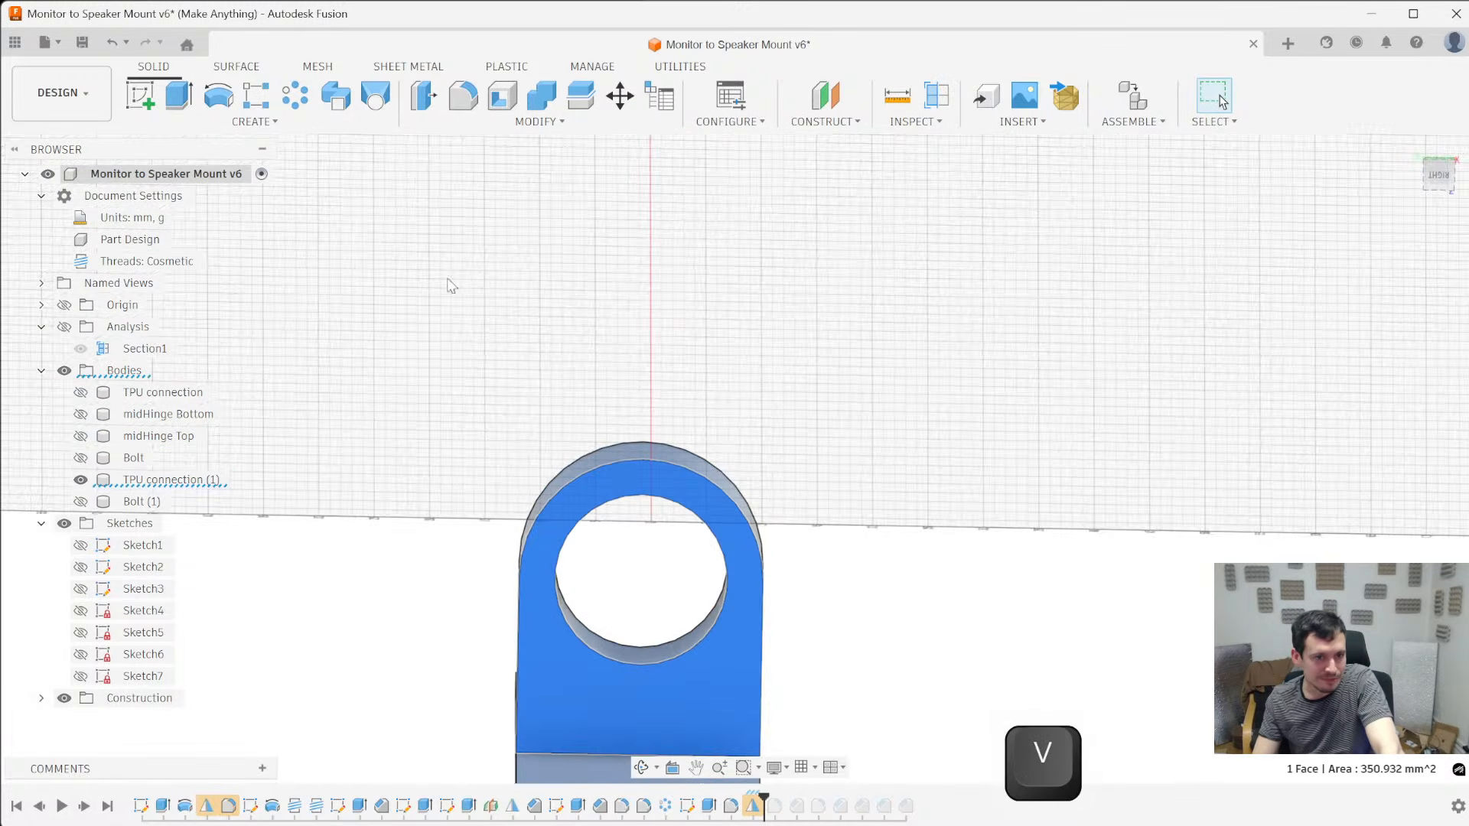
left_click(141, 96)
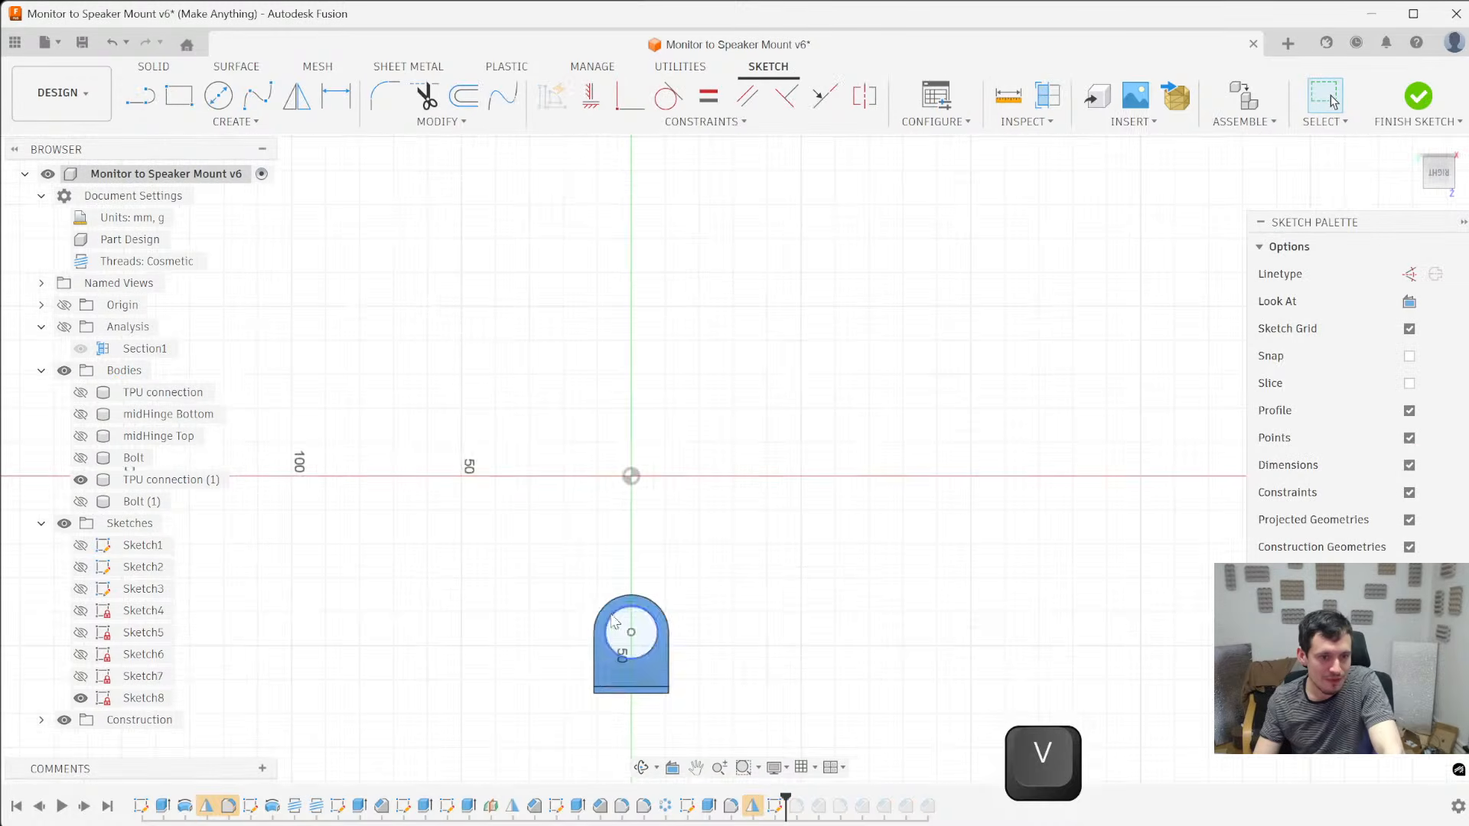
- Project the bore edge of TPU connection (1) into the sketch and show TPU connection for reference
left_click(621, 541)
key("p")
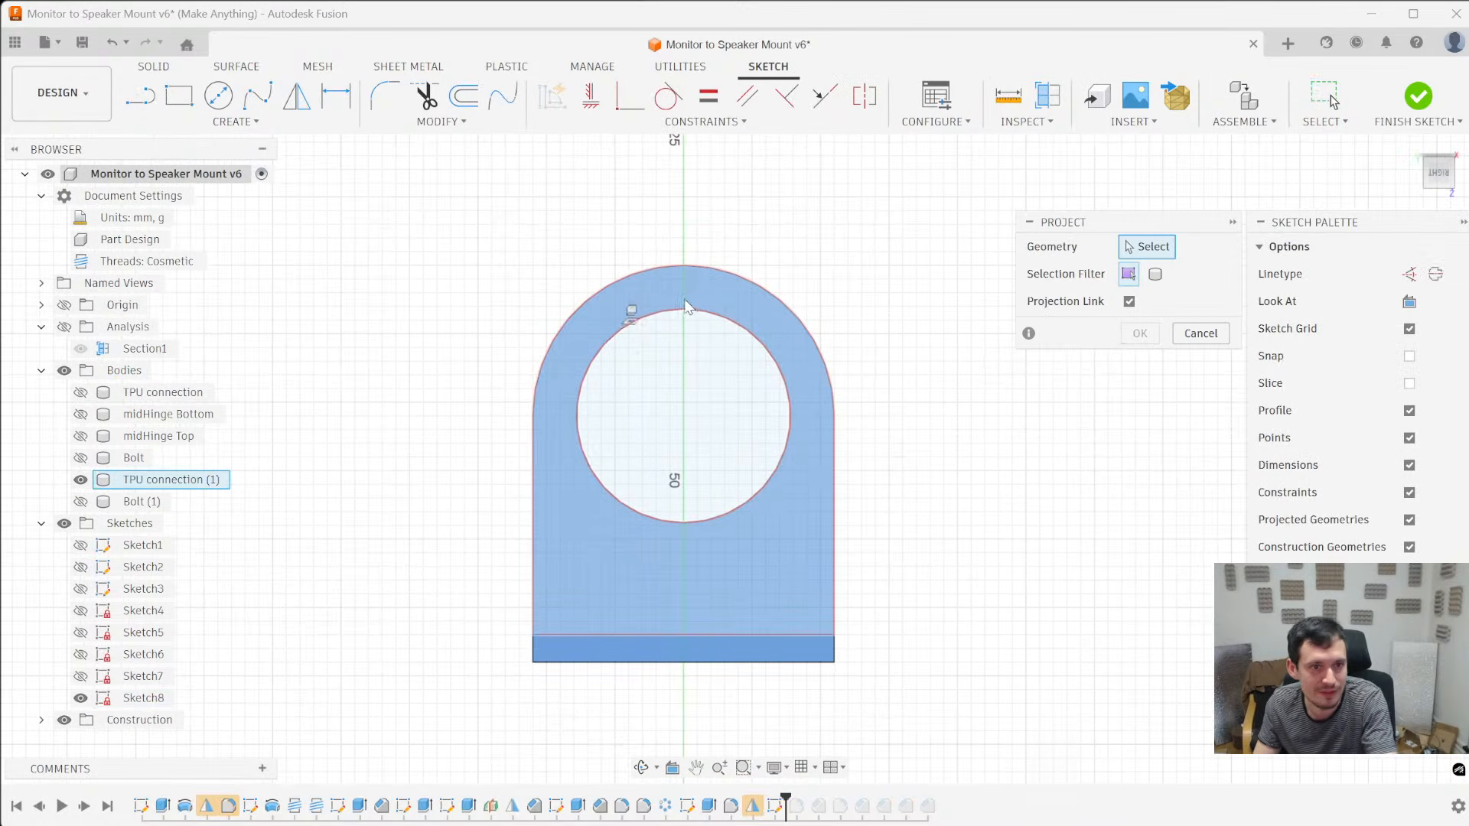
left_click(694, 316)
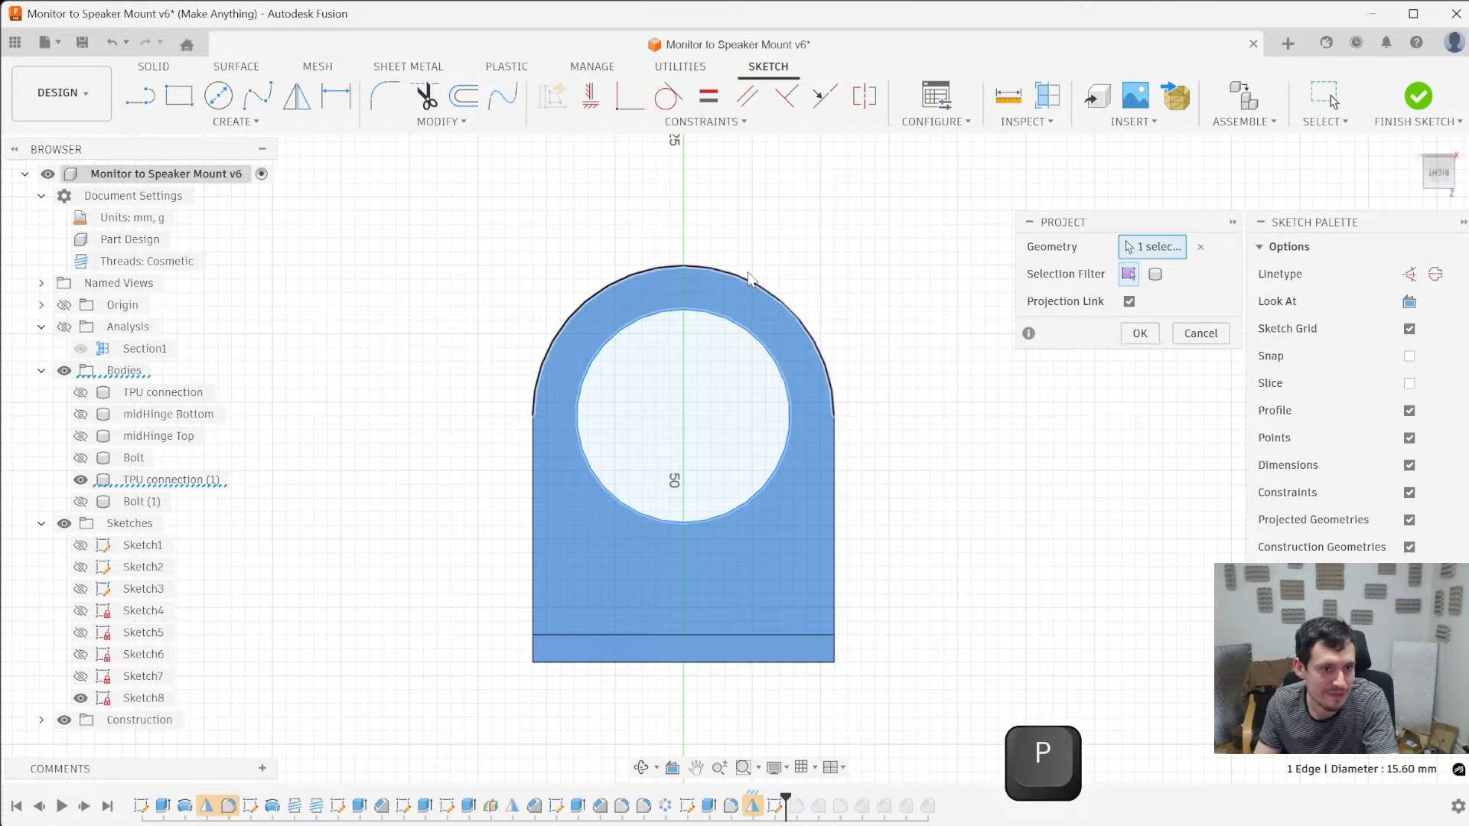
scroll(649, 279, "down", 4)
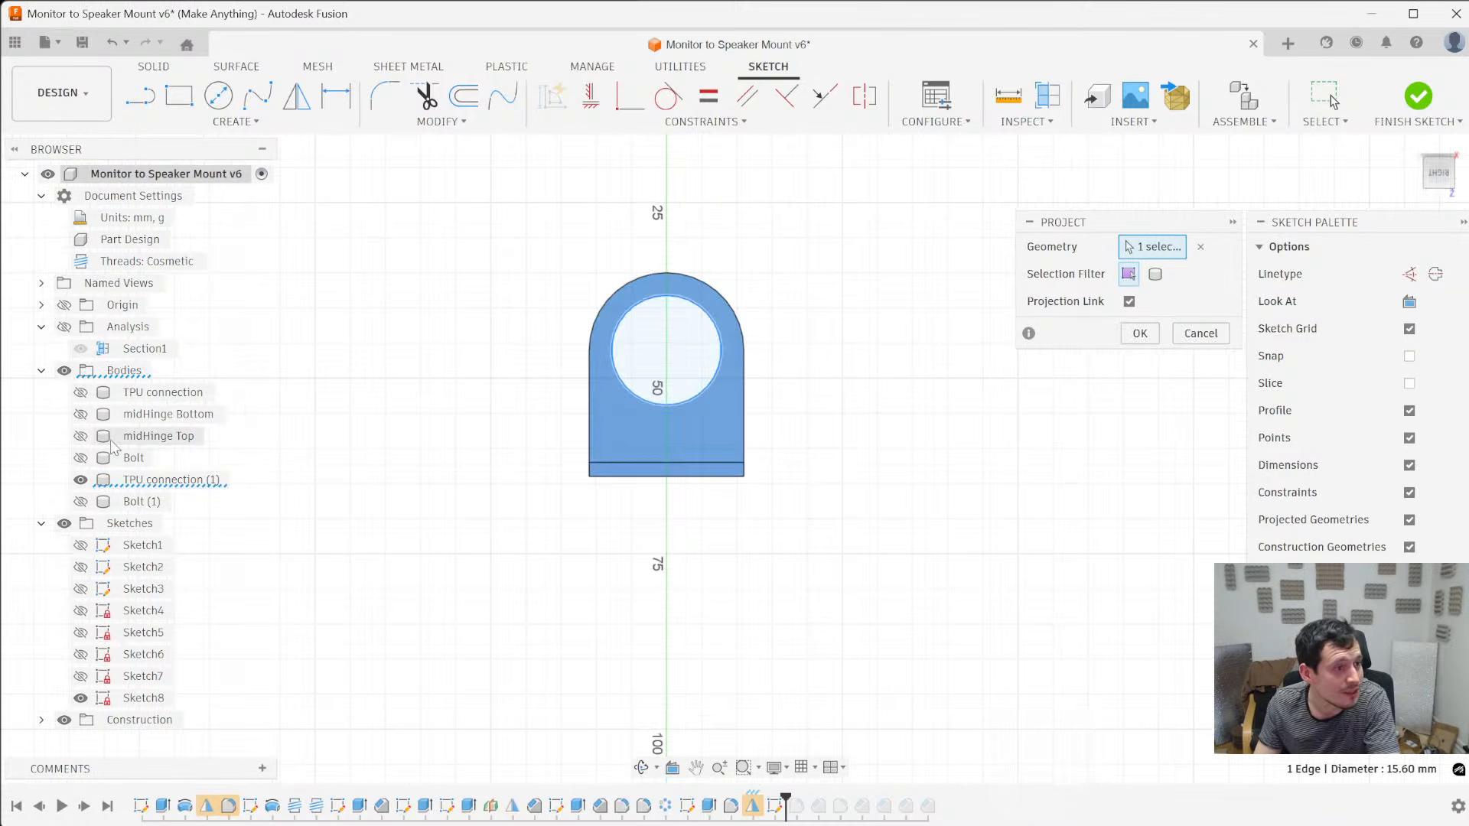
left_click(81, 458)
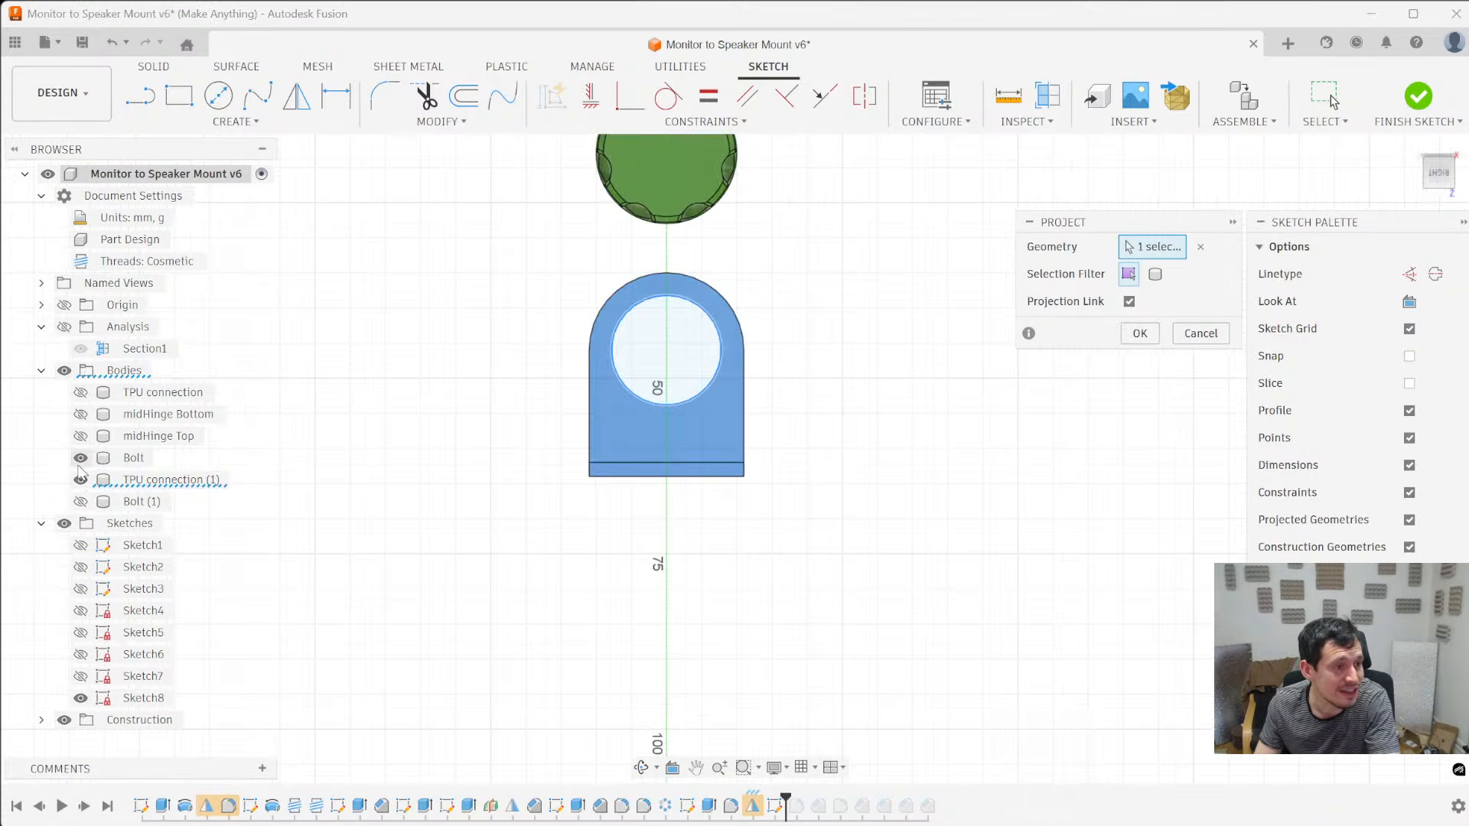
left_click(80, 458)
left_click(65, 371)
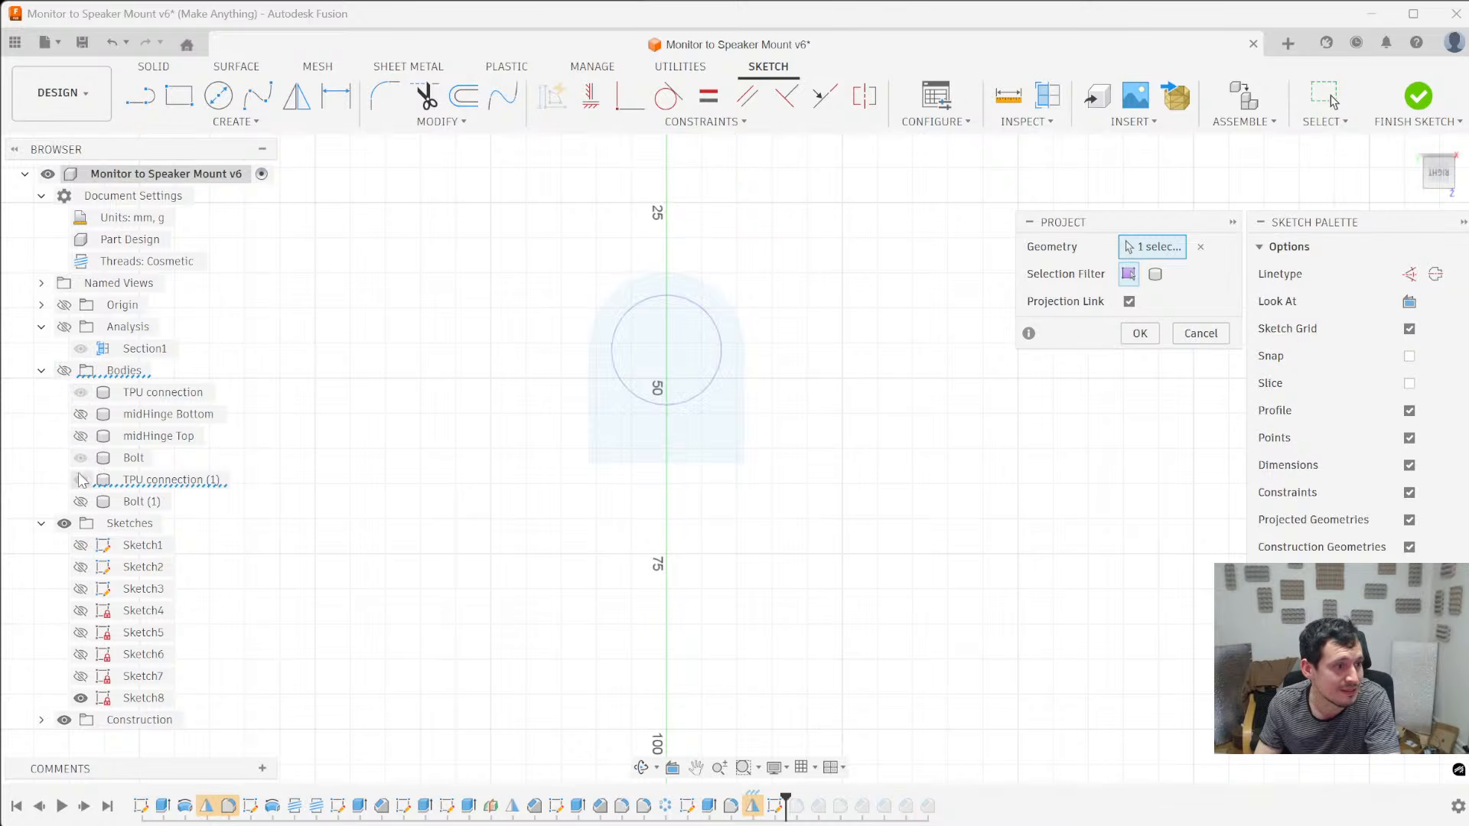
left_click(64, 372)
scroll(609, 394, "down", 2)
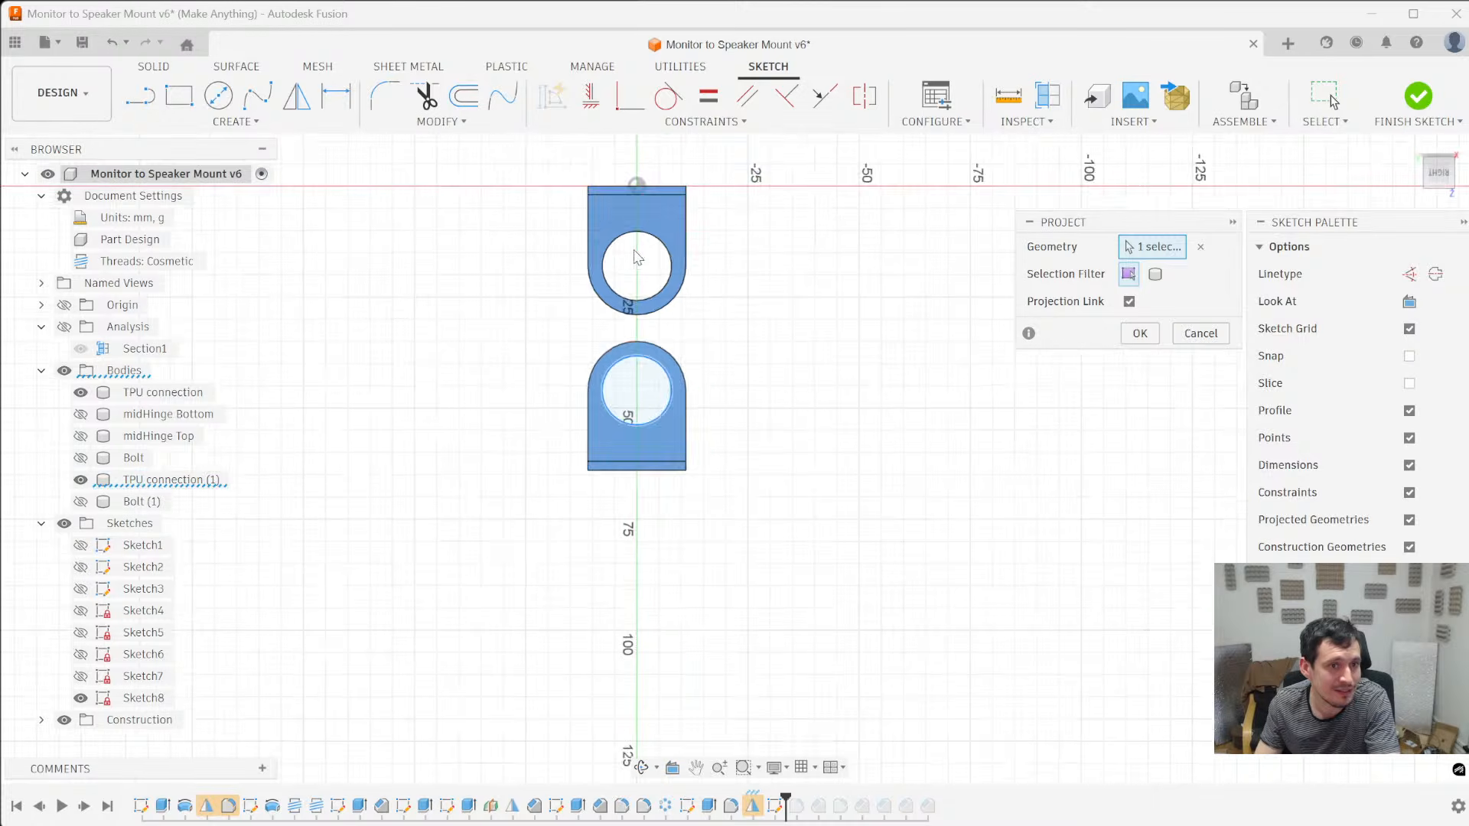
scroll(613, 388, "up", 5)
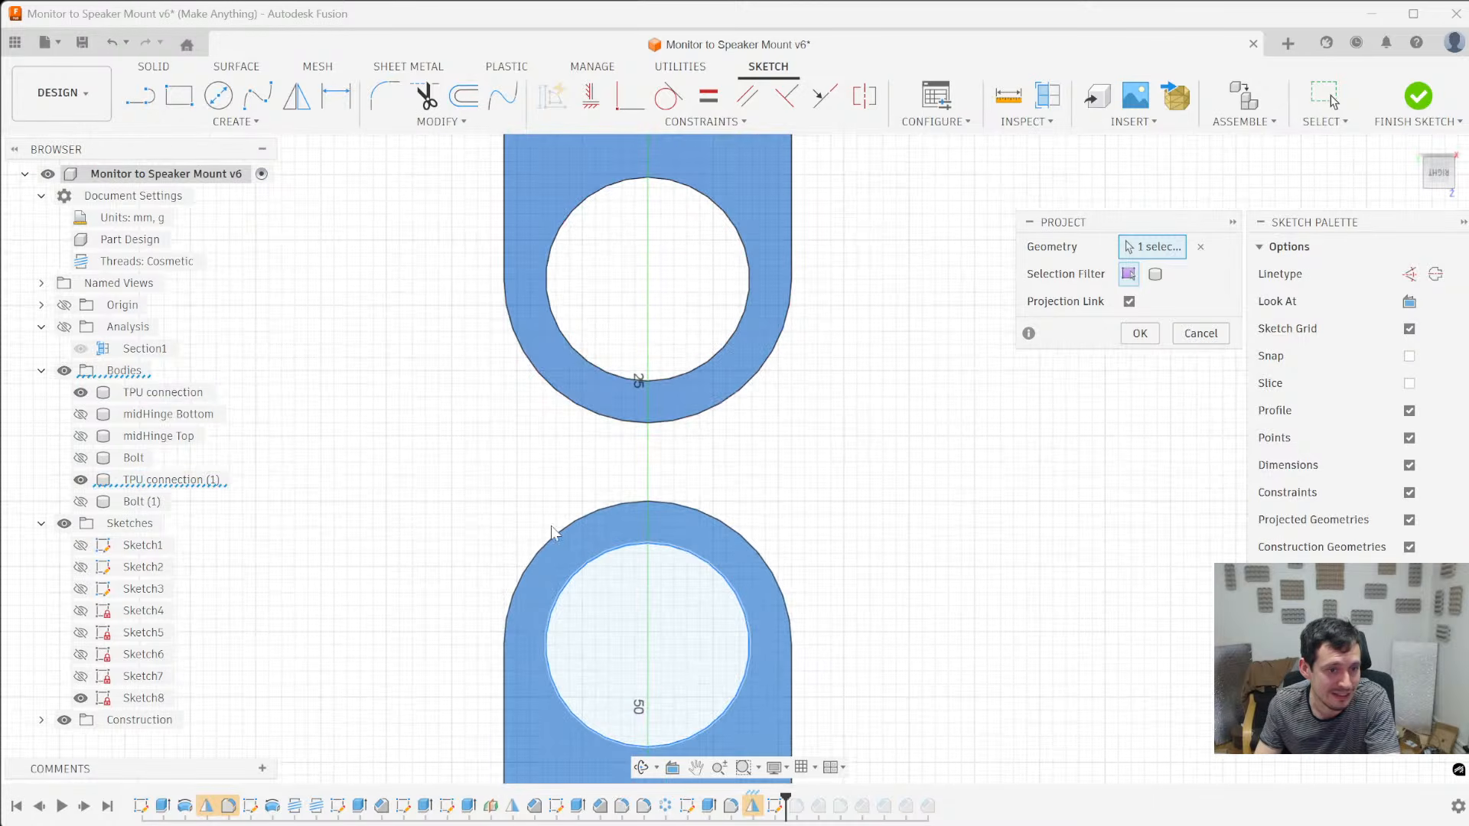
key("Return")
key("l")
scroll(567, 582, "up", 2)
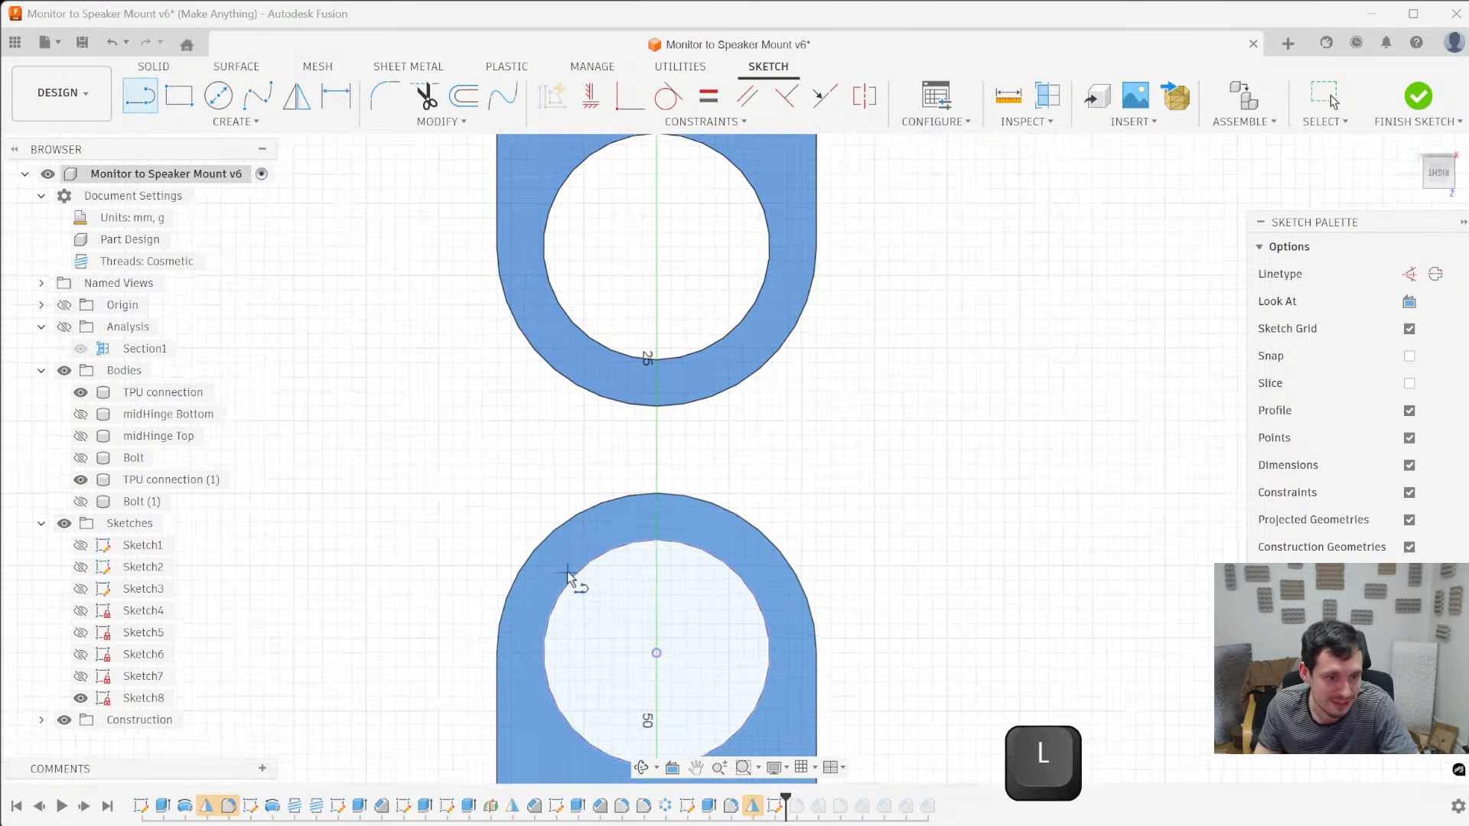
left_click(714, 539)
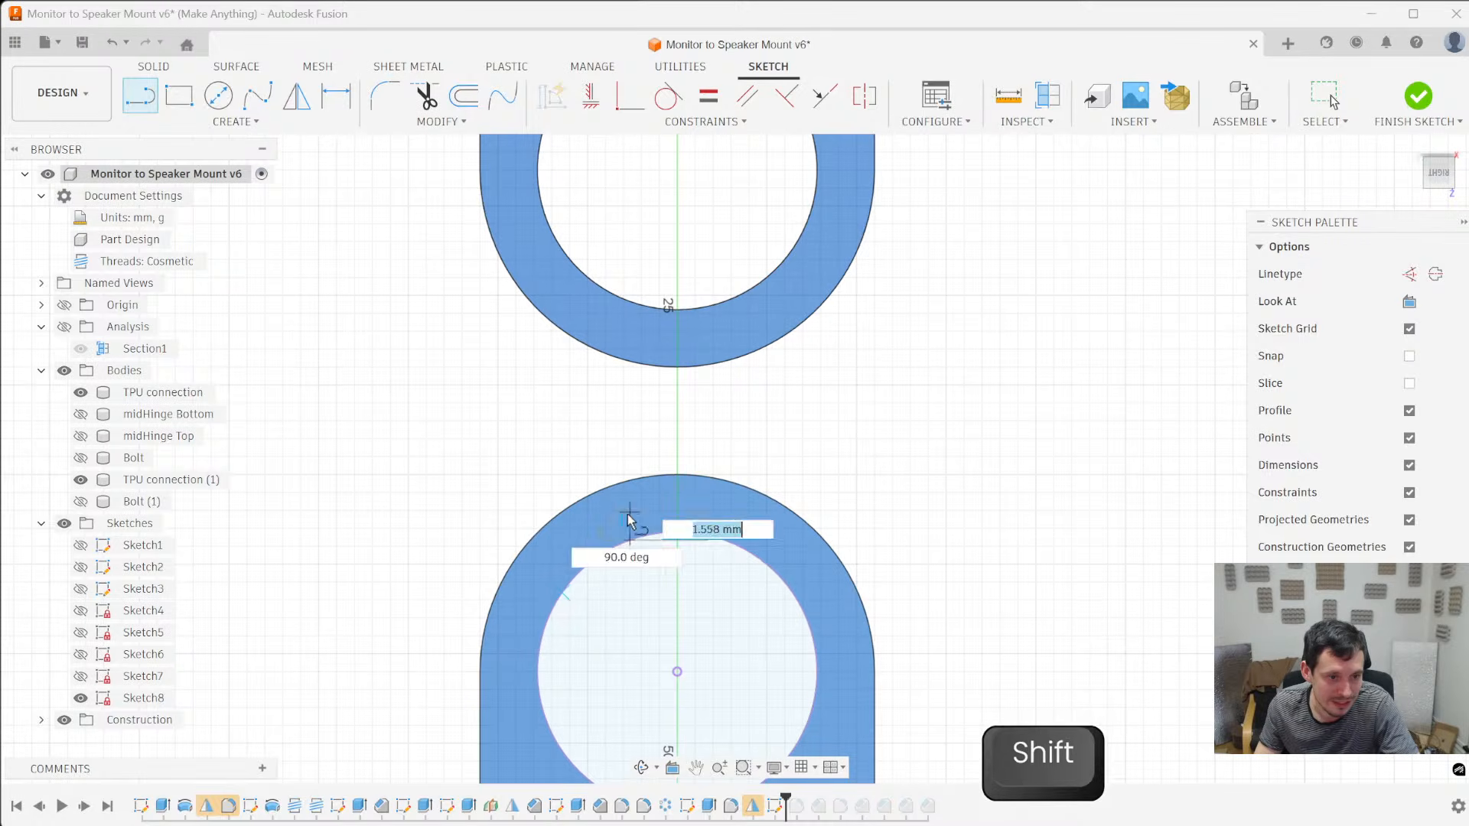
key("Escape")
- Sketch a vertical construction line from the projected bore's centre up into the other TPU connection's bore
scroll(650, 589, "down", 3)
key("l")
left_click(663, 627)
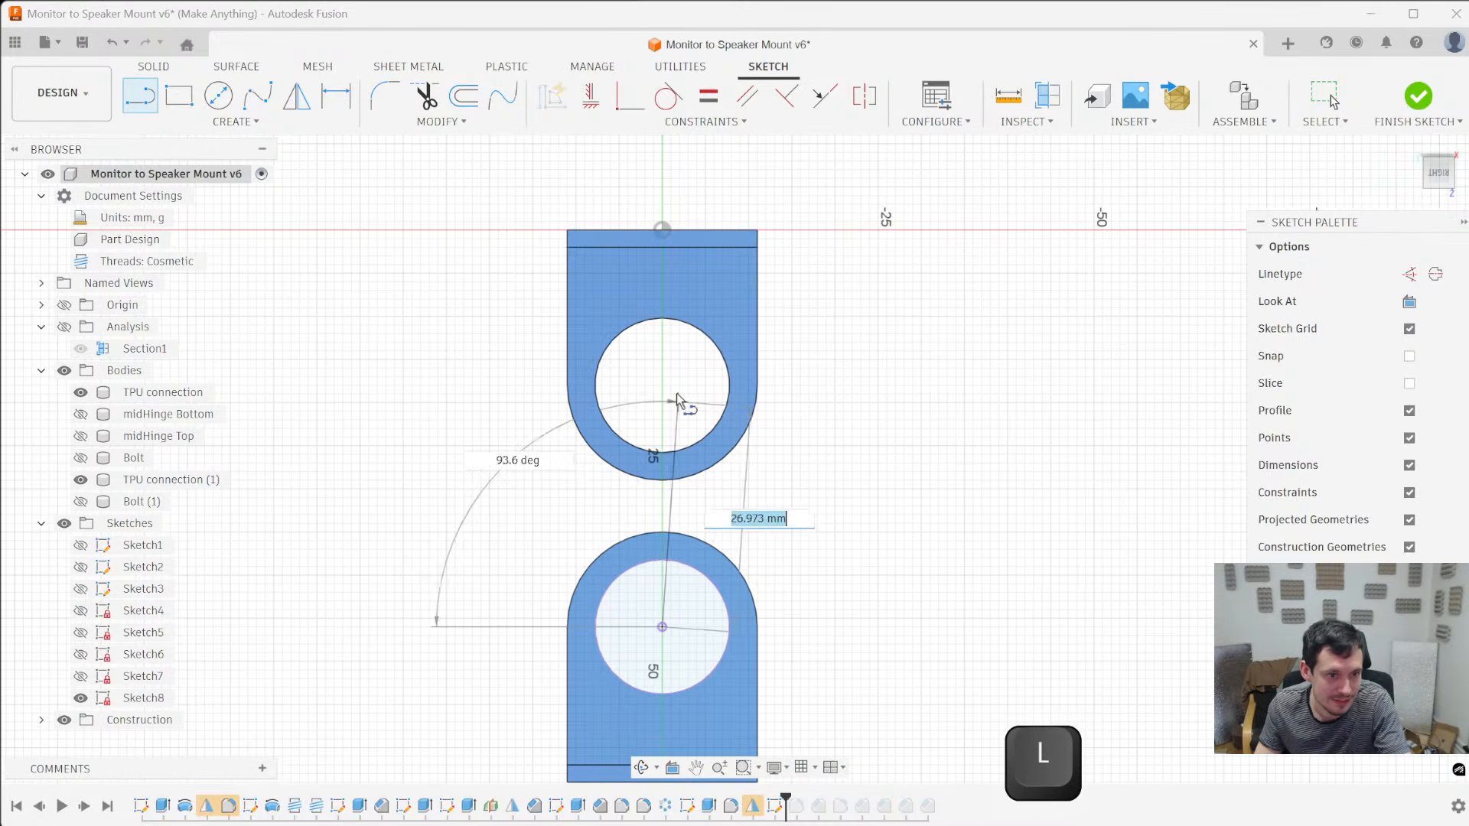
left_click(664, 361)
key("Escape")
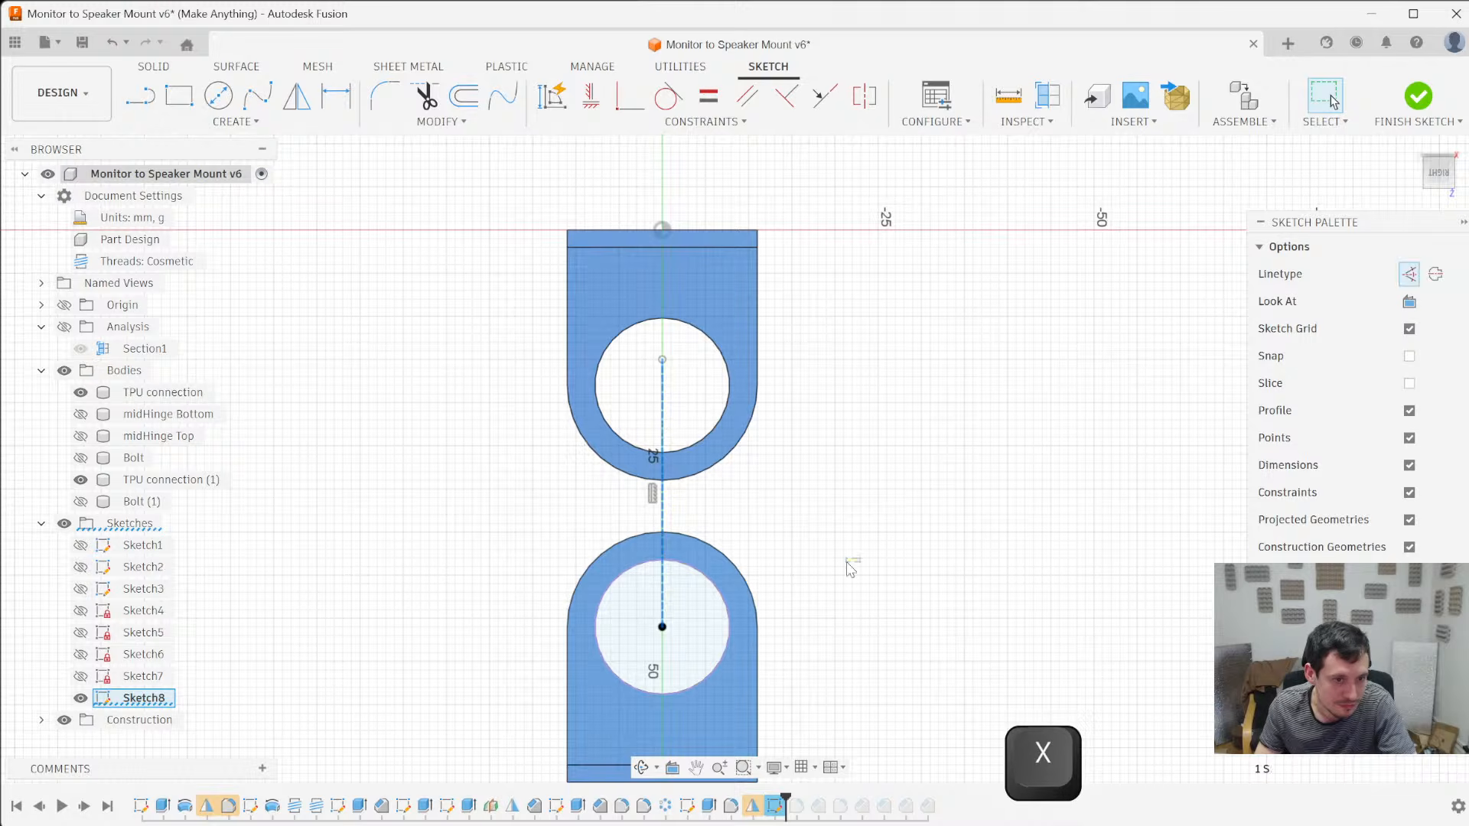
scroll(642, 590, "up", 5)
key("l")
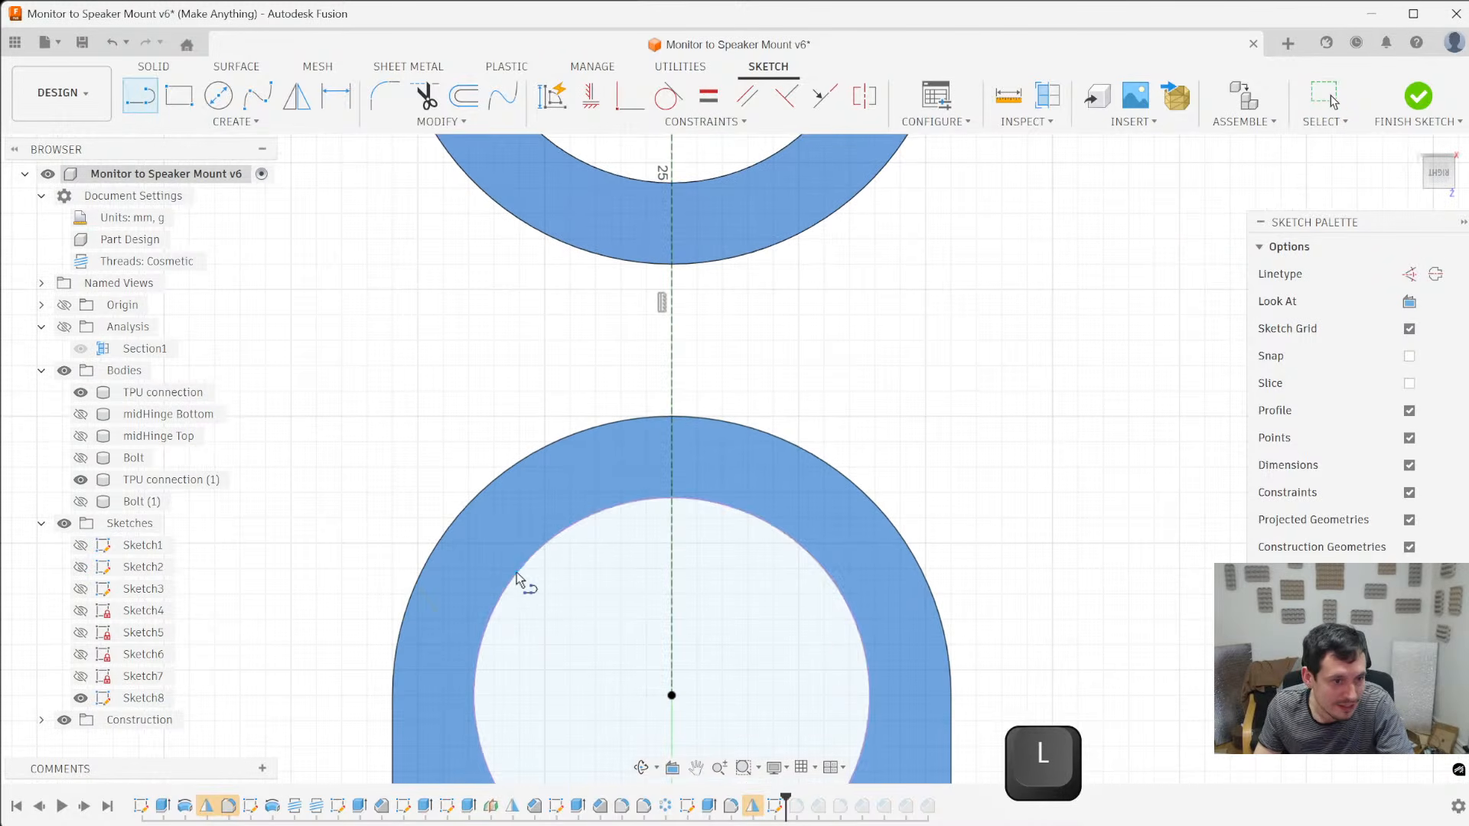
key("shift")
key("Escape")
scroll(505, 582, "up", 4)
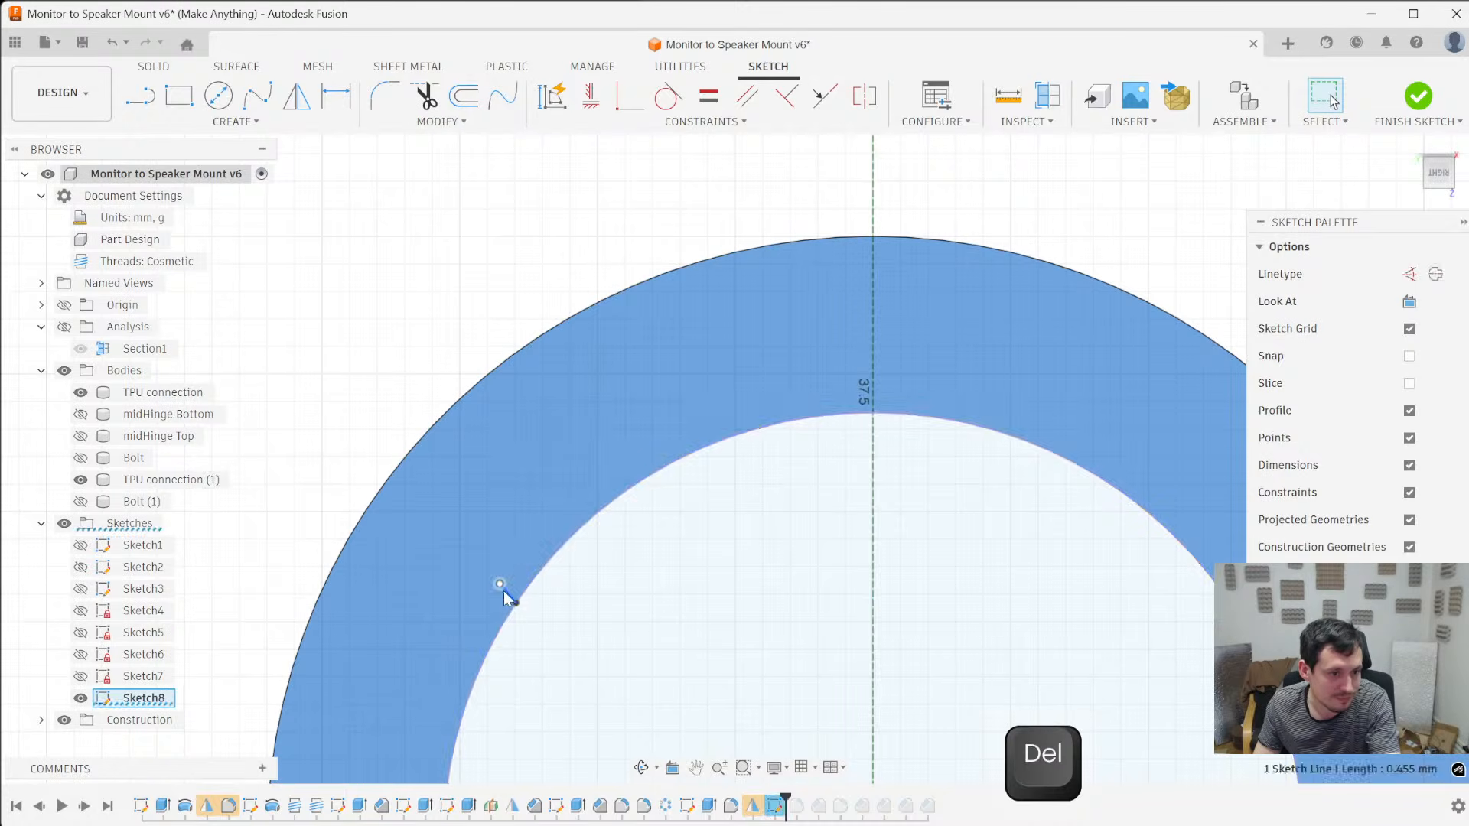
key("l")
left_click(521, 586)
key("Escape")
left_click(521, 583)
key("Delete")
- Sketch a line from the upper-left part of the projected bore circle outward into the surrounding ring
key("l")
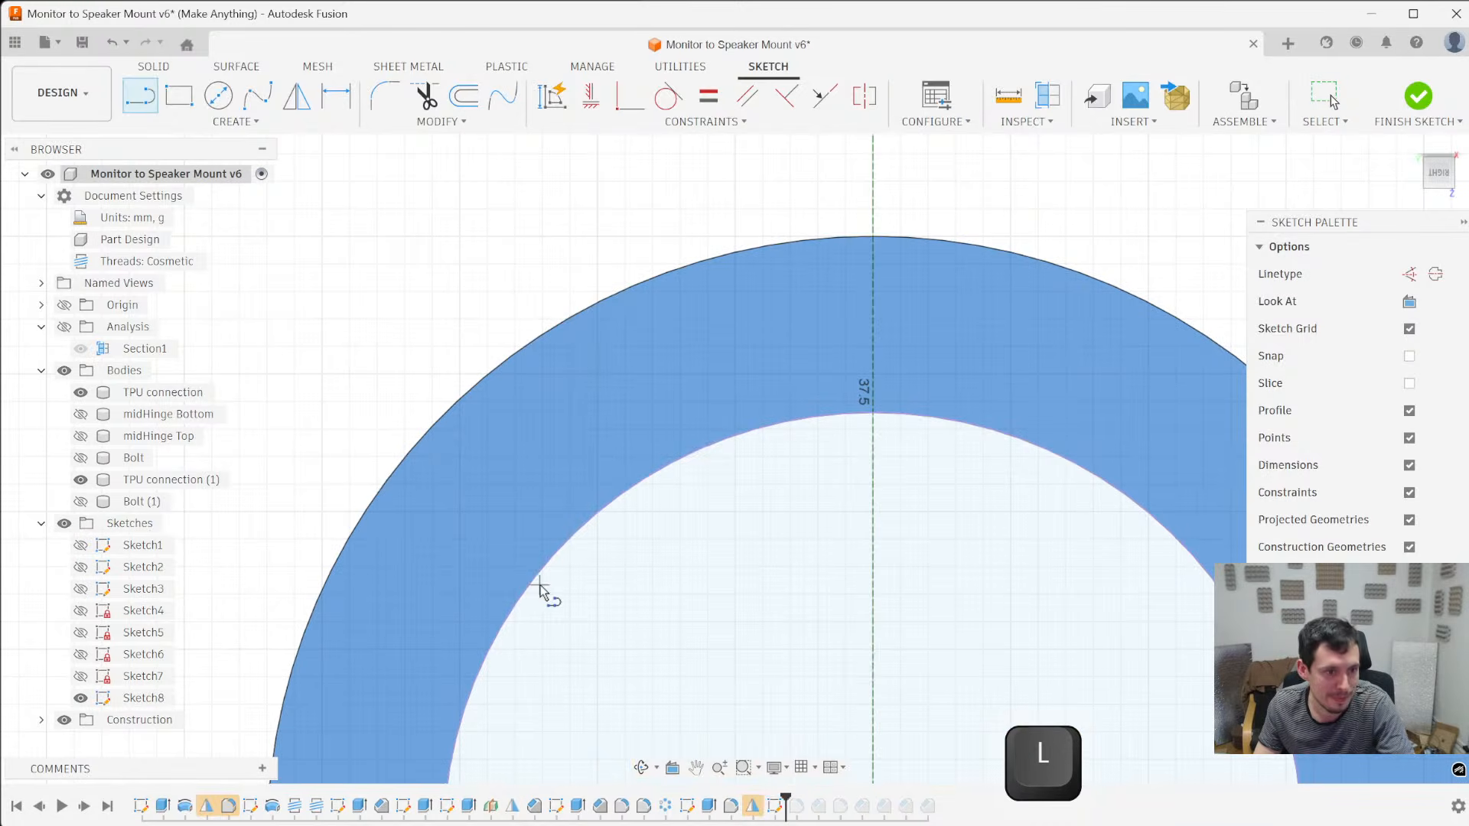
left_click(573, 535)
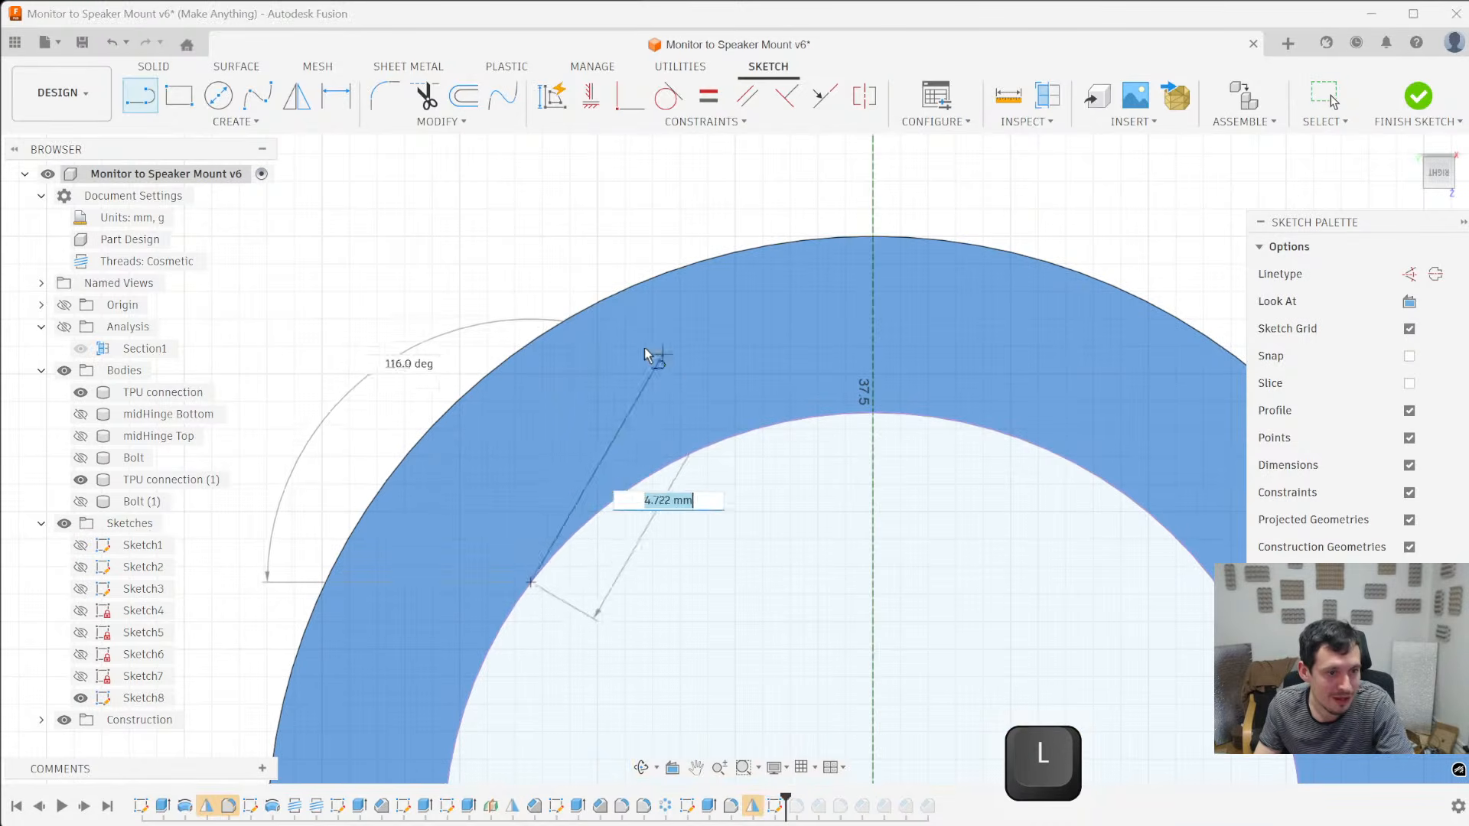
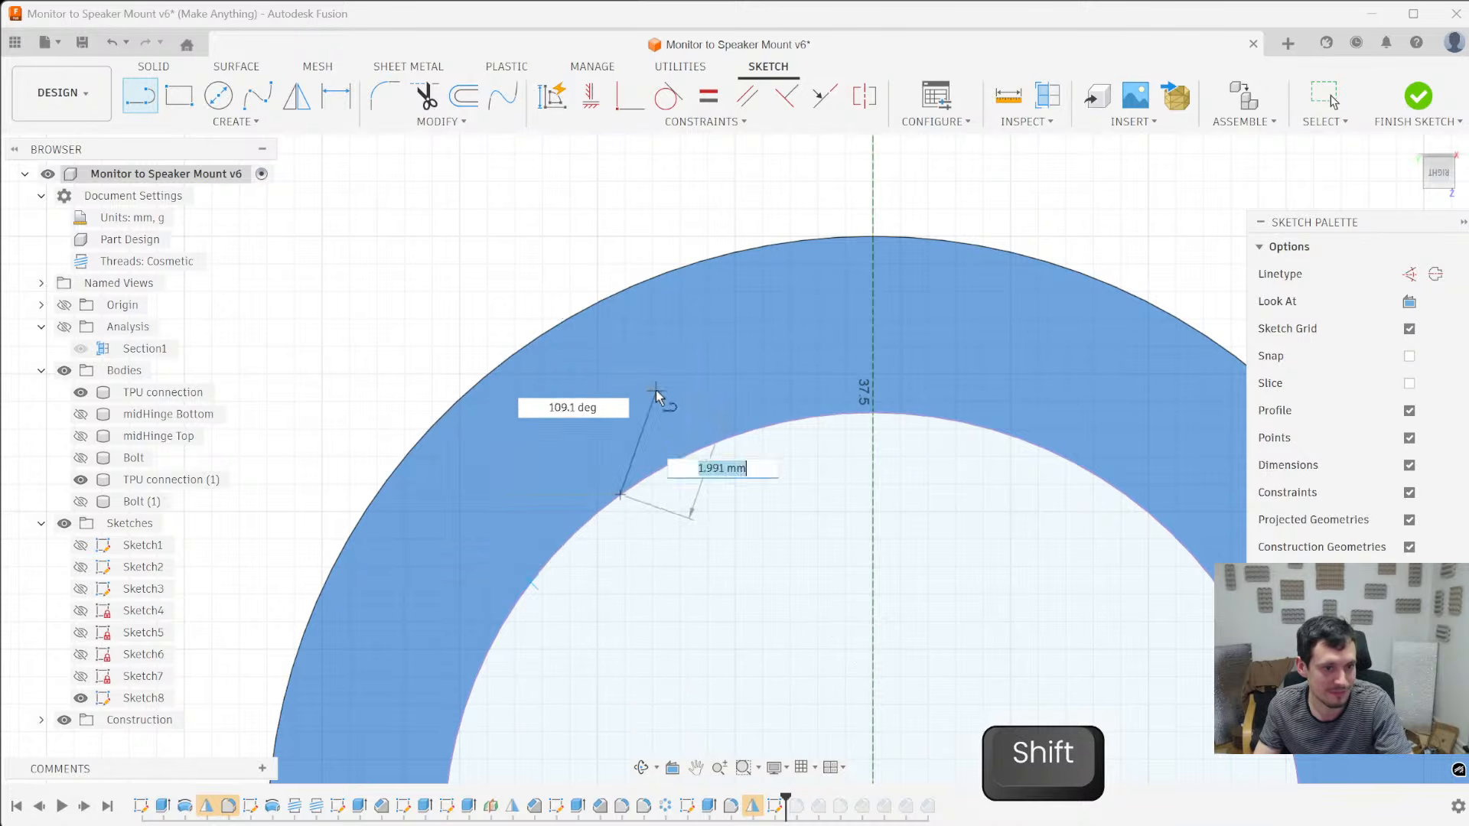
key("ctrl+z")
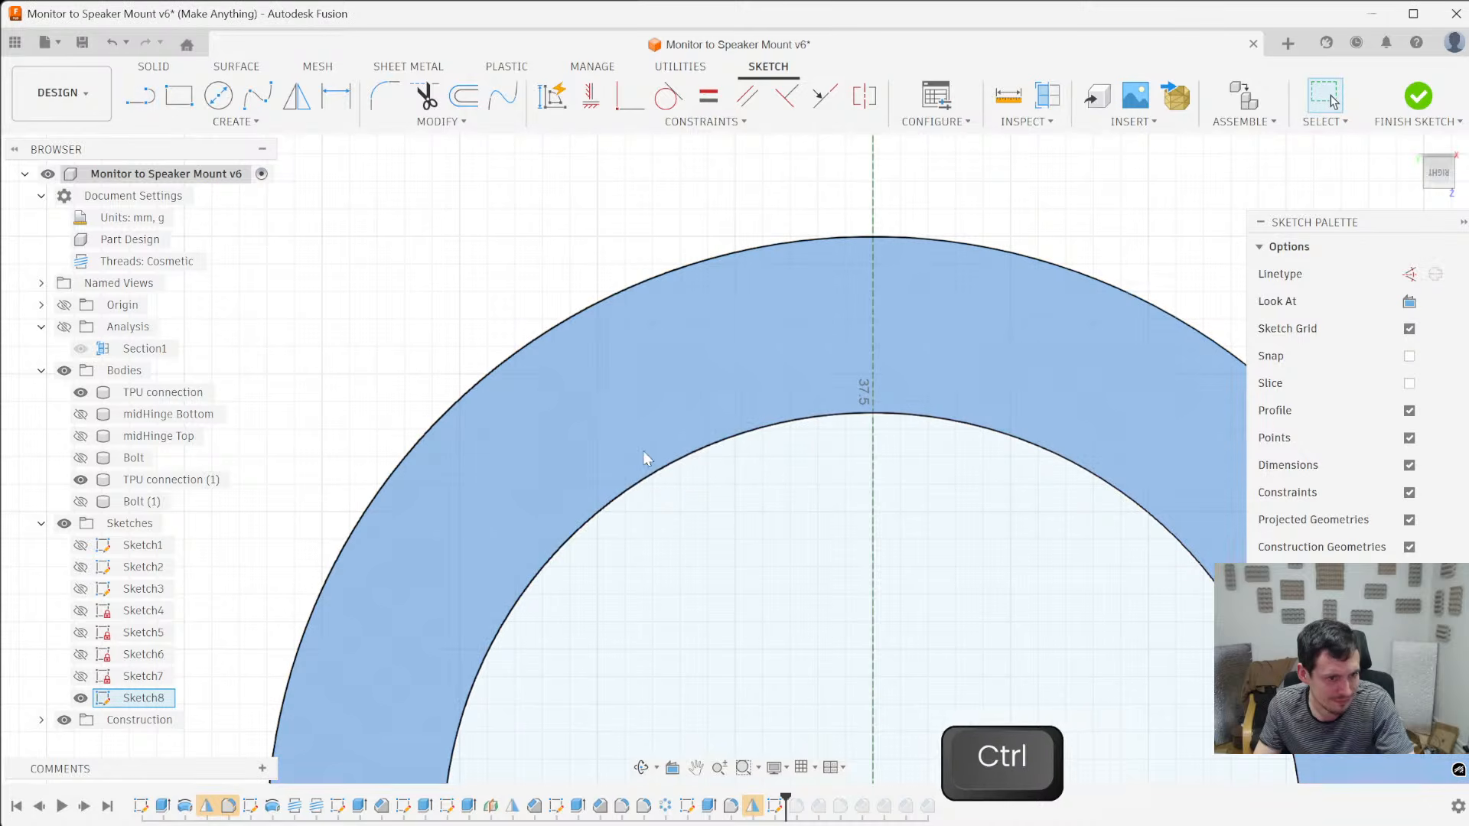
key("l")
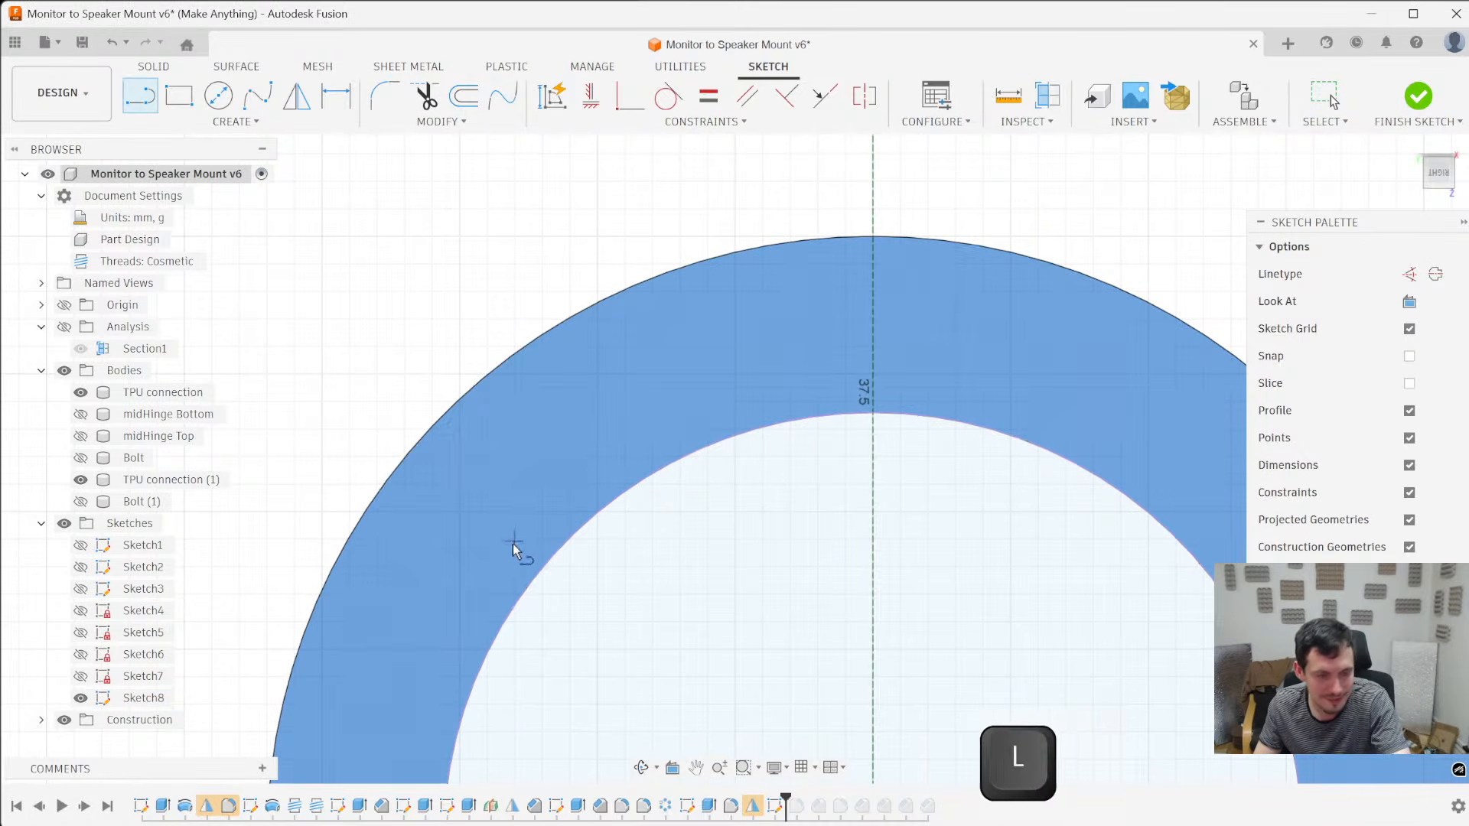
left_click(534, 580)
key("Escape")
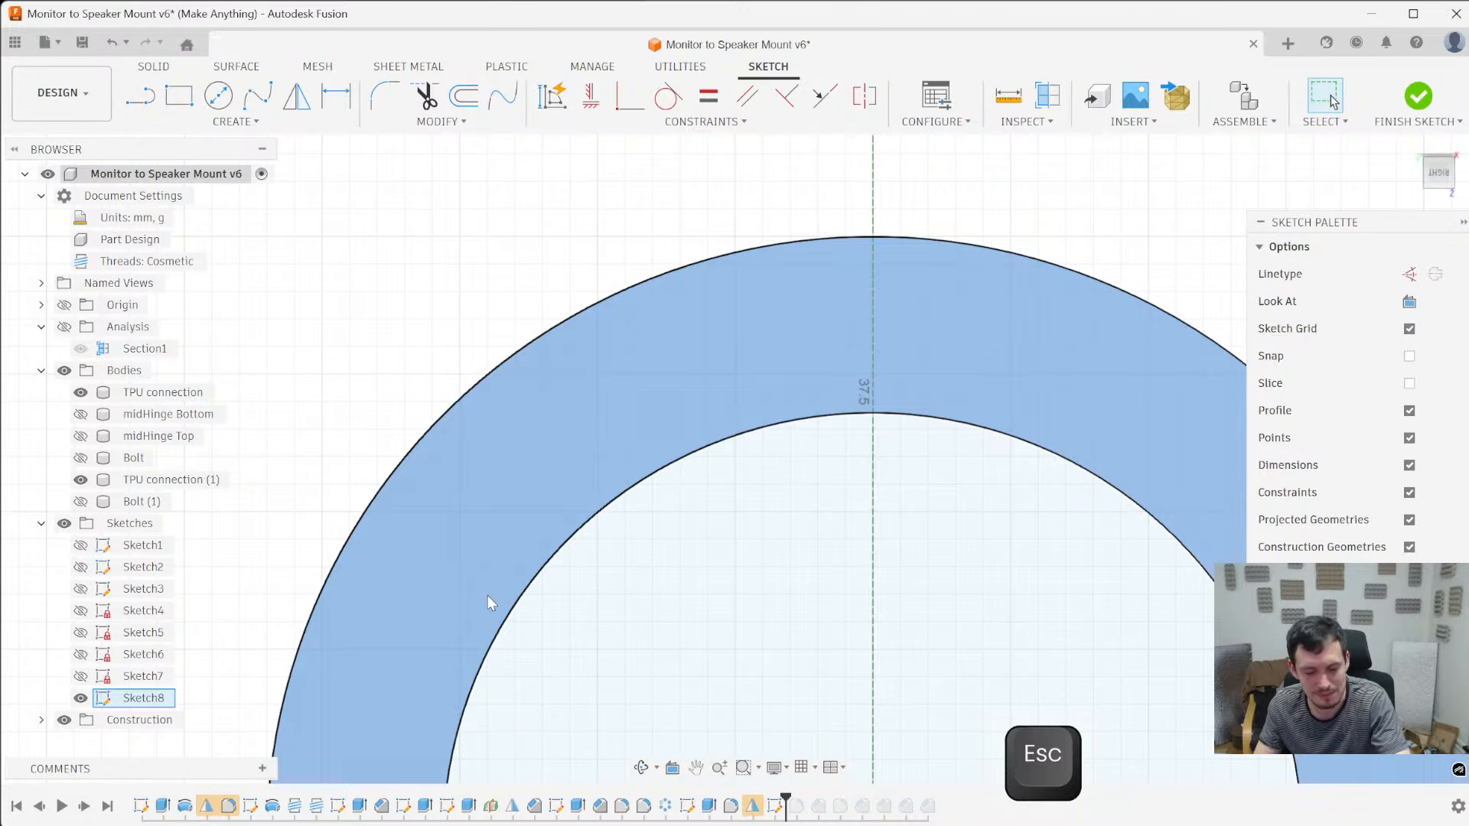
key("l")
left_click(544, 567)
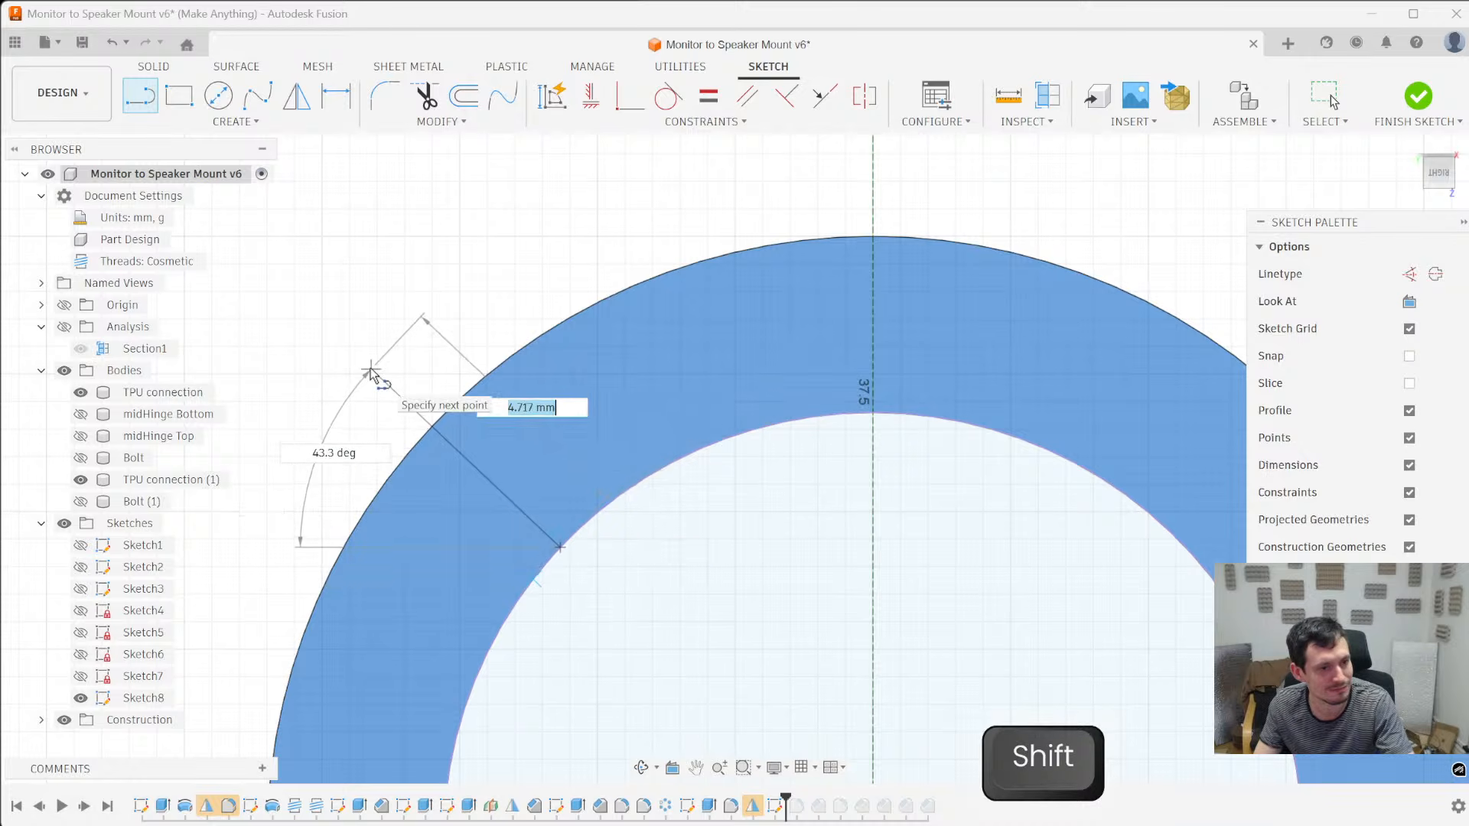
key("Escape")
- Draw a sloped line tangent to the inner circle's upper portion, continued by a horizontal line about 2.7 mm long ending on the vertical centreline
key("l")
left_click(578, 532)
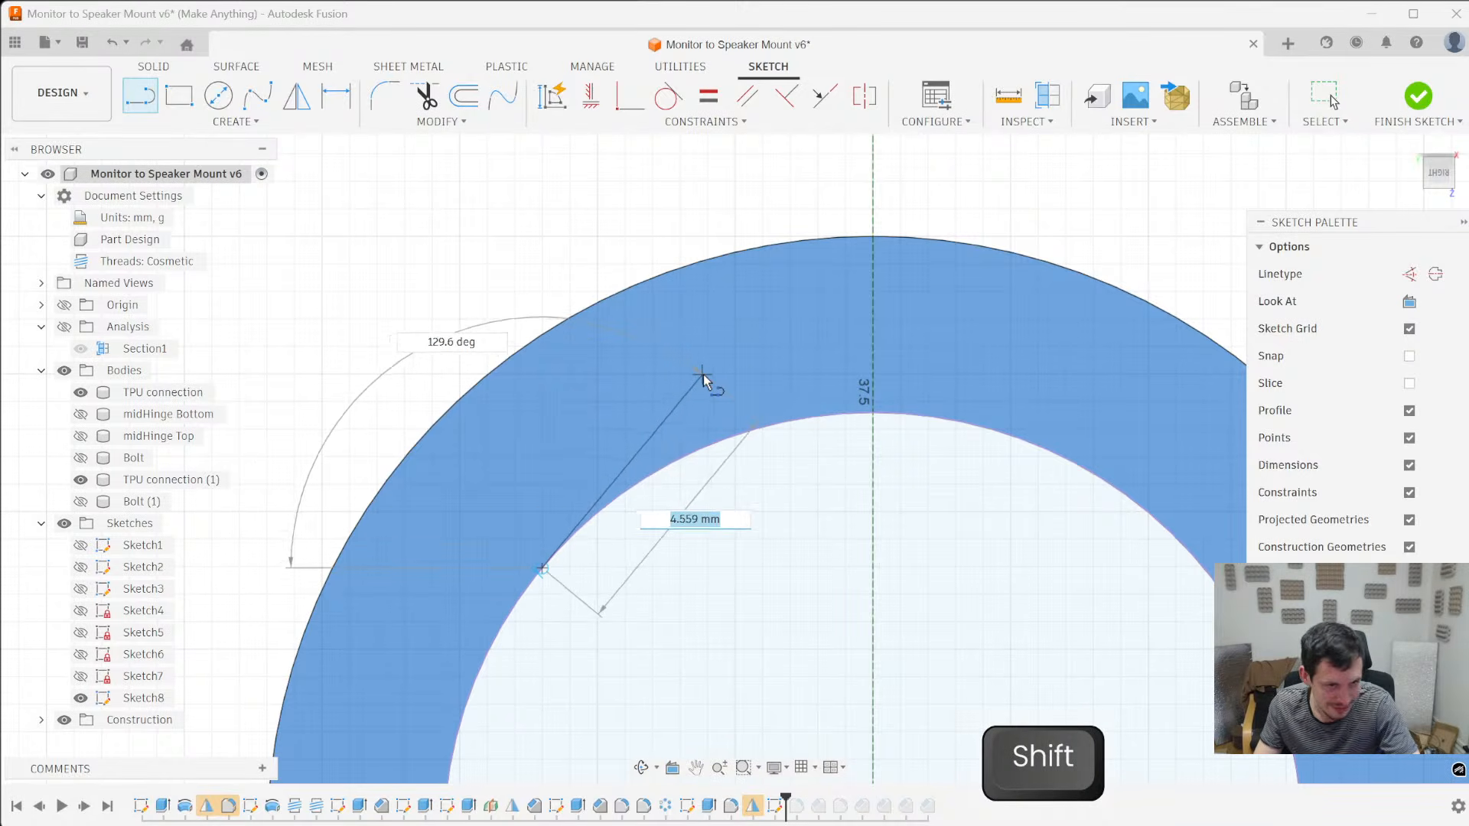
left_click(723, 383)
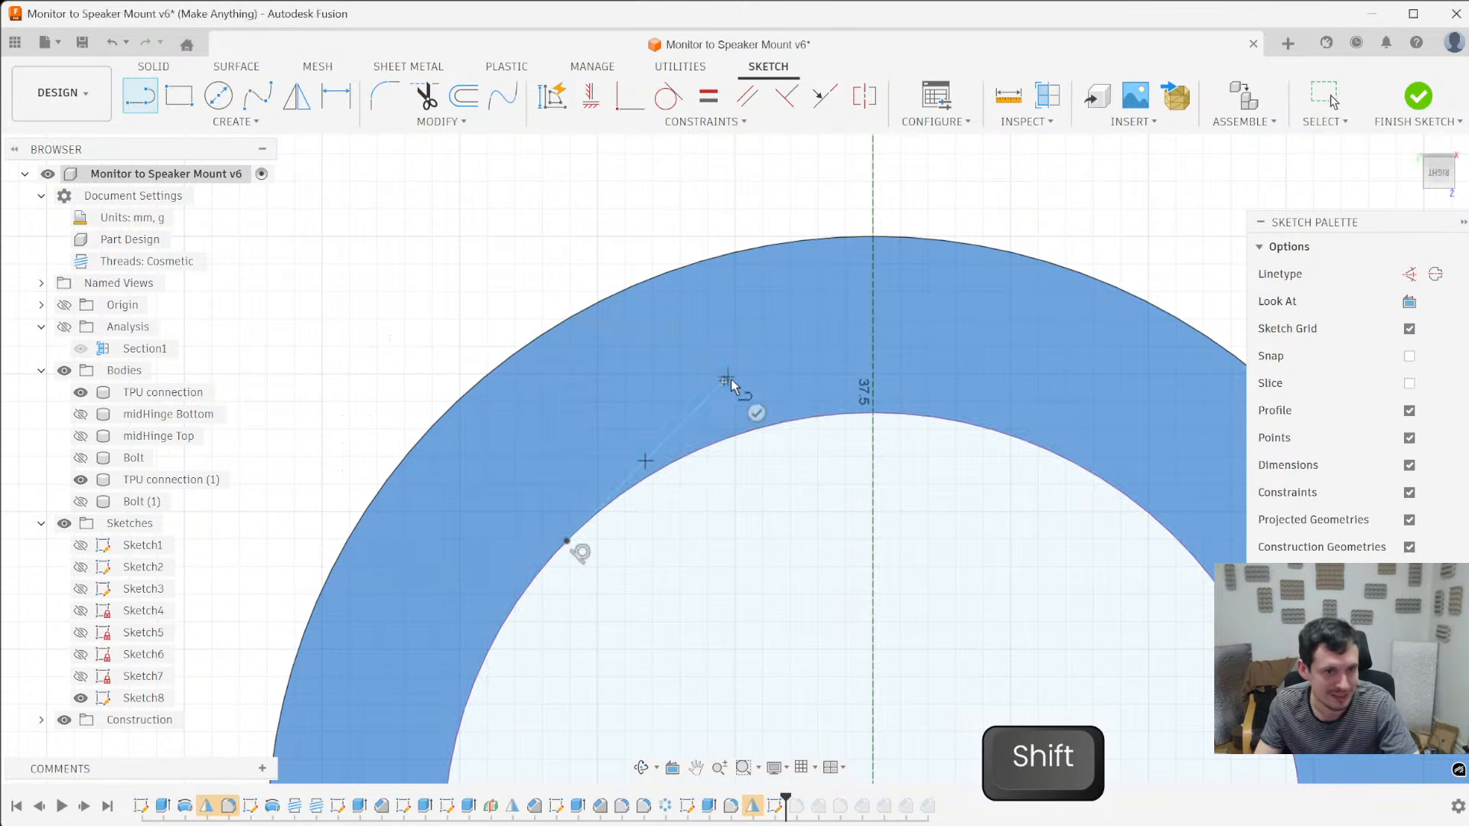
left_click(875, 383)
scroll(879, 420, "down", 5)
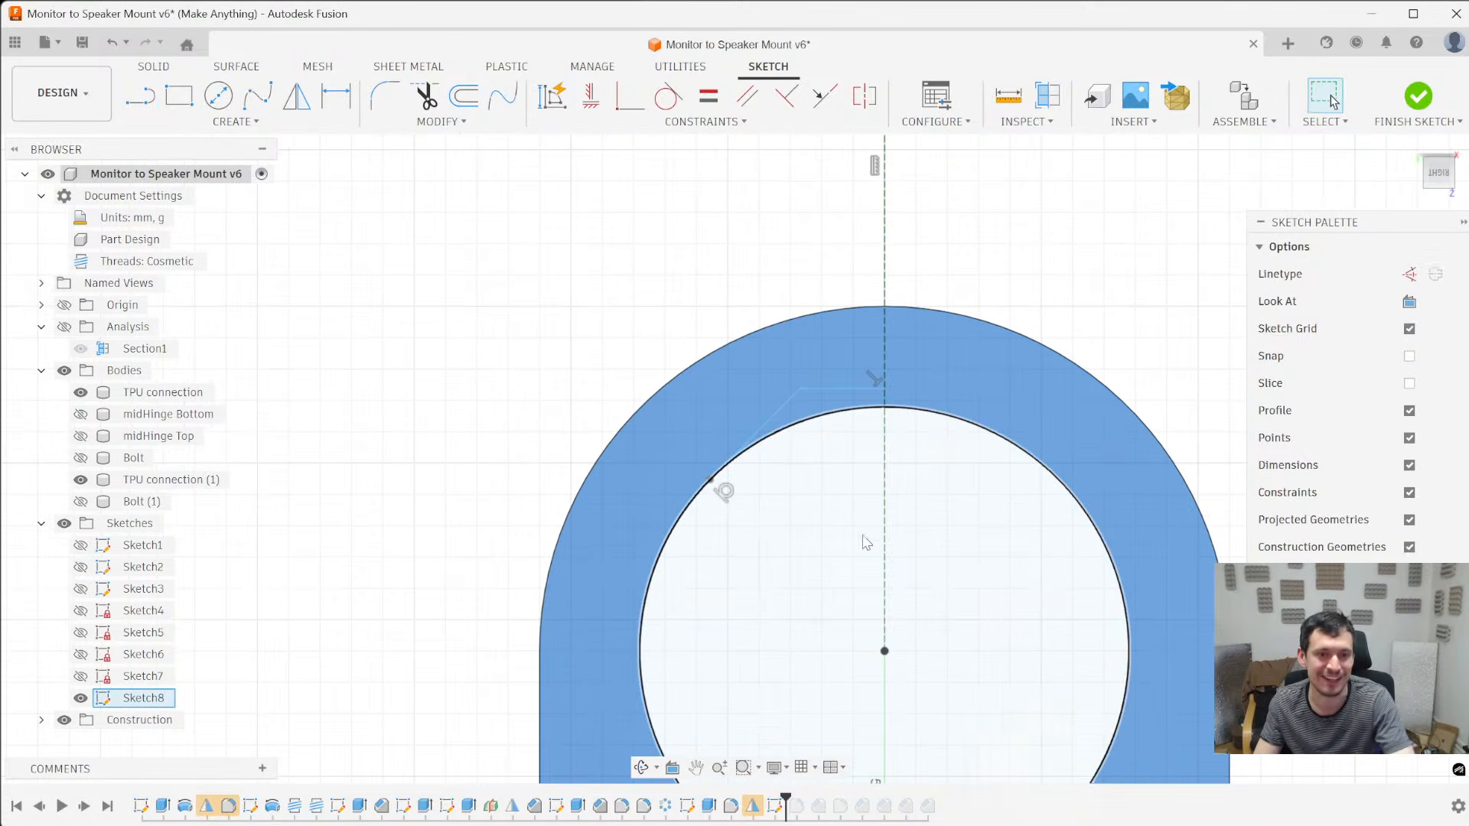
key("Escape")
- Dimension the angle between the sloped tangent line and the horizontal line as 45 degrees
scroll(834, 545, "up", 5)
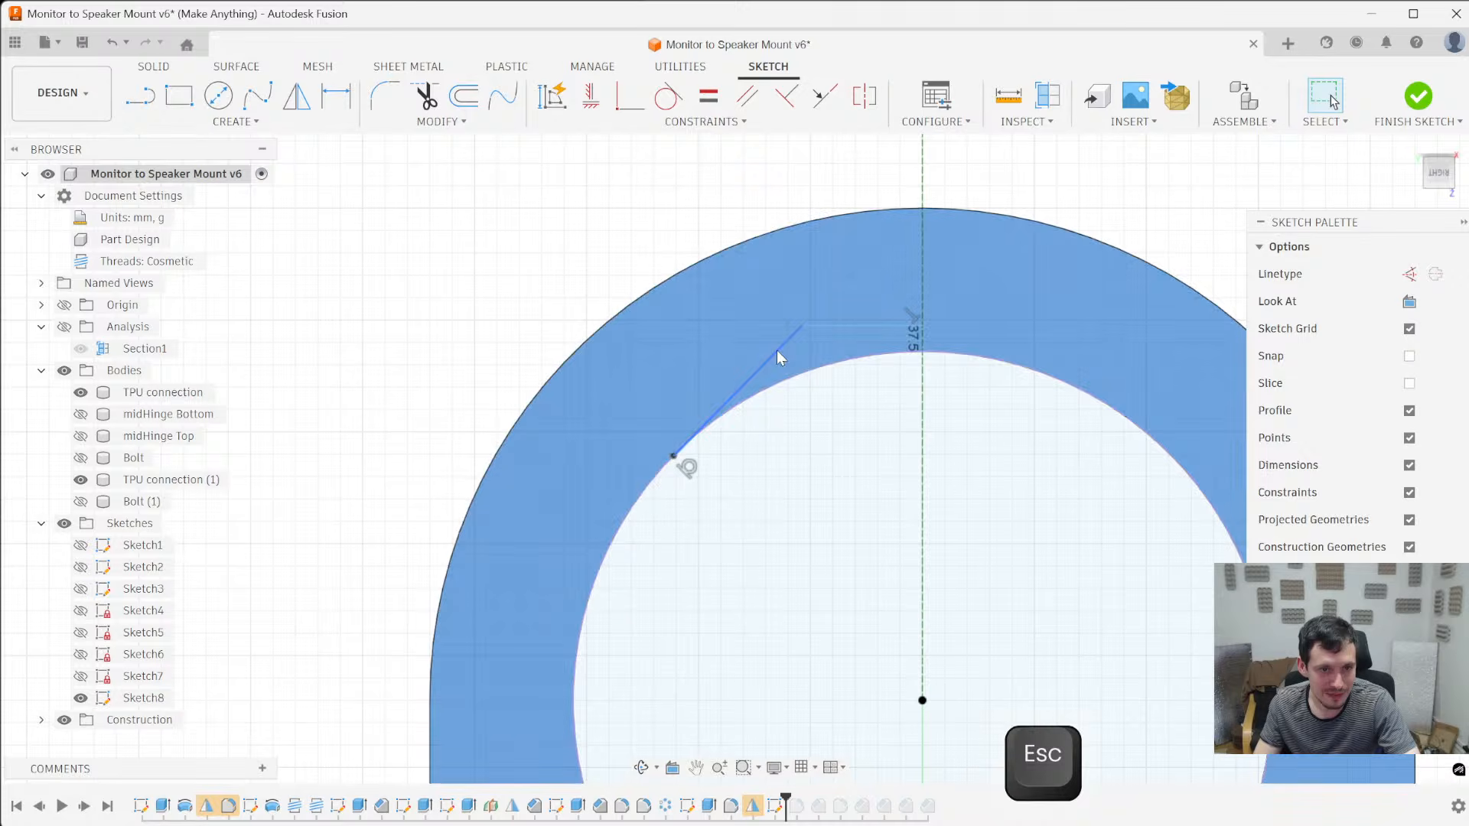
left_click(777, 350)
key("d")
left_click(701, 361)
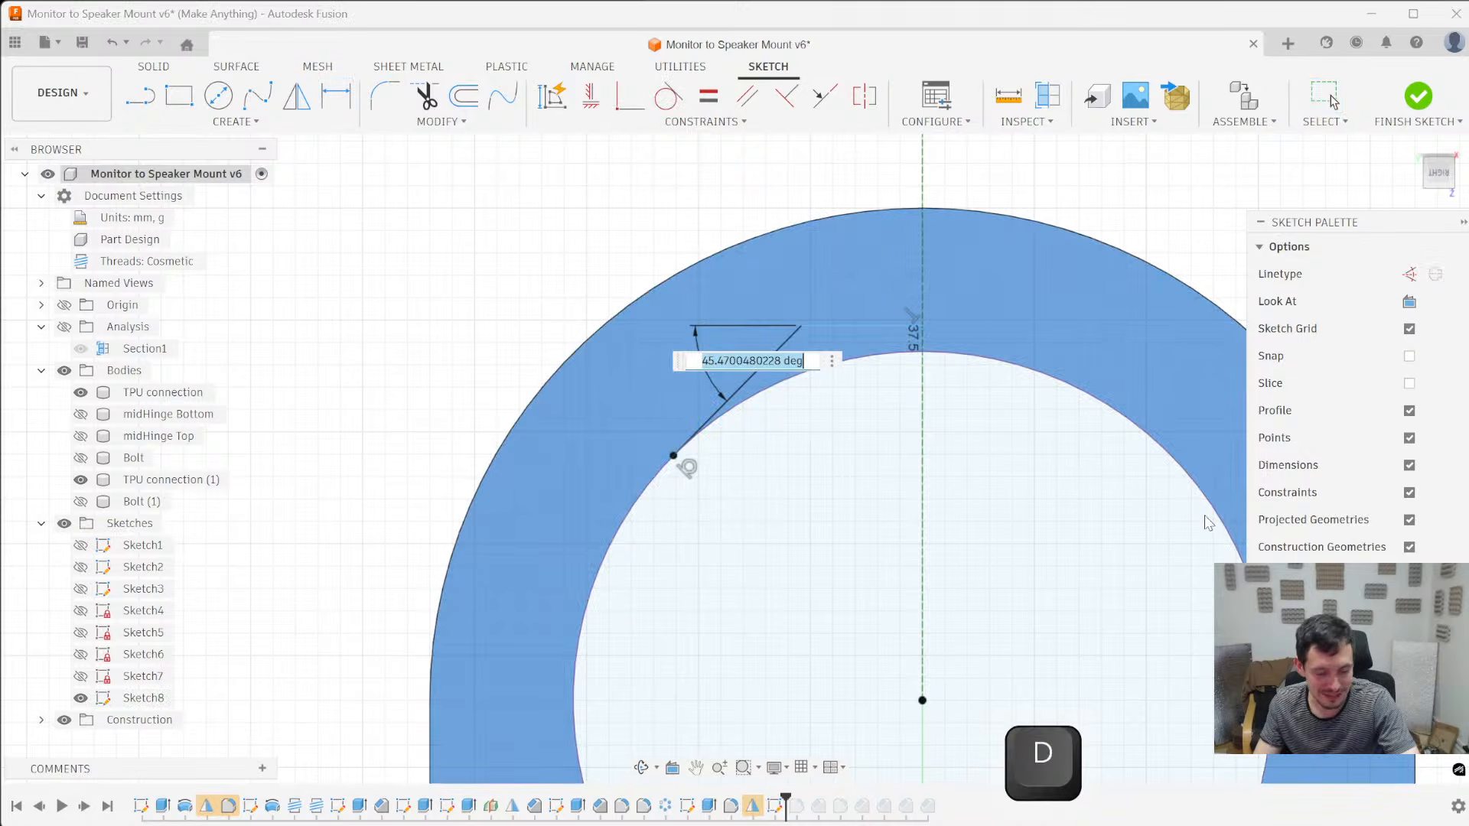
type("45")
key("Return")
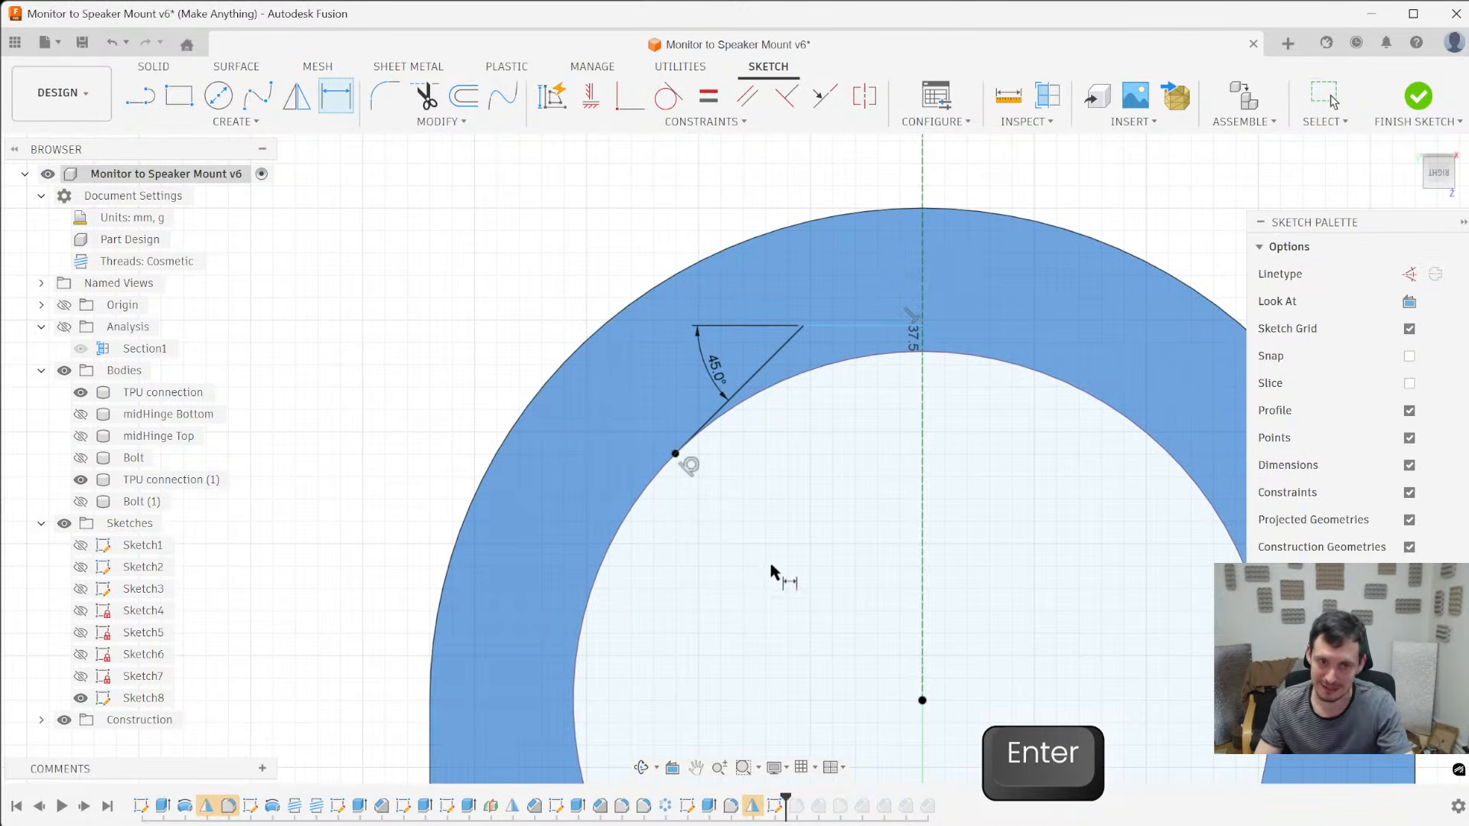
key("Escape")
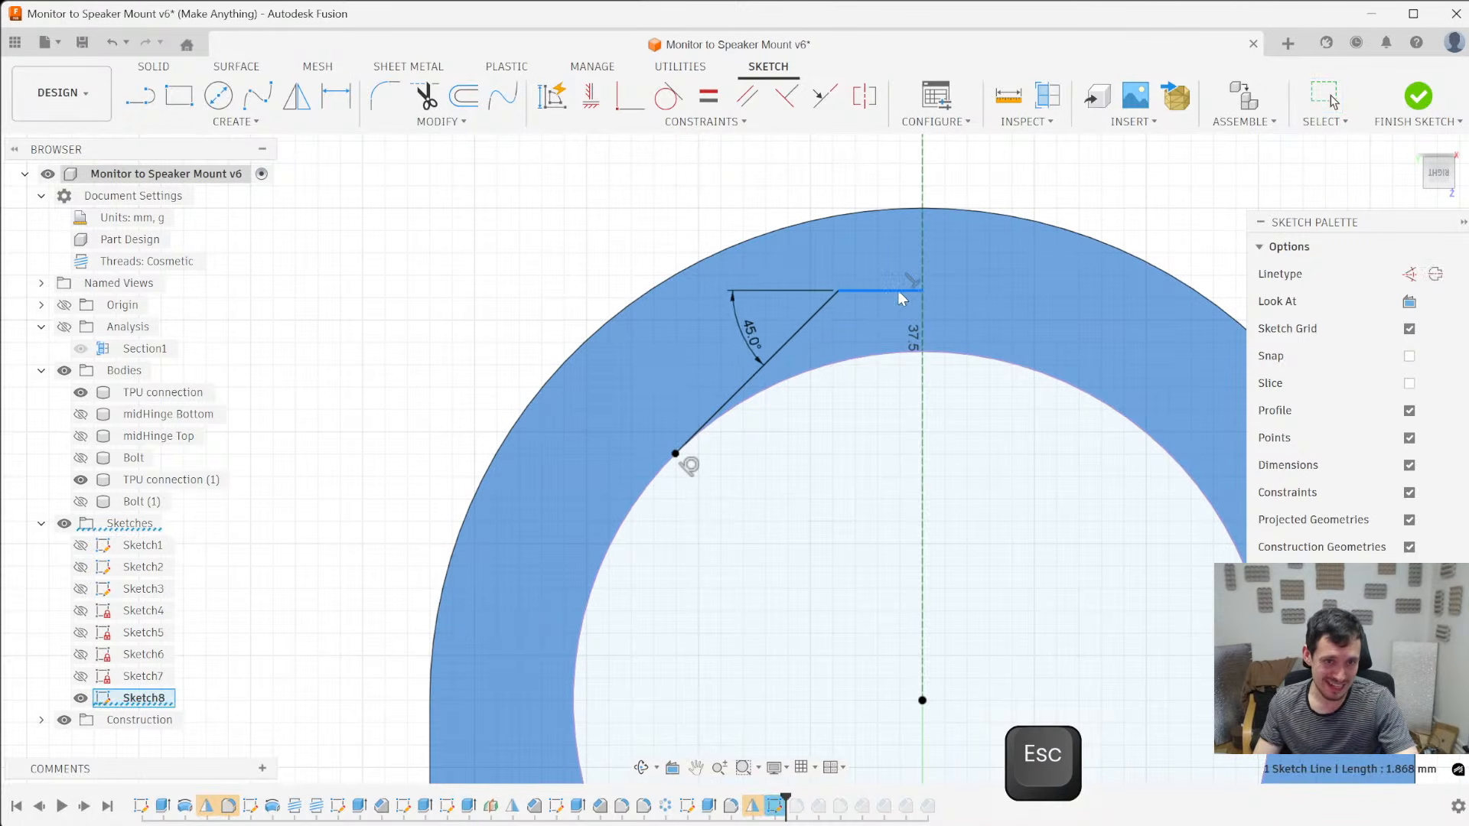
- Try different heights for the horizontal line between the inner circle and the outer arc
left_click_drag(885, 360, 894, 315)
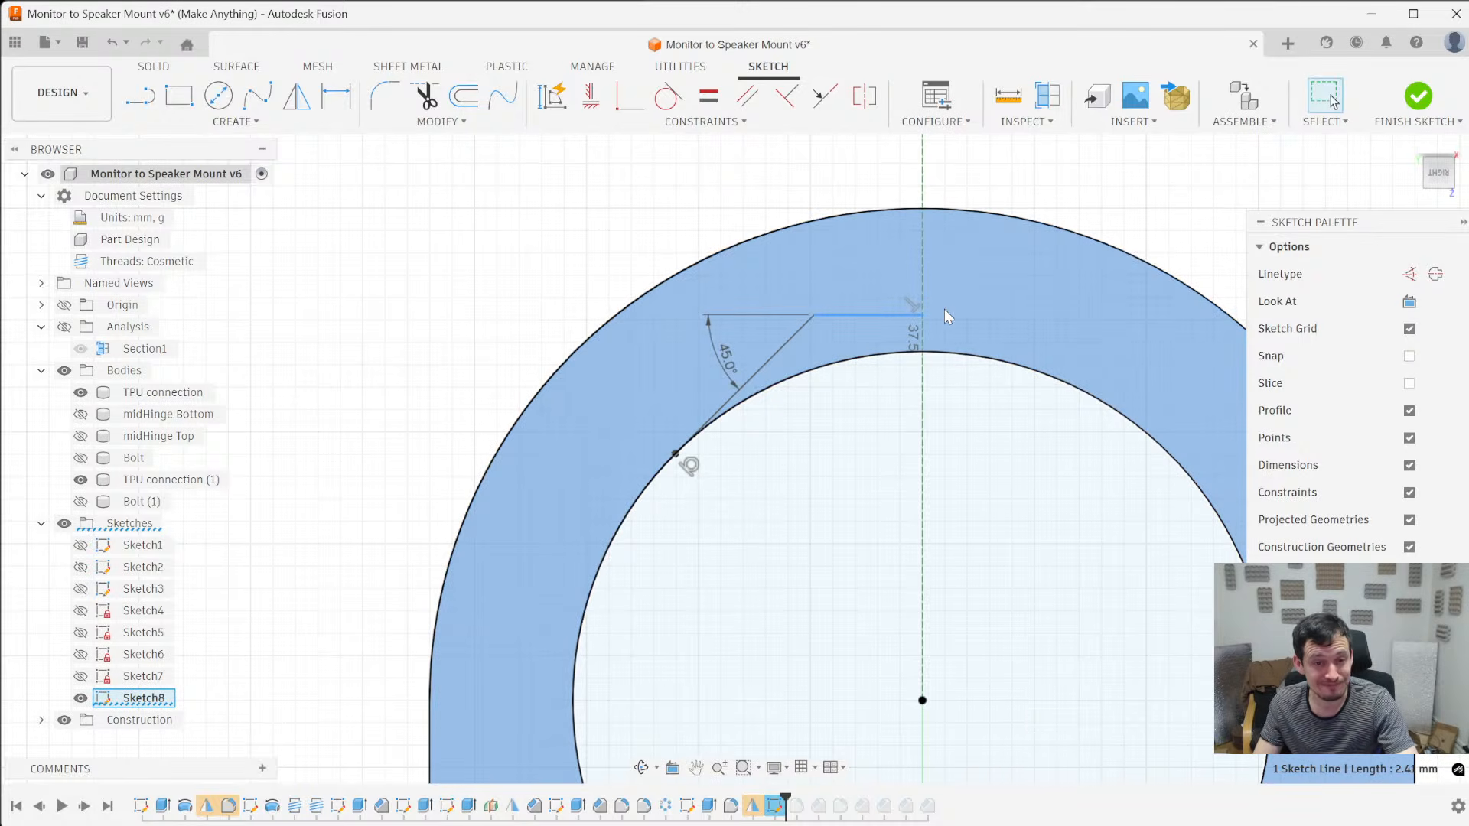
scroll(928, 343, "up", 3)
scroll(918, 394, "down", 3)
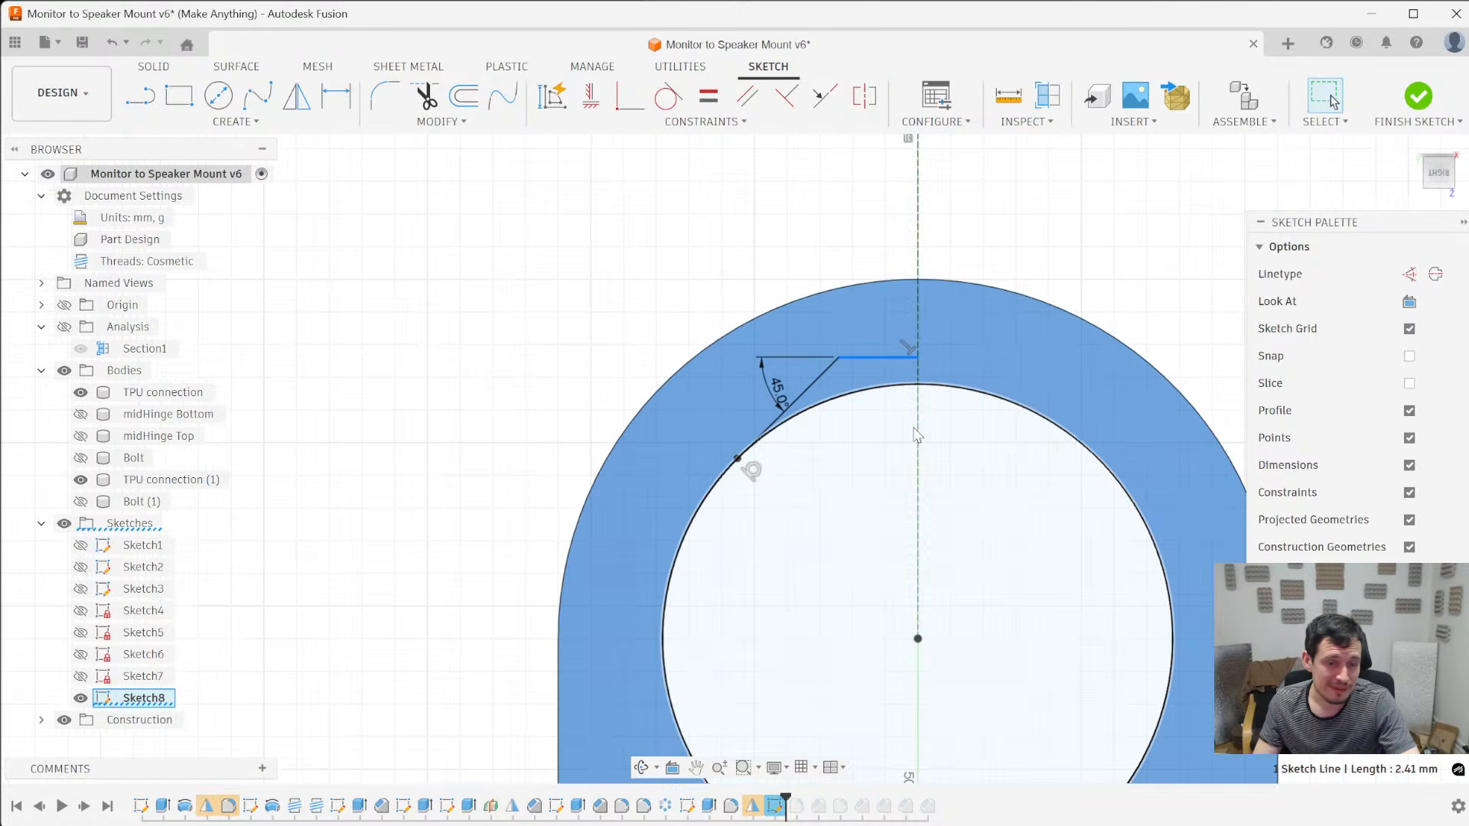
scroll(910, 427, "up", 2)
scroll(662, 486, "down", 2)
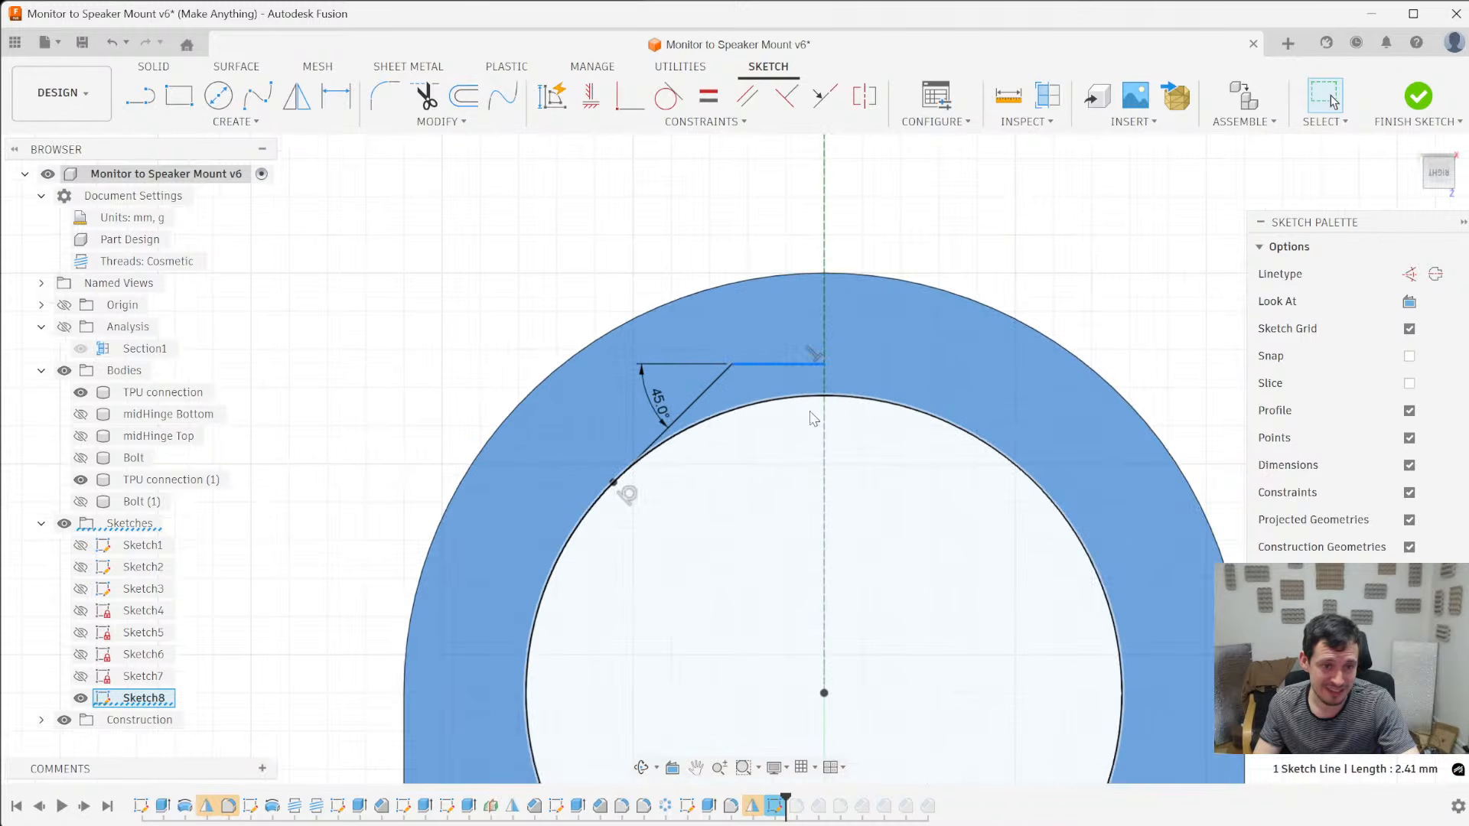
scroll(908, 406, "up", 2)
left_click_drag(792, 367, 765, 375)
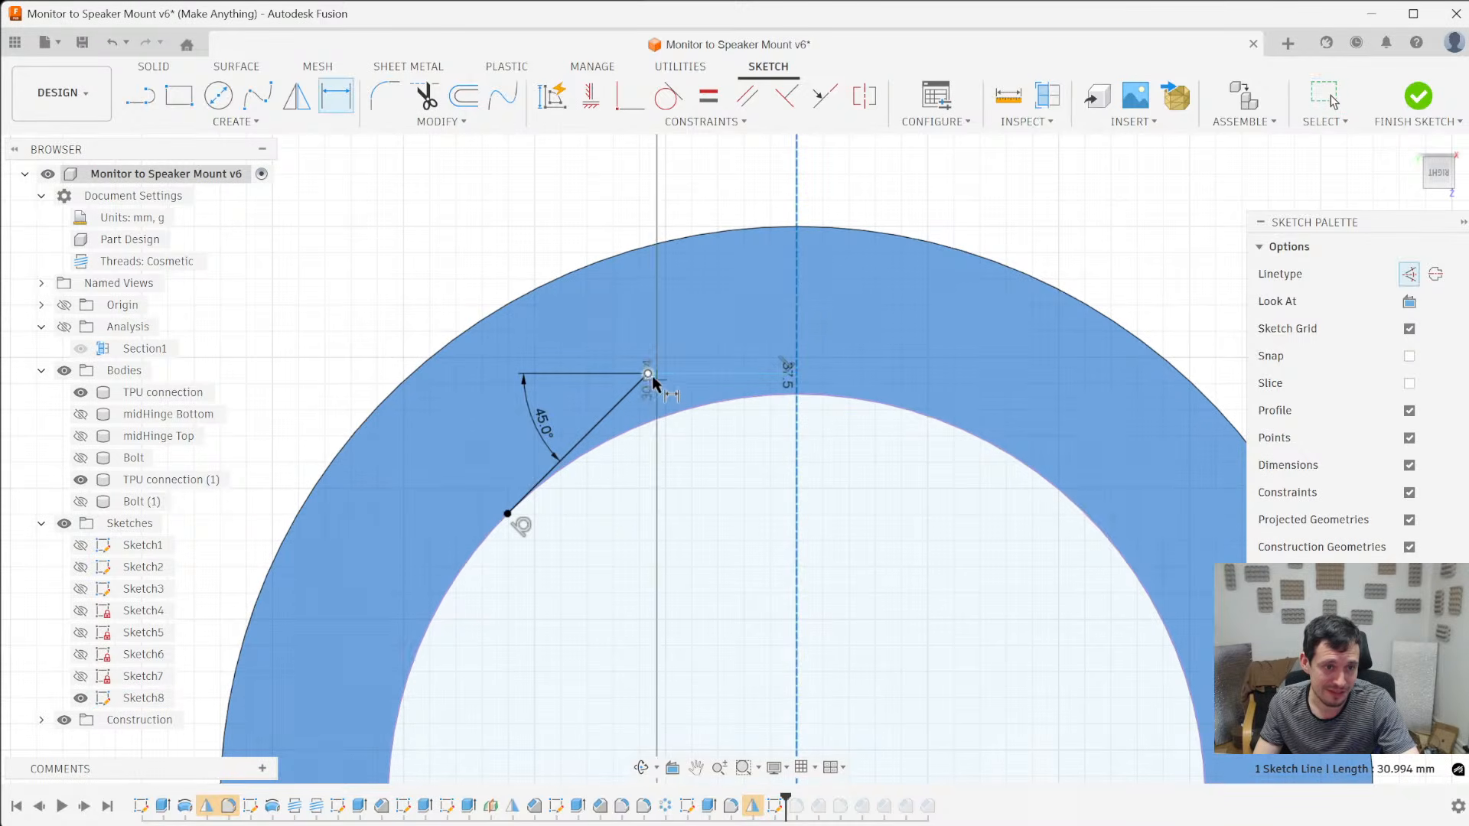
- Dimension the horizontal line's length as 3 mm
key("d")
key("Escape")
left_click(722, 372)
key("d")
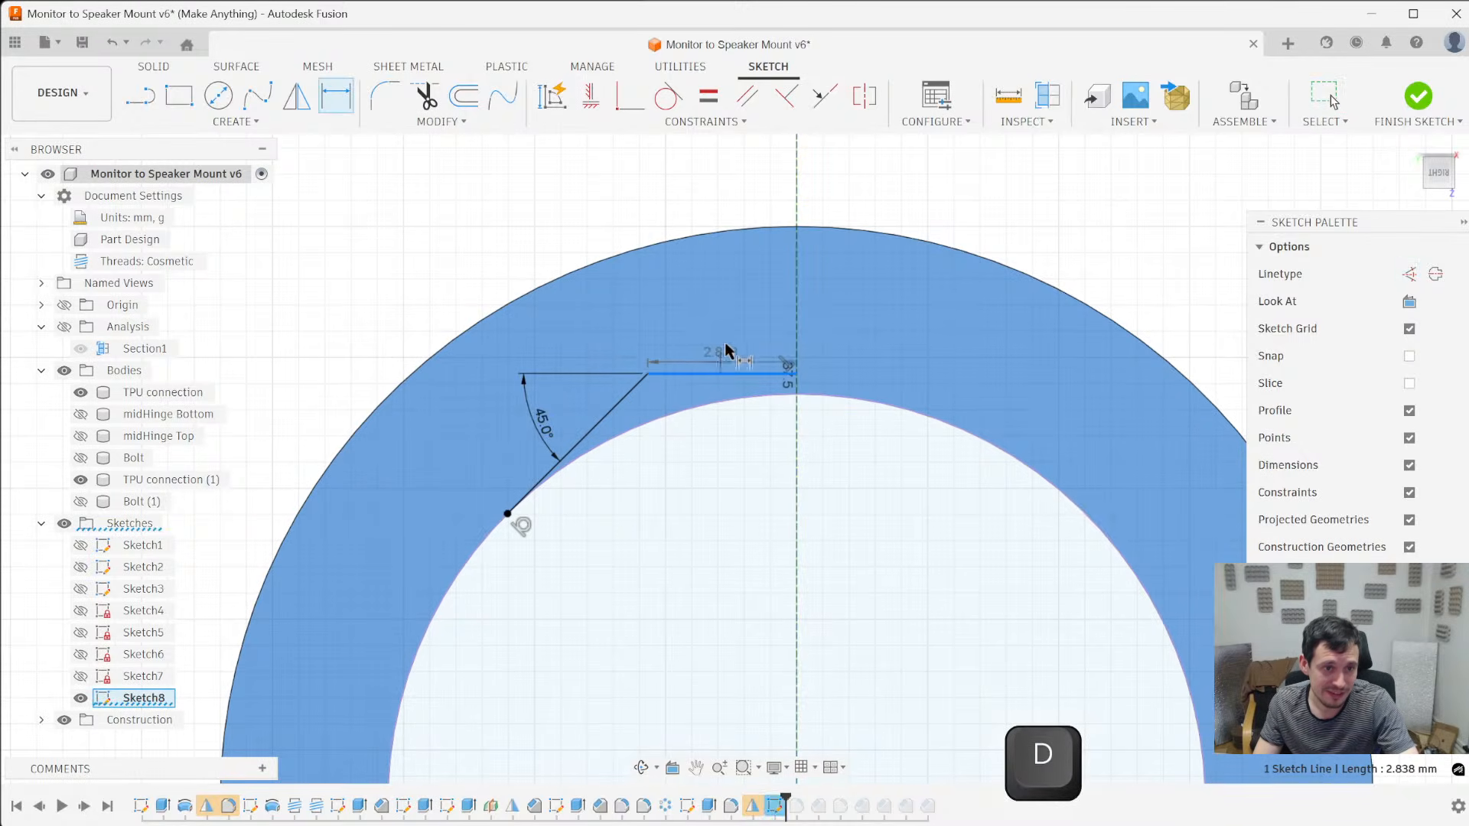
left_click(731, 318)
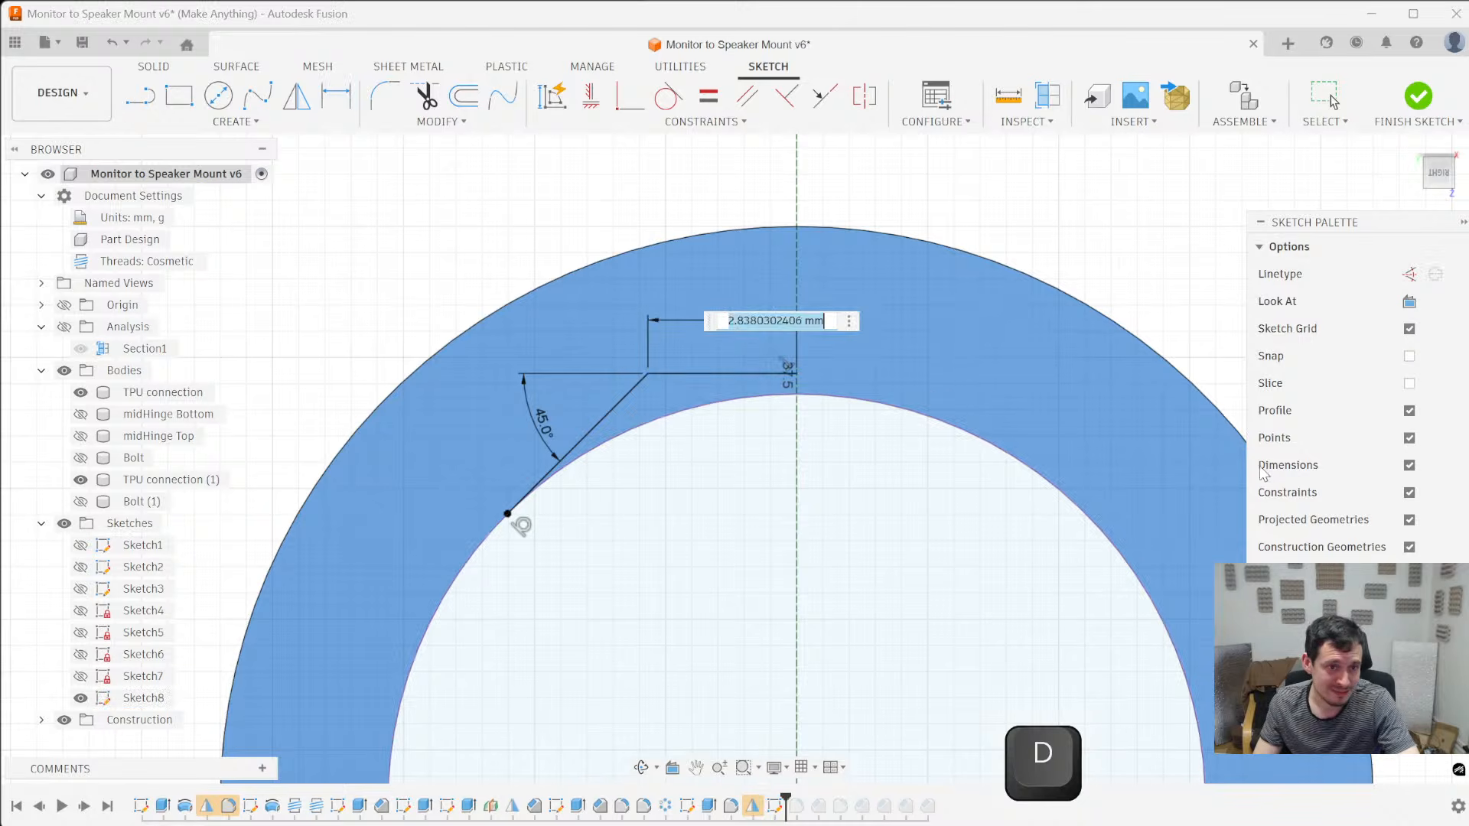
key("Return")
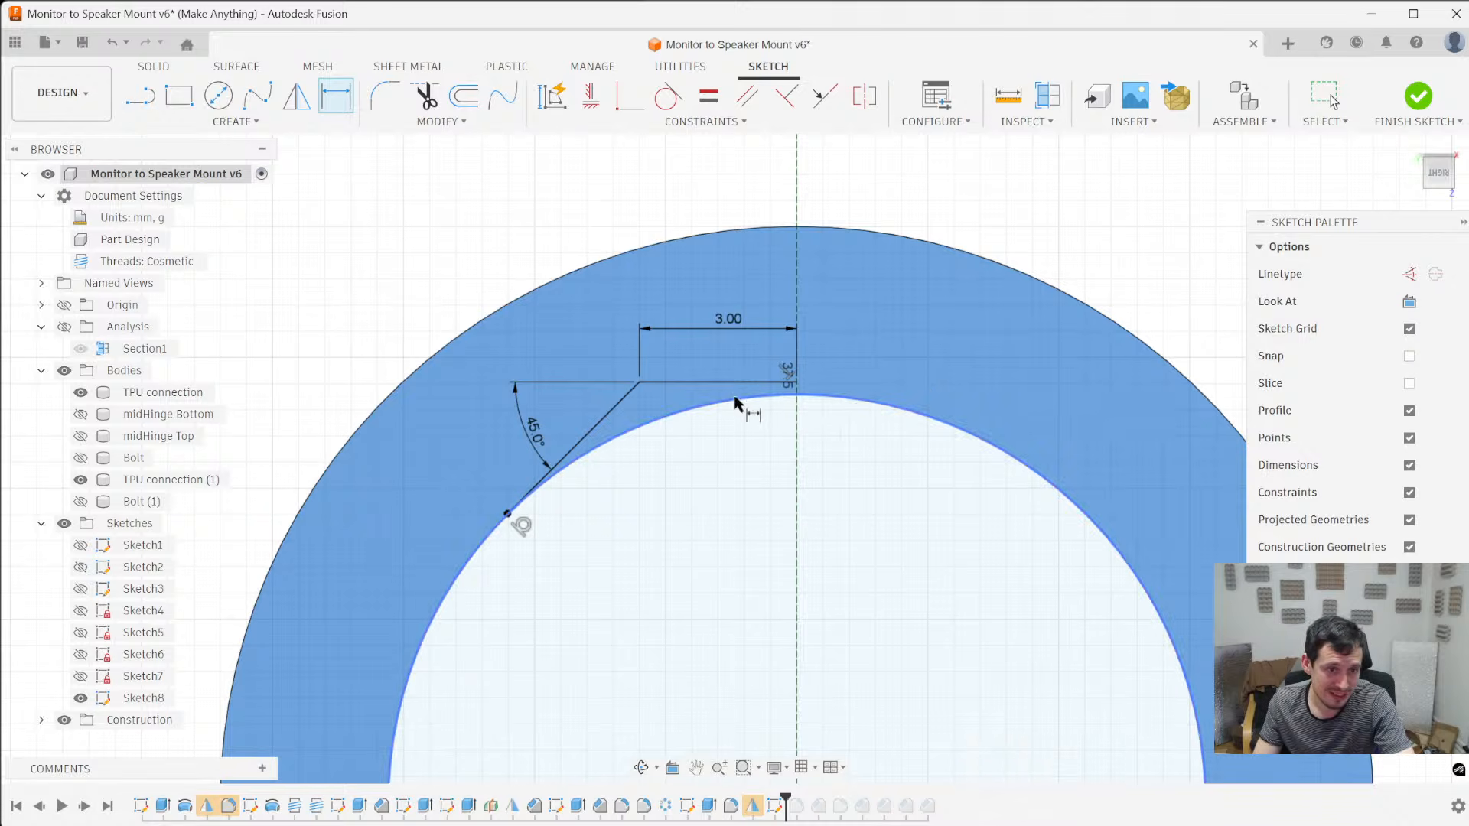
scroll(797, 395, "up", 3)
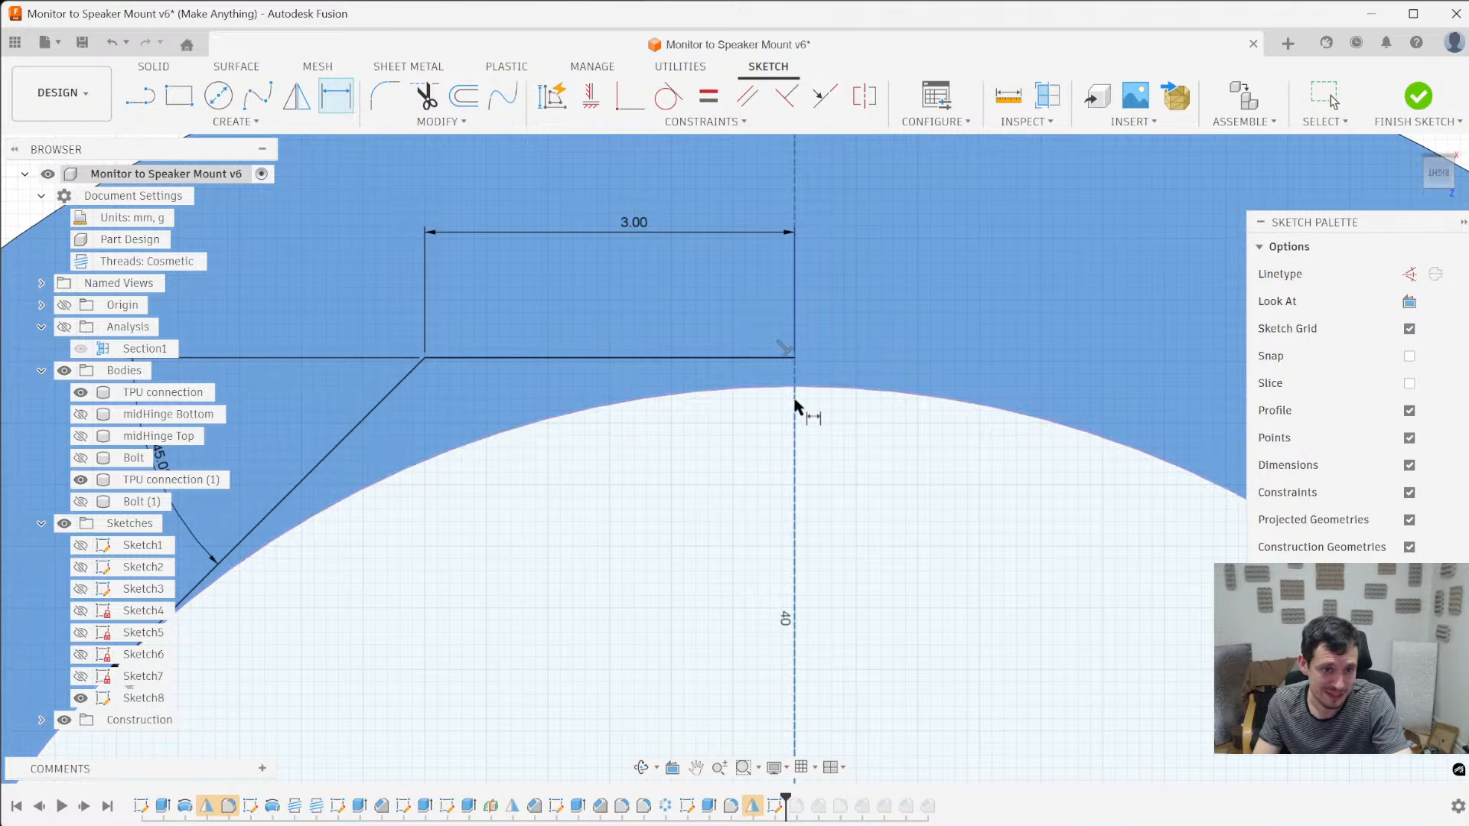
scroll(803, 436, "down", 4)
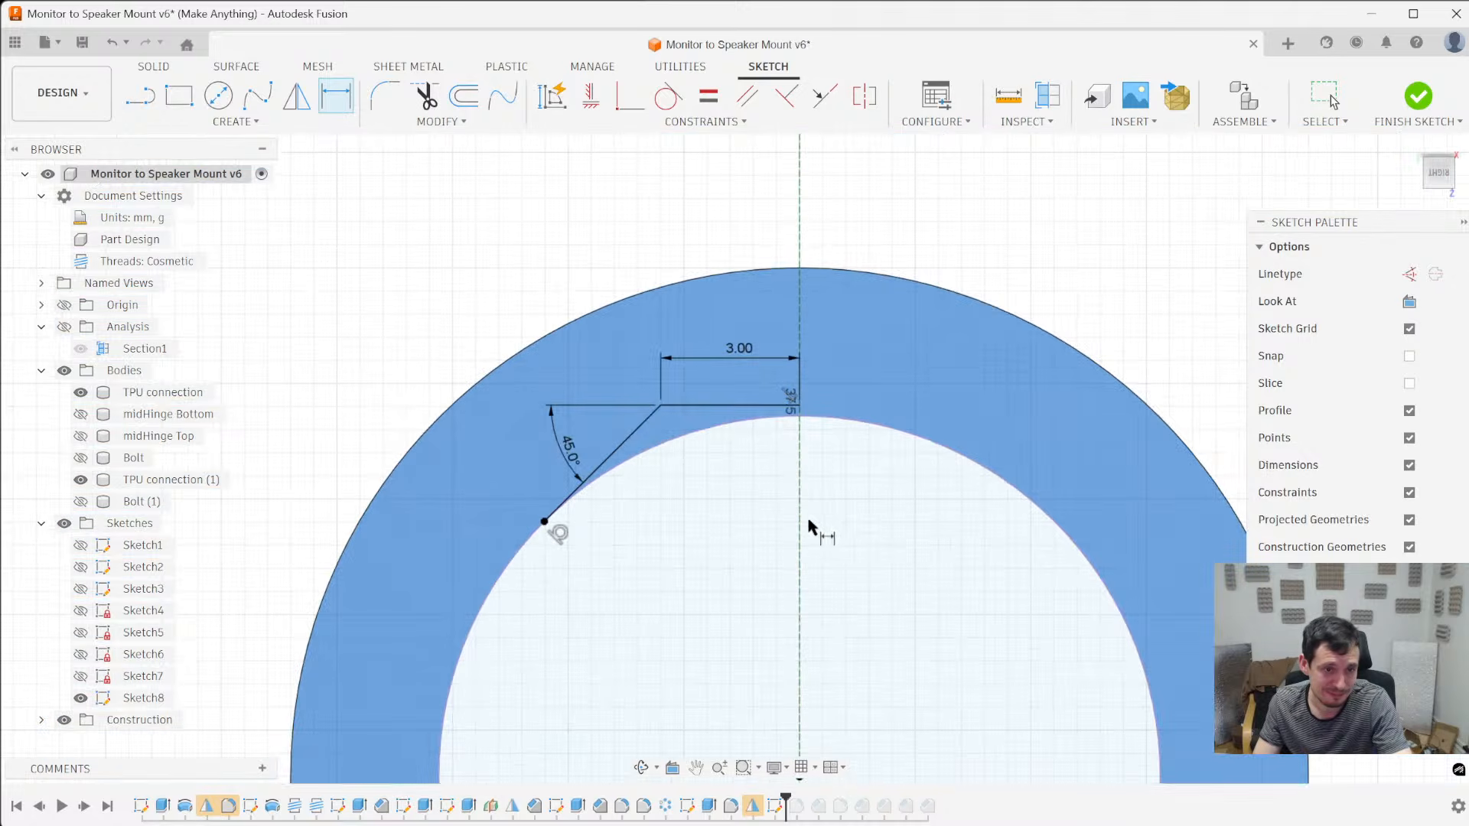
key("Escape")
- Mirror the horizontal and sloped lines about the vertical centreline
double_click(705, 410)
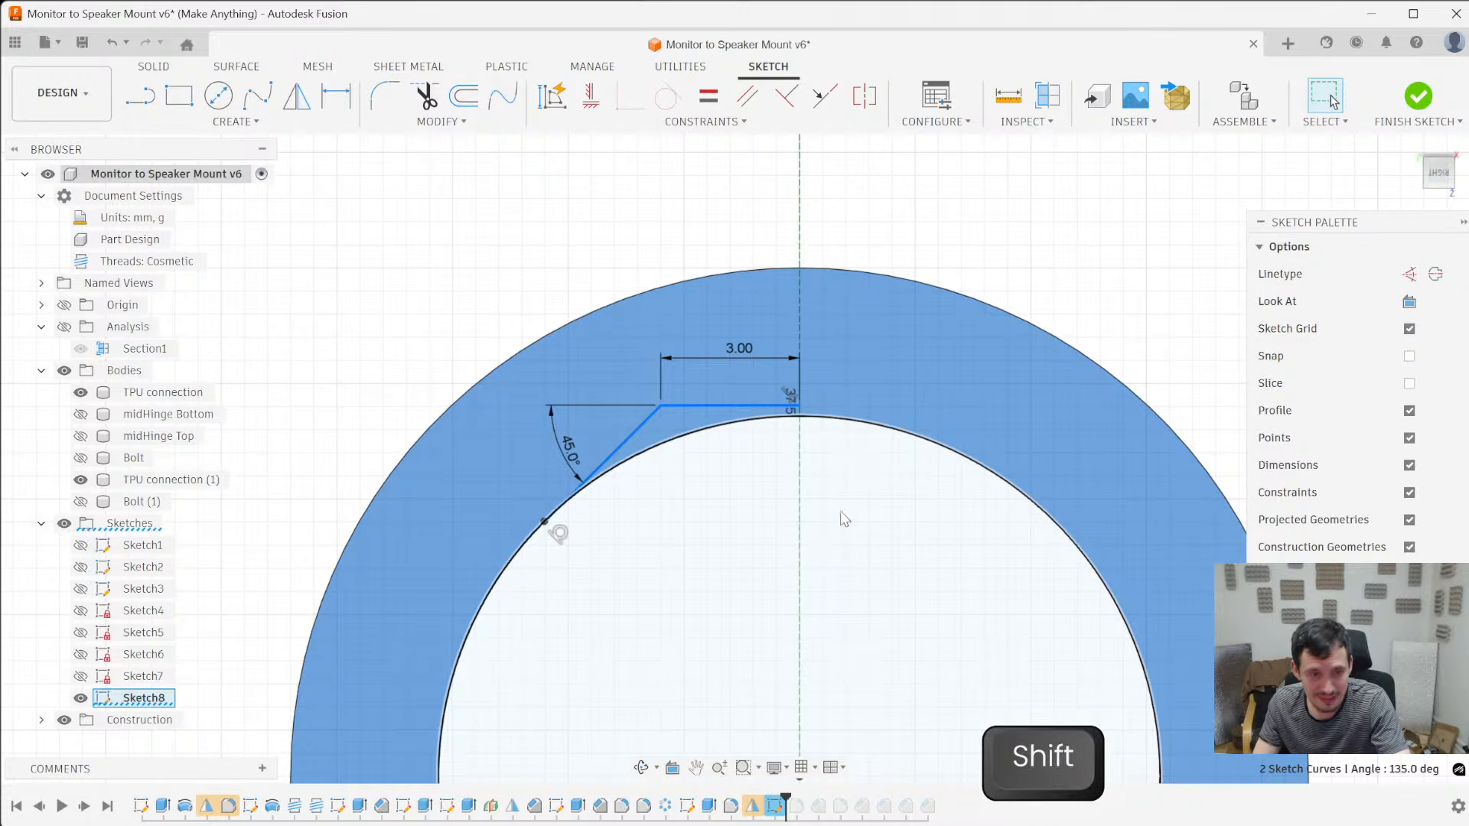
key("shift+m")
left_click(800, 452)
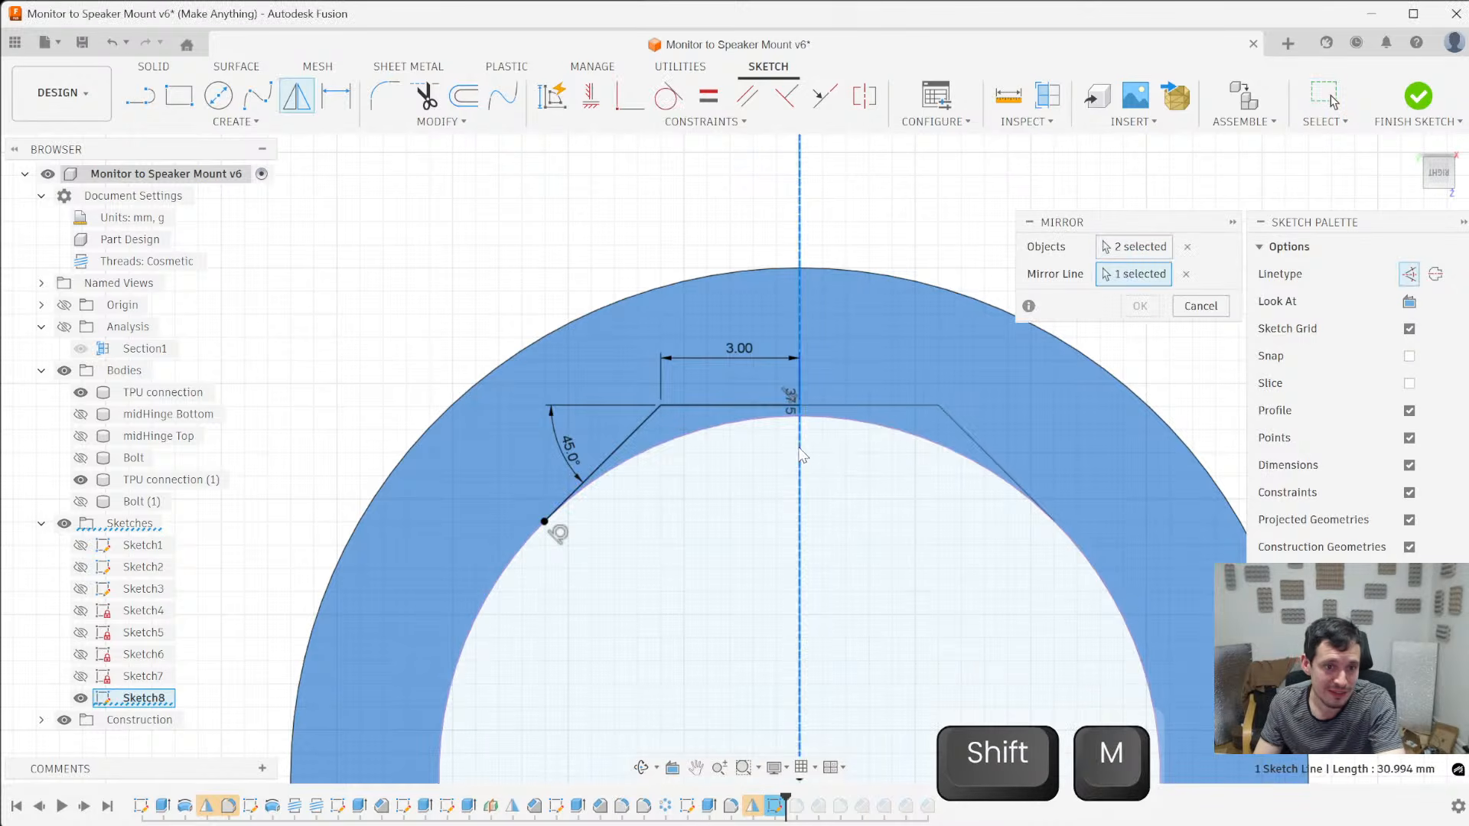
key("Return")
- Extrude-cut the profile between the mirrored lines and the inner circle through the ring to form a flat-topped relief in the hole
left_click(881, 408)
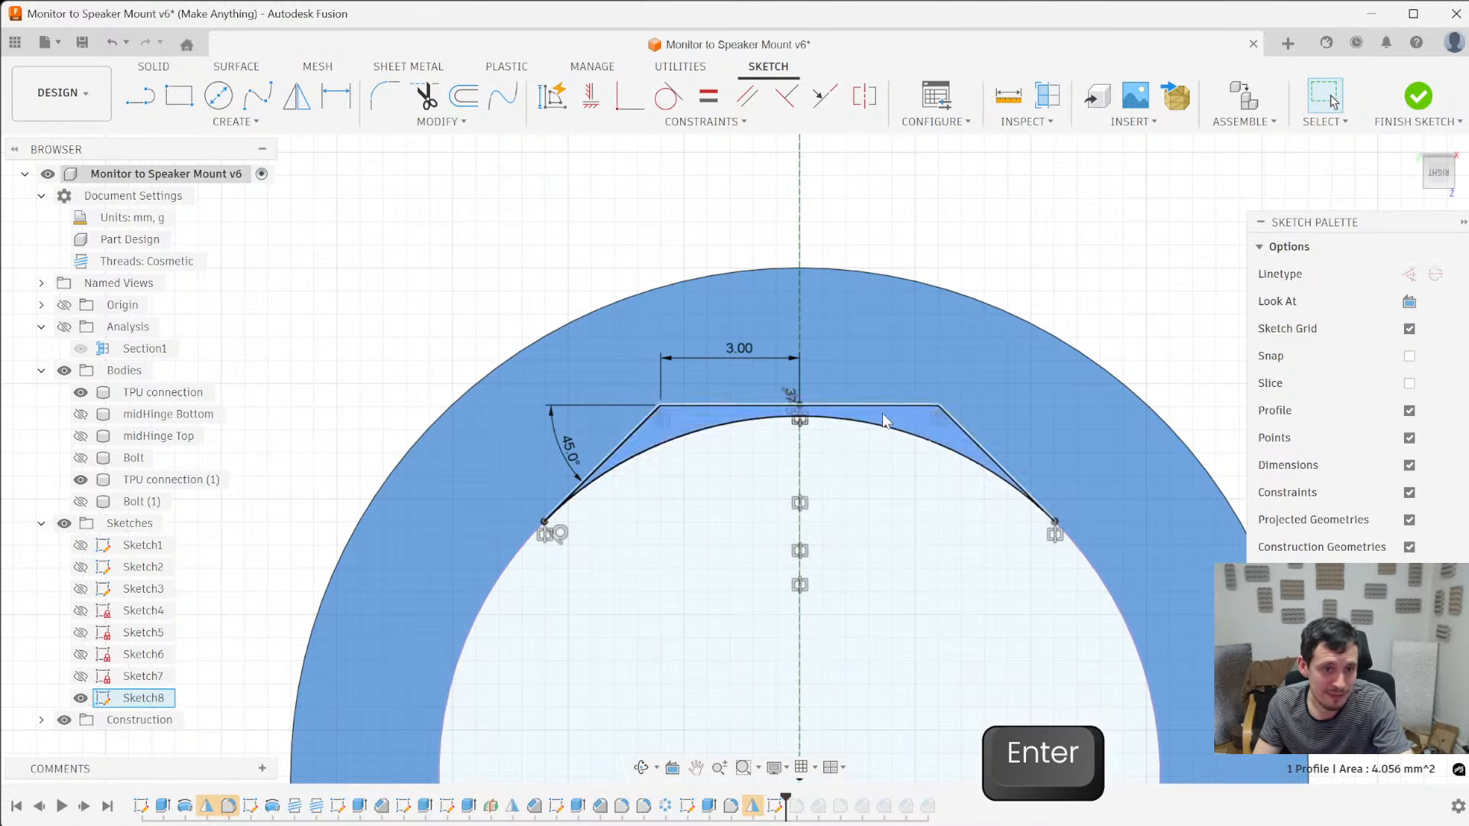
key("e")
left_click_drag(799, 415, 1154, 577)
key("Return")
middle_click_drag(1154, 577, 669, 482, "shift")
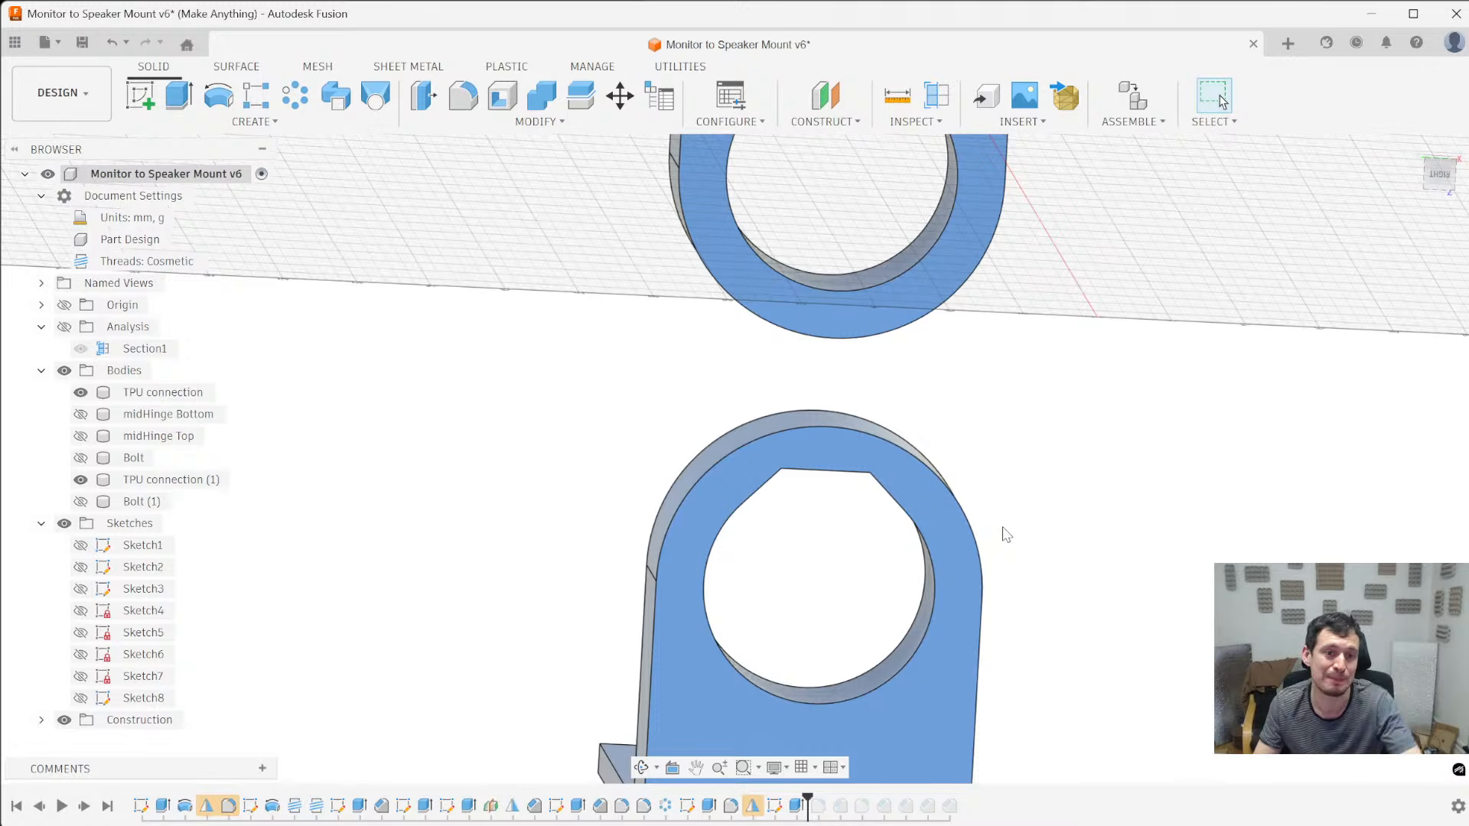
scroll(798, 549, "up", 2)
mouse_move(826, 547)
middle_mouse_down("shift")
mouse_move(821, 523)
mouse_move(813, 533)
middle_mouse_up("shift")
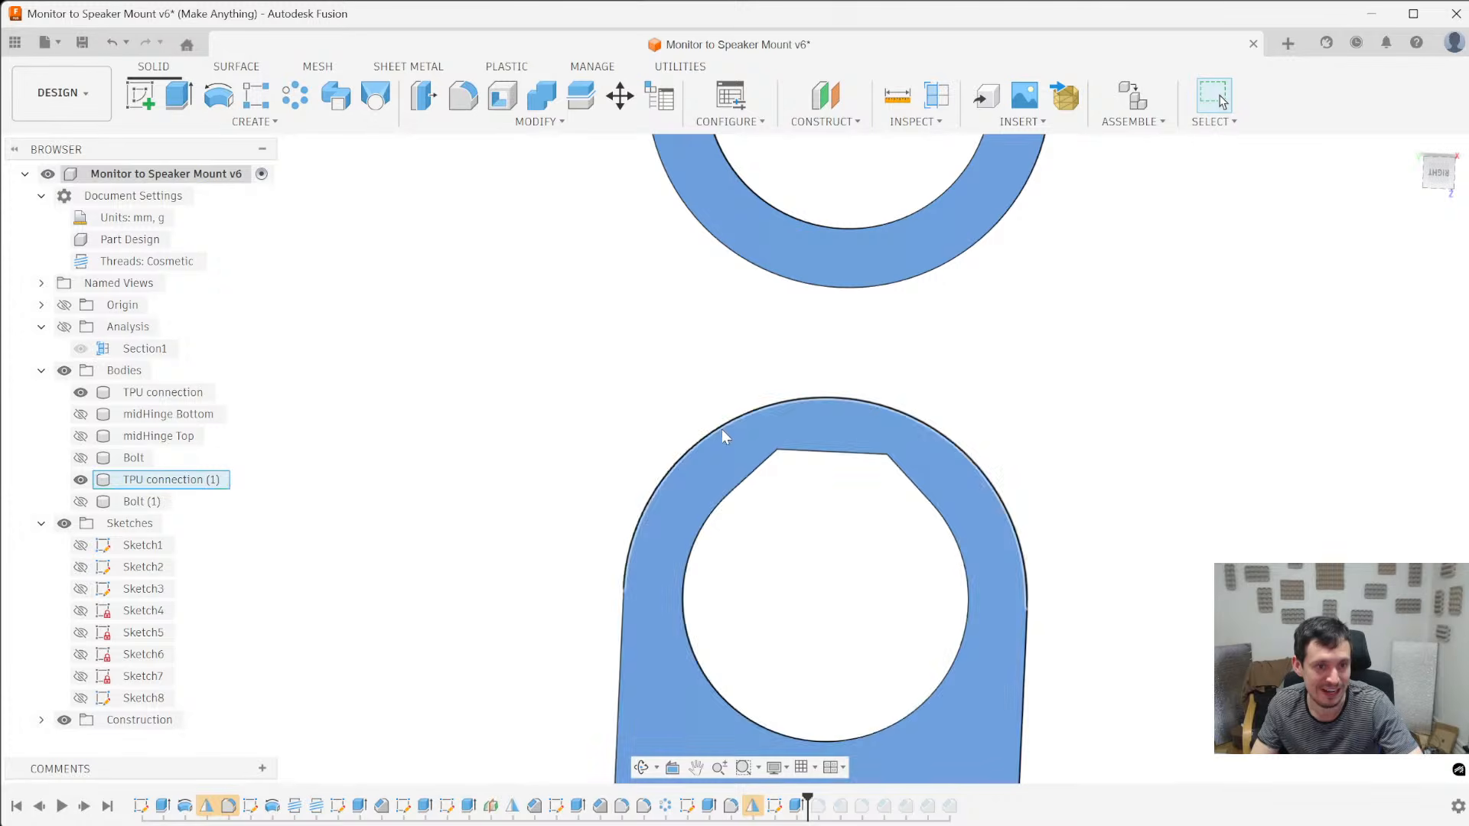
- Reopen the sketch of the hole's flat-topped relief for editing
right_click(772, 812)
left_click(833, 604)
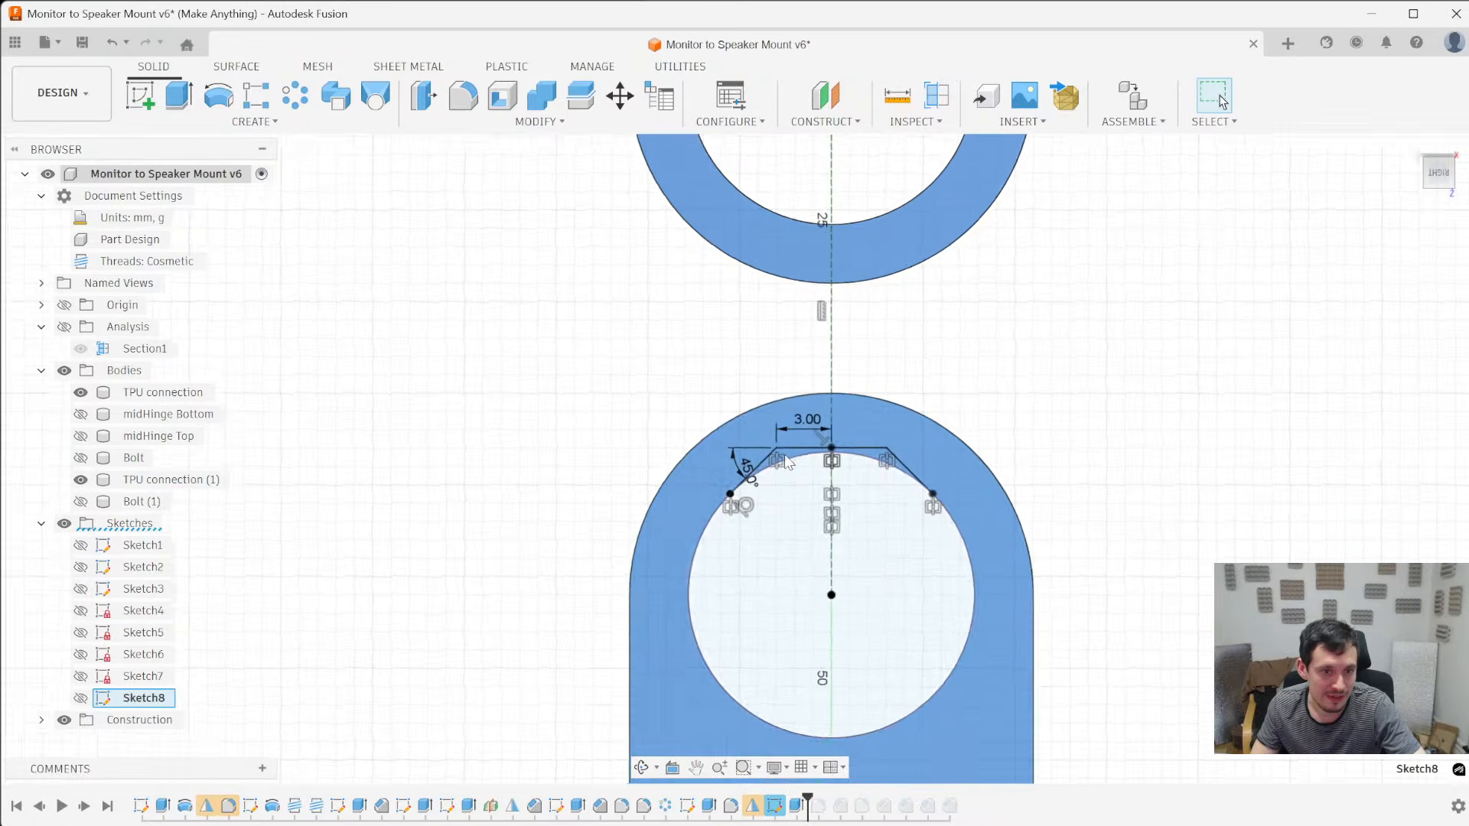
- Try offsetting the relief's horizontal and sloped lines outward to the outer arc, using distances of 3 mm and 3.2 mm
left_click(757, 462)
left_click(902, 446, "ctrl")
left_click(981, 481, "ctrl")
key("o")
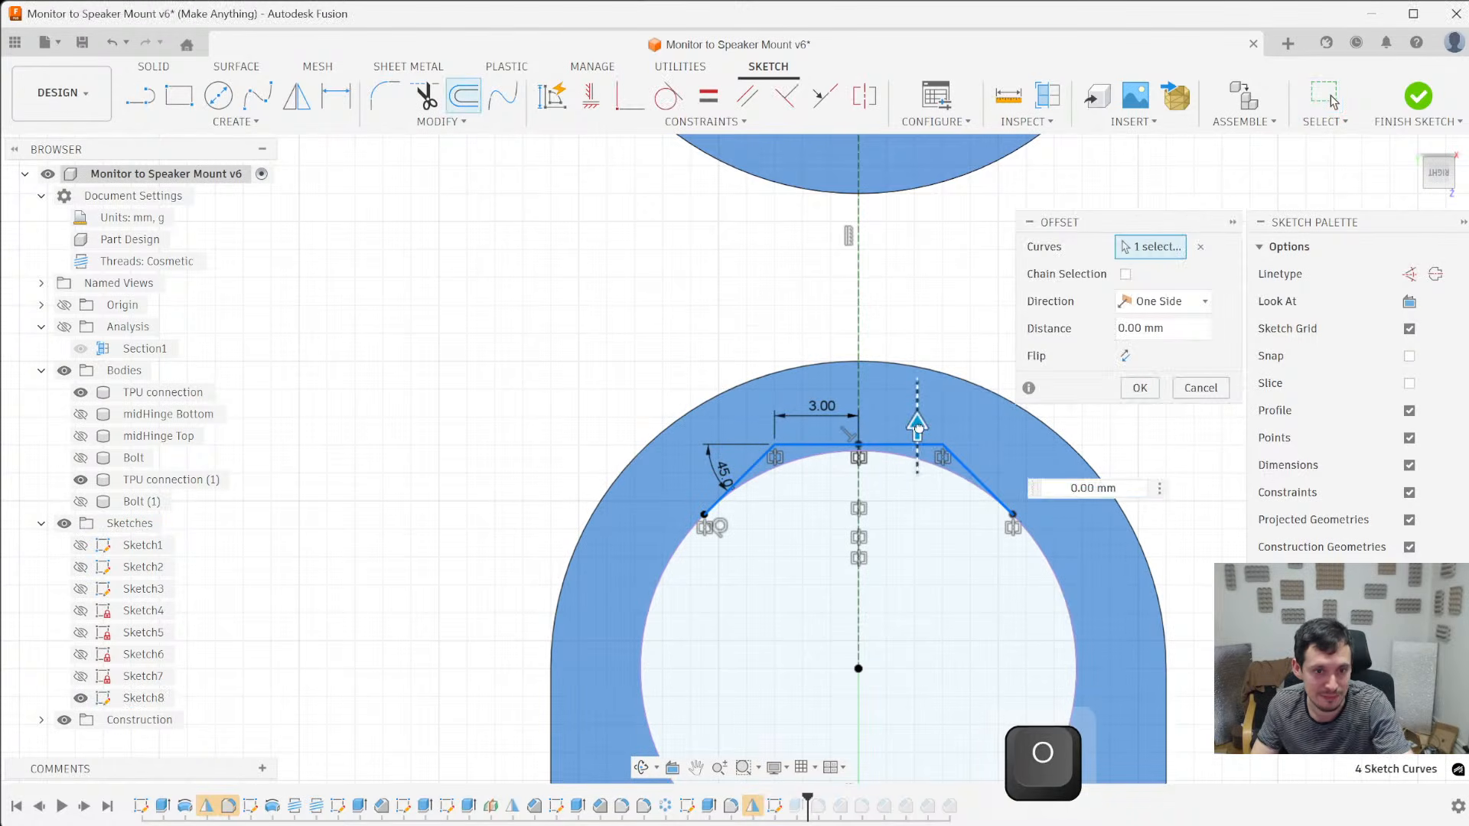
left_click_drag(917, 427, 918, 336)
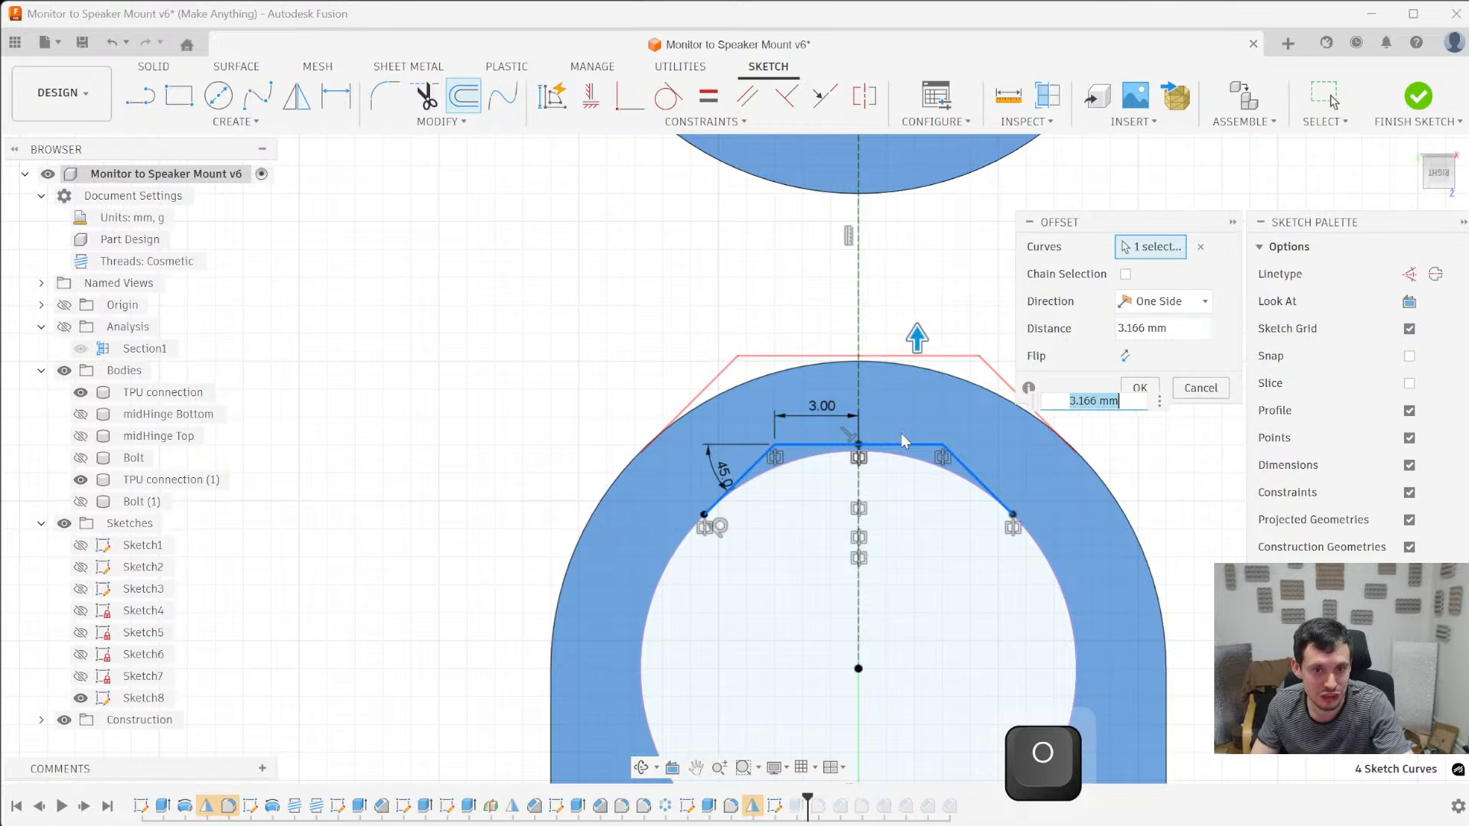
scroll(834, 586, "down", 2)
type("3")
scroll(695, 514, "up", 3)
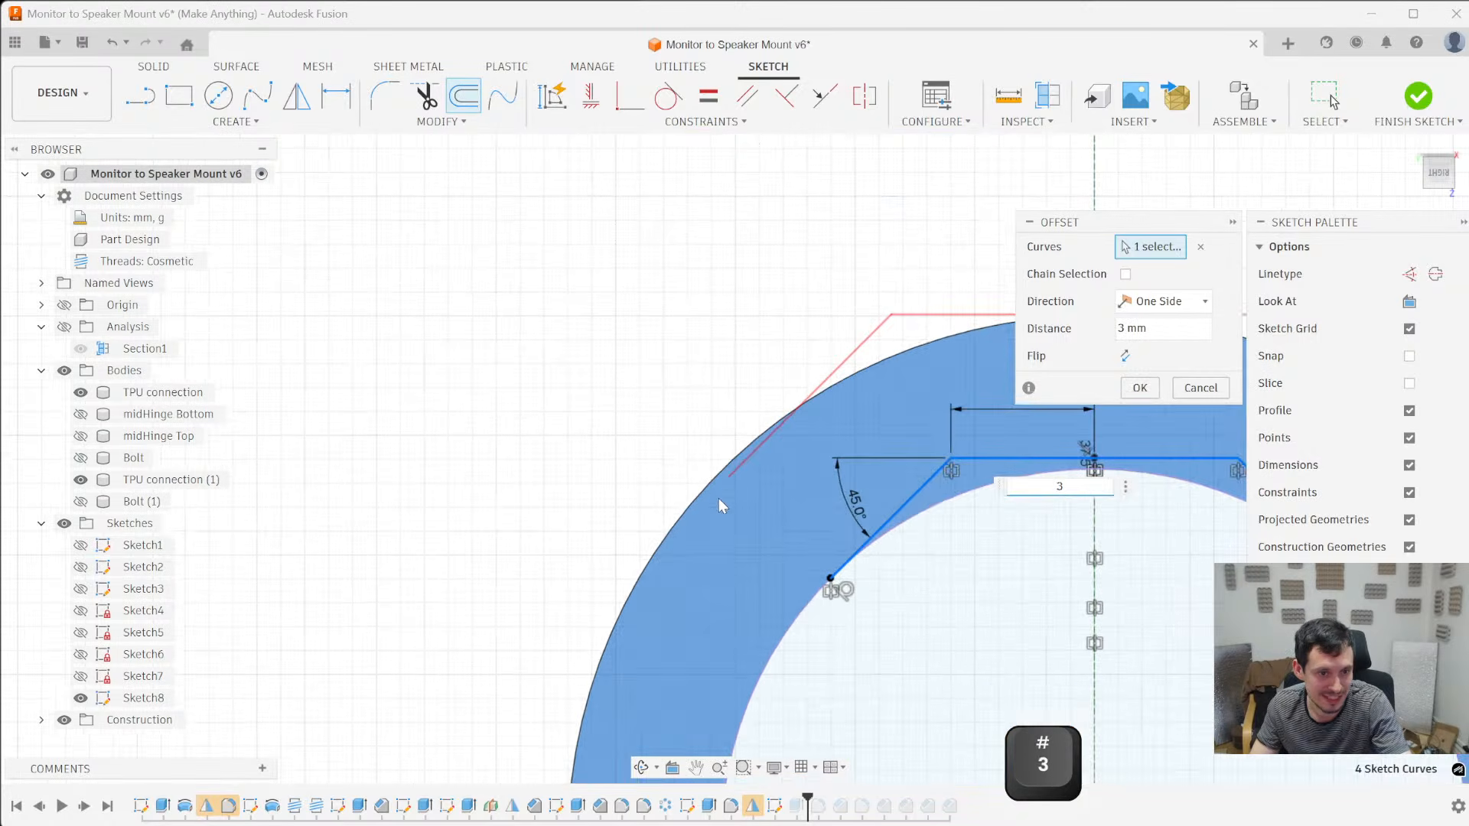
type(".2")
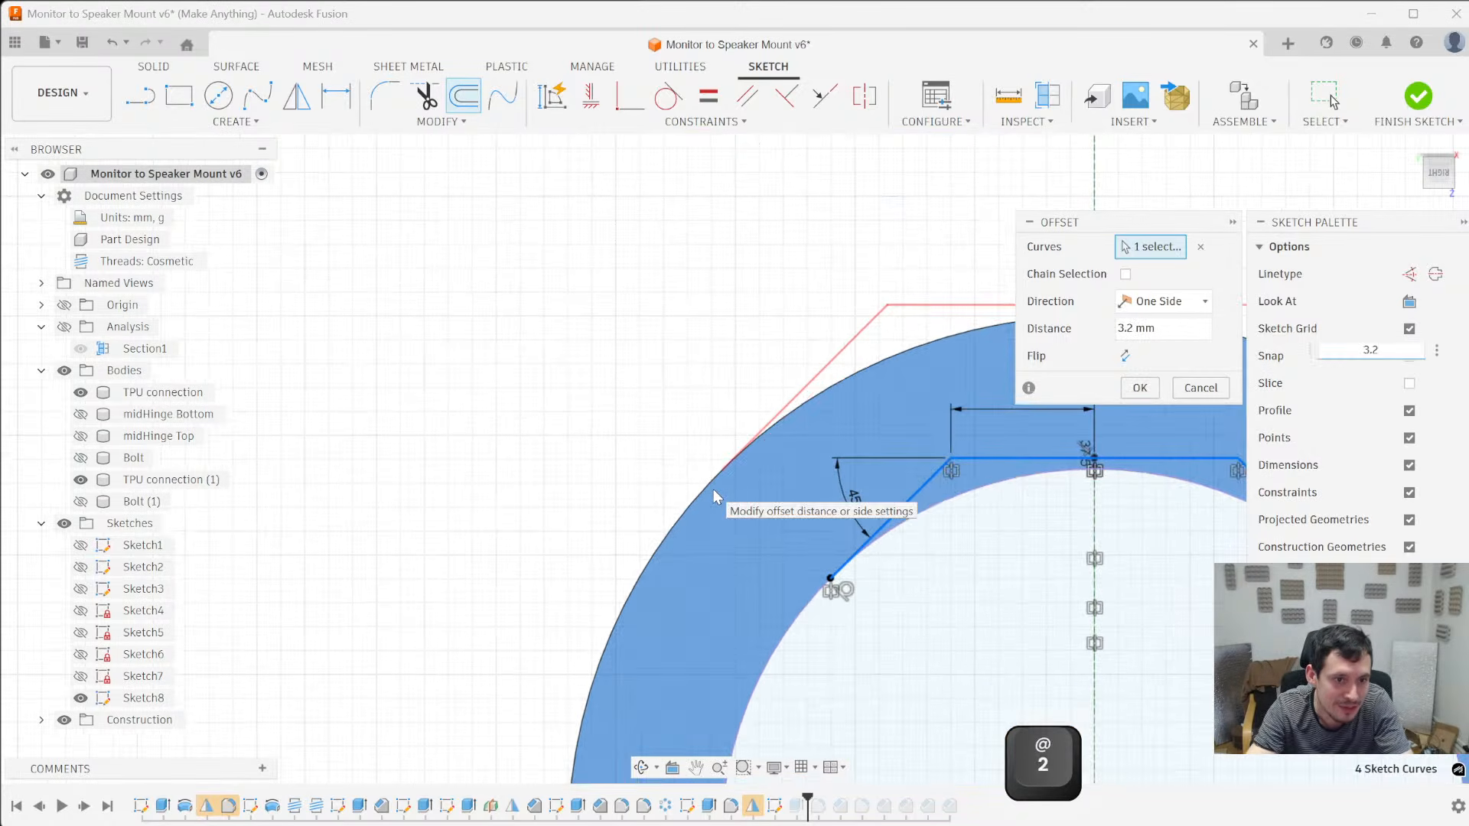
- Try offset distances of 3.1, 3.18 and 3.19 mm against the outer arc, and cancel the offset
scroll(475, 492, "up", 5)
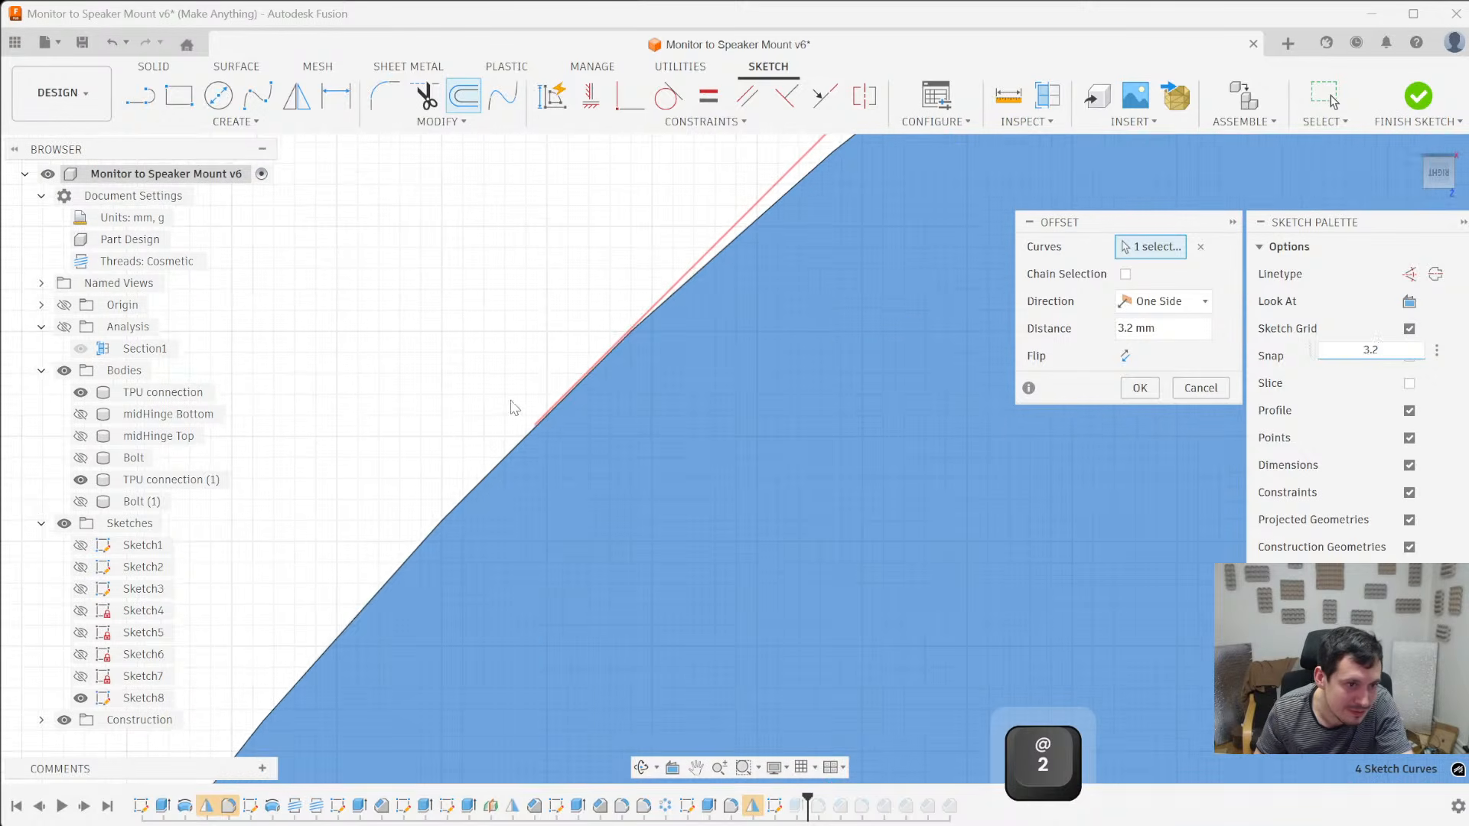
key("BackSpace")
type("1")
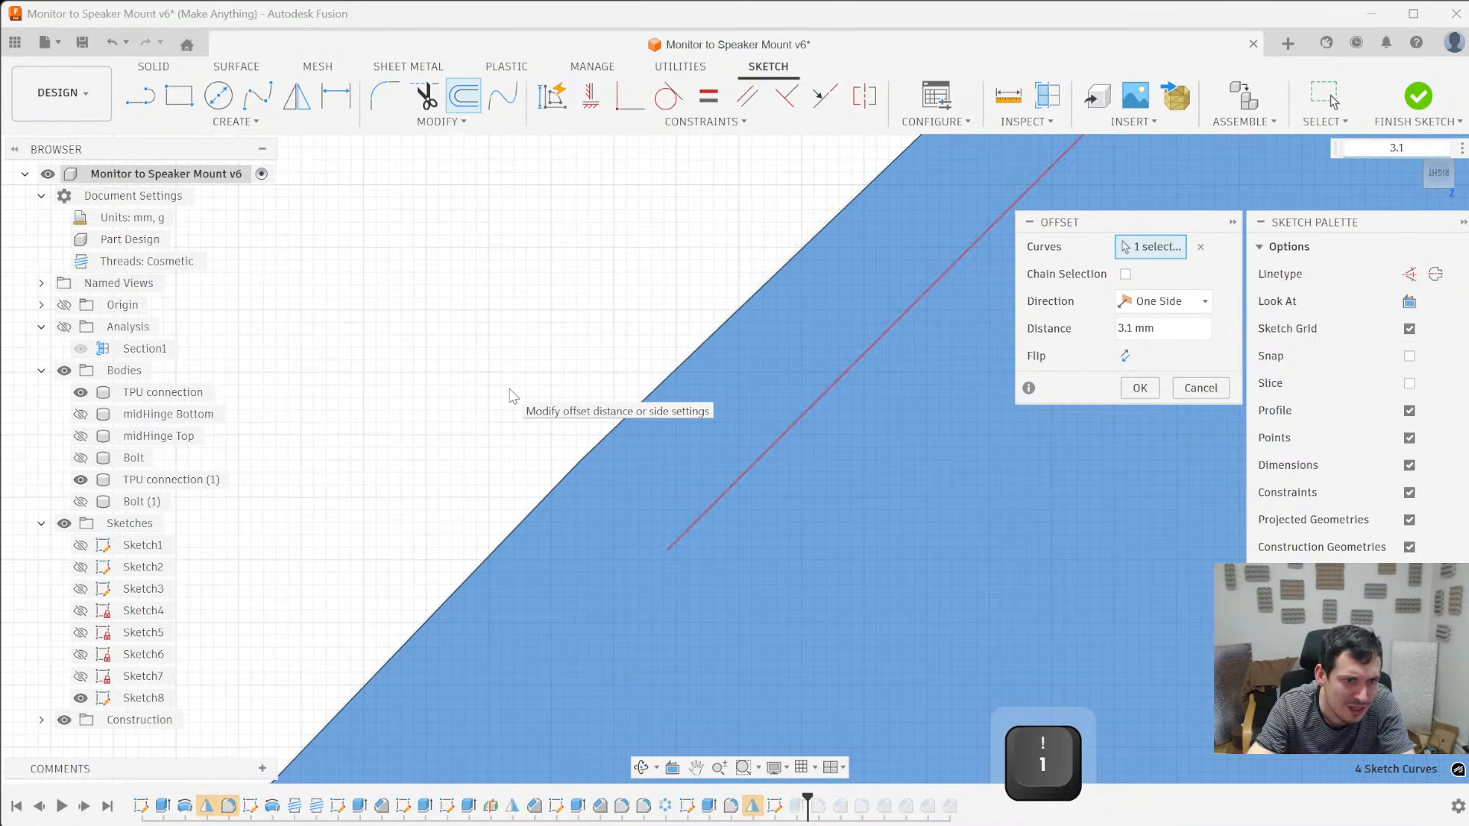
type("8")
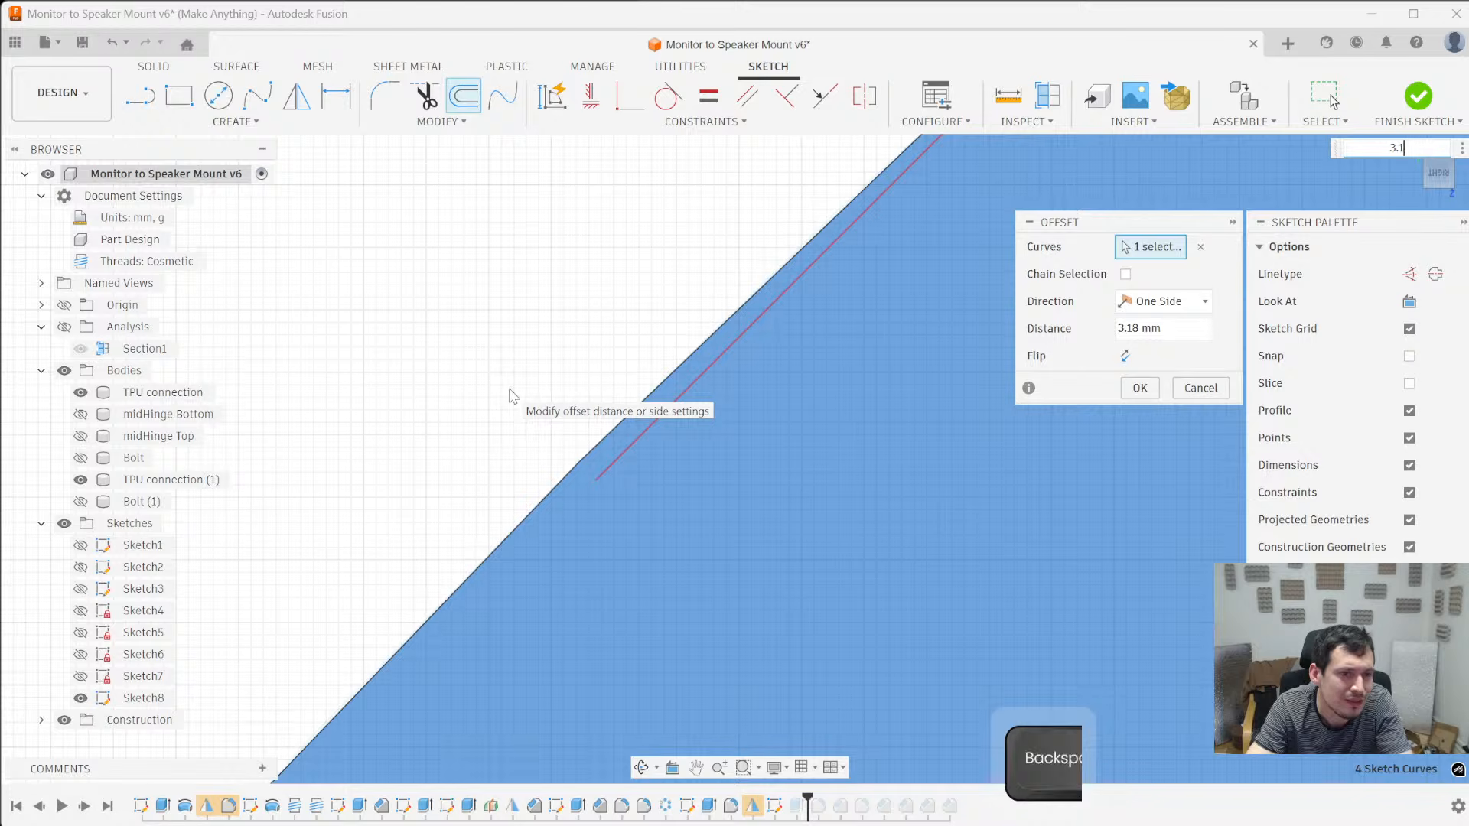
key("BackSpace")
type("9")
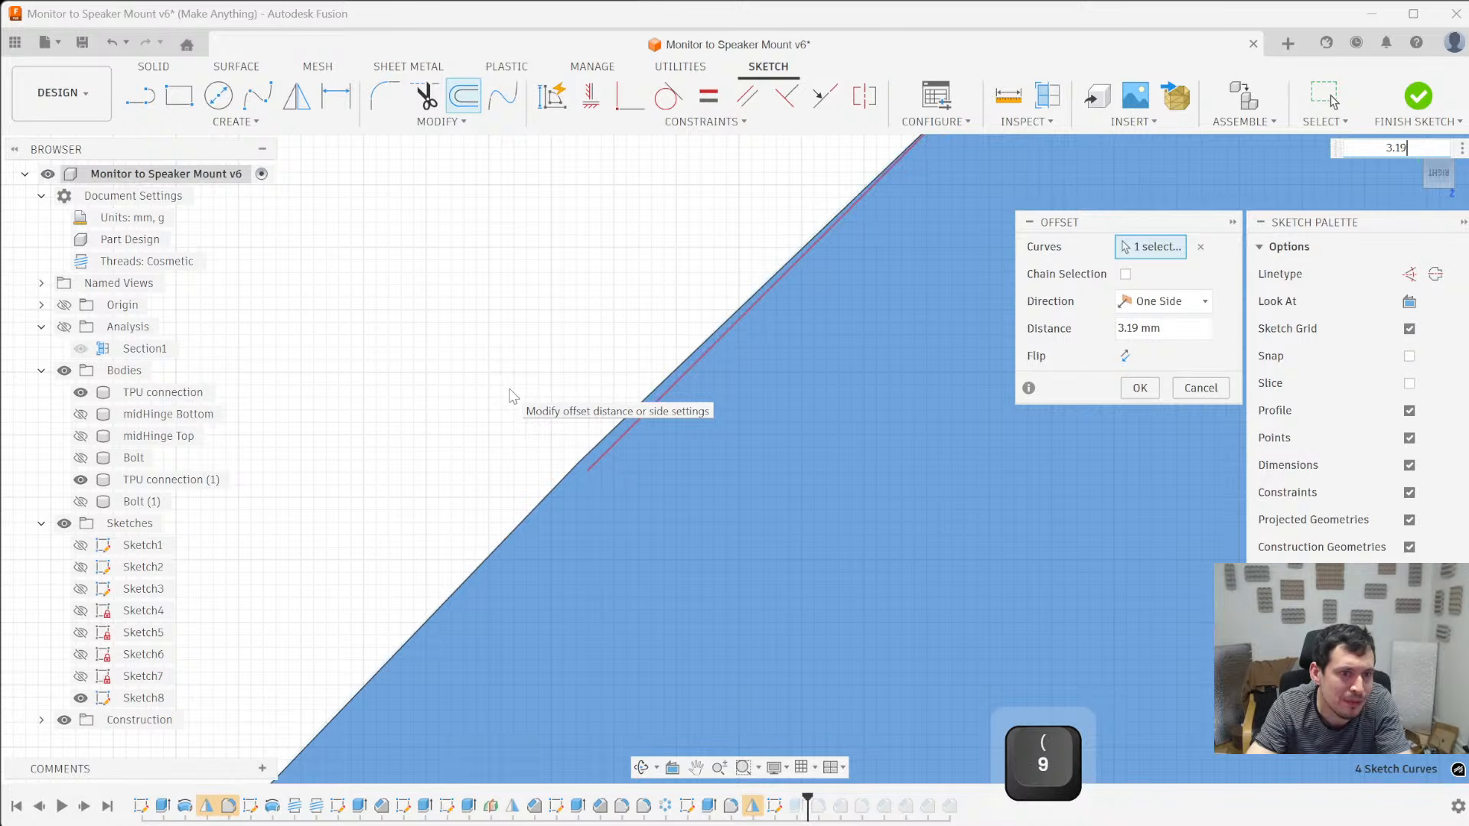
key("Escape")
scroll(678, 386, "down", 5)
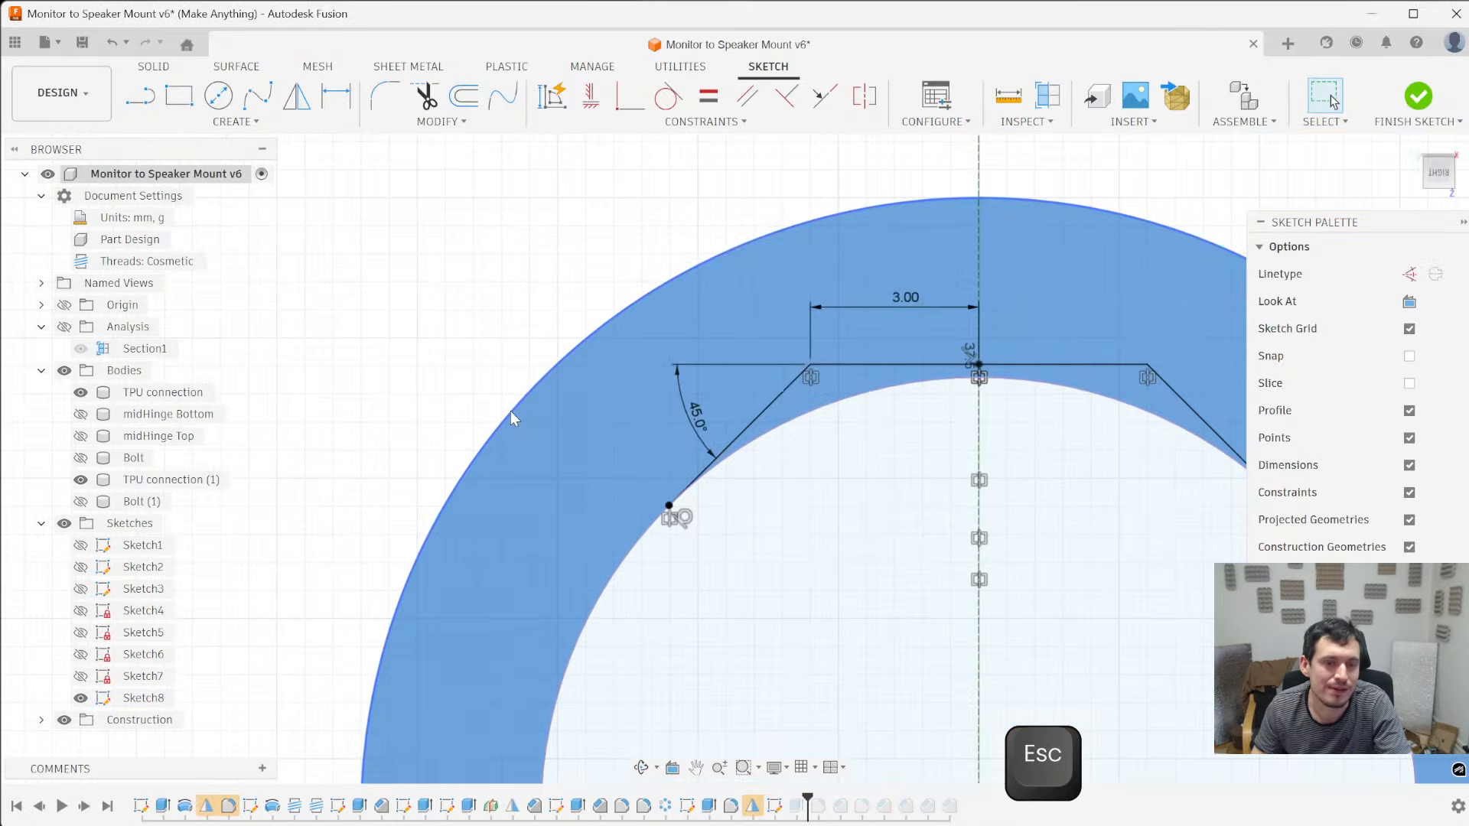
- Measure the gap between the hole circle and the outer arc, and offset the relief's horizontal and sloped lines outward by 3.2 mm
scroll(521, 399, "down", 3)
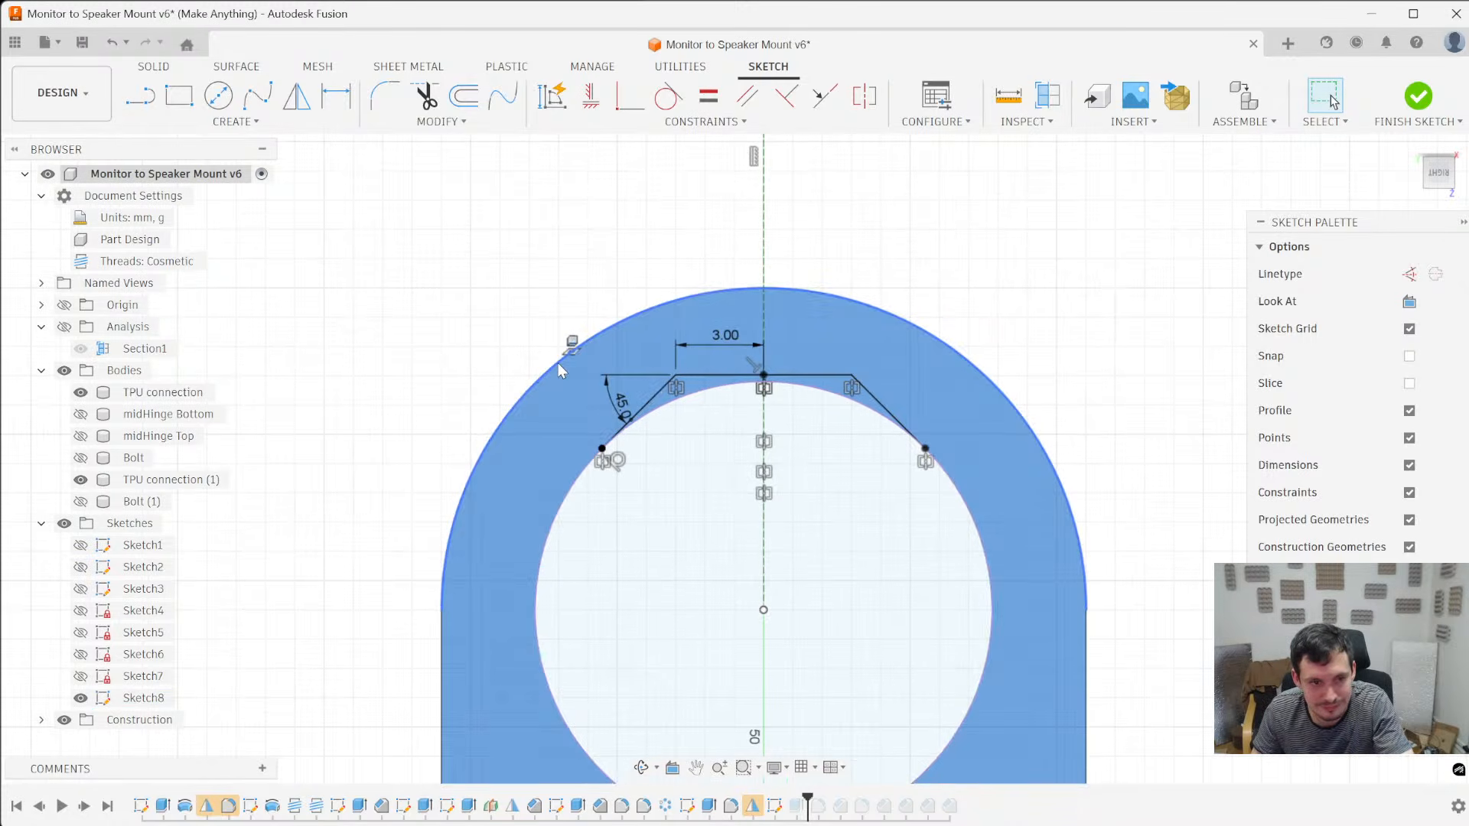
left_click(554, 521)
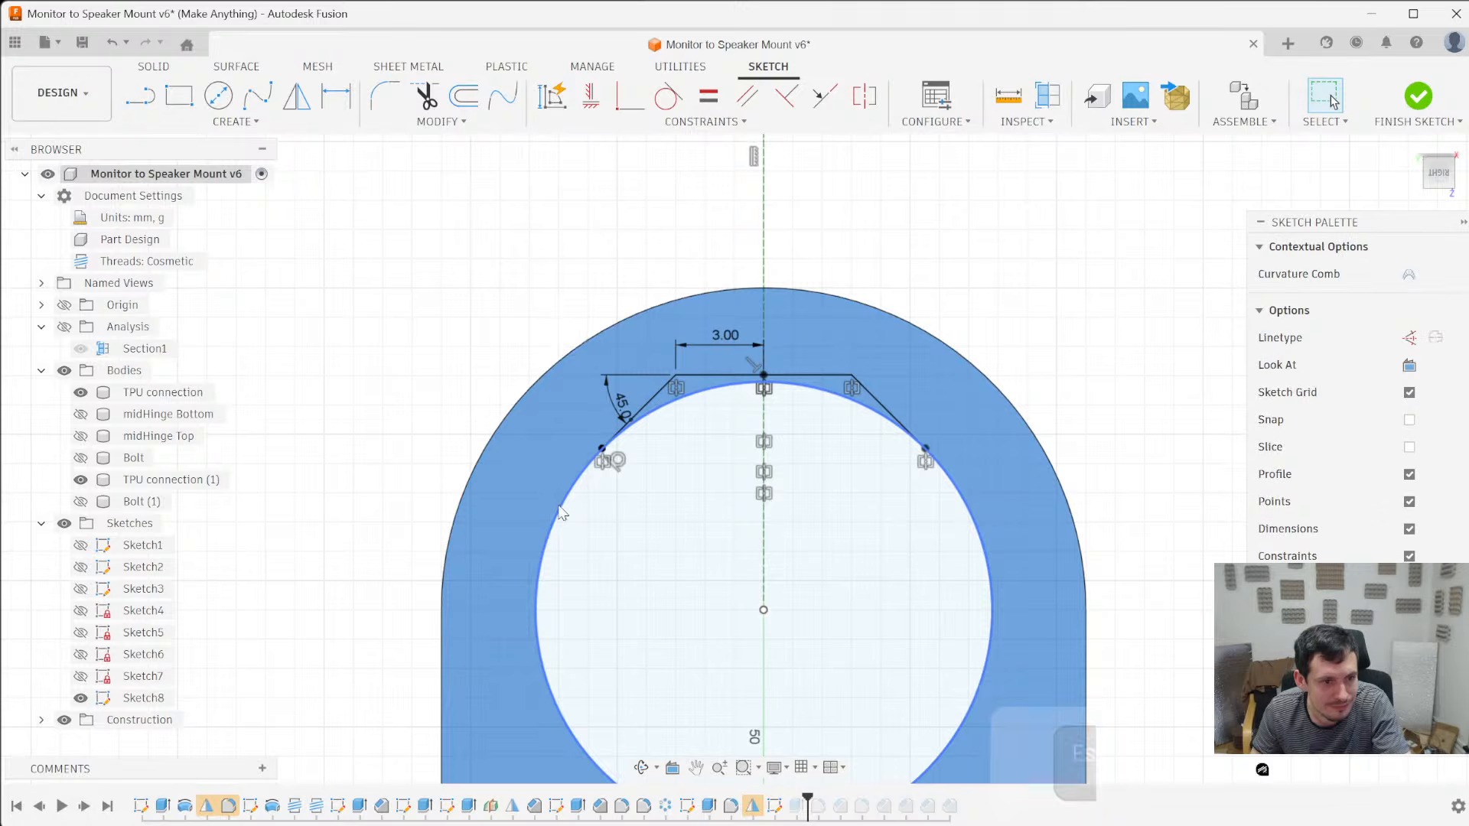
left_click(508, 411, "ctrl")
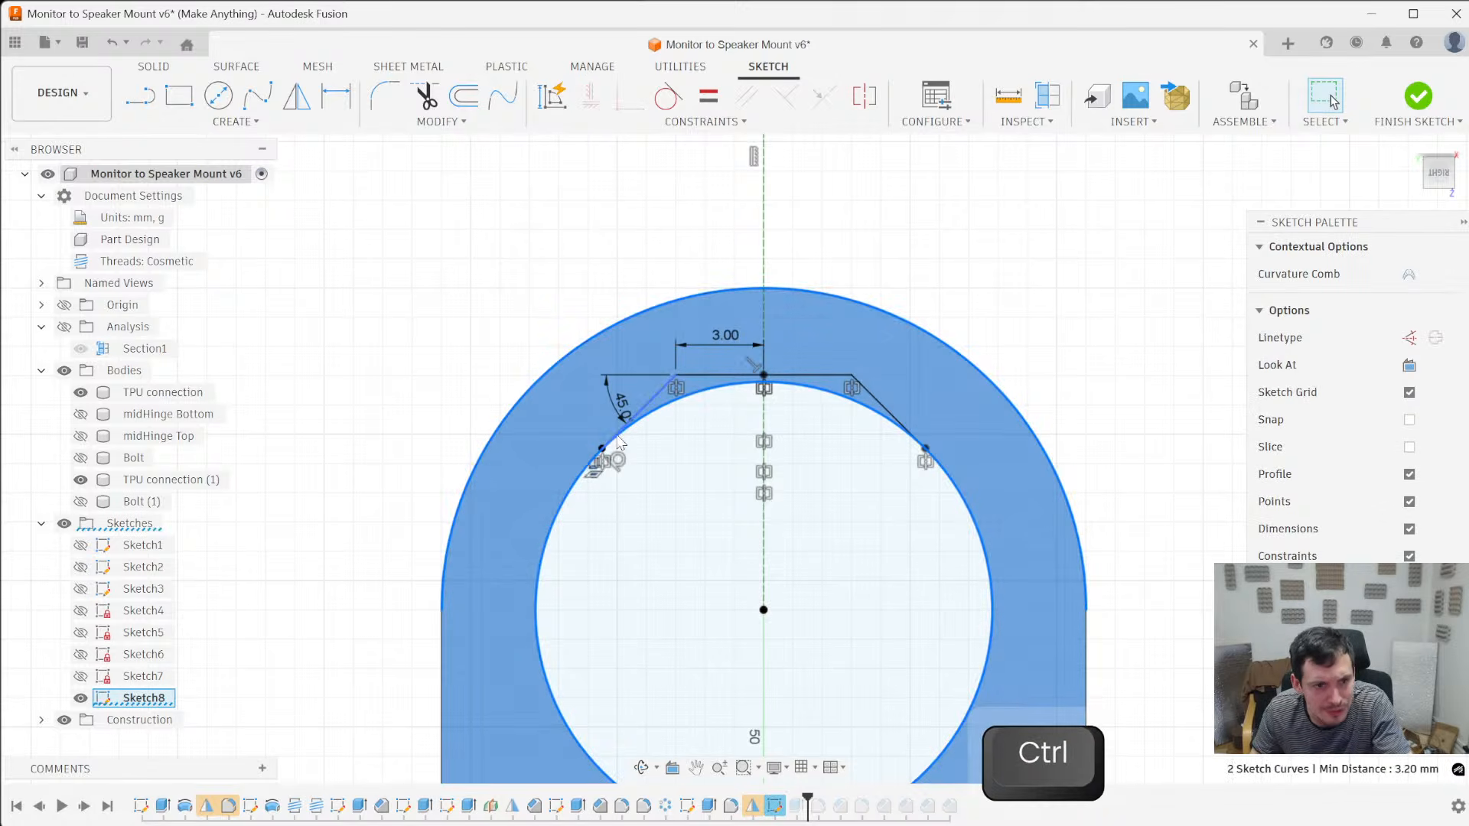
left_click(656, 391)
left_click(716, 375, "ctrl")
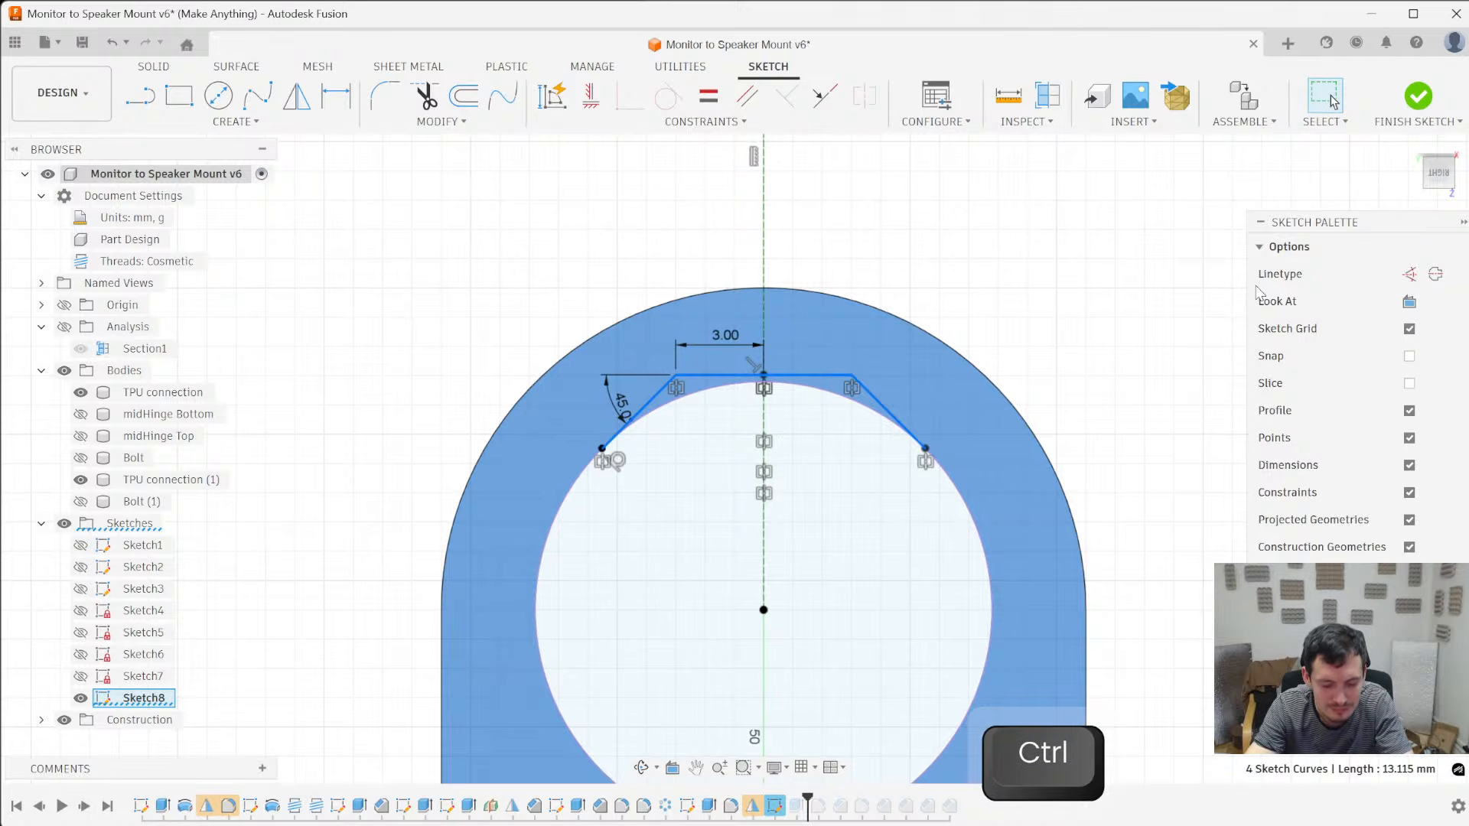
key("o")
type("3.2")
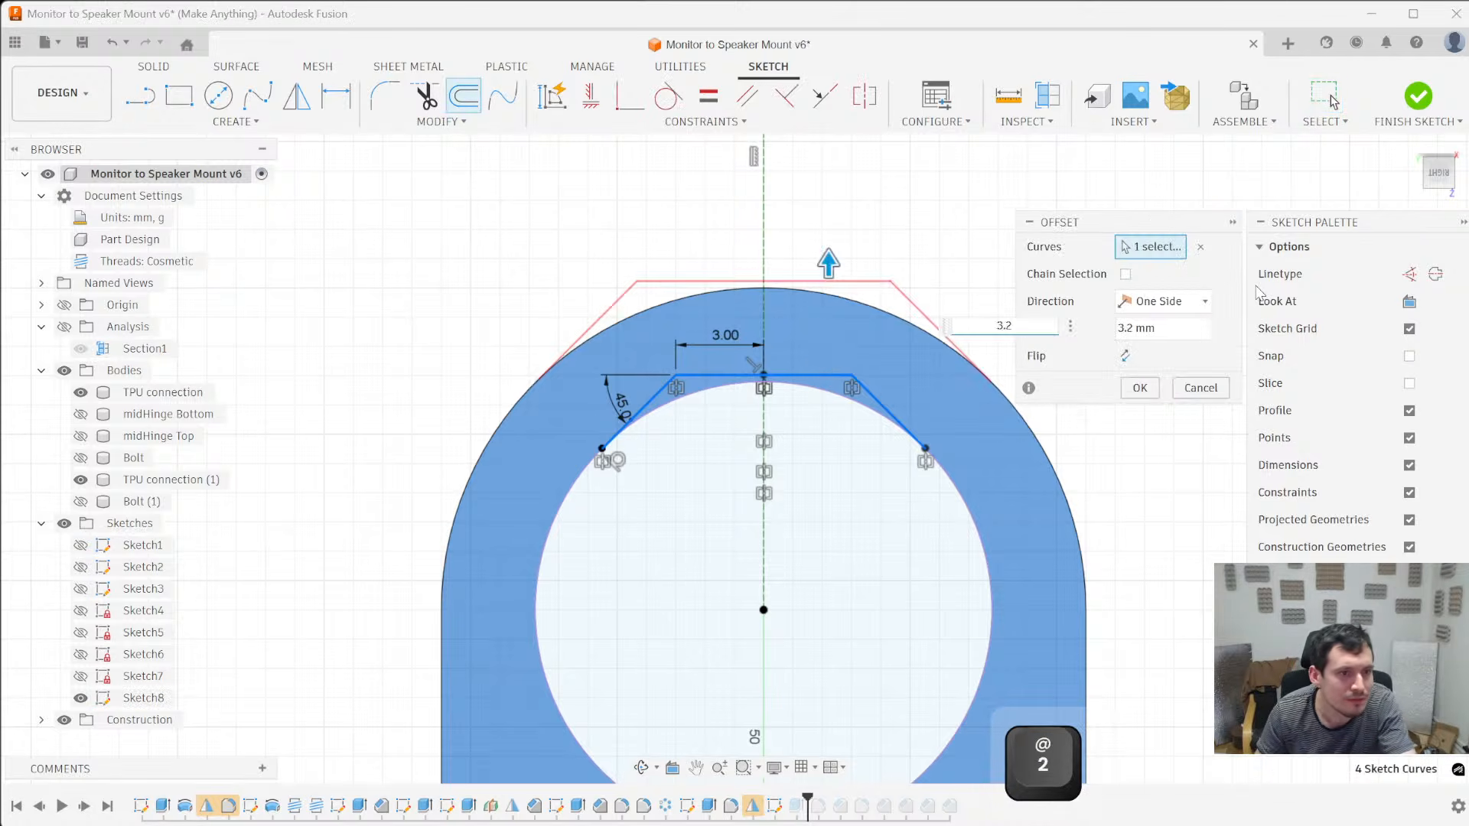
key("Return")
scroll(537, 392, "up", 5)
scroll(591, 337, "down", 5)
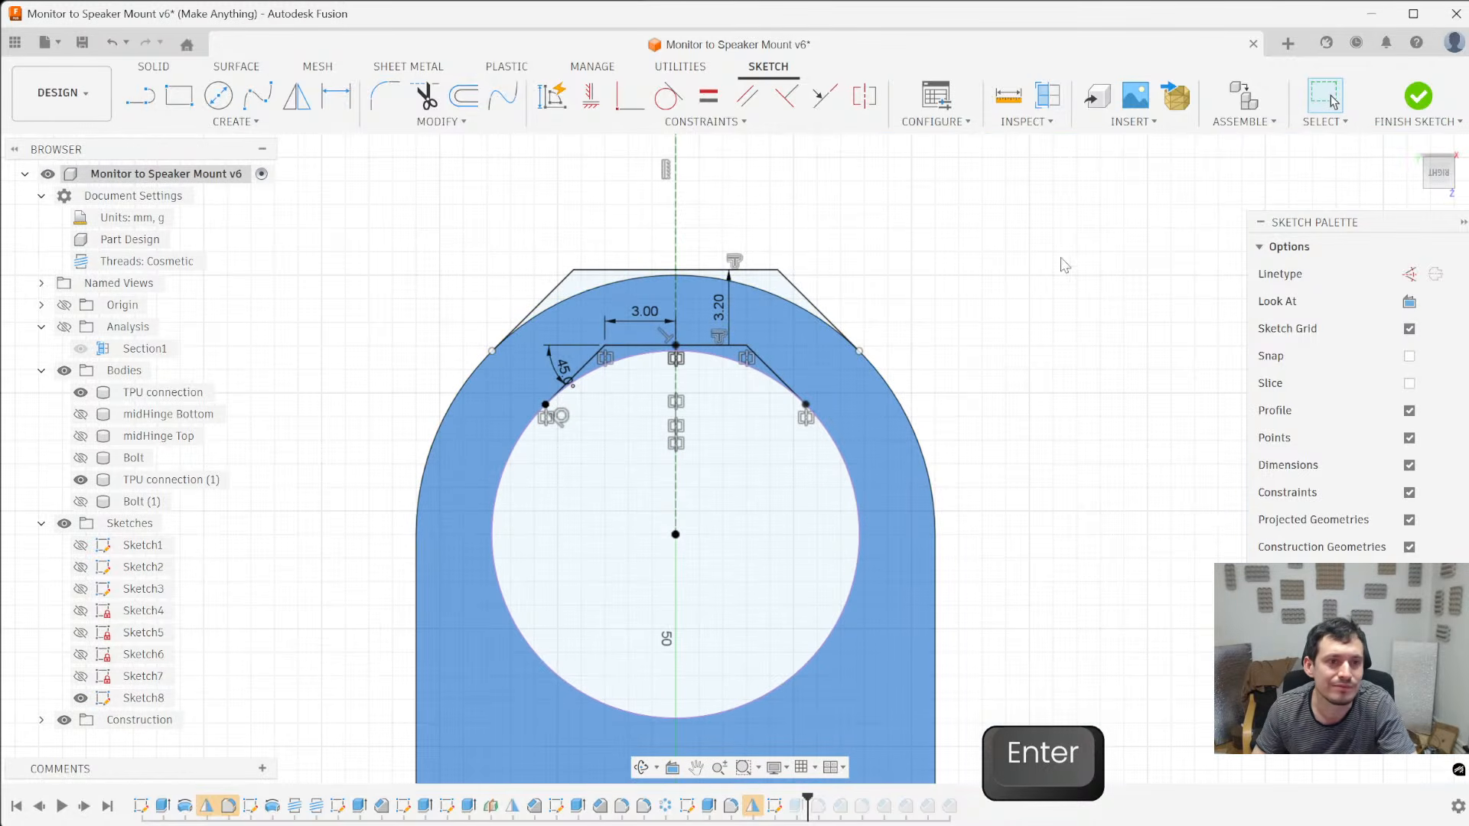
- Finish the sketch, show Sketch8, and extrude the profile between the offset lines and the outer arc up to the ring's opposite face
left_click(1416, 97)
left_click(80, 697)
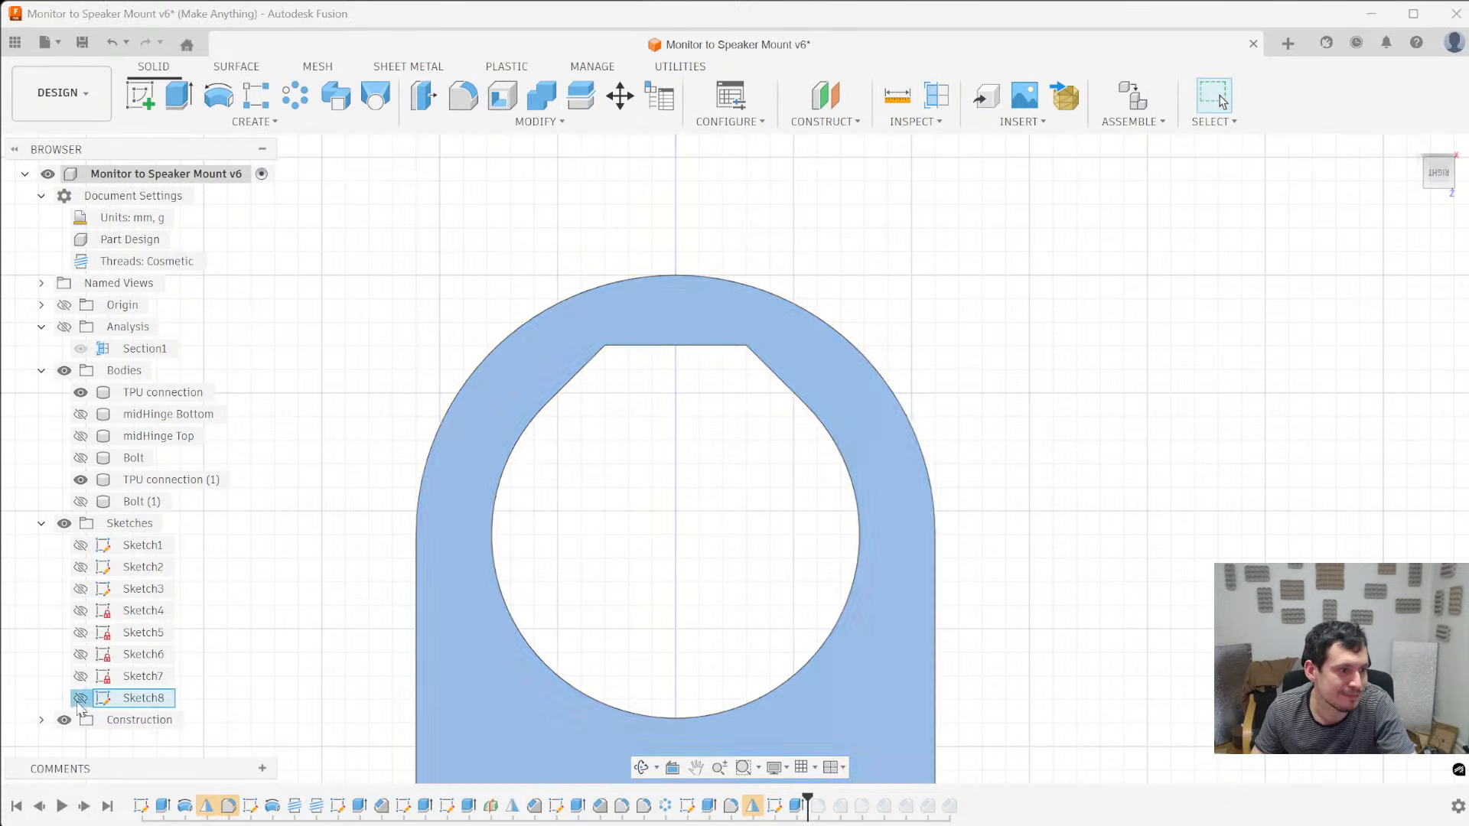
key("e")
left_click(681, 297)
middle_click_drag(846, 226, 605, 306, "shift")
left_click(1417, 391)
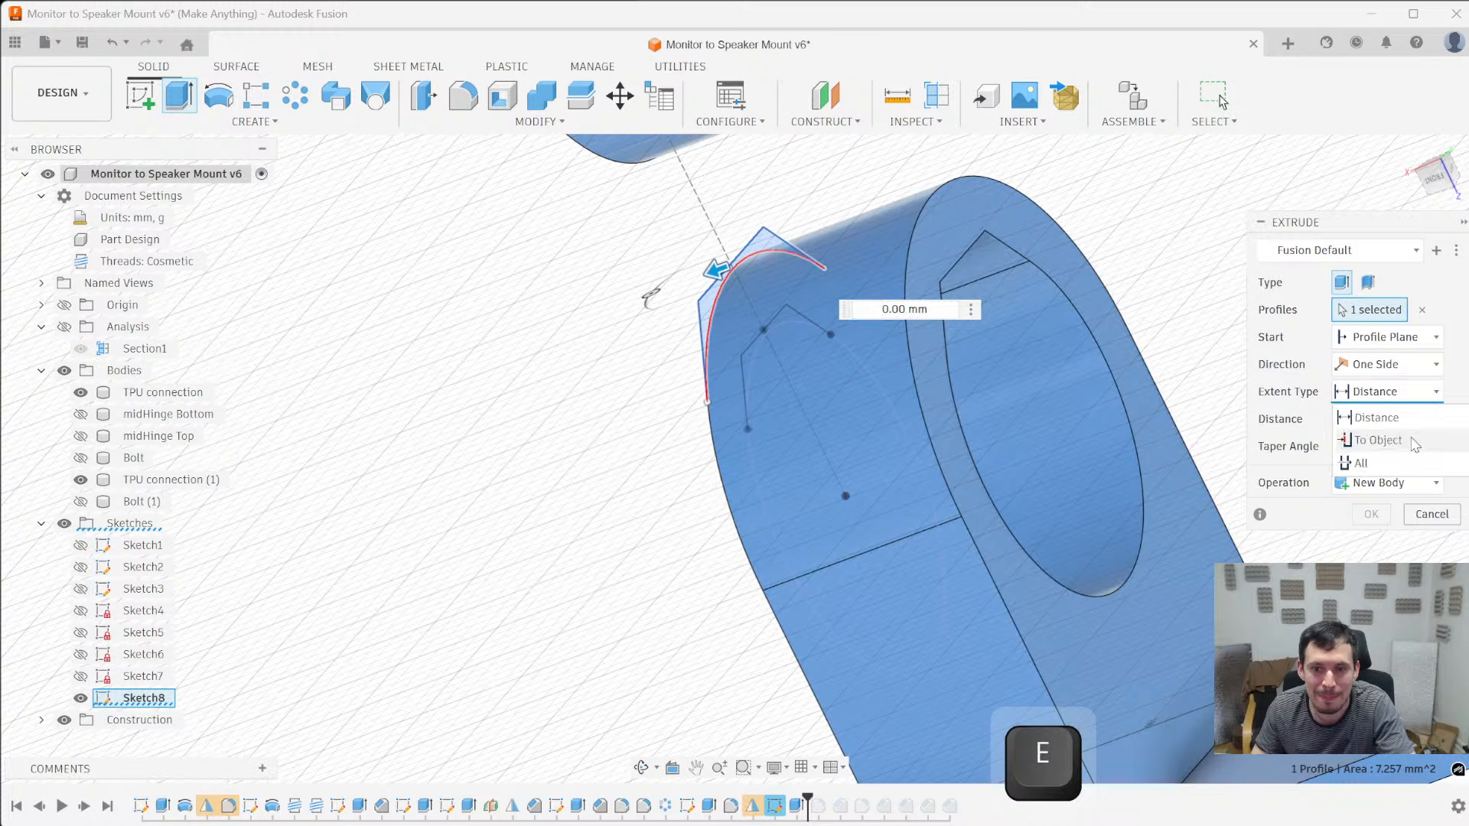
left_click(1374, 436)
left_click(948, 209)
key("Return")
- Fillet the two outer corner edges of the ring's new flat-topped wall with a 3.2 mm radius
scroll(604, 410, "down", 3)
middle_click_drag(607, 413, 799, 366)
scroll(797, 379, "down", 3)
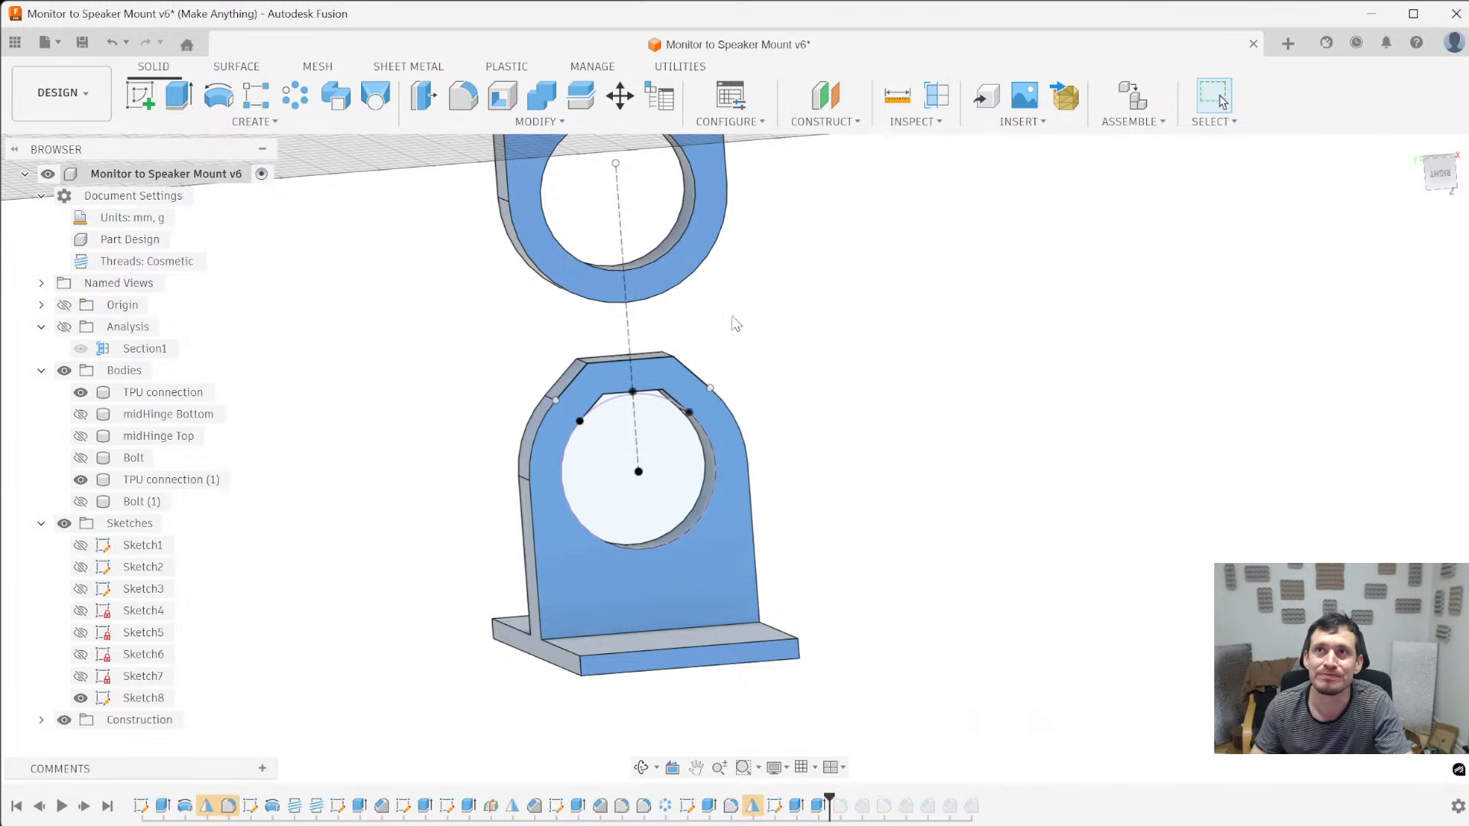
scroll(482, 322, "up", 3)
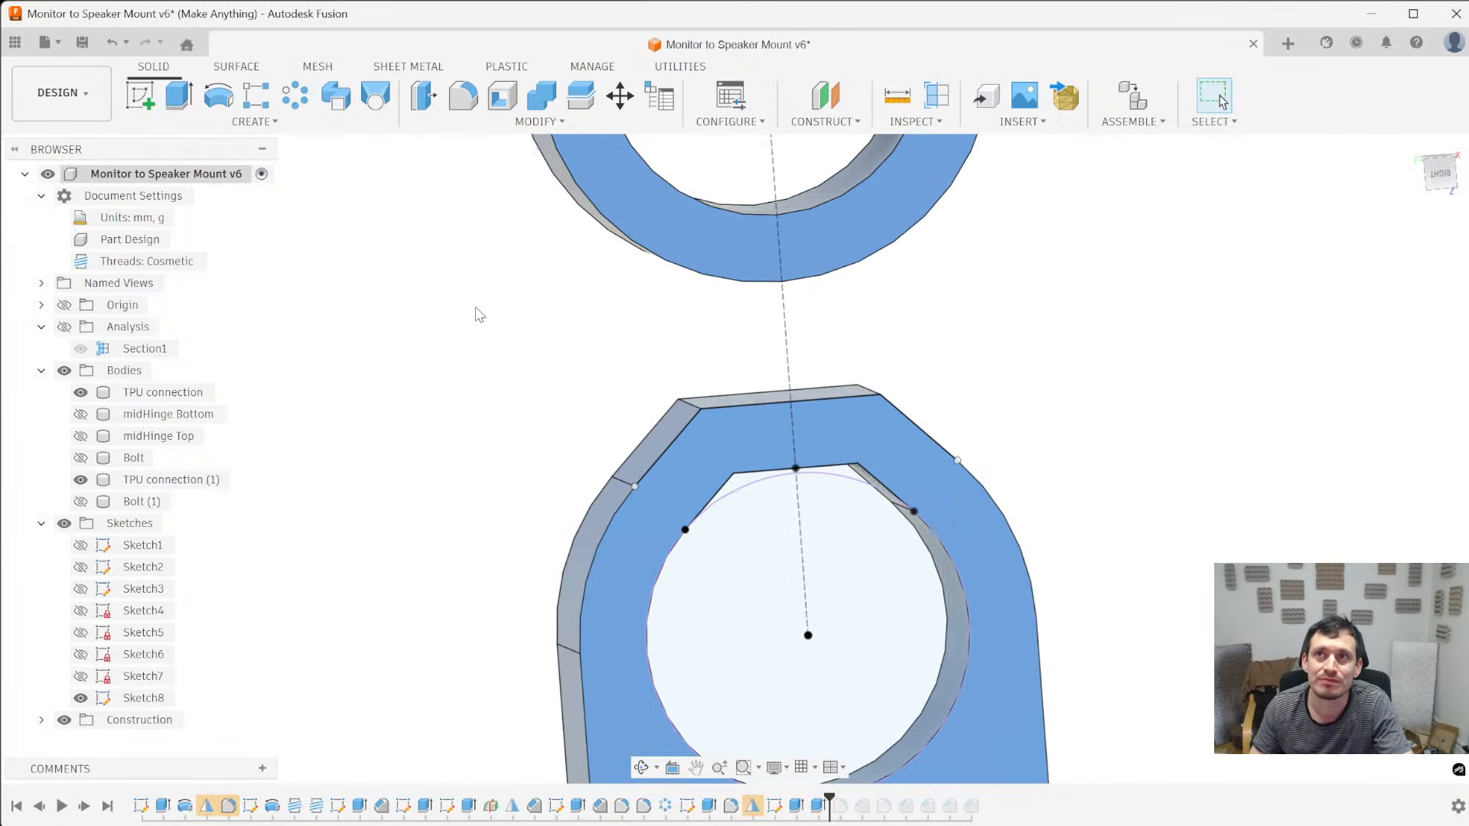
middle_click_drag(586, 381, 425, 370, "ctrl")
scroll(559, 444, "up", 1)
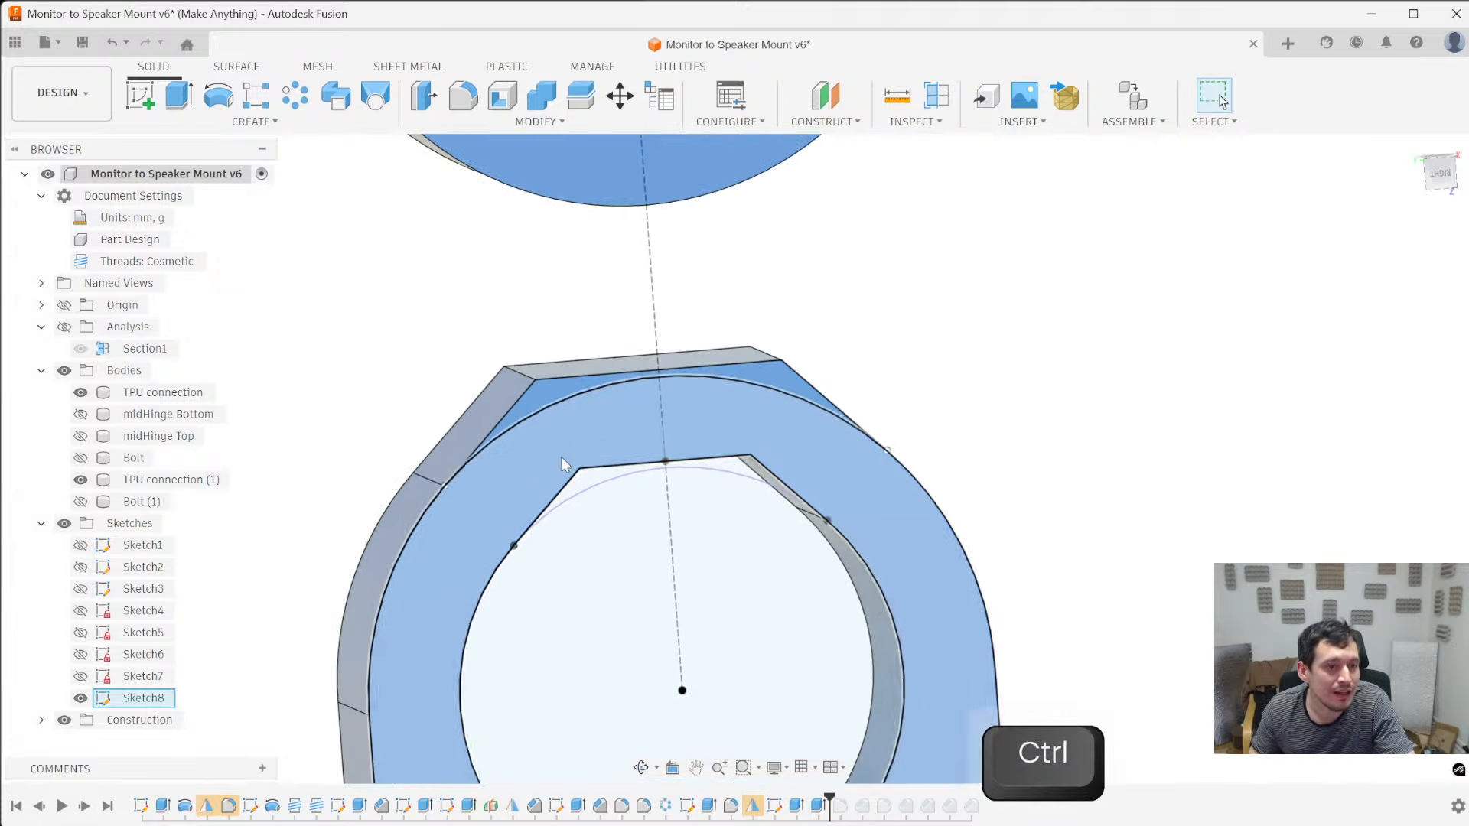
left_click(528, 426)
key("f")
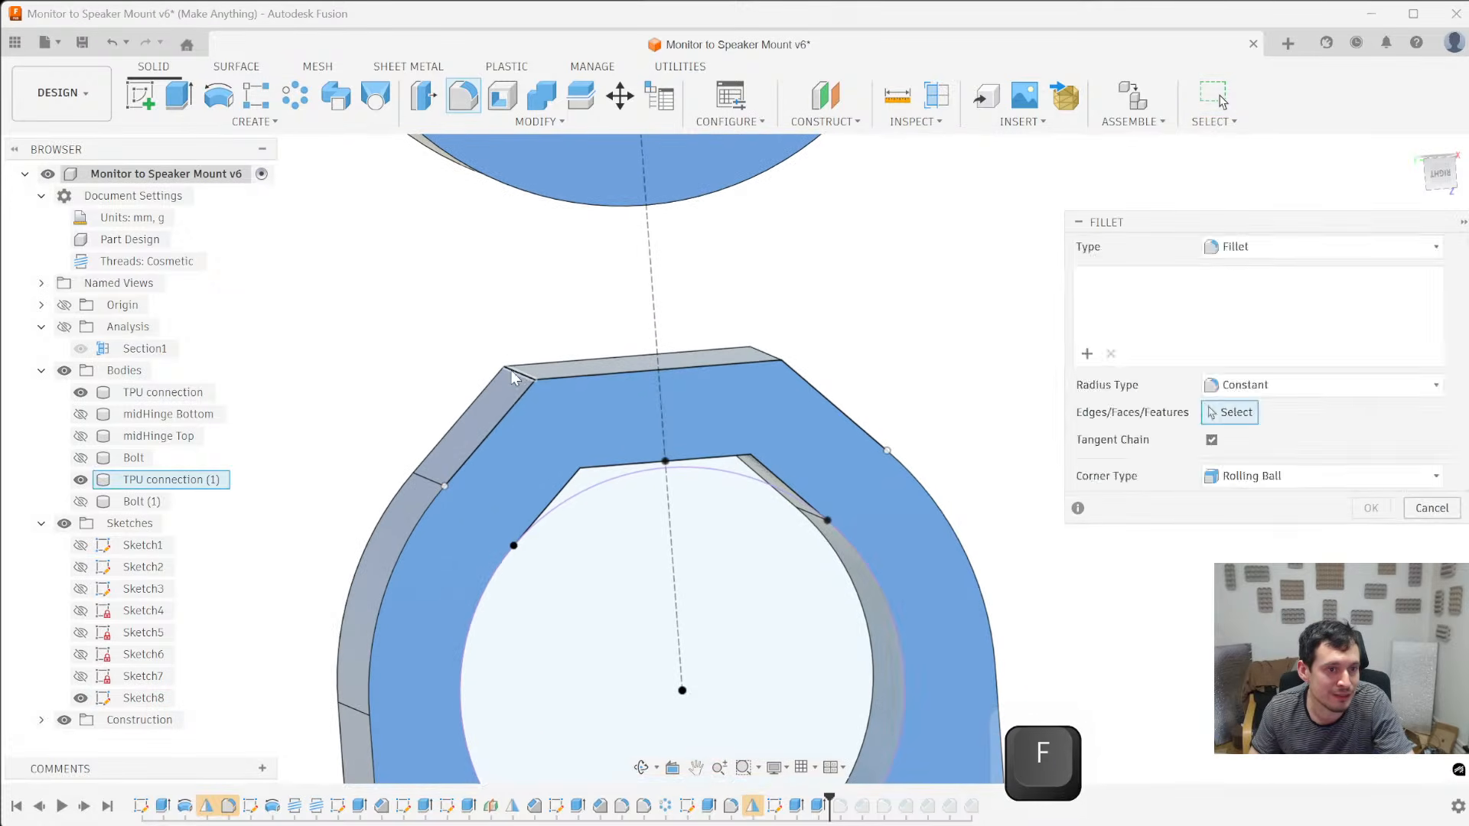
left_click(511, 369)
left_click(772, 351, "ctrl")
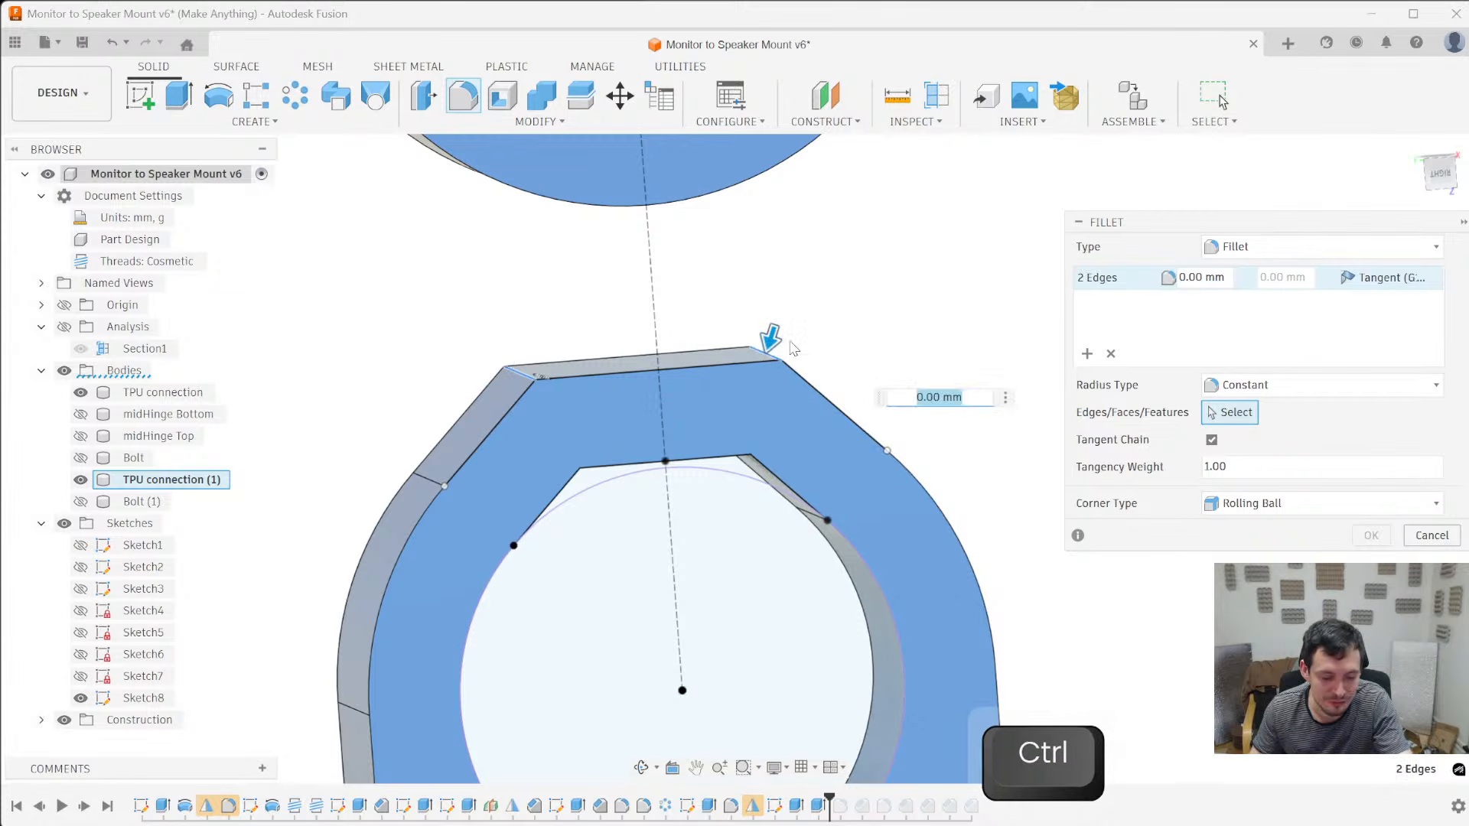
type("3.2")
scroll(452, 379, "down", 1)
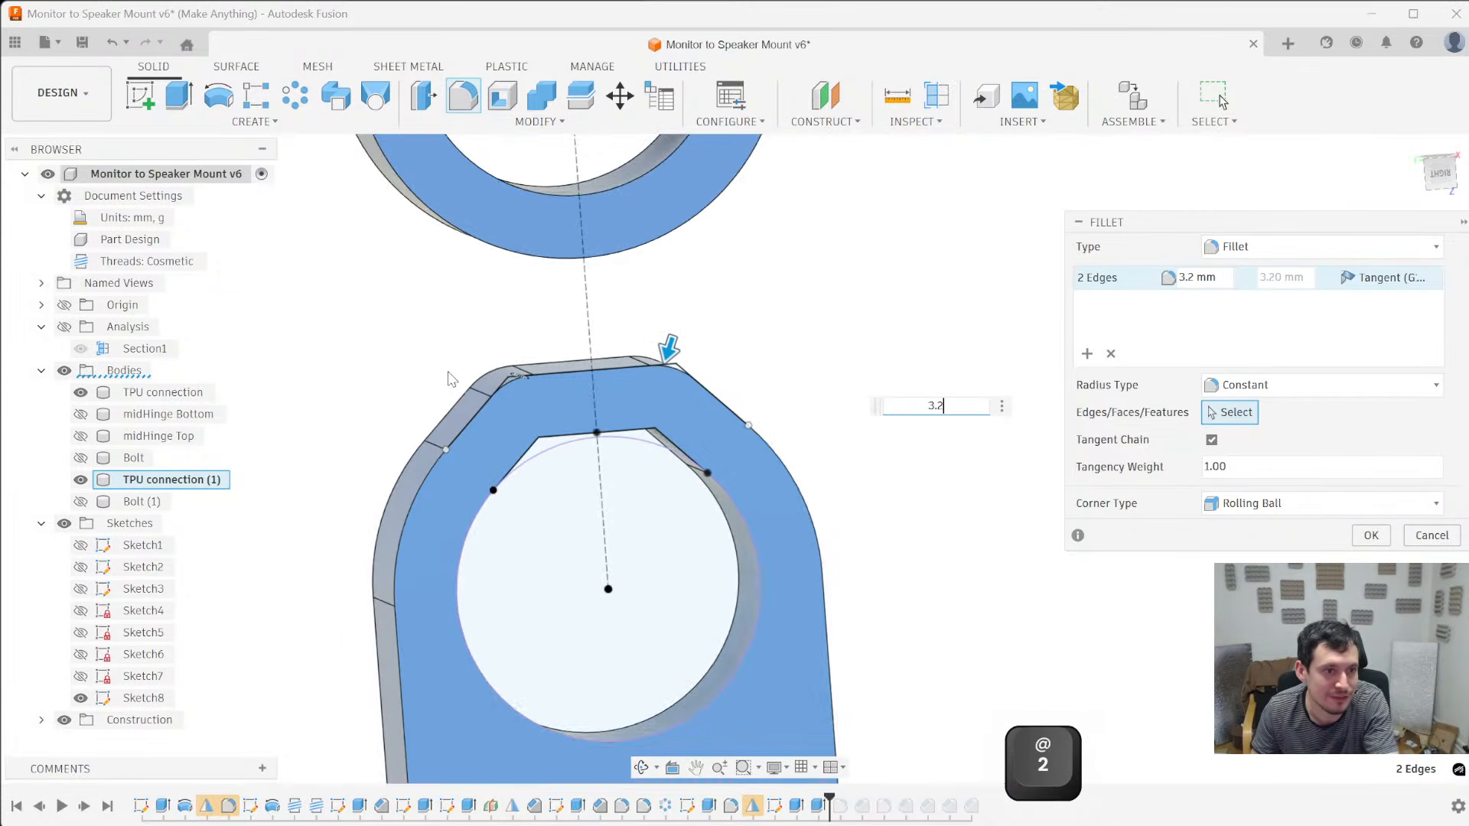
key("Return")
- Hide Sketch8 and roll the timeline marker forward to the last feature
middle_click_drag(361, 394, 335, 368, "shift")
left_click(80, 698)
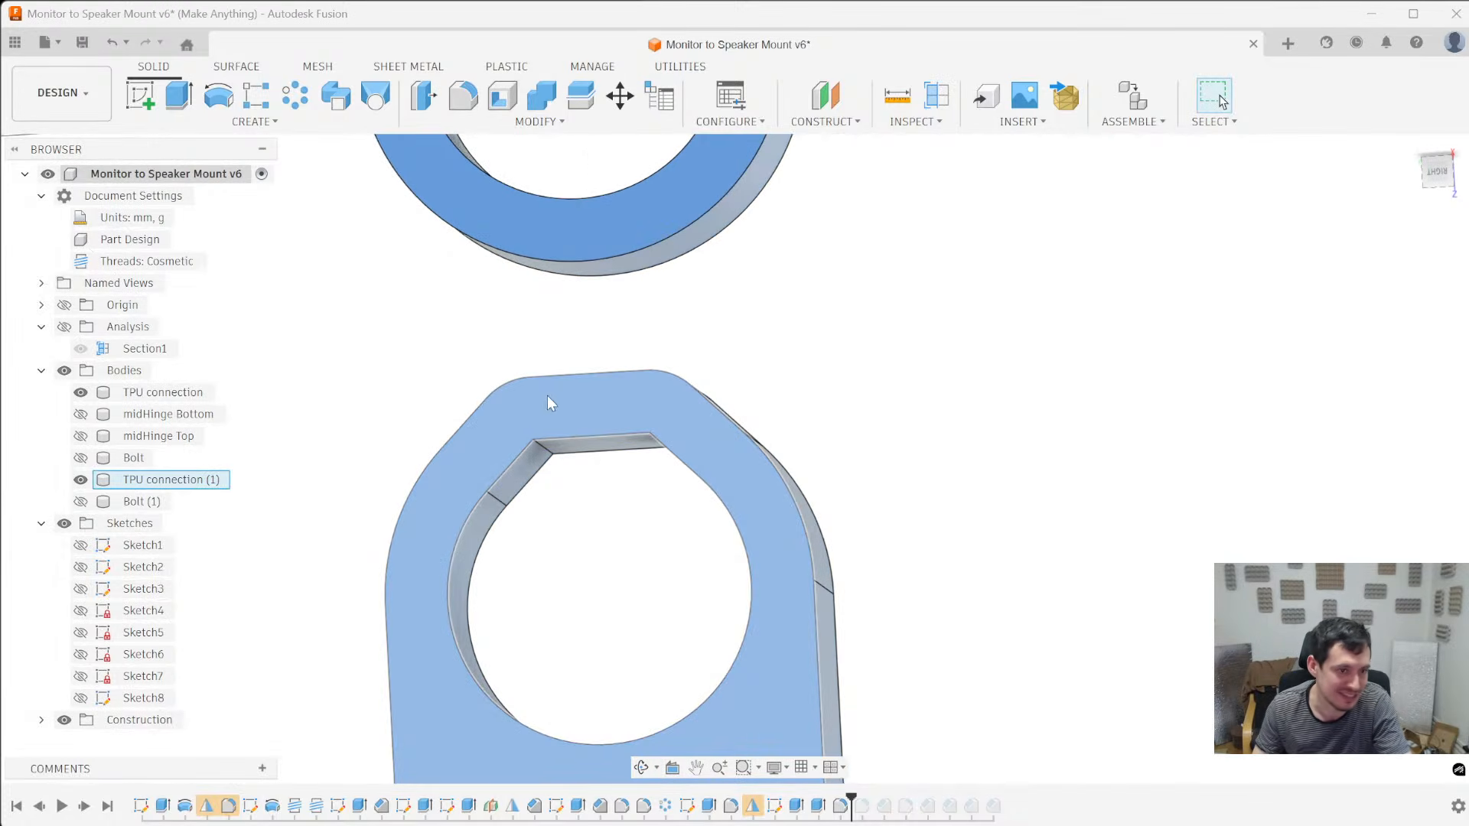
middle_click_drag(737, 393, 811, 535, "shift")
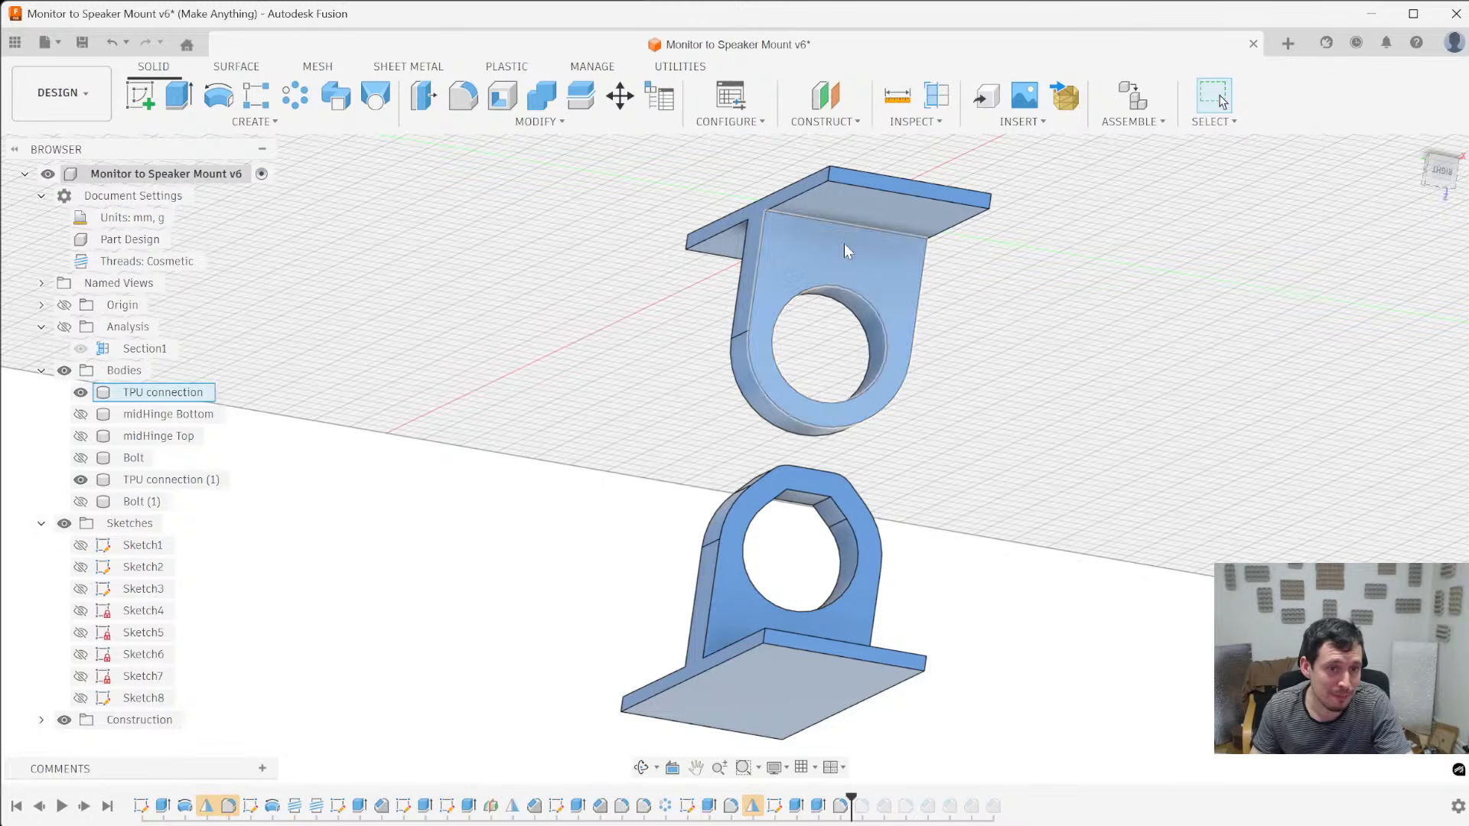
scroll(849, 479, "down", 4)
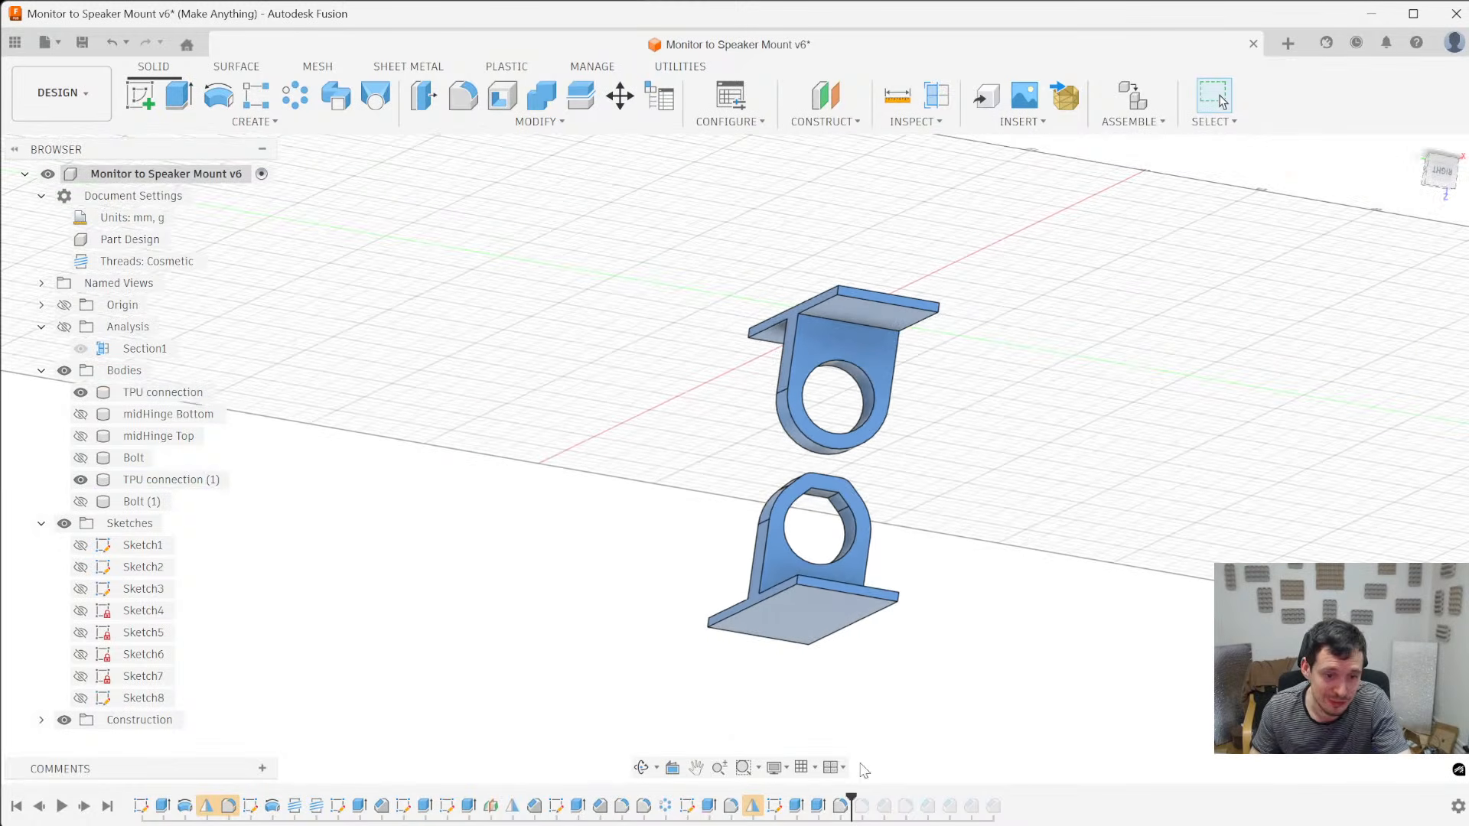
mouse_move(858, 810)
left_mouse_down()
mouse_move(1006, 804)
mouse_move(1004, 817)
left_mouse_up()
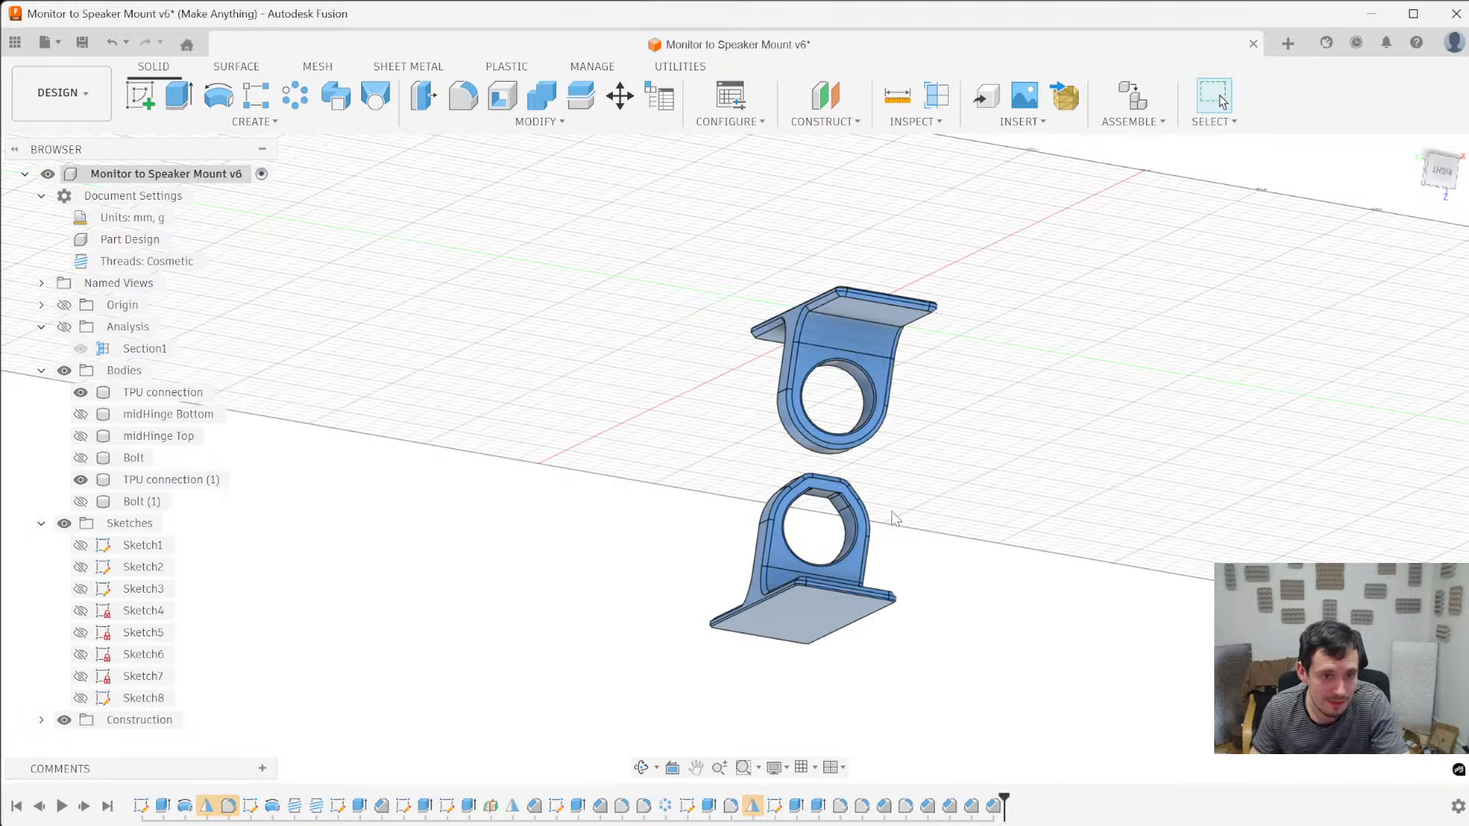
- Edit the final 0.4 mm chamfer feature, replacing the relieved hole's face selections with the hole's edges on both sides of TPU connection (1)
scroll(910, 558, "up", 5)
scroll(737, 482, "up", 3)
left_click(691, 475)
right_click(993, 810)
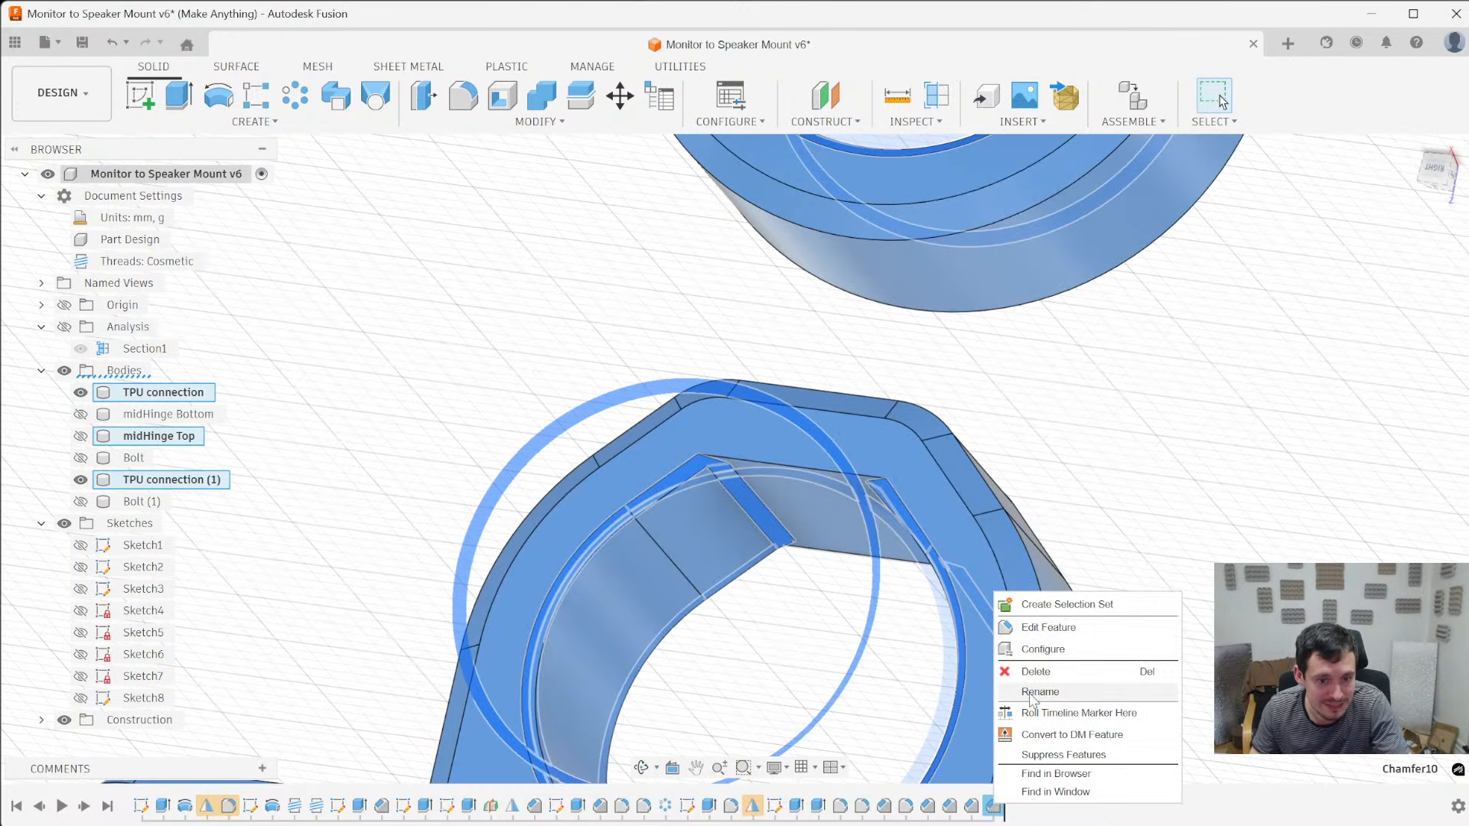
left_click(1044, 627)
middle_click_drag(782, 503, 860, 559, "ctrl")
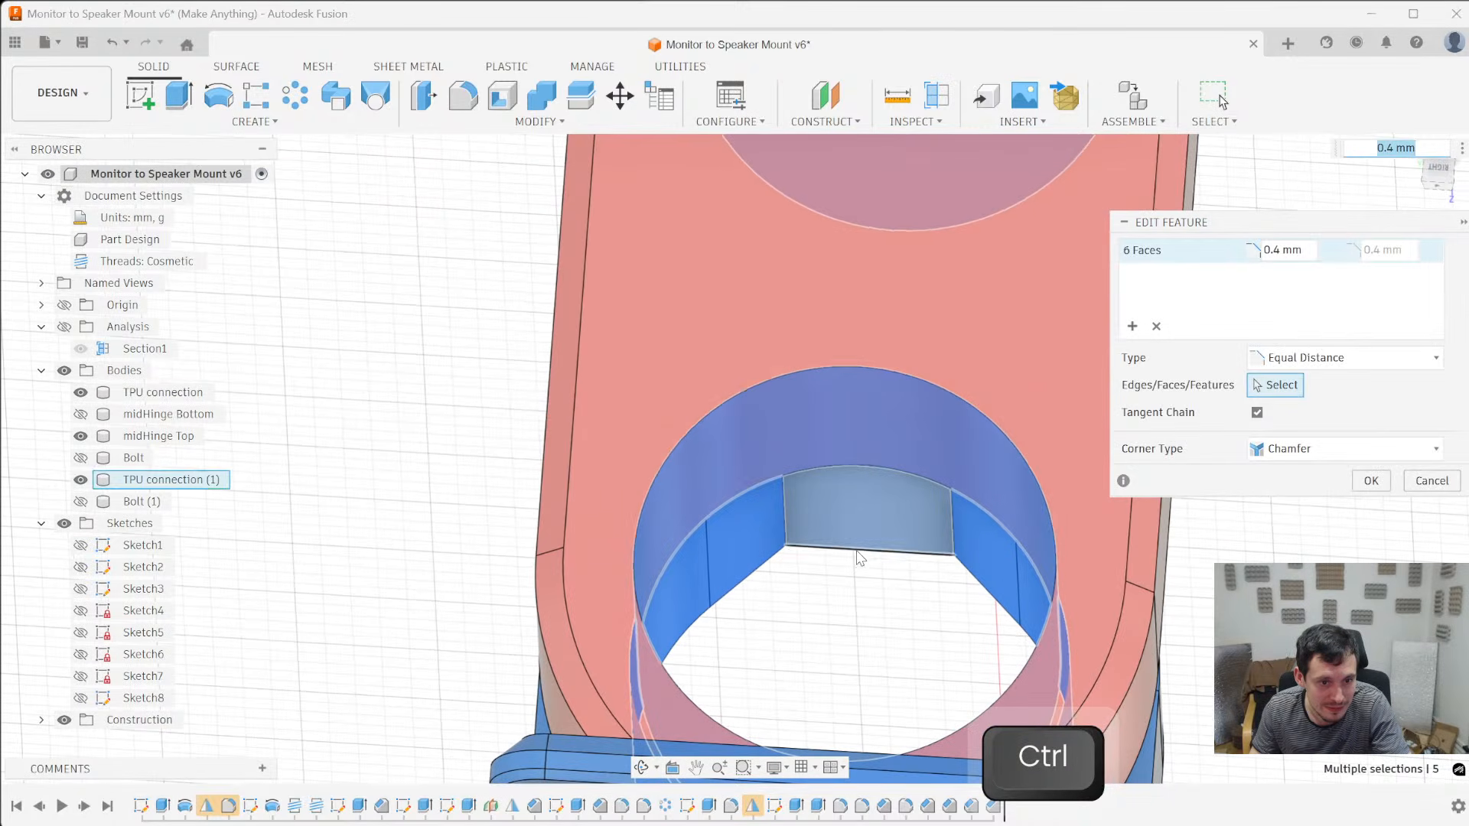
left_click(759, 539, "ctrl")
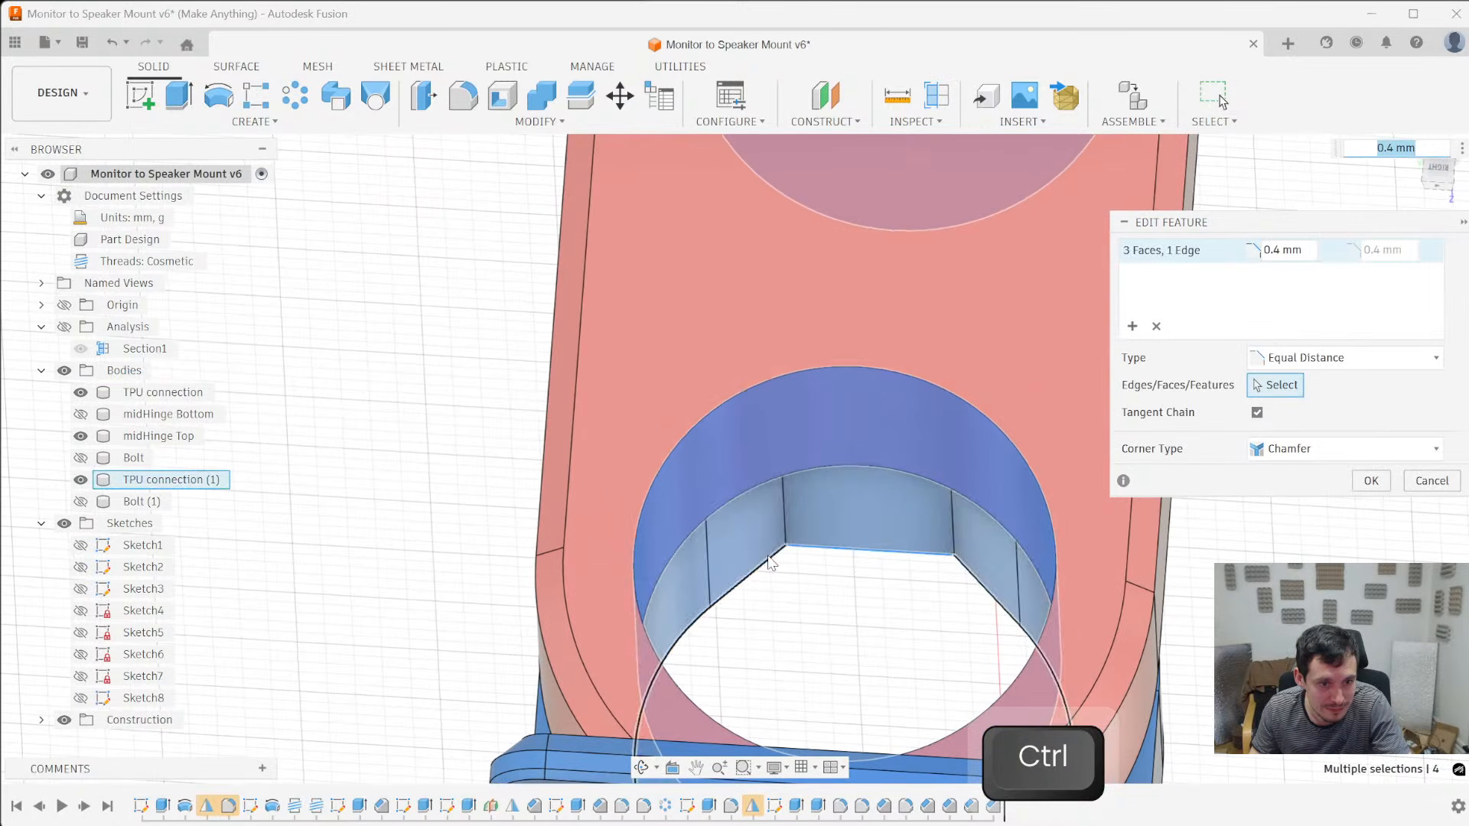
left_click(100, 435, "ctrl")
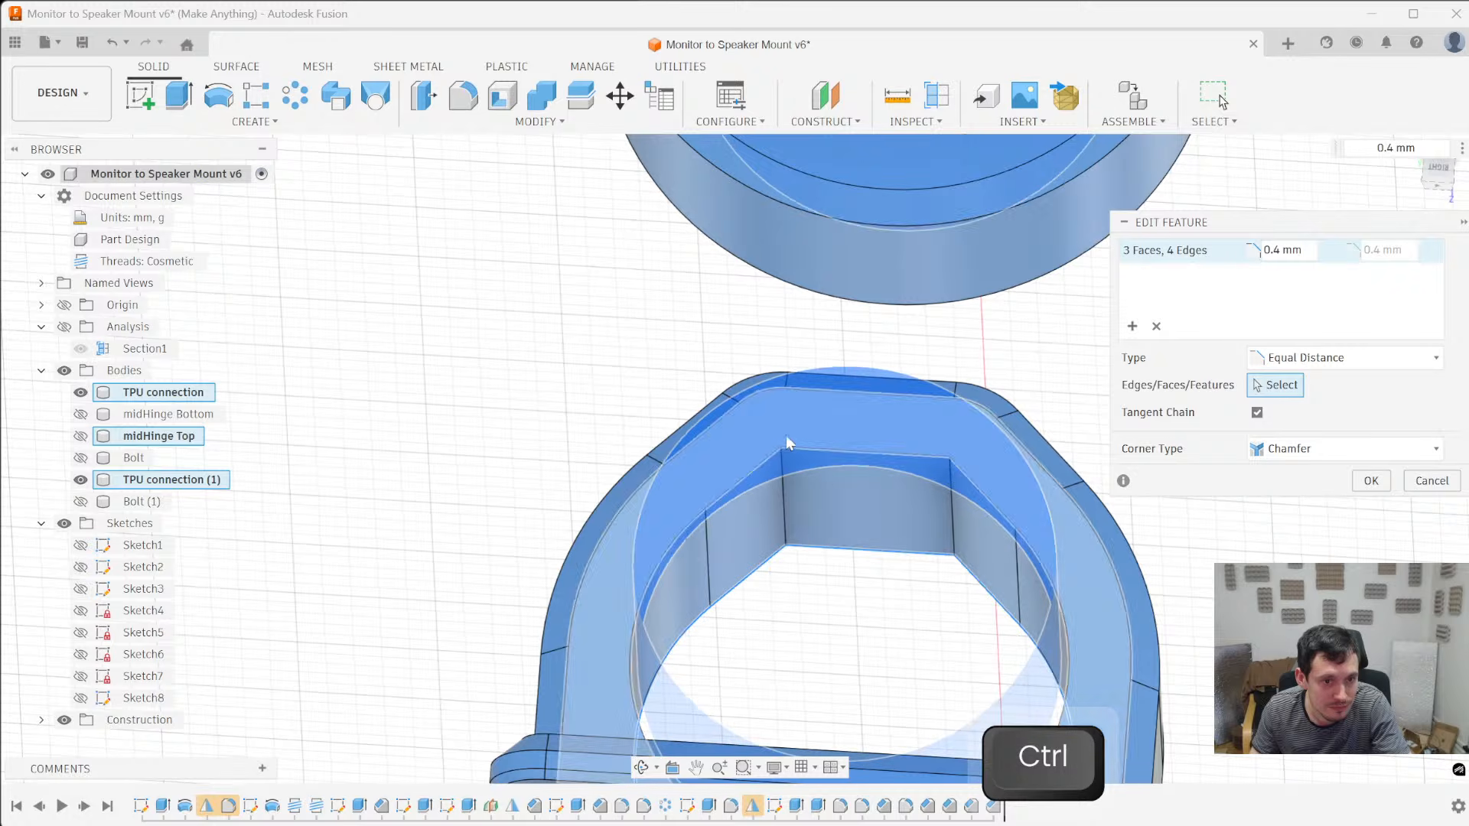
left_click(804, 456, "ctrl")
middle_click_drag(895, 548, 740, 576, "ctrl")
scroll(457, 542, "down", 4, "ctrl")
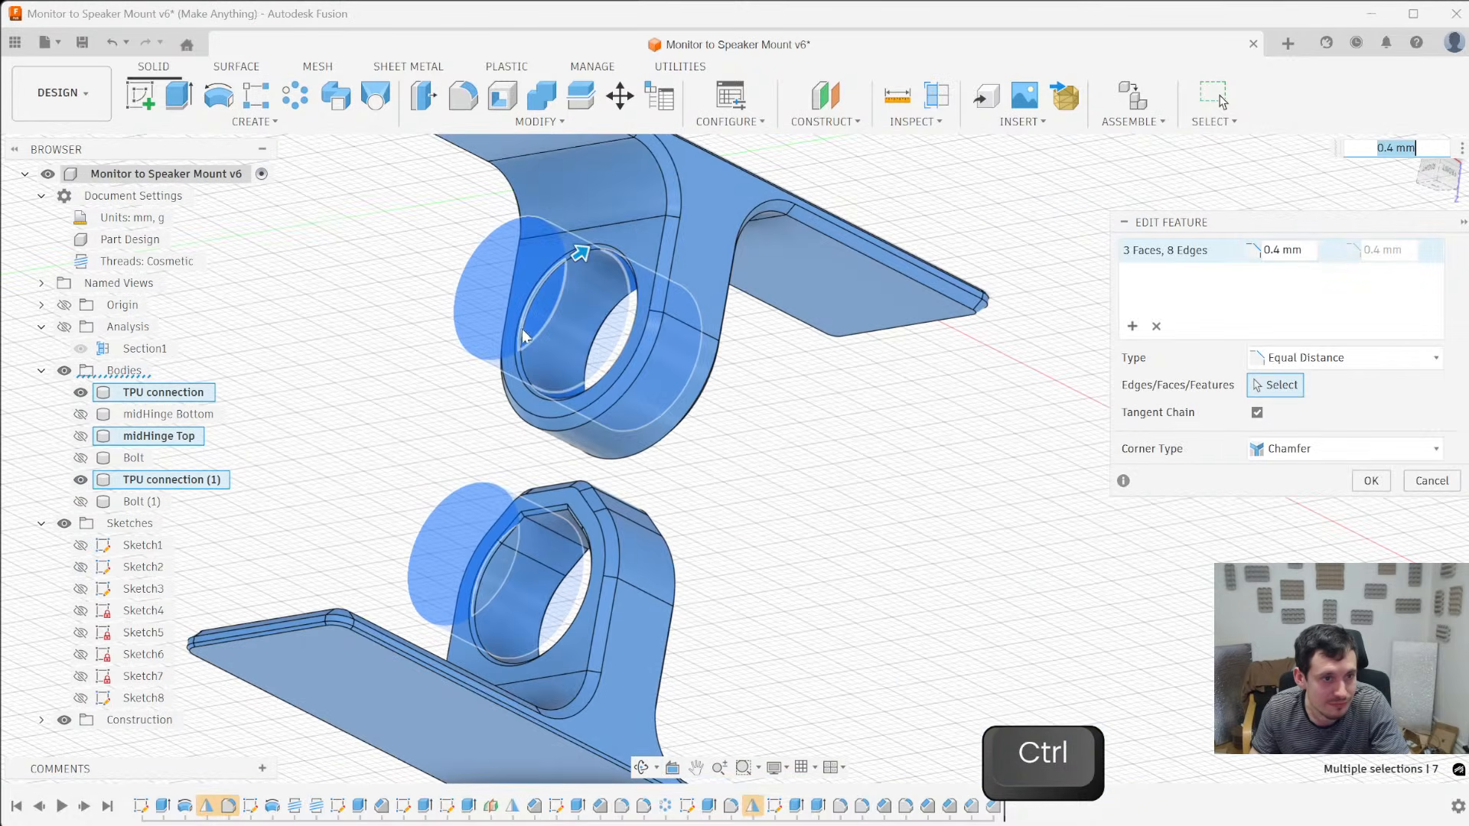
key("Return")
- Show the Bolt (1), Bolt, midHinge Top and midHinge Bottom bodies alongside the two TPU connections
middle_click_drag(691, 534, 604, 580)
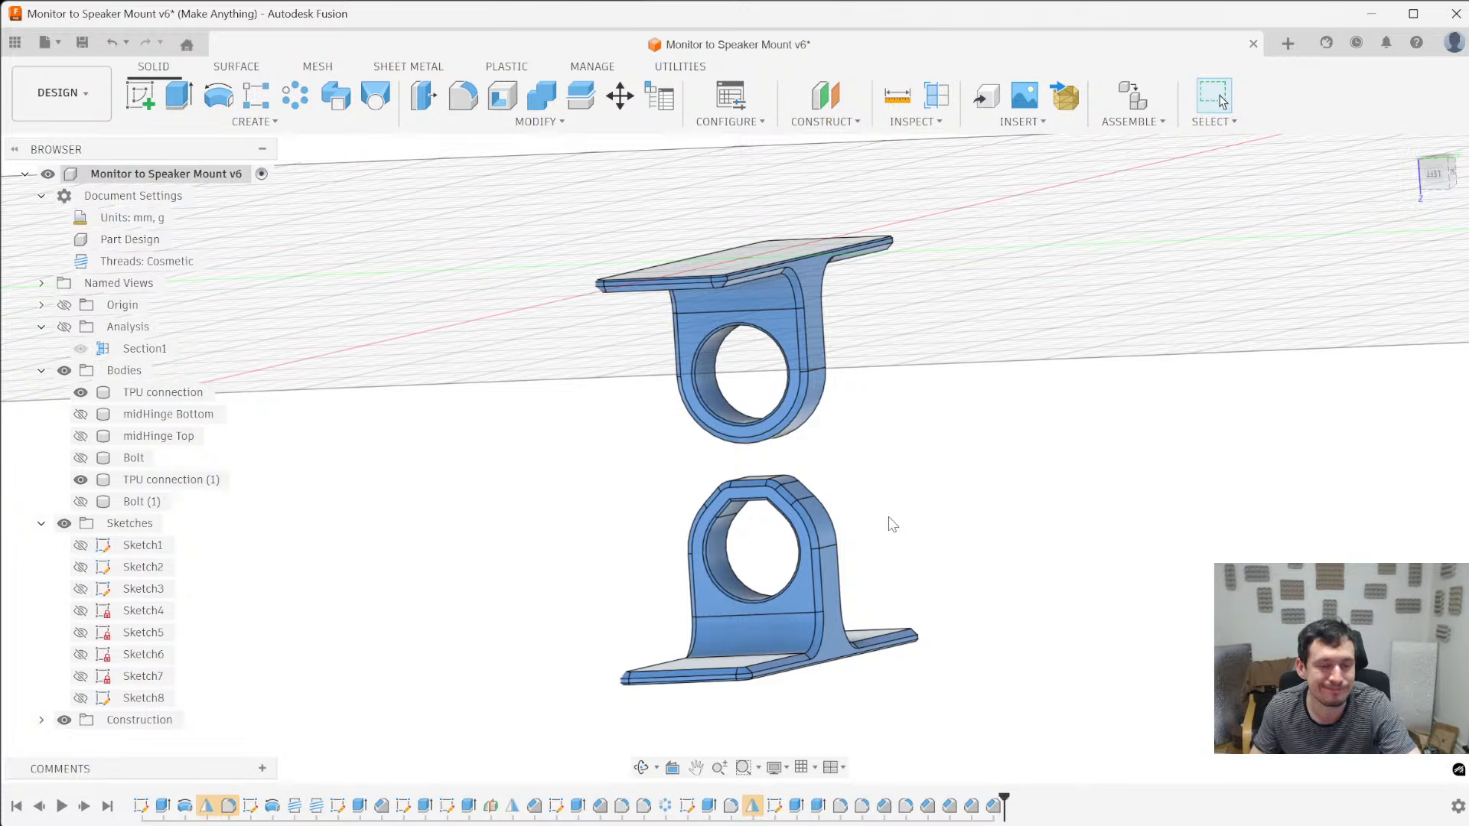
middle_click_drag(886, 525, 941, 518, "shift")
scroll(560, 541, "up", 5)
middle_click_drag(686, 566, 597, 525, "shift")
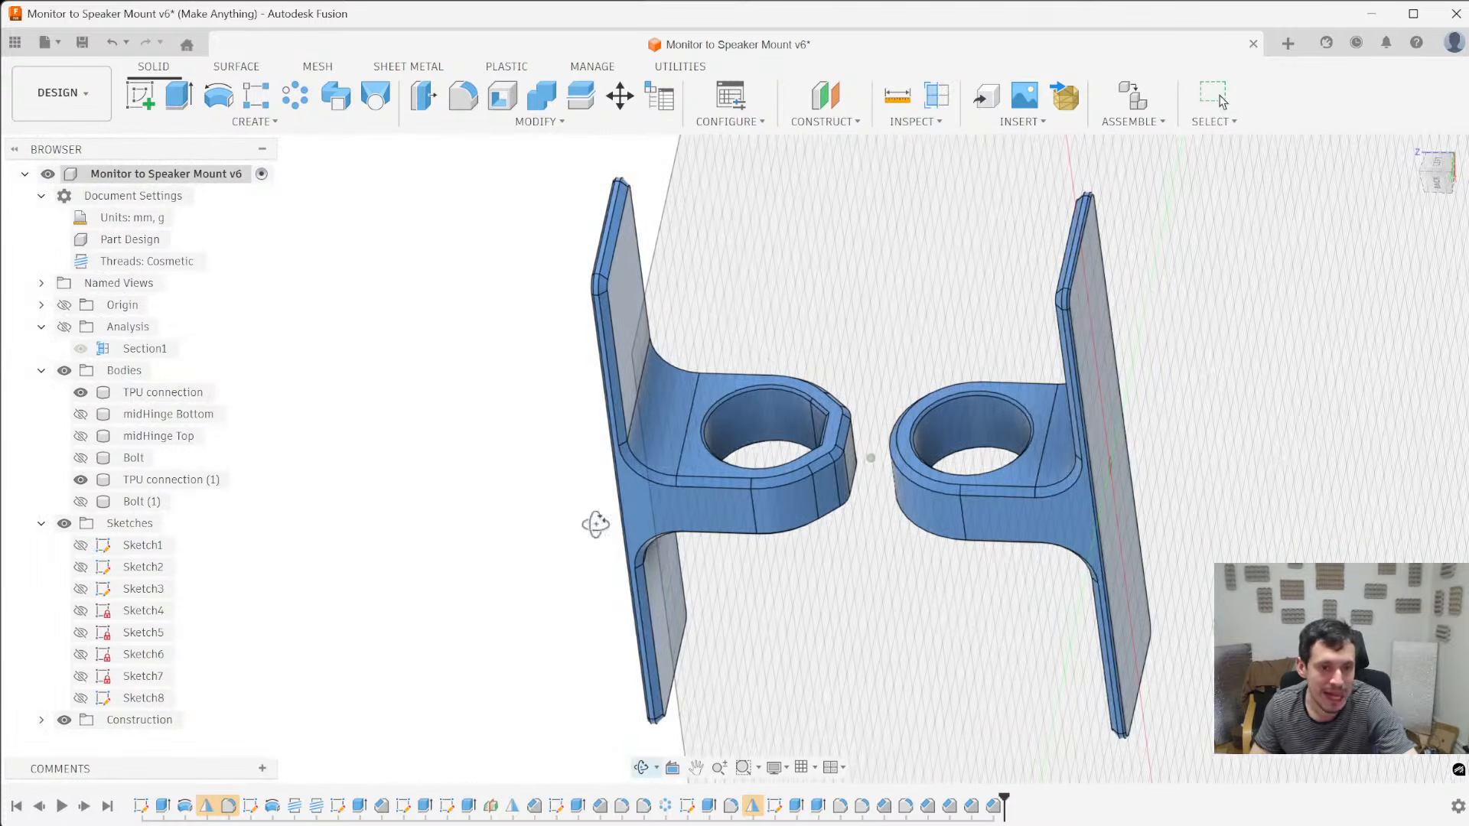
middle_click_drag(484, 727, 508, 714, "shift")
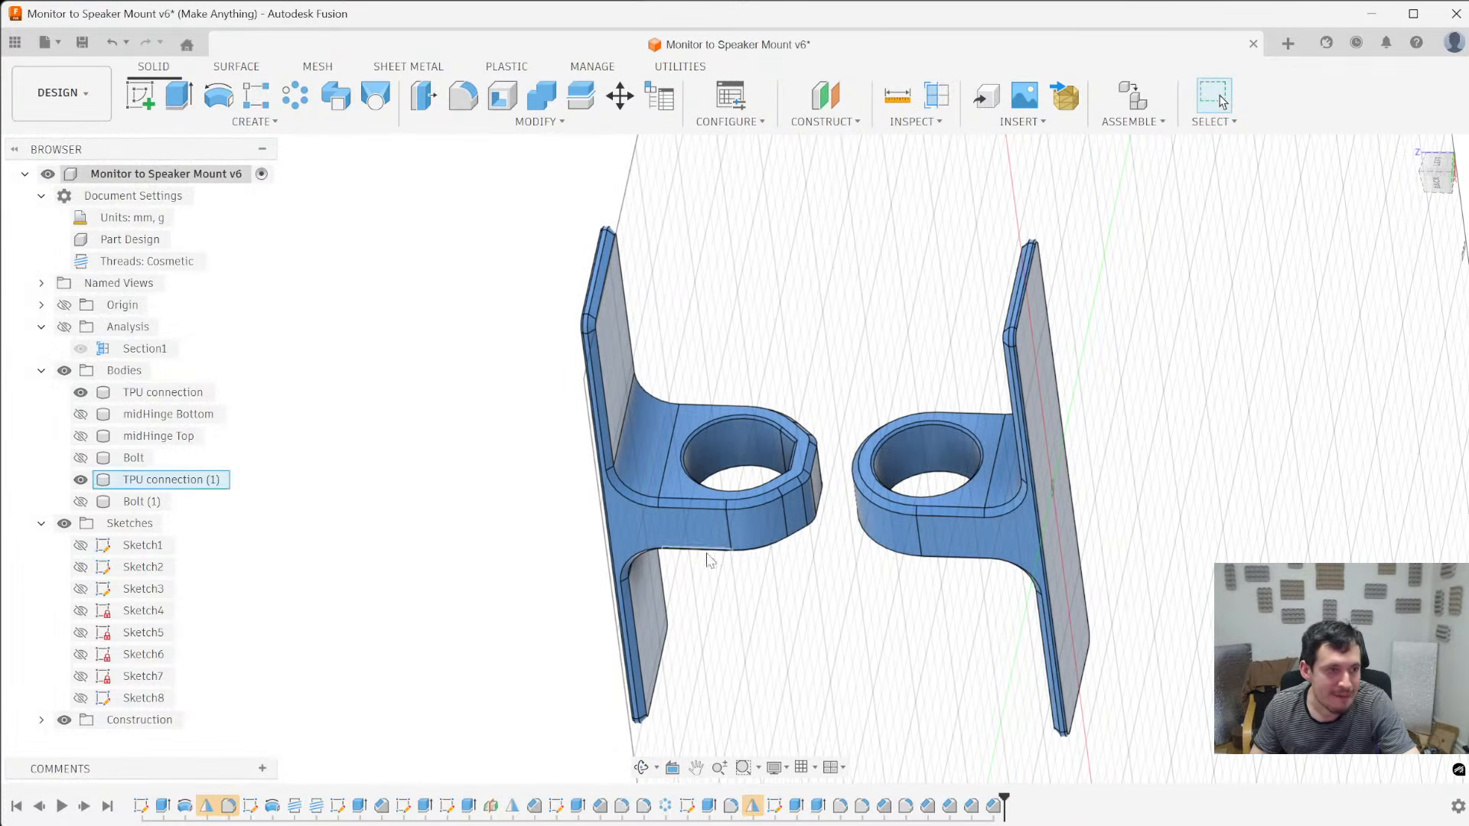
left_click(80, 501)
left_click(80, 457)
left_click(80, 435)
left_click(80, 414)
middle_click_drag(333, 498, 376, 627, "shift")
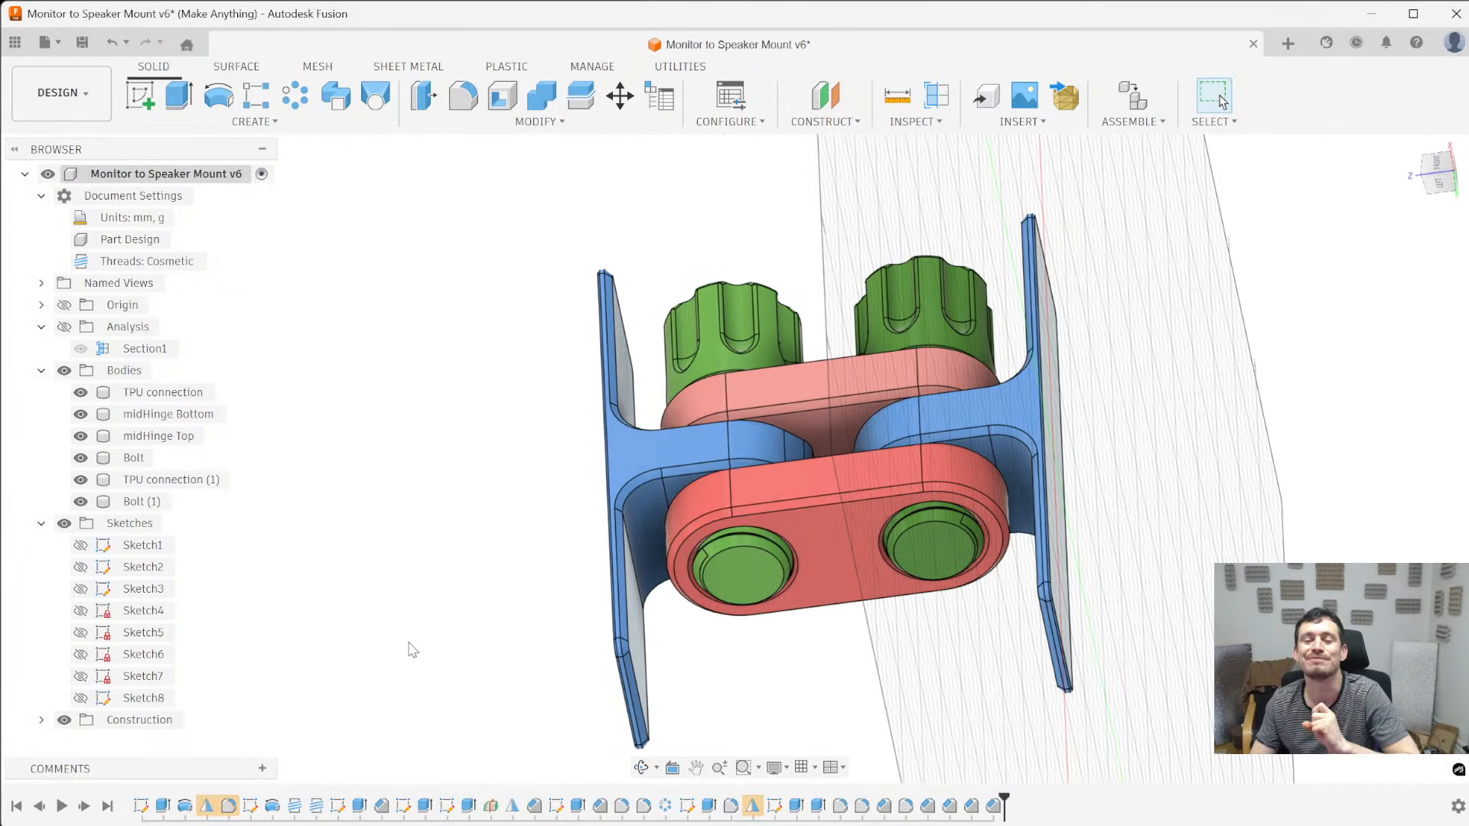
- Save the Monitor to Speaker Mount design
middle_click_drag(947, 547, 970, 626, "shift")
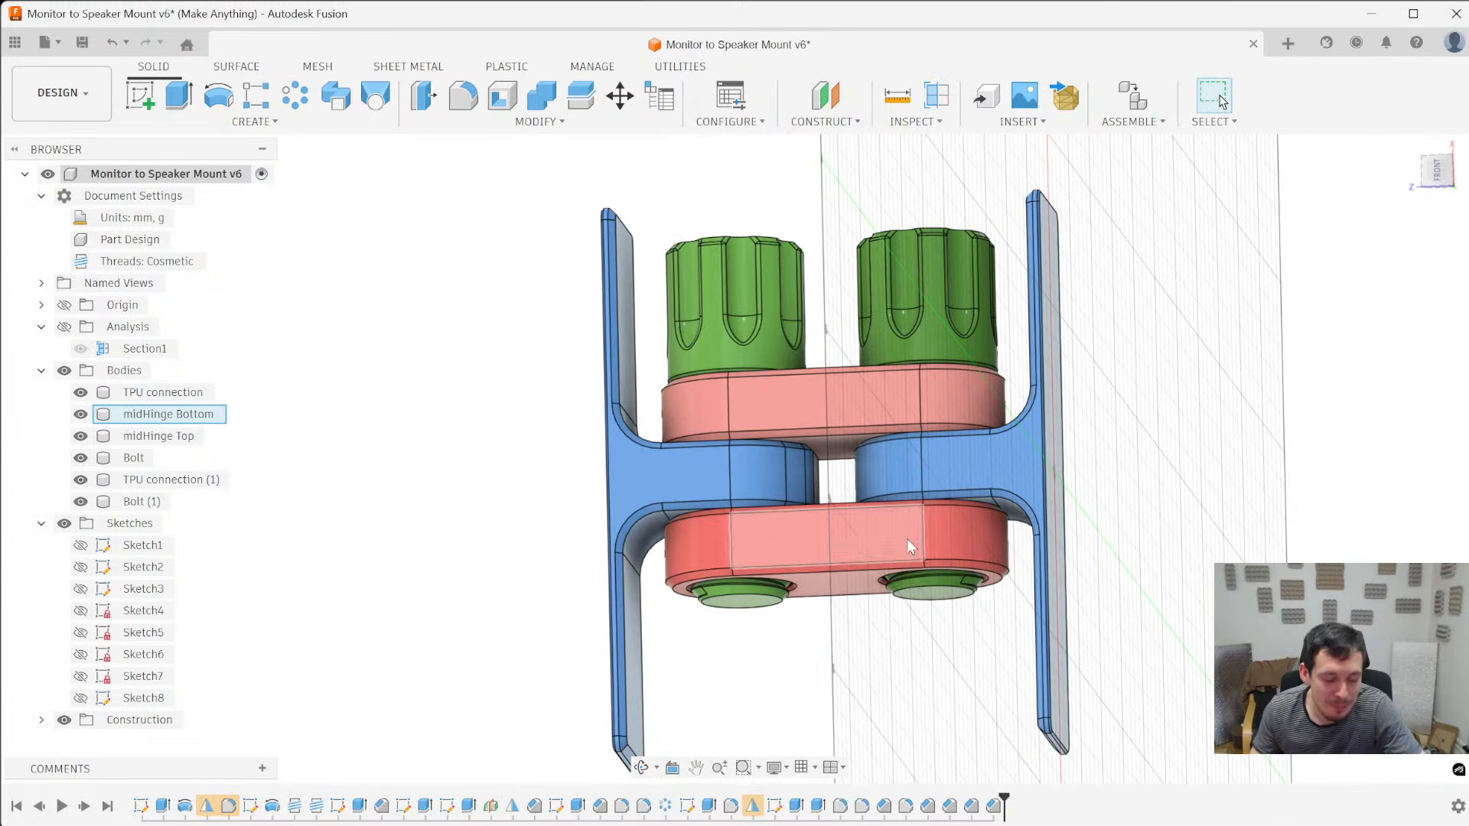
key("ctrl+s")
key("Return")
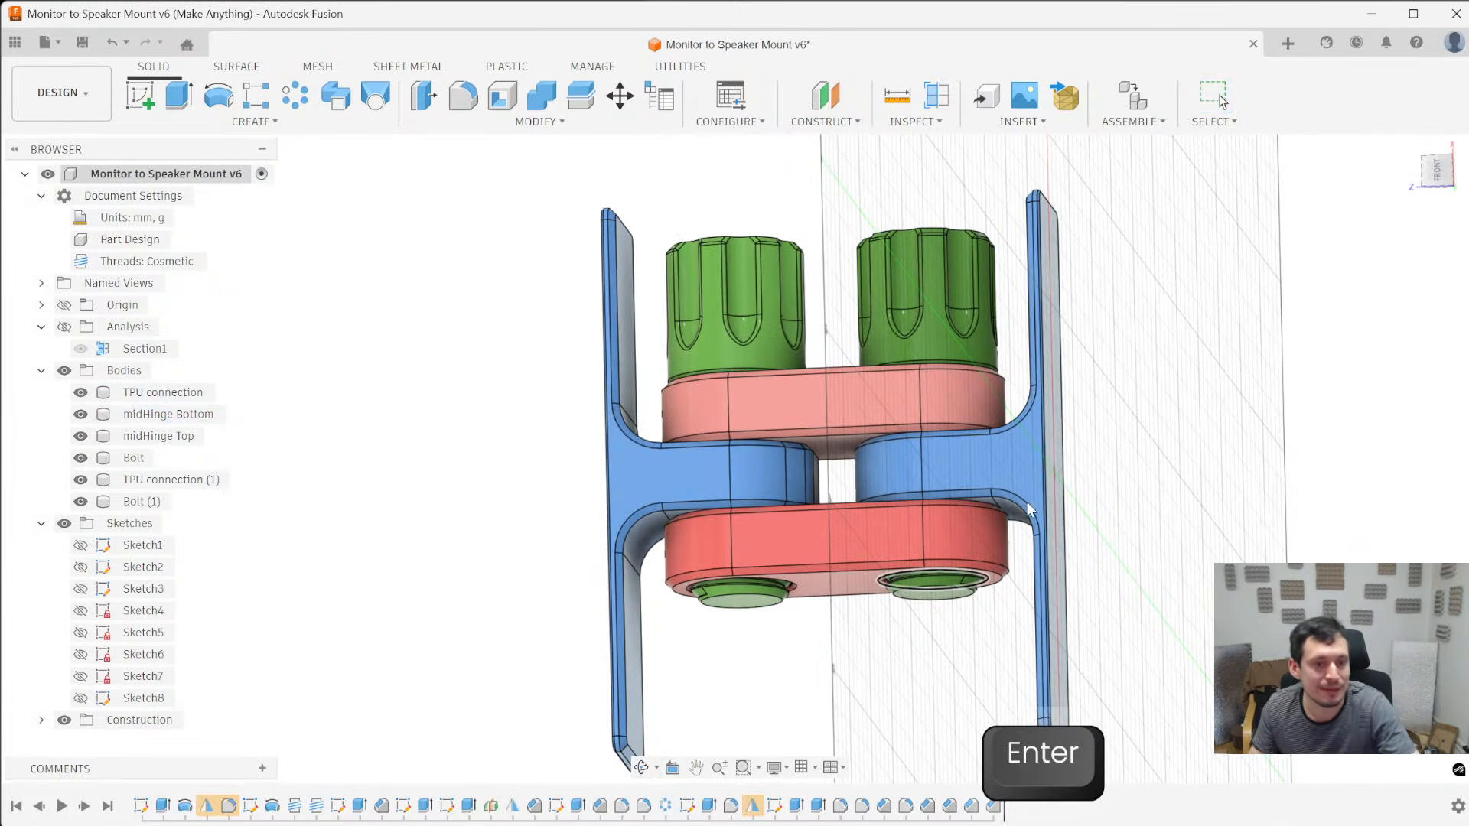
- Hide the original TPU connection and its Bolt
left_click(1036, 454)
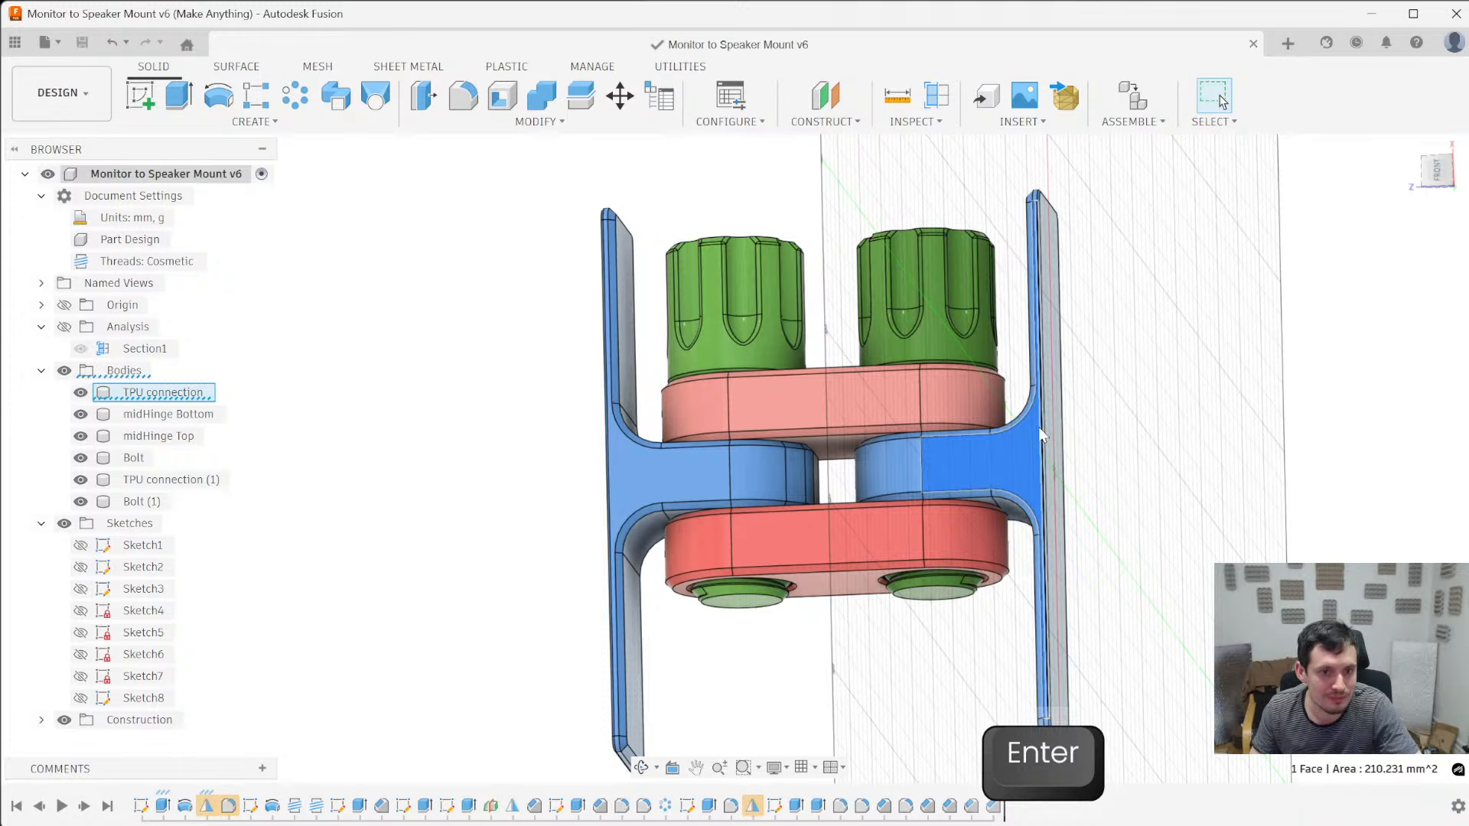
key("v")
left_click(974, 328)
key("v")
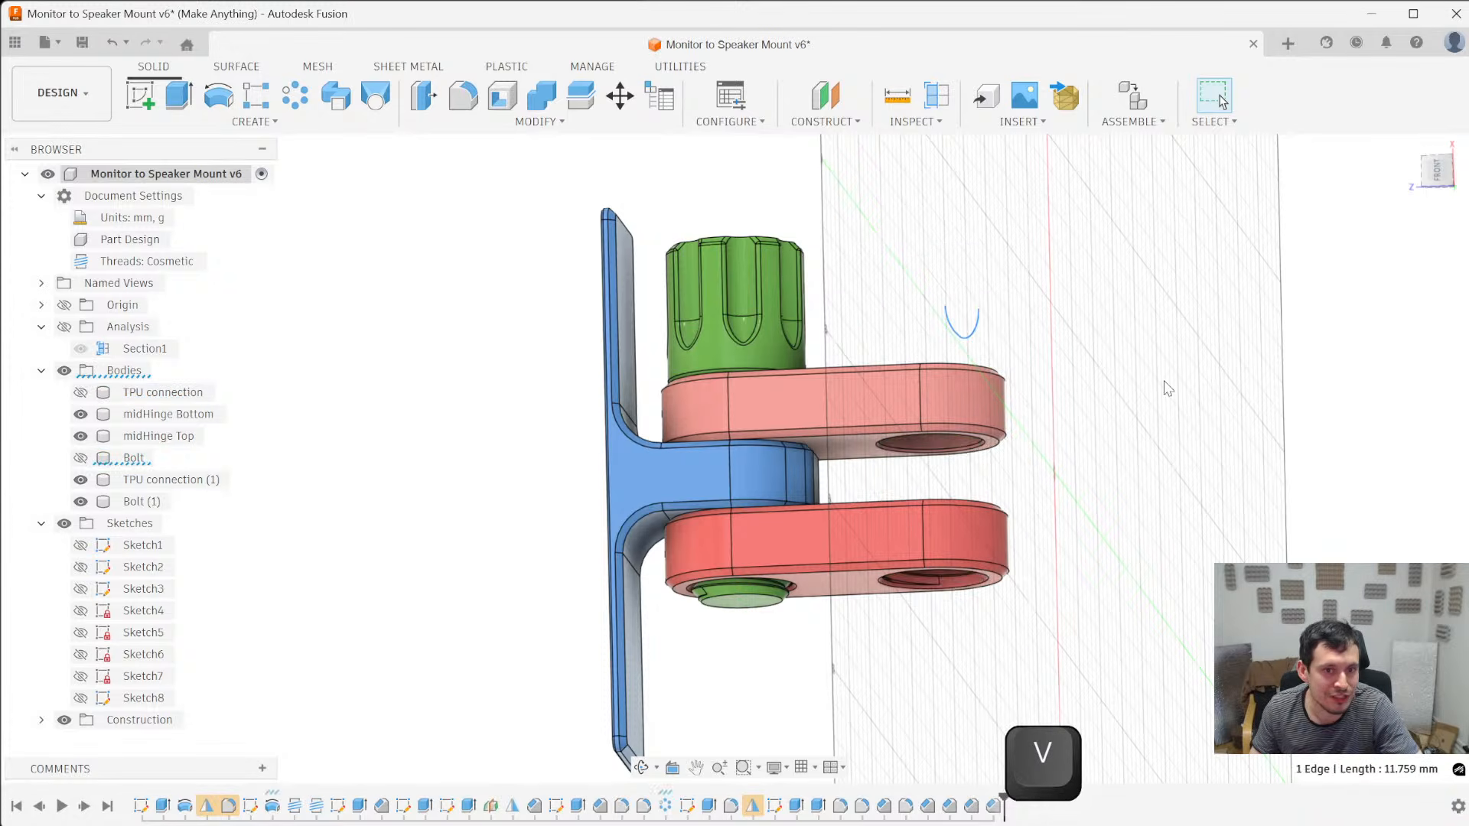
- Remove the hidden original TPU connection and Bolt bodies from the design, keeping the removal as timeline features
left_click(133, 458)
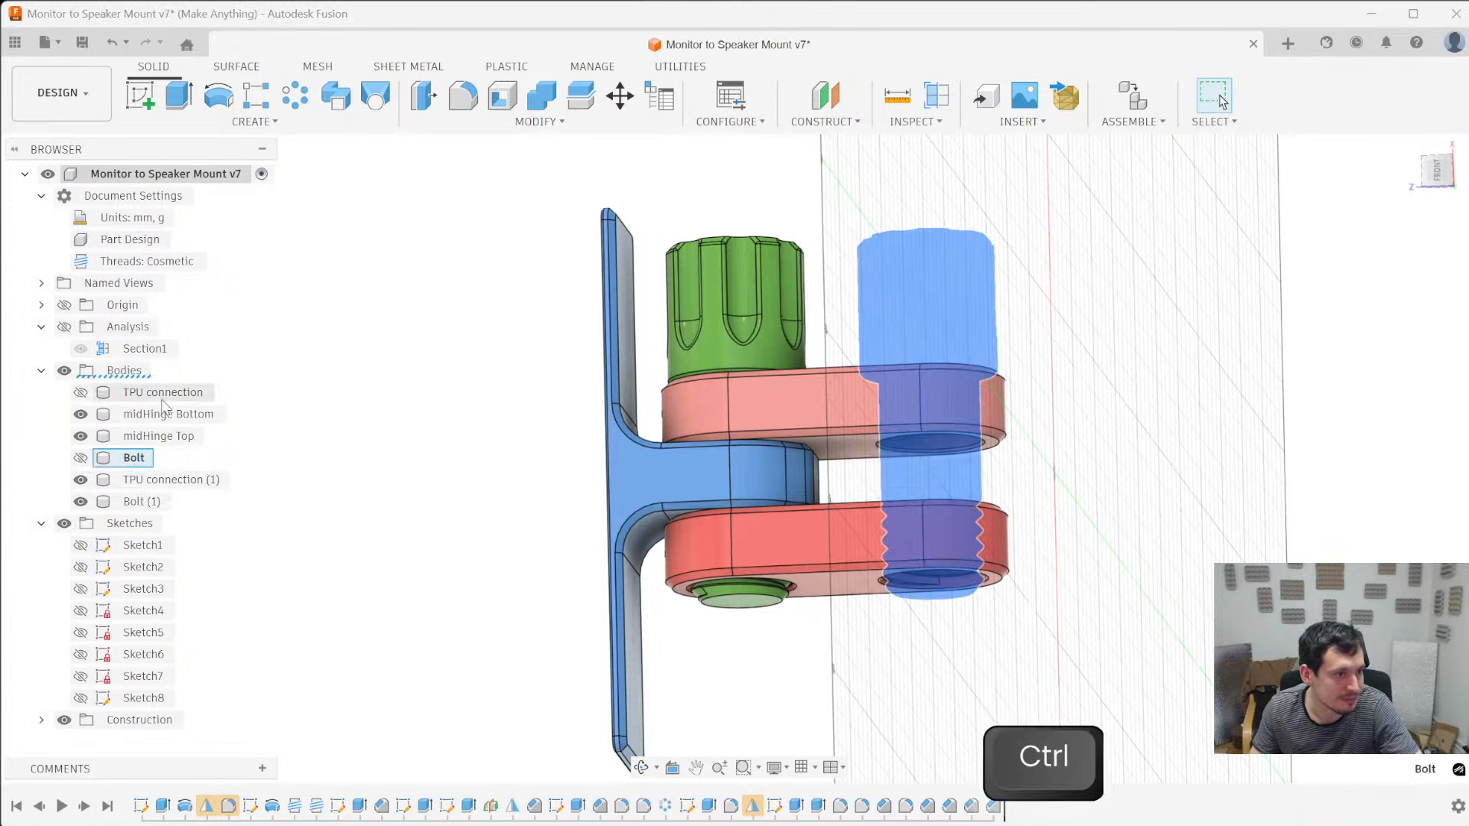
left_click(164, 397, "ctrl")
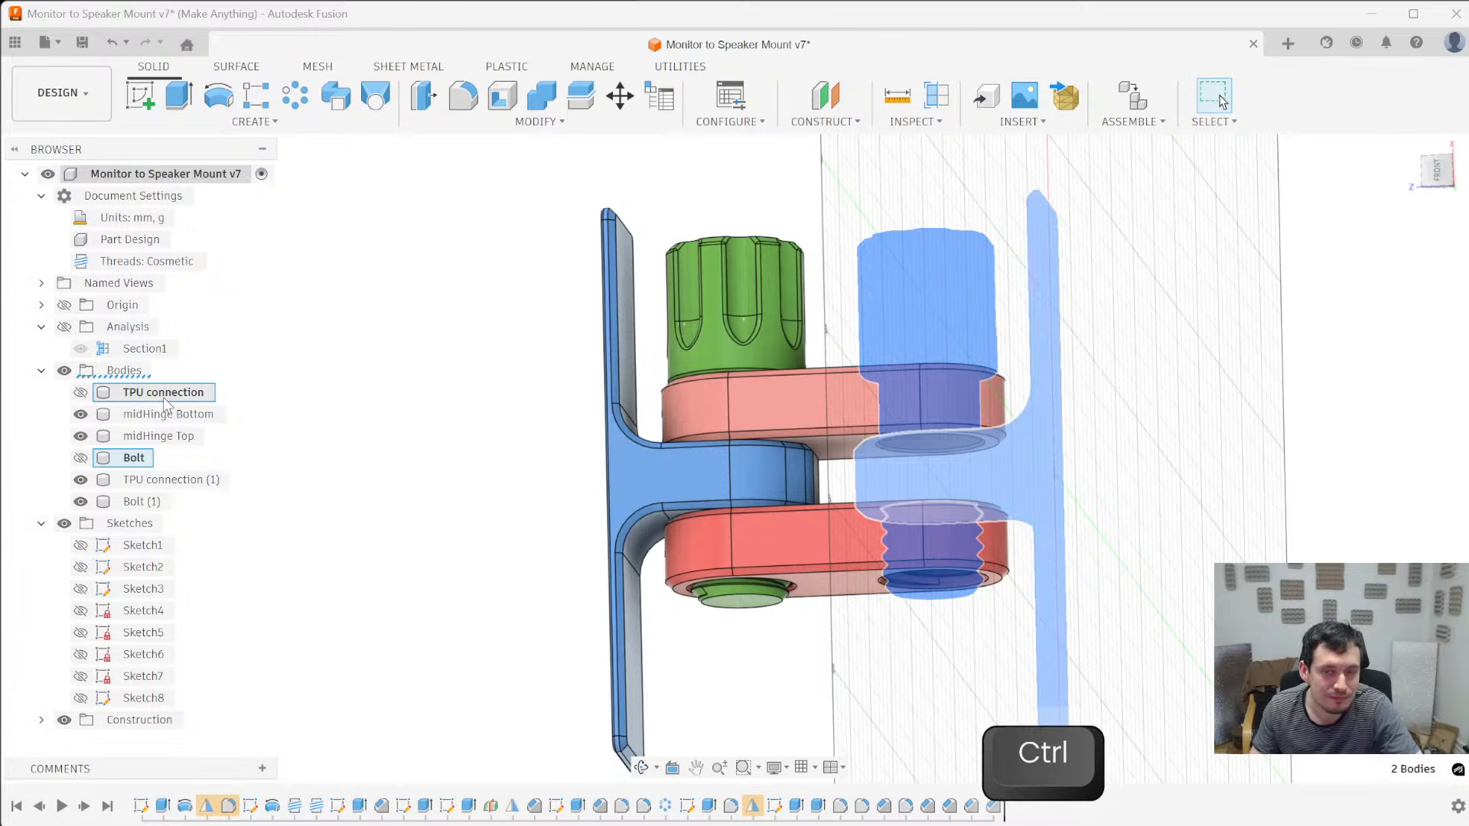
left_click(81, 458)
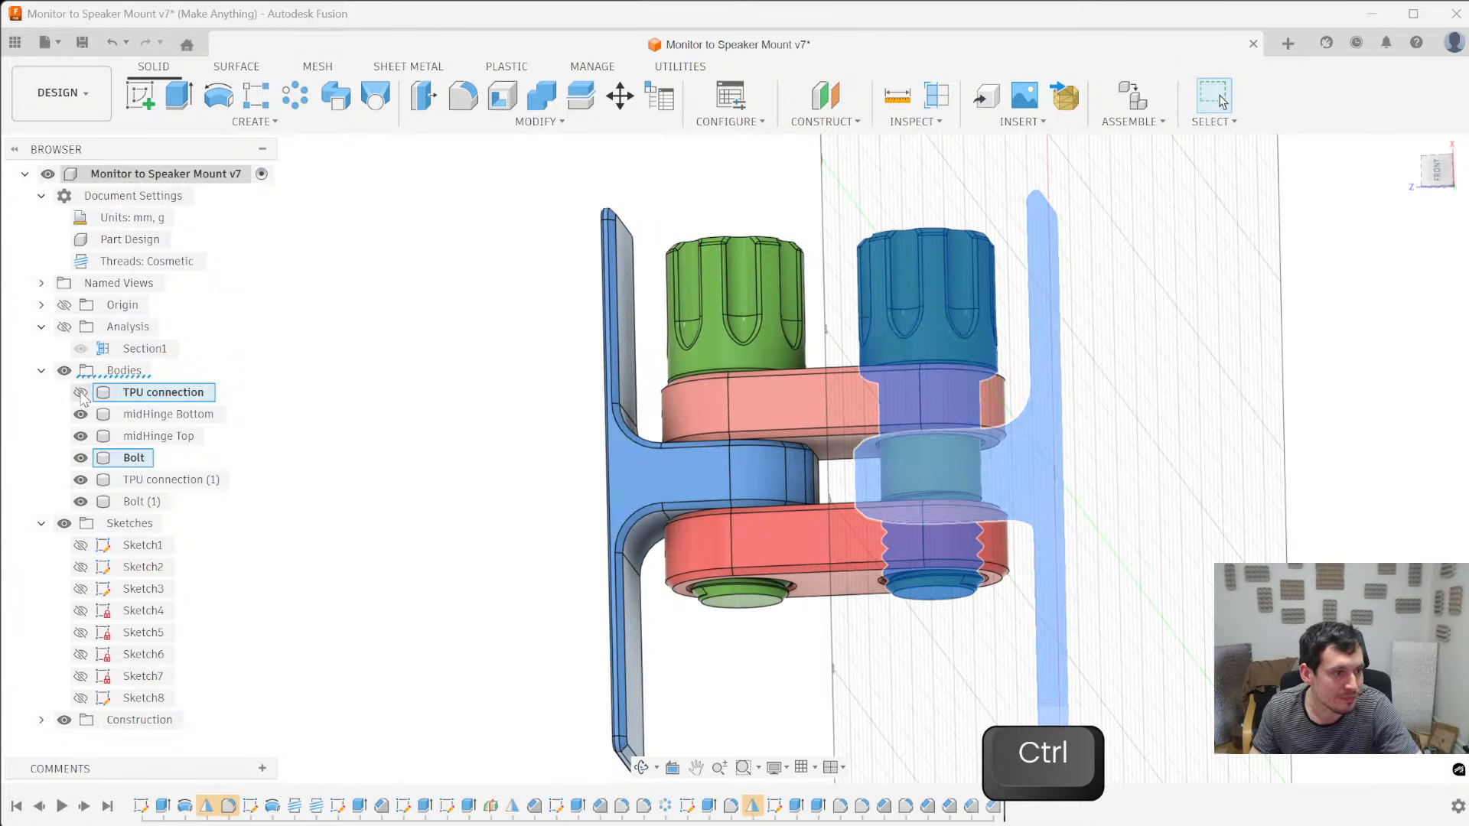
left_click(80, 458)
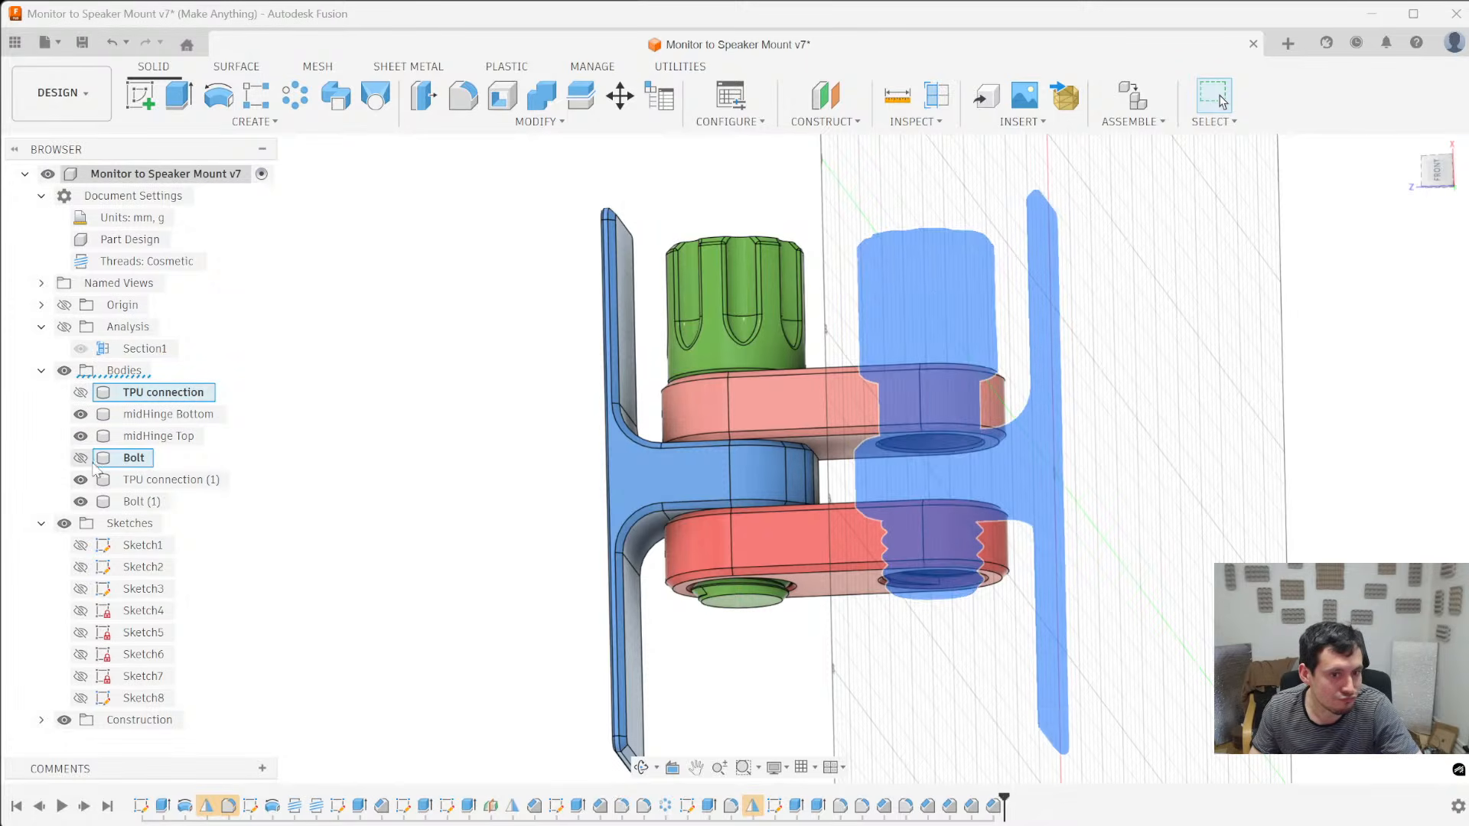
right_click(142, 459)
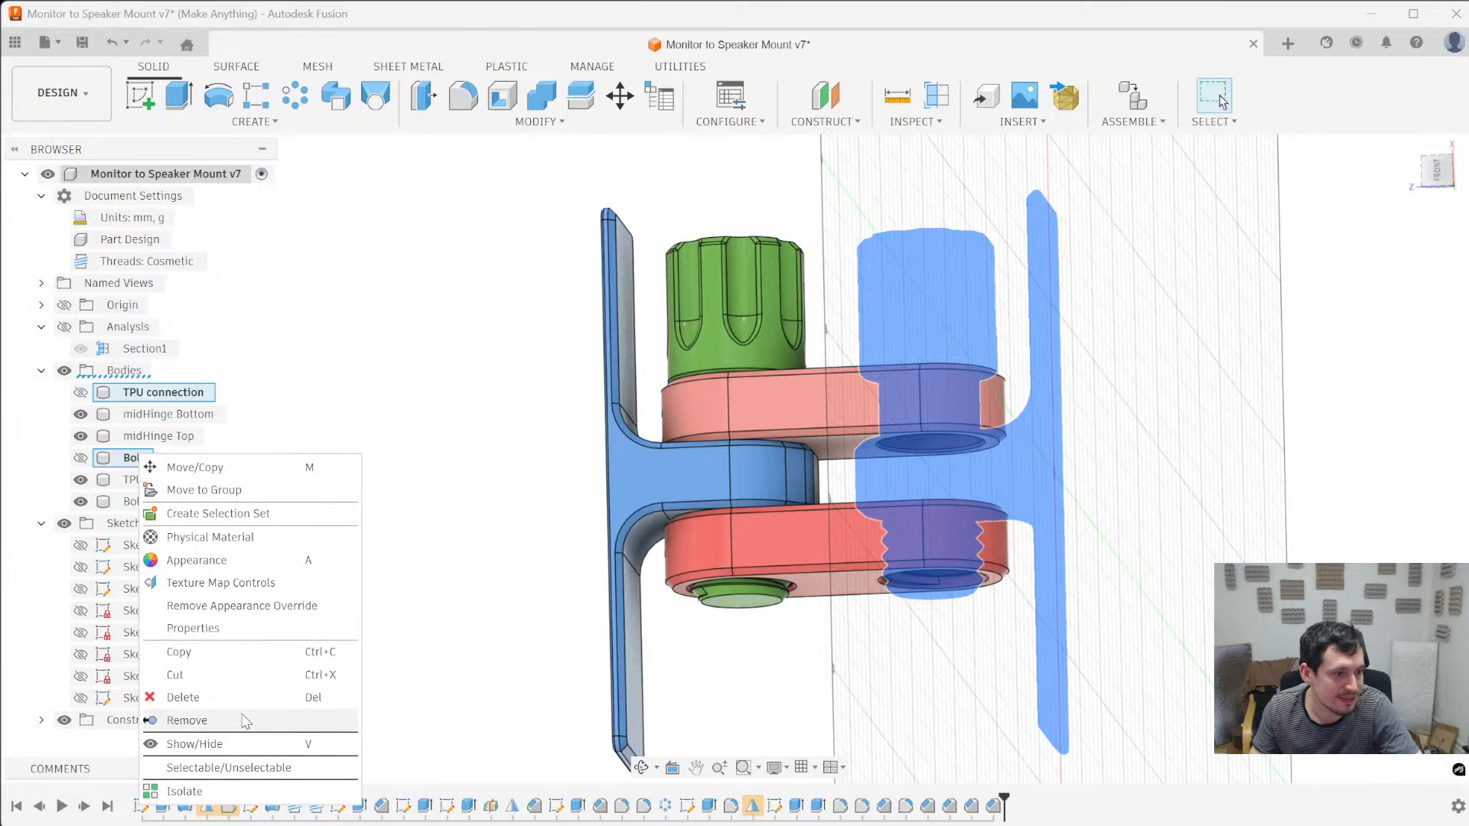
left_click(188, 721)
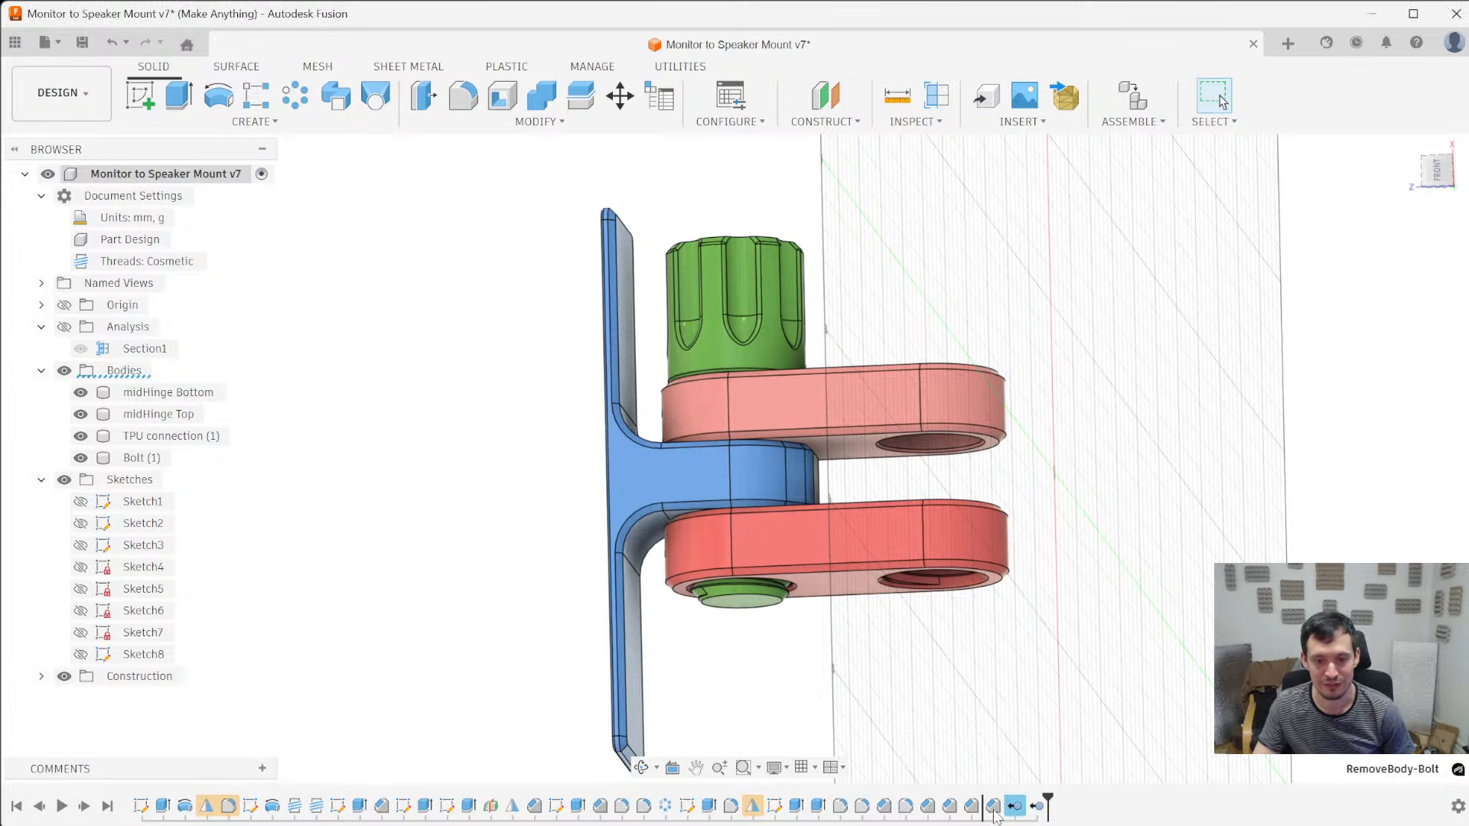
right_click(1024, 808)
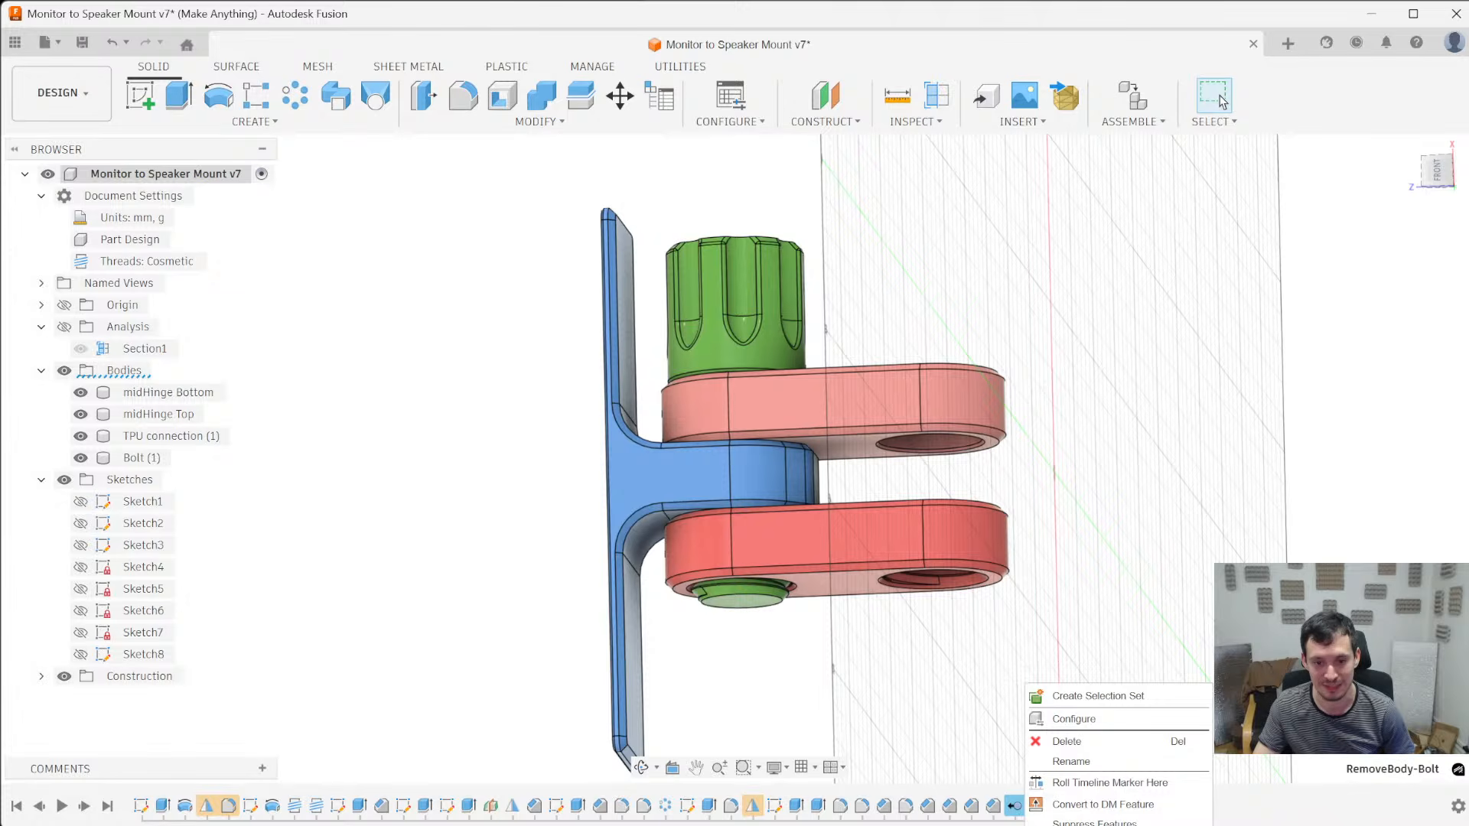
left_click(1187, 571)
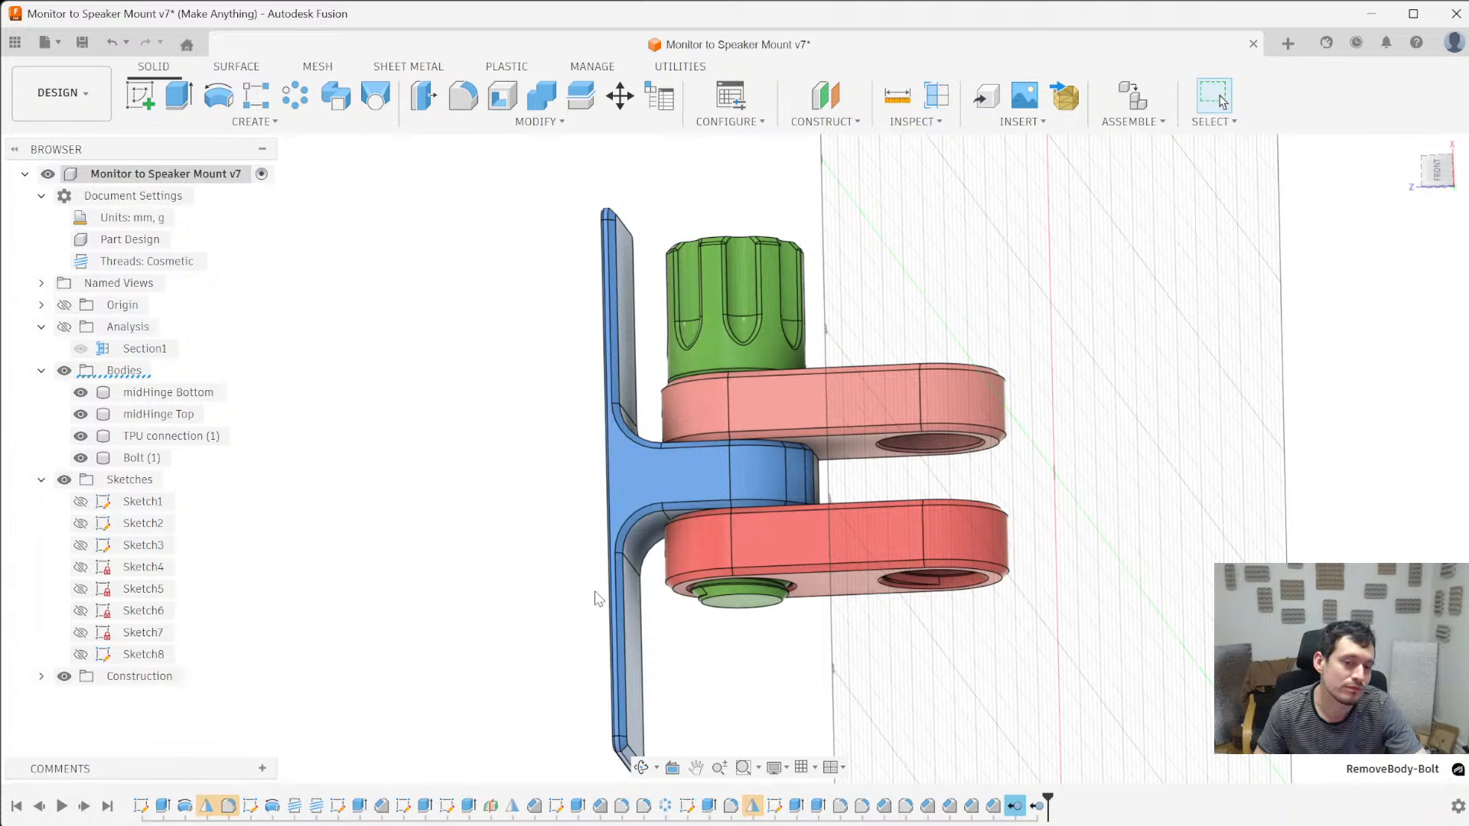
- Align the flat plate face of TPU connection (1) to the XY origin plane, flipping the alignment direction
middle_click_drag(948, 647, 1026, 581, "shift")
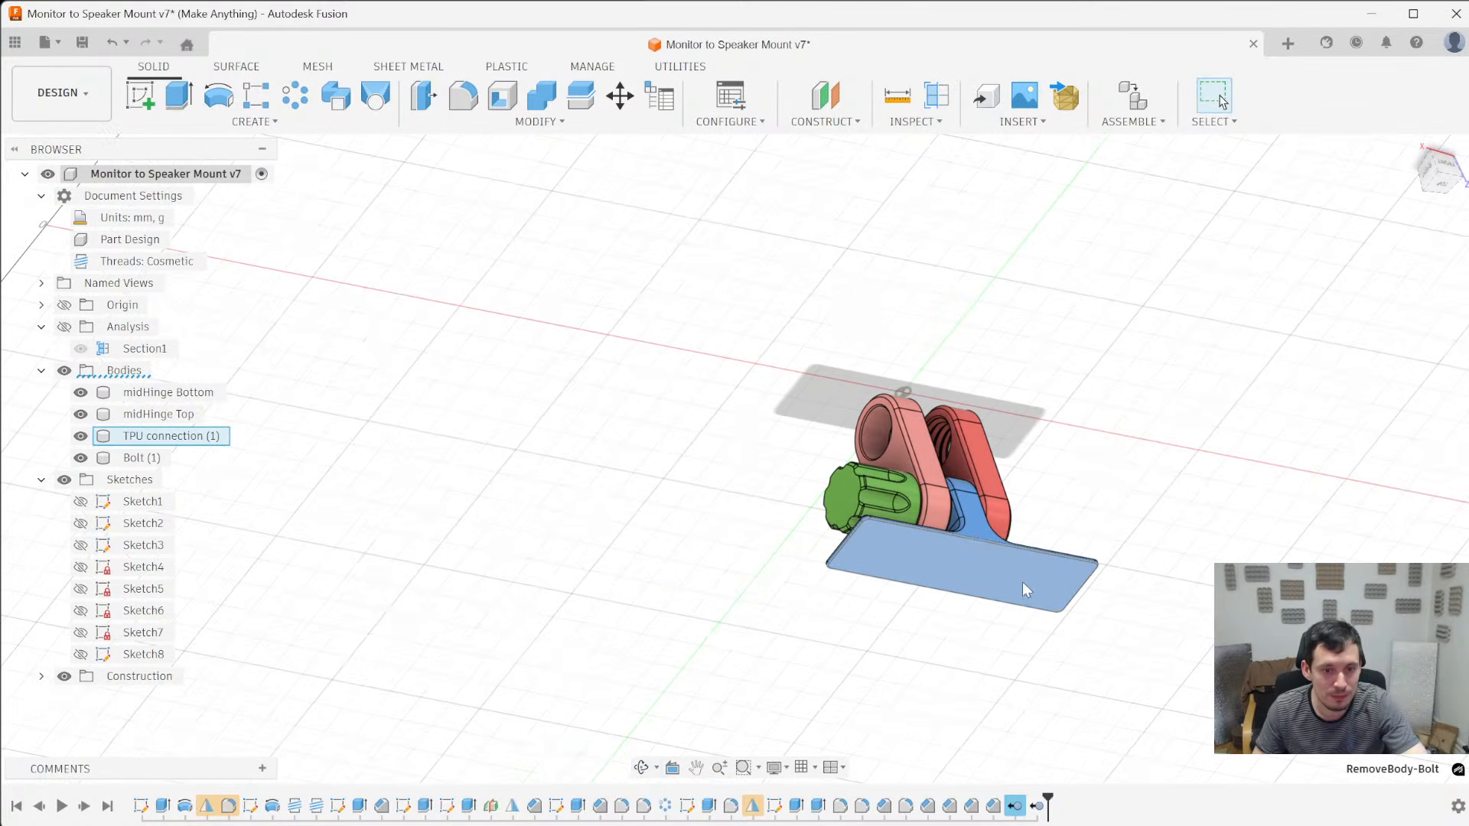
key("s")
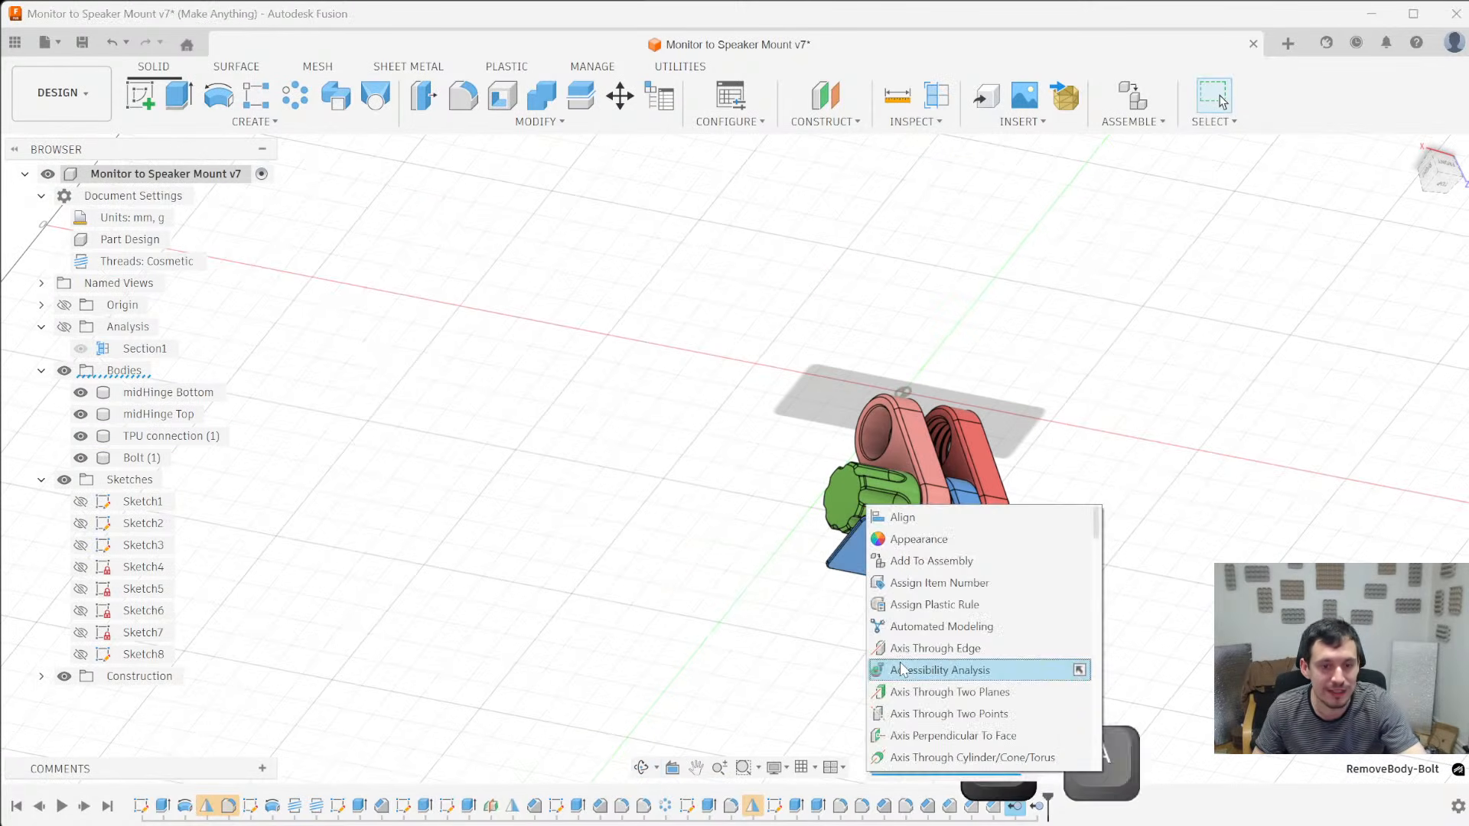
left_click(940, 517)
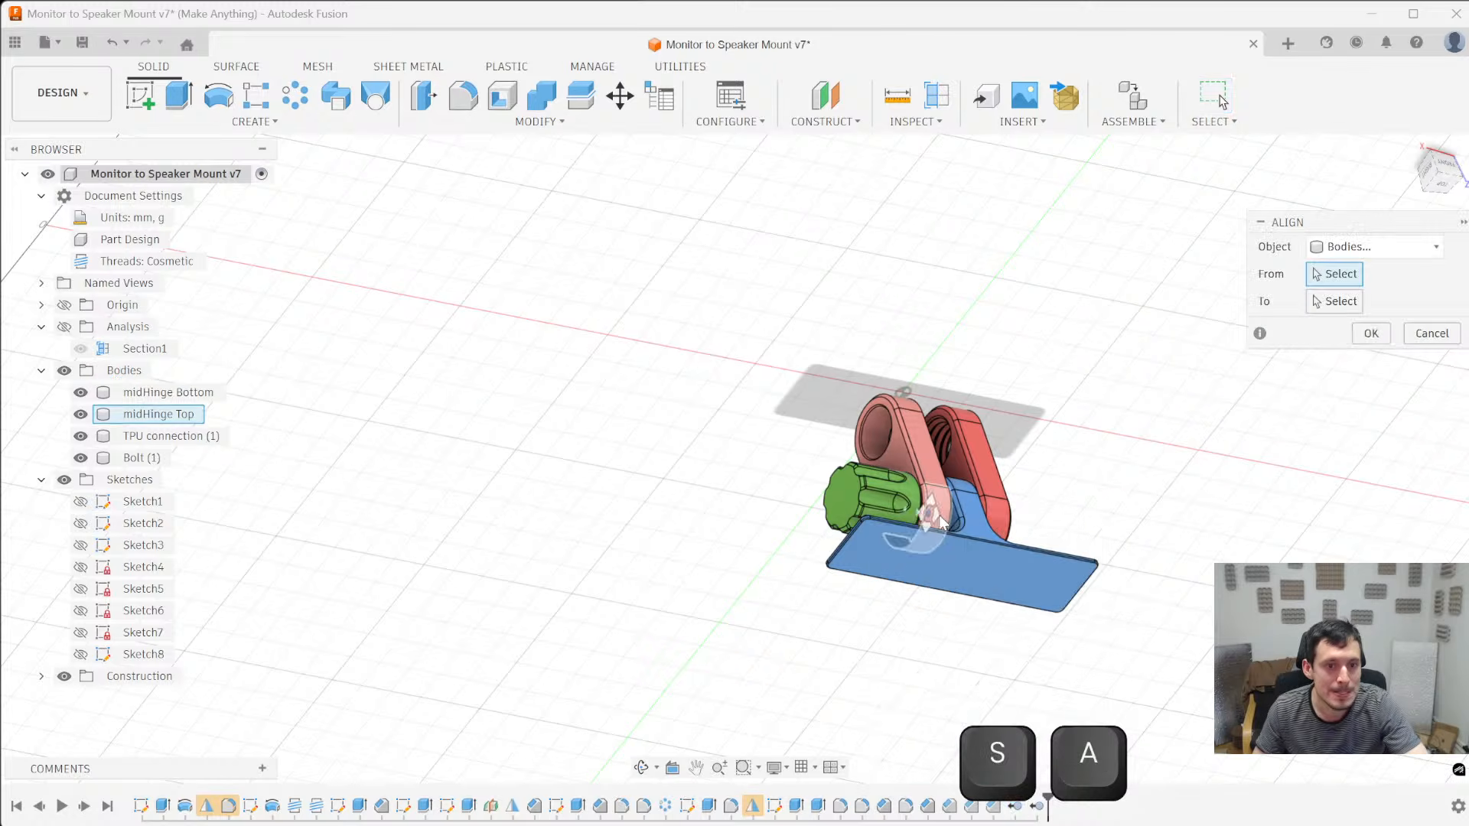
left_click(1027, 563)
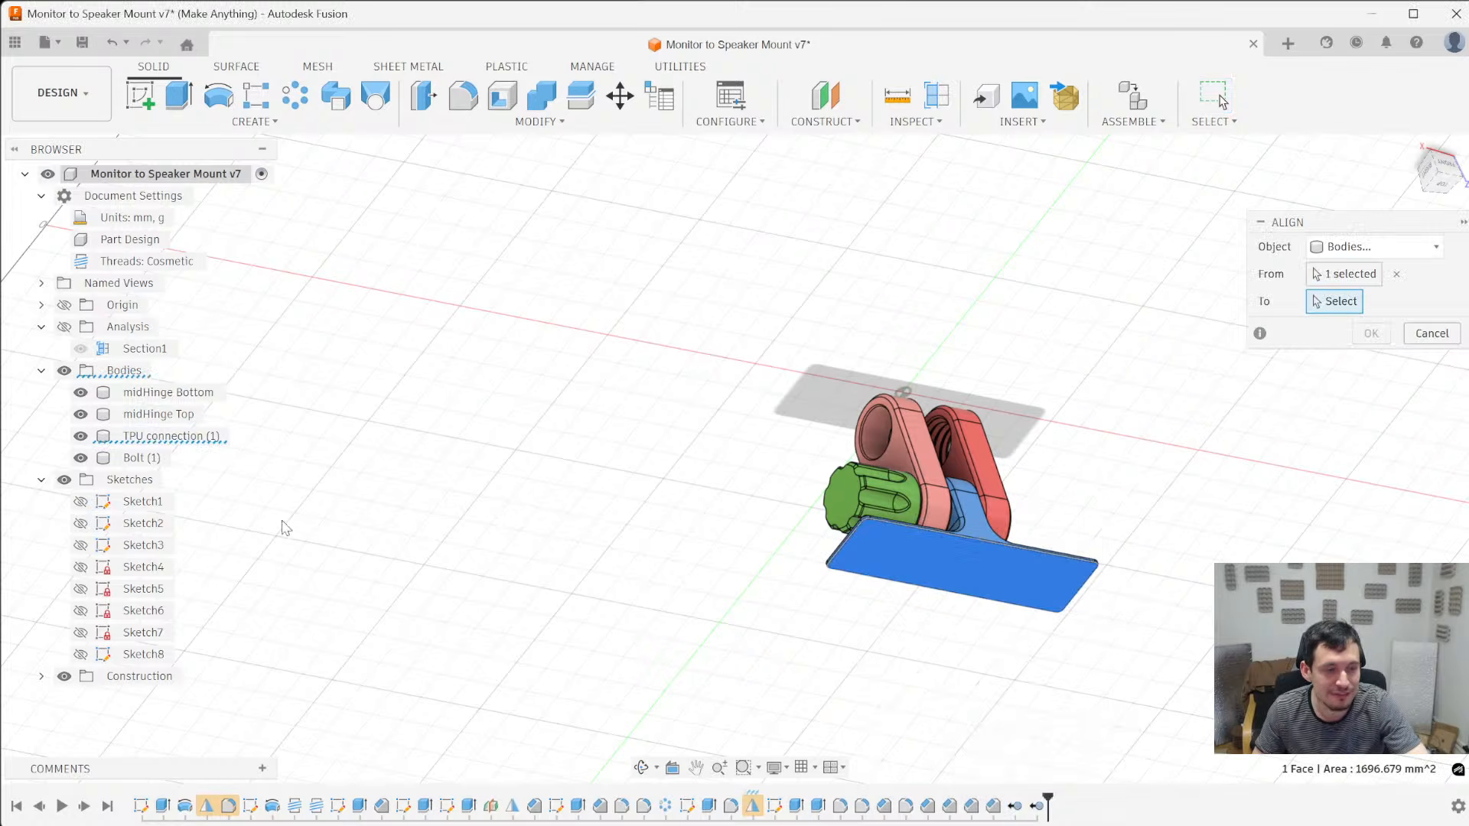
middle_click_drag(455, 407, 299, 299, "shift")
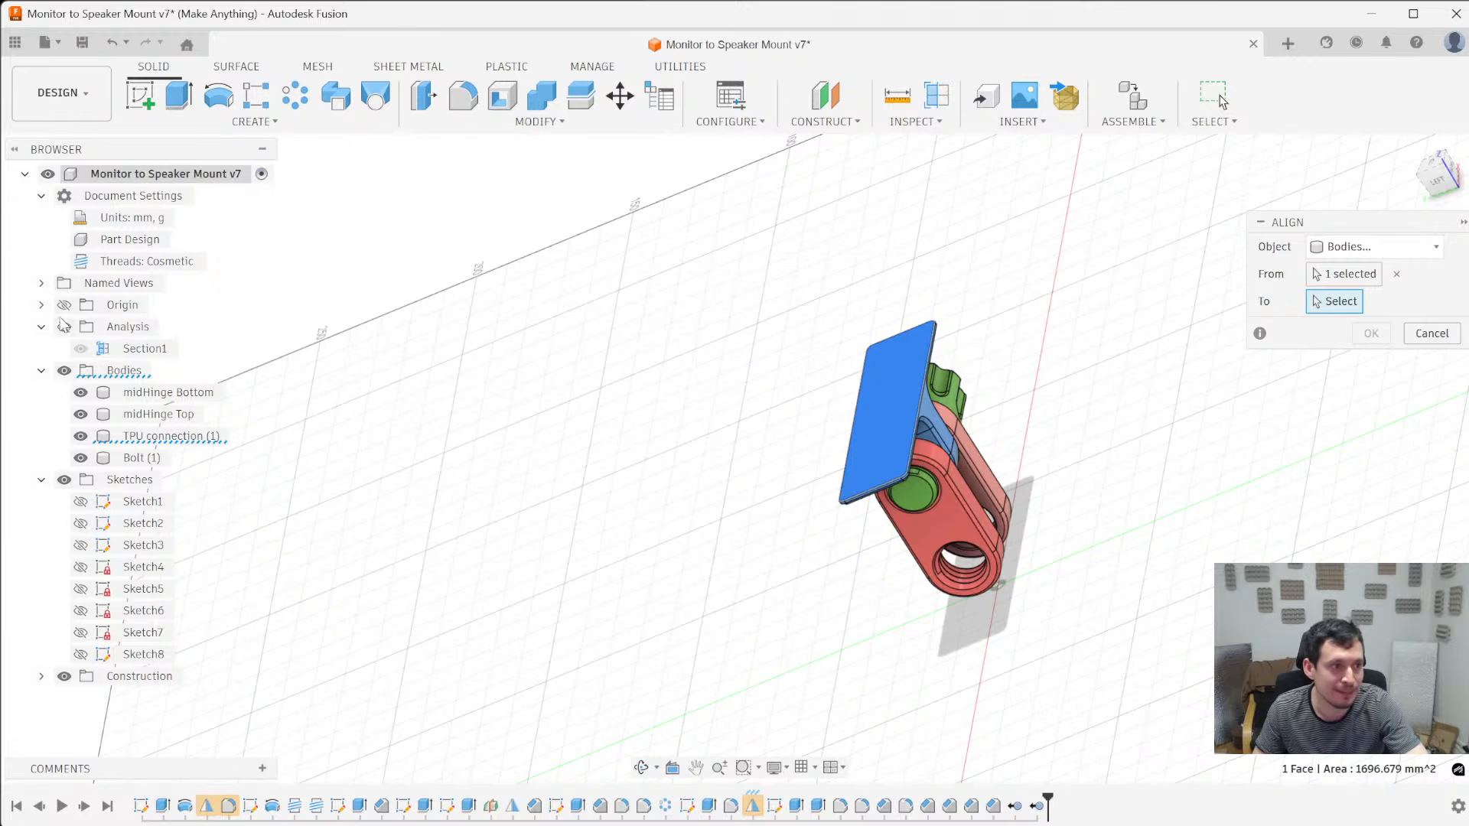
left_click(64, 305)
middle_click_drag(429, 450, 850, 612, "shift")
left_click(901, 635)
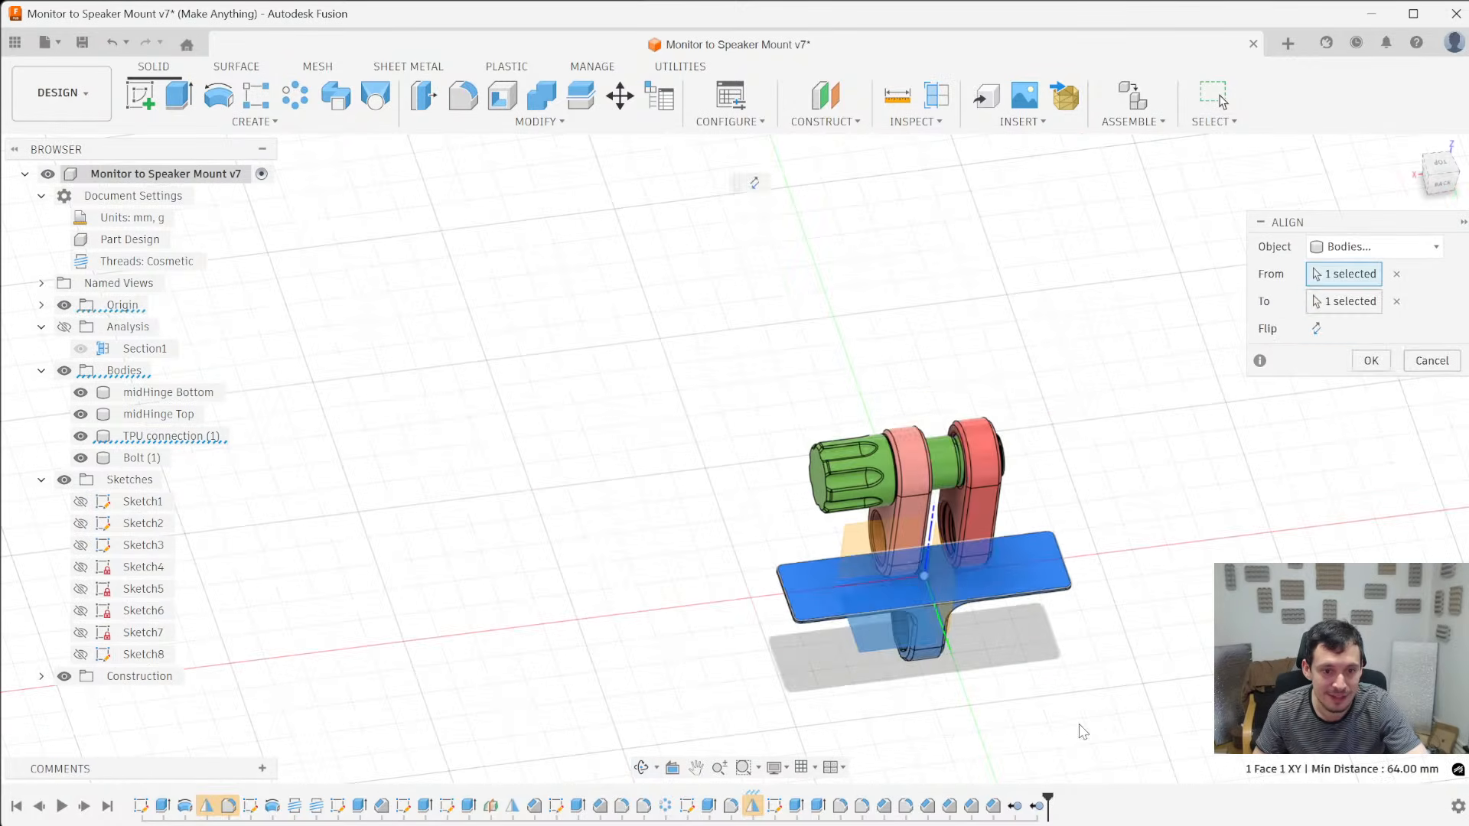
scroll(1064, 692, "up", 4)
left_click(1316, 328)
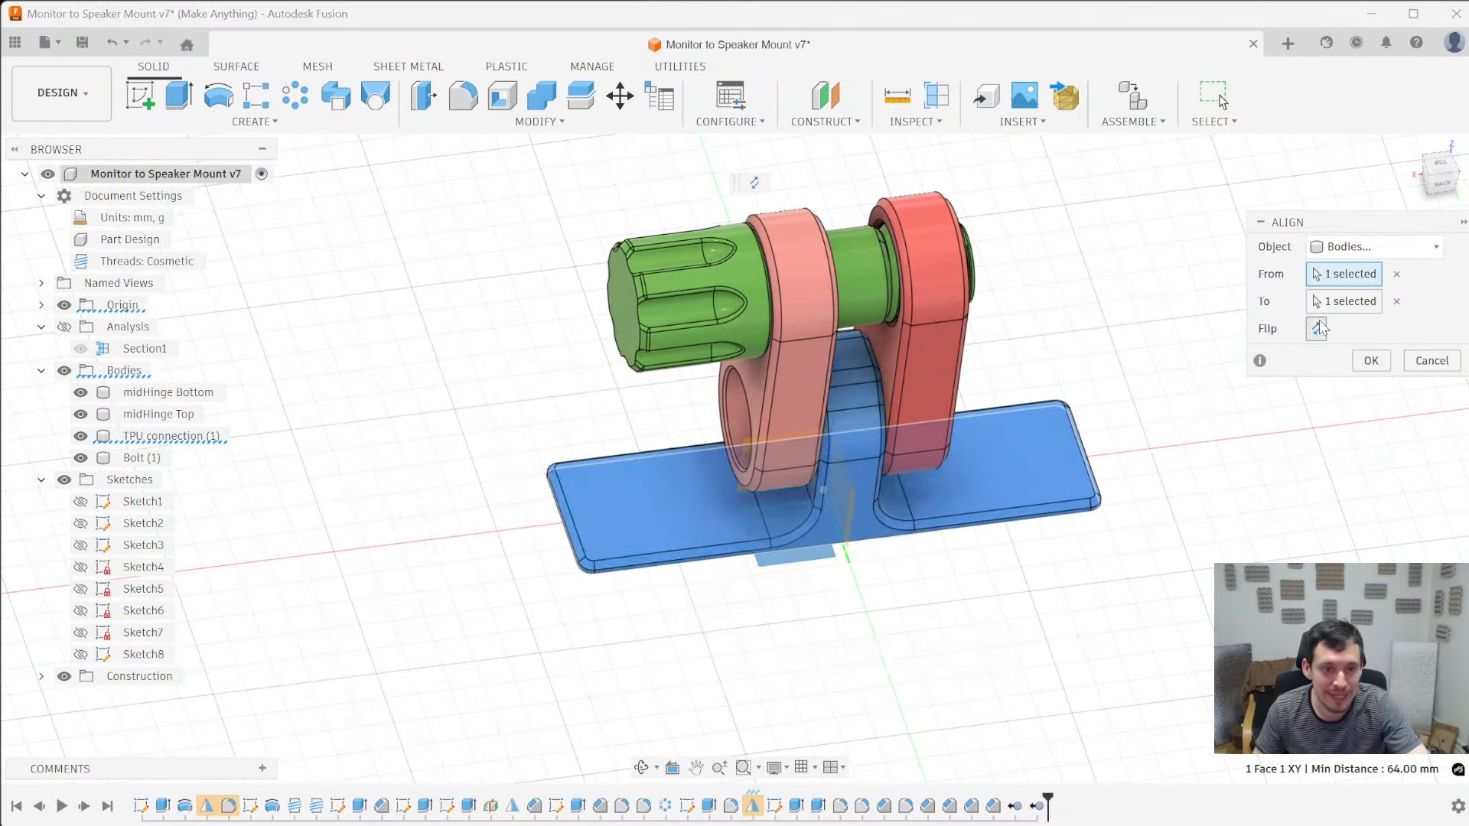
left_click(1372, 361)
- Align the flat outer face of midHinge Bottom to the XY origin plane
middle_click_drag(1013, 618, 911, 547, "shift")
left_click(911, 548)
type("s")
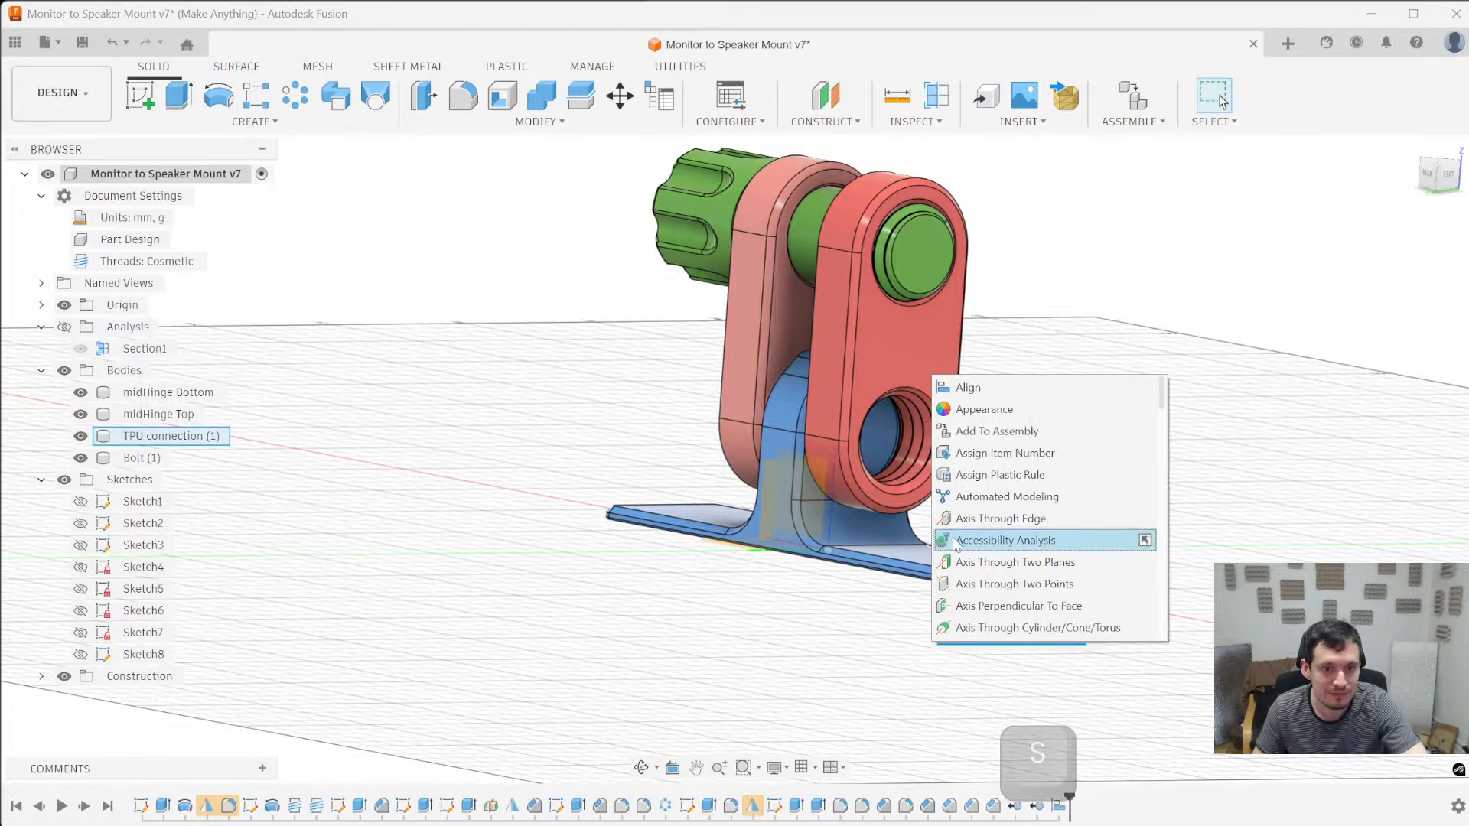
type("a")
left_click(1036, 393)
left_click(885, 325)
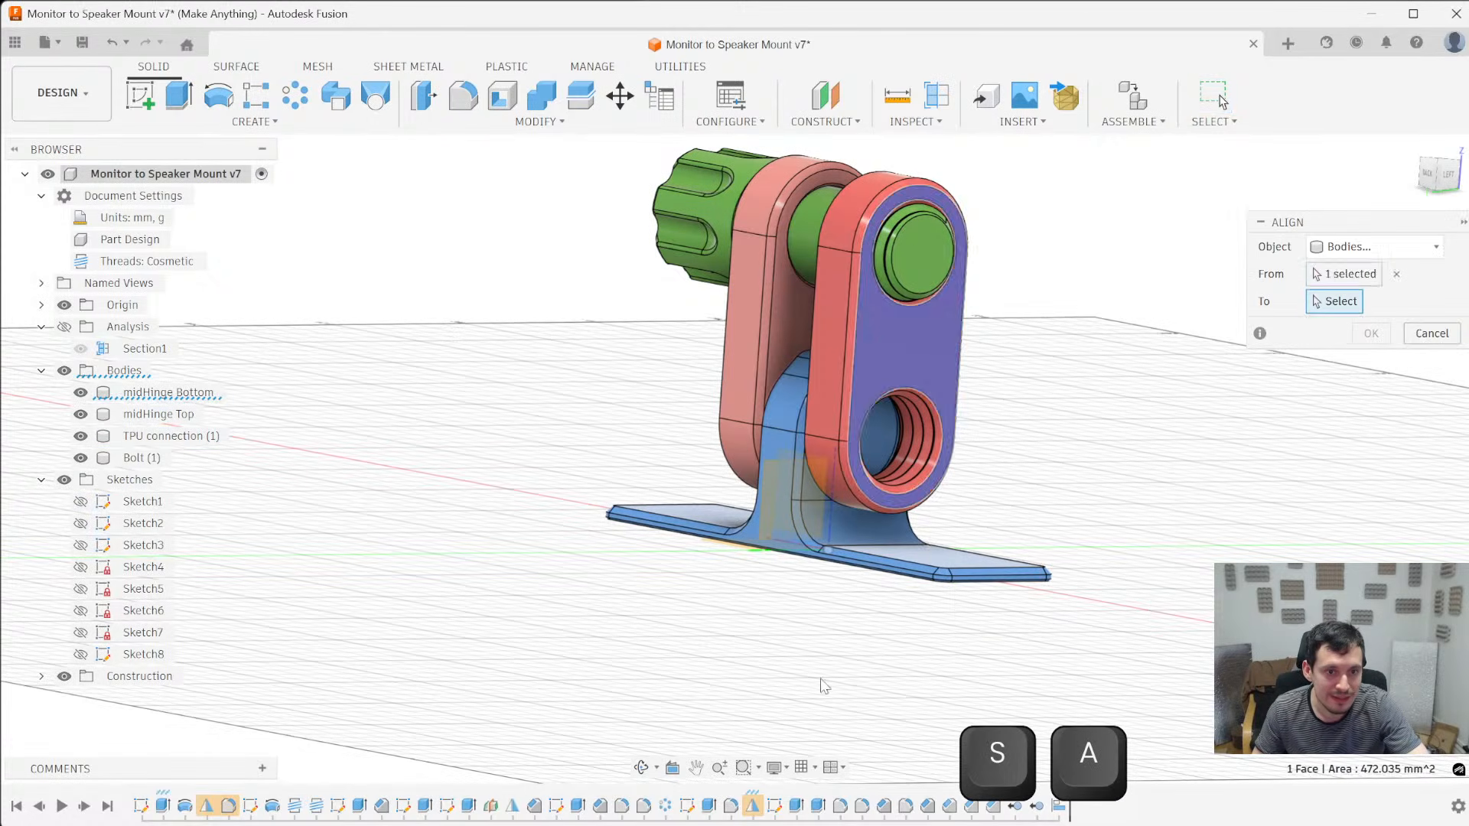
middle_click_drag(823, 684, 882, 765, "shift")
left_click(717, 507)
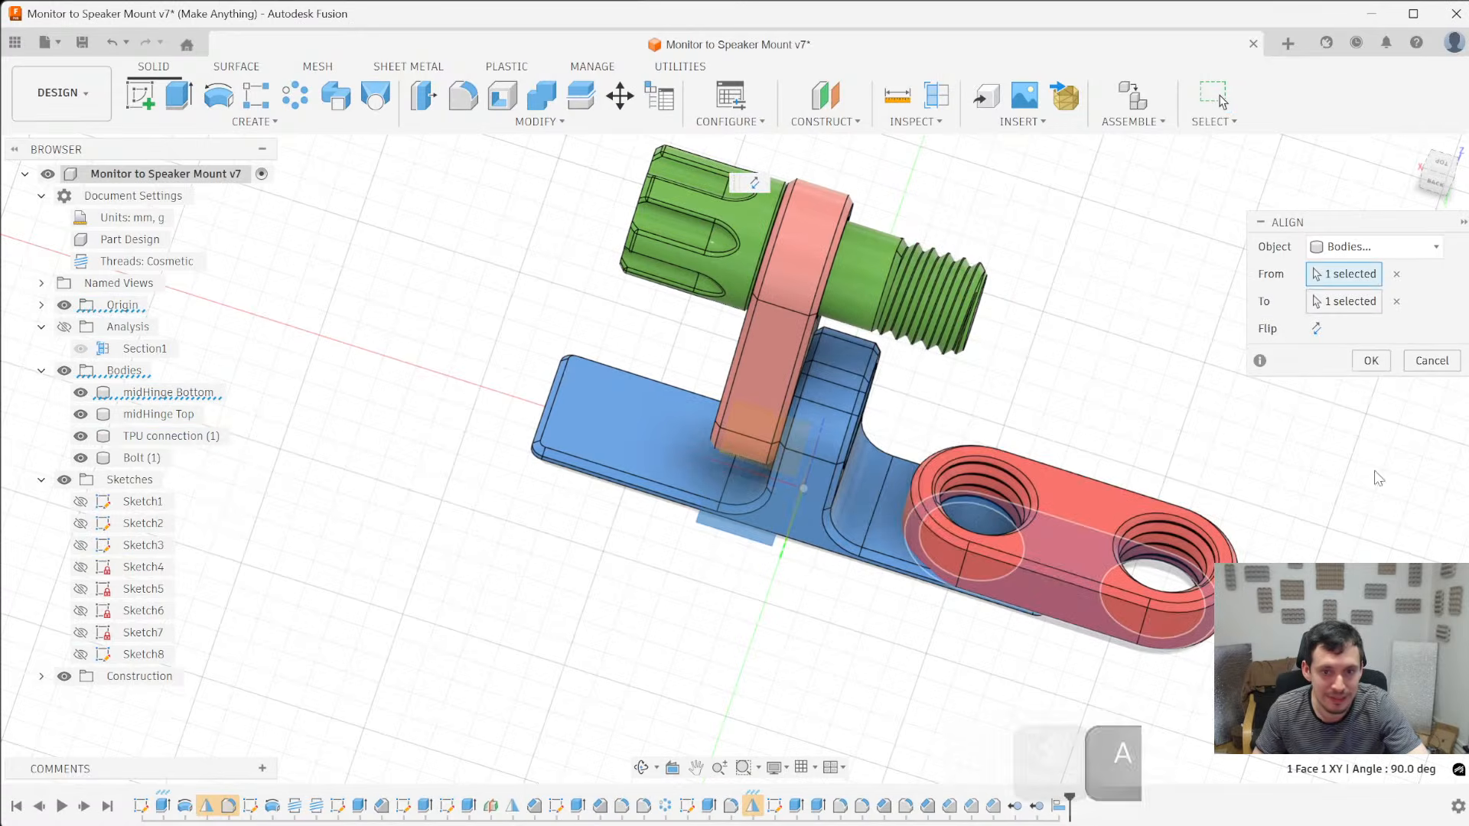
left_click(1371, 360)
- Align the flat inner face of midHinge Top to the XY origin plane
middle_click_drag(1204, 403, 995, 398, "shift")
type("s")
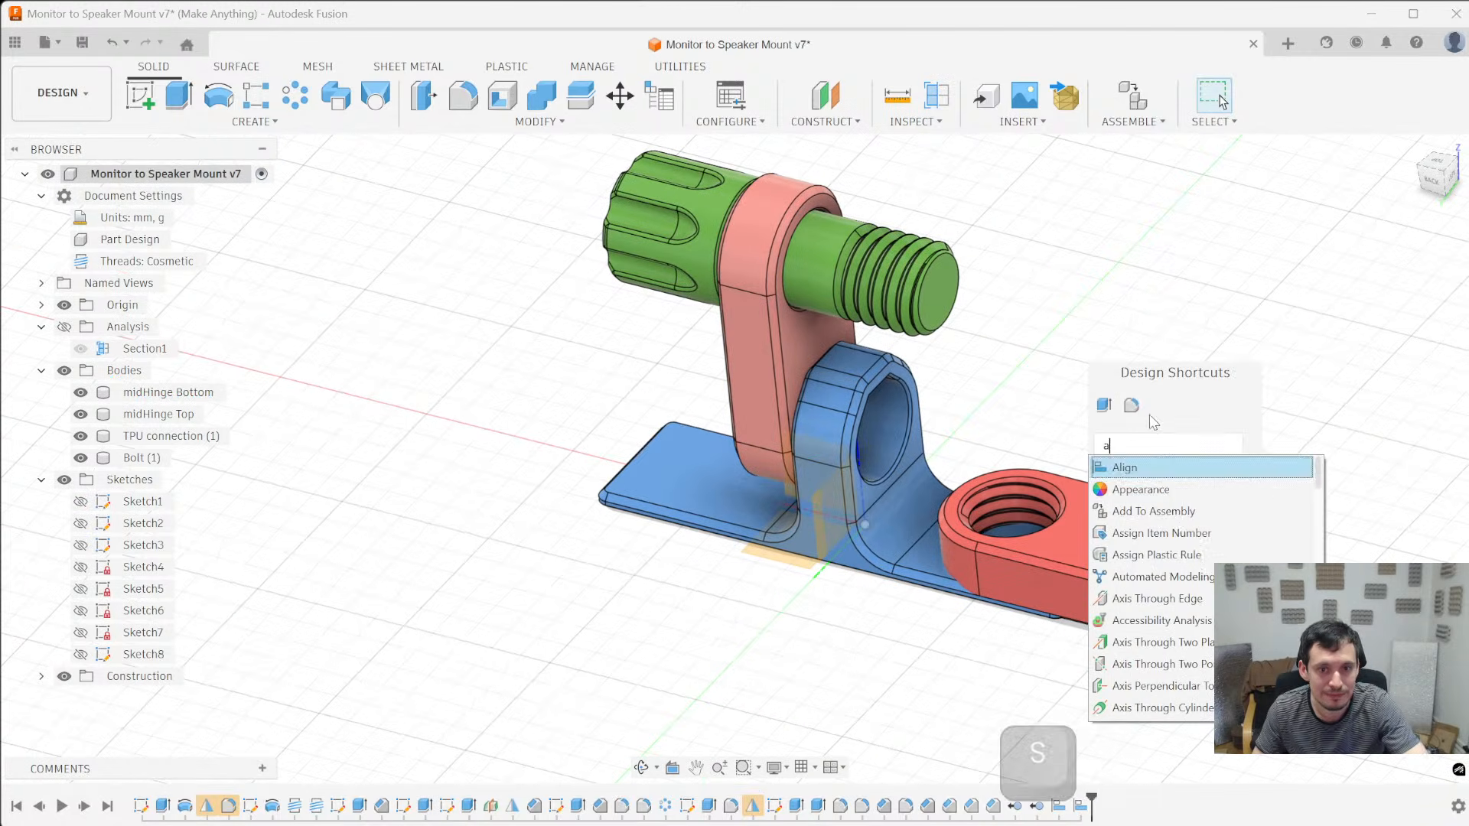
type("a")
key("Return")
left_click(795, 382)
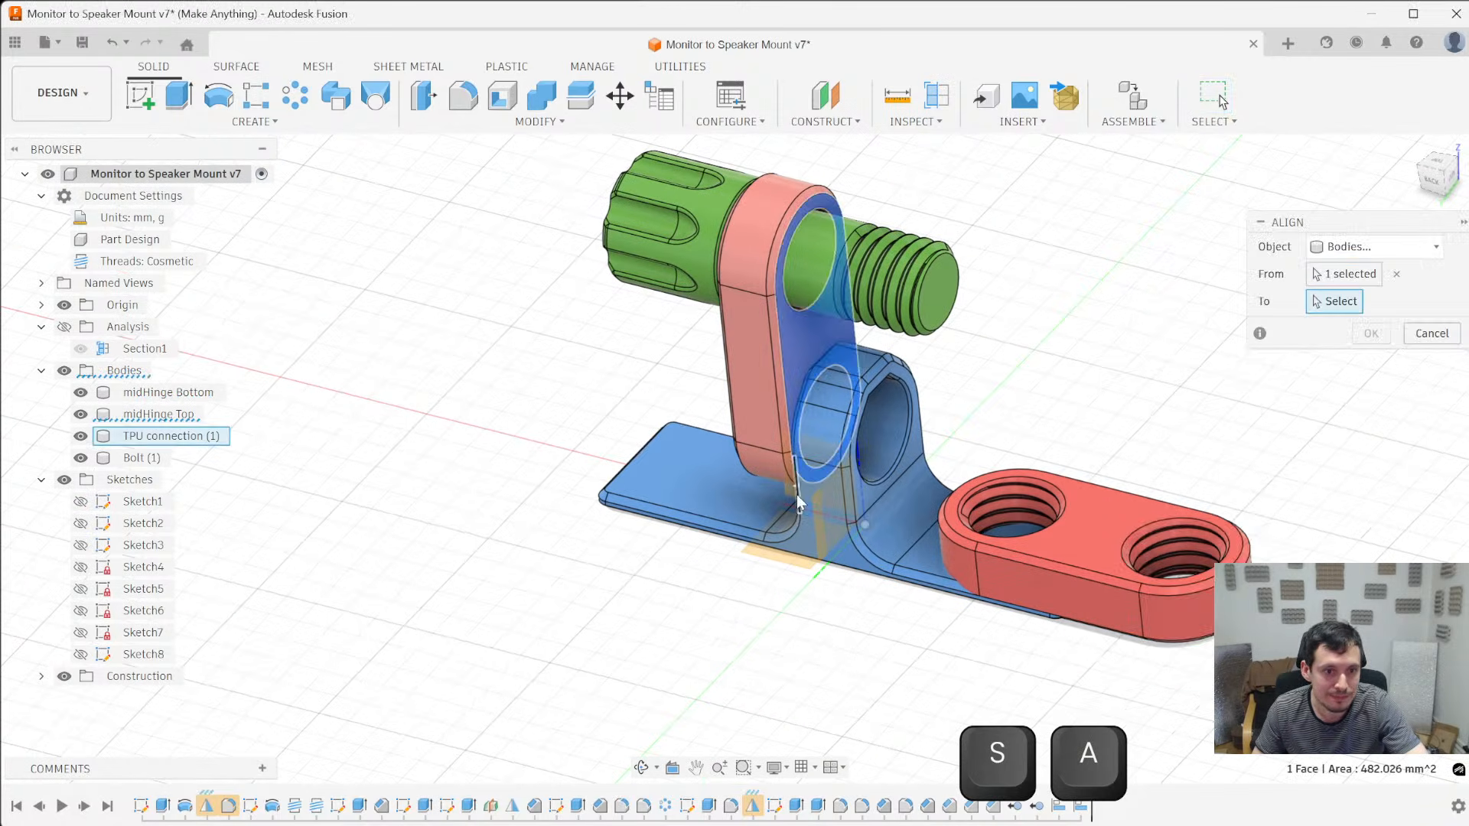
left_click(786, 567)
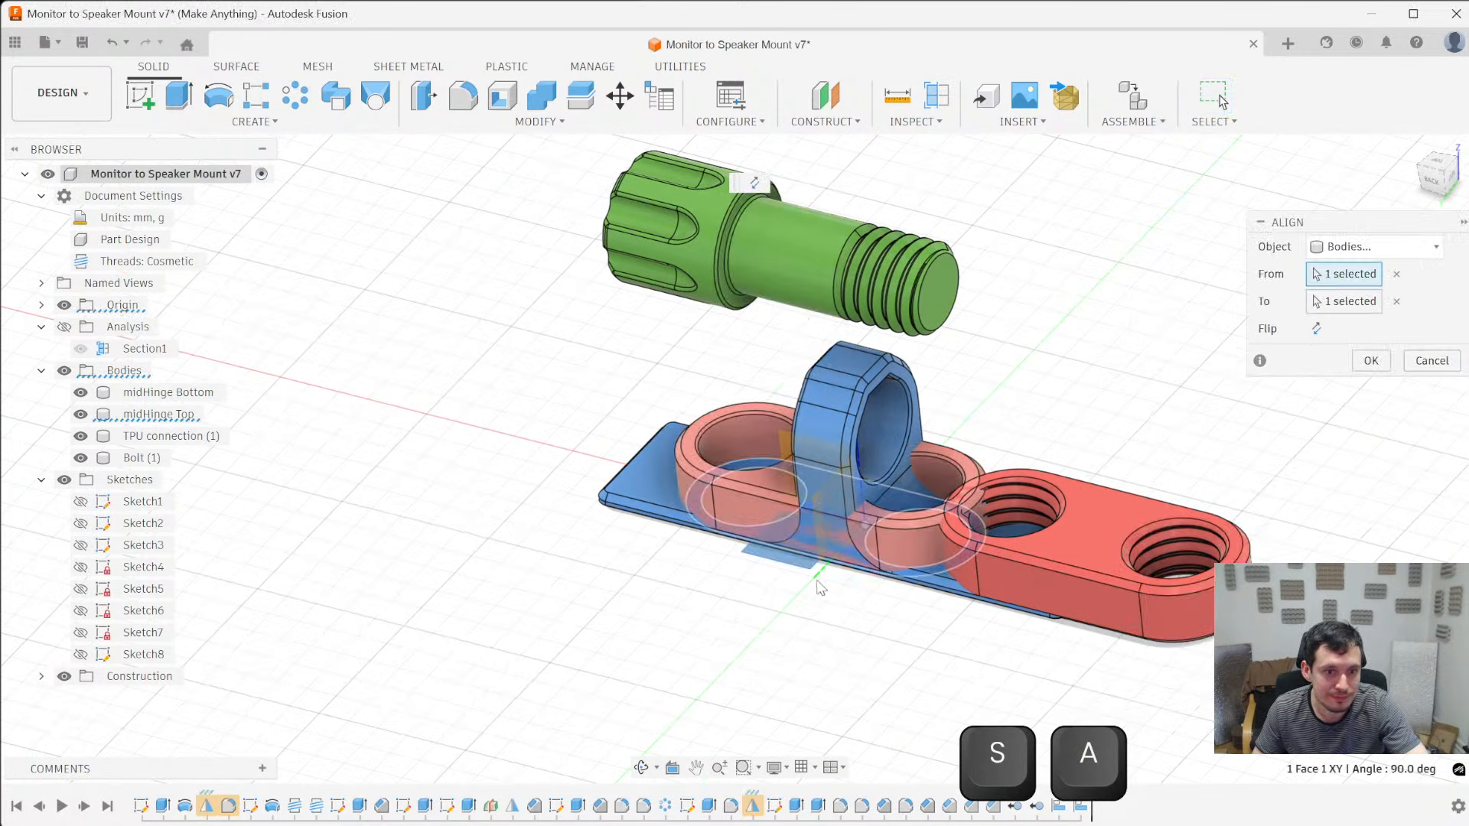
left_click(1371, 360)
middle_click_drag(714, 342, 884, 313, "shift")
type("sa")
key("Return")
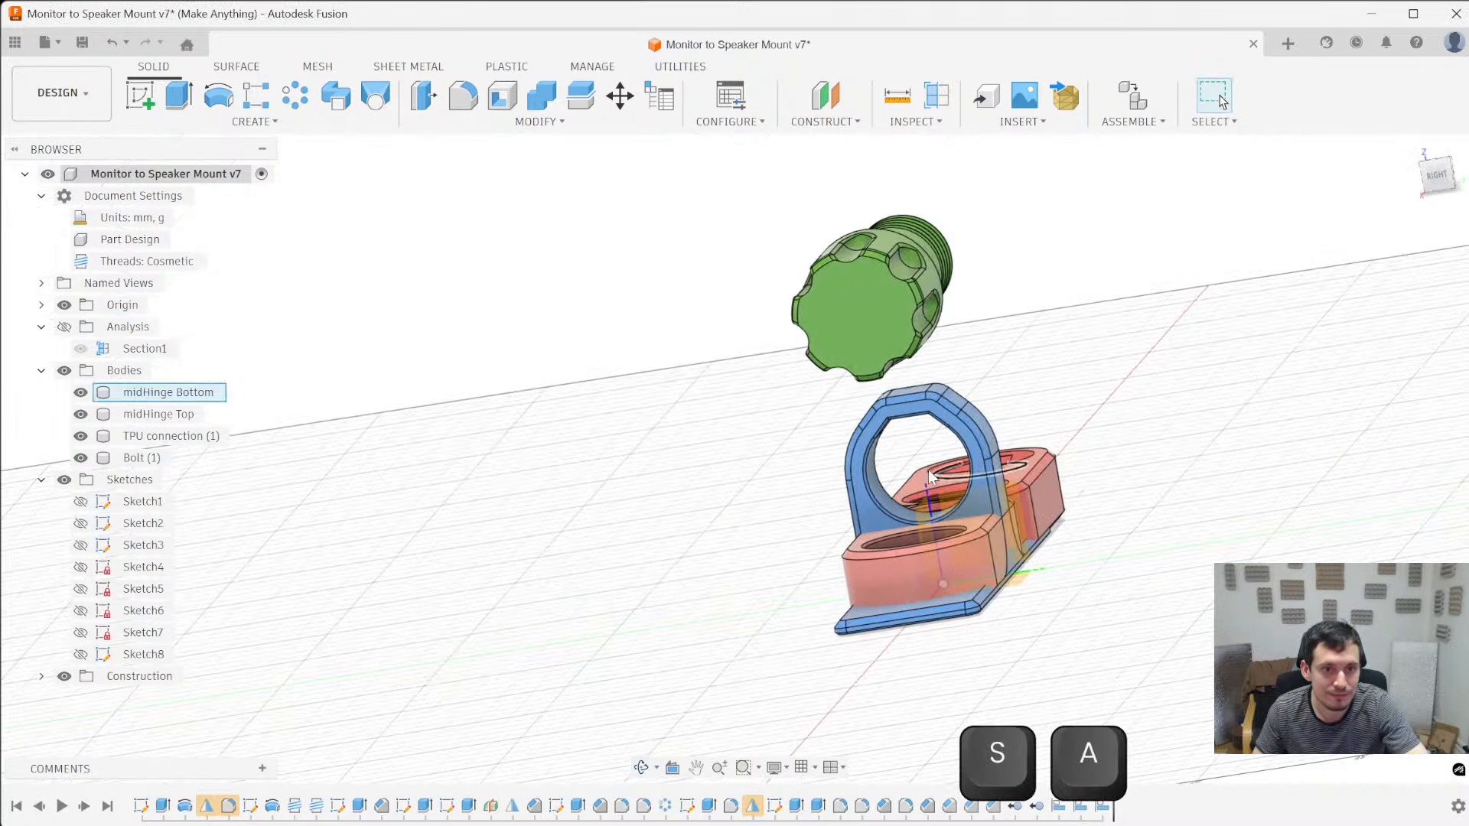
left_click(867, 336)
middle_click_drag(971, 382, 1062, 653, "shift")
left_click(1022, 616)
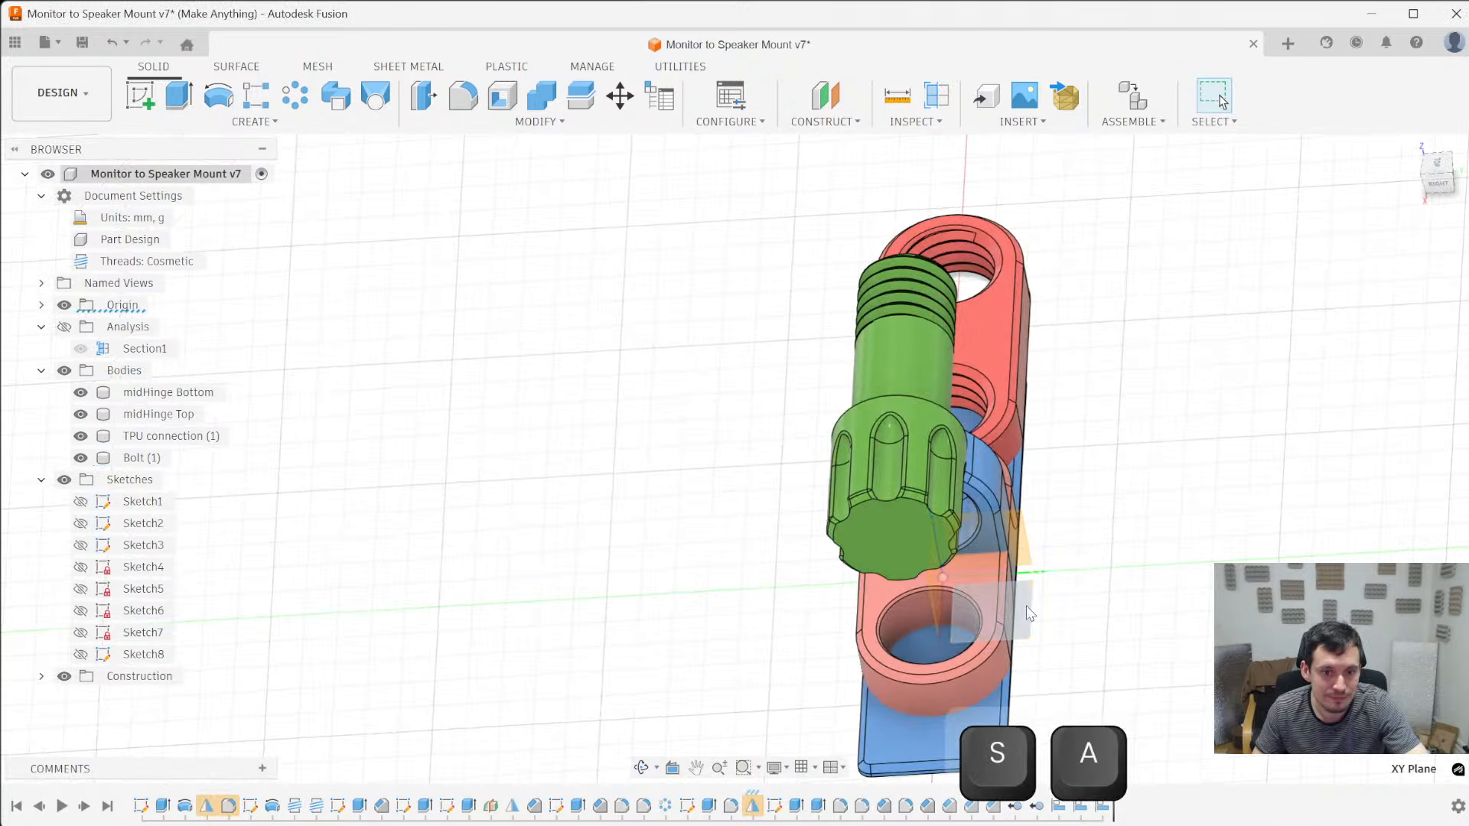
- Align the end face of the Bolt (1) head to the XY origin plane, flipping the alignment direction
type("sa")
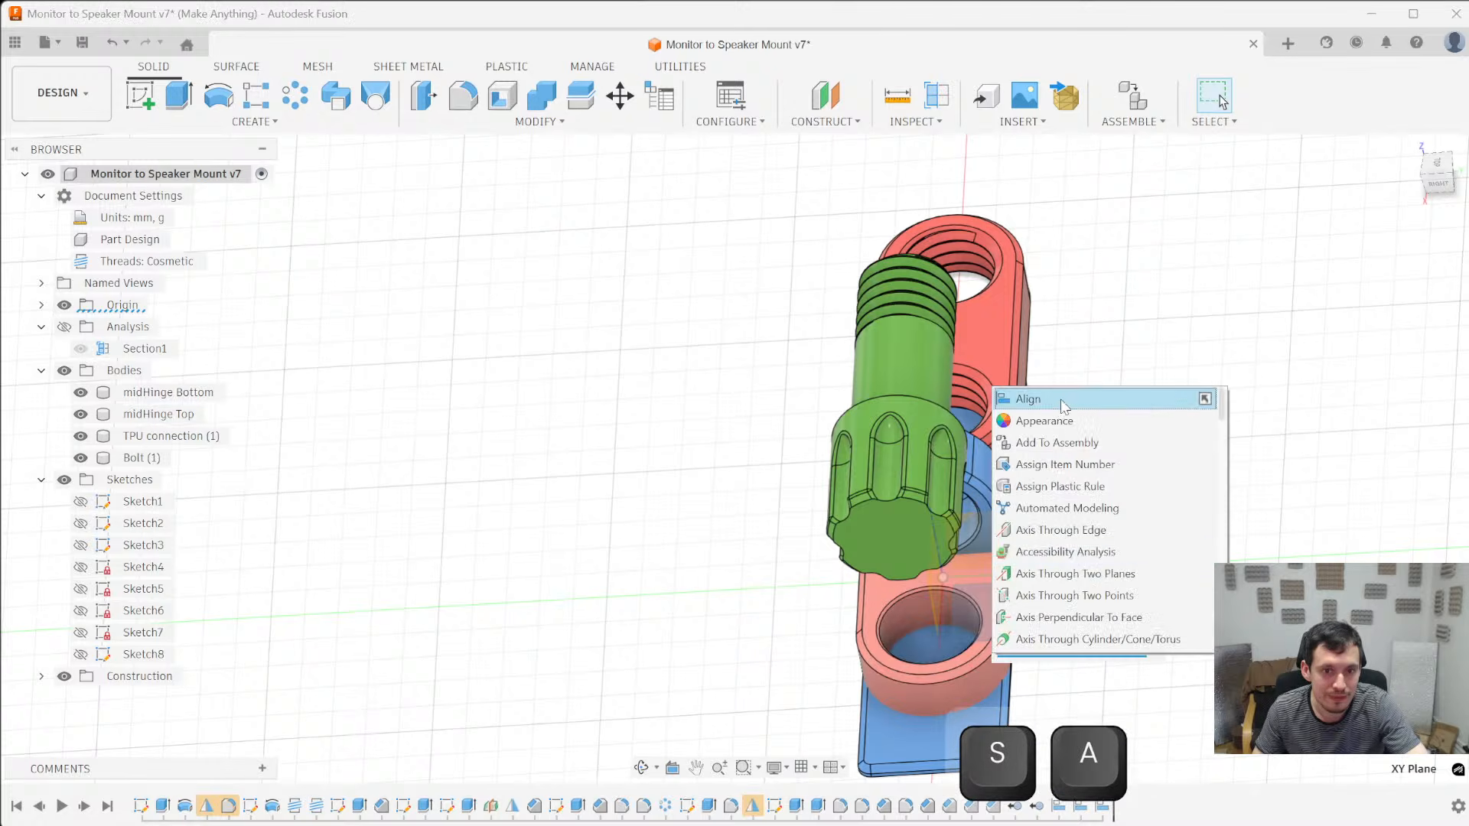
key("Return")
left_click(894, 540)
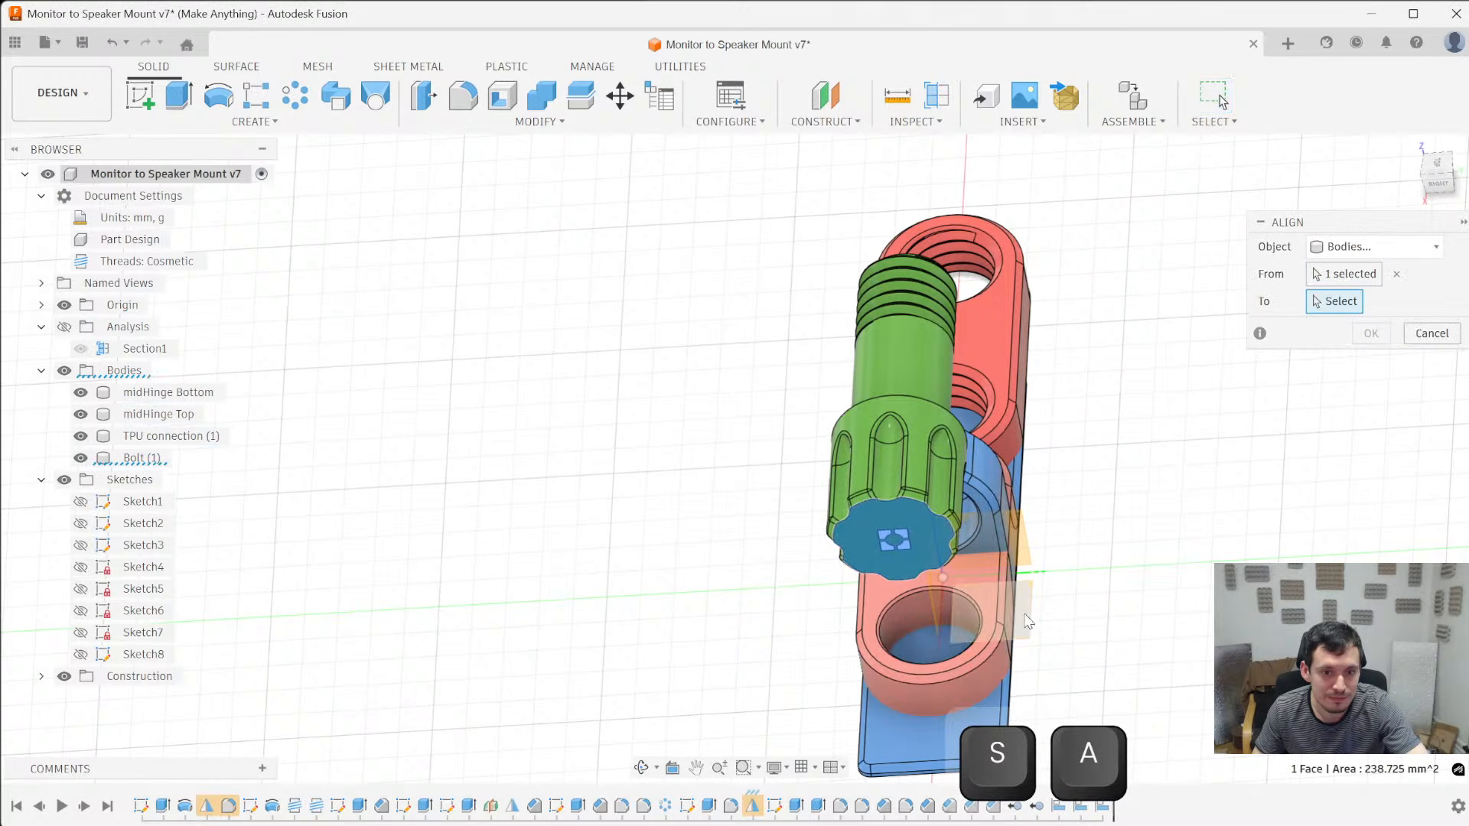
left_click(1040, 619)
middle_click_drag(1040, 620, 1006, 585, "shift")
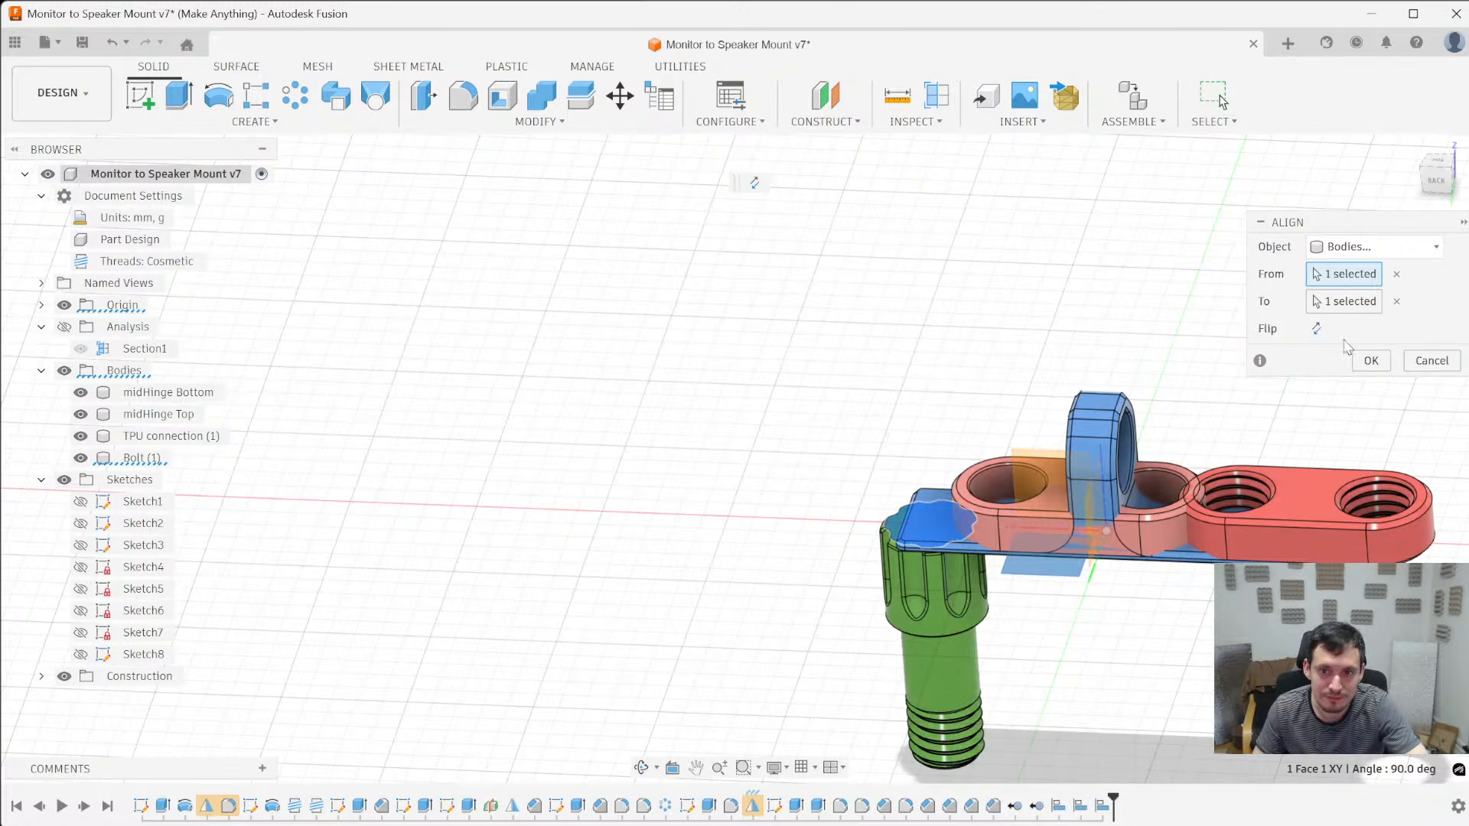
left_click(1318, 329)
left_click(1371, 361)
- Examine from several angles how the four bodies sit flat on the XY plane for printing
scroll(641, 449, "down", 3)
middle_click_drag(770, 623, 1071, 486, "shift")
scroll(943, 497, "up", 3)
scroll(942, 498, "down", 2)
middle_click_drag(943, 497, 528, 355, "shift")
scroll(1079, 609, "up", 3)
middle_click_drag(1078, 610, 633, 451, "shift")
scroll(787, 348, "up", 4)
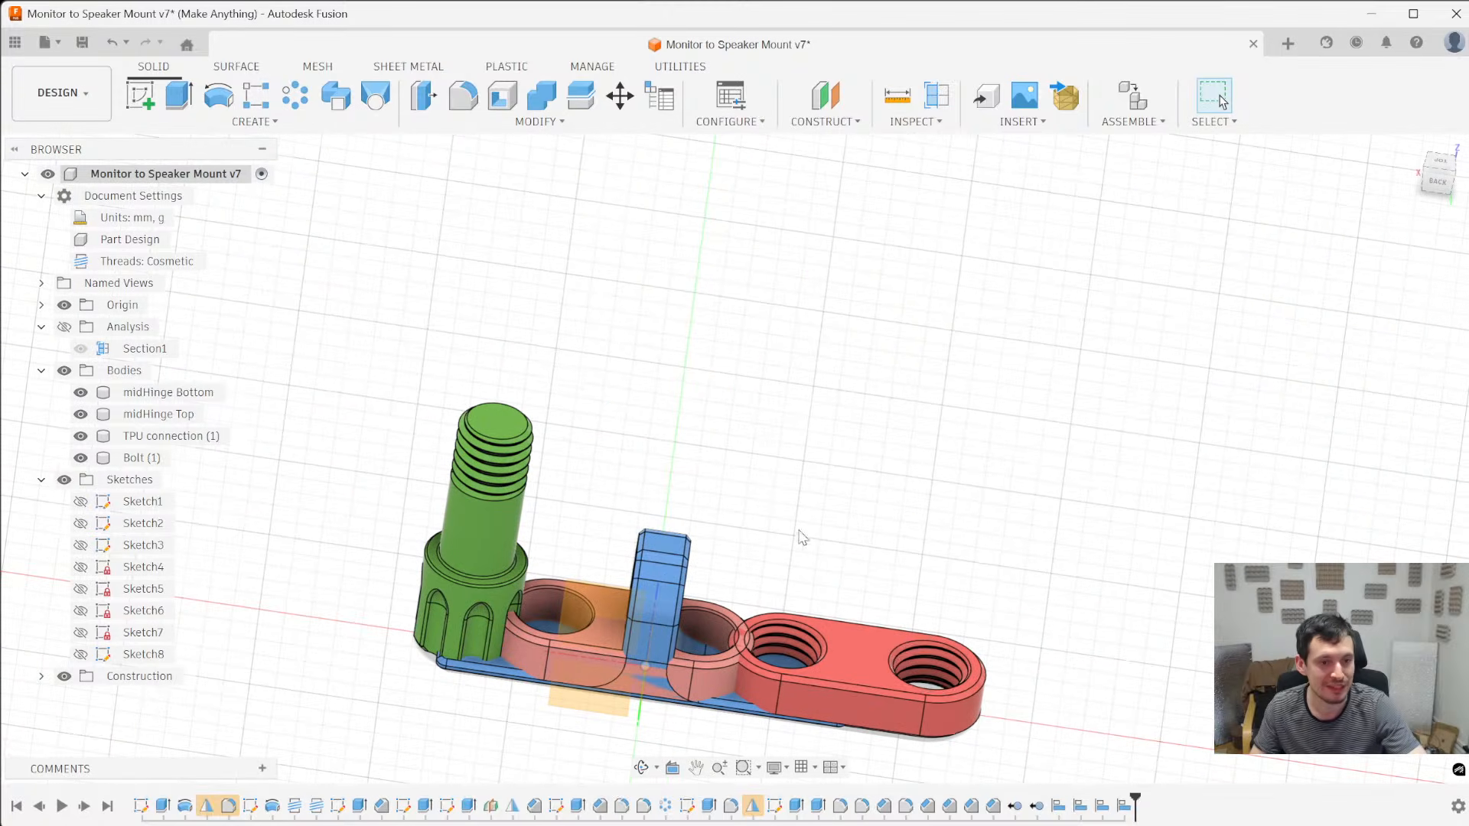
middle_click_drag(931, 598, 1013, 456)
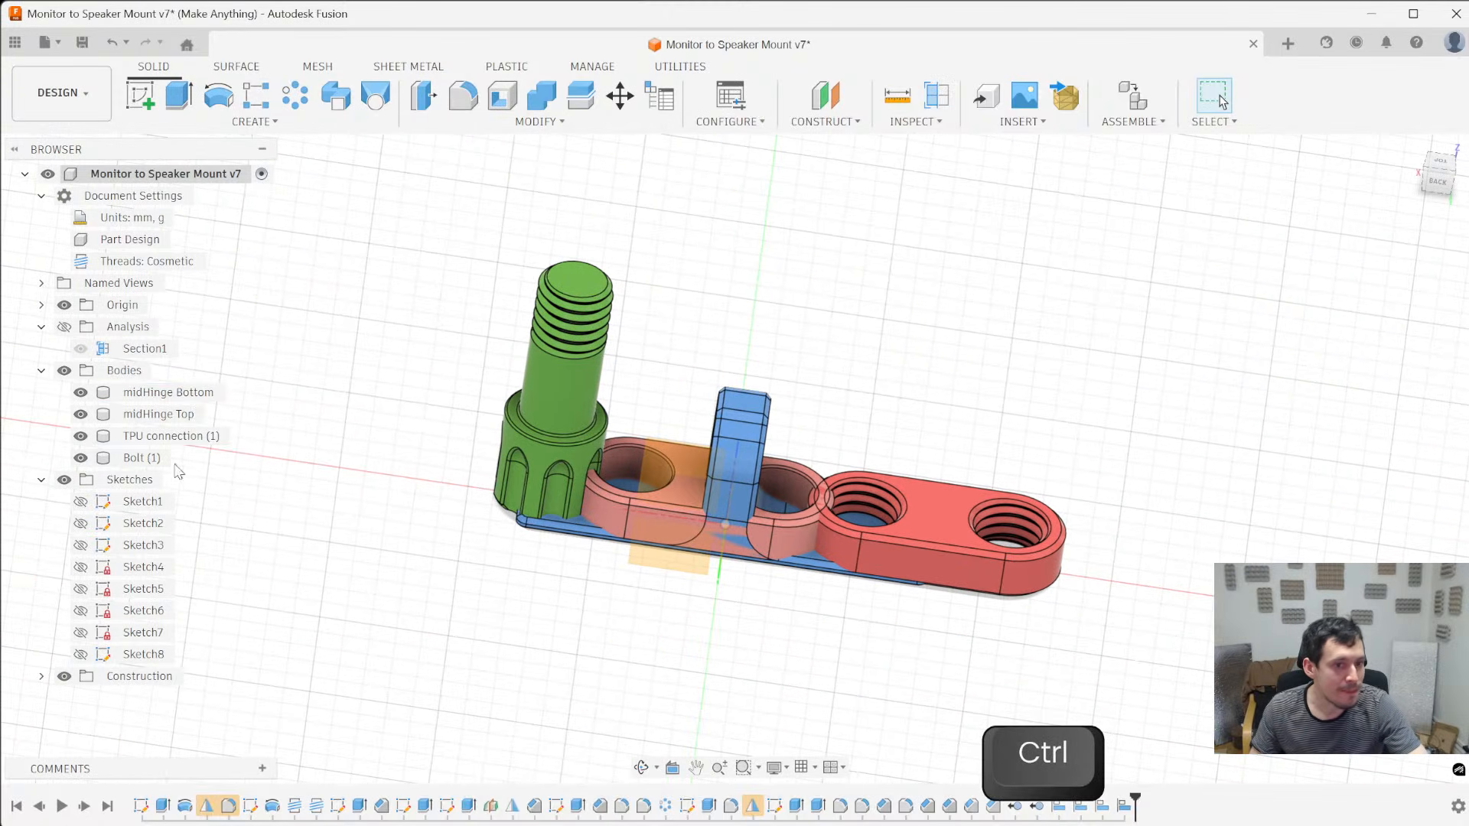
middle_click_drag(743, 615, 685, 636, "shift")
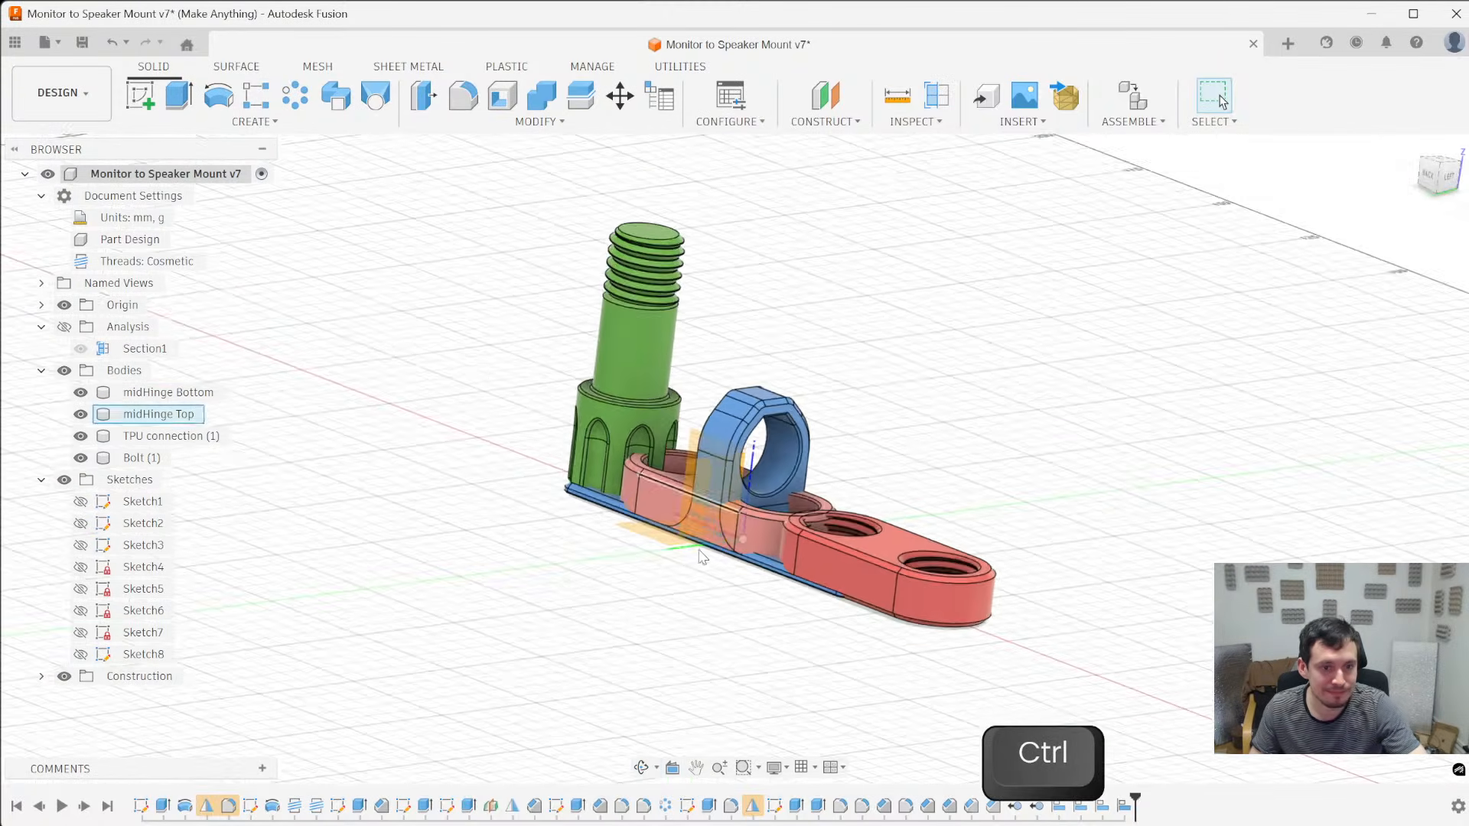
scroll(649, 590, "up", 5)
scroll(649, 590, "down", 5)
middle_click_drag(649, 590, 720, 573, "shift")
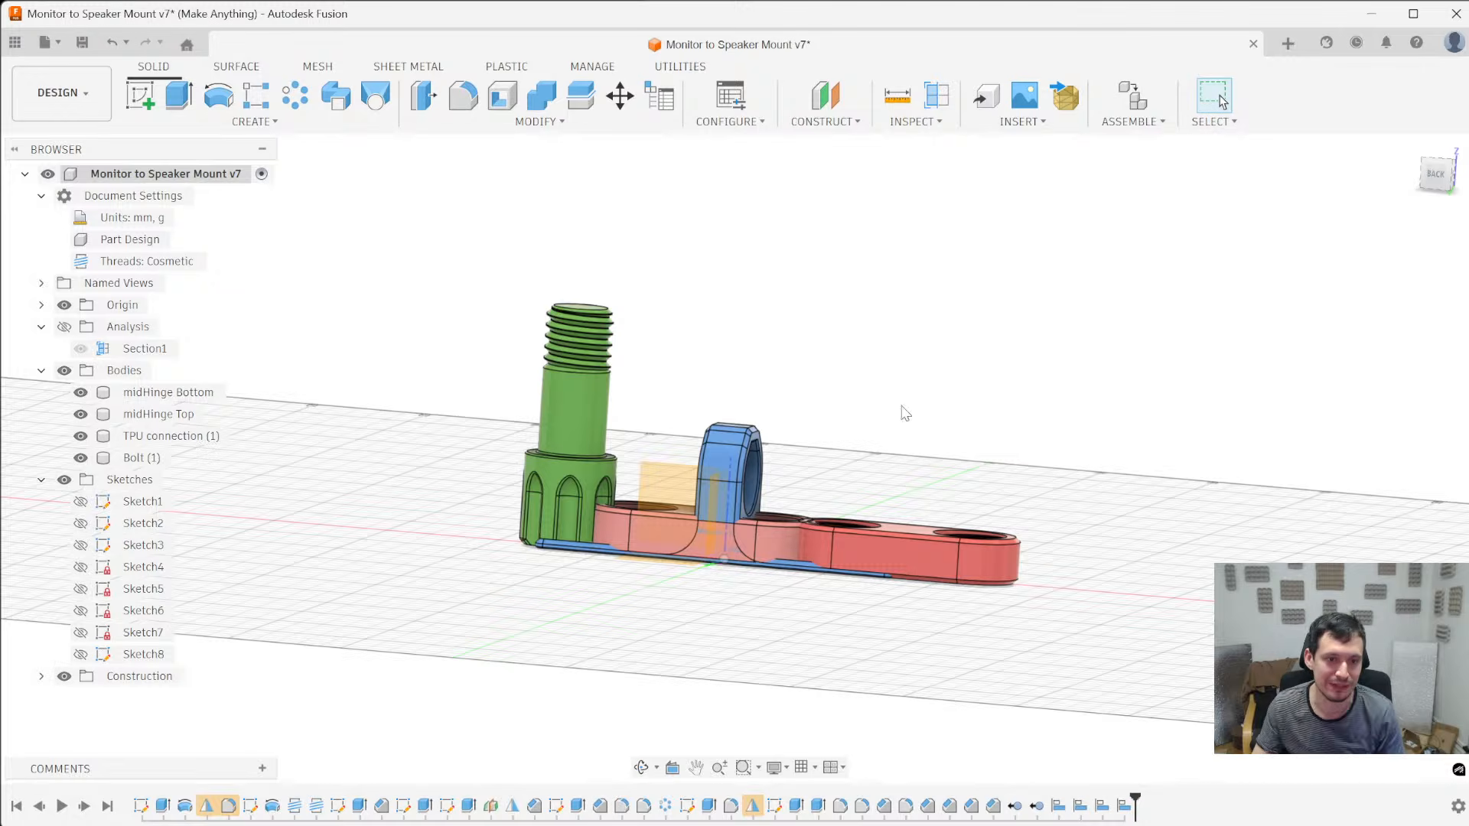
middle_click_drag(911, 411, 903, 492, "shift")
scroll(887, 505, "up", 4)
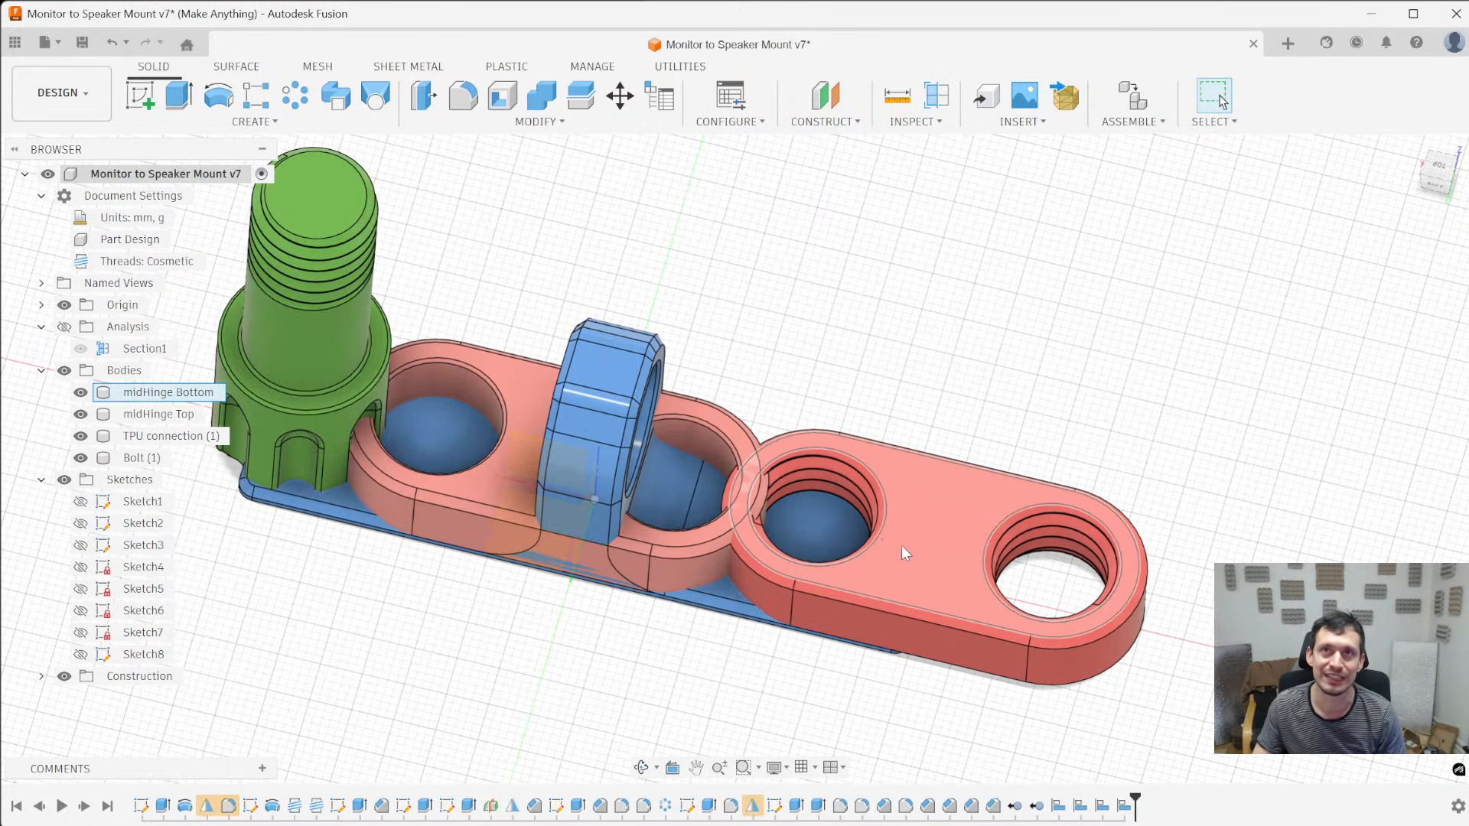
middle_click_drag(851, 548, 599, 405, "shift")
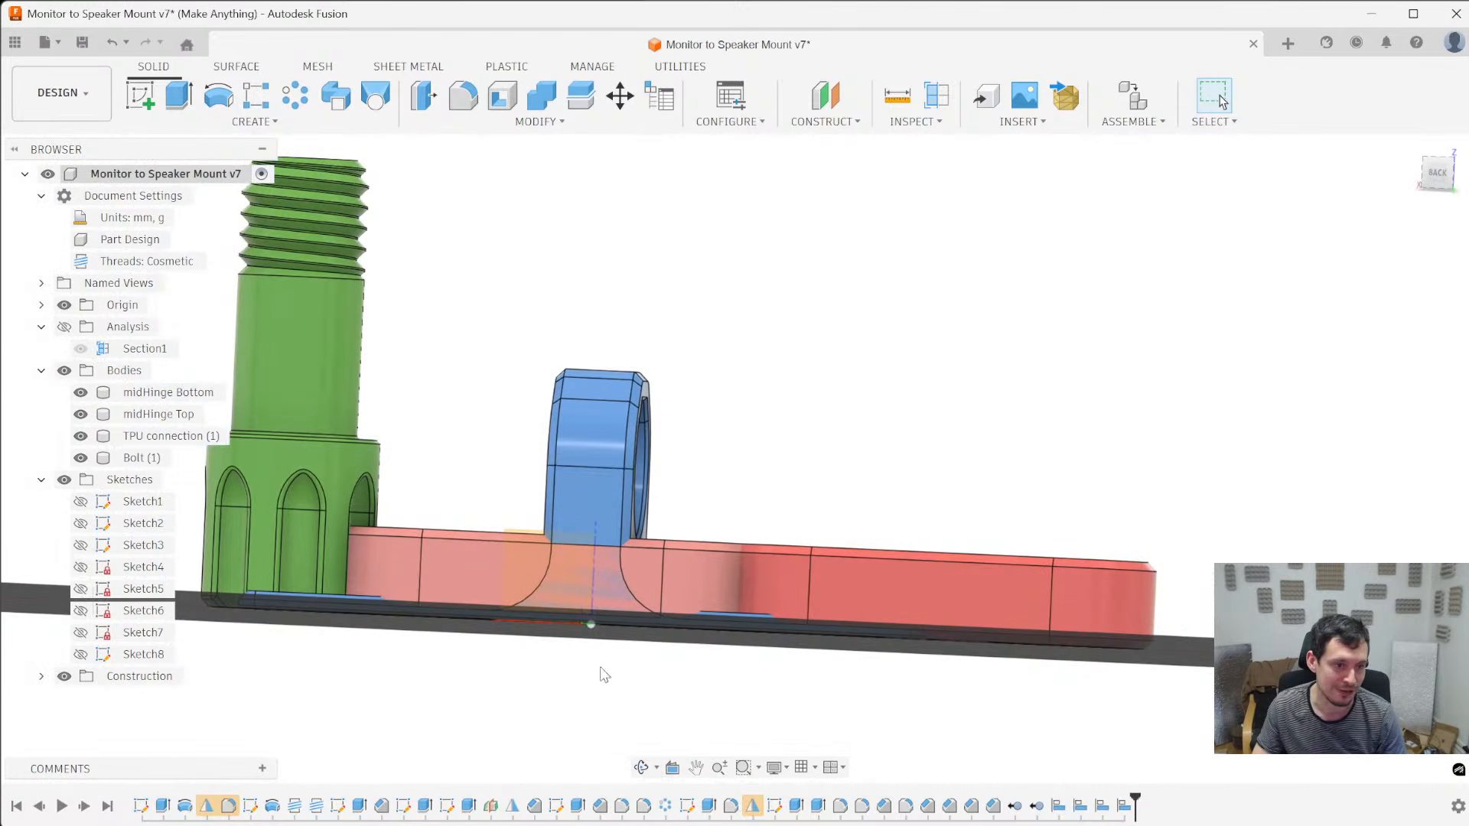
scroll(597, 434, "down", 4)
middle_click_drag(599, 402, 598, 453, "shift")
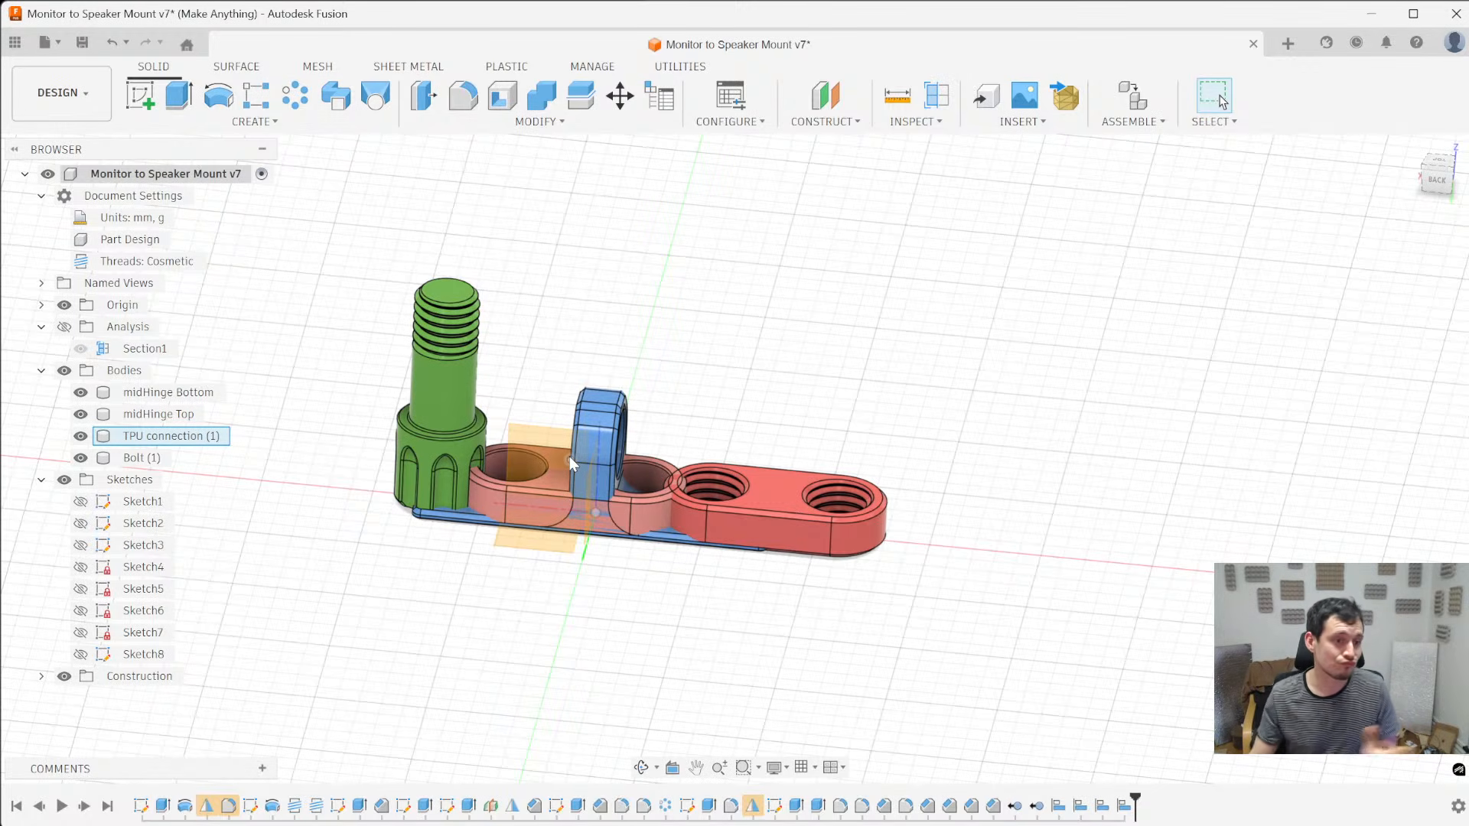
- Save a new version of the Monitor to Speaker Mount design
left_click(138, 457)
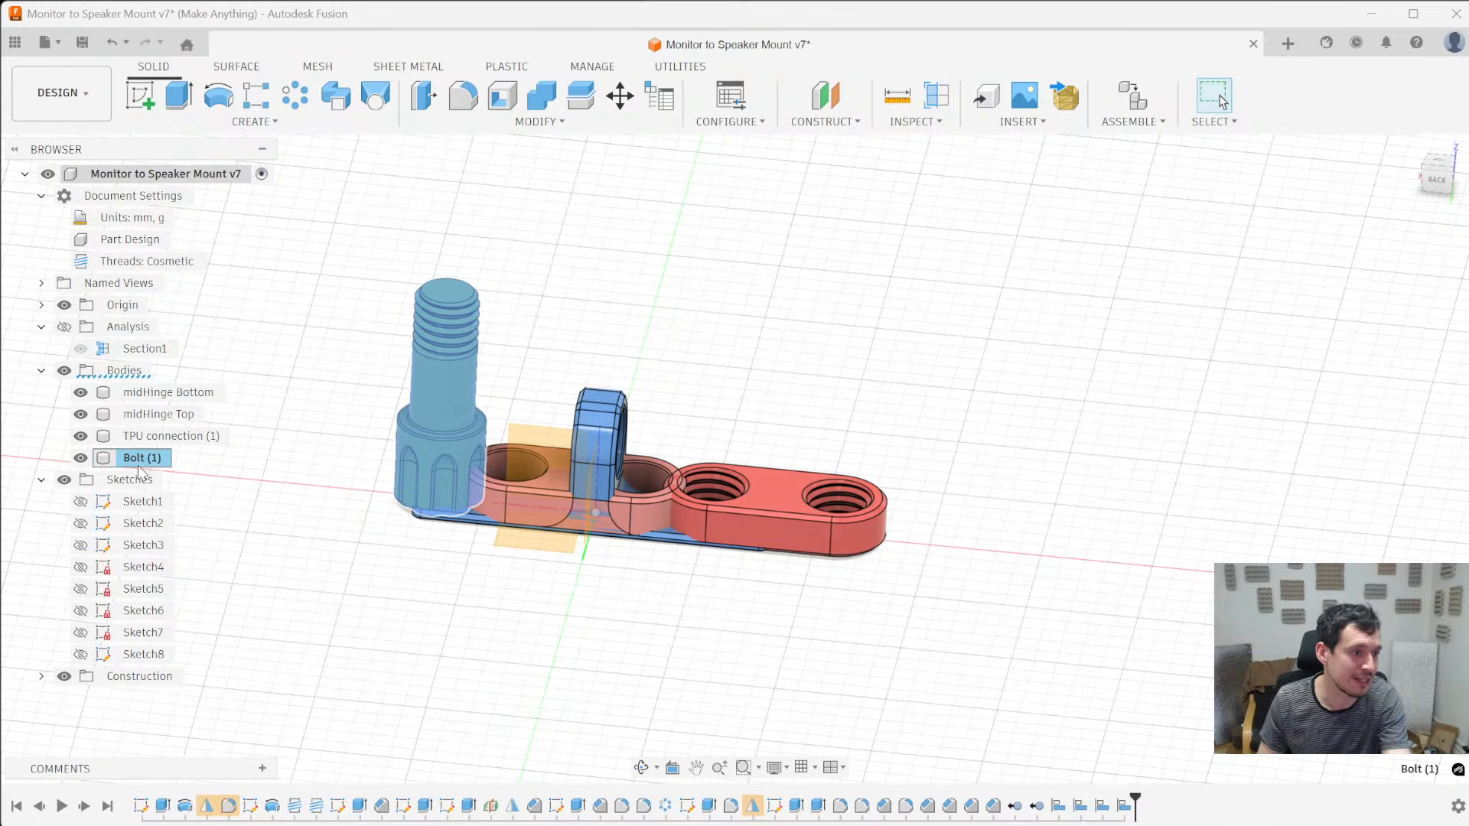
left_click(232, 456)
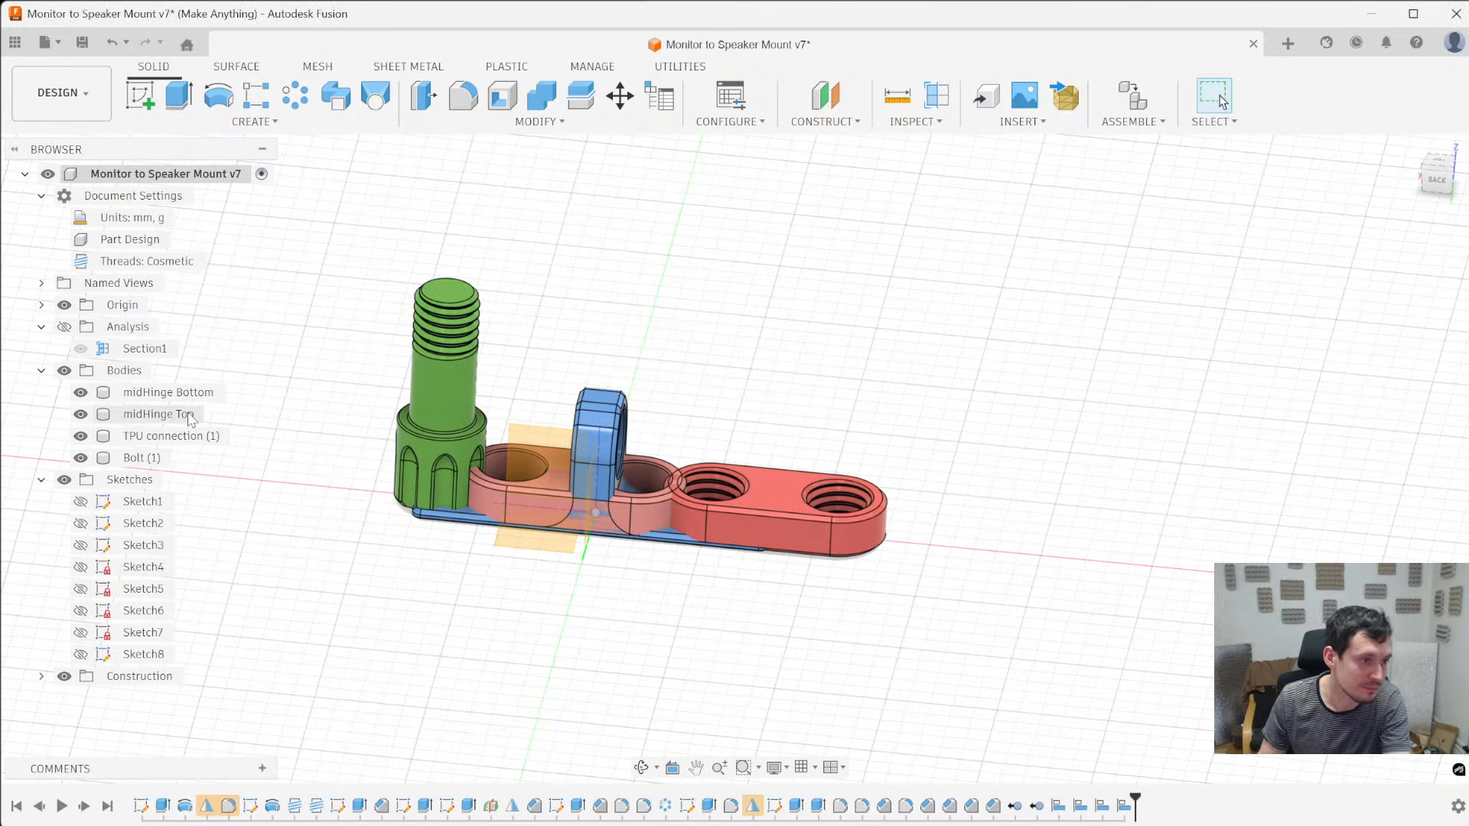
key("ctrl+s")
key("Return")
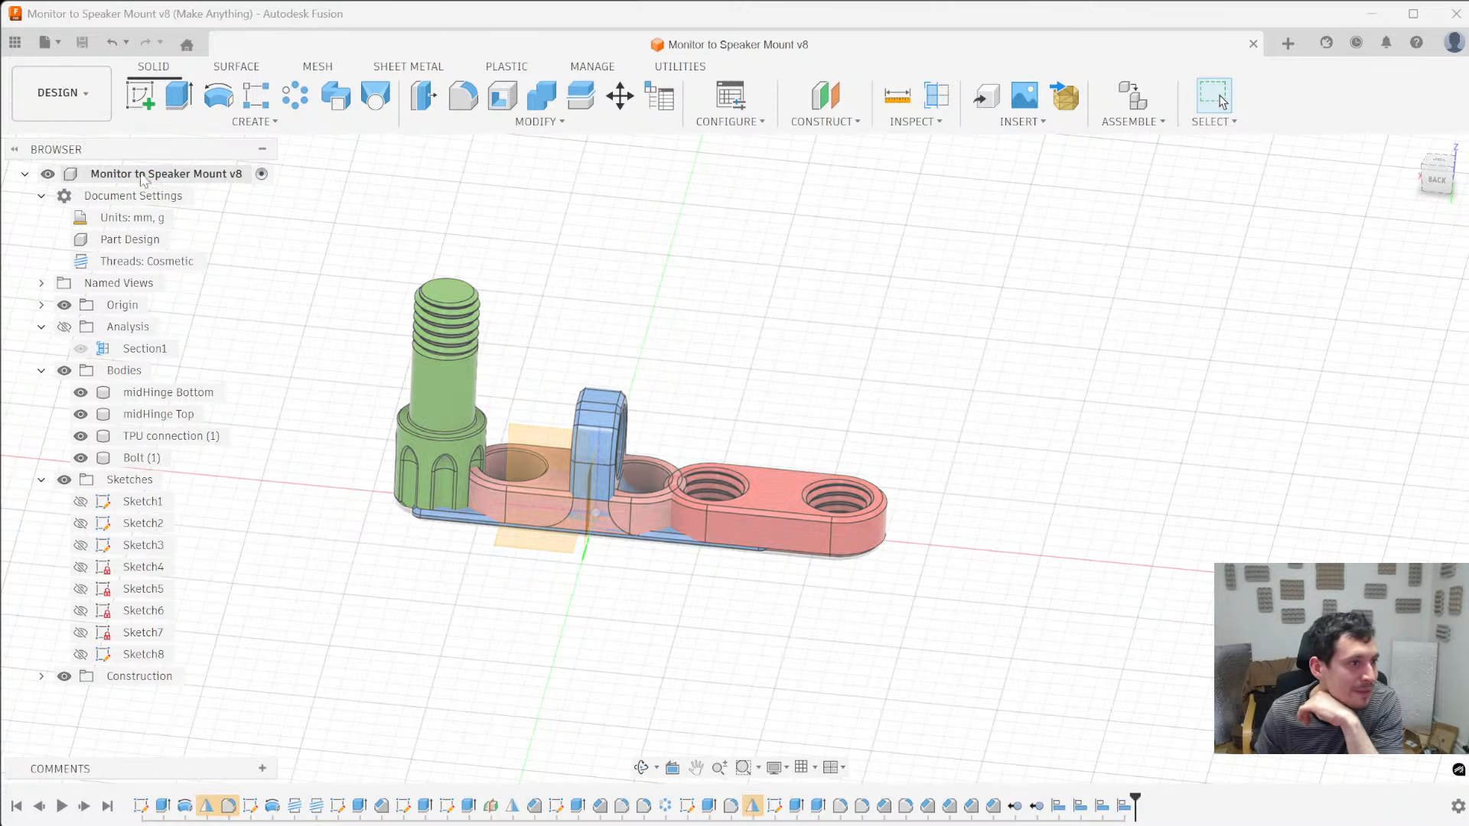
- Export the whole design as binary STL meshes in millimetres, one body per file, with High refinement, to the toPRINT folder on the computer
right_click(195, 181)
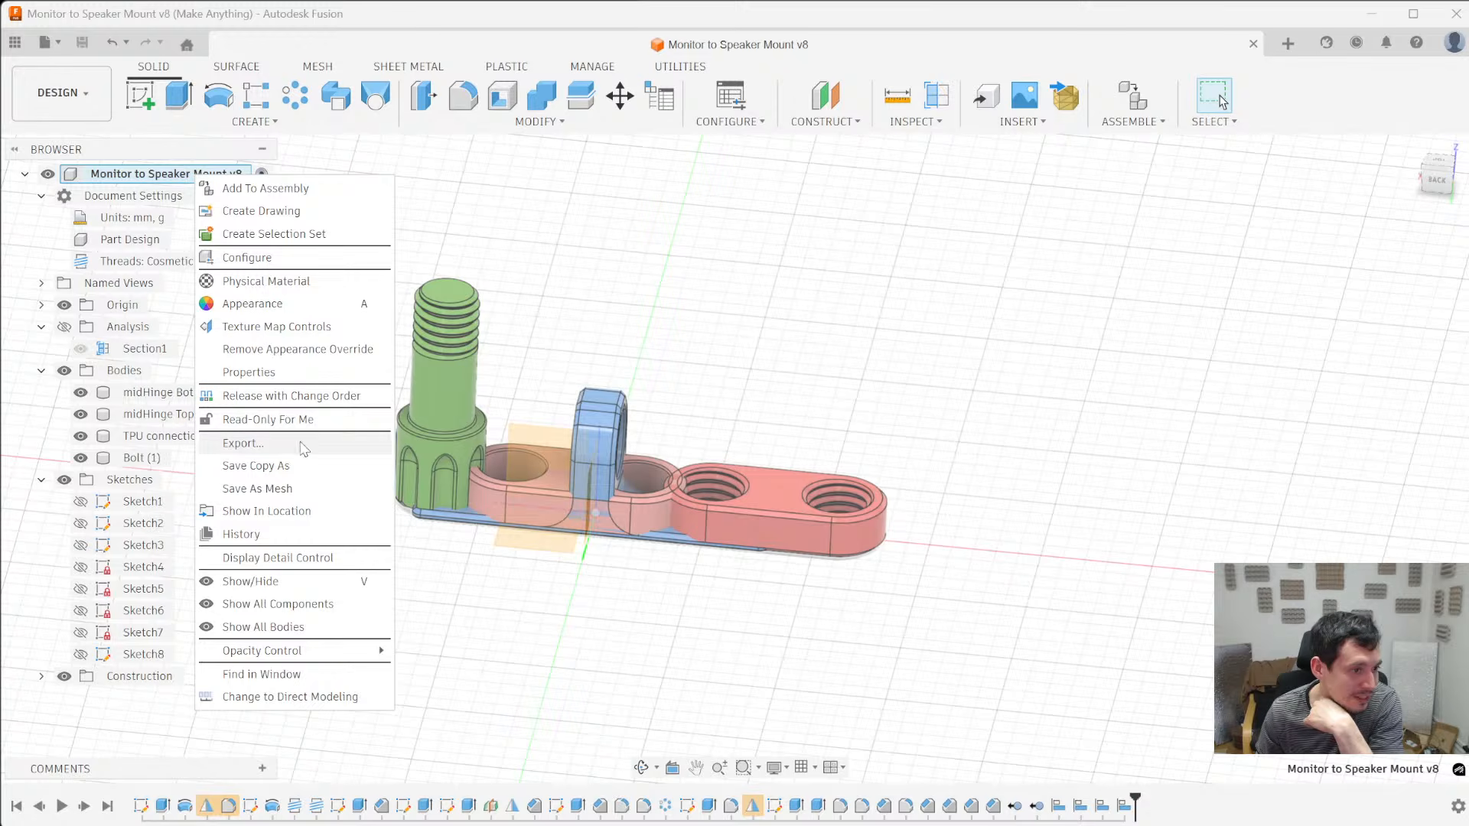
left_click(259, 489)
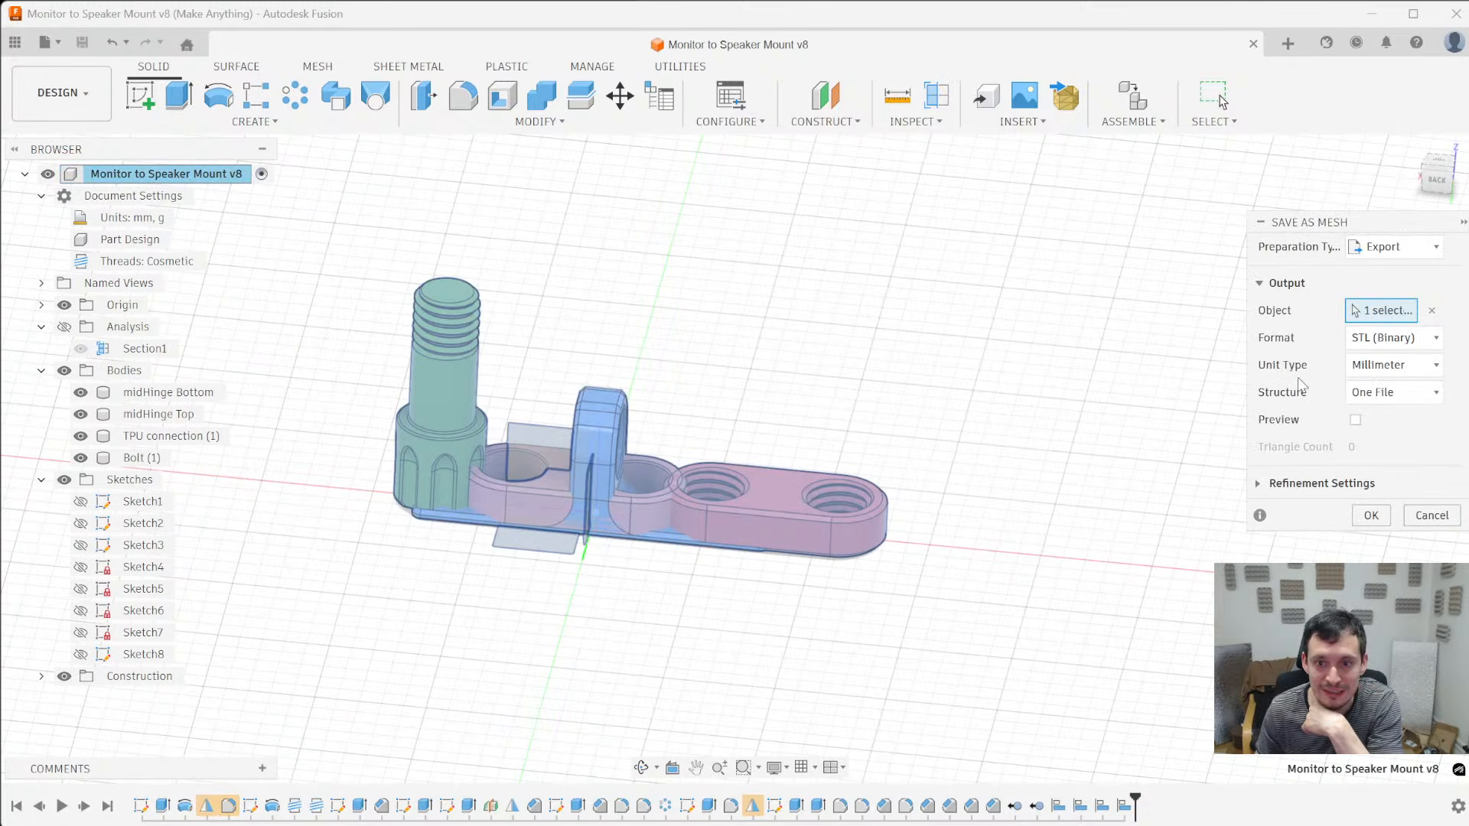
left_click(1398, 441)
left_click(1310, 482)
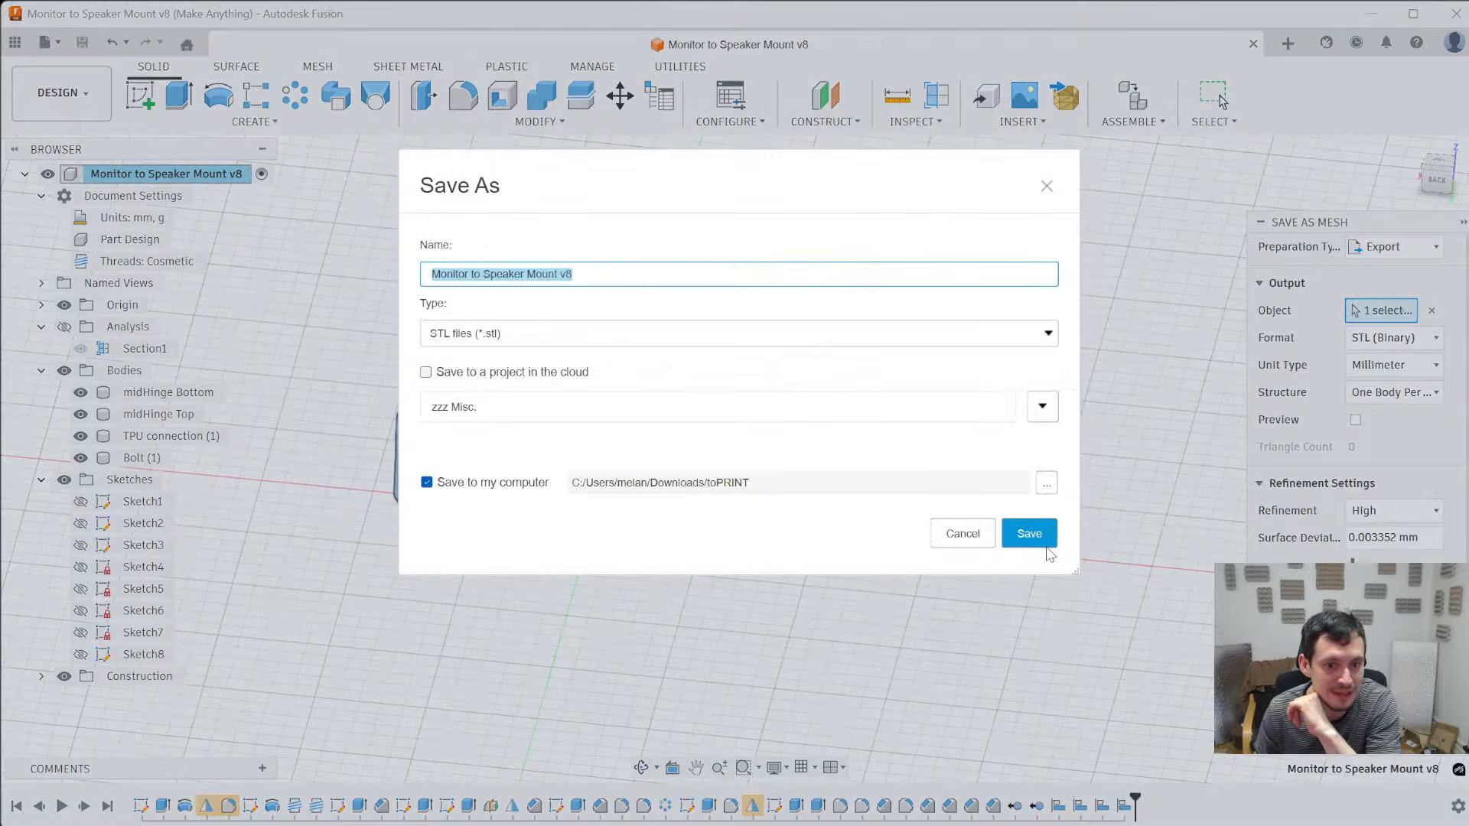
left_click(1030, 534)
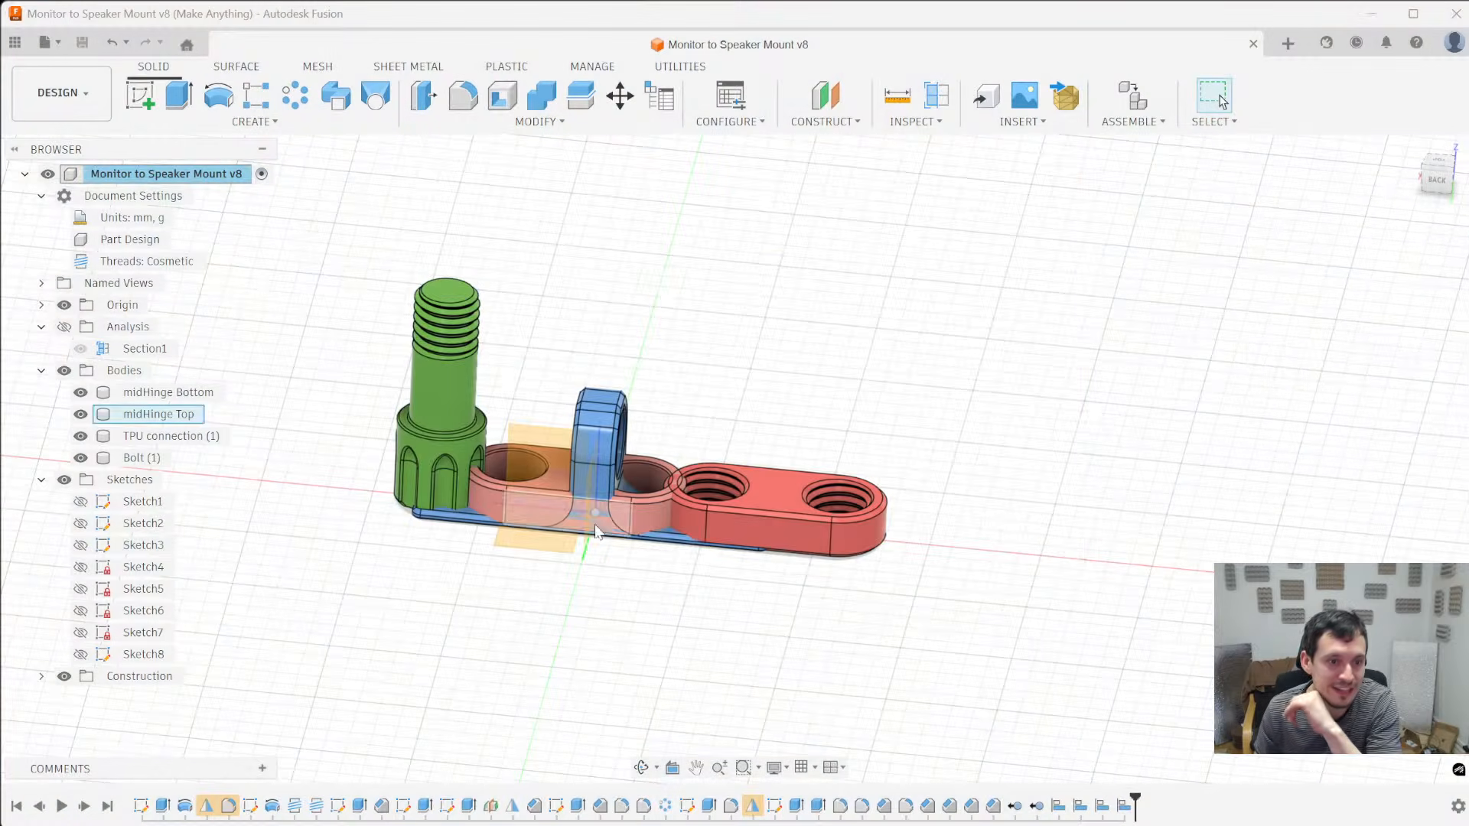
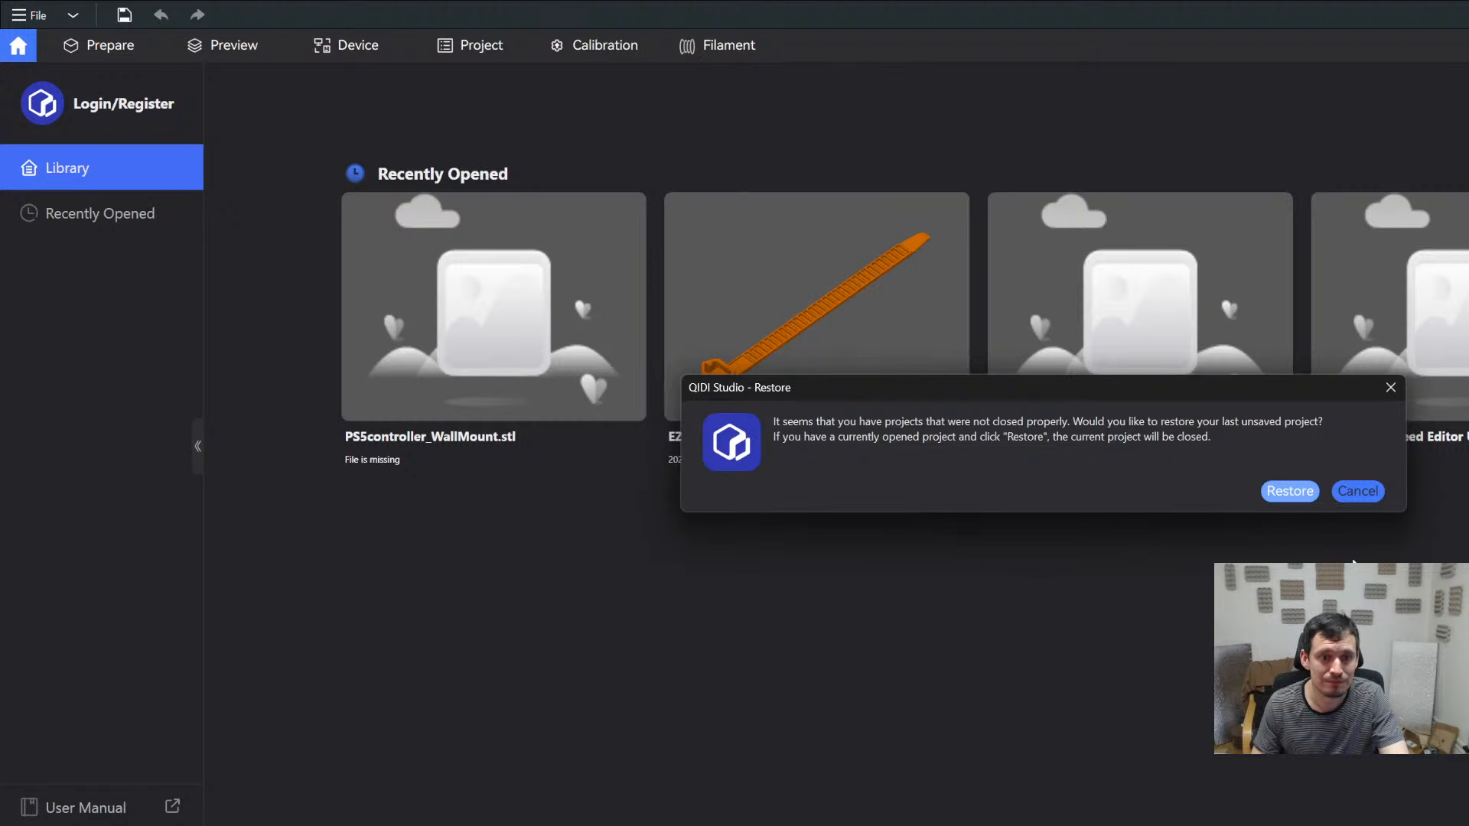
- Switch to QIDI Studio without restoring the unsaved project and load the exported Monitor to Speaker Mount v8 STL files as separate objects
left_click(1357, 490)
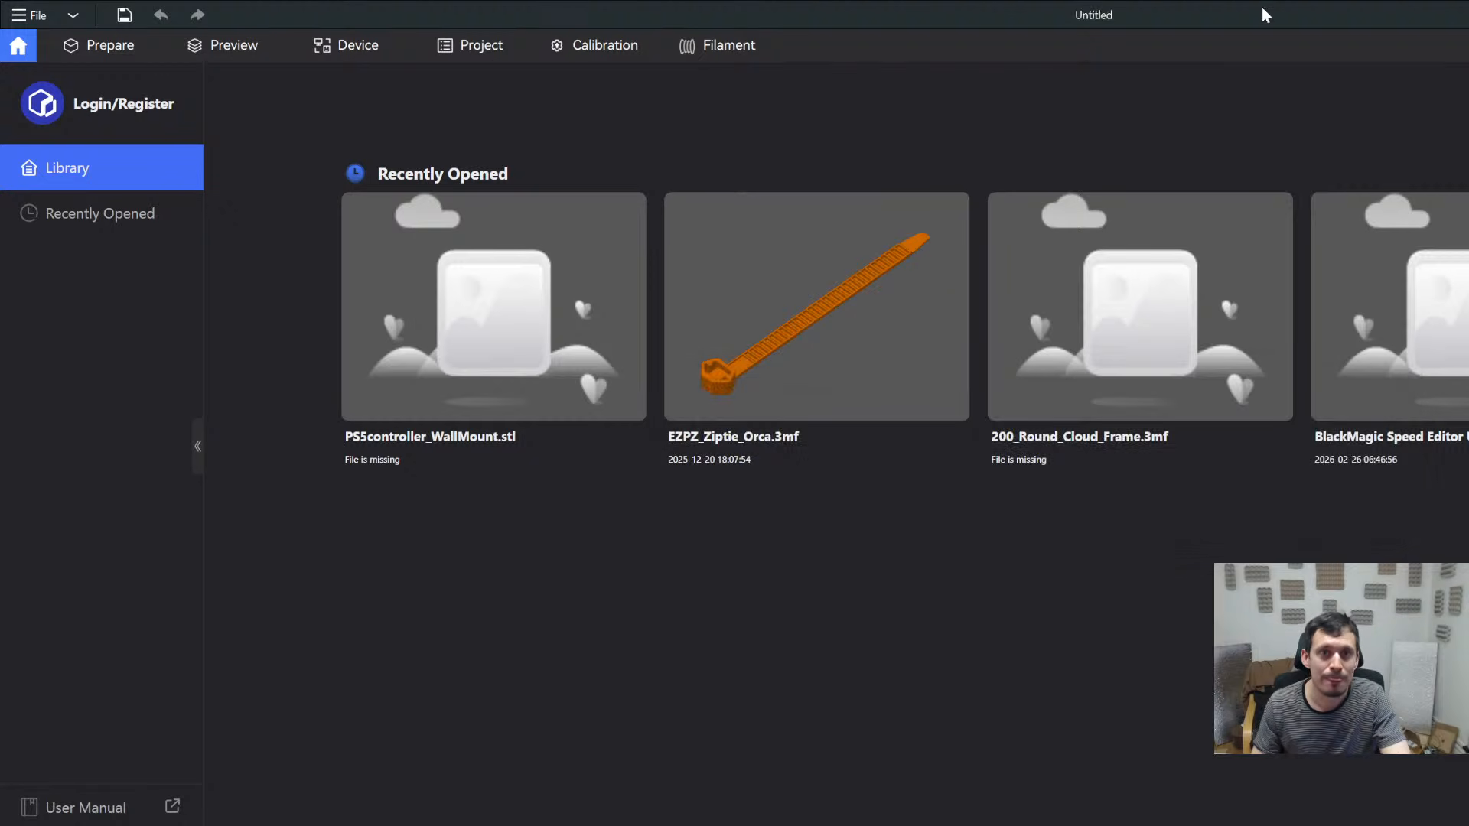
left_click_drag(1265, 13, 609, 396)
double_click(609, 396)
left_click(81, 47)
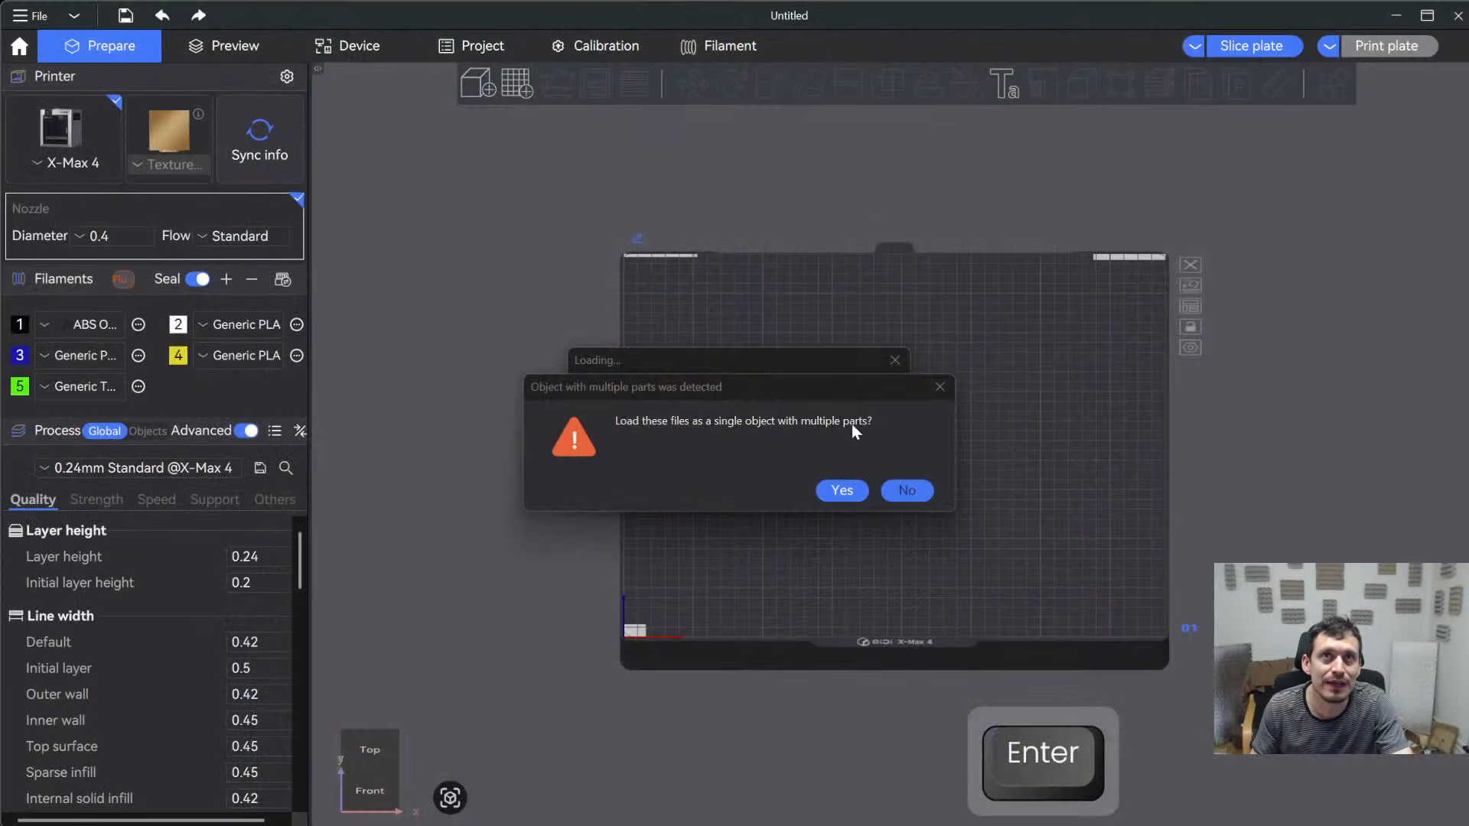
left_click(904, 490)
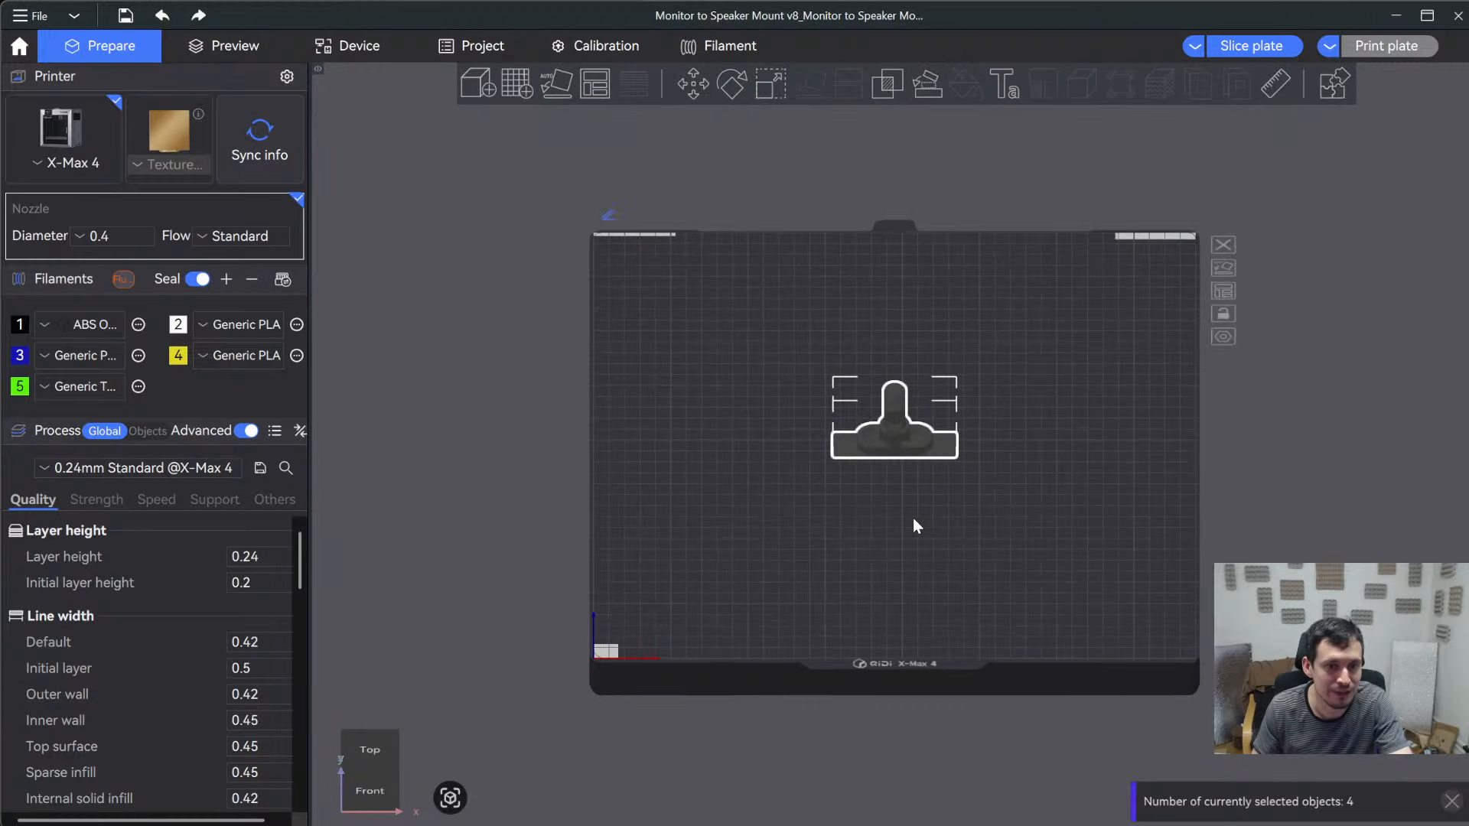
- Spread the four overlapping mount parts apart on the build plate
scroll(914, 520, "up", 6)
left_click(917, 526)
left_click_drag(991, 462, 968, 652)
left_click_drag(951, 457, 1132, 505)
left_click_drag(898, 438, 693, 516)
left_click(988, 563)
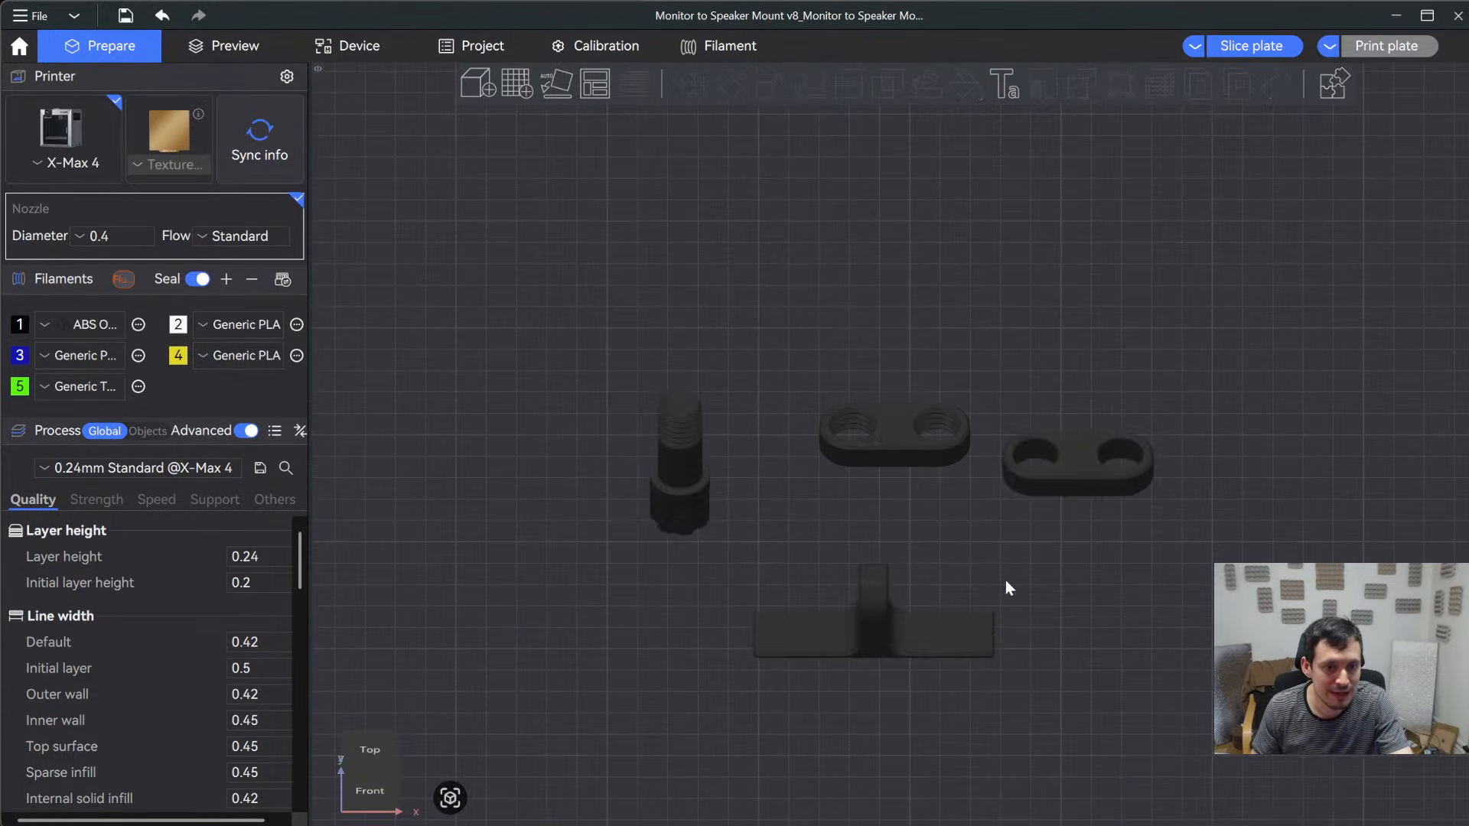
- Add a second plate and move the TPU connection part onto it
left_click_drag(879, 631, 855, 583)
scroll(911, 609, "up", 4)
scroll(888, 591, "down", 10)
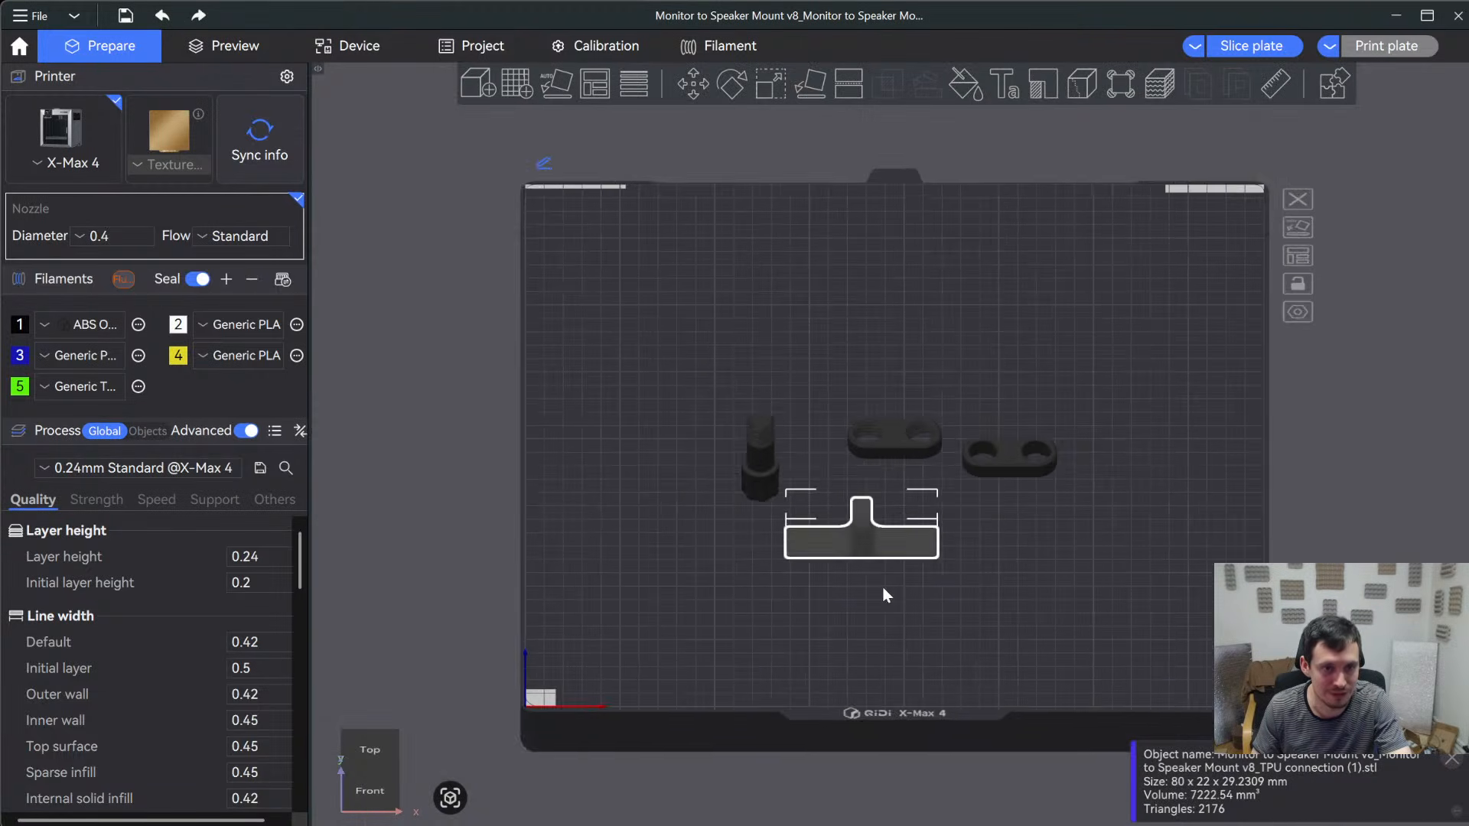
scroll(874, 572, "down", 1)
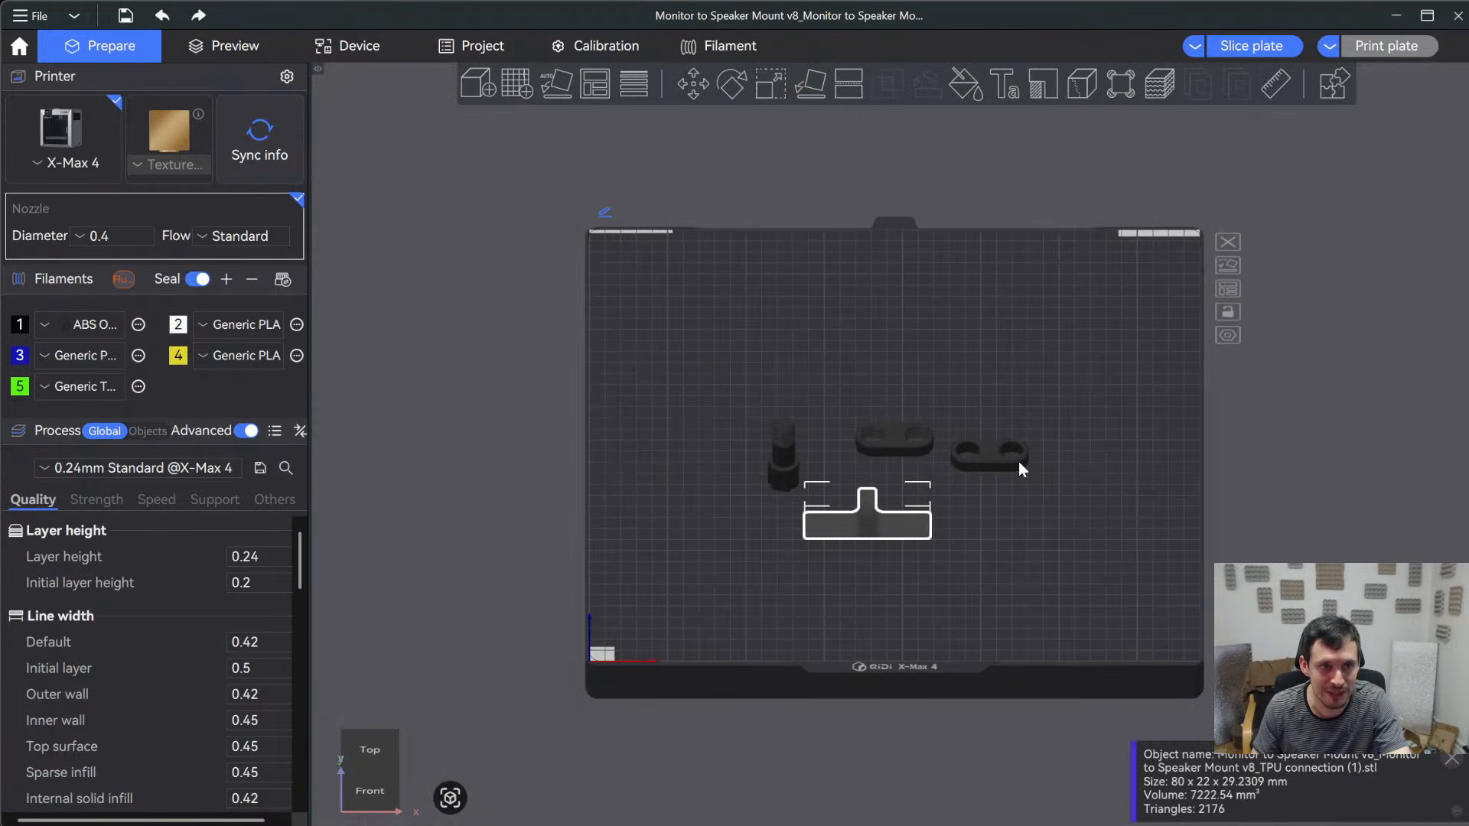
left_click(526, 93)
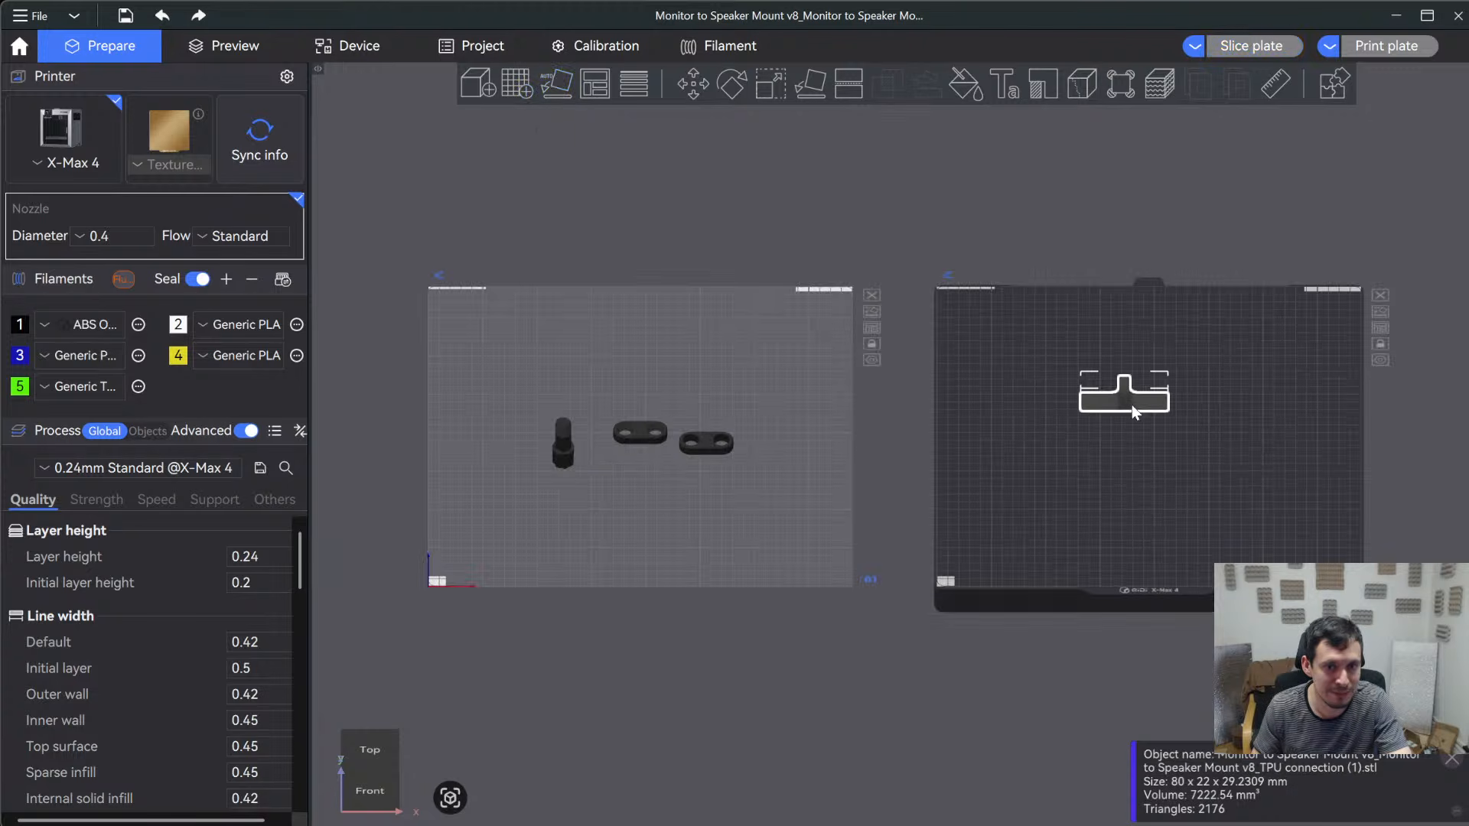
- Change the printer to the Q1 Pro
scroll(898, 614, "up", 2)
left_click(65, 165)
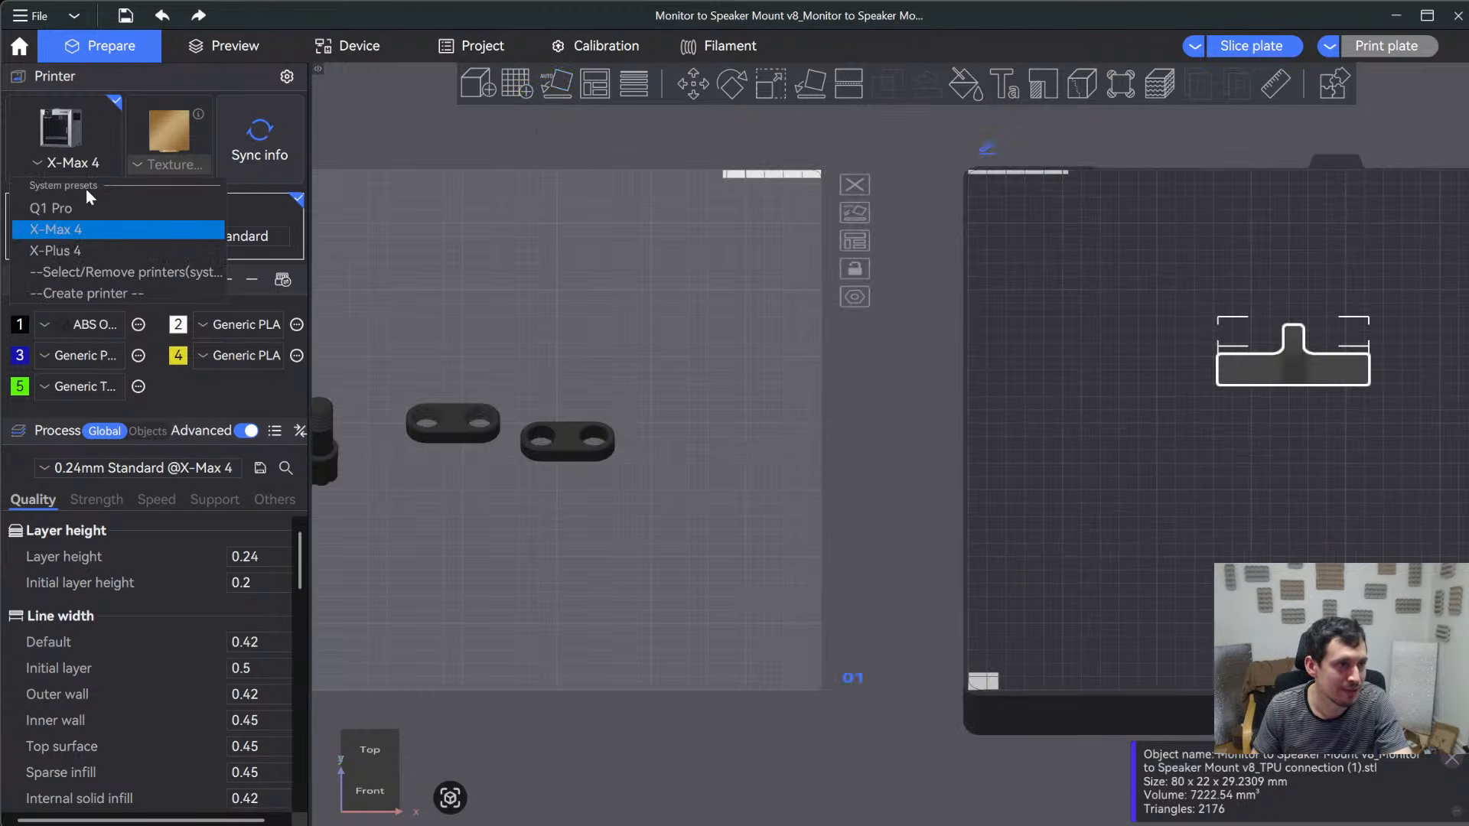
left_click(67, 208)
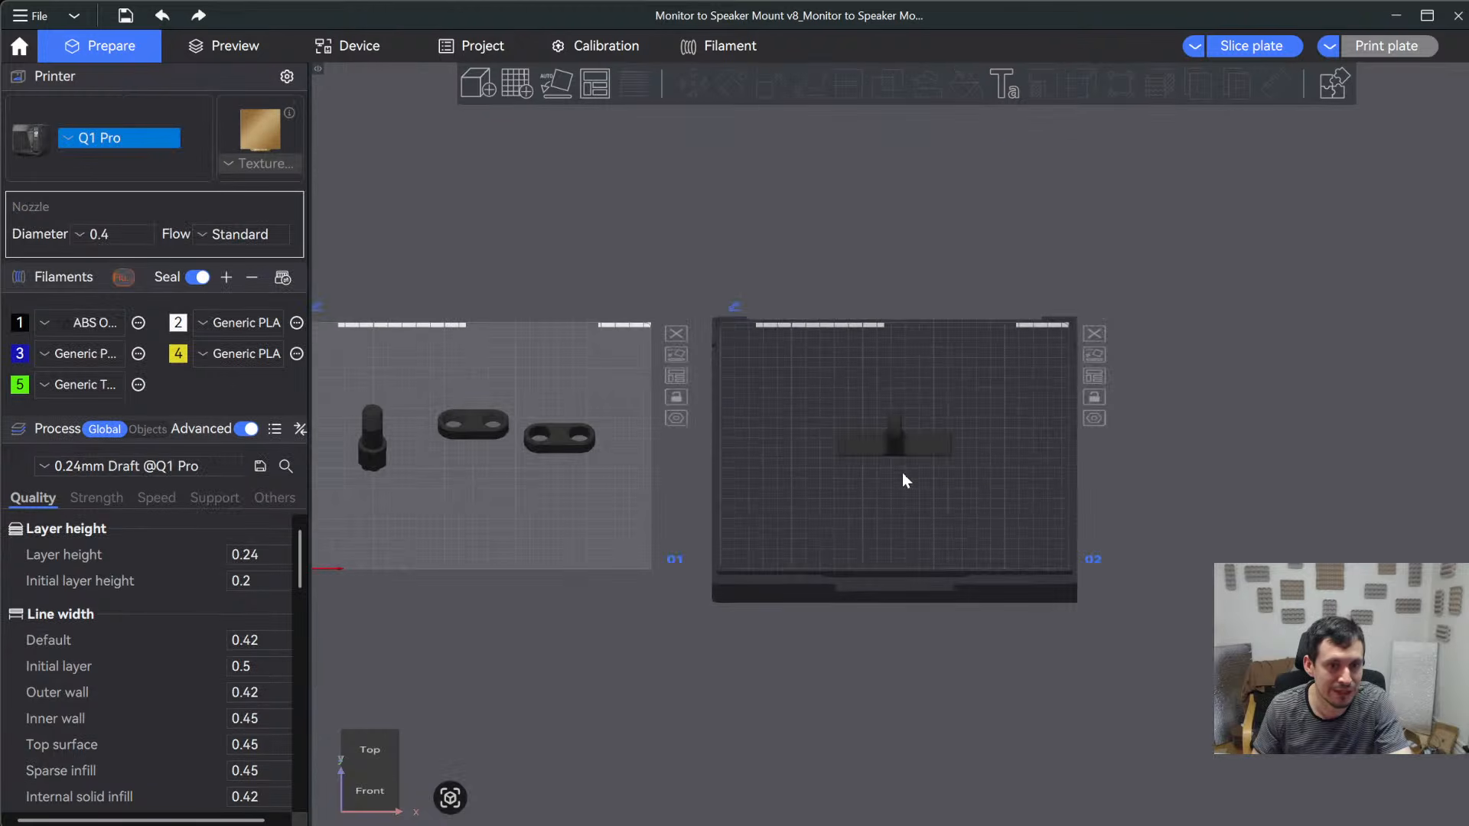
- Paint a wavy seam down the outer back of the TPU connection's loop with a 0.40 circular brush
left_click(909, 452)
scroll(935, 509, "up", 9)
left_click(954, 599)
left_click_drag(957, 597, 872, 565)
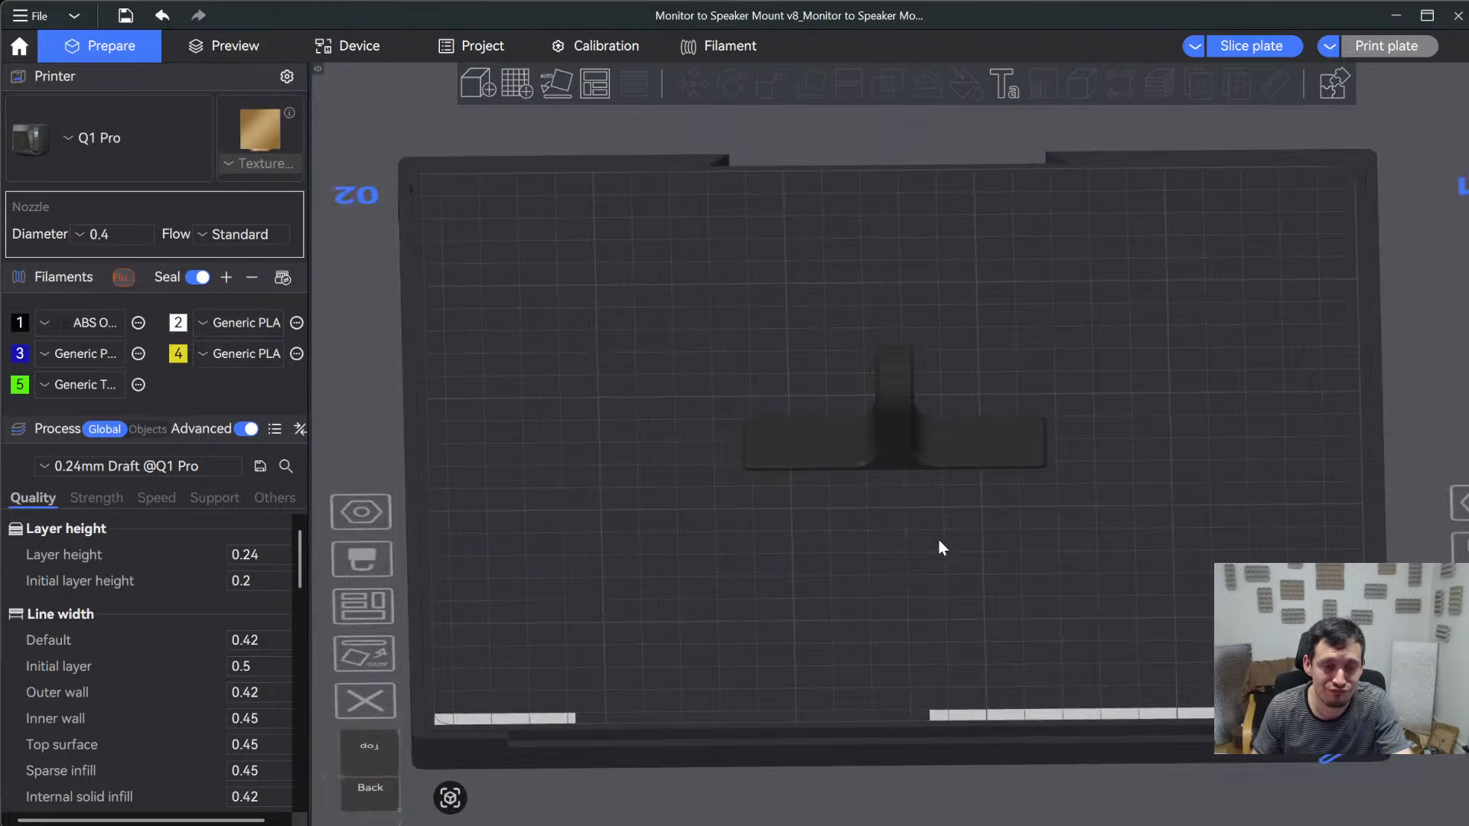
scroll(957, 529, "up", 6)
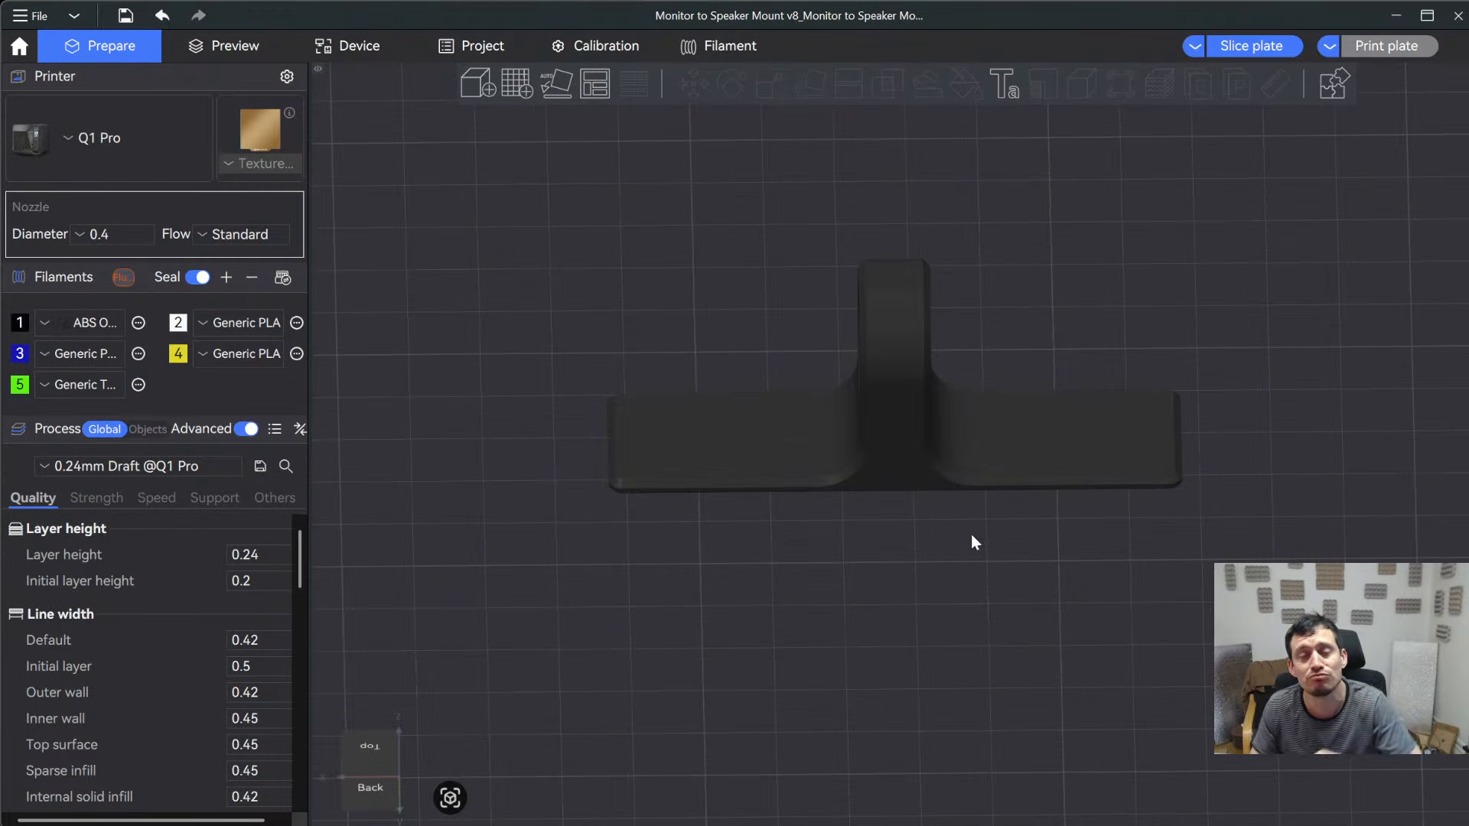
left_click(972, 461)
left_click_drag(989, 581, 1063, 579)
left_click(1081, 83)
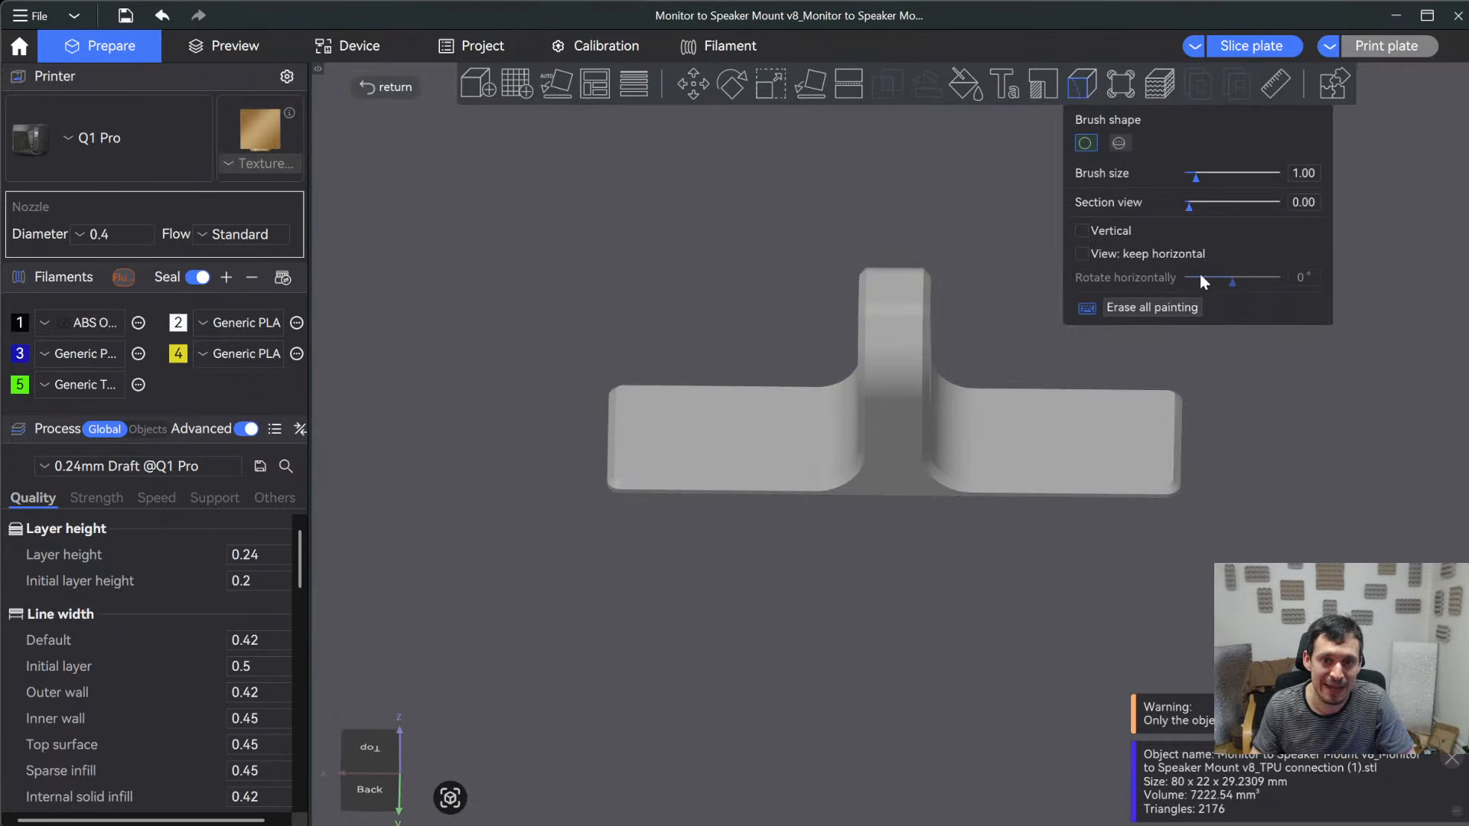
mouse_move(1009, 222)
left_mouse_down()
mouse_move(965, 228)
mouse_move(993, 235)
left_mouse_up()
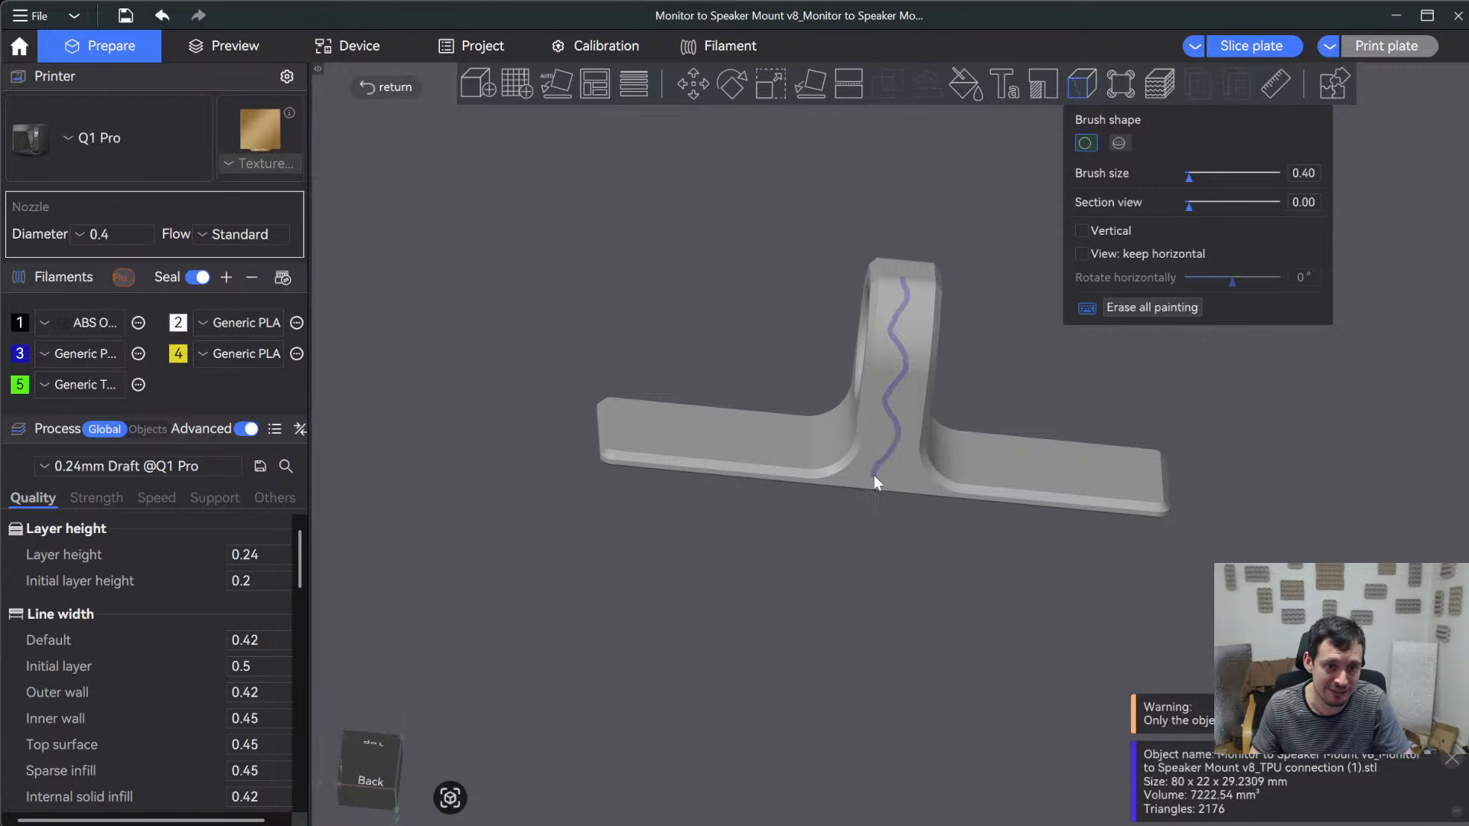
- Paint a wavy seam along the inner wall of the TPU connection's hole and finish seam painting
left_click_drag(892, 561, 1134, 648)
left_click_drag(973, 394, 1090, 413)
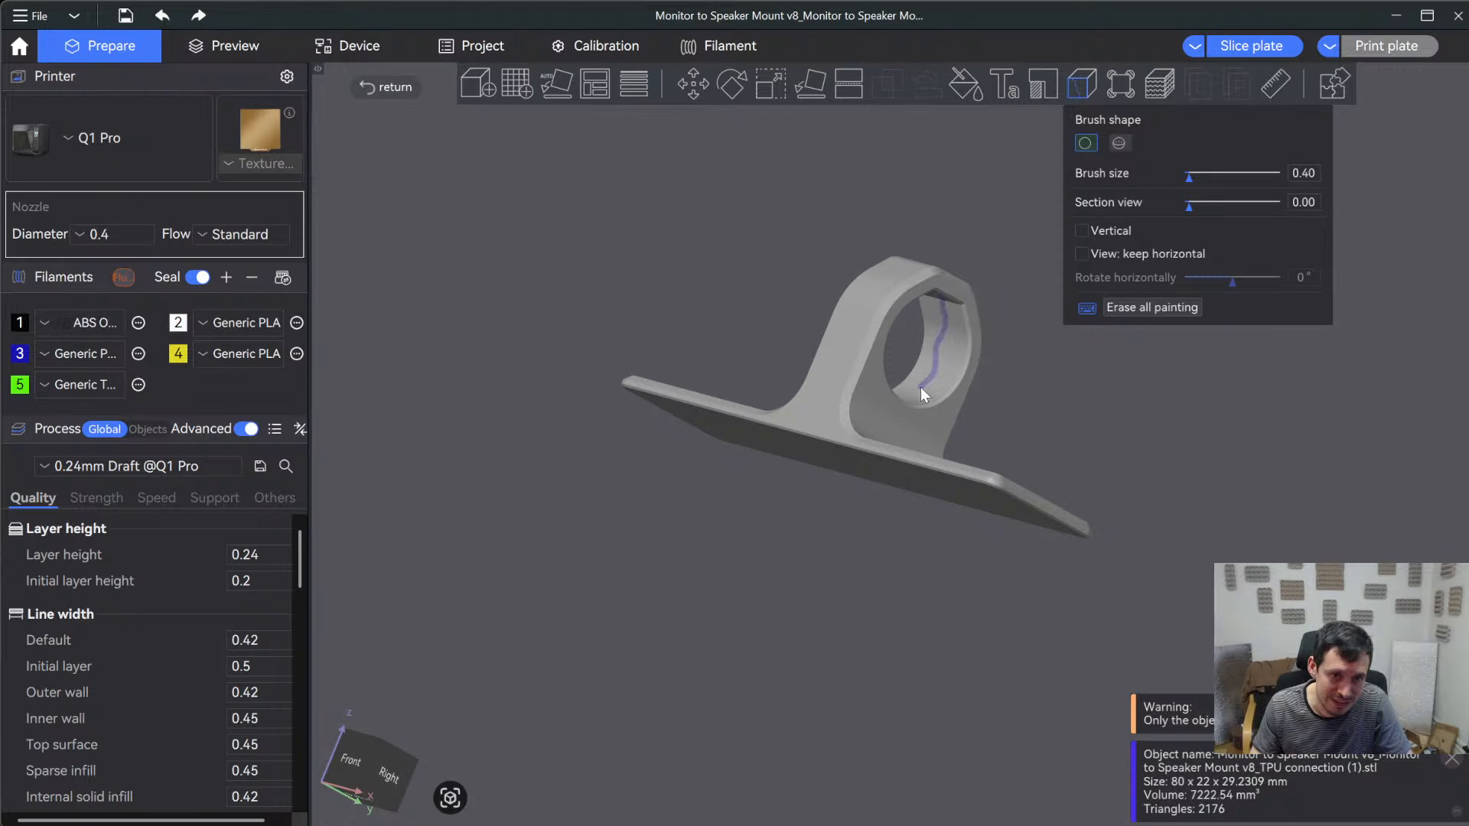
left_click_drag(1097, 420, 936, 389)
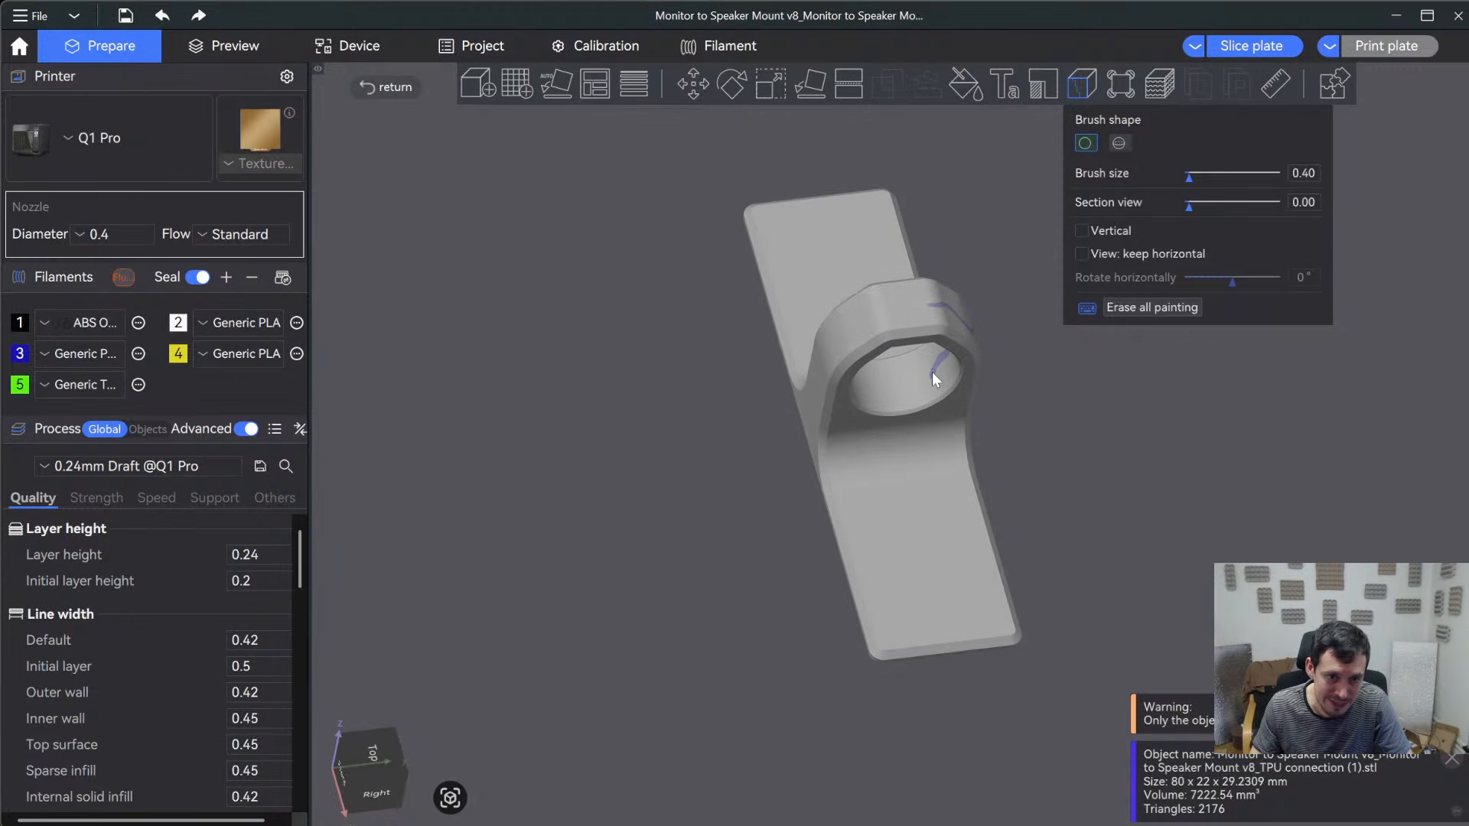
left_click_drag(1137, 480, 1173, 416)
scroll(818, 354, "down", 6)
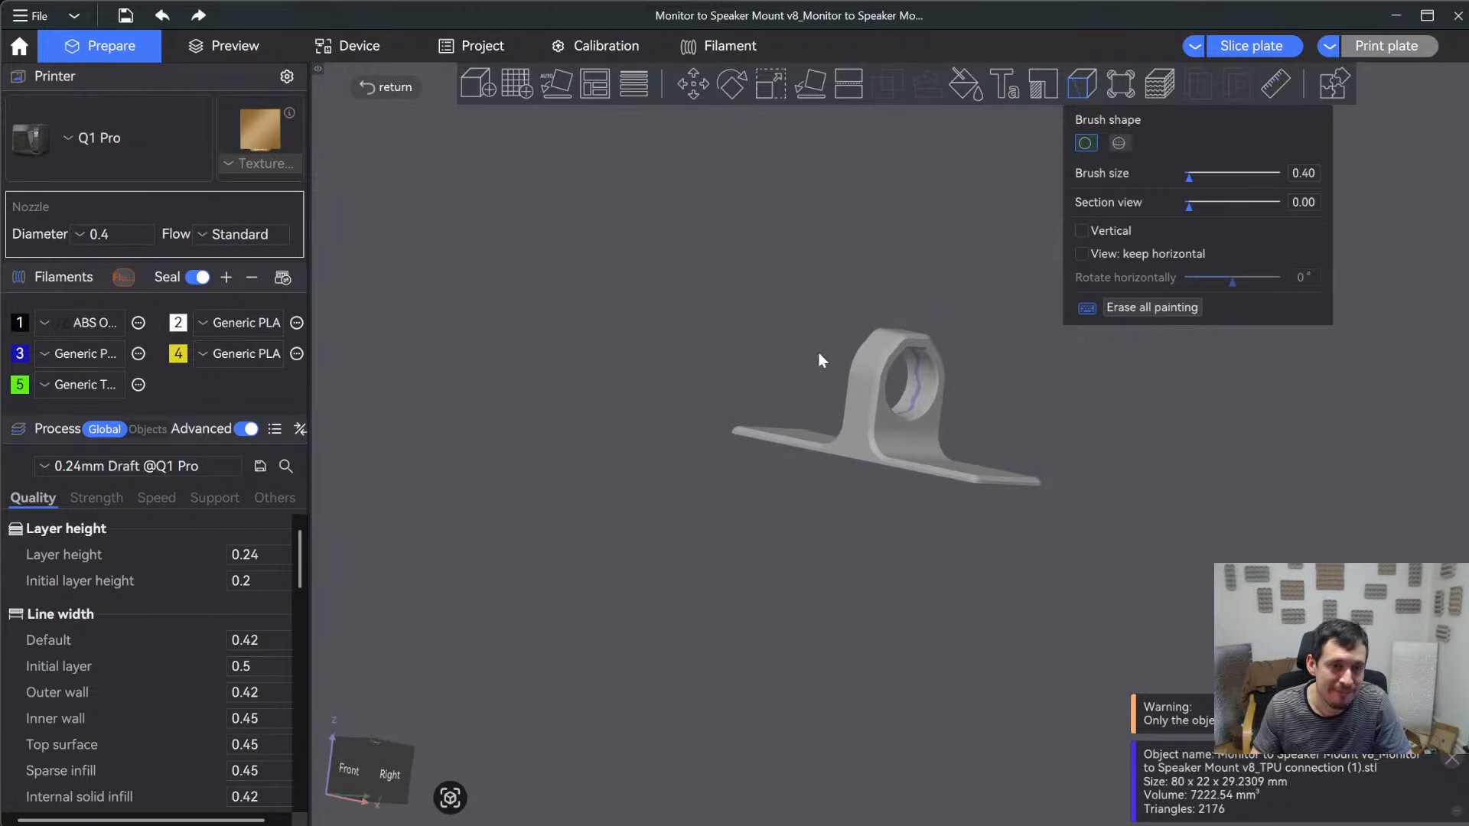
left_click(388, 84)
- Move the midHinge Top part directly in front of the midHinge Bottom part on the first plate
scroll(682, 470, "down", 5)
mouse_move(701, 467)
right_mouse_down()
mouse_move(787, 456)
mouse_move(972, 476)
right_mouse_up()
left_click_drag(979, 480, 1005, 546)
right_click_drag(685, 448, 1046, 695)
scroll(918, 520, "up", 6)
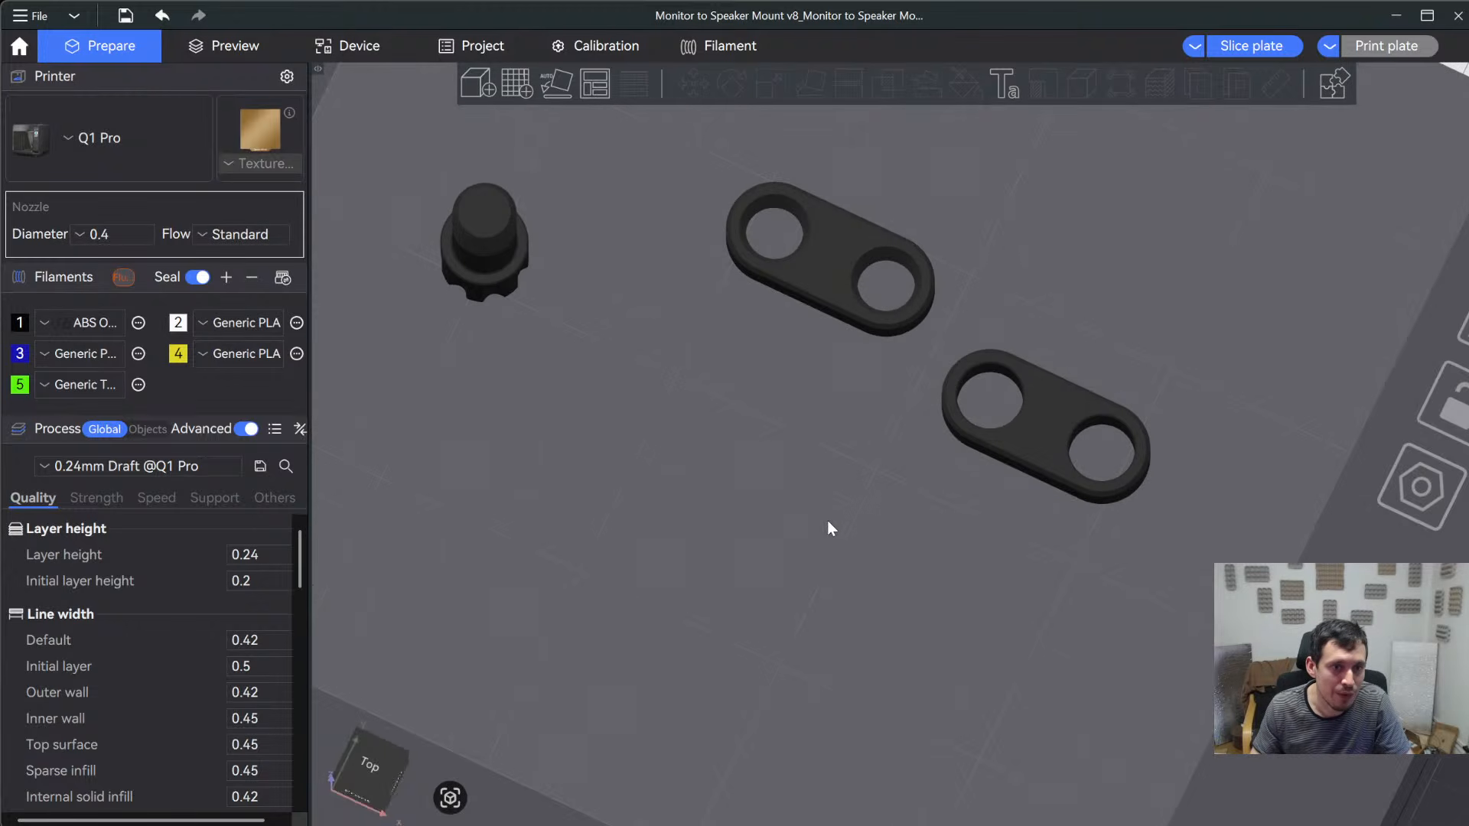
left_click_drag(819, 544, 830, 508)
right_click_drag(754, 537, 838, 325)
scroll(865, 392, "down", 3)
left_click_drag(566, 562, 672, 508)
left_click_drag(1026, 568, 1017, 532)
scroll(1017, 533, "up", 5)
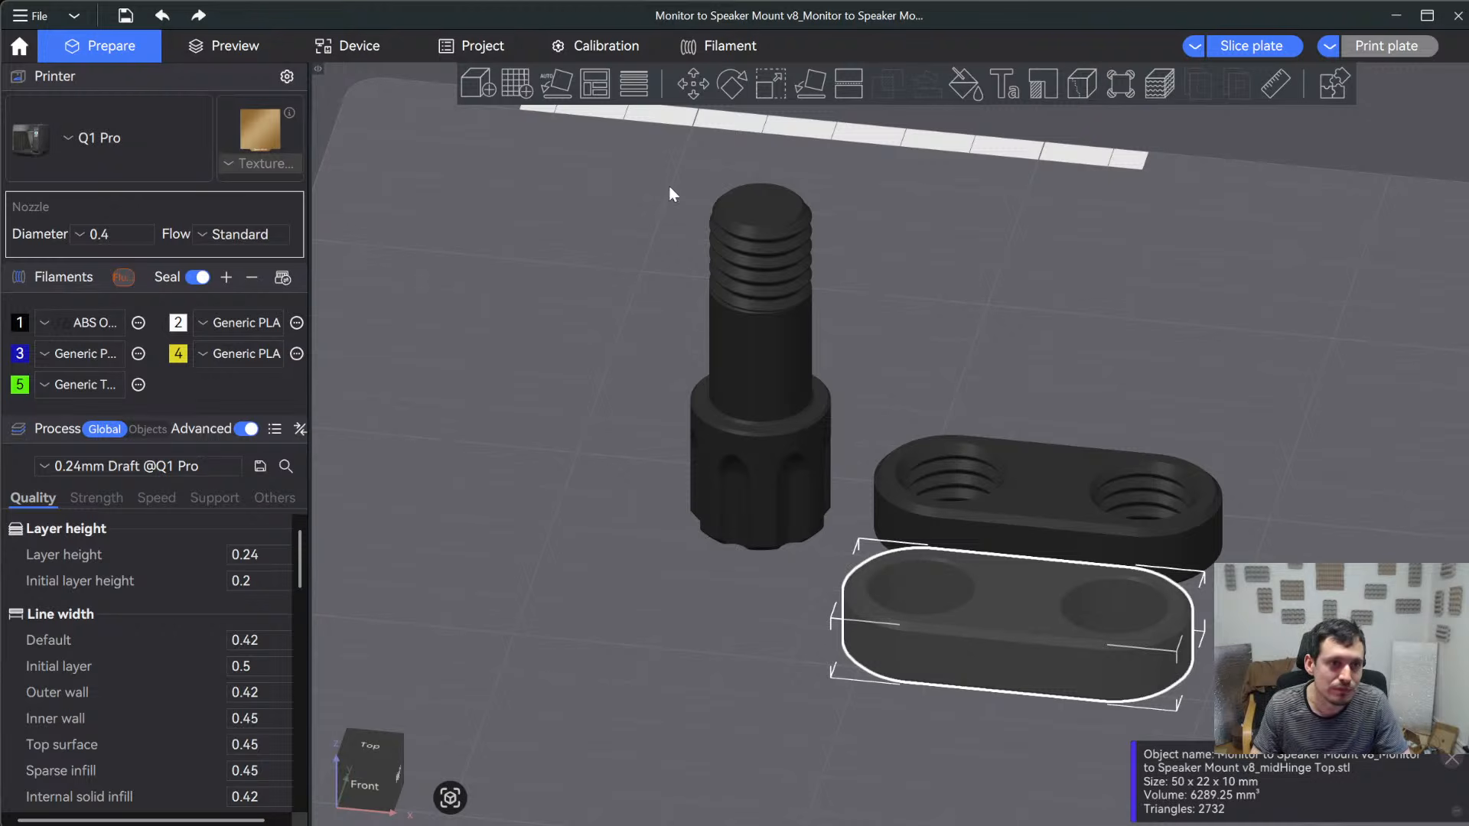
- Paint a wavy seam down the middle of the midHinge Top's front side with a 0.40 brush
mouse_move(1072, 311)
left_mouse_down()
mouse_move(1094, 303)
mouse_move(979, 407)
mouse_move(1030, 328)
mouse_move(1025, 341)
left_mouse_up()
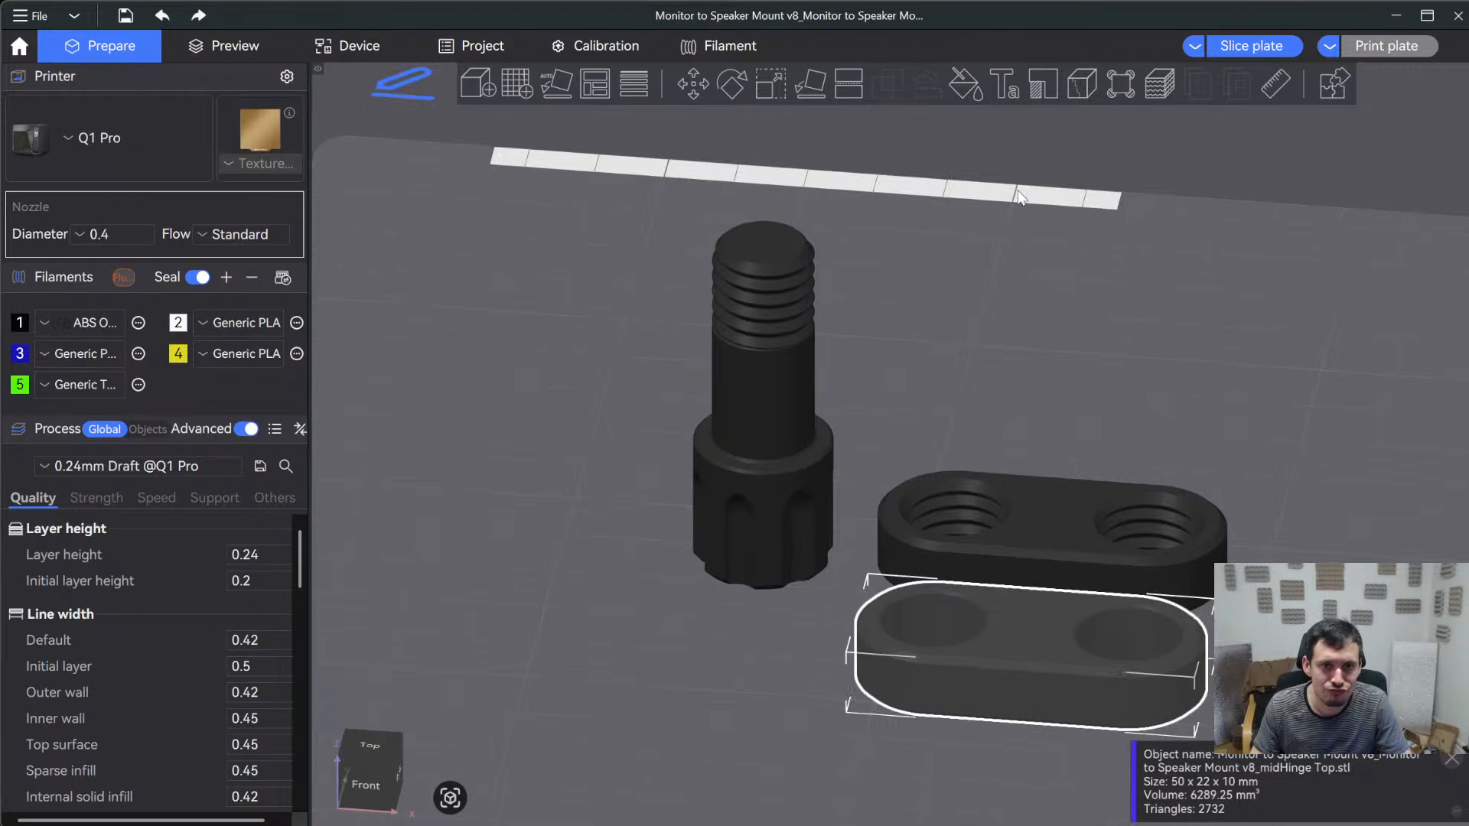
left_click(1090, 93)
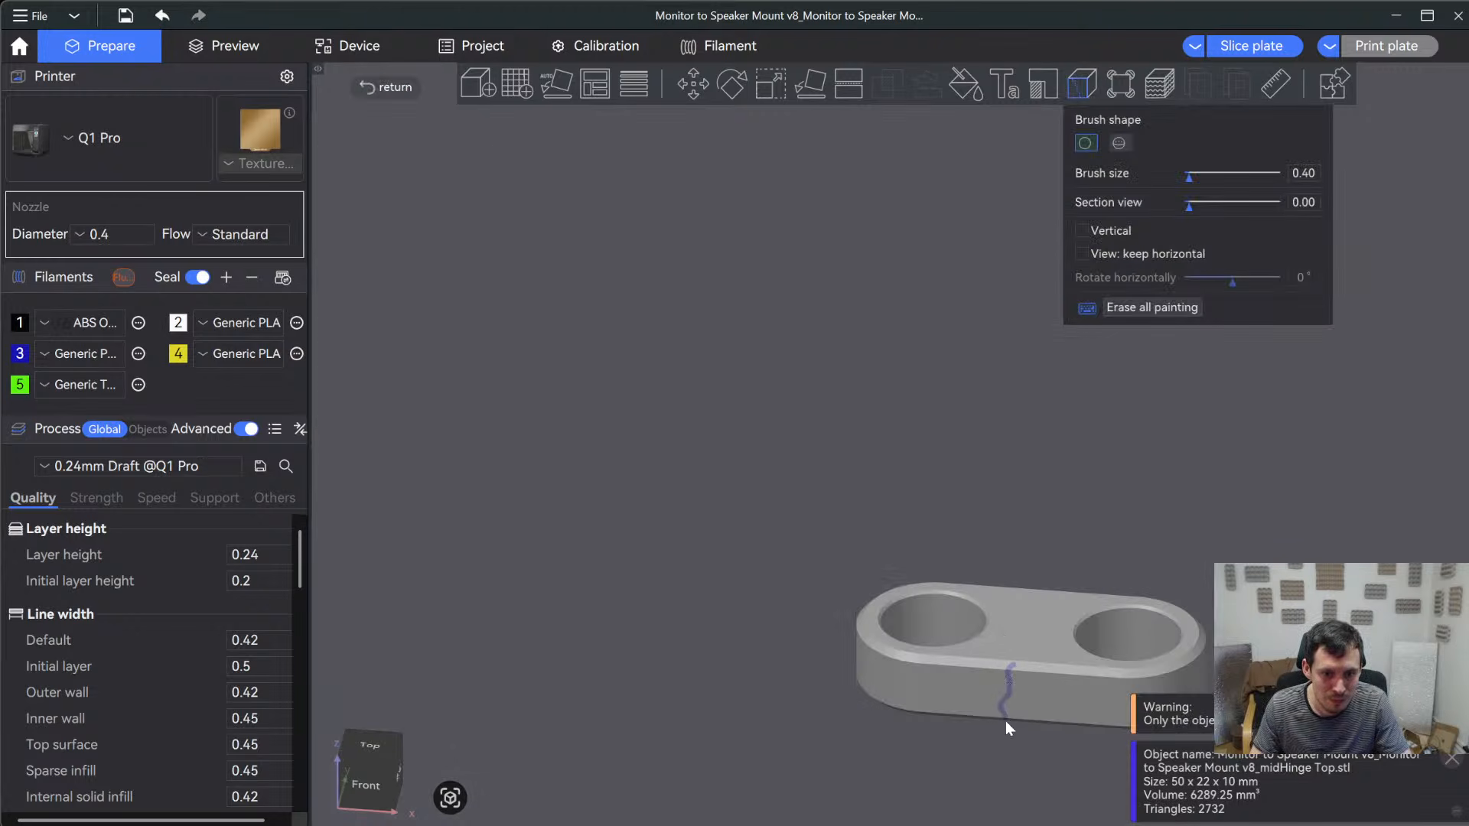
left_click(365, 81)
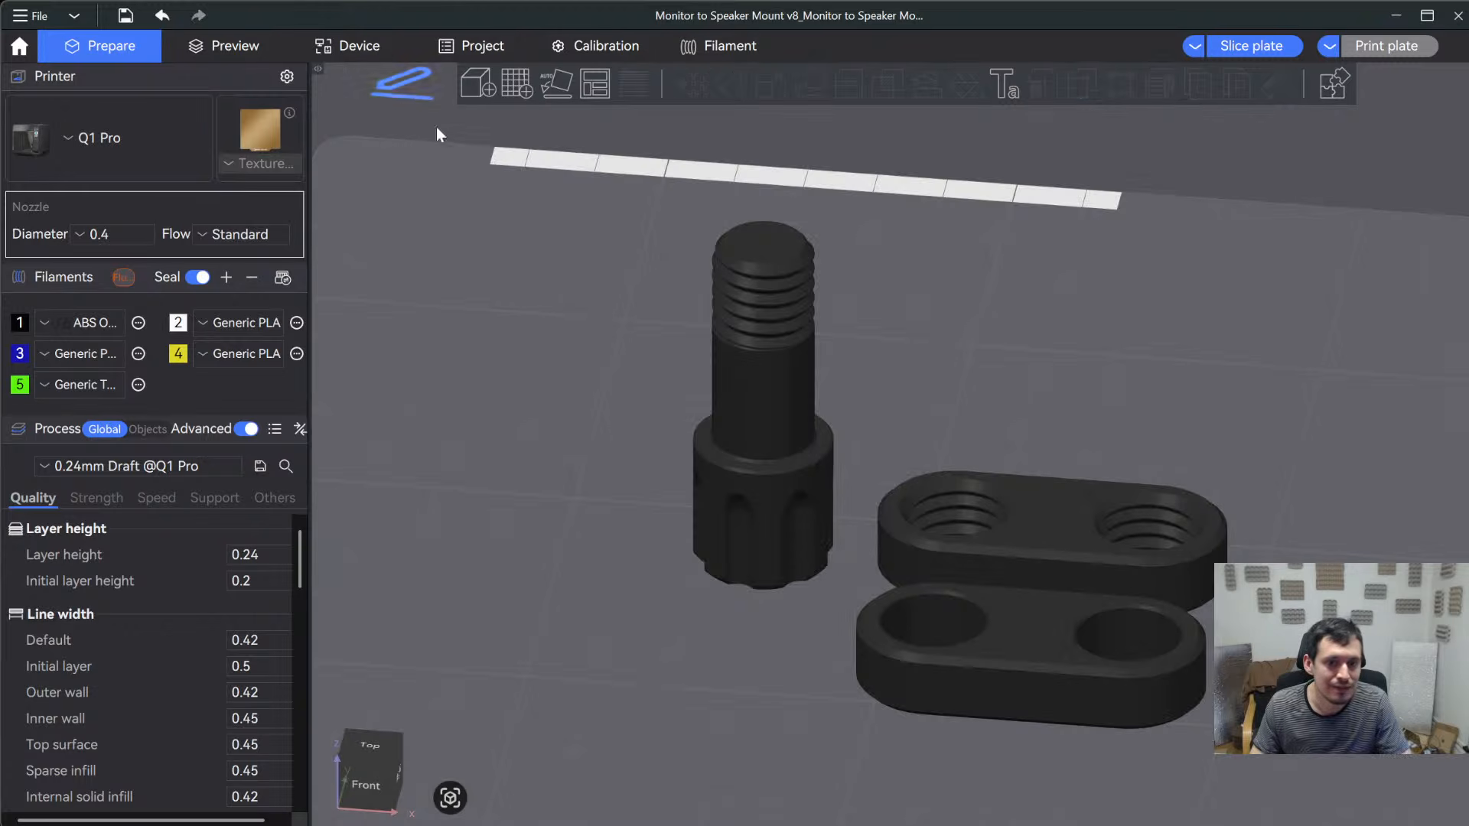
- Paint a wavy seam down the middle of the midHinge Bottom's front side with a 0.40 brush
left_click(1073, 554)
left_click(1083, 86)
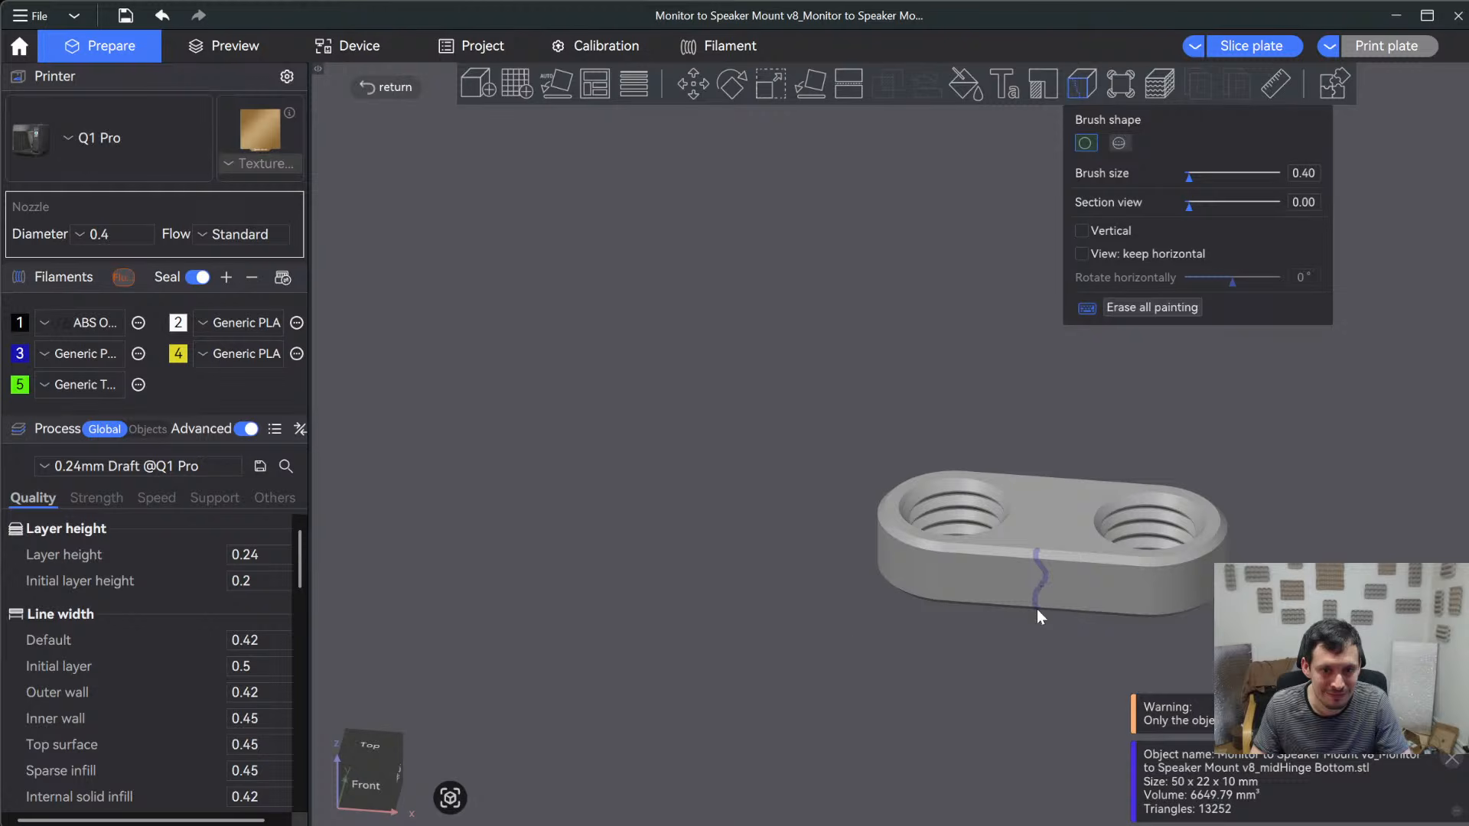
left_click(412, 92)
- Duplicate the Bolt in front of the original on the first plate and delete the surplus copy from the second plate
mouse_move(719, 715)
left_mouse_down()
mouse_move(759, 692)
mouse_move(763, 715)
mouse_move(707, 723)
mouse_move(750, 564)
left_mouse_up()
mouse_move(779, 430)
left_mouse_down()
mouse_move(796, 365)
mouse_move(791, 453)
mouse_move(797, 431)
left_mouse_up()
scroll(1150, 451, "down", 5)
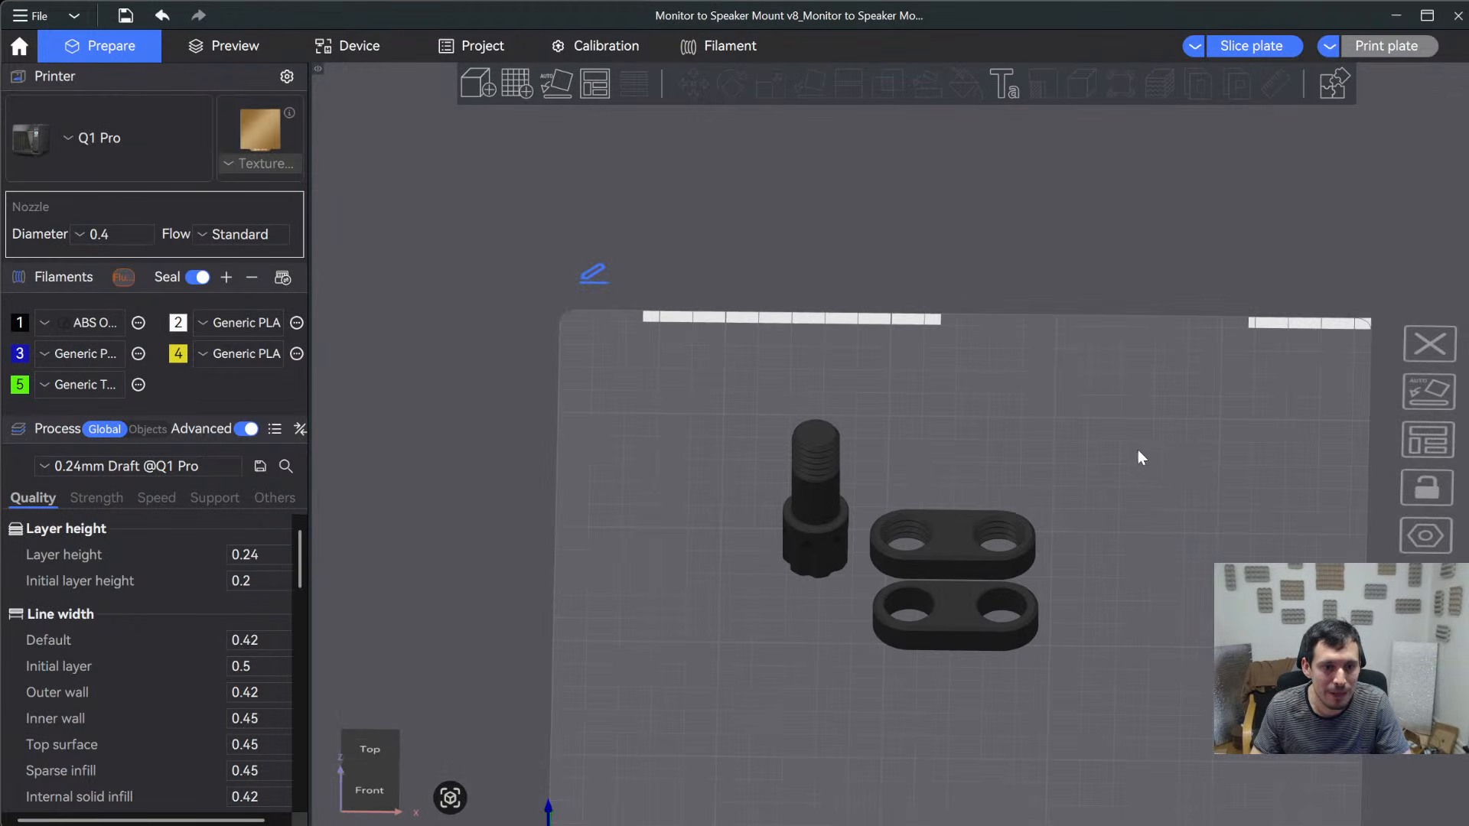
middle_click_drag(889, 408, 603, 314)
left_click(539, 402)
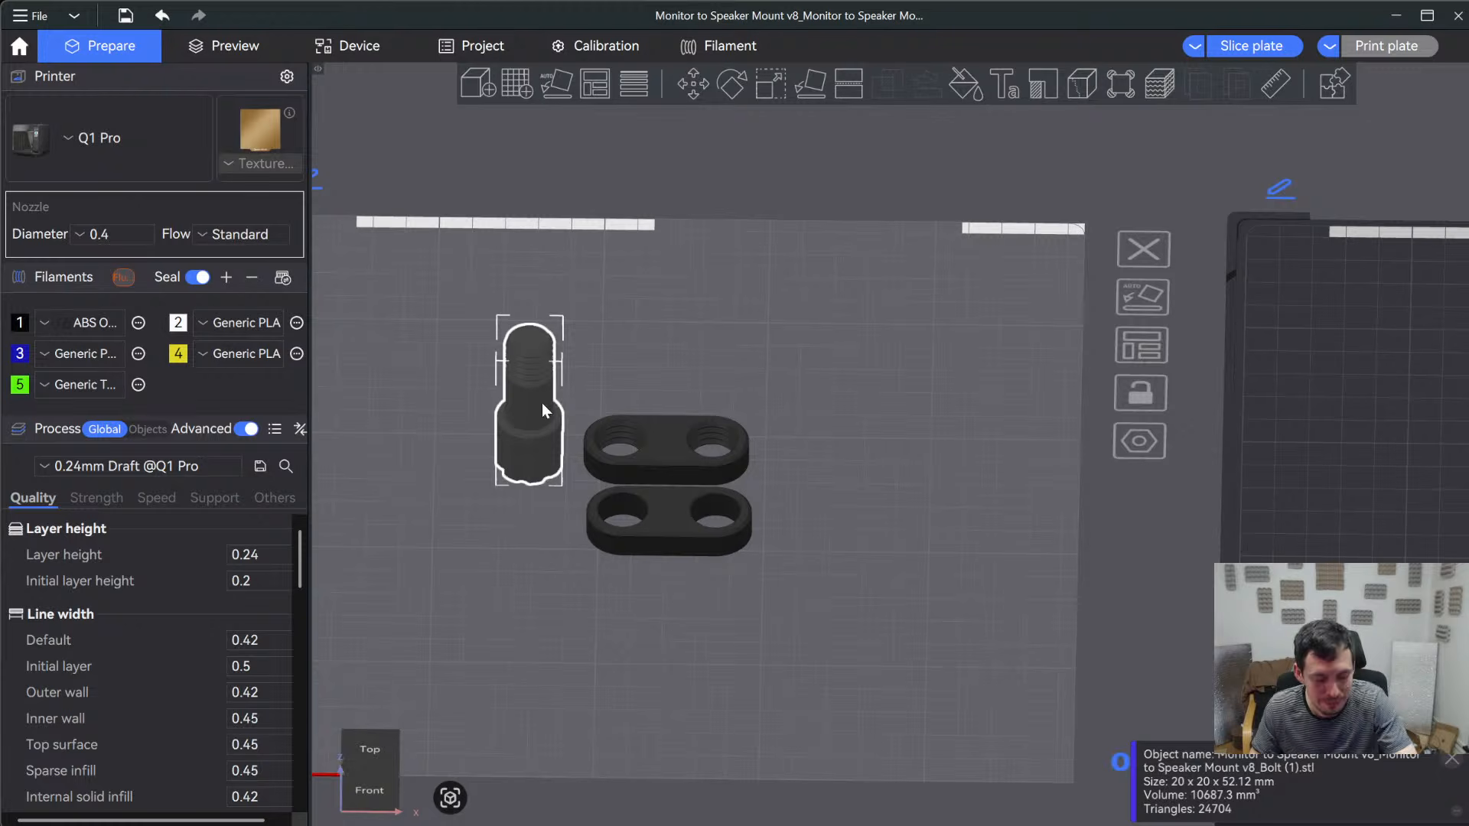
key("ctrl+c")
key("ctrl+v")
left_click(538, 423)
key("ctrl+c")
key("ctrl+v")
scroll(842, 459, "down", 4)
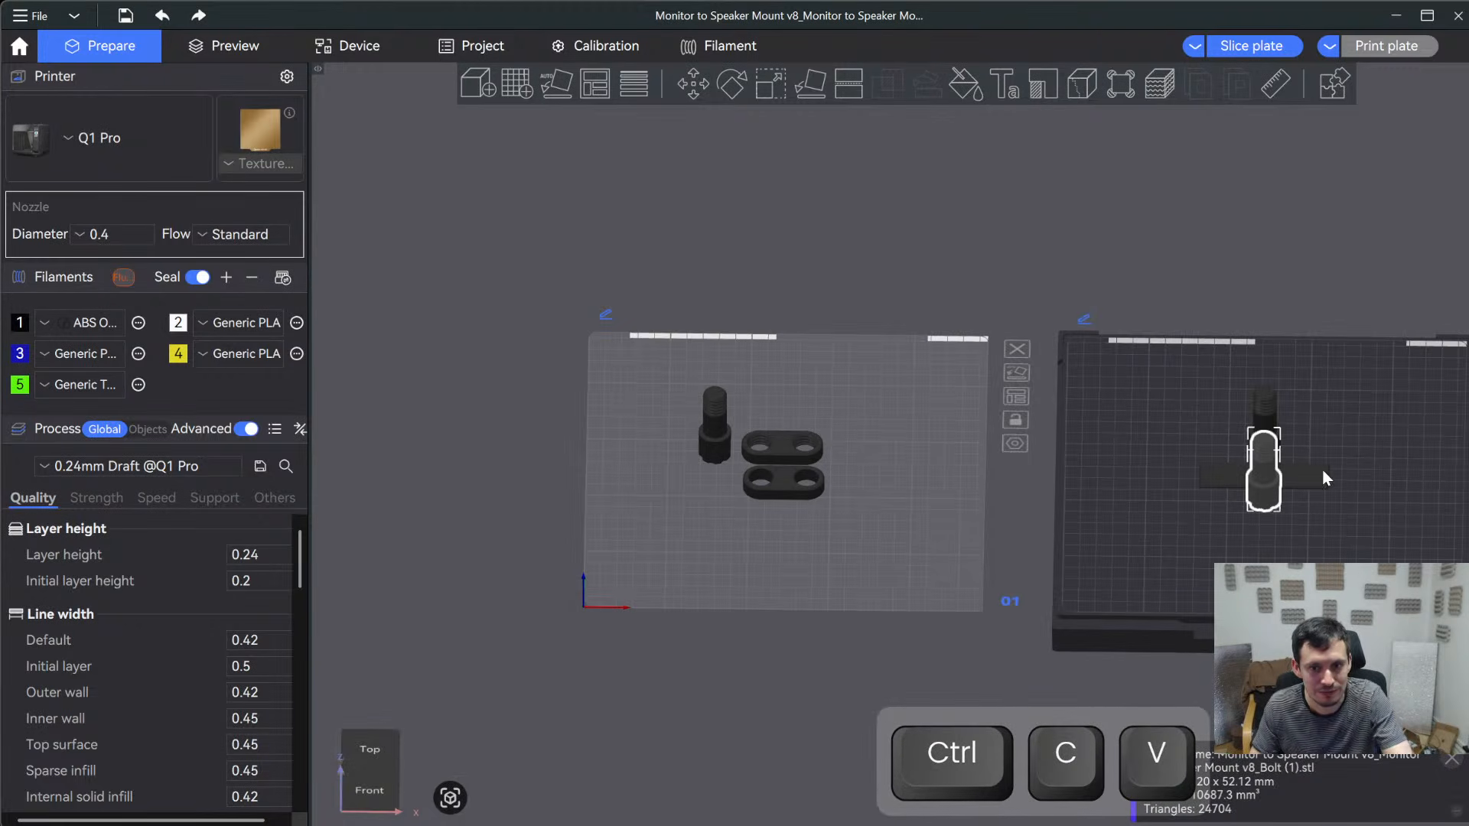
key("Delete")
left_click(720, 458)
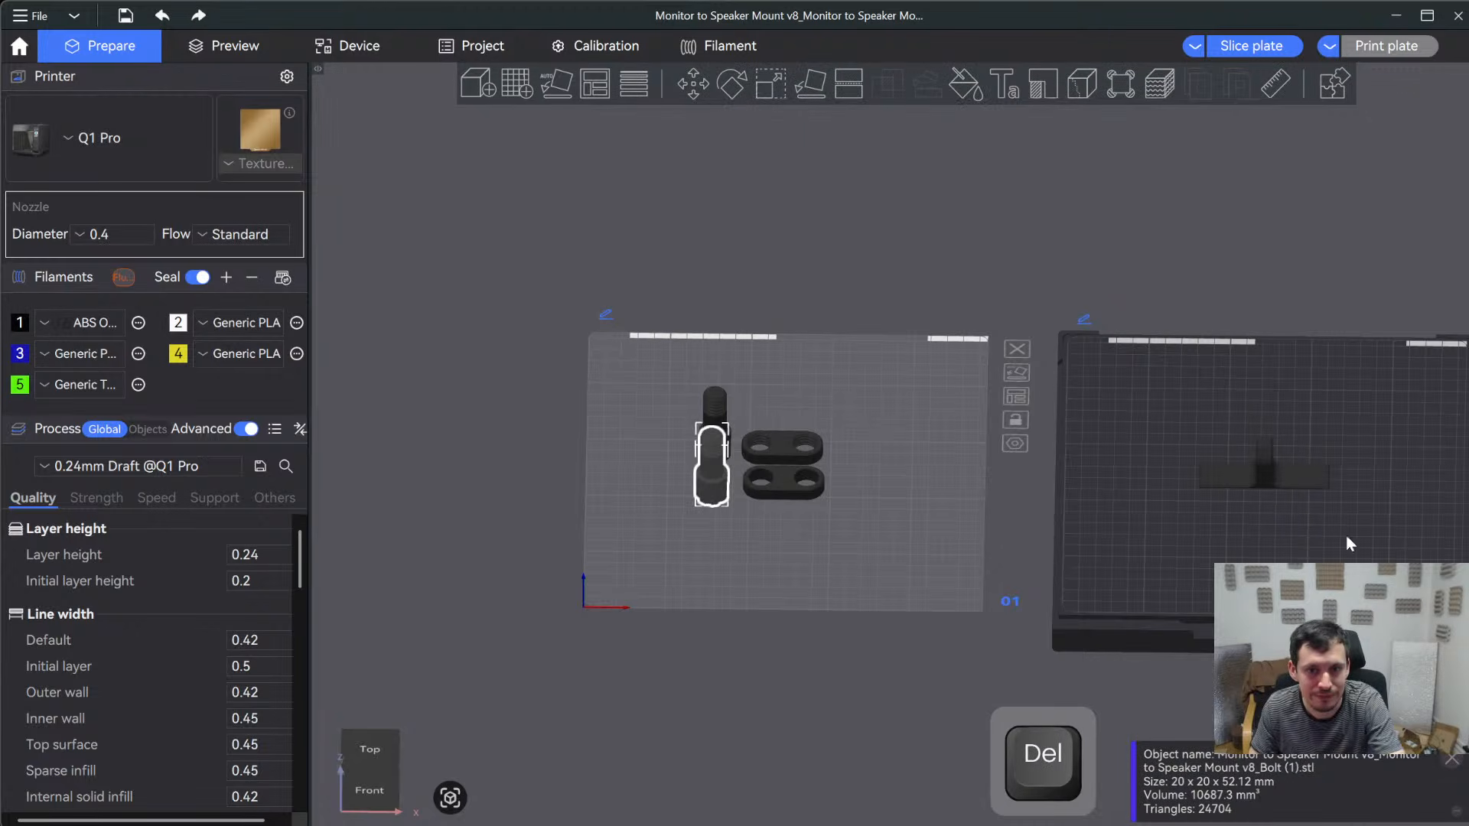
- Duplicate the TPU connection part on the second plate, directly in front of the original
left_click(1299, 474)
key("ctrl+c")
key("ctrl+v")
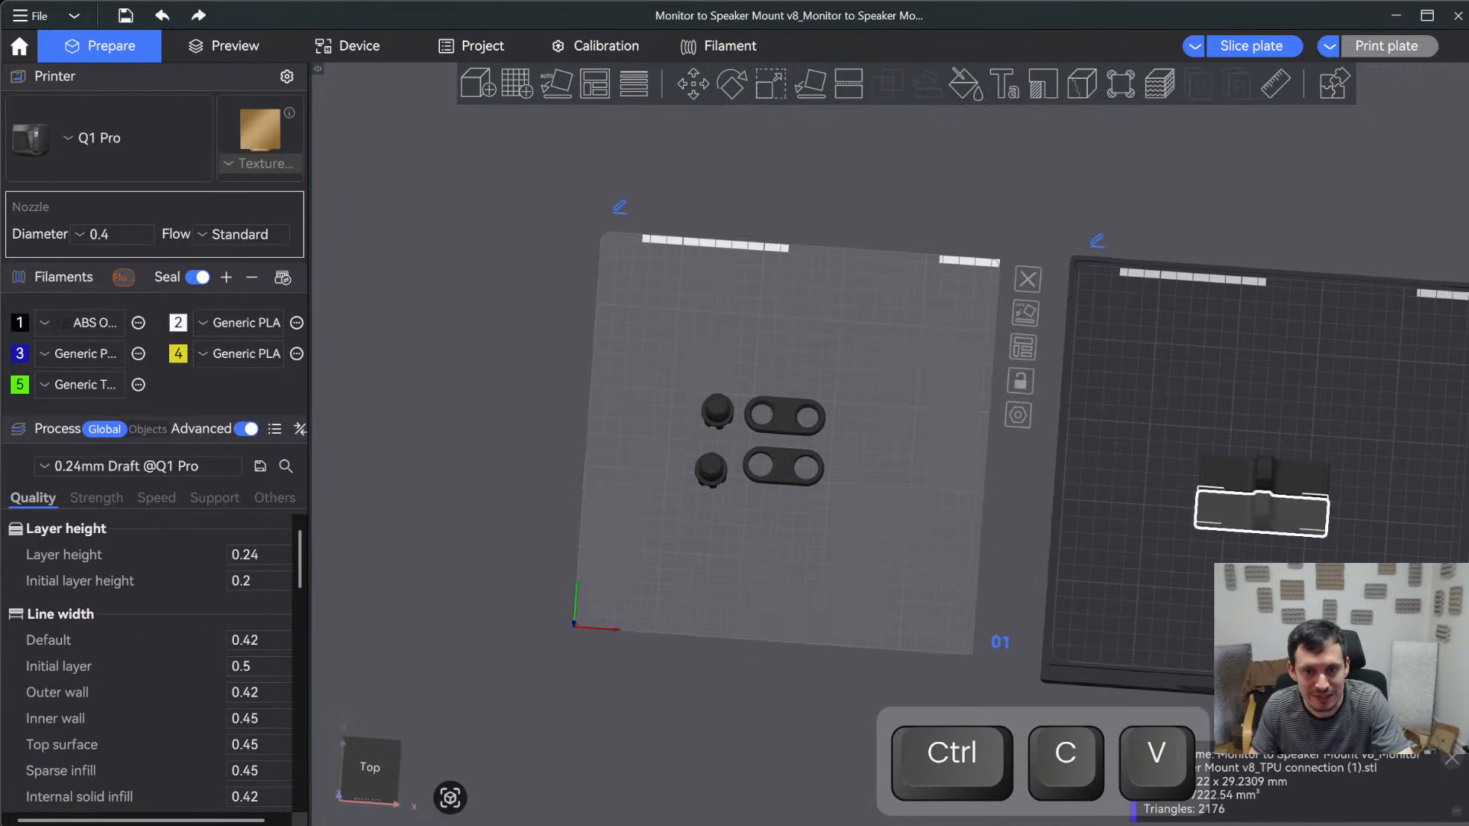
scroll(906, 448, "up", 4)
middle_click_drag(1237, 373, 604, 265)
left_click(875, 545)
left_click_drag(886, 546, 887, 499)
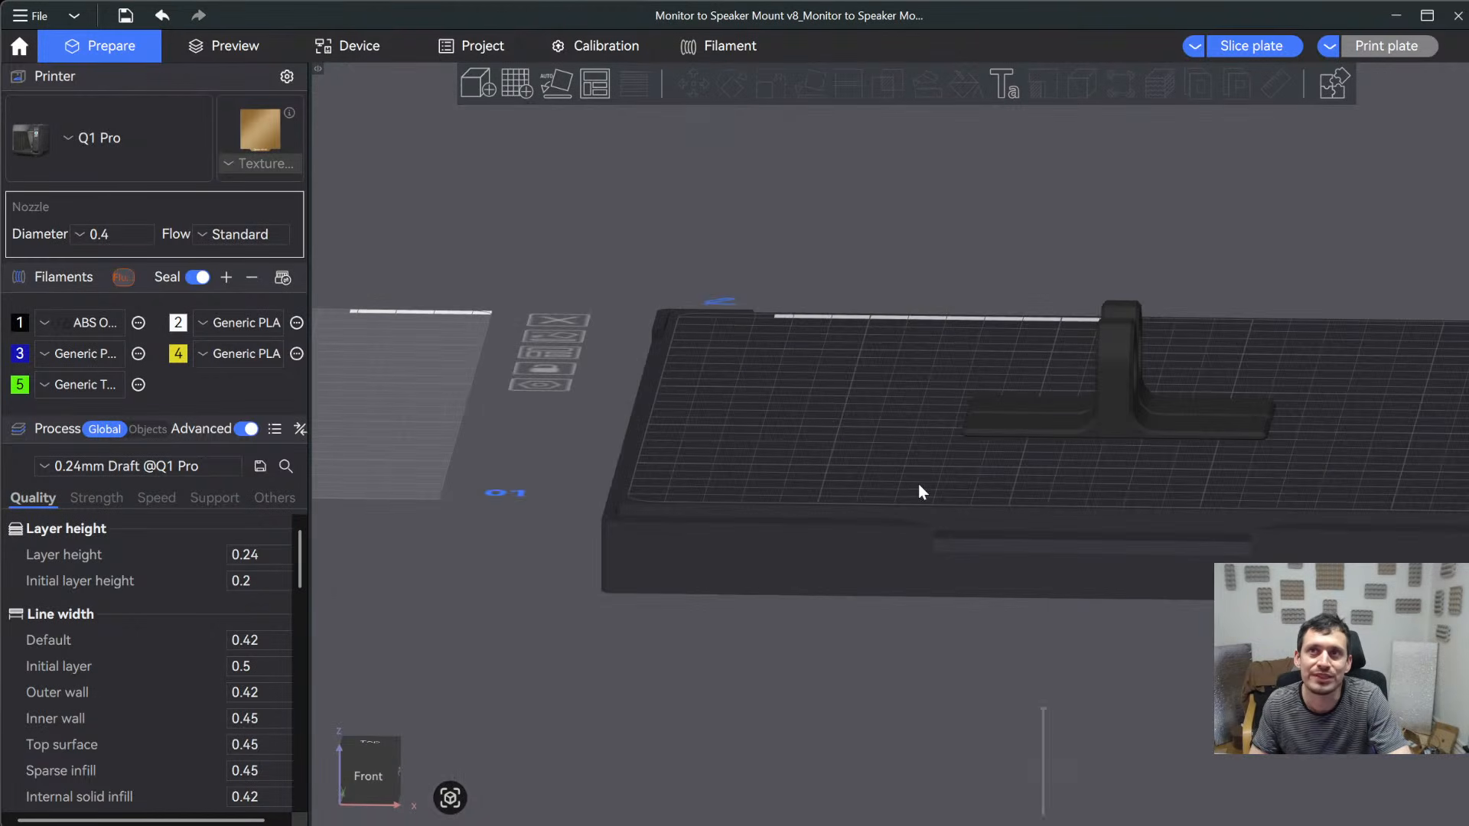
left_click_drag(1027, 474, 1112, 564)
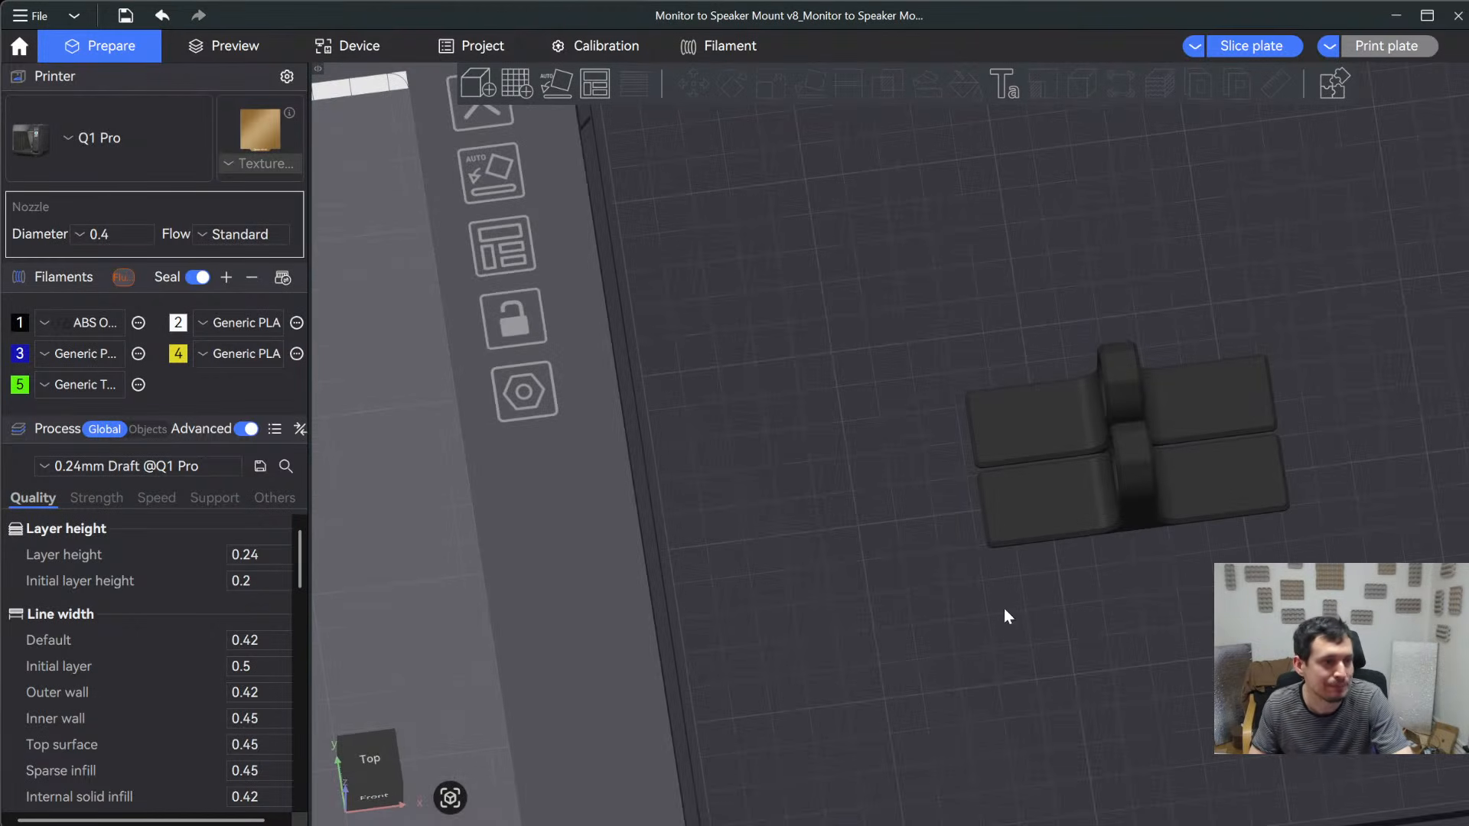
- Move the bolts and the mid-hinge parts closer together on the first plate
scroll(983, 613, "down", 5)
middle_click_drag(761, 574, 1042, 540)
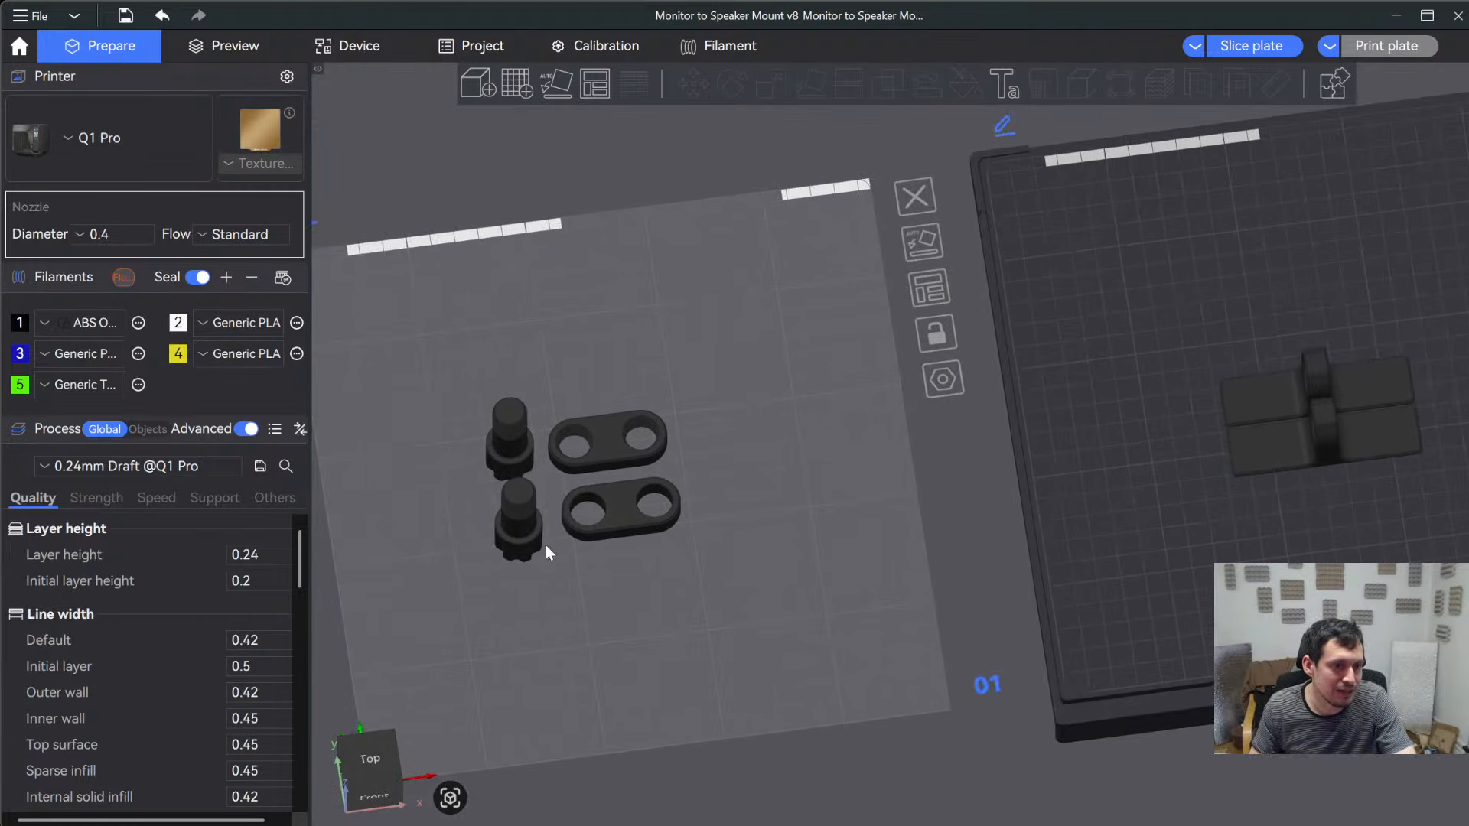
left_click(534, 516)
left_click_drag(547, 574, 557, 627)
left_click_drag(622, 552, 606, 545)
mouse_move(600, 460)
left_mouse_down()
mouse_move(588, 462)
mouse_move(613, 482)
left_mouse_up()
scroll(499, 558, "up", 5)
scroll(499, 558, "up", 3)
right_click_drag(597, 556, 987, 526)
left_click_drag(987, 526, 994, 513)
key("0")
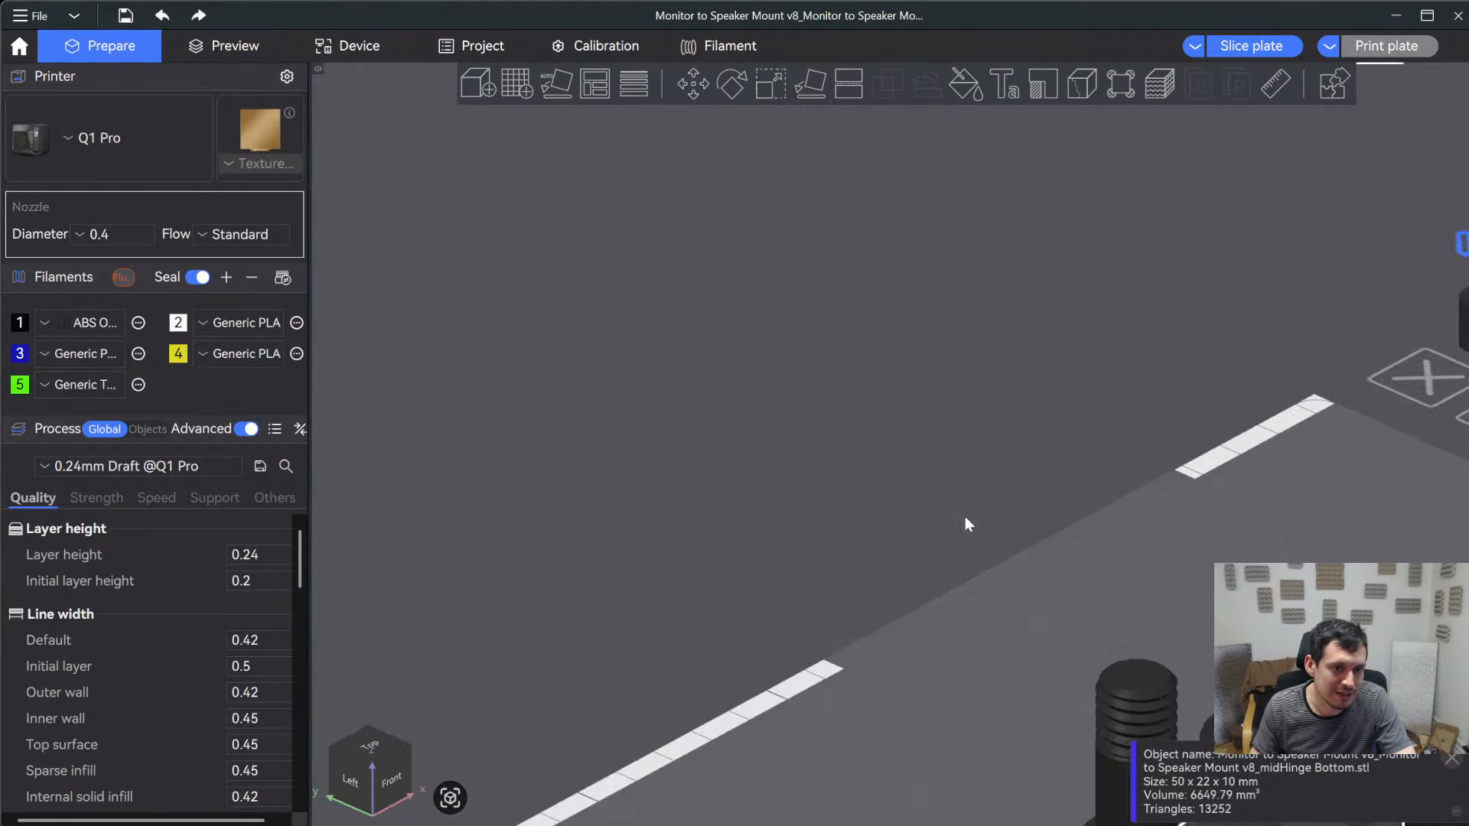
scroll(738, 388, "up", 8)
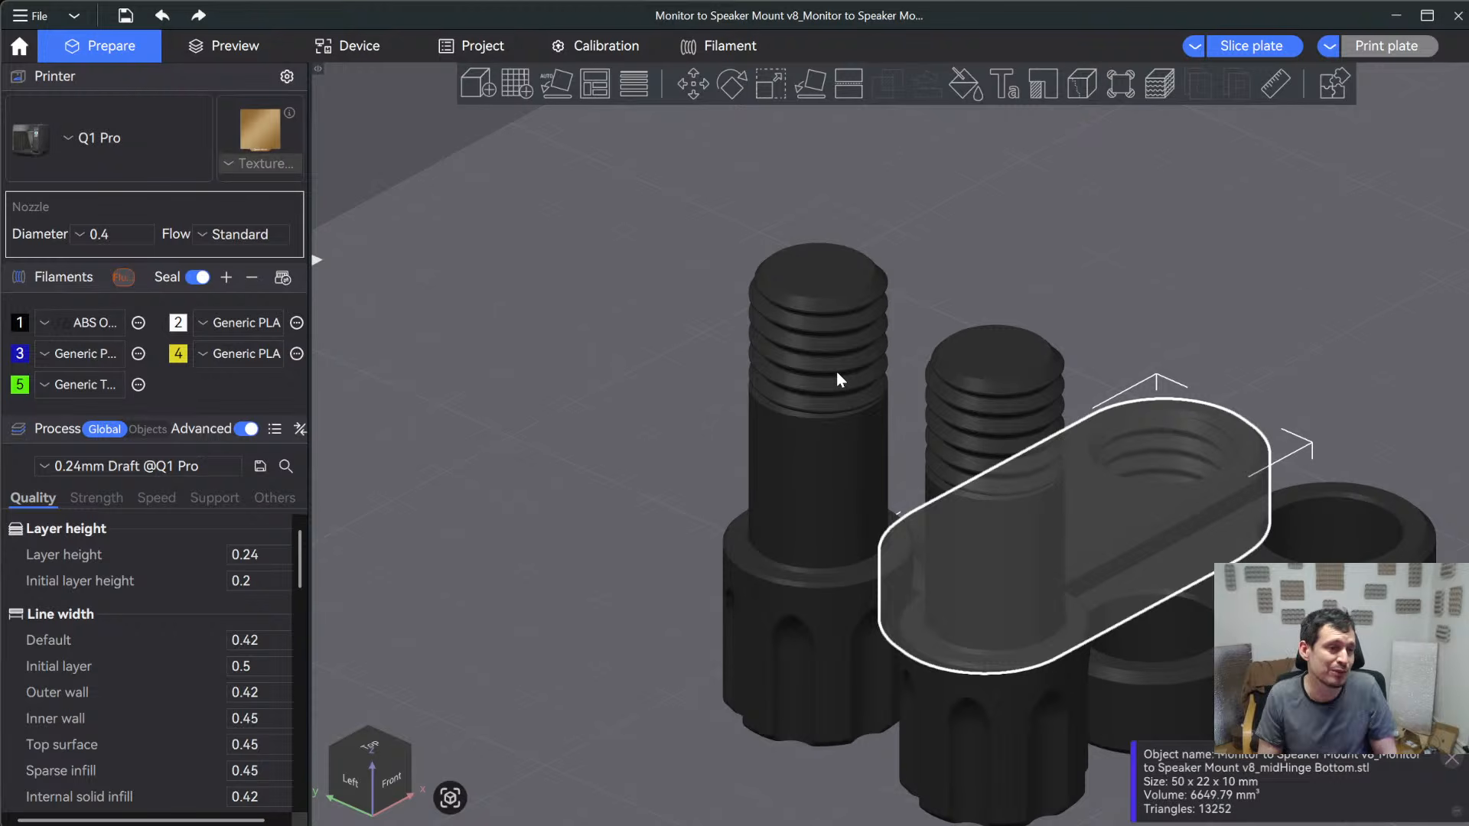
left_click(76, 466)
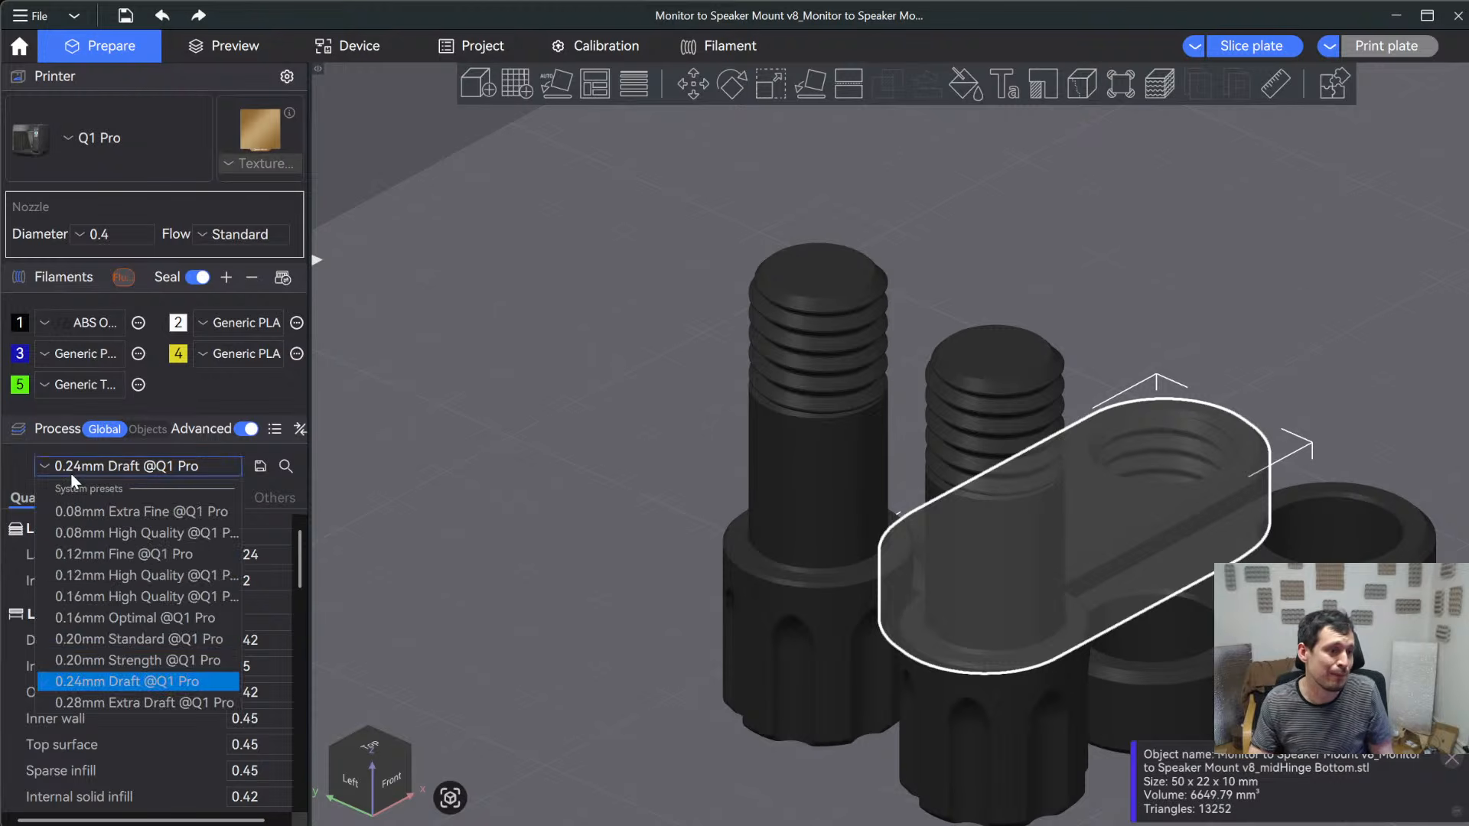
left_click(139, 619)
scroll(627, 526, "down", 3)
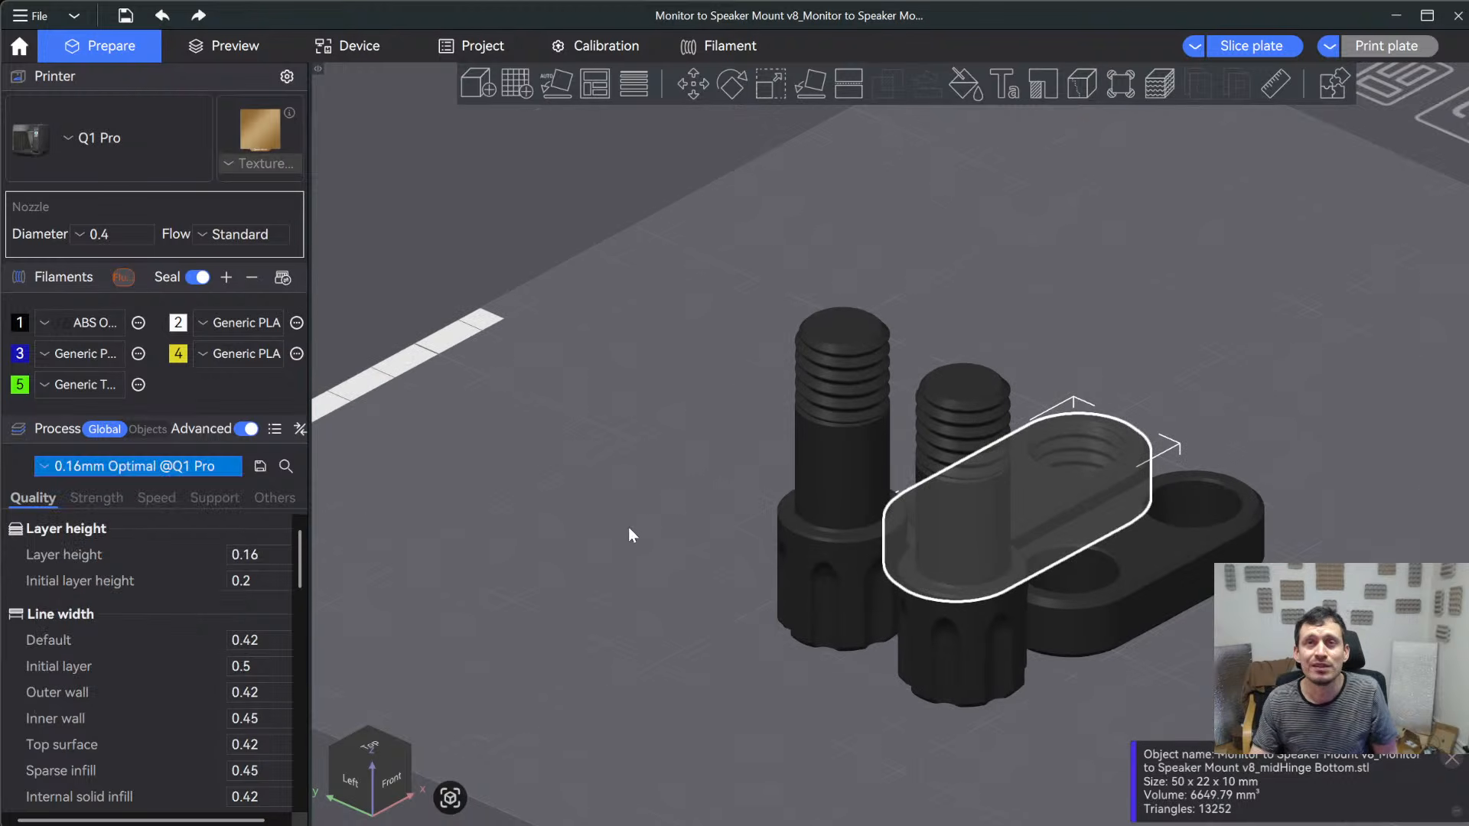
scroll(714, 520, "down", 2)
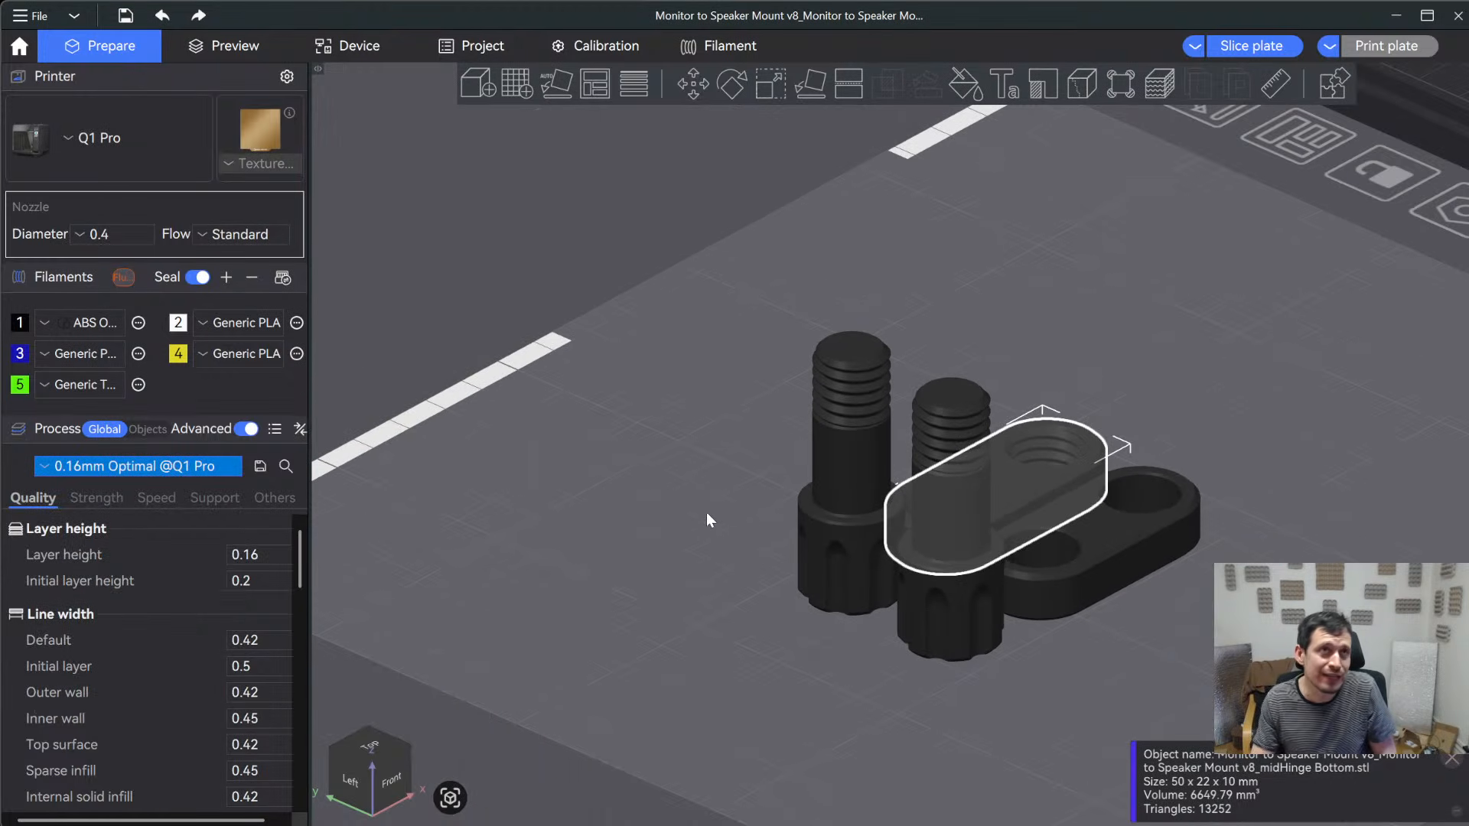
- Slice the second plate holding the two TPU connection parts with the 0.16mm Optimal preset
scroll(806, 557, "down", 3)
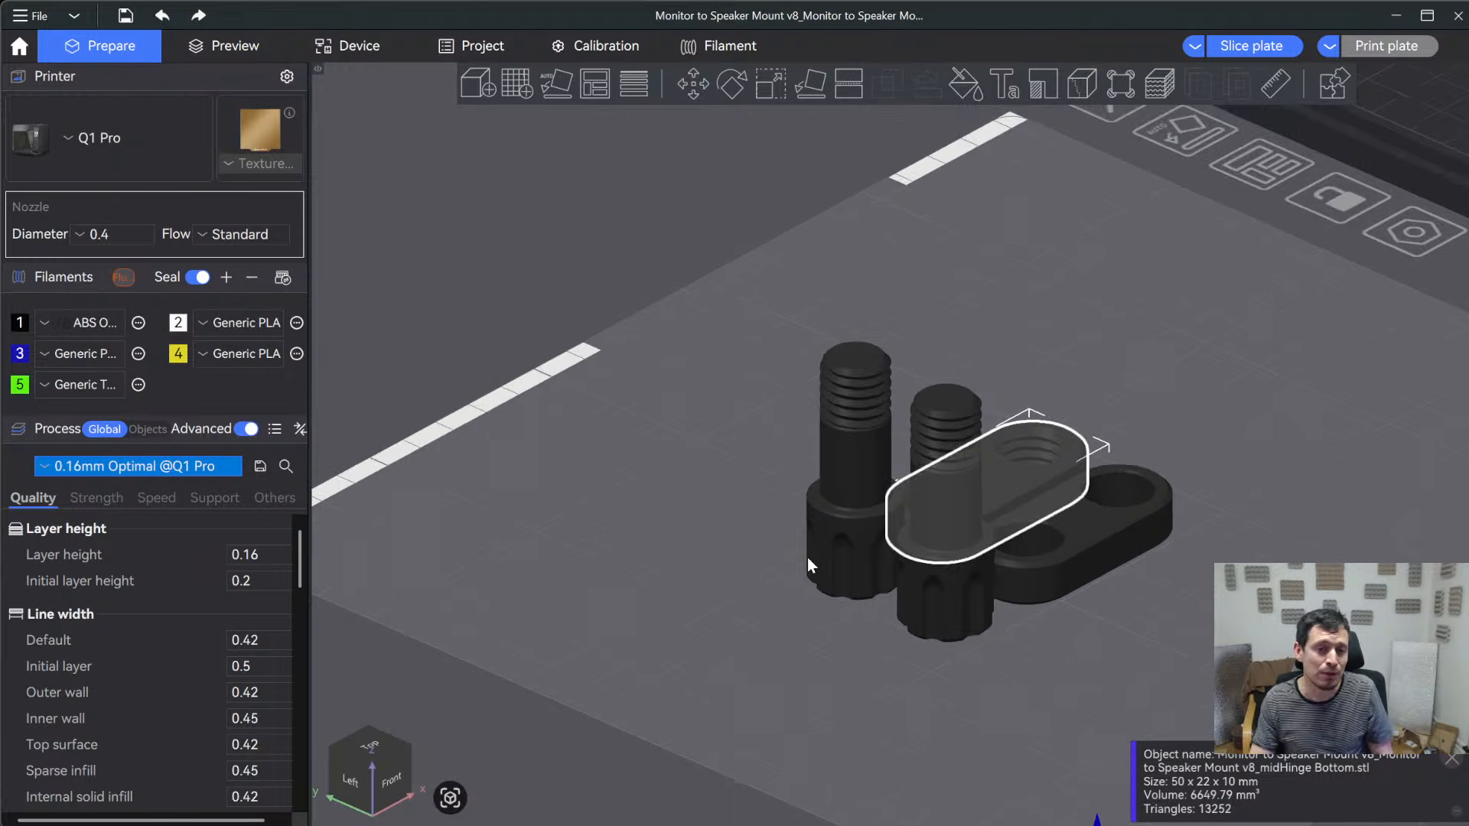
middle_click_drag(820, 513, 649, 614)
scroll(1017, 496, "down", 2)
middle_click_drag(980, 523, 741, 586)
left_click_drag(1140, 534, 1050, 496)
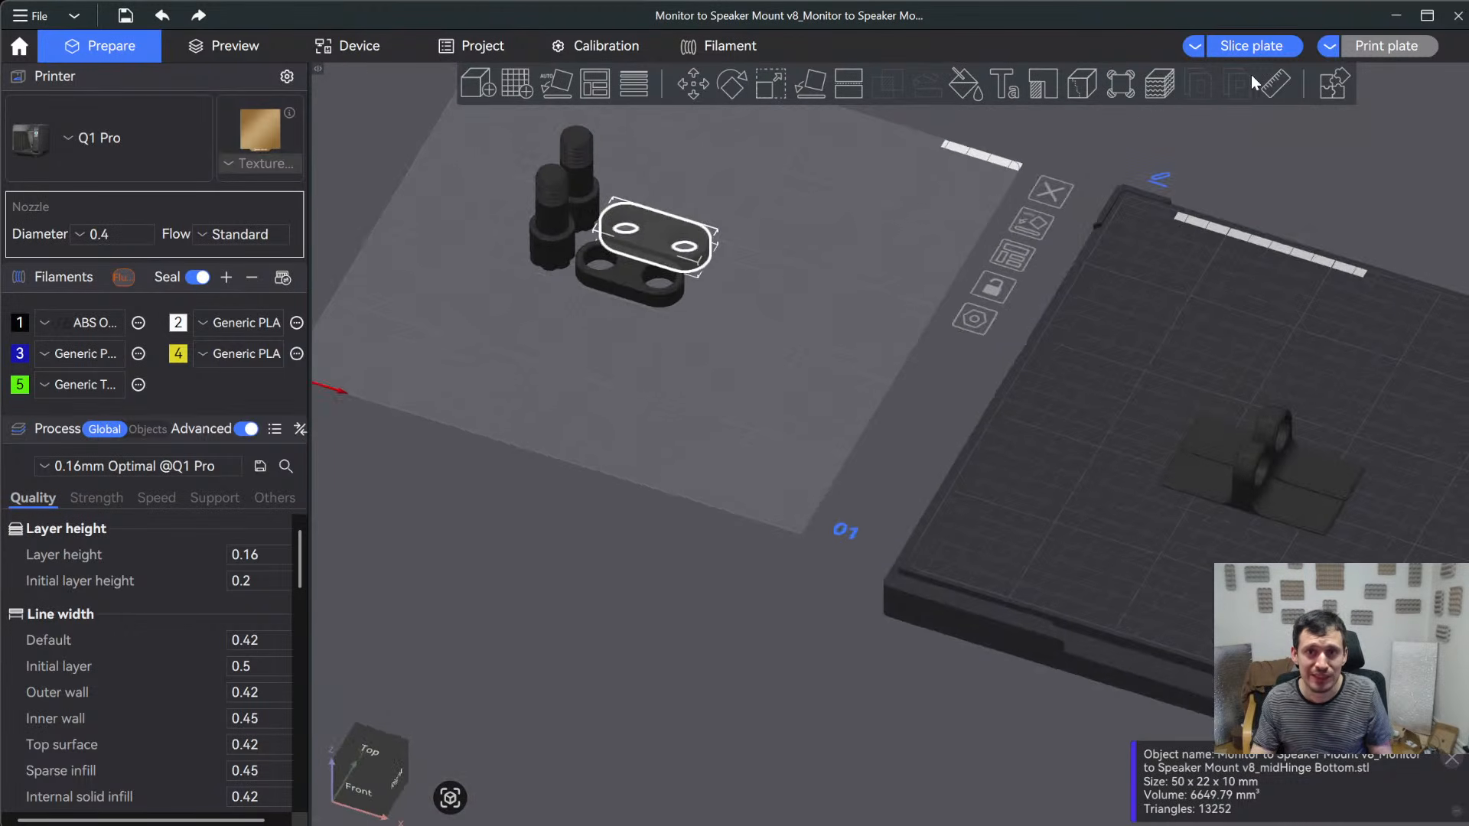
left_click(1251, 47)
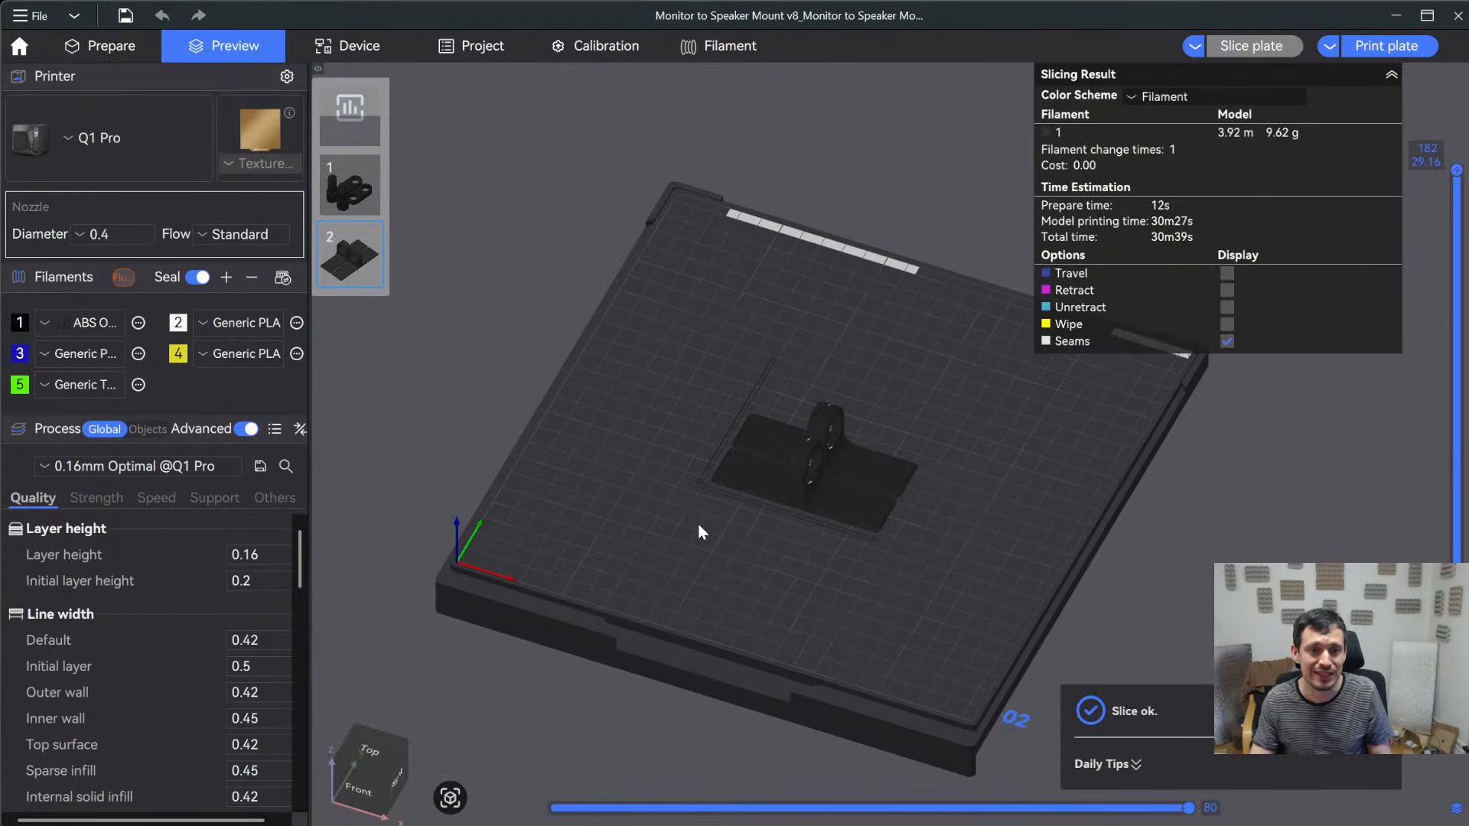
- Examine the sliced TPU connection parts and their seams in the preview, lowering the displayed layers to 142
scroll(698, 523, "up", 10)
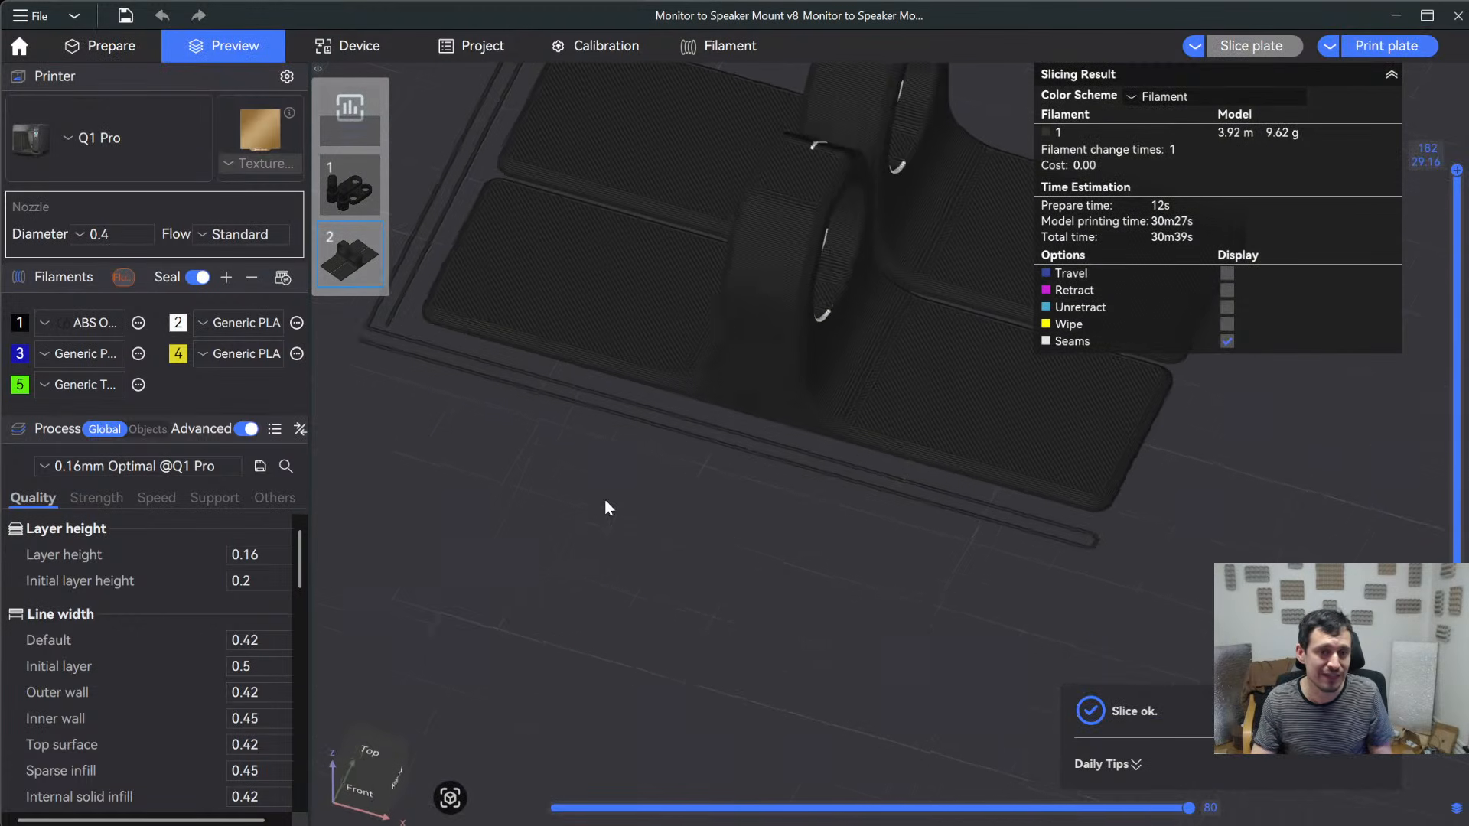
key("1")
left_click_drag(1449, 368, 1352, 291)
scroll(1049, 590, "down", 3)
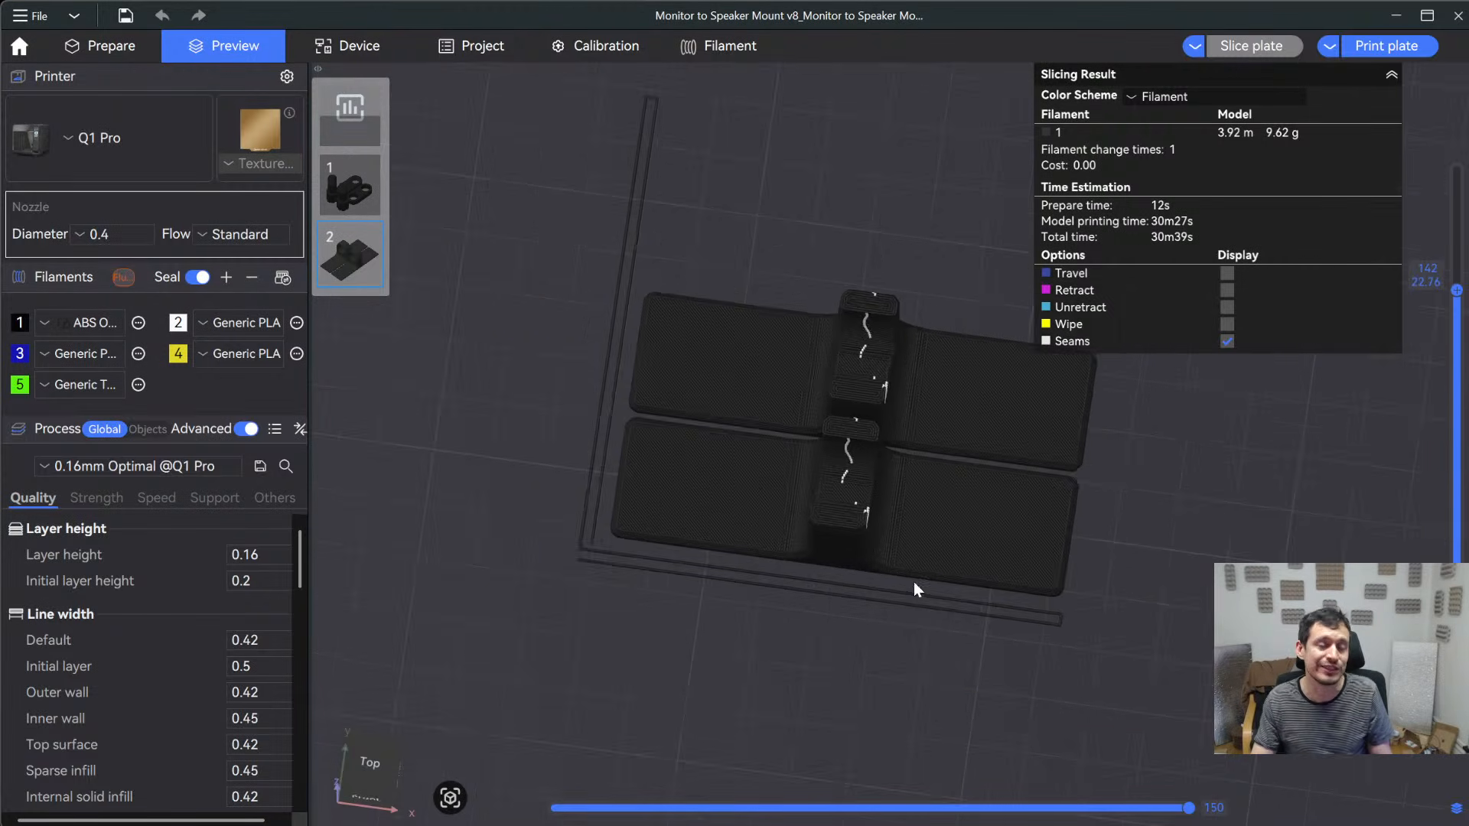
scroll(612, 457, "down", 2)
scroll(769, 325, "down", 7)
middle_click_drag(612, 458, 593, 586)
- Return to the model layout and examine the bolts and mid-hinge parts on the first plate from above and the front
left_click(123, 25)
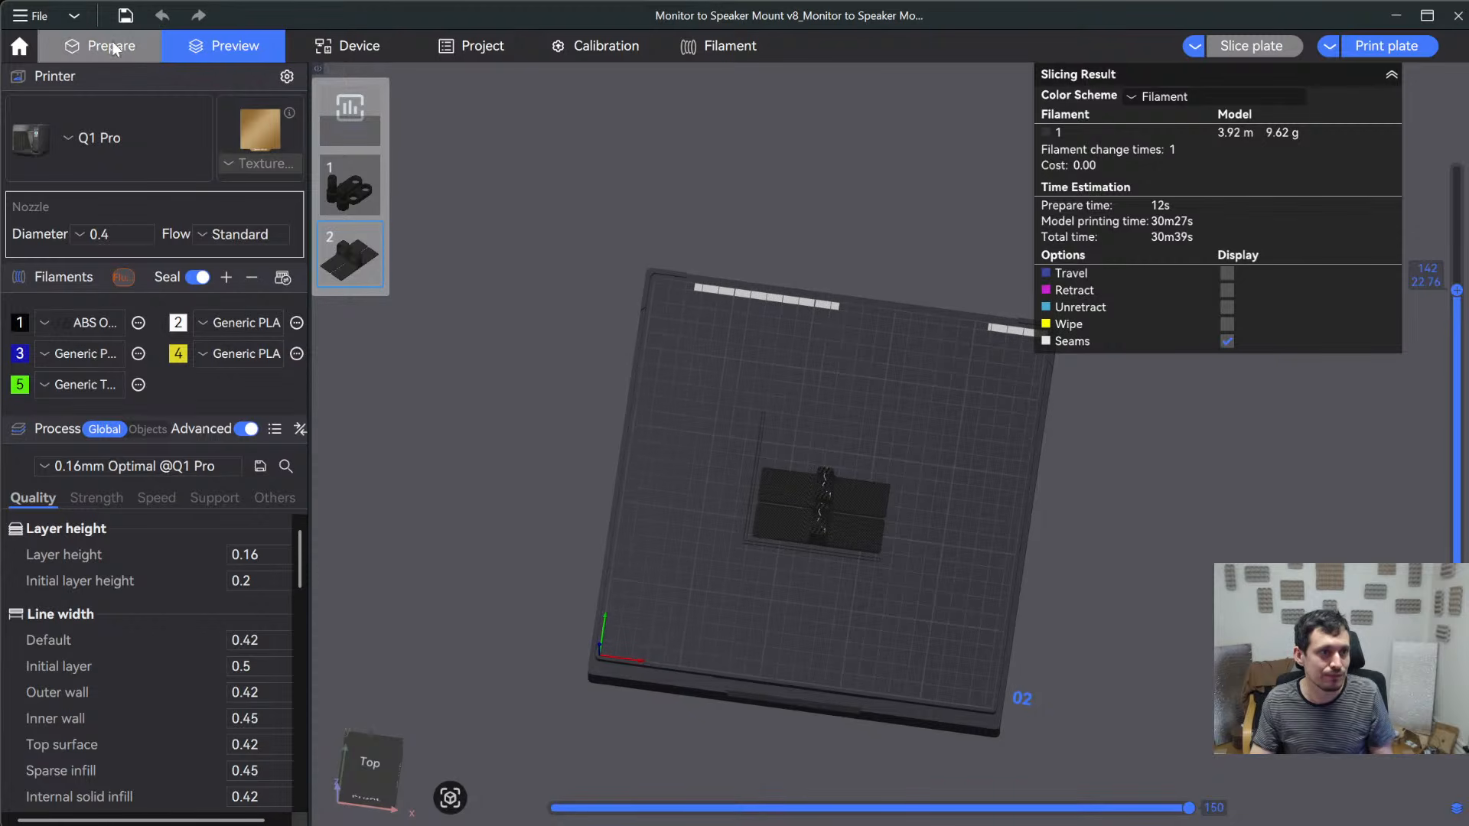
left_click(115, 46)
scroll(949, 536, "up", 3)
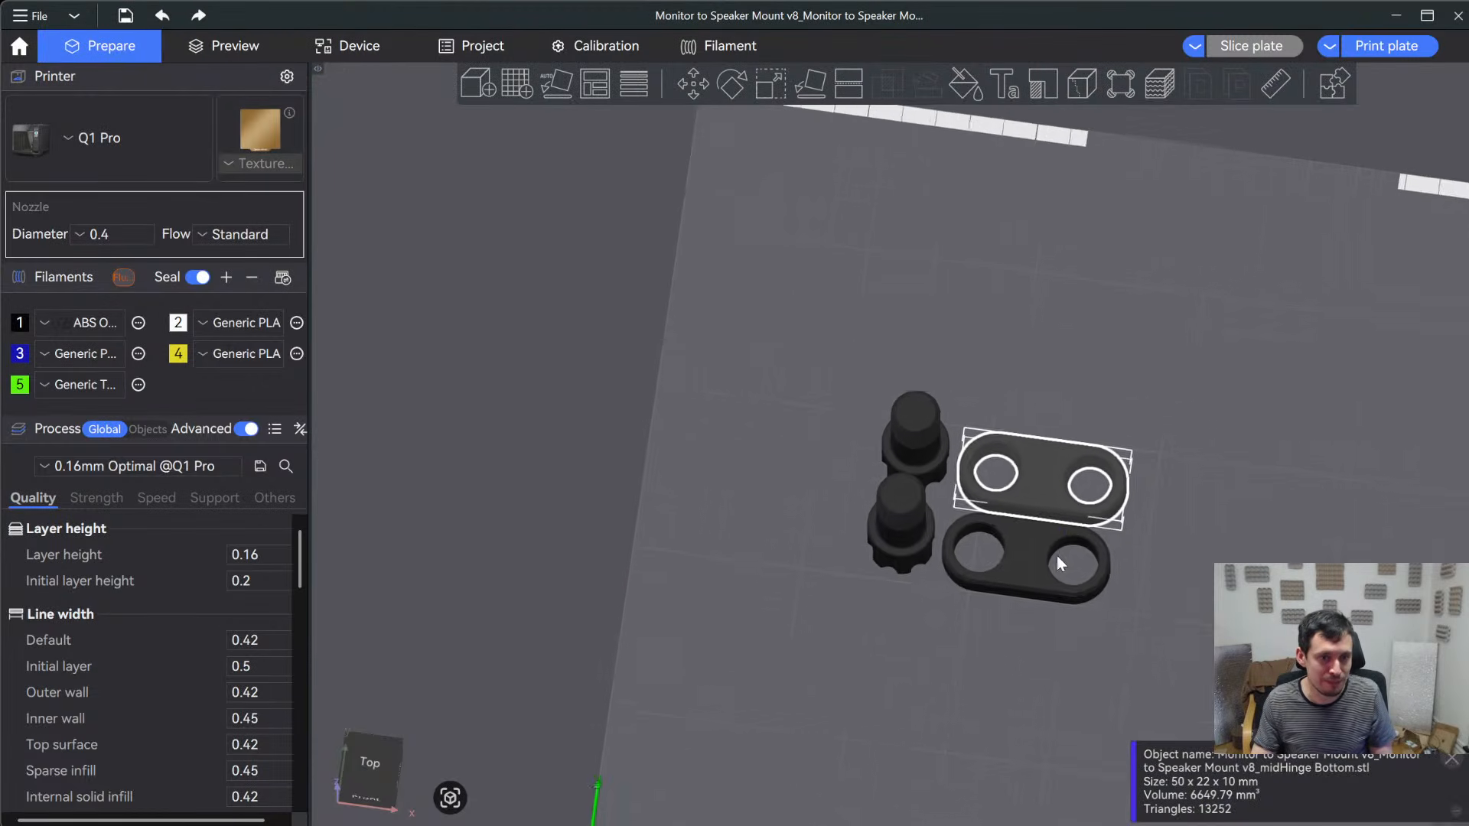
left_click(1062, 558)
scroll(1014, 559, "up", 5)
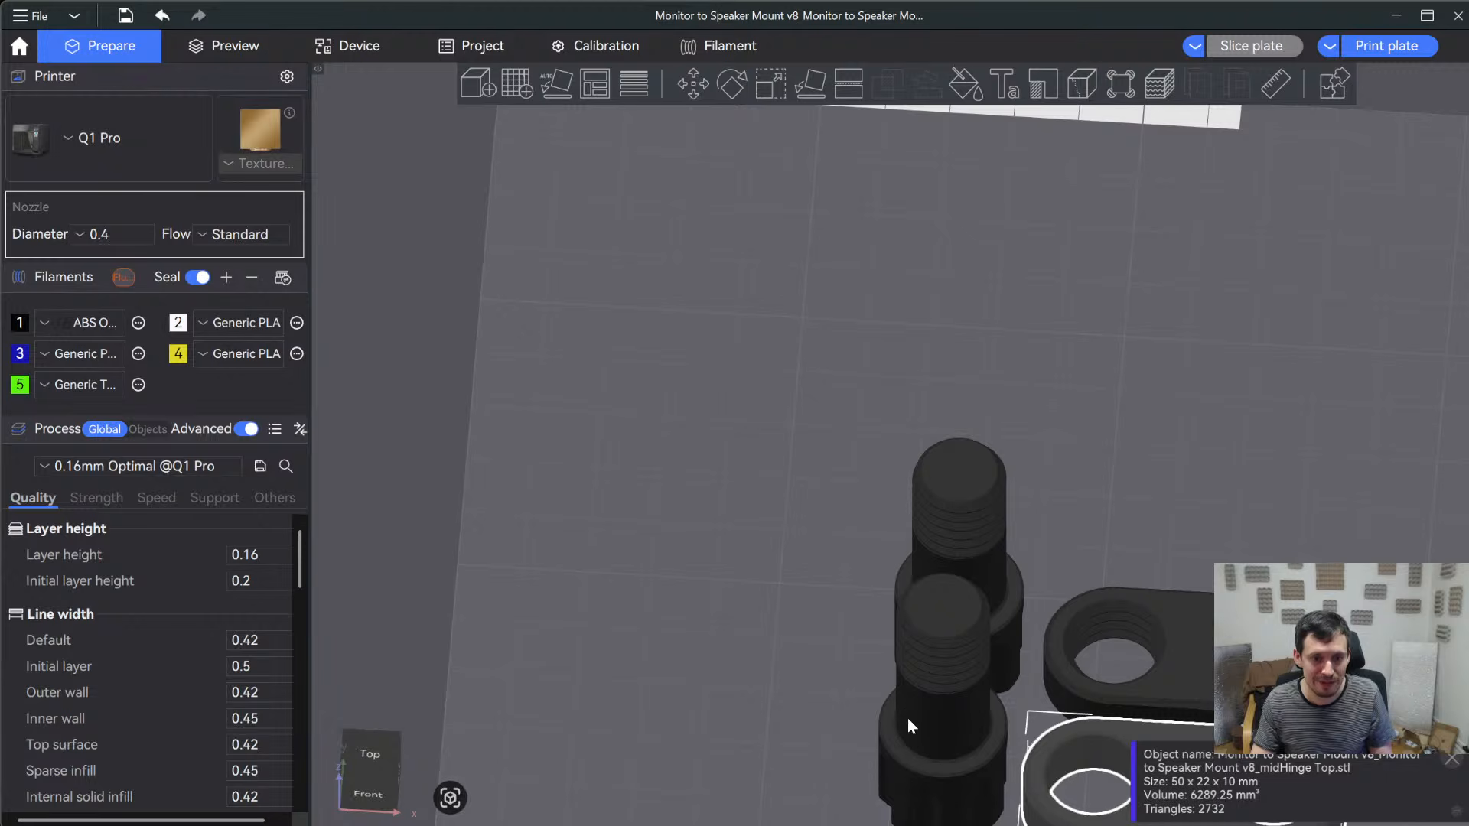
left_click(907, 718)
scroll(1069, 459, "down", 3)
key("2")
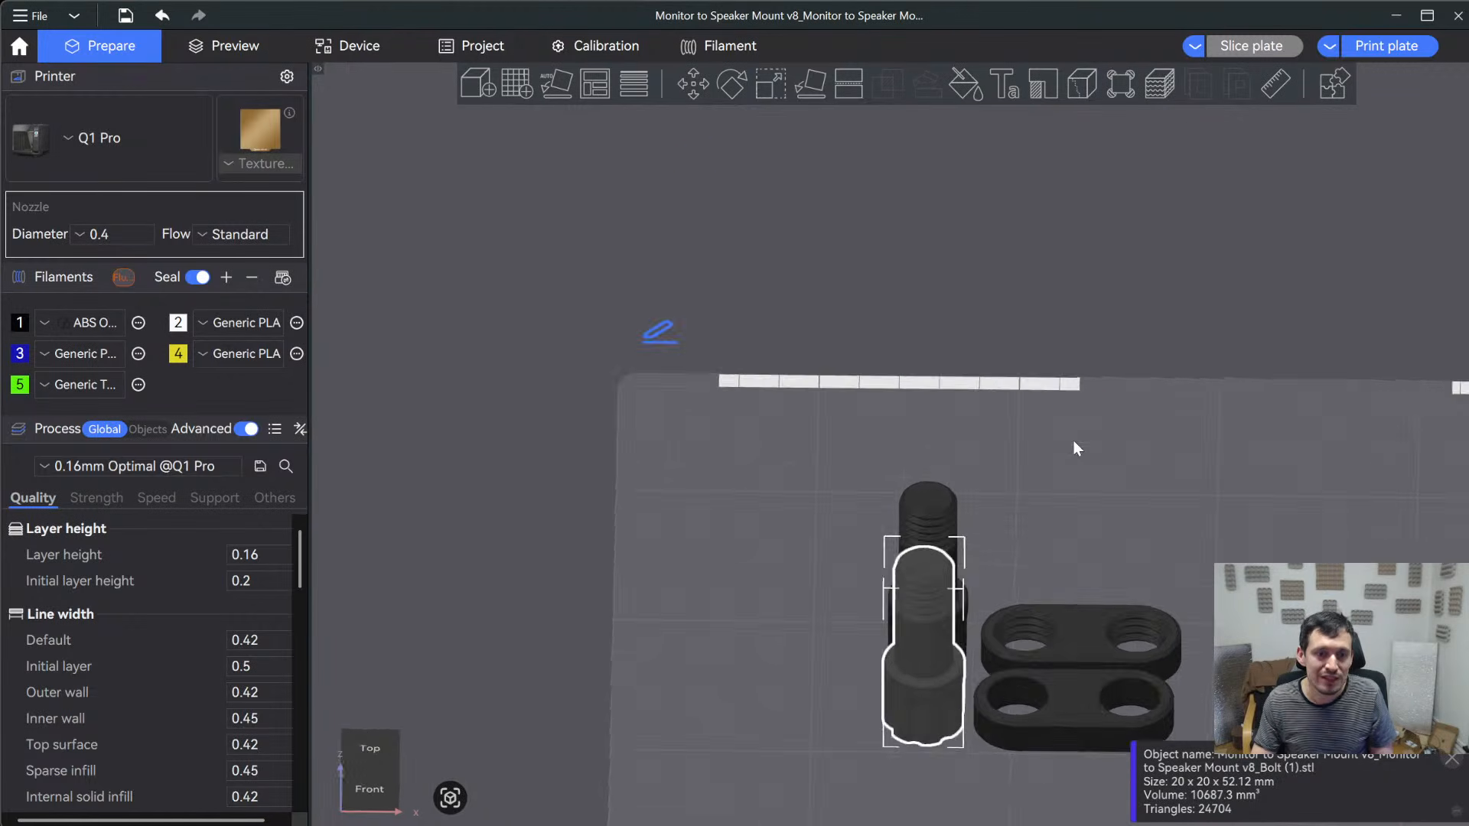
scroll(995, 498, "down", 3)
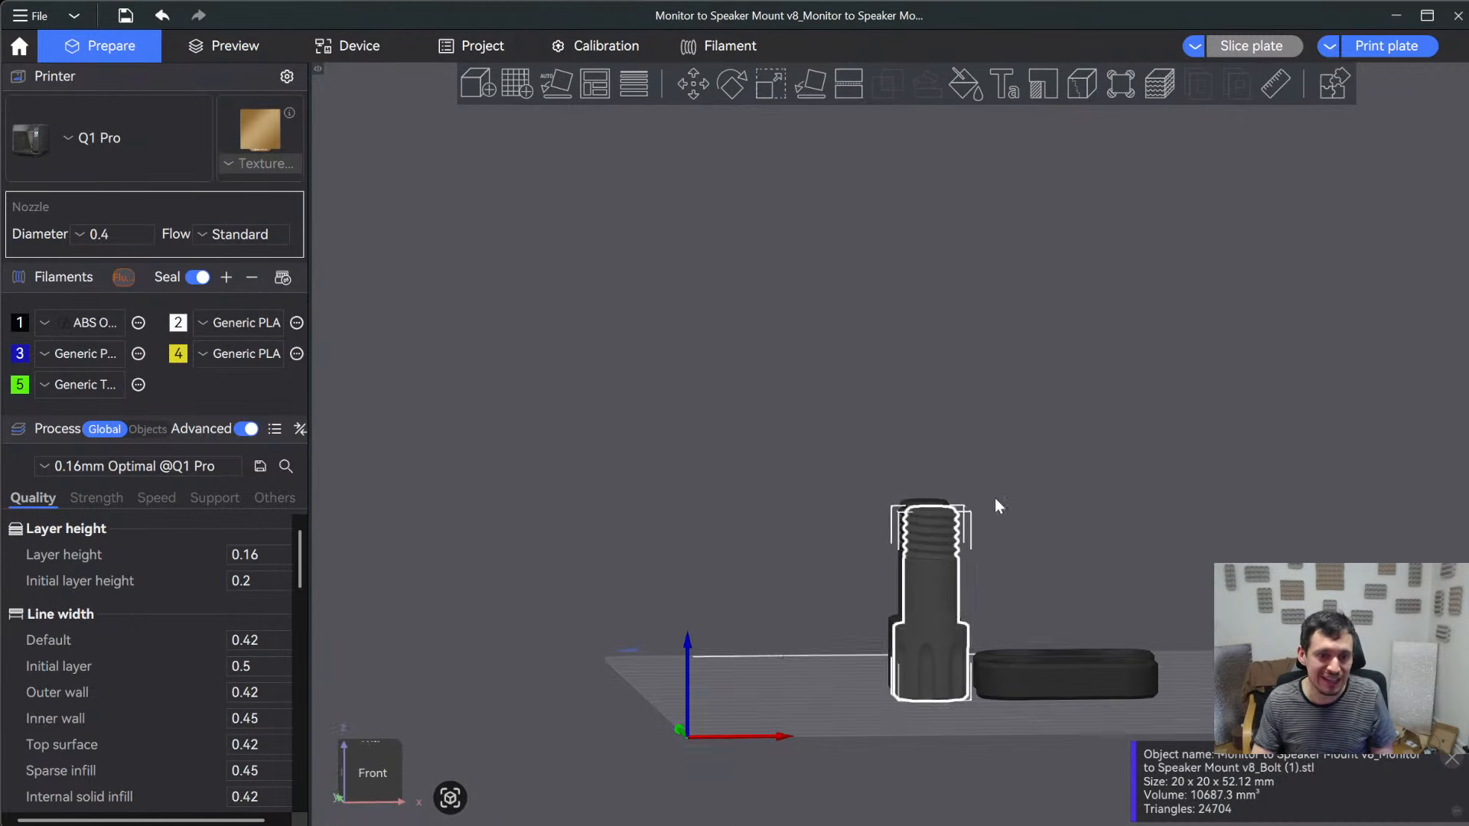
left_click_drag(1229, 352, 1239, 432)
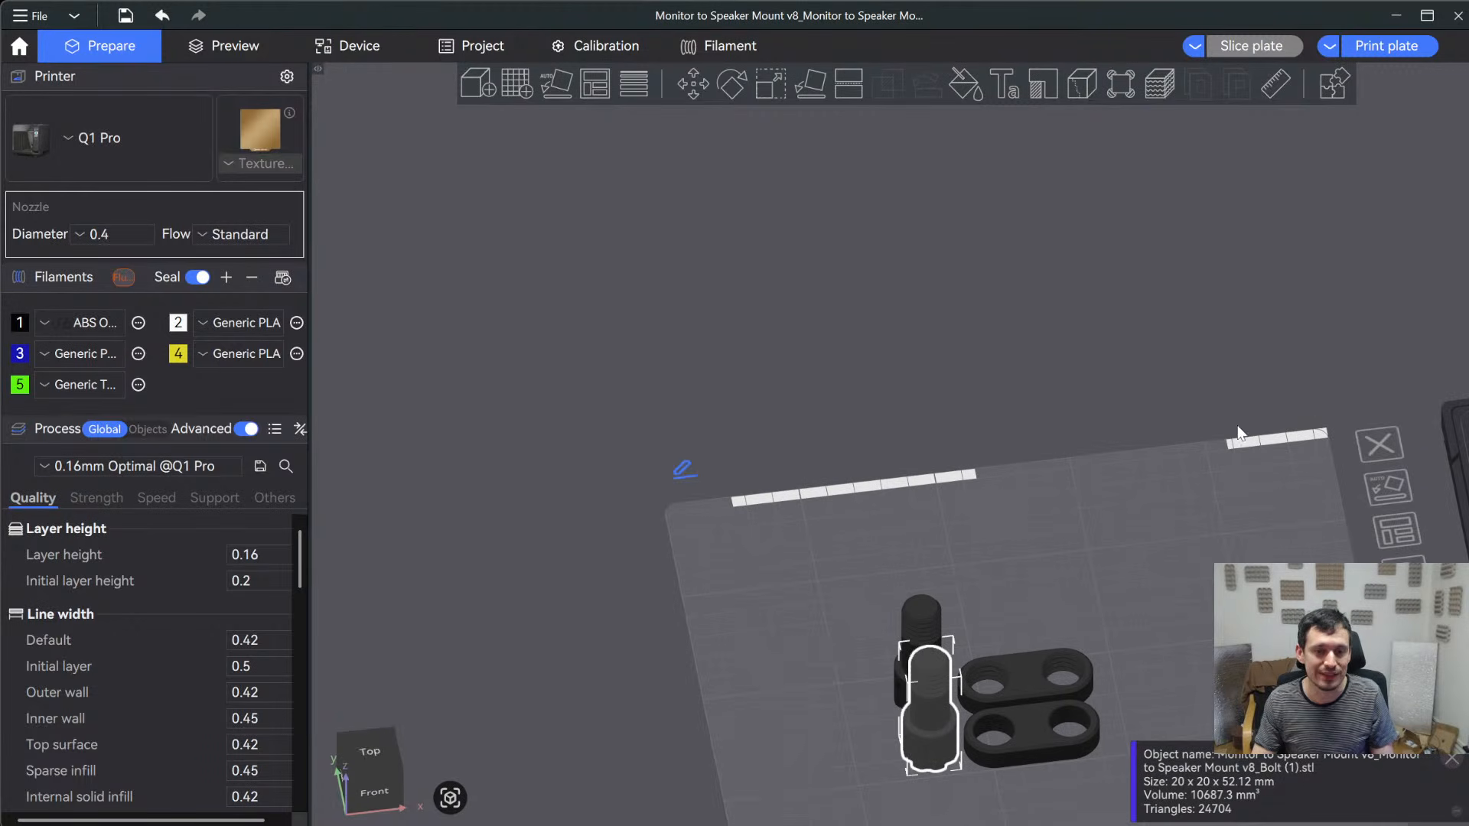
- Slice the first plate holding the bolts and mid-hinge parts
key("ctrl+z")
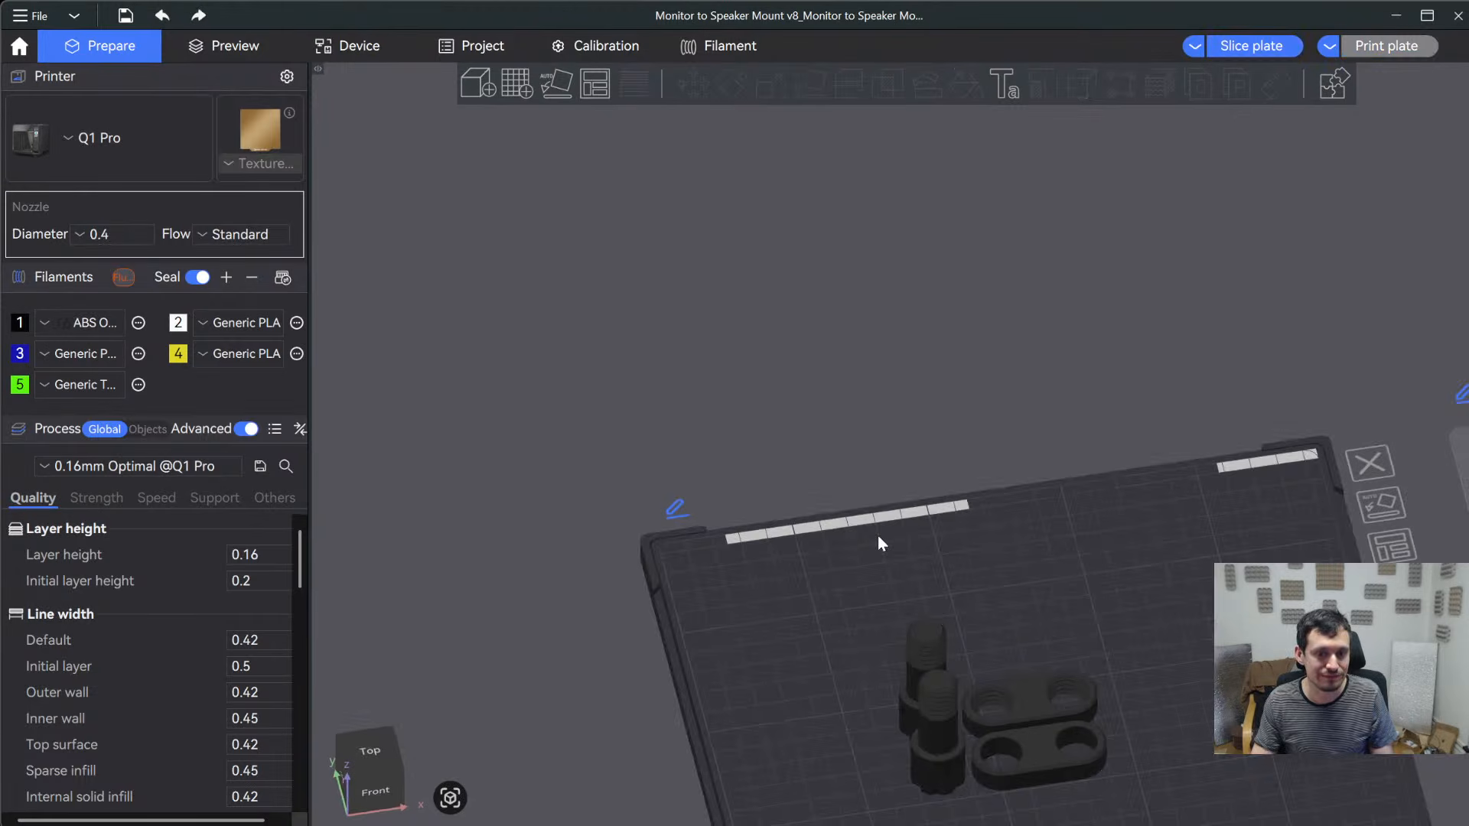
left_click(1239, 47)
scroll(1045, 650, "up", 5)
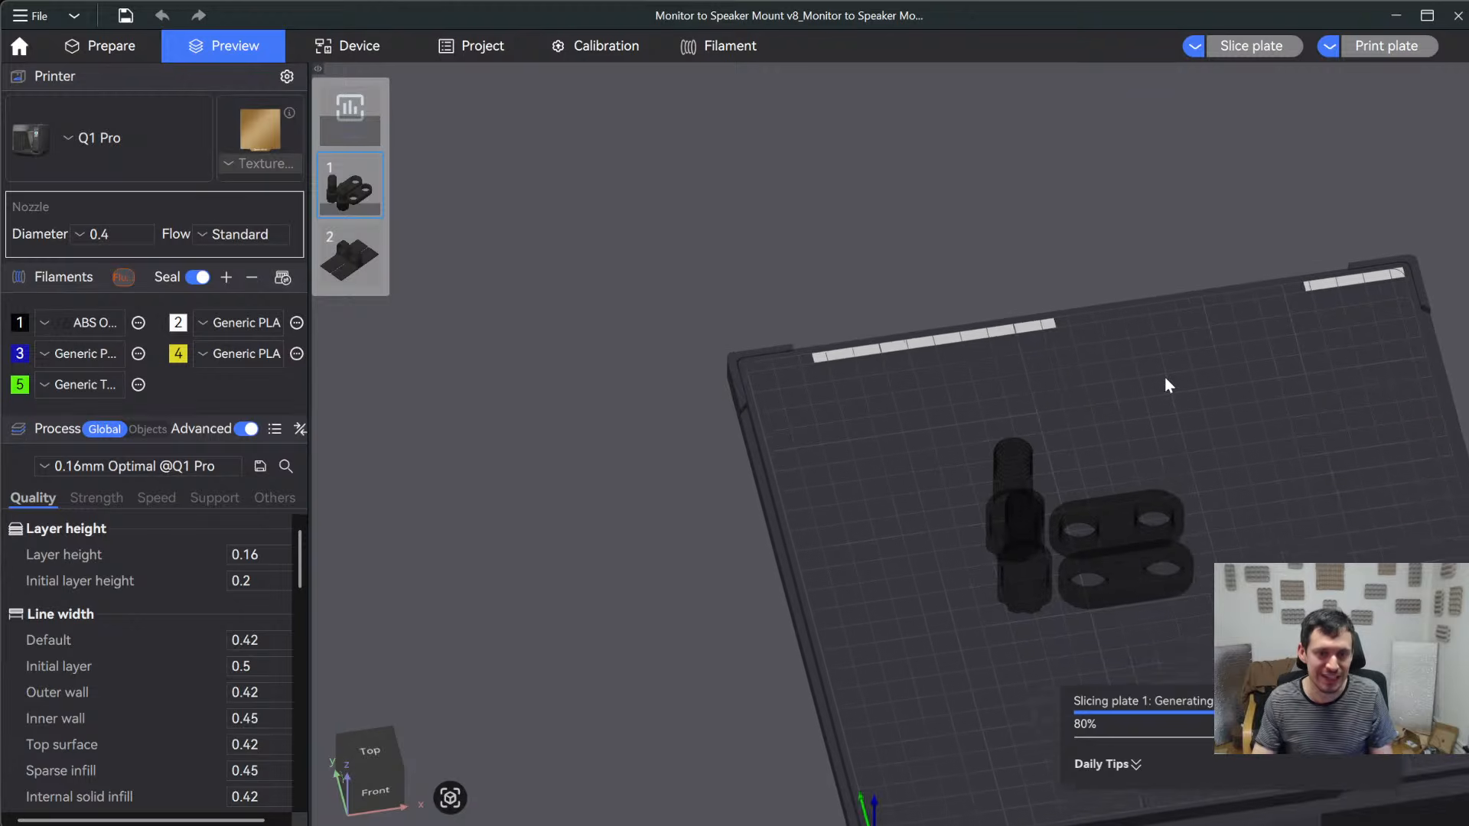
- Examine the seams and threads of the sliced bolts and mid-hinge parts from the front and above
right_click_drag(1029, 606, 724, 418)
scroll(681, 494, "up", 4)
left_click_drag(690, 596, 696, 563)
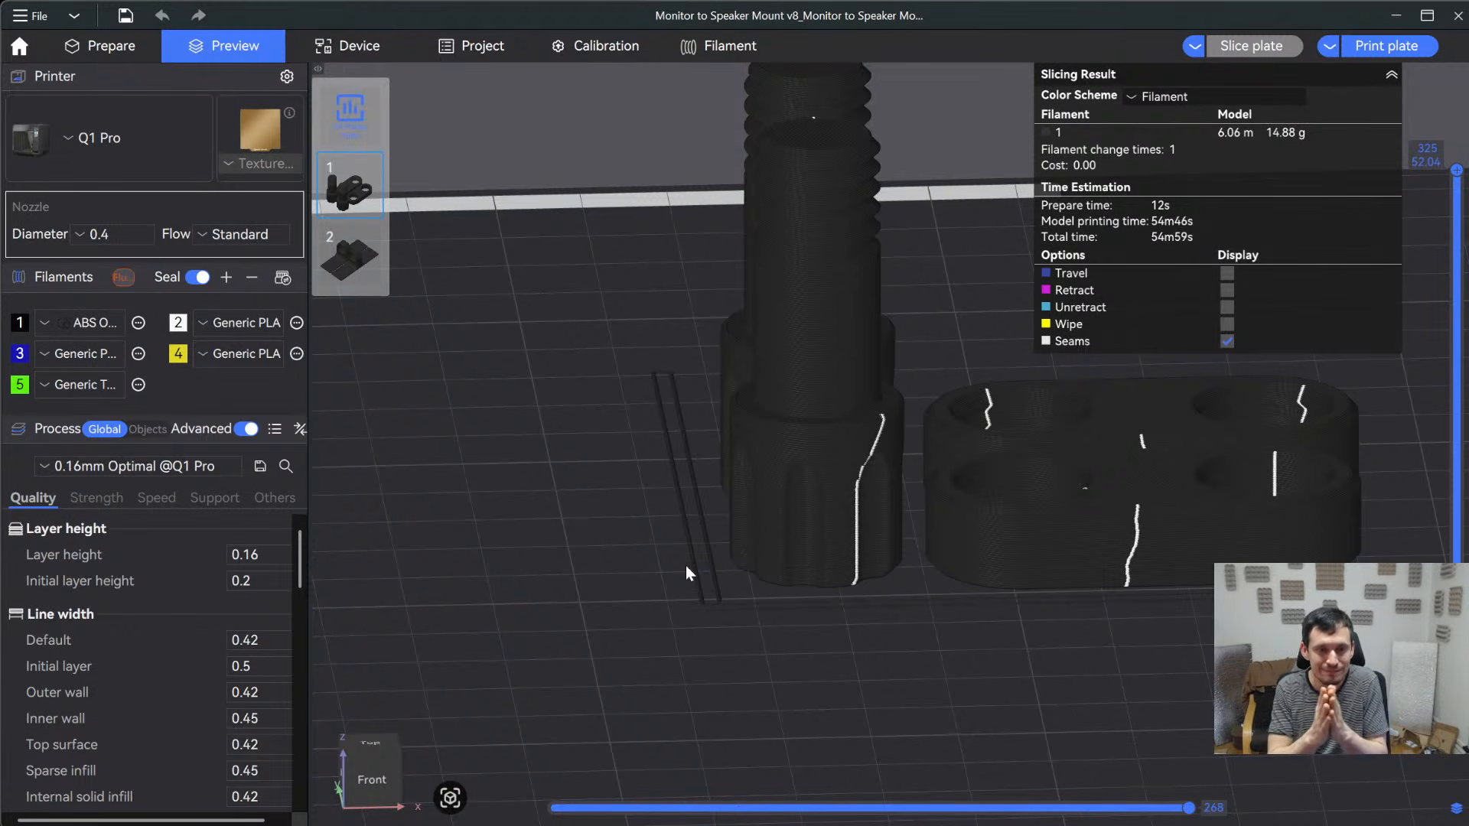
left_click_drag(686, 566, 754, 543)
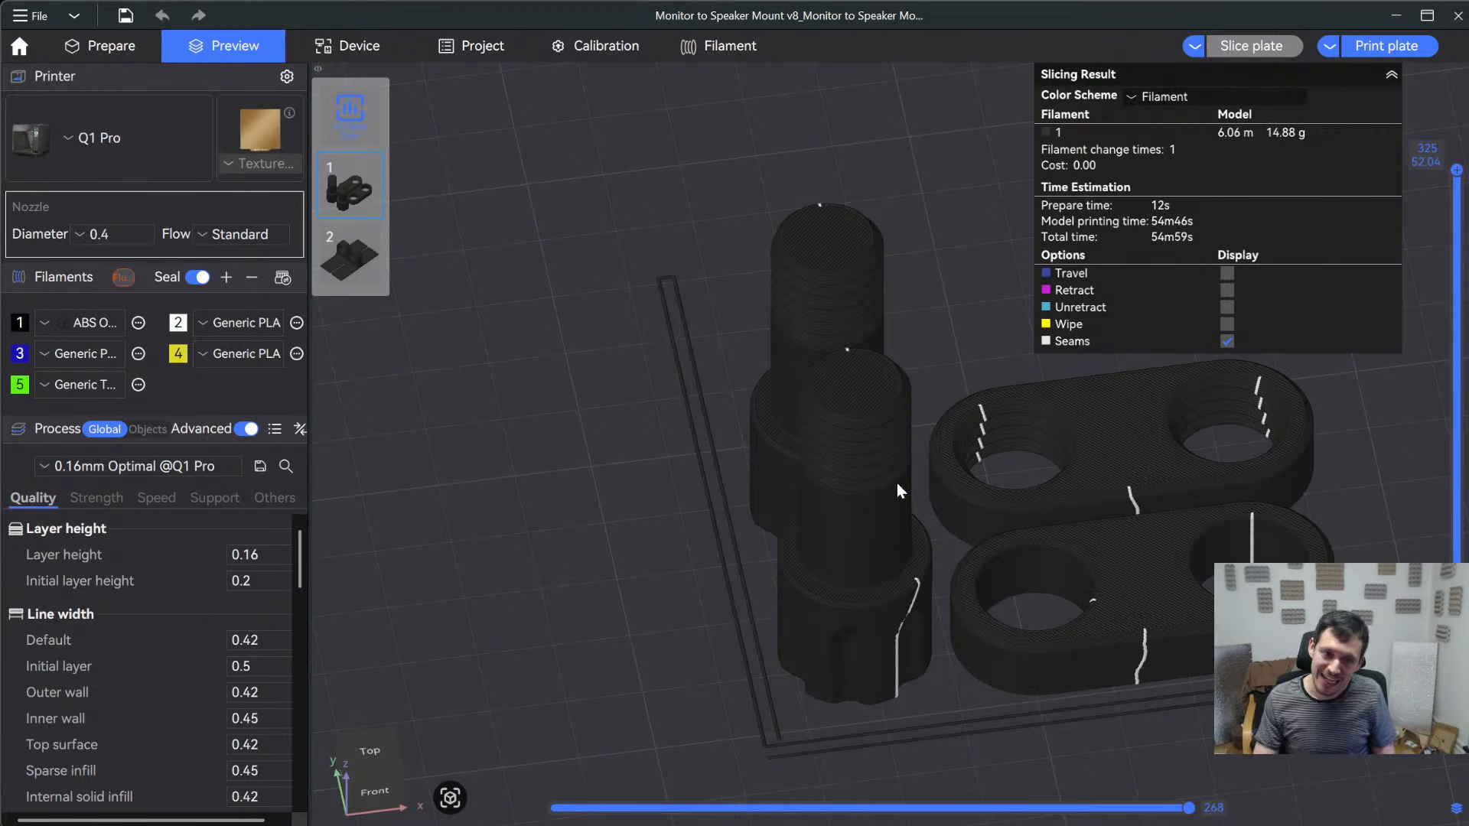
scroll(854, 467, "up", 2)
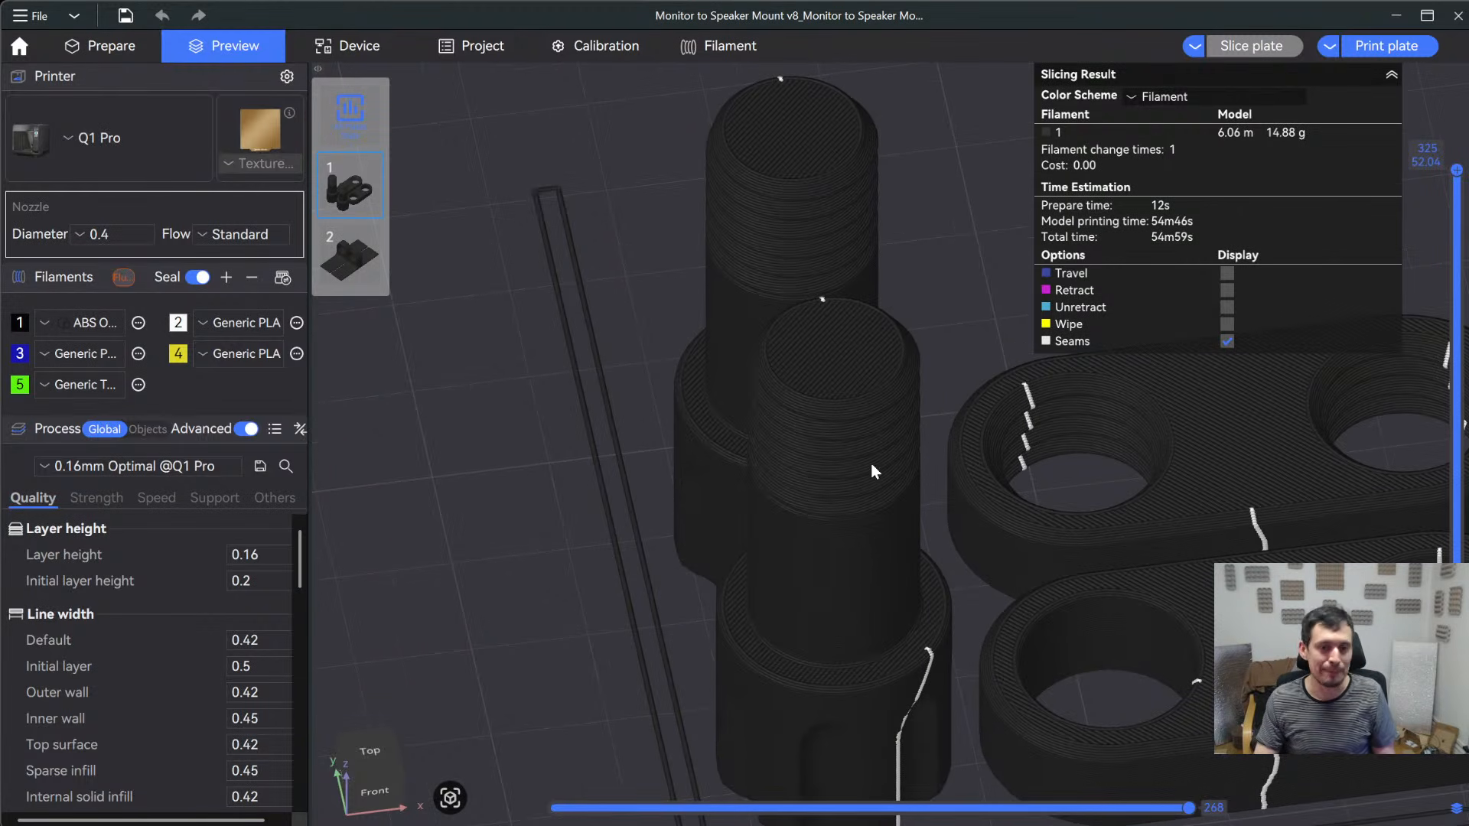
- Lower the preview to layer 263 to inspect the walls and infill inside the bolts, and restore the full layer range
left_click_drag(1456, 170, 1443, 281)
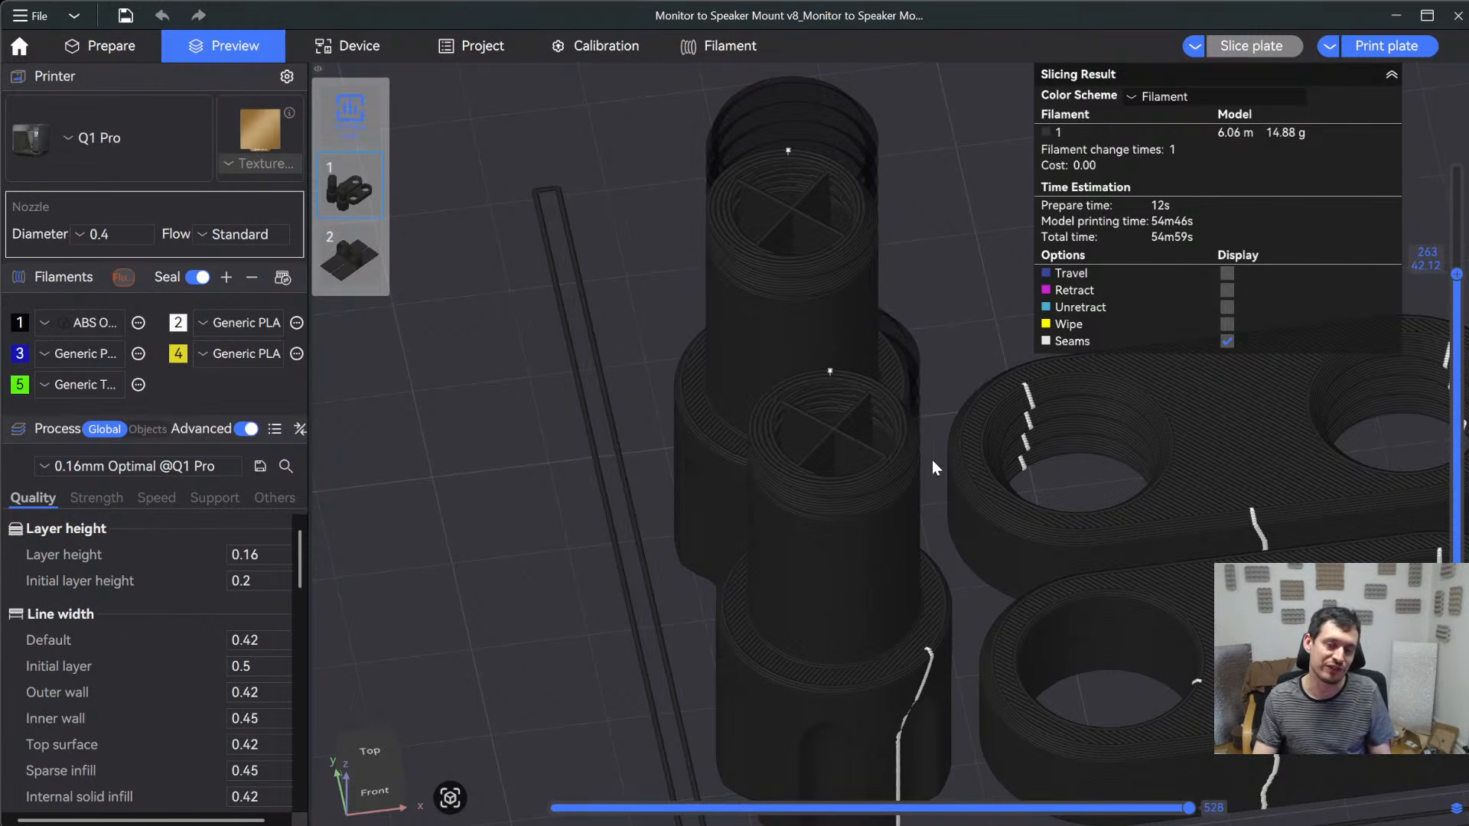
scroll(932, 460, "down", 3)
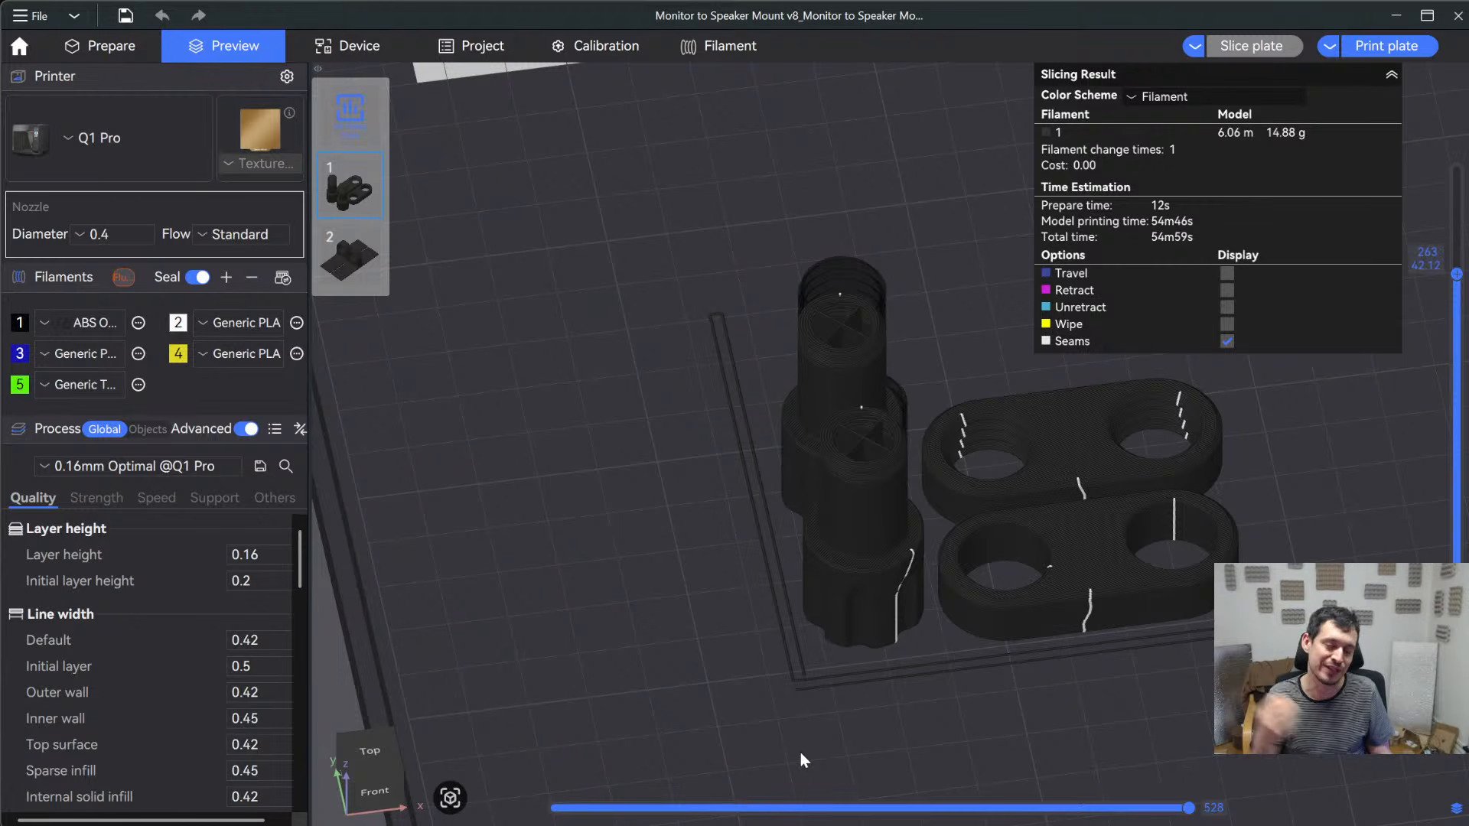
left_click_drag(1456, 273, 1456, 170)
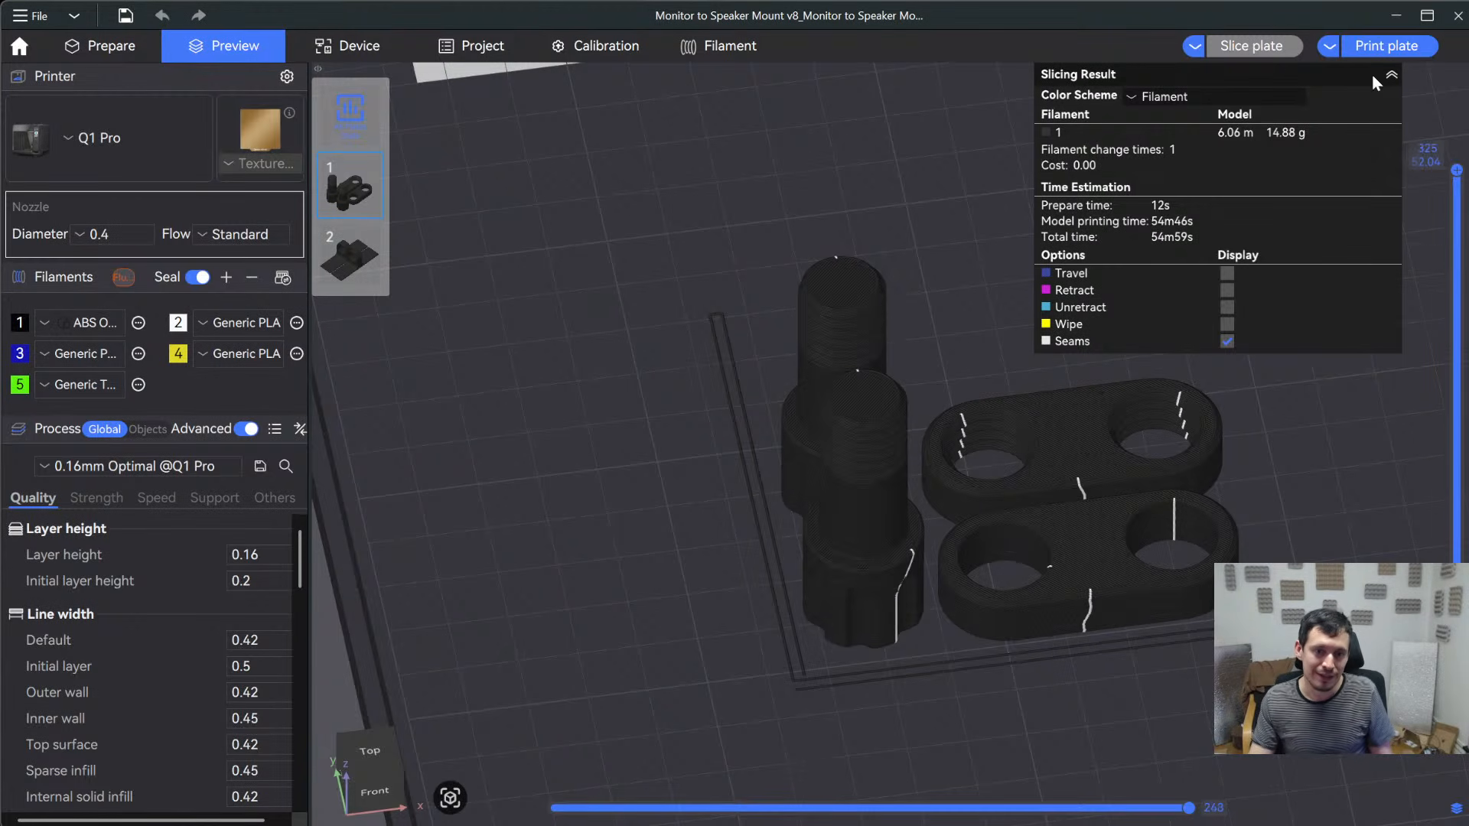
scroll(1164, 492, "down", 5)
left_click_drag(1164, 491, 736, 593)
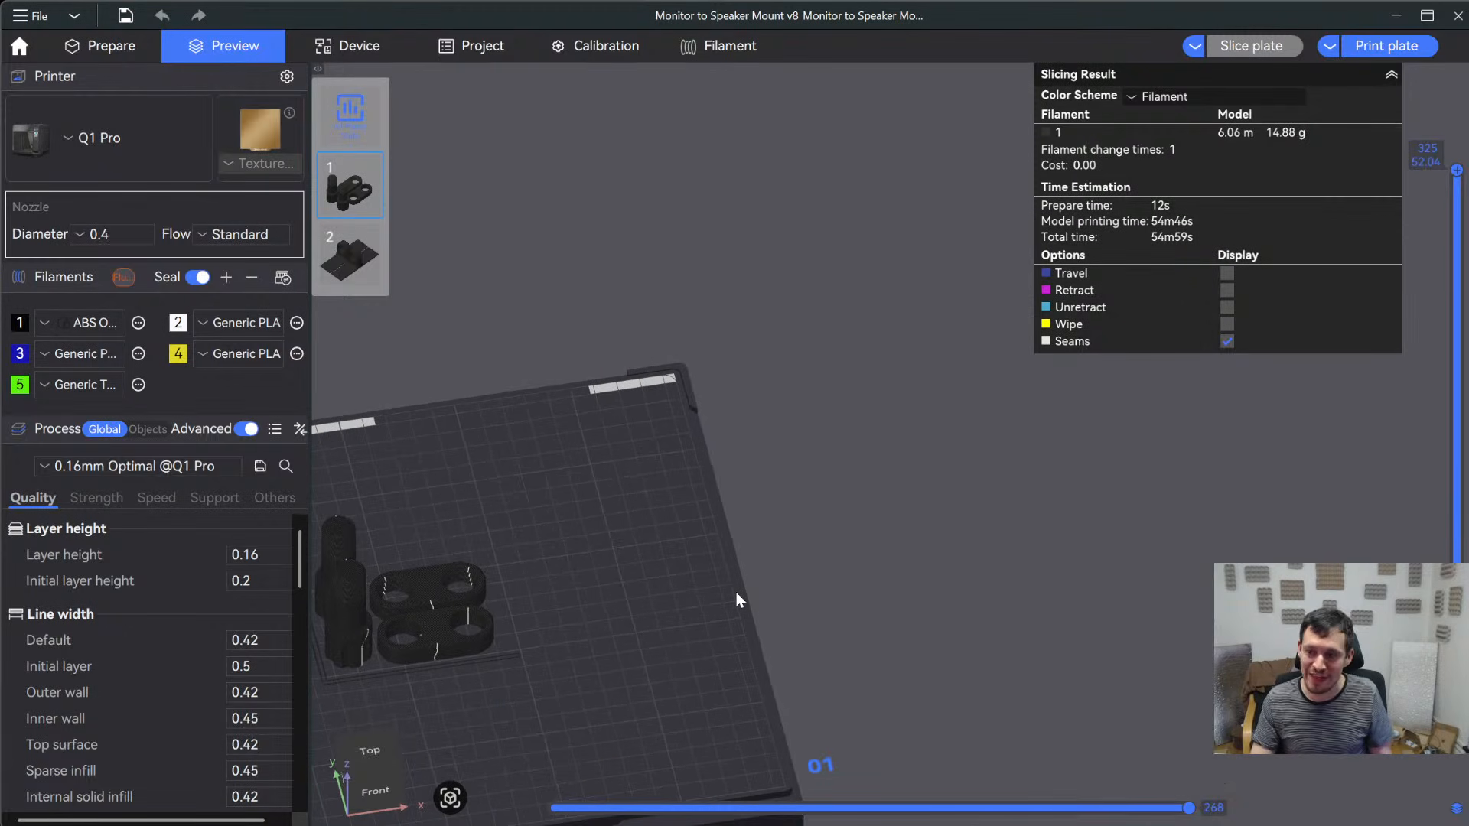